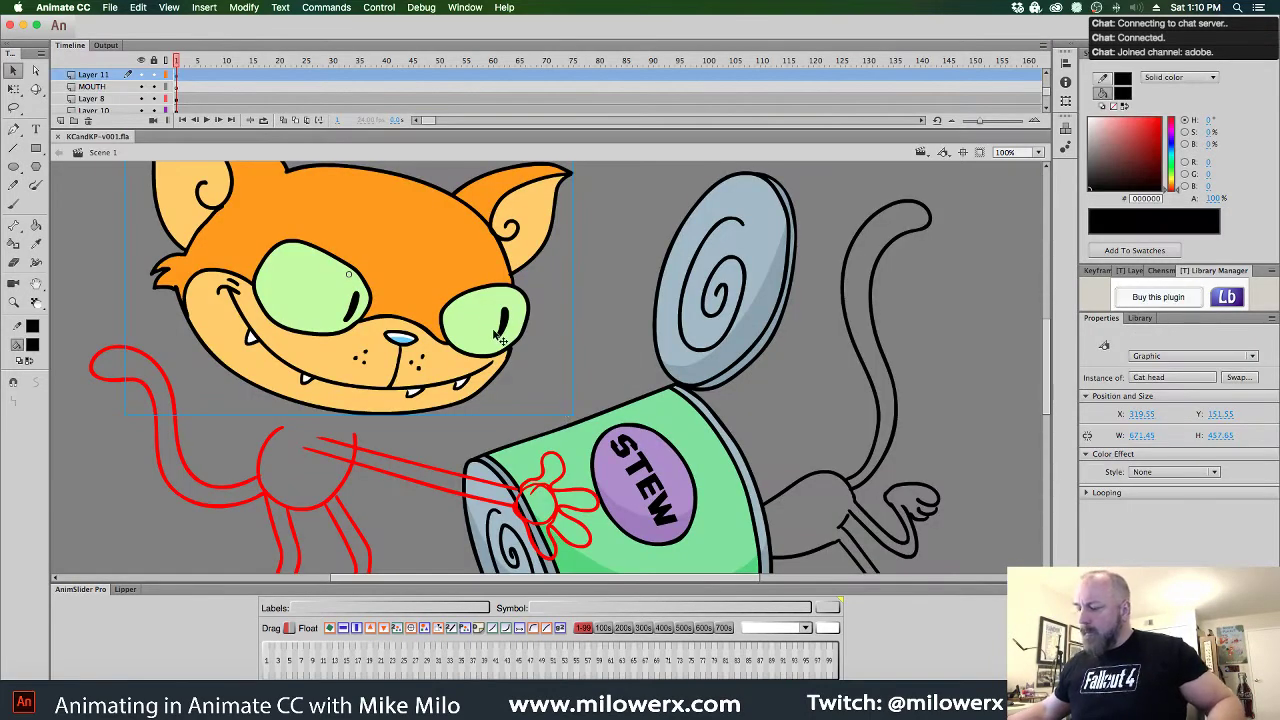
# Open the cat head symbol for editing
pyautogui.doubleClick(483, 300)
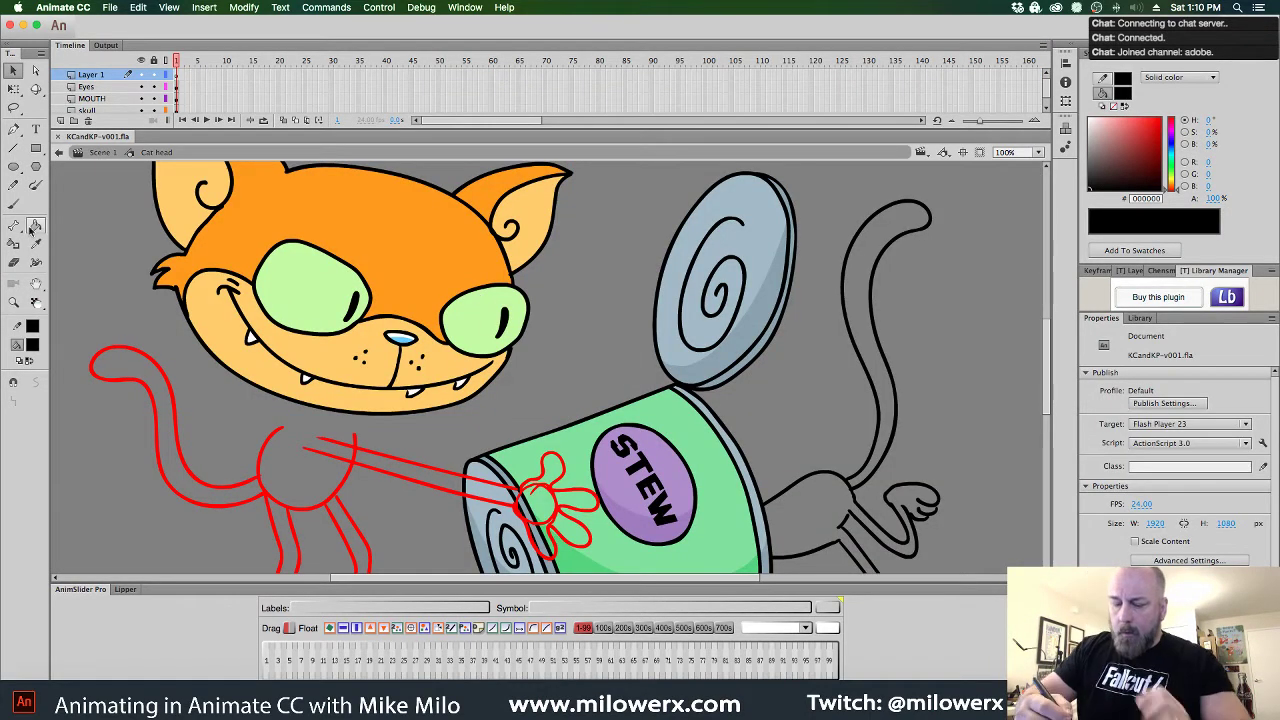
pyautogui.click(14, 204)
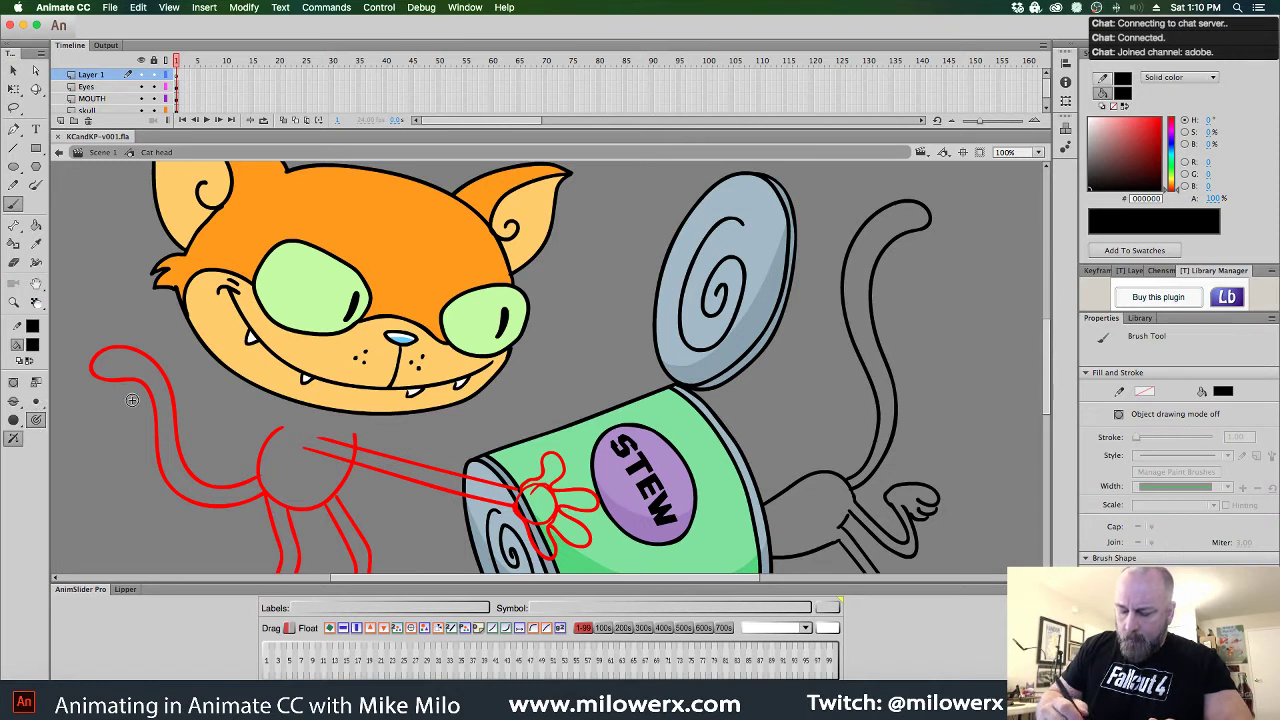
pyautogui.moveTo(245, 258)
pyautogui.mouseDown()
pyautogui.moveTo(340, 224)
pyautogui.moveTo(372, 254)
pyautogui.mouseUp()
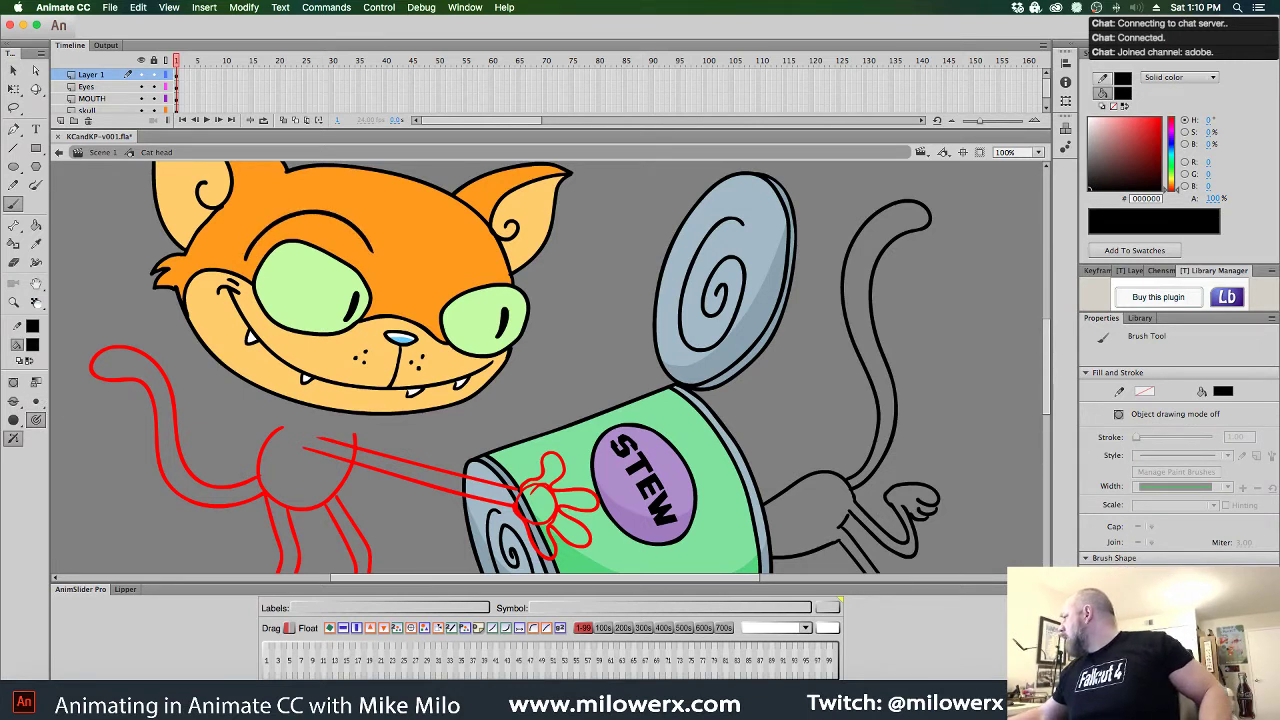
pyautogui.press('super+Tab')
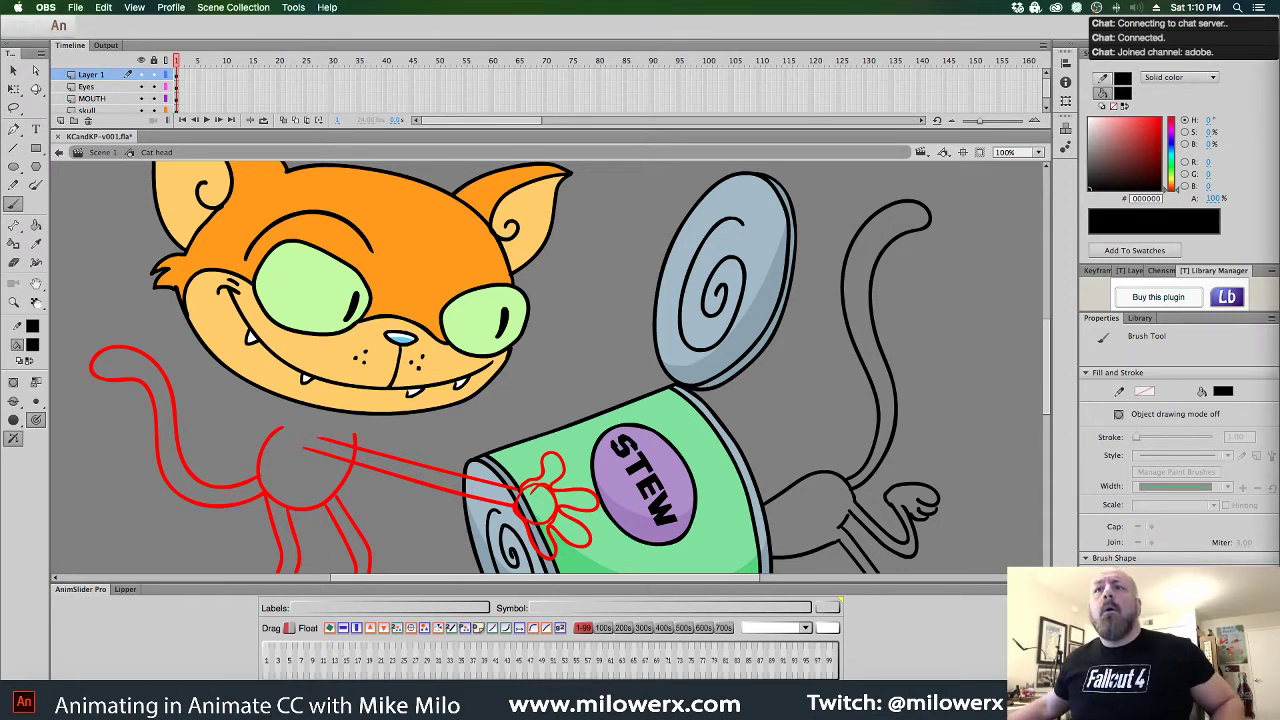
pyautogui.press('super+Tab')
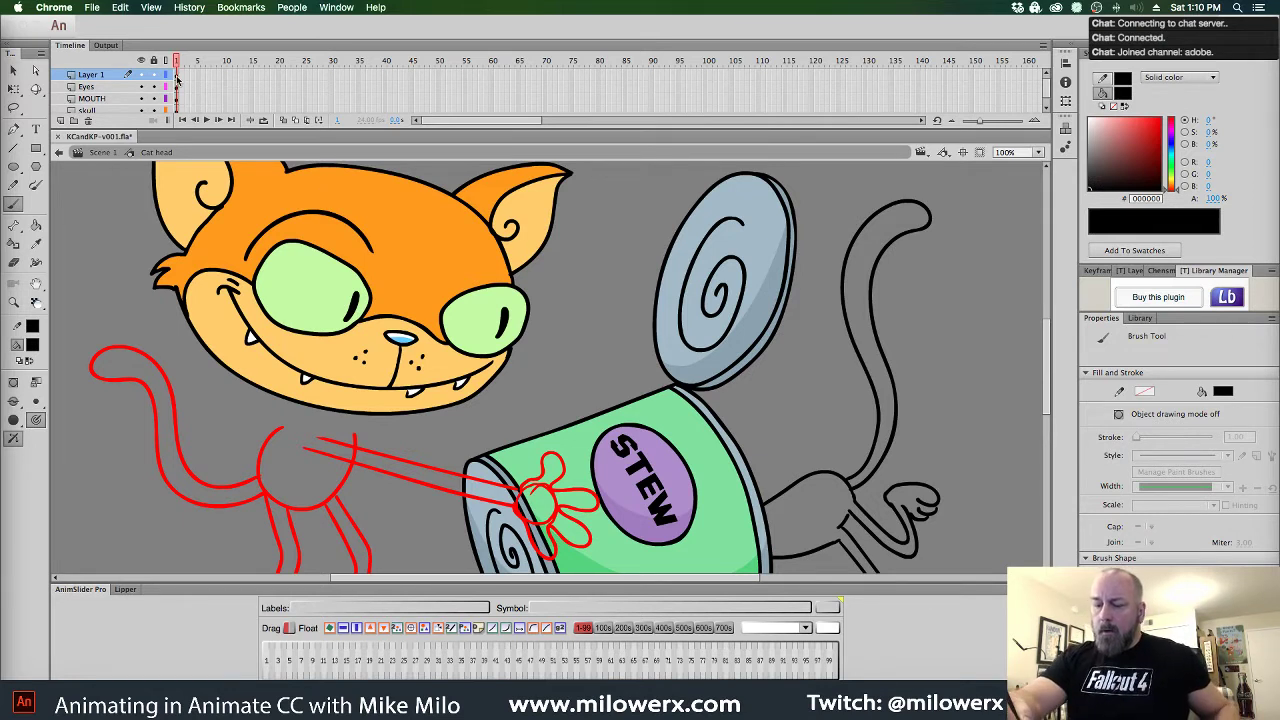
pyautogui.click(15, 204)
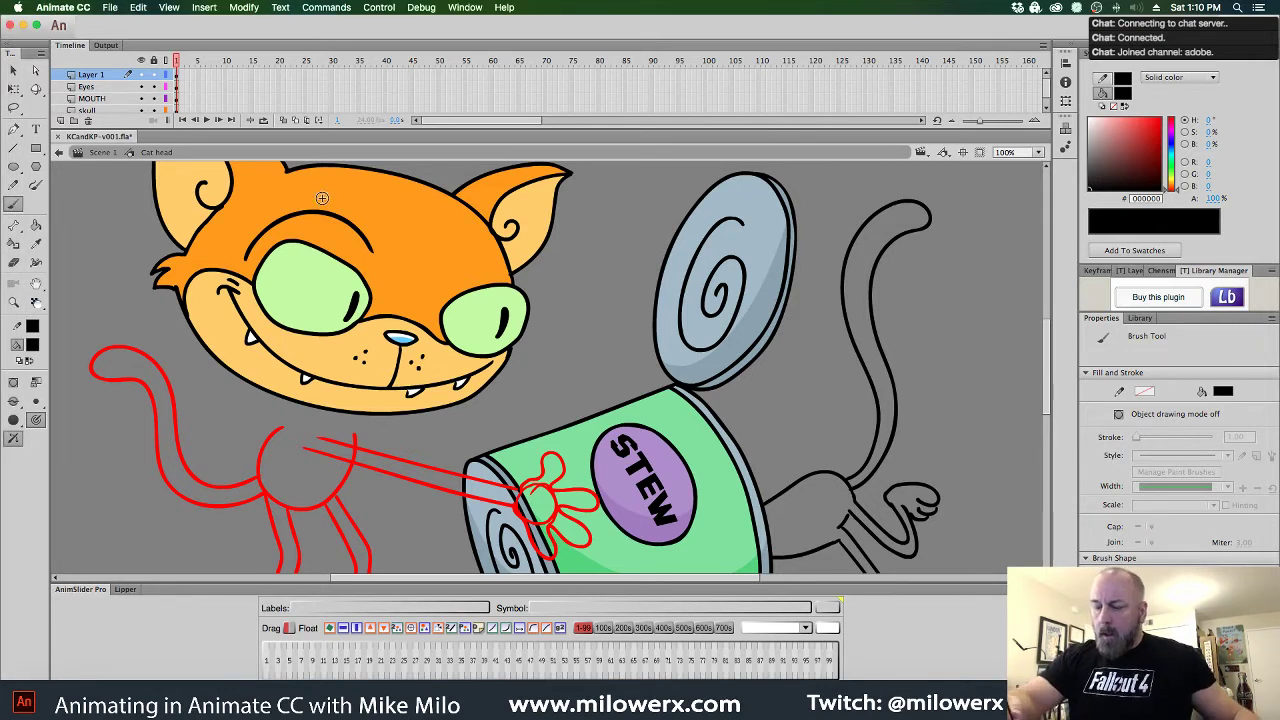
pyautogui.keyDown('super'); pyautogui.click(371, 244); pyautogui.keyUp('super')
pyautogui.press('Delete')
pyautogui.press('b')
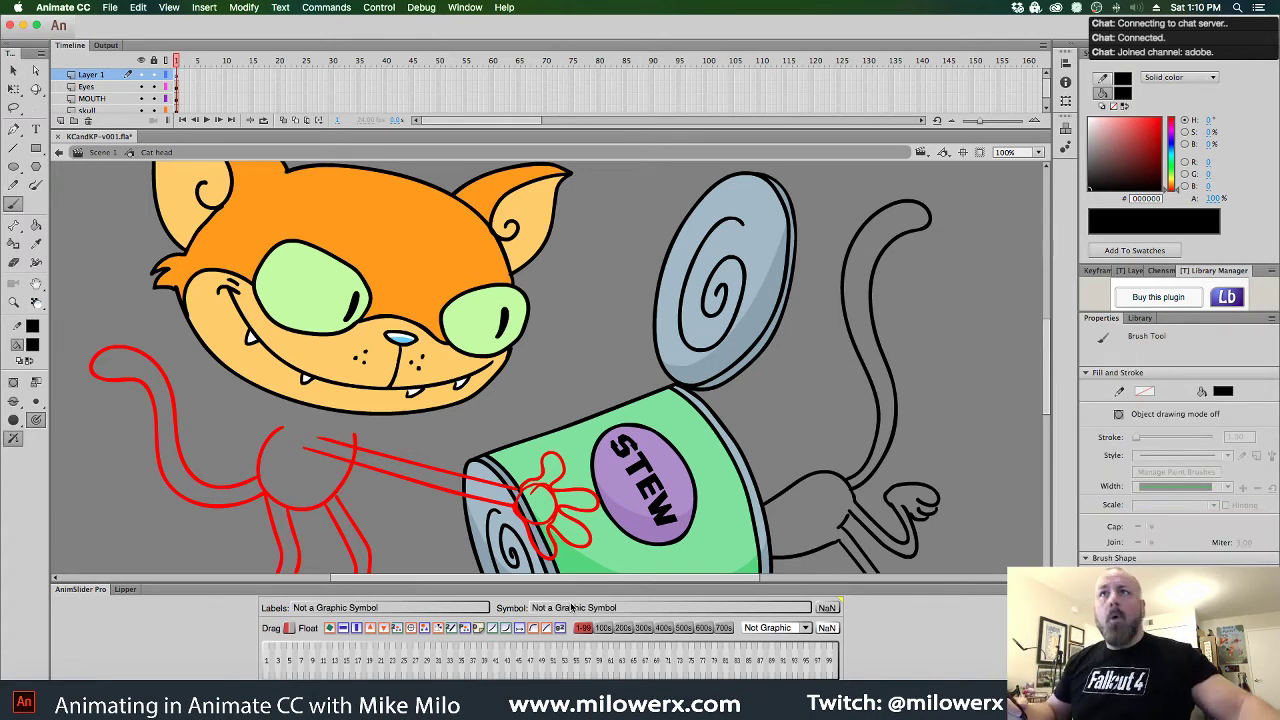
# Brush a thick, tapered black eyebrow about 168 px wide above the cat's larger eye and select it
pyautogui.moveTo(536, 310); pyautogui.dragTo(592, 336)
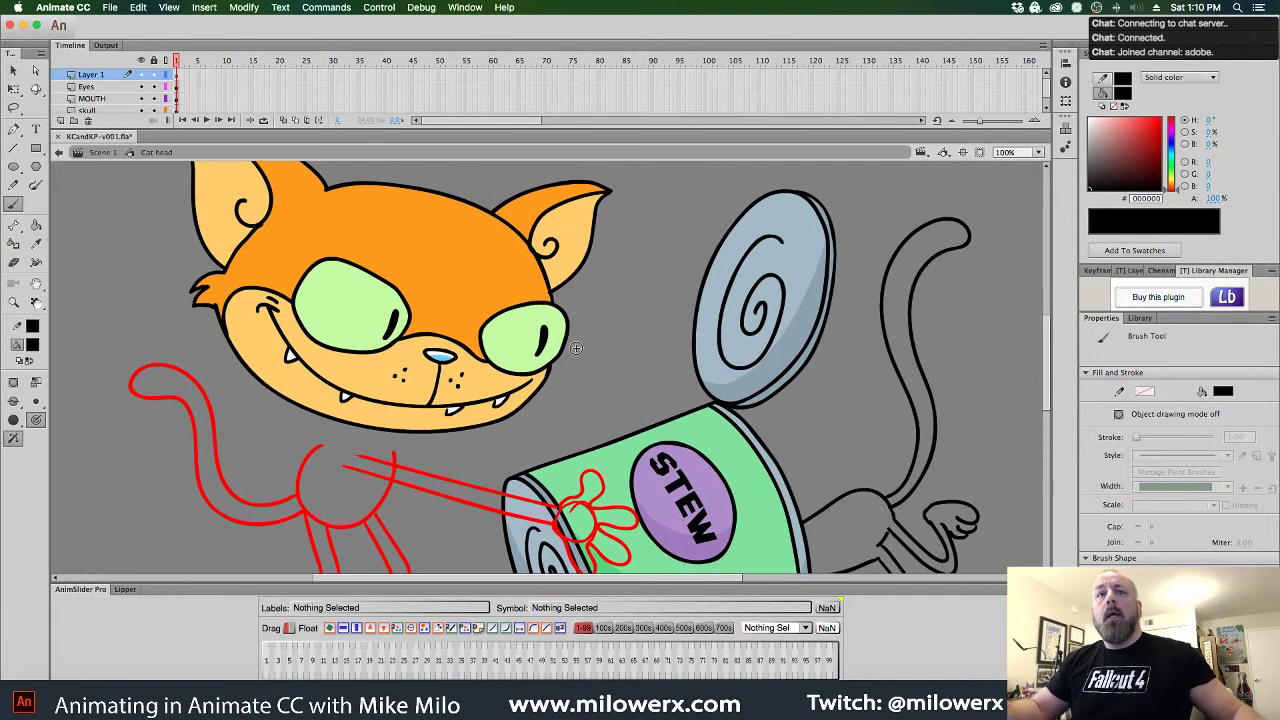
pyautogui.moveTo(579, 396)
pyautogui.mouseDown()
pyautogui.moveTo(614, 437)
pyautogui.moveTo(621, 505)
pyautogui.mouseUp()
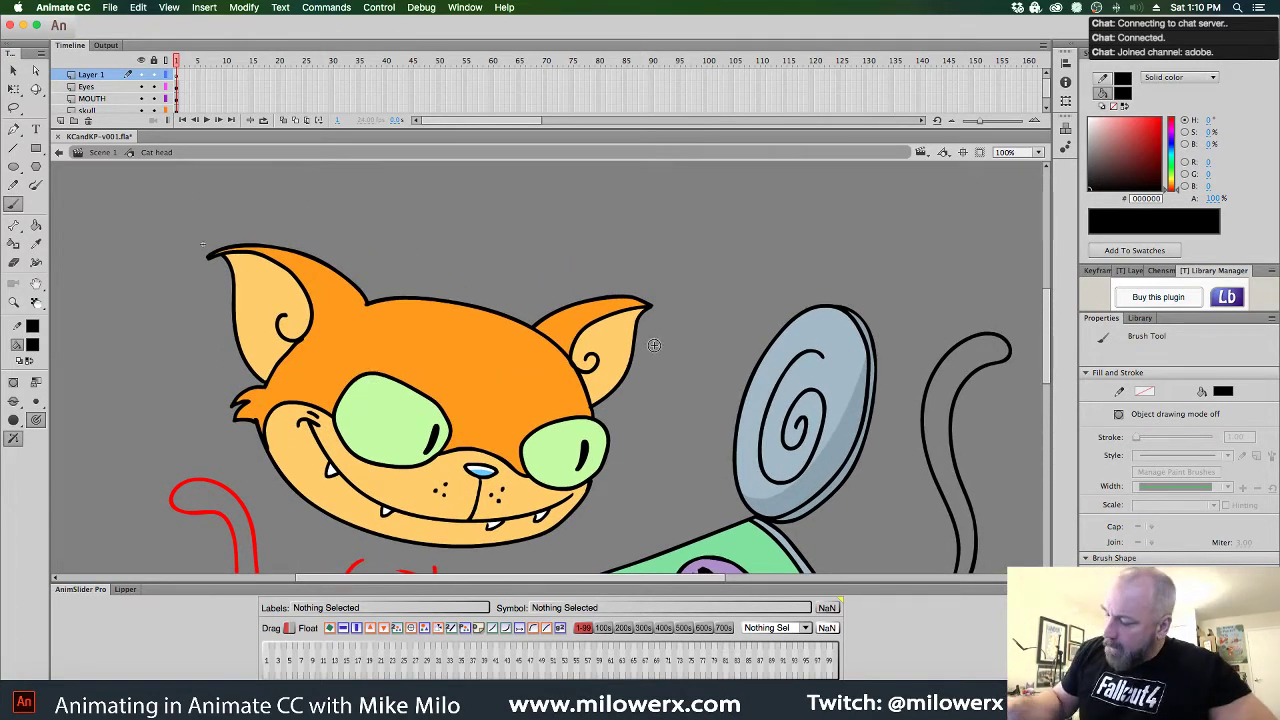
pyautogui.moveTo(344, 367)
pyautogui.mouseDown()
pyautogui.moveTo(390, 347)
pyautogui.moveTo(455, 374)
pyautogui.moveTo(415, 343)
pyautogui.moveTo(360, 344)
pyautogui.moveTo(352, 357)
pyautogui.mouseUp()
pyautogui.press('super+z')
pyautogui.moveTo(462, 390)
pyautogui.mouseDown()
pyautogui.moveTo(420, 342)
pyautogui.moveTo(377, 341)
pyautogui.moveTo(357, 359)
pyautogui.mouseUp()
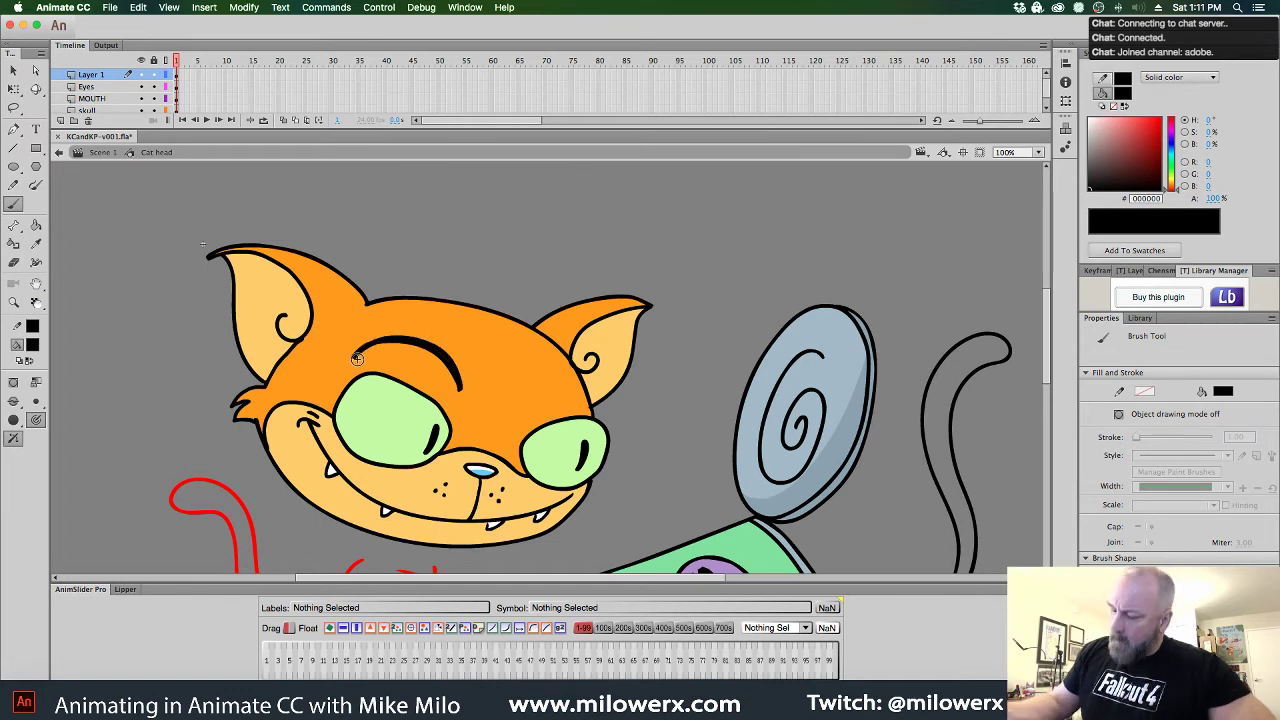
pyautogui.keyDown('super'); pyautogui.click(450, 368); pyautogui.keyUp('super')
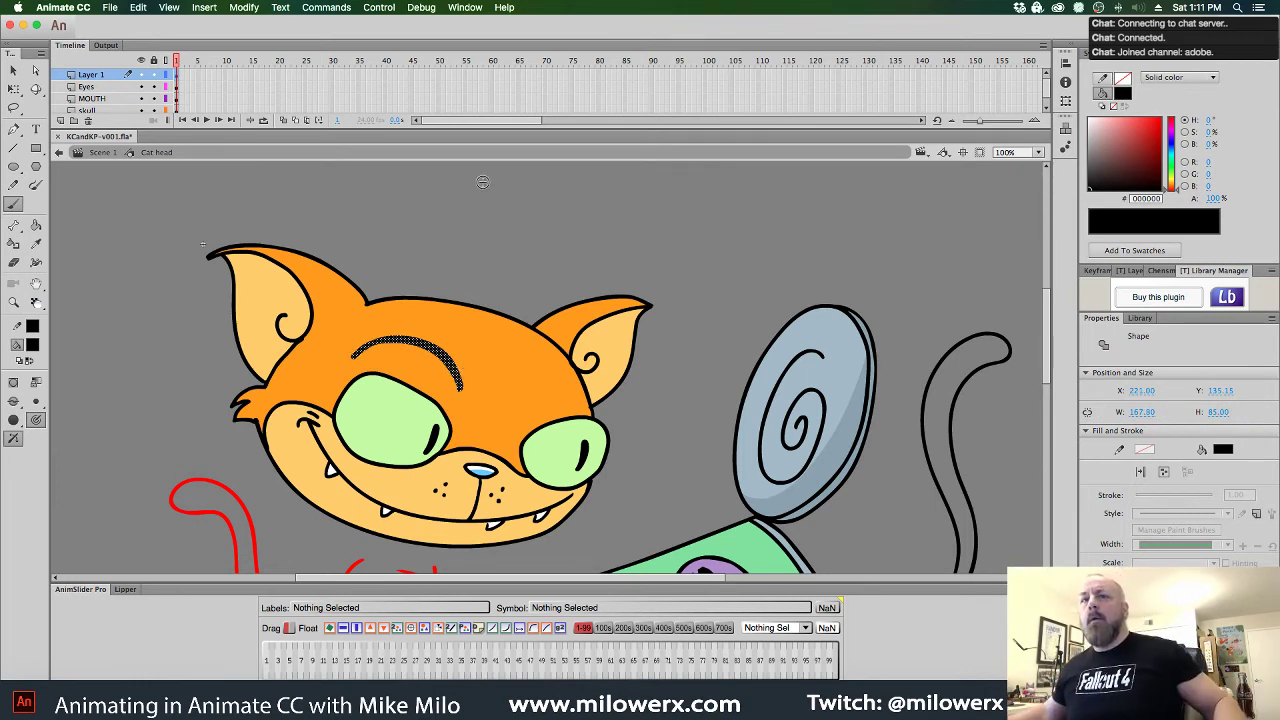
# Disconnect the active VPN connection and switch to Chrome
pyautogui.click(1038, 8)
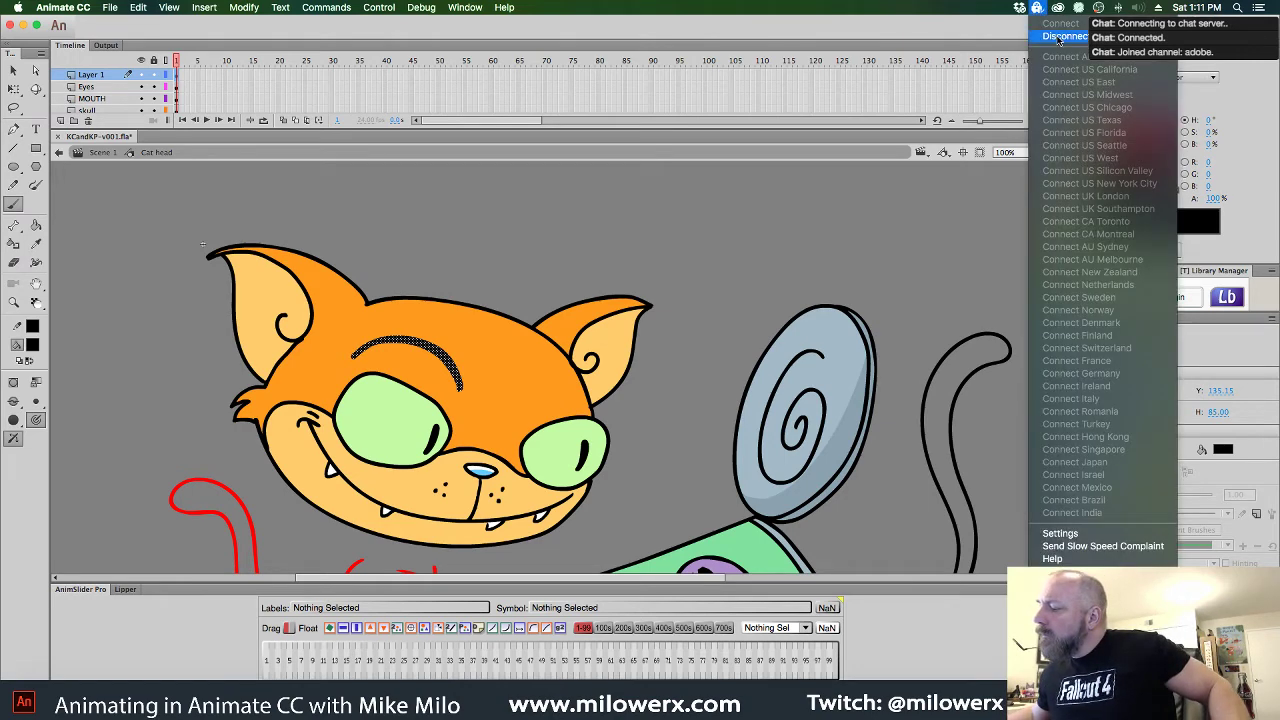
pyautogui.click(1038, 8)
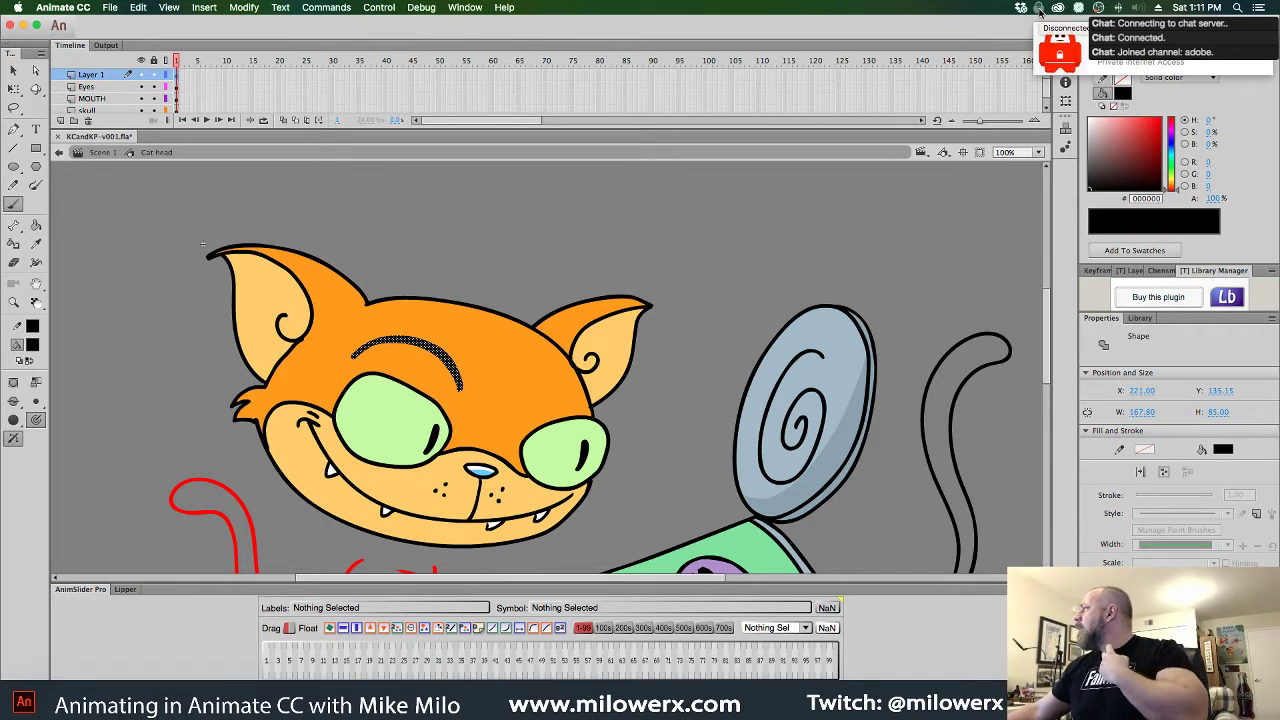
pyautogui.press('super+Tab')
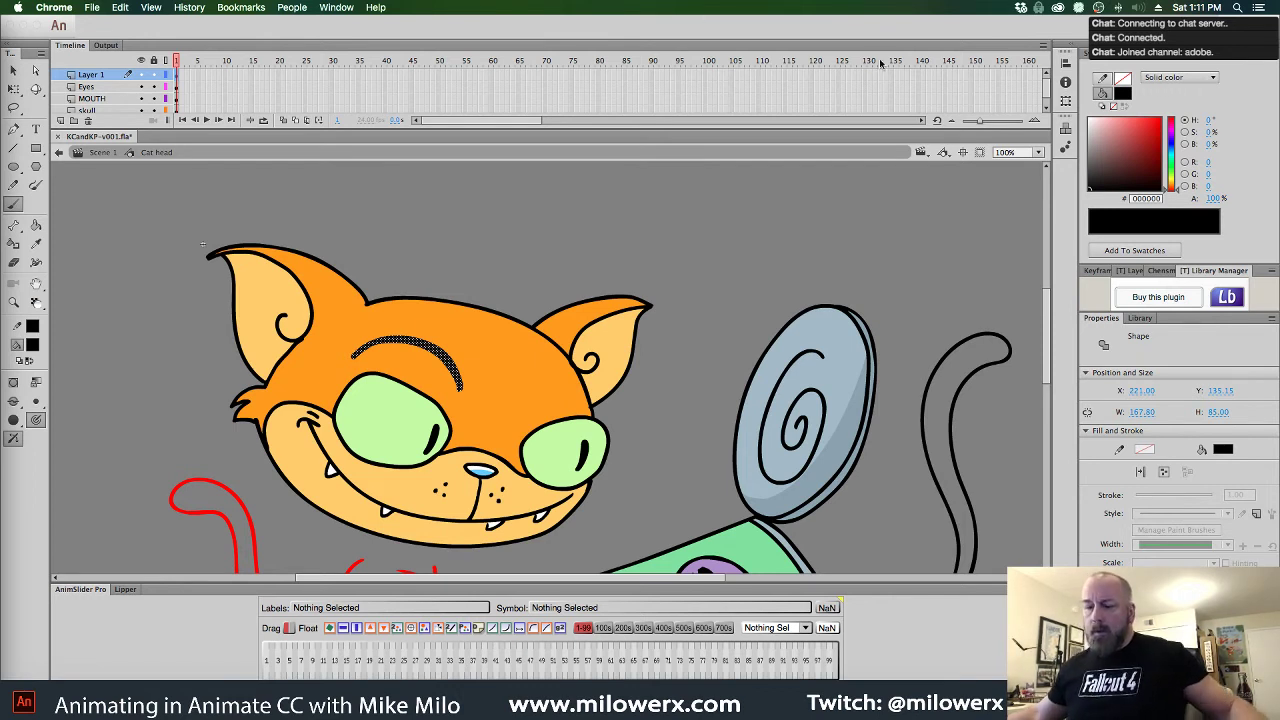
# Back in Animate, undo the last eyebrow change and convert the eyebrow stroke to a graphic symbol named "brow"
pyautogui.click(178, 79)
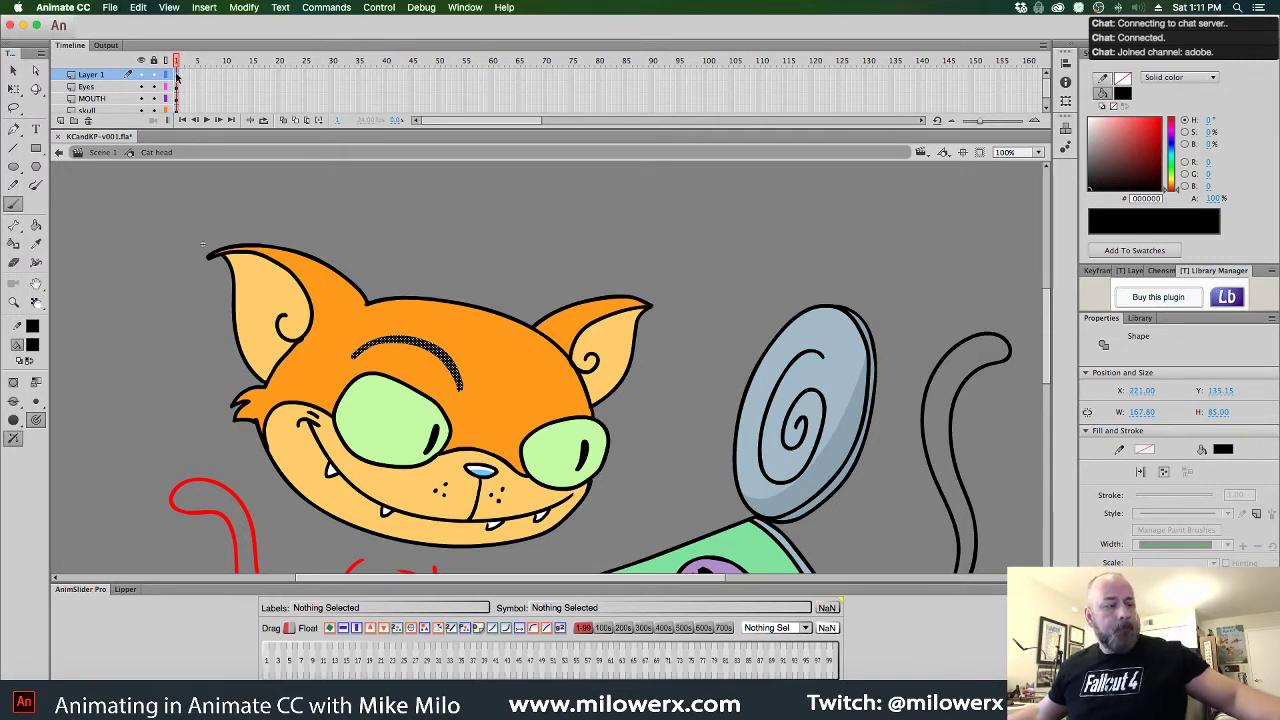
pyautogui.press('super+z')
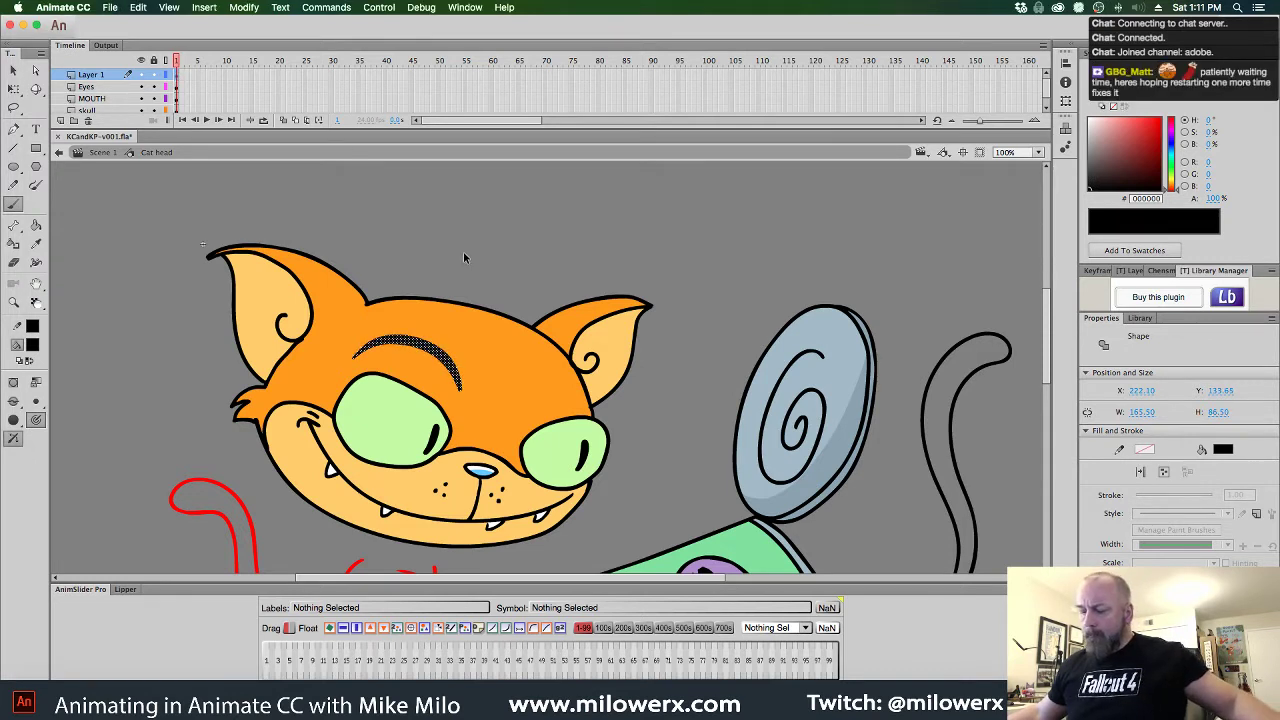
pyautogui.click(177, 77)
pyautogui.press('F8')
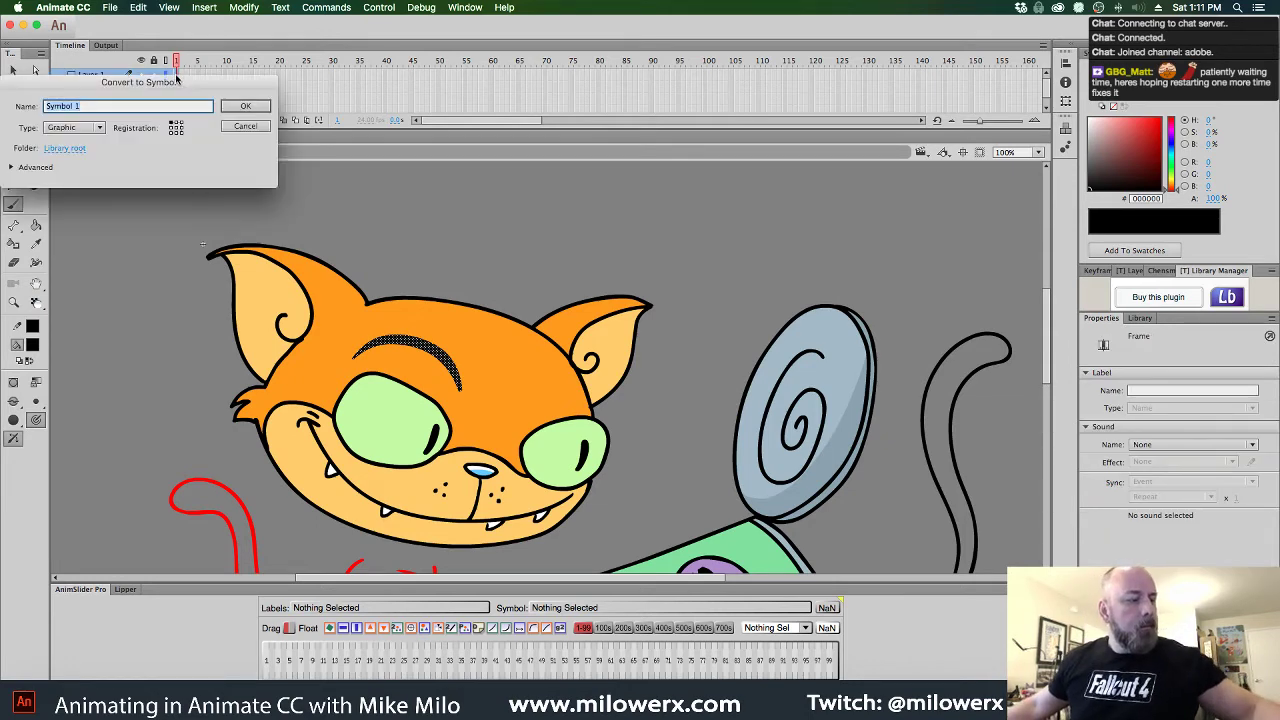
pyautogui.write('brow')
pyautogui.press('Return')
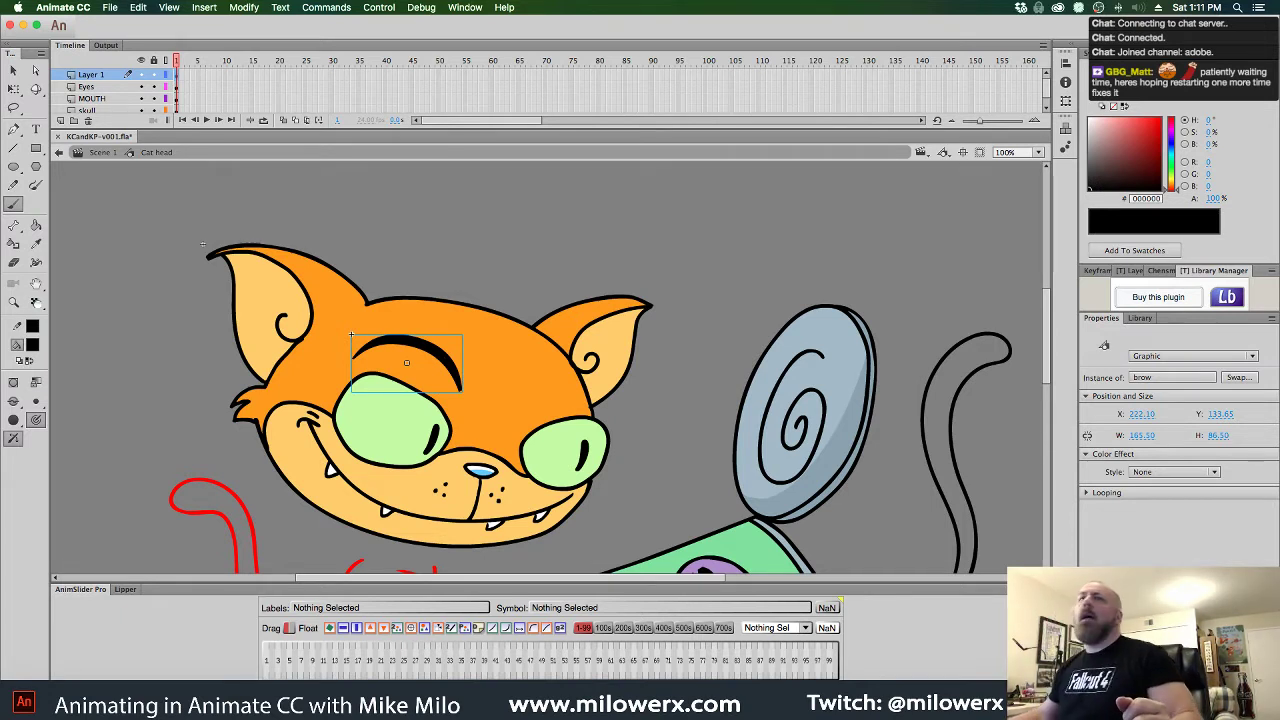
# Place a copy of the brow symbol above the cat's smaller eye and scale it down slightly
pyautogui.press('super+Tab')
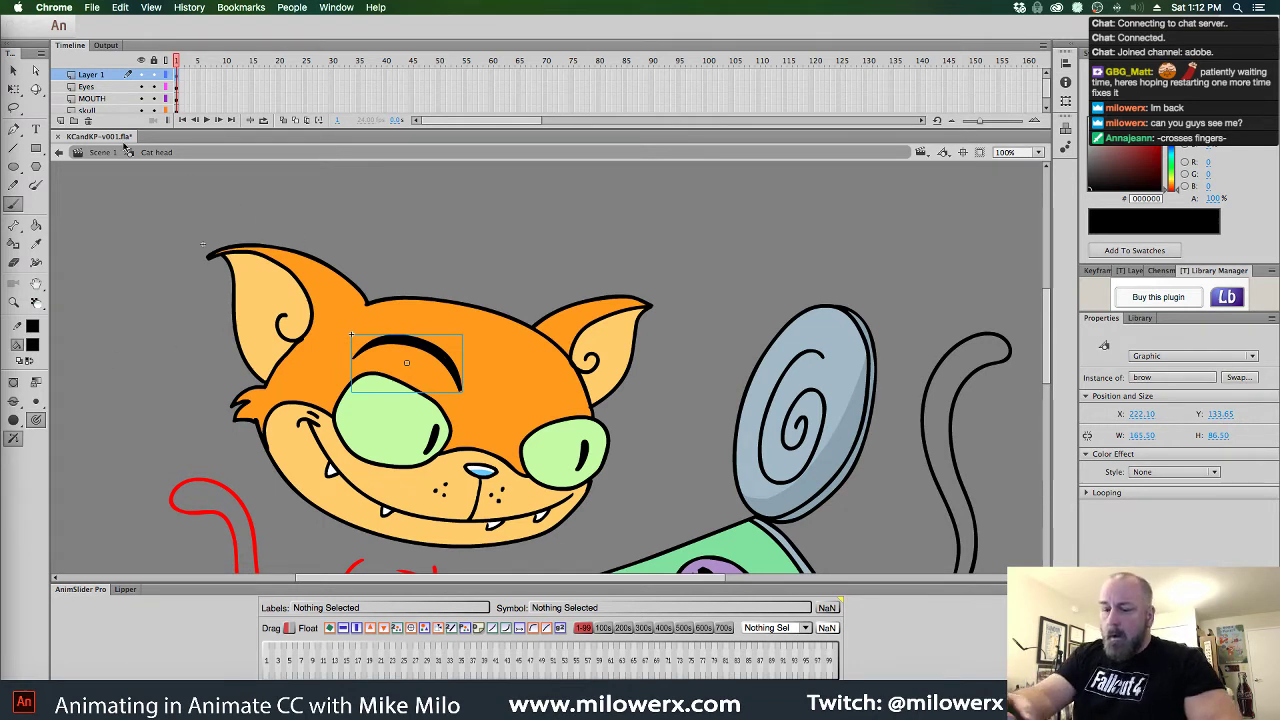
pyautogui.click(75, 145)
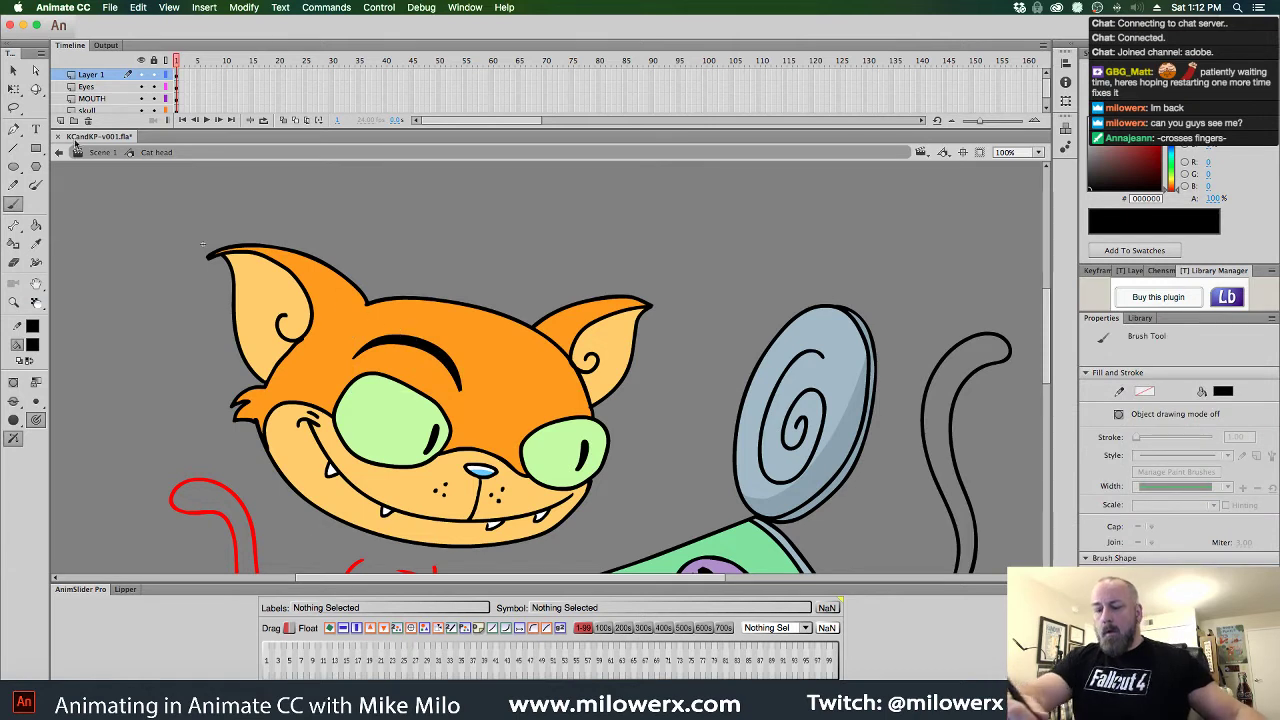
pyautogui.click(13, 70)
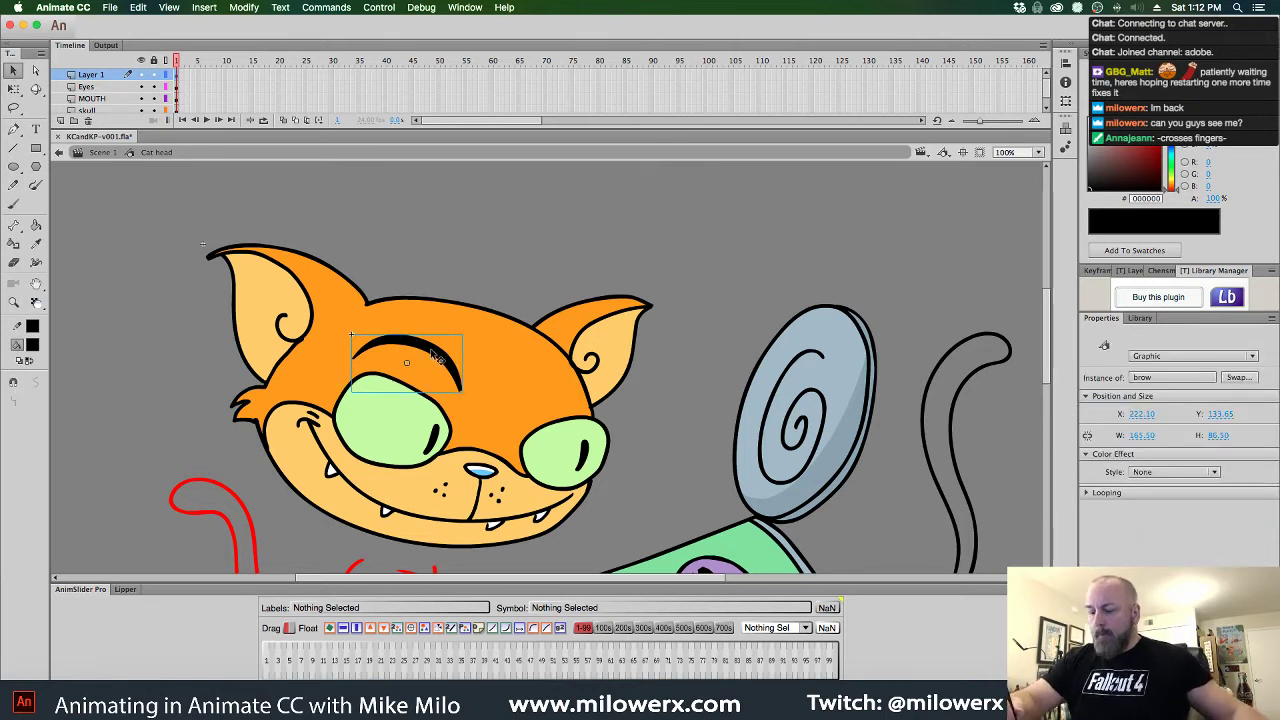
pyautogui.moveTo(432, 355); pyautogui.dragTo(617, 398)
pyautogui.click(13, 89)
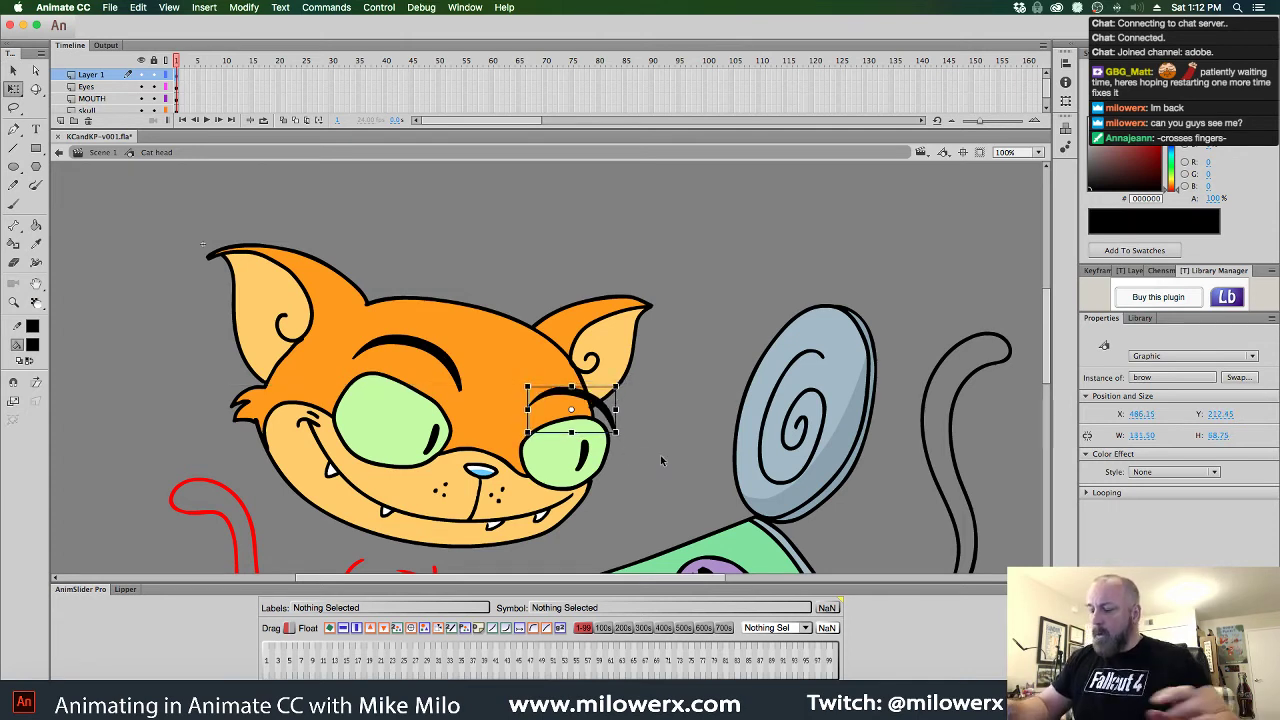
# Flip the copied brow horizontally and rotate it so it arcs down around the outer side of the smaller eye
pyautogui.click(342, 627)
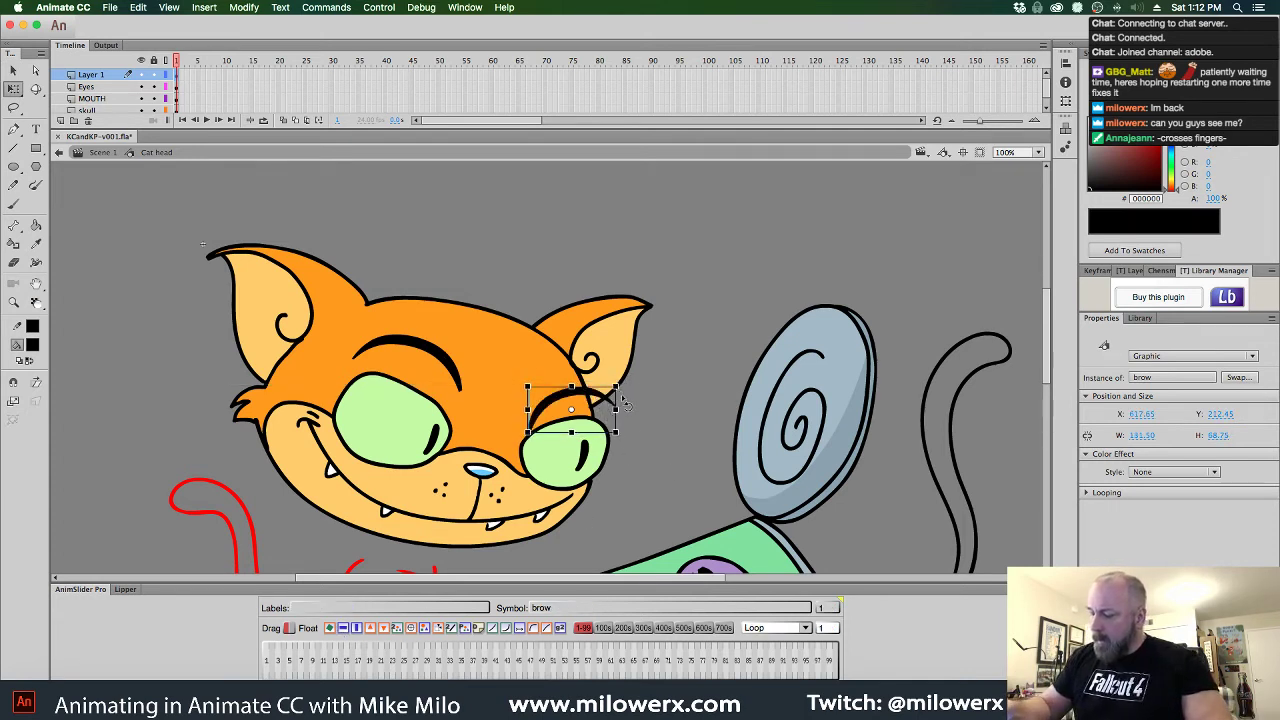
pyautogui.moveTo(621, 394)
pyautogui.mouseDown()
pyautogui.moveTo(627, 407)
pyautogui.moveTo(605, 406)
pyautogui.mouseUp()
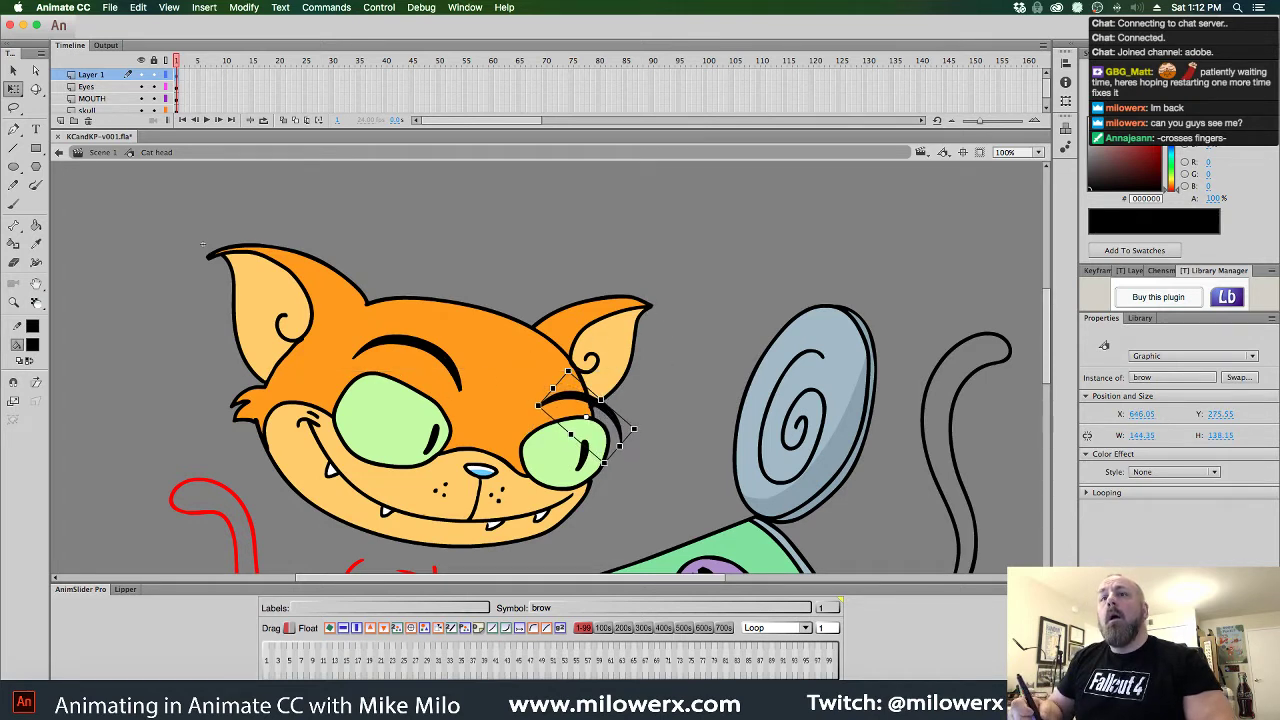
pyautogui.press('super+Tab')
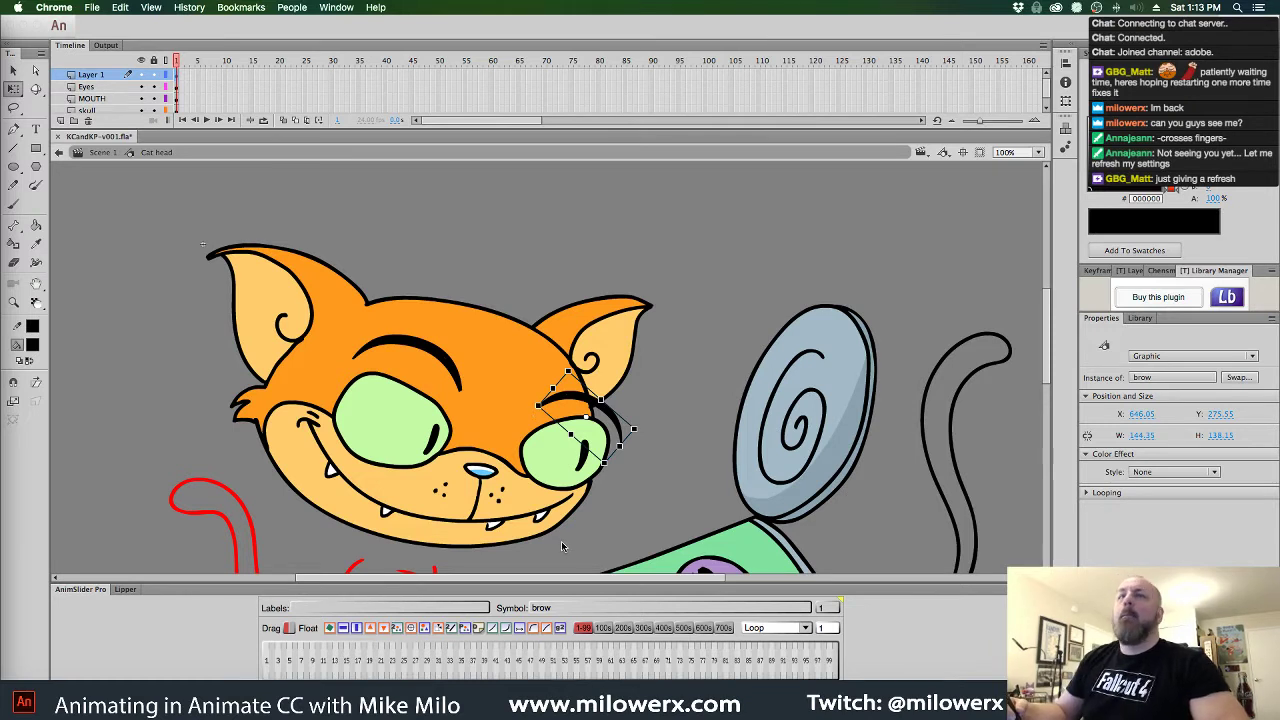
pyautogui.click(620, 447)
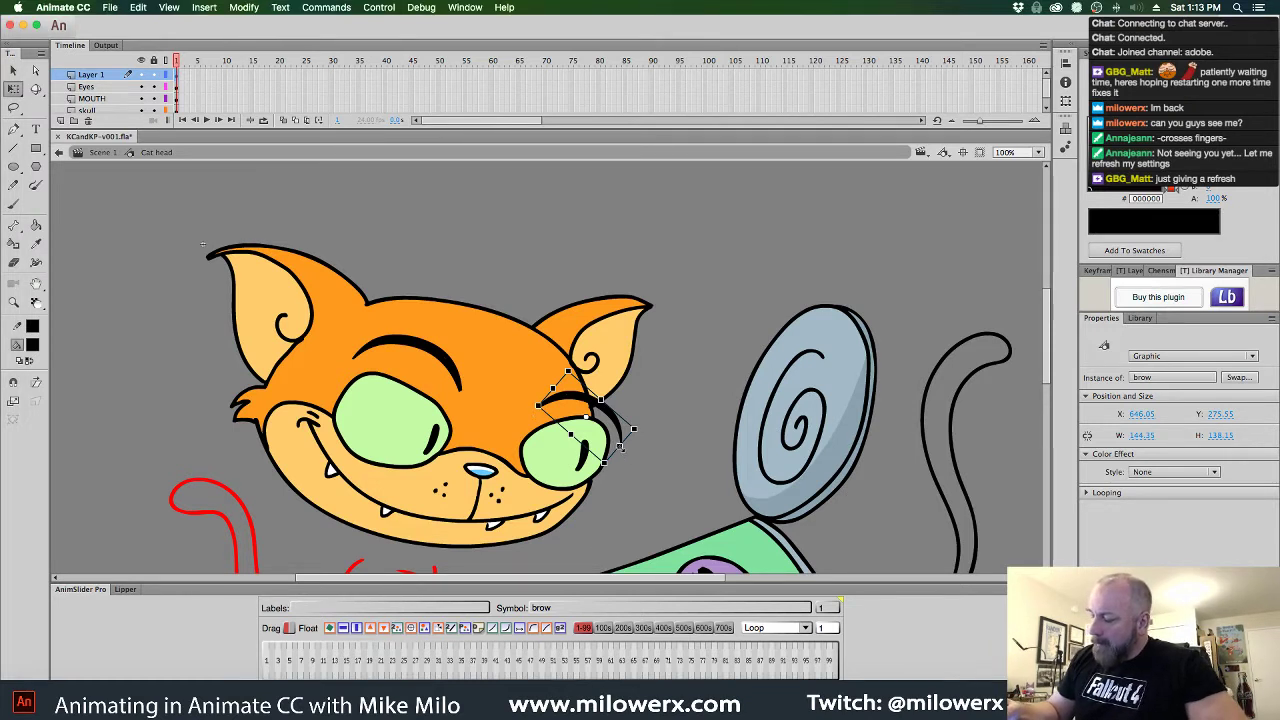
pyautogui.moveTo(620, 446); pyautogui.dragTo(552, 388)
pyautogui.moveTo(641, 437); pyautogui.dragTo(641, 426)
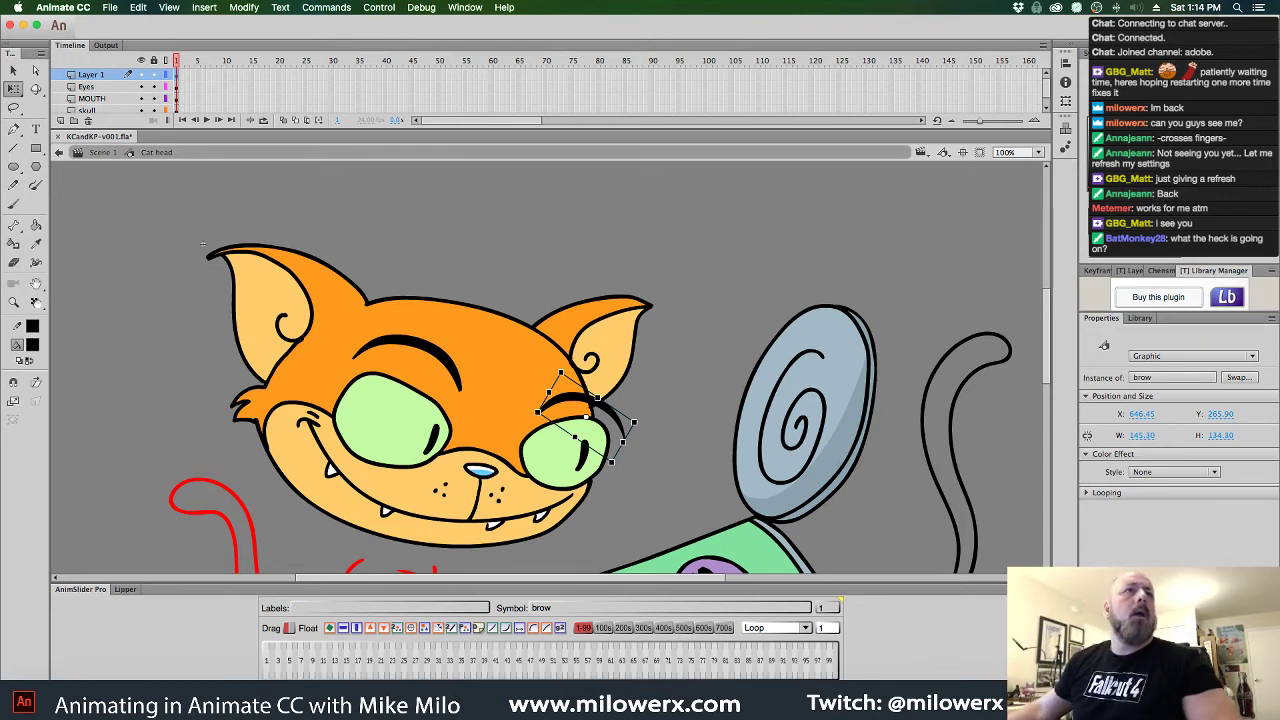
# Shorten the rotated brow over the smaller eye so its bounds are about 134 by 127 px
pyautogui.press('super+Tab')
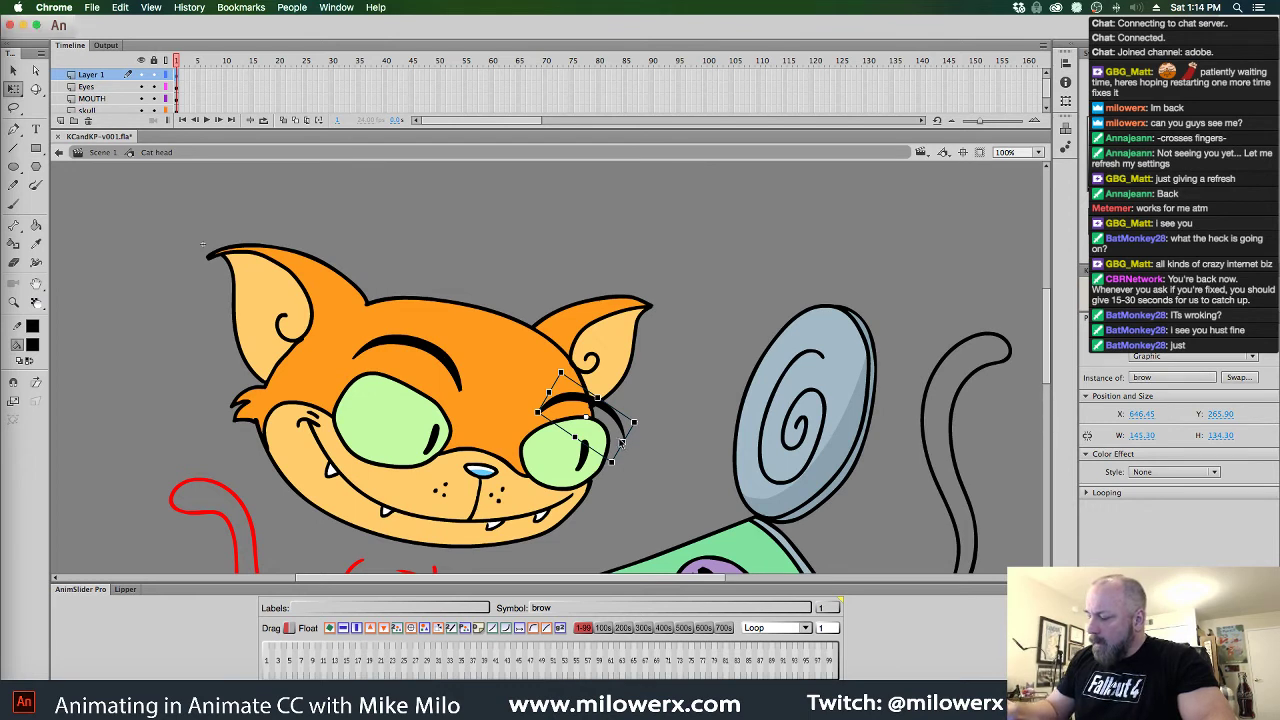
pyautogui.click(628, 421)
pyautogui.moveTo(624, 440); pyautogui.dragTo(613, 419)
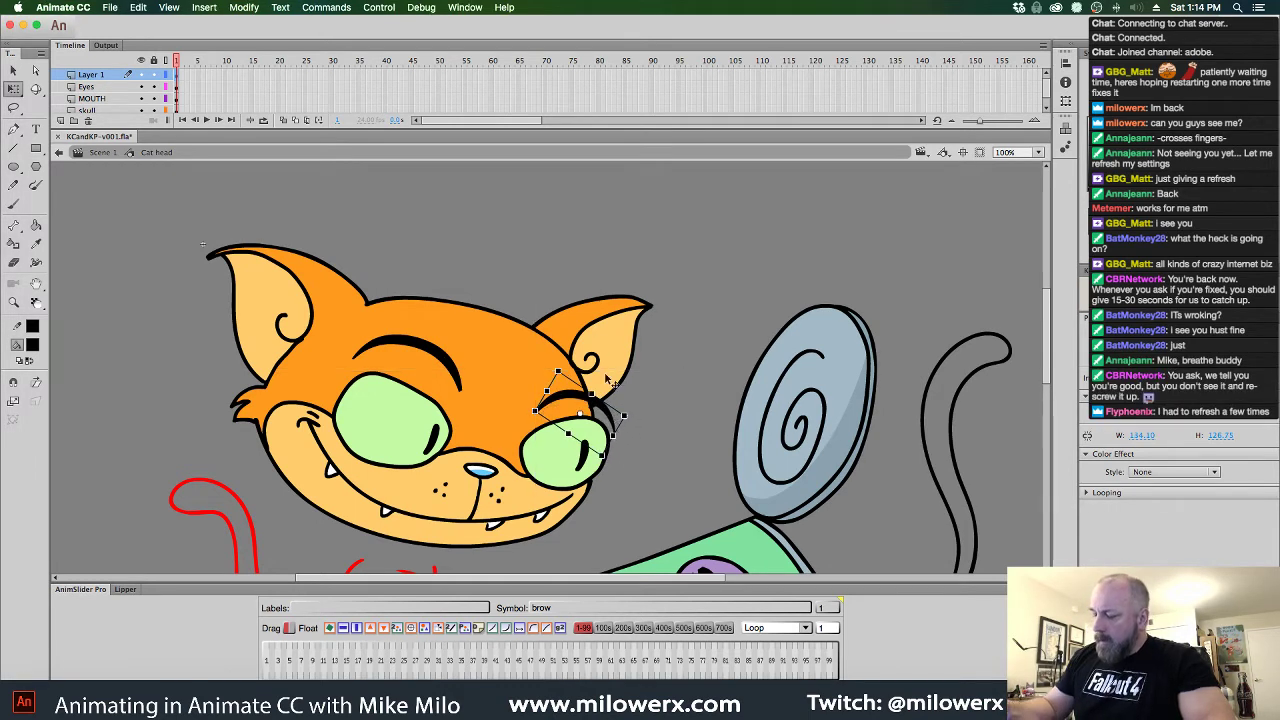
# Make the skull layer active through the head outline, clear the selection and switch to the Brush tool
pyautogui.click(534, 237)
pyautogui.click(478, 313)
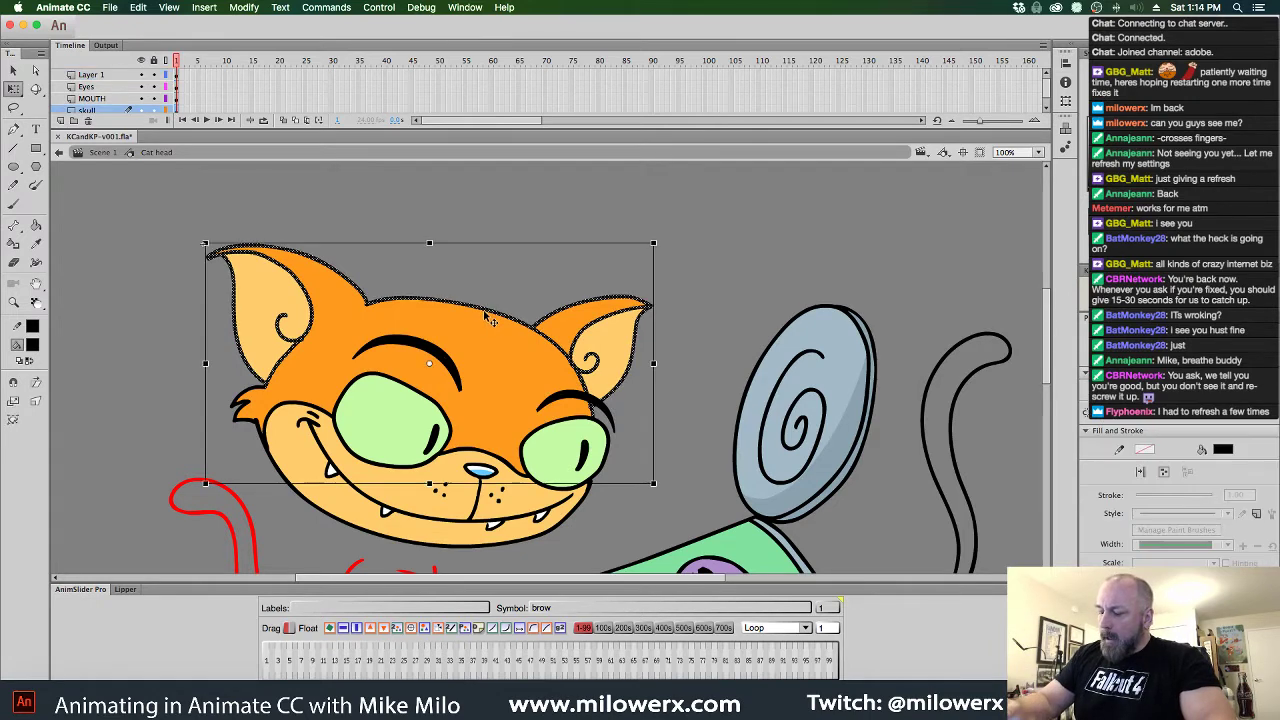
pyautogui.click(506, 214)
pyautogui.click(13, 203)
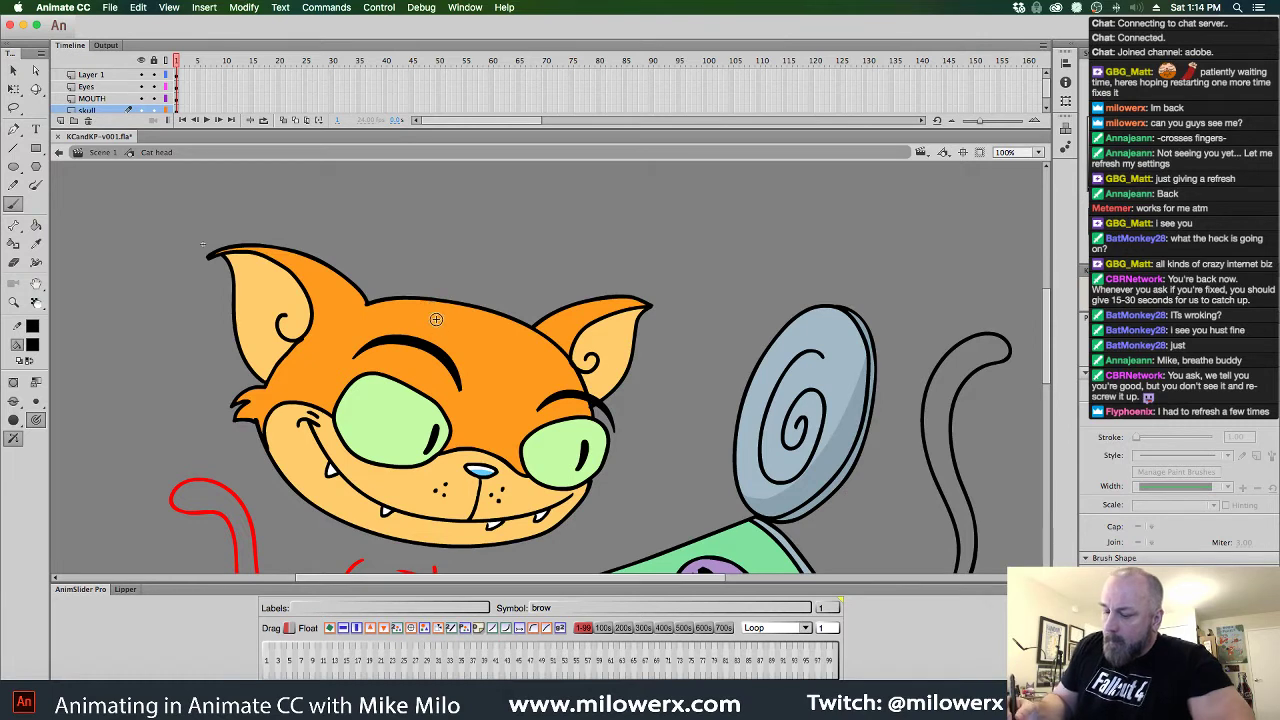
pyautogui.moveTo(431, 302)
pyautogui.mouseDown()
pyautogui.moveTo(449, 328)
pyautogui.moveTo(503, 338)
pyautogui.mouseUp()
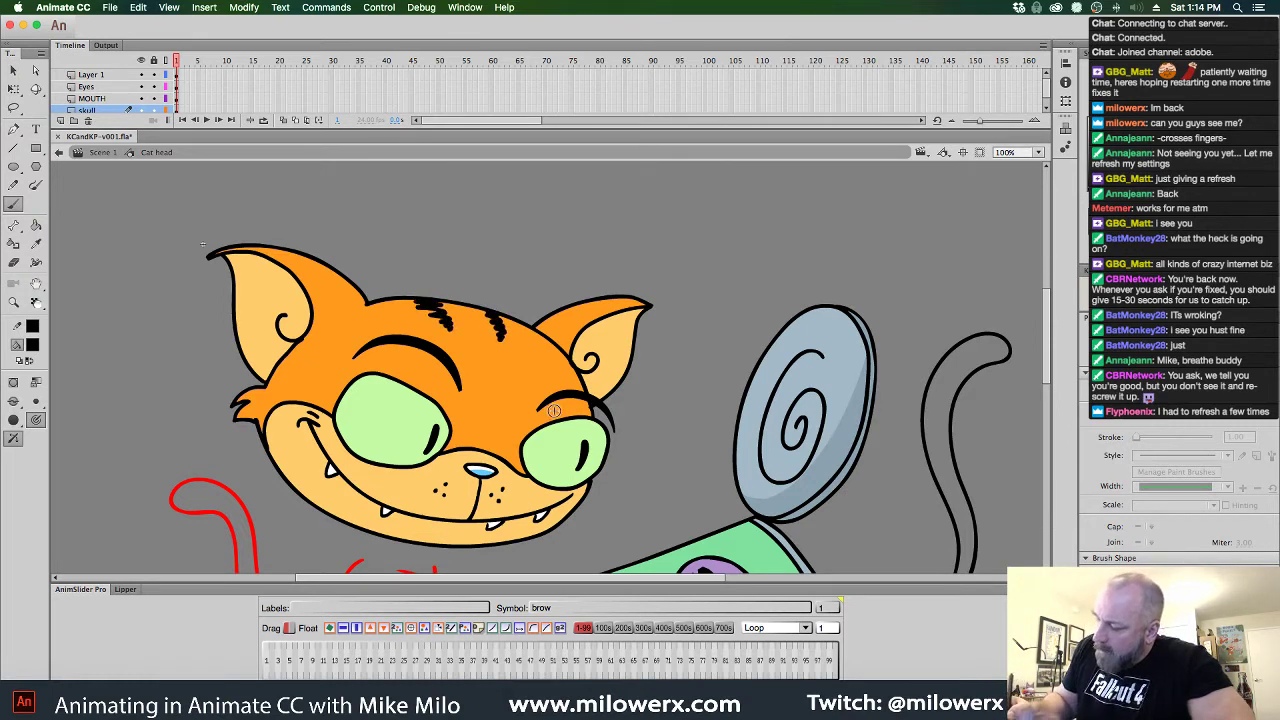
pyautogui.press('super+z')
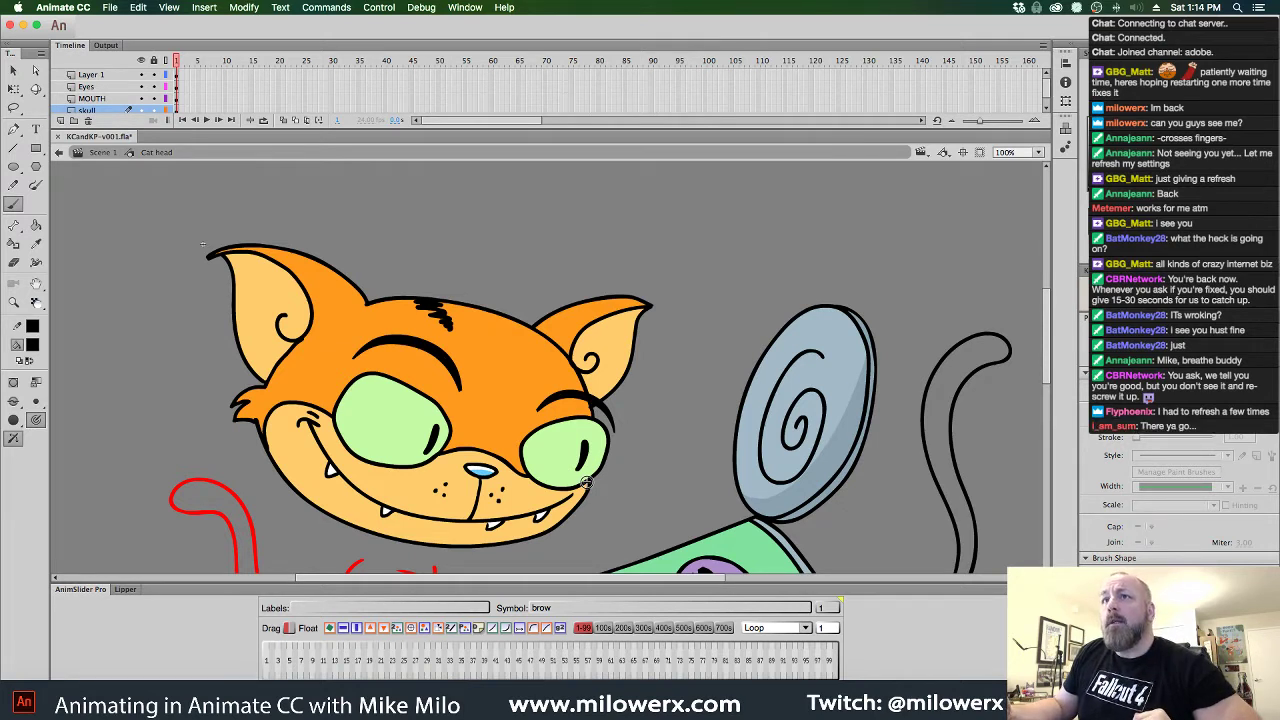
pyautogui.press('super+z')
# Paint jagged black fur stripes on the skull layer, two along the top of the head and one below the larger ear
pyautogui.moveTo(417, 301)
pyautogui.mouseDown()
pyautogui.moveTo(459, 330)
pyautogui.moveTo(511, 323)
pyautogui.moveTo(519, 348)
pyautogui.mouseUp()
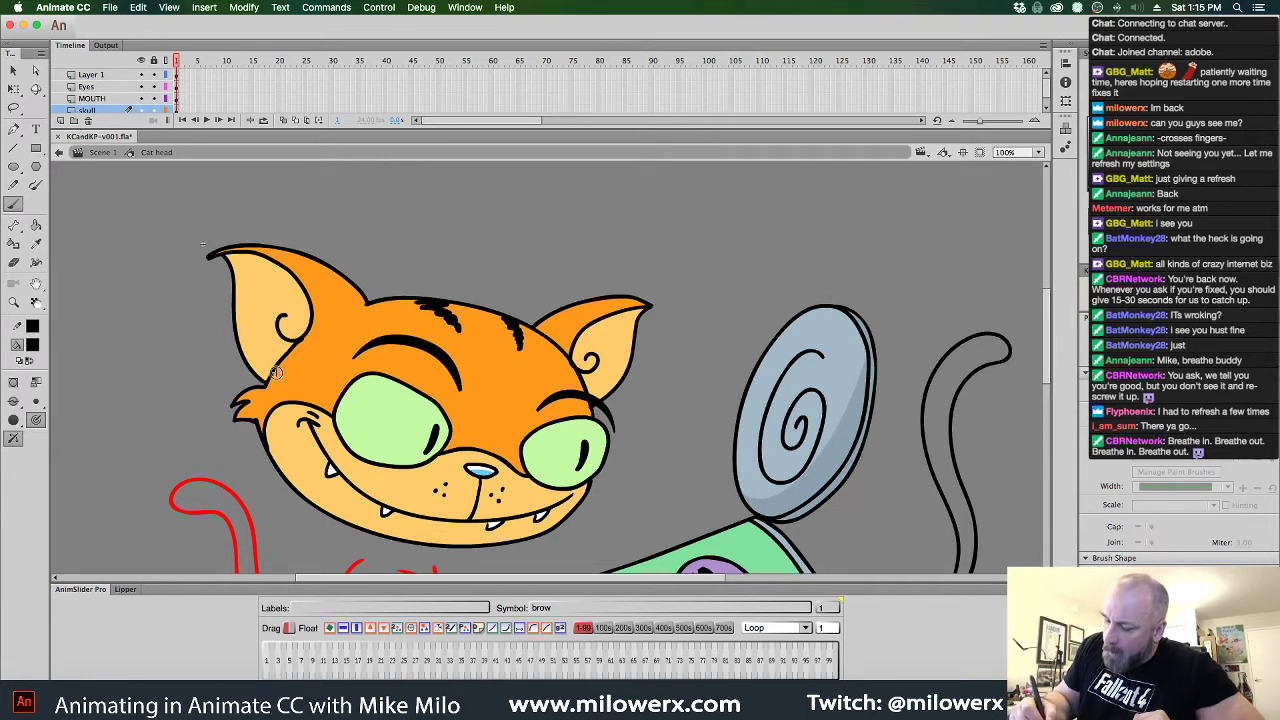
pyautogui.moveTo(279, 368); pyautogui.dragTo(308, 375)
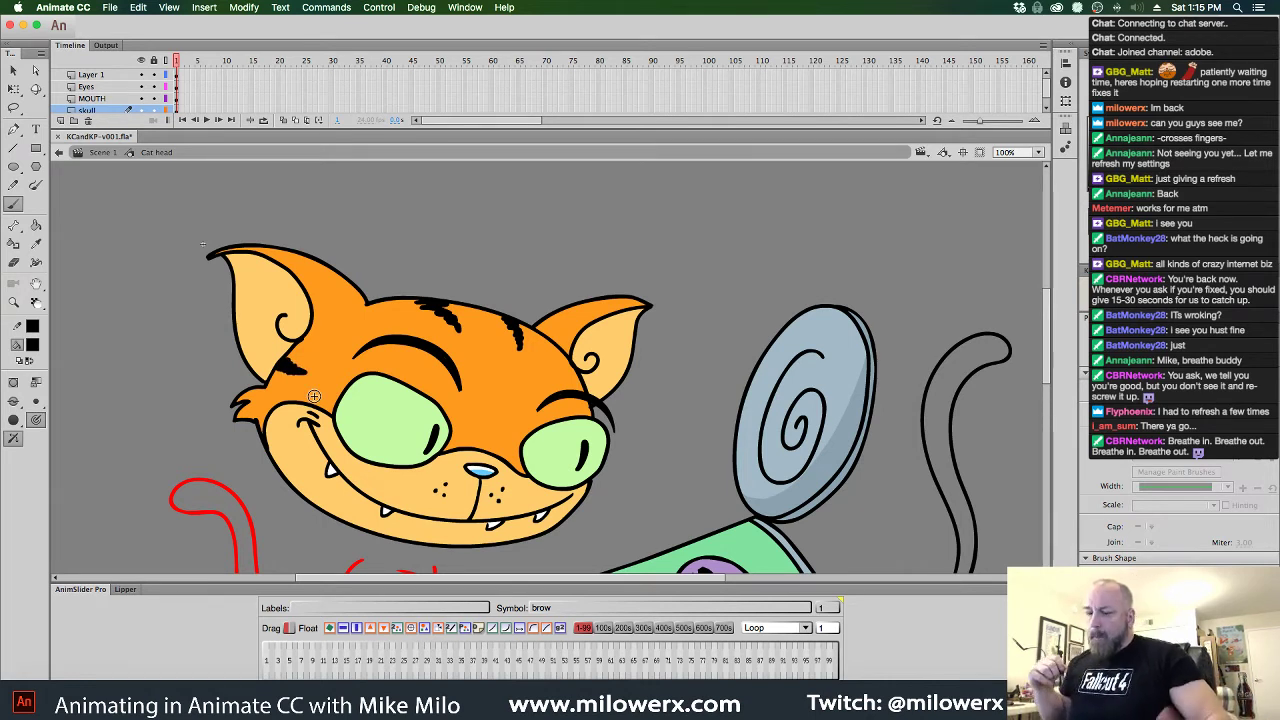
# Open the mouth symbol from the MOUTH layer and review the mouth drawings on its first four frames
pyautogui.click(177, 99)
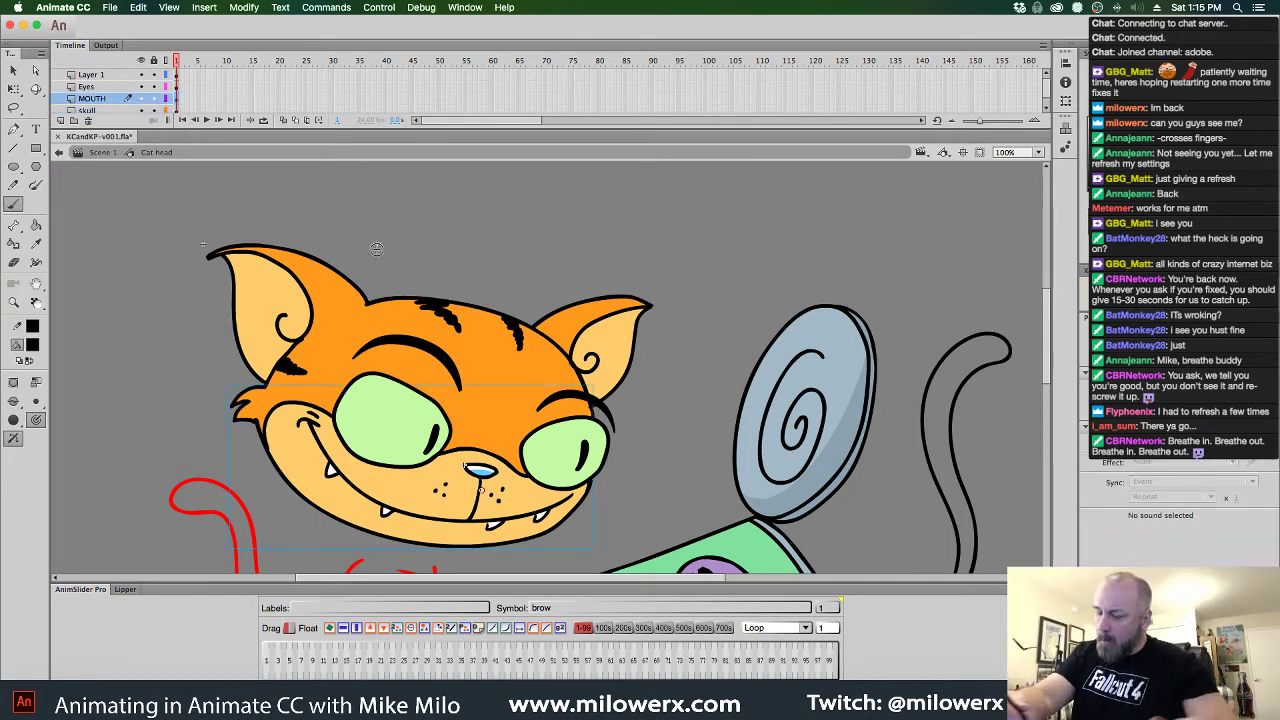
pyautogui.doubleClick(523, 482)
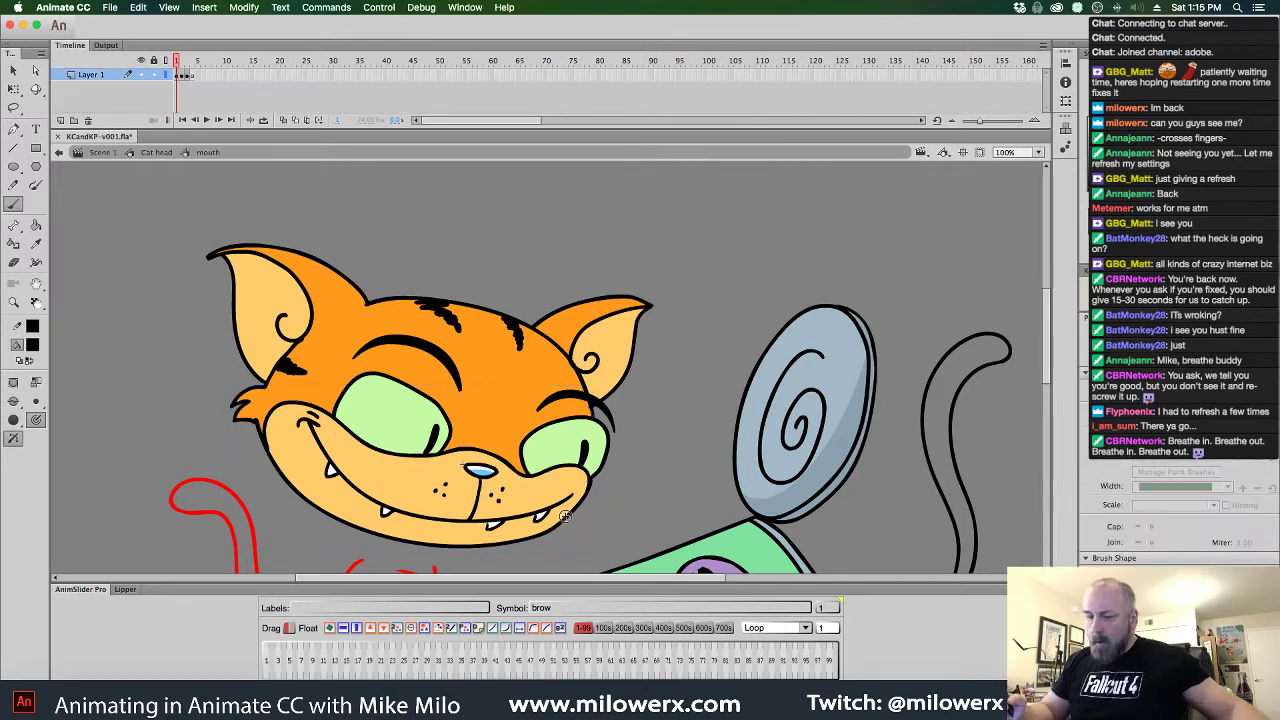
pyautogui.press('.')
pyautogui.press('.')
pyautogui.press('.')
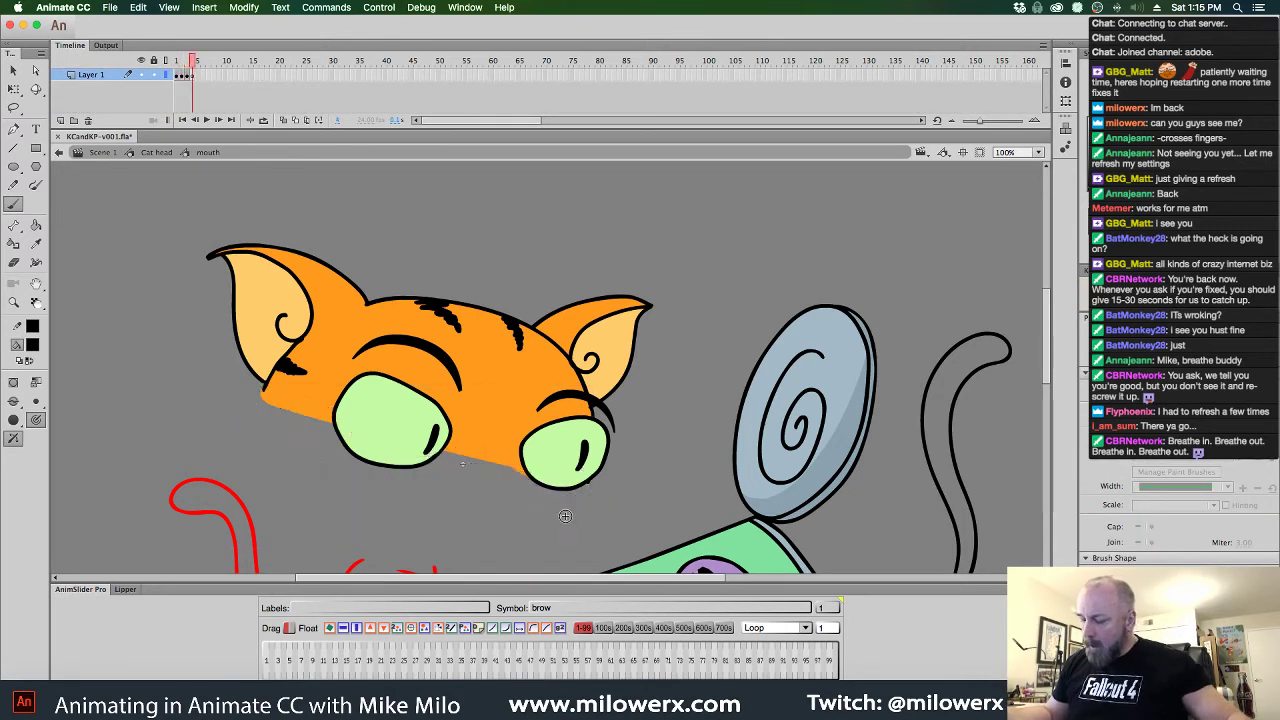
pyautogui.press(',')
pyautogui.press(',')
pyautogui.press('.')
pyautogui.press(',')
pyautogui.press(',')
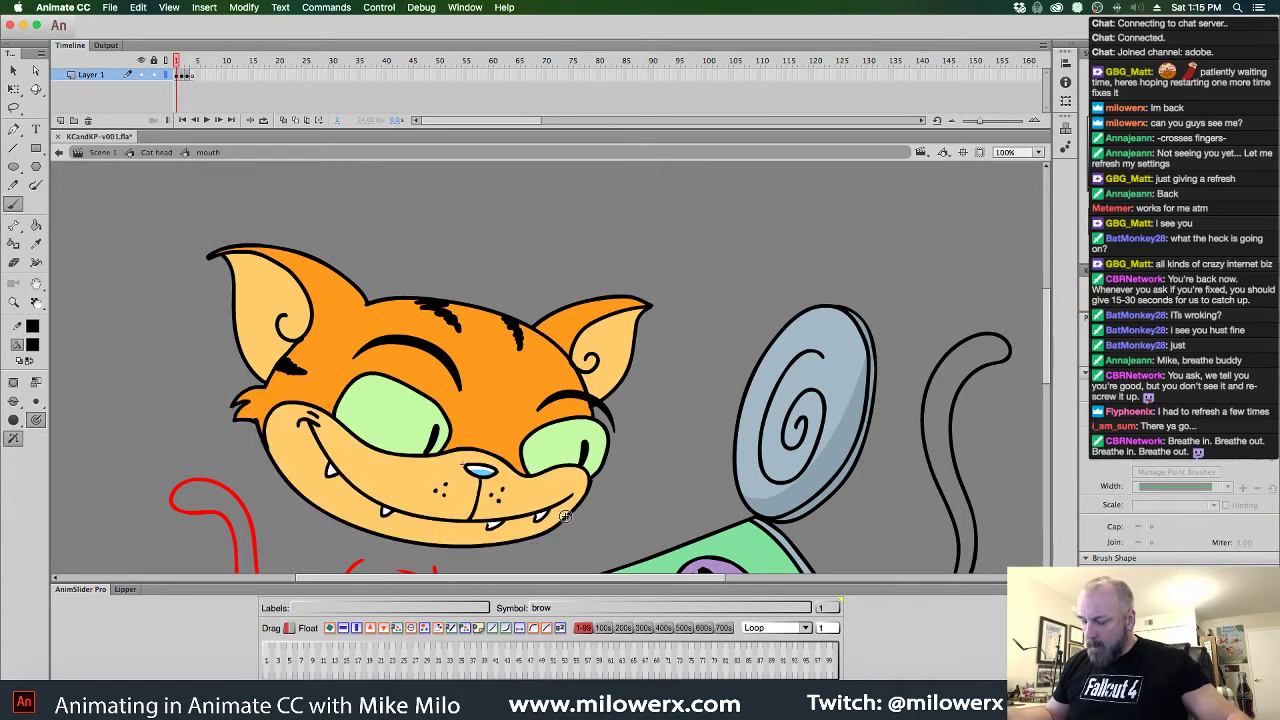
pyautogui.press('.')
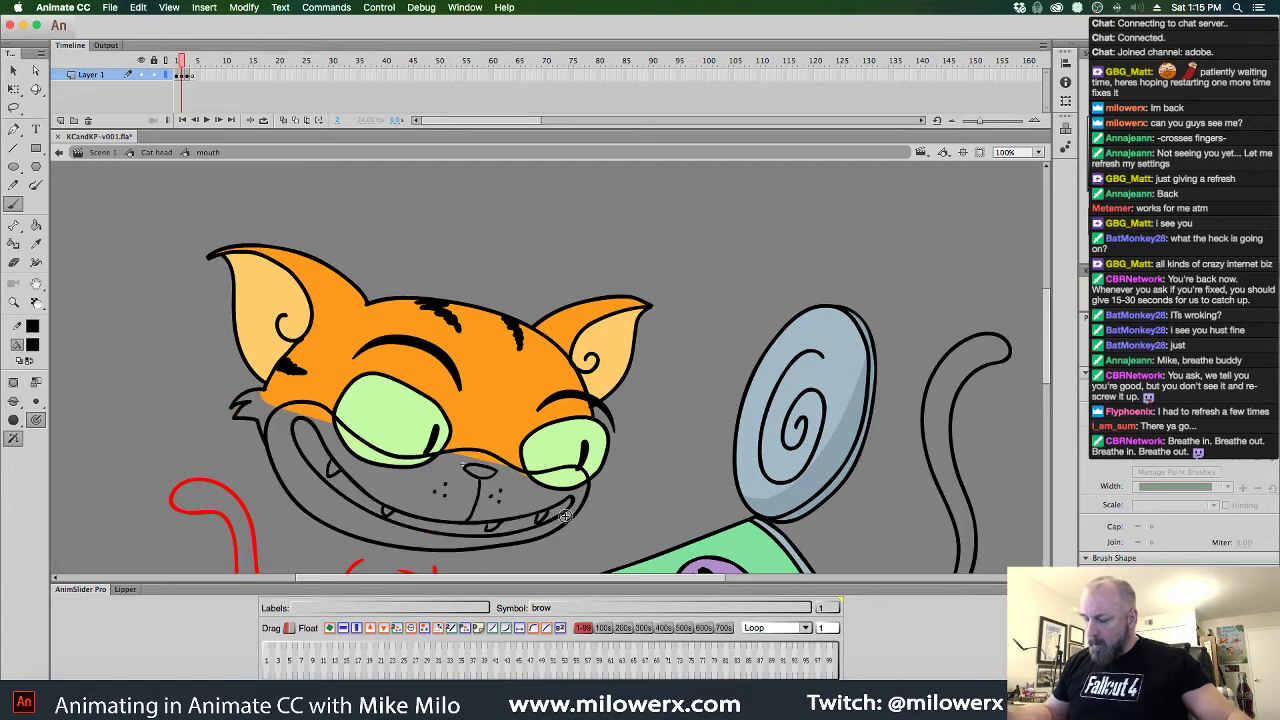
# Clear the old mouth drawings from frames 2 and 3, then turn on onion skinning at frame 3
pyautogui.click(181, 76)
pyautogui.press('BackSpace')
pyautogui.press(',')
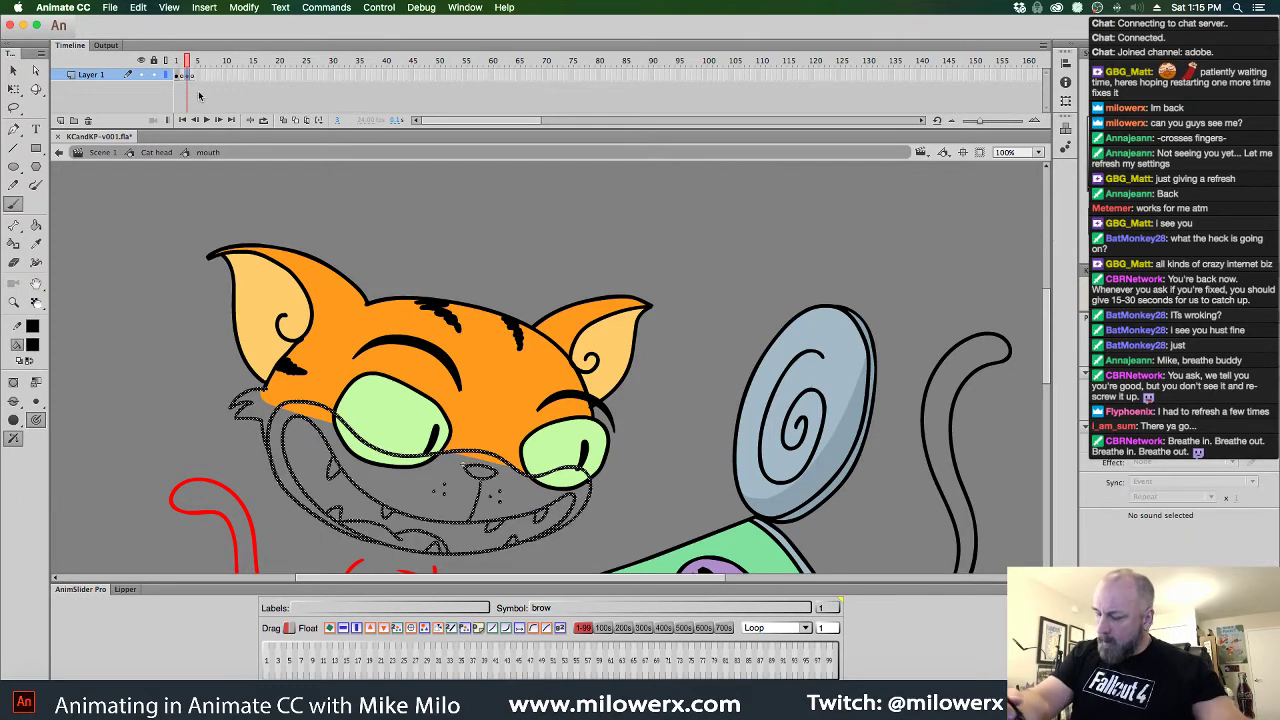
pyautogui.press('.')
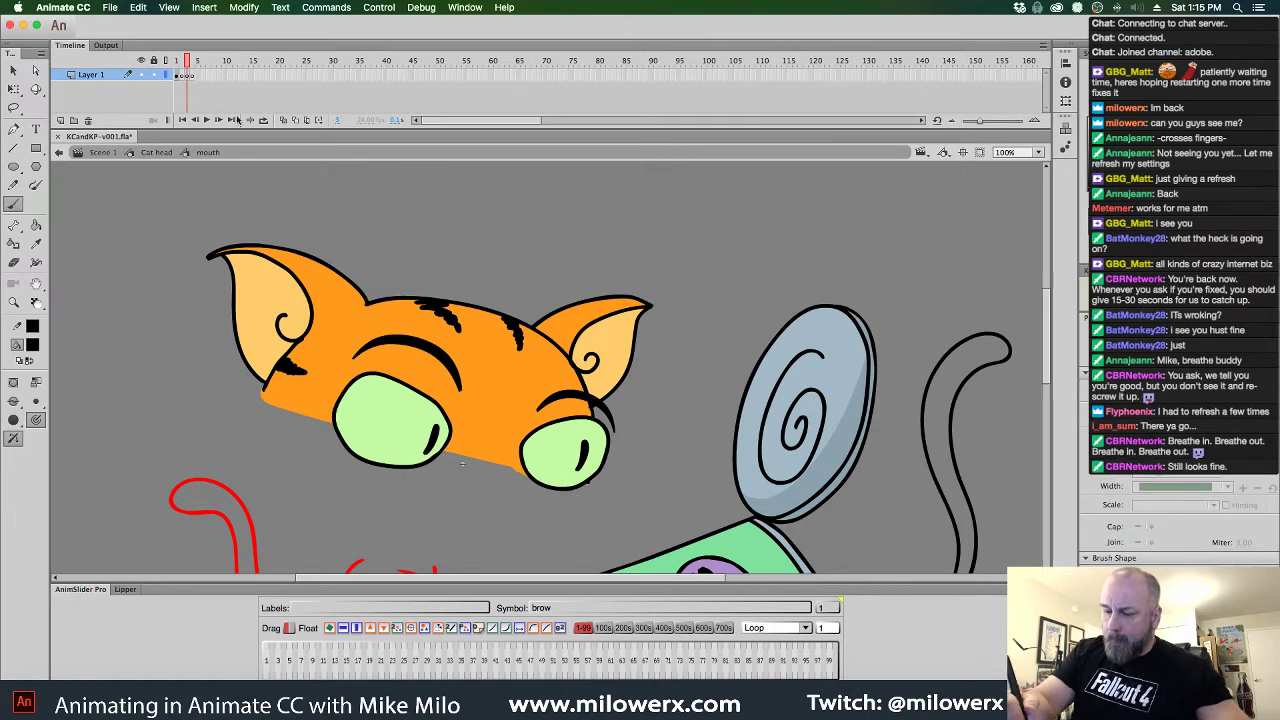
pyautogui.click(284, 120)
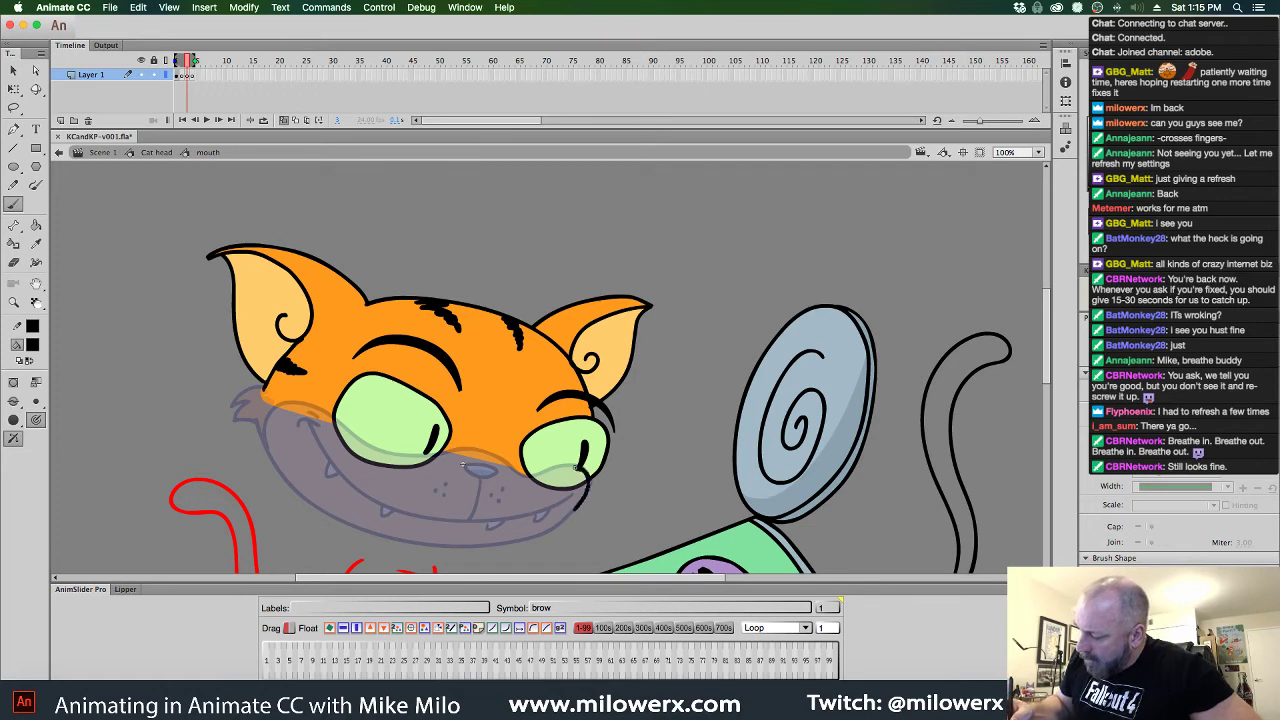
pyautogui.moveTo(577, 467); pyautogui.dragTo(542, 473)
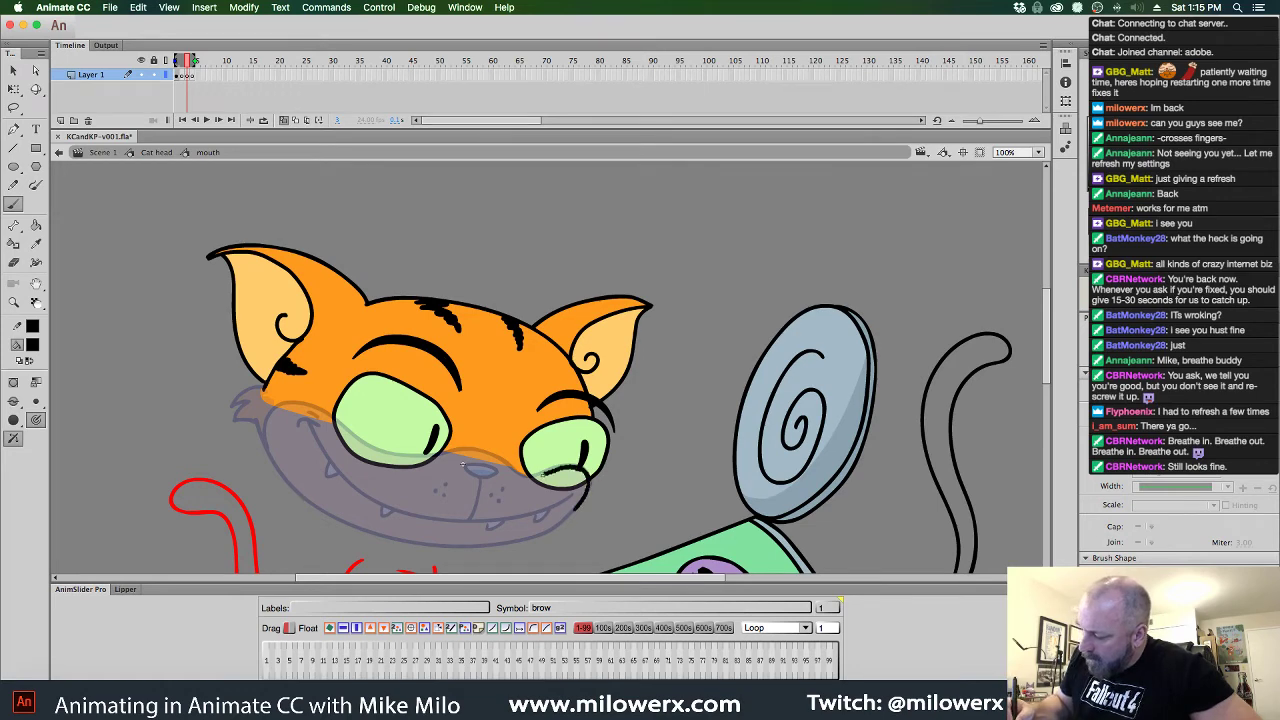
pyautogui.click(608, 480)
pyautogui.hscroll(-10, 626, 481)
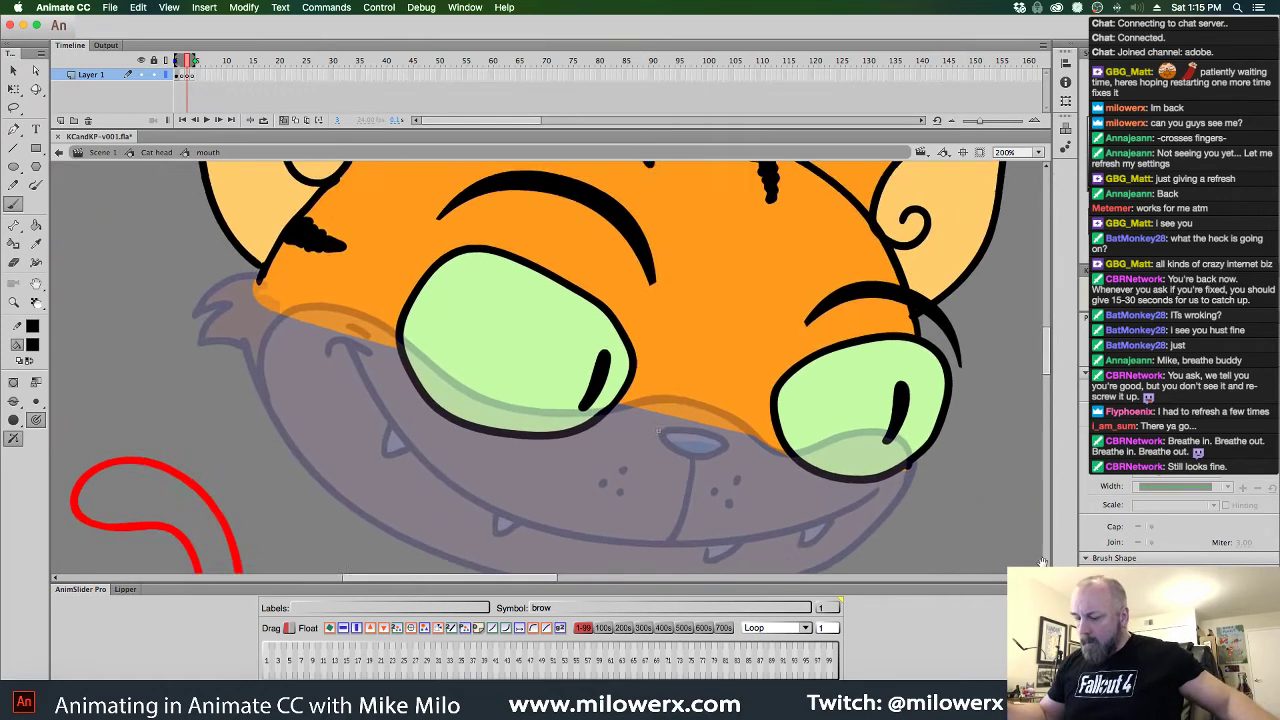
pyautogui.moveTo(893, 505); pyautogui.dragTo(877, 528)
pyautogui.press('super+z')
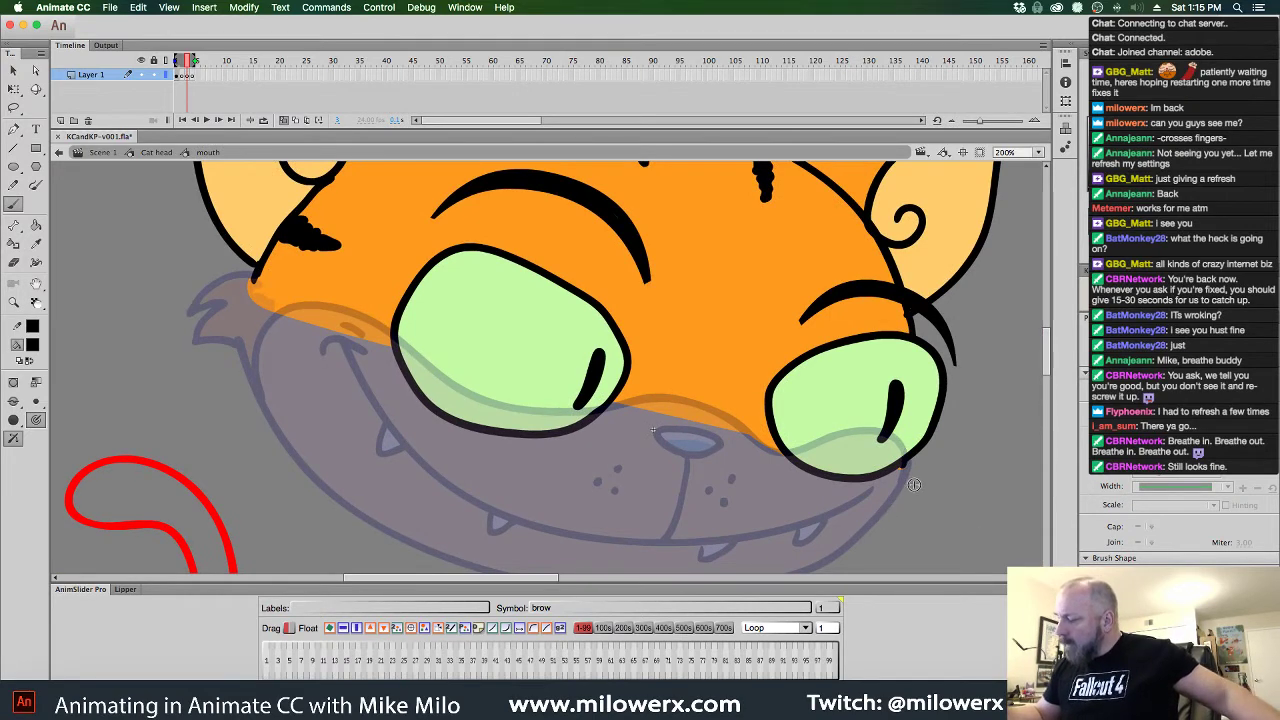
# Brush the nose and full muzzle outline on frame 3, tracing the onion skin but dropping the jaw slightly lower
pyautogui.keyDown('alt'); pyautogui.keyDown('super'); pyautogui.click(910, 480); pyautogui.keyUp('super'); pyautogui.keyUp('alt')
pyautogui.moveTo(681, 517); pyautogui.dragTo(736, 585)
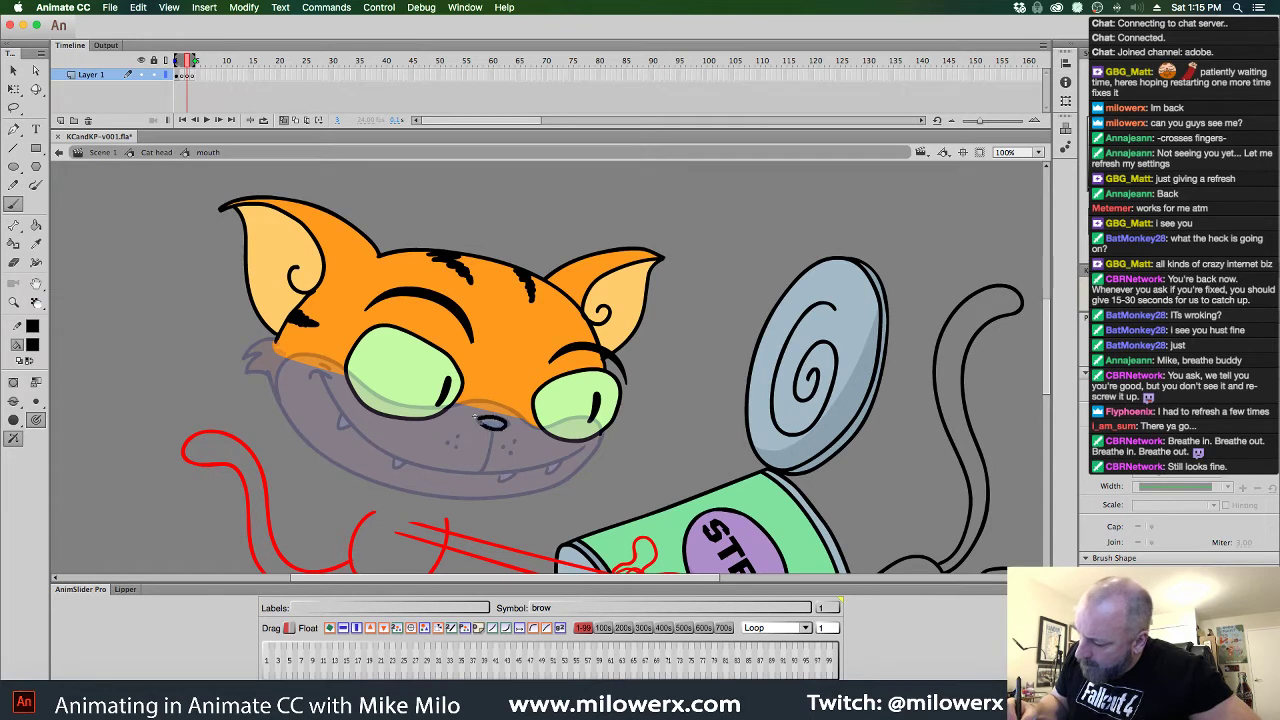
pyautogui.moveTo(542, 429); pyautogui.dragTo(599, 426)
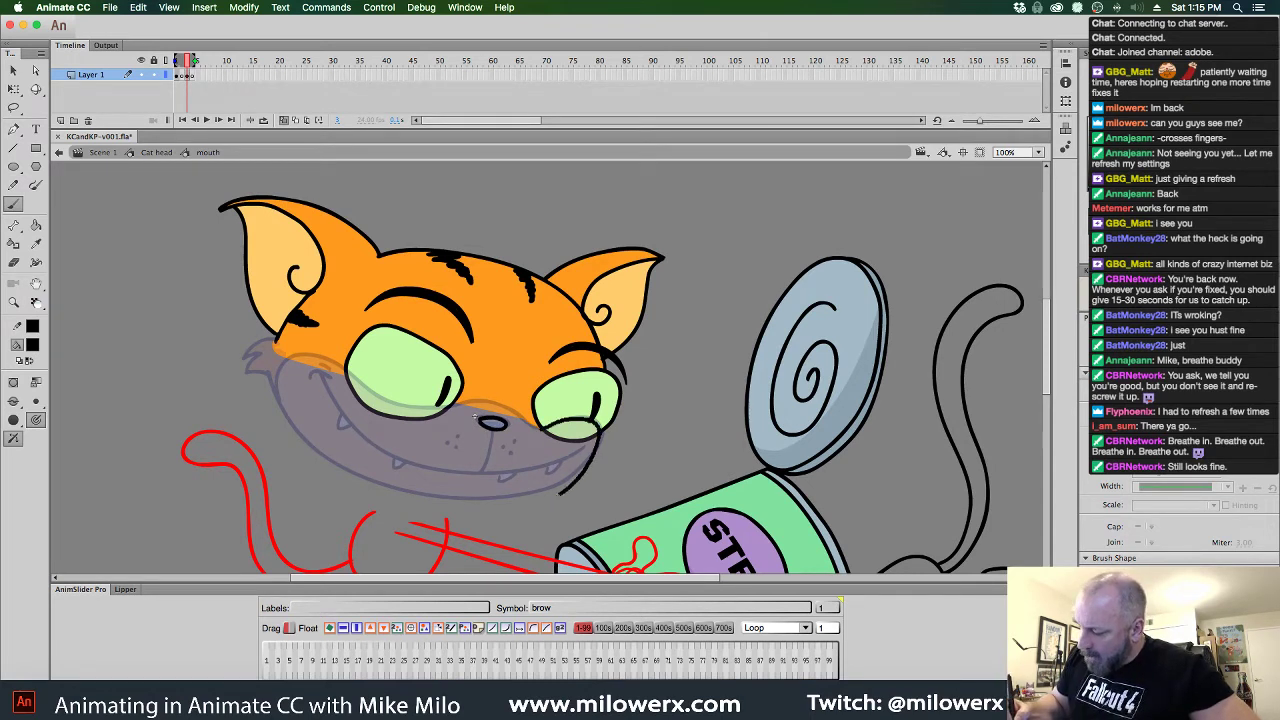
pyautogui.moveTo(558, 493)
pyautogui.mouseDown()
pyautogui.moveTo(477, 516)
pyautogui.moveTo(375, 500)
pyautogui.moveTo(330, 472)
pyautogui.moveTo(283, 390)
pyautogui.moveTo(302, 355)
pyautogui.moveTo(428, 411)
pyautogui.mouseUp()
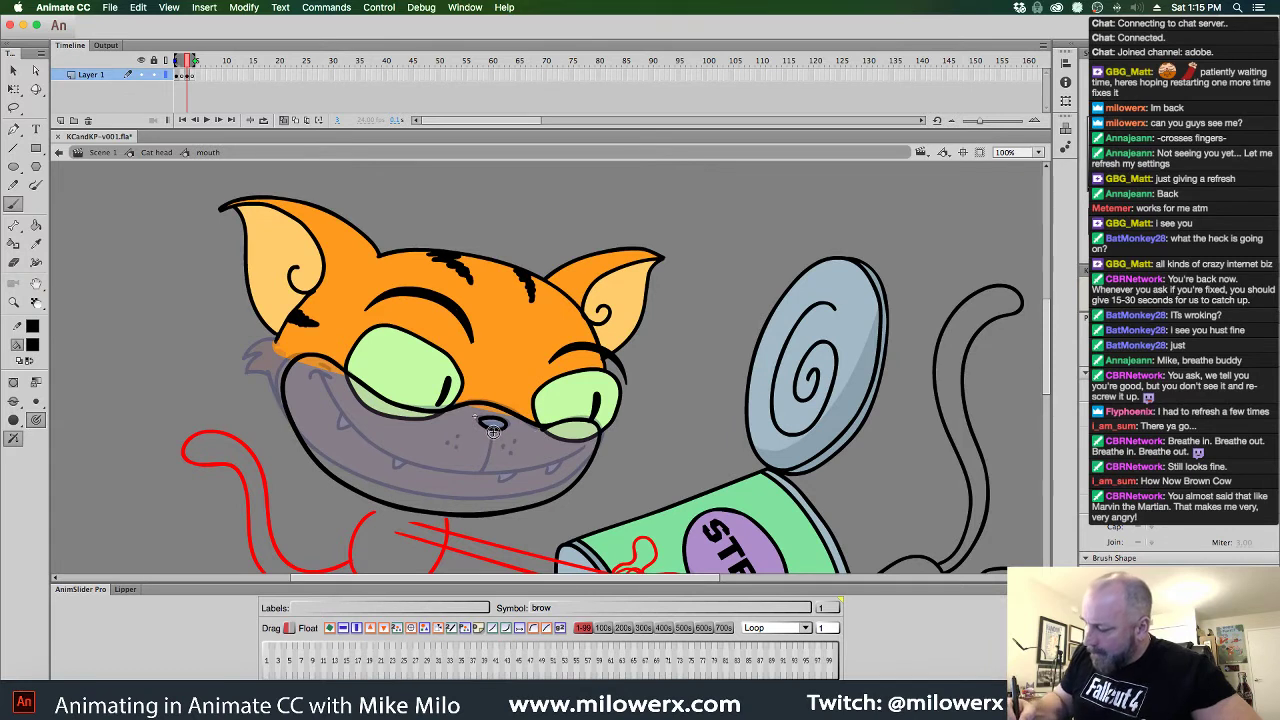
# Paint the line below the nose and the whisker dots on both sides of the muzzle on frame 3
pyautogui.moveTo(493, 430); pyautogui.dragTo(483, 472)
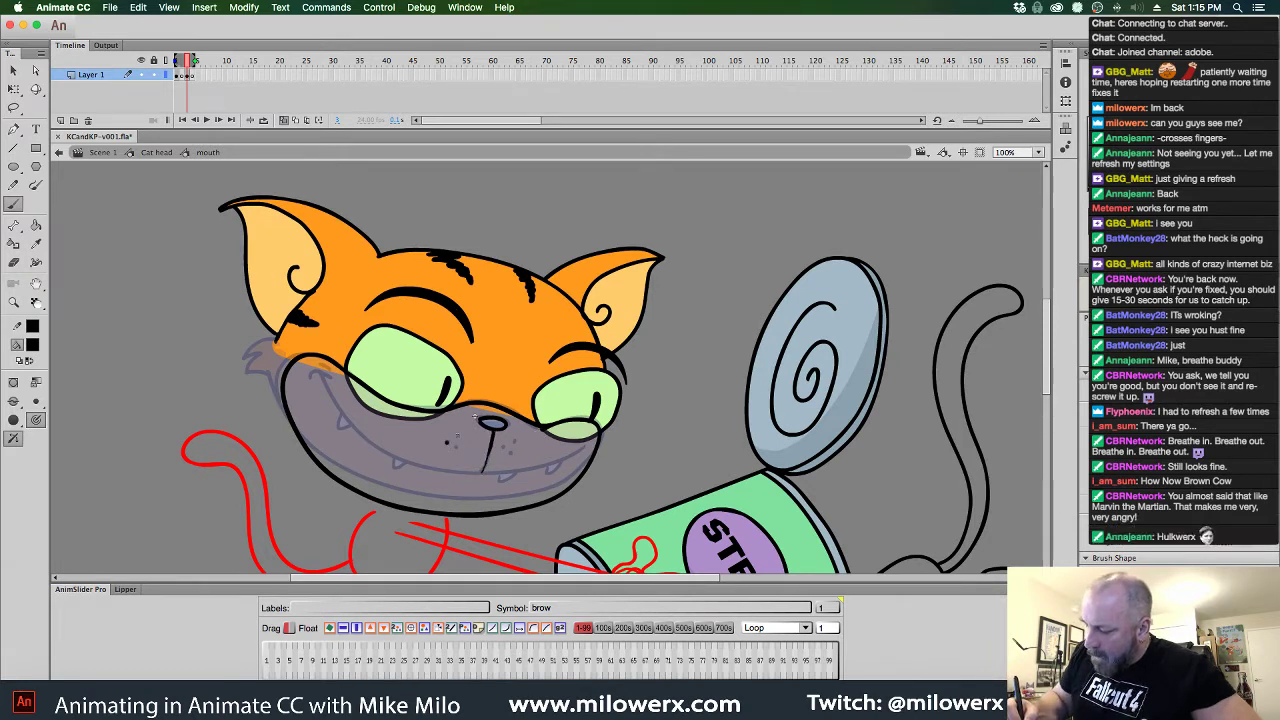
pyautogui.click(457, 436)
pyautogui.click(456, 447)
pyautogui.click(515, 442)
pyautogui.click(506, 447)
pyautogui.click(510, 453)
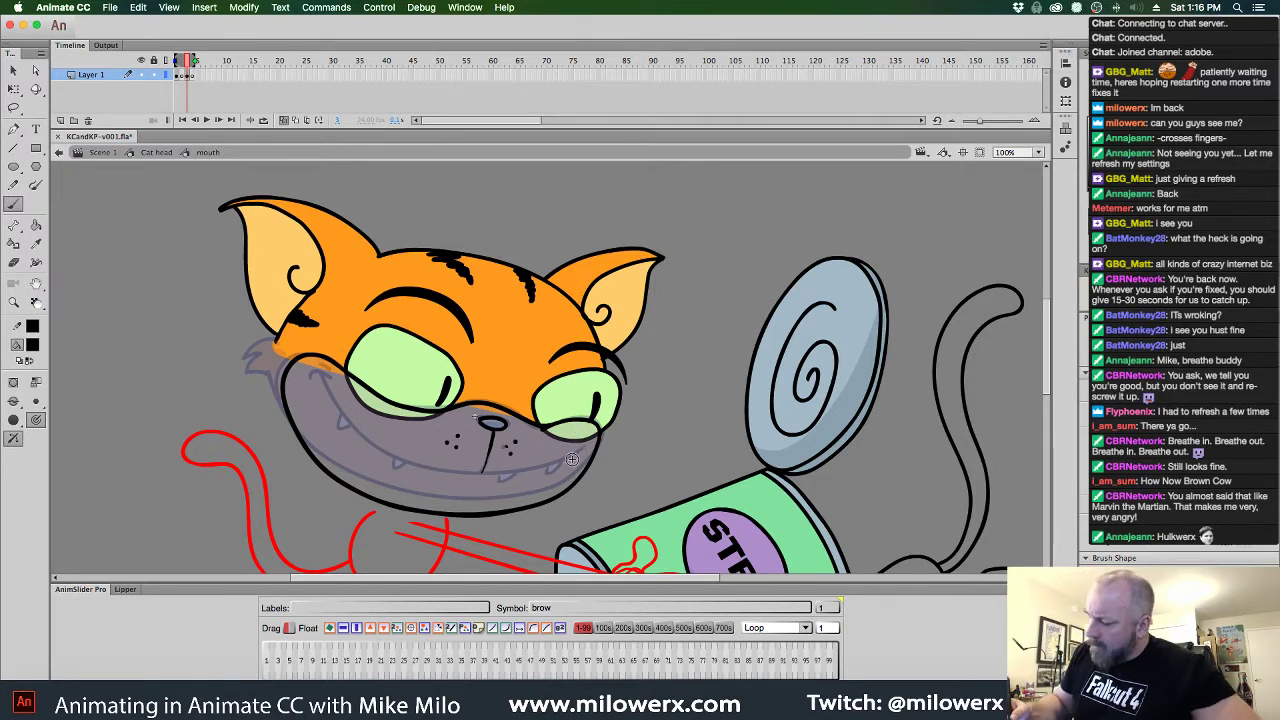
pyautogui.moveTo(587, 440)
pyautogui.mouseDown()
pyautogui.moveTo(530, 469)
pyautogui.moveTo(444, 472)
pyautogui.moveTo(370, 446)
pyautogui.moveTo(314, 370)
pyautogui.moveTo(328, 374)
pyautogui.mouseUp()
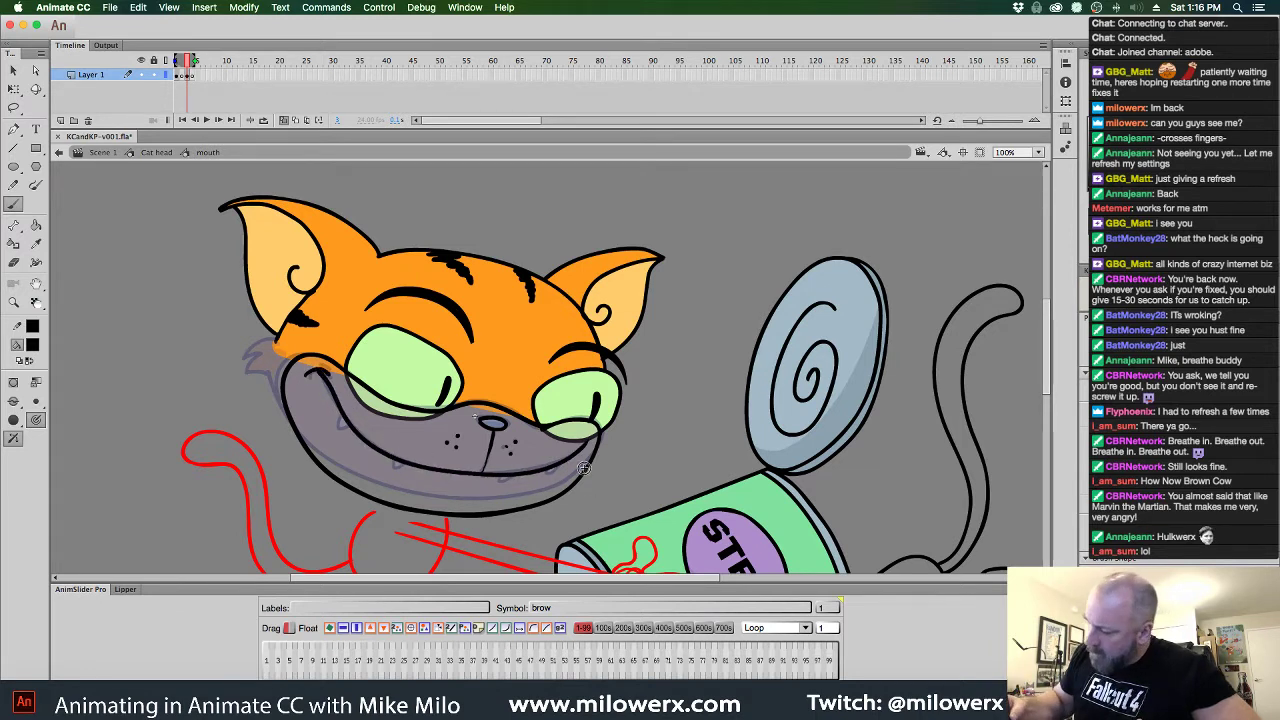
pyautogui.moveTo(588, 444)
pyautogui.mouseDown()
pyautogui.moveTo(586, 465)
pyautogui.moveTo(530, 498)
pyautogui.moveTo(398, 498)
pyautogui.moveTo(336, 463)
pyautogui.moveTo(306, 410)
pyautogui.moveTo(316, 372)
pyautogui.mouseUp()
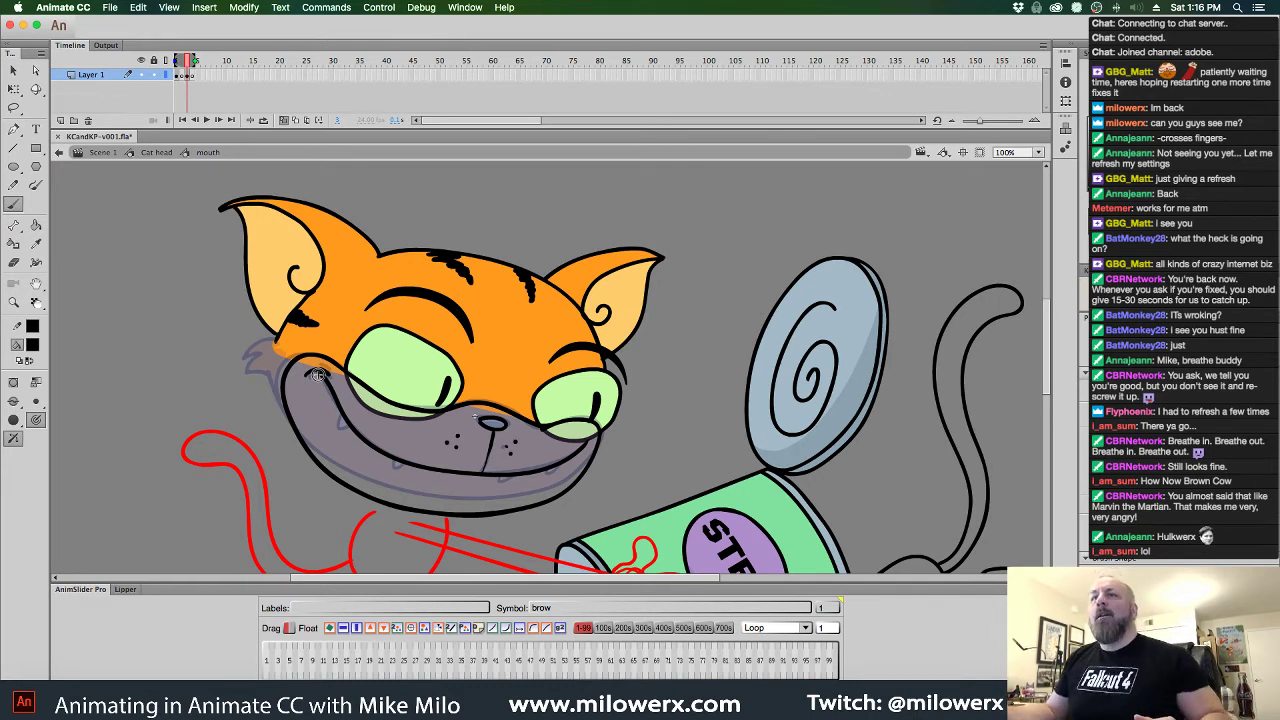
pyautogui.press('super+z')
pyautogui.press('super+z')
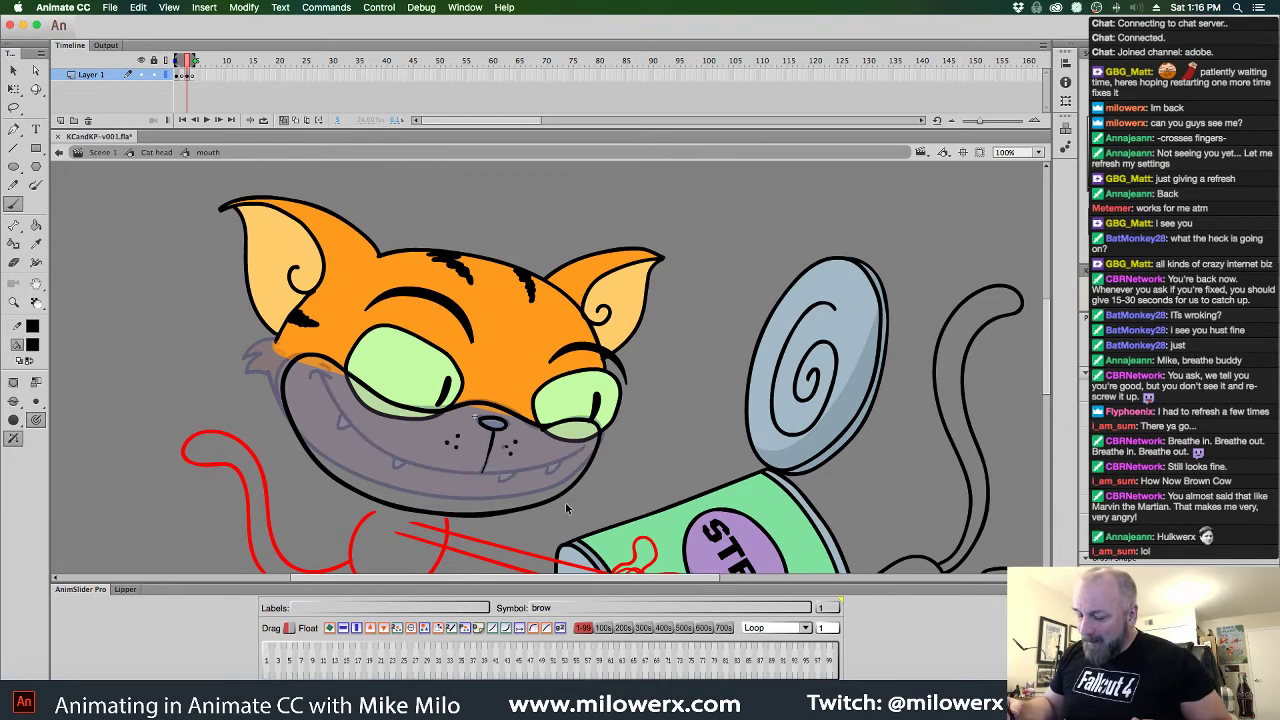
# Draw a wide-open grin on frame 3, with upper and lower lip lines, small pointed teeth and a tongue
pyautogui.moveTo(594, 436)
pyautogui.mouseDown()
pyautogui.moveTo(536, 466)
pyautogui.moveTo(444, 472)
pyautogui.moveTo(362, 436)
pyautogui.moveTo(322, 378)
pyautogui.moveTo(300, 372)
pyautogui.moveTo(320, 442)
pyautogui.moveTo(364, 482)
pyautogui.moveTo(414, 498)
pyautogui.moveTo(514, 500)
pyautogui.moveTo(558, 486)
pyautogui.moveTo(586, 444)
pyautogui.mouseUp()
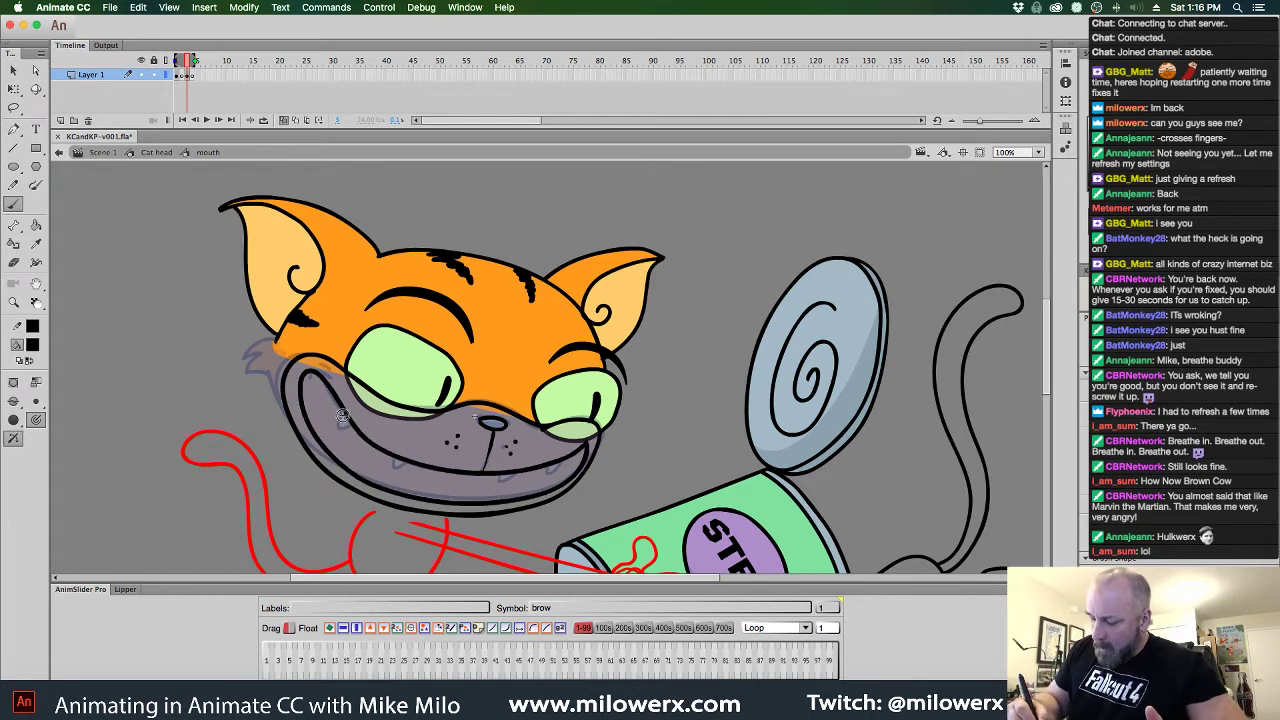
pyautogui.moveTo(344, 411); pyautogui.dragTo(340, 425)
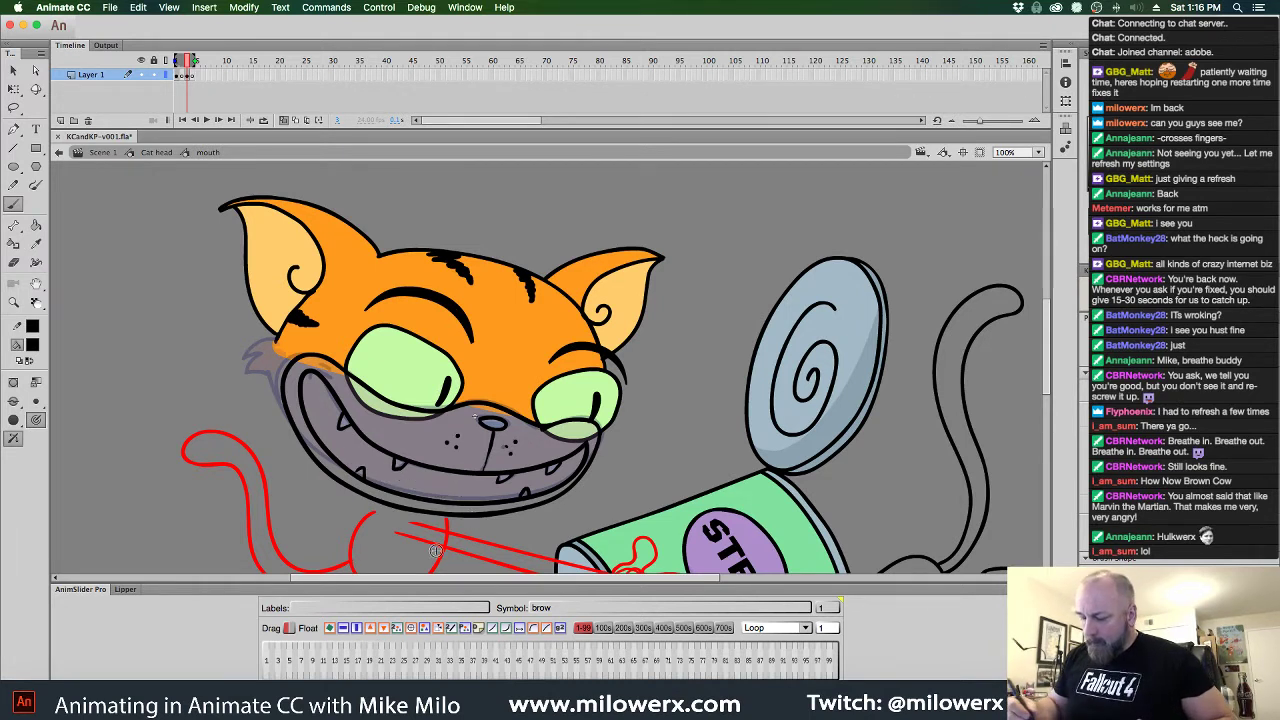
pyautogui.moveTo(372, 480)
pyautogui.mouseDown()
pyautogui.moveTo(469, 492)
pyautogui.moveTo(454, 547)
pyautogui.moveTo(408, 475)
pyautogui.moveTo(472, 501)
pyautogui.mouseUp()
pyautogui.press('super+z')
pyautogui.press('super+z')
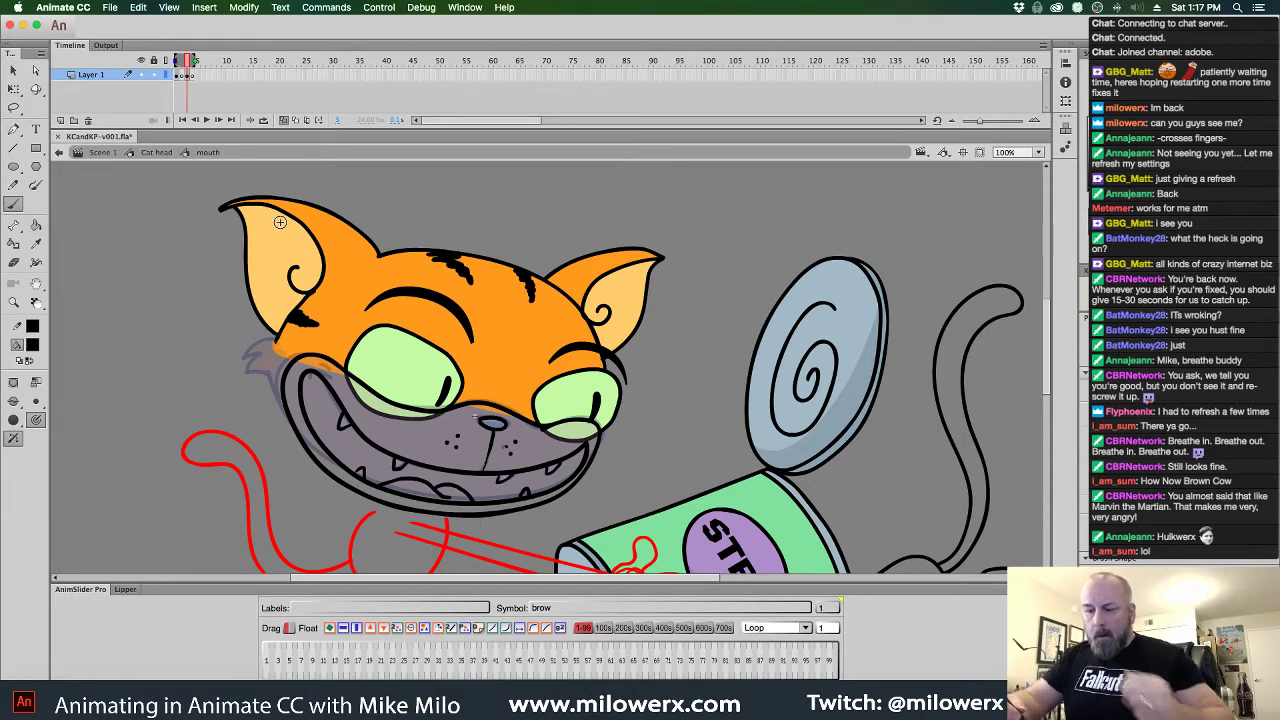
# Onion-skin the neighbouring drawings on frame 2 and paint the nose, the line below it and the whisker dots
pyautogui.click(181, 75)
pyautogui.click(284, 120)
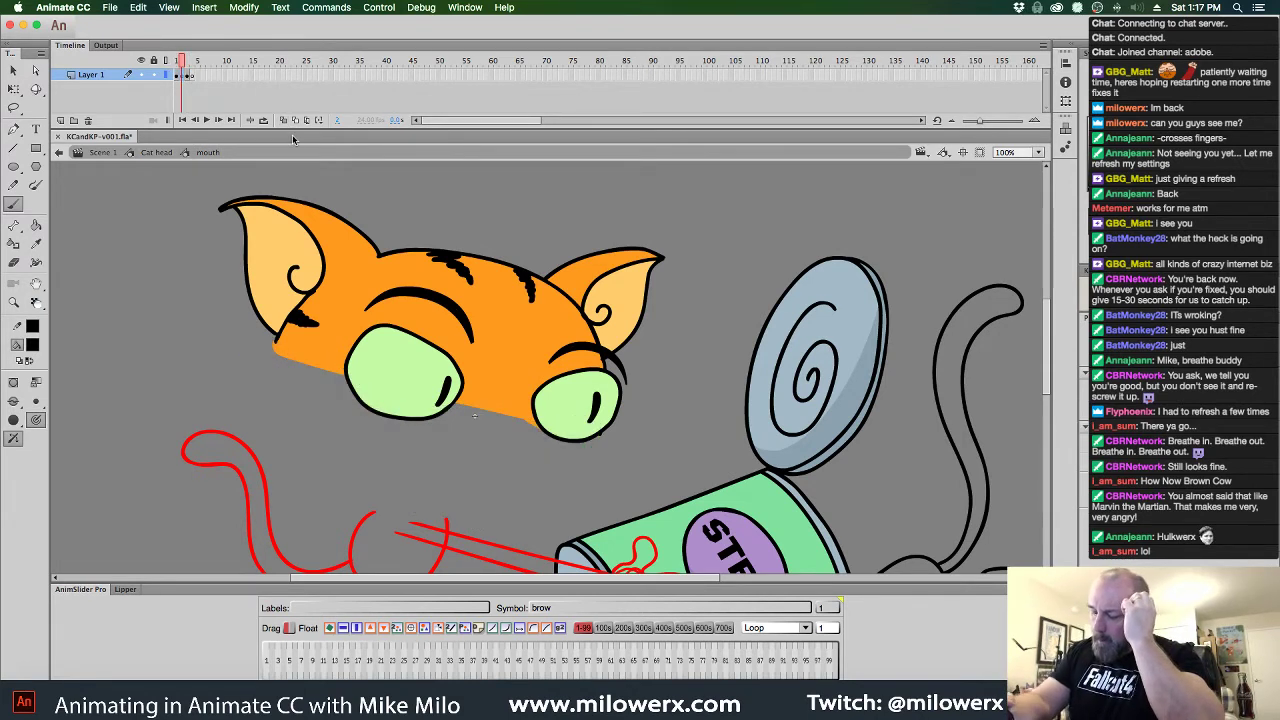
pyautogui.click(283, 120)
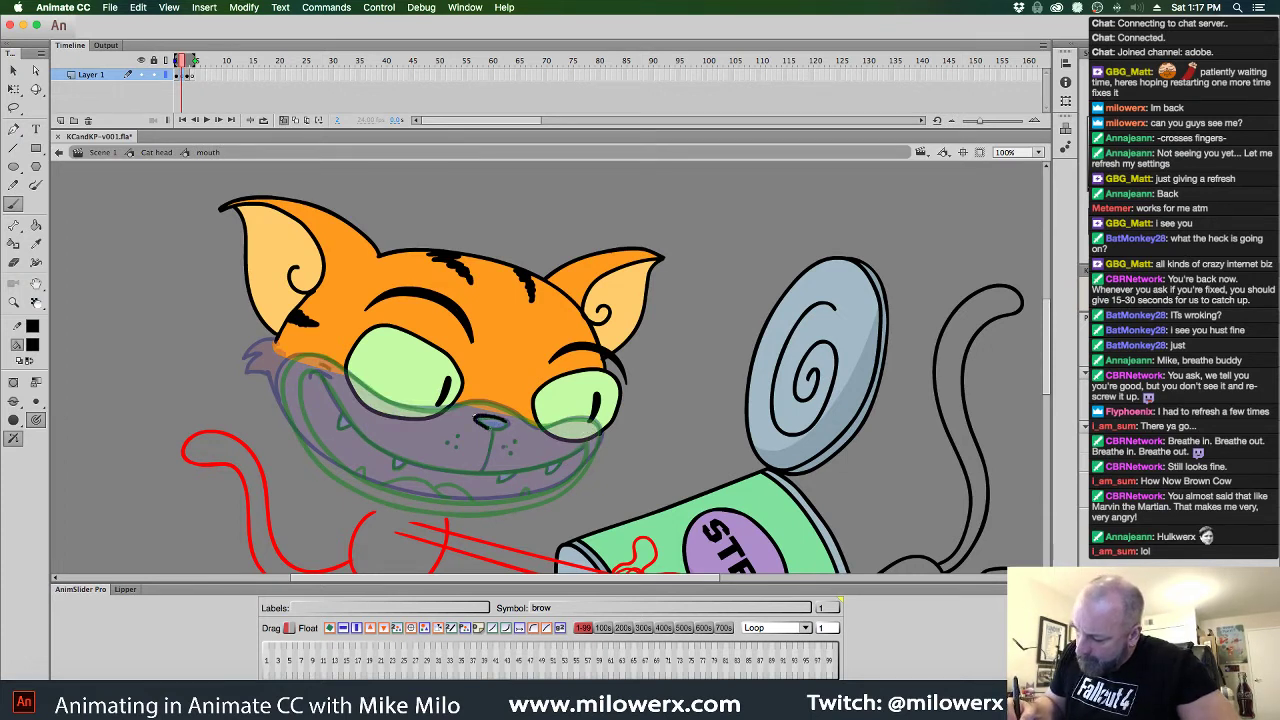
pyautogui.click(447, 443)
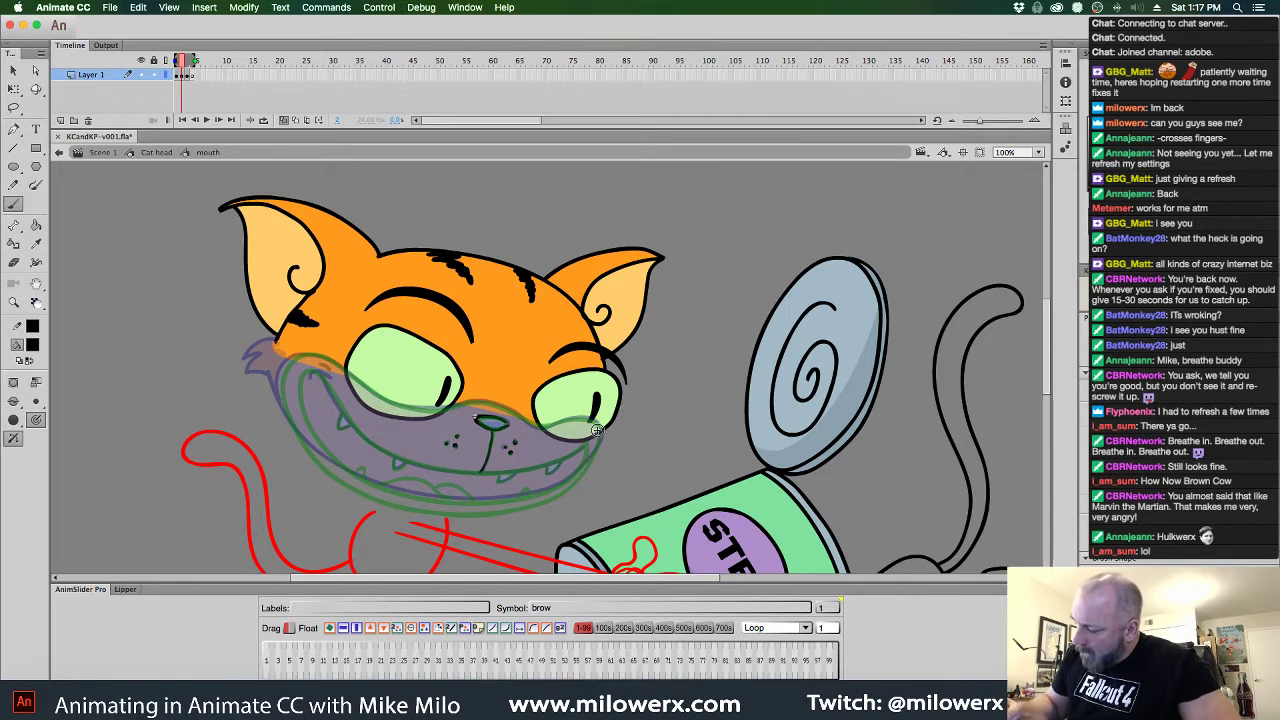
# Brush the in-between muzzle outline on frame 2, from the cheeks around the jaw, placing the jaw between both onion-skinned drawings
pyautogui.moveTo(591, 419); pyautogui.dragTo(550, 427)
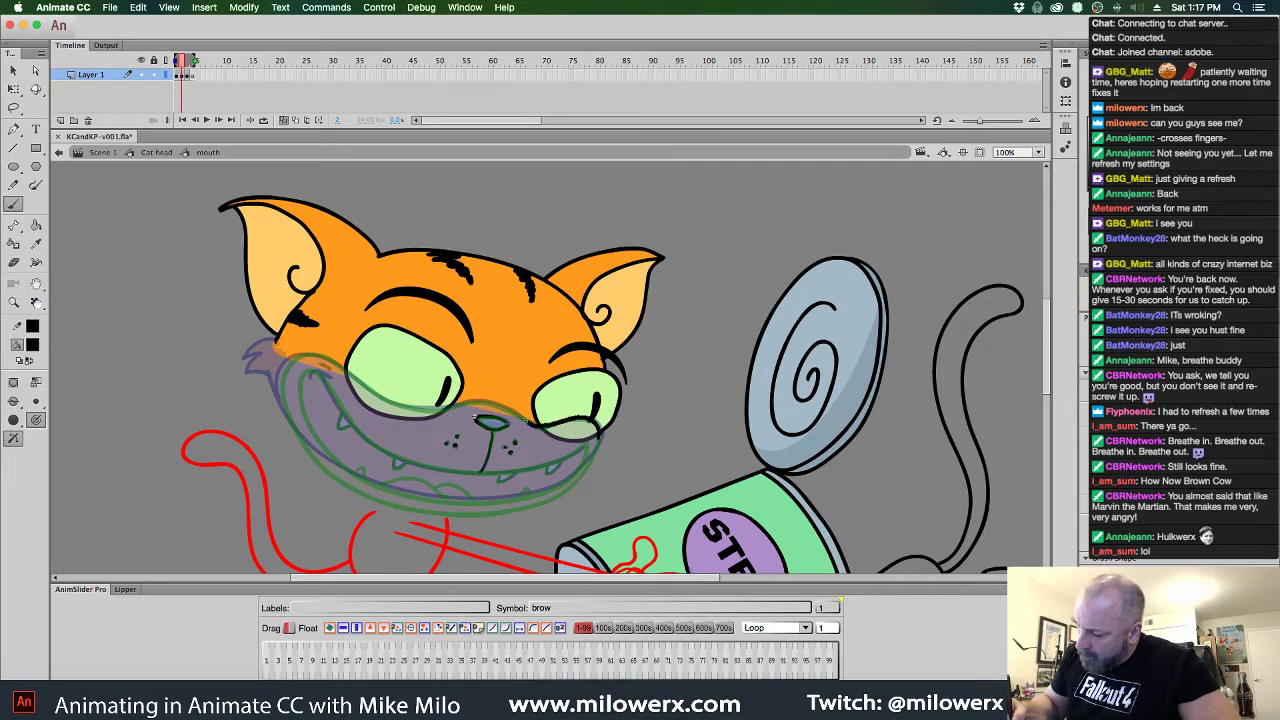
pyautogui.moveTo(456, 409)
pyautogui.mouseDown()
pyautogui.moveTo(397, 408)
pyautogui.moveTo(345, 377)
pyautogui.mouseUp()
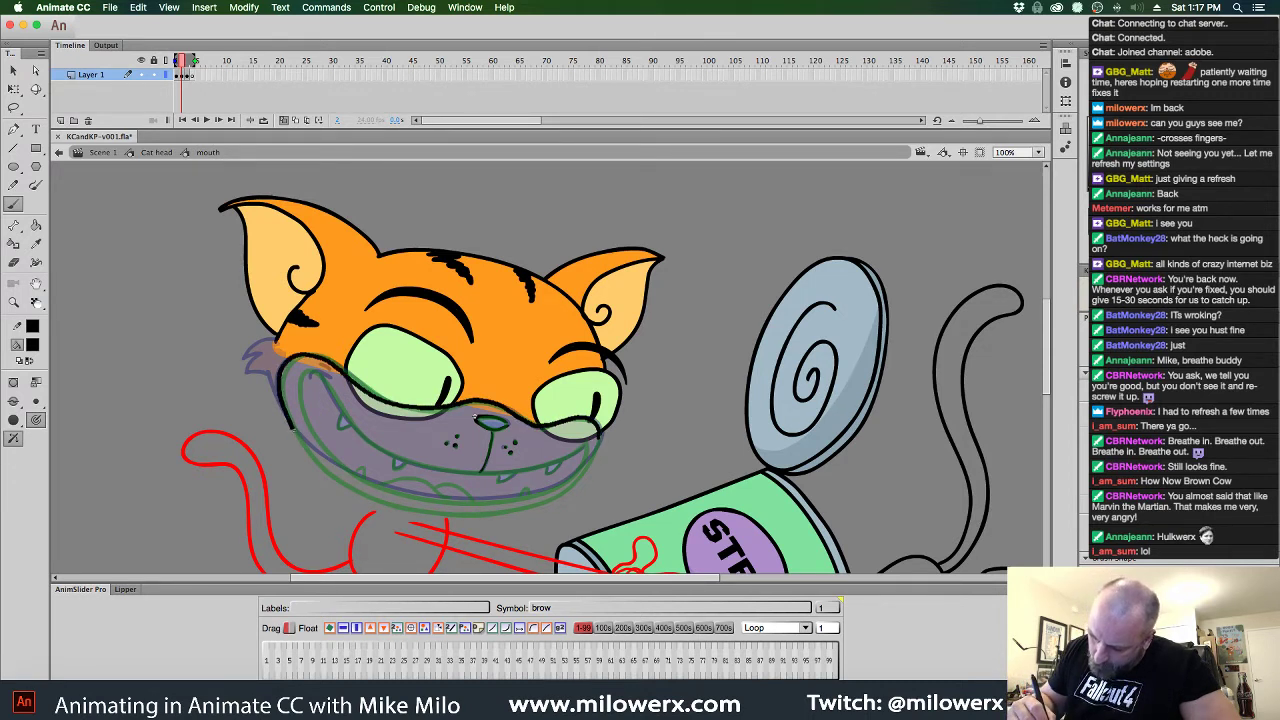
pyautogui.moveTo(314, 457); pyautogui.dragTo(346, 476)
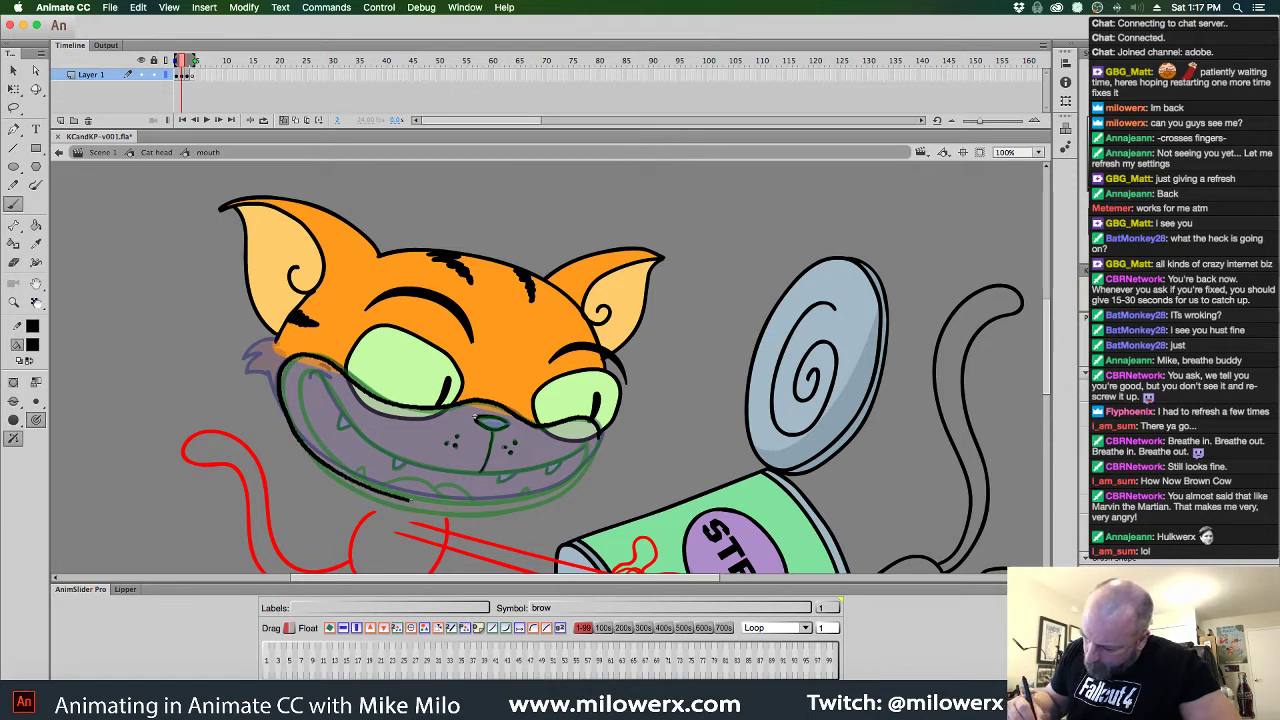
pyautogui.moveTo(446, 505); pyautogui.dragTo(492, 509)
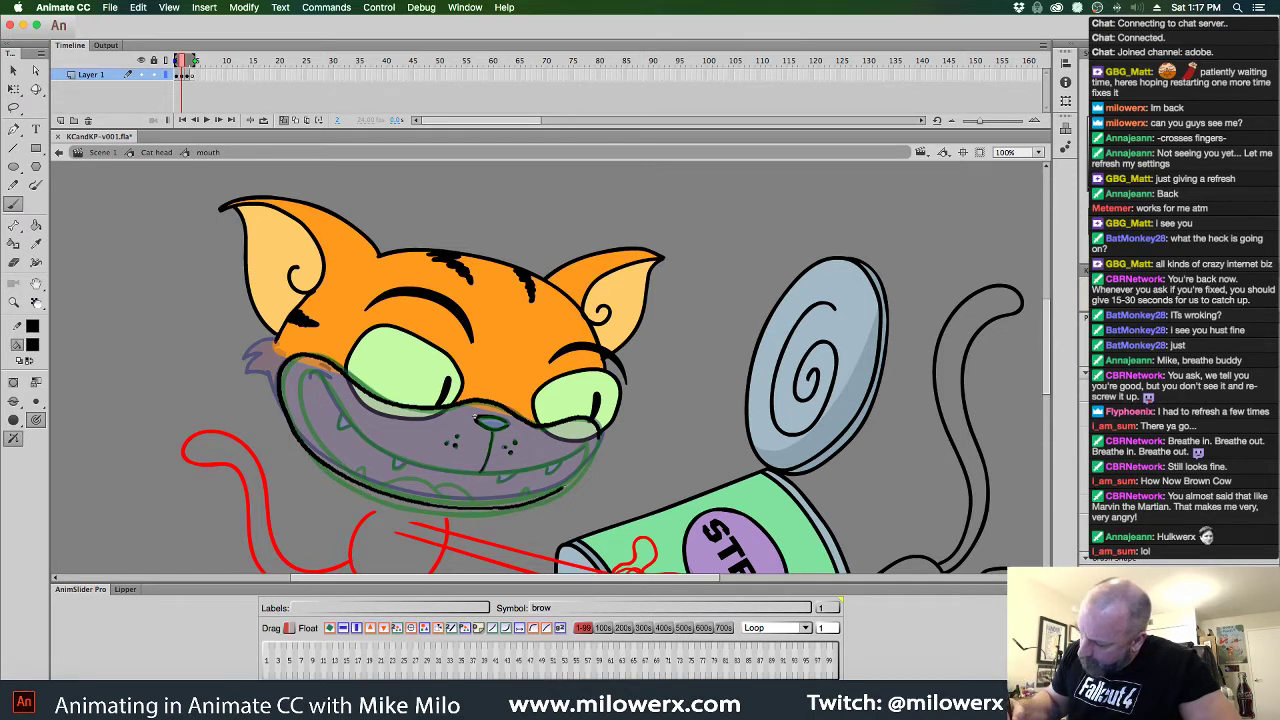
# Draw the half-open grin inside the frame 2 muzzle, adding lip lines, pointed upper teeth and the tongue
pyautogui.moveTo(594, 458)
pyautogui.mouseDown()
pyautogui.moveTo(599, 434)
pyautogui.moveTo(562, 460)
pyautogui.moveTo(460, 470)
pyautogui.moveTo(372, 440)
pyautogui.moveTo(324, 380)
pyautogui.moveTo(312, 410)
pyautogui.moveTo(352, 452)
pyautogui.moveTo(412, 482)
pyautogui.moveTo(530, 488)
pyautogui.mouseUp()
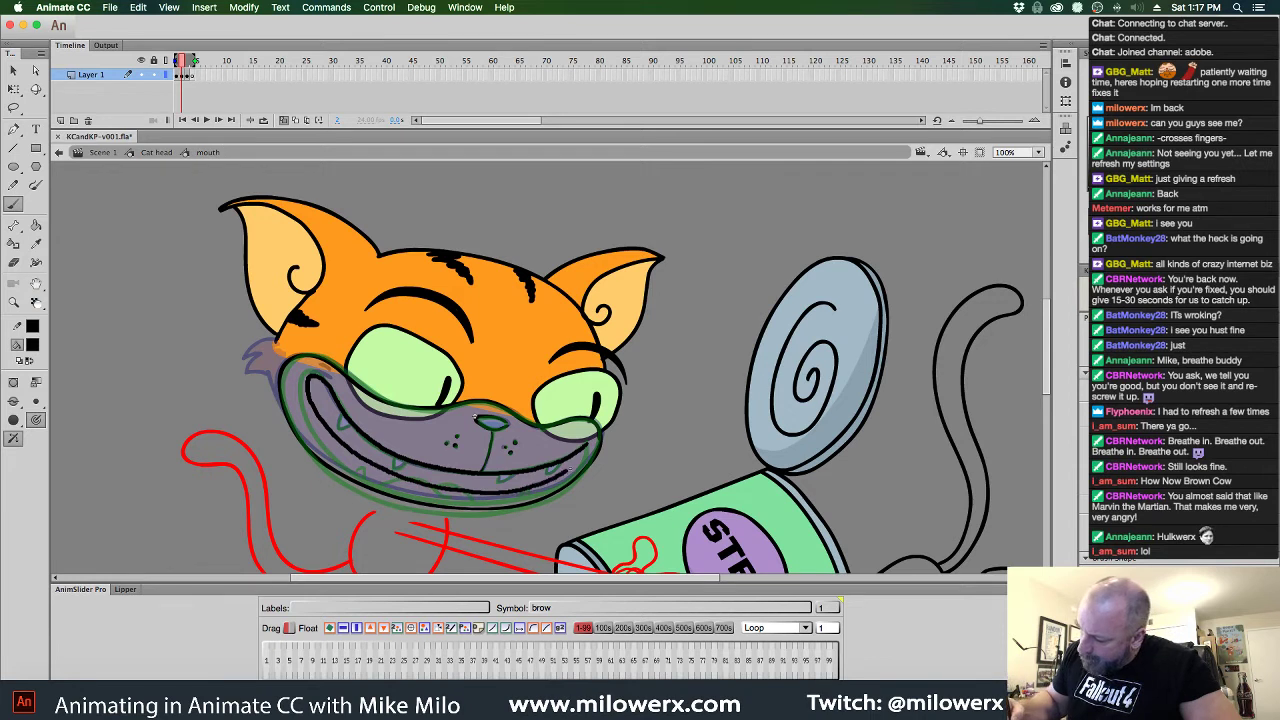
pyautogui.moveTo(585, 448)
pyautogui.mouseDown()
pyautogui.moveTo(550, 475)
pyautogui.moveTo(556, 465)
pyautogui.moveTo(498, 481)
pyautogui.moveTo(511, 476)
pyautogui.mouseUp()
pyautogui.moveTo(394, 455); pyautogui.dragTo(405, 462)
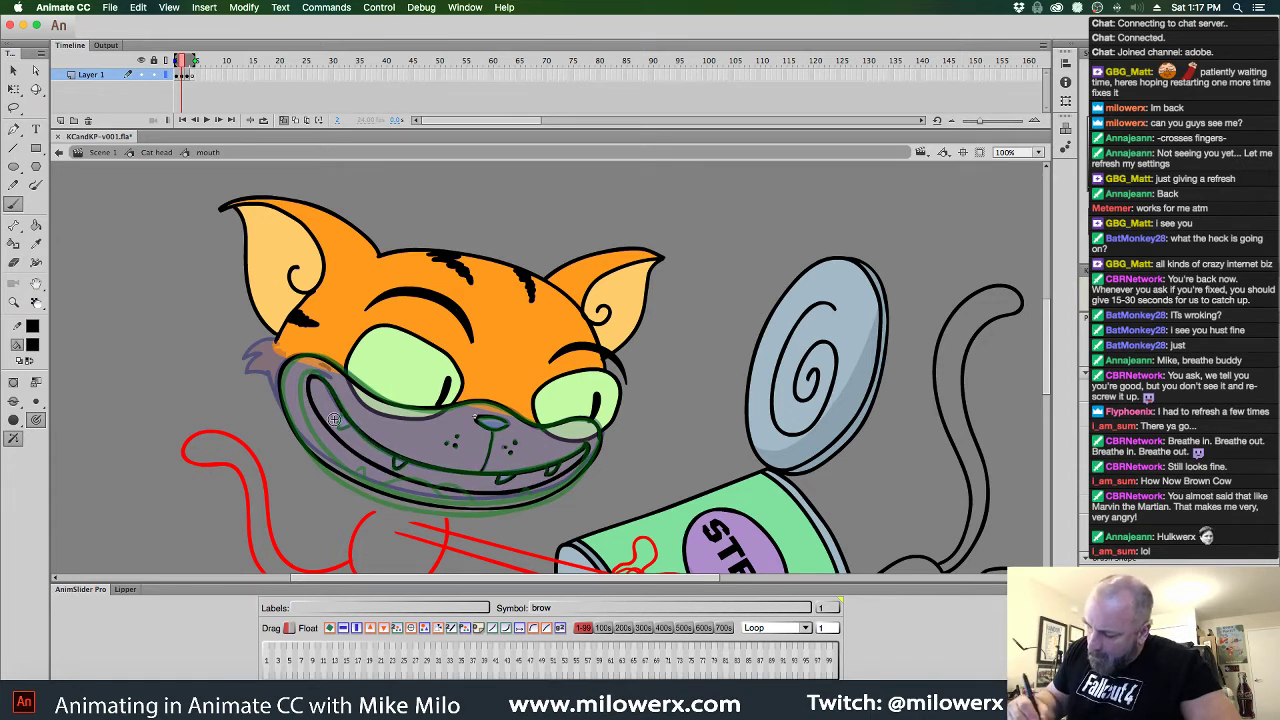
pyautogui.moveTo(340, 410)
pyautogui.mouseDown()
pyautogui.moveTo(341, 425)
pyautogui.moveTo(349, 415)
pyautogui.mouseUp()
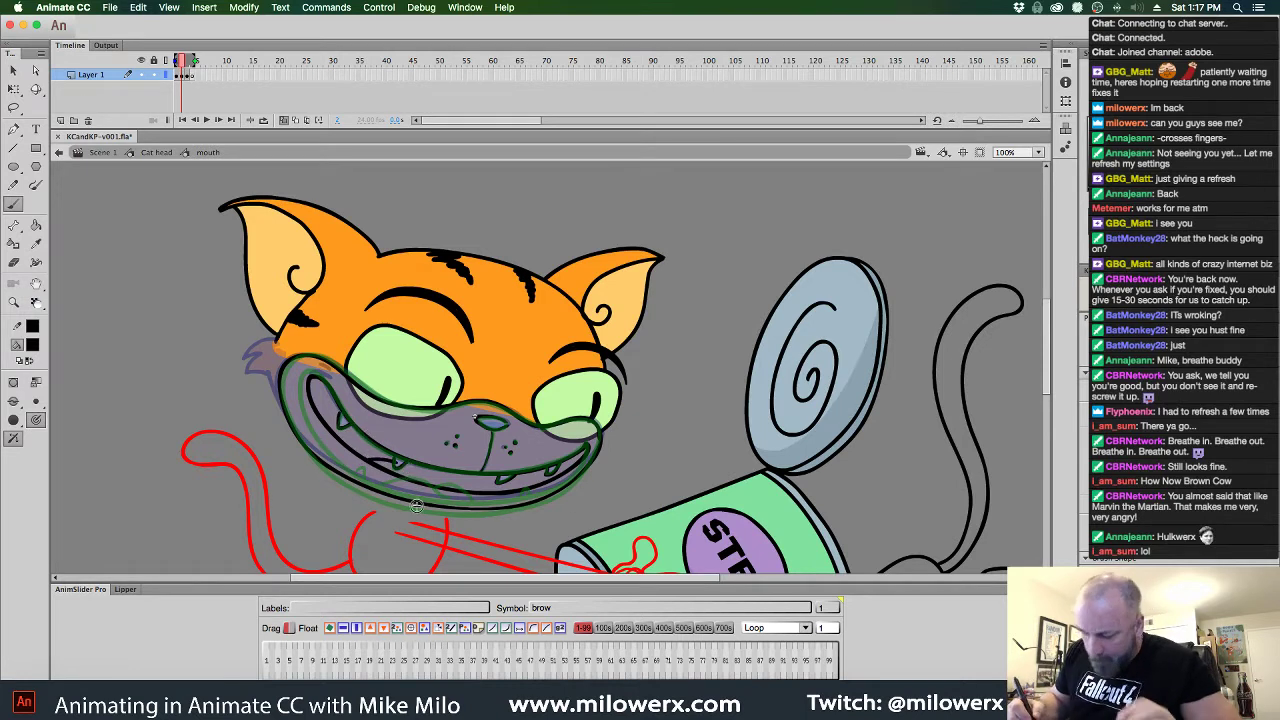
pyautogui.moveTo(366, 453)
pyautogui.mouseDown()
pyautogui.moveTo(370, 468)
pyautogui.moveTo(396, 461)
pyautogui.mouseUp()
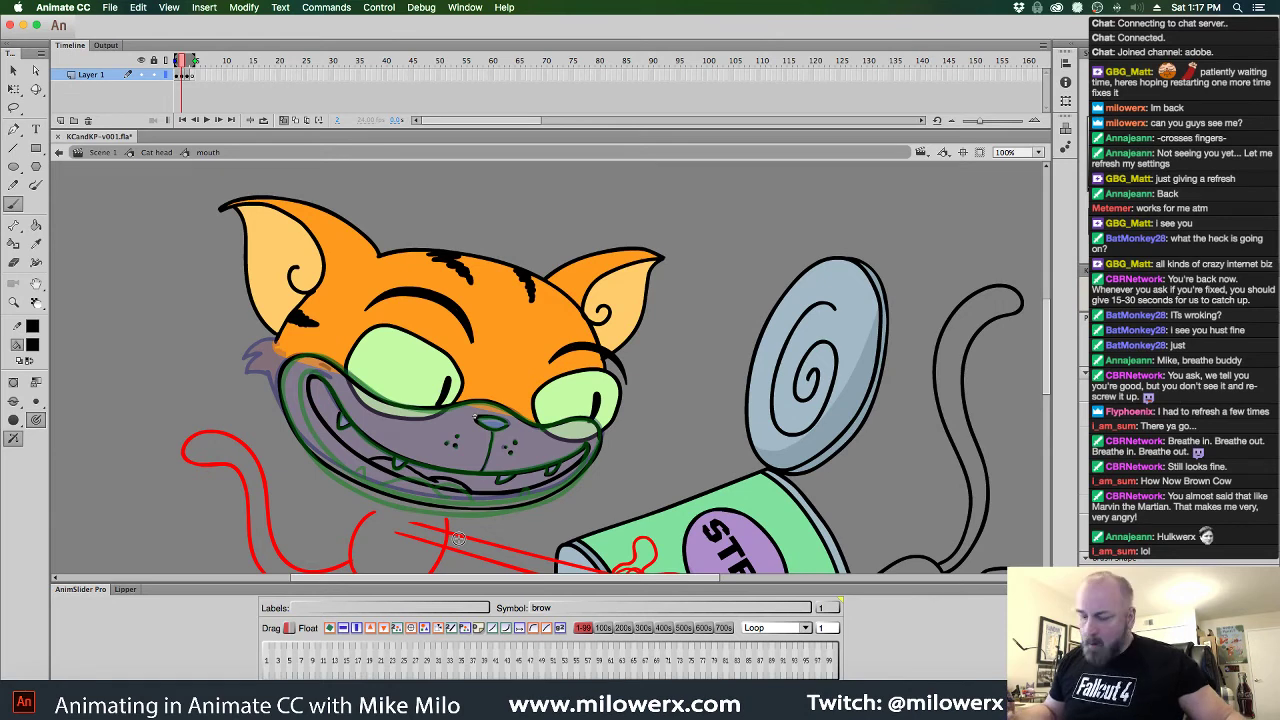
pyautogui.press('.')
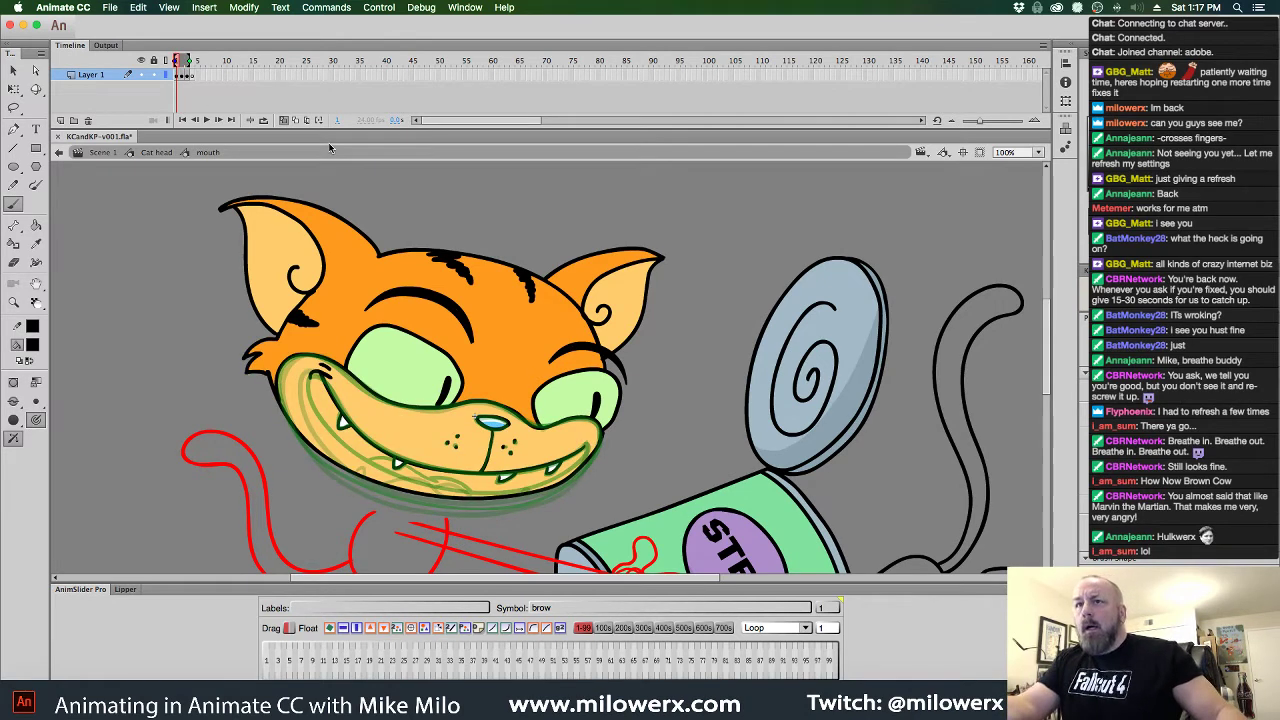
pyautogui.press('.')
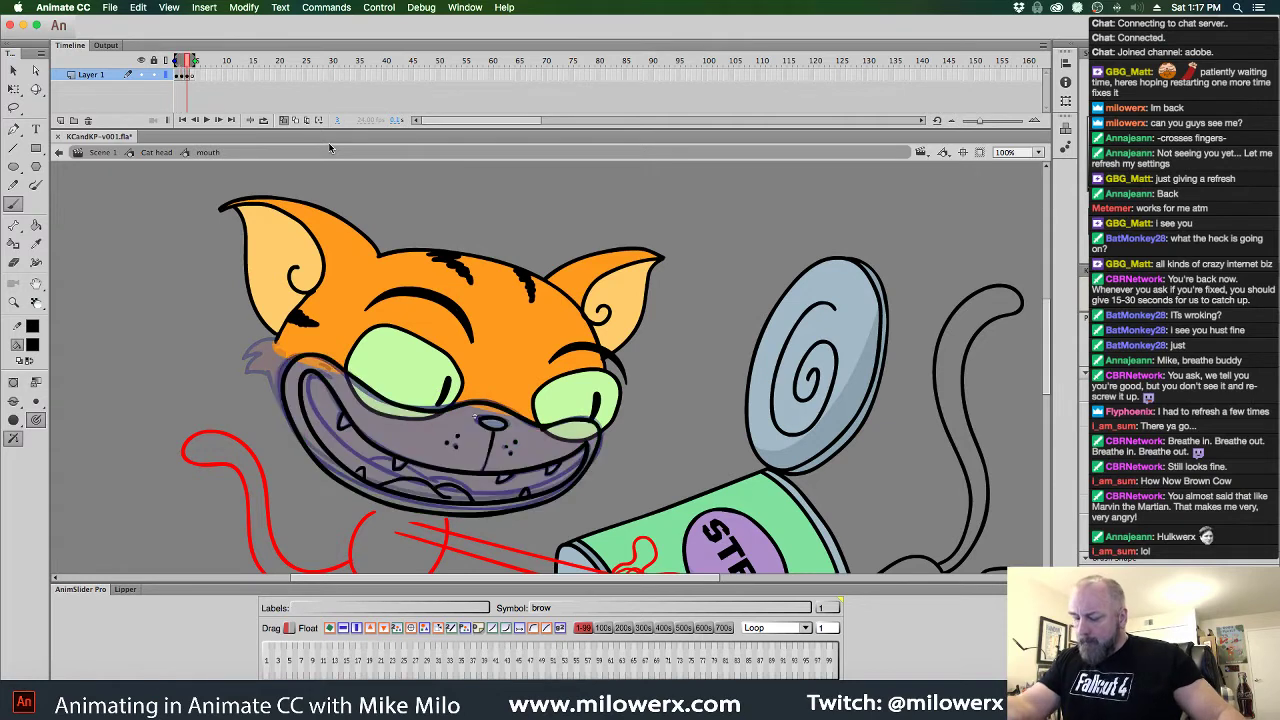
# Go to frame 4 and paint the nose, a line running down from it and a small oval mouth
pyautogui.press('.')
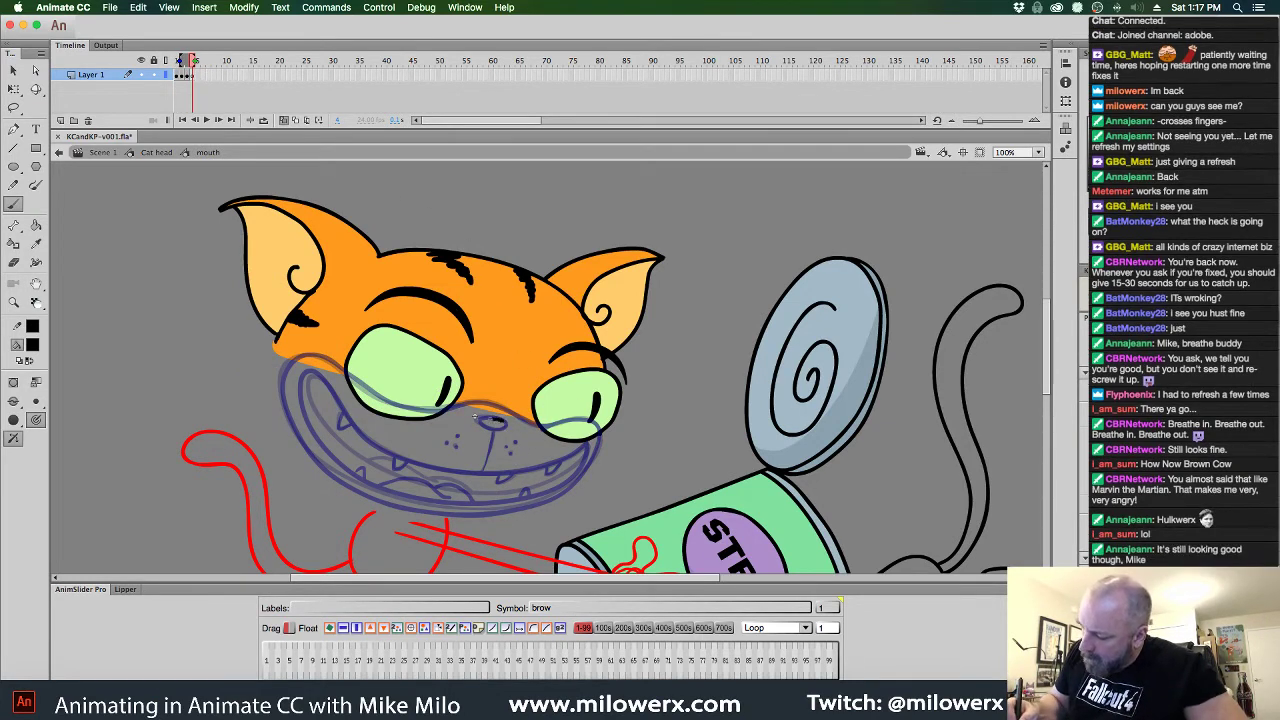
pyautogui.moveTo(494, 419)
pyautogui.mouseDown()
pyautogui.moveTo(484, 429)
pyautogui.moveTo(504, 424)
pyautogui.mouseUp()
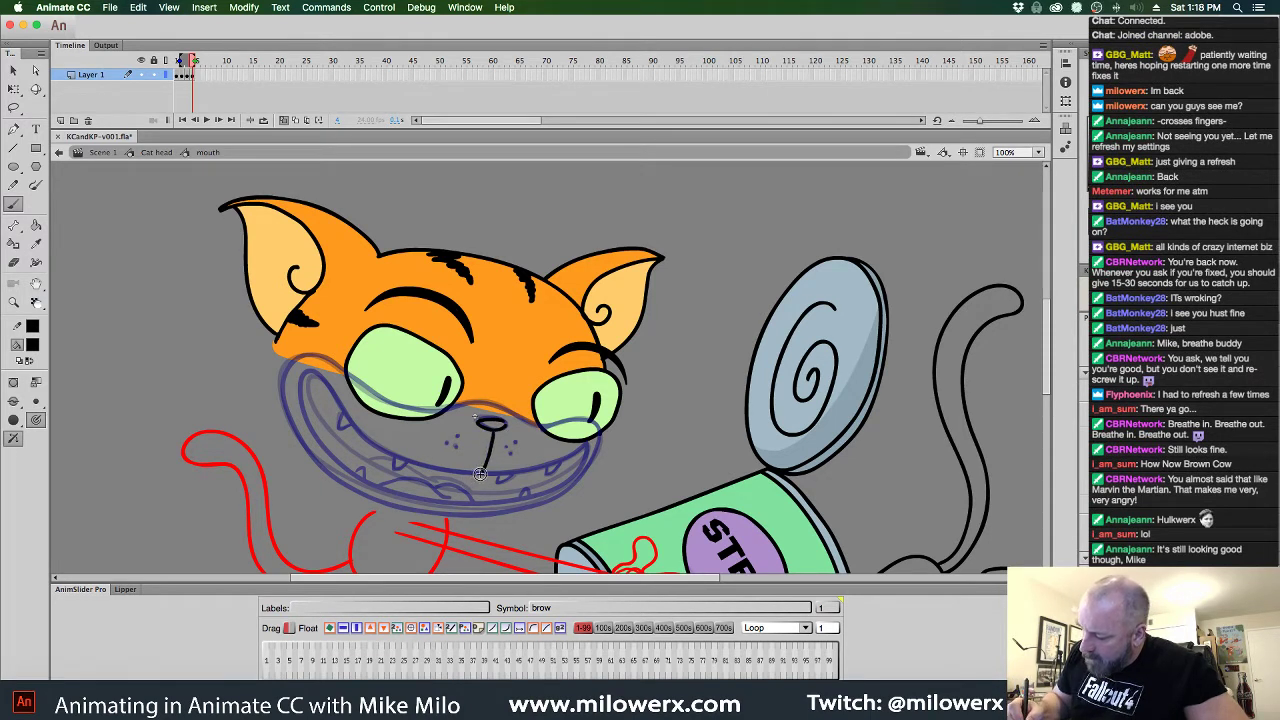
pyautogui.moveTo(480, 474)
pyautogui.mouseDown()
pyautogui.moveTo(462, 487)
pyautogui.moveTo(476, 500)
pyautogui.mouseUp()
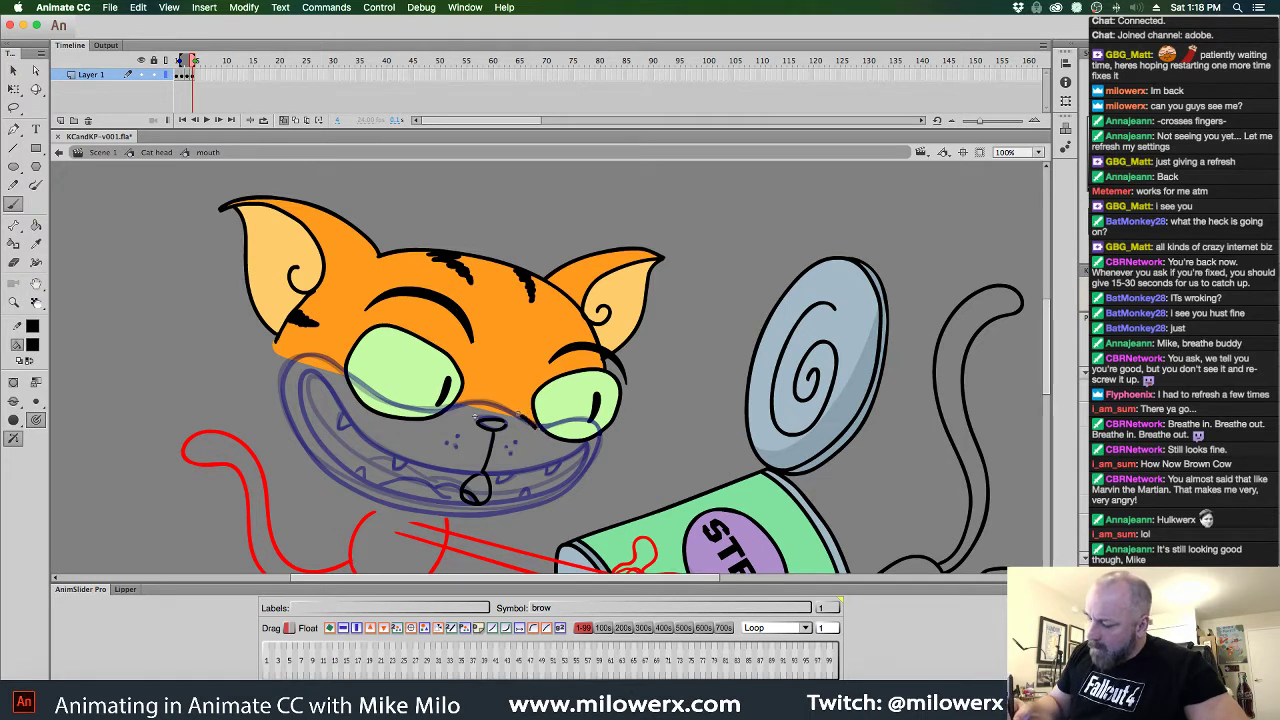
# Brush a narrow oval muzzle around the small mouth on frame 4, adding whisker dots and details inside the mouth
pyautogui.moveTo(522, 414)
pyautogui.mouseDown()
pyautogui.moveTo(428, 442)
pyautogui.moveTo(418, 472)
pyautogui.moveTo(420, 492)
pyautogui.moveTo(462, 522)
pyautogui.mouseUp()
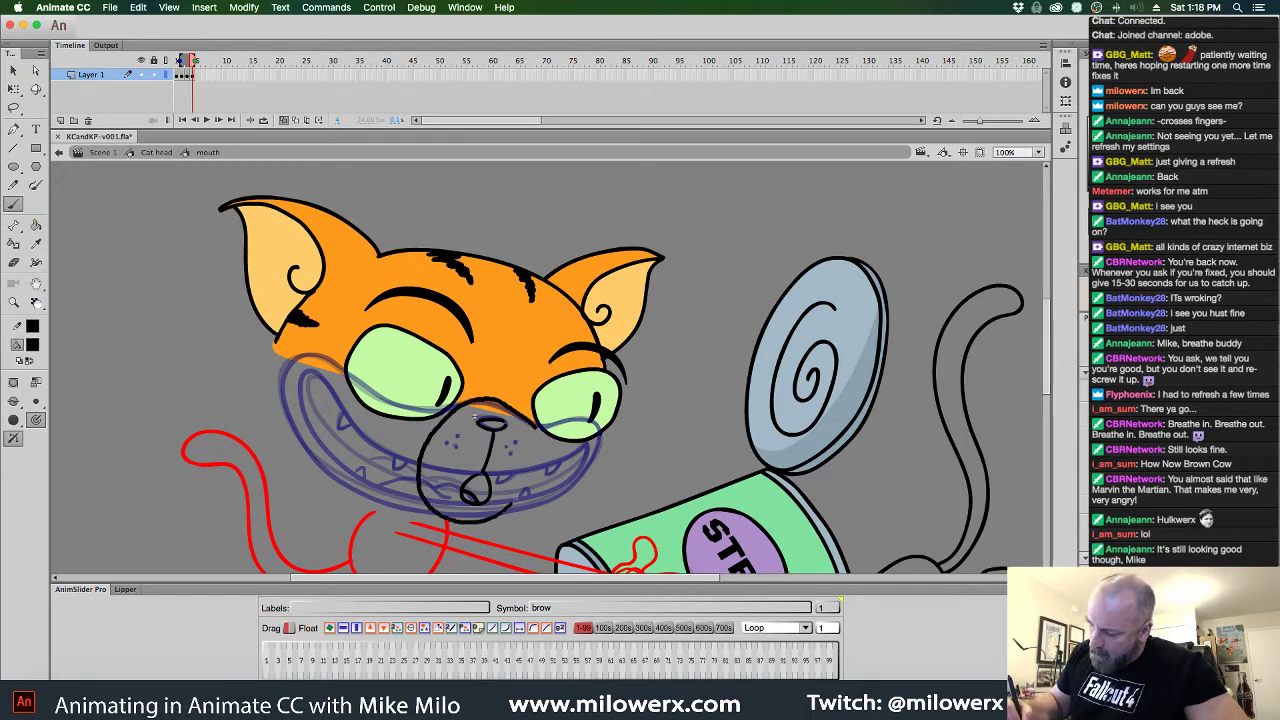
pyautogui.press('super+z')
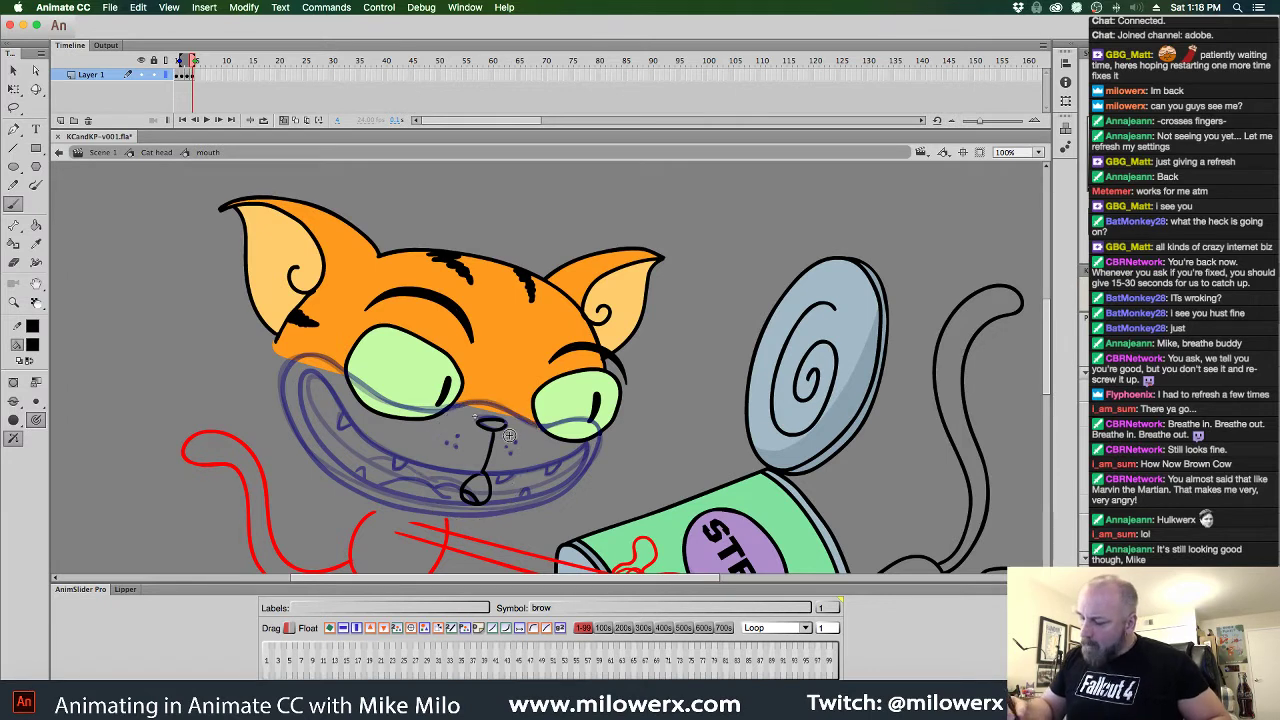
pyautogui.moveTo(466, 402)
pyautogui.mouseDown()
pyautogui.moveTo(423, 452)
pyautogui.moveTo(437, 511)
pyautogui.moveTo(520, 434)
pyautogui.mouseUp()
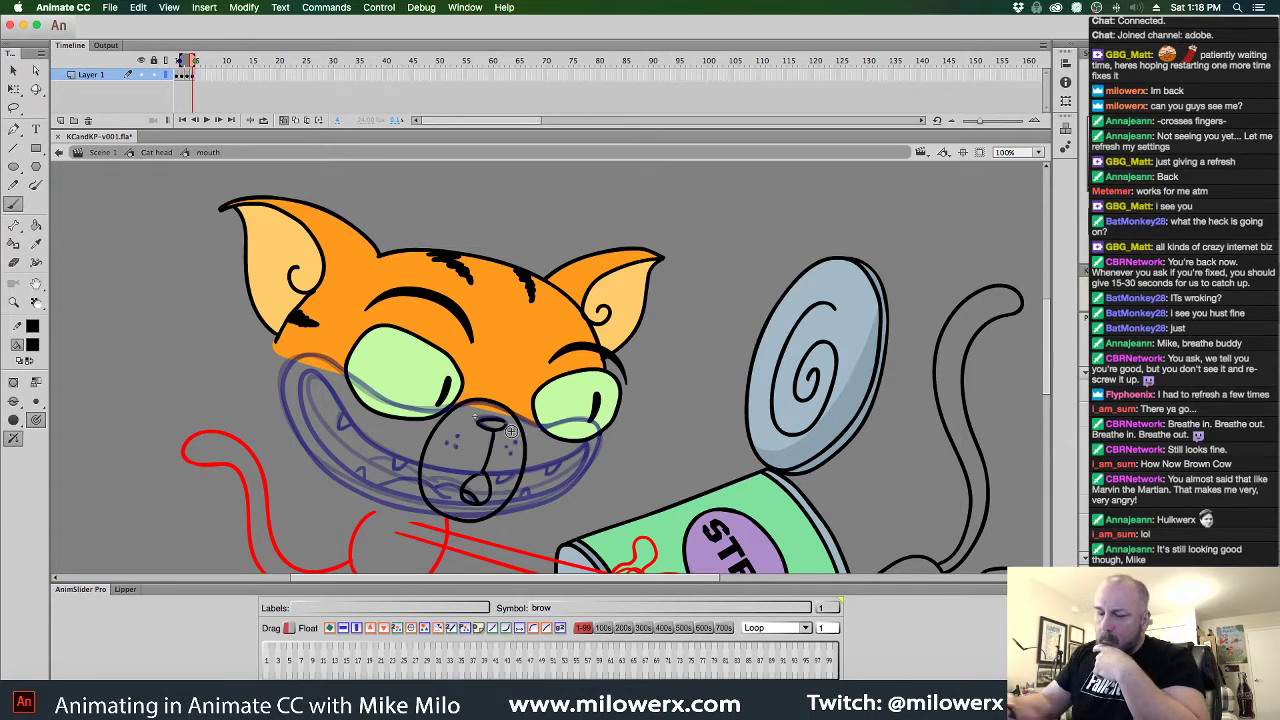
pyautogui.click(452, 450)
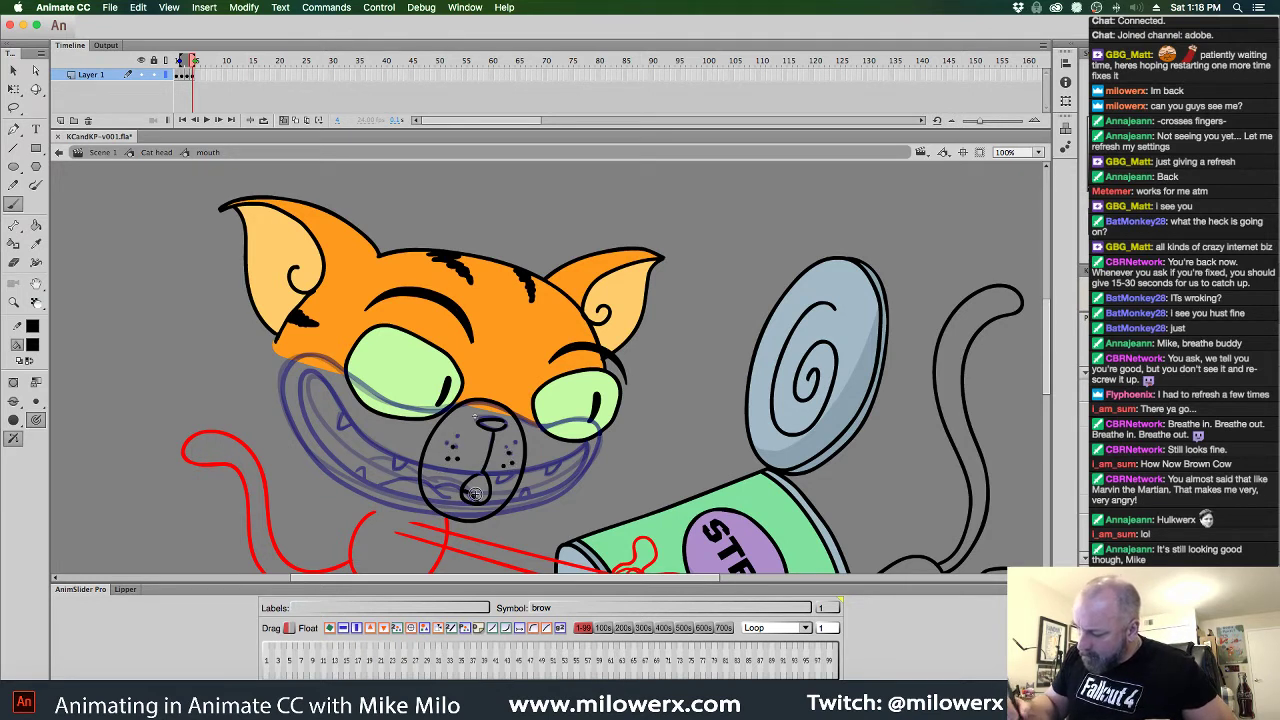
pyautogui.moveTo(475, 492)
pyautogui.mouseDown()
pyautogui.moveTo(464, 486)
pyautogui.moveTo(484, 476)
pyautogui.mouseUp()
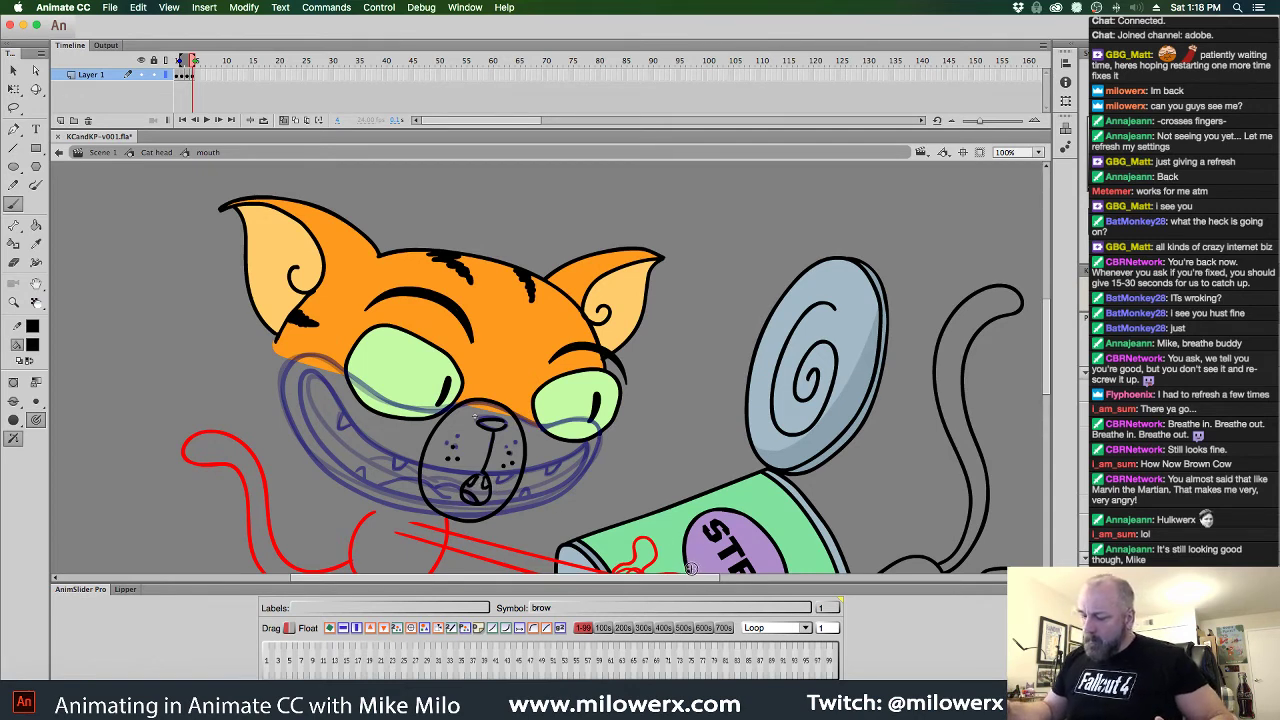
# Shift the small-mouth drawing to frame 5, make frame 4 a blank keyframe, and paint the nose and whisker dots there
pyautogui.click(196, 76)
pyautogui.moveTo(196, 76); pyautogui.dragTo(201, 76)
pyautogui.click(193, 76)
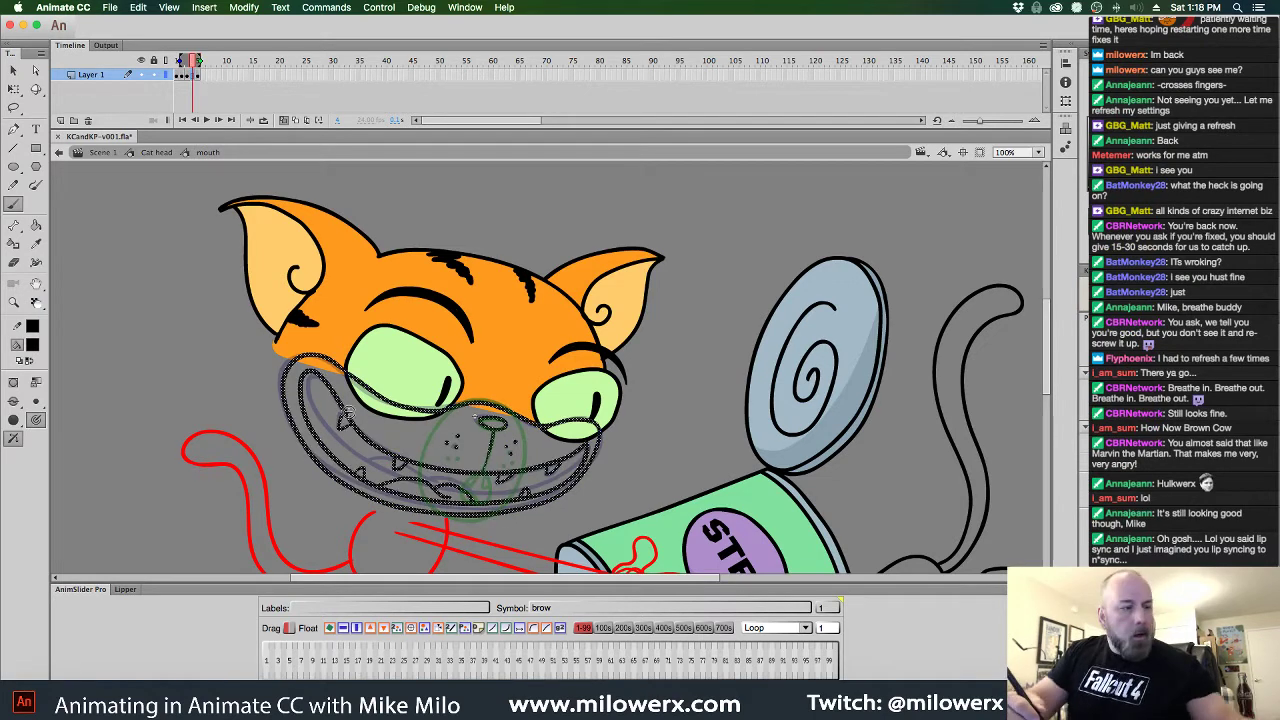
pyautogui.press('Escape')
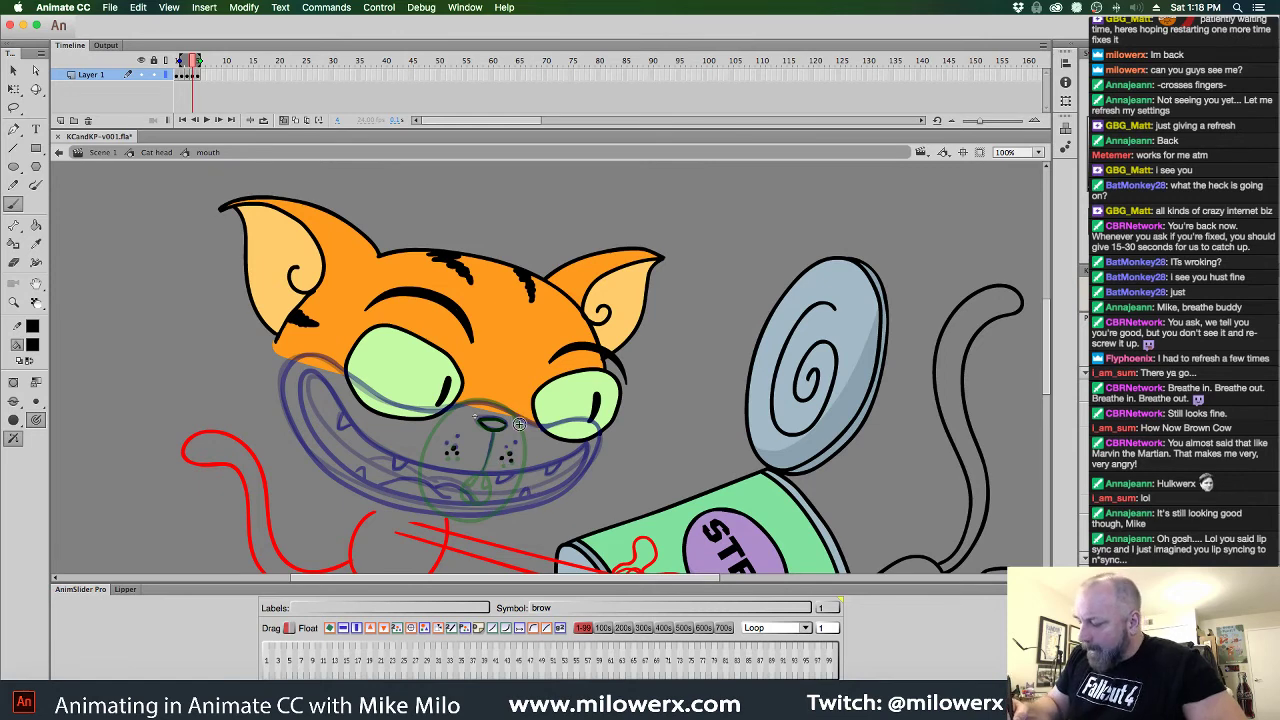
# Brush a medium-width muzzle outline on frame 4, sized between the onion-skinned wide grin and small round mouth
pyautogui.moveTo(484, 400)
pyautogui.mouseDown()
pyautogui.moveTo(396, 409)
pyautogui.moveTo(357, 478)
pyautogui.moveTo(405, 510)
pyautogui.moveTo(536, 512)
pyautogui.moveTo(589, 452)
pyautogui.moveTo(552, 428)
pyautogui.mouseUp()
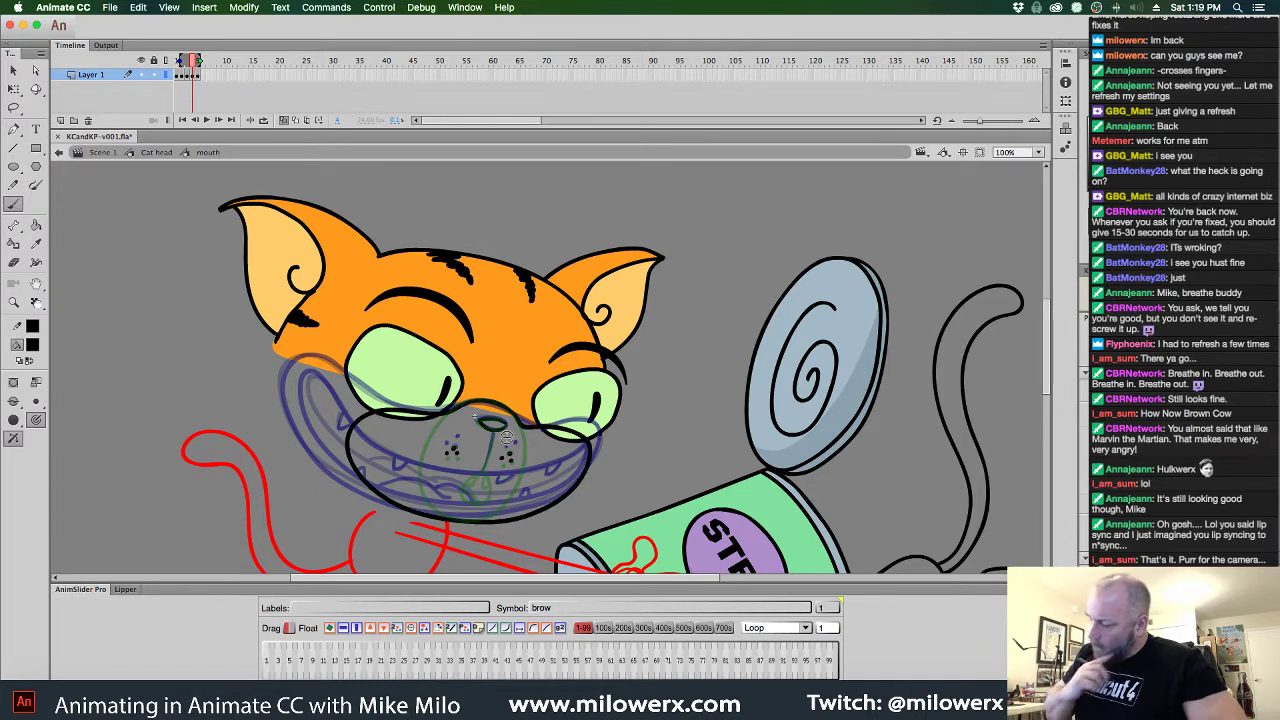
pyautogui.press('super+z')
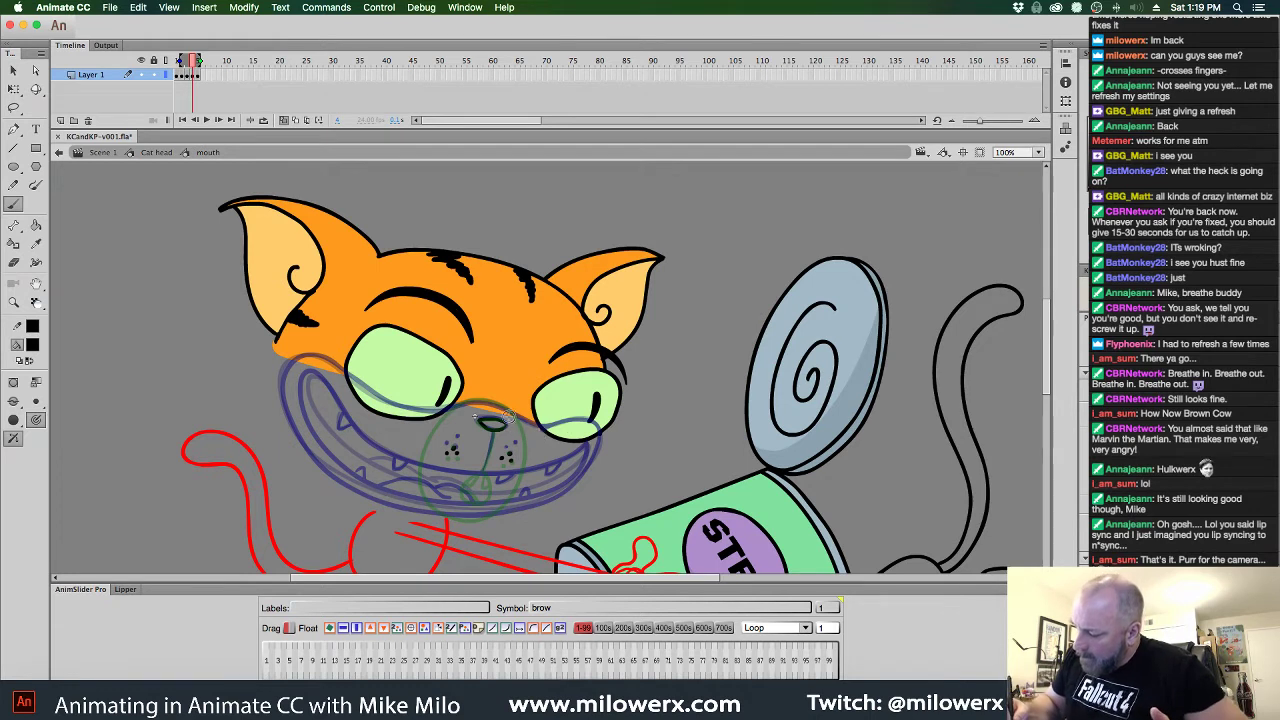
pyautogui.moveTo(470, 404)
pyautogui.mouseDown()
pyautogui.moveTo(522, 419)
pyautogui.moveTo(566, 474)
pyautogui.mouseUp()
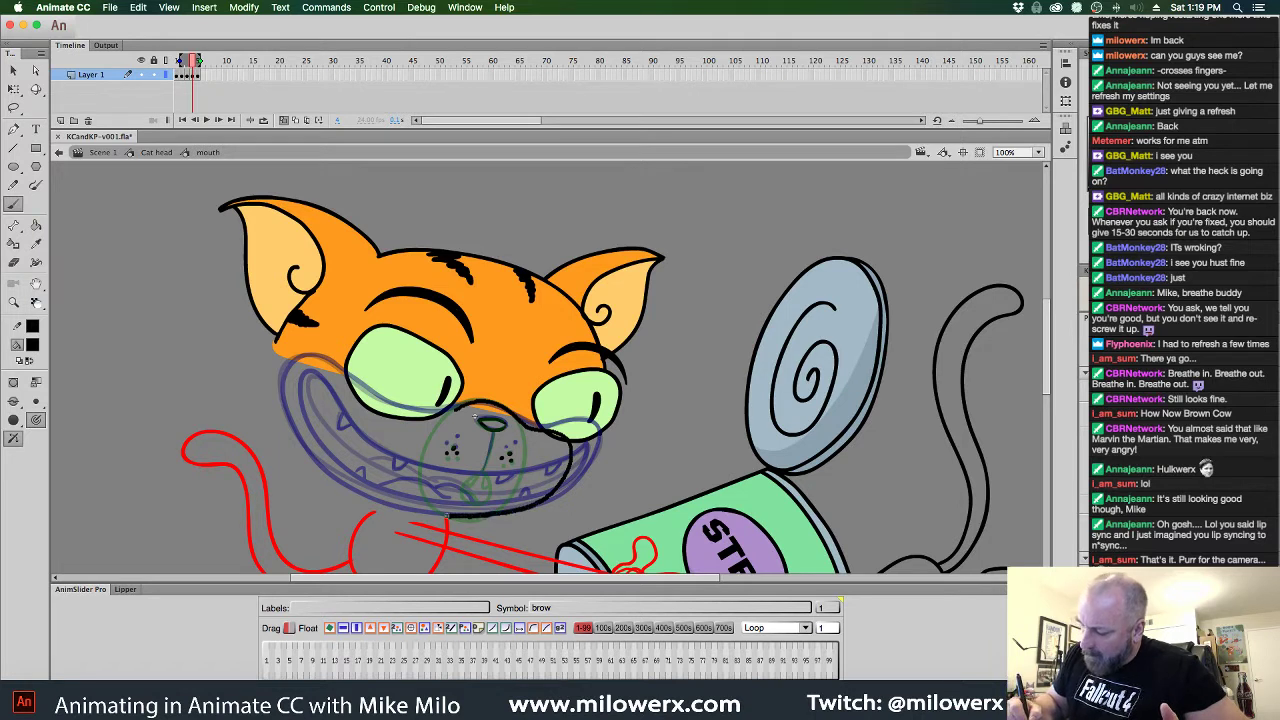
pyautogui.moveTo(396, 510)
pyautogui.mouseDown()
pyautogui.moveTo(342, 453)
pyautogui.moveTo(342, 422)
pyautogui.mouseUp()
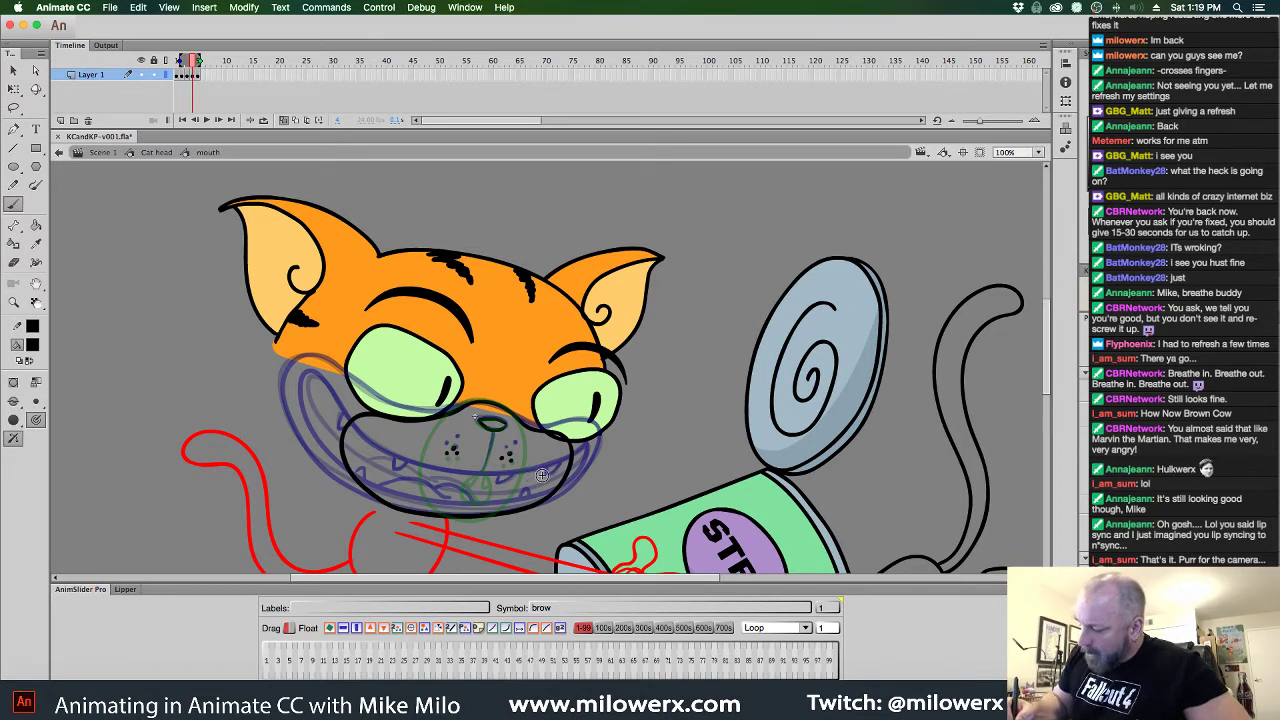
# Draw the medium-width open mouth inside the frame 4 muzzle, with upper and lower lip lines, pointed teeth and a tongue
pyautogui.moveTo(546, 470)
pyautogui.mouseDown()
pyautogui.moveTo(394, 458)
pyautogui.moveTo(410, 491)
pyautogui.mouseUp()
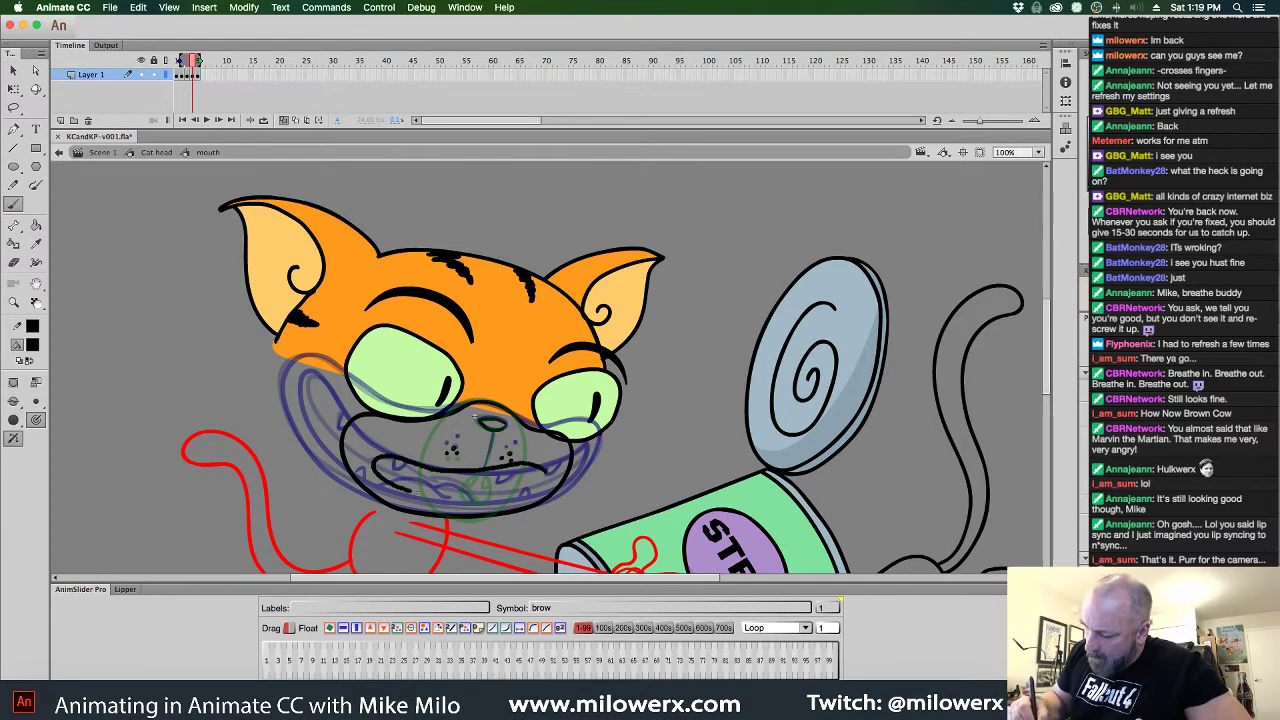
pyautogui.press('super+z')
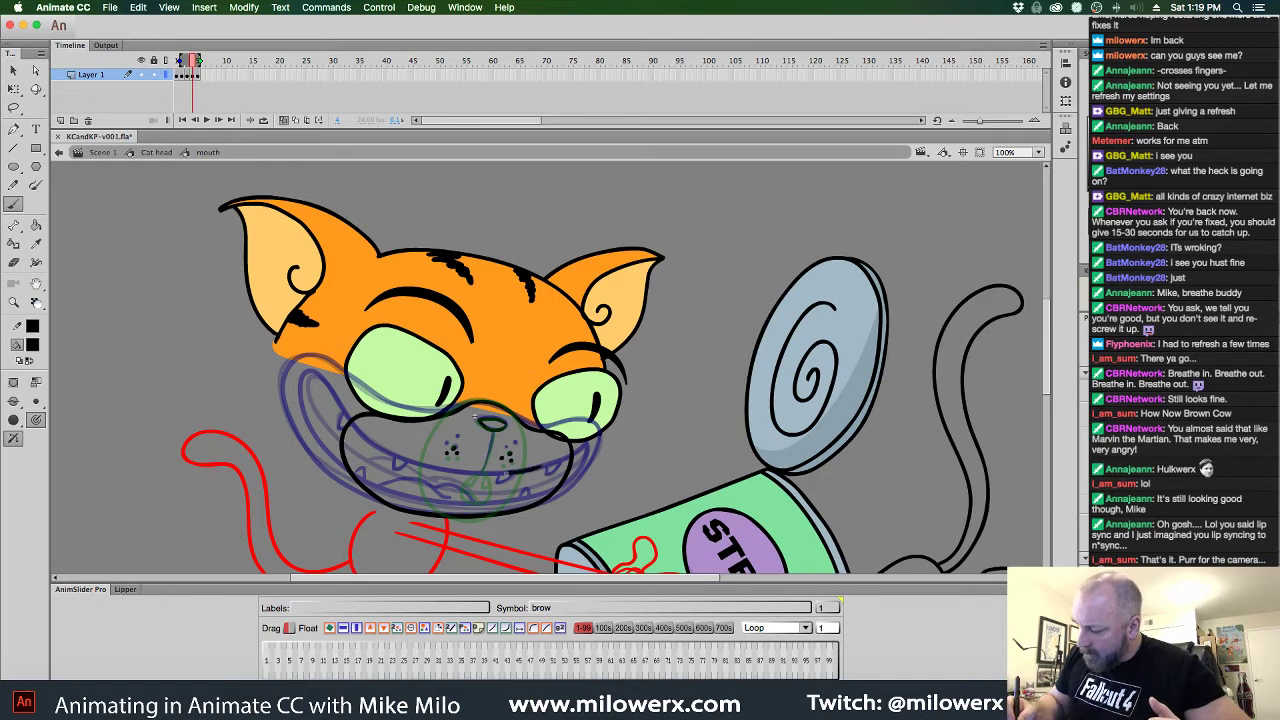
pyautogui.moveTo(510, 470)
pyautogui.mouseDown()
pyautogui.moveTo(387, 445)
pyautogui.moveTo(359, 453)
pyautogui.moveTo(415, 495)
pyautogui.moveTo(476, 504)
pyautogui.mouseUp()
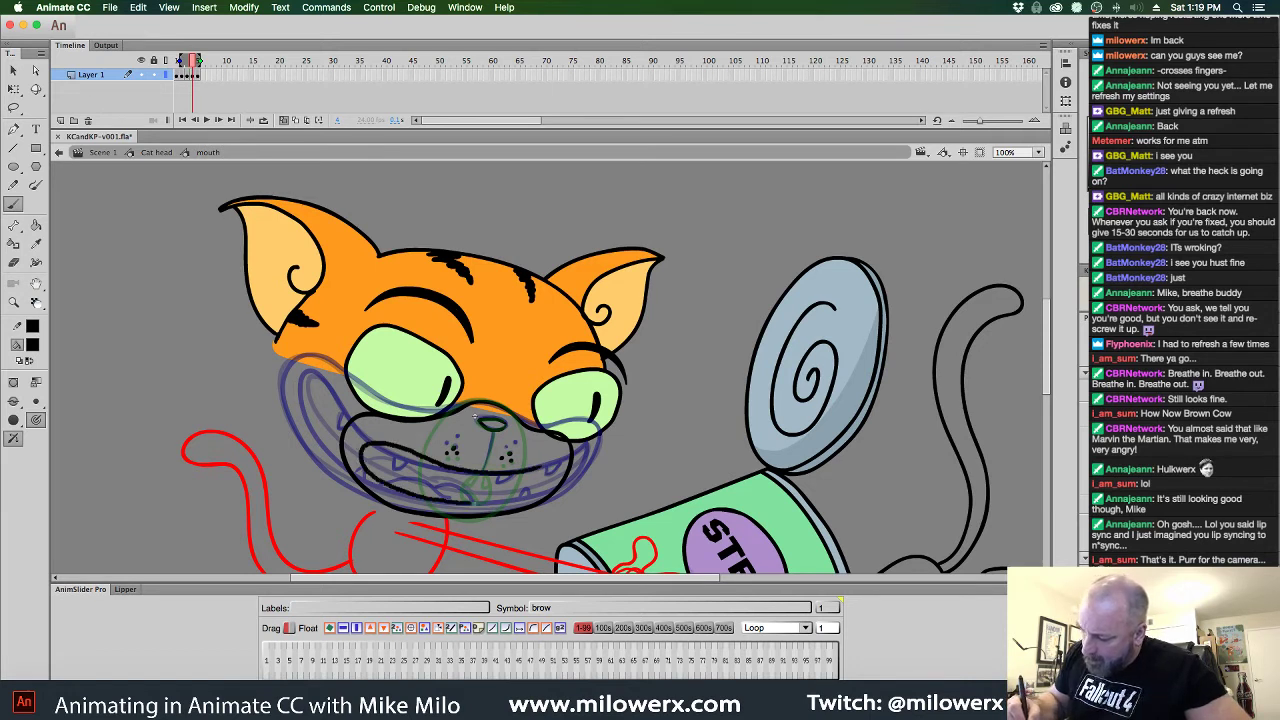
pyautogui.moveTo(546, 469); pyautogui.dragTo(480, 473)
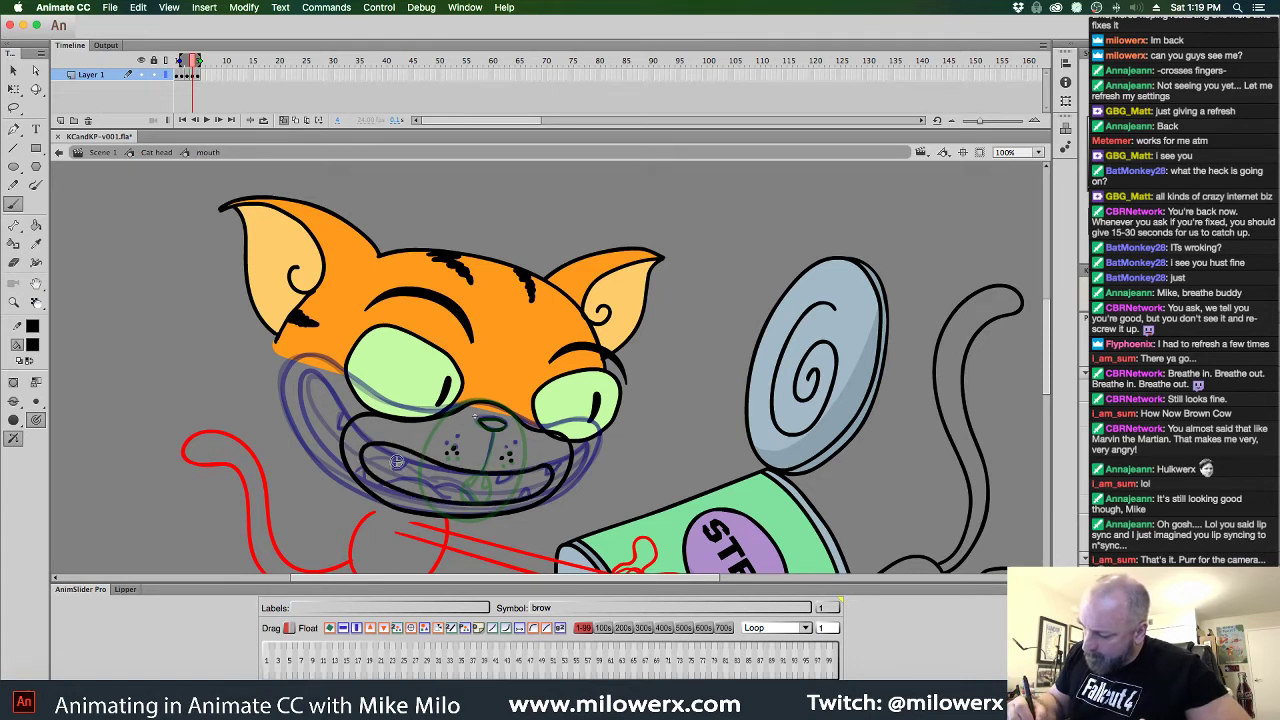
pyautogui.moveTo(395, 448)
pyautogui.mouseDown()
pyautogui.moveTo(401, 463)
pyautogui.moveTo(407, 454)
pyautogui.mouseUp()
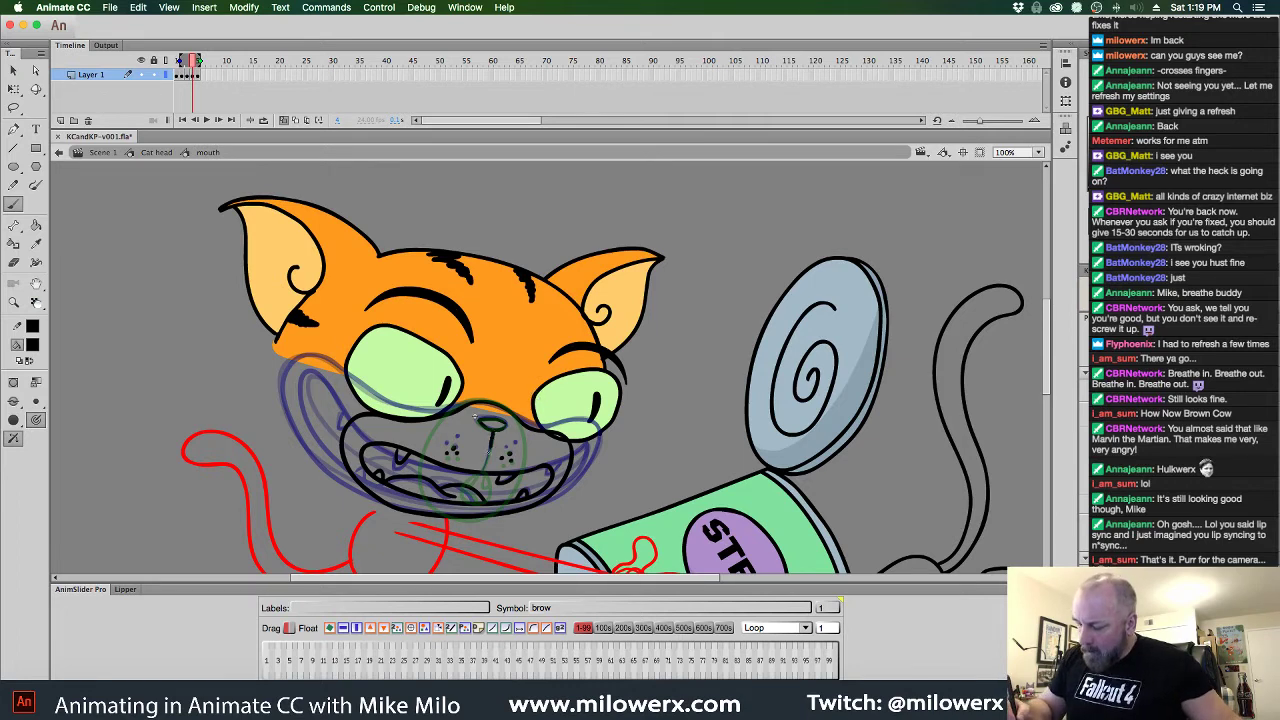
# Insert a new blank keyframe on frame 4 directly after the wide grin, with the onion skin starting at frame 3
pyautogui.press(',')
pyautogui.press('.')
pyautogui.press('.')
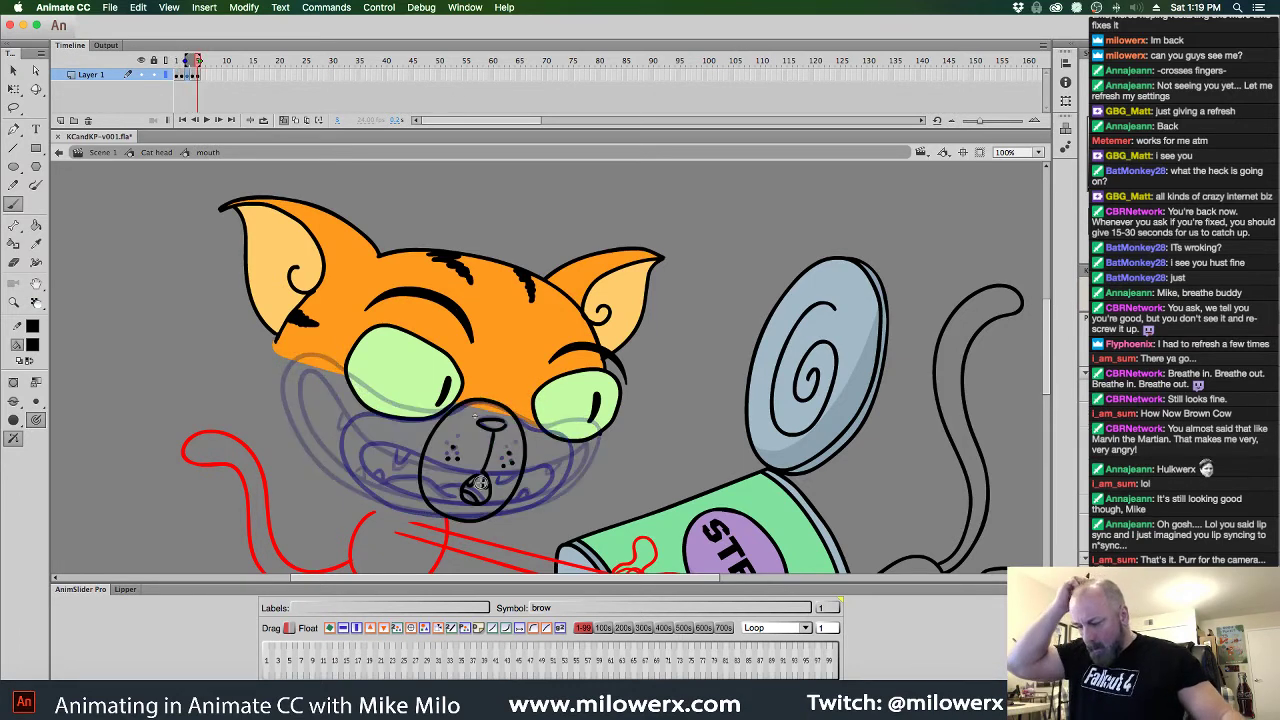
pyautogui.click(285, 121)
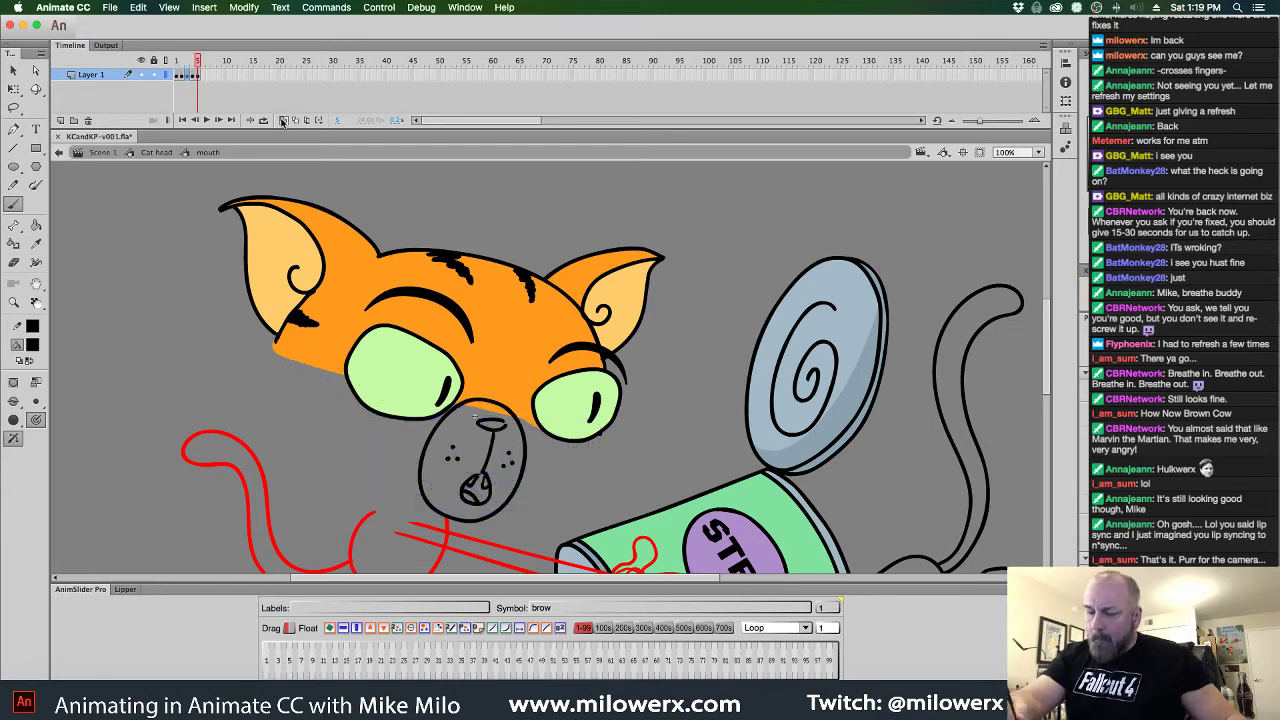
pyautogui.moveTo(198, 62)
pyautogui.mouseDown()
pyautogui.moveTo(177, 62)
pyautogui.moveTo(199, 63)
pyautogui.moveTo(174, 80)
pyautogui.moveTo(203, 80)
pyautogui.moveTo(175, 80)
pyautogui.moveTo(186, 80)
pyautogui.mouseUp()
pyautogui.click(186, 78)
pyautogui.click(194, 86)
pyautogui.click(188, 78)
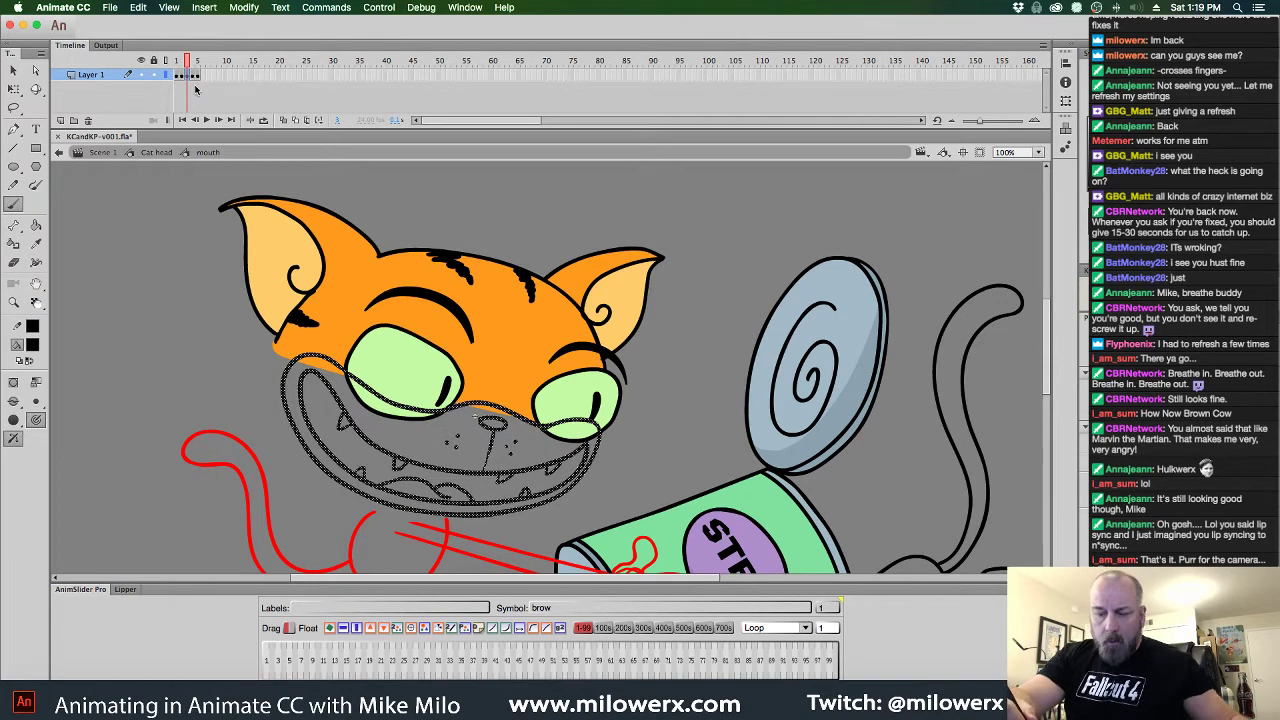
pyautogui.press('F5')
pyautogui.click(193, 78)
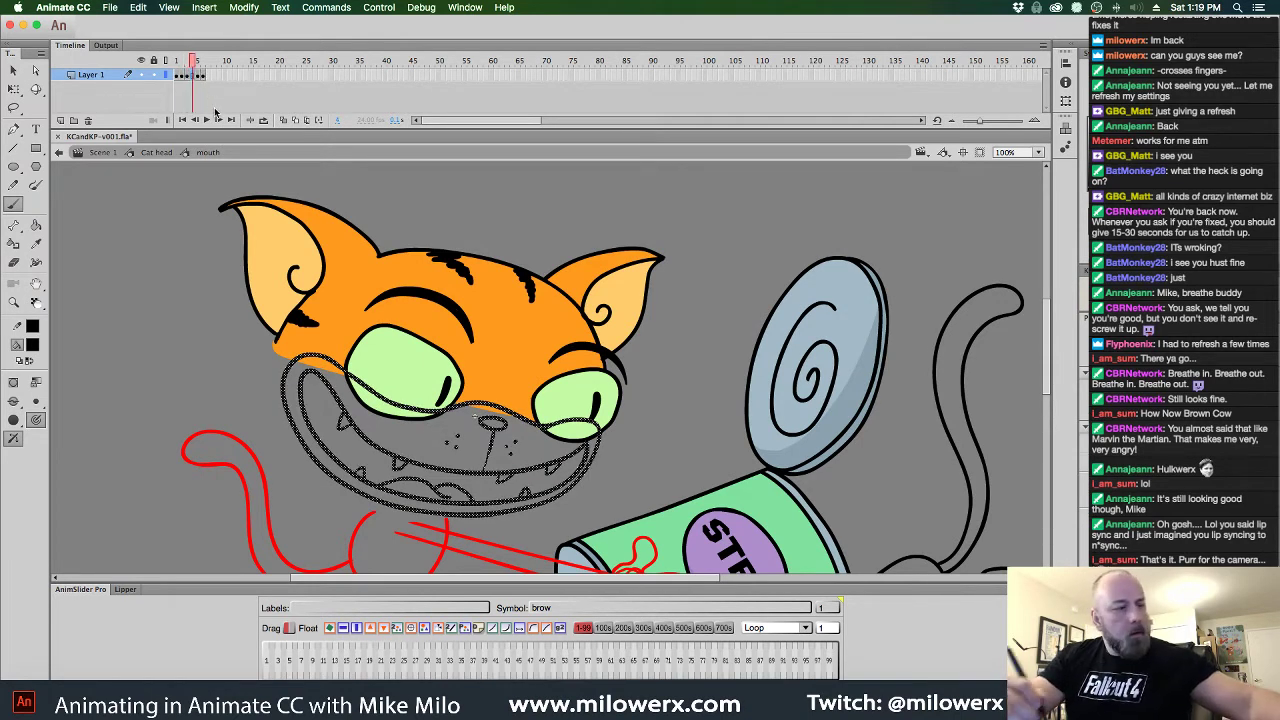
pyautogui.press('F7')
pyautogui.click(284, 120)
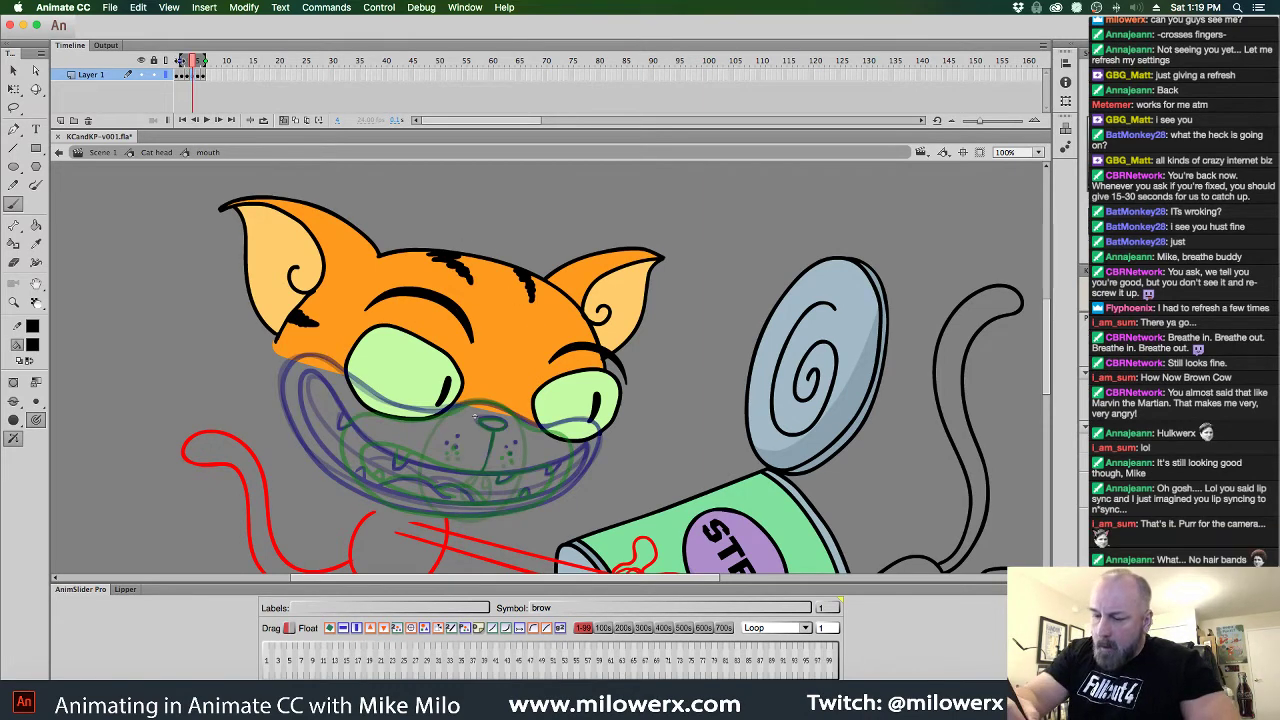
pyautogui.moveTo(186, 61); pyautogui.dragTo(189, 61)
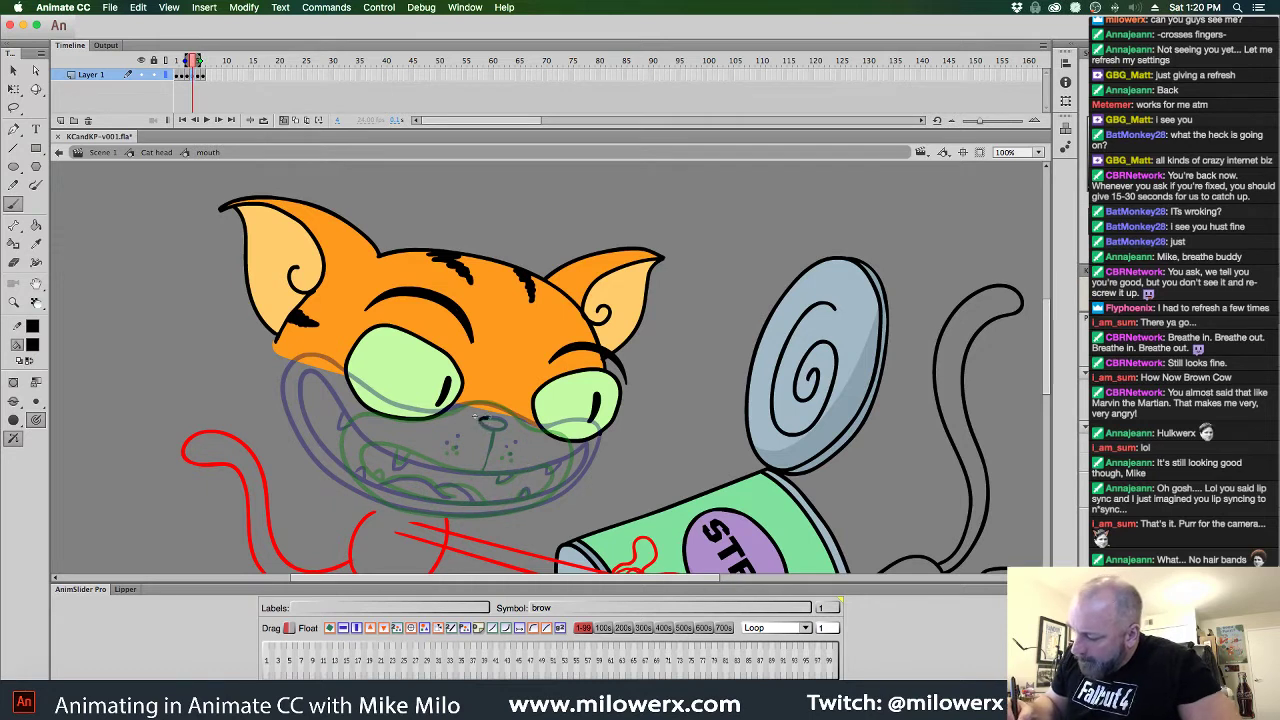
# Paint the nose, a wide muzzle with a deeper dropped jaw, and the large mouth opening inside it on frame 4
pyautogui.moveTo(488, 418); pyautogui.dragTo(505, 425)
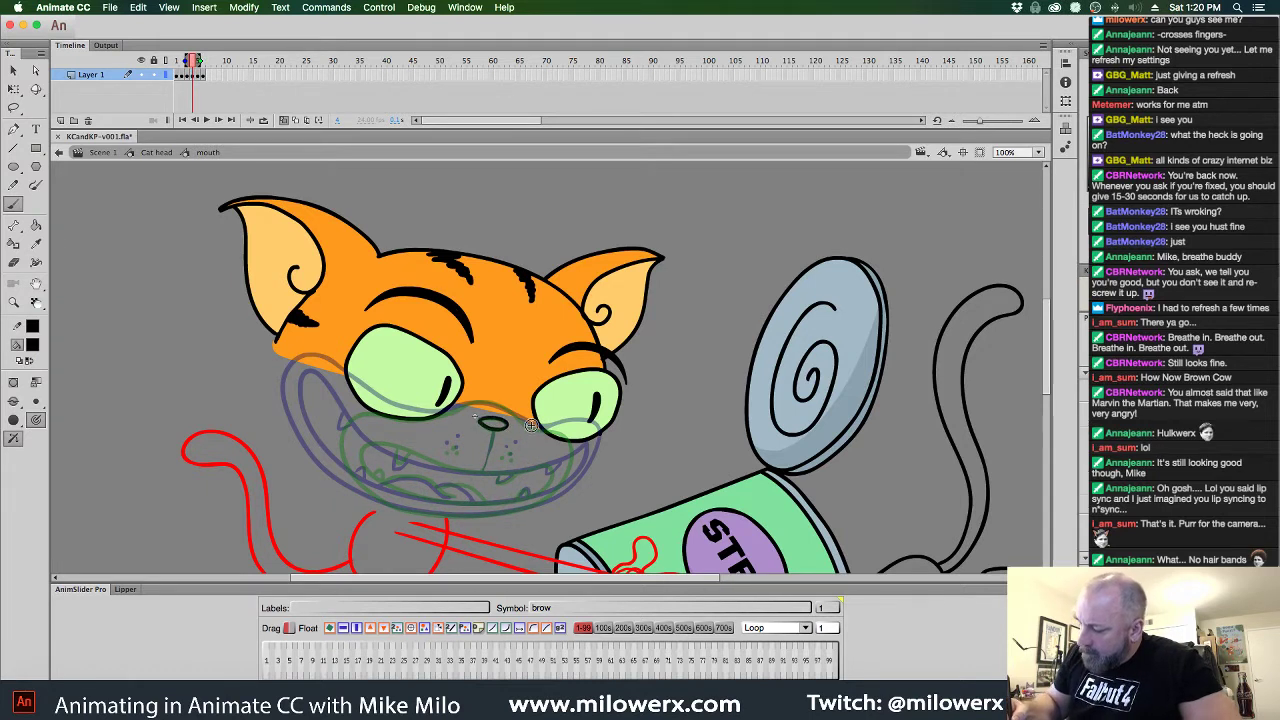
pyautogui.moveTo(518, 414)
pyautogui.mouseDown()
pyautogui.moveTo(412, 405)
pyautogui.moveTo(277, 319)
pyautogui.moveTo(281, 423)
pyautogui.moveTo(309, 473)
pyautogui.moveTo(400, 529)
pyautogui.moveTo(495, 539)
pyautogui.moveTo(572, 503)
pyautogui.moveTo(602, 443)
pyautogui.moveTo(546, 417)
pyautogui.mouseUp()
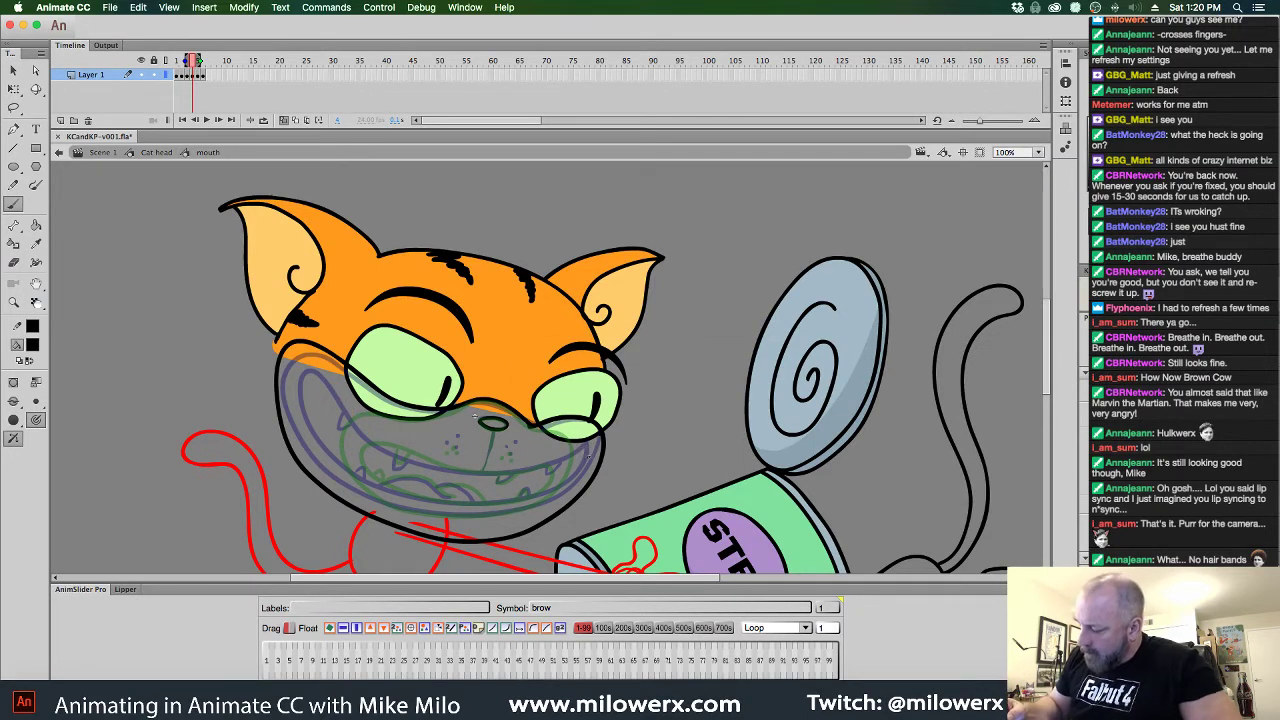
pyautogui.moveTo(572, 448)
pyautogui.mouseDown()
pyautogui.moveTo(515, 470)
pyautogui.moveTo(418, 458)
pyautogui.moveTo(303, 366)
pyautogui.moveTo(296, 425)
pyautogui.mouseUp()
pyautogui.moveTo(326, 472)
pyautogui.mouseDown()
pyautogui.moveTo(396, 516)
pyautogui.moveTo(474, 532)
pyautogui.moveTo(521, 526)
pyautogui.moveTo(582, 480)
pyautogui.mouseUp()
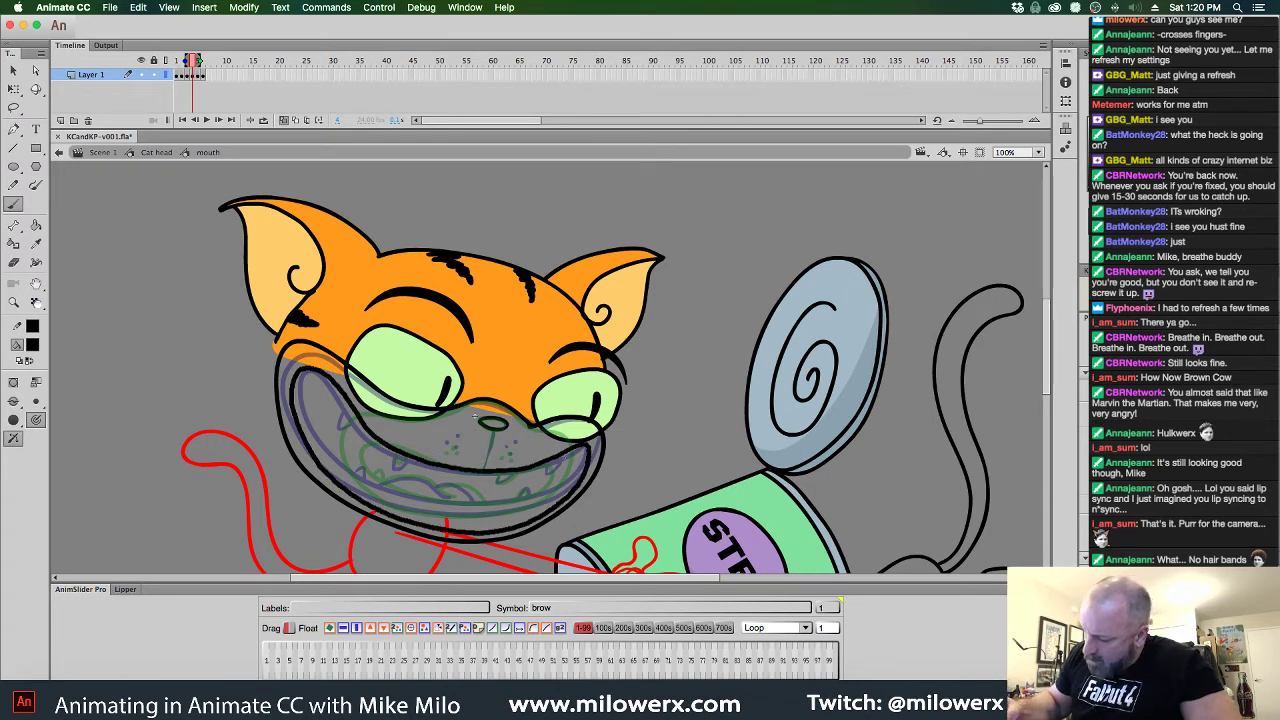
# Add pointed upper and lower teeth, the tongue, the nose line and the whisker dots to the frame 4 mouth
pyautogui.moveTo(395, 457)
pyautogui.mouseDown()
pyautogui.moveTo(399, 469)
pyautogui.moveTo(408, 459)
pyautogui.mouseUp()
pyautogui.moveTo(499, 473); pyautogui.dragTo(515, 474)
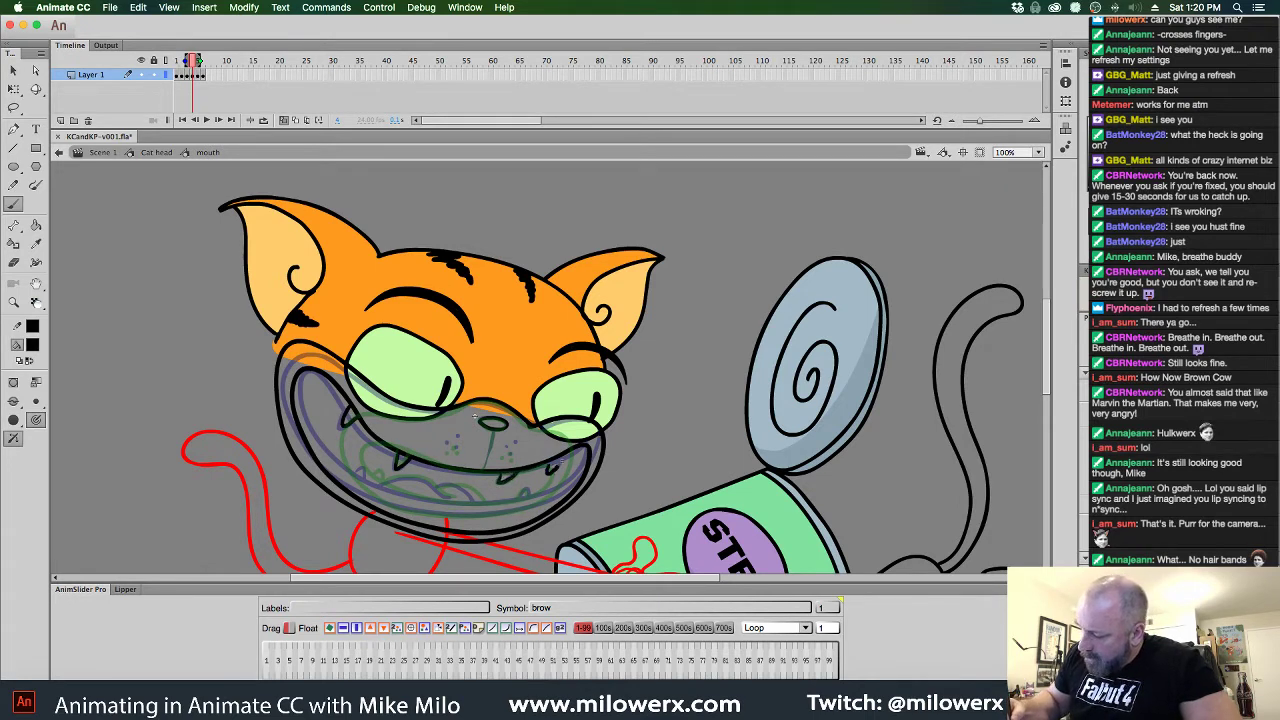
pyautogui.moveTo(352, 497); pyautogui.dragTo(360, 492)
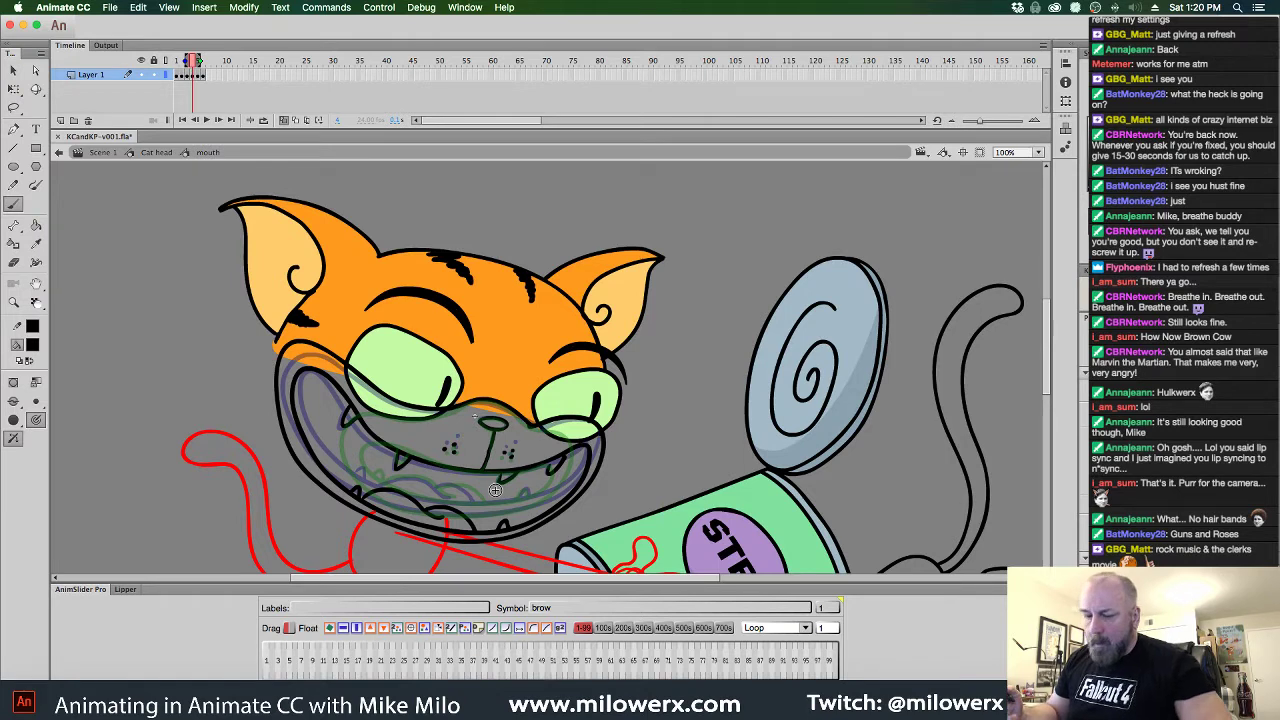
# Return to frame 2, trace the cheek fur tuft from the onion-skinned frame 1 drawing, and advance to frame 3
pyautogui.press(',')
pyautogui.press(',')
pyautogui.press(',')
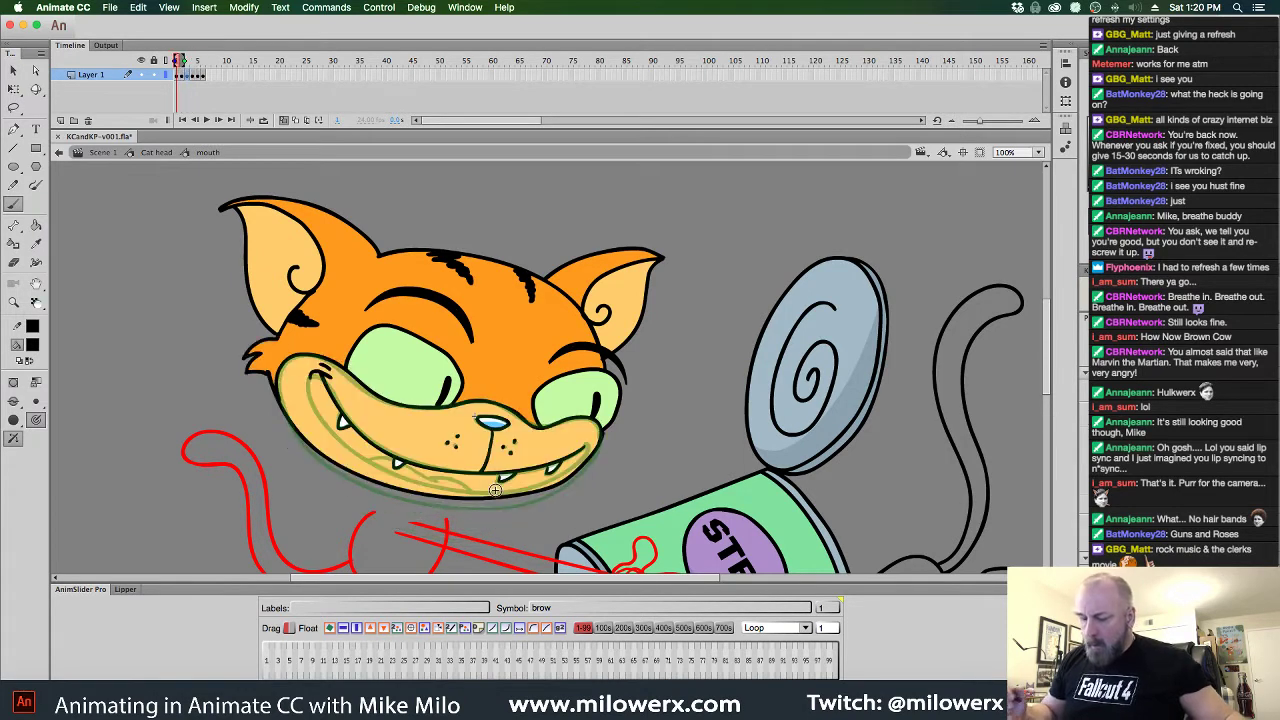
pyautogui.press('.')
pyautogui.press('.')
pyautogui.press('.')
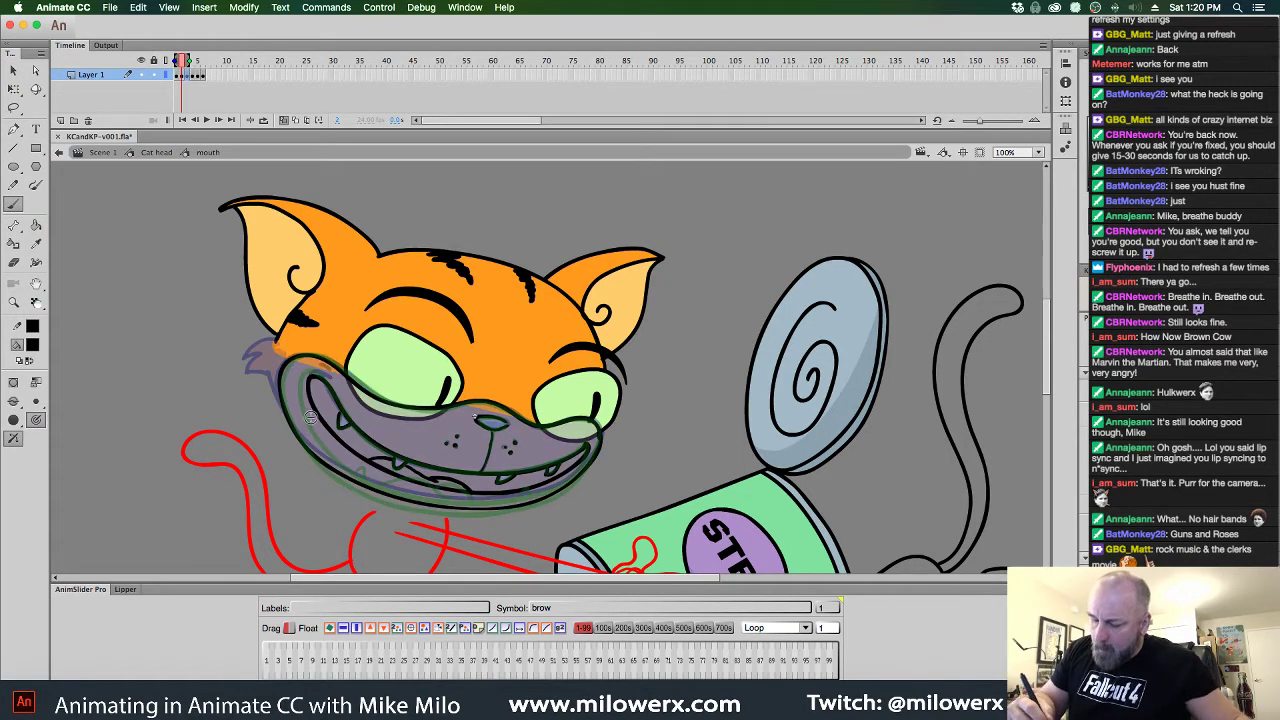
pyautogui.press(',')
pyautogui.press('.')
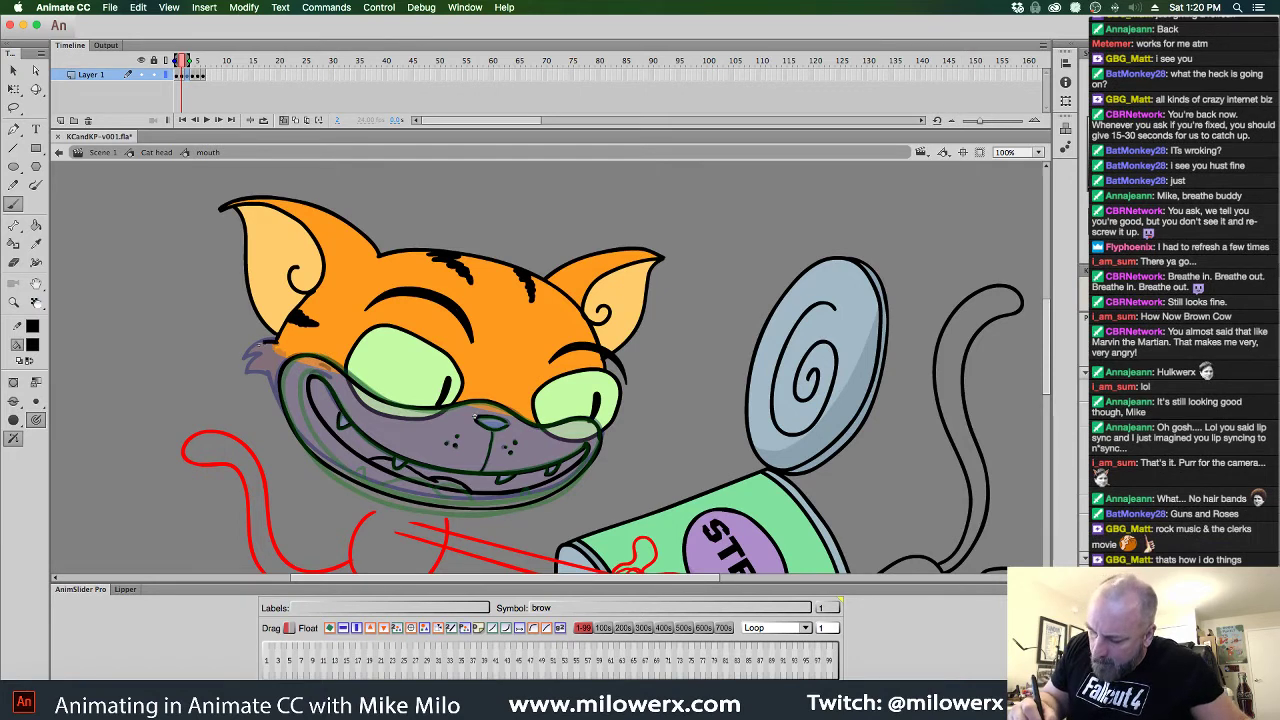
pyautogui.moveTo(262, 343); pyautogui.dragTo(247, 358)
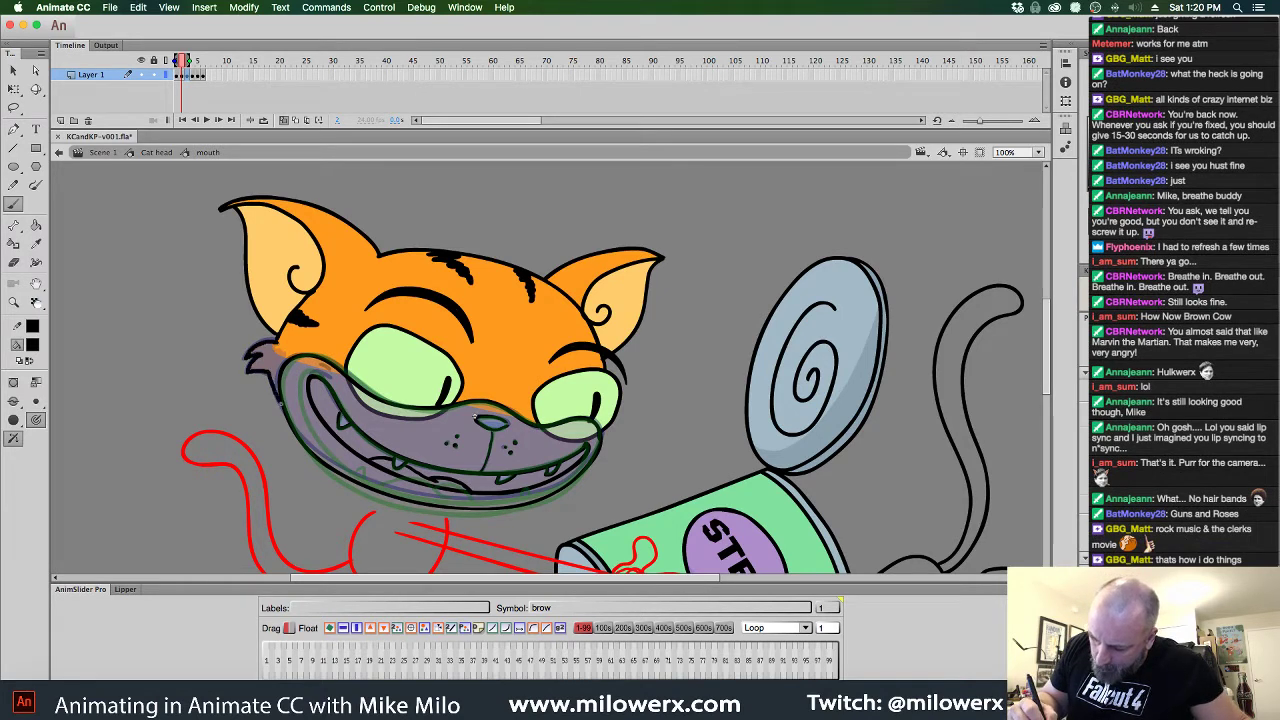
pyautogui.press('.')
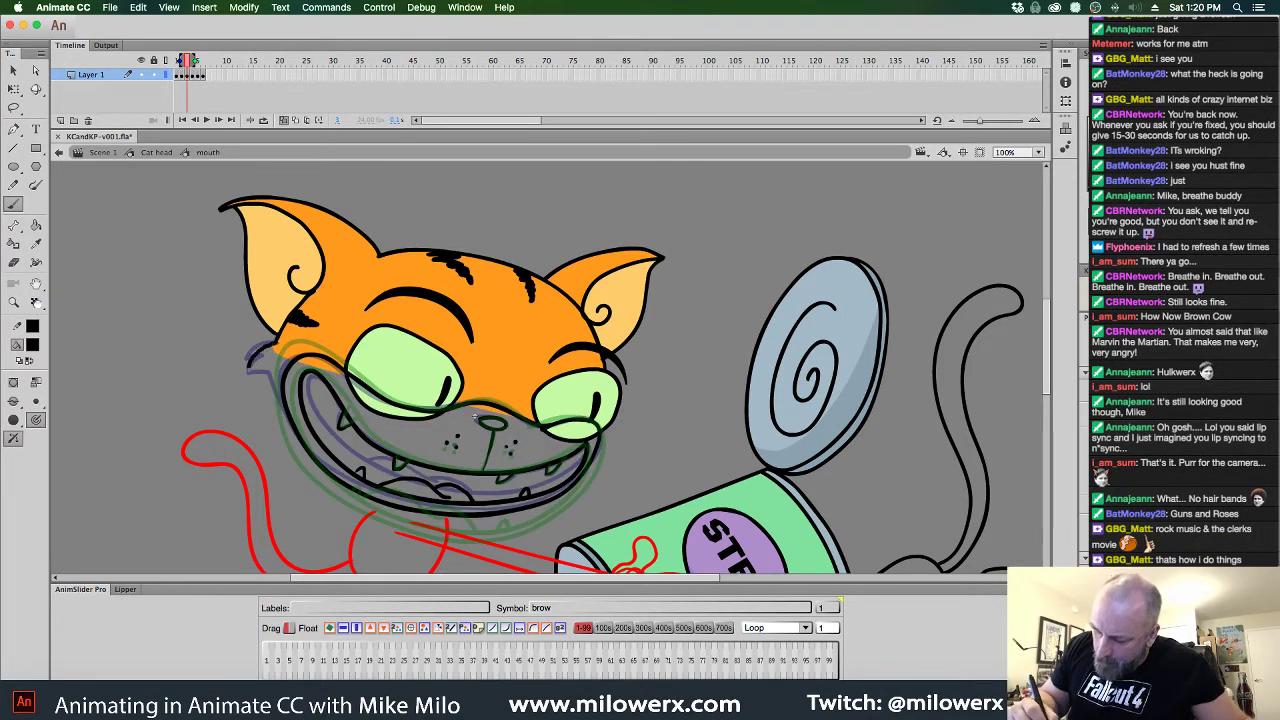
# Trace the cheek fur tuft from the onion-skinned drawings on frames 3 and 4, and advance to frame 5
pyautogui.moveTo(254, 362)
pyautogui.mouseDown()
pyautogui.moveTo(290, 398)
pyautogui.moveTo(282, 412)
pyautogui.mouseUp()
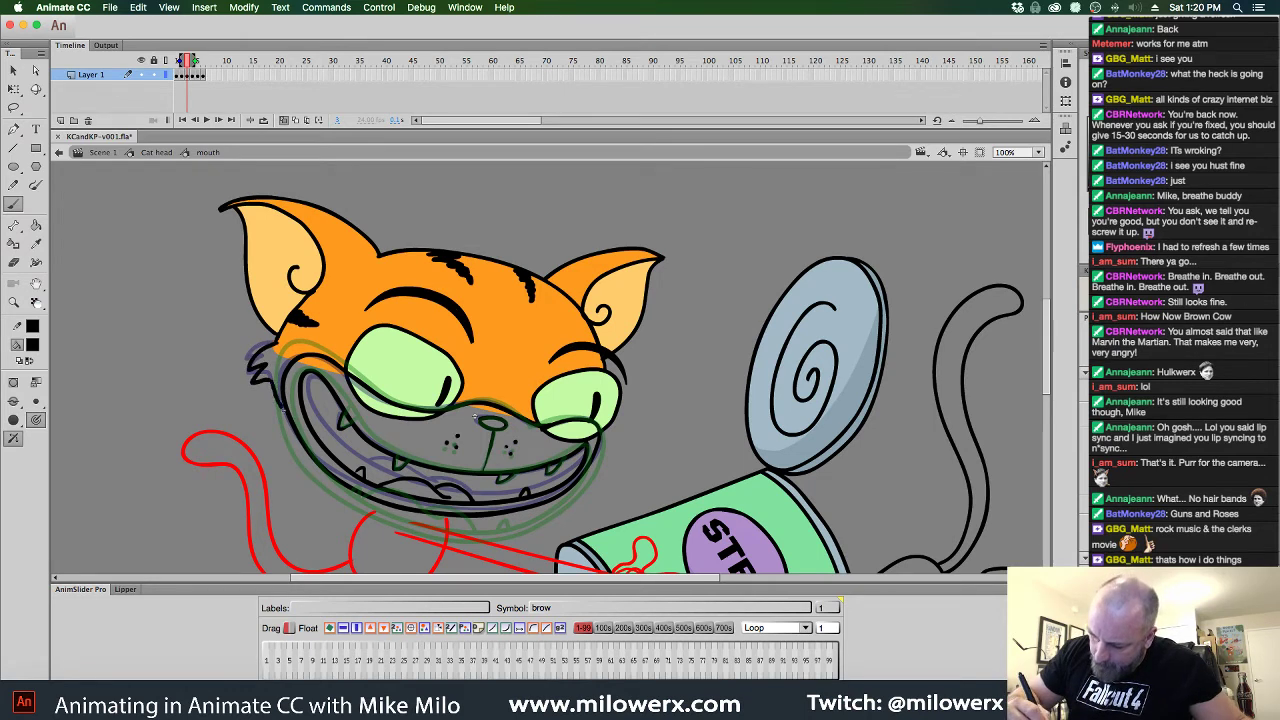
pyautogui.press('.')
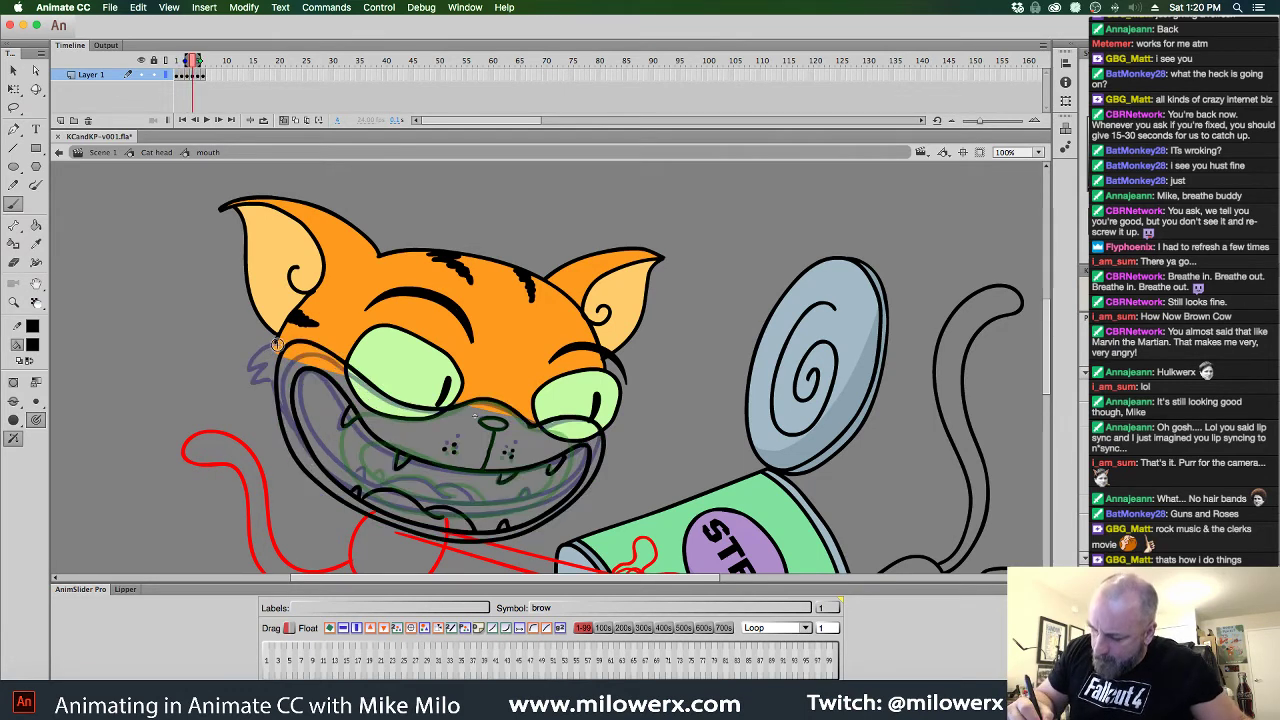
pyautogui.moveTo(268, 358)
pyautogui.mouseDown()
pyautogui.moveTo(246, 370)
pyautogui.moveTo(274, 432)
pyautogui.mouseUp()
pyautogui.press('.')
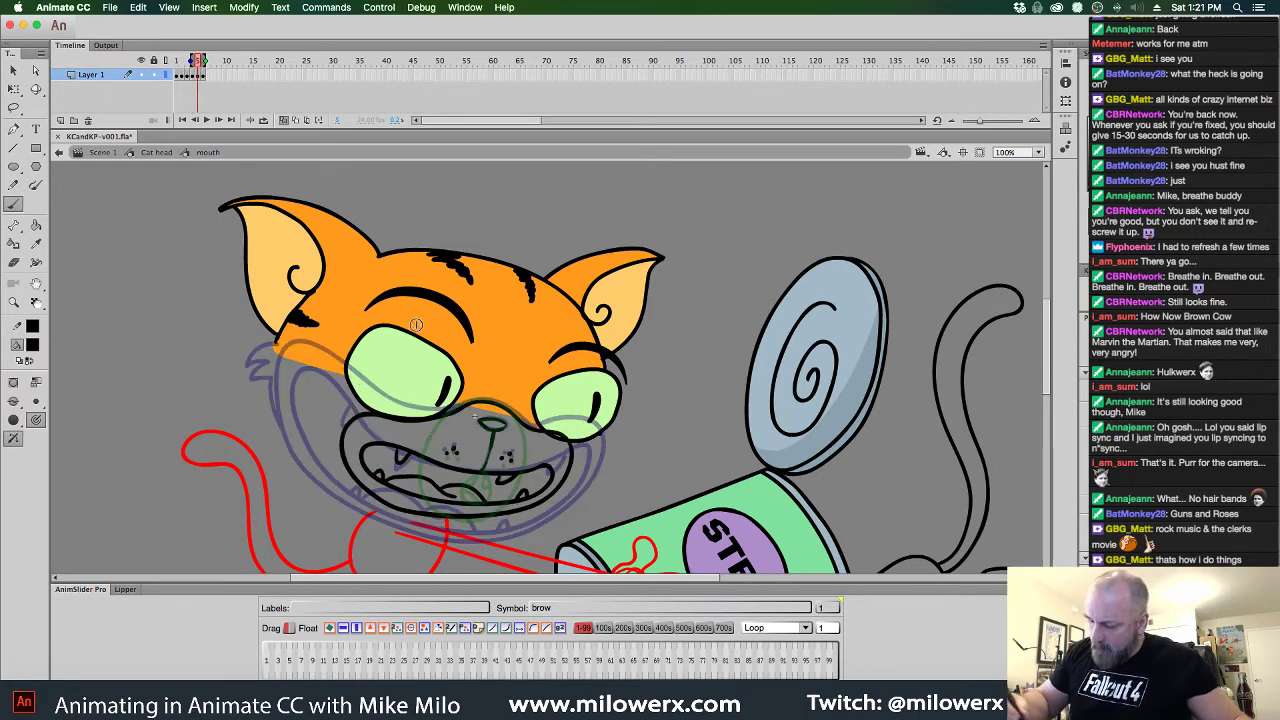
# Paint the cheek fur tuft and the outer jaw line around the open mouth on frame 5, redoing the first jaw strokes
pyautogui.moveTo(276, 348)
pyautogui.mouseDown()
pyautogui.moveTo(248, 372)
pyautogui.moveTo(272, 394)
pyautogui.mouseUp()
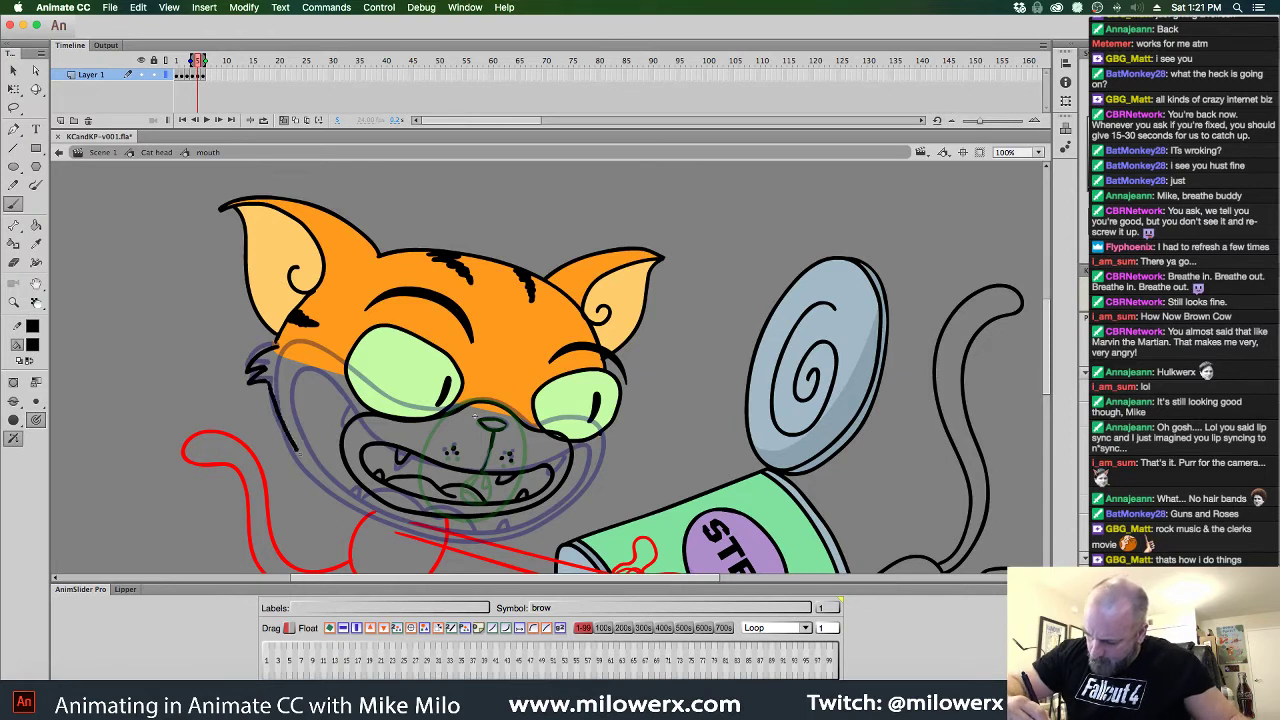
pyautogui.moveTo(318, 474); pyautogui.dragTo(350, 492)
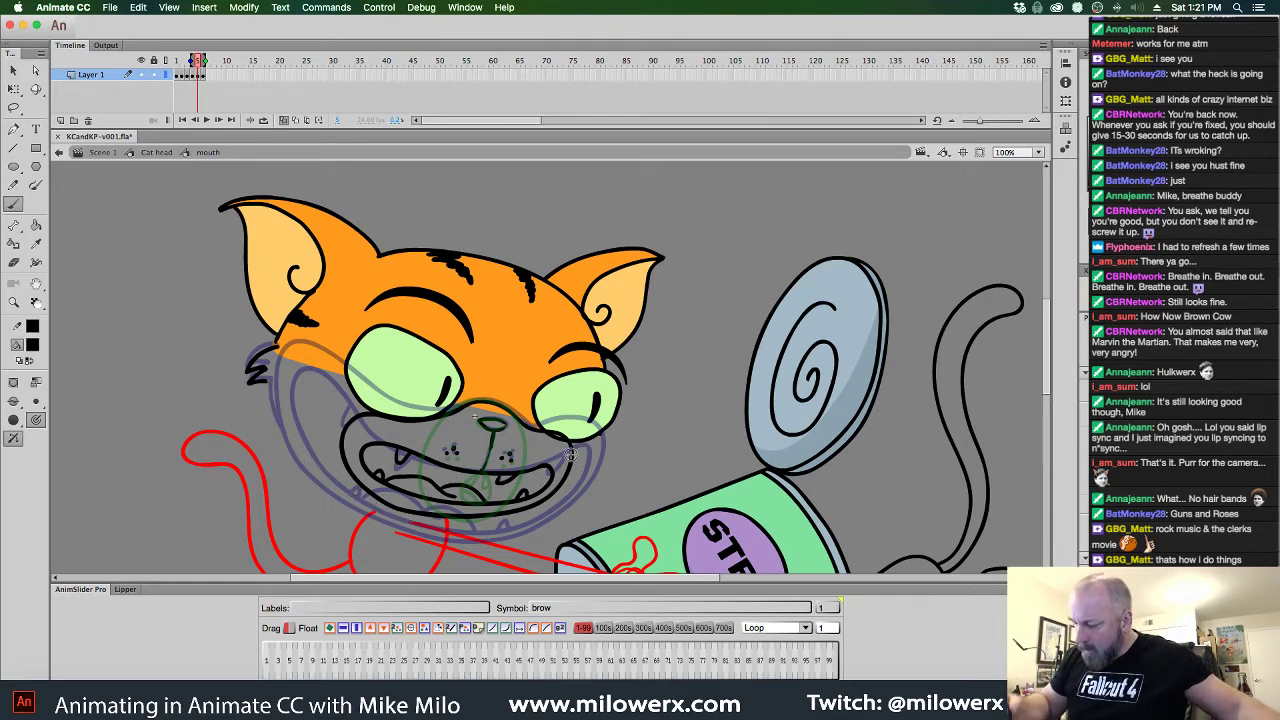
pyautogui.moveTo(266, 378); pyautogui.dragTo(288, 435)
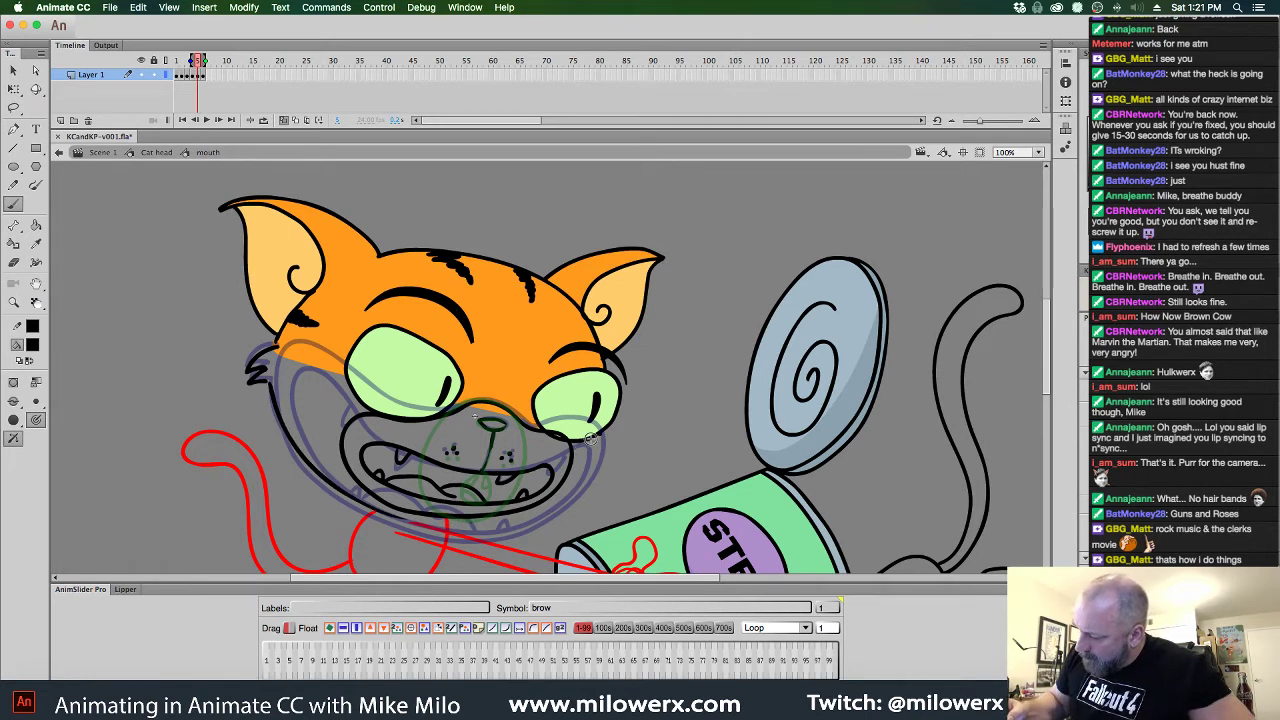
pyautogui.moveTo(601, 453); pyautogui.dragTo(578, 492)
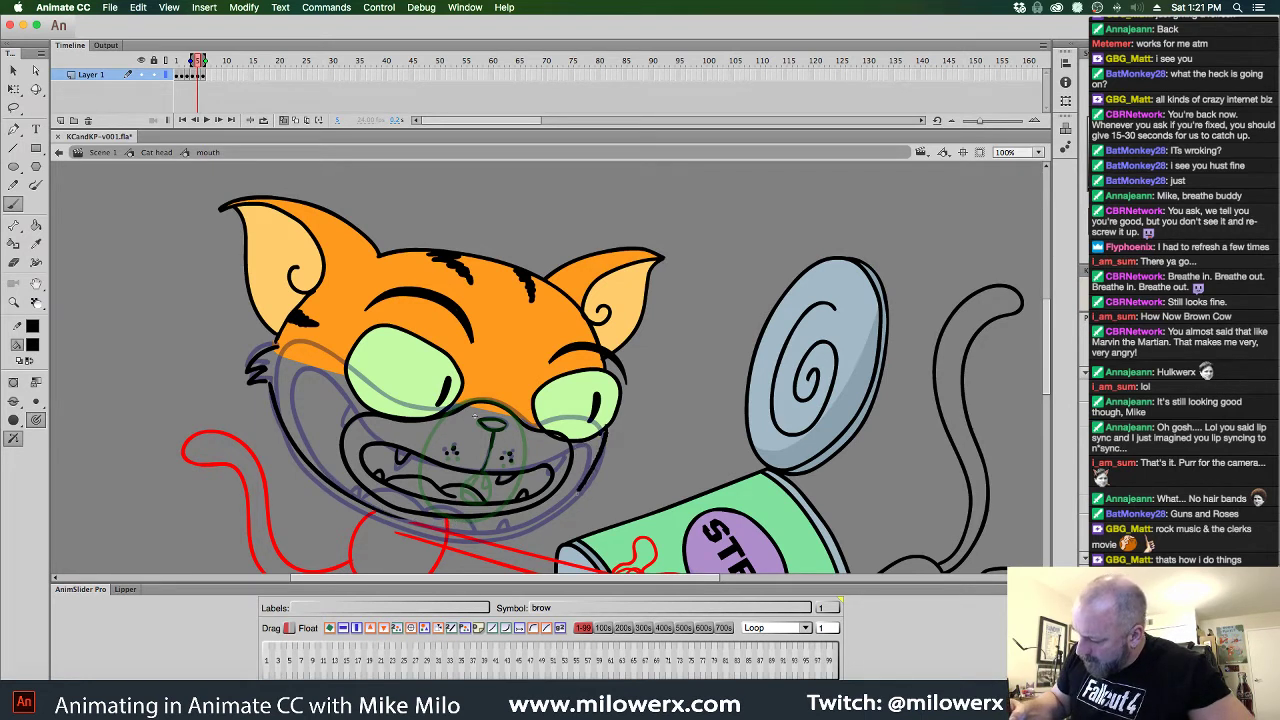
pyautogui.moveTo(514, 533); pyautogui.dragTo(380, 520)
pyautogui.press('super+z')
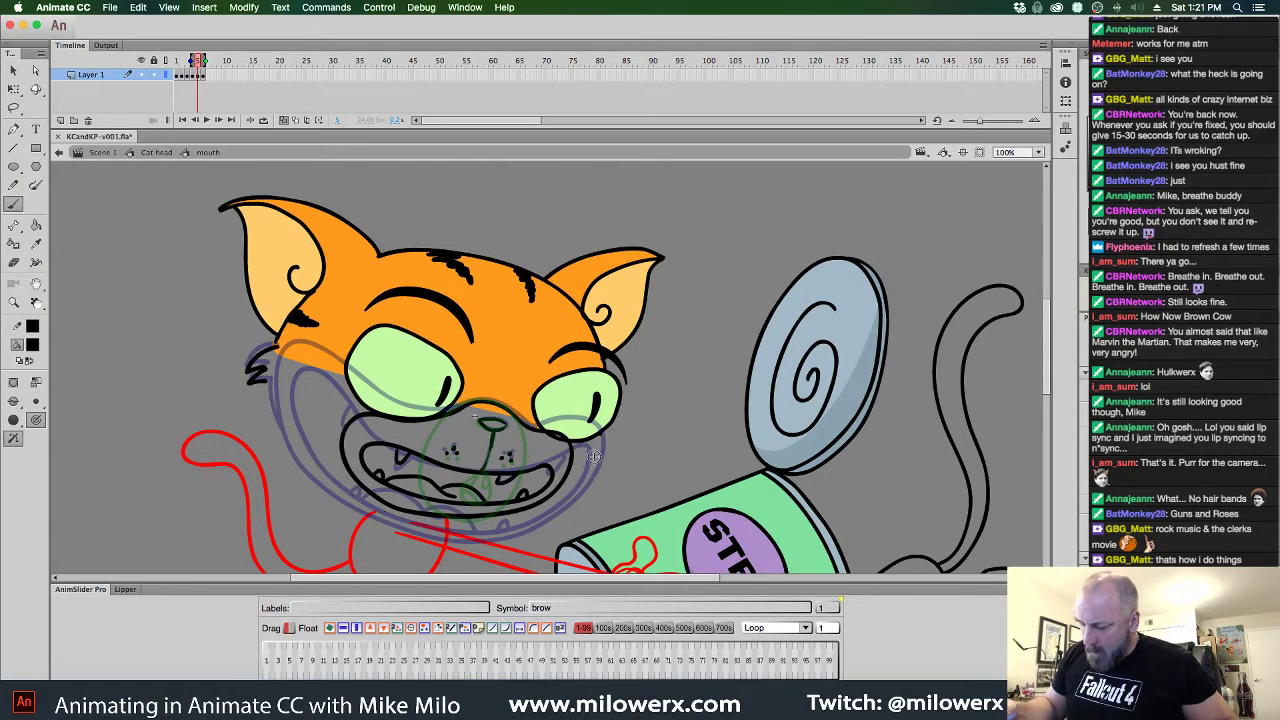
pyautogui.moveTo(600, 446)
pyautogui.mouseDown()
pyautogui.moveTo(579, 494)
pyautogui.moveTo(545, 514)
pyautogui.moveTo(436, 526)
pyautogui.moveTo(318, 480)
pyautogui.moveTo(284, 420)
pyautogui.mouseUp()
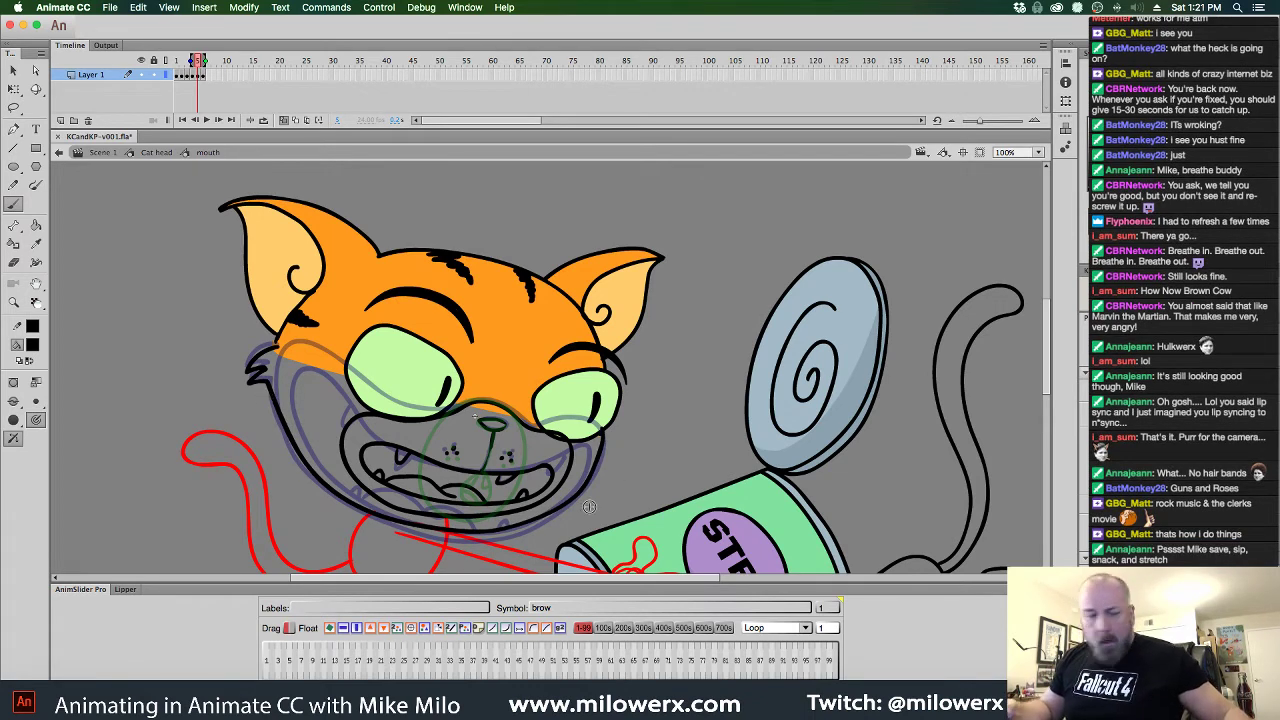
# Trace the outer jaw line and the cheek fur tuft around the small round mouth on frame 6
pyautogui.press('.')
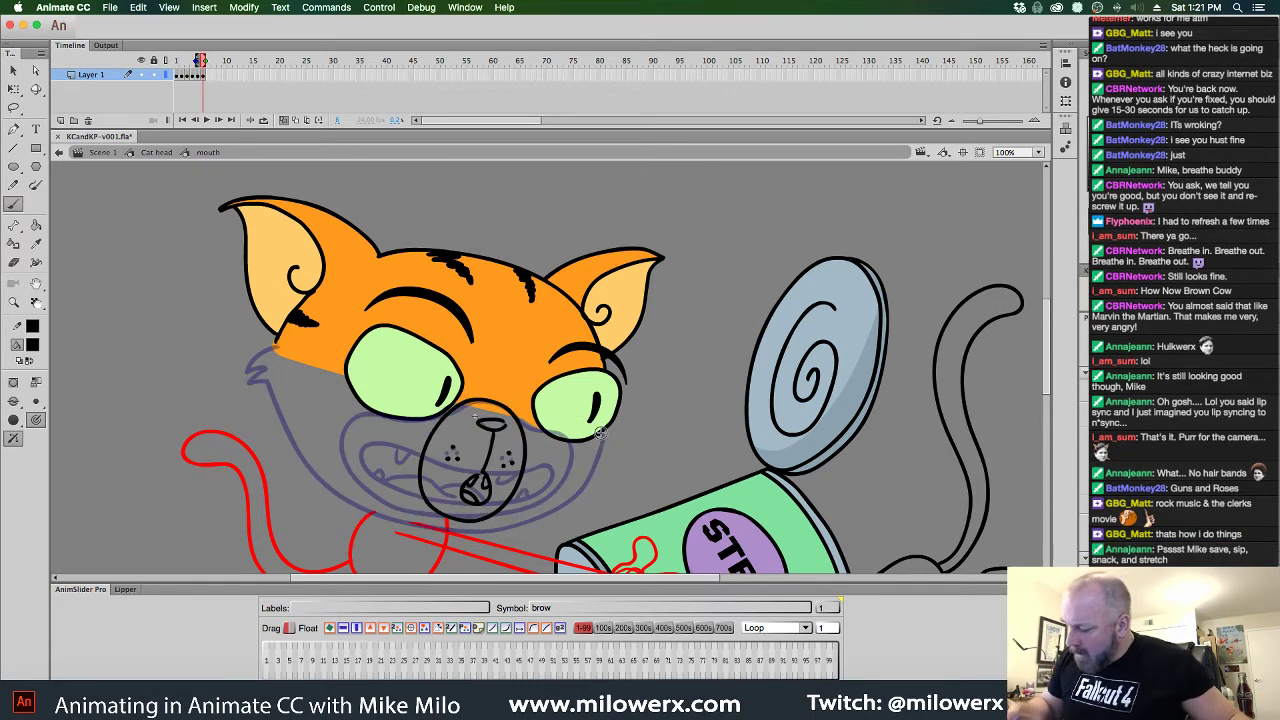
pyautogui.moveTo(590, 468)
pyautogui.mouseDown()
pyautogui.moveTo(571, 495)
pyautogui.moveTo(518, 517)
pyautogui.moveTo(413, 520)
pyautogui.moveTo(346, 500)
pyautogui.moveTo(296, 440)
pyautogui.mouseUp()
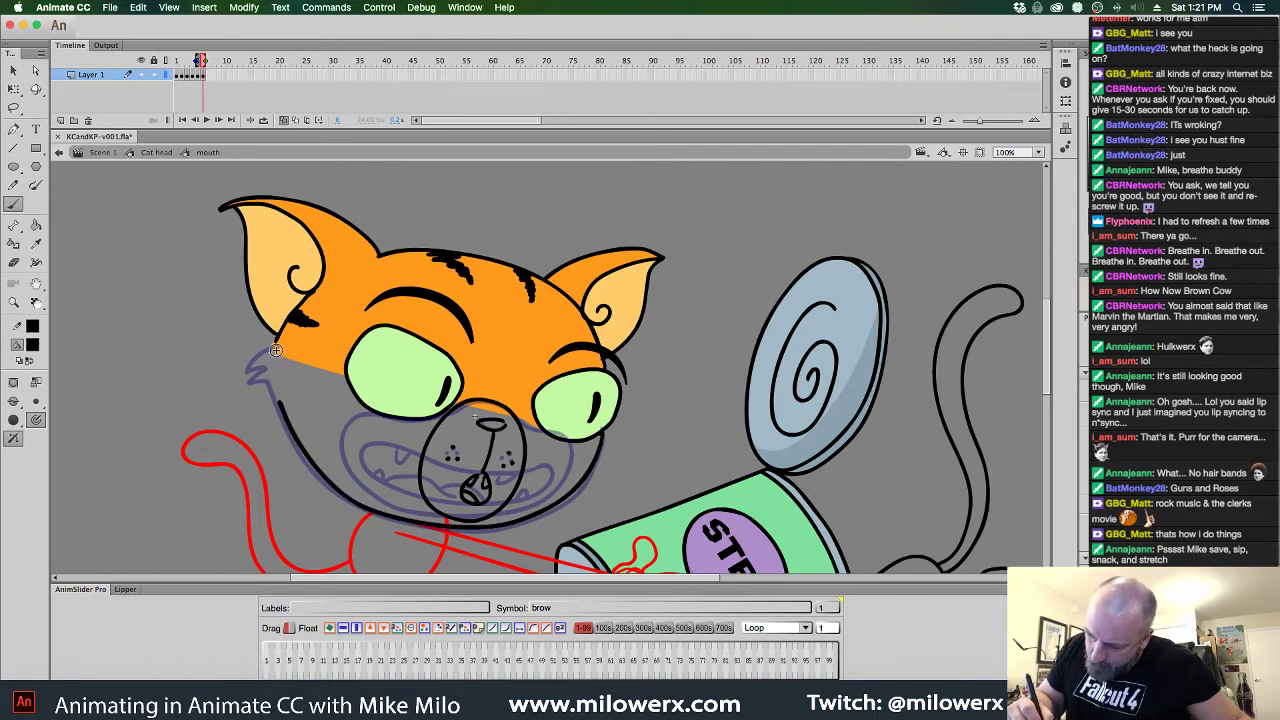
pyautogui.moveTo(278, 346)
pyautogui.mouseDown()
pyautogui.moveTo(256, 378)
pyautogui.moveTo(276, 388)
pyautogui.mouseUp()
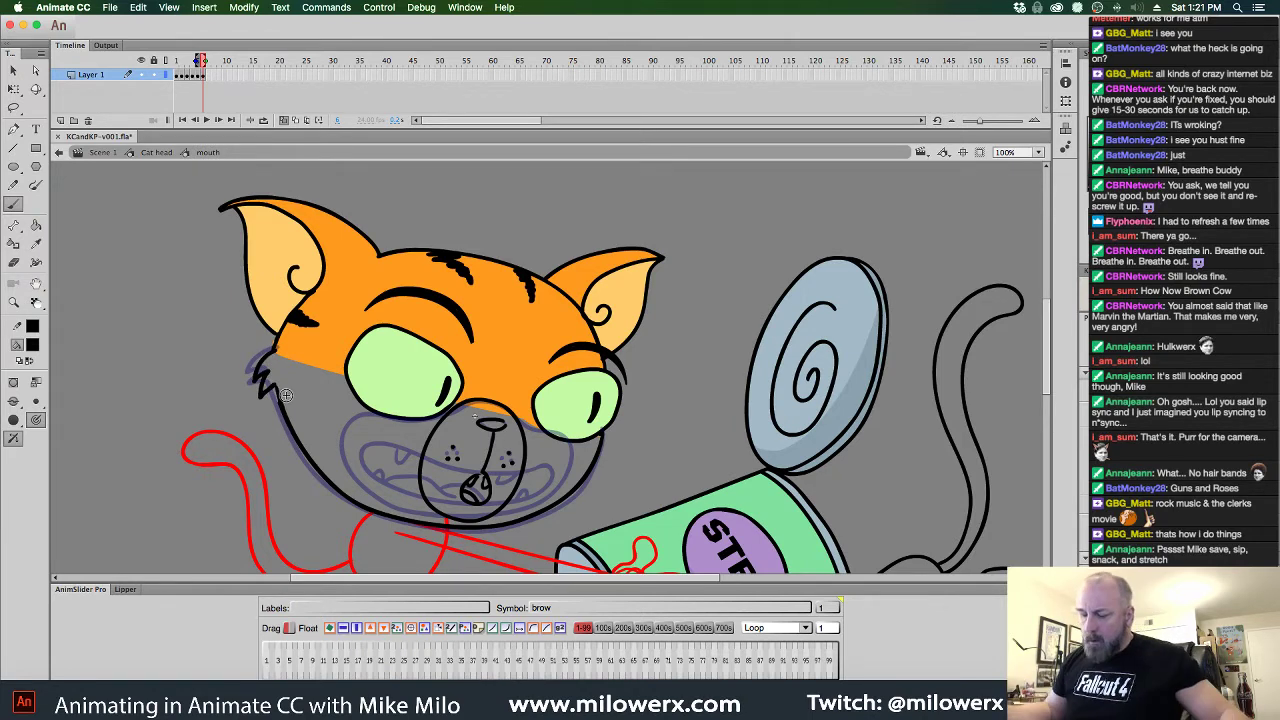
# Step back through the mouth drawings to frame 1 and turn off onion skinning
pyautogui.press(',')
pyautogui.press('.')
pyautogui.press(',')
pyautogui.press(',')
pyautogui.press(',')
pyautogui.press(',')
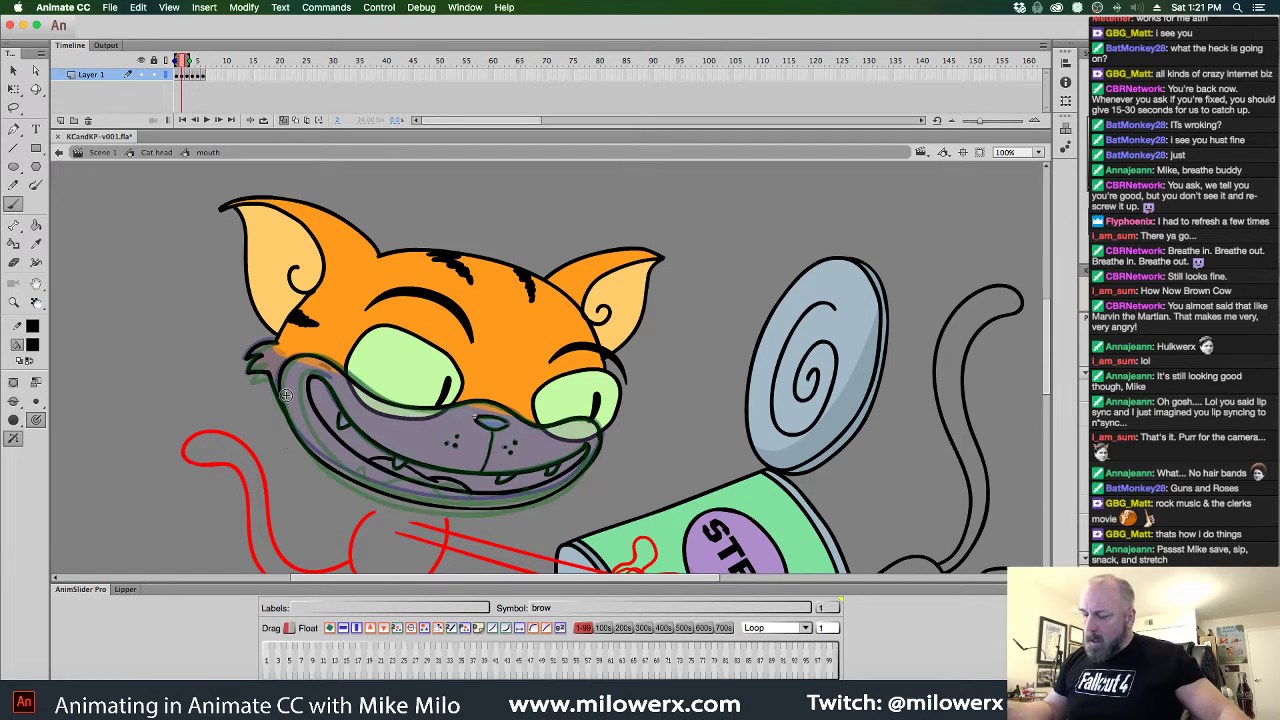
pyautogui.press(',')
pyautogui.click(283, 120)
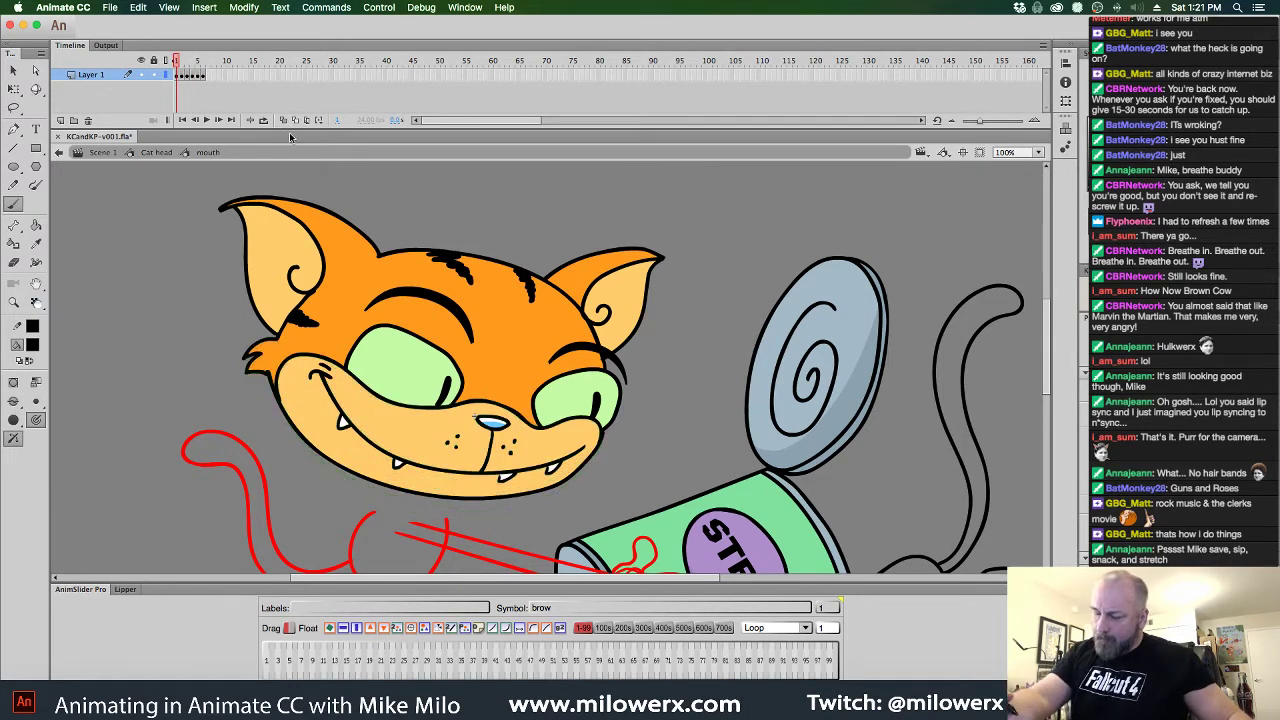
# Sample the light orange muzzle colour from frame 1 and fill the muzzles on frames 2 to 6 with the Paint Bucket
pyautogui.click(33, 344)
pyautogui.click(445, 430)
pyautogui.press('k')
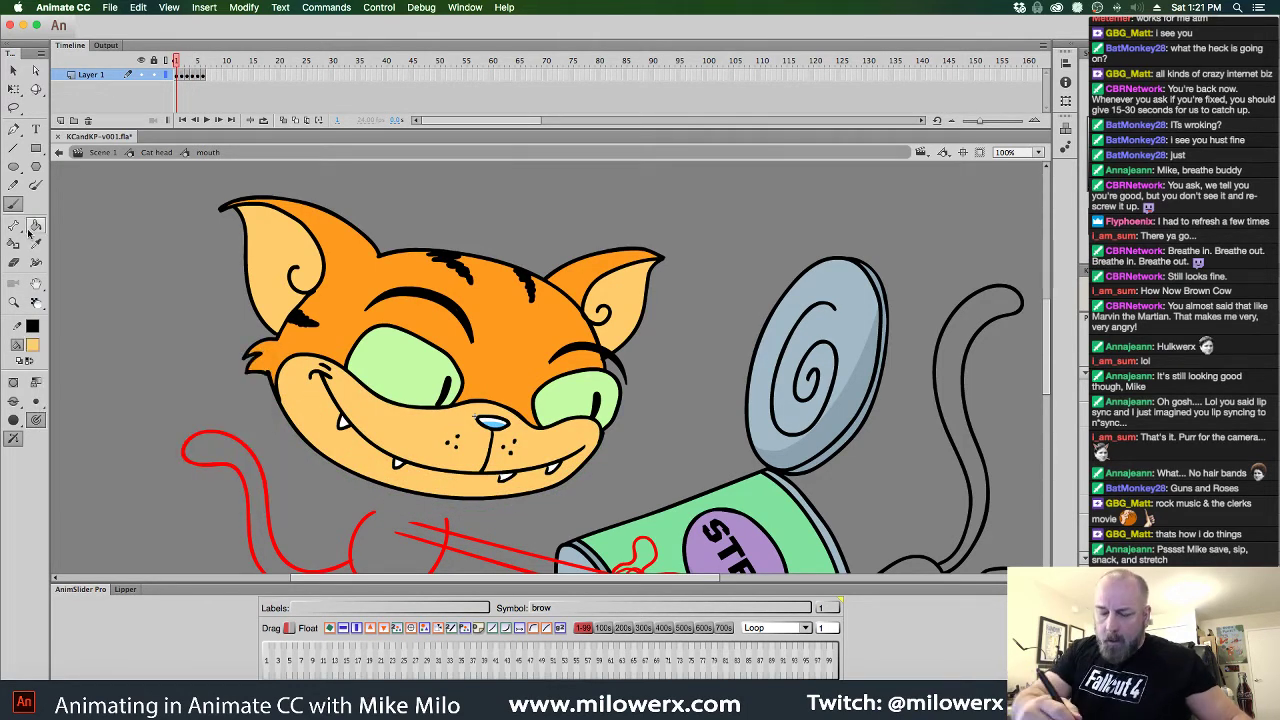
pyautogui.press('Return')
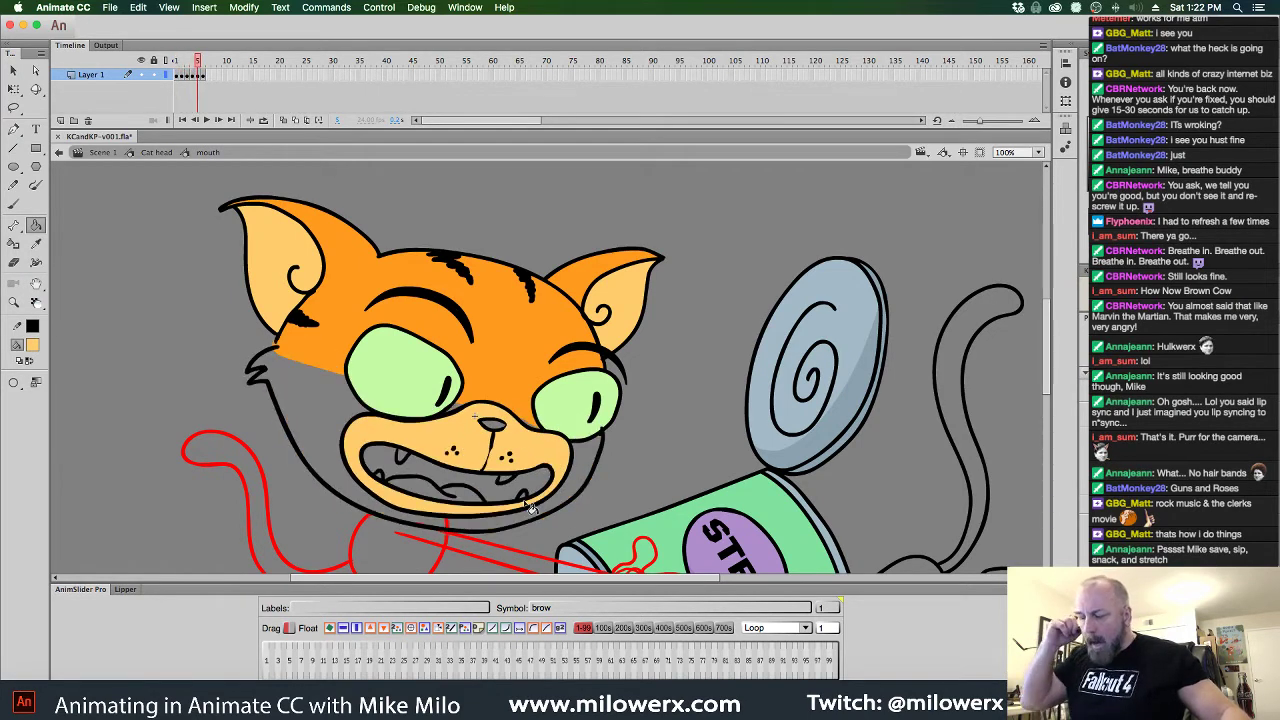
# Sample the nose blue from frame 1 and fill the frame 2 nose with it, changing the bucket's gap size after undoing a misfill
pyautogui.press('Return')
pyautogui.click(34, 345)
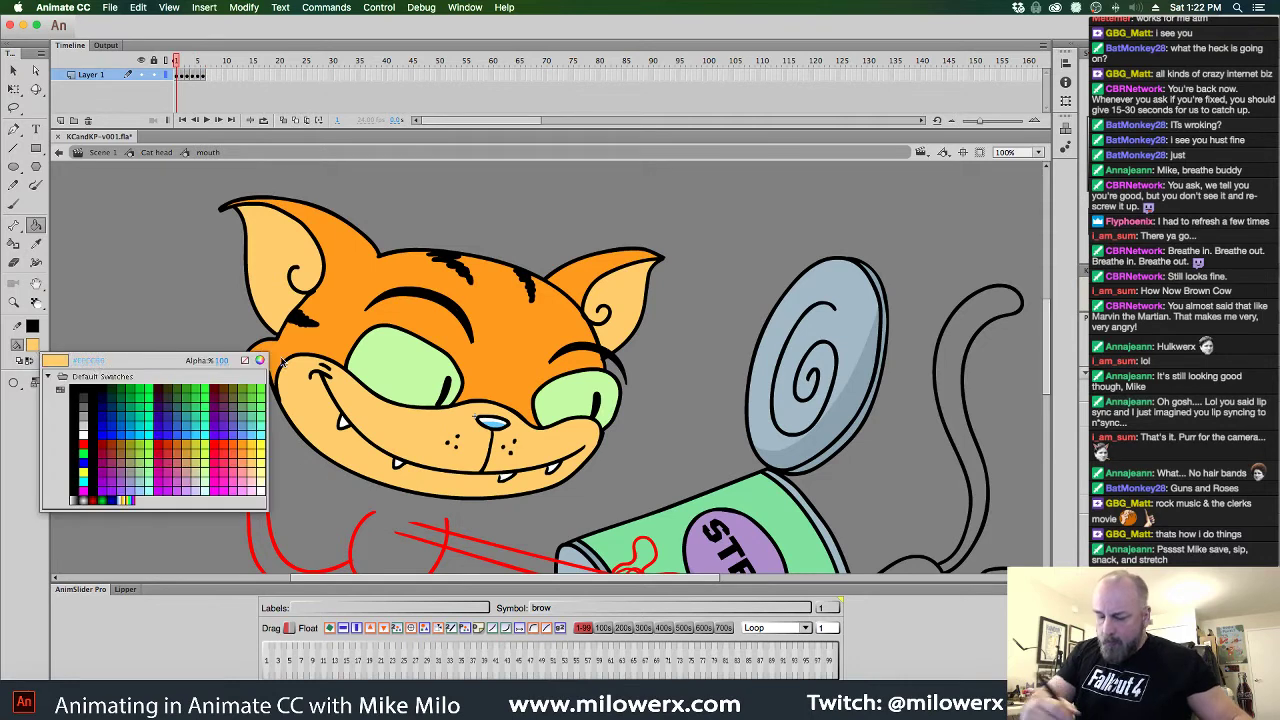
pyautogui.click(494, 423)
pyautogui.press('.')
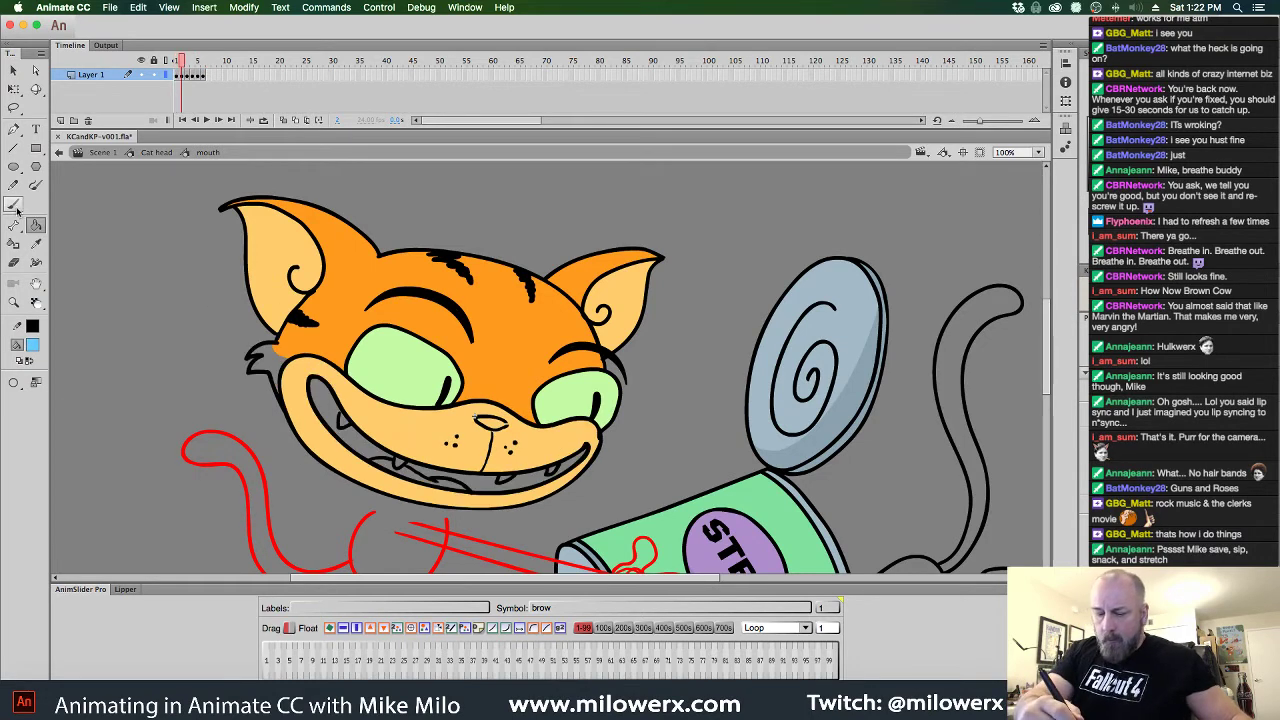
pyautogui.click(499, 438)
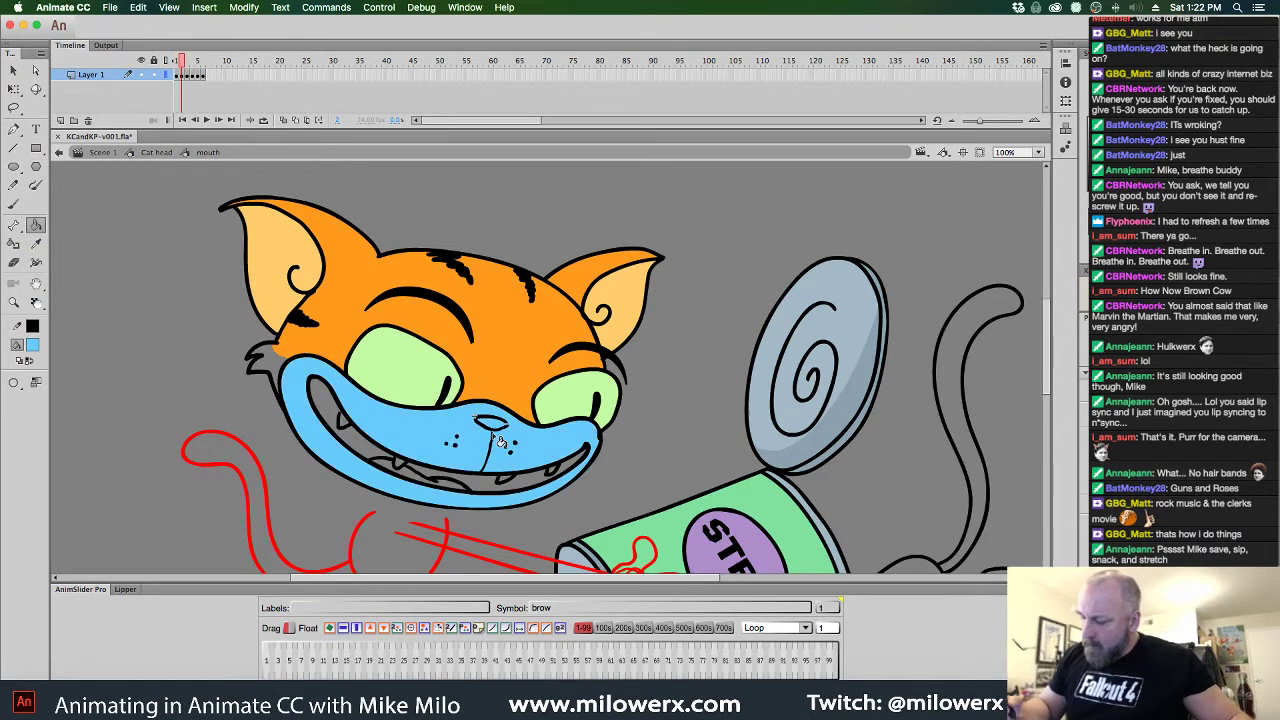
pyautogui.press('super+z')
pyautogui.click(14, 384)
pyautogui.click(86, 427)
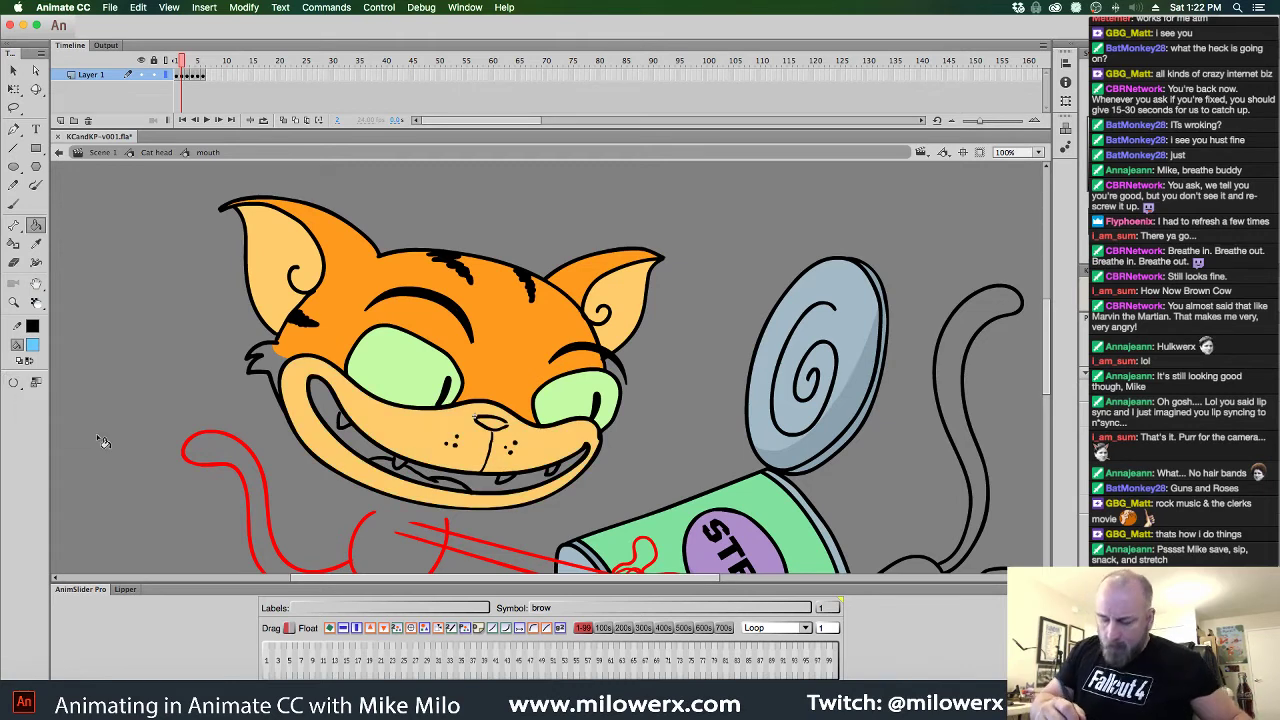
pyautogui.click(496, 427)
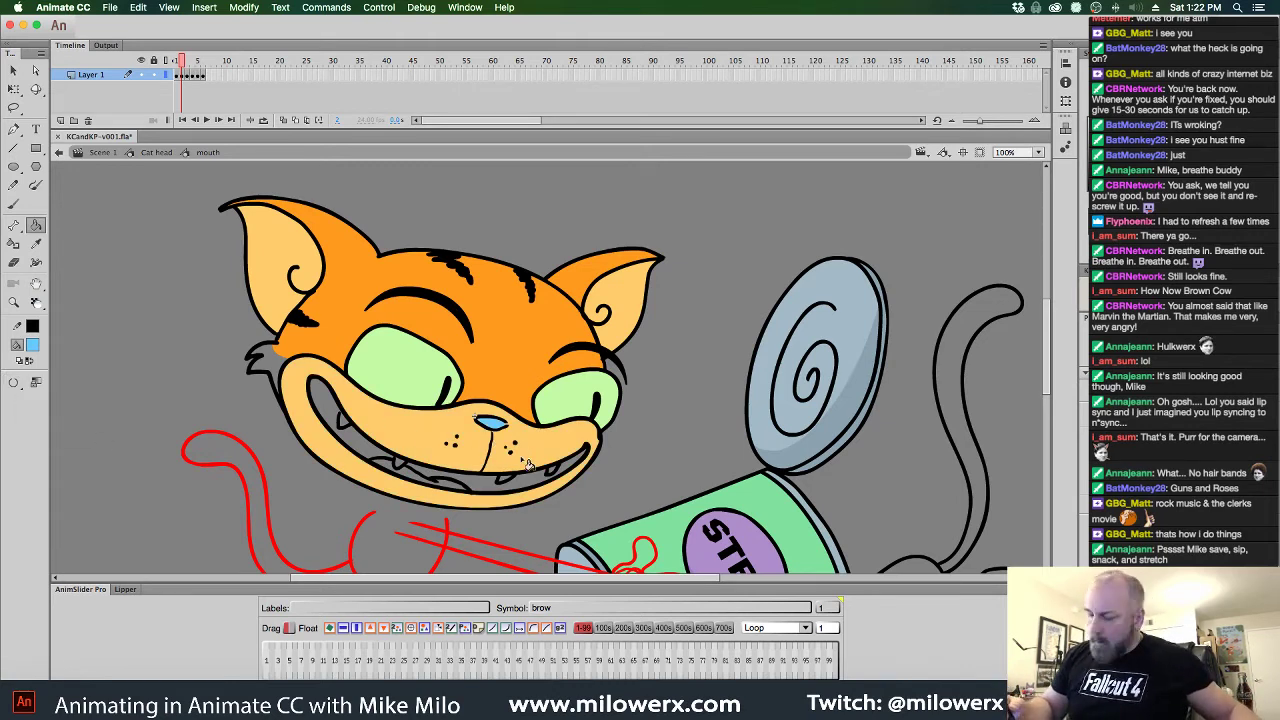
# Fill the nose with the same blue on frames 3 to 6
pyautogui.press('.')
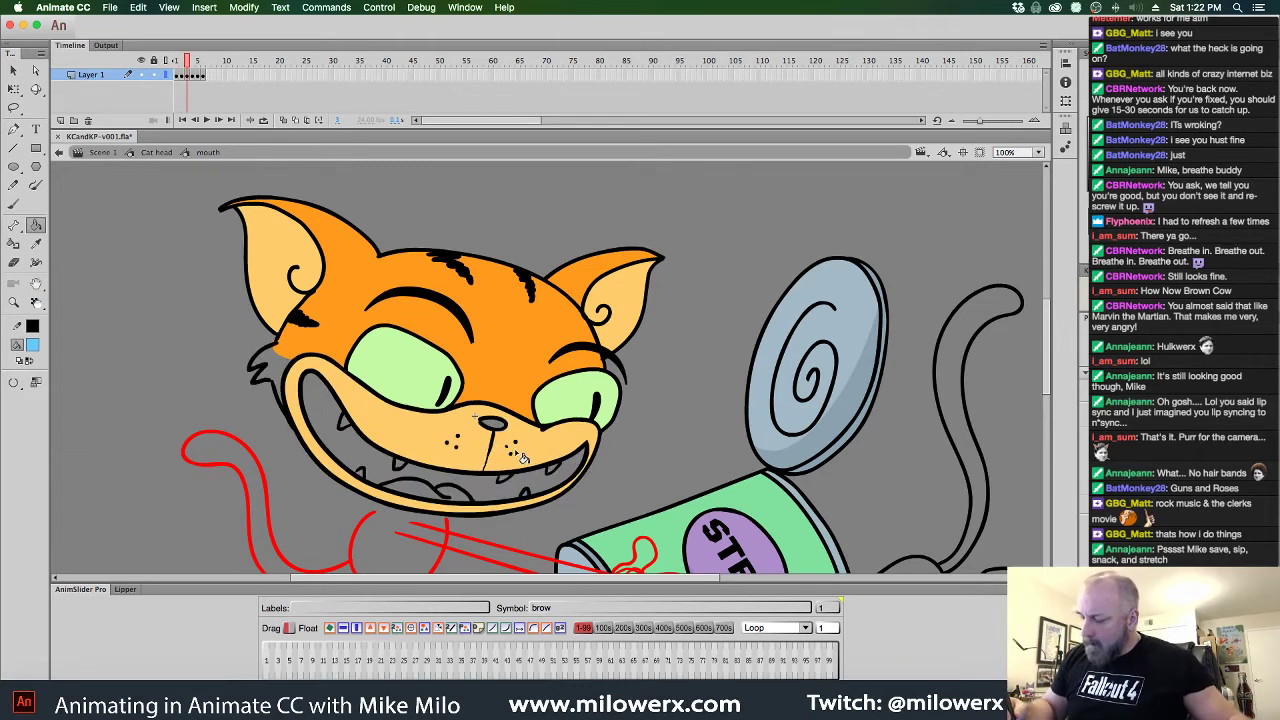
pyautogui.click(497, 427)
pyautogui.press('.')
pyautogui.click(499, 427)
pyautogui.press('.')
pyautogui.press('.')
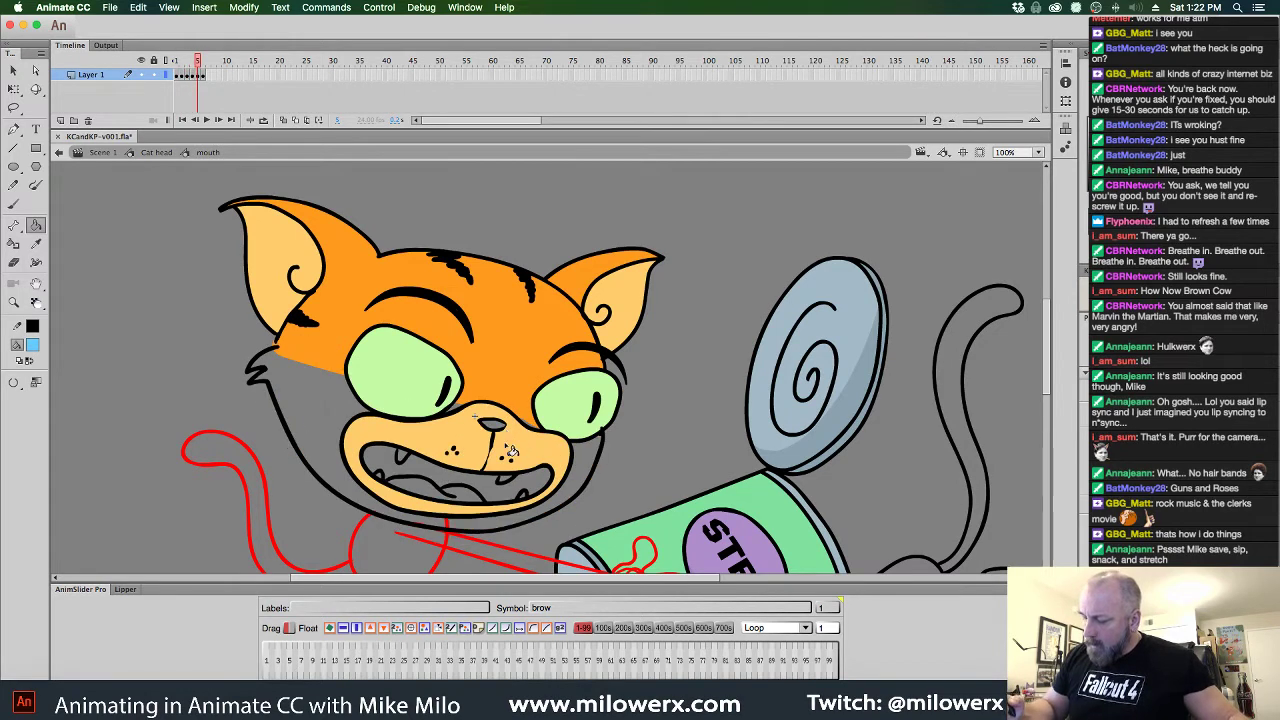
pyautogui.click(495, 428)
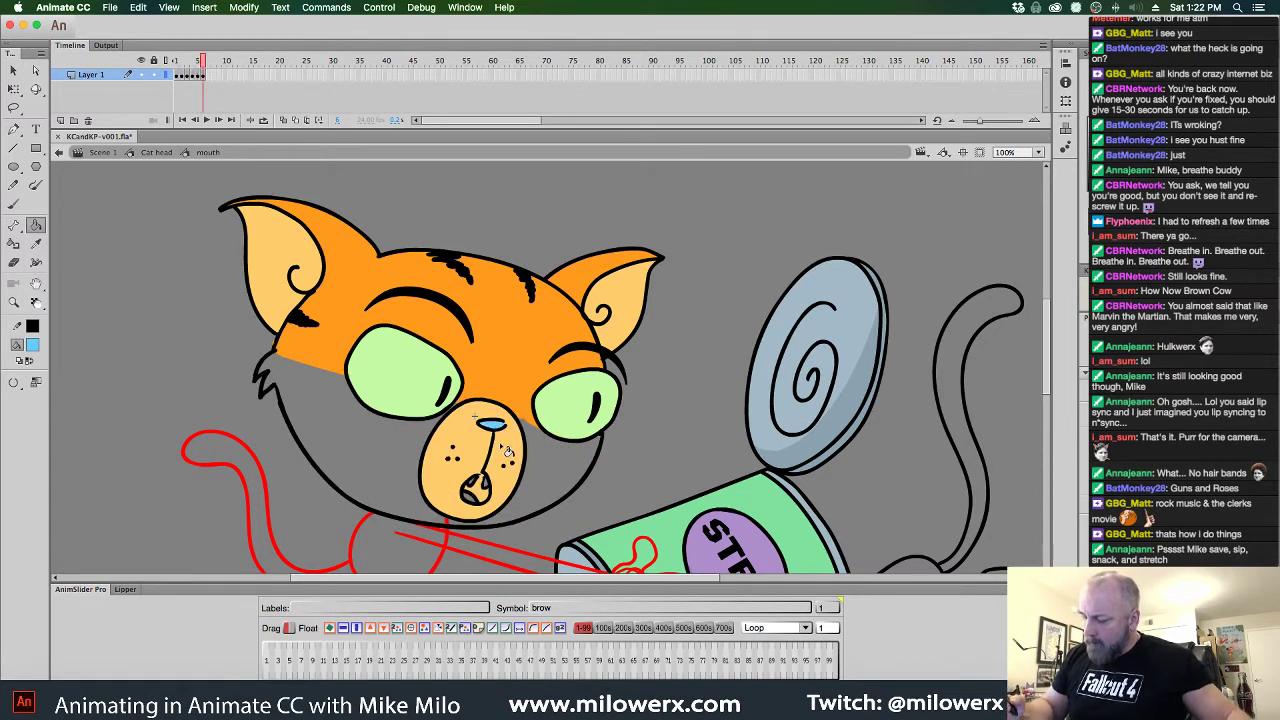
# Set the fill colour to black and switch to the Brush tool
pyautogui.click(32, 344)
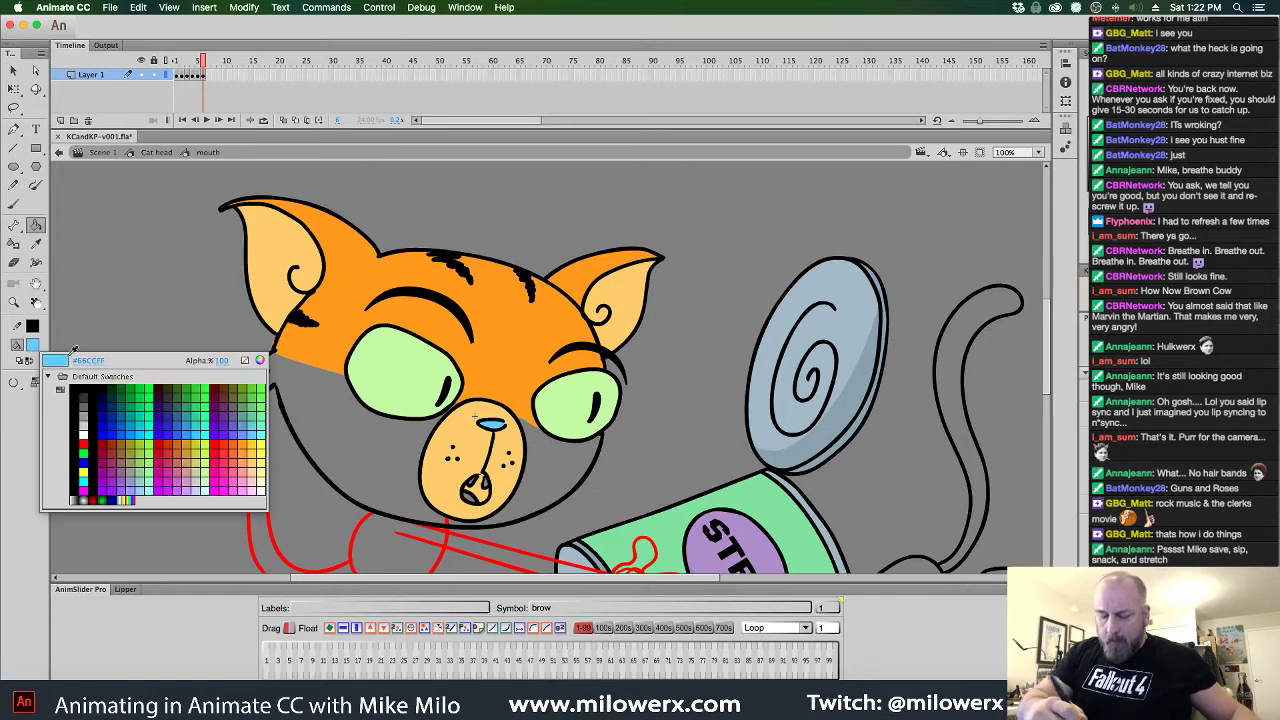
pyautogui.click(84, 395)
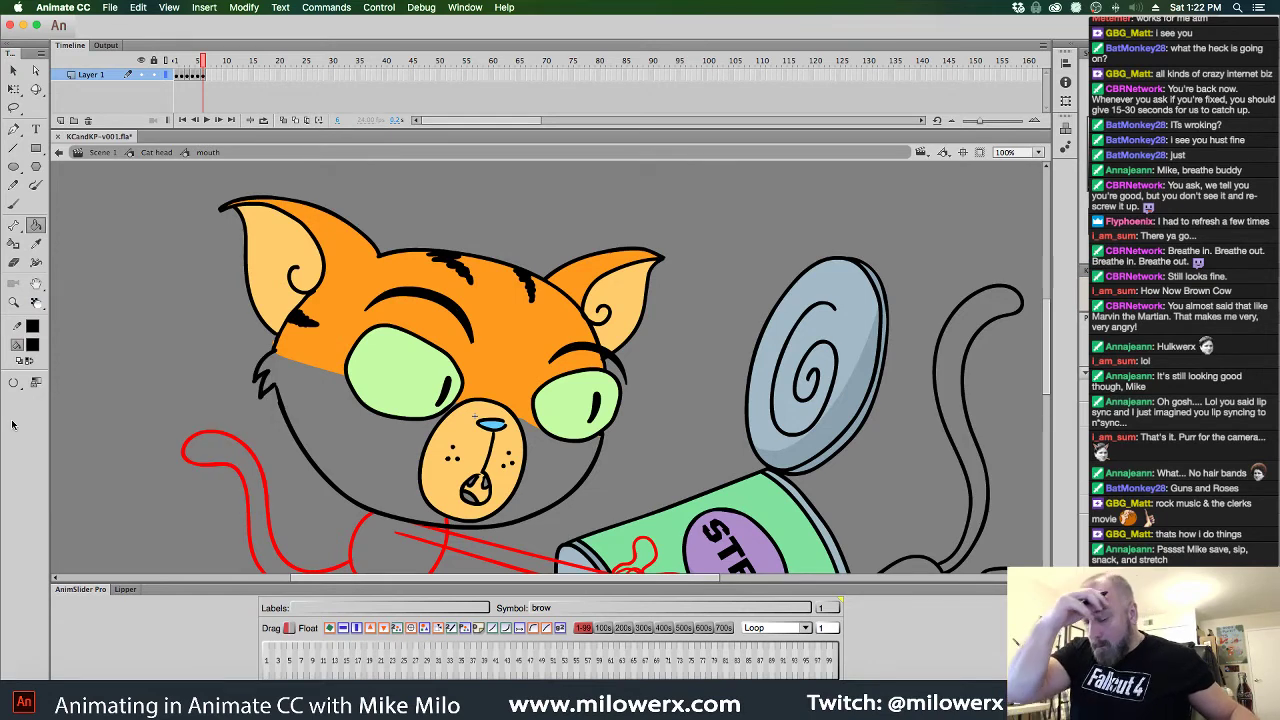
pyautogui.click(13, 204)
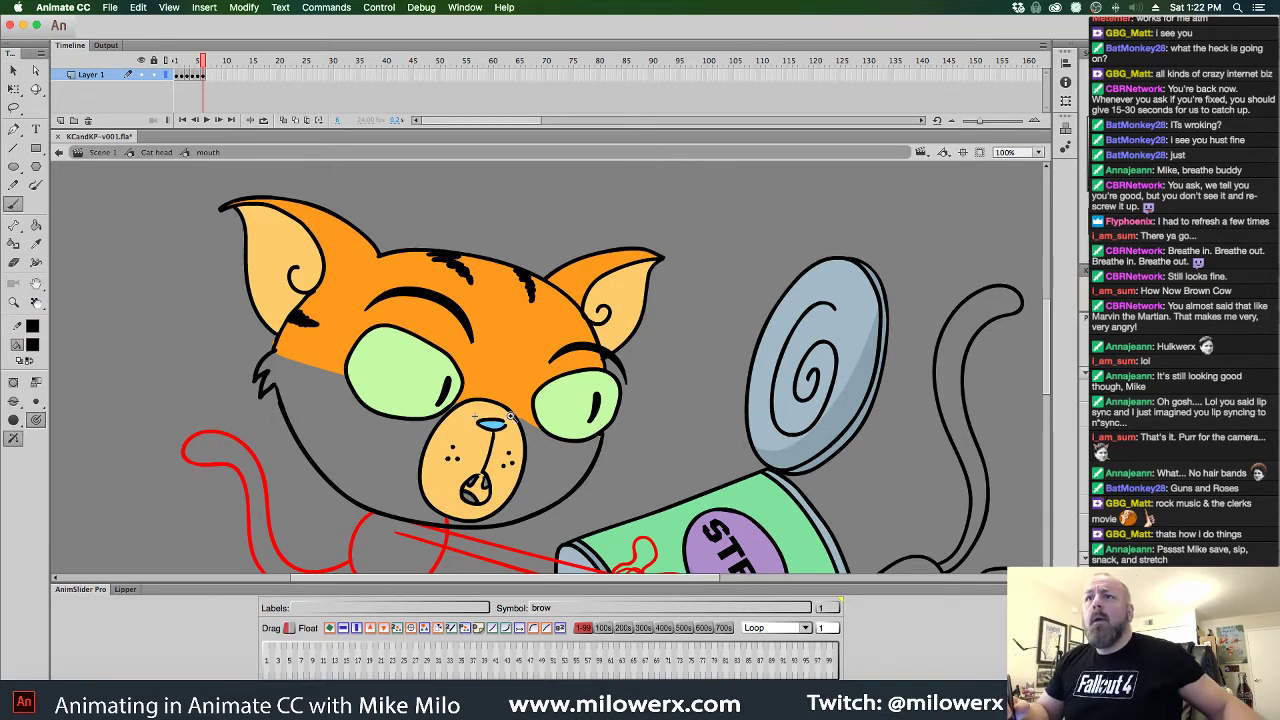
pyautogui.keyDown('super'); pyautogui.click(515, 415); pyautogui.keyUp('super')
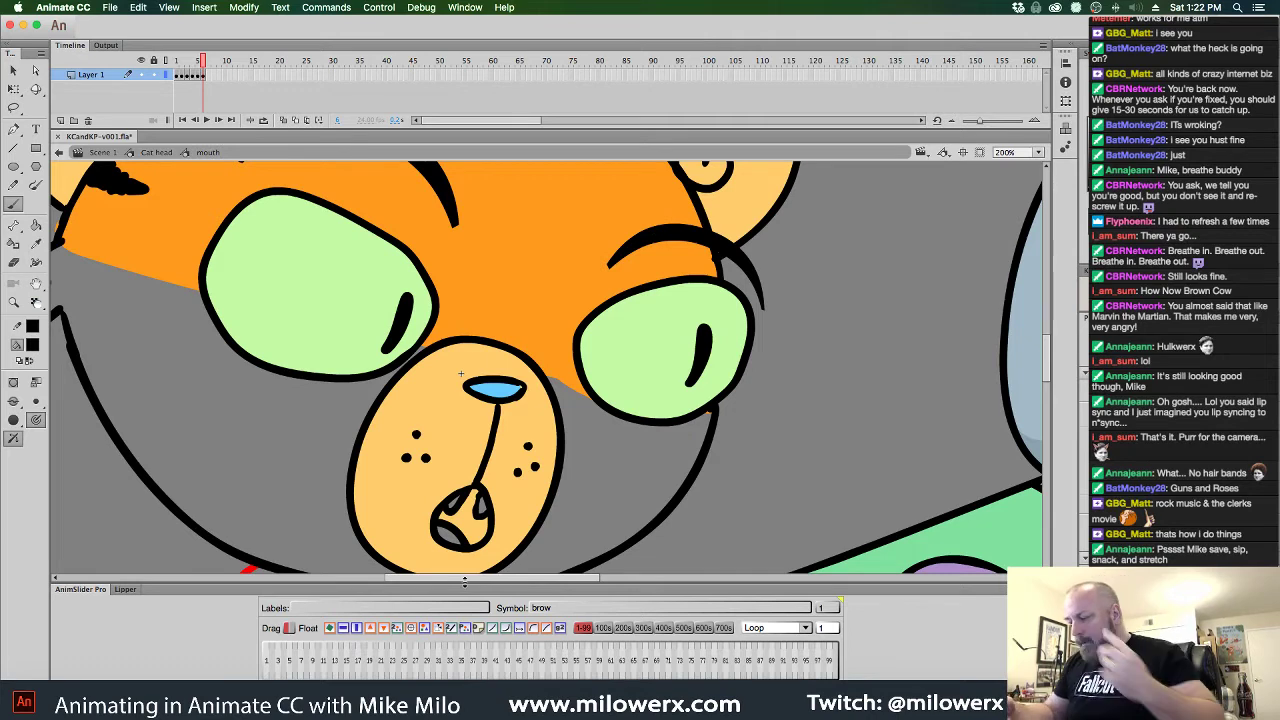
pyautogui.press('super+minus')
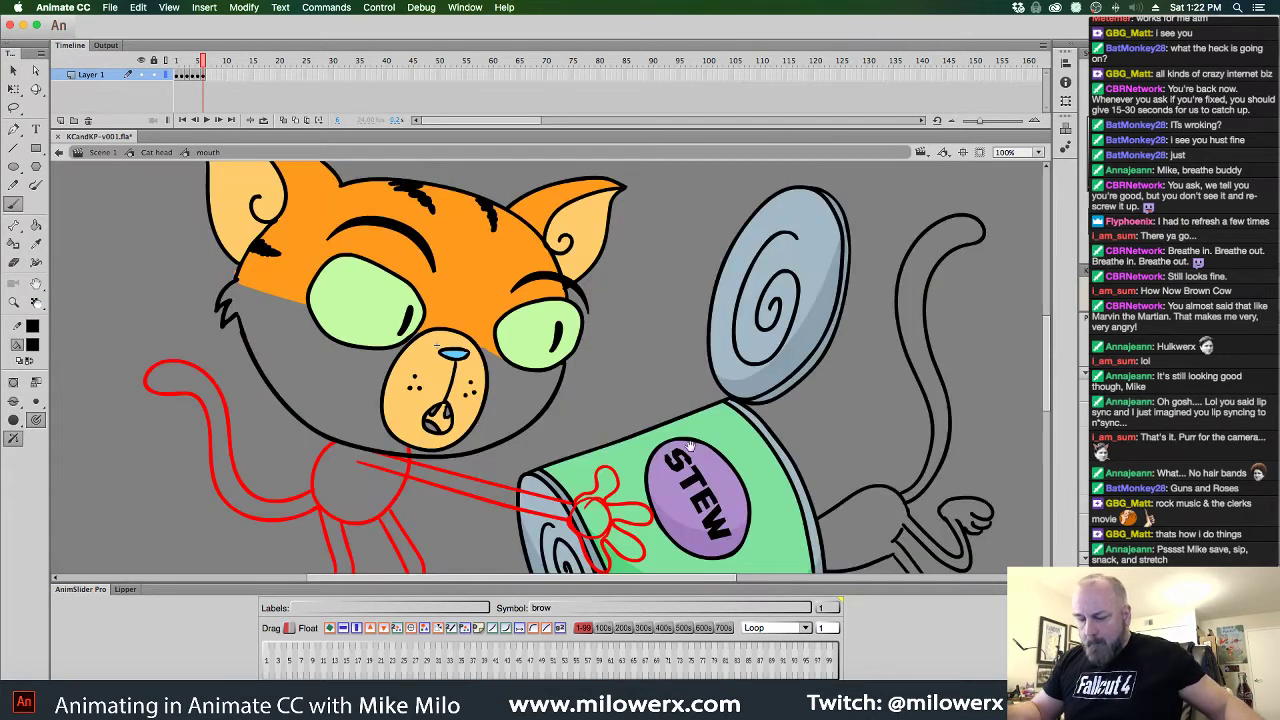
# Sample the light orange muzzle colour #FFCC66 on frame 2 and touch up the muzzle edges on frames 2 and 3 with the Brush
pyautogui.press(',')
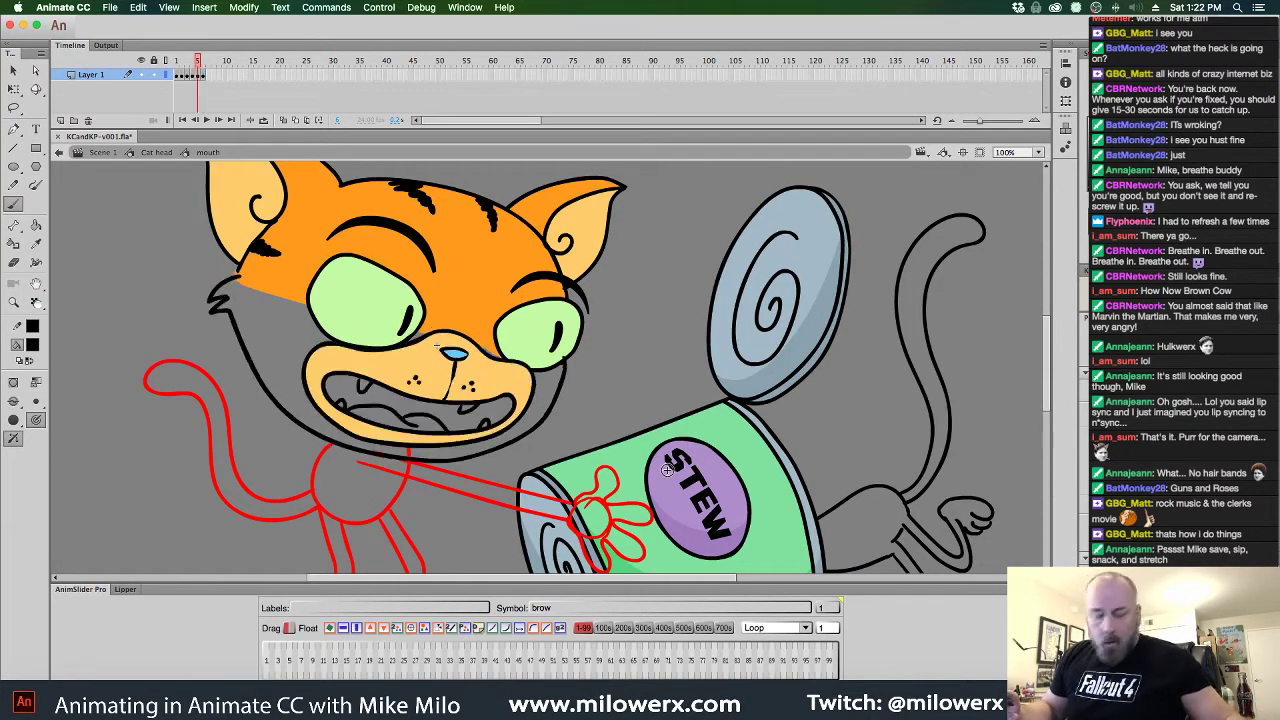
pyautogui.press(',')
pyautogui.press(',')
pyautogui.press(',')
pyautogui.press(',')
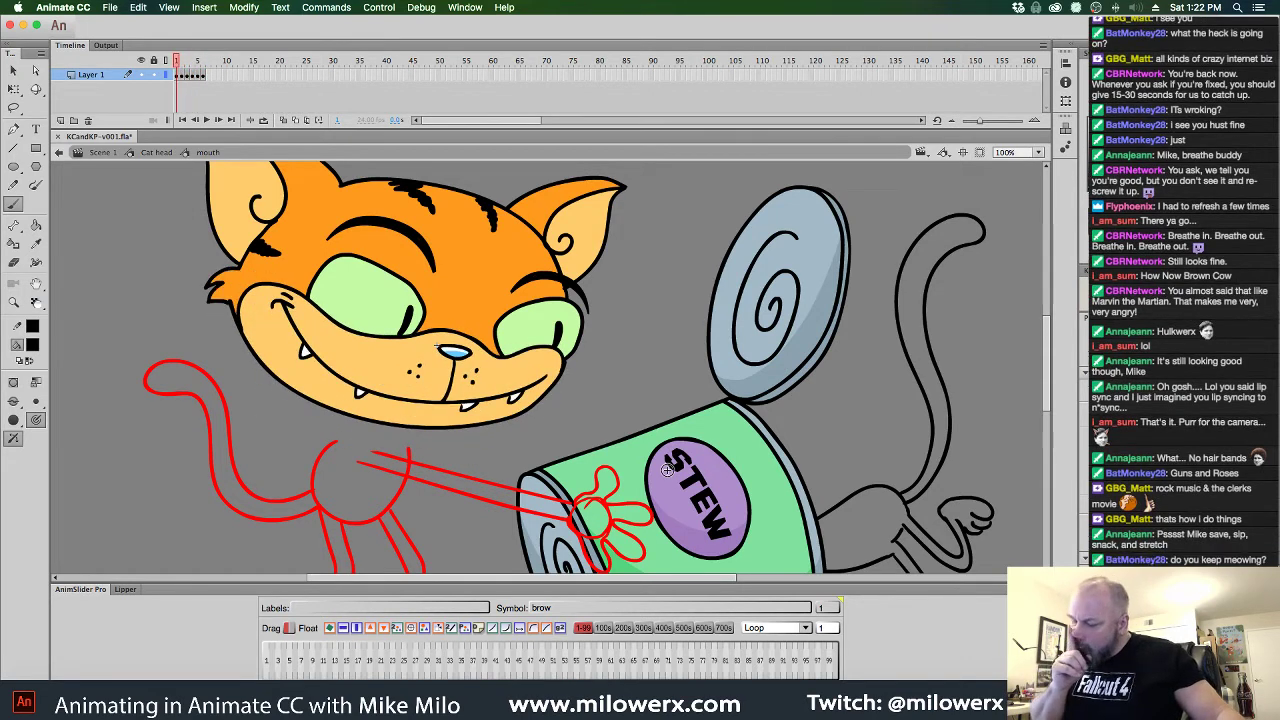
pyautogui.press('.')
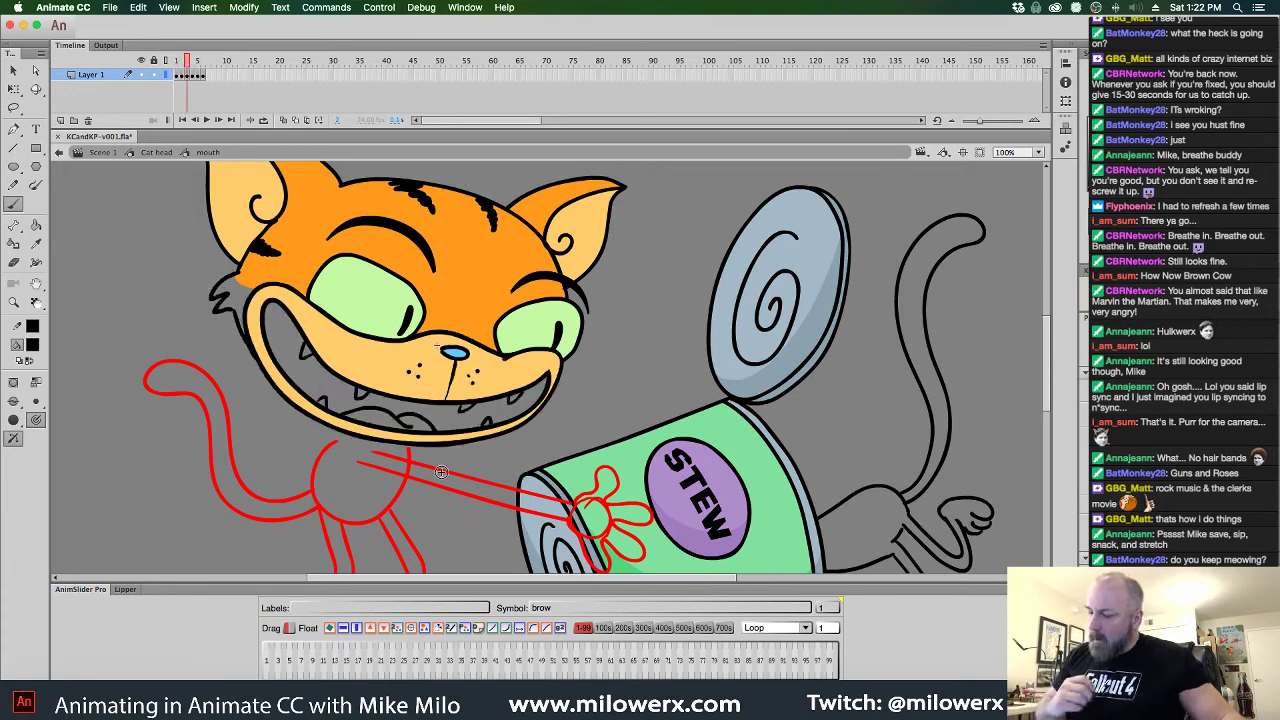
pyautogui.click(32, 345)
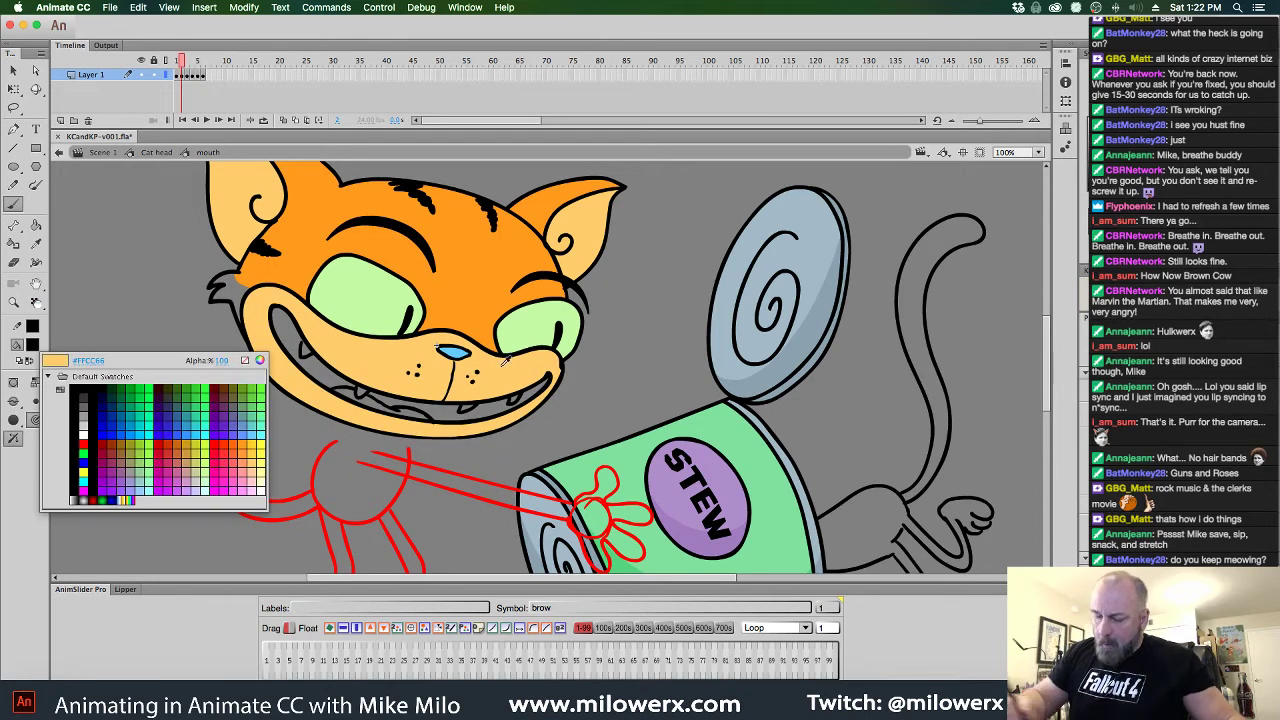
pyautogui.click(546, 366)
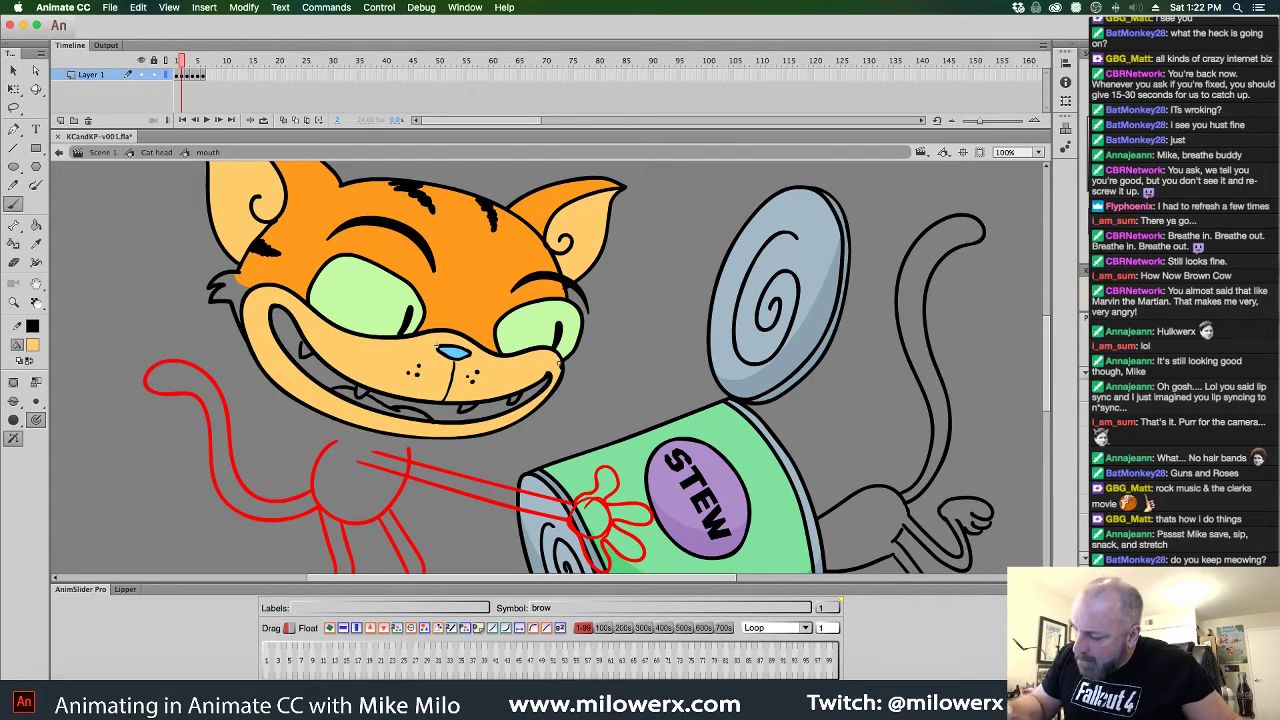
pyautogui.press('.')
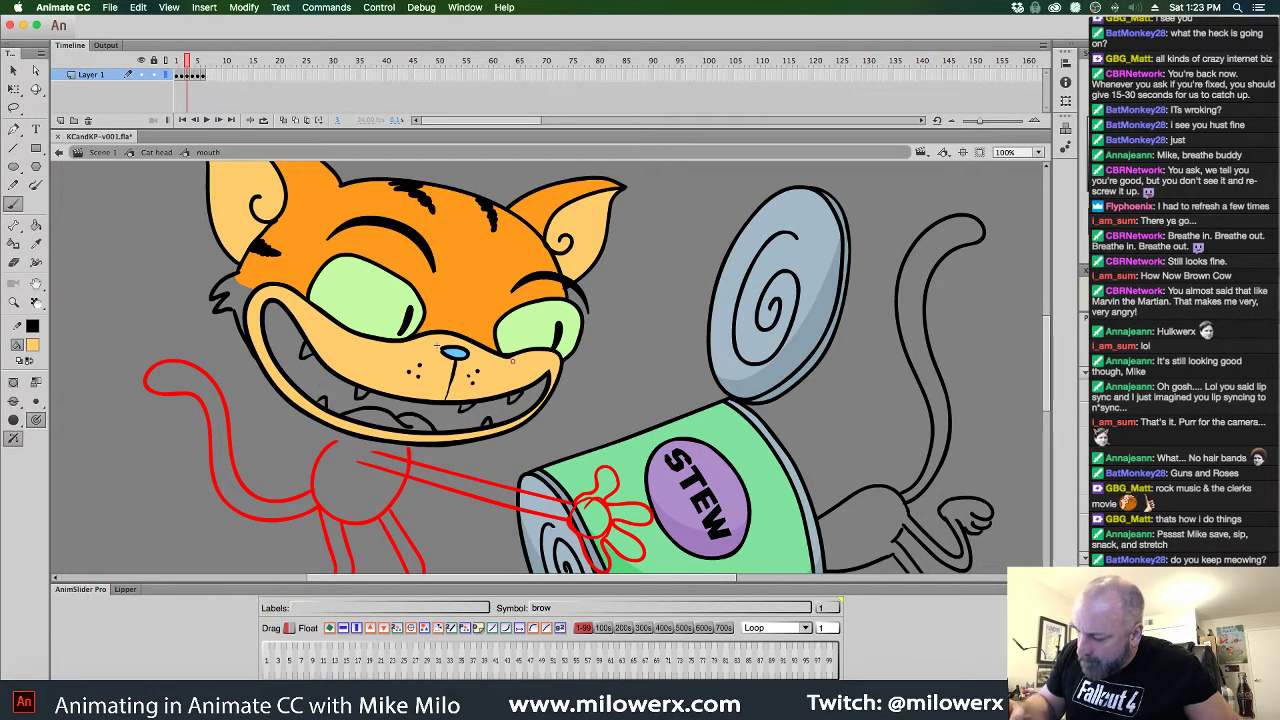
pyautogui.press('.')
pyautogui.press('.')
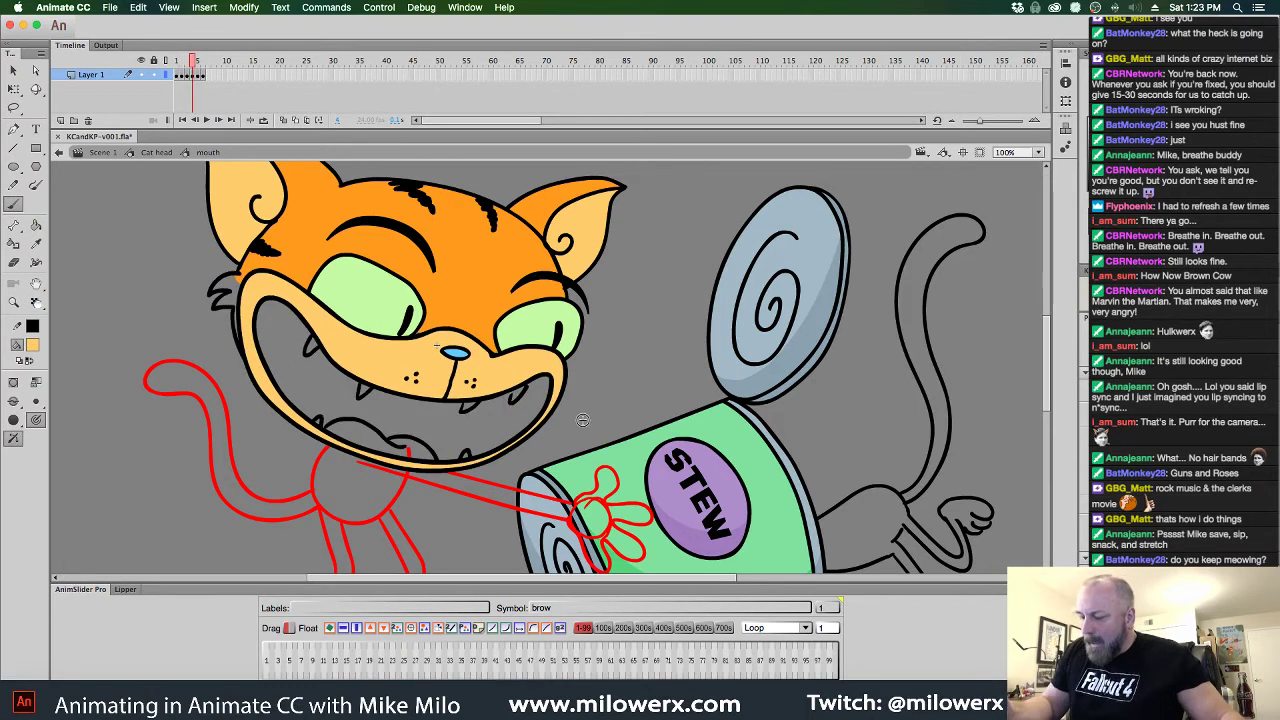
# Set the fill colour back to black and thicken the line below the nose on frame 5 with the Brush
pyautogui.click(32, 344)
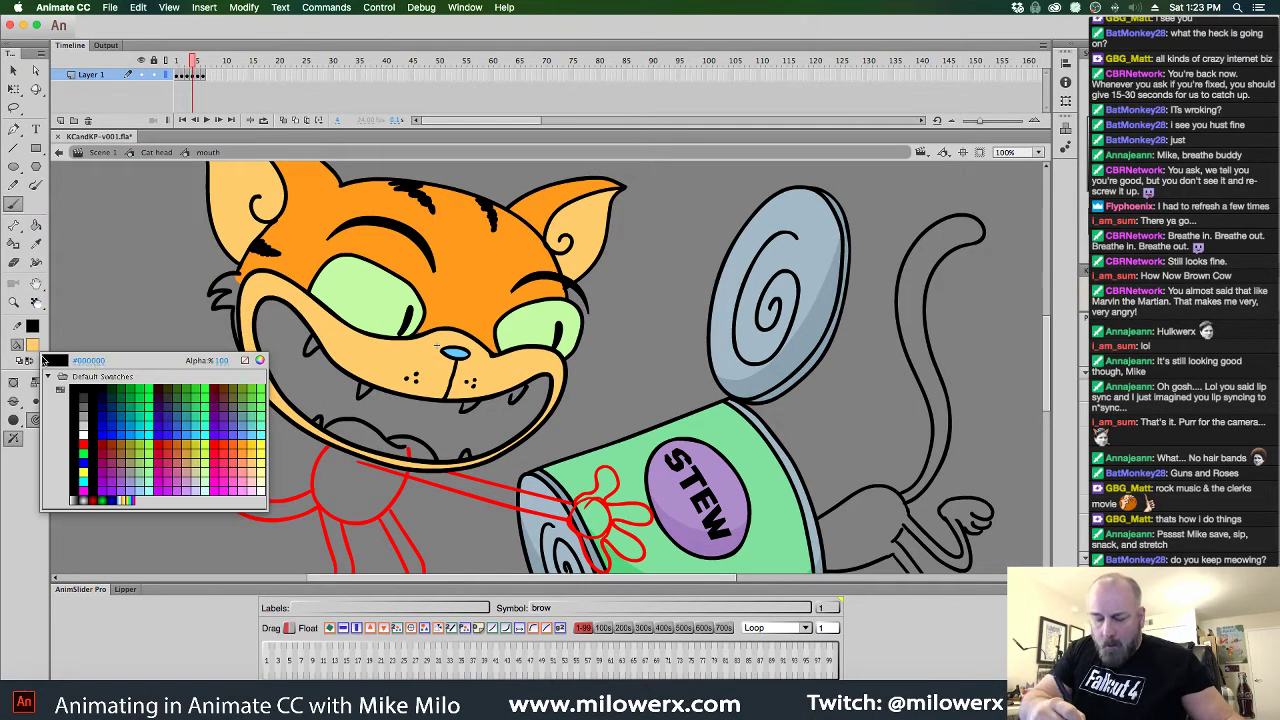
pyautogui.click(82, 388)
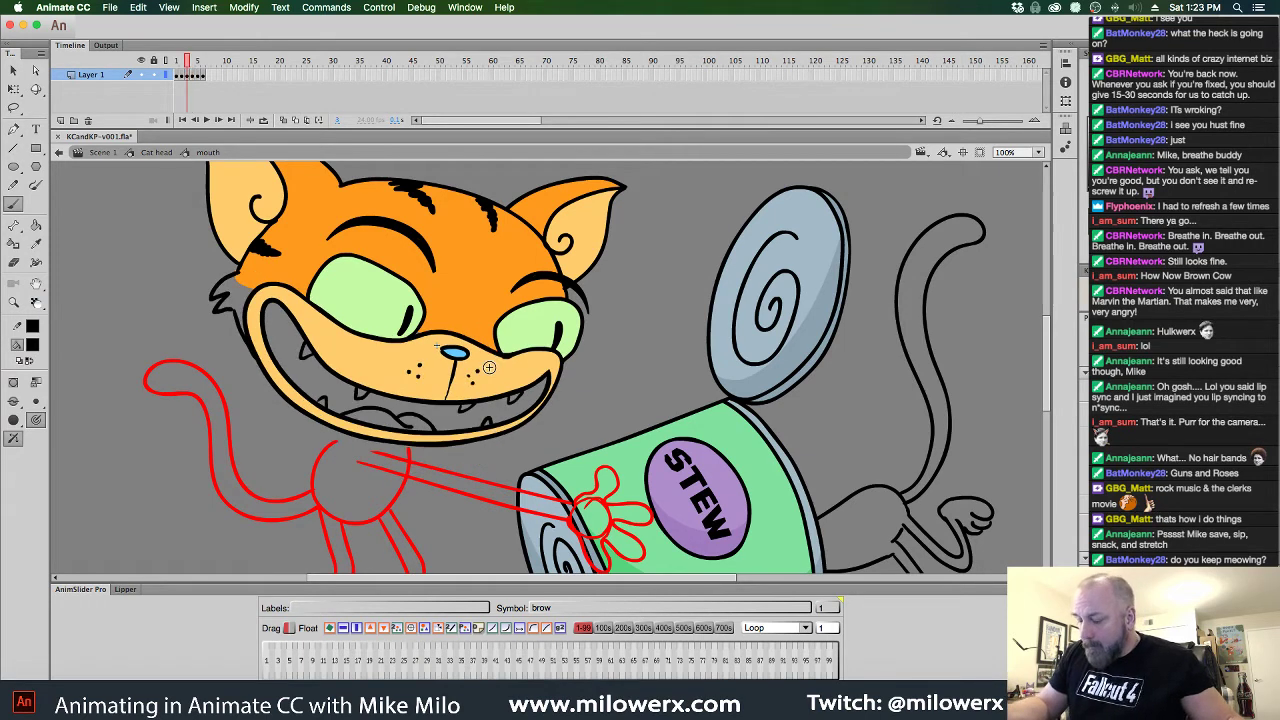
pyautogui.press('.')
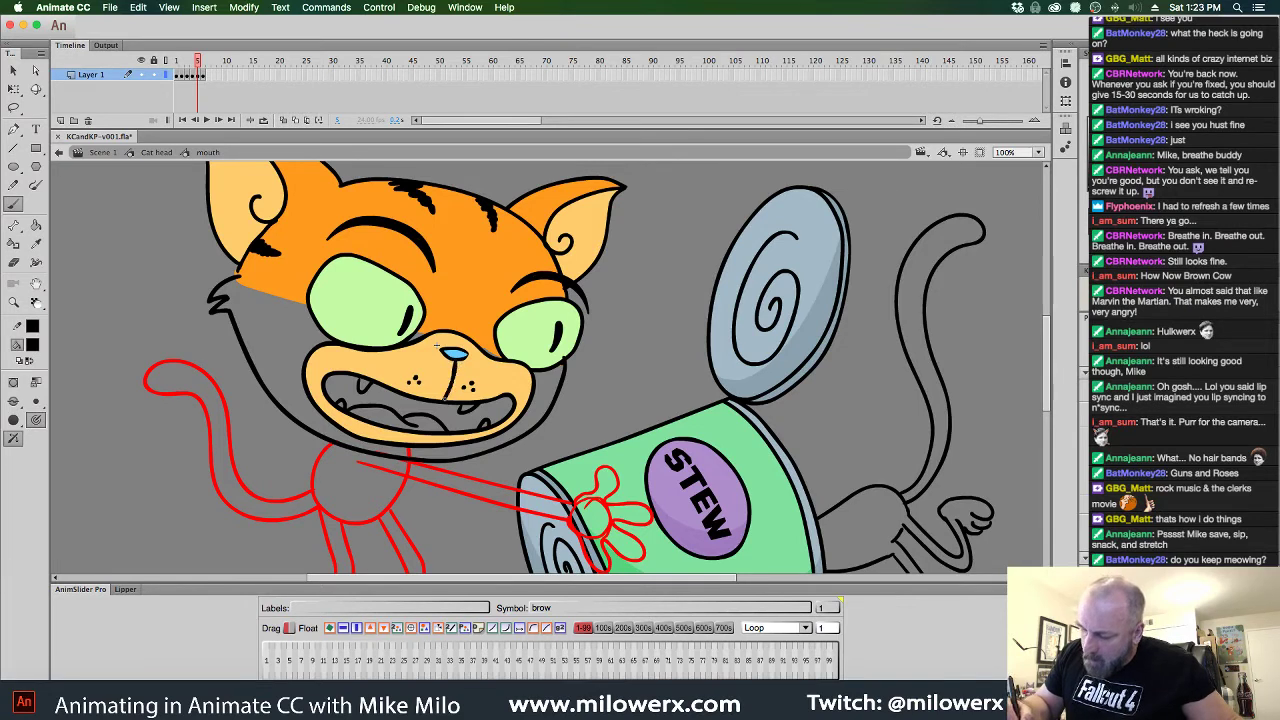
pyautogui.moveTo(445, 398); pyautogui.dragTo(444, 401)
pyautogui.press('.')
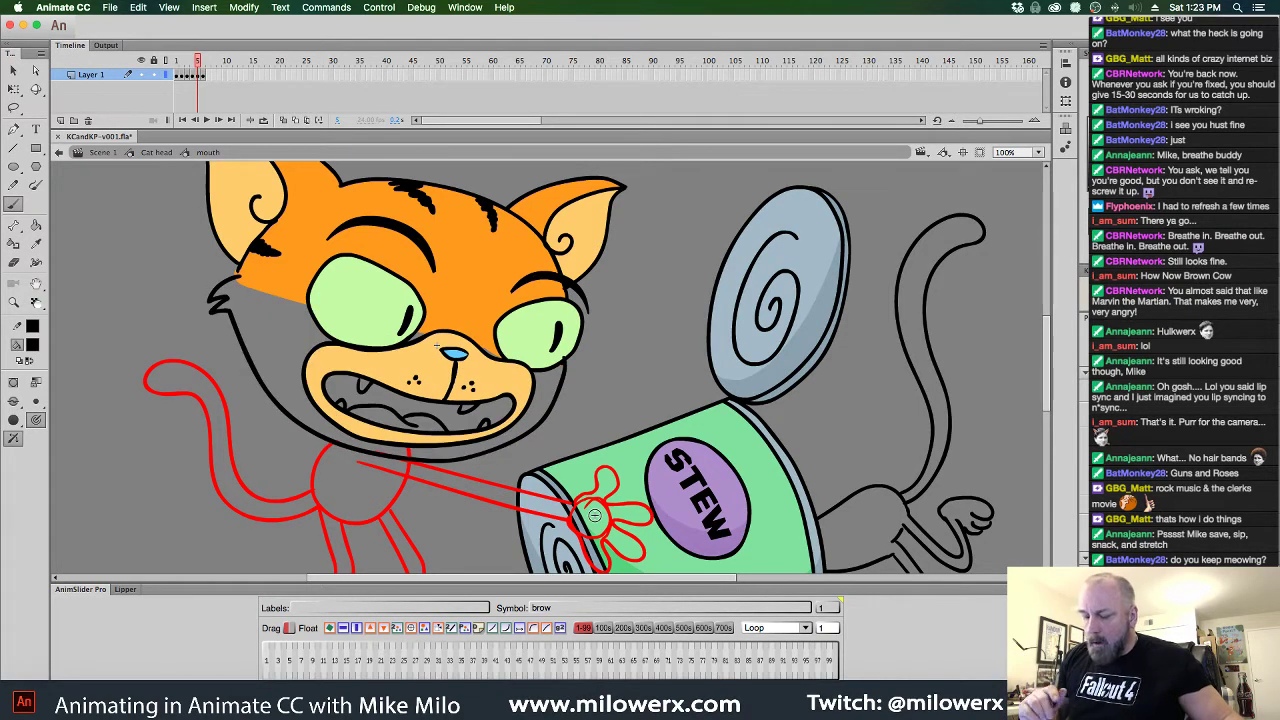
# Return to the Cat head symbol, hide the MOUTH layer to tidy the skull outline's end above the cheek fur, and show the layer again
pyautogui.doubleClick(265, 289)
pyautogui.click(312, 262)
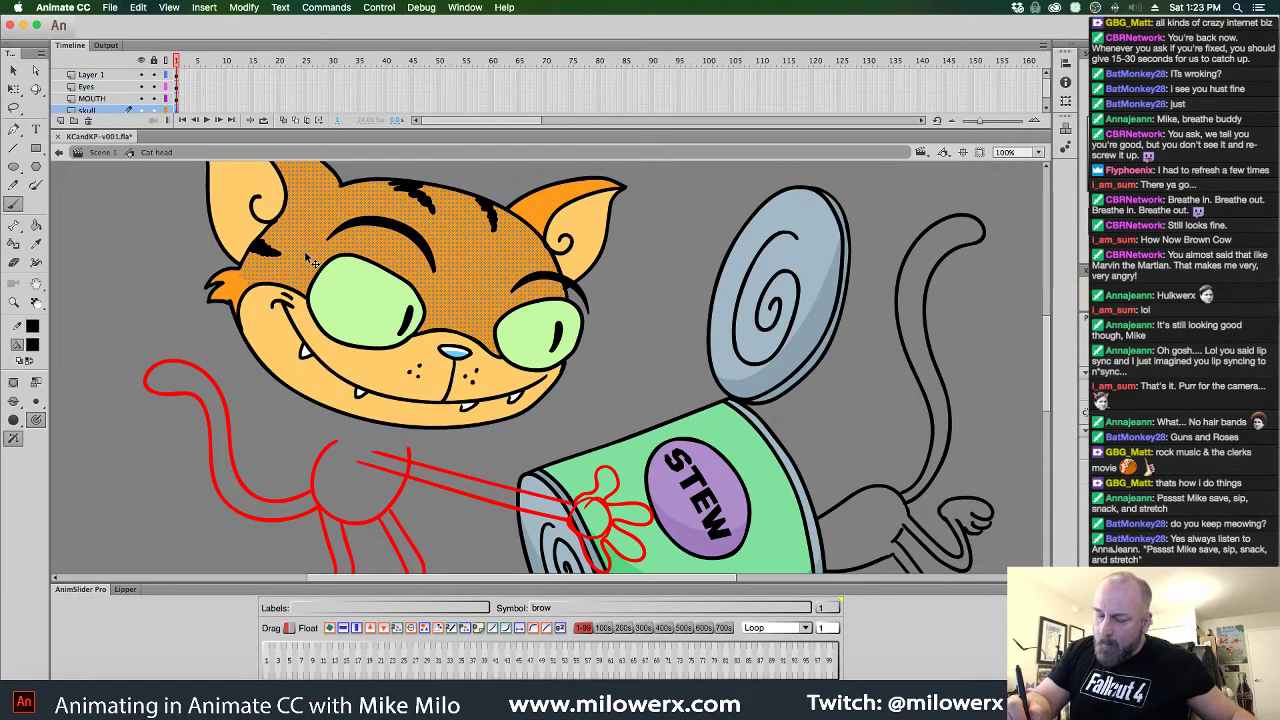
pyautogui.click(651, 315)
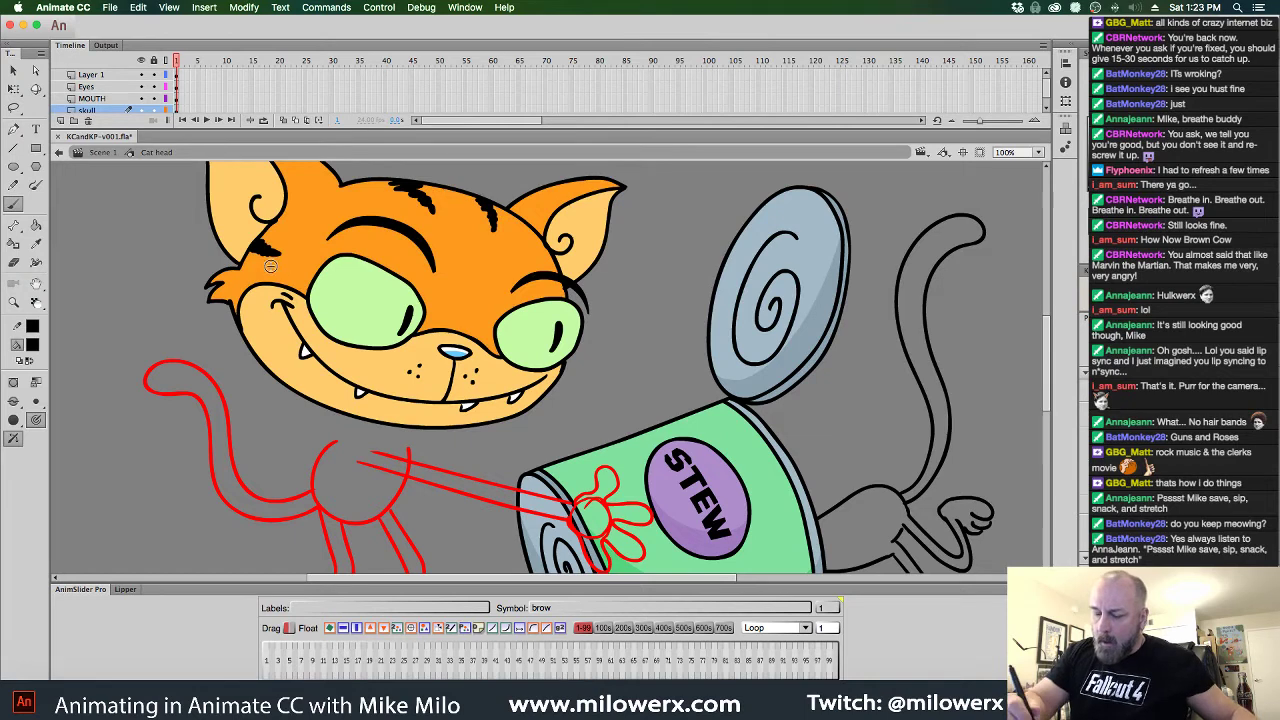
pyautogui.click(141, 98)
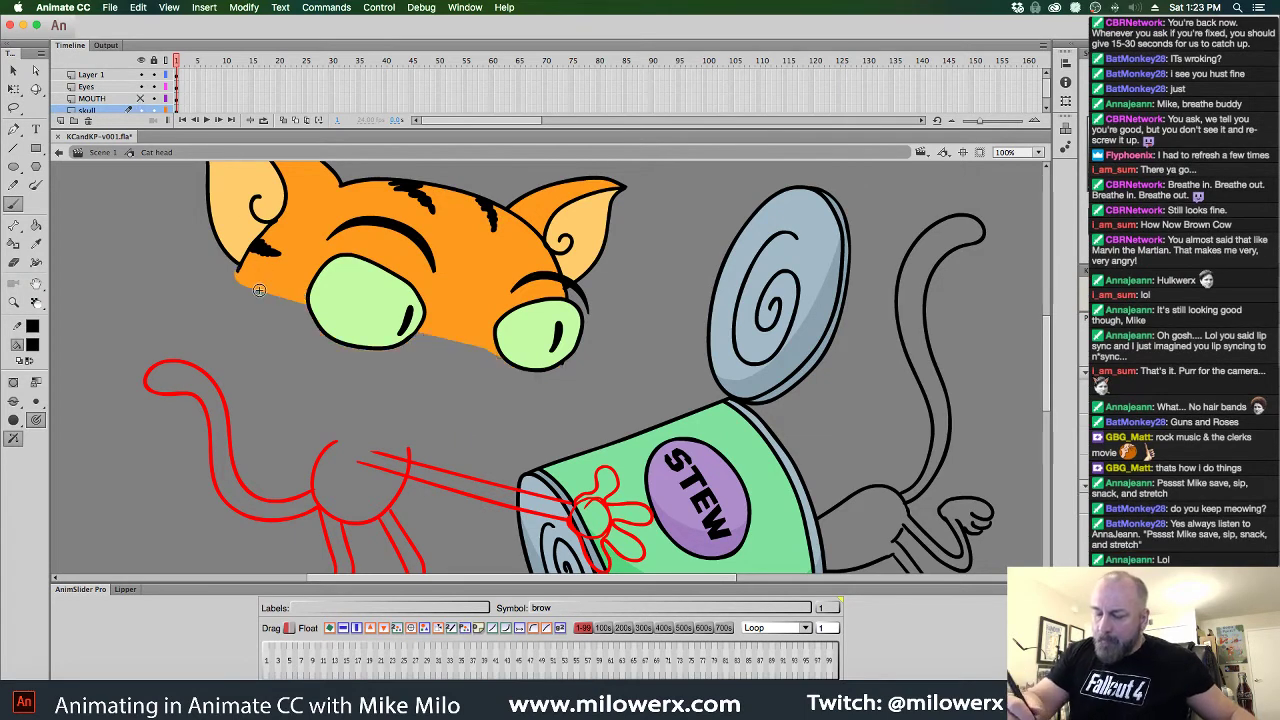
pyautogui.click(244, 286)
pyautogui.click(232, 295)
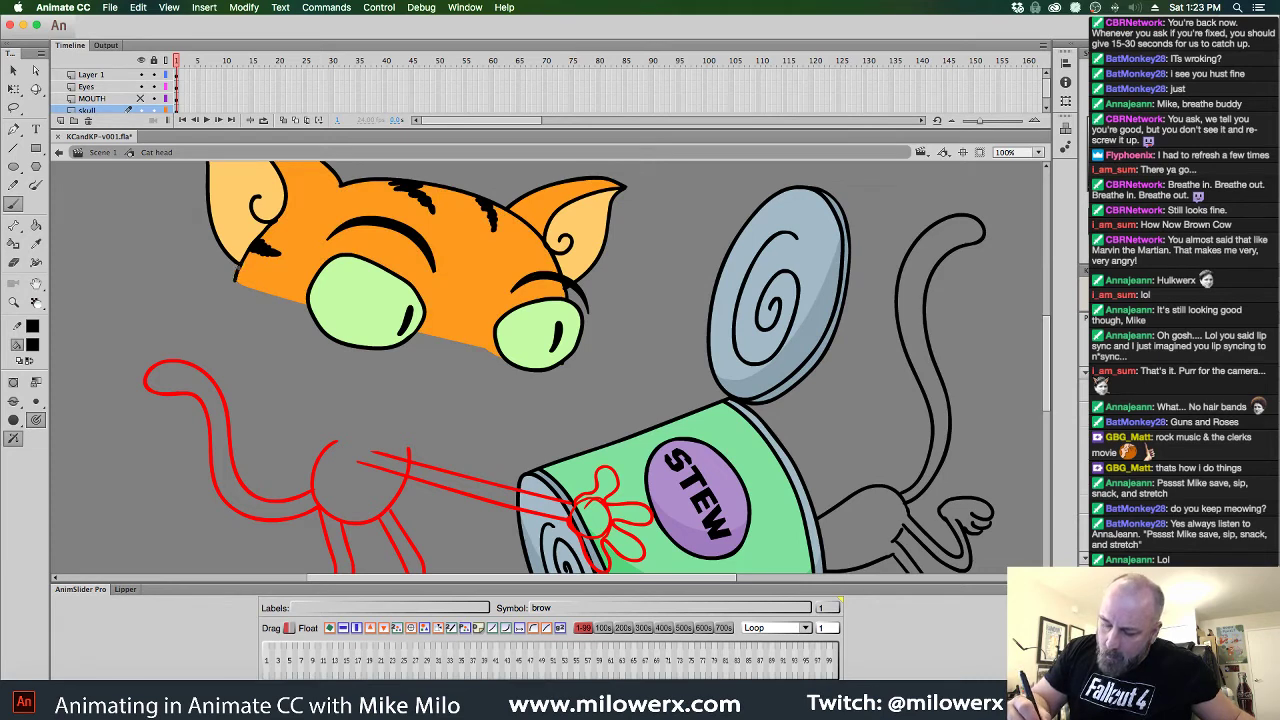
pyautogui.keyDown('super'); pyautogui.click(238, 278); pyautogui.keyUp('super')
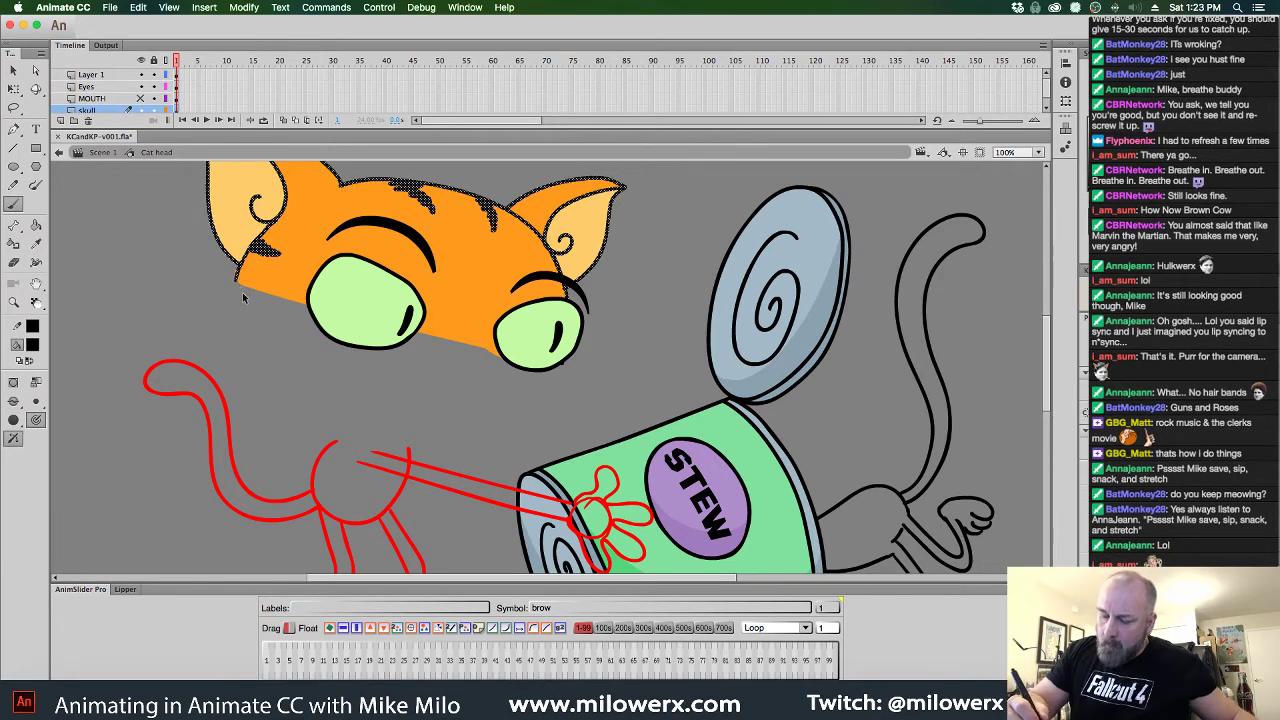
pyautogui.keyDown('super'); pyautogui.click(240, 287); pyautogui.keyUp('super')
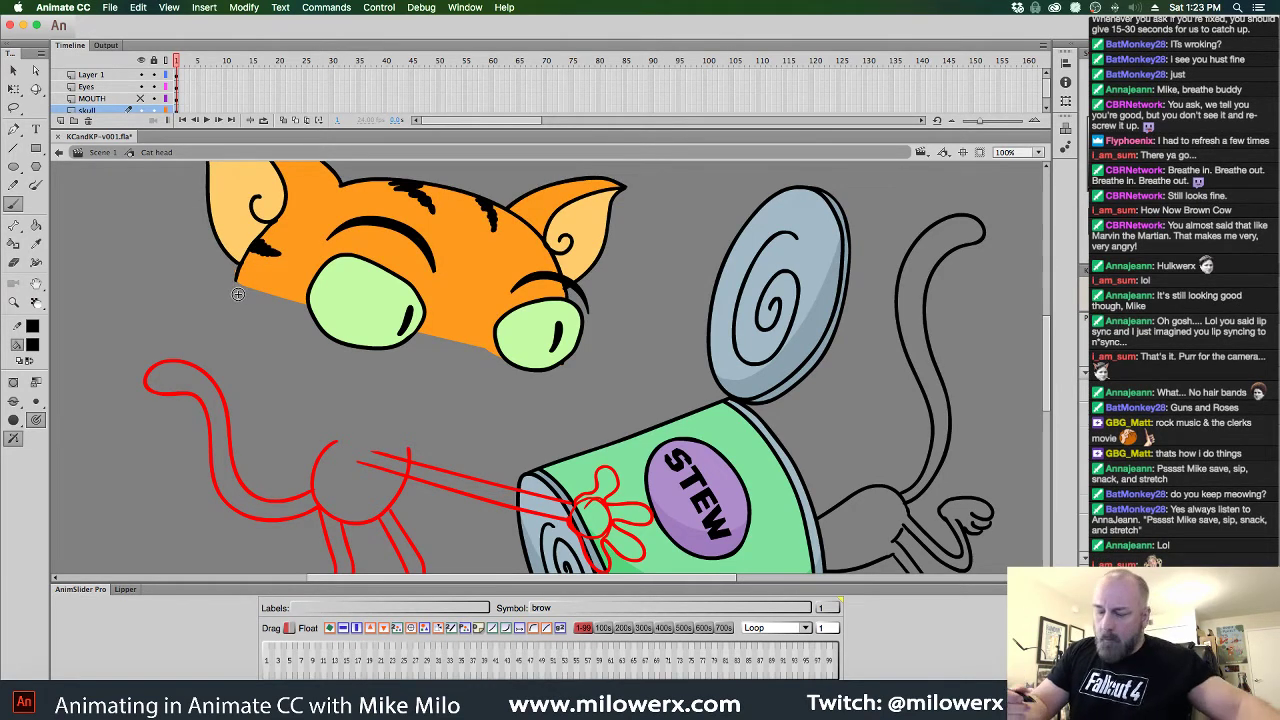
pyautogui.click(141, 98)
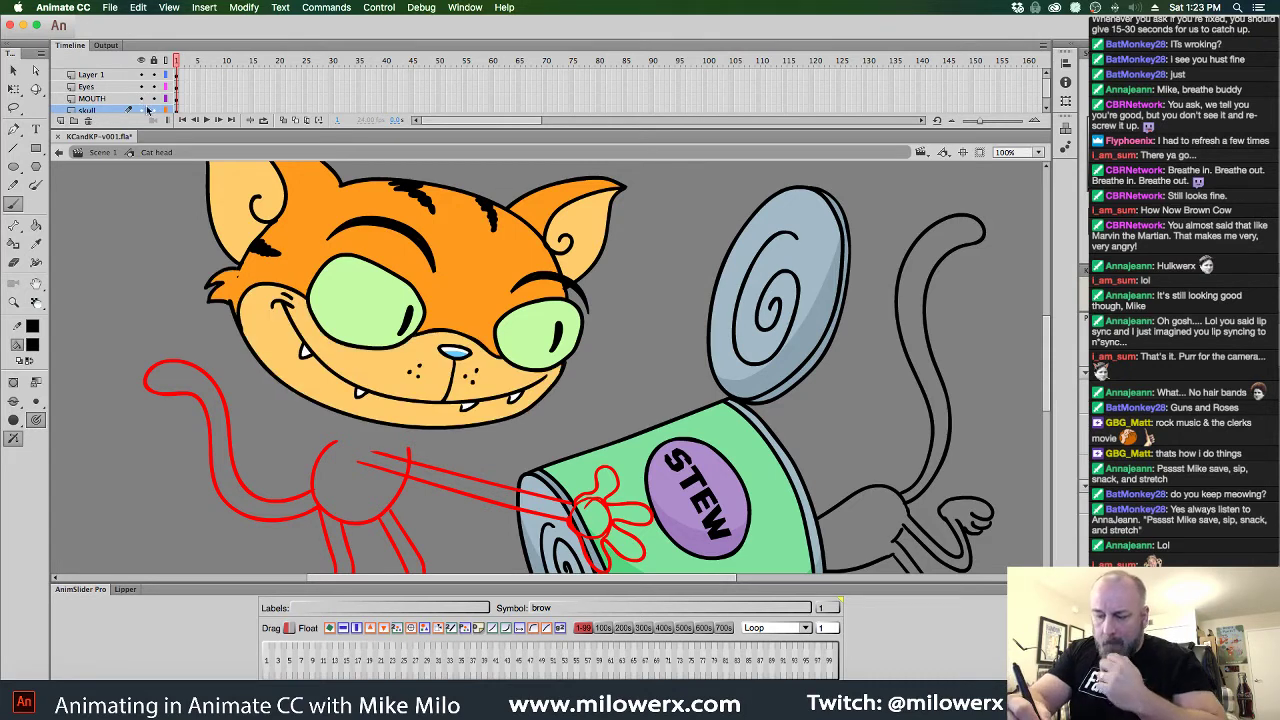
# Reopen the mouth symbol for editing at frame 1 and save the file
pyautogui.doubleClick(502, 370)
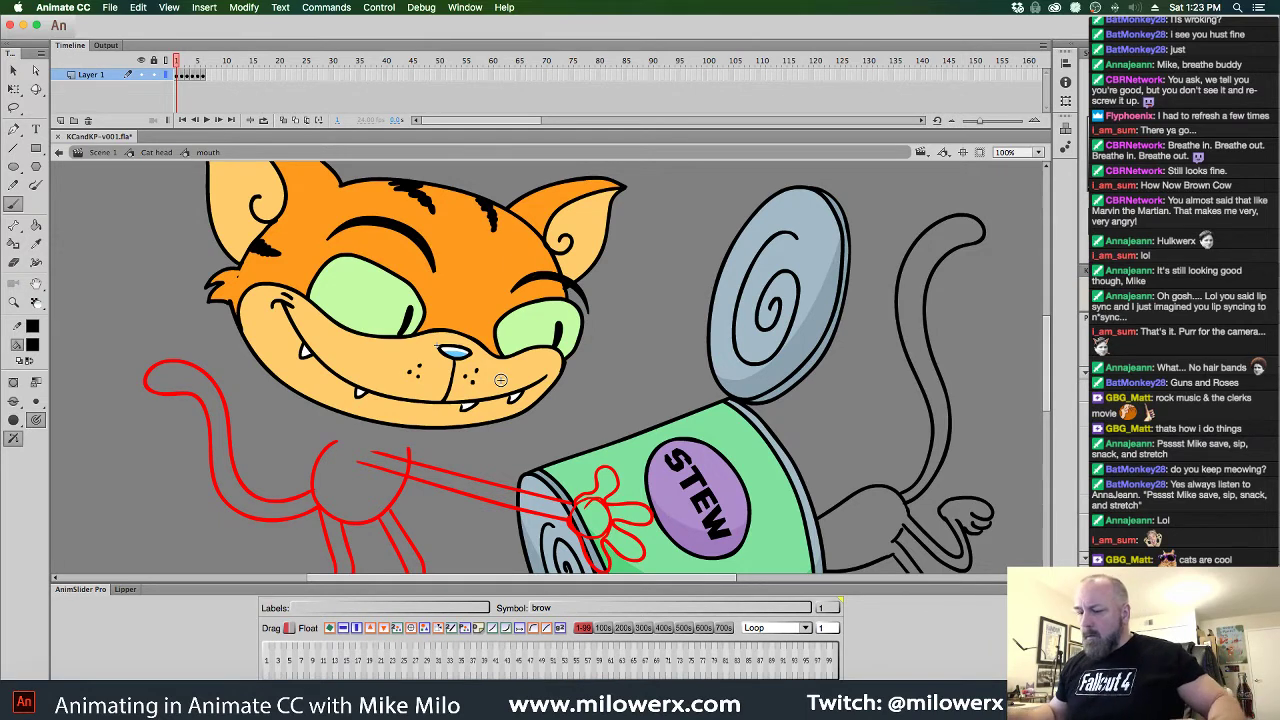
pyautogui.press('super+s')
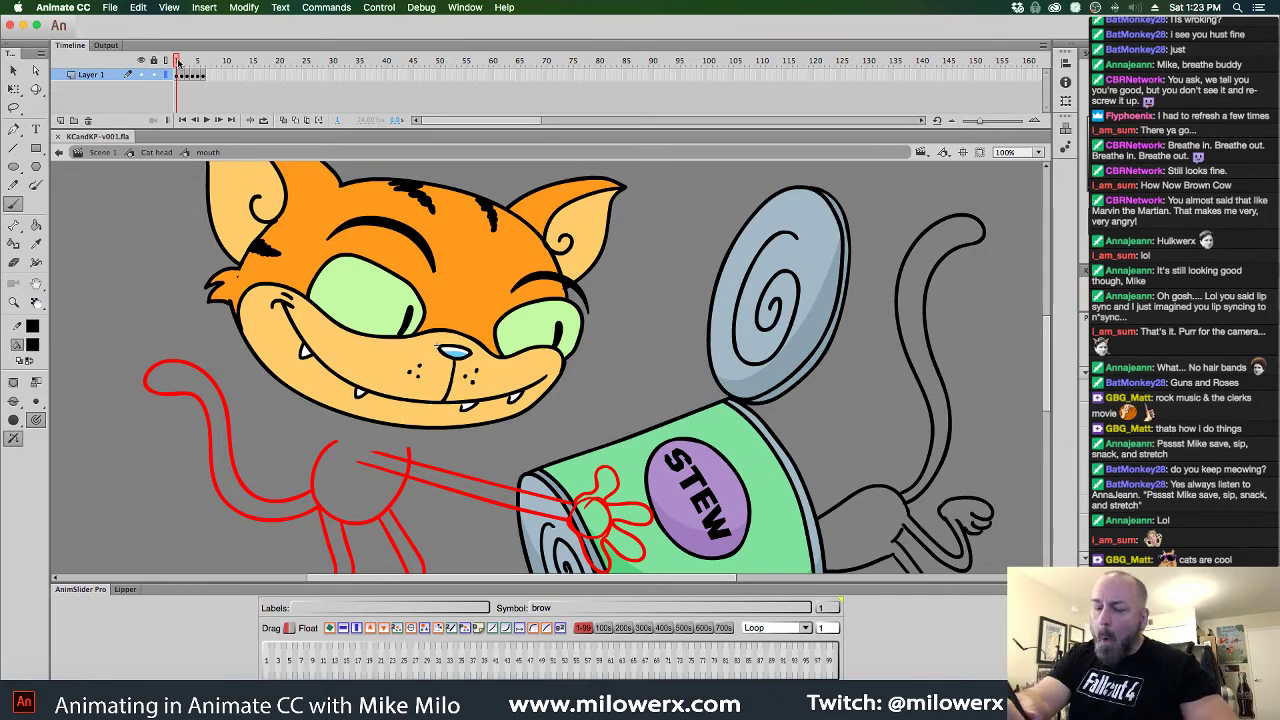
pyautogui.moveTo(178, 63)
pyautogui.mouseDown()
pyautogui.moveTo(189, 66)
pyautogui.moveTo(173, 70)
pyautogui.mouseUp()
pyautogui.click(34, 346)
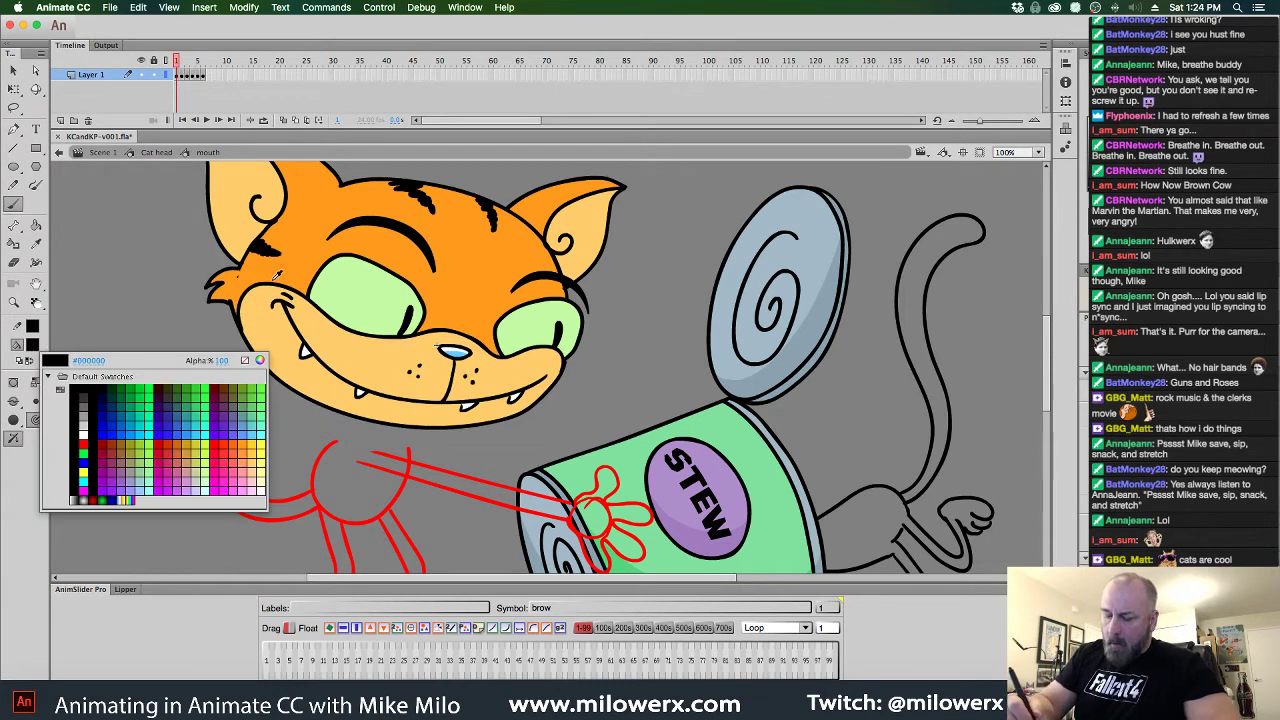
pyautogui.click(268, 299)
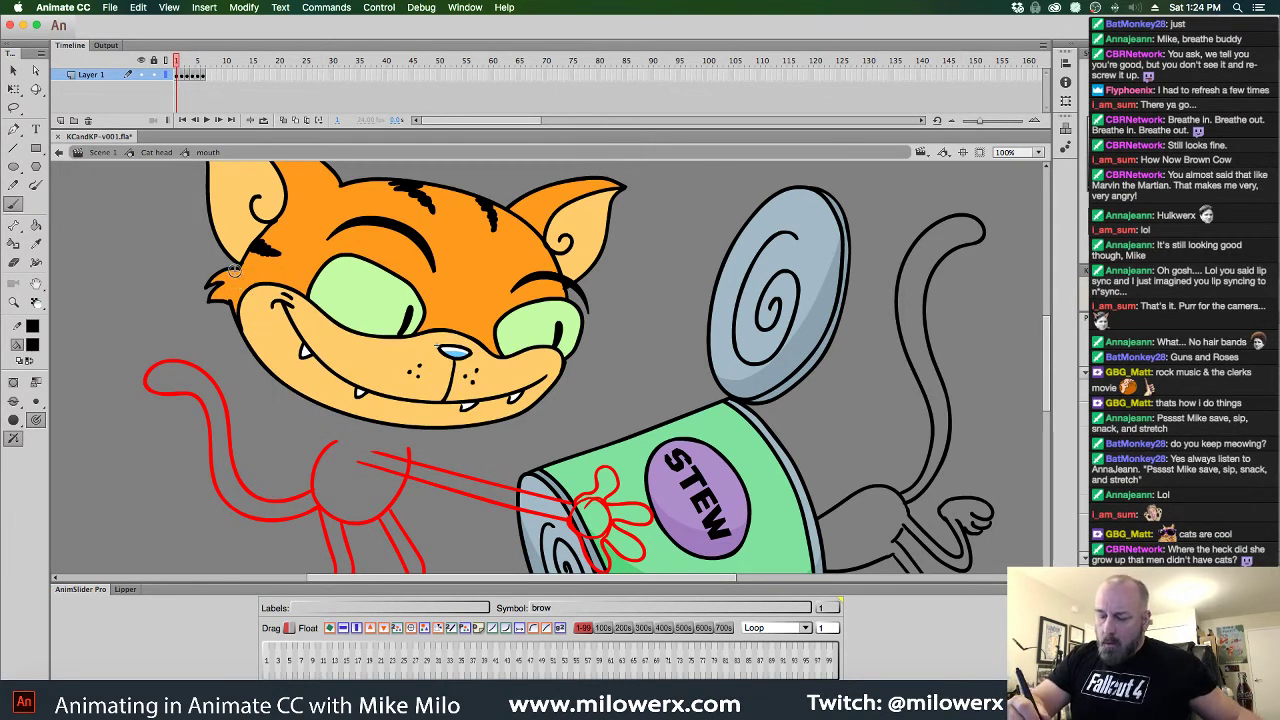
pyautogui.press('v')
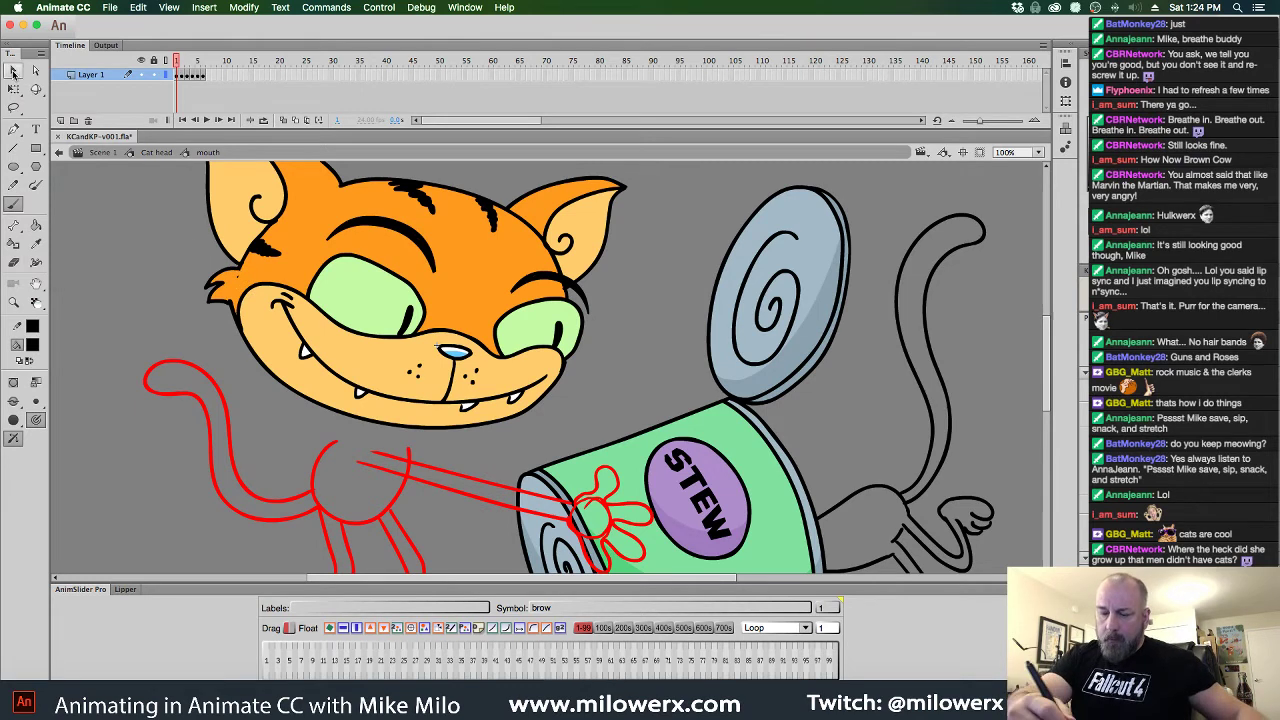
pyautogui.click(238, 276)
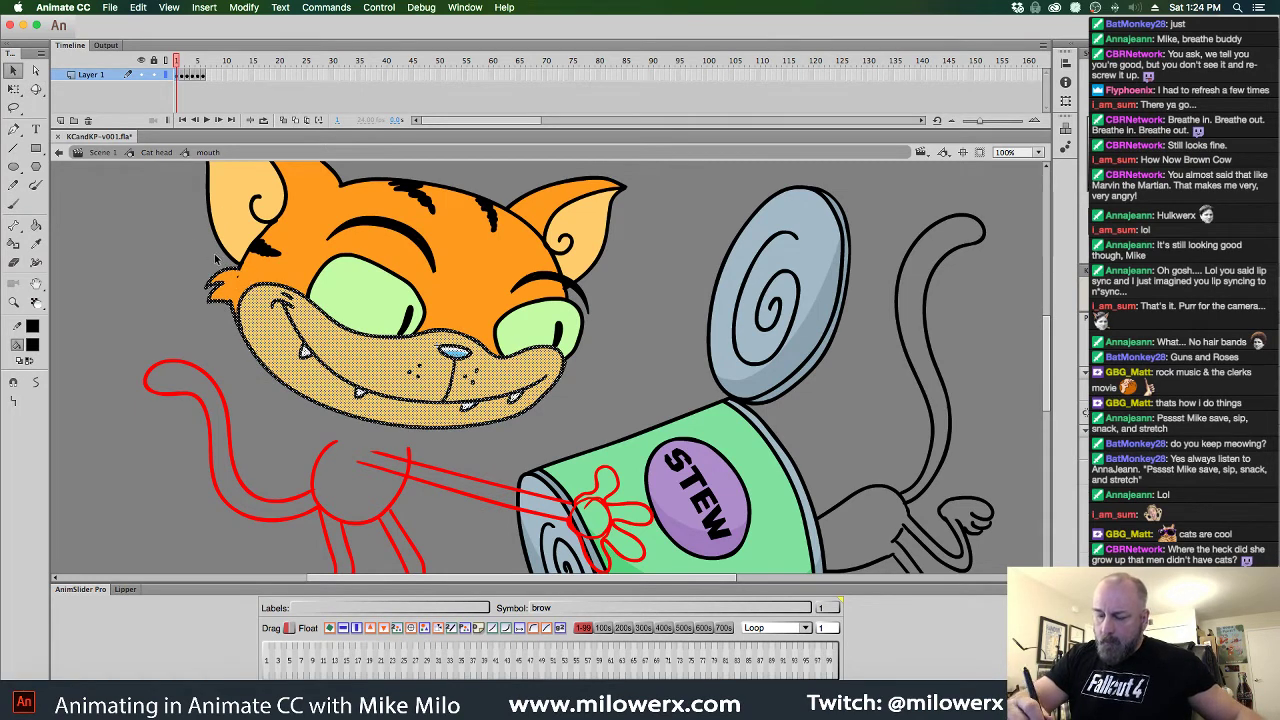
pyautogui.click(175, 252)
# Sample the head's orange #FF9900 and brush over the stray black speck on the cheek fur in frame 1
pyautogui.click(32, 344)
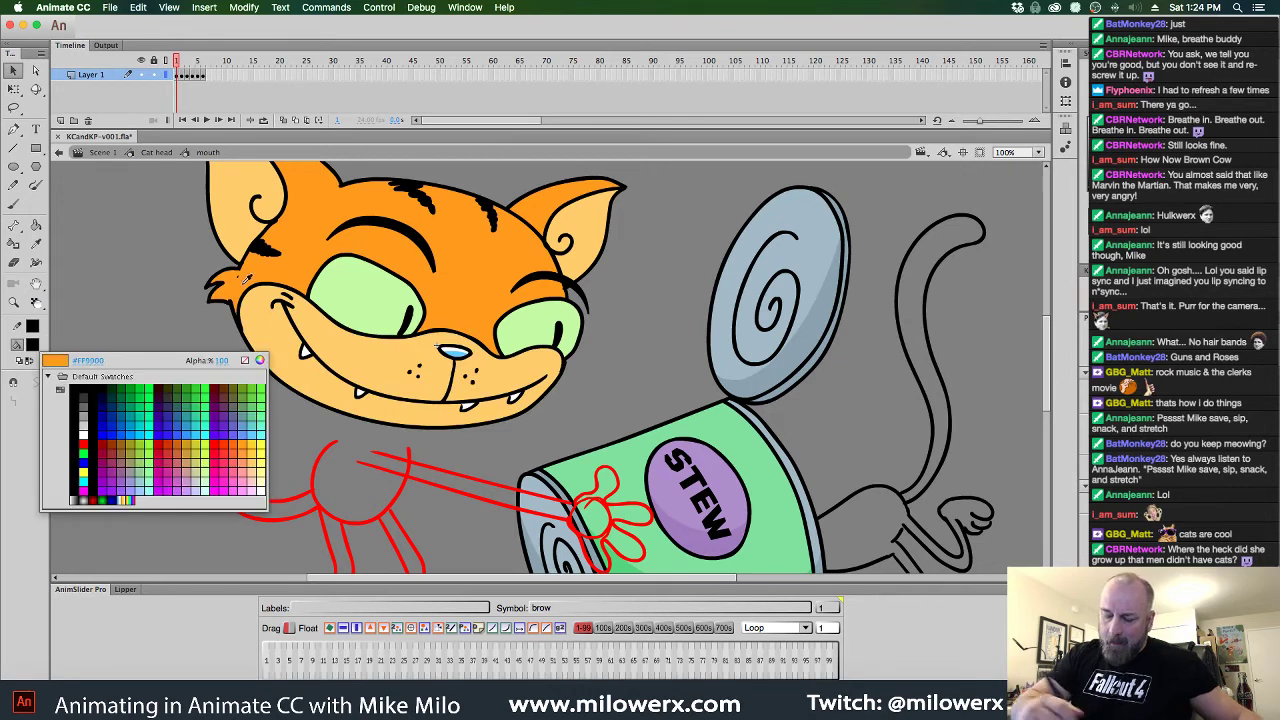
pyautogui.click(241, 282)
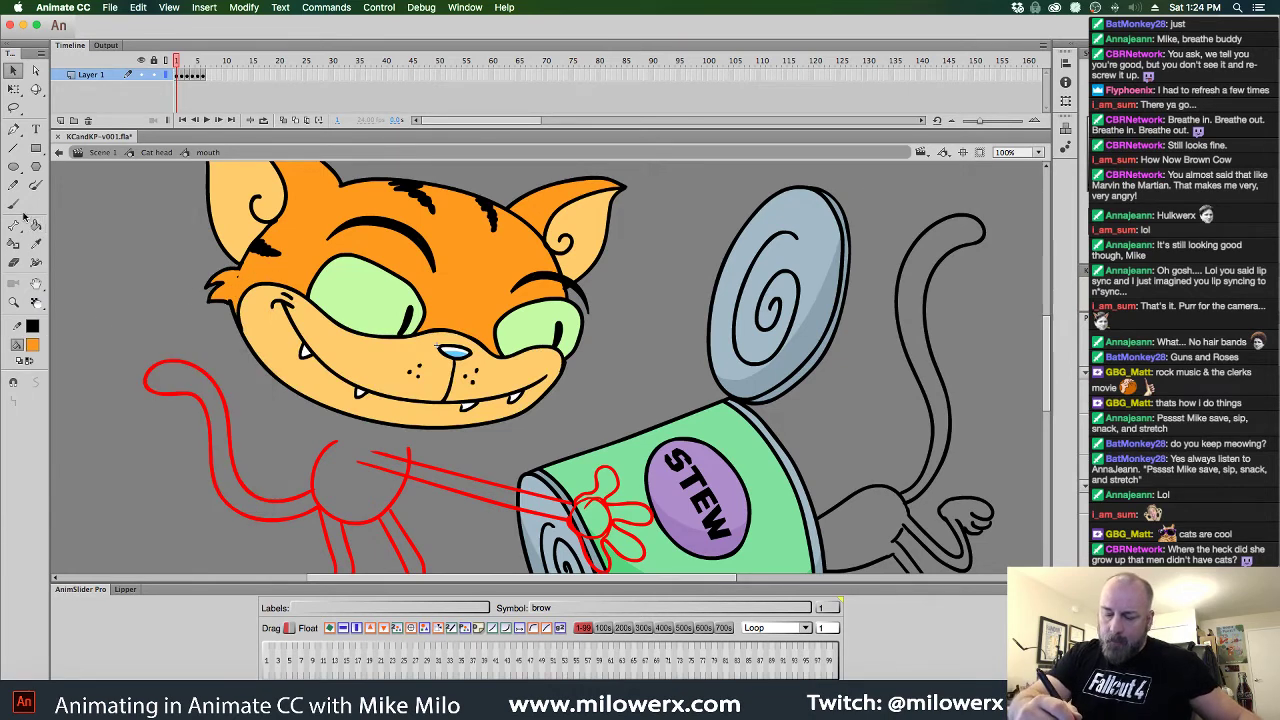
pyautogui.press('b')
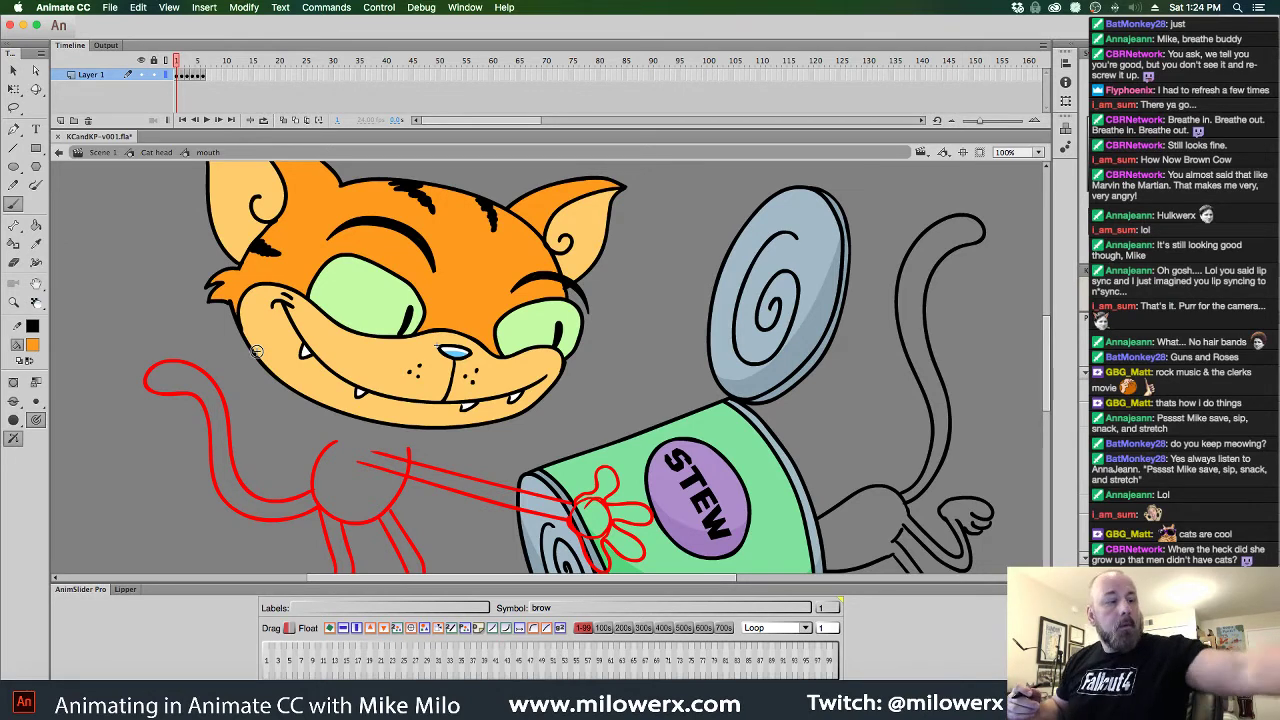
# Change the brush mode and paint the cheek fur orange on frames 2 to 5
pyautogui.press('.')
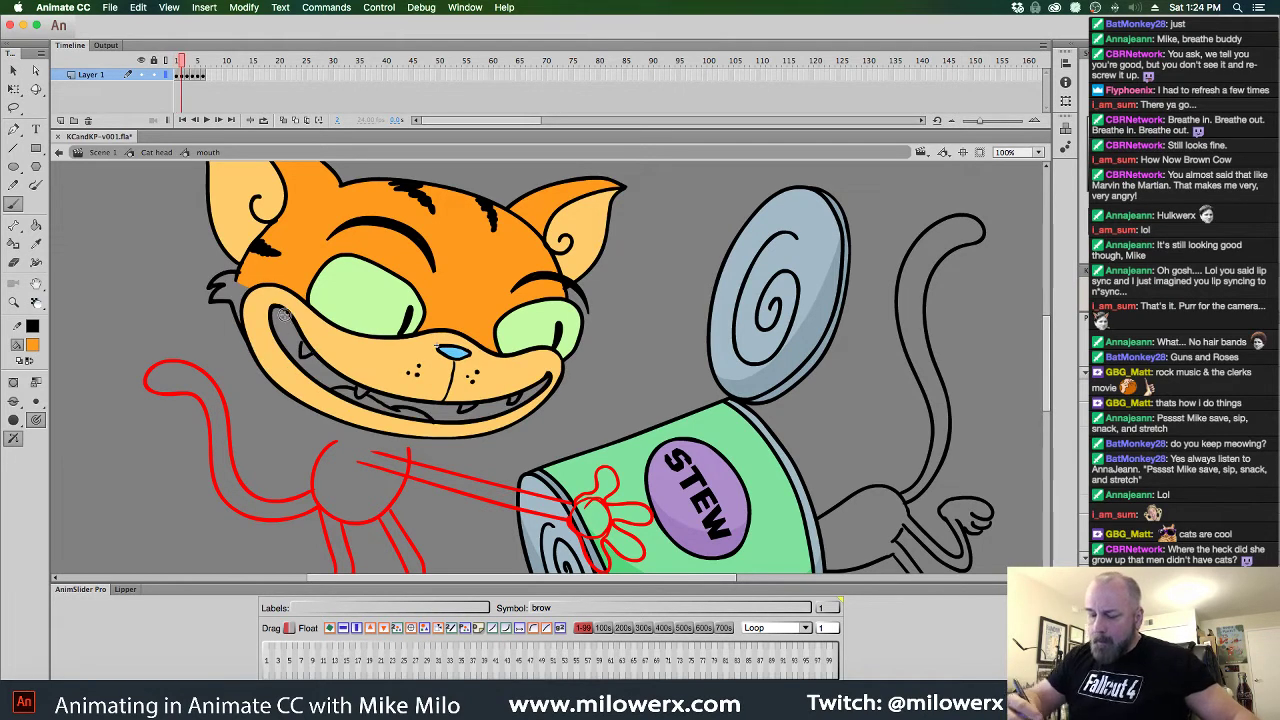
pyautogui.click(36, 420)
pyautogui.click(79, 445)
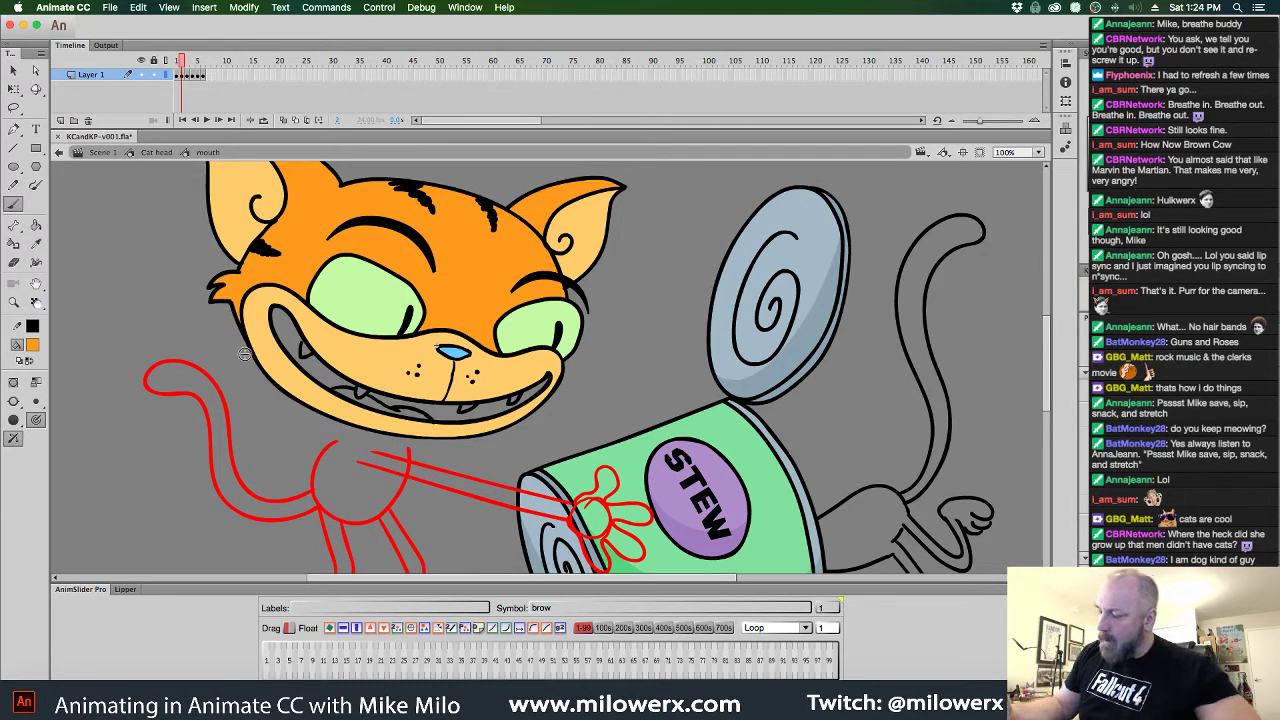
pyautogui.press('.')
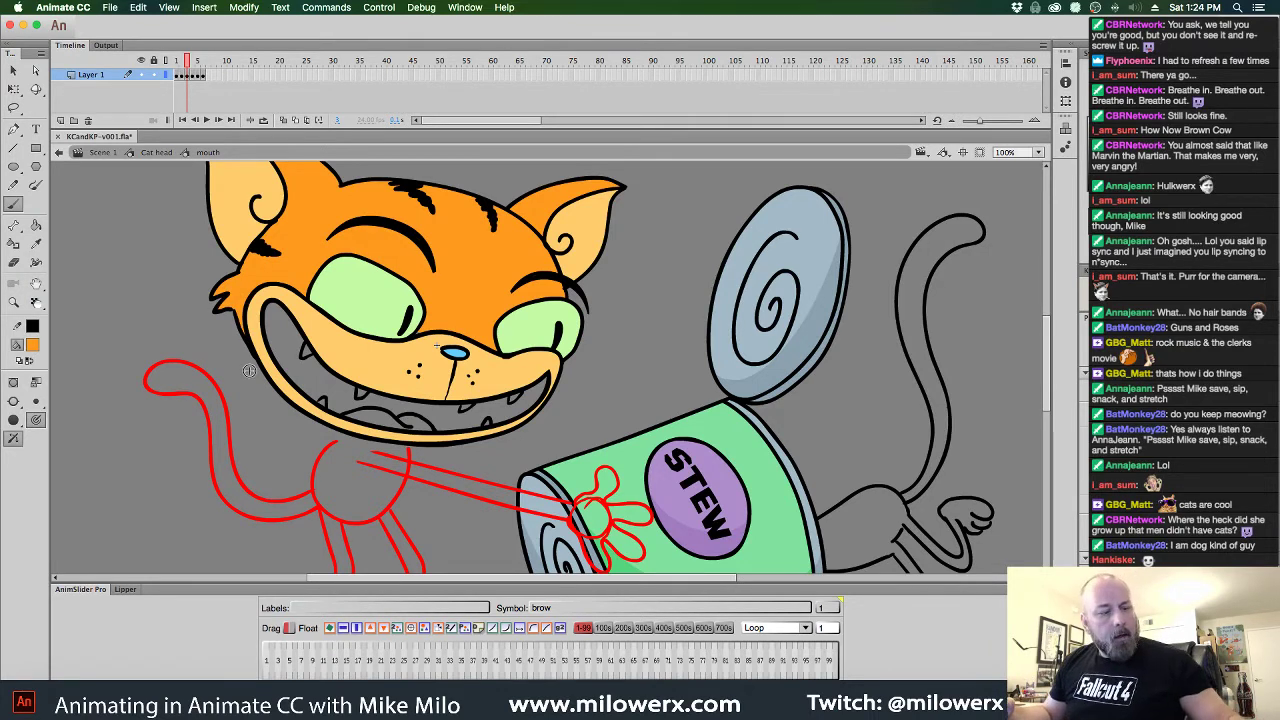
pyautogui.press('.')
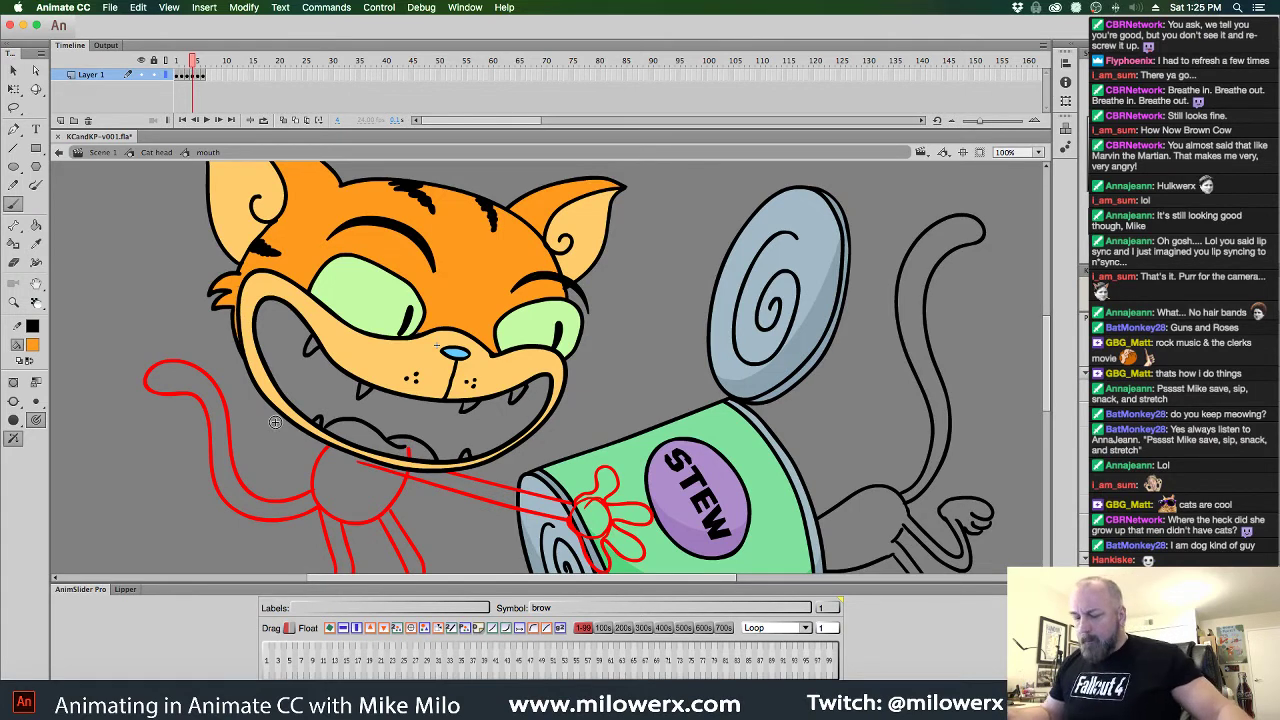
pyautogui.press('.')
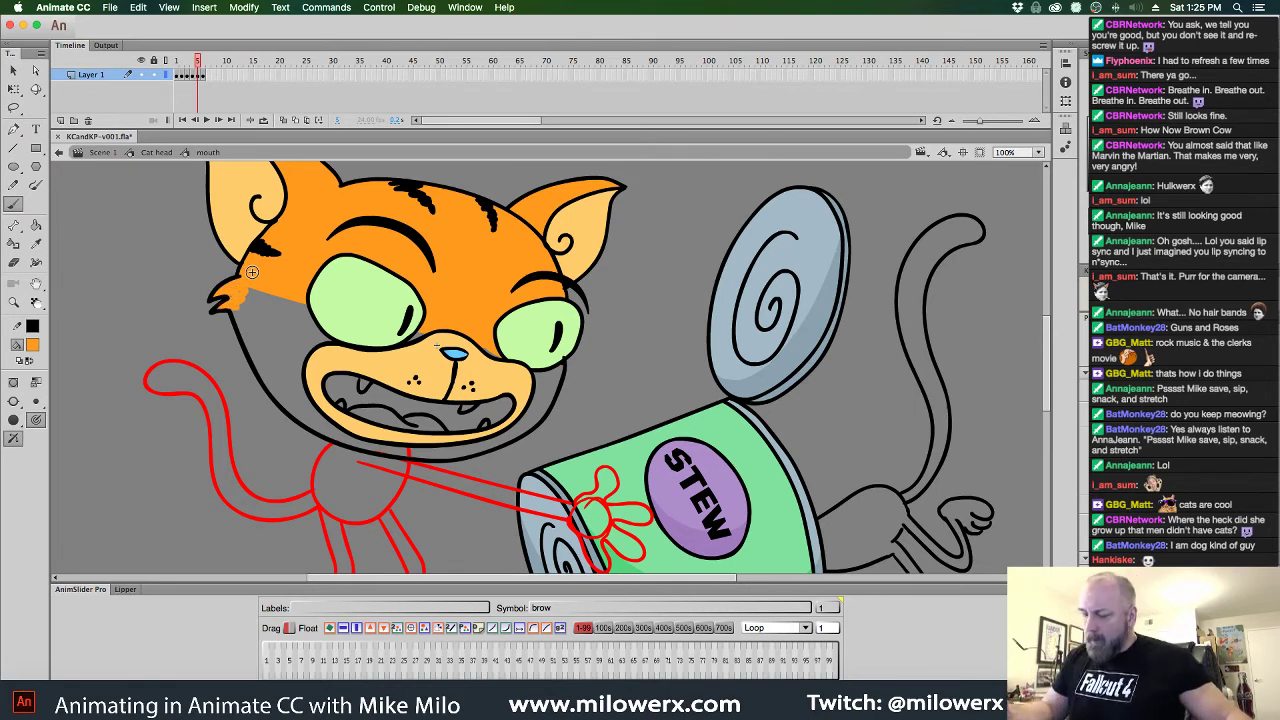
# Compare frame 5 with its neighbours and delete frame 5's jaw and cheek fur outline
pyautogui.press(',')
pyautogui.press('.')
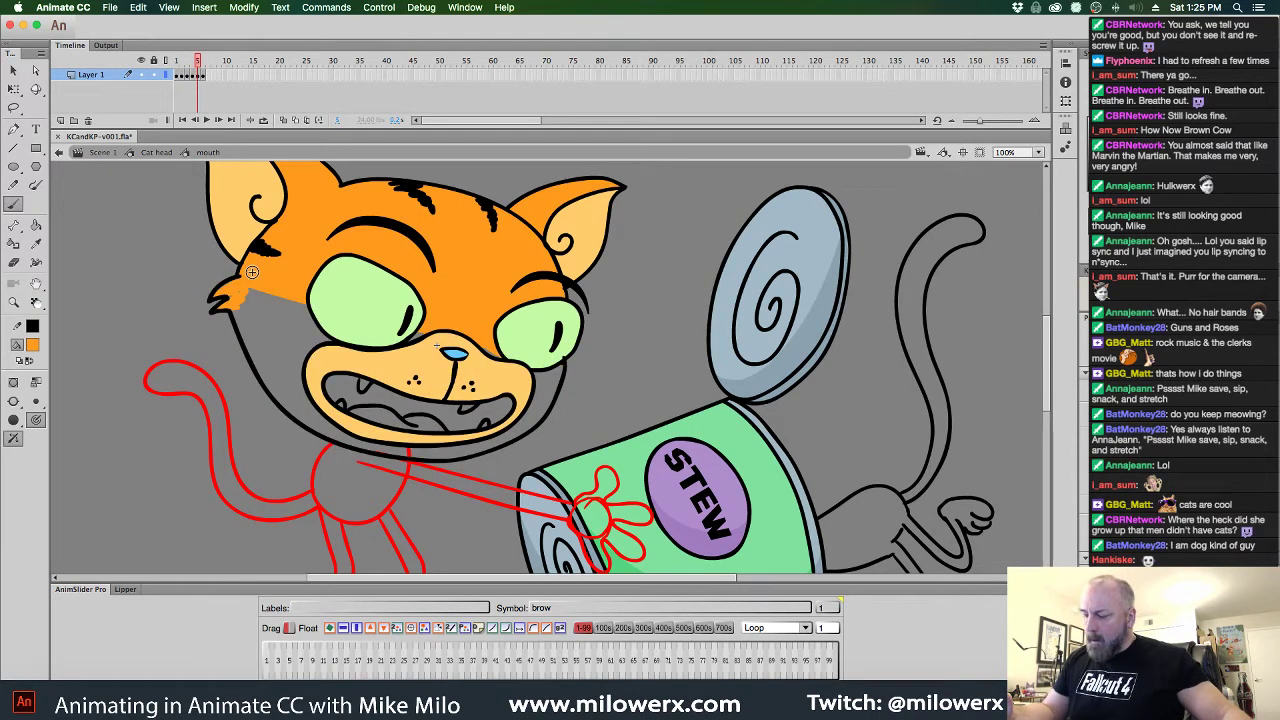
pyautogui.press('.')
pyautogui.press(',')
pyautogui.press(',')
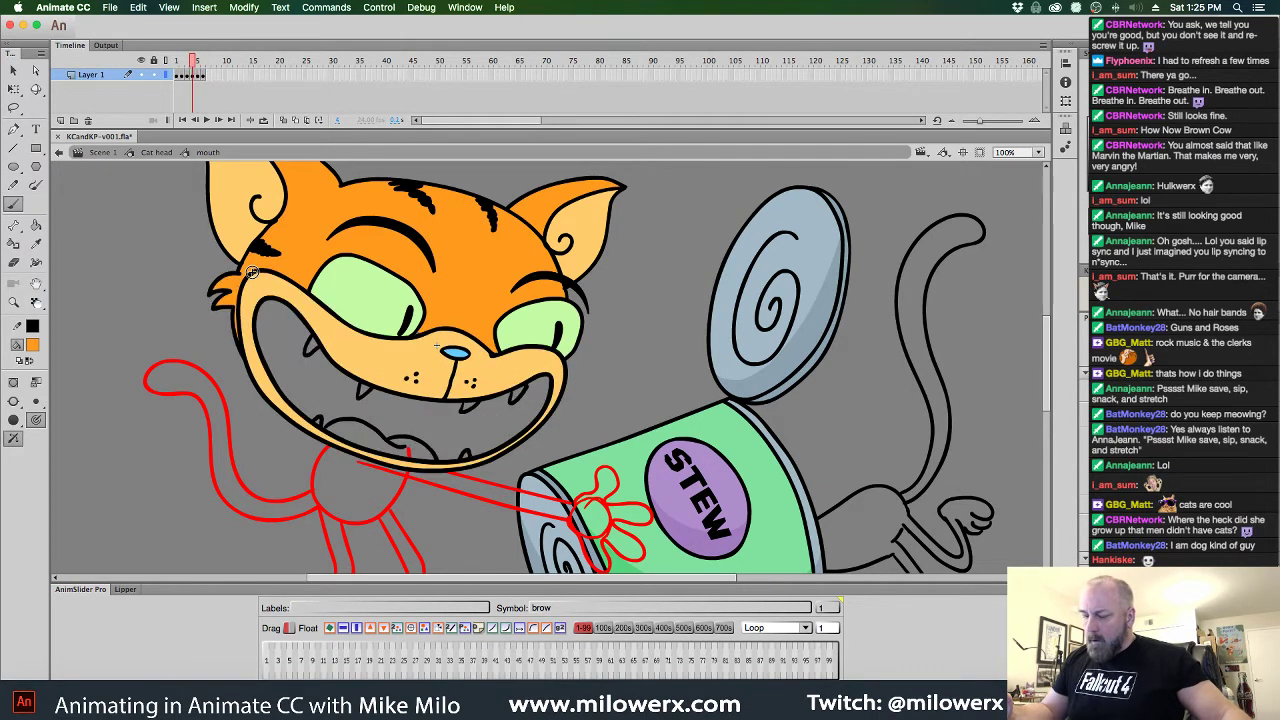
pyautogui.press('.')
pyautogui.press('l')
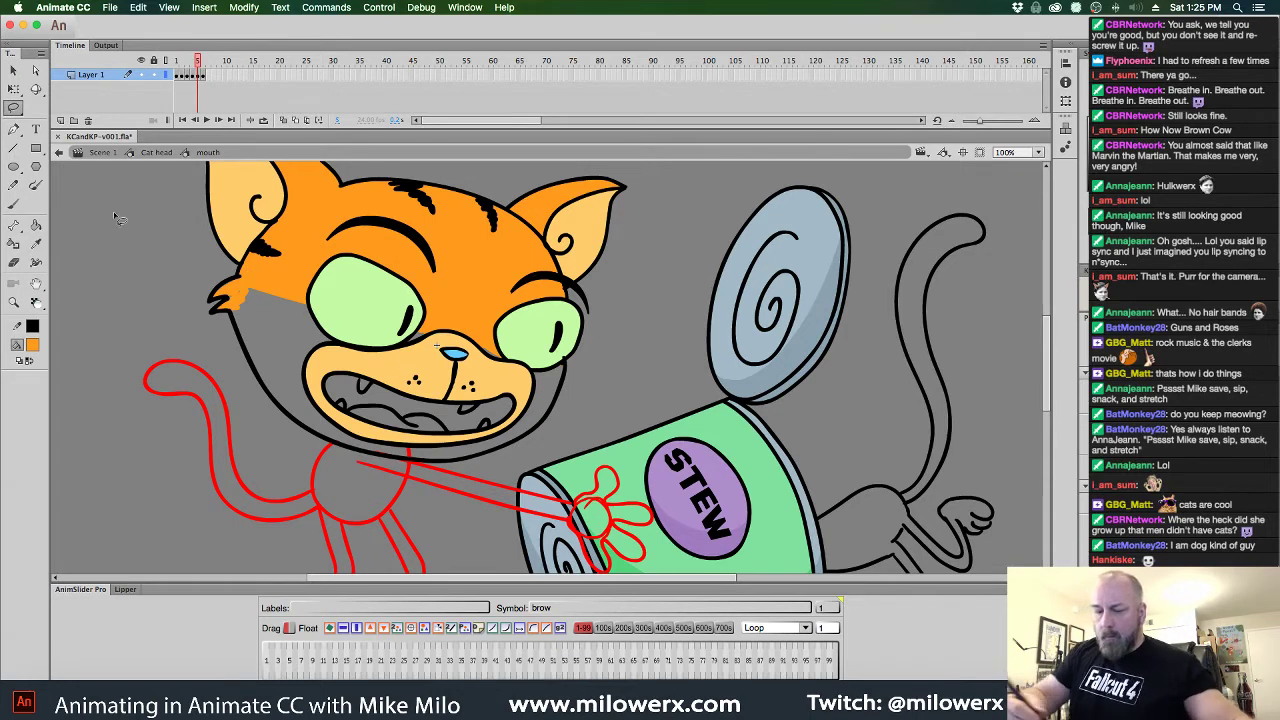
pyautogui.press('v')
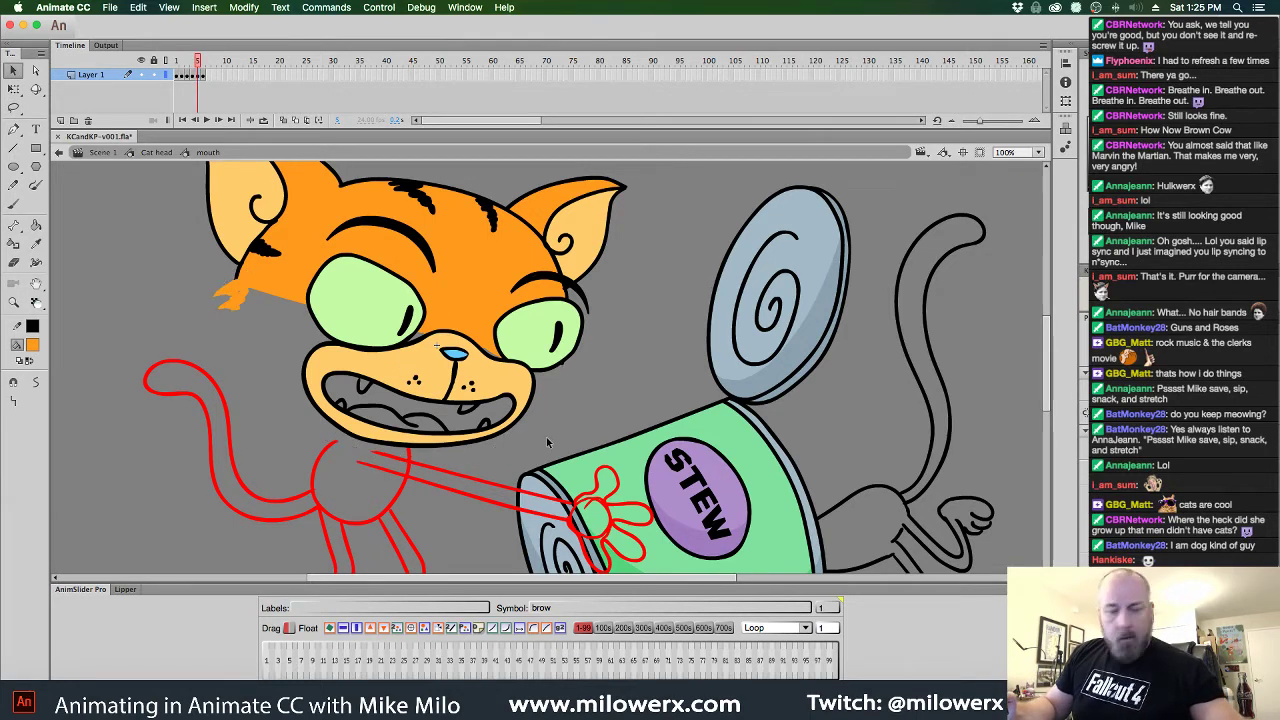
# Turn on onion skinning, change the brush mode, remove the leftover orange fur, and brush a black cheek fur outline on frame 5
pyautogui.click(34, 188)
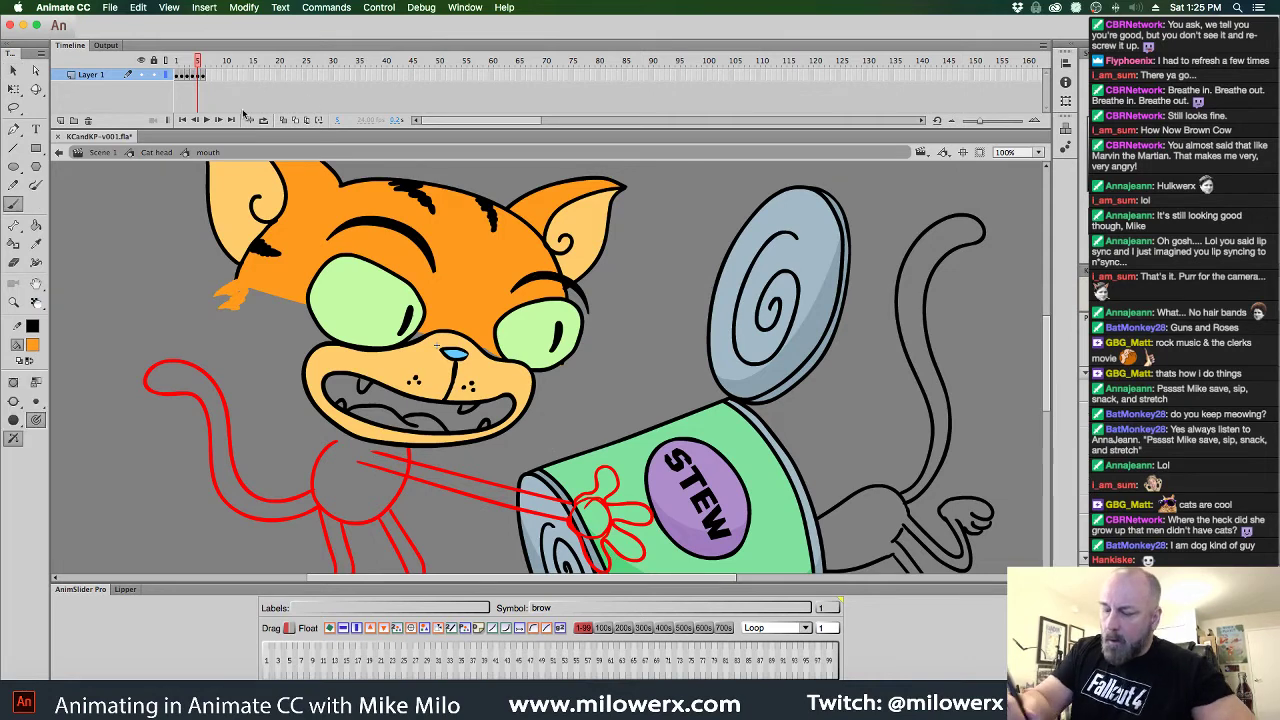
pyautogui.click(284, 120)
pyautogui.click(34, 345)
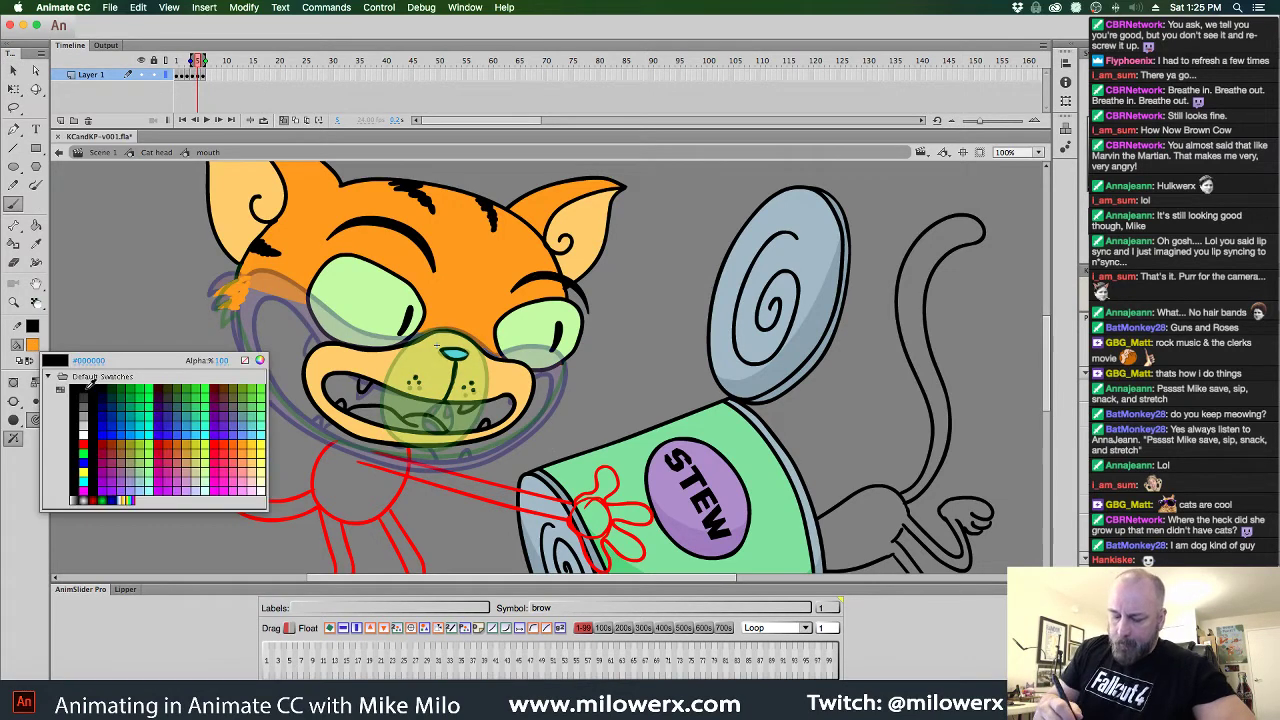
pyautogui.click(88, 383)
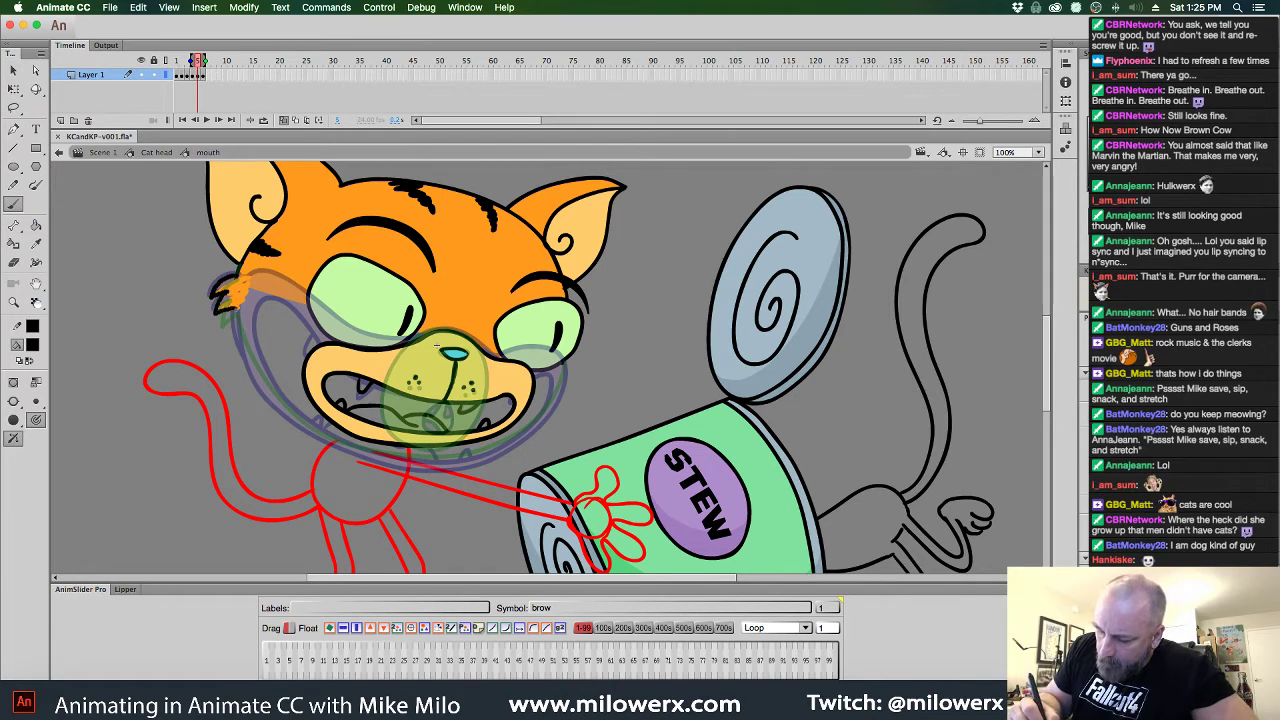
pyautogui.press('super+z')
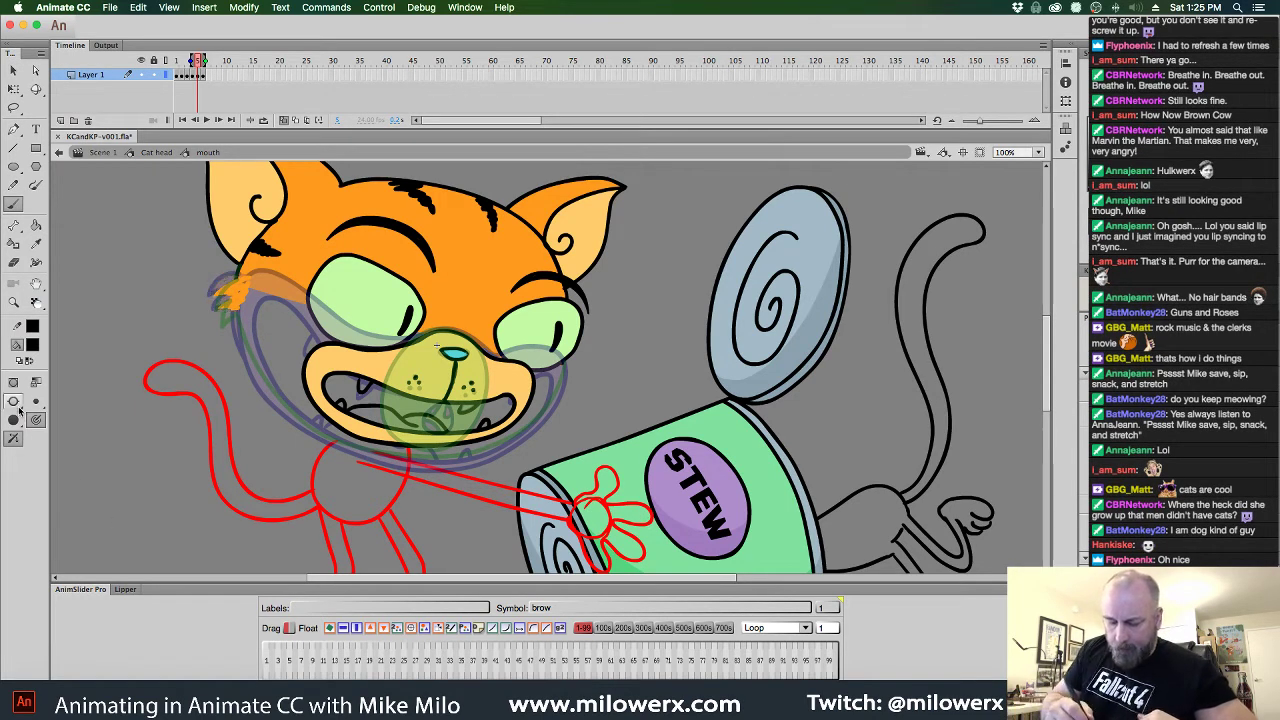
pyautogui.click(13, 403)
pyautogui.click(70, 404)
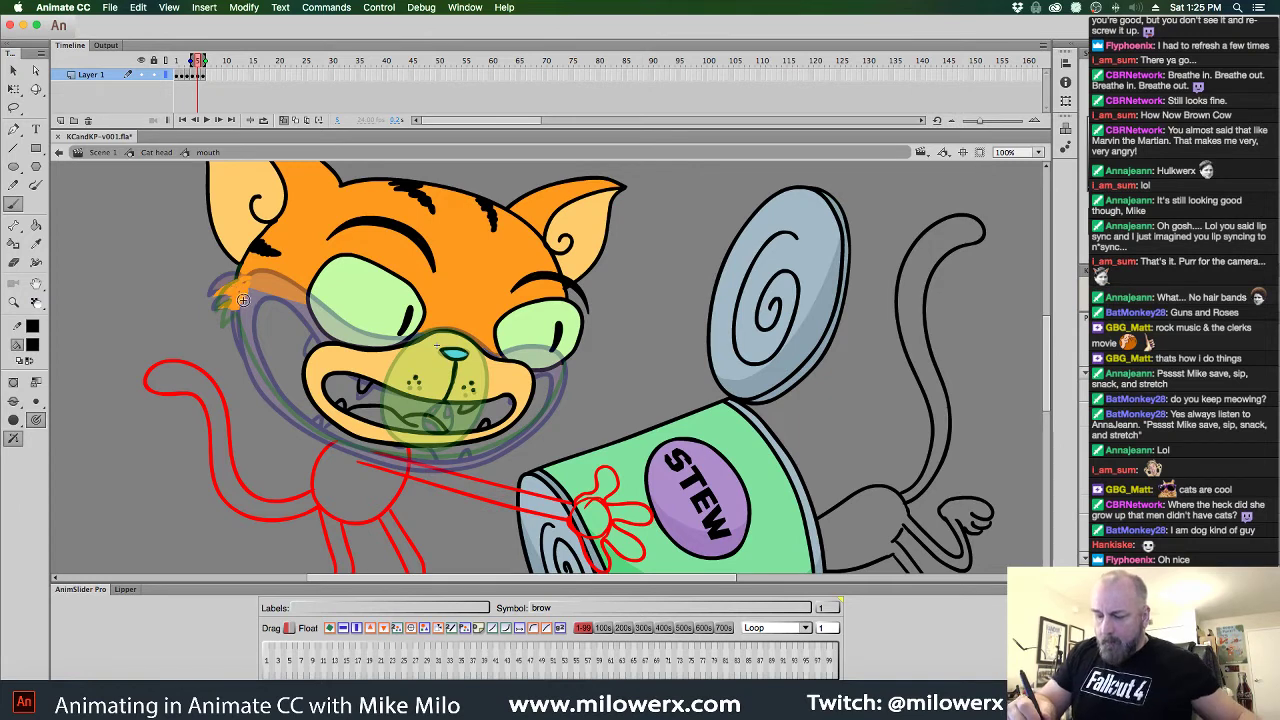
pyautogui.press('super+z')
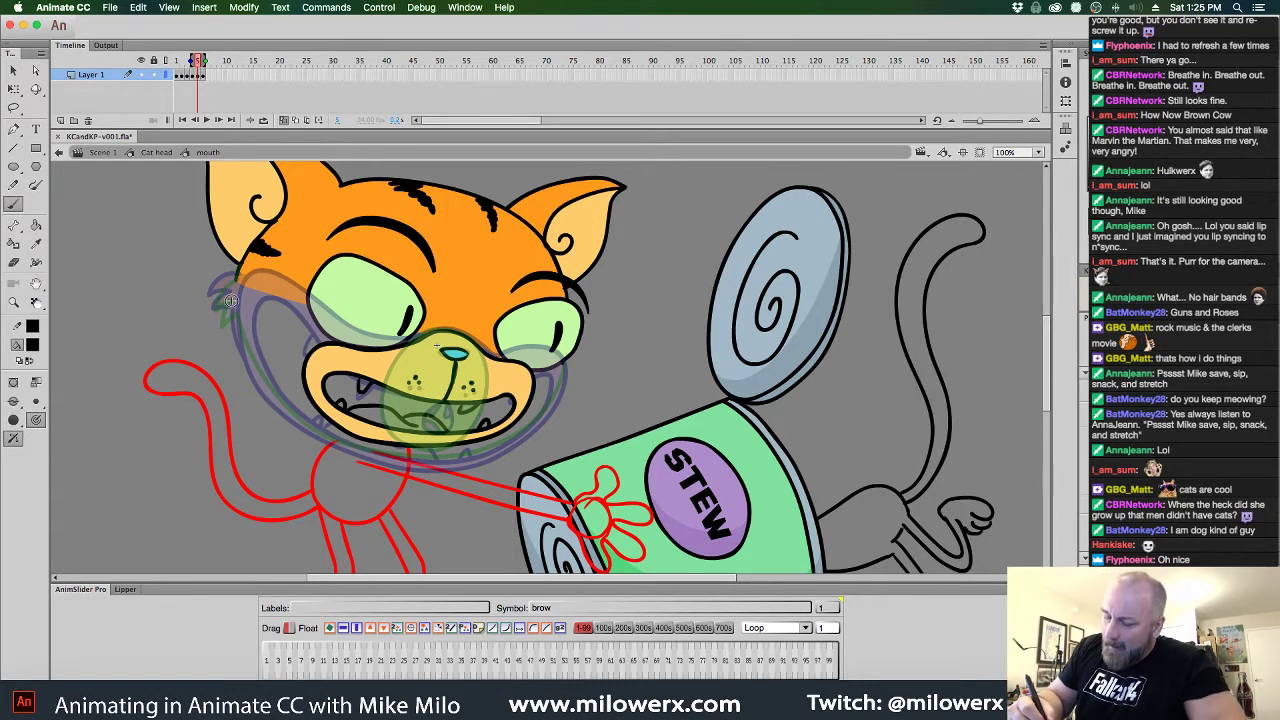
pyautogui.moveTo(228, 281)
pyautogui.mouseDown()
pyautogui.moveTo(214, 304)
pyautogui.moveTo(232, 322)
pyautogui.mouseUp()
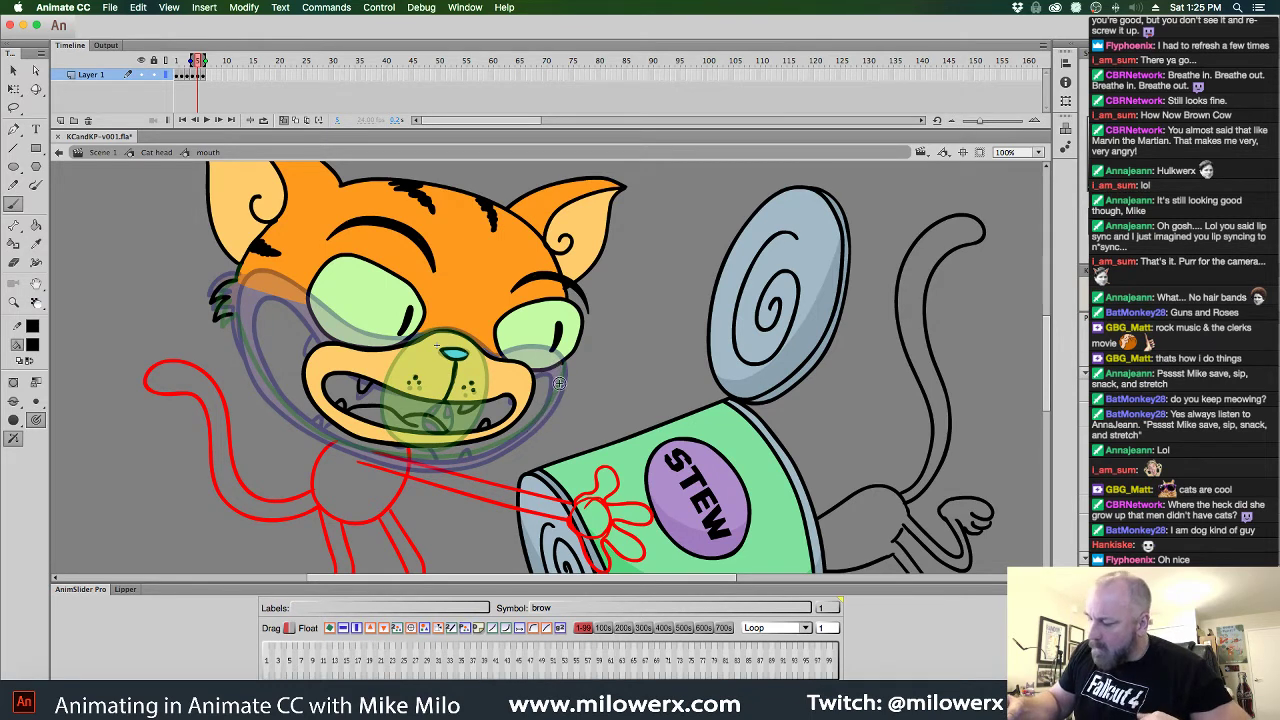
# Brush a black jaw line on frame 5 from the far cheek behind the muzzle to the cheek fur, and turn off onion skinning
pyautogui.moveTo(550, 401)
pyautogui.mouseDown()
pyautogui.moveTo(528, 424)
pyautogui.moveTo(418, 450)
pyautogui.moveTo(368, 438)
pyautogui.mouseUp()
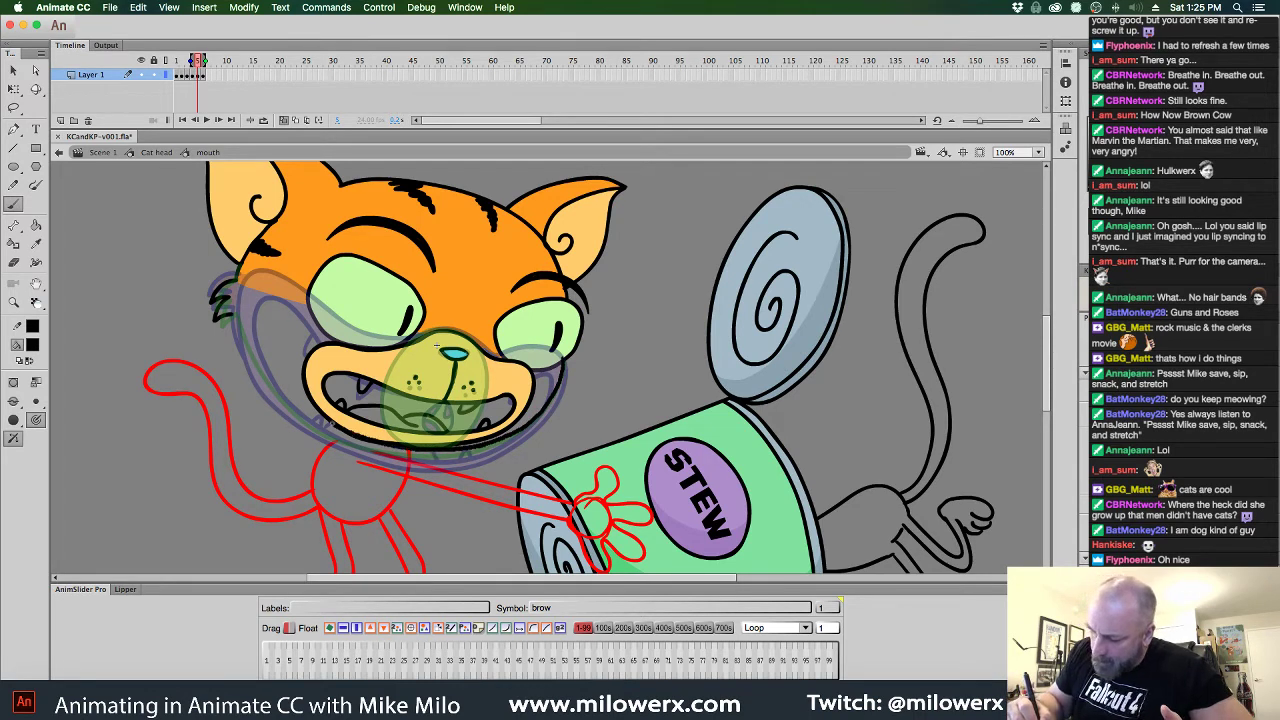
pyautogui.moveTo(305, 407); pyautogui.dragTo(266, 354)
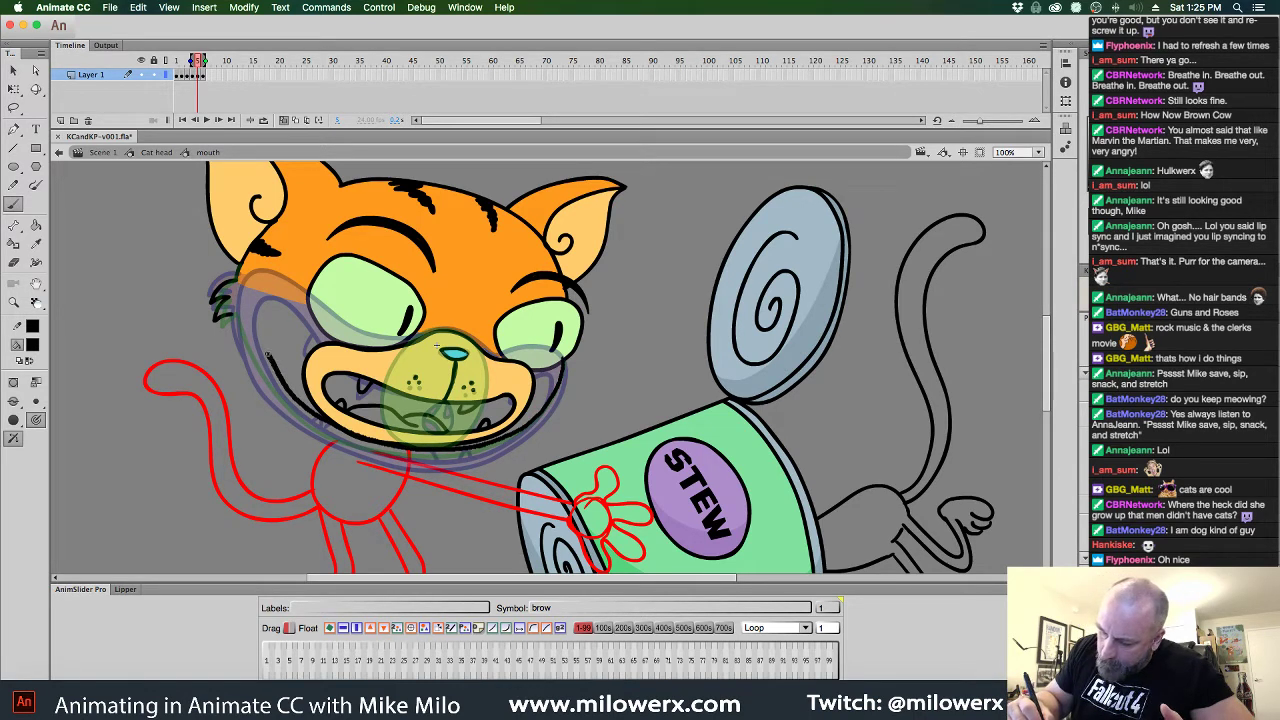
pyautogui.press('super+z')
pyautogui.moveTo(231, 315)
pyautogui.mouseDown()
pyautogui.moveTo(281, 392)
pyautogui.moveTo(338, 430)
pyautogui.mouseUp()
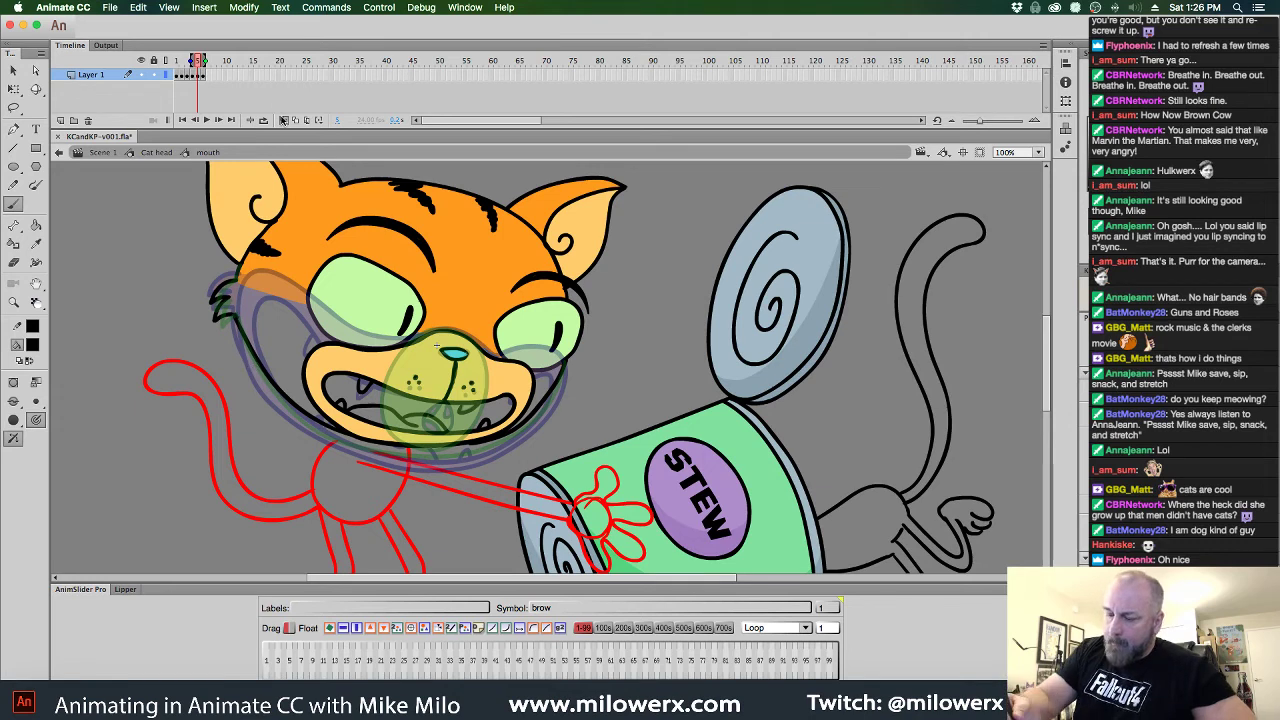
pyautogui.click(284, 120)
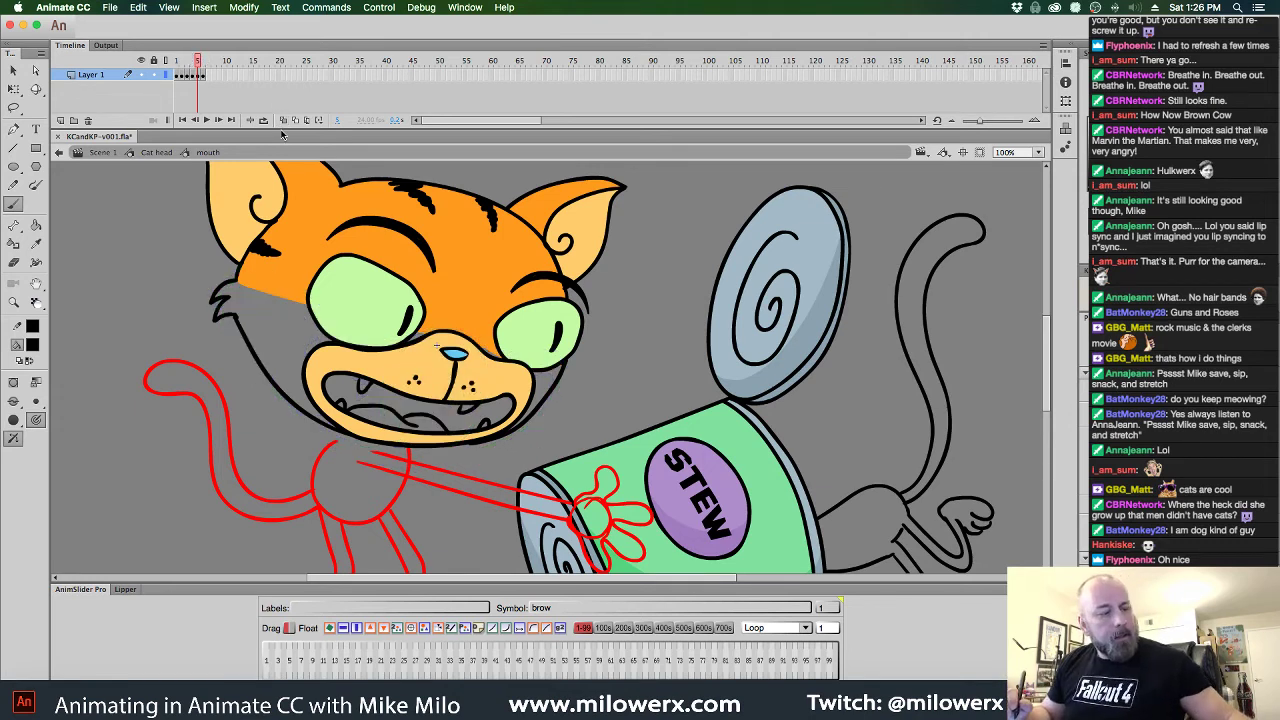
# Warp the jaw outline on frame 6 with an envelope so its lower curve rises to the bottom of the muzzle
pyautogui.press(',')
pyautogui.press('.')
pyautogui.press('.')
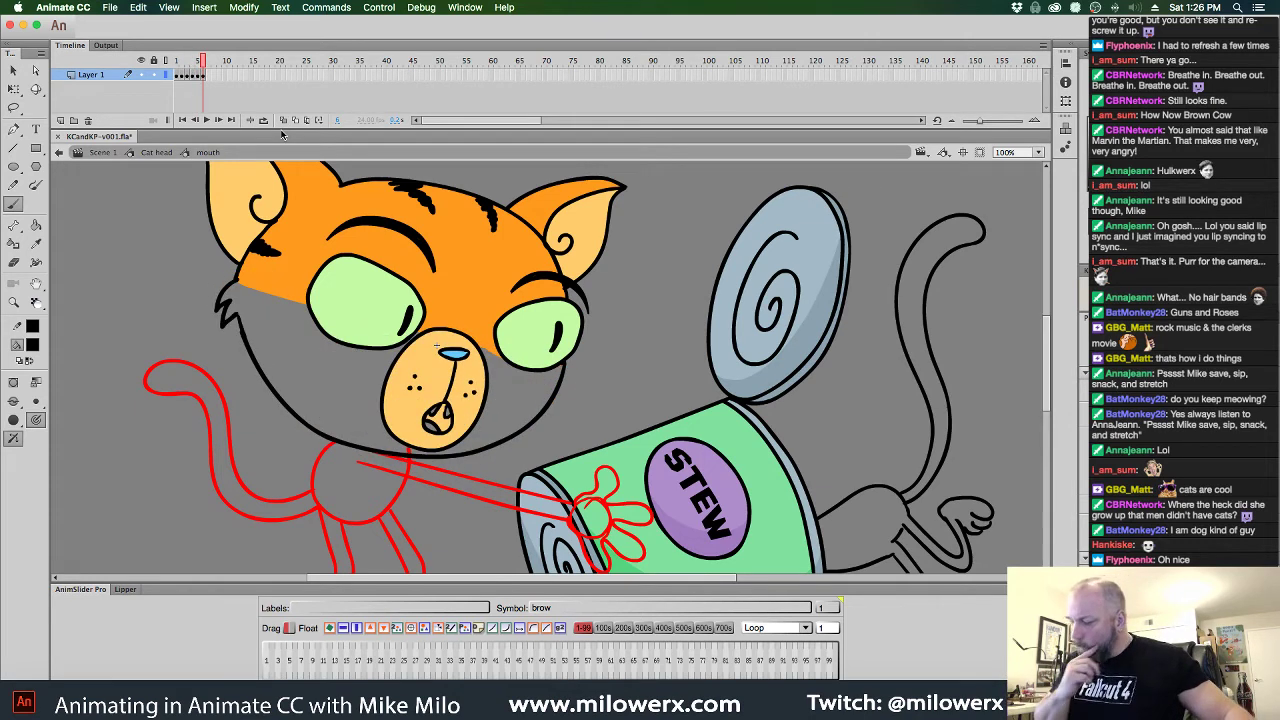
pyautogui.press('v')
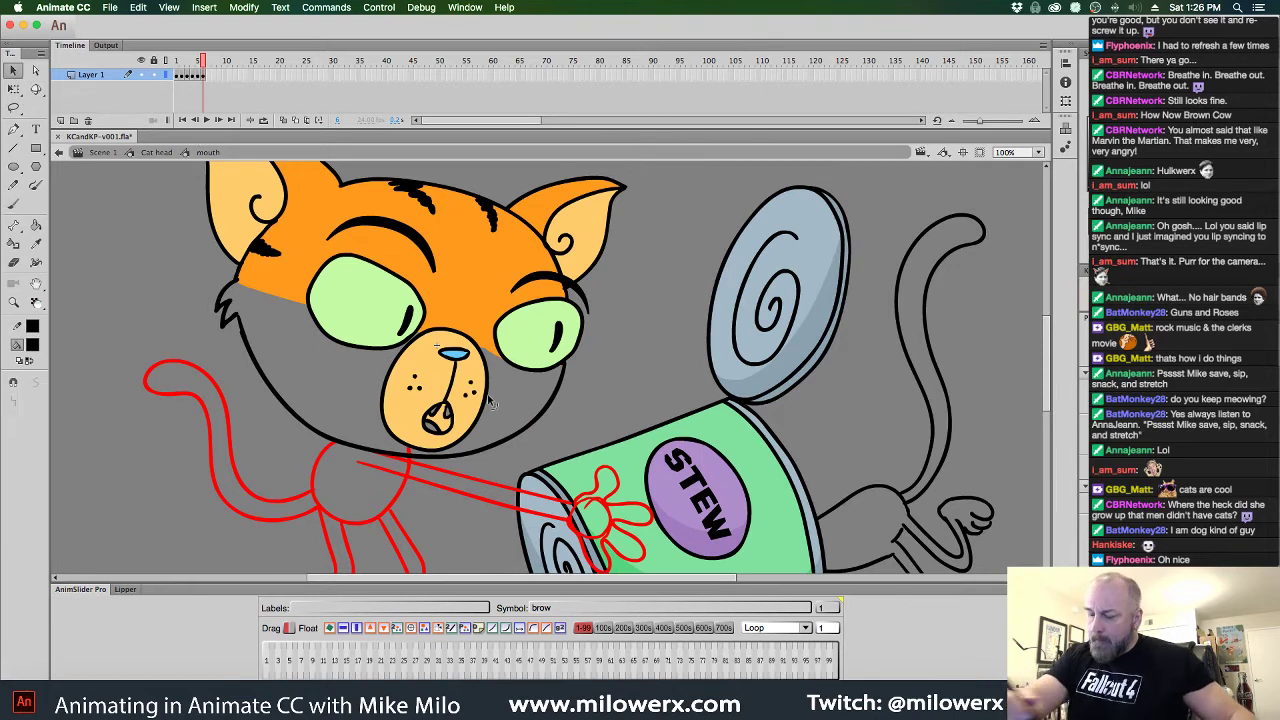
pyautogui.click(505, 450)
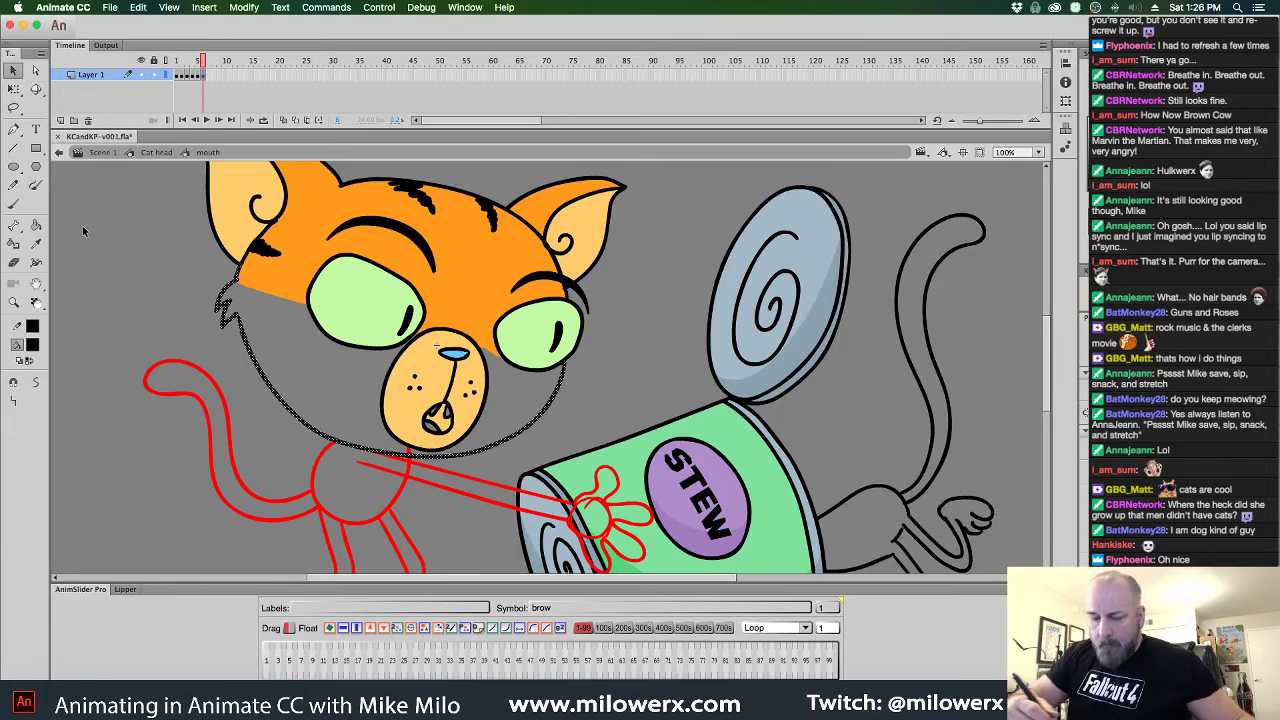
pyautogui.click(13, 88)
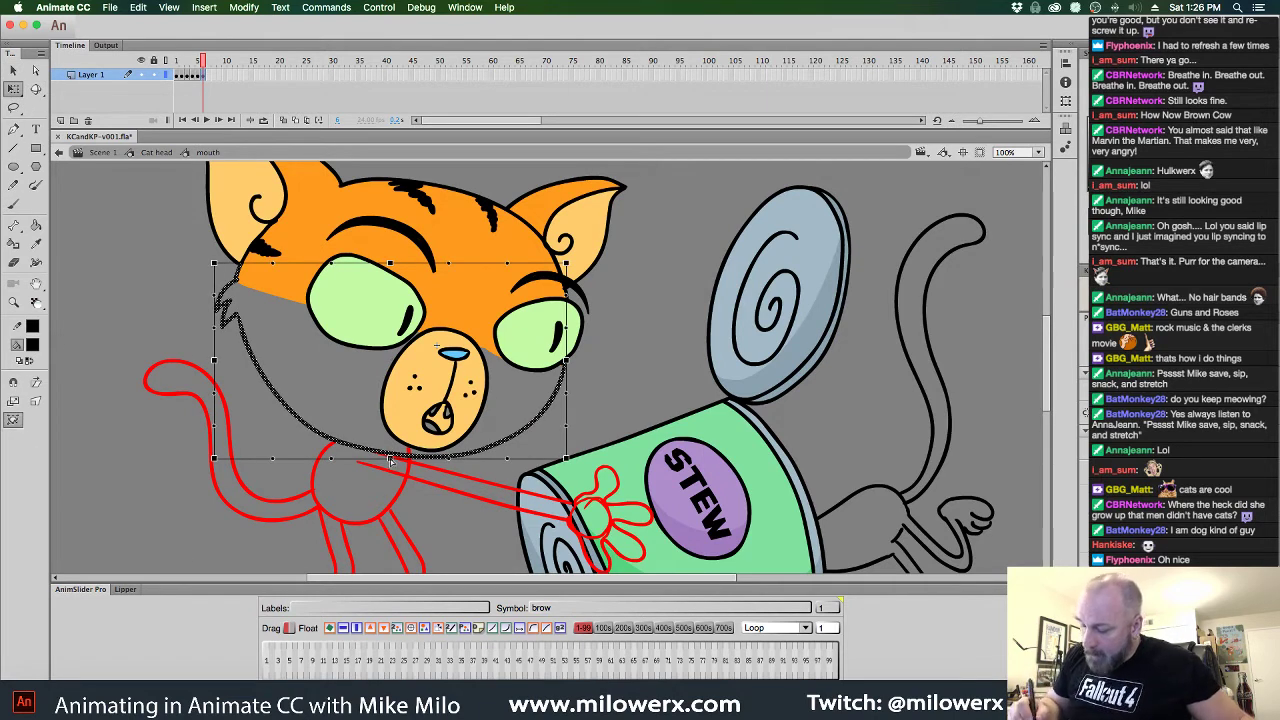
pyautogui.moveTo(390, 459); pyautogui.dragTo(403, 451)
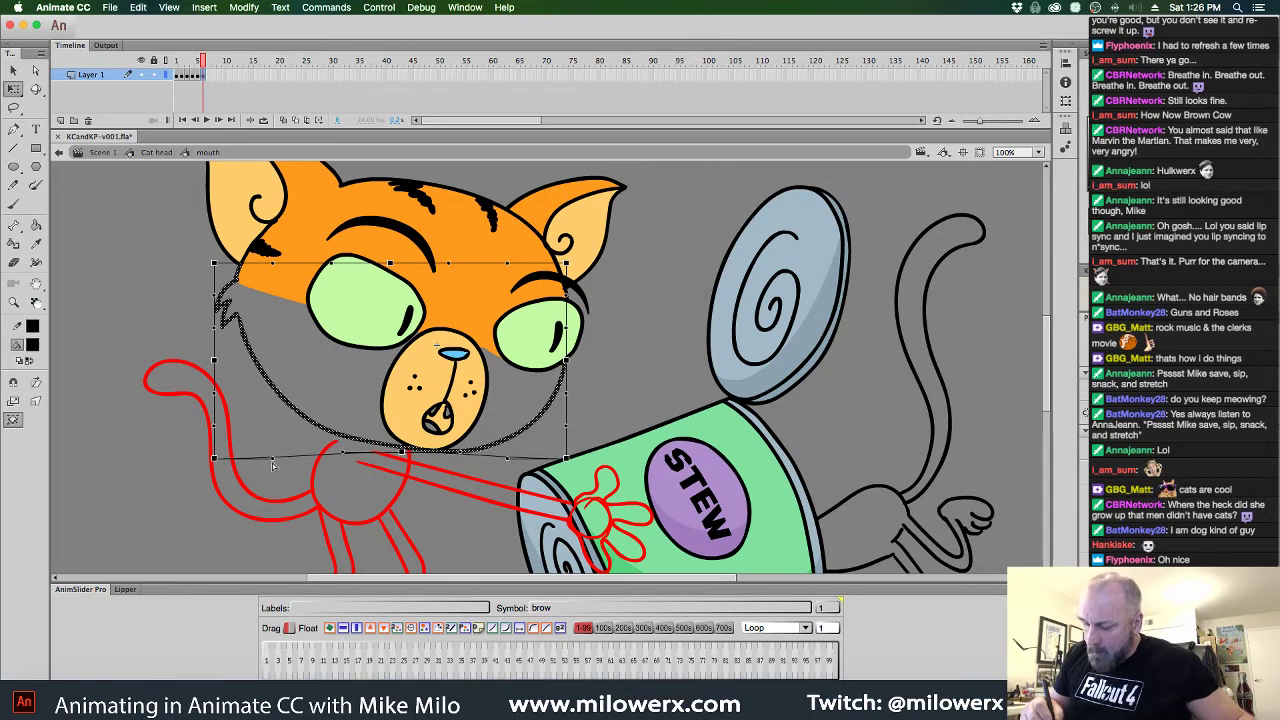
pyautogui.moveTo(273, 459); pyautogui.dragTo(282, 445)
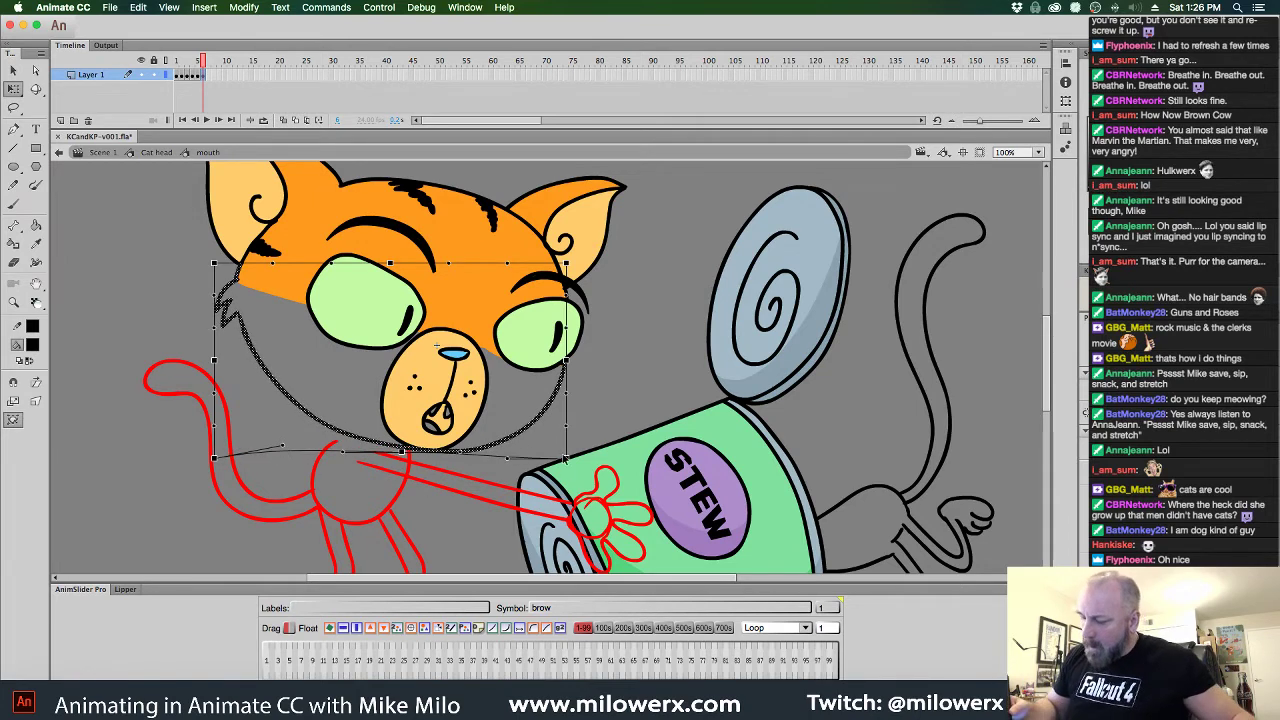
pyautogui.moveTo(566, 459); pyautogui.dragTo(558, 450)
pyautogui.click(622, 429)
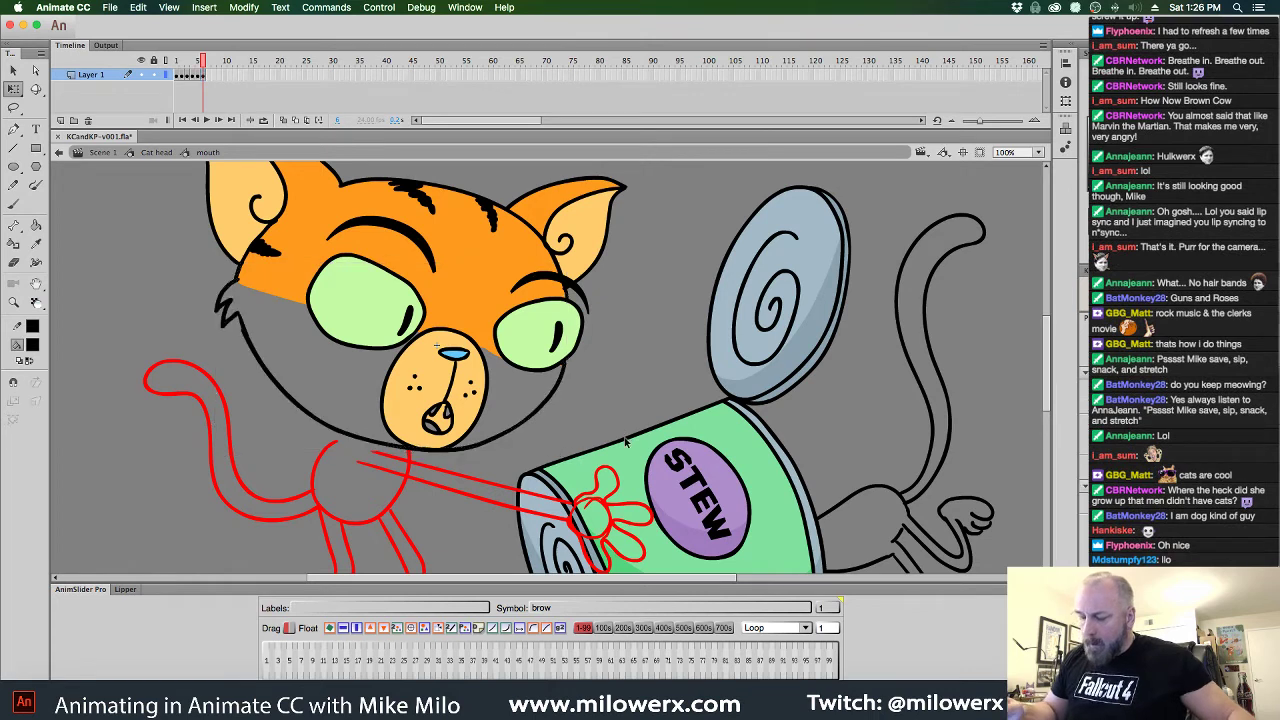
pyautogui.press('.')
pyautogui.press('.')
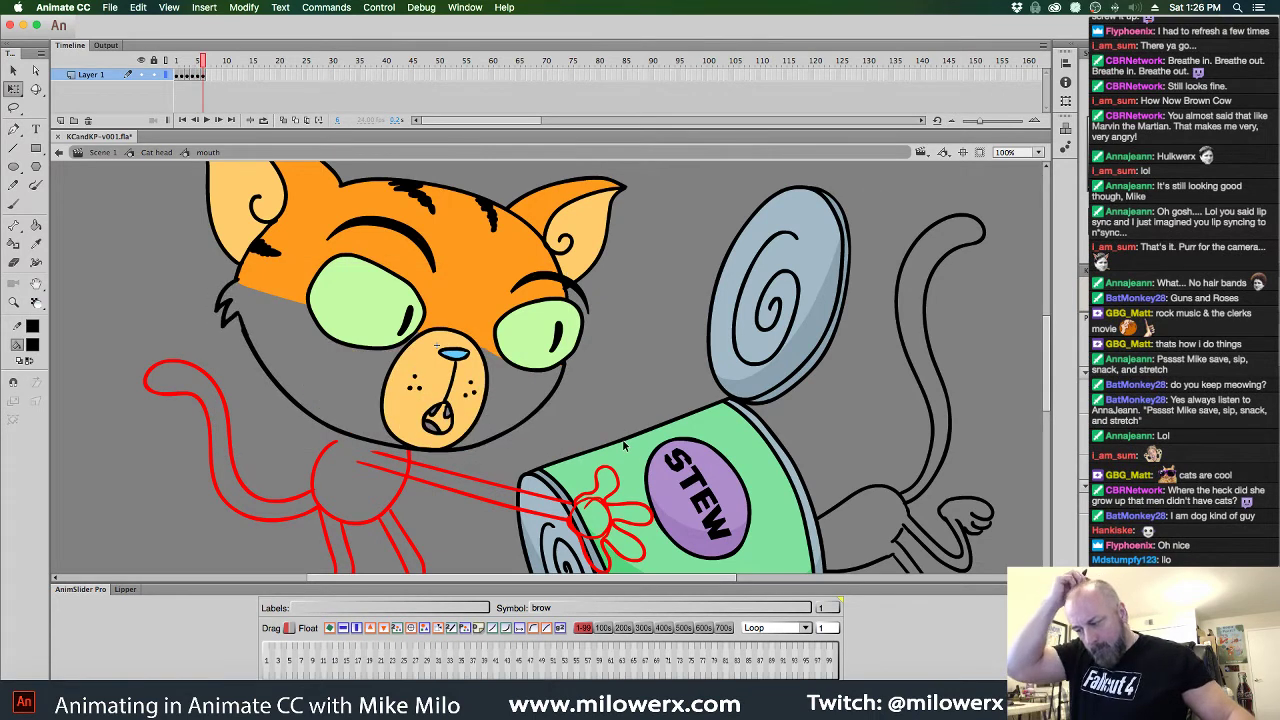
# Set the brush fill to orange, change the brush mode, and paint the cheek fur on frame 6
pyautogui.click(13, 203)
pyautogui.click(34, 344)
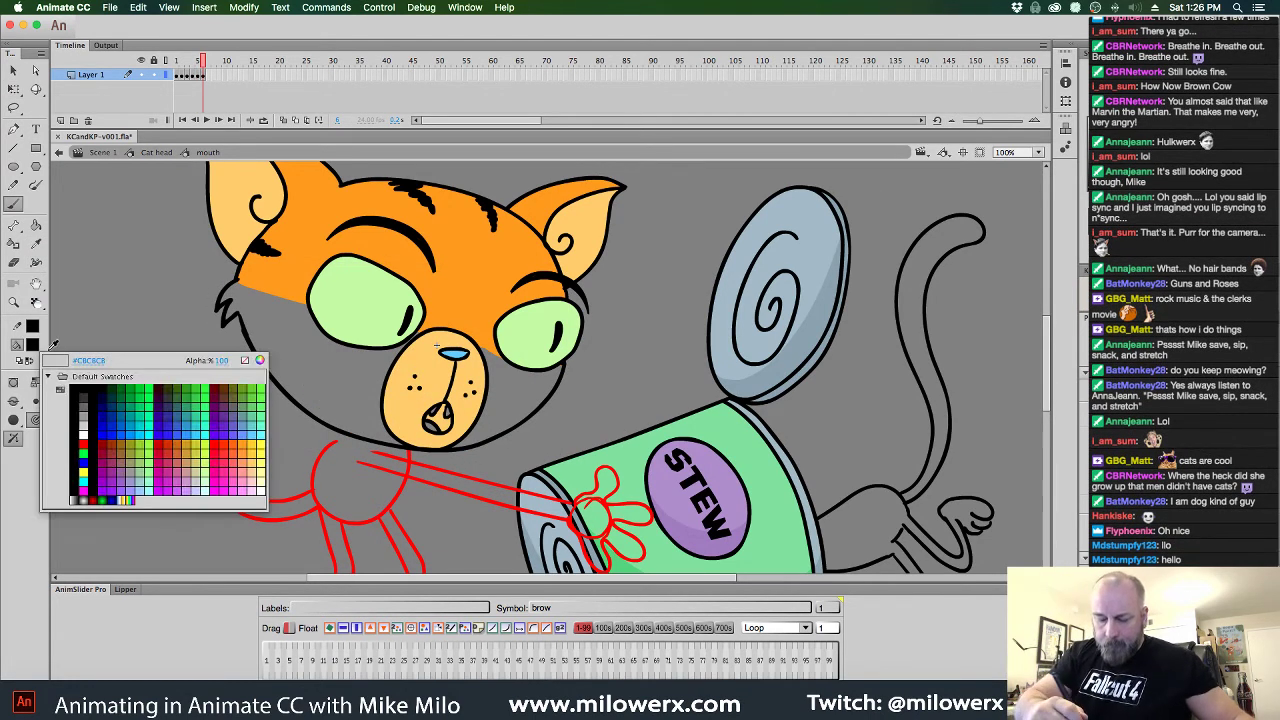
pyautogui.click(257, 440)
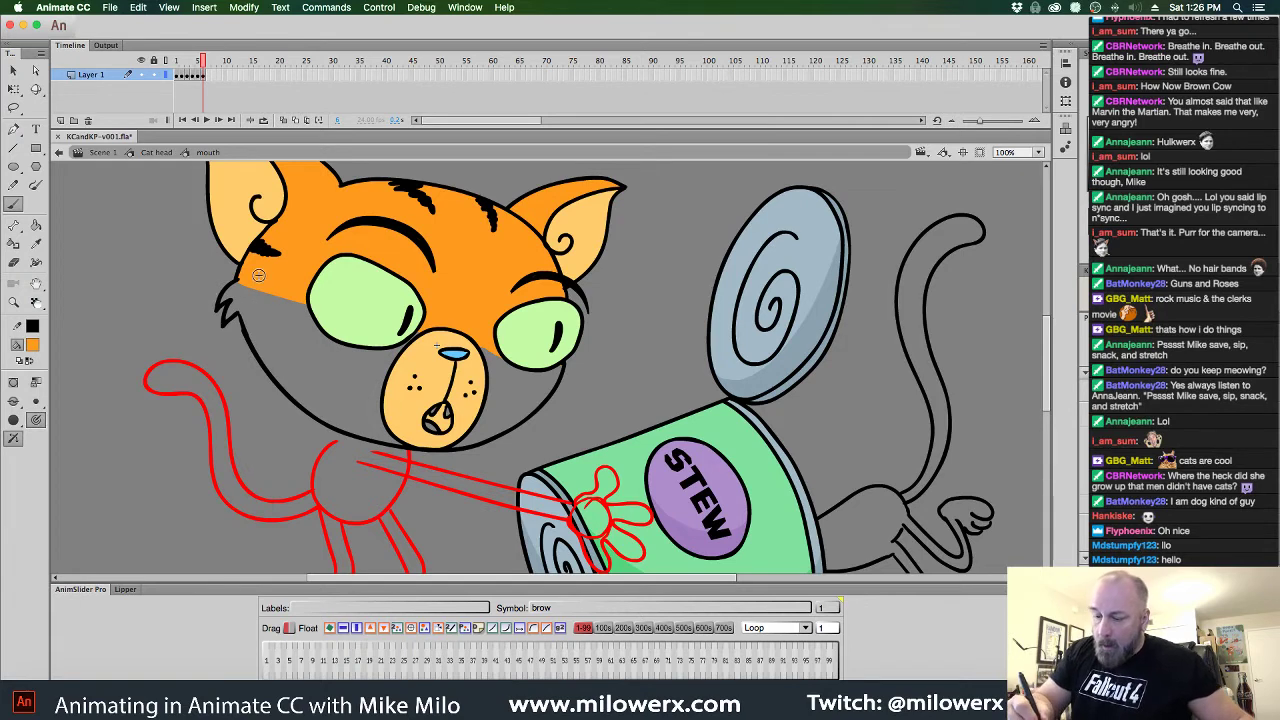
pyautogui.click(13, 401)
pyautogui.click(97, 430)
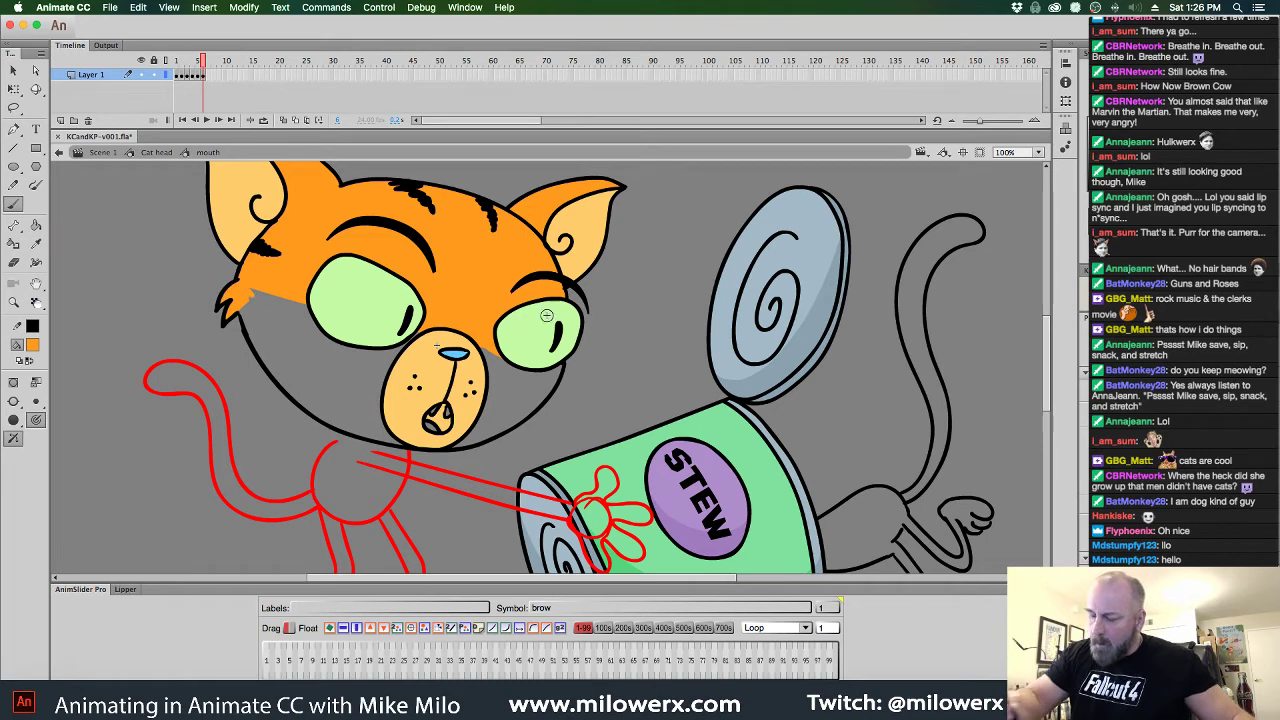
# Brush an orange boundary across the face below the eyes on frame 6 and fill both cheeks orange
pyautogui.moveTo(562, 365); pyautogui.dragTo(252, 292)
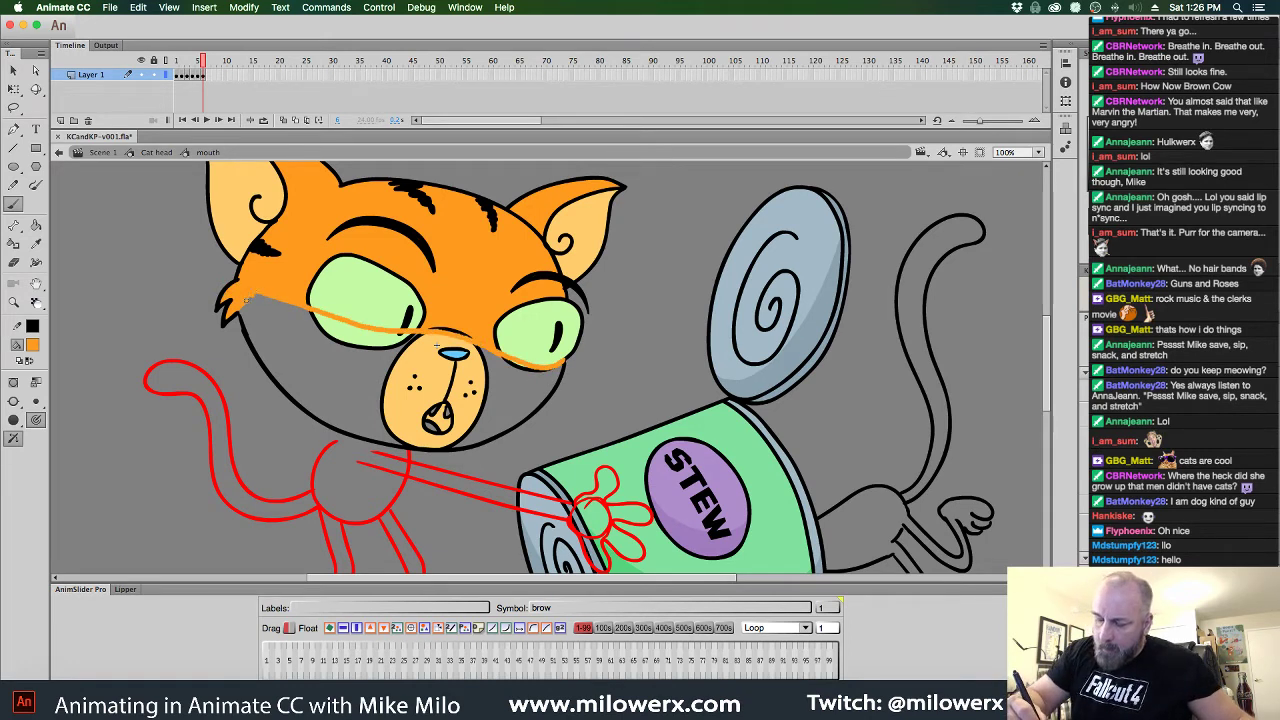
pyautogui.press('k')
pyautogui.click(316, 364)
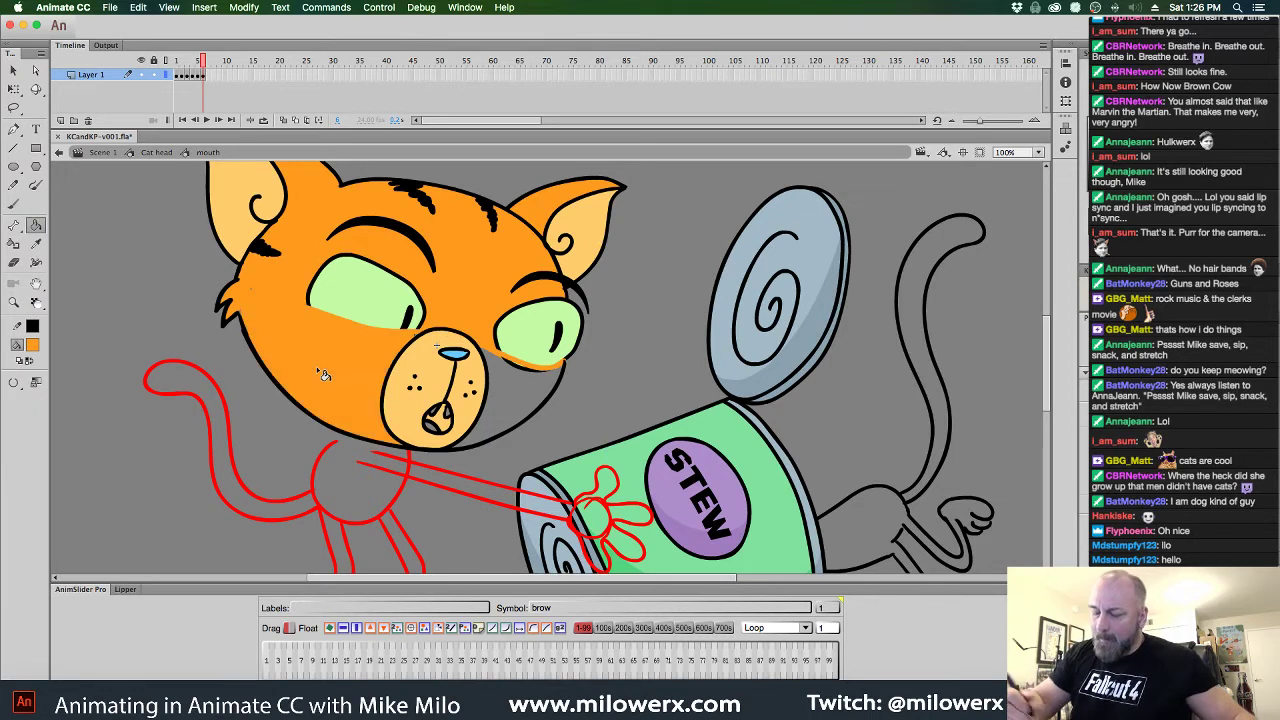
pyautogui.click(534, 412)
# Brush an orange boundary across the face on frame 5, fill the cheeks and fur orange, and compare with frames 4 and 6
pyautogui.press('.')
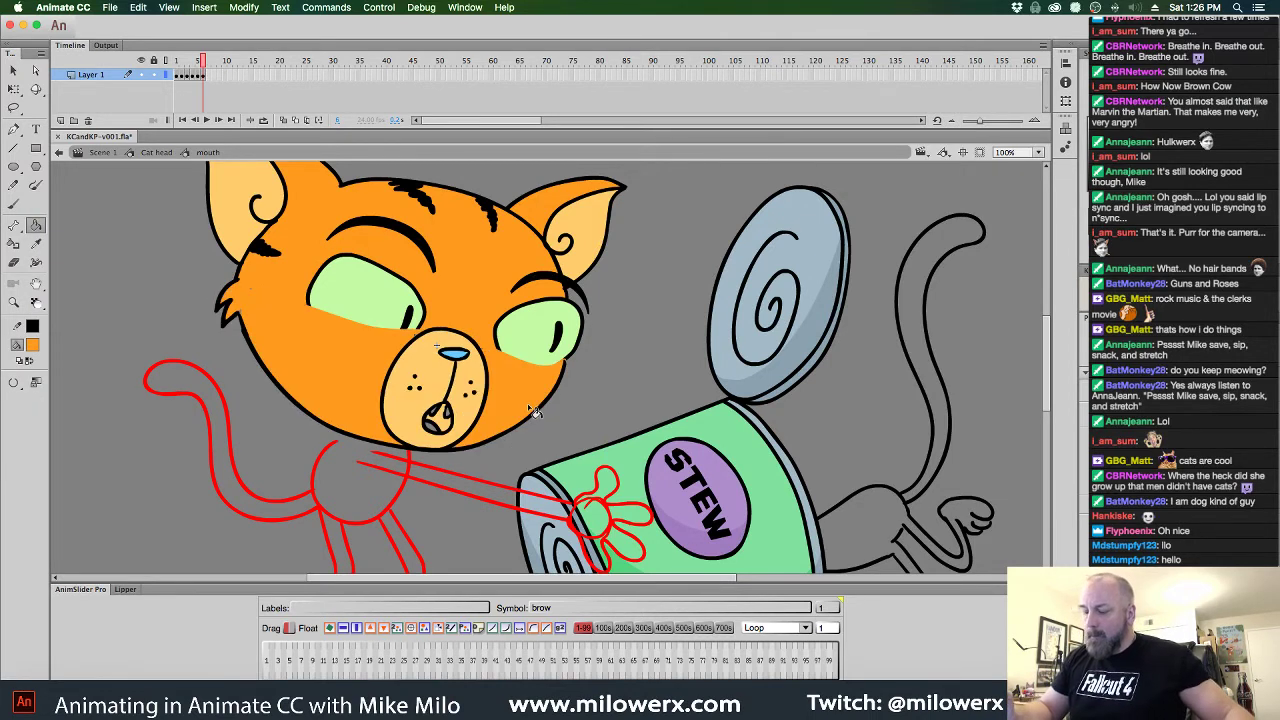
pyautogui.click(14, 205)
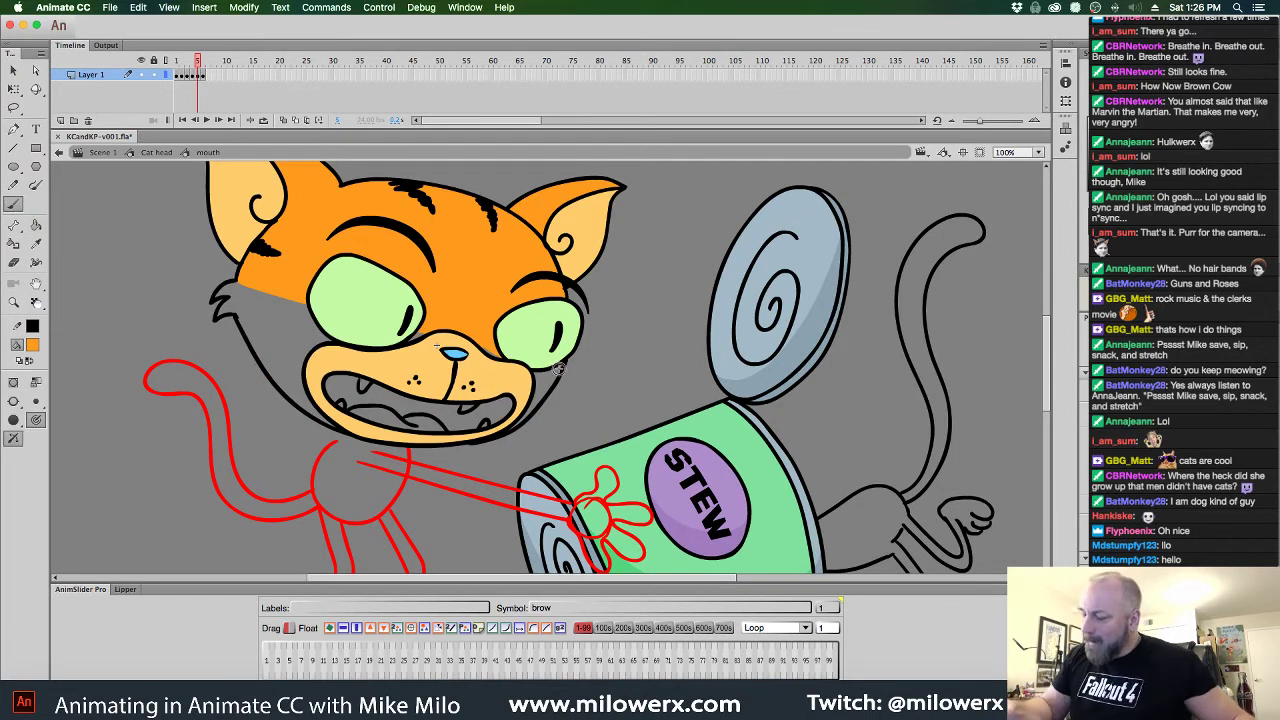
pyautogui.moveTo(561, 369); pyautogui.dragTo(292, 303)
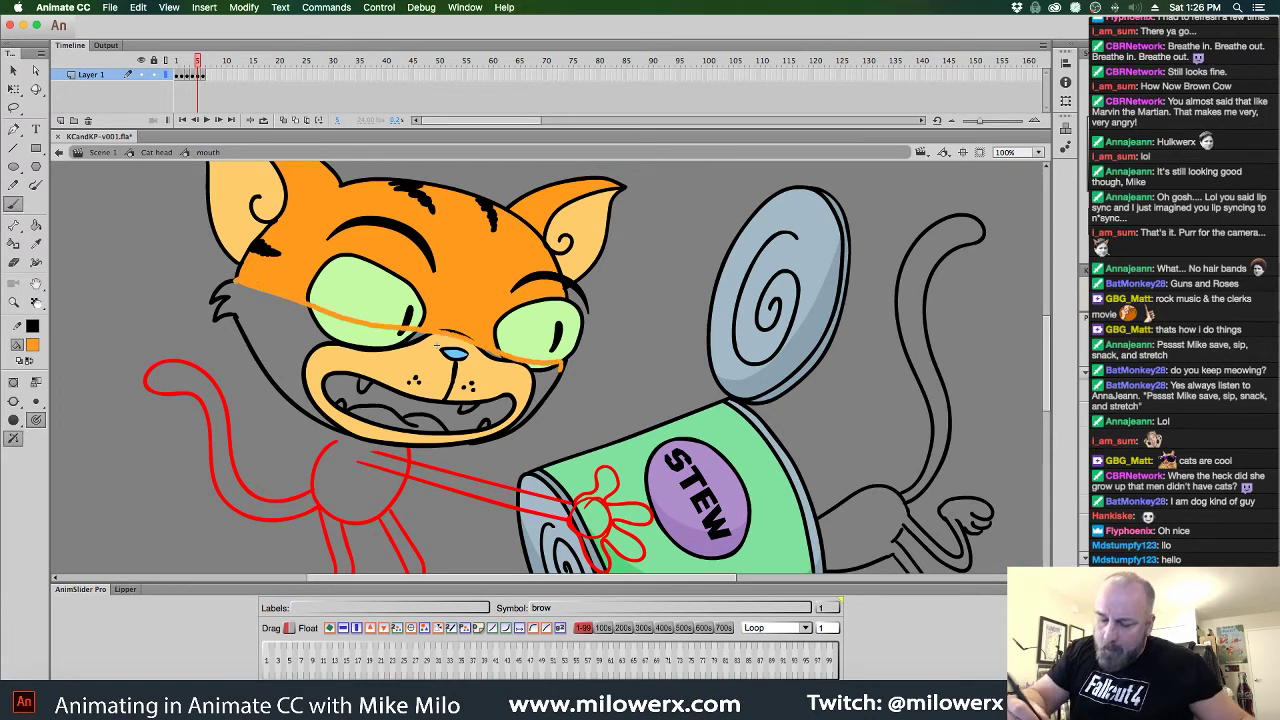
pyautogui.press('k')
pyautogui.click(305, 350)
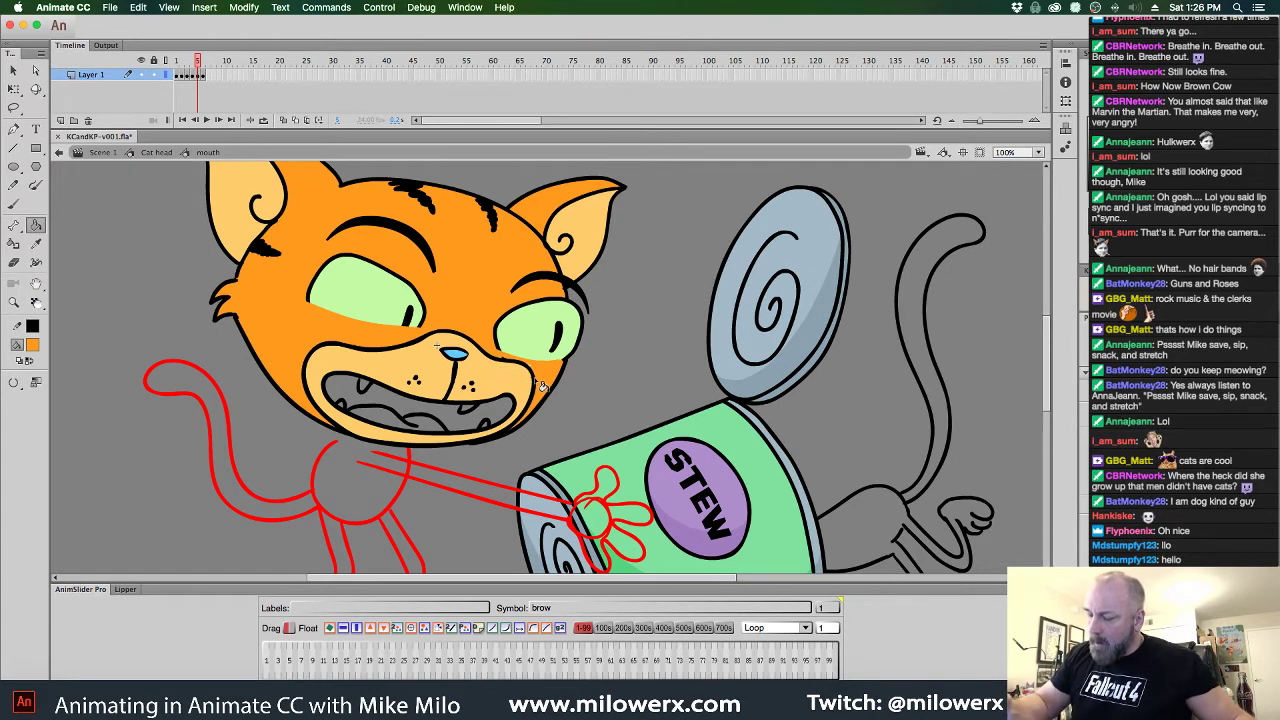
pyautogui.click(15, 205)
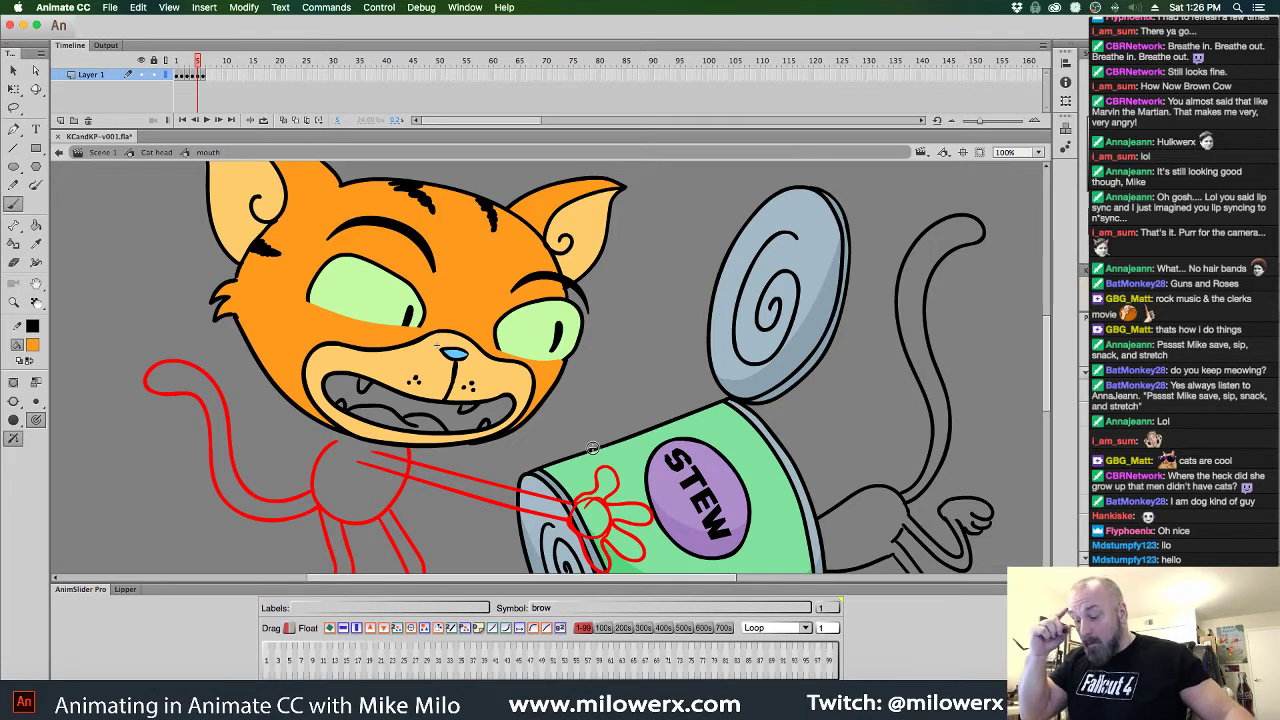
pyautogui.press(',')
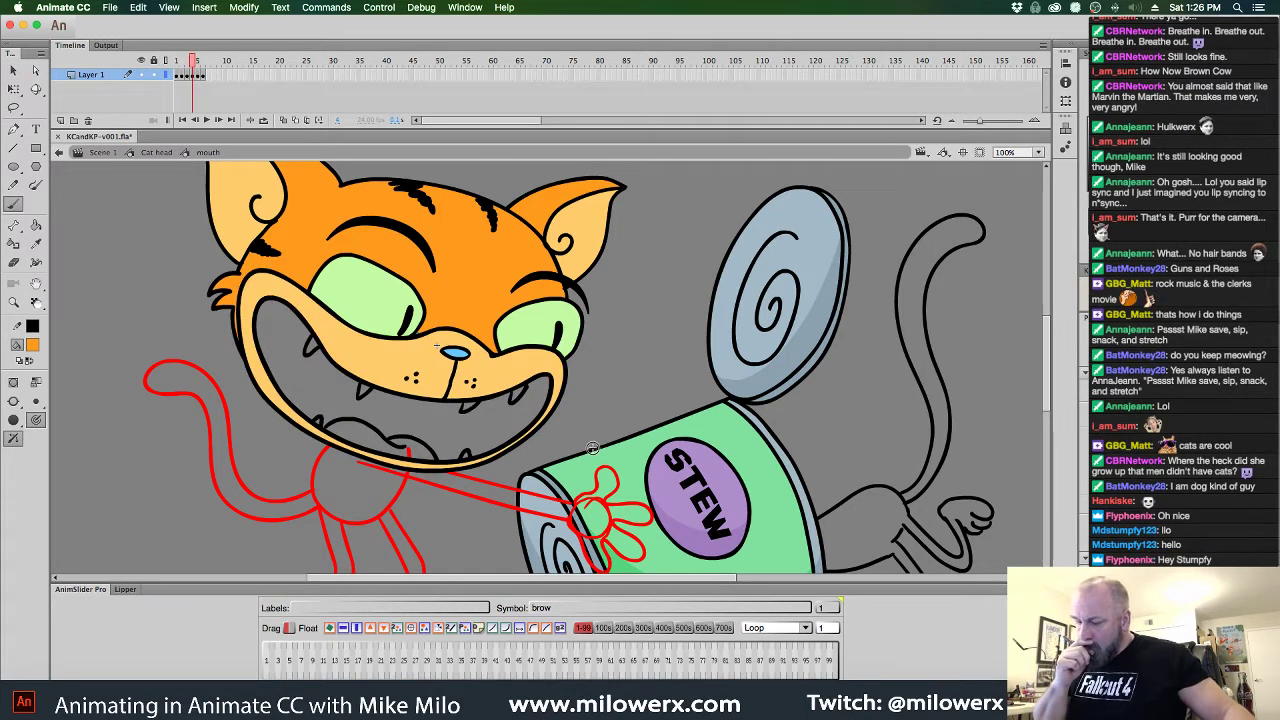
pyautogui.press('.')
pyautogui.press('.')
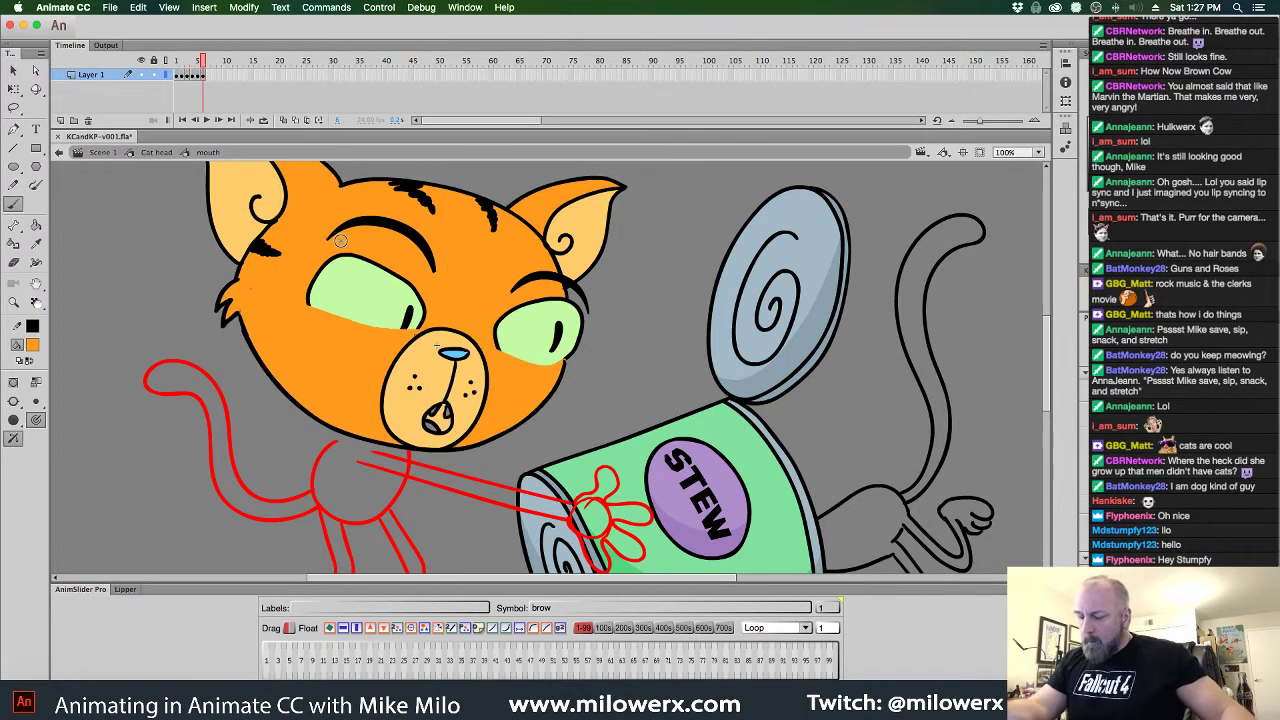
# Set the fill to white and fill the teeth on frame 2 with the Paint Bucket
pyautogui.press(',')
pyautogui.press(',')
pyautogui.press(',')
pyautogui.press(',')
pyautogui.press(',')
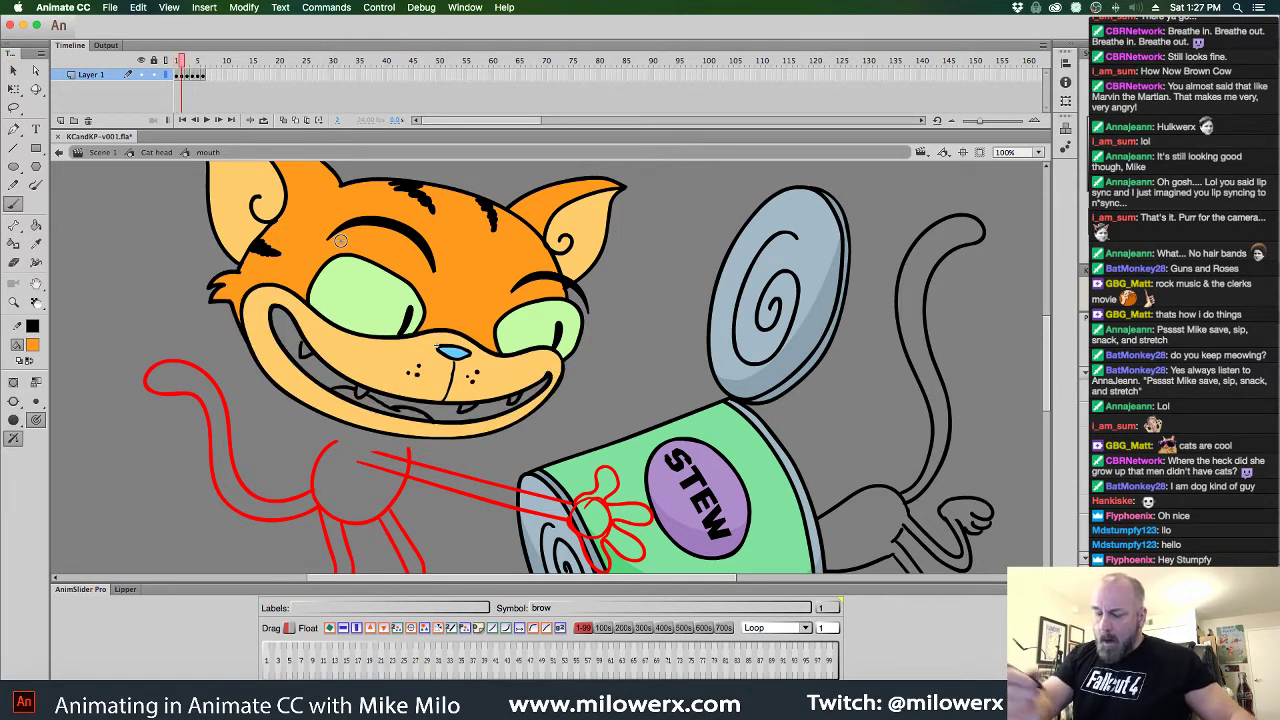
pyautogui.click(33, 346)
pyautogui.click(82, 428)
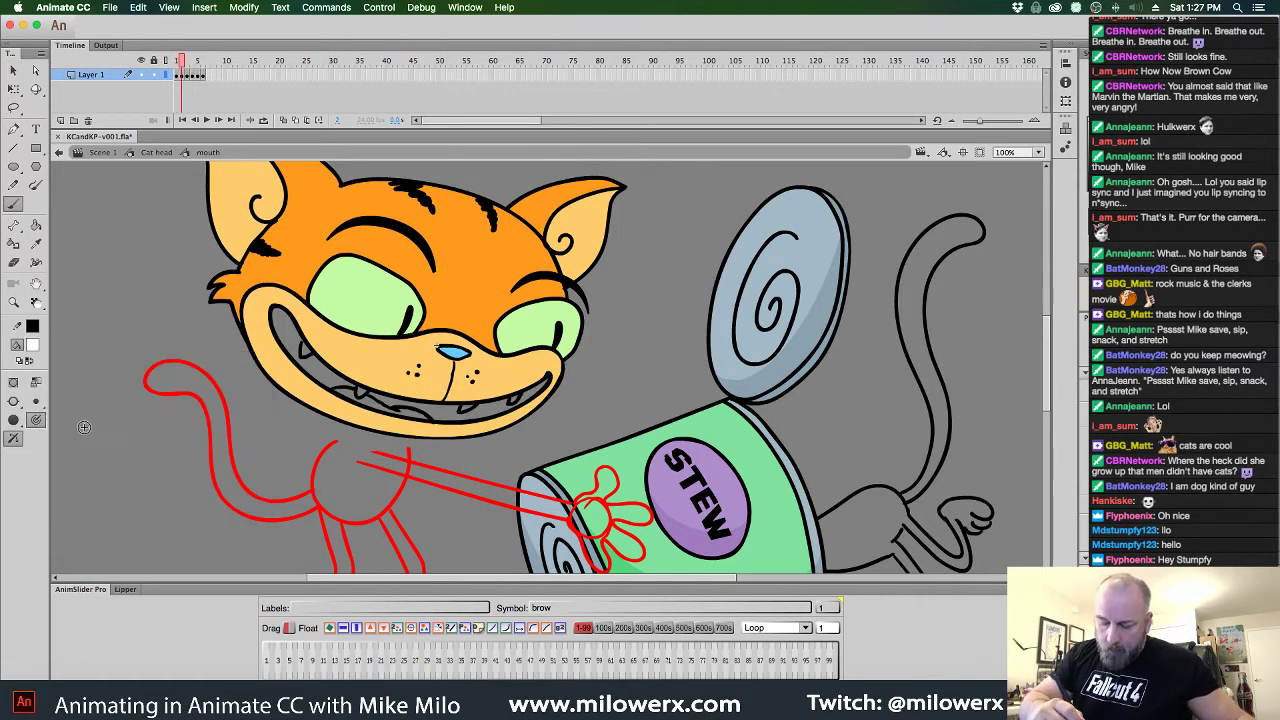
pyautogui.click(35, 225)
pyautogui.click(308, 350)
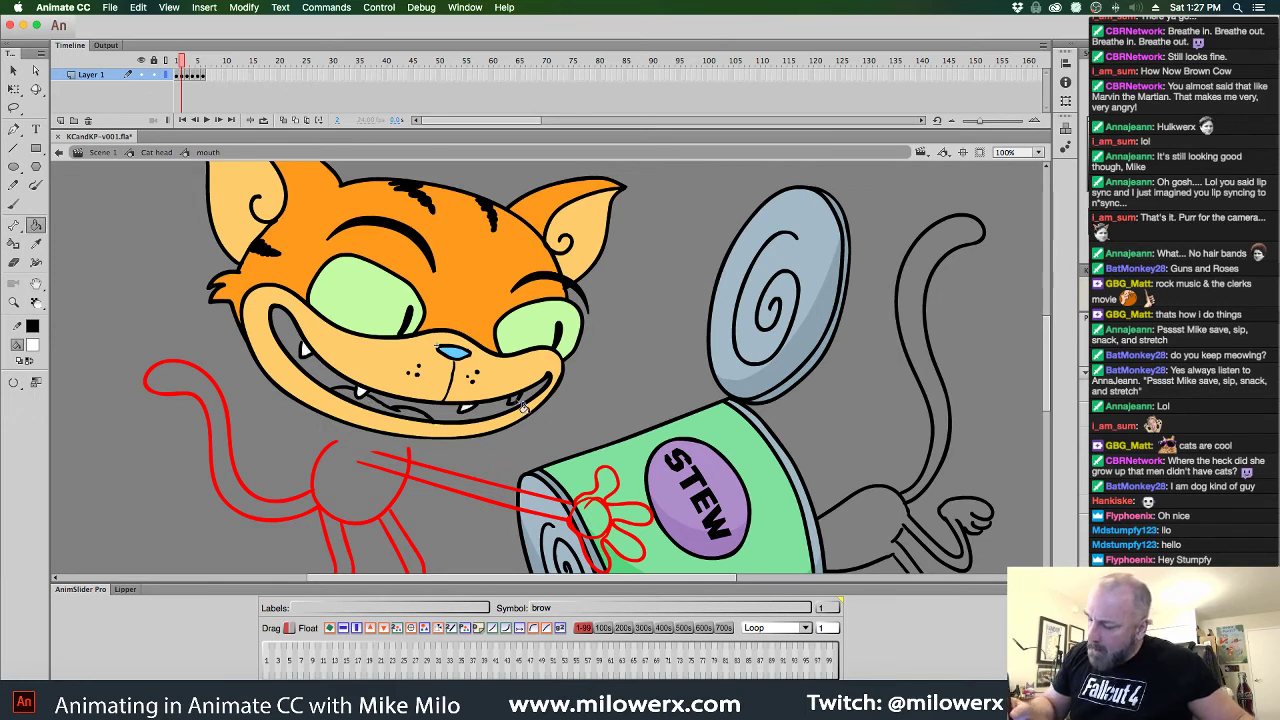
# Fill the teeth white on frames 3 through 6, undoing any fill that lands on the mouth outline
pyautogui.press('.')
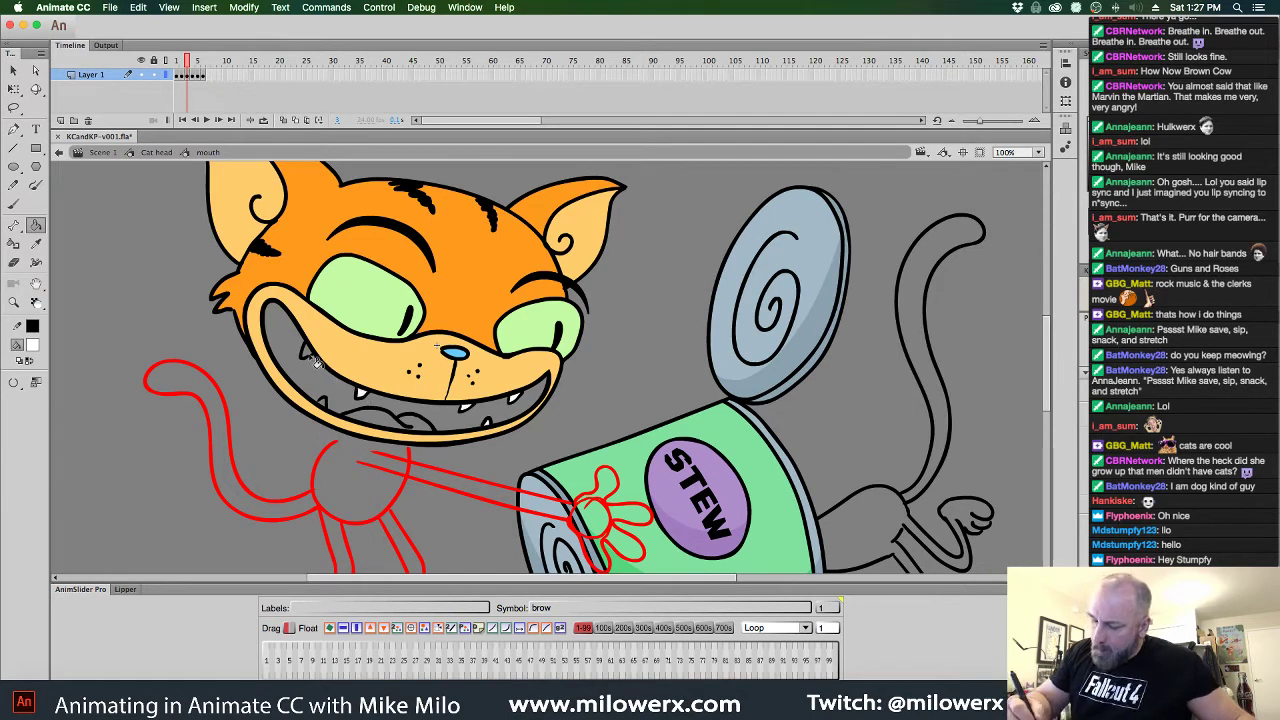
pyautogui.click(345, 436)
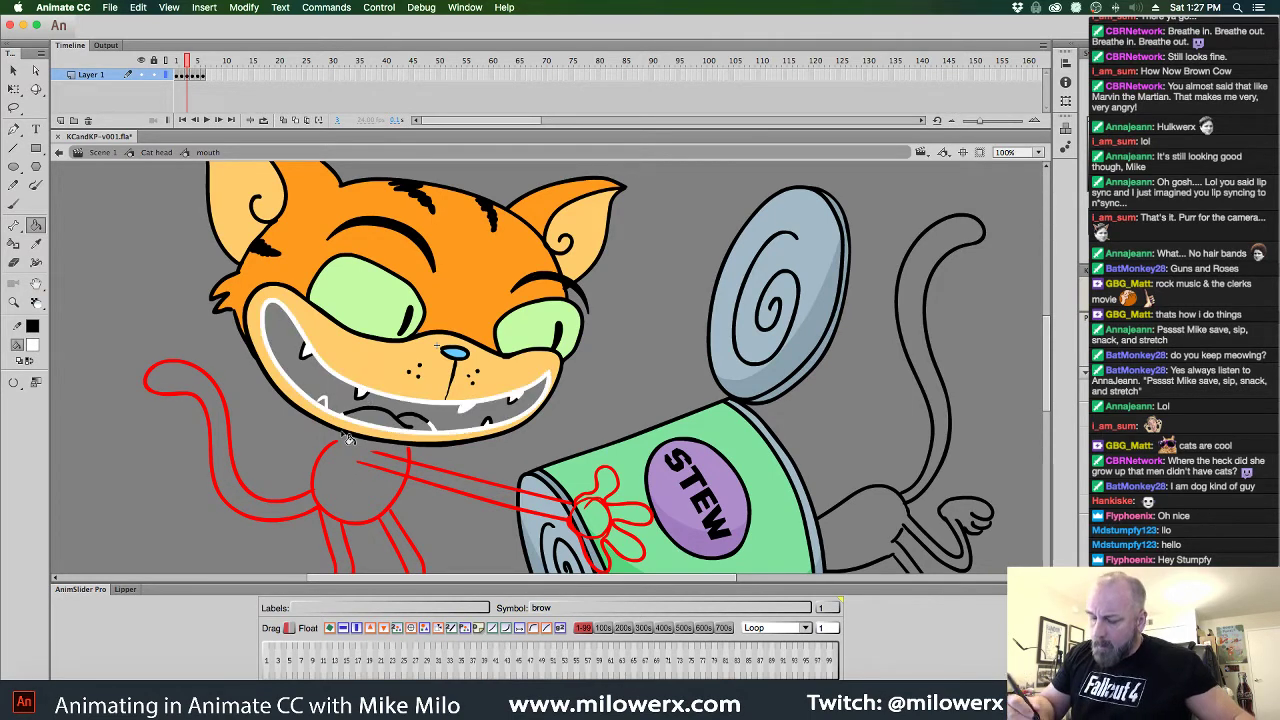
pyautogui.press('super+z')
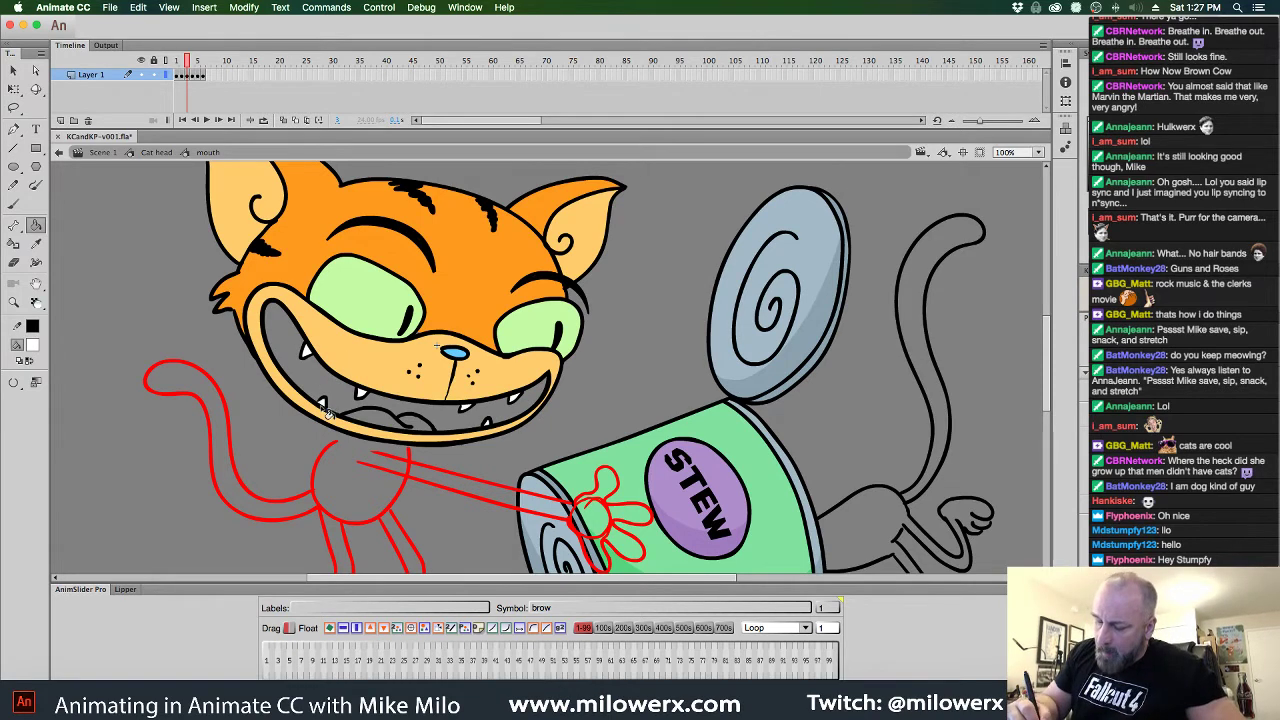
pyautogui.press('.')
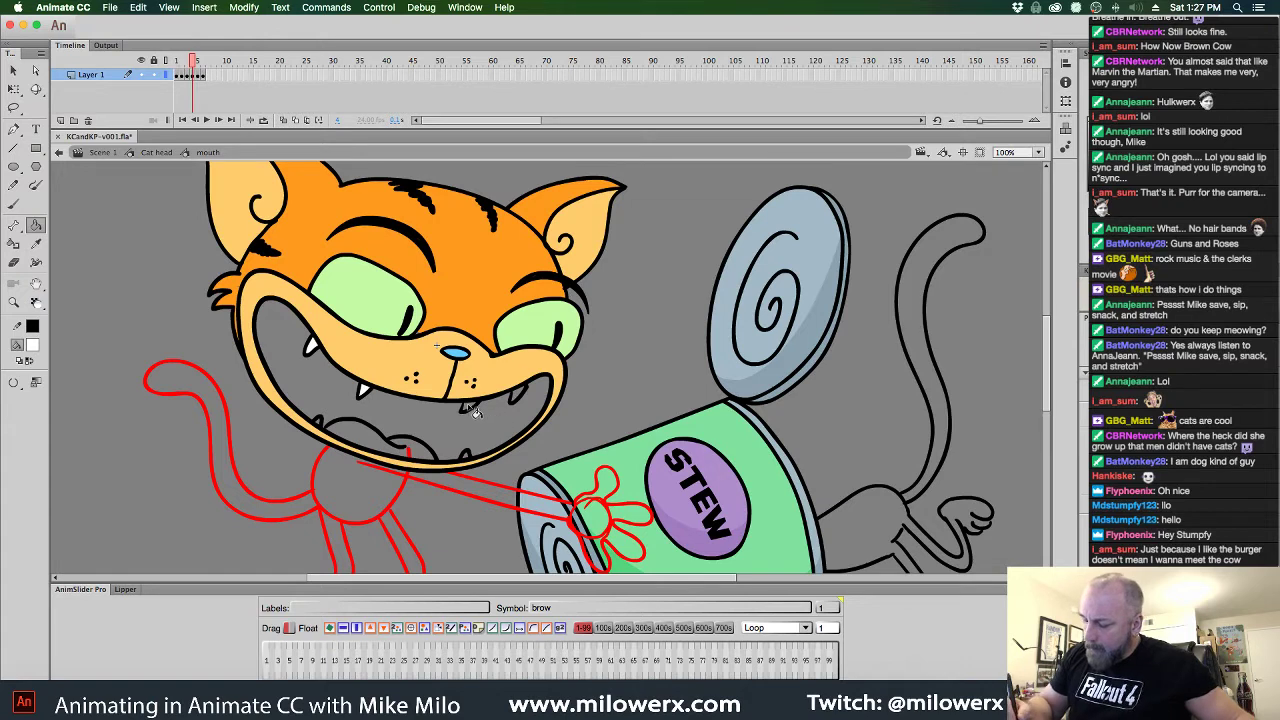
pyautogui.click(472, 465)
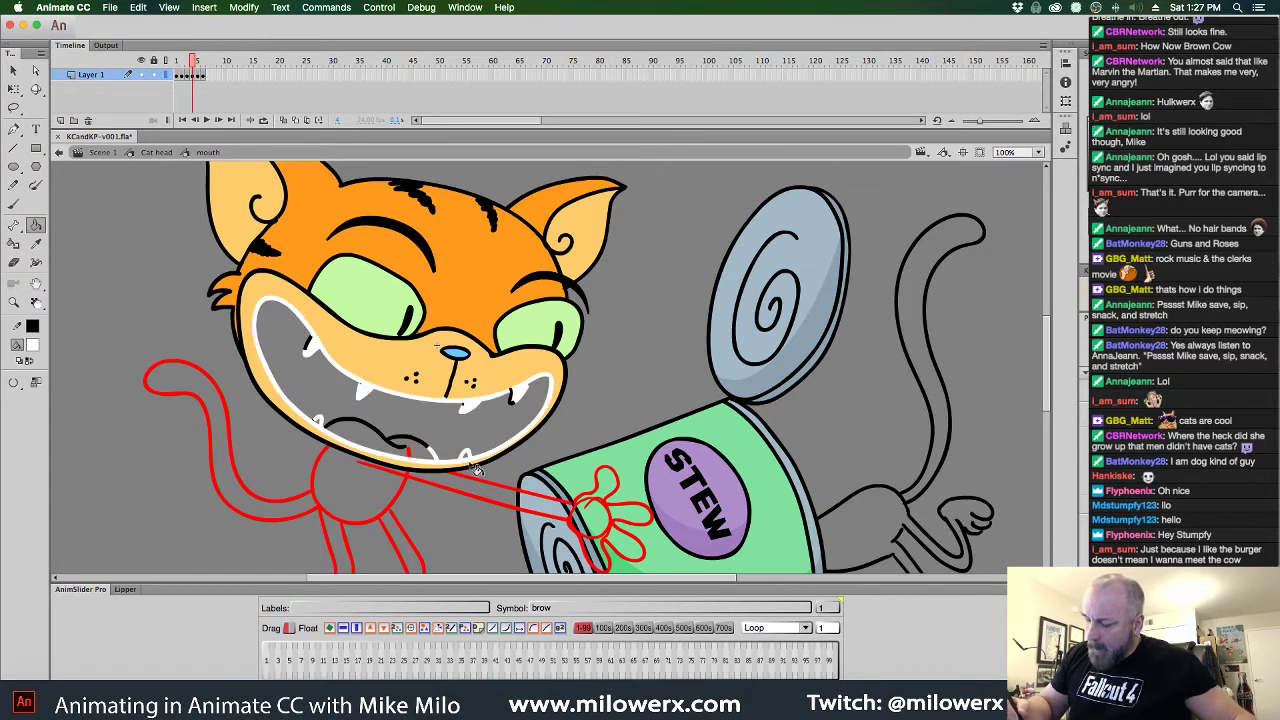
pyautogui.press('super+z')
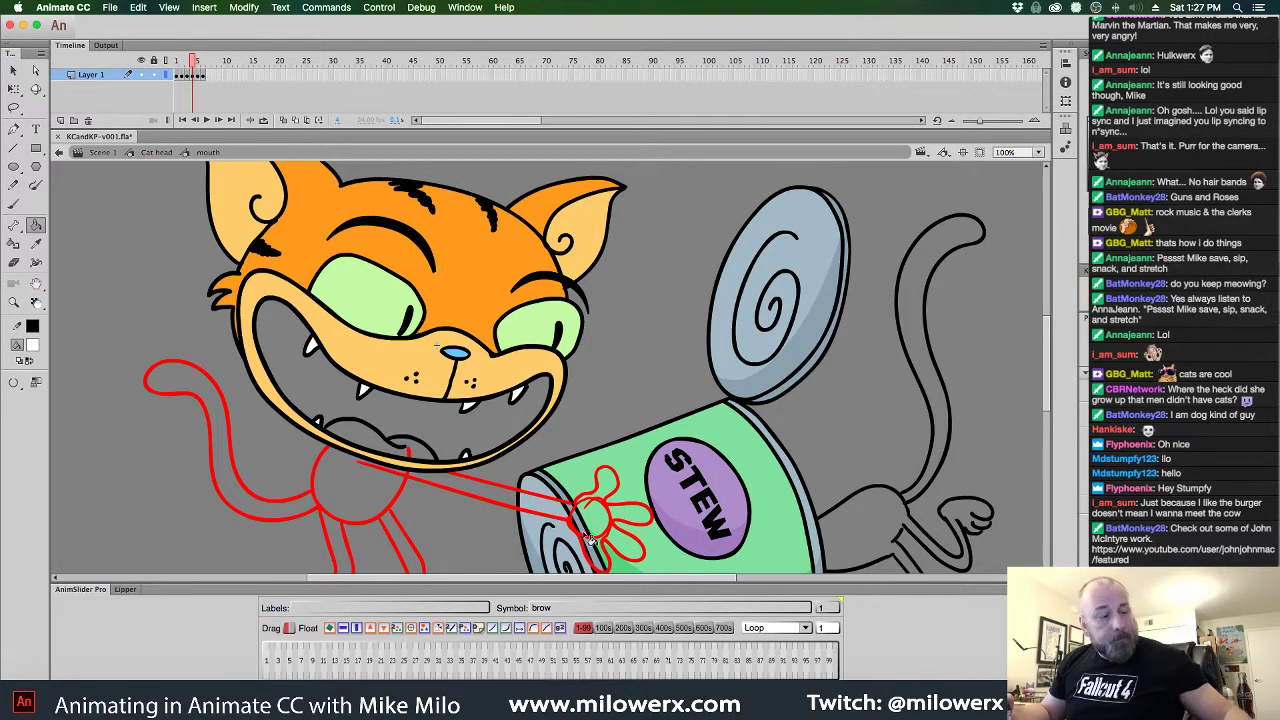
pyautogui.press('.')
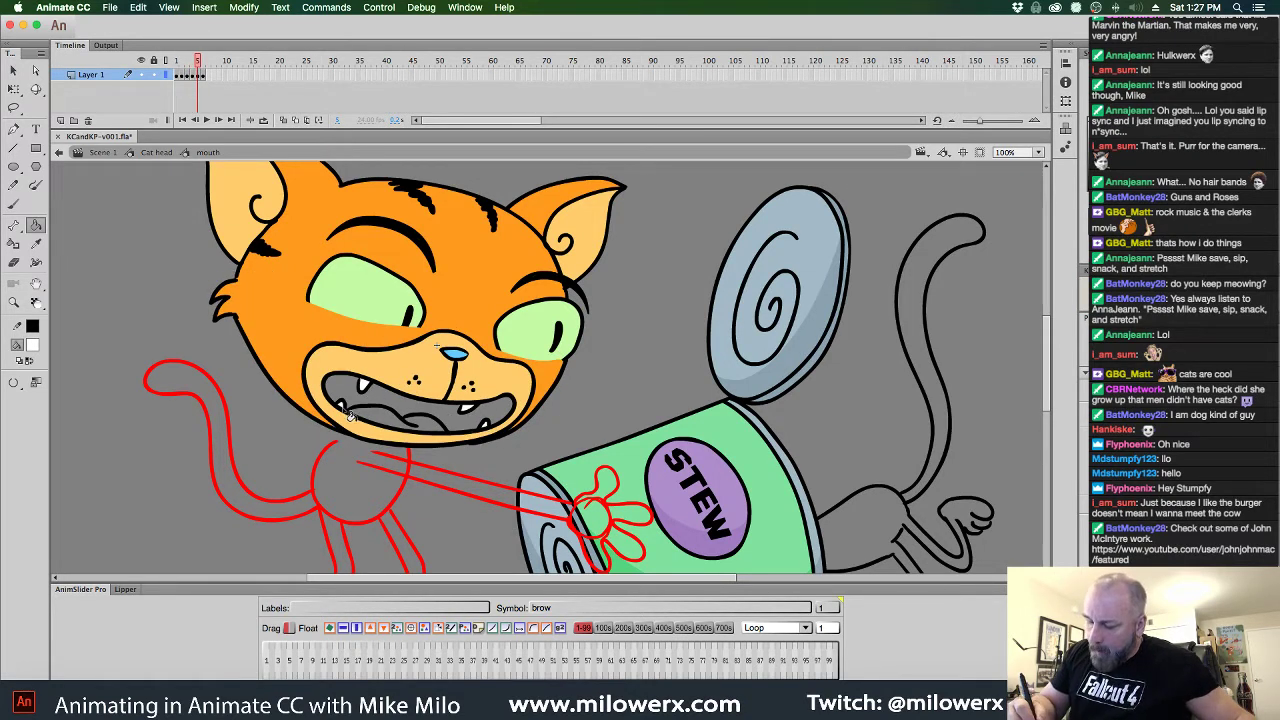
pyautogui.press('.')
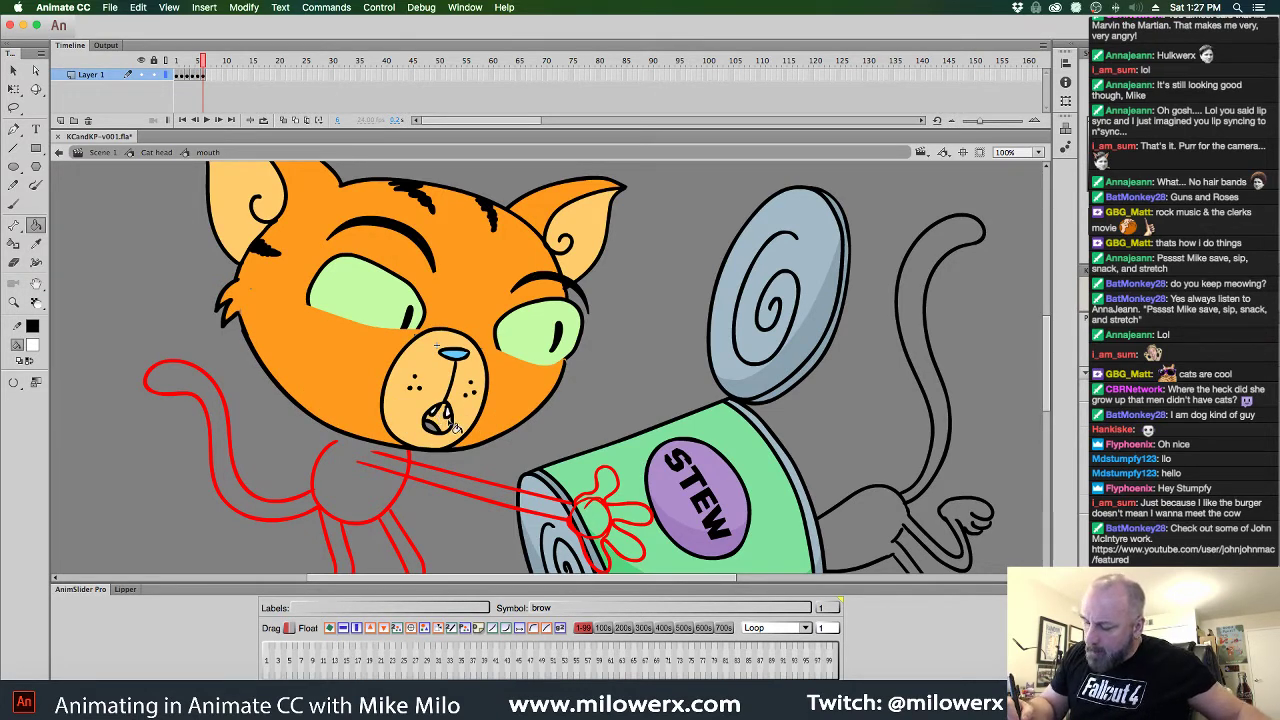
# Step back and forth through the mouth frames to check the white teeth
pyautogui.press(',')
pyautogui.press(',')
pyautogui.press(',')
pyautogui.press(',')
pyautogui.press(',')
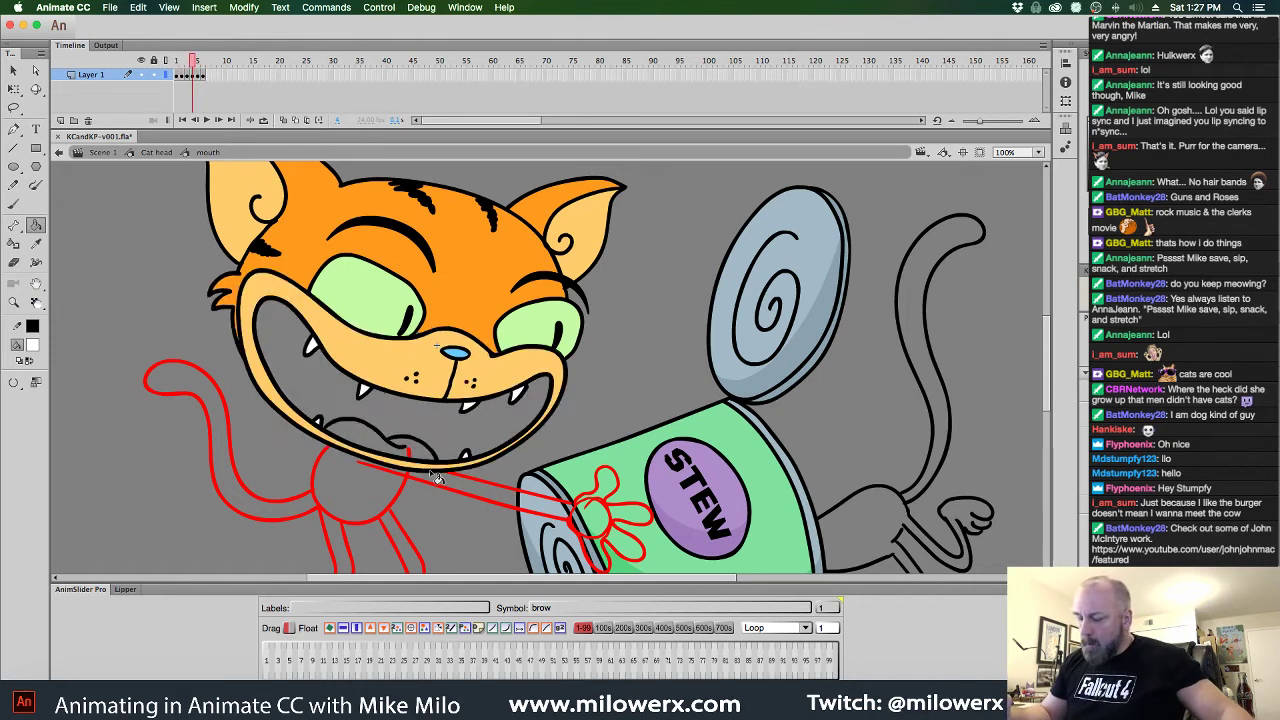
pyautogui.press('.')
pyautogui.press('.')
pyautogui.press(',')
pyautogui.press(',')
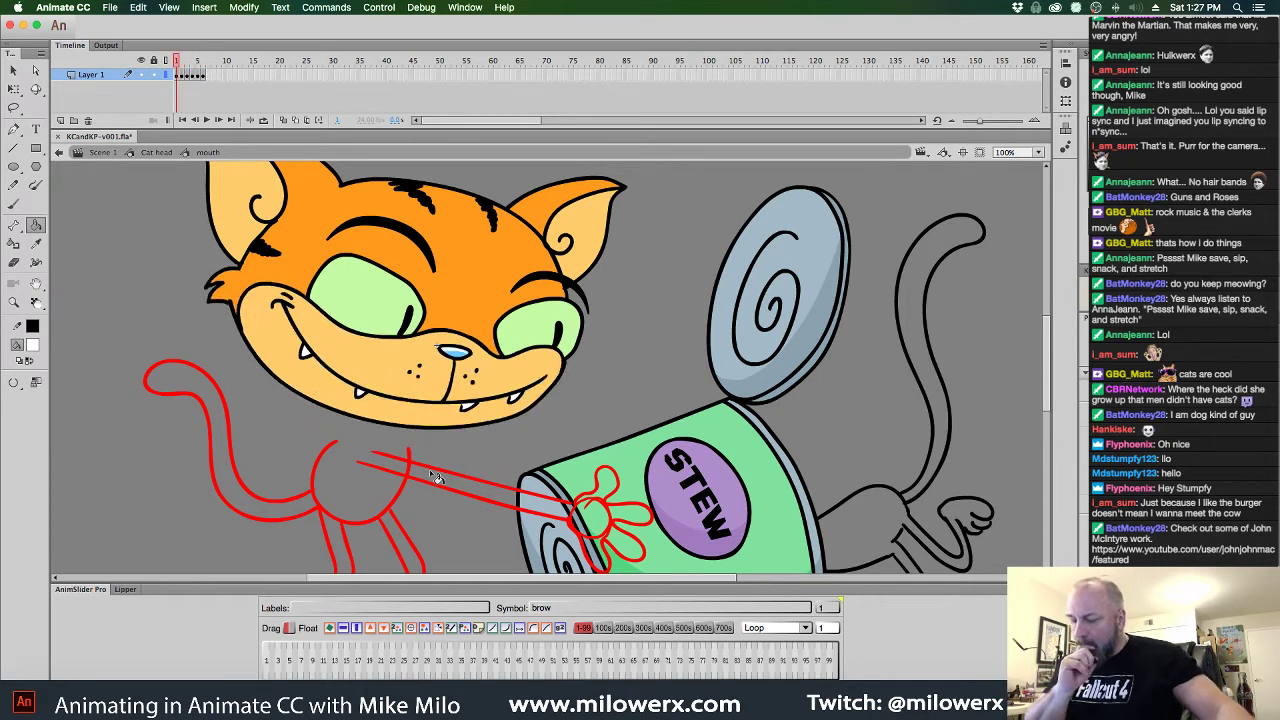
pyautogui.press('.')
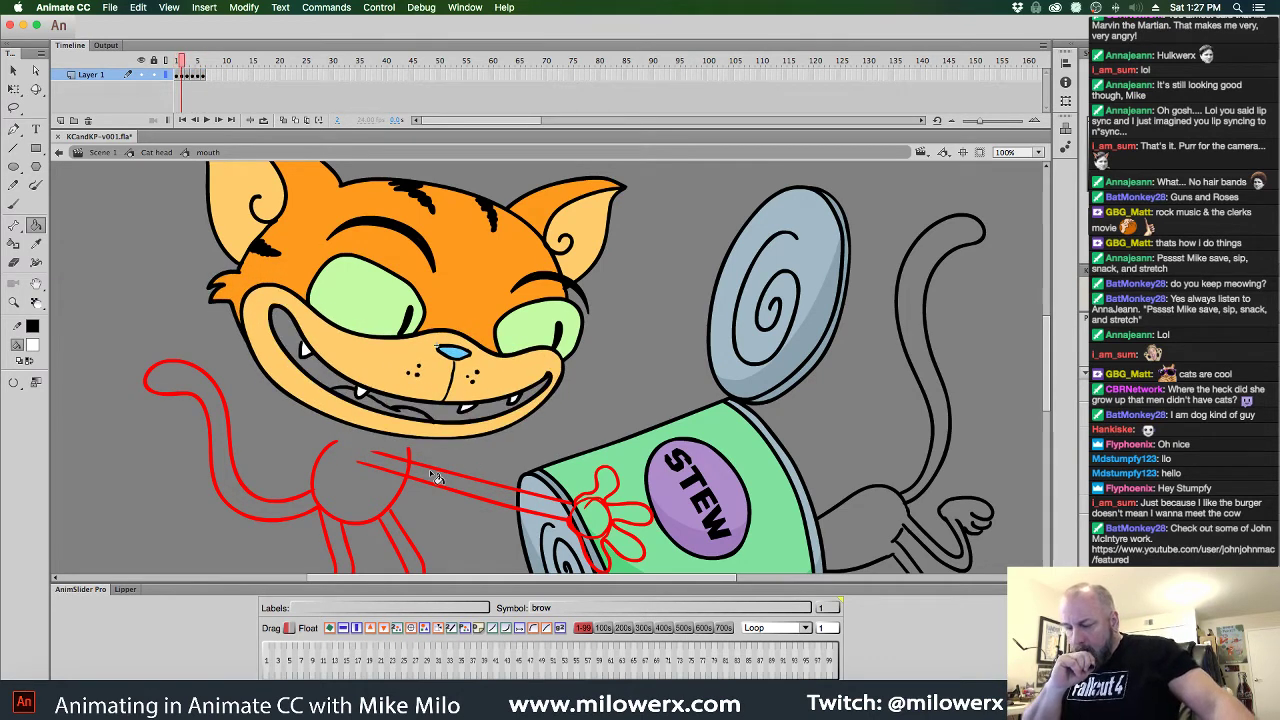
# Set the fill to dark red and fill both sides of the mouth interior on frame 2
pyautogui.click(33, 345)
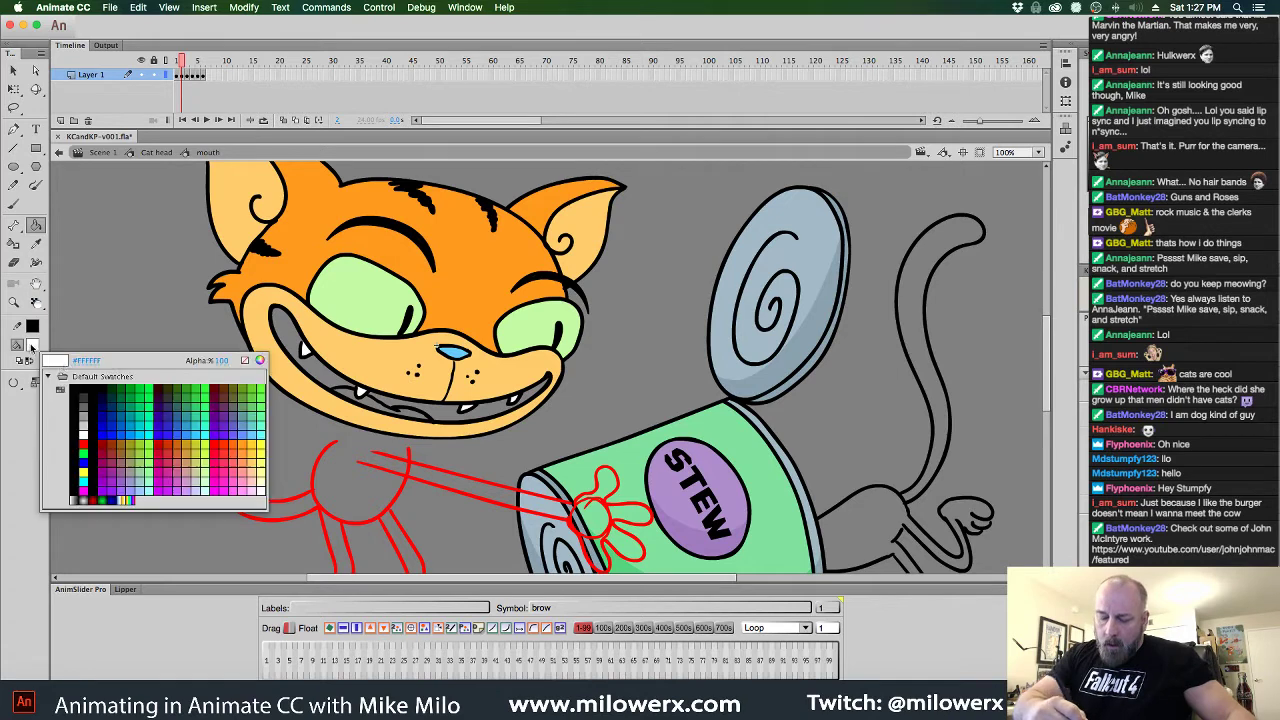
pyautogui.click(109, 440)
pyautogui.click(443, 409)
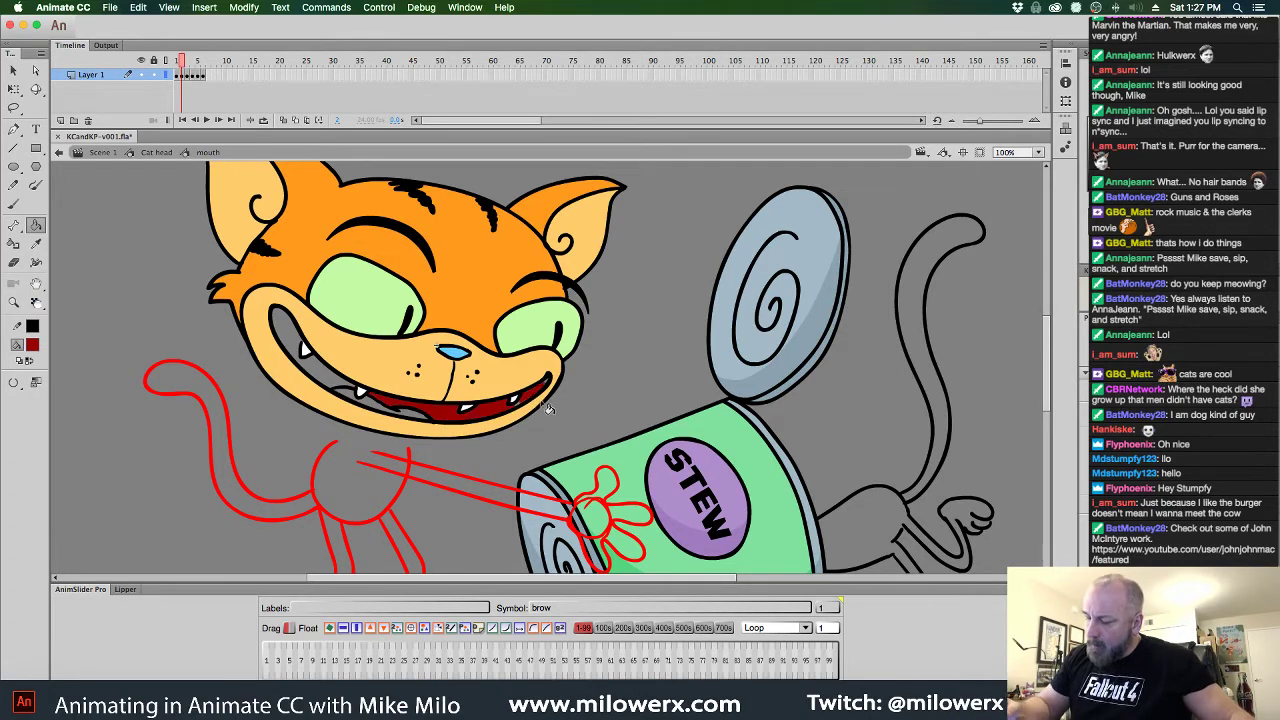
pyautogui.press('super+z')
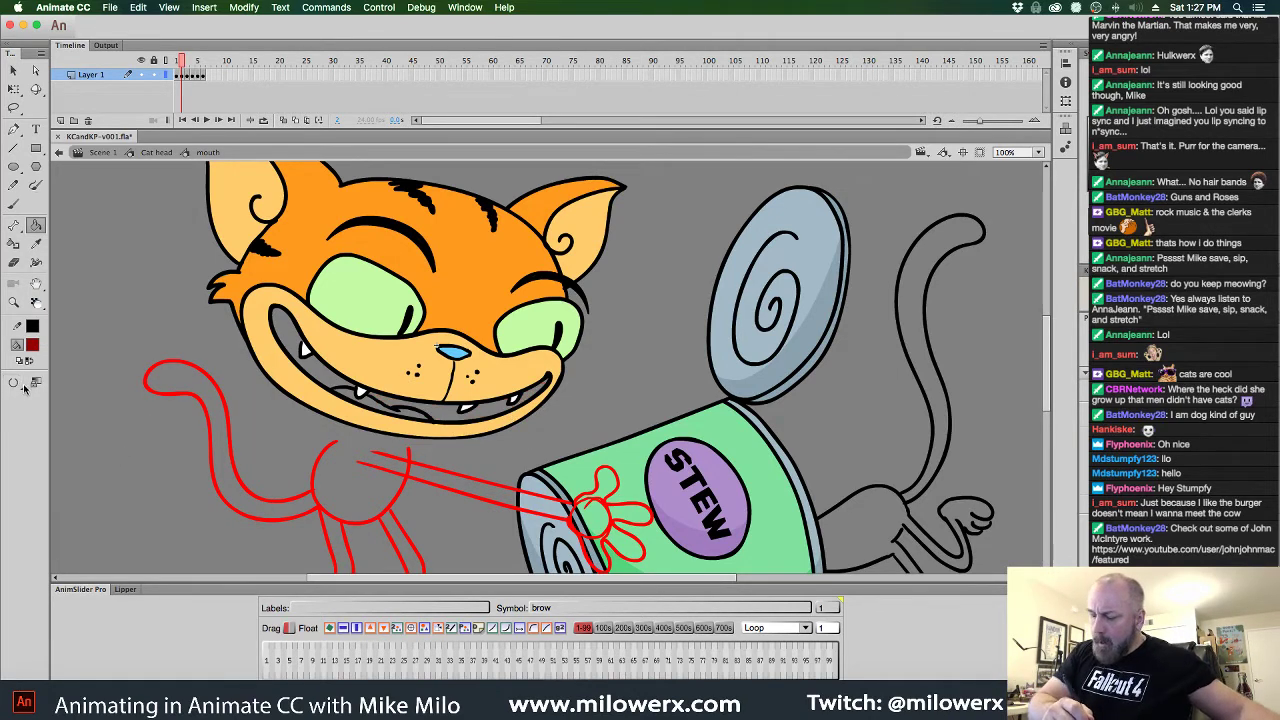
pyautogui.click(297, 370)
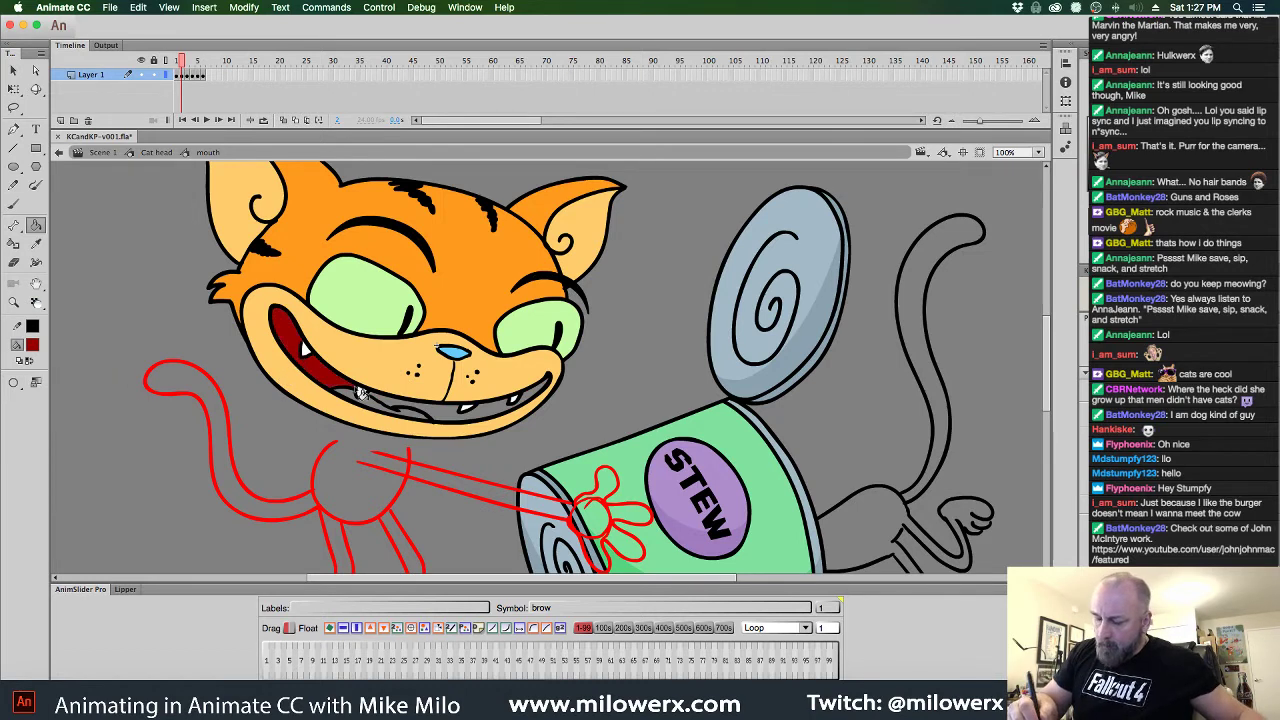
pyautogui.click(410, 413)
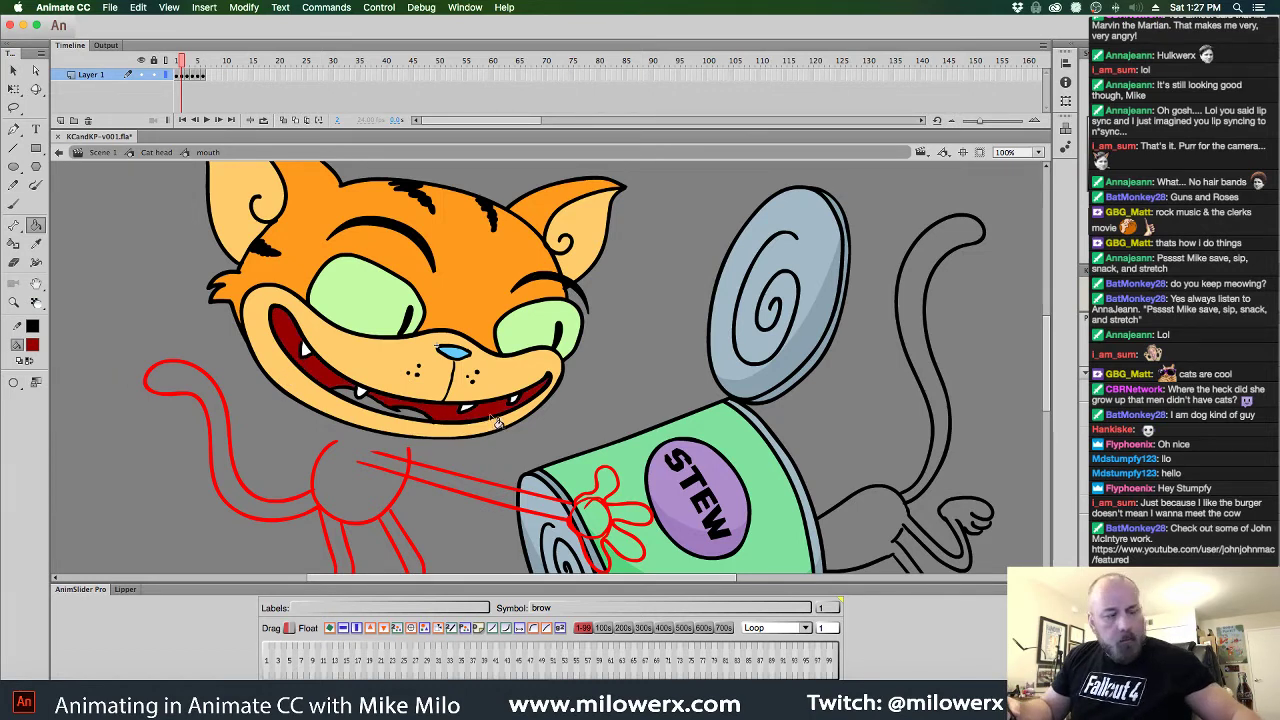
# Fill the mouth interior dark red on frames 3 through 6
pyautogui.press('.')
pyautogui.click(508, 412)
pyautogui.press('.')
pyautogui.click(489, 429)
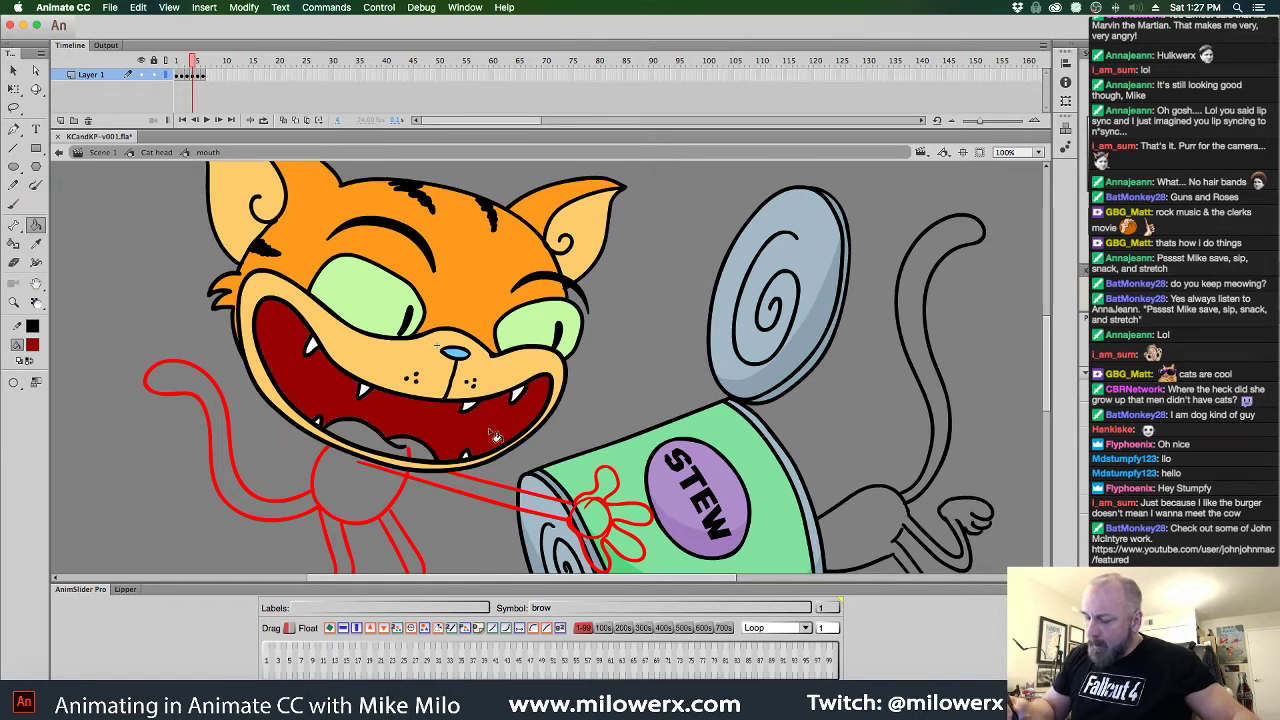
pyautogui.press('.')
pyautogui.press('.')
pyautogui.press('.')
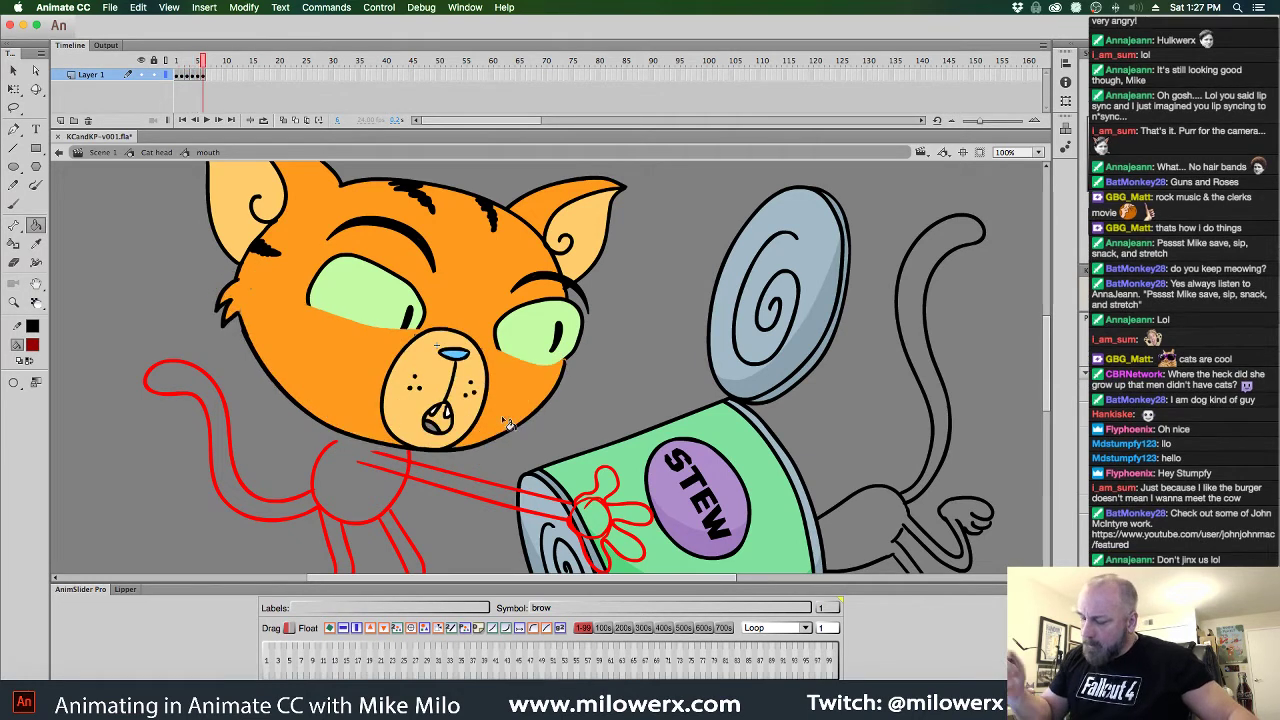
# Sample the nose's light blue as the fill color and fill the tongue with it on frame 3
pyautogui.press(',')
pyautogui.press(',')
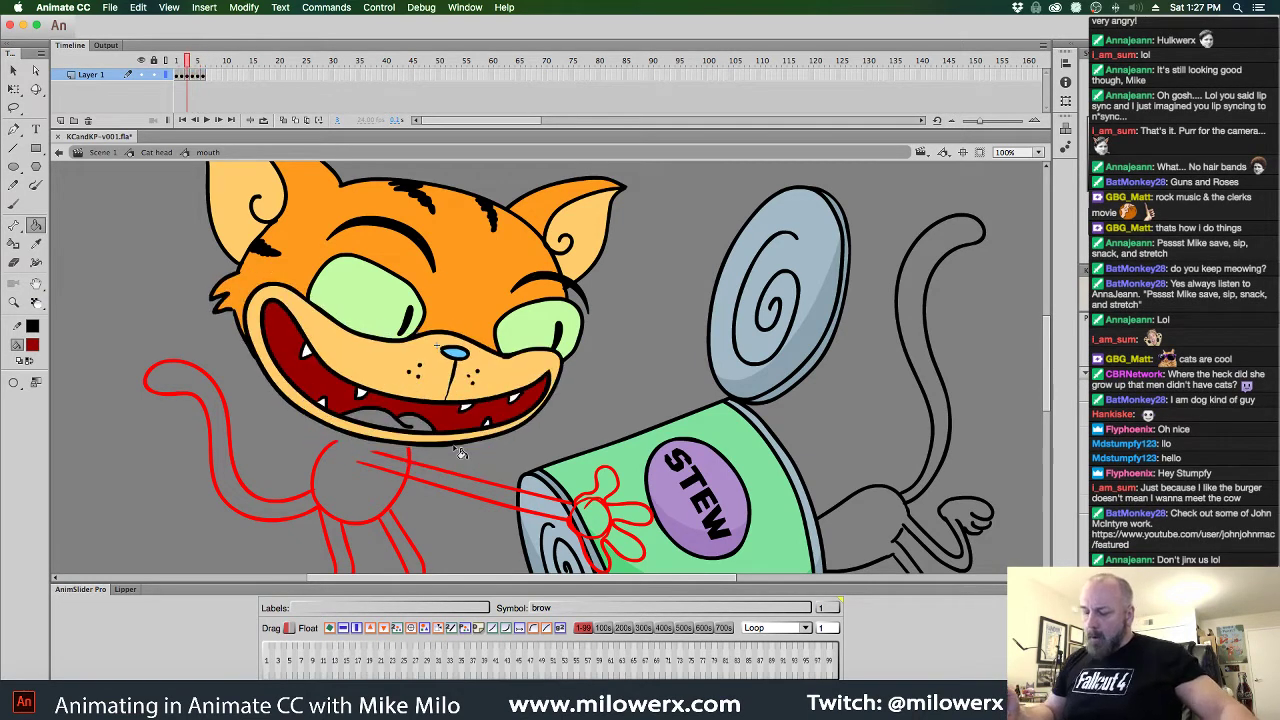
pyautogui.press(',')
pyautogui.press(',')
pyautogui.press('.')
pyautogui.press('.')
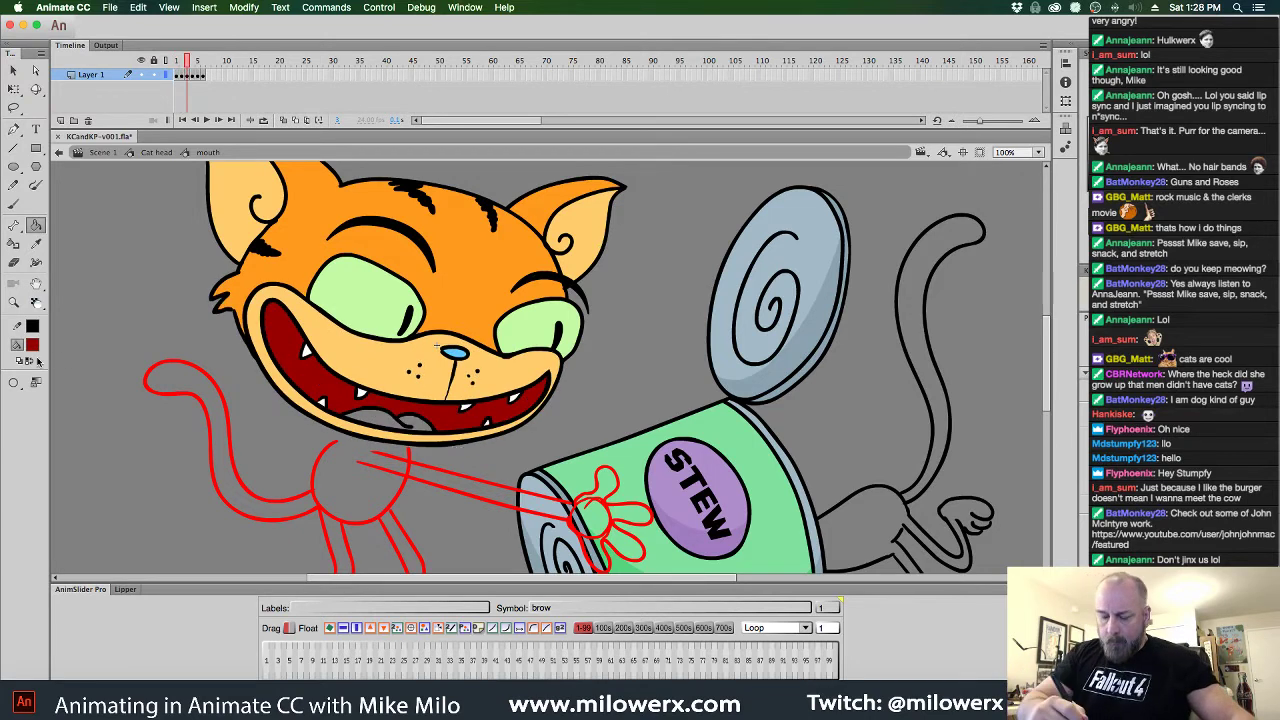
pyautogui.click(32, 345)
pyautogui.click(458, 352)
pyautogui.click(414, 428)
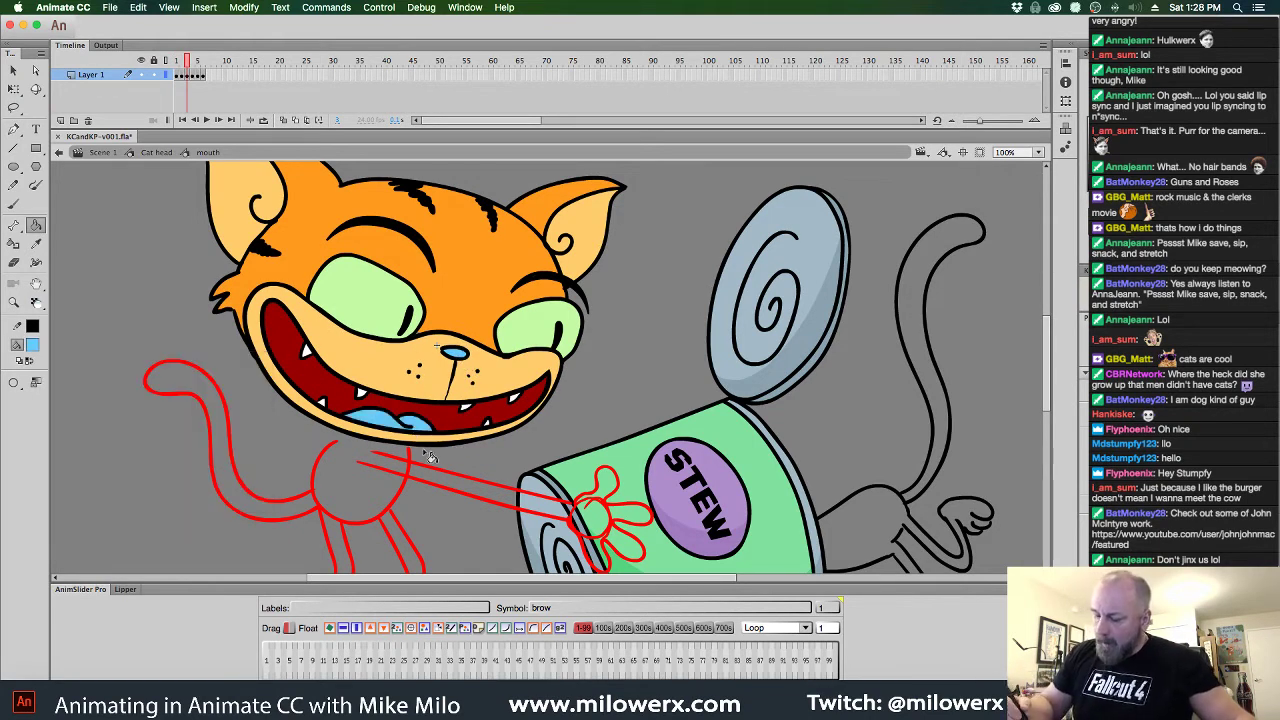
# Fill the tongue light blue on frames 4, 5 and 6
pyautogui.press('.')
pyautogui.press('.')
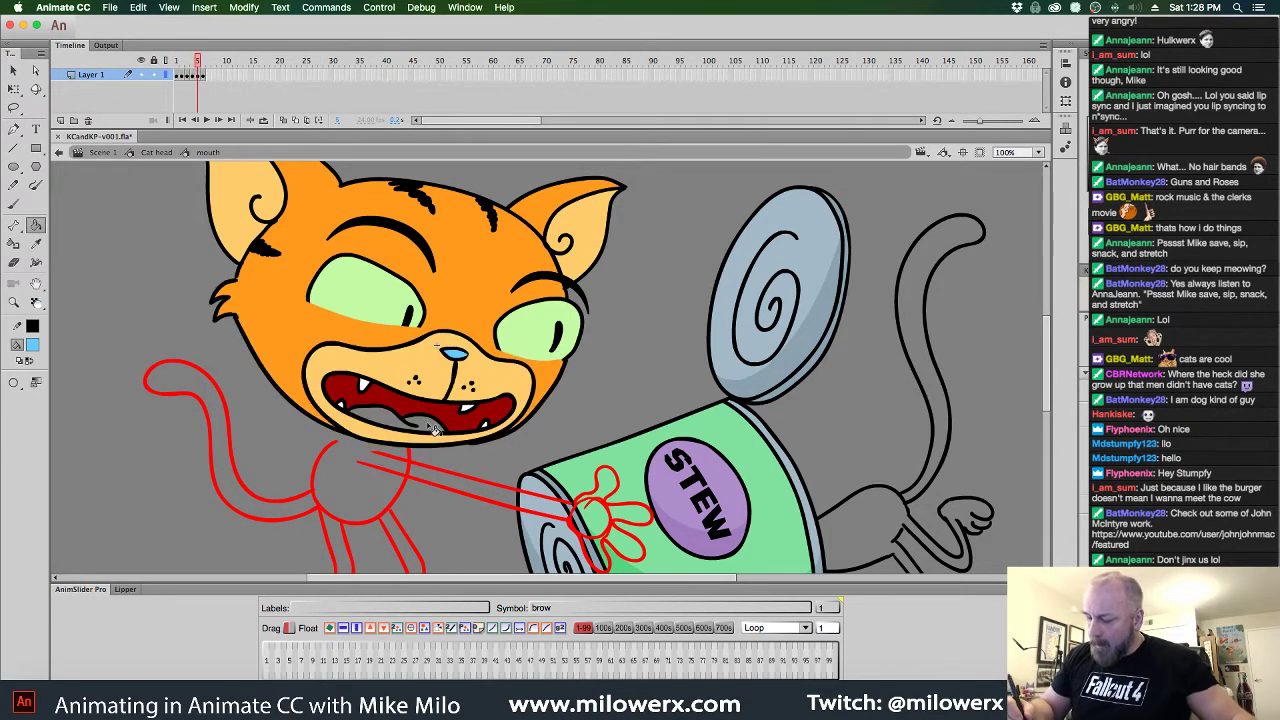
pyautogui.press('.')
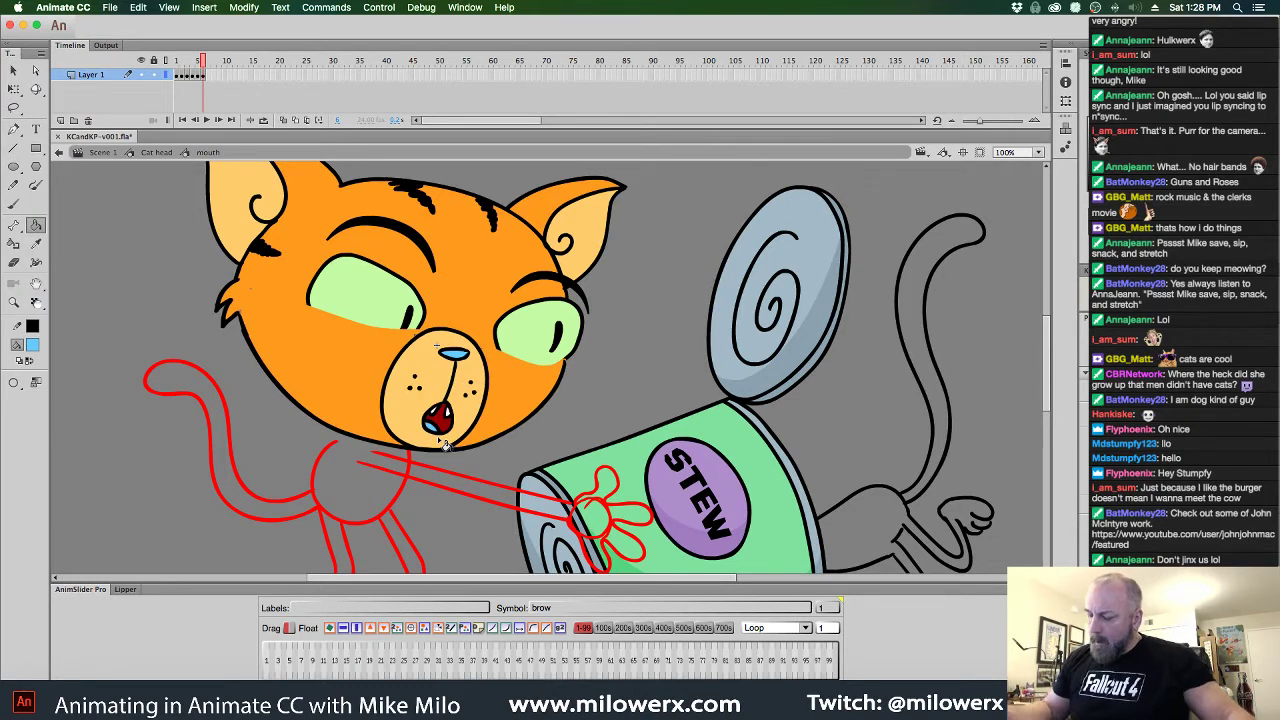
# Fill the tongue light blue on frame 2 and compare it with frames 3 and 4
pyautogui.press(',')
pyautogui.press(',')
pyautogui.press(',')
pyautogui.press(',')
pyautogui.press(',')
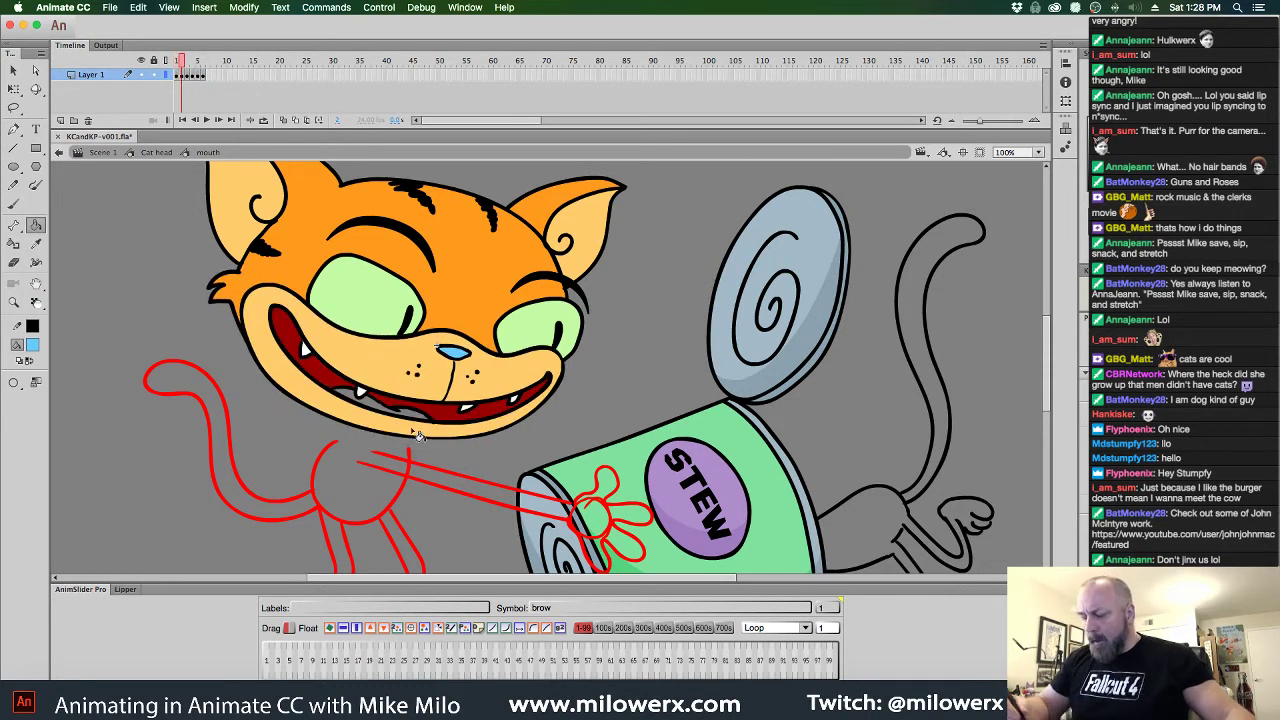
pyautogui.click(411, 415)
pyautogui.press('.')
pyautogui.press('.')
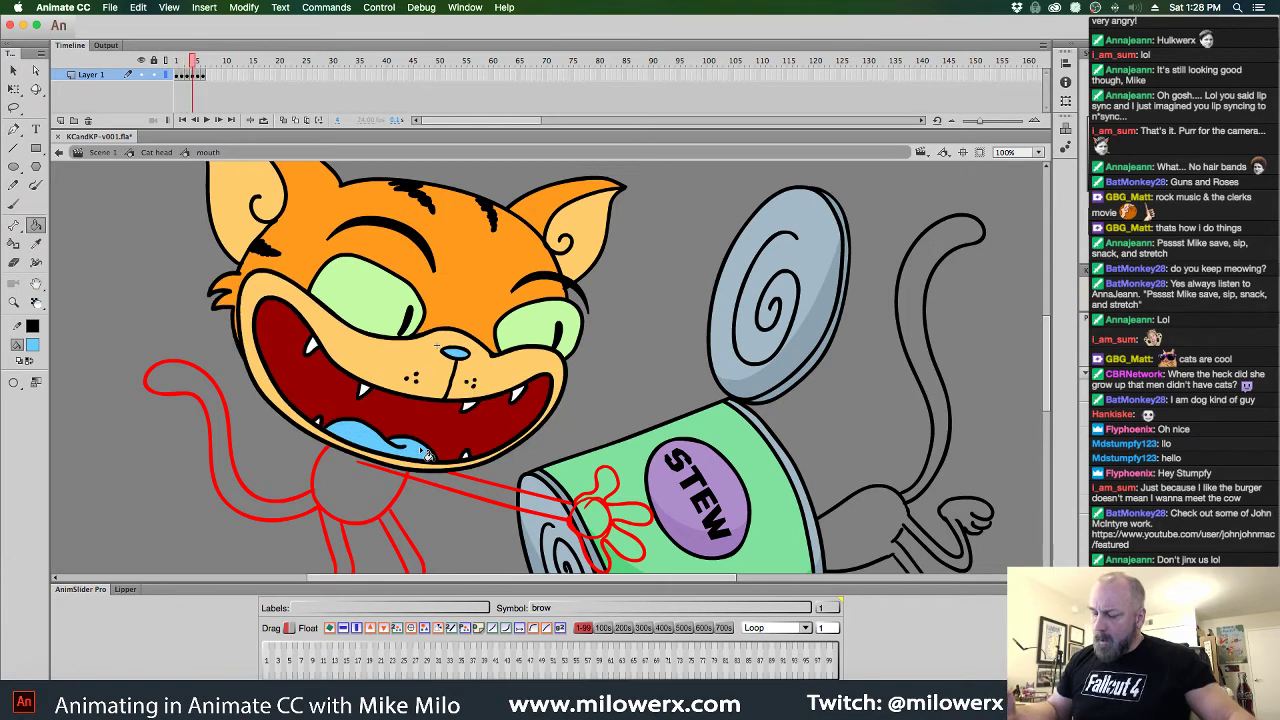
# Return to frame 1 and set the Brush to Paint Inside mode with a white fill
pyautogui.press(',')
pyautogui.press(',')
pyautogui.press(',')
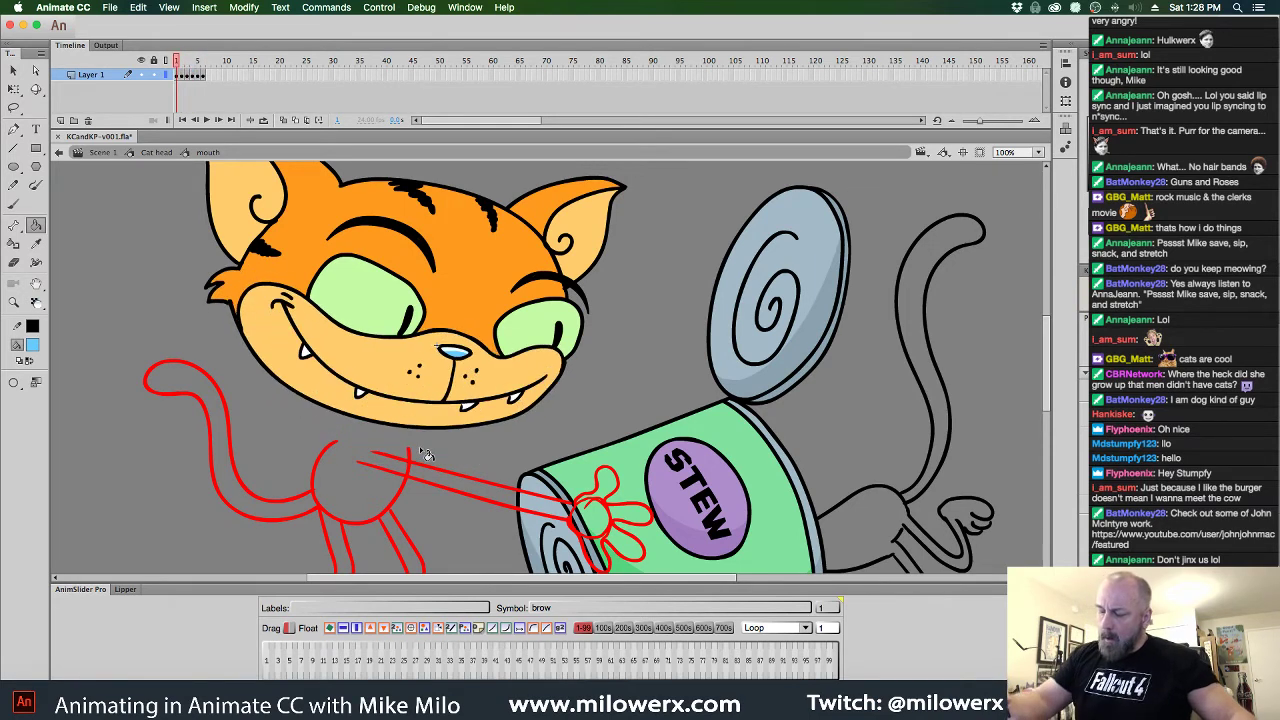
pyautogui.click(13, 203)
pyautogui.click(14, 401)
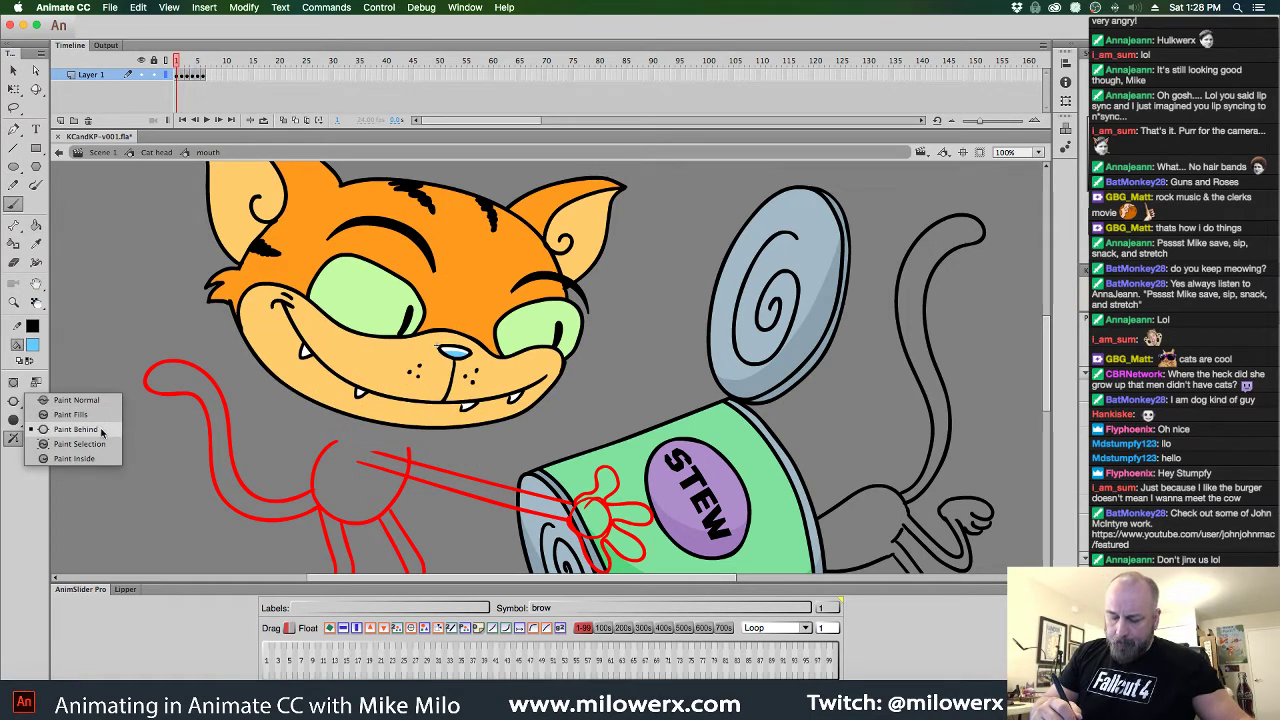
pyautogui.click(101, 446)
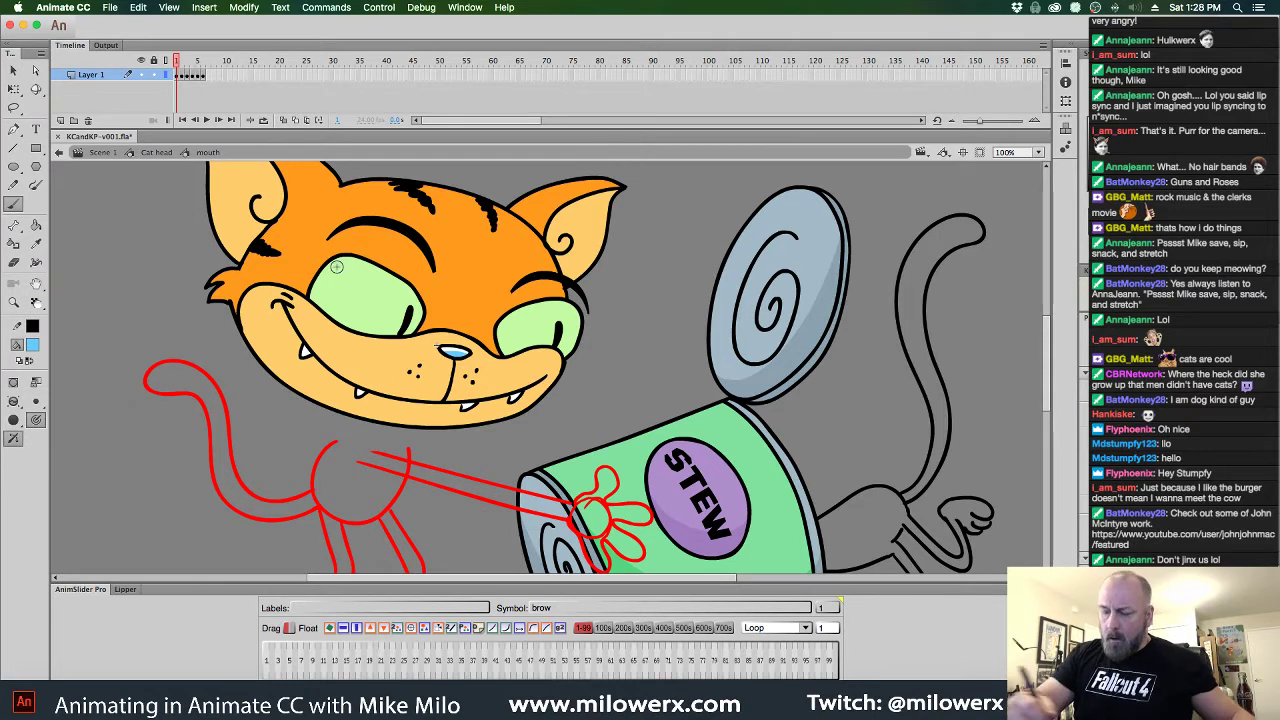
pyautogui.click(31, 347)
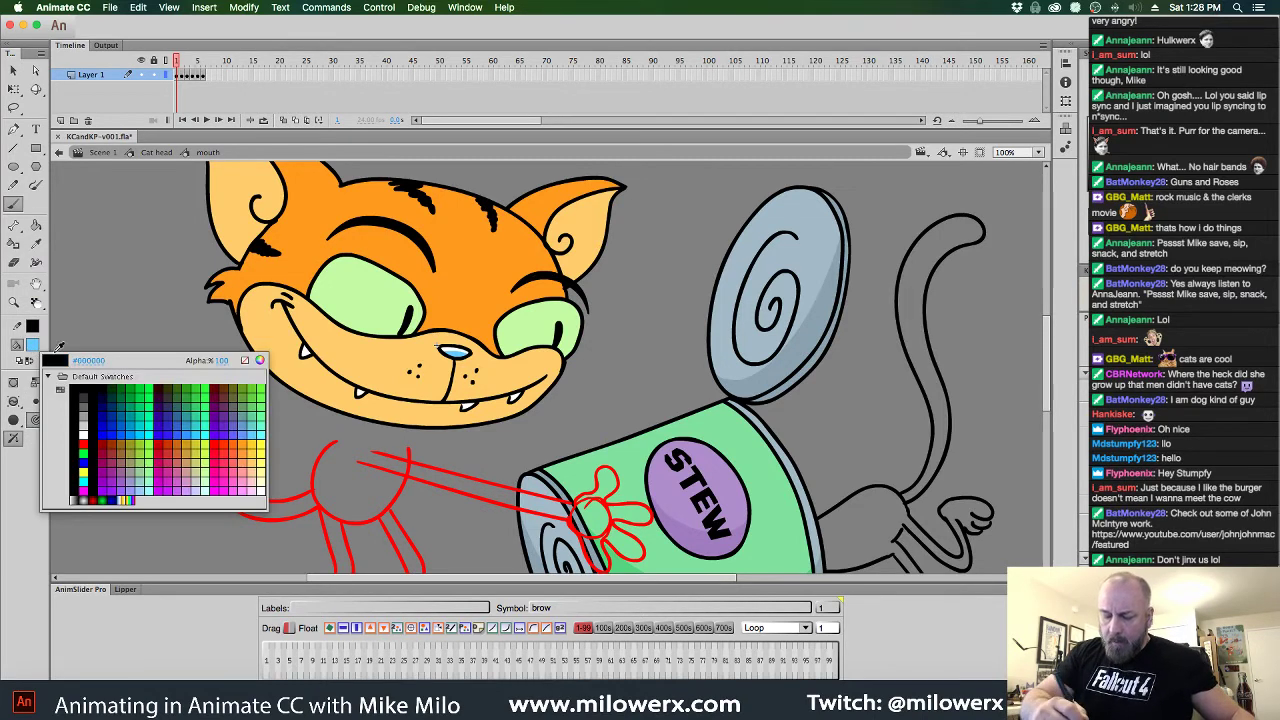
pyautogui.click(88, 438)
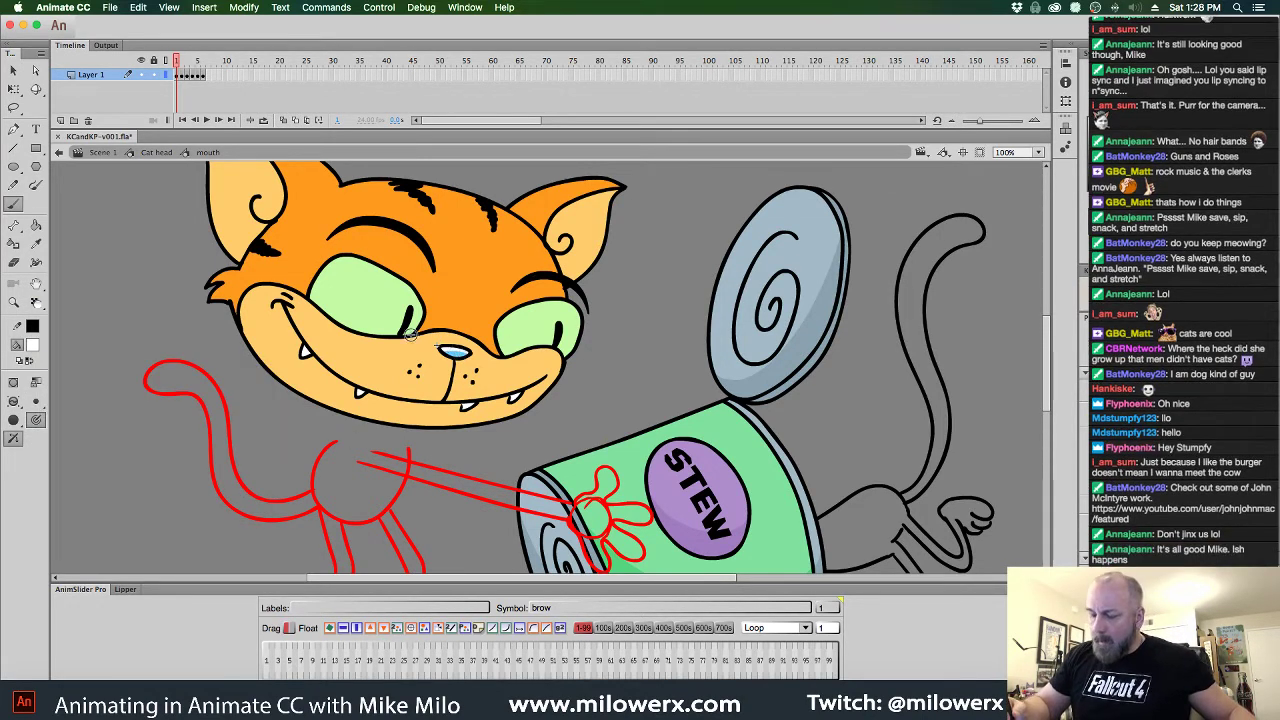
# Select the nose's blue fill on frame 2 and brush a white highlight along its upper part
pyautogui.press('v')
pyautogui.keyDown('super'); pyautogui.click(459, 352); pyautogui.keyUp('super')
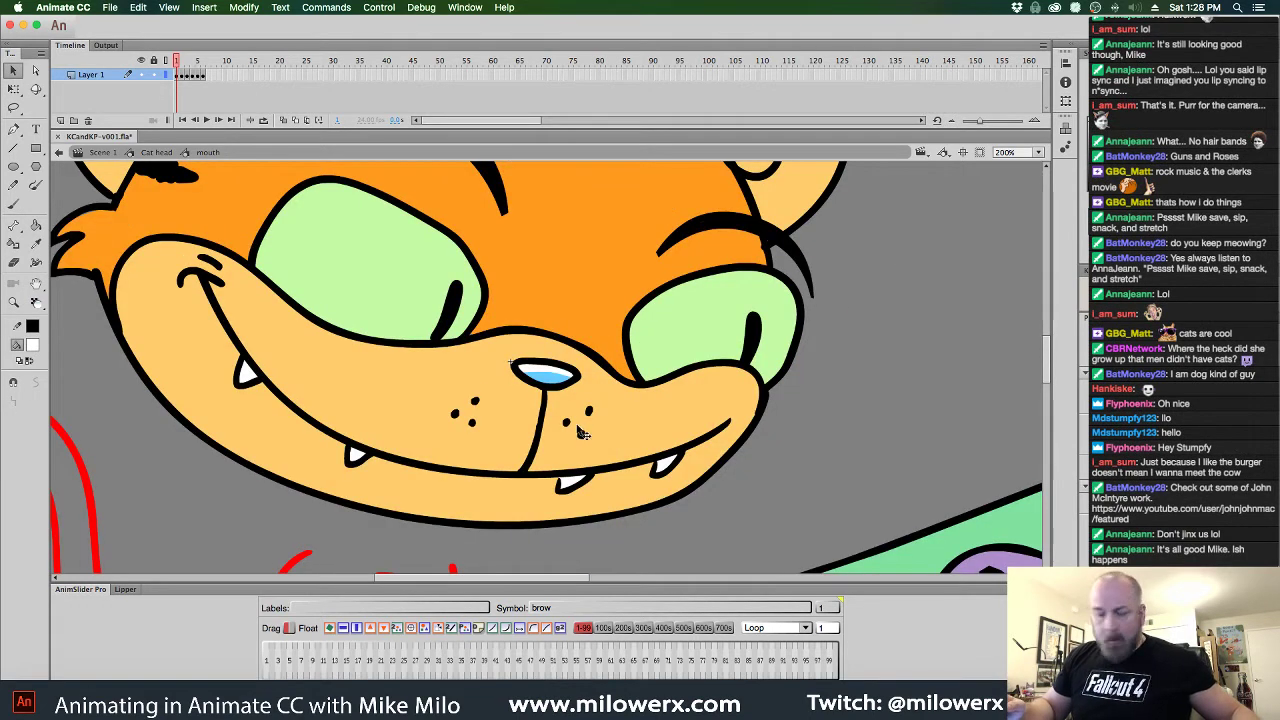
pyautogui.press('.')
pyautogui.click(561, 393)
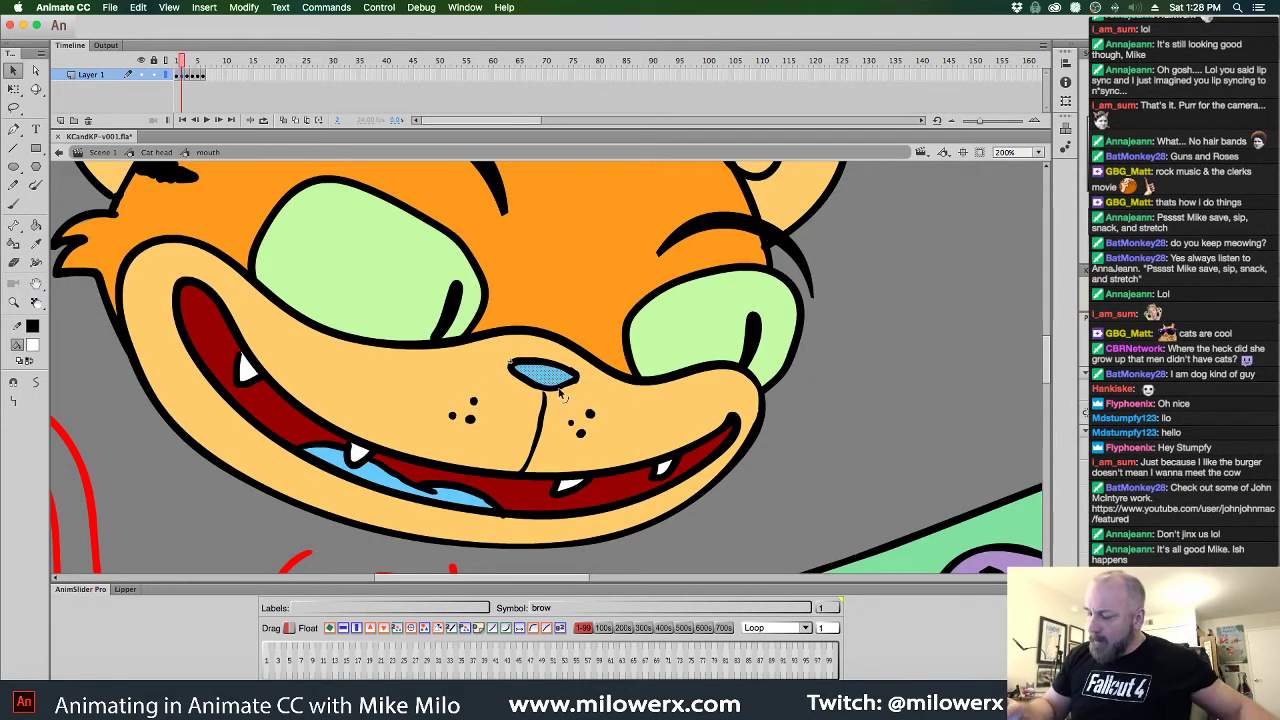
pyautogui.press('b')
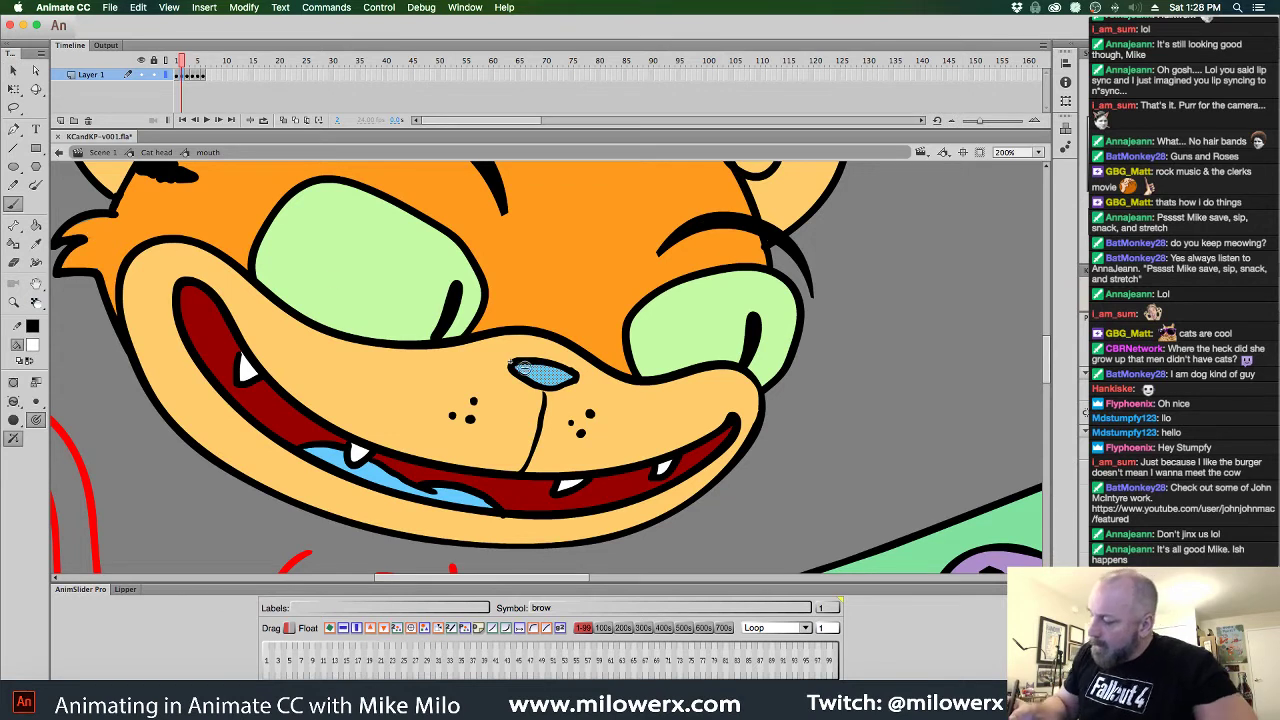
pyautogui.moveTo(550, 370); pyautogui.dragTo(571, 377)
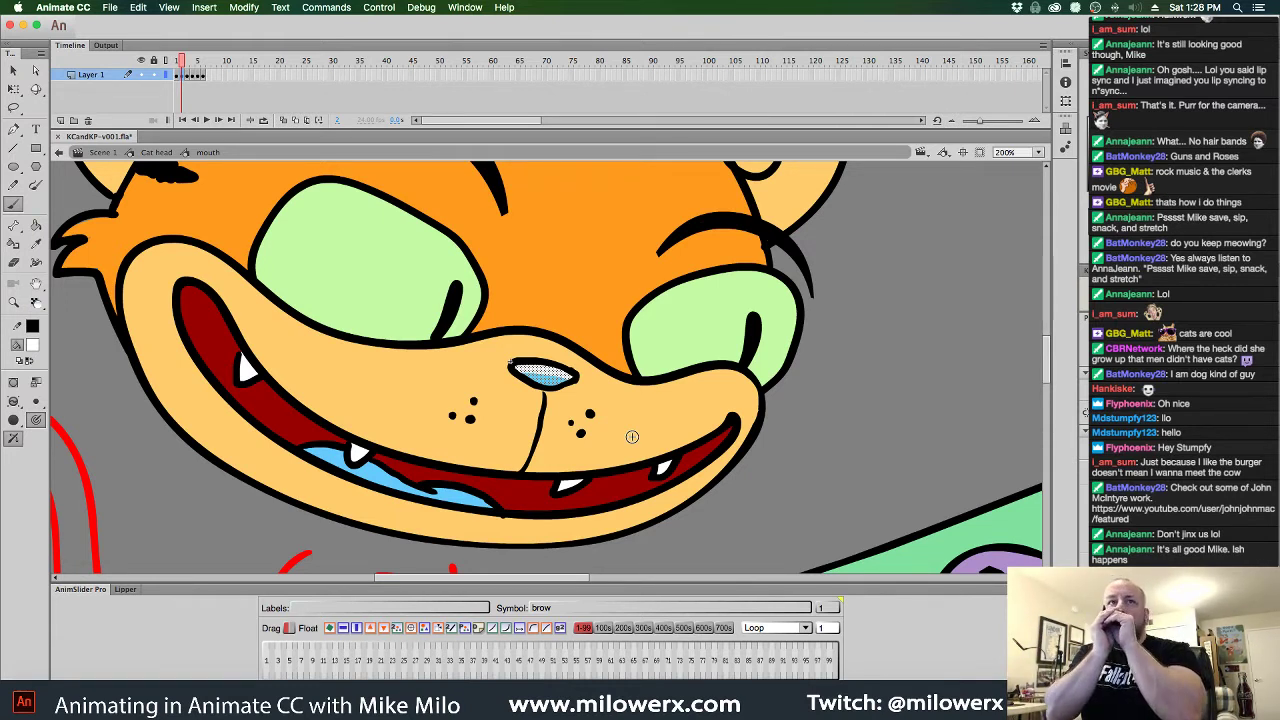
# Brush white highlights onto the upper part of the nose on frames 3 and 4
pyautogui.press('.')
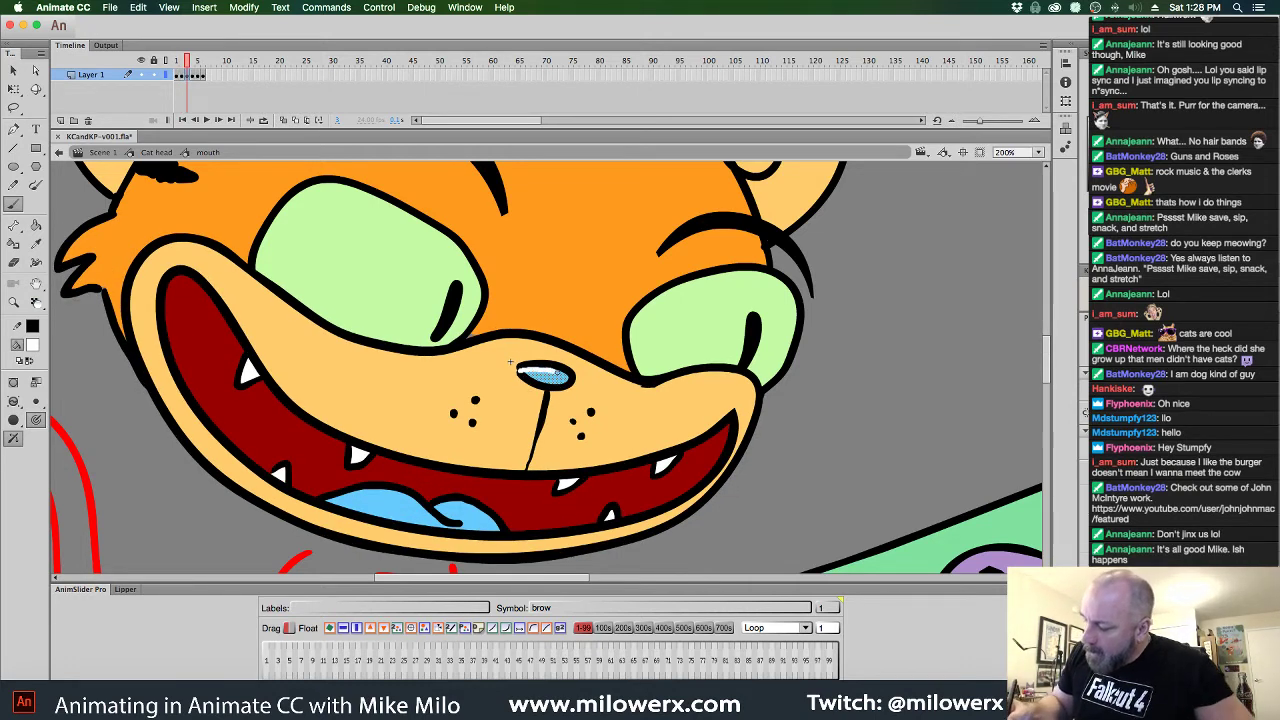
pyautogui.click(543, 374)
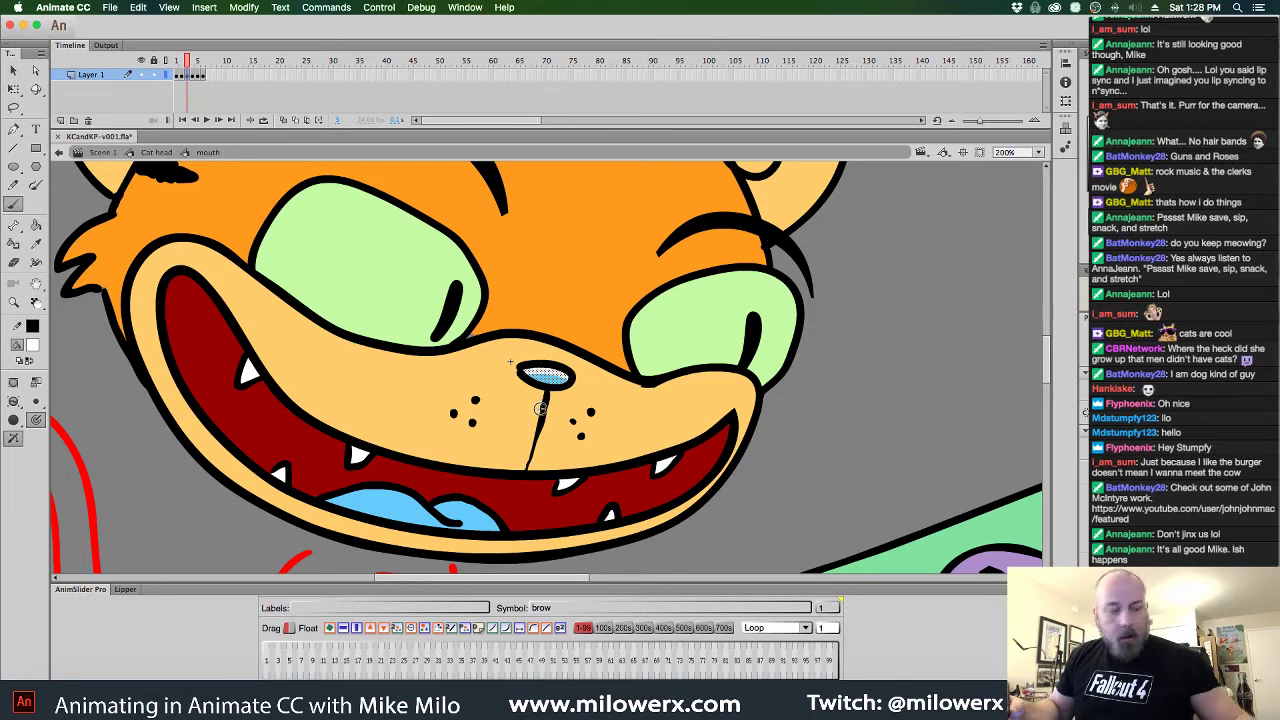
pyautogui.press('.')
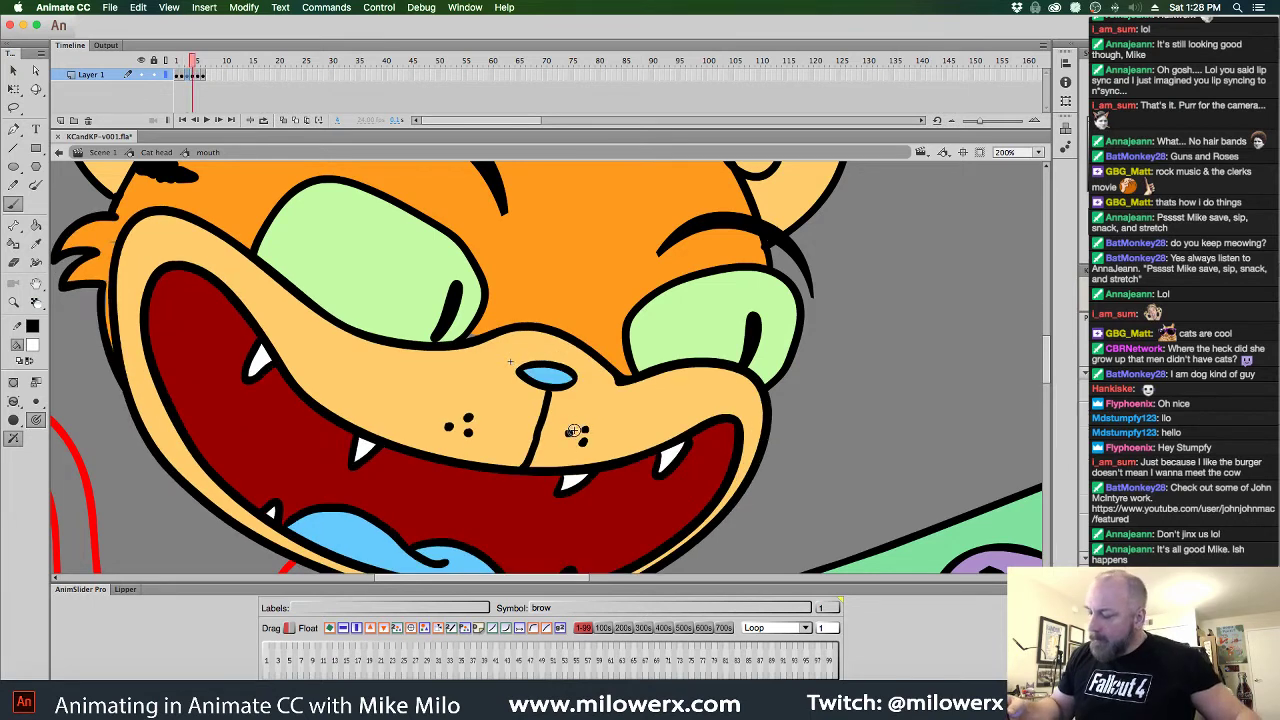
pyautogui.moveTo(525, 373); pyautogui.dragTo(571, 376)
pyautogui.click(543, 376)
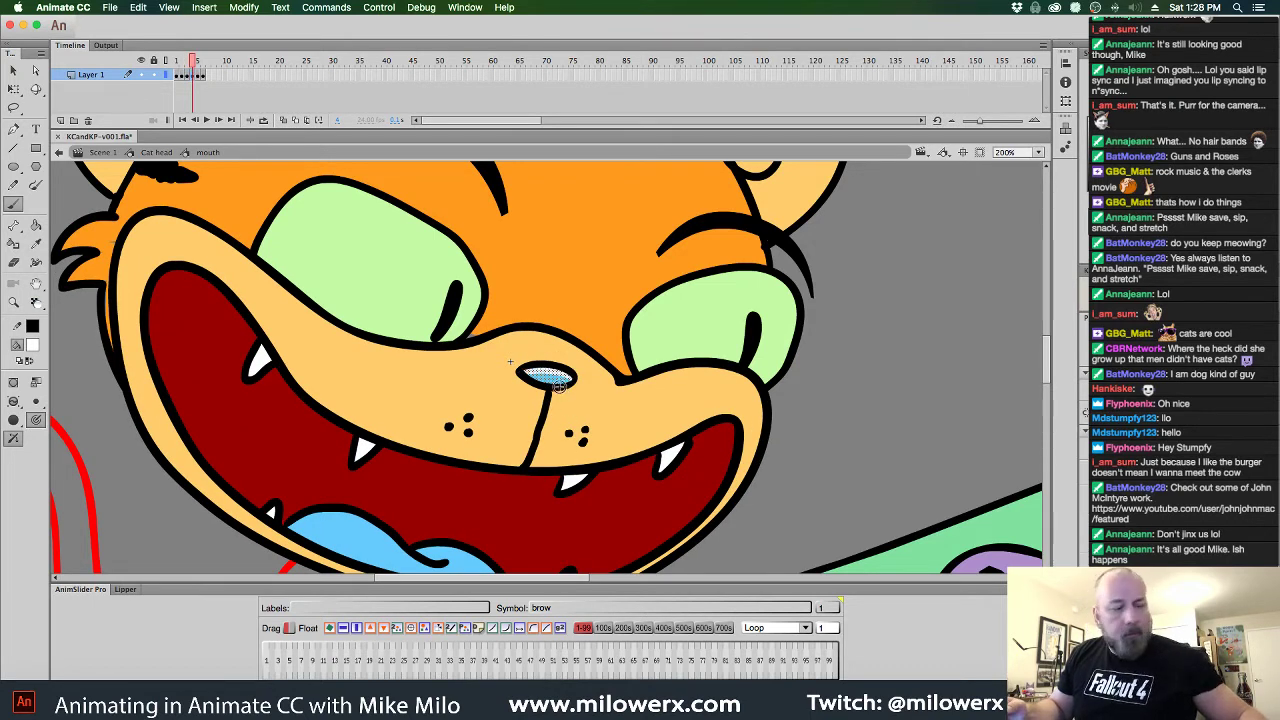
# Brush white highlights onto the upper part of the nose on frames 5 and 6
pyautogui.press('.')
pyautogui.press('super+shift+a')
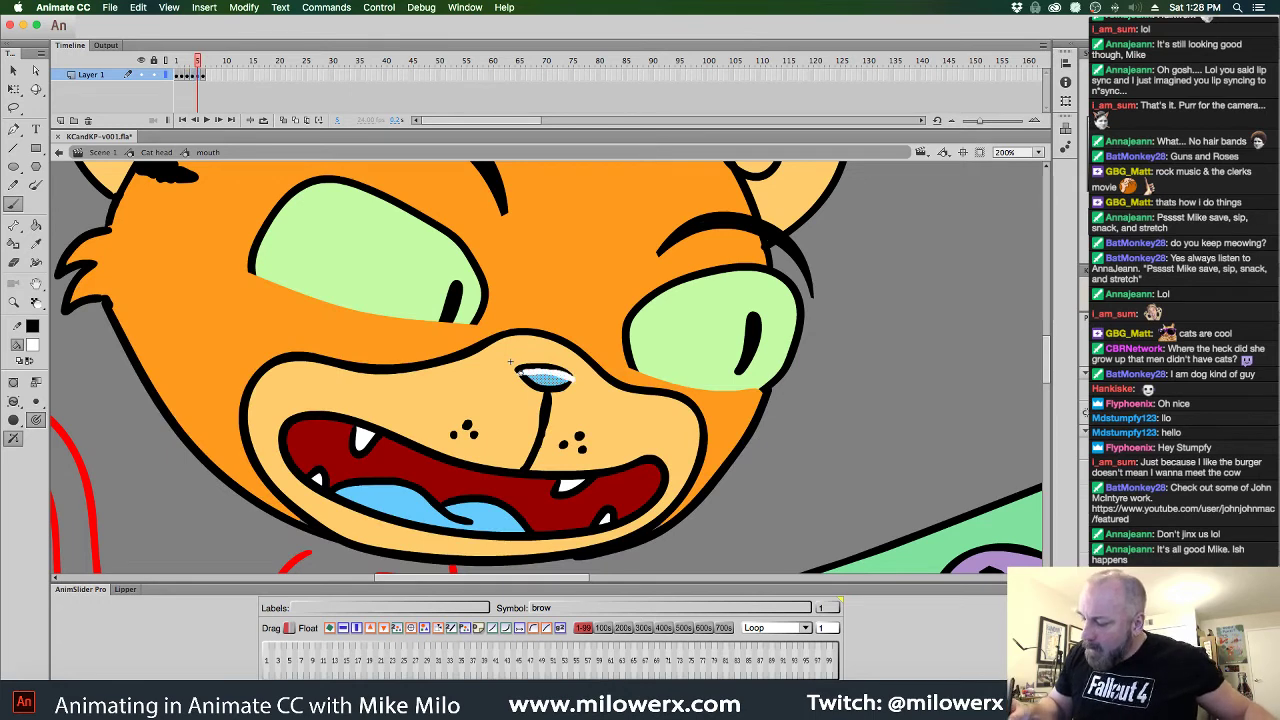
pyautogui.moveTo(520, 374); pyautogui.dragTo(517, 380)
pyautogui.press('.')
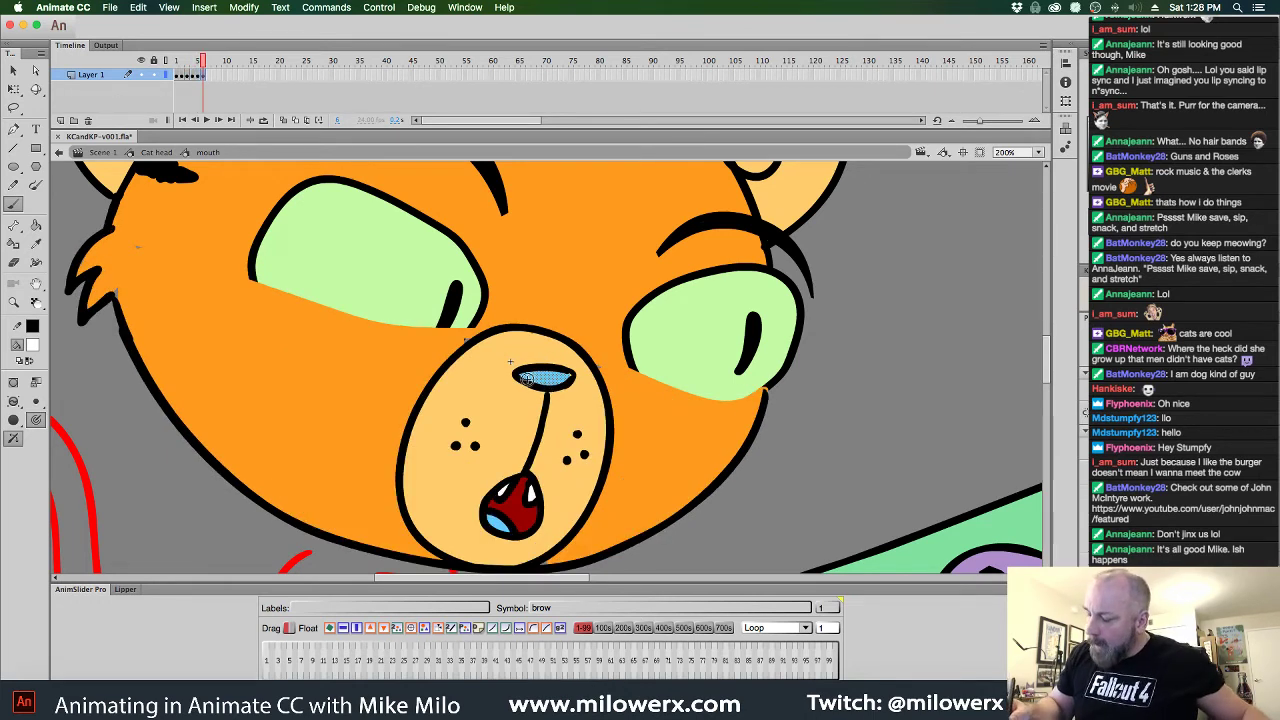
pyautogui.click(543, 377)
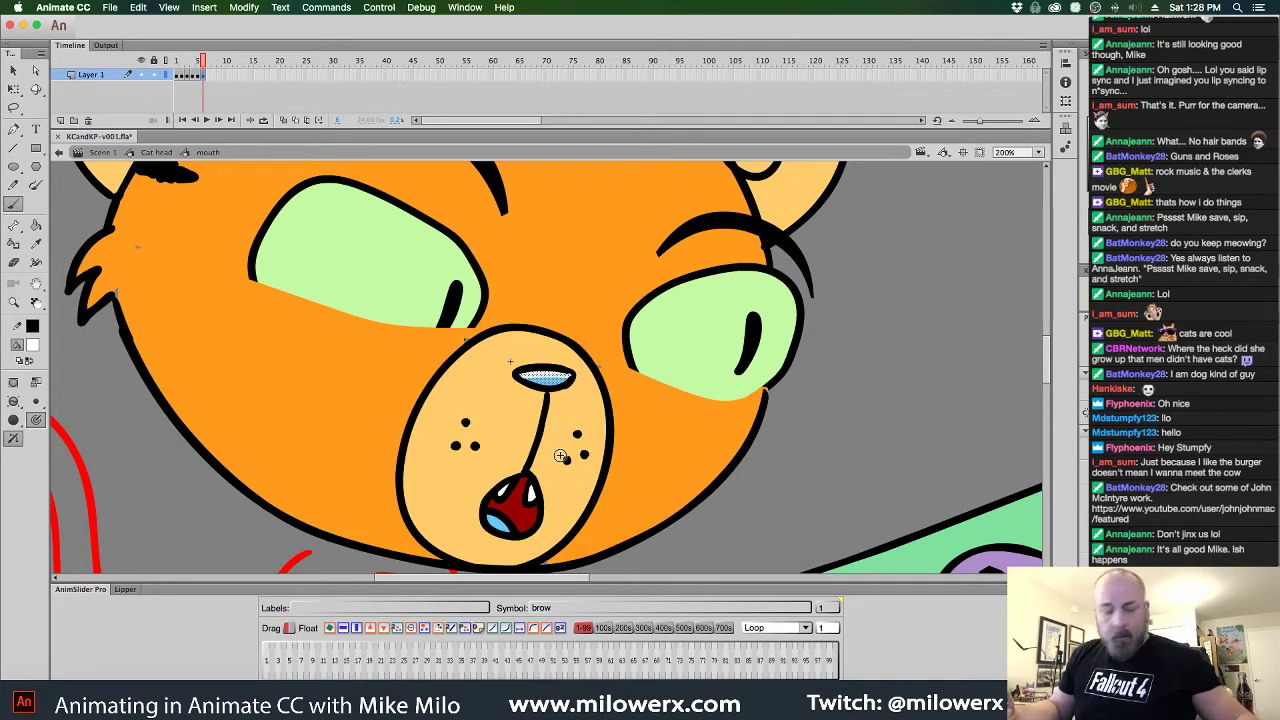
# Sample the head's orange #FF9900 as the fill, set the Brush to Paint Normal and touch up gaps along the cheek fur
pyautogui.click(33, 345)
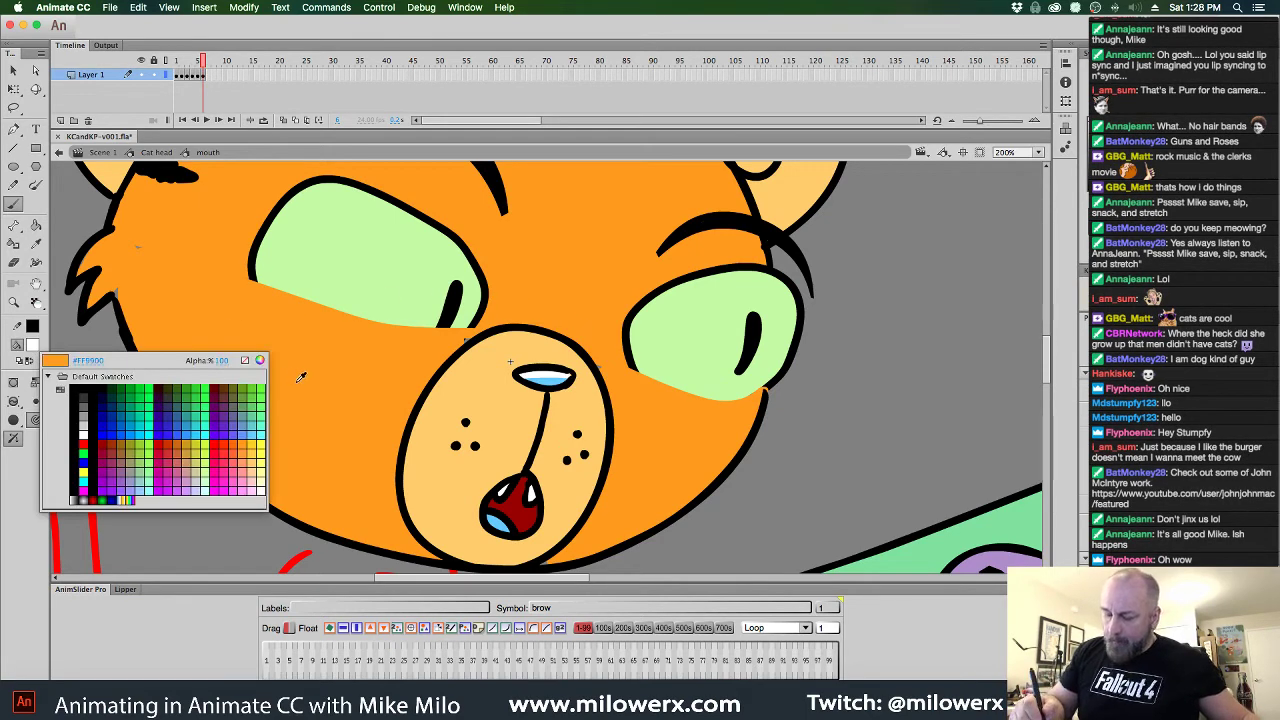
pyautogui.click(97, 303)
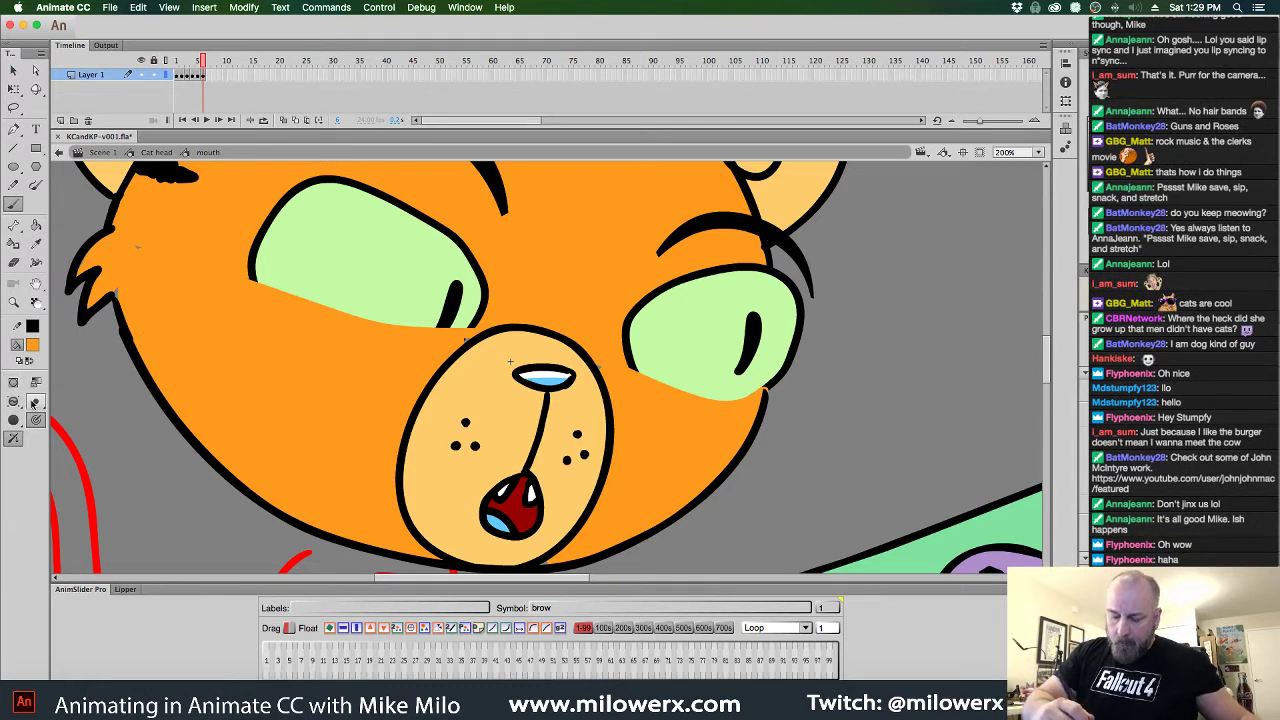
pyautogui.click(14, 400)
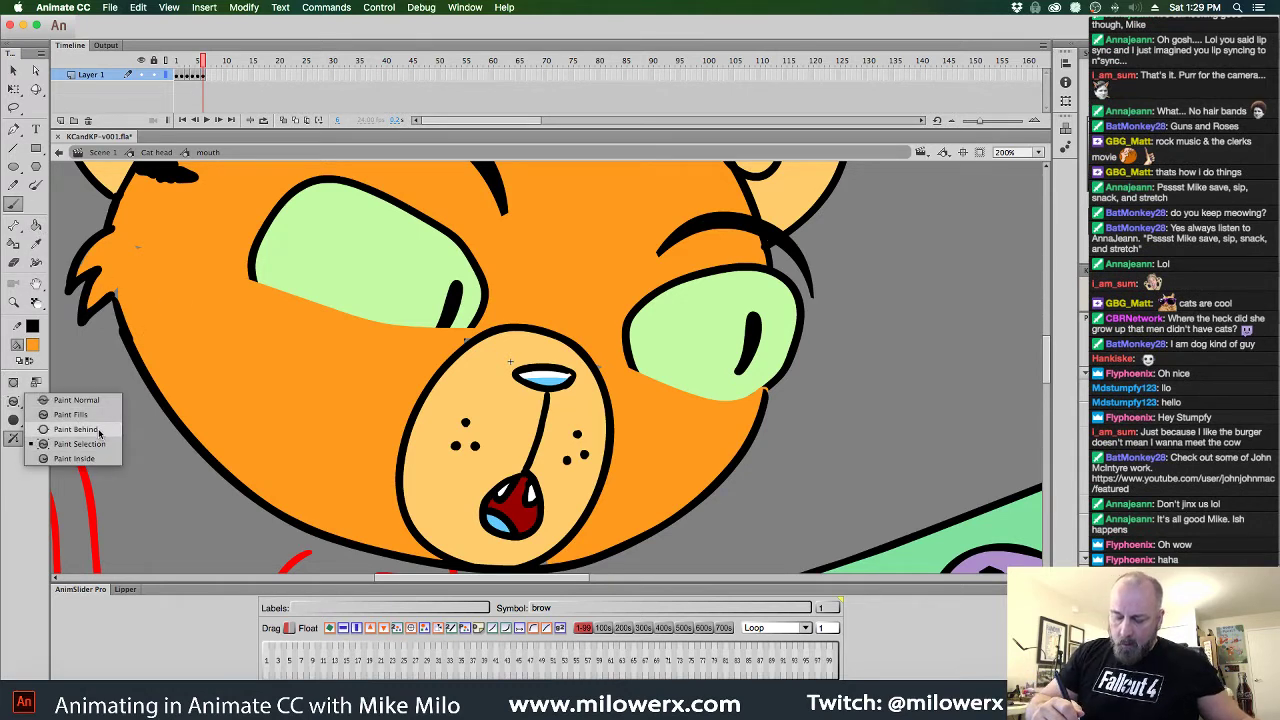
pyautogui.click(99, 400)
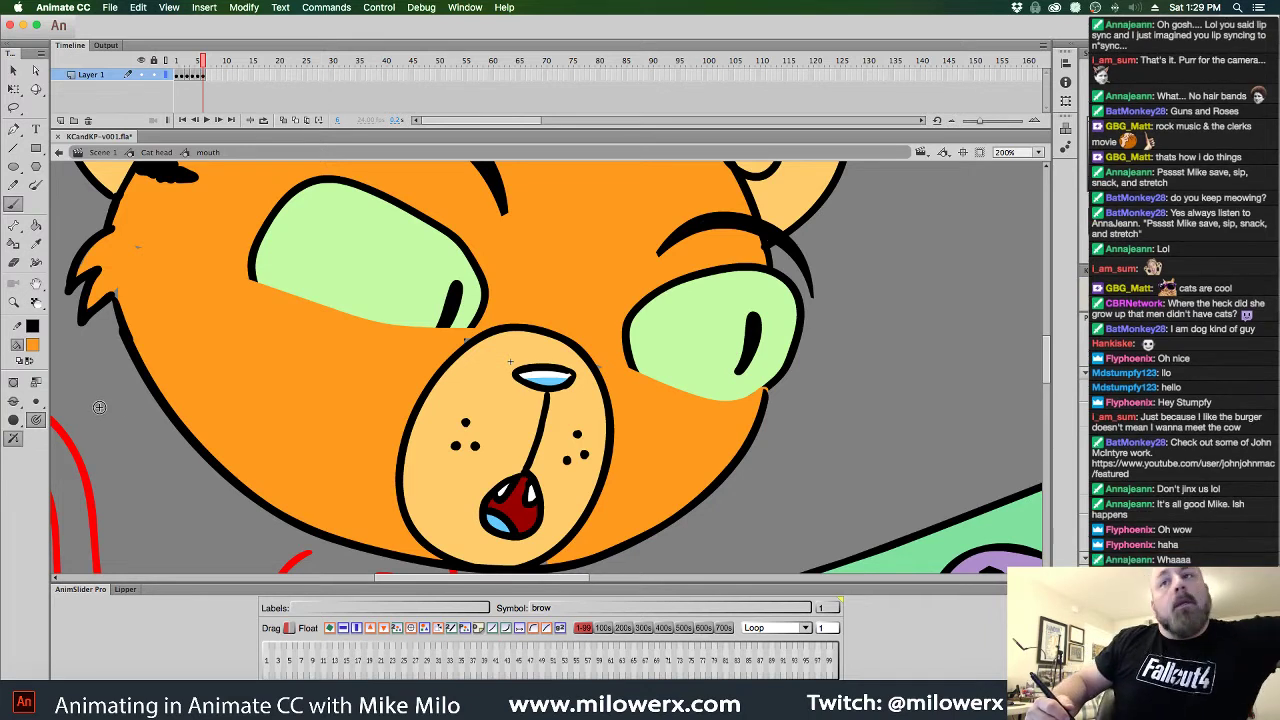
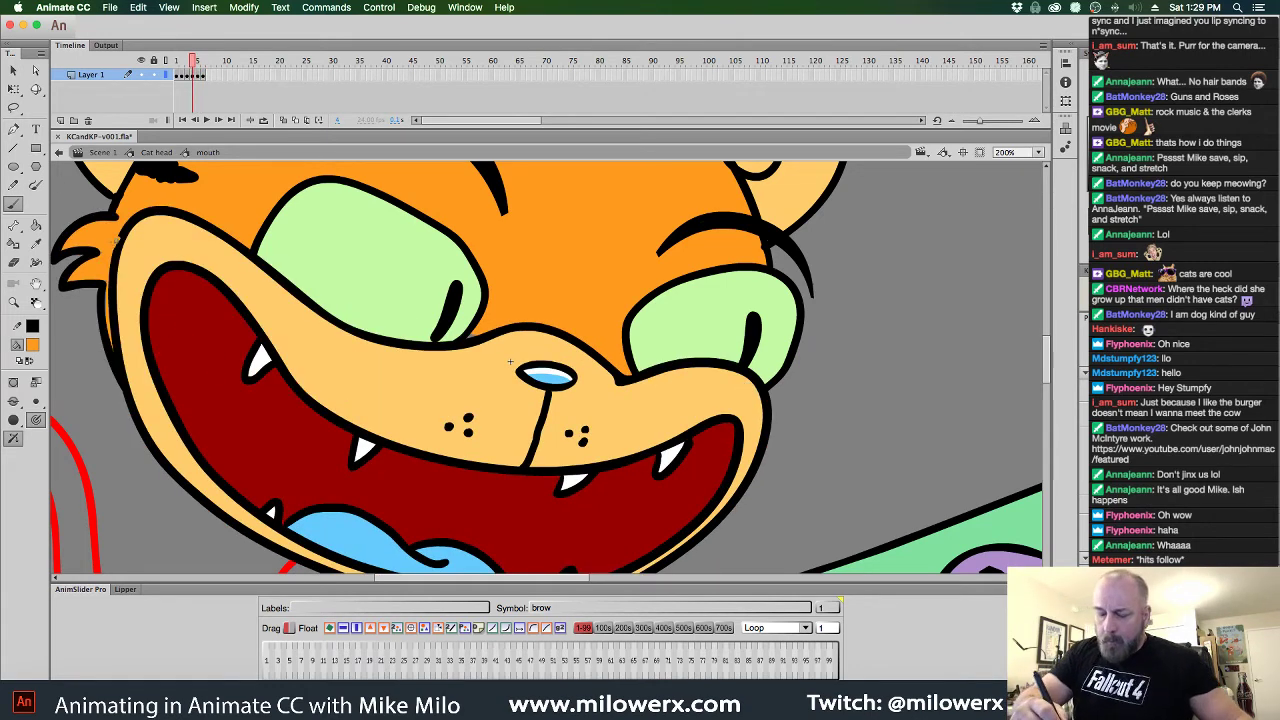
pyautogui.press('.')
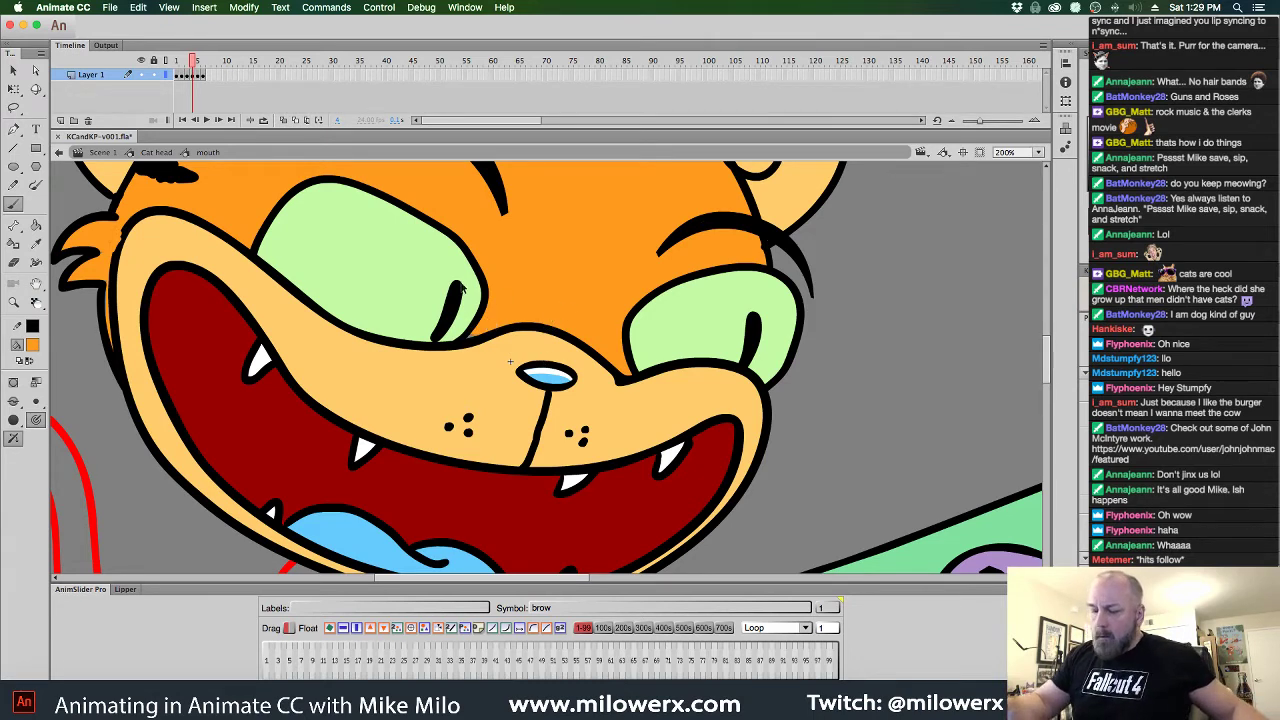
# Return to the Cat head symbol, extend its layers to about frame 137 and scrub through the mouth frames
pyautogui.doubleClick(462, 287)
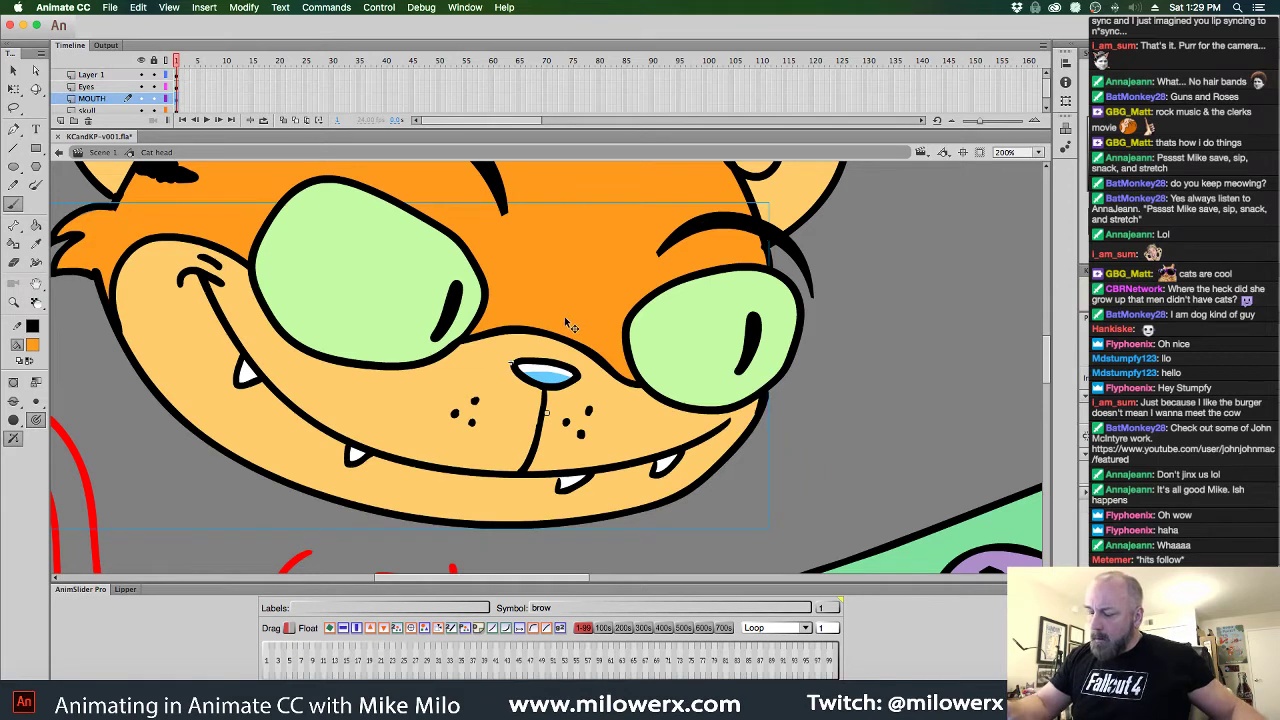
pyautogui.scroll(-1, 904, 95)
pyautogui.click(906, 80)
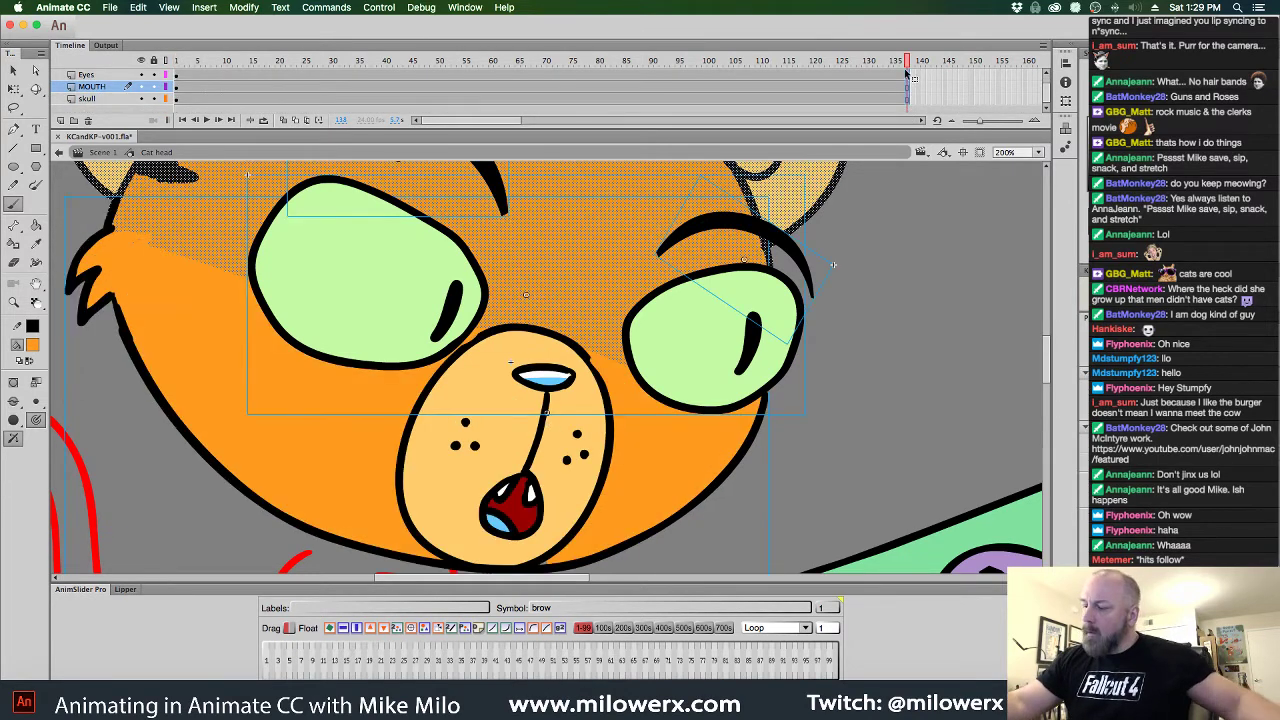
pyautogui.moveTo(906, 74); pyautogui.dragTo(152, 72)
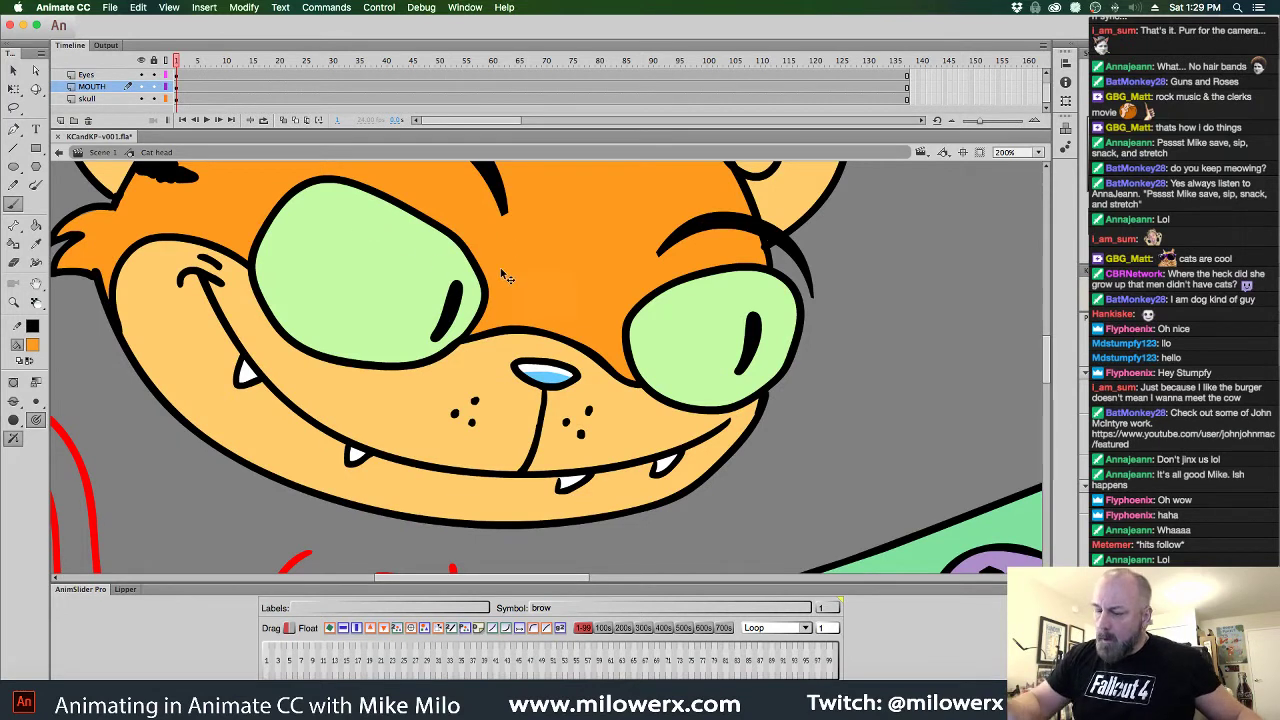
# Hide the MOUTH layer, bend the skull fill's lower edge further down behind the larger eye, and show MOUTH again
pyautogui.click(141, 87)
pyautogui.moveTo(486, 344)
pyautogui.mouseDown()
pyautogui.moveTo(474, 360)
pyautogui.moveTo(617, 377)
pyautogui.moveTo(600, 391)
pyautogui.moveTo(620, 383)
pyautogui.moveTo(619, 395)
pyautogui.mouseUp()
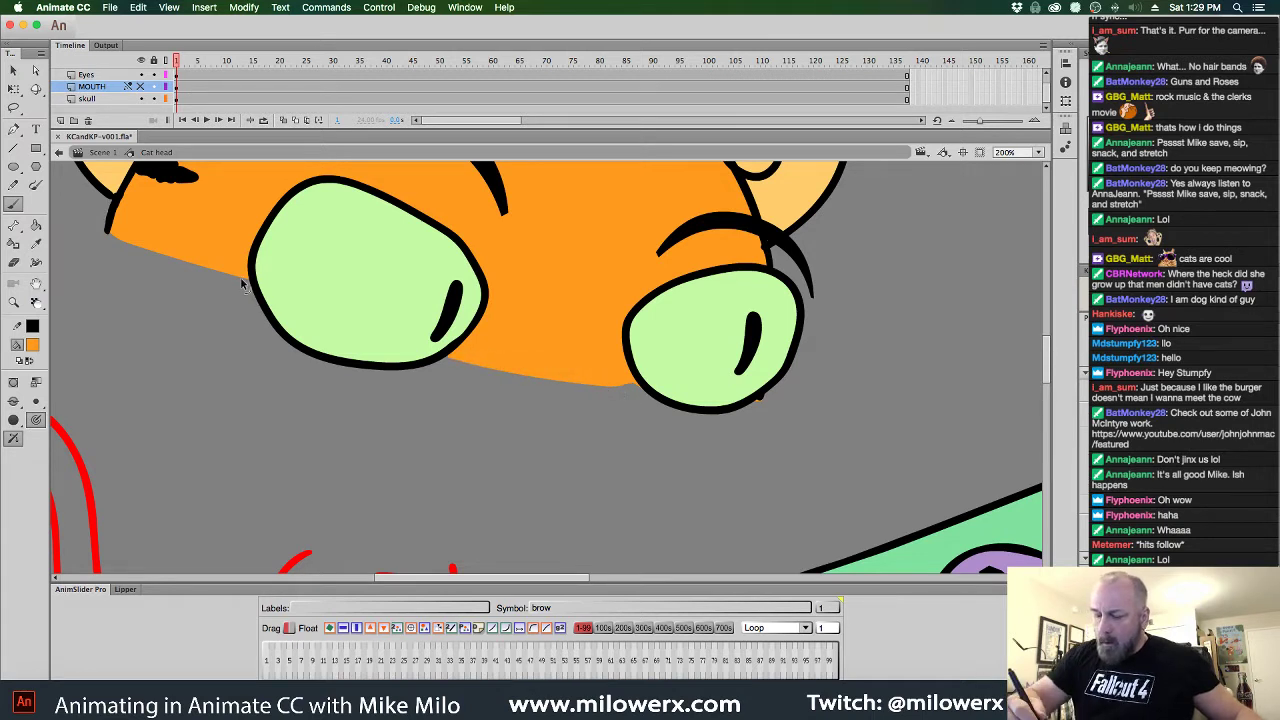
pyautogui.moveTo(242, 285)
pyautogui.mouseDown()
pyautogui.moveTo(150, 262)
pyautogui.moveTo(240, 307)
pyautogui.mouseUp()
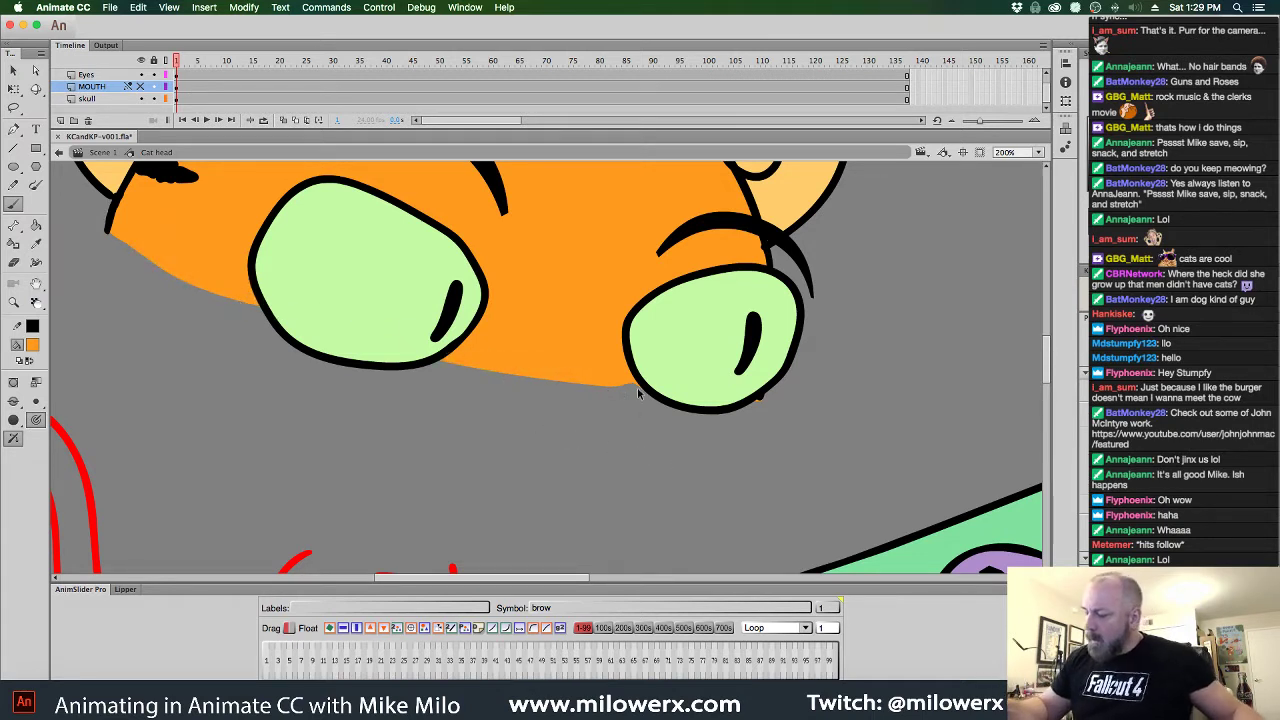
pyautogui.keyDown('alt'); pyautogui.click(759, 400); pyautogui.keyUp('alt')
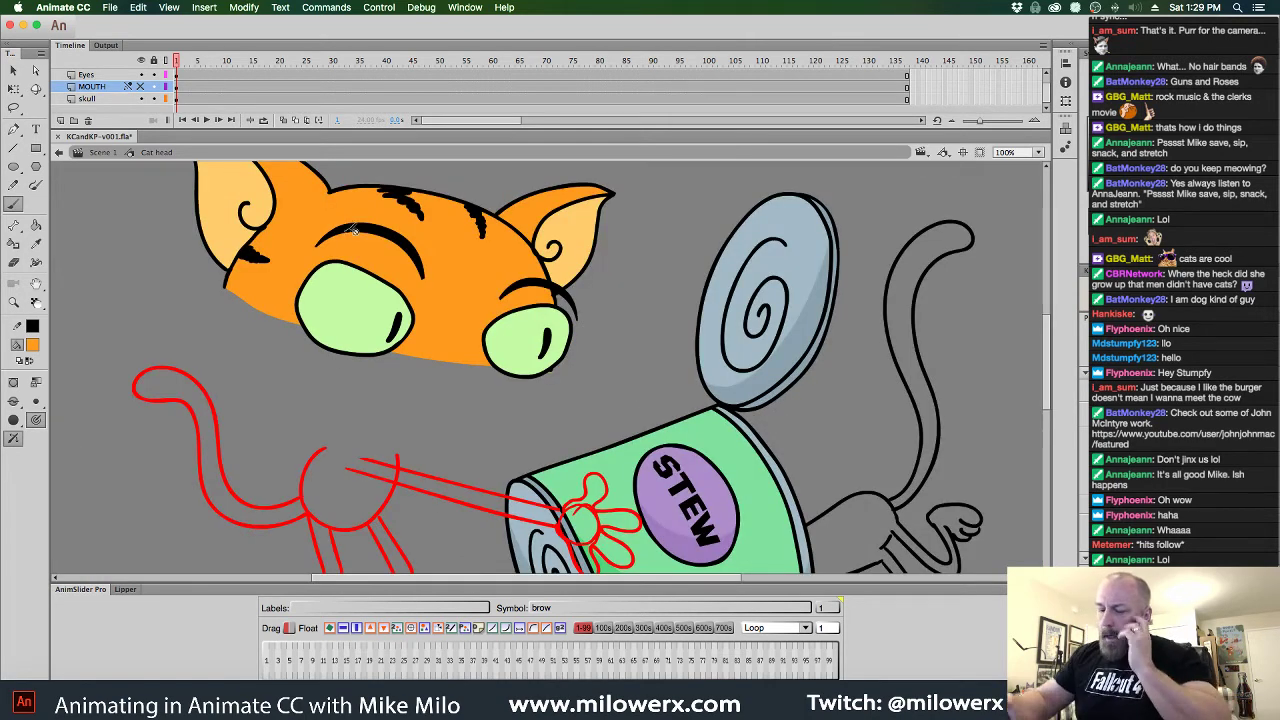
pyautogui.click(165, 99)
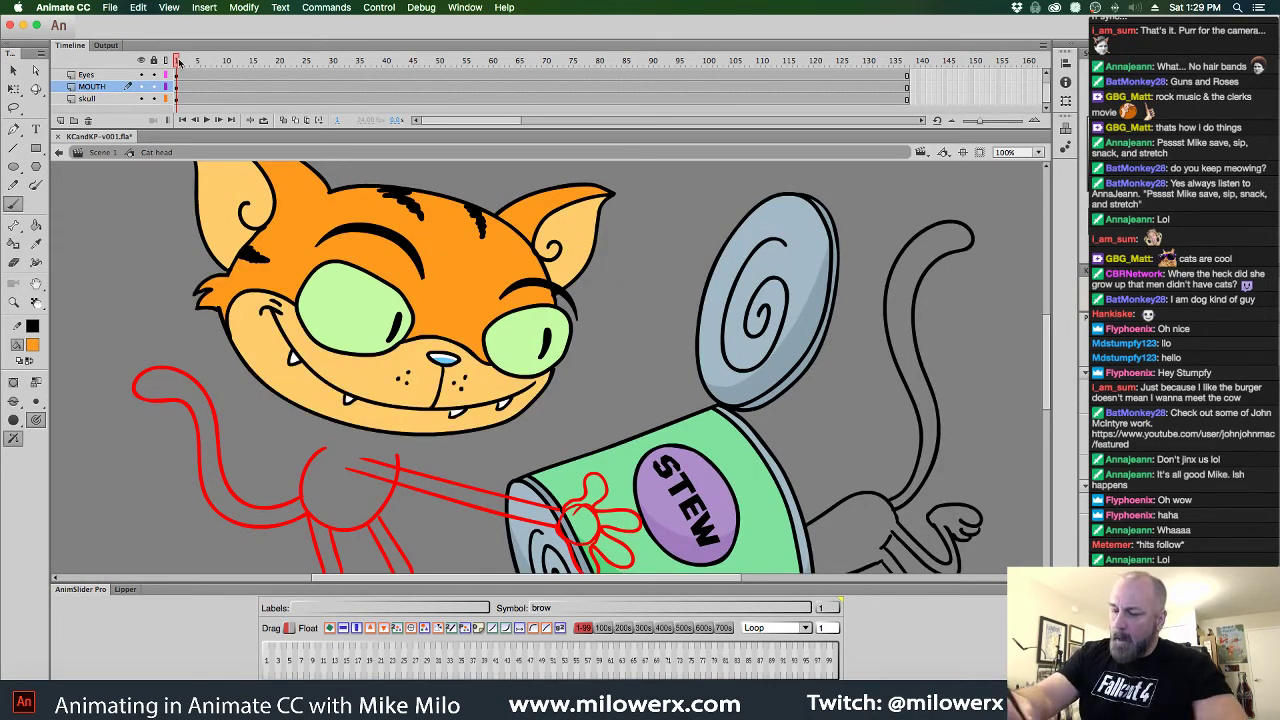
# Add a new layer above the head artwork, place the audio on it from frame 1 and play the timeline
pyautogui.moveTo(178, 62); pyautogui.dragTo(677, 113)
pyautogui.moveTo(746, 113); pyautogui.dragTo(96, 70)
pyautogui.click(60, 120)
pyautogui.click(177, 76)
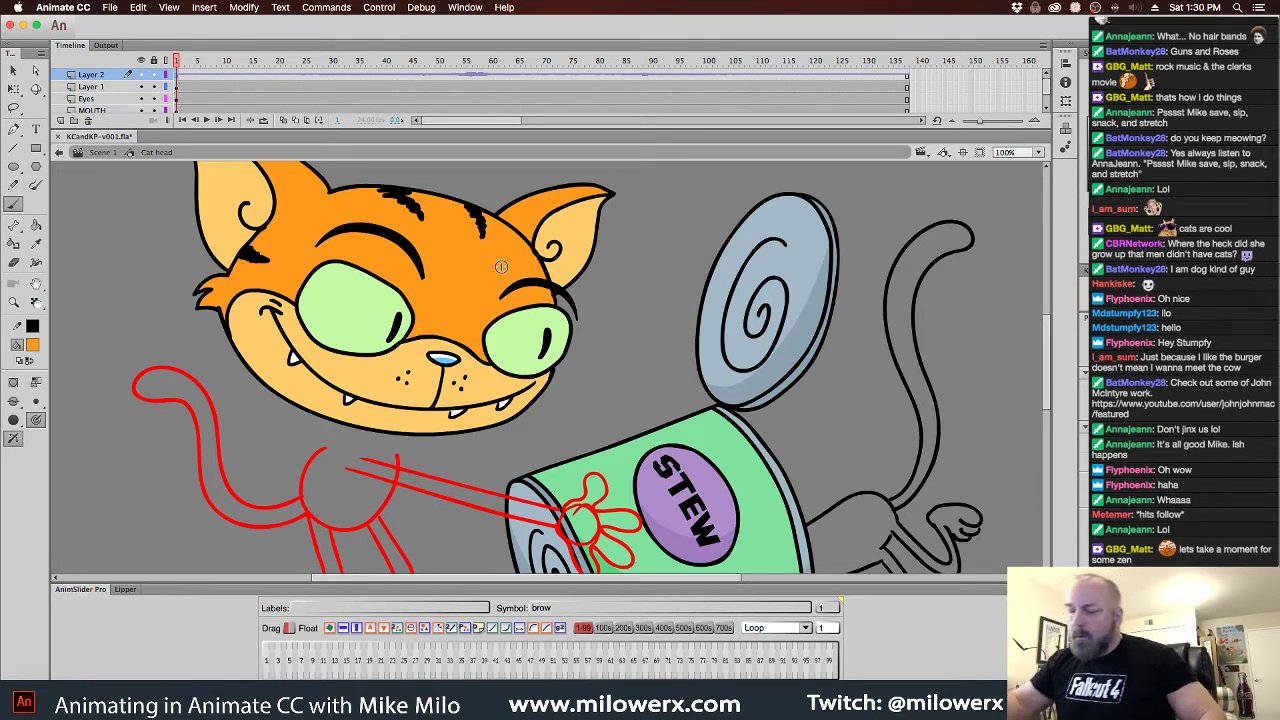
pyautogui.moveTo(182, 64); pyautogui.dragTo(313, 76)
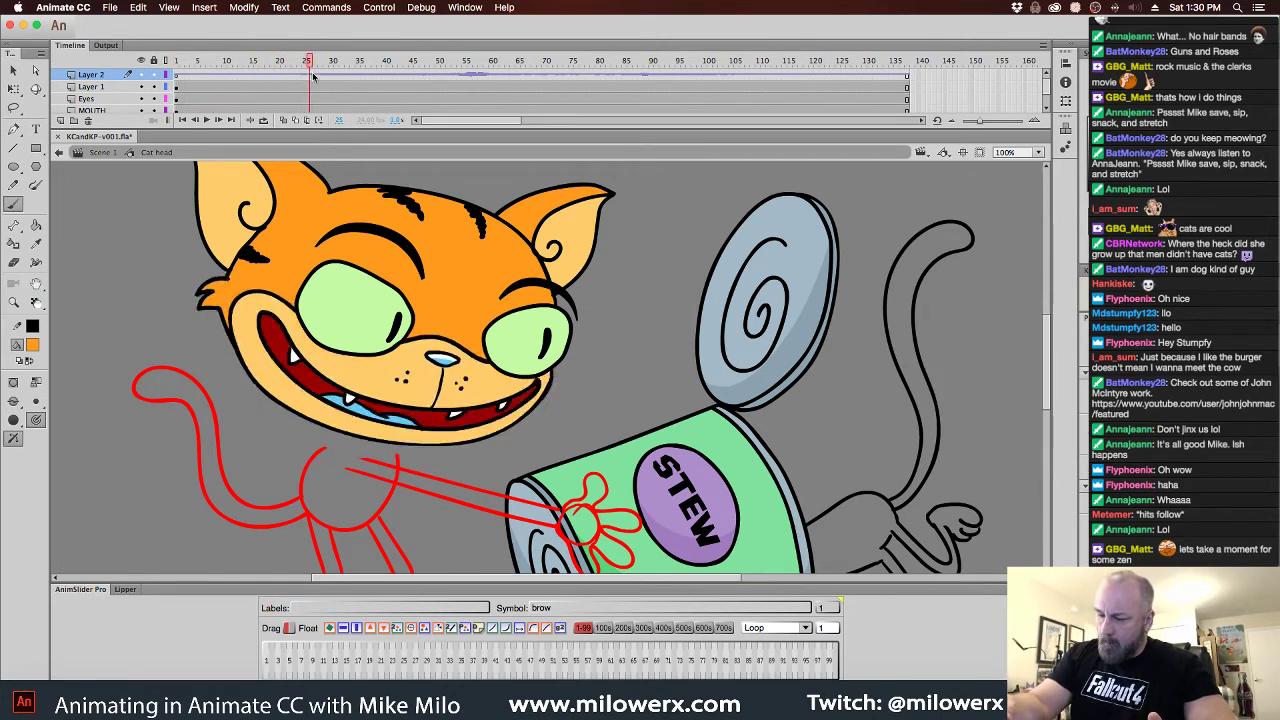
pyautogui.press('Return')
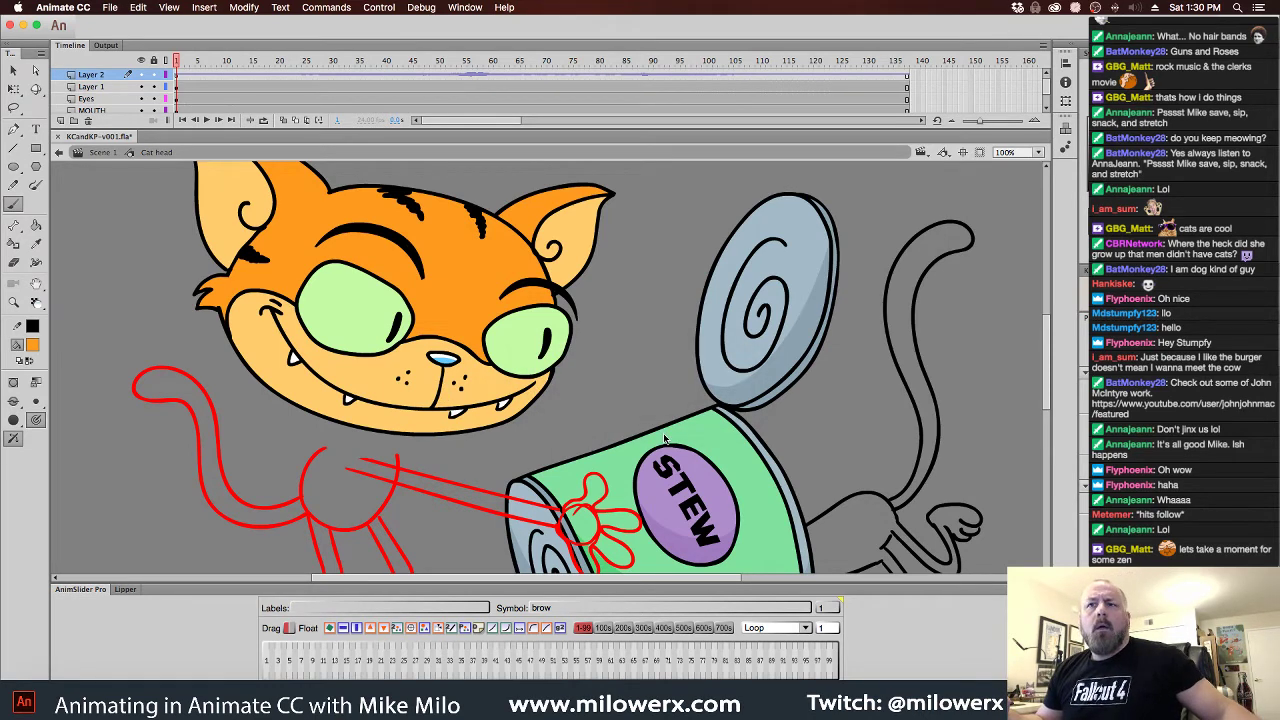
# Select the mouth instance and set its looping to Single Frame
pyautogui.click(432, 357)
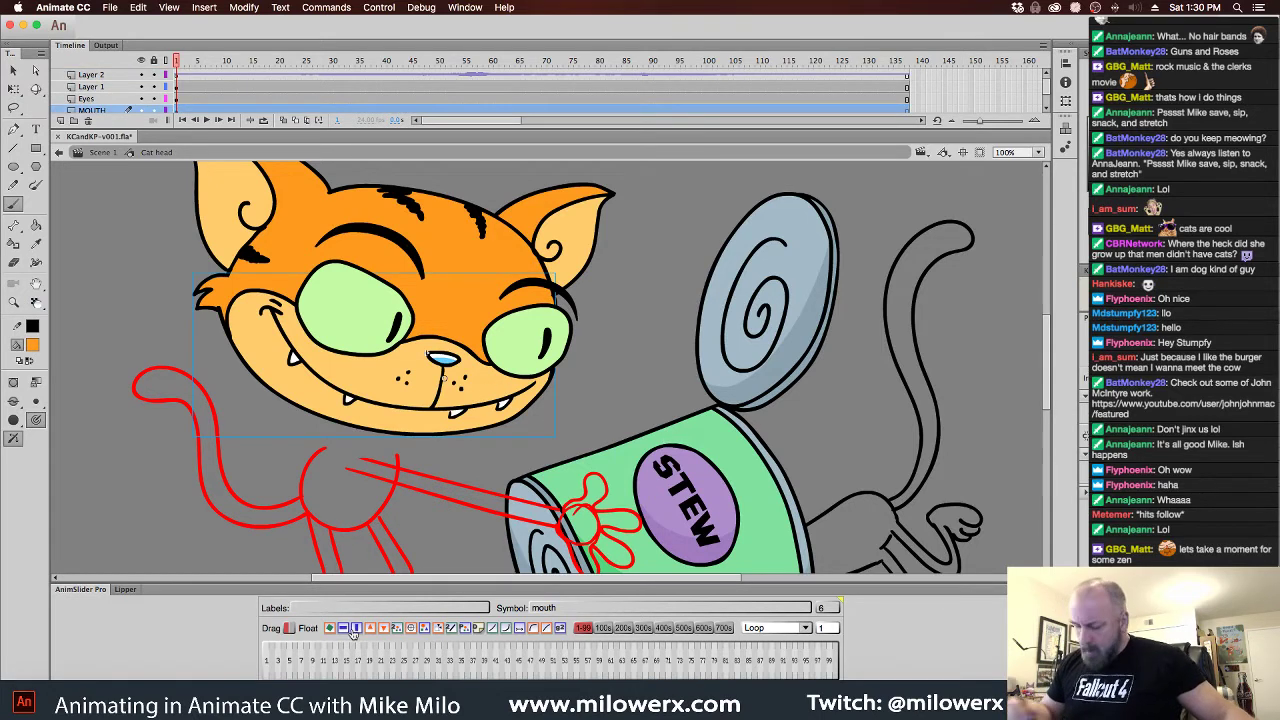
pyautogui.click(269, 662)
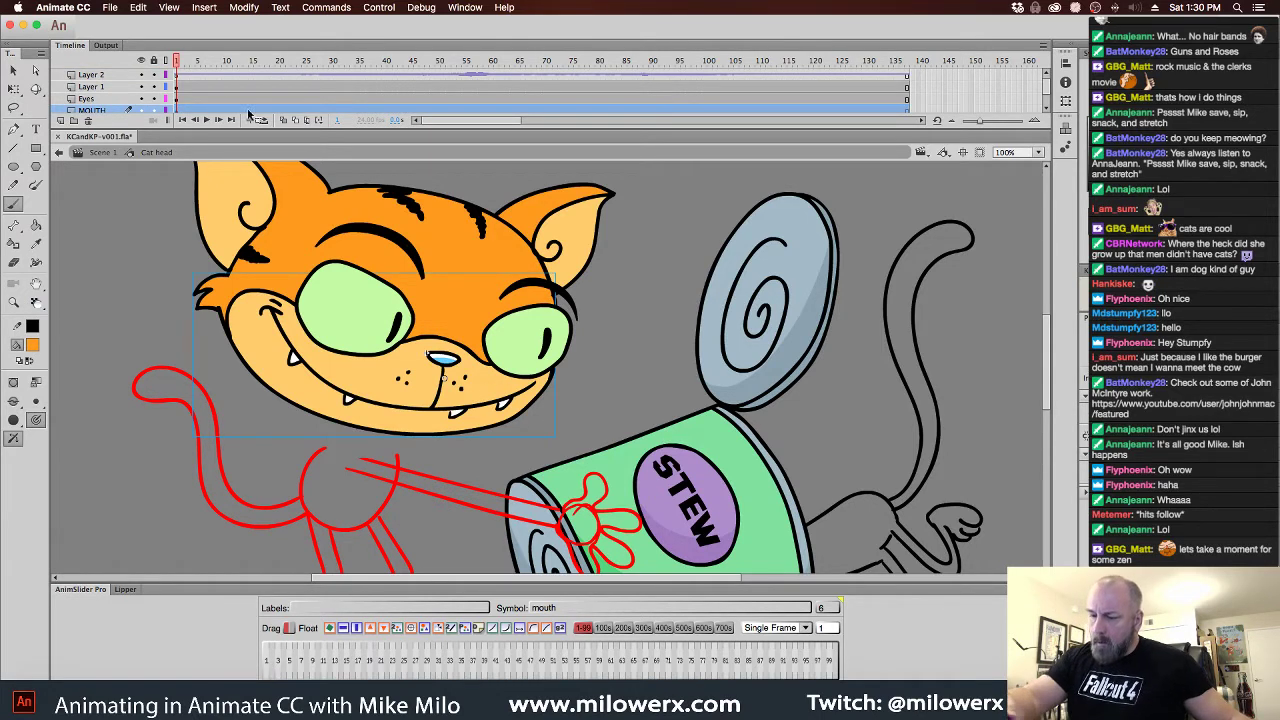
# Inside the mouth symbol, add a blank frame 7 after the last mouth pose and turn on onion skinning
pyautogui.doubleClick(478, 366)
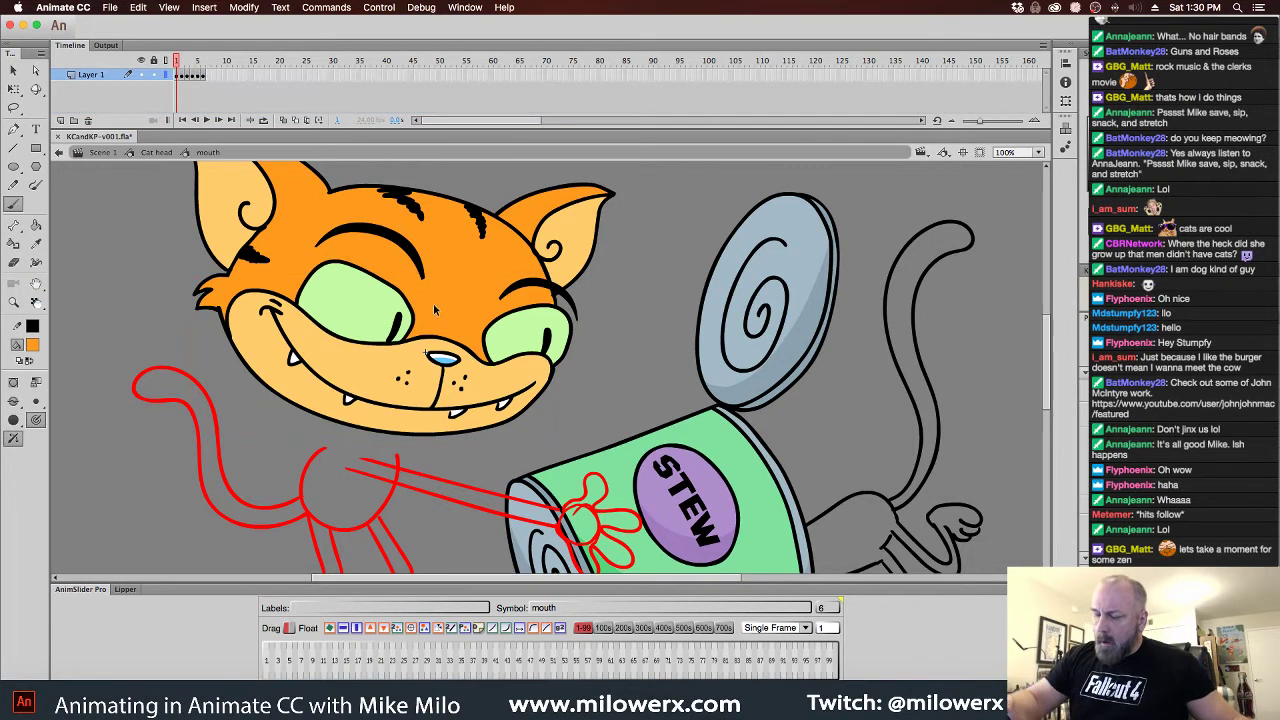
pyautogui.moveTo(180, 64); pyautogui.dragTo(212, 66)
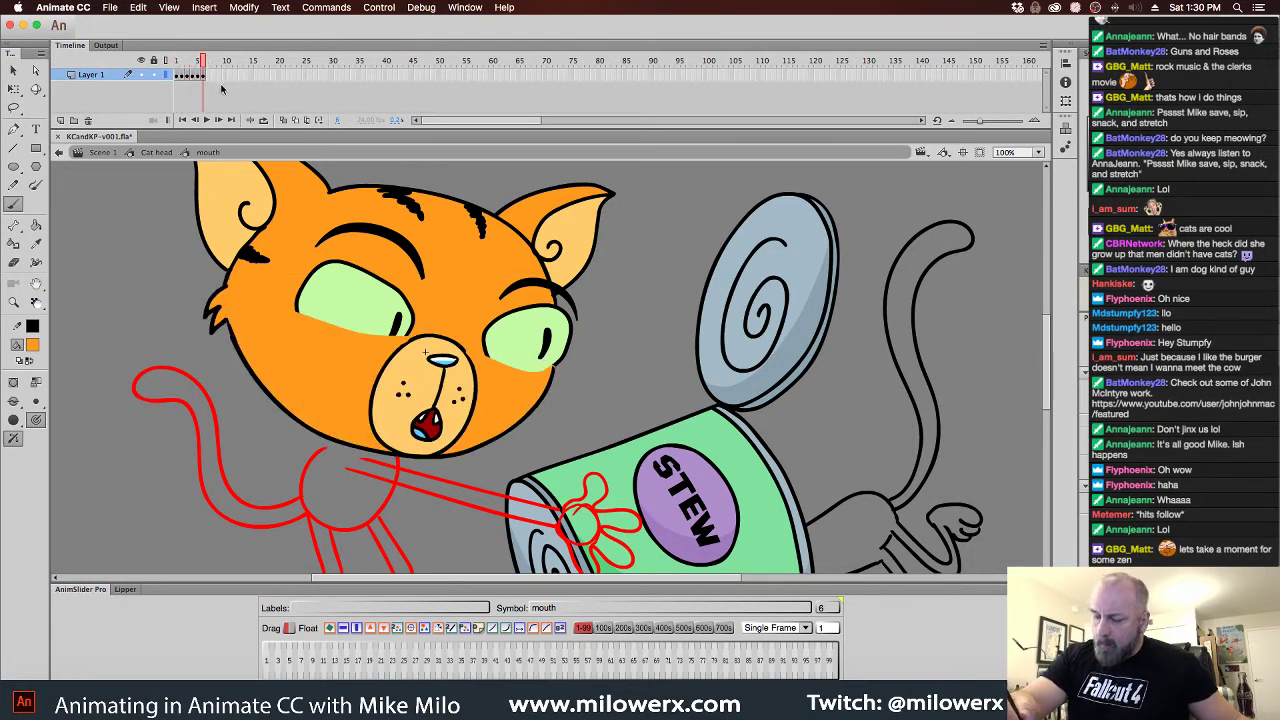
pyautogui.click(216, 123)
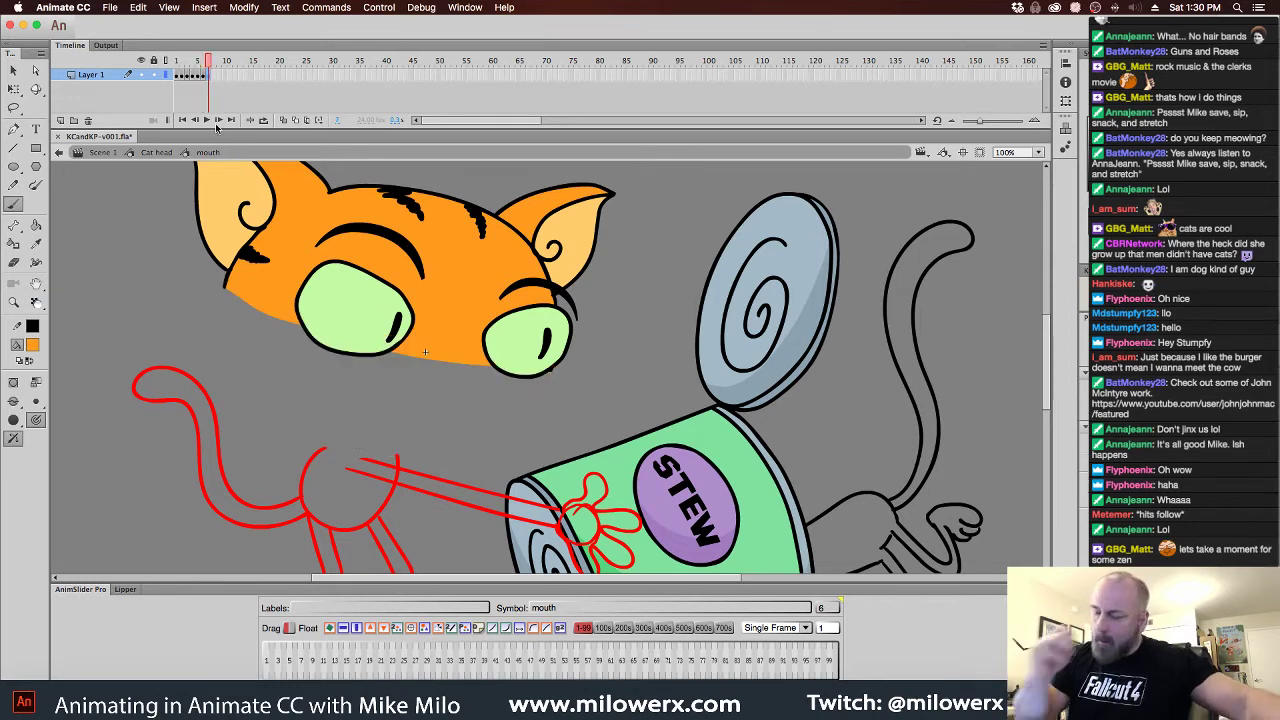
pyautogui.click(283, 120)
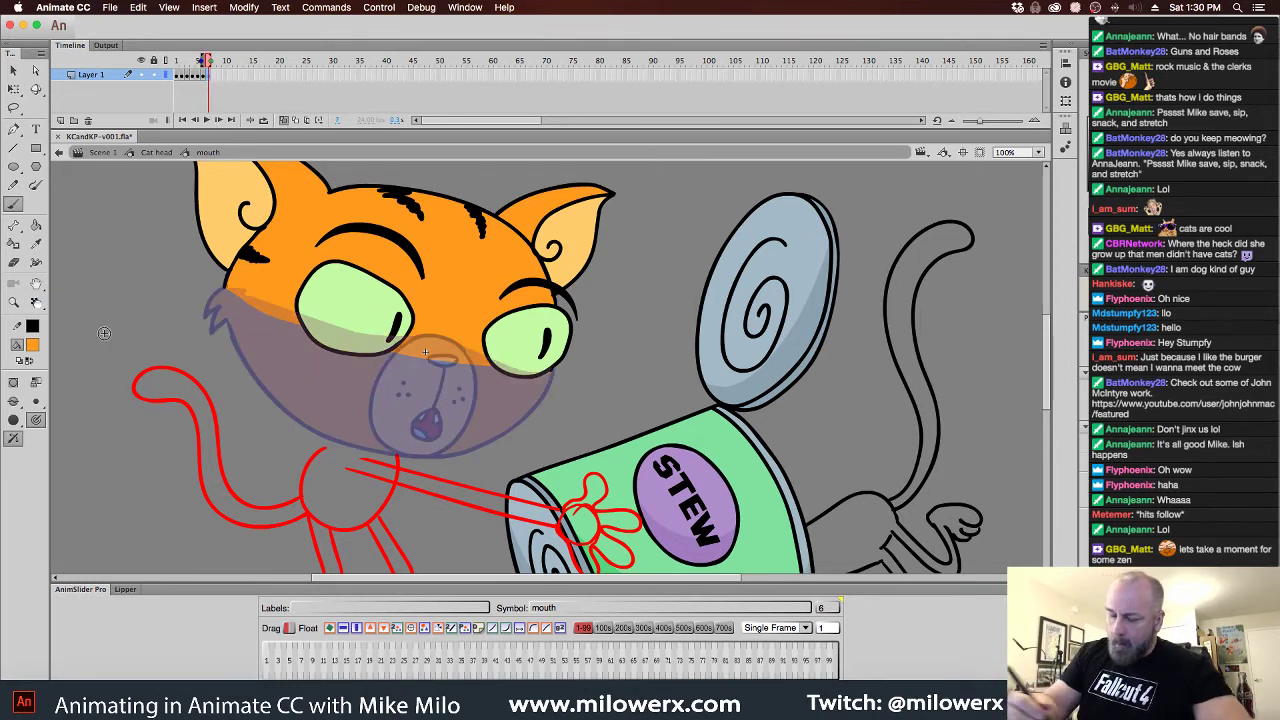
# Set the brush color to black and draw a small round mouth and the nose's upper line on frame 7, undoing stray nose strokes
pyautogui.click(32, 345)
pyautogui.click(84, 399)
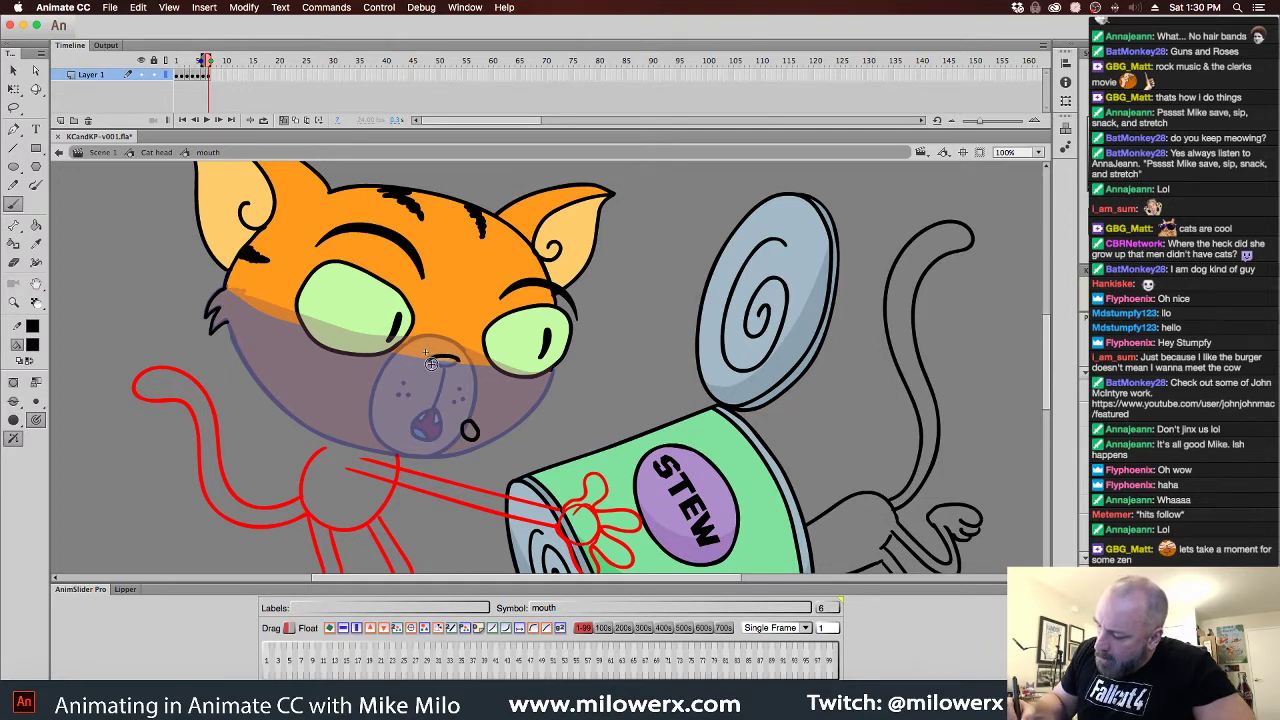
pyautogui.moveTo(432, 363); pyautogui.dragTo(446, 370)
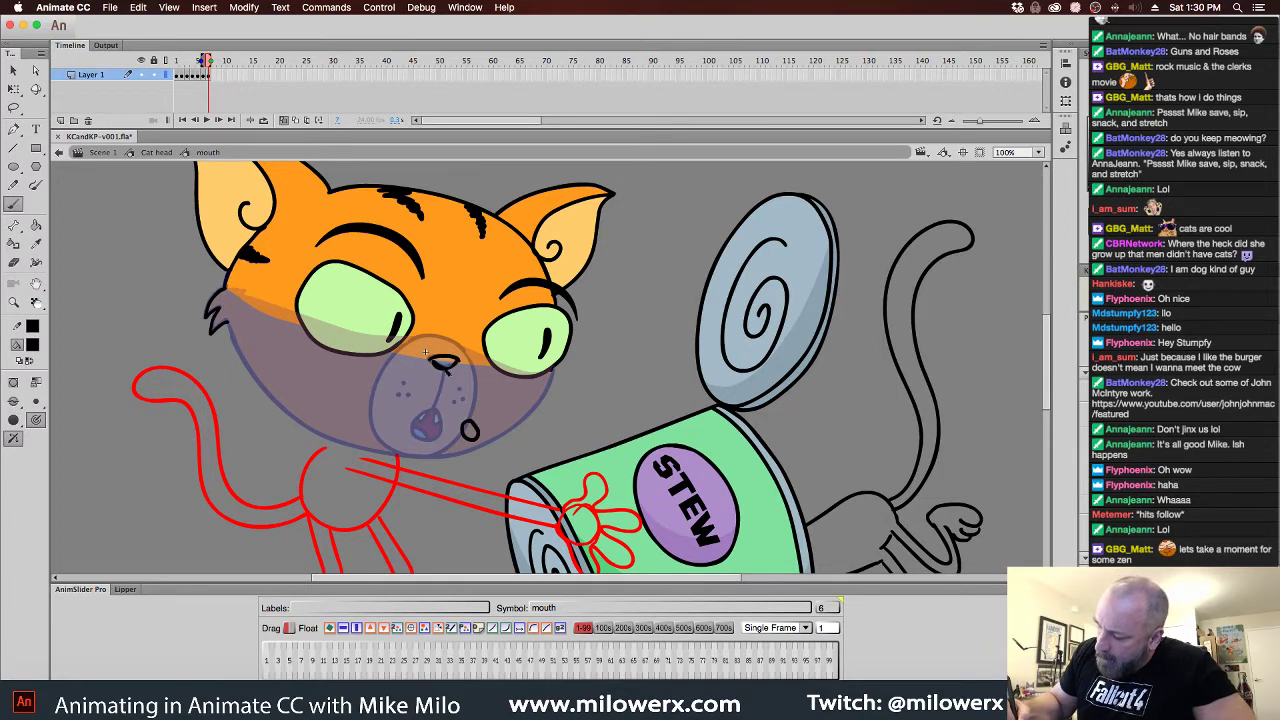
pyautogui.press('super+z')
pyautogui.press('super+z')
pyautogui.press('super+z')
pyautogui.press('super+z')
pyautogui.press('super+z')
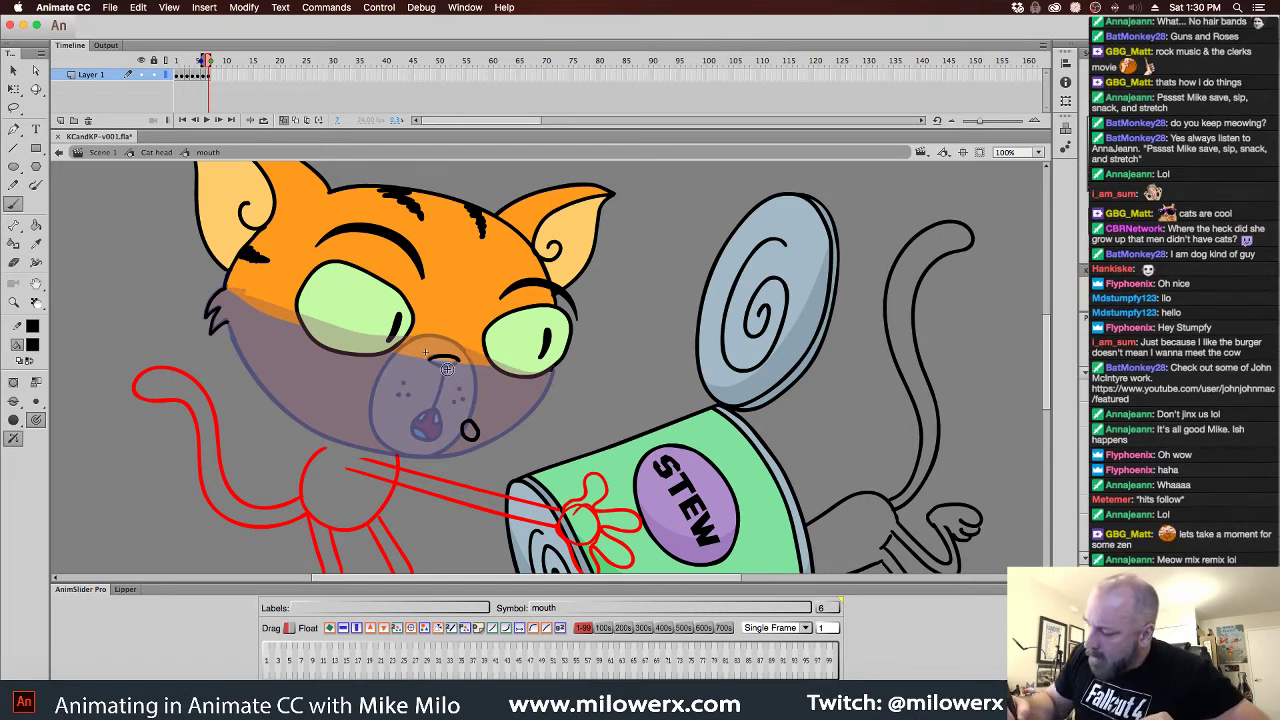
pyautogui.hotkey('ctrl', 'z')
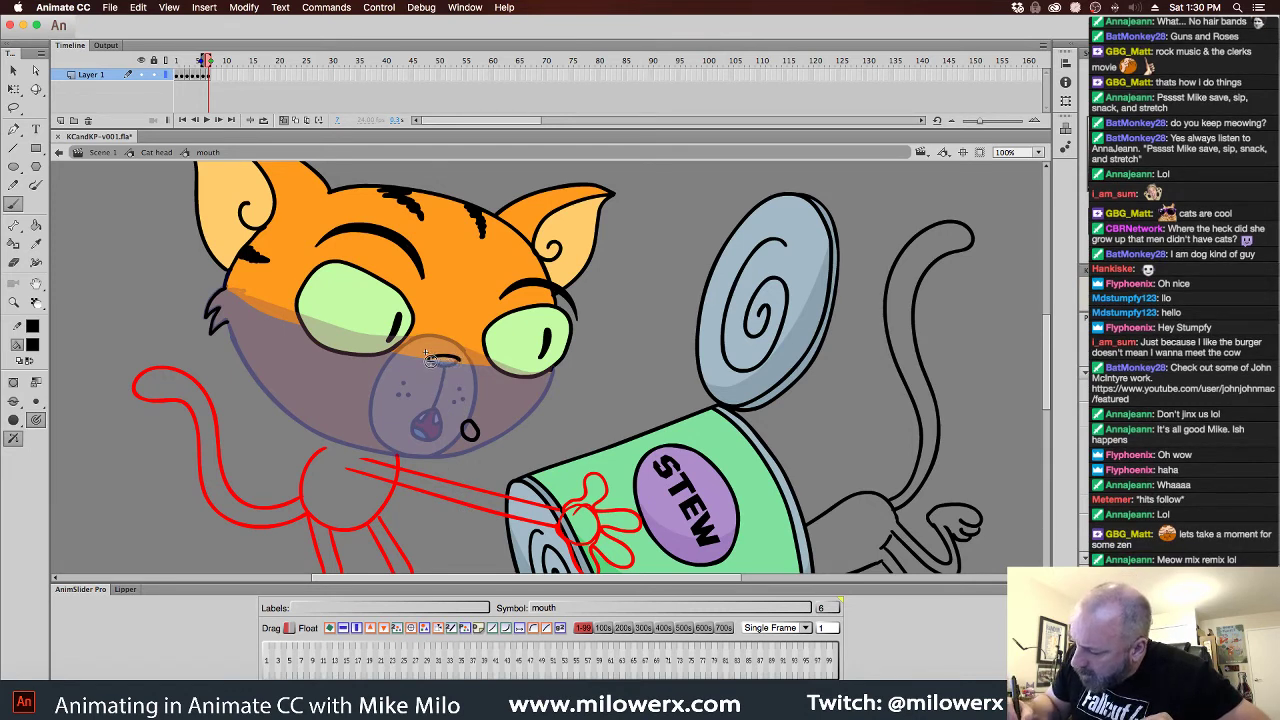
# Brush the rest of the nose, the line to the mouth, whisker dots and chin, plus the jaw and a wider muzzle outline
pyautogui.moveTo(428, 358); pyautogui.dragTo(461, 418)
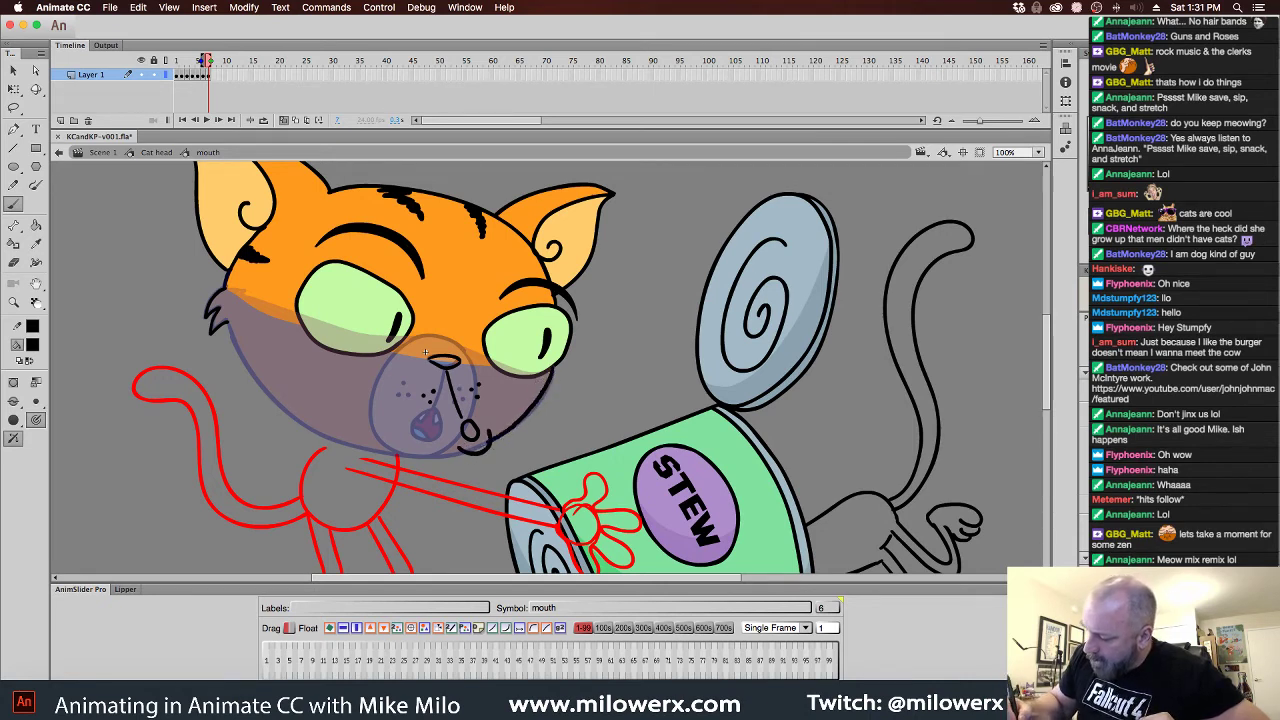
pyautogui.moveTo(488, 448)
pyautogui.mouseDown()
pyautogui.moveTo(363, 453)
pyautogui.moveTo(305, 428)
pyautogui.moveTo(257, 383)
pyautogui.mouseUp()
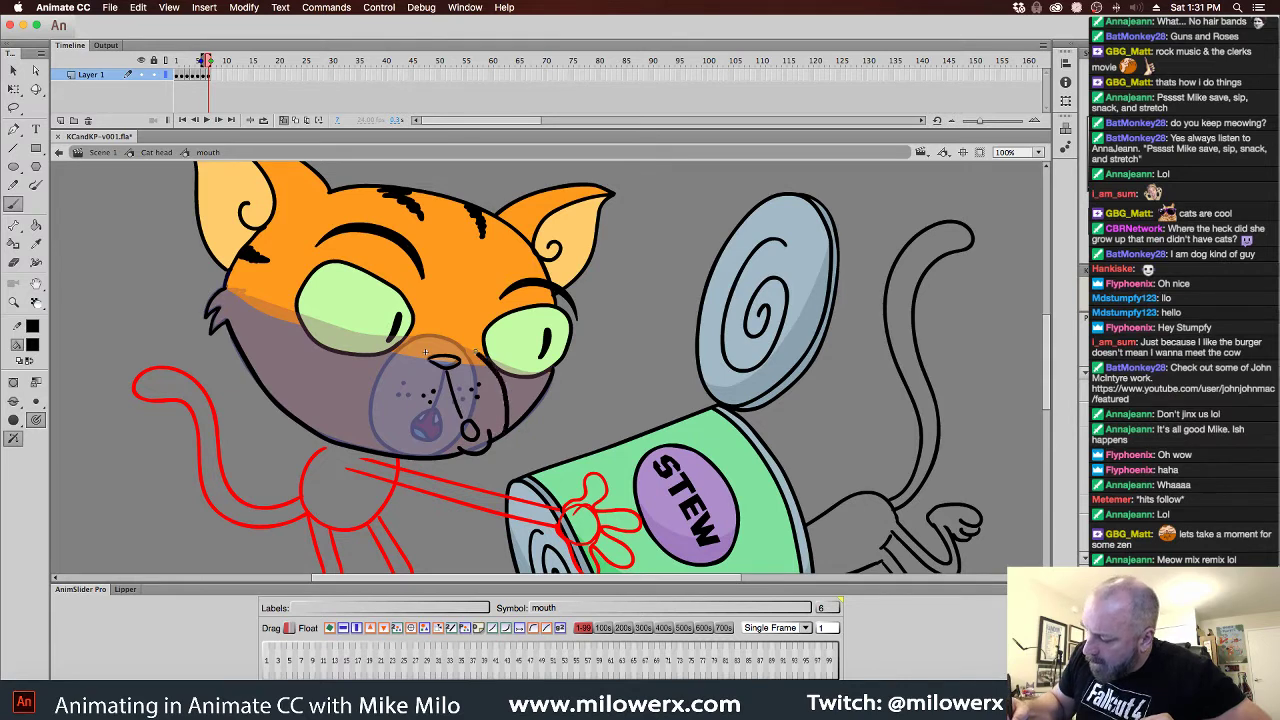
pyautogui.moveTo(396, 355); pyautogui.dragTo(381, 423)
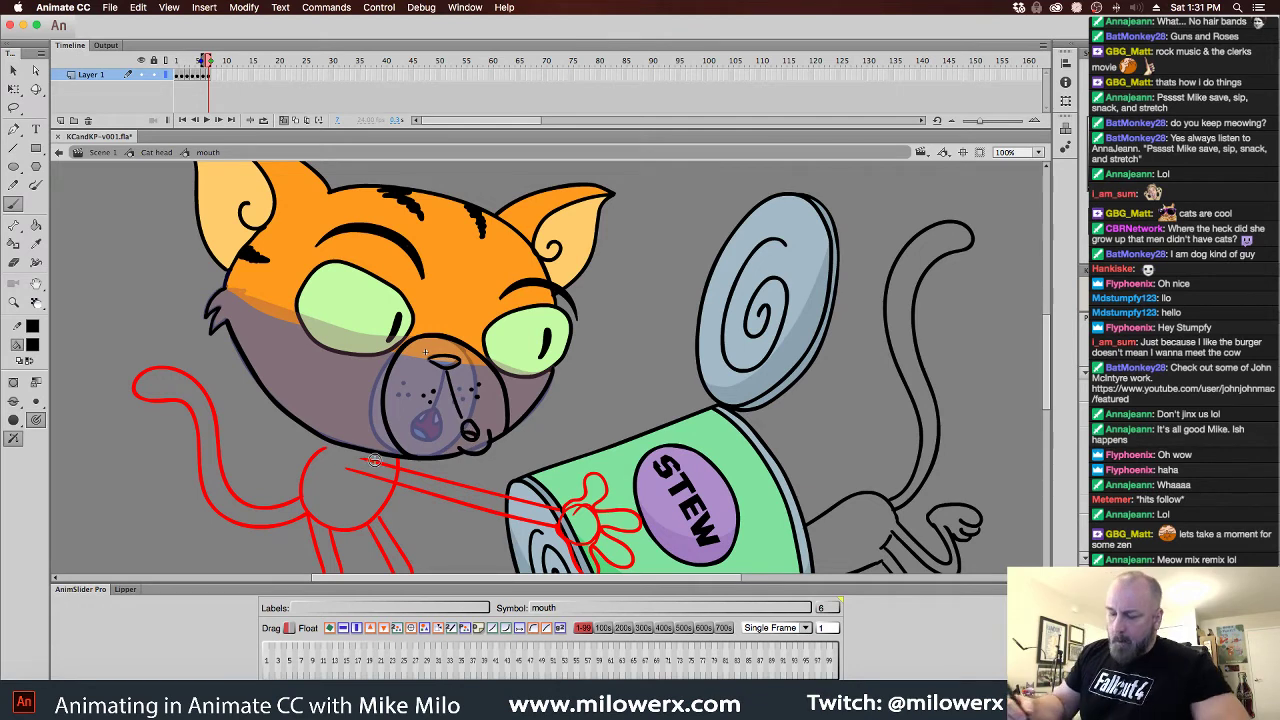
# Using orange in Paint Behind mode, color the cheek fur and the edges under both eyes, and fill the remaining lower face orange
pyautogui.click(34, 346)
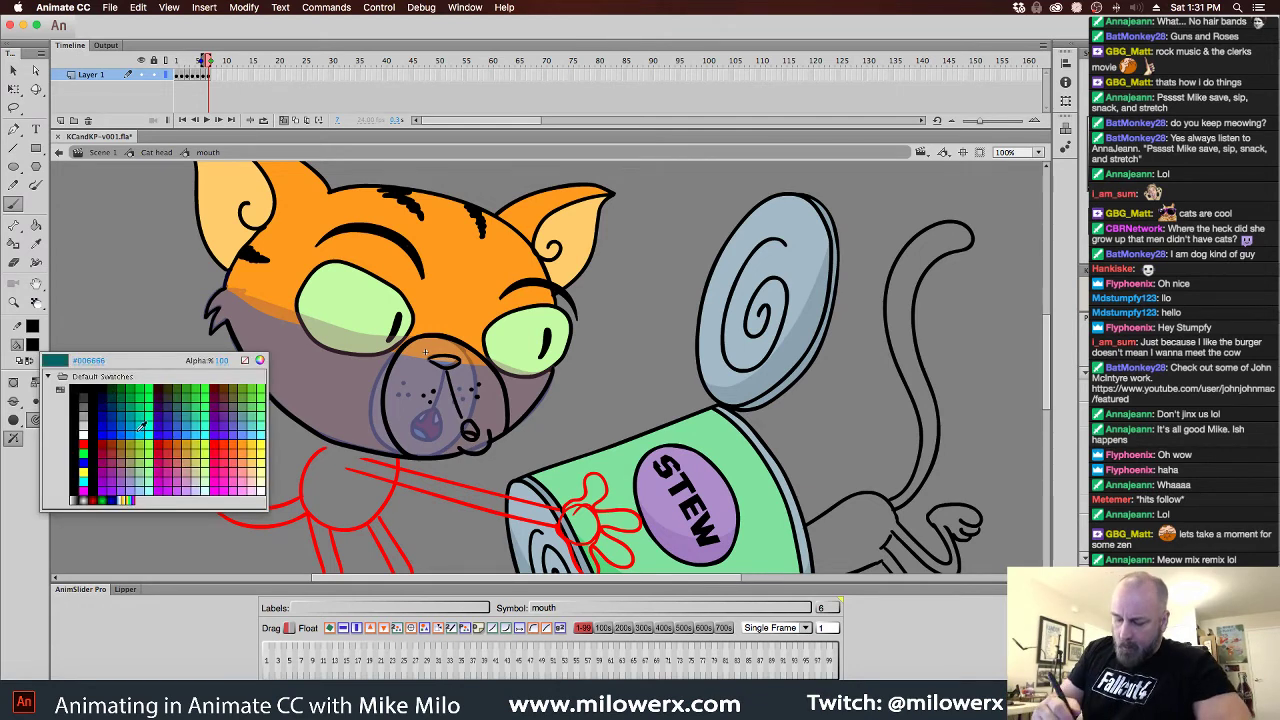
pyautogui.click(245, 442)
pyautogui.click(32, 420)
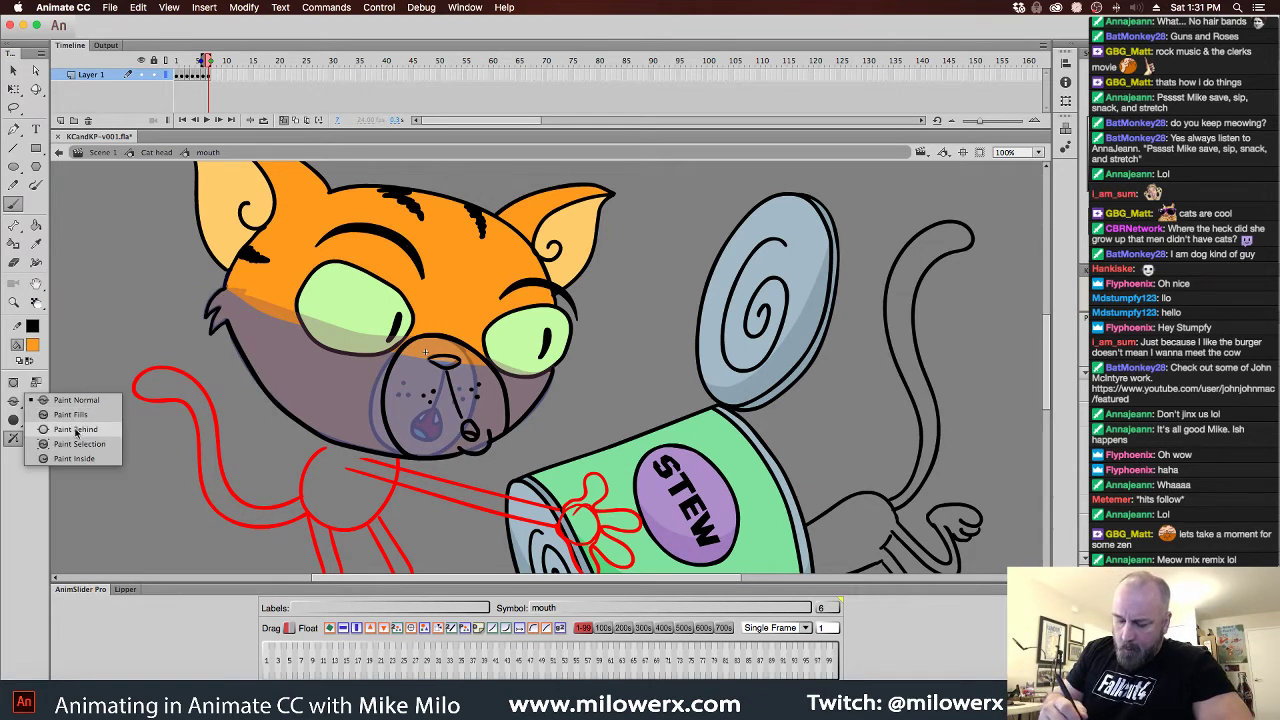
pyautogui.click(90, 431)
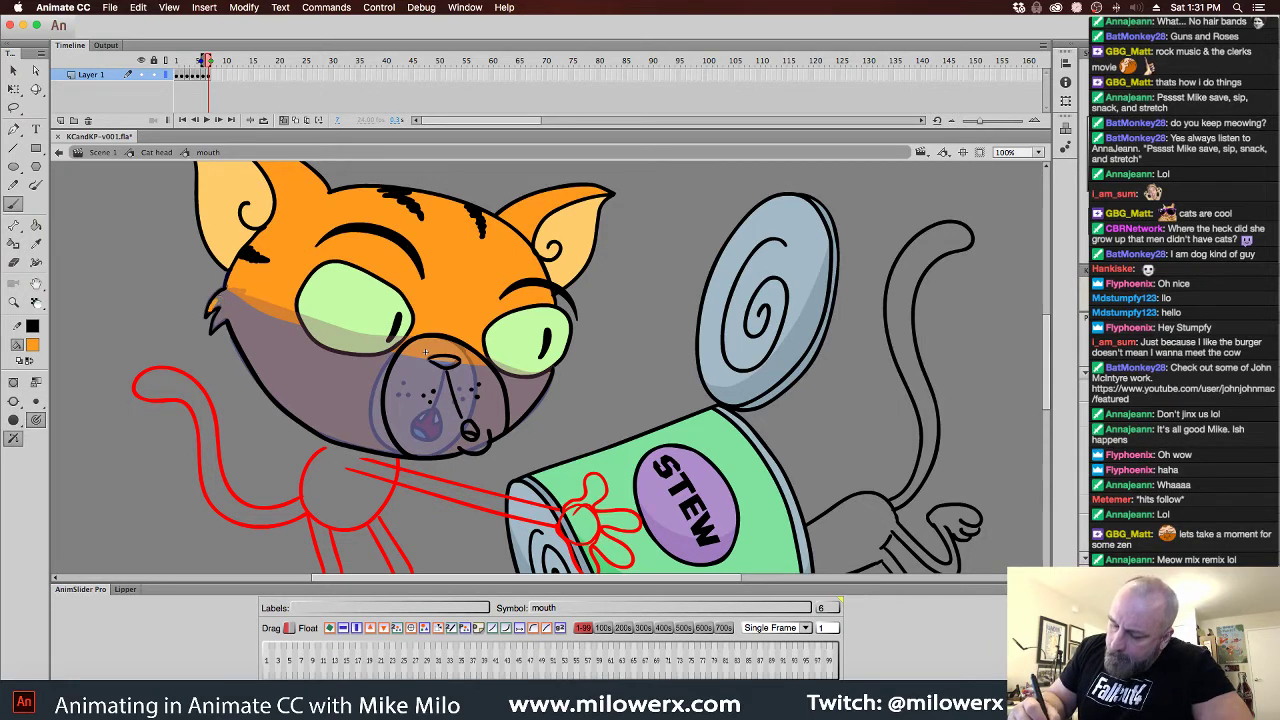
pyautogui.moveTo(213, 308); pyautogui.dragTo(233, 297)
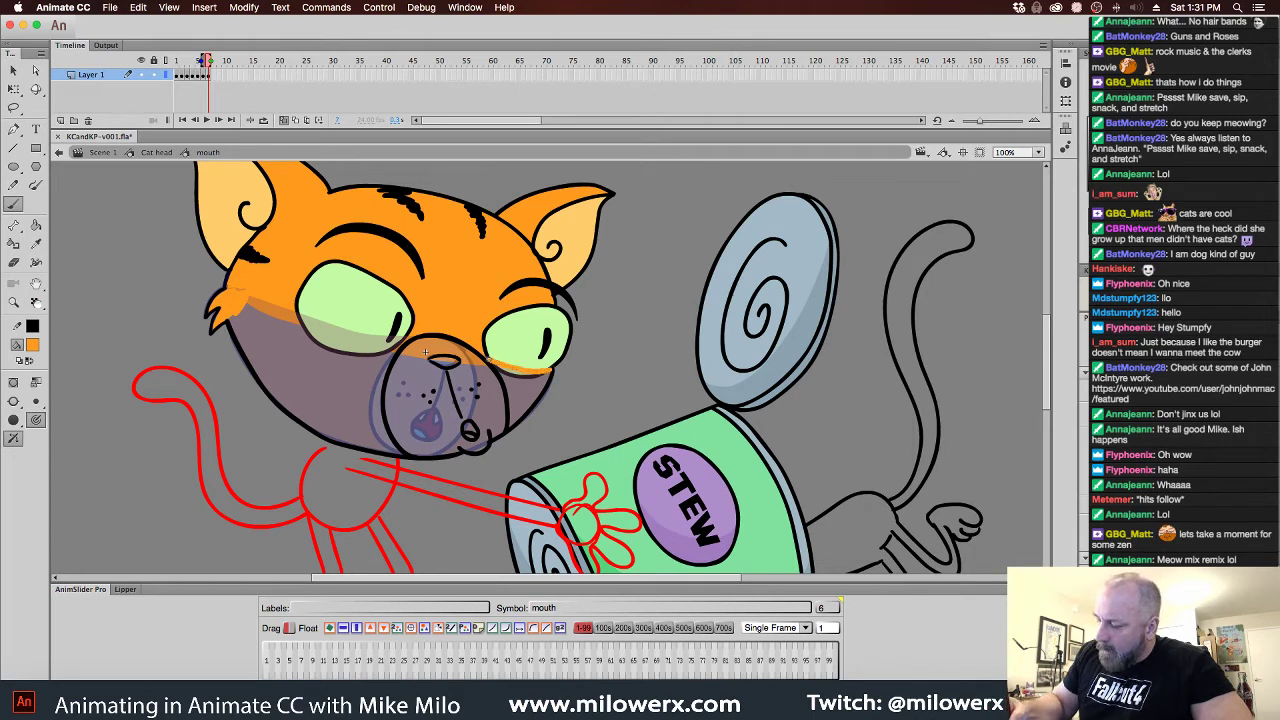
pyautogui.moveTo(409, 341); pyautogui.dragTo(252, 297)
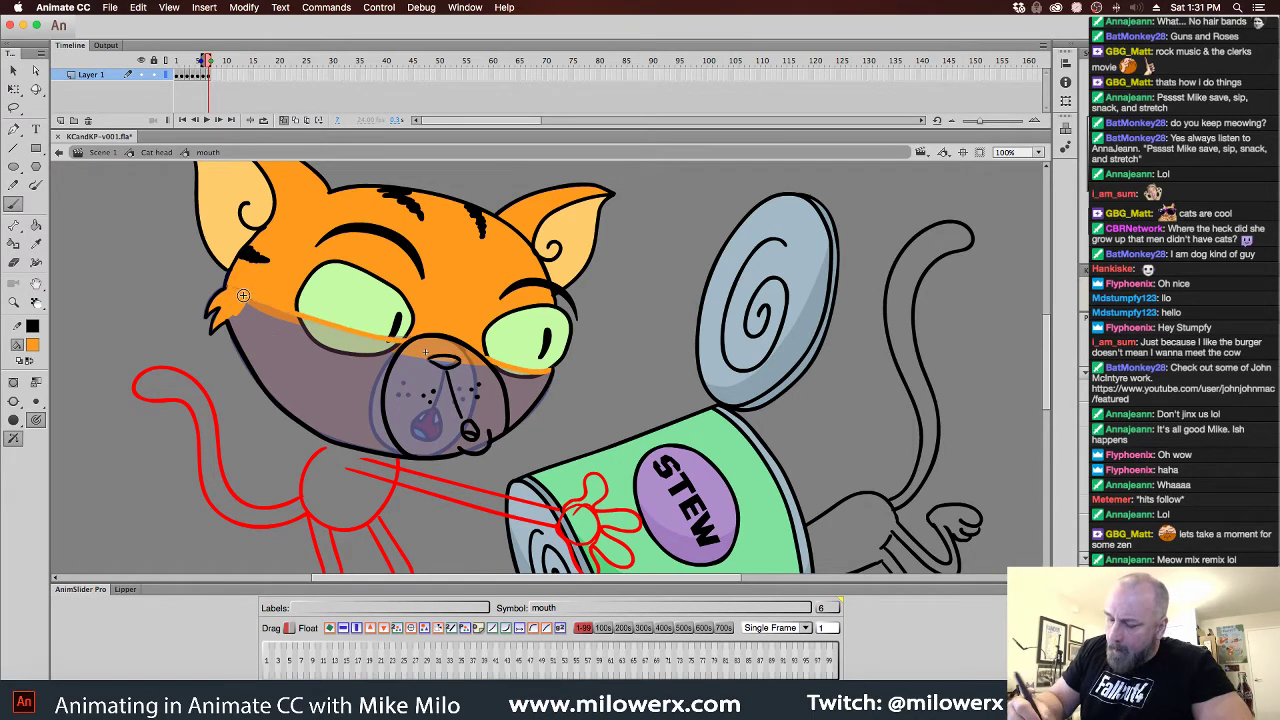
pyautogui.click(35, 225)
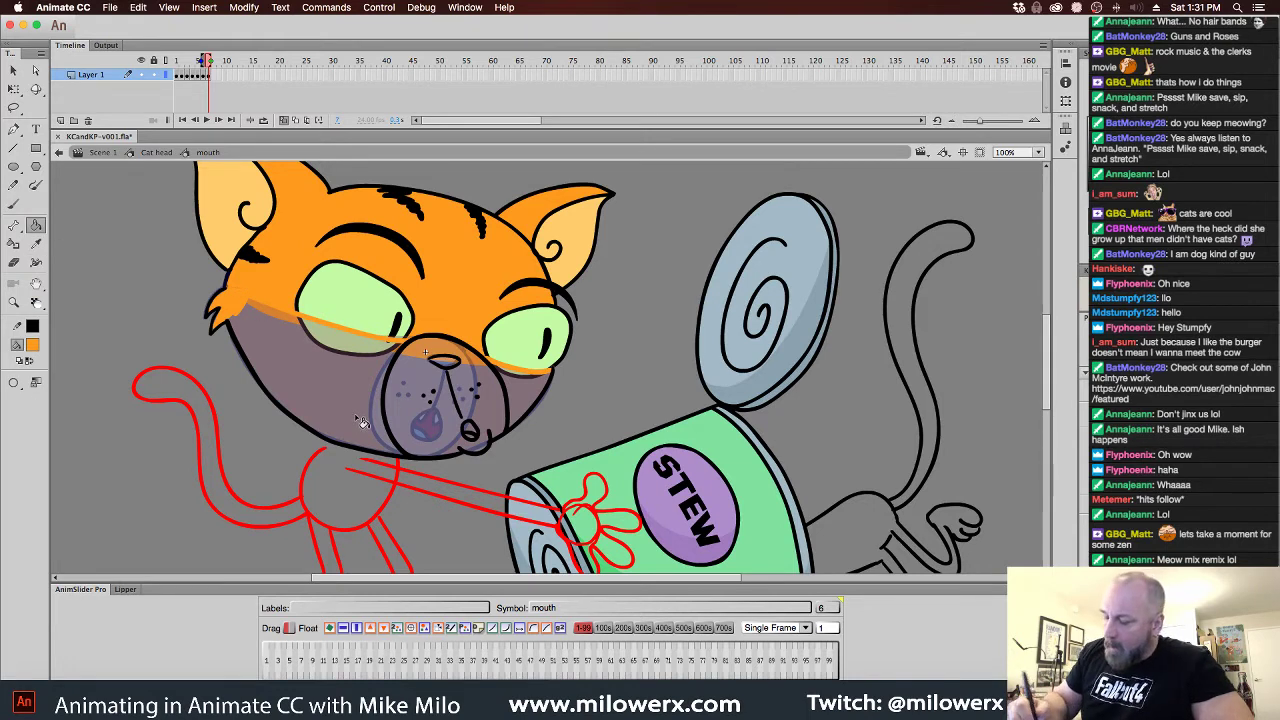
pyautogui.click(516, 400)
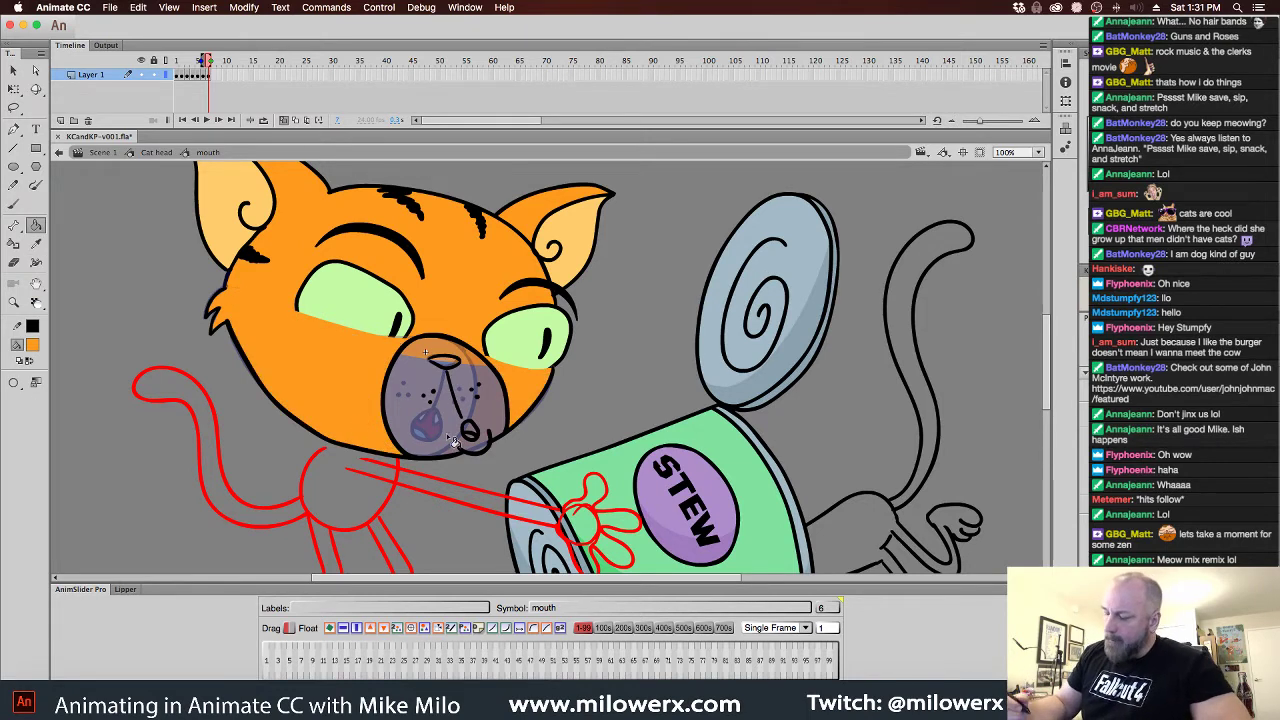
# Turn off onion skinning and fill frame 7's muzzle with light tan #FFCC66 sampled from the previous mouth pose
pyautogui.click(285, 121)
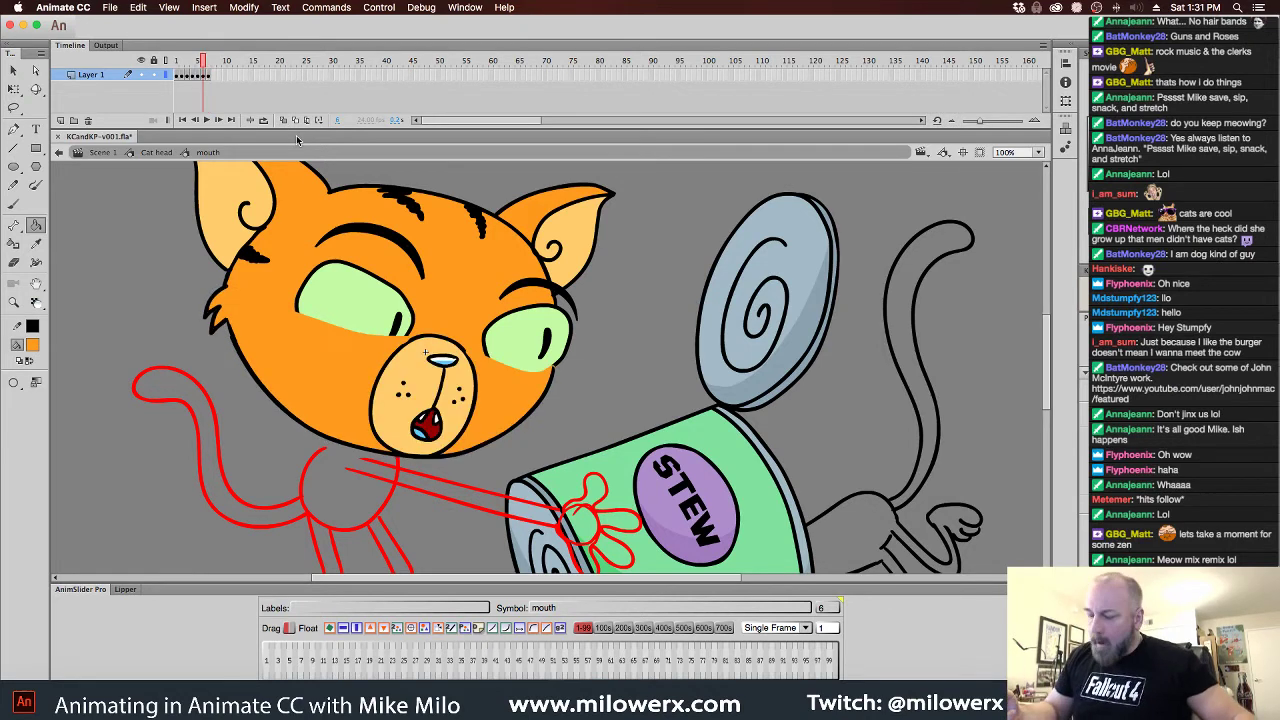
pyautogui.click(32, 344)
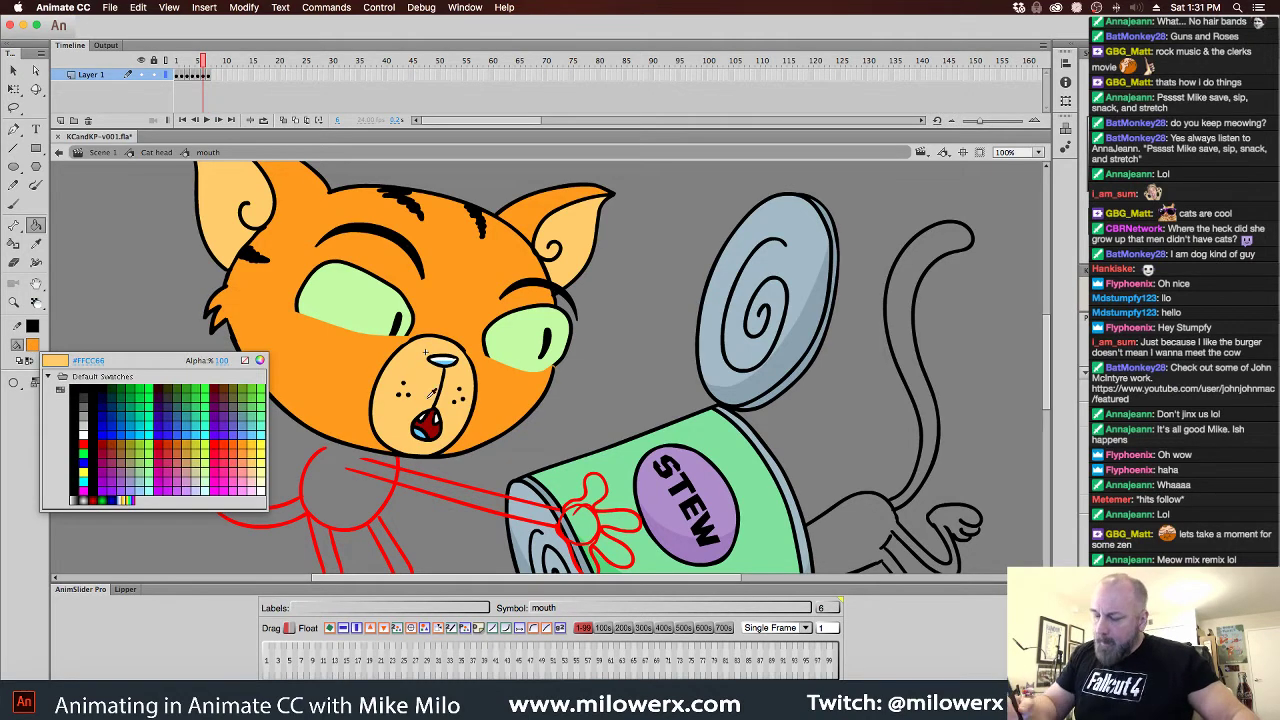
pyautogui.click(421, 363)
pyautogui.press('.')
pyautogui.click(472, 392)
pyautogui.press('.')
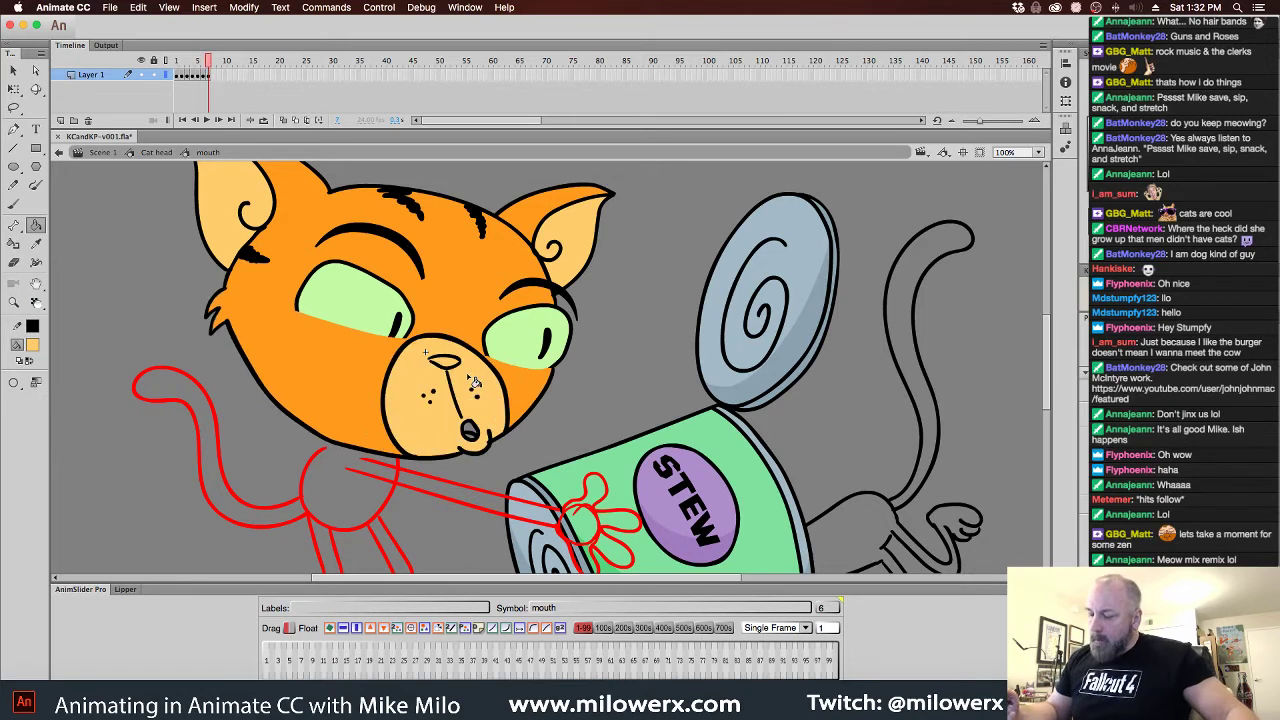
pyautogui.press('.')
pyautogui.press('.')
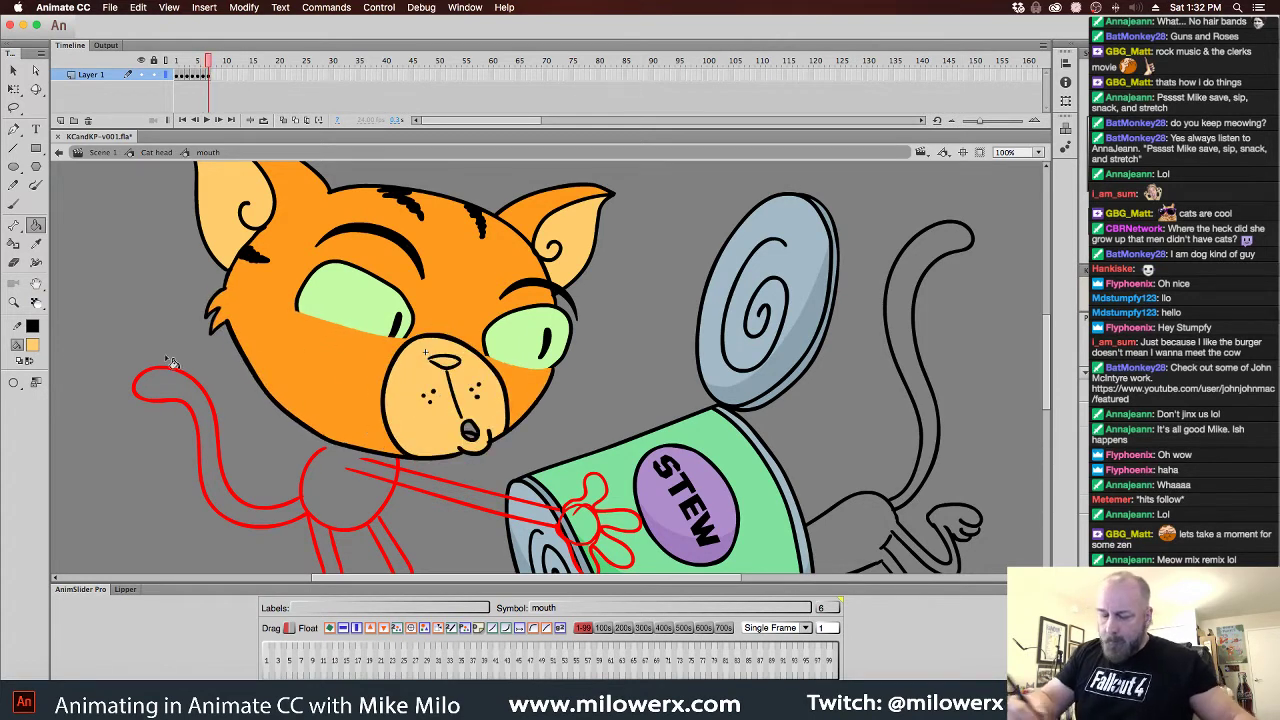
# Return the brush to Paint Normal and trim the inner edges of the chin outline using the muzzle's light tan
pyautogui.click(32, 344)
pyautogui.click(83, 392)
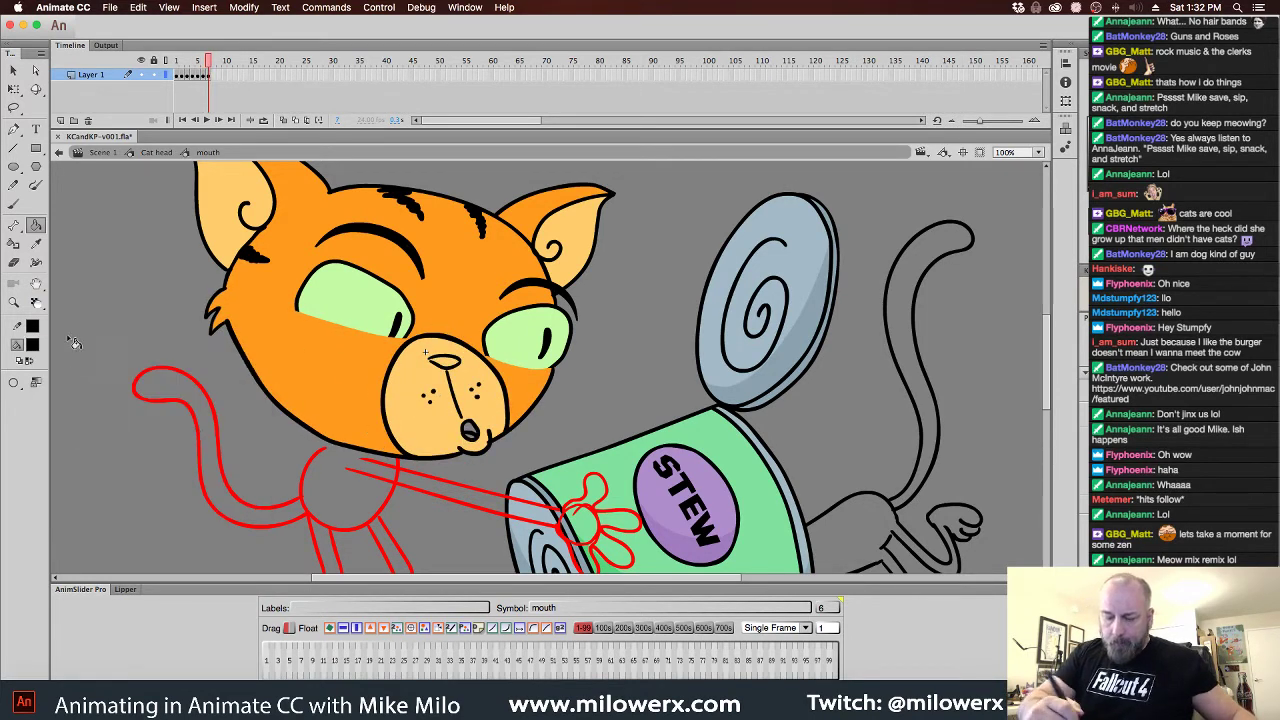
pyautogui.click(14, 203)
pyautogui.click(36, 419)
pyautogui.click(100, 400)
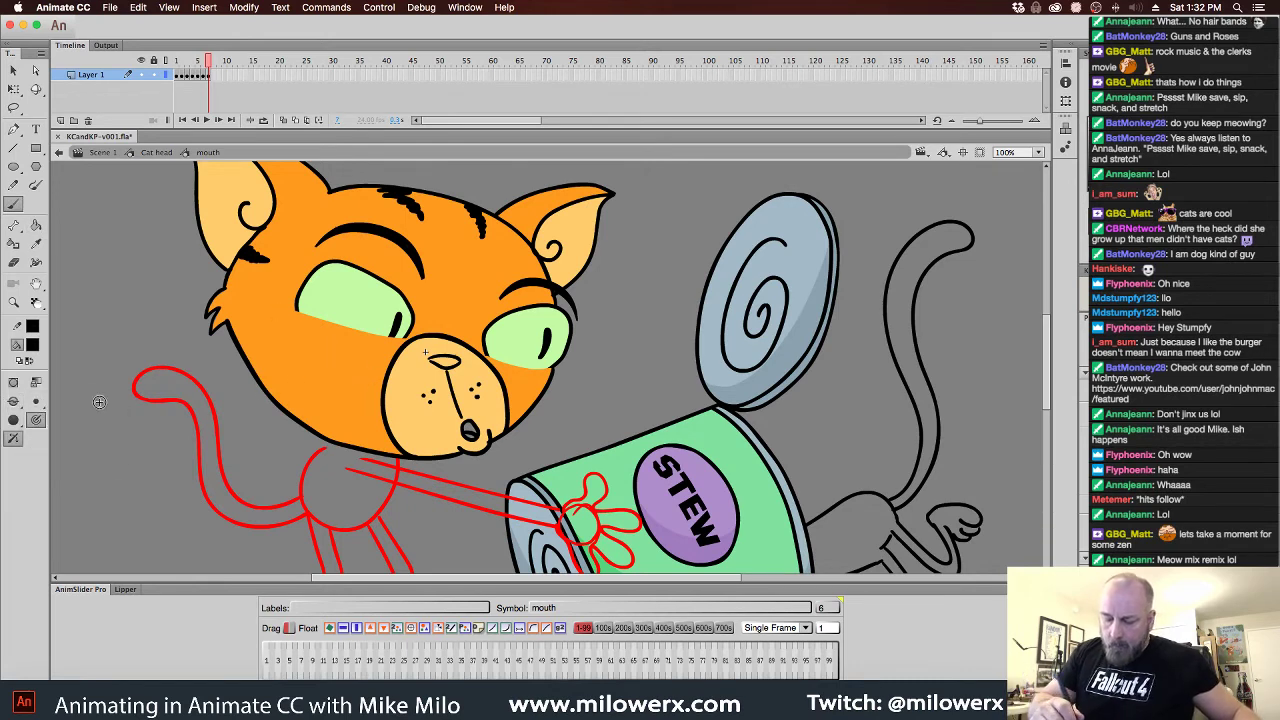
pyautogui.click(418, 351)
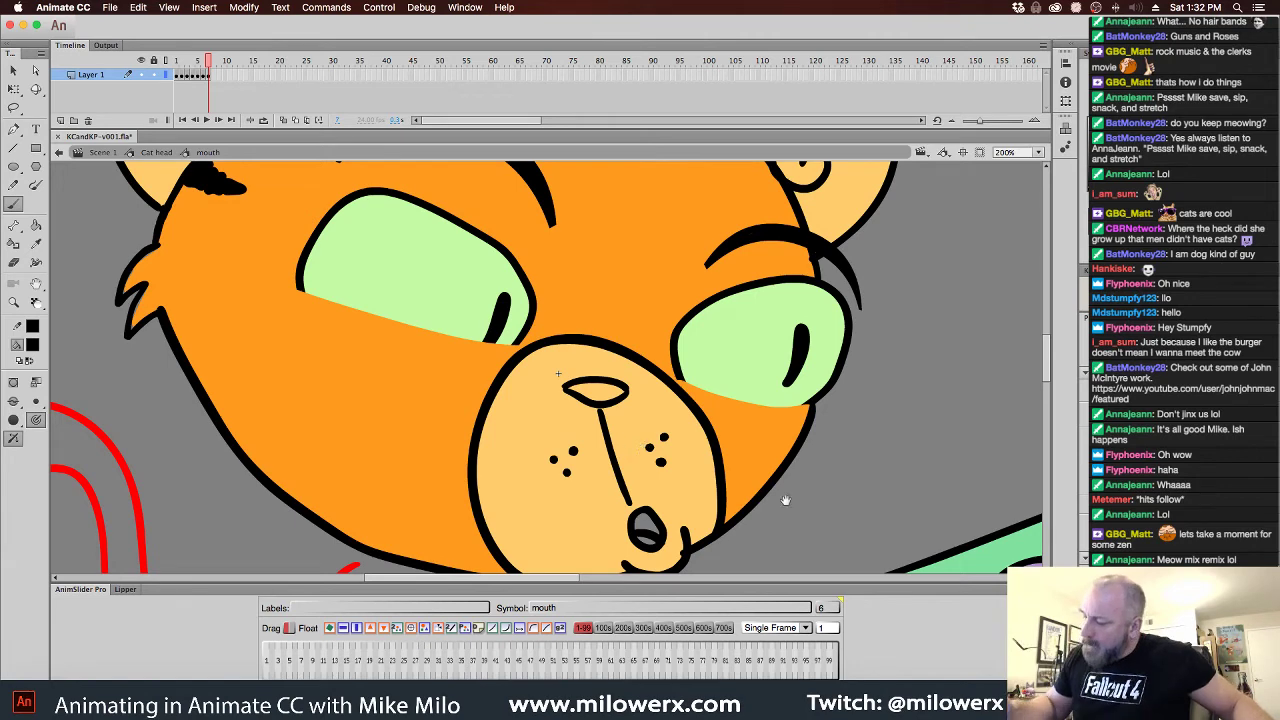
pyautogui.scroll(-2, 780, 503)
pyautogui.click(32, 344)
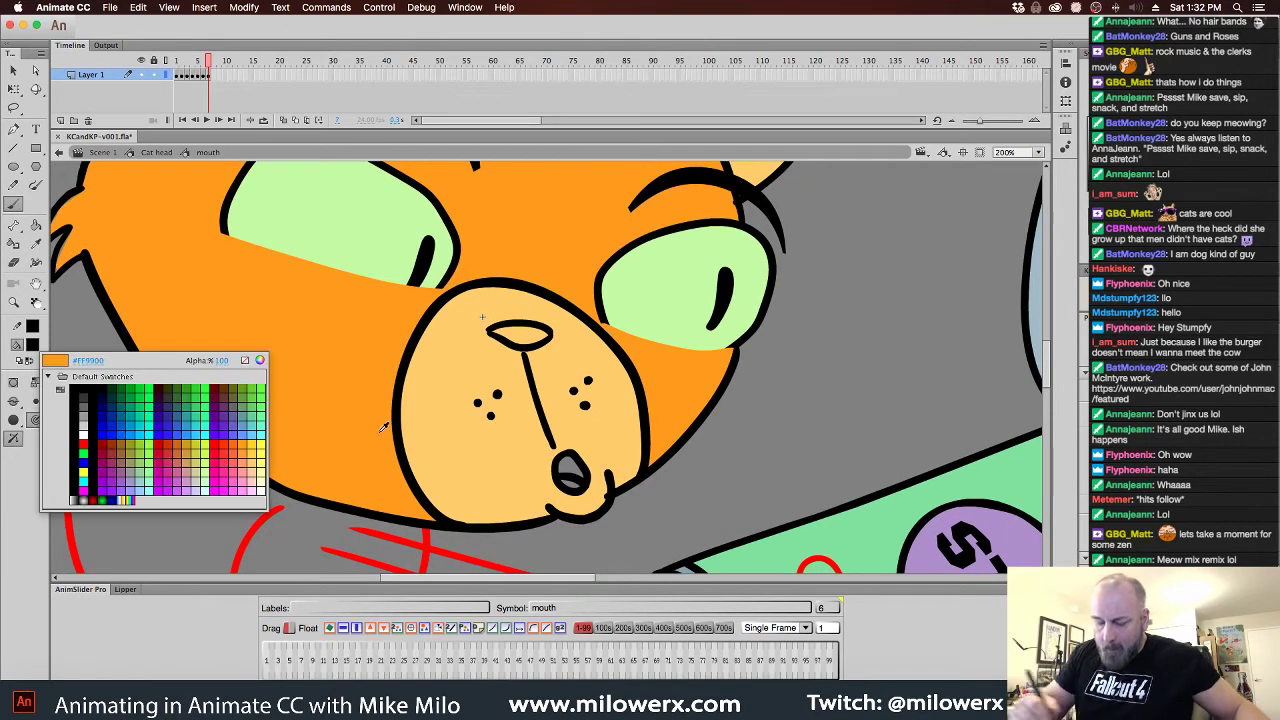
pyautogui.click(597, 486)
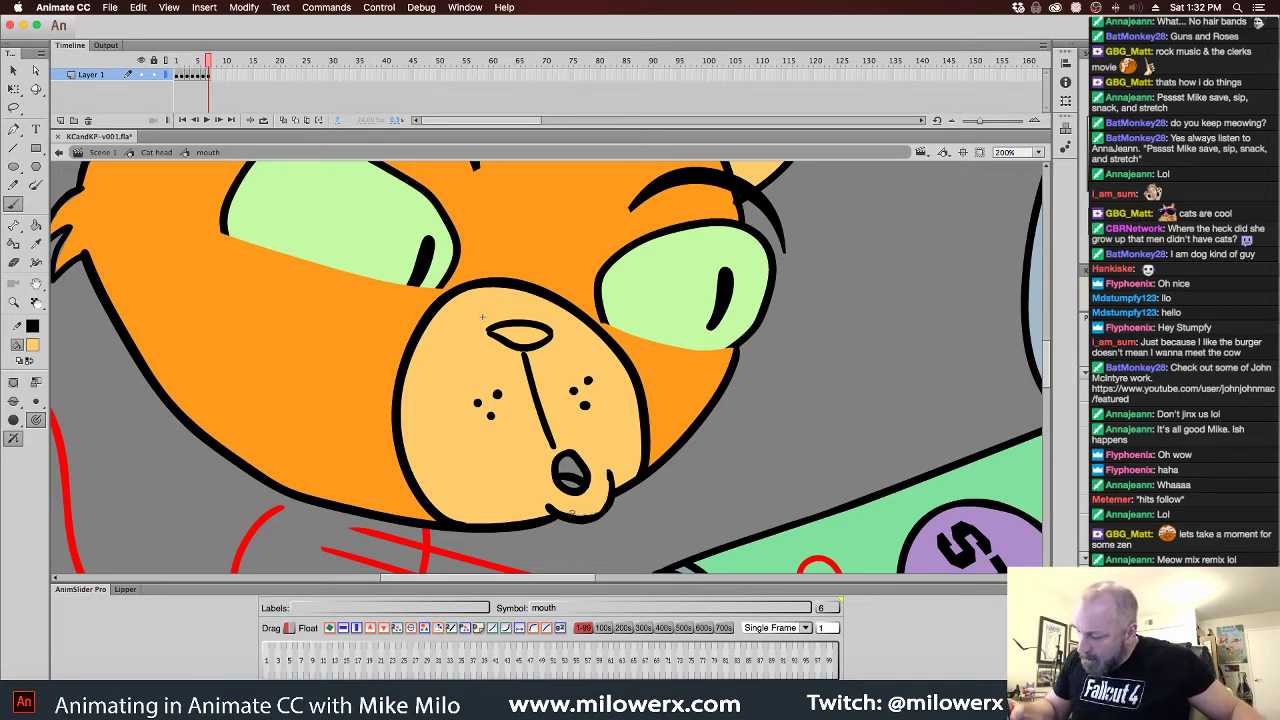
pyautogui.moveTo(602, 500); pyautogui.dragTo(563, 514)
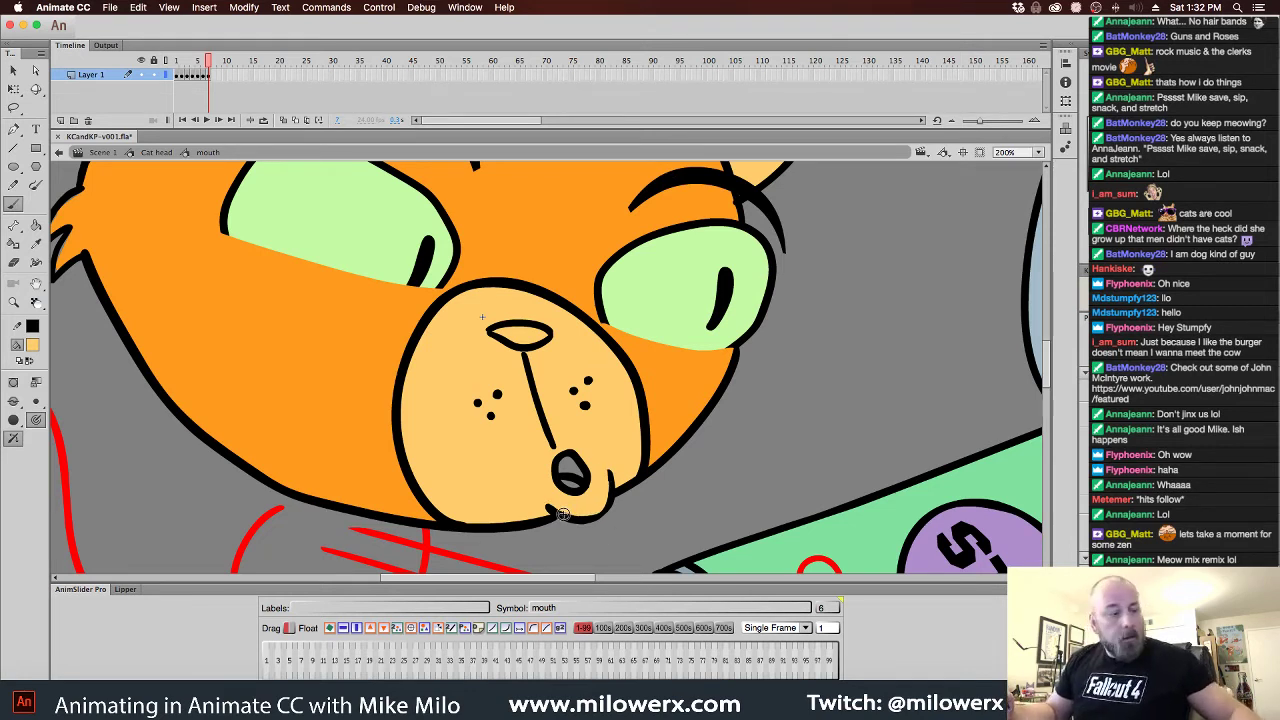
# Fill the small mouth dark red and its tongue light blue, sampling both colors from the previous mouth pose
pyautogui.press(',')
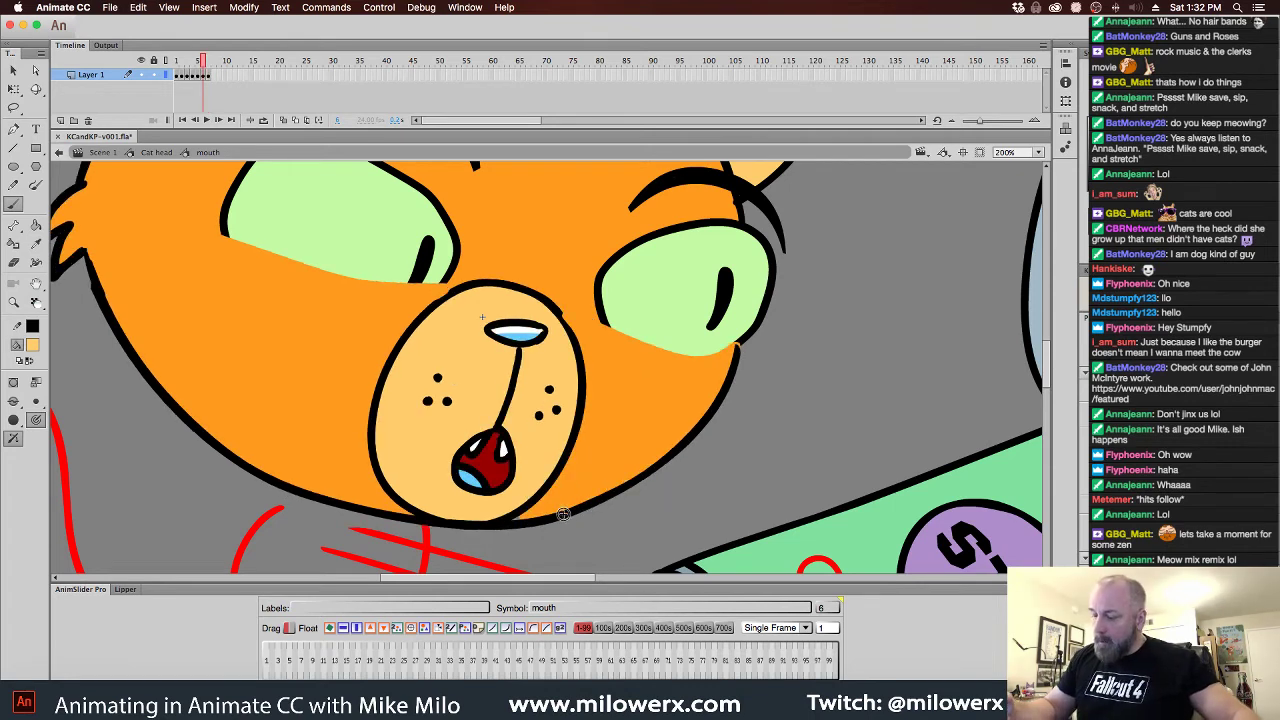
pyautogui.click(32, 345)
pyautogui.click(487, 472)
pyautogui.press('.')
pyautogui.press('k')
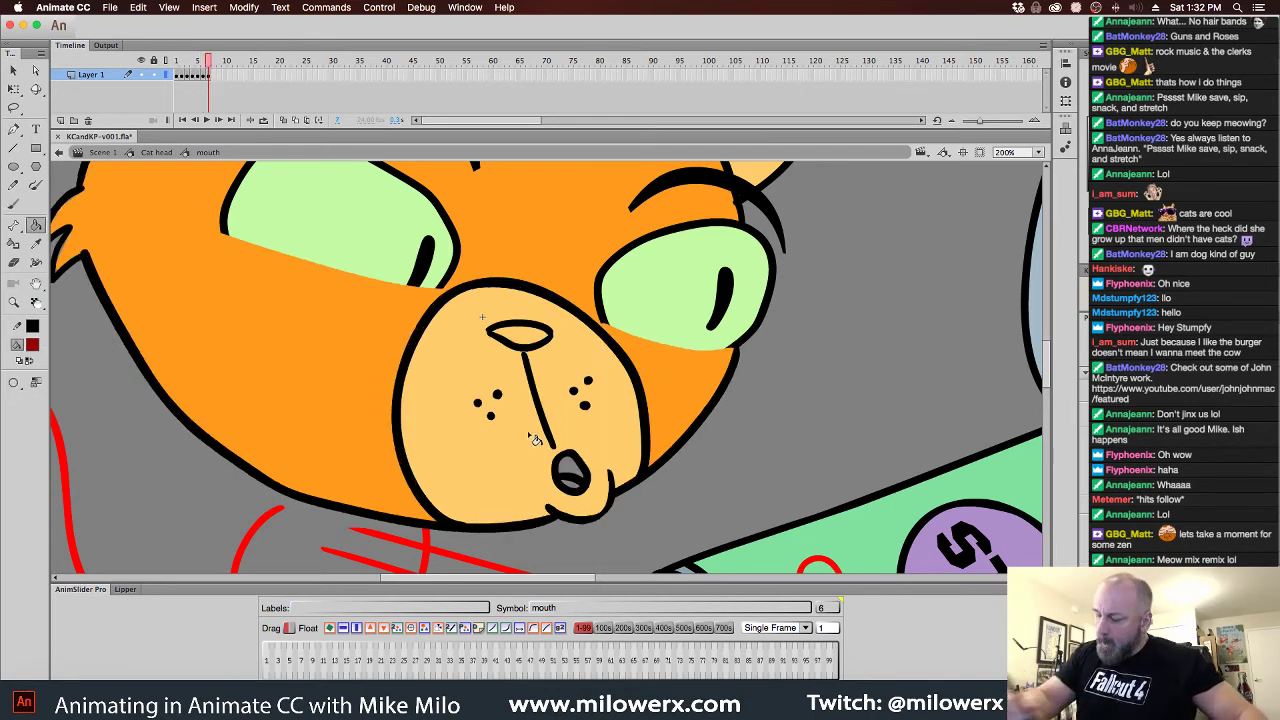
pyautogui.press(',')
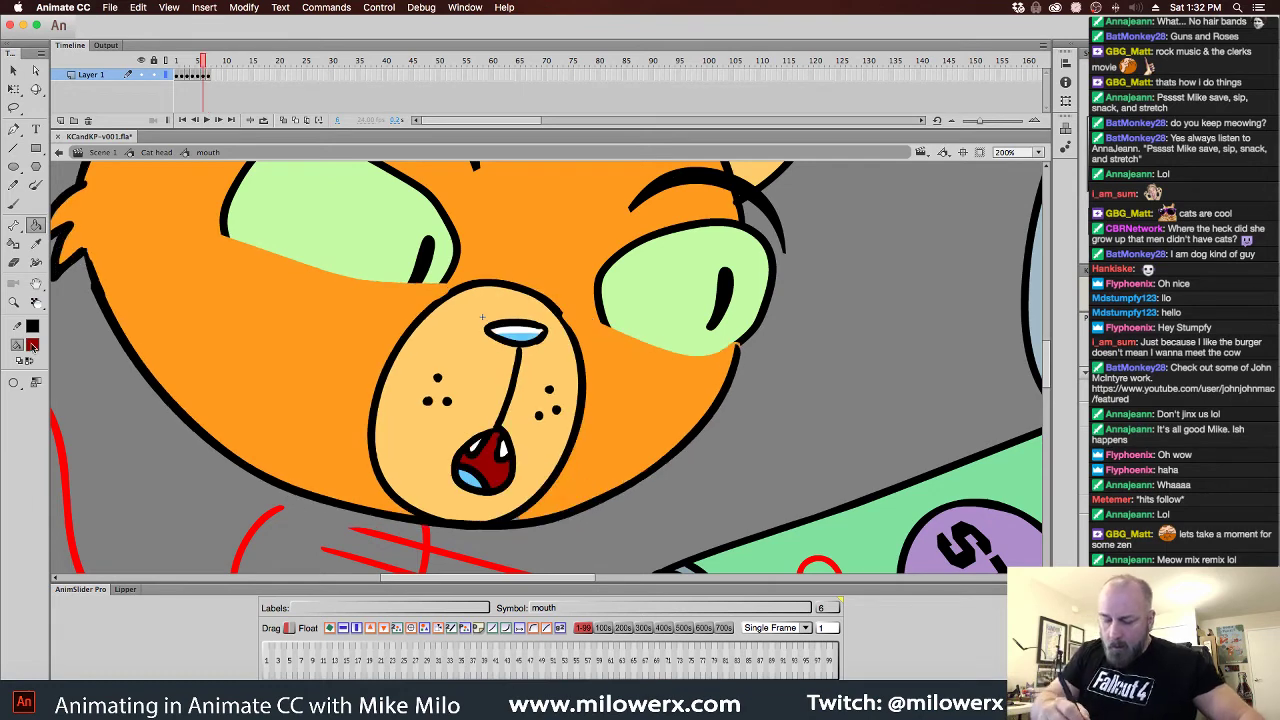
pyautogui.click(32, 345)
pyautogui.click(477, 487)
pyautogui.press('.')
pyautogui.click(575, 490)
# Fill the nose on frame 7 with the previous pose's light blue and leave that fill selected
pyautogui.press(',')
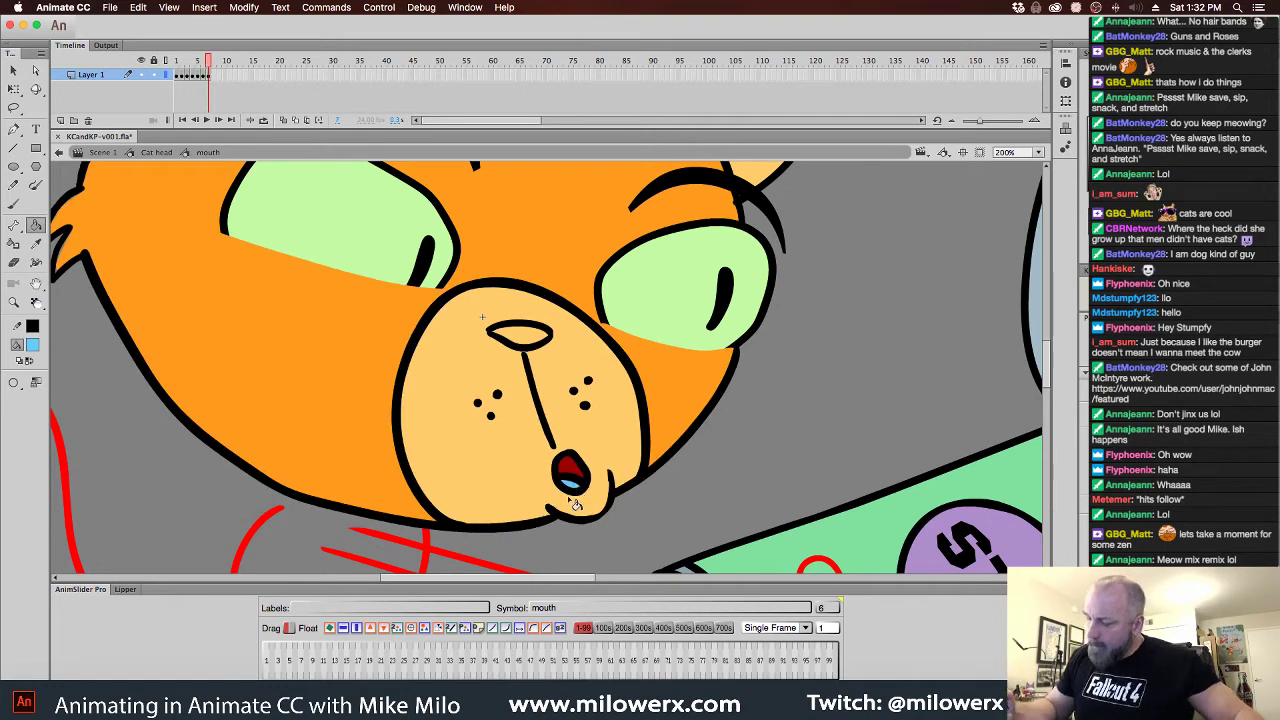
pyautogui.press('.')
pyautogui.click(522, 336)
pyautogui.press(',')
pyautogui.click(522, 338)
pyautogui.press('.')
pyautogui.press(',')
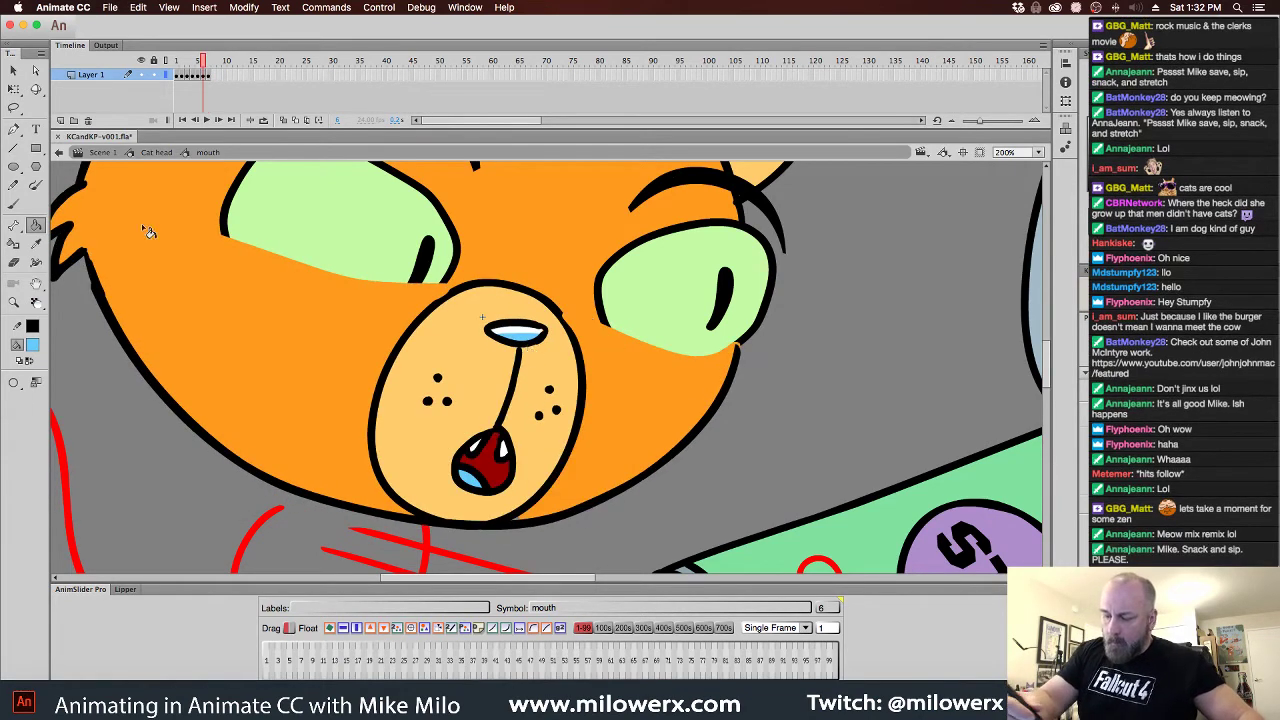
pyautogui.press('.')
pyautogui.press('b')
pyautogui.click(522, 336)
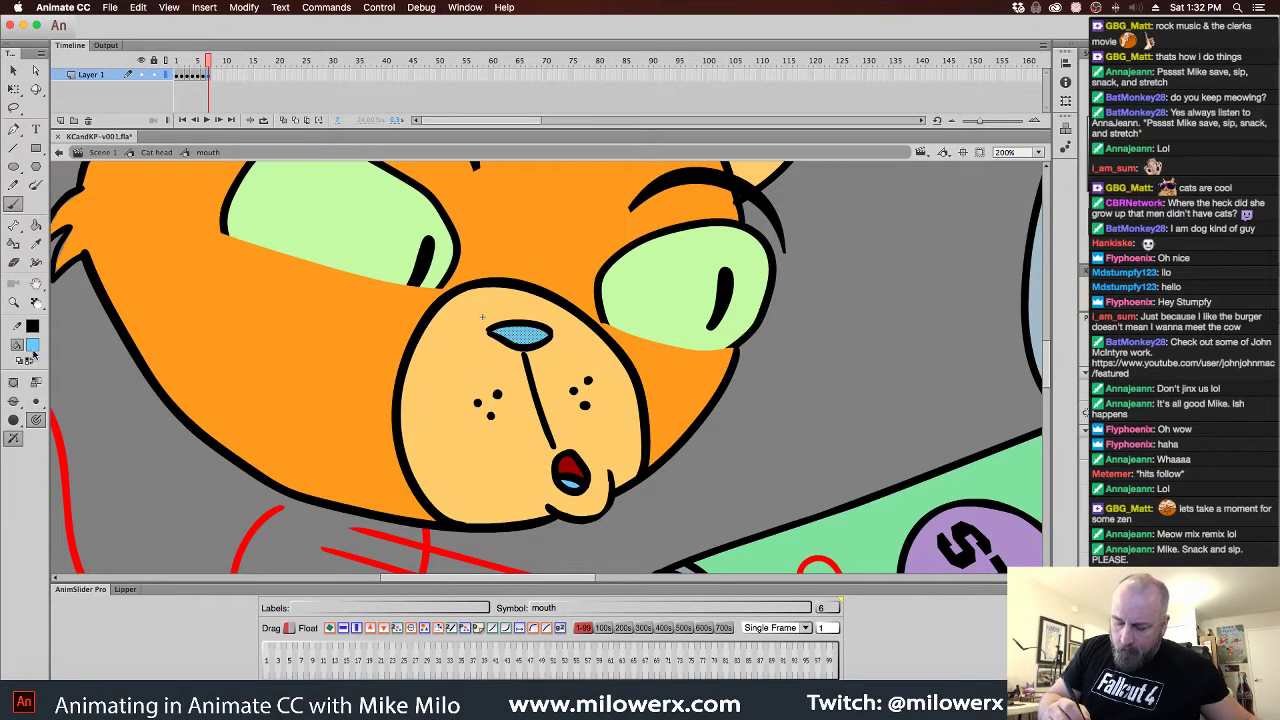
# Paint a white highlight along the upper part of the selected nose fill in Paint Selection mode, and deselect the artwork
pyautogui.click(13, 401)
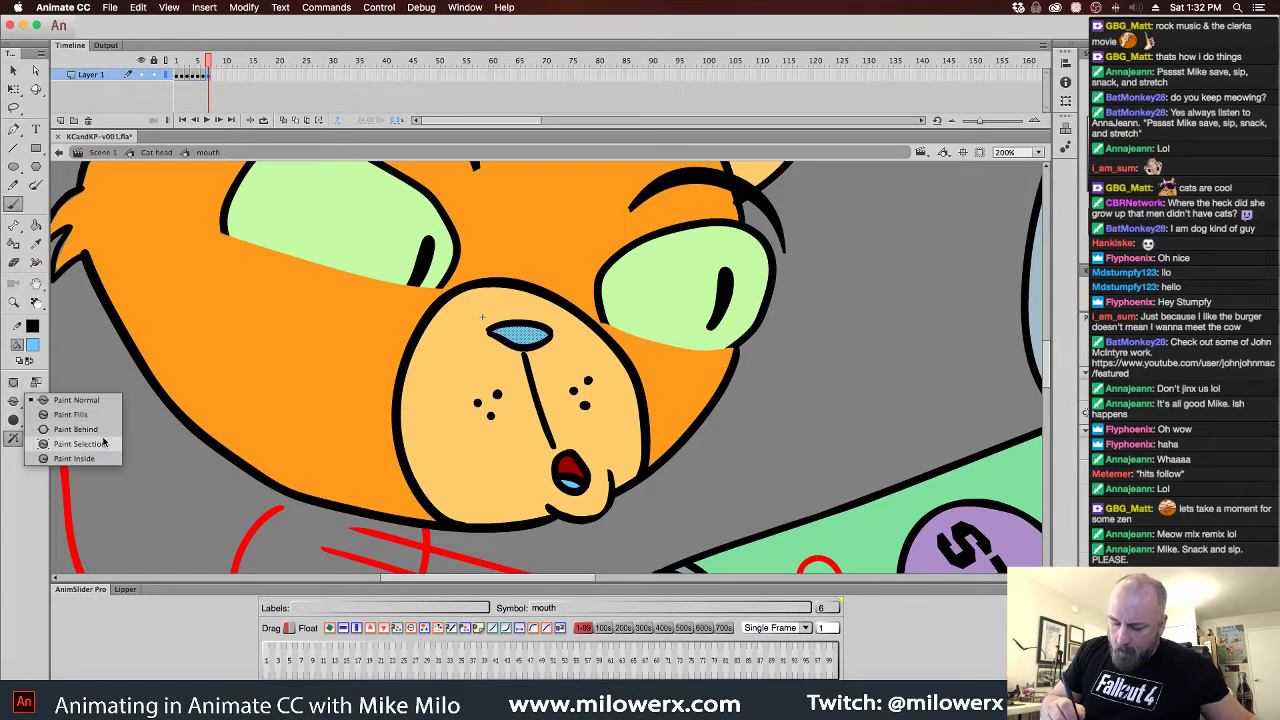
pyautogui.click(96, 432)
pyautogui.click(32, 344)
pyautogui.click(86, 436)
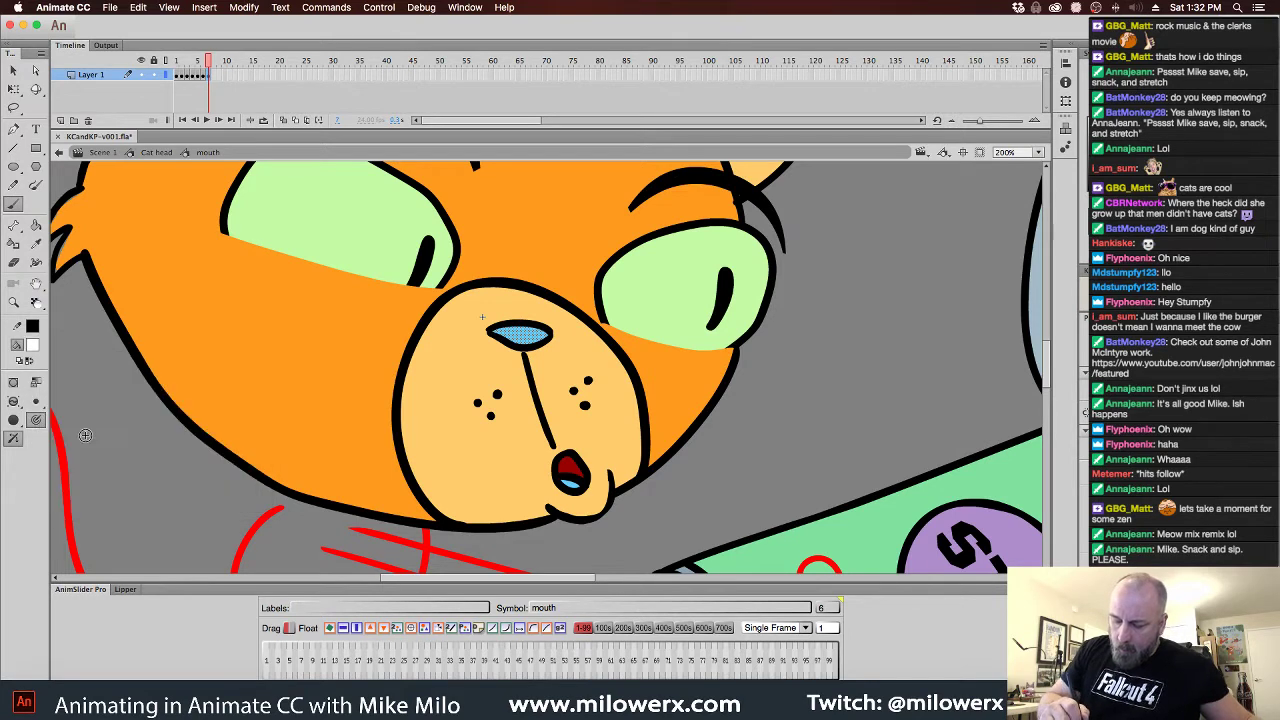
pyautogui.moveTo(496, 334)
pyautogui.mouseDown()
pyautogui.moveTo(534, 333)
pyautogui.moveTo(500, 332)
pyautogui.mouseUp()
pyautogui.press('super+shift+a')
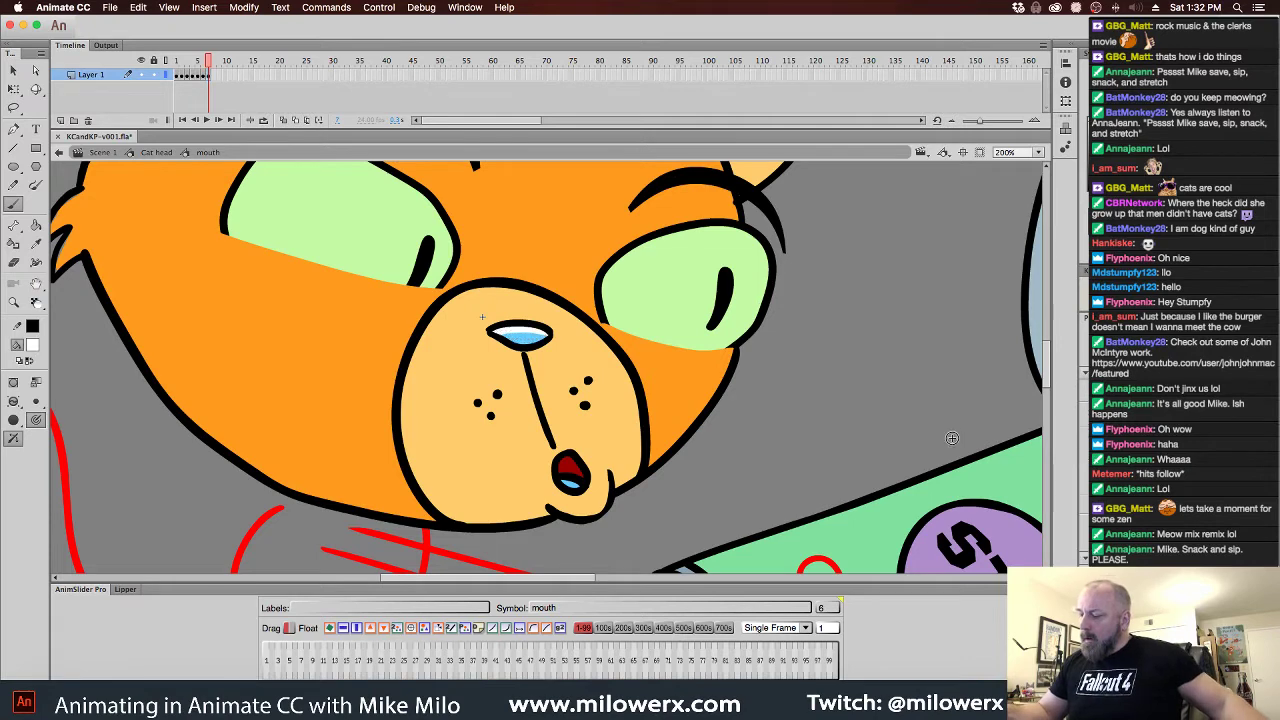
pyautogui.press('super+1')
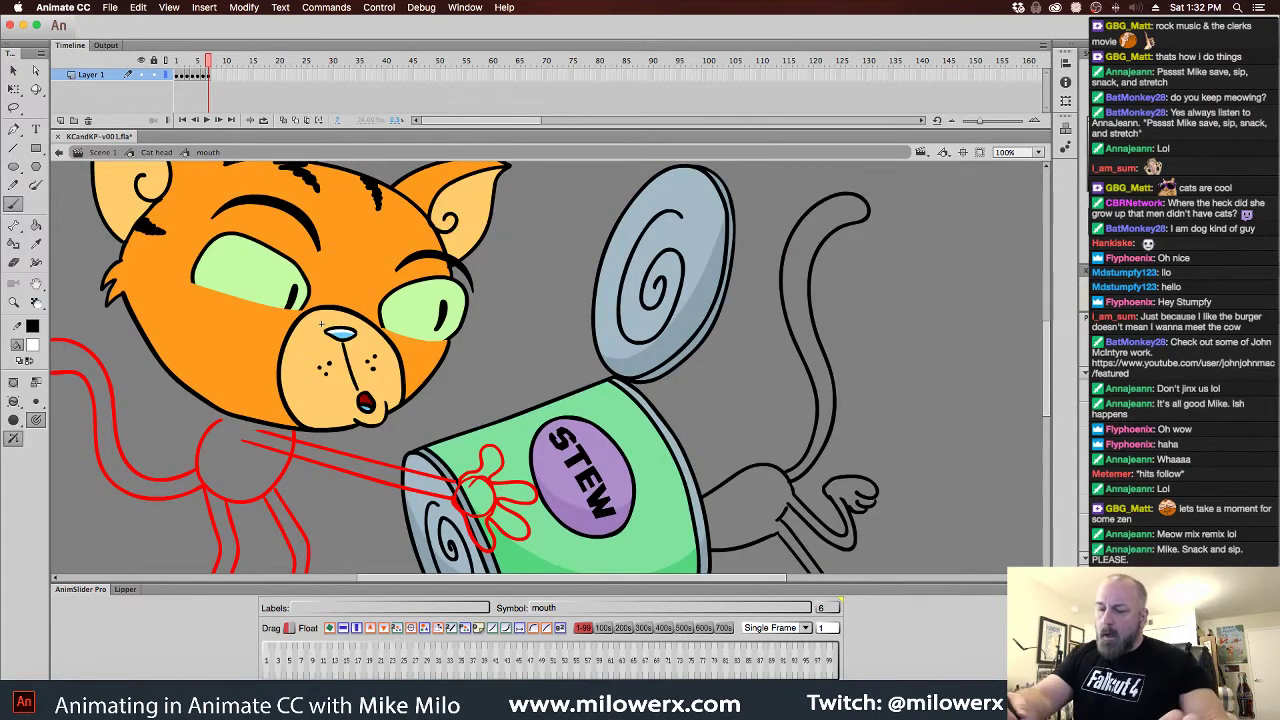
# Go back to frame 1 of the mouth symbol and exit to the Cat head symbol
pyautogui.press('super+Tab')
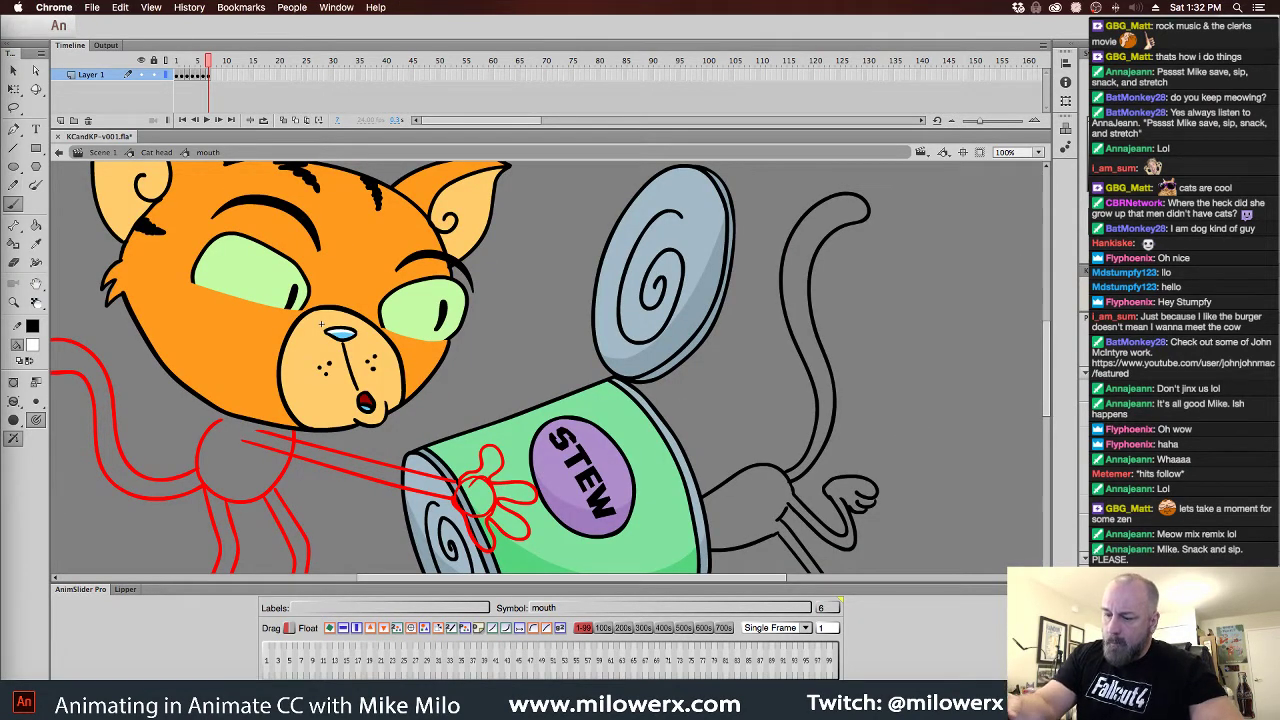
pyautogui.press('super+Tab')
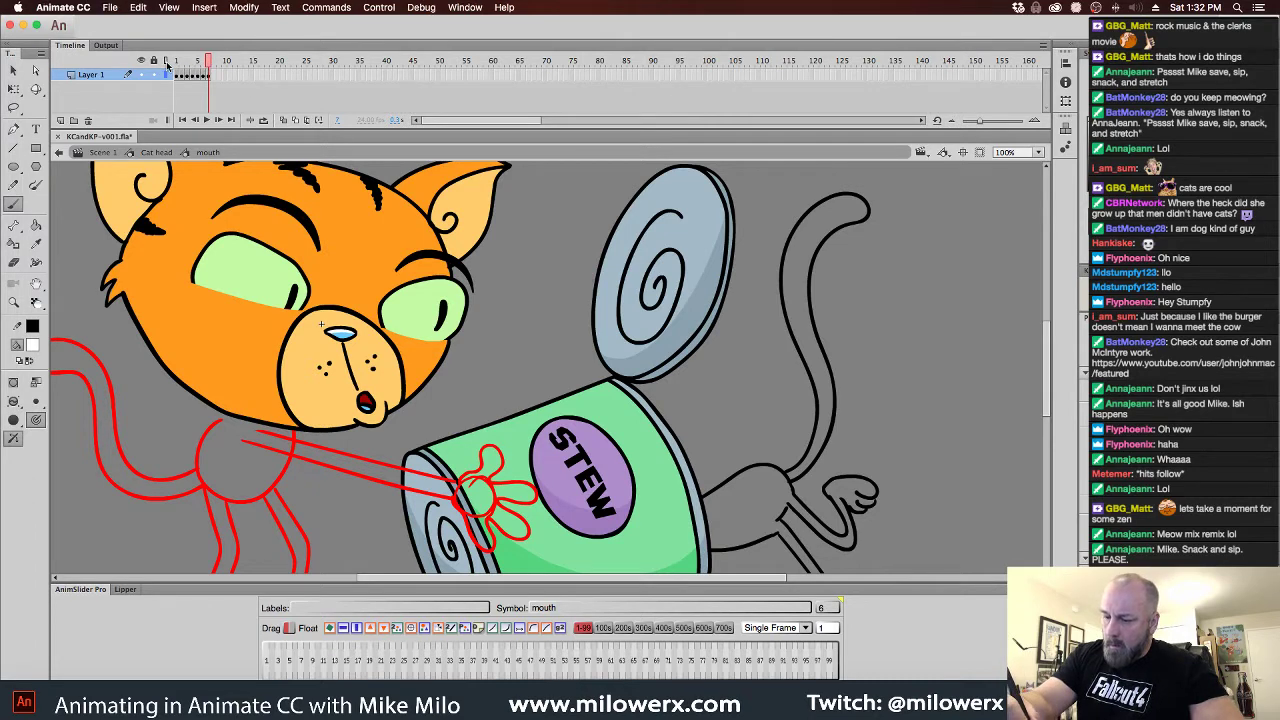
pyautogui.moveTo(208, 62); pyautogui.dragTo(172, 80)
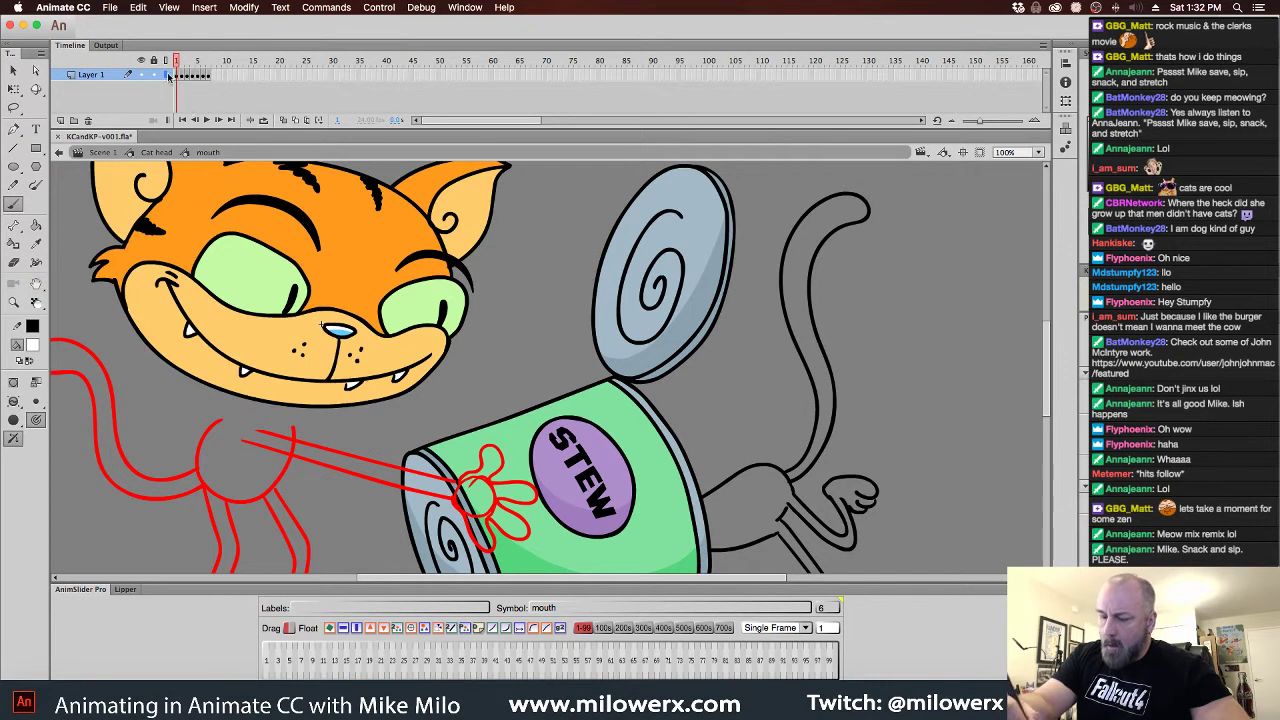
pyautogui.click(172, 152)
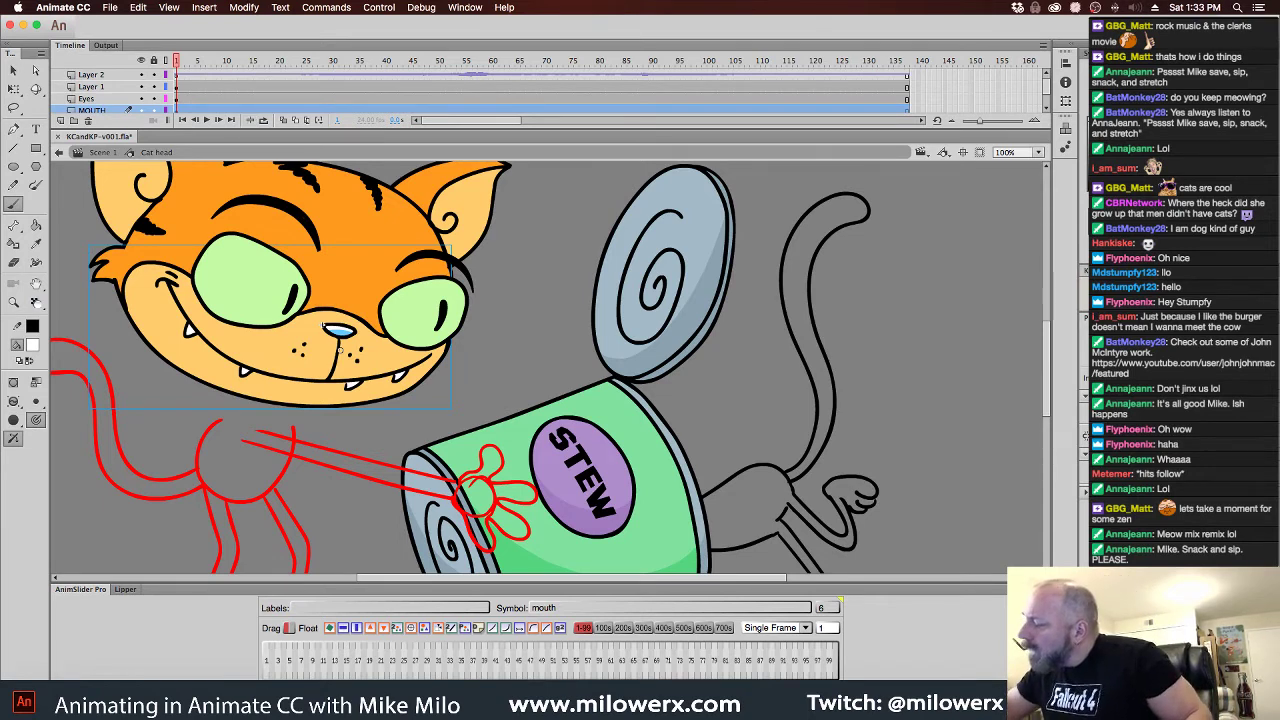
# Float KeyframeCaddy with the mouth pose thumbnails beside the cat and save the document
pyautogui.moveTo(1108, 271); pyautogui.dragTo(830, 267)
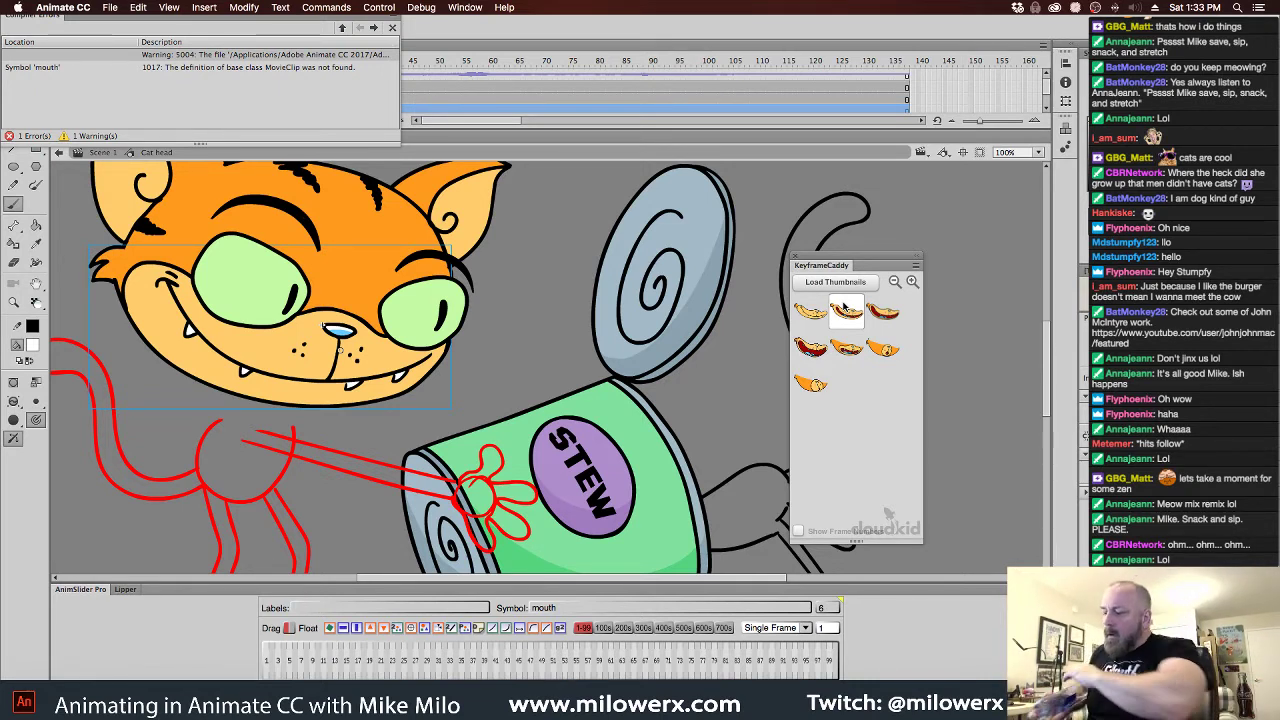
pyautogui.press('super+s')
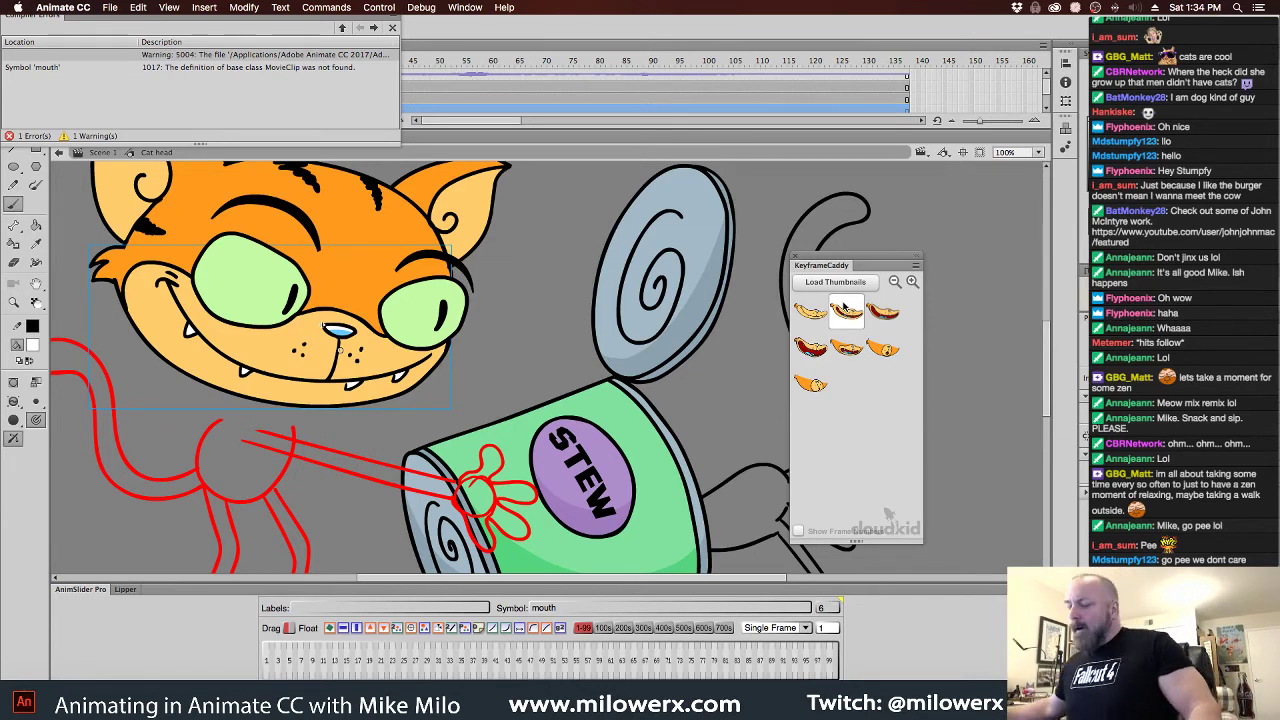
# Clear the Compiler Errors window off the workspace and enlarge the KeyframeCaddy thumbnails by two levels
pyautogui.moveTo(42, 18); pyautogui.dragTo(1279, 420)
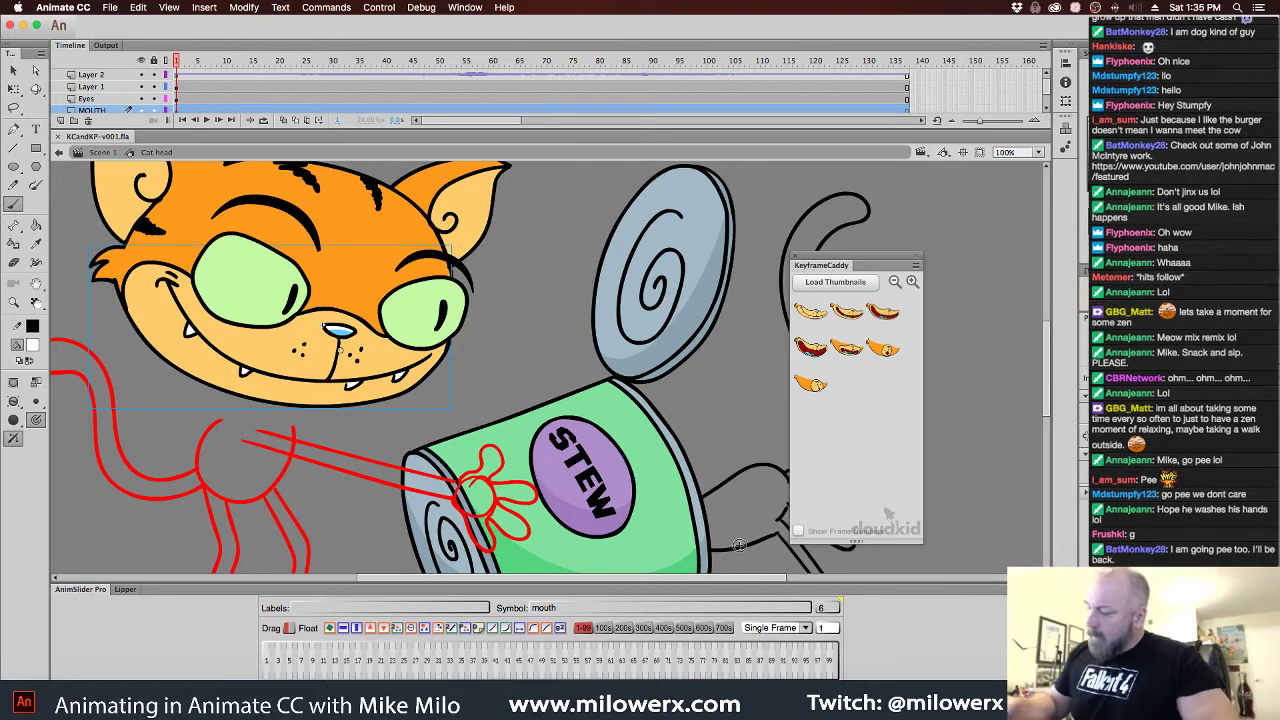
pyautogui.click(911, 282)
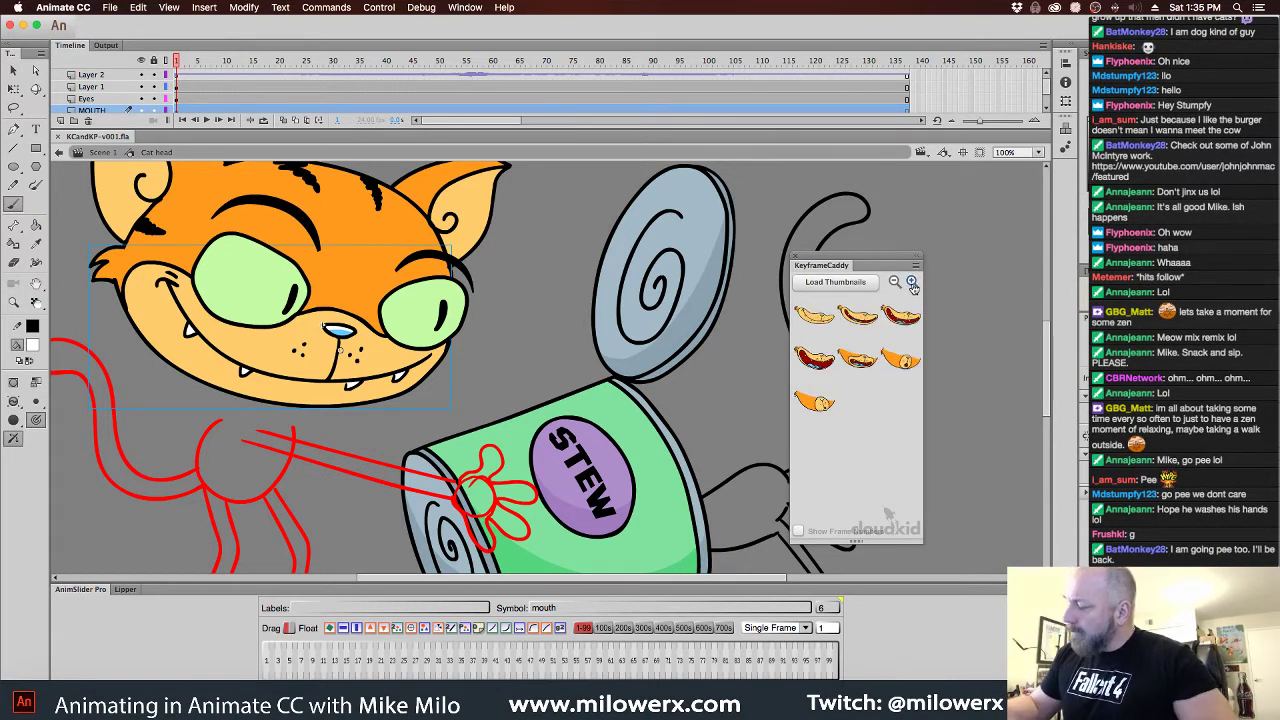
pyautogui.click(913, 286)
pyautogui.moveTo(845, 265); pyautogui.dragTo(869, 260)
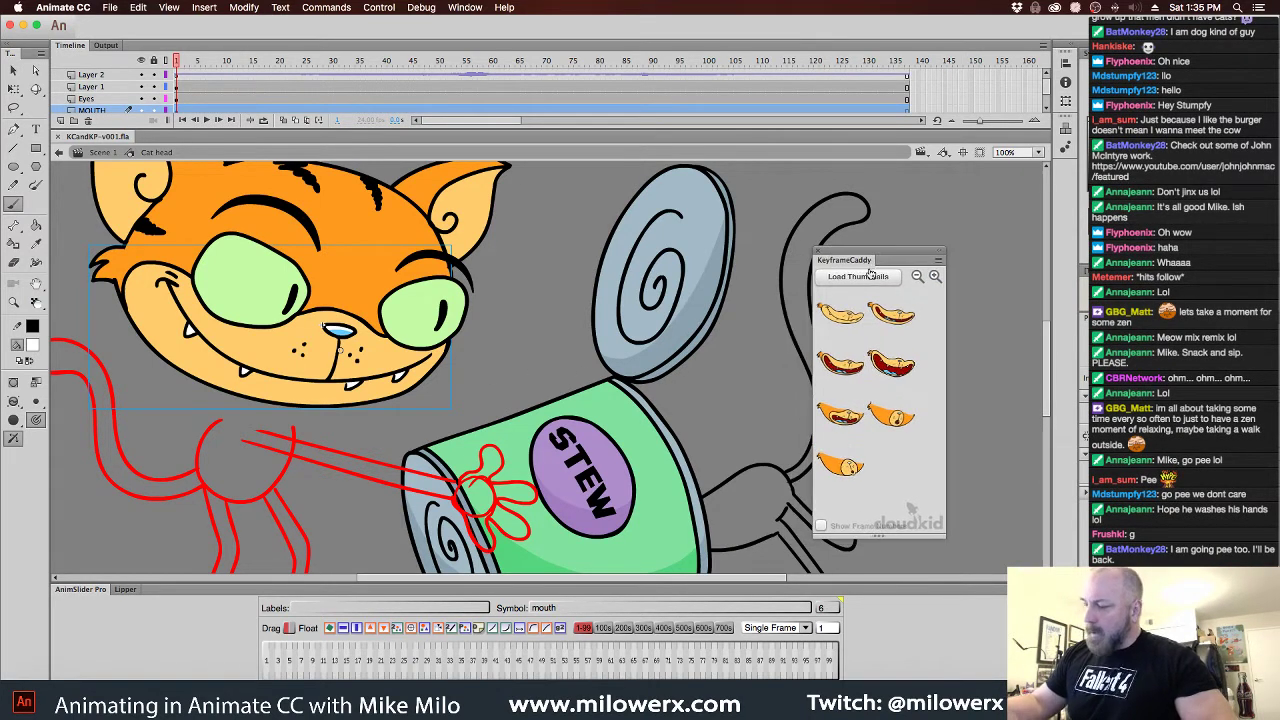
# Use KeyframeCaddy to switch the mouth to an open-mouth pose at frame 32 and scrub ahead to frame 40
pyautogui.moveTo(179, 62); pyautogui.dragTo(341, 78)
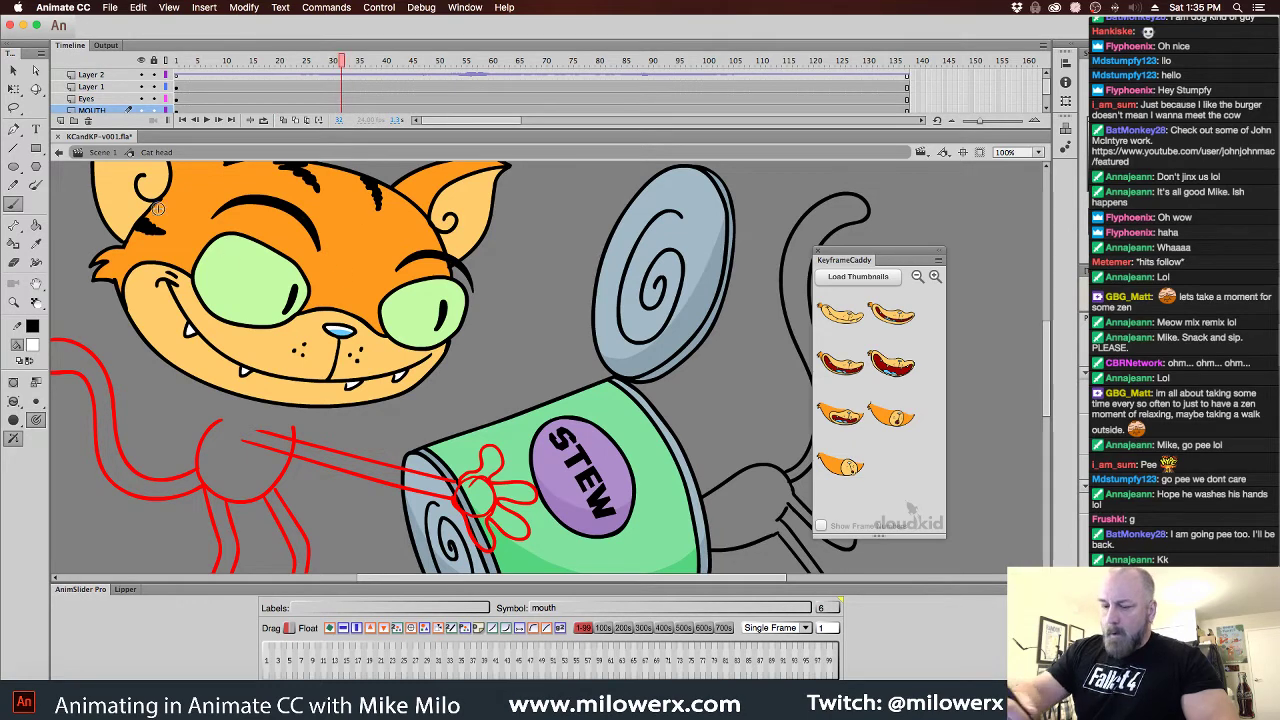
pyautogui.click(14, 89)
pyautogui.click(382, 360)
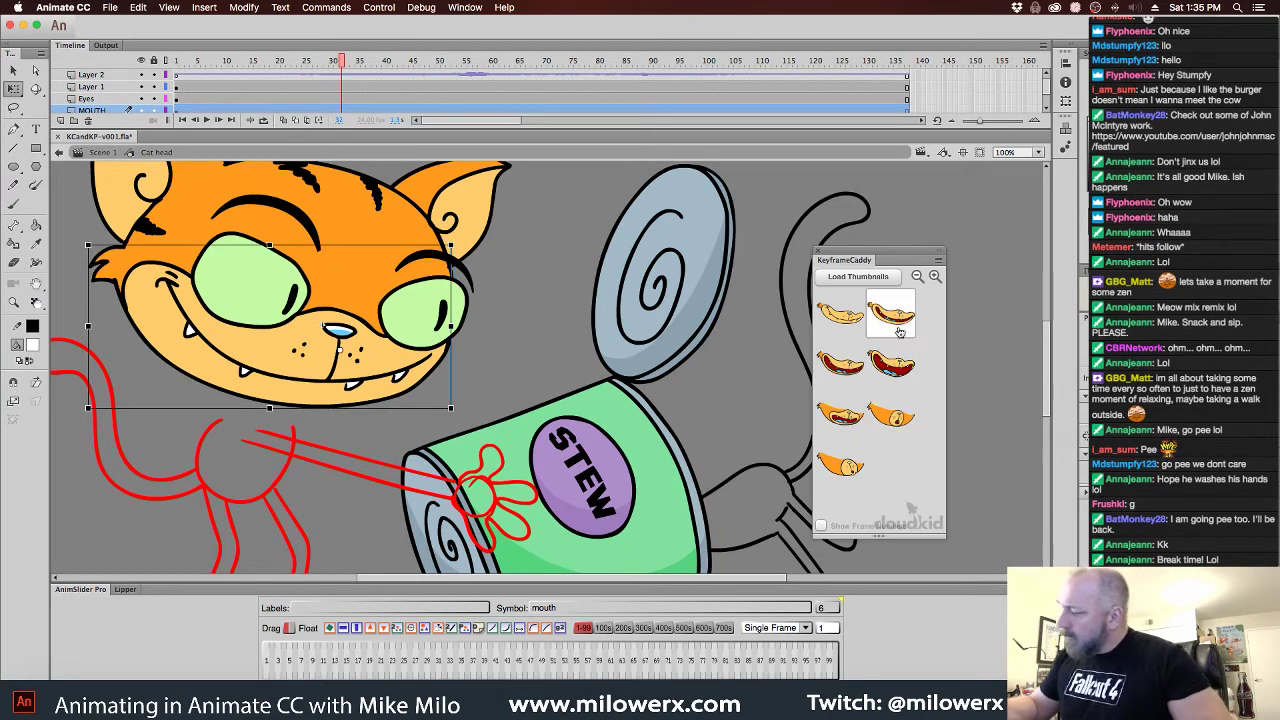
pyautogui.click(900, 358)
pyautogui.moveTo(343, 72); pyautogui.dragTo(385, 80)
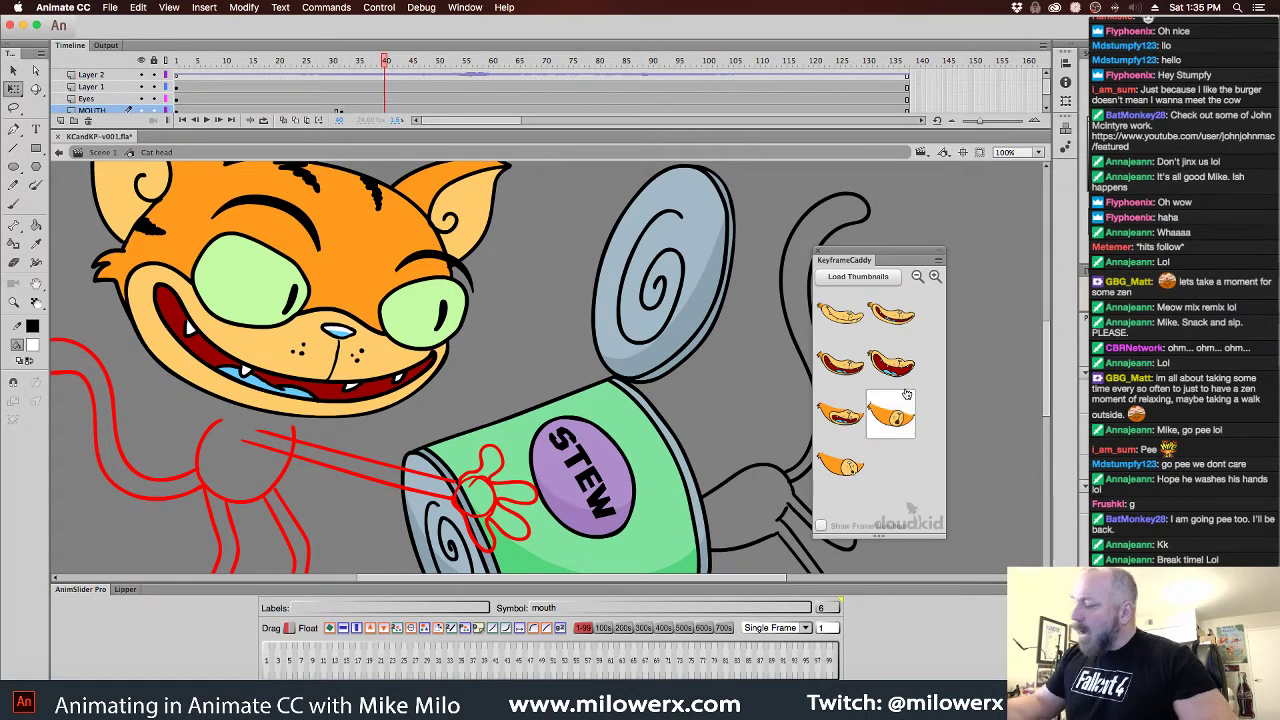
# Open the mouth symbol and insert a blank keyframe at frame 2, between the closed smile and the first open-mouth pose
pyautogui.doubleClick(392, 340)
pyautogui.doubleClick(378, 374)
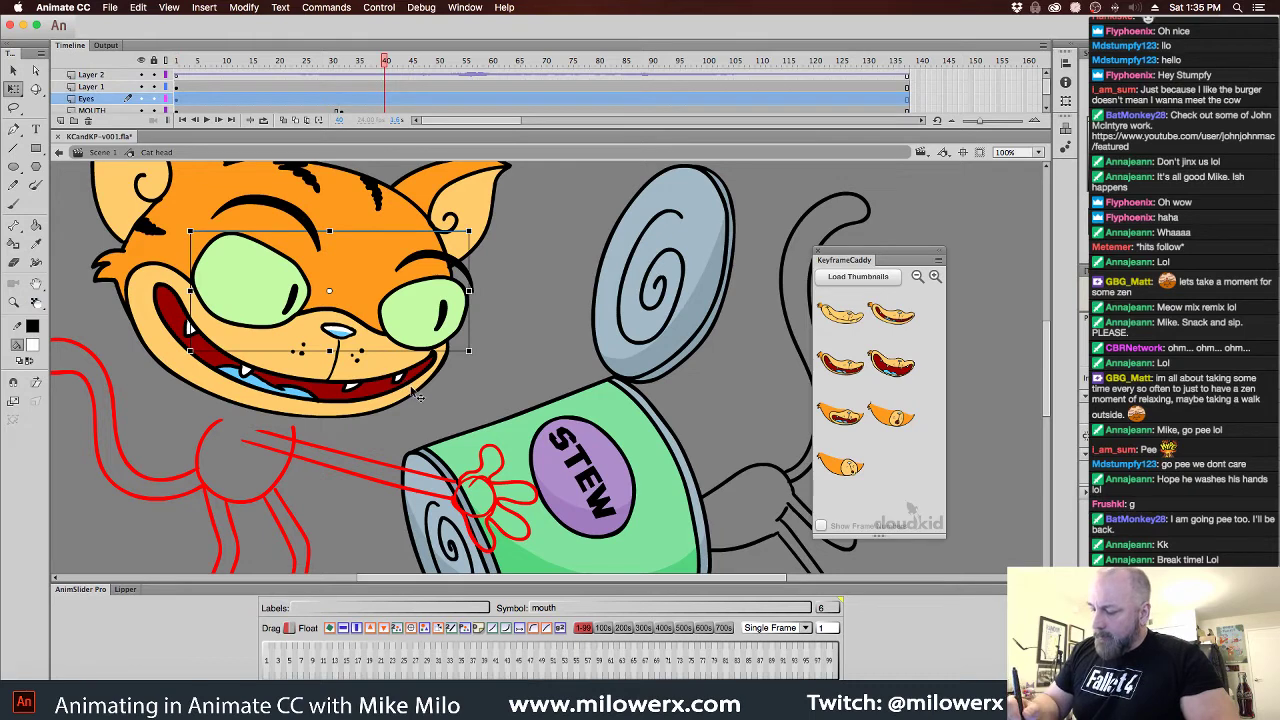
pyautogui.doubleClick(416, 394)
pyautogui.click(177, 75)
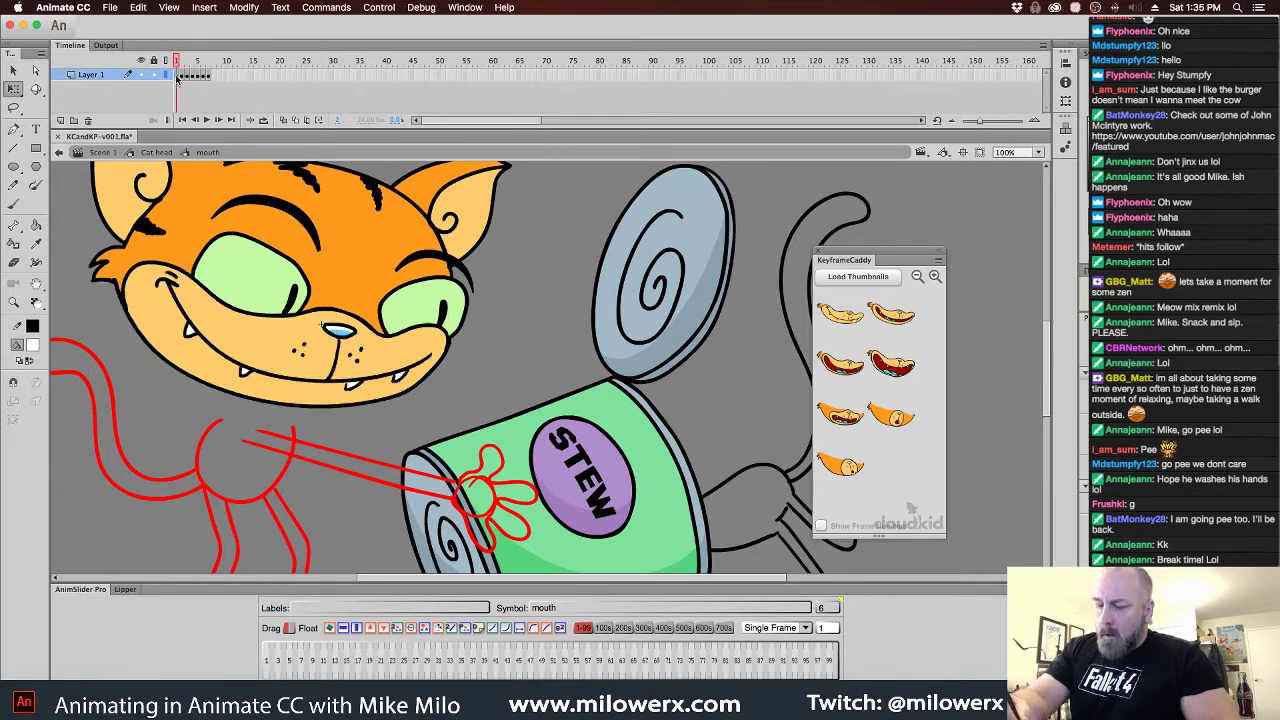
pyautogui.press('F5')
pyautogui.click(183, 76)
pyautogui.press('F6')
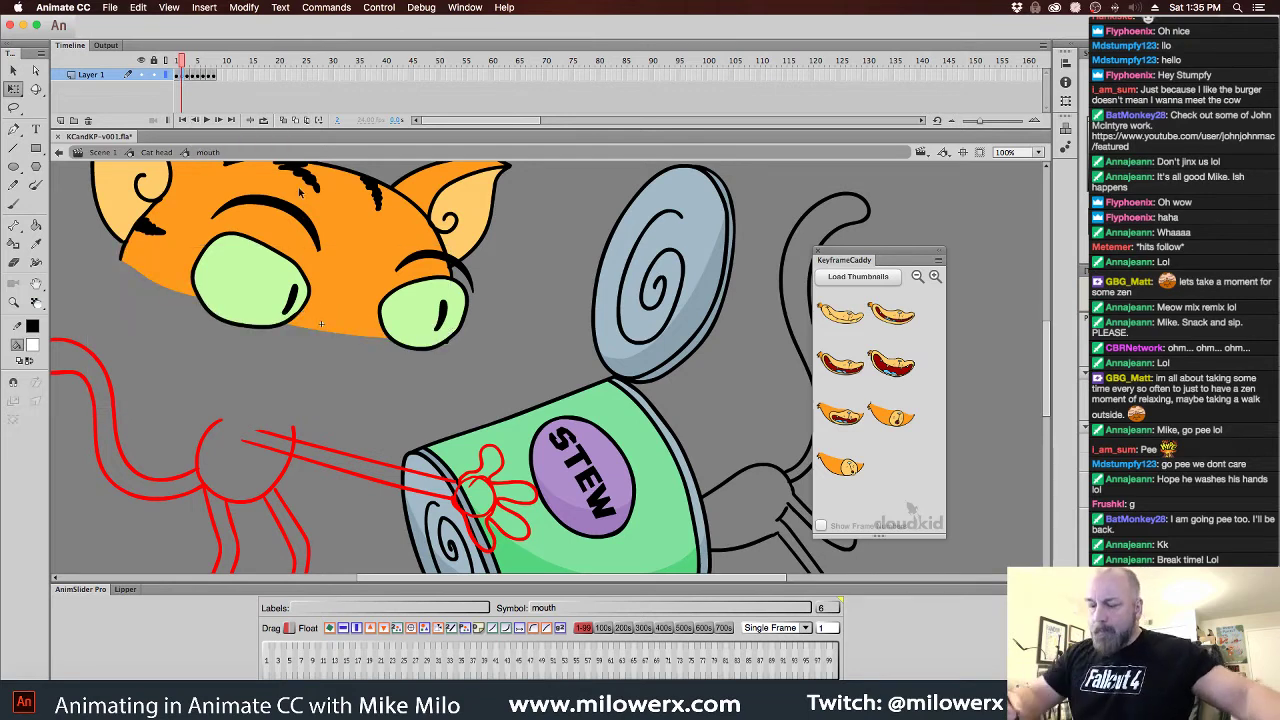
# Turn on onion skinning and set up the Brush tool with a black fill
pyautogui.click(284, 120)
pyautogui.click(14, 203)
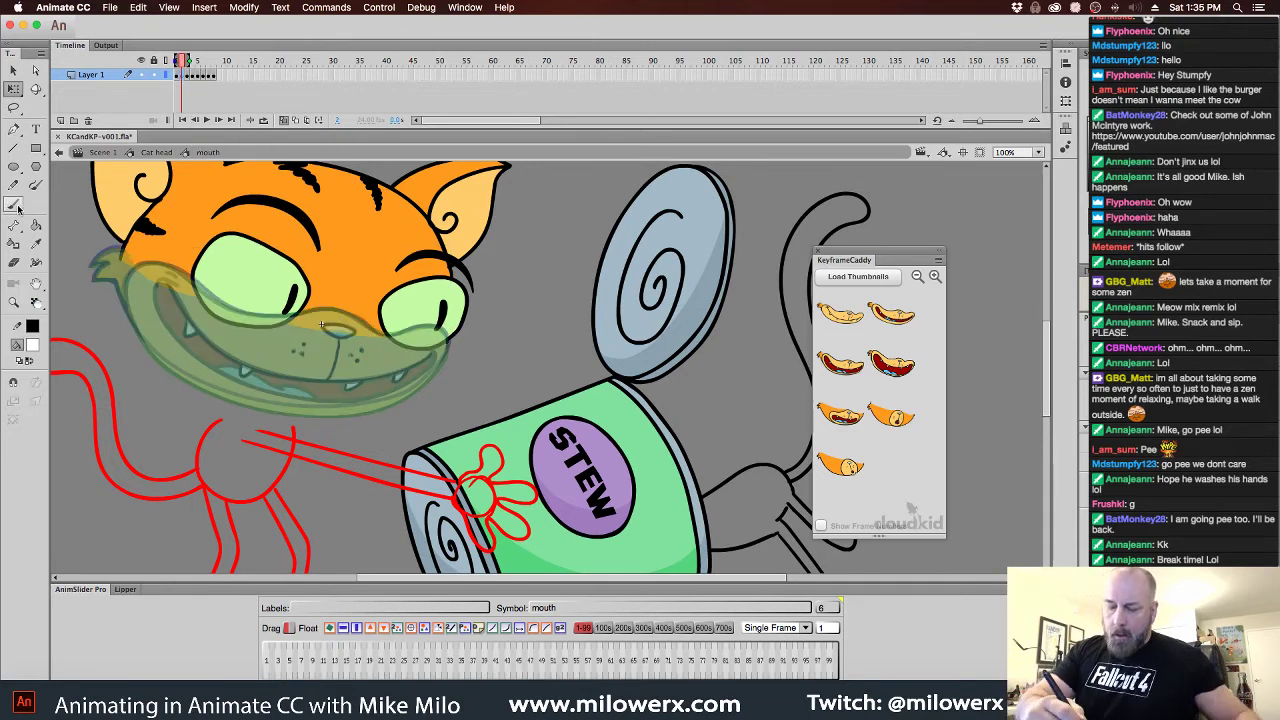
pyautogui.click(33, 345)
pyautogui.click(75, 382)
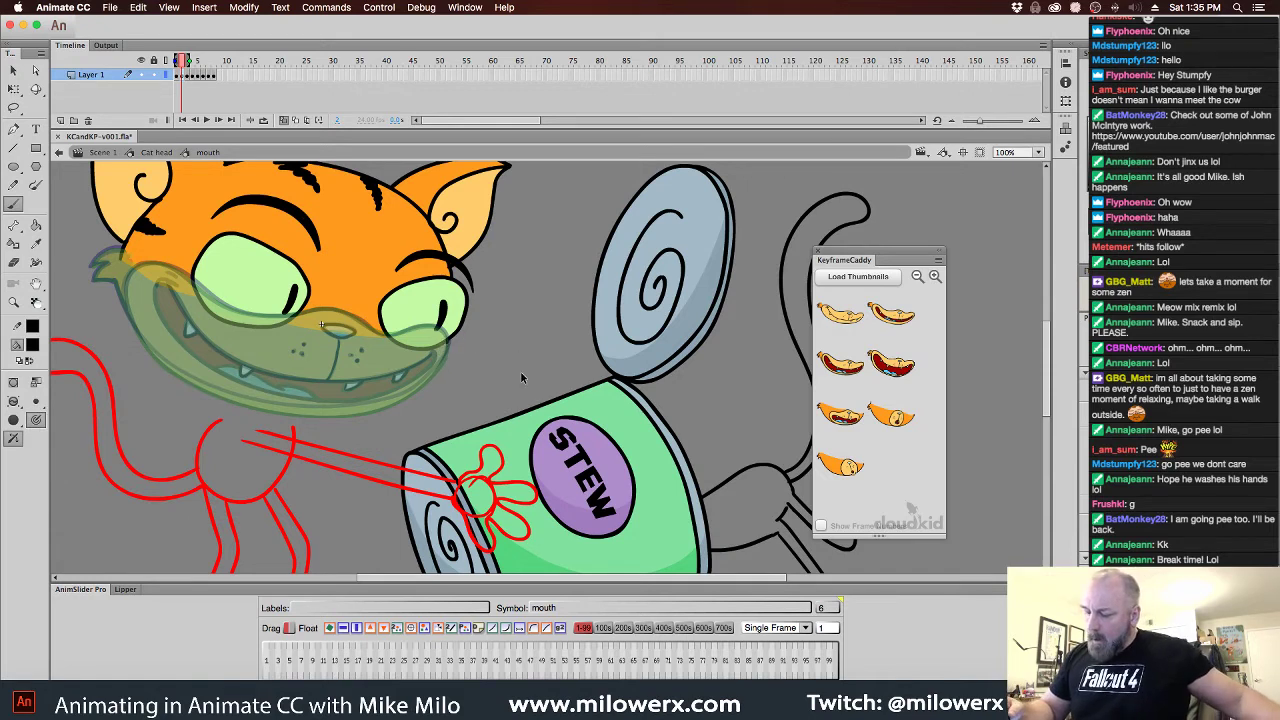
pyautogui.press('super+a')
pyautogui.press('super+shift+a')
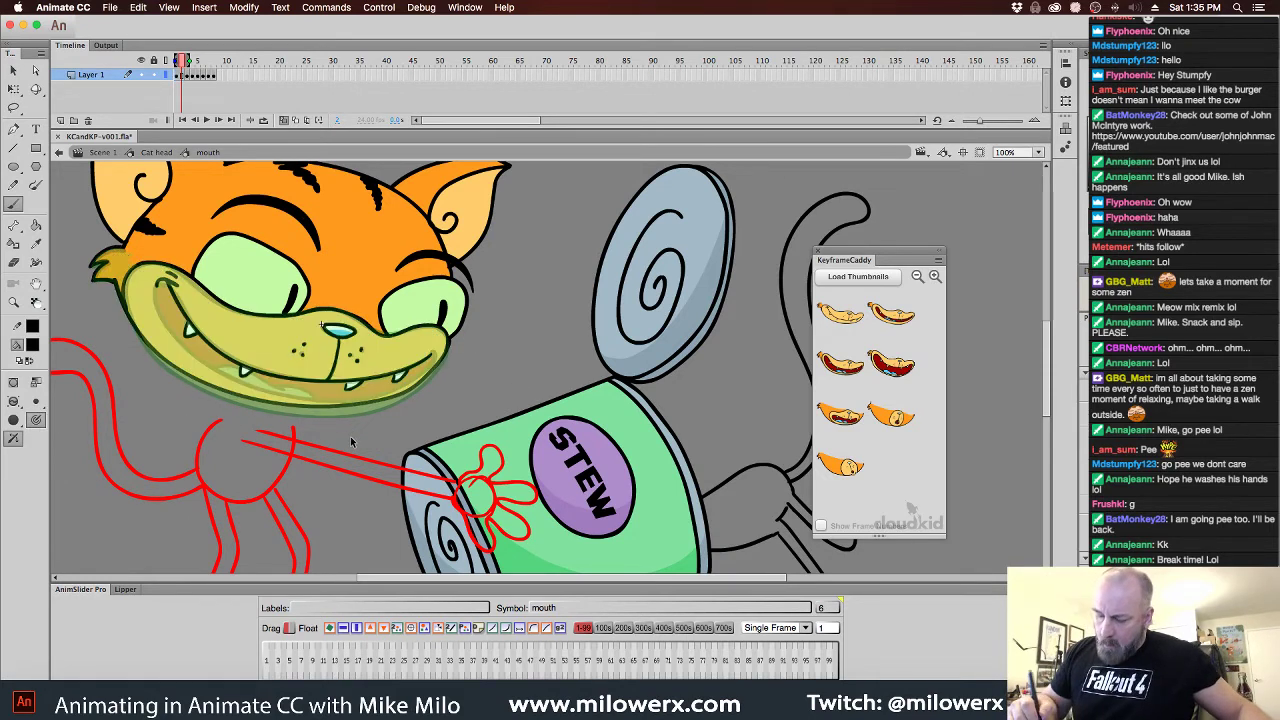
pyautogui.click(183, 78)
pyautogui.press('BackSpace')
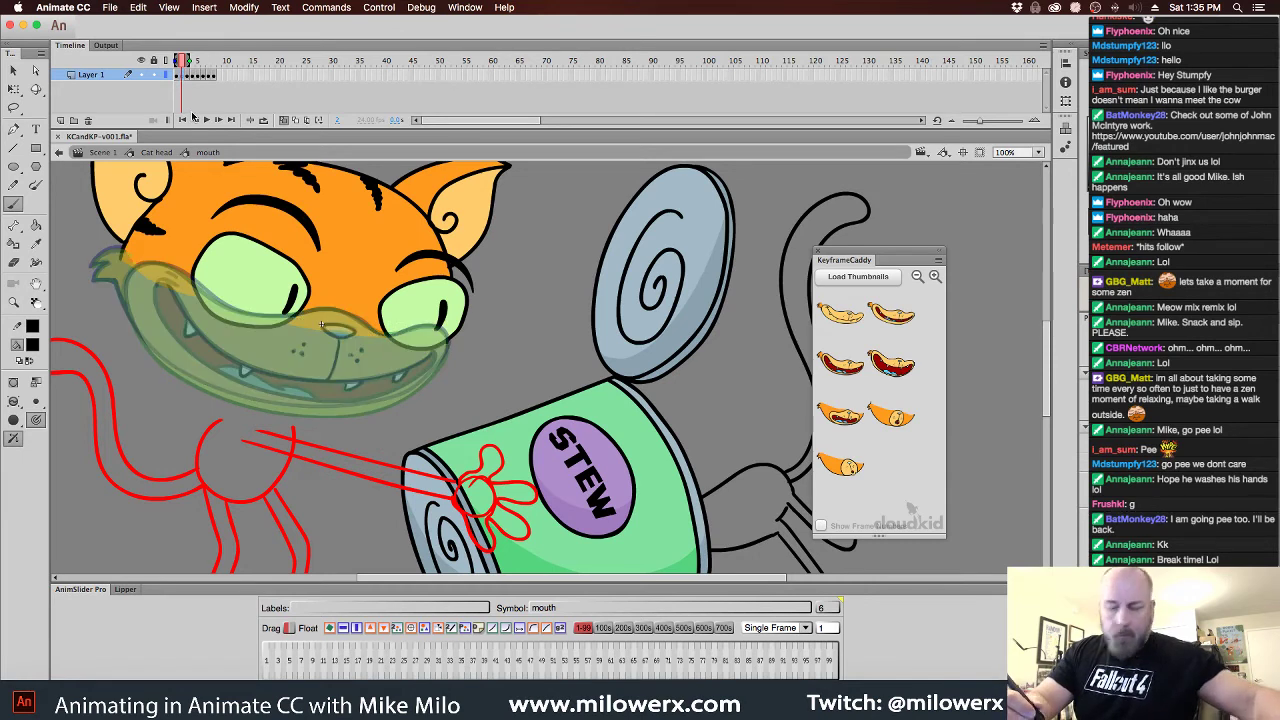
# Take the brush out of Paint Selection mode and trace the muzzle and chin outline, nose and whisker dots on frame 2
pyautogui.click(14, 401)
pyautogui.click(98, 404)
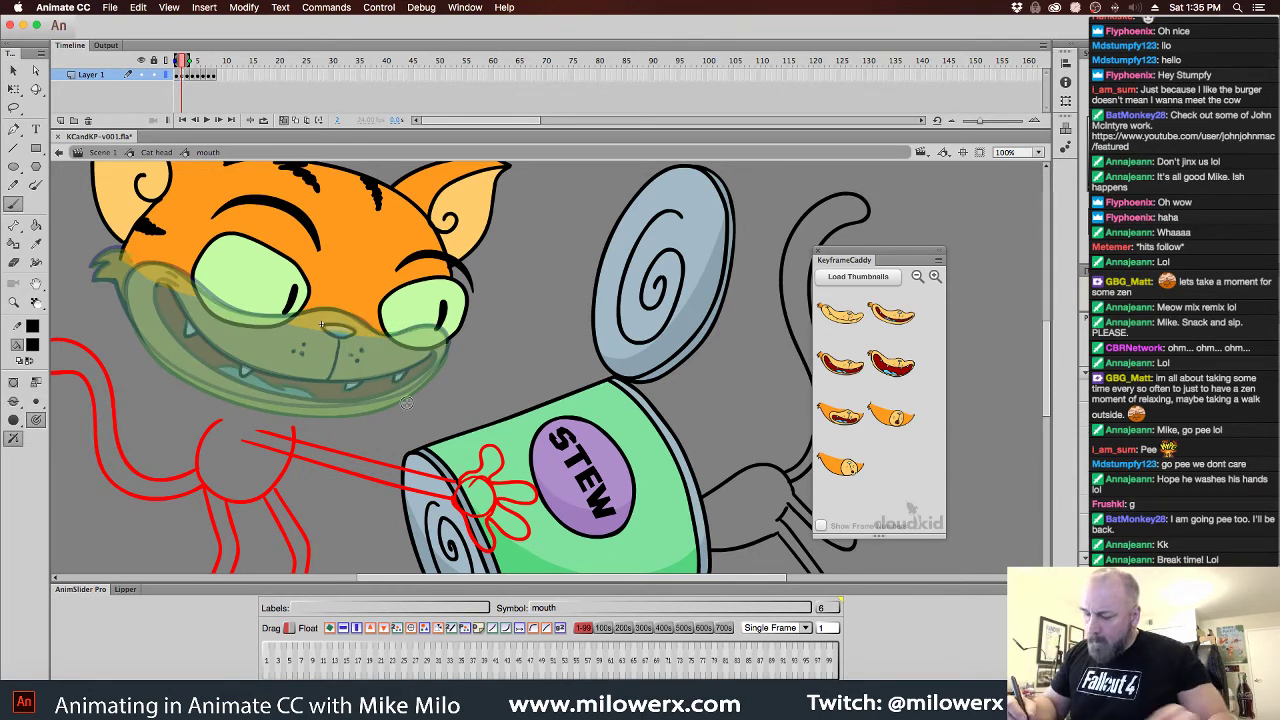
pyautogui.moveTo(420, 396); pyautogui.dragTo(540, 466)
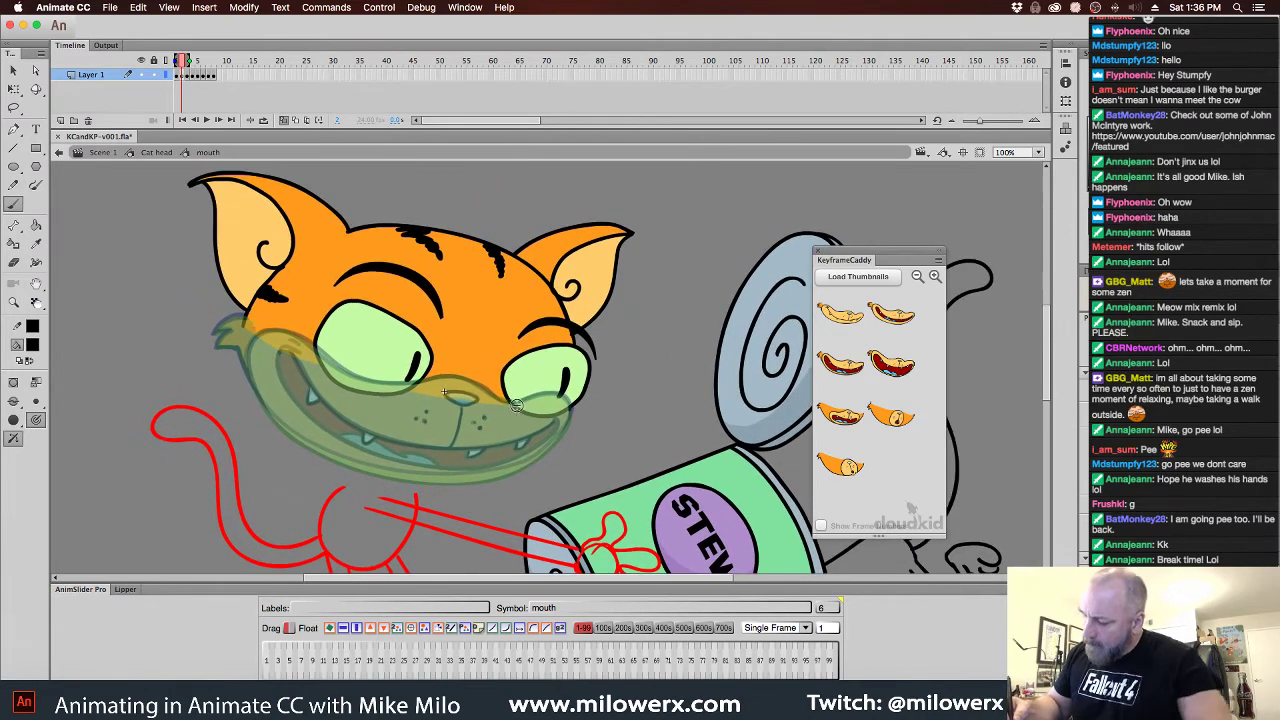
pyautogui.moveTo(556, 396)
pyautogui.mouseDown()
pyautogui.moveTo(398, 384)
pyautogui.moveTo(292, 336)
pyautogui.moveTo(249, 349)
pyautogui.moveTo(247, 364)
pyautogui.mouseUp()
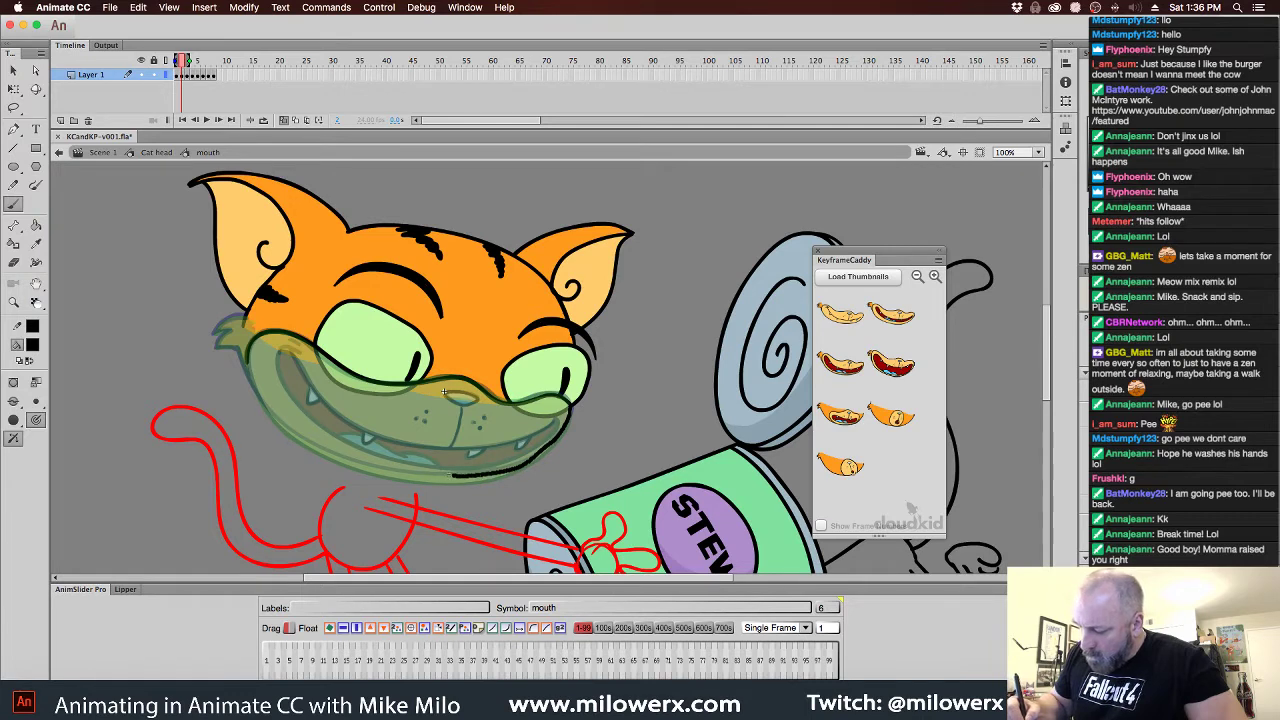
pyautogui.moveTo(450, 474)
pyautogui.mouseDown()
pyautogui.moveTo(327, 444)
pyautogui.moveTo(247, 372)
pyautogui.mouseUp()
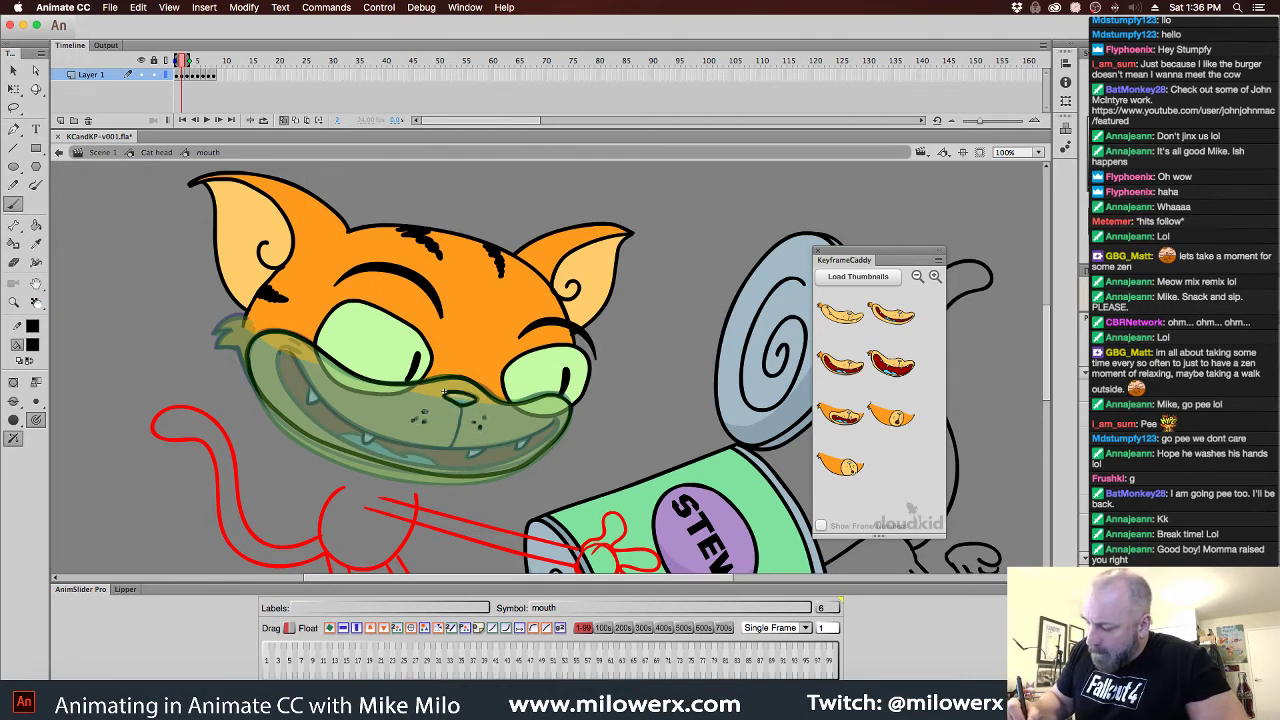
pyautogui.press('Escape')
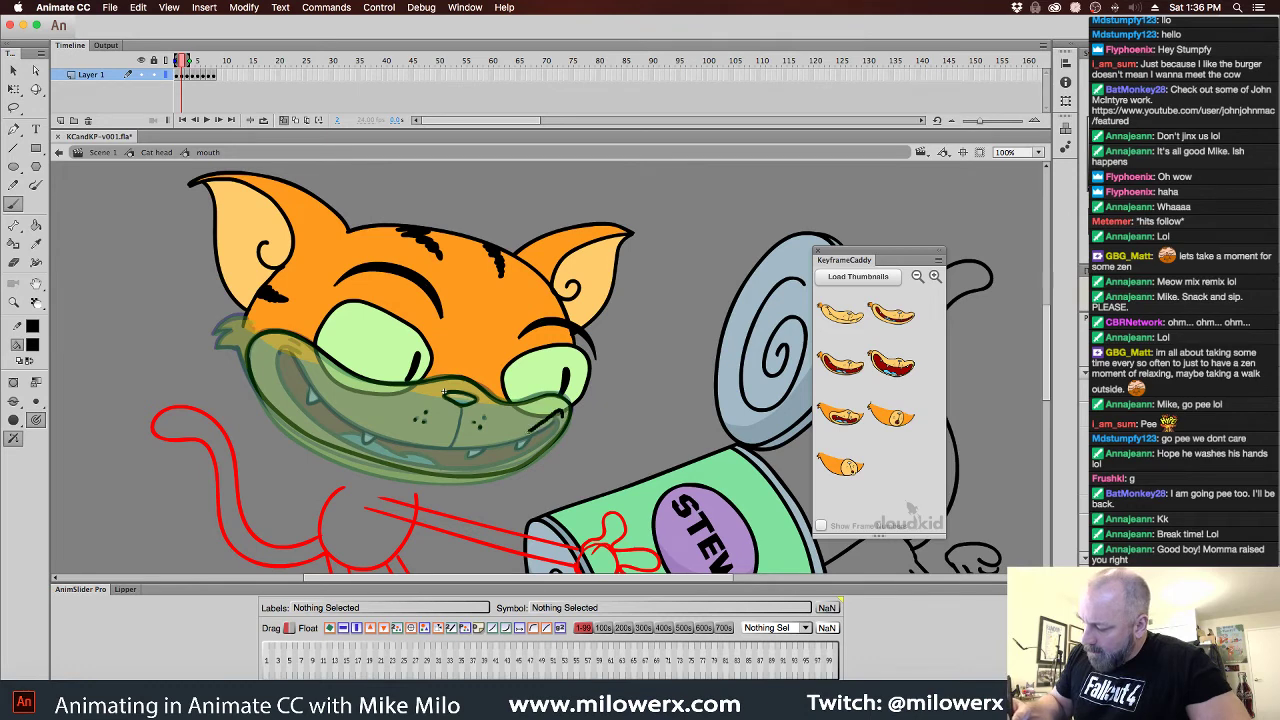
# Draw the slightly open mouth's outline, its teeth and the line under the nose, checking against the next pose
pyautogui.moveTo(502, 440)
pyautogui.mouseDown()
pyautogui.moveTo(399, 435)
pyautogui.moveTo(296, 355)
pyautogui.moveTo(272, 348)
pyautogui.moveTo(266, 362)
pyautogui.moveTo(292, 396)
pyautogui.moveTo(359, 434)
pyautogui.moveTo(427, 448)
pyautogui.moveTo(519, 450)
pyautogui.moveTo(563, 409)
pyautogui.mouseUp()
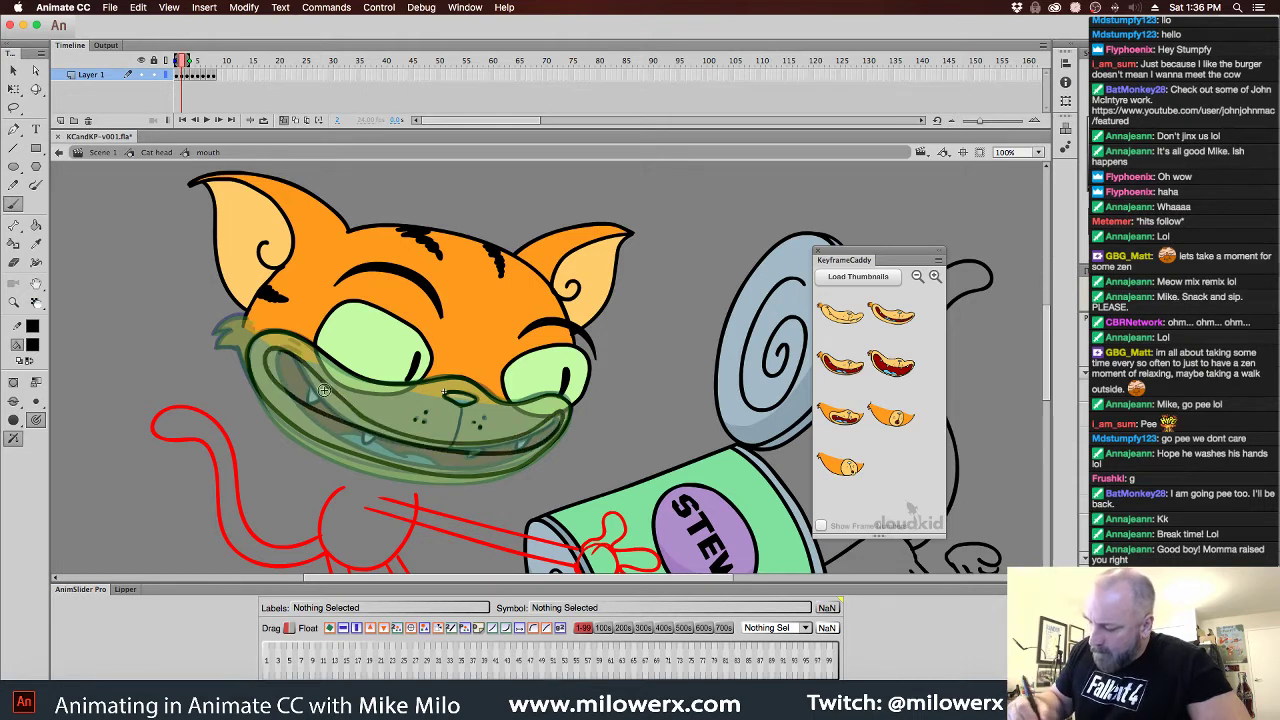
pyautogui.moveTo(314, 374); pyautogui.dragTo(321, 383)
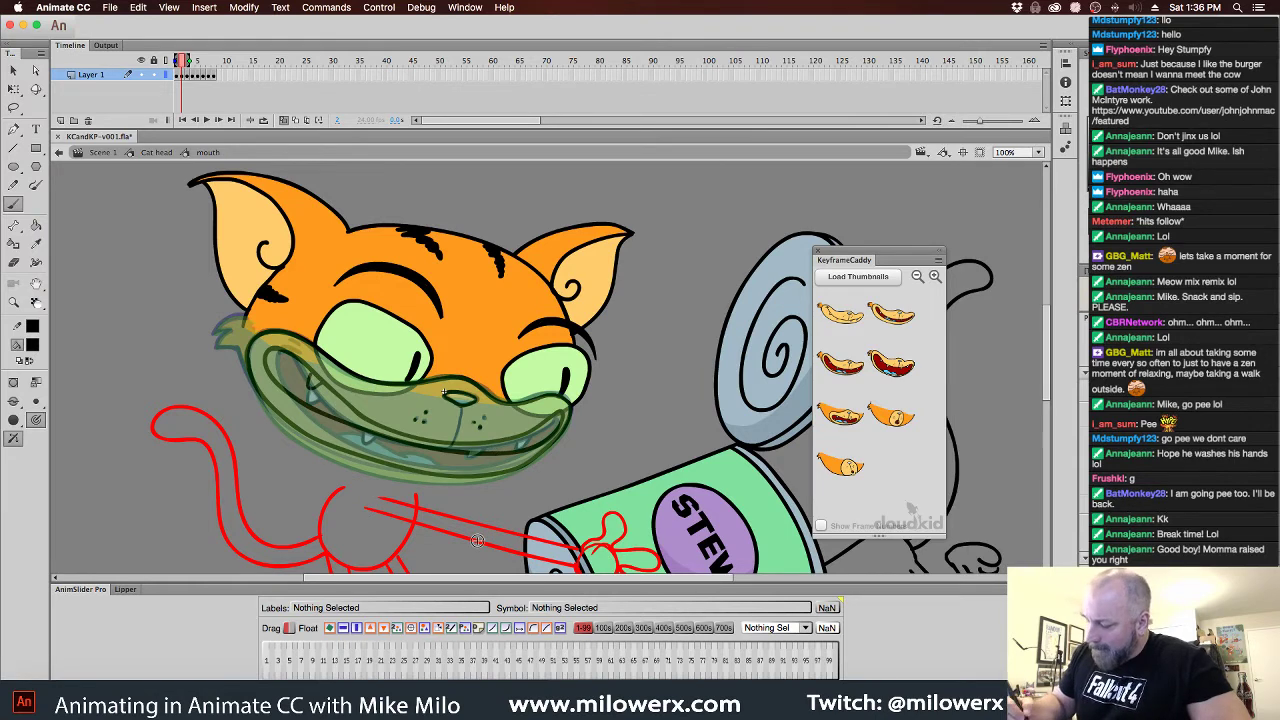
pyautogui.press('.')
pyautogui.press('.')
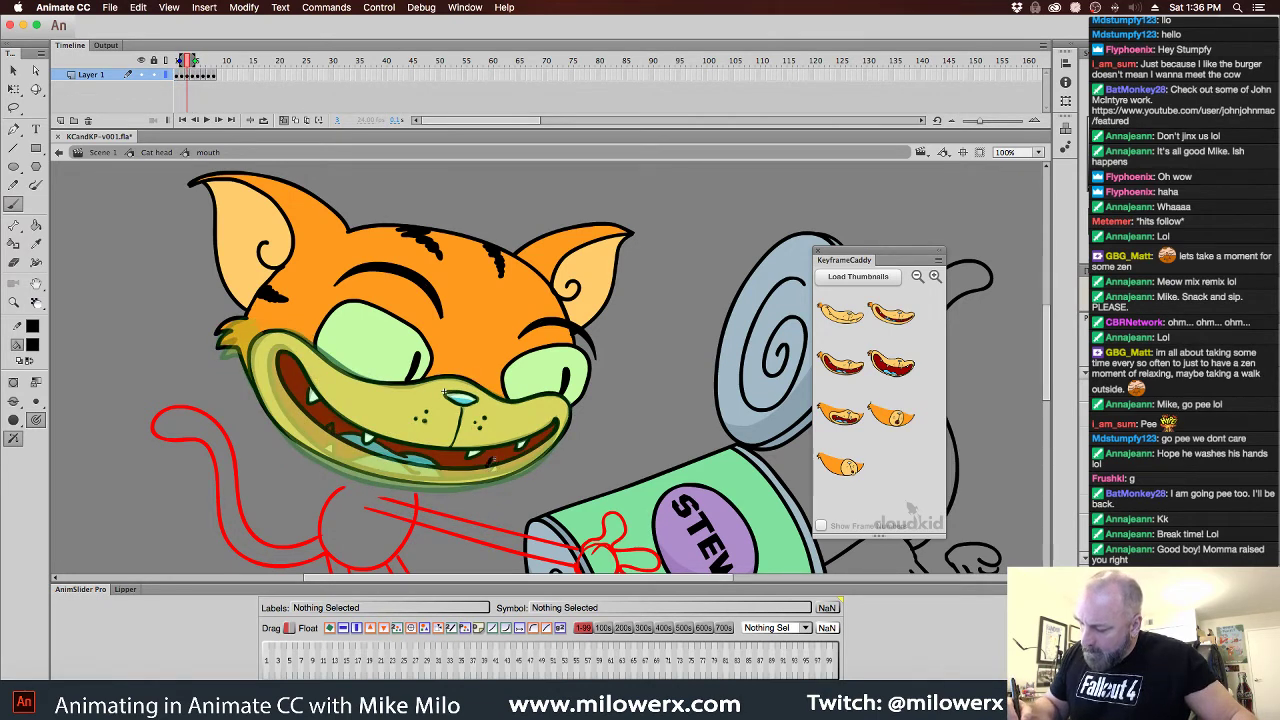
pyautogui.press('.')
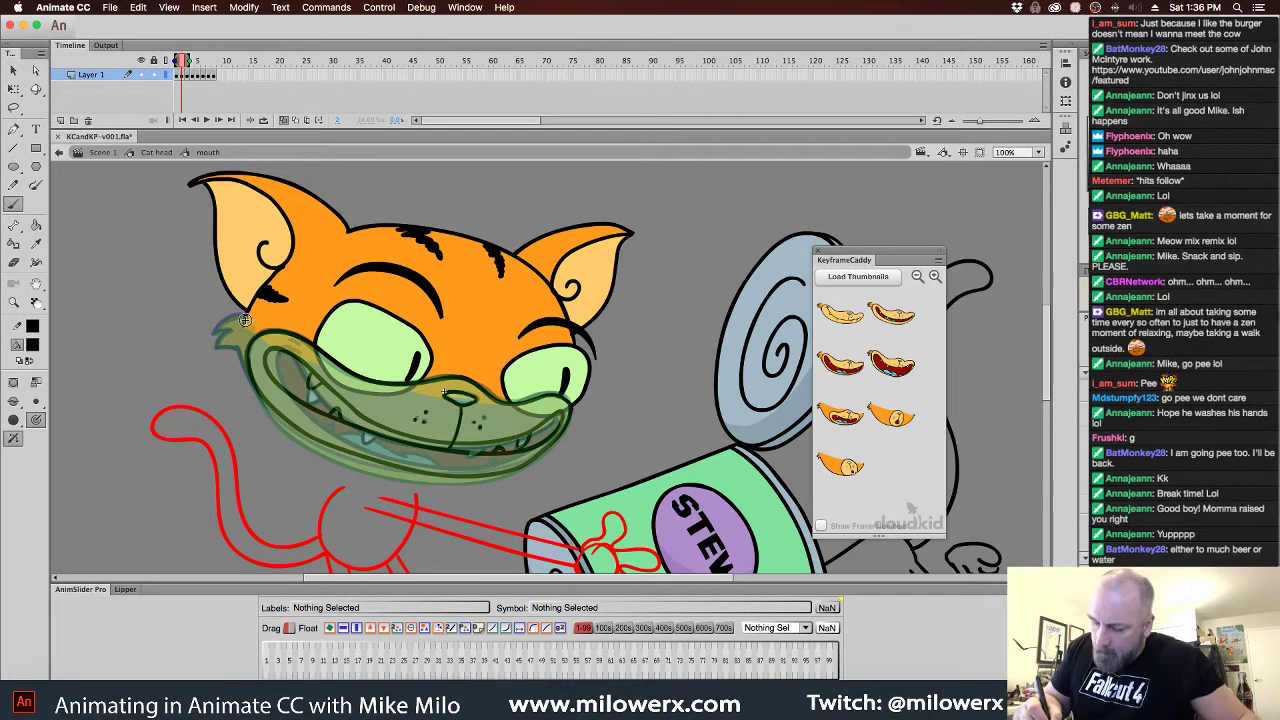
# Draw the cheek fur tuft beside the muzzle on frame 2 and turn off onion skinning
pyautogui.moveTo(216, 334)
pyautogui.mouseDown()
pyautogui.moveTo(218, 347)
pyautogui.moveTo(242, 349)
pyautogui.mouseUp()
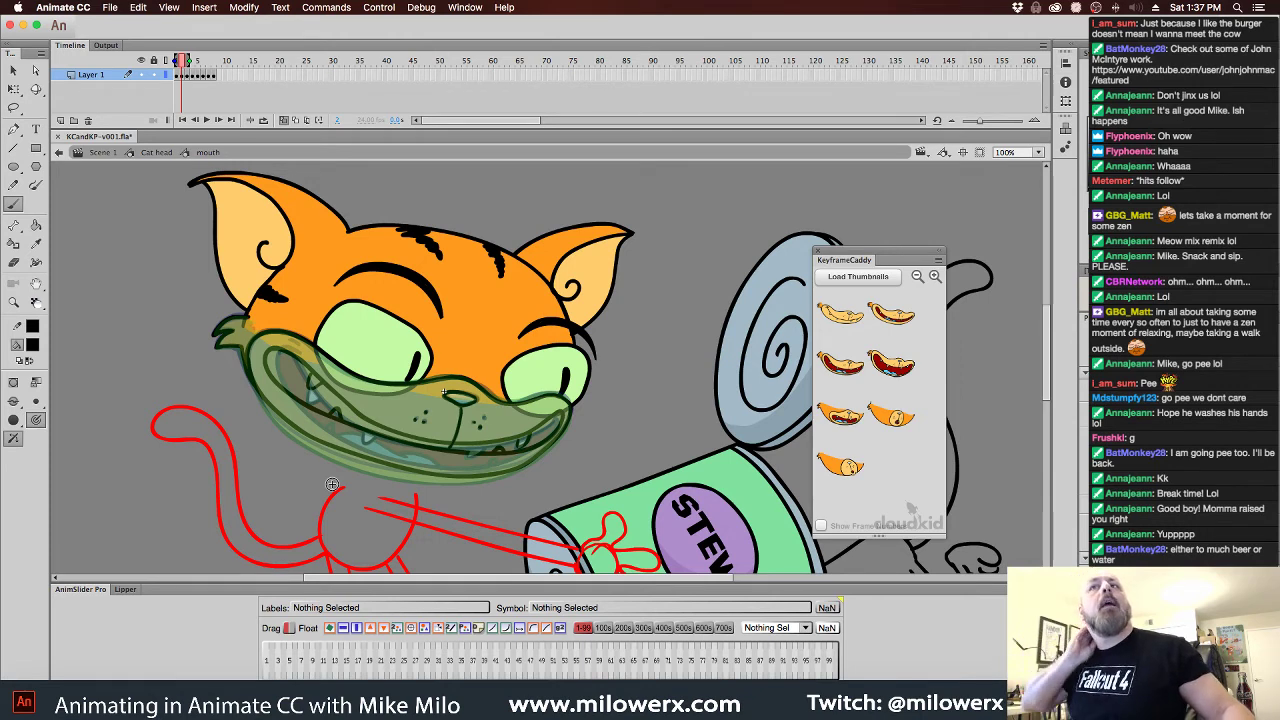
pyautogui.click(283, 121)
# Flip back and forth through all the mouth symbol's frames to compare the new frame 2 line drawing with the other poses
pyautogui.press('.')
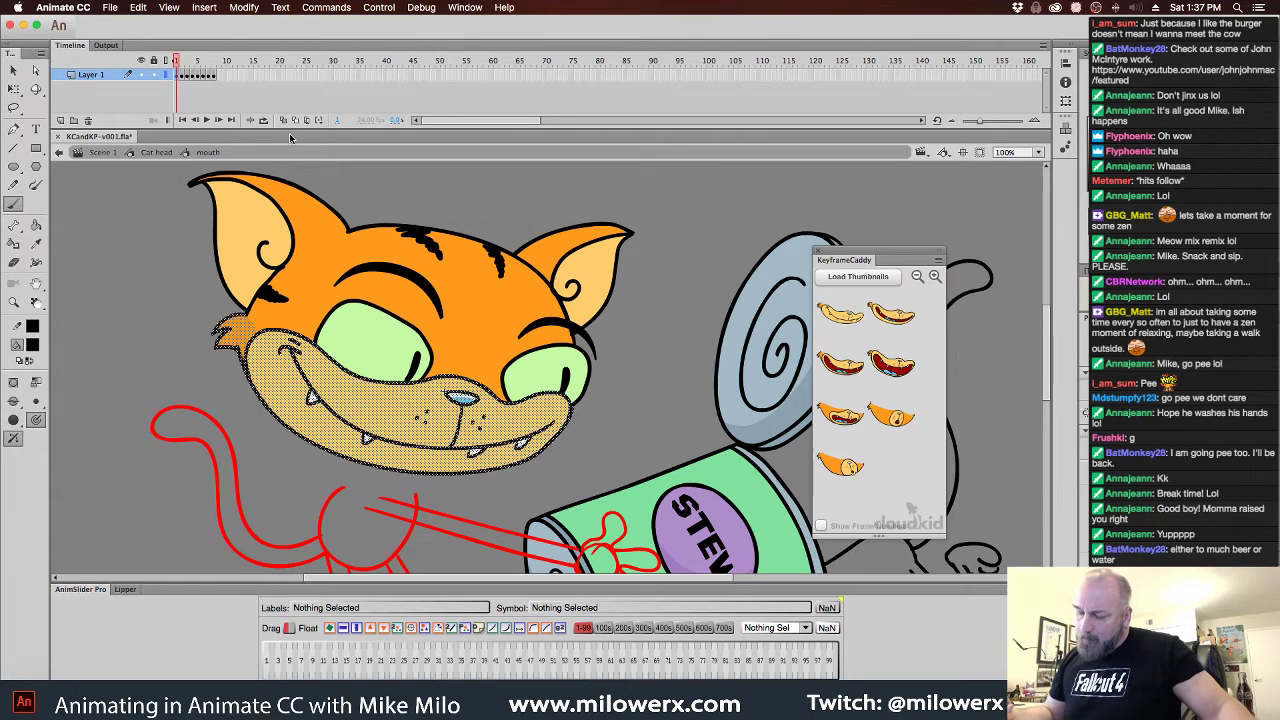
pyautogui.press('.')
pyautogui.press('.')
pyautogui.press('.')
pyautogui.press('.')
pyautogui.press('.')
pyautogui.press('.')
pyautogui.press('.')
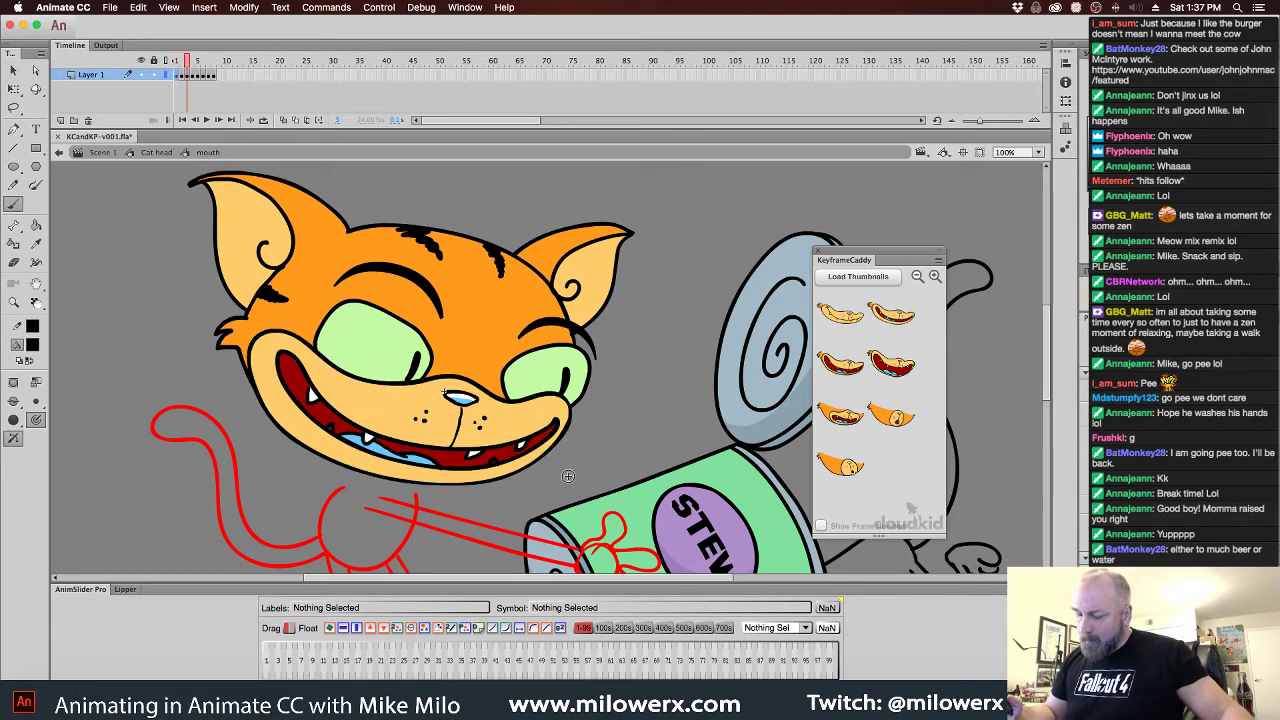
pyautogui.press(',')
pyautogui.press(',')
pyautogui.press(',')
pyautogui.press(',')
pyautogui.press(',')
pyautogui.press(',')
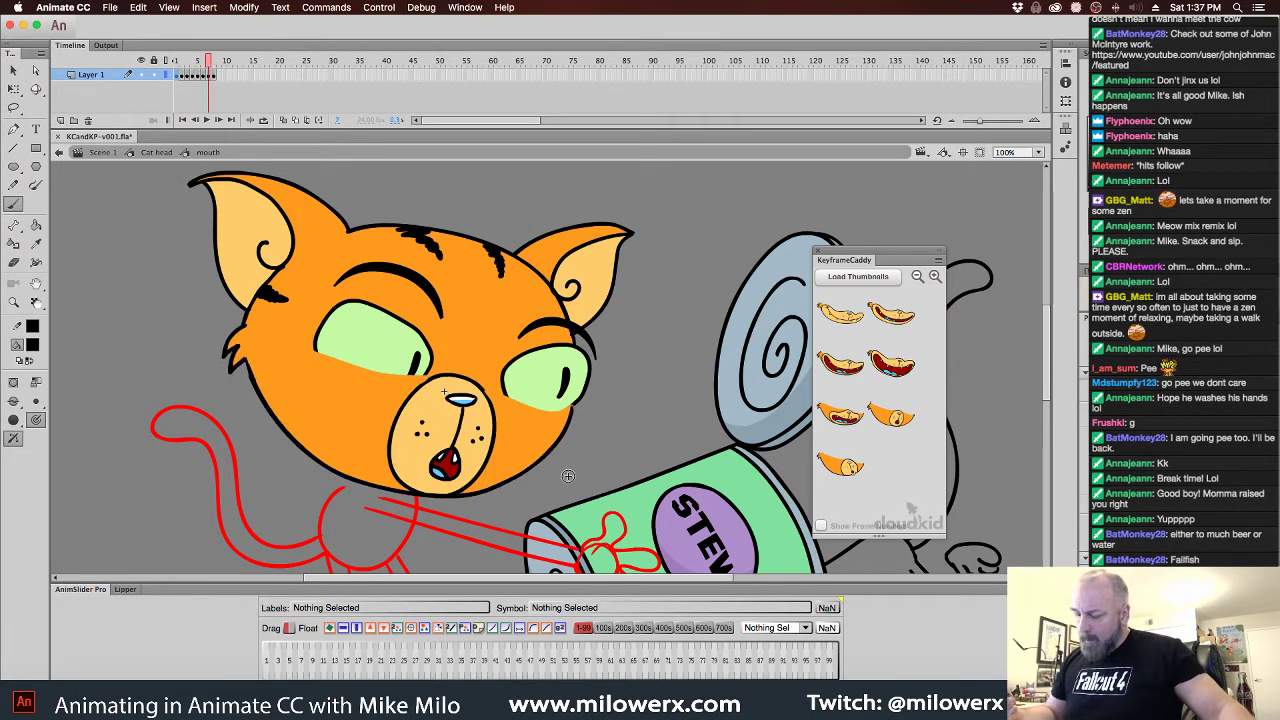
pyautogui.press('.')
pyautogui.press('.')
pyautogui.press('.')
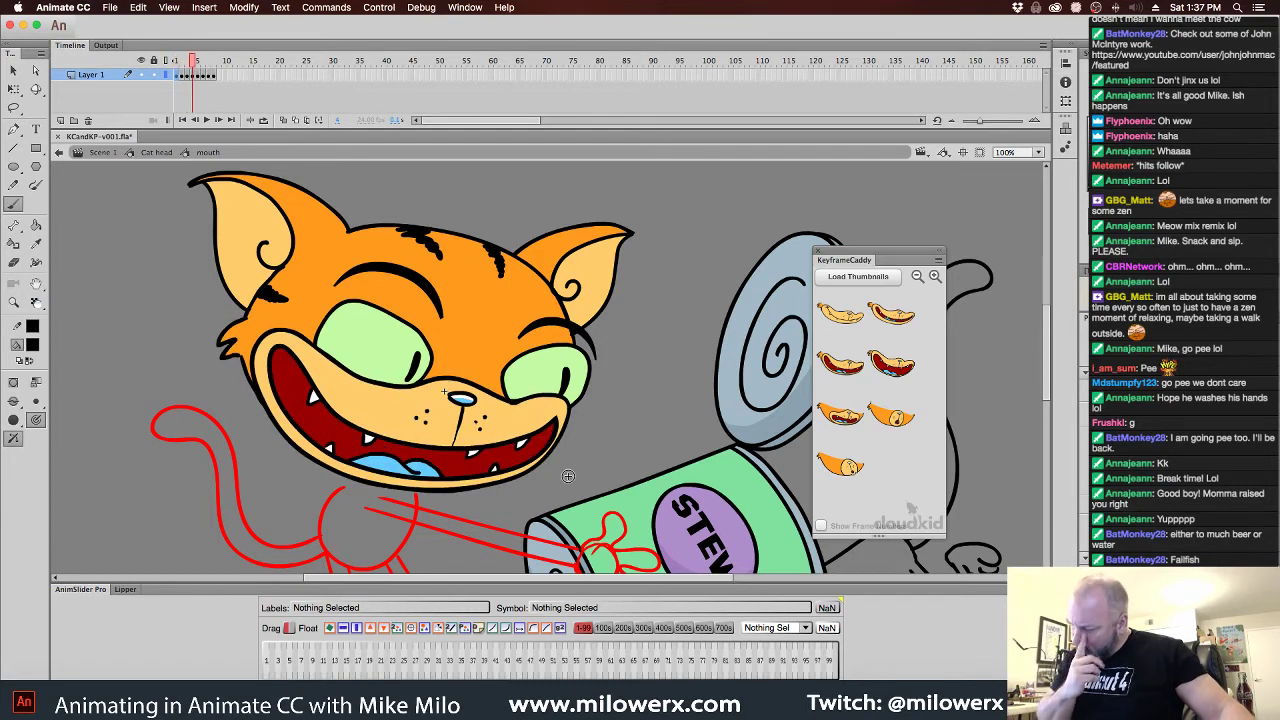
pyautogui.press(',')
pyautogui.press(',')
pyautogui.press(',')
pyautogui.press('.')
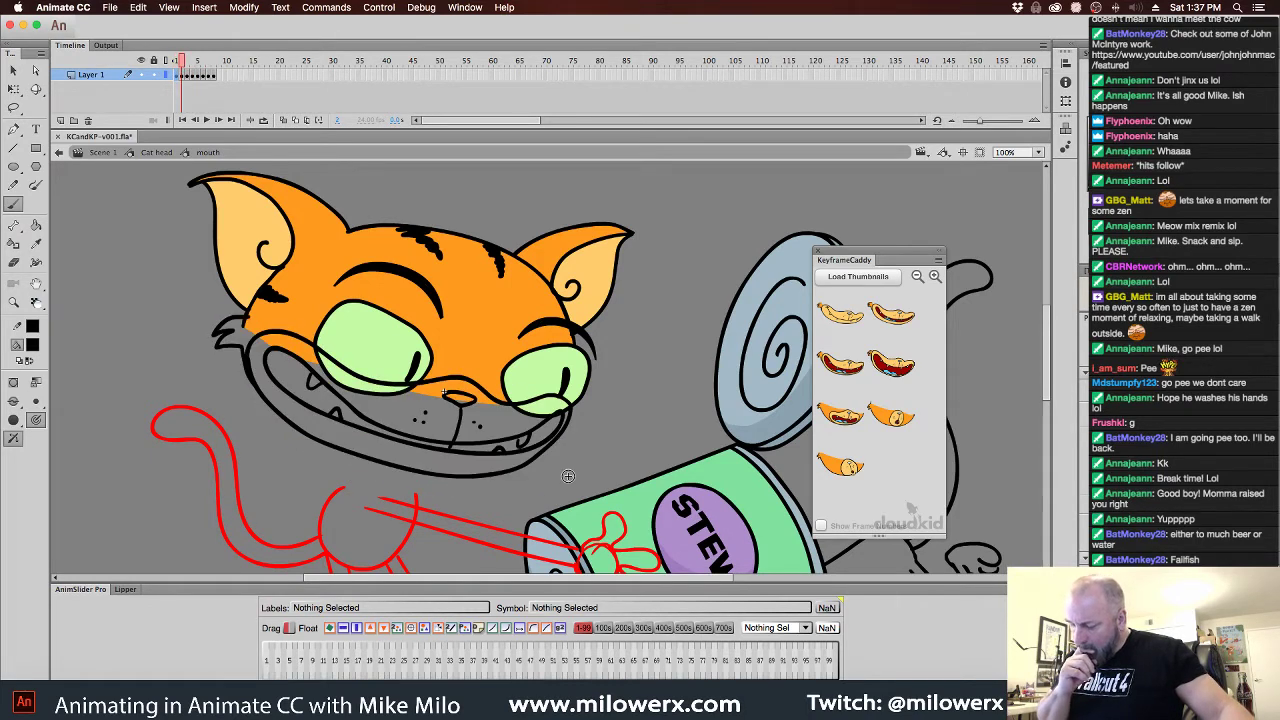
pyautogui.press(',')
pyautogui.press('.')
pyautogui.press(',')
pyautogui.press('.')
pyautogui.press(',')
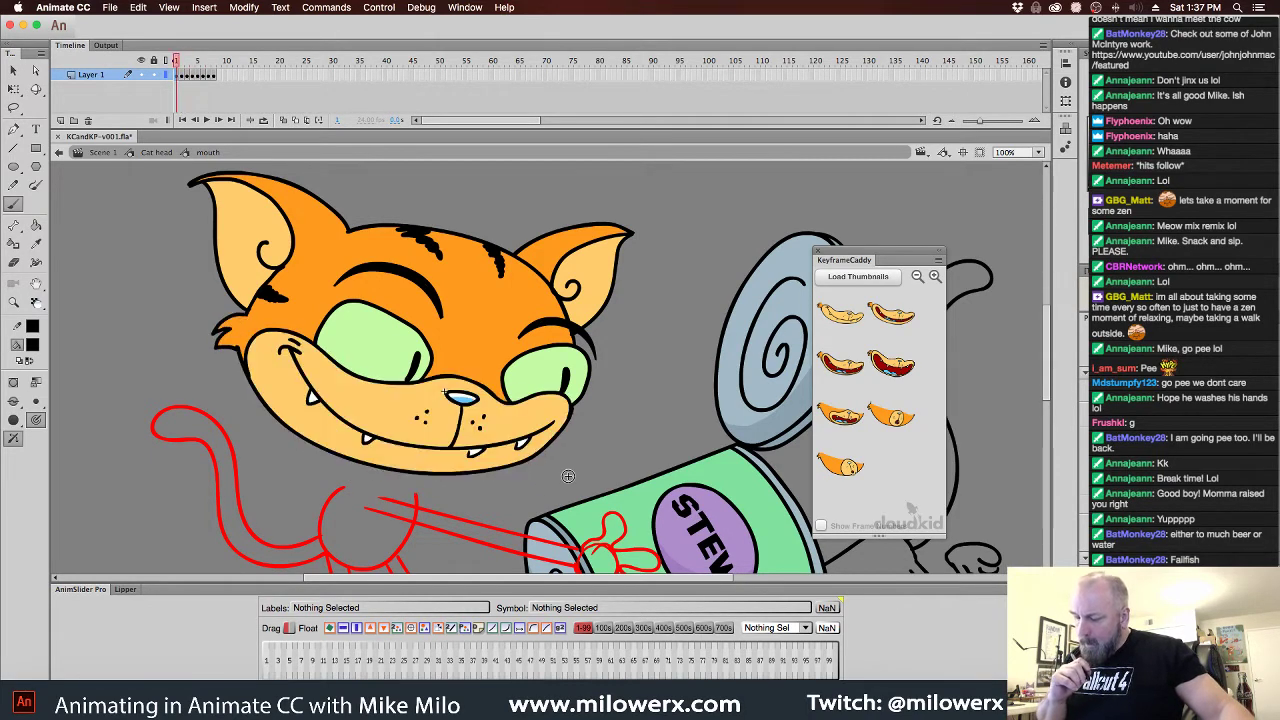
pyautogui.press('.')
pyautogui.press('.')
pyautogui.press('.')
pyautogui.press('.')
pyautogui.press('.')
pyautogui.press('.')
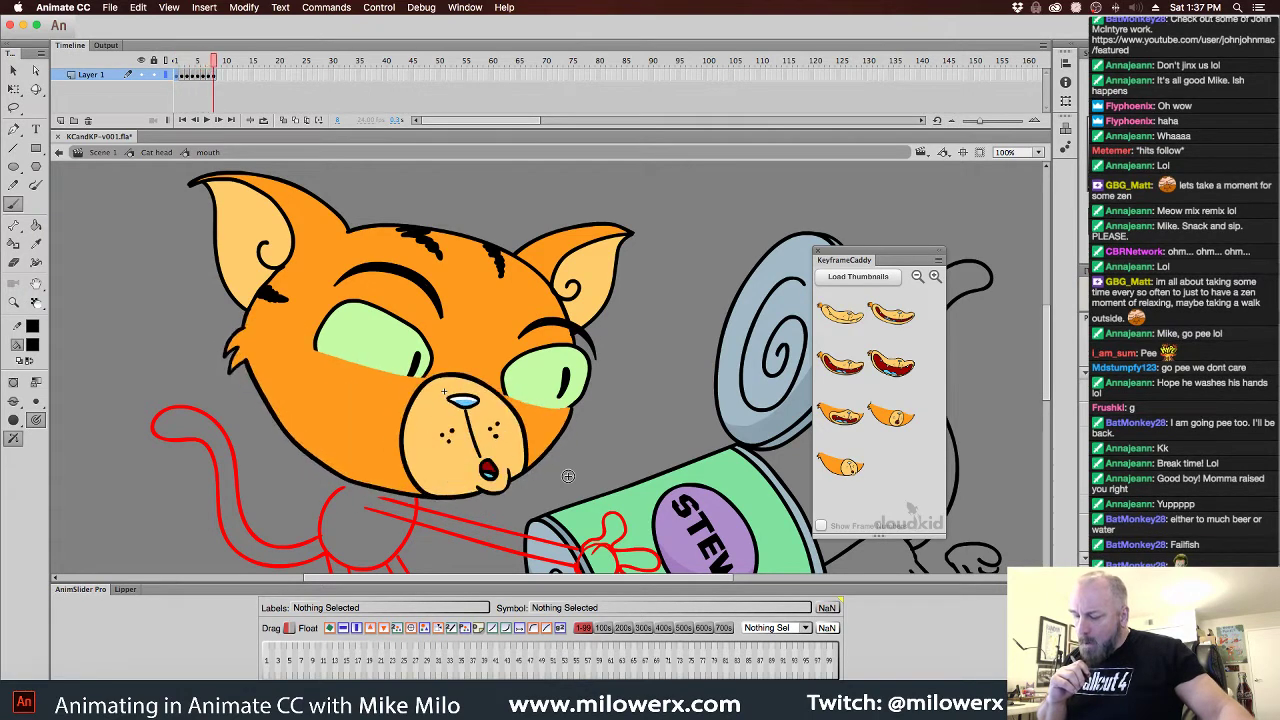
pyautogui.press(',')
pyautogui.press(',')
pyautogui.press(',')
pyautogui.press(',')
pyautogui.press(',')
pyautogui.press(',')
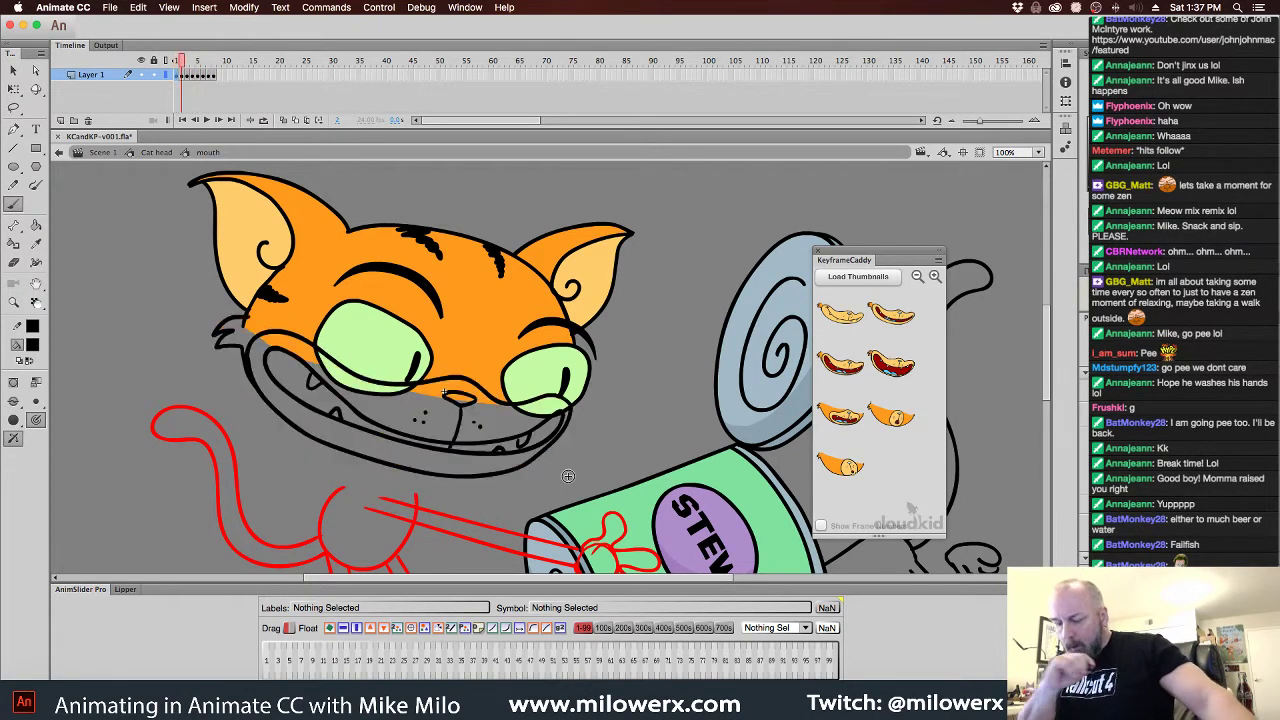
# Fill the cat's muzzle on frame 2 with the tan sampled from the muzzle on frame 1
pyautogui.press(',')
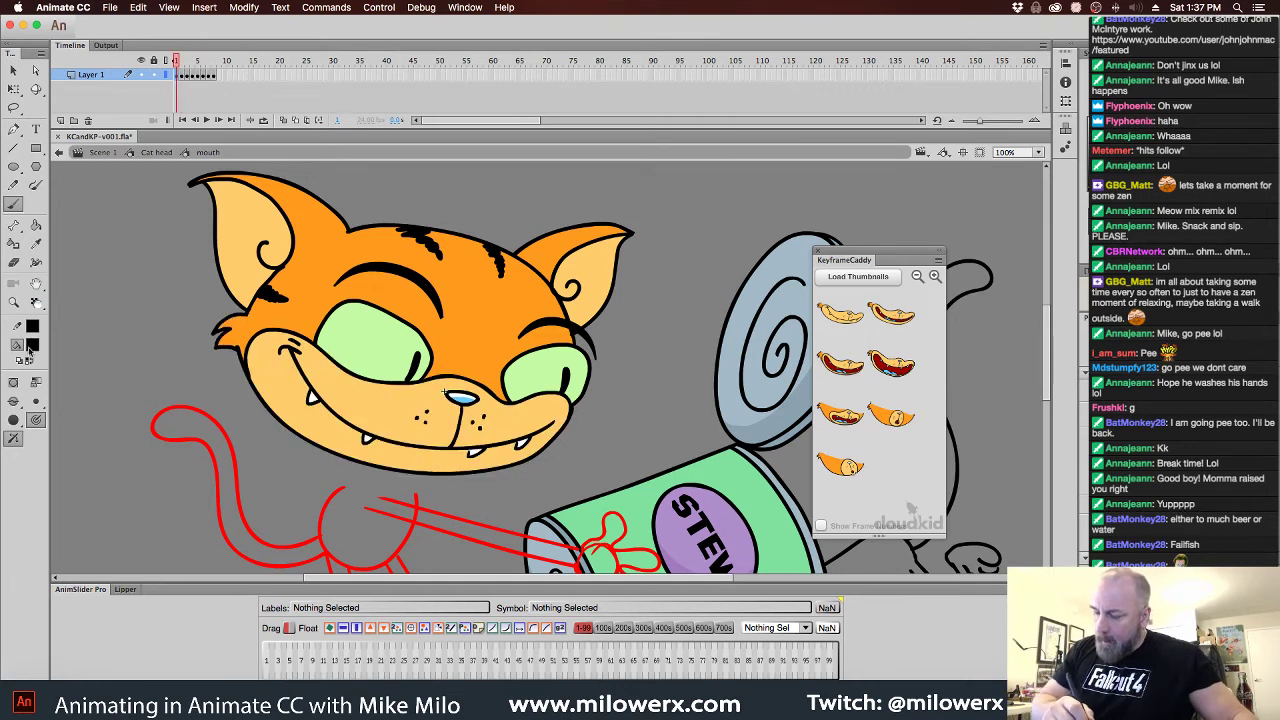
pyautogui.click(32, 345)
pyautogui.click(374, 406)
pyautogui.click(35, 224)
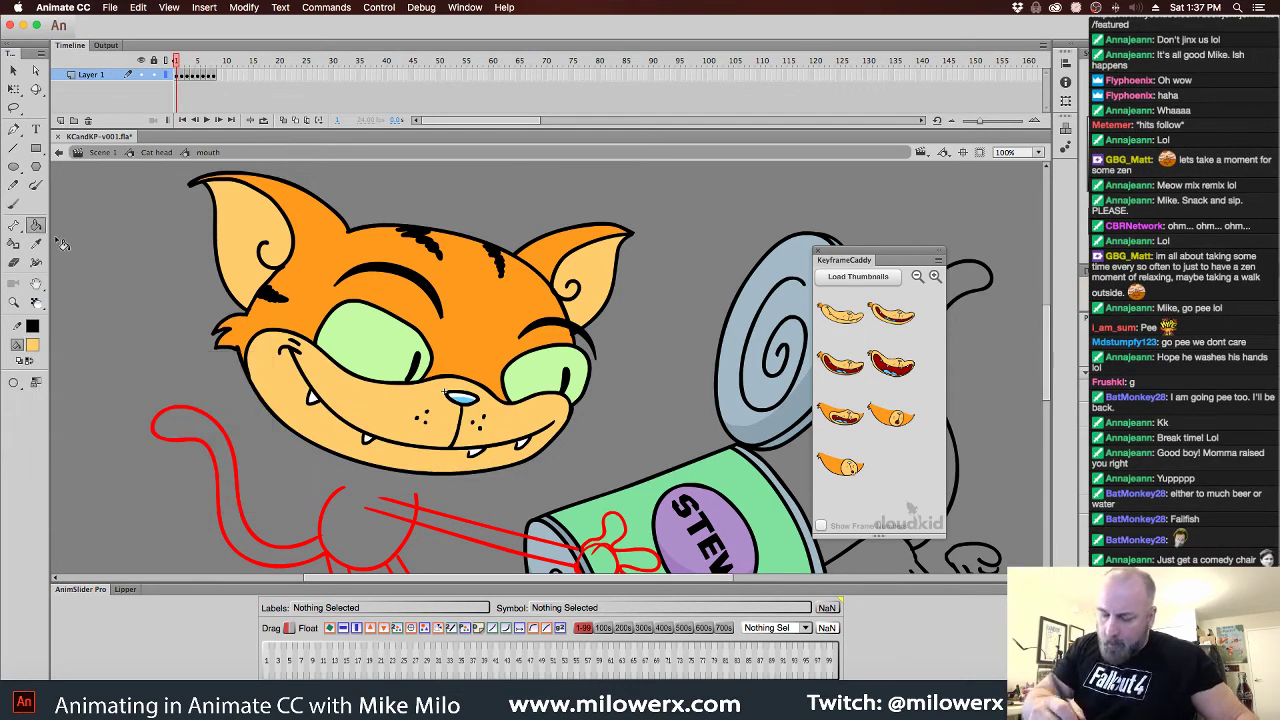
pyautogui.press('.')
pyautogui.click(430, 435)
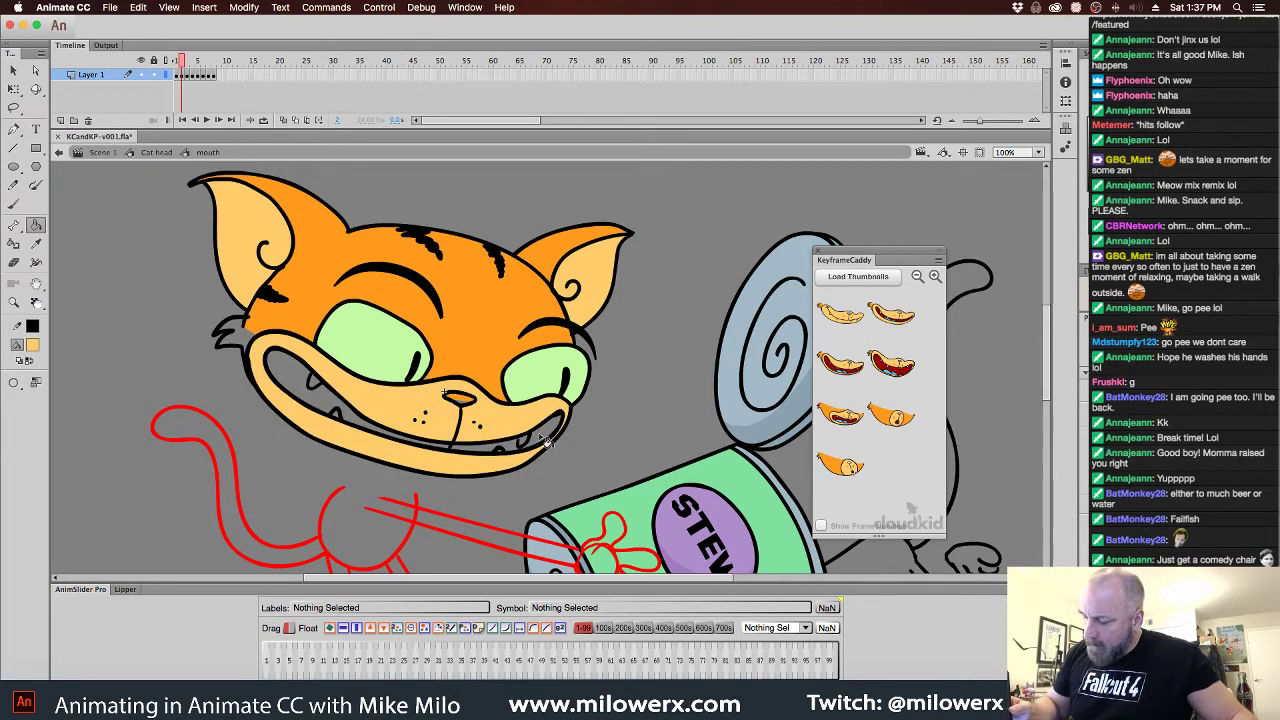
# Paint the cheek fur on frame 2 in the head's orange, using the brush in Paint Behind mode to keep the black outlines intact
pyautogui.click(32, 345)
pyautogui.click(287, 308)
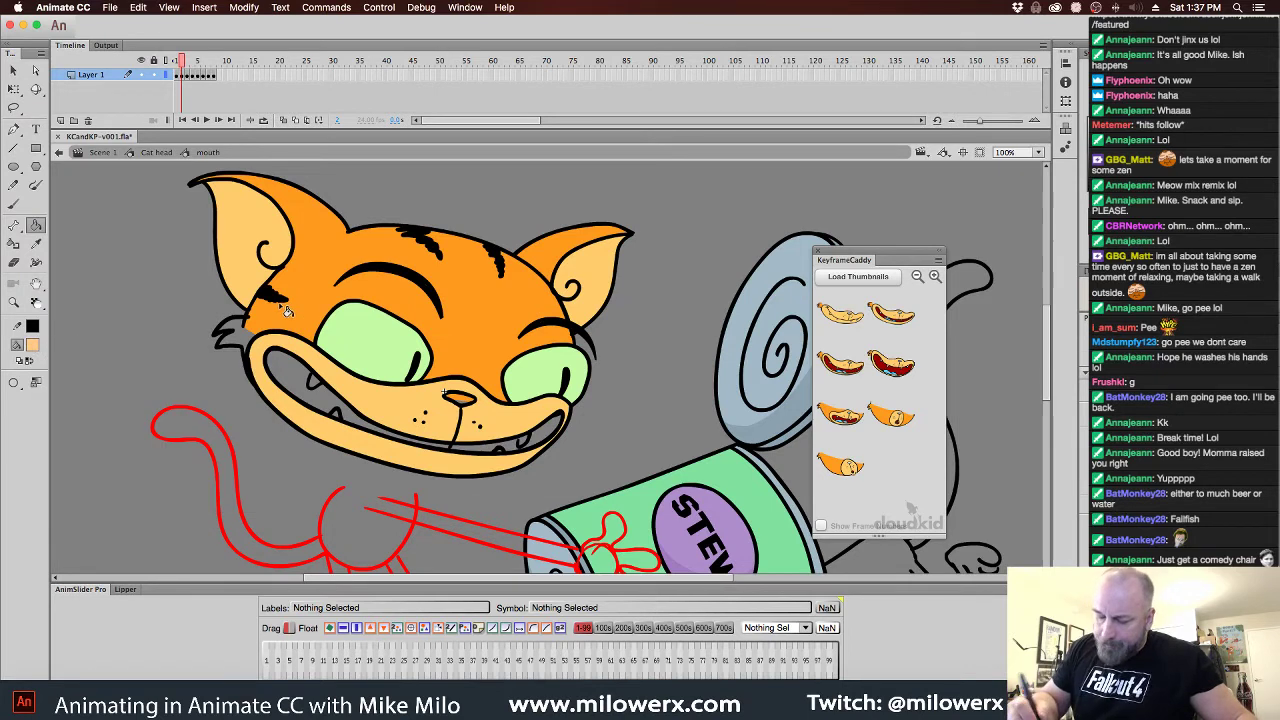
pyautogui.click(13, 204)
pyautogui.click(36, 420)
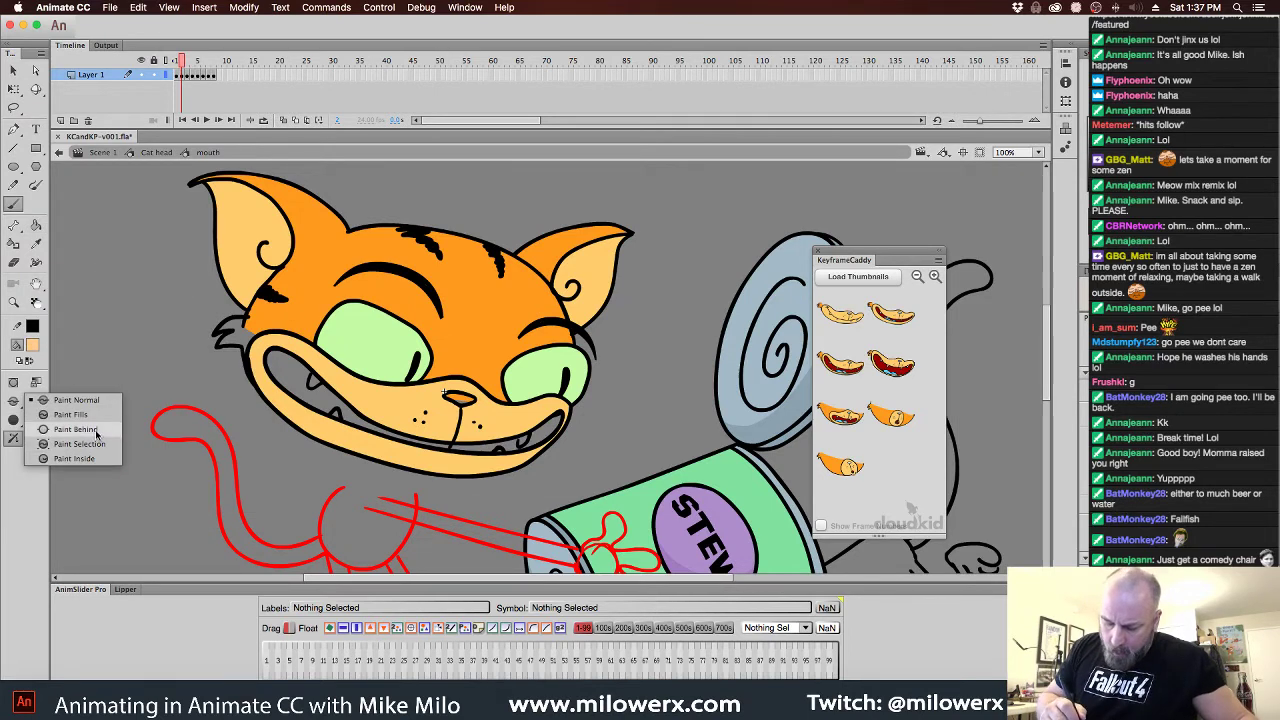
pyautogui.click(70, 464)
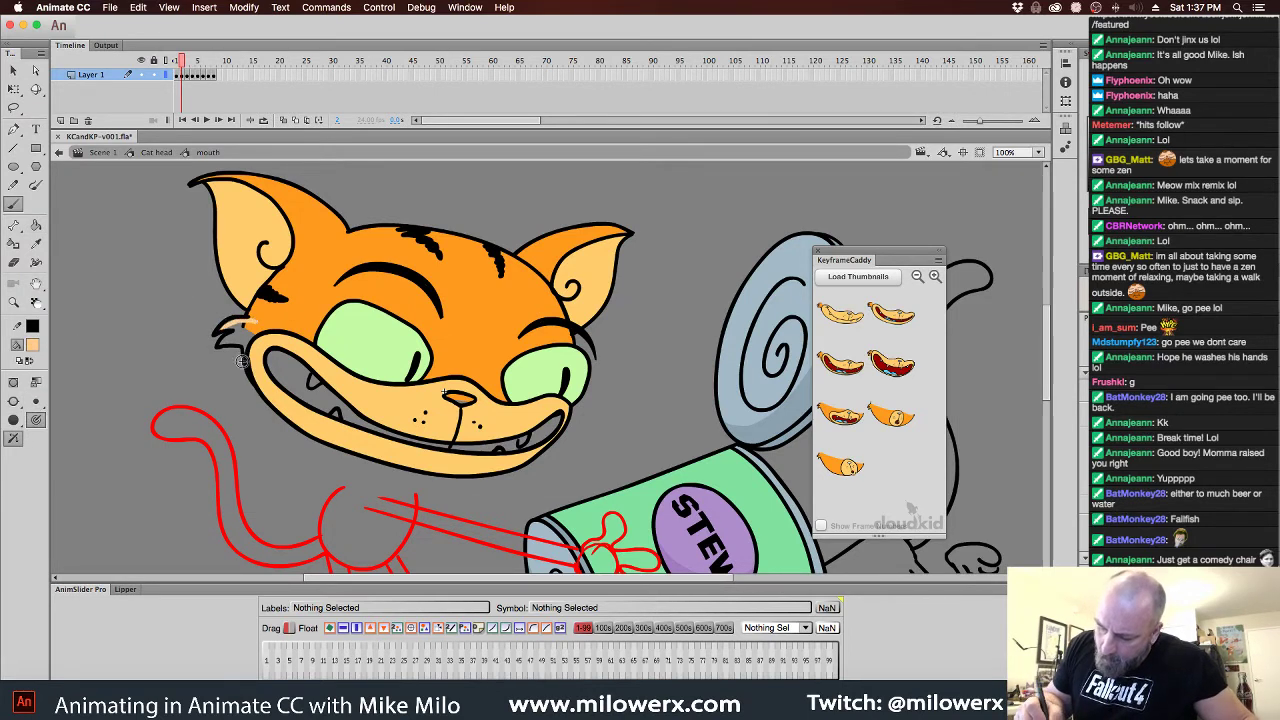
pyautogui.click(34, 346)
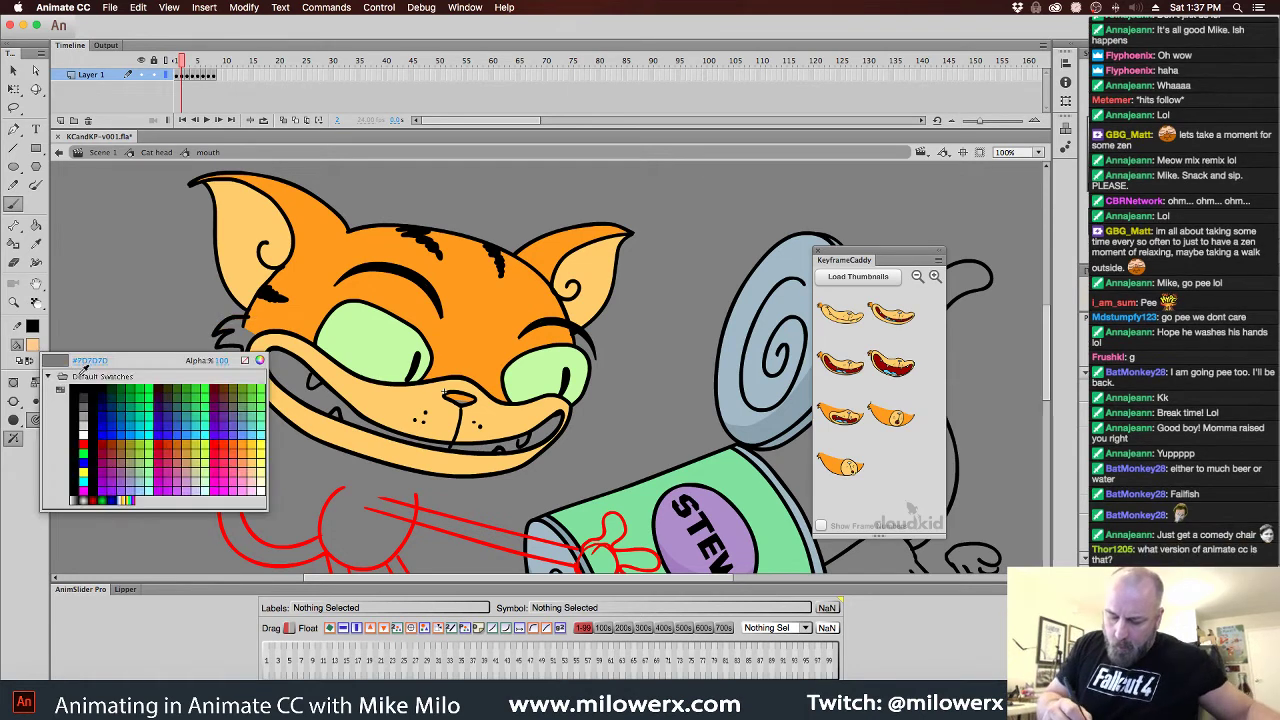
pyautogui.click(246, 442)
pyautogui.moveTo(220, 330); pyautogui.dragTo(248, 322)
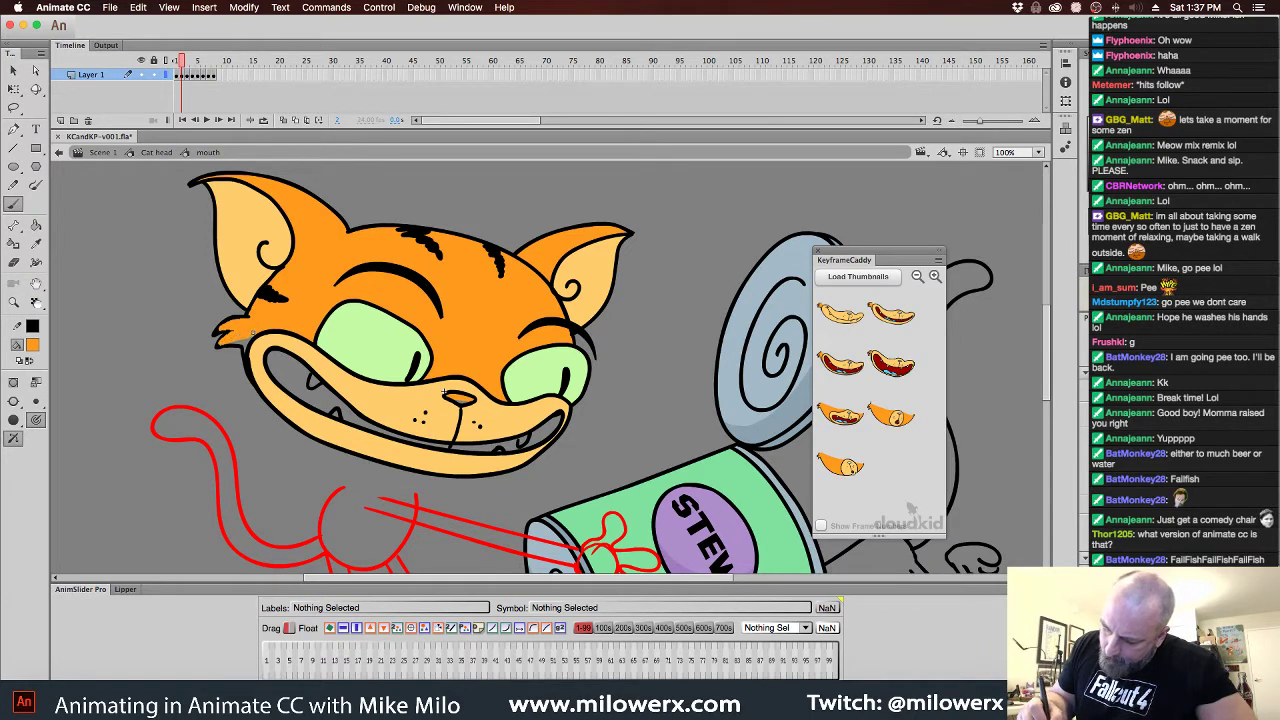
pyautogui.moveTo(229, 341); pyautogui.dragTo(236, 342)
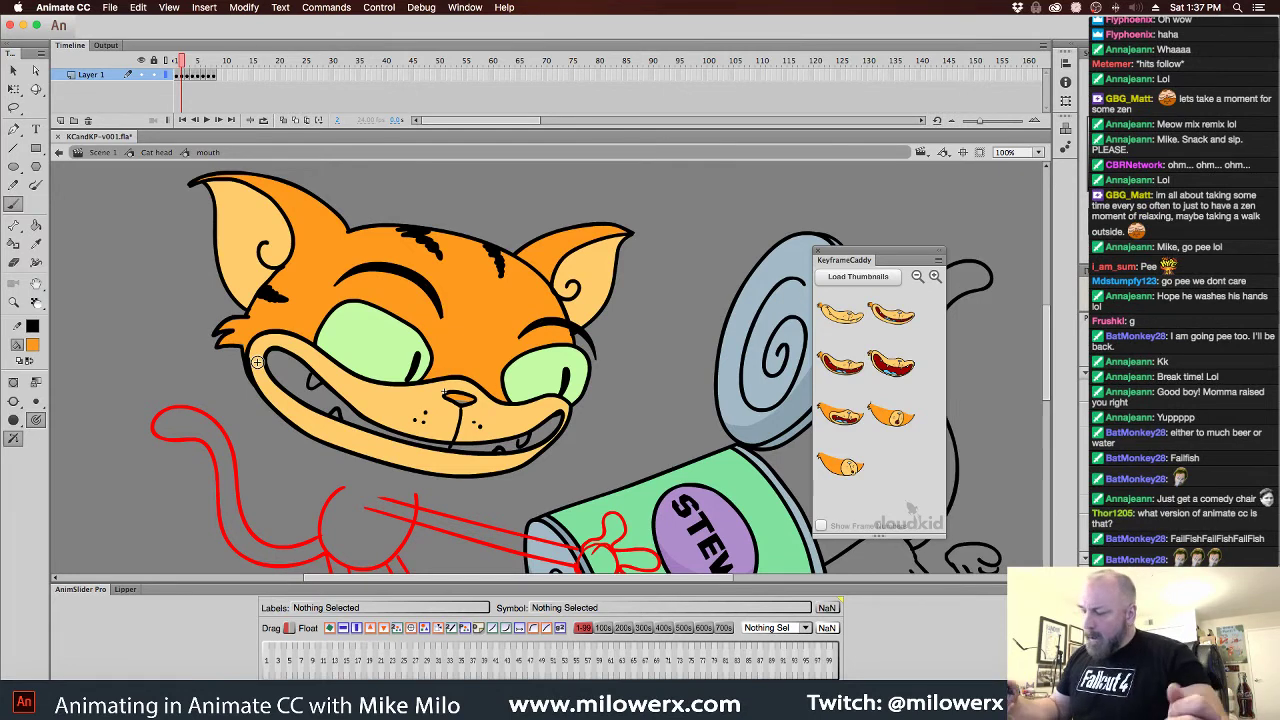
# Fill the cat's nose on frame 2 with the light blue sampled from the nose on frame 1
pyautogui.press(',')
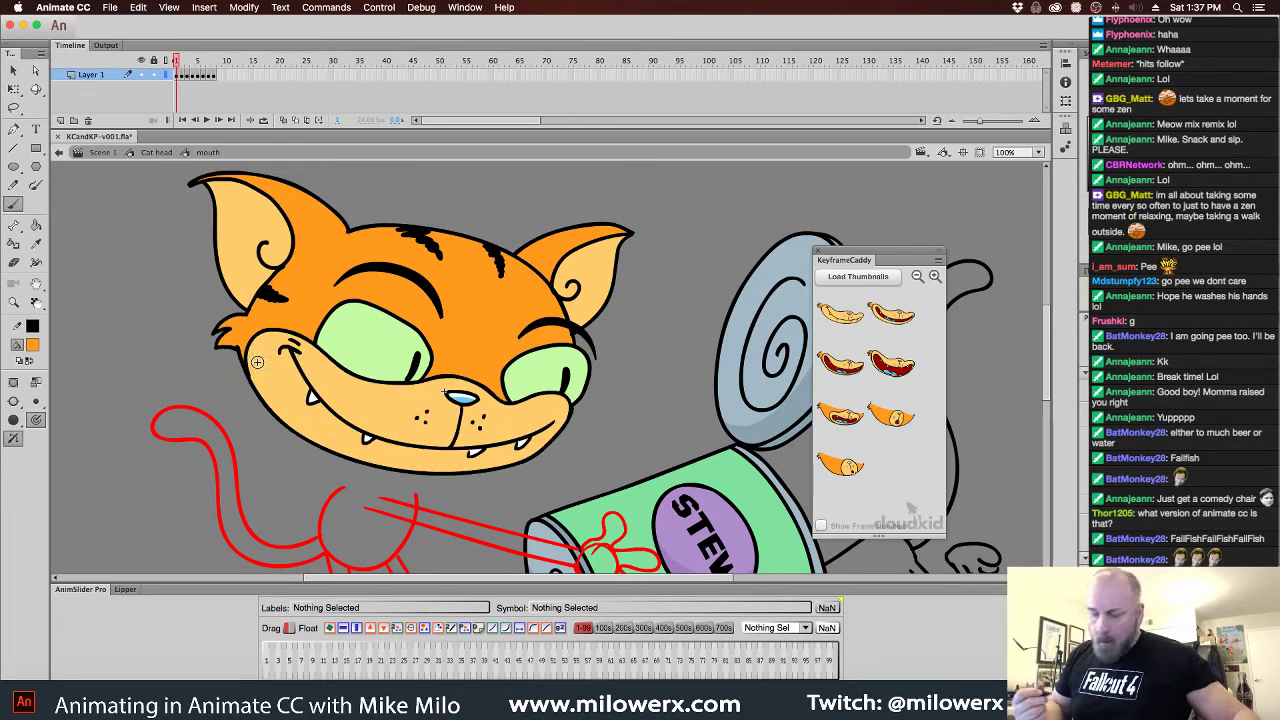
pyautogui.click(31, 346)
pyautogui.click(262, 426)
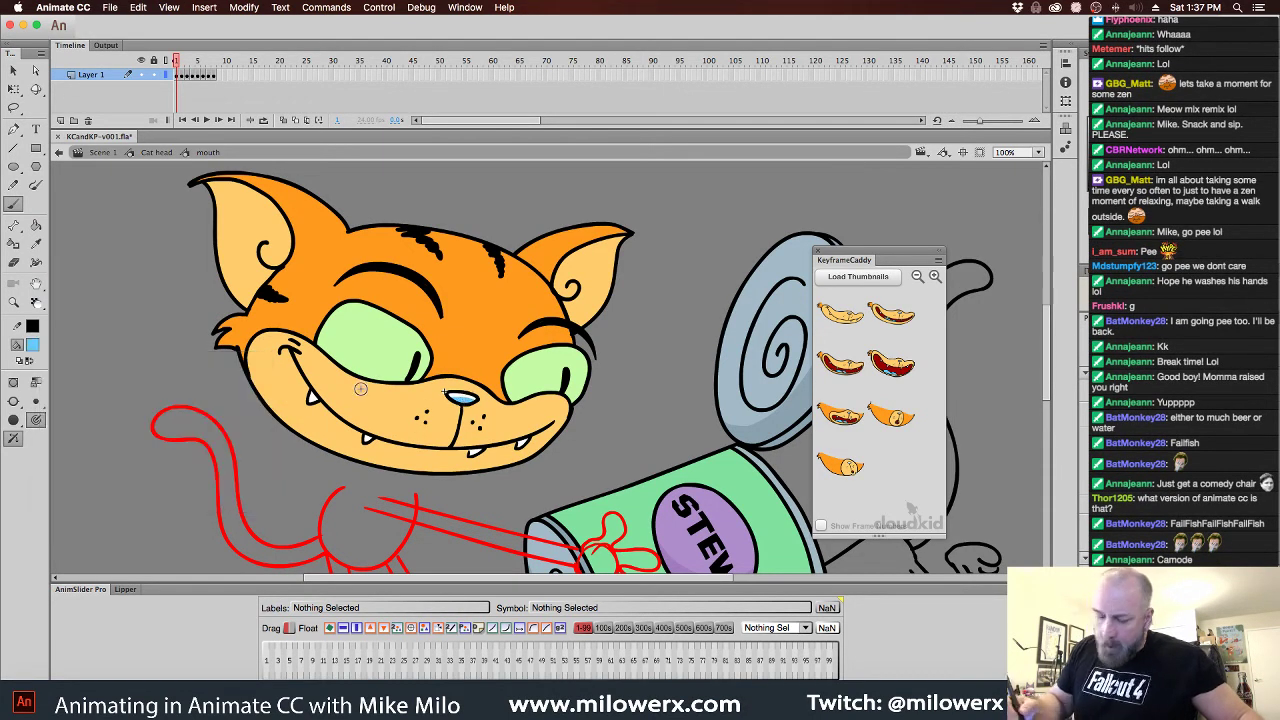
pyautogui.click(35, 227)
pyautogui.click(462, 410)
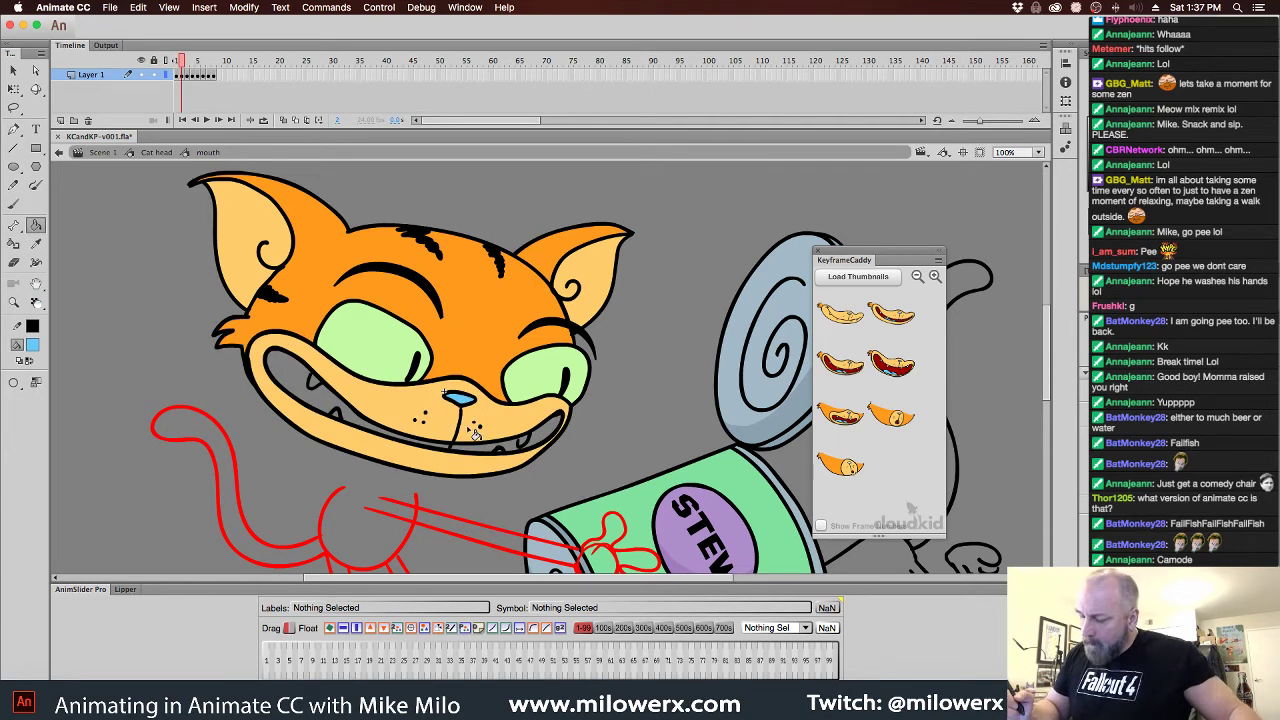
pyautogui.hotkey('ctrl', 'z')
pyautogui.click(474, 432)
pyautogui.hotkey('ctrl', 'z')
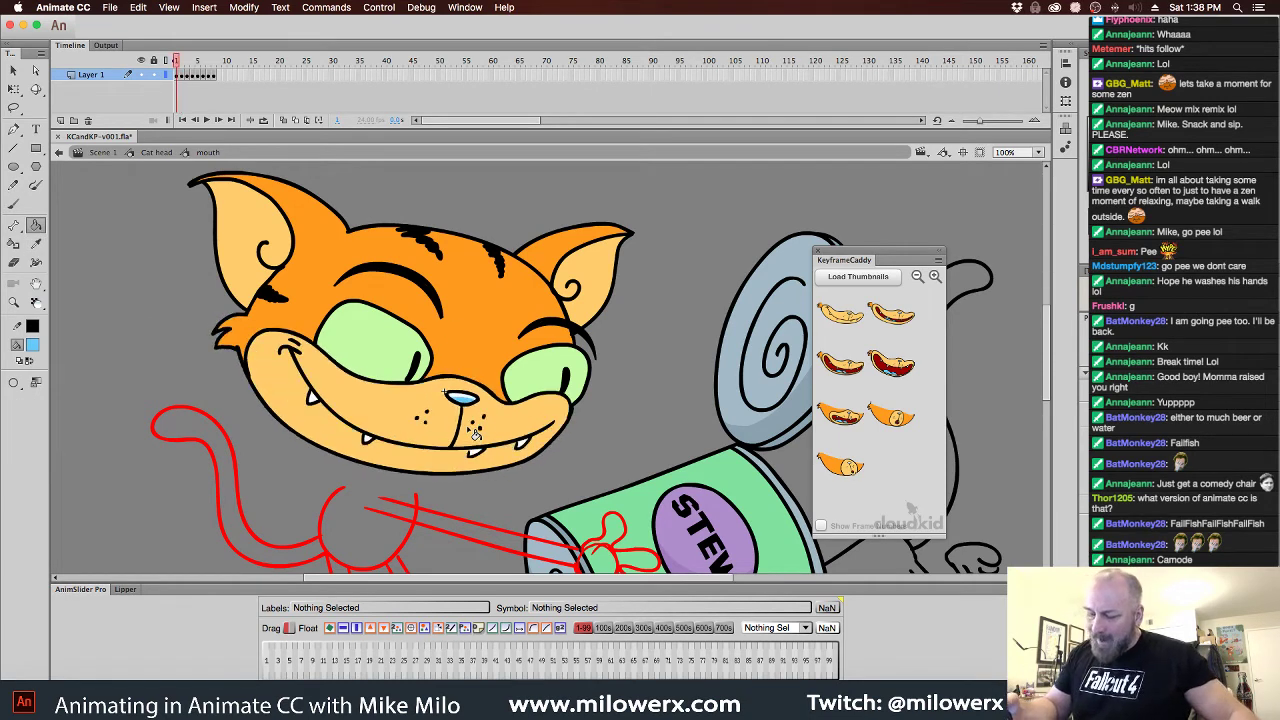
# Fill both parts of the mouth interior on frame 2 with the dark red sampled from frame 3
pyautogui.press('.')
pyautogui.press('.')
pyautogui.click(33, 346)
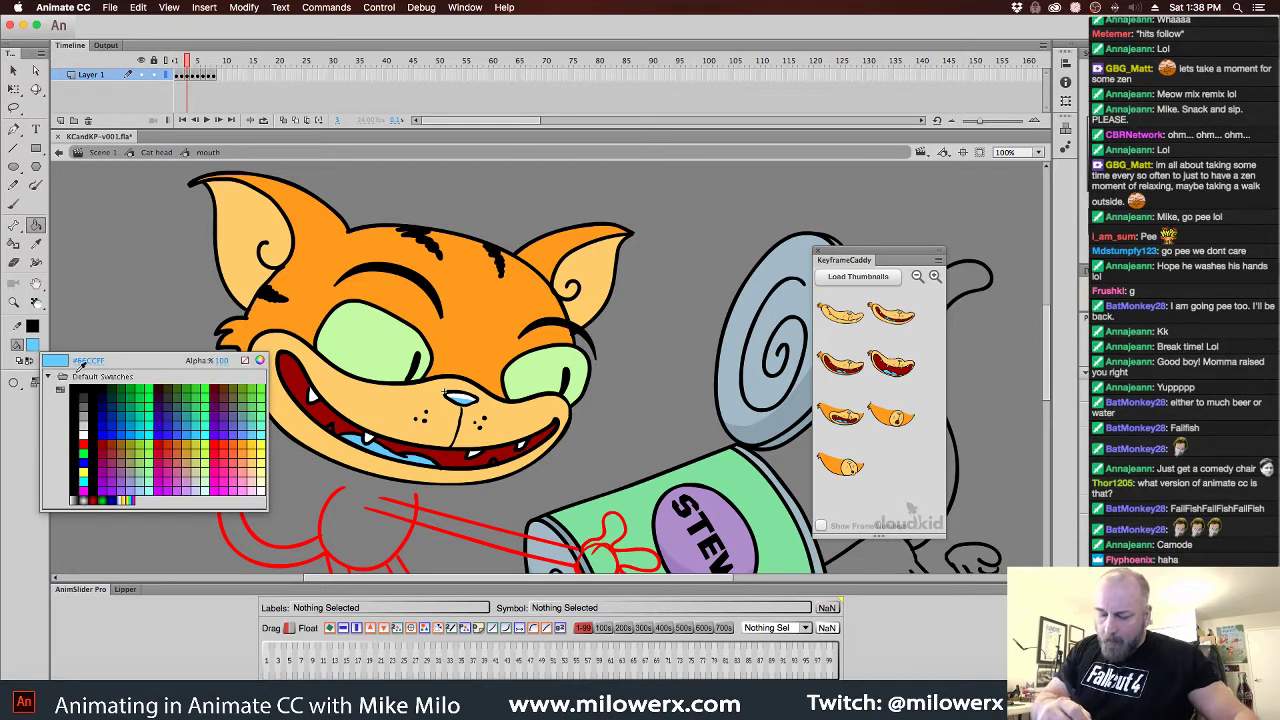
pyautogui.click(442, 455)
pyautogui.press(',')
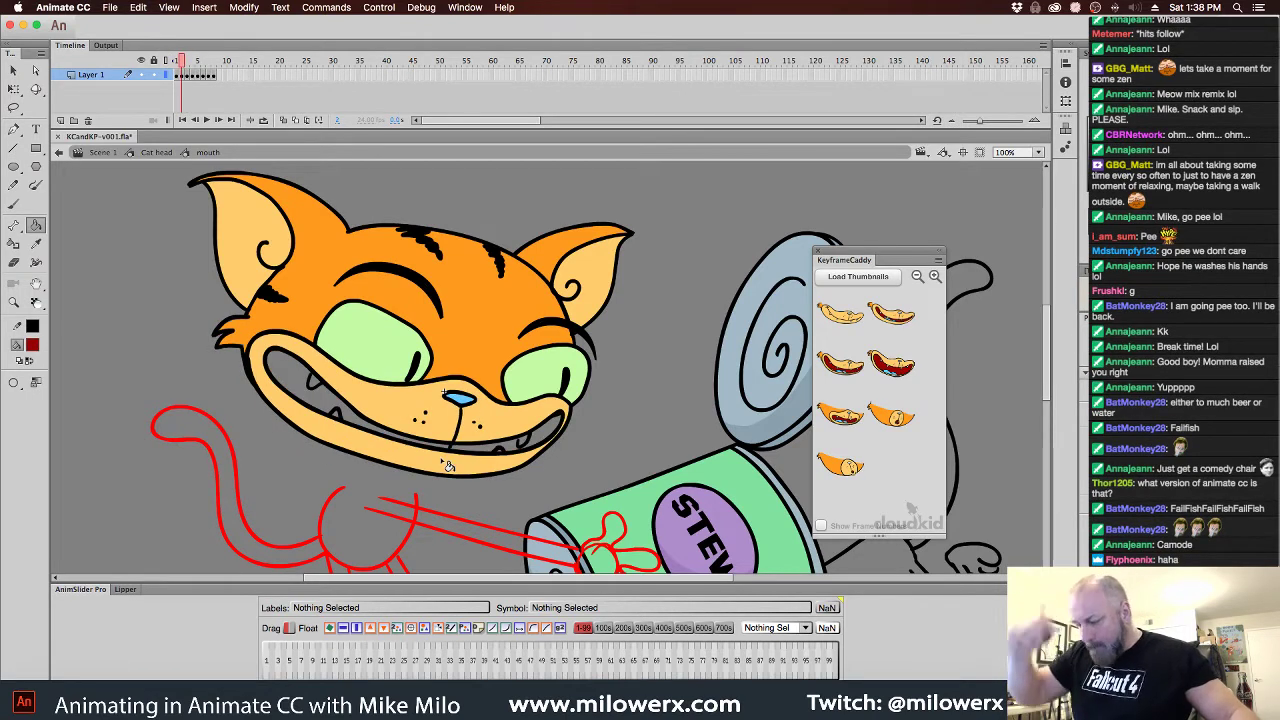
pyautogui.click(484, 447)
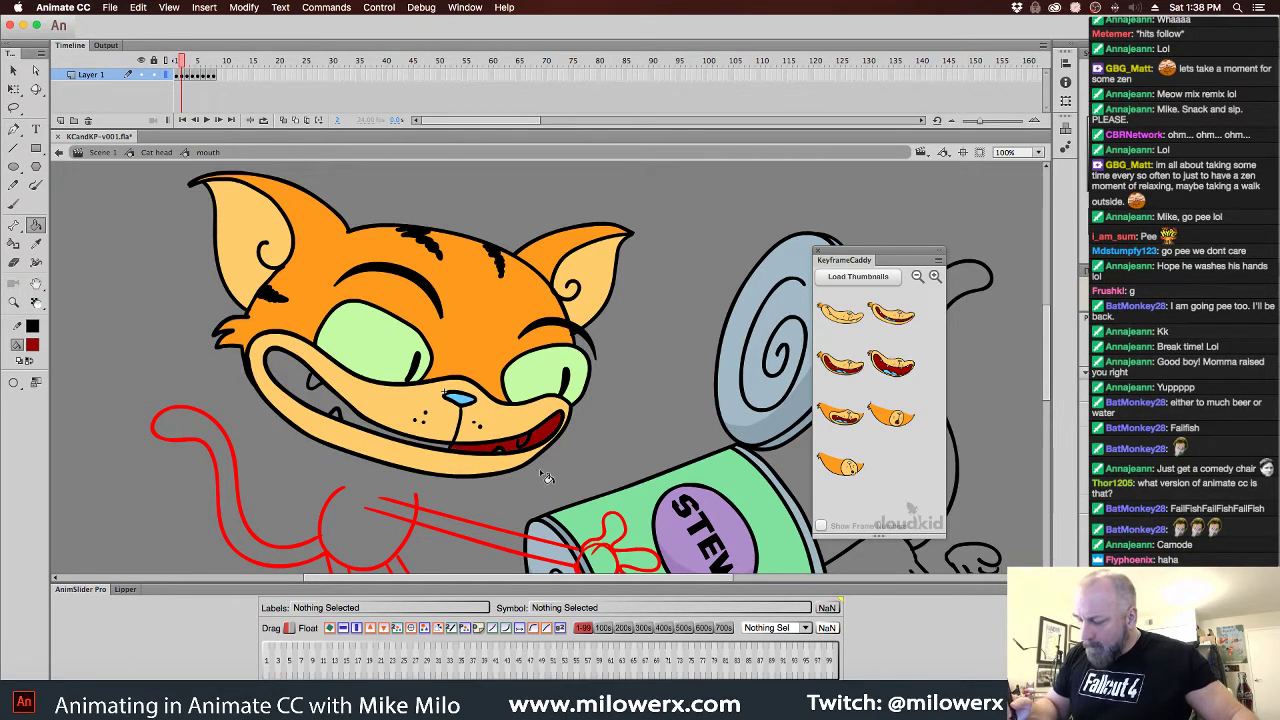
pyautogui.click(358, 422)
# Set the brush to Paint Normal with a black fill for detailing the mouth at 200% zoom
pyautogui.press('b')
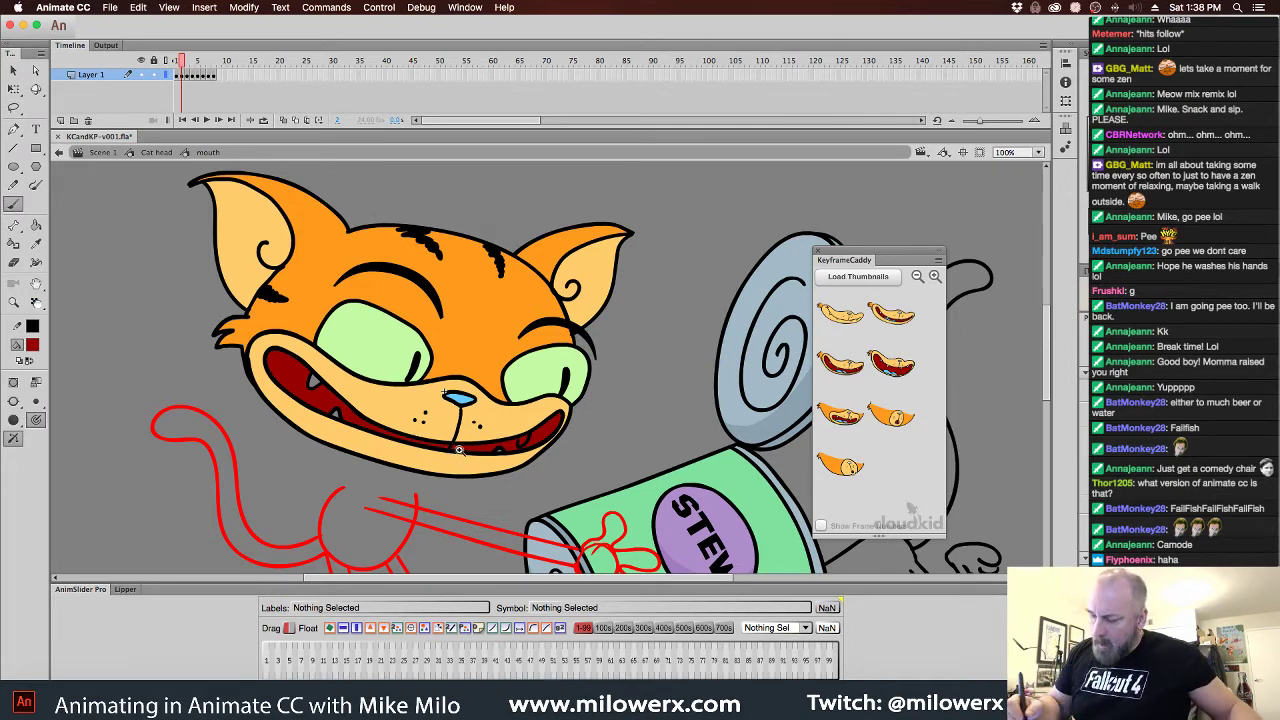
pyautogui.press('super+equal')
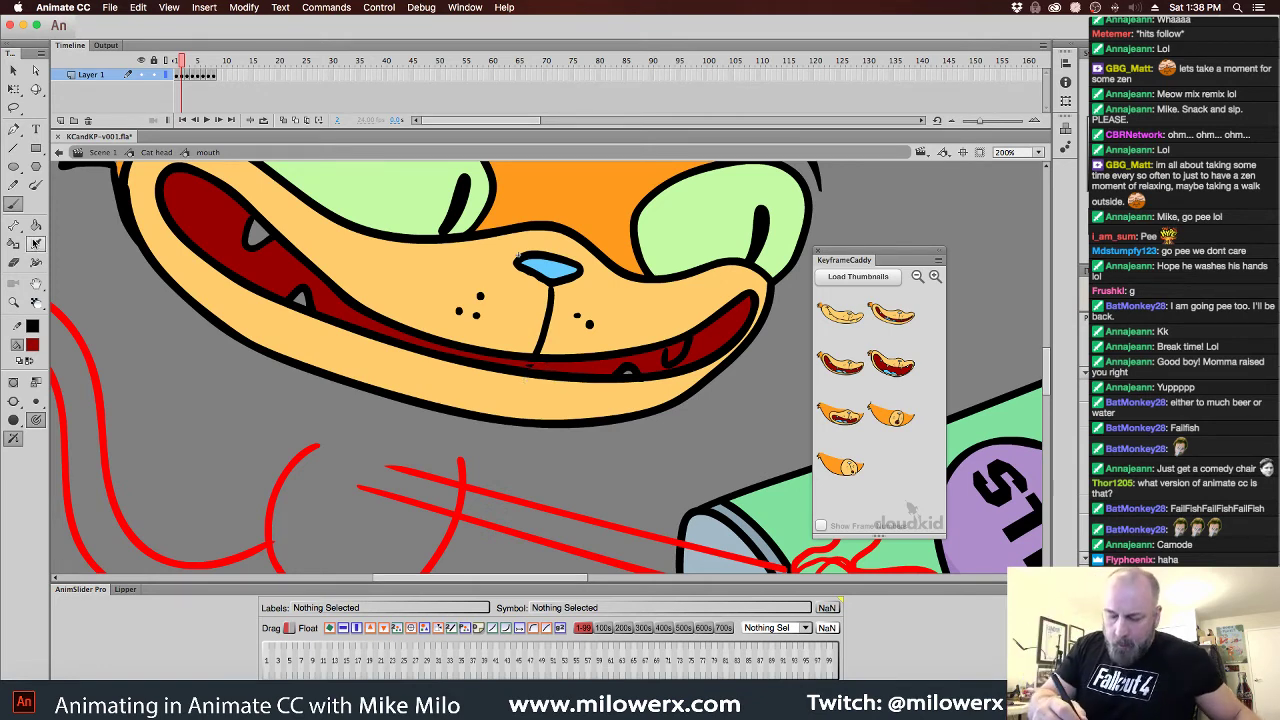
pyautogui.click(13, 401)
pyautogui.click(83, 403)
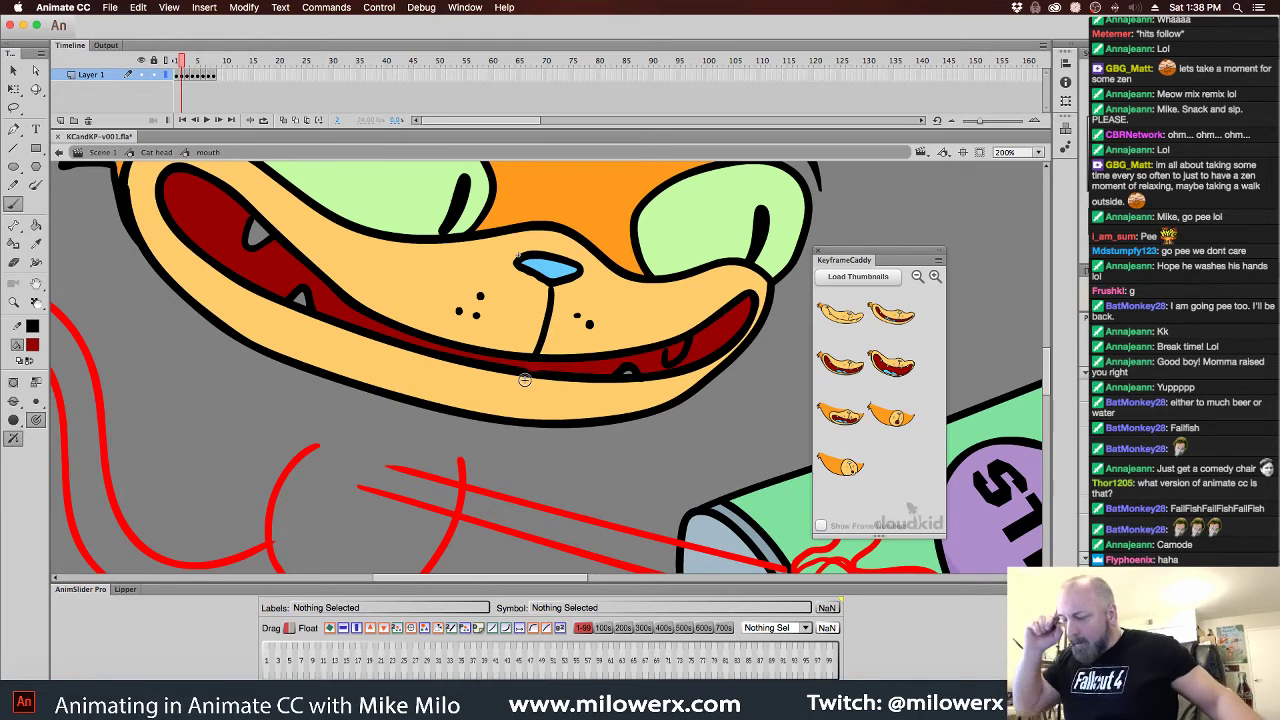
pyautogui.click(32, 344)
pyautogui.click(79, 387)
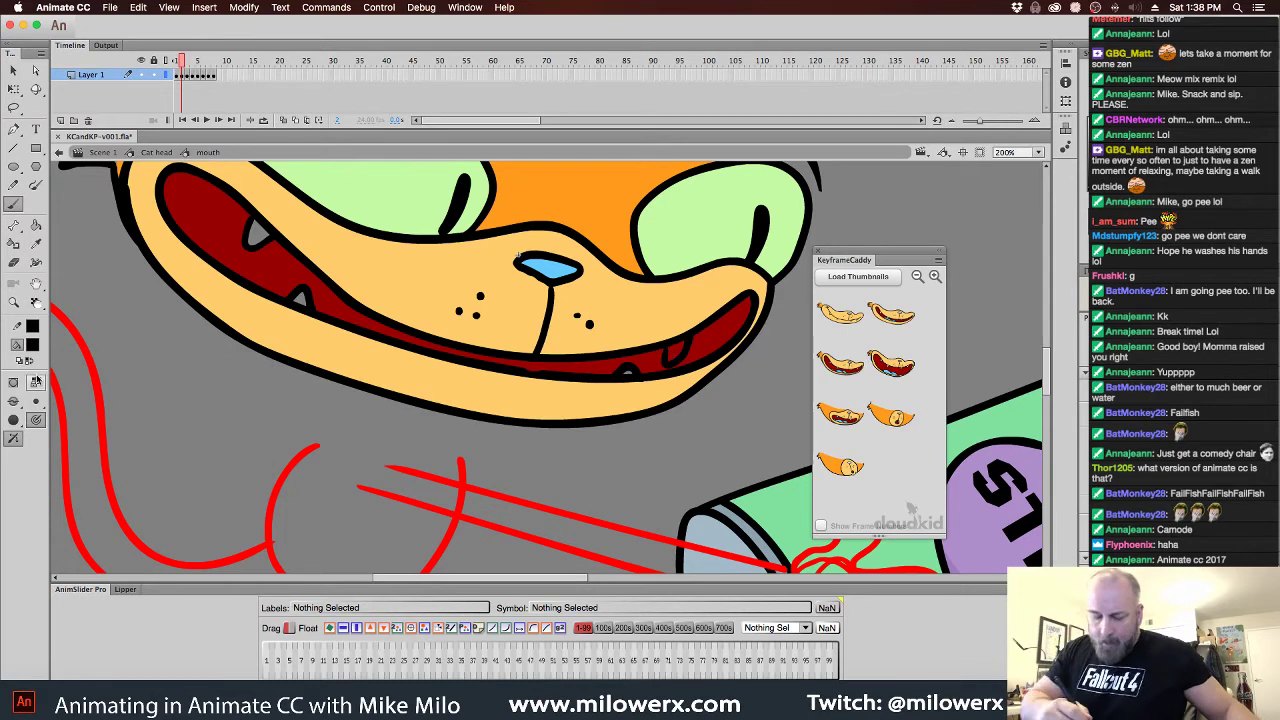
# Fill the fangs inside the open mouth on frame 2 with white
pyautogui.click(32, 344)
pyautogui.click(80, 432)
pyautogui.click(36, 225)
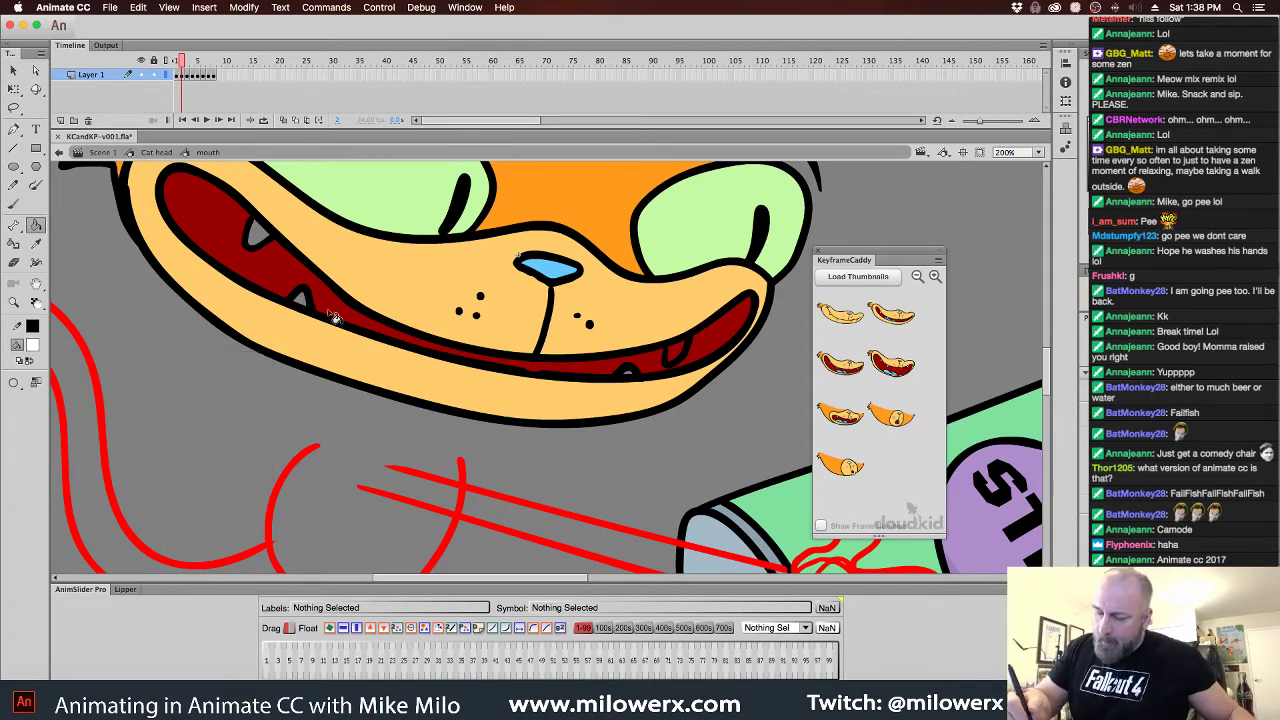
pyautogui.click(258, 235)
pyautogui.click(301, 299)
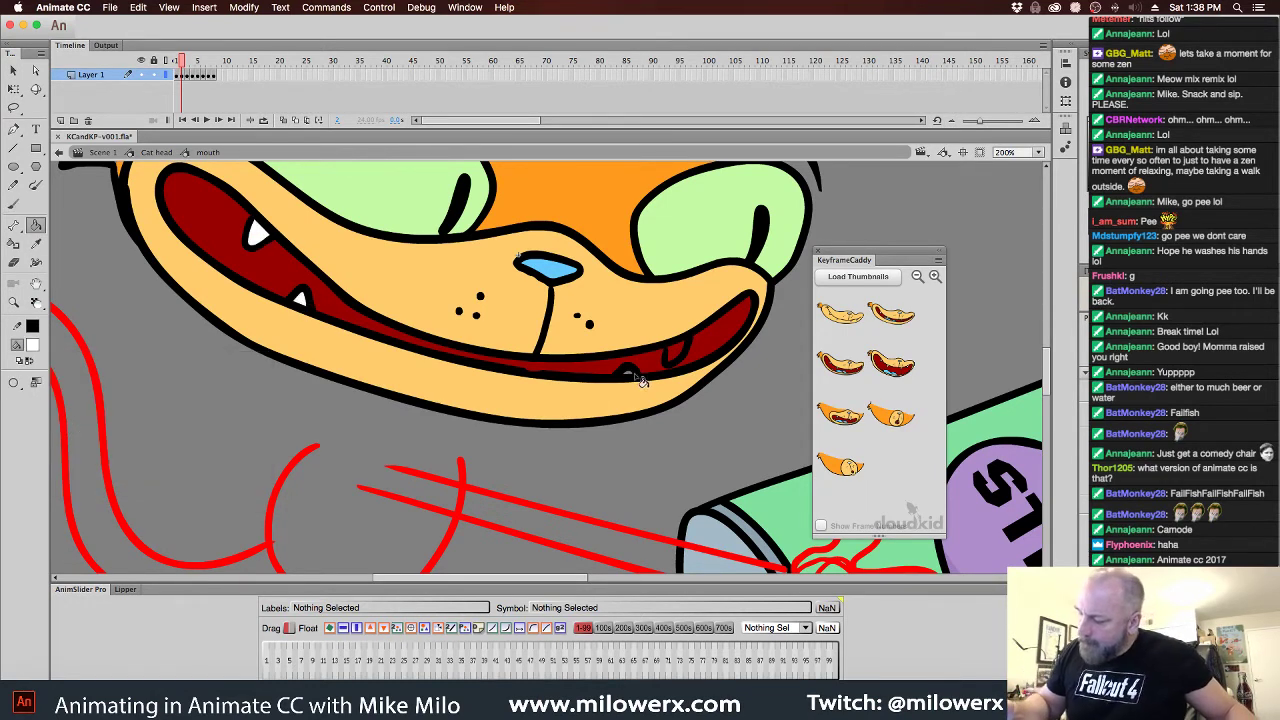
pyautogui.click(675, 354)
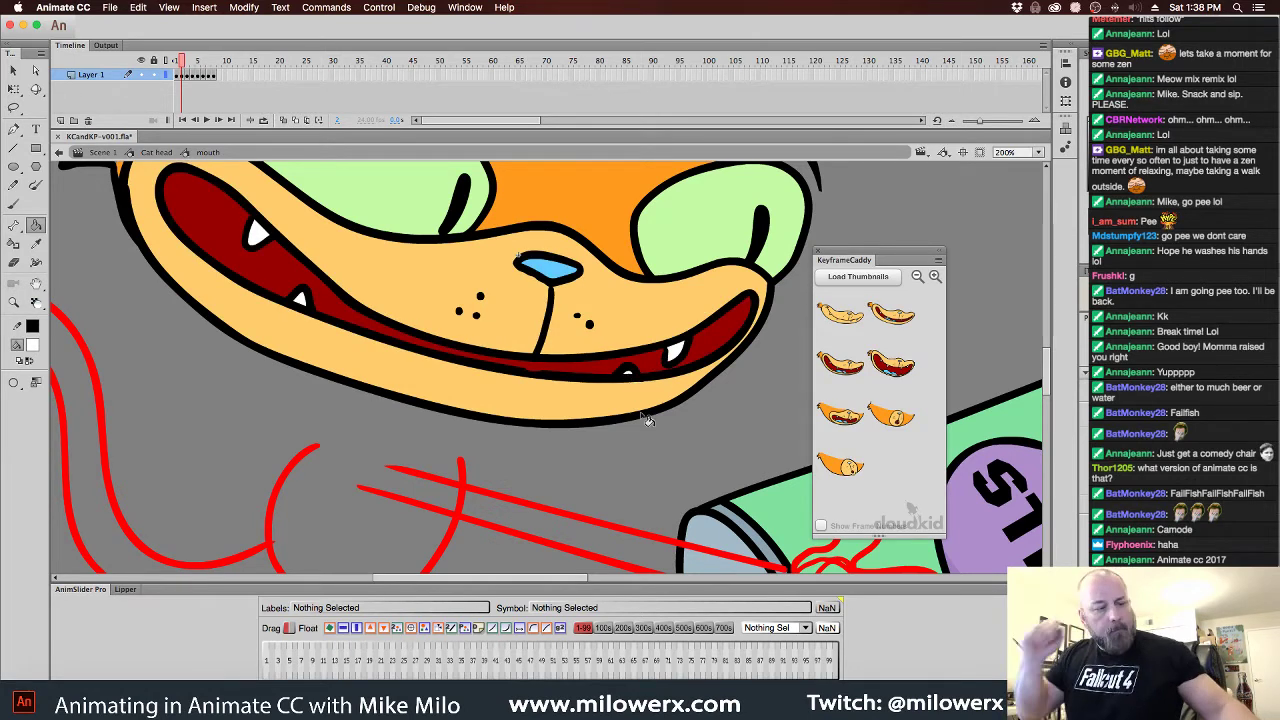
# Draw black tongue outlines along the lower edge of the mouth on frame 2, using frame 3's tongue as reference
pyautogui.press('.')
pyautogui.press('.')
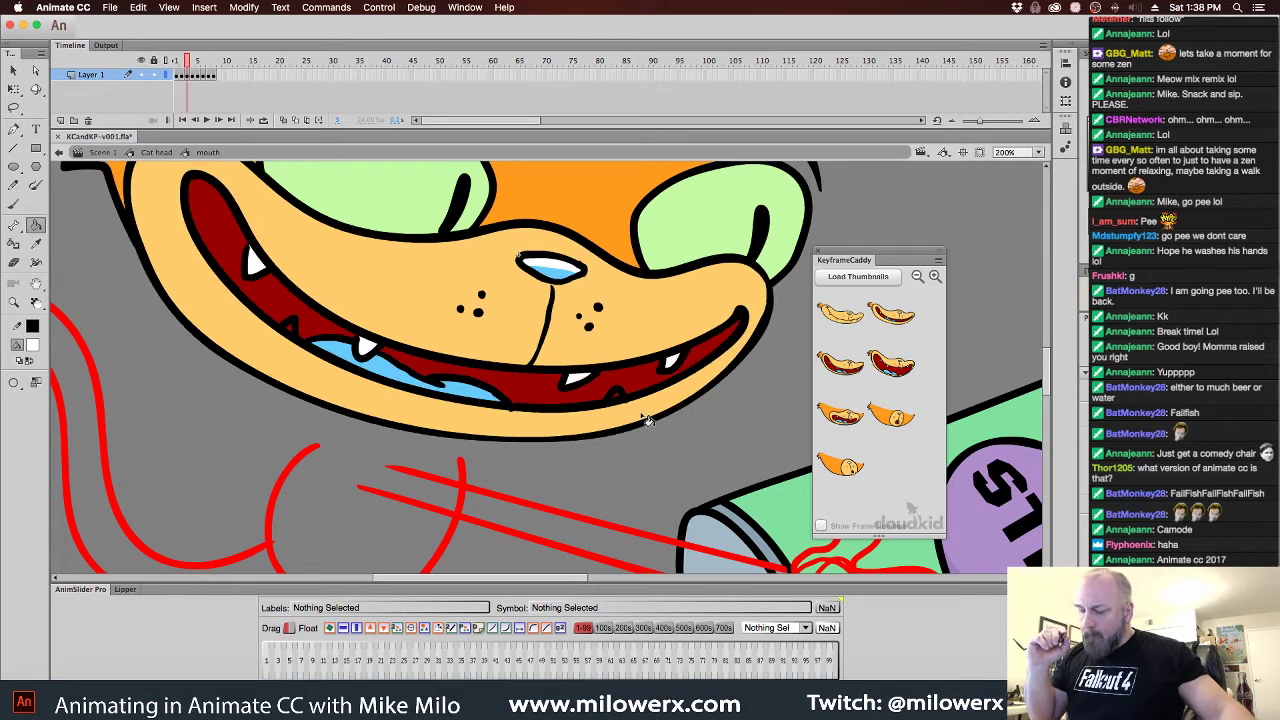
pyautogui.press('b')
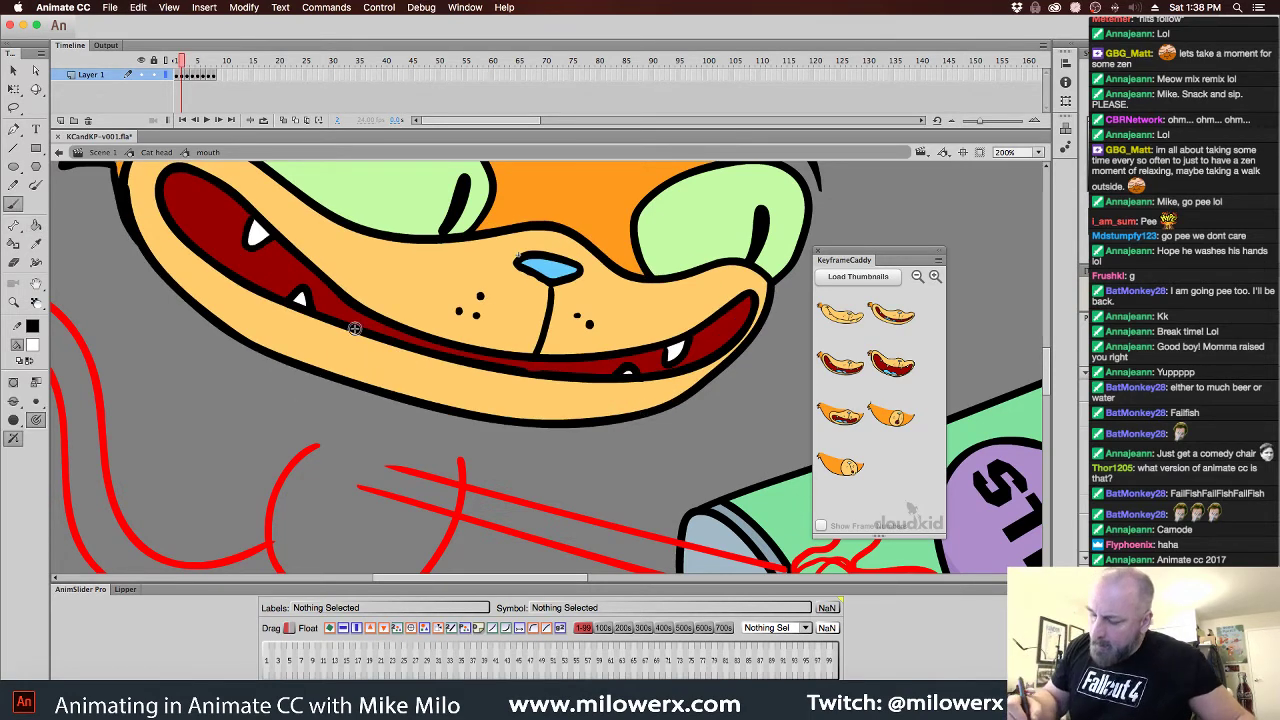
pyautogui.click(32, 344)
pyautogui.click(99, 401)
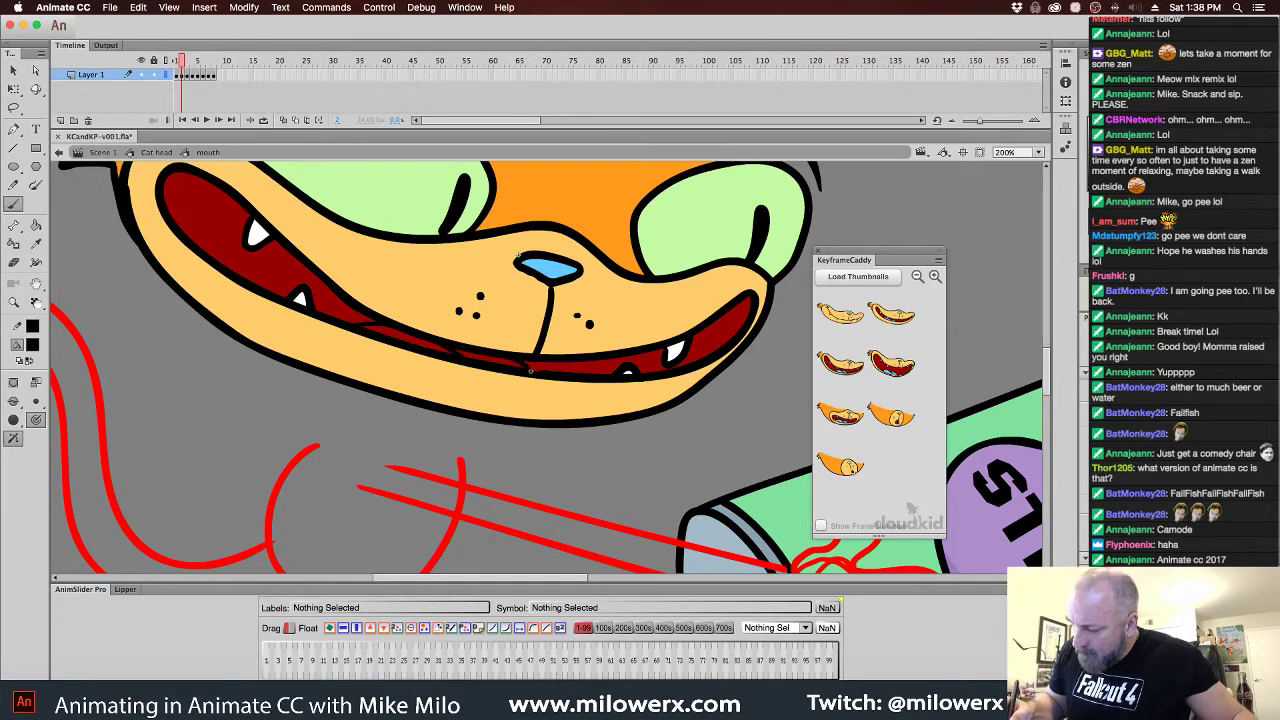
# Compare the mouth drawing on frame 2 with the mouths on the neighbouring frames
pyautogui.press(',')
pyautogui.press('.')
pyautogui.press('.')
pyautogui.press(',')
pyautogui.press(',')
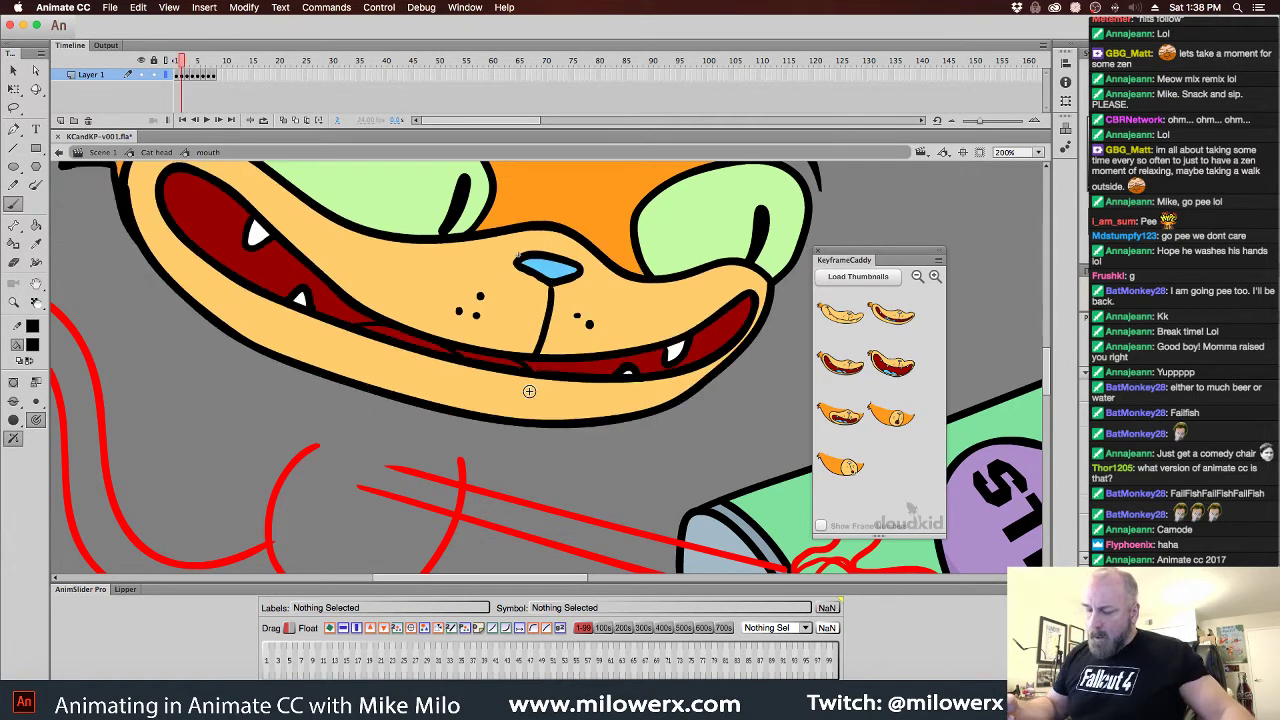
pyautogui.press('.')
pyautogui.press(',')
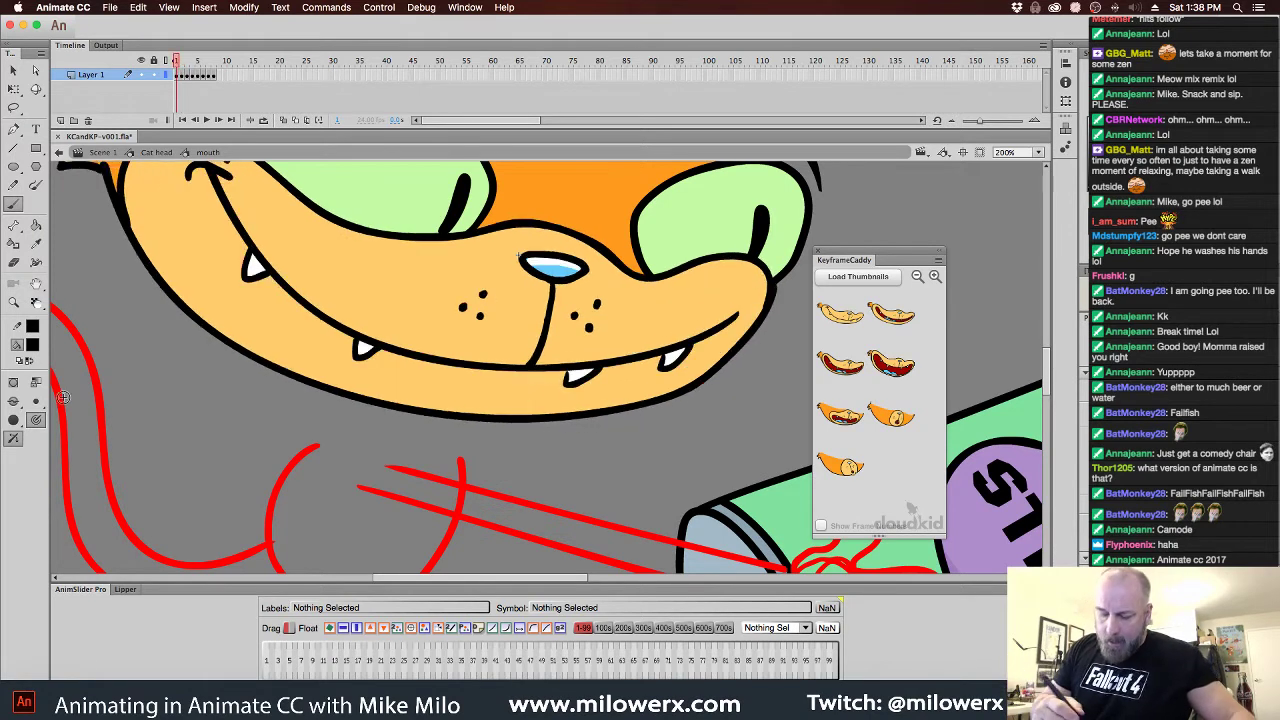
pyautogui.press('.')
# Fill both sections of the tongue on frame 2 with the nose's light blue, #66CCFF
pyautogui.click(32, 345)
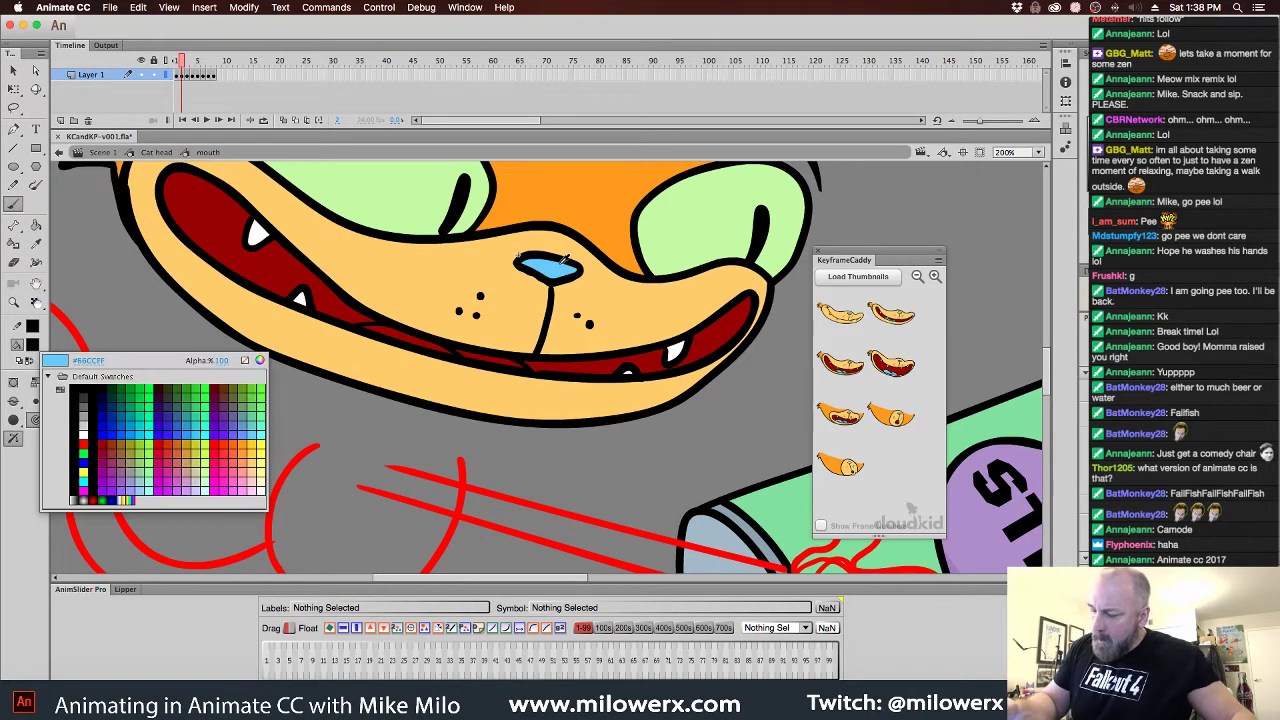
pyautogui.click(556, 268)
pyautogui.click(36, 225)
pyautogui.click(490, 372)
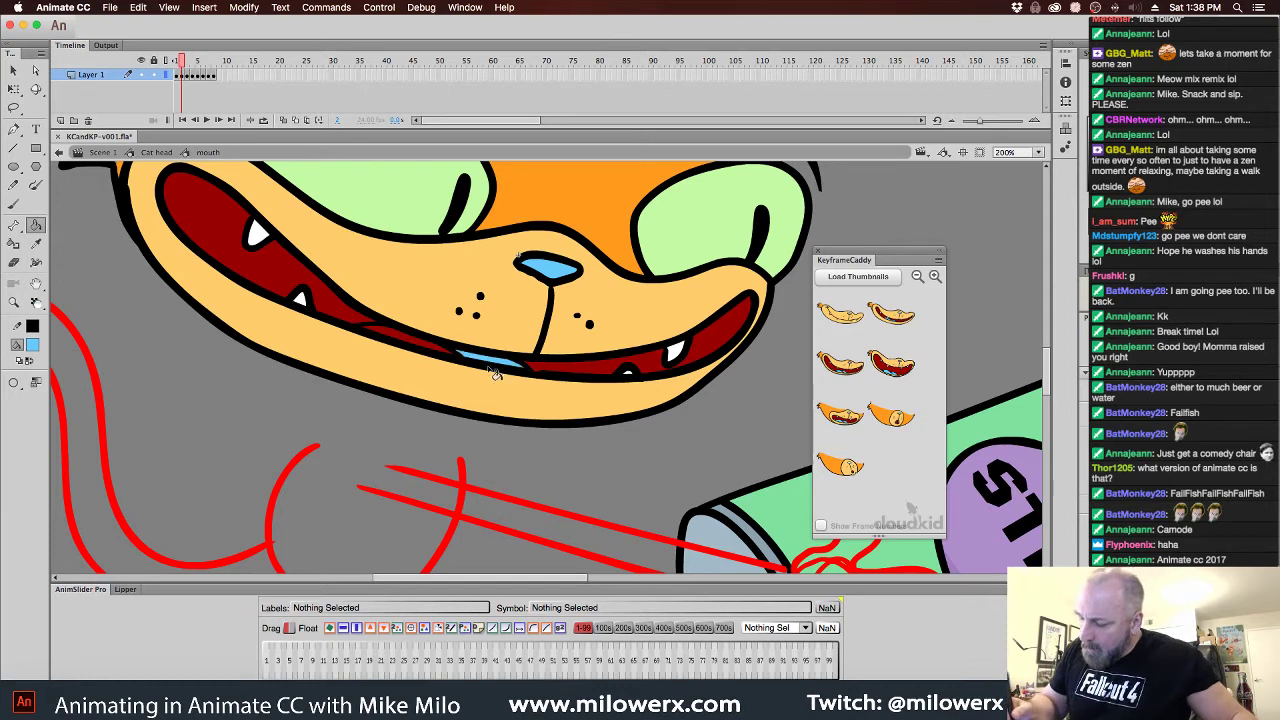
pyautogui.click(430, 350)
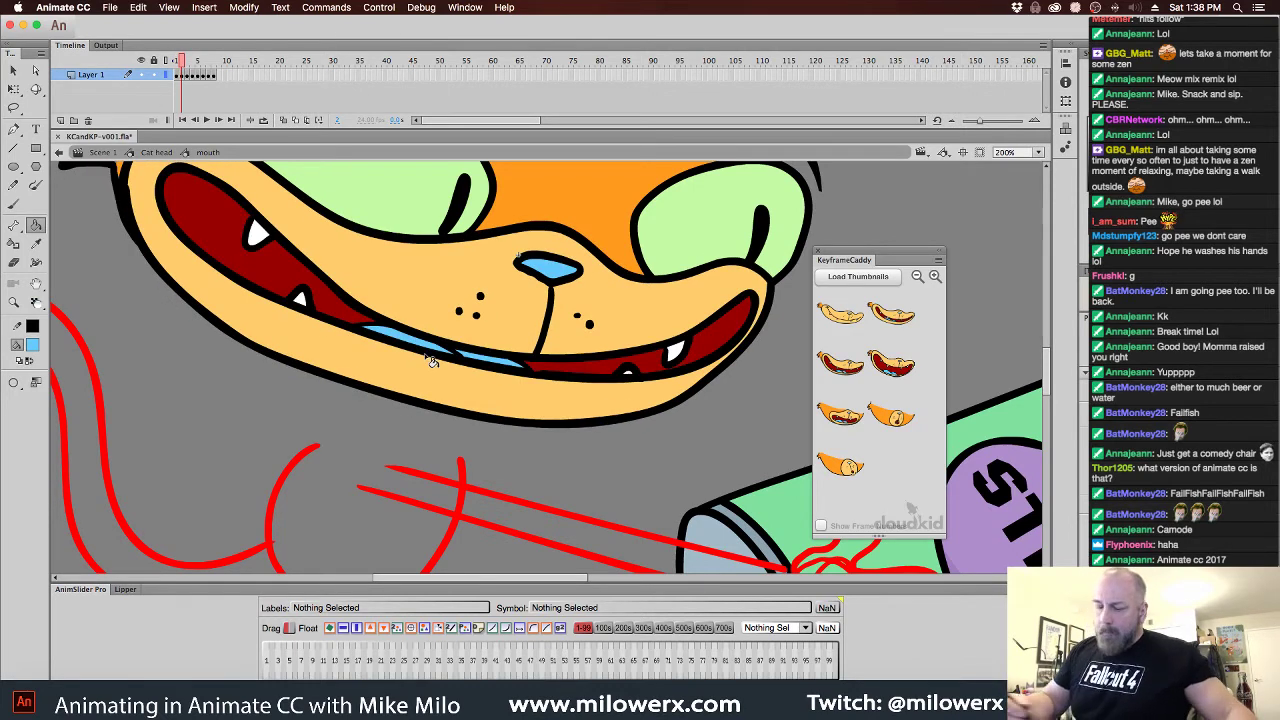
# Paint a white highlight along the upper edge of the nose, with the blue nose fill selected and the brush set to Paint Selection
pyautogui.click(15, 205)
pyautogui.click(13, 400)
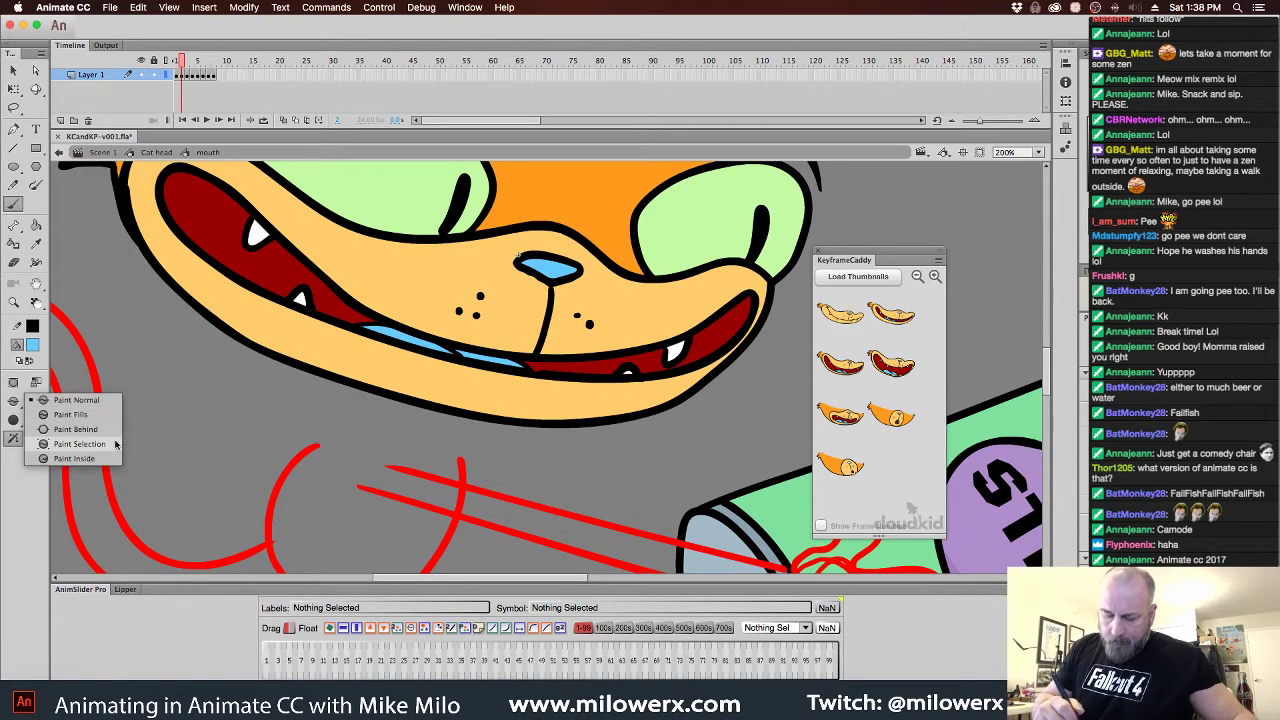
pyautogui.click(105, 443)
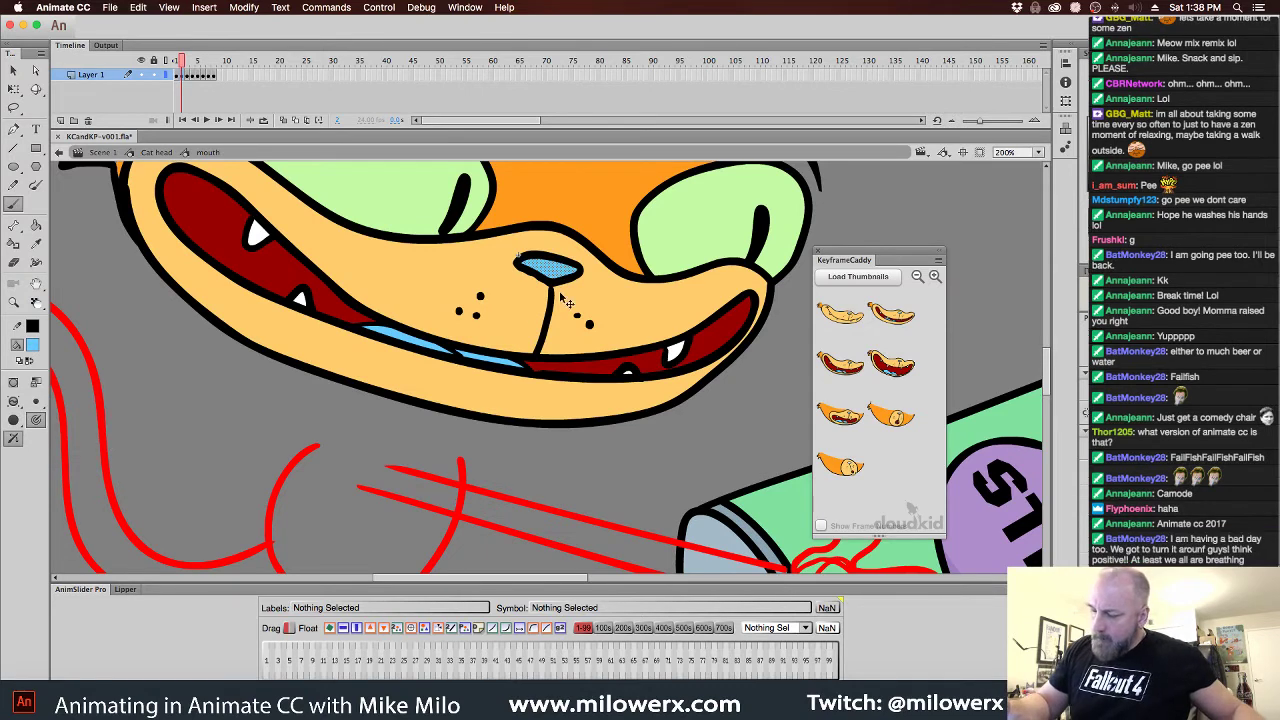
pyautogui.click(33, 345)
pyautogui.click(93, 430)
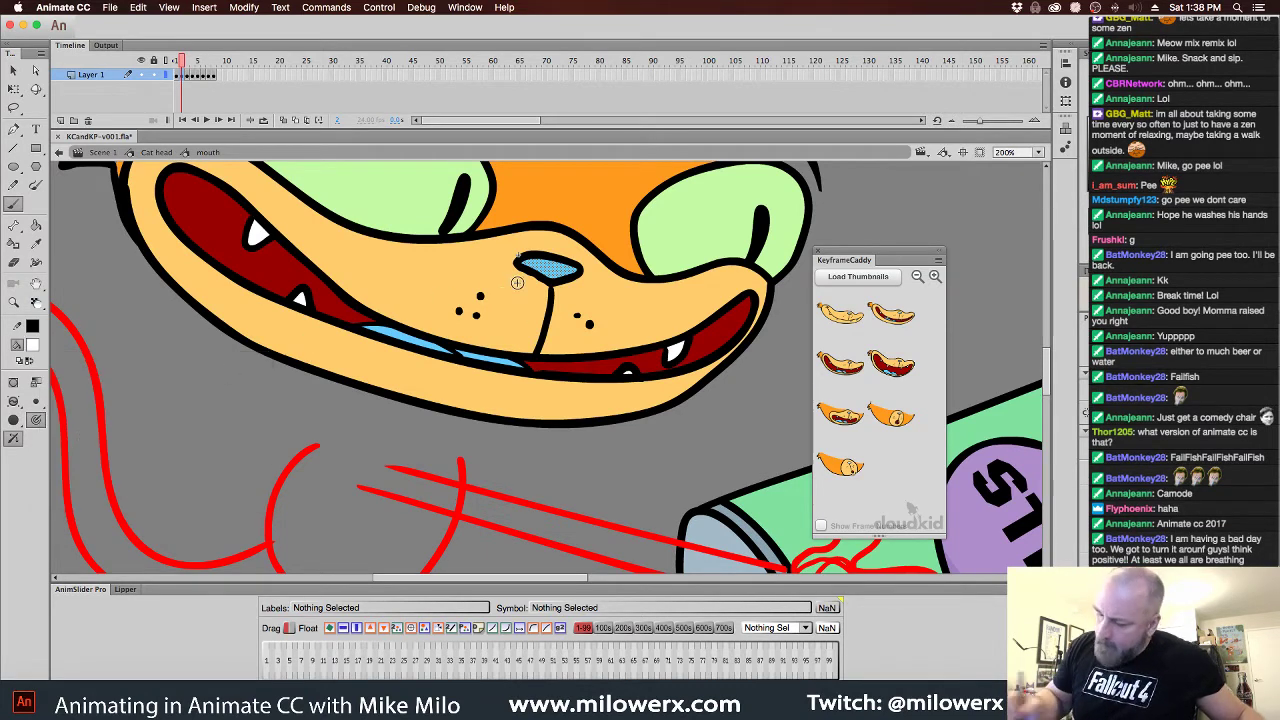
pyautogui.moveTo(520, 263); pyautogui.dragTo(580, 272)
pyautogui.keyDown('super'); pyautogui.click(645, 465); pyautogui.keyUp('super')
pyautogui.keyDown('alt'); pyautogui.click(638, 483); pyautogui.keyUp('alt')
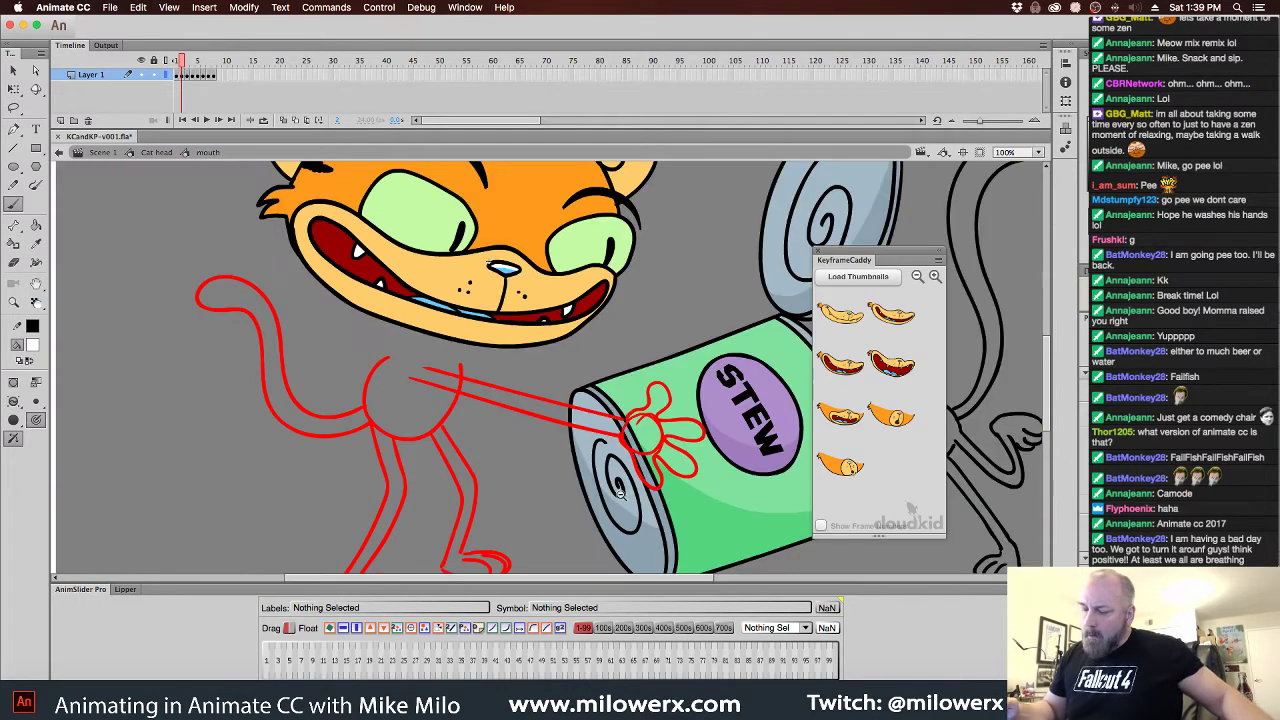
# Return to the Cat head symbol, then refresh and enlarge the KeyframeCaddy panel of mouth thumbnails
pyautogui.click(156, 153)
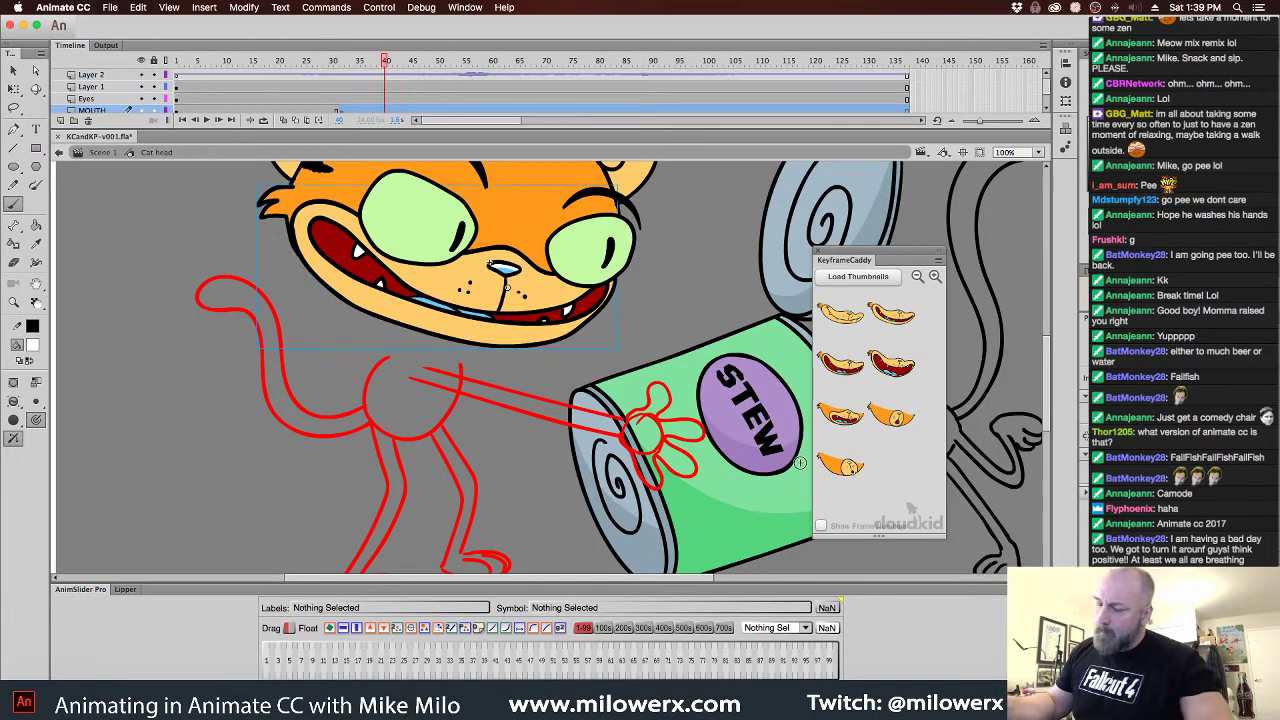
pyautogui.click(917, 276)
pyautogui.click(935, 276)
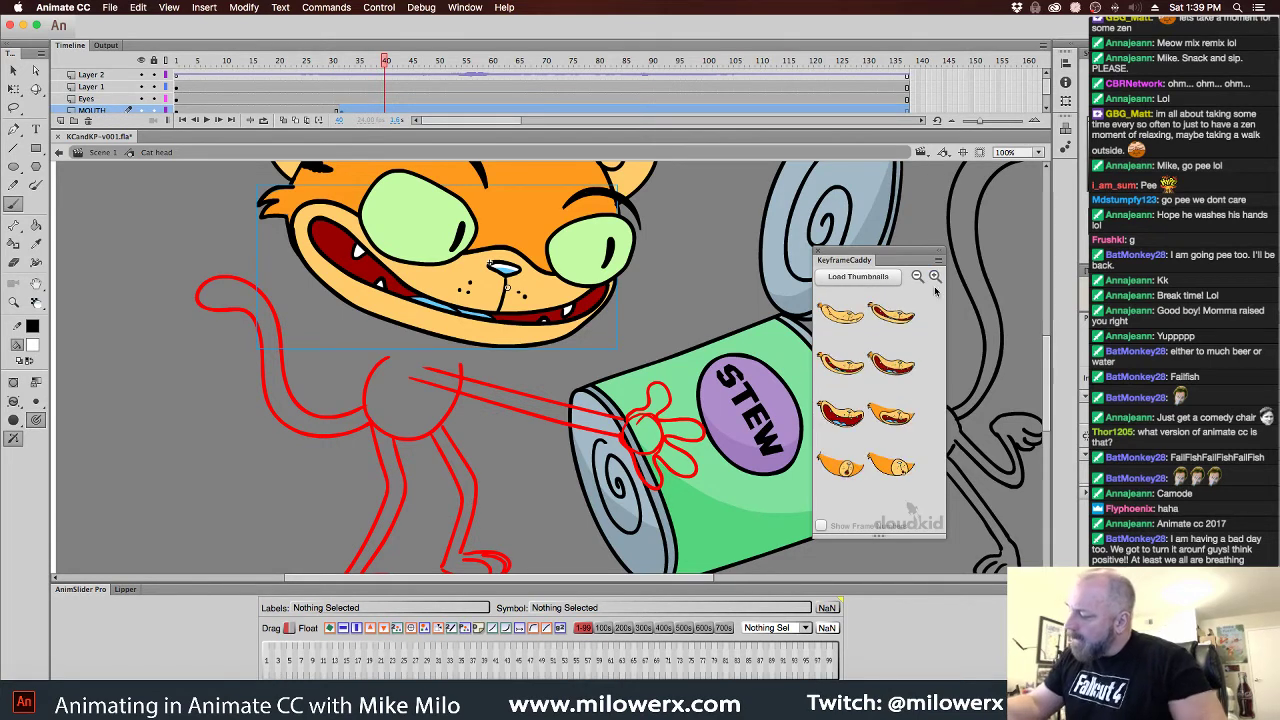
pyautogui.moveTo(928, 537); pyautogui.dragTo(928, 569)
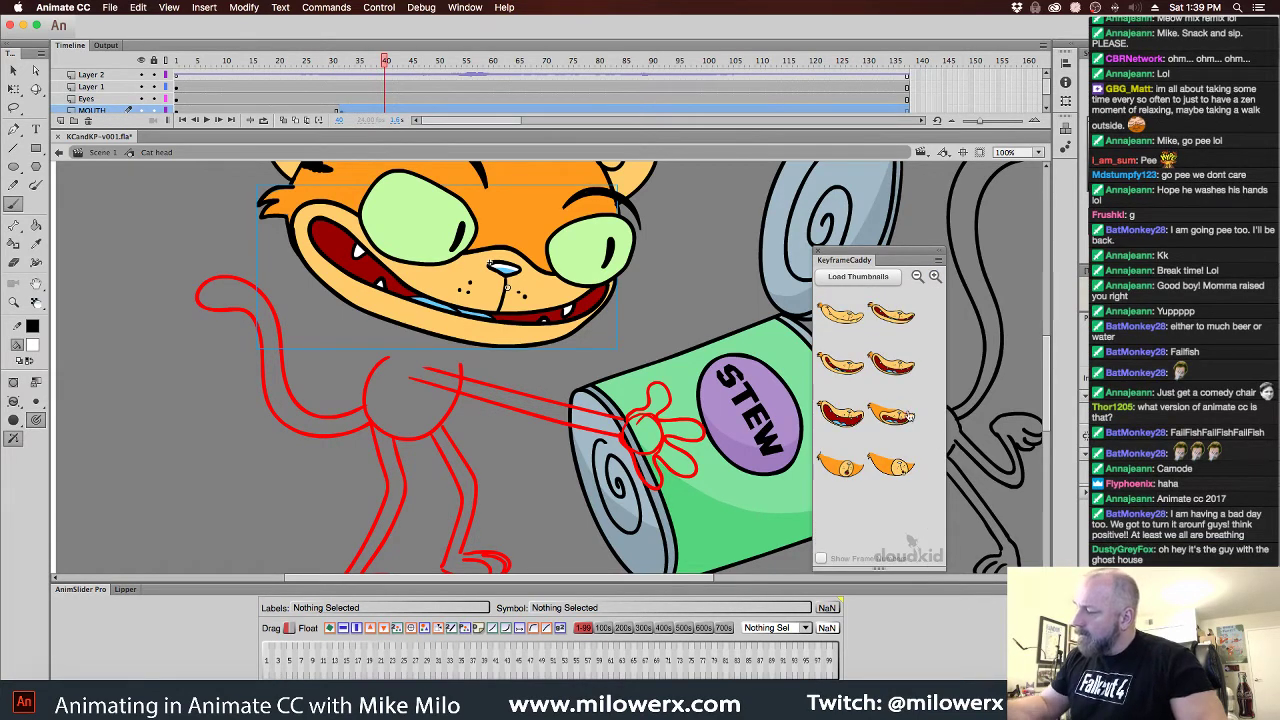
pyautogui.moveTo(866, 259); pyautogui.dragTo(880, 241)
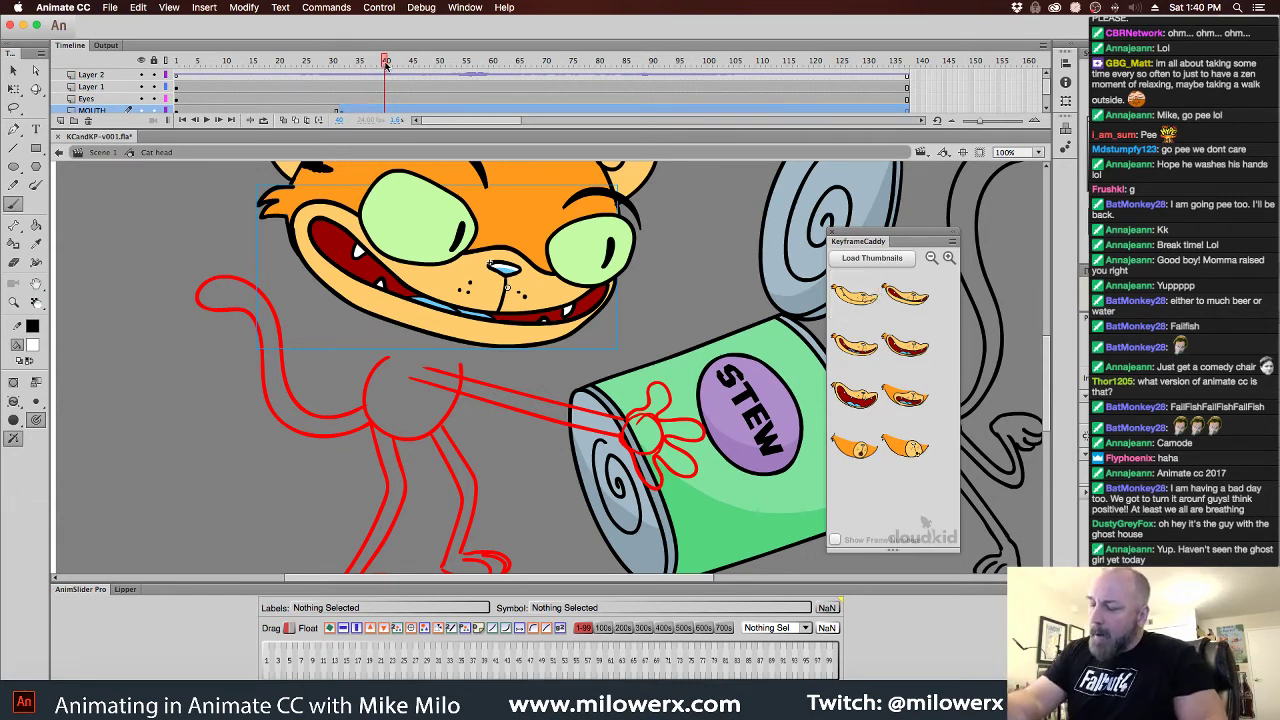
# Add a mouth keyframe at frame 46 and set it to the wide-open toothy grin with the blue tongue
pyautogui.moveTo(385, 63)
pyautogui.mouseDown()
pyautogui.moveTo(315, 70)
pyautogui.moveTo(417, 97)
pyautogui.mouseUp()
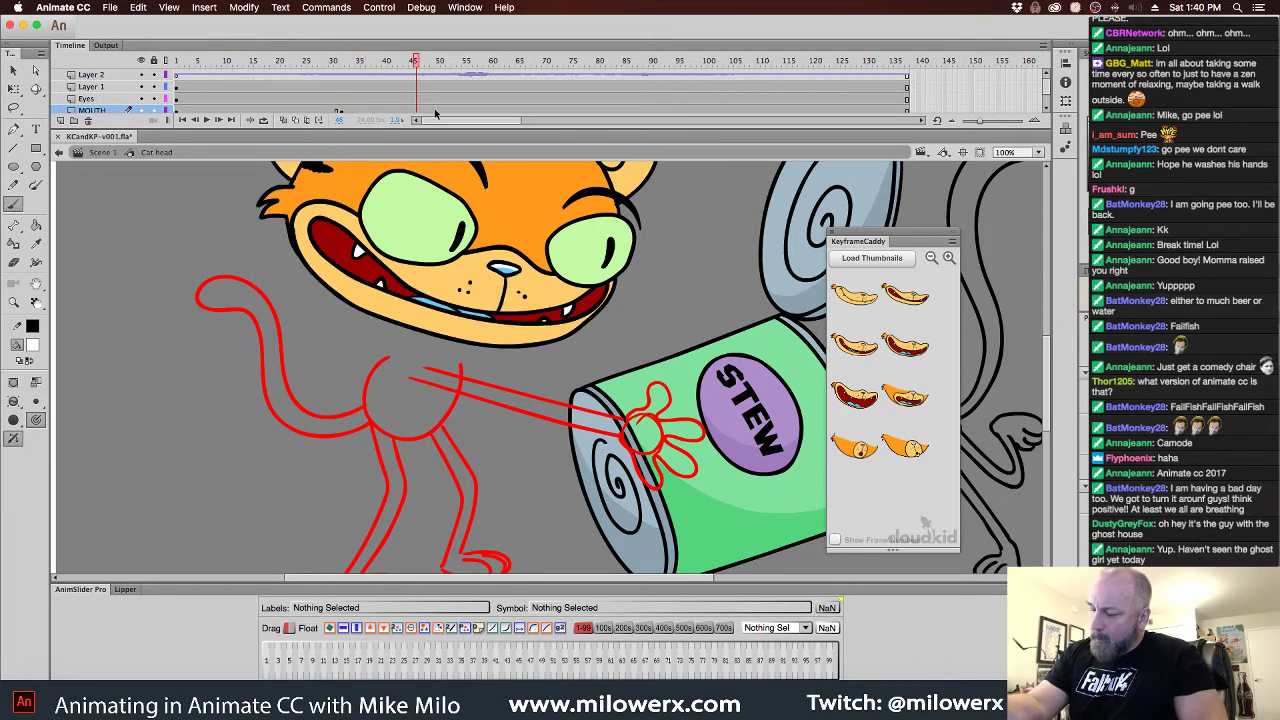
pyautogui.click(909, 405)
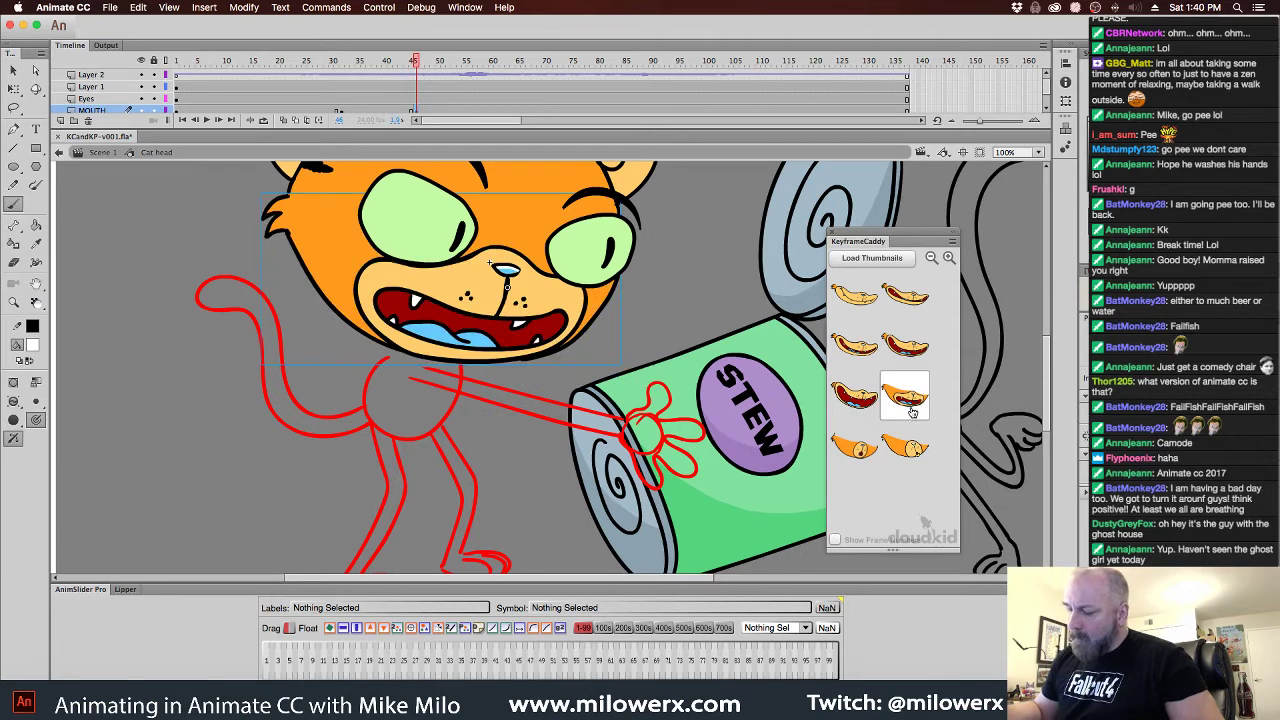
pyautogui.moveTo(420, 68); pyautogui.dragTo(490, 102)
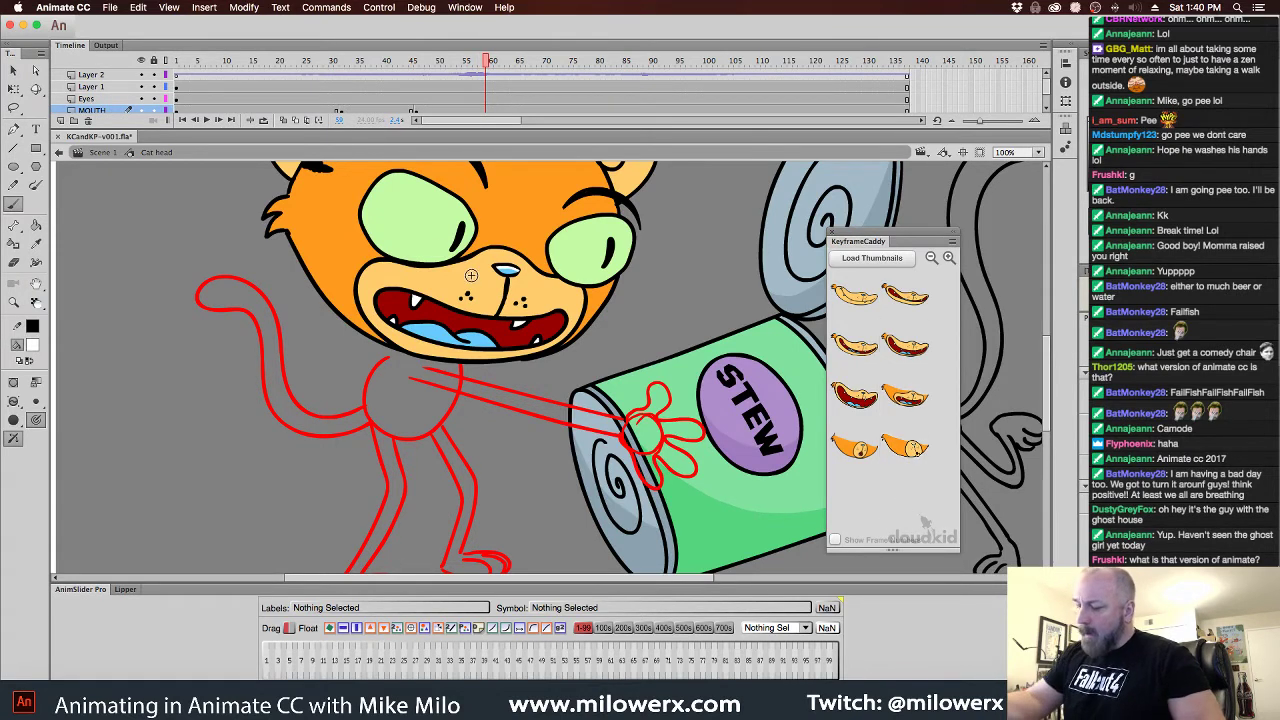
pyautogui.click(418, 112)
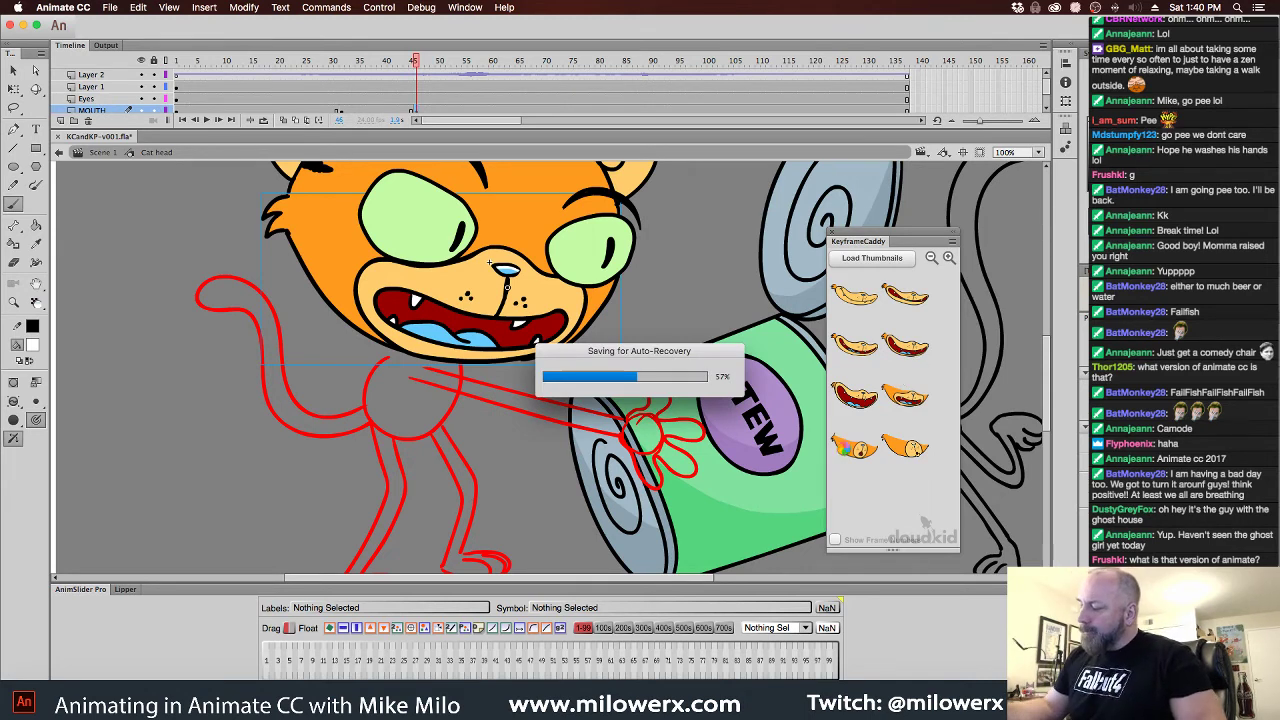
pyautogui.click(856, 405)
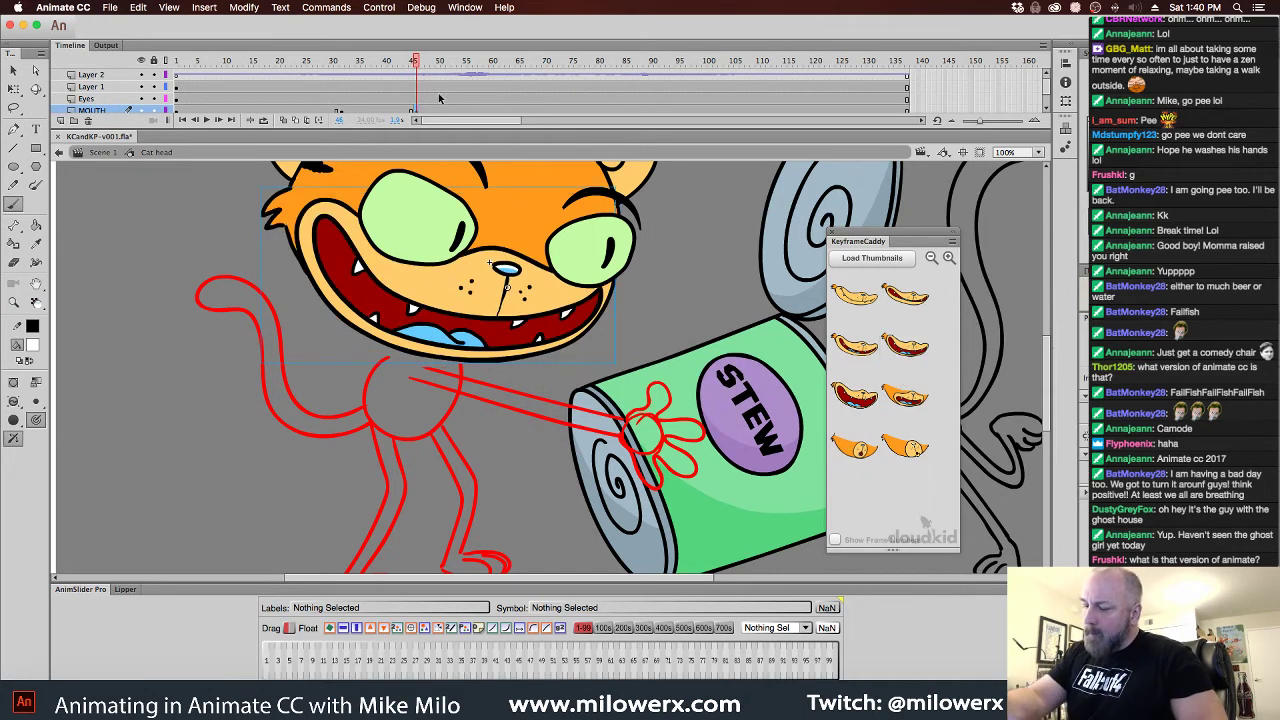
# Add mouth keyframes around frames 55 and 61, ending on the narrower open mouth with the blue tongue
pyautogui.moveTo(418, 64)
pyautogui.mouseDown()
pyautogui.moveTo(385, 76)
pyautogui.moveTo(466, 91)
pyautogui.moveTo(486, 70)
pyautogui.moveTo(522, 65)
pyautogui.moveTo(500, 75)
pyautogui.moveTo(578, 80)
pyautogui.moveTo(406, 88)
pyautogui.moveTo(528, 93)
pyautogui.mouseUp()
pyautogui.click(858, 400)
pyautogui.click(905, 395)
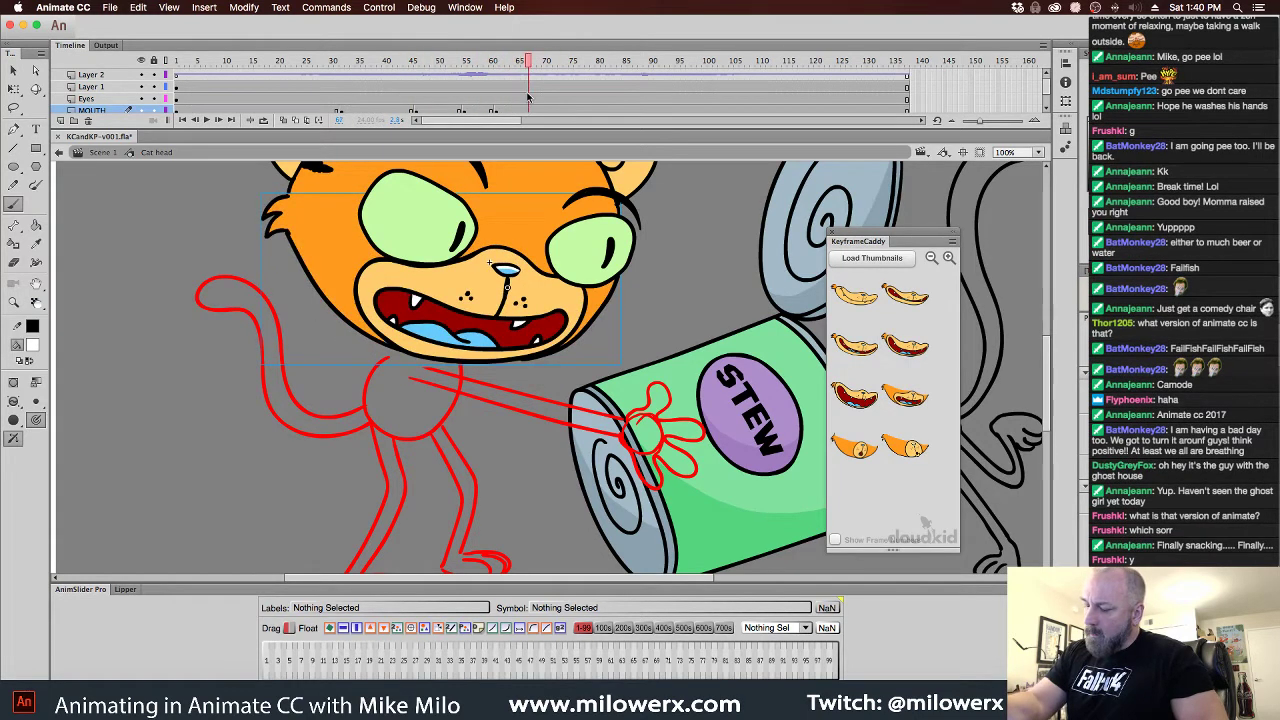
# Set the mouth to the small round open shape at frame 67 and to the sideways puckered shape at frame 70
pyautogui.click(868, 457)
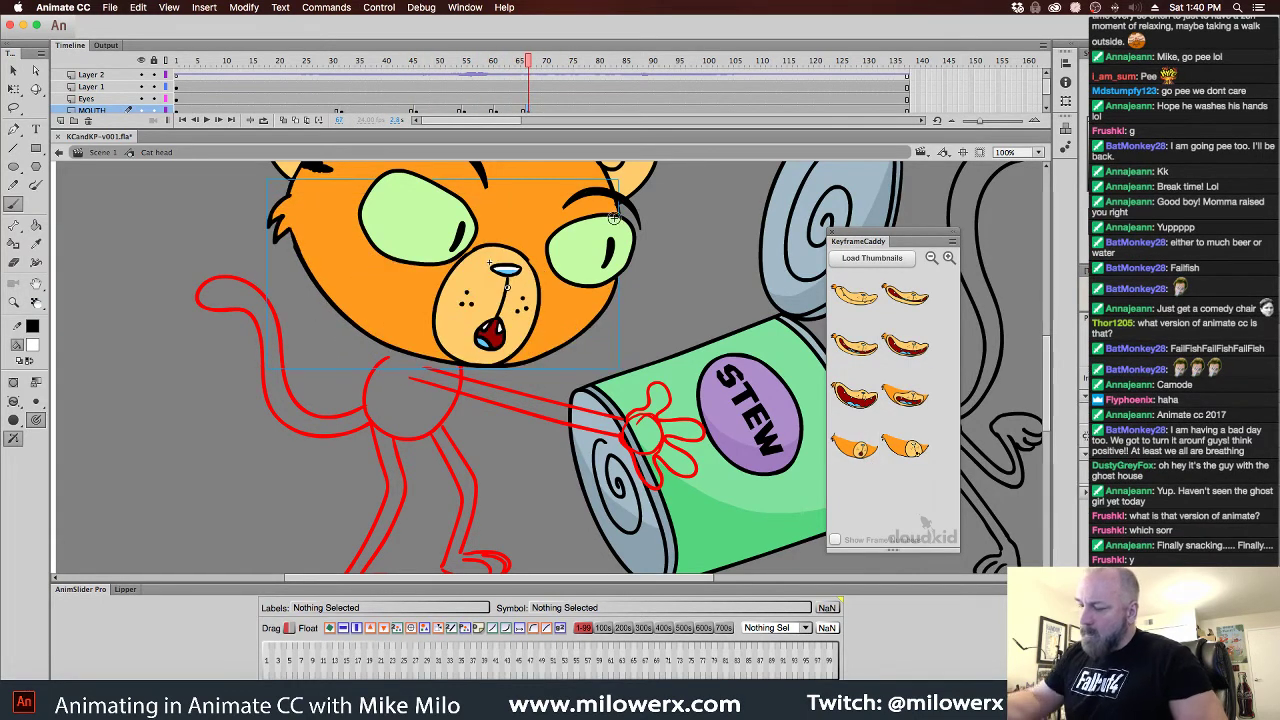
pyautogui.press('.')
pyautogui.press('.')
pyautogui.press('.')
pyautogui.click(910, 455)
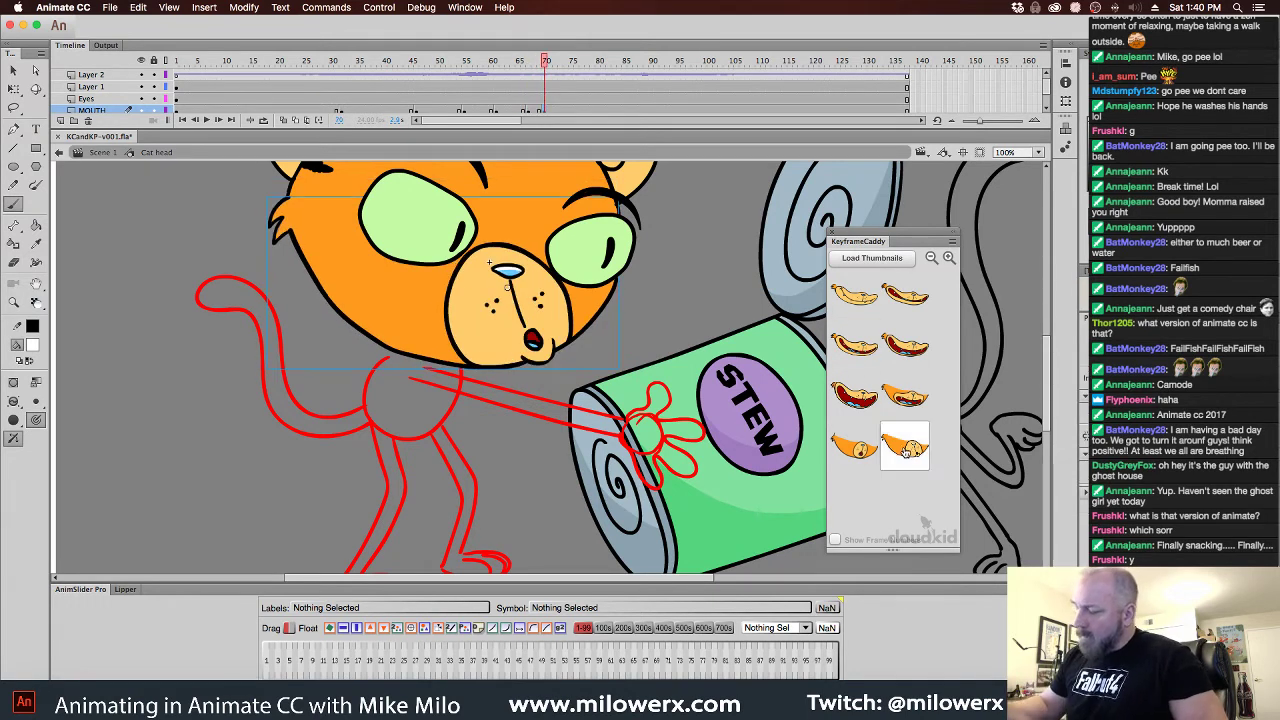
# Play the head animation from the start to check the timing of the mouth changes
pyautogui.moveTo(543, 67); pyautogui.dragTo(178, 86)
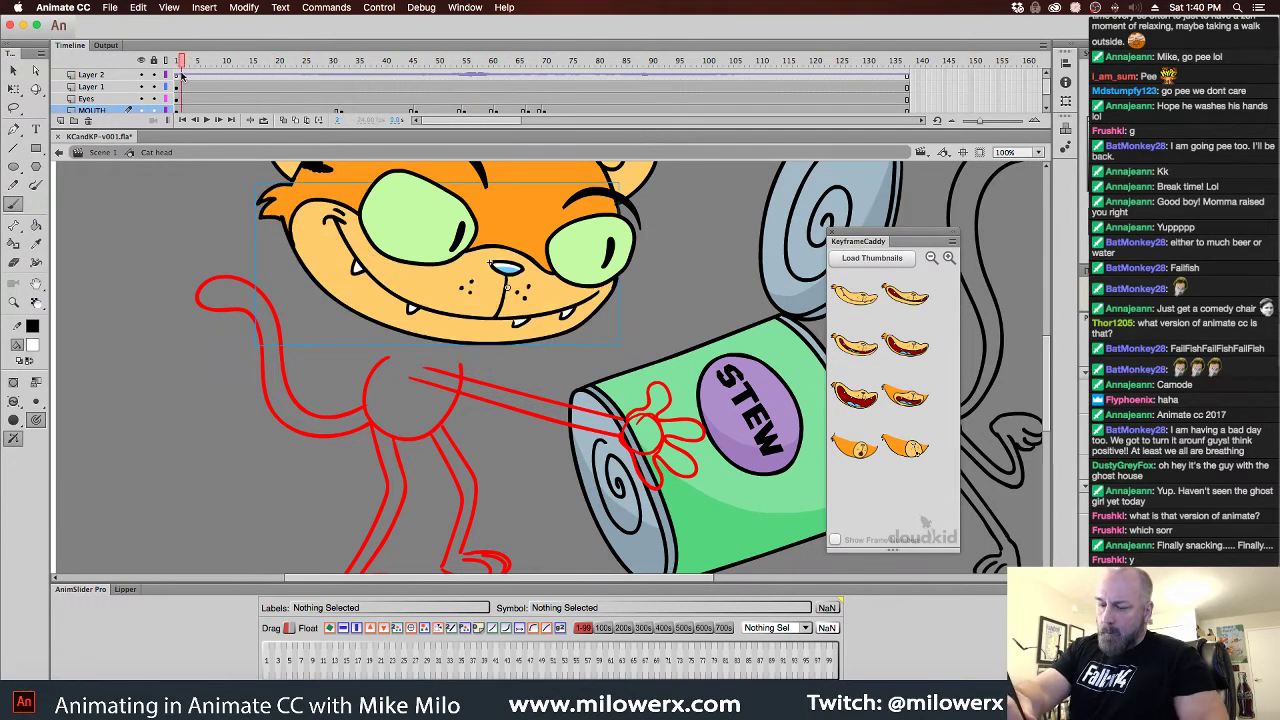
pyautogui.press('Return')
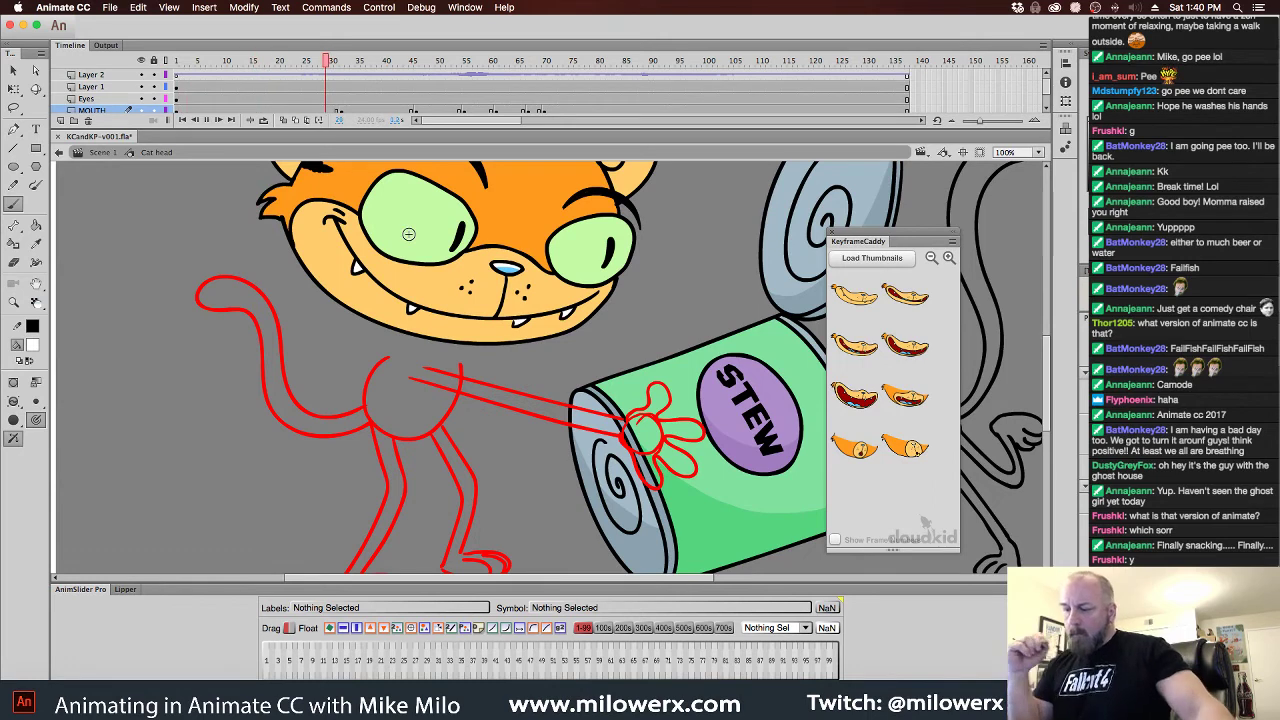
pyautogui.press('Return')
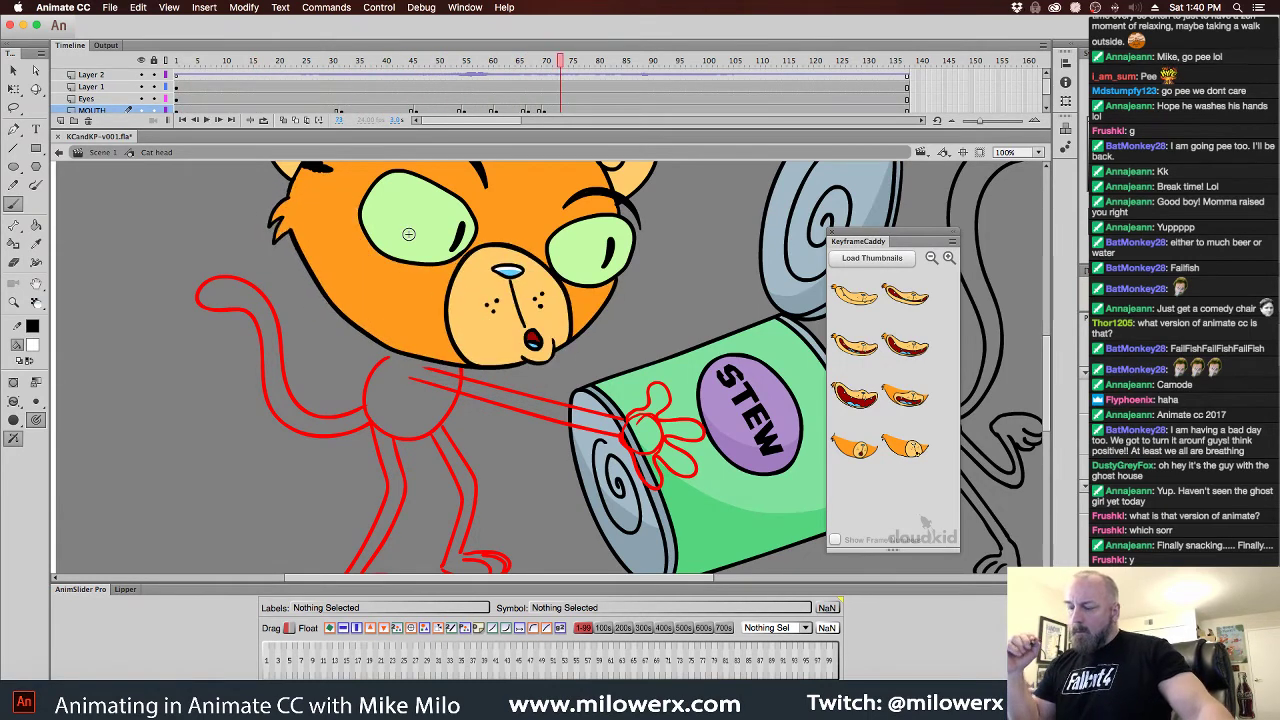
pyautogui.moveTo(558, 64); pyautogui.dragTo(309, 80)
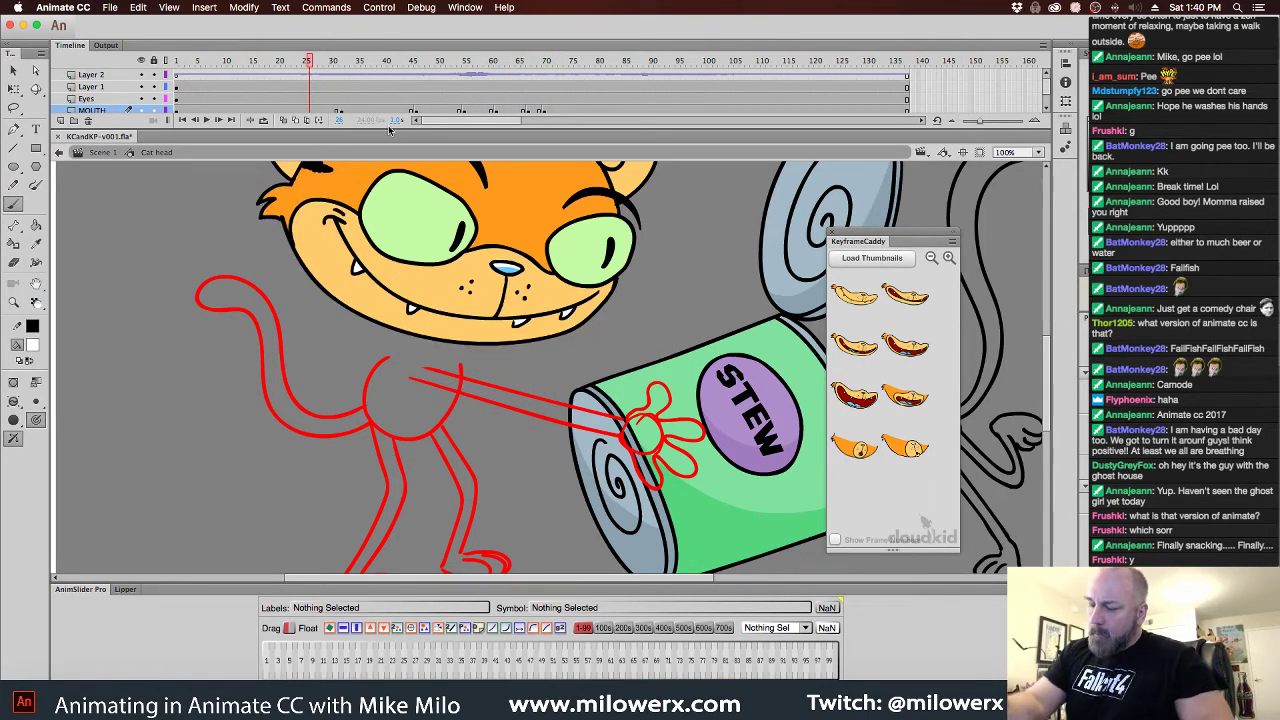
# Enlarge the timeline and retime the MOUTH keyframes into tighter groups around frames 46–48 and 61–64
pyautogui.moveTo(394, 130); pyautogui.dragTo(394, 167)
pyautogui.moveTo(311, 64)
pyautogui.mouseDown()
pyautogui.moveTo(379, 72)
pyautogui.moveTo(314, 74)
pyautogui.moveTo(461, 103)
pyautogui.moveTo(463, 115)
pyautogui.moveTo(426, 113)
pyautogui.mouseUp()
pyautogui.click(417, 113)
pyautogui.moveTo(444, 65)
pyautogui.mouseDown()
pyautogui.moveTo(391, 86)
pyautogui.moveTo(475, 99)
pyautogui.moveTo(491, 64)
pyautogui.moveTo(304, 88)
pyautogui.moveTo(530, 105)
pyautogui.moveTo(504, 114)
pyautogui.mouseUp()
pyautogui.click(543, 113)
# Play the retimed animation from frame 1 and examine the mouth changes between frames 31 and 48
pyautogui.moveTo(514, 66); pyautogui.dragTo(168, 78)
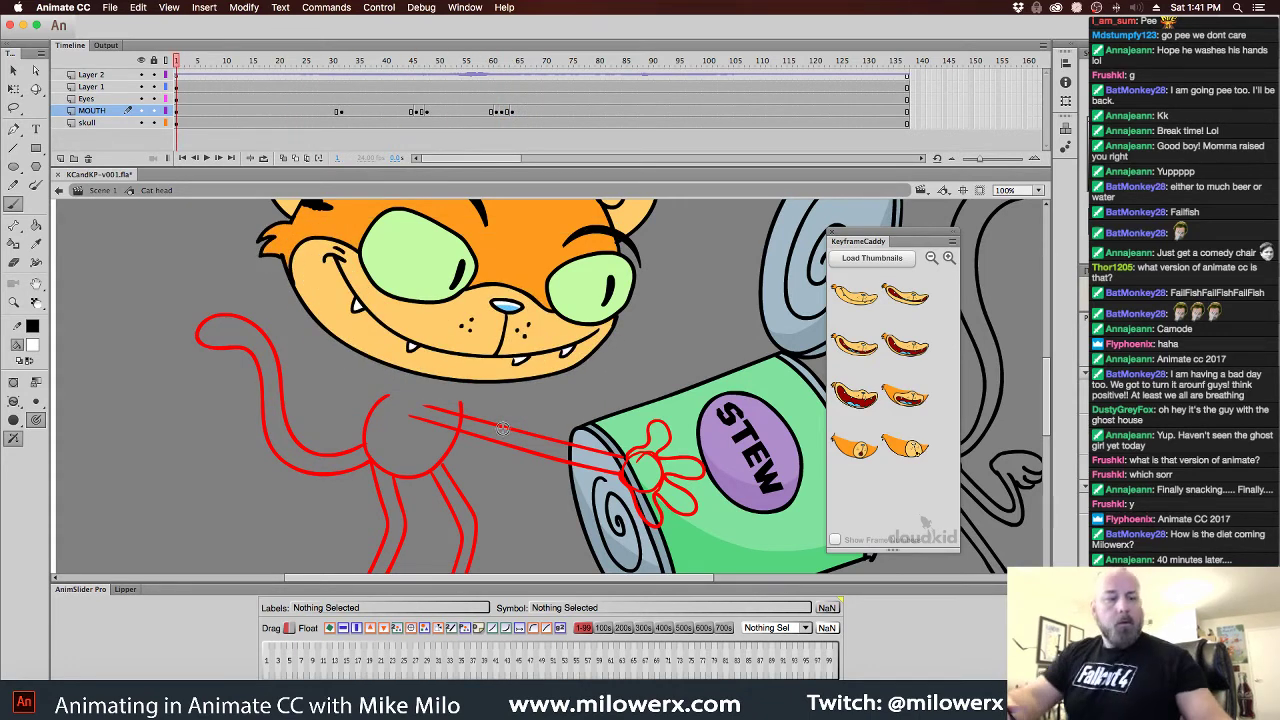
pyautogui.press('Return')
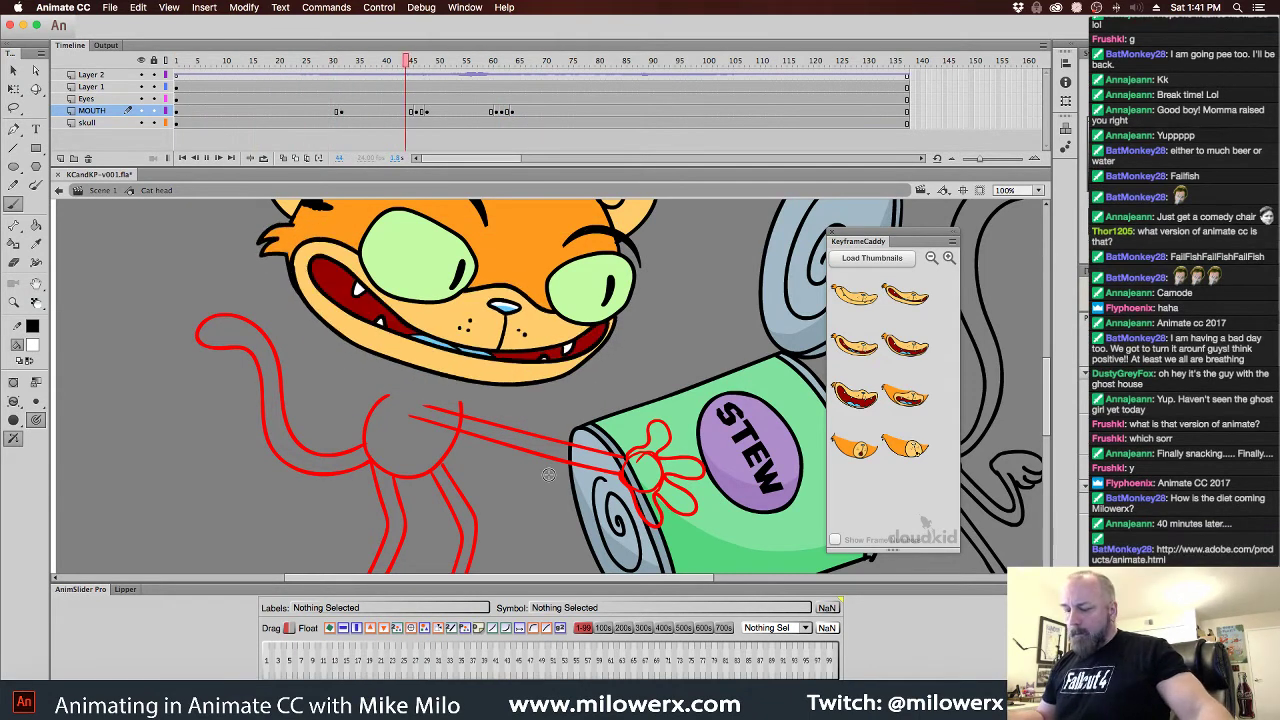
pyautogui.press('Return')
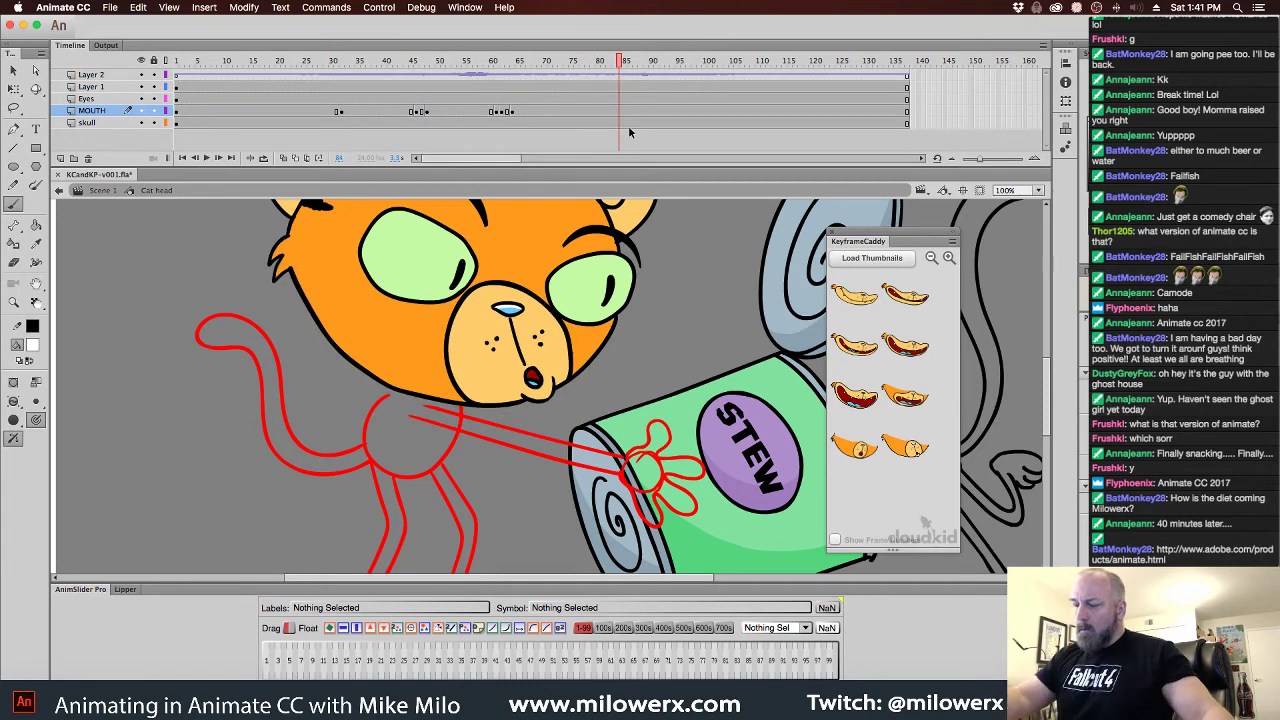
pyautogui.moveTo(629, 132); pyautogui.dragTo(363, 114)
pyautogui.click(342, 115)
pyautogui.click(419, 114)
pyautogui.click(426, 112)
pyautogui.moveTo(361, 64); pyautogui.dragTo(414, 109)
pyautogui.moveTo(411, 62); pyautogui.dragTo(335, 96)
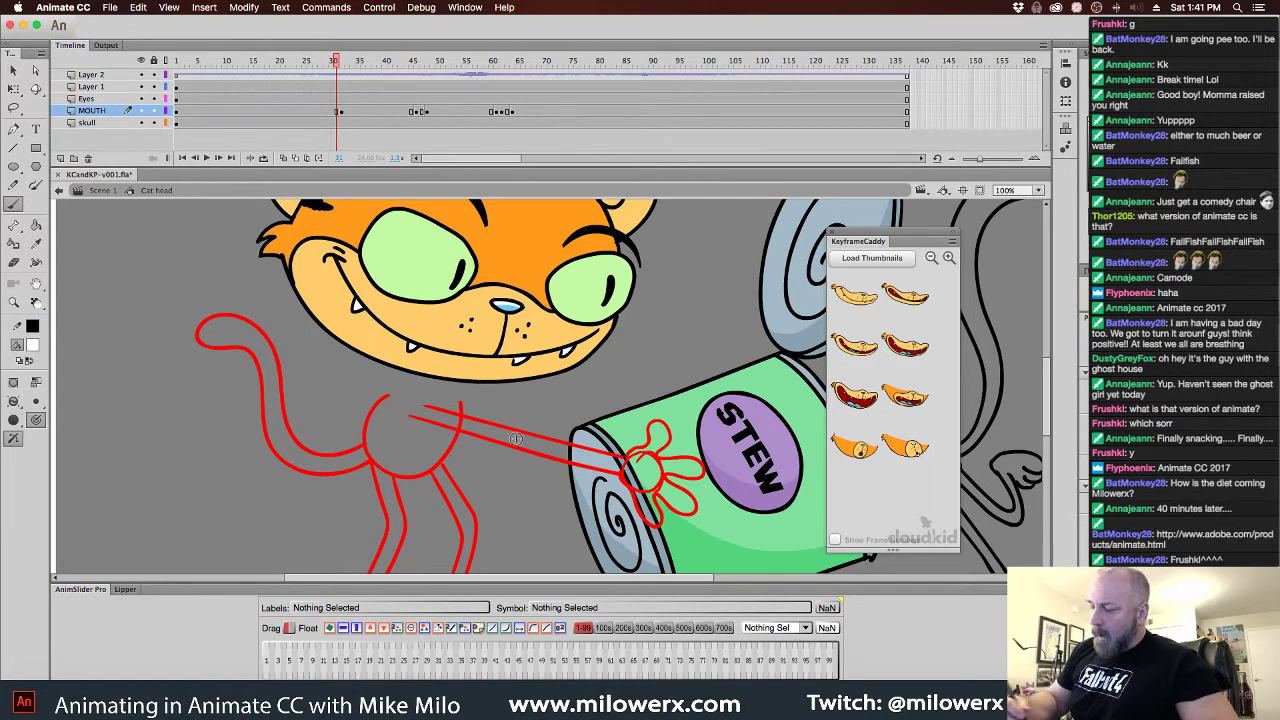
# Try adding a blank keyframe at frame 30 of the MOUTH layer with onion skinning on
pyautogui.moveTo(339, 70); pyautogui.dragTo(331, 95)
pyautogui.click(341, 112)
pyautogui.click(331, 112)
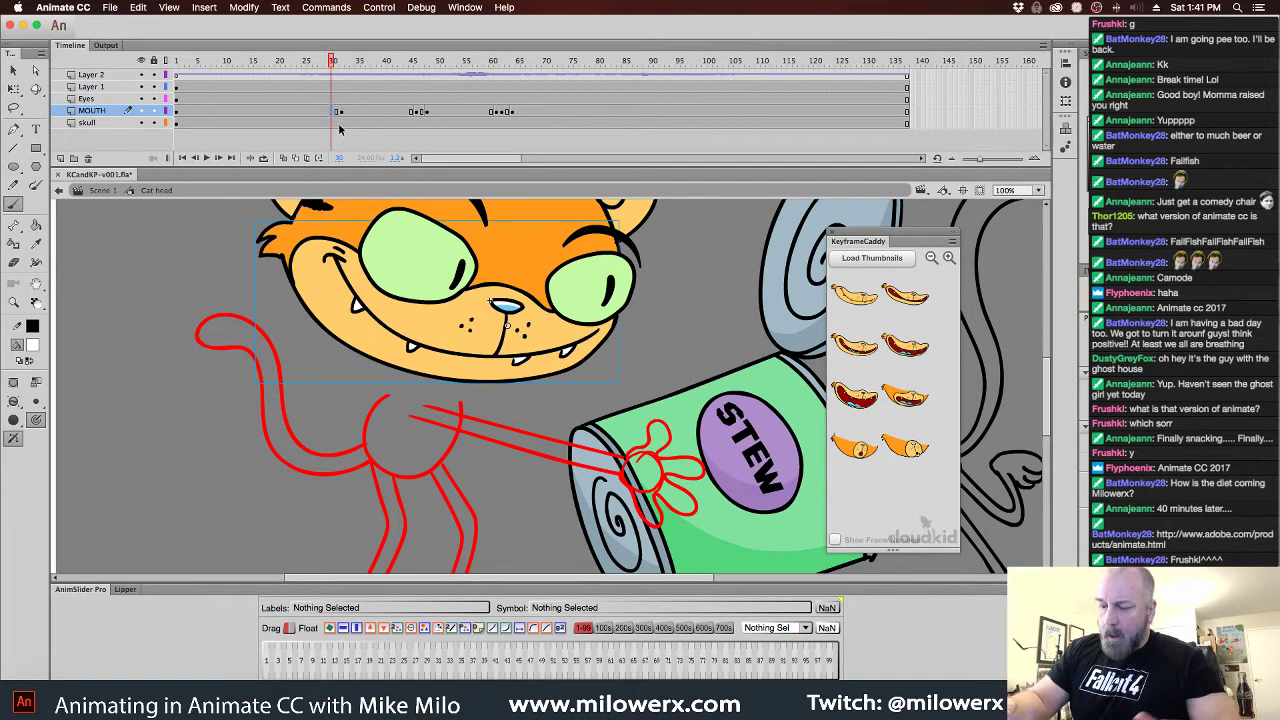
pyautogui.press('Delete')
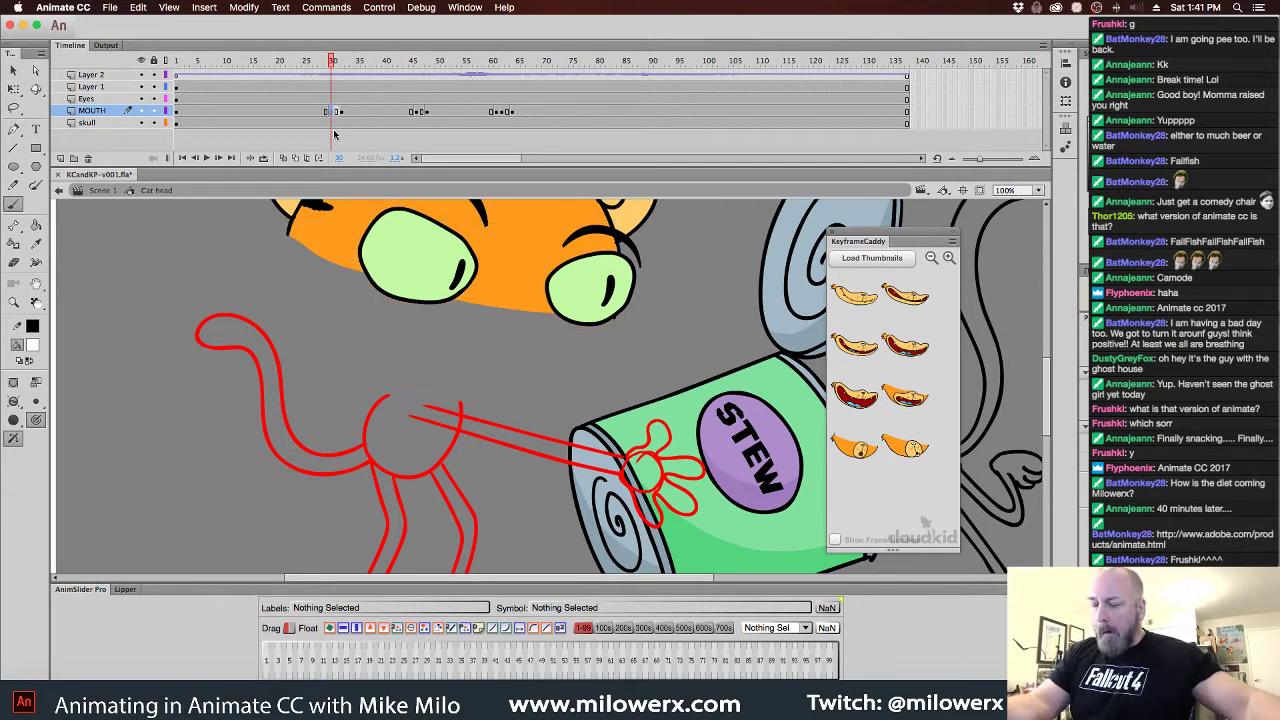
pyautogui.click(284, 160)
pyautogui.keyDown('super'); pyautogui.click(559, 343); pyautogui.keyUp('super')
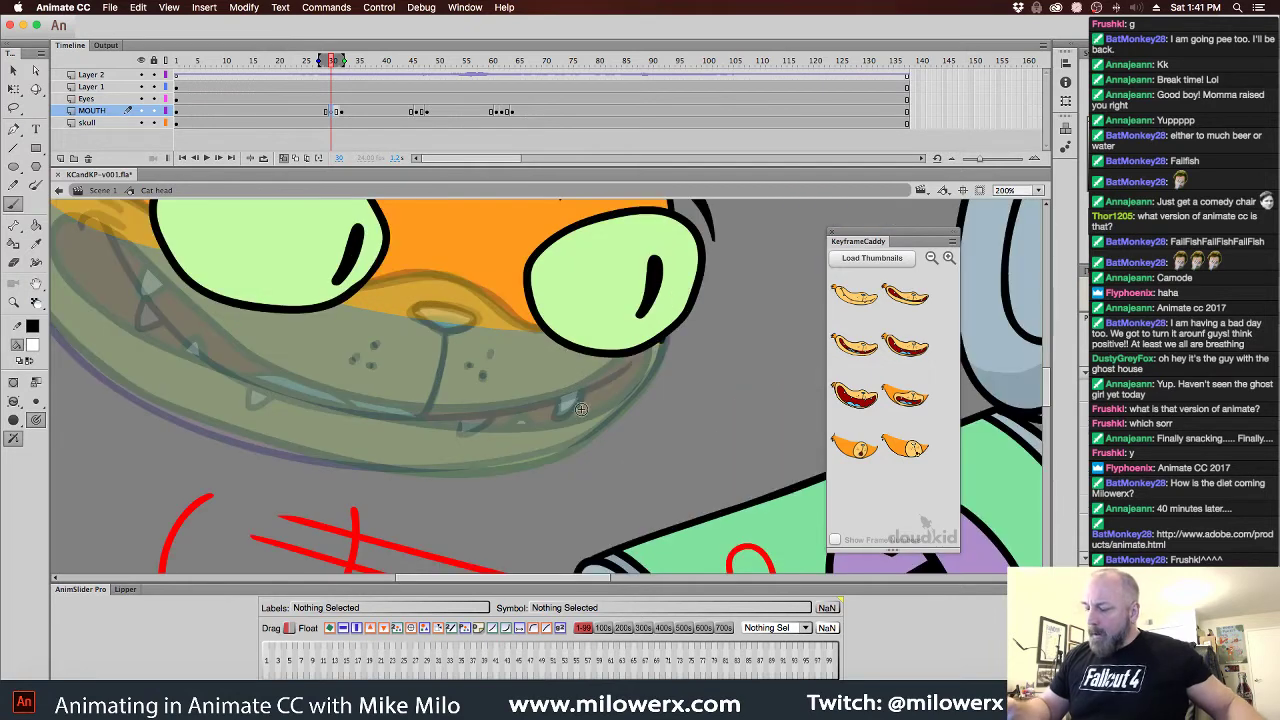
pyautogui.moveTo(590, 425)
pyautogui.mouseDown()
pyautogui.moveTo(698, 510)
pyautogui.moveTo(687, 512)
pyautogui.mouseUp()
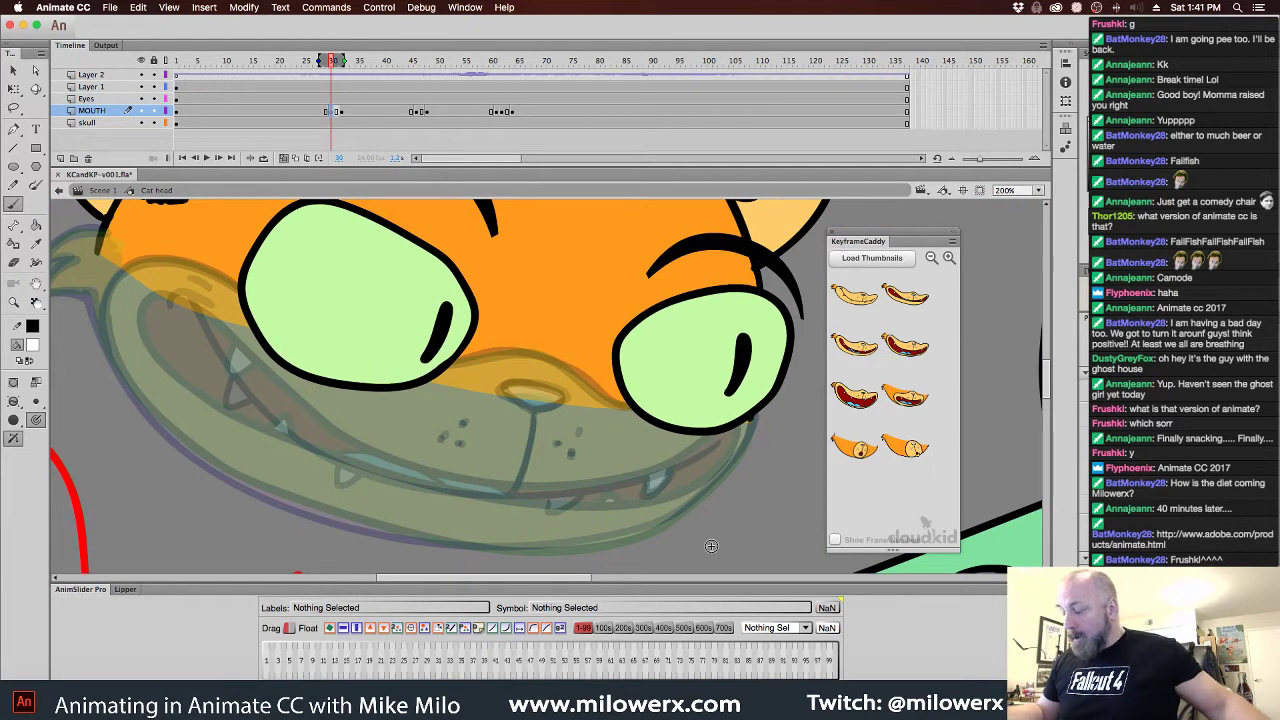
pyautogui.press('super+z')
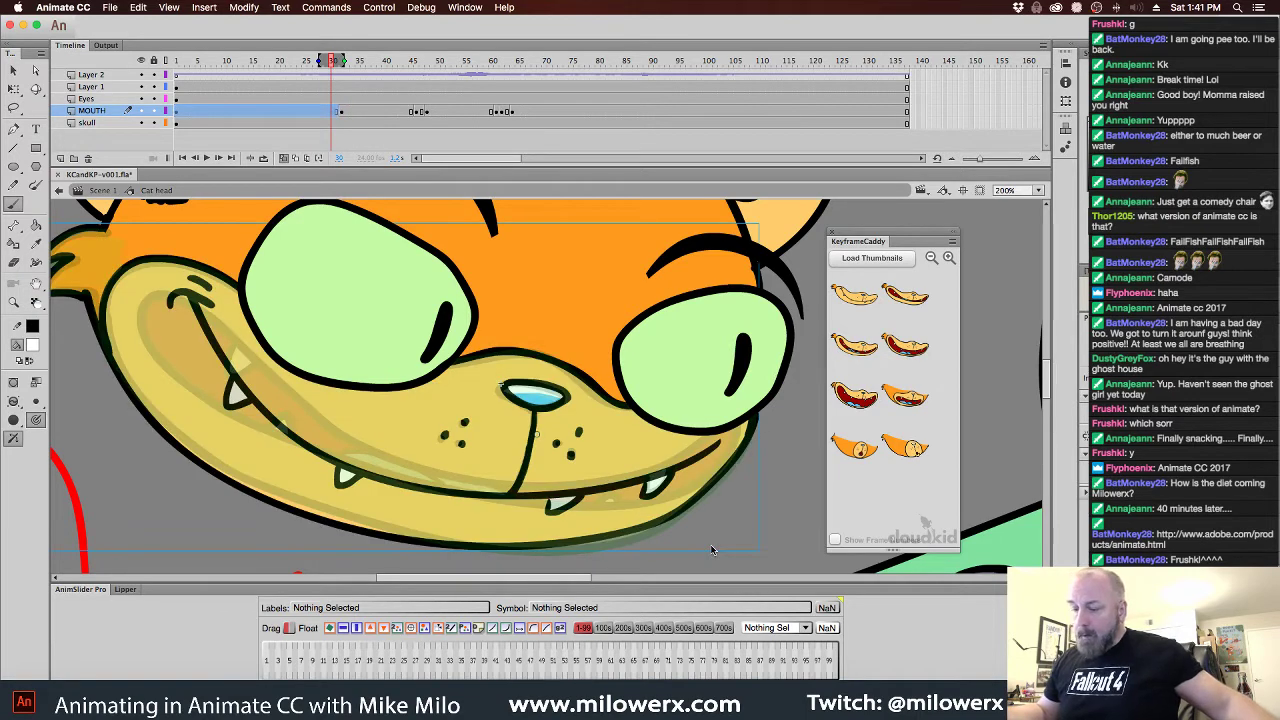
# Inside the mouth symbol, insert a blank keyframe at frame 2 after the closed grin and show its neighbours with onion skinning
pyautogui.doubleClick(575, 378)
pyautogui.click(285, 157)
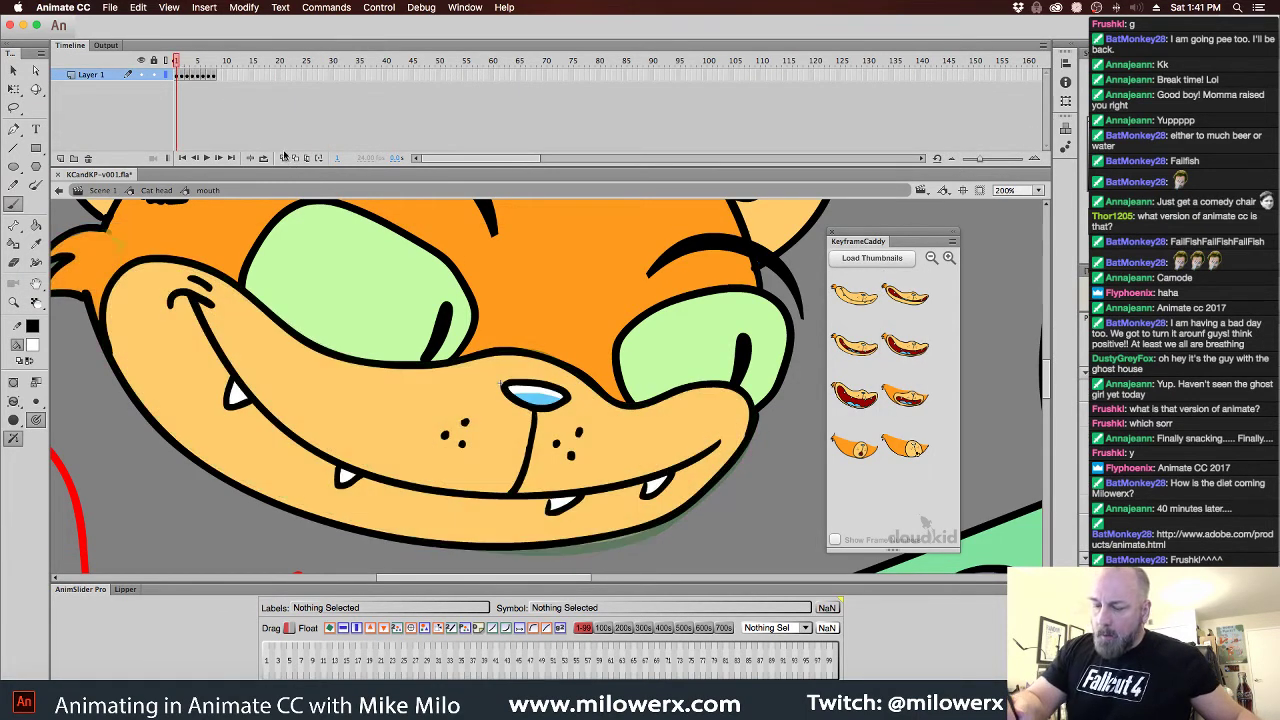
pyautogui.click(178, 77)
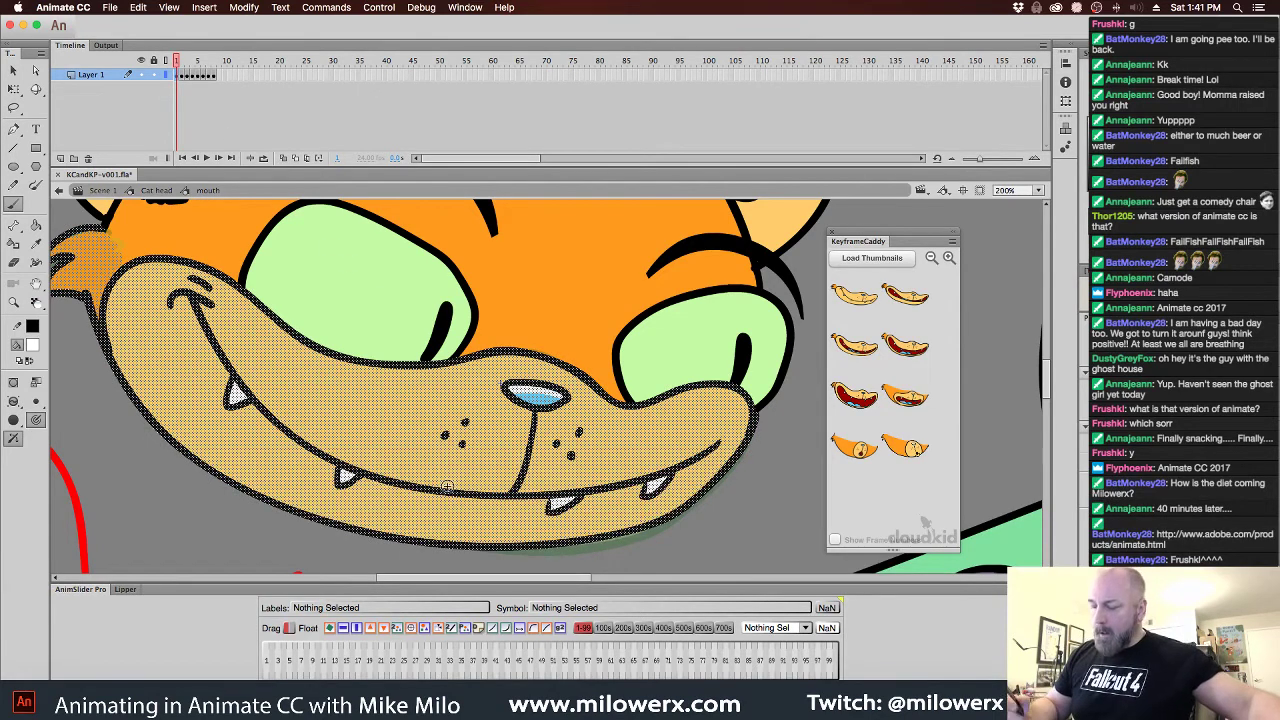
pyautogui.click(182, 77)
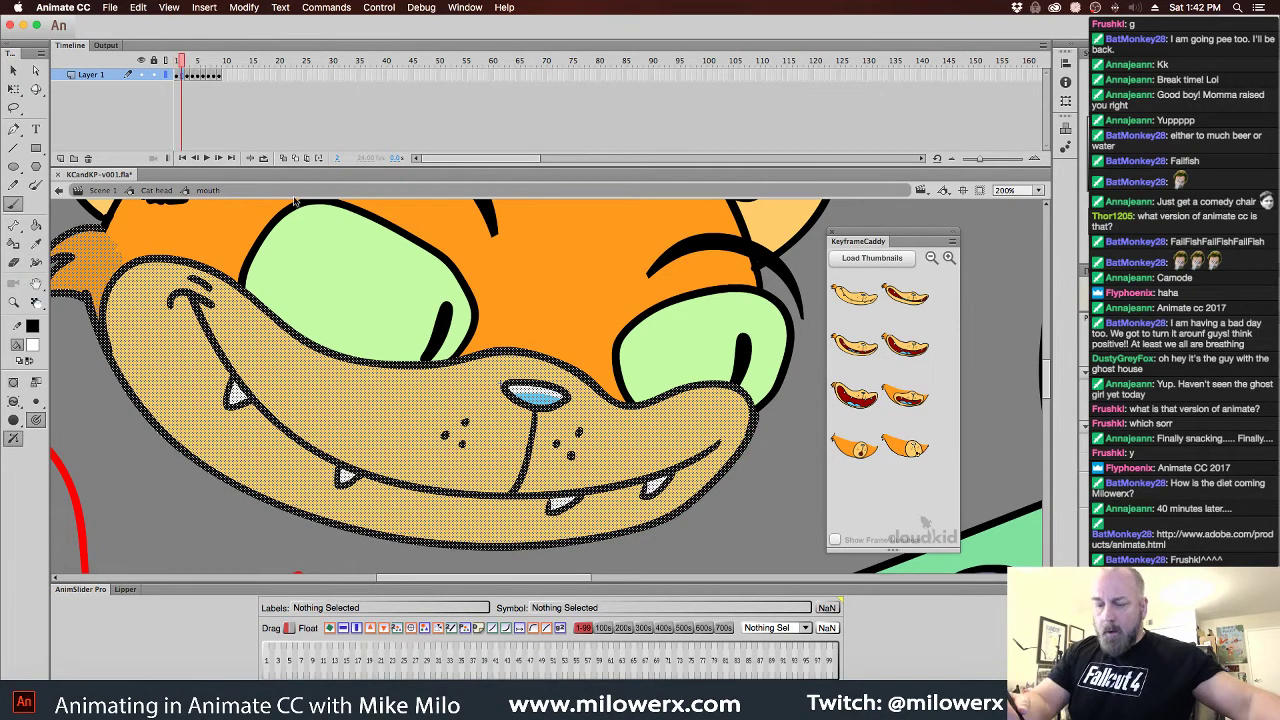
pyautogui.press('F7')
pyautogui.click(284, 159)
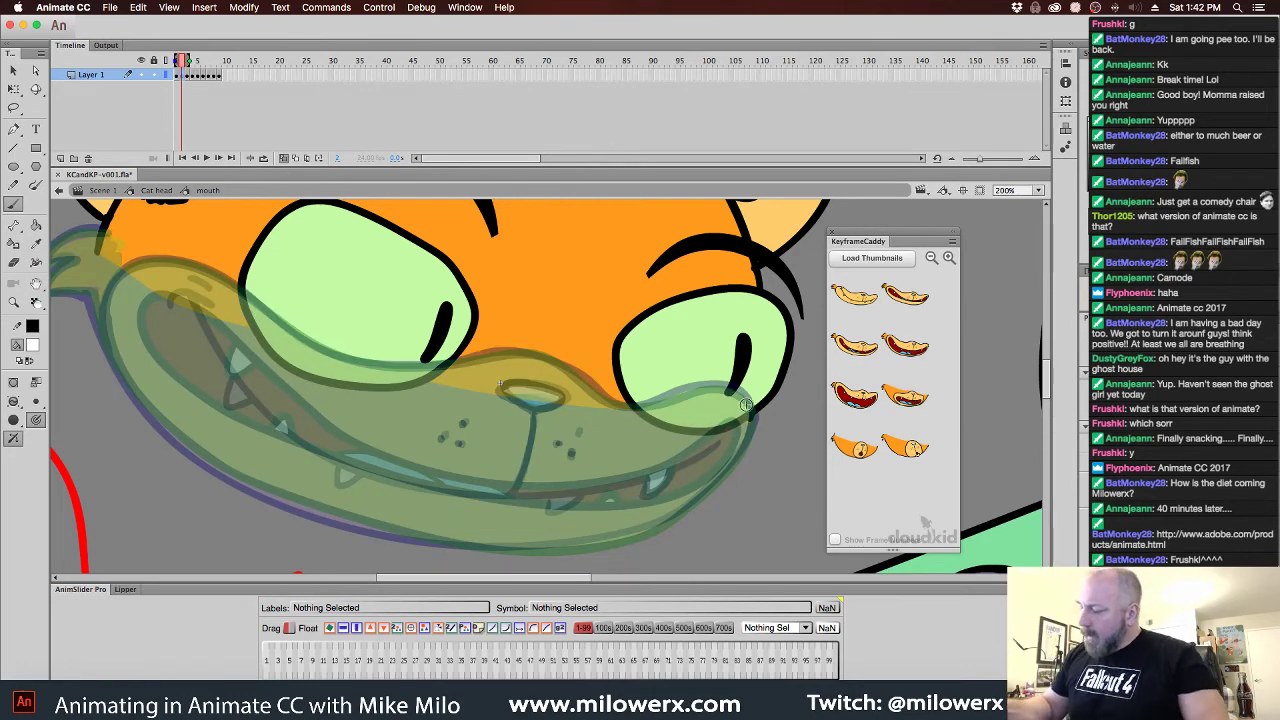
pyautogui.moveTo(728, 486); pyautogui.dragTo(751, 500)
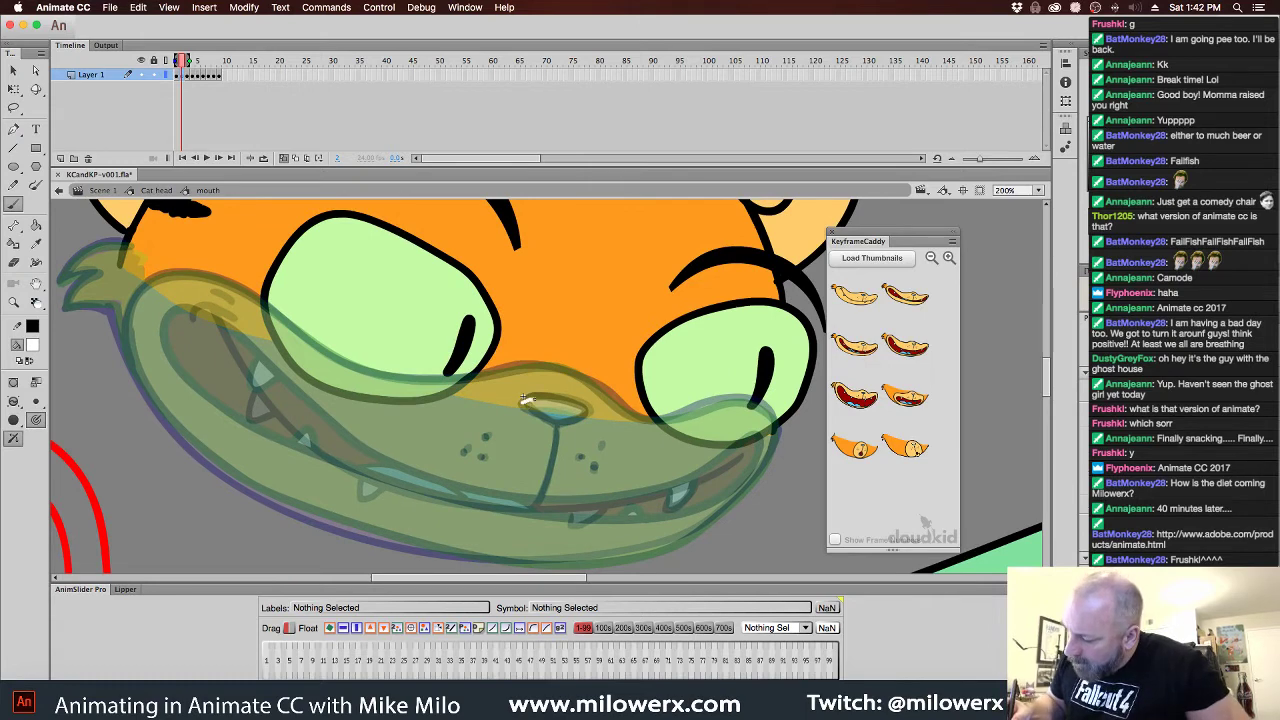
# Set the brush mode to Paint Normal and clear the closed-grin artwork pasted onto frame 2
pyautogui.press('super+shift+v')
pyautogui.click(14, 401)
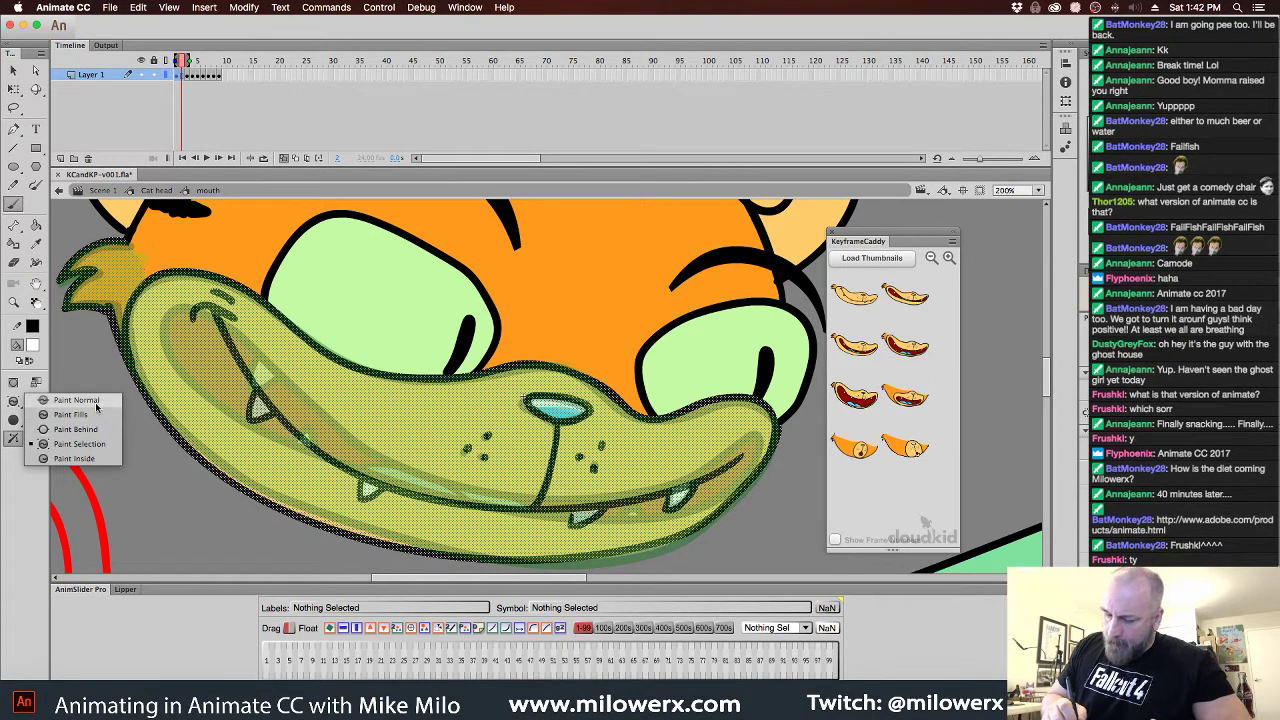
pyautogui.click(96, 402)
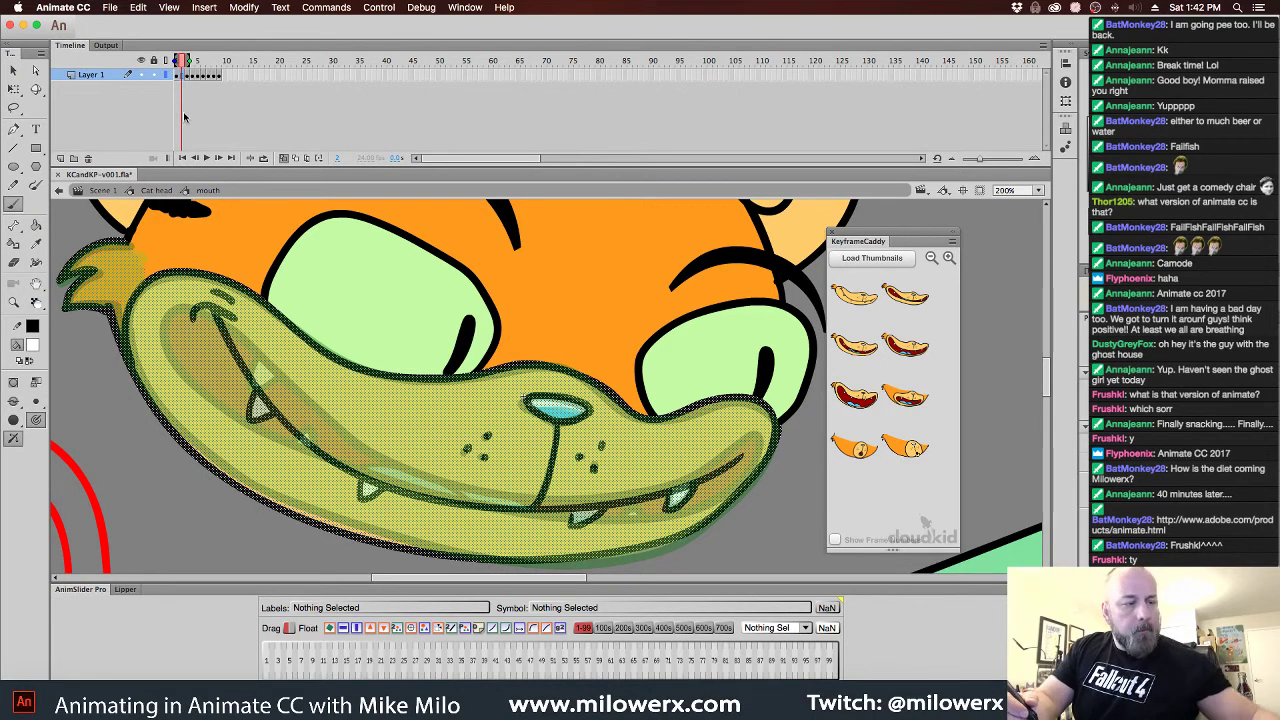
pyautogui.press('BackSpace')
# With a larger black brush, outline the nose and the slightly open grin on frame 2 between the onion-skinned mouths
pyautogui.click(32, 345)
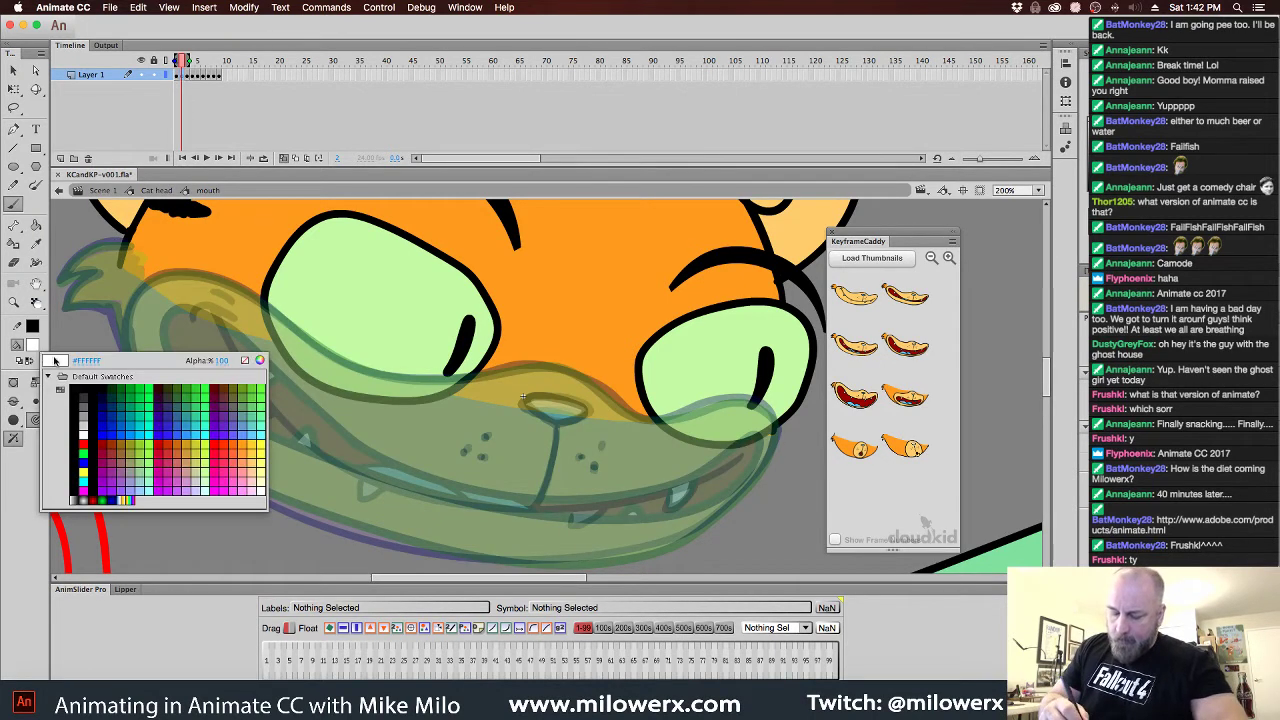
pyautogui.click(71, 404)
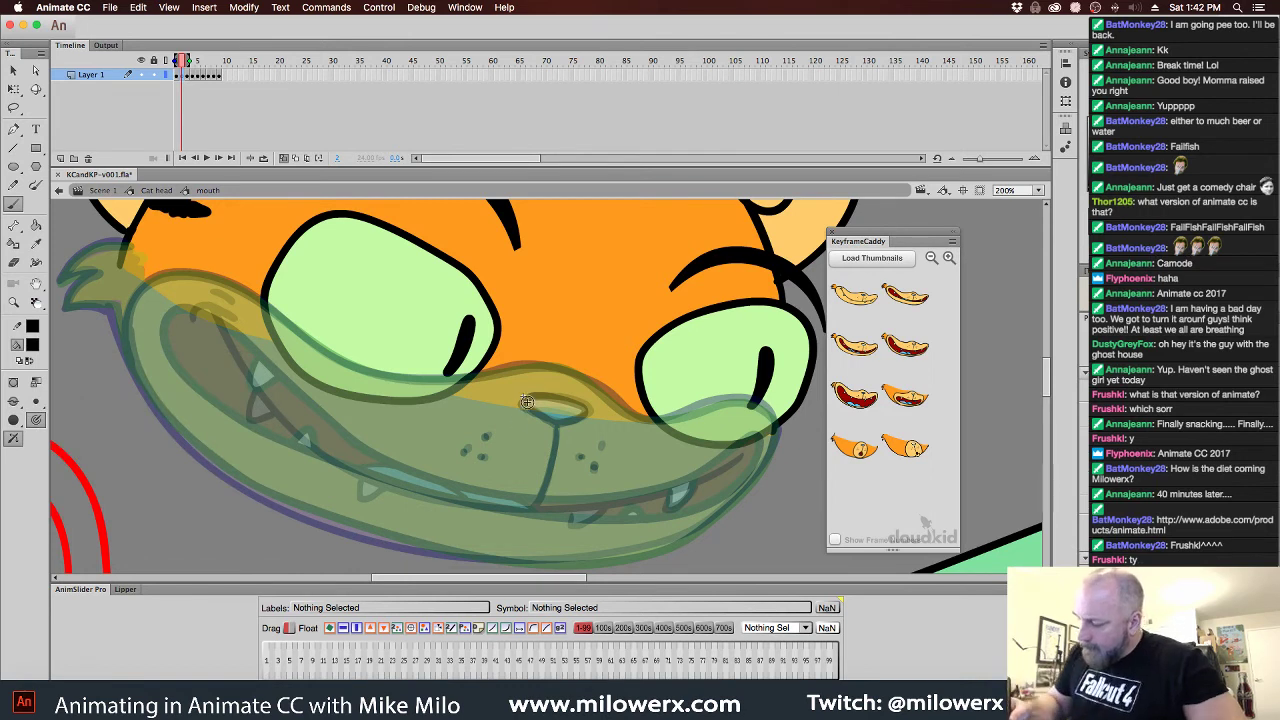
pyautogui.hotkey('ctrl', 'z')
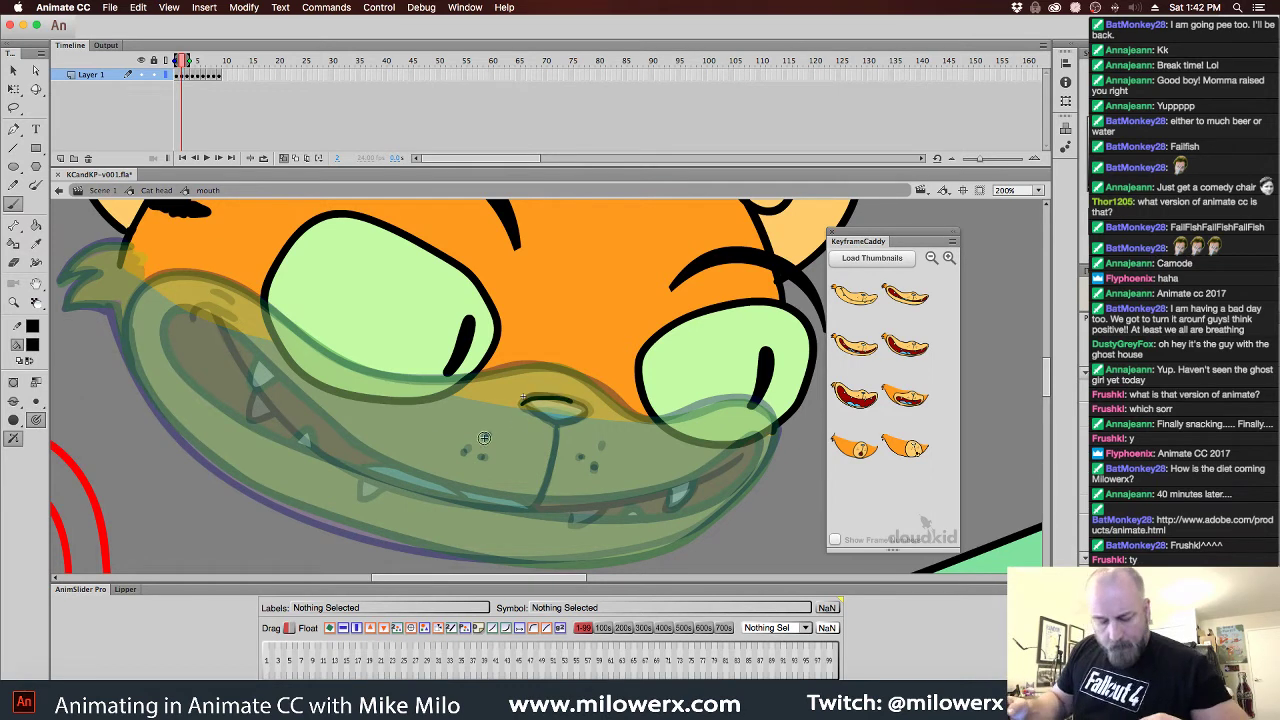
pyautogui.click(35, 419)
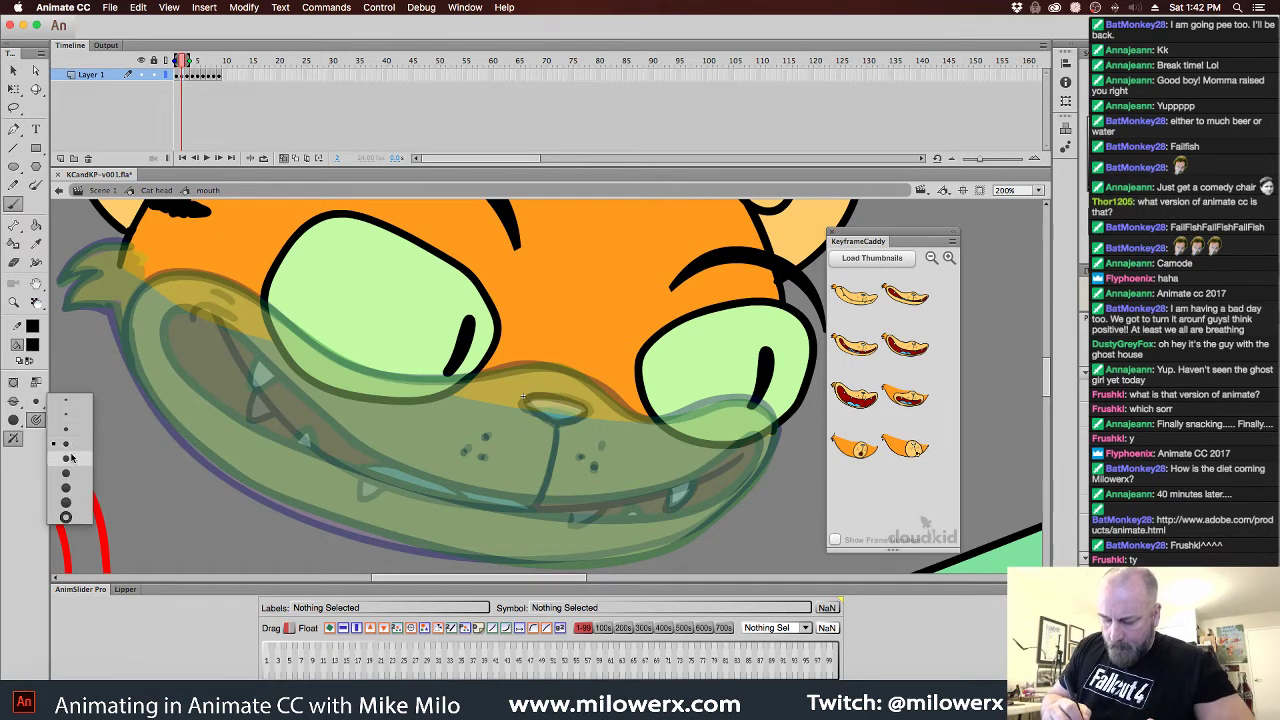
pyautogui.click(70, 458)
pyautogui.moveTo(521, 402)
pyautogui.mouseDown()
pyautogui.moveTo(556, 397)
pyautogui.moveTo(566, 421)
pyautogui.moveTo(523, 401)
pyautogui.mouseUp()
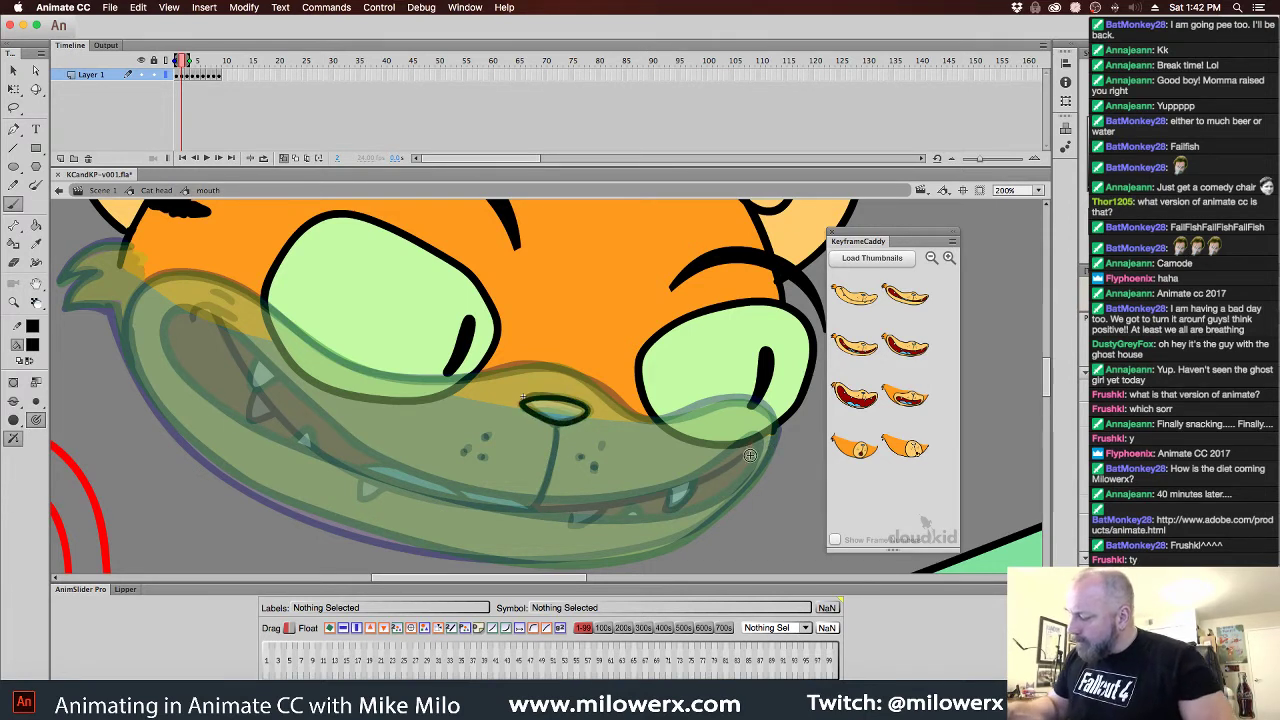
pyautogui.moveTo(680, 487); pyautogui.dragTo(537, 500)
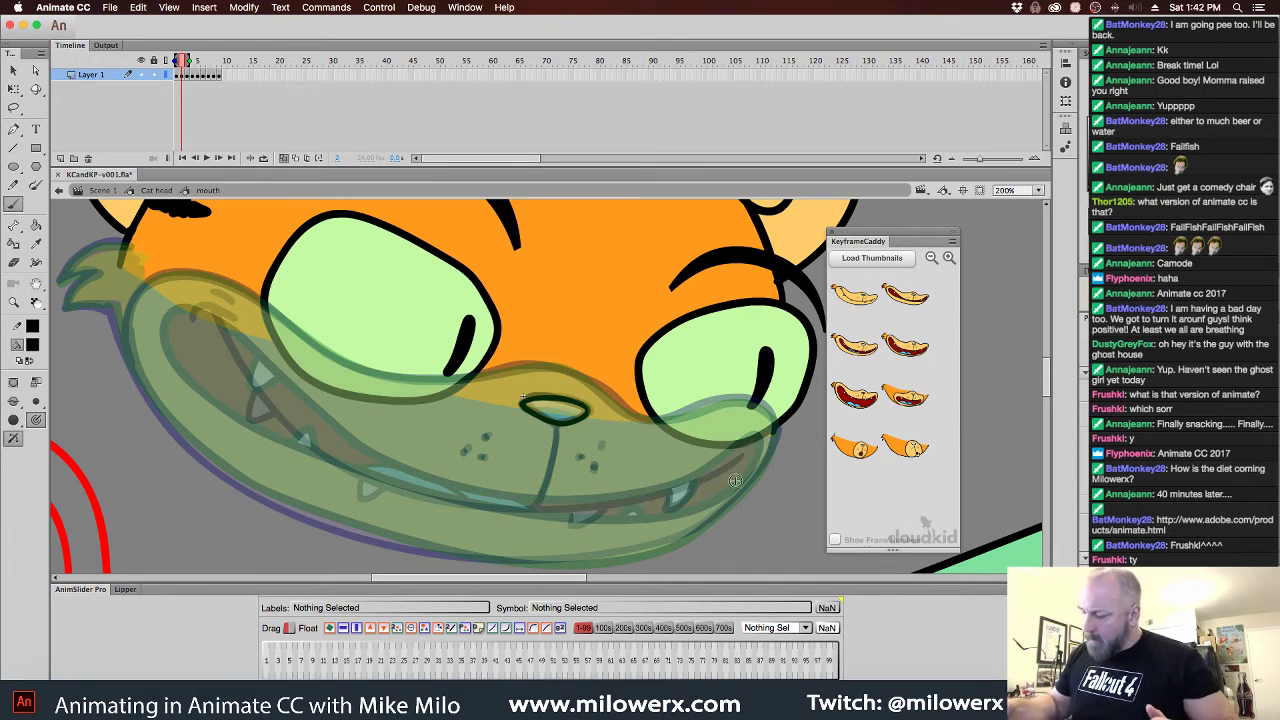
pyautogui.moveTo(716, 470)
pyautogui.mouseDown()
pyautogui.moveTo(530, 506)
pyautogui.moveTo(422, 483)
pyautogui.moveTo(326, 437)
pyautogui.moveTo(229, 343)
pyautogui.moveTo(183, 322)
pyautogui.moveTo(298, 429)
pyautogui.moveTo(455, 497)
pyautogui.moveTo(590, 519)
pyautogui.moveTo(683, 506)
pyautogui.moveTo(722, 490)
pyautogui.moveTo(751, 452)
pyautogui.moveTo(725, 488)
pyautogui.mouseUp()
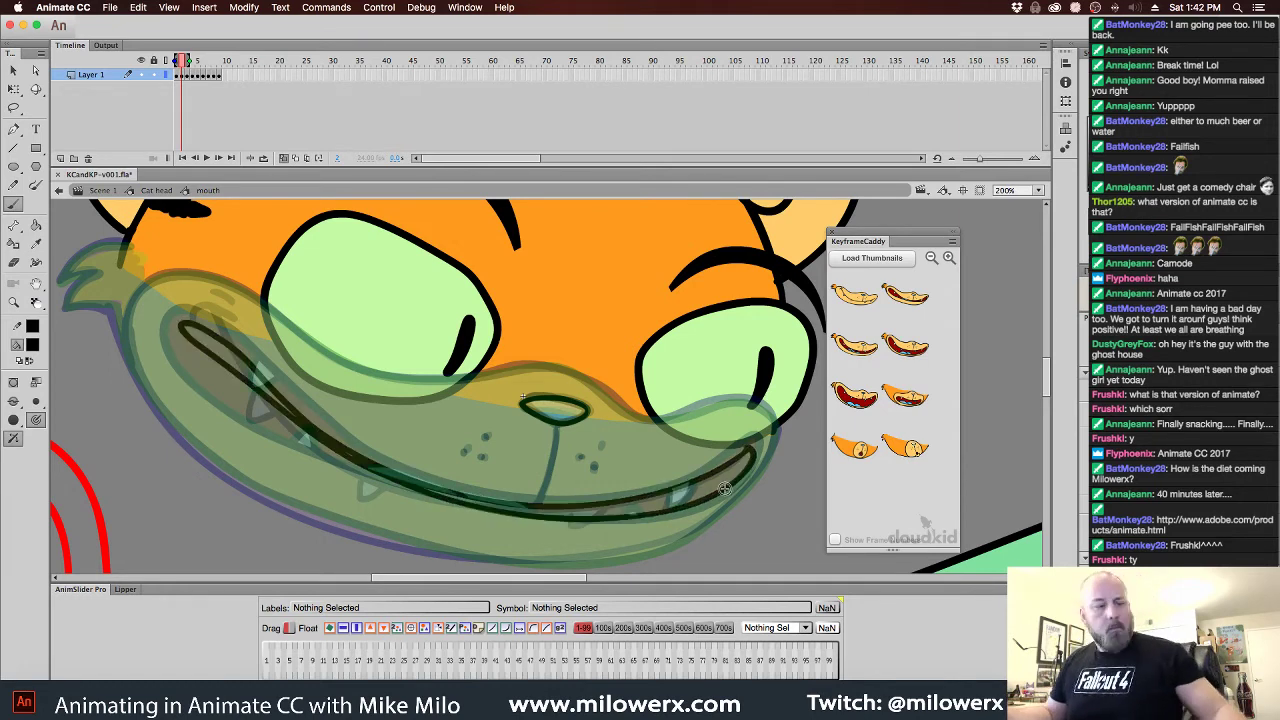
# Flip between frames 1 and 2 with onion skinning on and off to compare the new grin with the closed one
pyautogui.press(',')
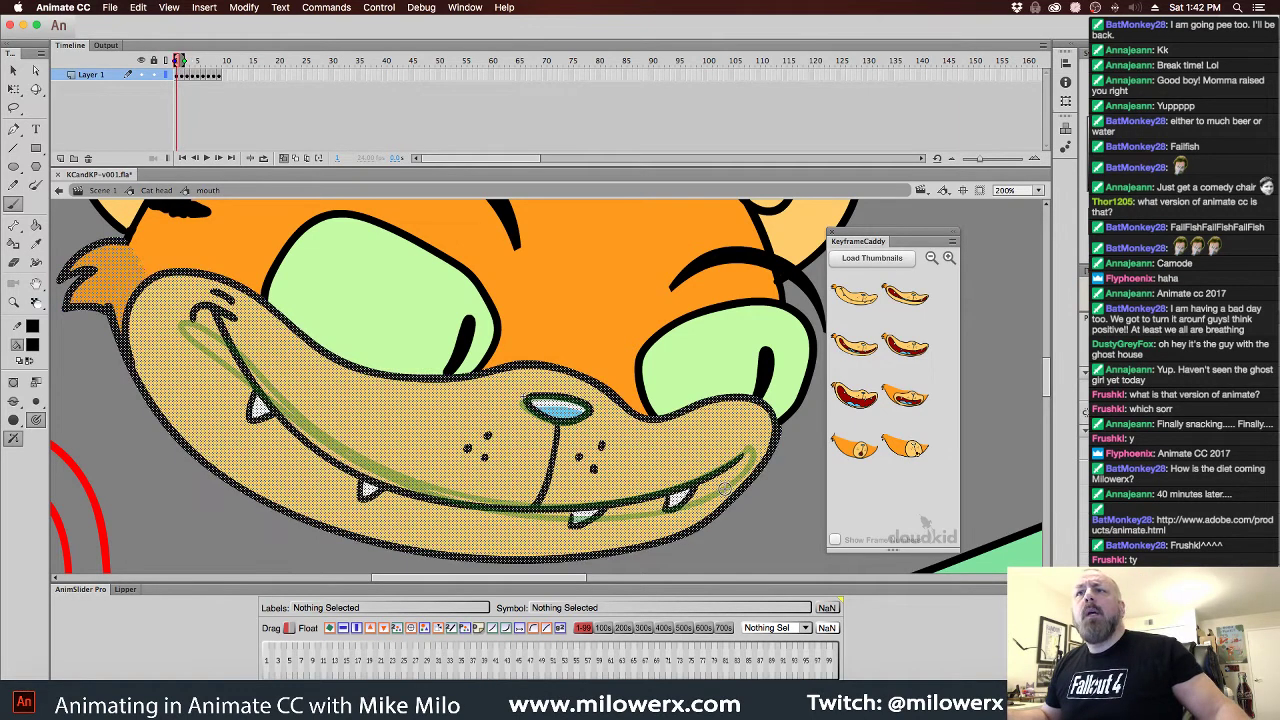
pyautogui.press('.')
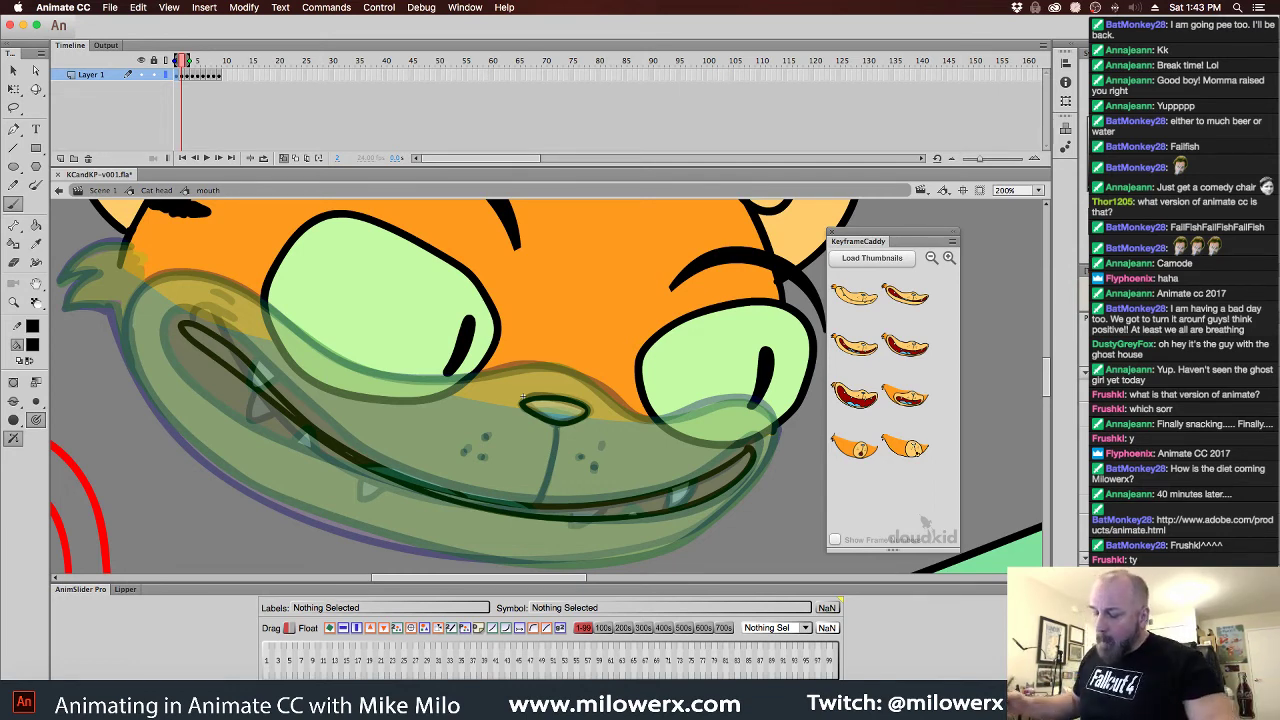
pyautogui.click(284, 159)
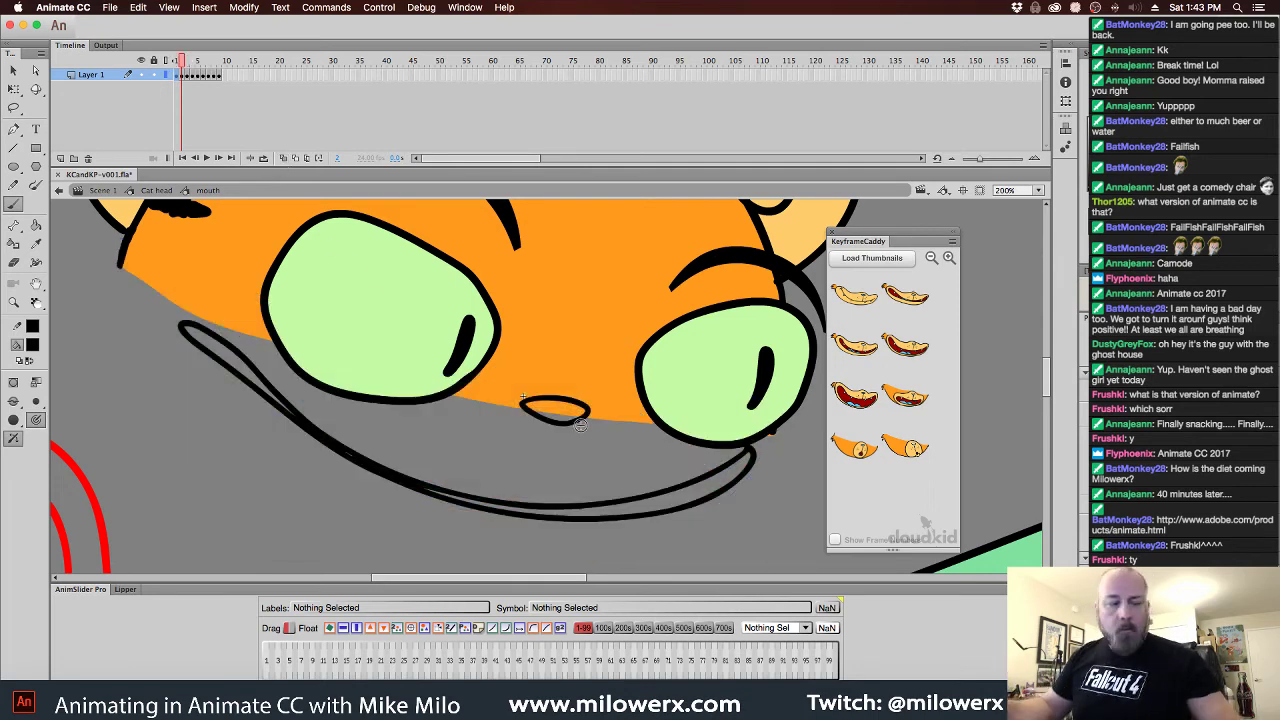
pyautogui.press(',')
pyautogui.press('.')
pyautogui.press(',')
pyautogui.press('.')
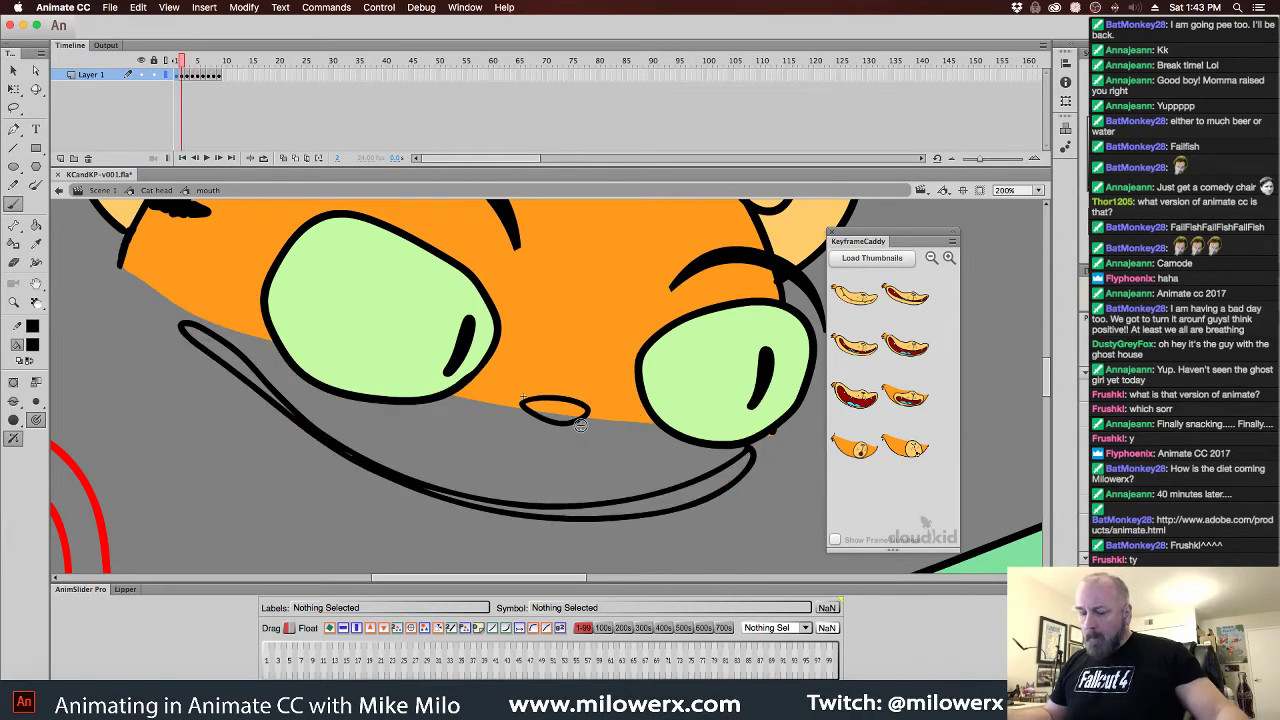
pyautogui.press(',')
pyautogui.press('.')
pyautogui.click(284, 159)
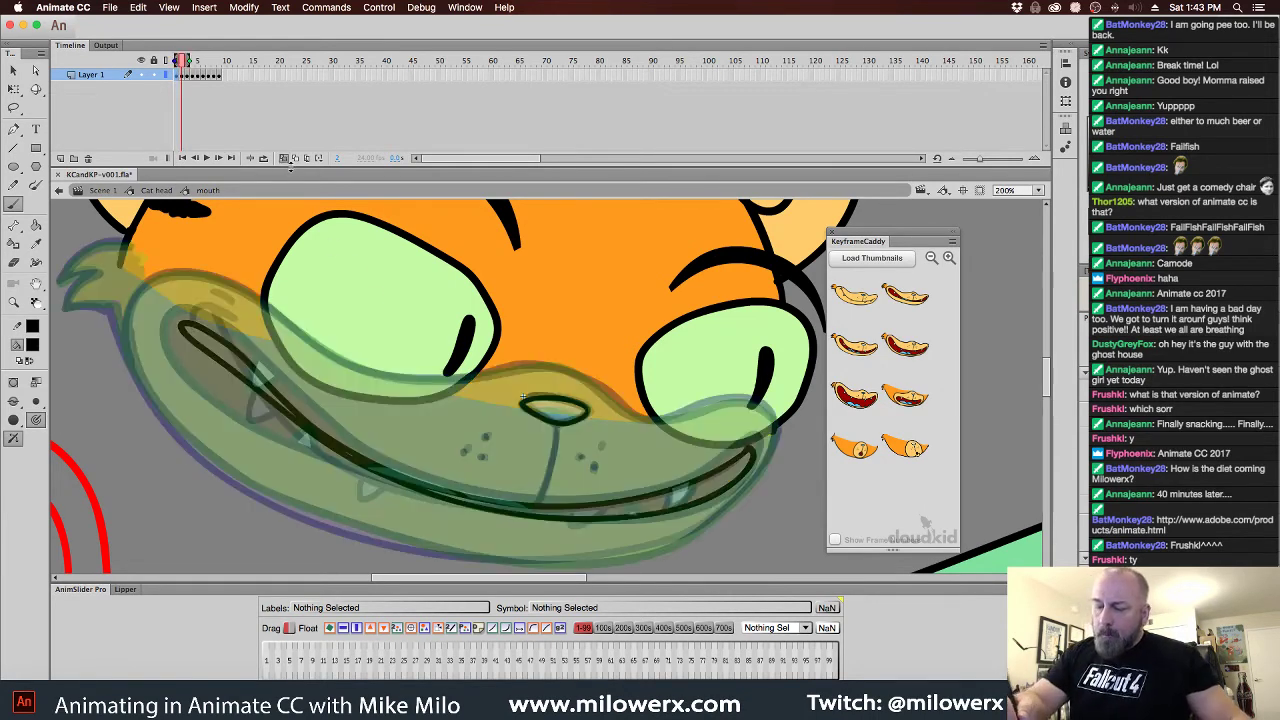
# Draw the cheek fur tuft and the lower jaw outline of the in-between mouth, following the onion-skinned drawings
pyautogui.moveTo(360, 340); pyautogui.dragTo(528, 379)
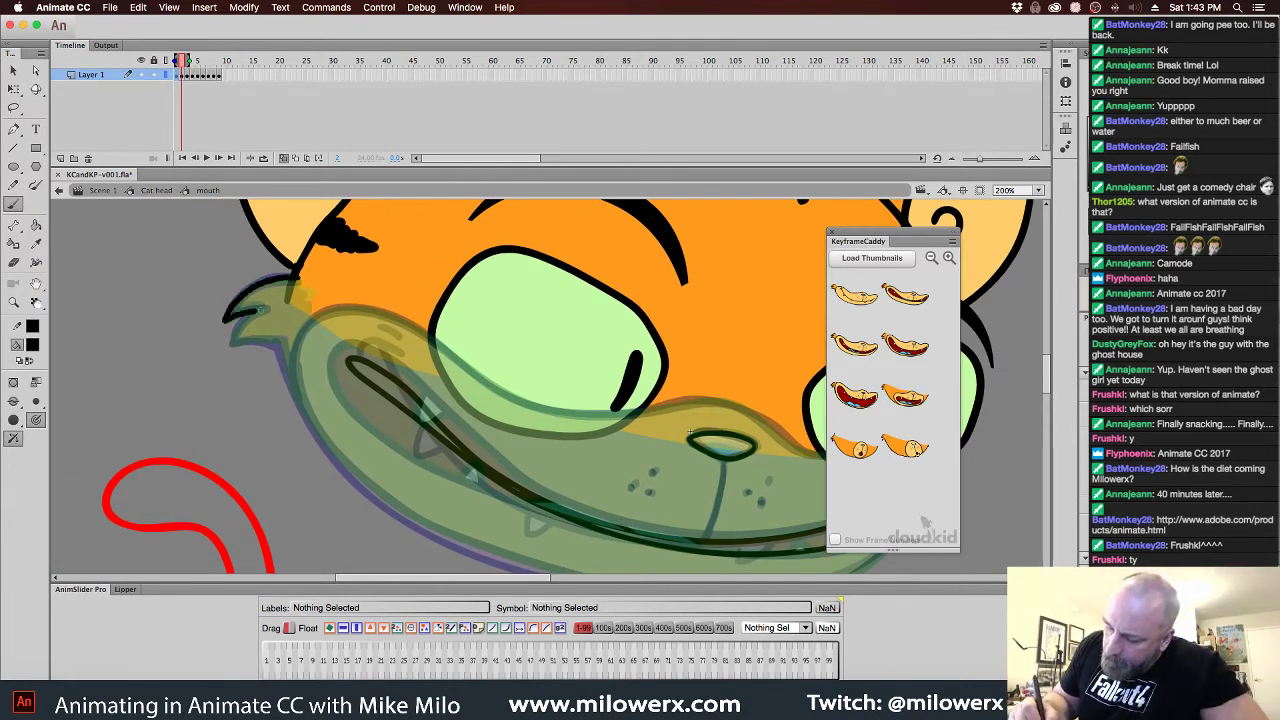
pyautogui.moveTo(238, 328); pyautogui.dragTo(272, 342)
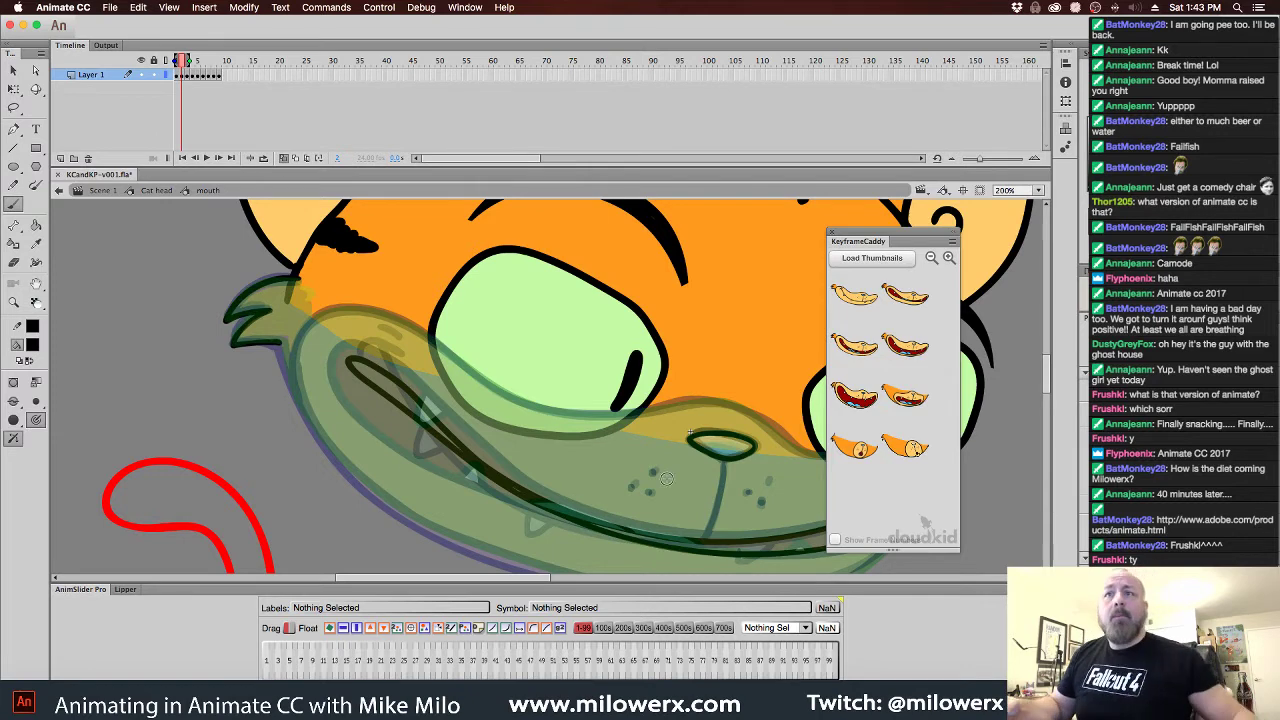
pyautogui.moveTo(734, 456); pyautogui.dragTo(651, 444)
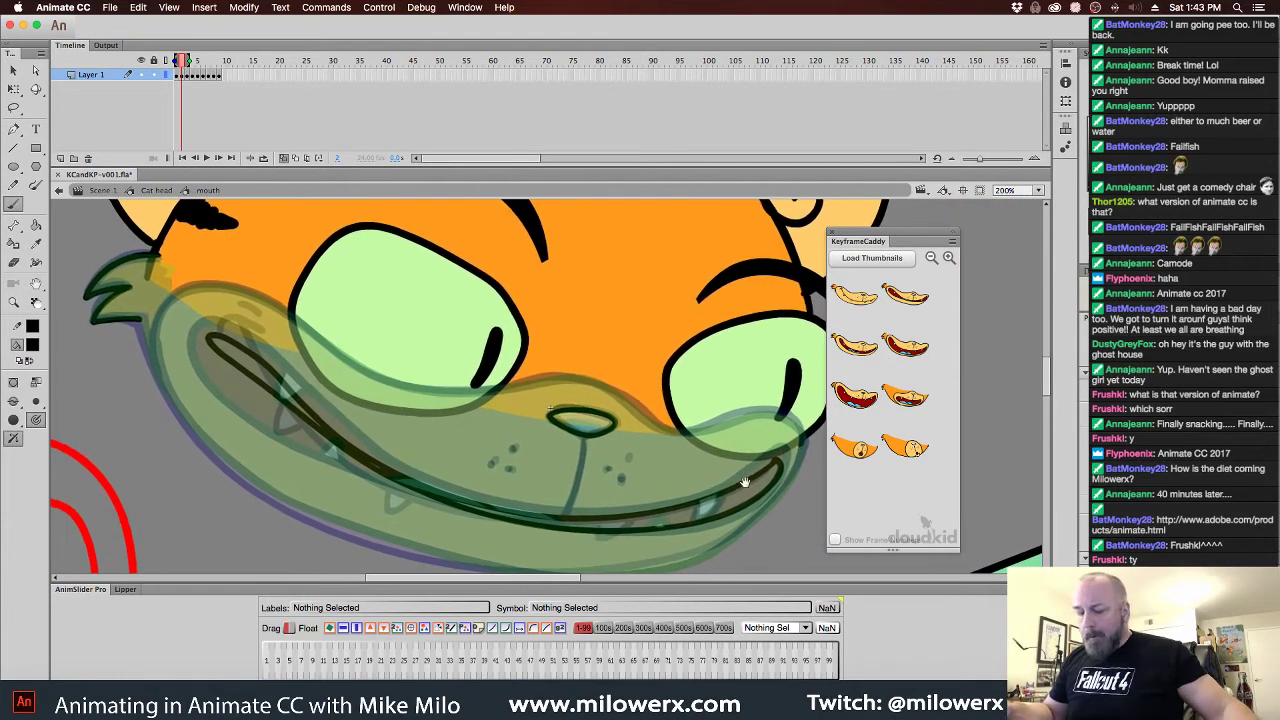
pyautogui.moveTo(790, 468); pyautogui.dragTo(788, 392)
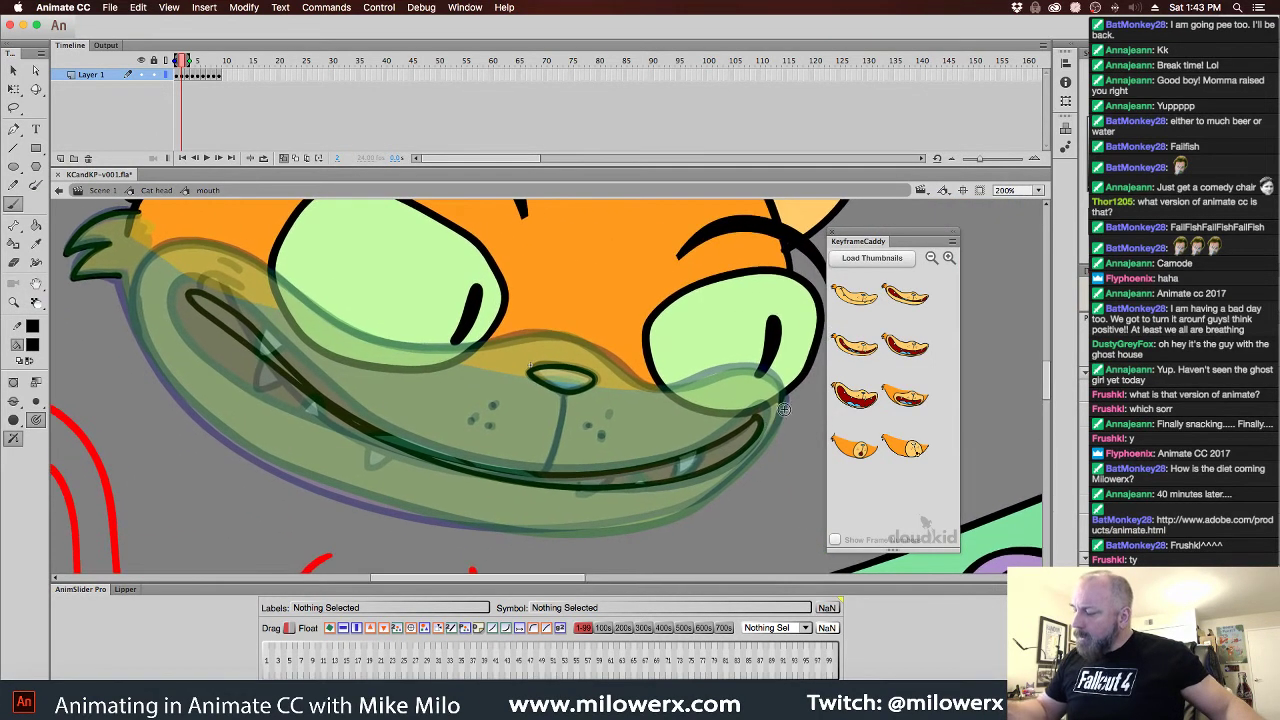
pyautogui.moveTo(768, 436); pyautogui.dragTo(716, 490)
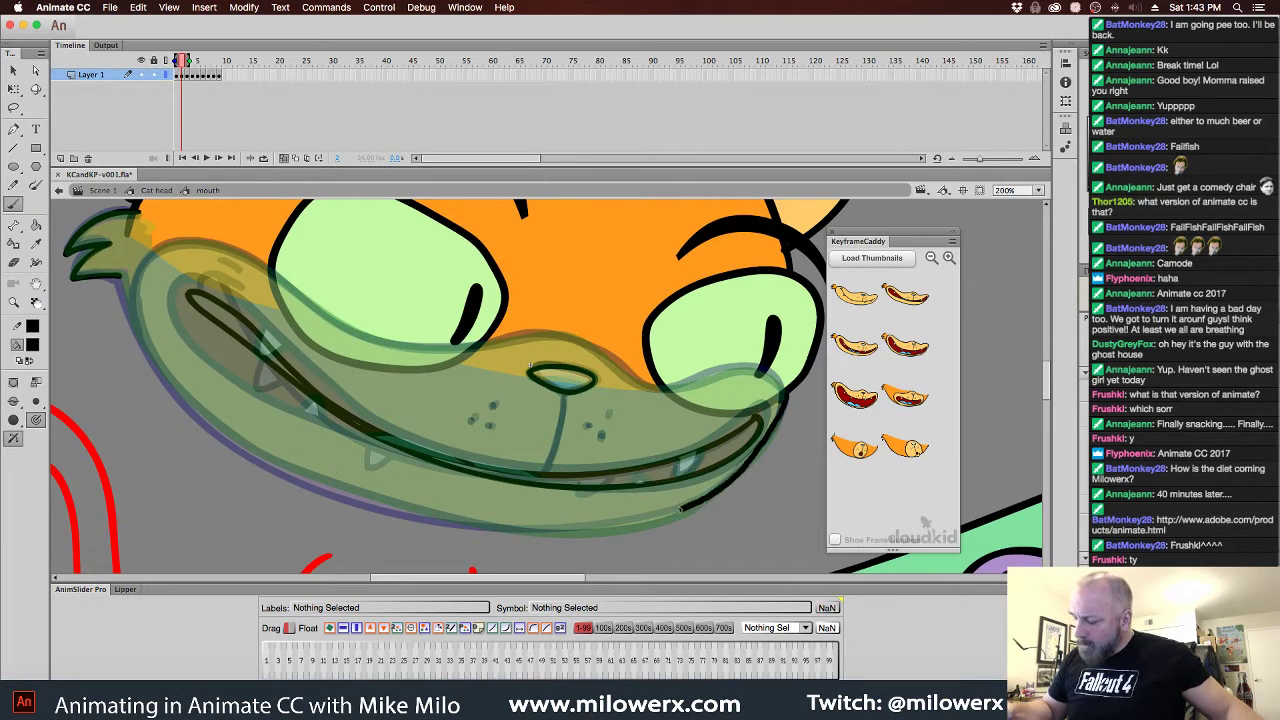
pyautogui.moveTo(628, 523)
pyautogui.mouseDown()
pyautogui.moveTo(445, 520)
pyautogui.moveTo(322, 491)
pyautogui.moveTo(205, 421)
pyautogui.moveTo(147, 354)
pyautogui.moveTo(114, 274)
pyautogui.mouseUp()
# Close the jaw outline at the far cheek and draw the muzzle's upper contour across below the eyes
pyautogui.moveTo(777, 430); pyautogui.dragTo(769, 447)
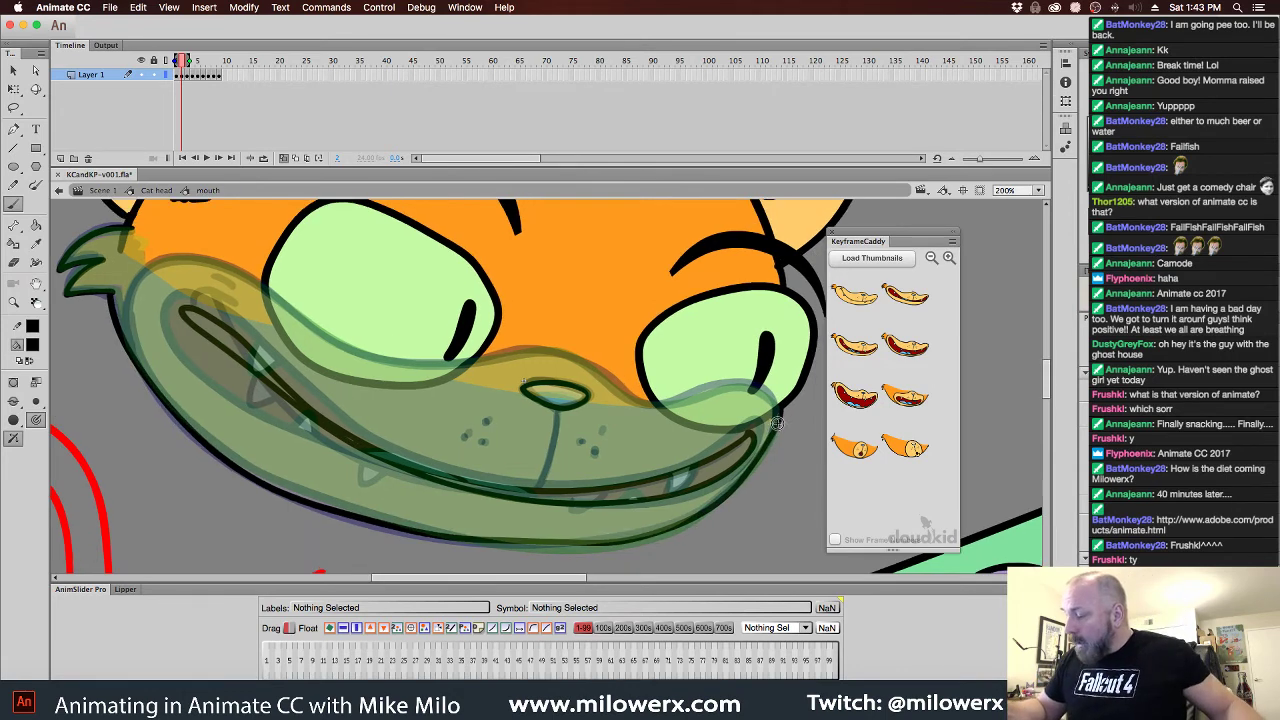
pyautogui.moveTo(730, 386)
pyautogui.mouseDown()
pyautogui.moveTo(661, 404)
pyautogui.moveTo(565, 357)
pyautogui.moveTo(408, 362)
pyautogui.moveTo(338, 346)
pyautogui.moveTo(203, 260)
pyautogui.mouseUp()
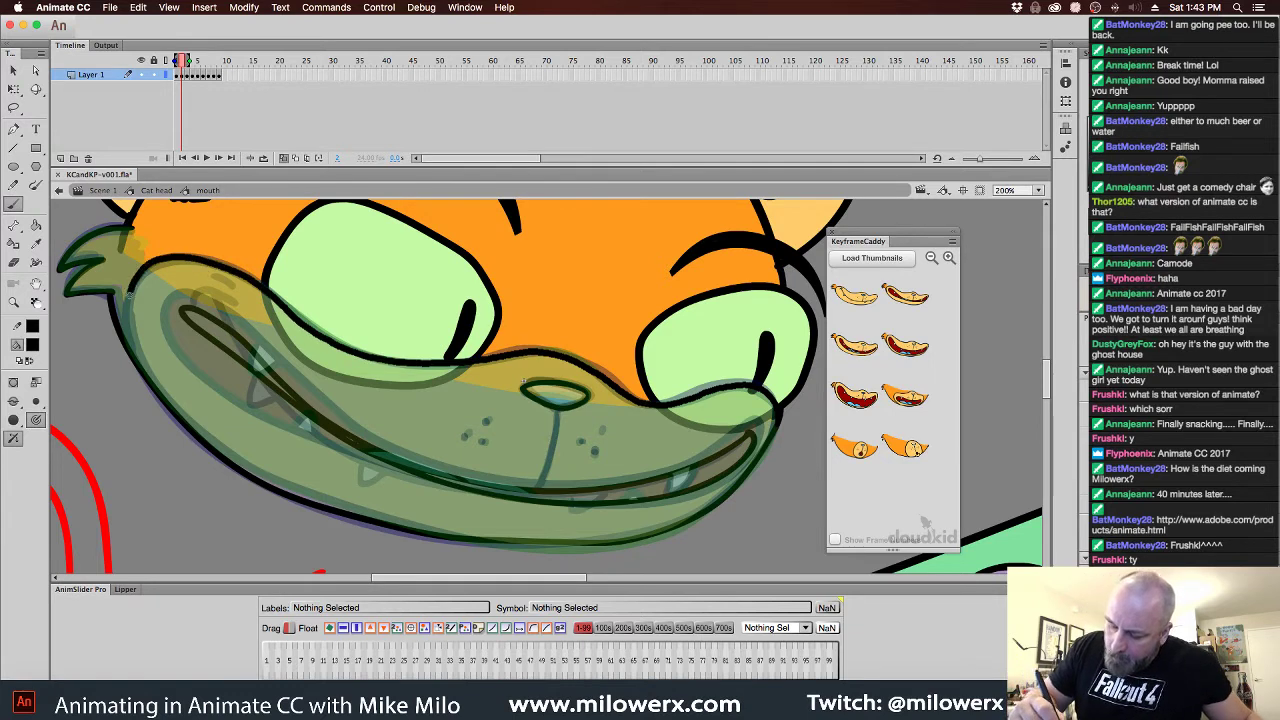
pyautogui.moveTo(128, 292); pyautogui.dragTo(132, 354)
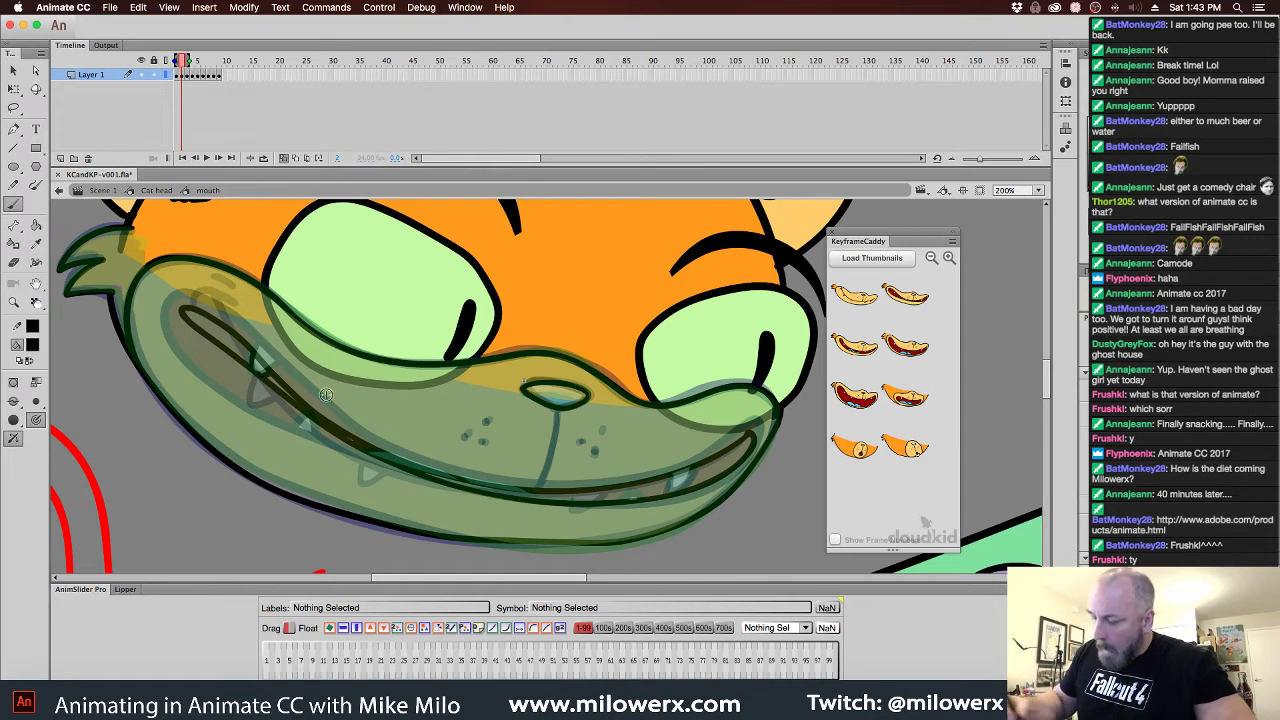
# Add the mouth-corner crease, whisker dots, line below the nose and teeth, and turn off onion skinning
pyautogui.moveTo(174, 311); pyautogui.dragTo(203, 300)
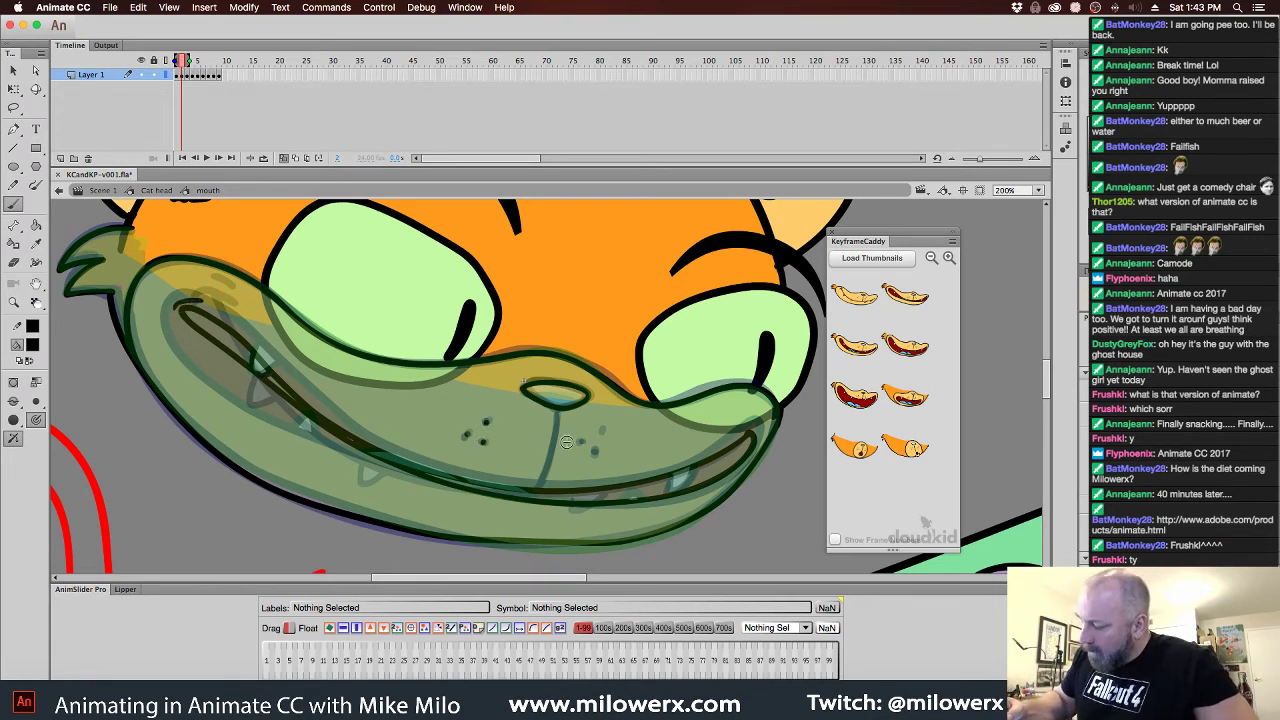
pyautogui.moveTo(540, 485); pyautogui.dragTo(538, 490)
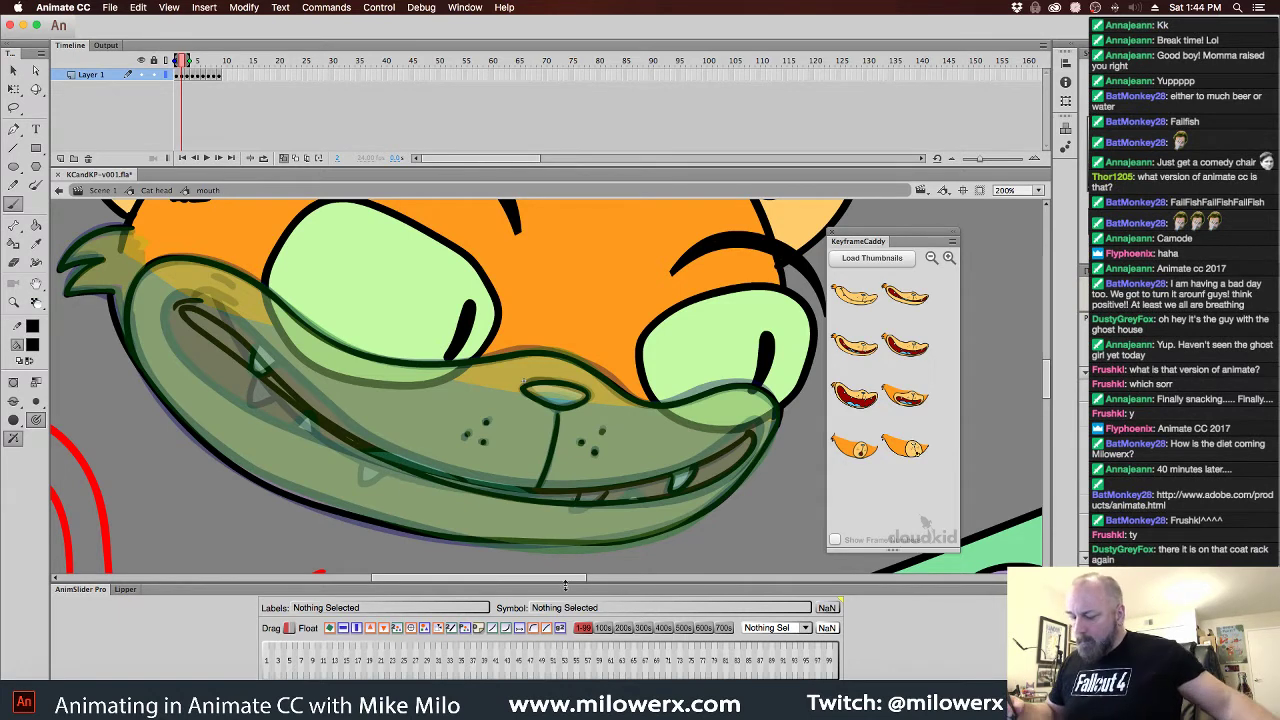
pyautogui.click(284, 159)
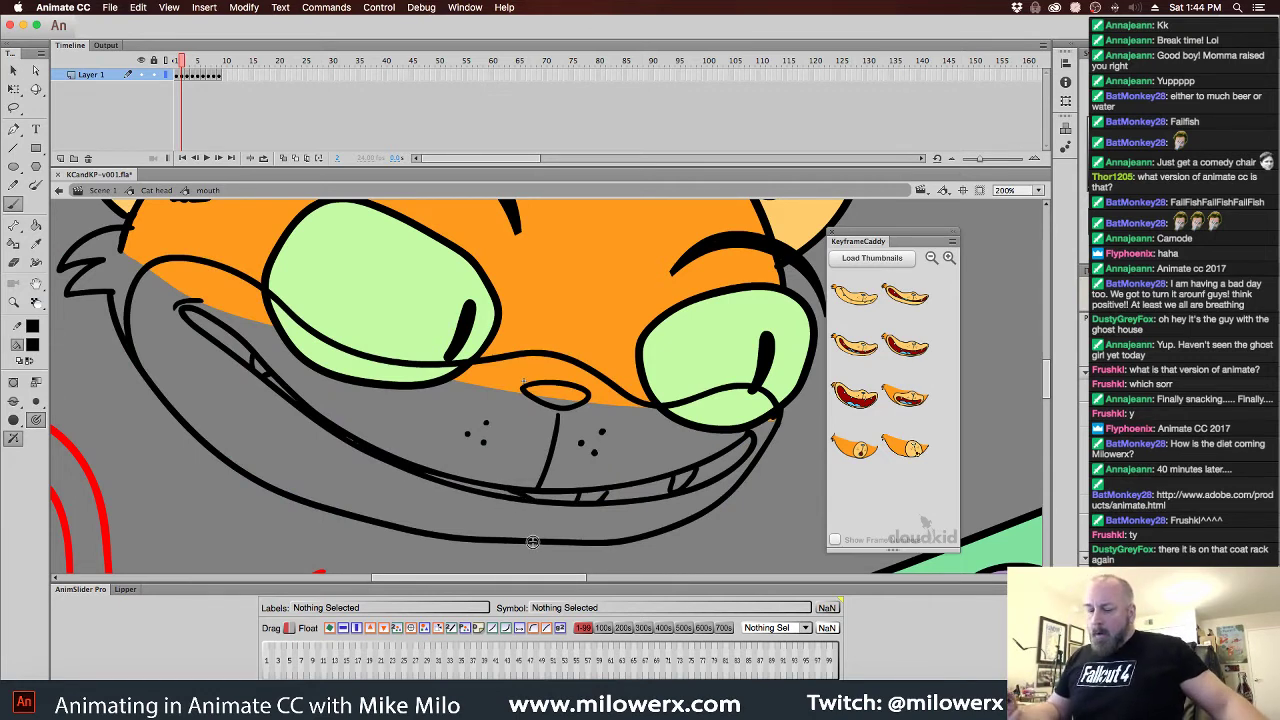
# Sample the tan muzzle colour #FFCC66 from frame 1 and fill the muzzle and lower jaw on frame 2
pyautogui.press('.')
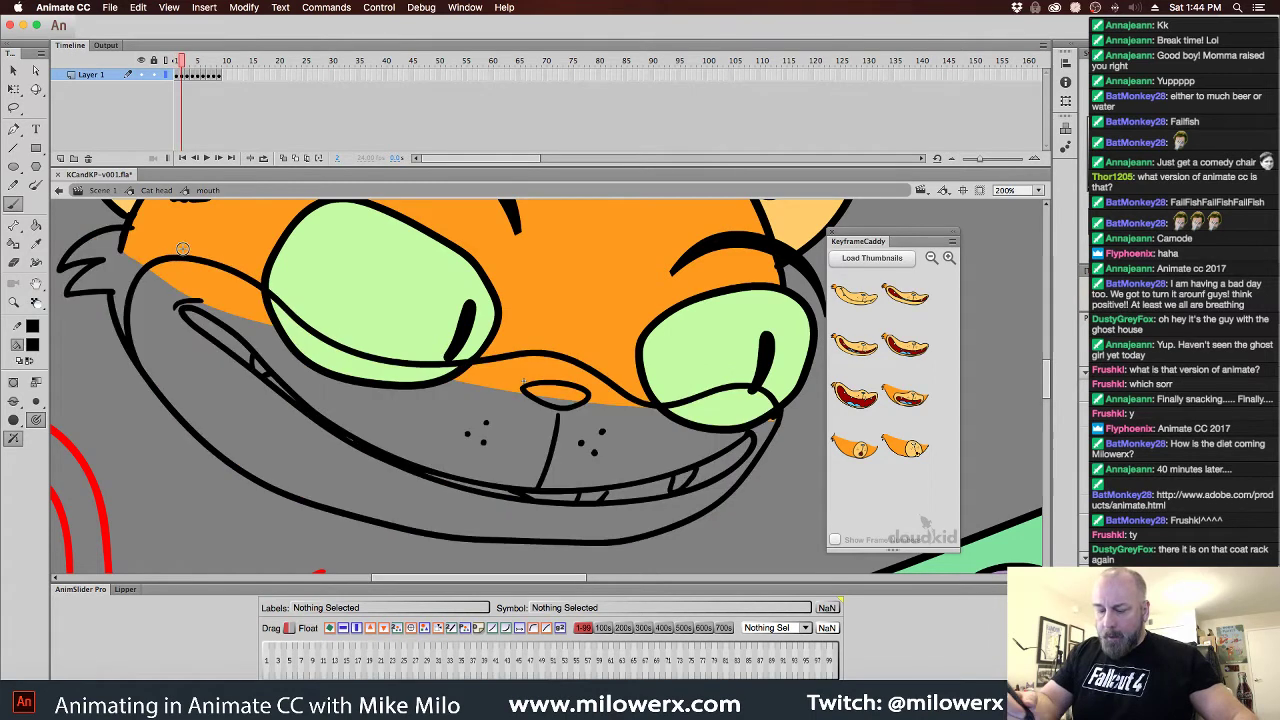
pyautogui.press(',')
pyautogui.click(33, 345)
pyautogui.click(180, 323)
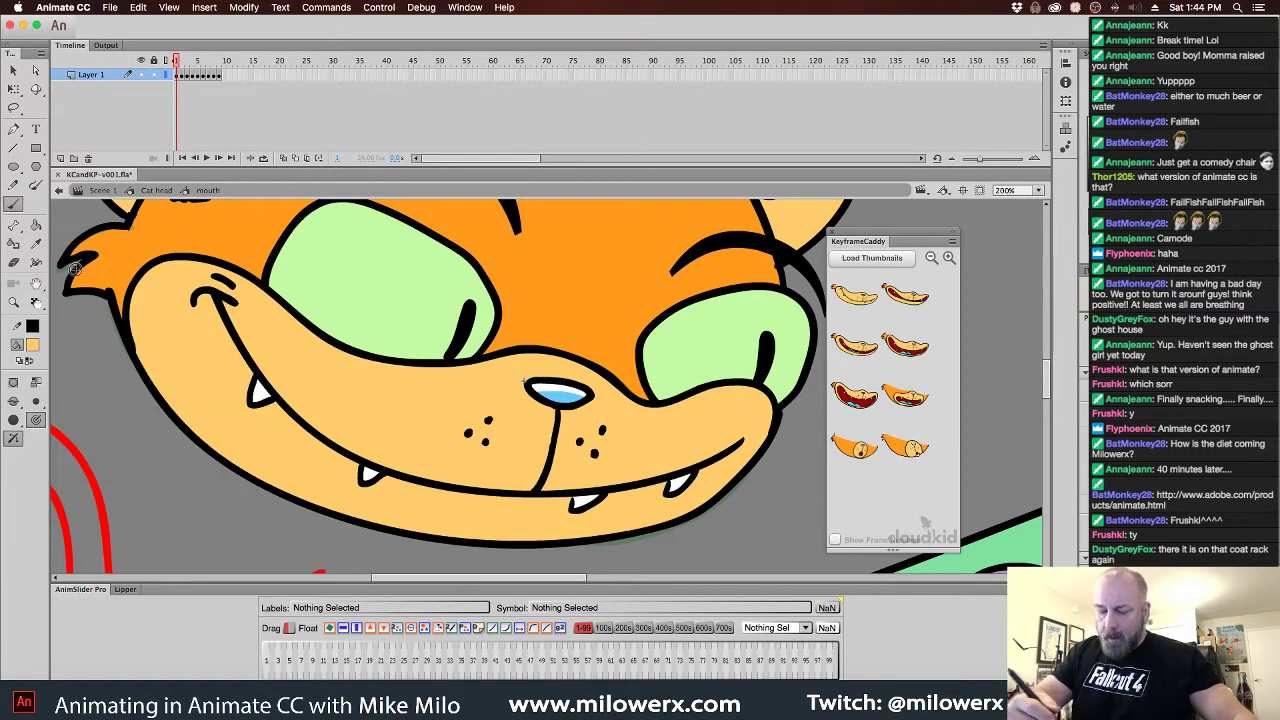
pyautogui.press('.')
pyautogui.press('k')
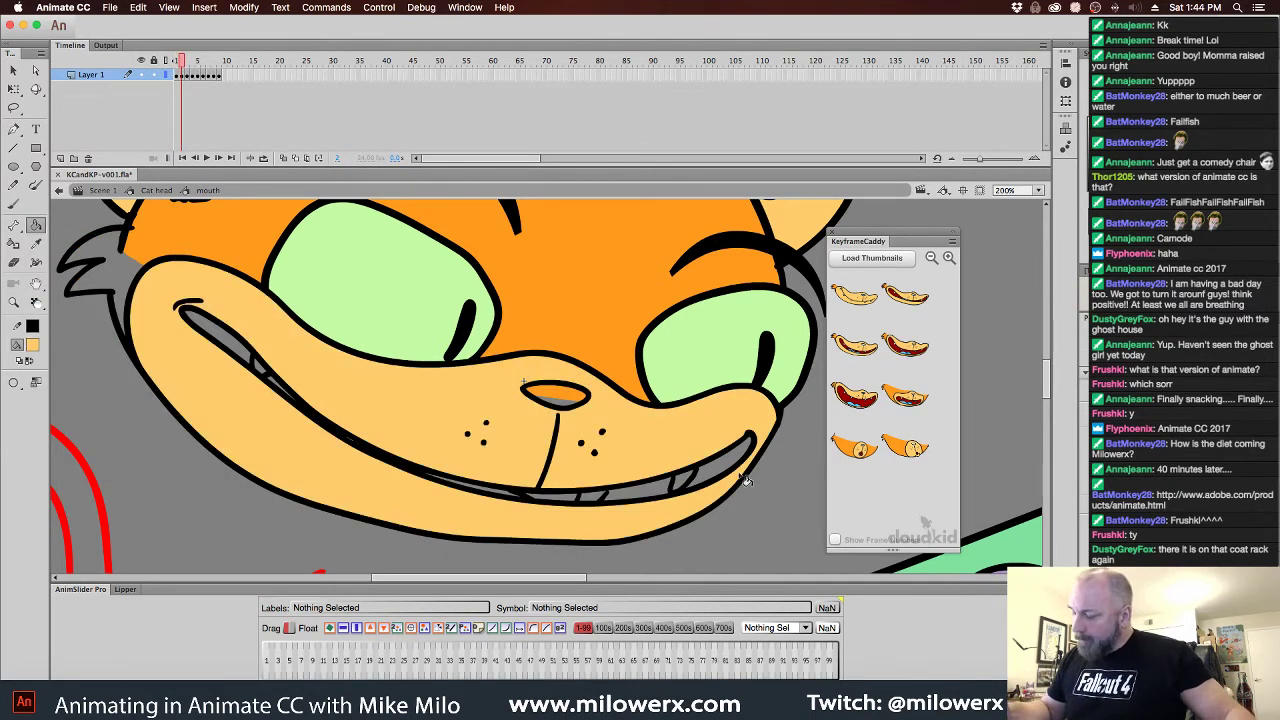
pyautogui.press(',')
pyautogui.click(33, 347)
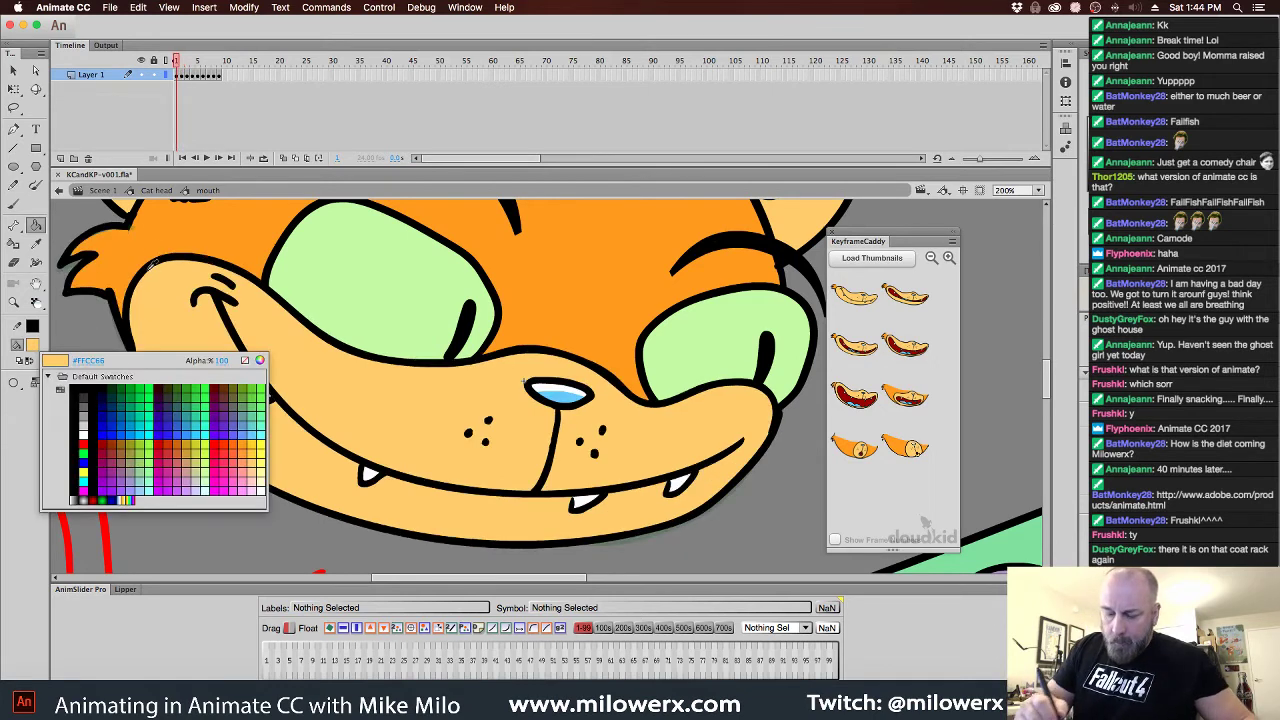
pyautogui.click(152, 262)
# Paint the cheek fur tuft on frame 2 orange with the brush, keeping the colour behind the black outlines
pyautogui.press('b')
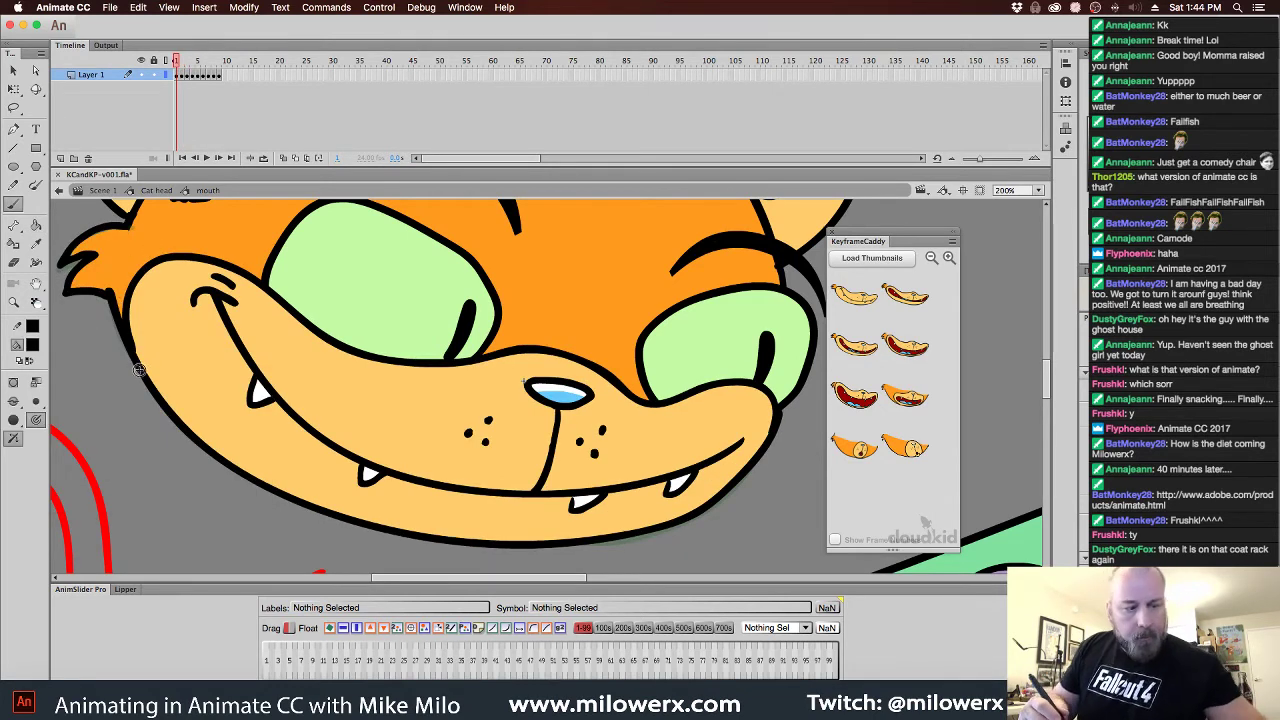
pyautogui.press('.')
pyautogui.click(13, 401)
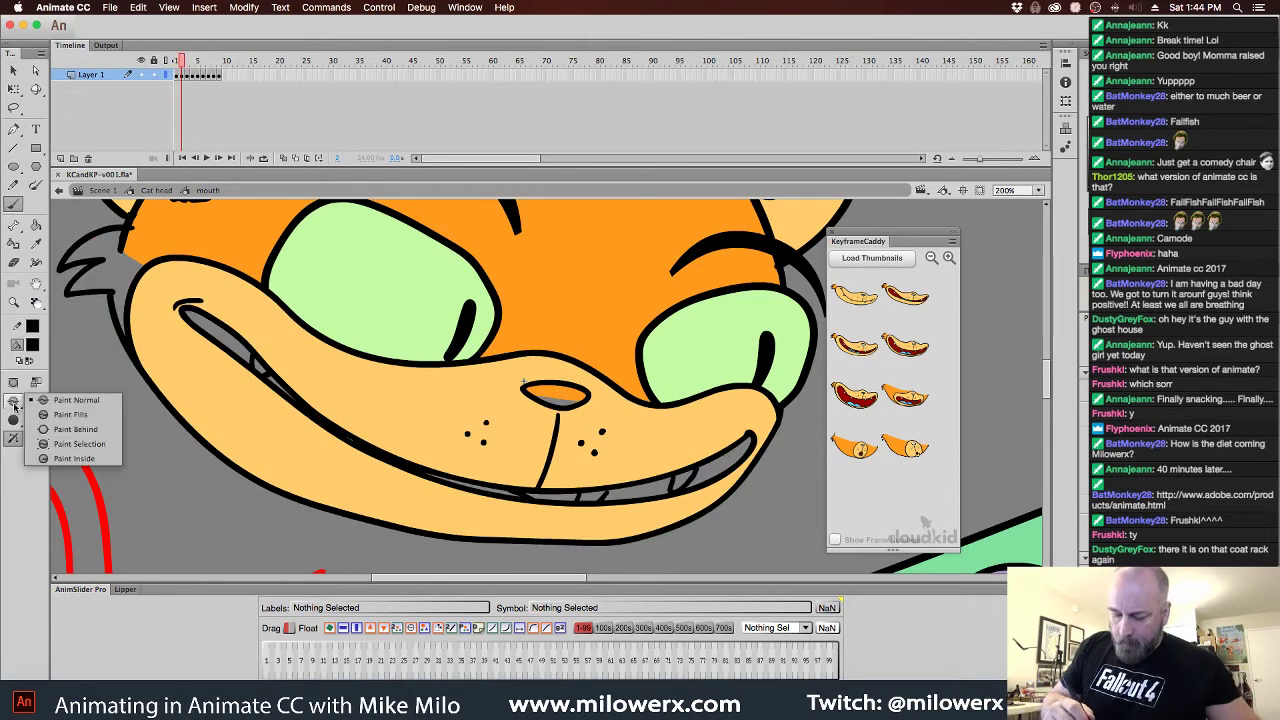
pyautogui.click(79, 444)
pyautogui.moveTo(67, 263); pyautogui.dragTo(134, 232)
pyautogui.click(34, 347)
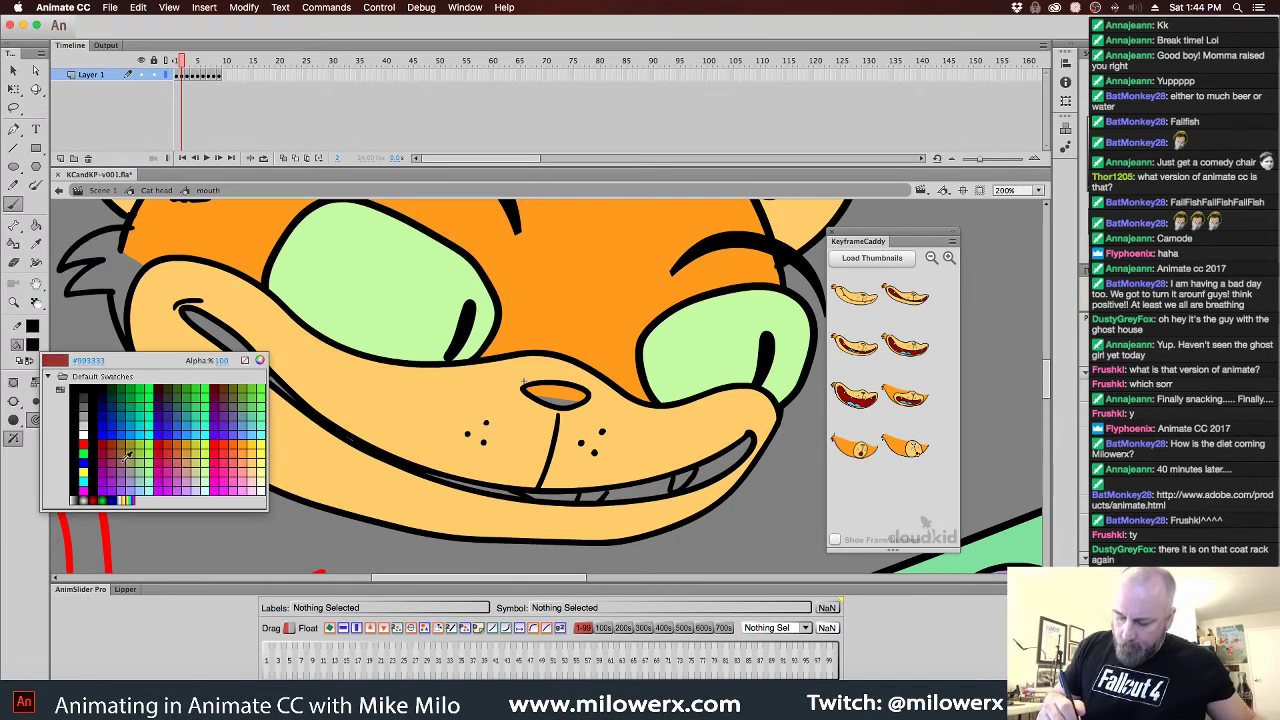
pyautogui.click(247, 440)
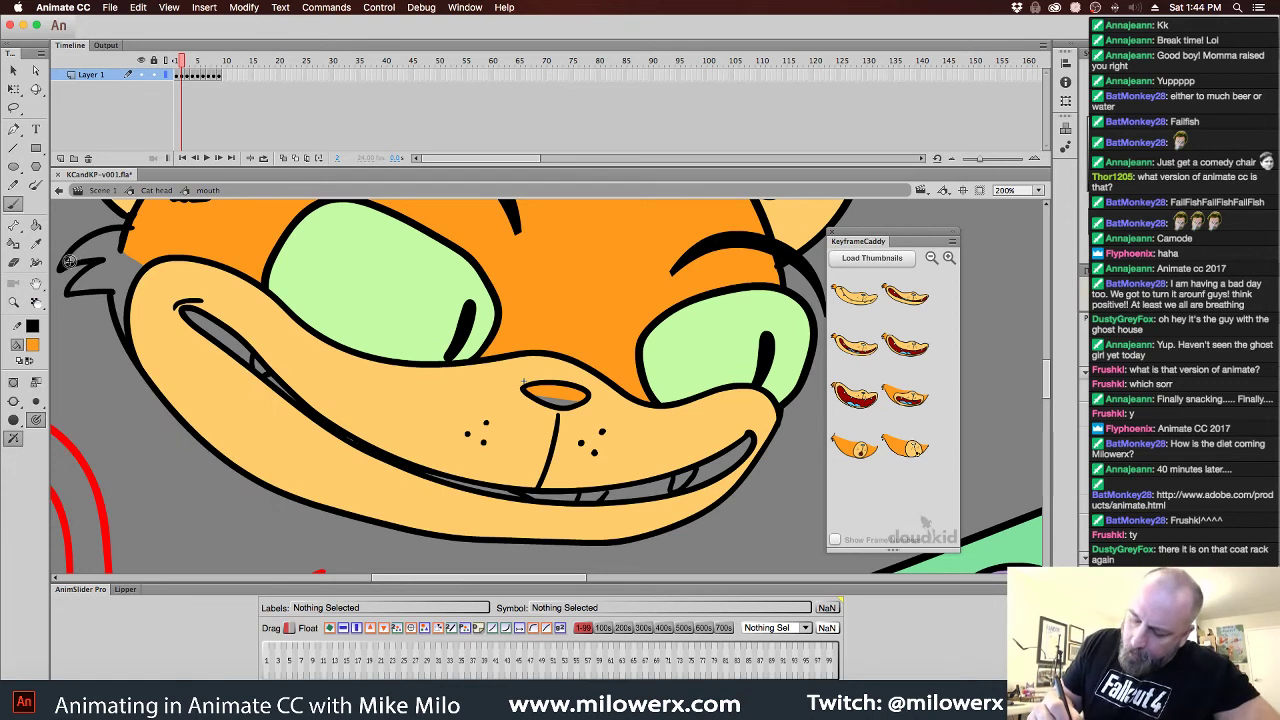
pyautogui.moveTo(72, 256)
pyautogui.mouseDown()
pyautogui.moveTo(131, 231)
pyautogui.moveTo(70, 262)
pyautogui.moveTo(125, 258)
pyautogui.mouseUp()
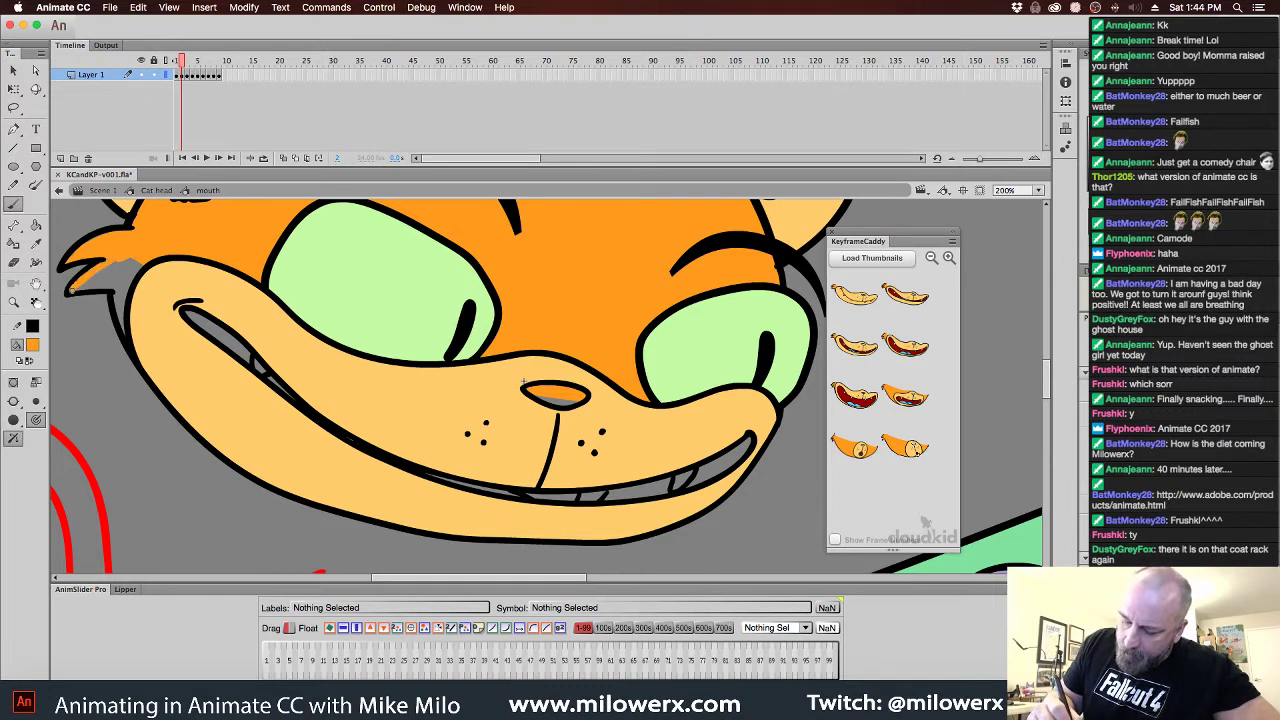
pyautogui.moveTo(113, 283); pyautogui.dragTo(117, 285)
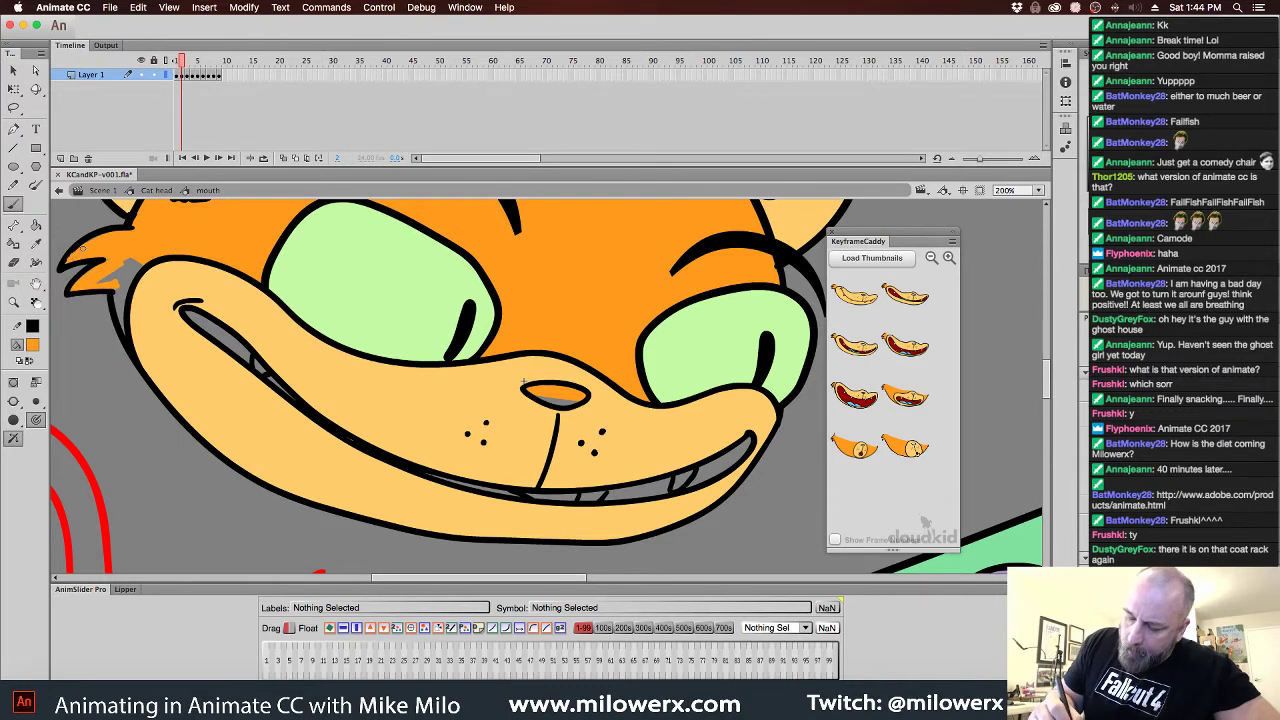
pyautogui.moveTo(82, 248)
pyautogui.mouseDown()
pyautogui.moveTo(122, 229)
pyautogui.moveTo(142, 240)
pyautogui.moveTo(114, 274)
pyautogui.moveTo(135, 263)
pyautogui.moveTo(121, 291)
pyautogui.mouseUp()
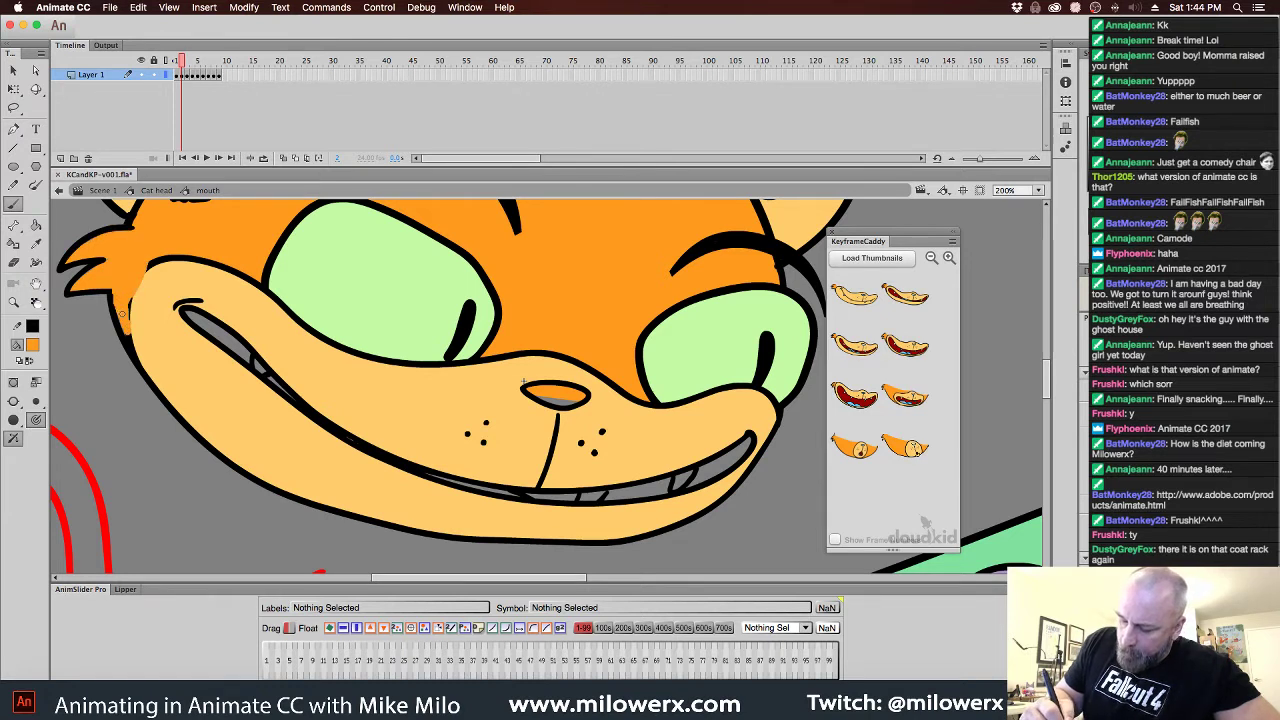
pyautogui.press(',')
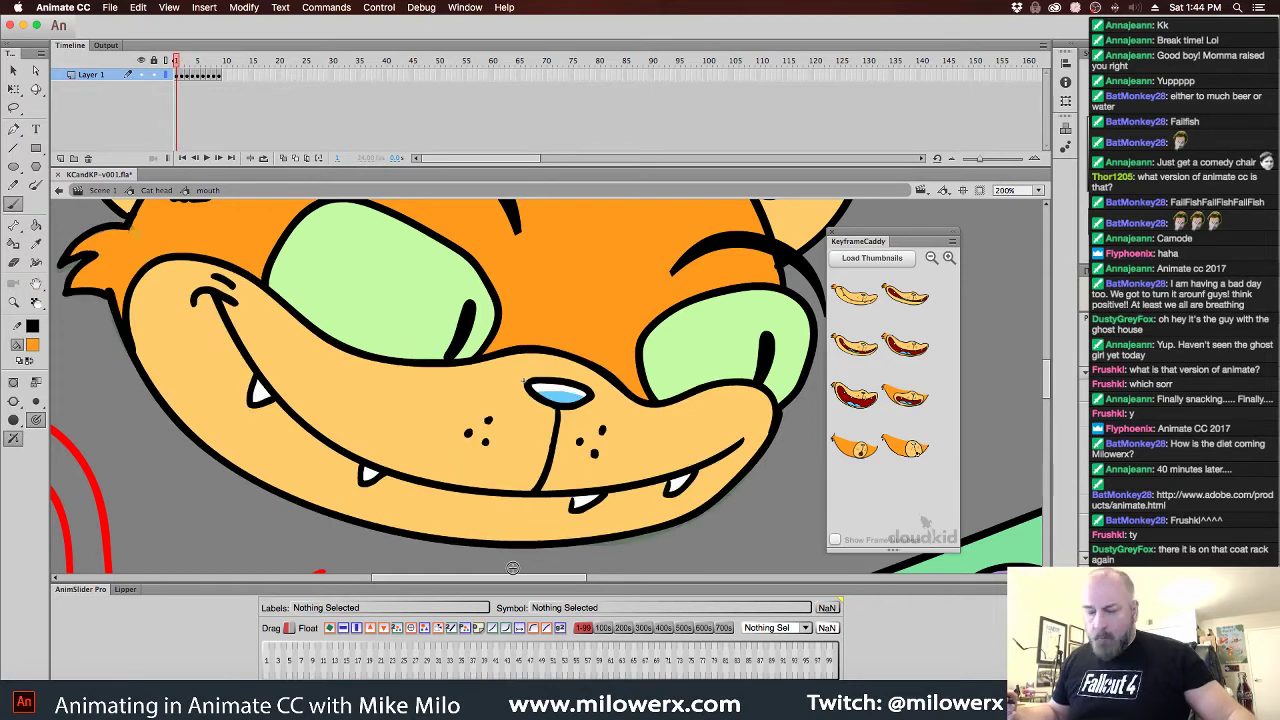
# Flip between frames 1, 2 and 3 to compare the in-between mouth with its neighbouring mouth shapes
pyautogui.press('.')
pyautogui.press('.')
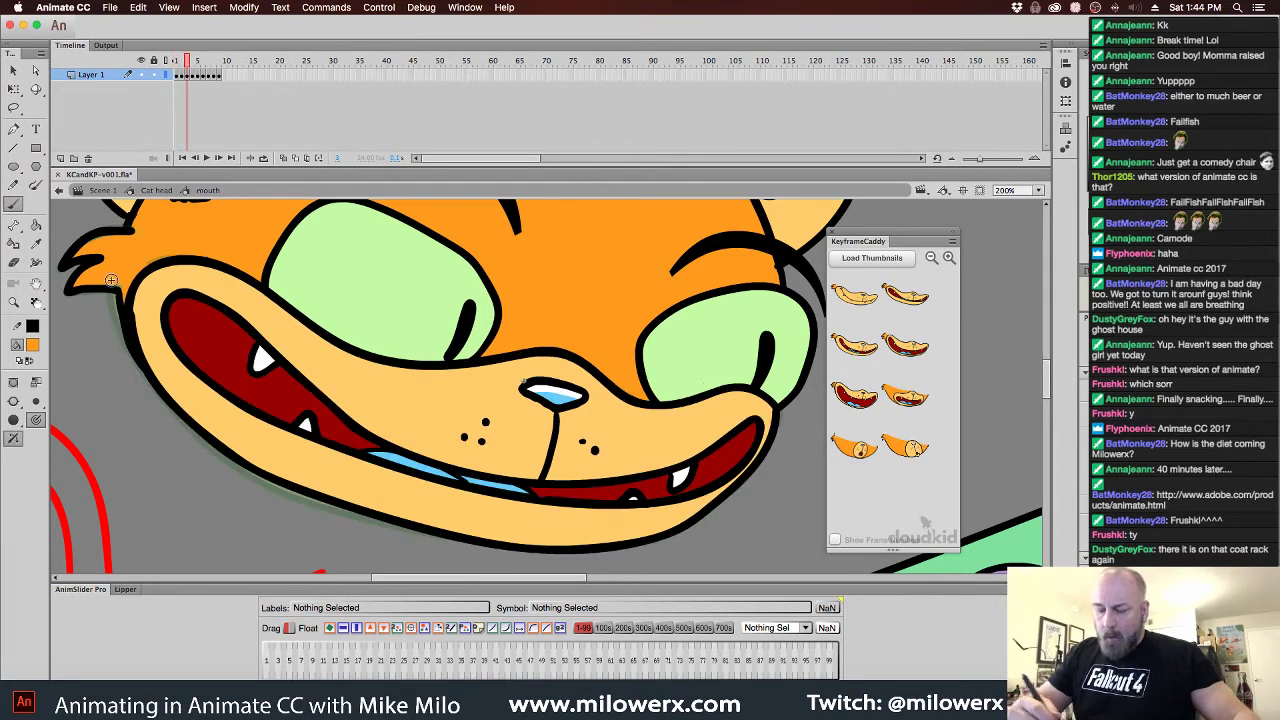
pyautogui.press(',')
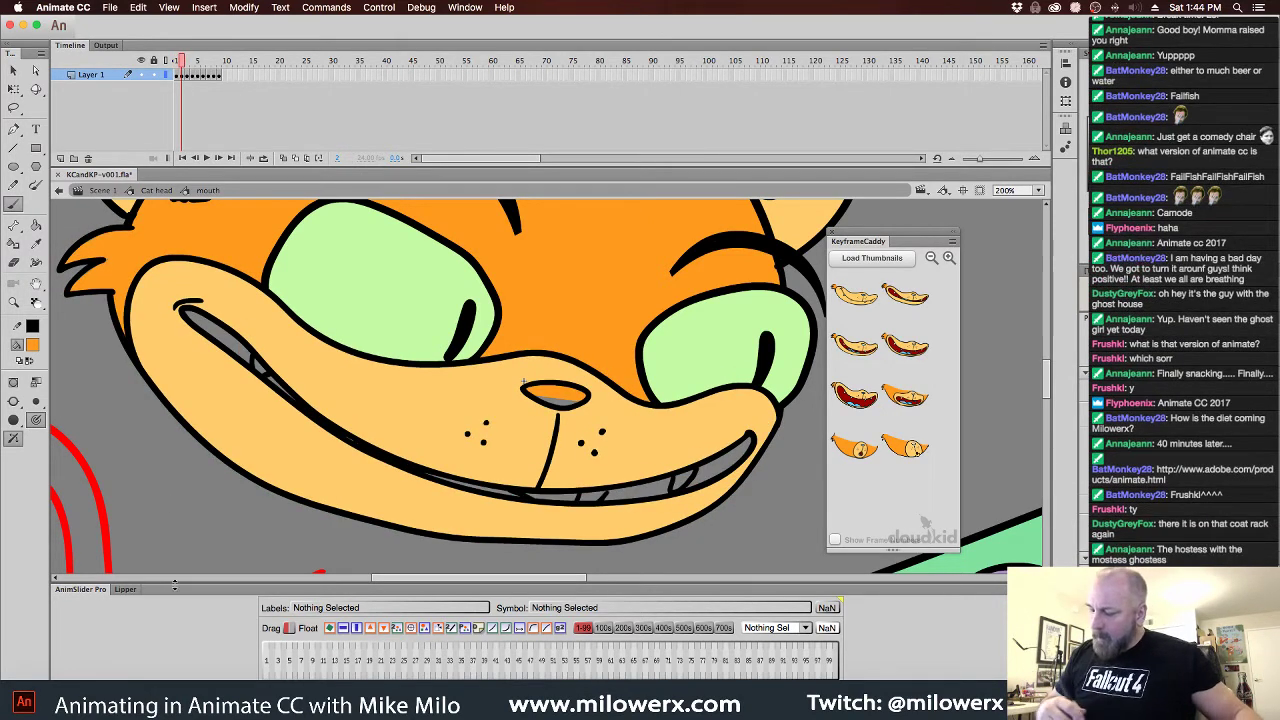
pyautogui.press('super+minus')
pyautogui.hscroll(10, 420, 535)
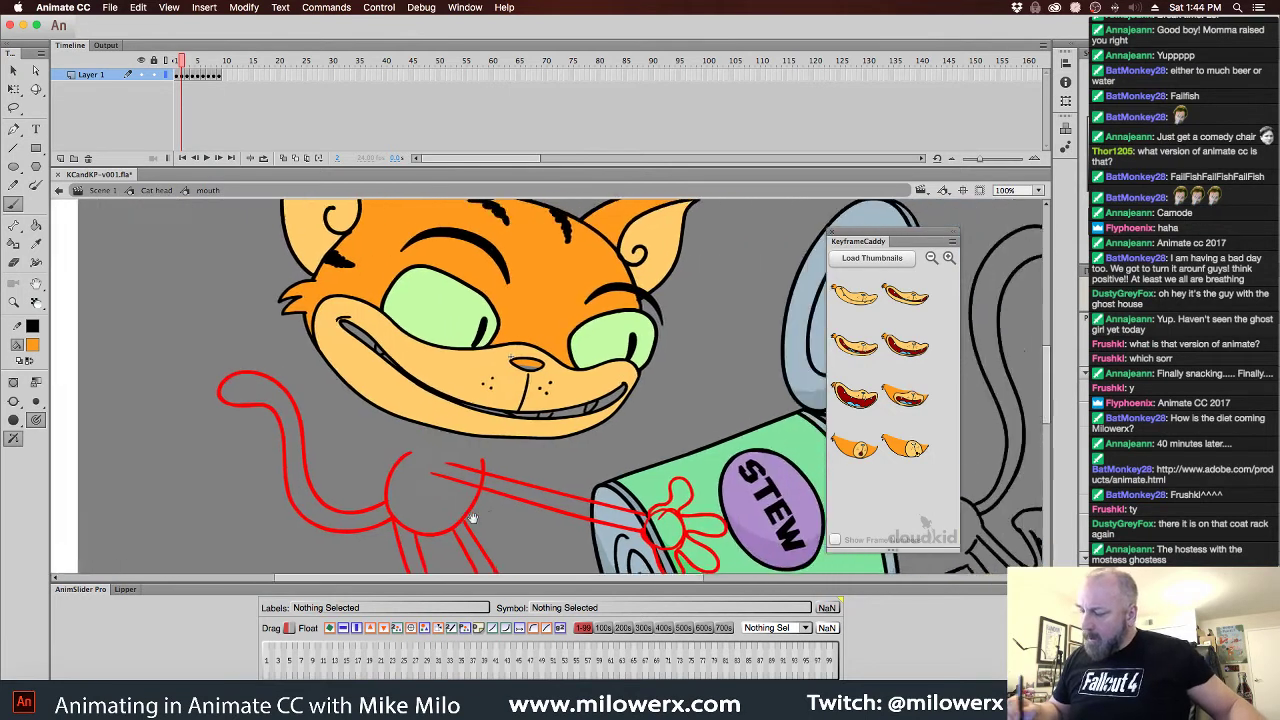
pyautogui.press(',')
pyautogui.press('.')
pyautogui.press('.')
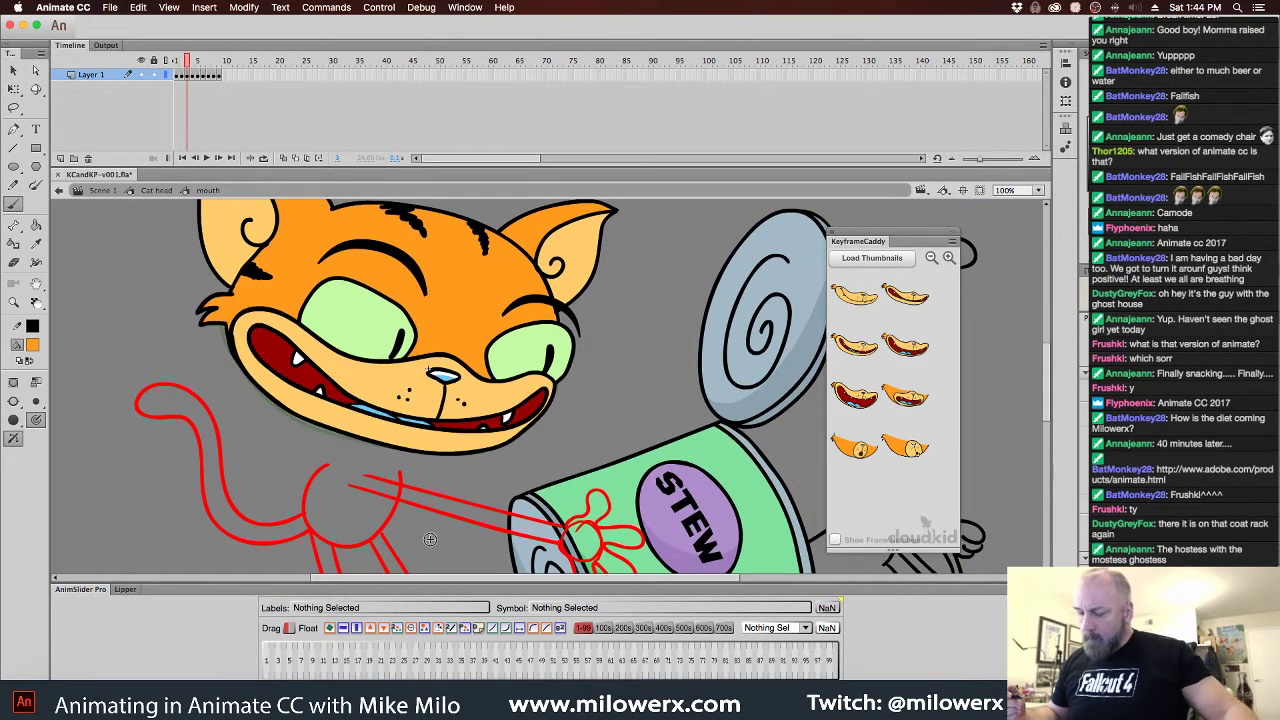
pyautogui.press(',')
pyautogui.press(',')
pyautogui.press('.')
# Set the brush fill to black, choose a smaller brush size and change the brush's painting mode
pyautogui.click(33, 346)
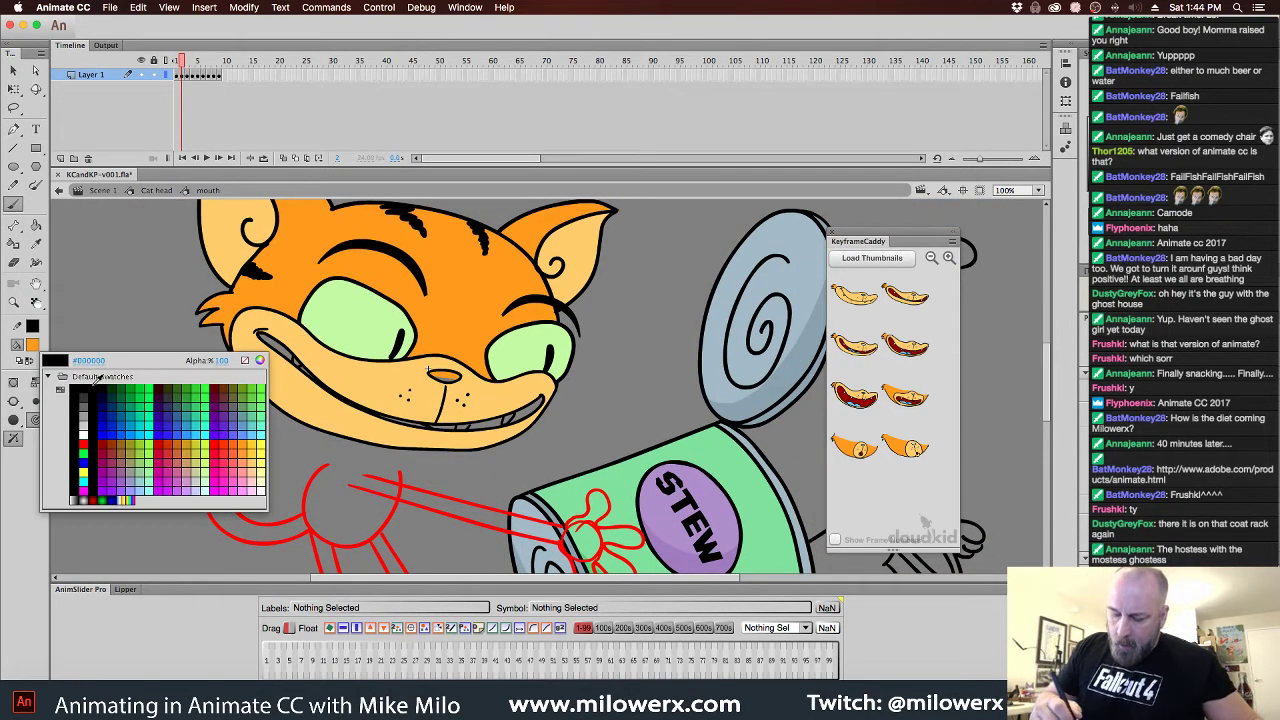
pyautogui.click(78, 388)
pyautogui.click(40, 404)
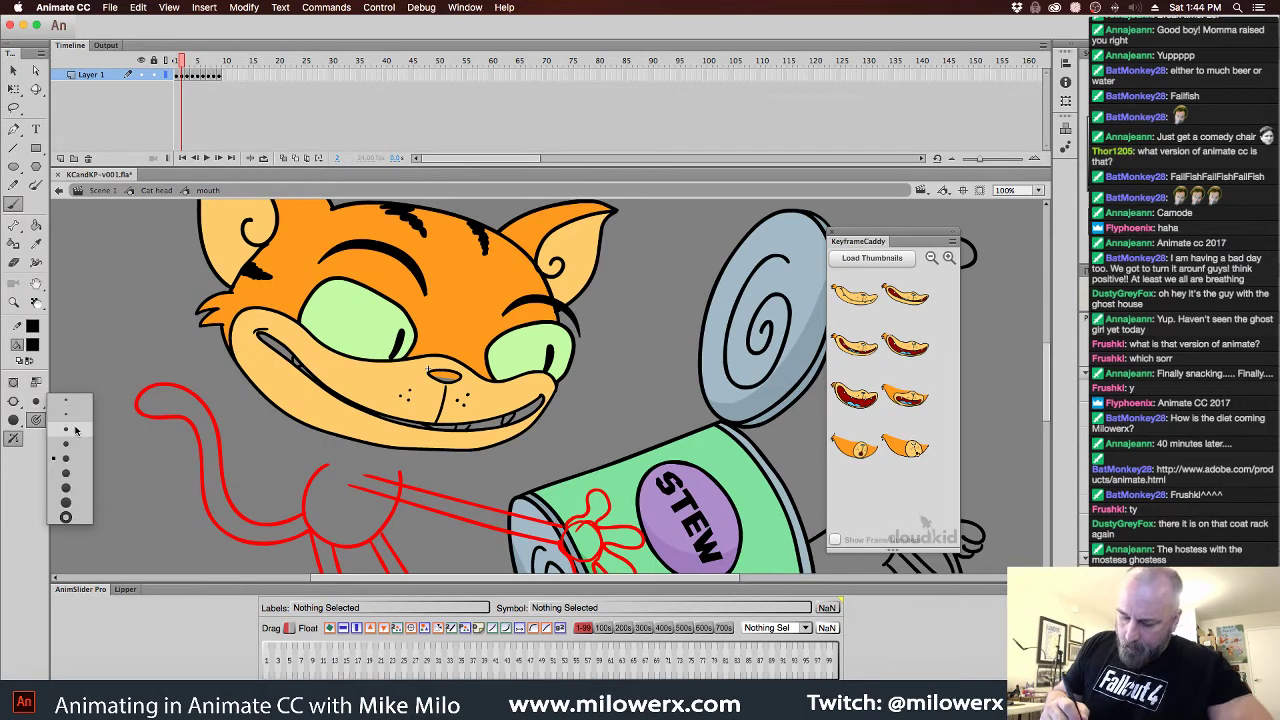
pyautogui.click(72, 432)
pyautogui.click(14, 402)
pyautogui.click(65, 416)
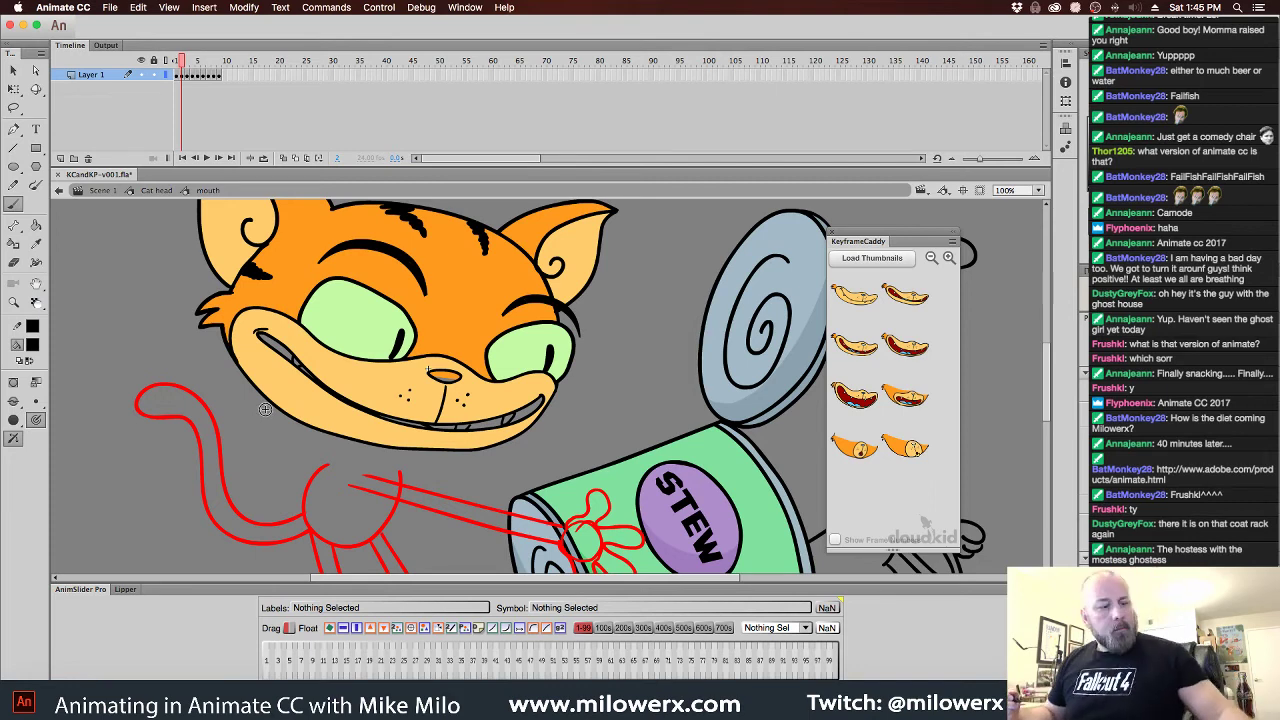
# Sample the dark red mouth interior from frame 3 and set the Paint Bucket to Close Small Gaps for frame 2
pyautogui.press('Return')
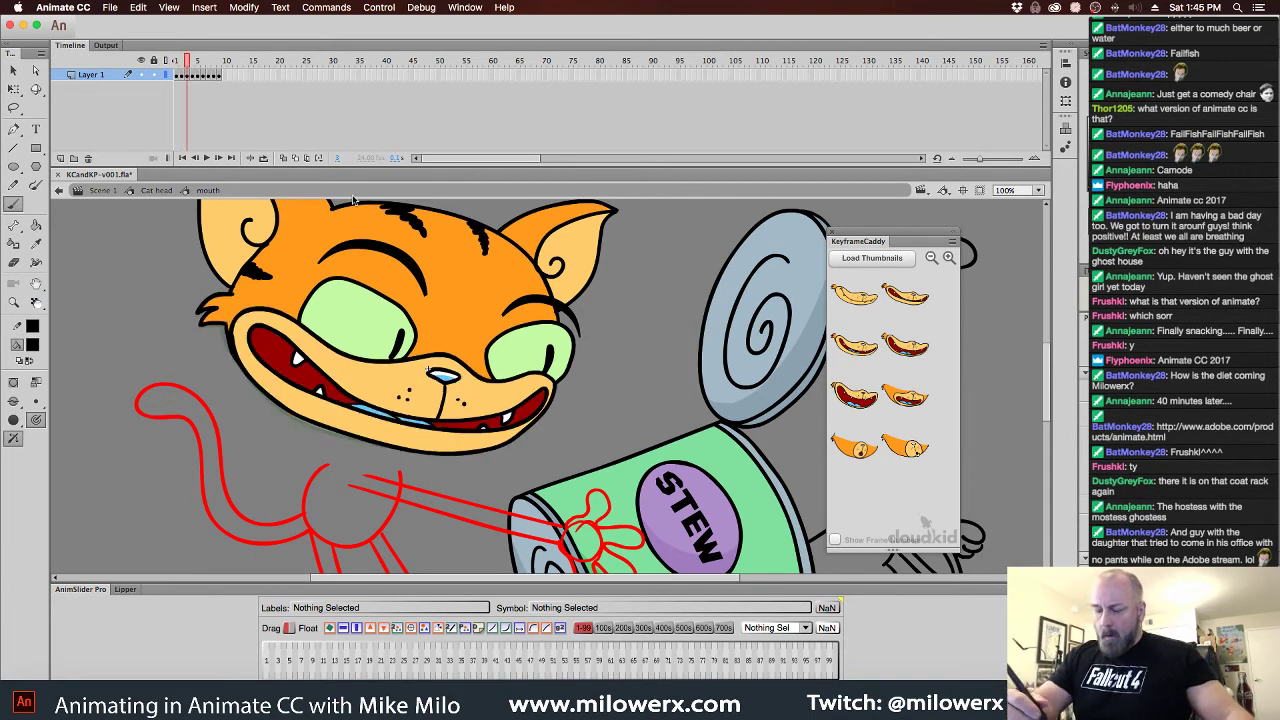
pyautogui.click(32, 344)
pyautogui.click(40, 450)
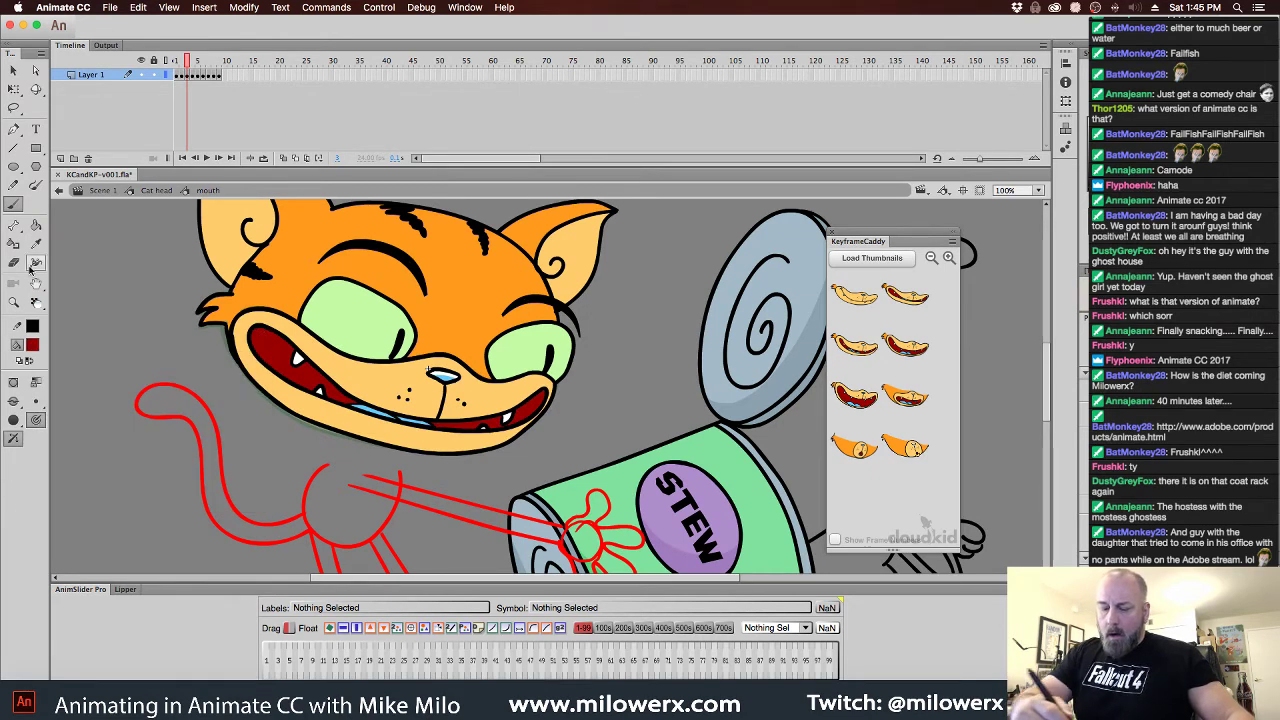
pyautogui.click(35, 226)
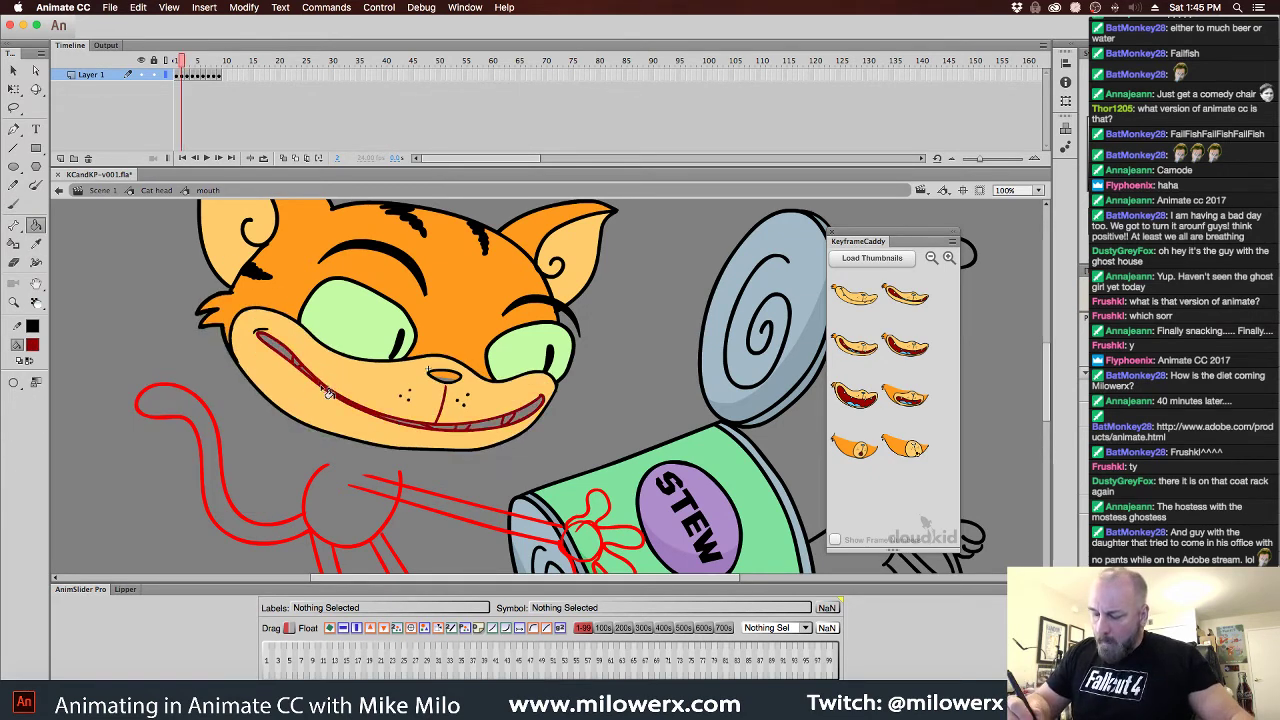
pyautogui.click(18, 383)
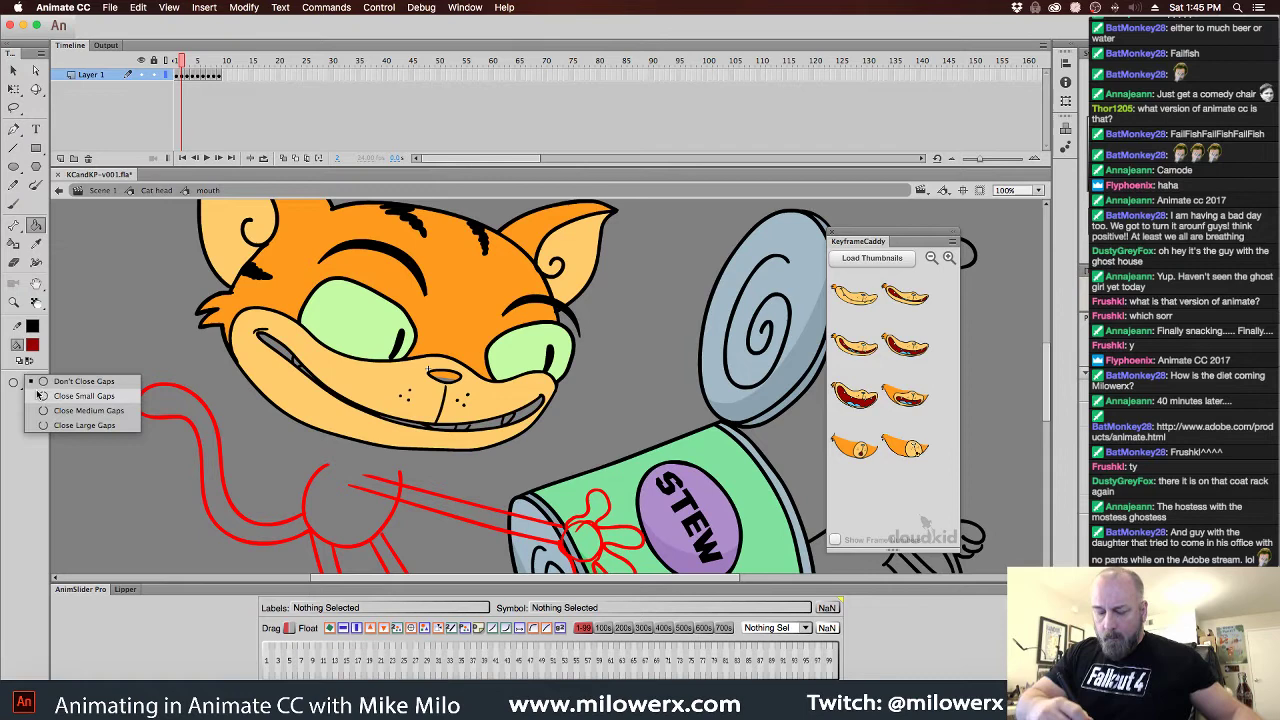
pyautogui.click(103, 402)
# Fill the near mouth corner and the mouth opening below the nose line dark red on frame 2
pyautogui.press('super+equal')
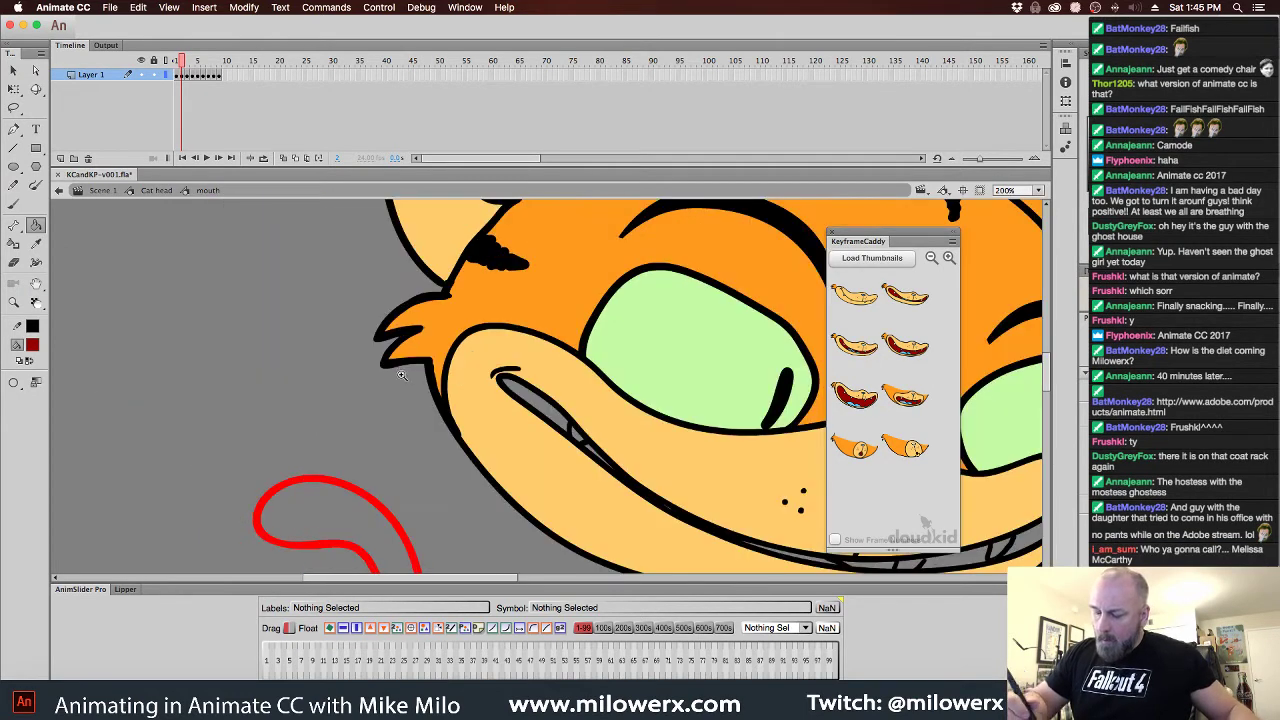
pyautogui.click(543, 410)
pyautogui.hscroll(5, 450, 360)
pyautogui.scroll(-3, 450, 360)
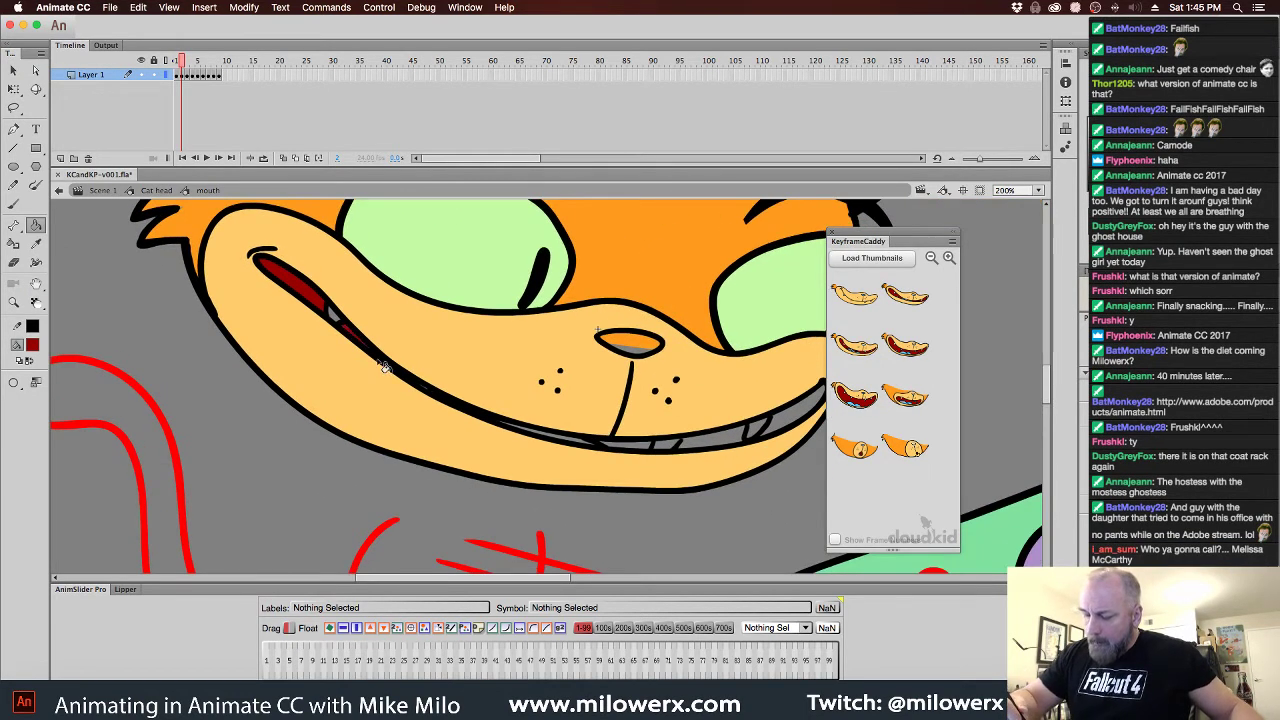
pyautogui.hscroll(5, 385, 366)
pyautogui.scroll(-2, 385, 366)
pyautogui.click(425, 393)
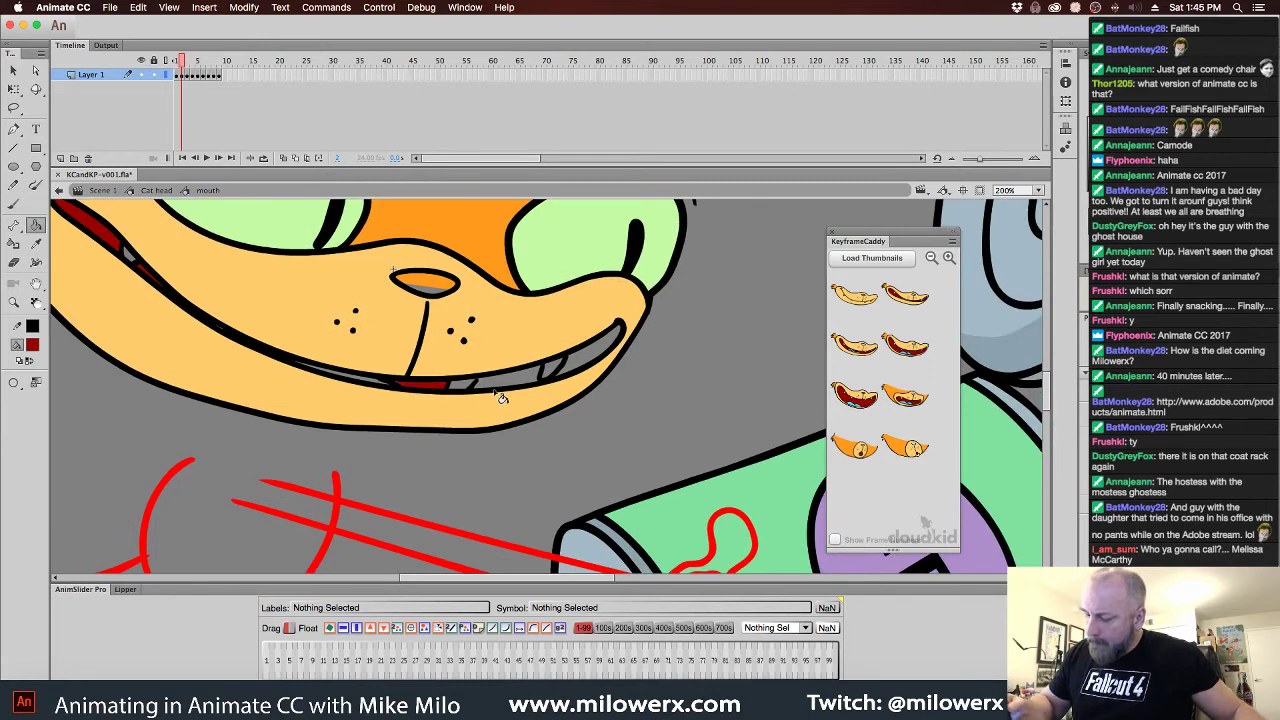
# Fill the mouth gaps between the far-side teeth and the far mouth corner dark red, leaving the teeth unfilled
pyautogui.click(503, 386)
pyautogui.click(584, 364)
pyautogui.hotkey('ctrl', 'z')
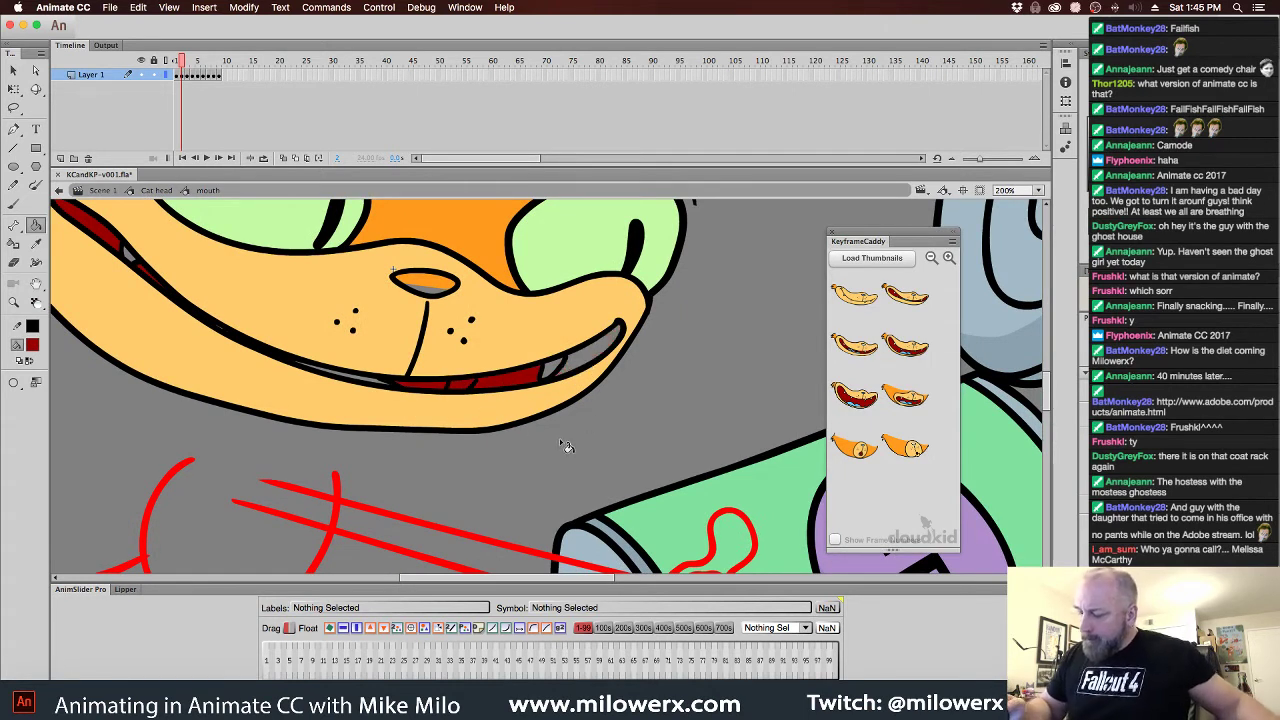
pyautogui.hotkey('ctrl', 'z')
pyautogui.click(484, 382)
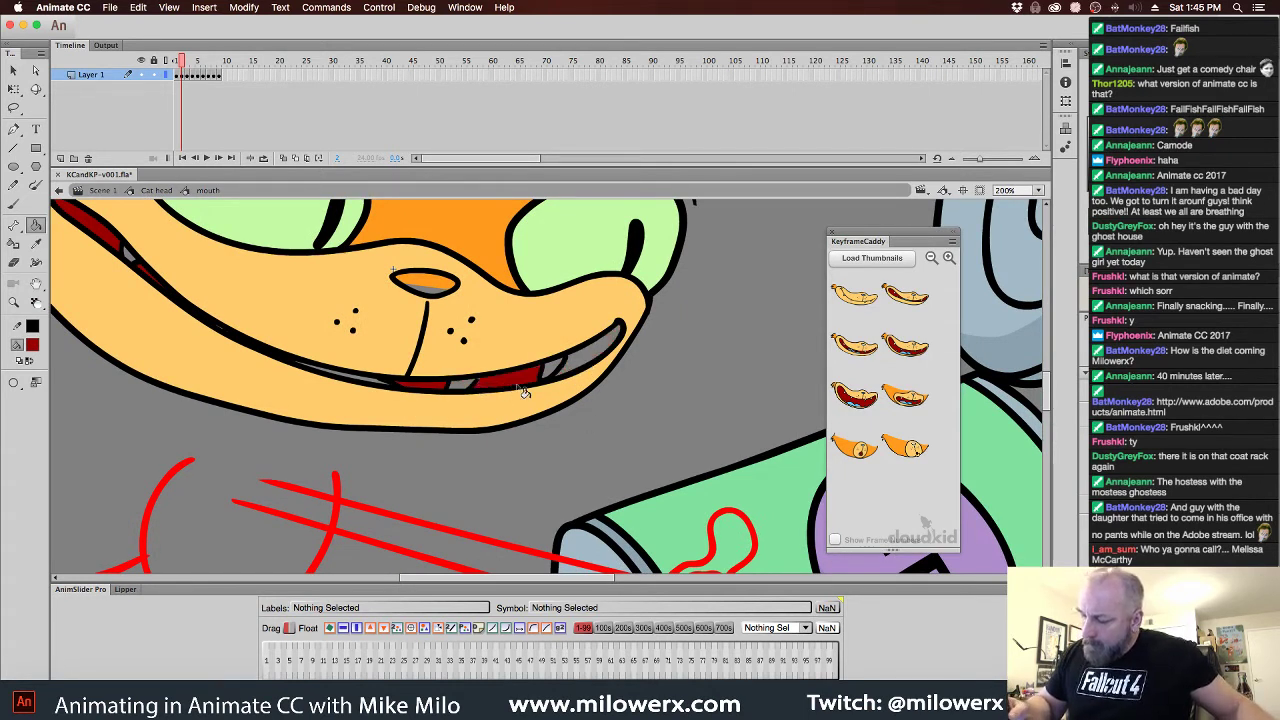
pyautogui.click(579, 369)
pyautogui.moveTo(501, 486); pyautogui.dragTo(604, 506)
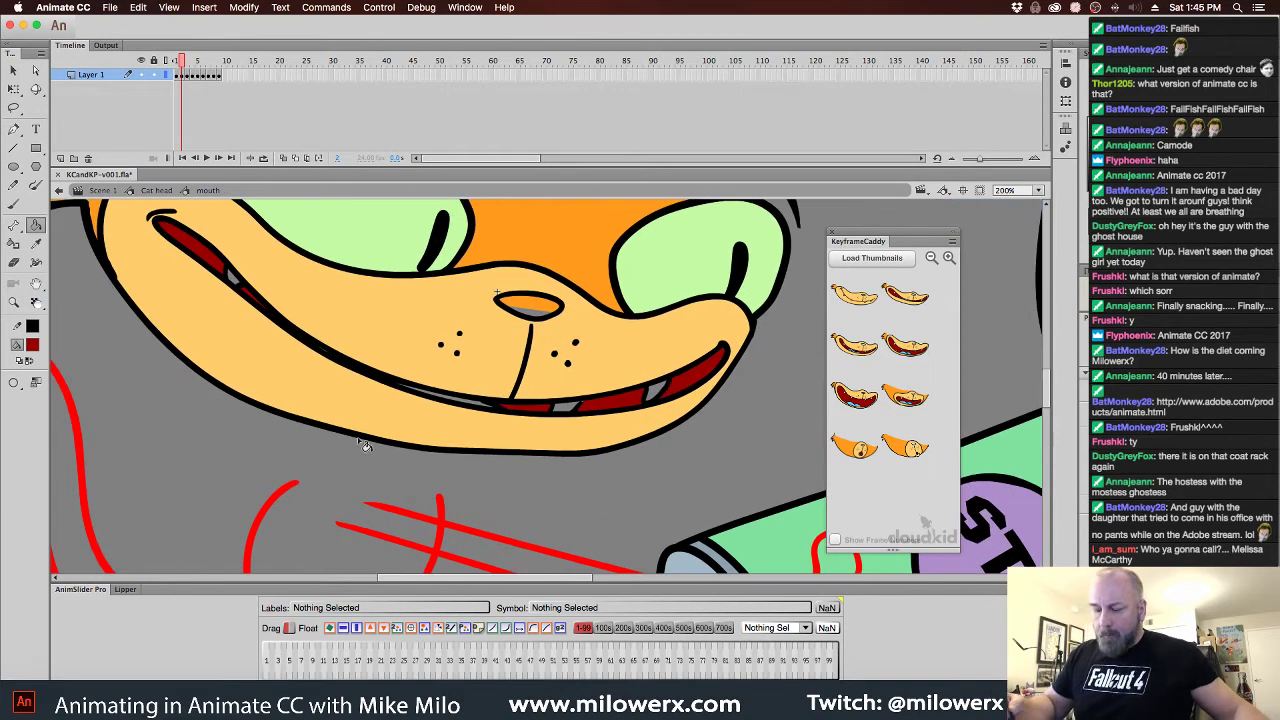
# Fill the teeth of the in-between mouth on frame 2 white
pyautogui.click(32, 344)
pyautogui.click(90, 437)
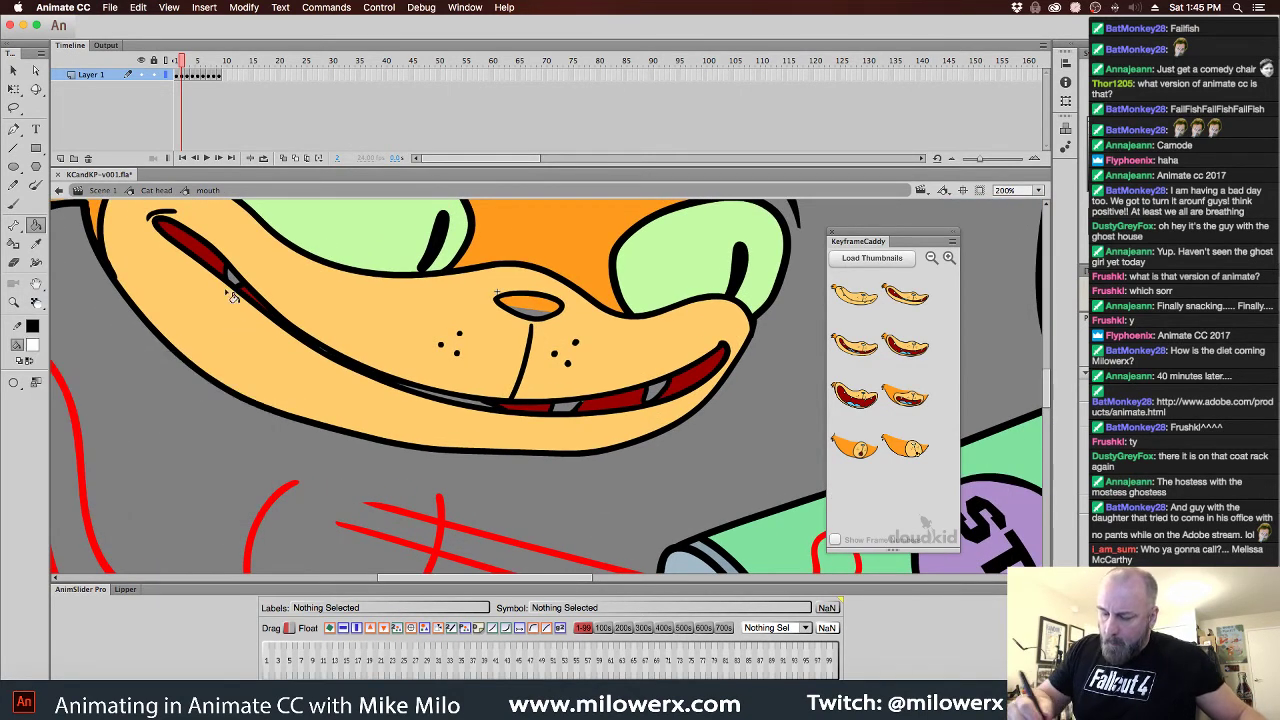
pyautogui.click(566, 406)
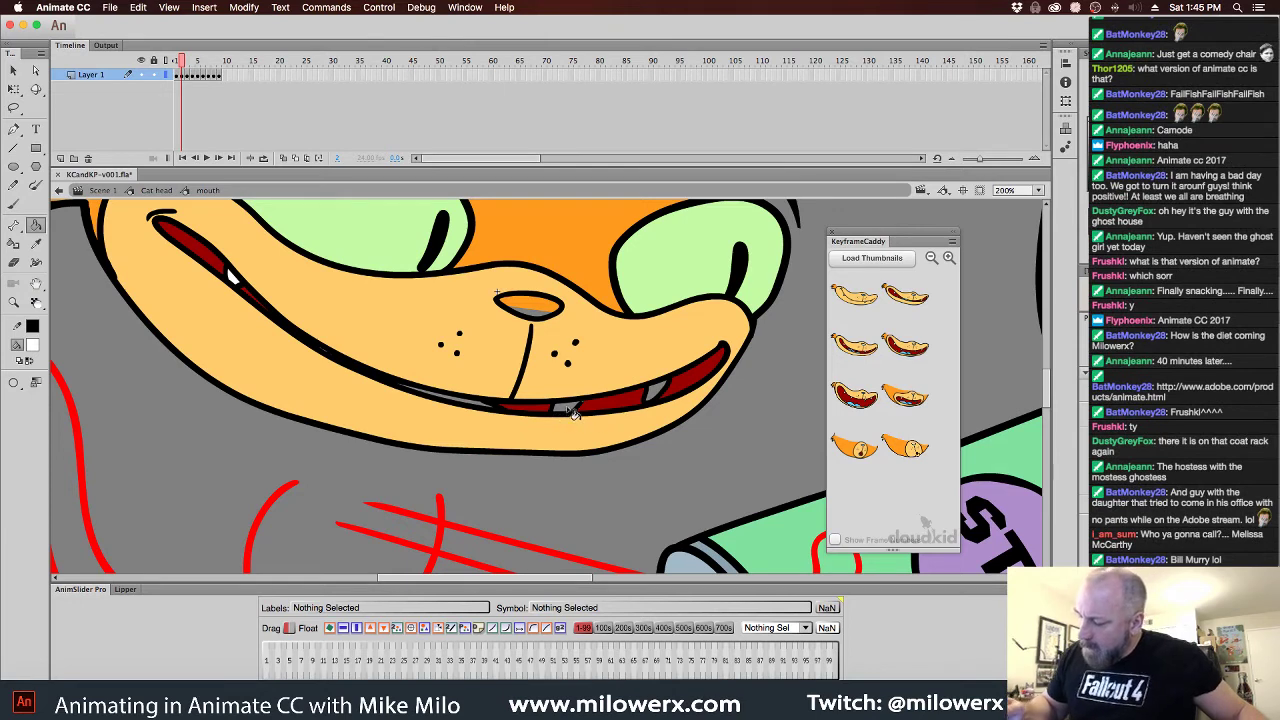
pyautogui.click(656, 391)
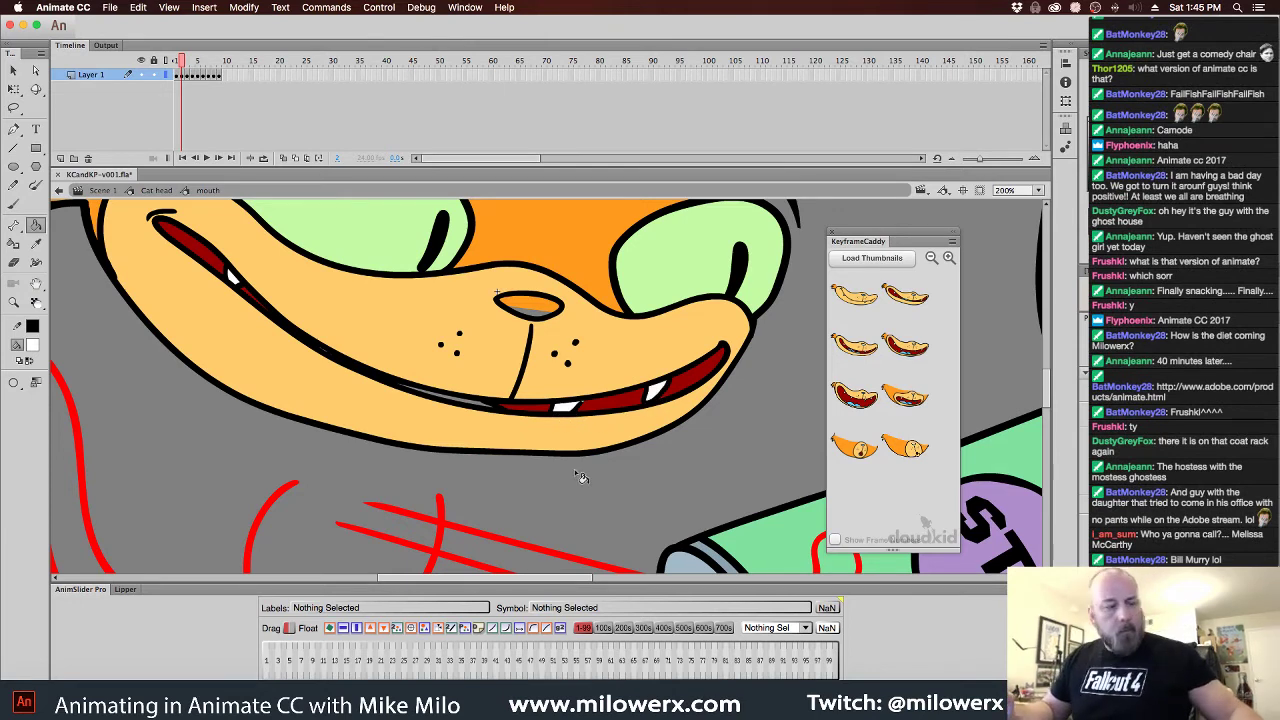
# Pick the light blue #66CCFF of the nose on frame 1 and fill the nose on frame 2 with it
pyautogui.press('.')
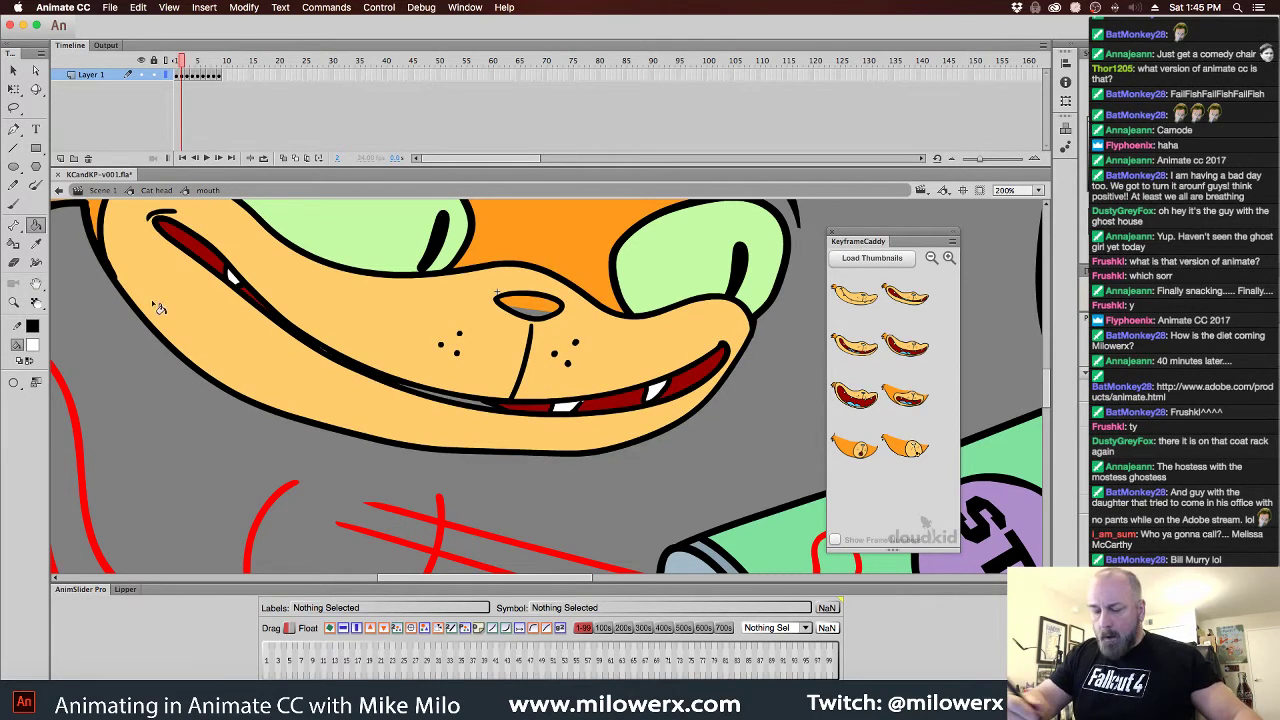
pyautogui.click(31, 345)
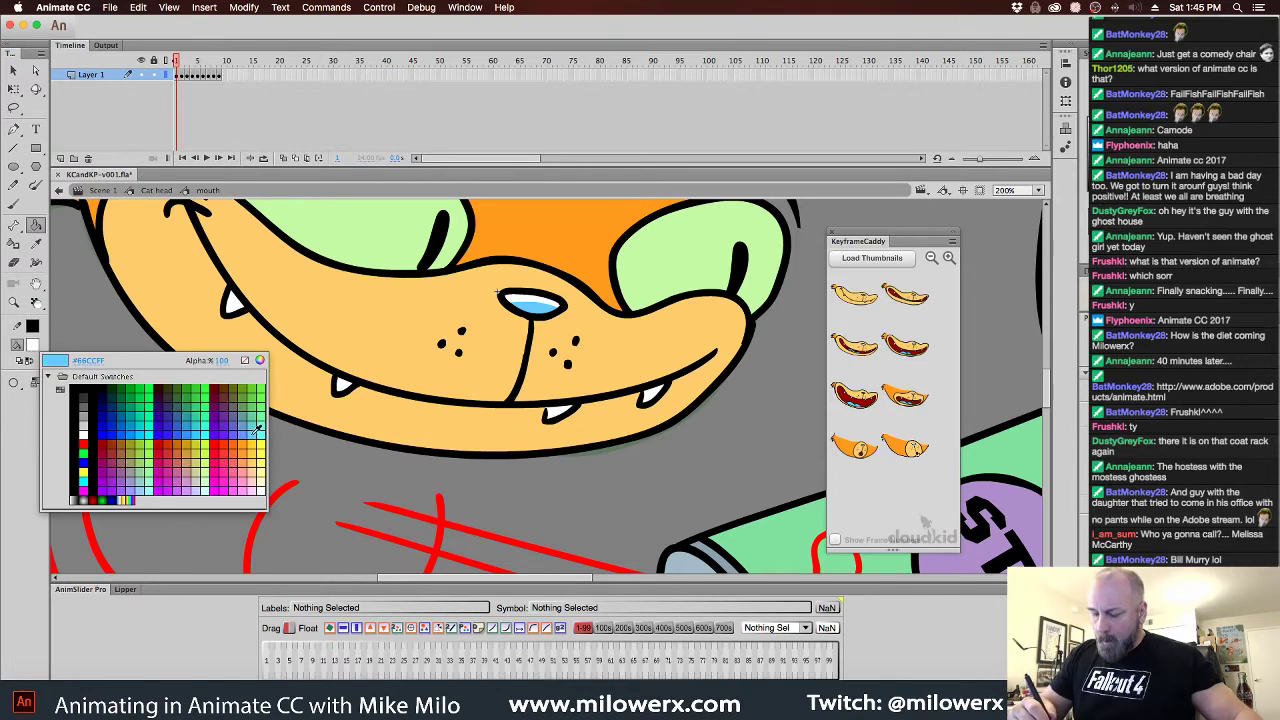
pyautogui.click(254, 432)
pyautogui.press('.')
pyautogui.click(547, 317)
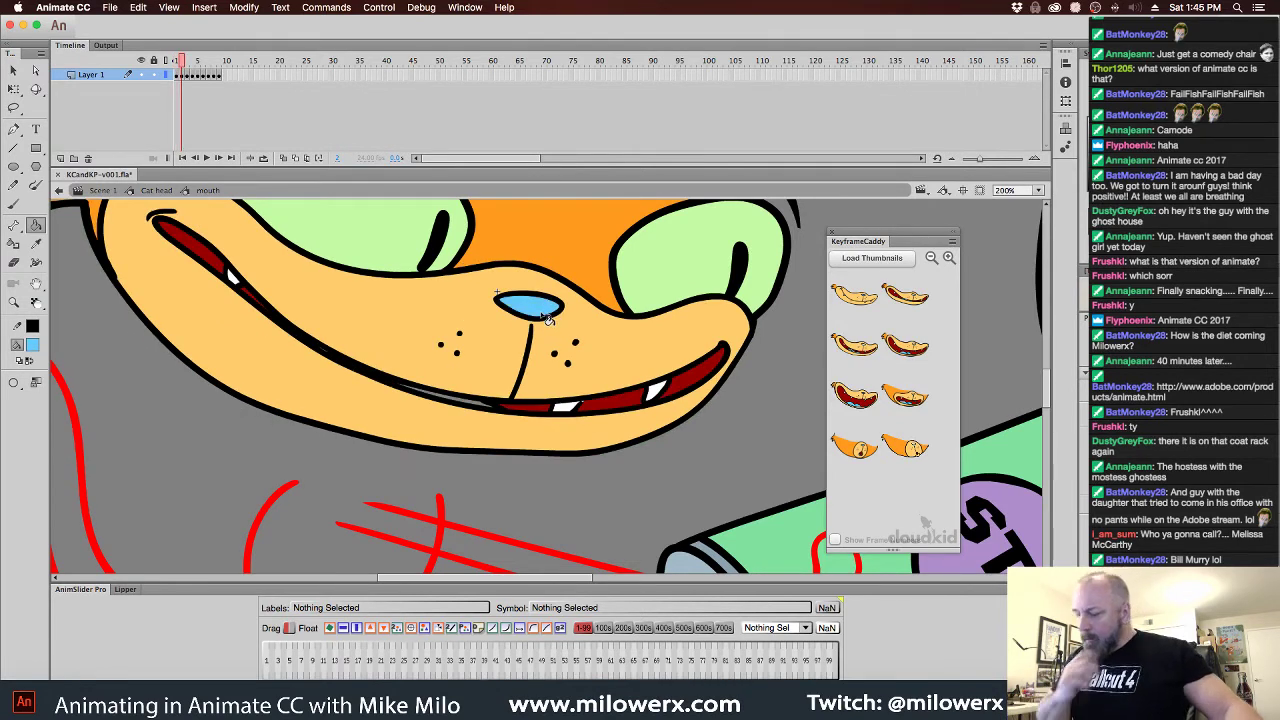
pyautogui.press('Return')
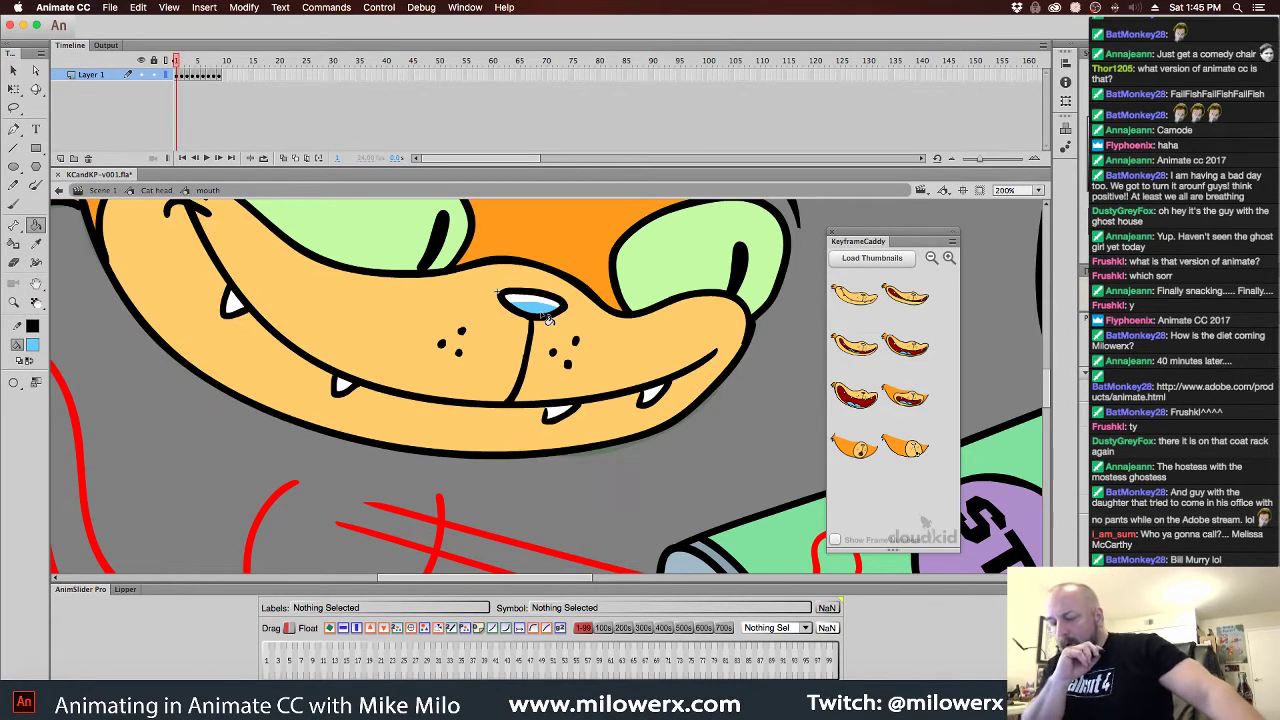
# Outline two small lower teeth in black with the brush on frame 4 and fill them white
pyautogui.click(32, 344)
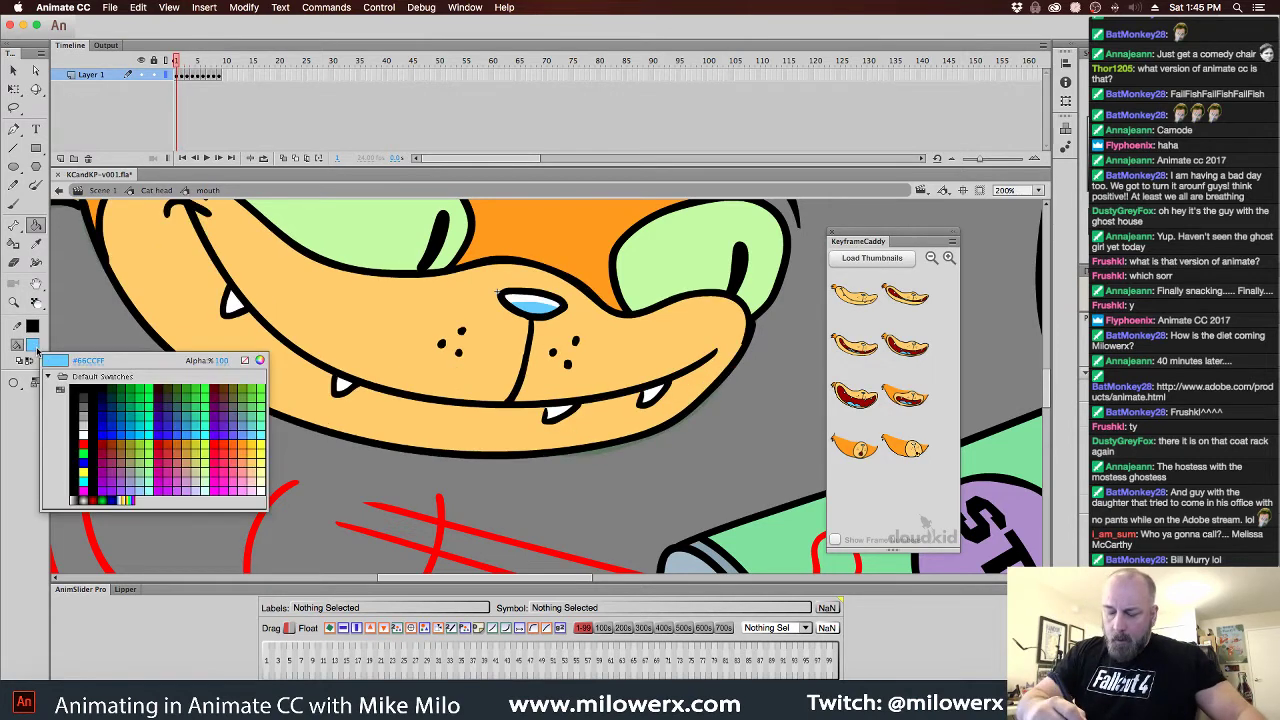
pyautogui.click(78, 382)
pyautogui.click(13, 206)
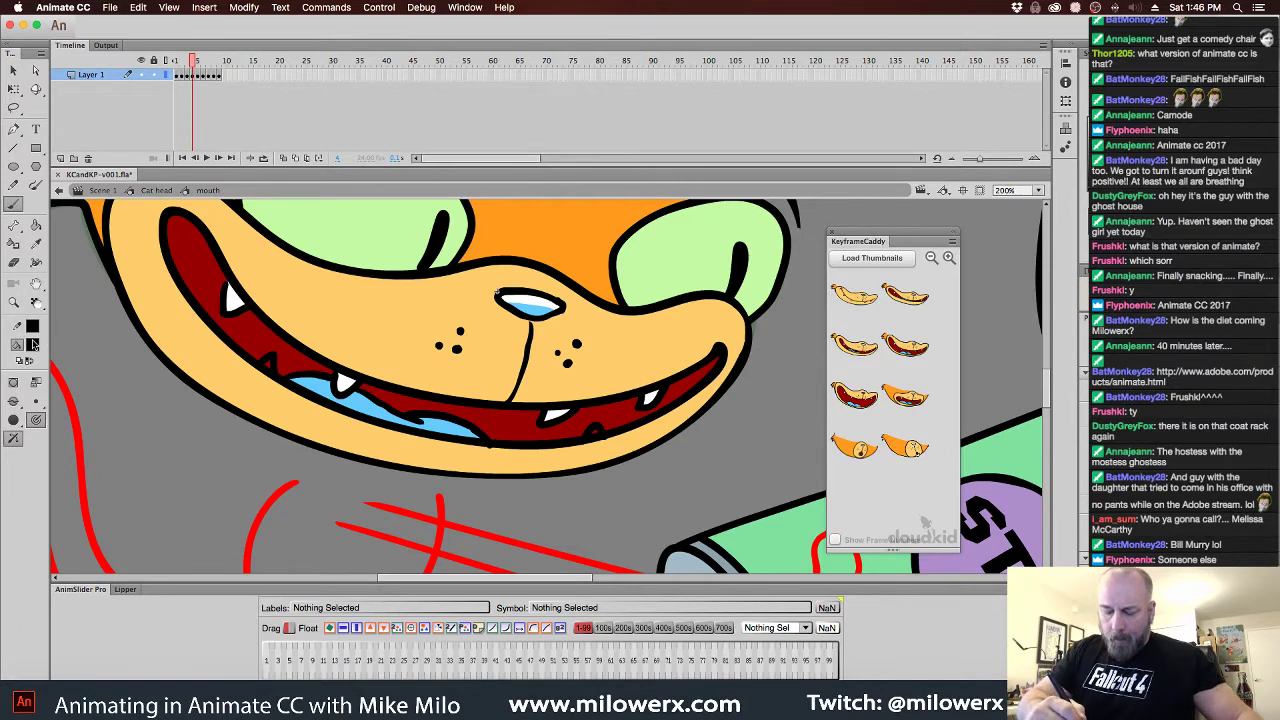
pyautogui.click(33, 344)
pyautogui.click(83, 434)
pyautogui.click(35, 225)
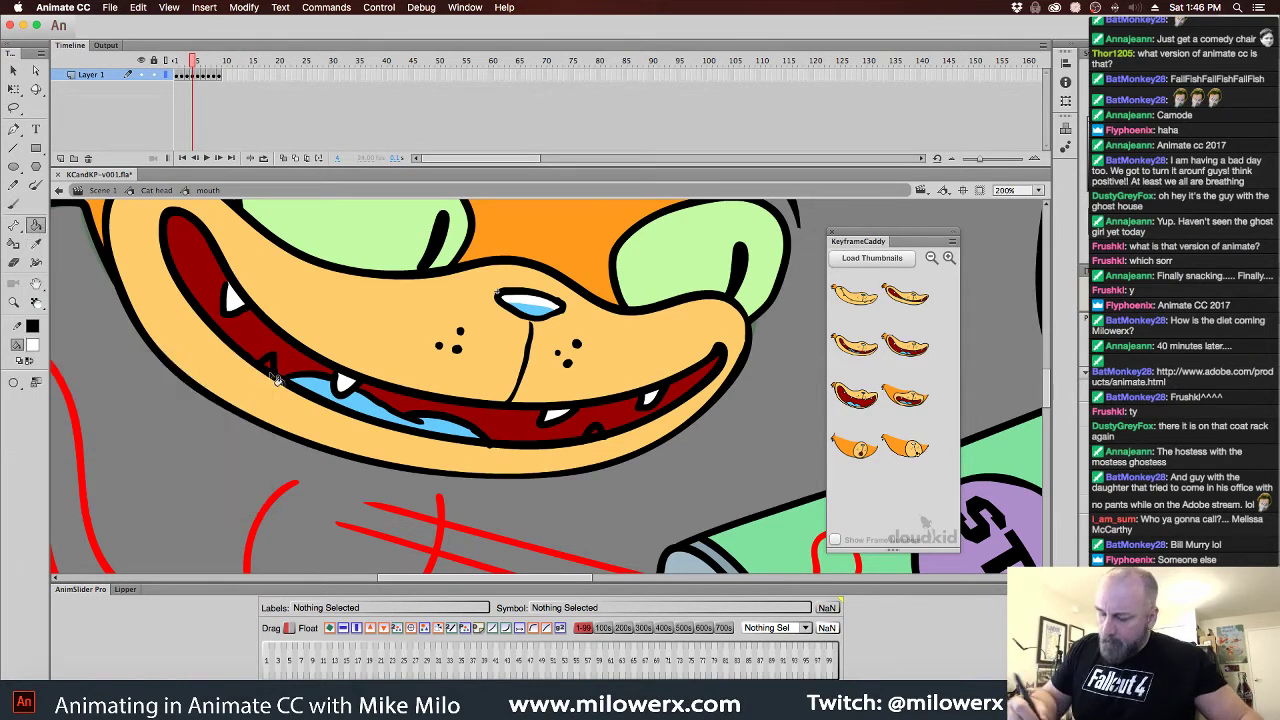
pyautogui.click(595, 434)
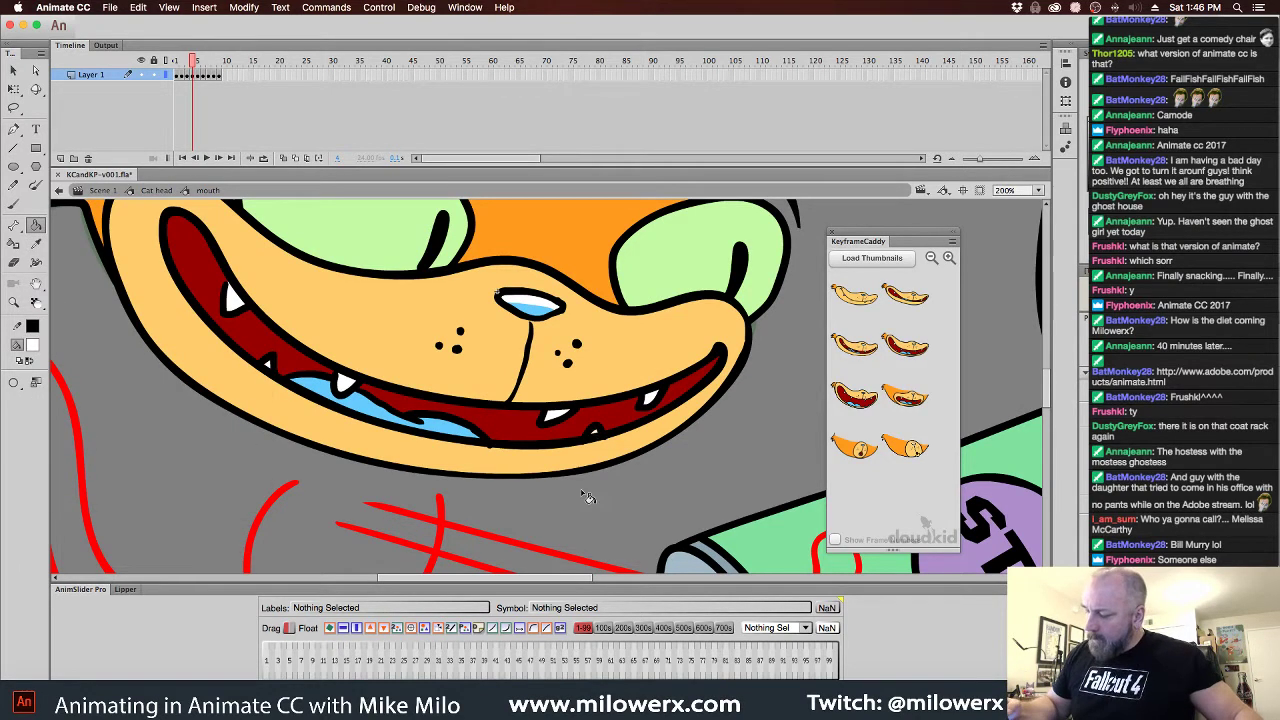
# Leave the mouth symbol and return to the Cat head symbol's timeline
pyautogui.press('super+minus')
pyautogui.press('super+minus')
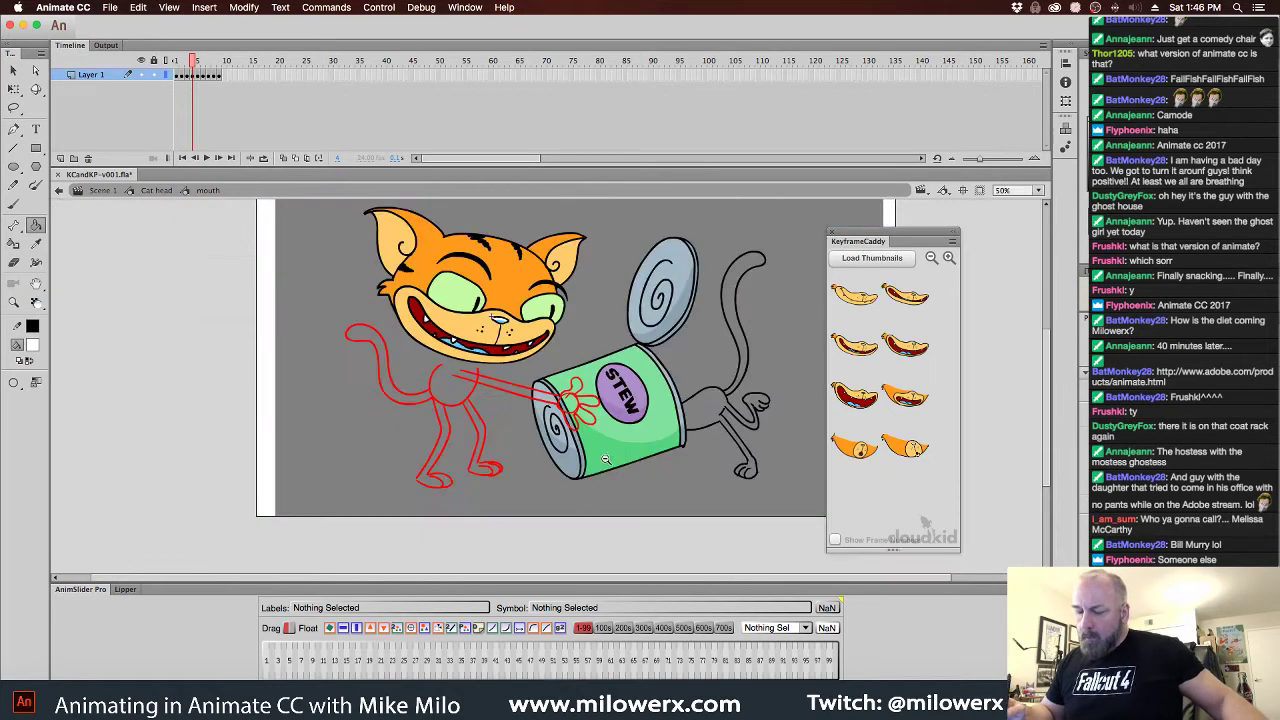
pyautogui.moveTo(583, 443); pyautogui.dragTo(497, 455)
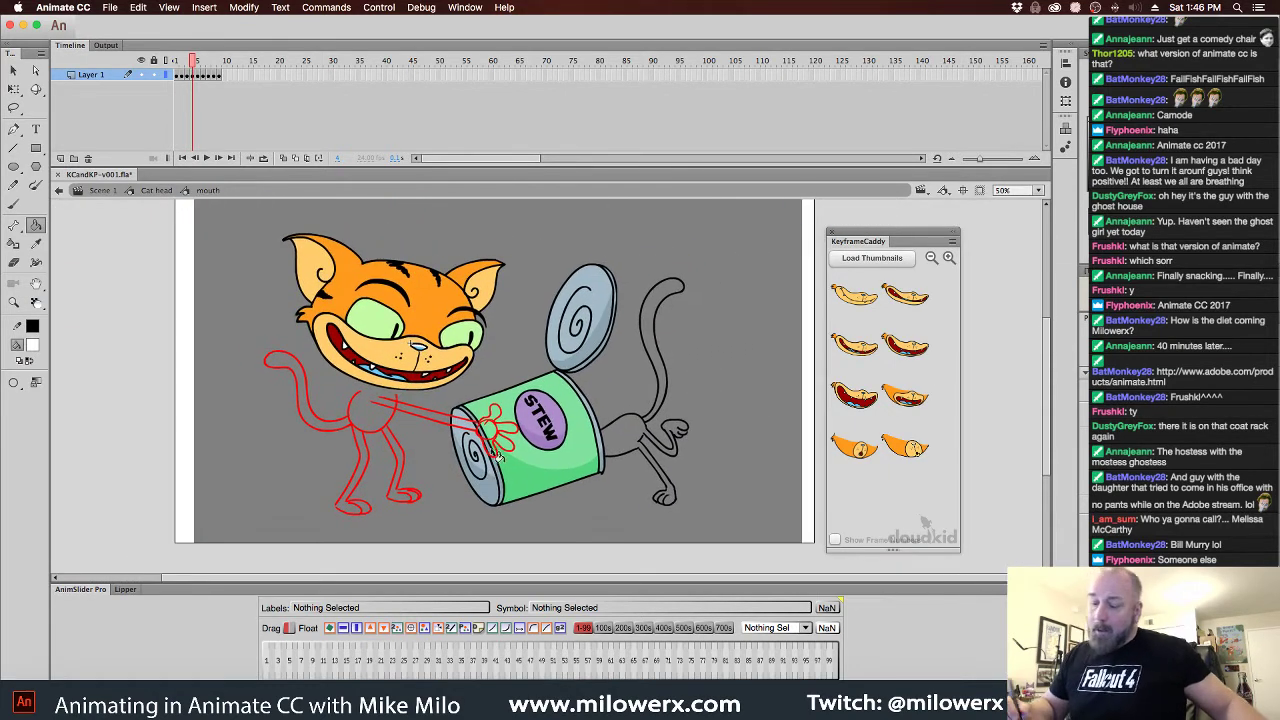
pyautogui.click(174, 191)
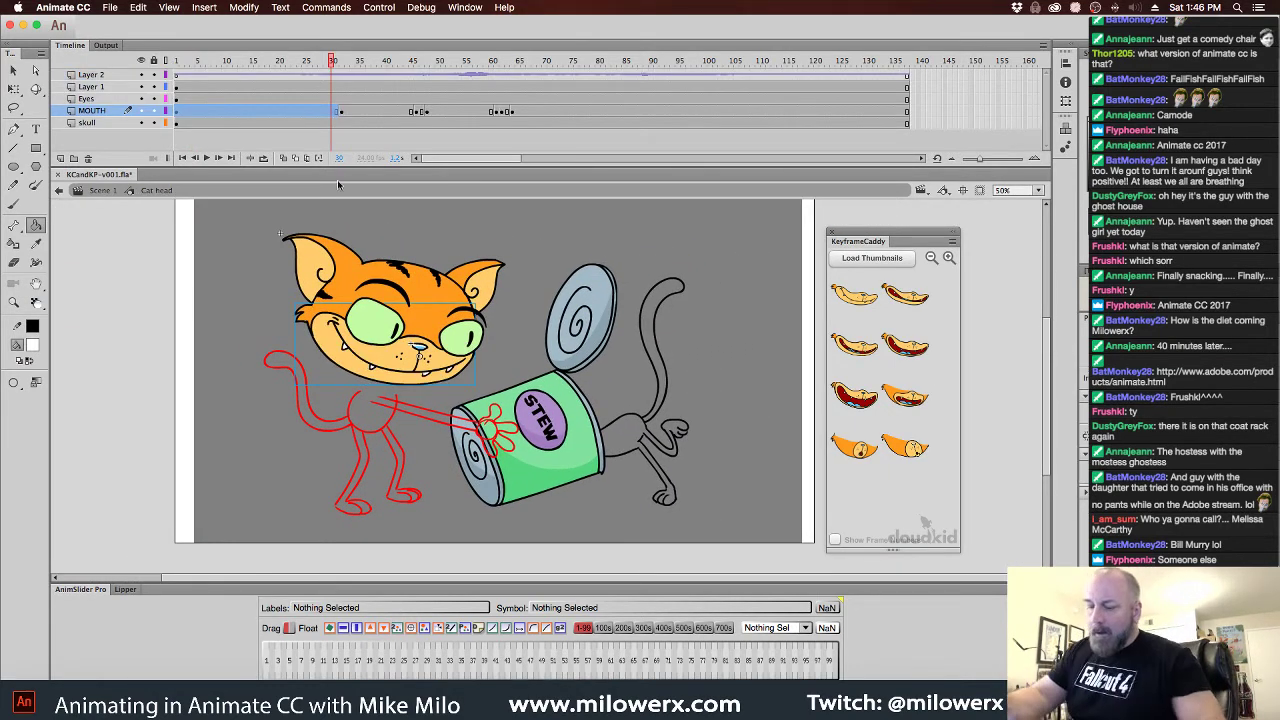
# Reload the KeyframeCaddy thumbnails and apply the slightly open grin at frame 30 of the MOUTH layer
pyautogui.click(343, 137)
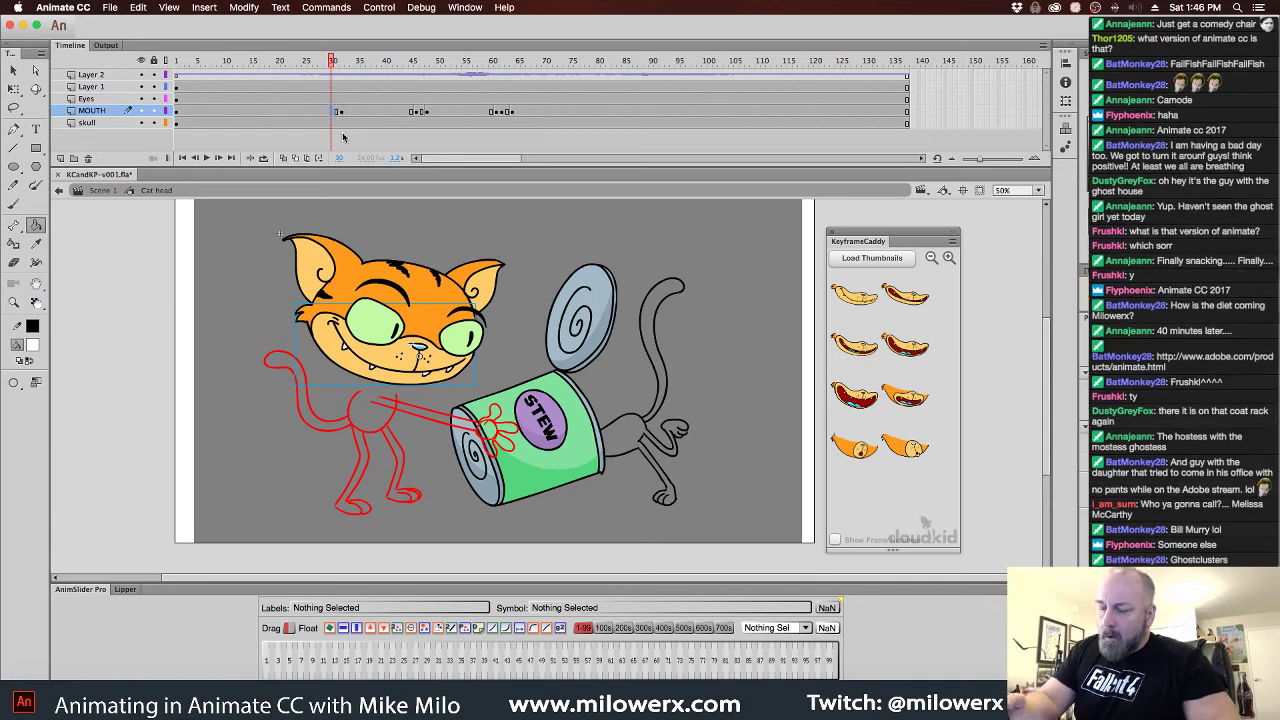
pyautogui.click(872, 258)
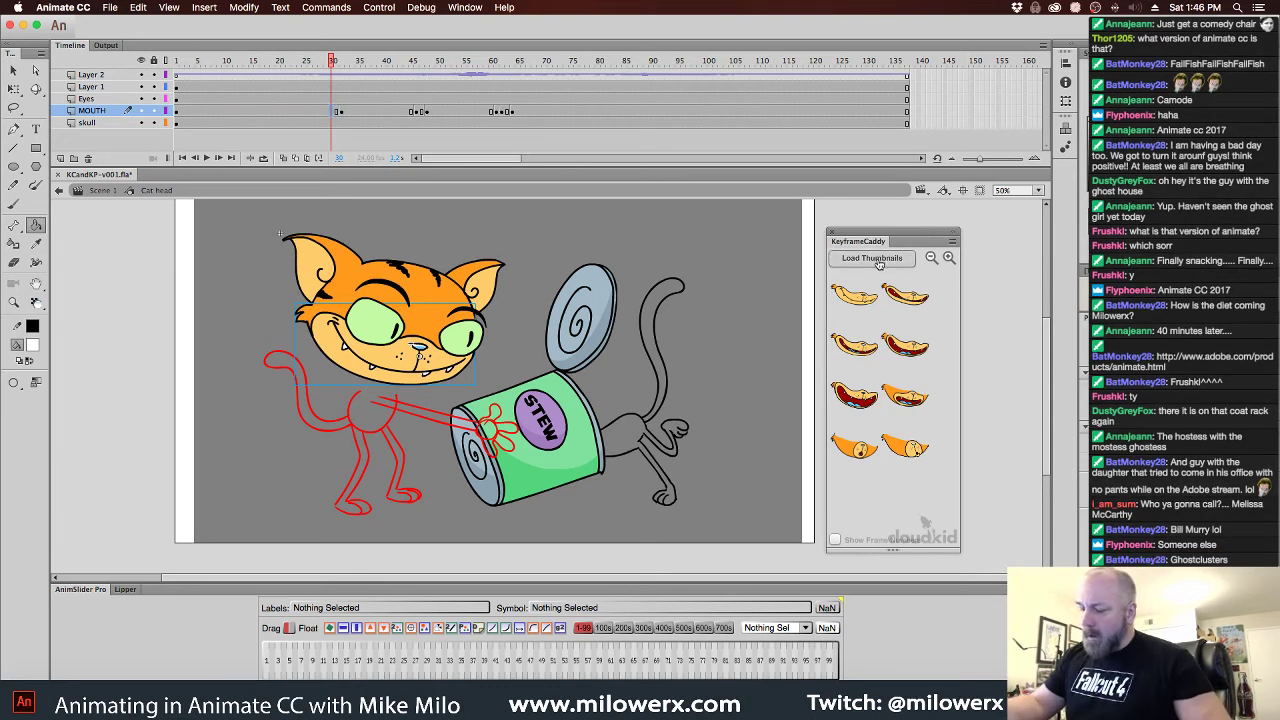
pyautogui.click(948, 258)
pyautogui.click(908, 340)
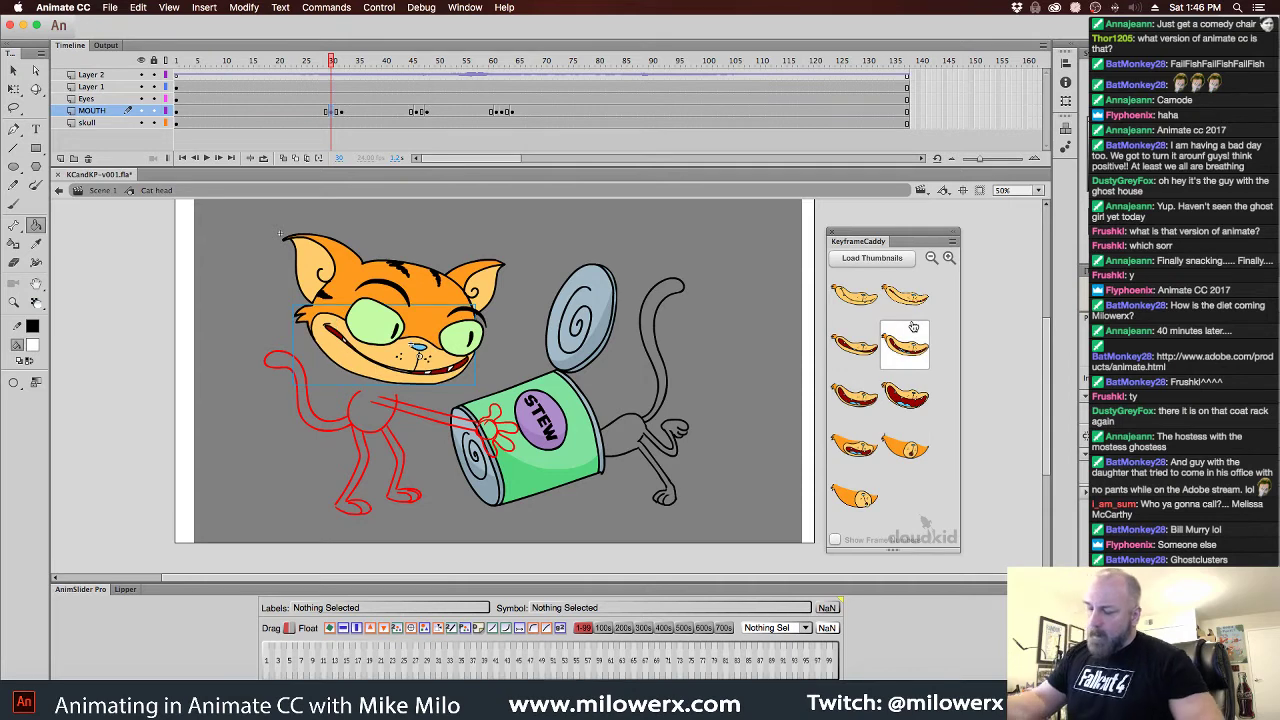
# Play the Cat head animation from the start to review the mouth movement
pyautogui.moveTo(331, 63); pyautogui.dragTo(170, 119)
pyautogui.press('Return')
pyautogui.press('Return')
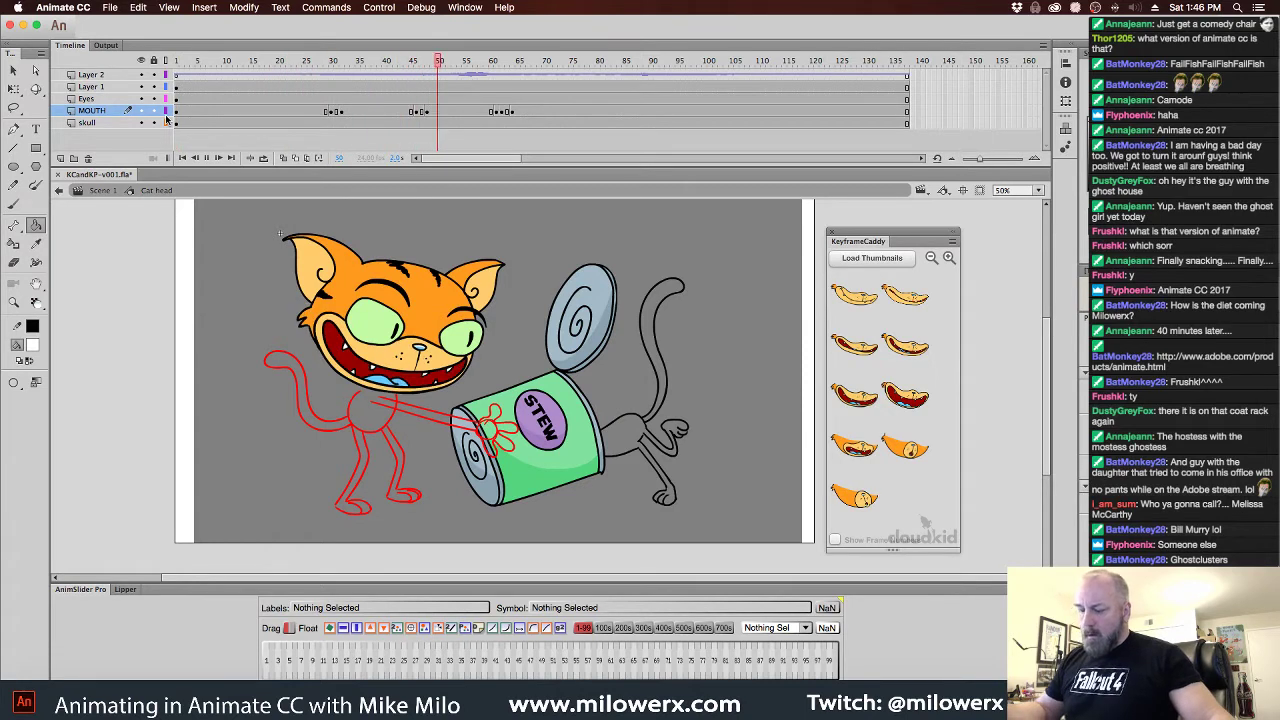
# Stop the playback and apply the slightly open grin at frame 32 of the MOUTH layer
pyautogui.press('Return')
pyautogui.moveTo(463, 61); pyautogui.dragTo(350, 130)
pyautogui.click(331, 112)
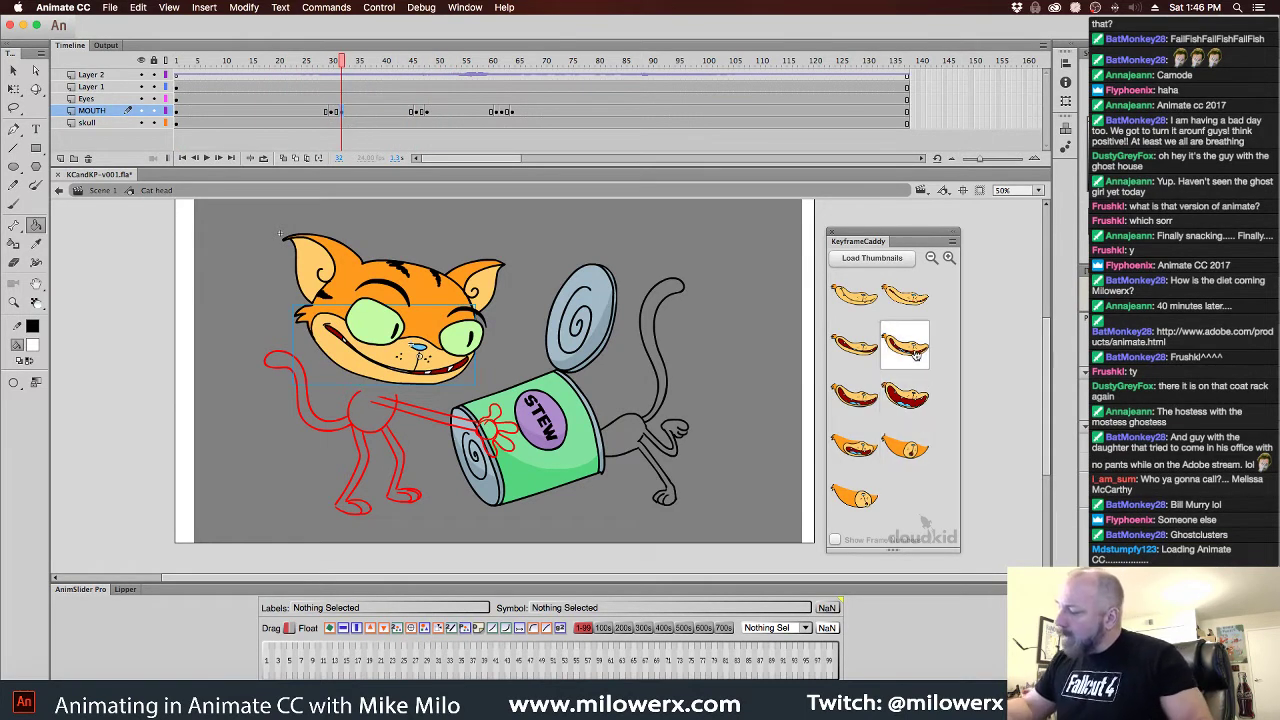
pyautogui.click(864, 354)
# Move the MOUTH layer's keyframe from frame 61 to frame 50
pyautogui.moveTo(343, 62); pyautogui.dragTo(498, 147)
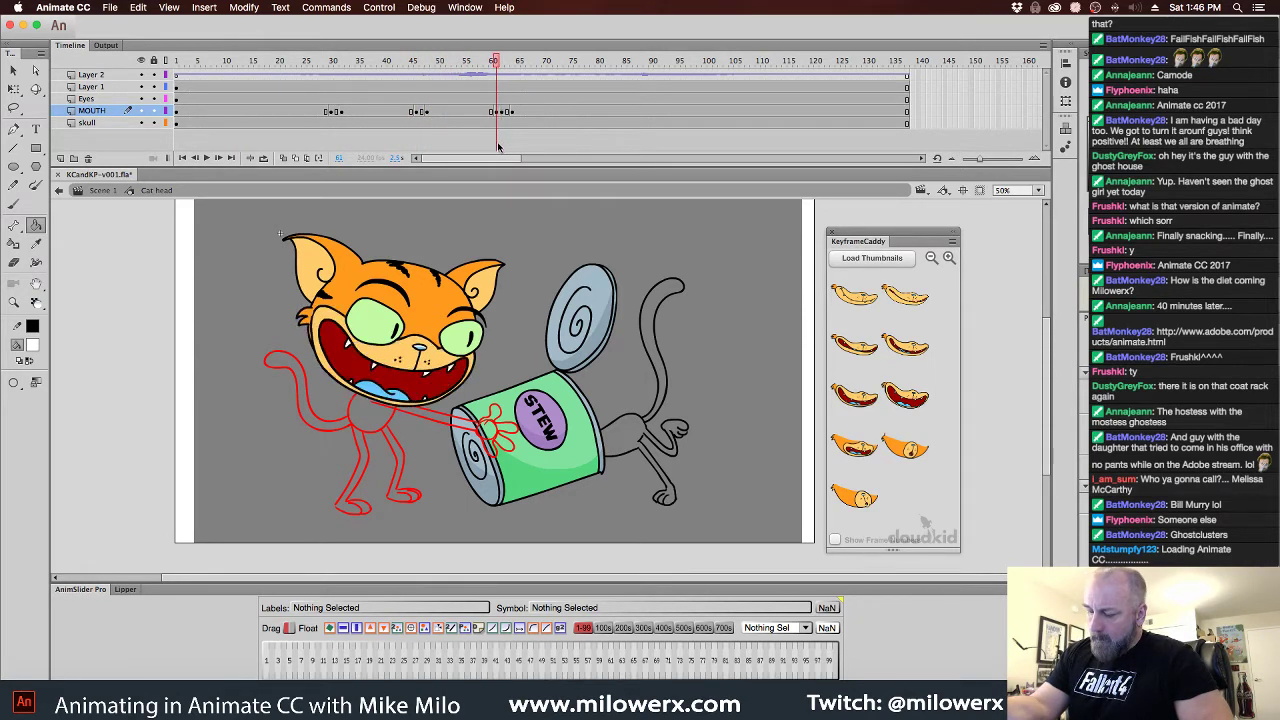
pyautogui.click(498, 115)
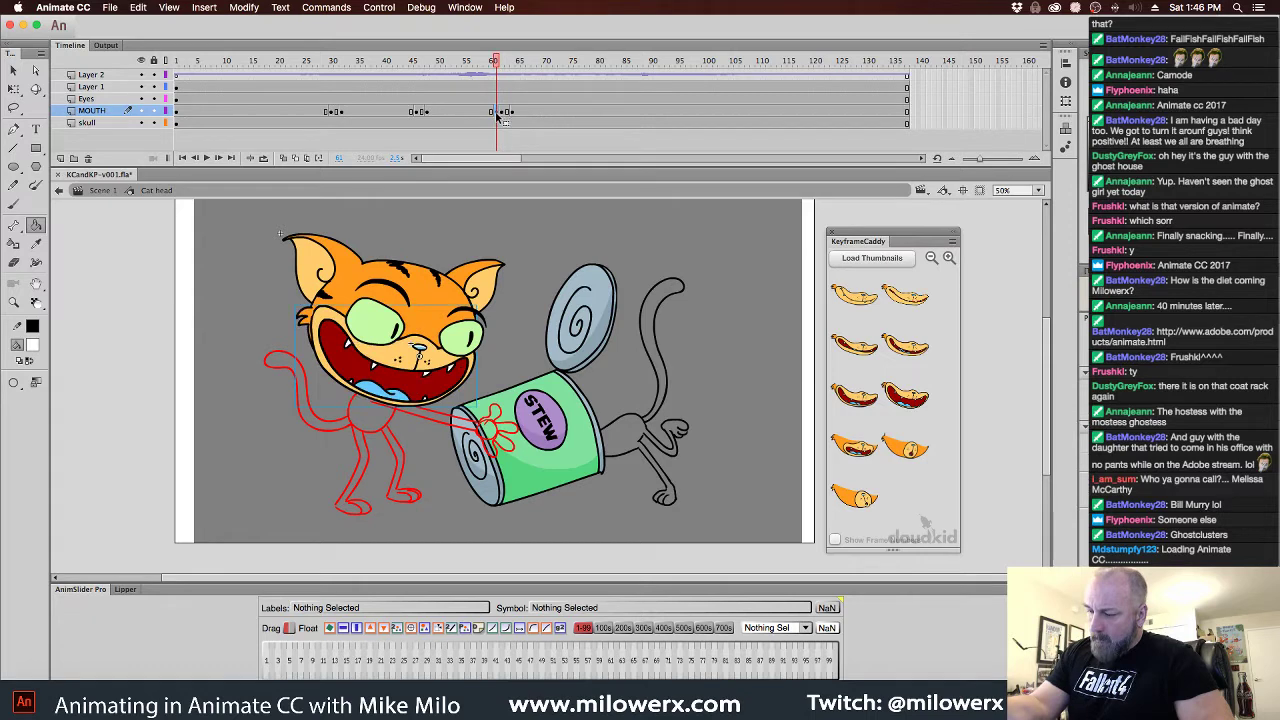
pyautogui.click(440, 111)
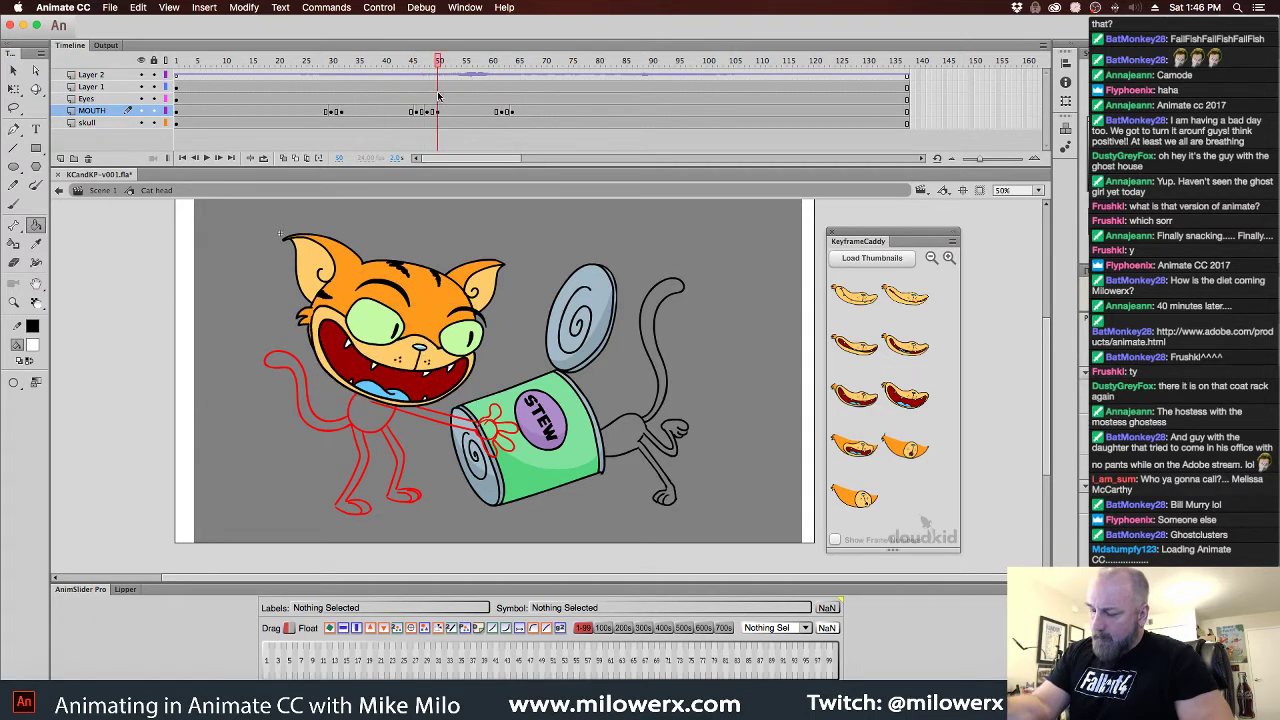
# Play the Cat head animation from near the start to check the mouth timing
pyautogui.moveTo(251, 105); pyautogui.dragTo(192, 120)
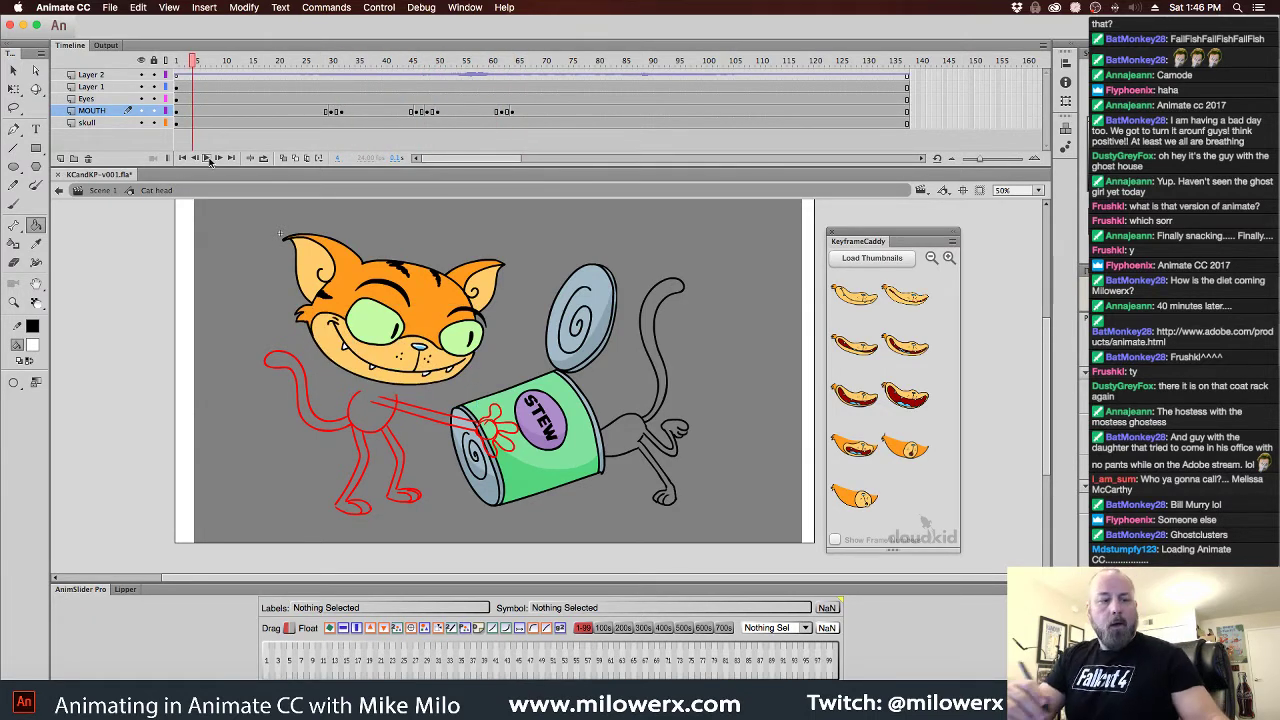
pyautogui.click(207, 159)
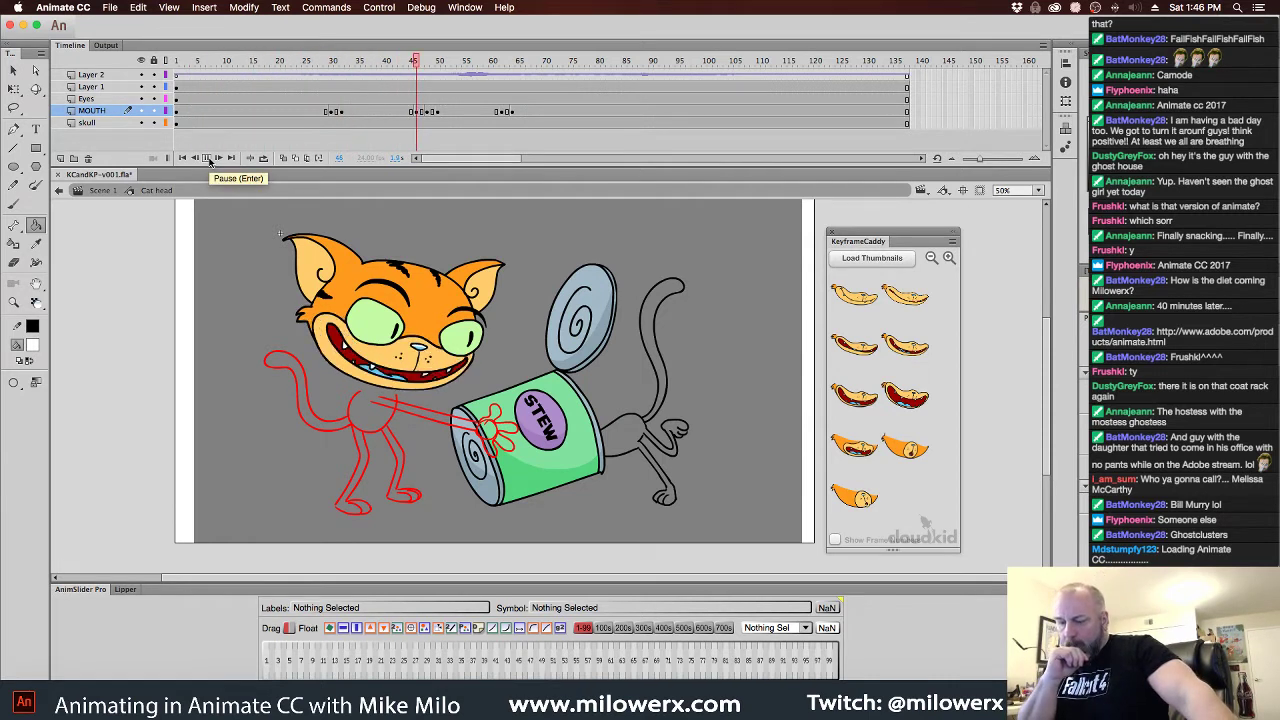
pyautogui.click(210, 163)
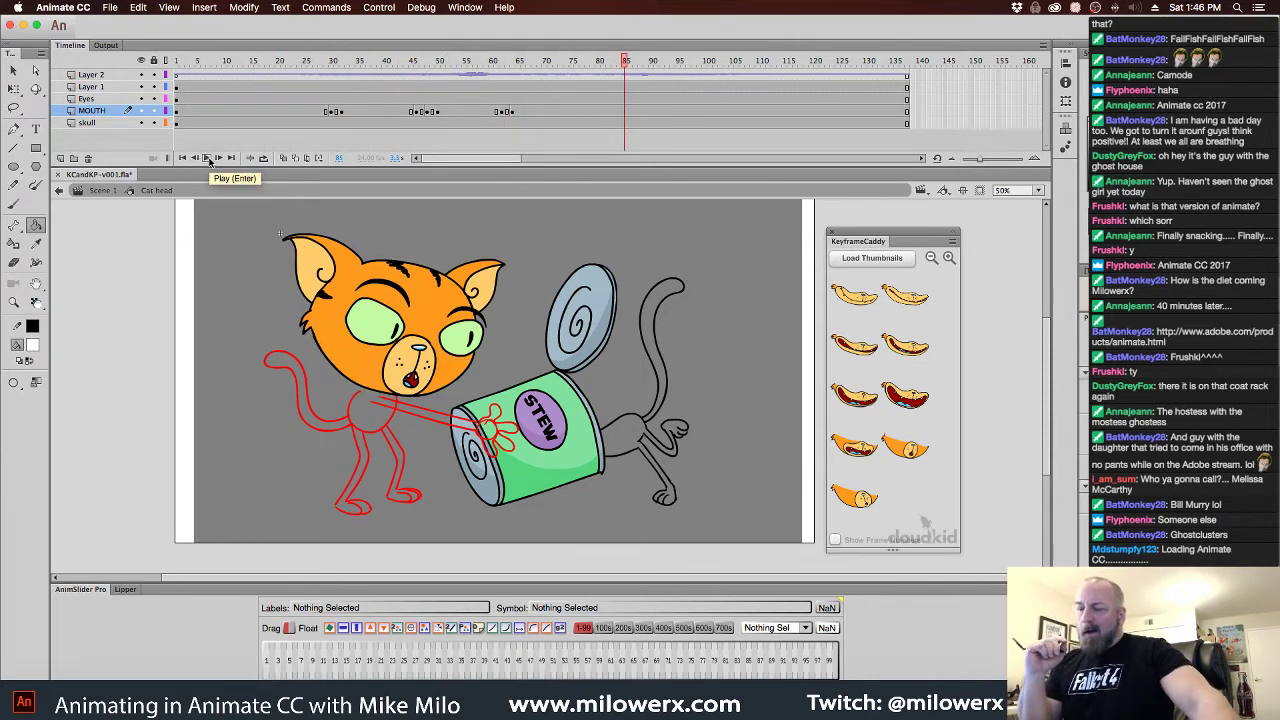
# Apply the closed grin at frame 73 of the MOUTH layer and scrub ahead to frame 79 to check it
pyautogui.moveTo(630, 74); pyautogui.dragTo(561, 156)
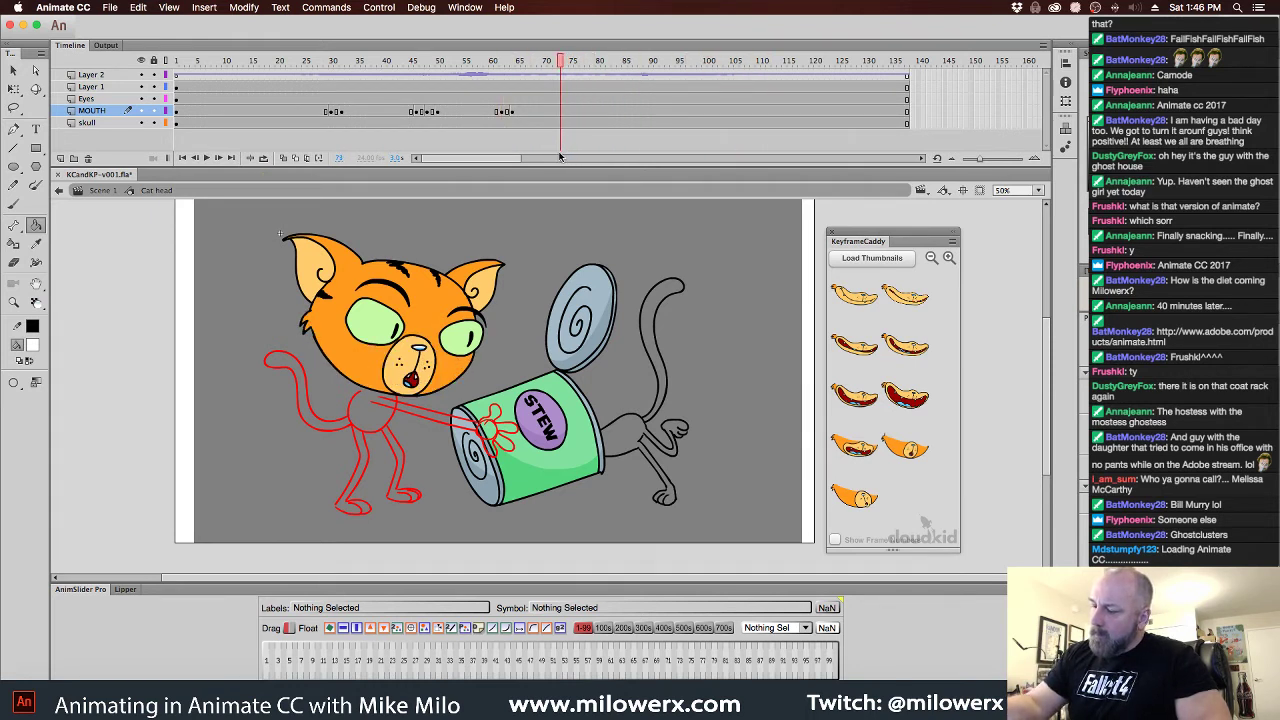
pyautogui.click(860, 300)
pyautogui.moveTo(563, 70); pyautogui.dragTo(592, 103)
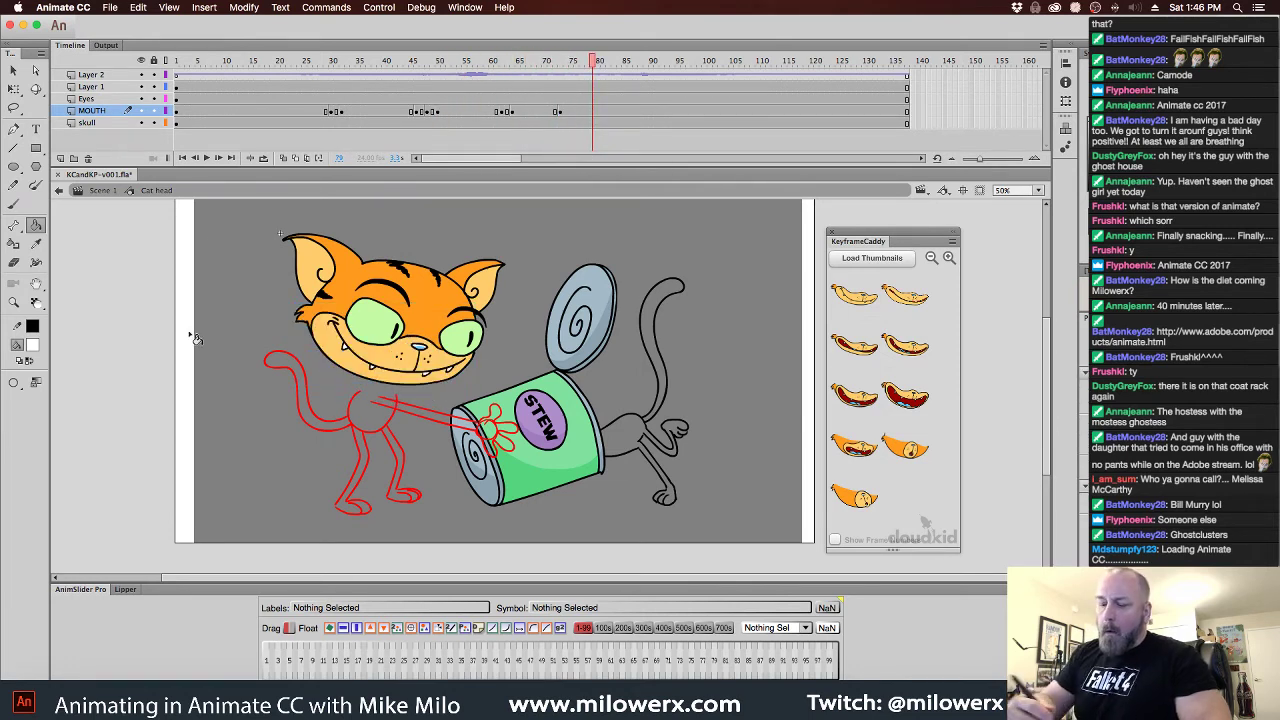
# Open the Cat eyes symbol inside the Cat head for editing
pyautogui.press('v')
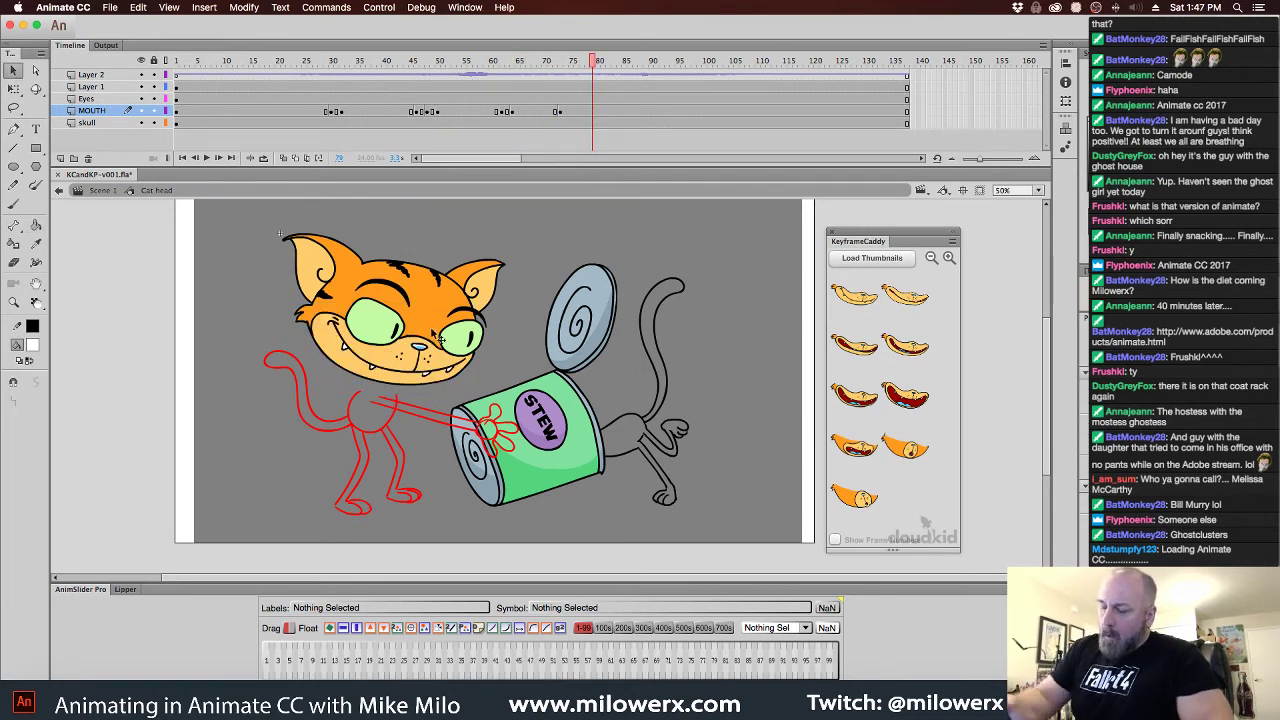
pyautogui.click(425, 358)
pyautogui.click(472, 335)
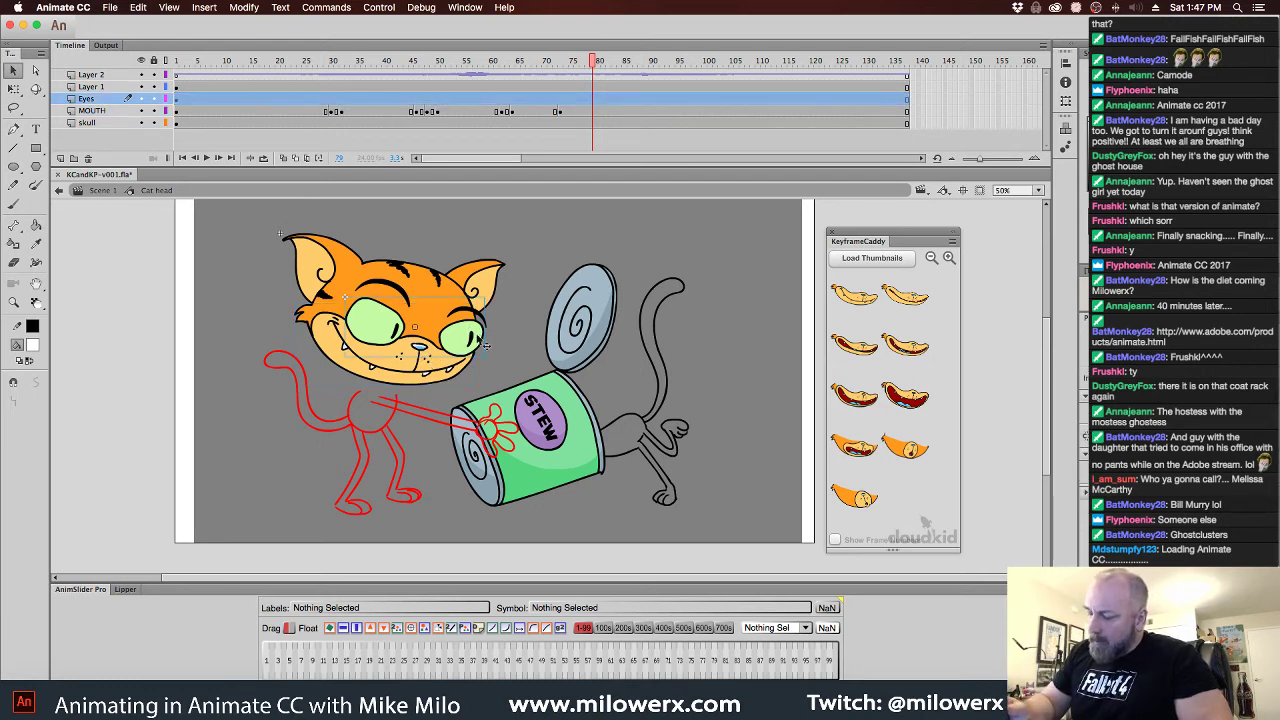
pyautogui.doubleClick(474, 332)
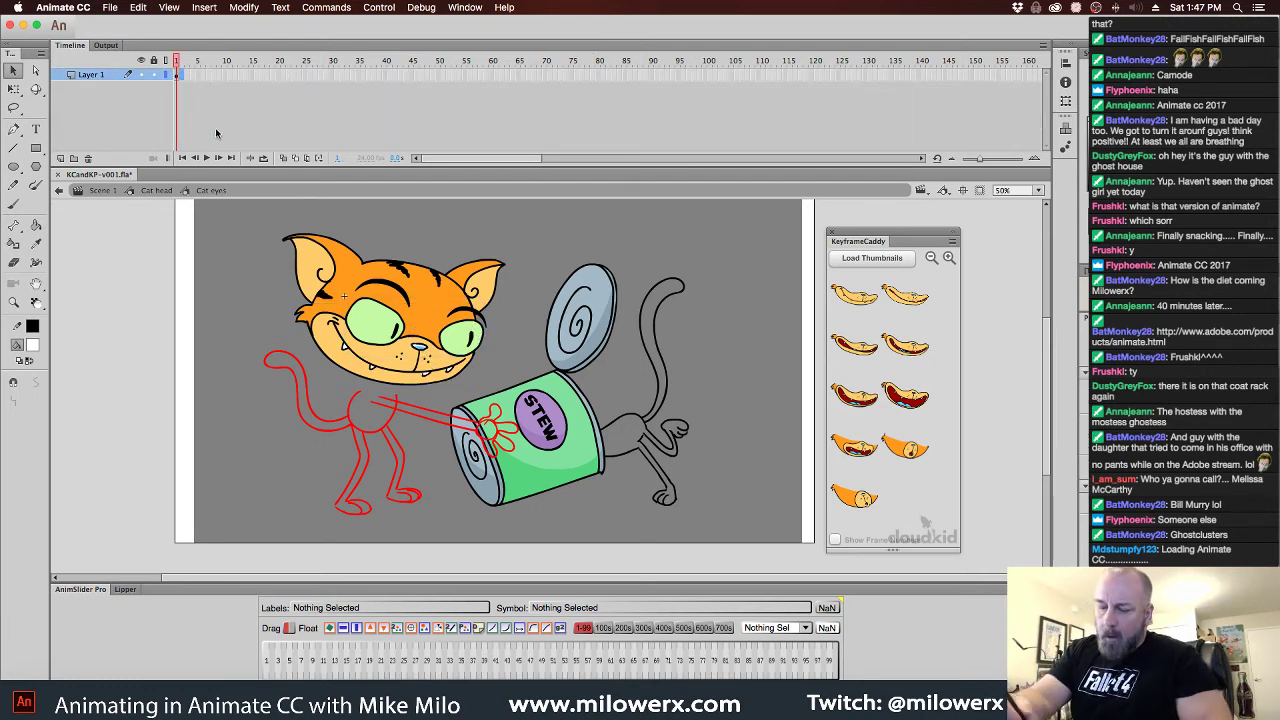
# Add a keyframe at frame 2 of the Cat eyes symbol and fill both pupils with the light green eye colour
pyautogui.press('F6')
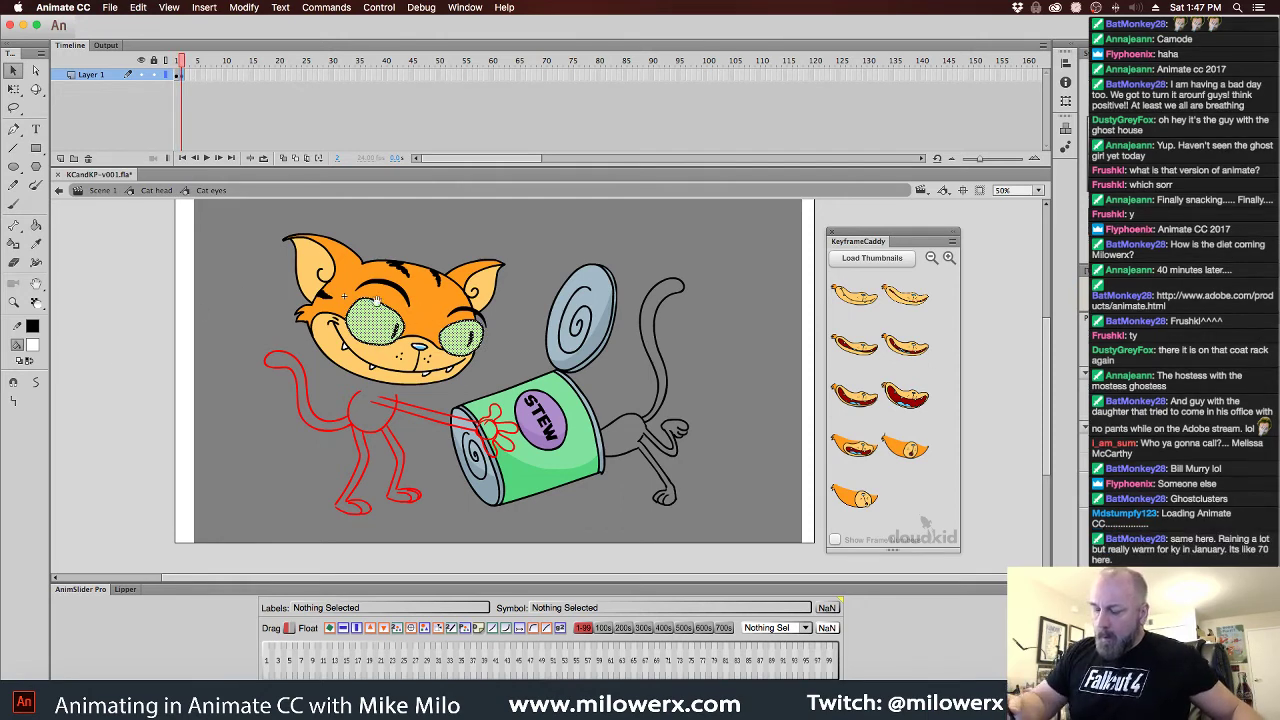
pyautogui.press('super+1')
pyautogui.click(573, 489)
pyautogui.moveTo(676, 482); pyautogui.dragTo(585, 484)
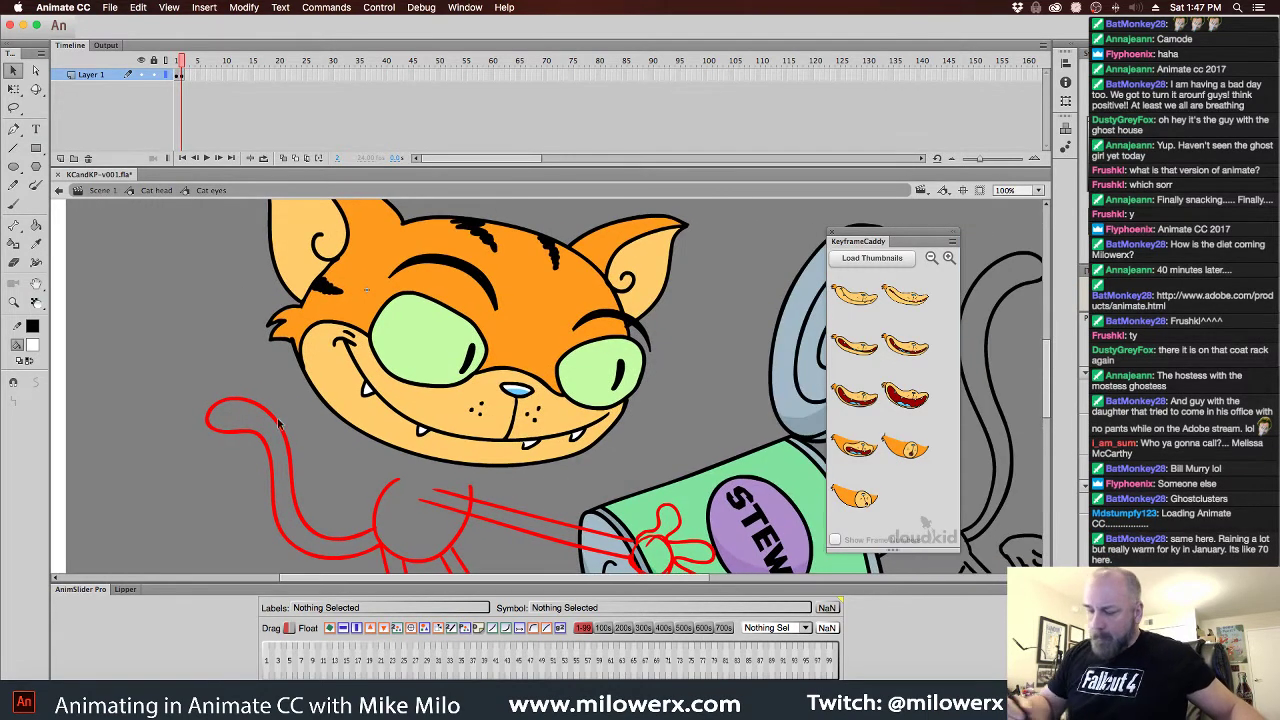
pyautogui.click(33, 344)
pyautogui.click(468, 352)
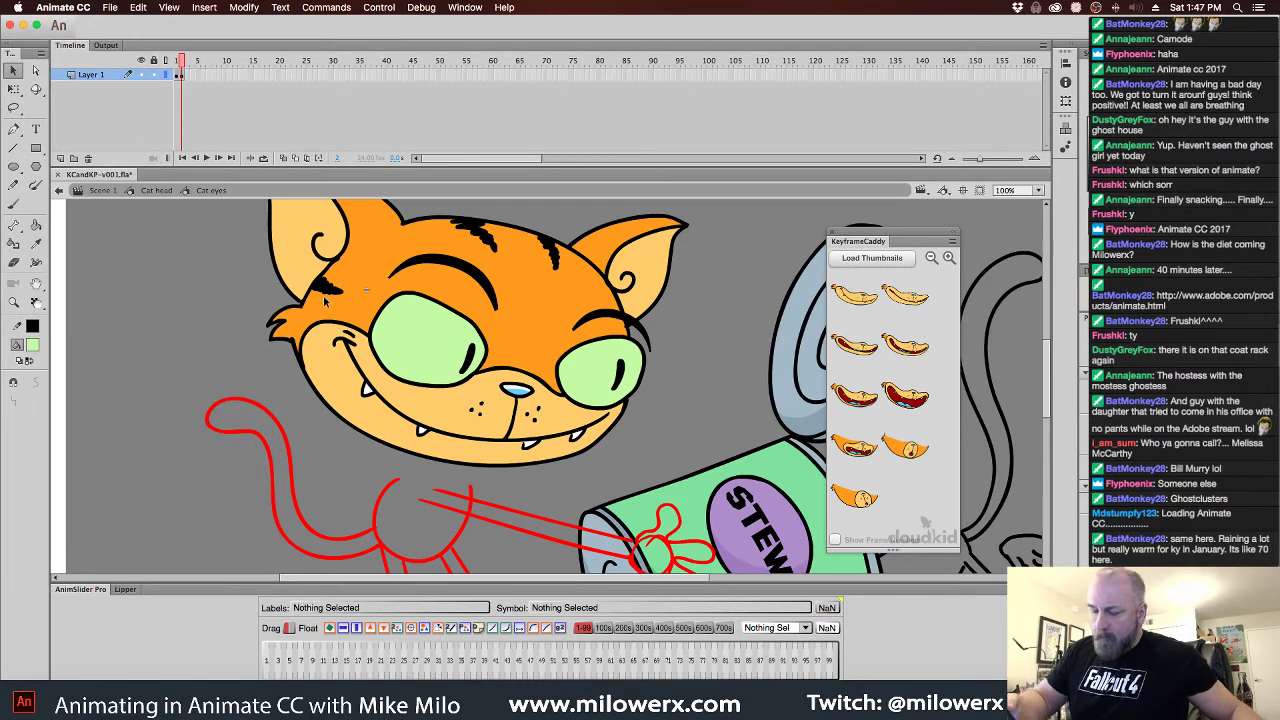
pyautogui.press('k')
pyautogui.click(472, 362)
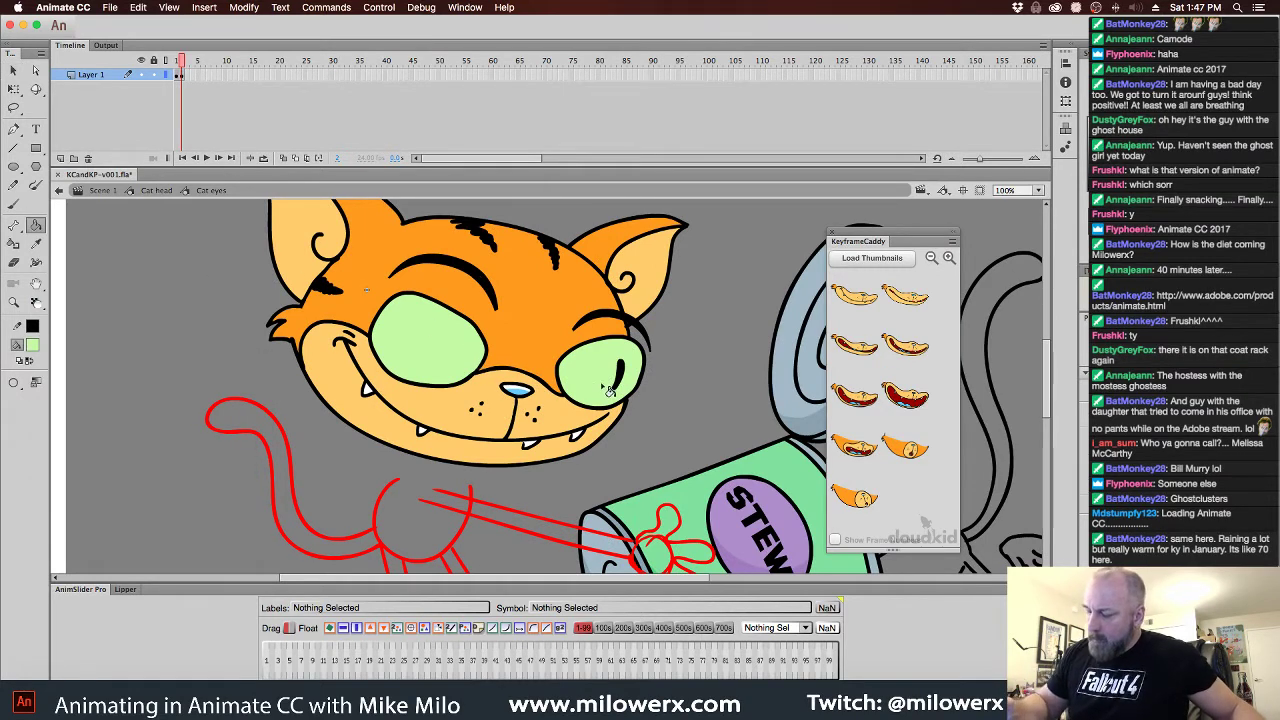
pyautogui.click(619, 380)
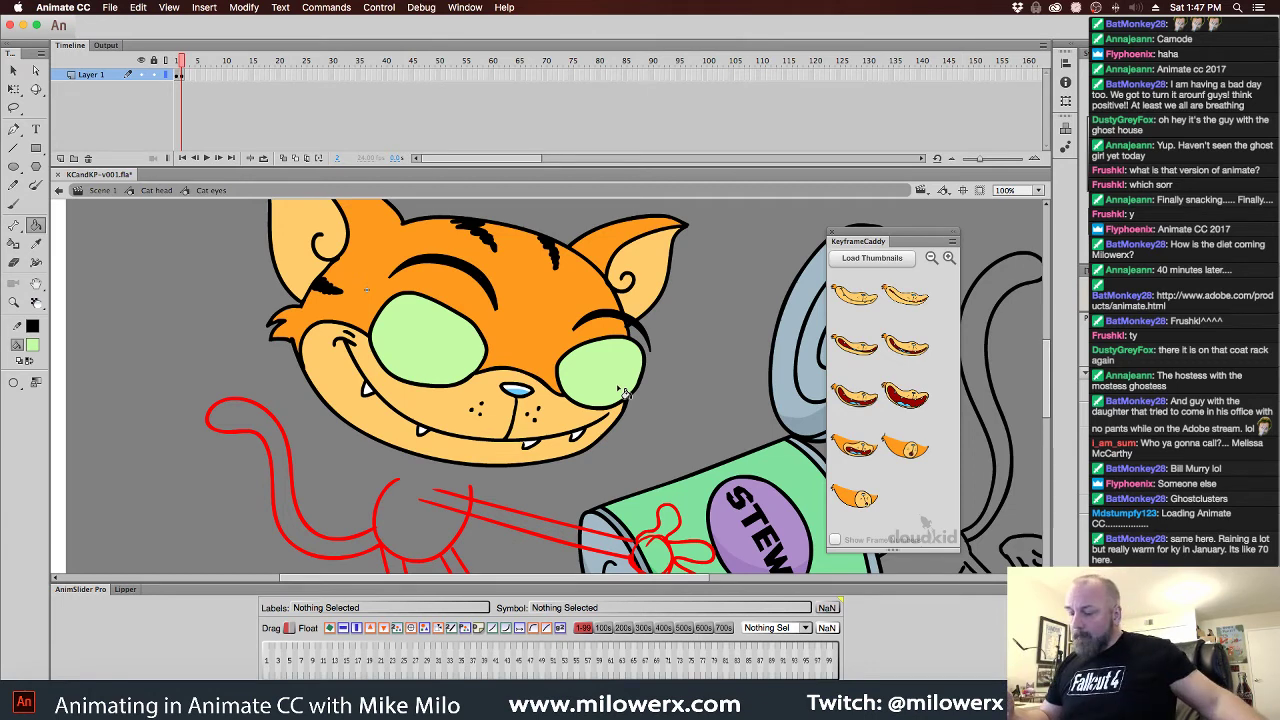
# Undo the pupil fills and the added keyframe in the Cat eyes symbol
pyautogui.press('super+z')
pyautogui.press('super+z')
pyautogui.press('super+z')
pyautogui.press('super+z')
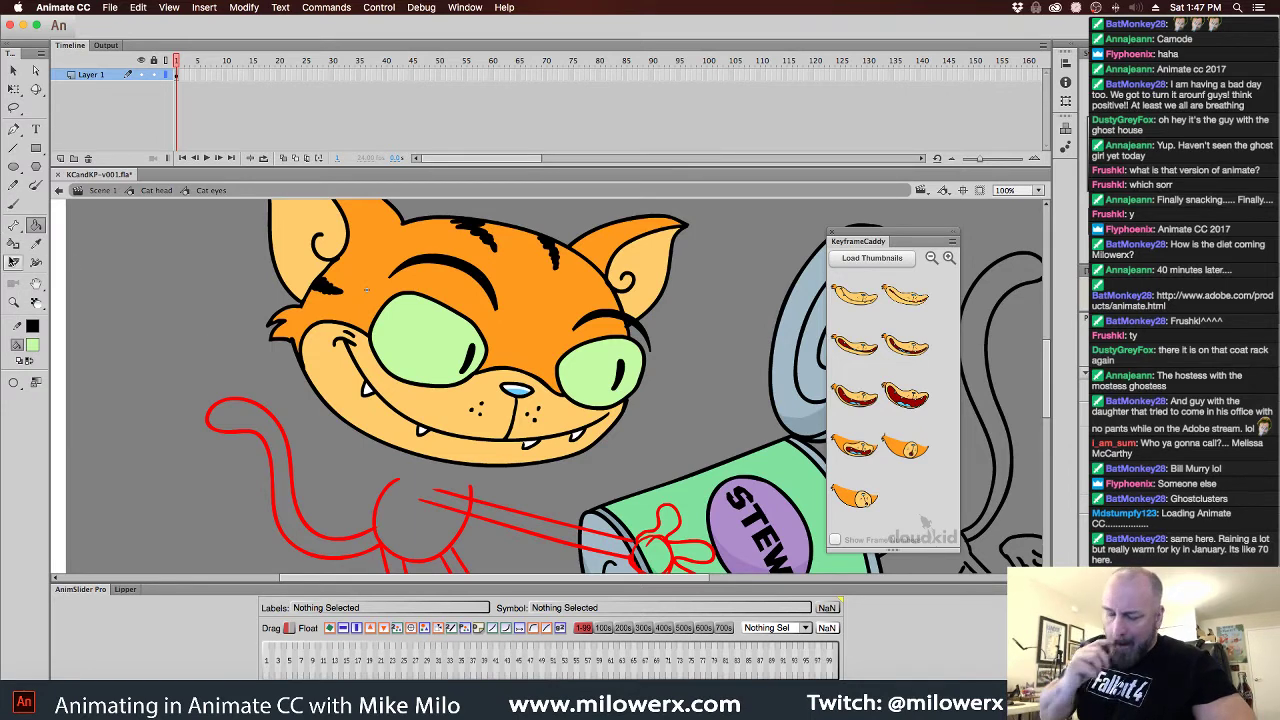
# Set the fill to white and brush a small highlight onto each eye
pyautogui.click(34, 348)
pyautogui.click(95, 443)
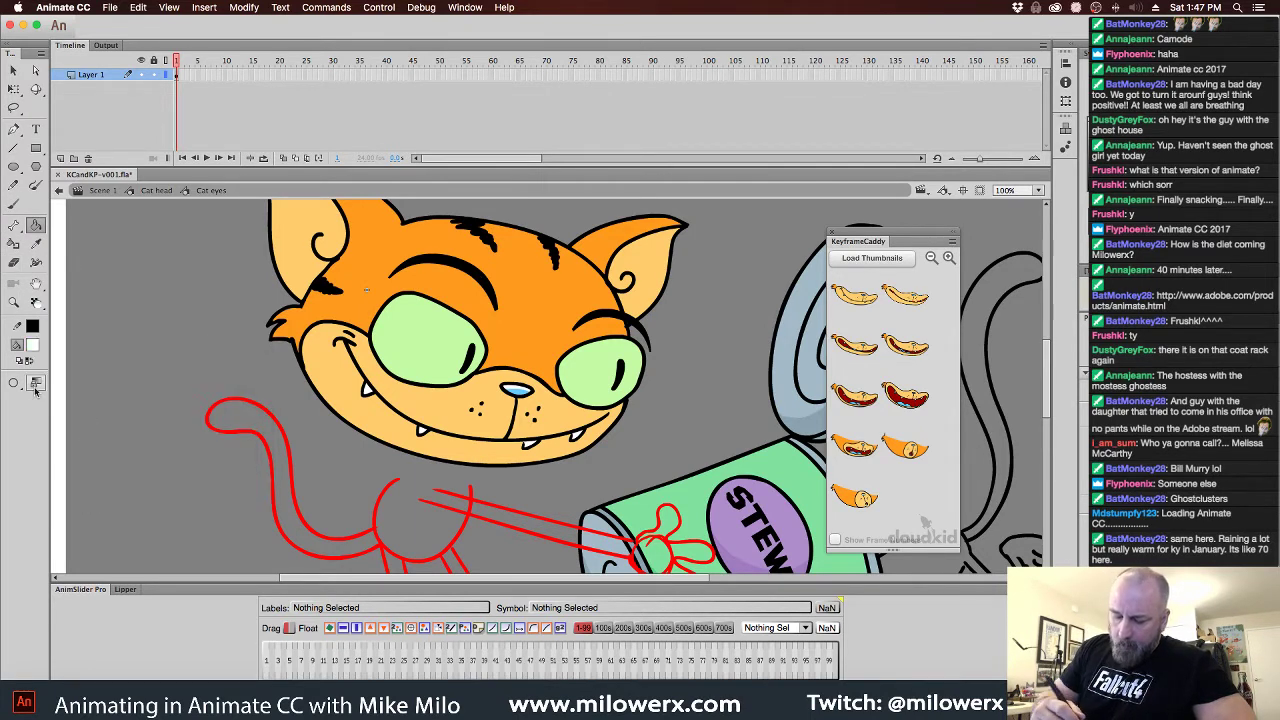
pyautogui.click(14, 384)
pyautogui.click(80, 414)
pyautogui.click(14, 204)
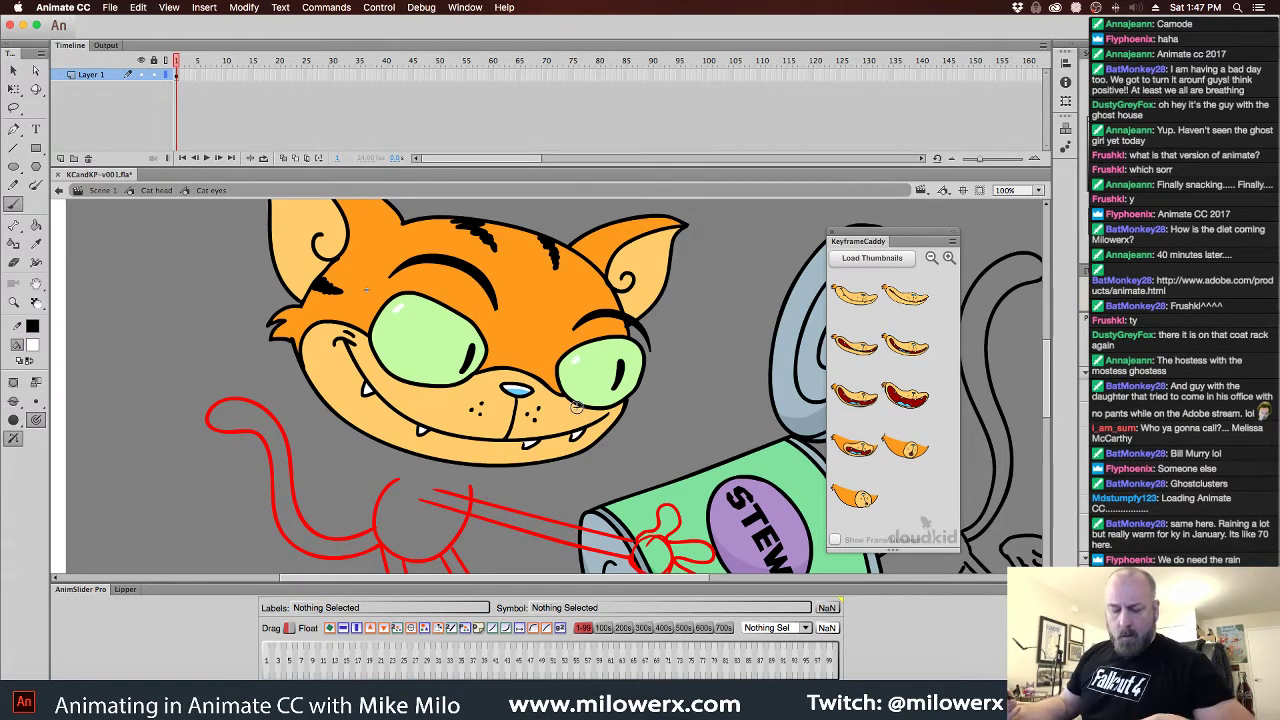
# Draw a curved pencil line just inside the upper-left edge of each eye to separate a rim from the green
pyautogui.click(13, 185)
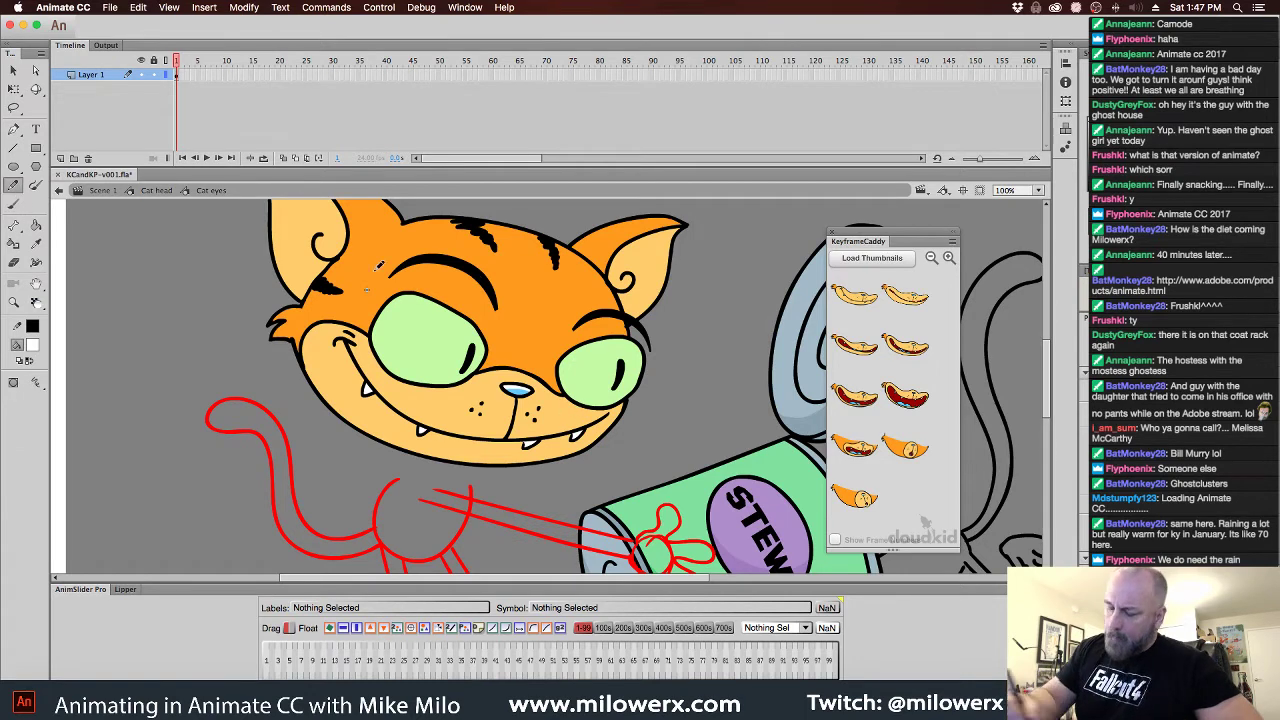
pyautogui.moveTo(486, 337)
pyautogui.mouseDown()
pyautogui.moveTo(462, 312)
pyautogui.moveTo(412, 298)
pyautogui.moveTo(376, 345)
pyautogui.moveTo(390, 365)
pyautogui.mouseUp()
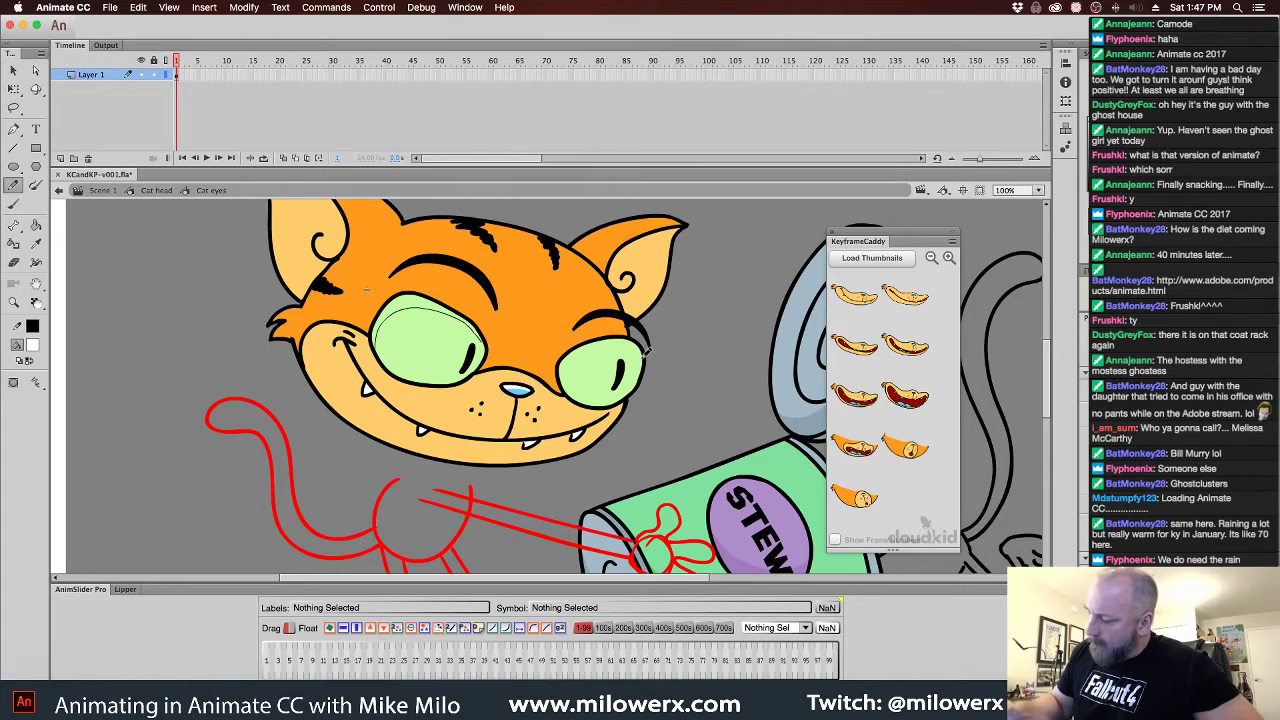
pyautogui.moveTo(648, 350)
pyautogui.mouseDown()
pyautogui.moveTo(590, 349)
pyautogui.moveTo(569, 391)
pyautogui.moveTo(585, 435)
pyautogui.mouseUp()
pyautogui.press('super+z')
pyautogui.moveTo(491, 350)
pyautogui.mouseDown()
pyautogui.moveTo(470, 318)
pyautogui.moveTo(420, 303)
pyautogui.moveTo(380, 335)
pyautogui.moveTo(388, 368)
pyautogui.mouseUp()
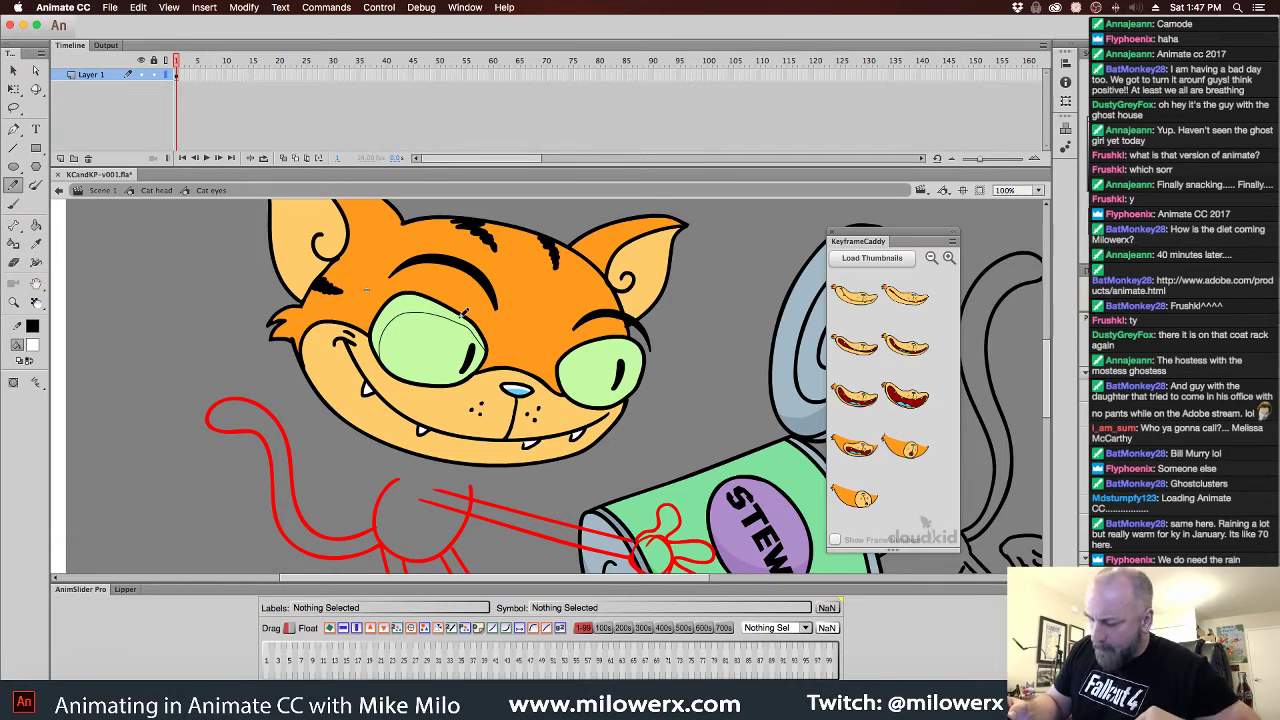
pyautogui.press('super+z')
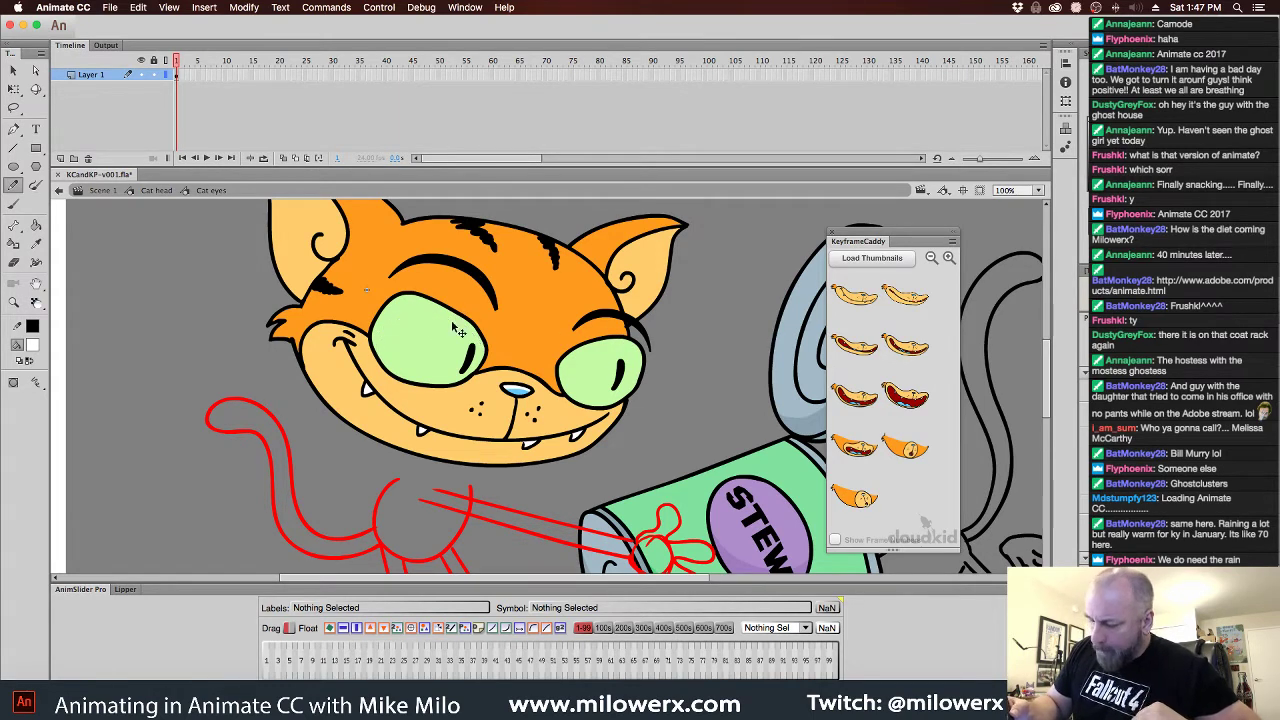
pyautogui.moveTo(466, 316)
pyautogui.mouseDown()
pyautogui.moveTo(420, 300)
pyautogui.moveTo(385, 335)
pyautogui.moveTo(391, 375)
pyautogui.mouseUp()
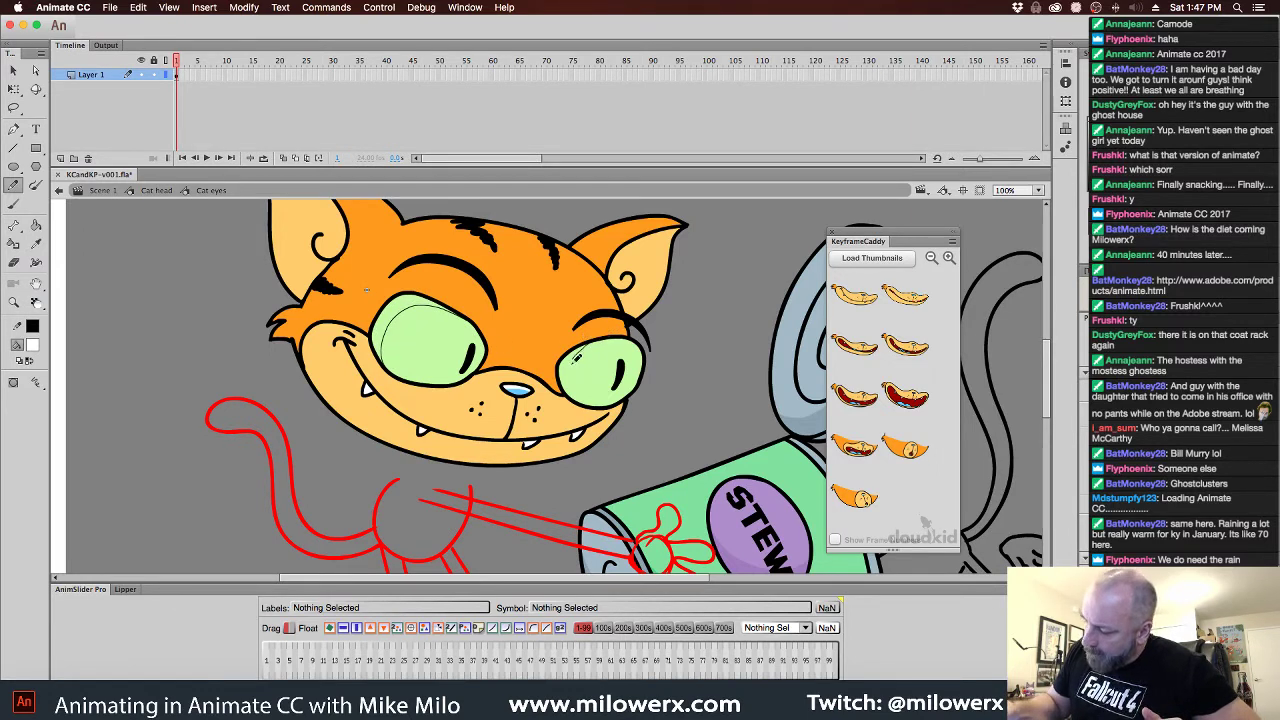
# Fill the outer rims of both eyes with white and delete the pencil guide lines
pyautogui.click(35, 225)
pyautogui.click(404, 322)
pyautogui.click(574, 369)
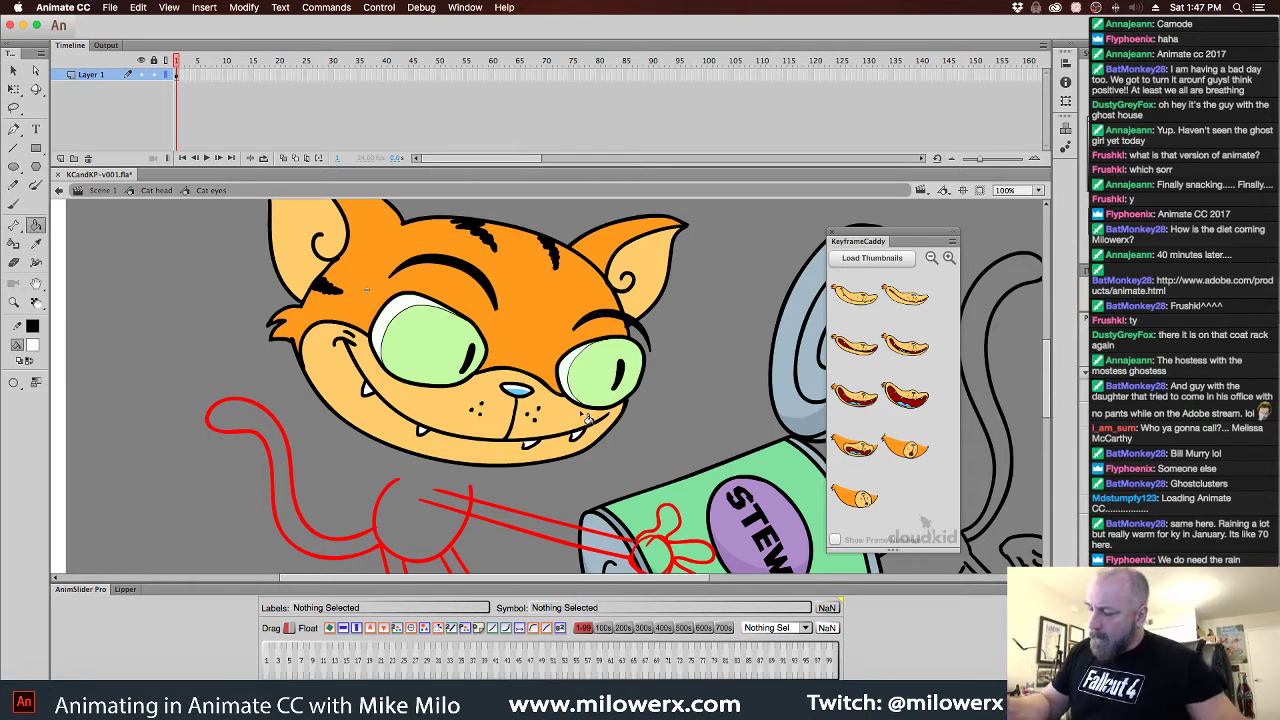
pyautogui.keyDown('super'); pyautogui.click(576, 363); pyautogui.keyUp('super')
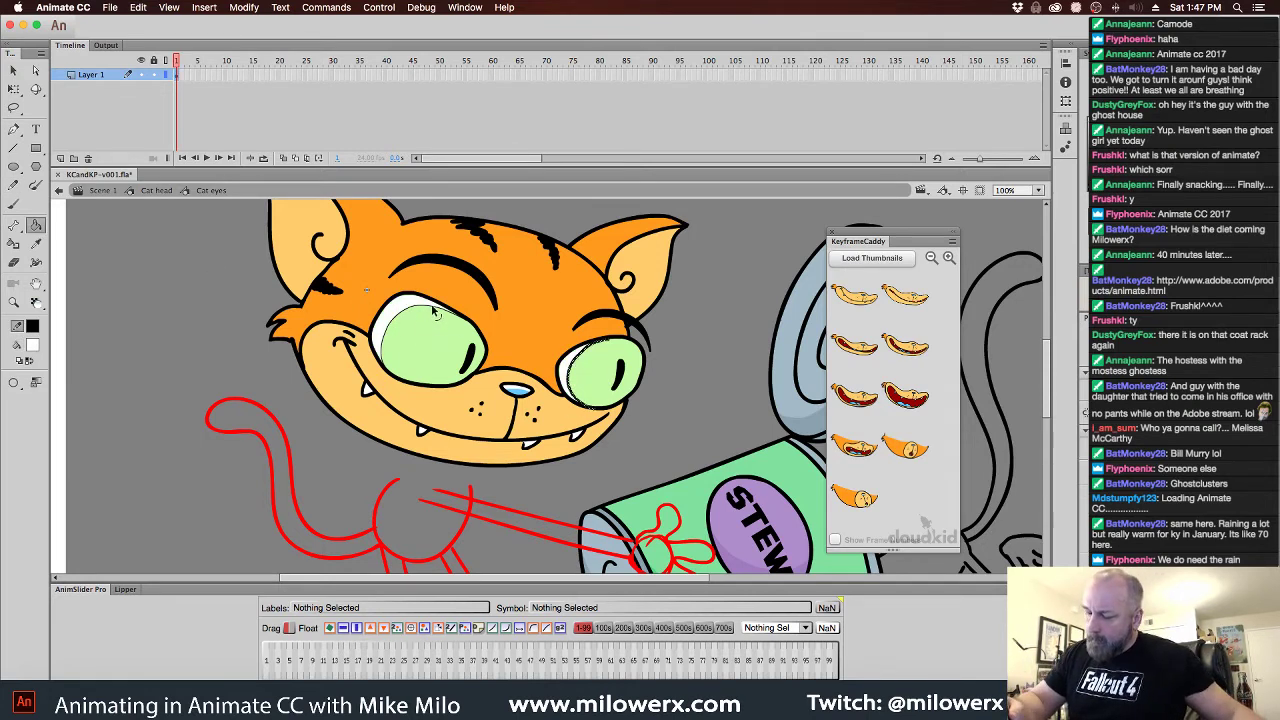
pyautogui.keyDown('shift'); pyautogui.keyDown('super'); pyautogui.click(436, 311); pyautogui.keyUp('super'); pyautogui.keyUp('shift')
pyautogui.press('Delete')
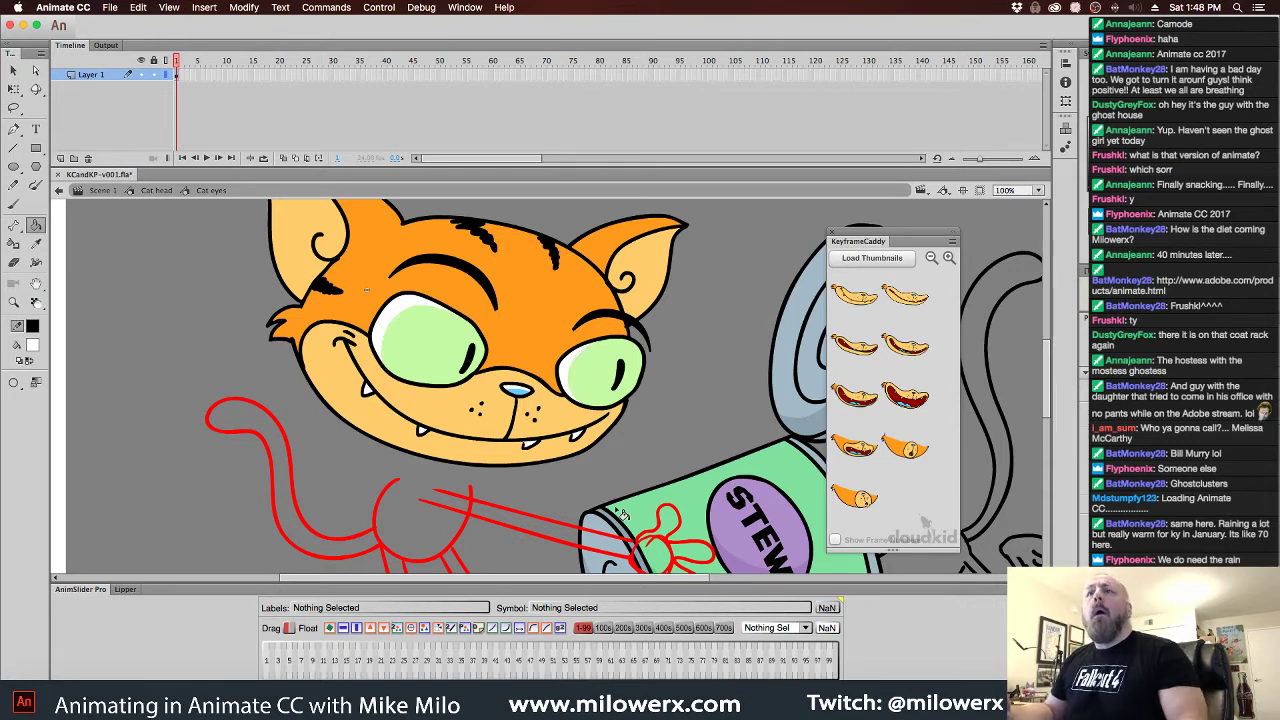
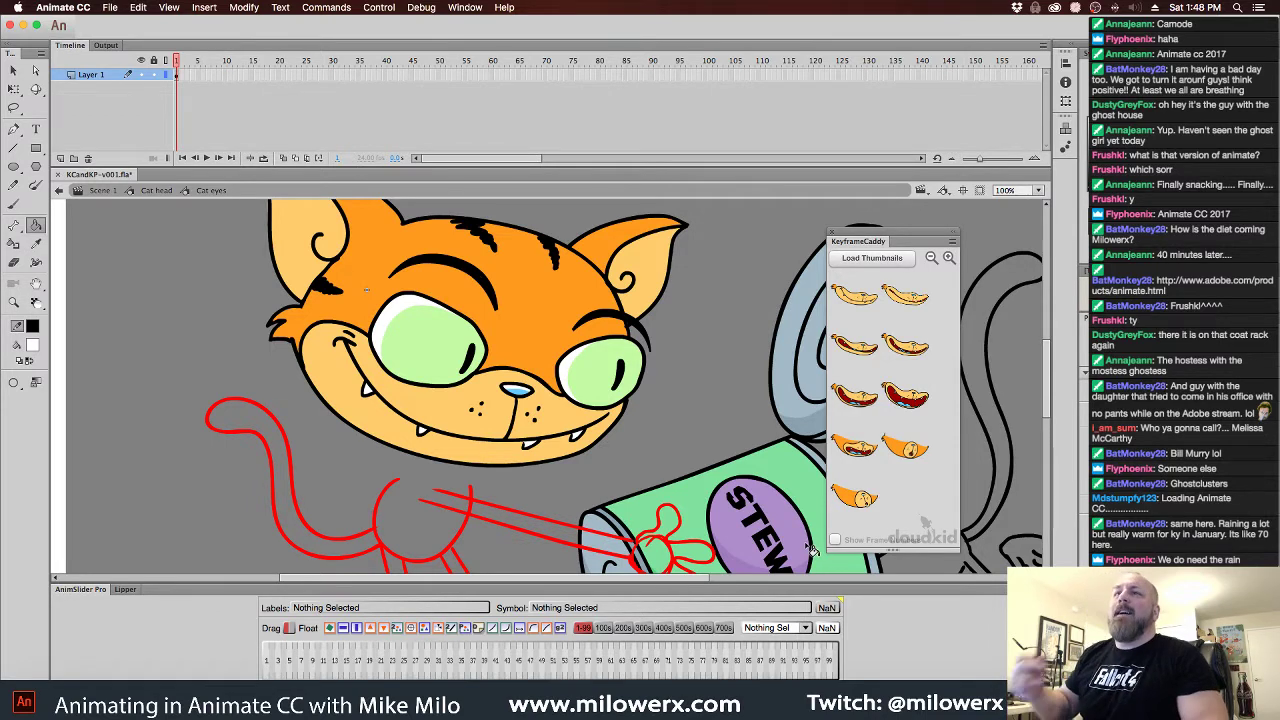
# Undo the white rims and pencil lines, back to the plain green eyes
pyautogui.click(14, 70)
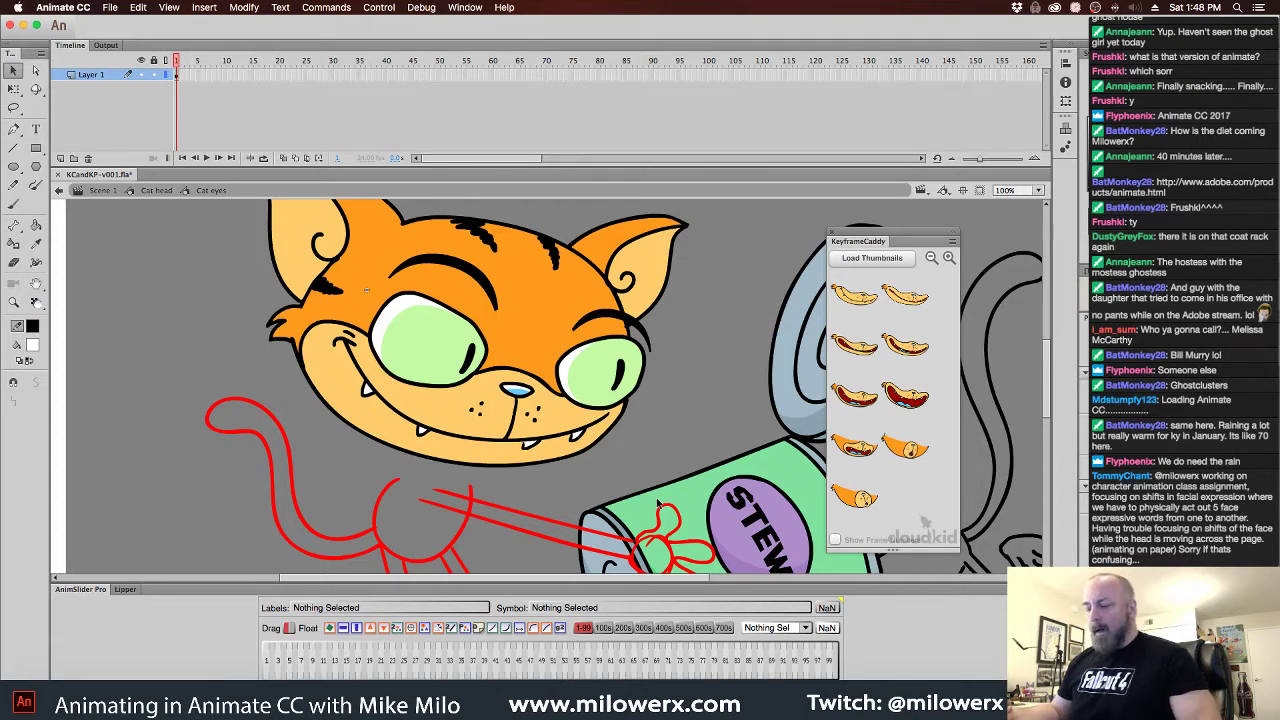
pyautogui.press('super+z')
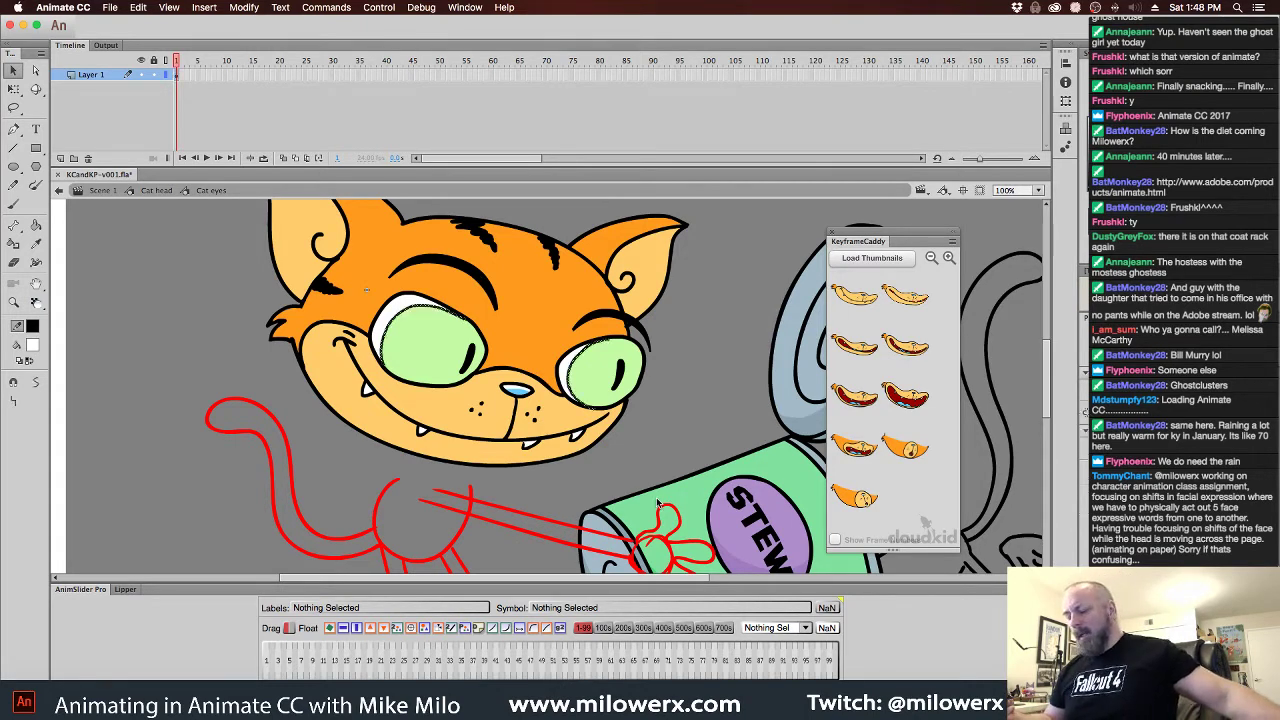
pyautogui.press('super+z')
pyautogui.press('super+z')
pyautogui.press('super+z')
pyautogui.press('super+z')
pyautogui.press('super+z')
pyautogui.press('super+z')
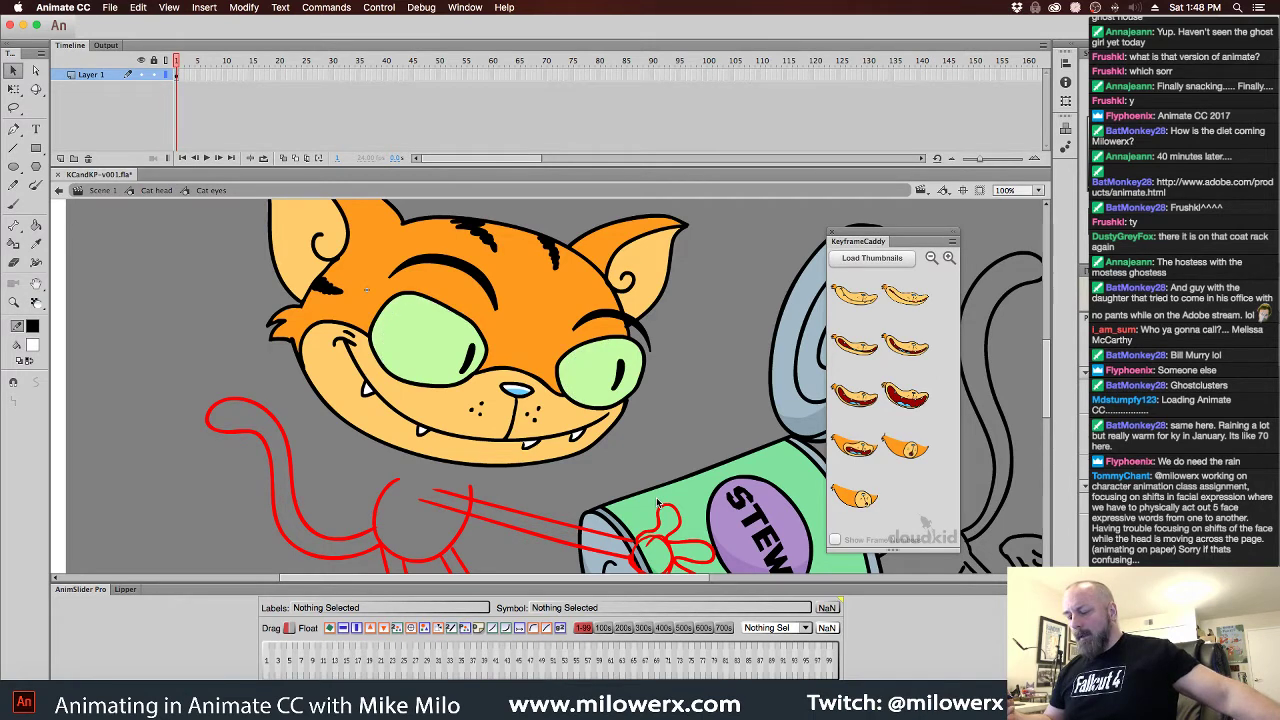
# Insert a keyframe at frame 2 of the Cat eyes timeline, duplicating the green eyes from frame 1
pyautogui.click(184, 77)
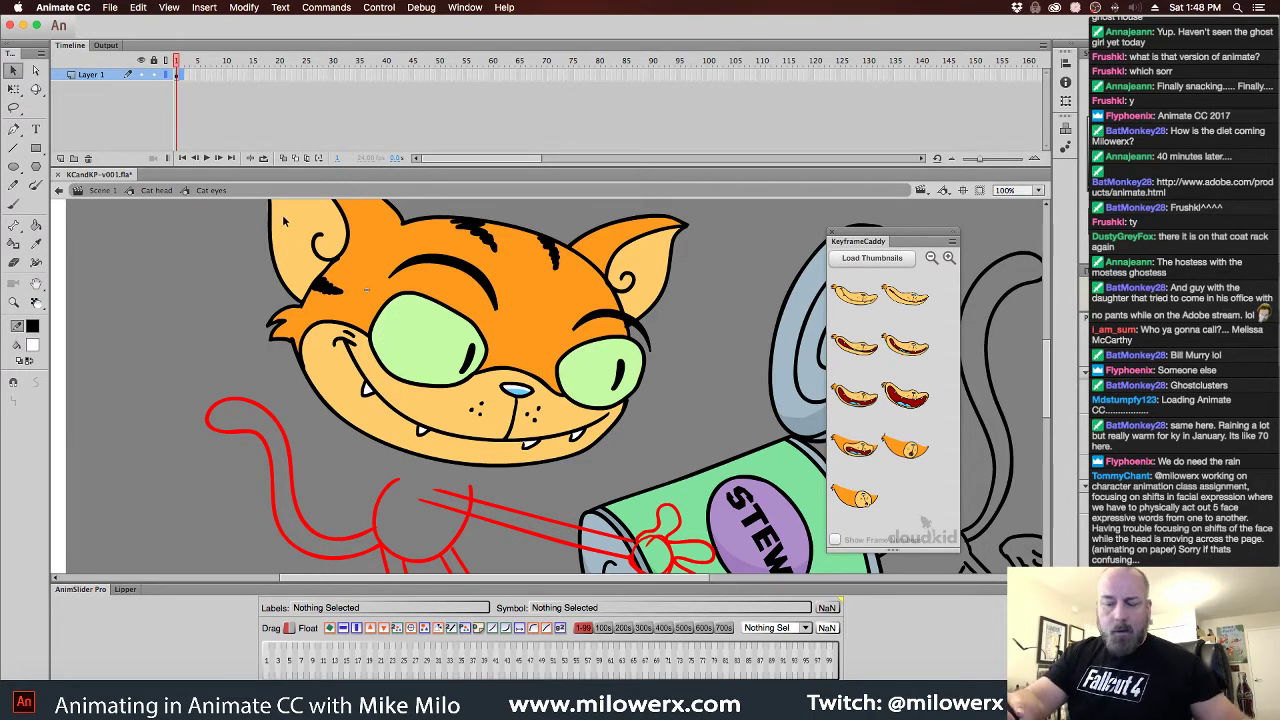
pyautogui.click(671, 370)
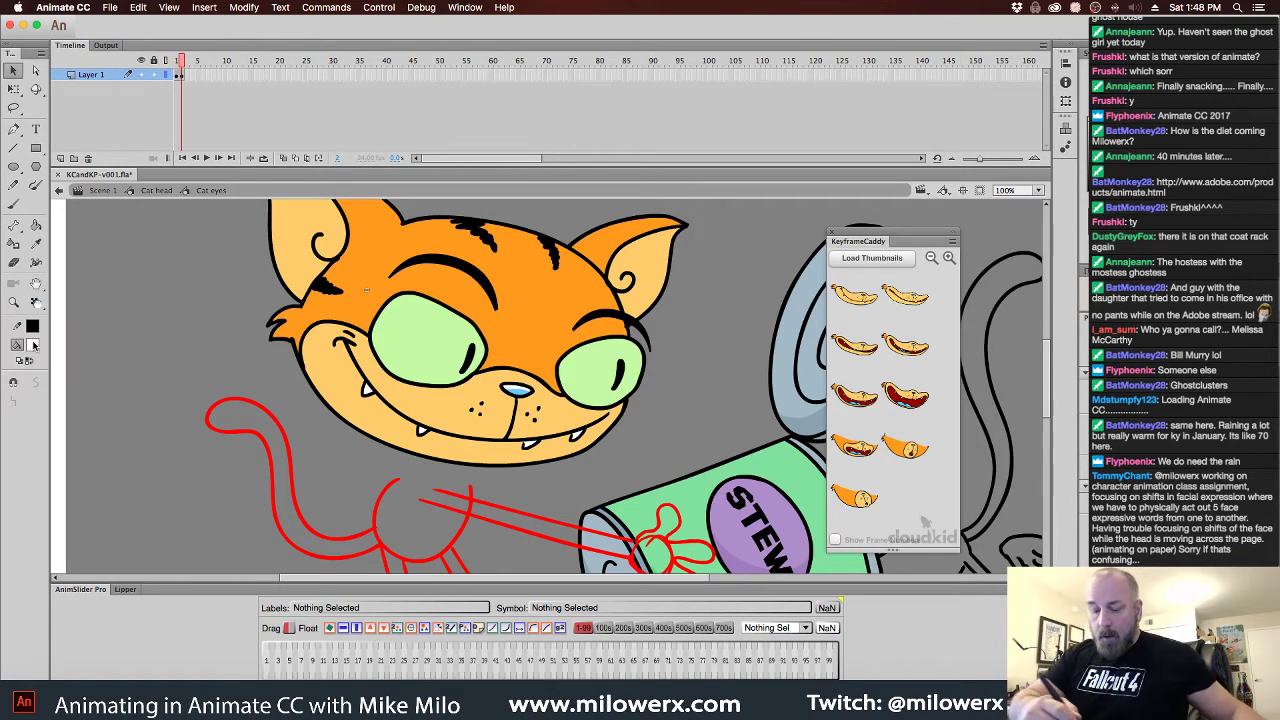
pyautogui.click(13, 203)
pyautogui.press('super+equal')
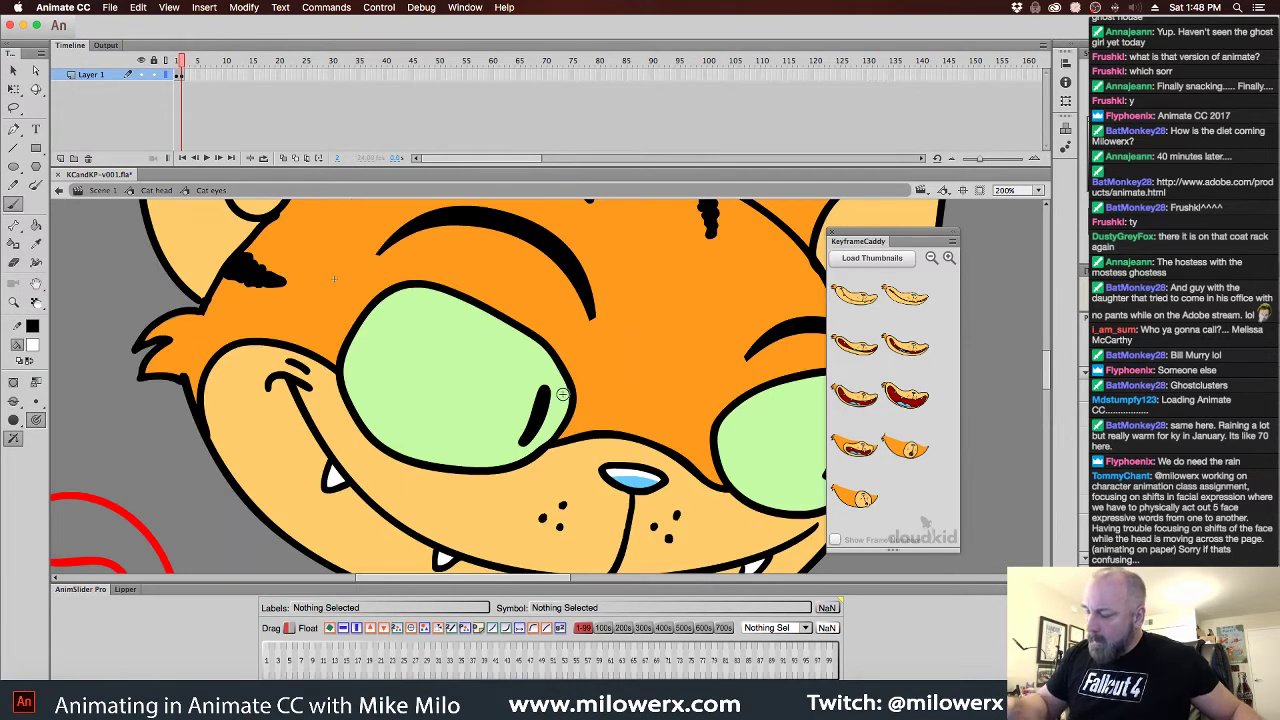
pyautogui.moveTo(756, 452); pyautogui.dragTo(567, 434)
pyautogui.press('super+minus')
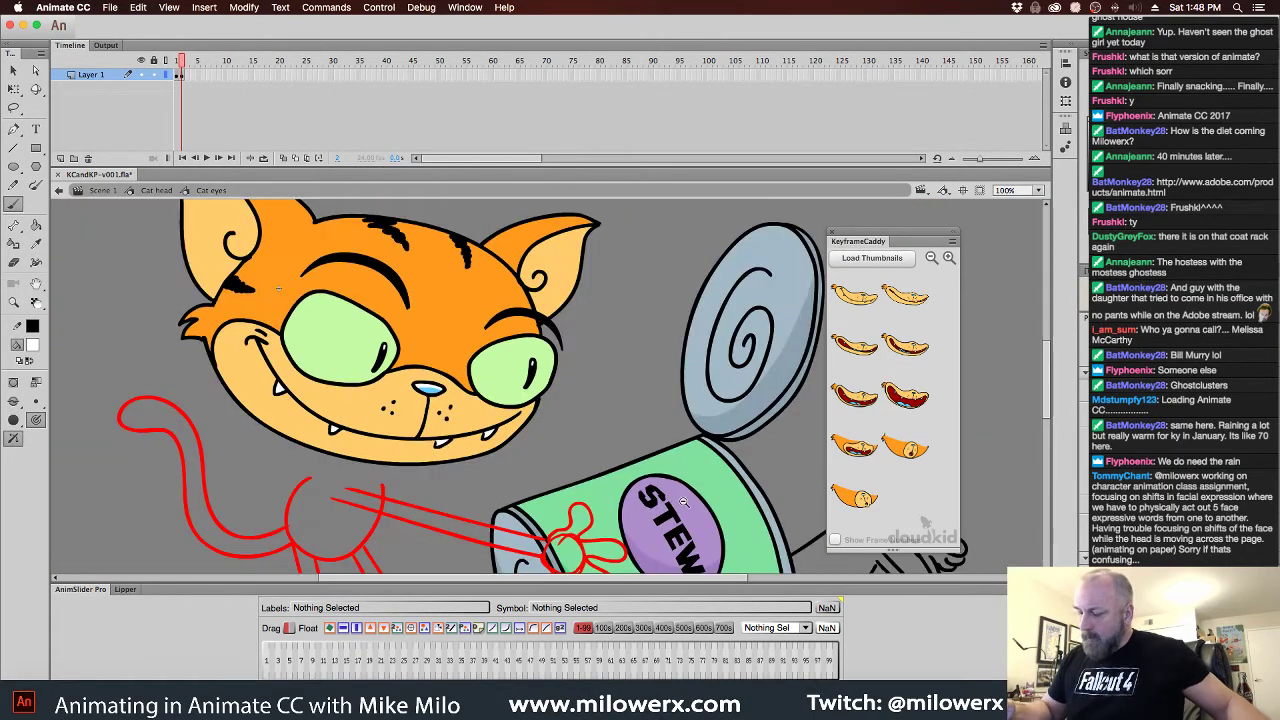
pyautogui.click(180, 76)
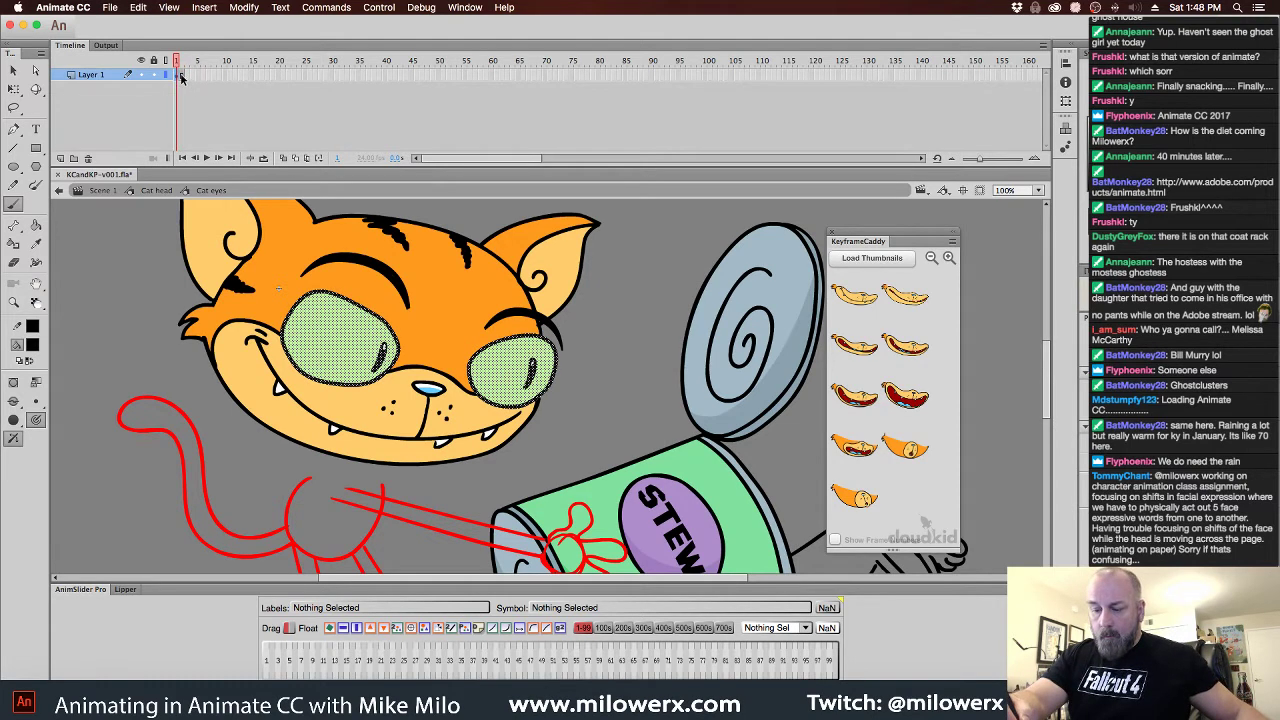
pyautogui.click(182, 76)
pyautogui.press('F6')
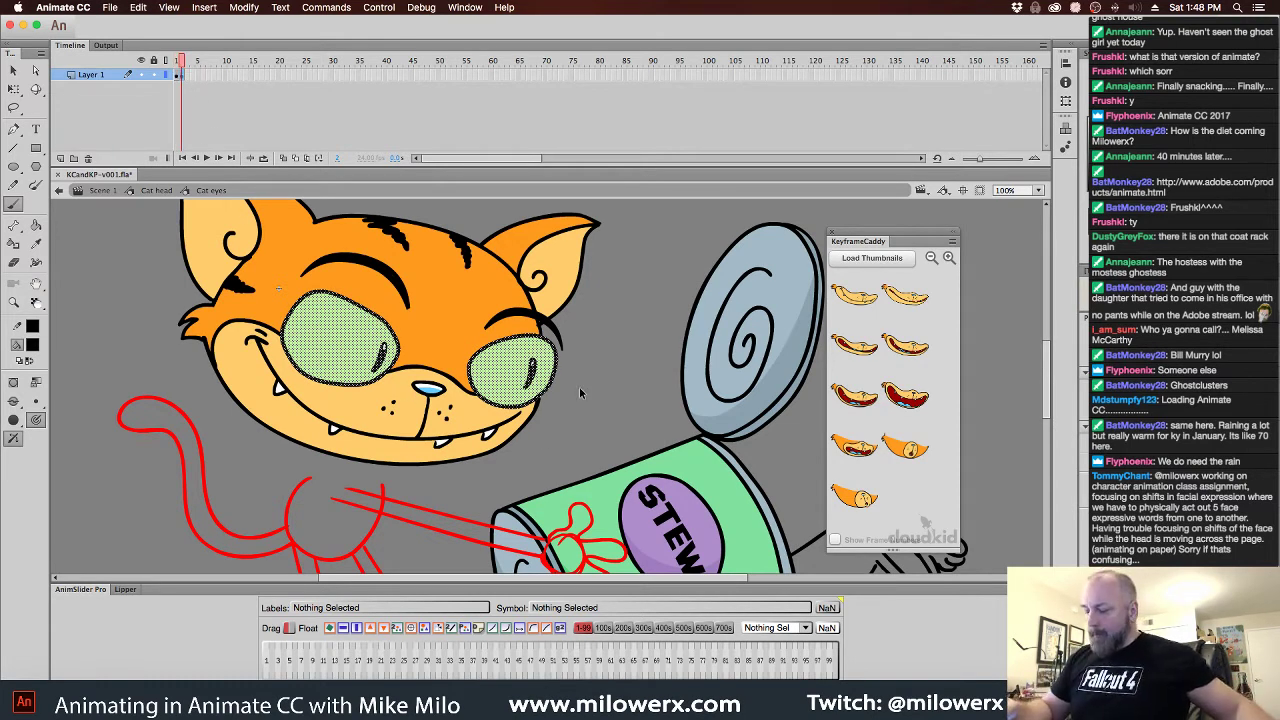
pyautogui.press('Escape')
pyautogui.moveTo(558, 427); pyautogui.dragTo(574, 466)
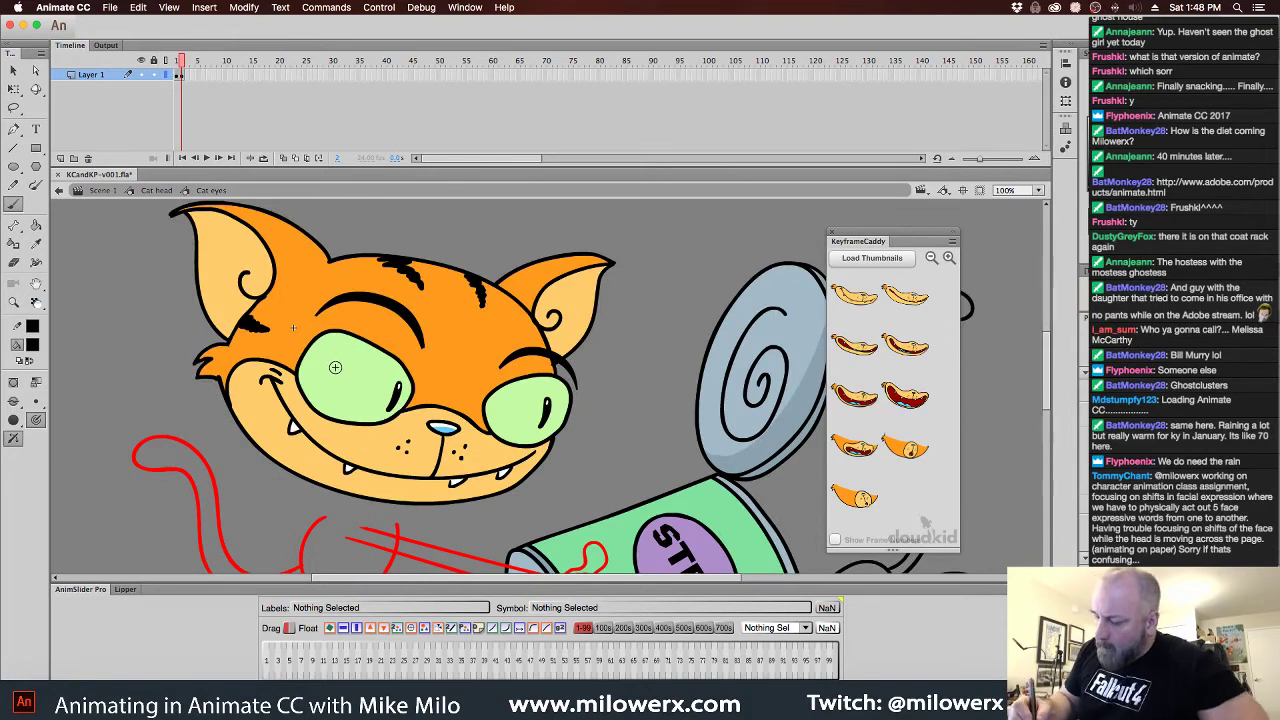
# Brush black upper and lower eyelid lines across both eyes on frame 2 for a partly closed pose
pyautogui.moveTo(310, 352)
pyautogui.mouseDown()
pyautogui.moveTo(402, 356)
pyautogui.moveTo(410, 388)
pyautogui.mouseUp()
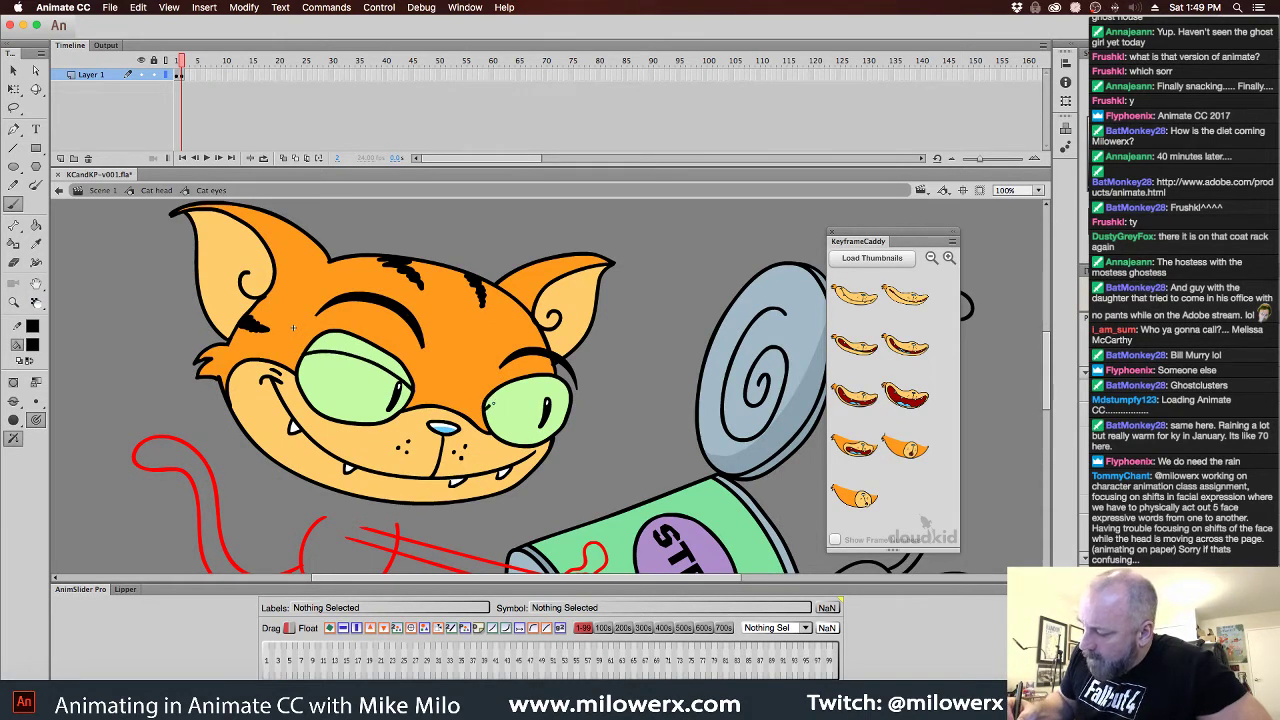
pyautogui.moveTo(490, 405); pyautogui.dragTo(570, 392)
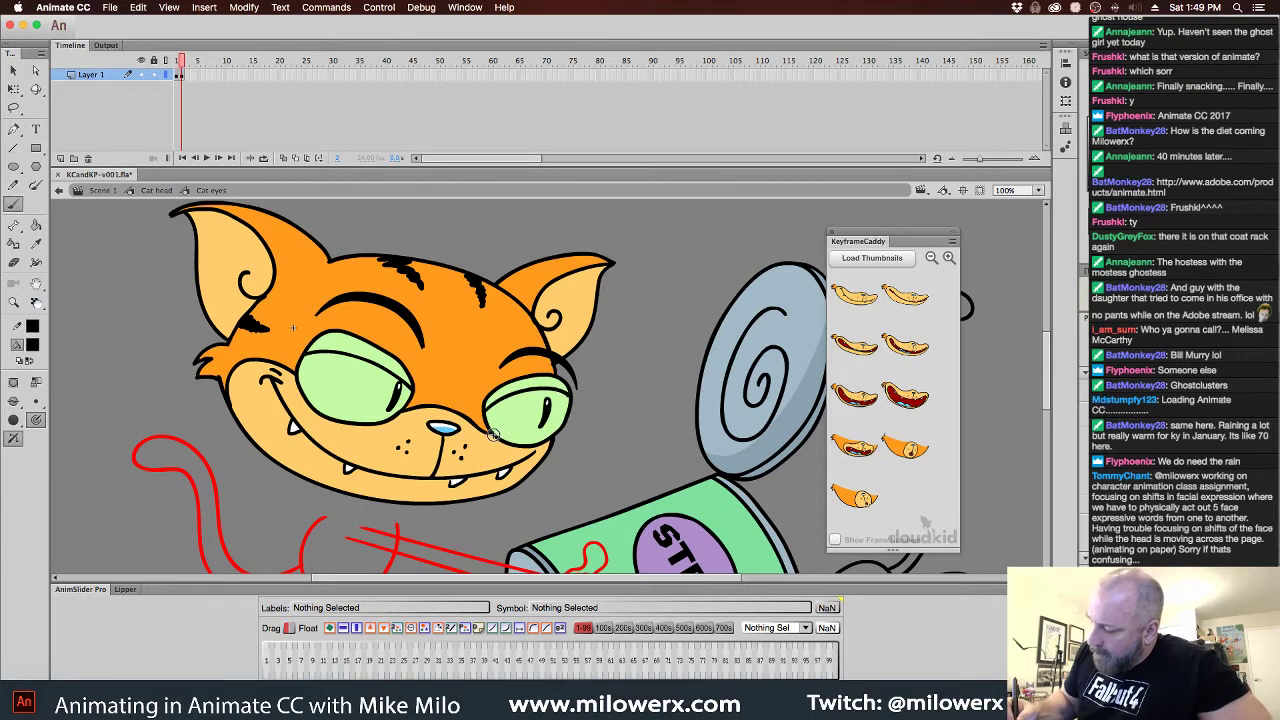
pyautogui.moveTo(493, 435); pyautogui.dragTo(564, 424)
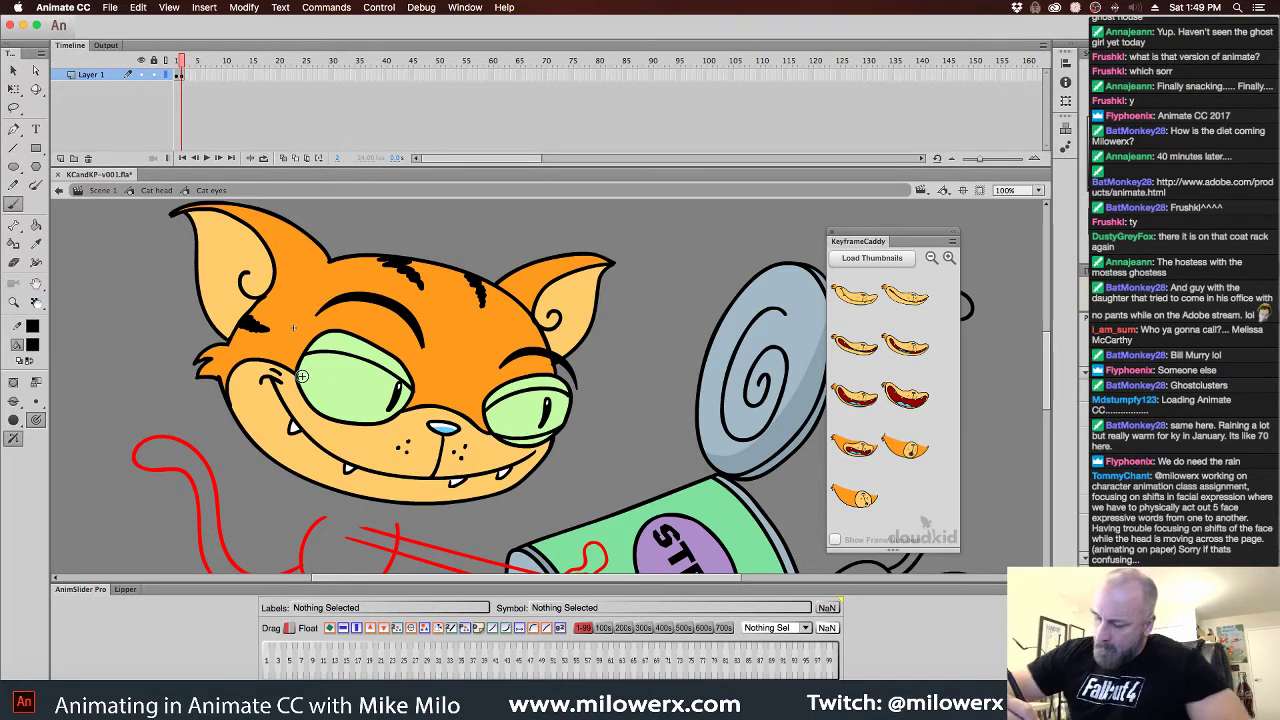
pyautogui.moveTo(302, 376); pyautogui.dragTo(394, 418)
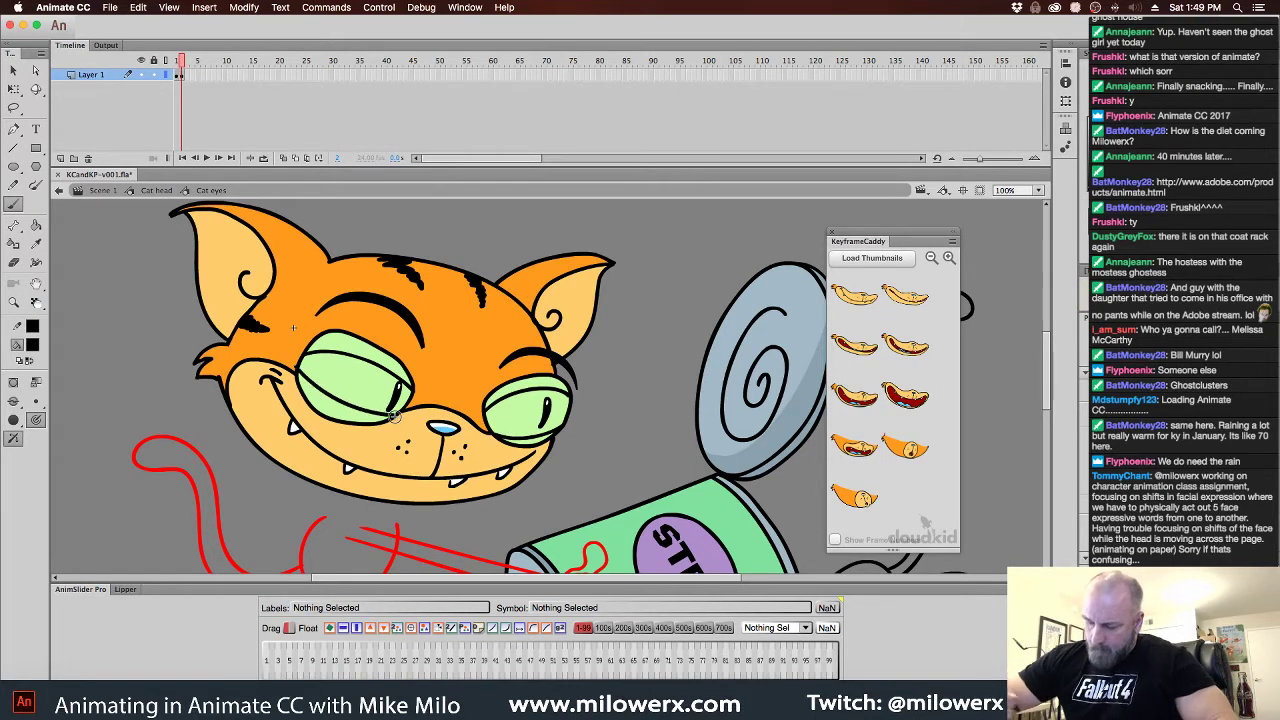
# Add keyframes at frames 3 and 4 holding the original open eyes from frame 1
pyautogui.click(179, 75)
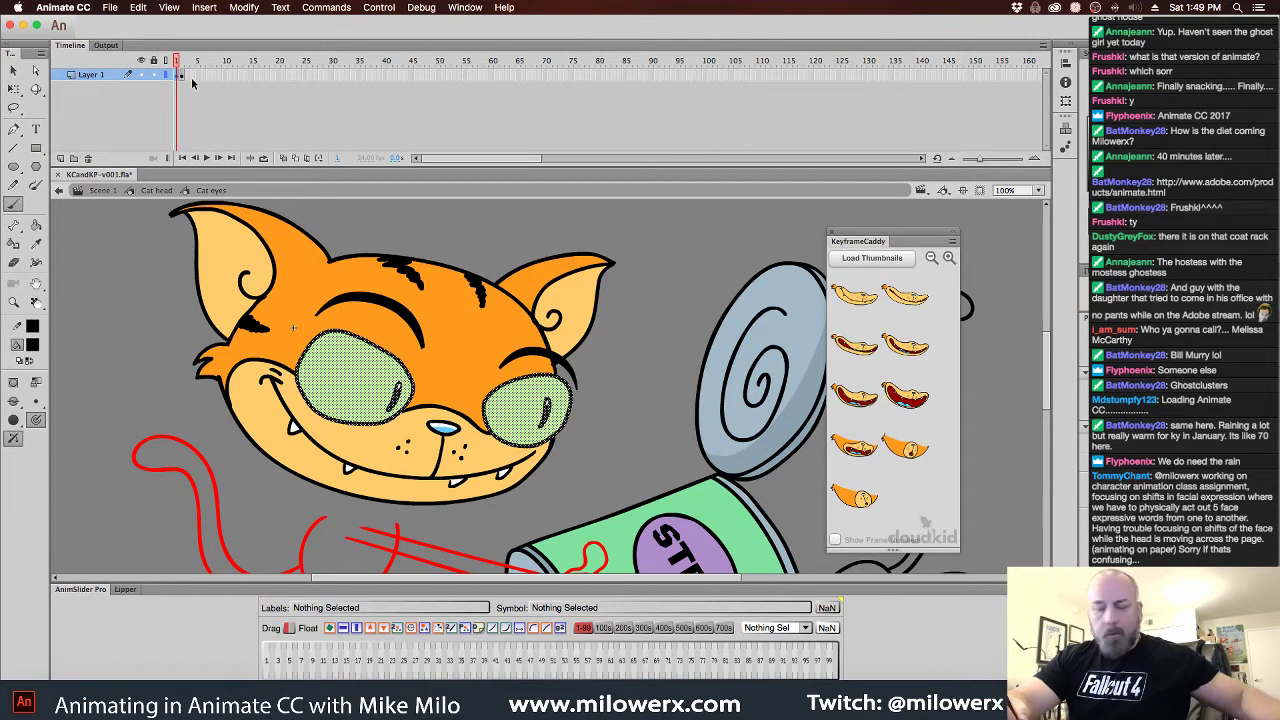
pyautogui.press('.')
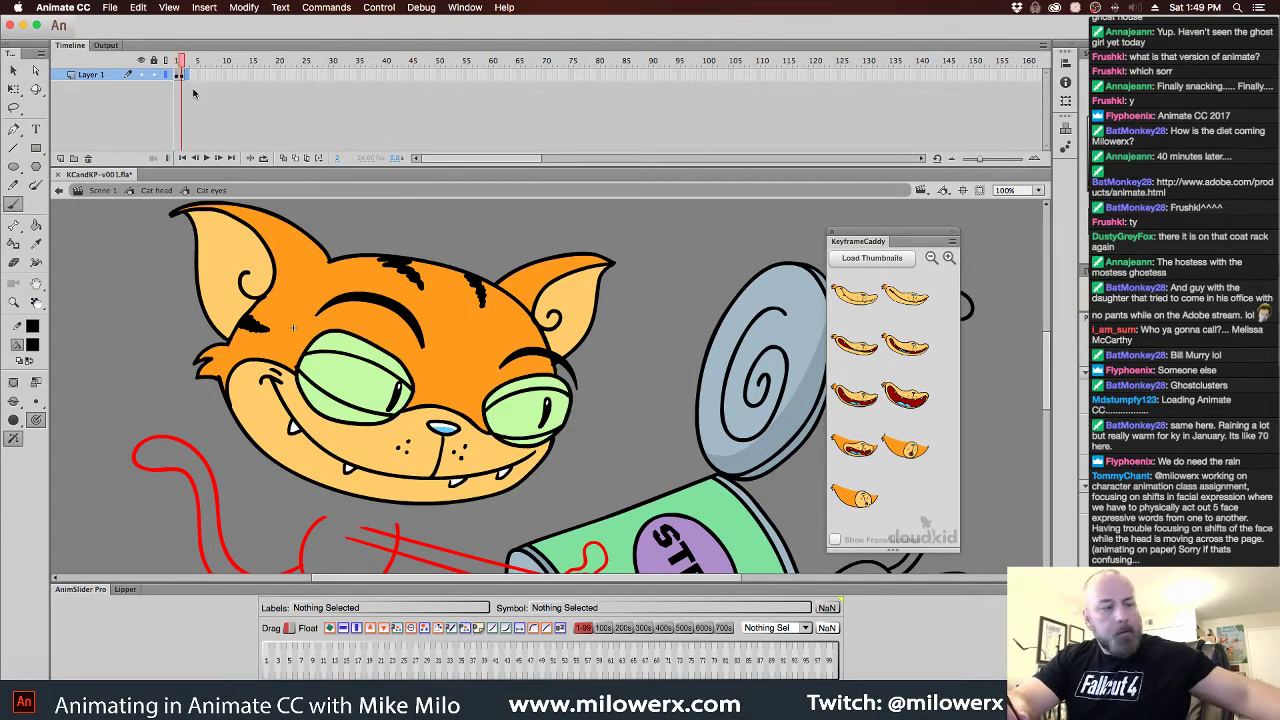
pyautogui.press('F7')
pyautogui.press('super+shift+v')
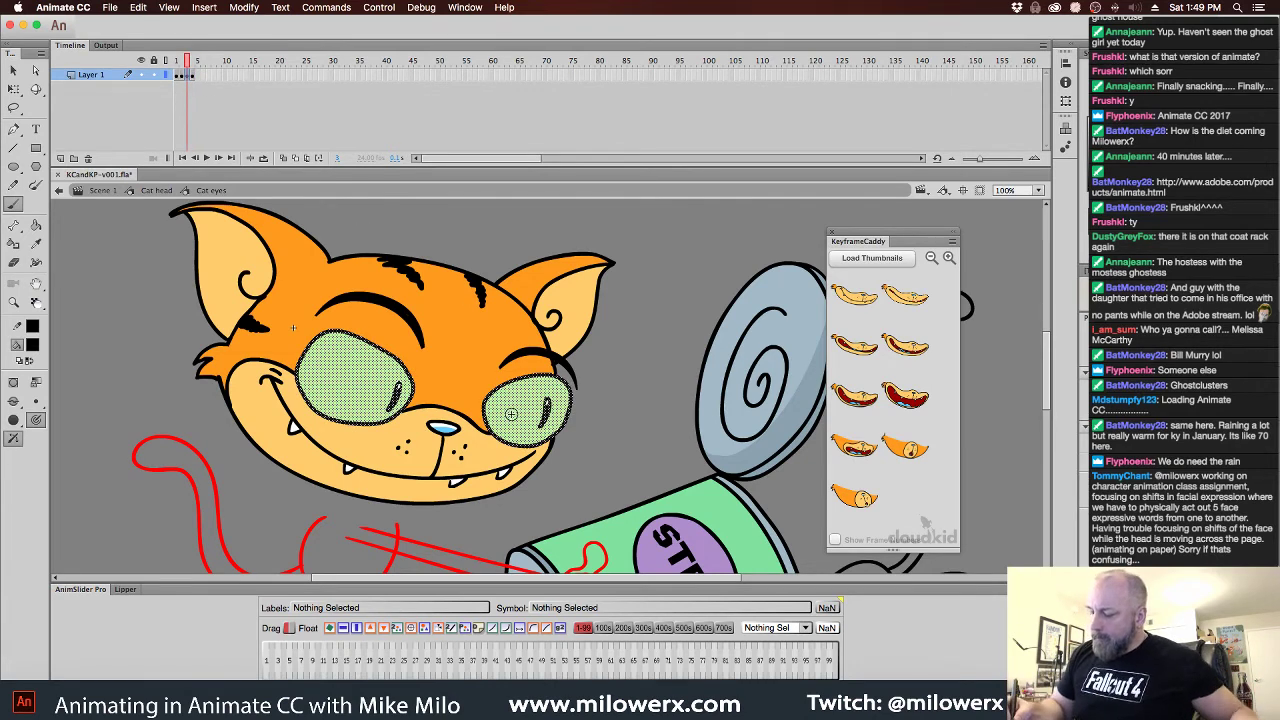
pyautogui.click(598, 393)
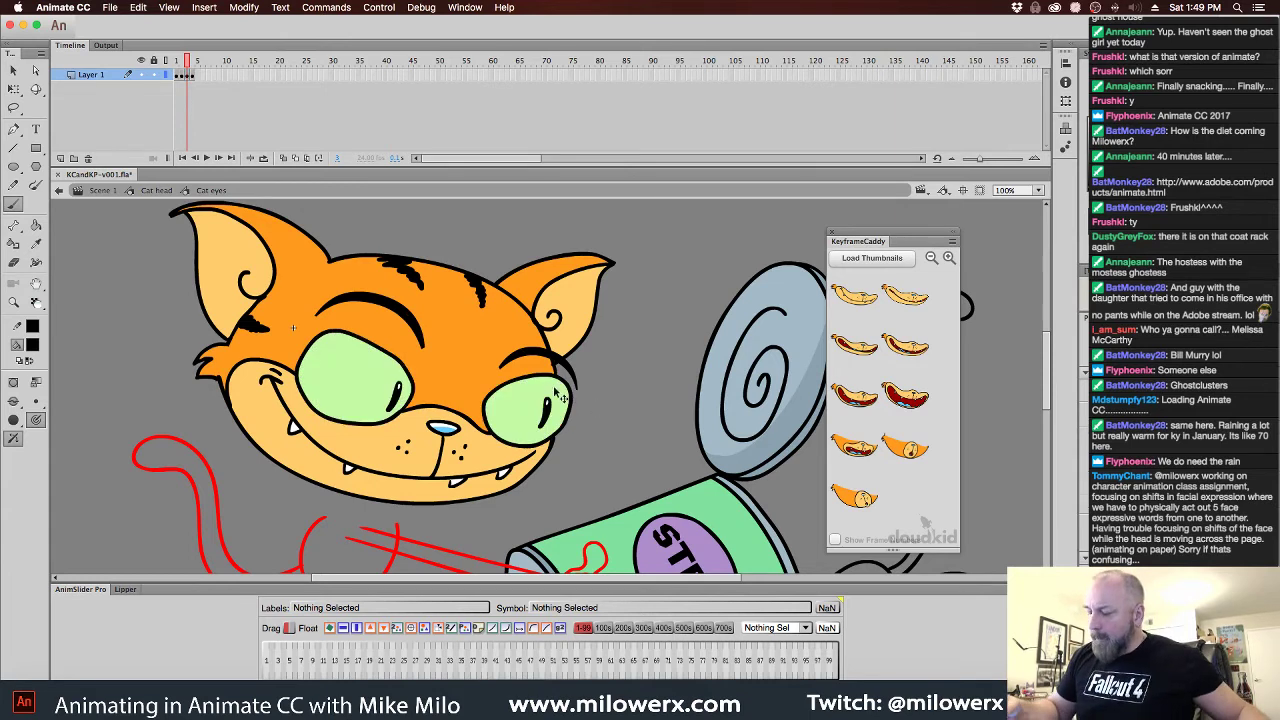
# Recolor both slit pupils on frame 3 with the light green of the eyes so the eyes are blank
pyautogui.click(546, 412)
pyautogui.keyDown('shift'); pyautogui.click(395, 400); pyautogui.keyUp('shift')
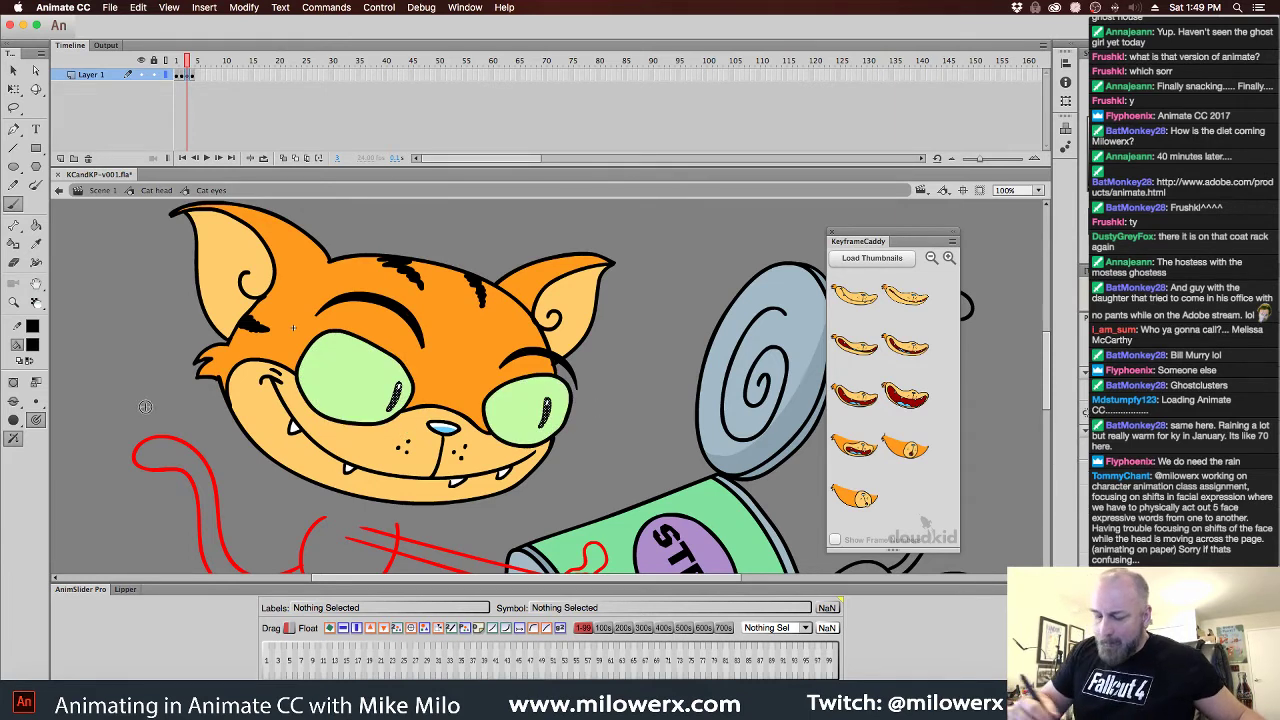
pyautogui.click(32, 344)
pyautogui.click(371, 401)
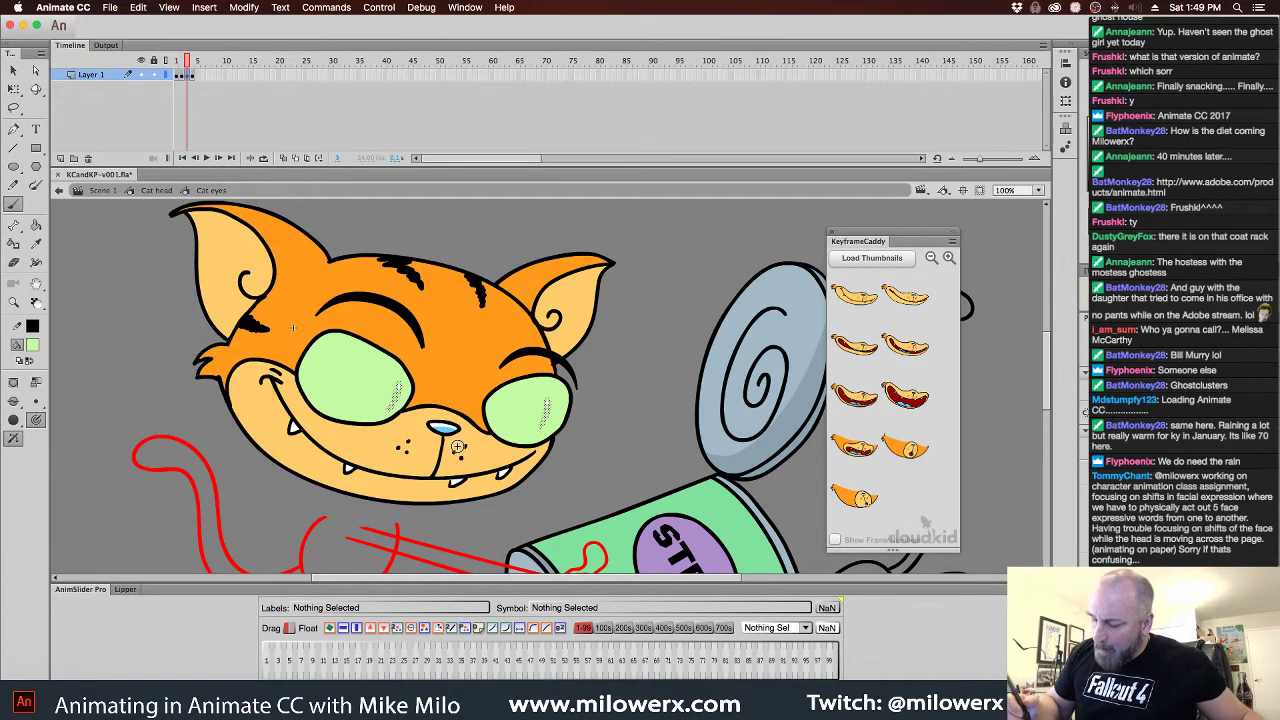
pyautogui.click(608, 400)
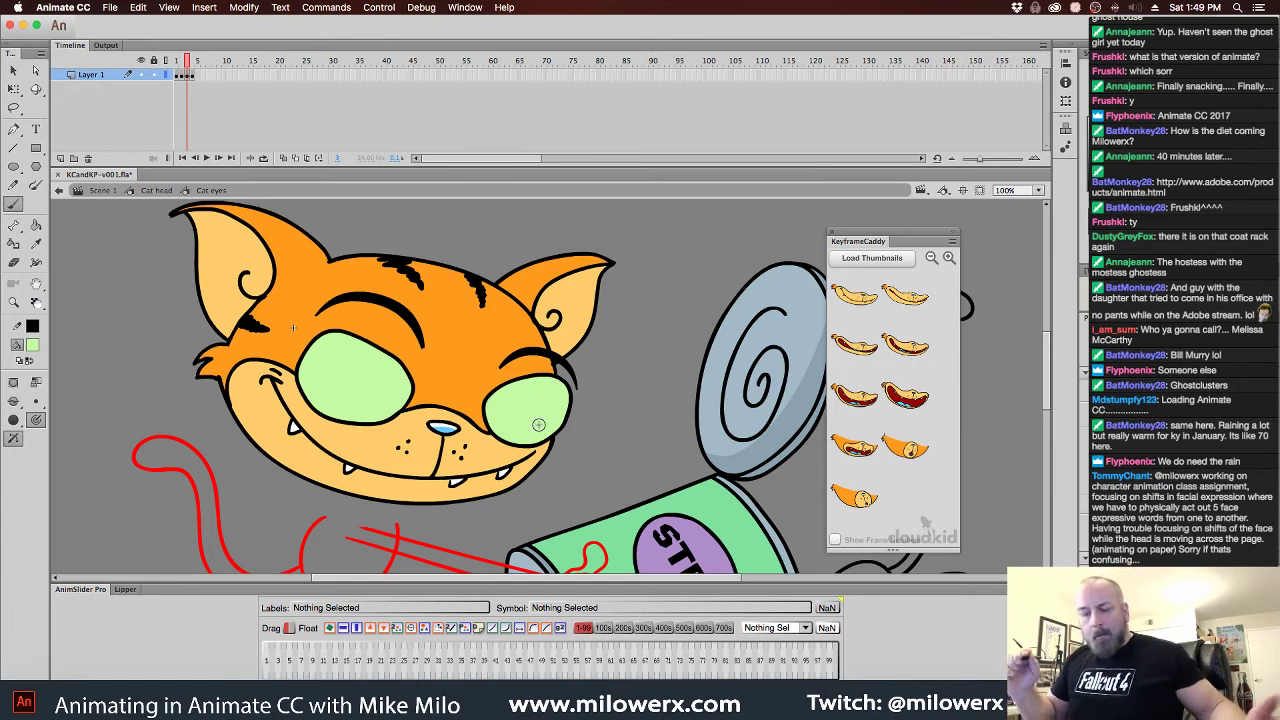
# Turn on onion skinning and compare the eye poses on the neighbouring frames, returning to frame 3
pyautogui.click(283, 158)
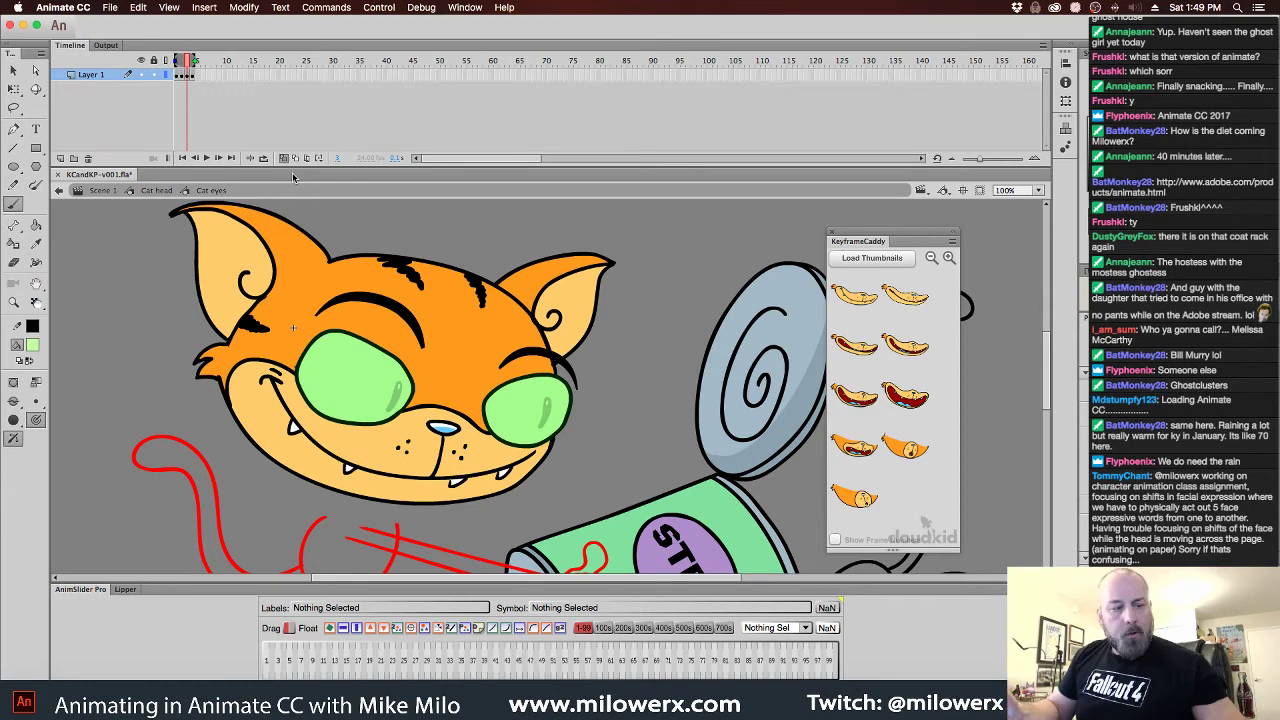
pyautogui.press('.')
pyautogui.press(',')
pyautogui.press(',')
pyautogui.press(',')
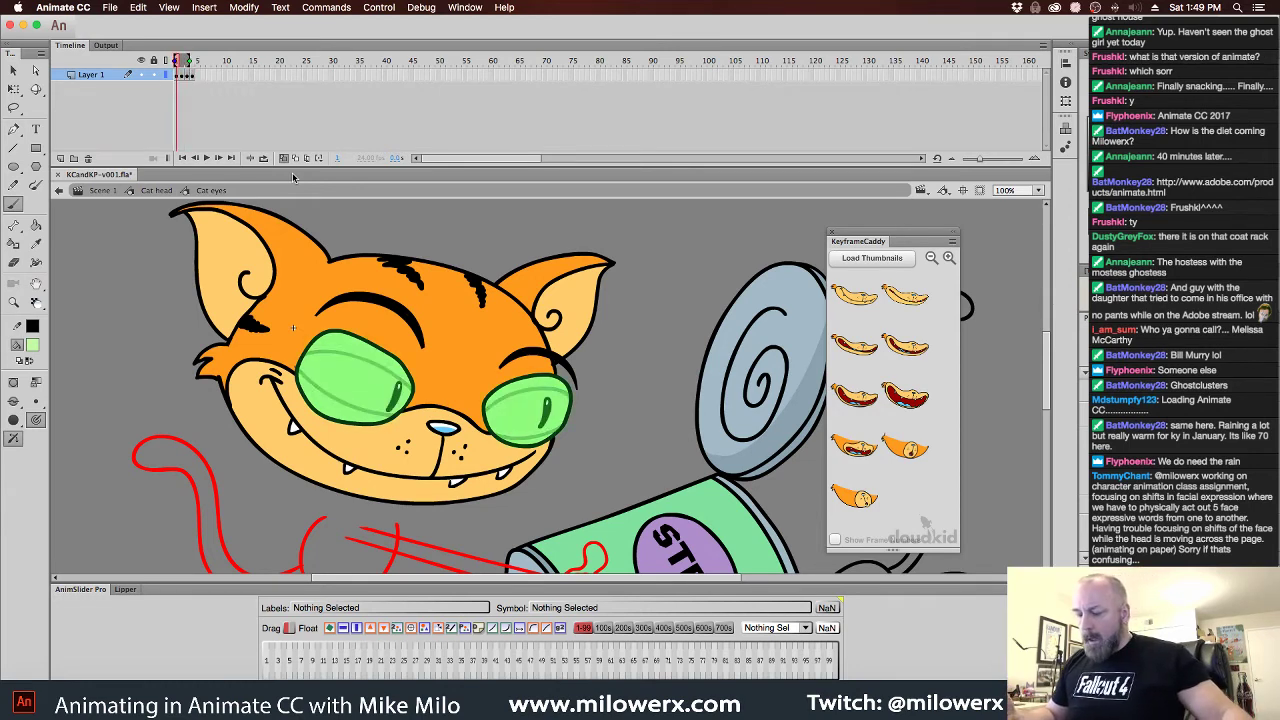
pyautogui.press('.')
pyautogui.press('.')
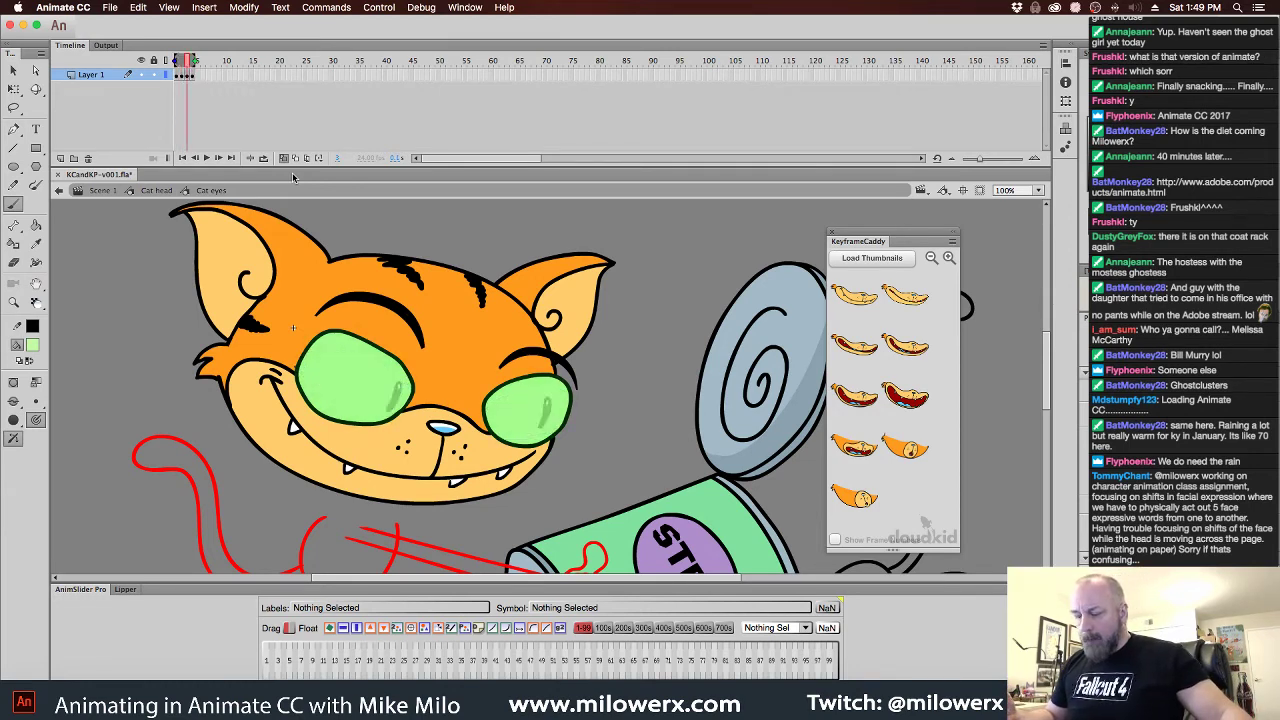
# Set the fill to black and brush a closer pair of eyelid lines across each blank eye on frame 3
pyautogui.click(34, 347)
pyautogui.click(88, 397)
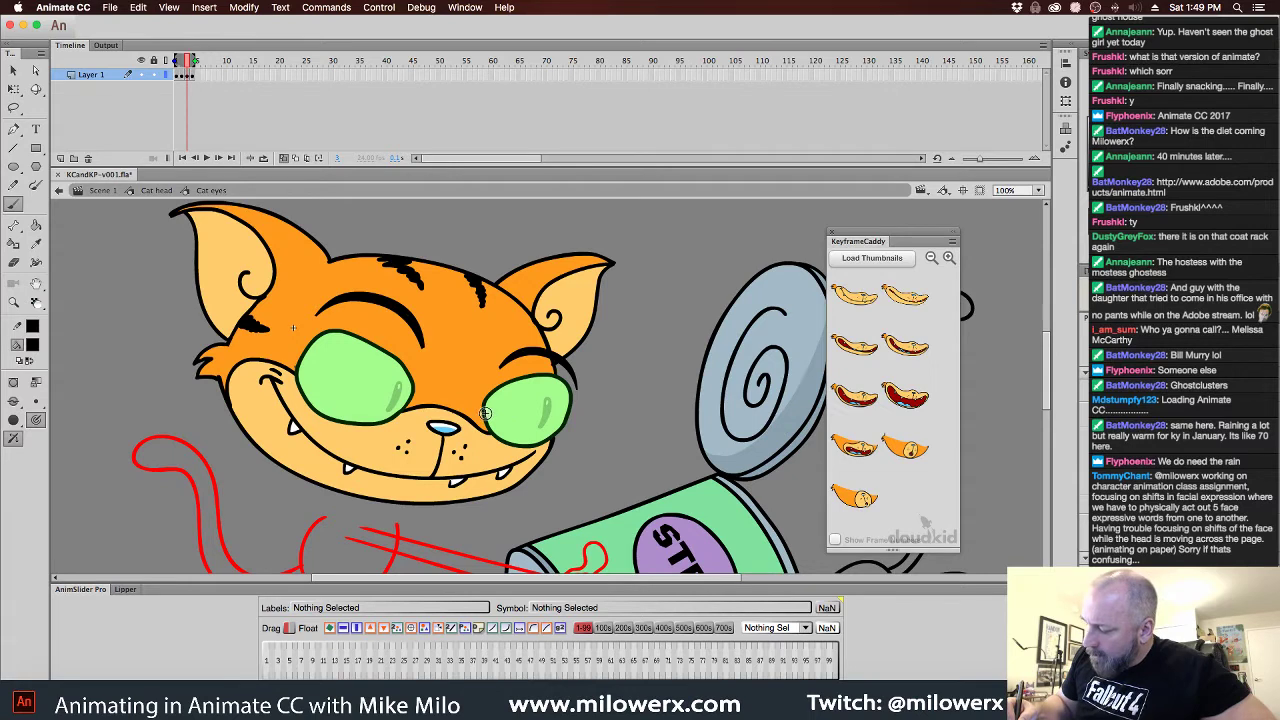
pyautogui.moveTo(563, 403); pyautogui.dragTo(568, 405)
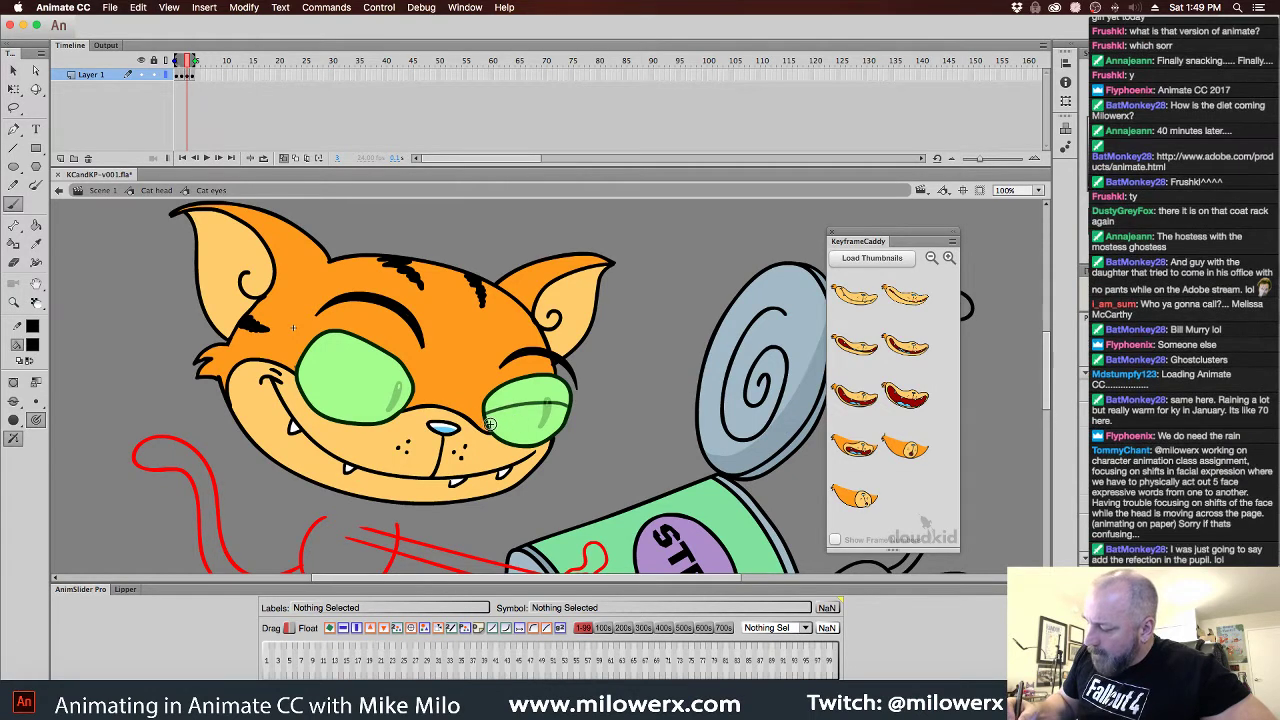
pyautogui.moveTo(487, 423); pyautogui.dragTo(567, 415)
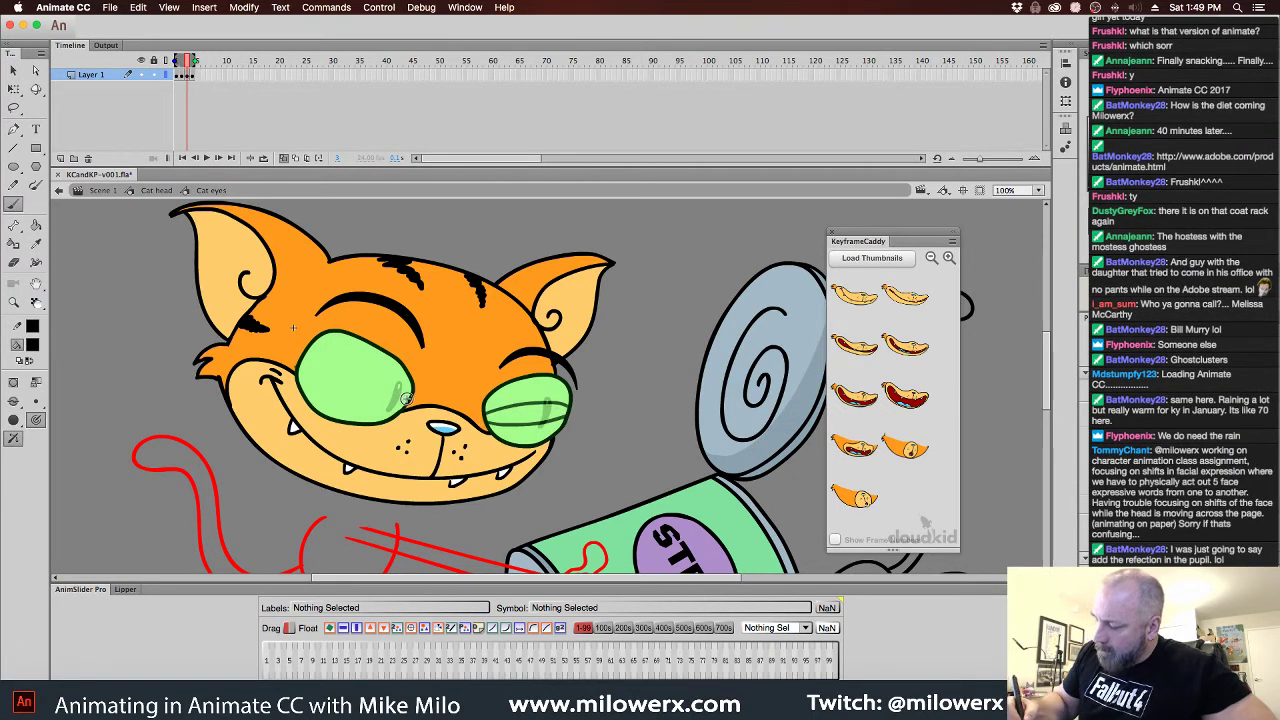
pyautogui.moveTo(404, 404)
pyautogui.mouseDown()
pyautogui.moveTo(378, 378)
pyautogui.moveTo(302, 348)
pyautogui.mouseUp()
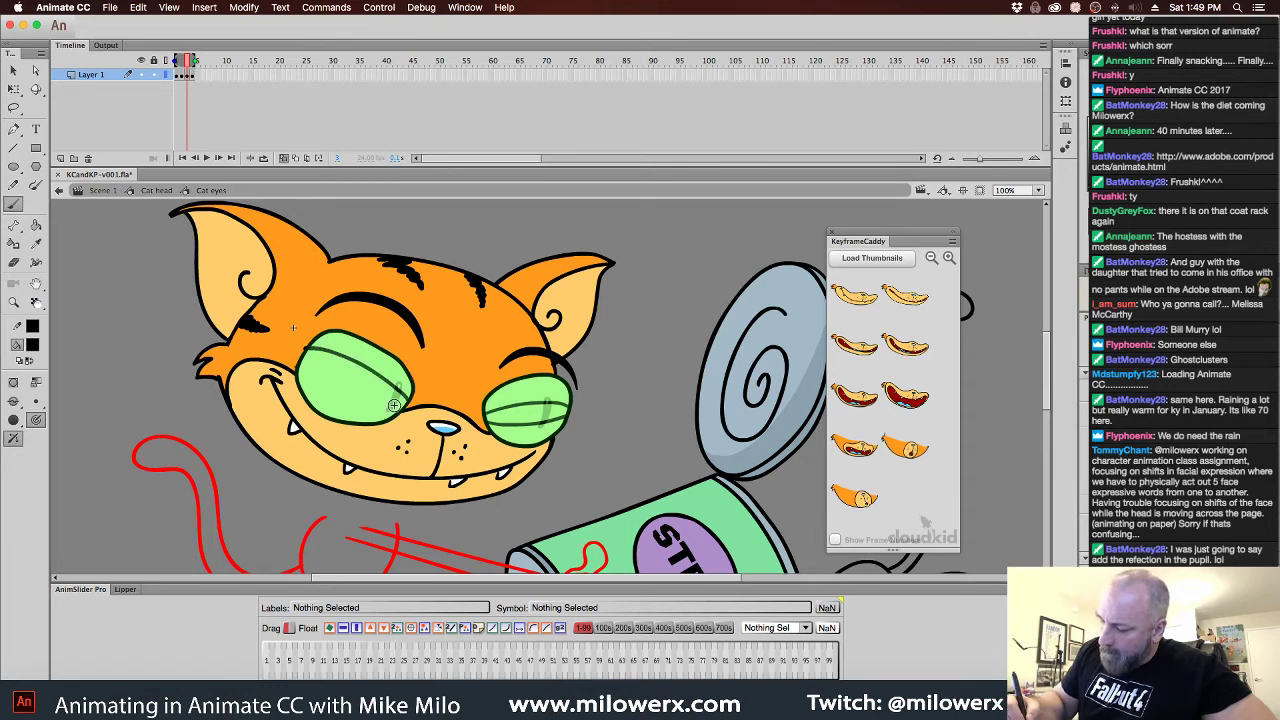
pyautogui.moveTo(404, 406); pyautogui.dragTo(299, 357)
pyautogui.hotkey('ctrl', 'z')
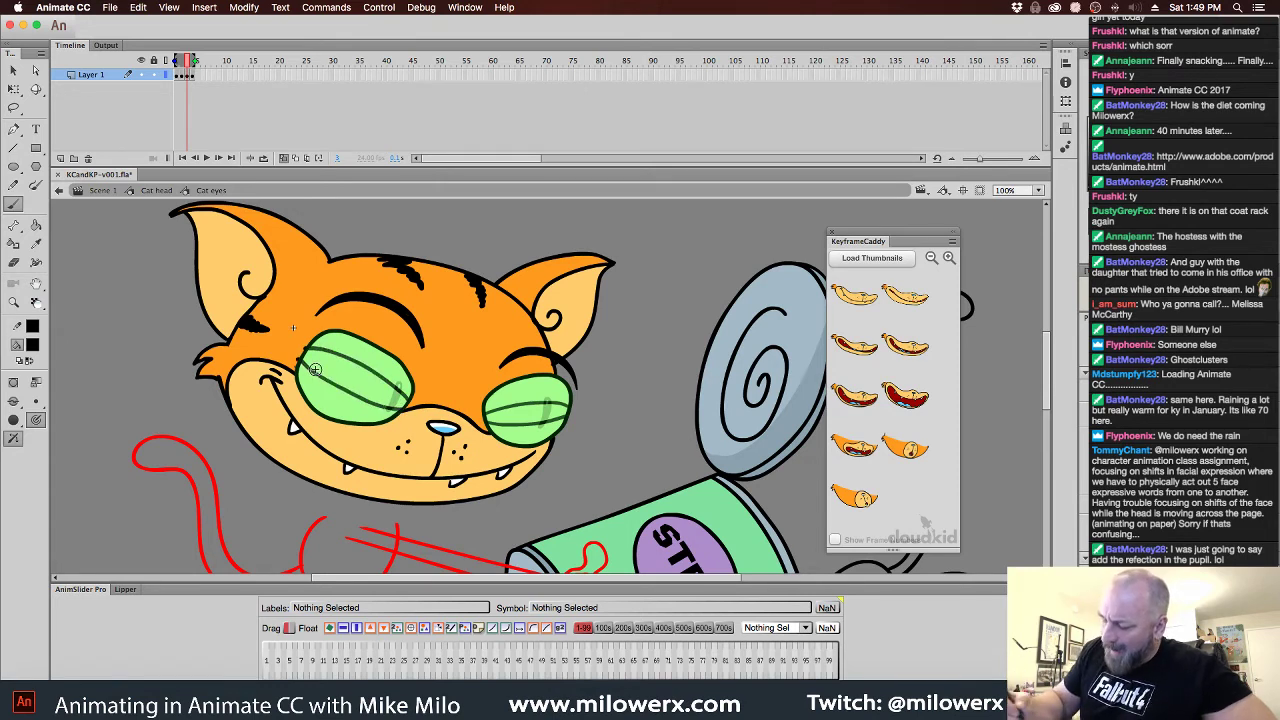
# On frame 4, lasso a wider oval around each slit pupil and fill both selections with black
pyautogui.click(192, 78)
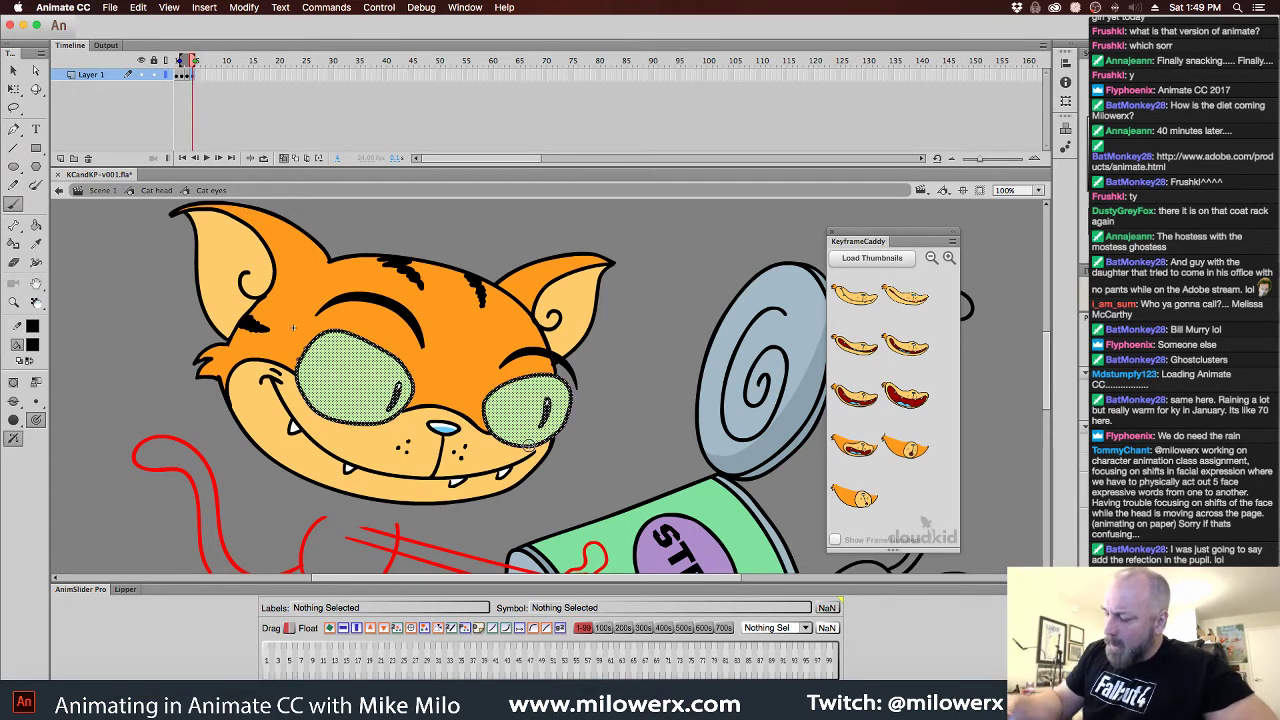
pyautogui.keyDown('super'); pyautogui.click(635, 413); pyautogui.keyUp('super')
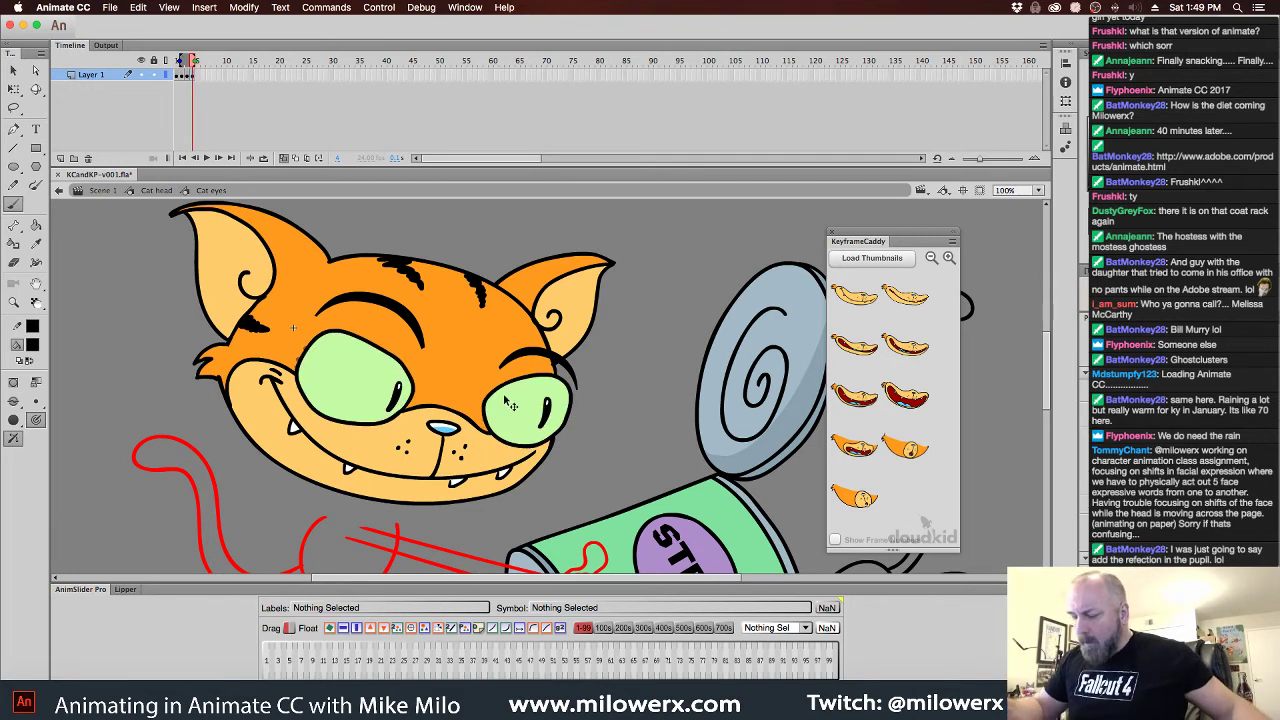
pyautogui.click(14, 107)
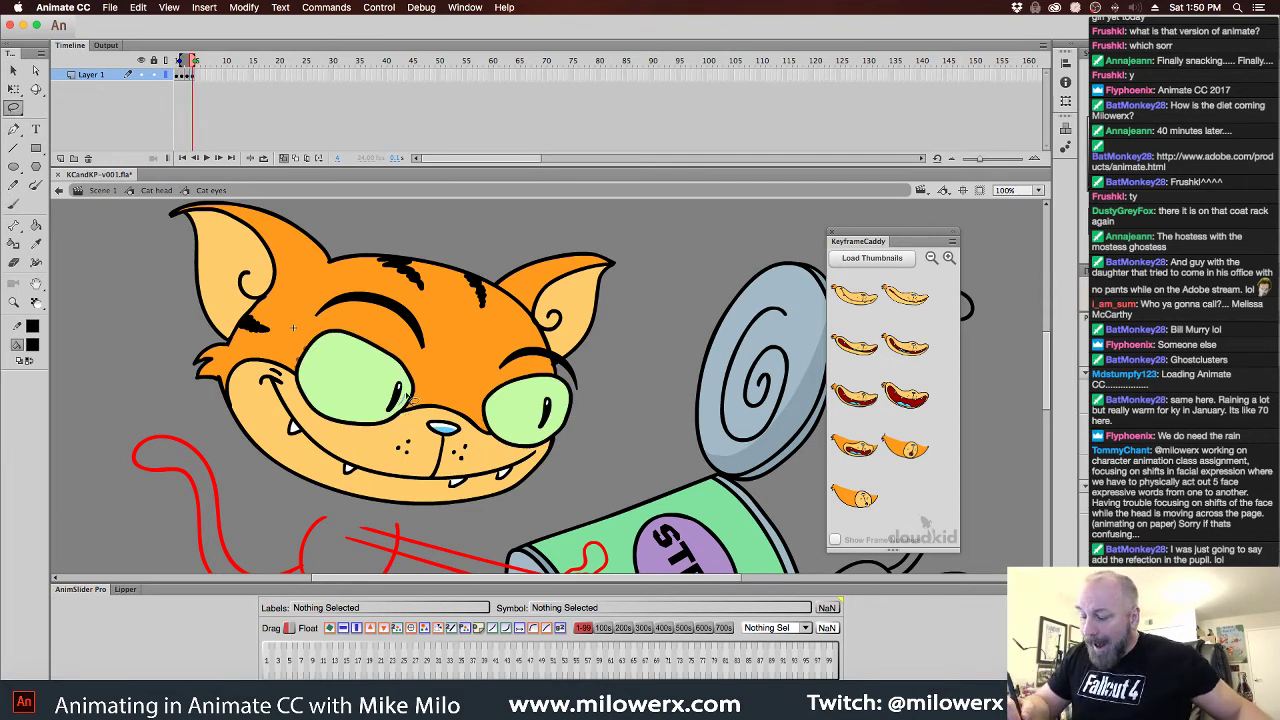
pyautogui.moveTo(392, 386); pyautogui.dragTo(385, 421)
pyautogui.moveTo(397, 414); pyautogui.dragTo(403, 400)
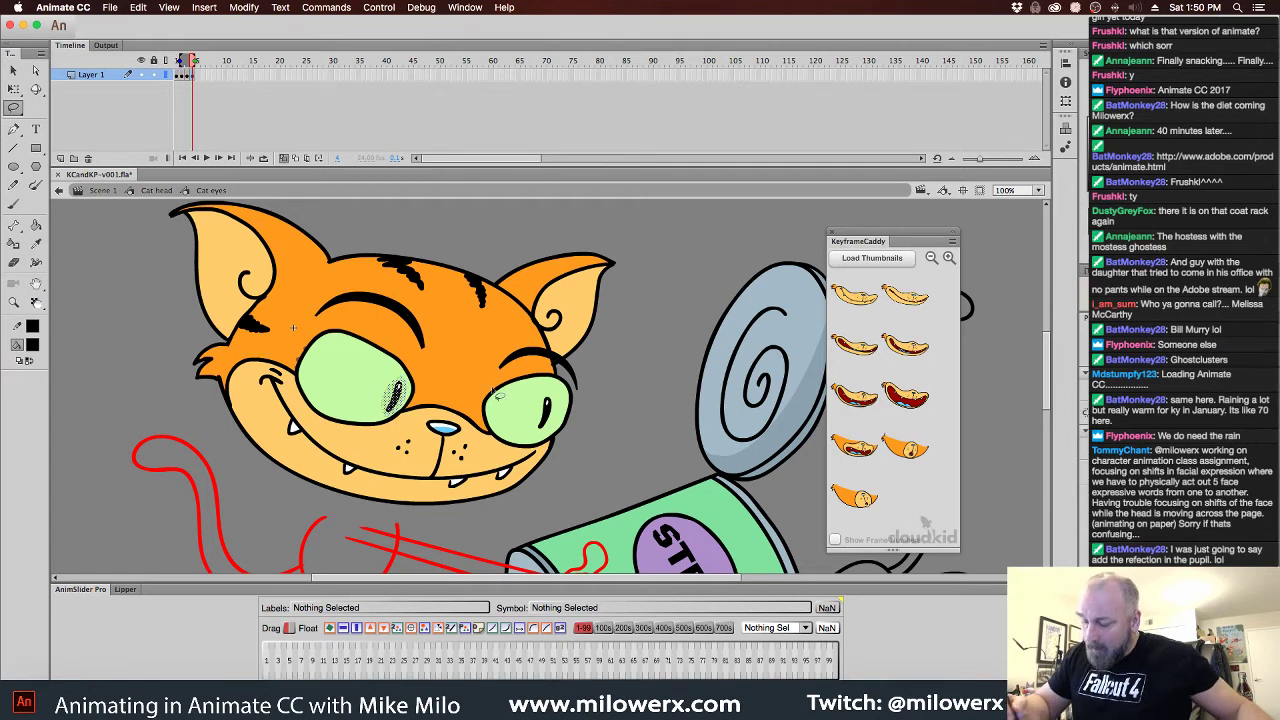
pyautogui.moveTo(554, 399)
pyautogui.mouseDown()
pyautogui.moveTo(543, 390)
pyautogui.moveTo(557, 420)
pyautogui.moveTo(546, 400)
pyautogui.mouseUp()
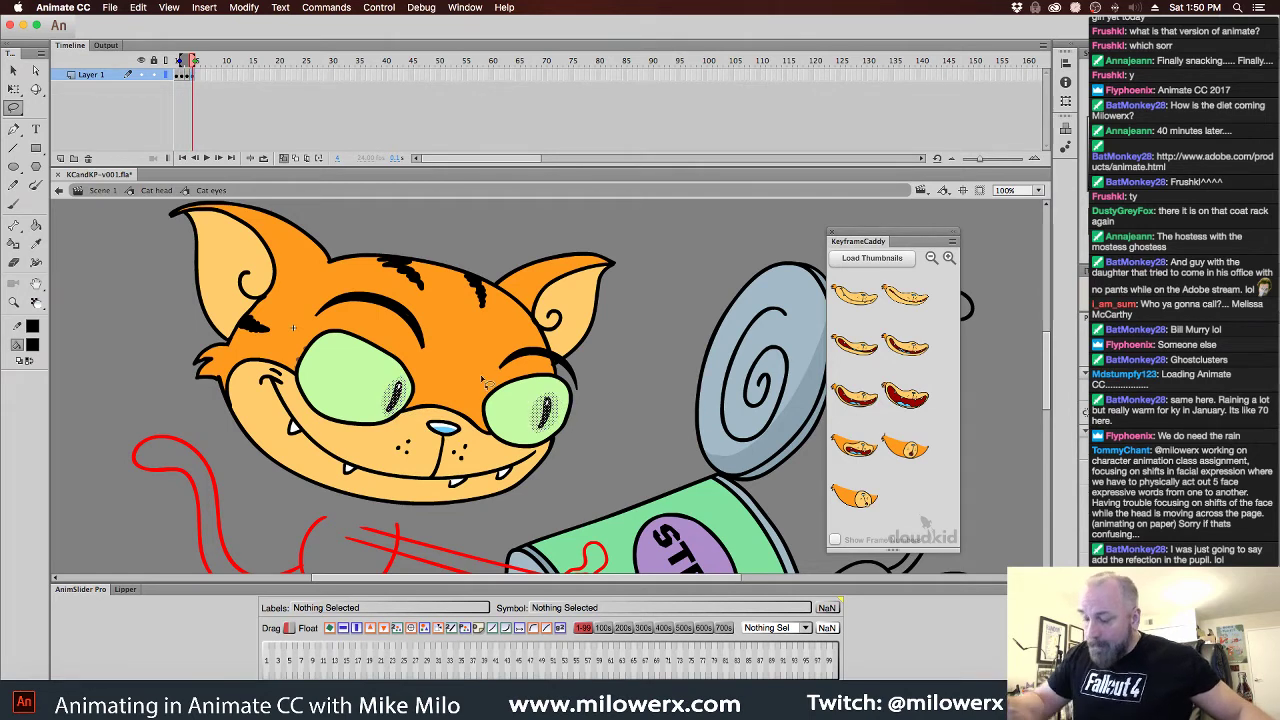
pyautogui.click(32, 346)
pyautogui.click(86, 437)
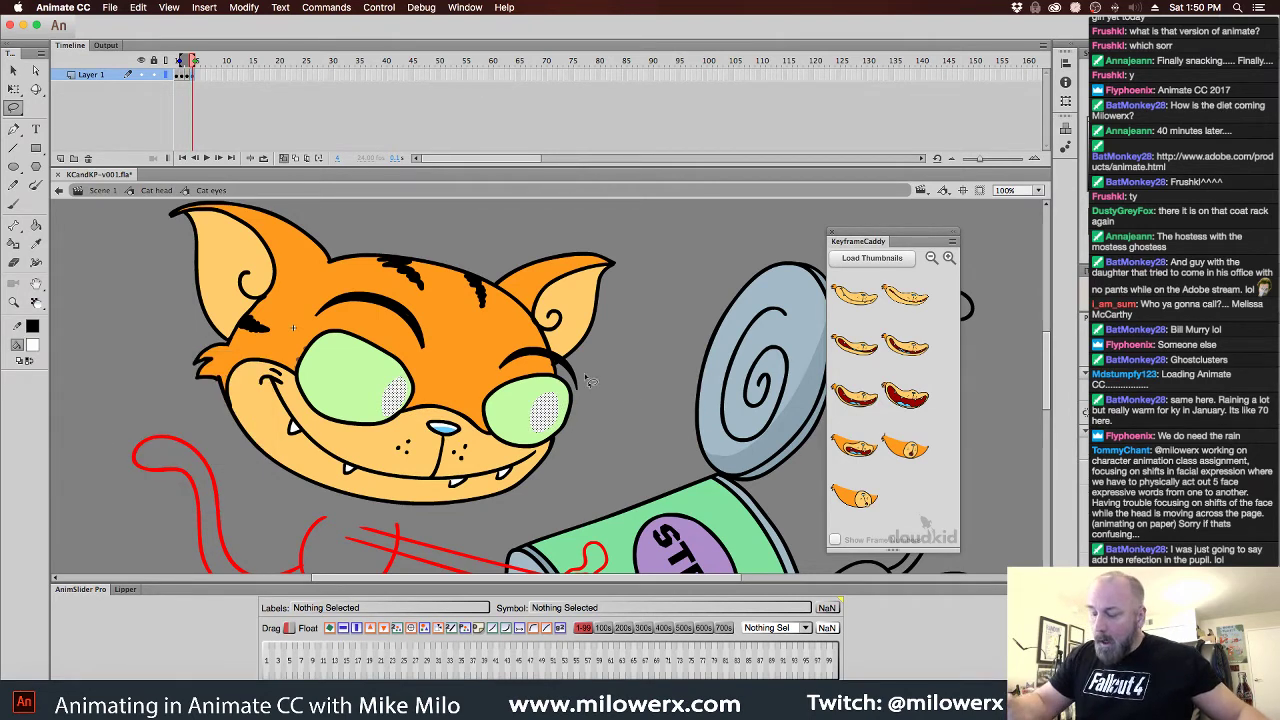
pyautogui.click(35, 346)
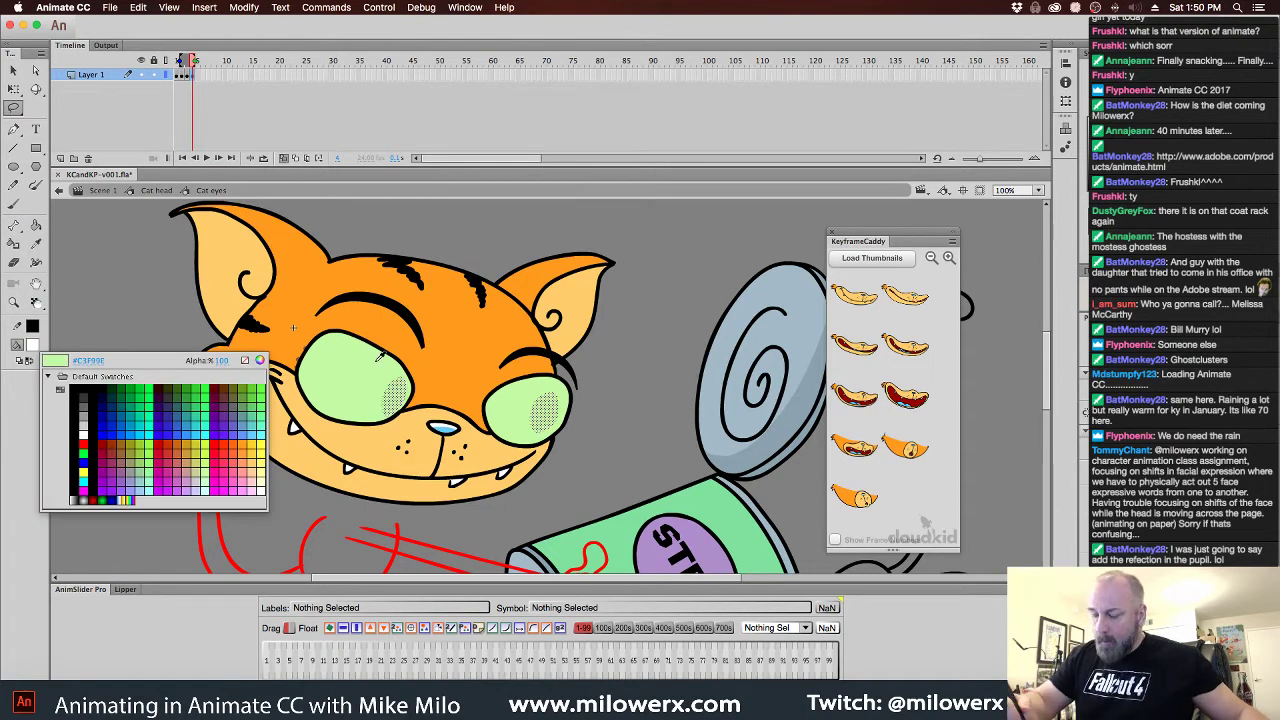
pyautogui.click(372, 322)
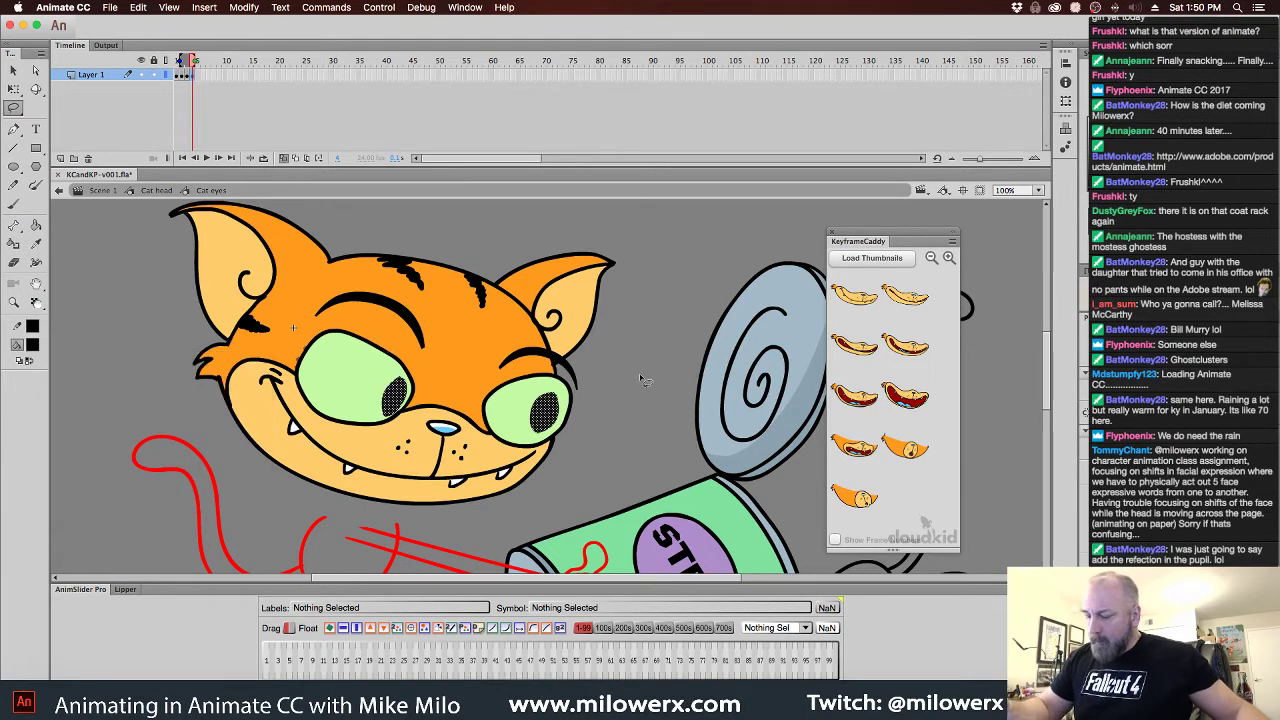
pyautogui.click(33, 345)
pyautogui.click(154, 327)
pyautogui.press('k')
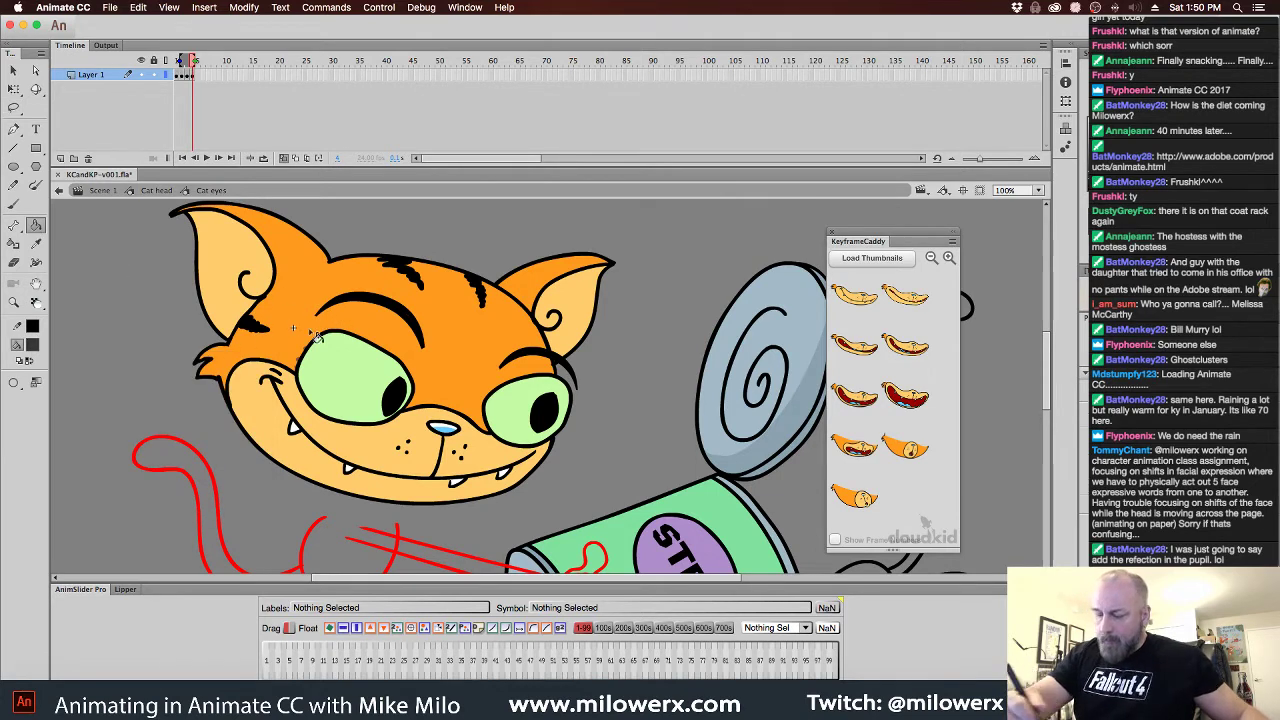
pyautogui.click(398, 402)
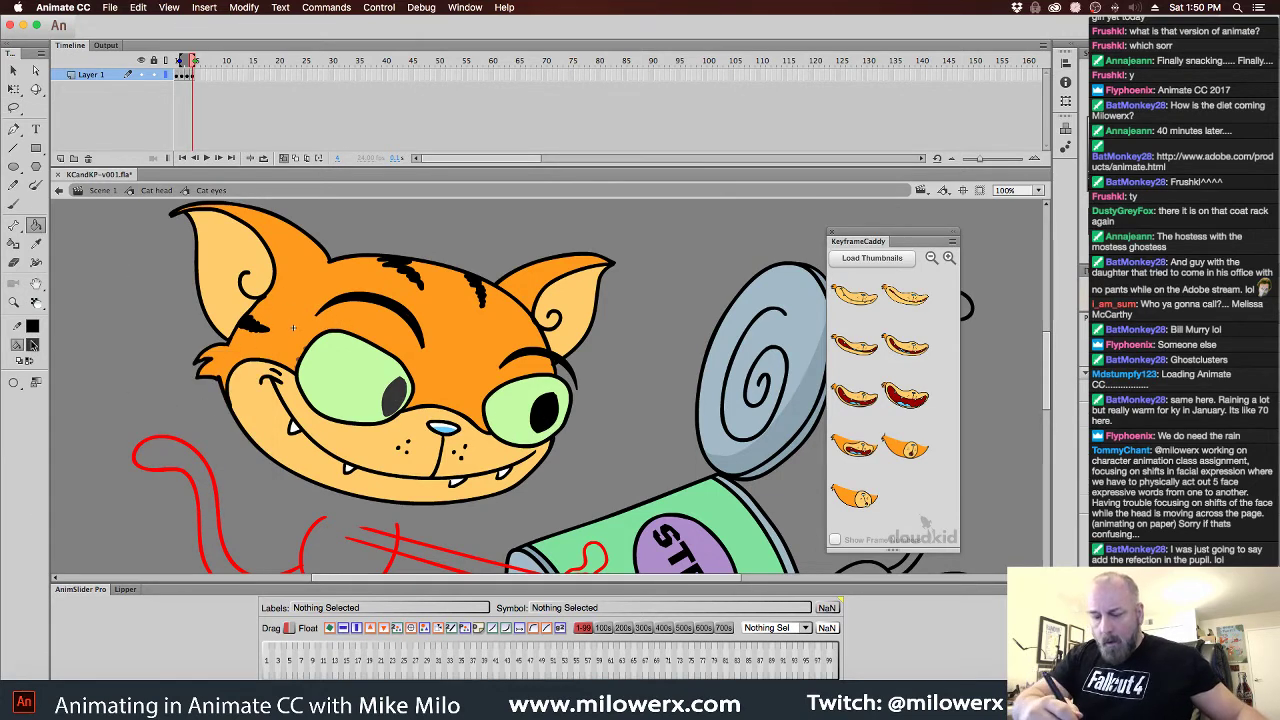
pyautogui.click(33, 345)
pyautogui.click(318, 302)
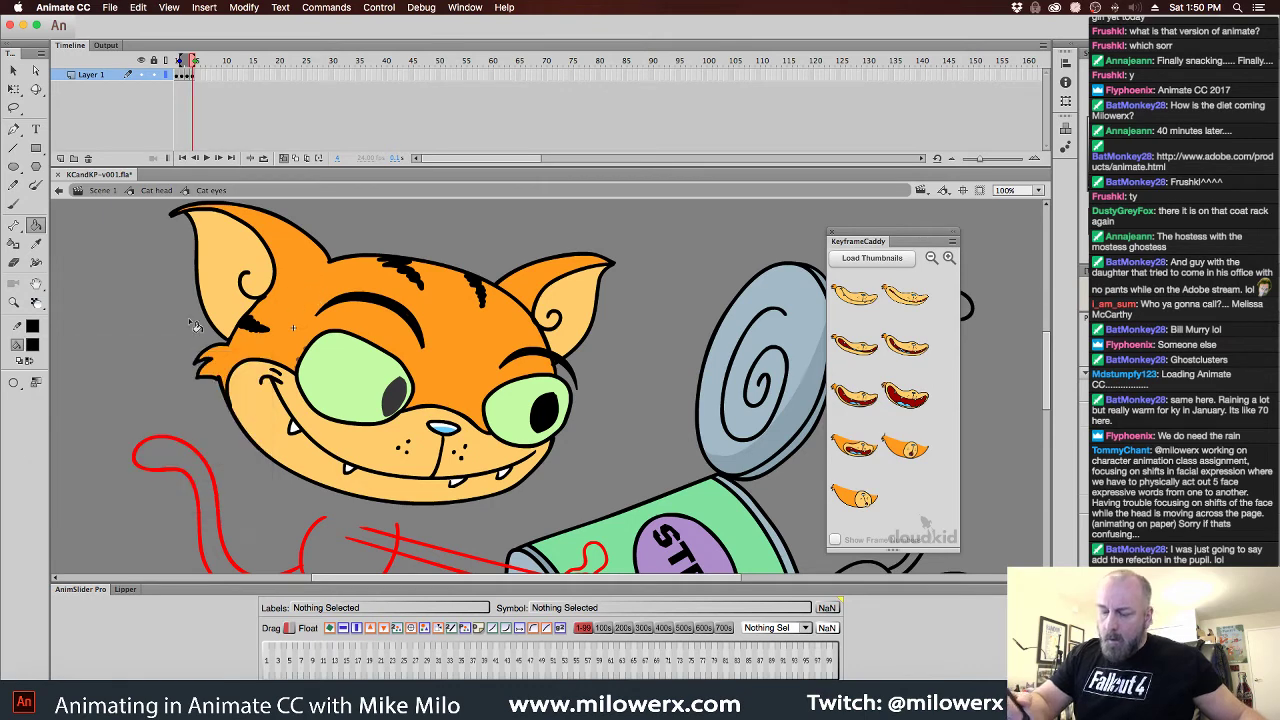
# Sample the orange of the cat's fur and fill both eyes on frame 4 with it, covering the pupils
pyautogui.click(34, 346)
pyautogui.click(249, 442)
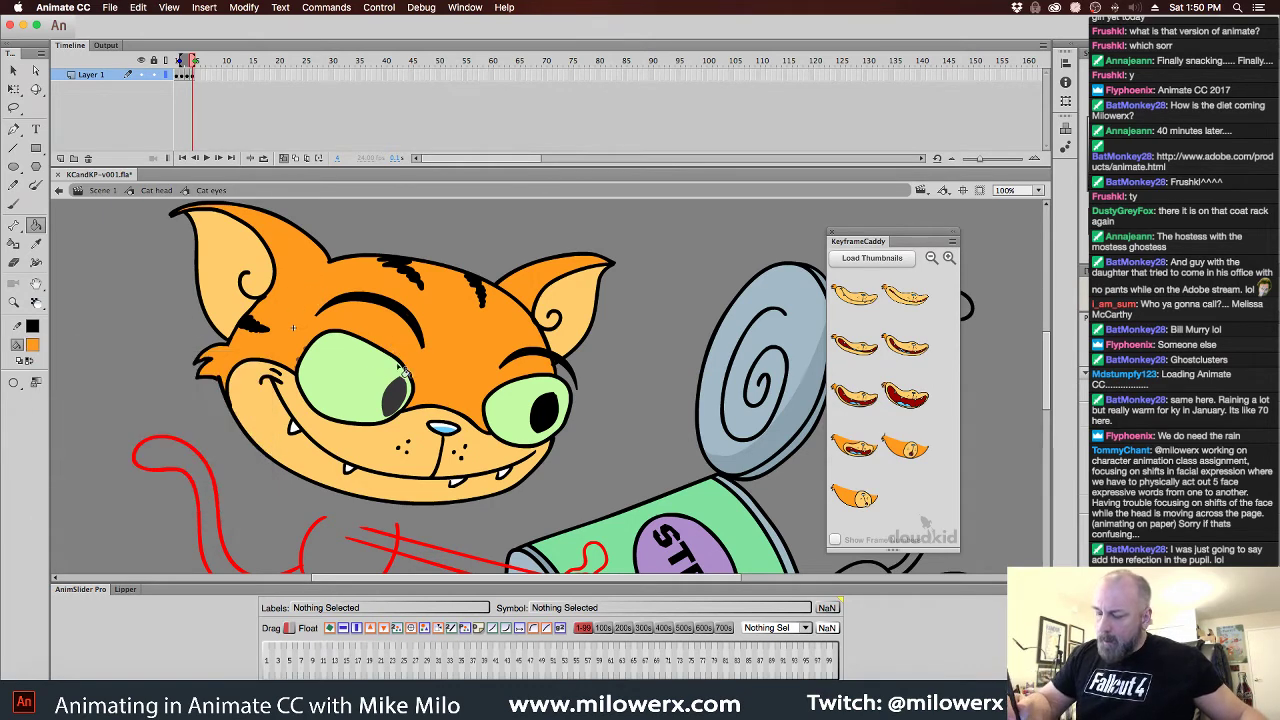
pyautogui.click(402, 402)
pyautogui.click(545, 418)
pyautogui.click(534, 408)
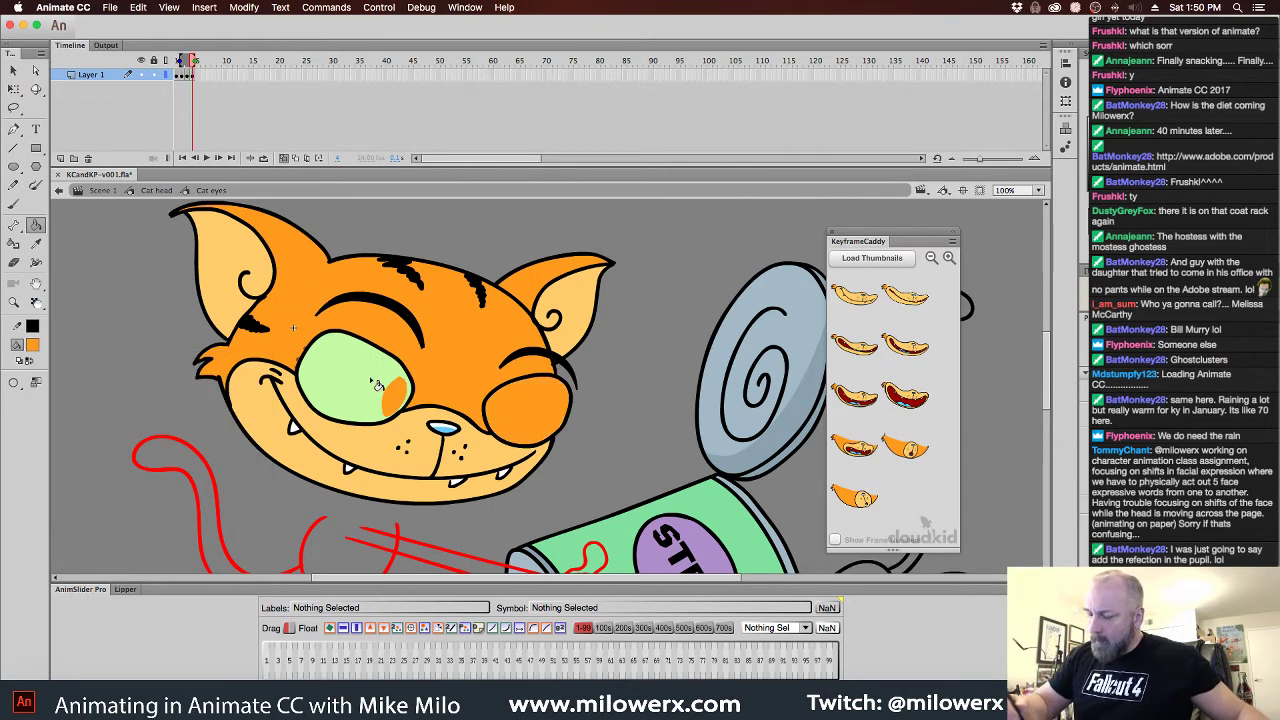
pyautogui.click(382, 388)
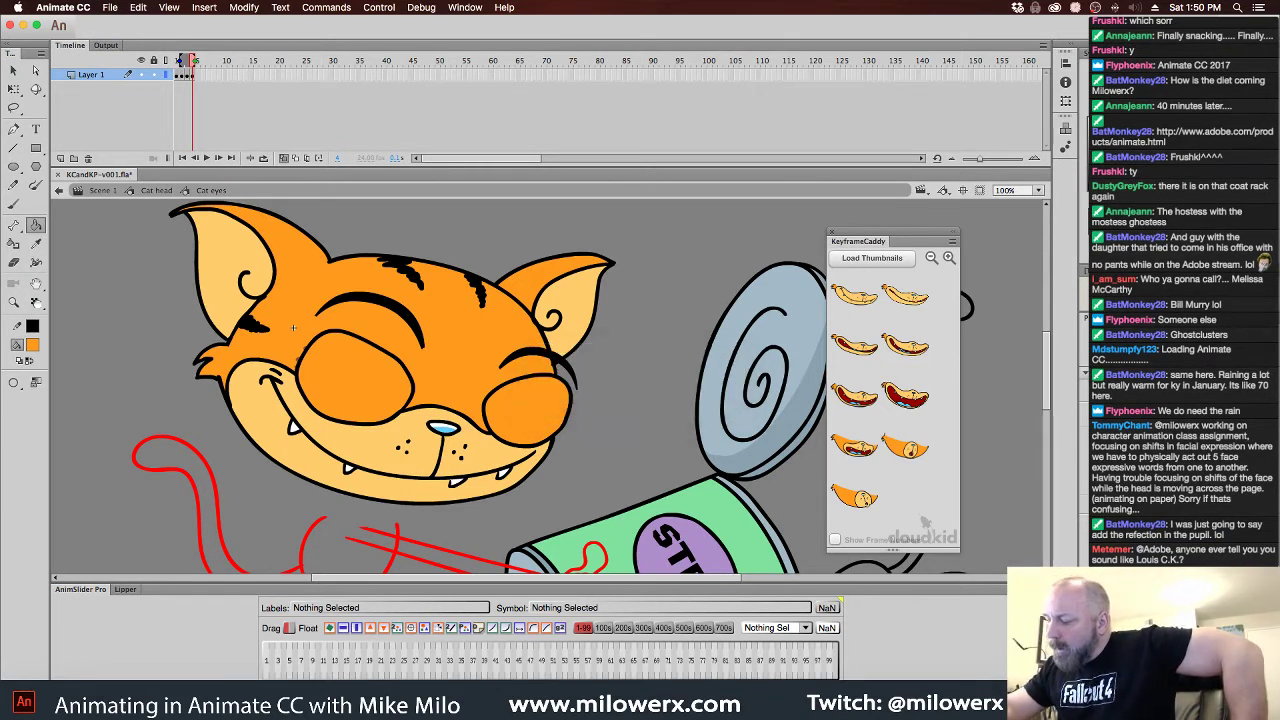
# Recolor both closed eyes on frame 4 with a darker orange than the fur
pyautogui.click(542, 406)
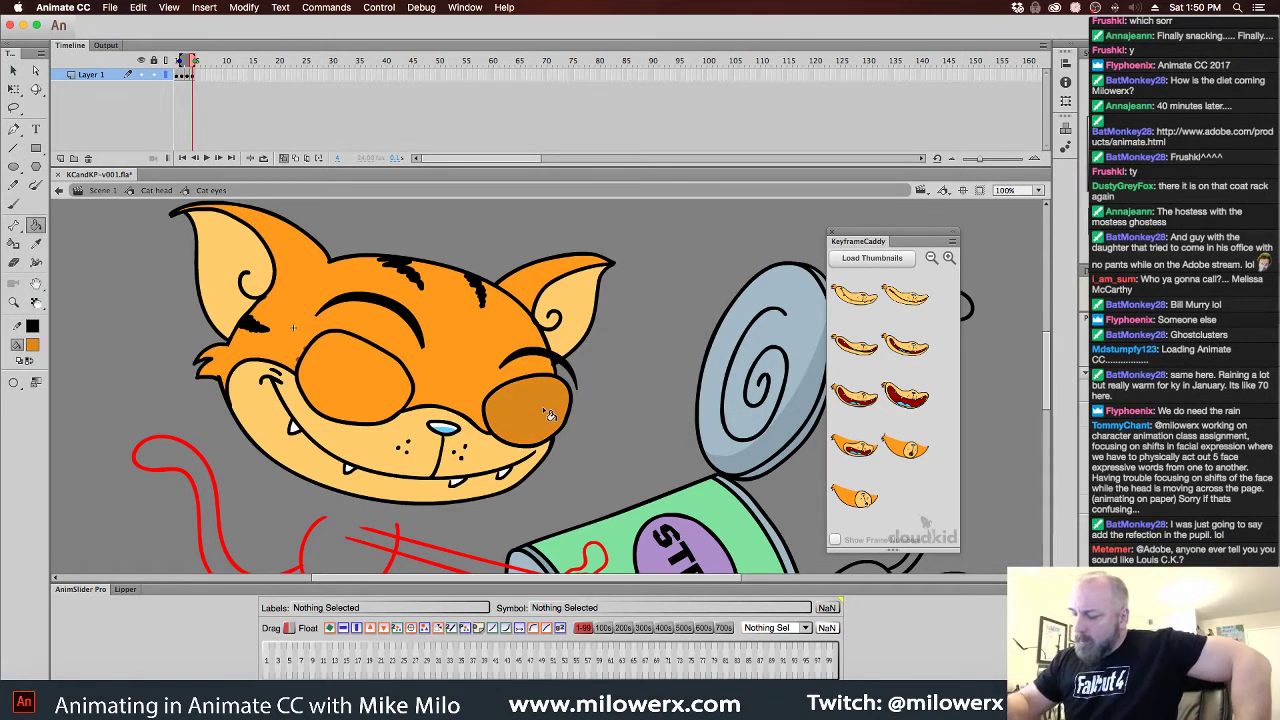
pyautogui.press('super+Tab')
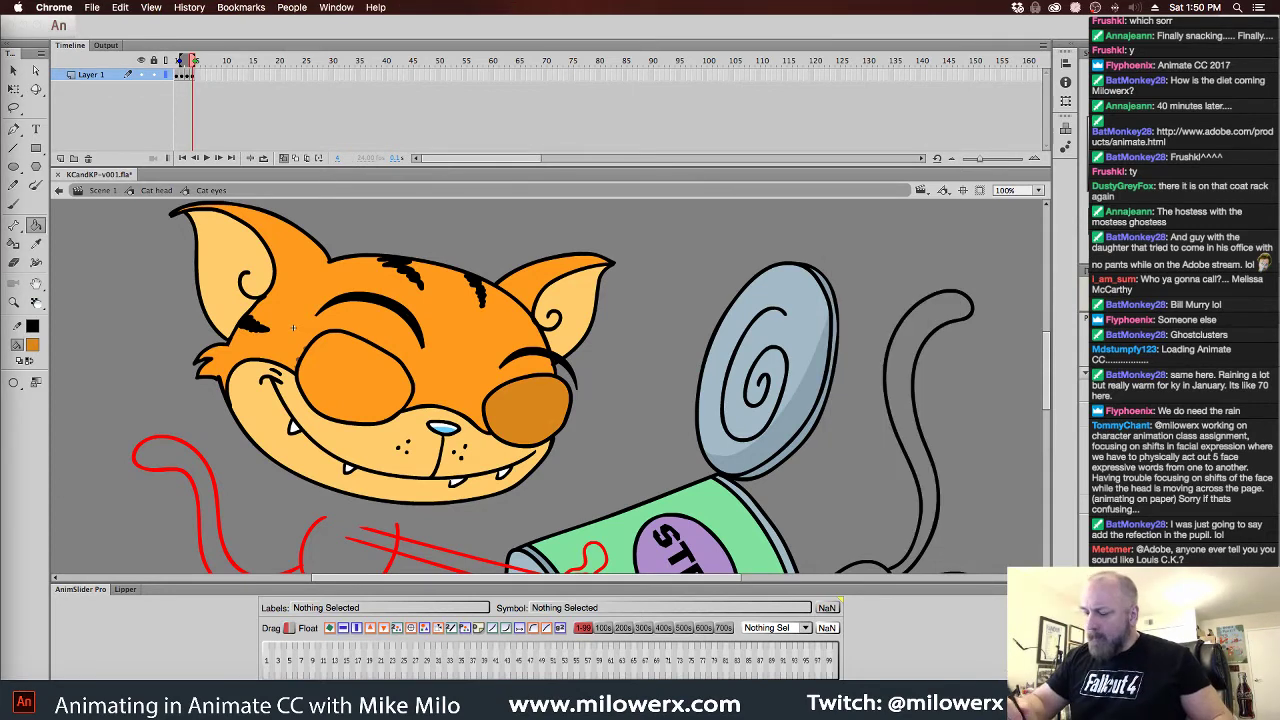
pyautogui.press('super+Tab')
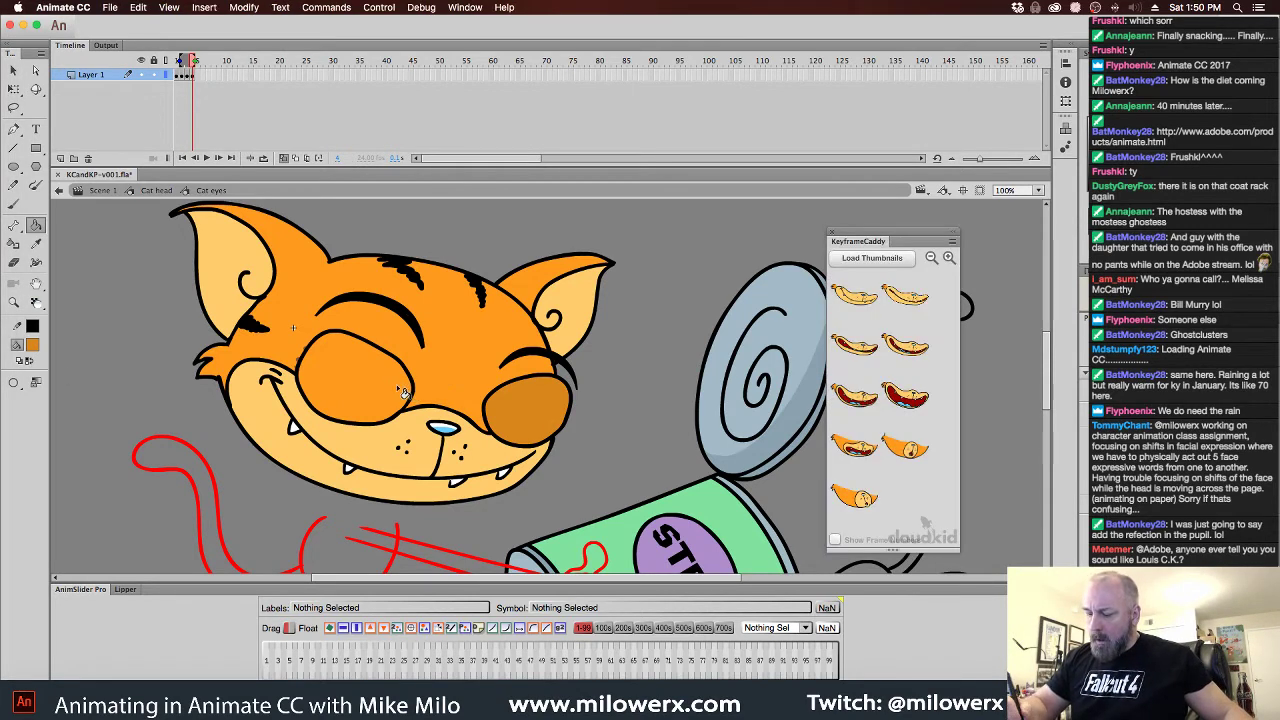
pyautogui.click(403, 395)
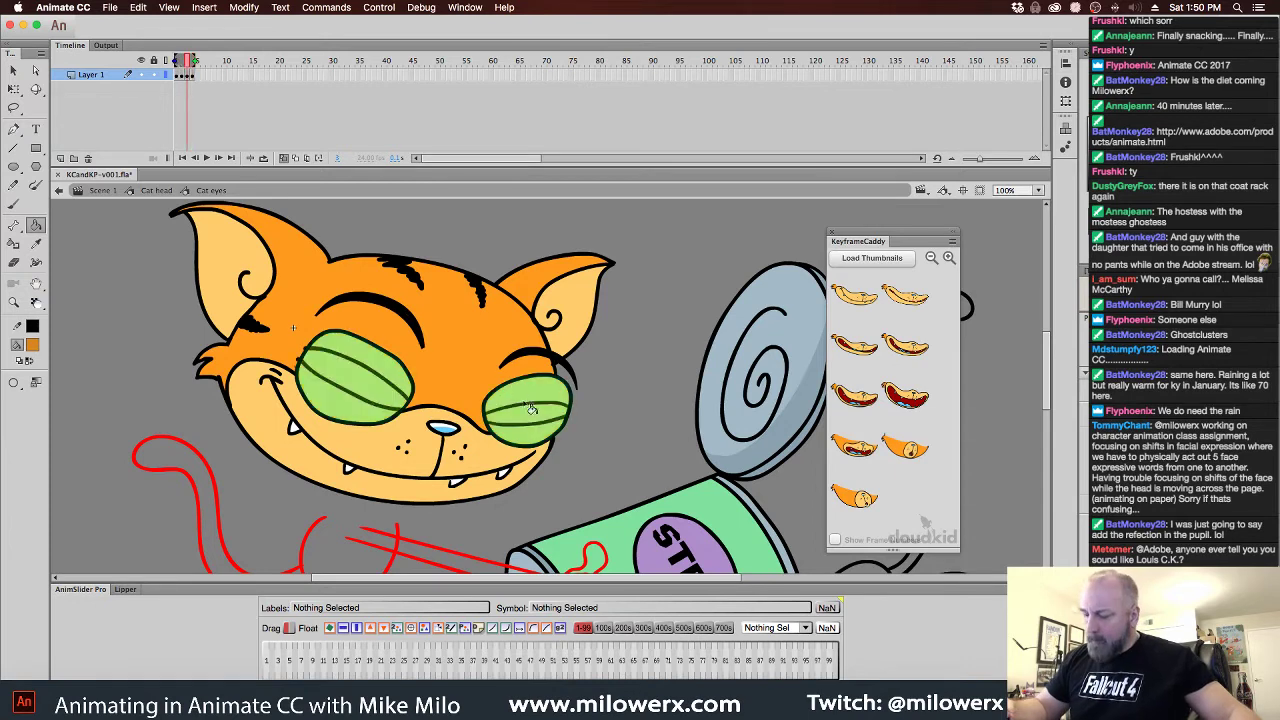
# Fill the upper and lower eyelids of both eyes on frame 3 with the darker orange and turn off onion skinning
pyautogui.click(542, 390)
pyautogui.click(542, 434)
pyautogui.click(385, 368)
pyautogui.click(364, 414)
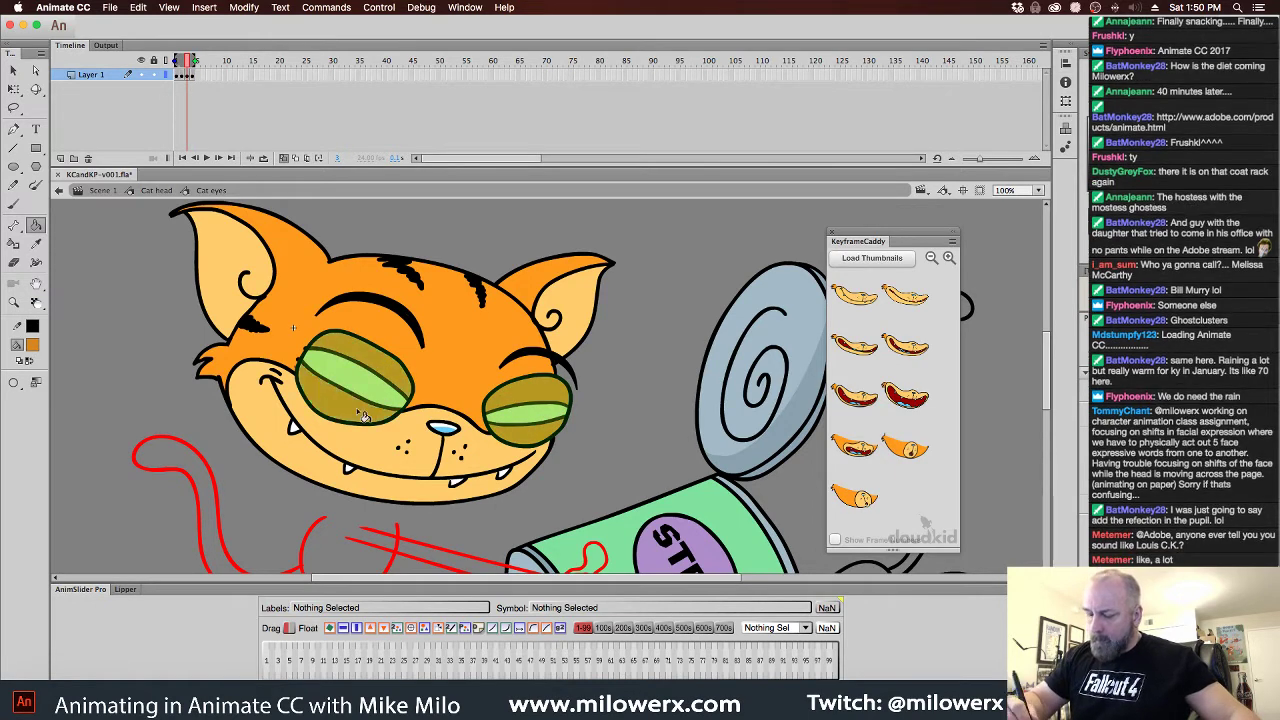
pyautogui.click(283, 159)
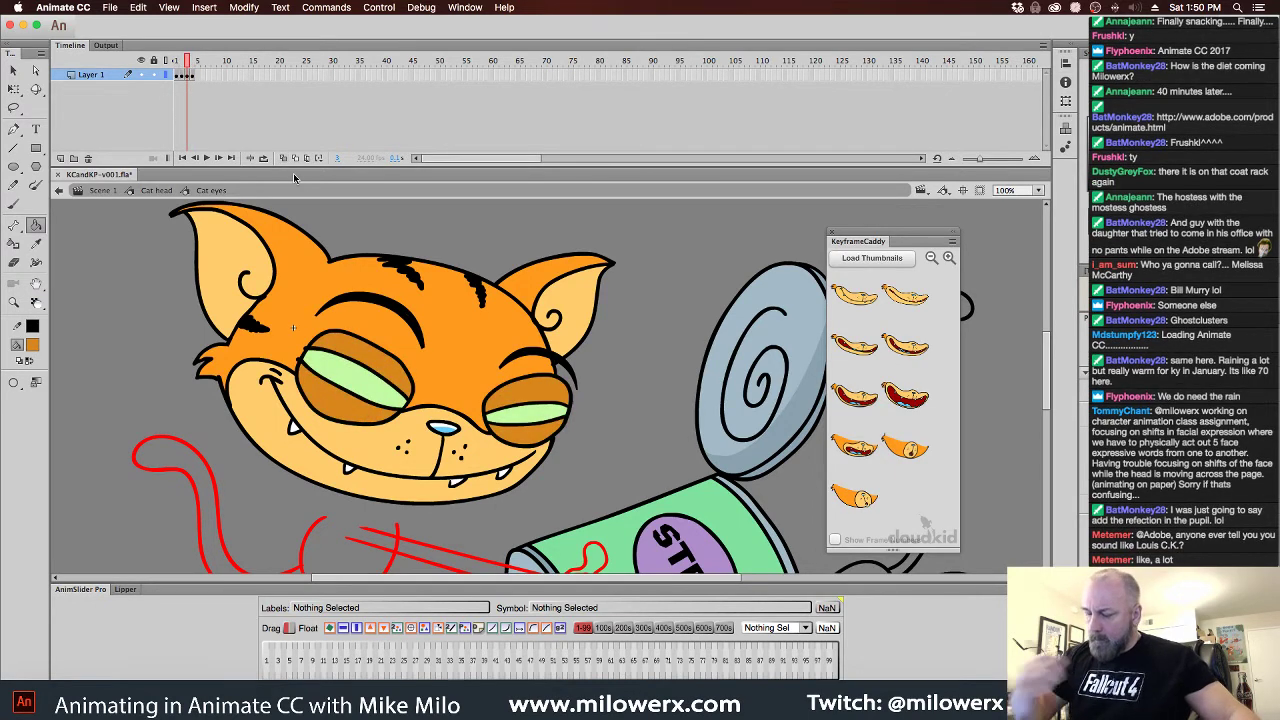
# Fill the upper and lower eyelids of both eyes on frame 2 with the same darker orange
pyautogui.click(395, 379)
pyautogui.click(357, 424)
pyautogui.click(550, 412)
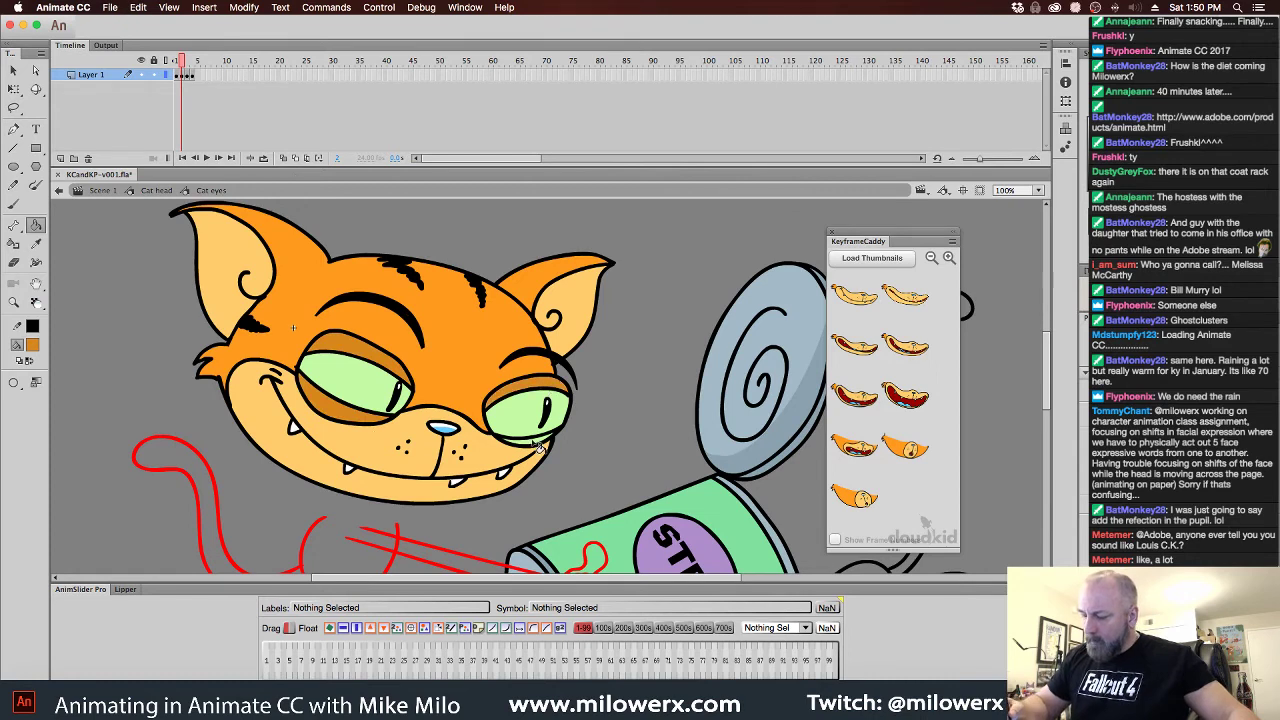
pyautogui.click(536, 441)
# Step back and forth through the eye frames to check how the blink closes
pyautogui.press('.')
pyautogui.press('.')
pyautogui.press(',')
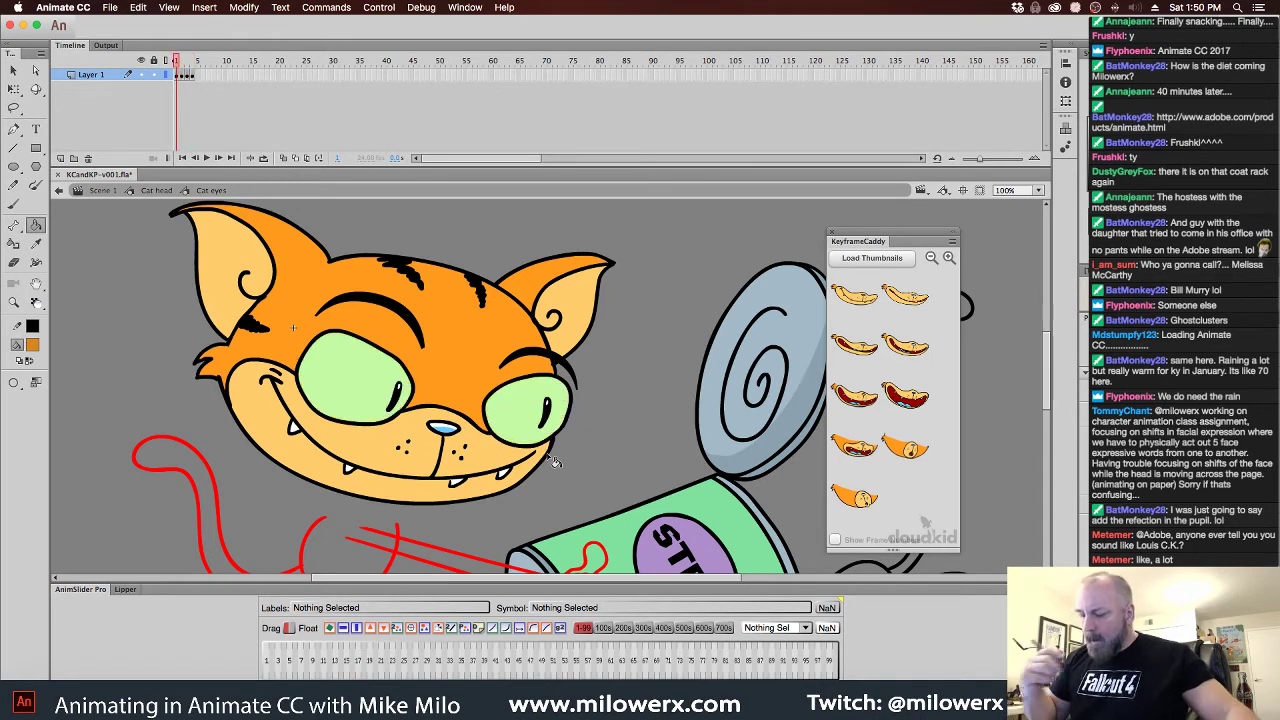
pyautogui.press('.')
pyautogui.press('.')
pyautogui.press(',')
pyautogui.press(',')
pyautogui.press('.')
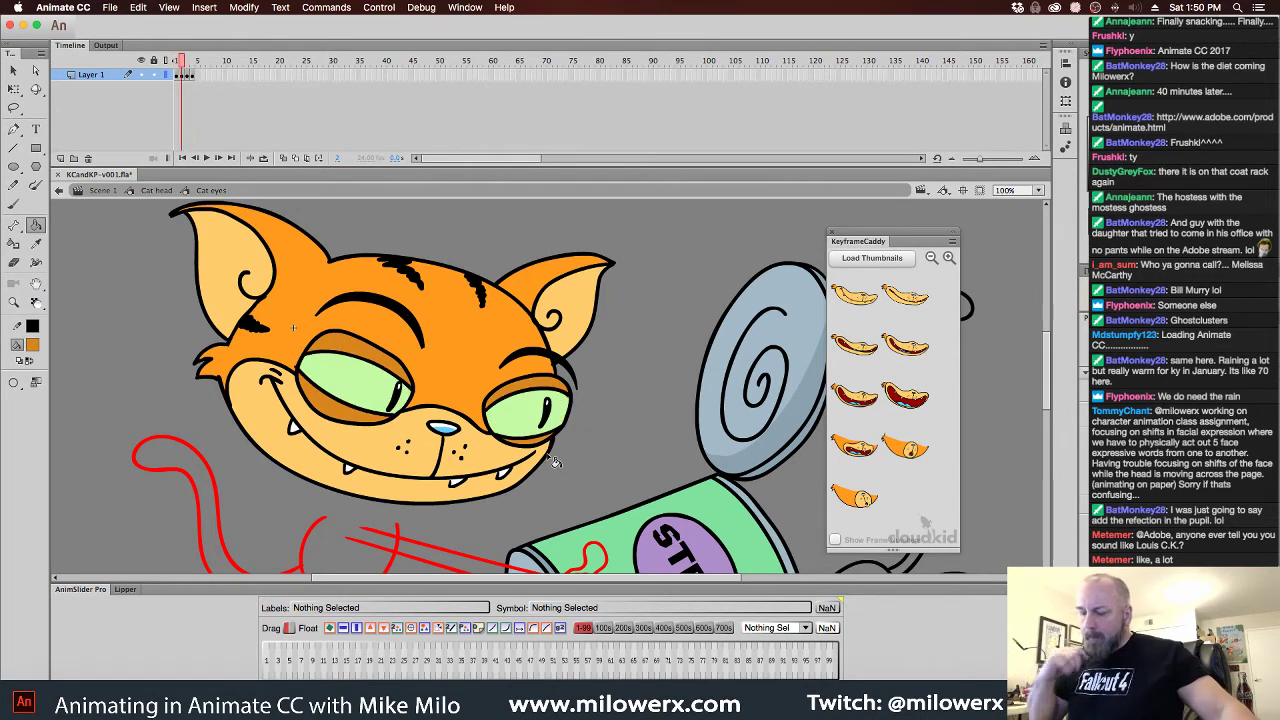
# Set the fill to black and brush a thick curved closed-lid line across each eye on frame 4
pyautogui.press('.')
pyautogui.press('b')
pyautogui.click(32, 344)
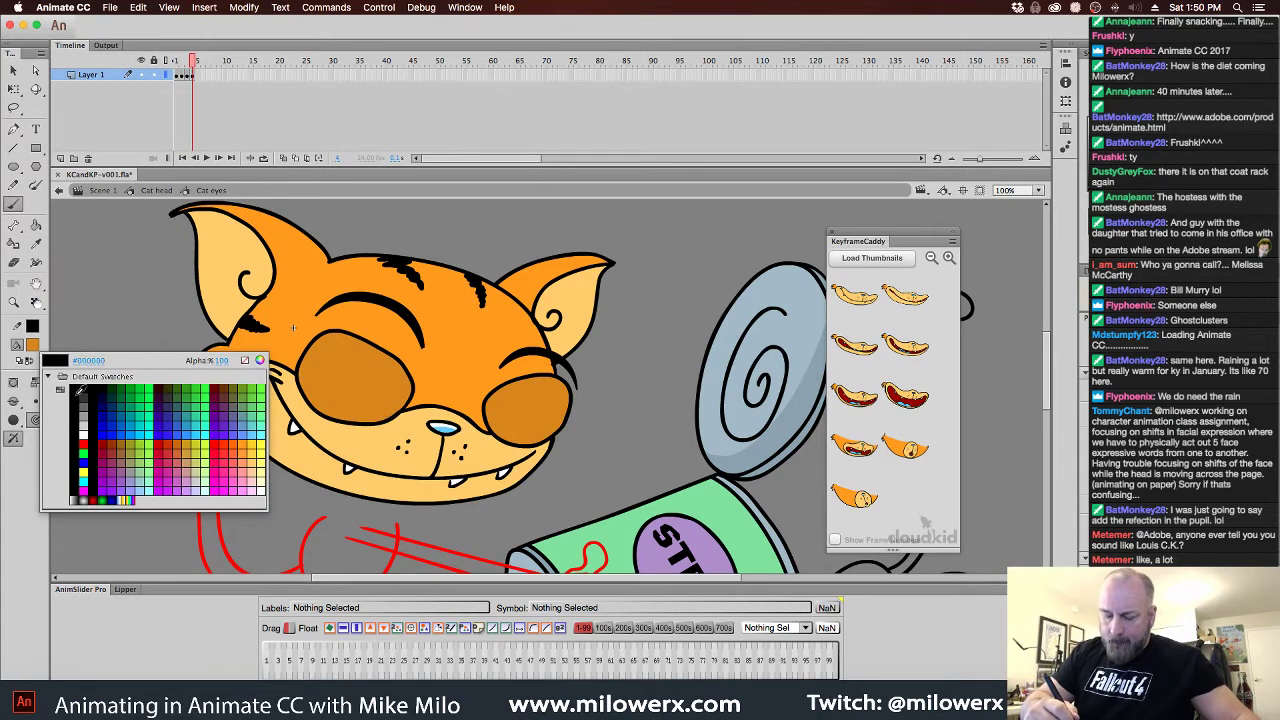
pyautogui.click(85, 396)
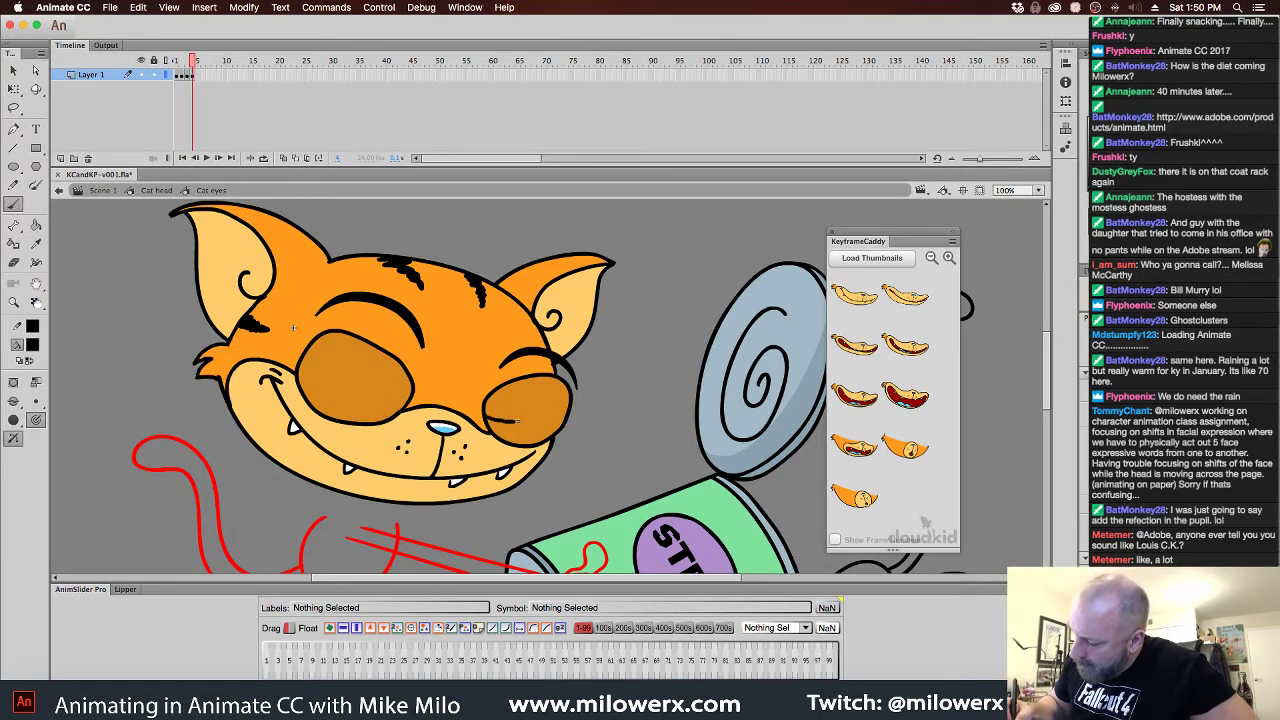
pyautogui.moveTo(506, 416); pyautogui.dragTo(482, 416)
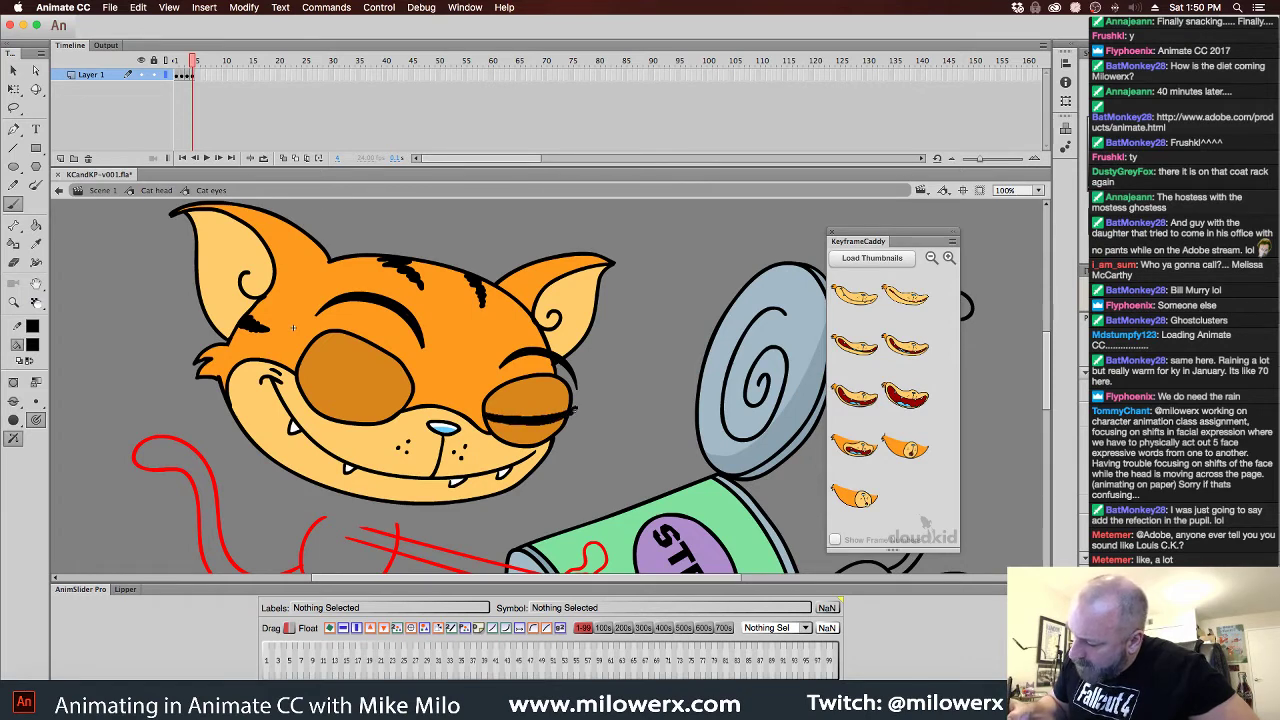
pyautogui.moveTo(572, 410); pyautogui.dragTo(577, 409)
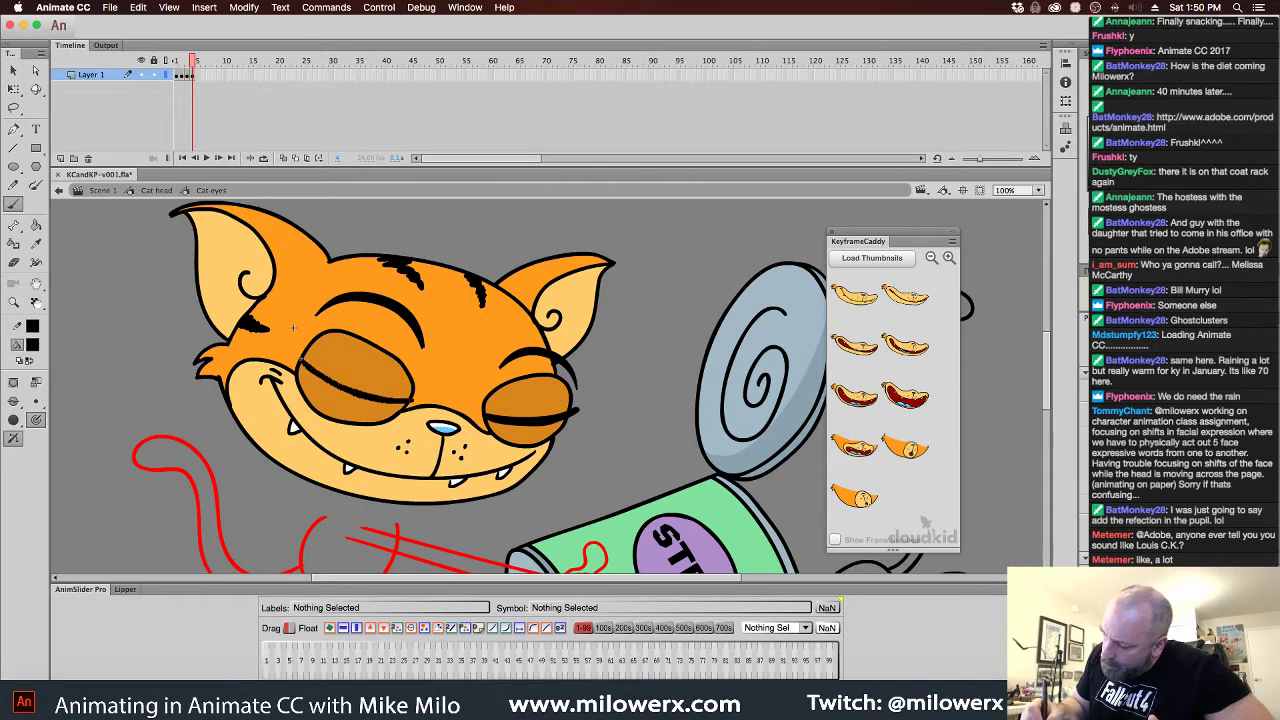
pyautogui.moveTo(300, 359); pyautogui.dragTo(351, 390)
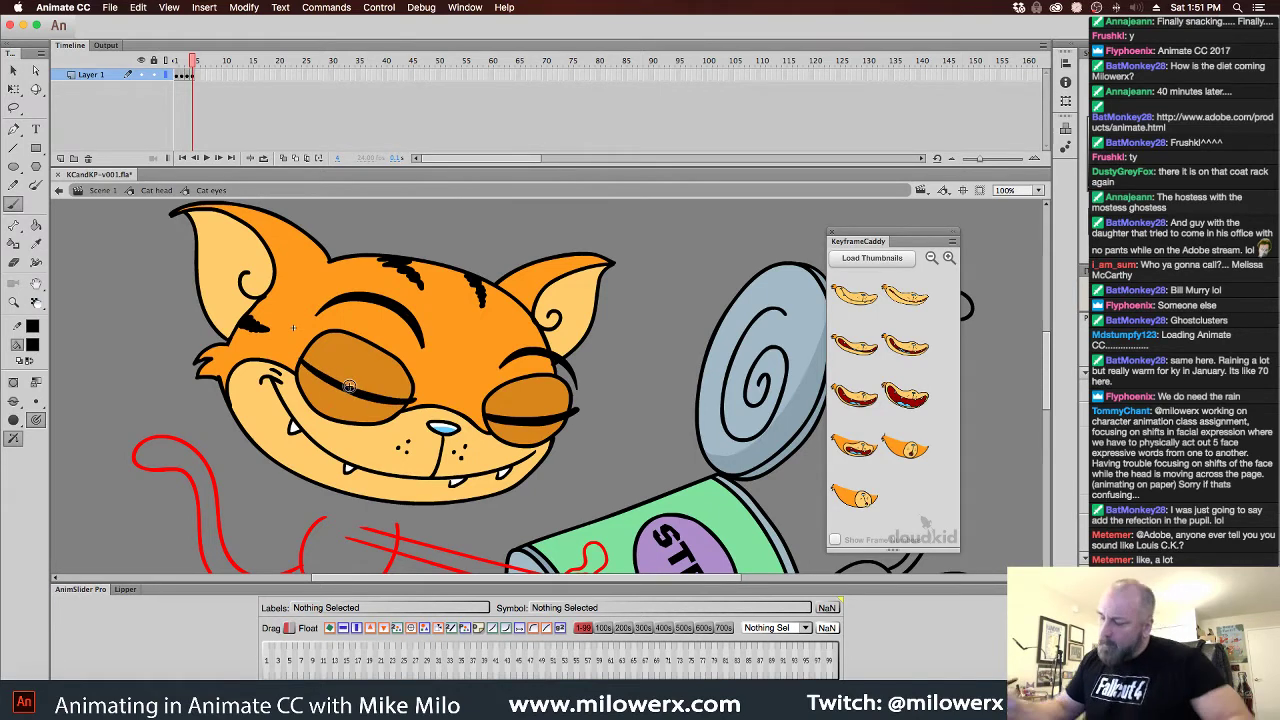
# On frame 3 with onion skinning on, brush black outlines of a slit pupil in the open strip of each eye
pyautogui.press(',')
pyautogui.press(',')
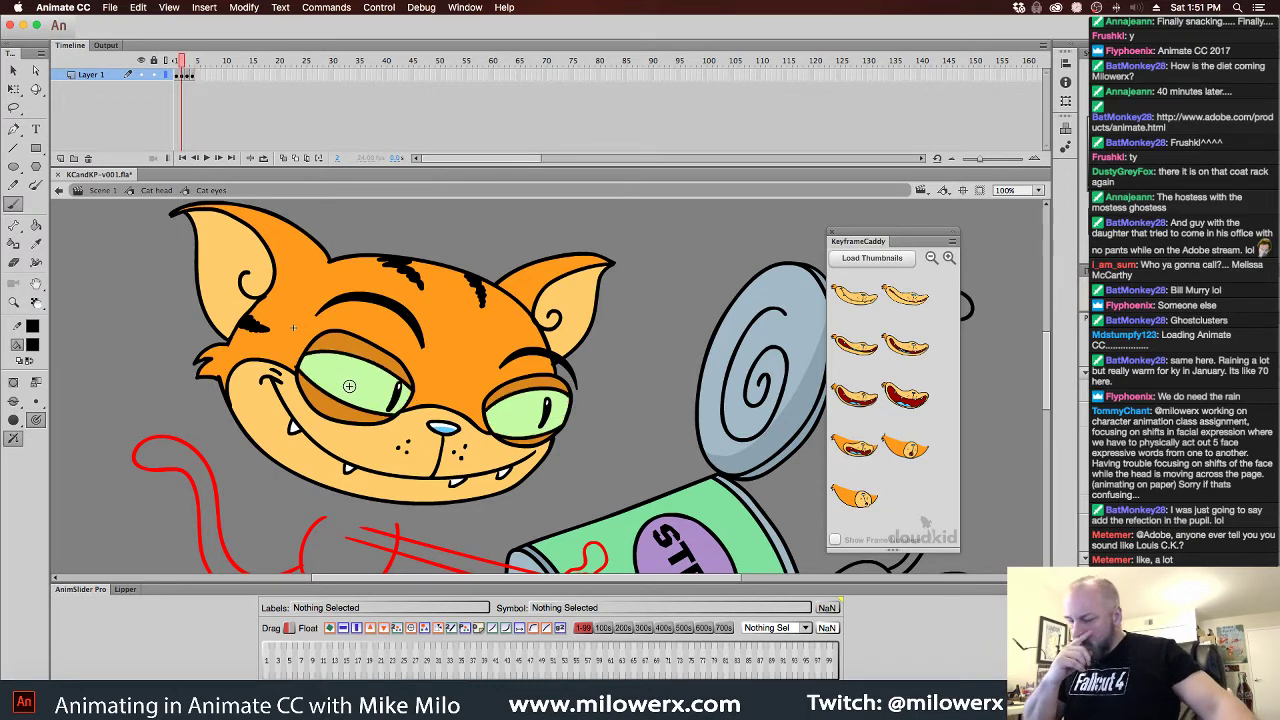
pyautogui.press('.')
pyautogui.click(285, 158)
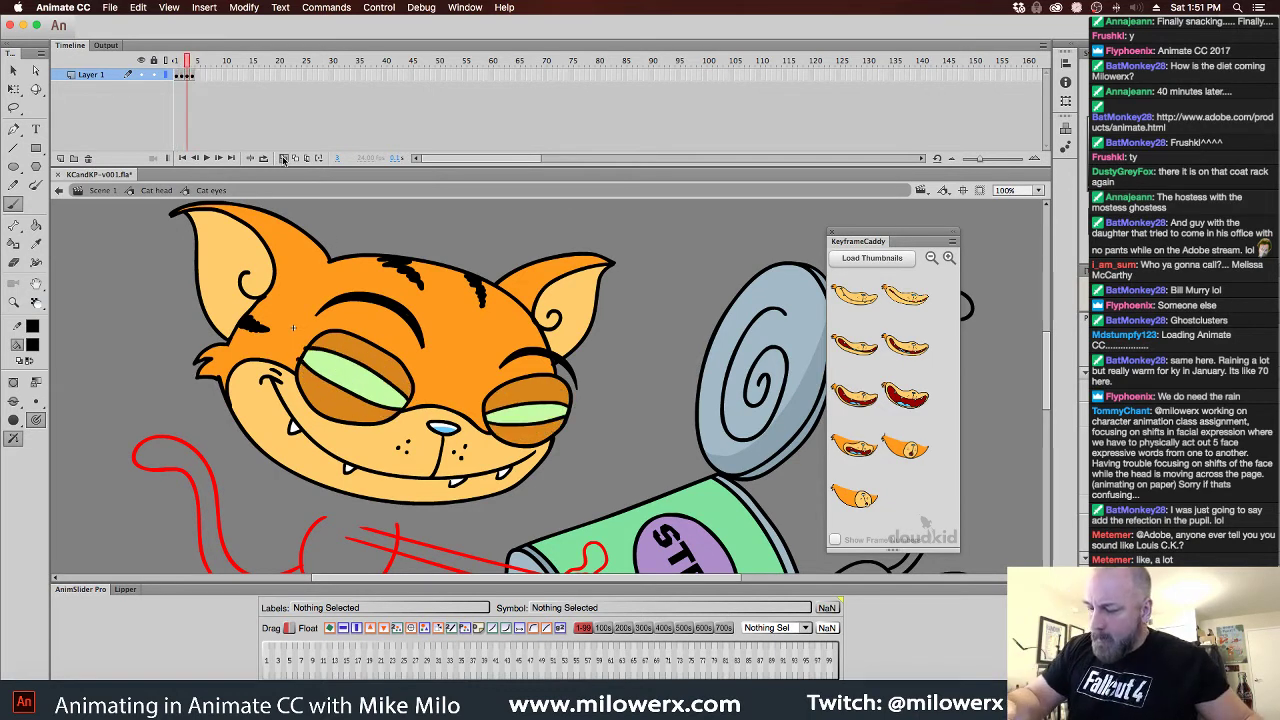
pyautogui.keyDown('super'); pyautogui.click(416, 388); pyautogui.keyUp('super')
pyautogui.moveTo(614, 462); pyautogui.dragTo(568, 456)
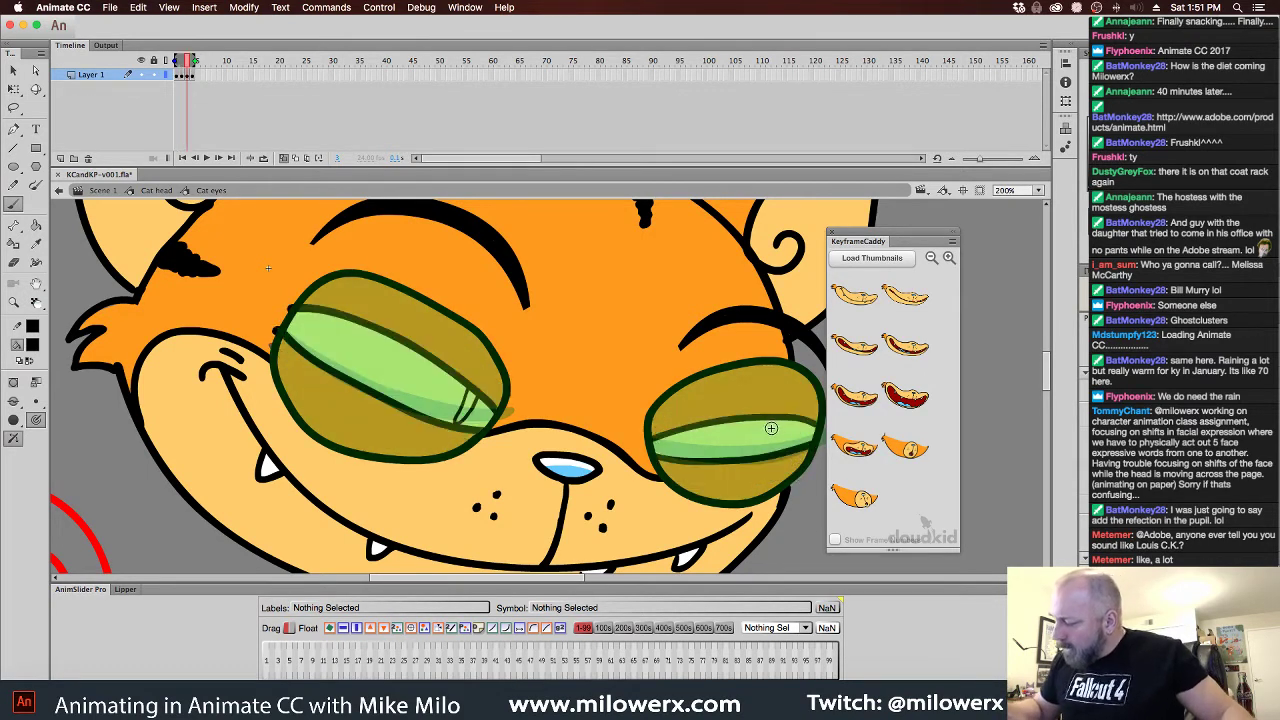
pyautogui.moveTo(769, 418); pyautogui.dragTo(769, 456)
pyautogui.hotkey('ctrl', 'z')
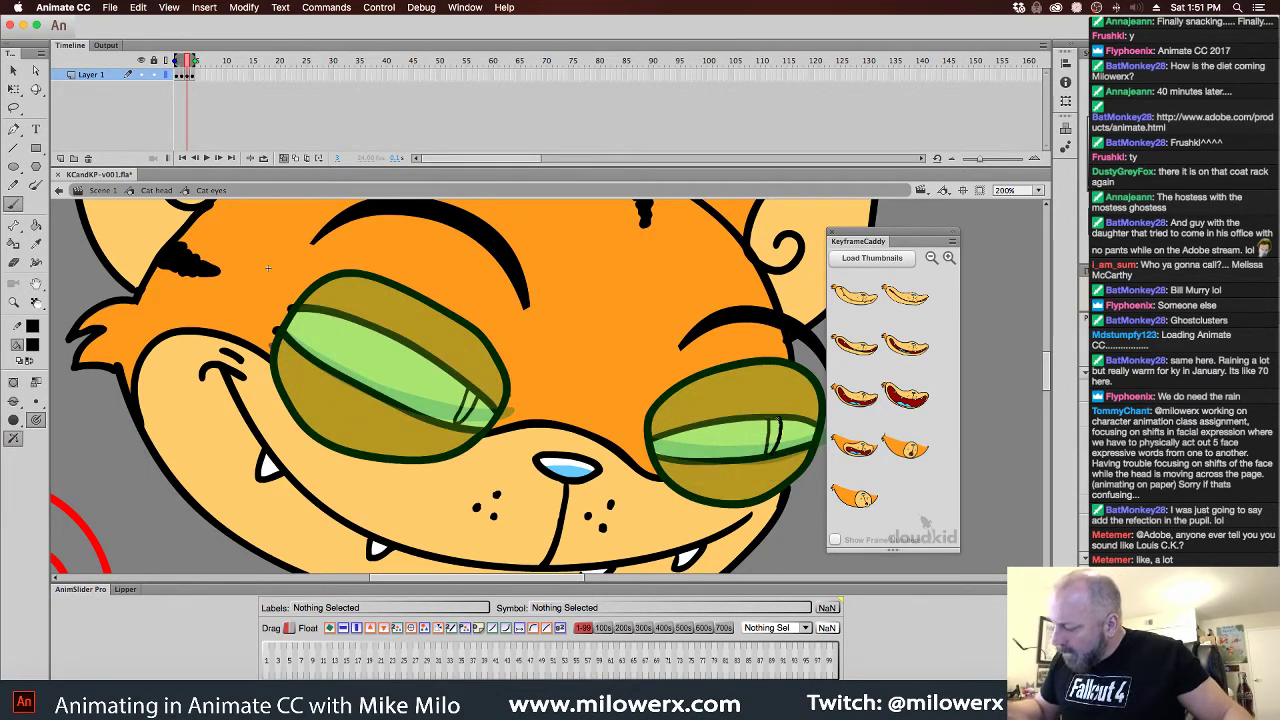
# Fill both outlined pupils on frame 3 with black and brush a small white highlight at the top of each
pyautogui.click(36, 225)
pyautogui.click(468, 409)
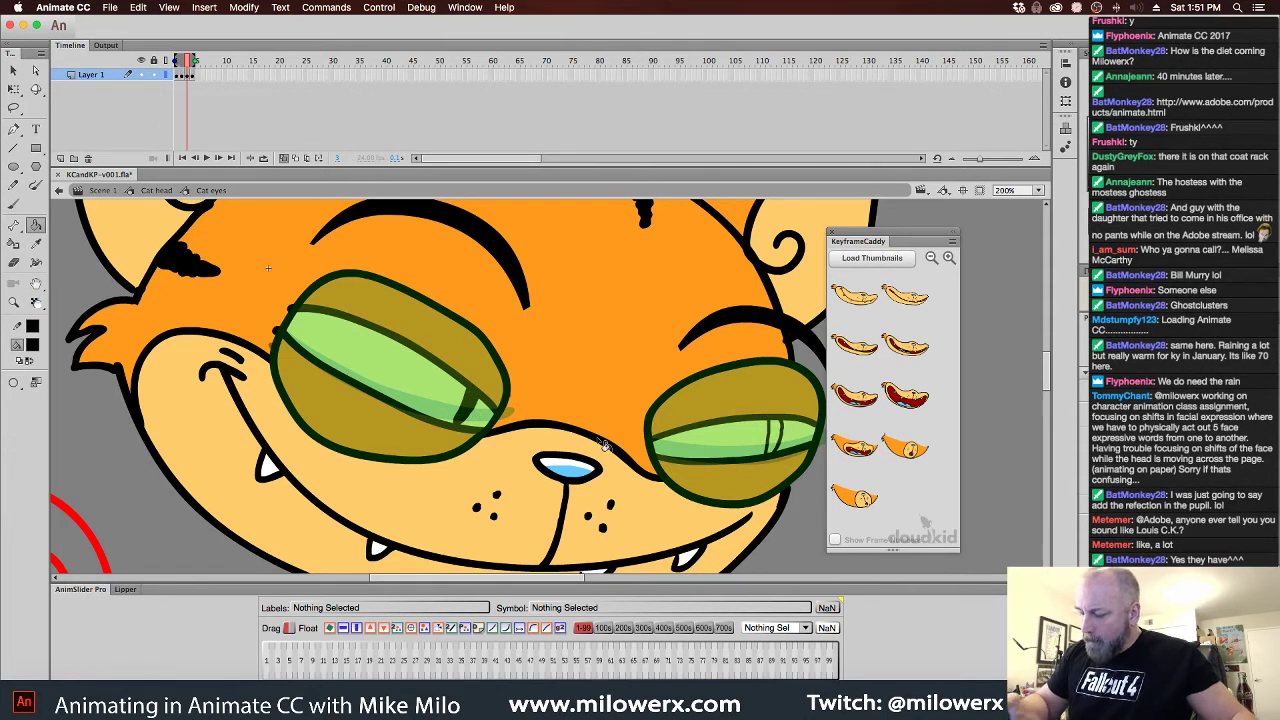
pyautogui.click(33, 345)
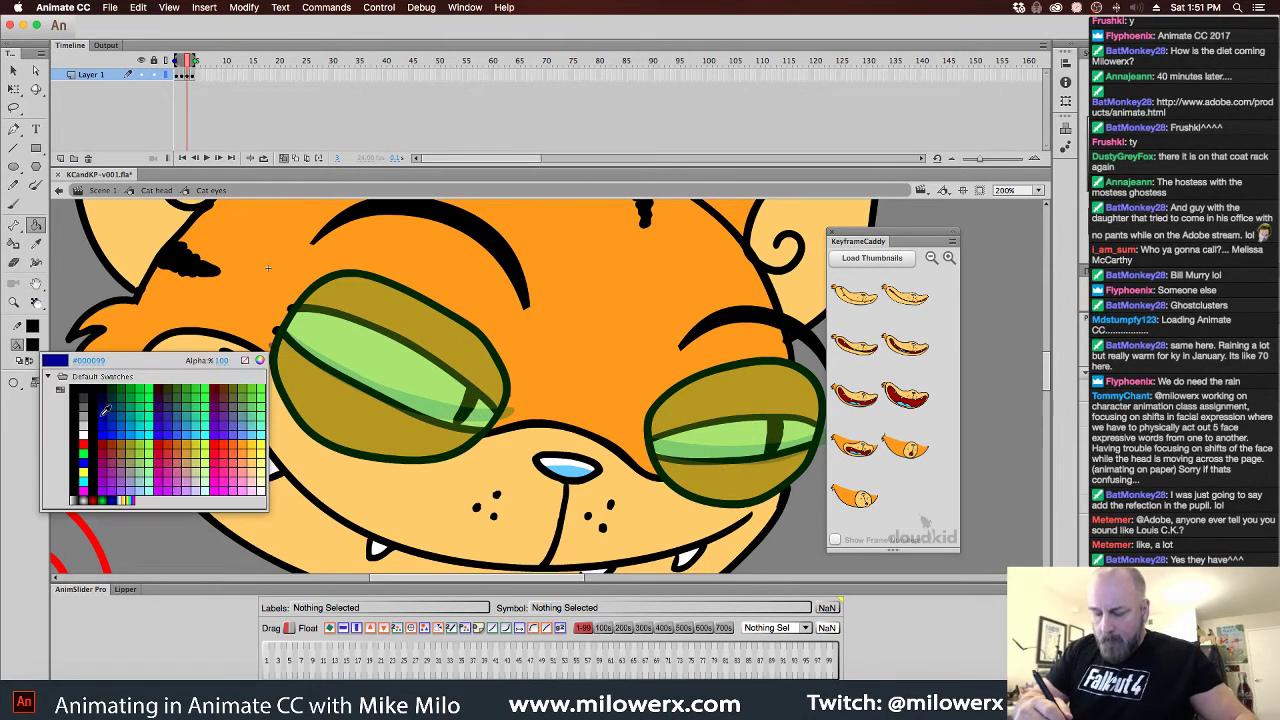
pyautogui.click(84, 433)
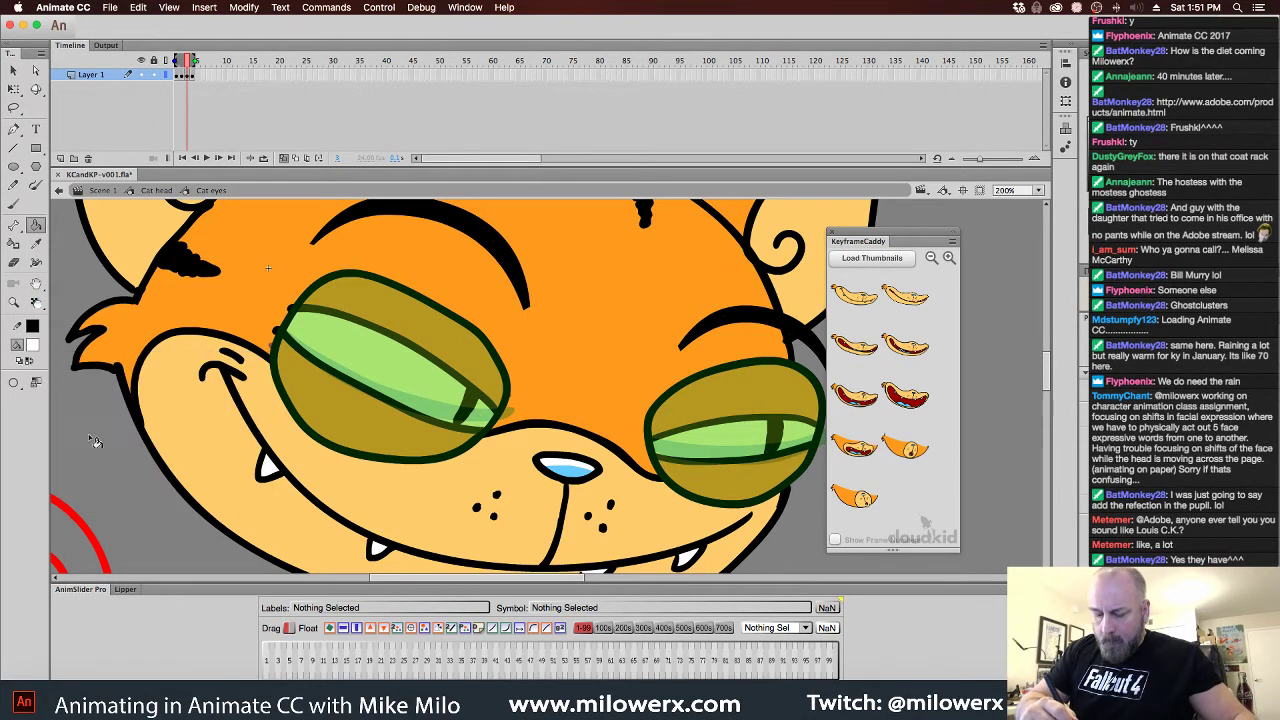
pyautogui.click(36, 222)
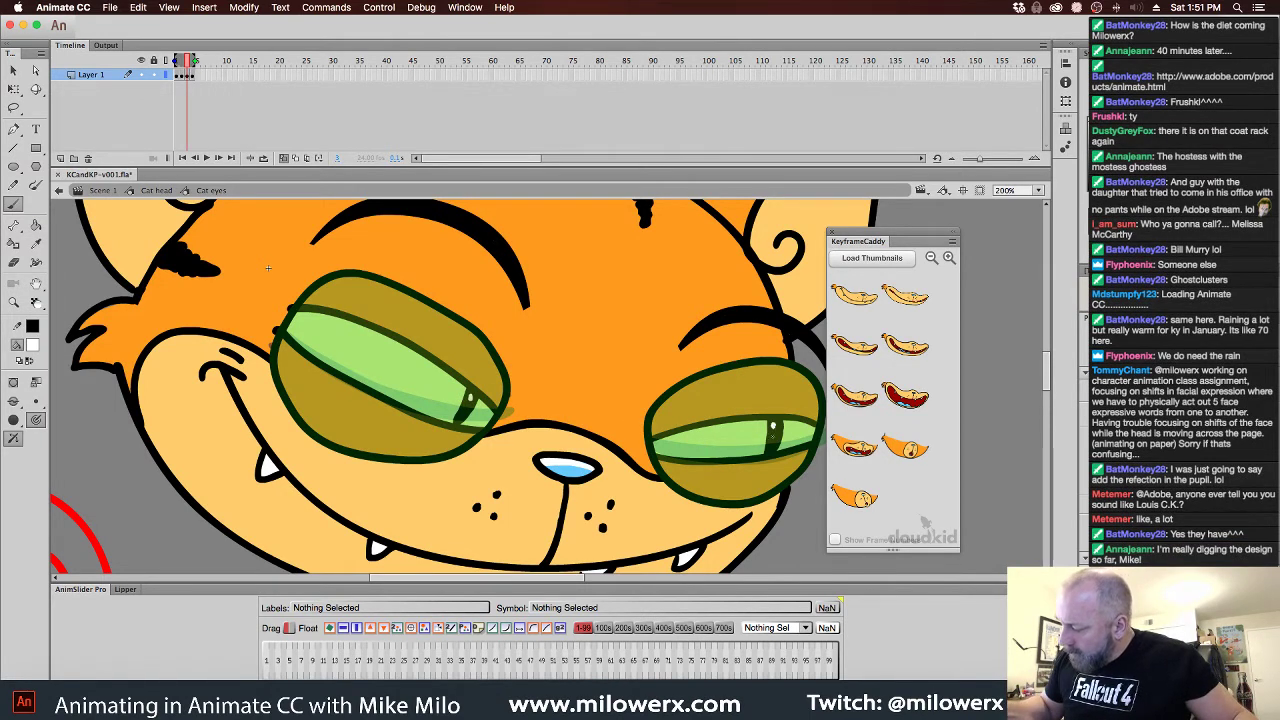
# Step through frames 1 to 4 repeatedly to review the finished blink with its lids, pupils and highlights
pyautogui.press('.')
pyautogui.press(',')
pyautogui.press(',')
pyautogui.press(',')
pyautogui.press('.')
pyautogui.press('.')
pyautogui.press('.')
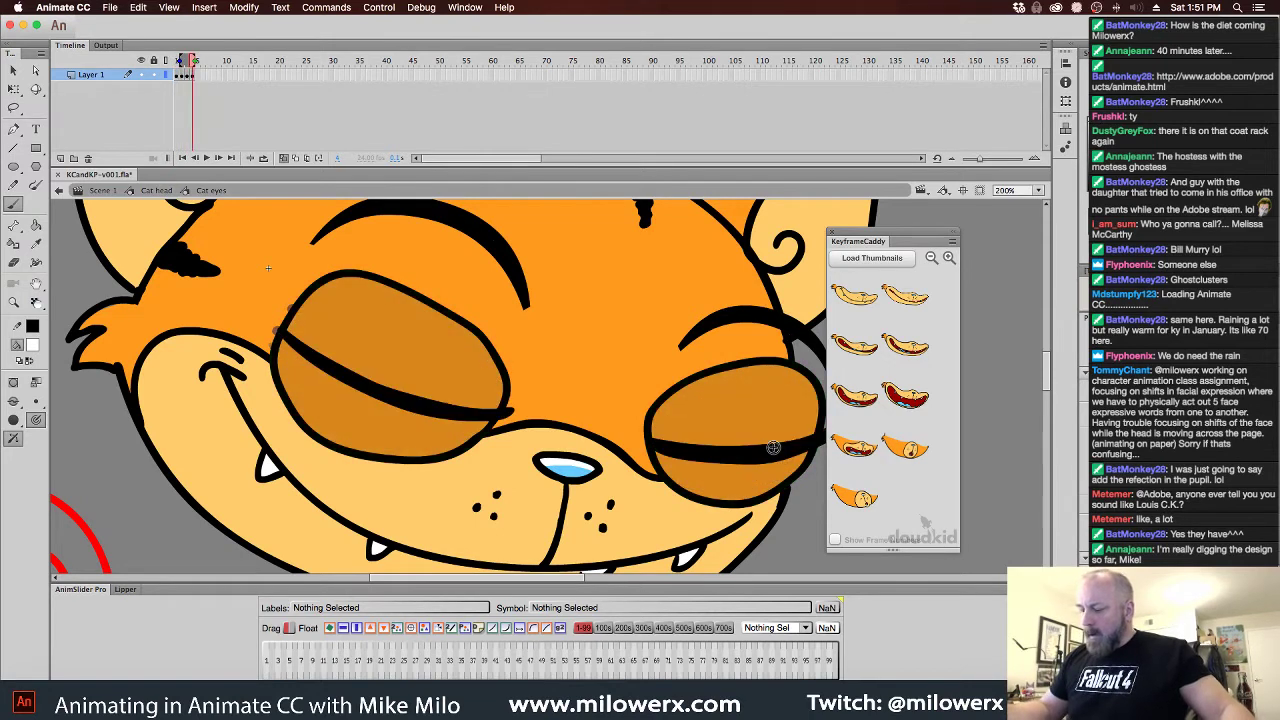
pyautogui.press(',')
pyautogui.press(',')
pyautogui.press(',')
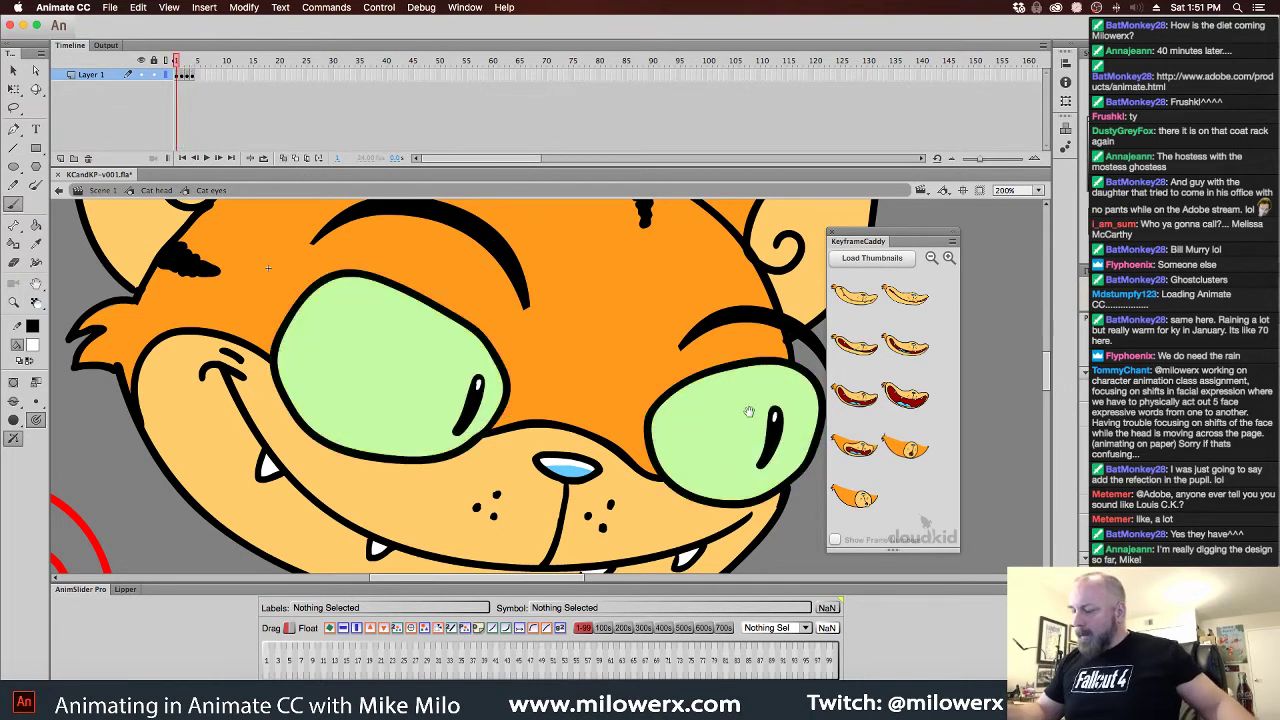
# Reset the view to 100%, look at the closed eyes on frame 4, and return to the Cat head symbol
pyautogui.press('super+1')
pyautogui.click(194, 74)
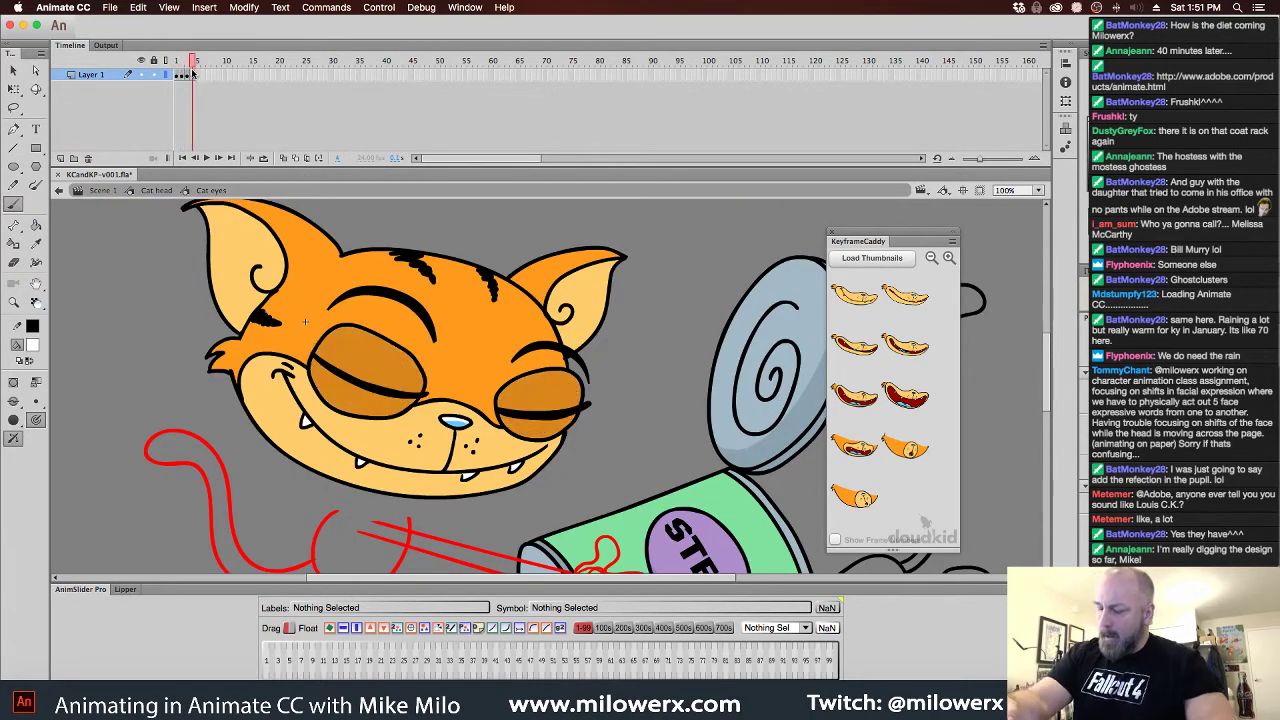
pyautogui.click(170, 76)
pyautogui.click(158, 191)
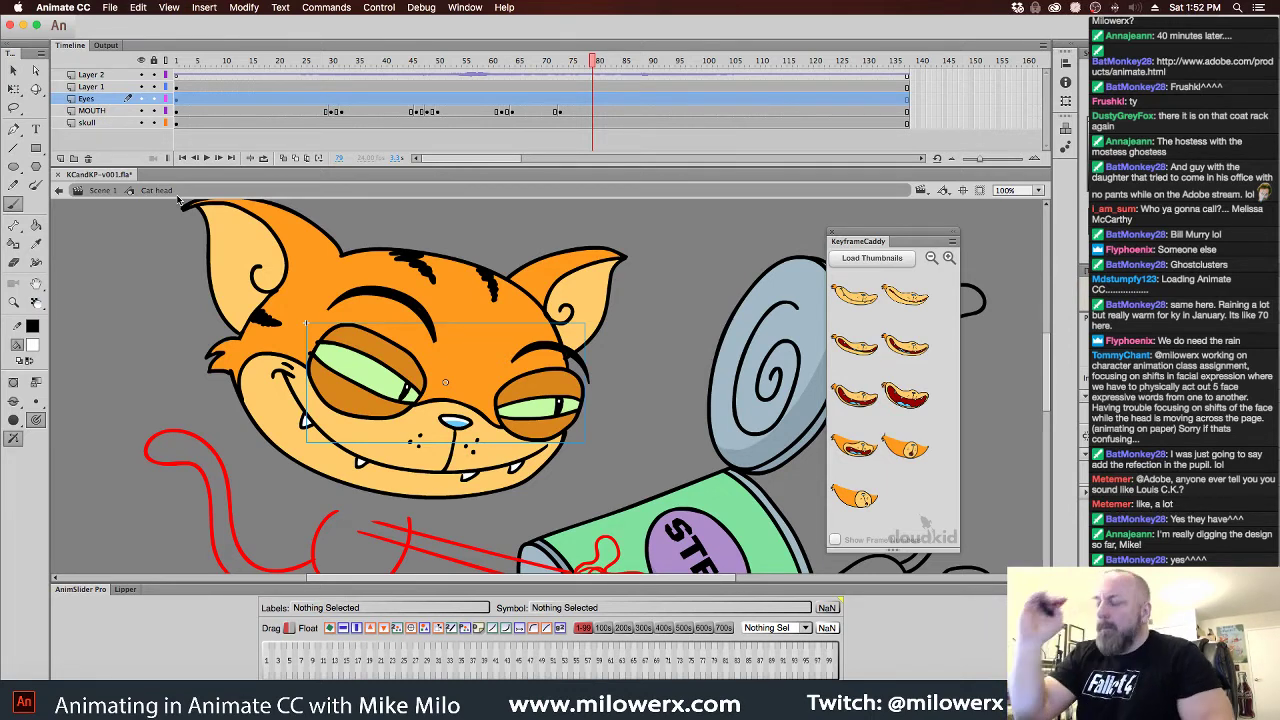
# Set the Cat eyes instance on frame 1 to Single Frame with pose 1, and move the playhead to frame 30
pyautogui.moveTo(595, 66)
pyautogui.mouseDown()
pyautogui.moveTo(262, 66)
pyautogui.moveTo(160, 92)
pyautogui.mouseUp()
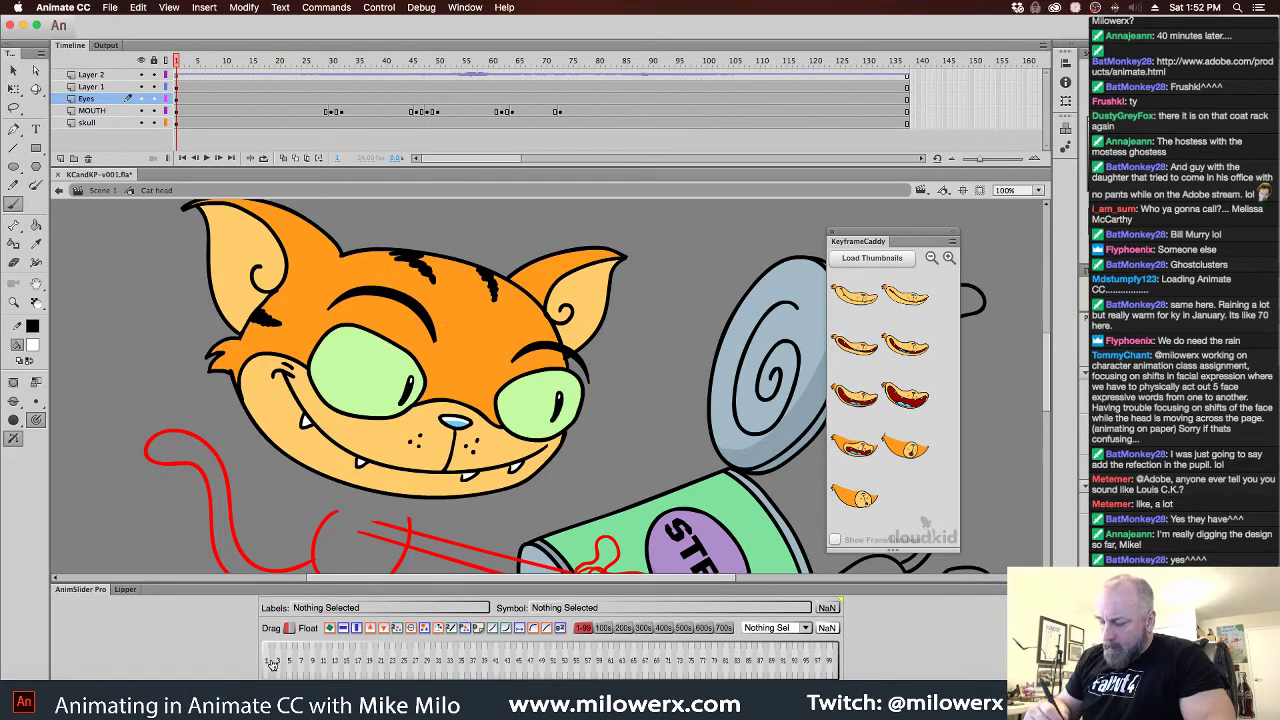
pyautogui.press('v')
pyautogui.click(378, 360)
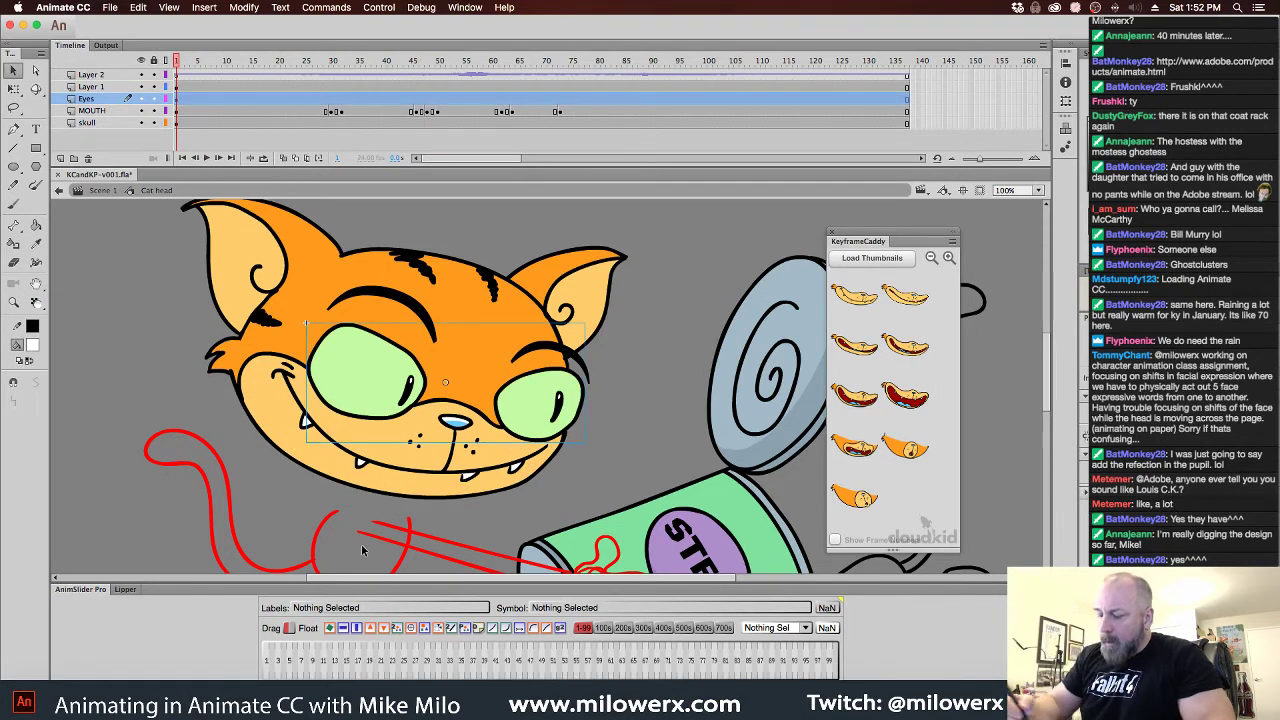
pyautogui.moveTo(188, 78); pyautogui.dragTo(331, 87)
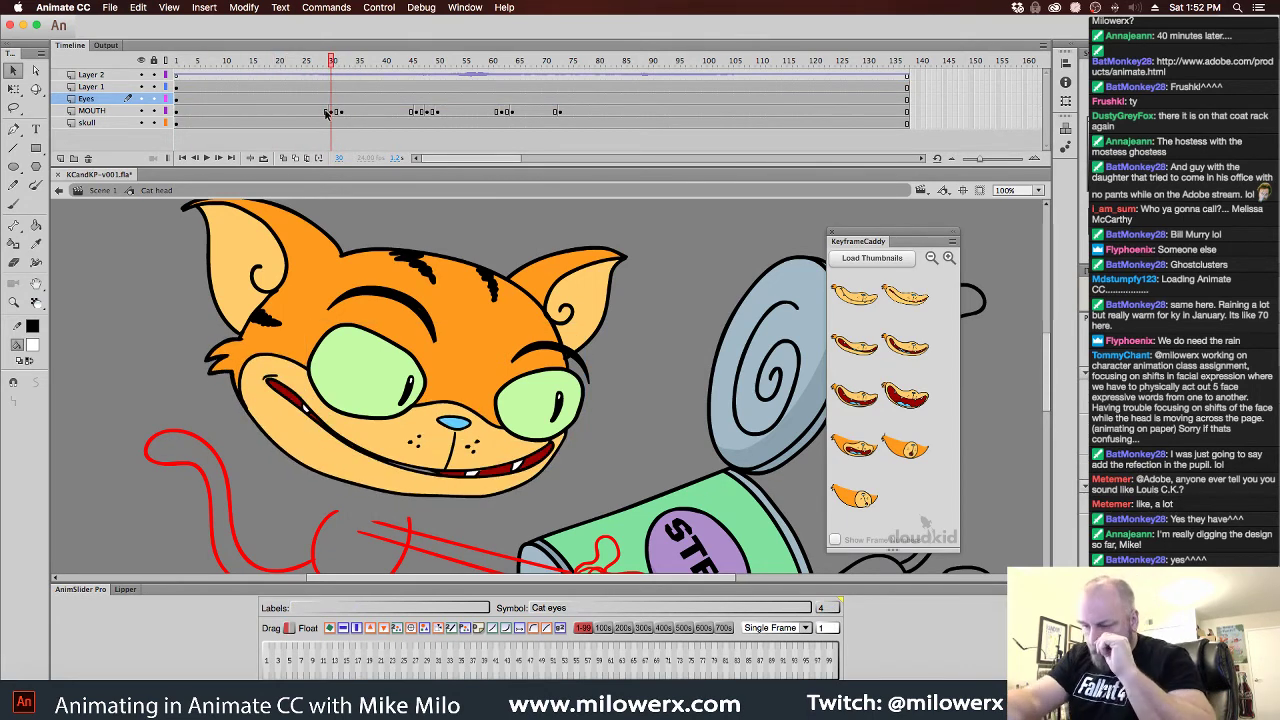
# Insert a keyframe at frame 30 on the Eyes layer
pyautogui.click(332, 100)
pyautogui.click(333, 101)
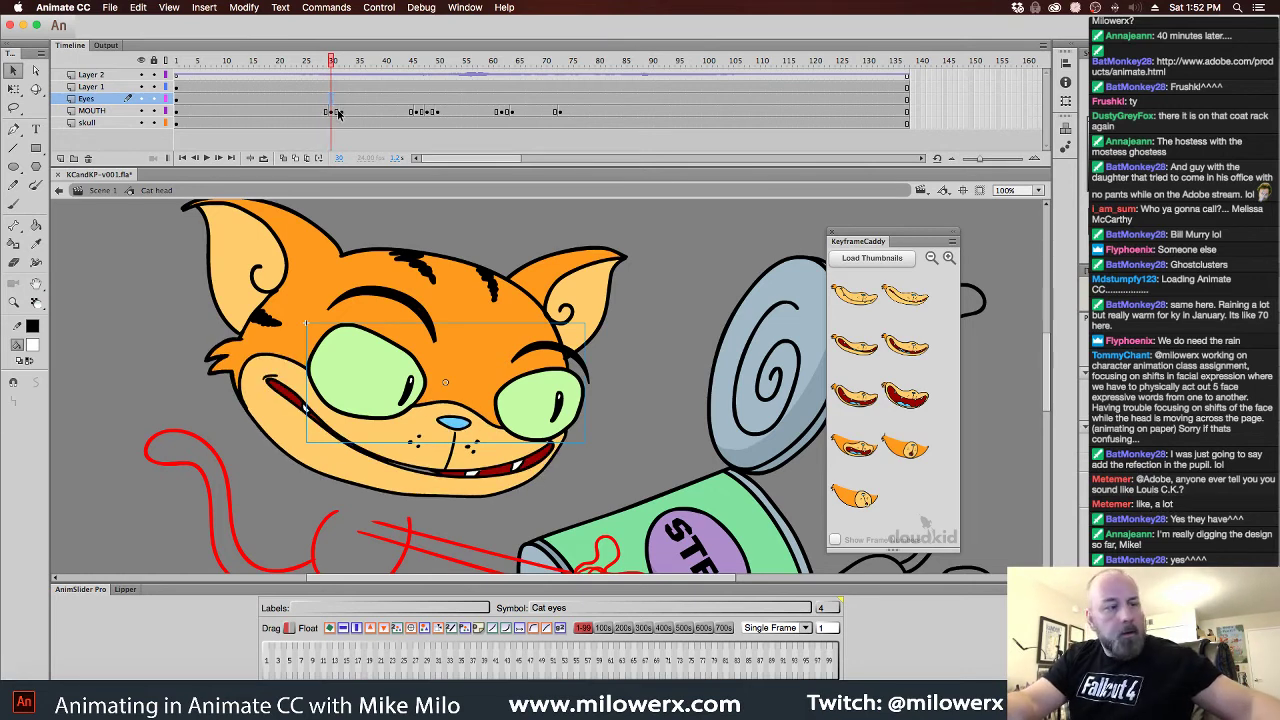
pyautogui.press('F6')
# Key a blink on the Eyes layer: pose 2 at frame 81, pose 3 at 83, closed pose 4 at 85, and open pose 1 at 88
pyautogui.moveTo(336, 70); pyautogui.dragTo(604, 104)
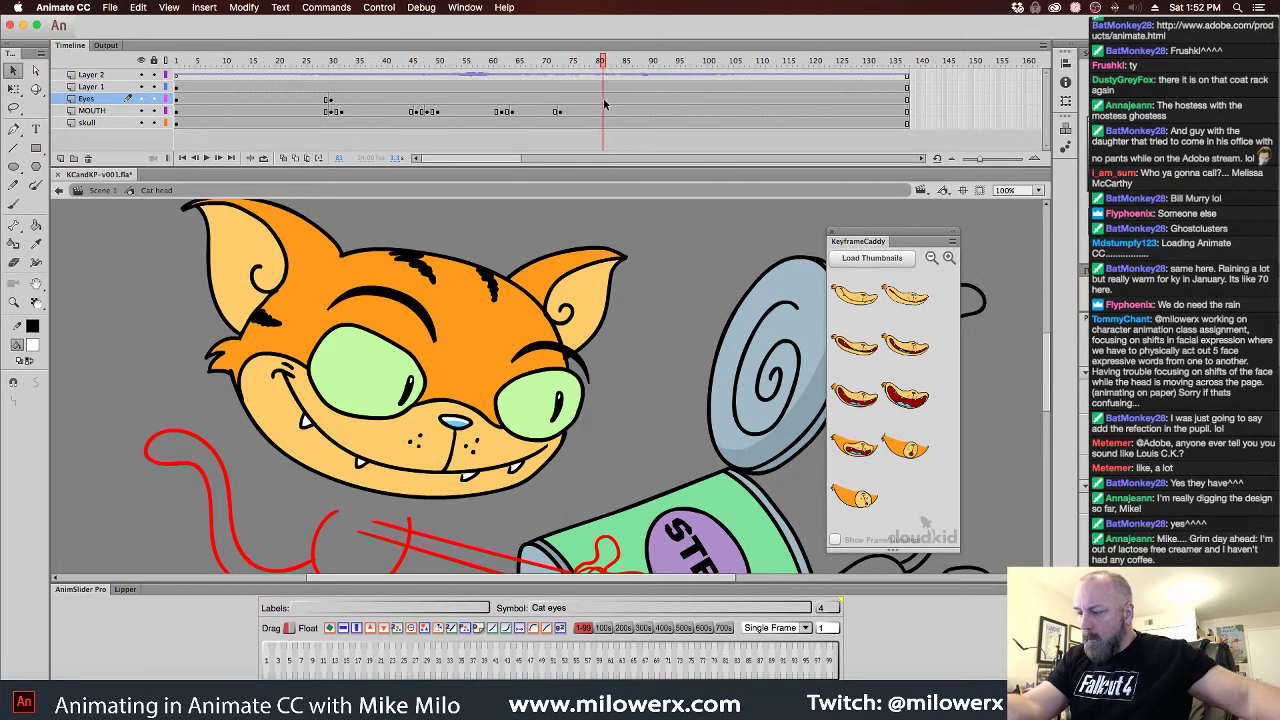
pyautogui.click(603, 103)
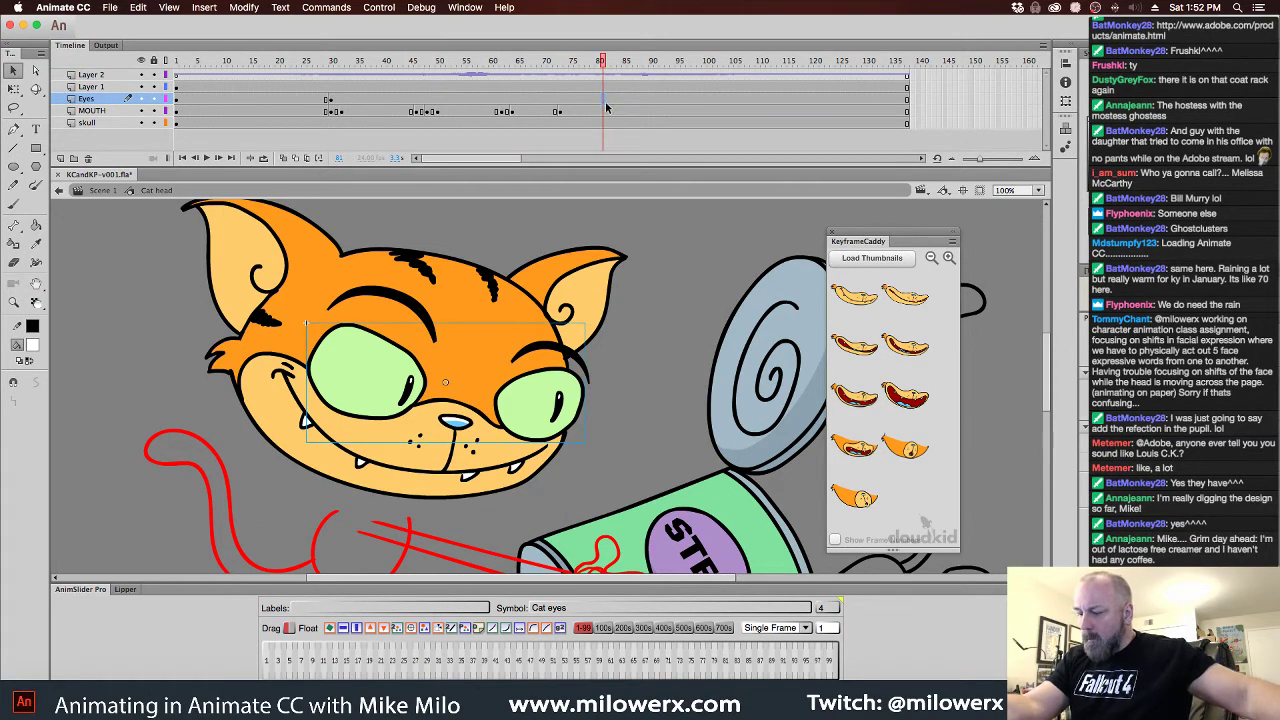
pyautogui.click(279, 668)
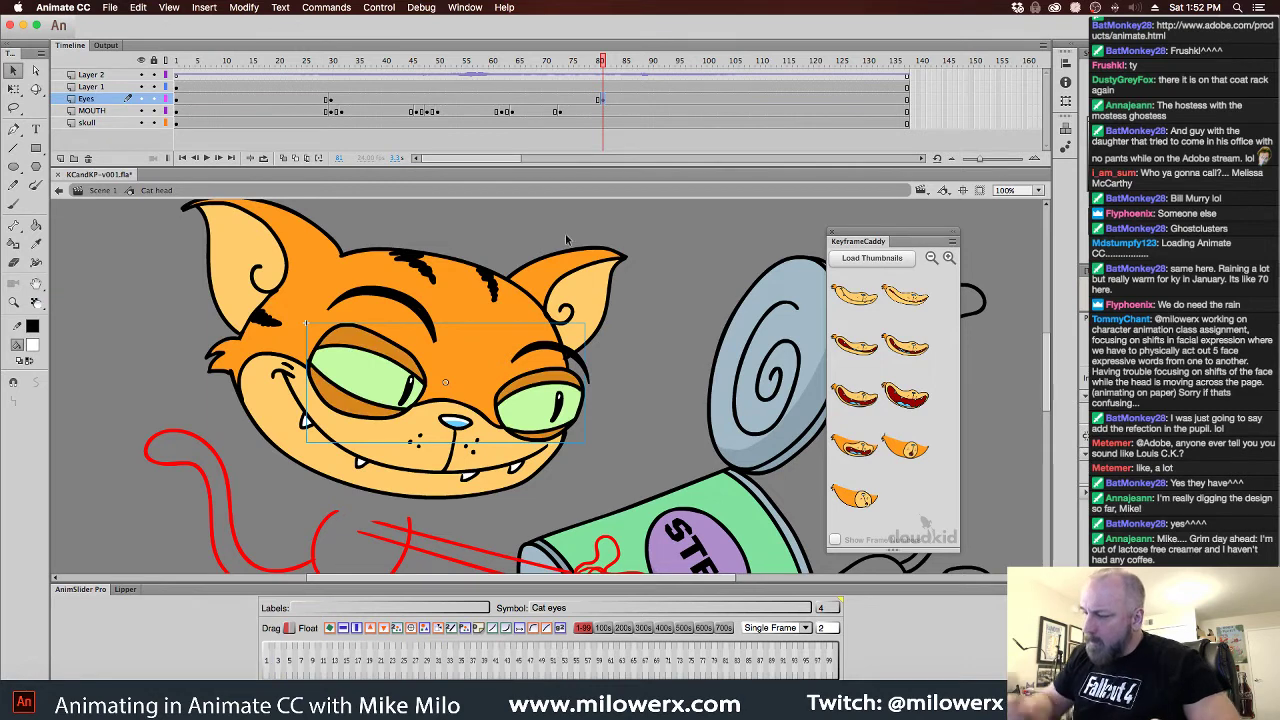
pyautogui.click(614, 100)
pyautogui.click(876, 259)
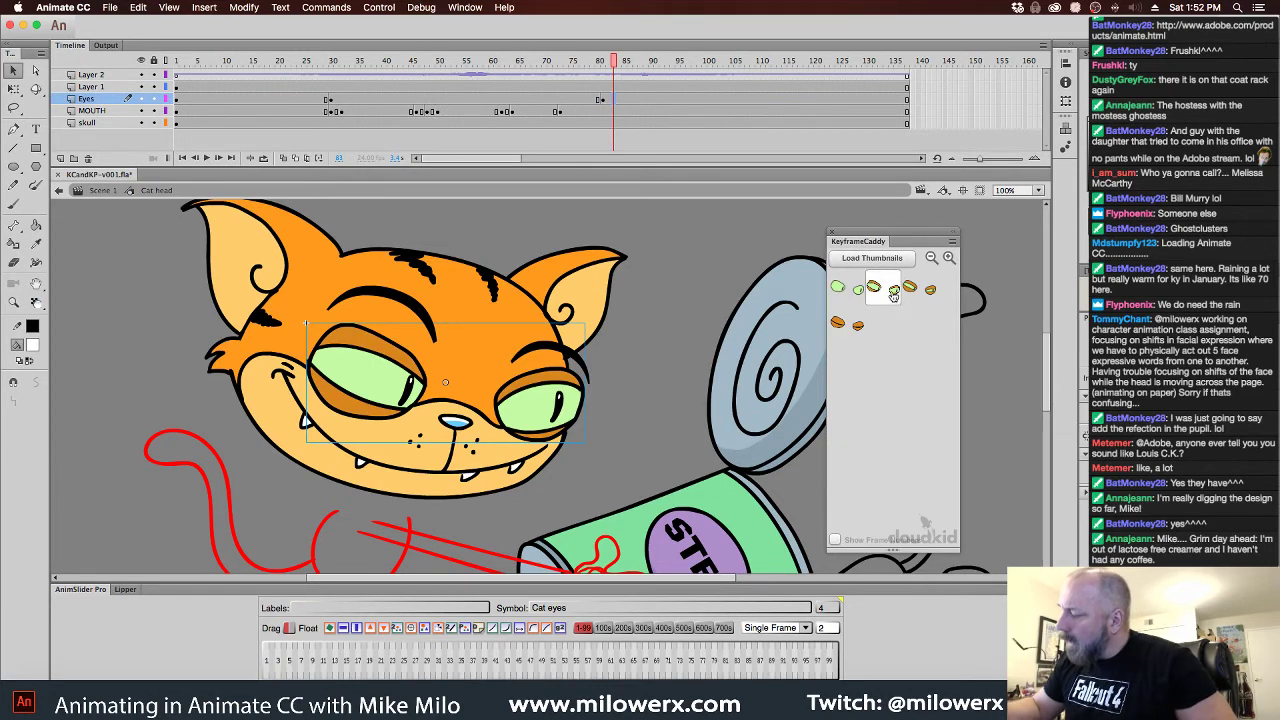
pyautogui.click(912, 292)
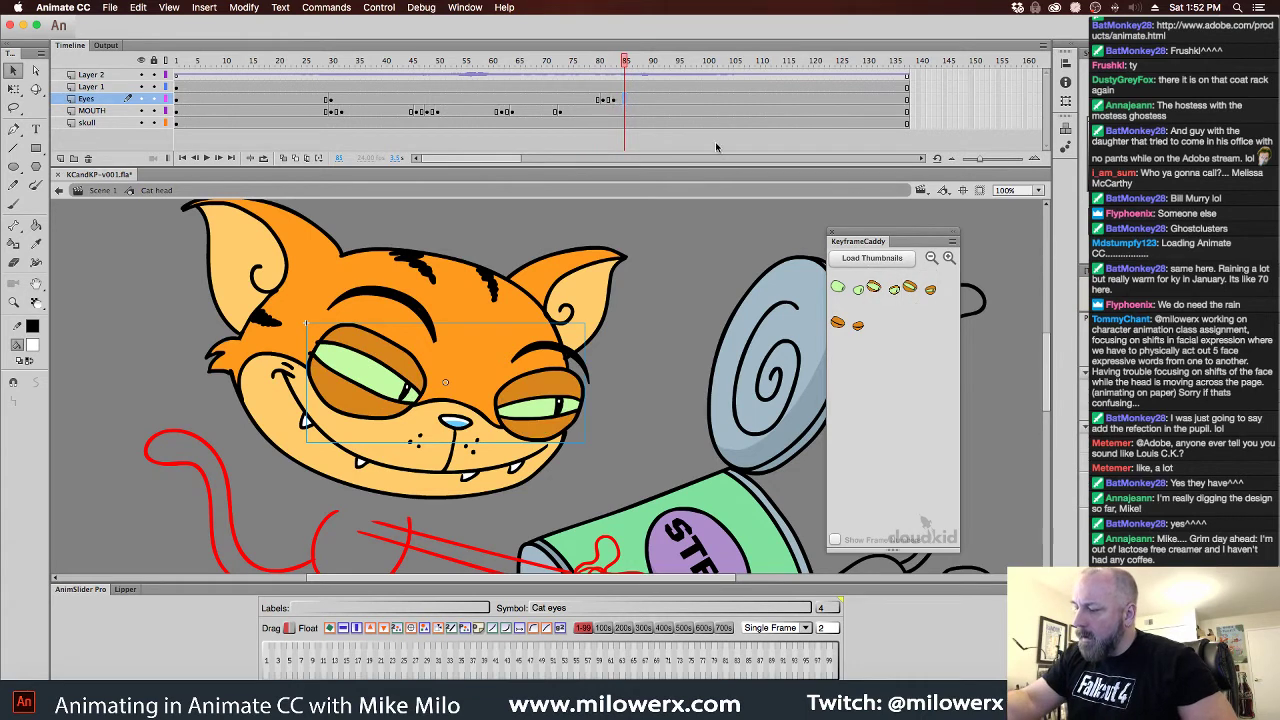
pyautogui.click(838, 322)
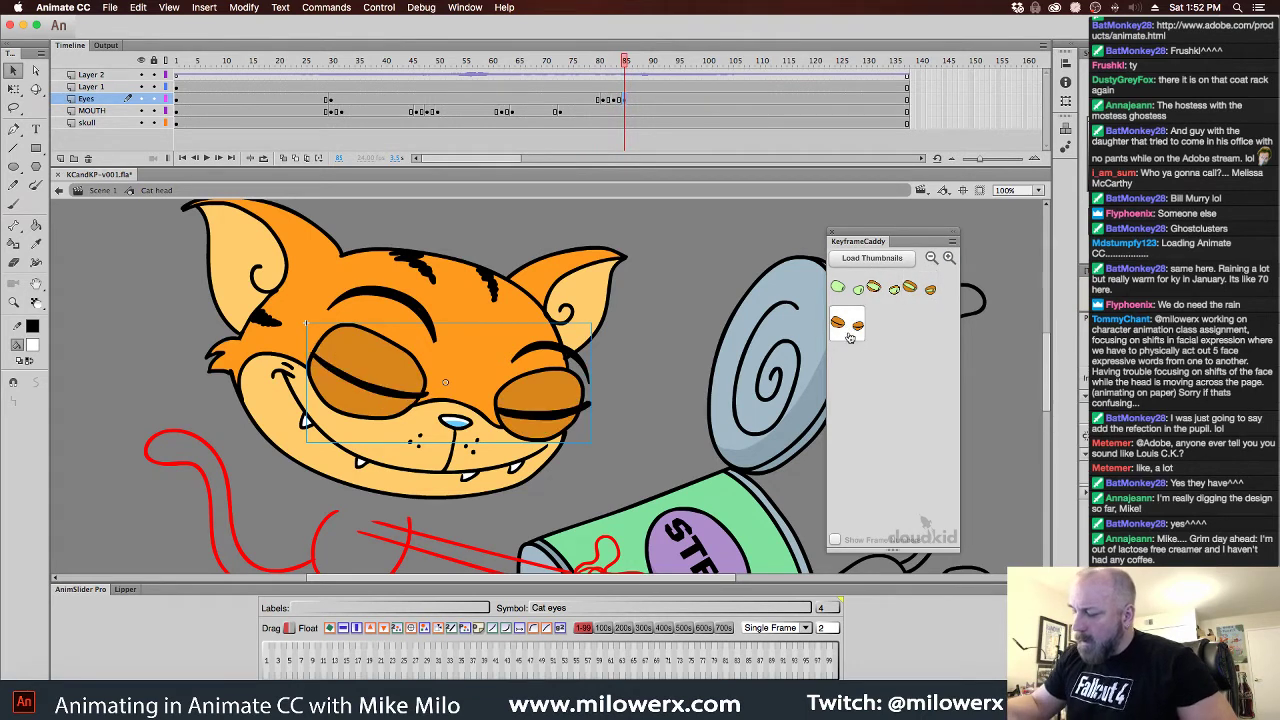
pyautogui.moveTo(627, 72); pyautogui.dragTo(424, 125)
pyautogui.click(838, 288)
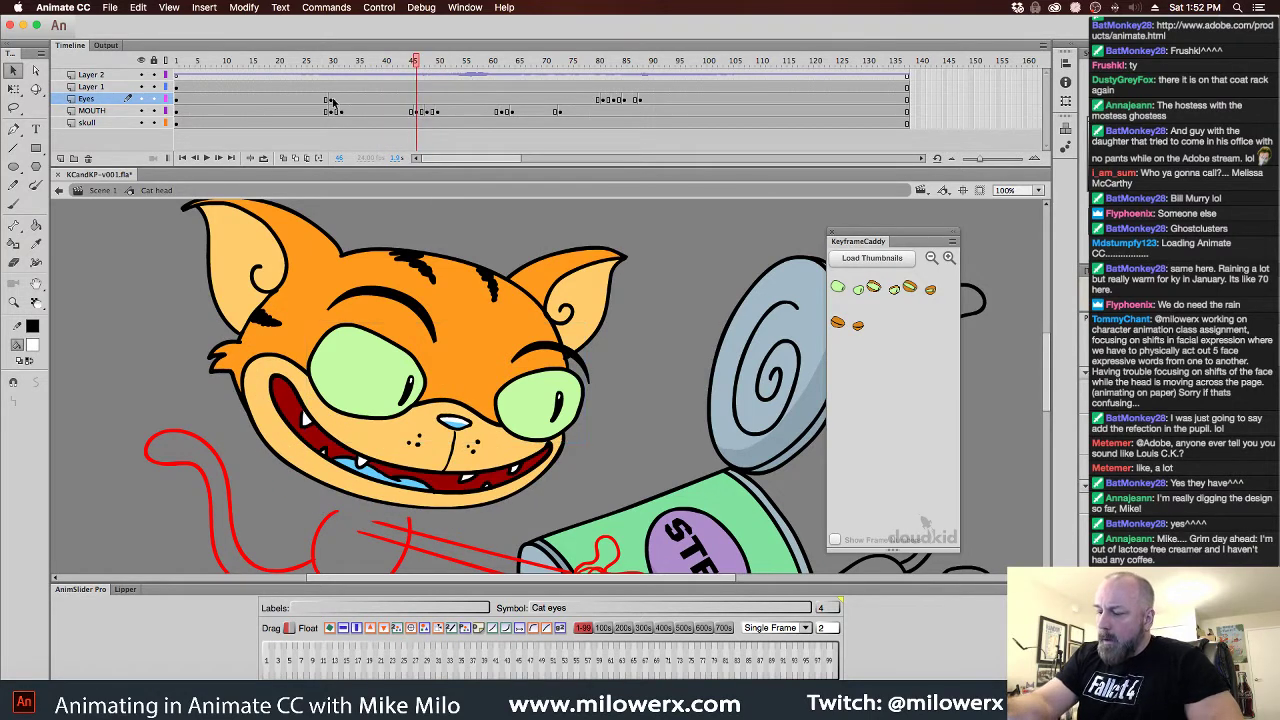
# Add Eyes layer keyframes at frame 32 and at frame 79, ahead of the blink
pyautogui.moveTo(333, 103); pyautogui.dragTo(640, 100)
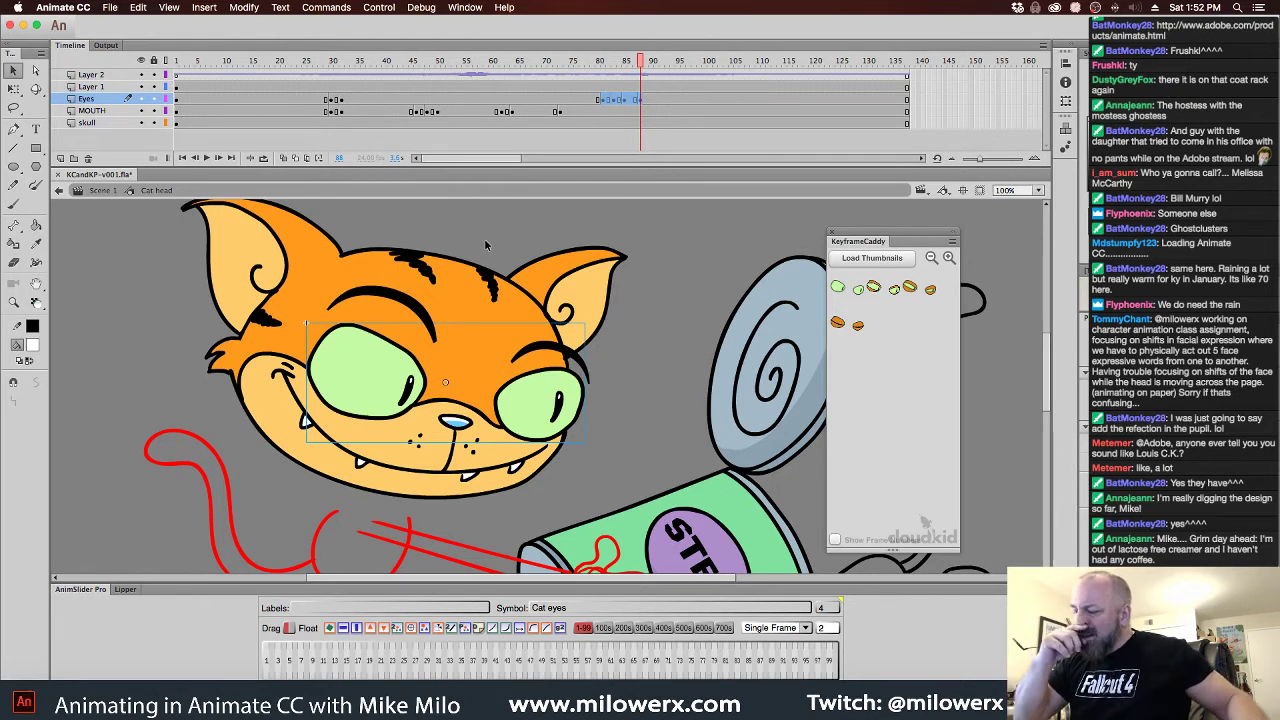
pyautogui.moveTo(637, 74); pyautogui.dragTo(571, 88)
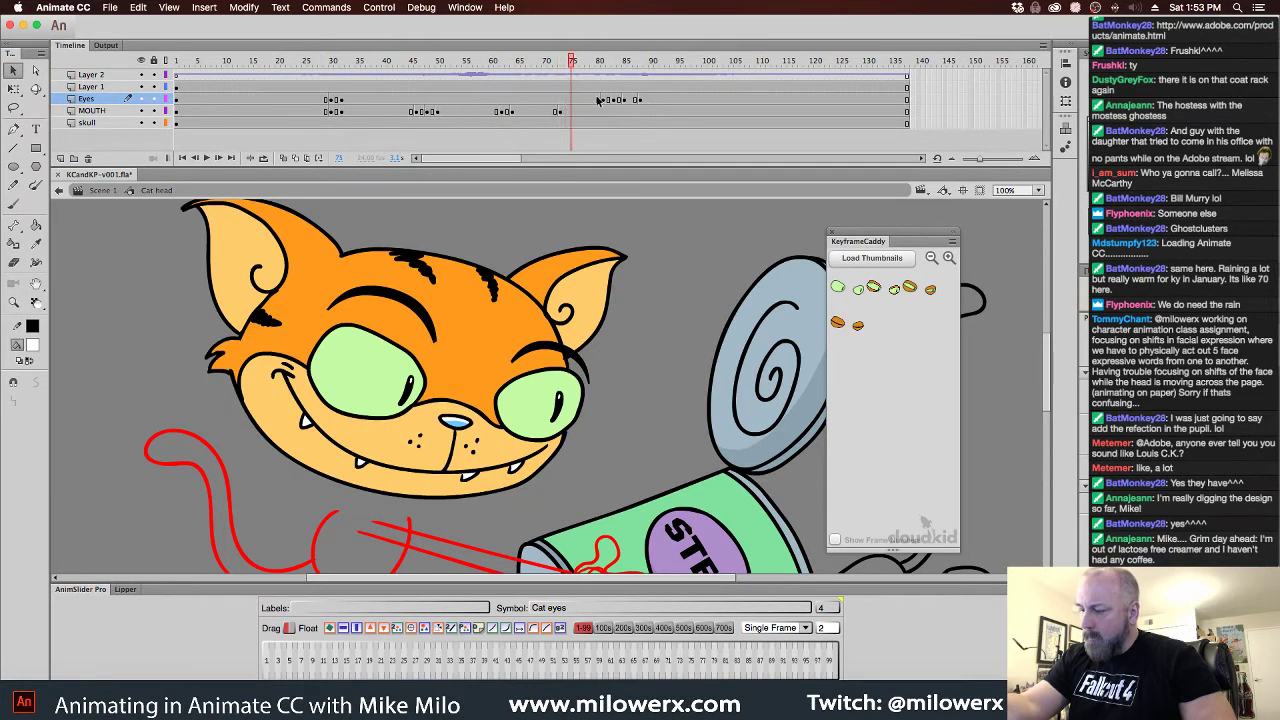
pyautogui.click(595, 100)
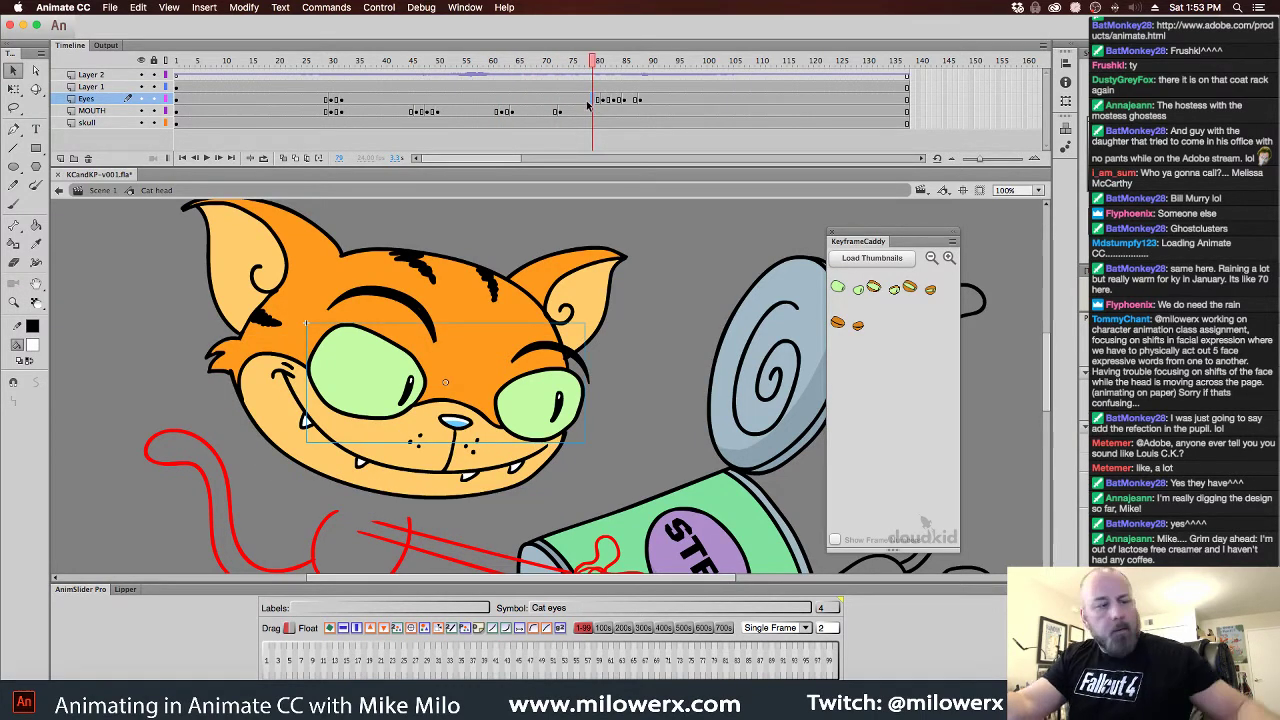
pyautogui.press('F6')
pyautogui.click(341, 100)
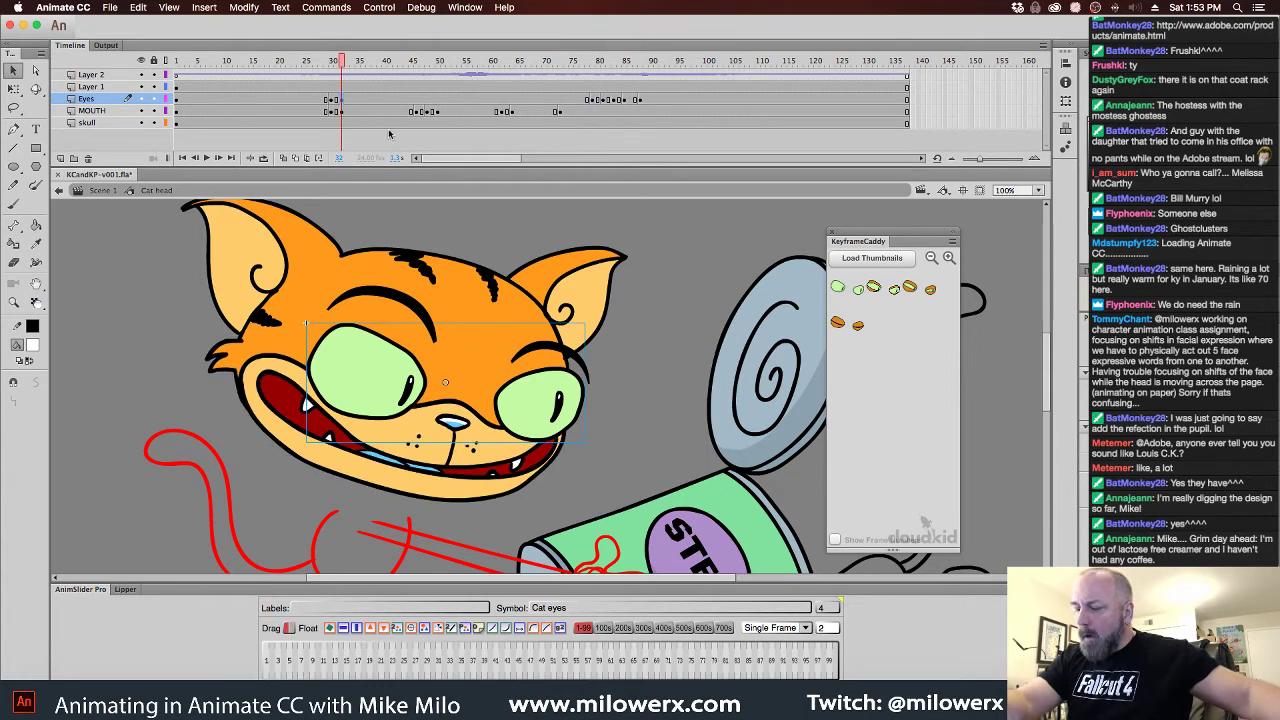
pyautogui.press('q')
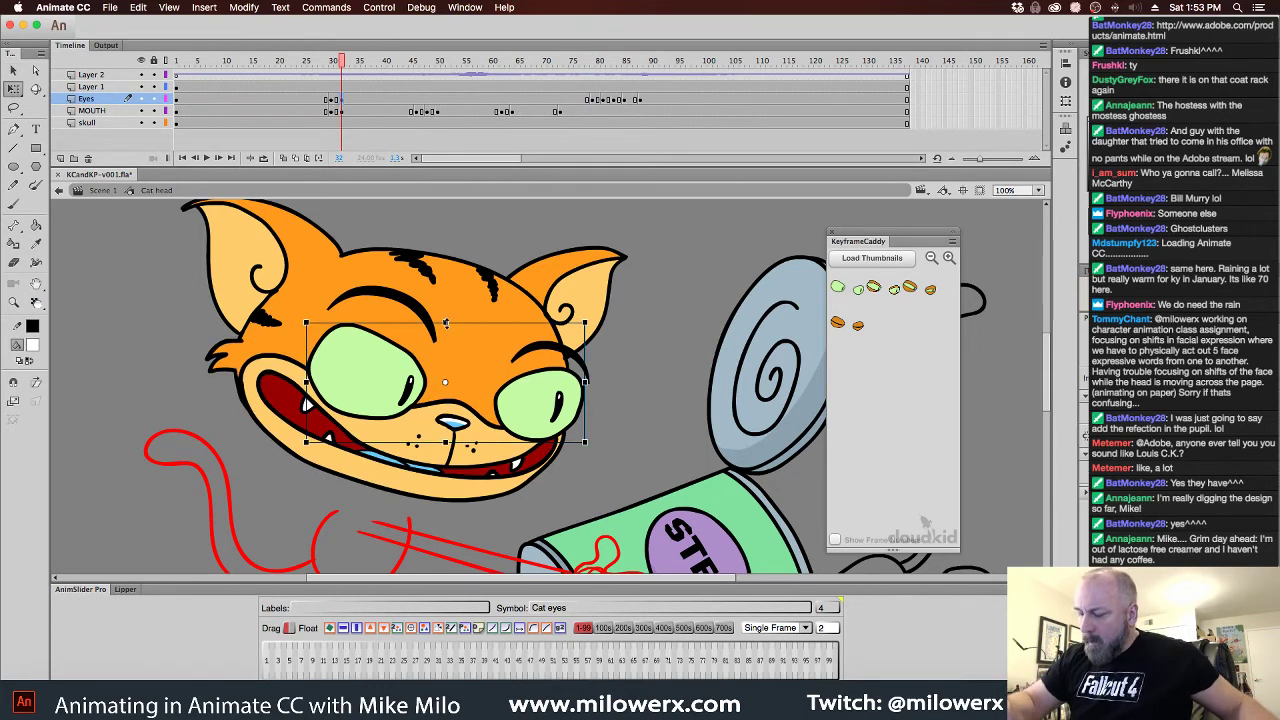
pyautogui.moveTo(446, 323); pyautogui.dragTo(446, 318)
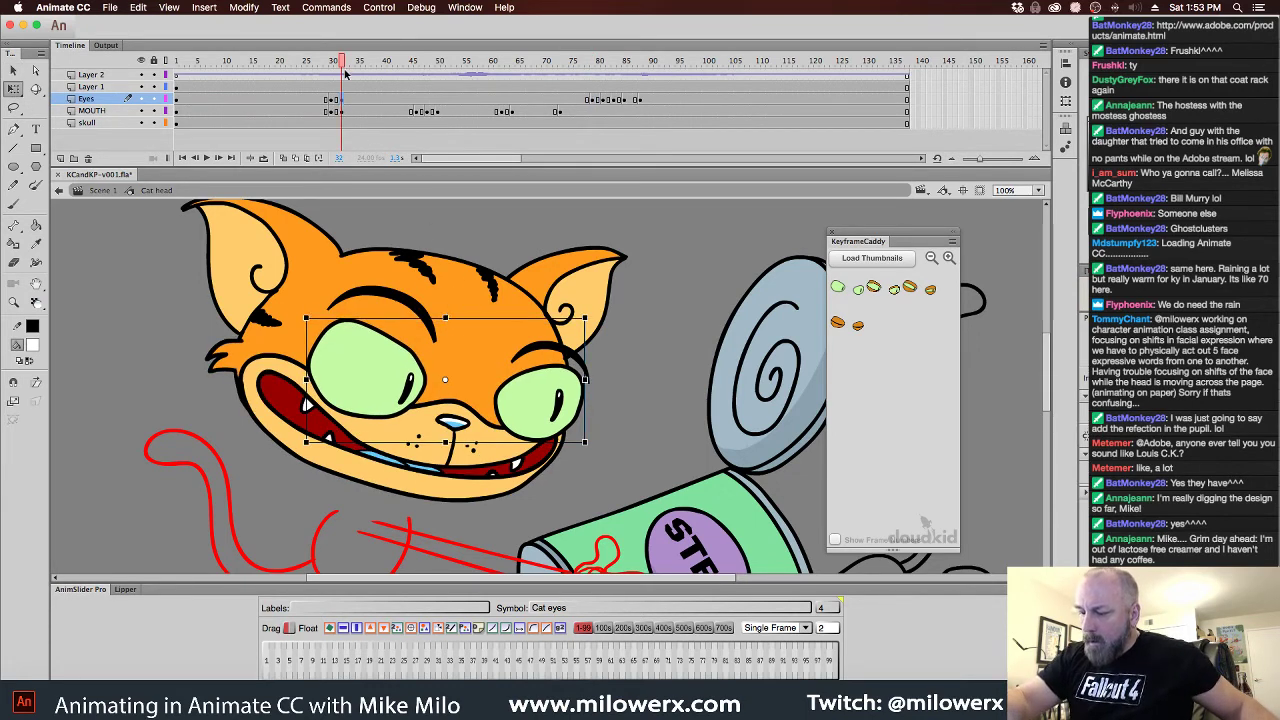
pyautogui.moveTo(345, 72)
pyautogui.mouseDown()
pyautogui.moveTo(323, 72)
pyautogui.moveTo(355, 72)
pyautogui.mouseUp()
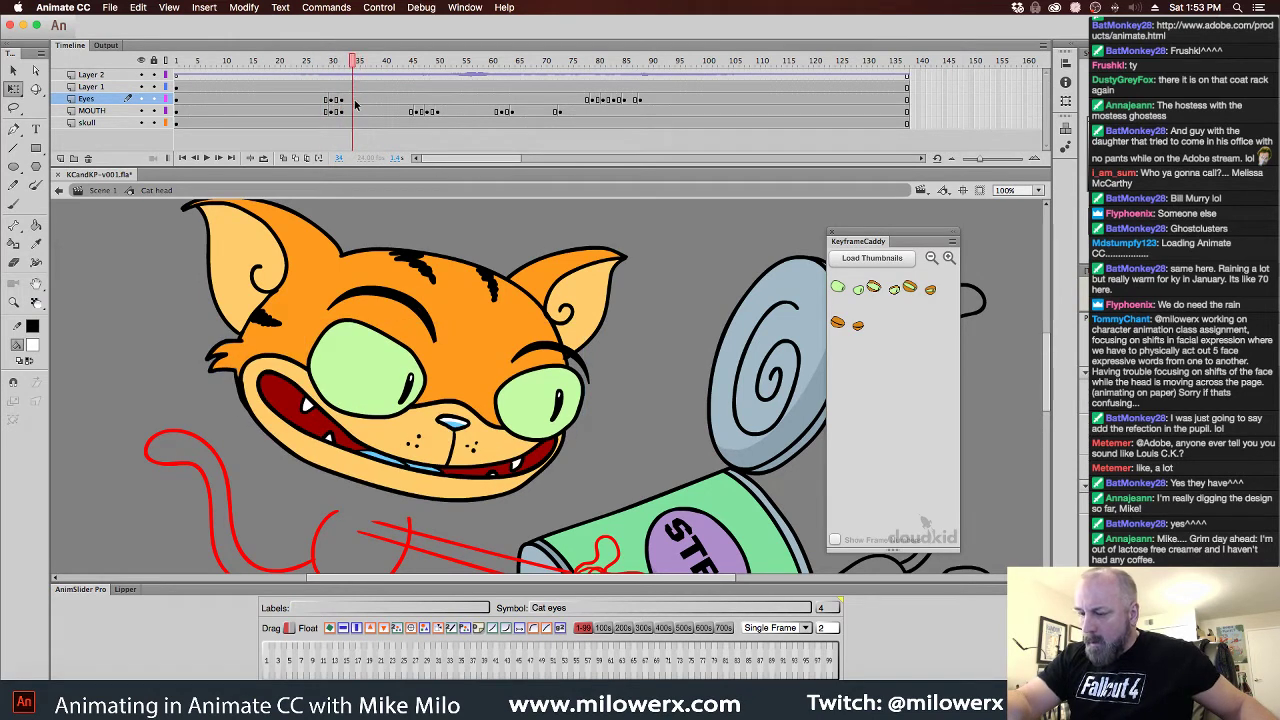
pyautogui.click(355, 104)
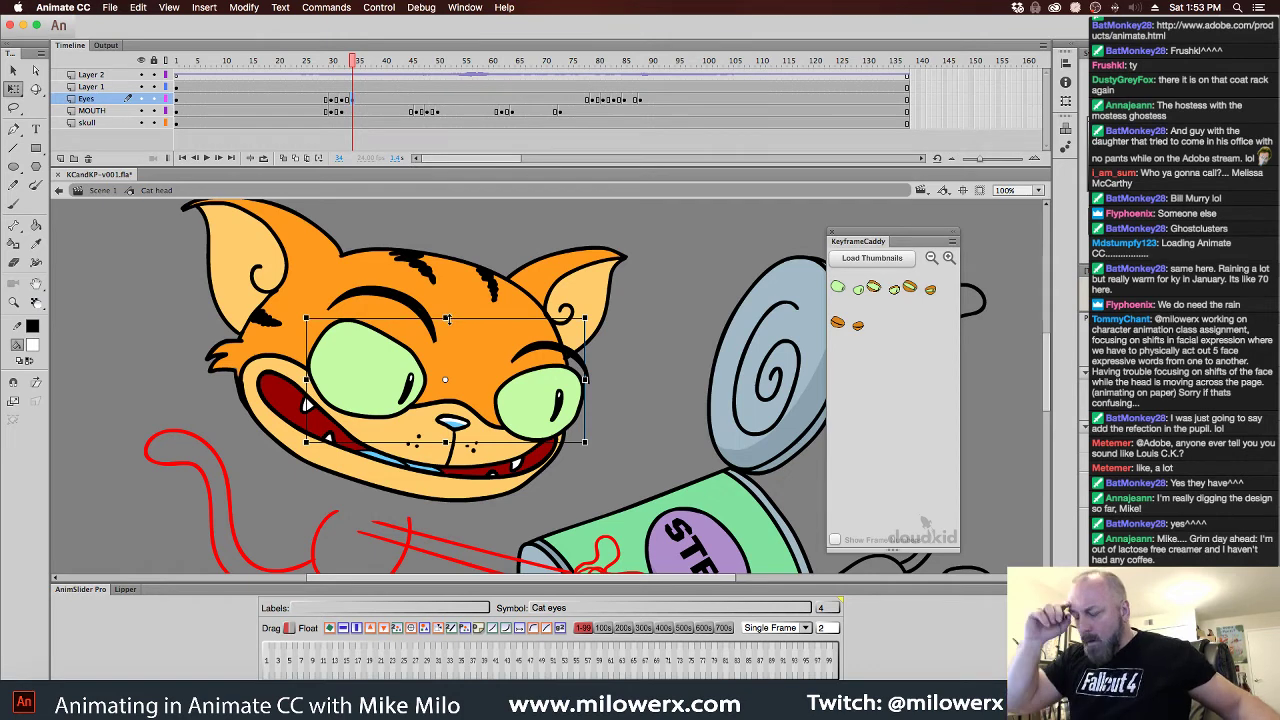
pyautogui.press('super+z')
pyautogui.press('super+z')
pyautogui.press('super+z')
pyautogui.press('super+z')
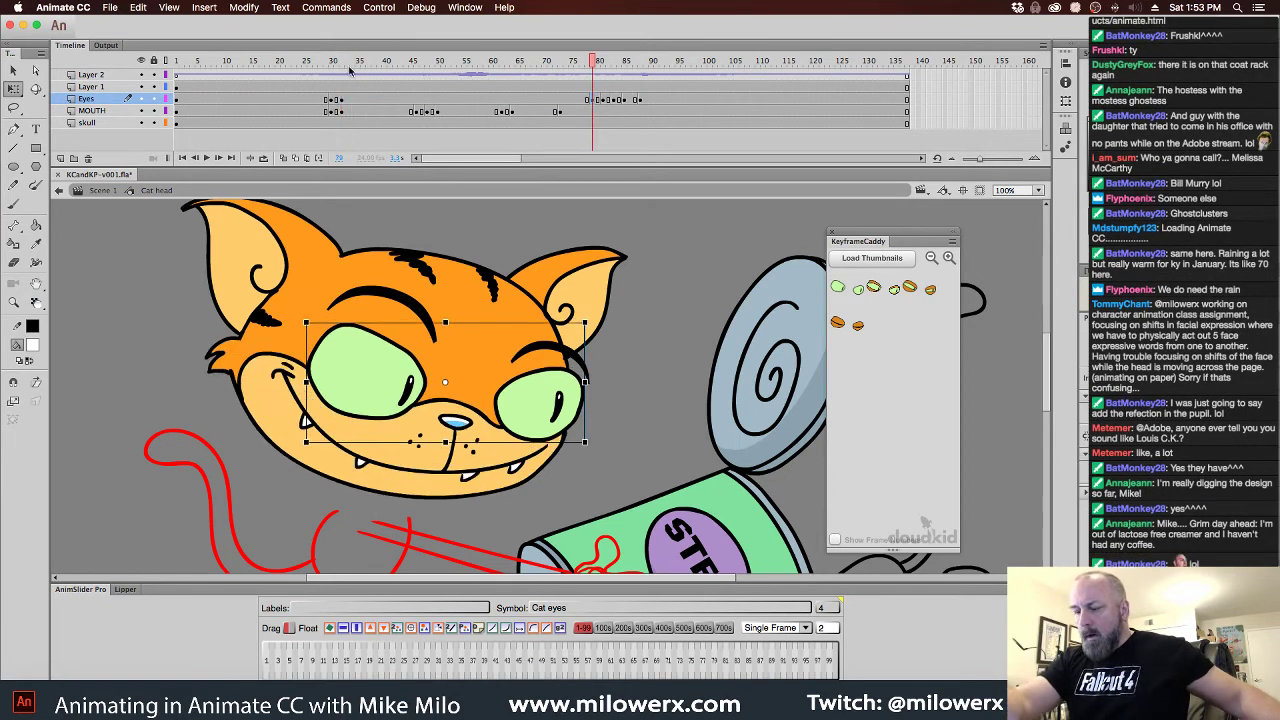
# Insert keyframes on the Eyes layer at frames 50, 52 and 54
pyautogui.moveTo(349, 66); pyautogui.dragTo(438, 80)
pyautogui.click(440, 100)
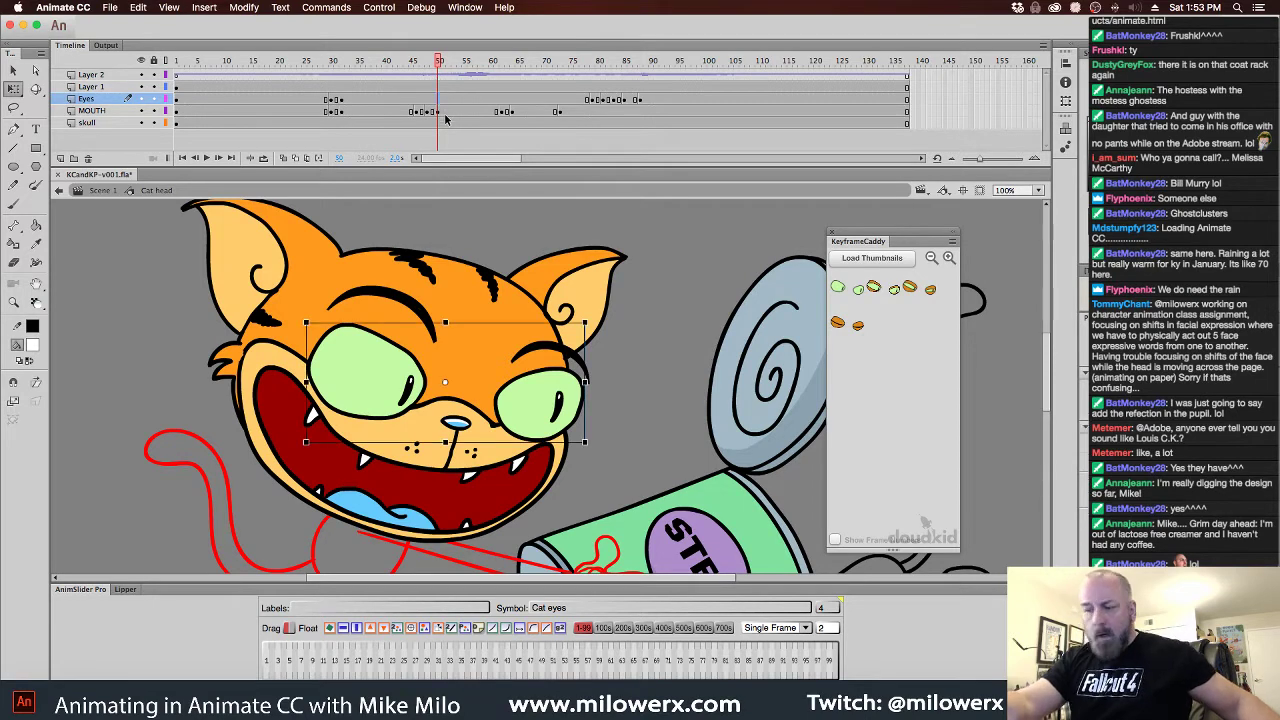
pyautogui.press('F6')
pyautogui.click(448, 100)
pyautogui.press('F6')
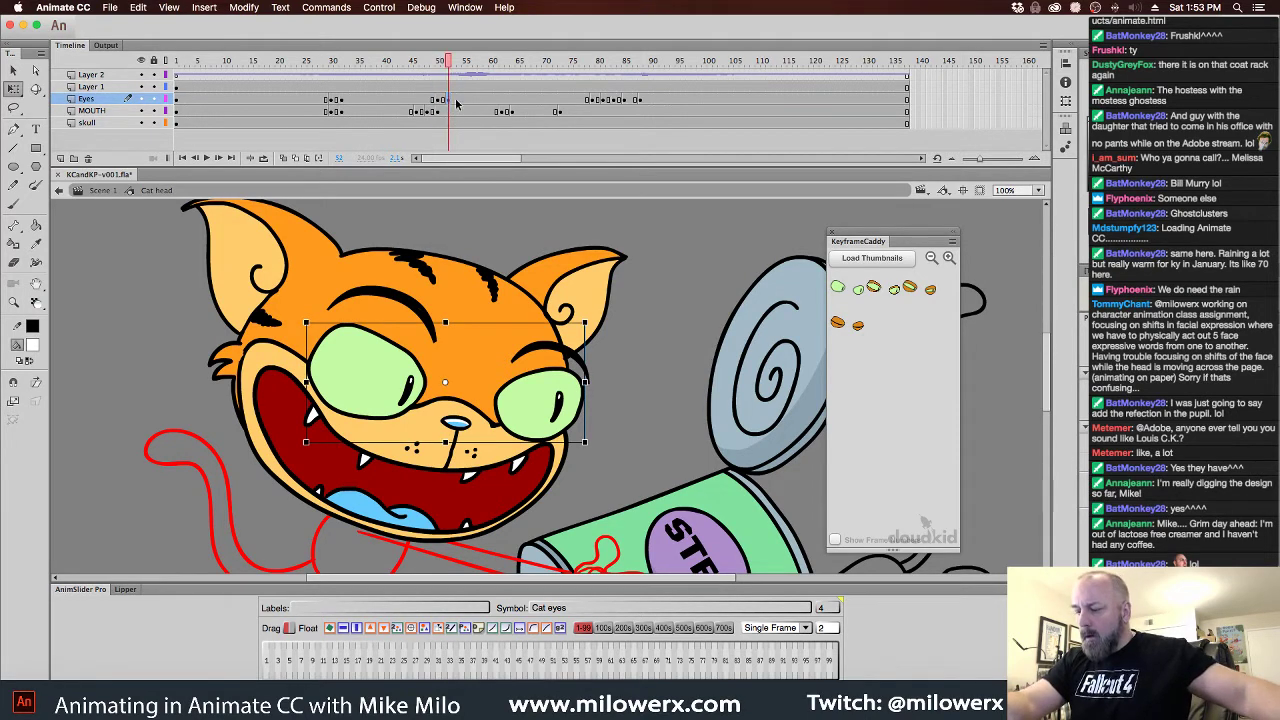
pyautogui.click(459, 100)
pyautogui.press('F6')
# Stretch the eyes slightly upward on frame 50 and further upward on frame 54, keeping their lower edge in place
pyautogui.click(437, 100)
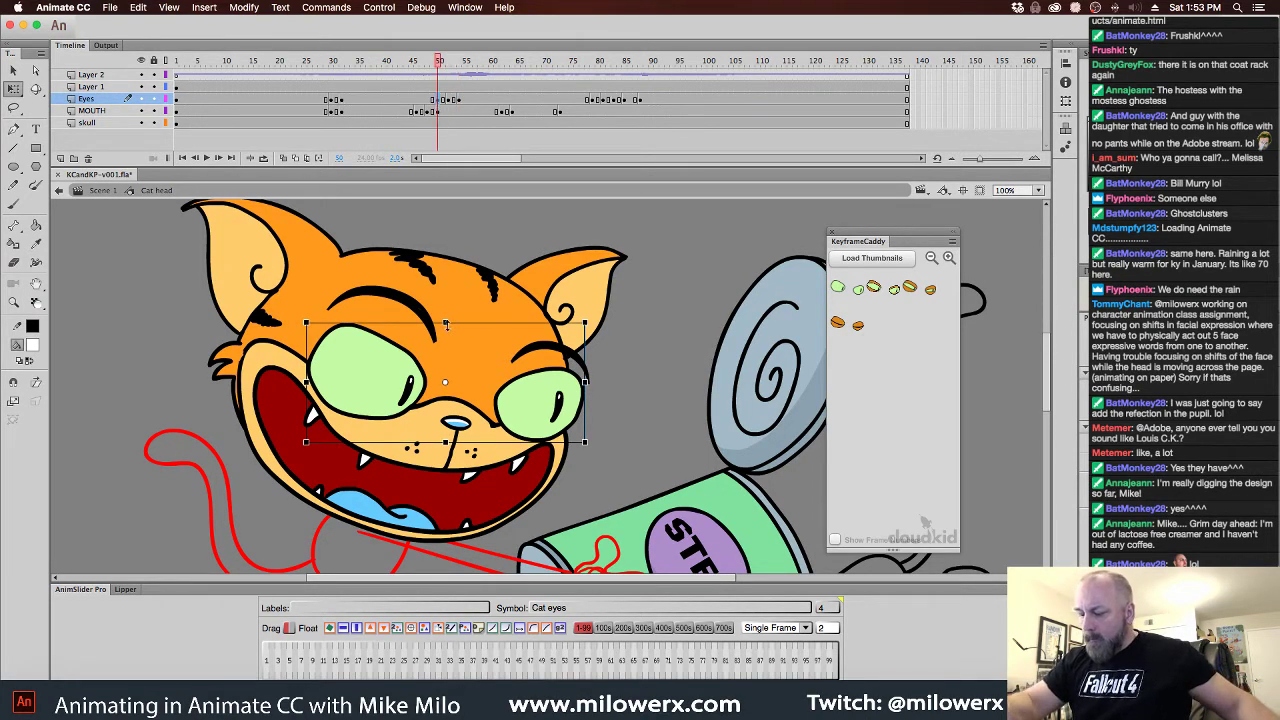
pyautogui.moveTo(446, 324); pyautogui.dragTo(446, 318)
pyautogui.click(449, 100)
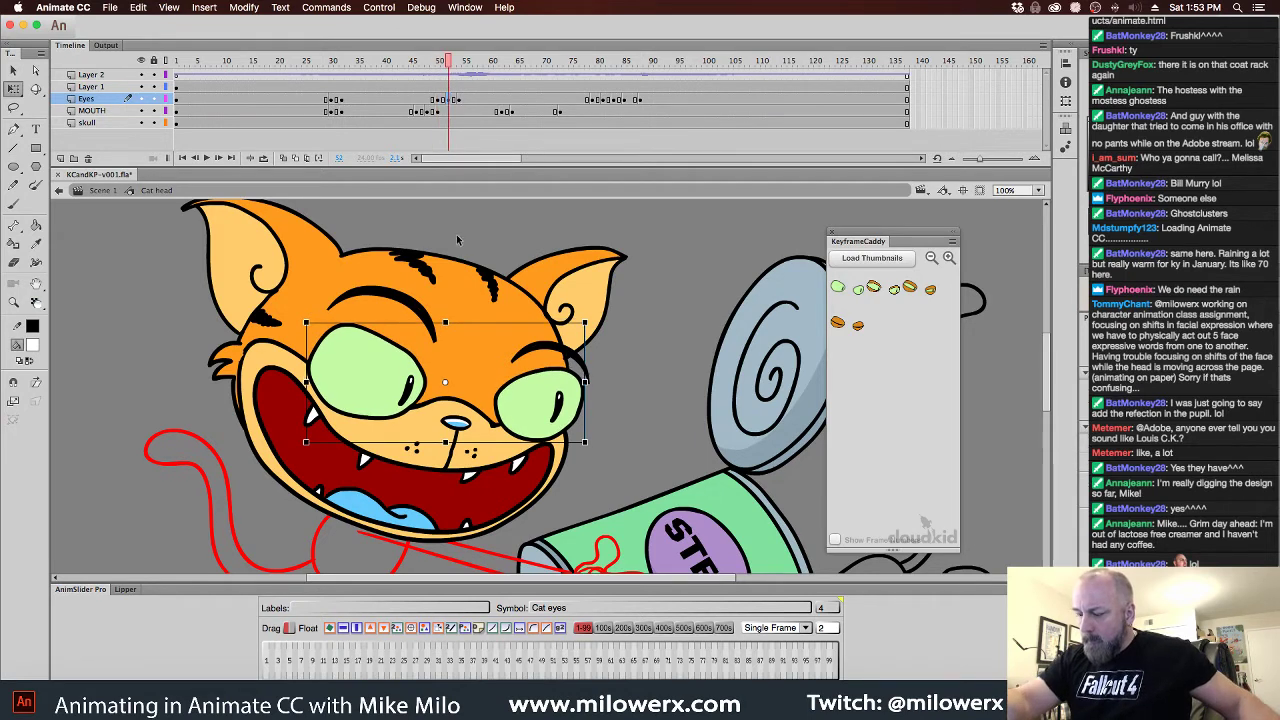
pyautogui.press('.')
pyautogui.press('.')
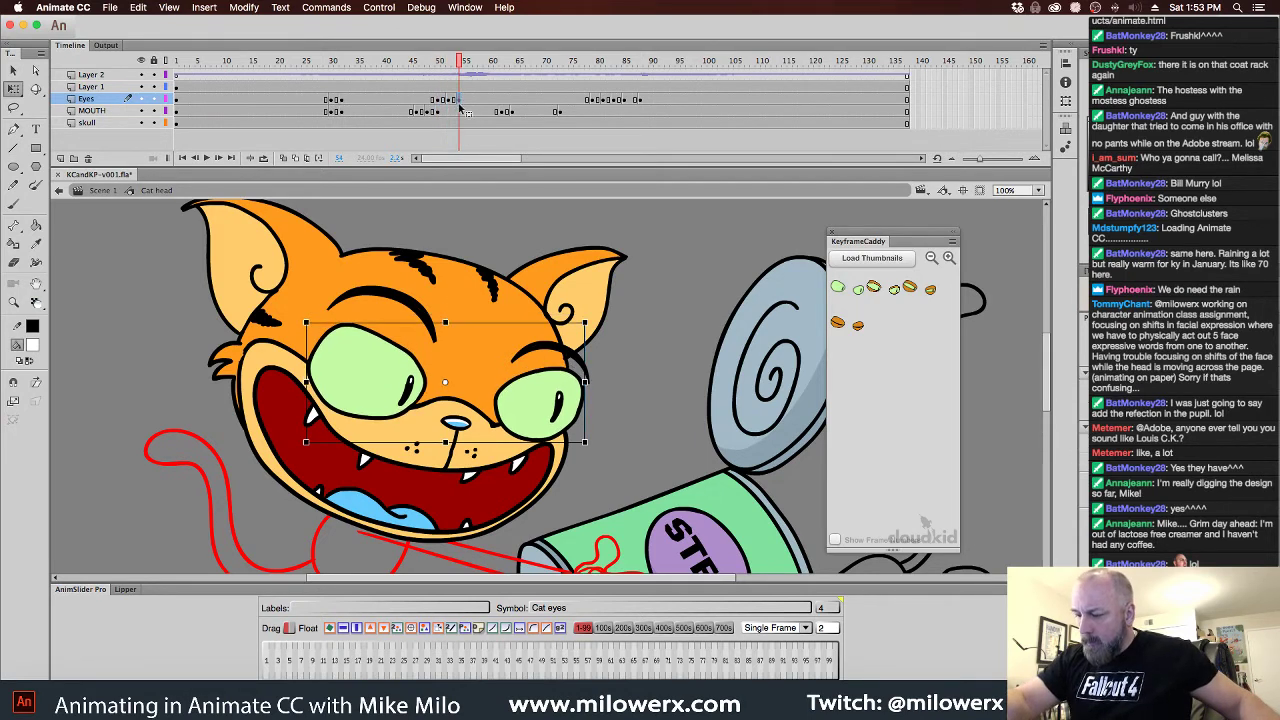
pyautogui.moveTo(446, 322); pyautogui.dragTo(447, 309)
pyautogui.press('super+z')
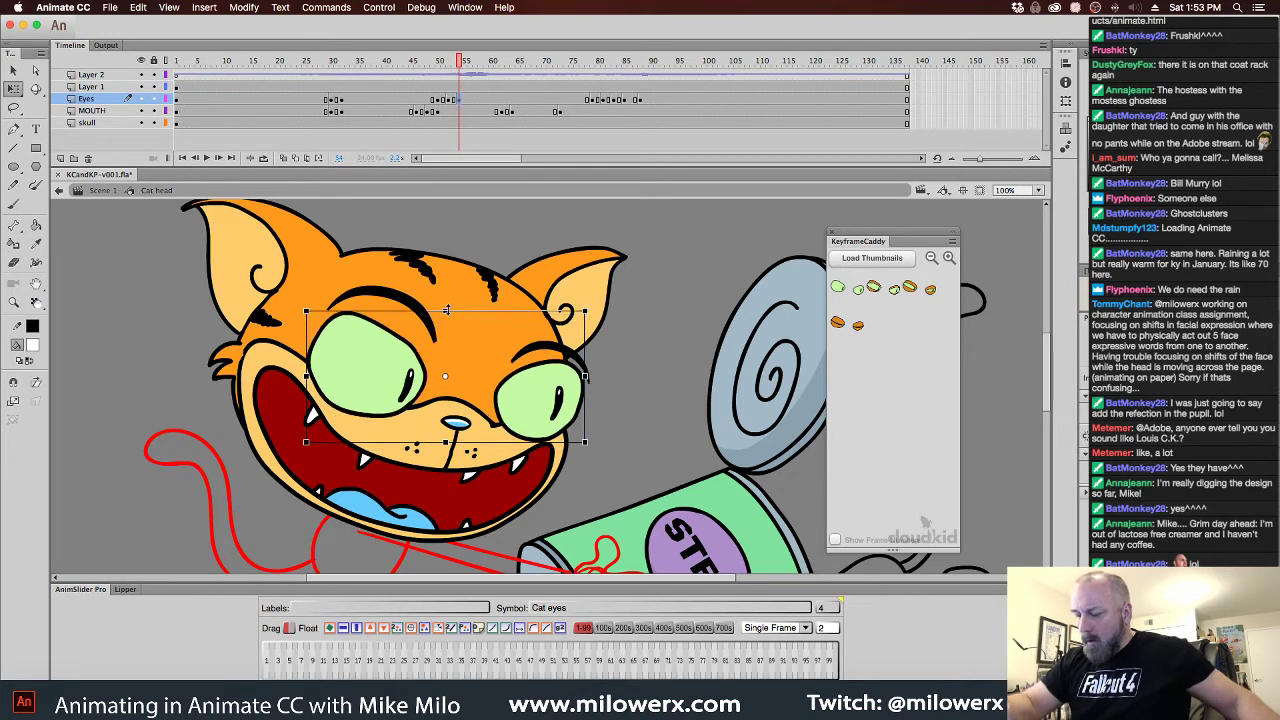
# Insert keyframes for the eyebrows on Layer 1 at frames 50, 52 and 54
pyautogui.moveTo(459, 64); pyautogui.dragTo(438, 97)
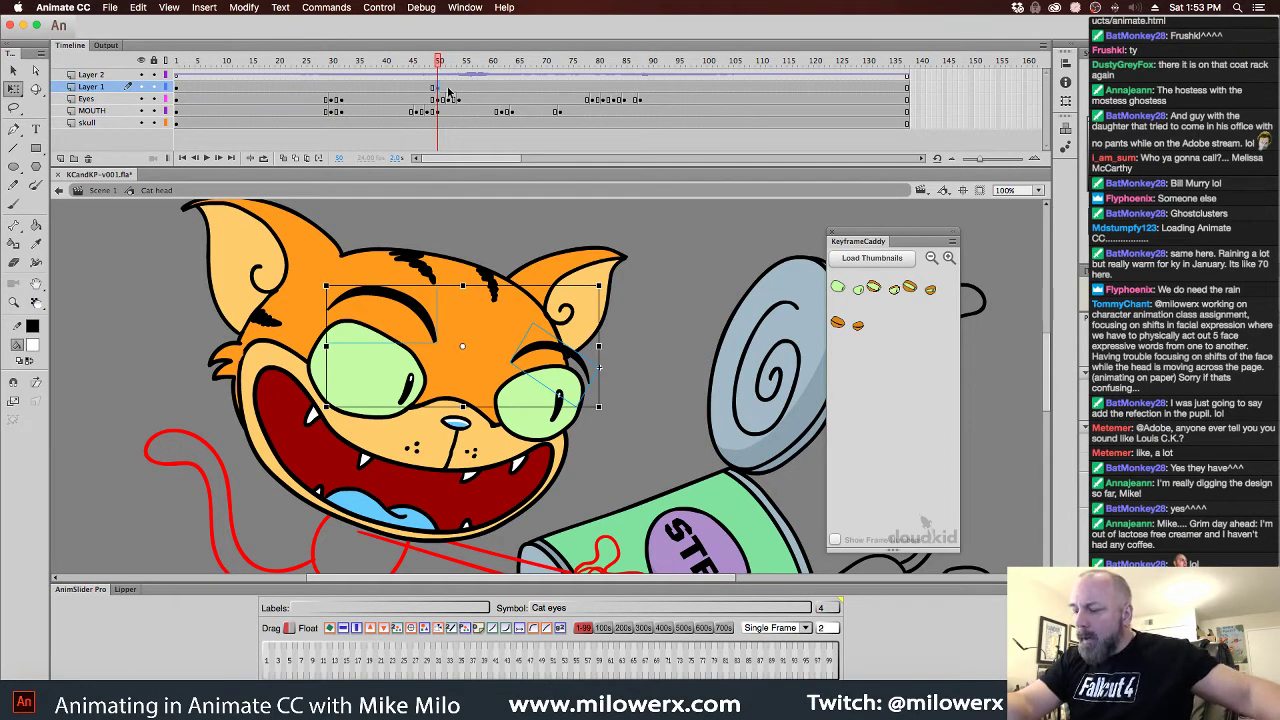
pyautogui.click(448, 88)
pyautogui.press('F6')
pyautogui.click(458, 88)
pyautogui.press('F6')
# Nudge the eyebrows up on the Layer 1 keyframes between frames 50 and 54 to follow the widening eyes
pyautogui.click(437, 87)
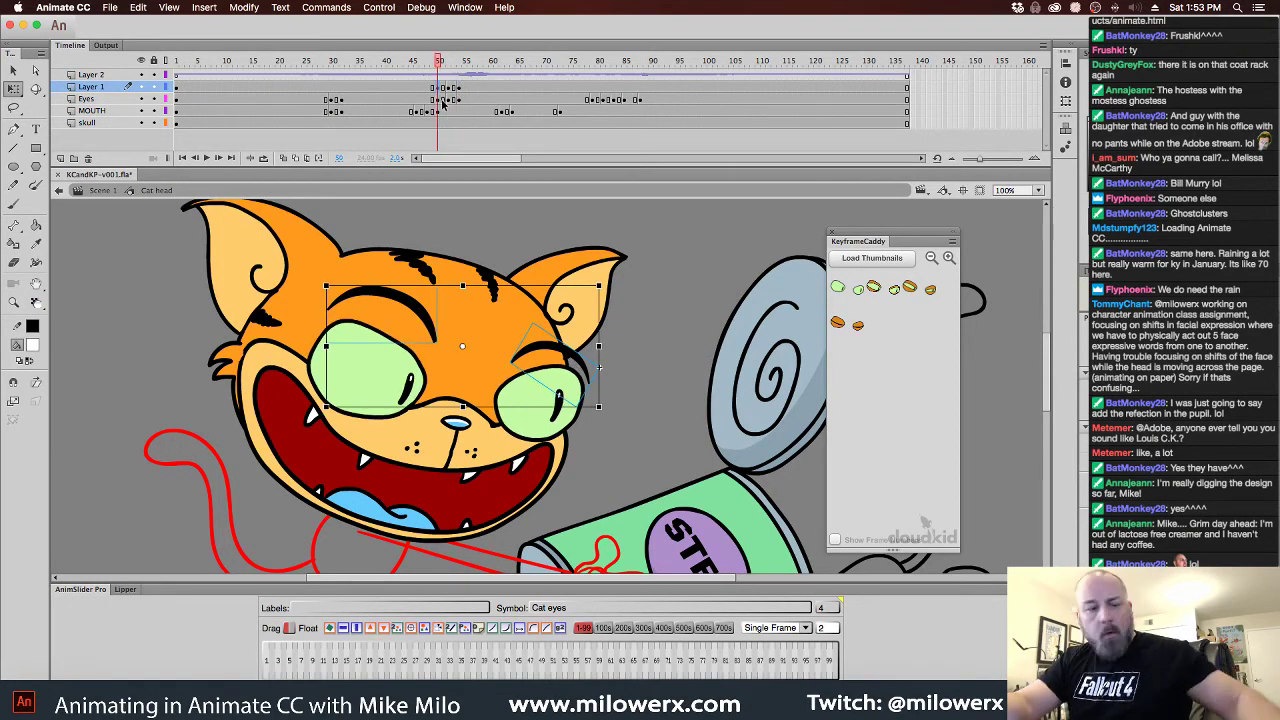
pyautogui.press('Up')
pyautogui.press('Up')
pyautogui.press('Up')
pyautogui.press('Up')
pyautogui.press('Up')
pyautogui.press('Up')
pyautogui.press('Up')
pyautogui.press('Up')
pyautogui.click(448, 88)
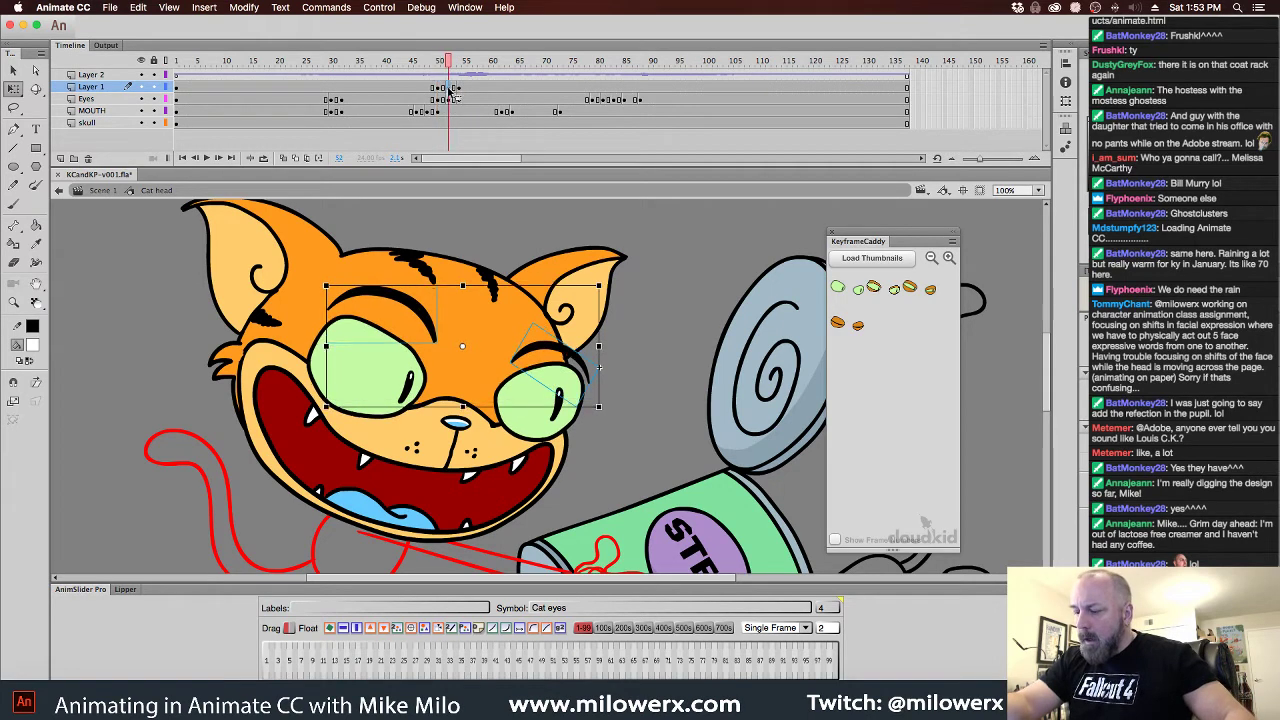
# Insert eyebrow keyframes on Layer 1 at frames 76, 78 and 80
pyautogui.moveTo(451, 91); pyautogui.dragTo(577, 92)
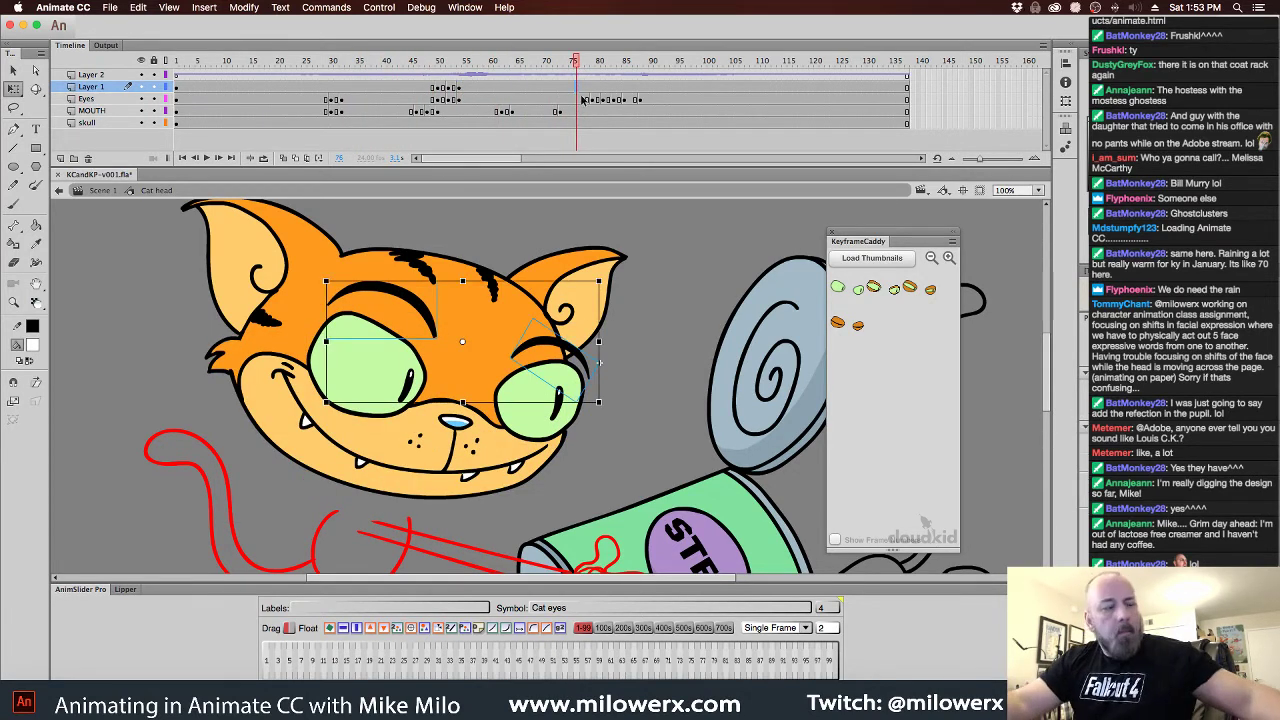
pyautogui.click(588, 90)
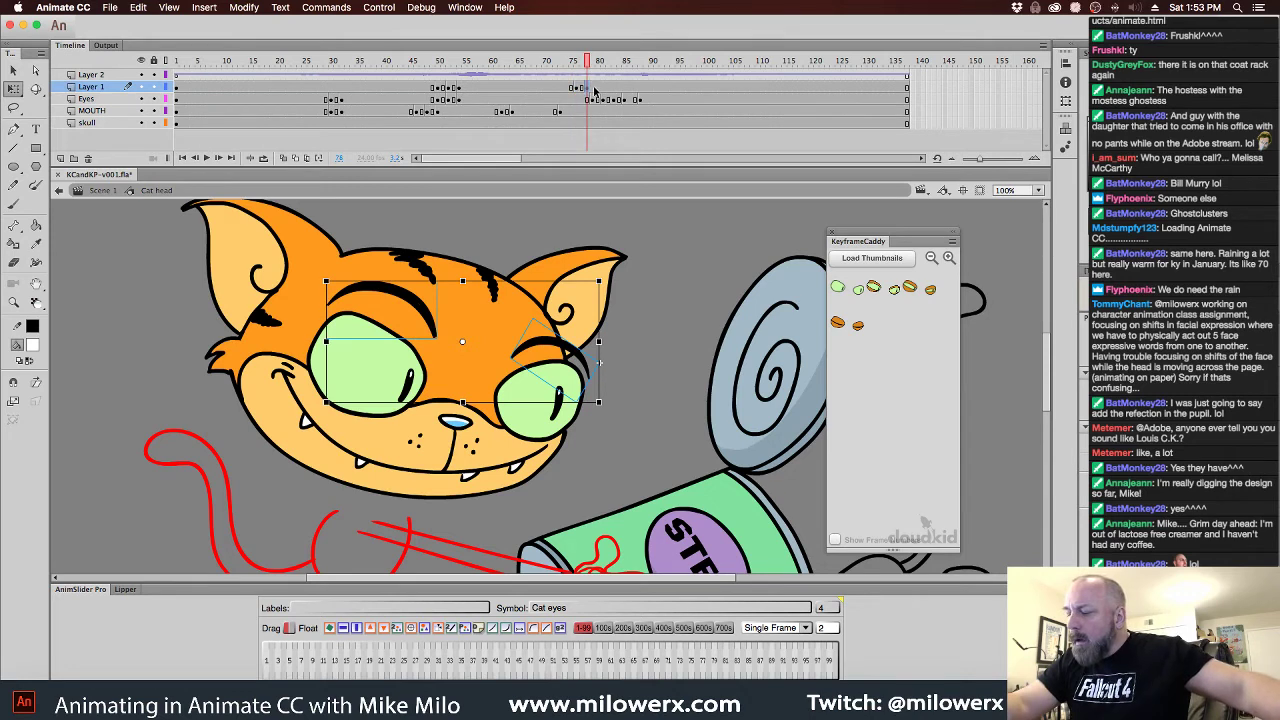
pyautogui.click(598, 90)
# Nudge the eyebrows down slightly on frame 76 of Layer 1
pyautogui.click(580, 91)
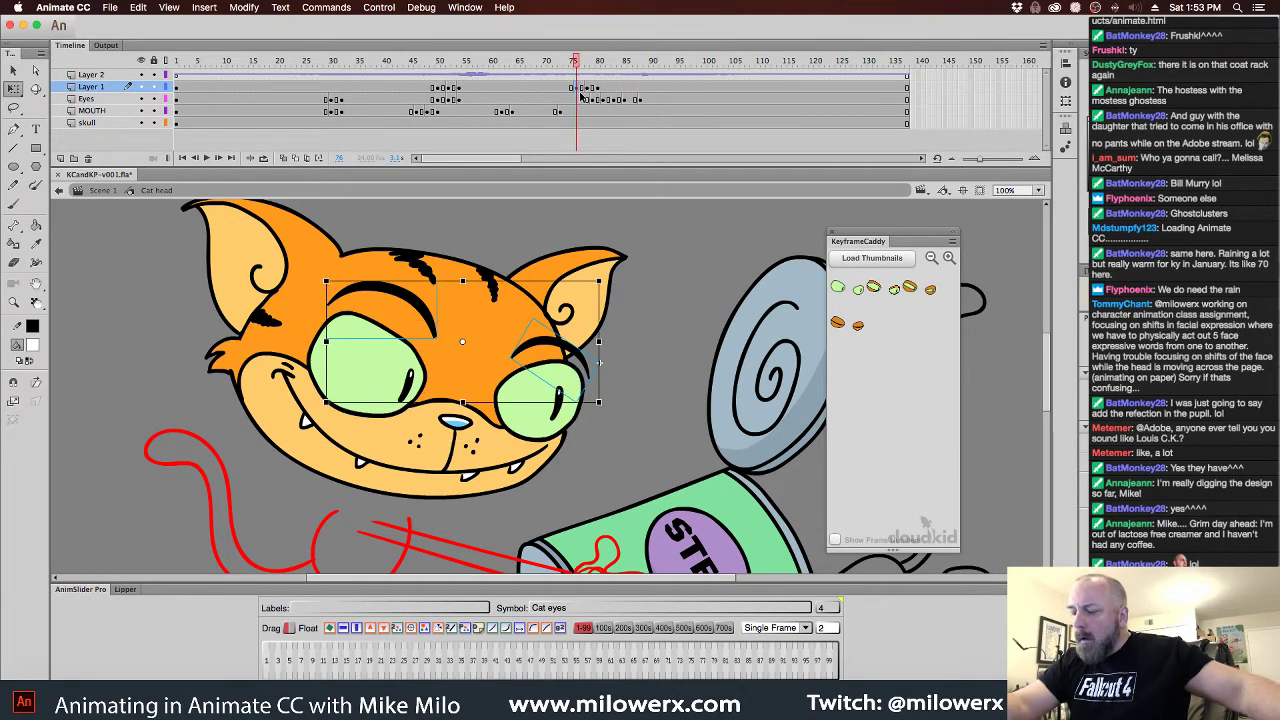
pyautogui.press('Down')
pyautogui.press('Down')
pyautogui.press('Down')
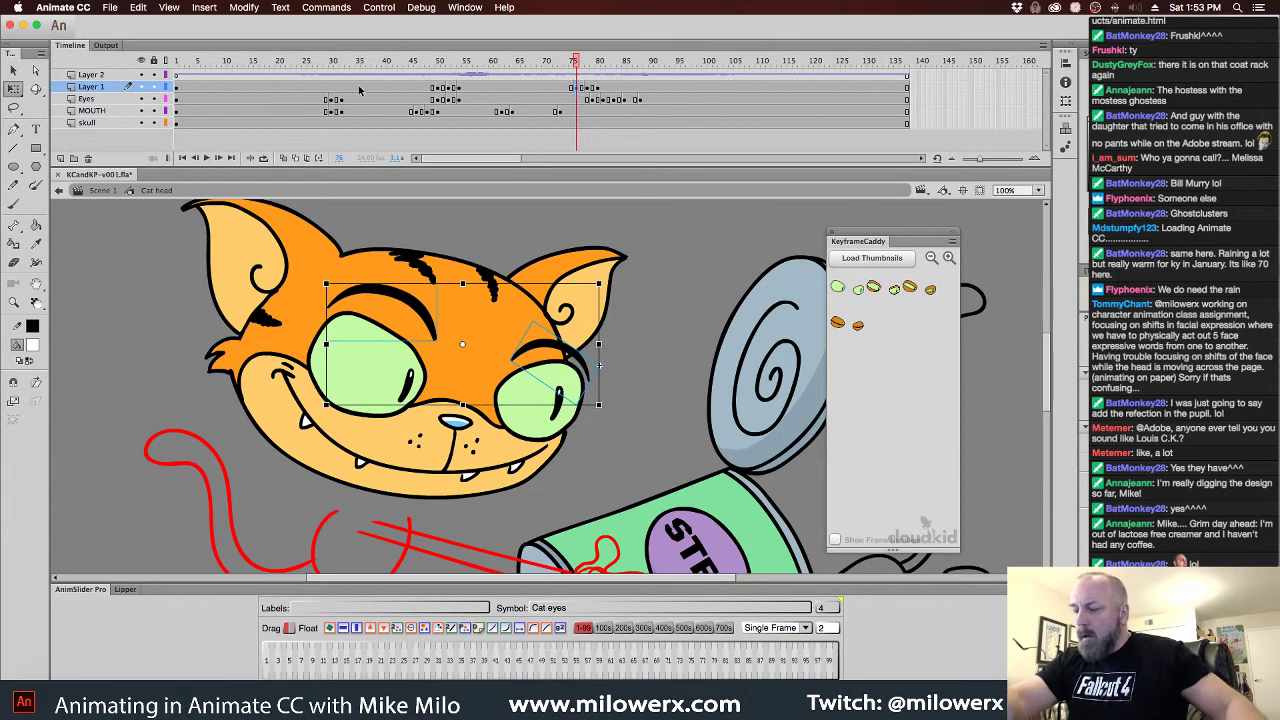
# Replace the eyebrows on frame 80 with those from frame 48, pasted in place
pyautogui.click(427, 92)
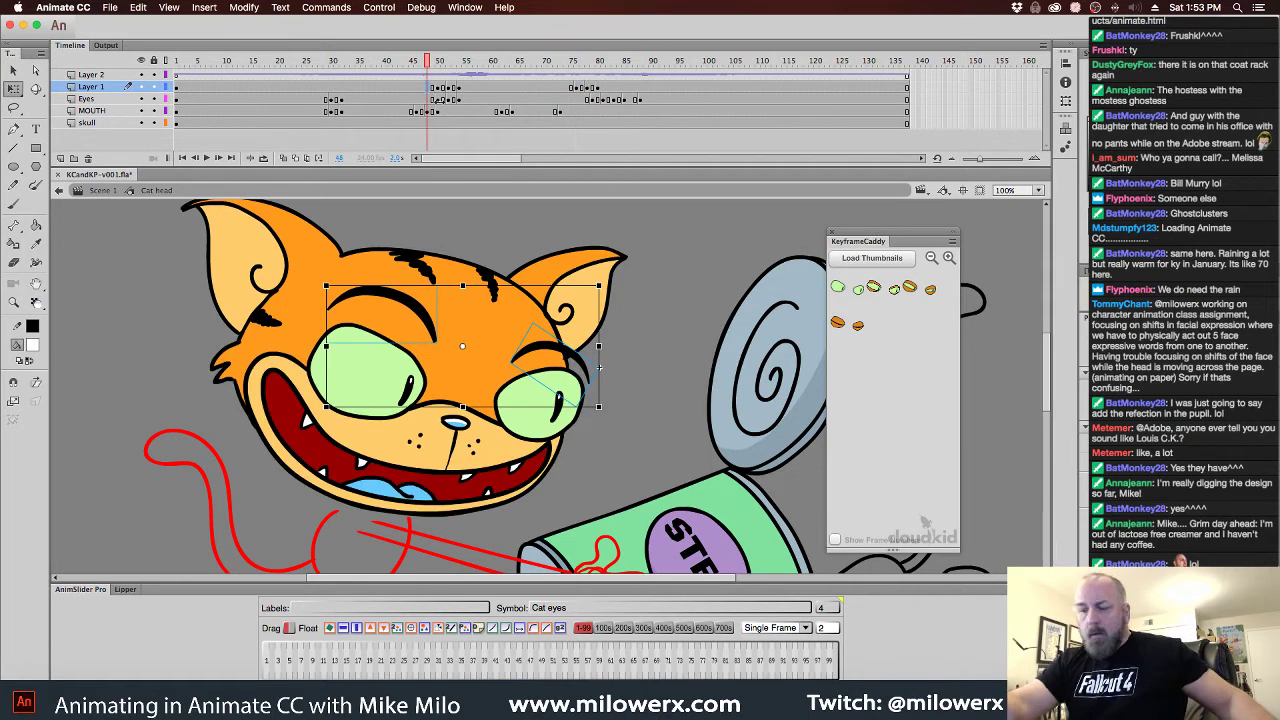
pyautogui.click(599, 101)
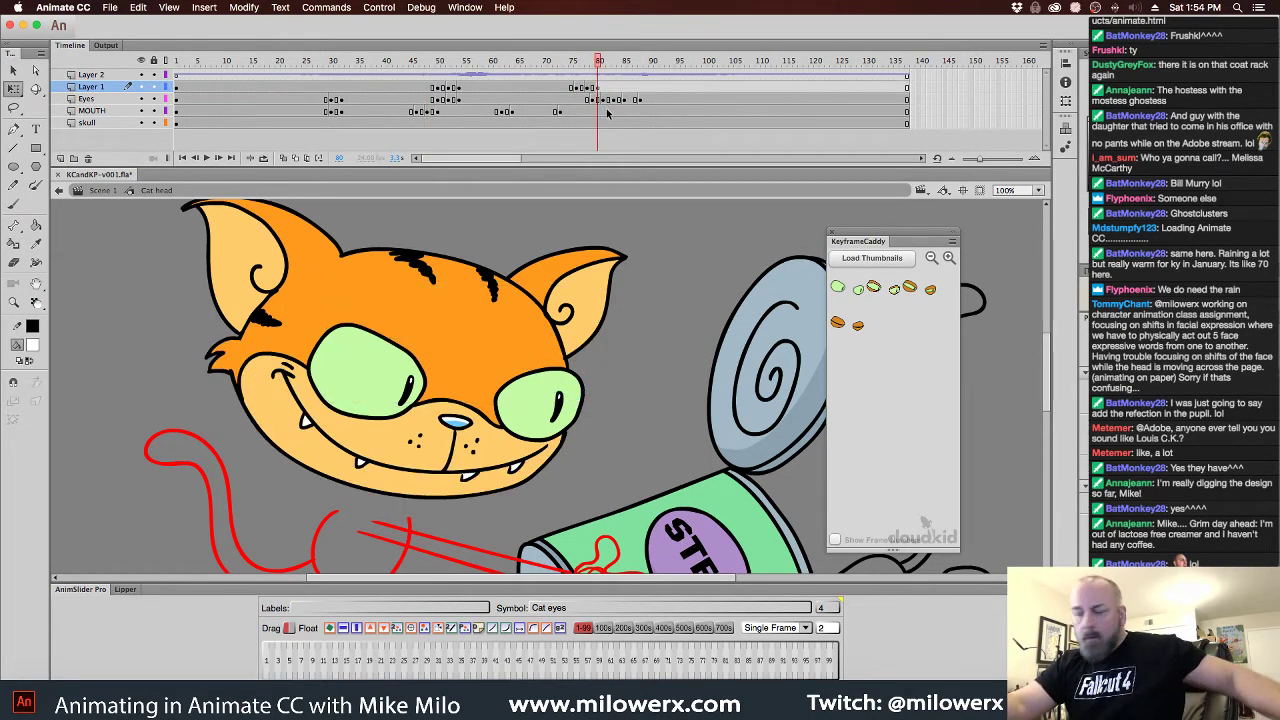
pyautogui.press('super+shift+v')
# Nudge the eyebrows on frame 78 down, a little lower than on frame 76
pyautogui.click(577, 88)
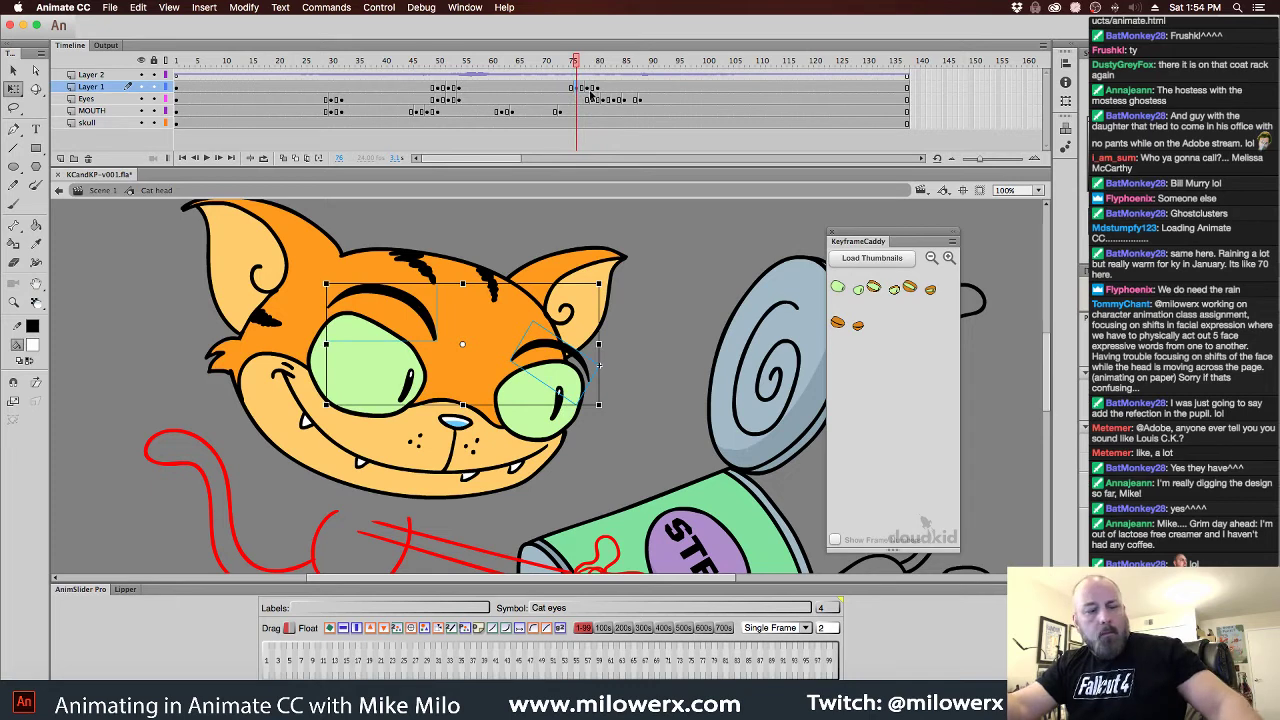
pyautogui.click(589, 92)
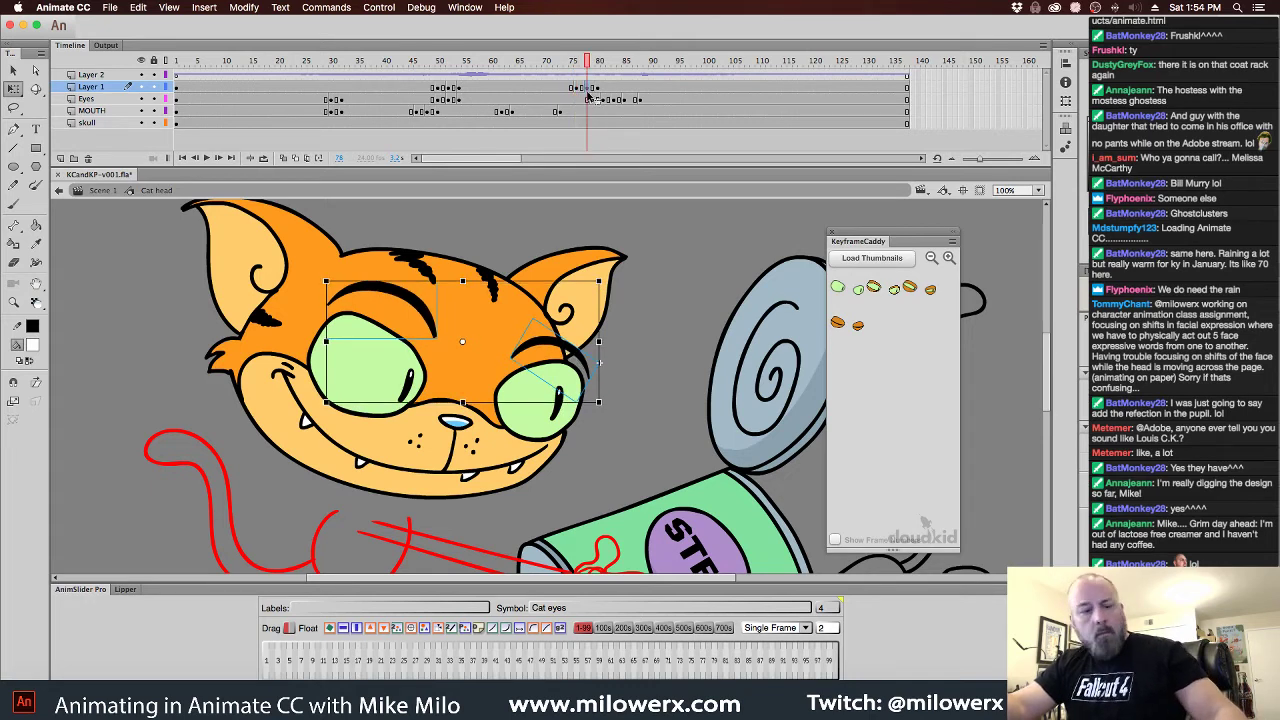
pyautogui.press('Down')
pyautogui.press('Down')
pyautogui.press('Down')
pyautogui.press('Down')
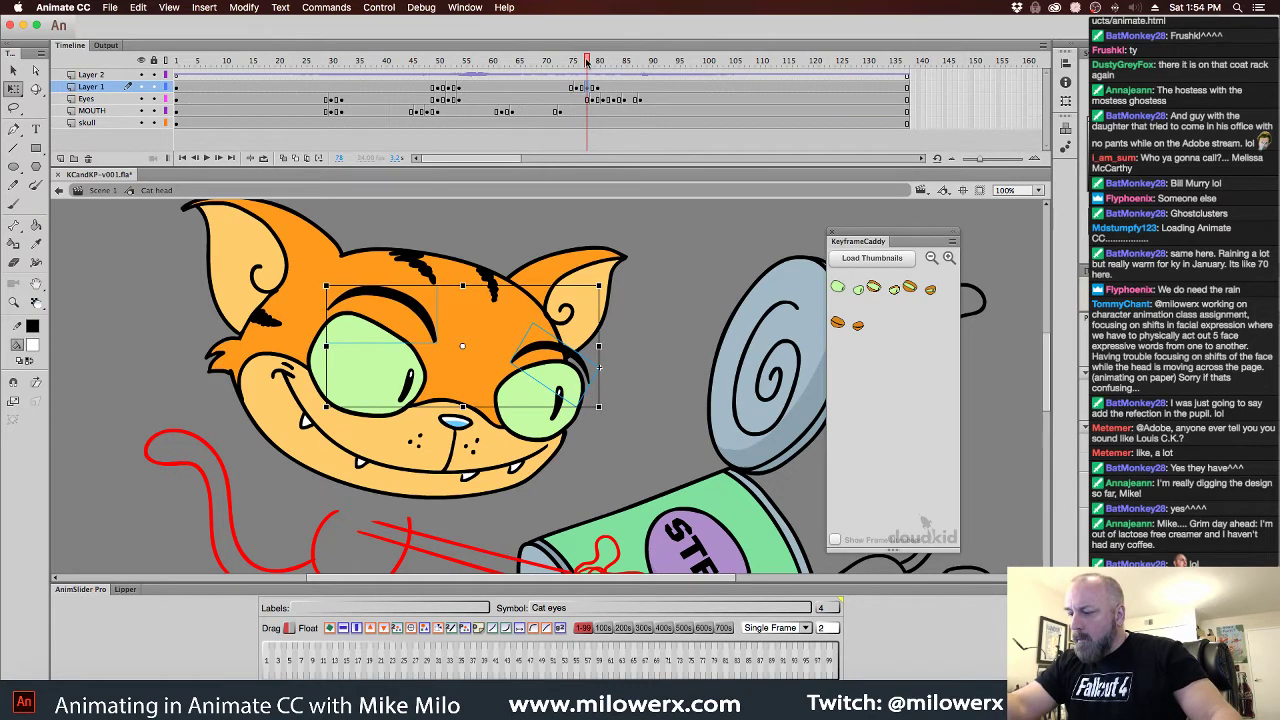
# Leave the Cat head symbol and return to Scene 1, bringing the cat's red body sketch into view
pyautogui.moveTo(587, 62); pyautogui.dragTo(143, 124)
pyautogui.click(103, 191)
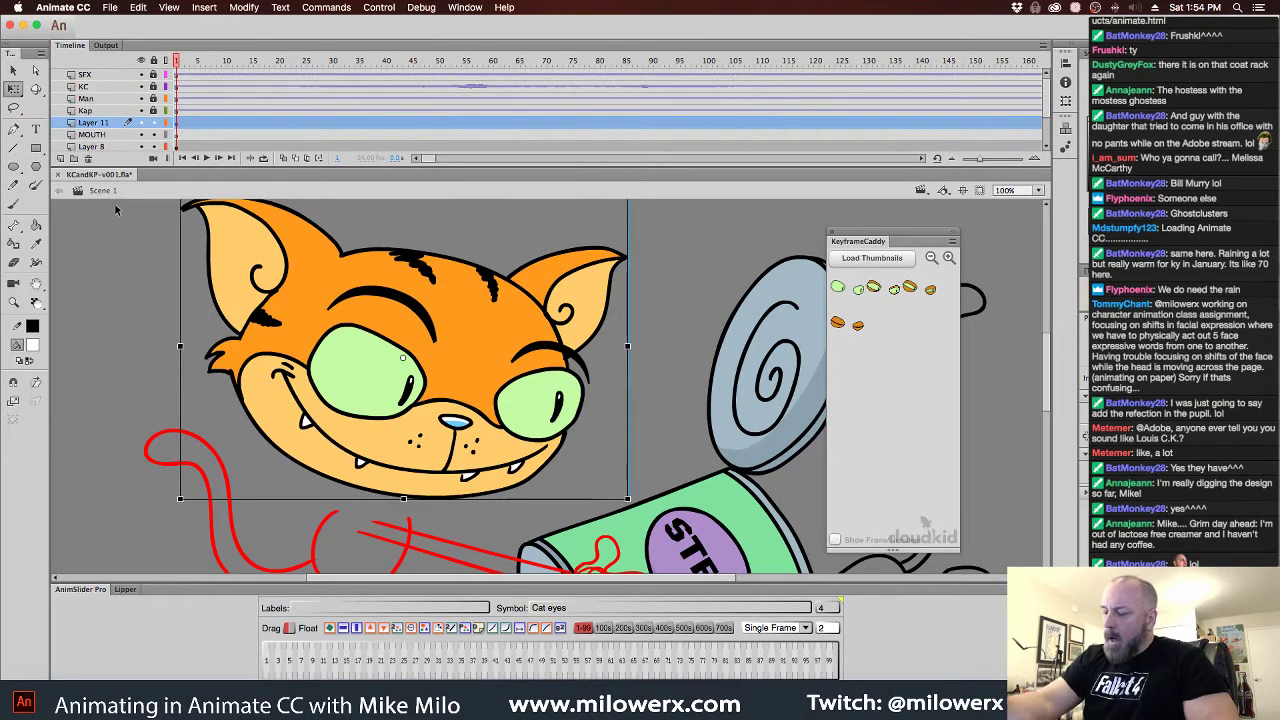
pyautogui.scroll(-5, 652, 345)
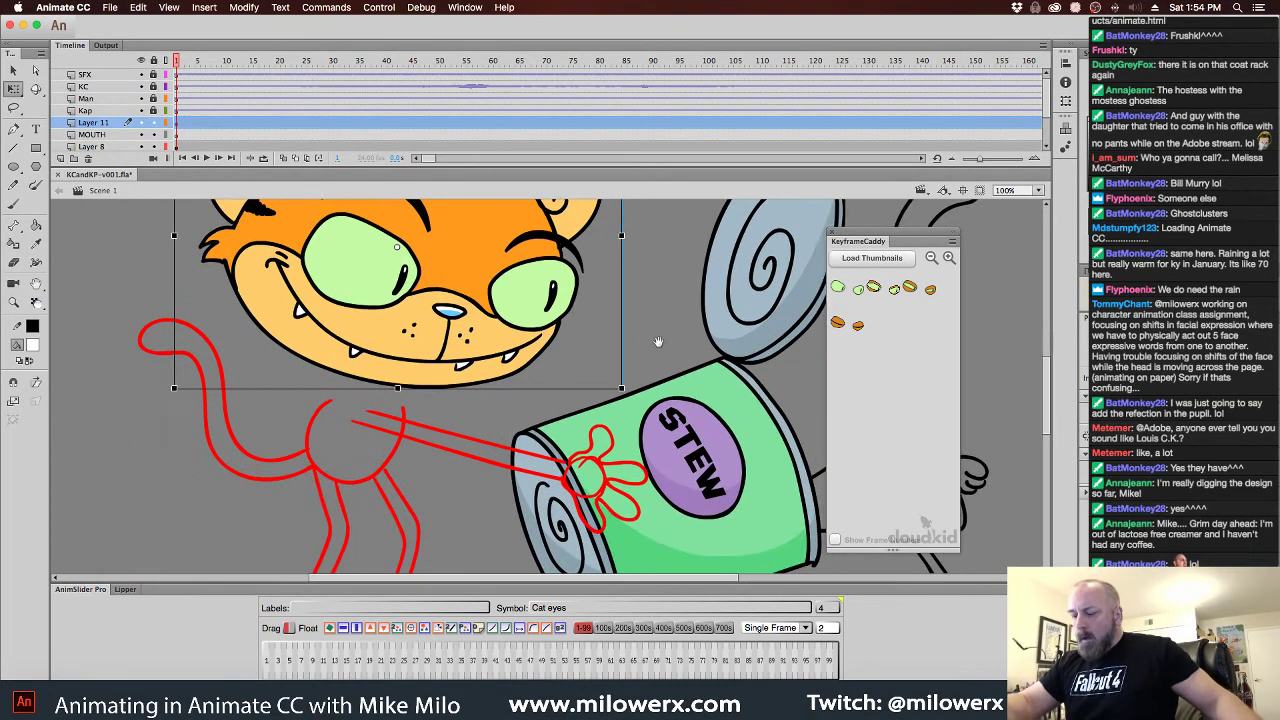
pyautogui.scroll(-2, 654, 349)
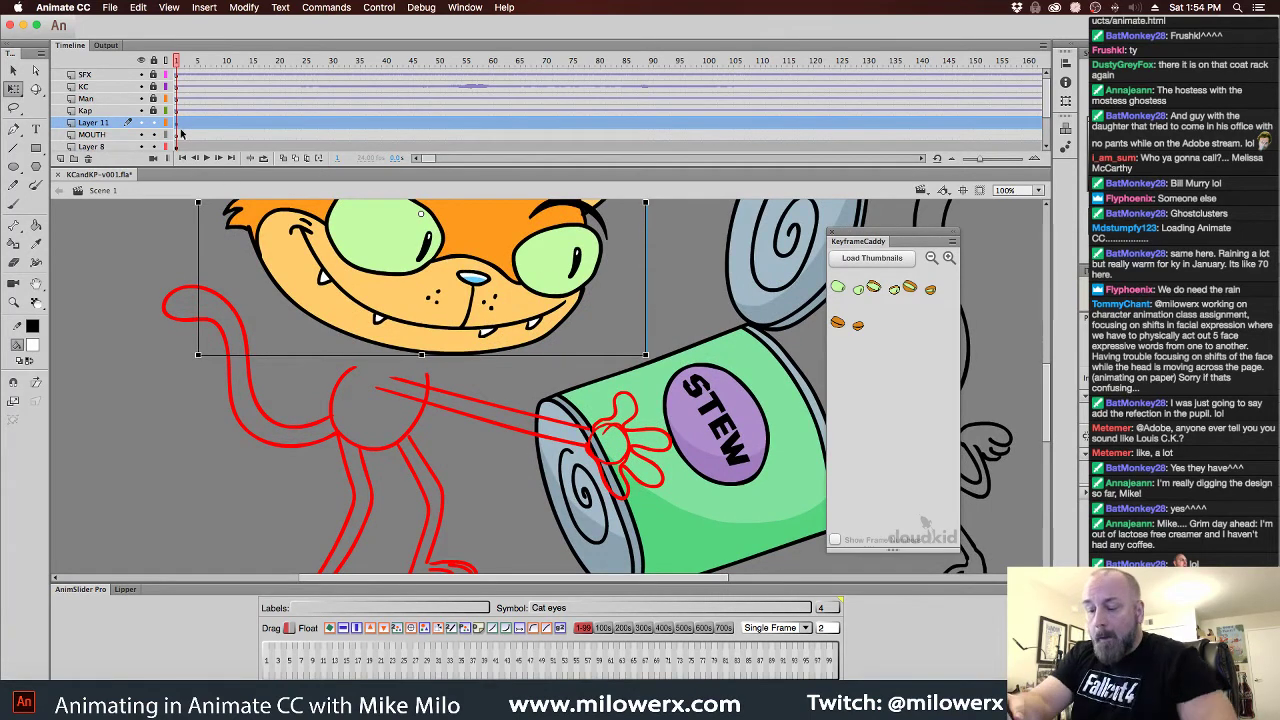
# Ink the cat's neck and round torso over the red sketch on the MOUTH layer, using the Brush tool with a black fill
pyautogui.click(181, 134)
pyautogui.click(33, 346)
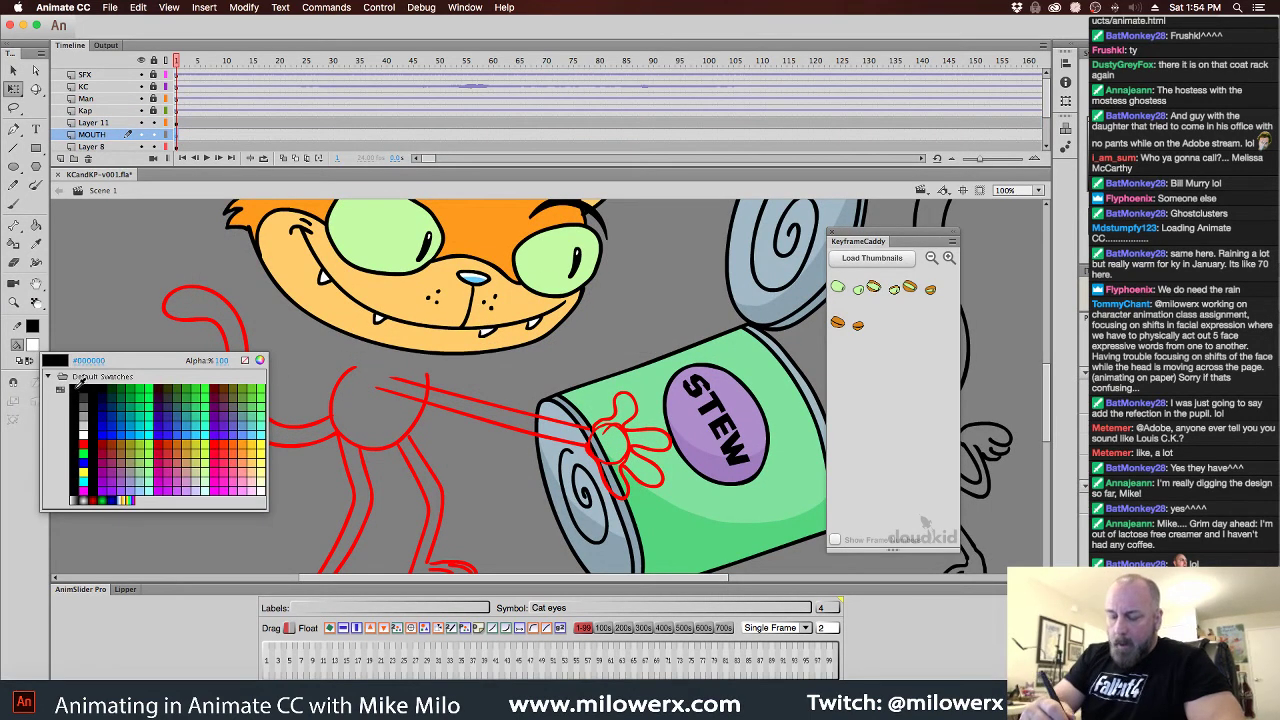
pyautogui.click(81, 388)
pyautogui.click(13, 203)
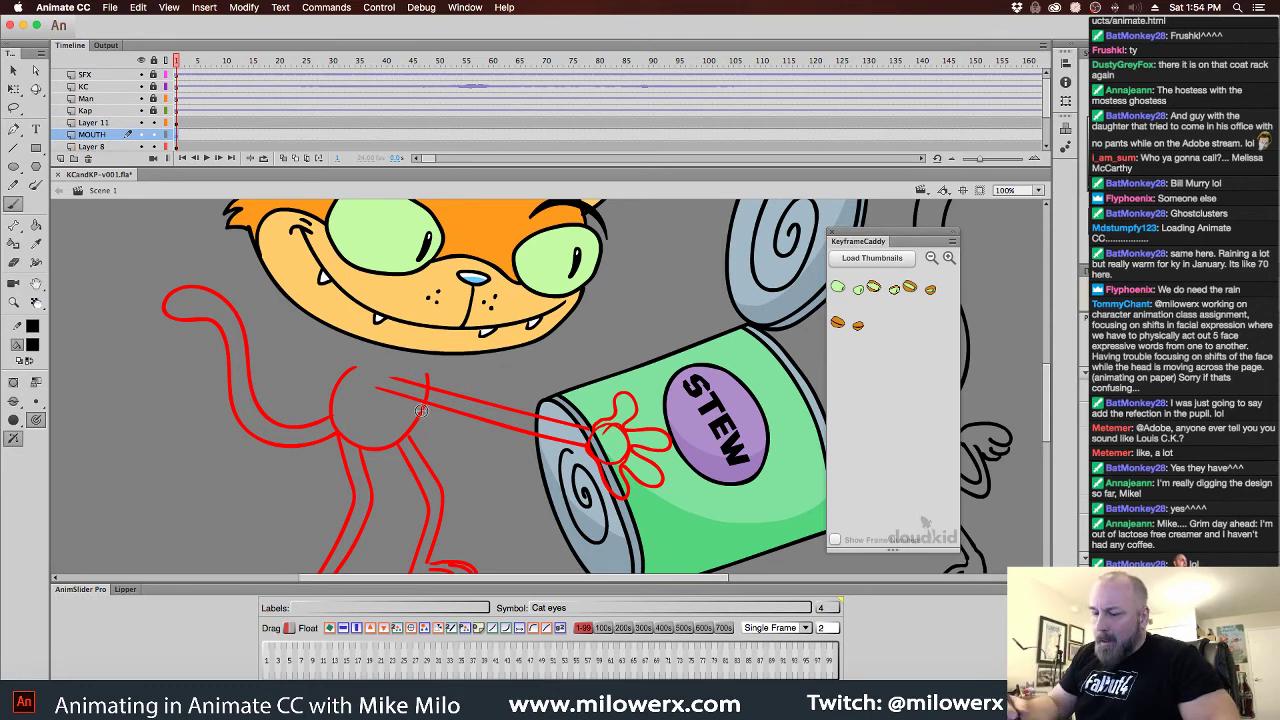
pyautogui.moveTo(718, 466); pyautogui.dragTo(692, 428)
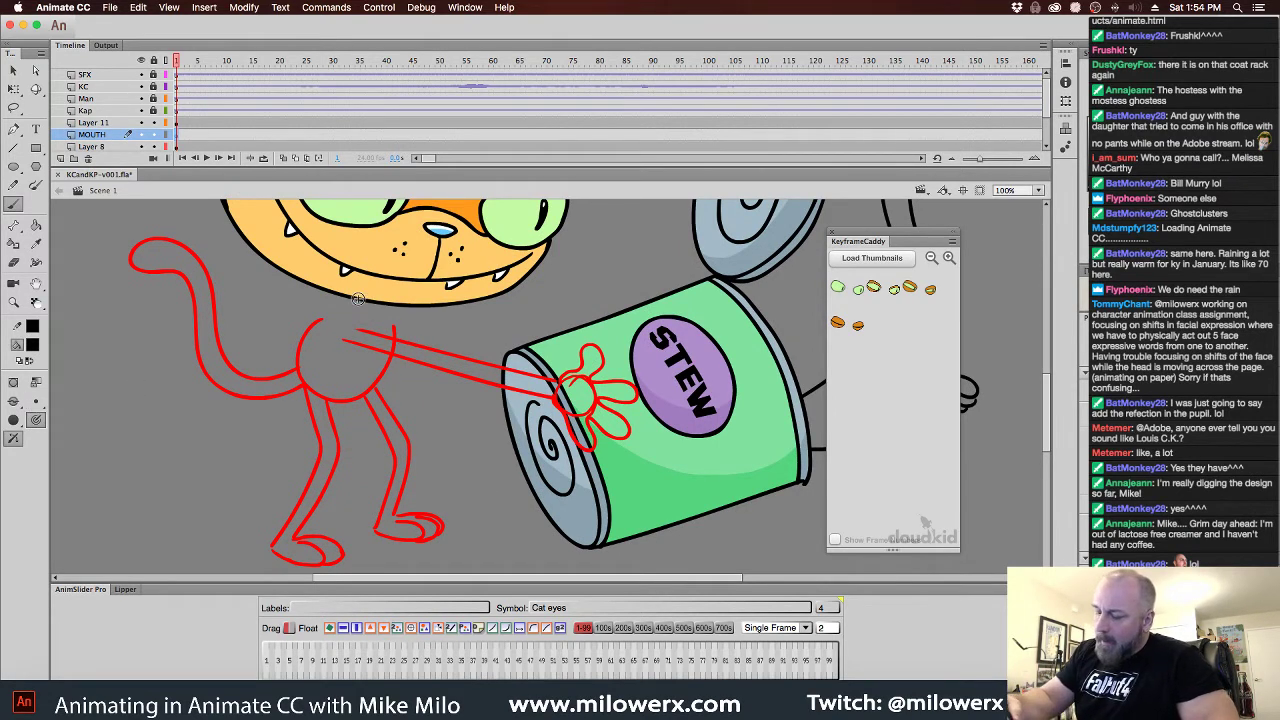
pyautogui.moveTo(357, 306); pyautogui.dragTo(384, 271)
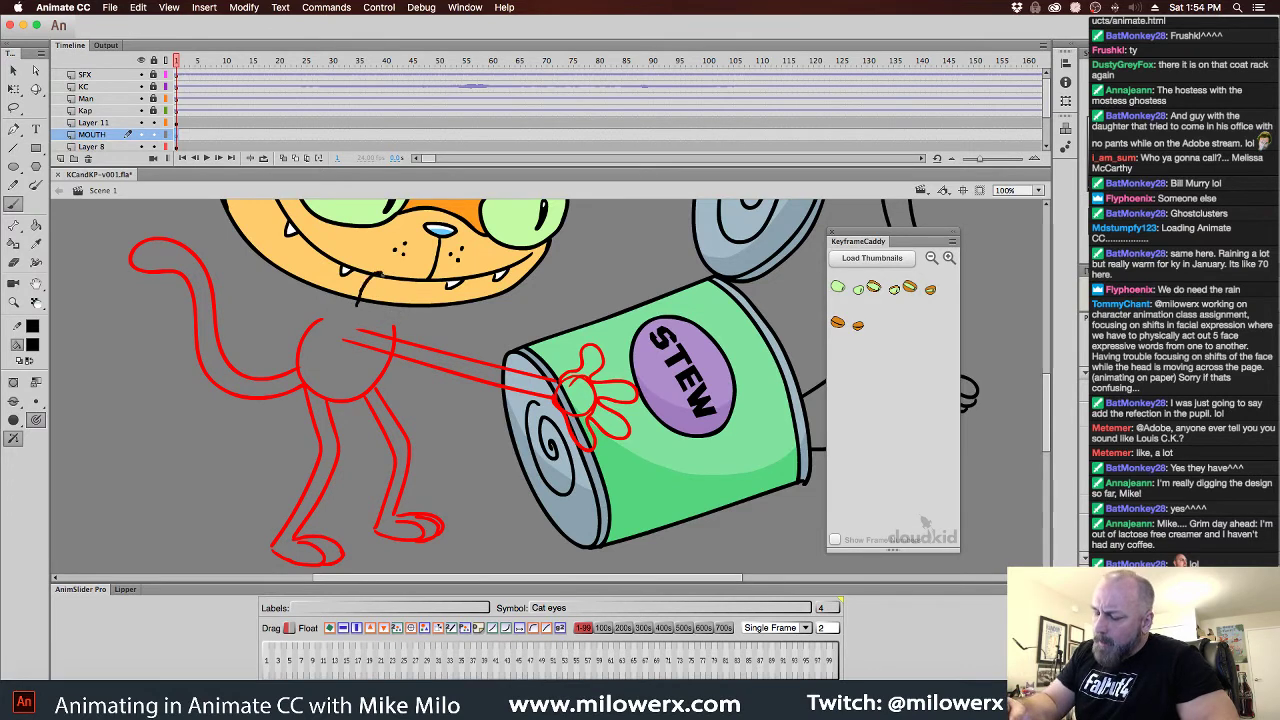
pyautogui.press('super+z')
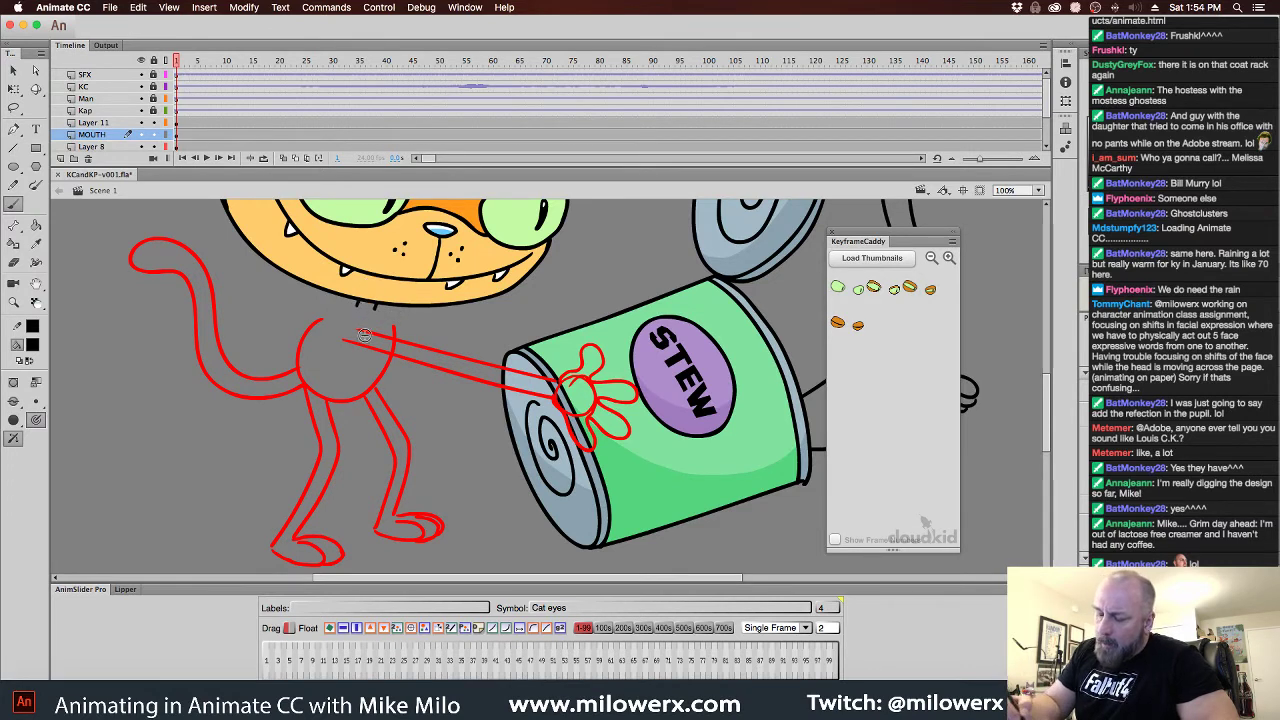
pyautogui.moveTo(334, 305); pyautogui.dragTo(298, 360)
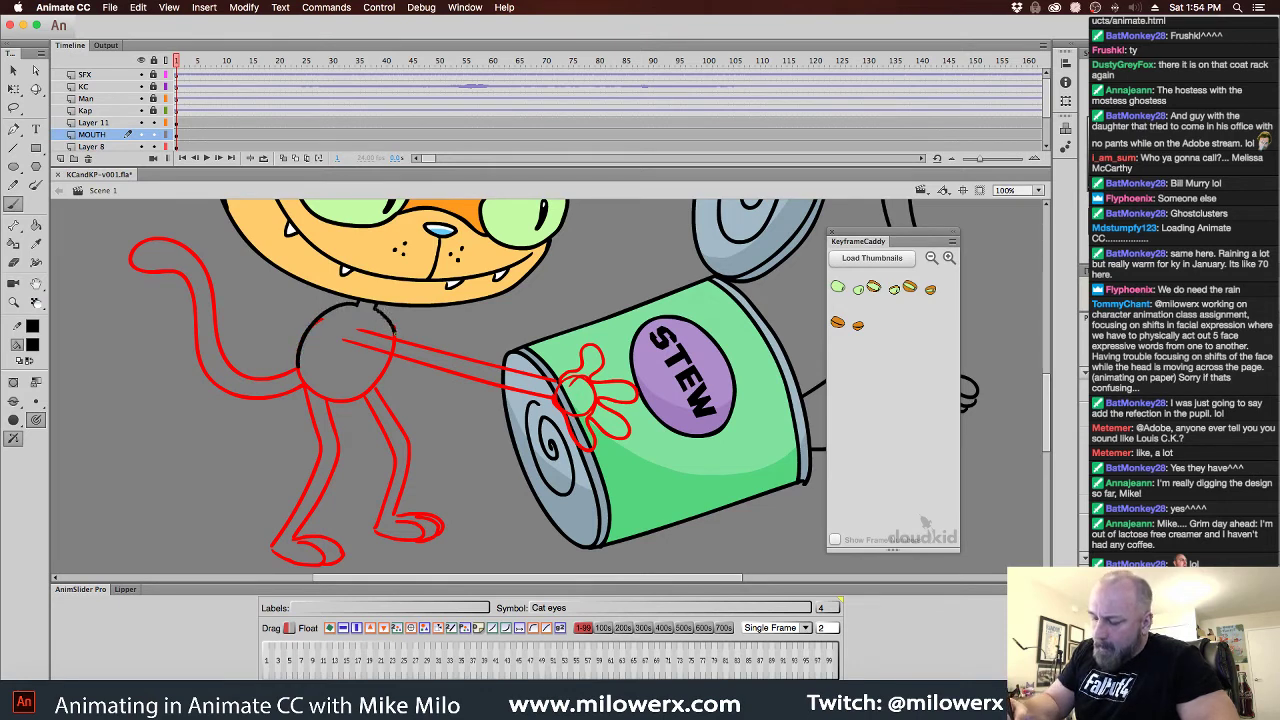
pyautogui.moveTo(298, 369)
pyautogui.mouseDown()
pyautogui.moveTo(276, 377)
pyautogui.moveTo(222, 352)
pyautogui.moveTo(213, 275)
pyautogui.moveTo(193, 245)
pyautogui.mouseUp()
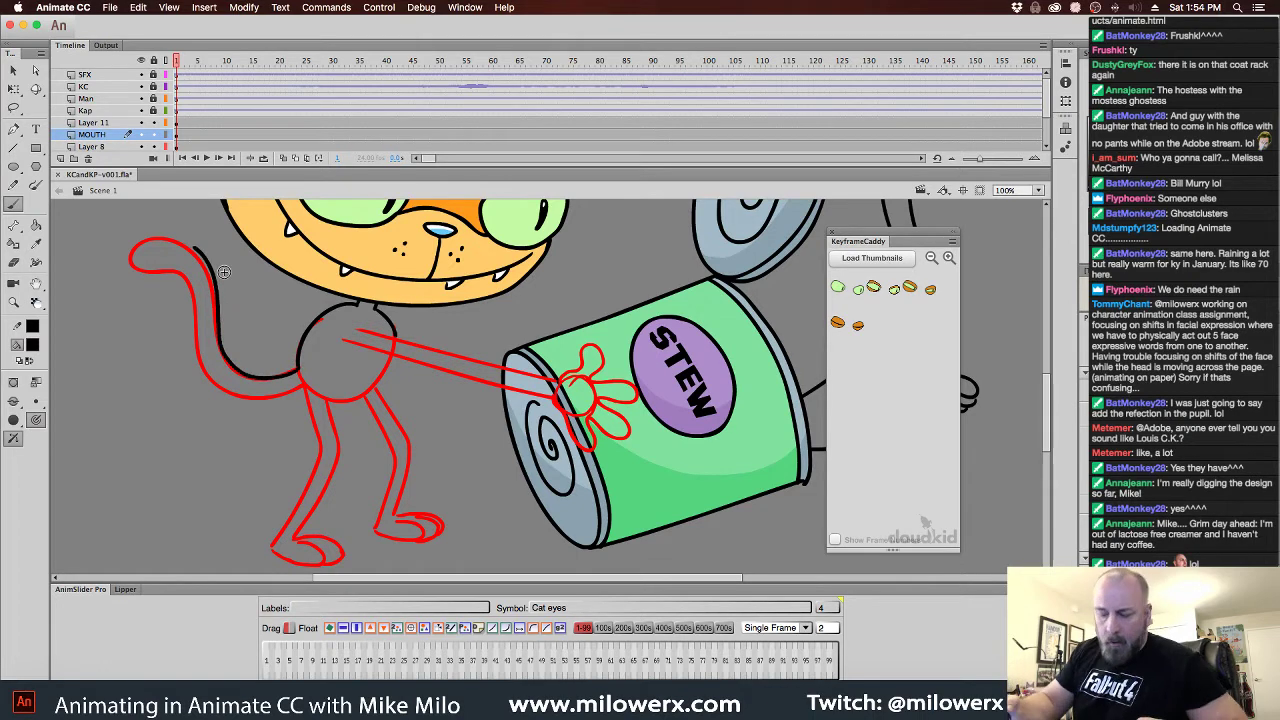
pyautogui.press('super+z')
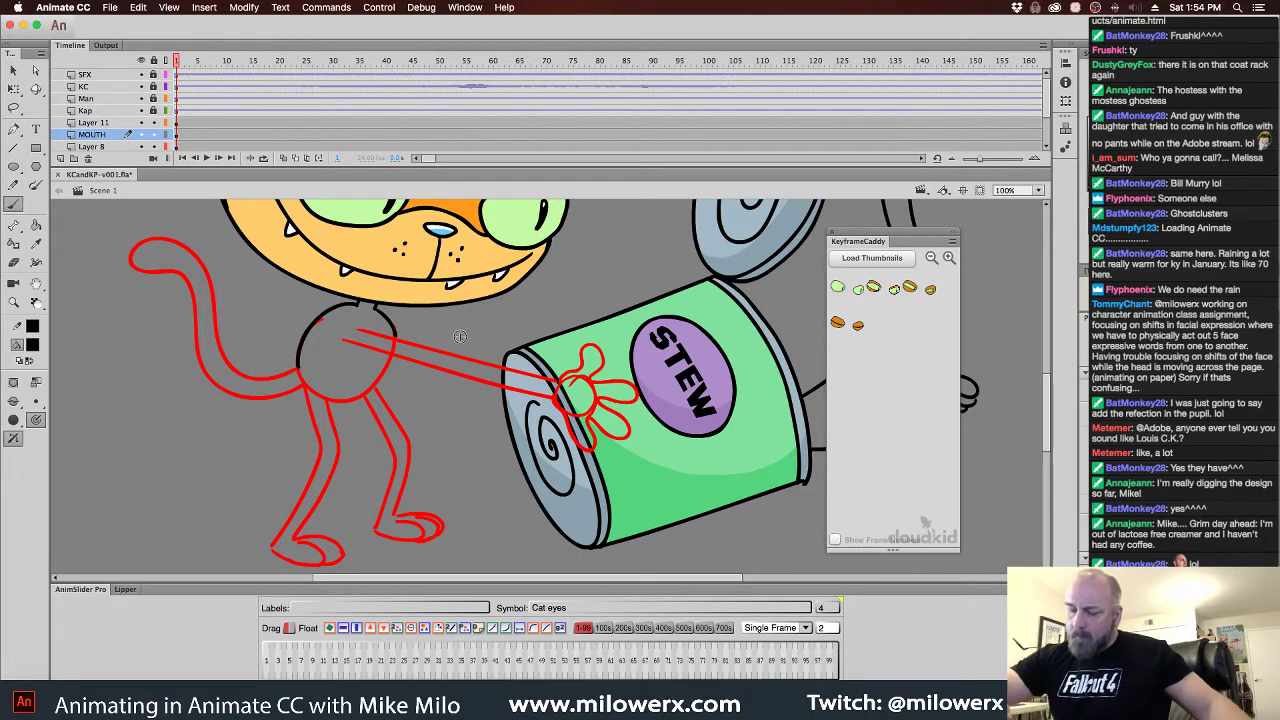
# Ink the cat's front arm and its spread-fingered hand on the stew can in black over the red sketch
pyautogui.scroll(-2, 460, 336)
pyautogui.hscroll(3, 460, 336)
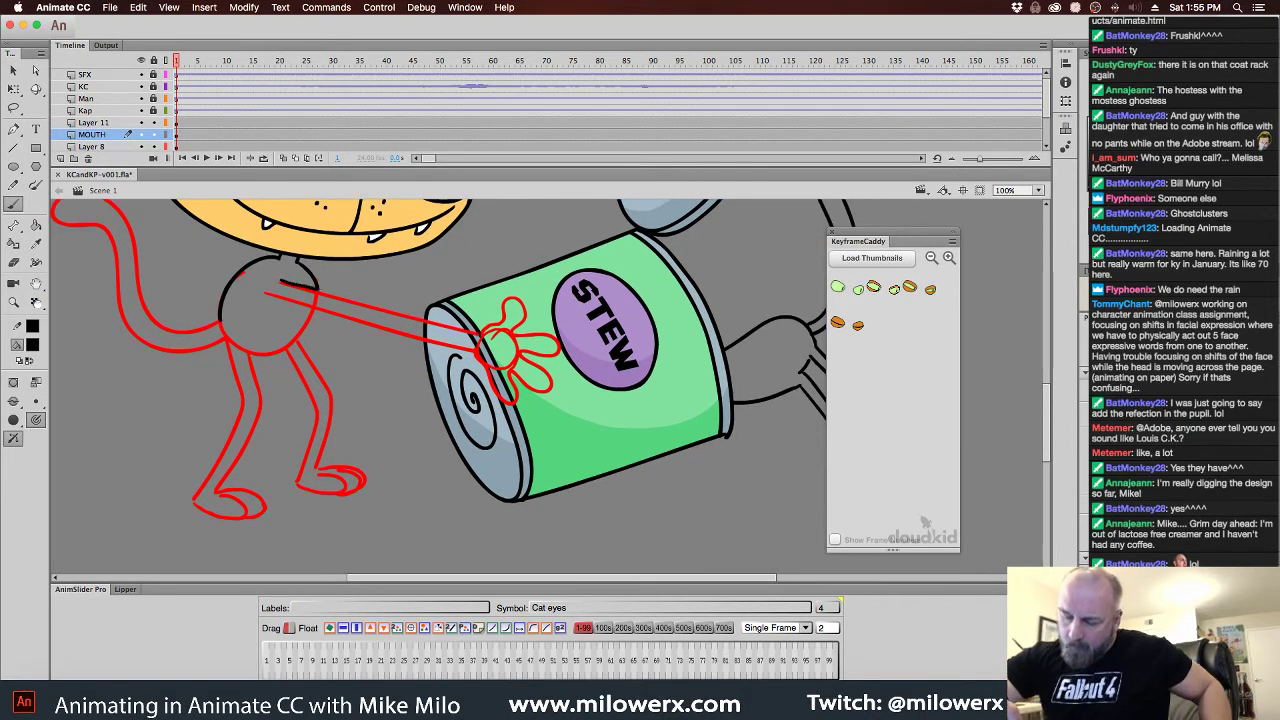
pyautogui.moveTo(318, 290); pyautogui.dragTo(360, 301)
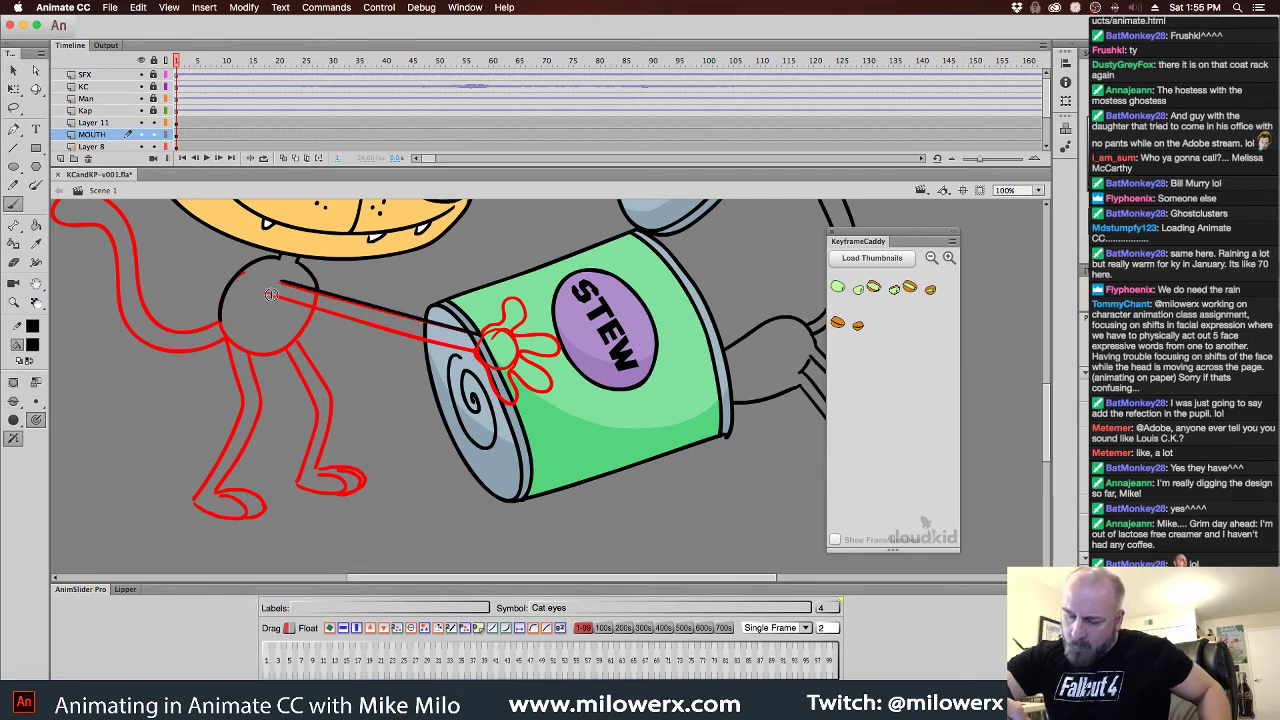
pyautogui.moveTo(271, 295); pyautogui.dragTo(478, 348)
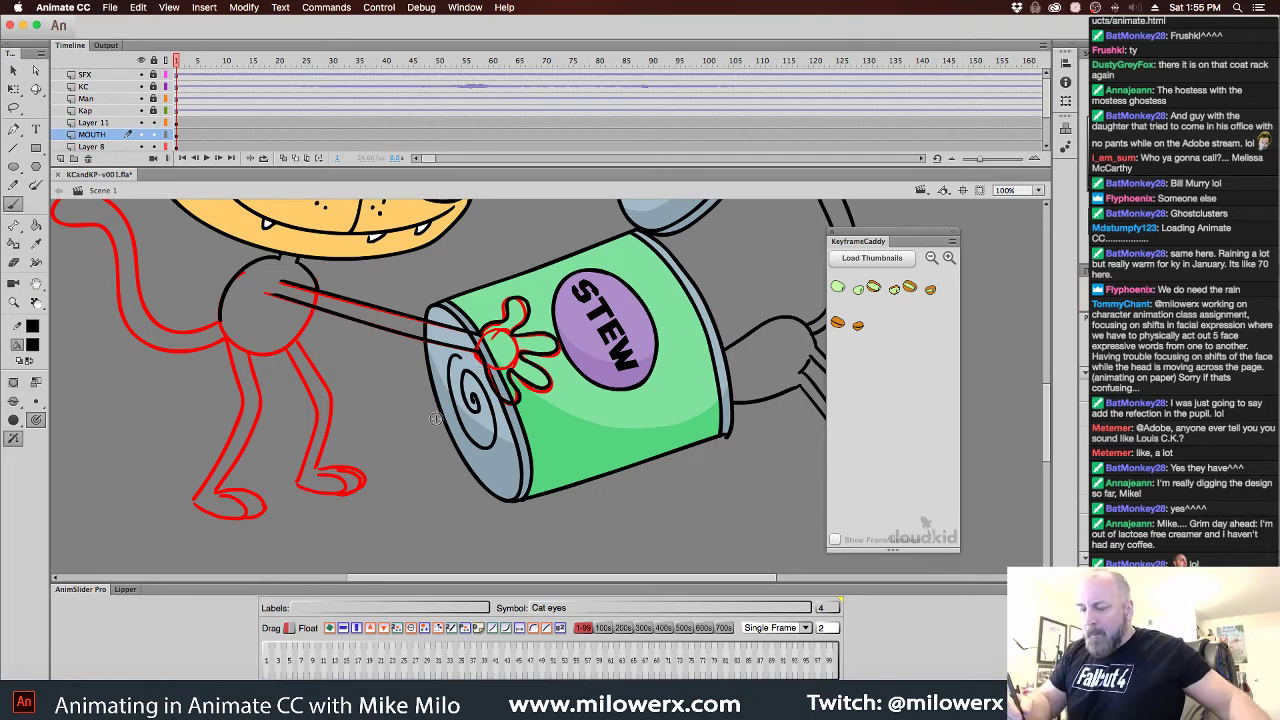
# Ink the cat's rear leg, nearest the tail, and its foot with toes in black over the red sketch
pyautogui.moveTo(399, 483); pyautogui.dragTo(554, 483)
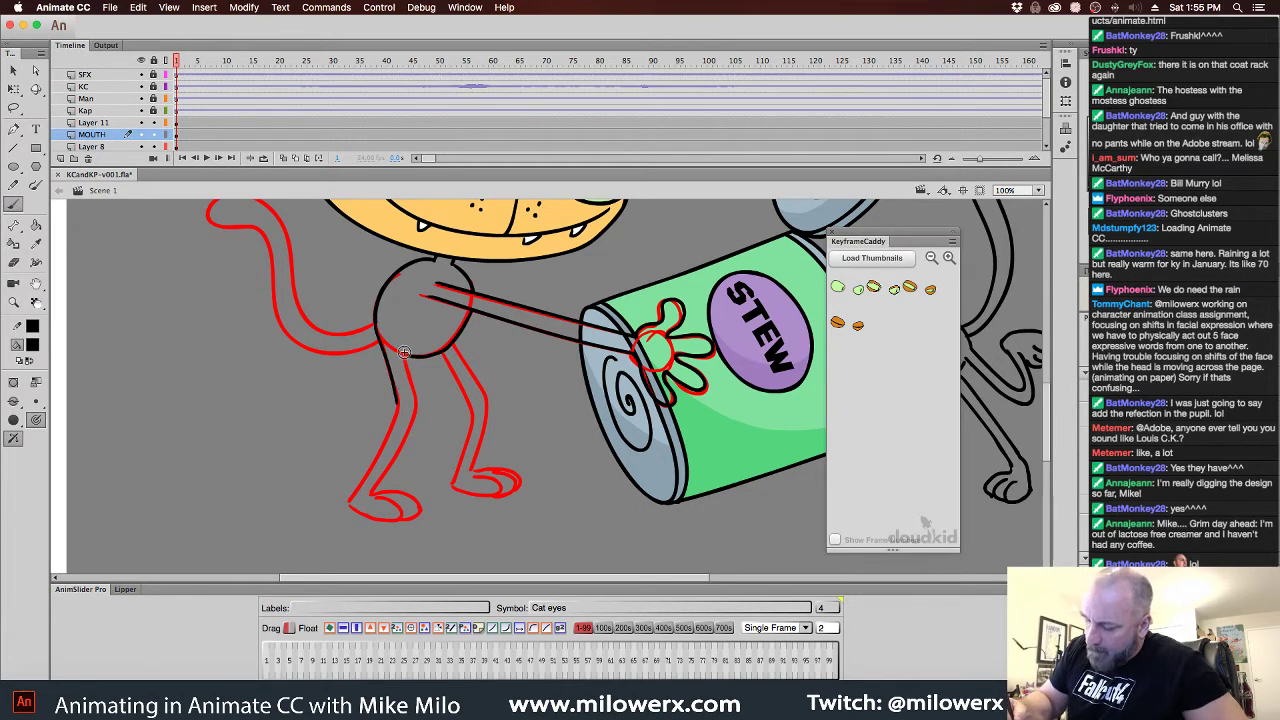
pyautogui.moveTo(404, 354); pyautogui.dragTo(416, 406)
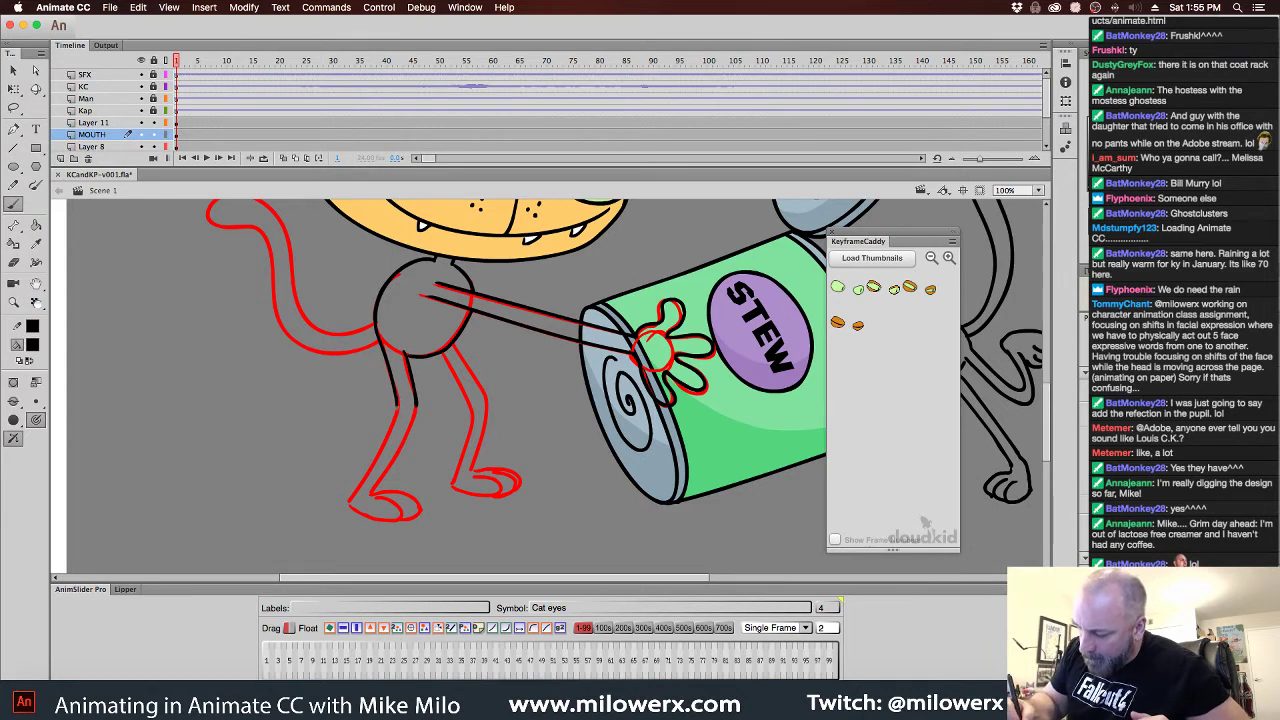
pyautogui.moveTo(390, 426); pyautogui.dragTo(347, 500)
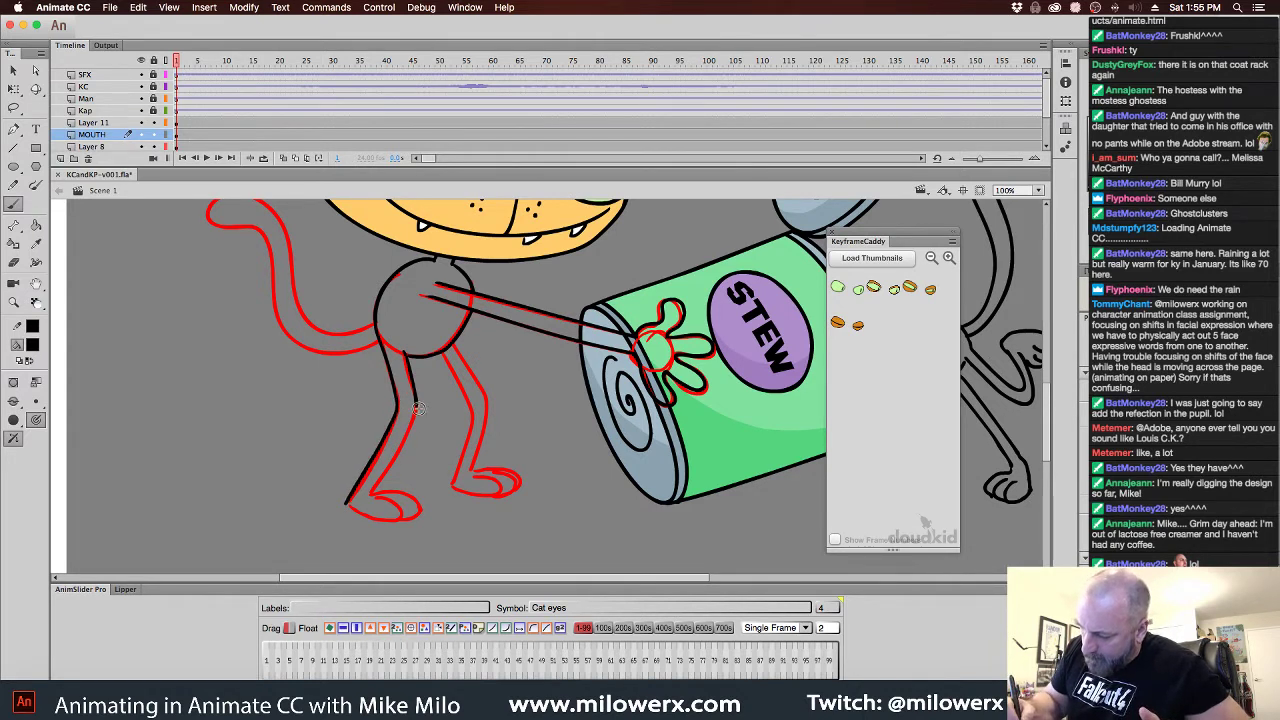
pyautogui.moveTo(415, 408); pyautogui.dragTo(397, 455)
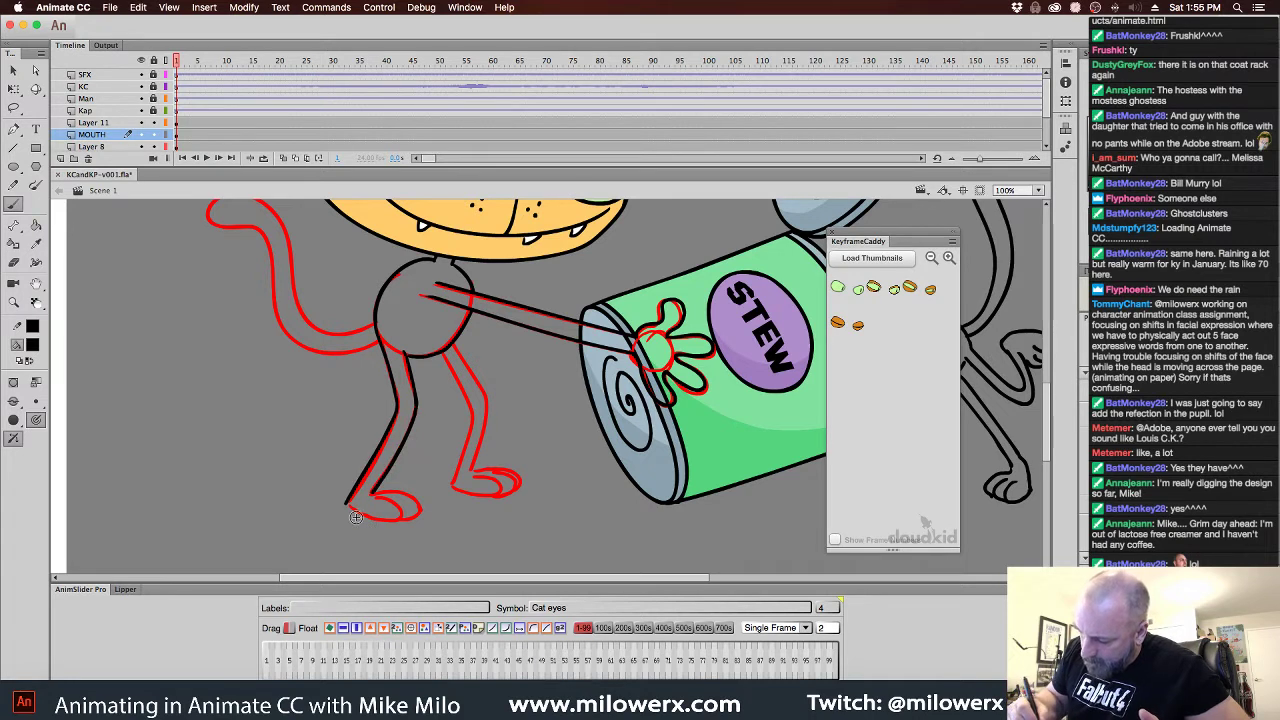
pyautogui.moveTo(388, 521)
pyautogui.mouseDown()
pyautogui.moveTo(401, 503)
pyautogui.moveTo(400, 519)
pyautogui.mouseUp()
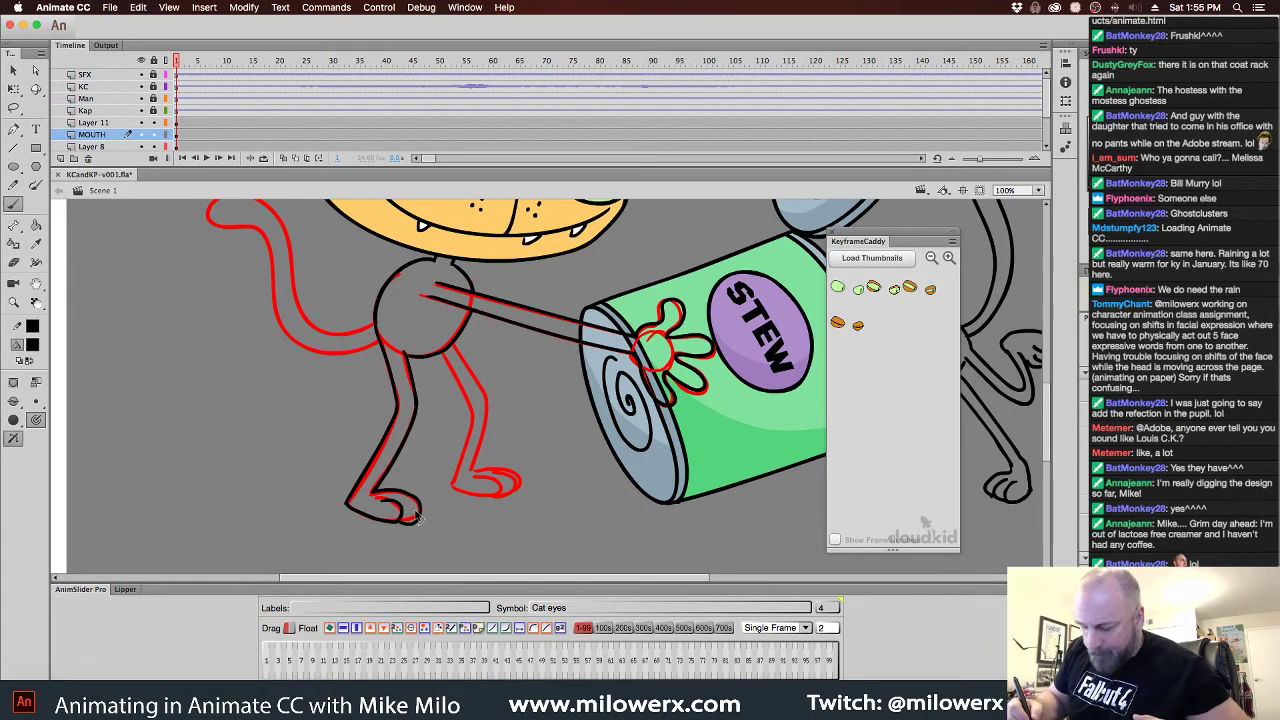
pyautogui.press('super+z')
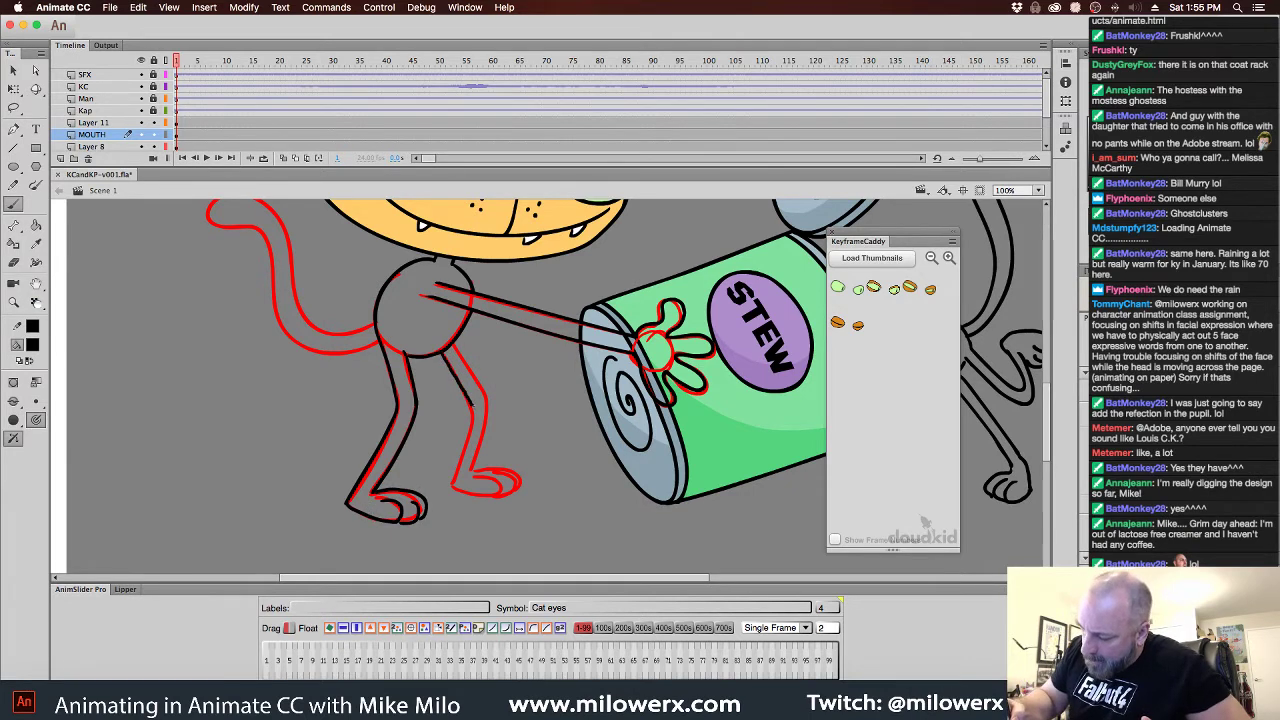
# Ink the cat's other leg and foot, and add a second arm behind the first, reaching to the can
pyautogui.moveTo(472, 430)
pyautogui.mouseDown()
pyautogui.moveTo(453, 495)
pyautogui.moveTo(488, 497)
pyautogui.mouseUp()
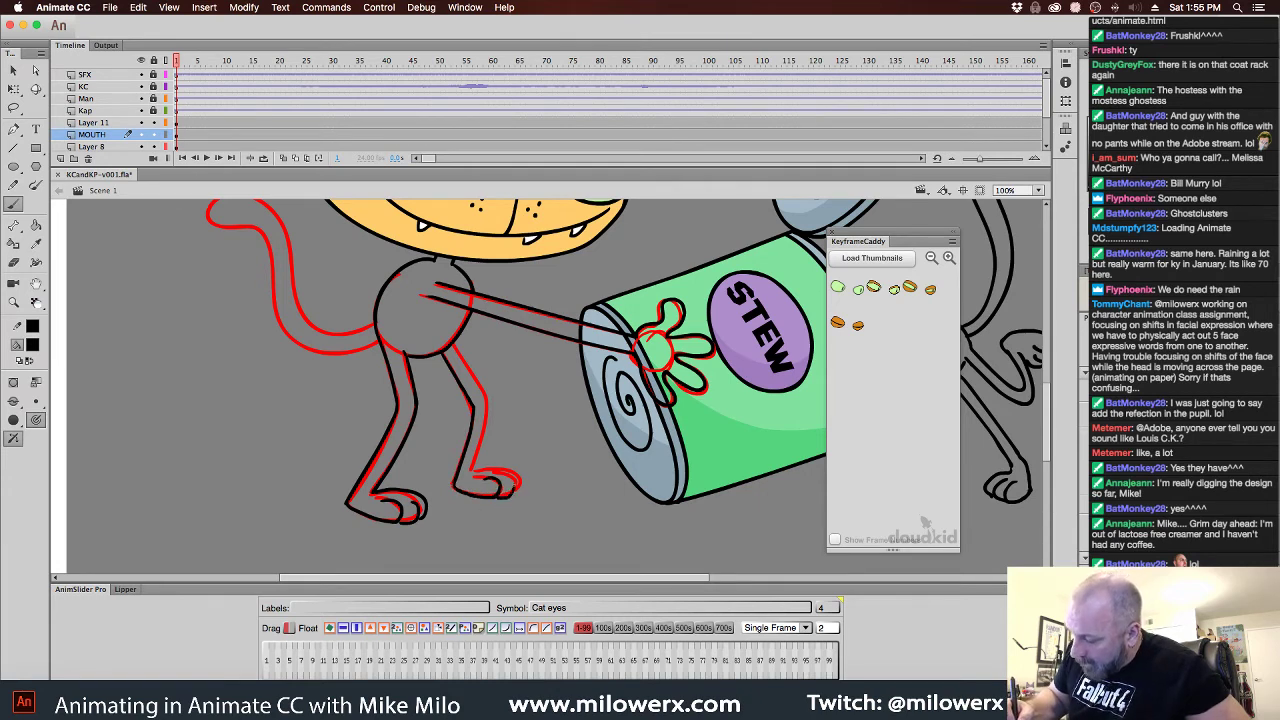
pyautogui.moveTo(512, 485); pyautogui.dragTo(516, 496)
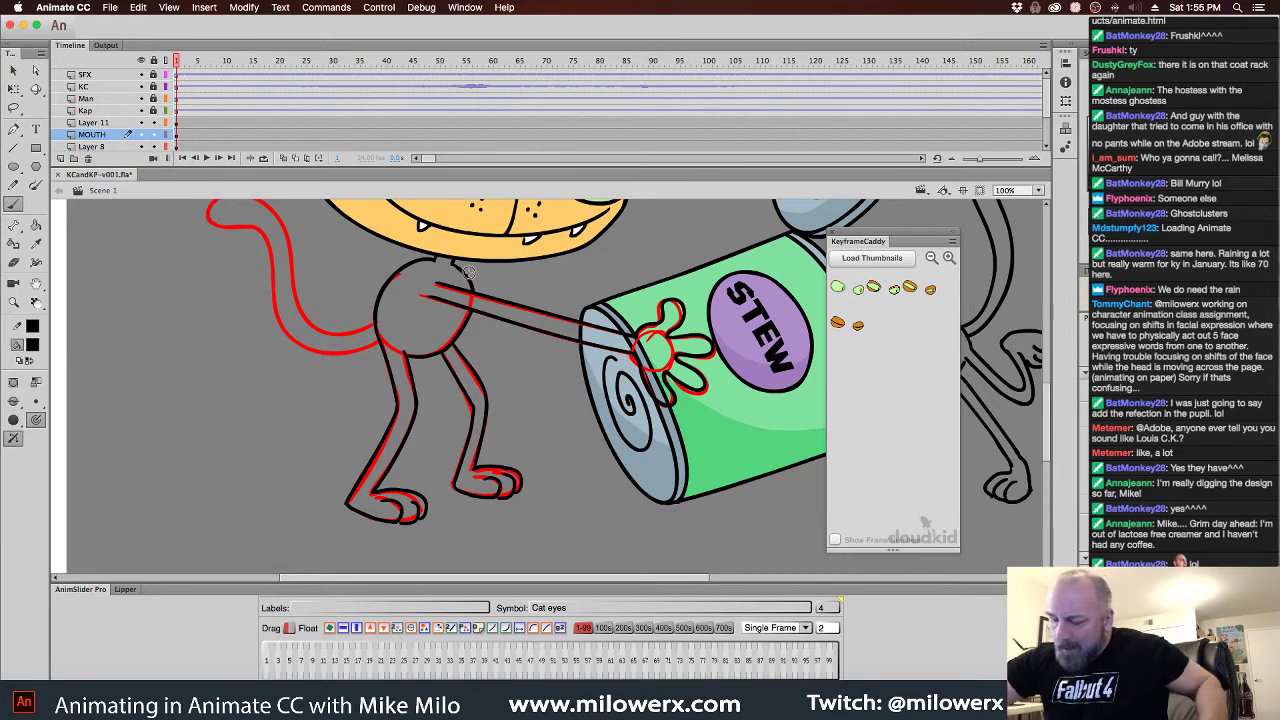
pyautogui.moveTo(463, 267); pyautogui.dragTo(479, 278)
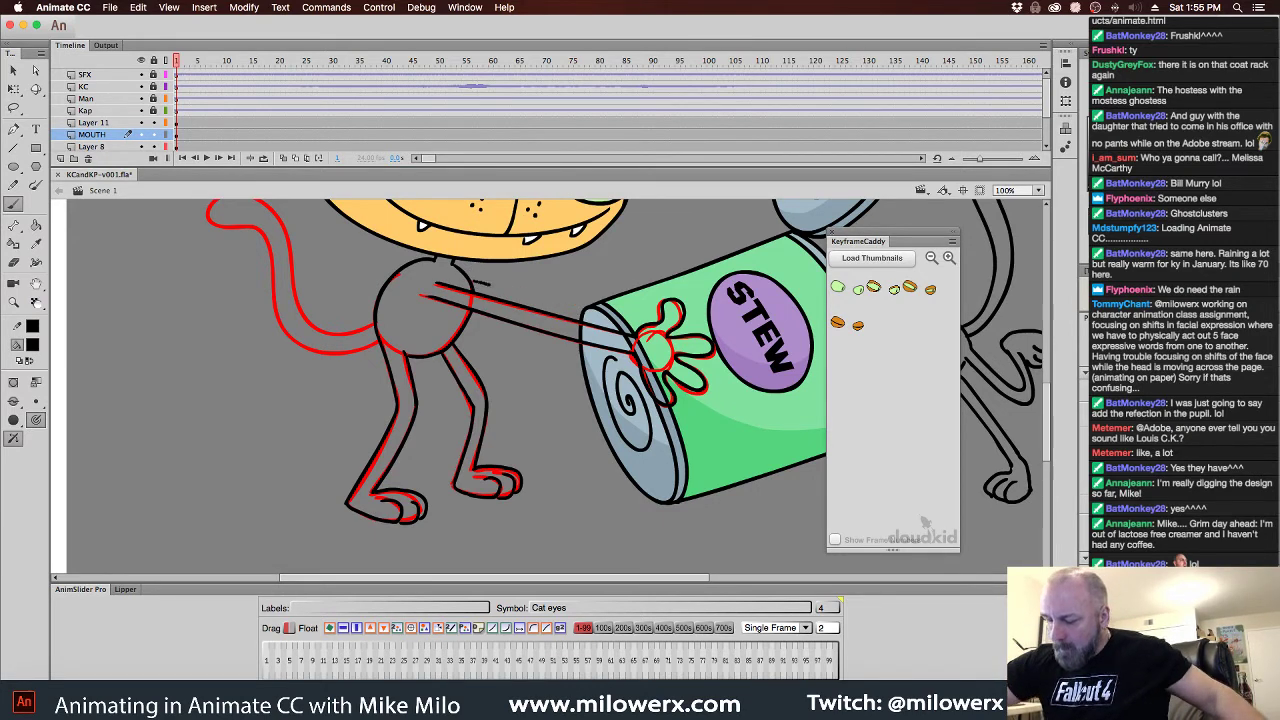
pyautogui.press('super+z')
pyautogui.moveTo(472, 281); pyautogui.dragTo(543, 299)
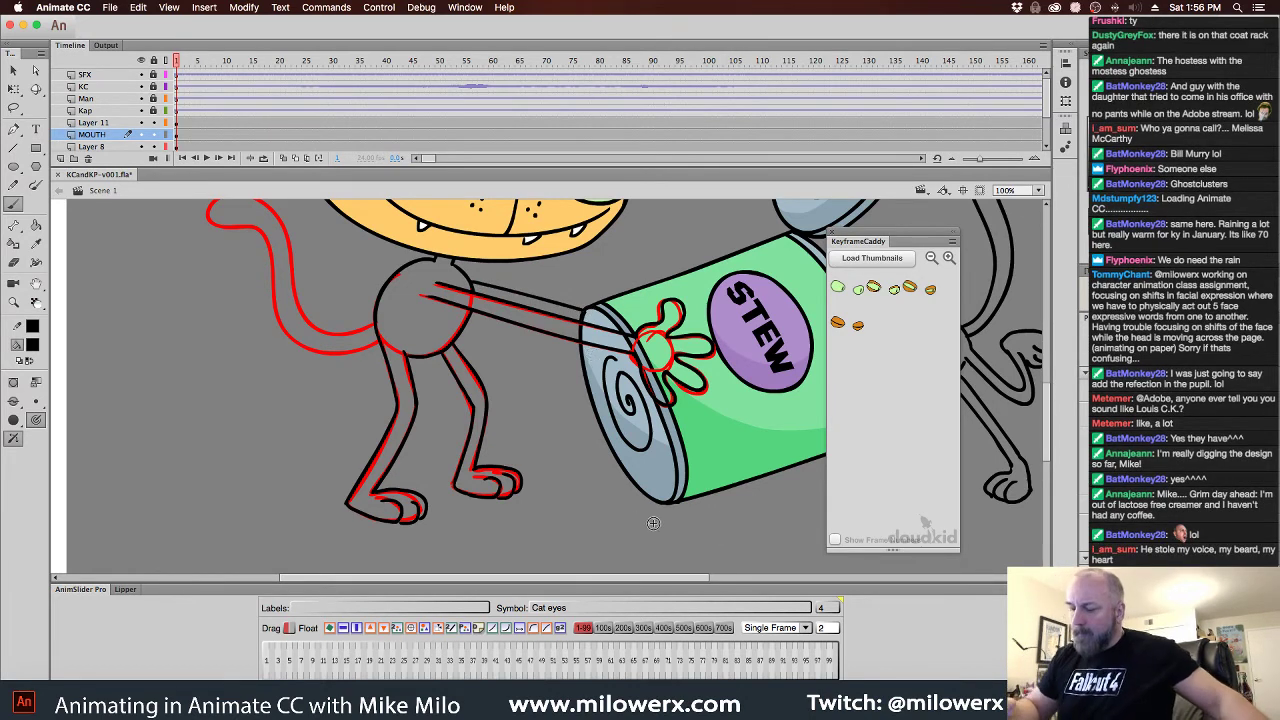
# Set up the Paint Bucket with an orange fill matching the cat's head and the Close Large Gaps option
pyautogui.moveTo(740, 510); pyautogui.dragTo(709, 569)
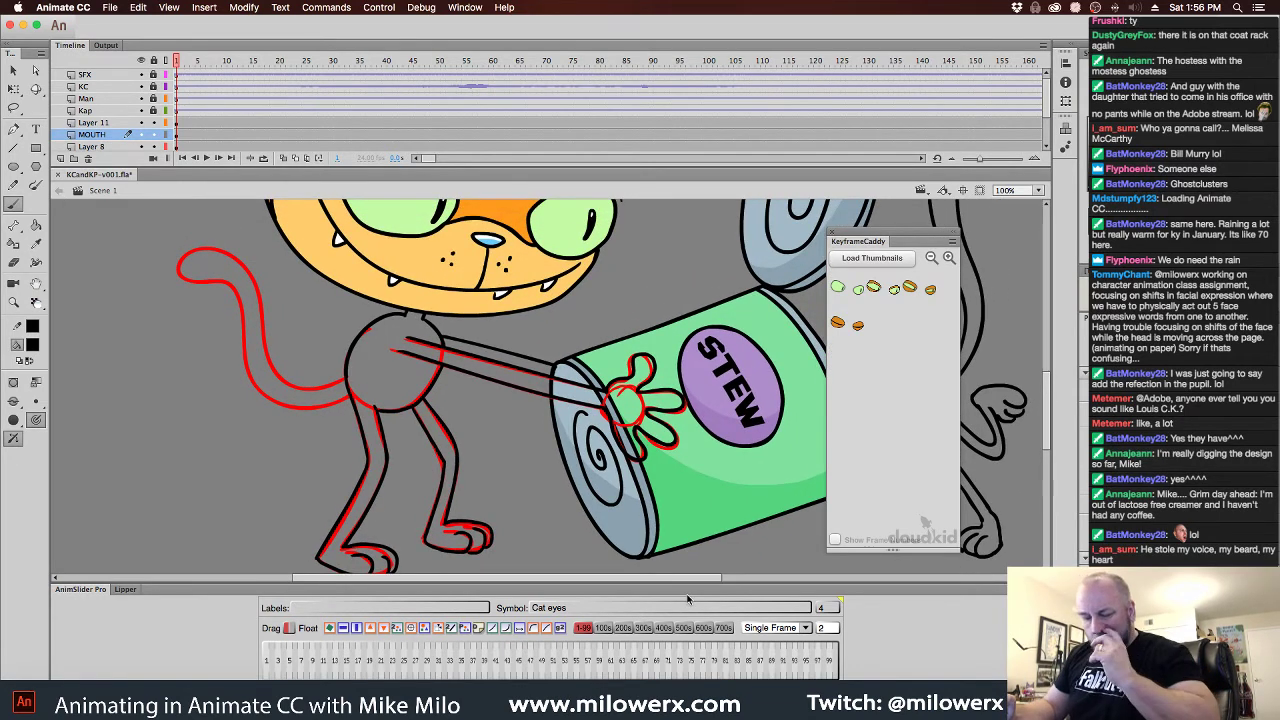
pyautogui.click(33, 345)
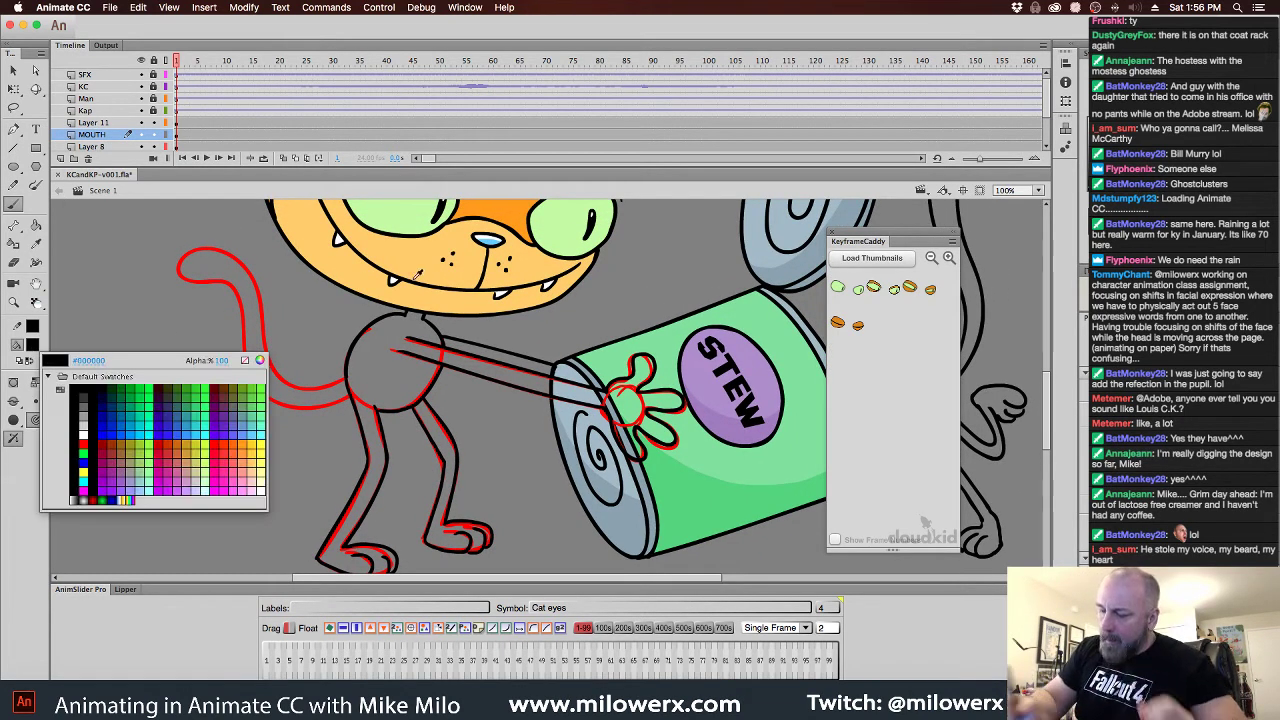
pyautogui.click(489, 211)
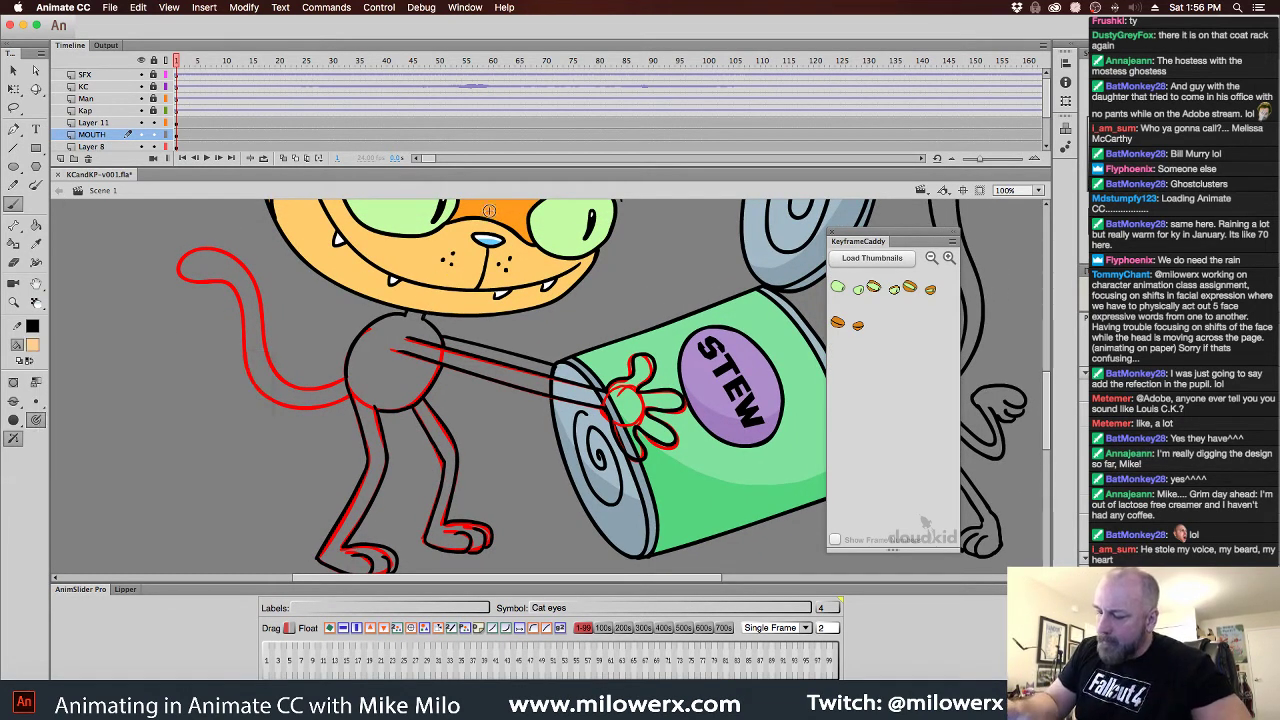
pyautogui.click(33, 345)
pyautogui.click(250, 440)
pyautogui.press('k')
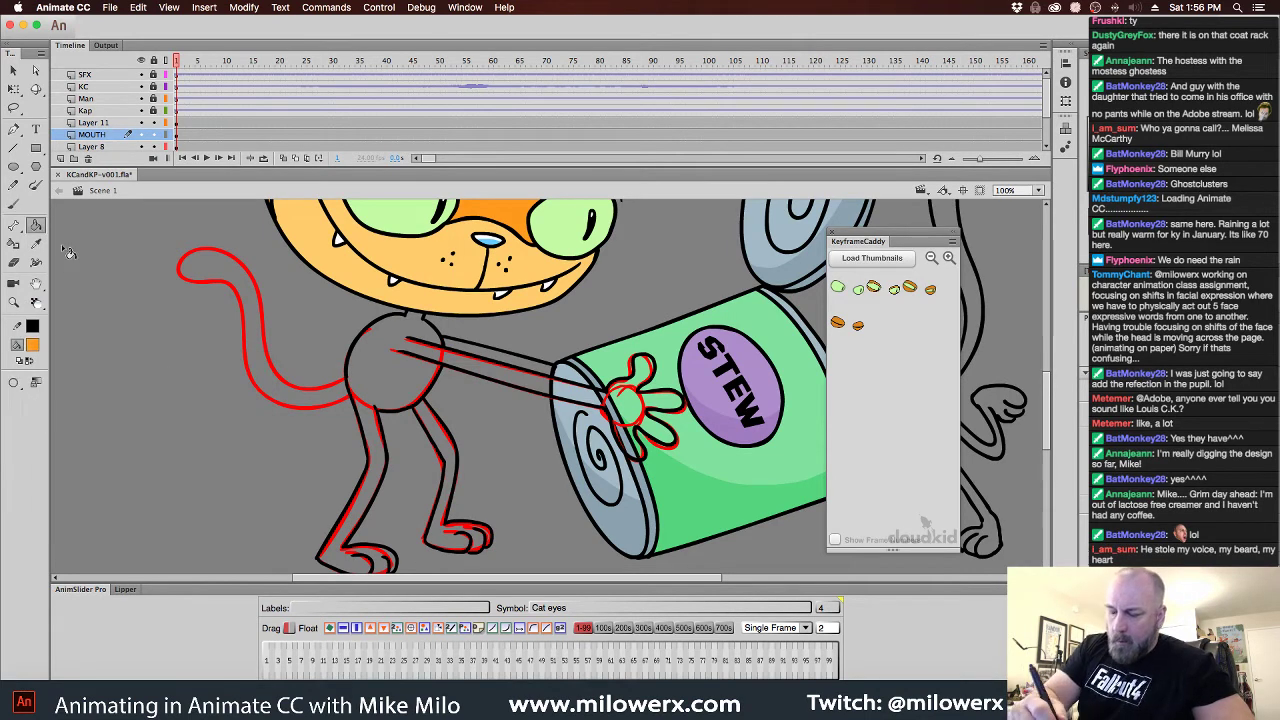
pyautogui.click(36, 382)
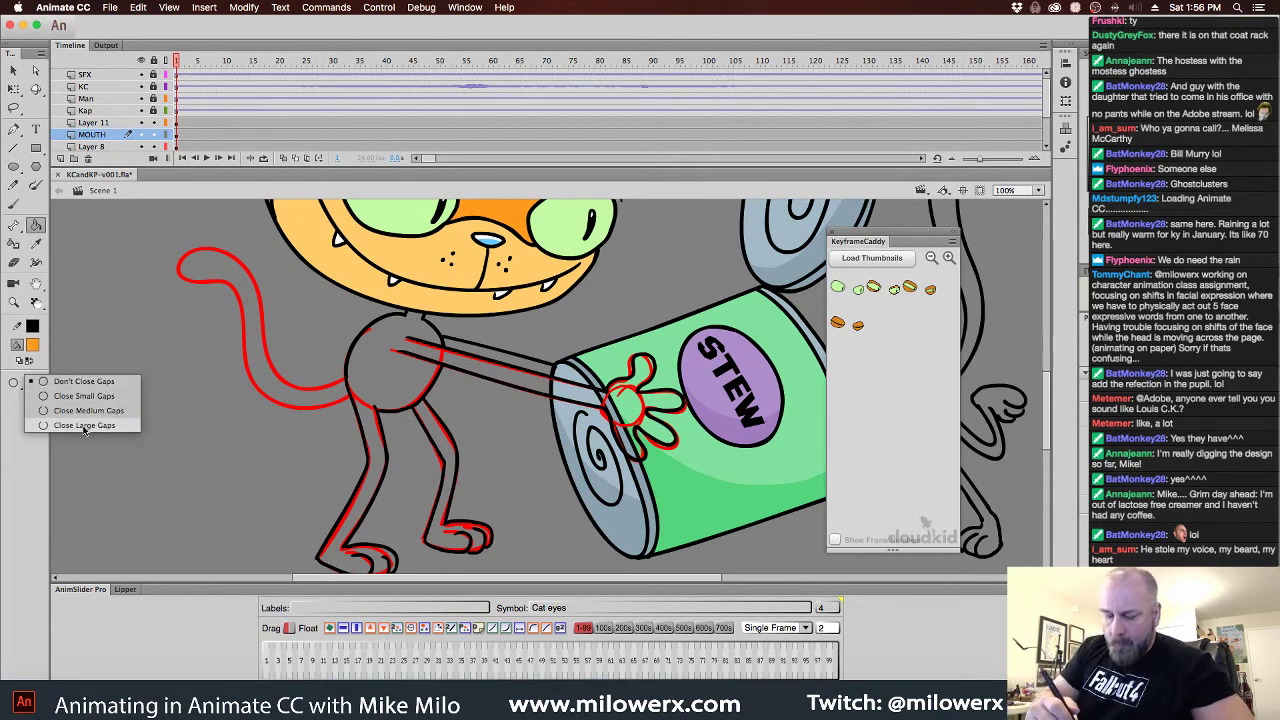
pyautogui.click(60, 427)
# Fill the cat's torso, both arms, legs and toes with orange
pyautogui.click(412, 372)
pyautogui.click(530, 368)
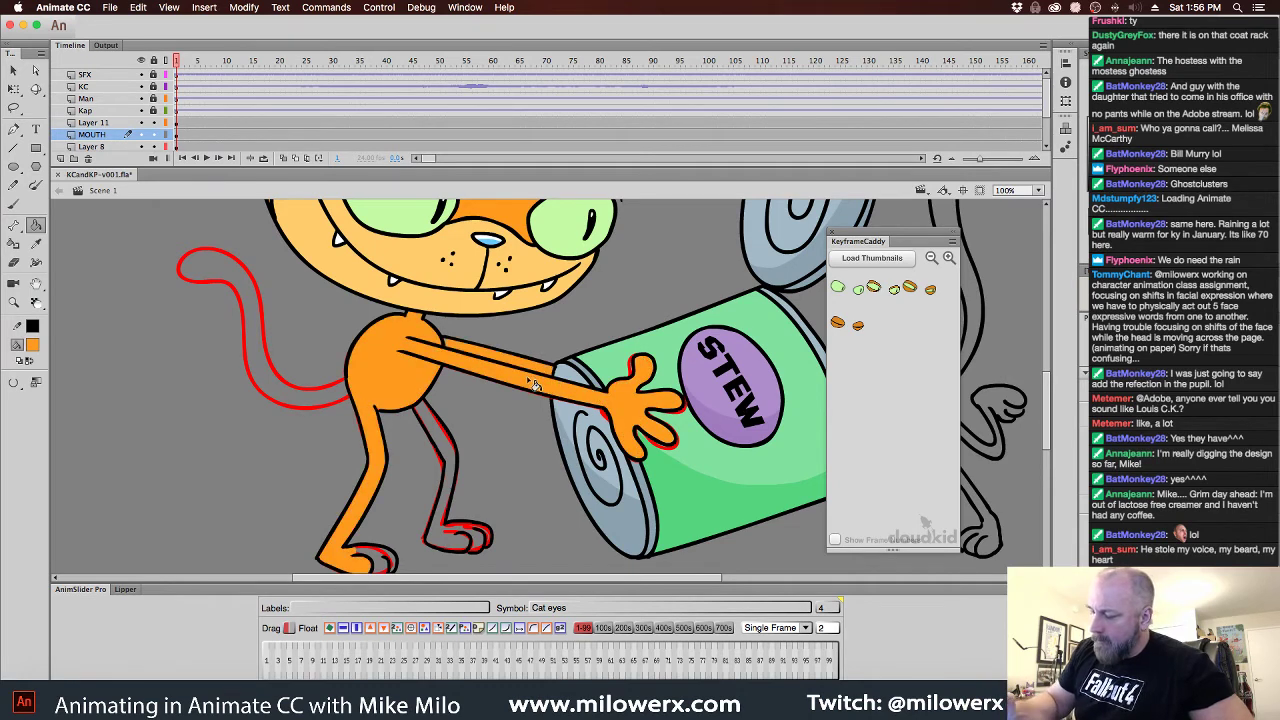
pyautogui.click(448, 468)
pyautogui.click(482, 543)
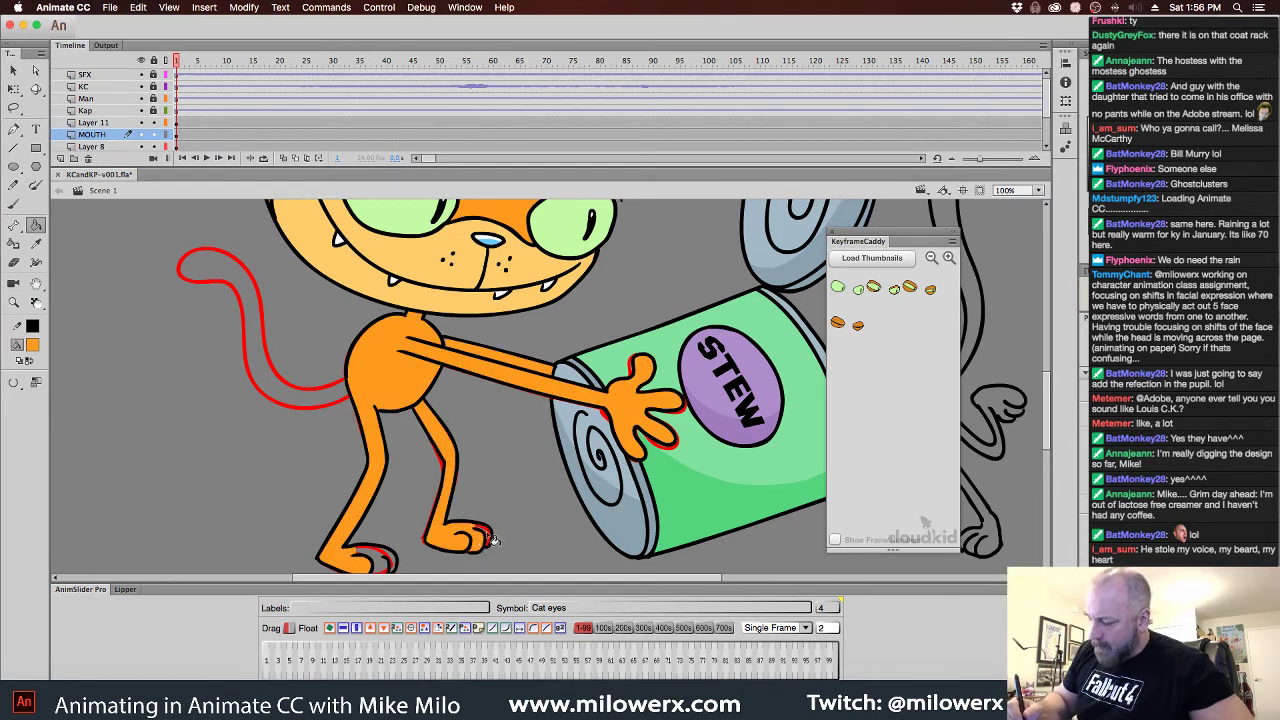
pyautogui.click(488, 536)
pyautogui.click(384, 565)
pyautogui.click(391, 566)
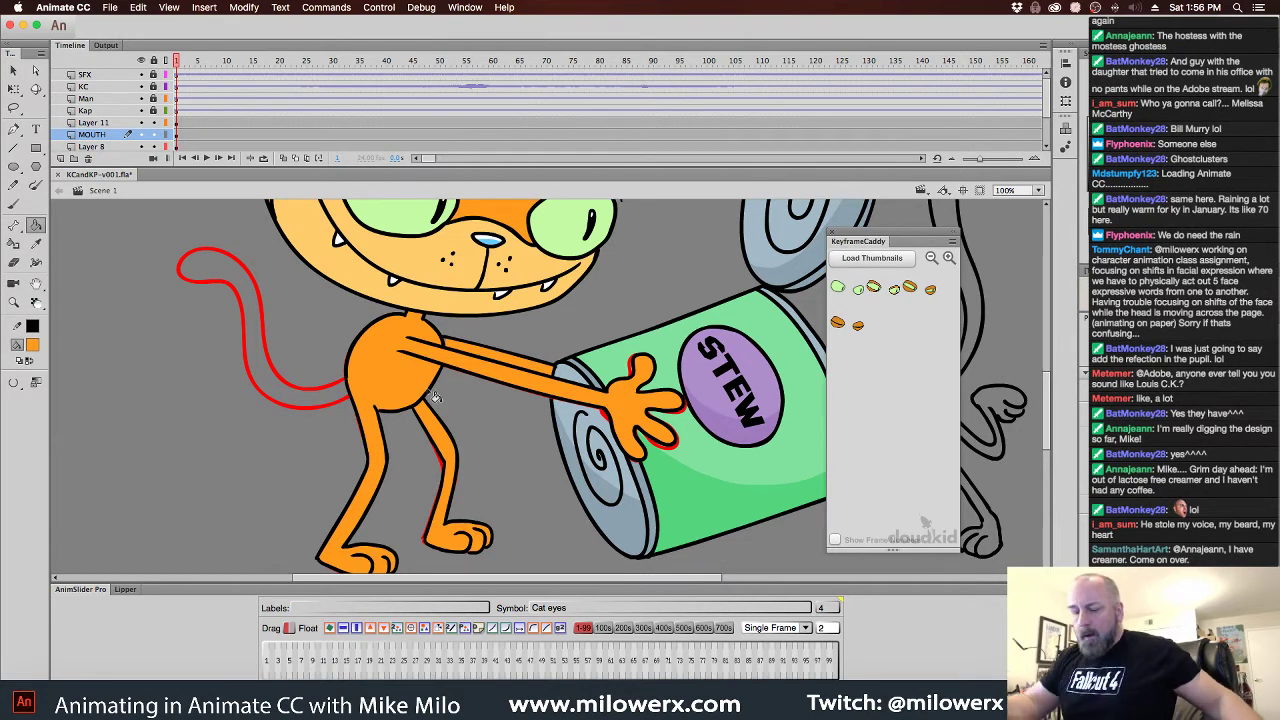
# Paint two short jagged black stripes on the back of the cat's torso with the Brush tool
pyautogui.click(14, 203)
pyautogui.click(33, 345)
pyautogui.click(97, 390)
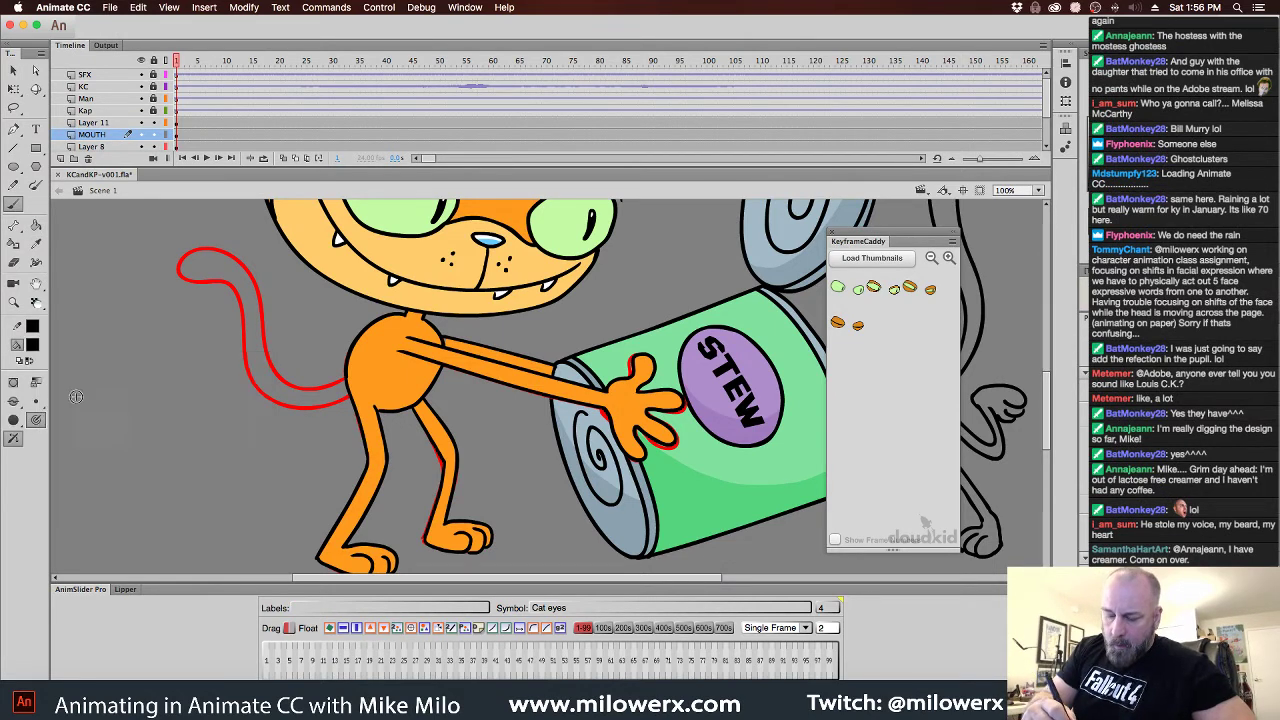
pyautogui.click(36, 420)
pyautogui.moveTo(371, 327); pyautogui.dragTo(365, 368)
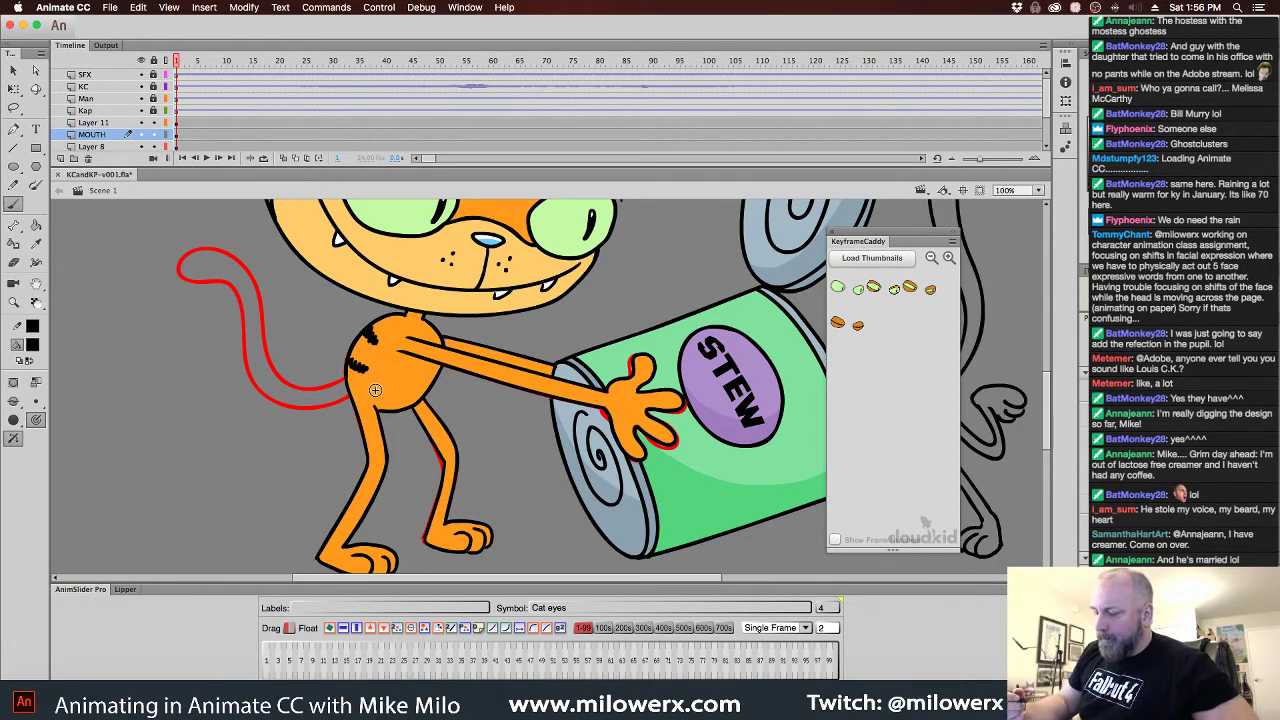
pyautogui.click(33, 344)
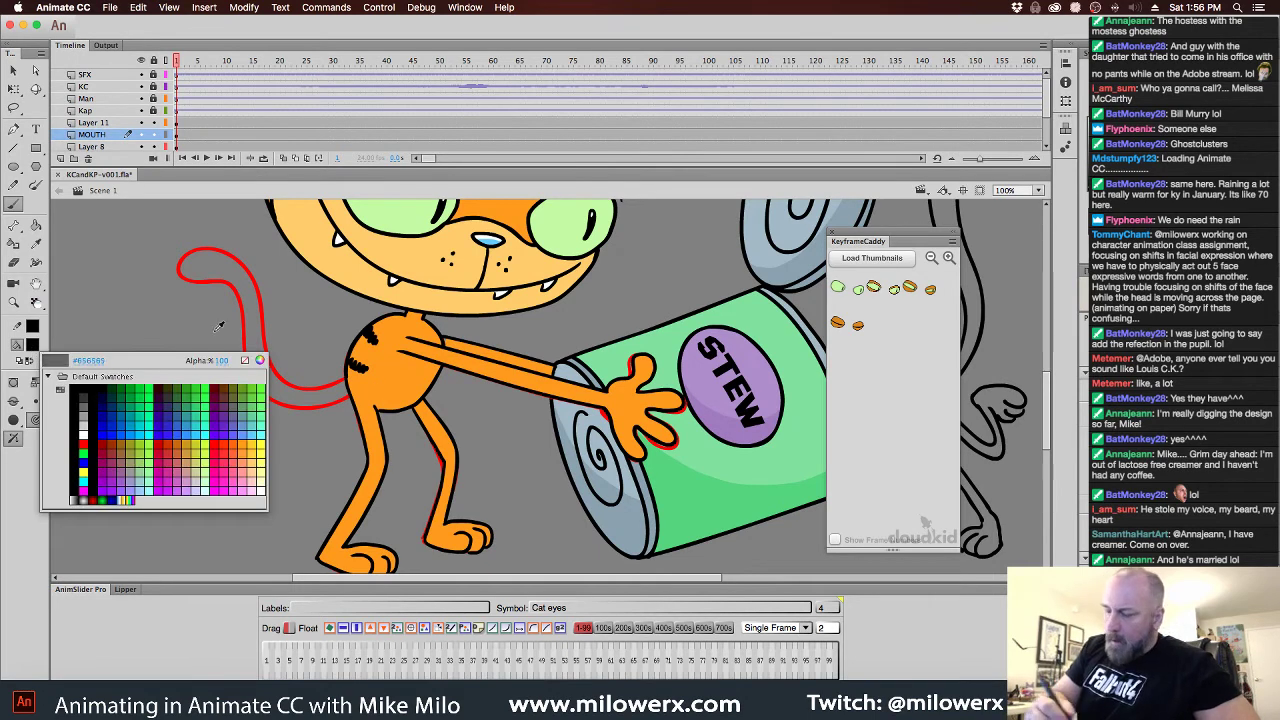
pyautogui.click(436, 254)
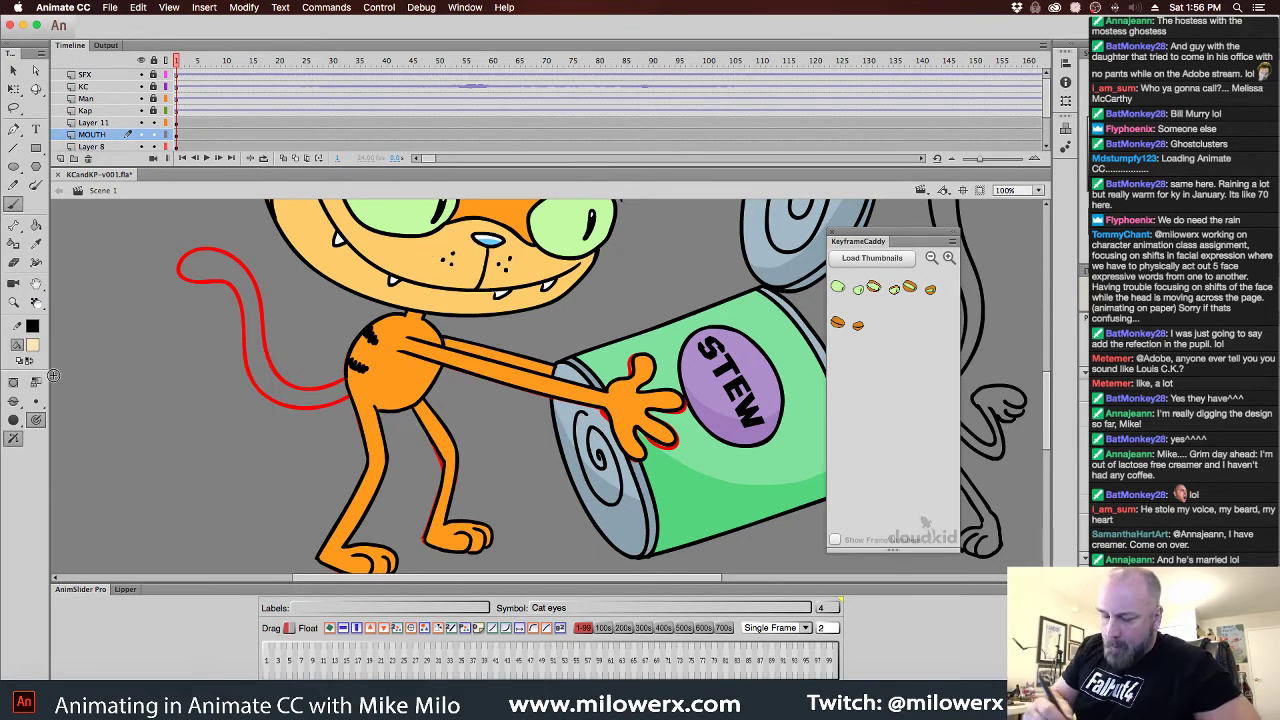
pyautogui.click(33, 344)
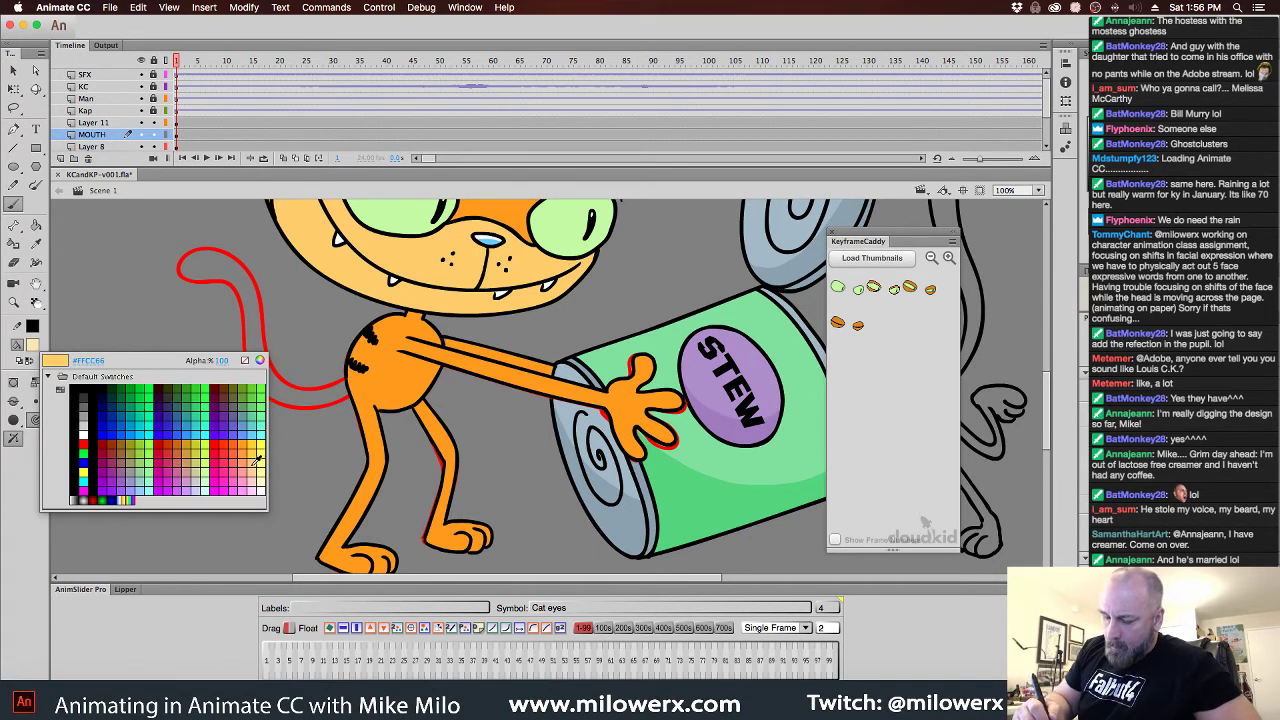
pyautogui.click(429, 264)
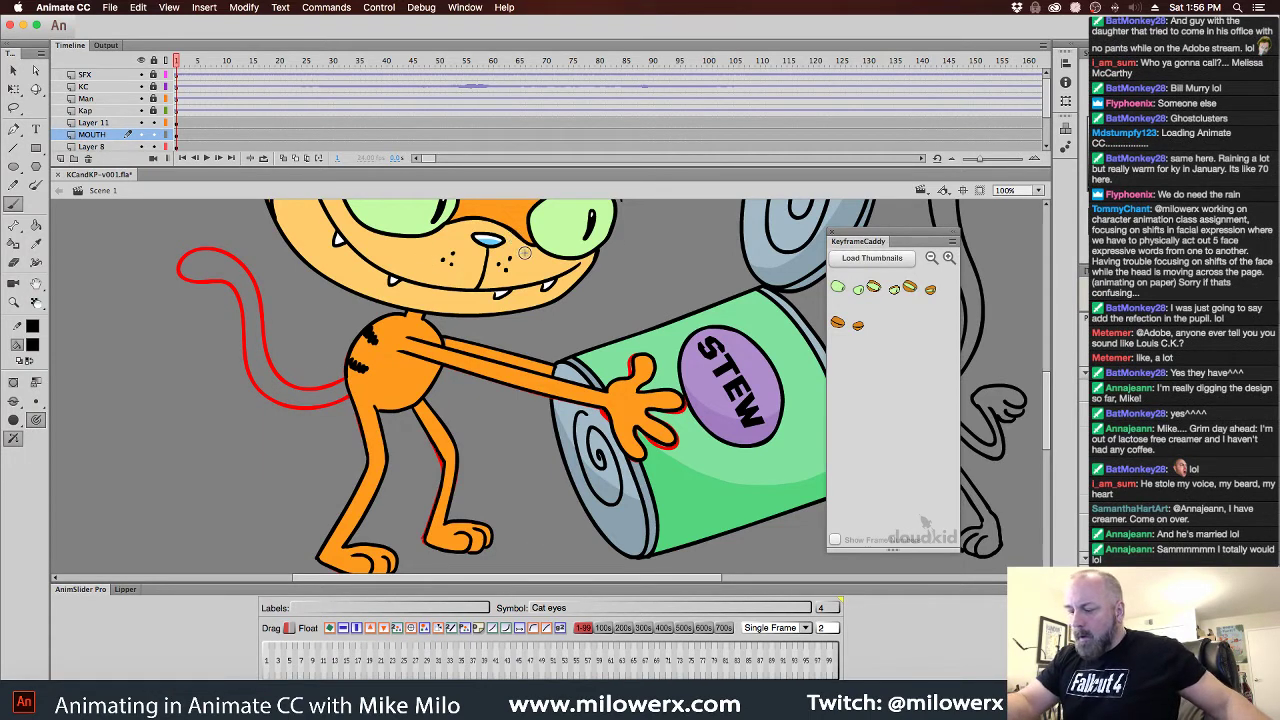
# Undo the lower black stripe on the back of the cat's torso and repaint it with the Brush tool
pyautogui.press('super+z')
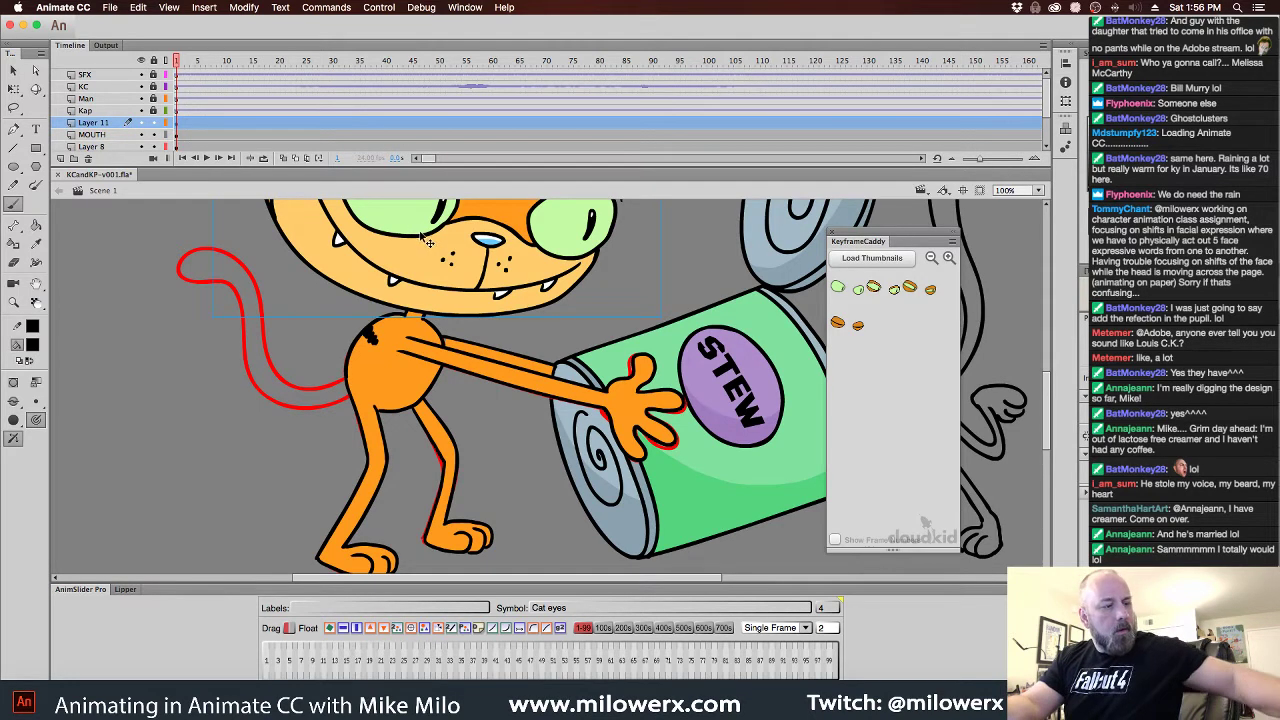
pyautogui.click(442, 384)
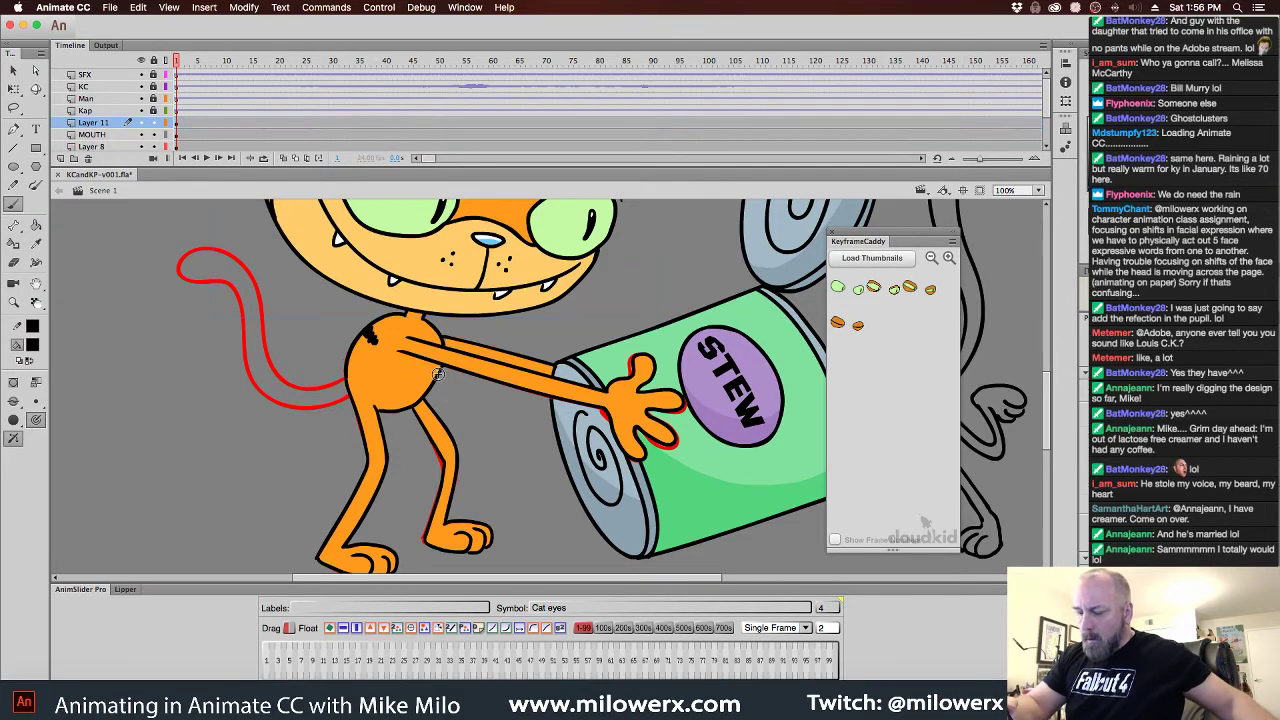
pyautogui.click(438, 378)
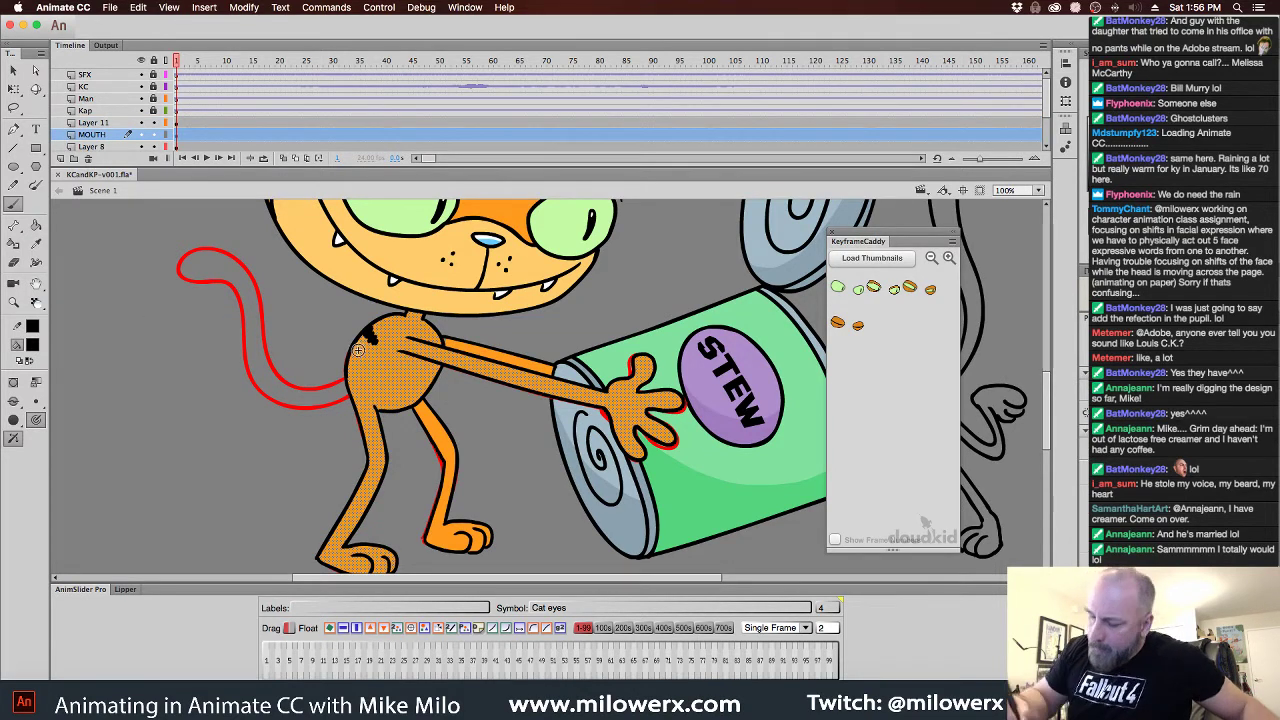
pyautogui.moveTo(356, 362); pyautogui.dragTo(364, 368)
pyautogui.press('super+shift+a')
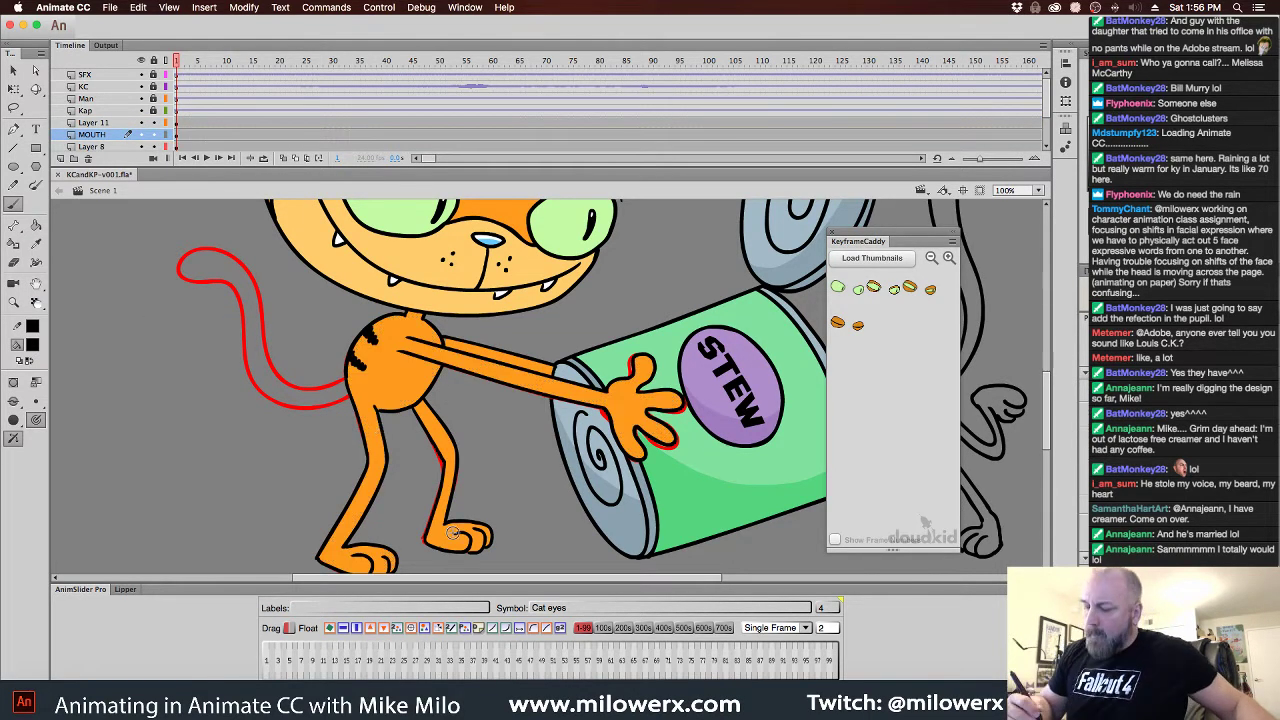
# Set the fill to a pale cream sampled from the face inside the Cat head symbol, and return to Scene 1
pyautogui.doubleClick(350, 250)
pyautogui.click(33, 345)
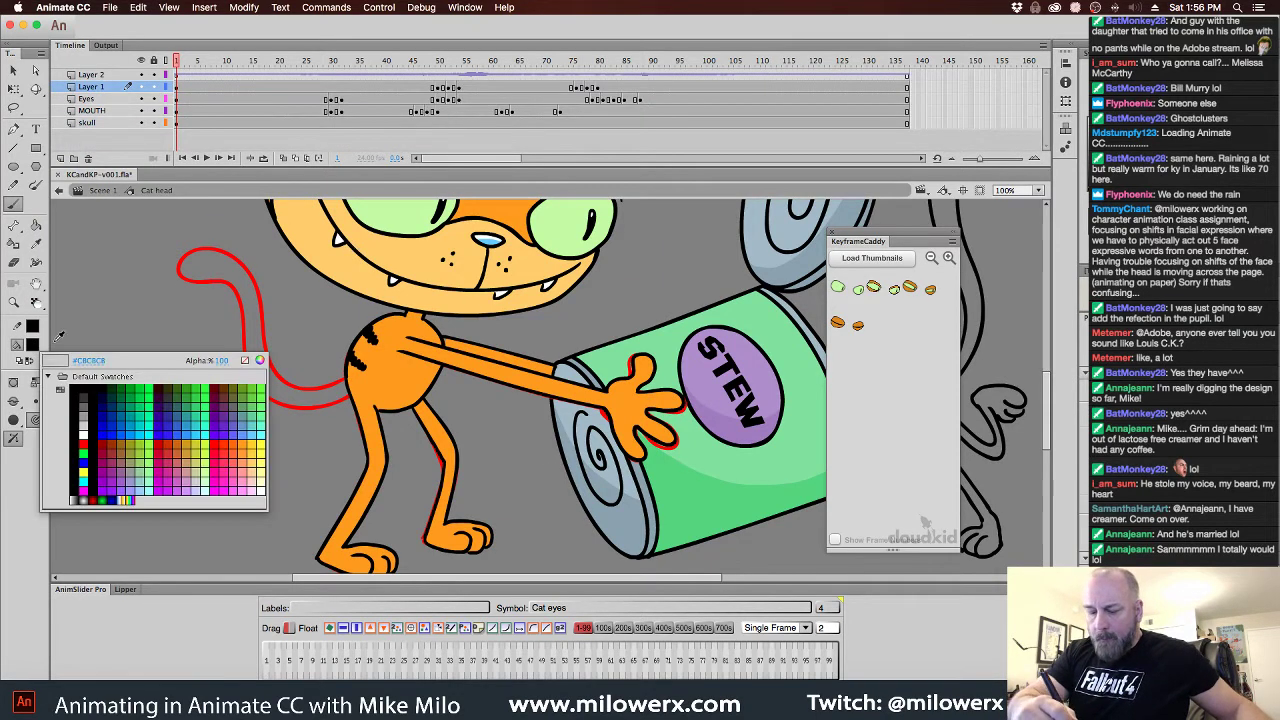
pyautogui.click(370, 252)
pyautogui.click(103, 190)
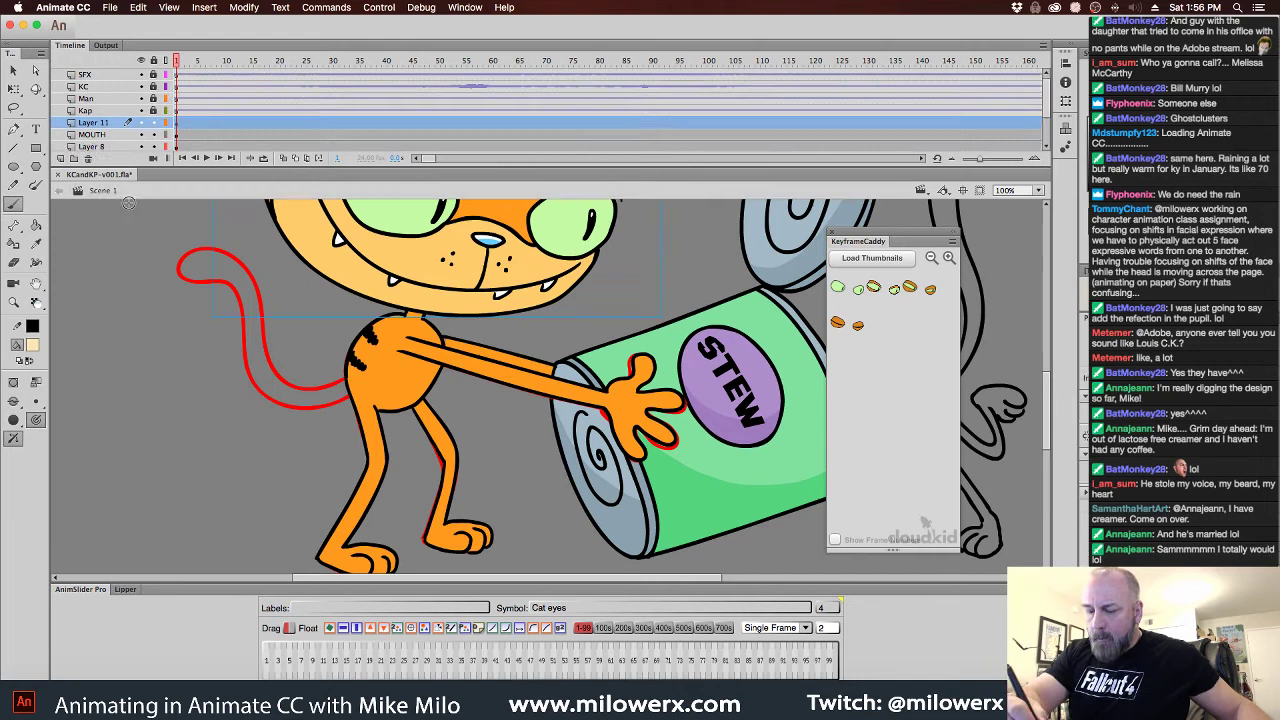
# Brush a small cream oval on the cat's belly and fill its inside with the same cream
pyautogui.click(419, 378)
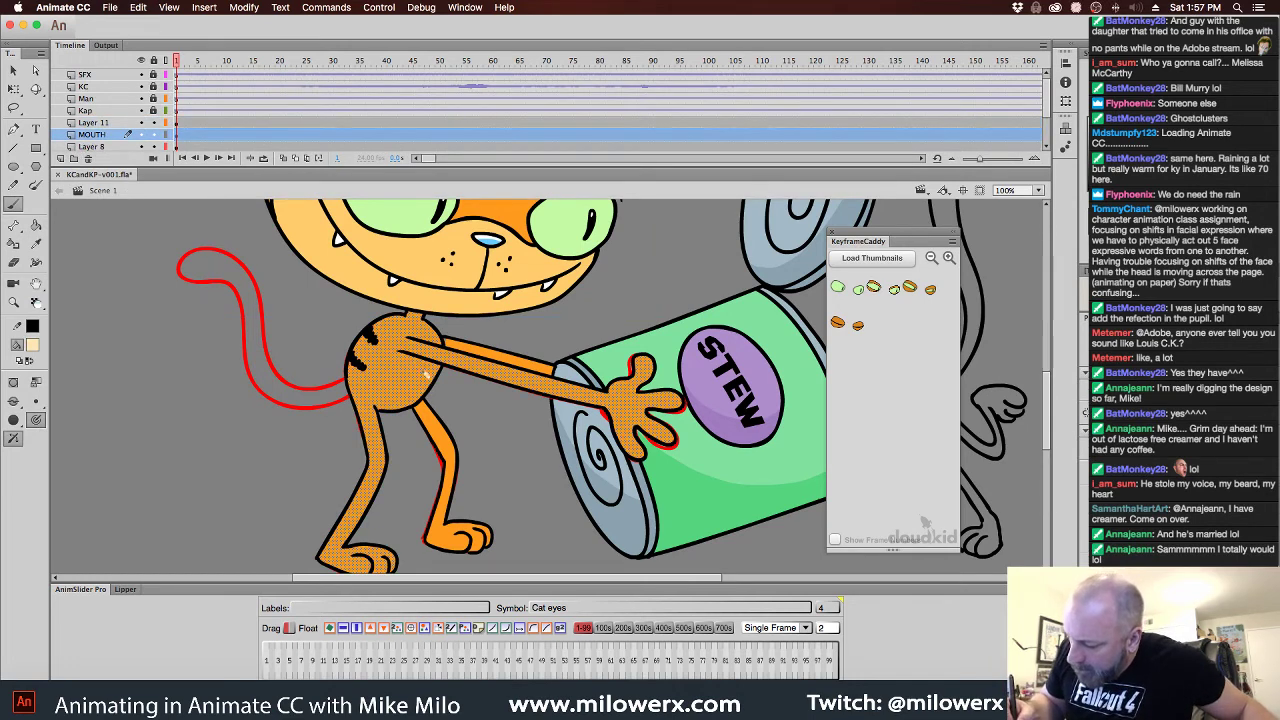
pyautogui.moveTo(392, 378)
pyautogui.mouseDown()
pyautogui.moveTo(406, 396)
pyautogui.moveTo(430, 380)
pyautogui.mouseUp()
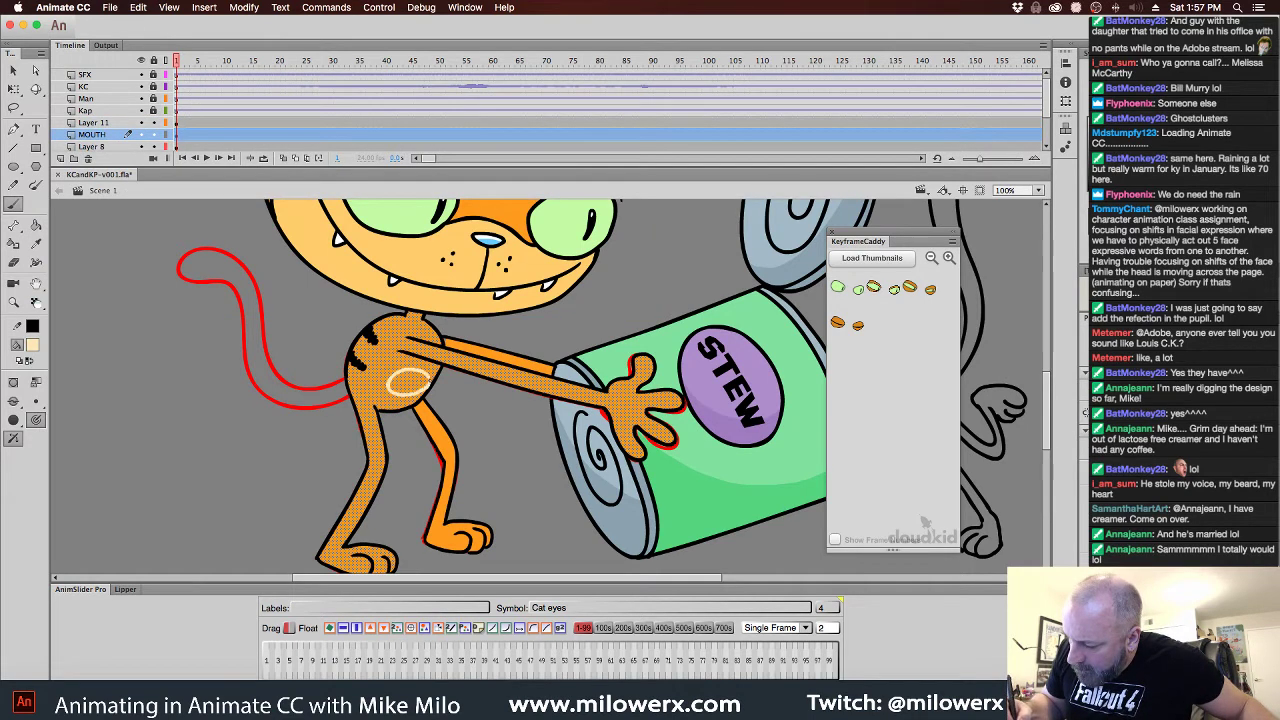
pyautogui.press('Escape')
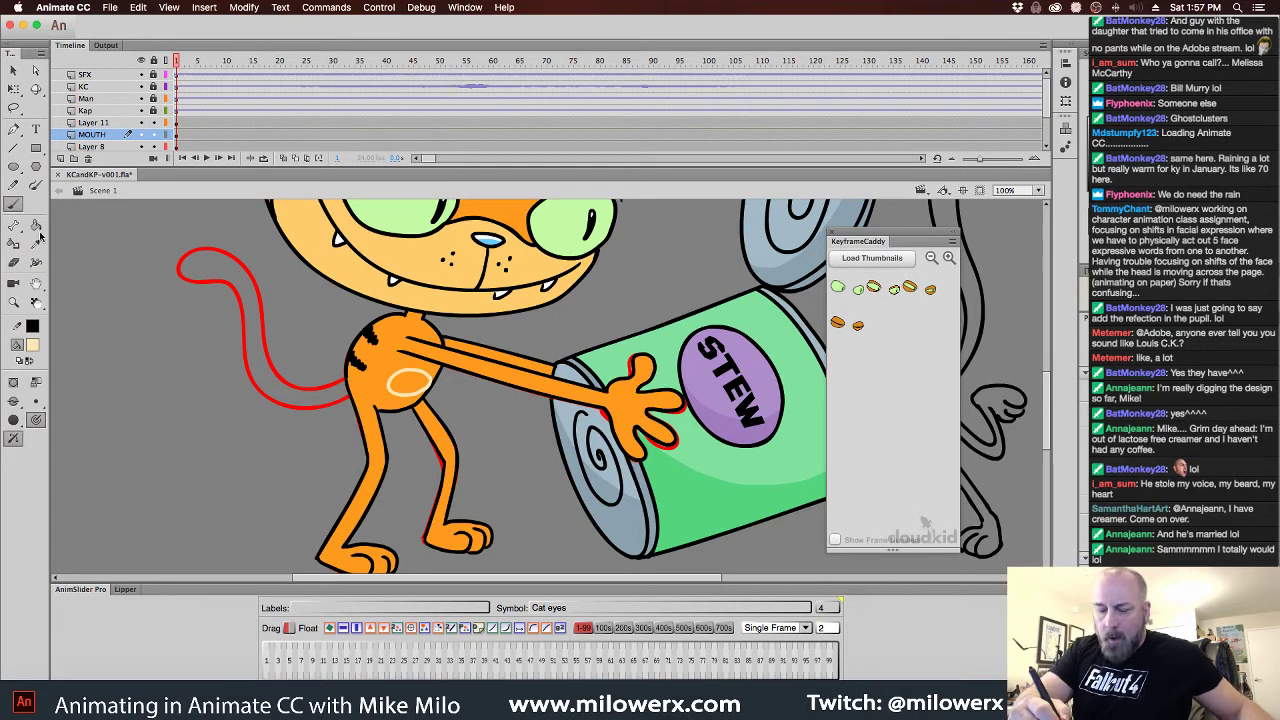
pyautogui.press('k')
pyautogui.click(425, 383)
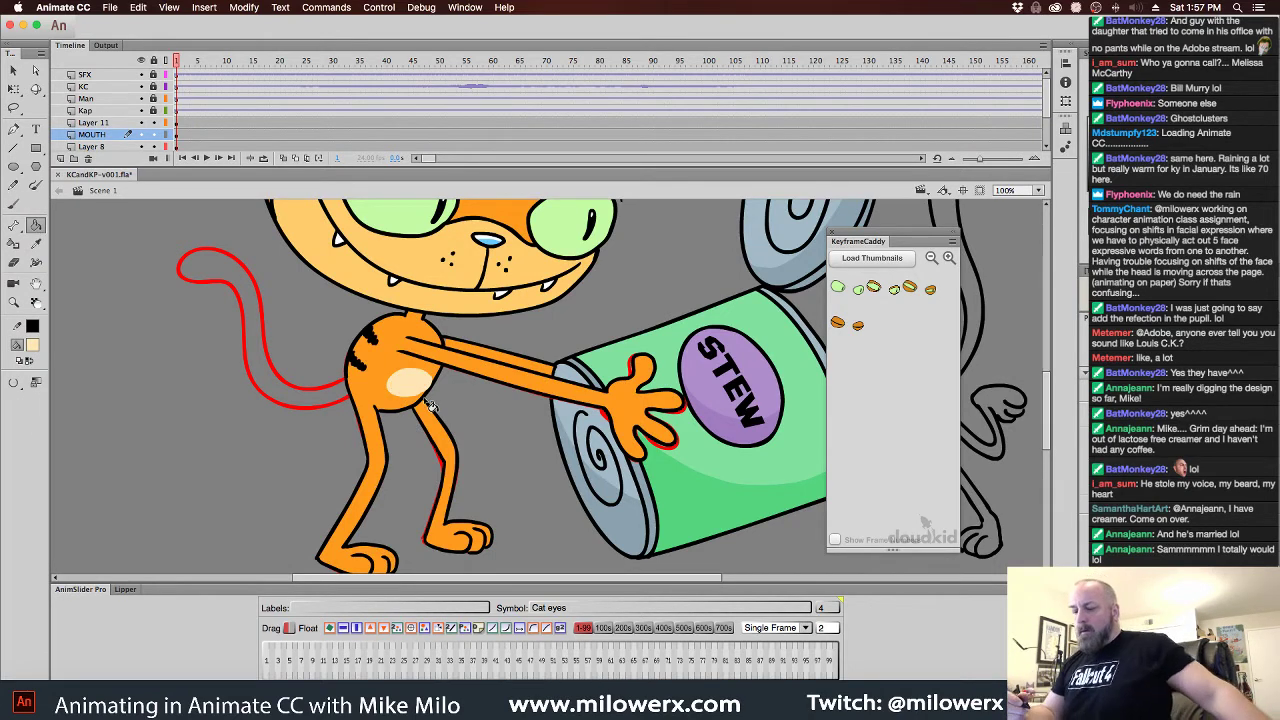
# Paint jagged black fur lines across the cat's front wrist and both ankles with the Brush tool
pyautogui.click(32, 344)
pyautogui.click(80, 386)
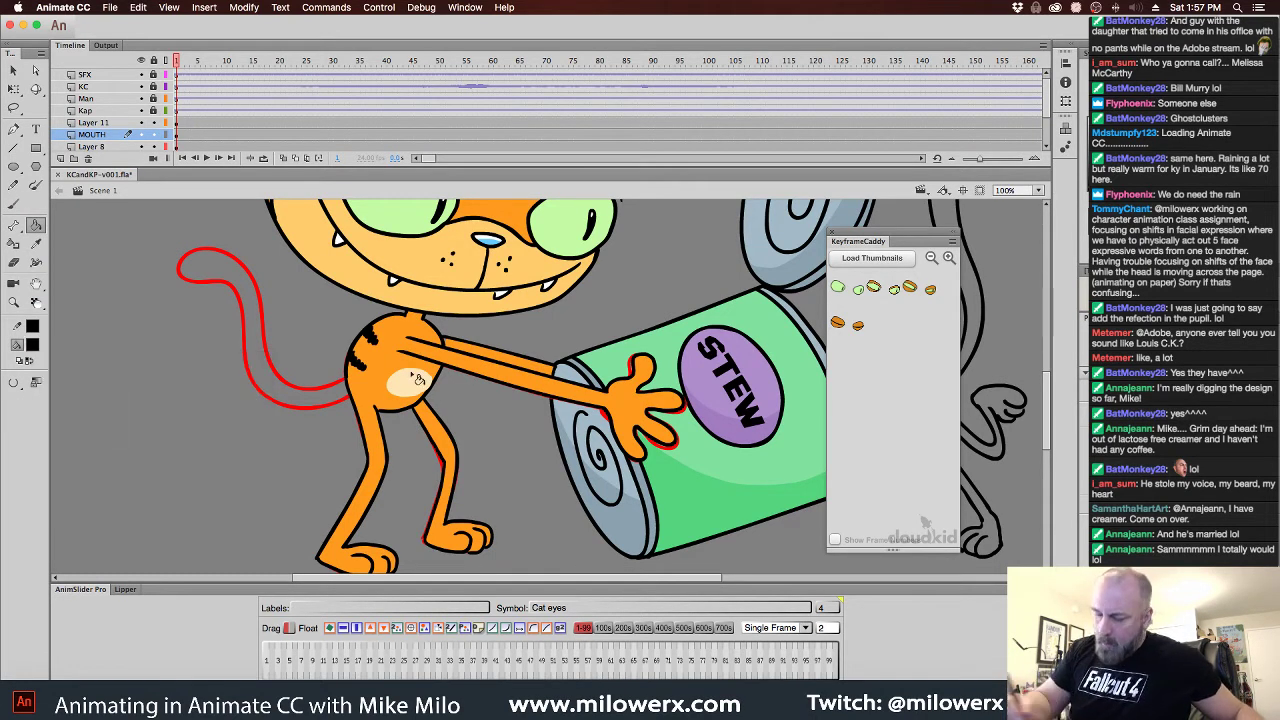
pyautogui.press('b')
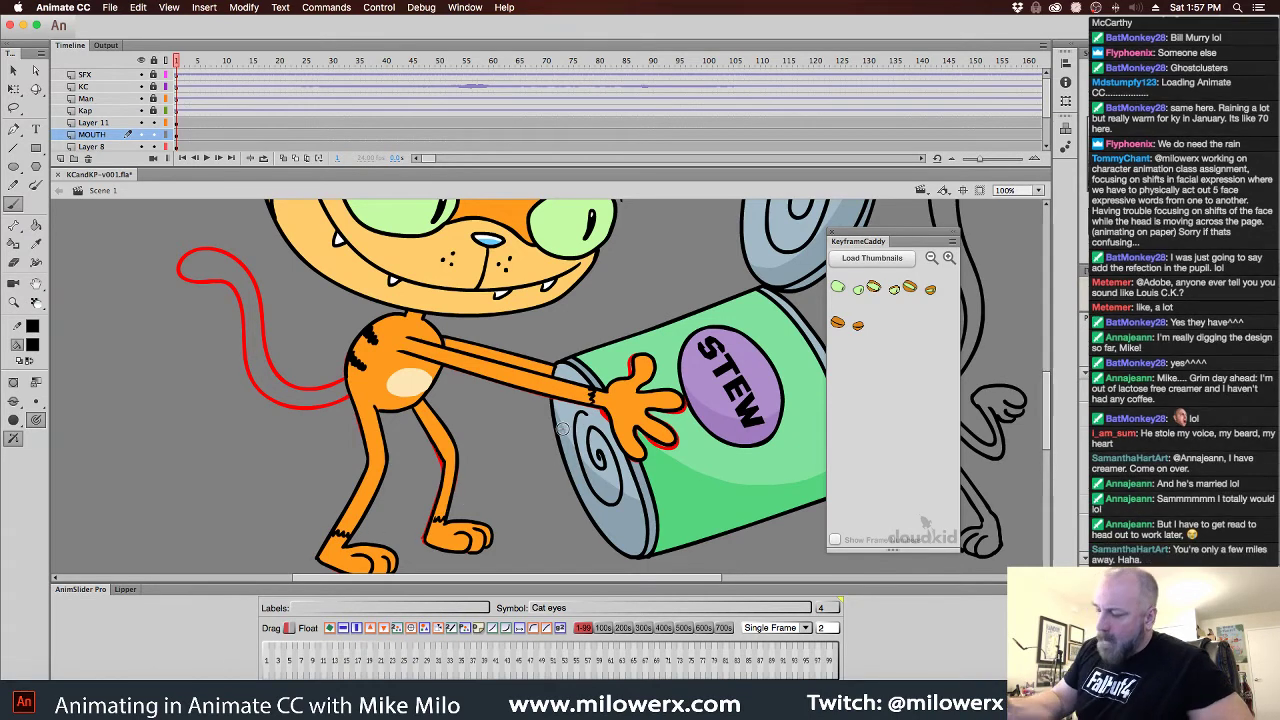
pyautogui.click(33, 344)
pyautogui.click(76, 383)
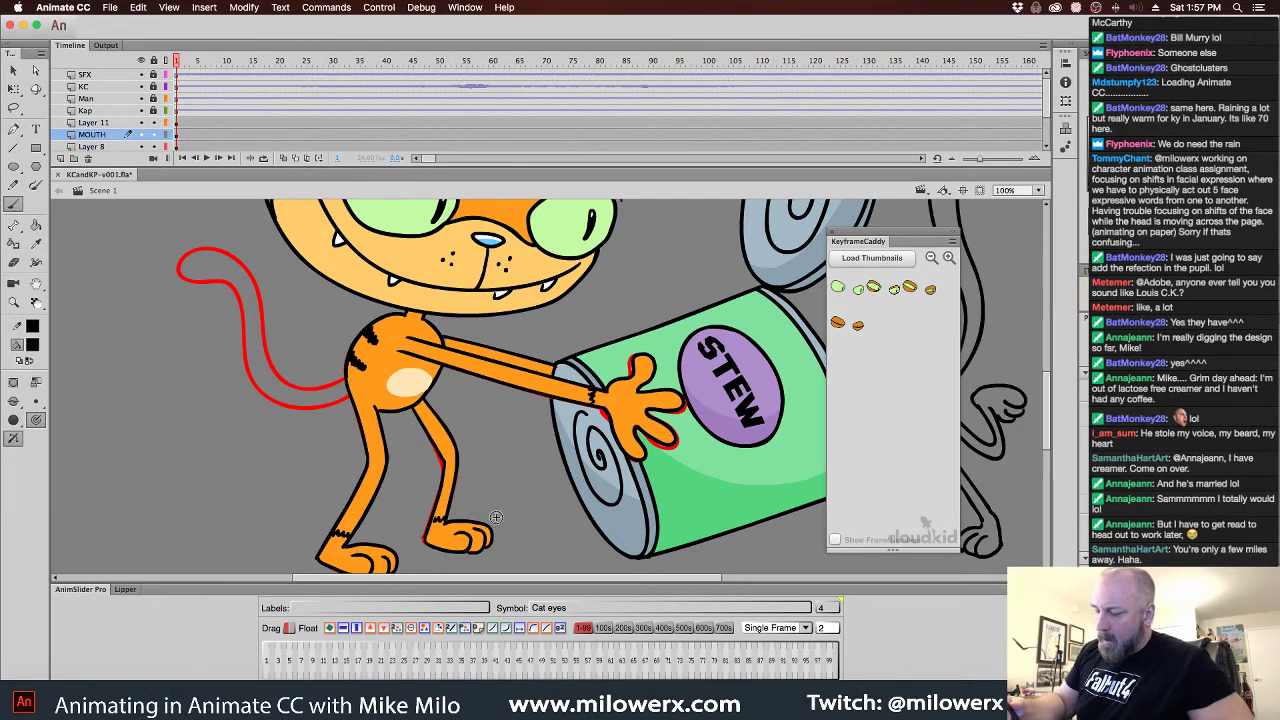
# Set the fill to the muzzle's light orange, #FFCC66, sampled inside the mouth symbol of the cat's head
pyautogui.click(33, 345)
pyautogui.click(419, 392)
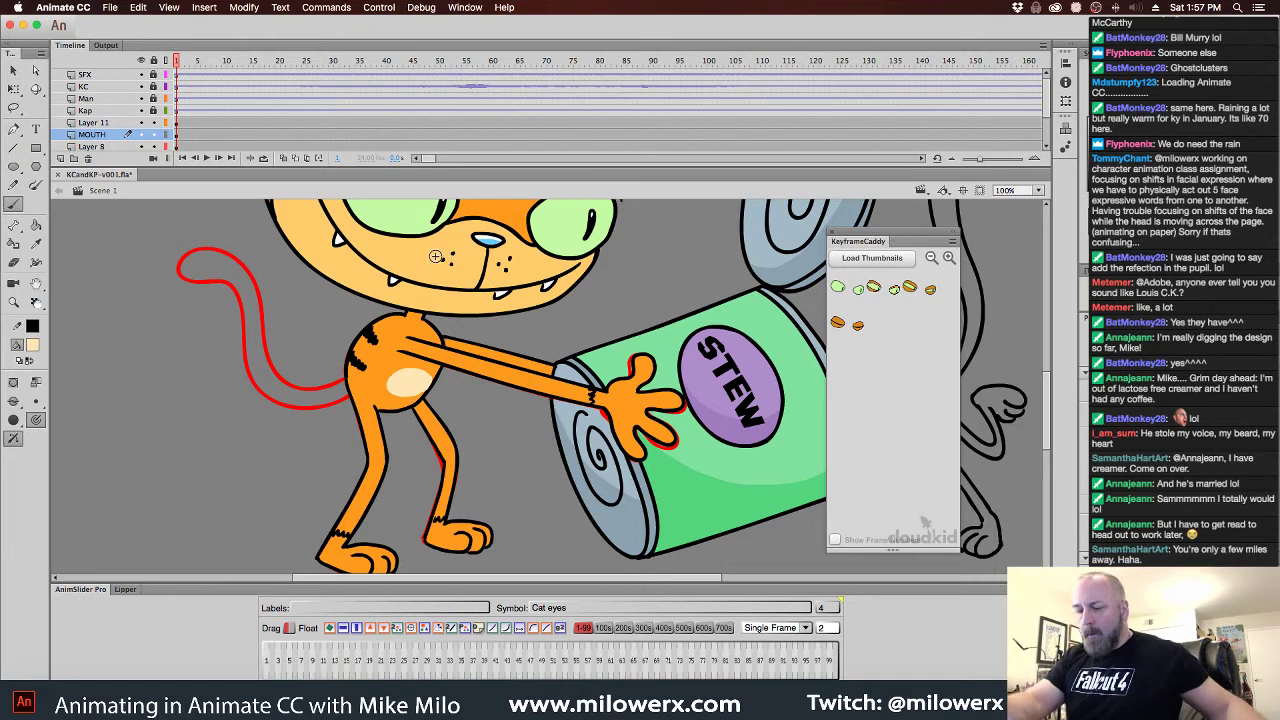
pyautogui.press('v')
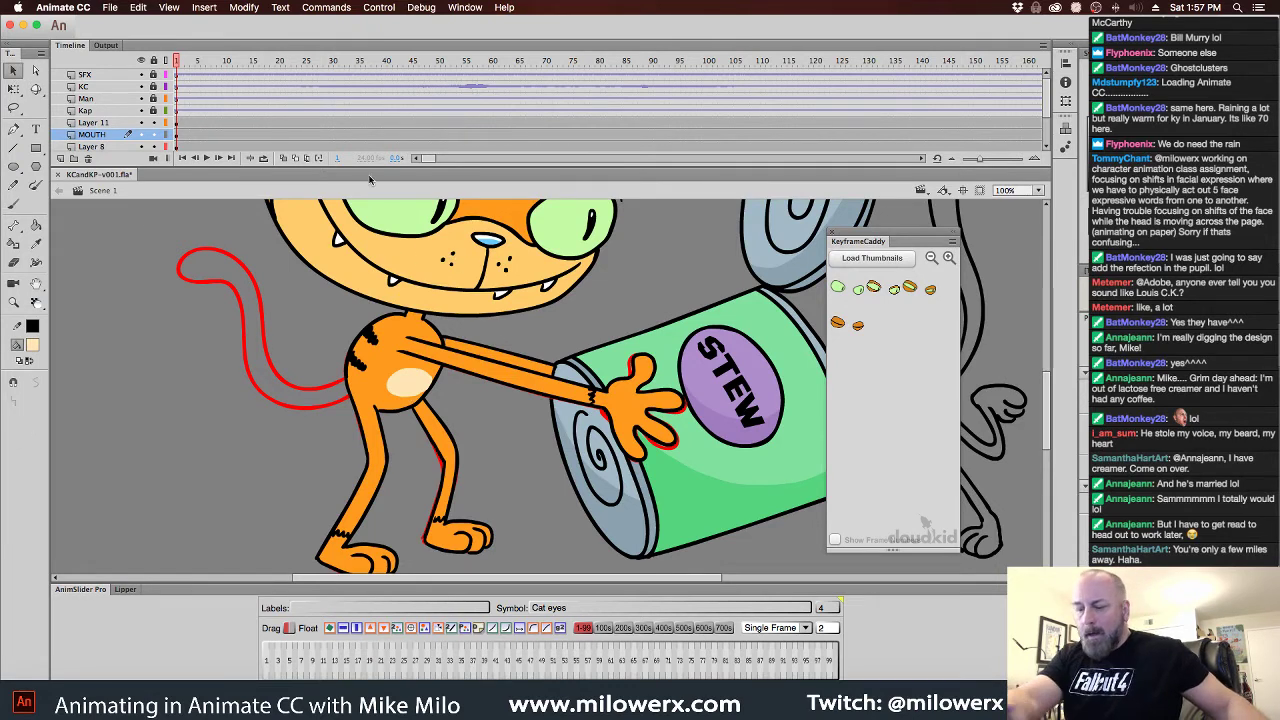
pyautogui.doubleClick(490, 267)
pyautogui.doubleClick(490, 282)
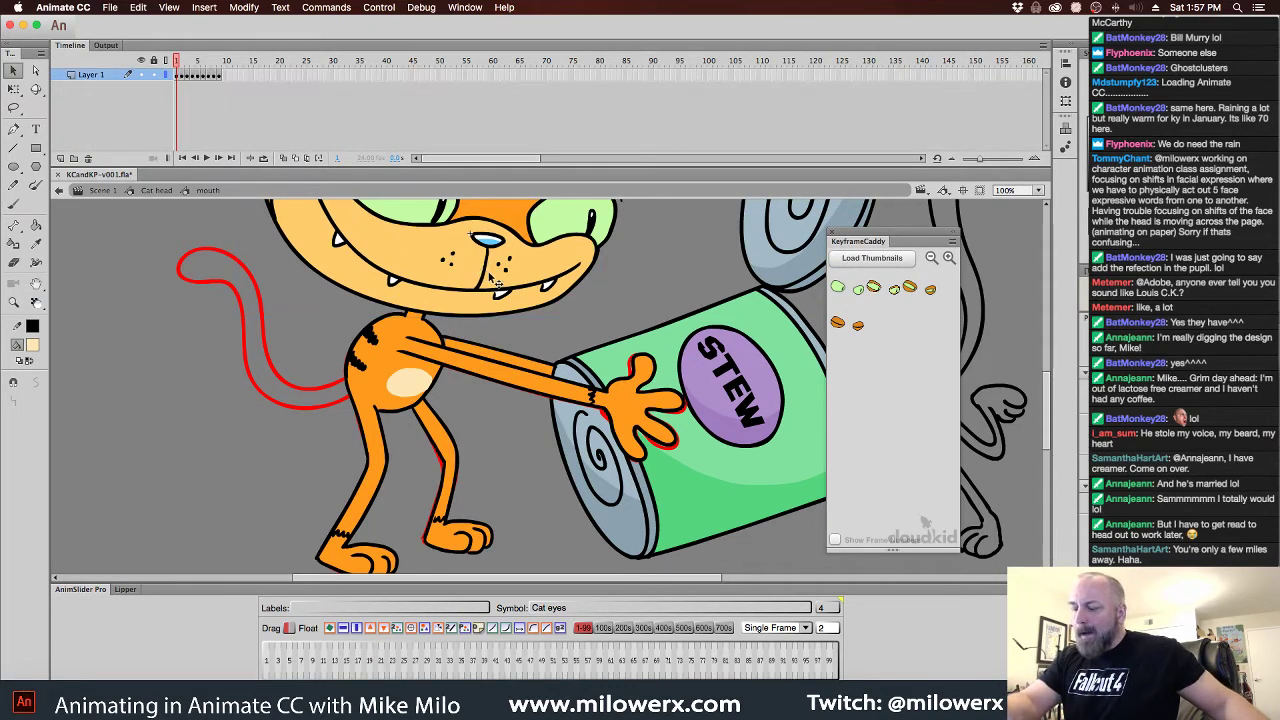
pyautogui.click(32, 345)
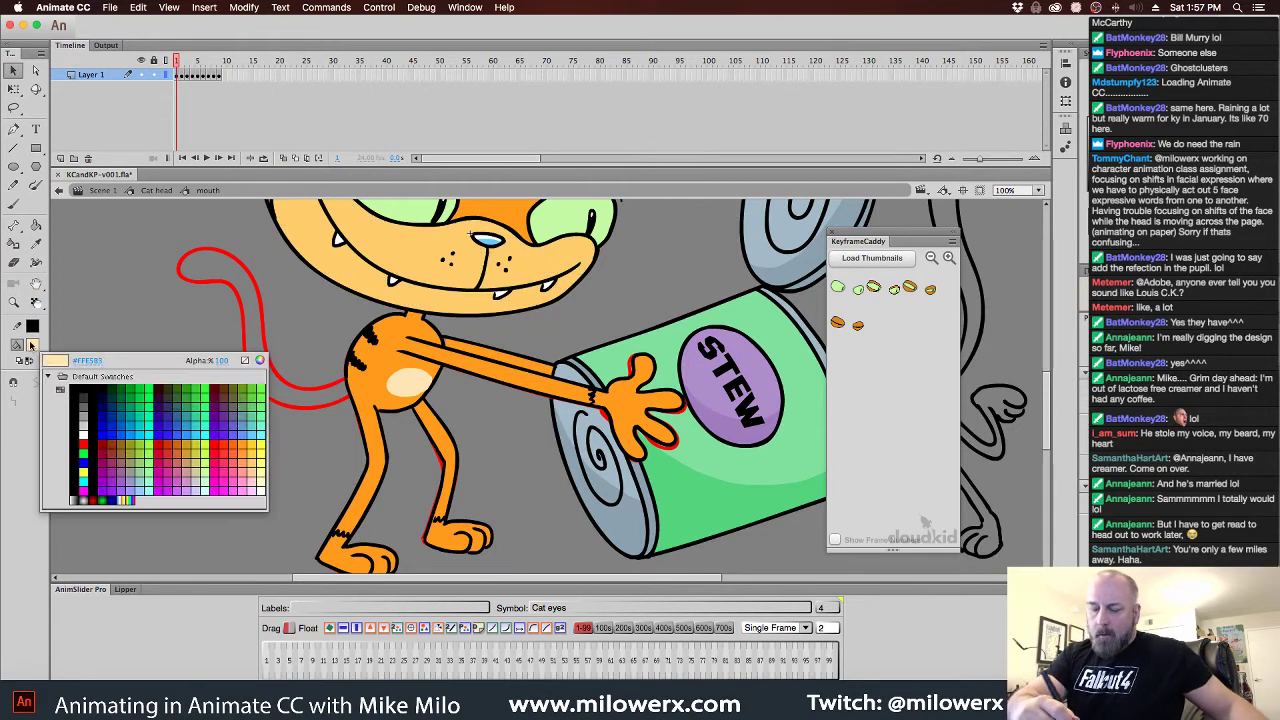
pyautogui.click(406, 262)
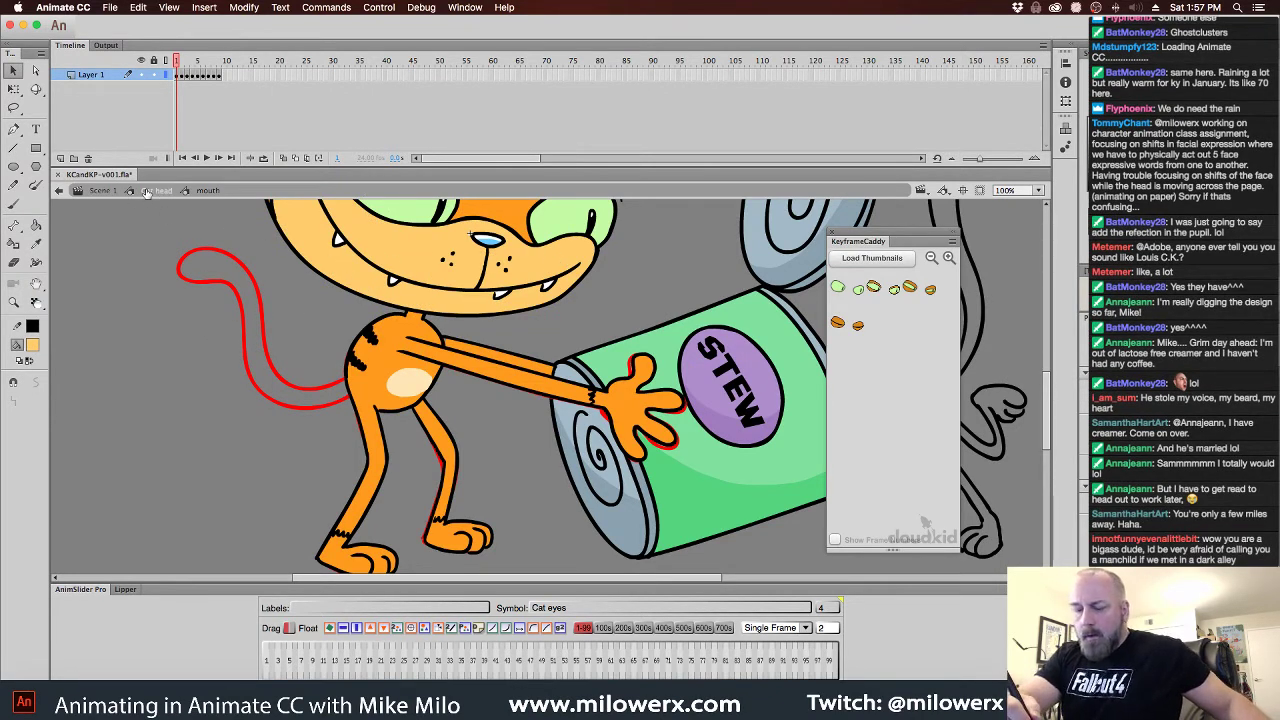
# Return to Scene 1 and fill the cat's belly oval, front hand and both feet with the light orange
pyautogui.doubleClick(214, 228)
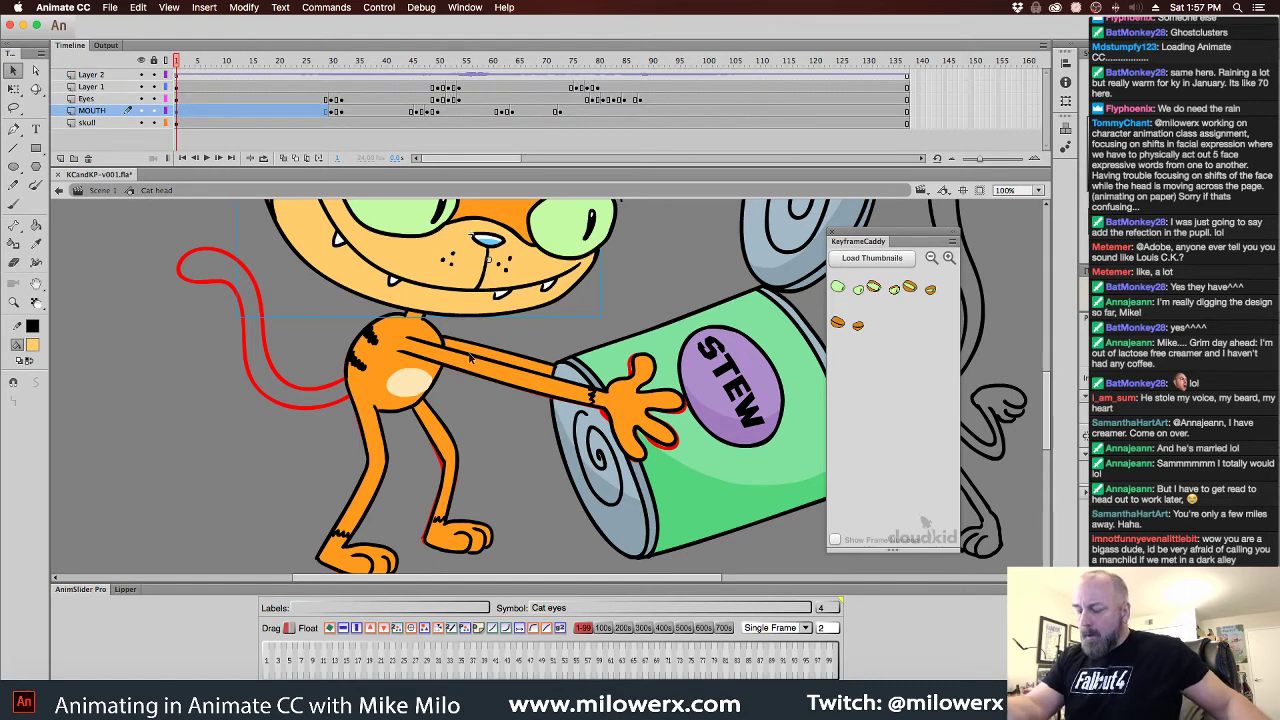
pyautogui.click(431, 380)
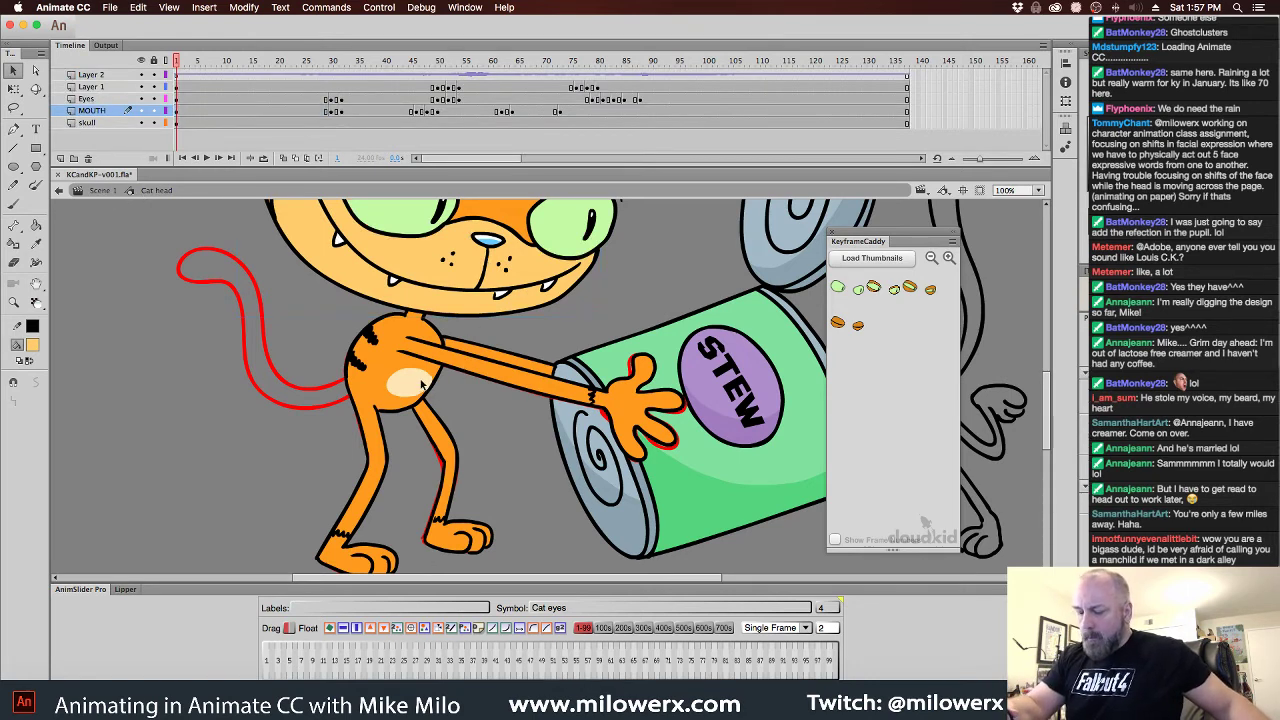
pyautogui.doubleClick(432, 385)
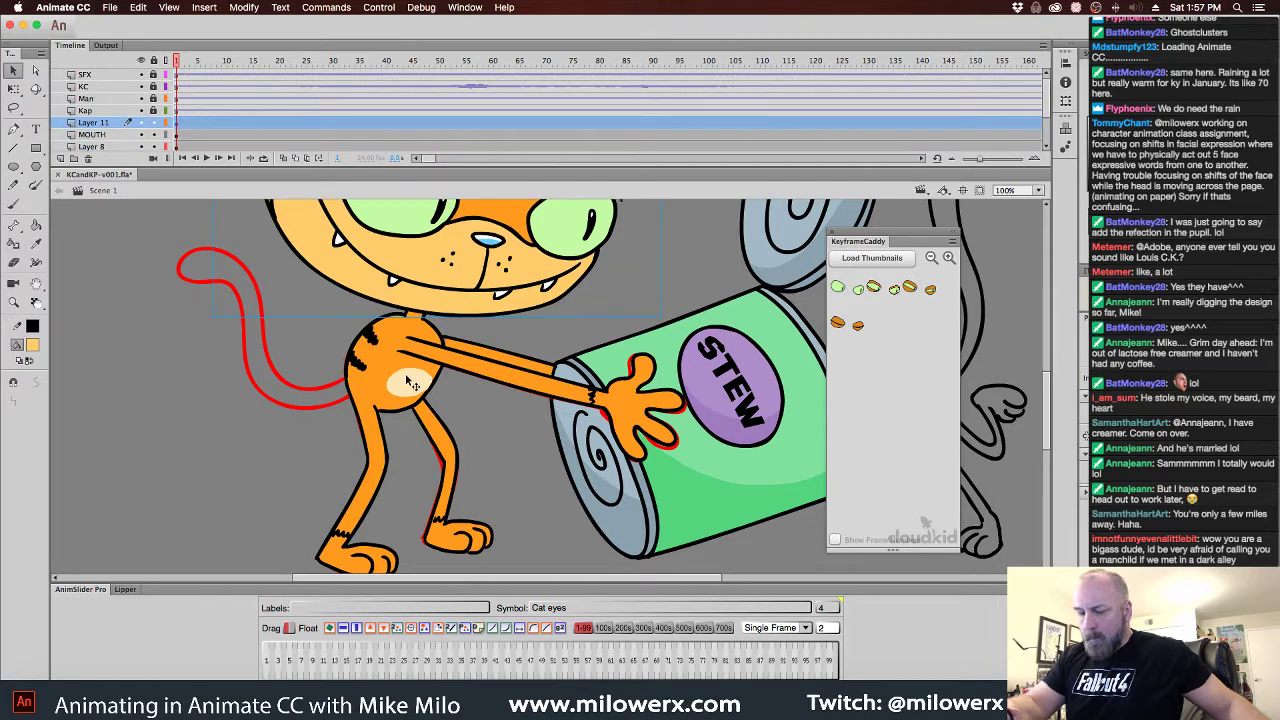
pyautogui.click(36, 226)
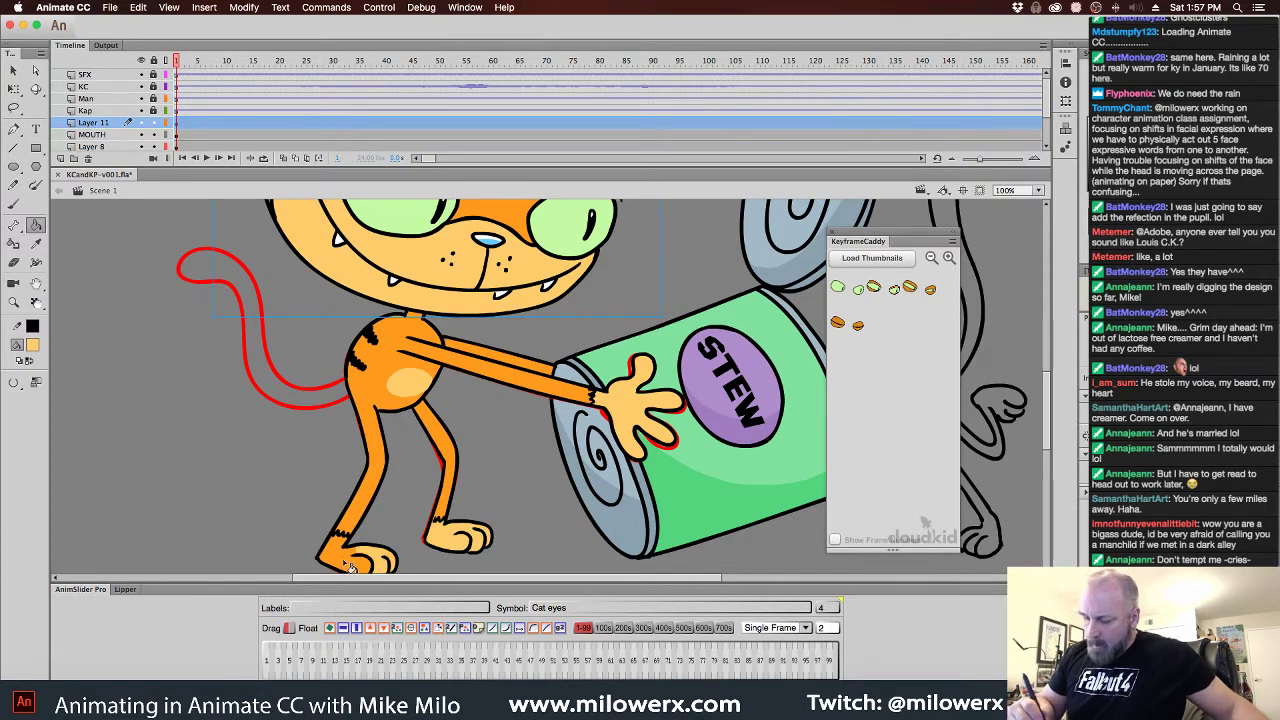
pyautogui.scroll(-2, 627, 450)
pyautogui.hscroll(-2, 627, 450)
pyautogui.scroll(-1, 627, 450)
pyautogui.hscroll(1, 627, 450)
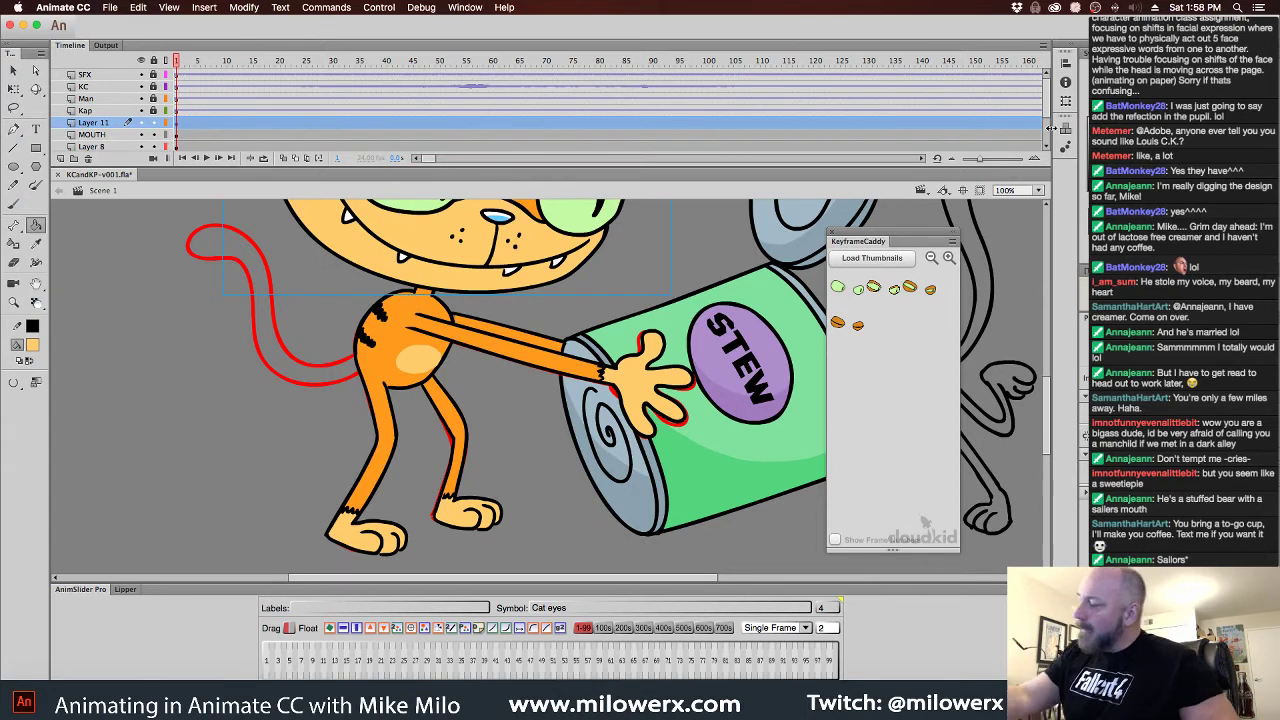
# Set the fill color to black and hide Layer 9, which holds the uncolored outline drawing beside the can
pyautogui.scroll(-3, 1049, 137)
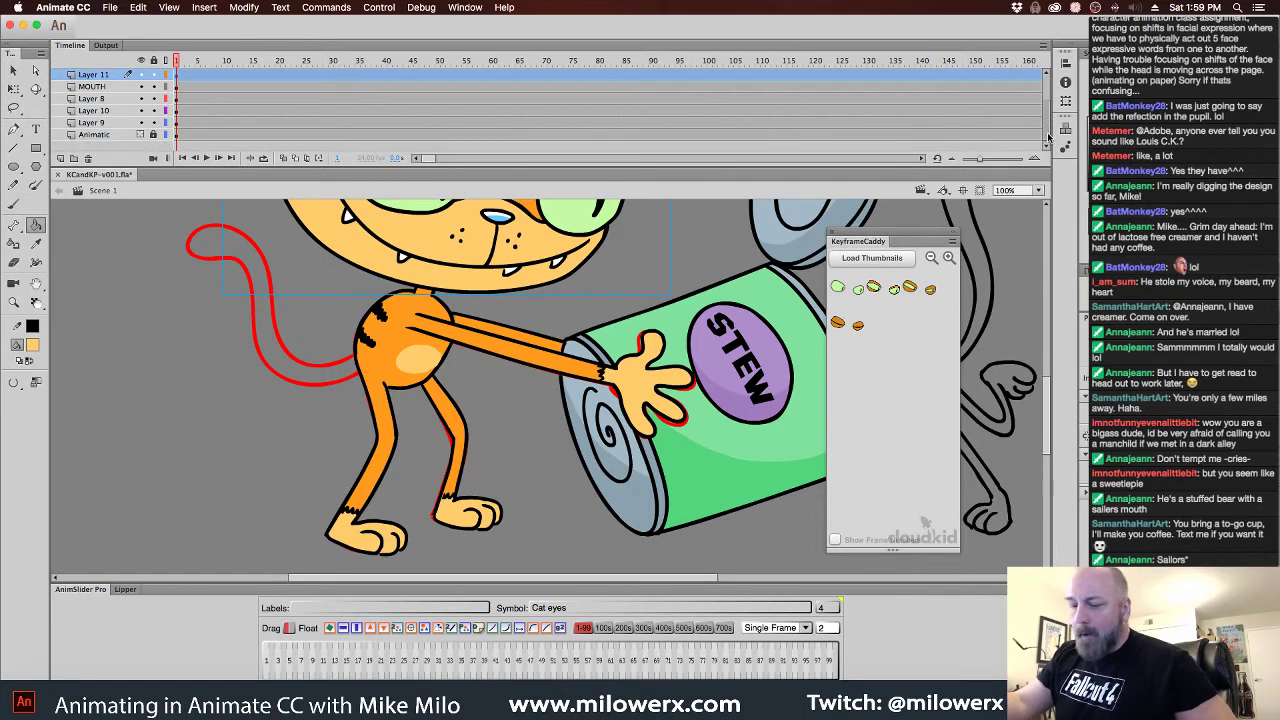
pyautogui.click(98, 122)
pyautogui.click(32, 344)
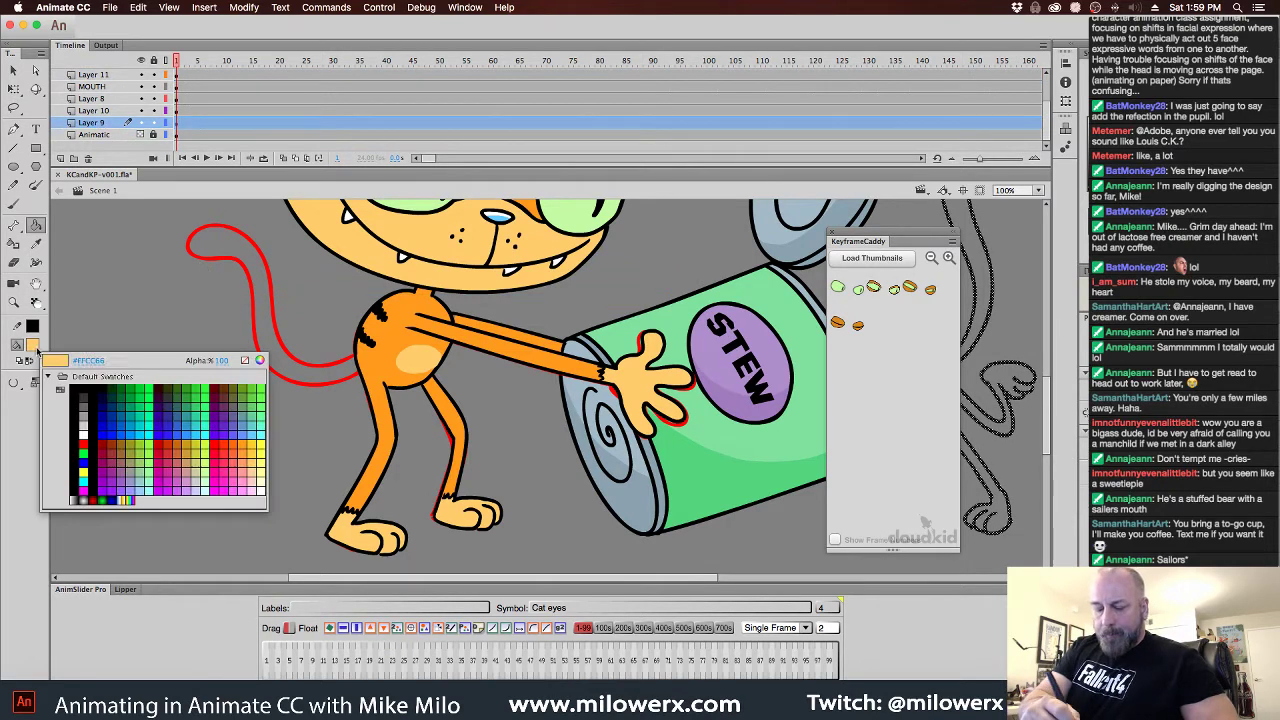
pyautogui.click(77, 384)
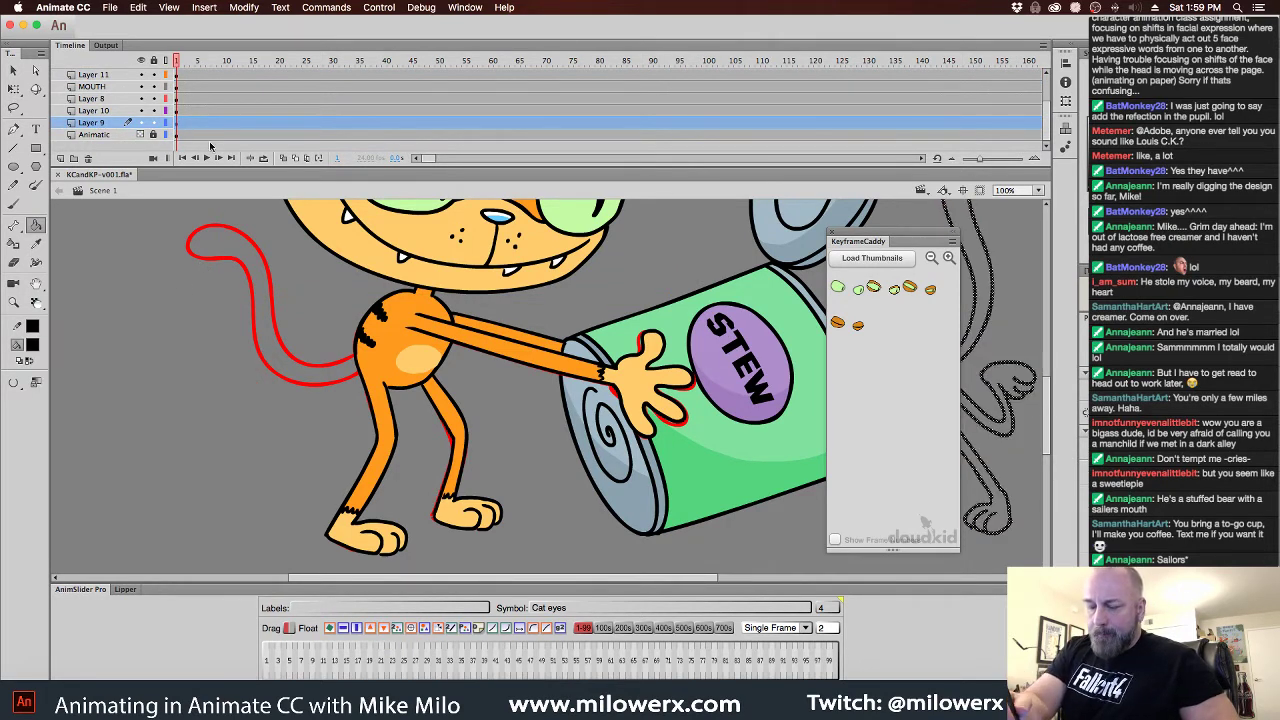
pyautogui.click(141, 122)
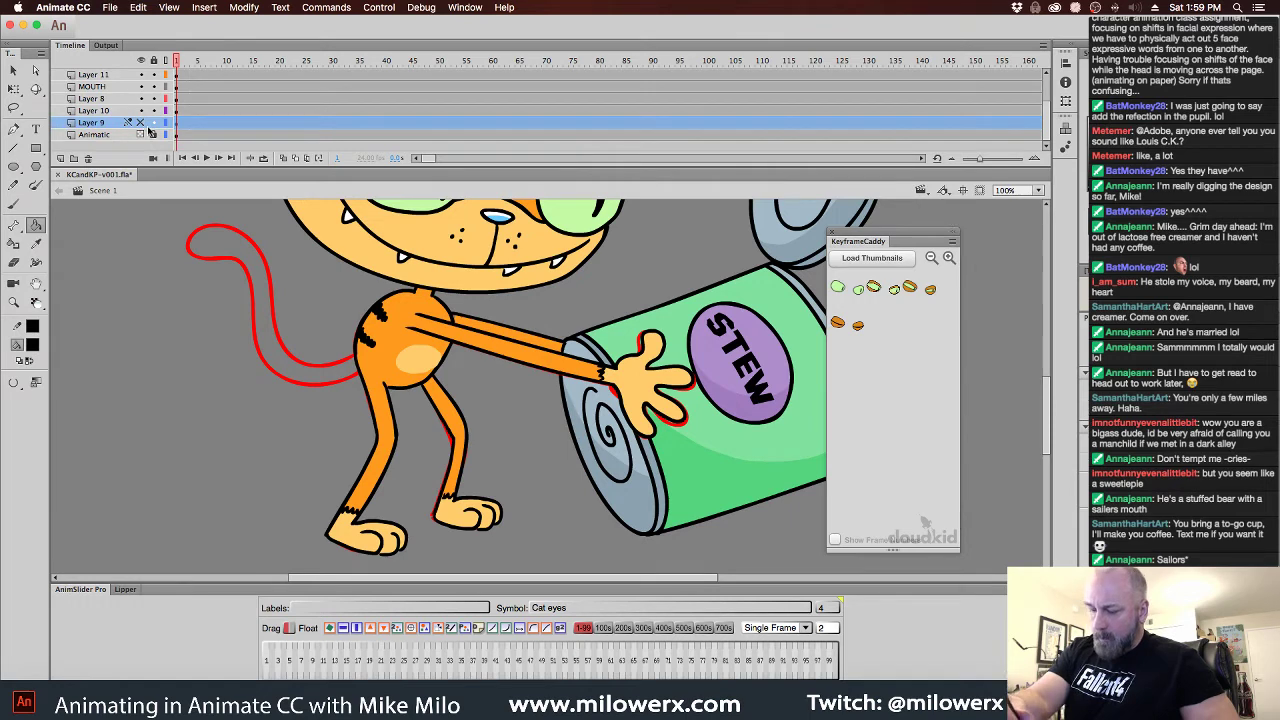
# Make the hidden Layer 9 visible and deselect its artwork
pyautogui.click(141, 122)
pyautogui.click(141, 122)
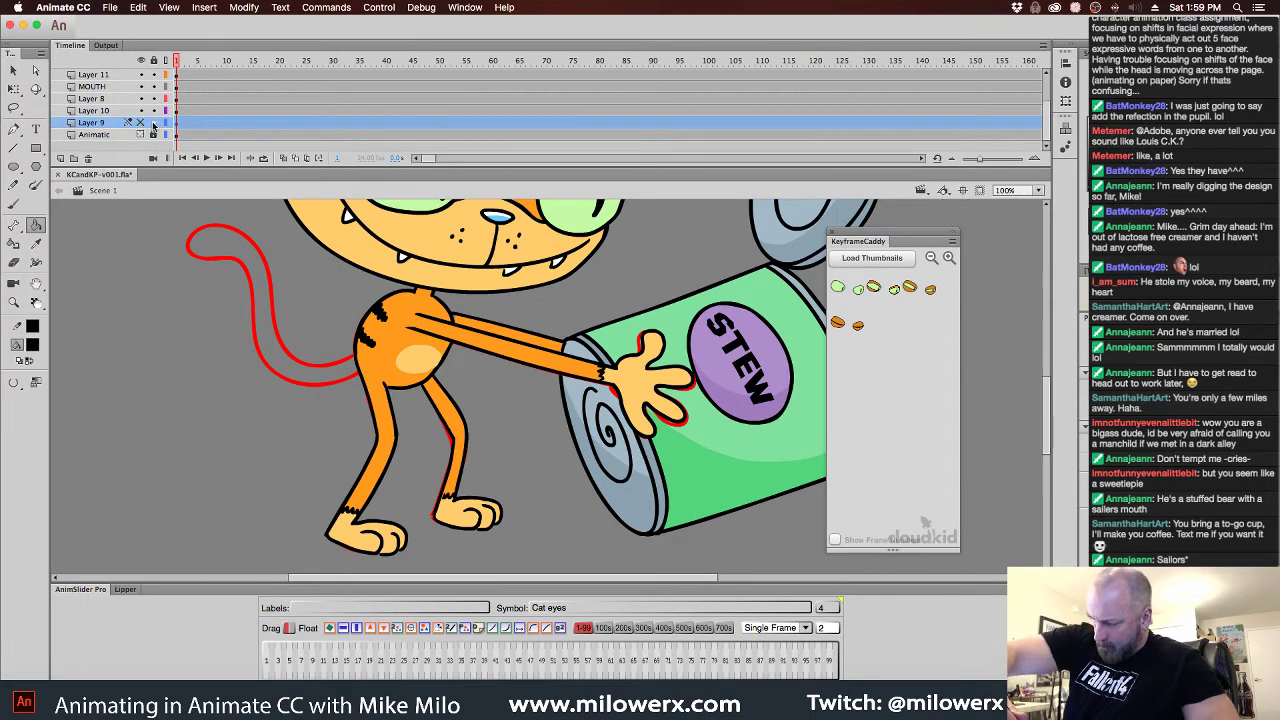
pyautogui.click(141, 122)
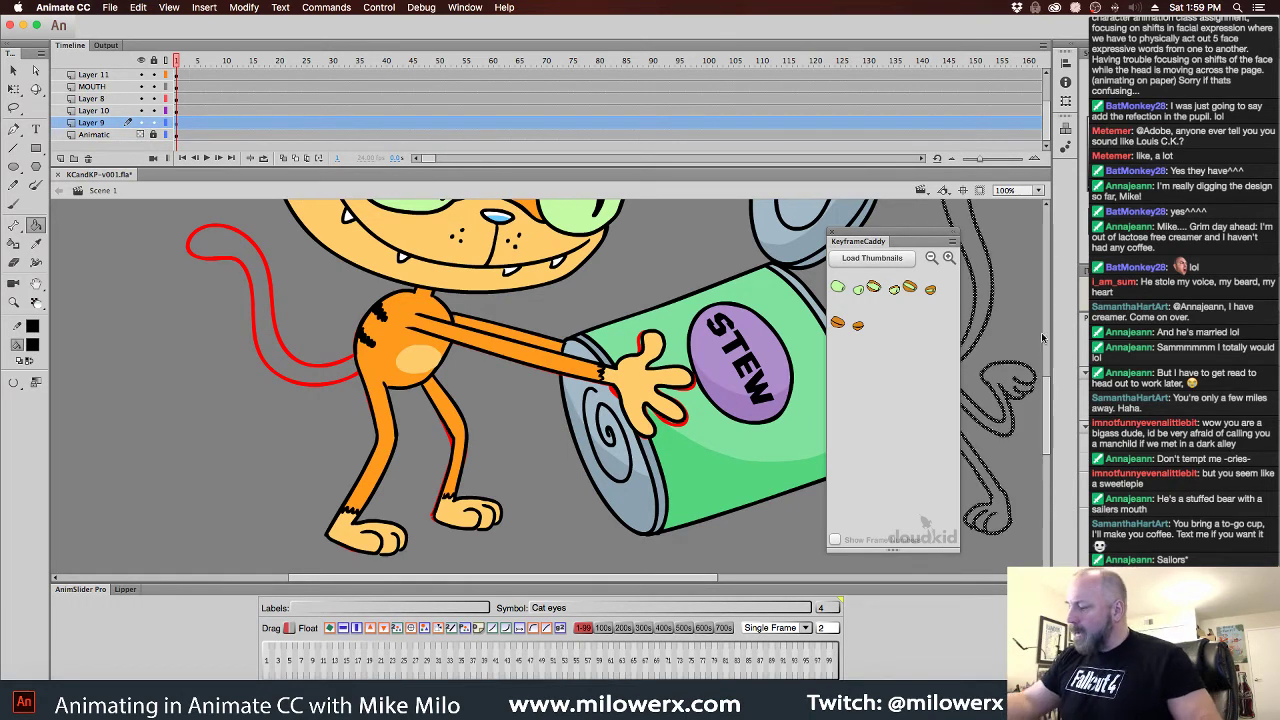
pyautogui.click(1006, 237)
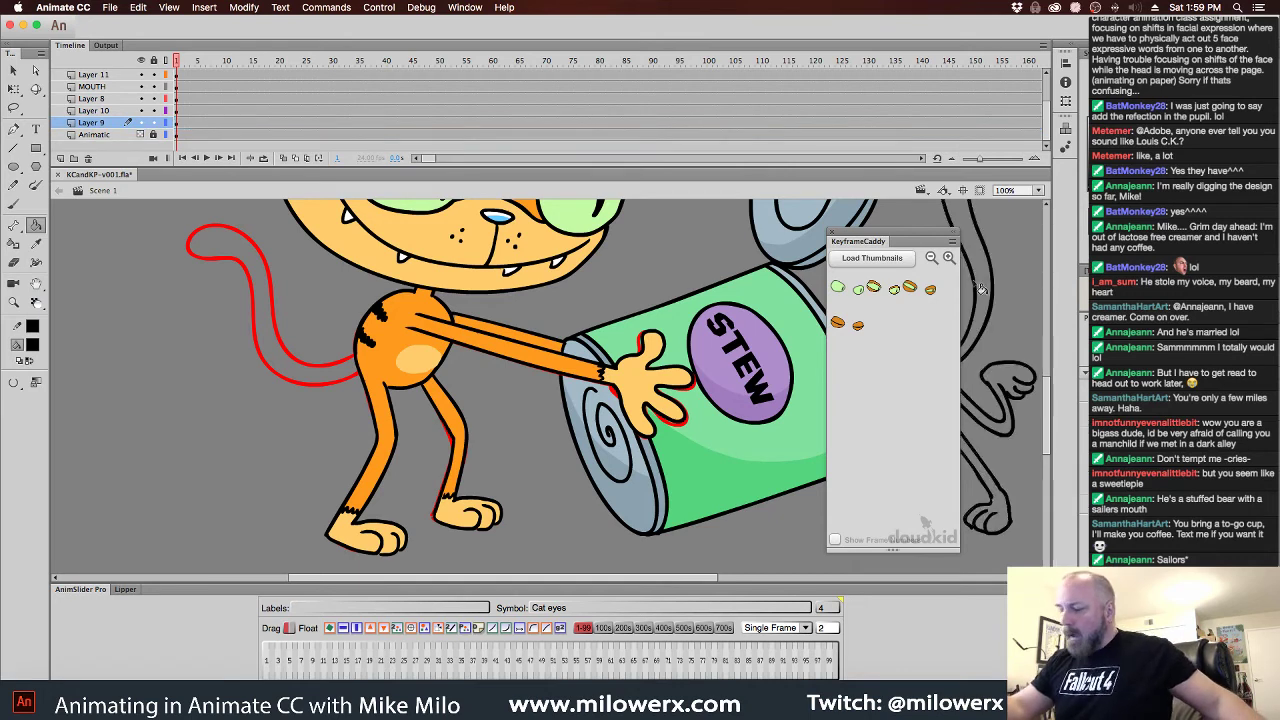
# Insert a new layer between Layer 10 and Layer 9 and make its first frame active
pyautogui.moveTo(668, 446); pyautogui.dragTo(592, 486)
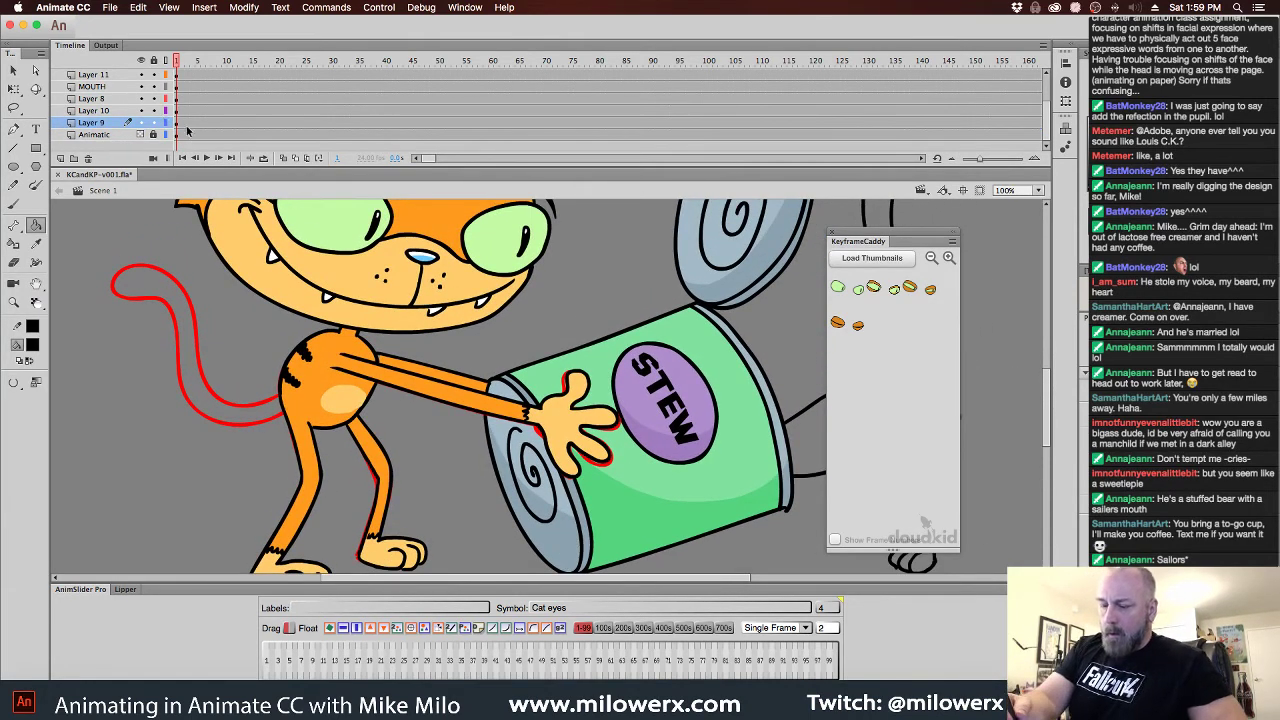
pyautogui.click(178, 111)
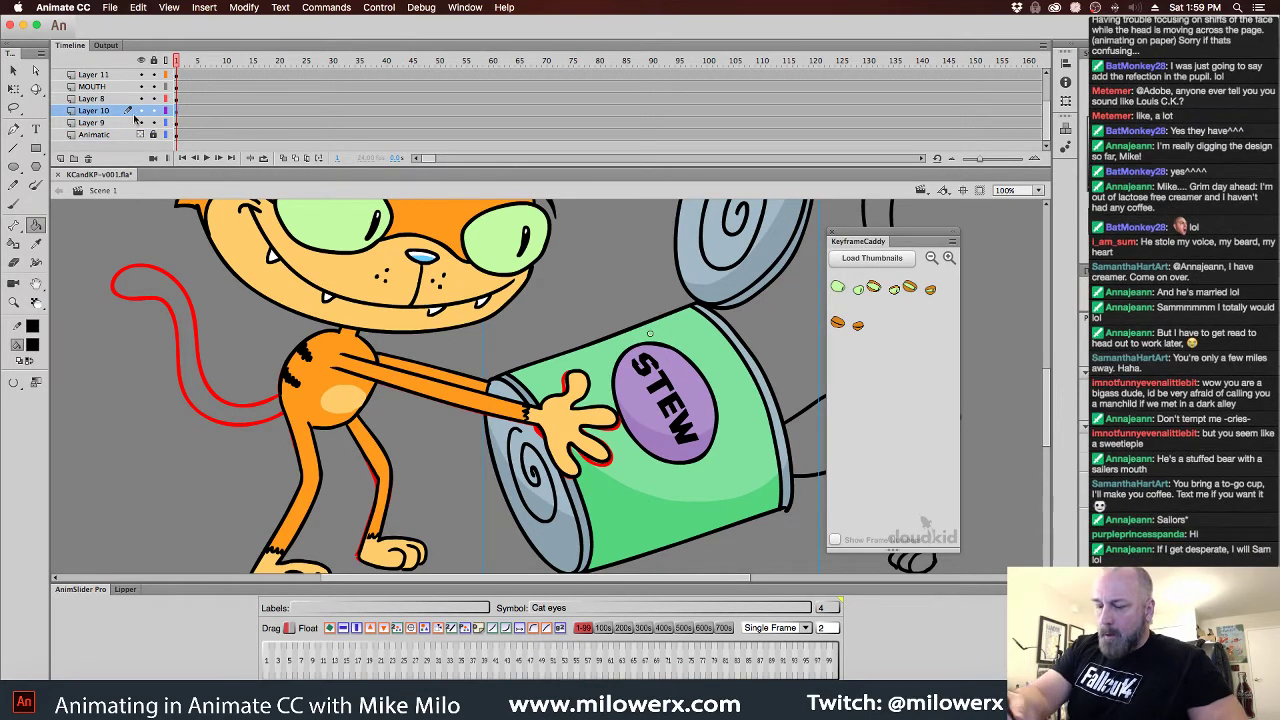
pyautogui.click(108, 123)
pyautogui.click(61, 158)
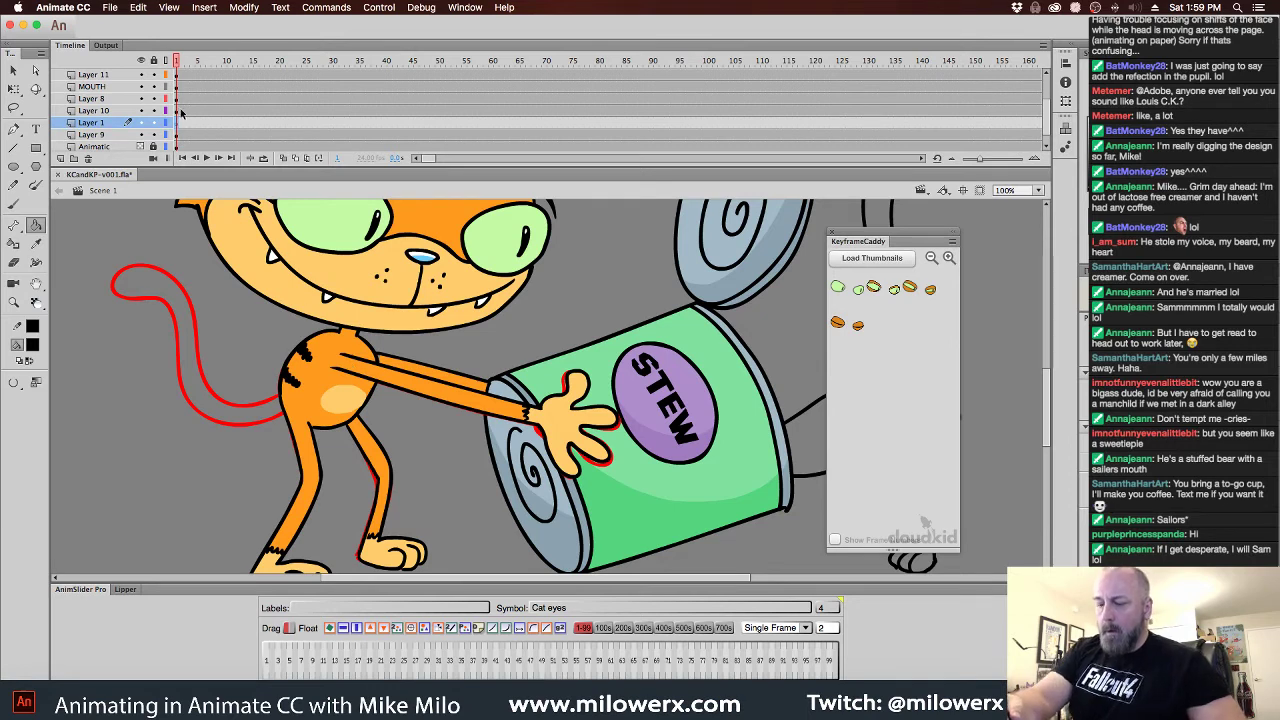
pyautogui.click(180, 111)
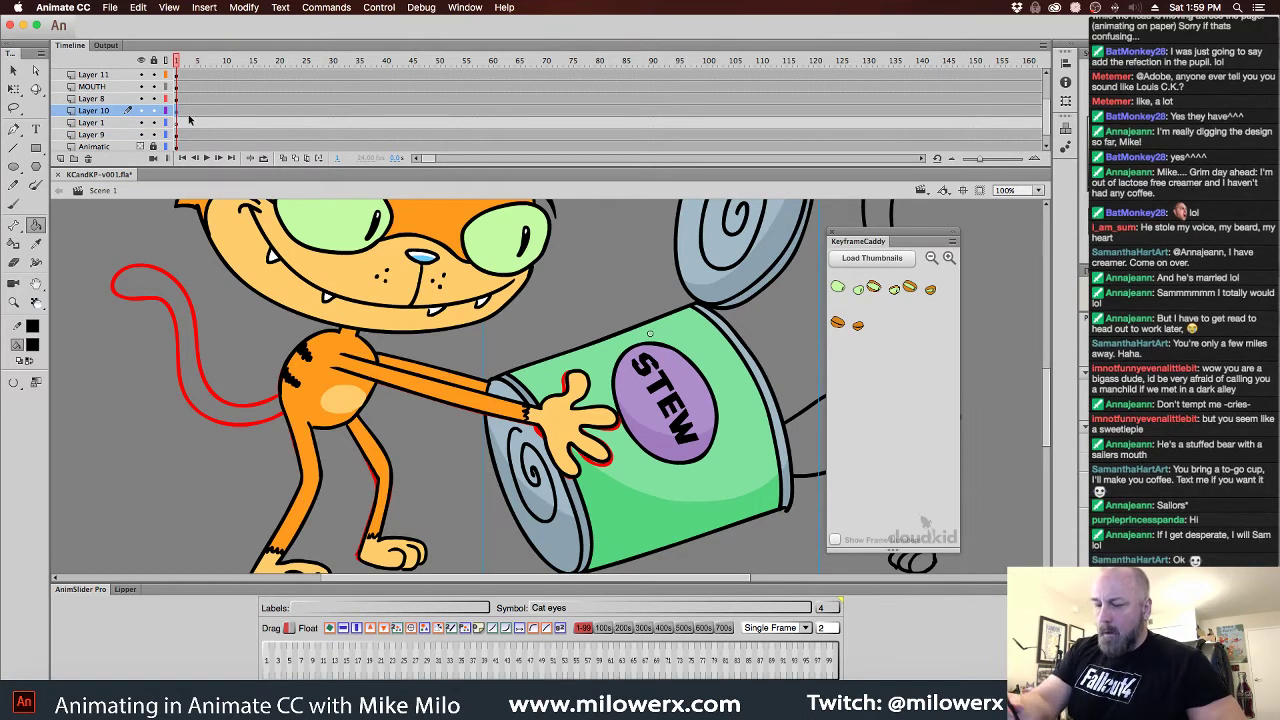
pyautogui.click(180, 123)
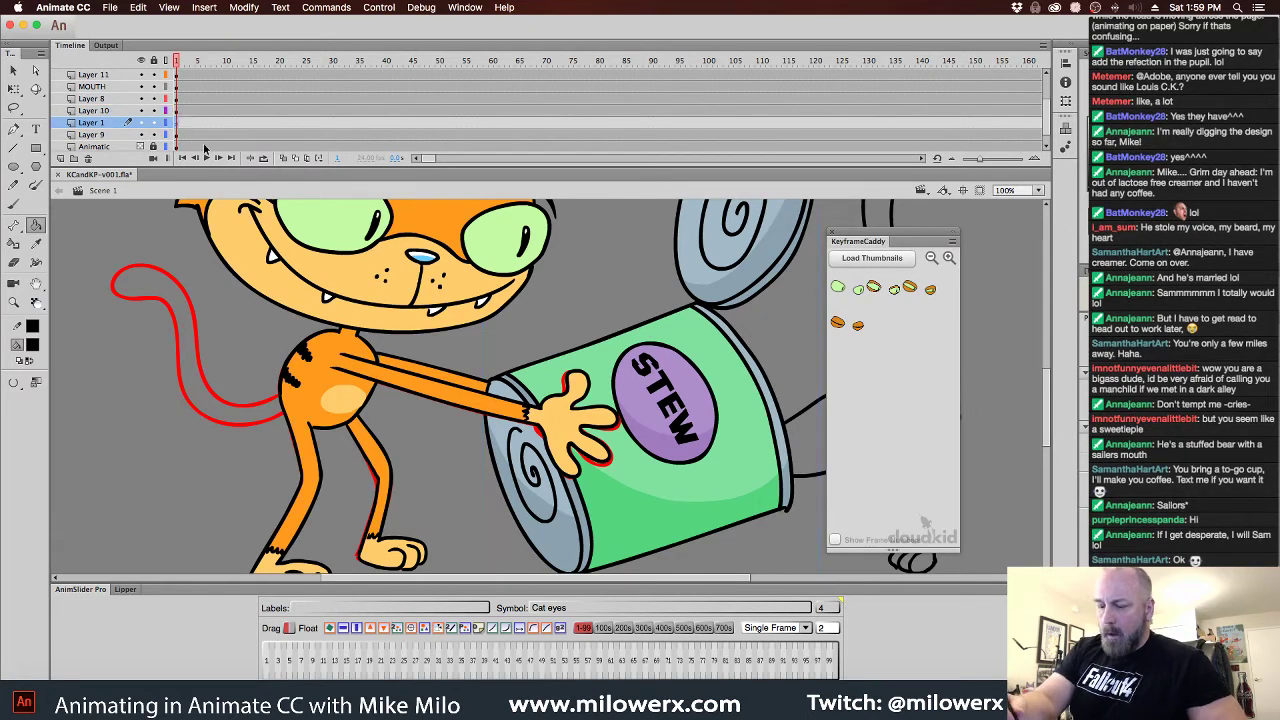
# Ink the cat's tail outline in black with the Brush tool over the red sketch on the new layer
pyautogui.click(14, 204)
pyautogui.moveTo(291, 380)
pyautogui.mouseDown()
pyautogui.moveTo(271, 404)
pyautogui.moveTo(225, 404)
pyautogui.moveTo(200, 373)
pyautogui.moveTo(186, 292)
pyautogui.moveTo(148, 262)
pyautogui.moveTo(120, 271)
pyautogui.moveTo(118, 289)
pyautogui.moveTo(175, 312)
pyautogui.moveTo(188, 402)
pyautogui.moveTo(205, 419)
pyautogui.moveTo(256, 429)
pyautogui.moveTo(214, 385)
pyautogui.moveTo(172, 278)
pyautogui.mouseUp()
pyautogui.press('super+z')
pyautogui.hotkey('ctrl', 'z')
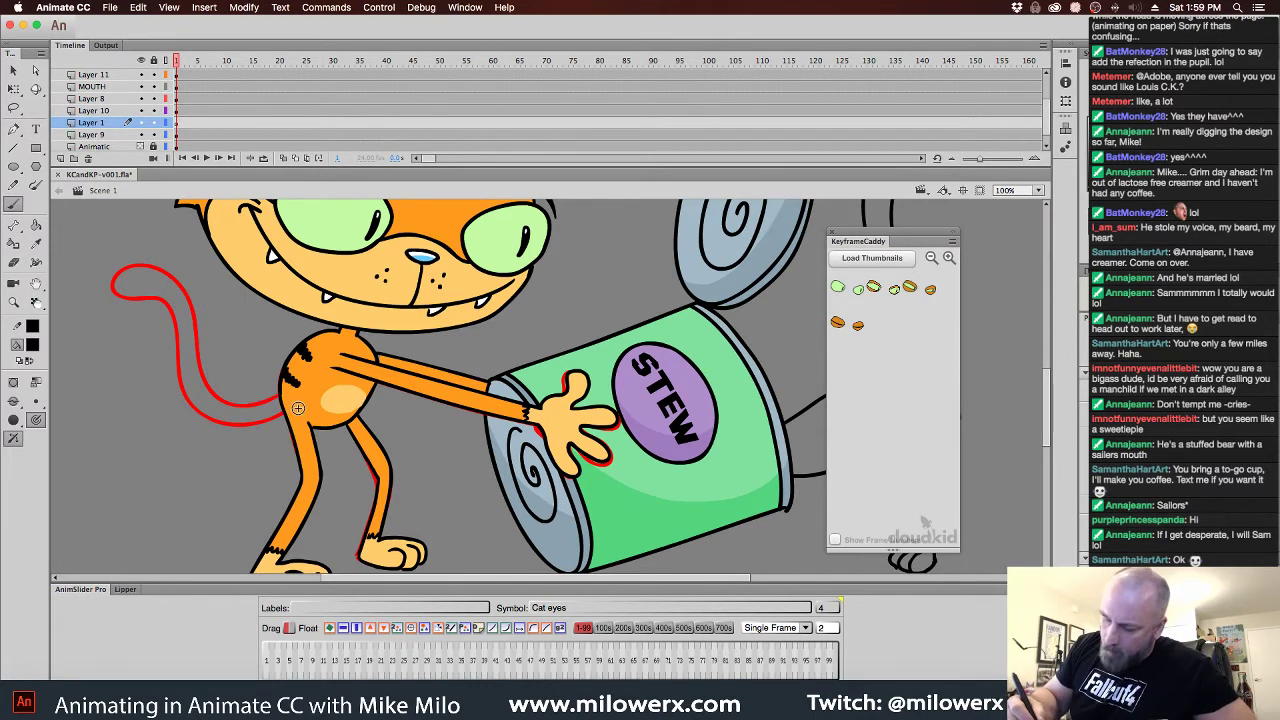
pyautogui.moveTo(272, 401)
pyautogui.mouseDown()
pyautogui.moveTo(219, 400)
pyautogui.moveTo(196, 340)
pyautogui.mouseUp()
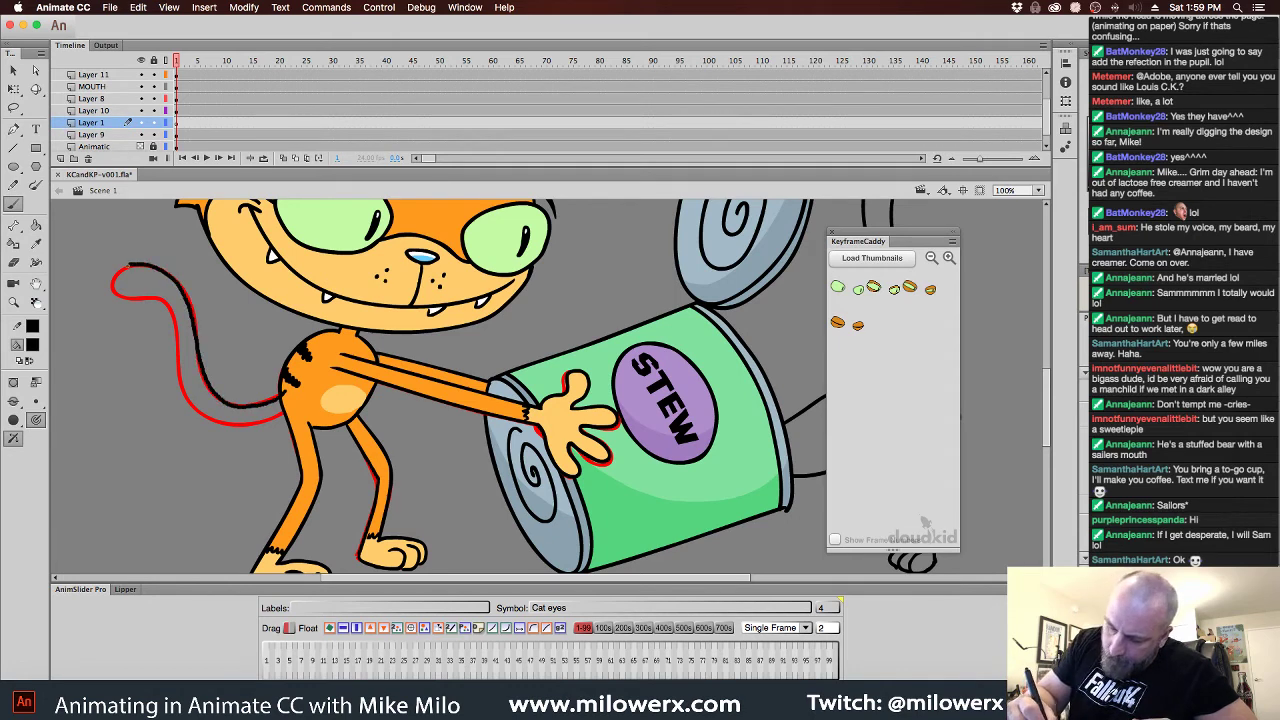
pyautogui.moveTo(136, 297); pyautogui.dragTo(118, 289)
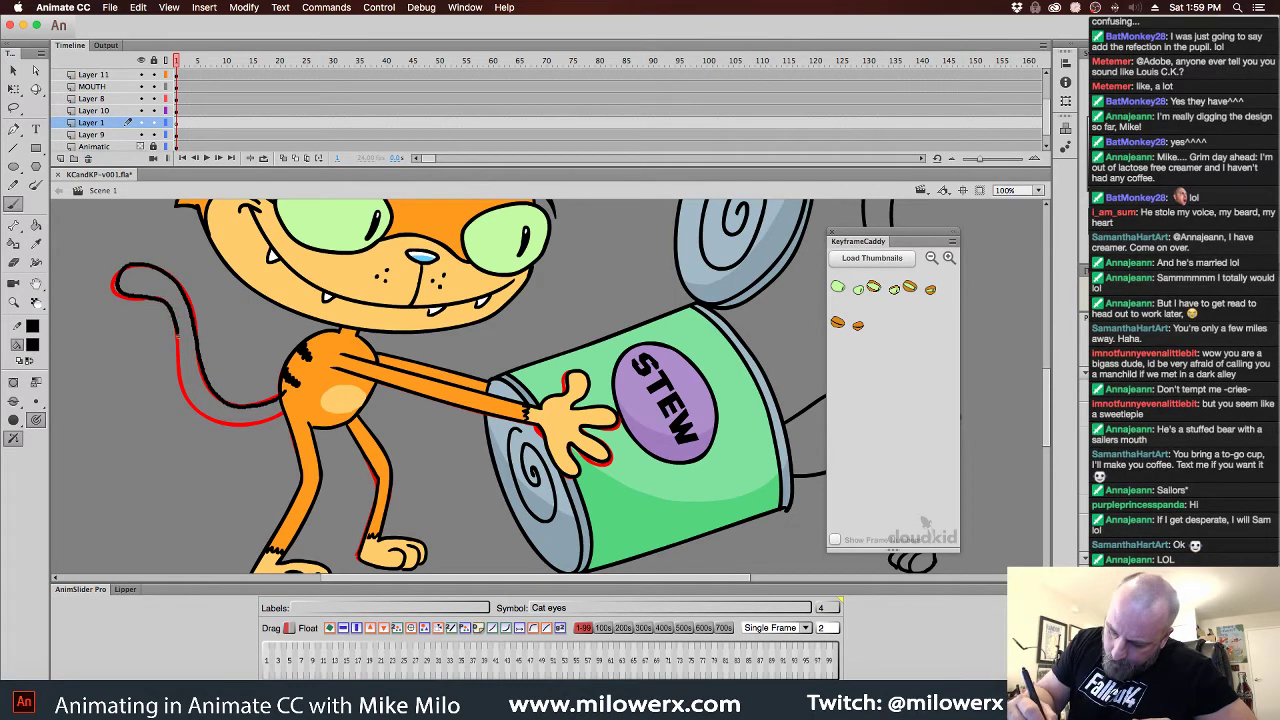
pyautogui.moveTo(176, 340); pyautogui.dragTo(182, 380)
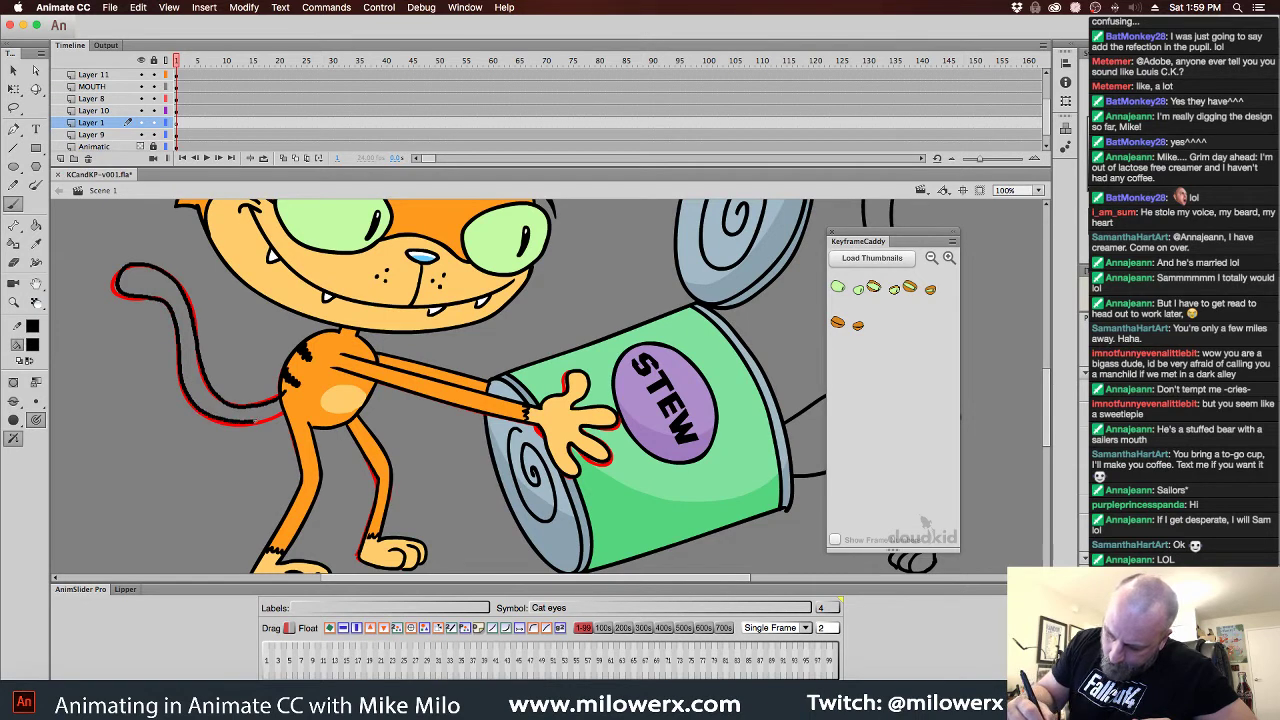
pyautogui.moveTo(282, 414); pyautogui.dragTo(291, 404)
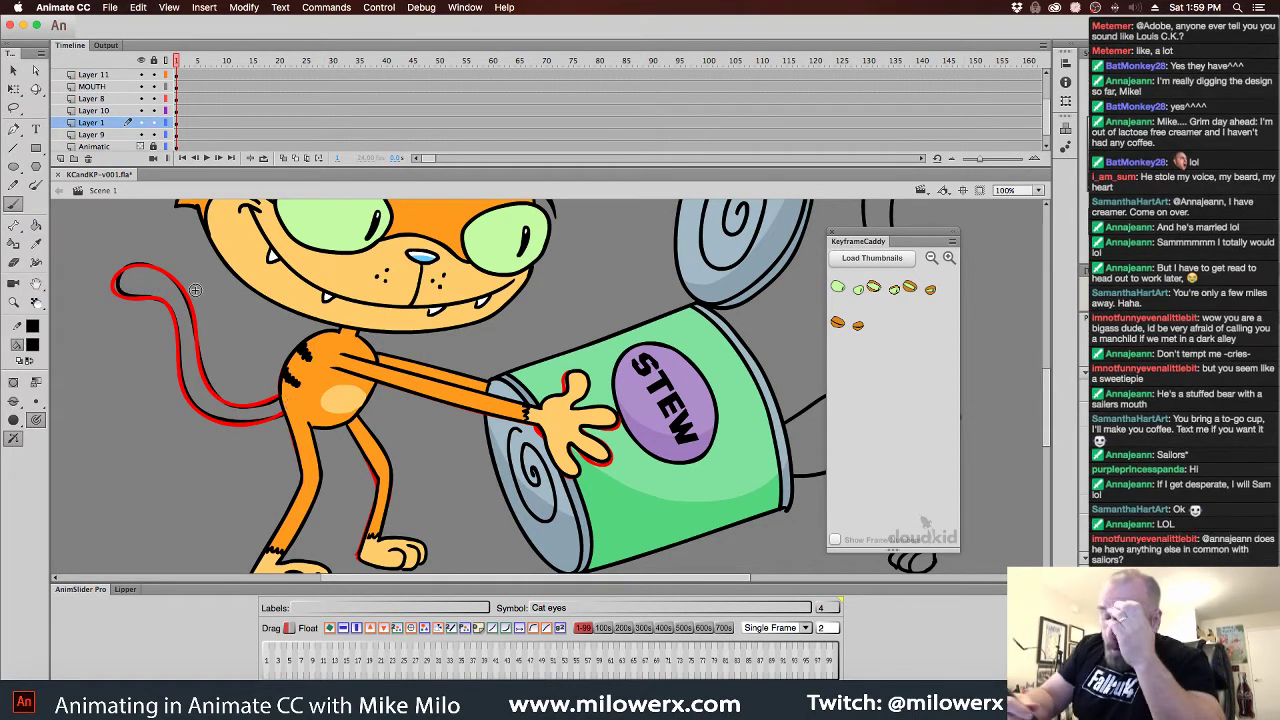
# Delete the red tail sketch on Layer 8 from behind the black outline
pyautogui.press('v')
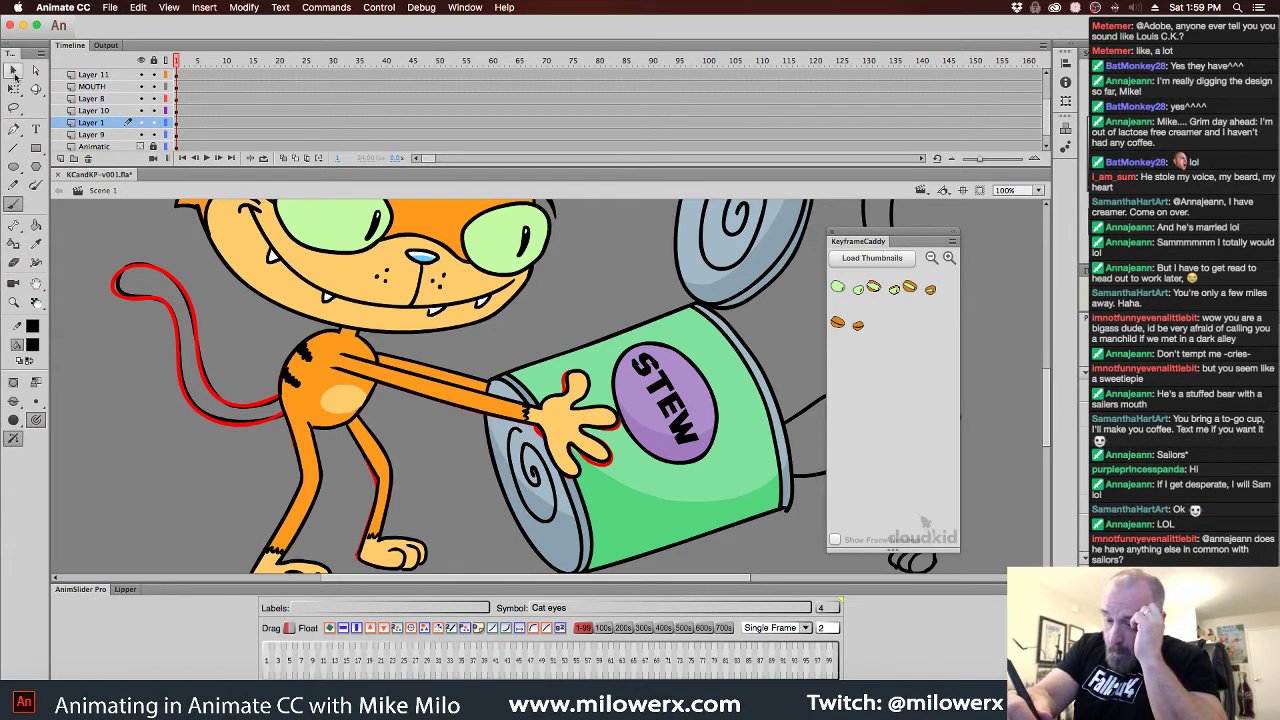
pyautogui.click(177, 289)
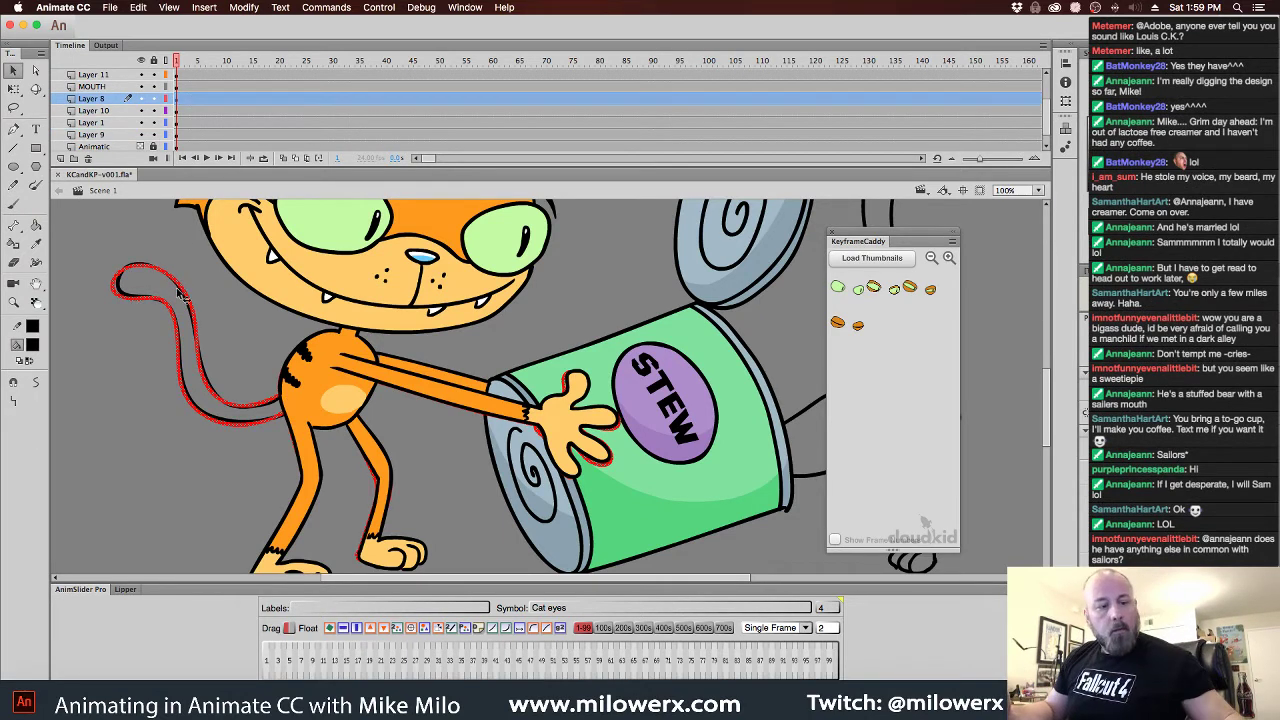
pyautogui.press('Delete')
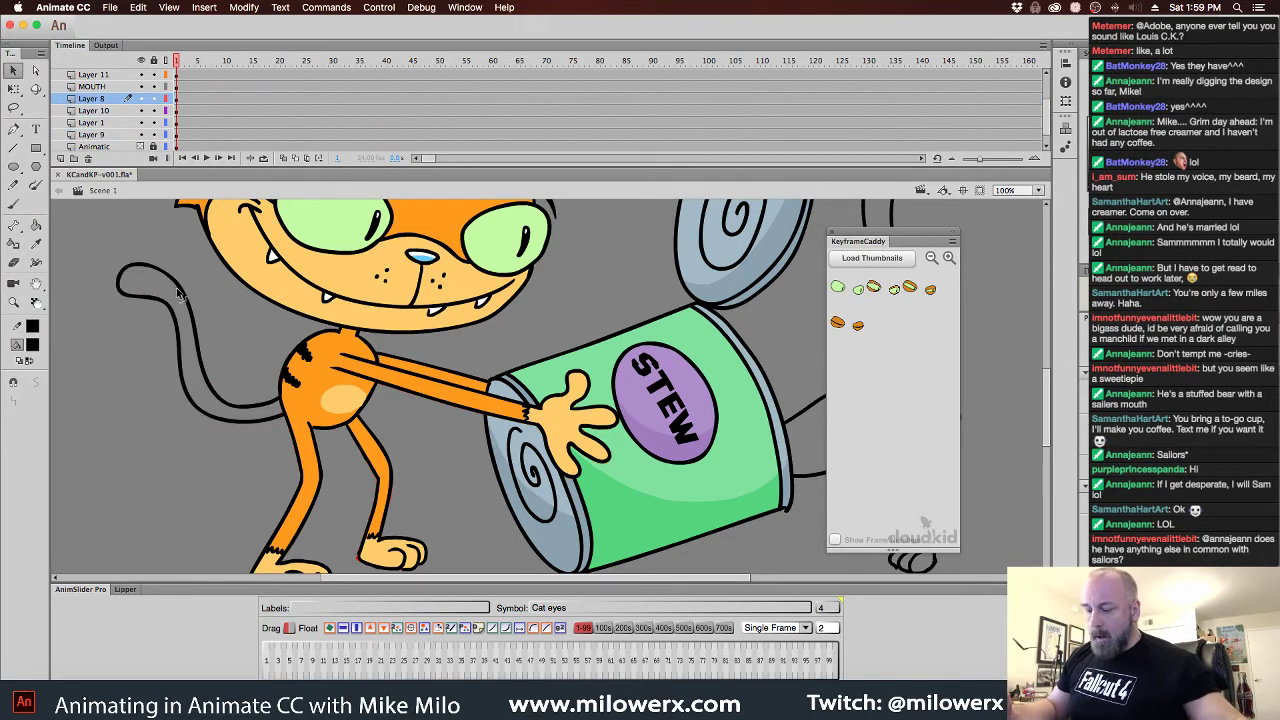
# Fill the cat's tail with the orange sampled from its body
pyautogui.click(33, 345)
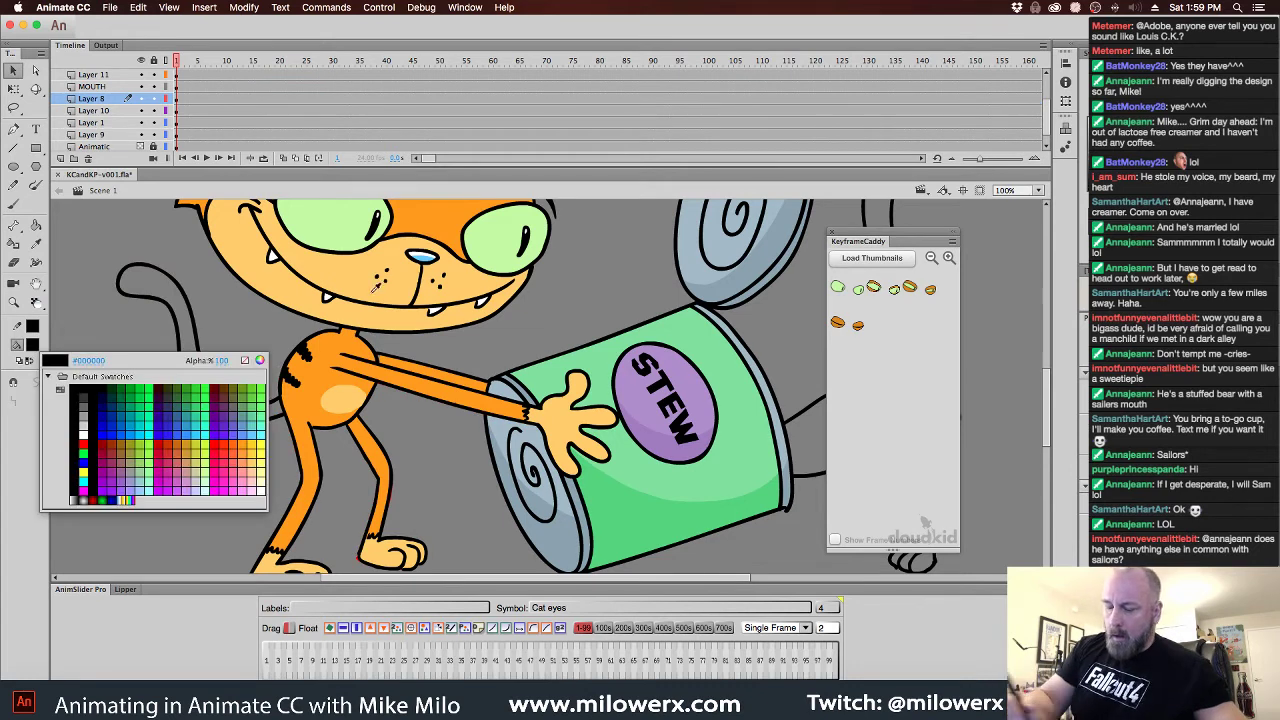
pyautogui.click(349, 378)
pyautogui.press('k')
pyautogui.click(183, 322)
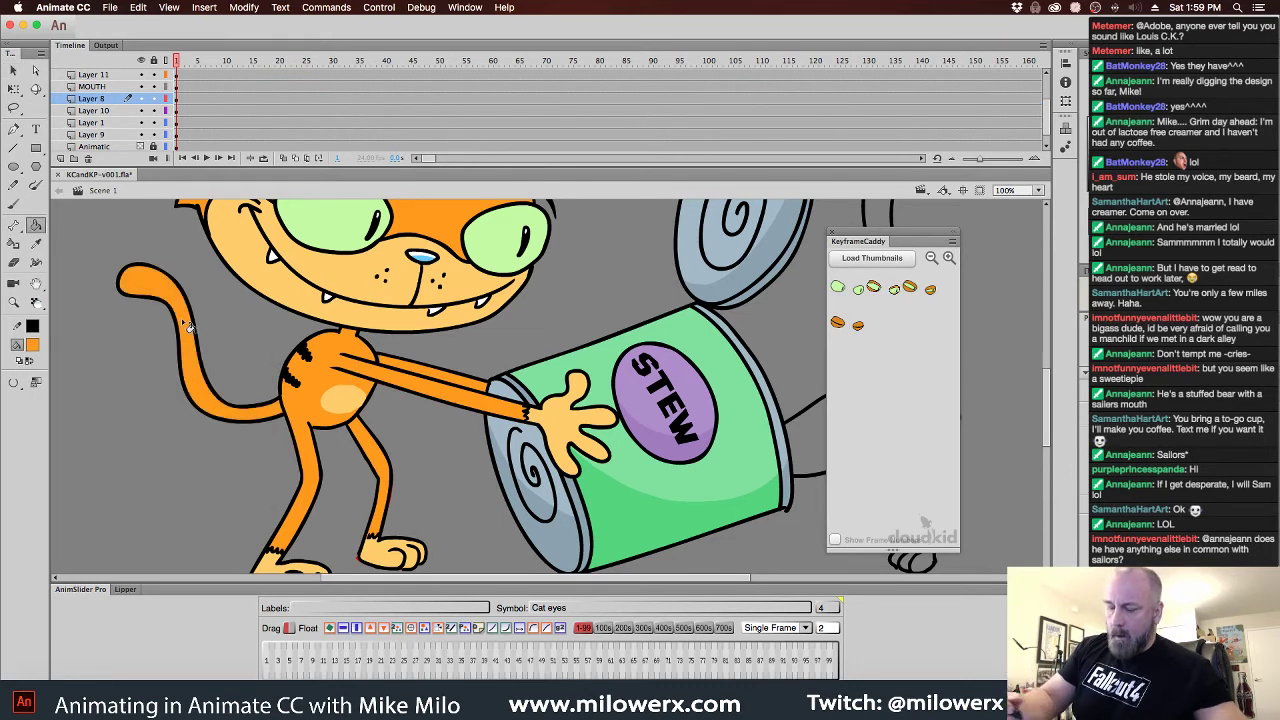
# Brush a jagged black fur line across the tail just below its tip
pyautogui.click(13, 203)
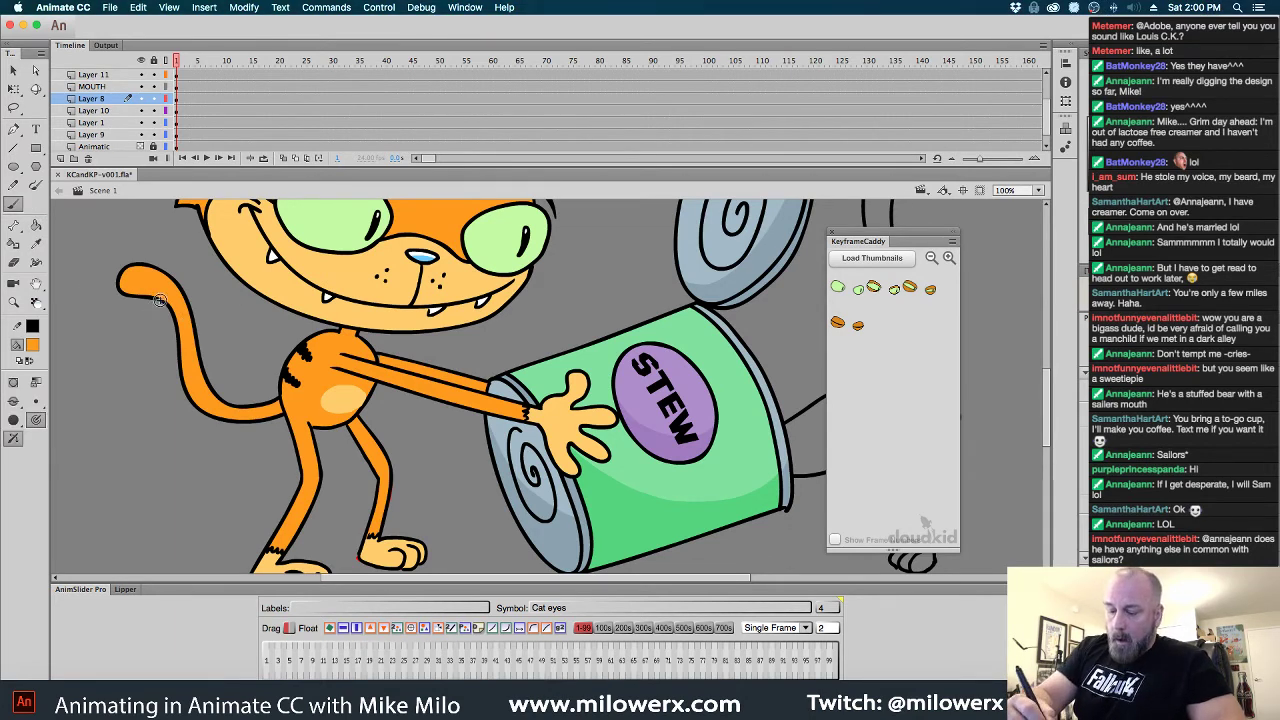
pyautogui.click(33, 344)
pyautogui.click(79, 382)
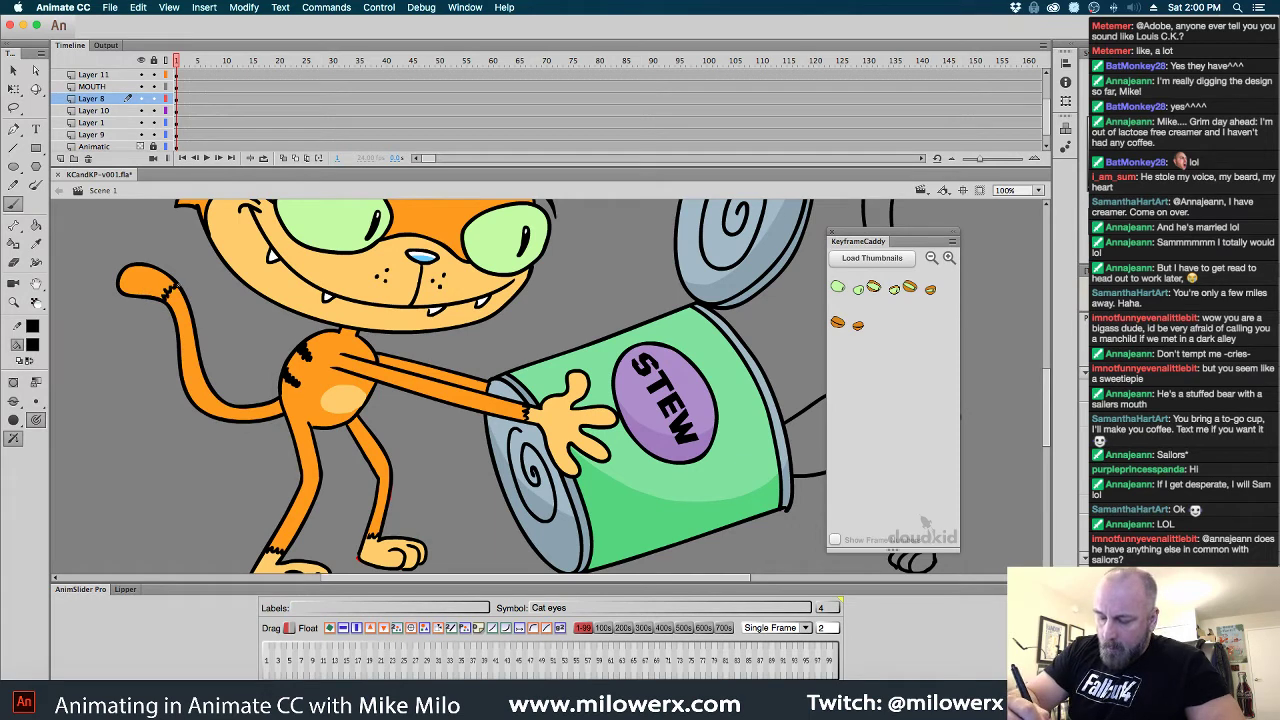
pyautogui.click(33, 344)
pyautogui.click(130, 302)
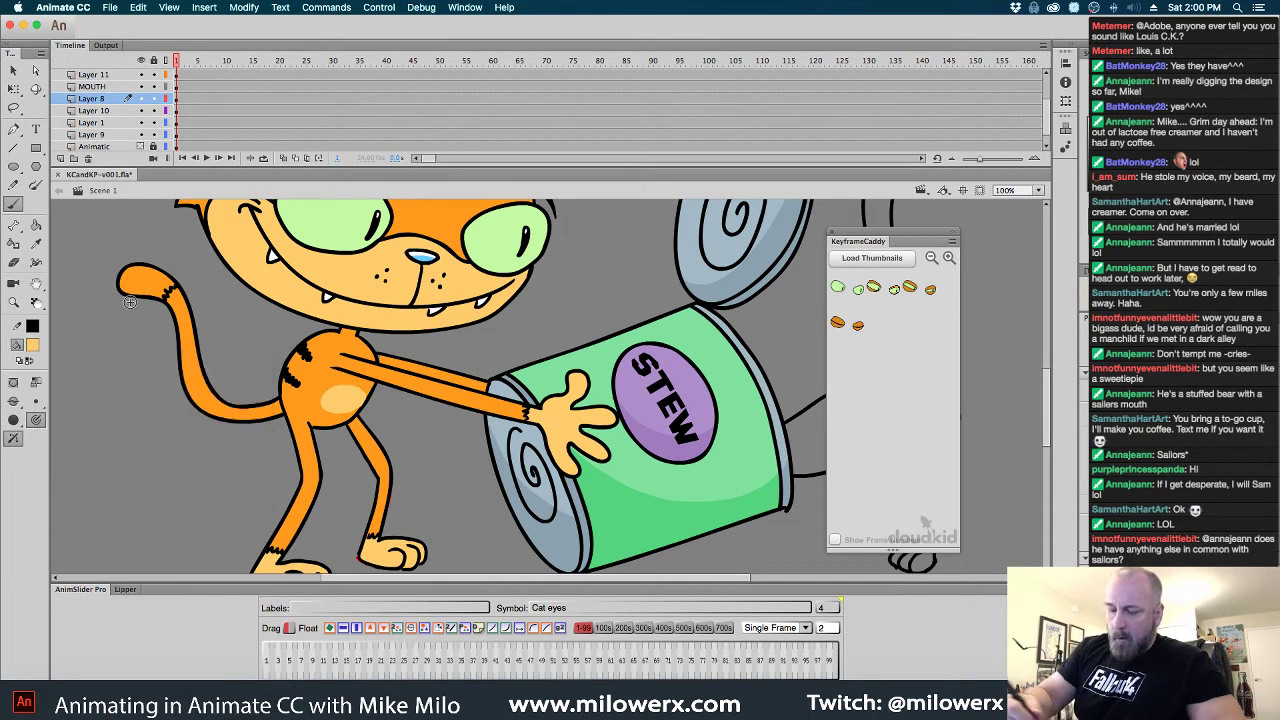
pyautogui.click(177, 306)
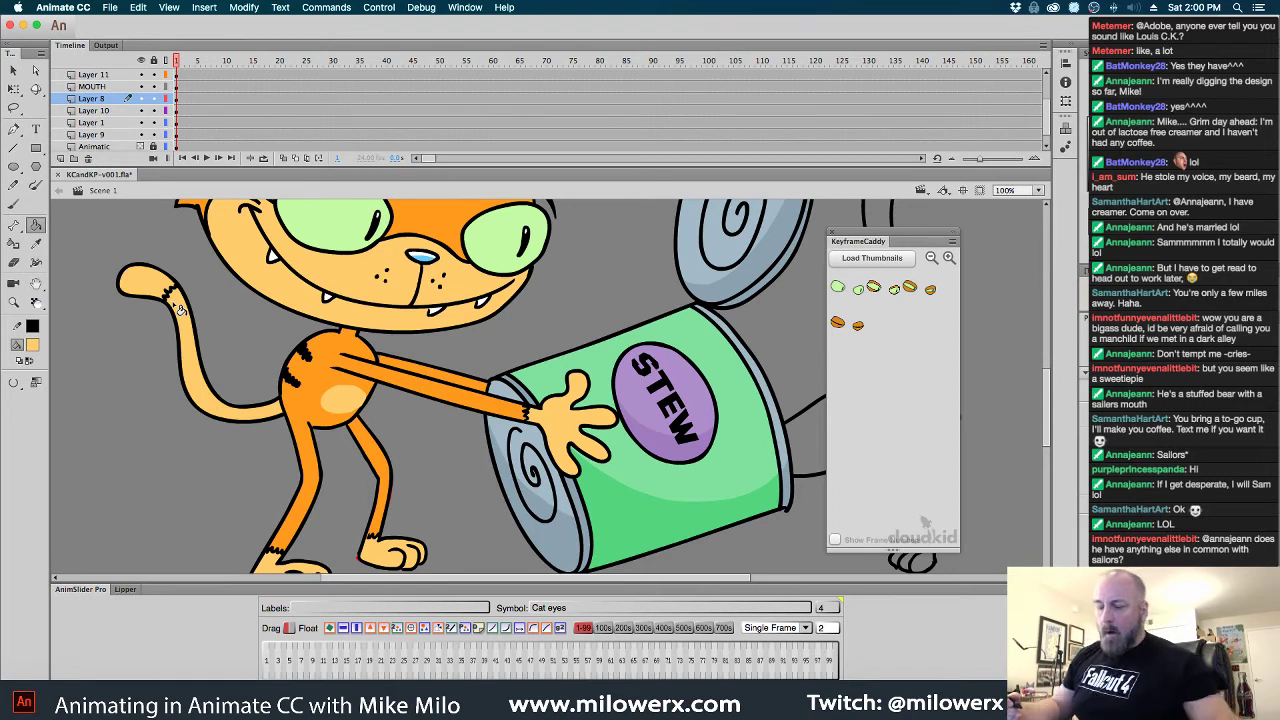
pyautogui.press('super+z')
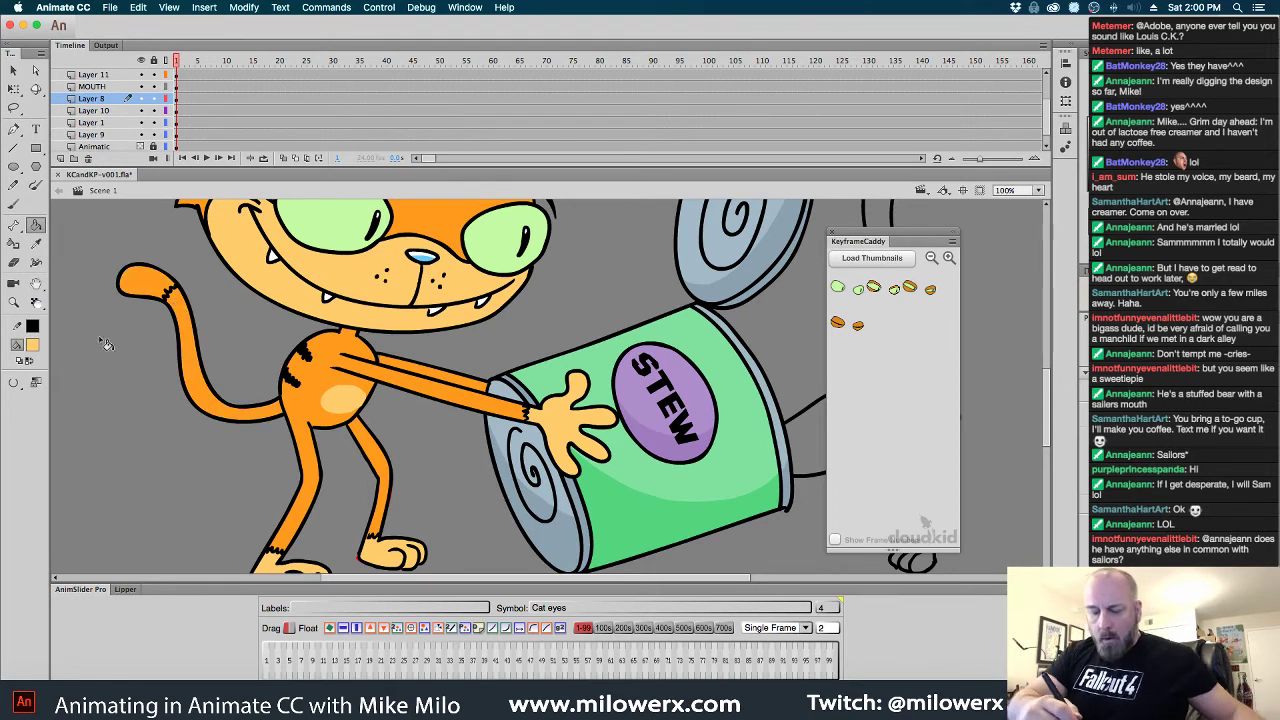
# Move the jagged fur line onto Layer 1 with the tail and fill the tail tip with the belly's light orange
pyautogui.click(199, 326)
pyautogui.press('super+z')
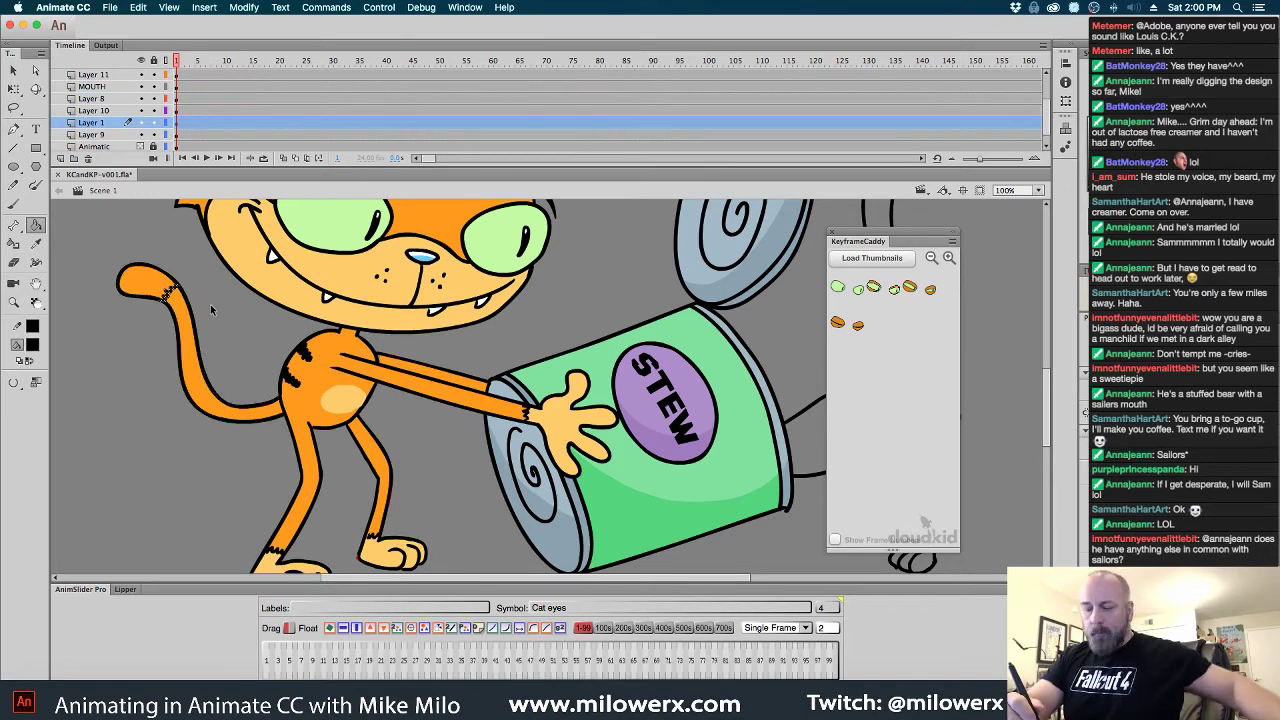
pyautogui.click(219, 305)
pyautogui.click(33, 344)
pyautogui.click(346, 391)
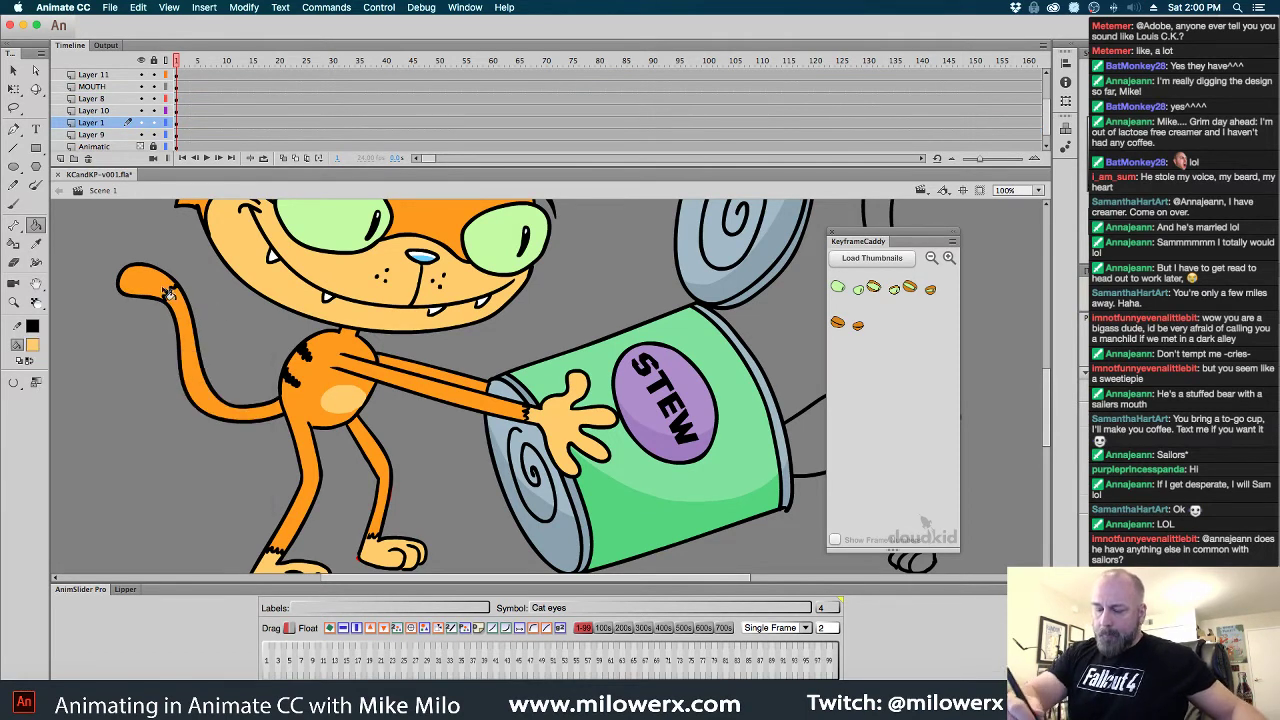
# Undo the stray light stroke and brush black stripes across the orange part of the tail down to the body
pyautogui.press('b')
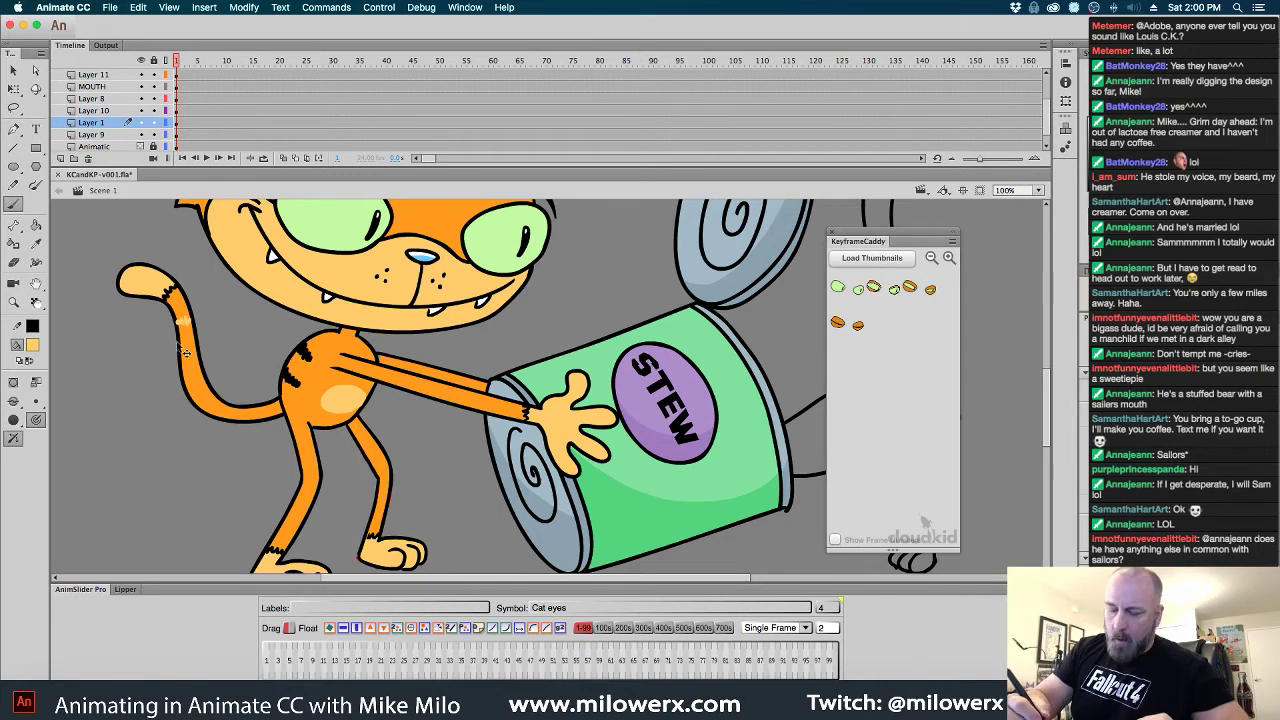
pyautogui.press('super+z')
pyautogui.click(33, 346)
pyautogui.click(68, 360)
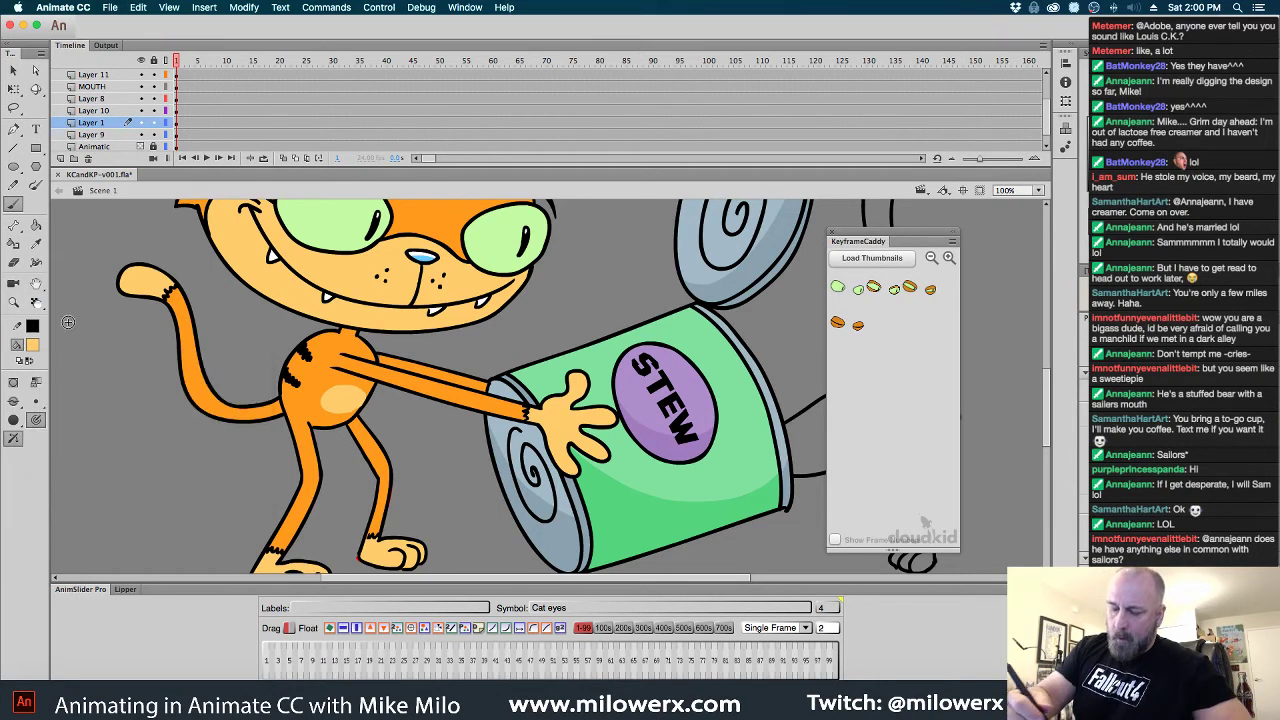
pyautogui.click(34, 346)
pyautogui.click(72, 388)
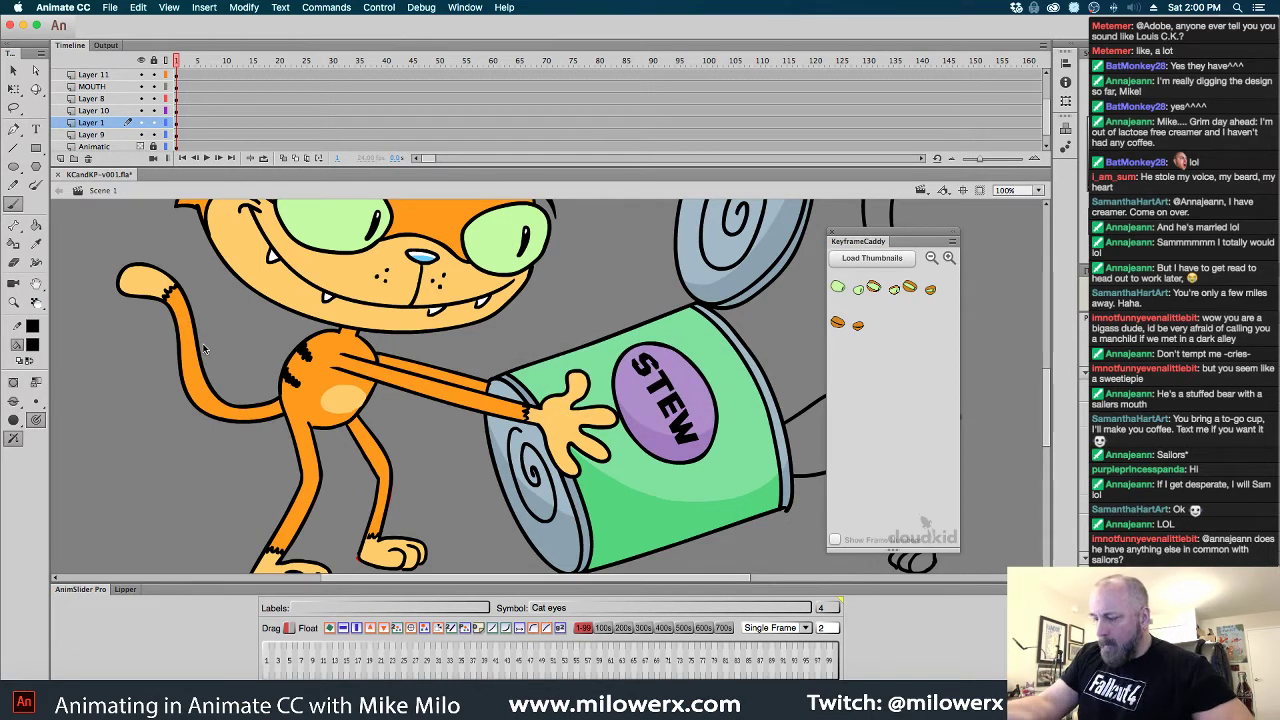
pyautogui.moveTo(175, 320); pyautogui.dragTo(189, 317)
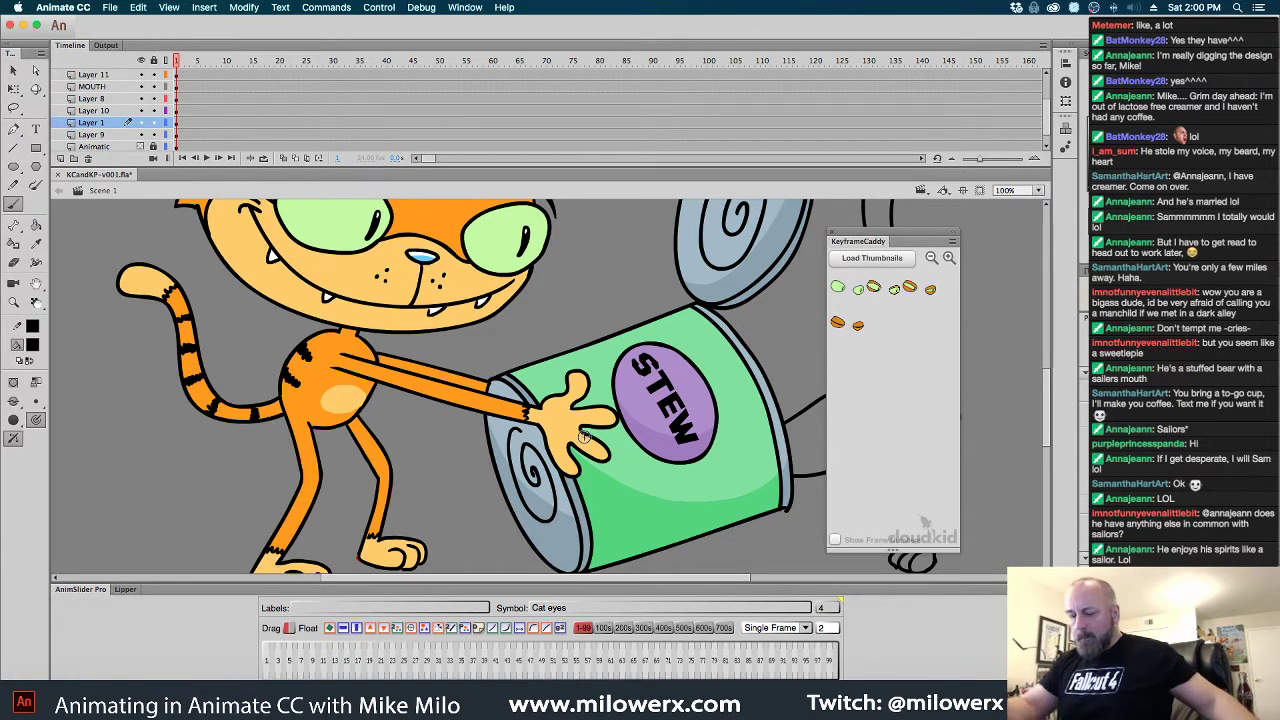
# Bring the whole scene into view and move the playhead to frame 94 to show the animatic sketch
pyautogui.press('super+minus')
pyautogui.moveTo(666, 503); pyautogui.dragTo(598, 553)
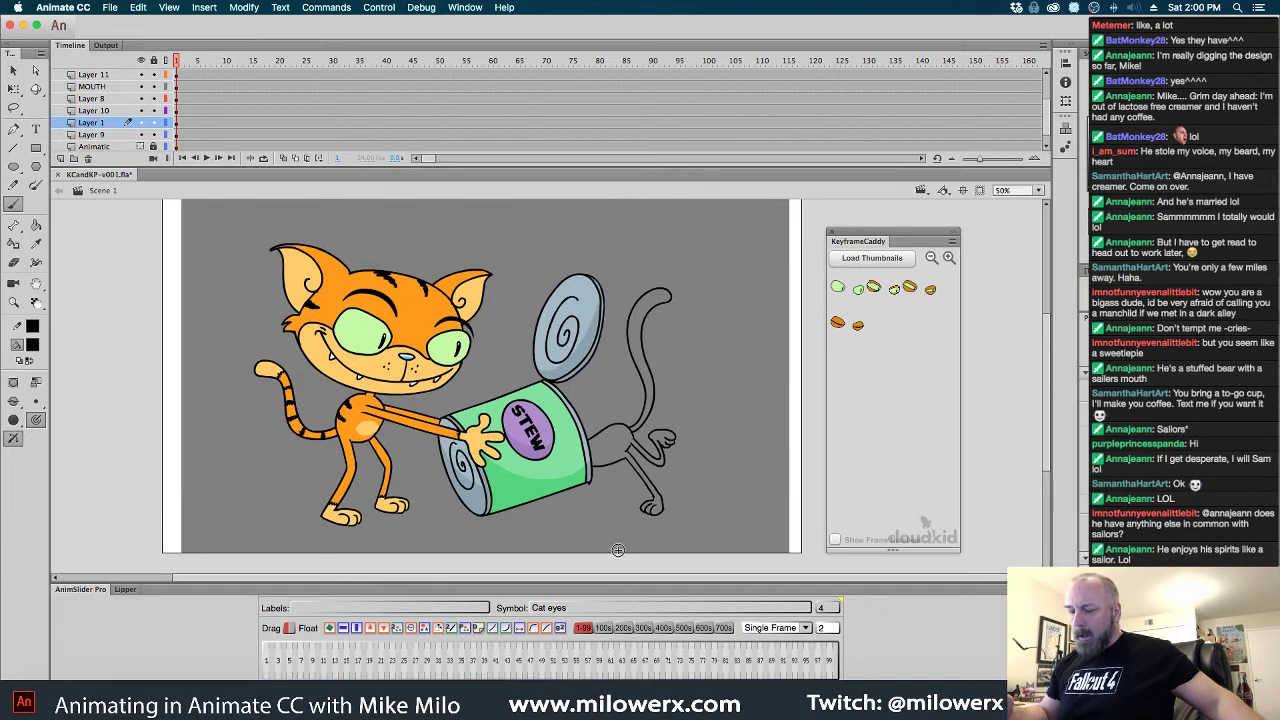
pyautogui.moveTo(180, 66)
pyautogui.mouseDown()
pyautogui.moveTo(556, 70)
pyautogui.moveTo(117, 67)
pyautogui.moveTo(471, 110)
pyautogui.moveTo(525, 100)
pyautogui.moveTo(174, 84)
pyautogui.mouseUp()
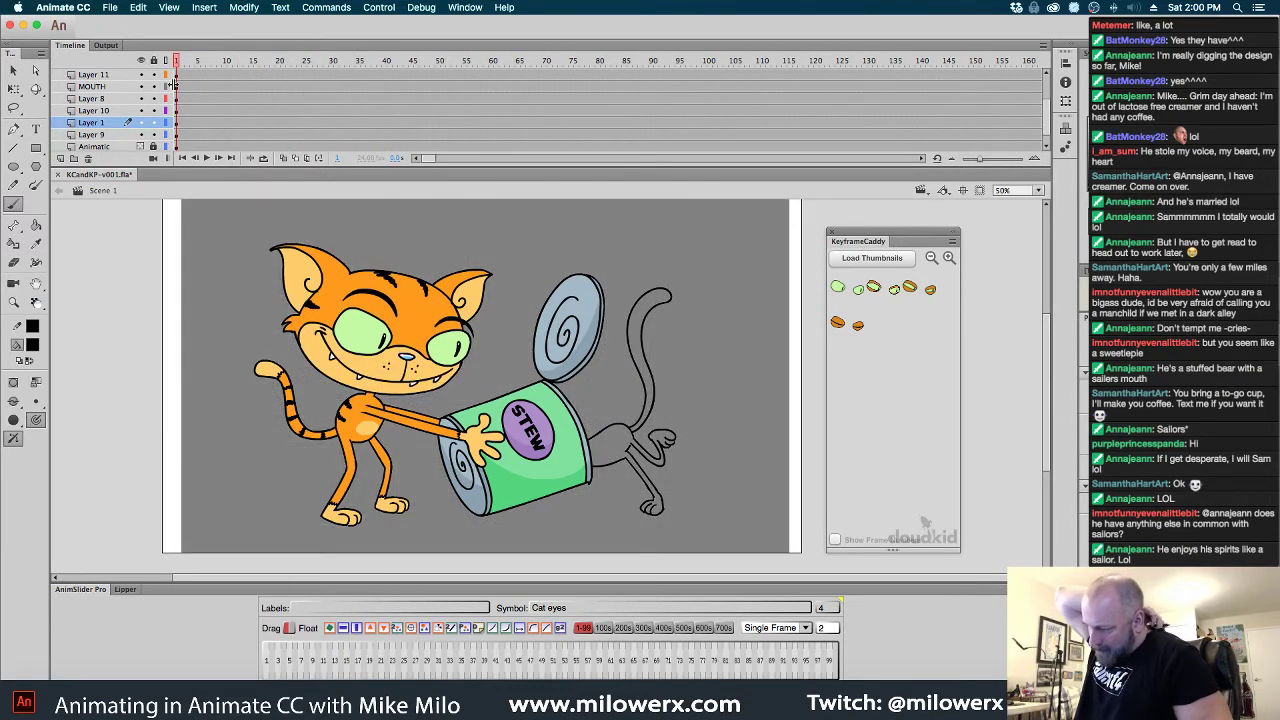
pyautogui.moveTo(174, 84)
pyautogui.mouseDown()
pyautogui.moveTo(700, 108)
pyautogui.moveTo(673, 105)
pyautogui.mouseUp()
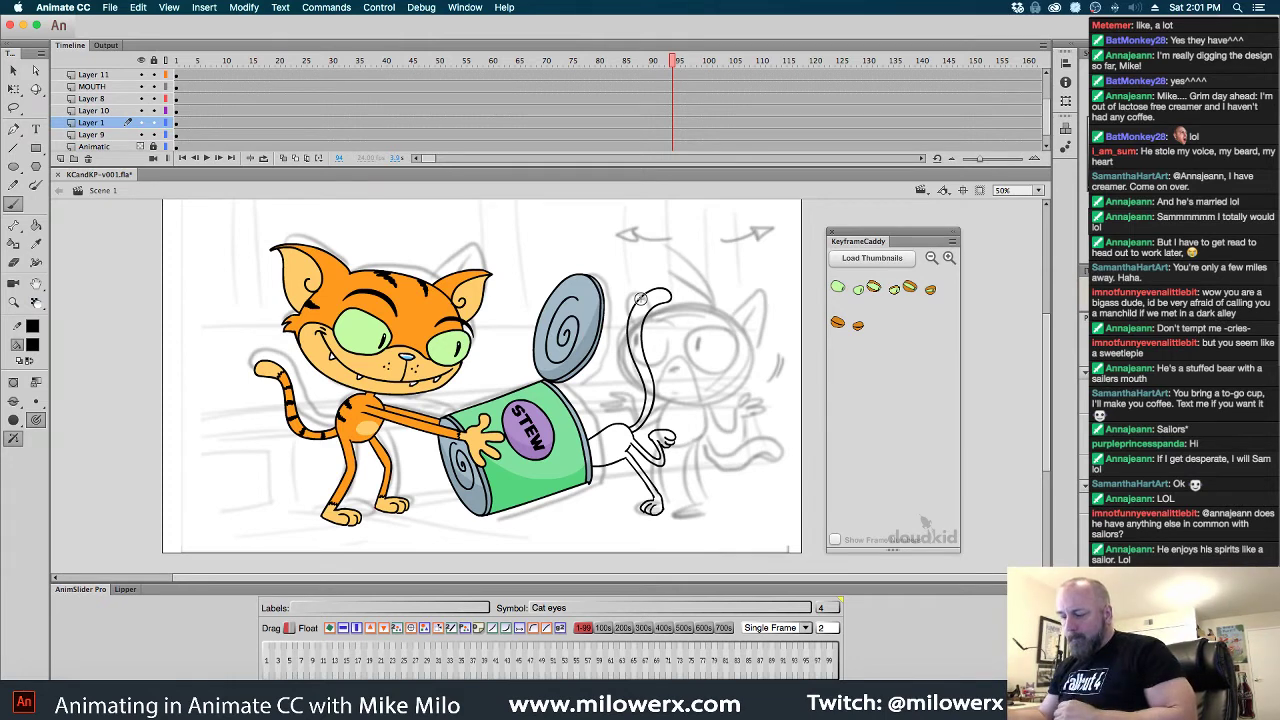
# Move the cat's head from its body onto the second character's sketched head beyond the stew can
pyautogui.press('v')
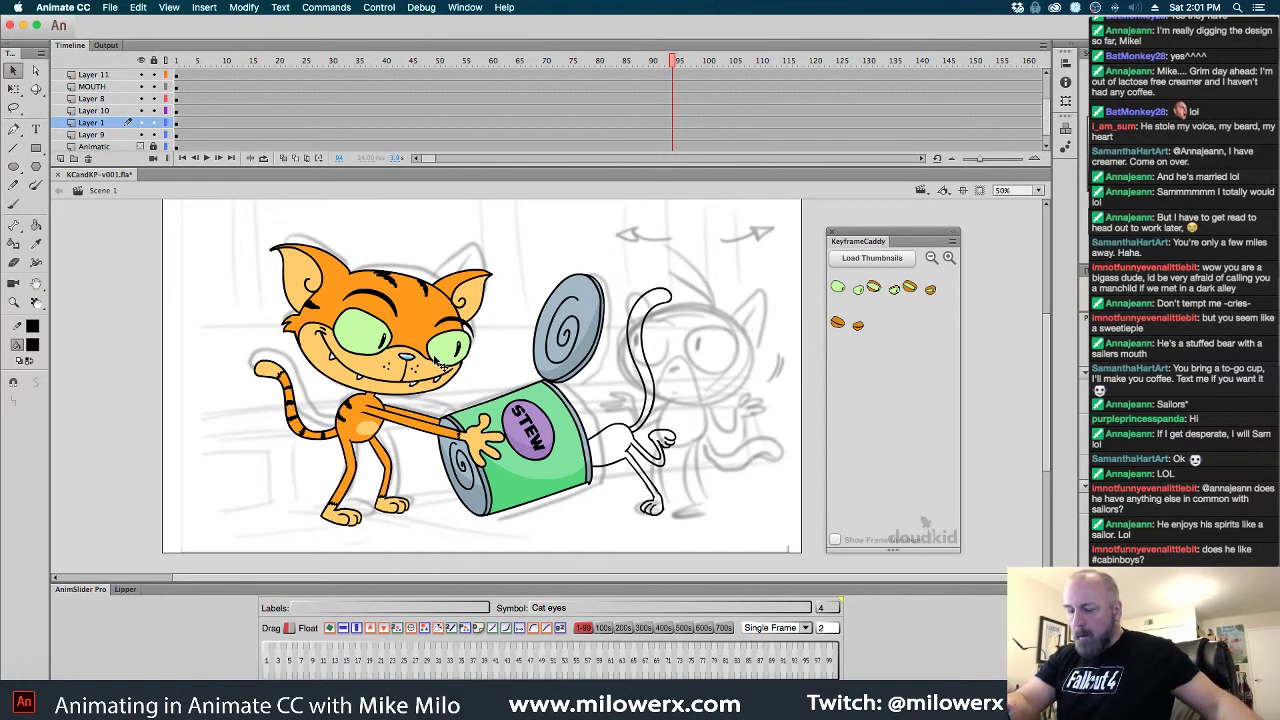
pyautogui.click(440, 366)
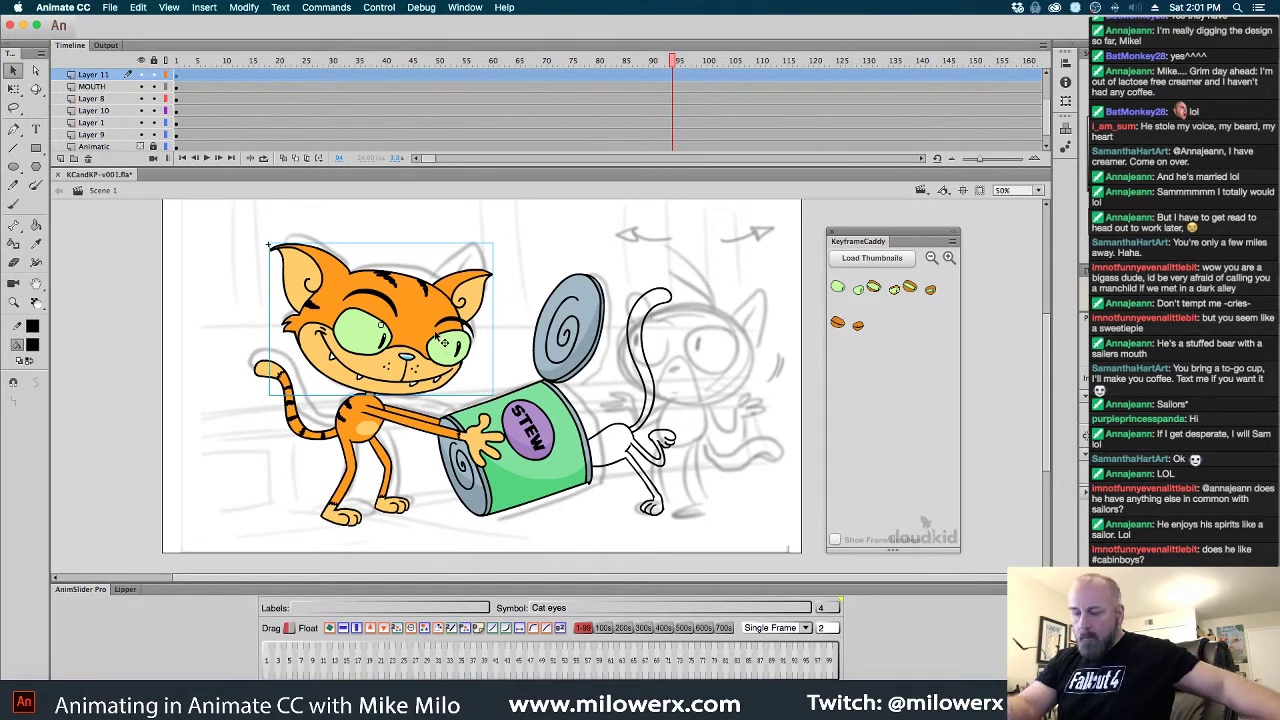
pyautogui.moveTo(440, 340); pyautogui.dragTo(745, 345)
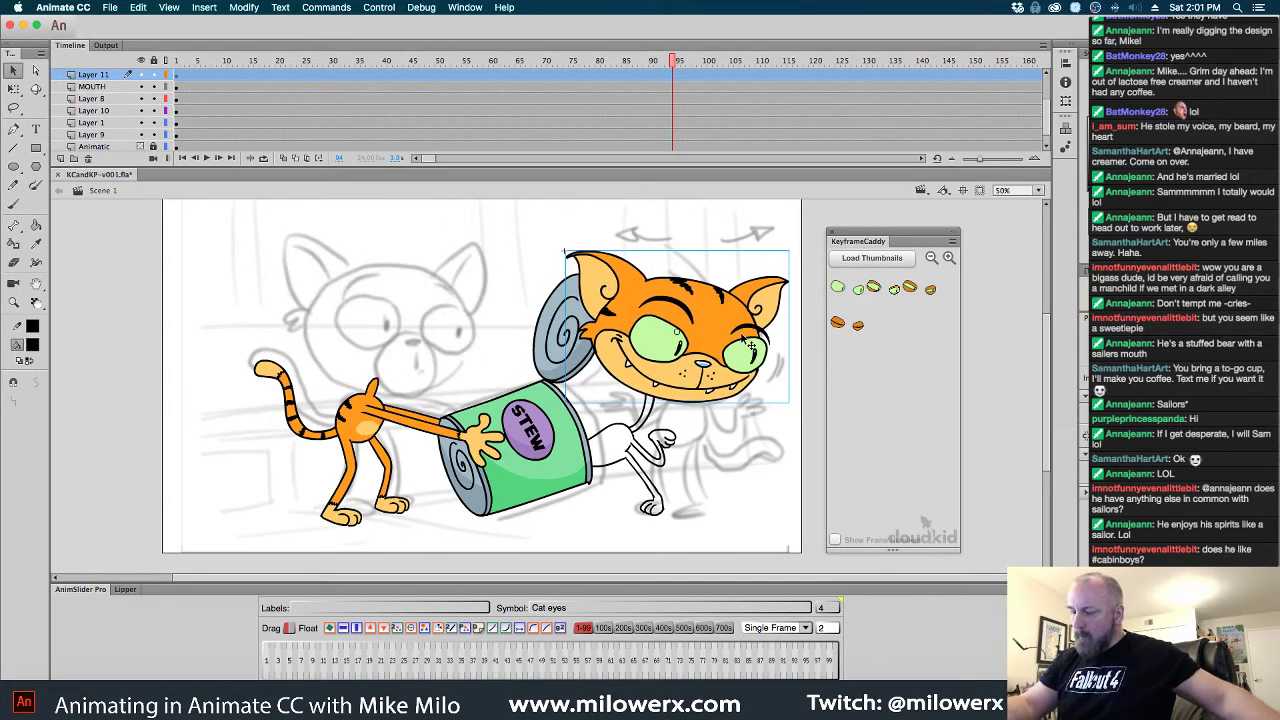
# Undo the head's move, paste a copy in place on a new layer above Layer 11, and mirror it over the second character's sketched head
pyautogui.press('super+z')
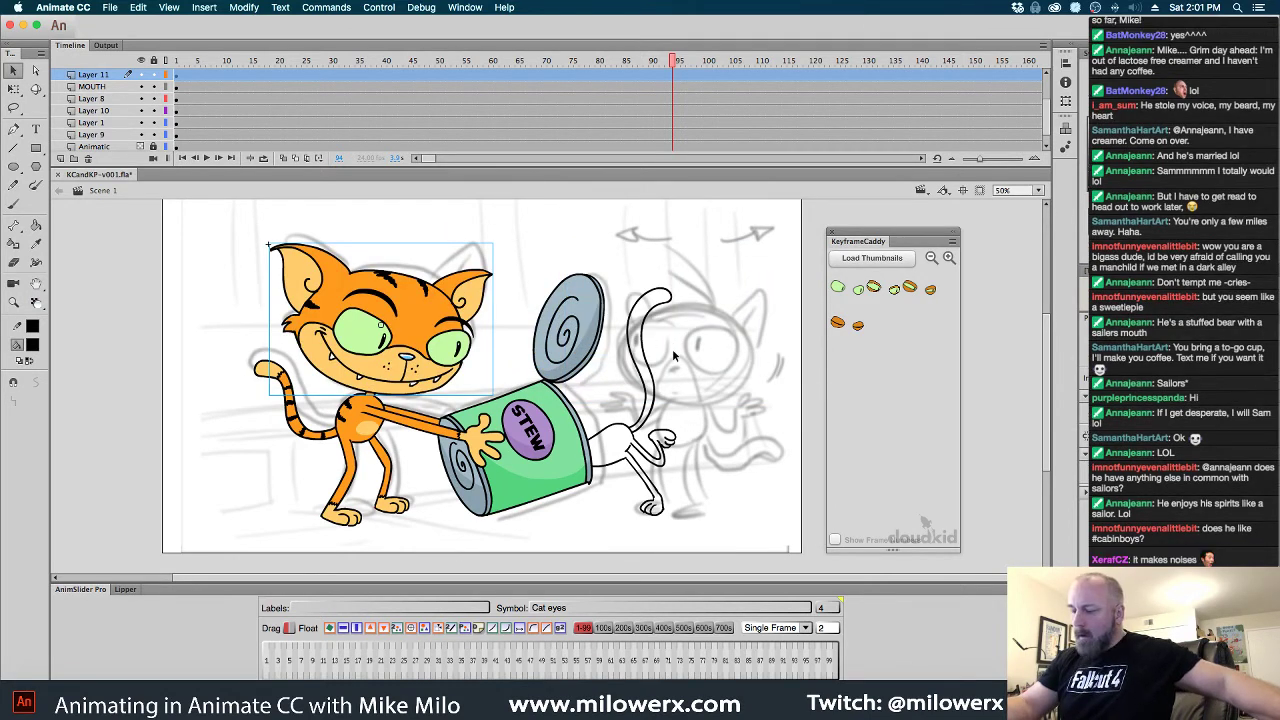
pyautogui.click(62, 158)
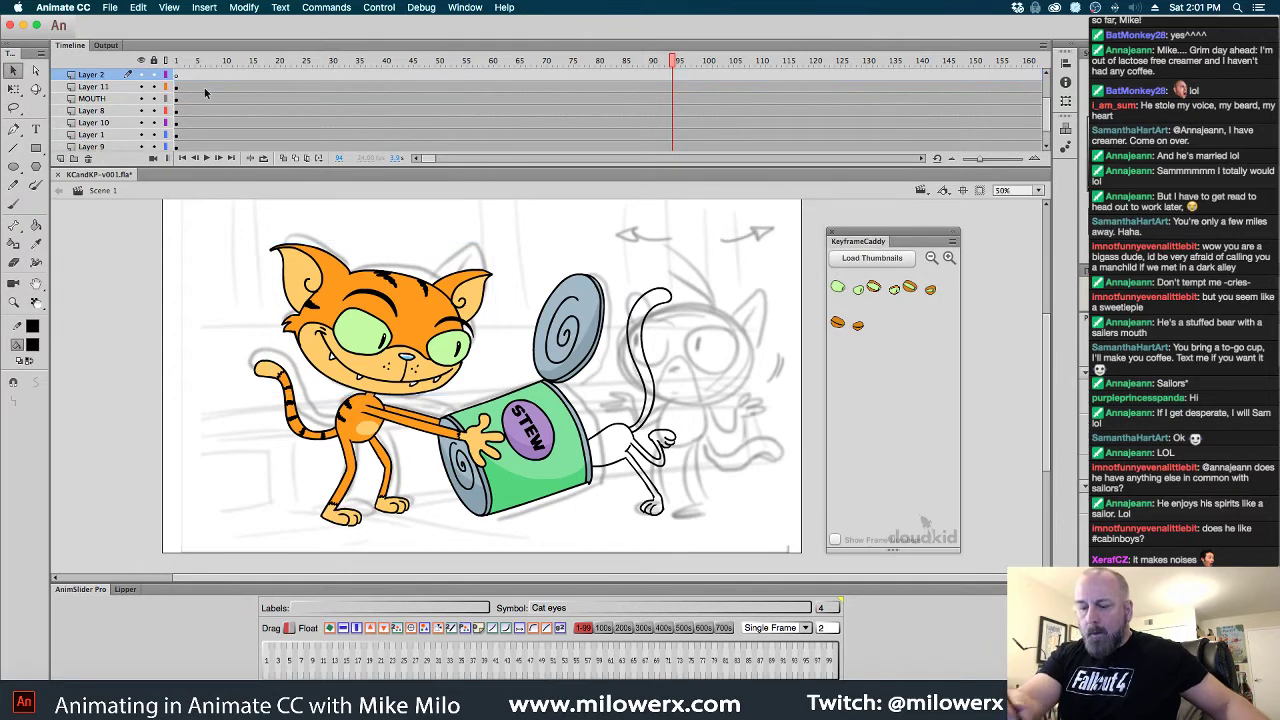
pyautogui.click(677, 76)
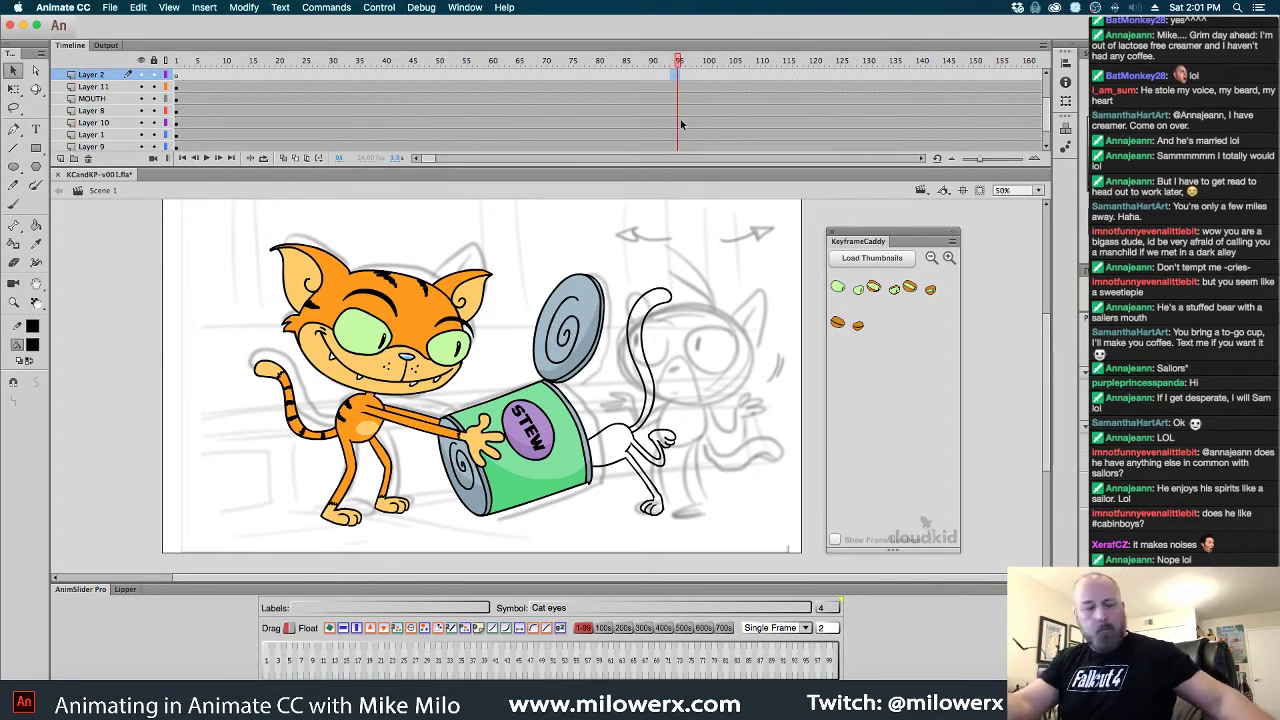
pyautogui.press('super+shift+v')
pyautogui.moveTo(442, 318); pyautogui.dragTo(770, 335)
pyautogui.click(343, 627)
# Scale down, rotate and reposition the mirrored head copy to fit the second character's sketched head
pyautogui.click(14, 88)
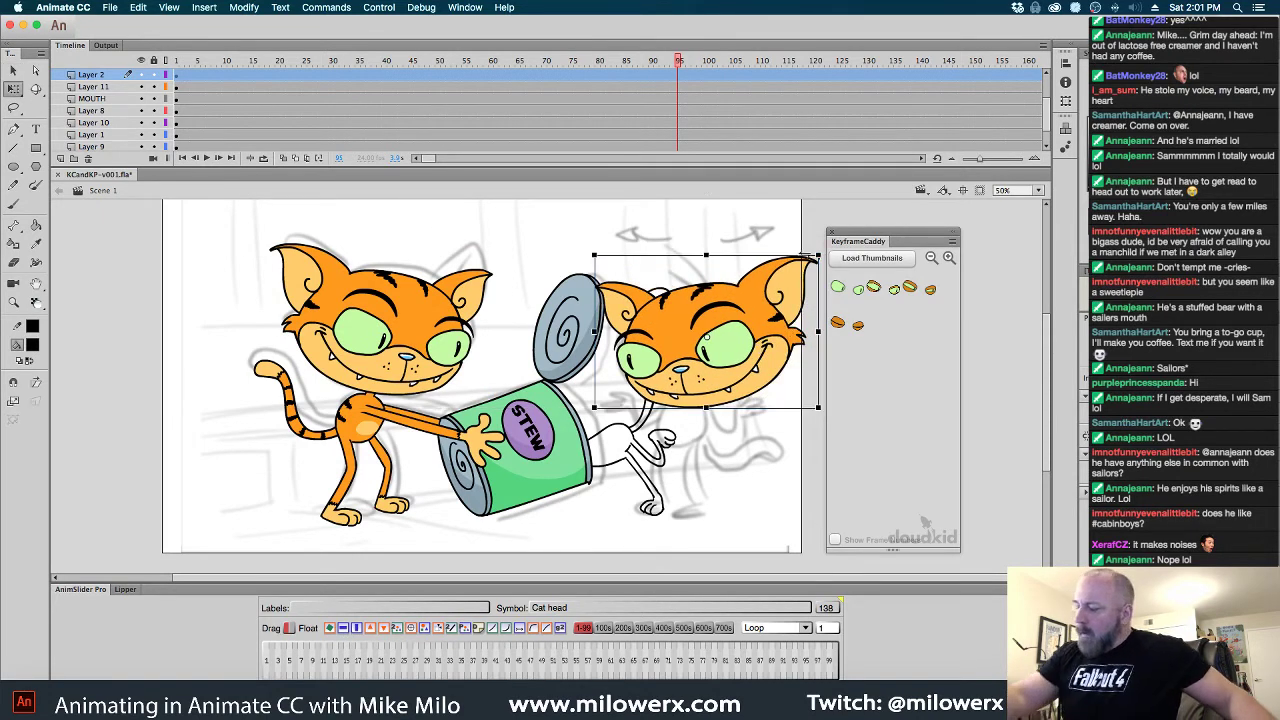
pyautogui.moveTo(870, 233); pyautogui.dragTo(962, 252)
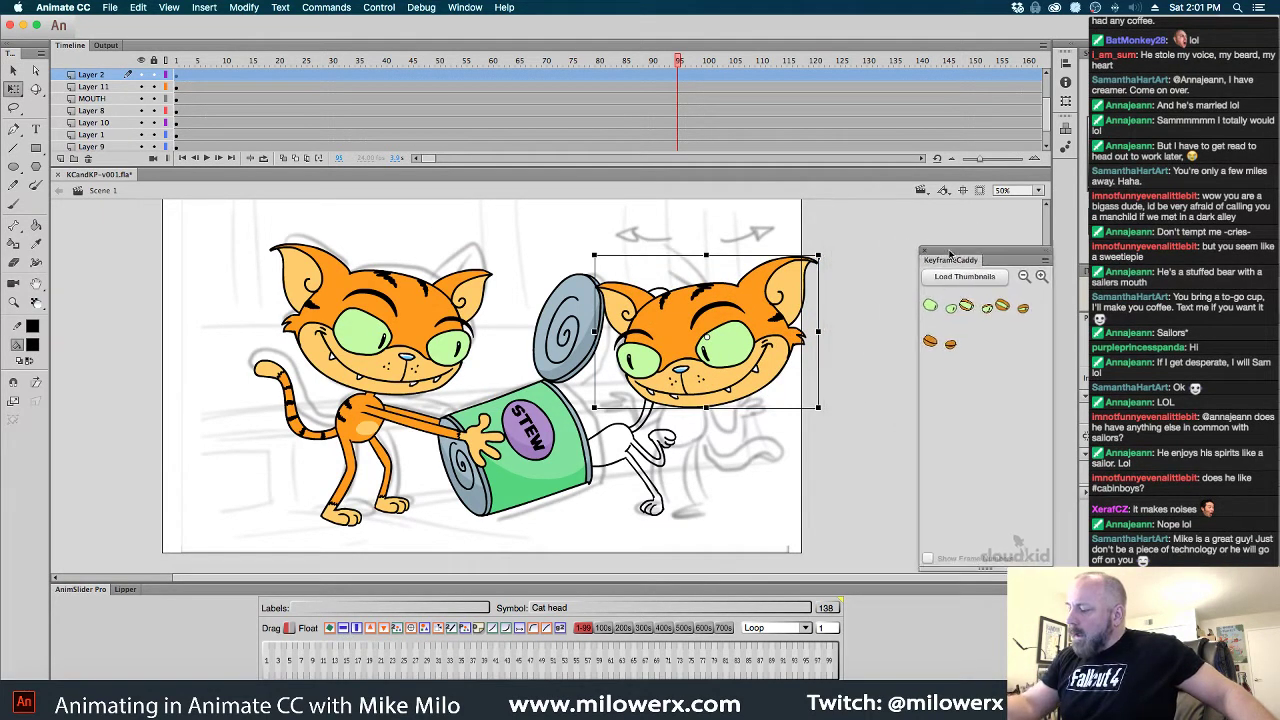
pyautogui.moveTo(826, 259); pyautogui.dragTo(801, 300)
pyautogui.moveTo(756, 341); pyautogui.dragTo(737, 358)
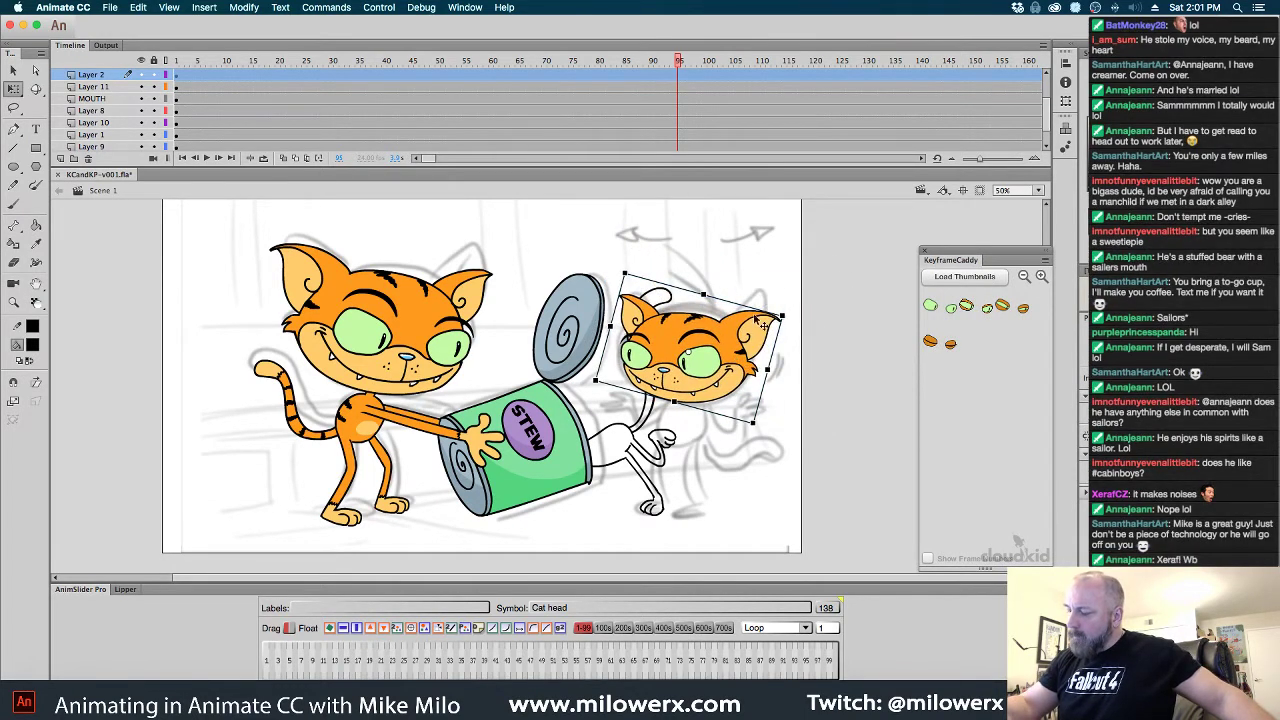
pyautogui.moveTo(757, 310); pyautogui.dragTo(762, 311)
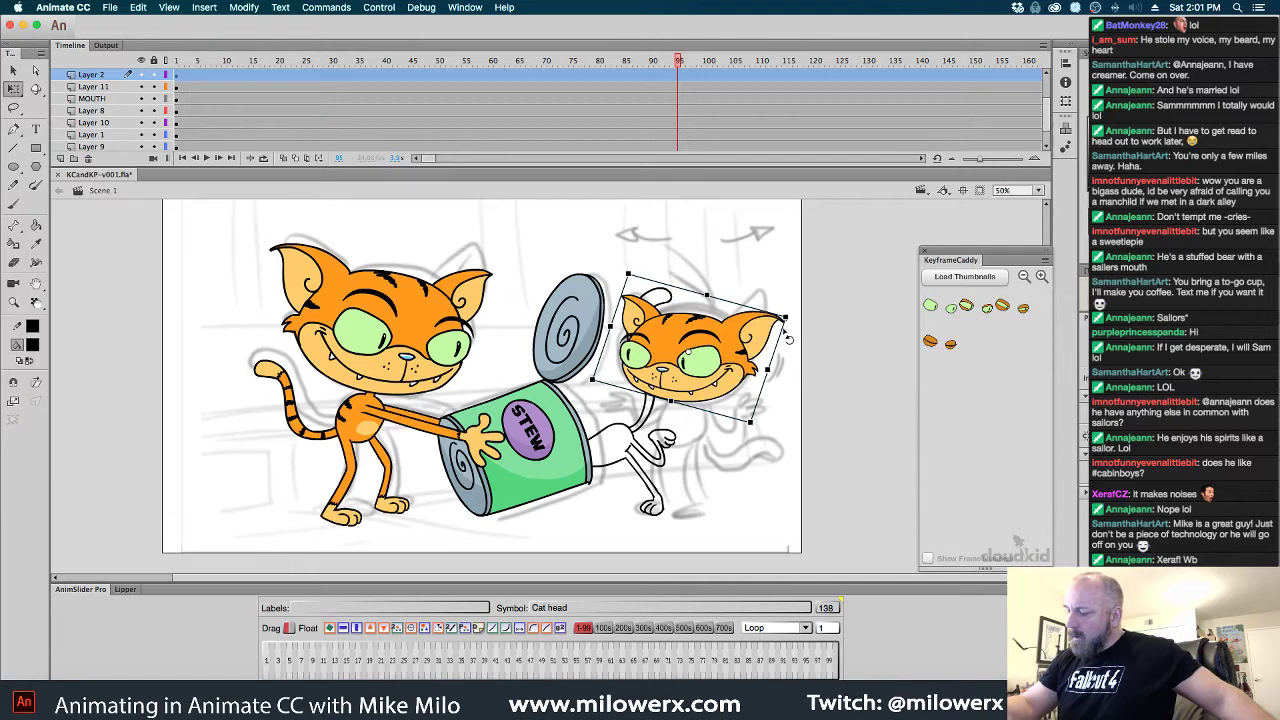
# Duplicate the copied head's symbol under the name Cat head 2
pyautogui.rightClick(737, 366)
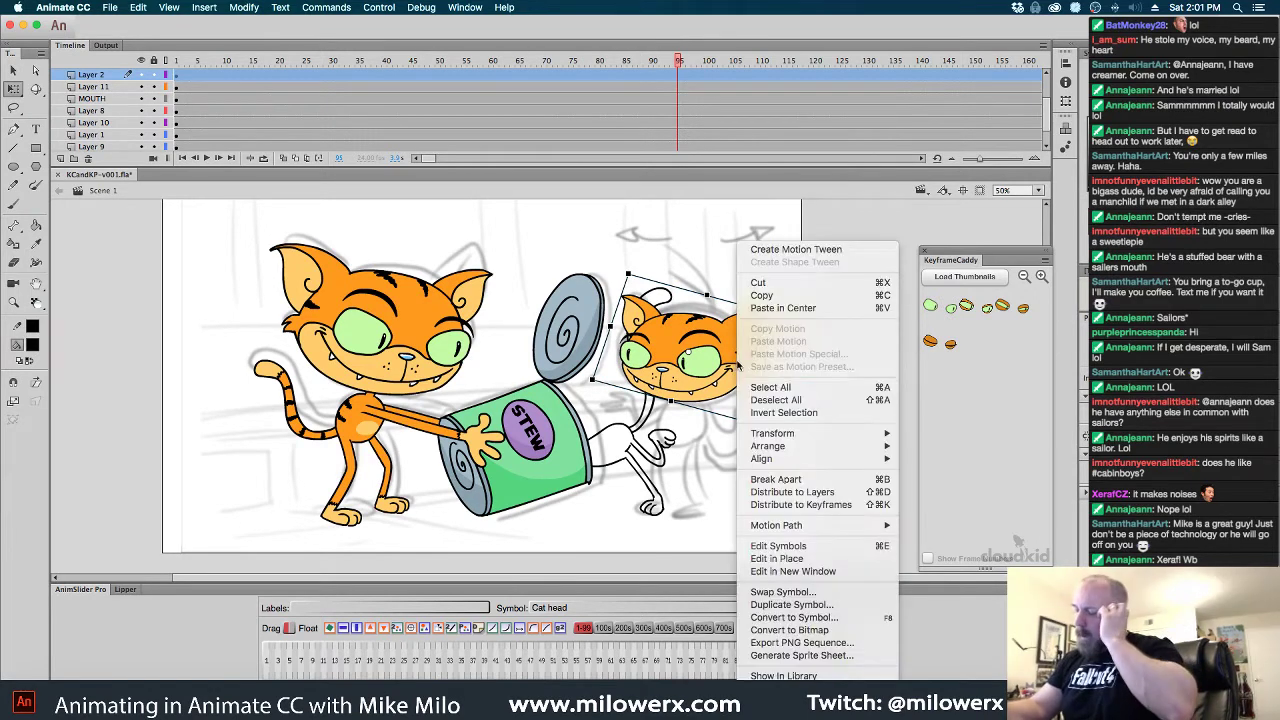
pyautogui.click(820, 604)
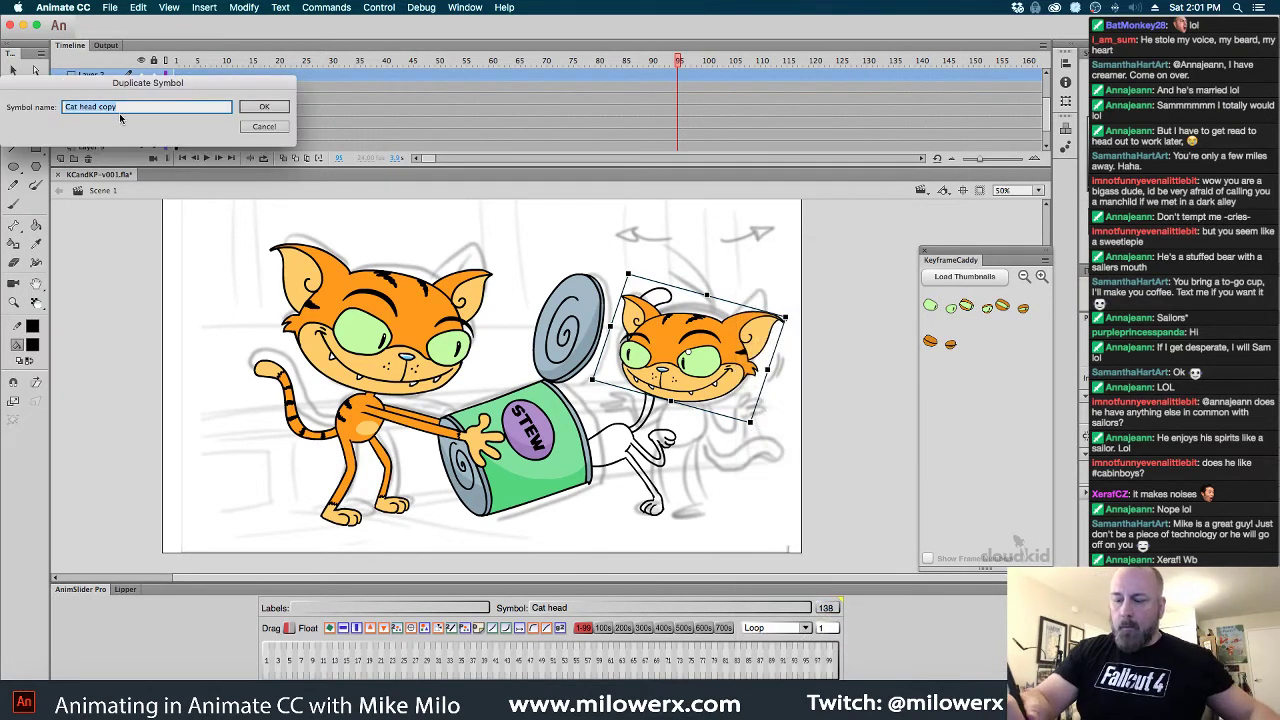
pyautogui.press('Right')
pyautogui.press('BackSpace')
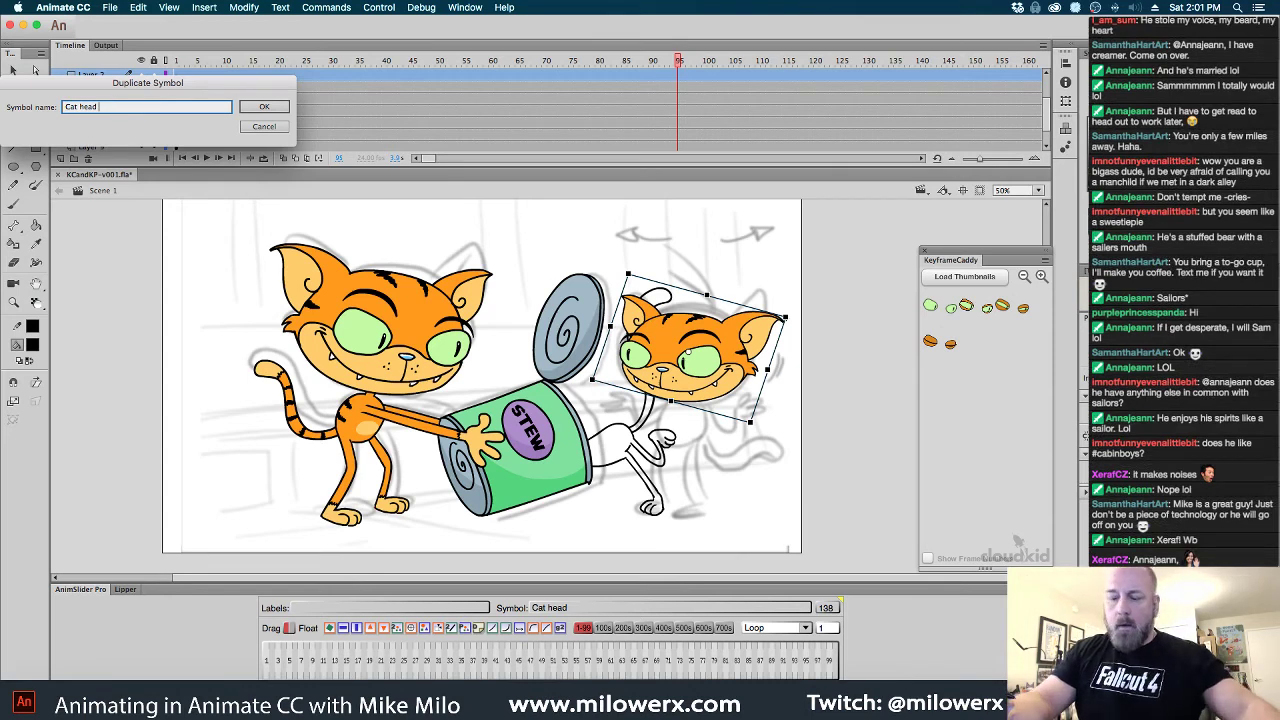
pyautogui.press('Return')
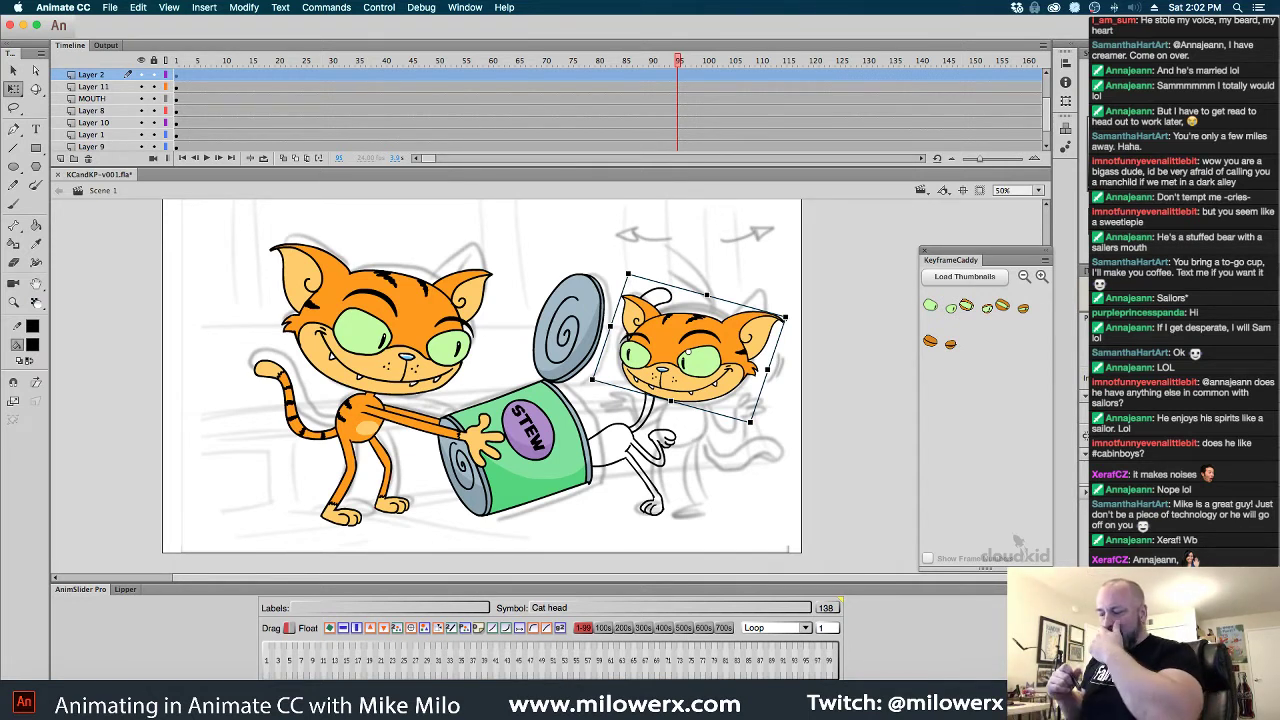
# Enter the Cat head 2 symbol and clear the expression keyframes after frame 1 on the Eyes and MOUTH layers
pyautogui.doubleClick(746, 350)
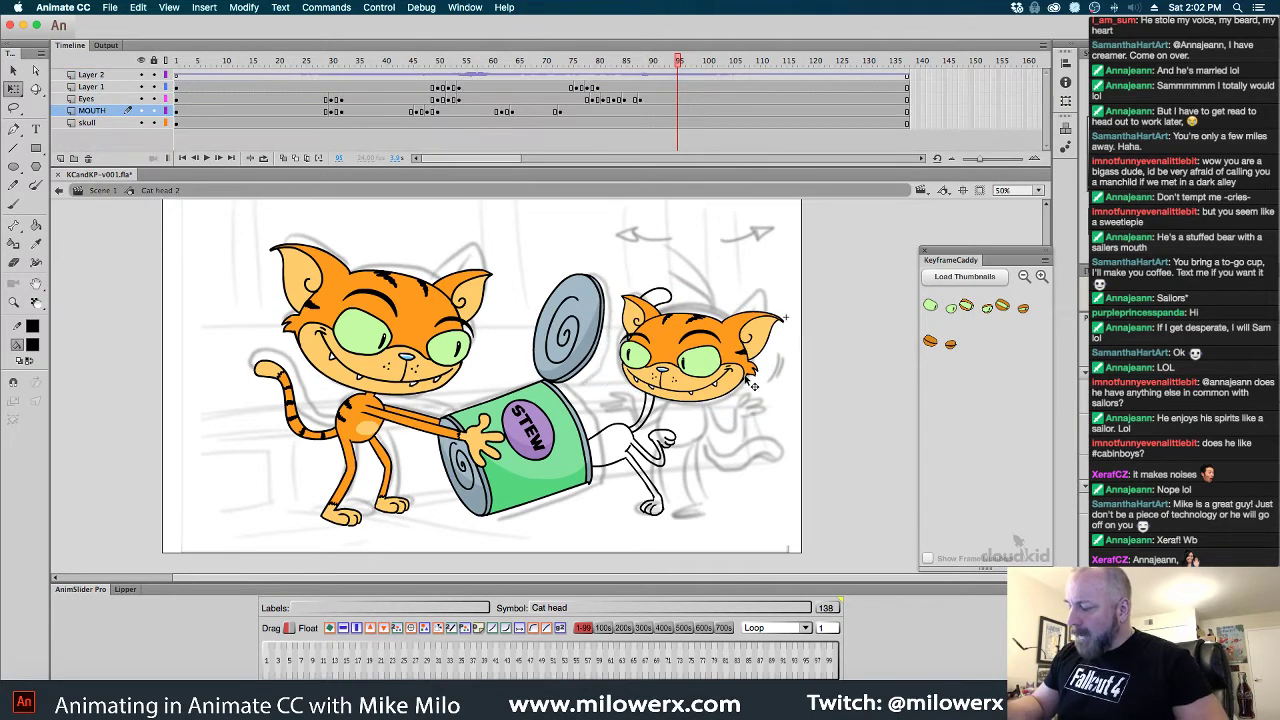
pyautogui.click(746, 357)
pyautogui.click(793, 372)
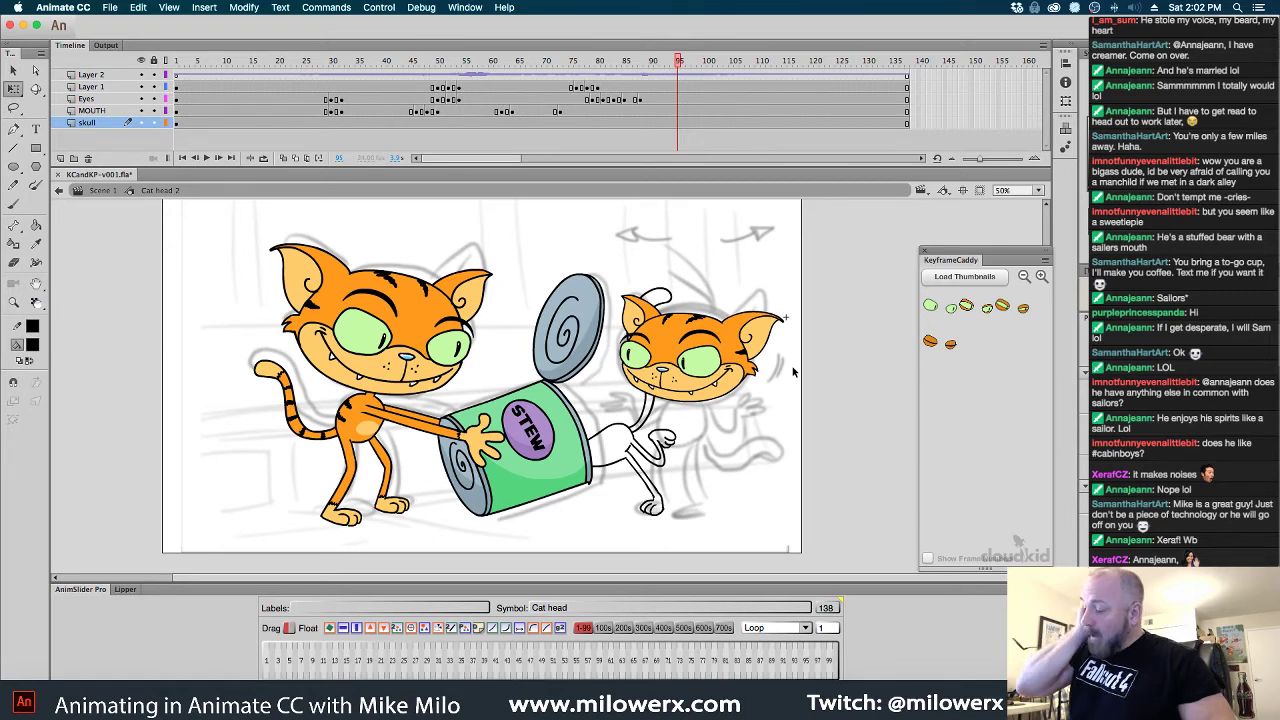
pyautogui.click(717, 333)
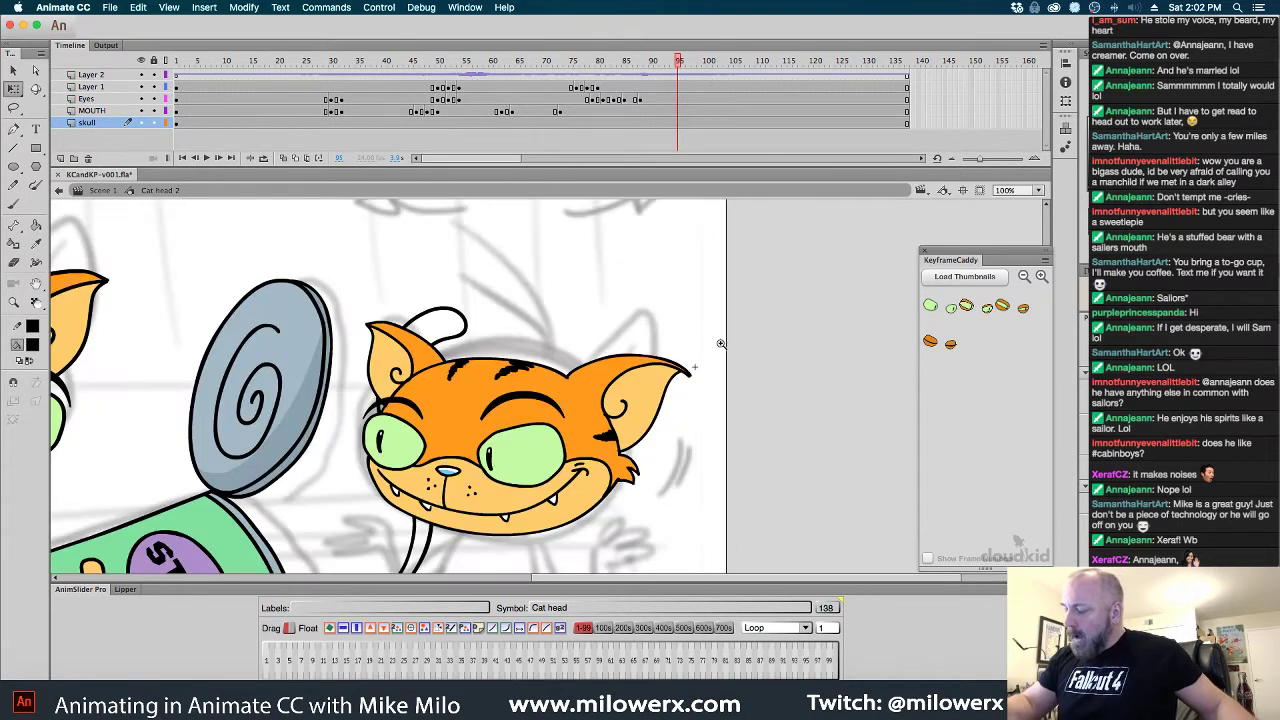
pyautogui.click(528, 376)
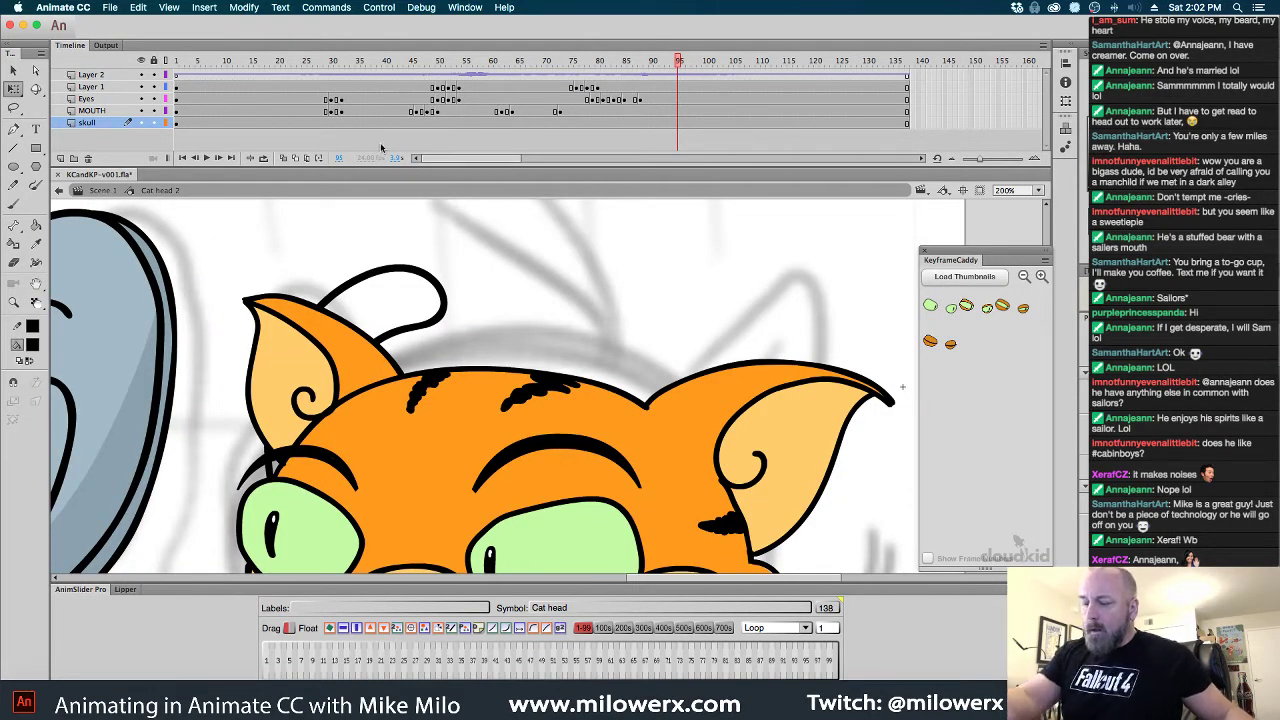
pyautogui.moveTo(334, 100); pyautogui.dragTo(601, 122)
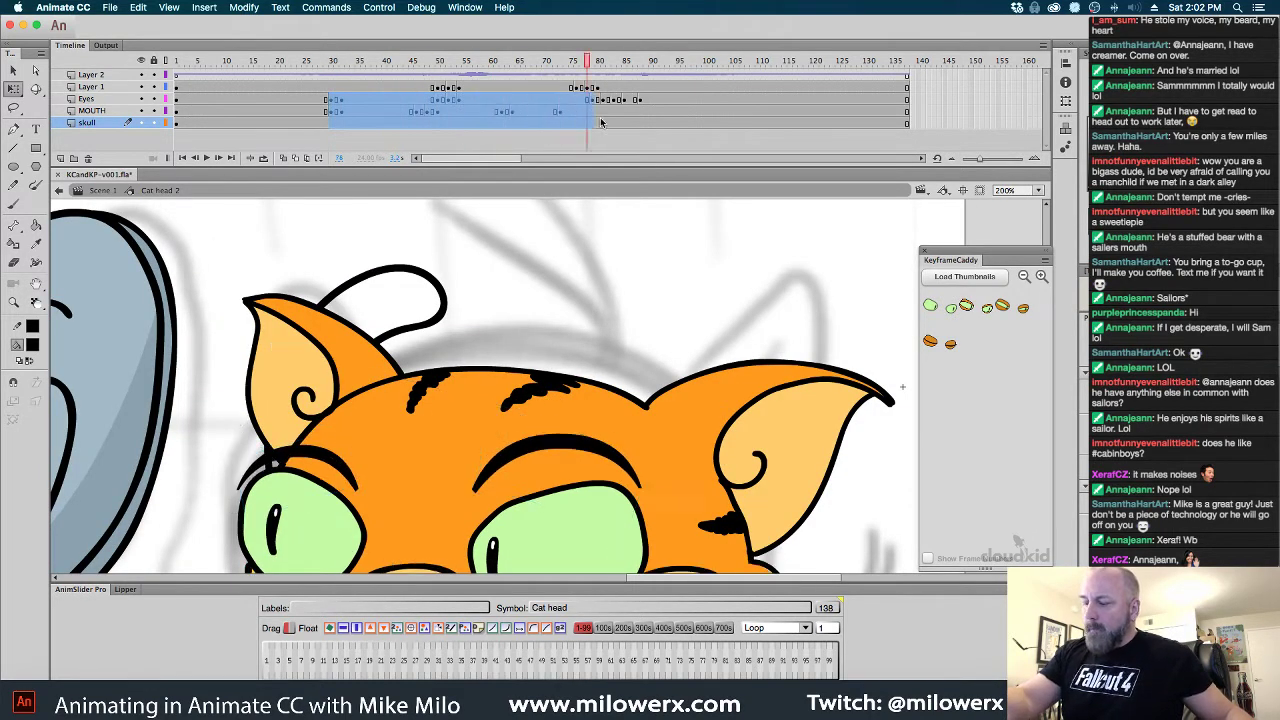
pyautogui.moveTo(328, 88); pyautogui.dragTo(651, 110)
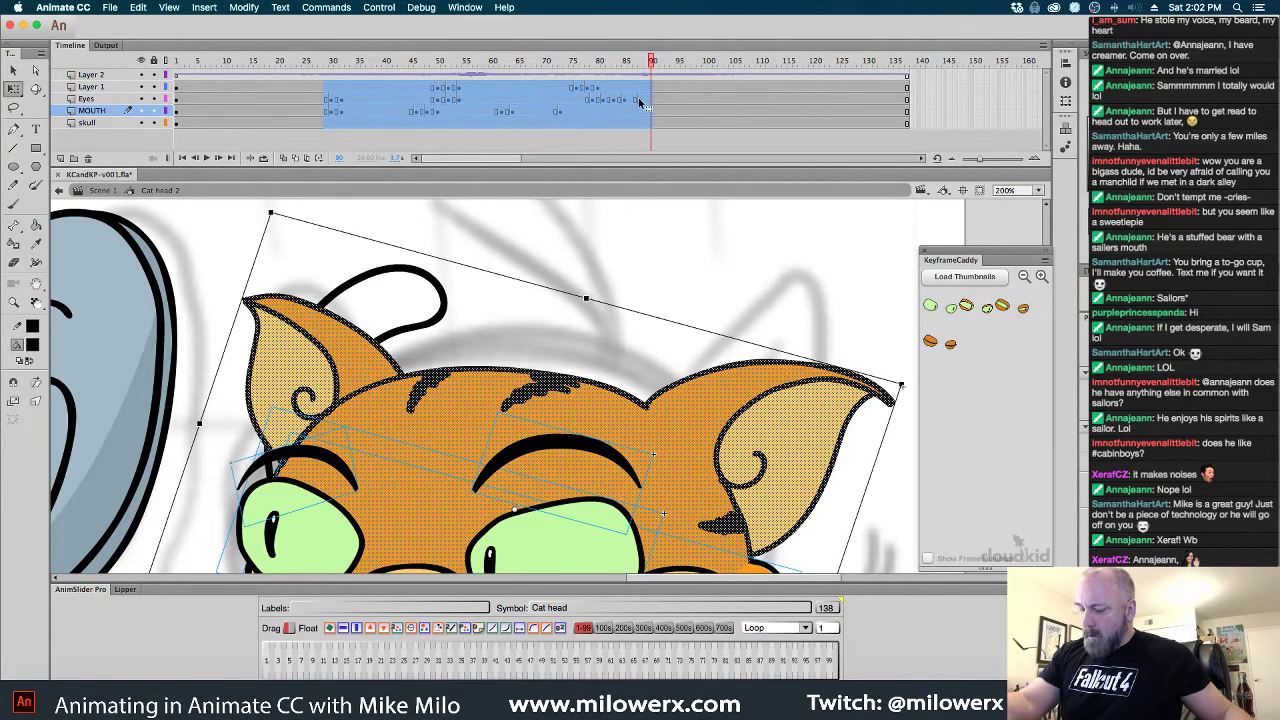
pyautogui.moveTo(645, 66); pyautogui.dragTo(549, 78)
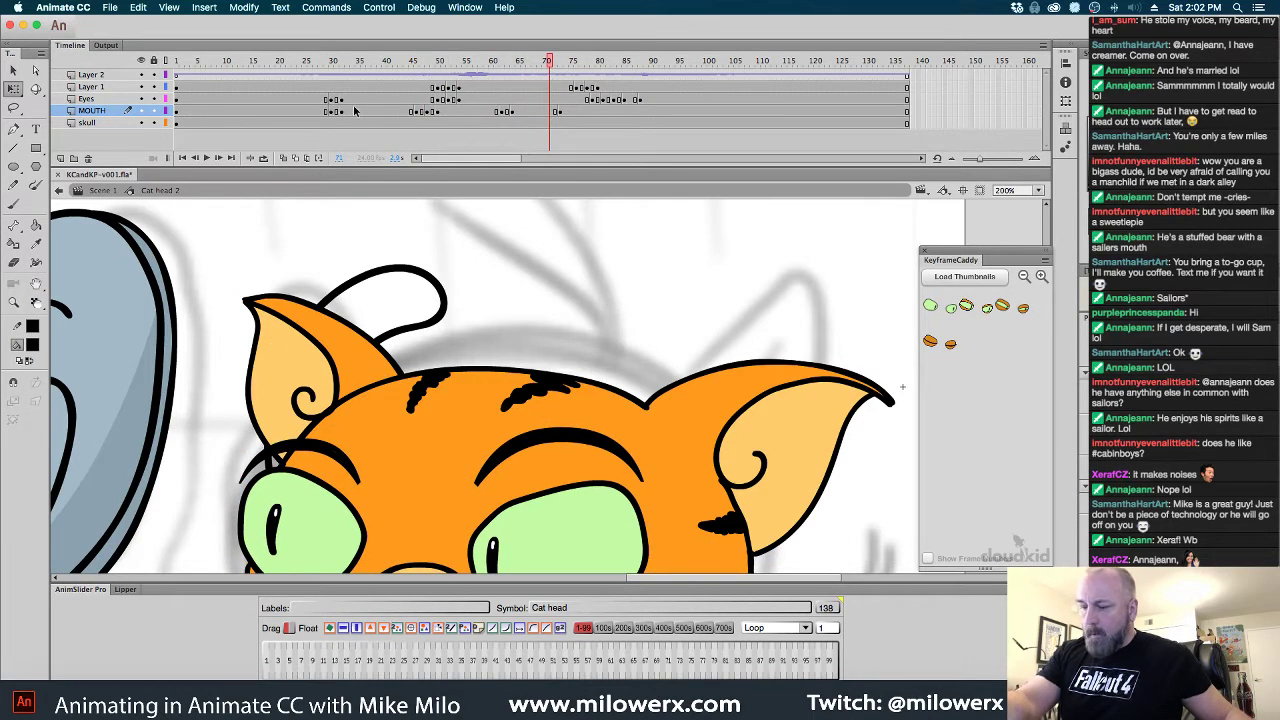
pyautogui.moveTo(330, 99); pyautogui.dragTo(628, 104)
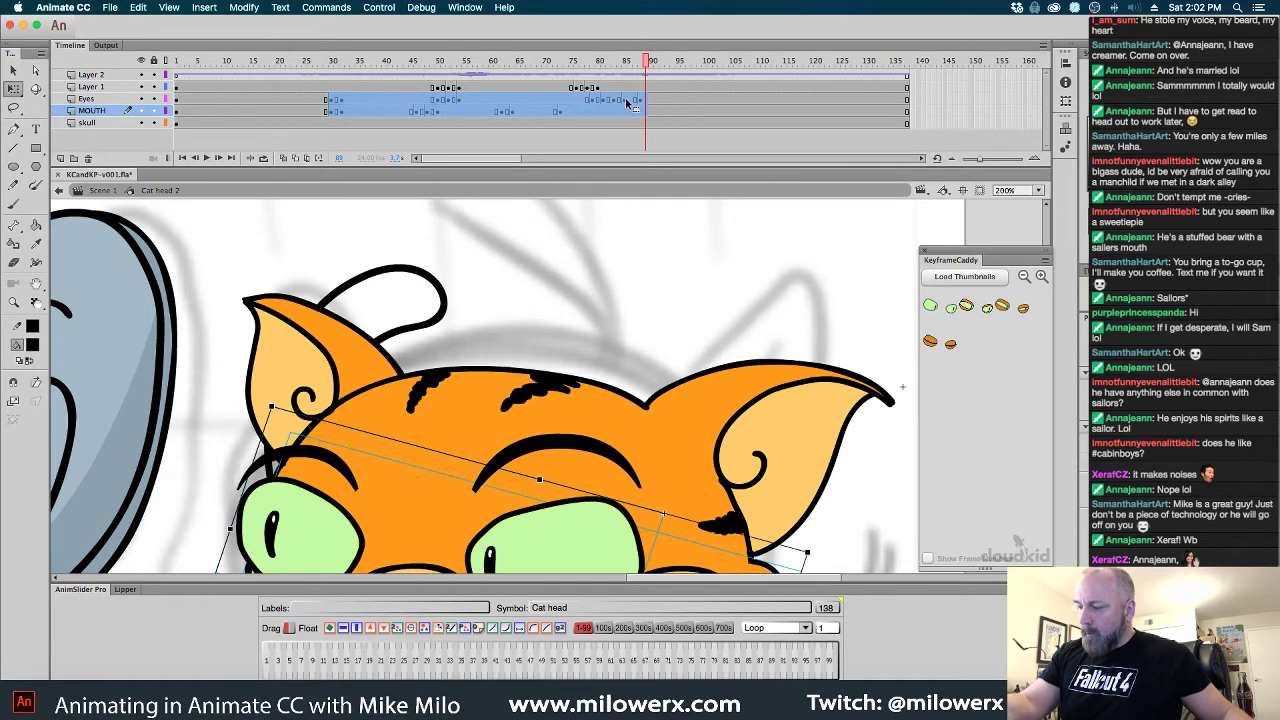
pyautogui.rightClick(628, 104)
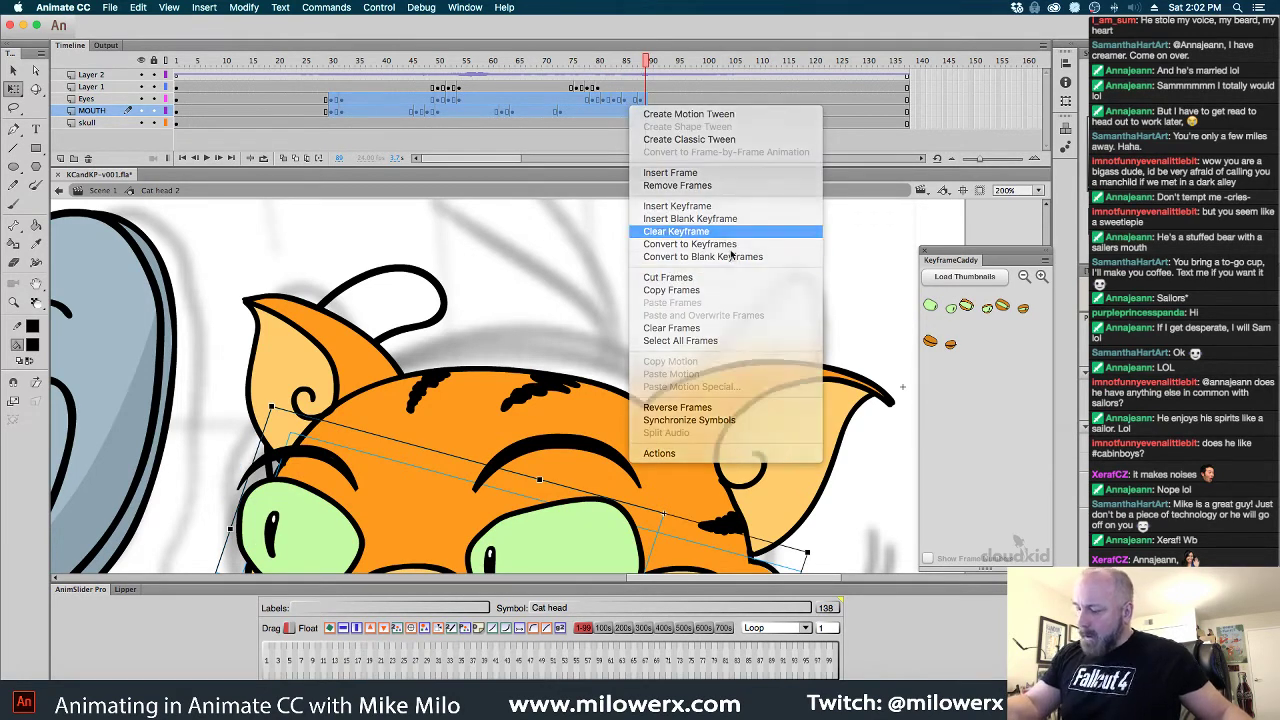
pyautogui.click(700, 231)
pyautogui.moveTo(636, 68); pyautogui.dragTo(495, 95)
# Clear the keyframes after frame 1 on Layer 1 of the Cat head 2 symbol
pyautogui.scroll(-5, 630, 330)
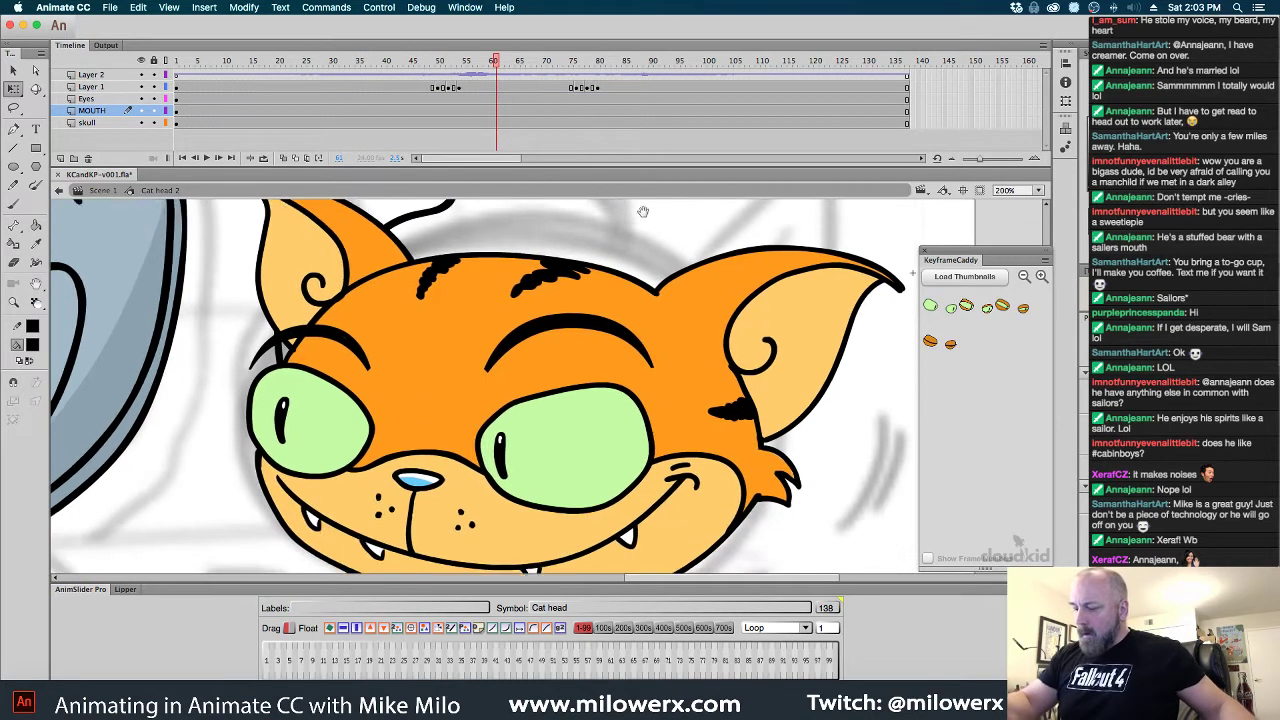
pyautogui.press('super+minus')
pyautogui.scroll(-2, 625, 385)
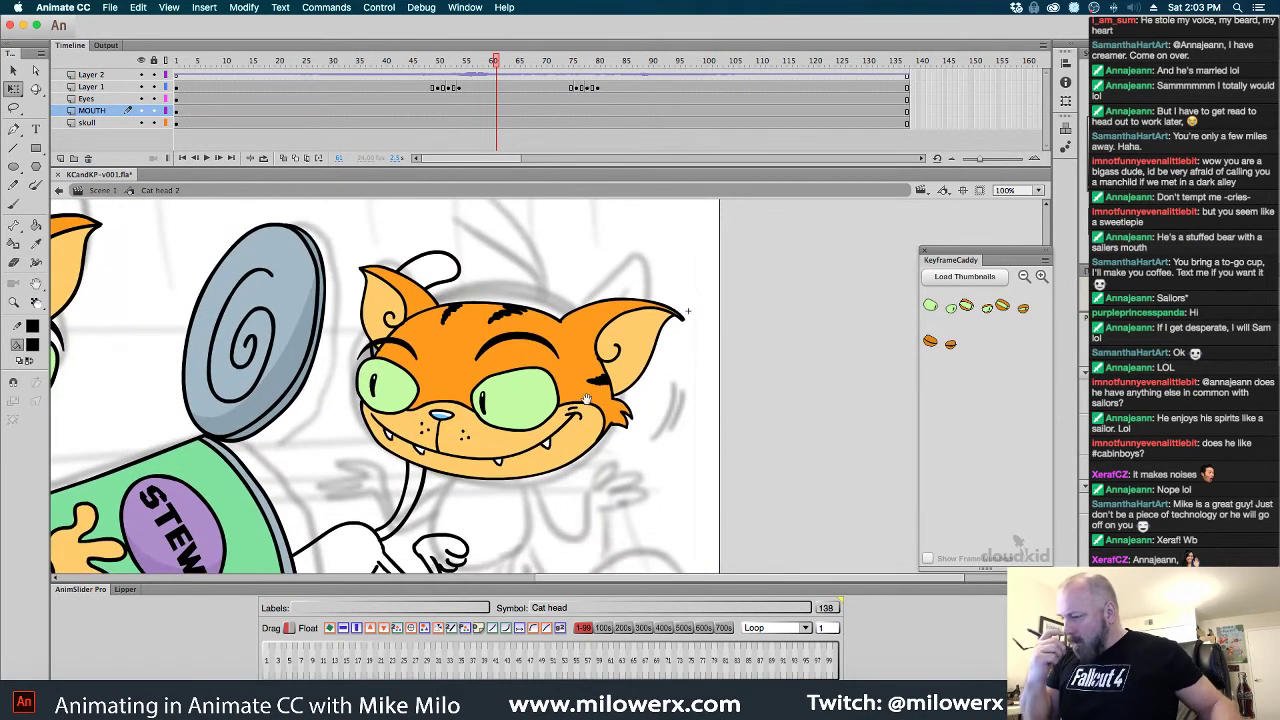
pyautogui.moveTo(497, 62); pyautogui.dragTo(622, 87)
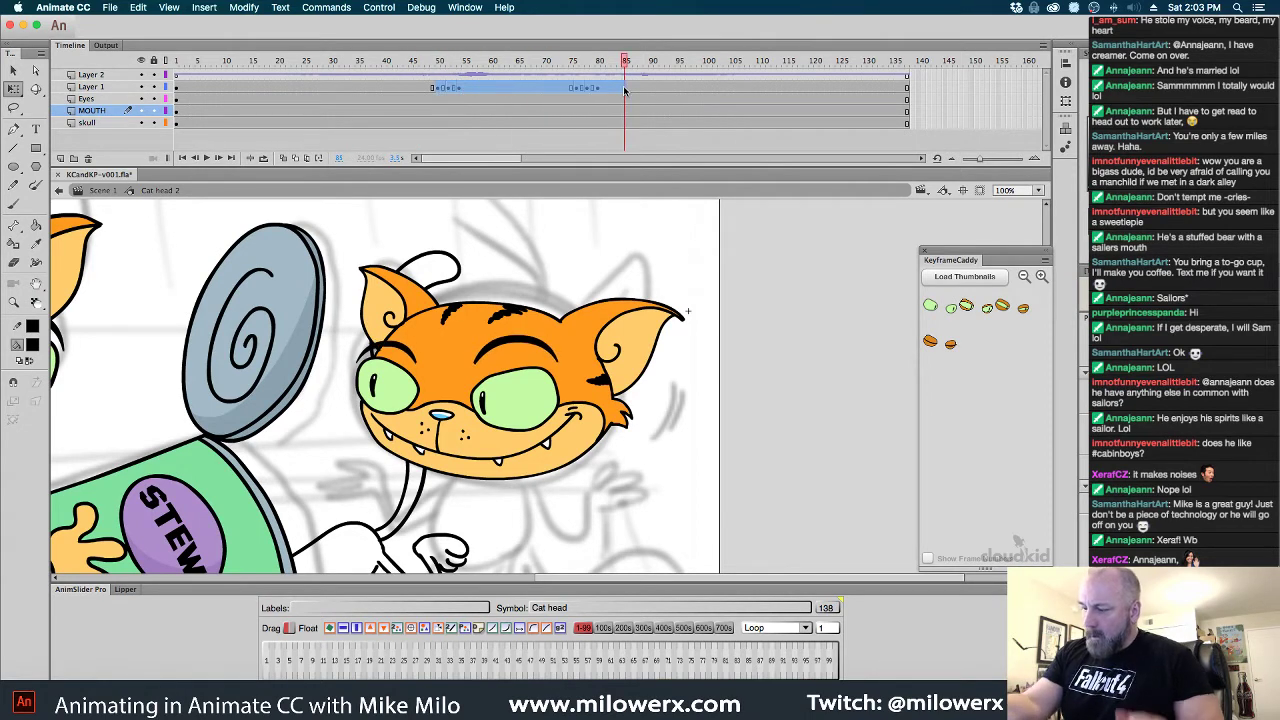
pyautogui.rightClick(622, 86)
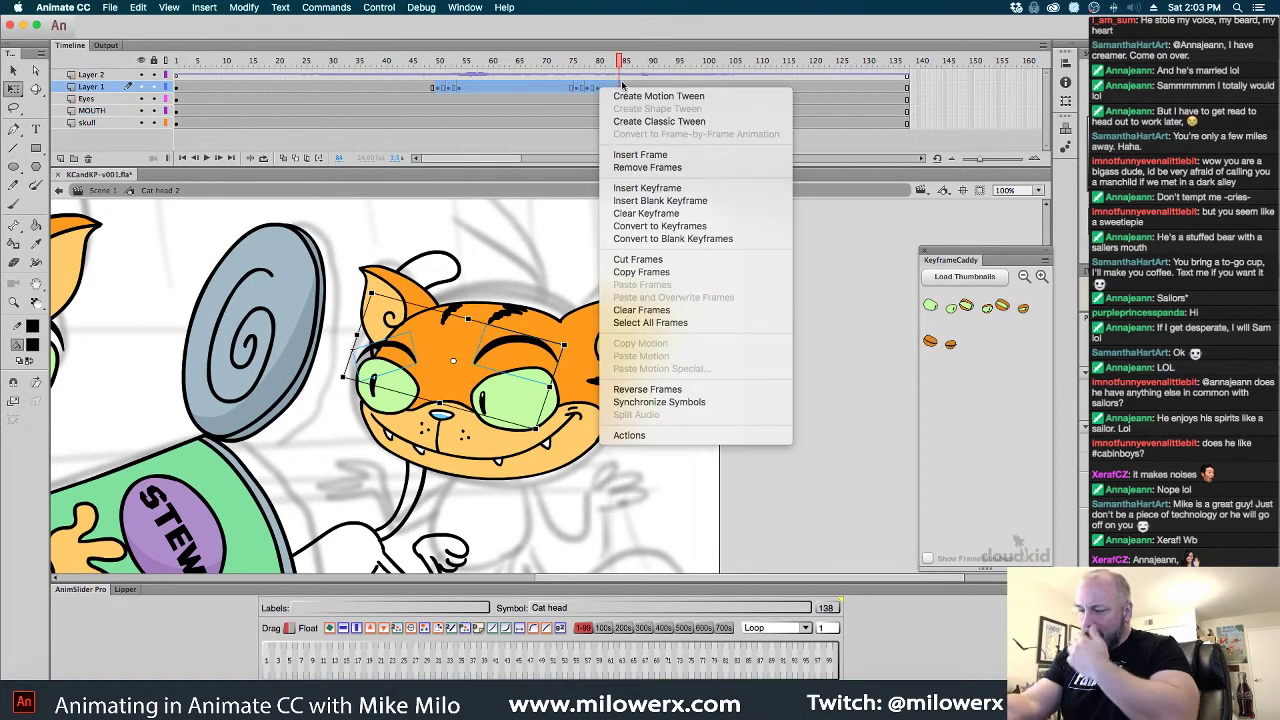
pyautogui.click(692, 213)
pyautogui.moveTo(618, 66); pyautogui.dragTo(448, 63)
# Choose a dark grey fill and recolour the orange skull and the outer ears of the second cat's head
pyautogui.click(560, 348)
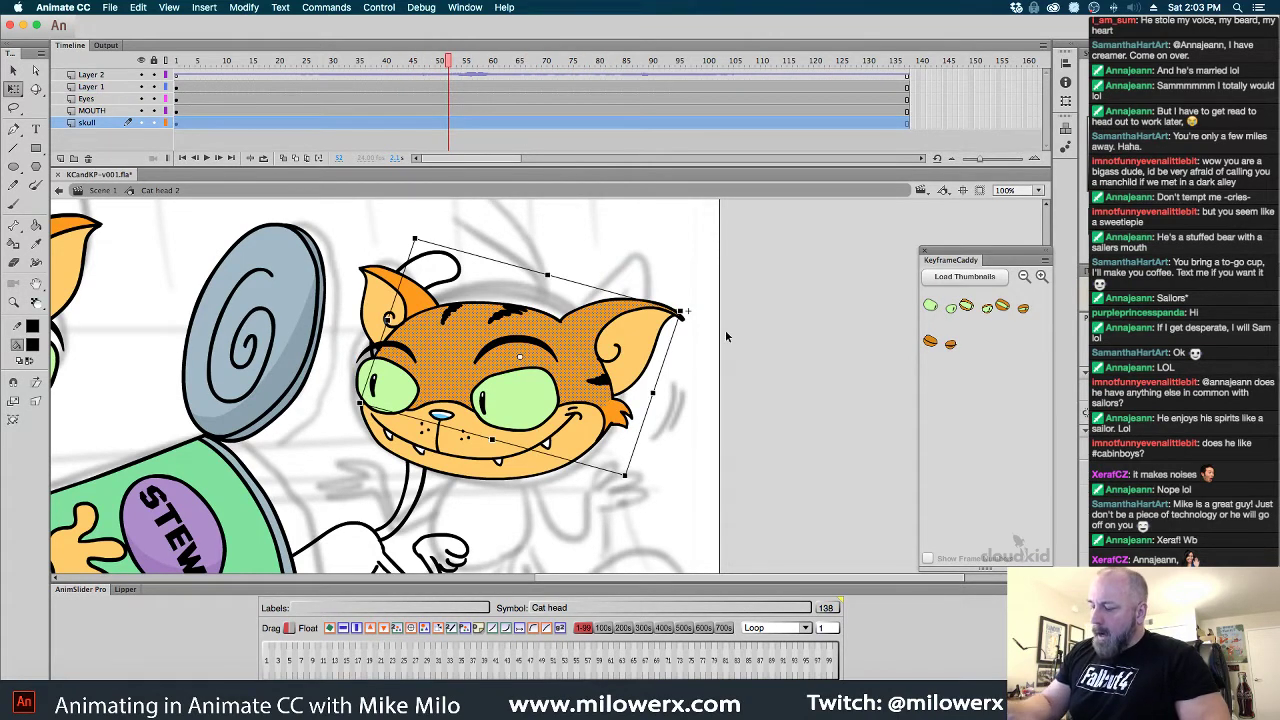
pyautogui.click(725, 330)
pyautogui.click(31, 346)
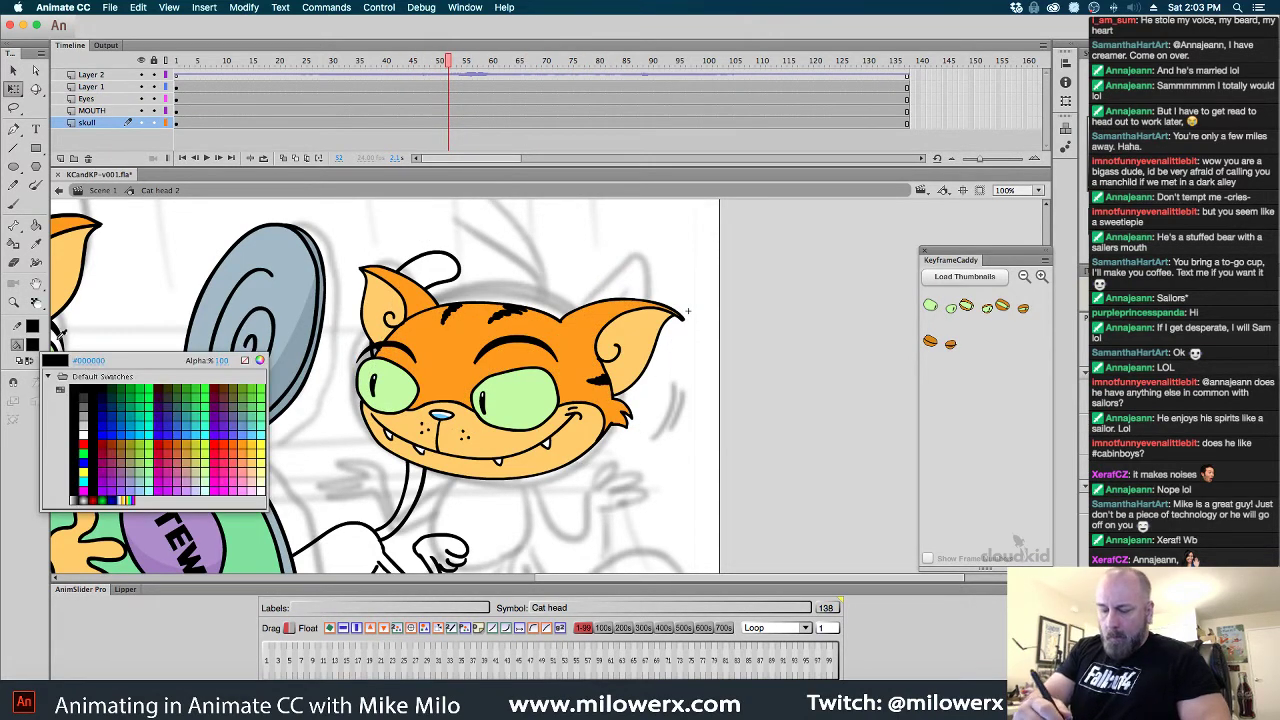
pyautogui.click(88, 393)
pyautogui.press('k')
pyautogui.click(578, 385)
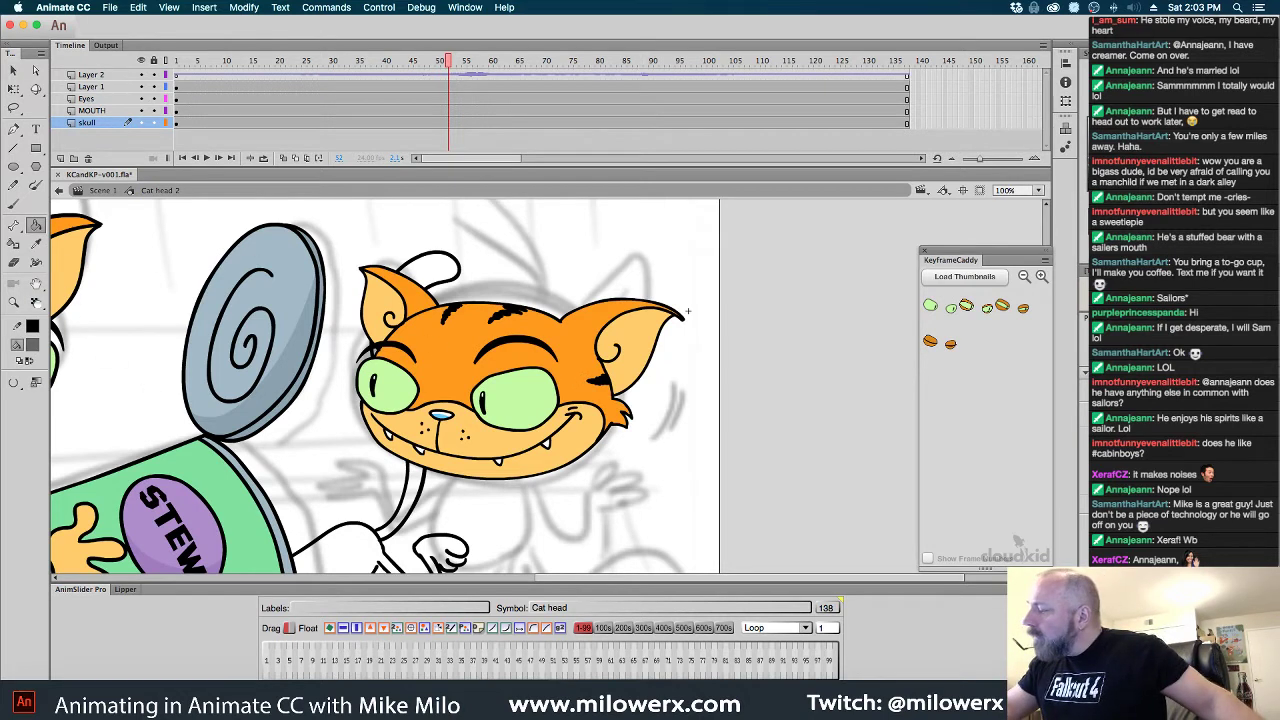
pyautogui.click(588, 350)
pyautogui.click(424, 307)
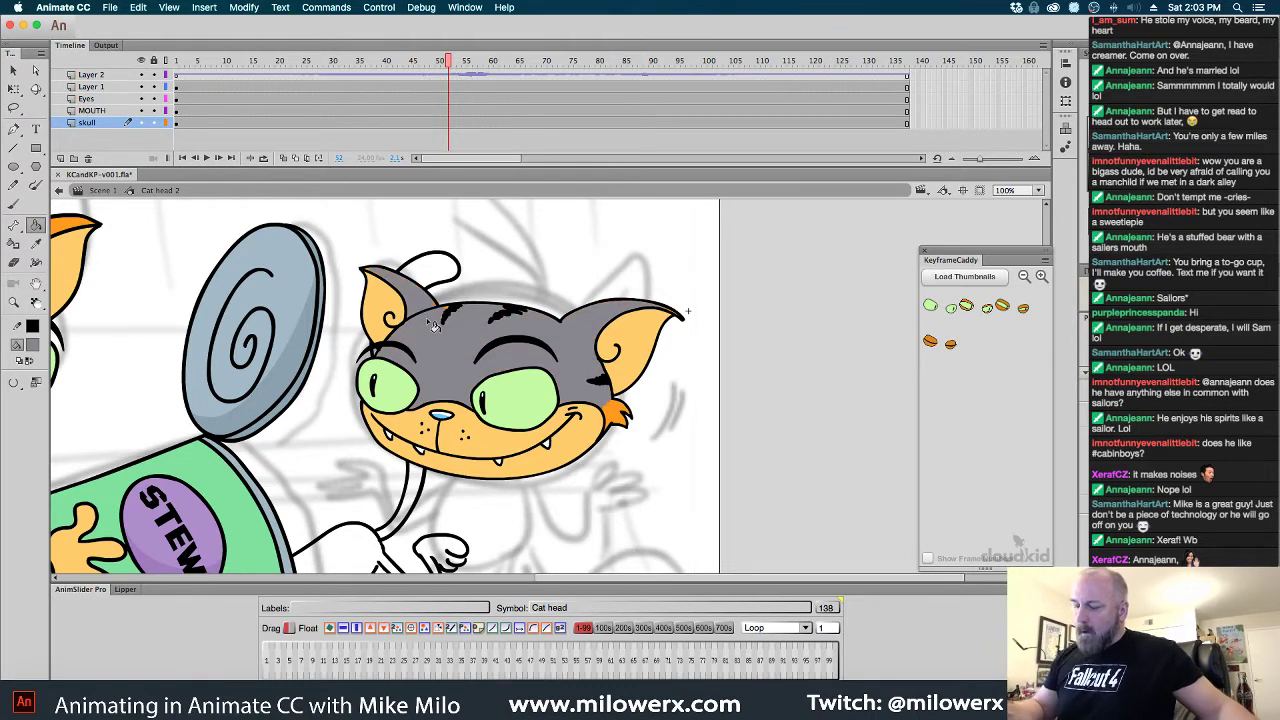
# Fill the leftover orange slivers at the tip of the ear nearest the can lid and beside the forehead stripes with grey
pyautogui.press('super+equal')
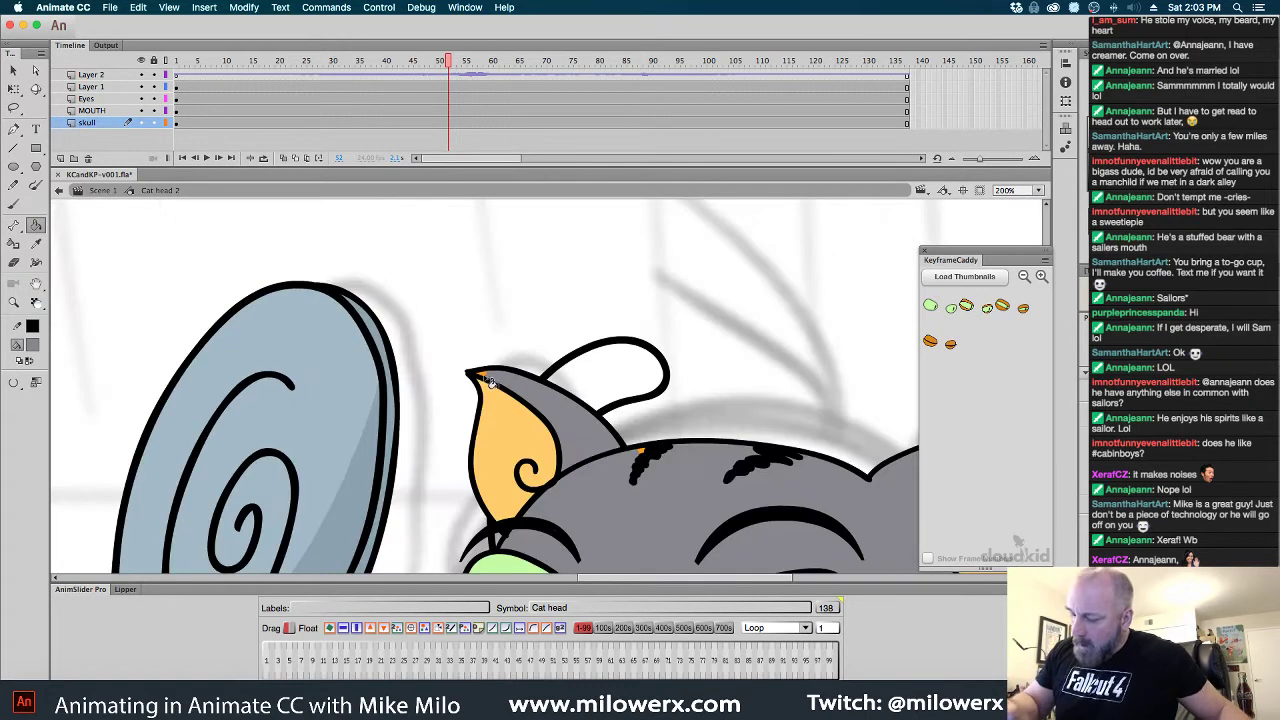
pyautogui.scroll(-4, 535, 415)
pyautogui.hscroll(4, 535, 415)
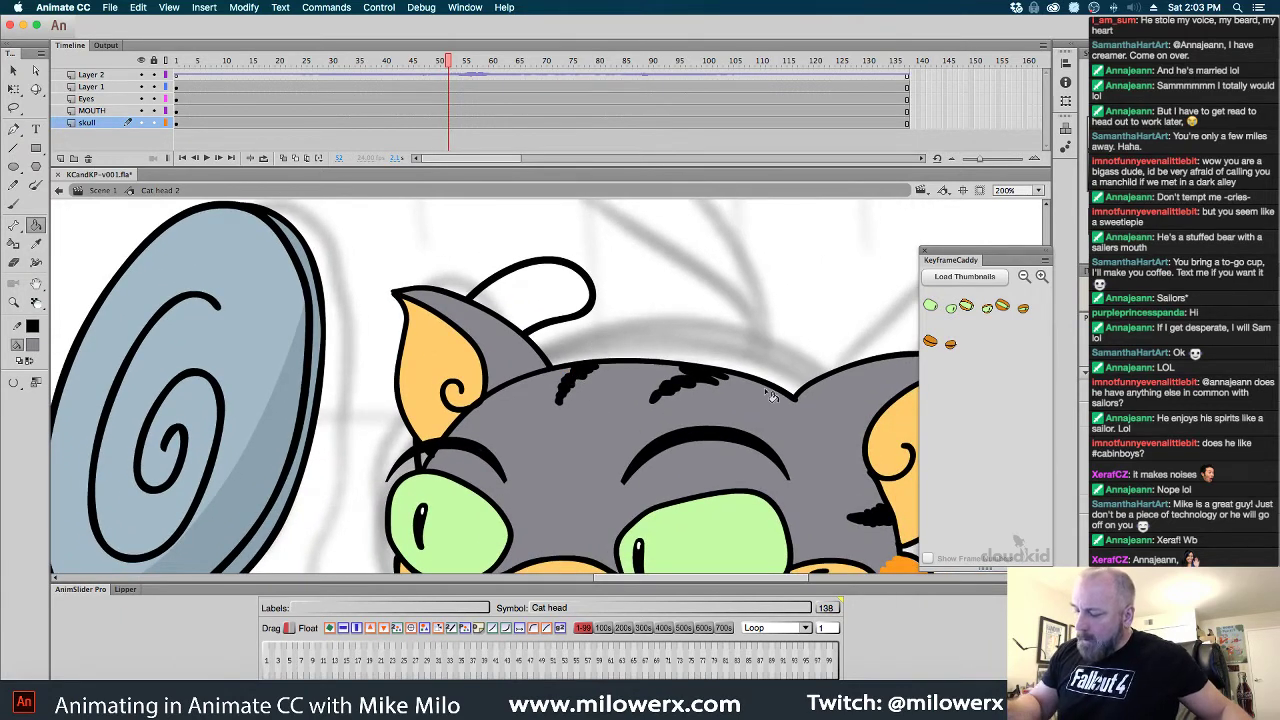
pyautogui.moveTo(804, 441); pyautogui.dragTo(752, 437)
# Separate the two forehead stripes from the head outline with grey brush strokes and fill both stripes grey
pyautogui.click(14, 204)
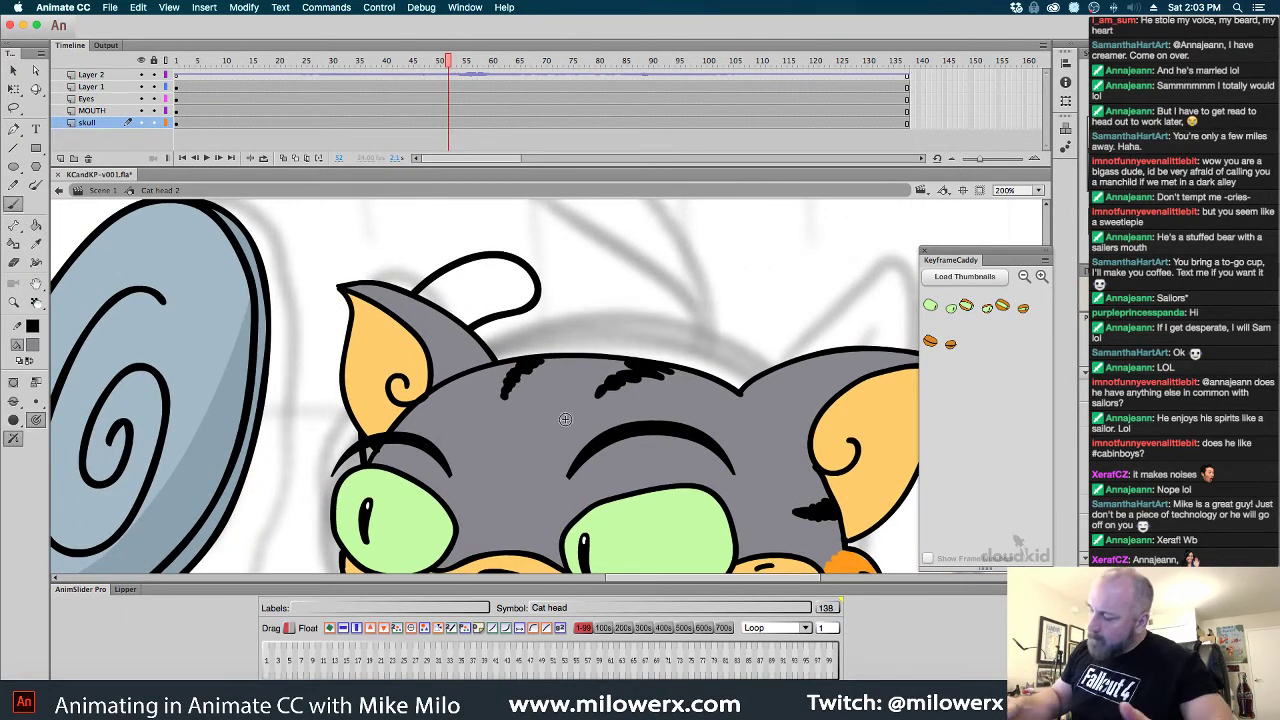
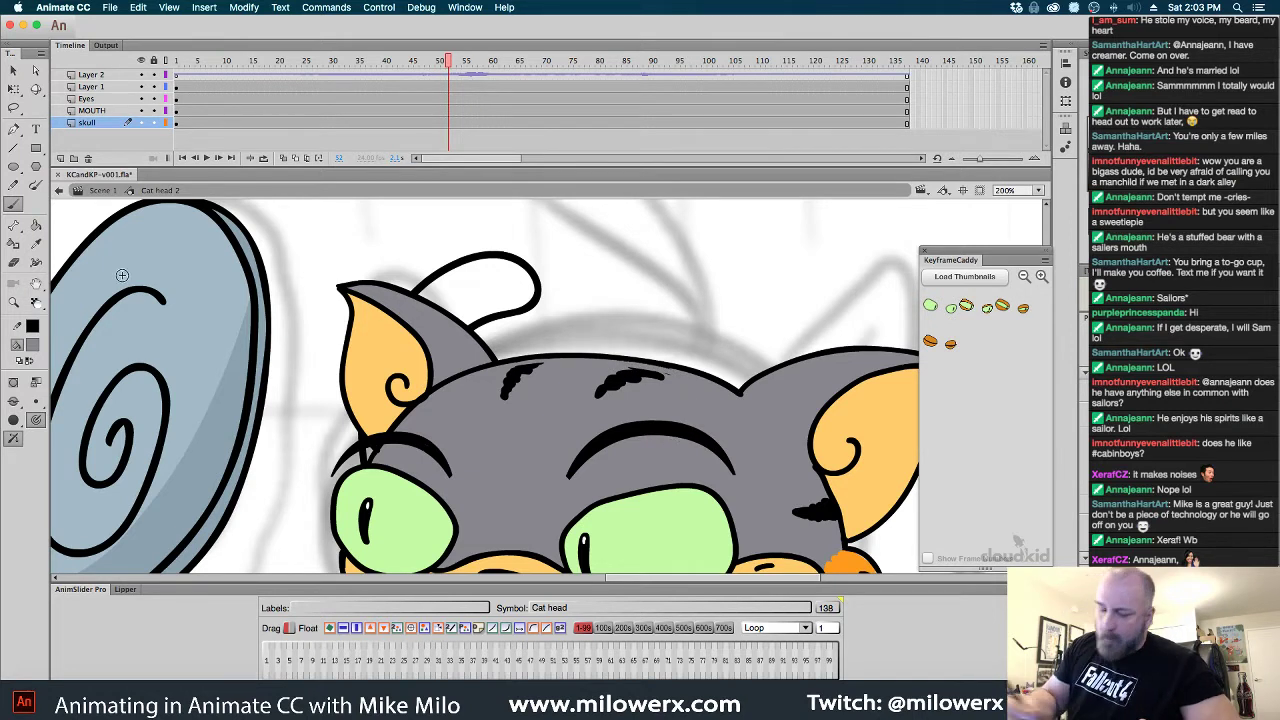
pyautogui.click(35, 226)
pyautogui.click(632, 385)
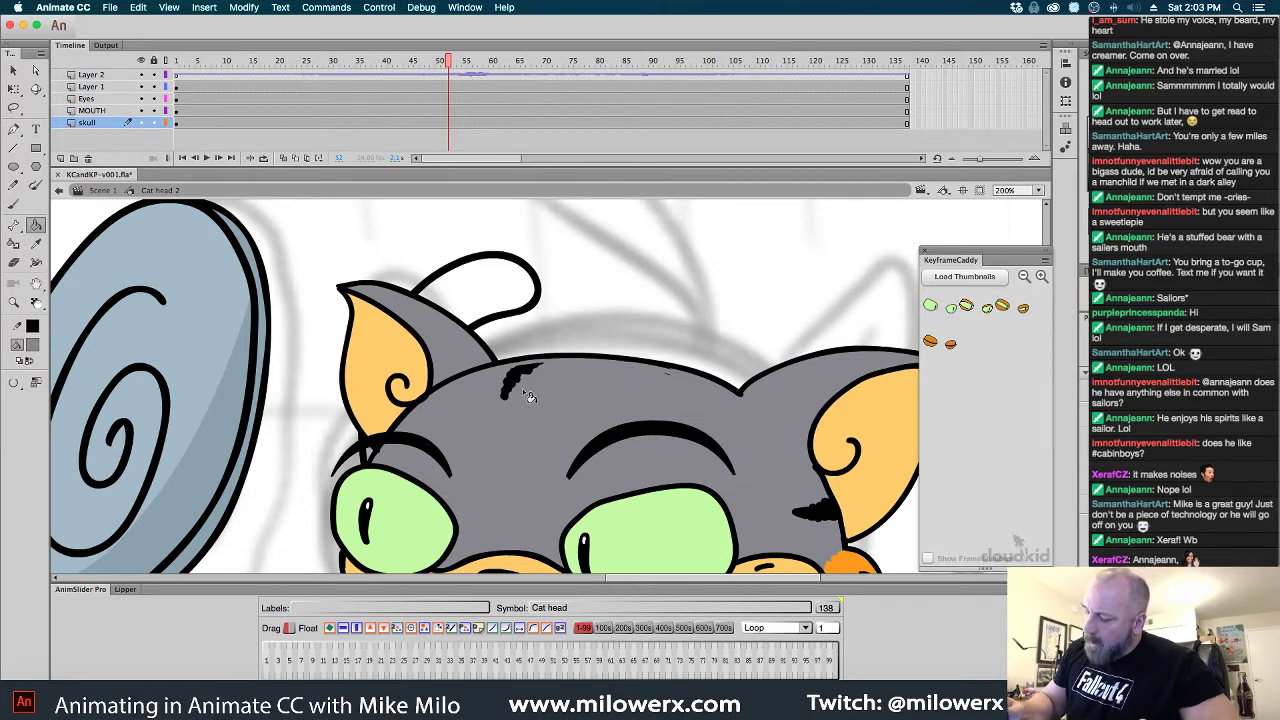
pyautogui.click(522, 388)
# Fill both inner ears of the second cat's head with a light lavender grey
pyautogui.moveTo(734, 480); pyautogui.dragTo(642, 418)
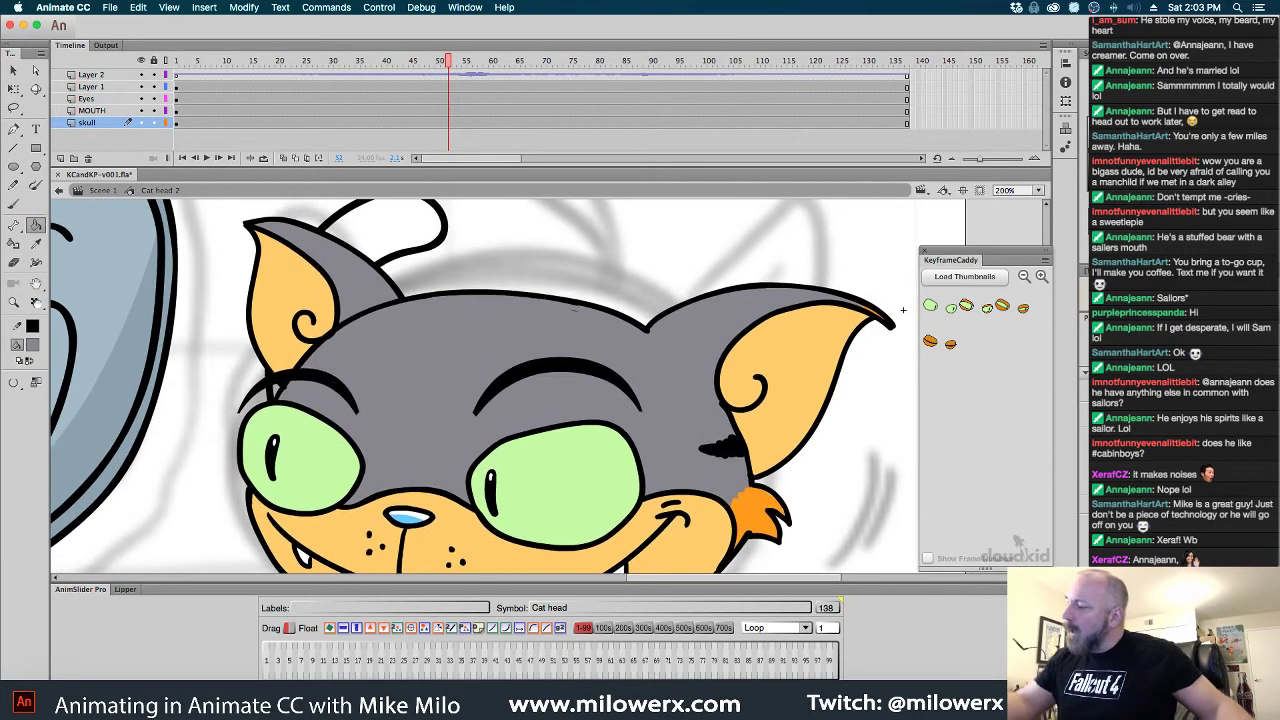
pyautogui.click(830, 362)
pyautogui.click(318, 291)
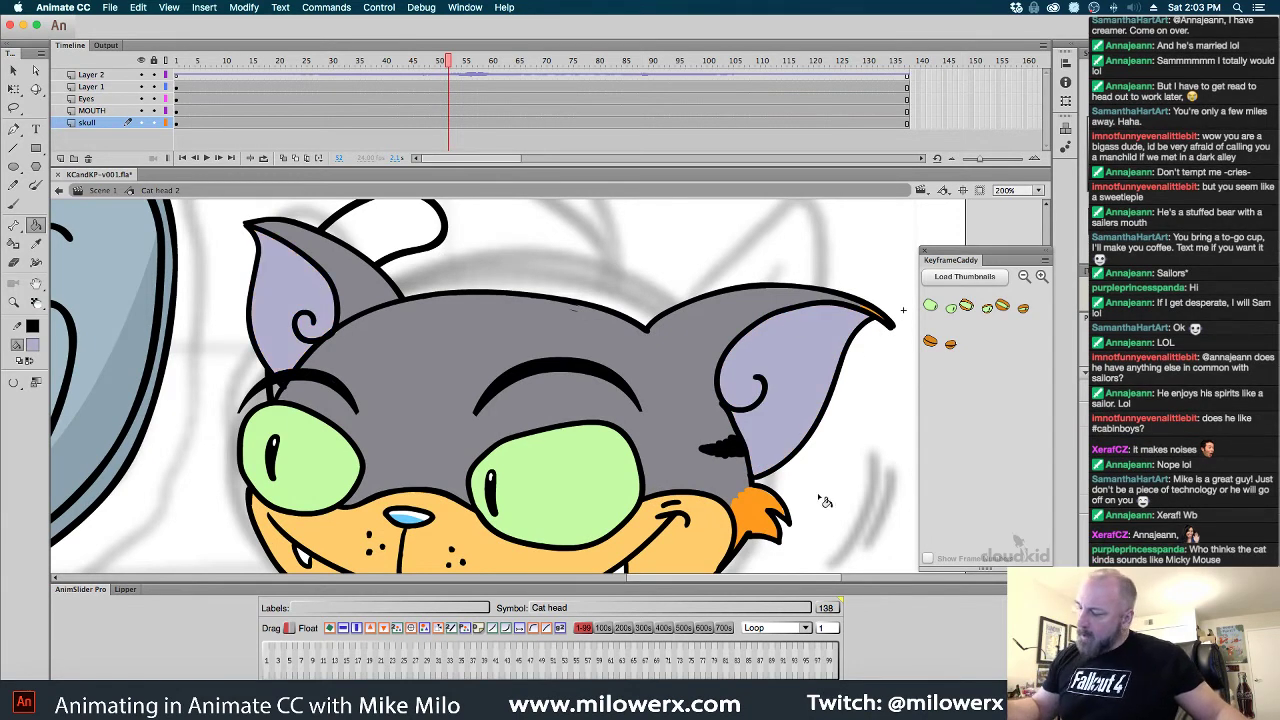
# Fill the orange sliver at the tip of the far ear with the skull grey and paint out the black stripe beside that ear
pyautogui.click(31, 347)
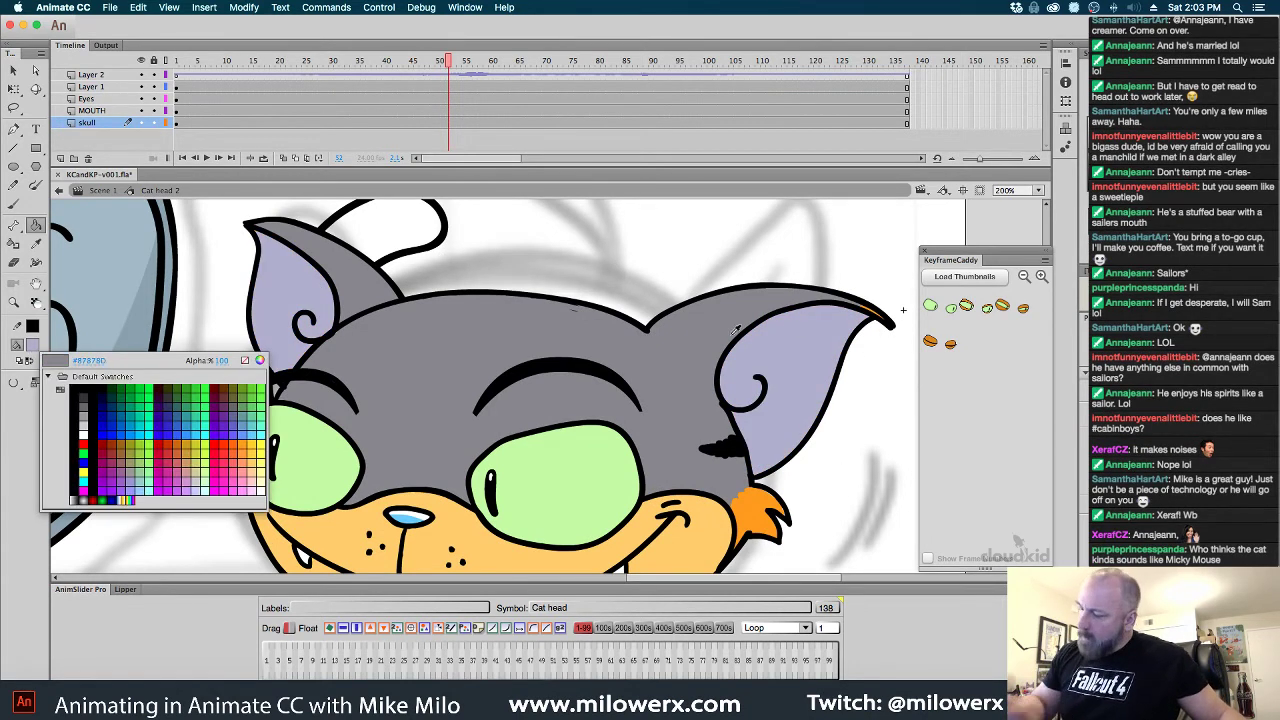
pyautogui.click(828, 300)
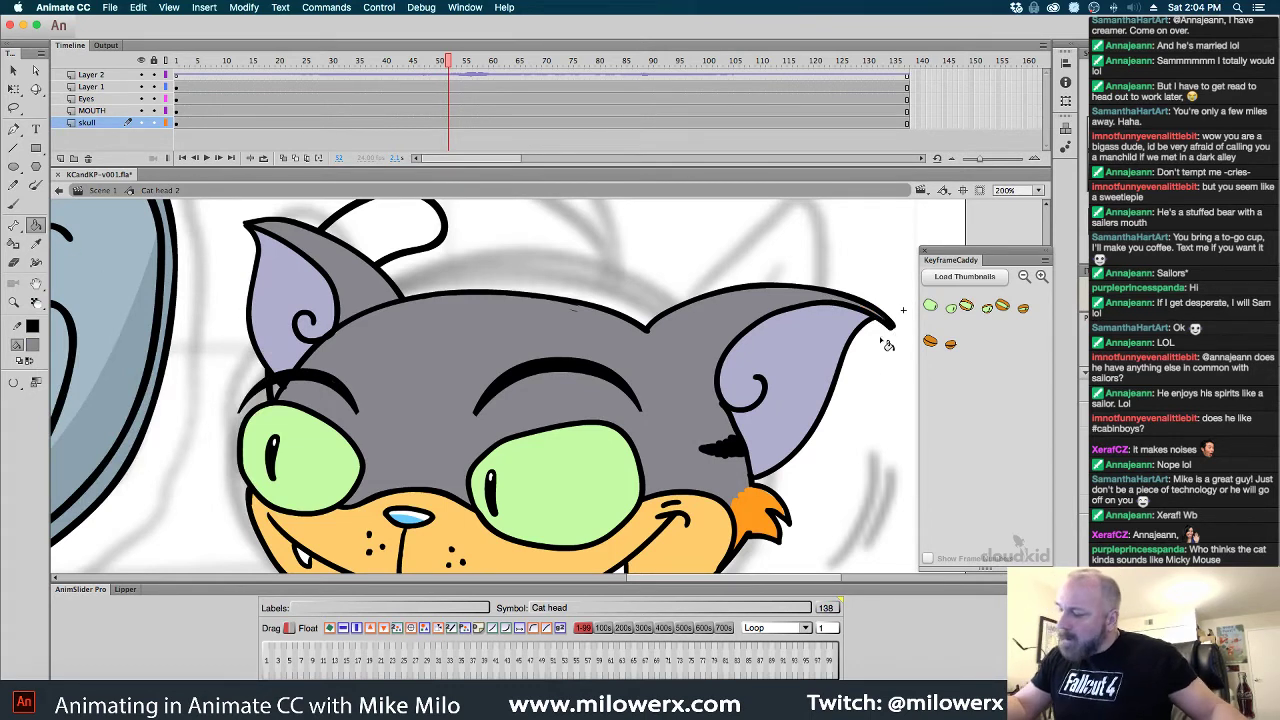
pyautogui.scroll(-3, 820, 440)
pyautogui.click(13, 203)
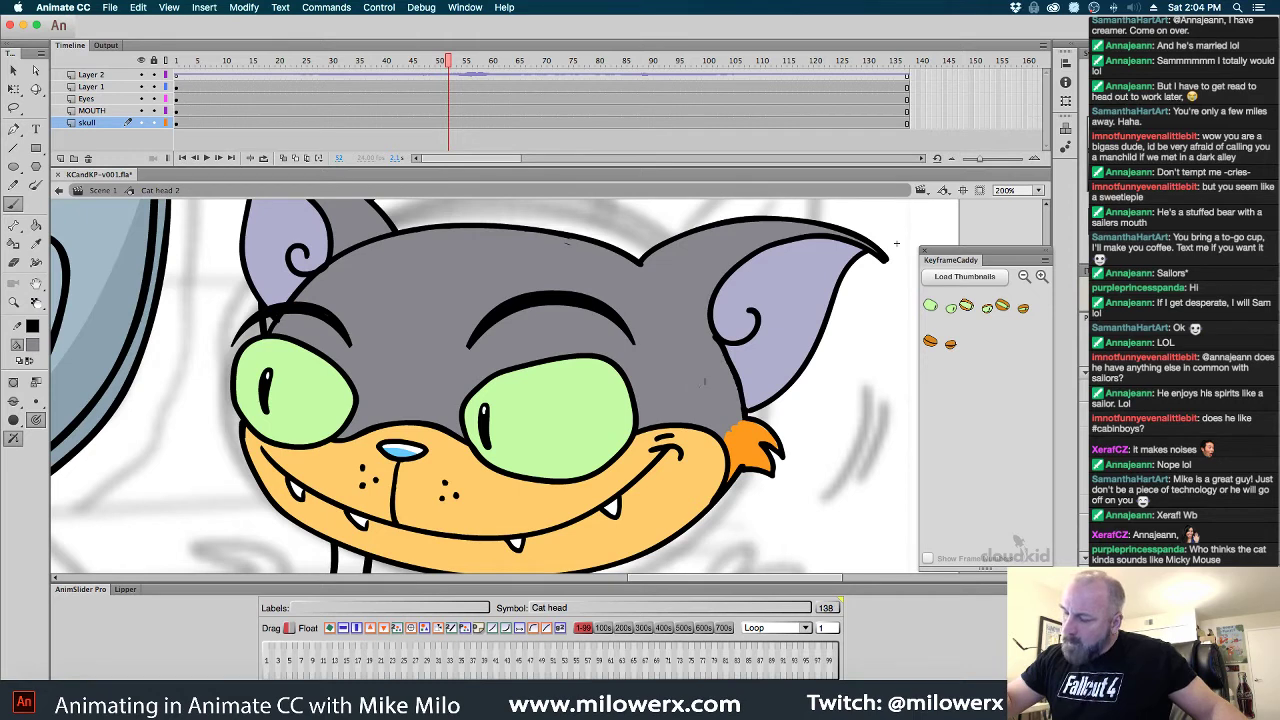
pyautogui.moveTo(798, 406); pyautogui.dragTo(806, 366)
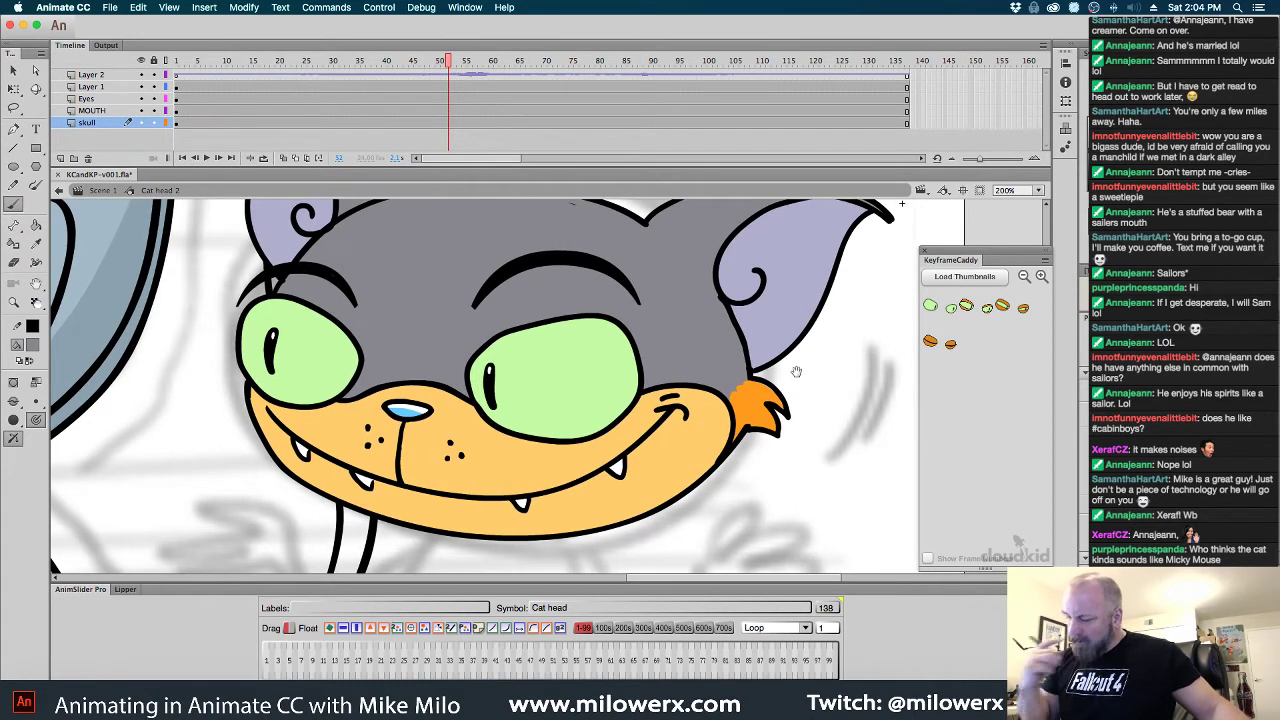
# Duplicate the second cat's mouth symbol under the name "mouth copy"
pyautogui.click(582, 465)
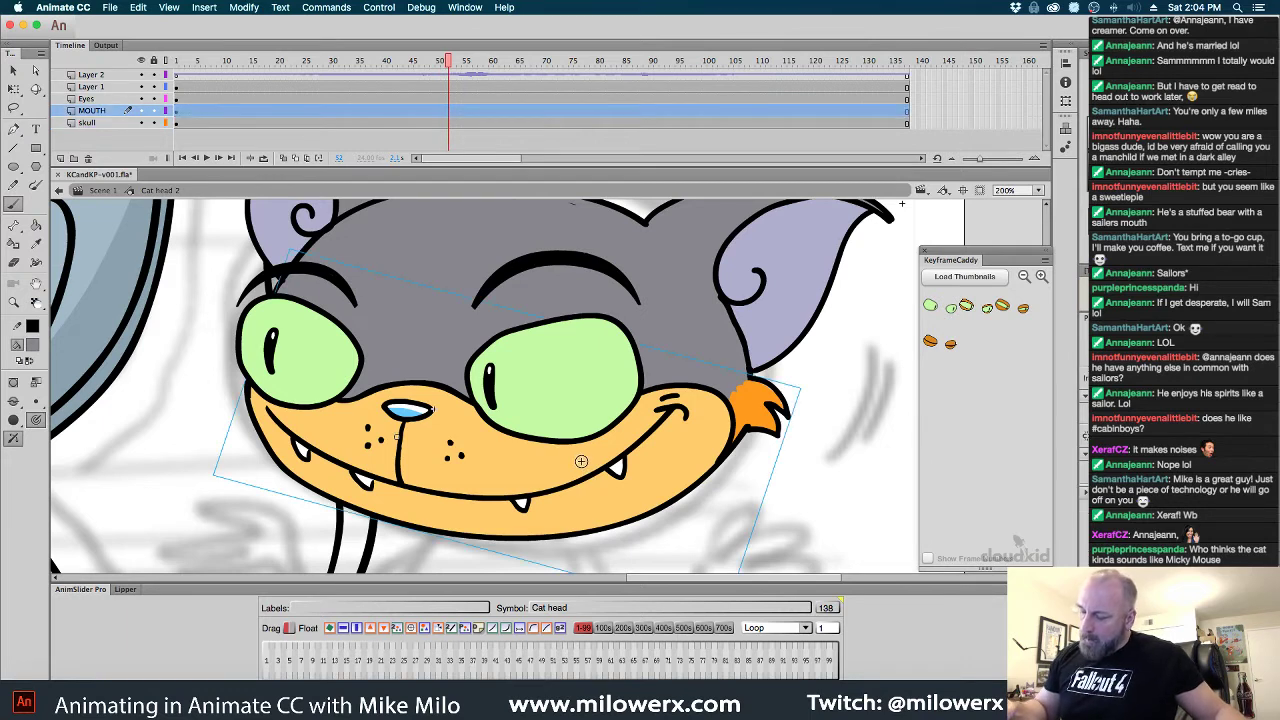
pyautogui.rightClick(582, 458)
pyautogui.moveTo(609, 459)
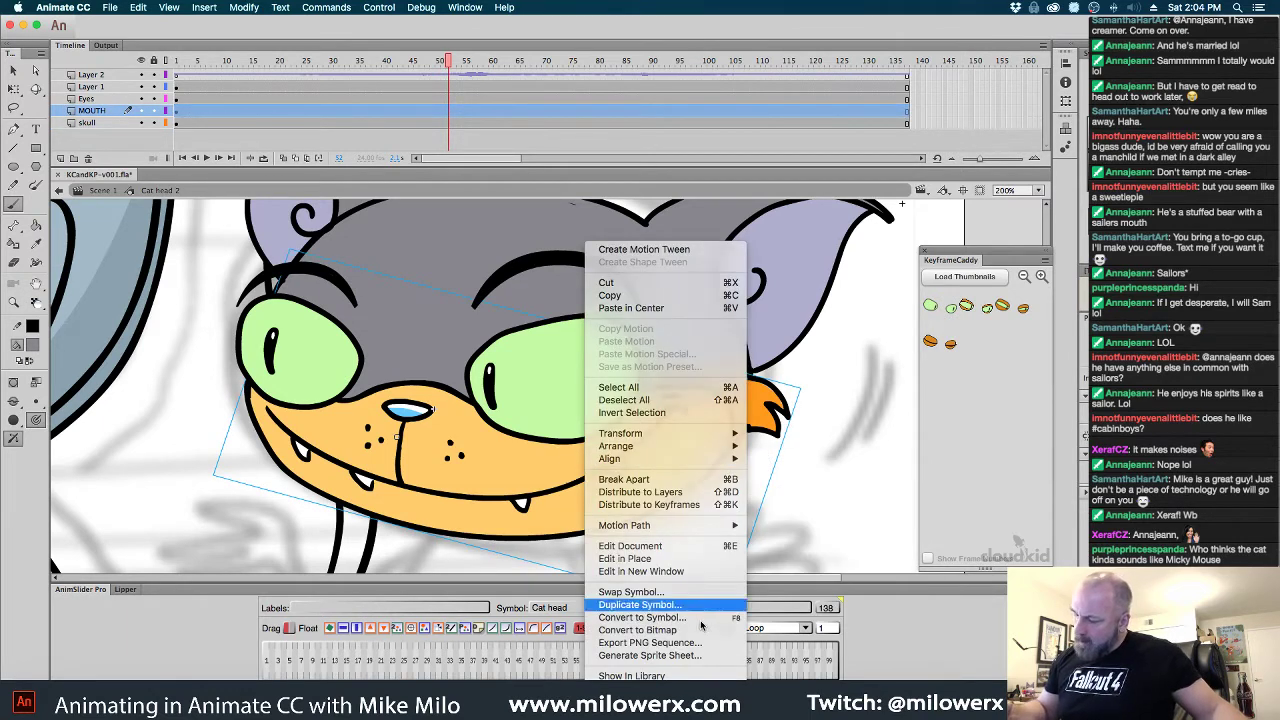
pyautogui.click(666, 604)
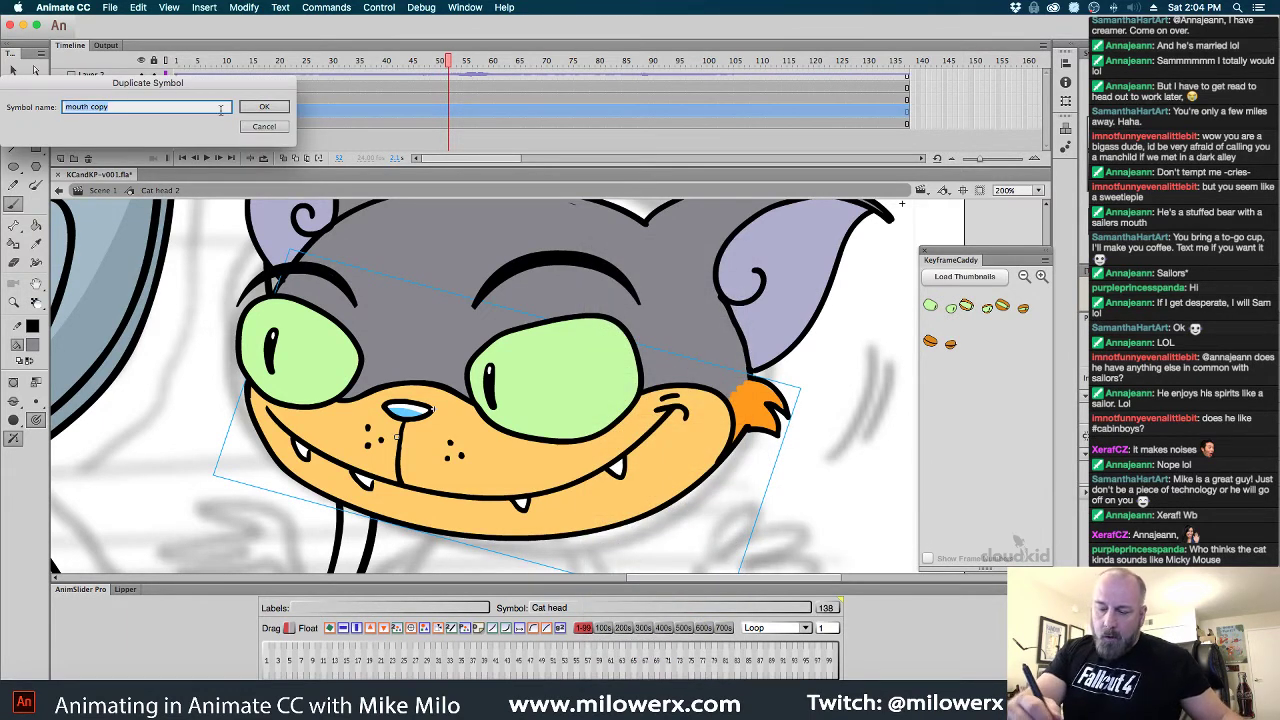
pyautogui.click(264, 107)
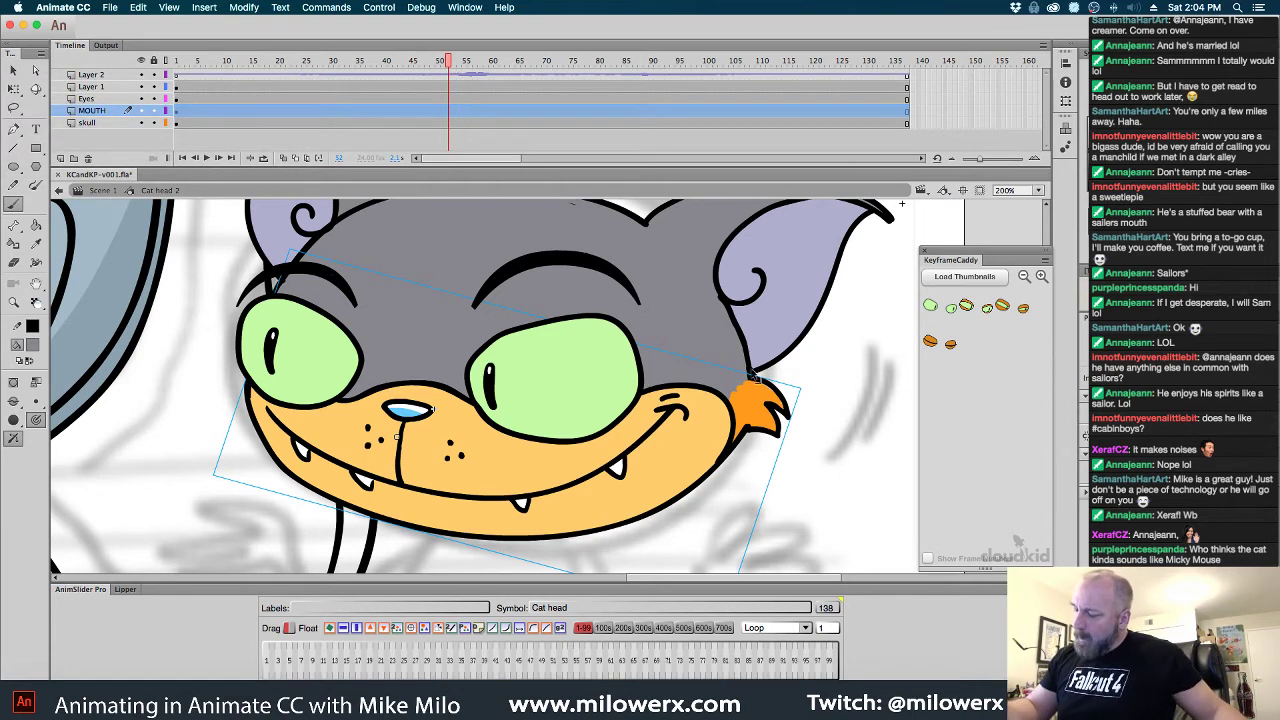
# Open the mouth copy symbol for editing and fill the orange cheek tuft with the skull grey on frames 1 and 2
pyautogui.click(754, 376)
pyautogui.doubleClick(787, 402)
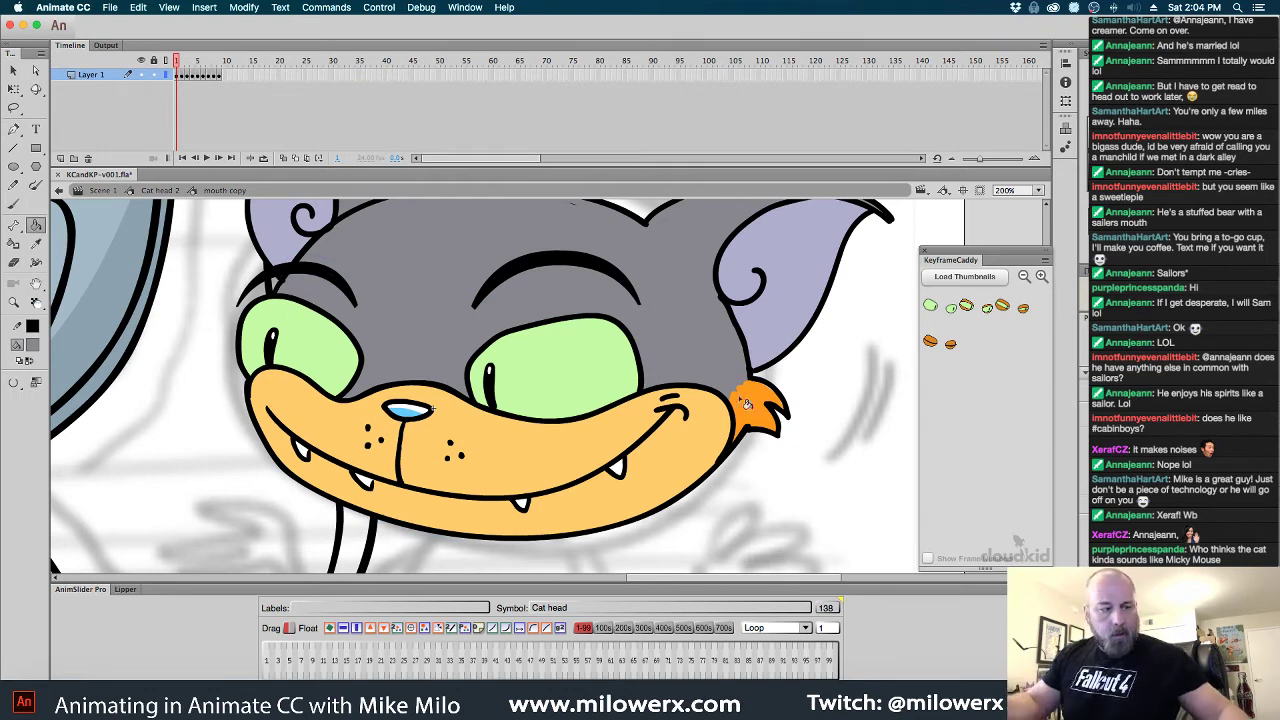
pyautogui.click(778, 414)
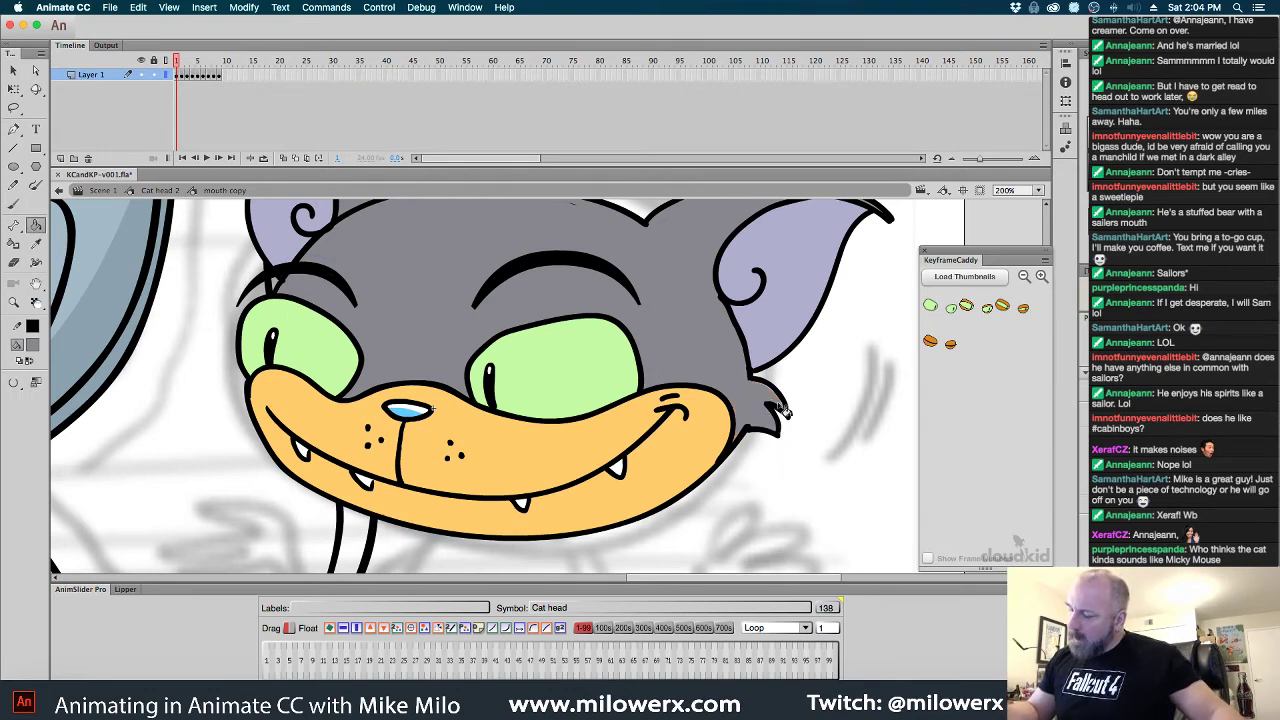
pyautogui.press('.')
pyautogui.click(772, 404)
pyautogui.press('.')
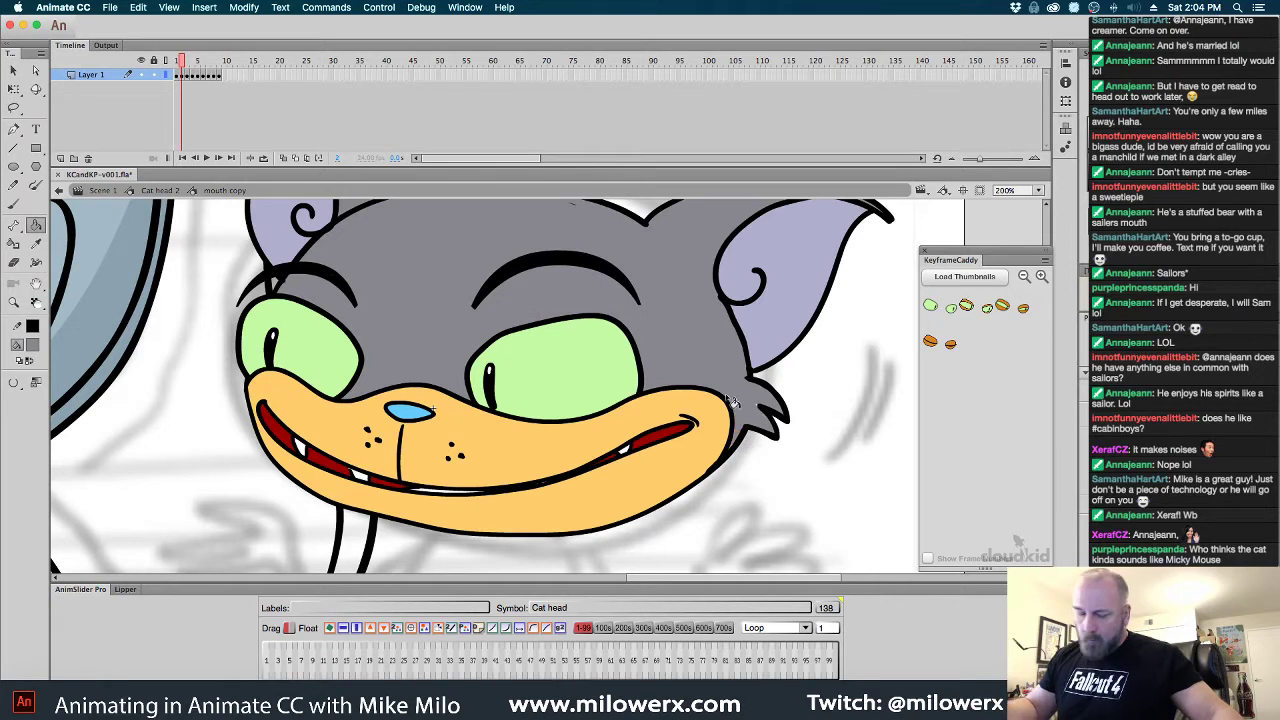
pyautogui.press(',')
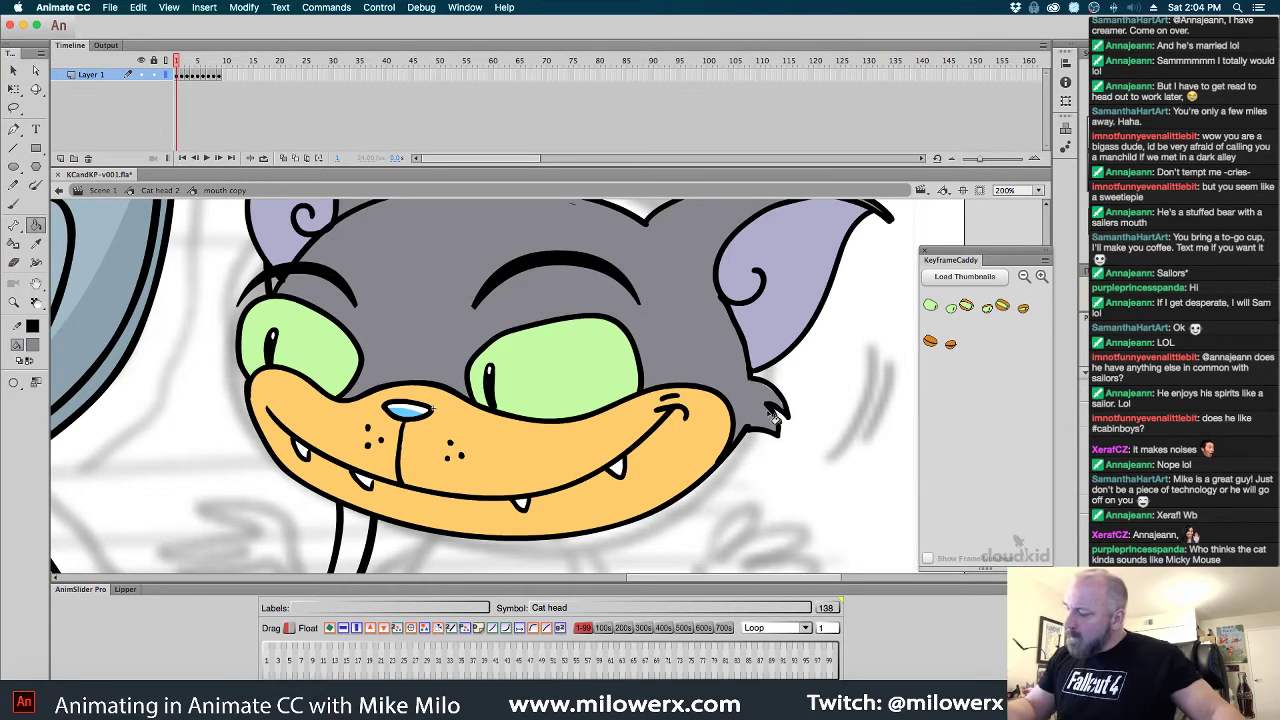
# Fill the orange cheek tuft with grey on frames 3 to 6 of the mouth copy symbol
pyautogui.press('.')
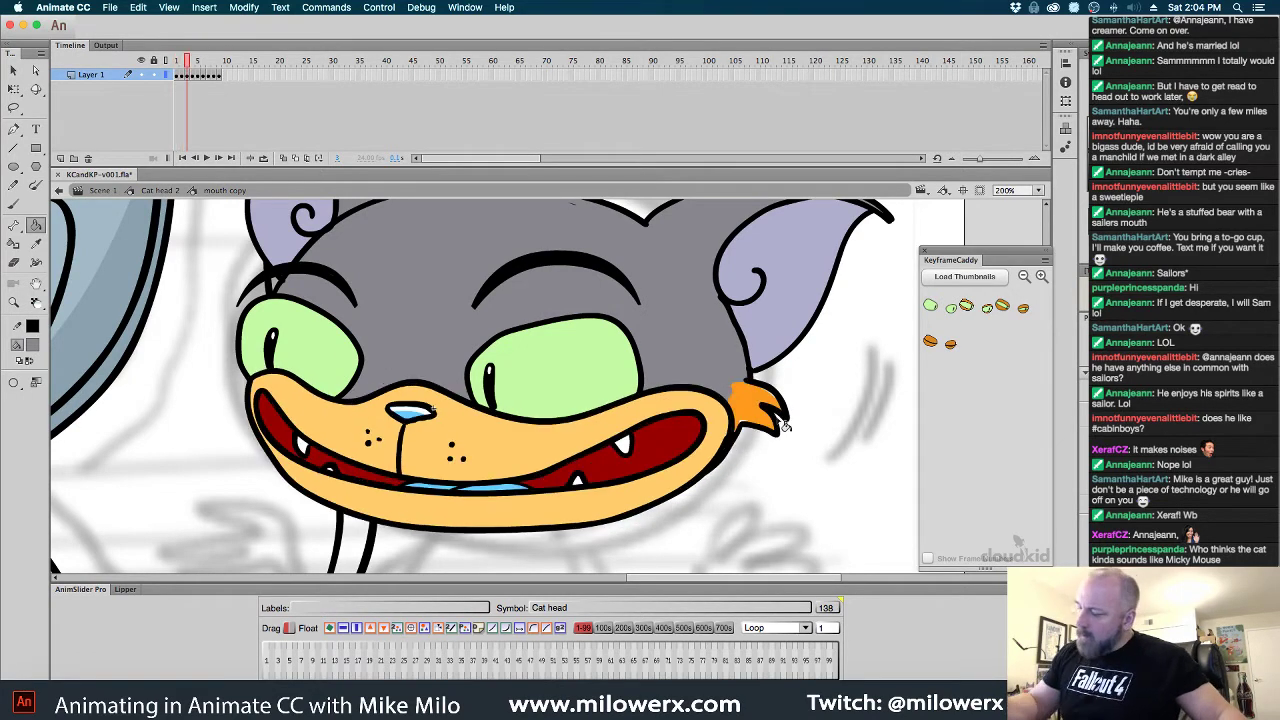
pyautogui.press('.')
pyautogui.press('.')
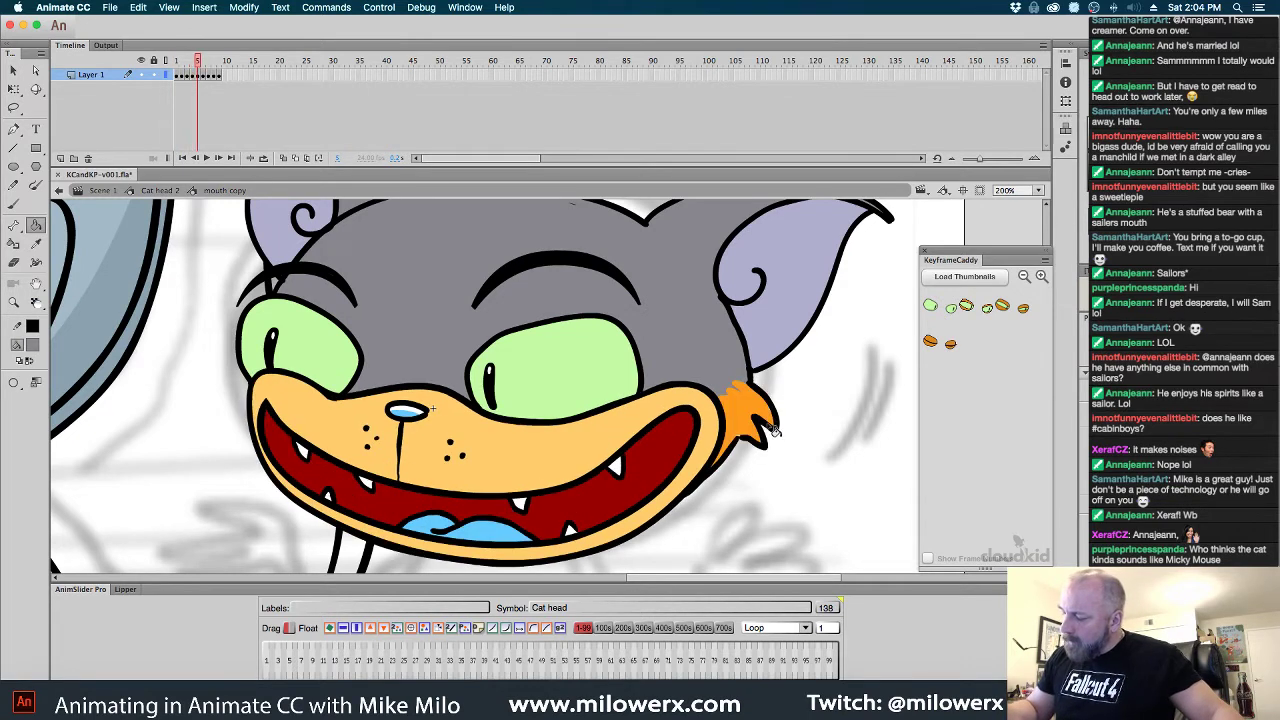
pyautogui.press('.')
pyautogui.press('.')
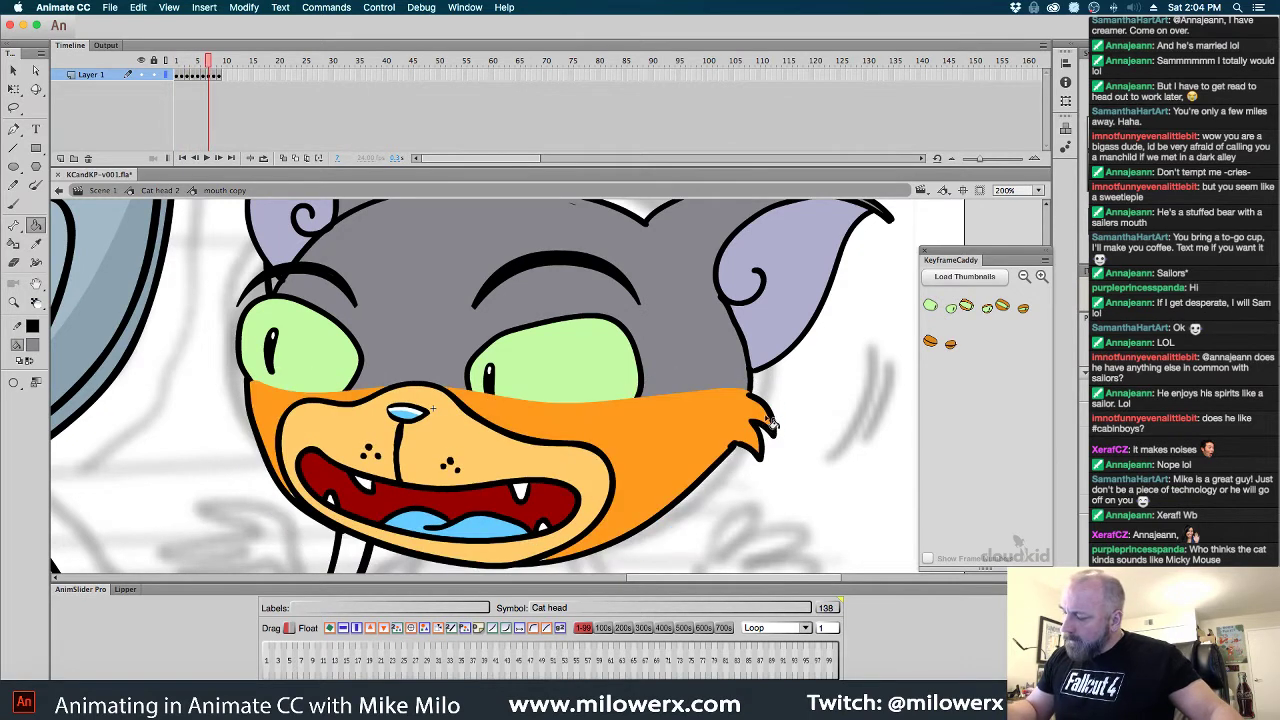
# Fill the orange cheeks and cheek tufts around the muzzle with grey on frames 7 to 9 of the mouth copy symbol
pyautogui.click(766, 426)
pyautogui.click(358, 405)
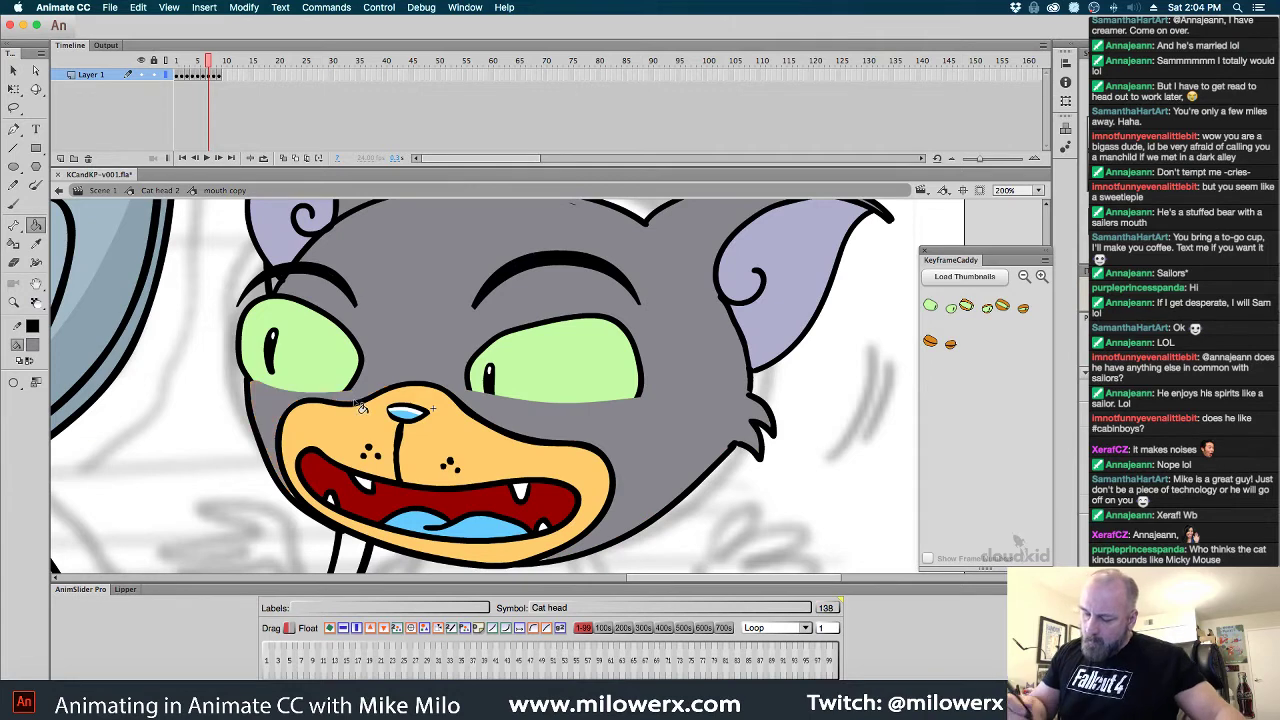
pyautogui.press('.')
pyautogui.press('.')
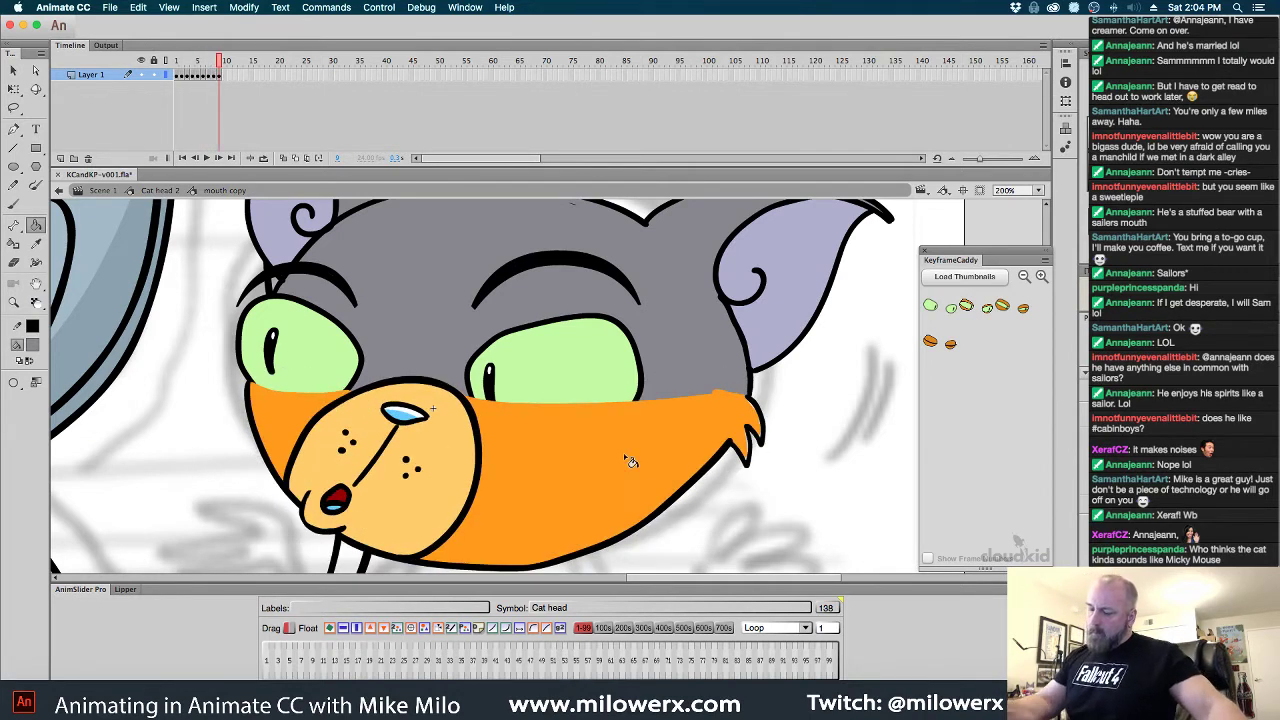
pyautogui.press(',')
pyautogui.press('.')
pyautogui.press(',')
pyautogui.press('.')
pyautogui.press(',')
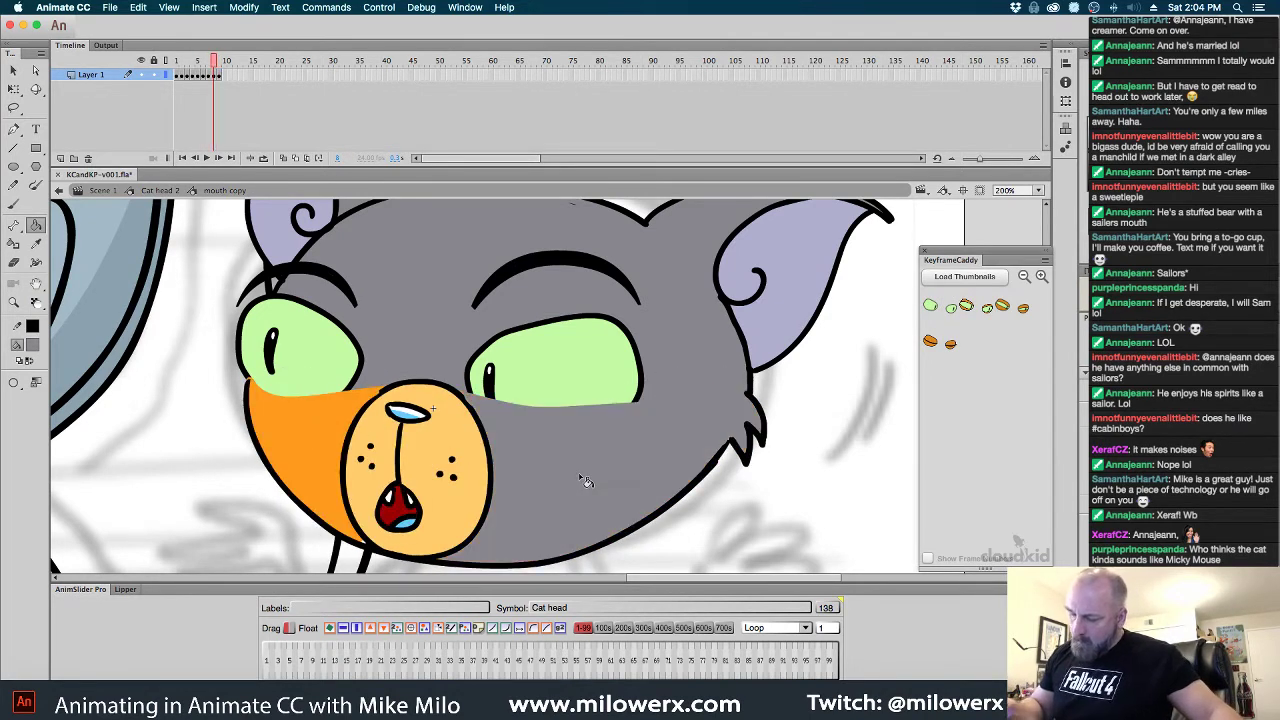
pyautogui.press(',')
pyautogui.press(',')
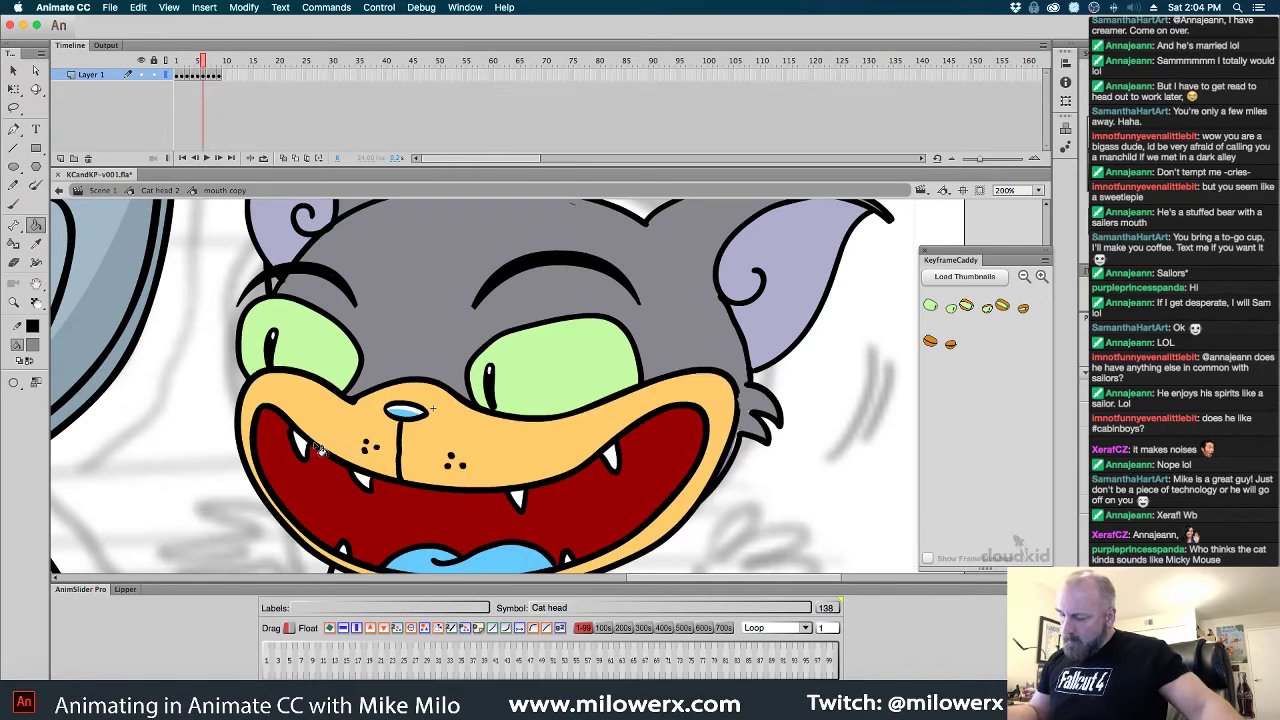
pyautogui.press('.')
pyautogui.press('.')
pyautogui.press(',')
pyautogui.press(',')
pyautogui.press(',')
pyautogui.press('.')
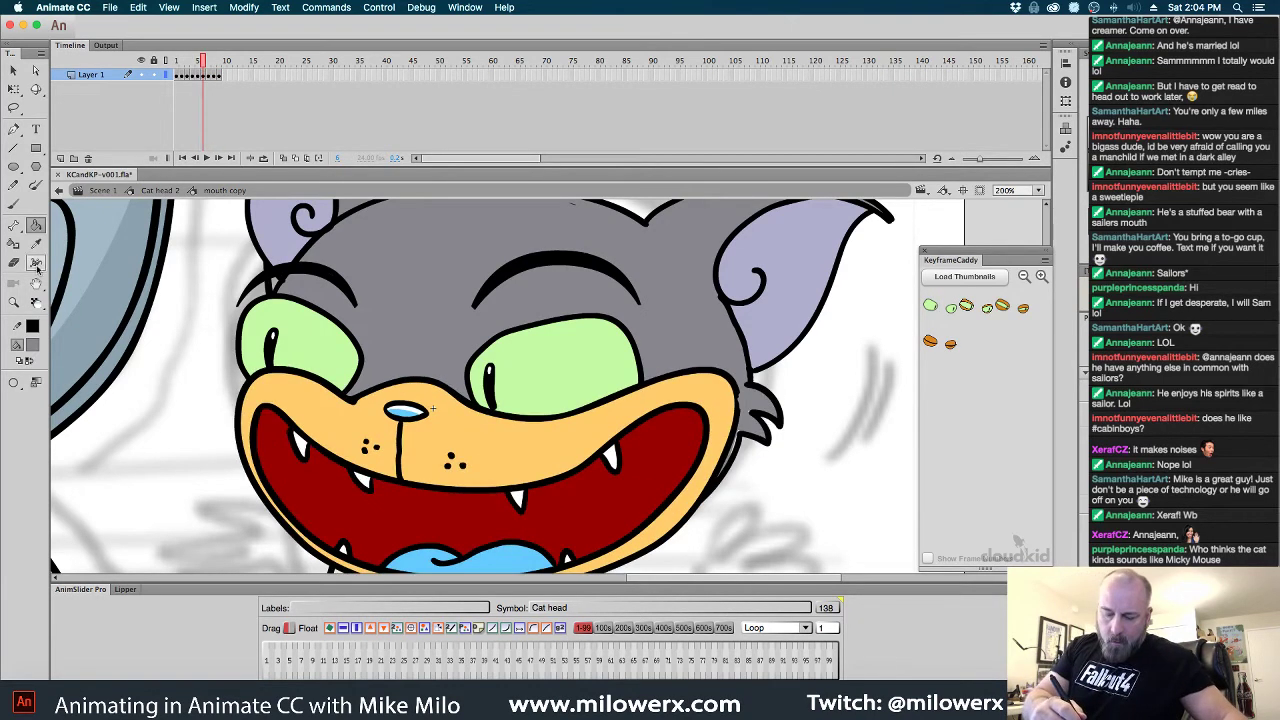
# Switch to the Brush tool and set its paint mode to Paint Selection
pyautogui.click(13, 203)
pyautogui.click(13, 402)
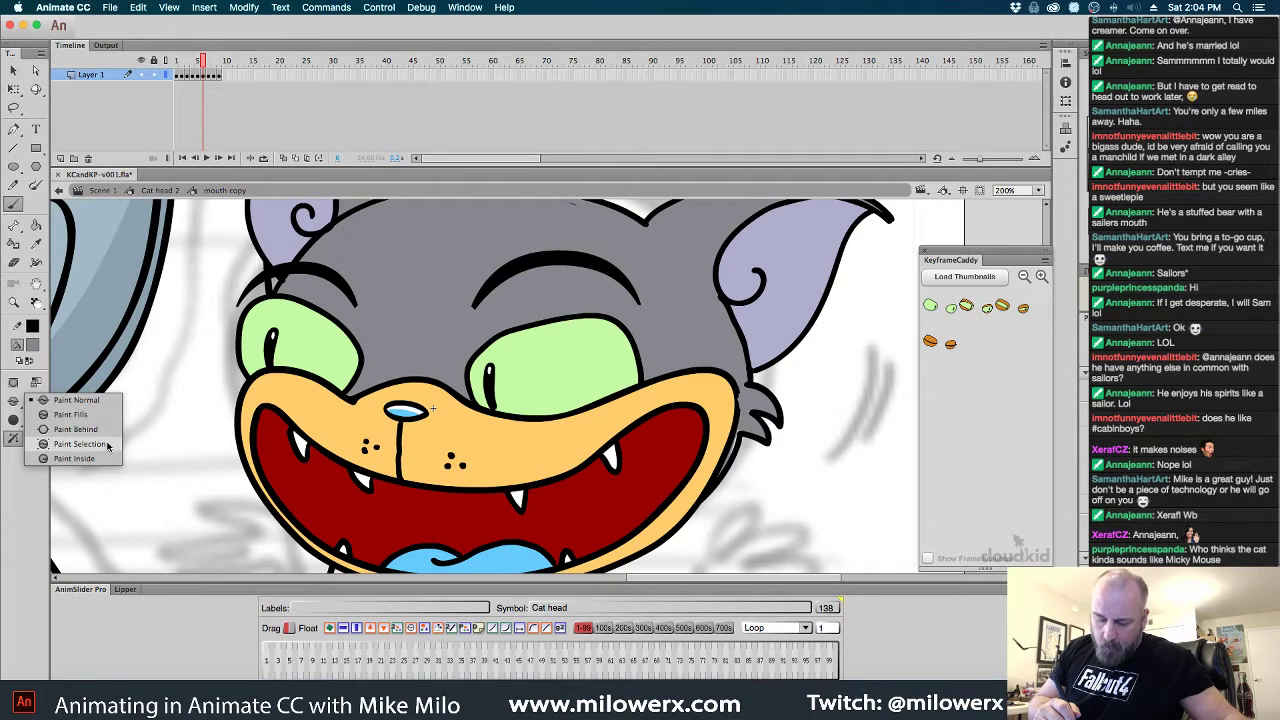
pyautogui.click(108, 444)
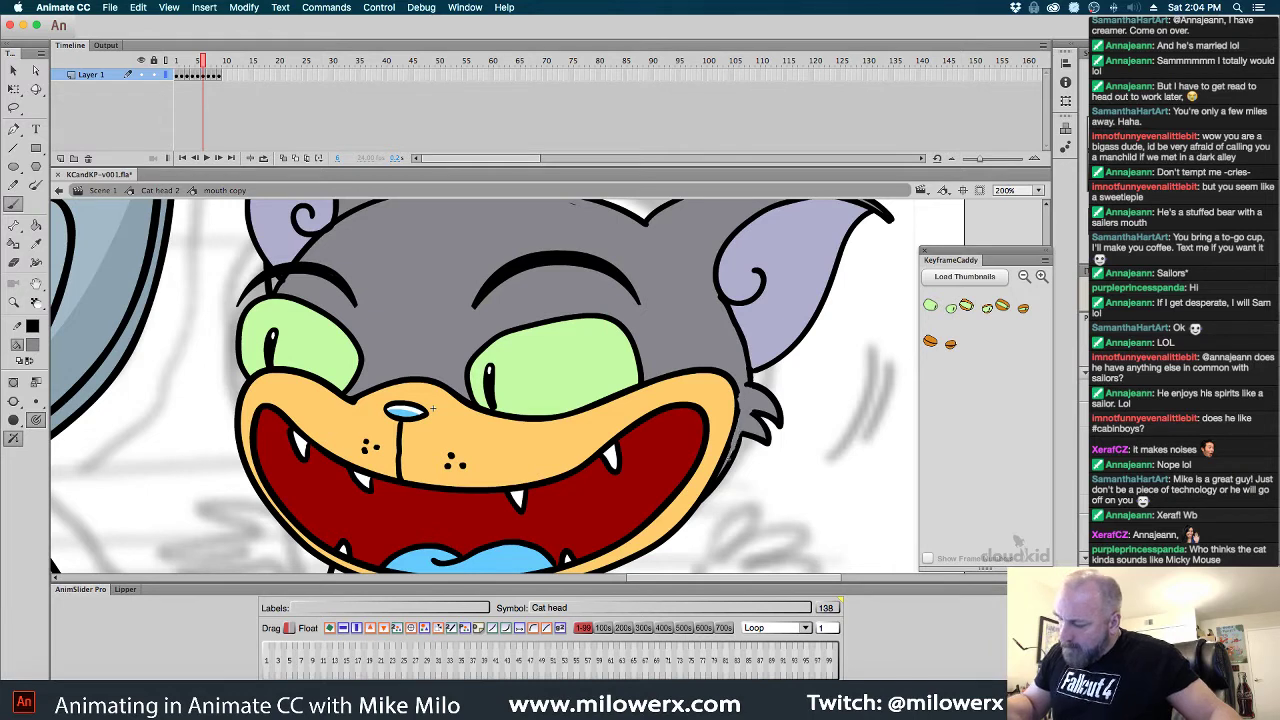
# Go back and forth through the nine mouth frames and check the grey cheeks and tufts for leftover orange and gaps
pyautogui.press('.')
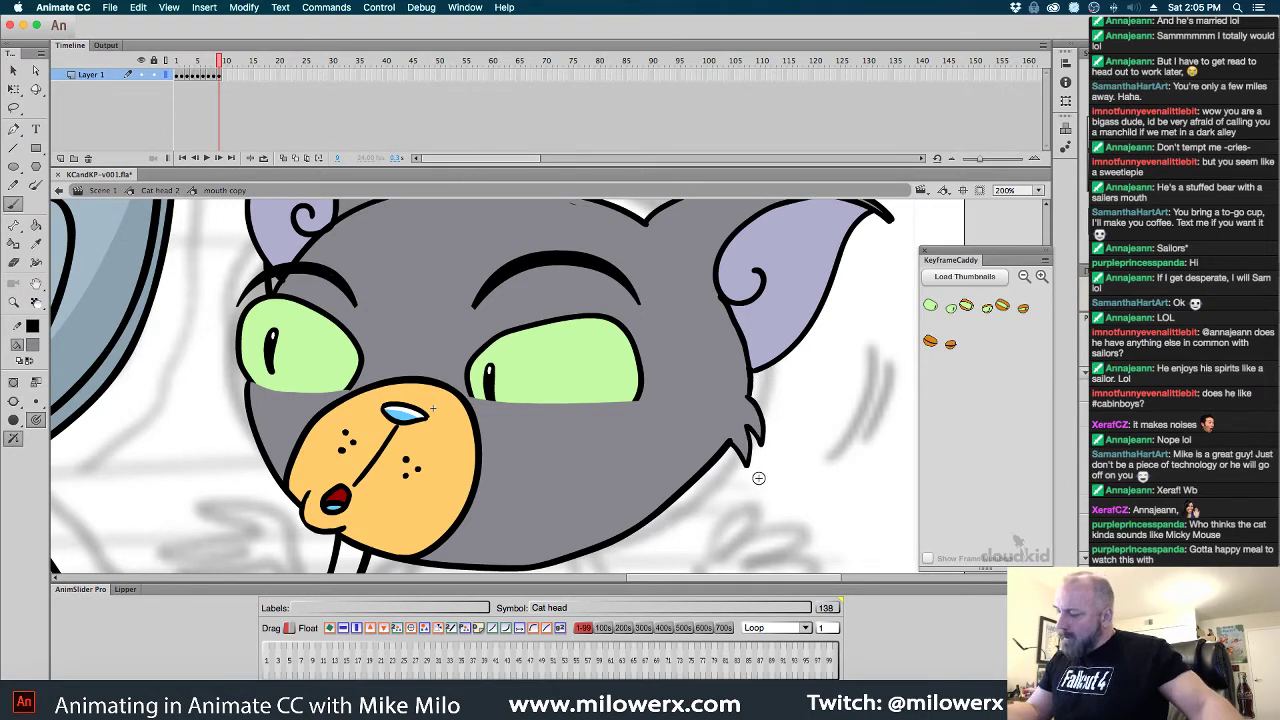
pyautogui.press(',')
pyautogui.press(',')
pyautogui.press(',')
pyautogui.press(',')
pyautogui.press(',')
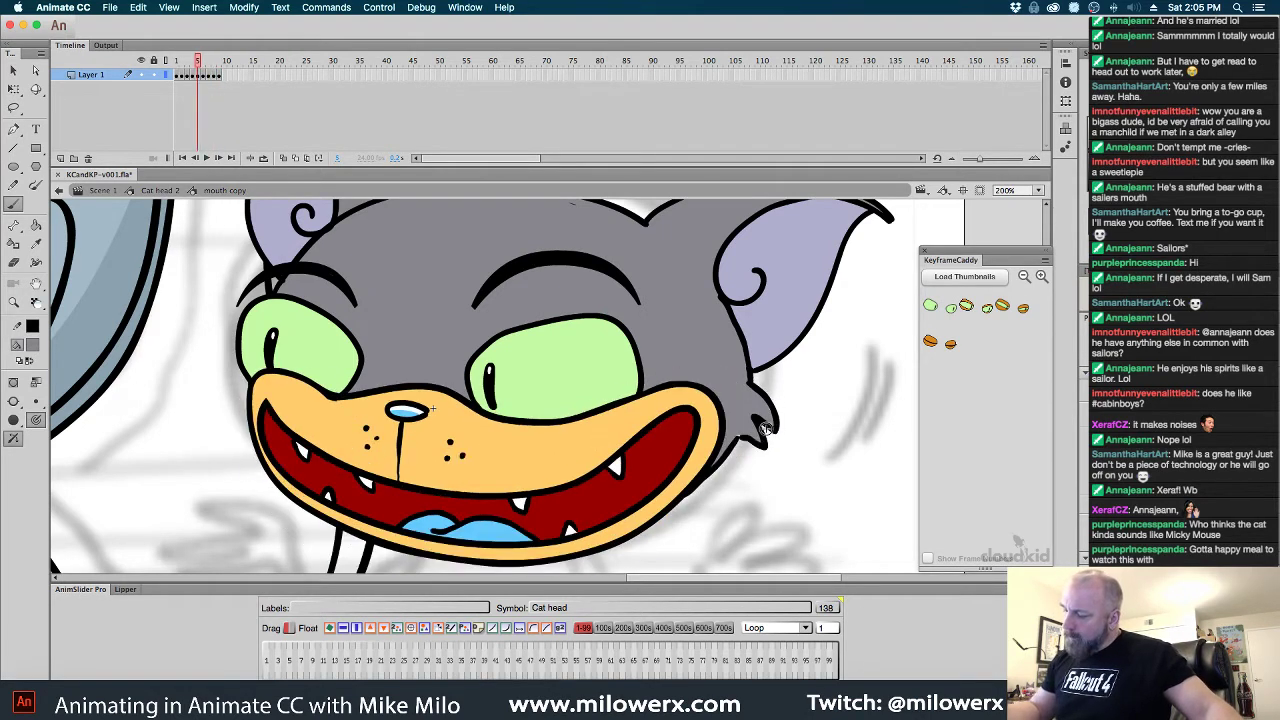
pyautogui.press('.')
pyautogui.press(',')
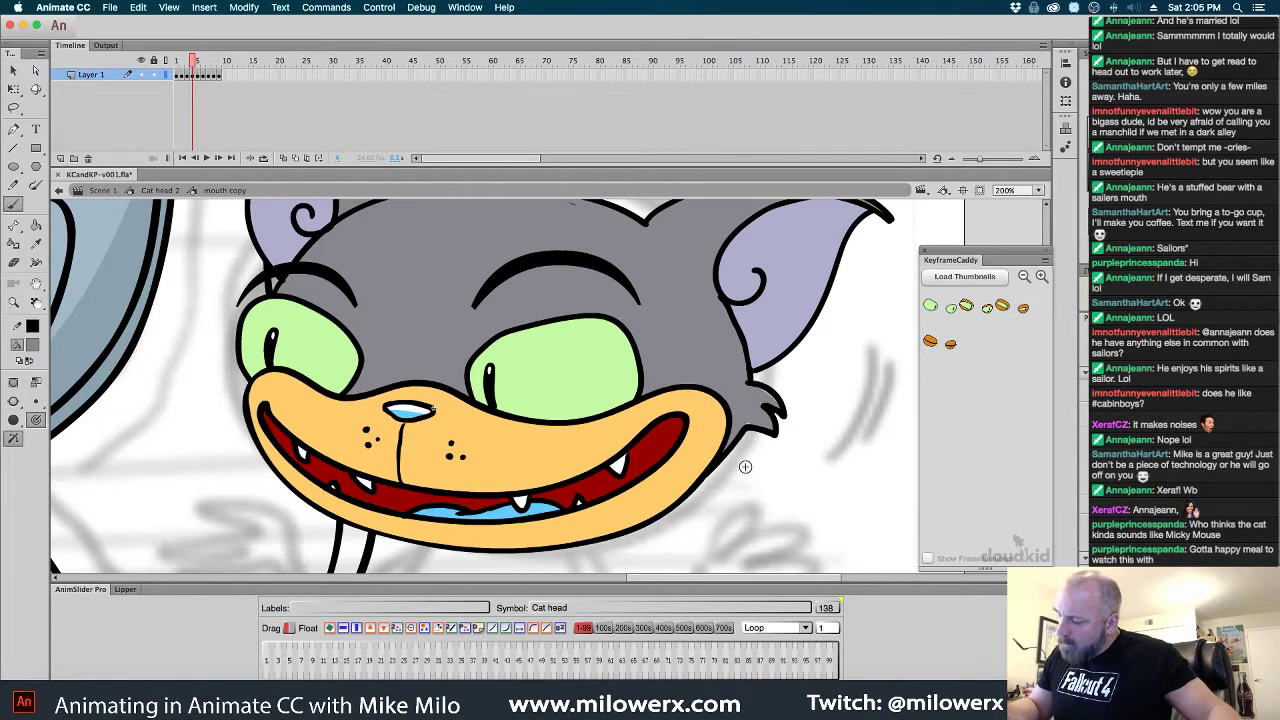
pyautogui.press(',')
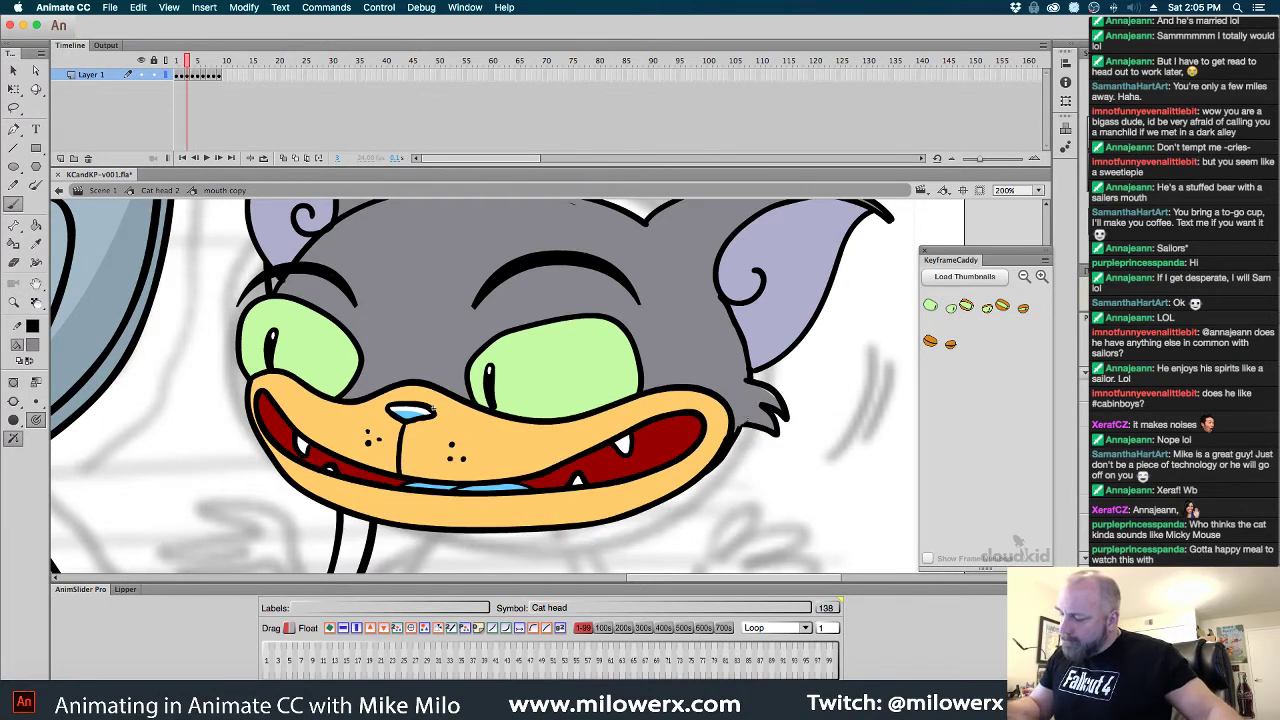
pyautogui.press(',')
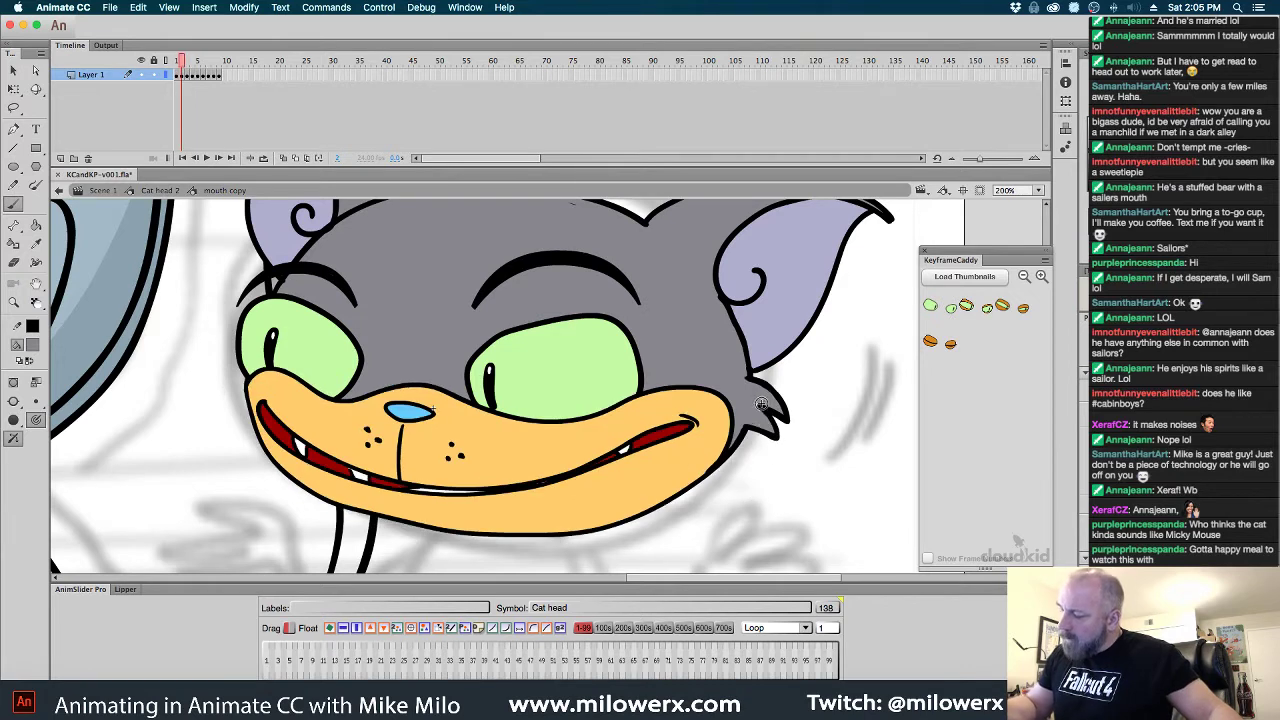
pyautogui.press(',')
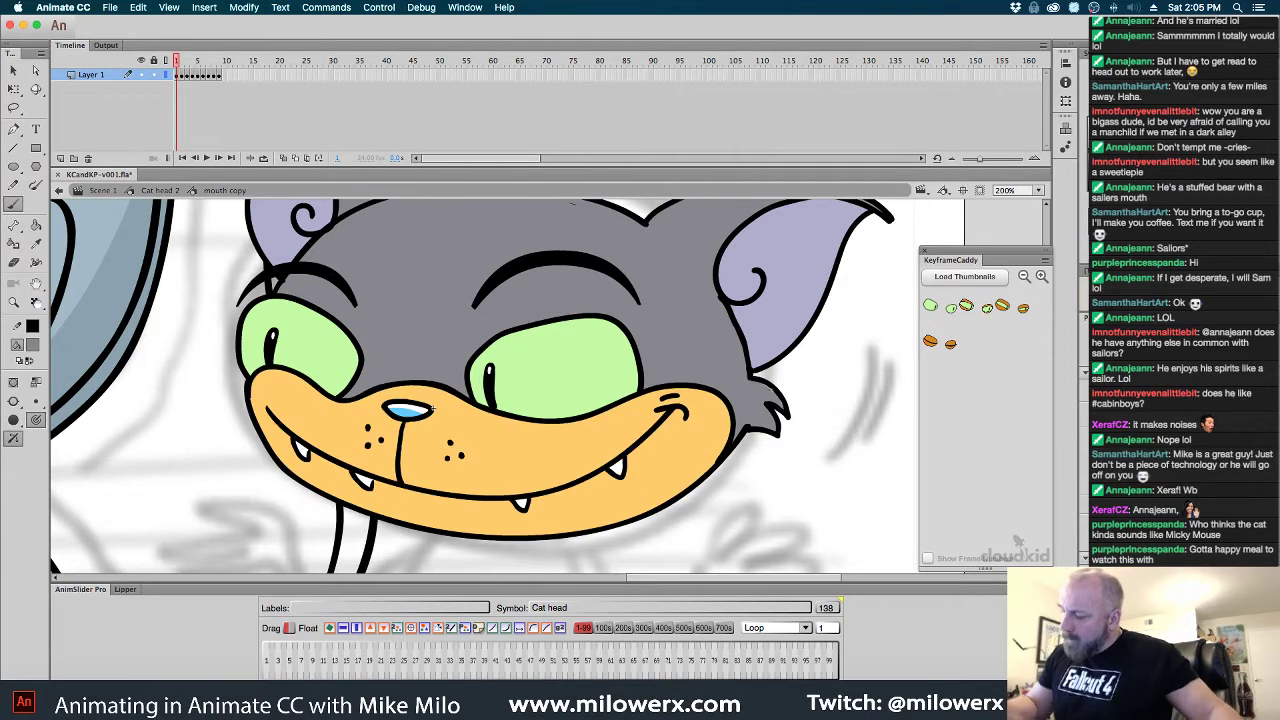
pyautogui.press('.')
pyautogui.press('.')
pyautogui.press('.')
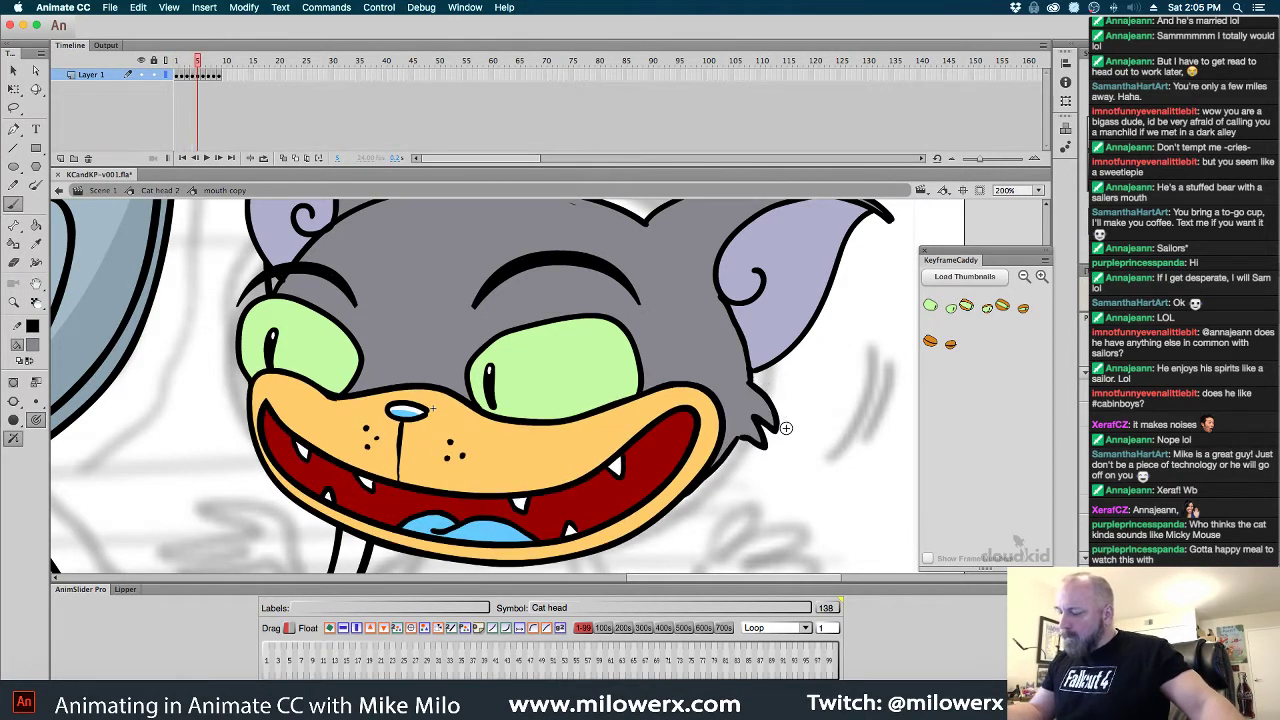
pyautogui.press('.')
pyautogui.press('.')
pyautogui.press('.')
pyautogui.press('.')
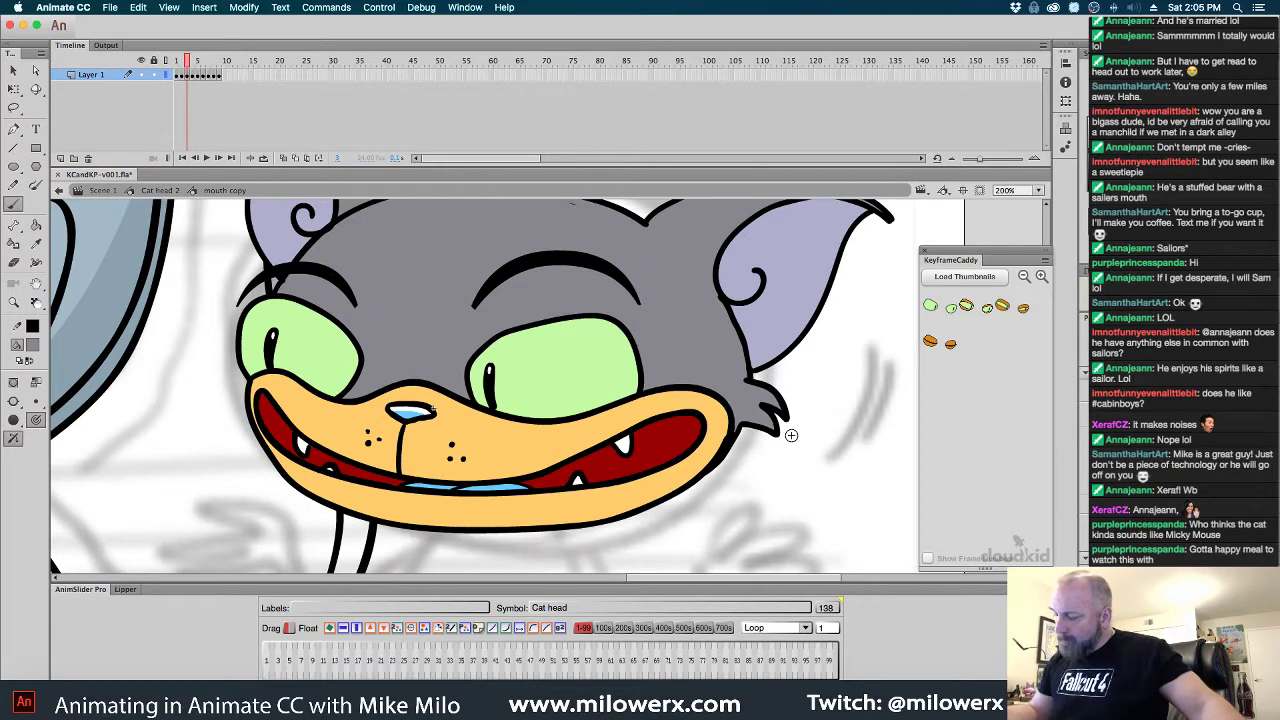
pyautogui.press(',')
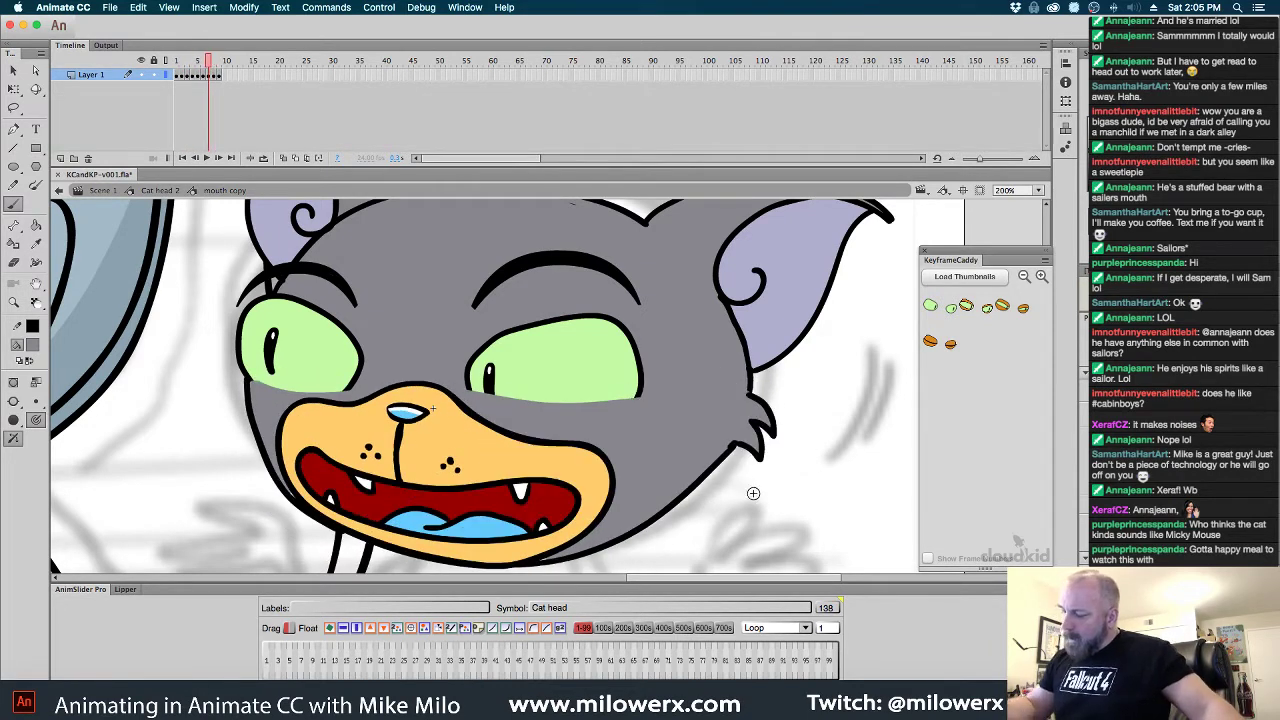
pyautogui.press('.')
pyautogui.press('.')
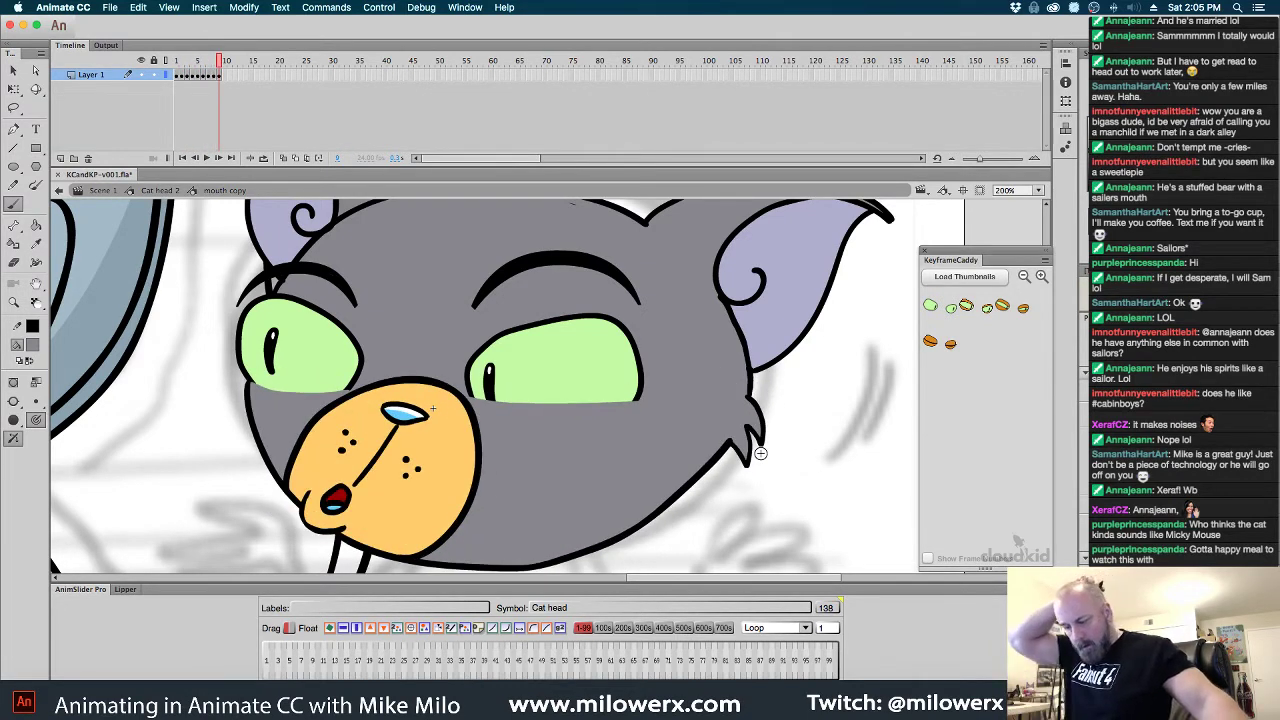
pyautogui.press(',')
pyautogui.press(',')
pyautogui.press(',')
pyautogui.press(',')
pyautogui.press(',')
pyautogui.press(',')
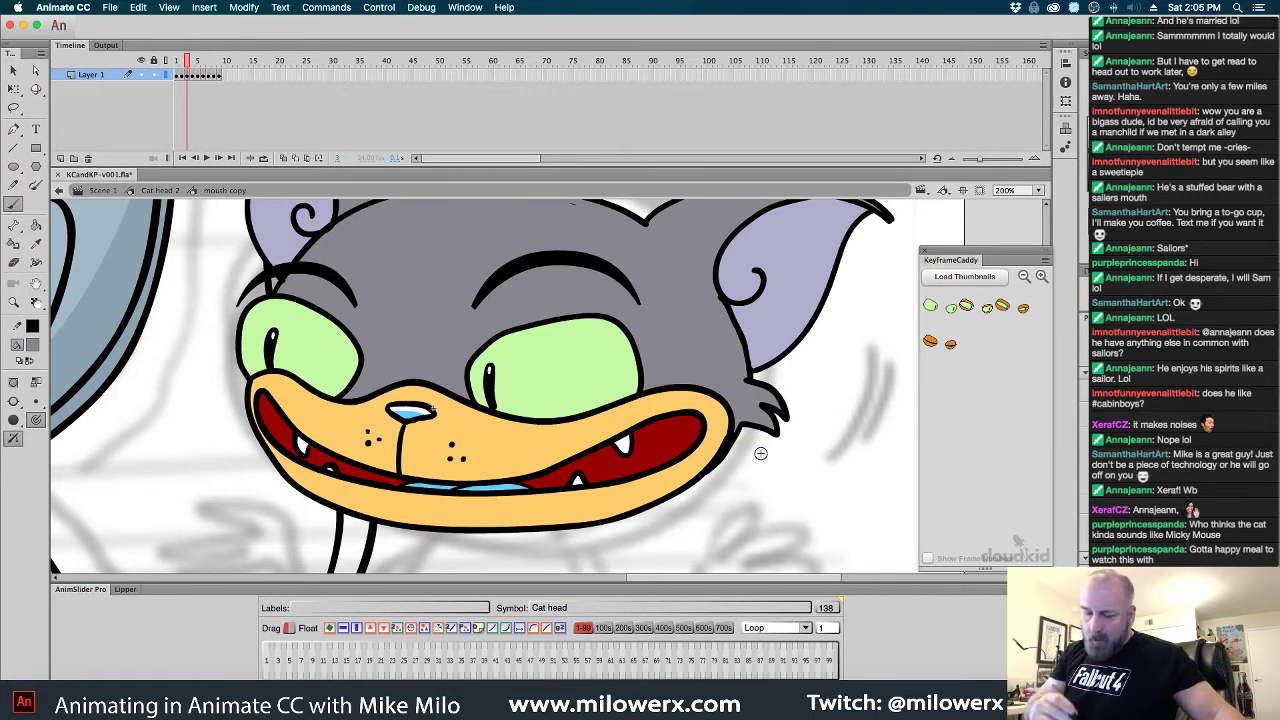
# Pick the grey cat's inner-ear lavender as the fill colour and reopen the mouth copy symbol with the Paint Bucket ready
pyautogui.click(33, 344)
pyautogui.click(70, 374)
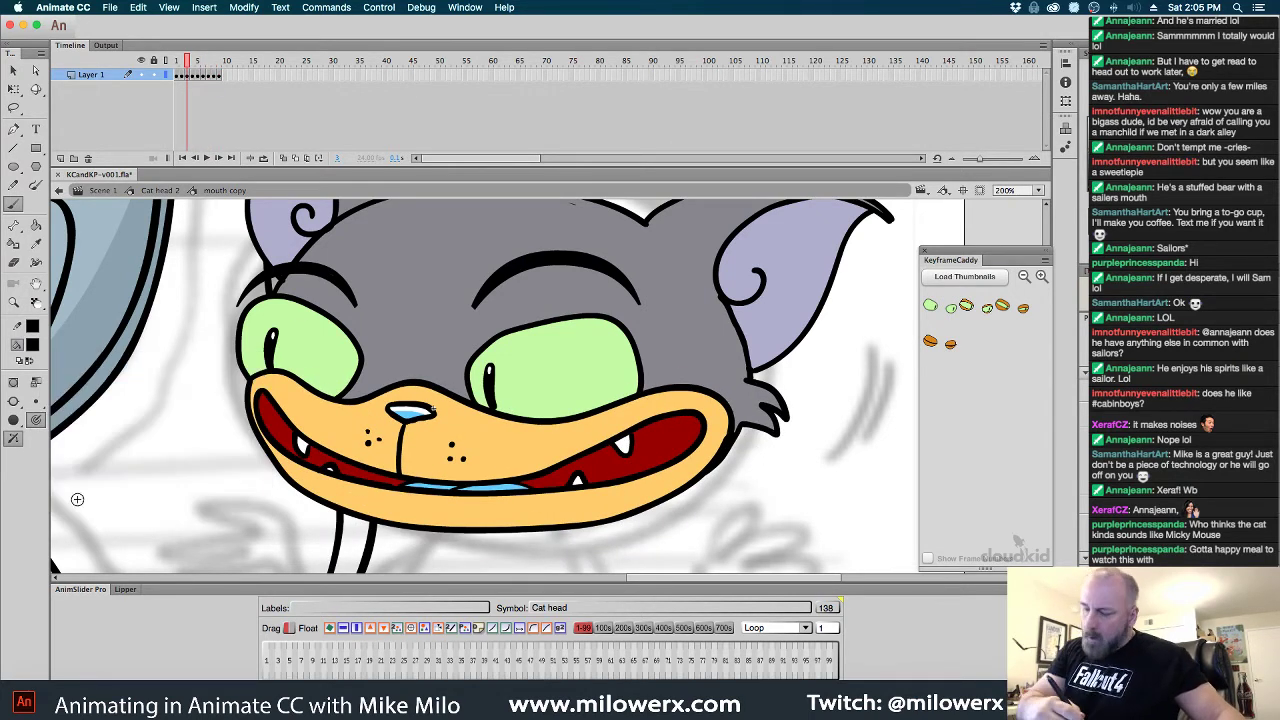
pyautogui.click(21, 71)
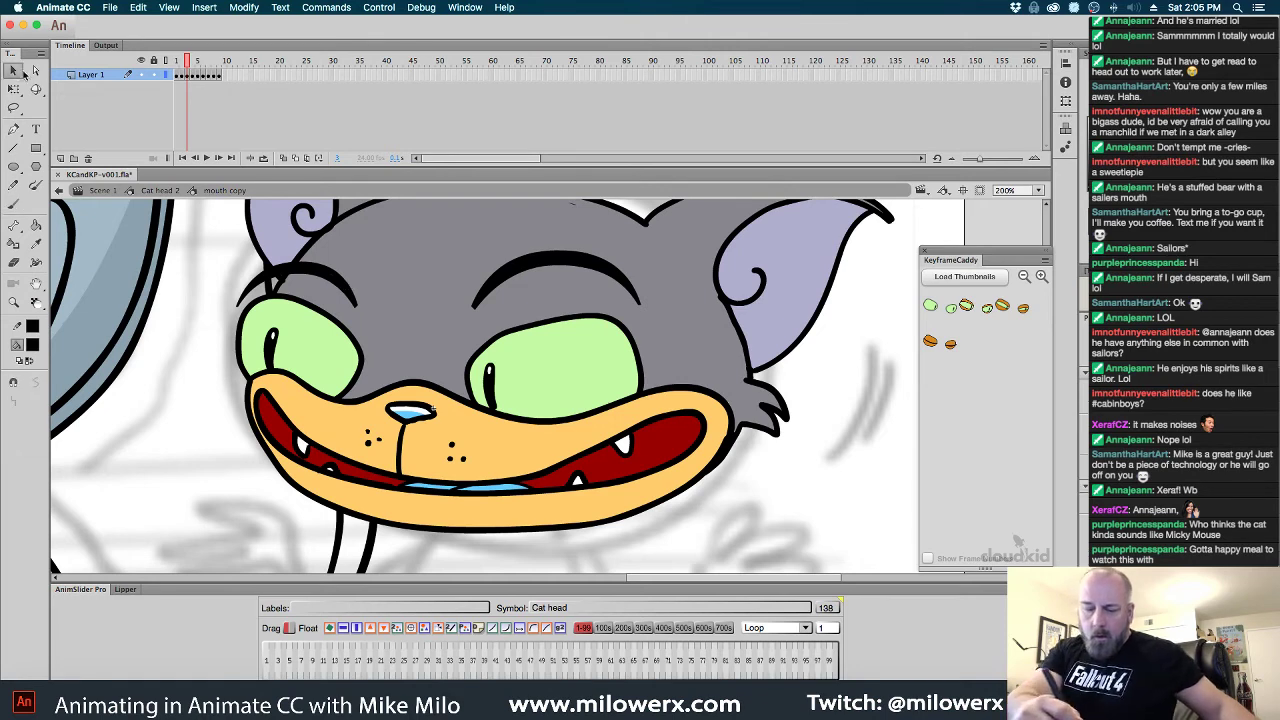
pyautogui.doubleClick(798, 355)
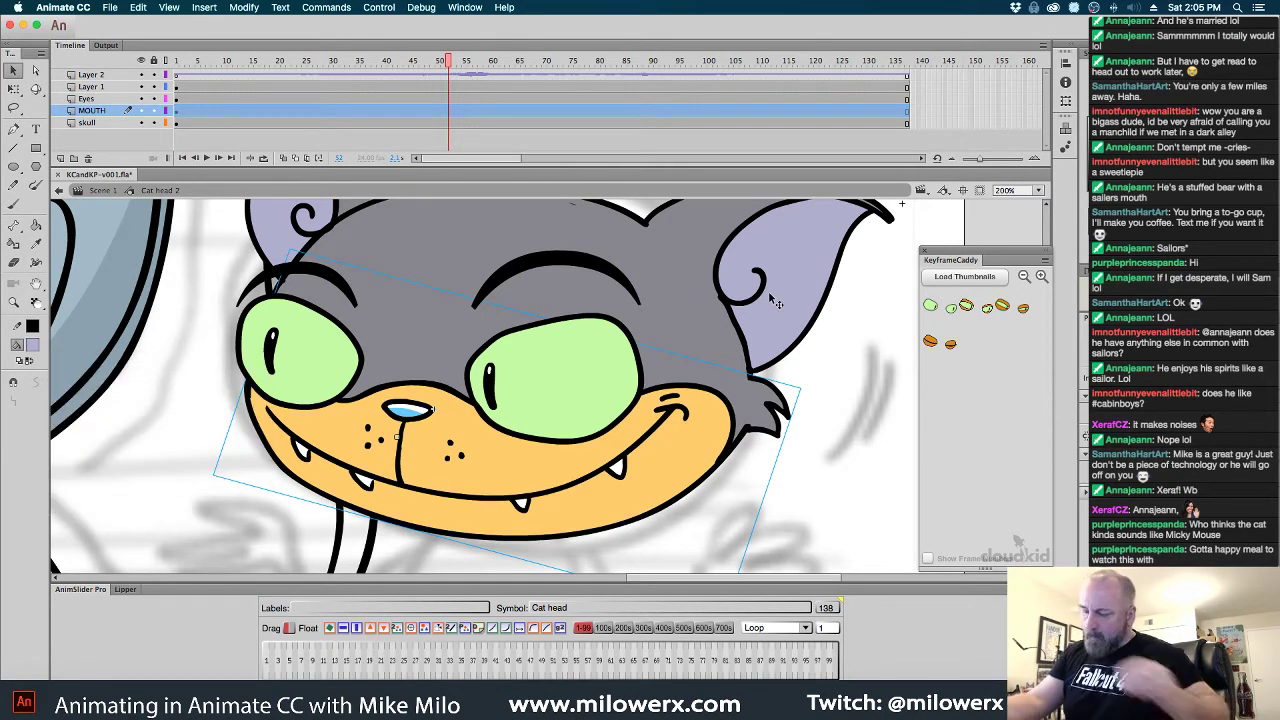
pyautogui.doubleClick(735, 413)
pyautogui.press('k')
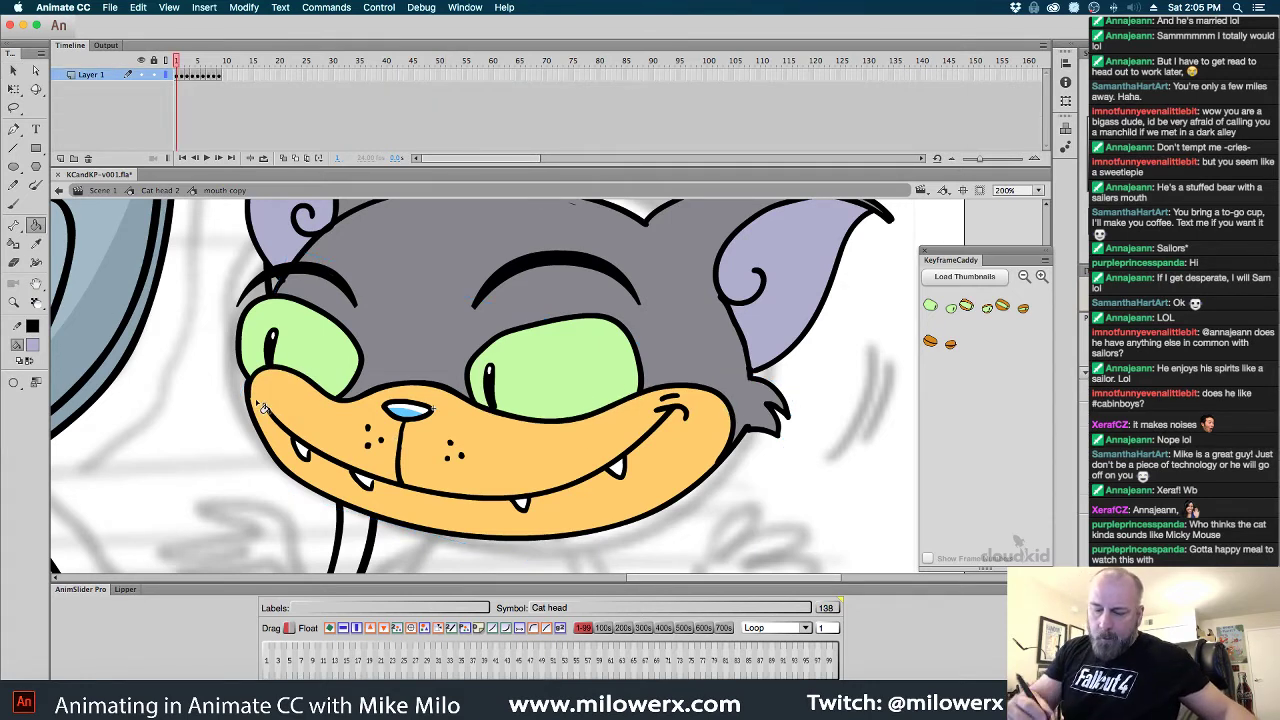
# Fill the orange muzzle with lavender on frames 1 to 5 of the mouth copy symbol
pyautogui.click(542, 470)
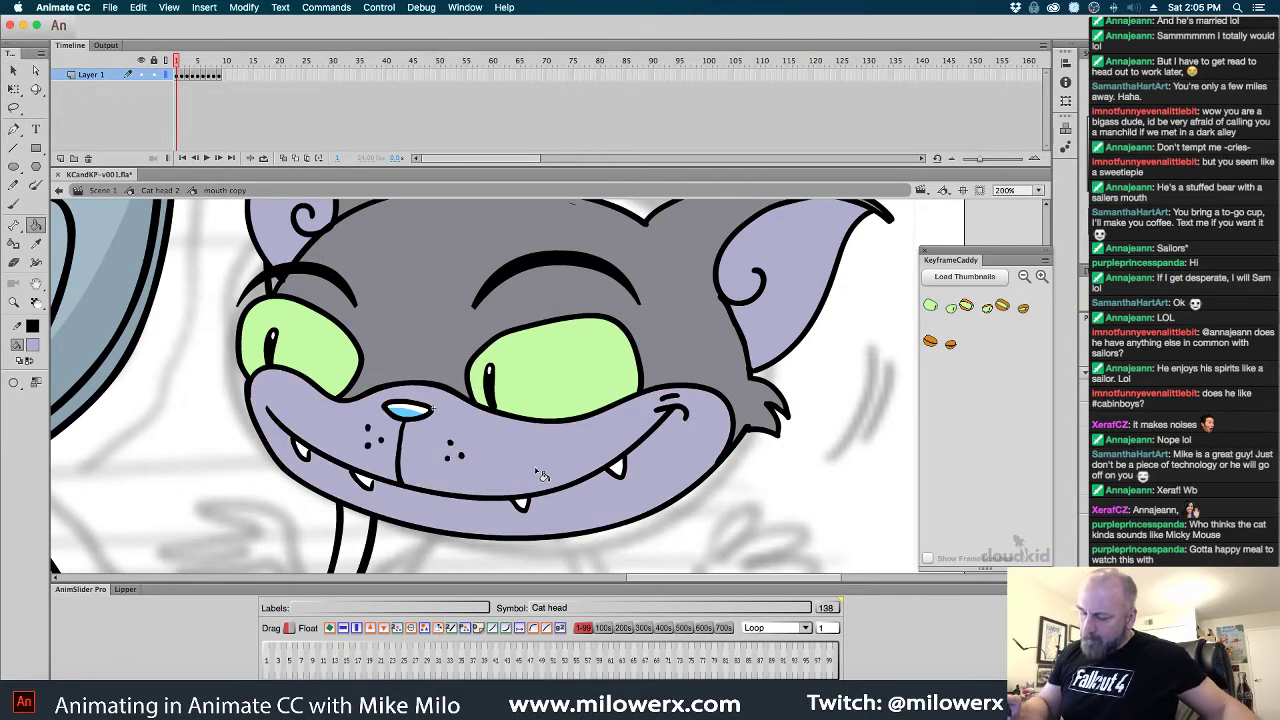
pyautogui.press('.')
pyautogui.click(639, 487)
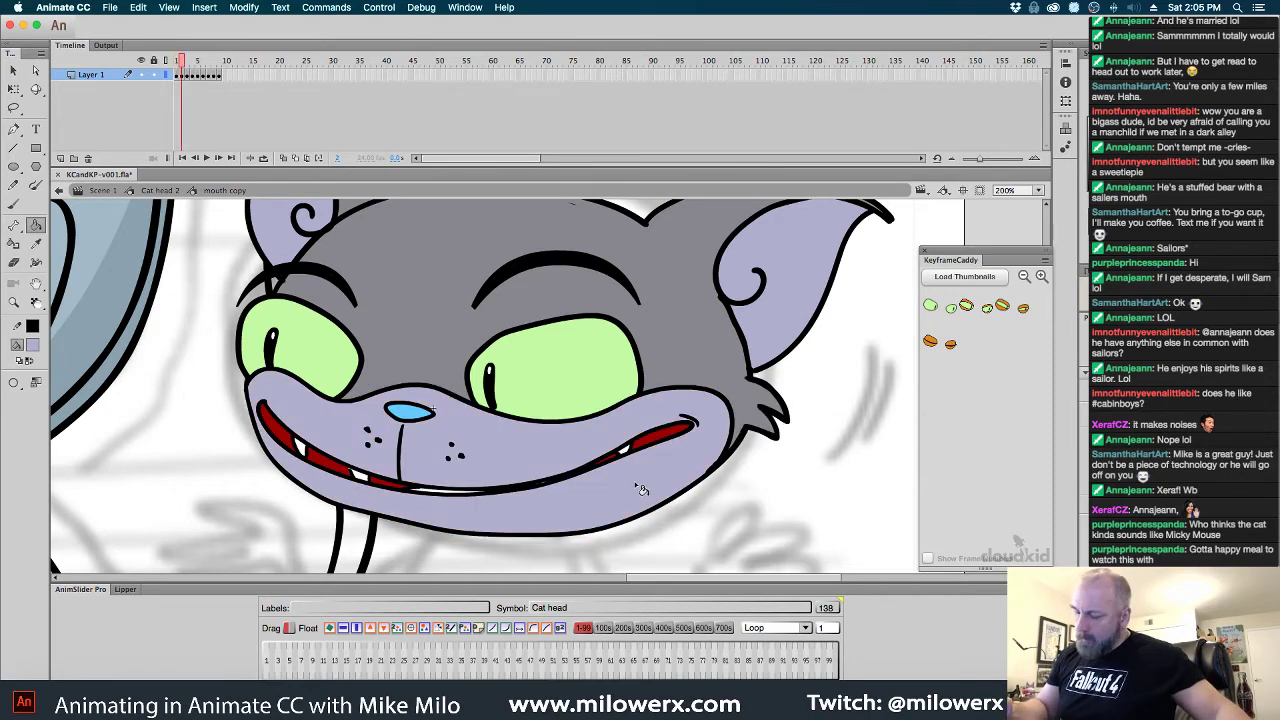
pyautogui.press('.')
pyautogui.press('.')
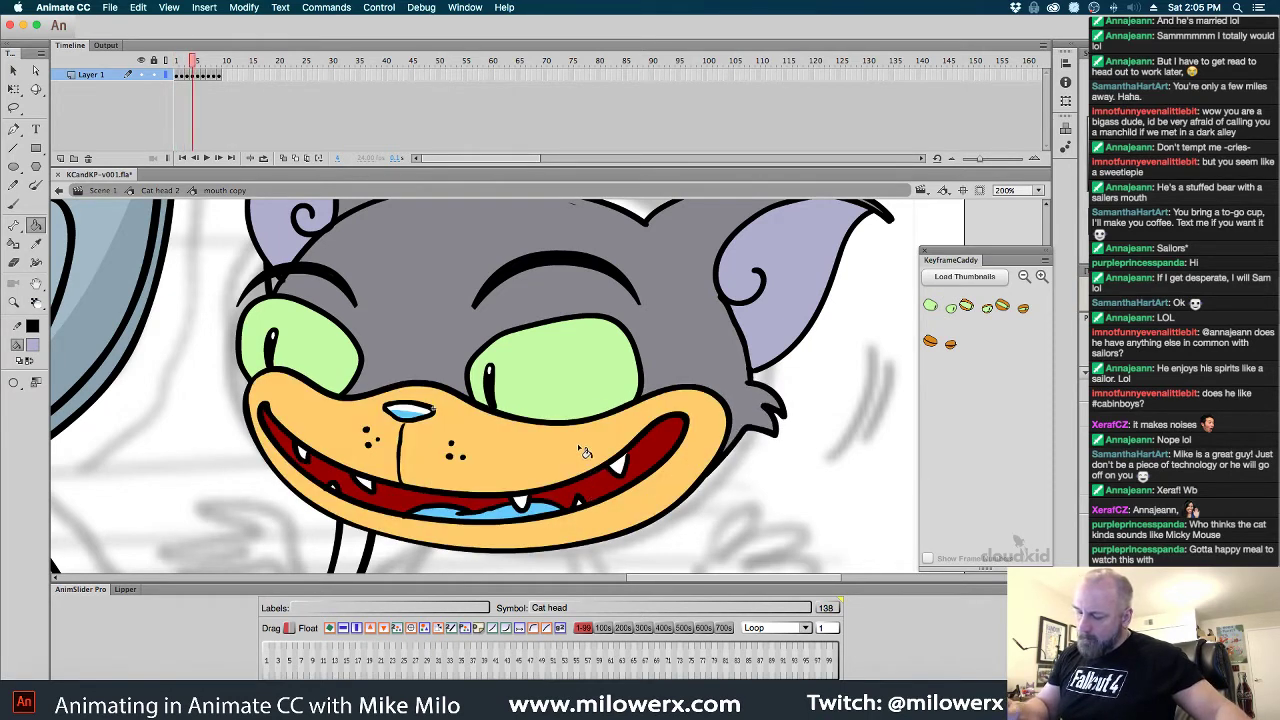
pyautogui.press('.')
pyautogui.click(584, 456)
# Fill the orange muzzle with lavender on frames 6 to 9 of the mouth copy symbol
pyautogui.press('.')
pyautogui.click(579, 450)
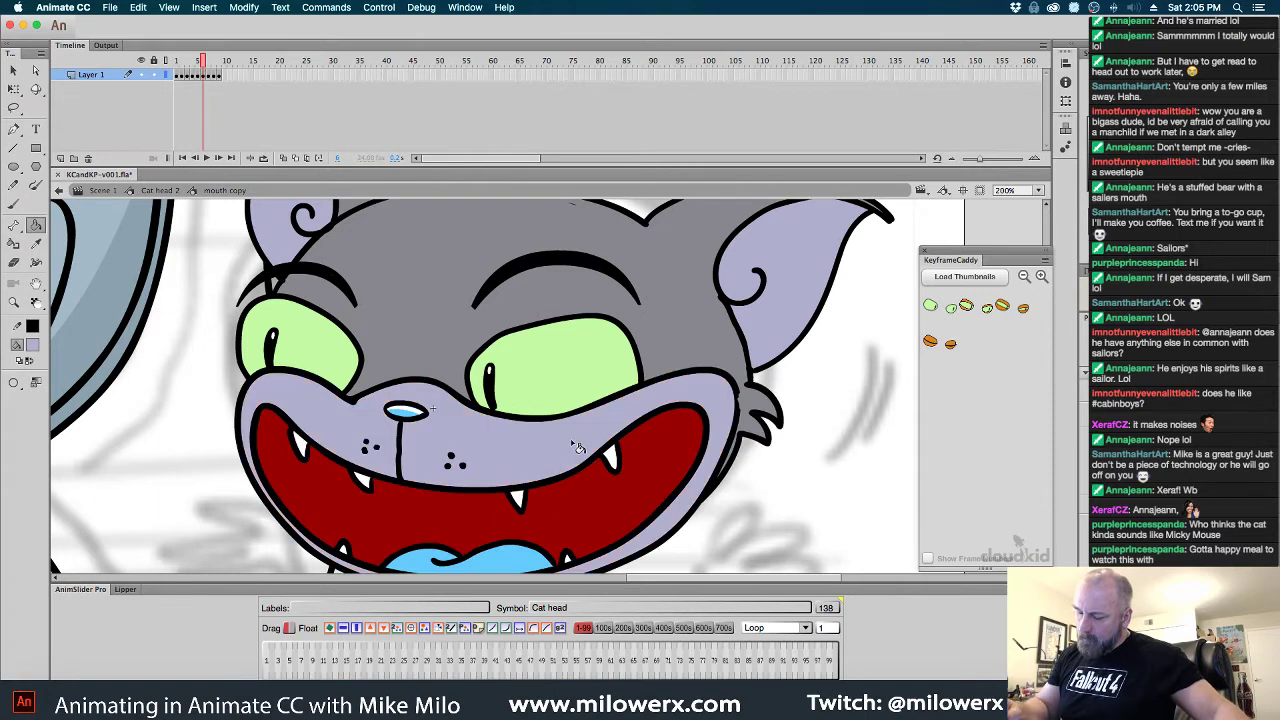
pyautogui.press('.')
pyautogui.press('.')
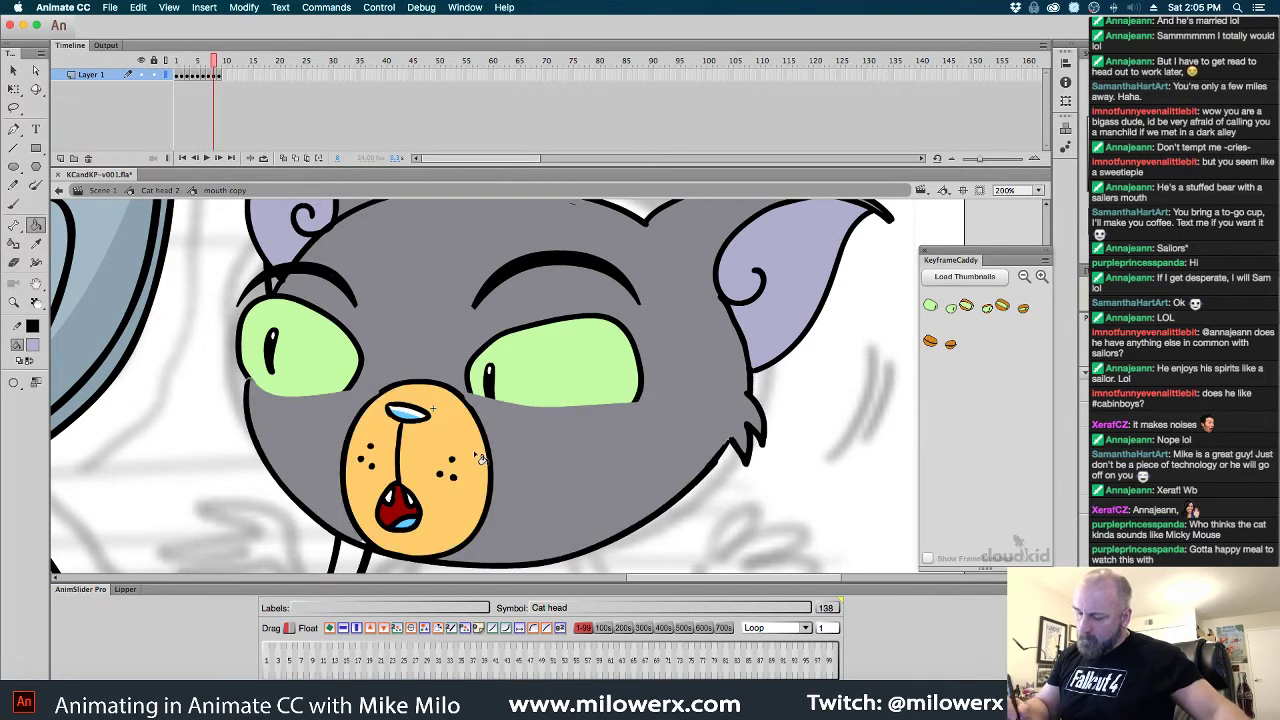
pyautogui.press('.')
pyautogui.click(470, 508)
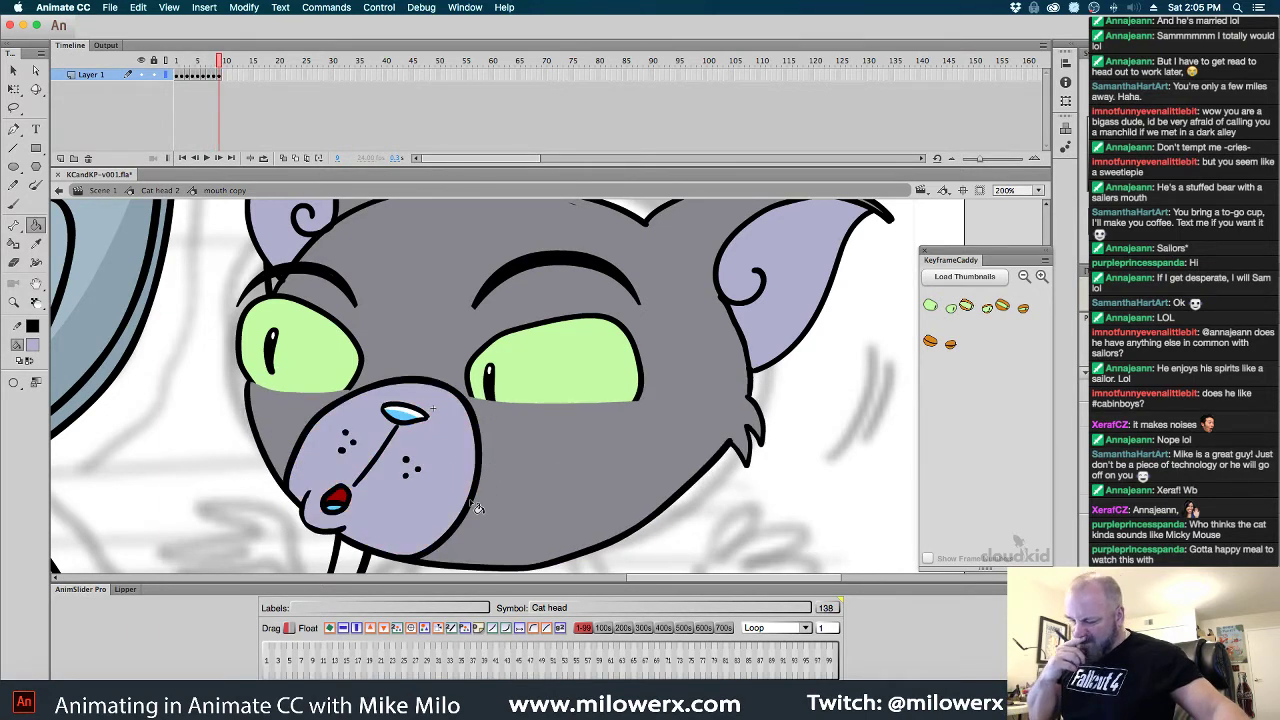
# Go back and forth through the mouth frames and check the lavender muzzle for leftover orange
pyautogui.press(',')
pyautogui.press(',')
pyautogui.press('.')
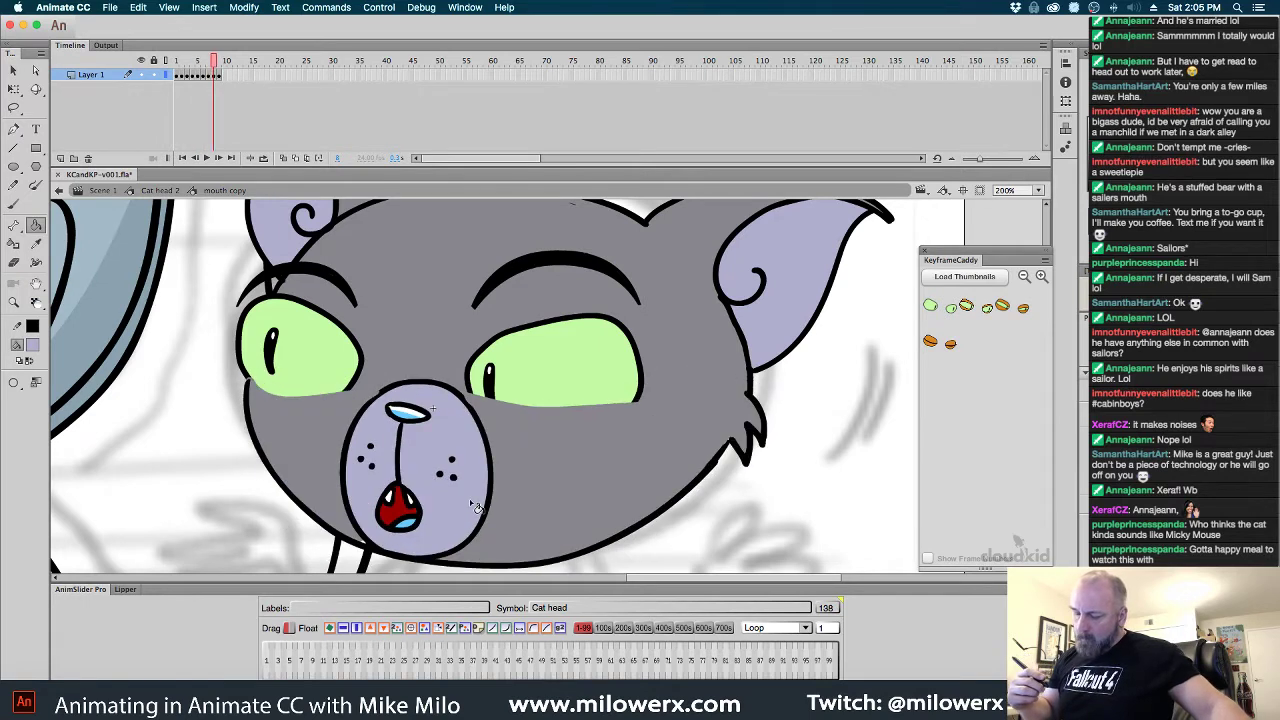
pyautogui.press(',')
pyautogui.press(',')
pyautogui.press(',')
pyautogui.press('.')
pyautogui.press('.')
pyautogui.press('.')
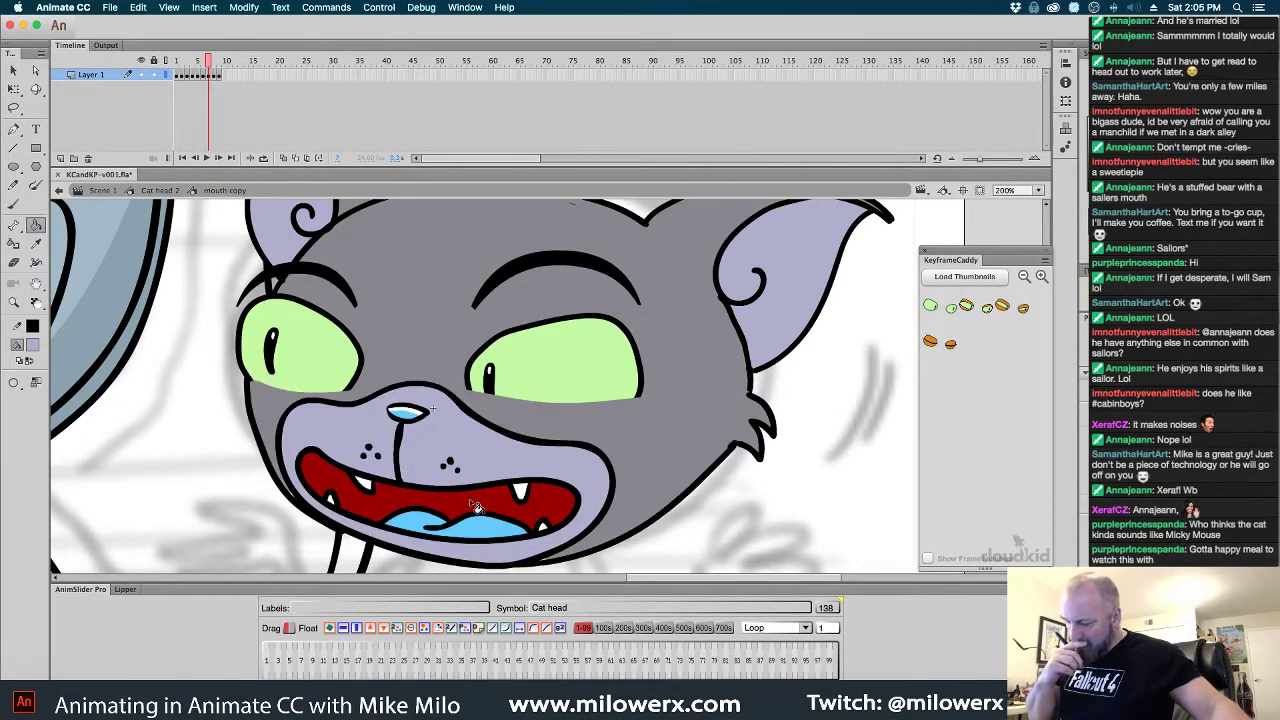
pyautogui.press(',')
pyautogui.press(',')
pyautogui.press('.')
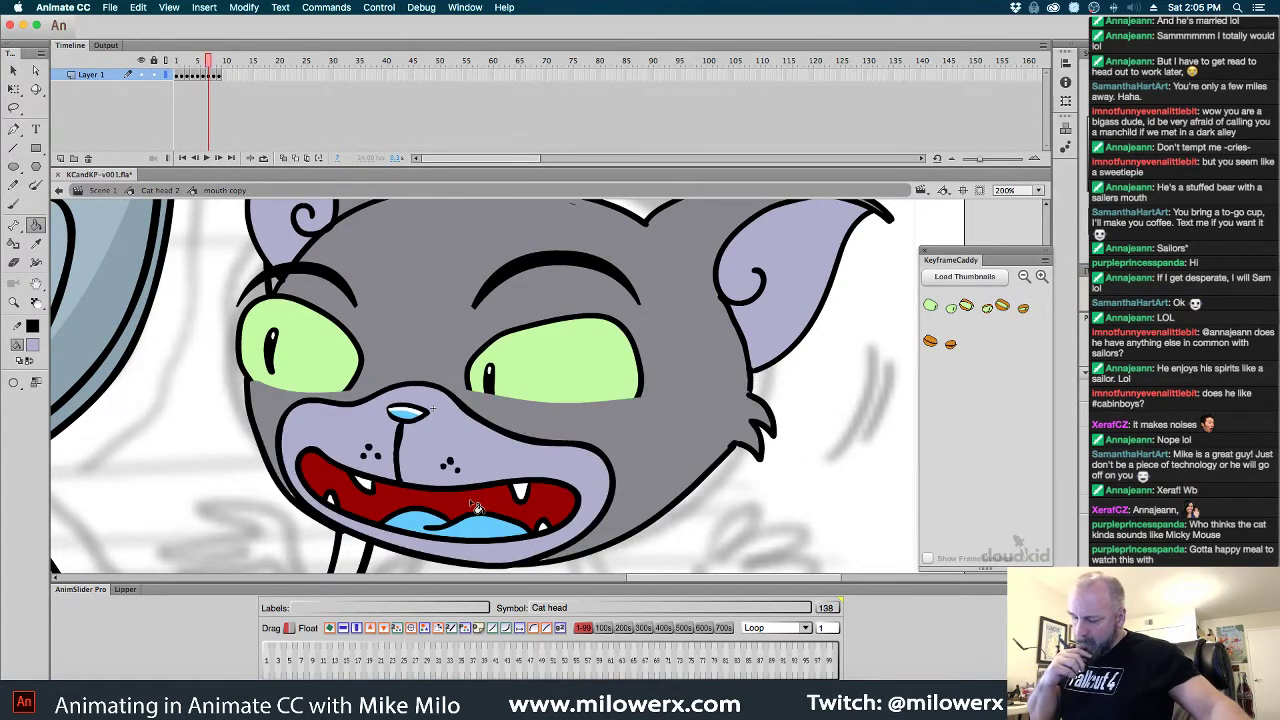
# Return to the Cat head 2 symbol and compare the grey cat's head with the orange cat on the full stage
pyautogui.click(161, 190)
pyautogui.keyDown('alt'); pyautogui.click(660, 415); pyautogui.keyUp('alt')
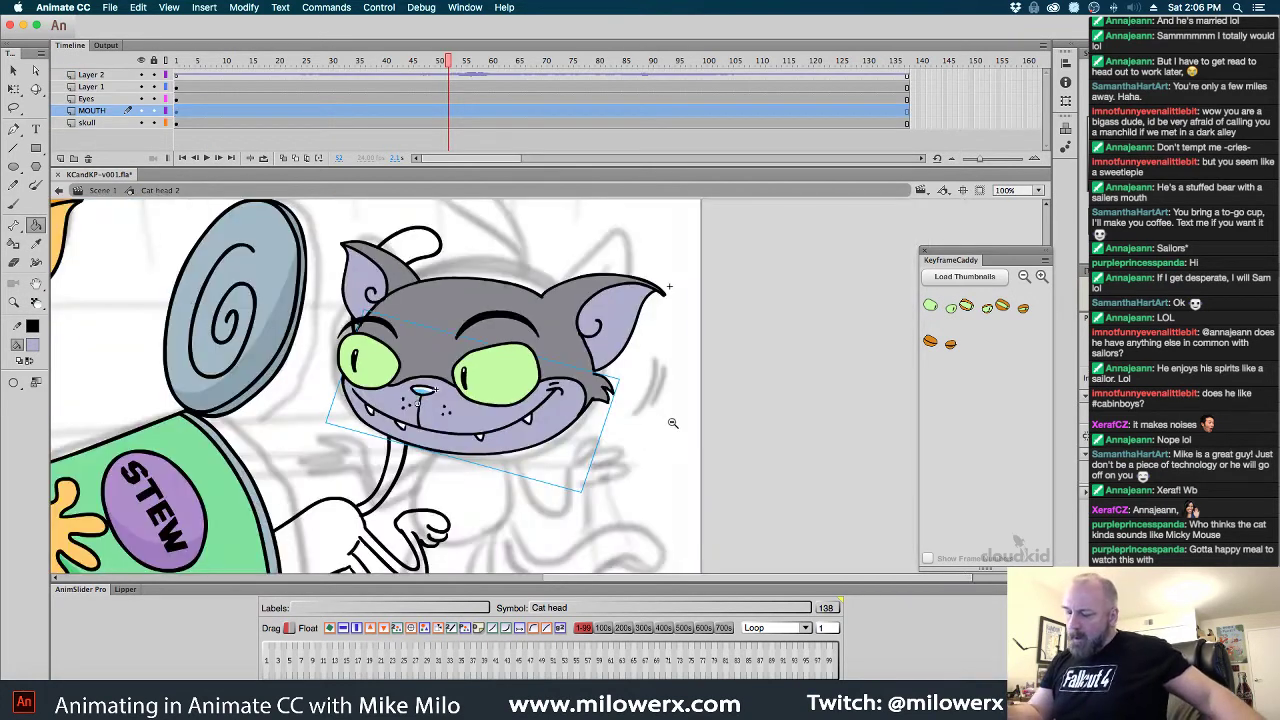
pyautogui.keyDown('alt'); pyautogui.click(628, 455); pyautogui.keyUp('alt')
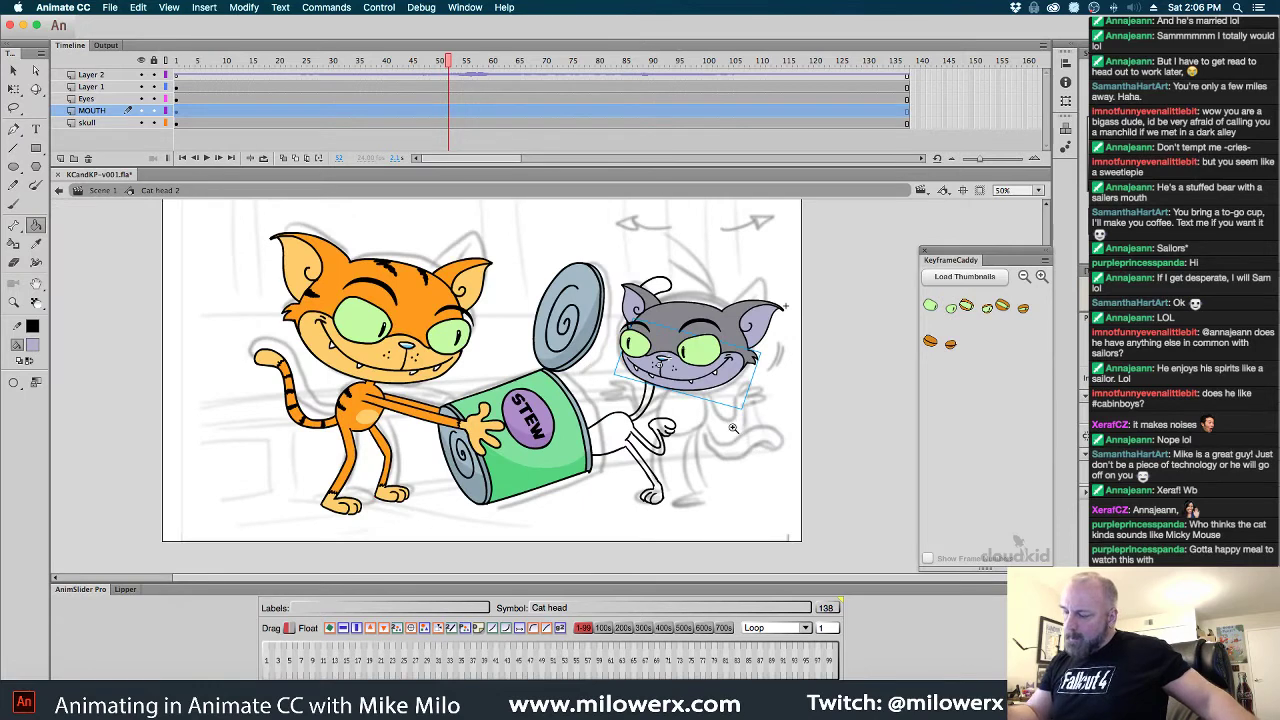
pyautogui.moveTo(746, 436); pyautogui.dragTo(740, 462)
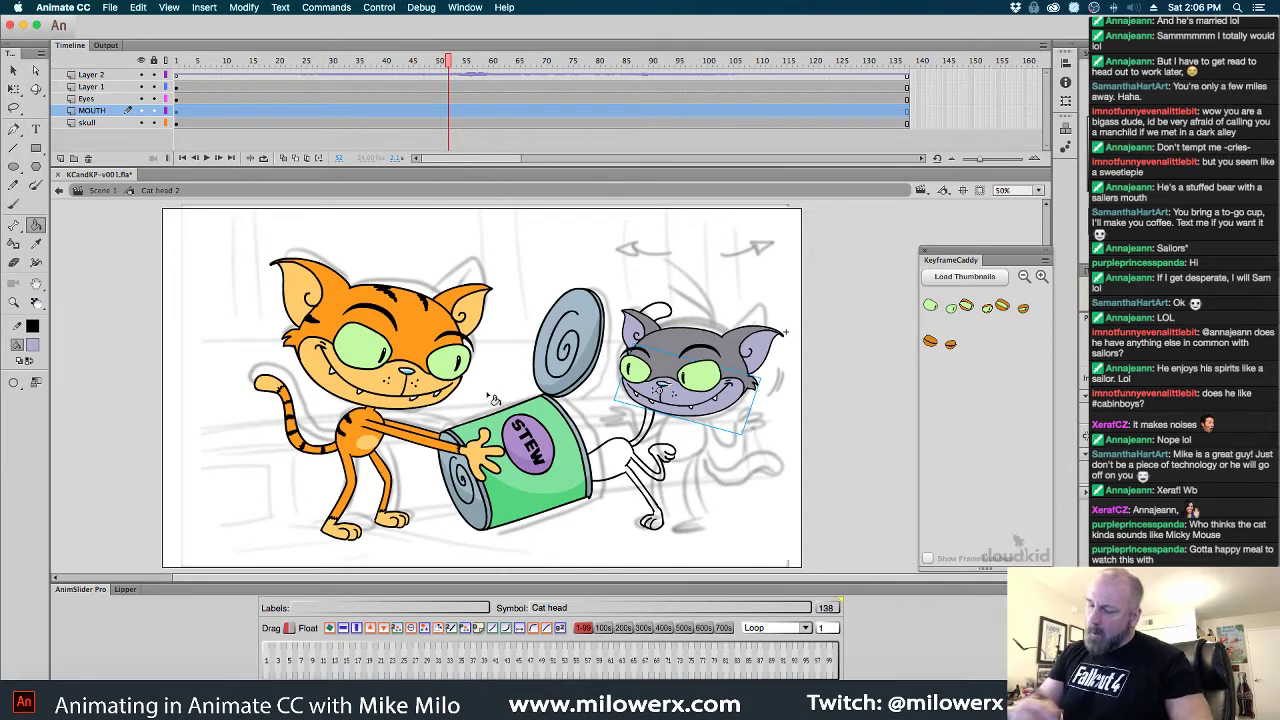
# Open the Cat eyes symbol and paste the open eyes from frame 1 in place over the orange closed eyes on frame 4
pyautogui.scroll(2, 694, 378)
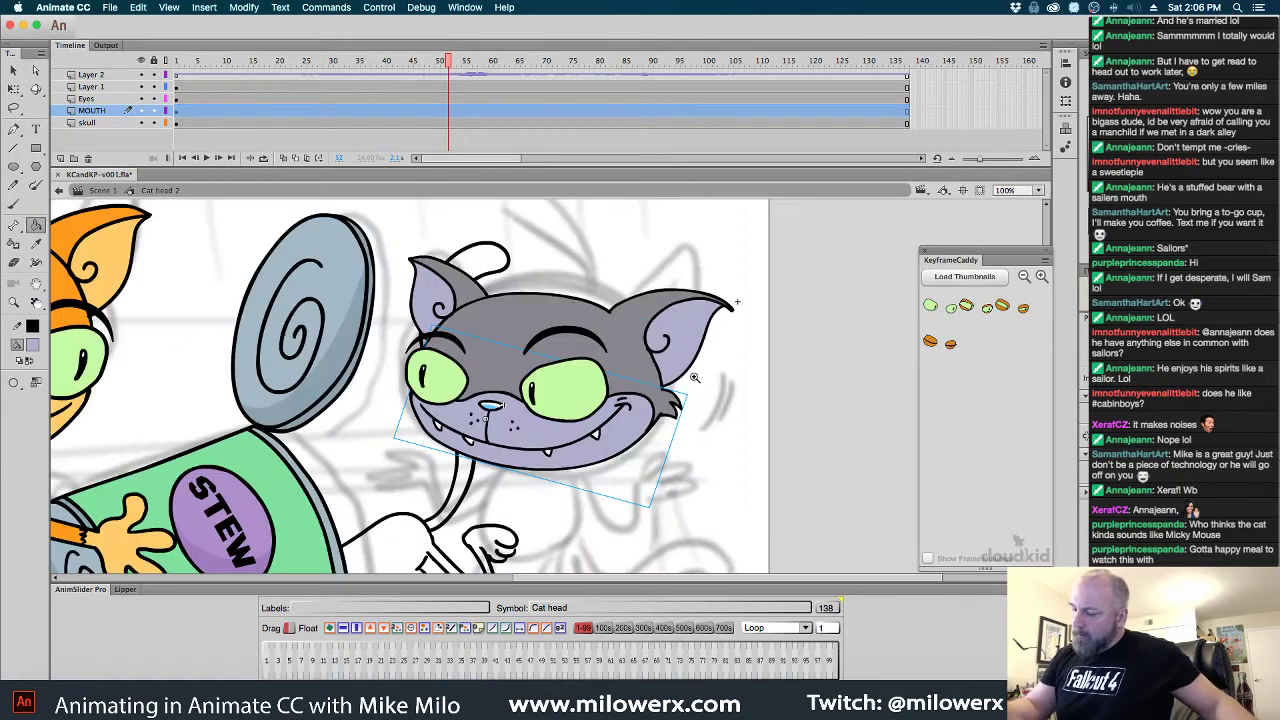
pyautogui.click(535, 398)
pyautogui.doubleClick(535, 398)
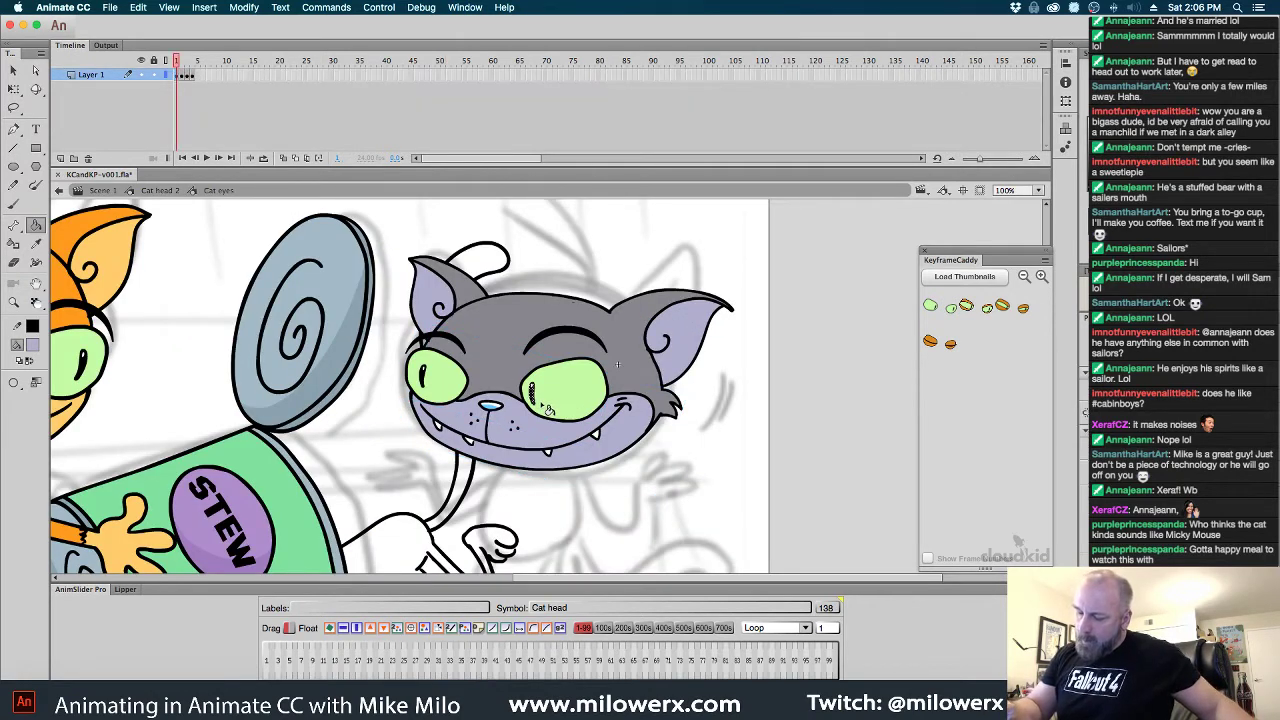
pyautogui.scroll(1, 540, 398)
pyautogui.click(179, 75)
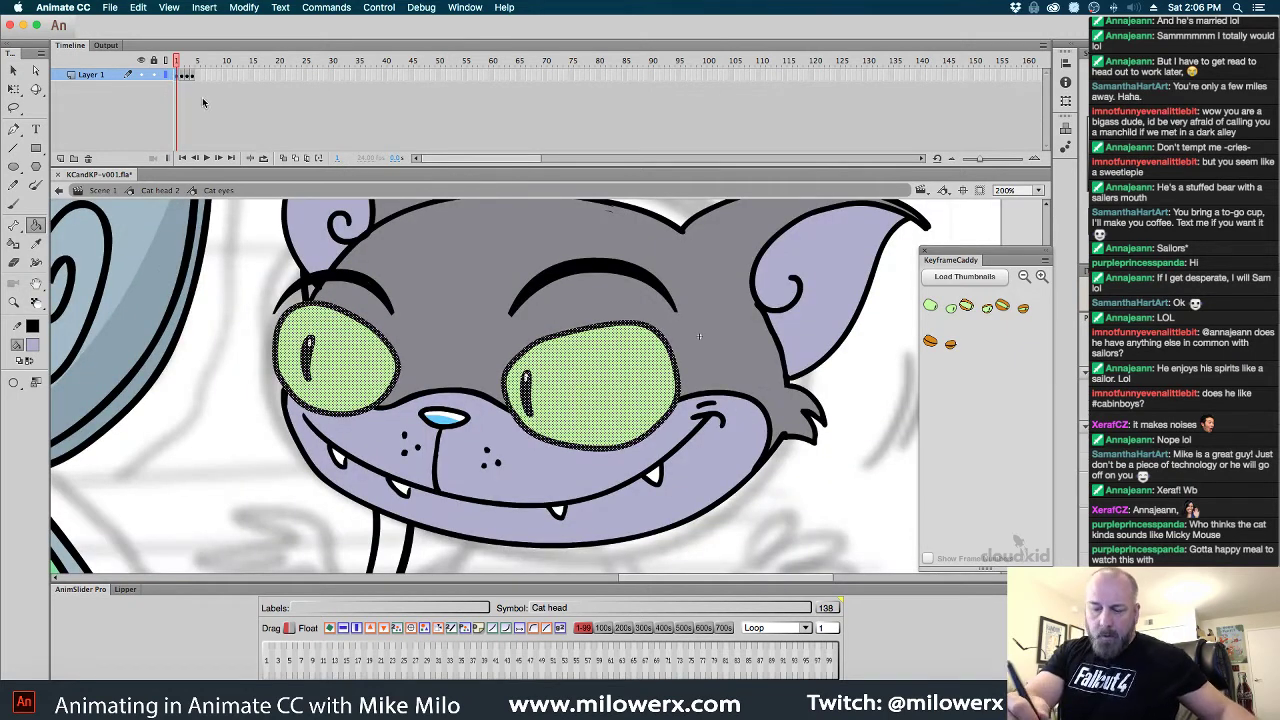
pyautogui.click(199, 76)
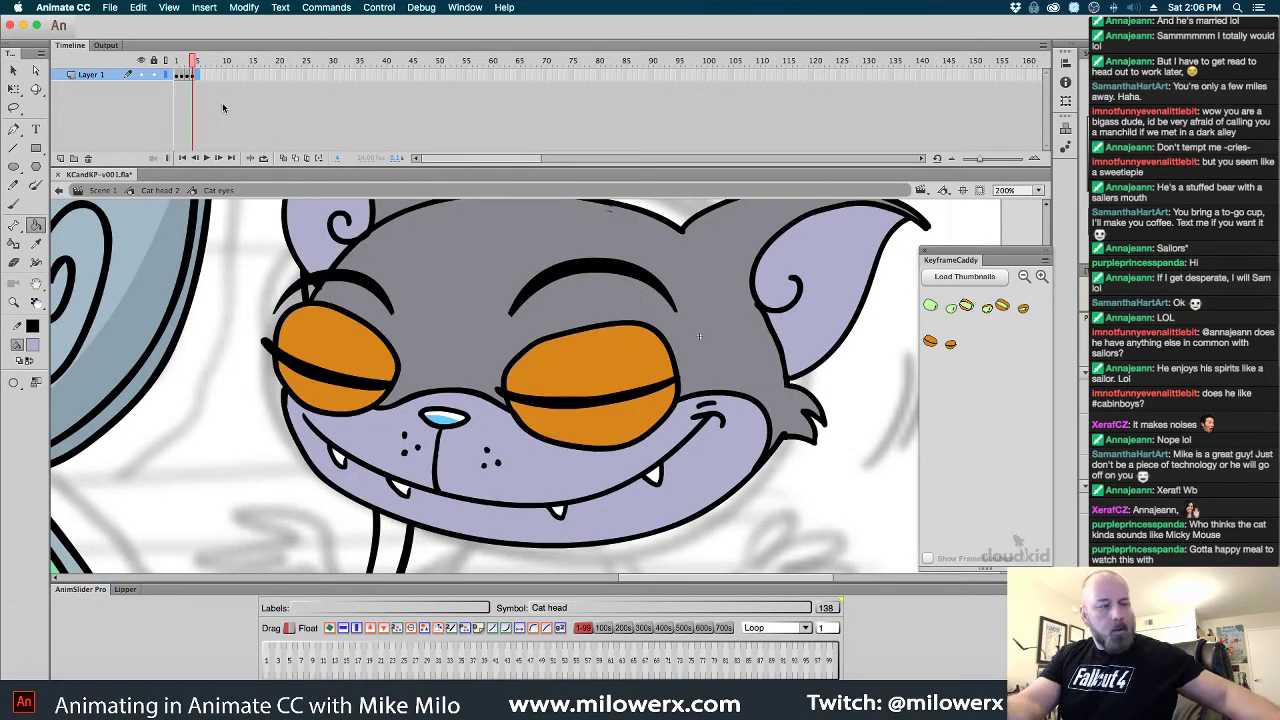
pyautogui.press('super+shift+v')
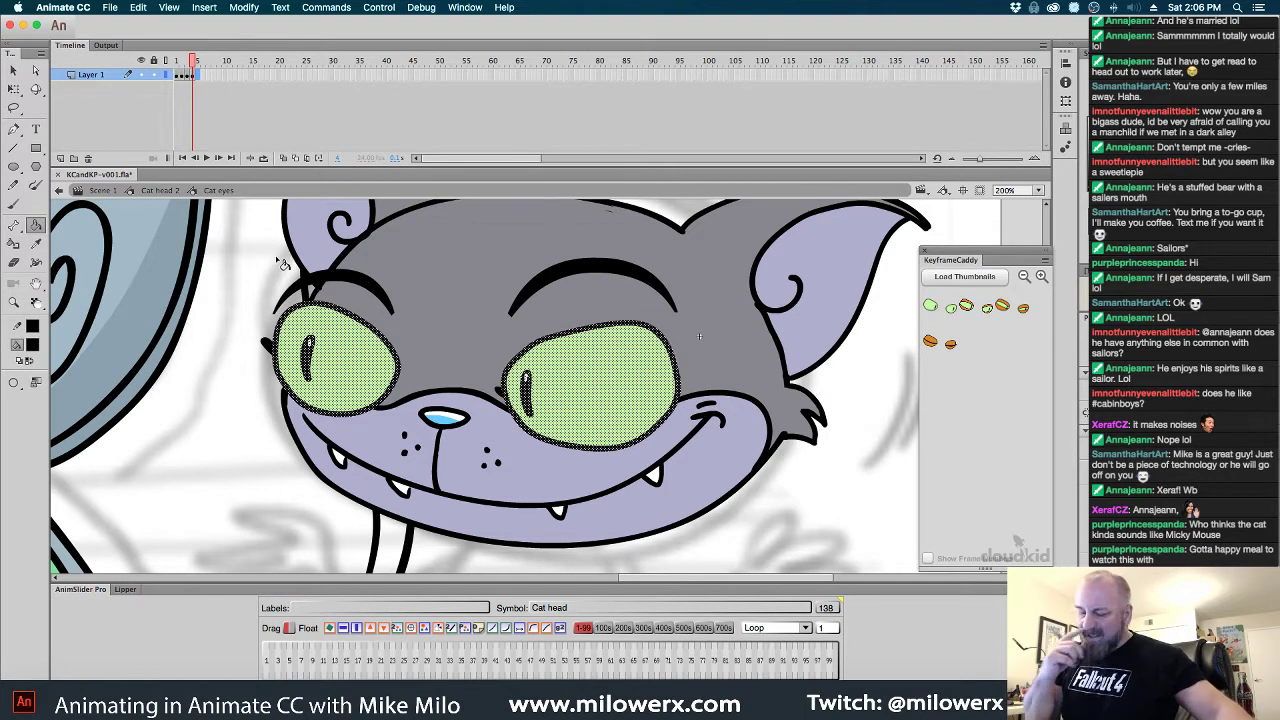
# Reopen the Cat eyes symbol and select both pupils of the pasted open eyes on frame 4
pyautogui.click(160, 190)
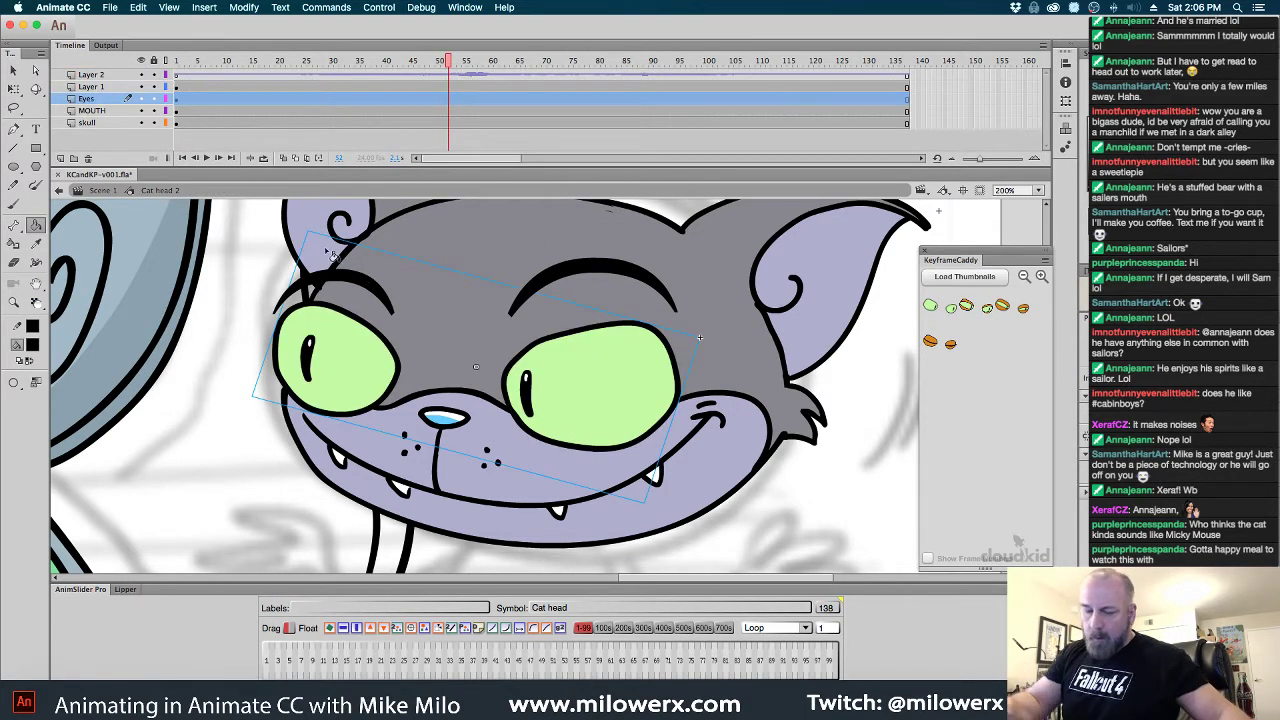
pyautogui.press('v')
pyautogui.doubleClick(627, 356)
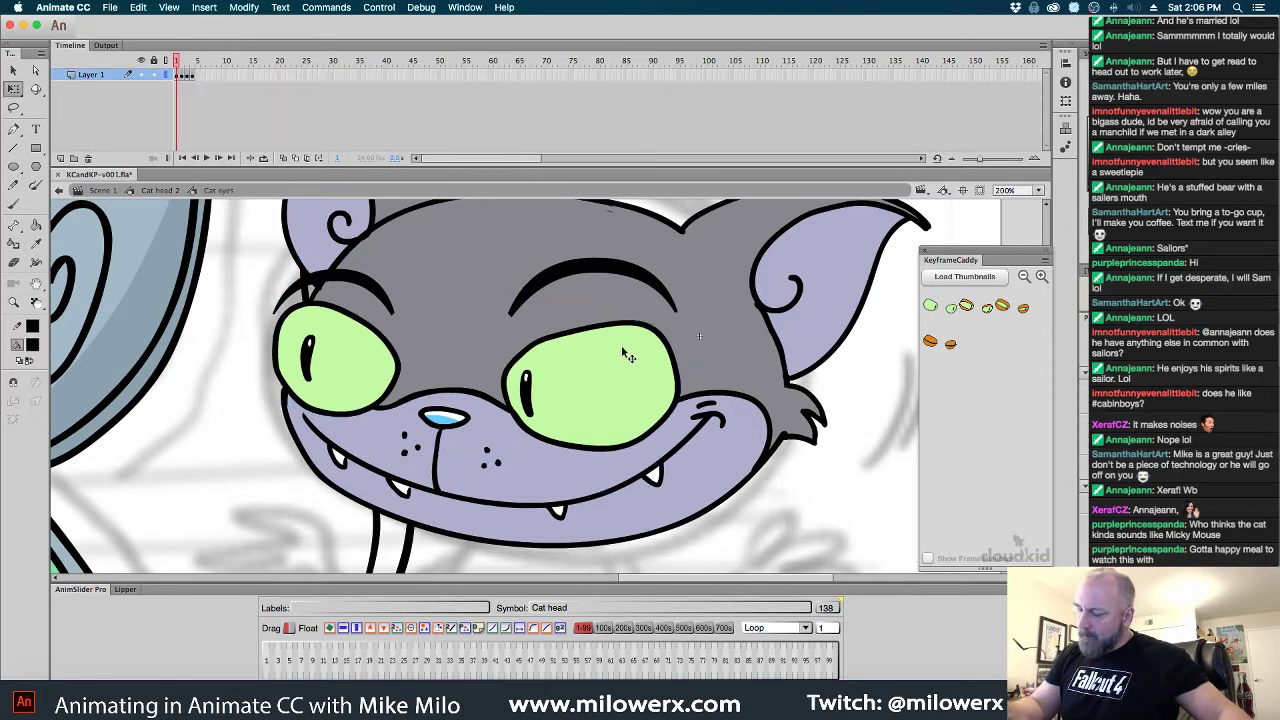
pyautogui.click(630, 357)
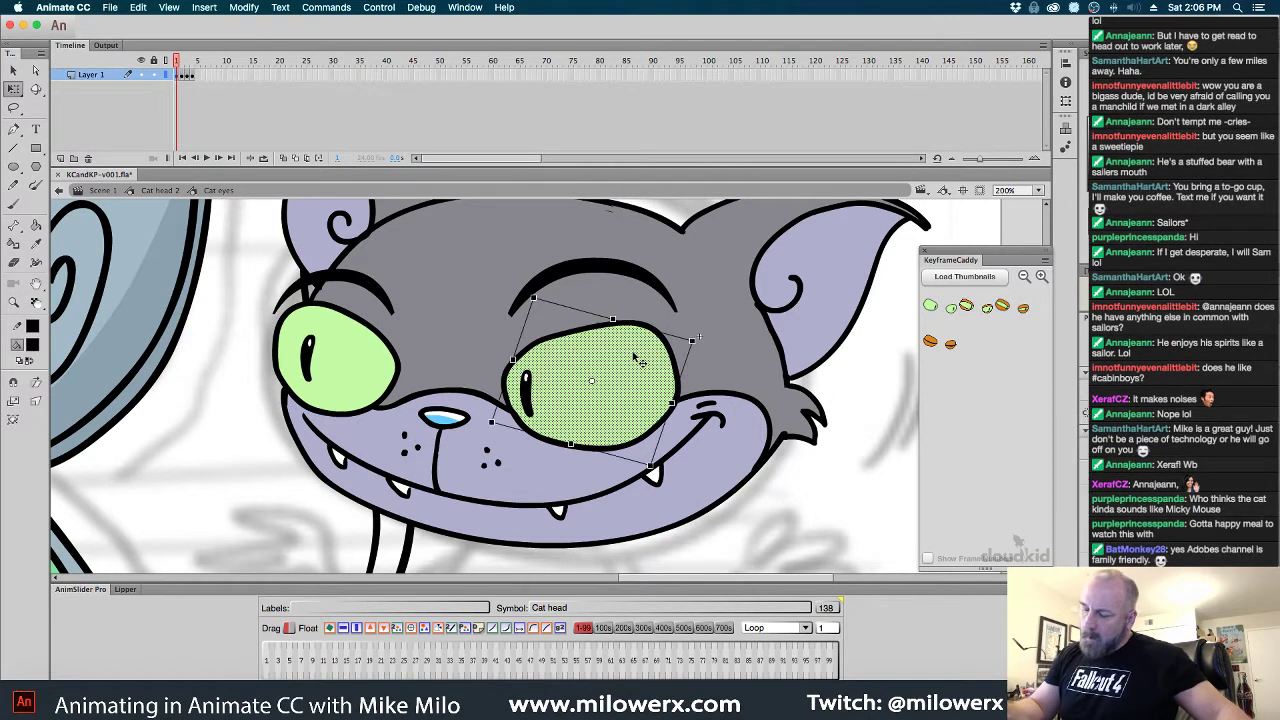
pyautogui.click(191, 74)
pyautogui.press('super+shift+a')
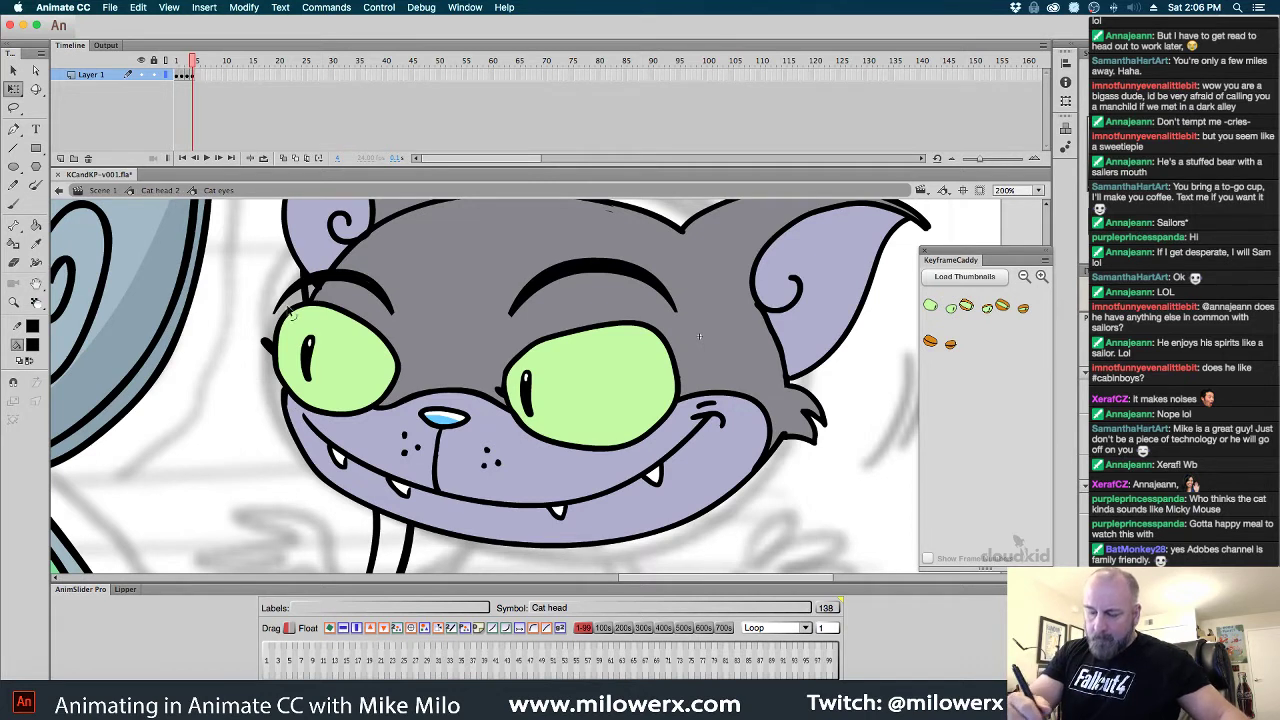
pyautogui.click(312, 358)
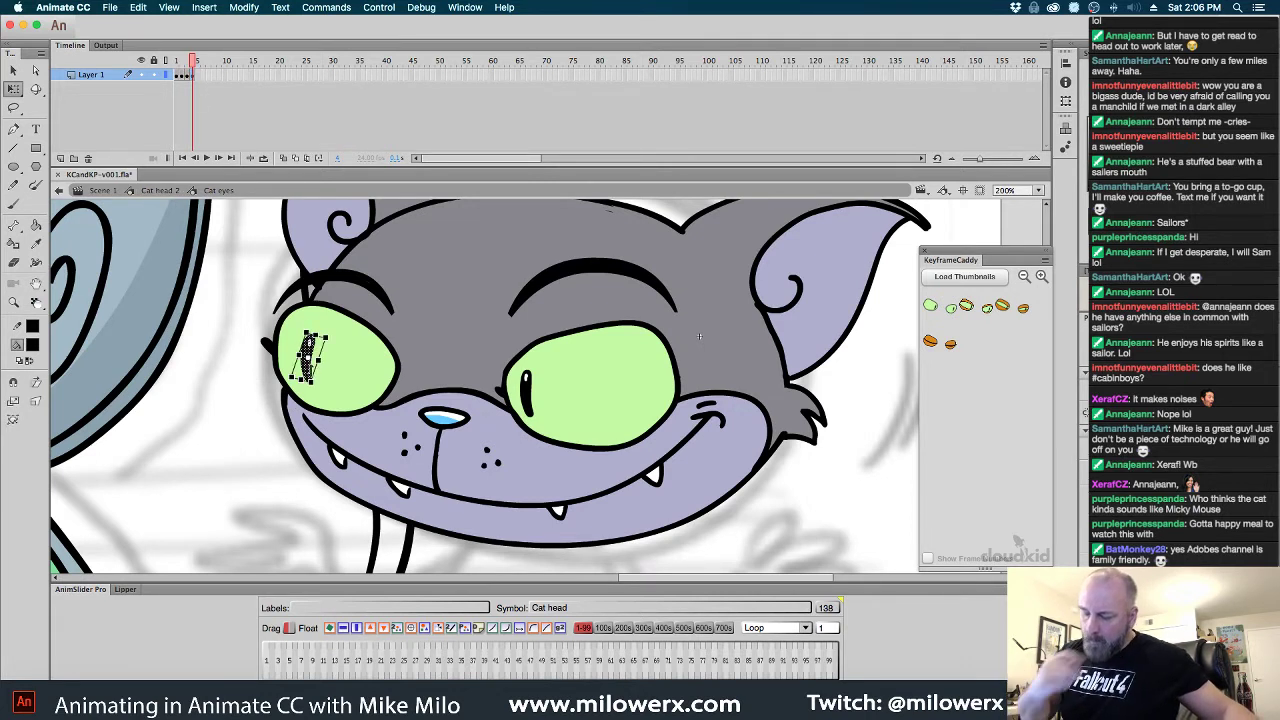
pyautogui.keyDown('shift'); pyautogui.click(537, 407); pyautogui.keyUp('shift')
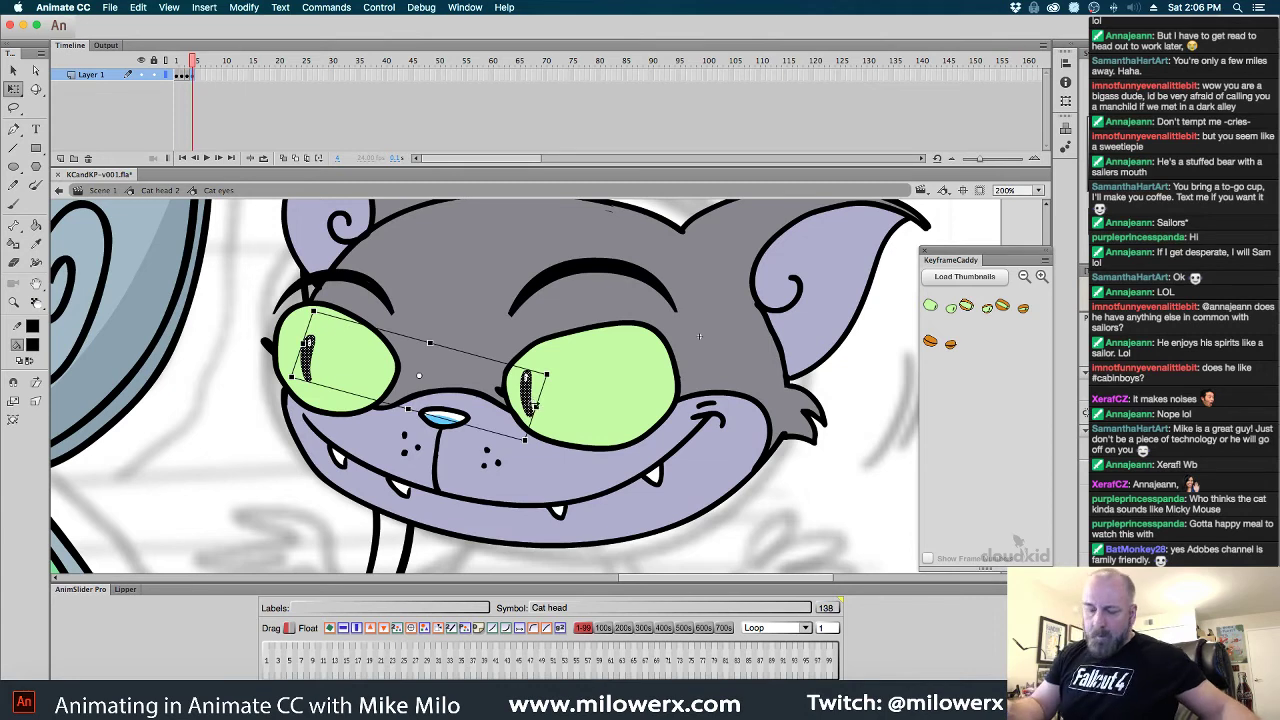
# Try to cover both pupils on frame 4 by filling them with the eyes' green
pyautogui.click(36, 345)
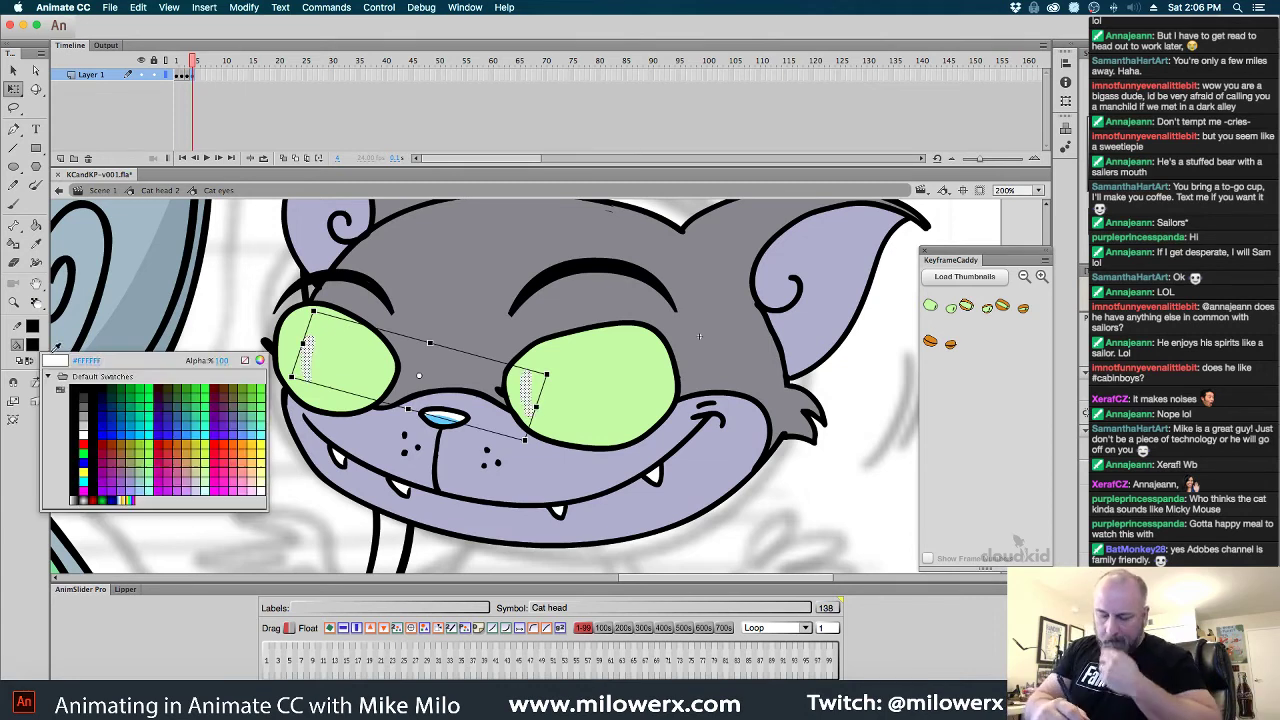
pyautogui.click(590, 397)
pyautogui.click(845, 387)
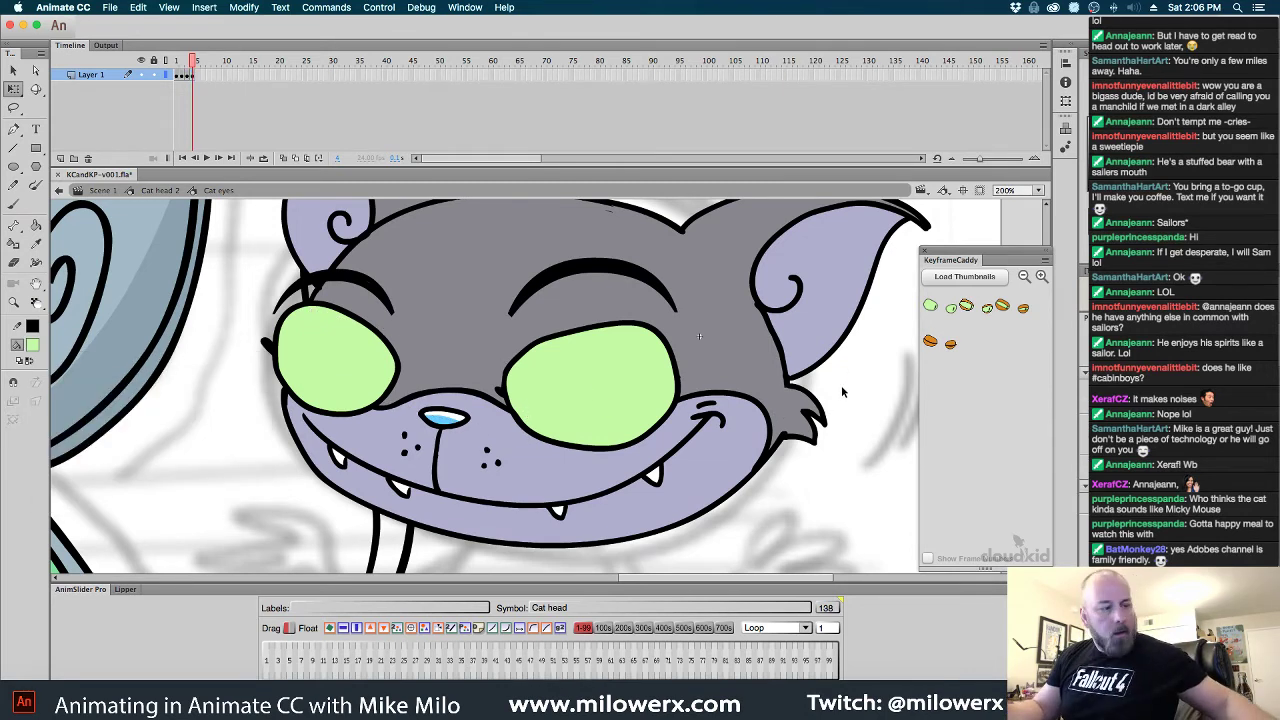
pyautogui.press('super+z')
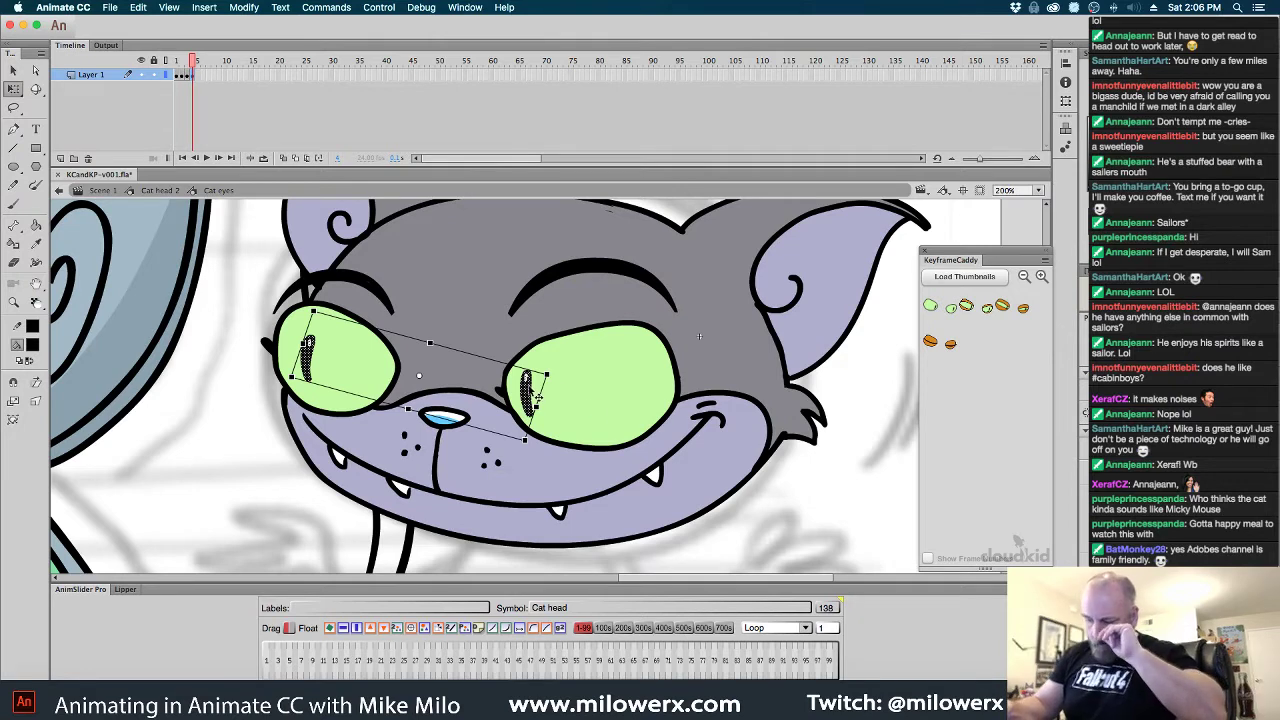
# Move both pupils on frame 4 slightly higher in the eyes, tilt them a little and group them
pyautogui.moveTo(532, 392); pyautogui.dragTo(537, 376)
pyautogui.moveTo(561, 370); pyautogui.dragTo(562, 374)
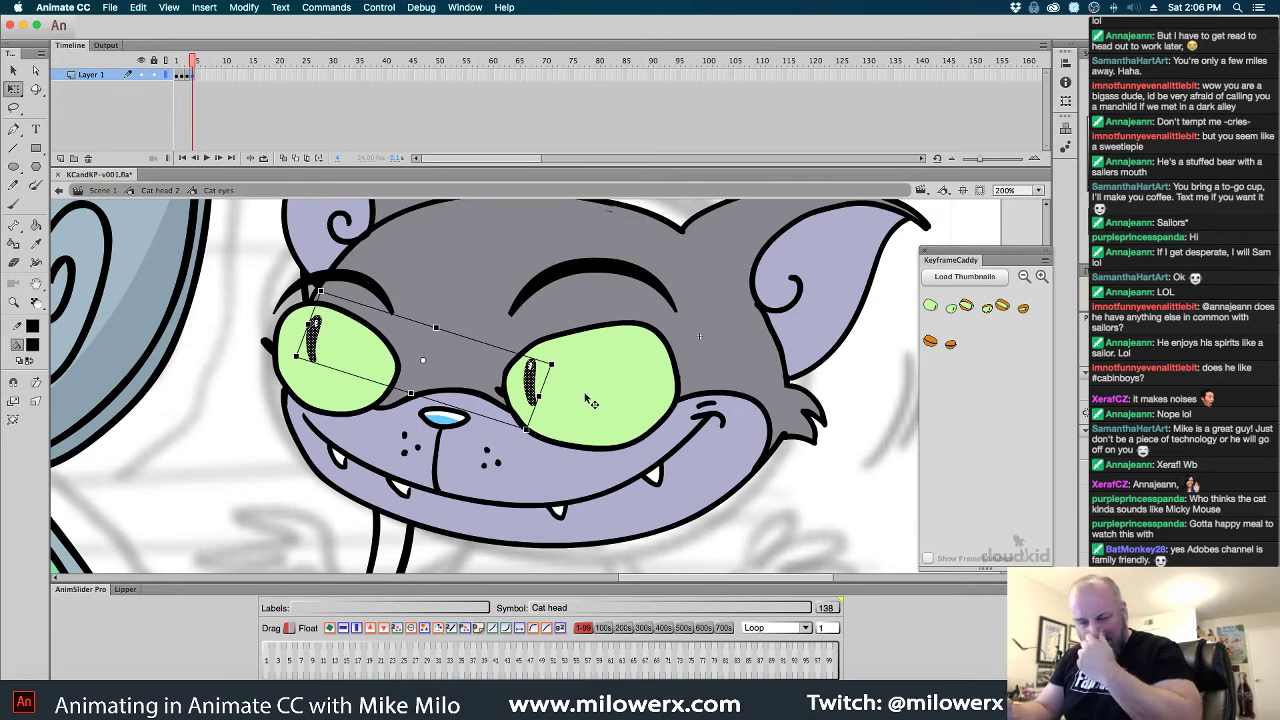
pyautogui.moveTo(565, 371); pyautogui.dragTo(566, 373)
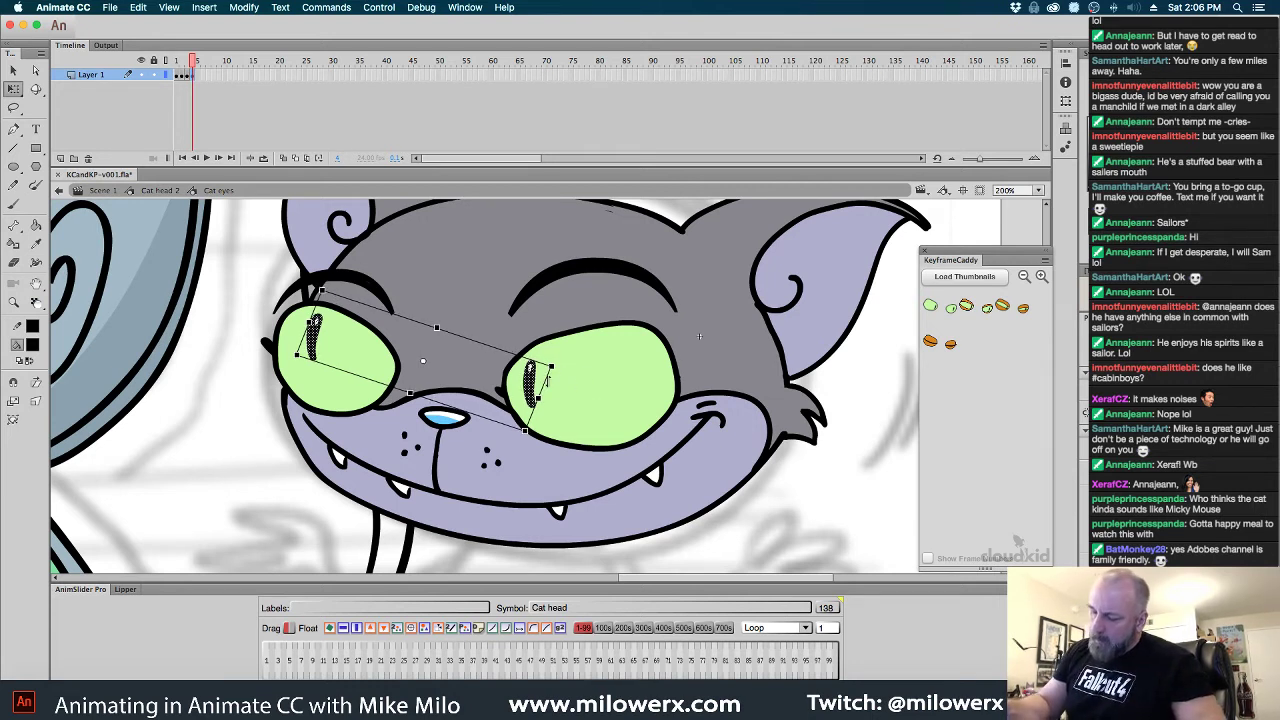
pyautogui.press('super+g')
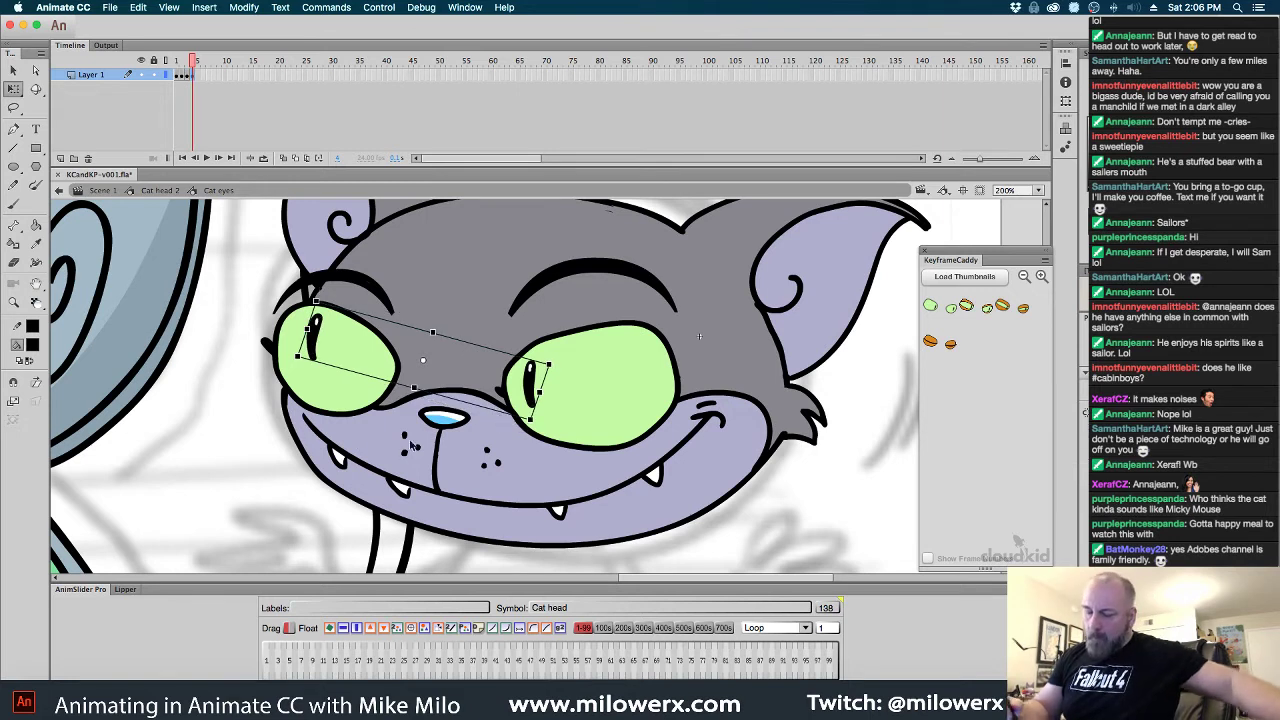
# Edit the pupil group on frame 4, shifting each pupil outward separately and tilting the large eye's pupil
pyautogui.click(252, 452)
pyautogui.doubleClick(315, 343)
pyautogui.moveTo(301, 289); pyautogui.dragTo(338, 390)
pyautogui.moveTo(323, 338); pyautogui.dragTo(313, 340)
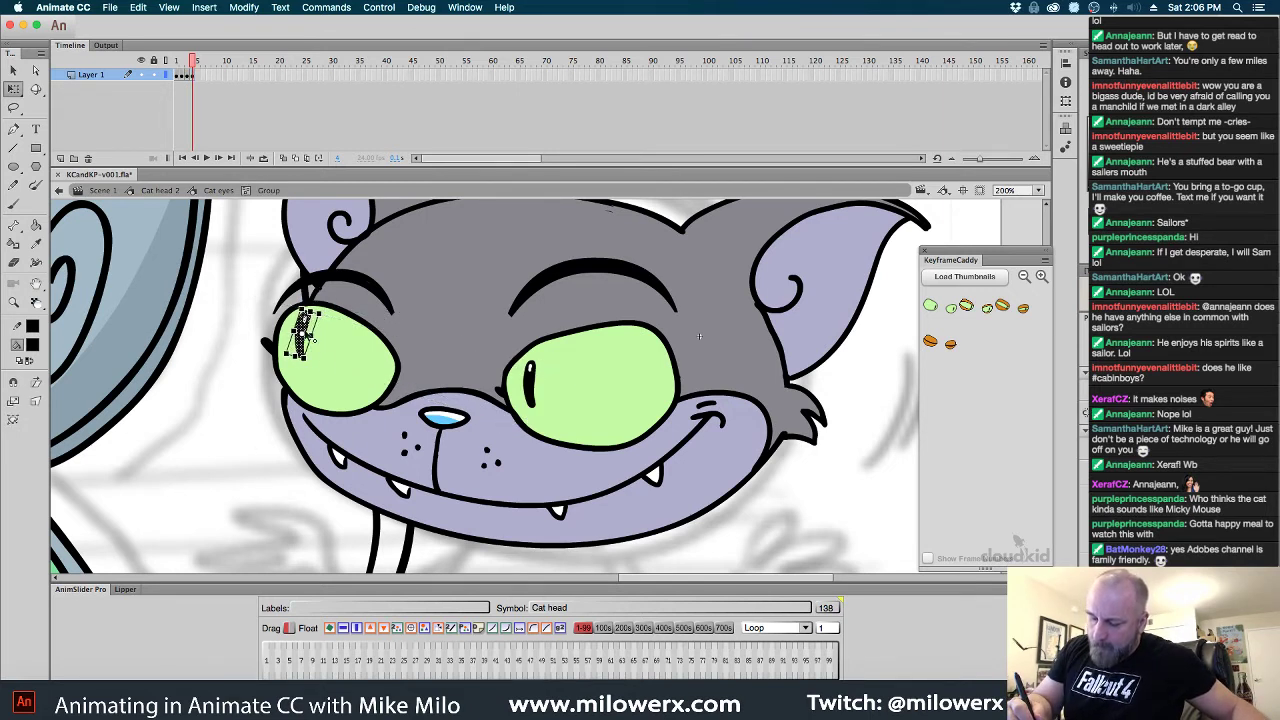
pyautogui.hotkey('ctrl', 'z')
pyautogui.click(532, 388)
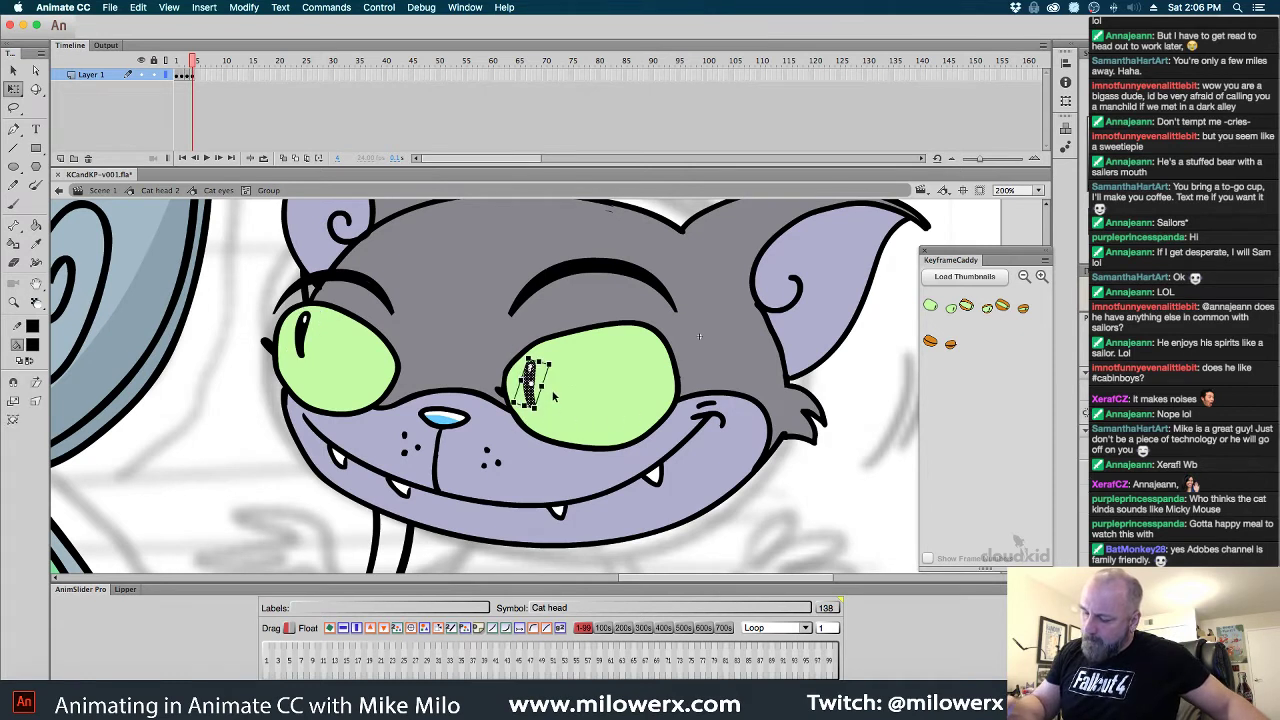
pyautogui.moveTo(558, 366)
pyautogui.mouseDown()
pyautogui.moveTo(561, 376)
pyautogui.moveTo(537, 372)
pyautogui.mouseUp()
pyautogui.click(864, 407)
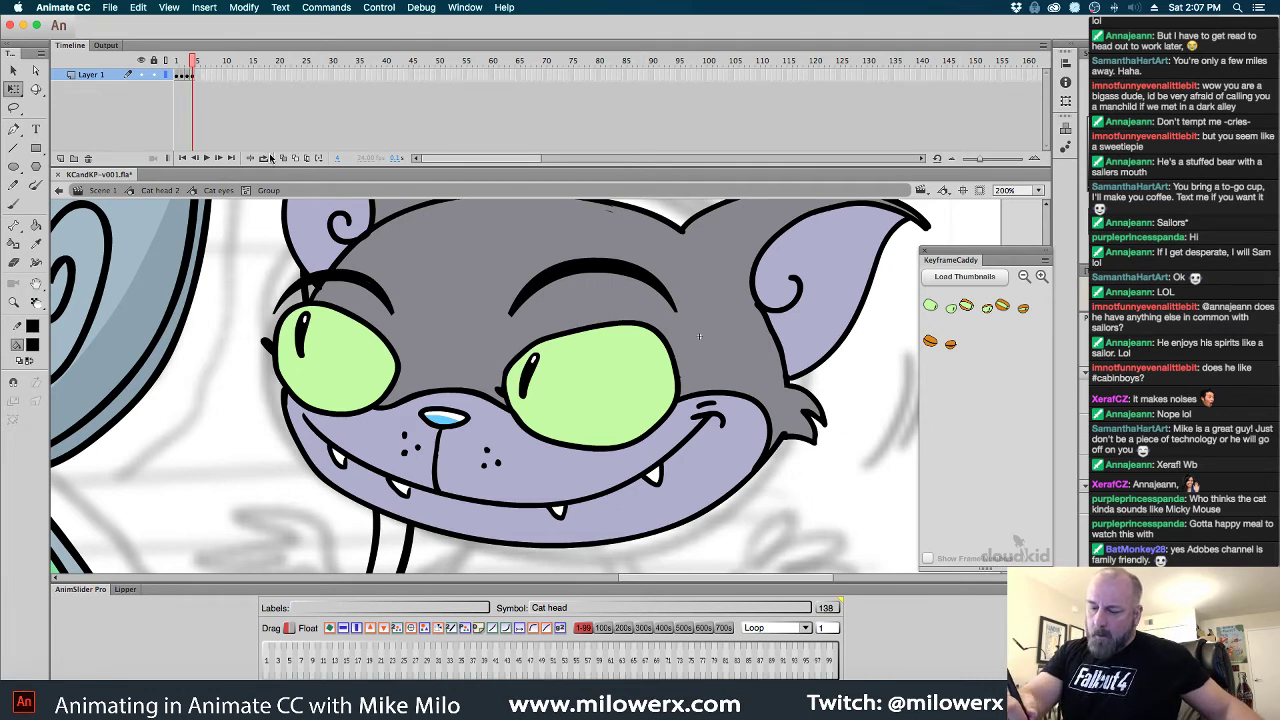
# Leave the pupil group, compare the eye frames and select all of the adjusted open eyes on frame 4 for copying
pyautogui.doubleClick(596, 357)
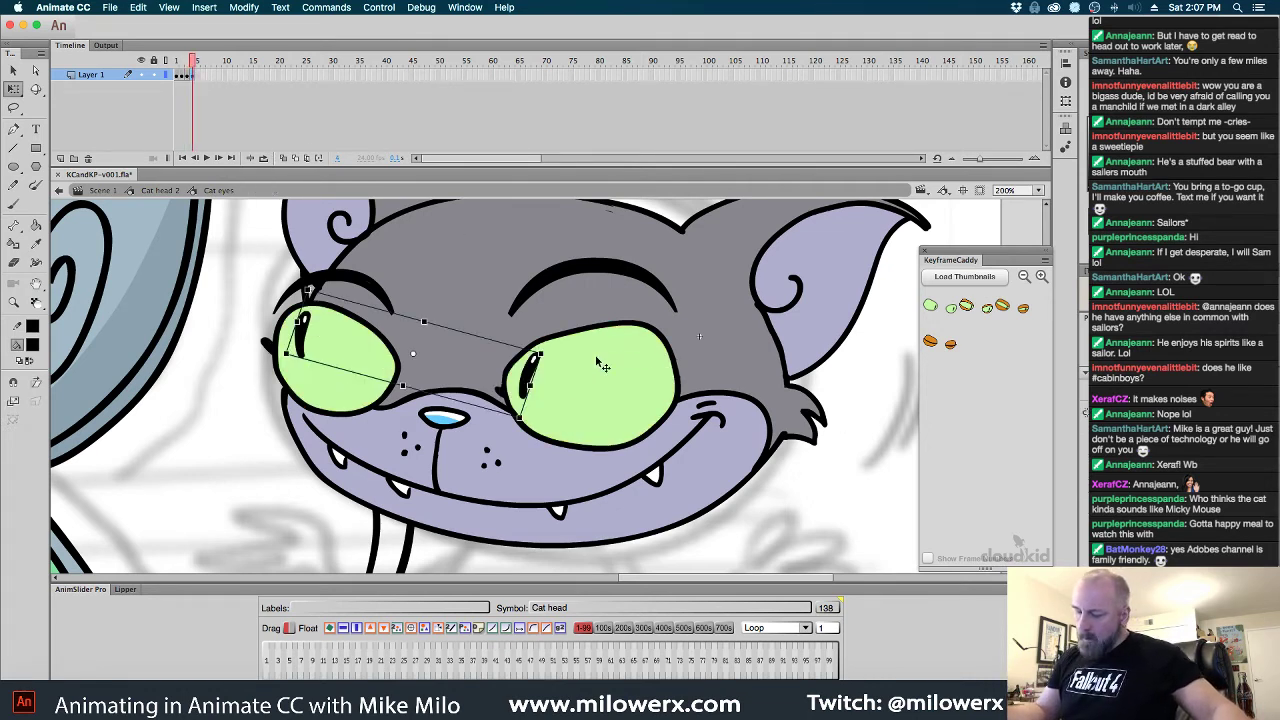
pyautogui.press(',')
pyautogui.press(',')
pyautogui.press(',')
pyautogui.press('.')
pyautogui.press('.')
pyautogui.press('.')
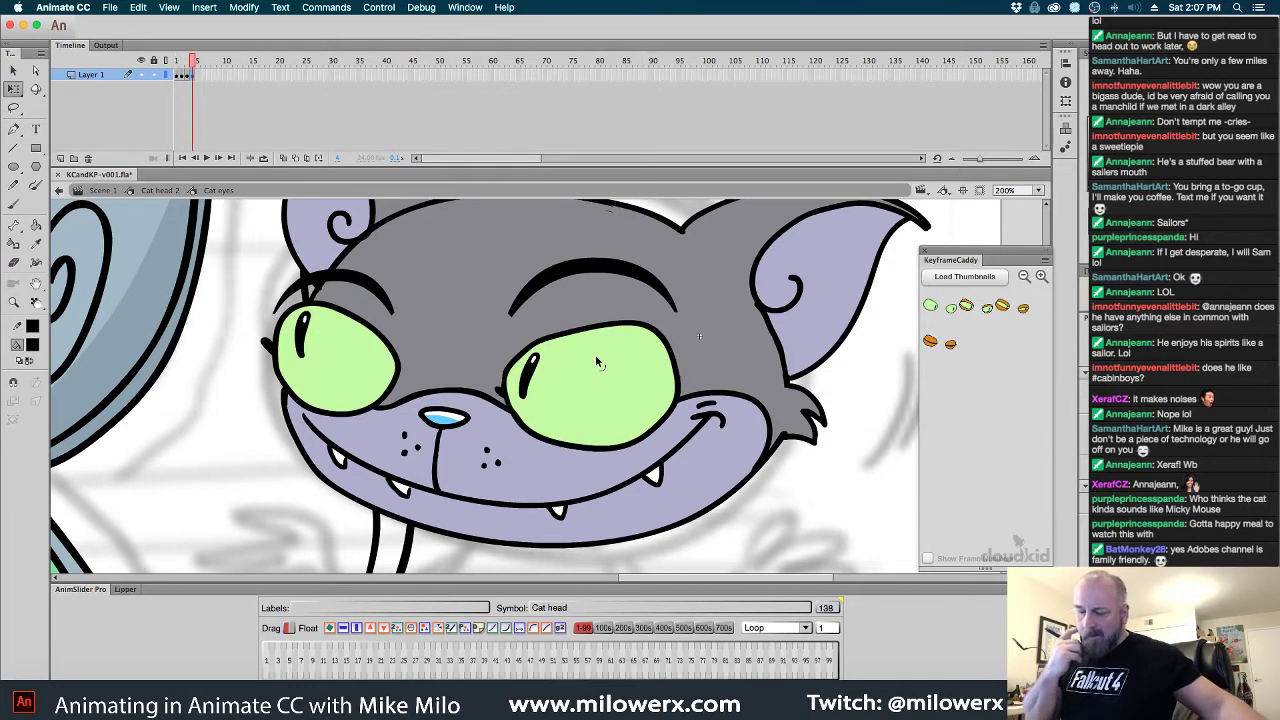
pyautogui.click(192, 75)
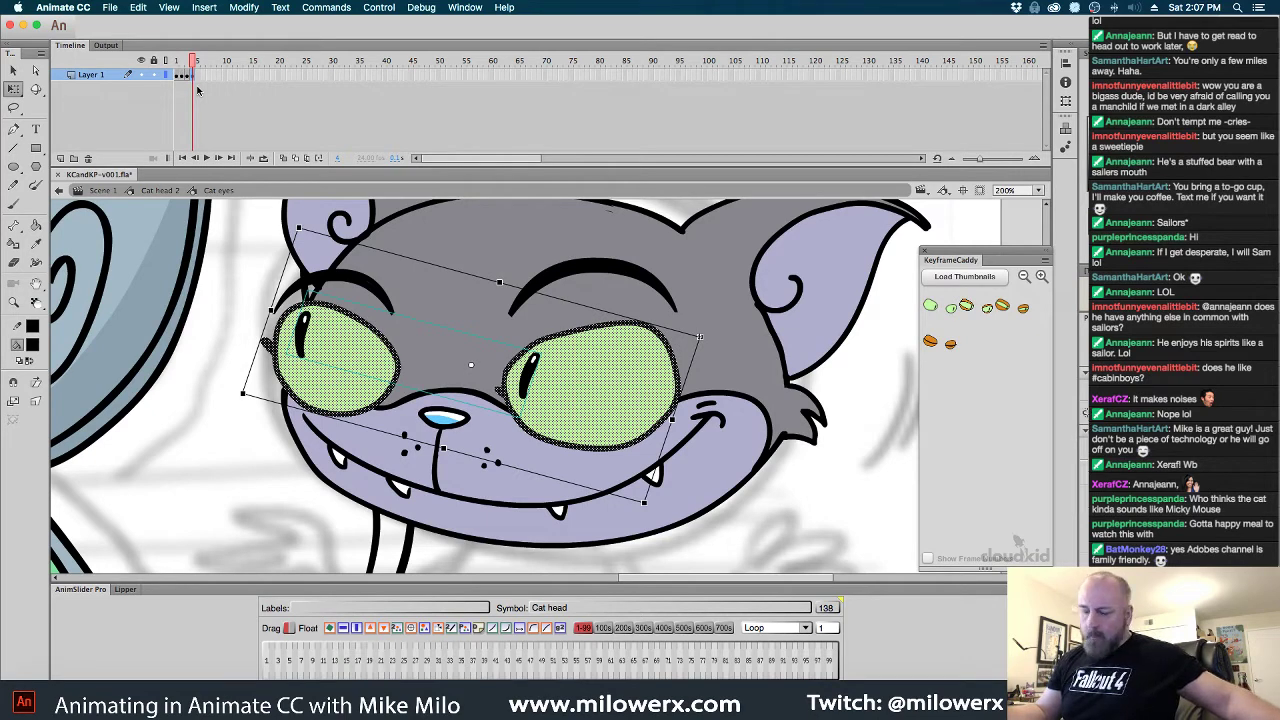
pyautogui.press(',')
# Undo the recent pupil moves, tilts and grouping on frame 4
pyautogui.press('super+z')
pyautogui.press('super+z')
pyautogui.press('super+z')
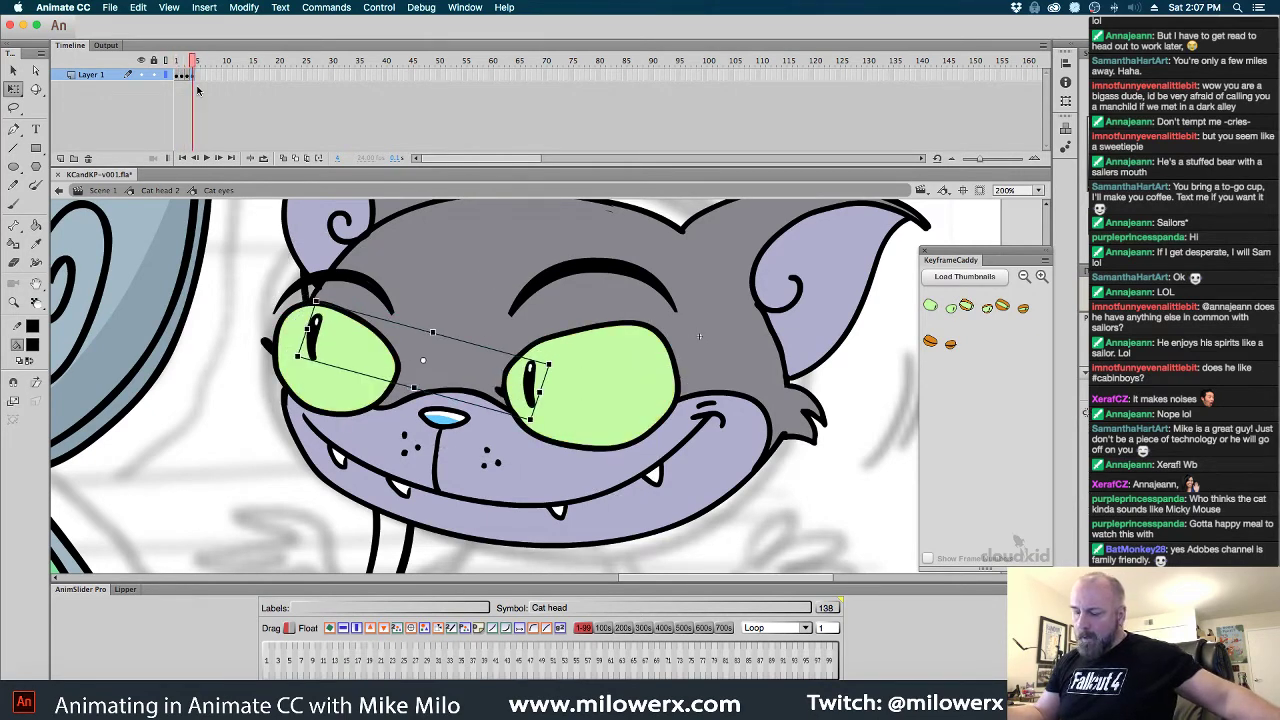
pyautogui.press('super+z')
pyautogui.press('super+z')
pyautogui.press('super+z')
pyautogui.press('super+z')
pyautogui.press('super+z')
pyautogui.press('super+z')
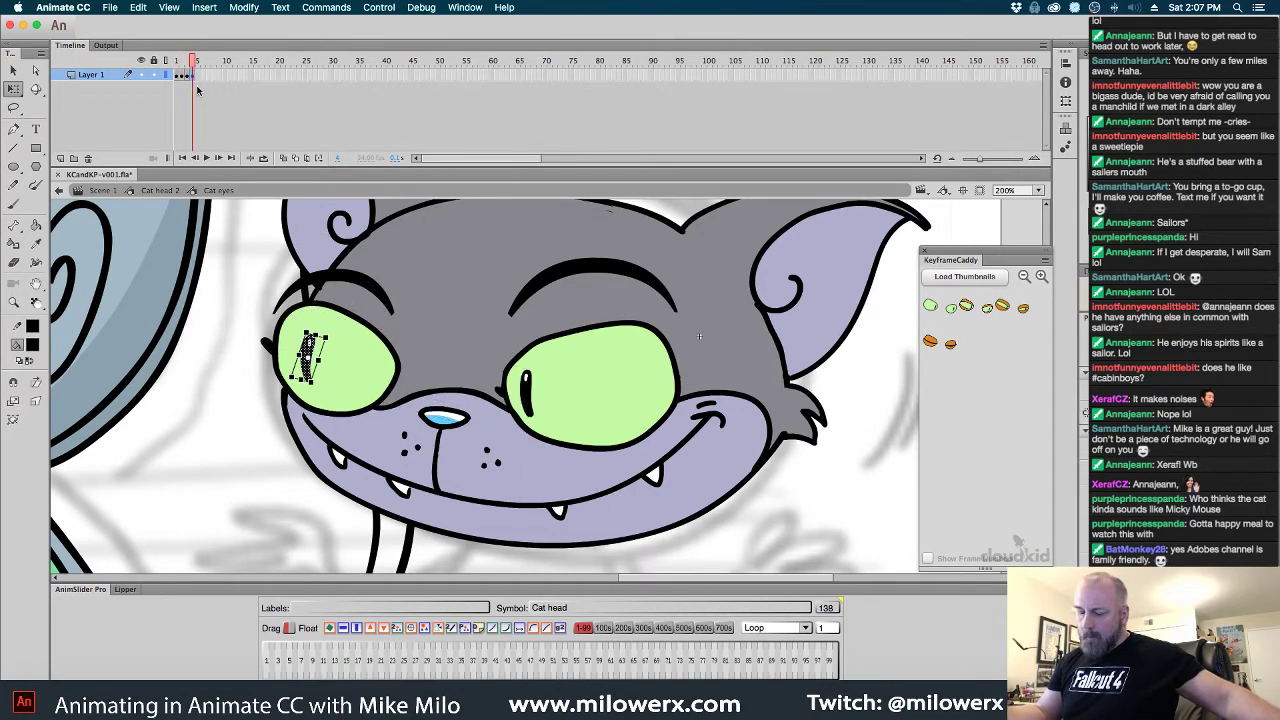
# Return to frame 1 of the Cat head 2 symbol, reopen Cat eyes and compare the eyes on frames 1 to 4
pyautogui.press('super+e')
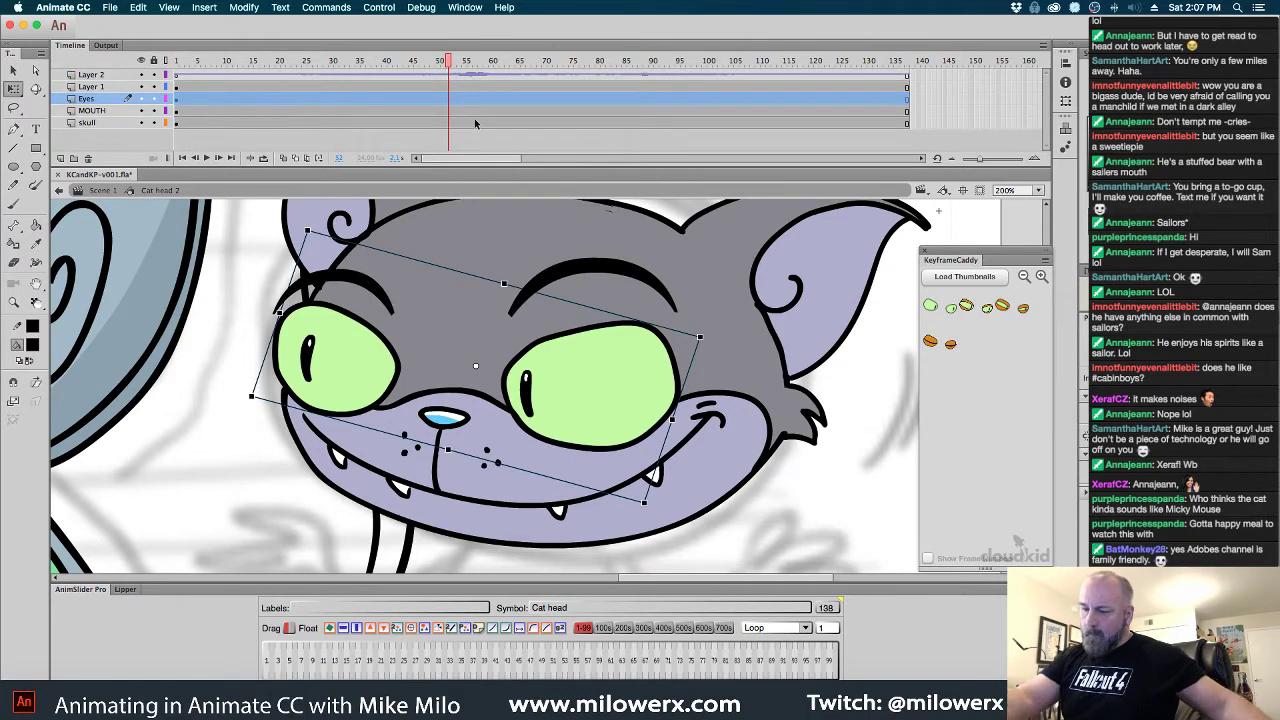
pyautogui.moveTo(450, 68); pyautogui.dragTo(152, 76)
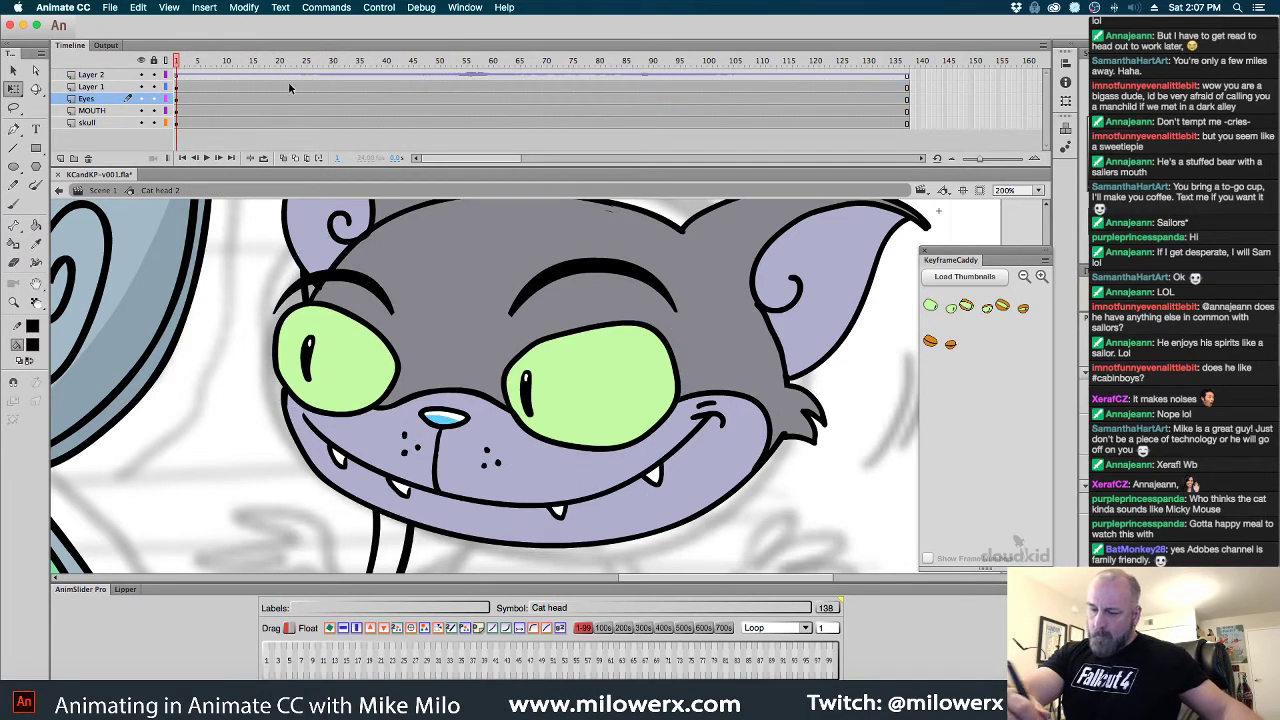
pyautogui.doubleClick(535, 404)
pyautogui.press('super+a')
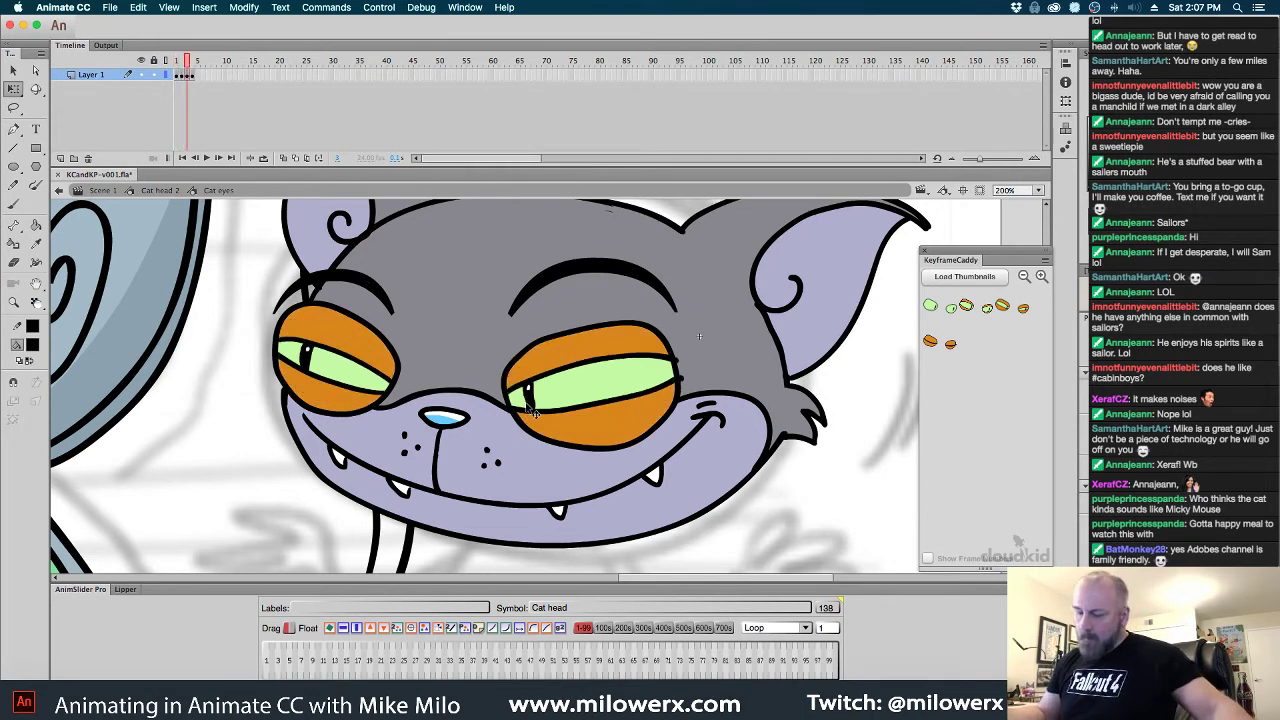
pyautogui.press(',')
pyautogui.press(',')
pyautogui.press(',')
pyautogui.press('.')
pyautogui.press('.')
pyautogui.press('.')
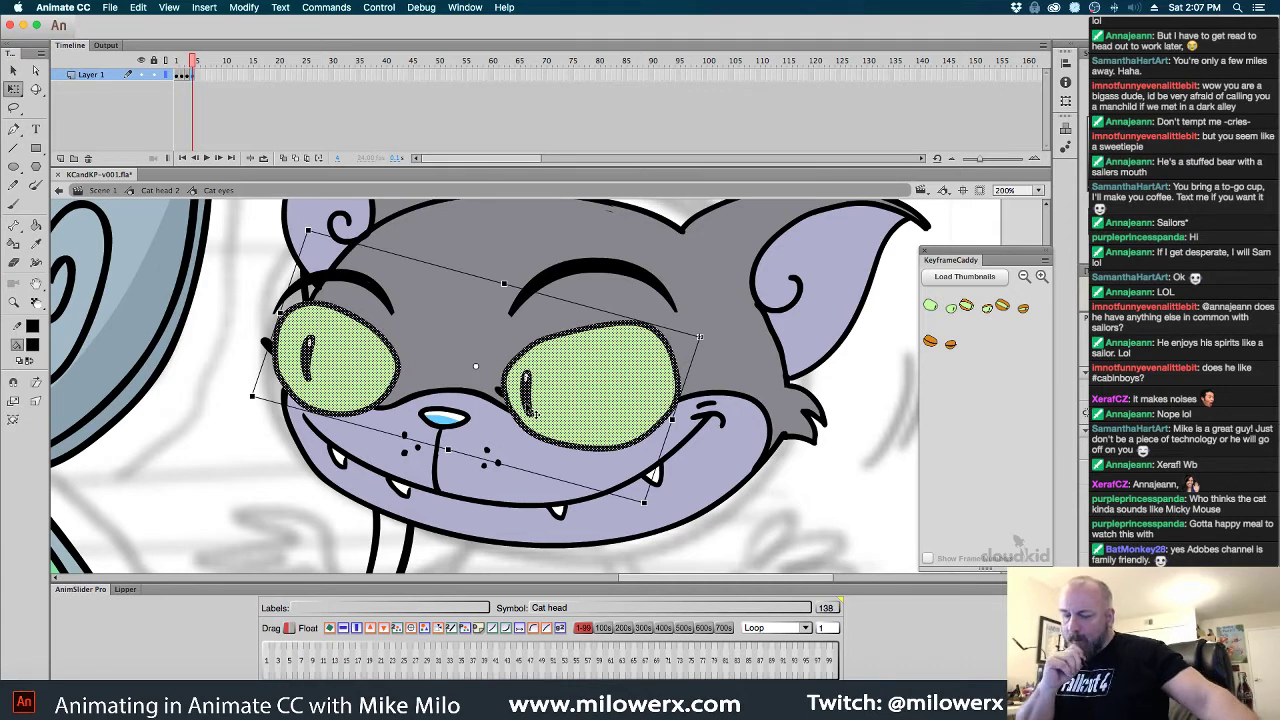
pyautogui.press(',')
pyautogui.press(',')
pyautogui.press(',')
pyautogui.press('.')
pyautogui.press('Escape')
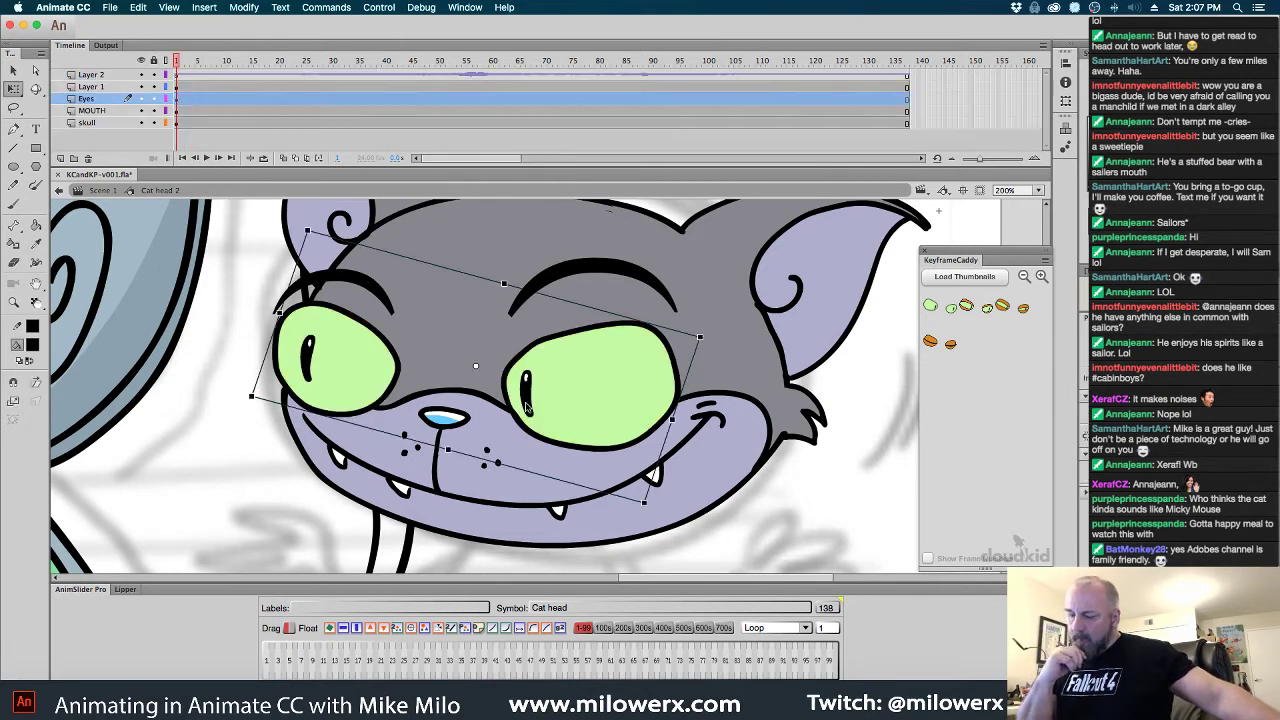
# Reopen the Cat eyes symbol and place the adjusted open eyes on a new keyframe at frame 5
pyautogui.press('super+shift+a')
pyautogui.doubleClick(526, 403)
pyautogui.press('.')
pyautogui.press('.')
pyautogui.press('.')
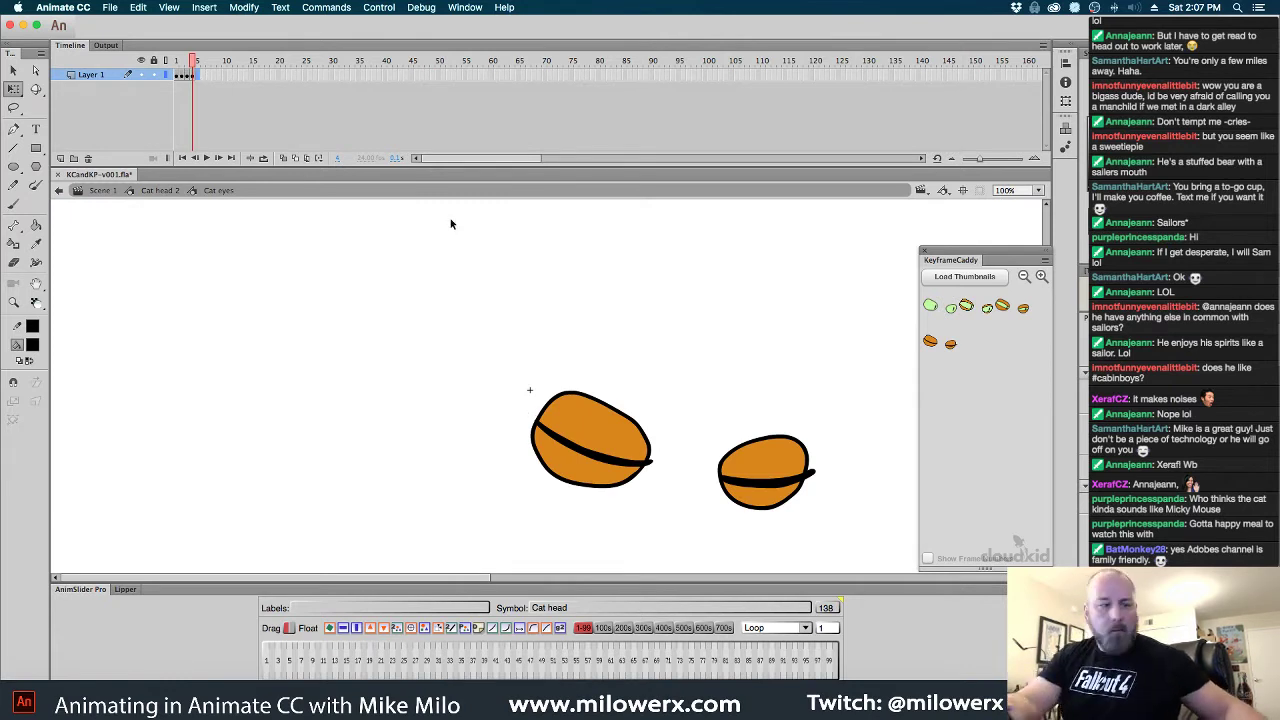
pyautogui.press('super+a')
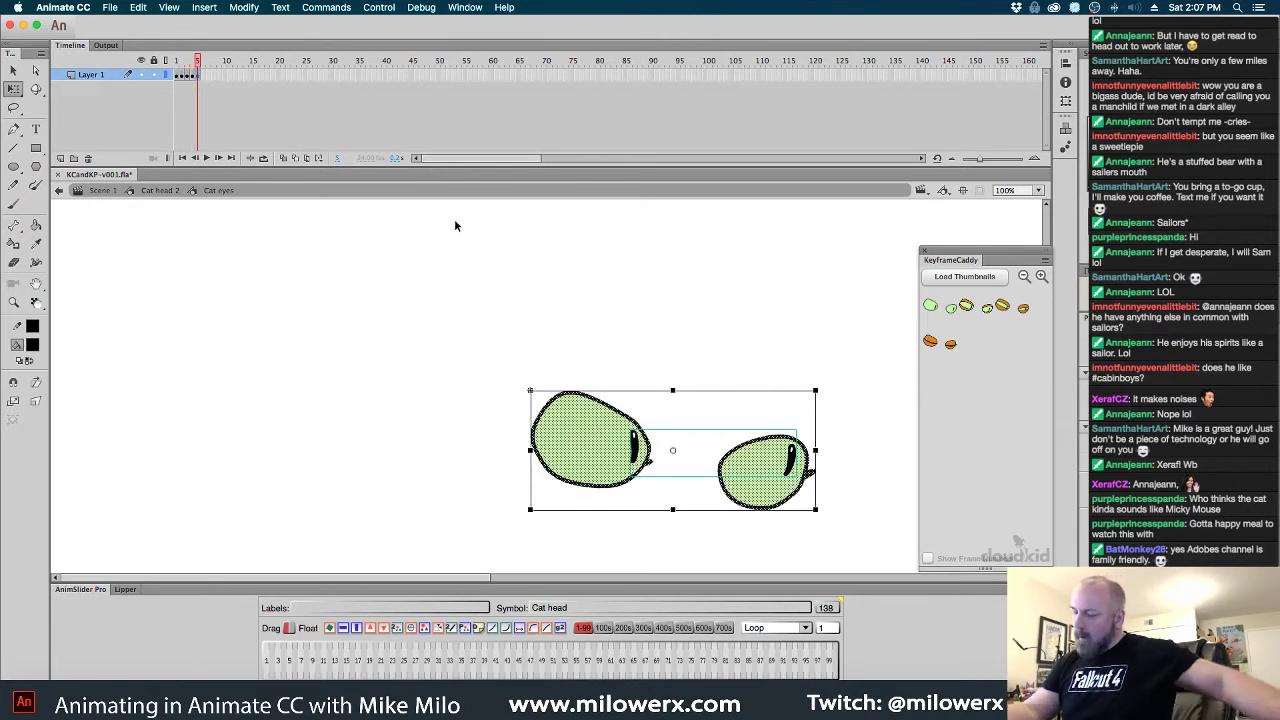
# Delete the stray corner spikes from the outlines of both open eyes on frame 5 and return to Scene 1
pyautogui.click(722, 349)
pyautogui.keyDown('super'); pyautogui.click(652, 459); pyautogui.keyUp('super')
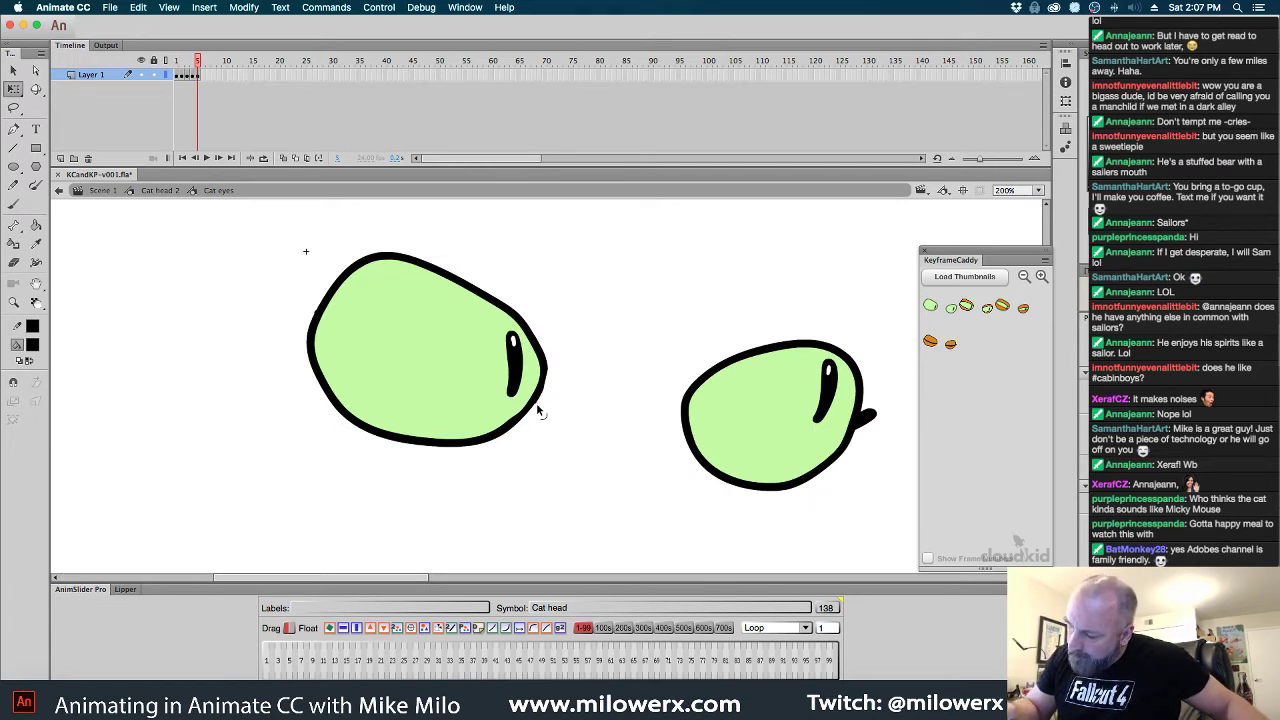
pyautogui.click(868, 418)
pyautogui.press('Delete')
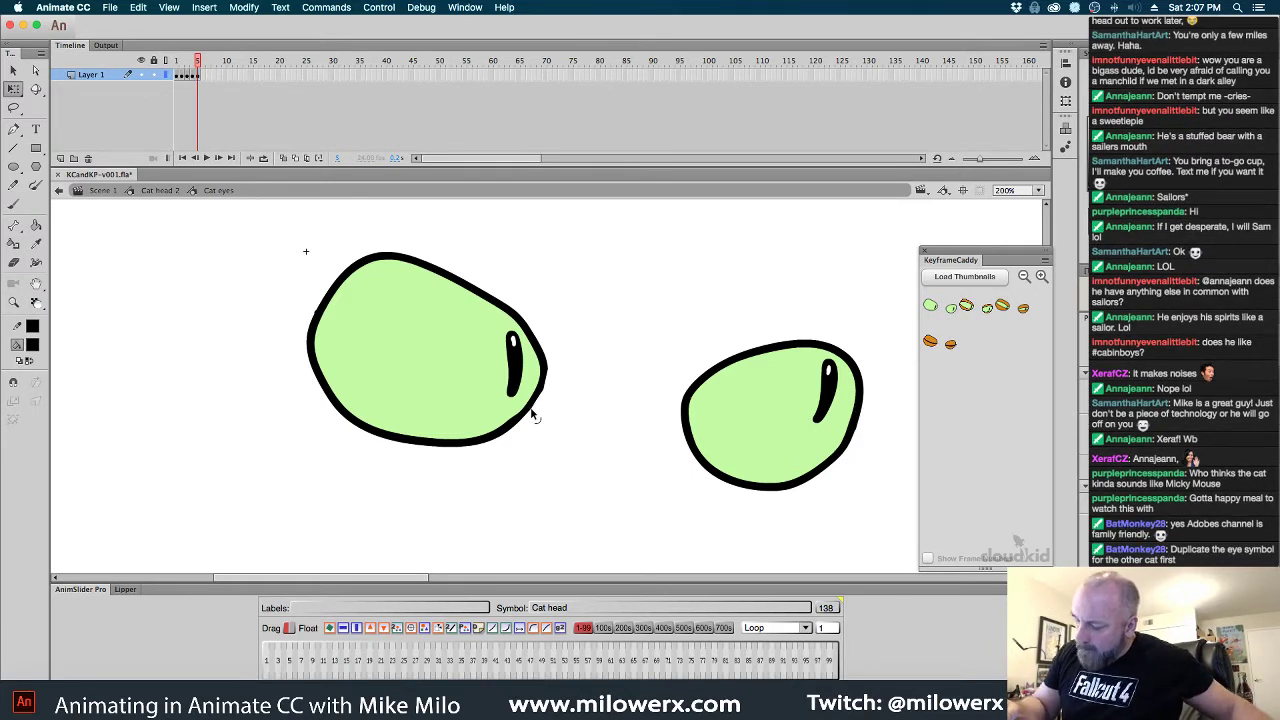
pyautogui.keyDown('alt'); pyautogui.keyDown('super'); pyautogui.click(643, 511); pyautogui.keyUp('super'); pyautogui.keyUp('alt')
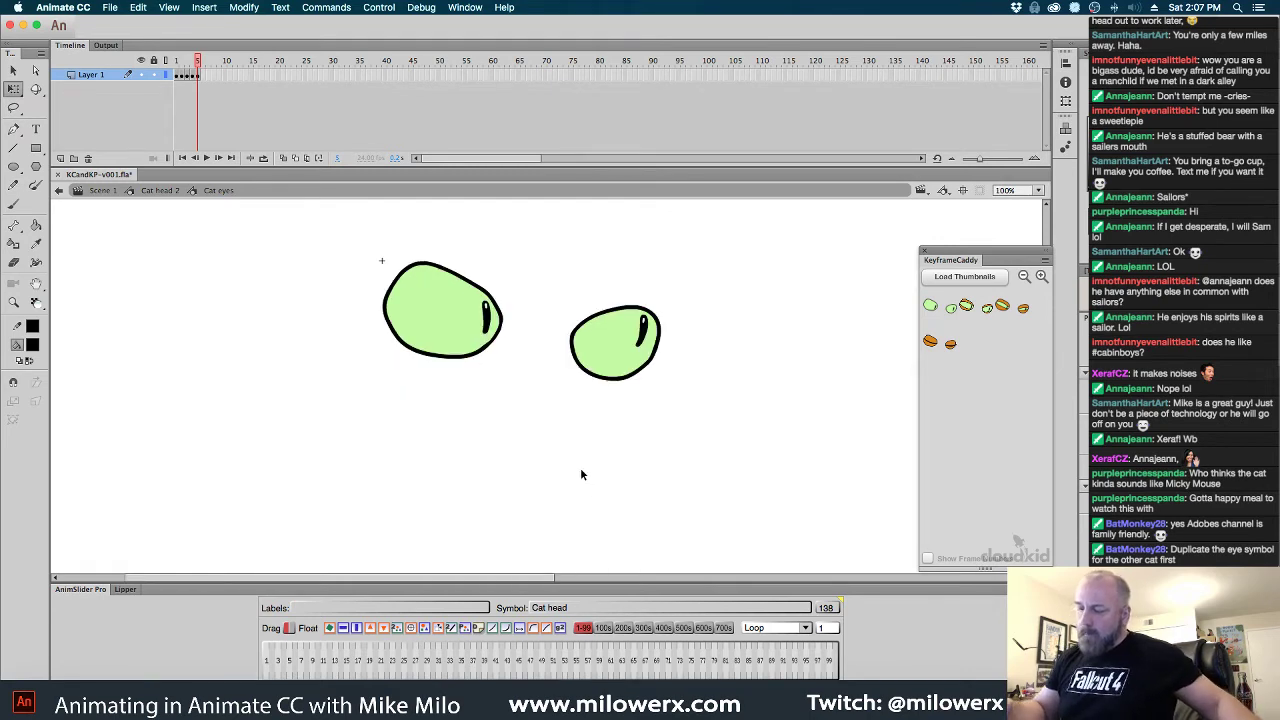
pyautogui.click(176, 190)
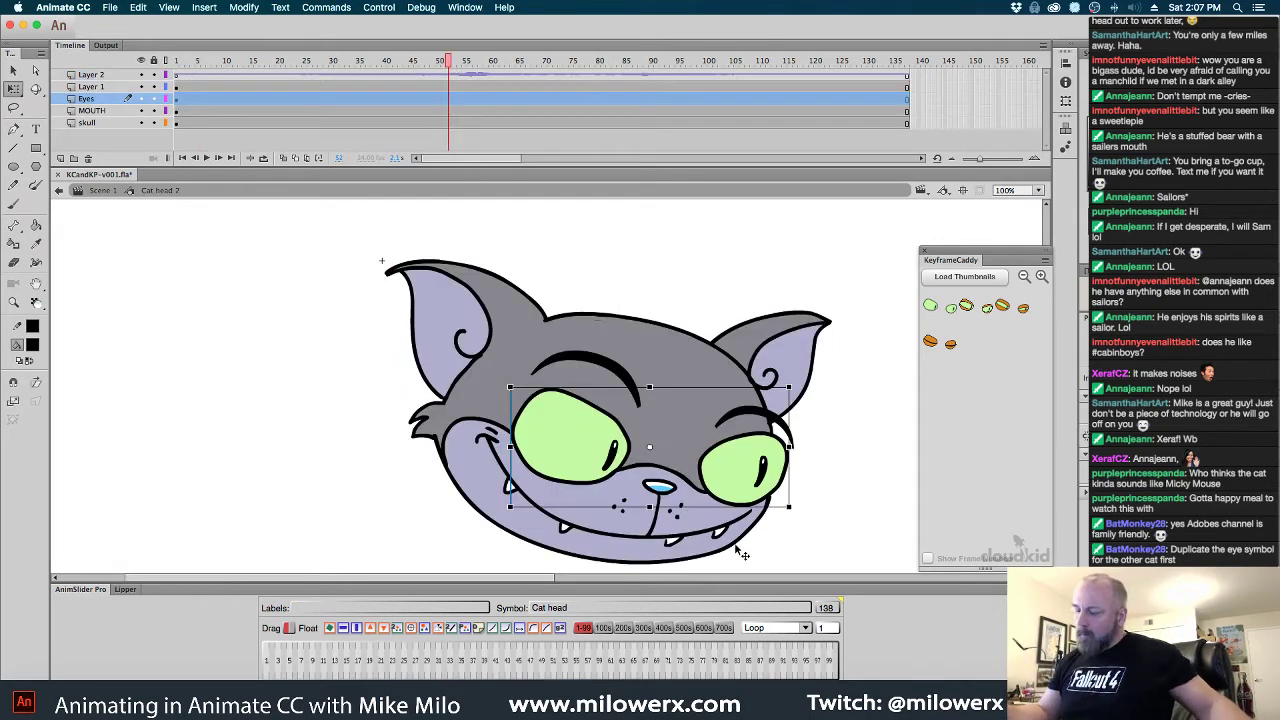
pyautogui.moveTo(812, 494); pyautogui.dragTo(772, 421)
pyautogui.click(105, 190)
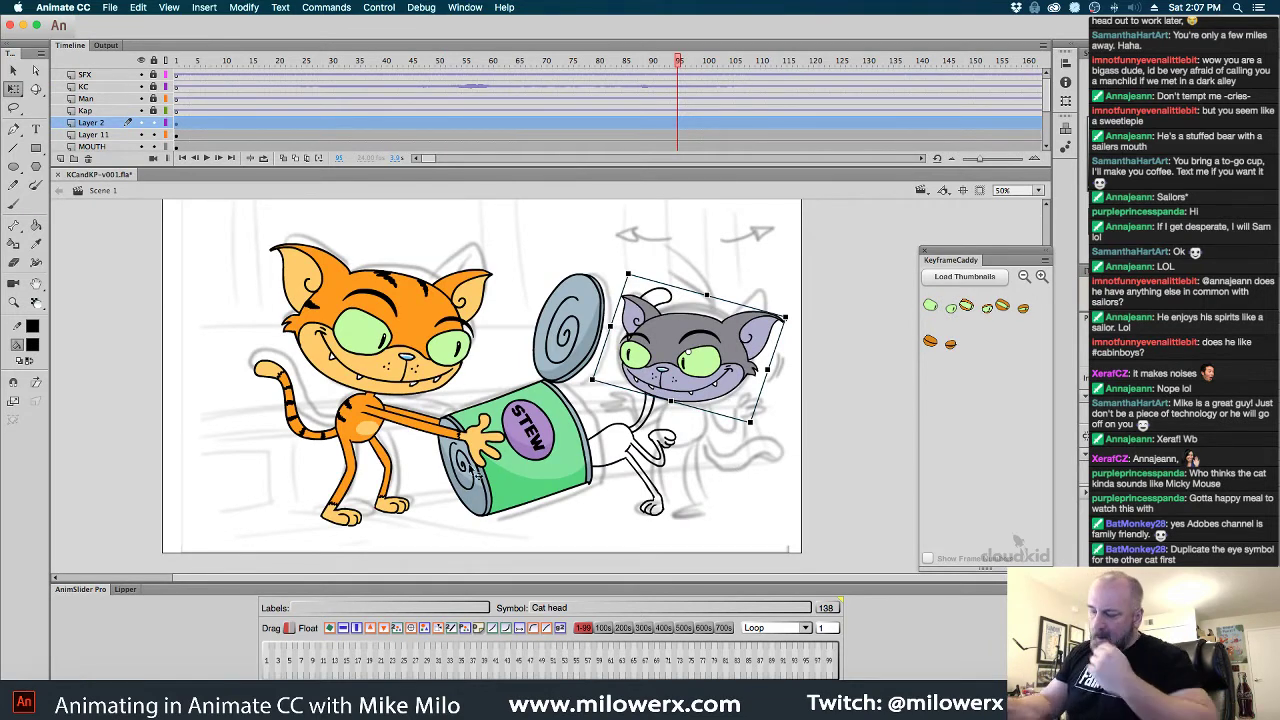
# Open the second cat's head, sample its skull grey as the fill colour and return to Scene 1
pyautogui.click(33, 345)
pyautogui.press('Escape')
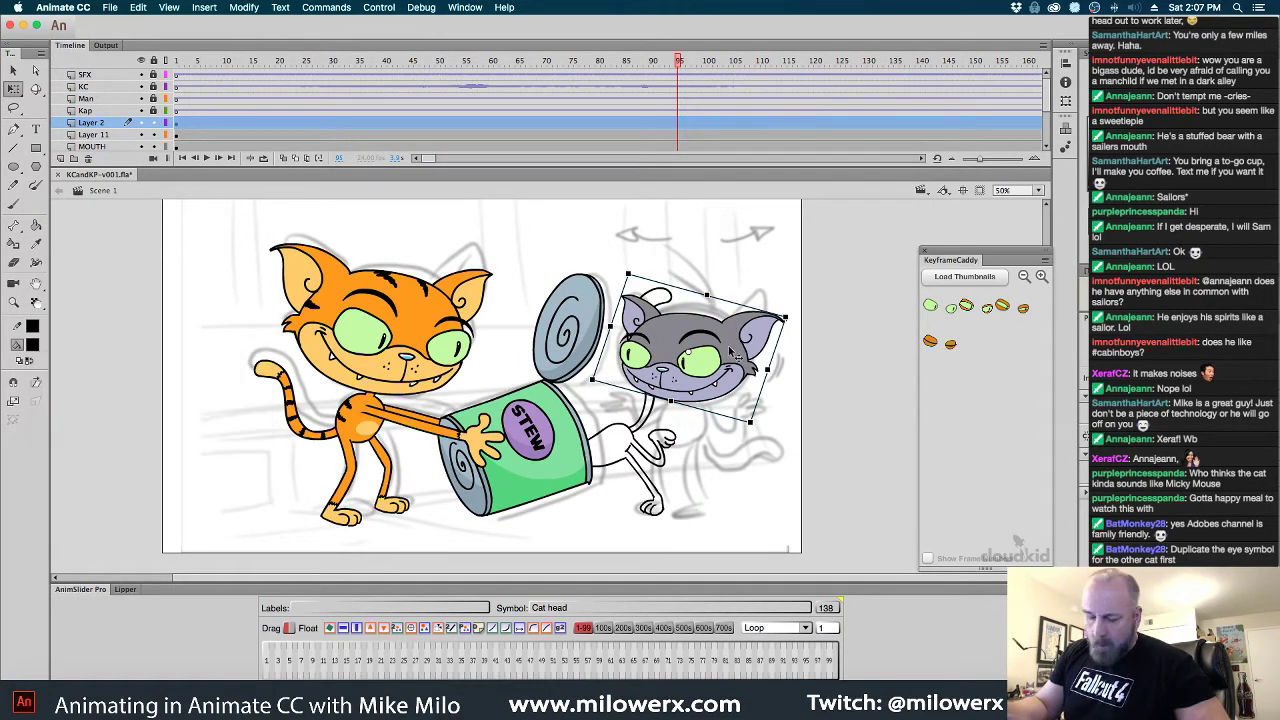
pyautogui.doubleClick(748, 355)
pyautogui.click(748, 358)
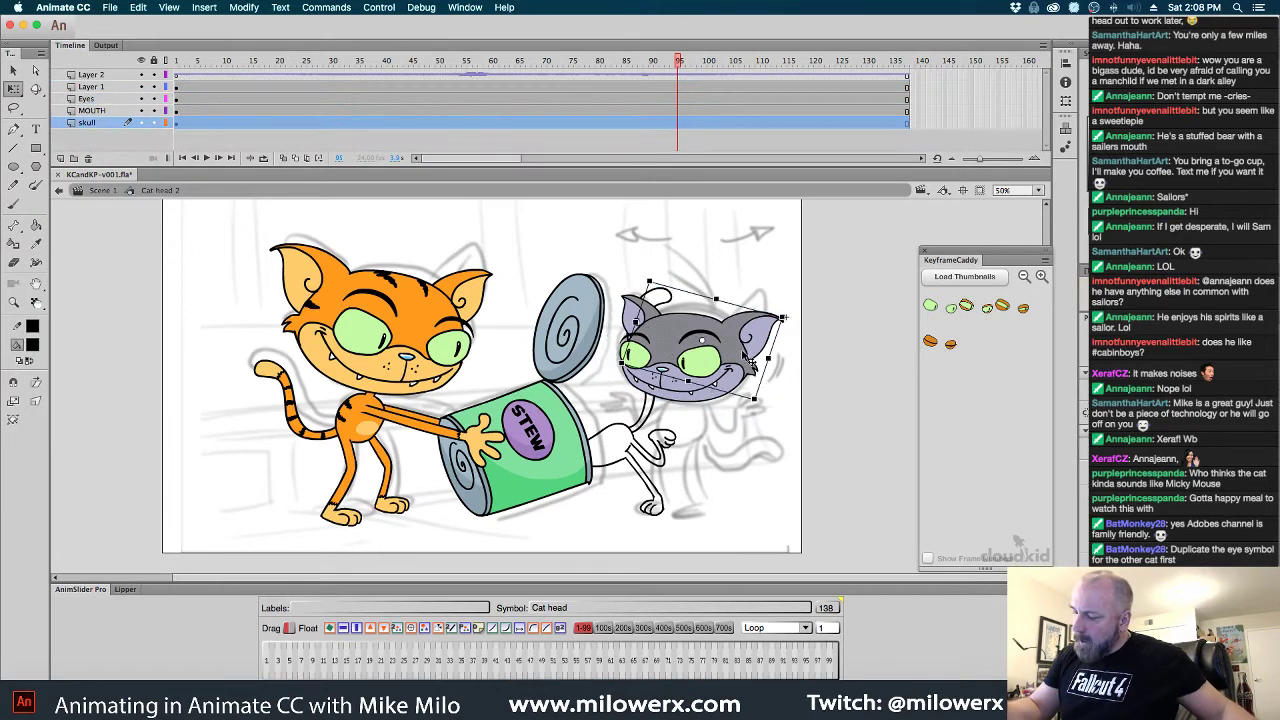
pyautogui.click(33, 345)
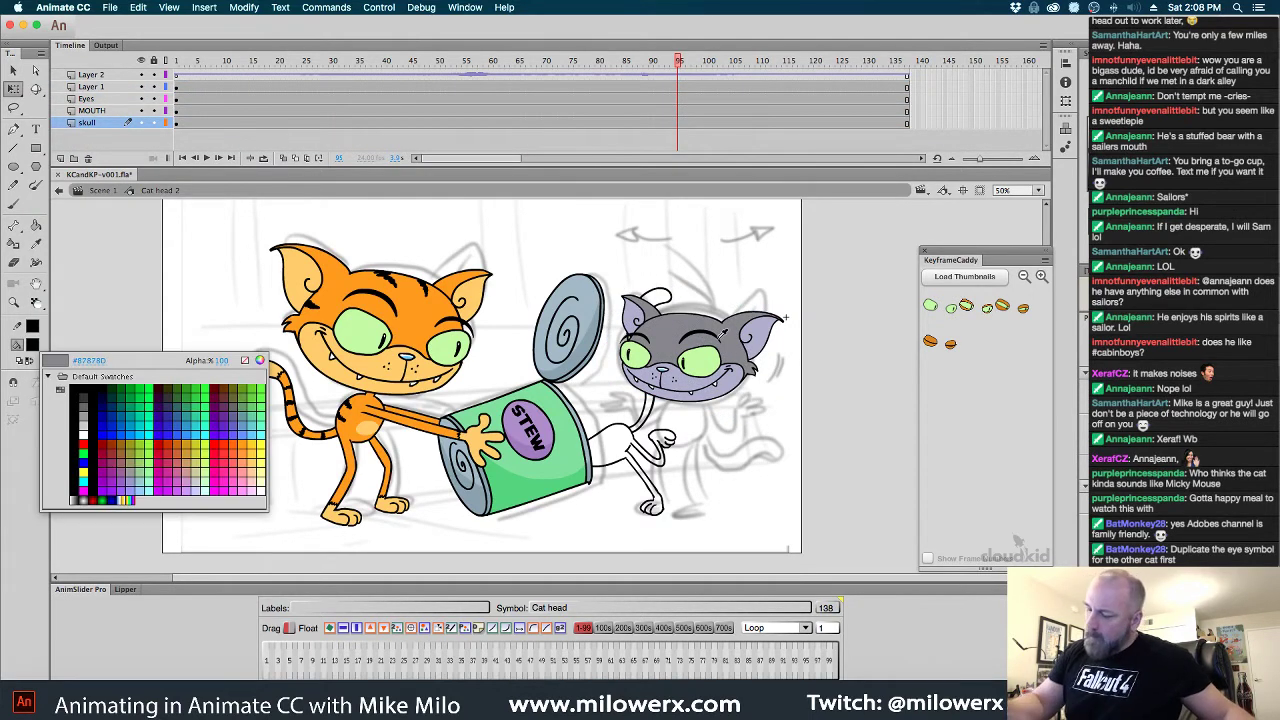
pyautogui.click(35, 346)
pyautogui.click(102, 190)
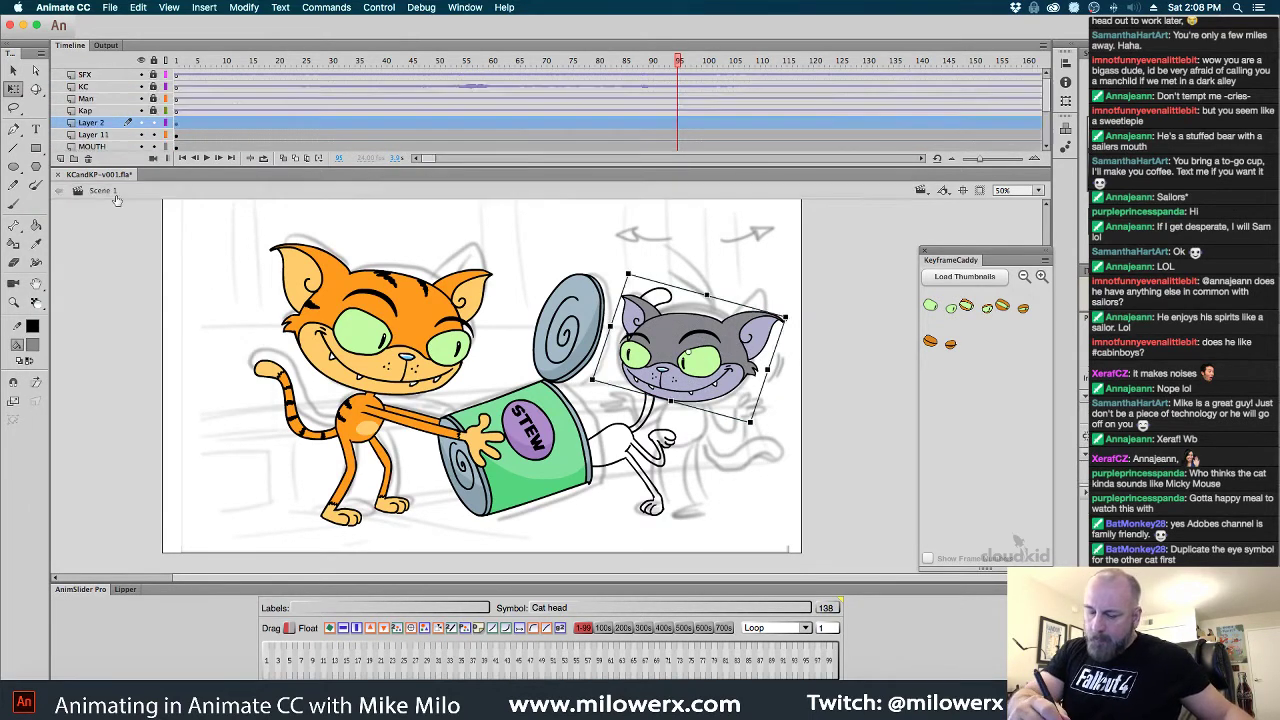
# Choose the Paint Bucket tool and hide the stew can on Layer 10 to expose the second cat's body
pyautogui.press('super+1')
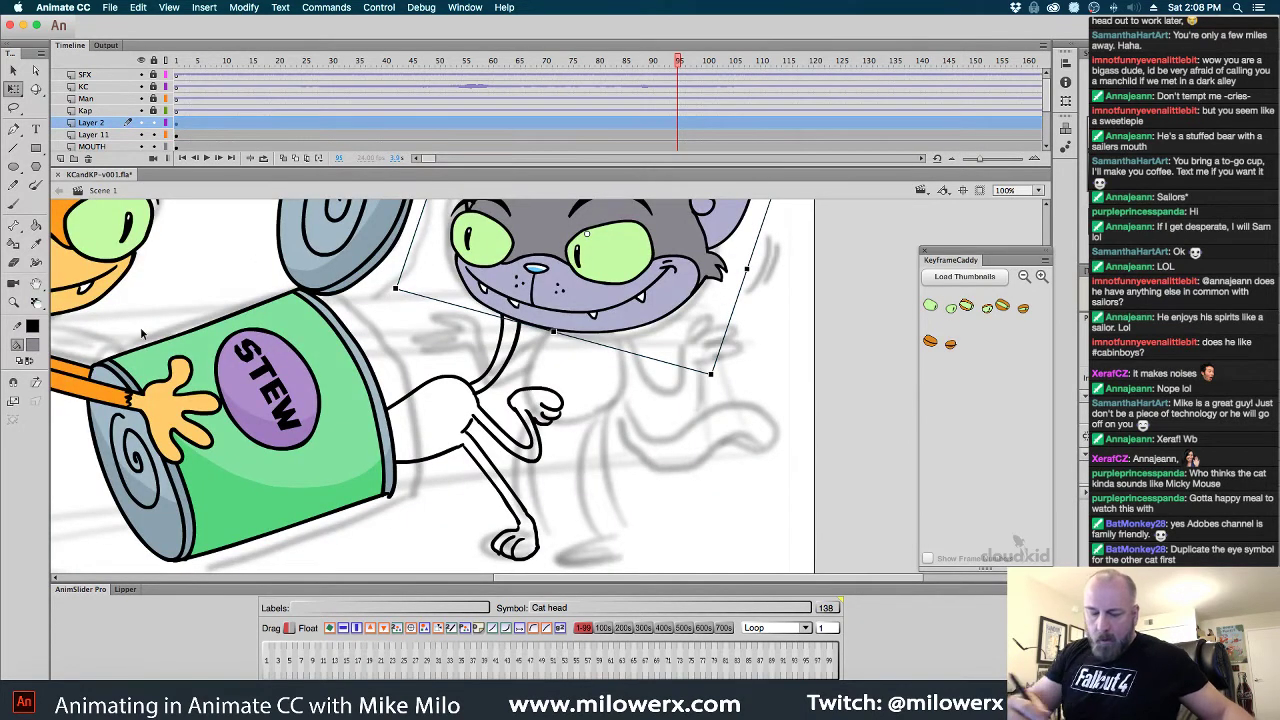
pyautogui.click(13, 204)
pyautogui.click(35, 227)
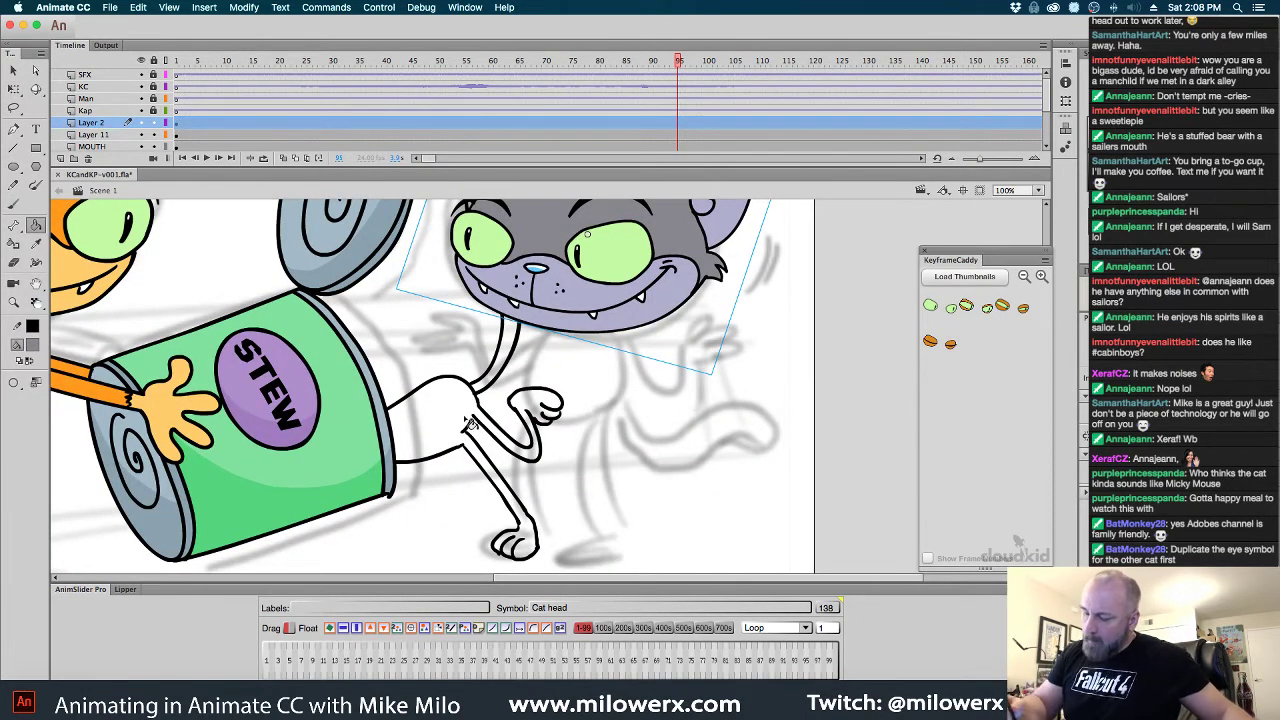
pyautogui.moveTo(470, 420)
pyautogui.mouseDown()
pyautogui.moveTo(535, 459)
pyautogui.moveTo(544, 432)
pyautogui.moveTo(548, 445)
pyautogui.mouseUp()
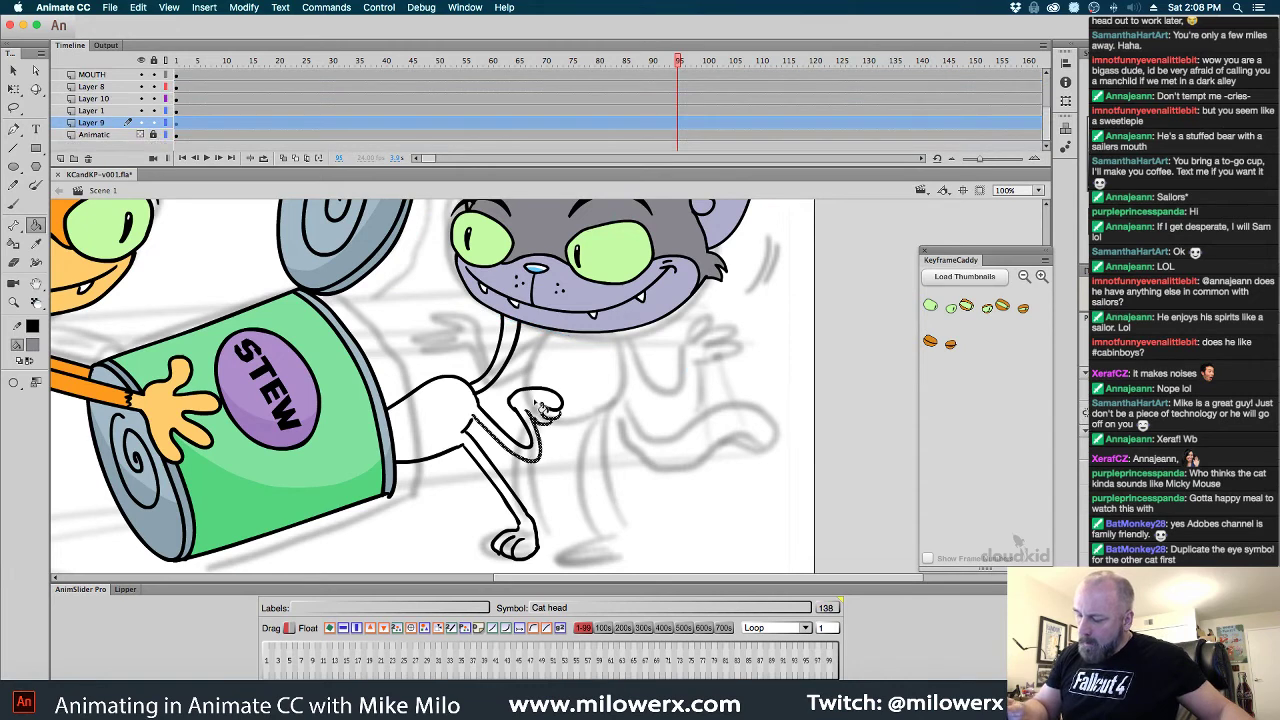
pyautogui.click(596, 420)
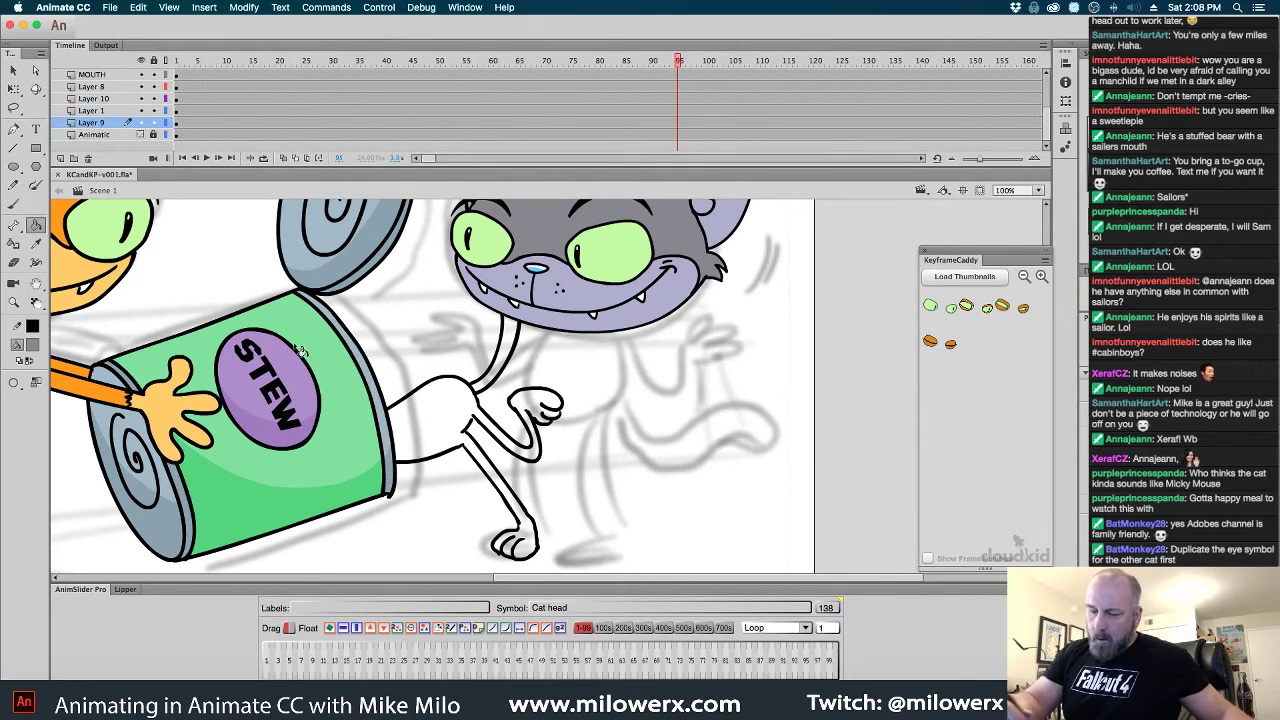
pyautogui.click(334, 359)
pyautogui.click(141, 99)
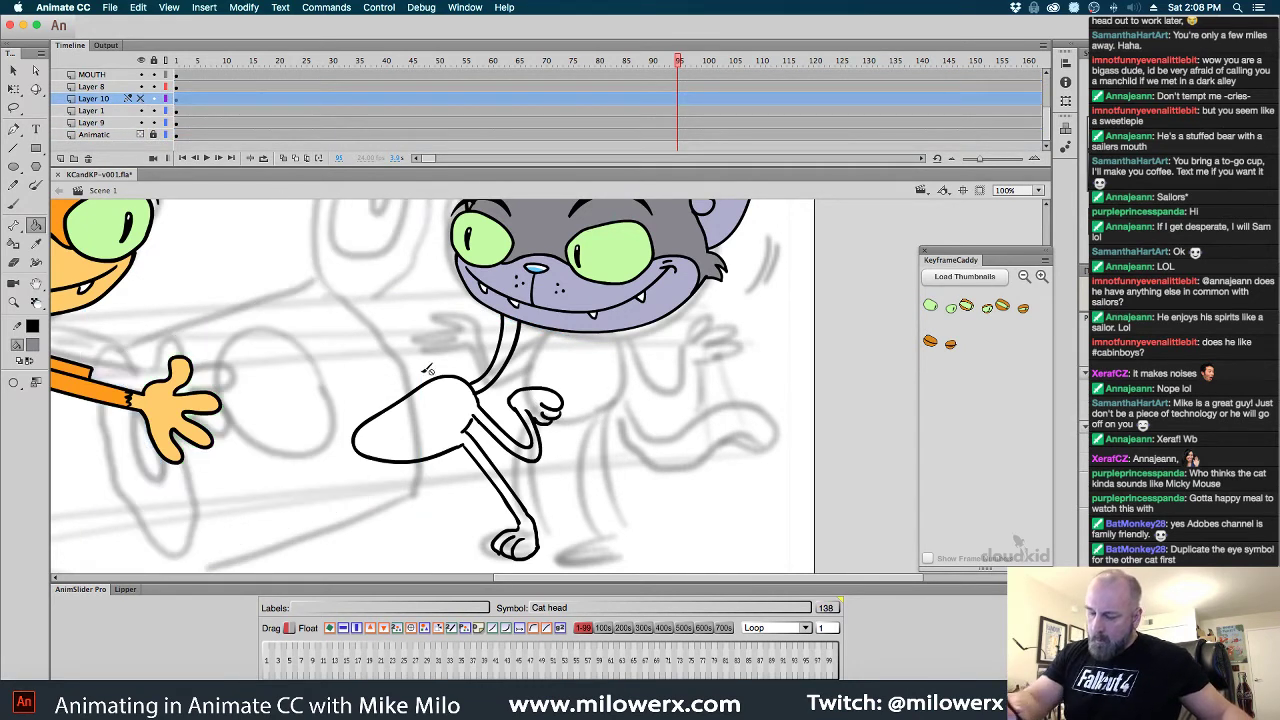
# Select the second cat's body outline on Layer 9 and fill its torso, neck, limbs and toes with the head's grey
pyautogui.doubleClick(499, 379)
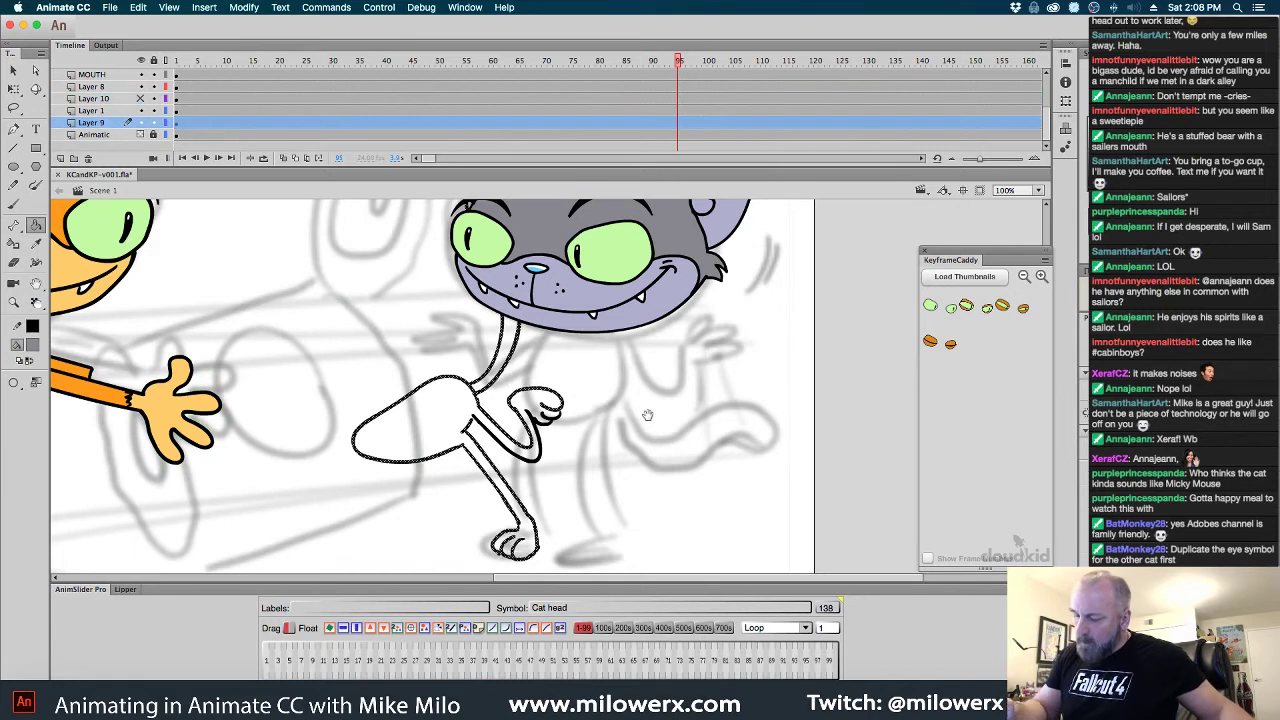
pyautogui.click(16, 383)
pyautogui.click(84, 425)
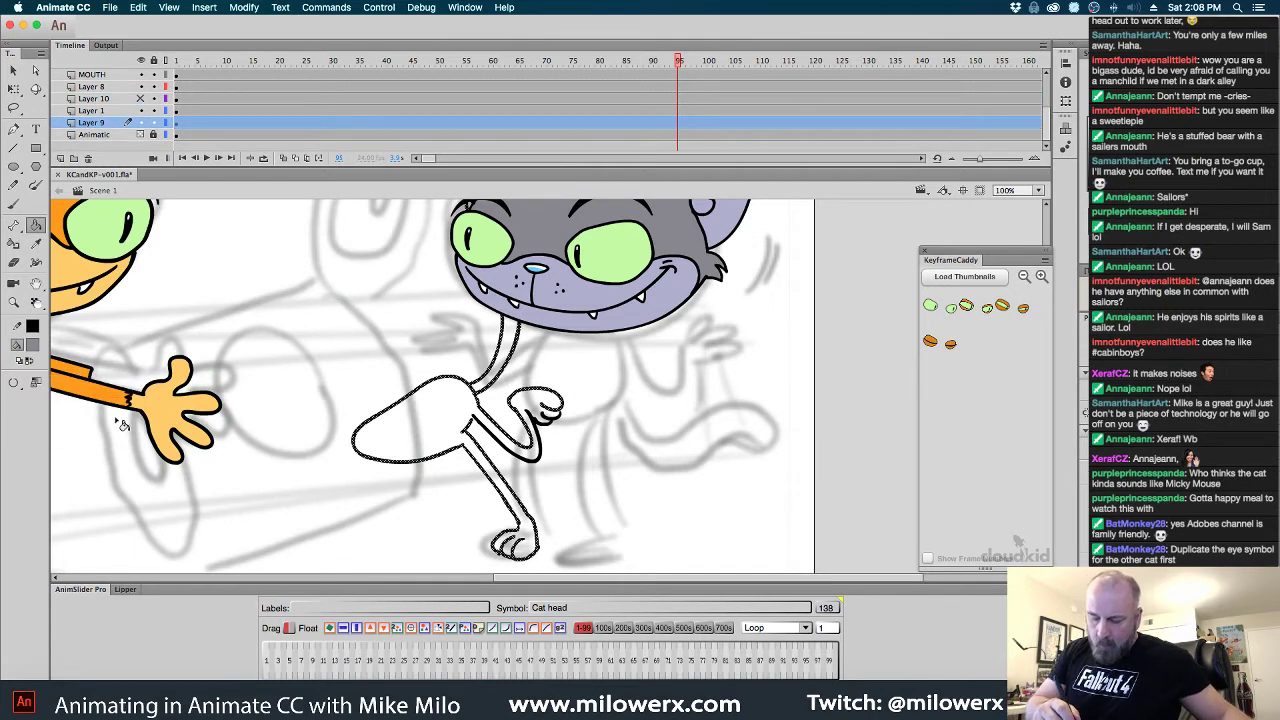
pyautogui.click(442, 422)
pyautogui.click(538, 424)
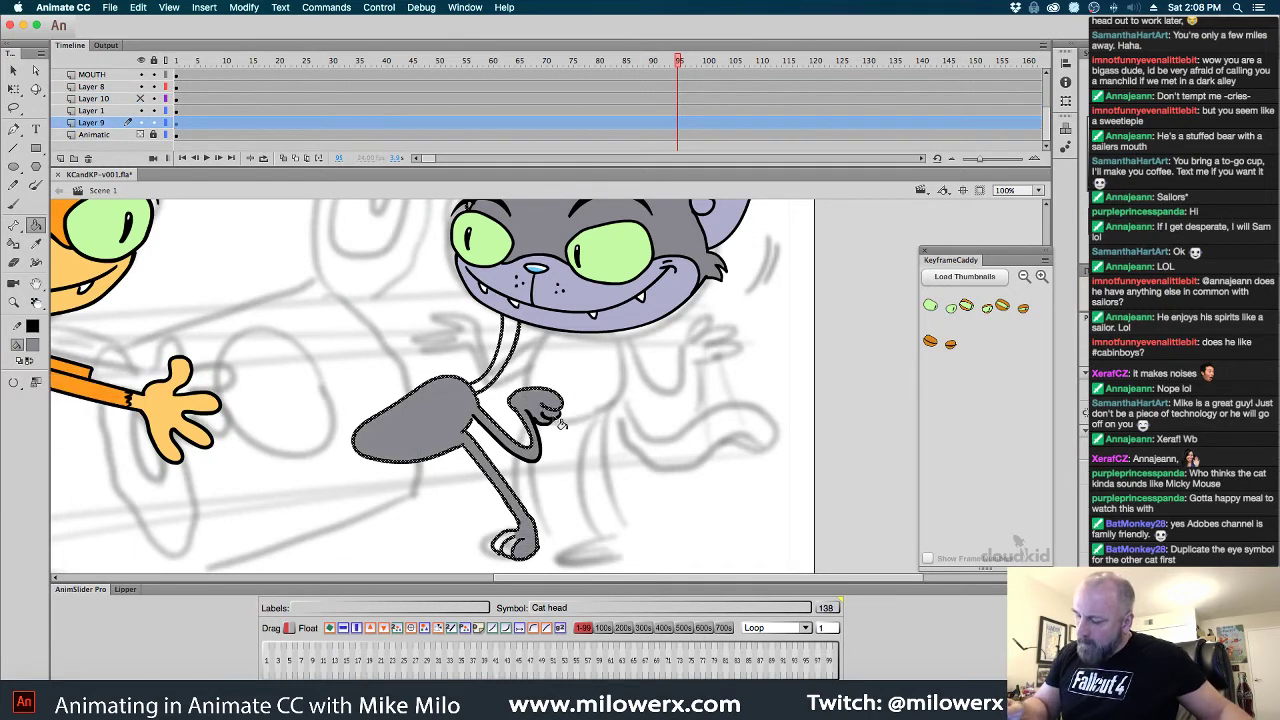
pyautogui.click(506, 356)
pyautogui.click(513, 549)
pyautogui.click(502, 548)
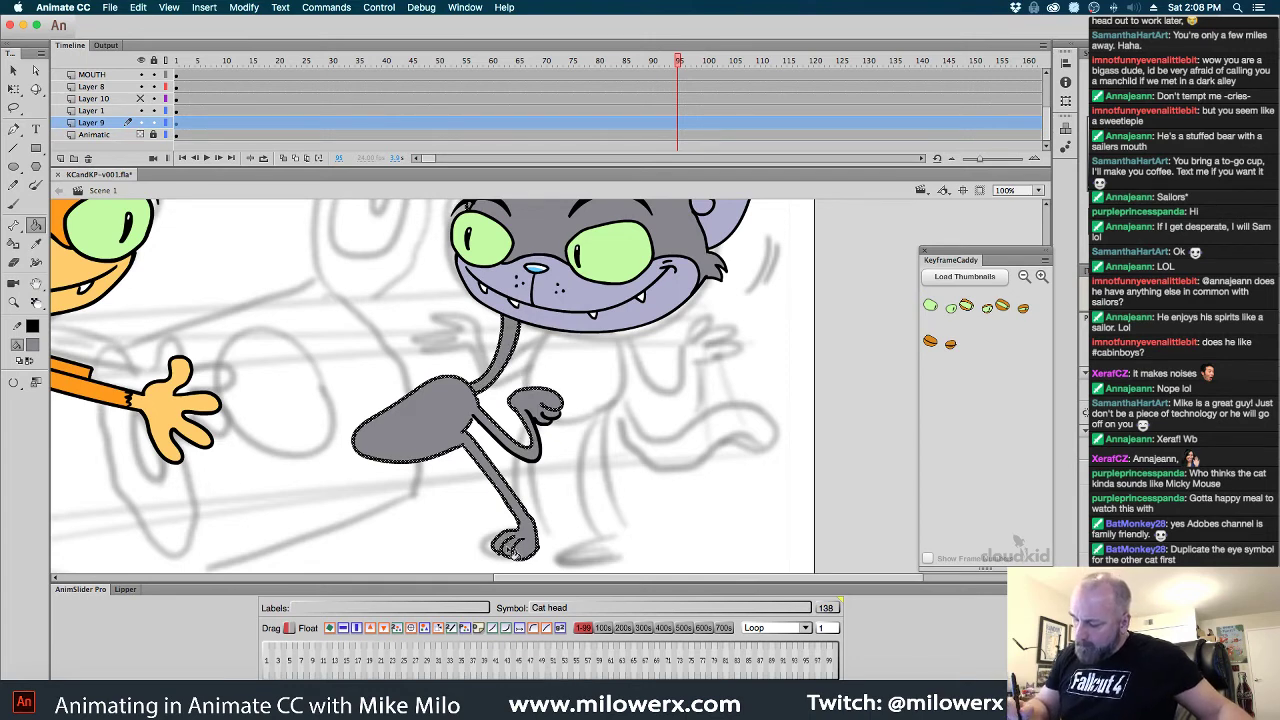
pyautogui.keyDown('super'); pyautogui.click(580, 485); pyautogui.keyUp('super')
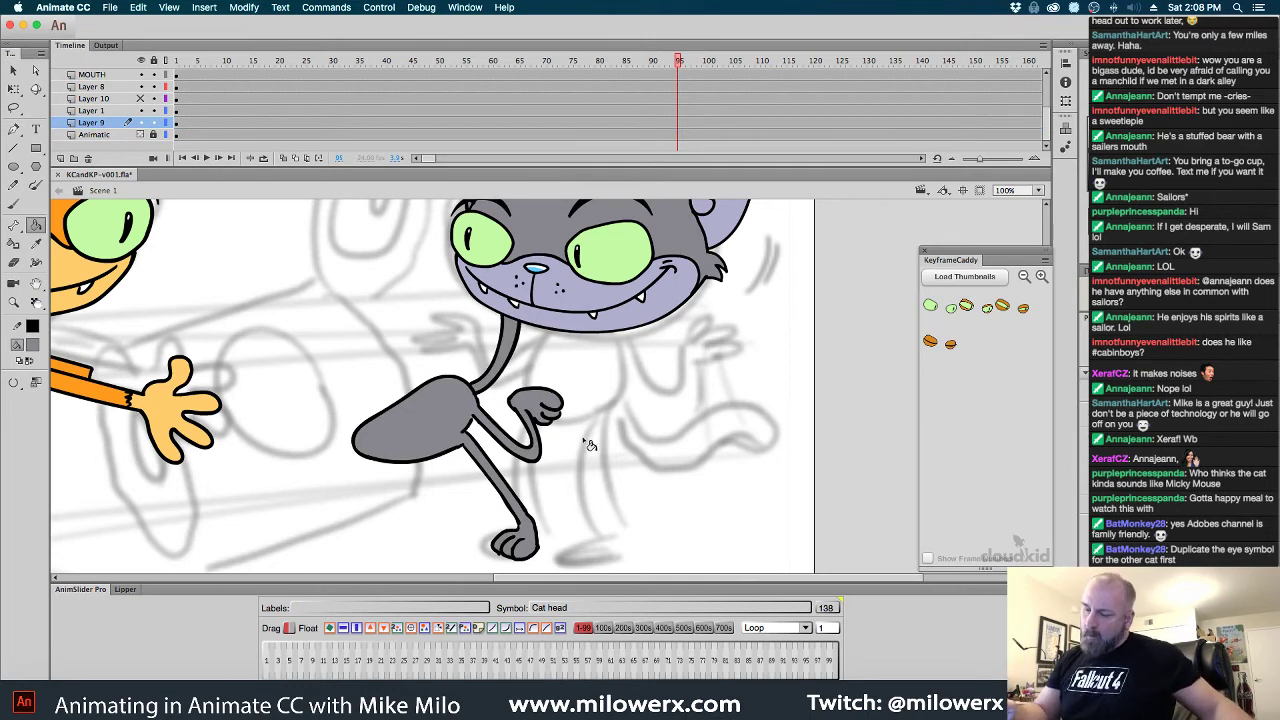
# Open the mouth symbol inside the second cat's head, sample its muzzle lavender as the fill colour and return to Scene 1
pyautogui.press('b')
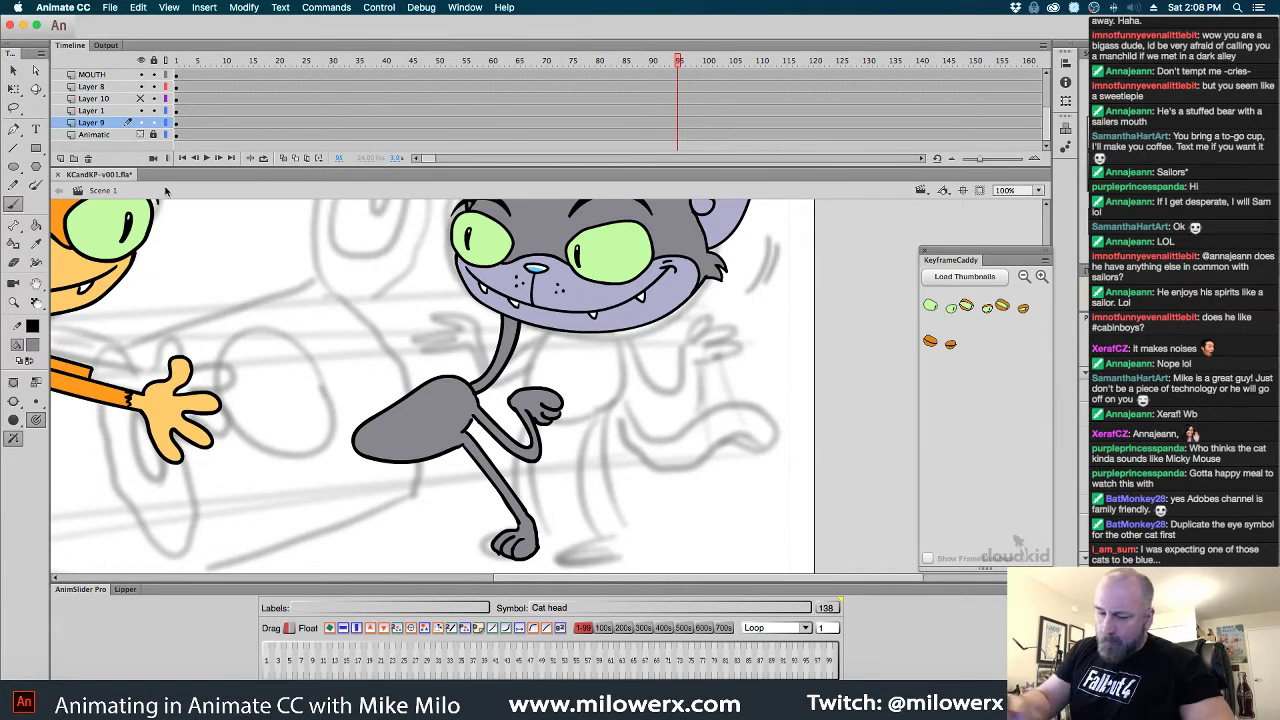
pyautogui.press('v')
pyautogui.doubleClick(668, 263)
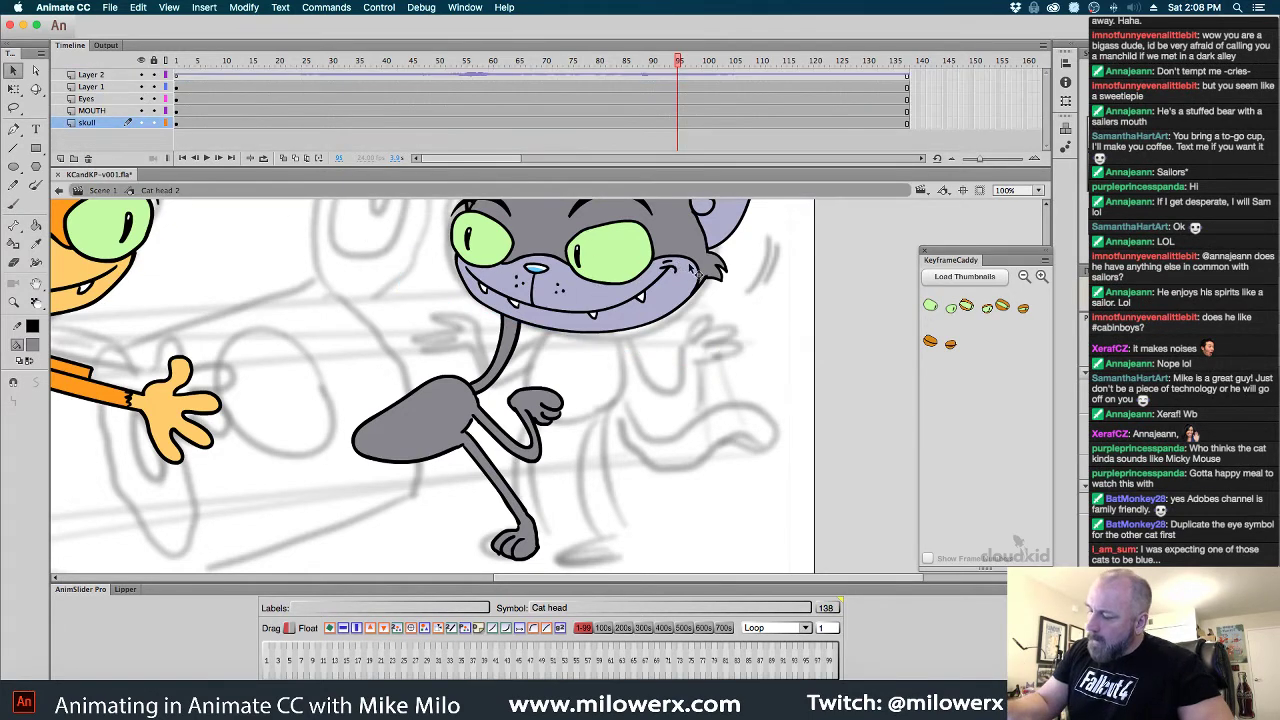
pyautogui.doubleClick(697, 266)
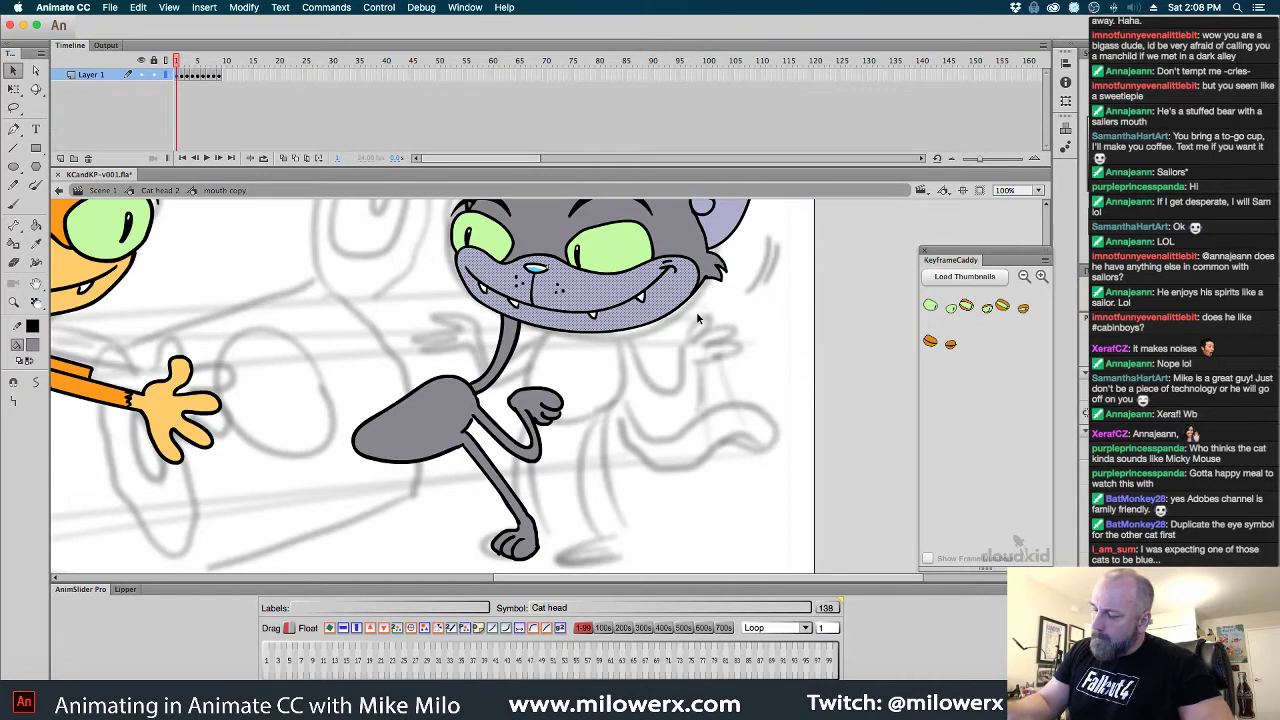
pyautogui.click(32, 345)
pyautogui.click(601, 282)
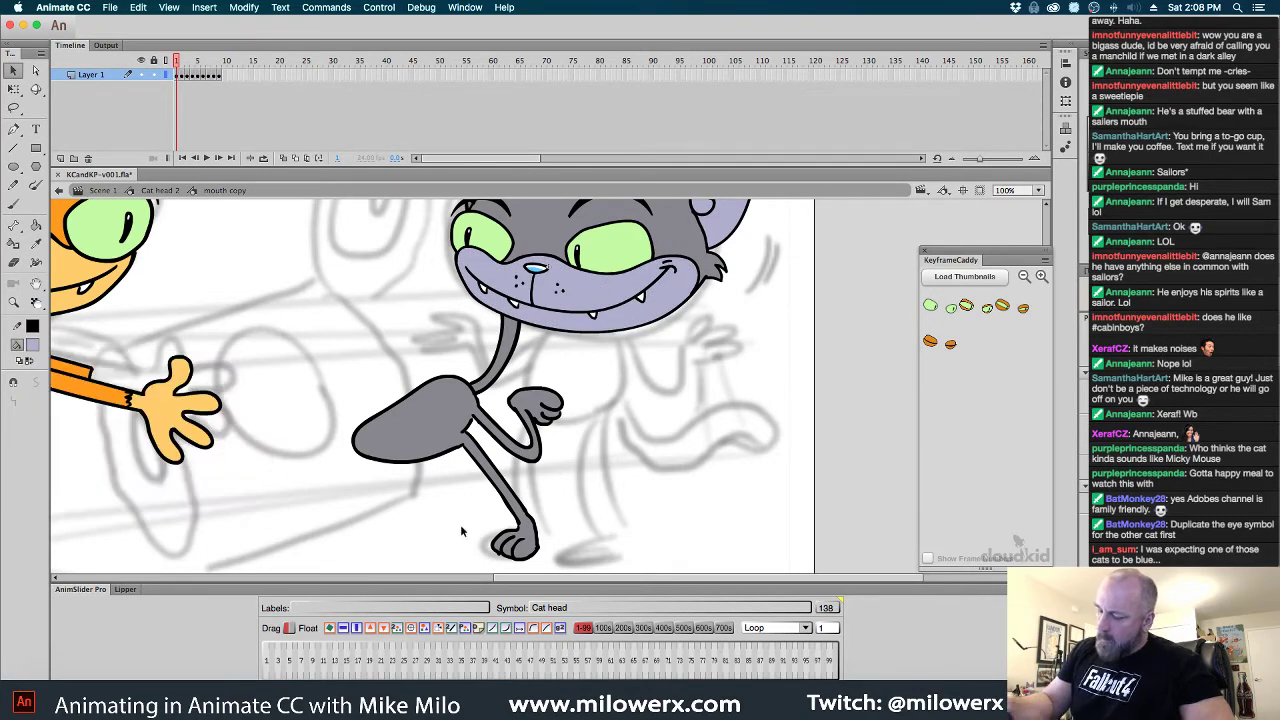
pyautogui.click(162, 194)
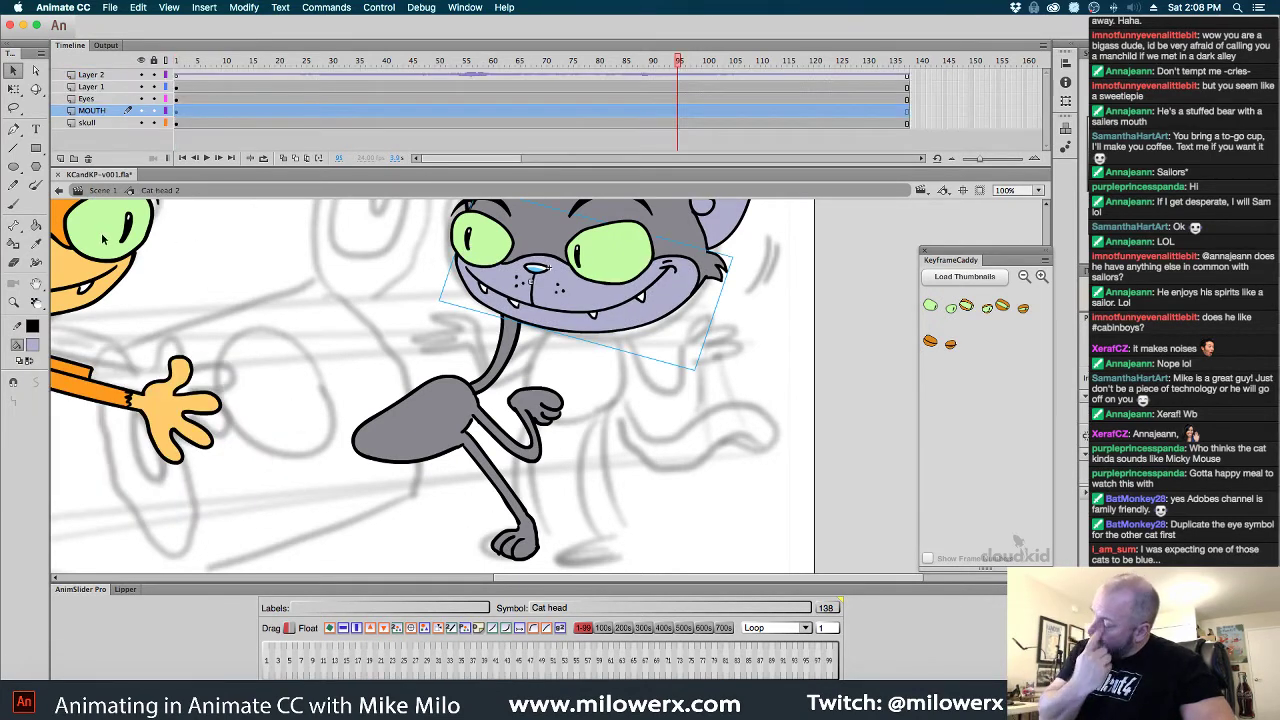
pyautogui.click(101, 190)
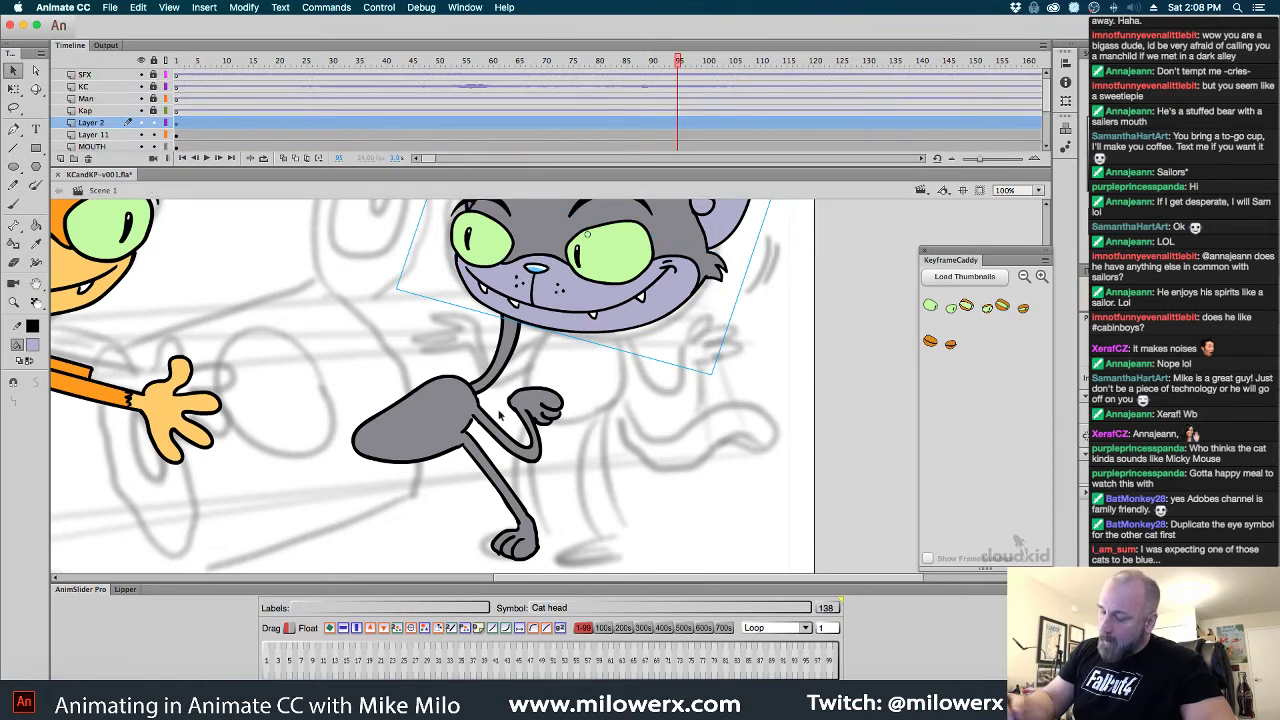
# Brush an oval belly patch near the chest end of the second cat's torso and fill it with the muzzle lavender
pyautogui.click(20, 208)
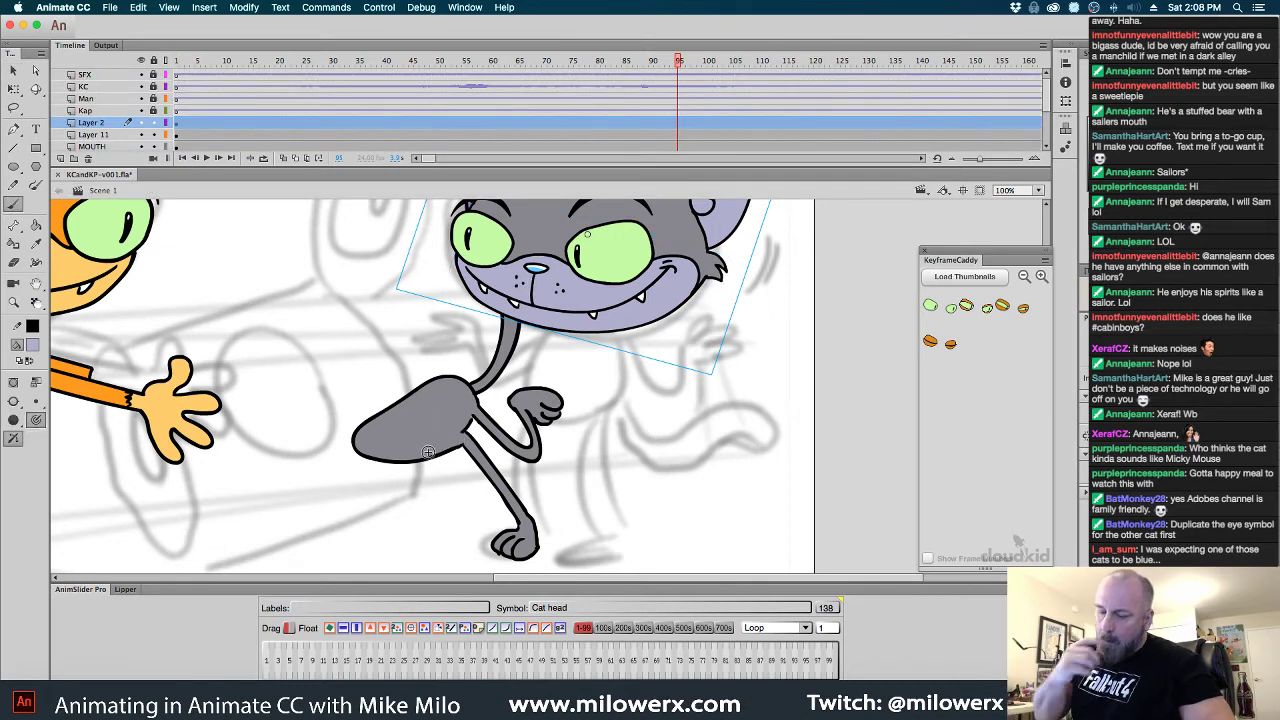
pyautogui.moveTo(434, 438); pyautogui.dragTo(454, 408)
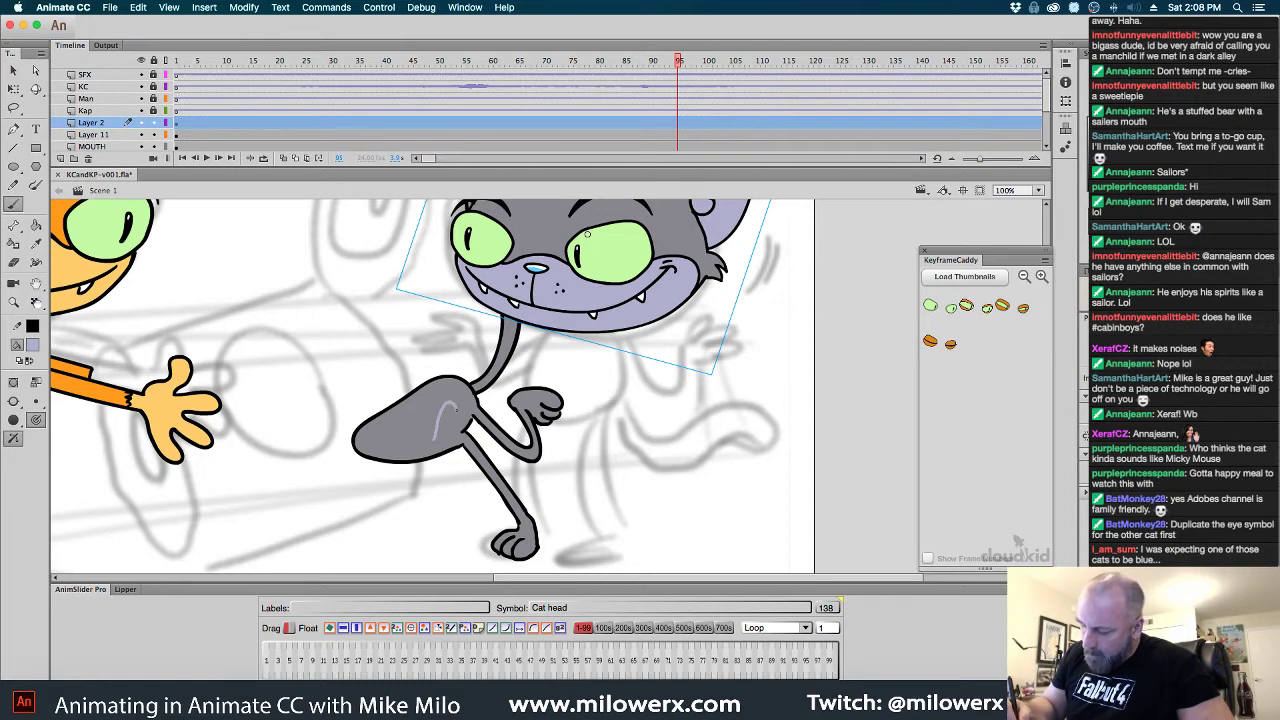
pyautogui.press('super+shift+a')
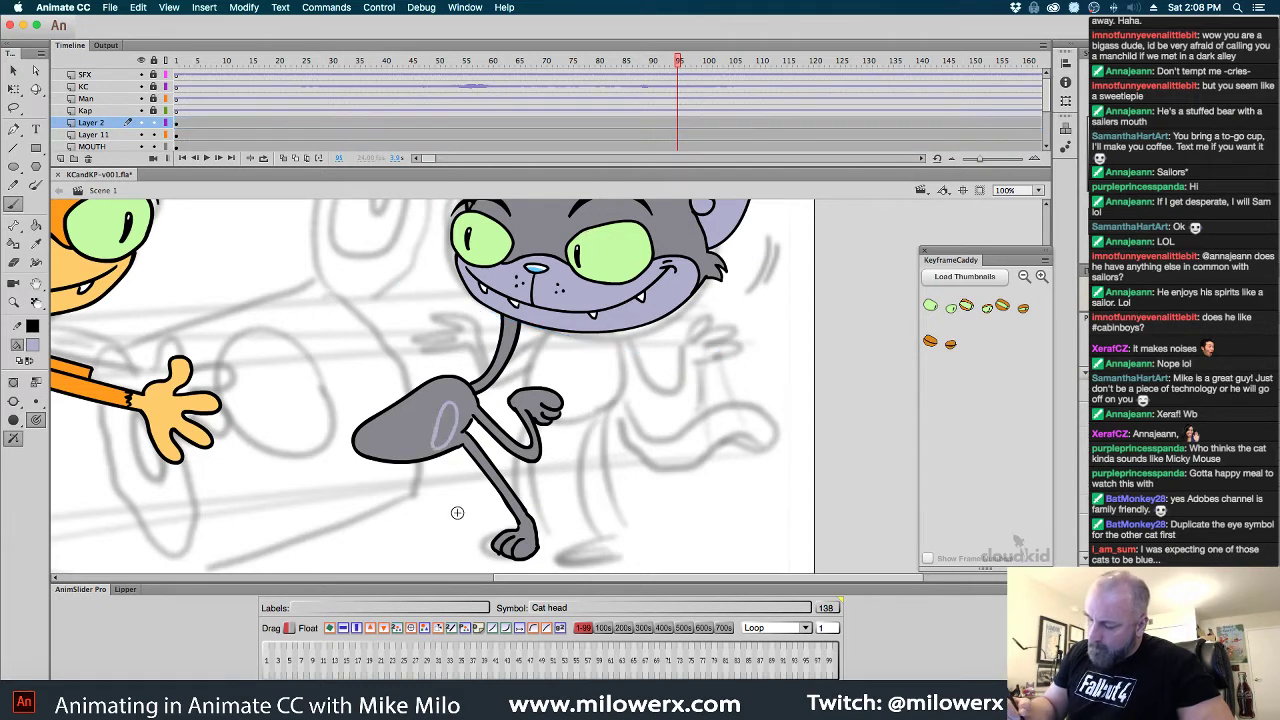
pyautogui.click(35, 226)
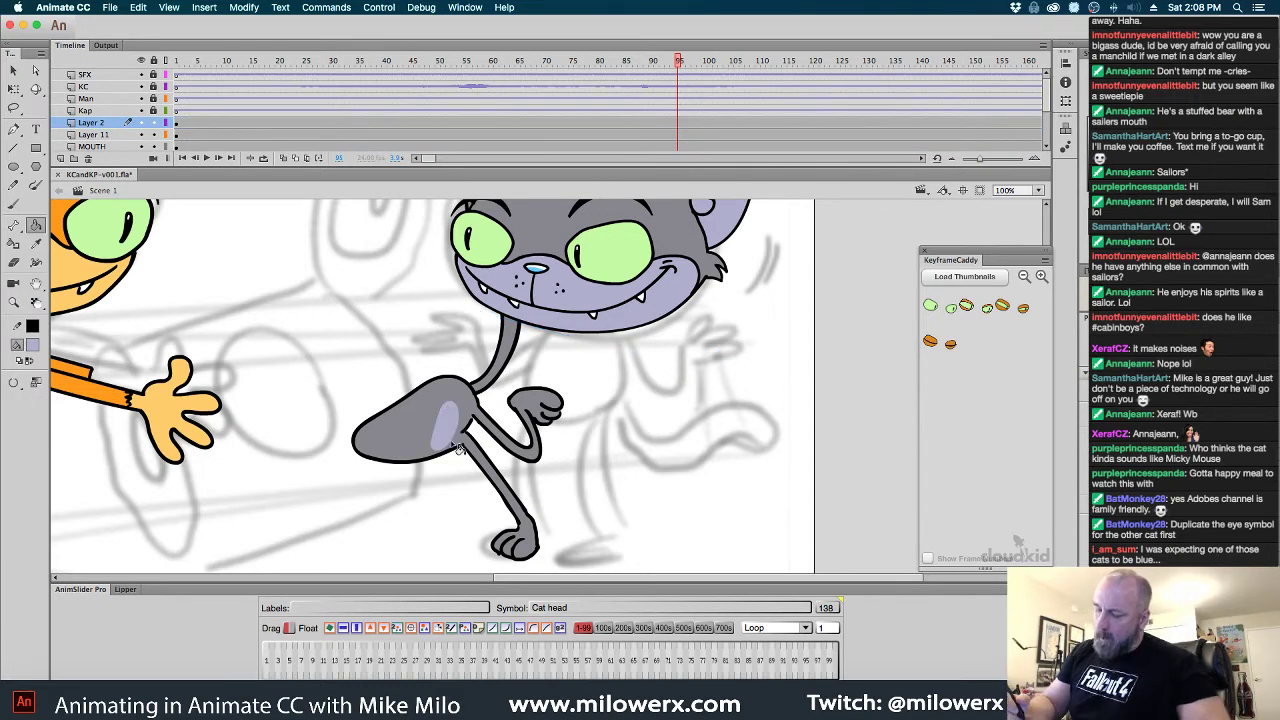
# Set the fill to black #000000 and brush jagged fur lines across the second cat's ankle and wrist
pyautogui.click(20, 206)
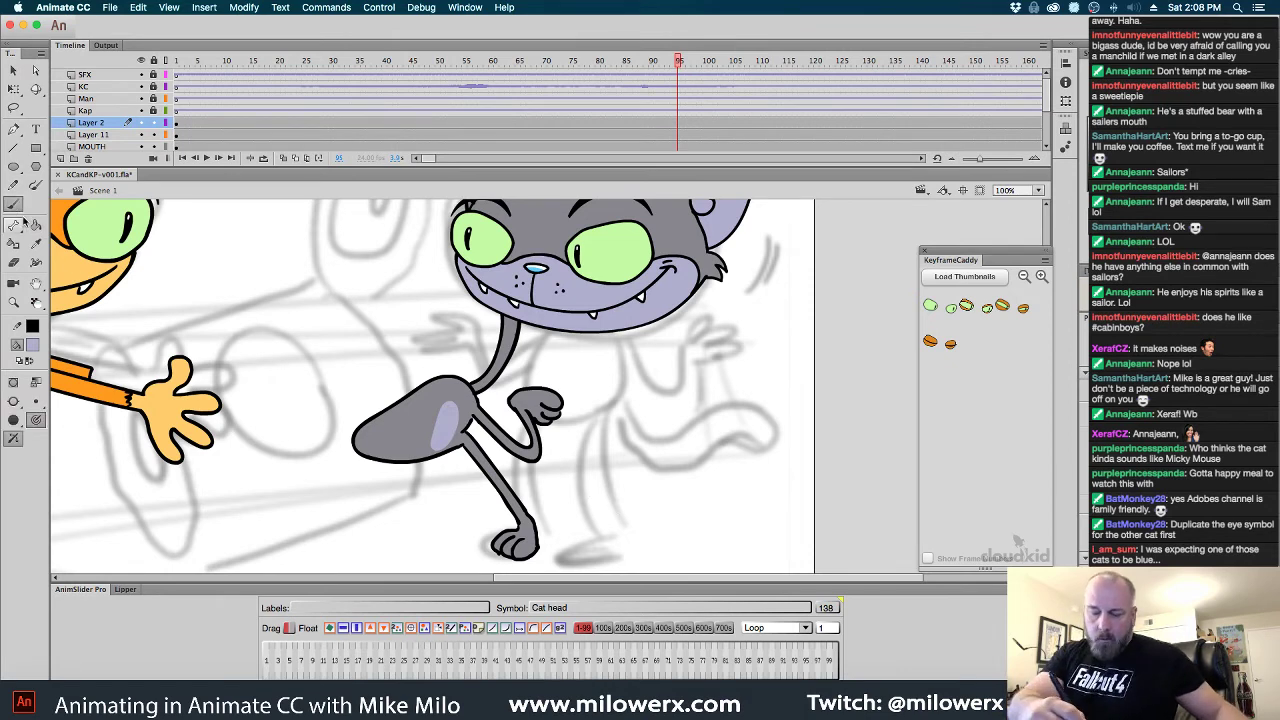
pyautogui.click(33, 346)
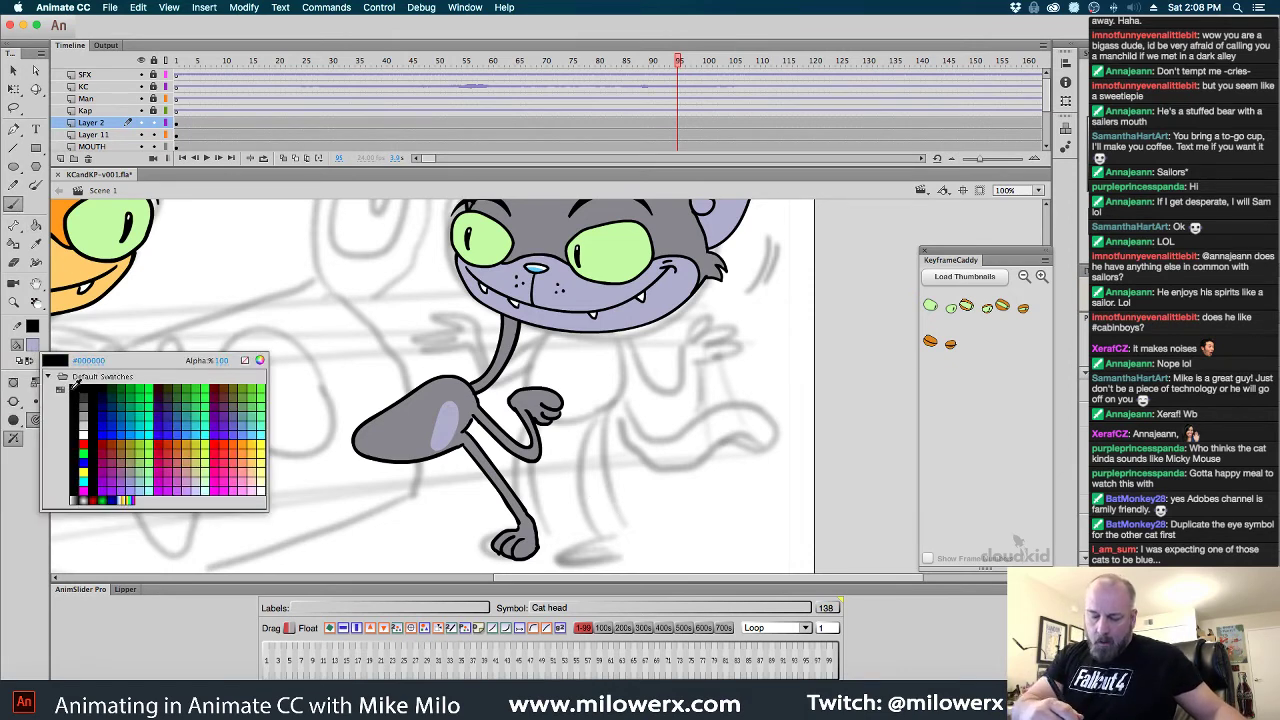
pyautogui.click(74, 364)
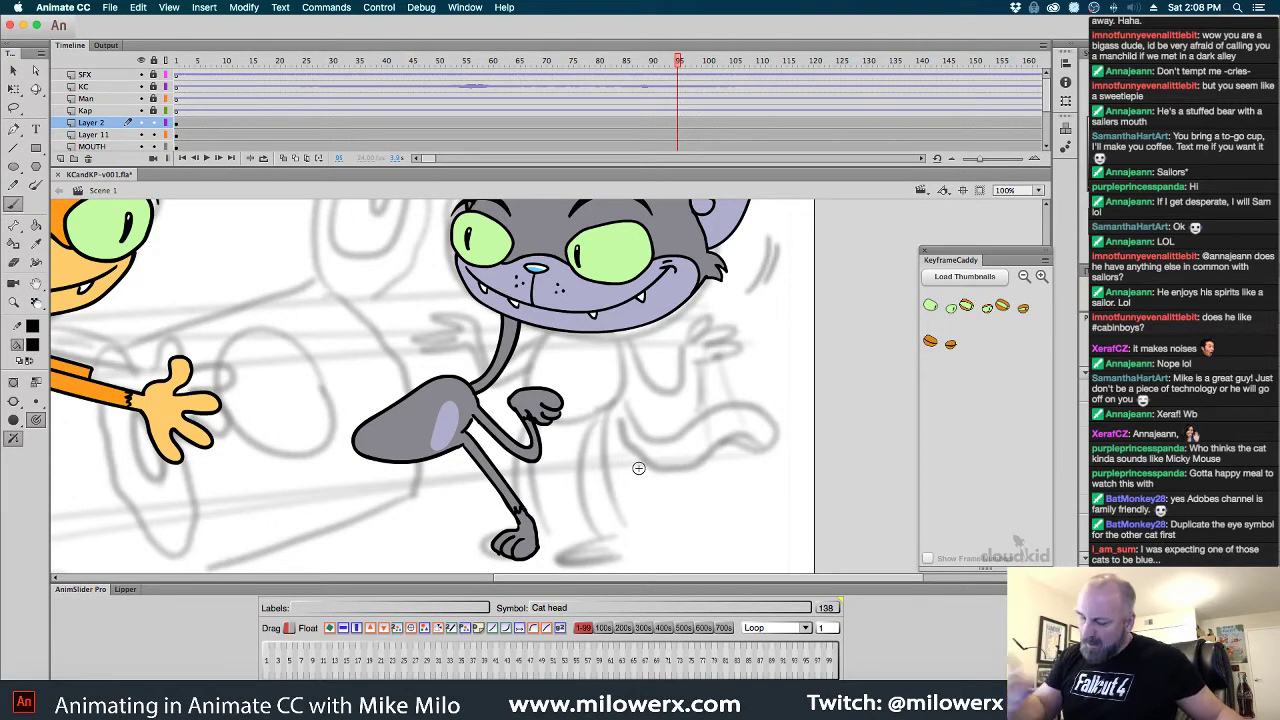
# Try to fill the second cat's foot with the belly patch's lavender, and undo the fill
pyautogui.click(33, 345)
pyautogui.click(447, 422)
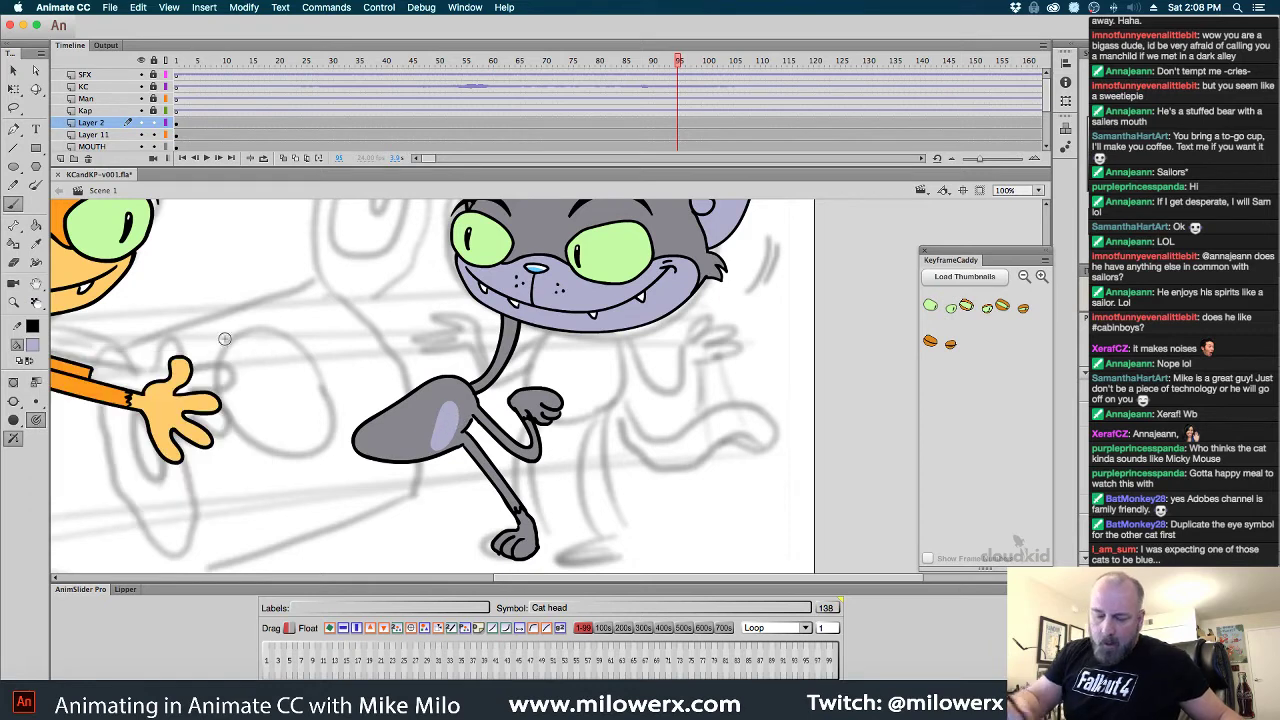
pyautogui.press('k')
pyautogui.click(530, 546)
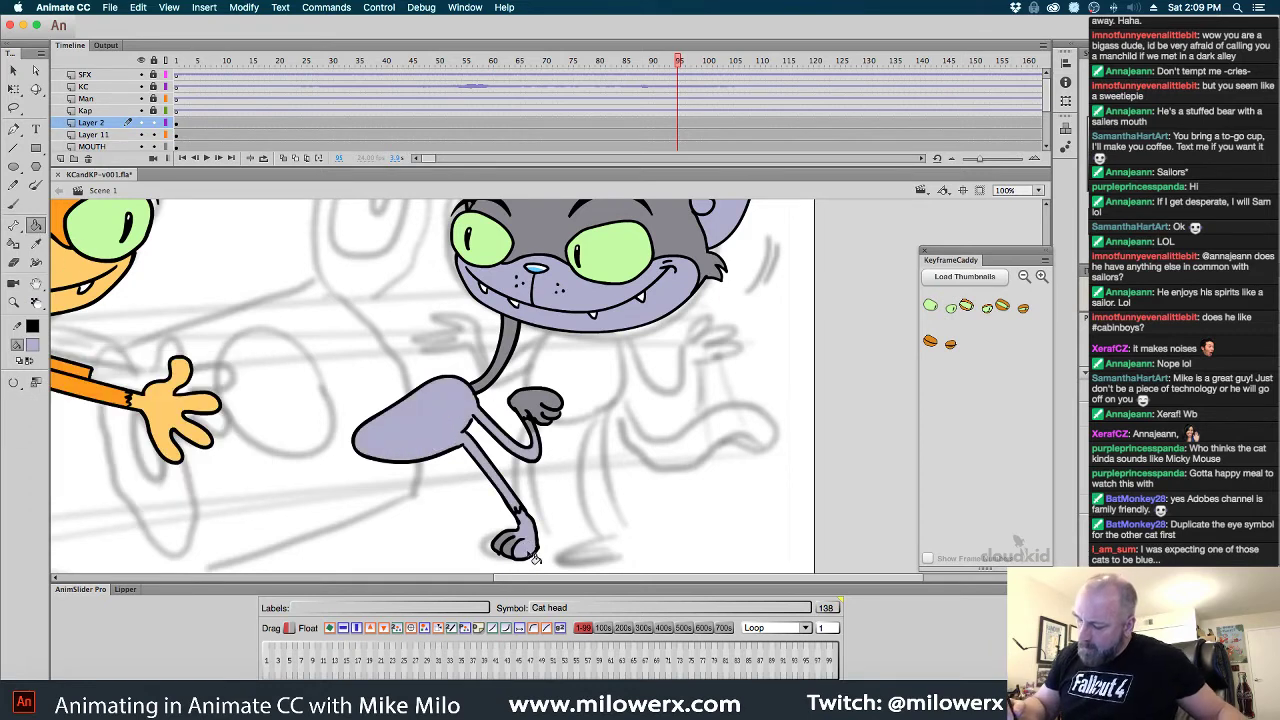
pyautogui.hotkey('ctrl', 'z')
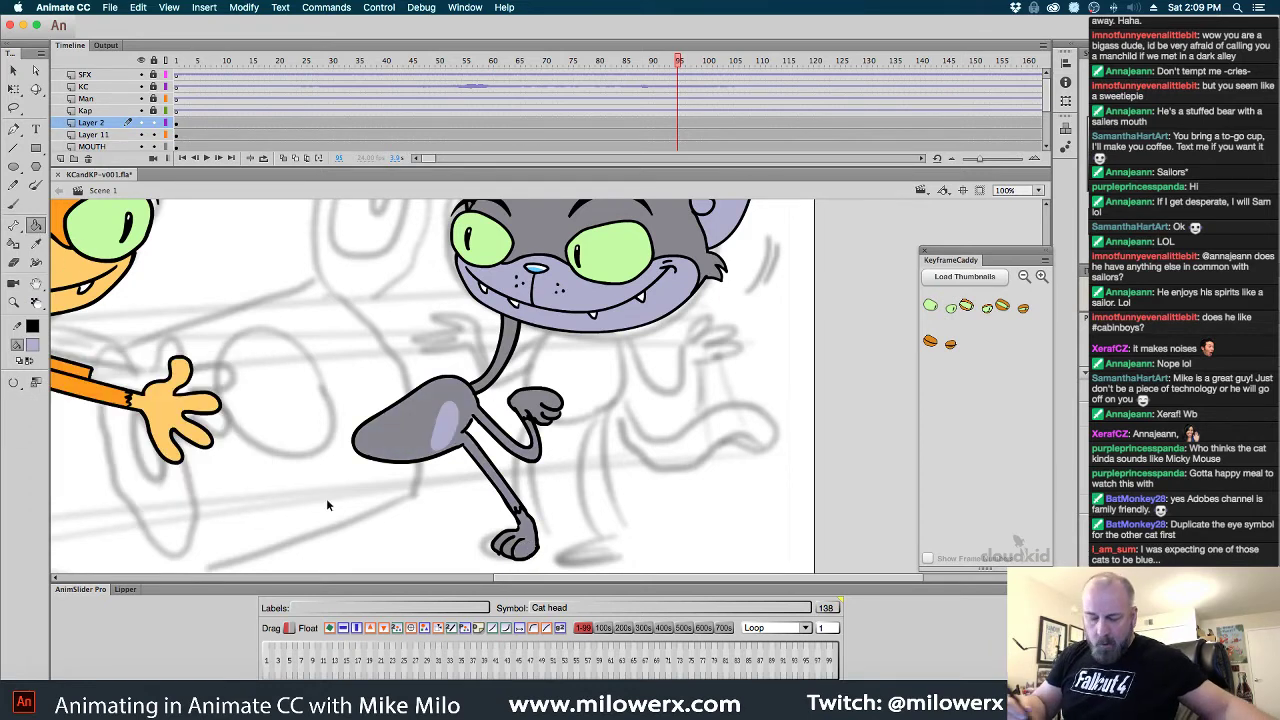
# Move the ankle and wrist fur lines from Layer 2 into the second cat's body artwork on Layer 9
pyautogui.keyDown('super'); pyautogui.click(518, 510); pyautogui.keyUp('super')
pyautogui.keyDown('shift'); pyautogui.keyDown('super'); pyautogui.click(528, 419); pyautogui.keyUp('super'); pyautogui.keyUp('shift')
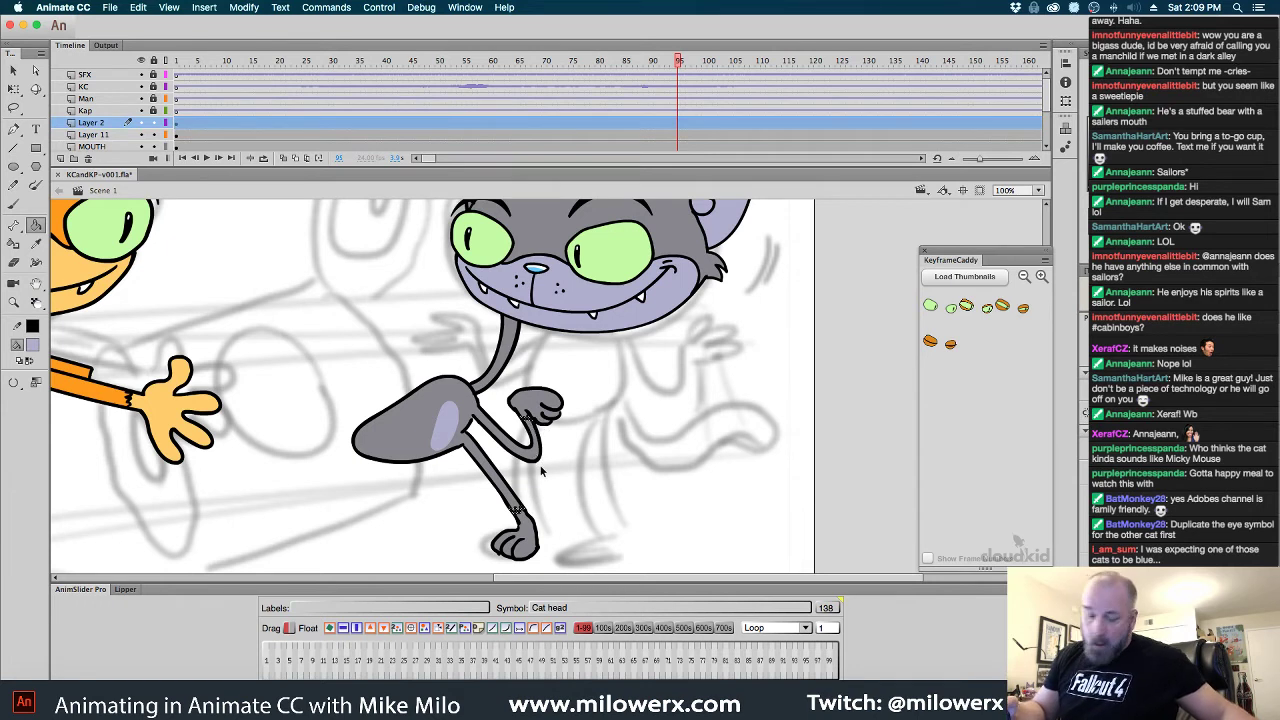
pyautogui.click(538, 472)
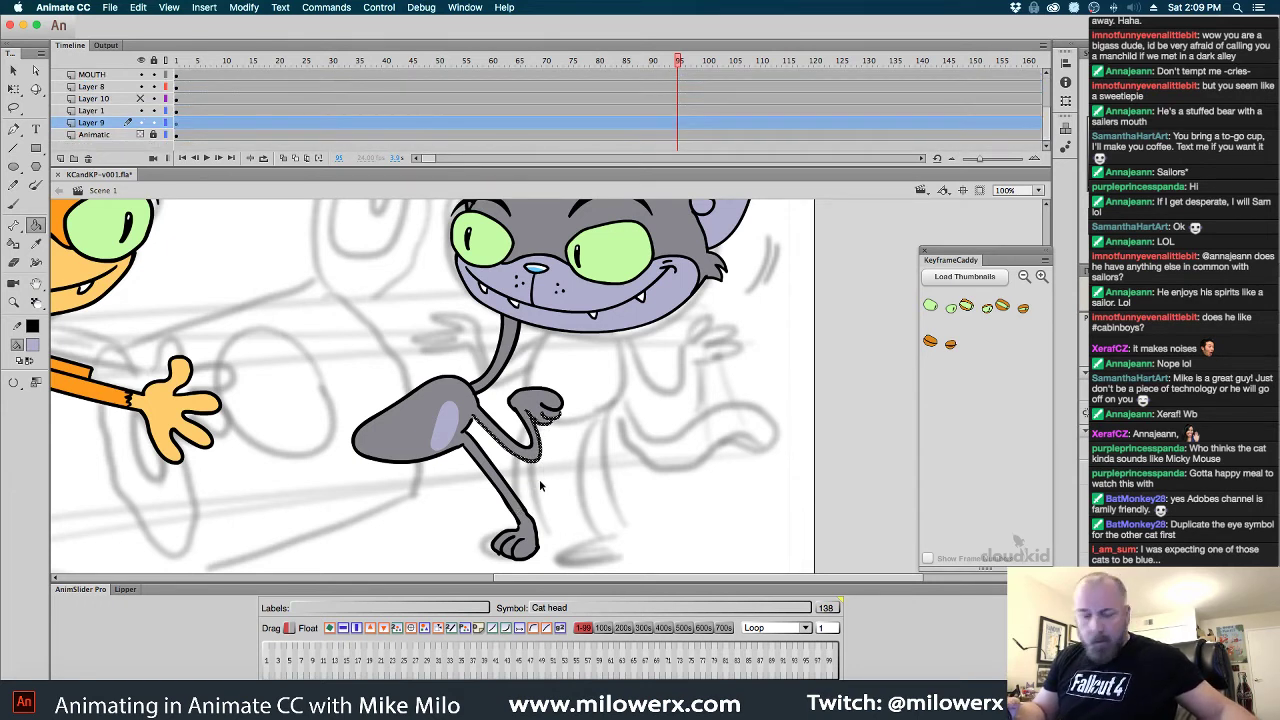
pyautogui.click(536, 484)
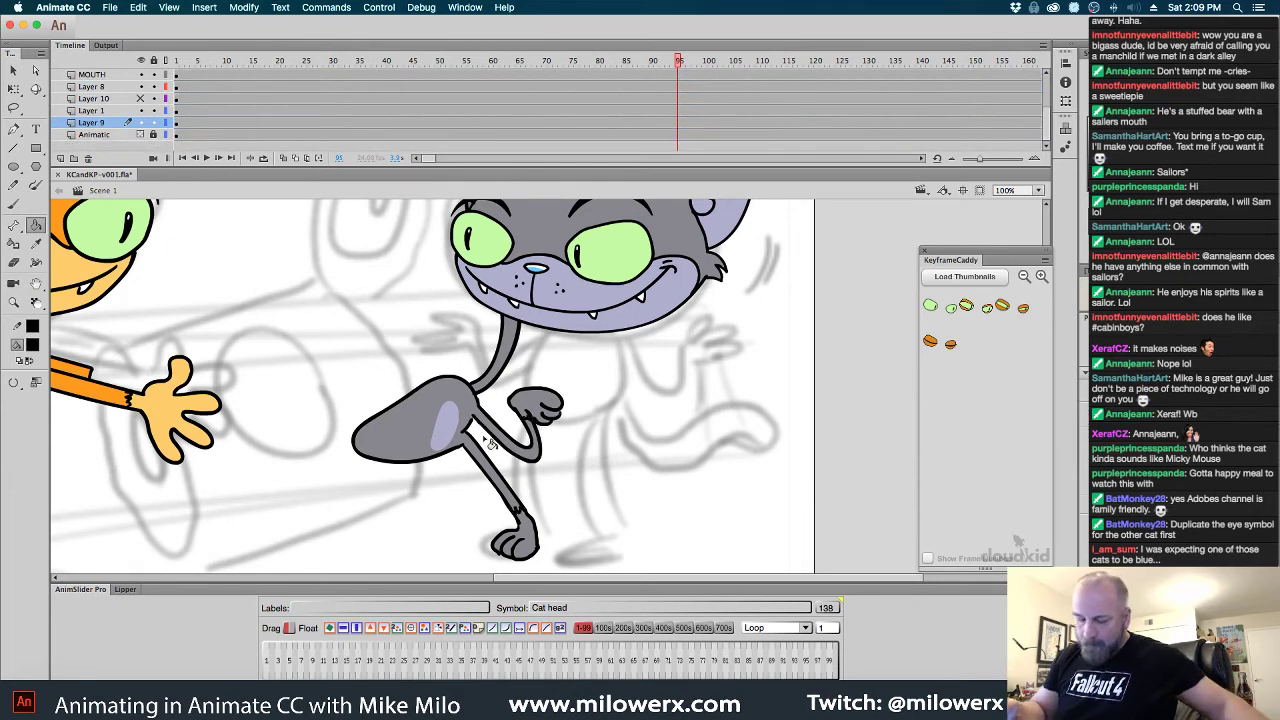
# Sample the belly patch's lavender and fill the second cat's hand and foot, including fingers and toes, with it
pyautogui.click(33, 345)
pyautogui.click(452, 436)
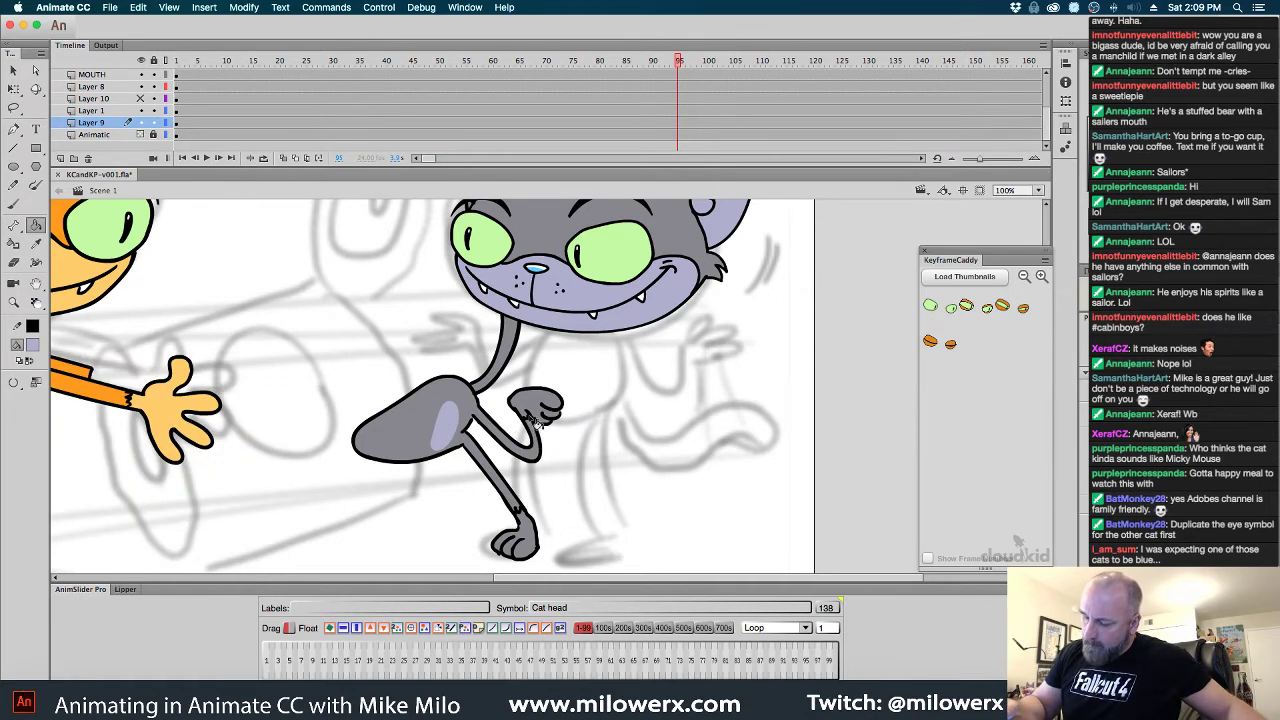
pyautogui.click(536, 410)
pyautogui.click(532, 555)
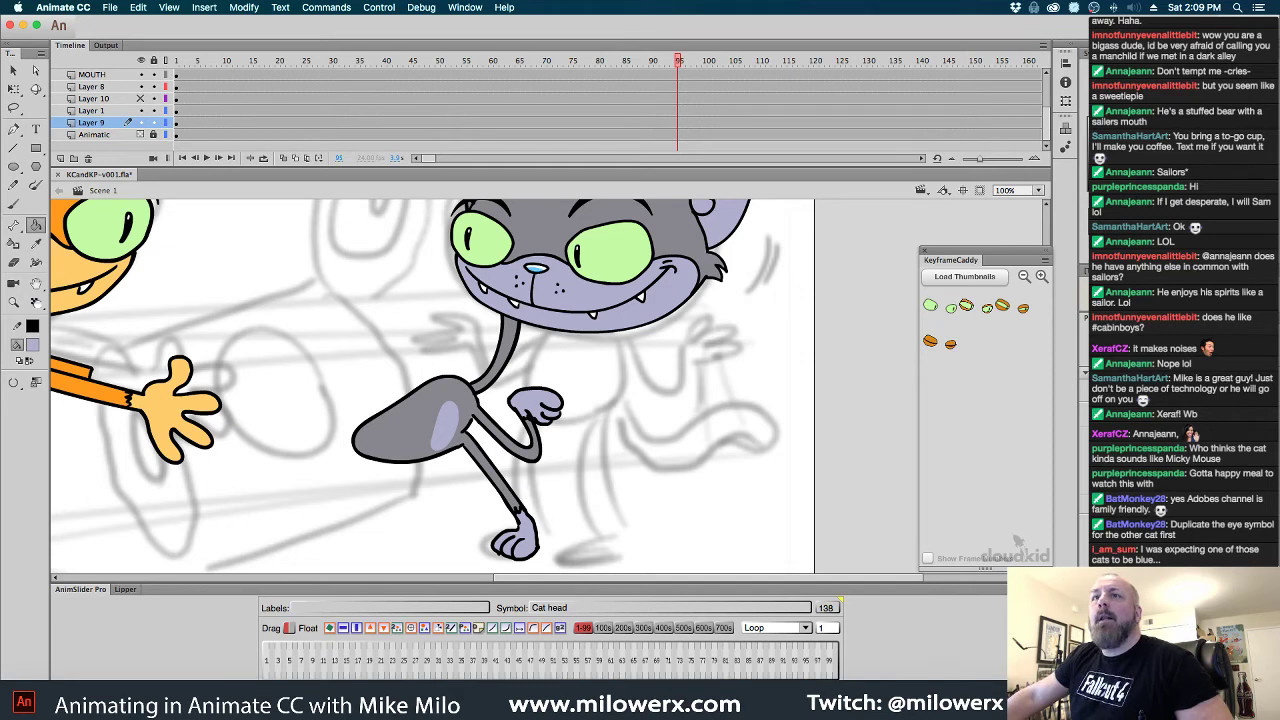
pyautogui.press('super+Tab')
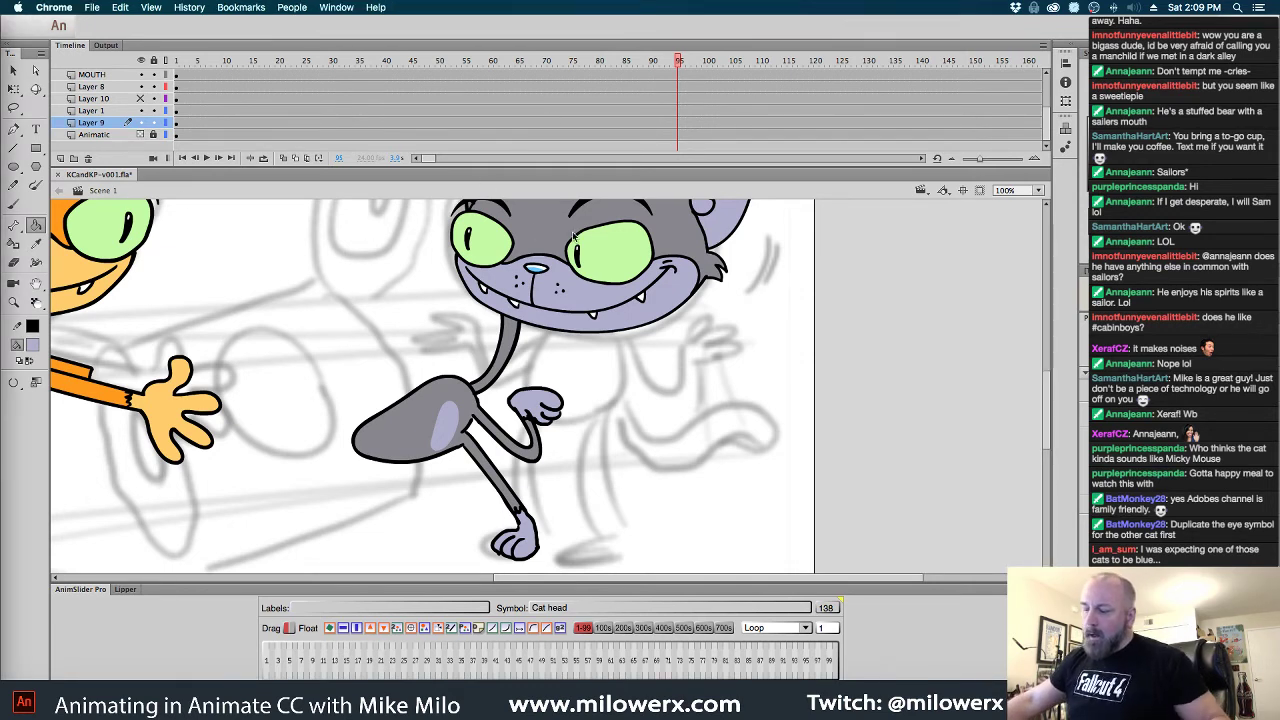
pyautogui.press('super+Tab')
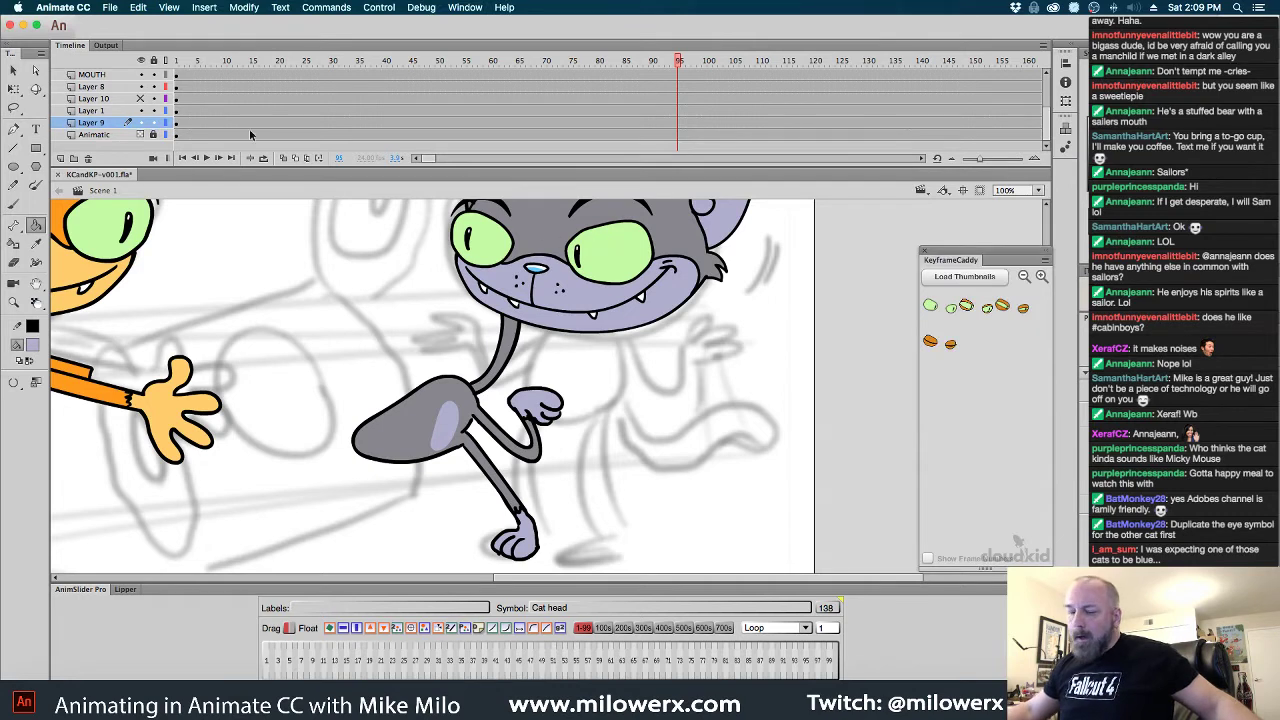
# Open the second cat's head and duplicate its eyes symbol as Cat eyes copy
pyautogui.click(15, 72)
pyautogui.doubleClick(636, 245)
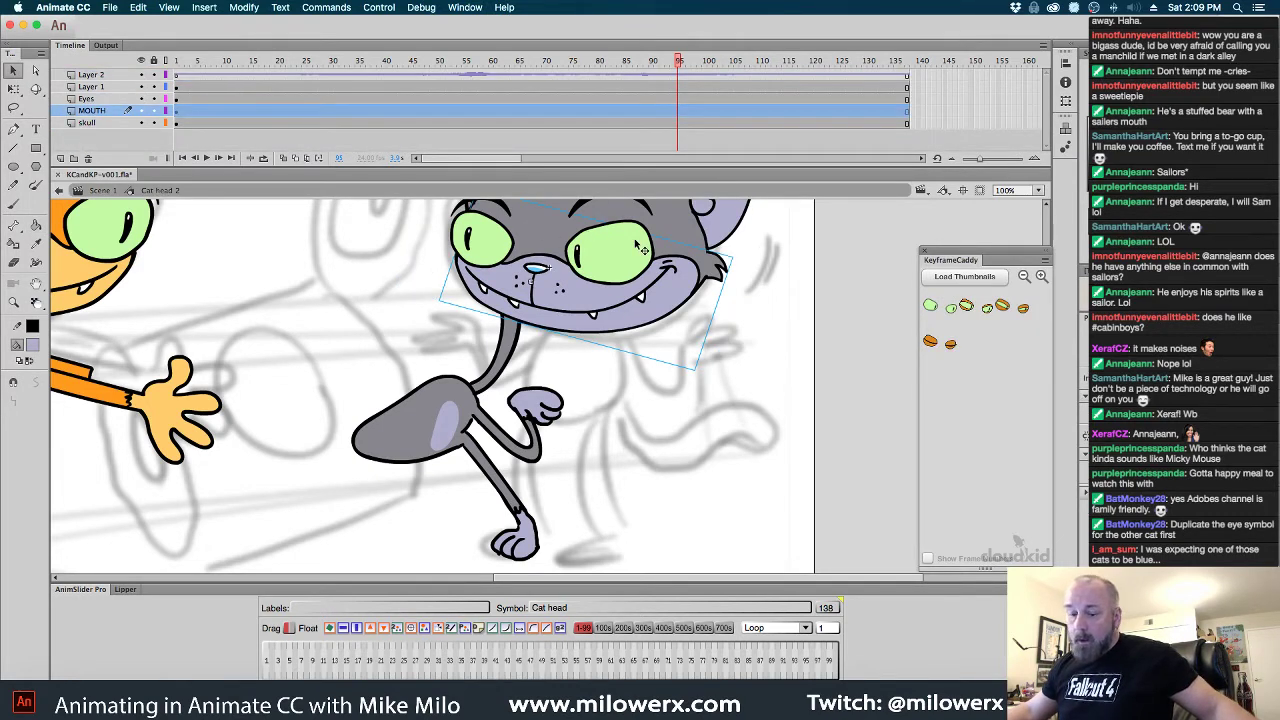
pyautogui.rightClick(636, 245)
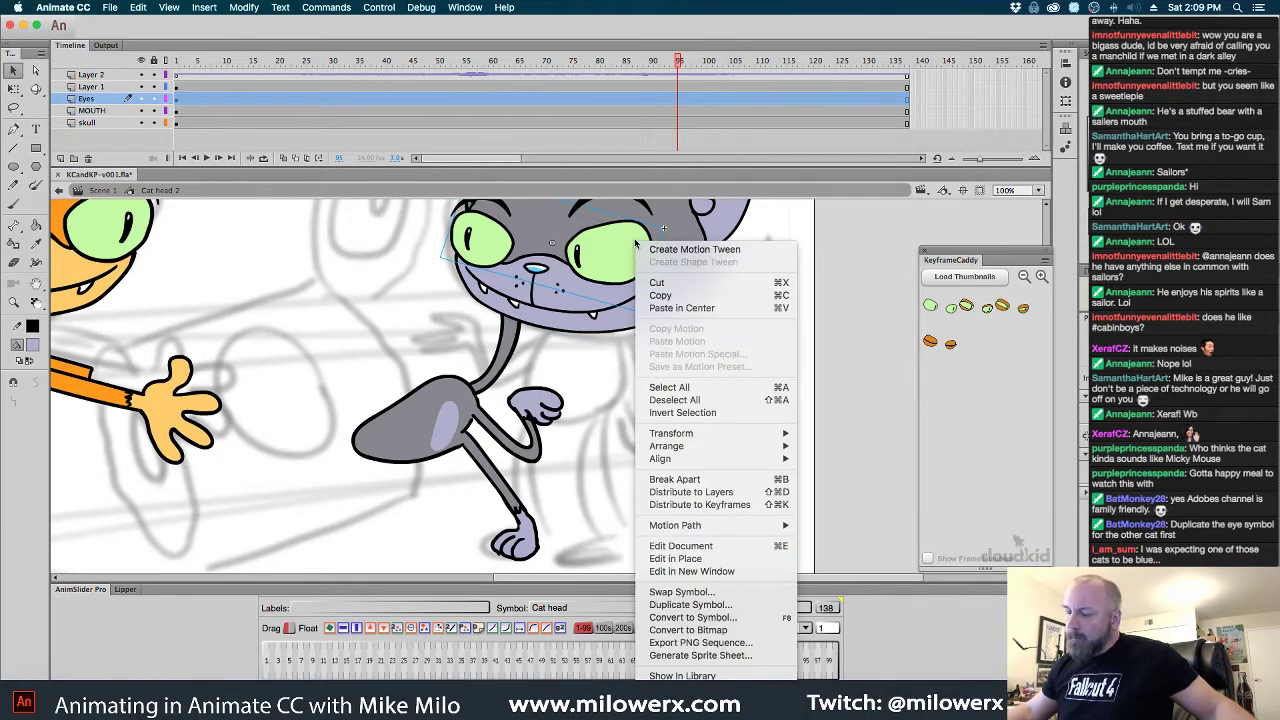
pyautogui.click(742, 604)
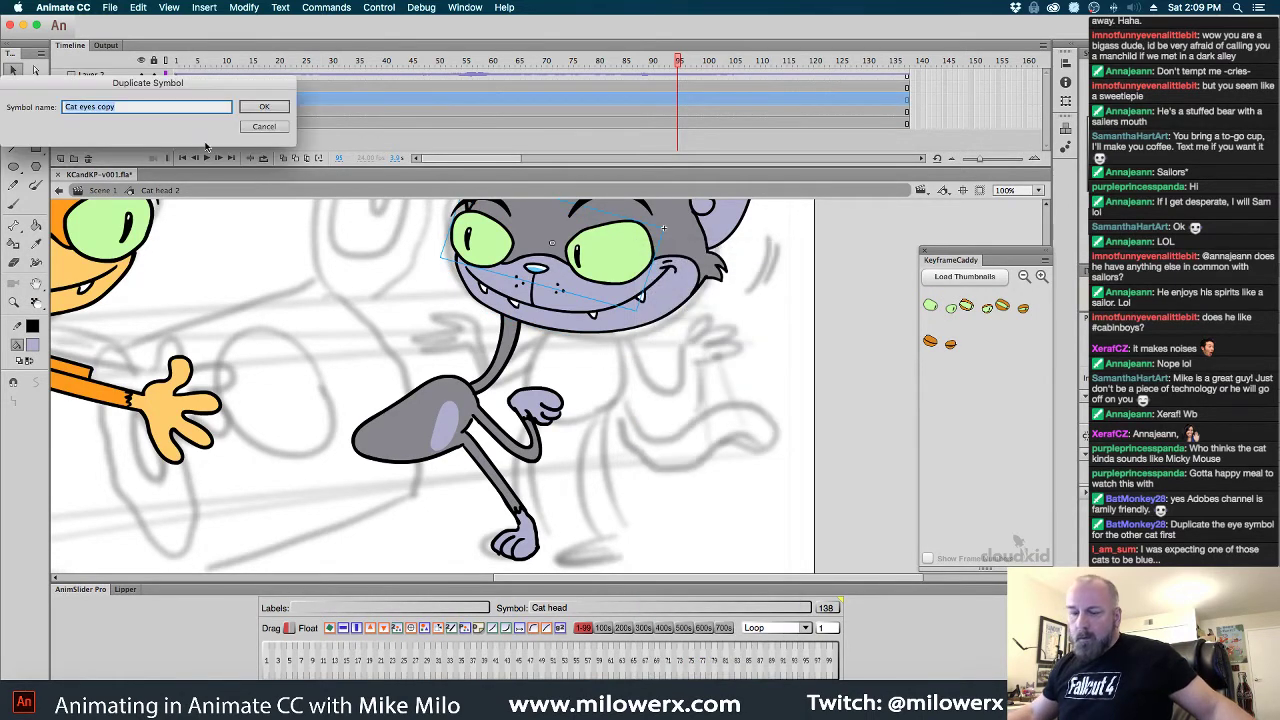
pyautogui.click(251, 105)
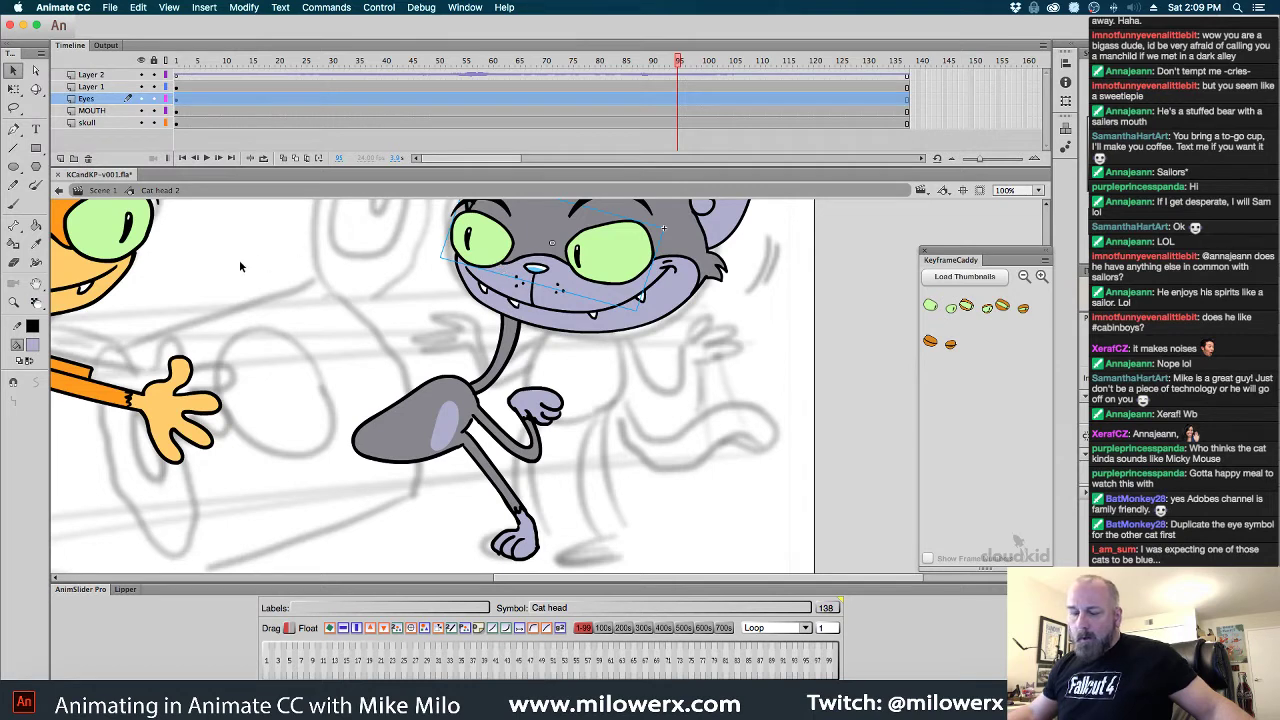
pyautogui.press('super+minus')
pyautogui.moveTo(474, 360); pyautogui.dragTo(436, 327)
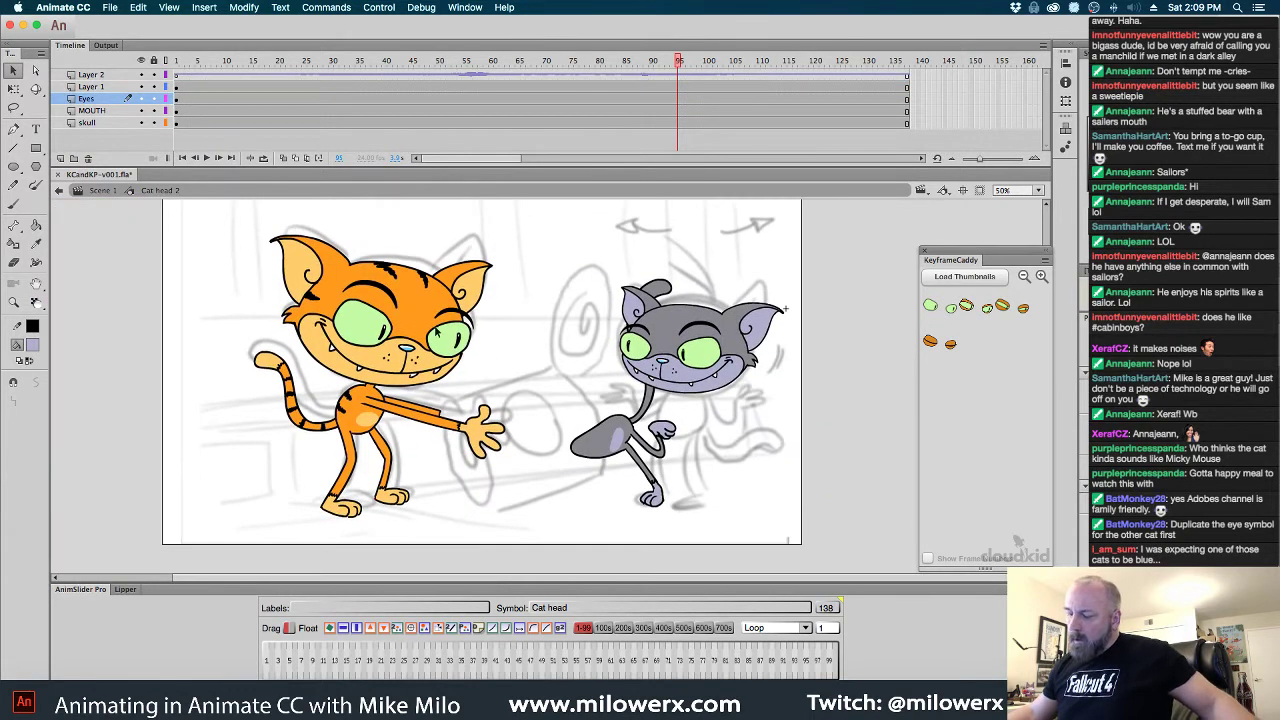
pyautogui.doubleClick(714, 358)
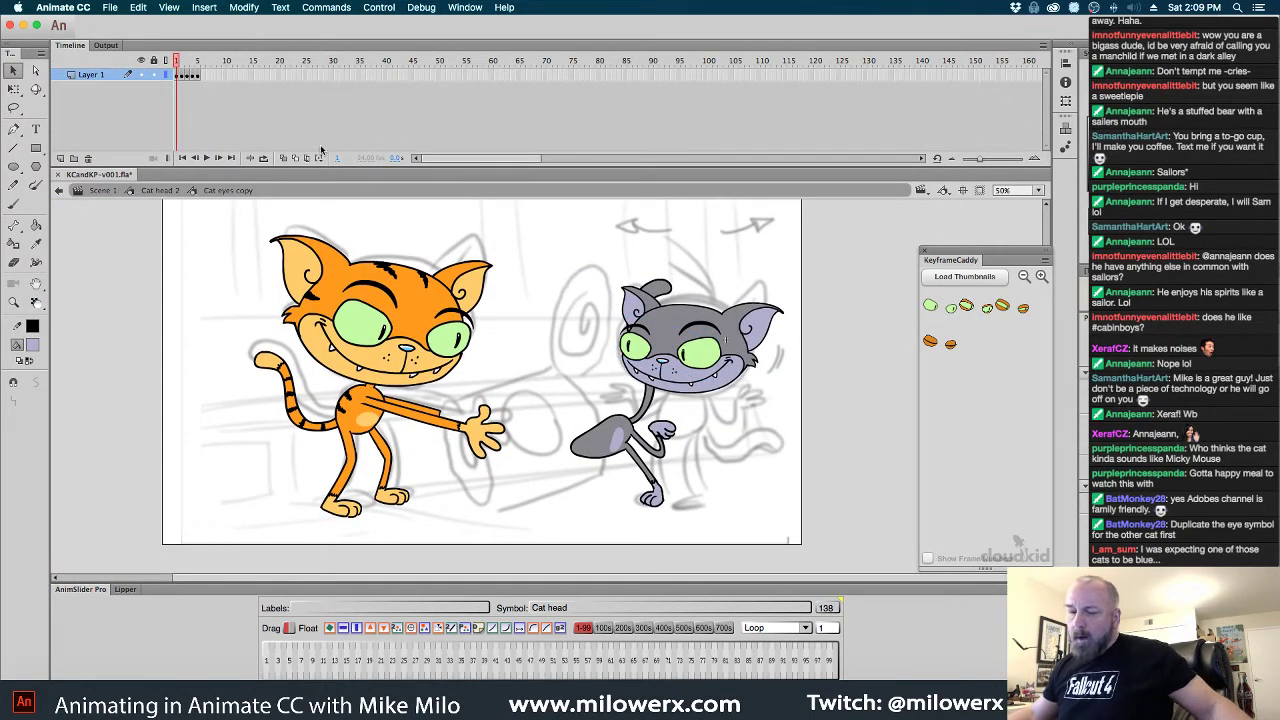
pyautogui.press('Return')
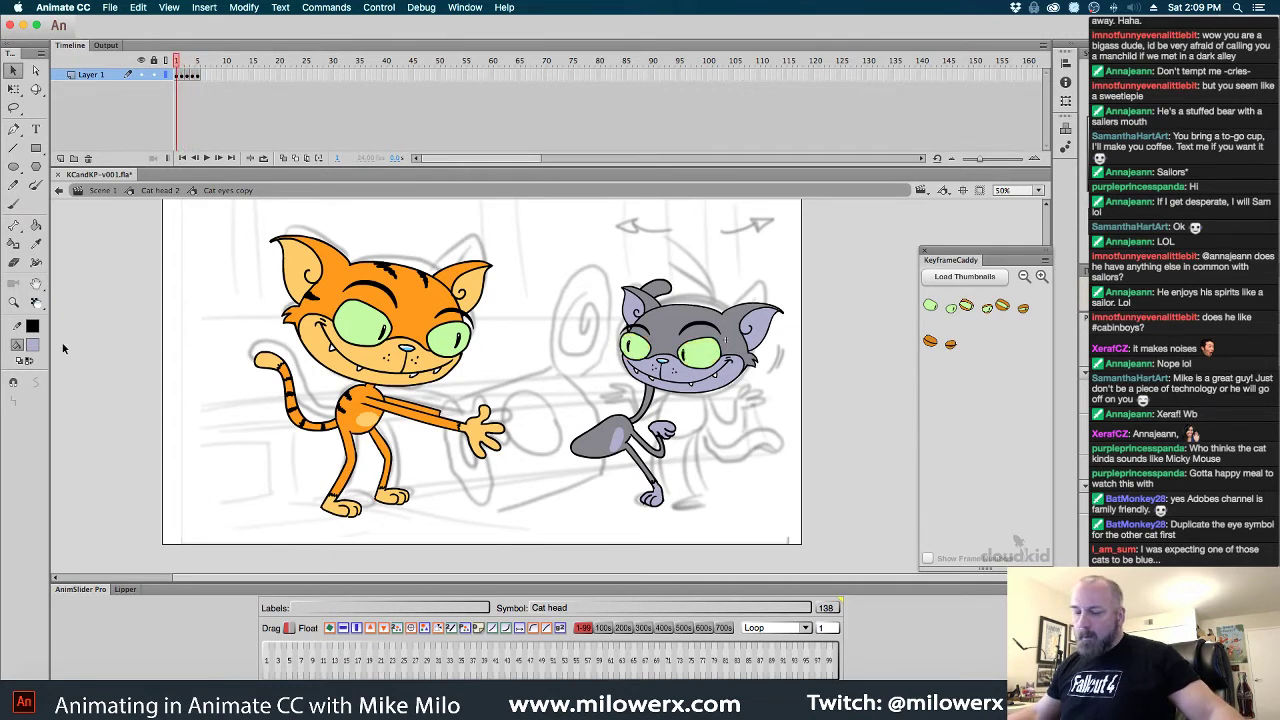
pyautogui.click(31, 350)
pyautogui.click(36, 376)
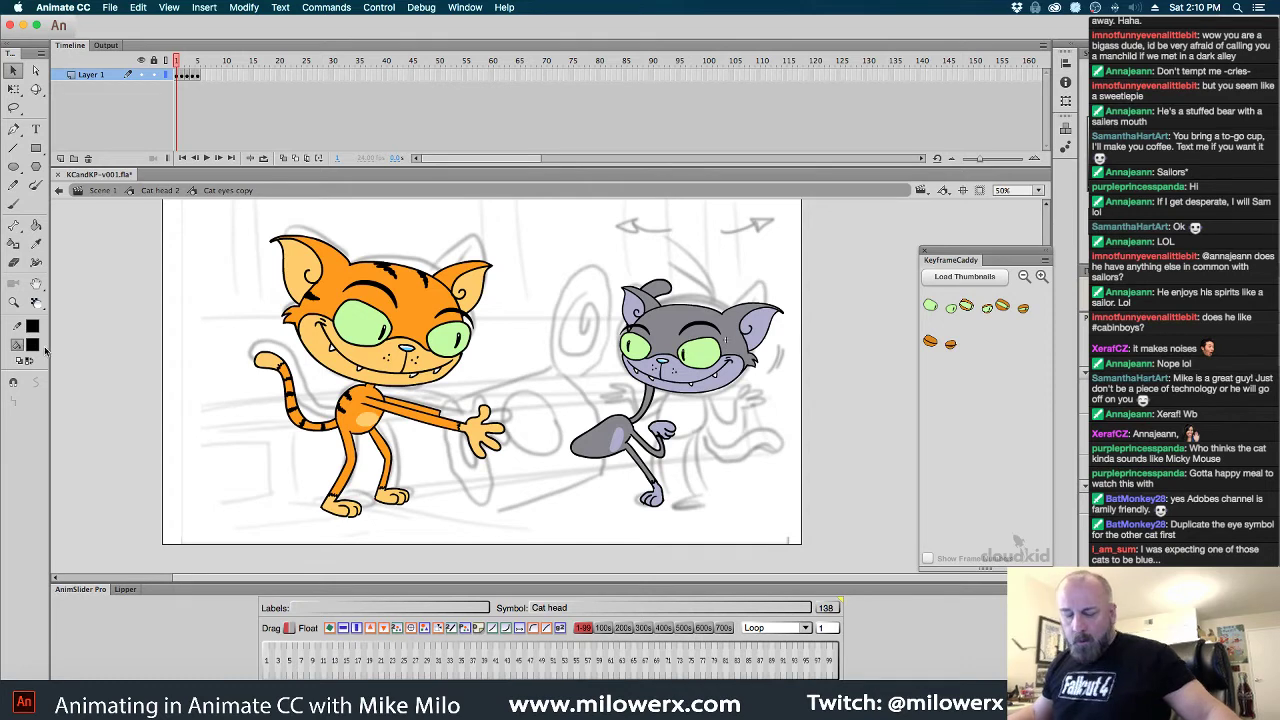
pyautogui.doubleClick(685, 320)
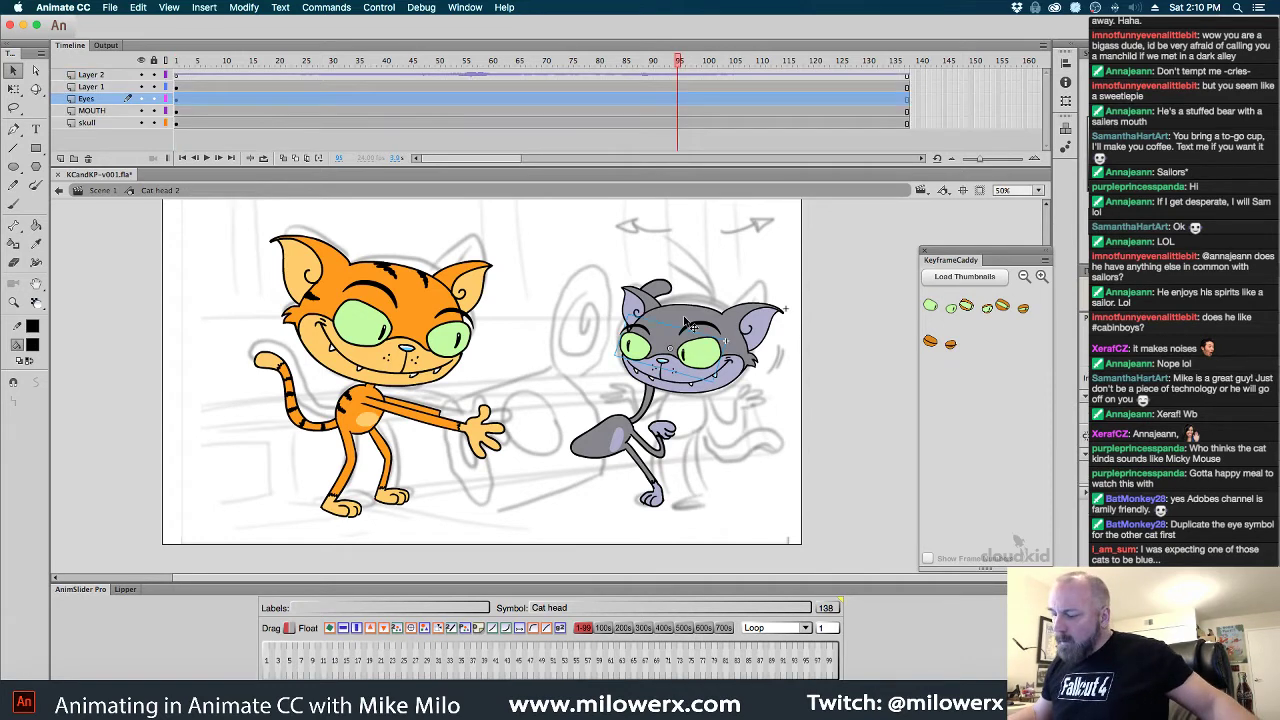
# Sample the second cat's skull grey as the fill colour and open the Cat eyes copy symbol for editing
pyautogui.click(692, 320)
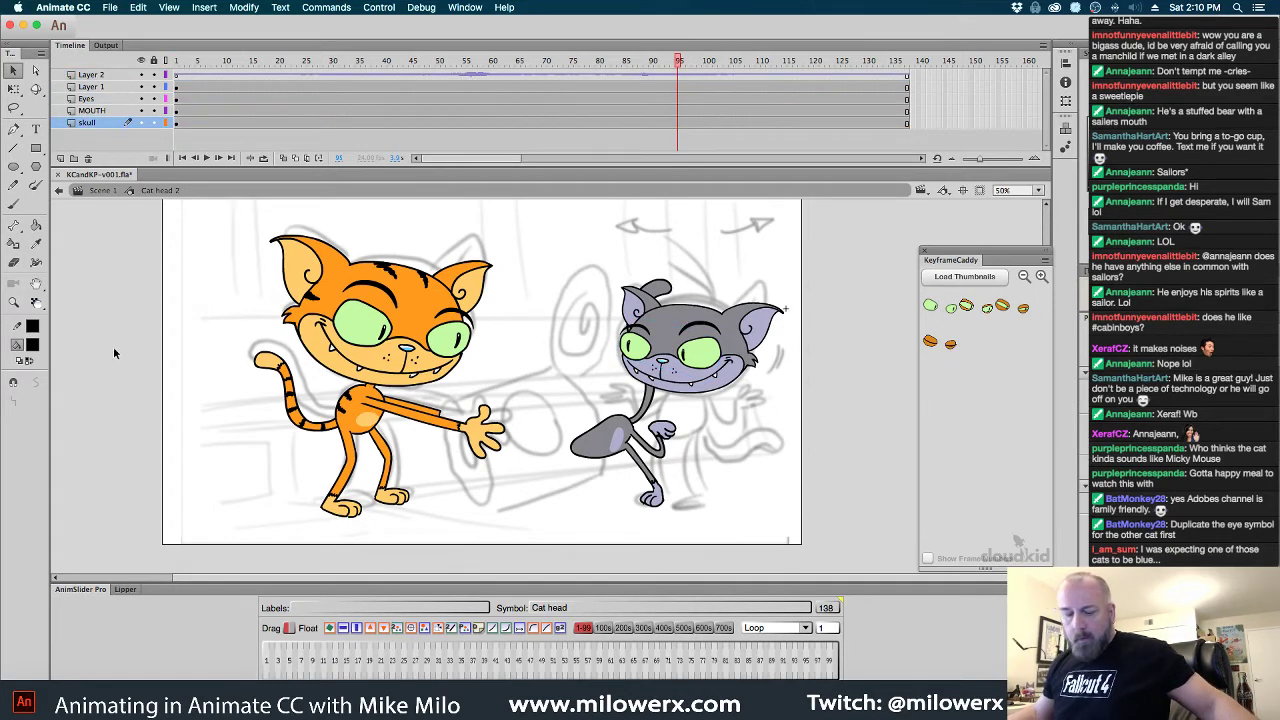
pyautogui.click(33, 345)
pyautogui.click(724, 322)
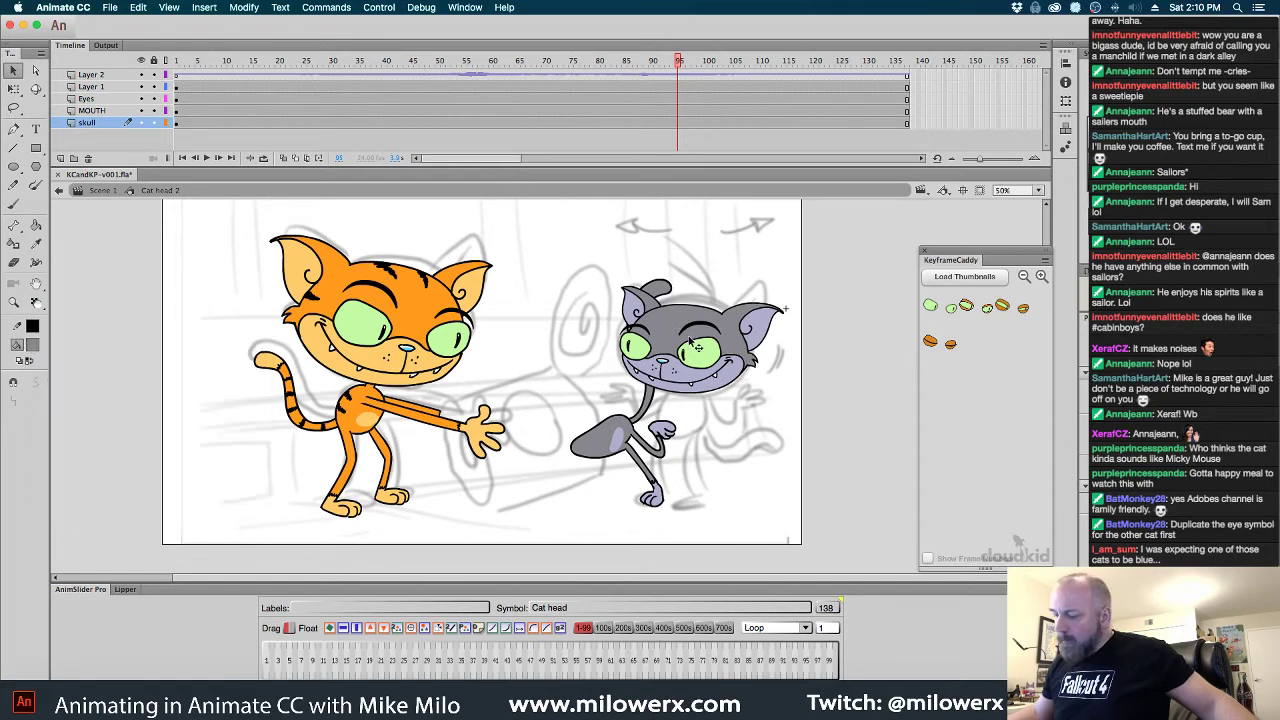
pyautogui.click(705, 352)
pyautogui.doubleClick(705, 352)
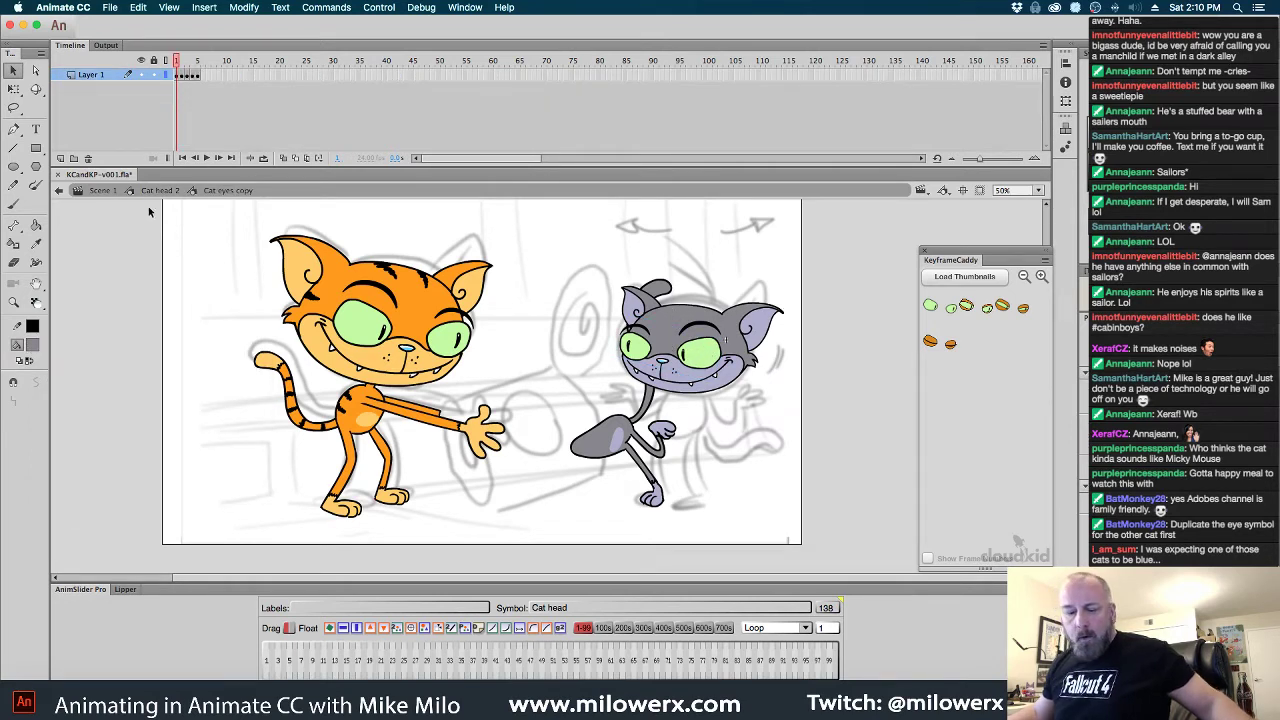
# Fill the upper and lower eyelids of both eyes on frame 2 of Cat eyes copy with the sampled grey using Paint Bucket
pyautogui.click(35, 228)
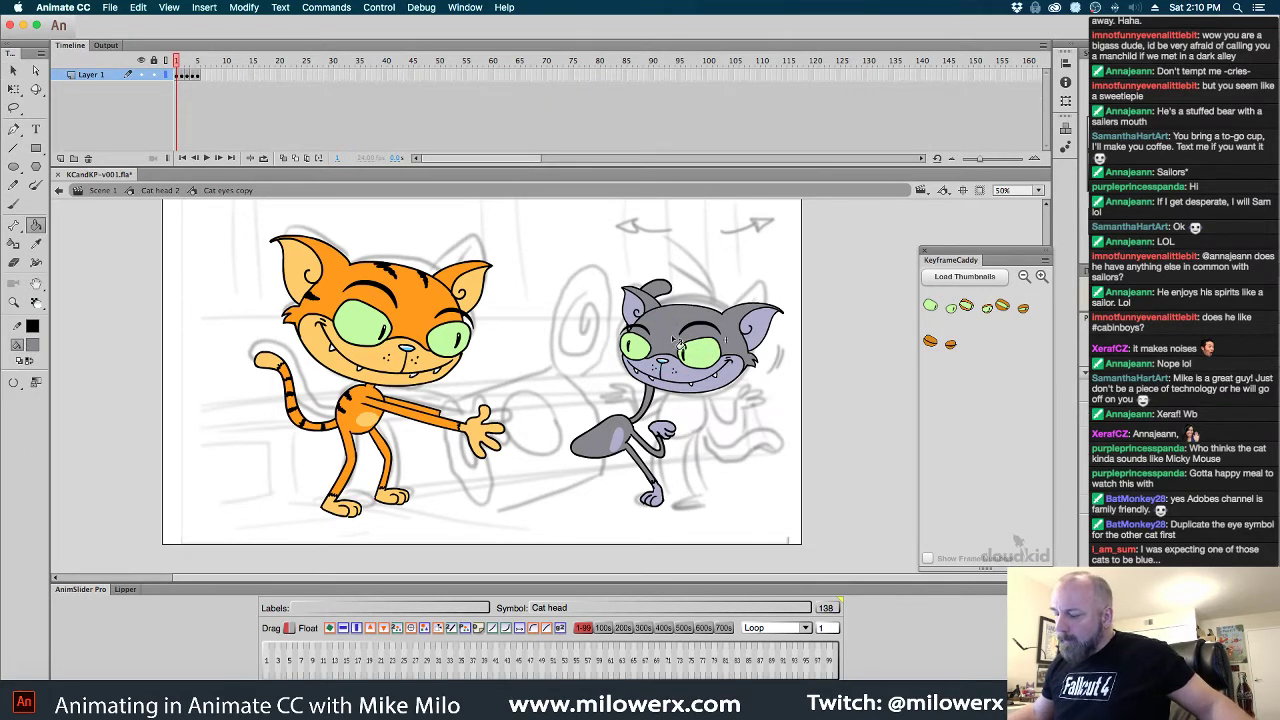
pyautogui.click(668, 332)
pyautogui.moveTo(722, 379); pyautogui.dragTo(660, 325)
pyautogui.press('.')
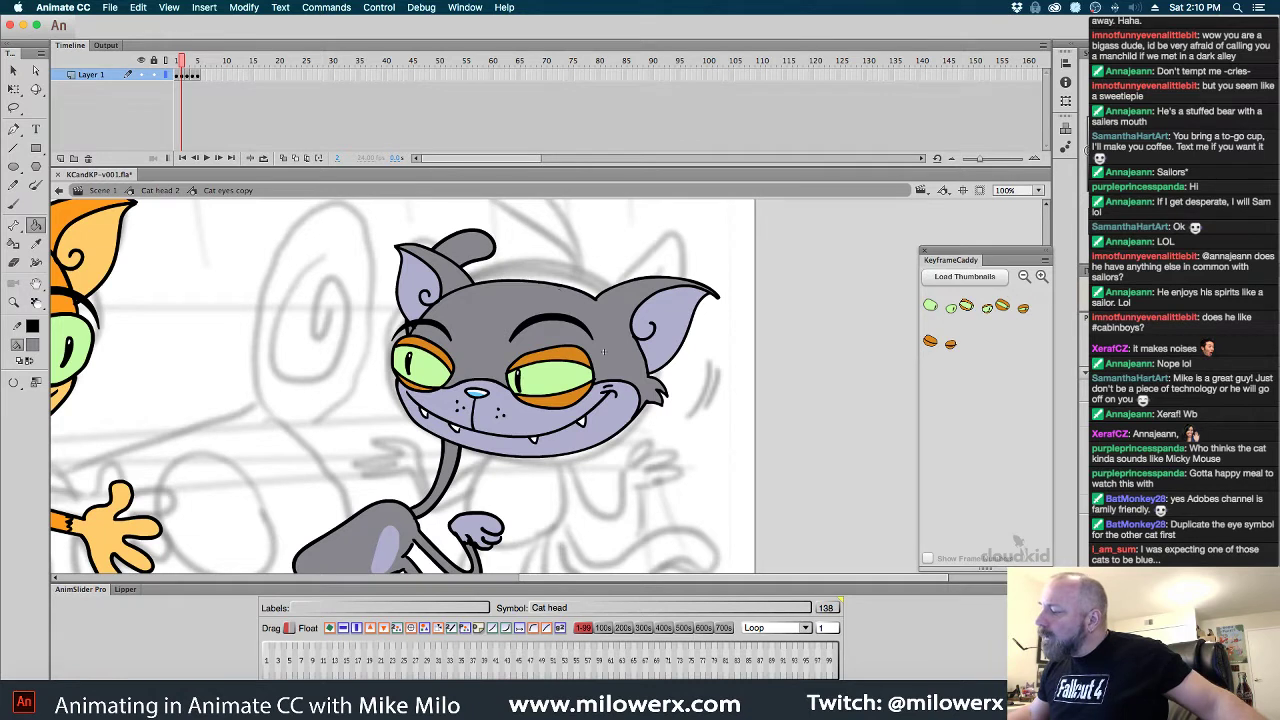
pyautogui.click(13, 383)
pyautogui.click(60, 385)
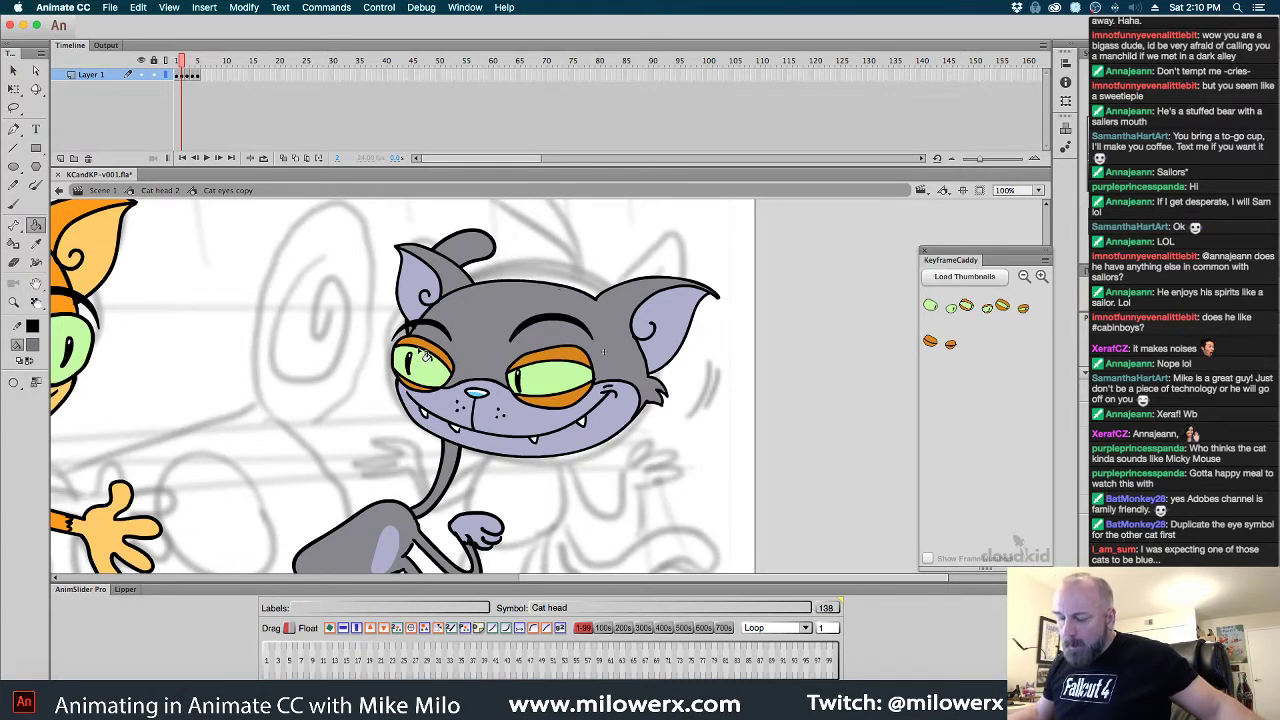
pyautogui.click(424, 349)
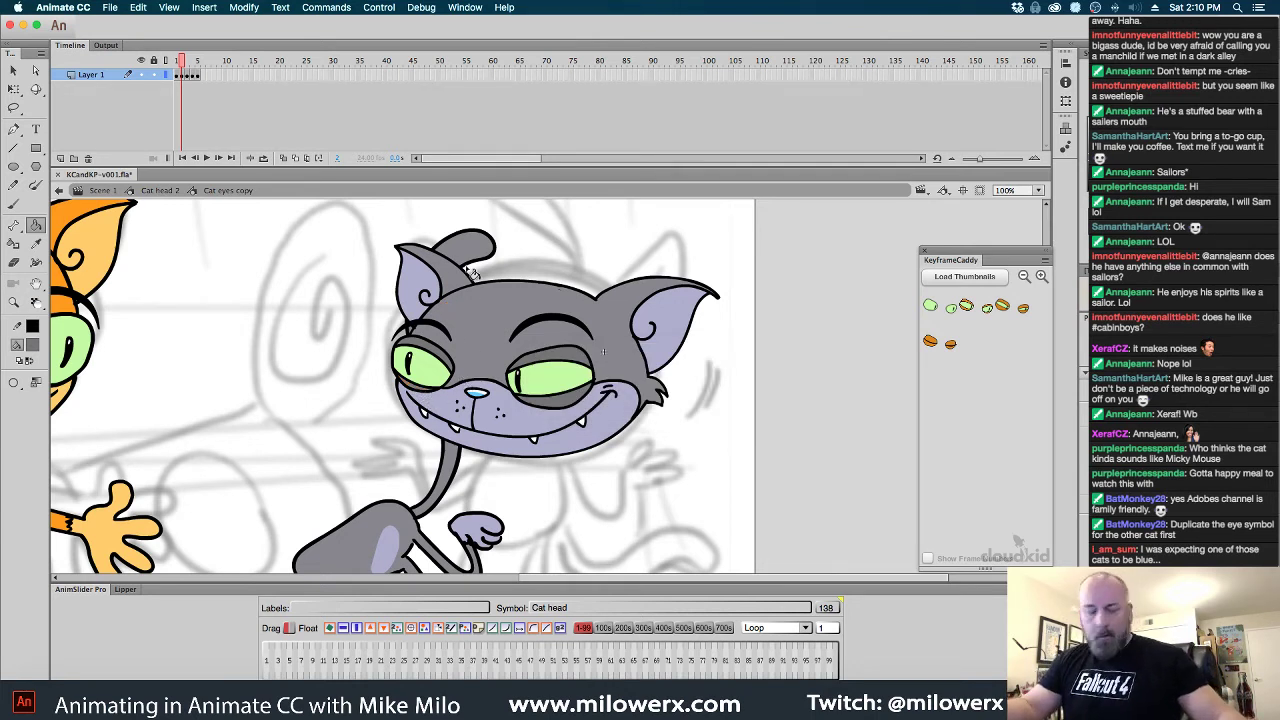
# Fill the eyelids of both eyes on frames 3 and 4 of Cat eyes copy with the same grey
pyautogui.press('.')
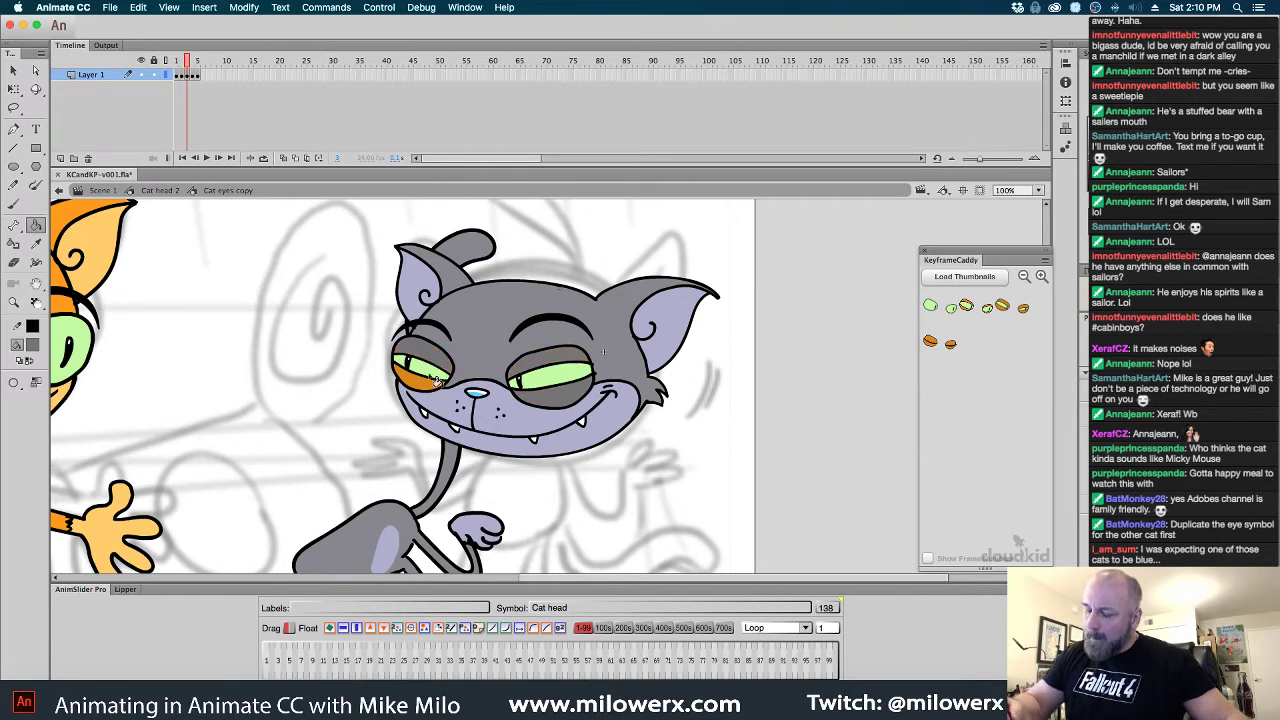
pyautogui.press('.')
pyautogui.click(565, 377)
pyautogui.click(567, 401)
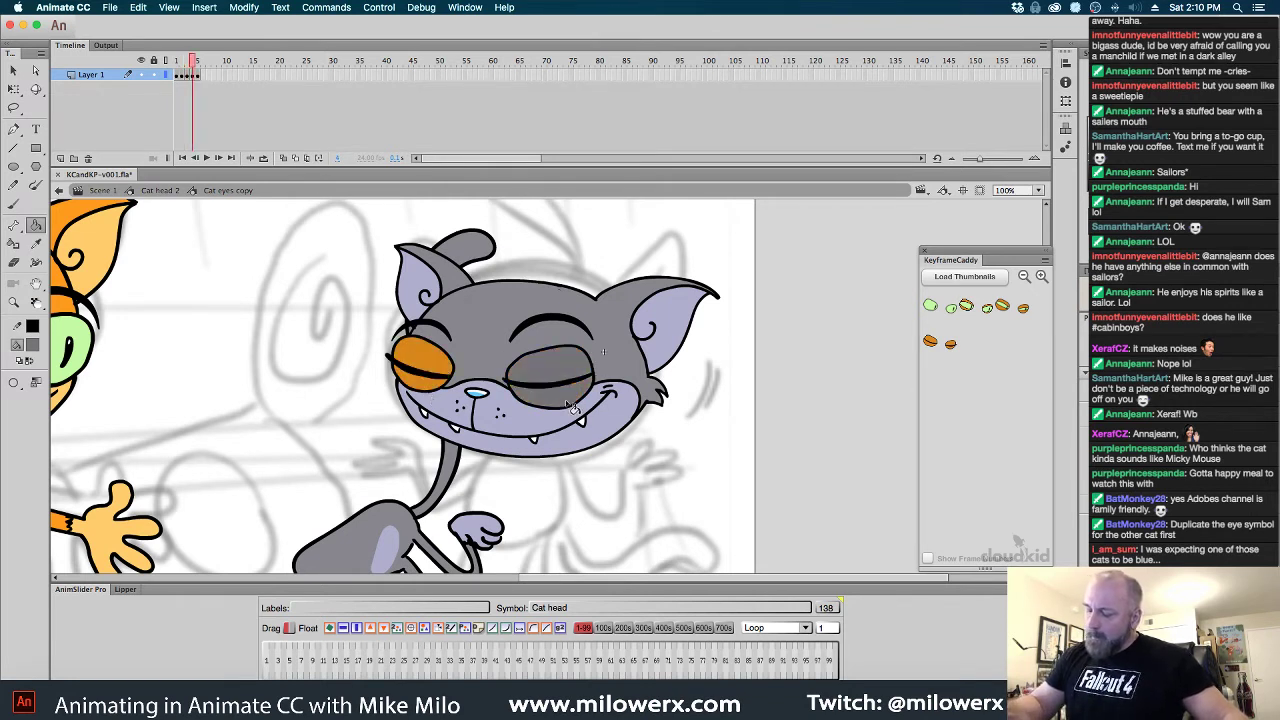
pyautogui.click(423, 362)
pyautogui.click(424, 388)
pyautogui.press('Return')
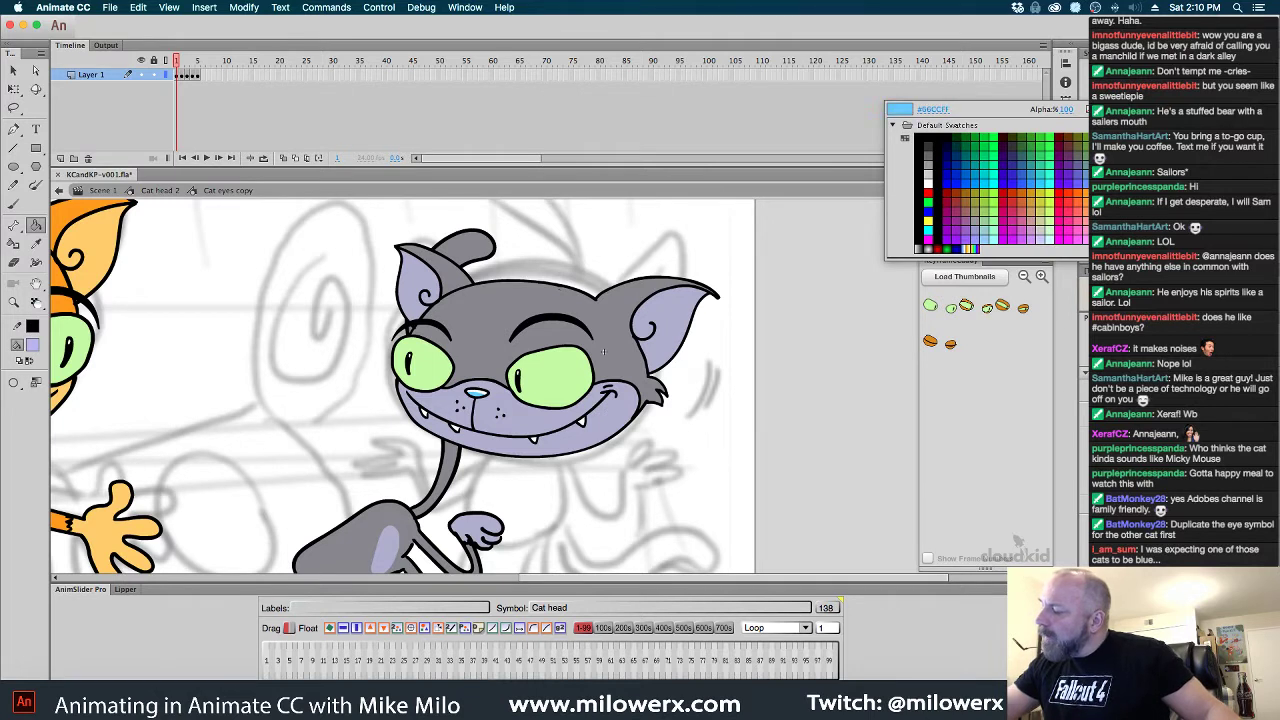
# Choose blue #66CCFF as the fill colour and fill both of the grey cat's eyes on frame 1 with it
pyautogui.click(1096, 184)
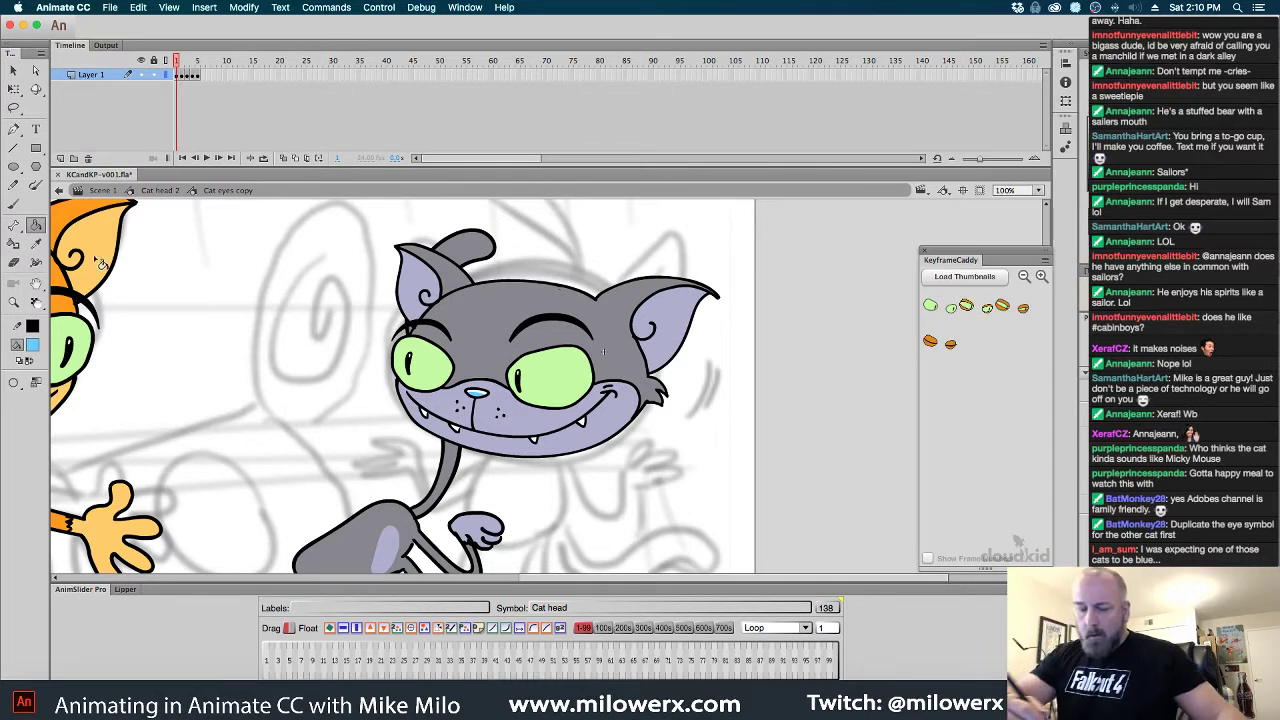
pyautogui.click(566, 391)
pyautogui.click(449, 377)
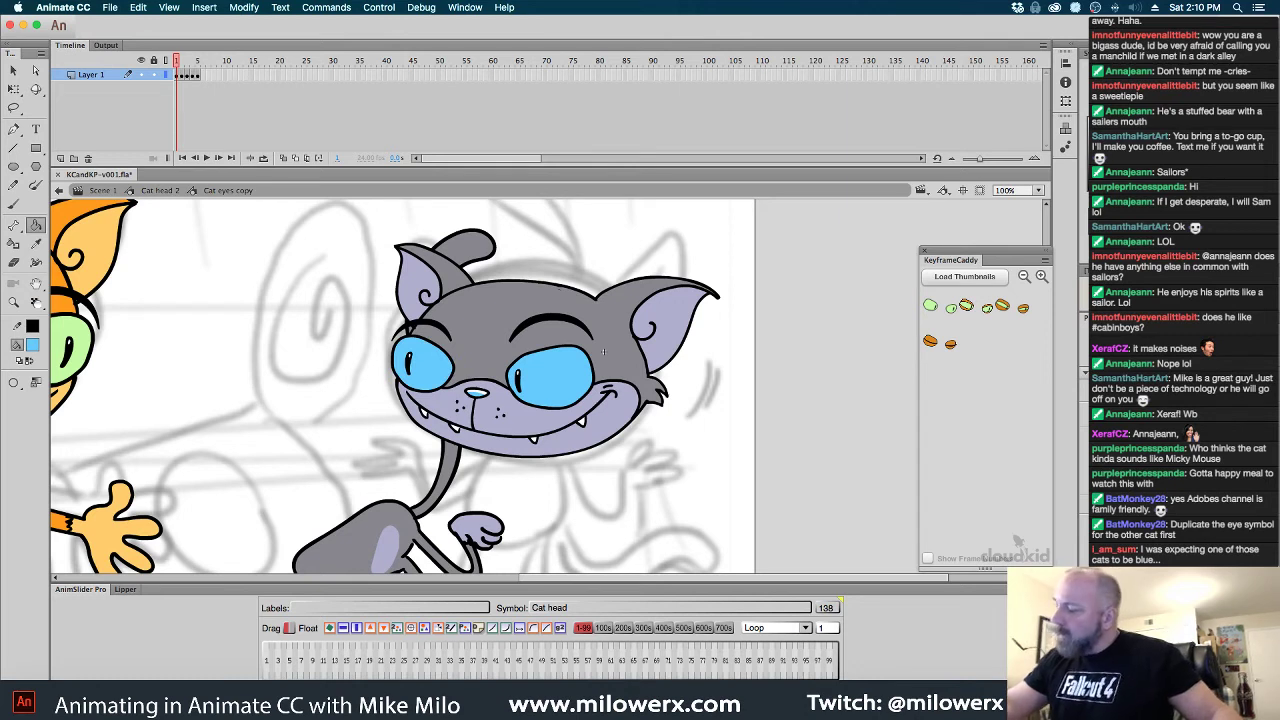
# Fill the grey cat's eyes on frames 2 and 3 with pale blue #A7E1FF, including the slivers beside the pupils
pyautogui.press('.')
pyautogui.click(562, 388)
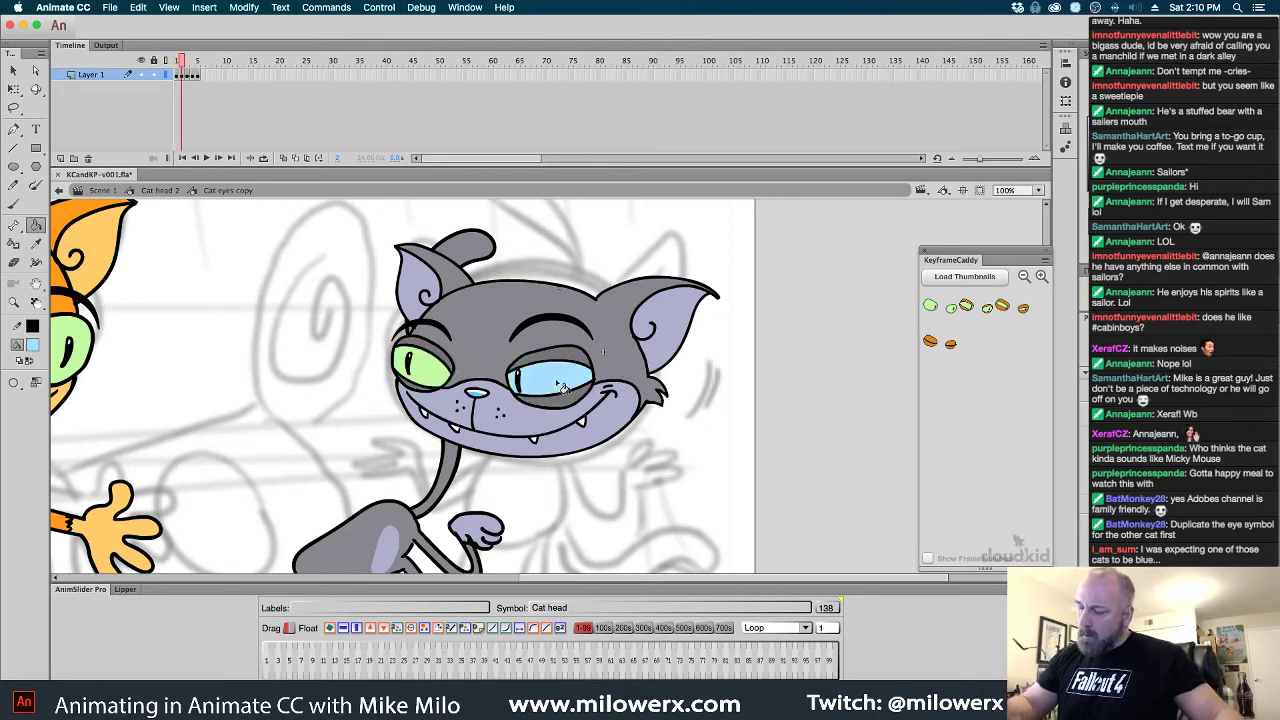
pyautogui.press('.')
pyautogui.click(552, 384)
pyautogui.click(441, 389)
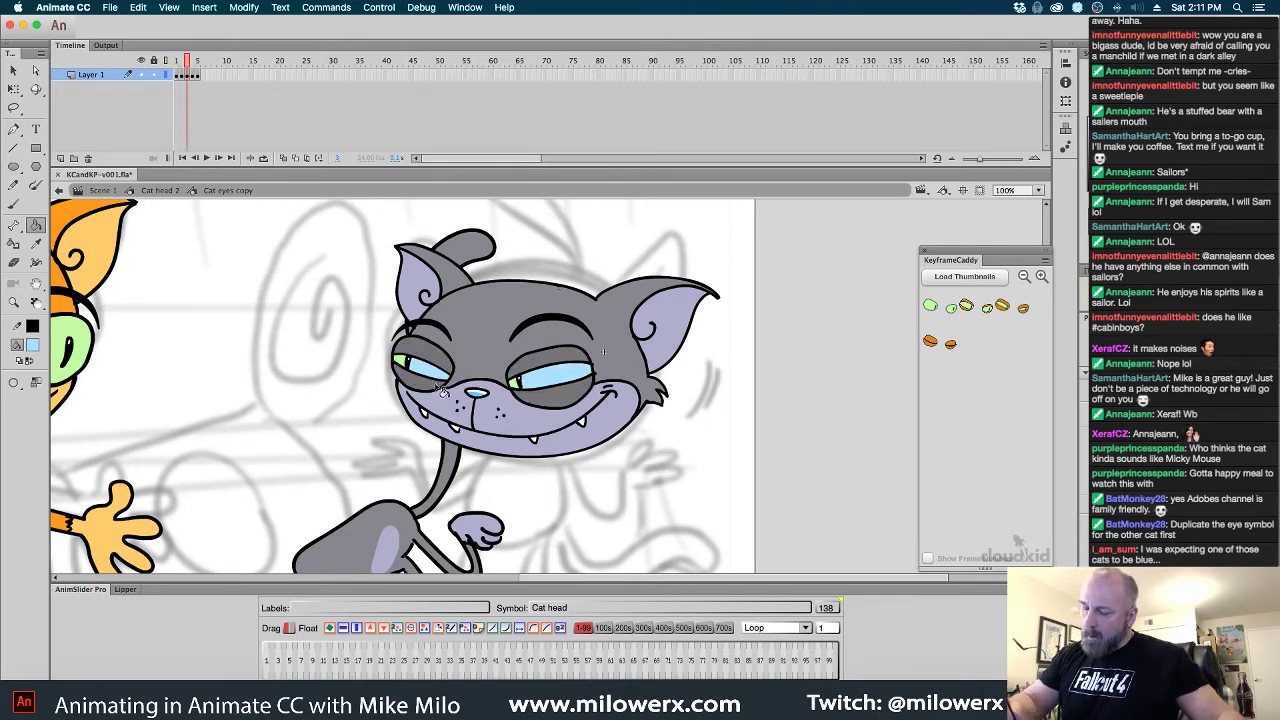
pyautogui.click(403, 364)
pyautogui.press('.')
pyautogui.press(',')
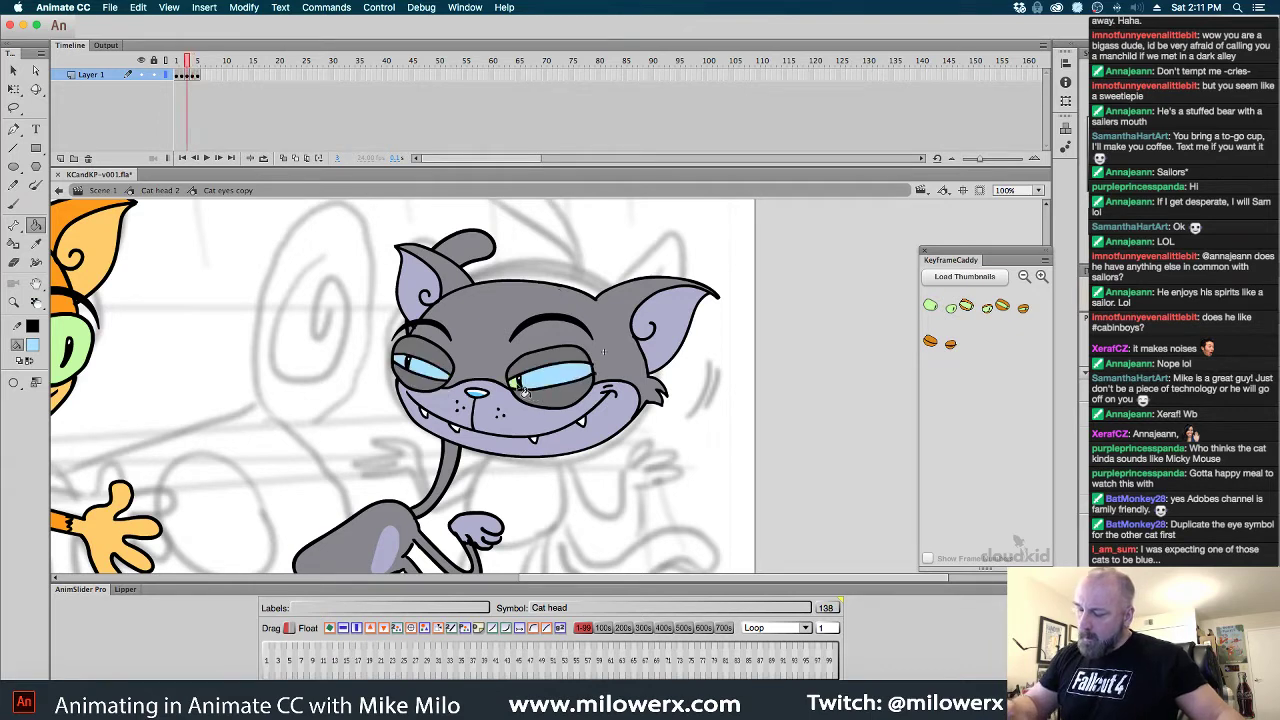
pyautogui.click(518, 388)
pyautogui.press('.')
pyautogui.press(',')
pyautogui.press(',')
pyautogui.press(',')
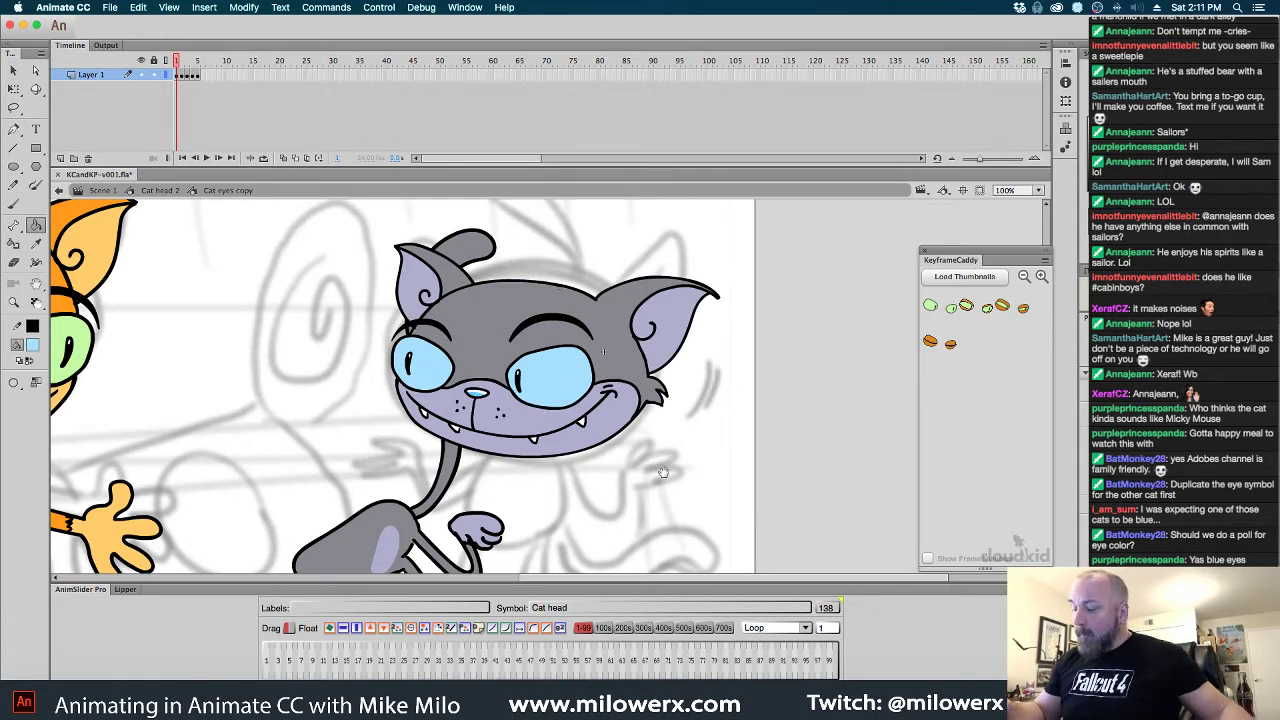
# Choose a golden yellow fill colour and fill both of the grey cat's eyes on frame 1 with it
pyautogui.moveTo(455, 507); pyautogui.dragTo(606, 469)
pyautogui.click(32, 344)
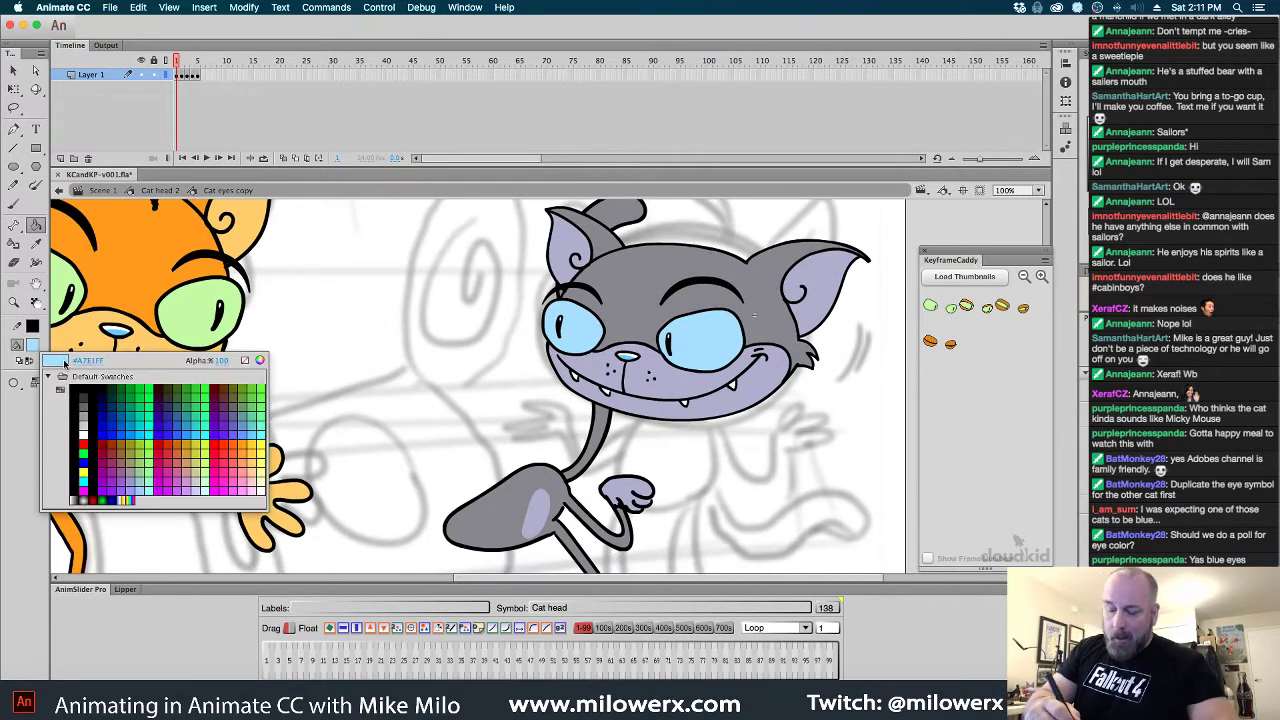
pyautogui.click(258, 441)
pyautogui.click(592, 340)
pyautogui.click(718, 350)
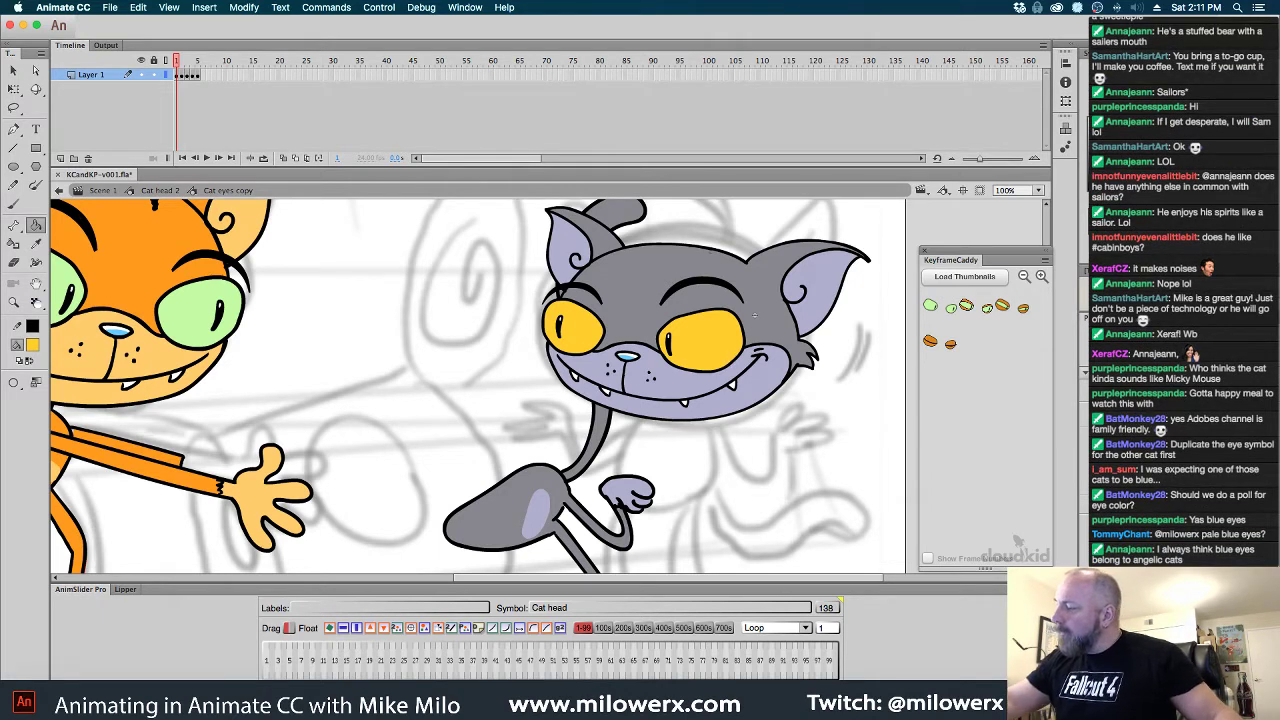
# Fill both of the grey cat's eyes on frames 1 and 2 with a paler yellow
pyautogui.click(726, 350)
pyautogui.click(606, 338)
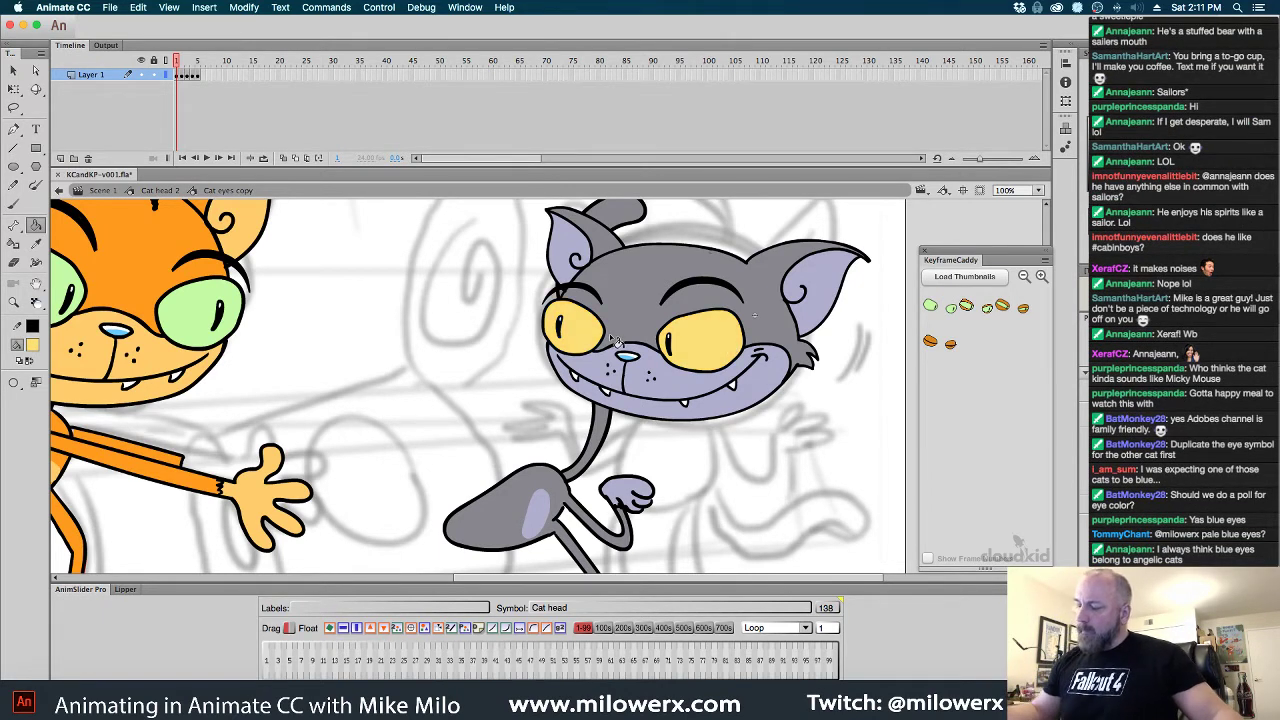
pyautogui.press('.')
pyautogui.click(721, 344)
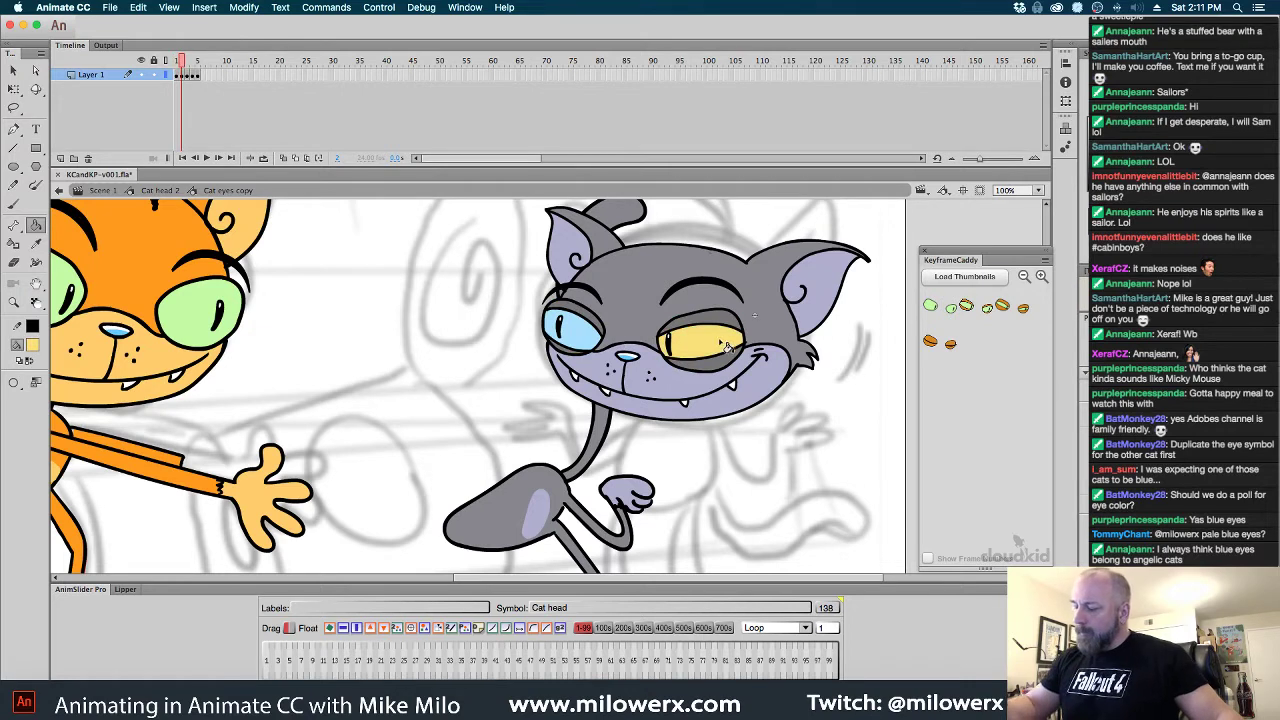
pyautogui.click(593, 337)
# Fill the grey cat's eyes on frames 3 and 5 with the pale yellow and return to frame 1
pyautogui.press('.')
pyautogui.click(706, 350)
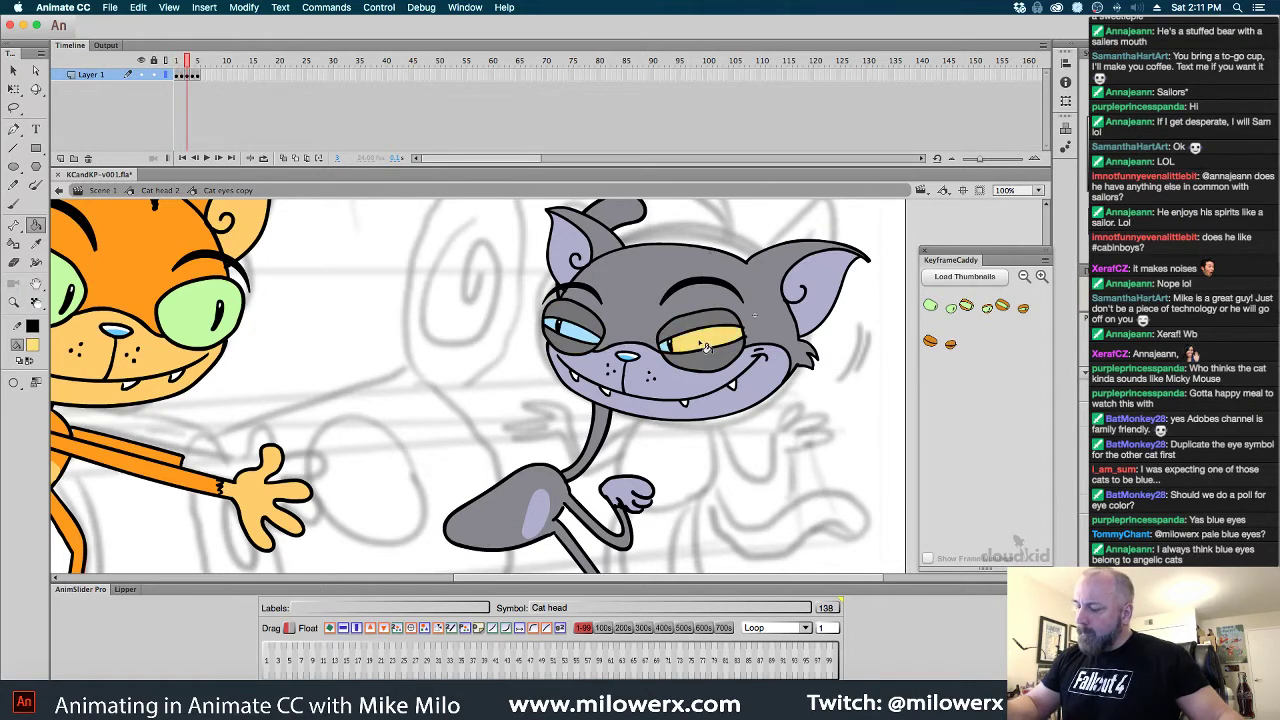
pyautogui.click(588, 342)
pyautogui.press('.')
pyautogui.press('.')
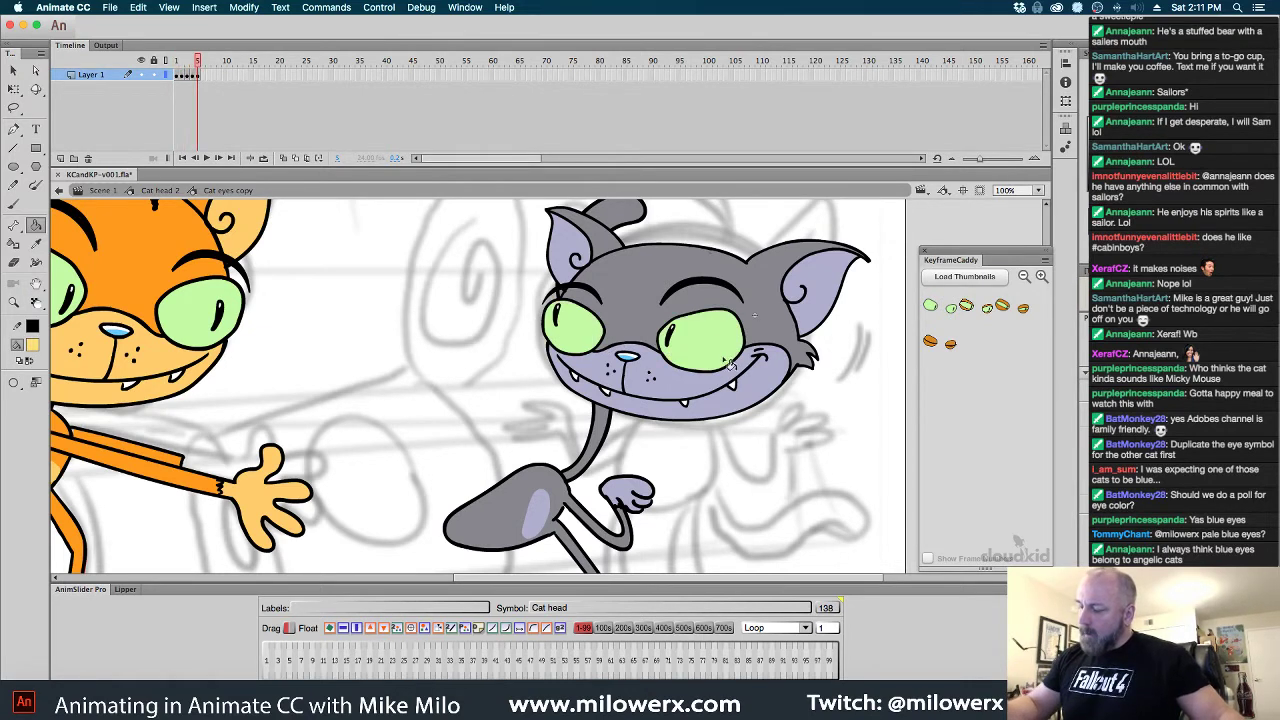
pyautogui.click(600, 340)
pyautogui.press(',')
pyautogui.press(',')
pyautogui.press(',')
pyautogui.press(',')
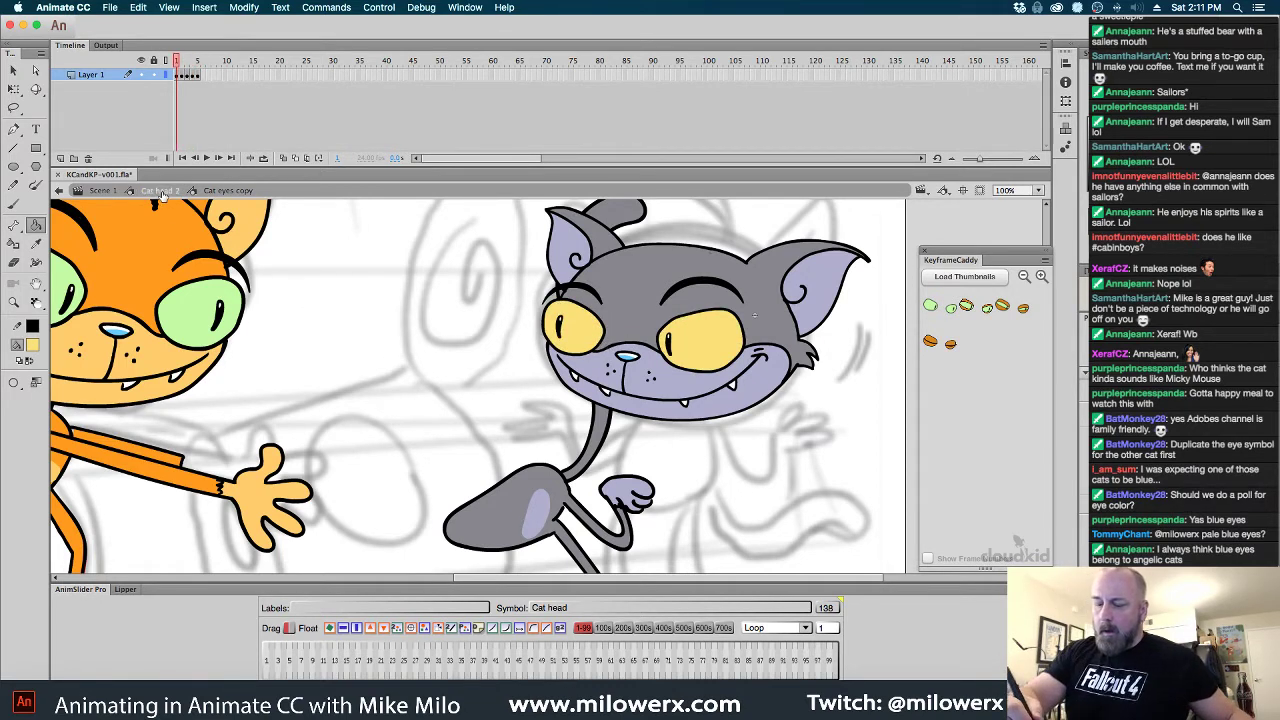
# Return to Scene 1 and make the hidden Layer 10 with the stew can visible
pyautogui.click(160, 191)
pyautogui.press('super+minus')
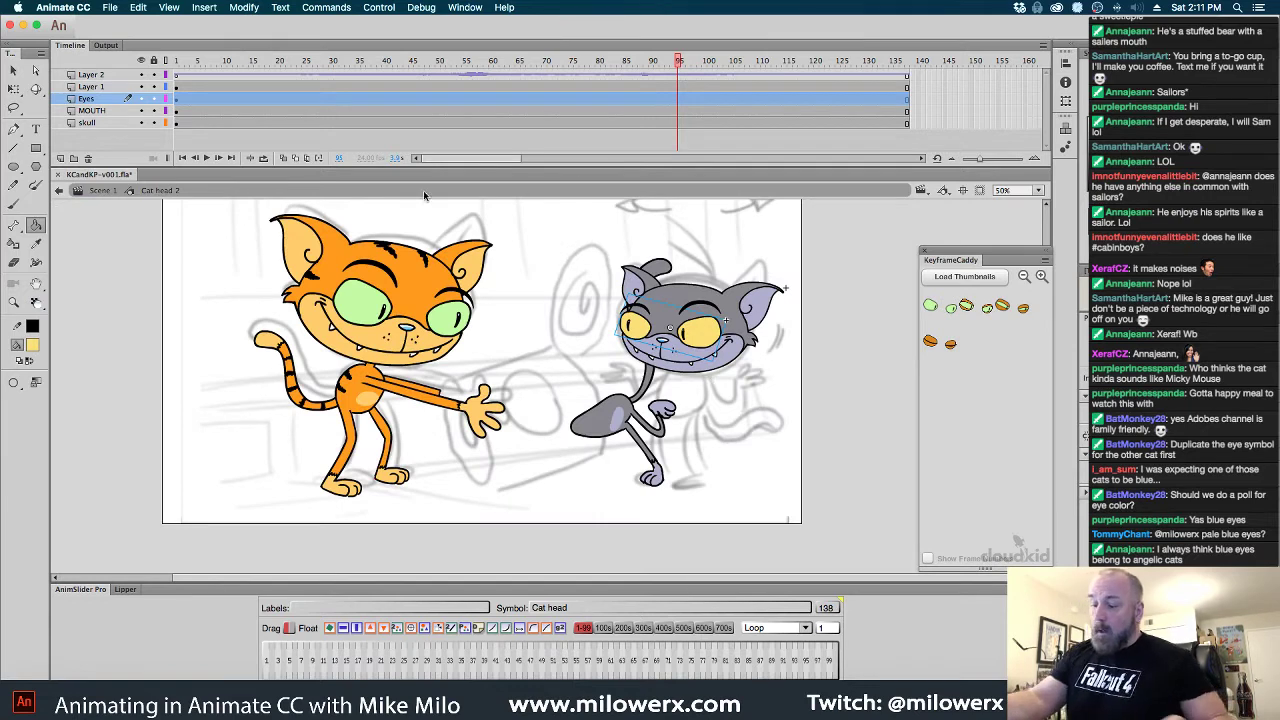
pyautogui.click(116, 190)
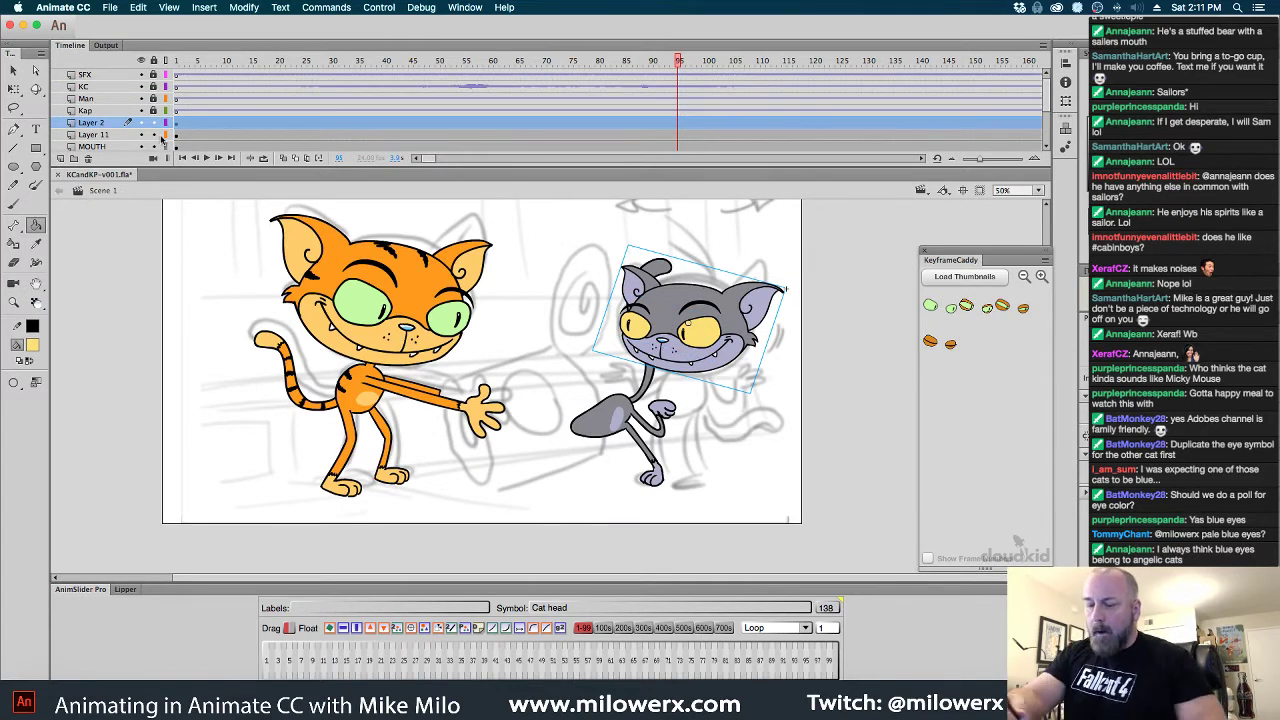
pyautogui.scroll(-2, 1040, 141)
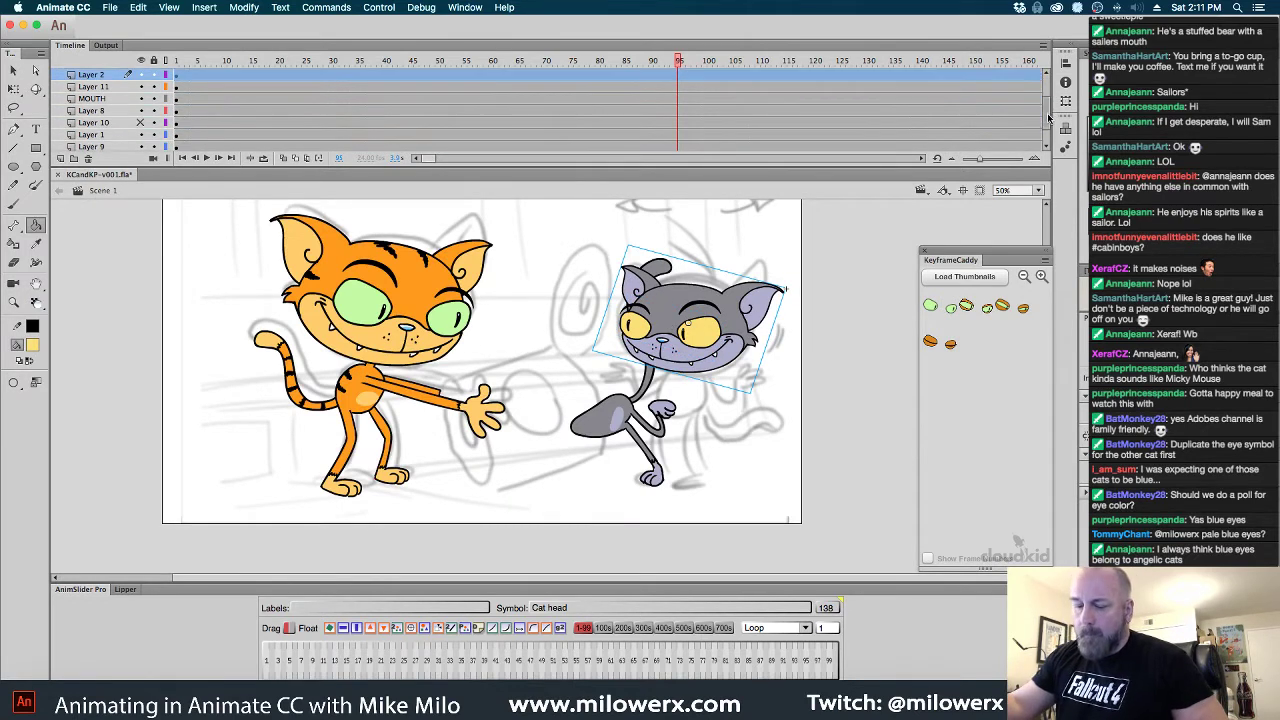
pyautogui.click(142, 134)
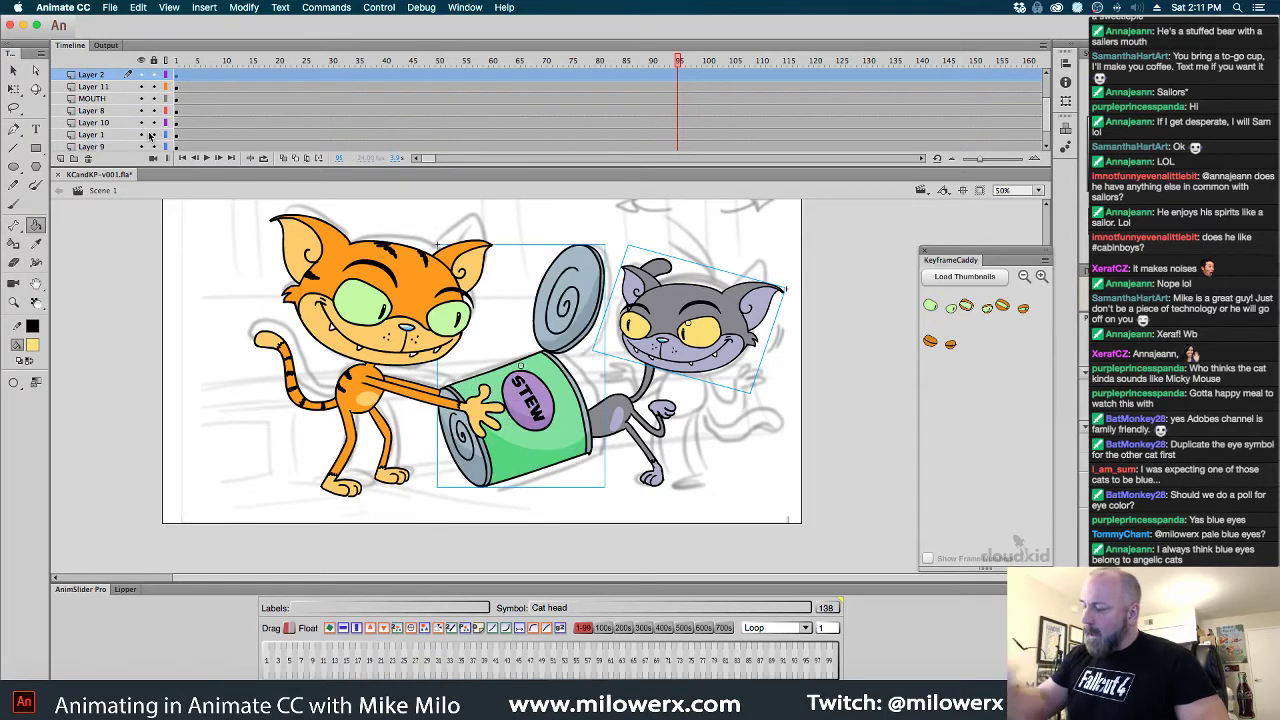
pyautogui.press('q')
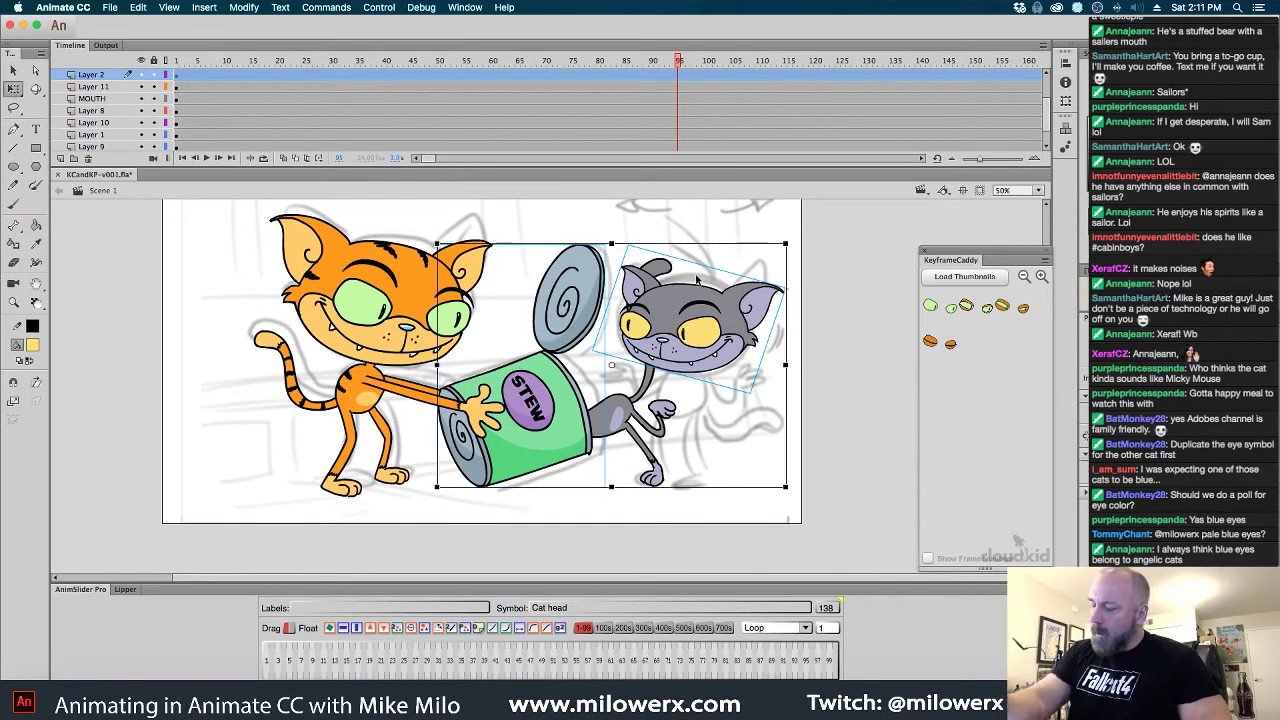
pyautogui.click(821, 376)
pyautogui.click(742, 342)
pyautogui.click(566, 414)
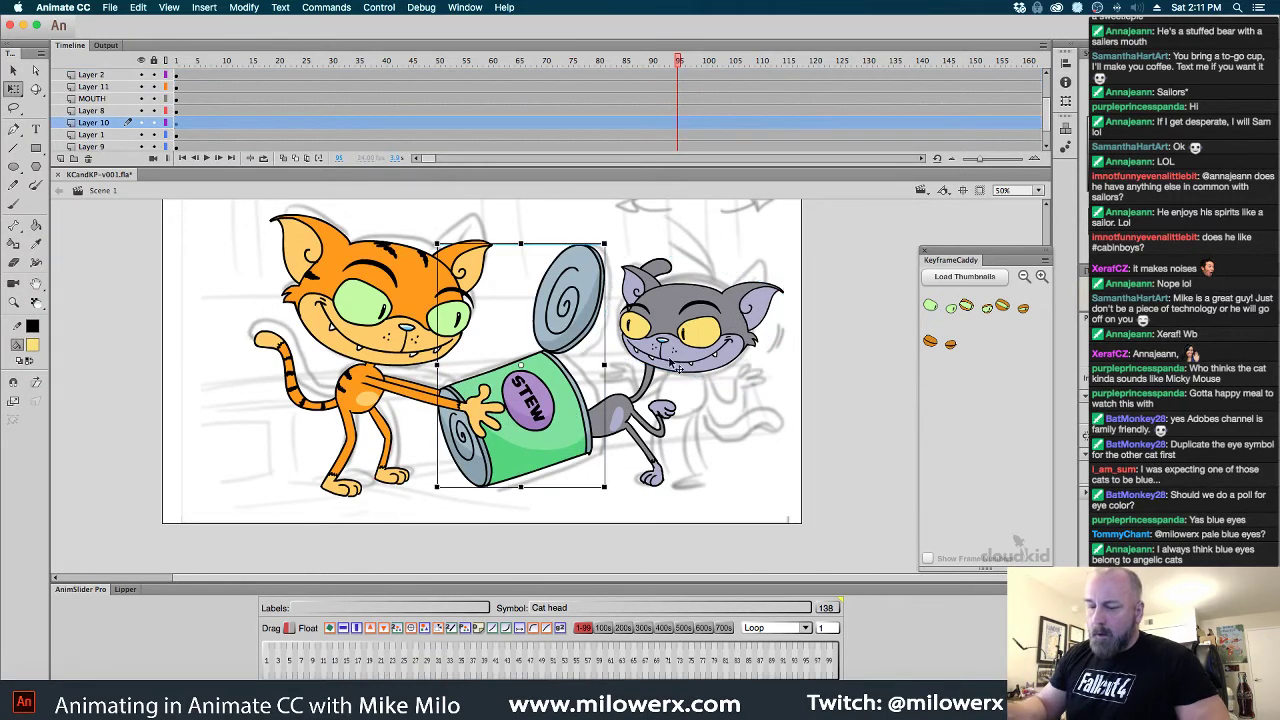
pyautogui.click(707, 342)
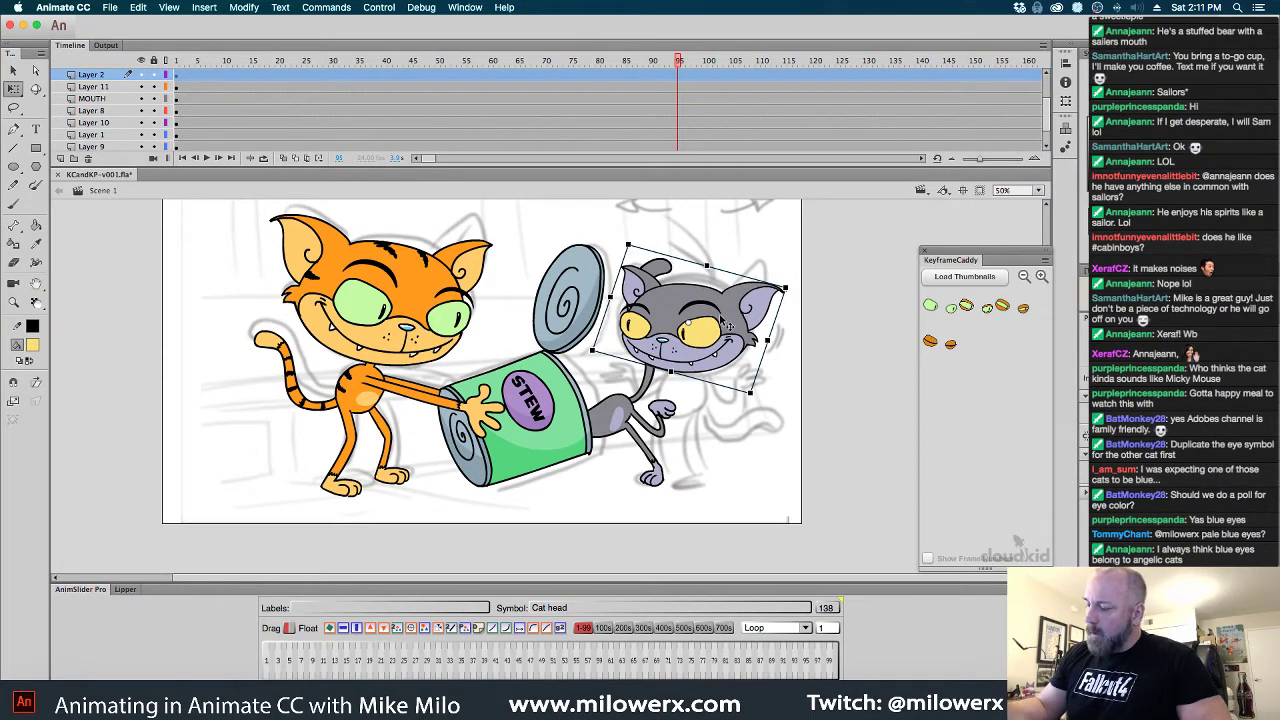
pyautogui.rightClick(729, 326)
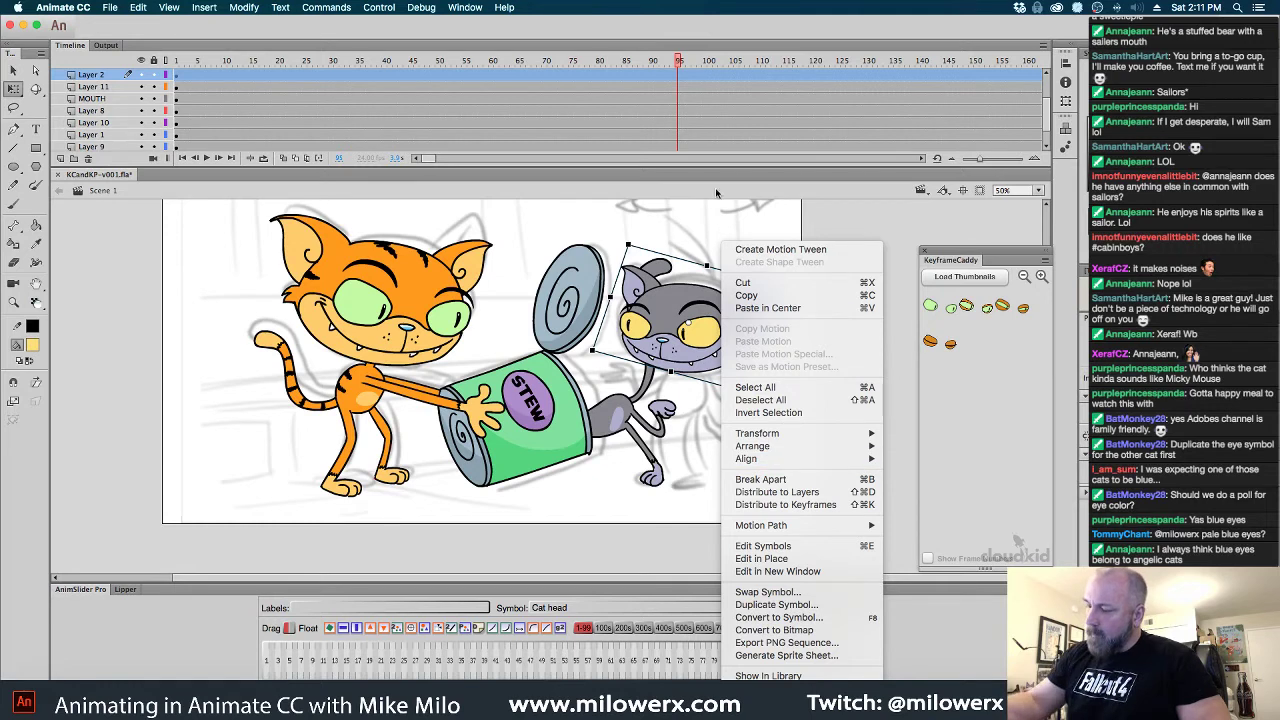
pyautogui.click(409, 219)
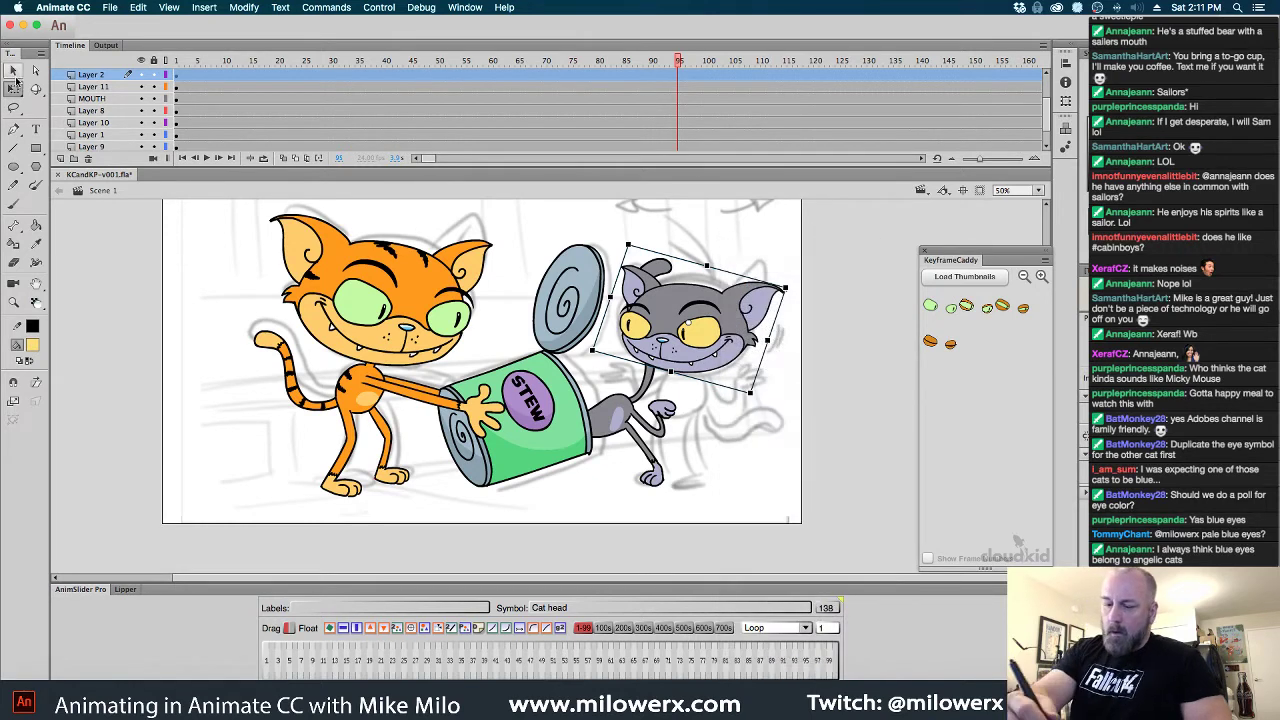
# Select the orange cat's head on Layer 11 and place it on its own layer with Distribute to Layers
pyautogui.click(13, 70)
pyautogui.click(381, 401)
pyautogui.click(530, 254)
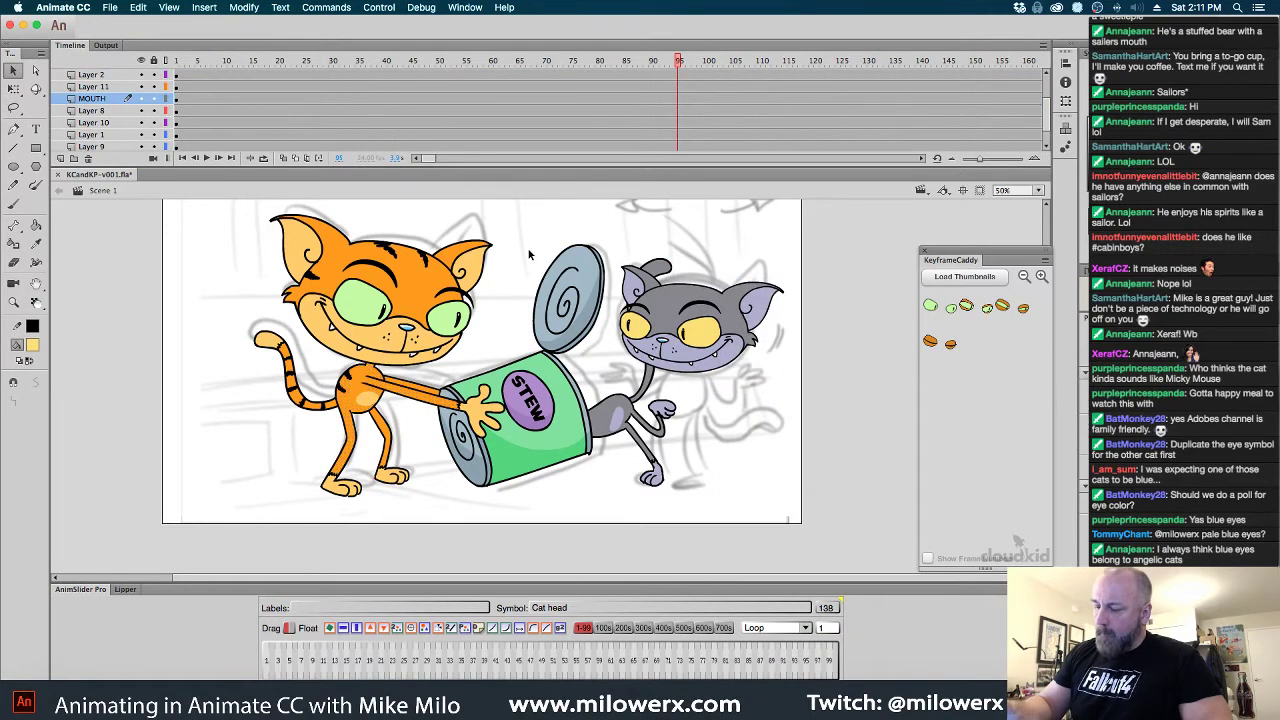
pyautogui.click(450, 325)
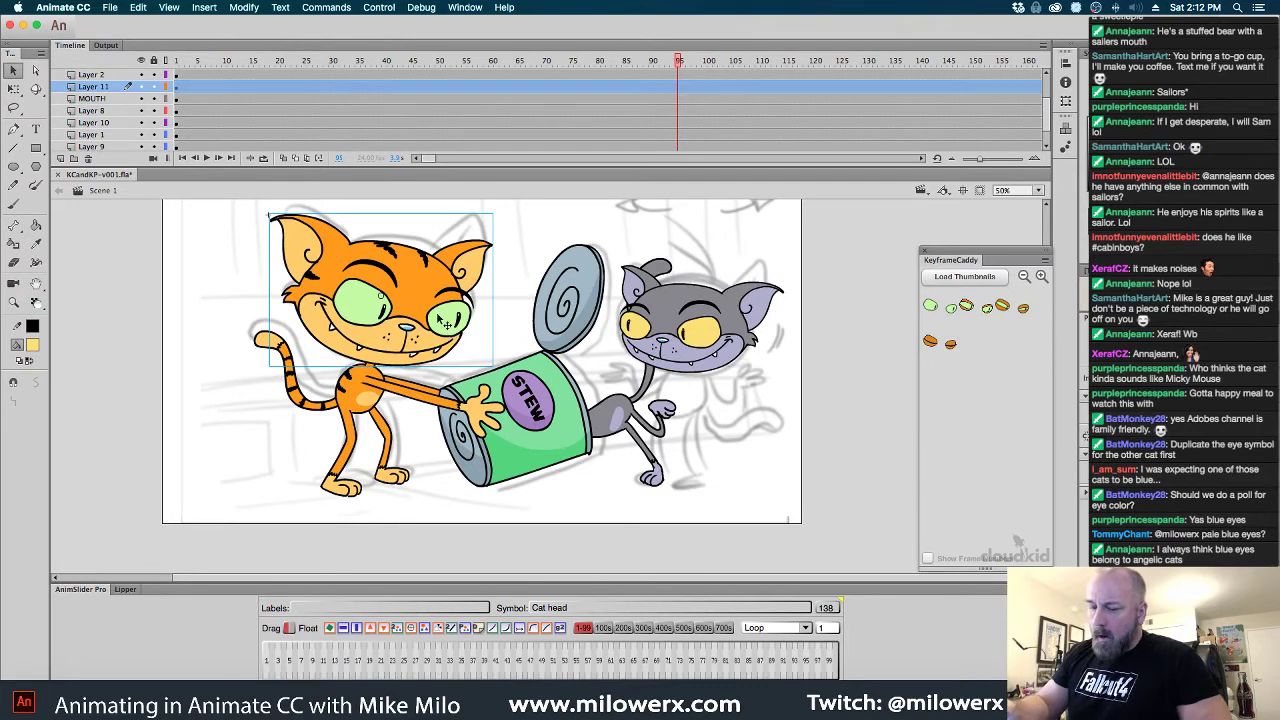
pyautogui.rightClick(422, 281)
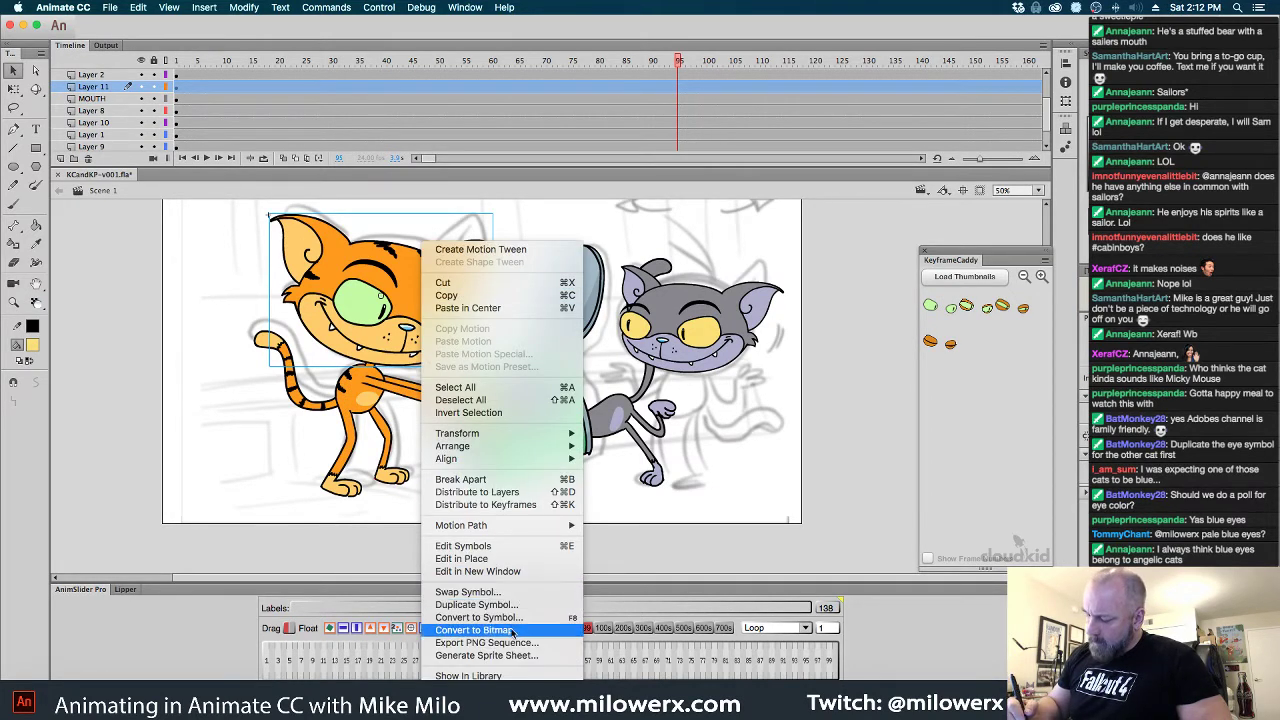
pyautogui.click(536, 496)
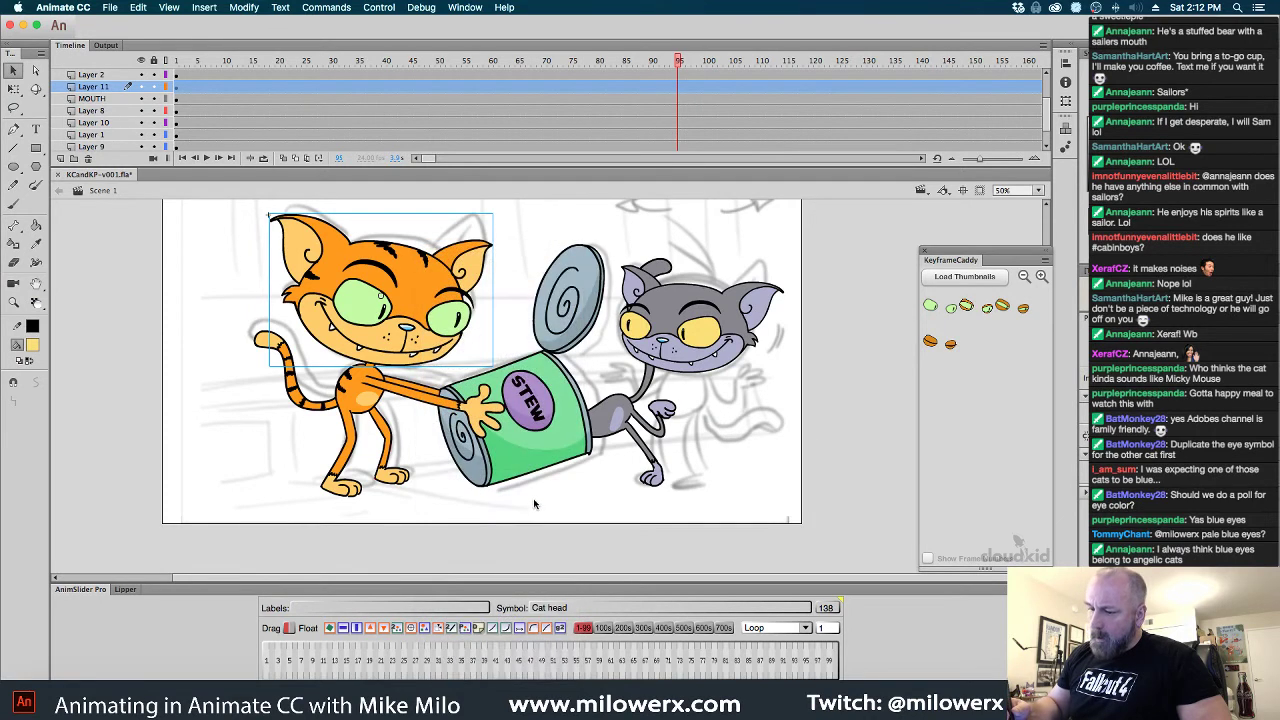
# Distribute the grey cat's head from Layer 2 to its own layer and select the stew can on Layer 10
pyautogui.click(706, 334)
pyautogui.rightClick(670, 318)
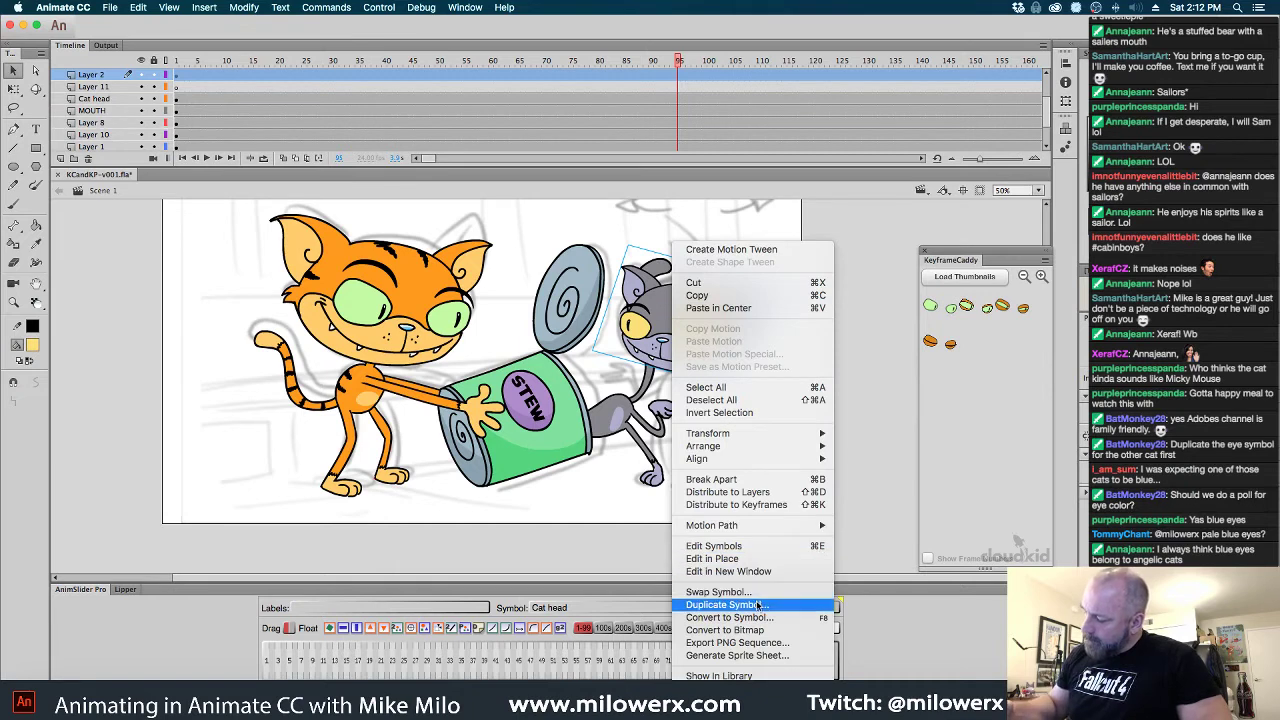
pyautogui.click(780, 495)
pyautogui.click(514, 418)
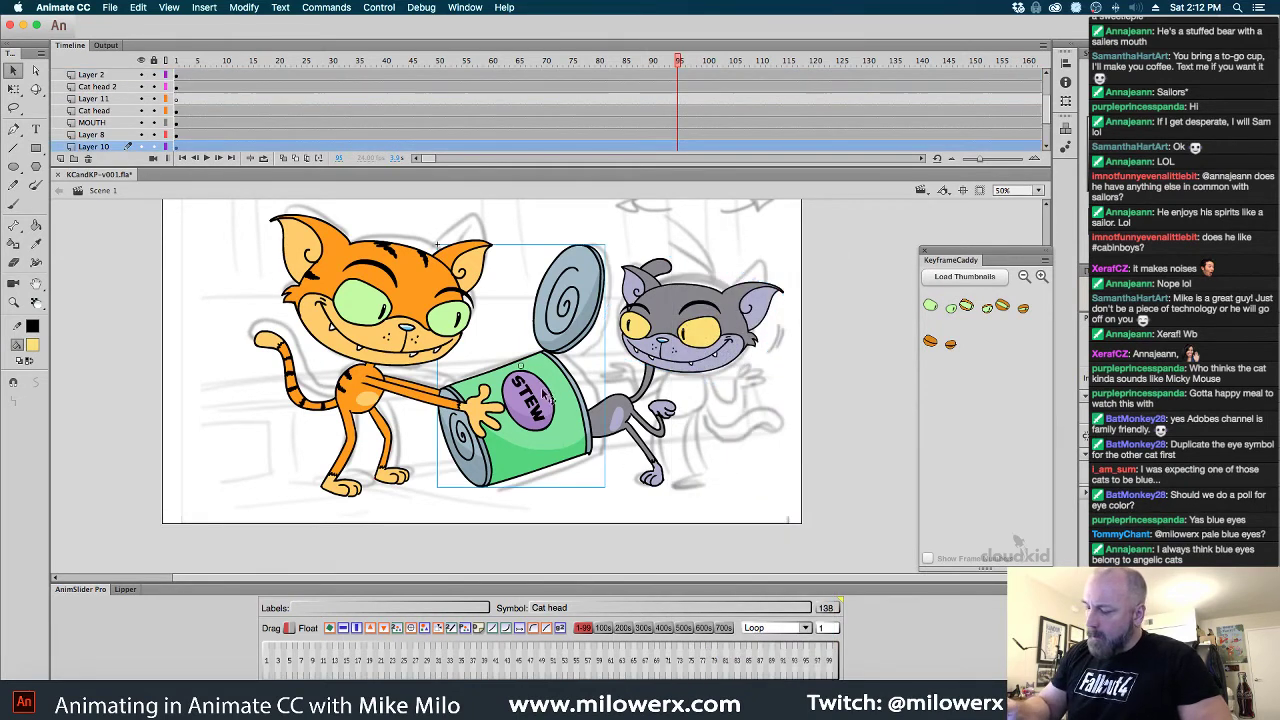
pyautogui.rightClick(550, 413)
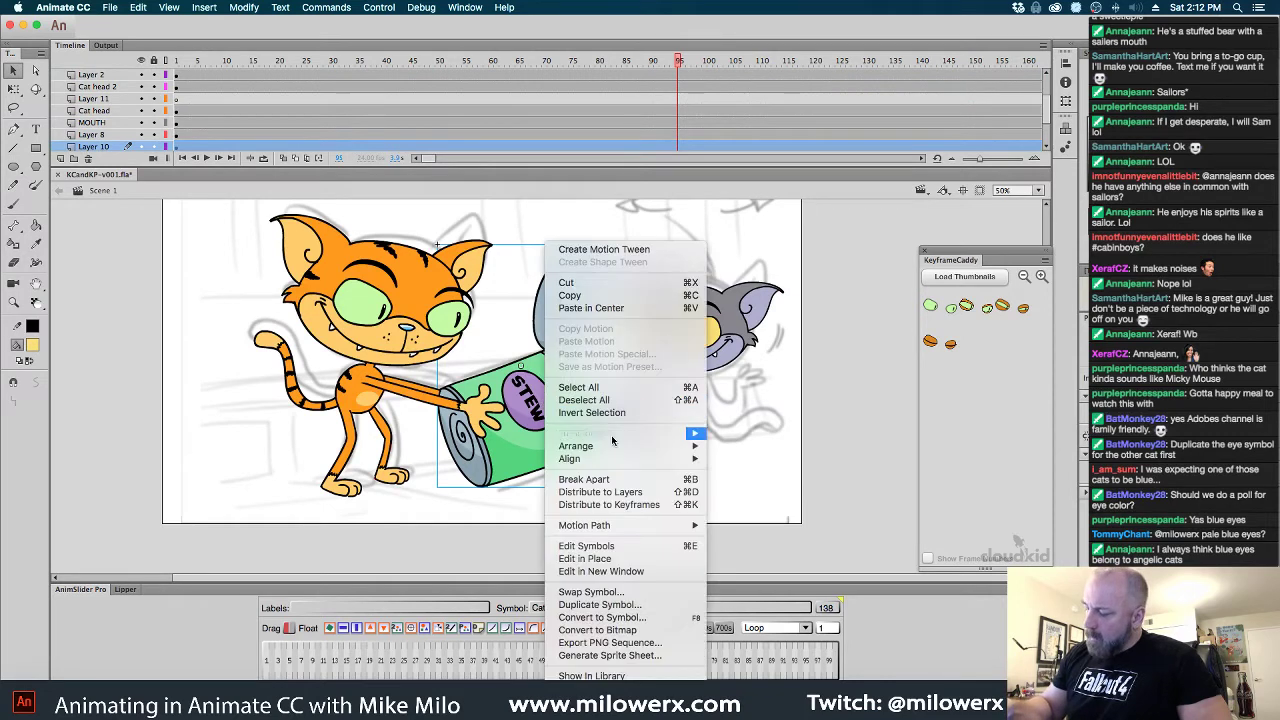
pyautogui.click(645, 507)
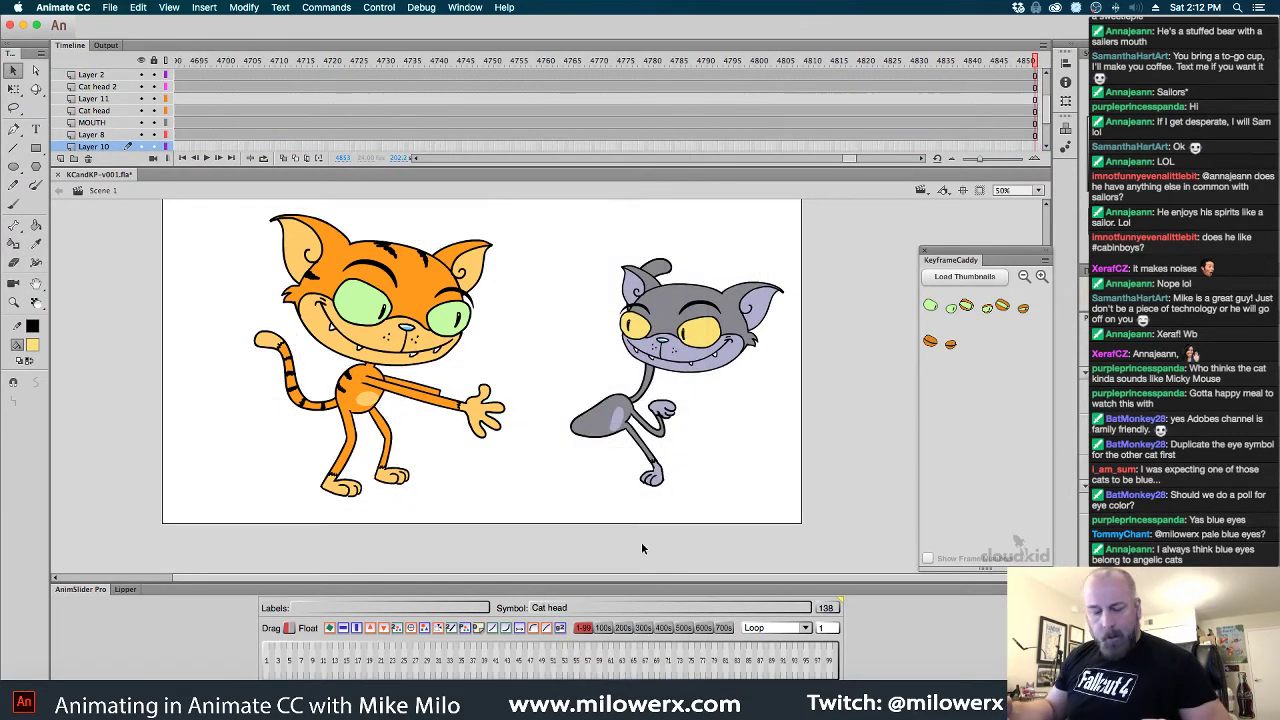
pyautogui.press('super+z')
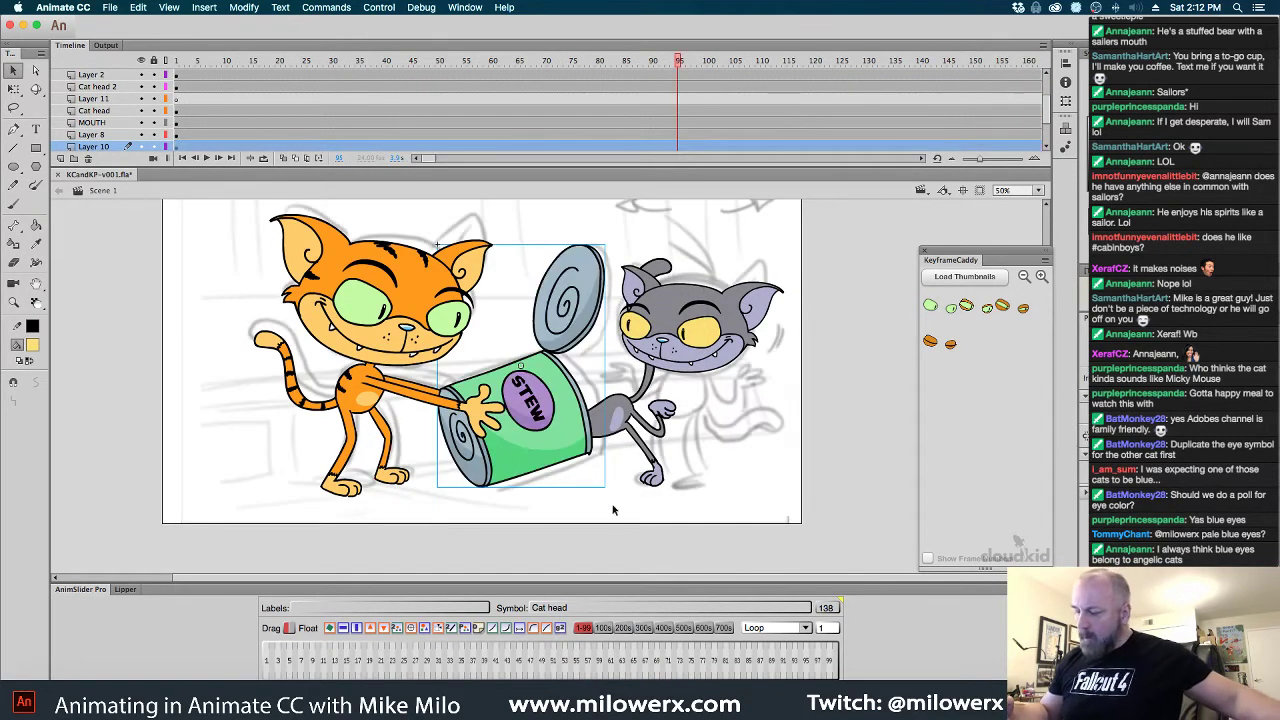
# Put the stew can on its own layer with Distribute to Layers, then delete the emptied Layer 10
pyautogui.rightClick(570, 425)
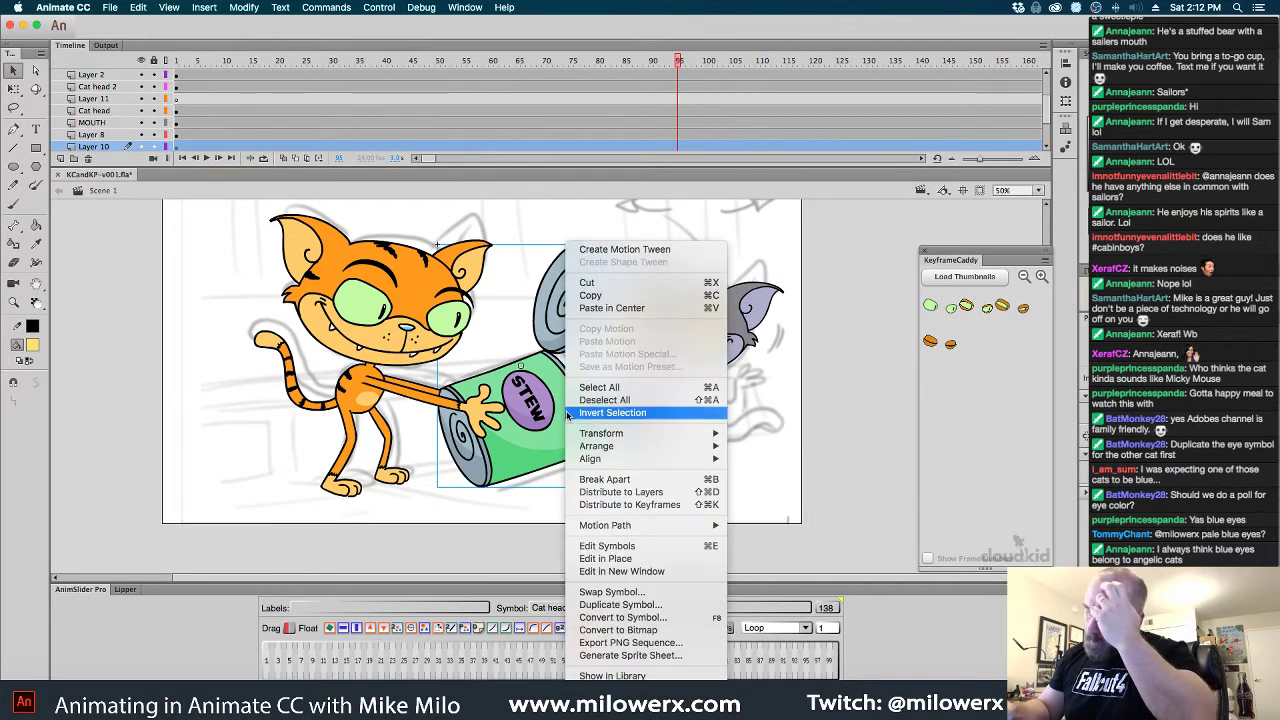
pyautogui.click(675, 515)
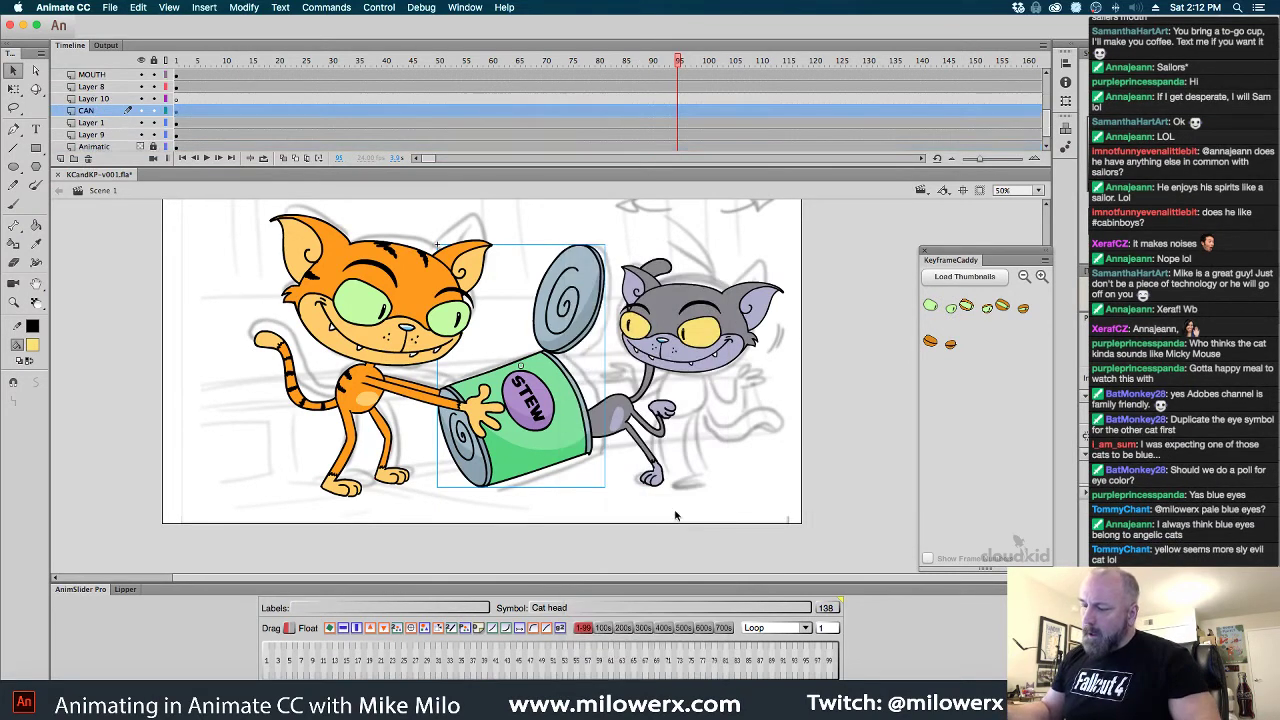
pyautogui.click(632, 424)
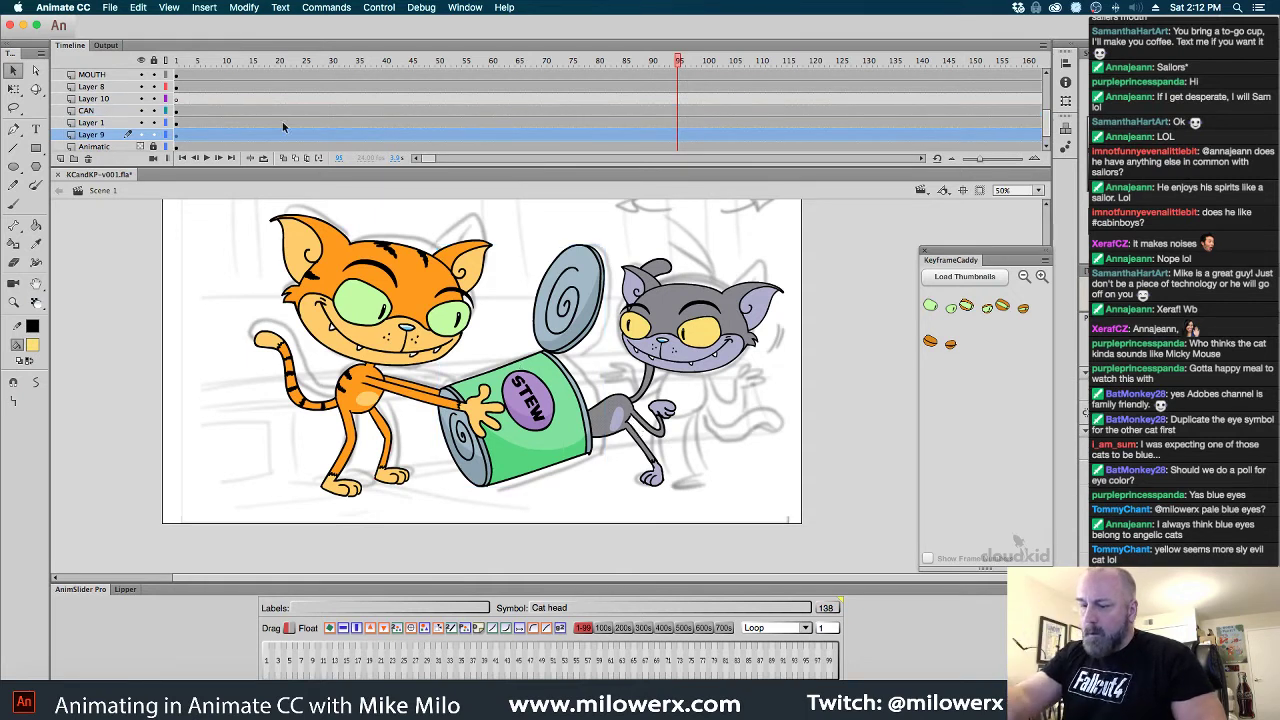
pyautogui.click(96, 99)
pyautogui.click(89, 159)
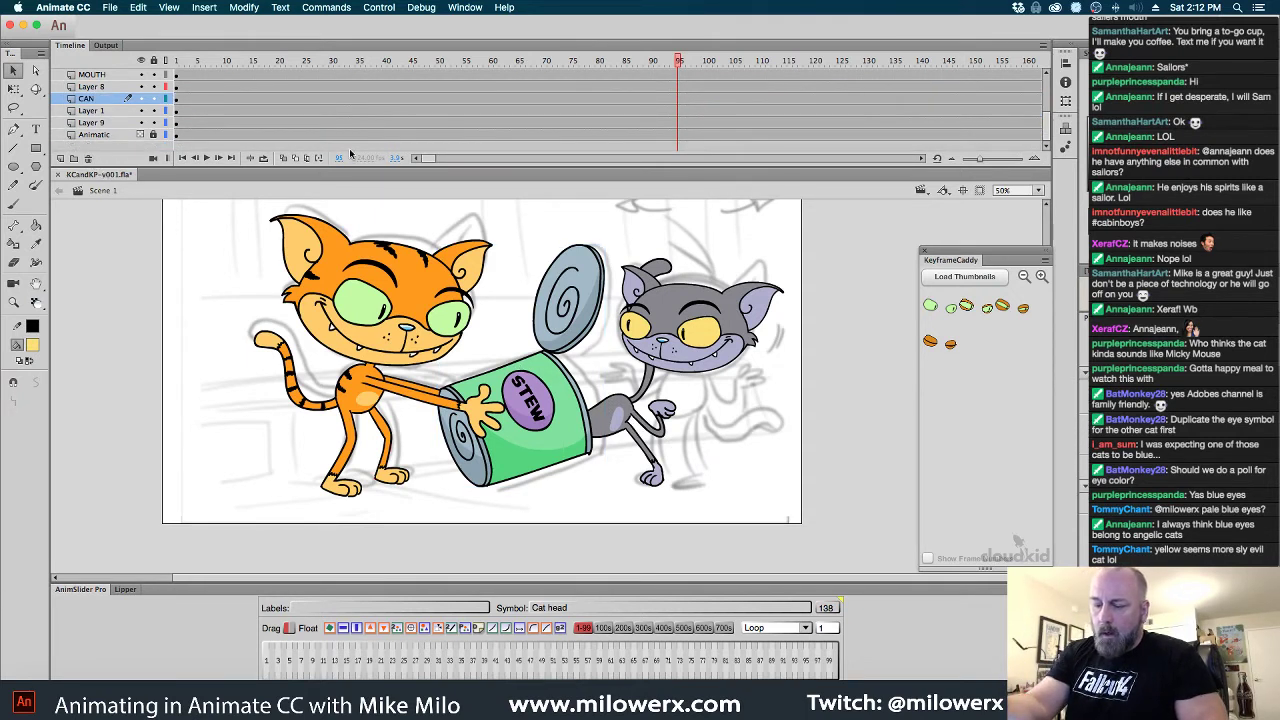
# Delete the empty Layer 11 above the orange cat's head layer
pyautogui.scroll(3, 1050, 90)
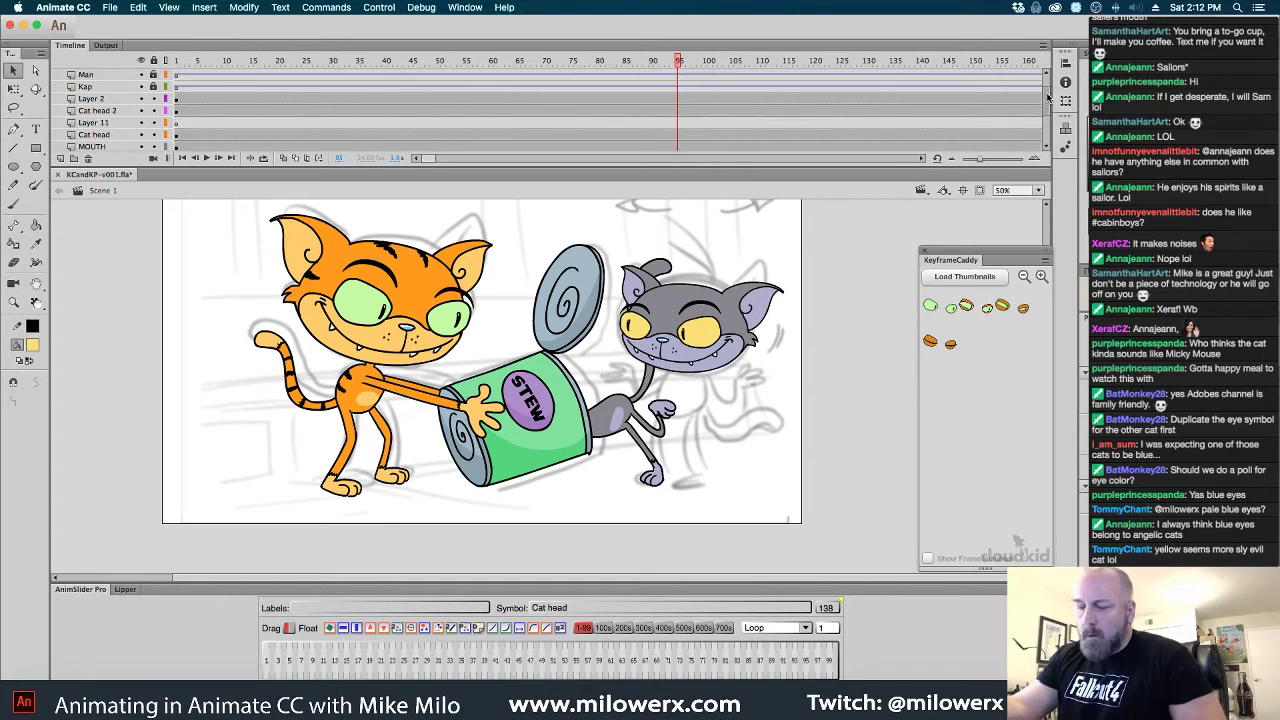
pyautogui.click(103, 124)
pyautogui.click(89, 159)
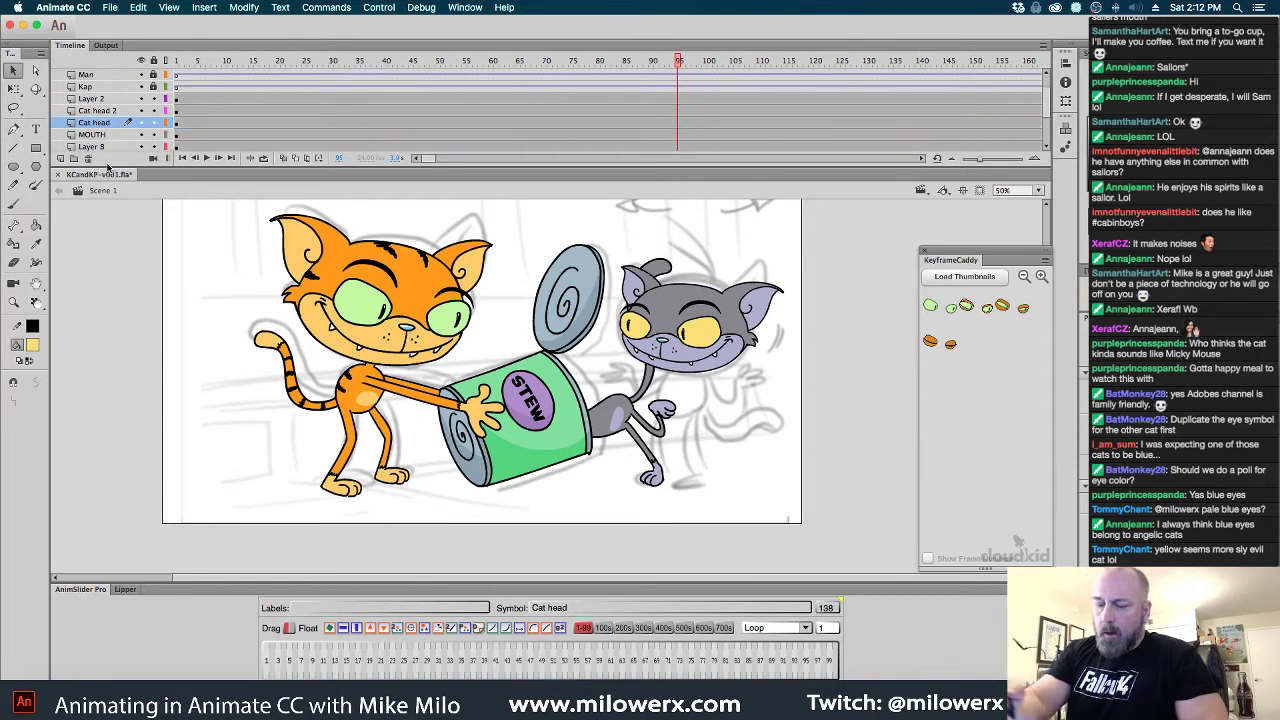
# Move the grey cat's light belly patch from Layer 2 onto its body on Layer 9 and delete Layer 2
pyautogui.click(108, 100)
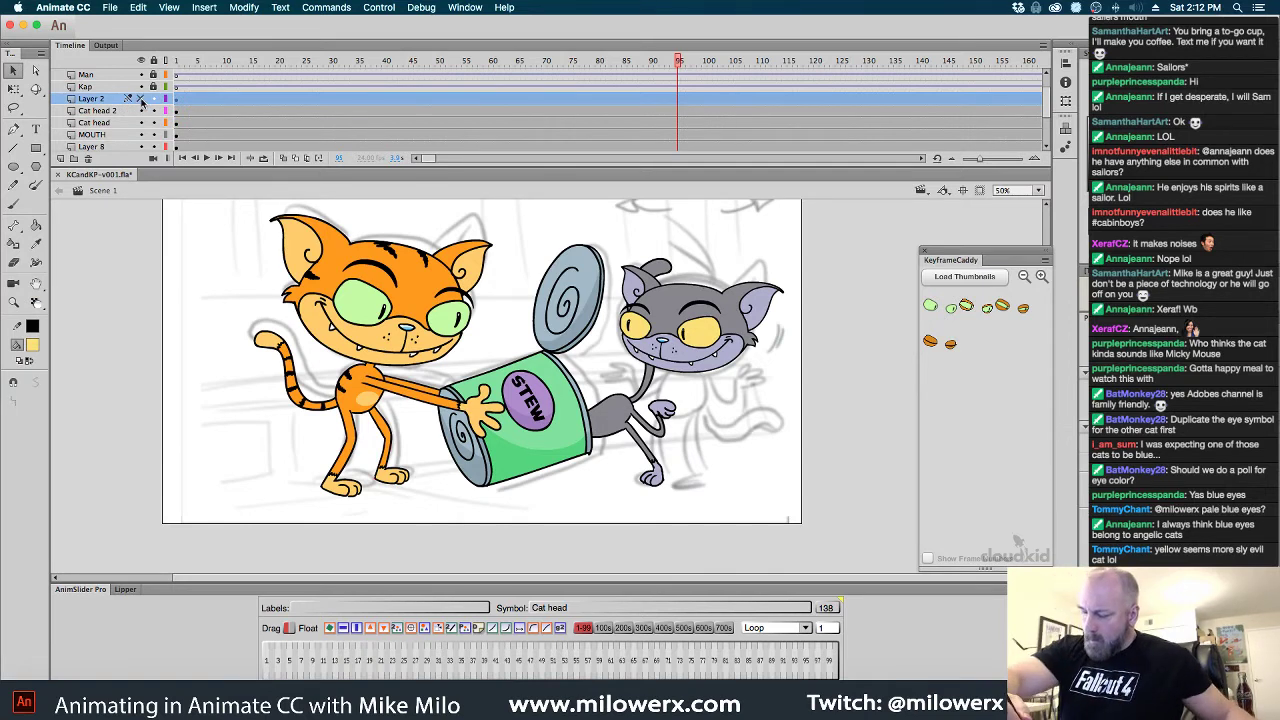
pyautogui.click(174, 99)
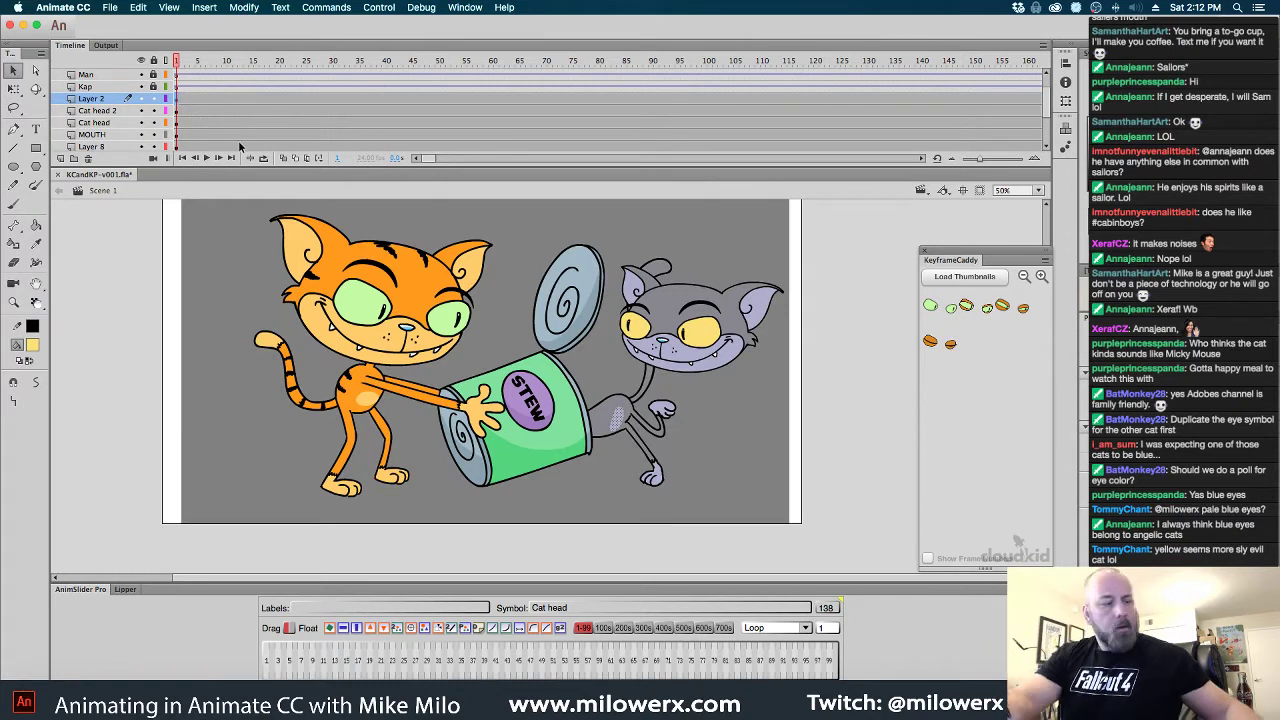
pyautogui.click(88, 158)
pyautogui.click(640, 417)
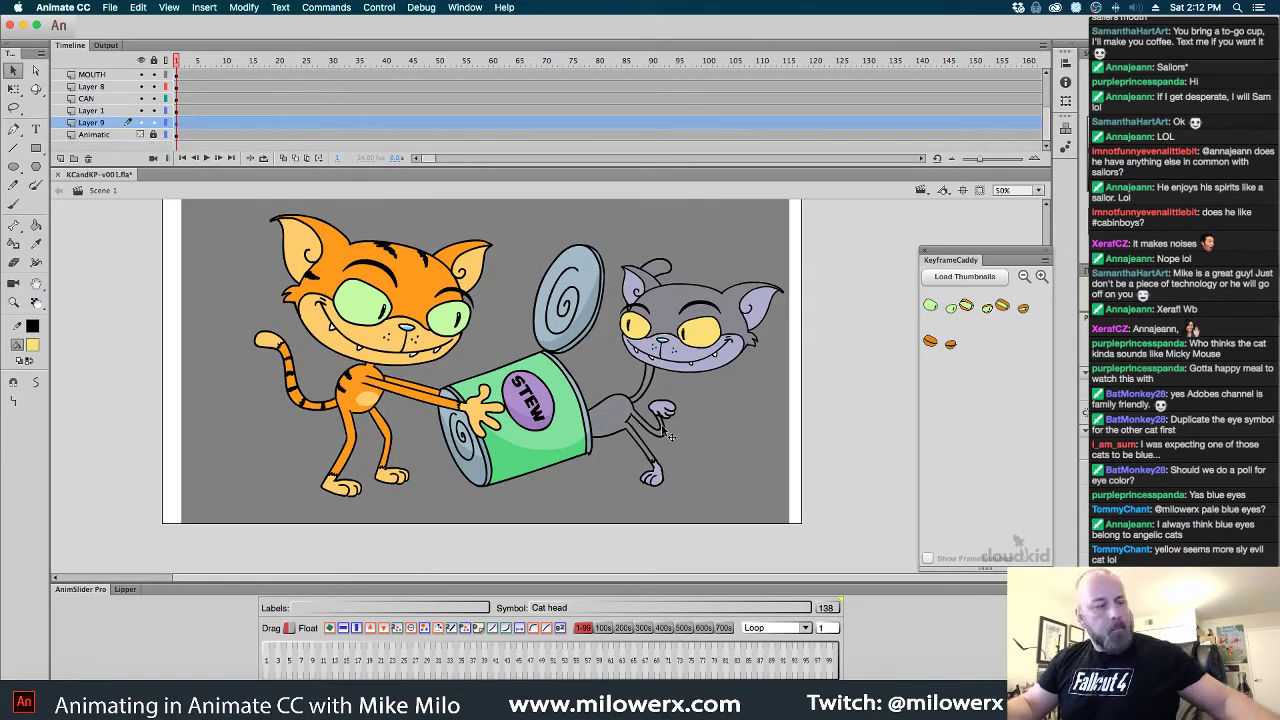
pyautogui.click(661, 430)
# Rename Layer 9, which holds the grey cat's body, as C body
pyautogui.doubleClick(98, 122)
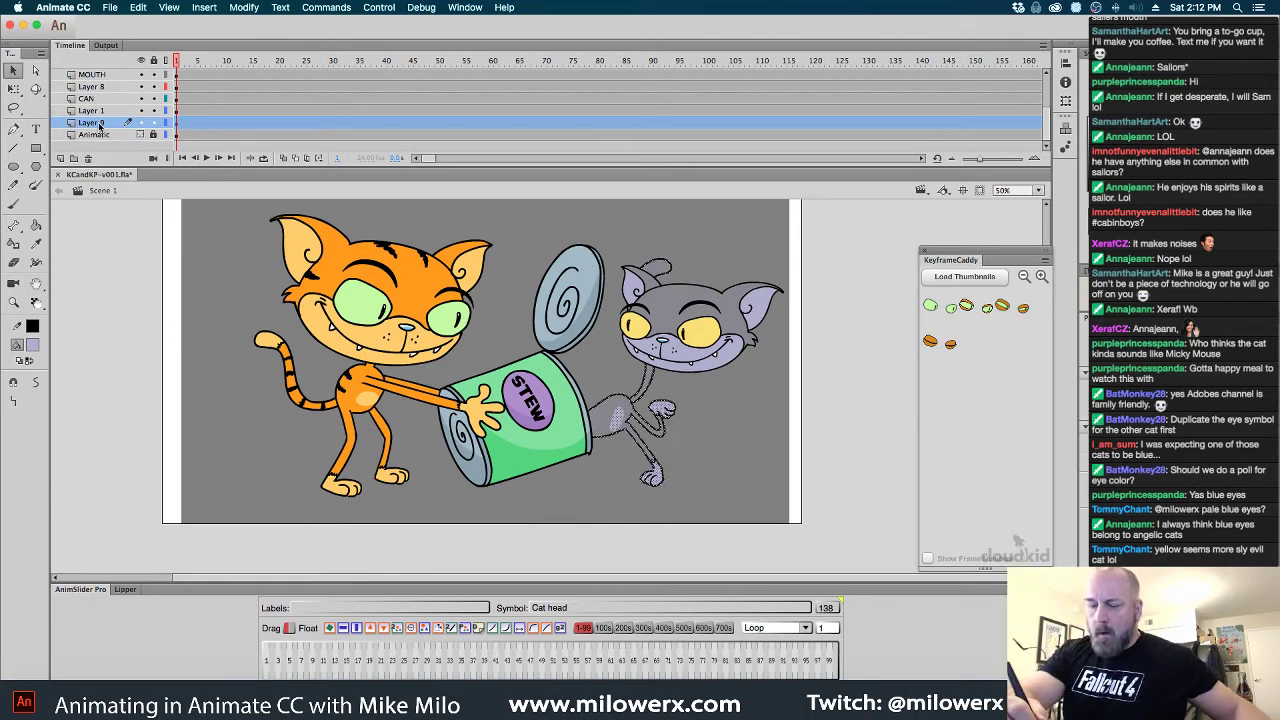
pyautogui.write('C body')
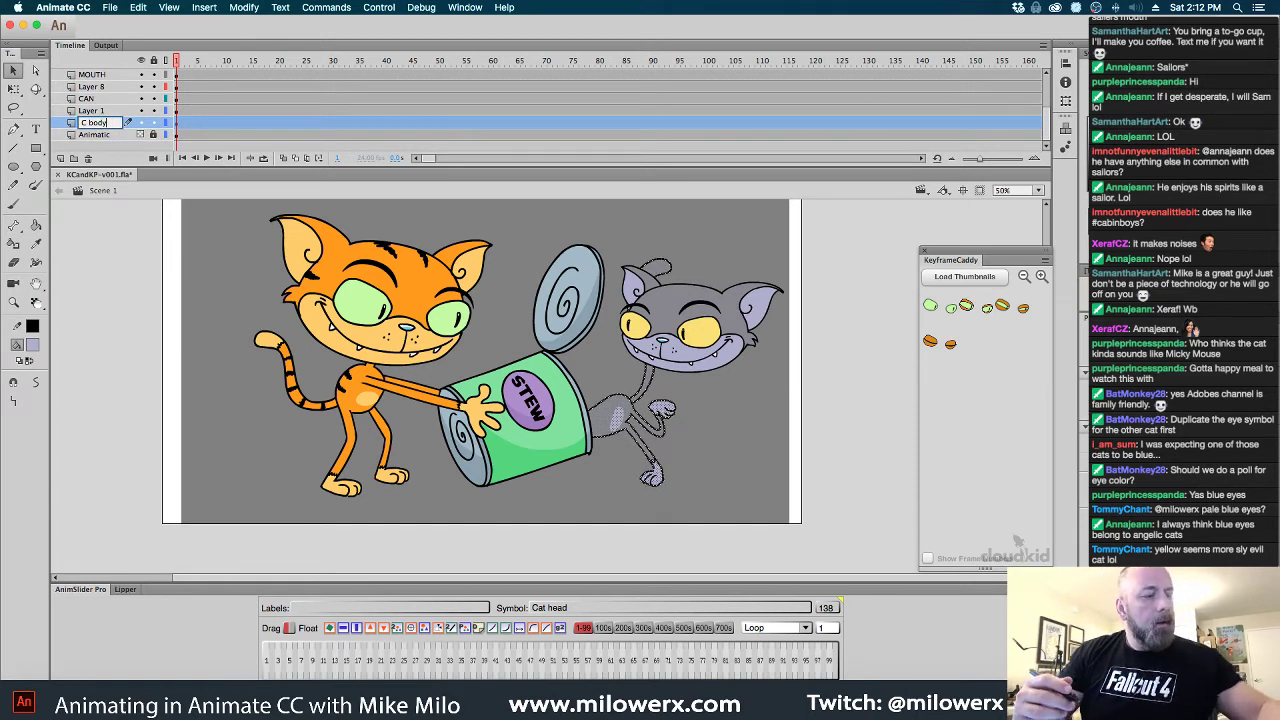
pyautogui.press('Return')
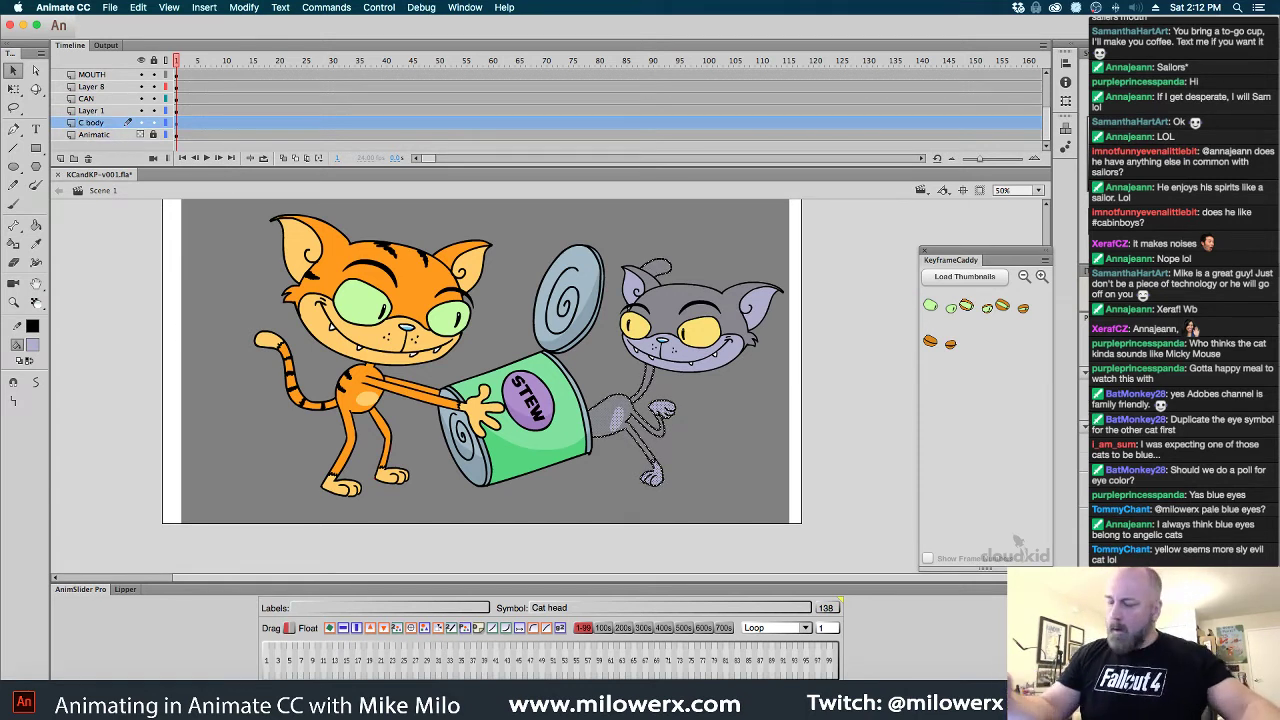
# Rename the MOUTH layer holding the orange cat's body as K body and clear the artwork selection
pyautogui.click(181, 75)
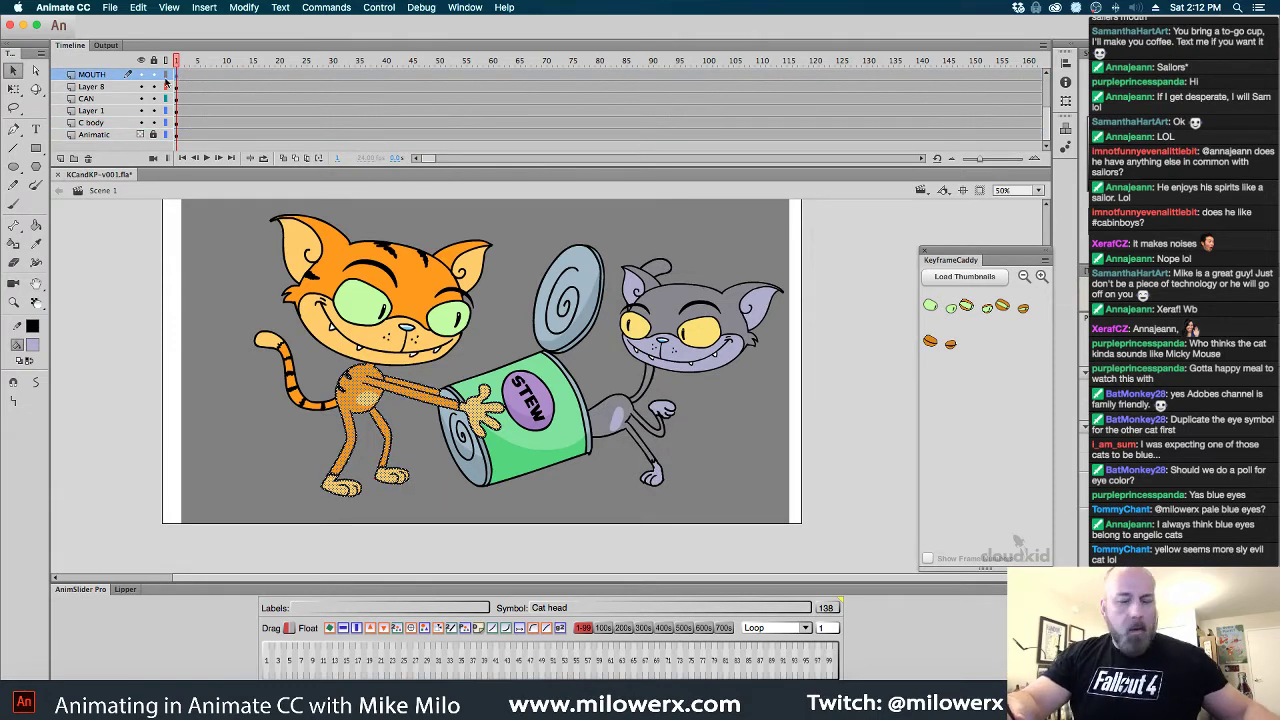
pyautogui.doubleClick(114, 80)
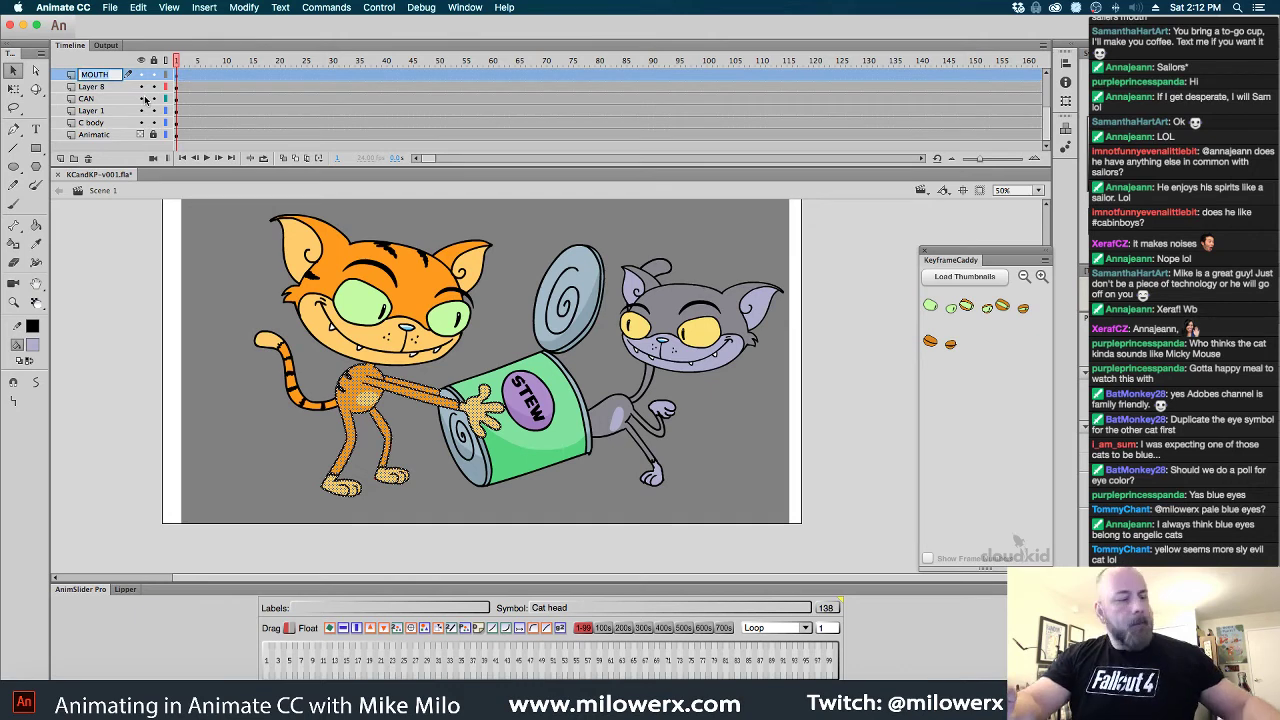
pyautogui.write('K body')
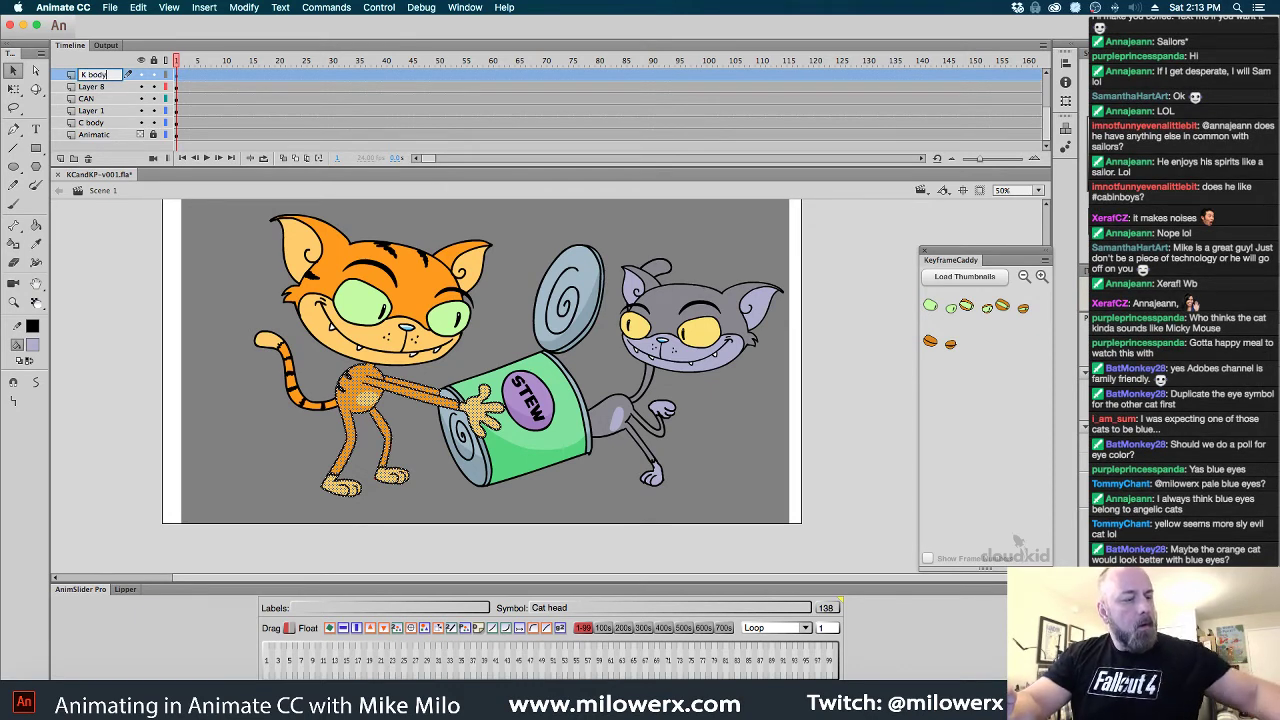
pyautogui.press('Return')
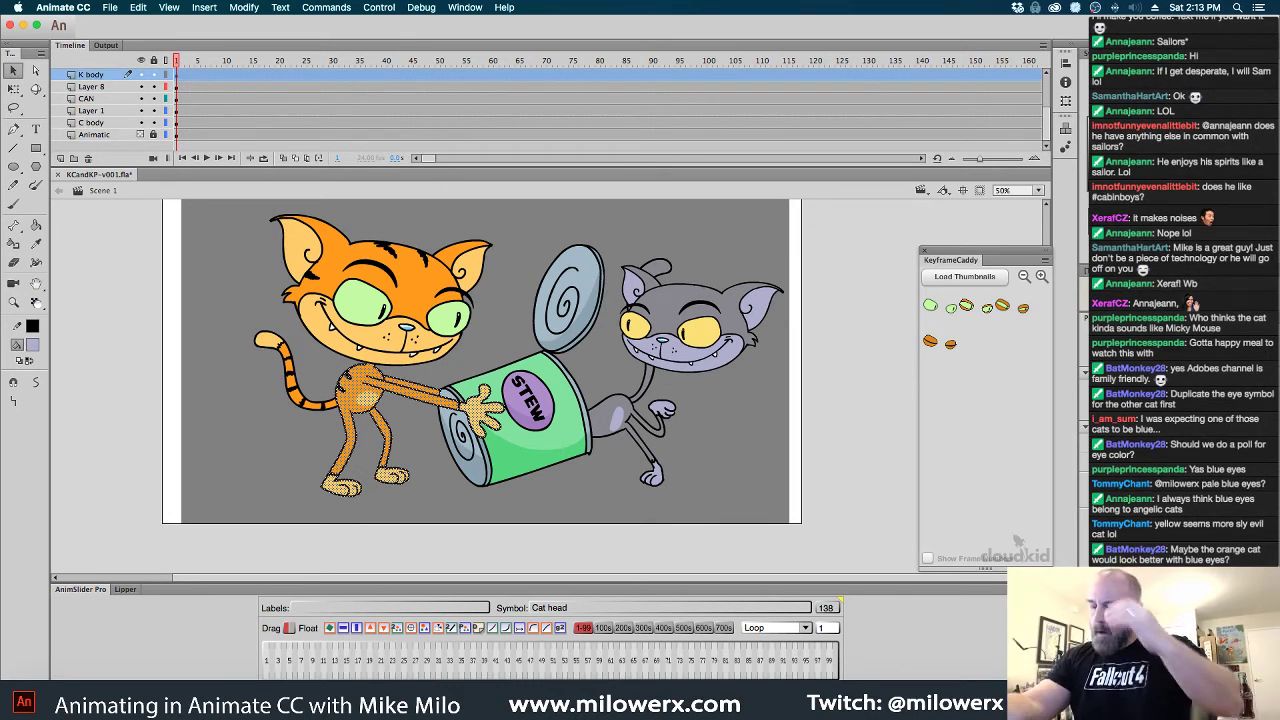
pyautogui.click(813, 354)
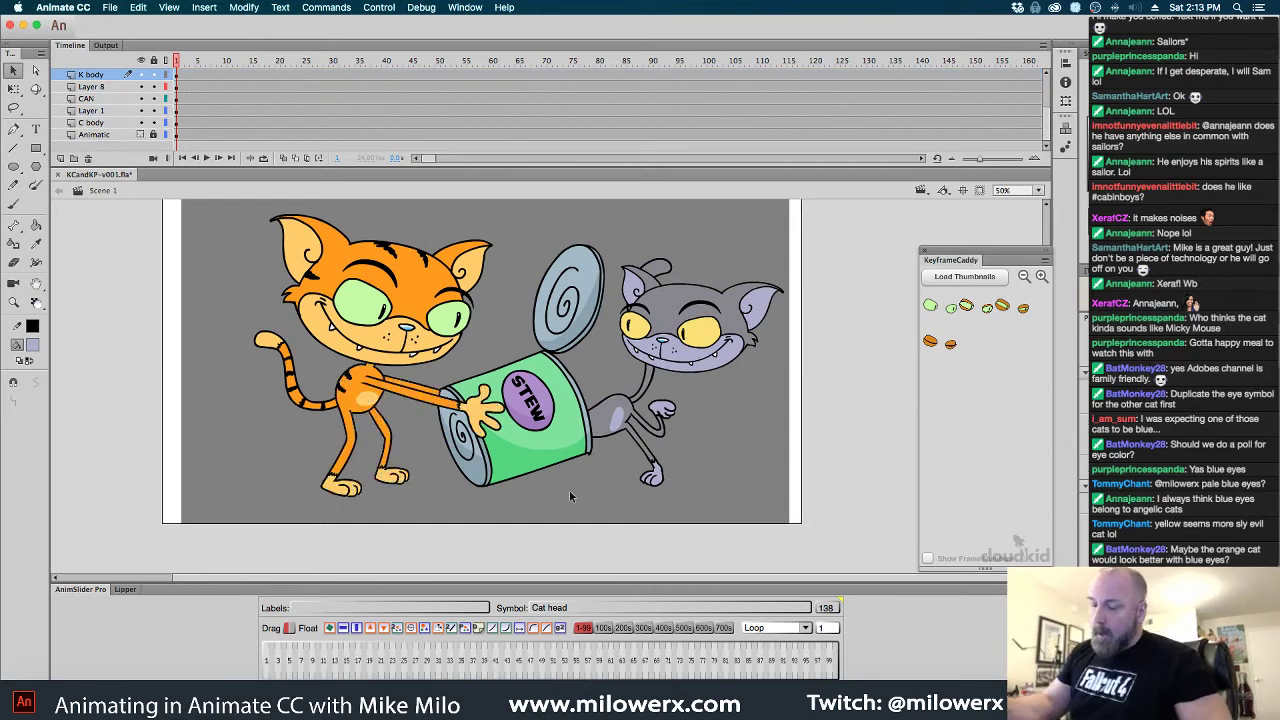
# Select the stew can with the Free Transform tool and move its CAN layer above the orange cat's Cat head layer
pyautogui.click(14, 88)
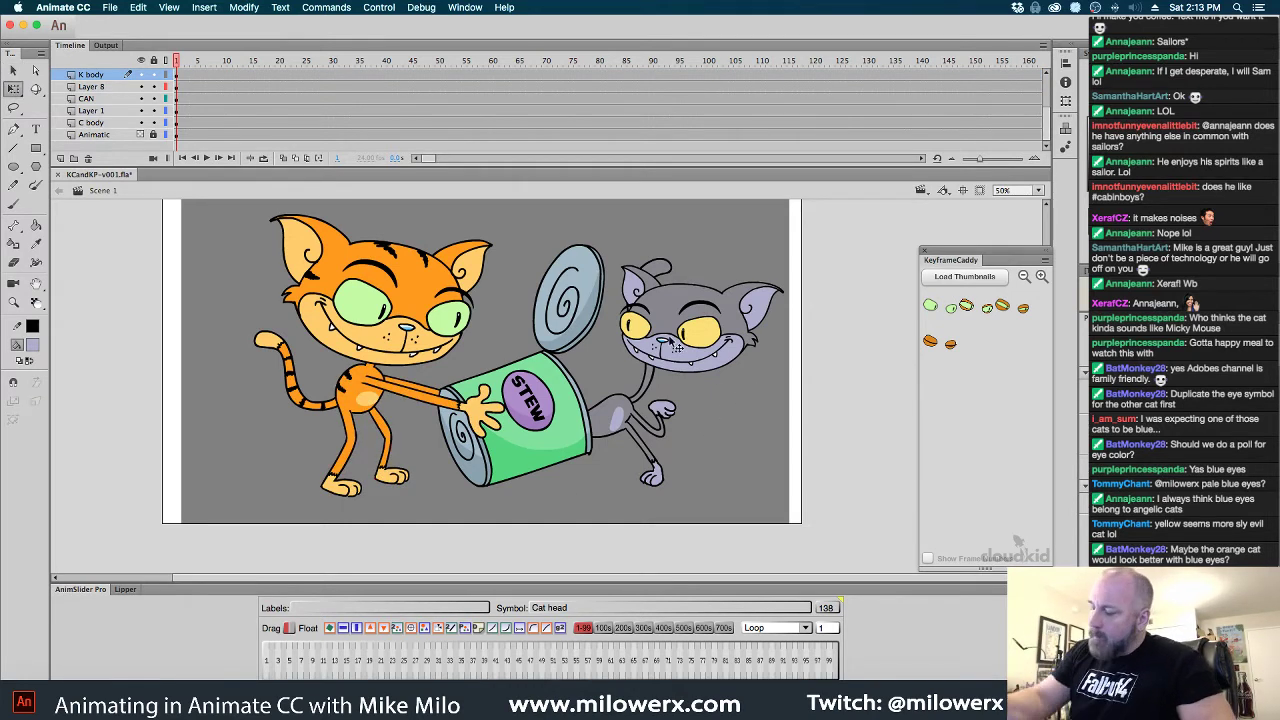
pyautogui.click(681, 352)
pyautogui.click(567, 423)
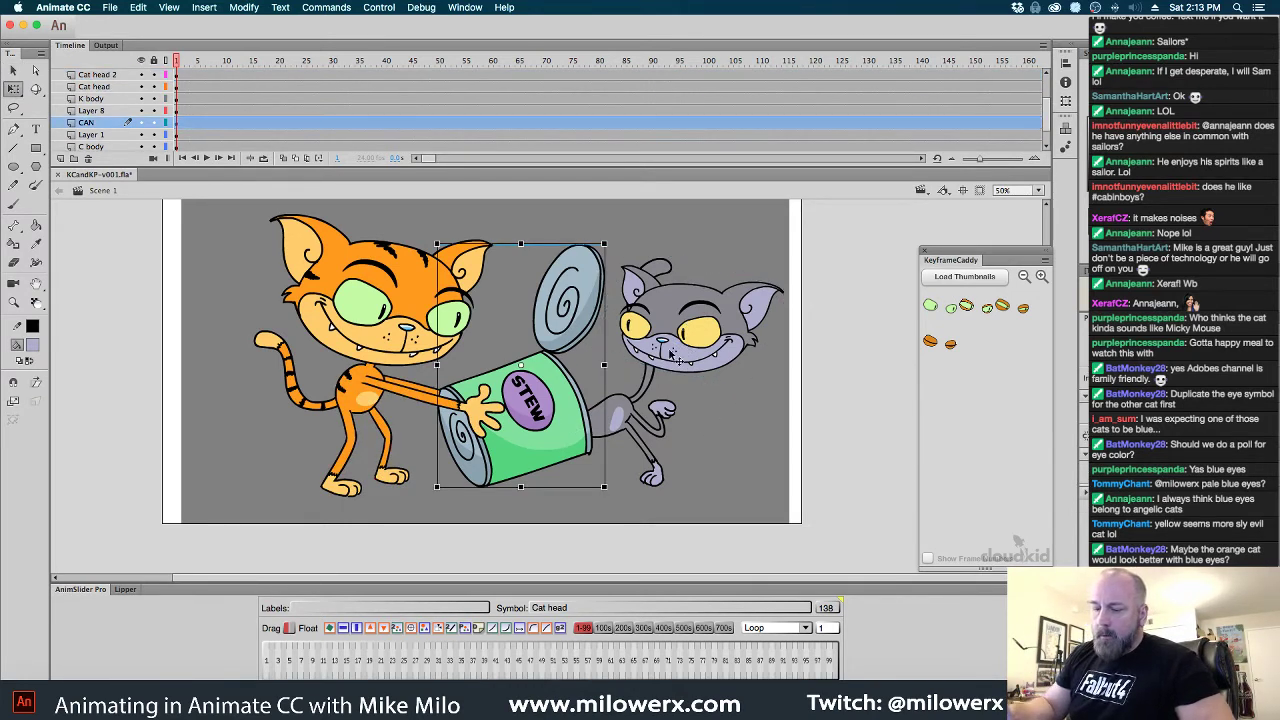
pyautogui.moveTo(110, 125); pyautogui.dragTo(109, 82)
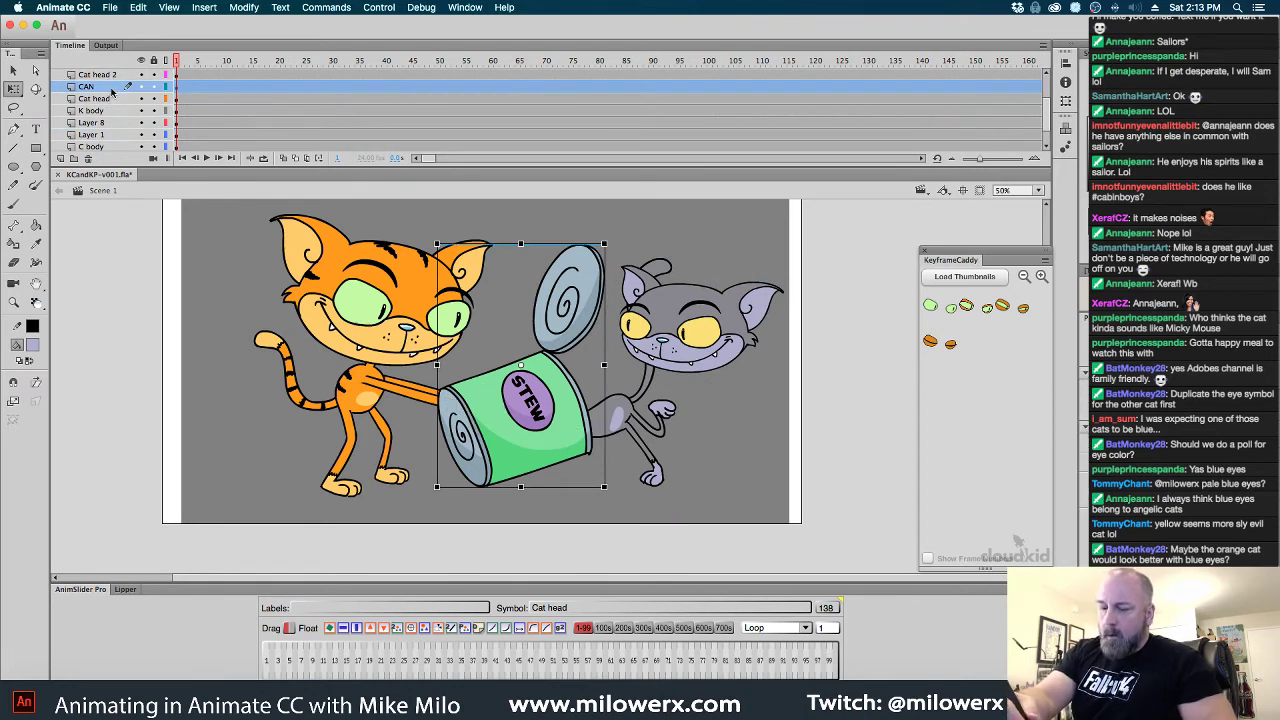
# Move the orange cat's Cat head and K body layers back above the CAN layer
pyautogui.click(100, 98)
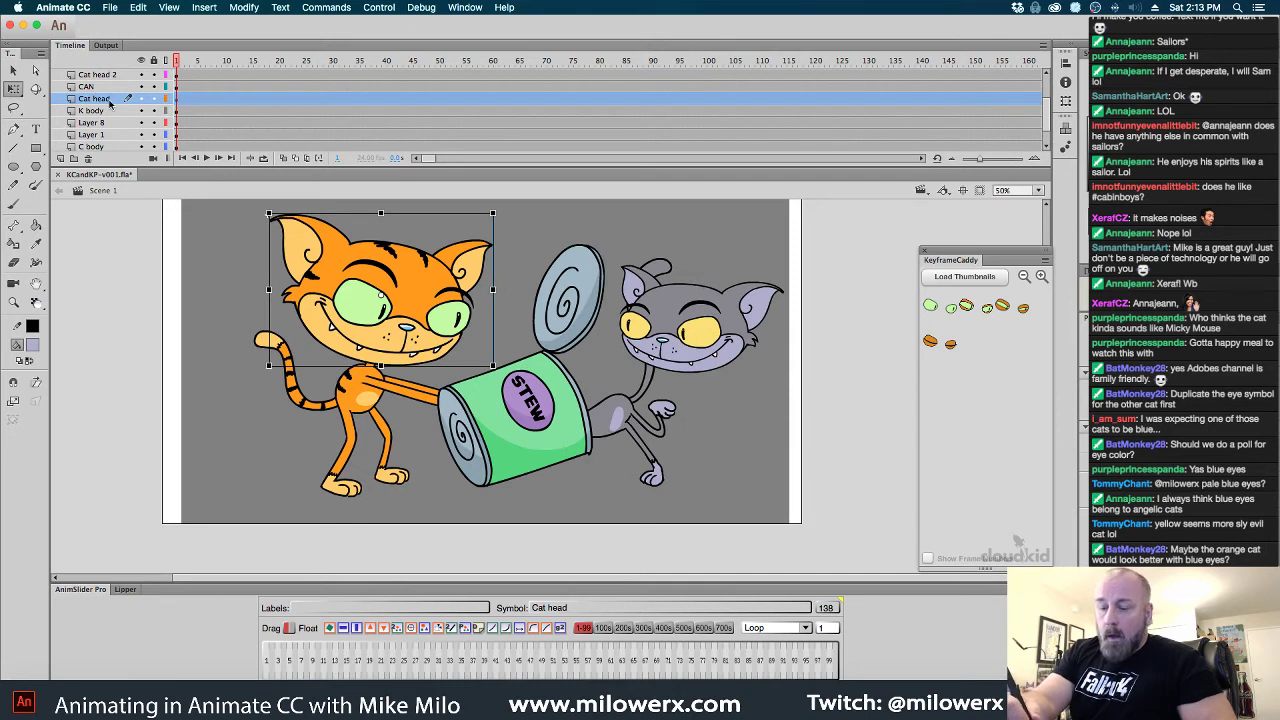
pyautogui.moveTo(110, 104); pyautogui.dragTo(110, 86)
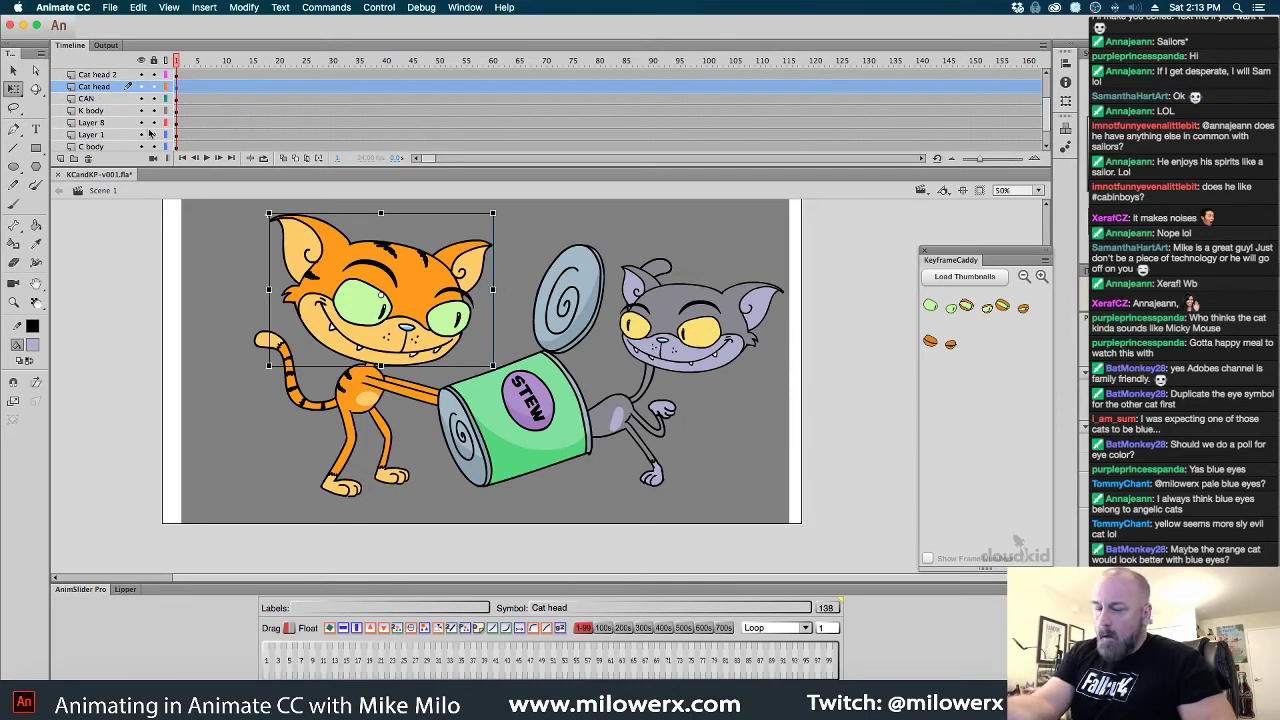
pyautogui.click(435, 426)
pyautogui.moveTo(101, 113); pyautogui.dragTo(106, 83)
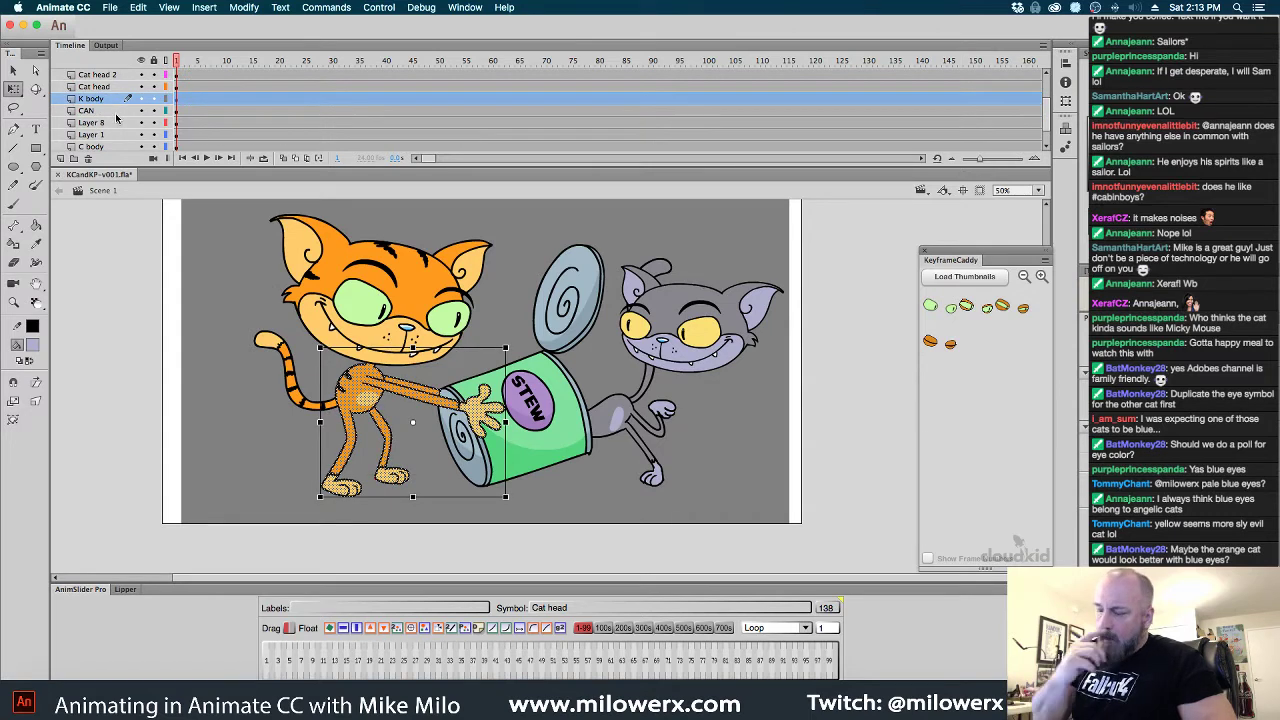
# Move the grey cat's Cat head 2 layer below Layer 8 and select the orange cat's tail on Layer 1
pyautogui.click(727, 344)
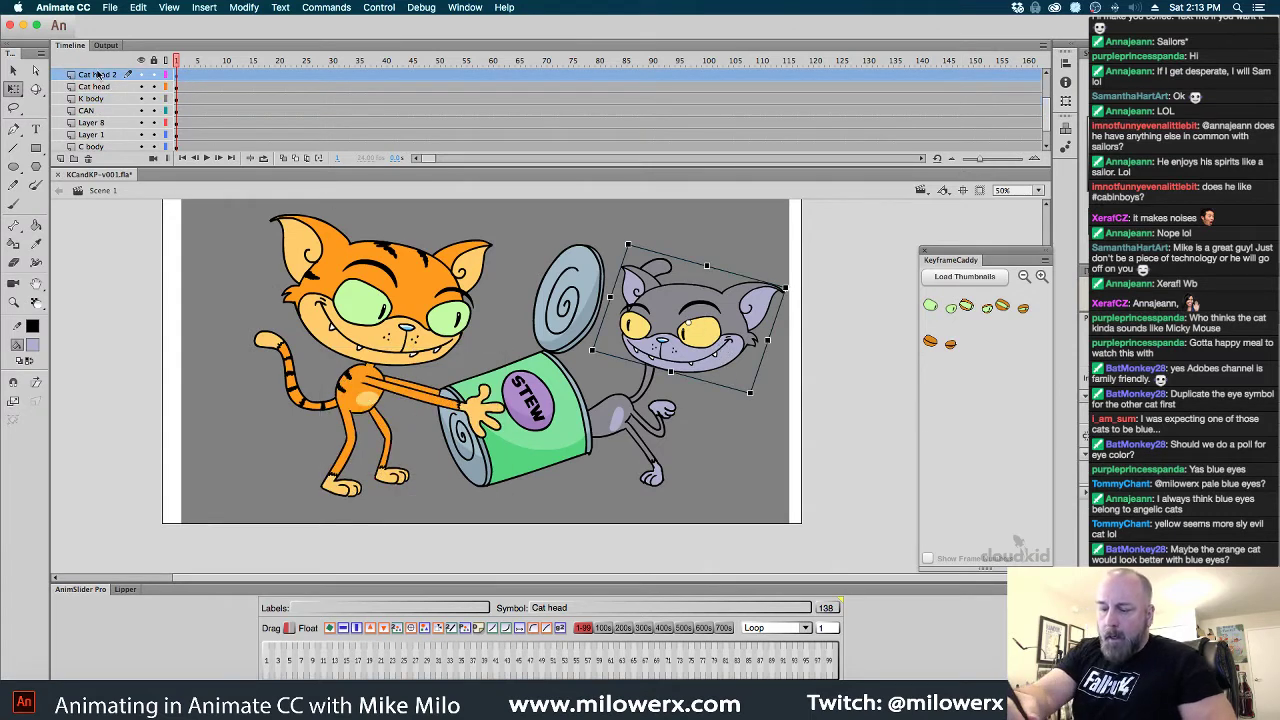
pyautogui.moveTo(104, 110); pyautogui.dragTo(112, 130)
pyautogui.click(121, 137)
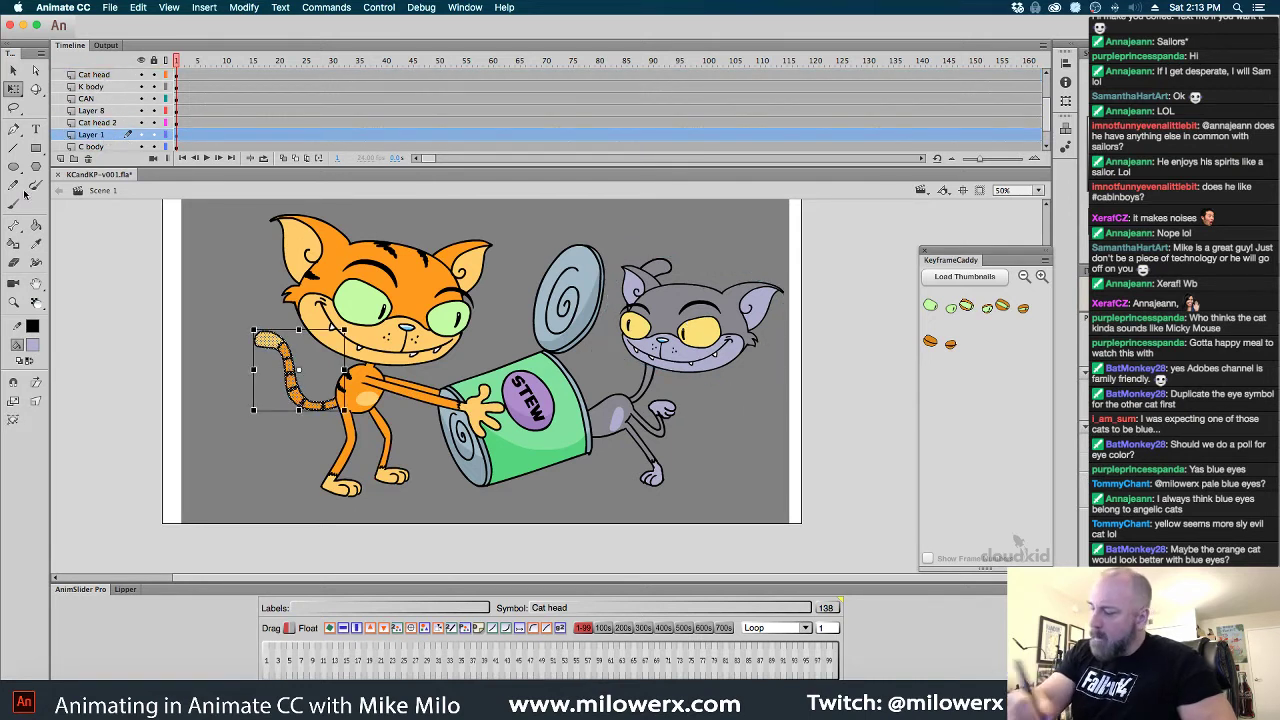
pyautogui.doubleClick(107, 138)
pyautogui.write('tail')
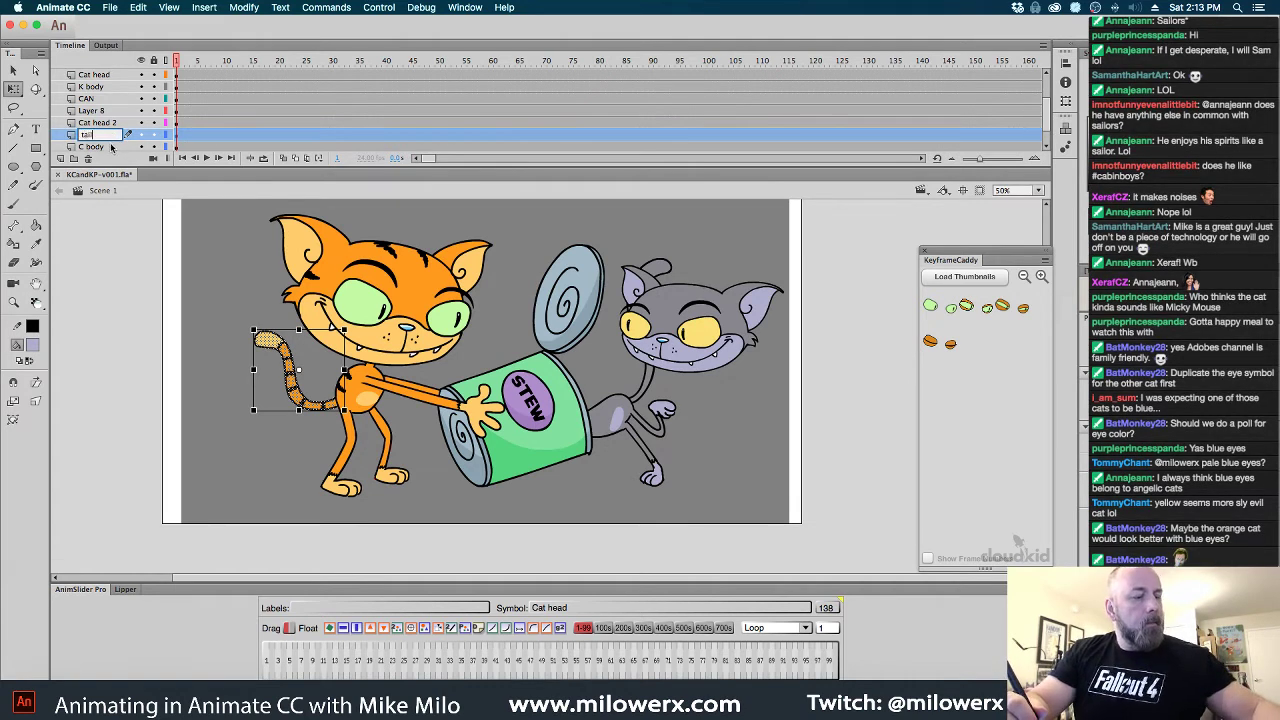
pyautogui.press('Return')
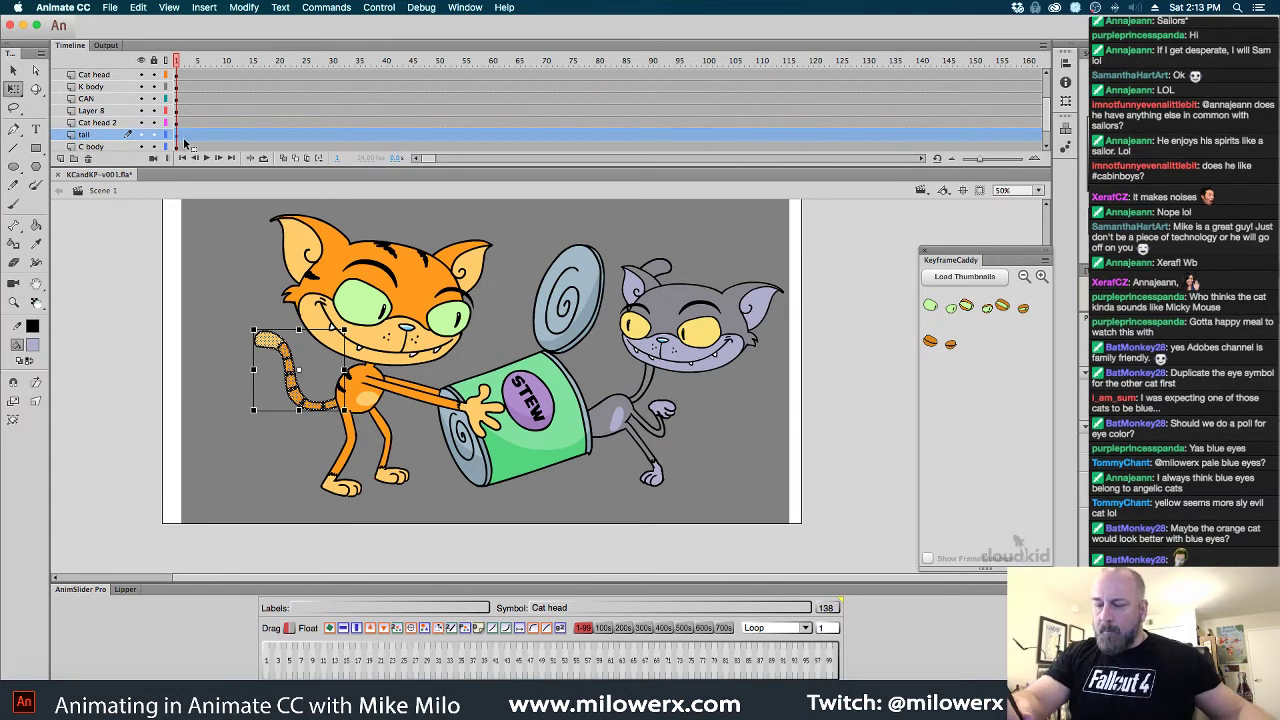
pyautogui.press('super+z')
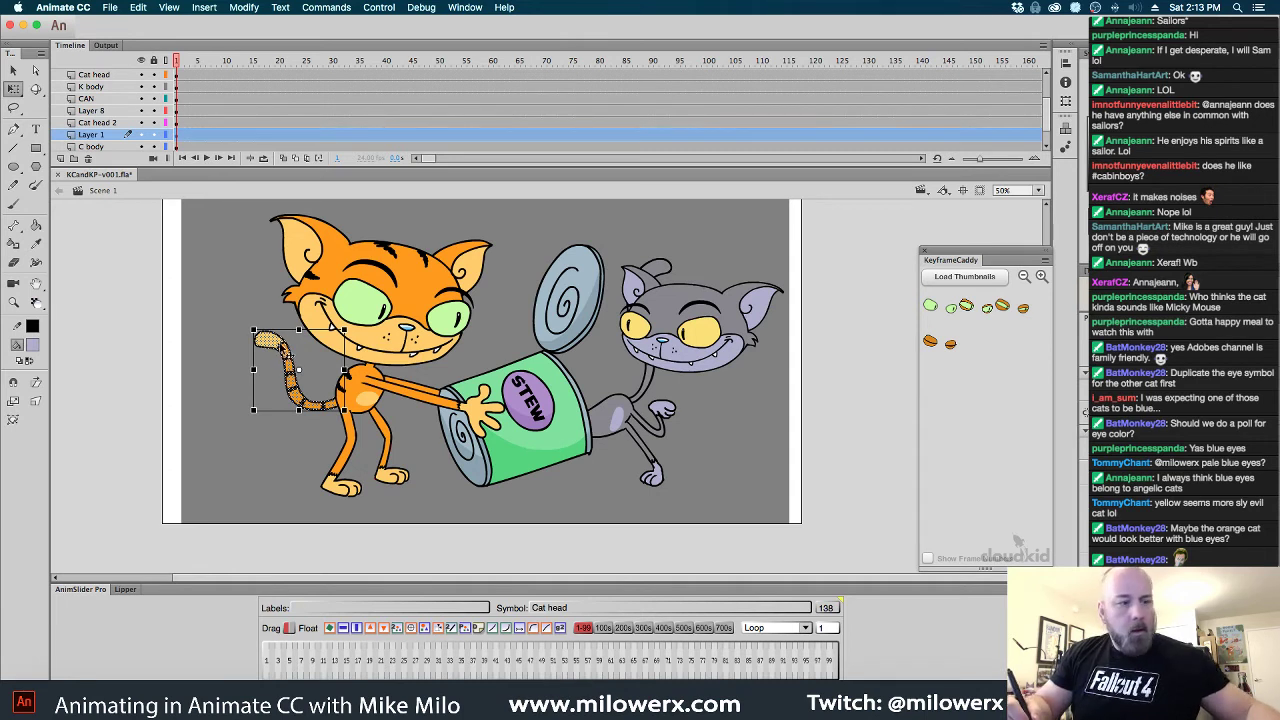
# Convert the orange cat's selected tail to a graphic symbol named K tail
pyautogui.press('F8')
pyautogui.write('K')
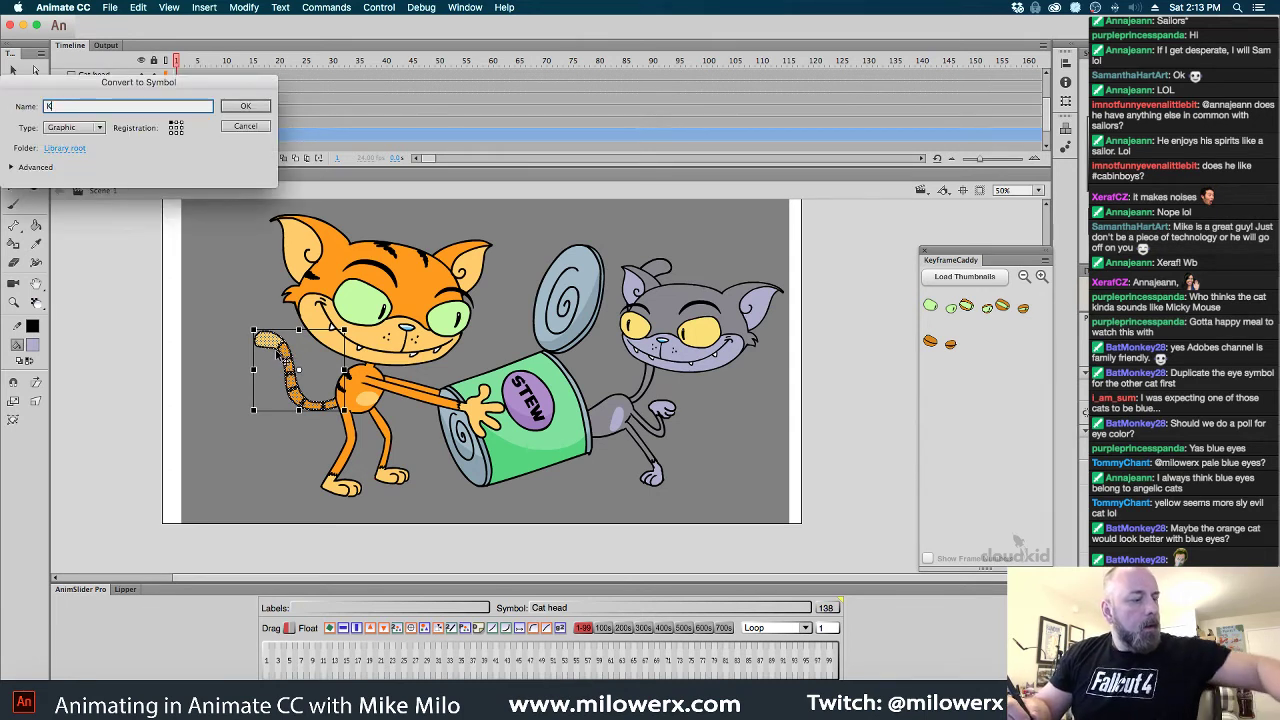
pyautogui.write('i')
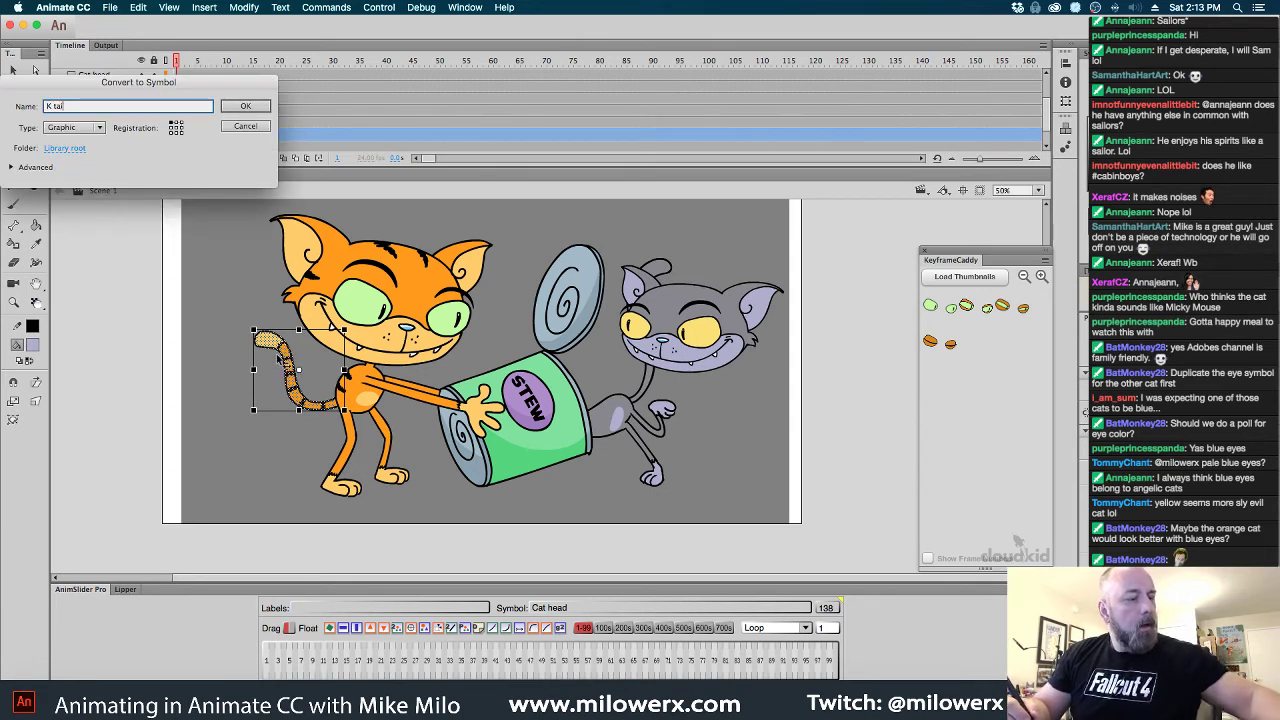
pyautogui.write('tl')
pyautogui.press('Return')
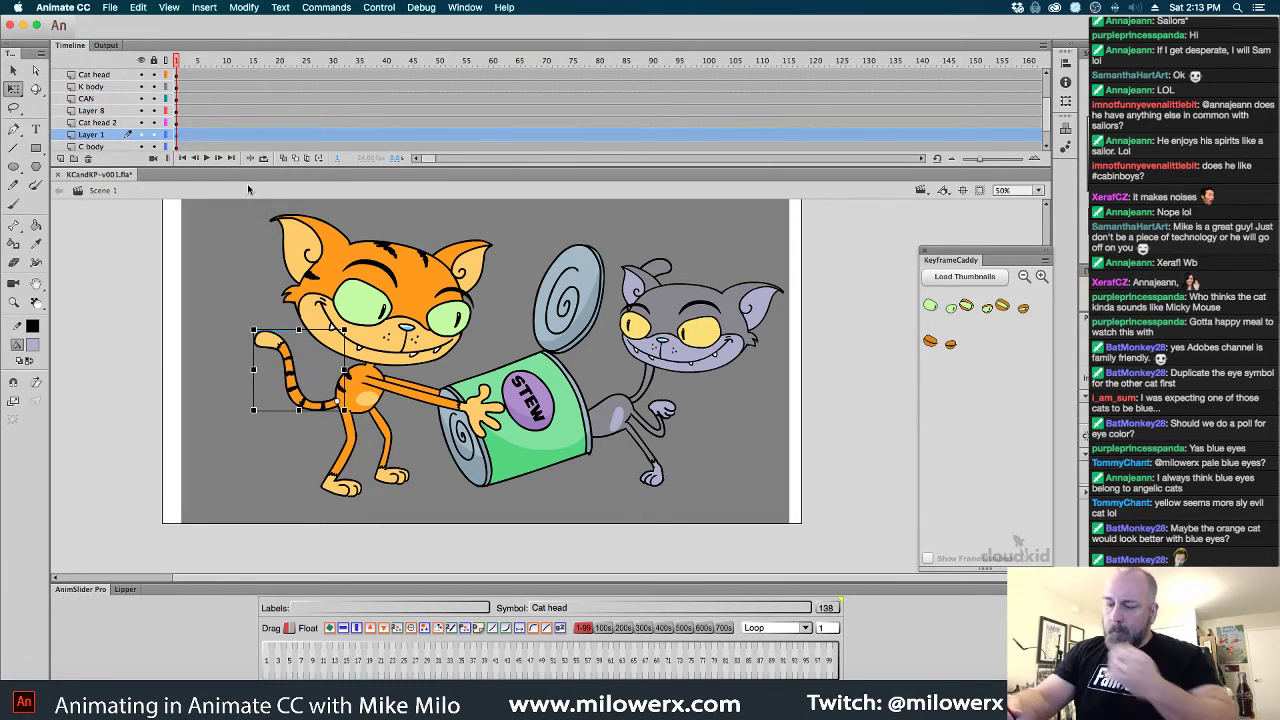
# Distribute the orange cat's tail symbol to its own layer and delete the emptied Layer 1
pyautogui.rightClick(286, 348)
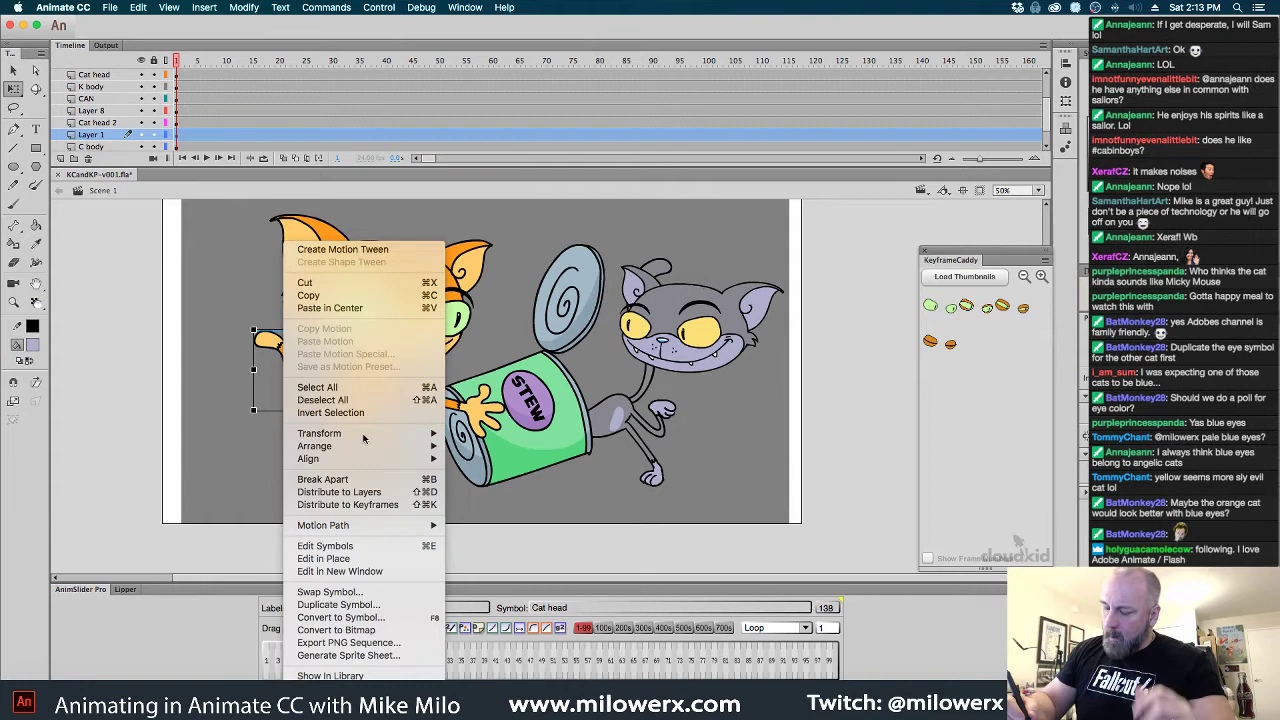
pyautogui.click(390, 505)
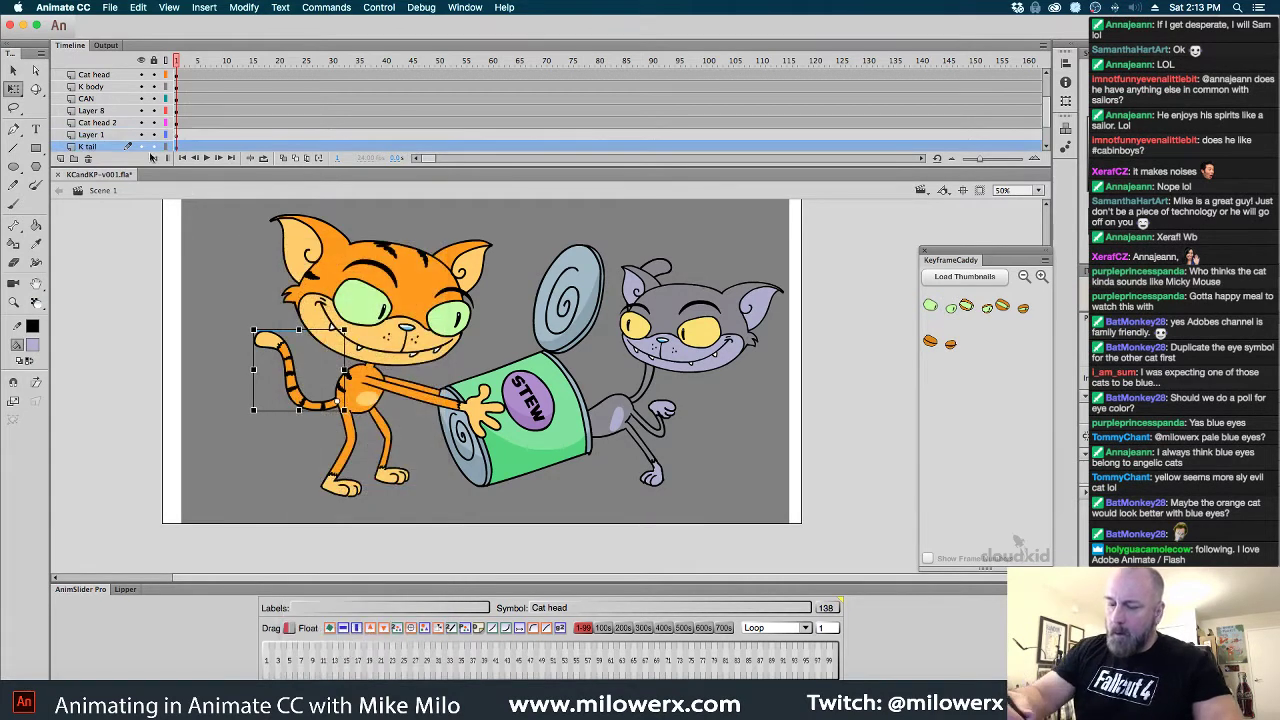
pyautogui.click(87, 159)
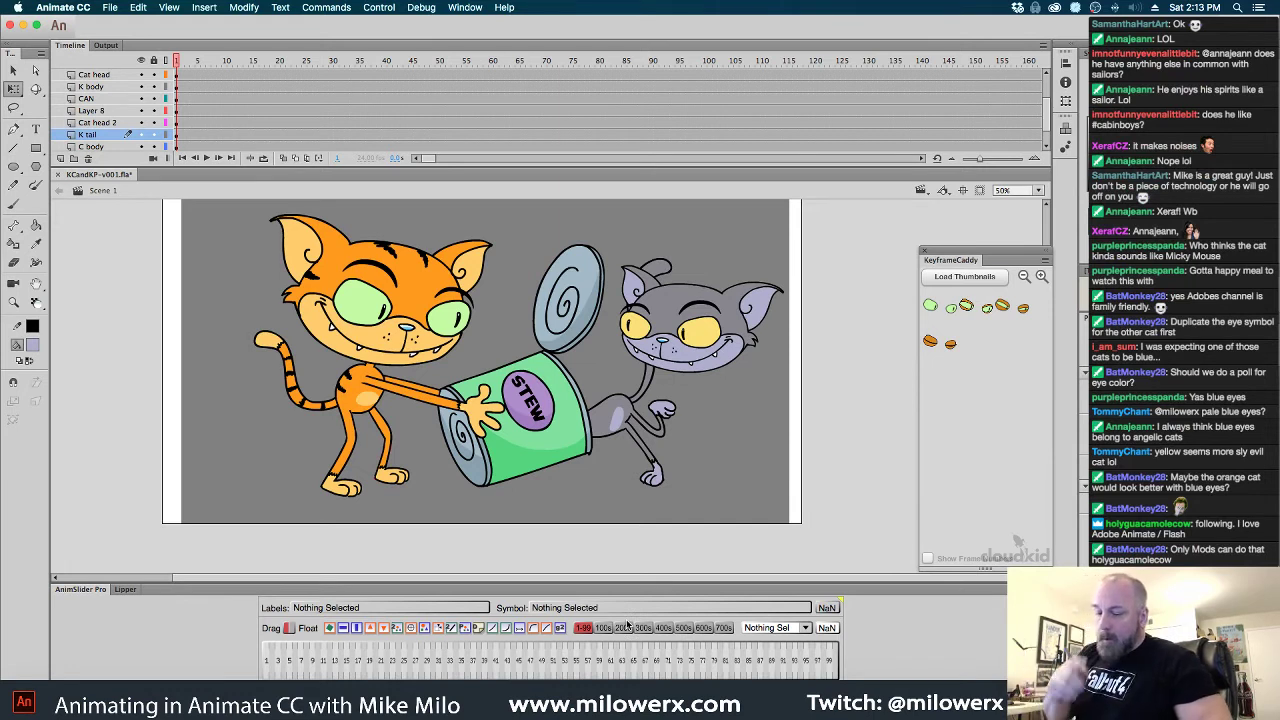
# Rotate the grey cat's head and move it down behind the open end of the stew can
pyautogui.click(732, 345)
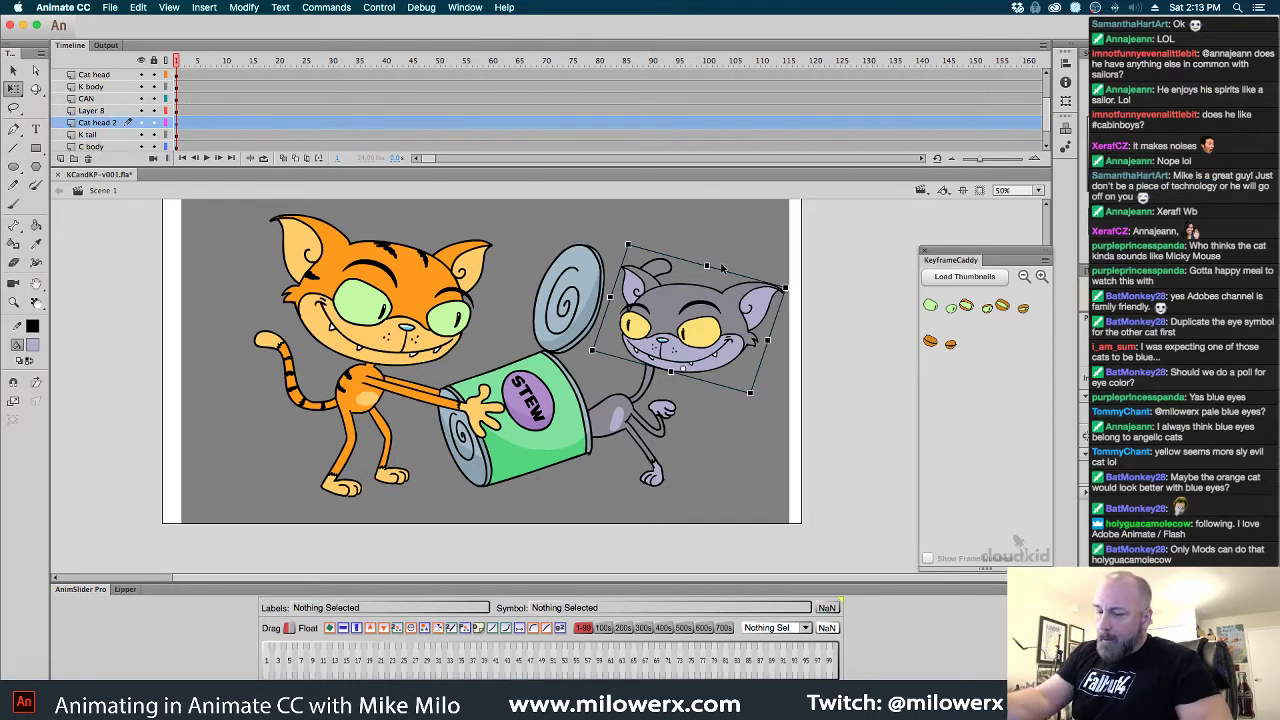
pyautogui.moveTo(795, 293); pyautogui.dragTo(720, 268)
pyautogui.moveTo(709, 311); pyautogui.dragTo(605, 418)
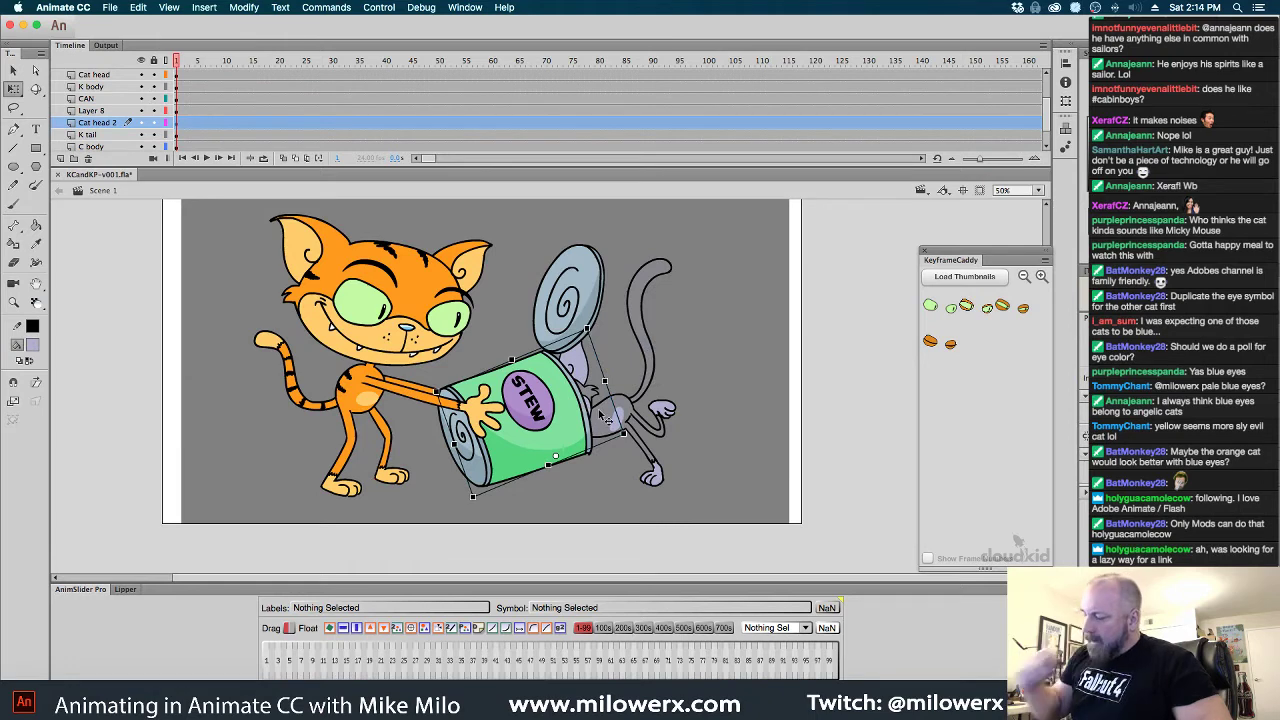
# Go to frame 79 and insert a blank keyframe on the C body layer
pyautogui.moveTo(190, 62)
pyautogui.mouseDown()
pyautogui.moveTo(566, 94)
pyautogui.moveTo(520, 97)
pyautogui.moveTo(643, 113)
pyautogui.moveTo(575, 117)
pyautogui.moveTo(594, 123)
pyautogui.mouseUp()
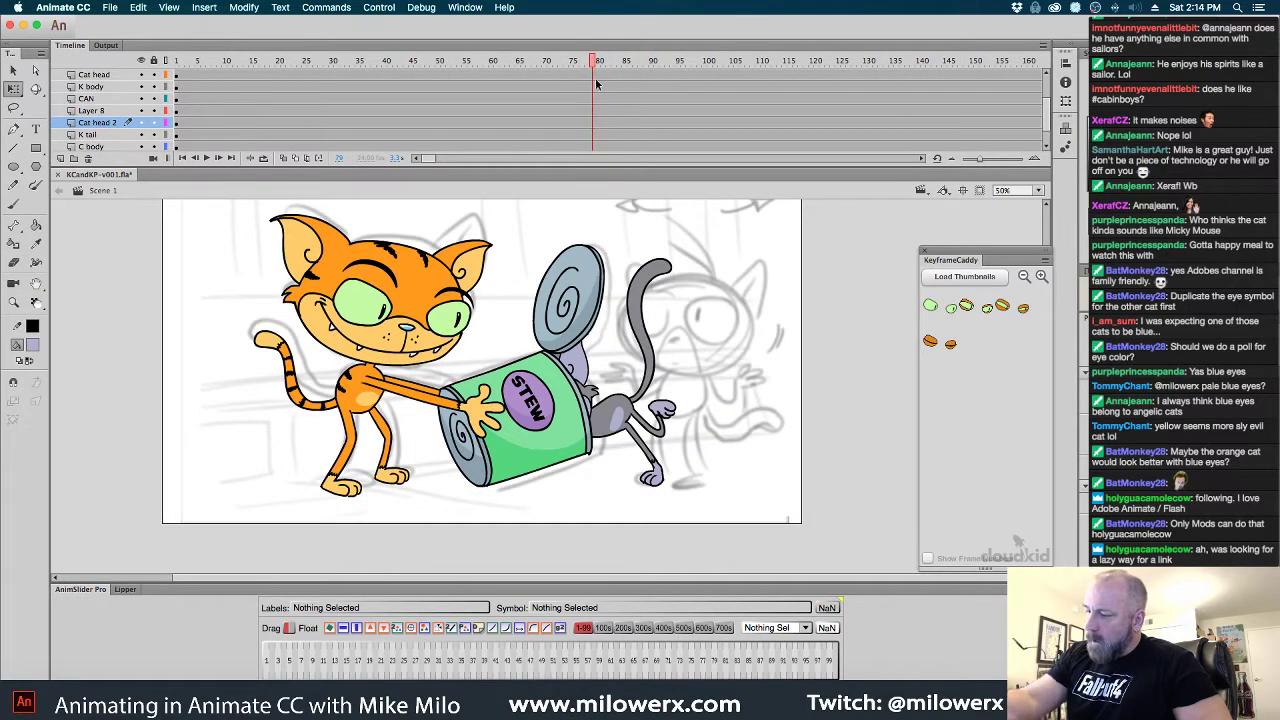
pyautogui.click(636, 412)
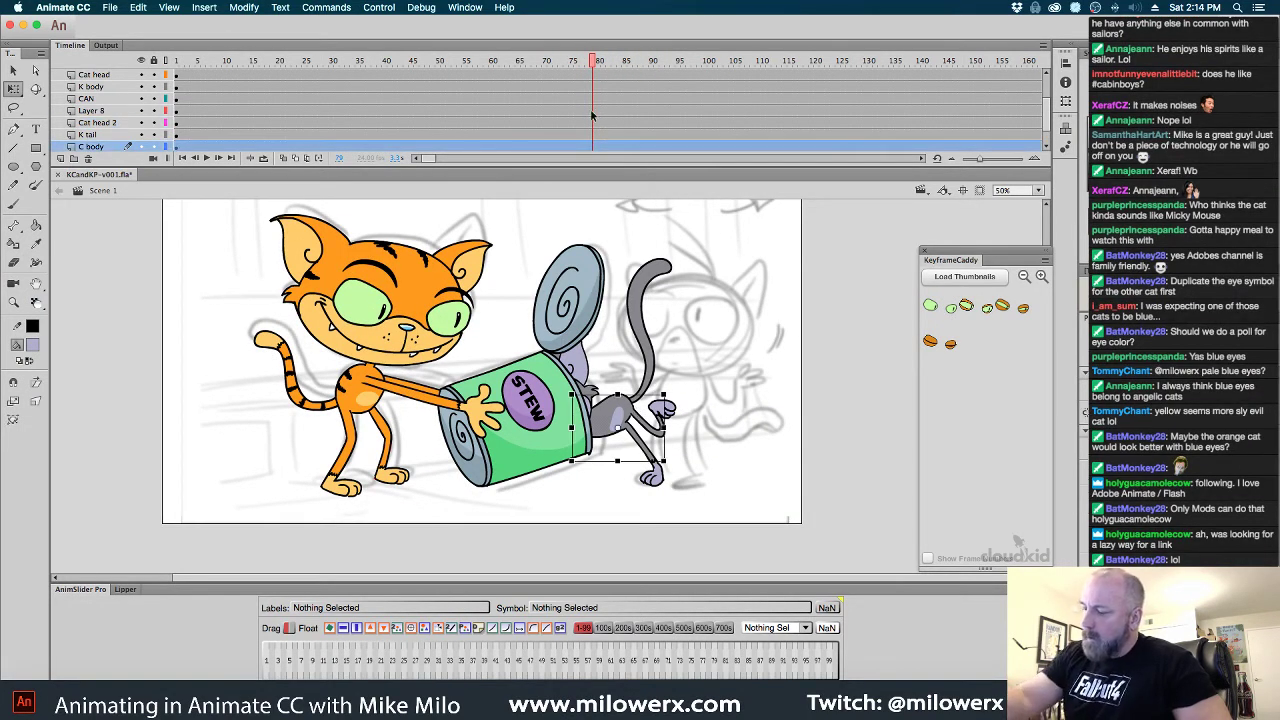
pyautogui.click(592, 148)
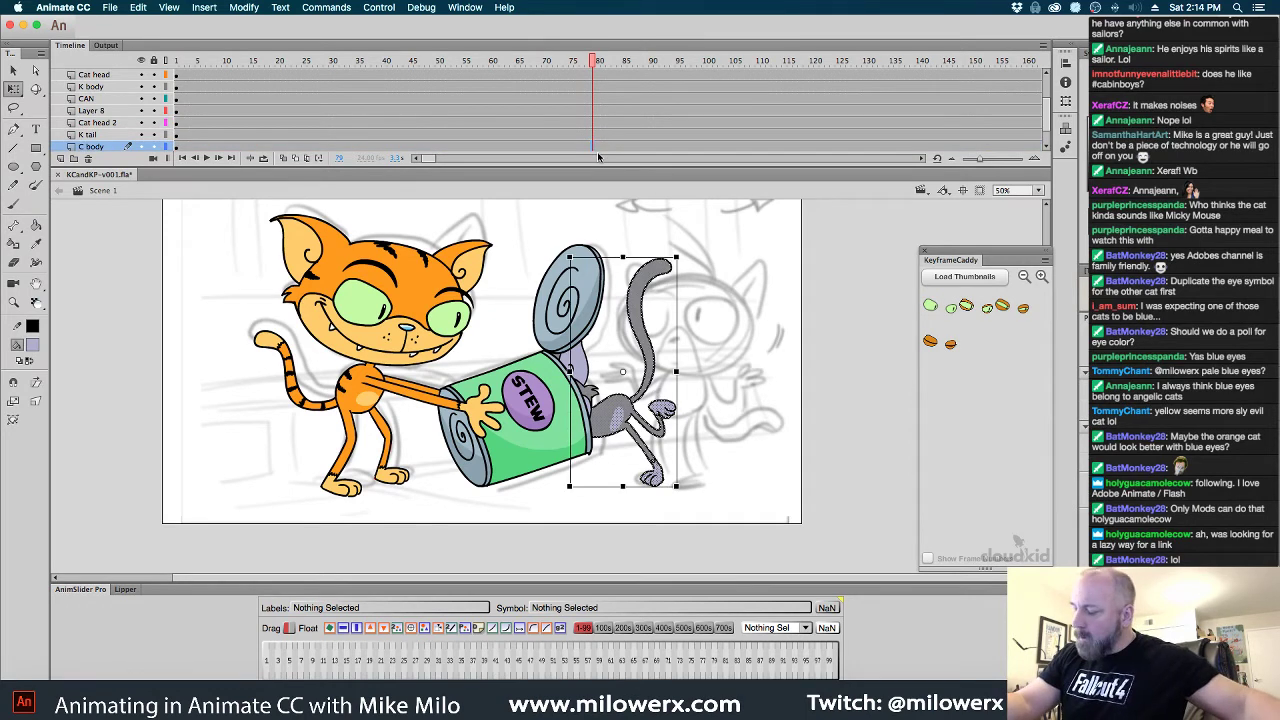
pyautogui.press('F7')
# Add a keyframe for Cat head 2 at frame 79 and place the grey head upright over the standing cat's sketch
pyautogui.click(593, 380)
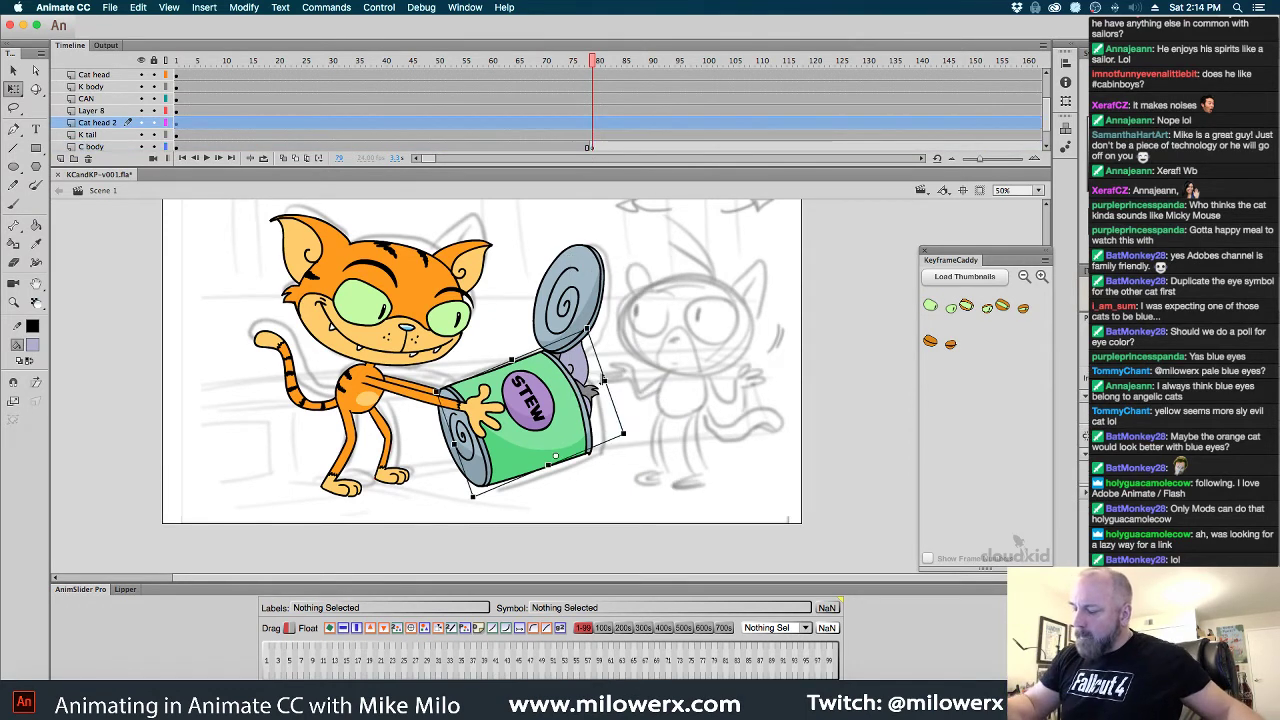
pyautogui.press('F6')
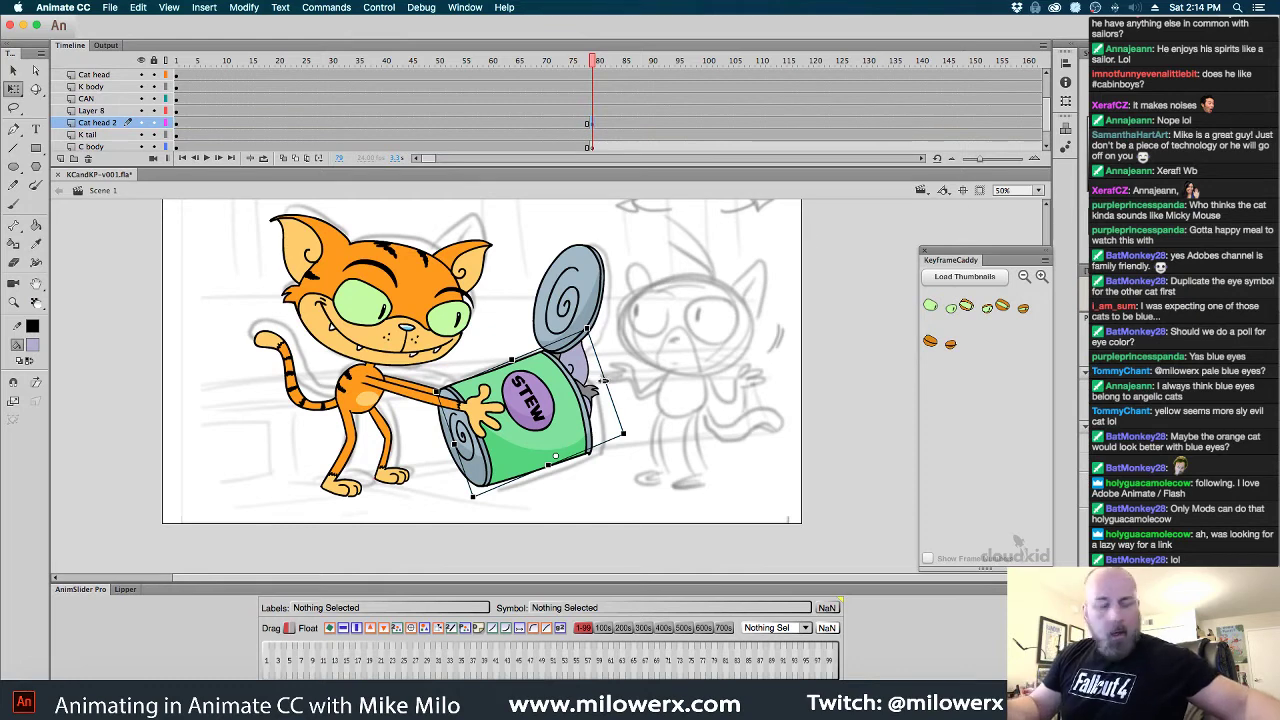
pyautogui.moveTo(600, 343); pyautogui.dragTo(740, 320)
pyautogui.click(740, 241)
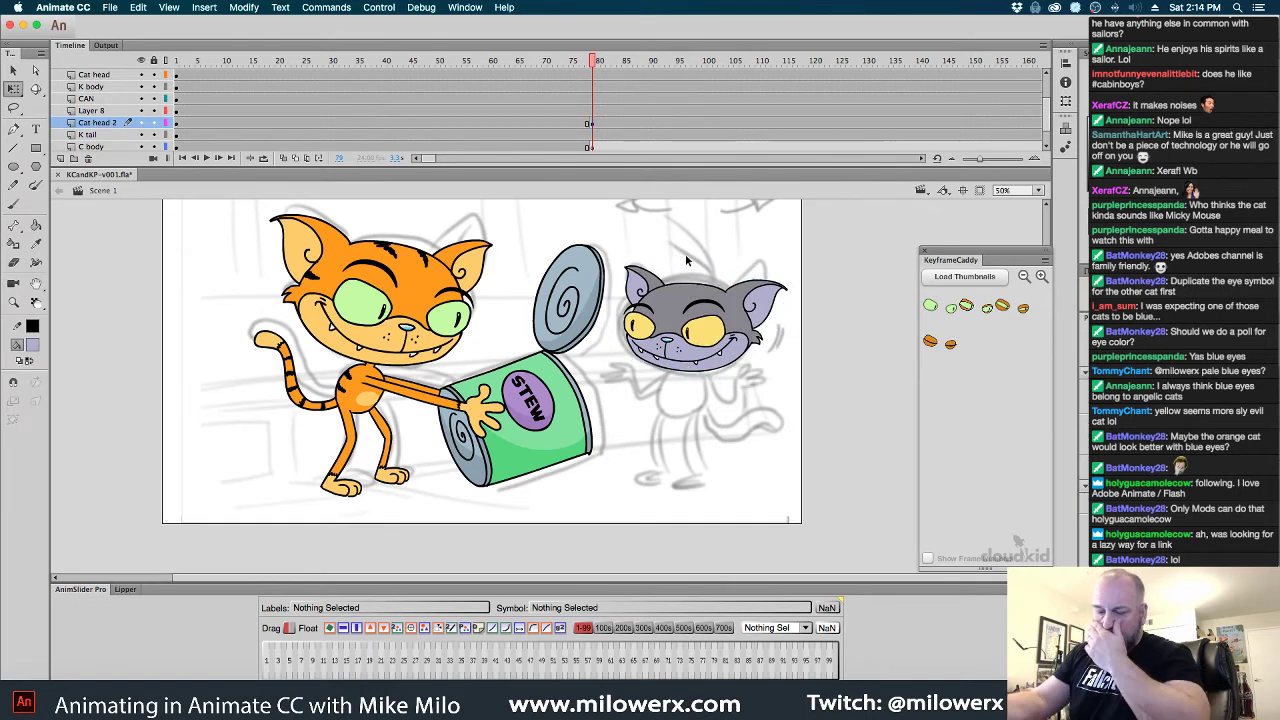
# Trace the standing grey cat's chest, both arms and the hand nearer the can with a red brush on the C body layer
pyautogui.click(32, 344)
pyautogui.click(88, 389)
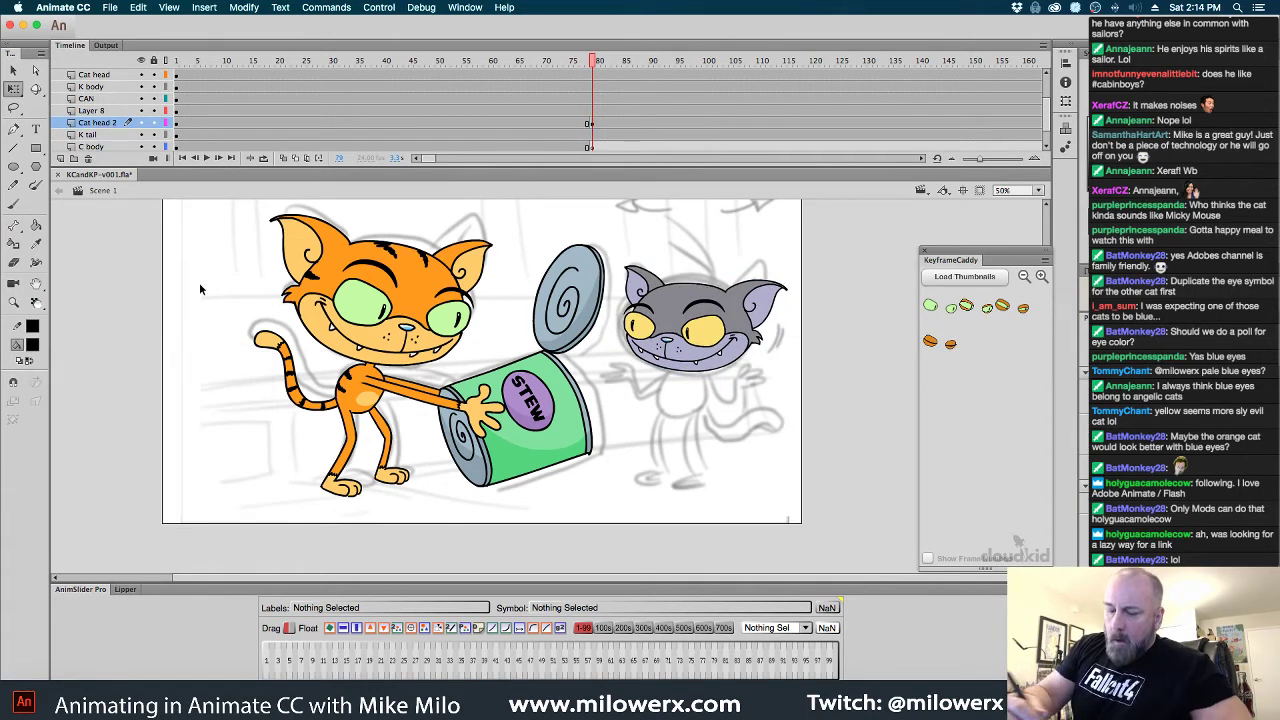
pyautogui.press('b')
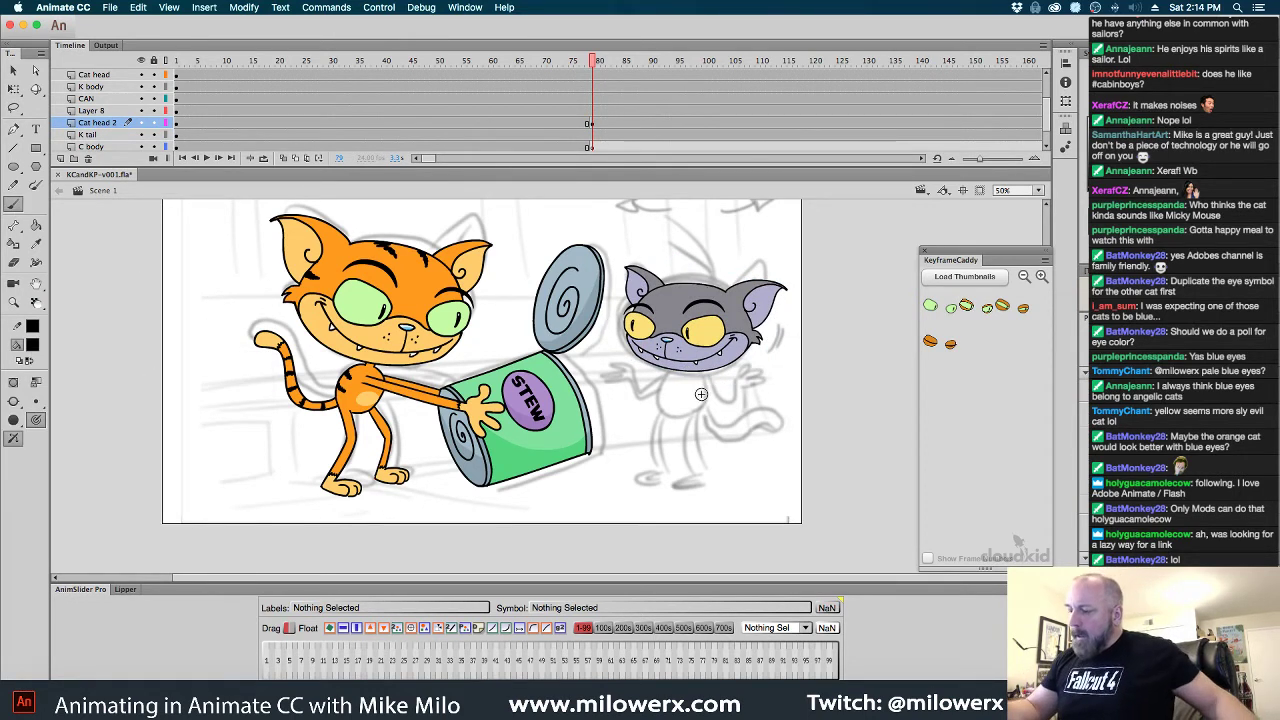
pyautogui.click(592, 147)
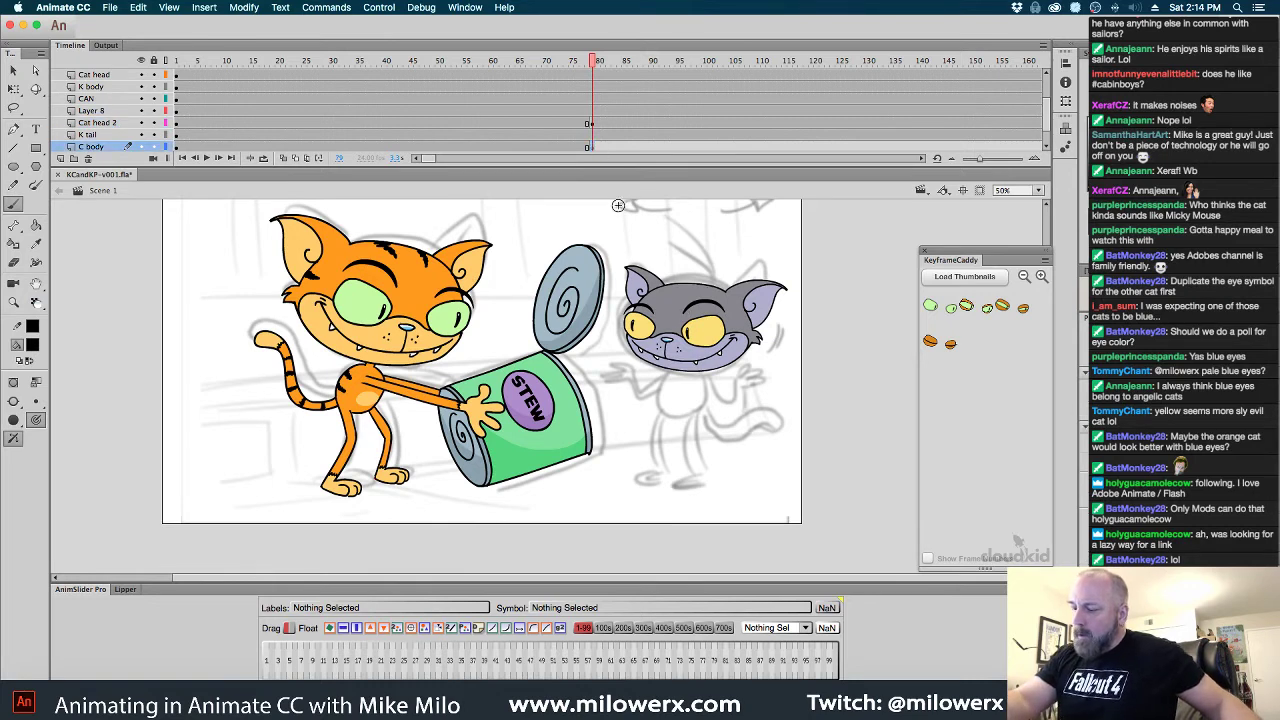
pyautogui.keyDown('super'); pyautogui.click(691, 393); pyautogui.keyUp('super')
pyautogui.keyDown('alt'); pyautogui.keyDown('super'); pyautogui.click(578, 396); pyautogui.keyUp('super'); pyautogui.keyUp('alt')
pyautogui.moveTo(572, 449); pyautogui.dragTo(566, 461)
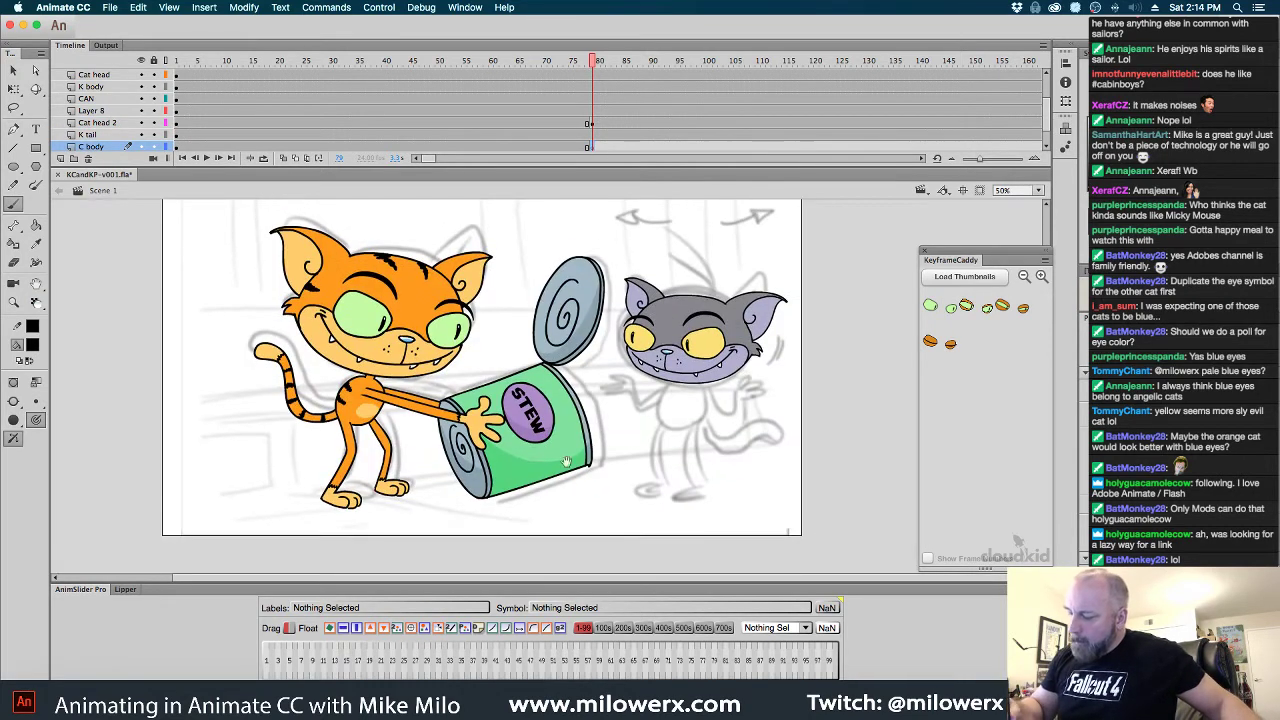
pyautogui.click(35, 346)
pyautogui.click(95, 436)
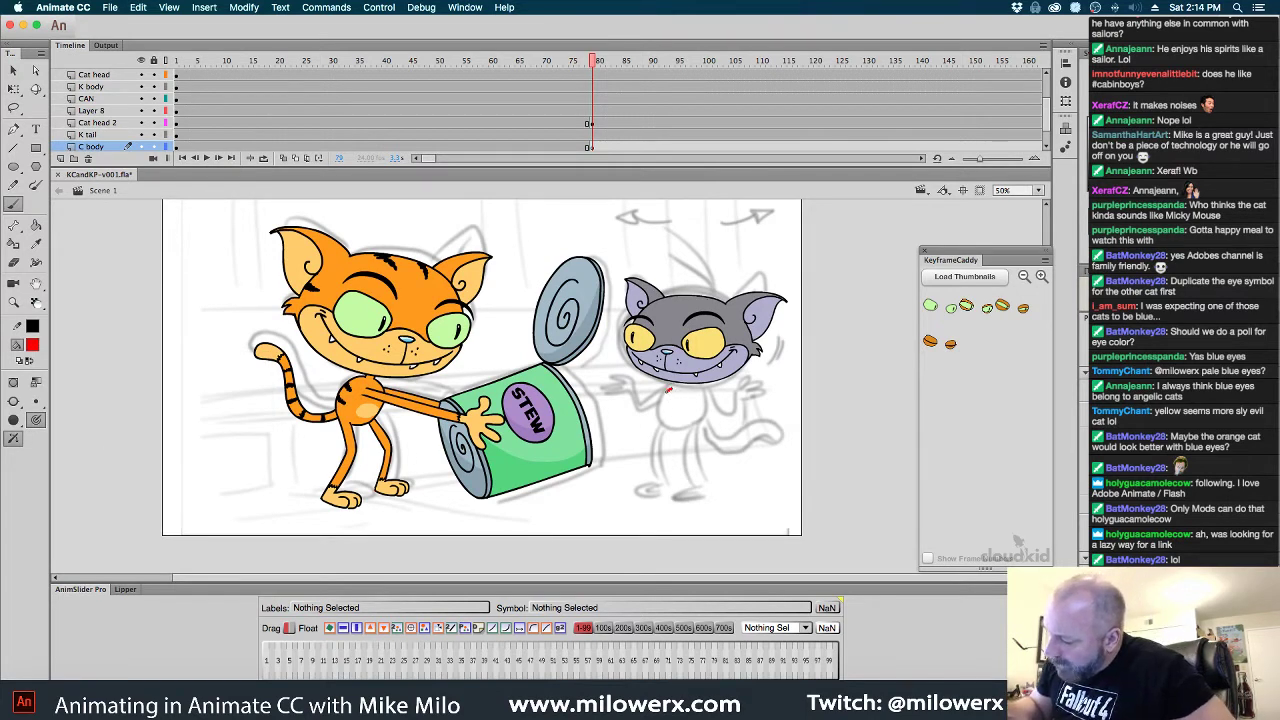
pyautogui.moveTo(668, 390); pyautogui.dragTo(668, 424)
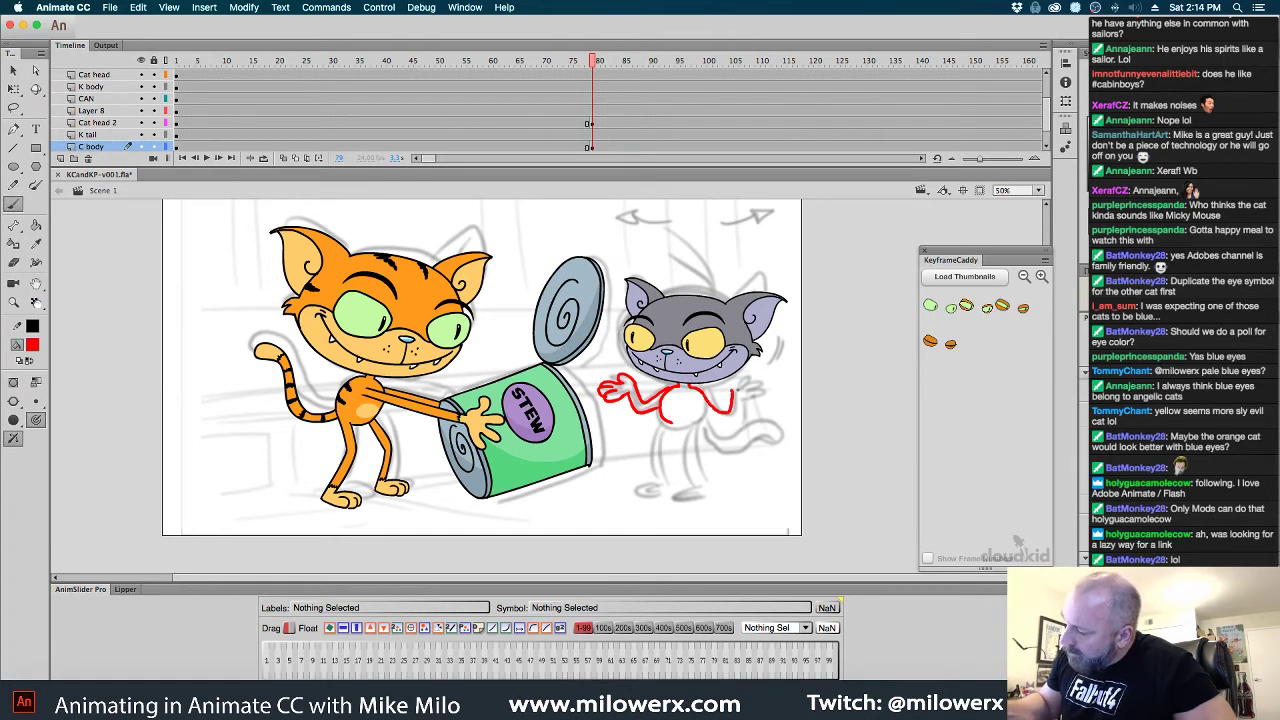
pyautogui.moveTo(759, 388); pyautogui.dragTo(744, 404)
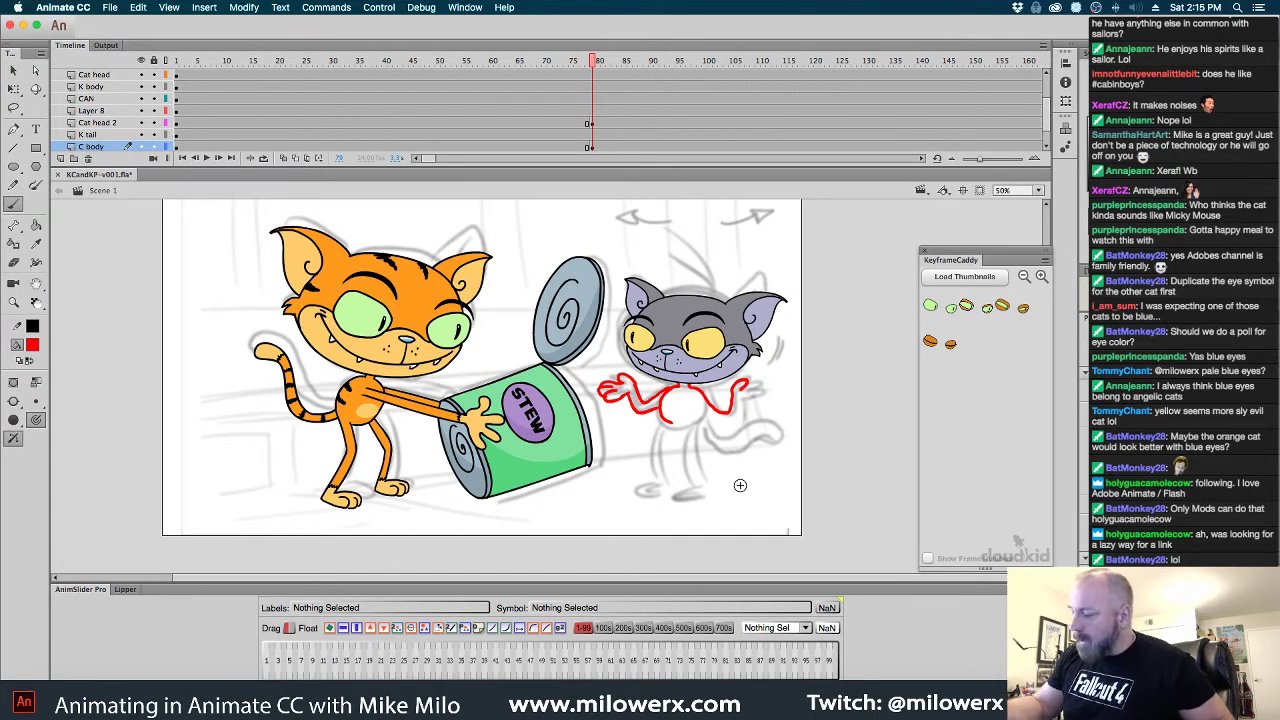
# Duplicate the red hand nearer the can with a lasso selection, flip the copy horizontally and place it on the other arm
pyautogui.press('l')
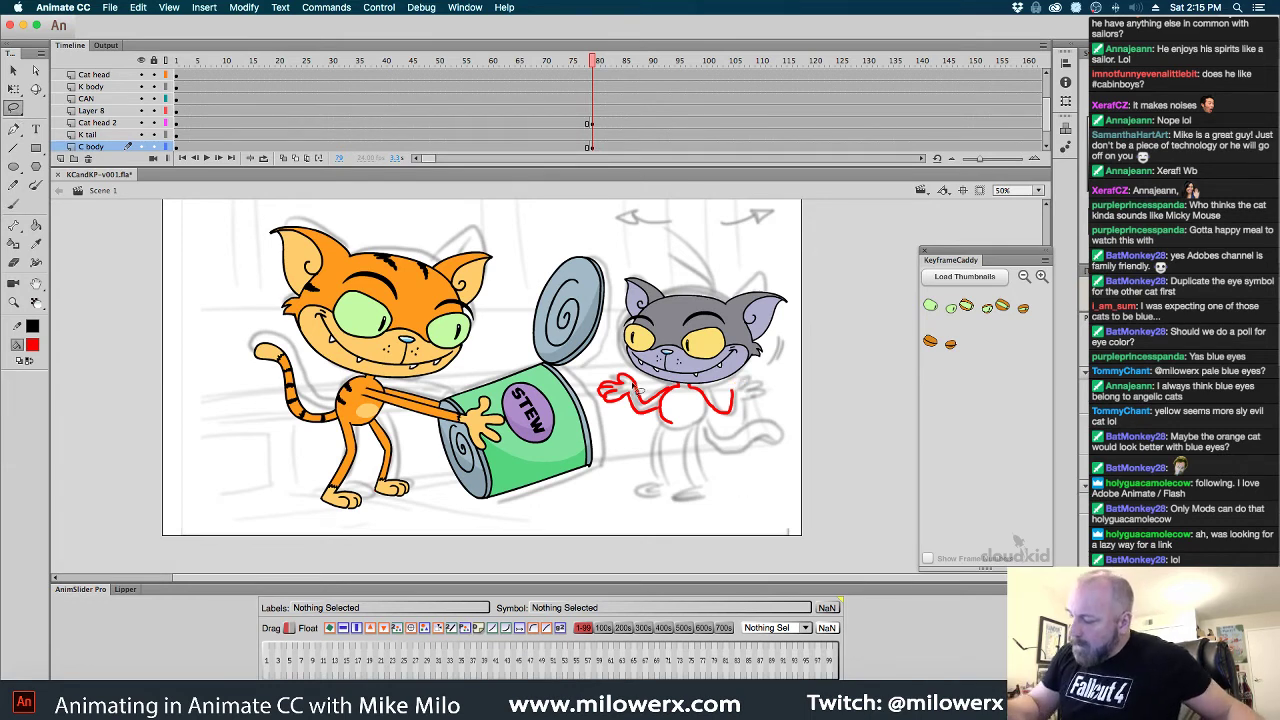
pyautogui.moveTo(632, 388)
pyautogui.mouseDown()
pyautogui.moveTo(608, 410)
pyautogui.moveTo(595, 384)
pyautogui.moveTo(623, 369)
pyautogui.moveTo(652, 387)
pyautogui.mouseUp()
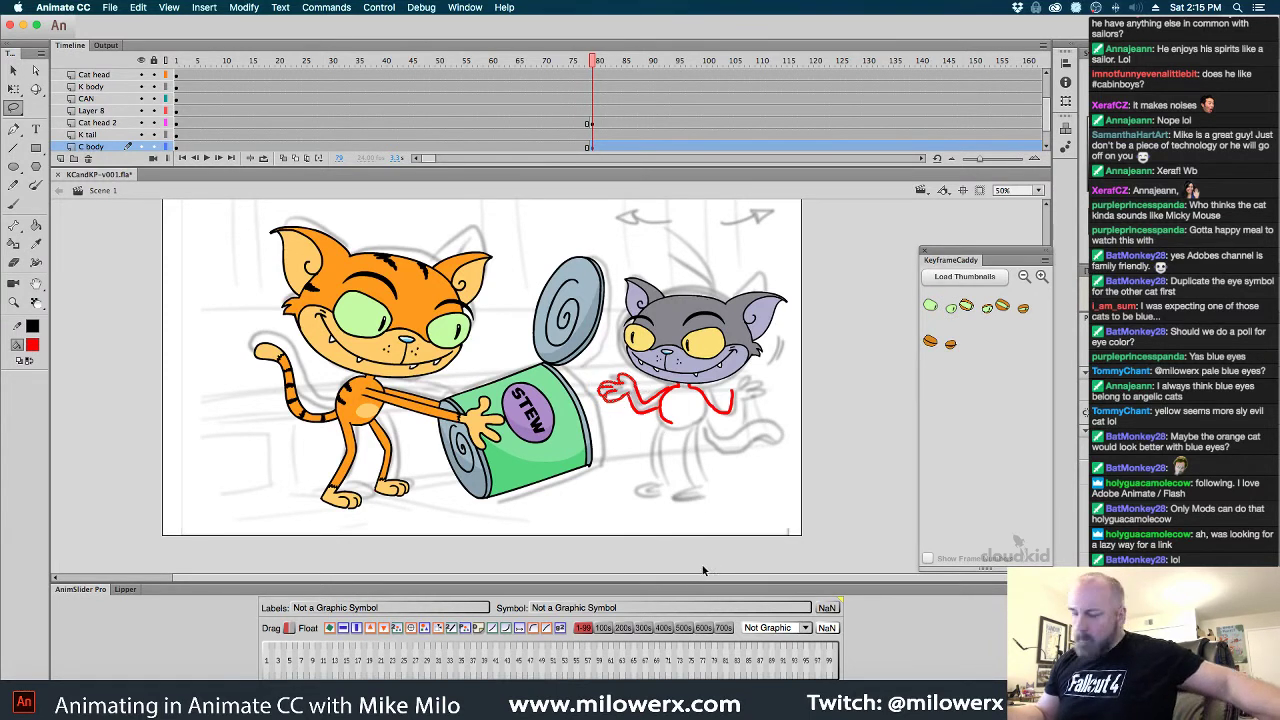
pyautogui.click(979, 190)
pyautogui.keyDown('alt'); pyautogui.keyDown('super'); pyautogui.click(736, 421); pyautogui.keyUp('super'); pyautogui.keyUp('alt')
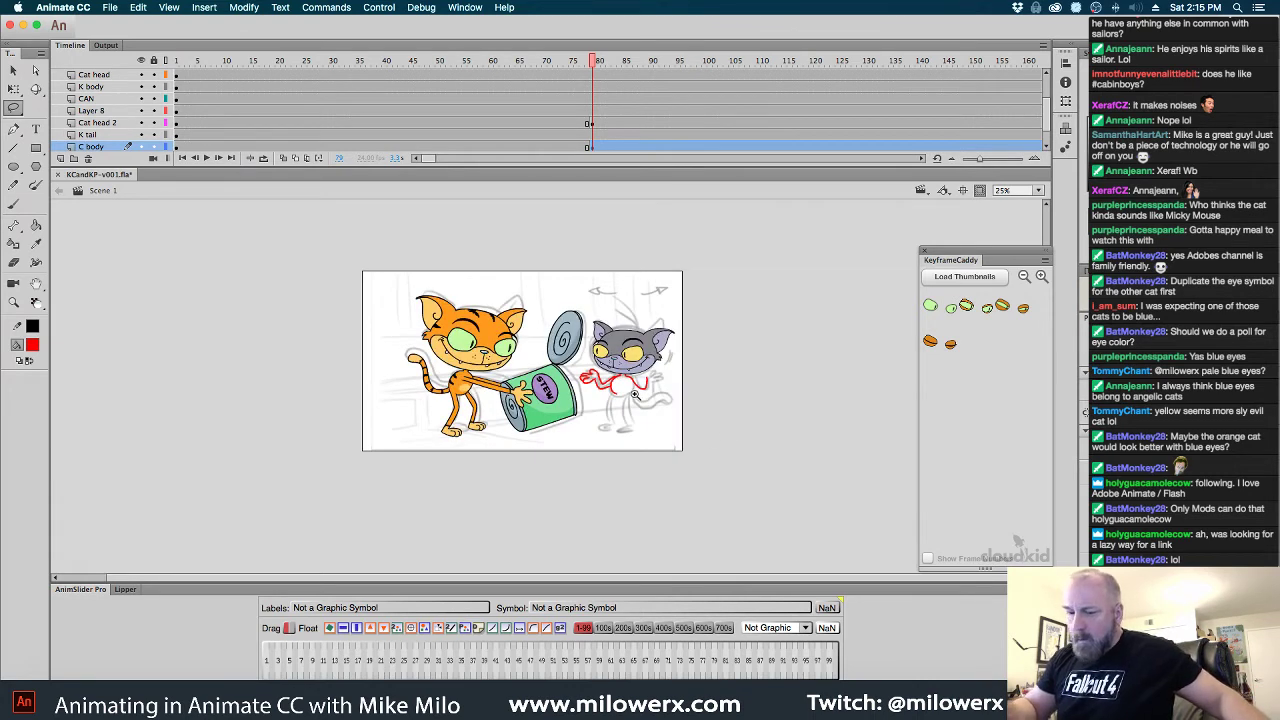
pyautogui.press('super+equal')
pyautogui.press('super+equal')
pyautogui.moveTo(634, 441); pyautogui.dragTo(622, 500)
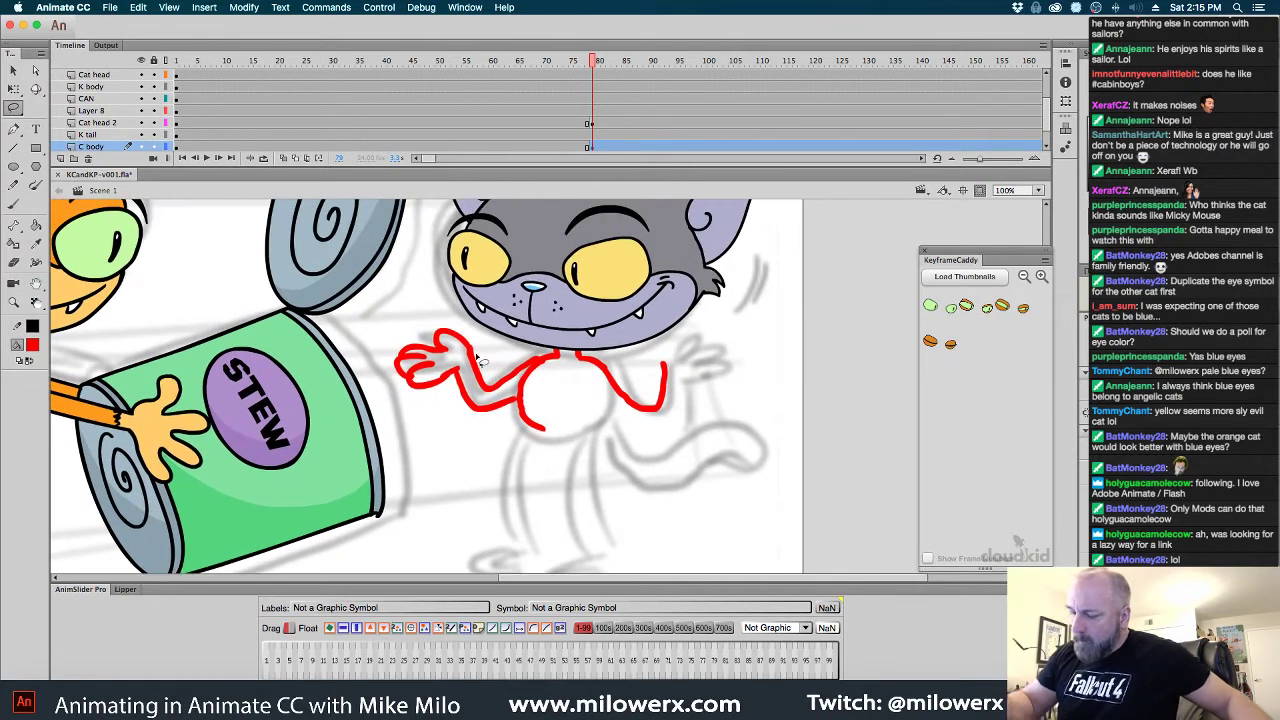
pyautogui.moveTo(478, 356)
pyautogui.mouseDown()
pyautogui.moveTo(427, 393)
pyautogui.moveTo(399, 326)
pyautogui.moveTo(485, 356)
pyautogui.mouseUp()
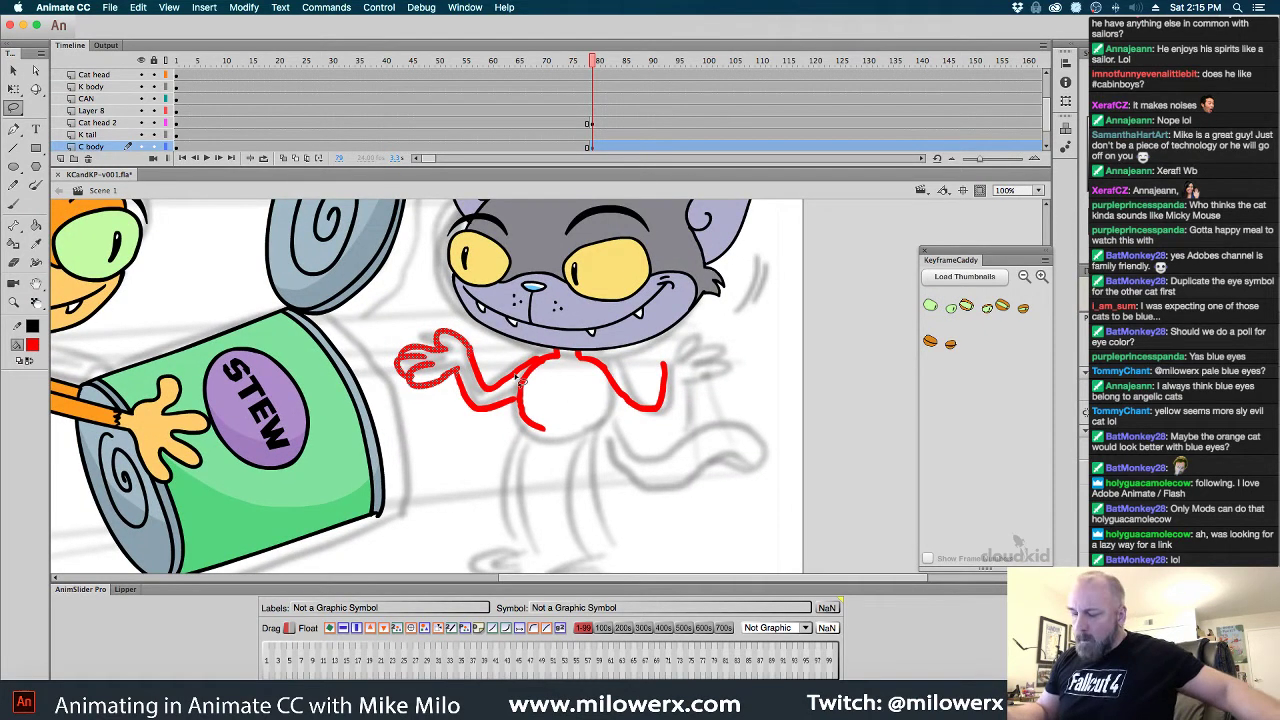
pyautogui.press('super+v')
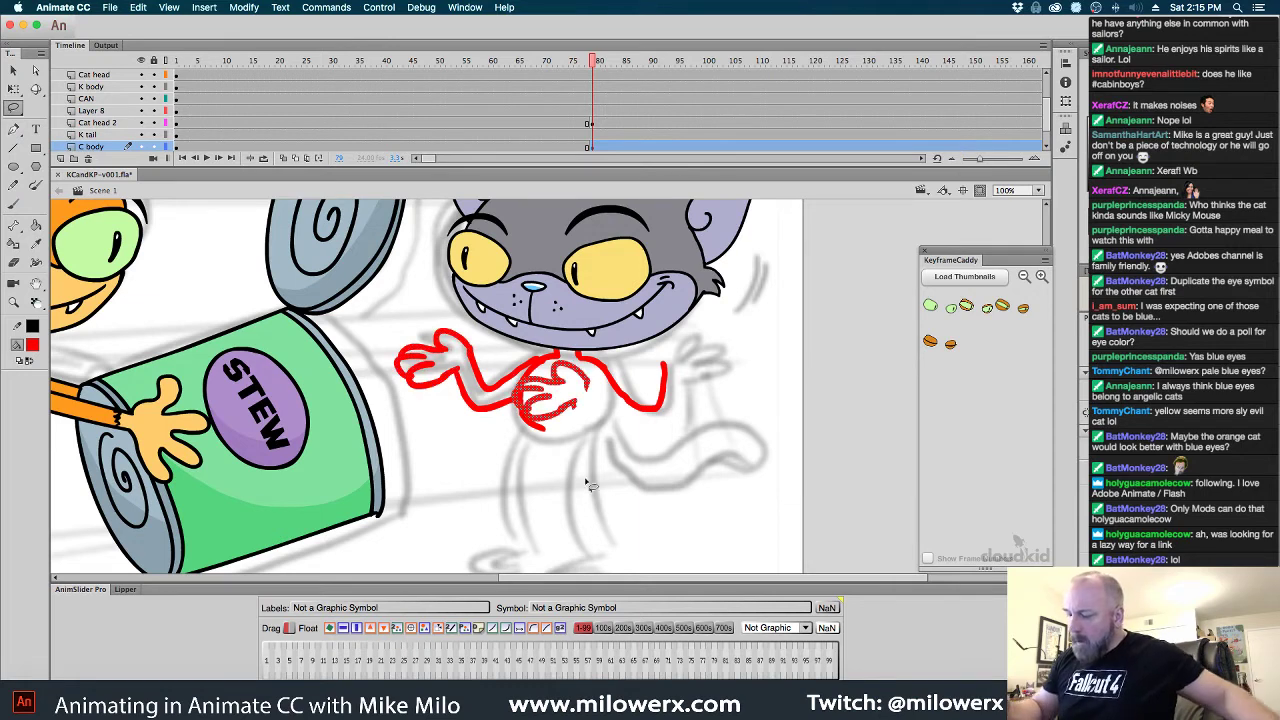
pyautogui.click(356, 628)
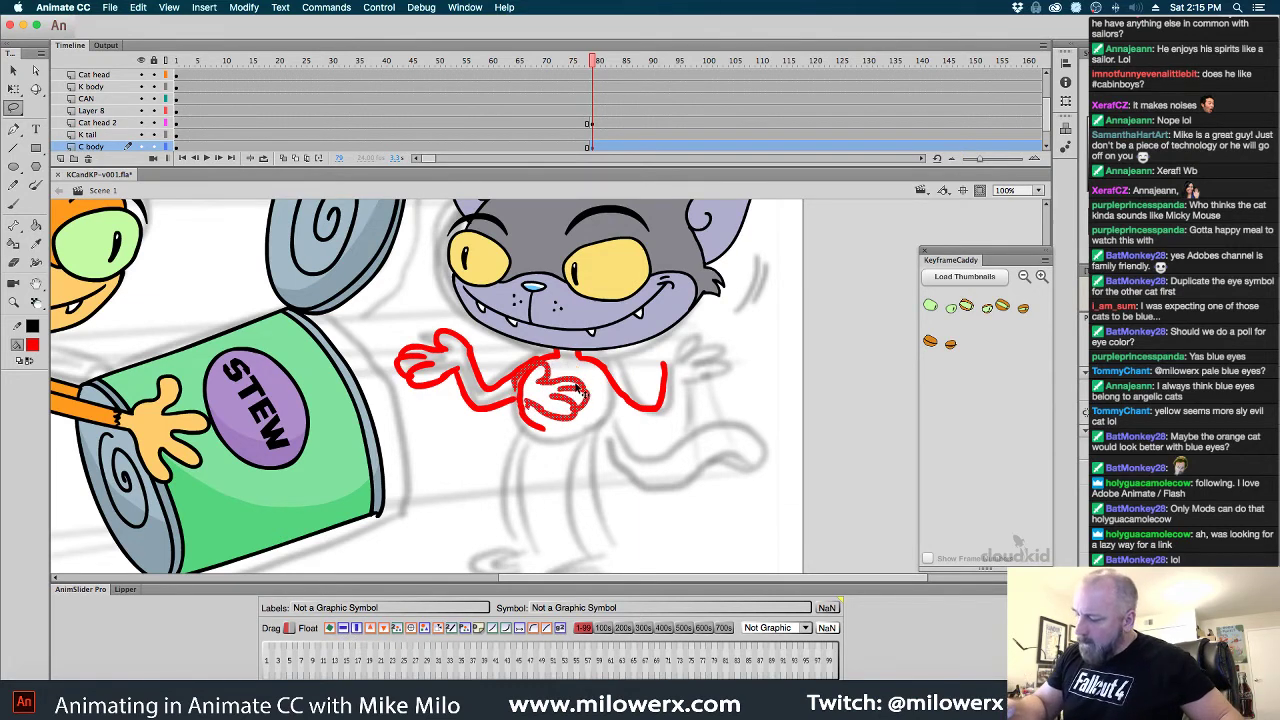
pyautogui.moveTo(577, 390); pyautogui.dragTo(730, 372)
pyautogui.click(772, 325)
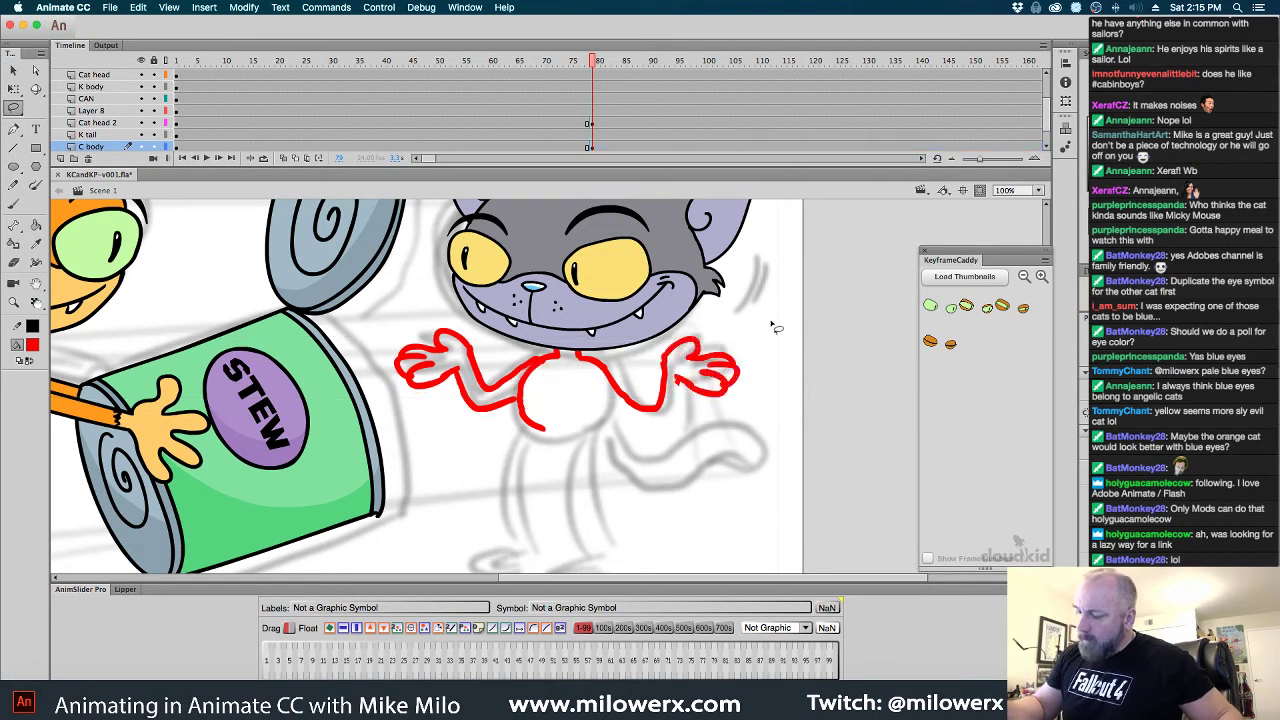
# Brush the lower outline of the arm farther from the can in red, joining the mirrored hand to the body
pyautogui.click(13, 203)
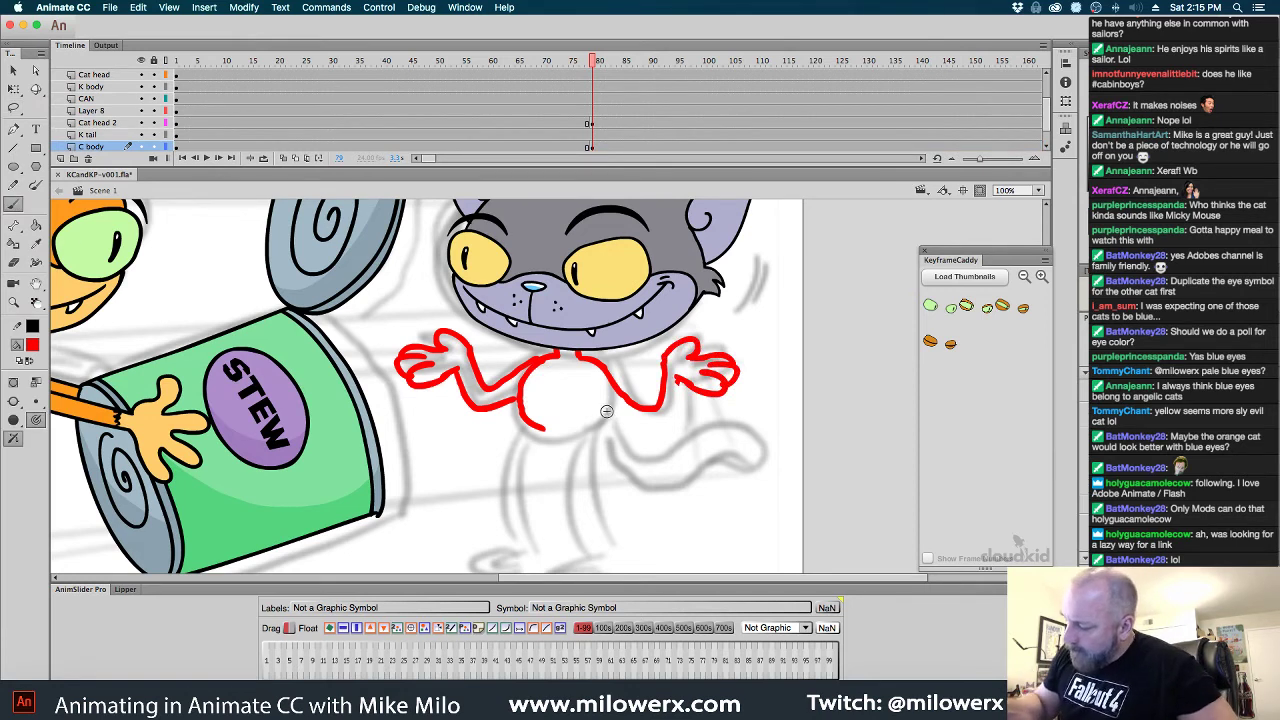
pyautogui.press('super+z')
pyautogui.click(36, 420)
pyautogui.click(66, 444)
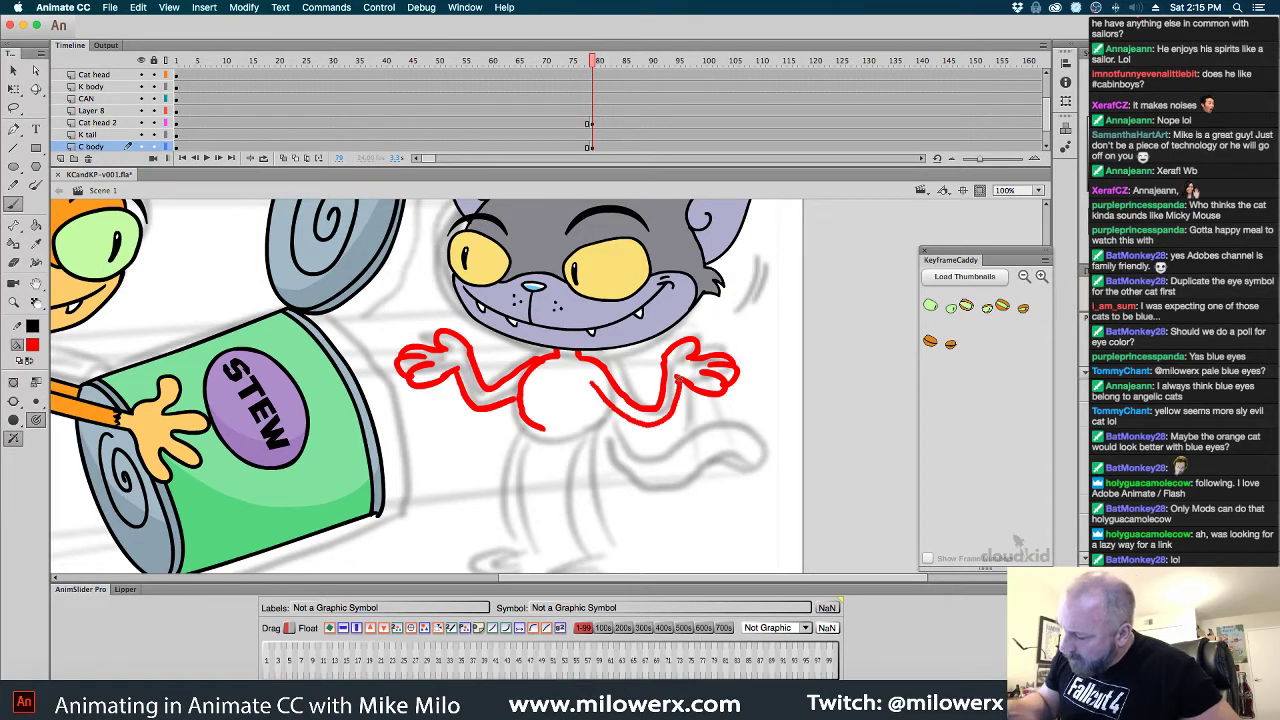
# Trace the standing grey cat's lower belly, both legs and both feet in red on the C body layer
pyautogui.moveTo(789, 473); pyautogui.dragTo(803, 348)
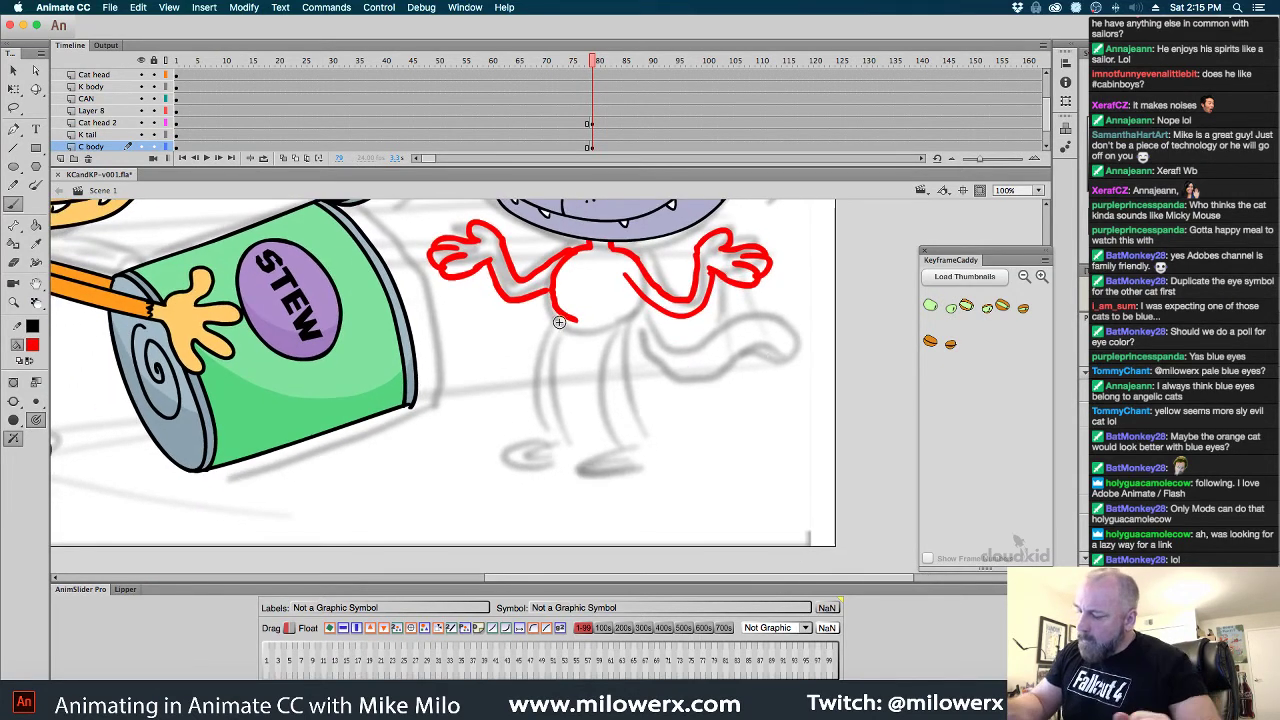
pyautogui.moveTo(560, 318); pyautogui.dragTo(545, 435)
pyautogui.moveTo(573, 322)
pyautogui.mouseDown()
pyautogui.moveTo(574, 445)
pyautogui.moveTo(538, 451)
pyautogui.moveTo(547, 468)
pyautogui.moveTo(534, 437)
pyautogui.mouseUp()
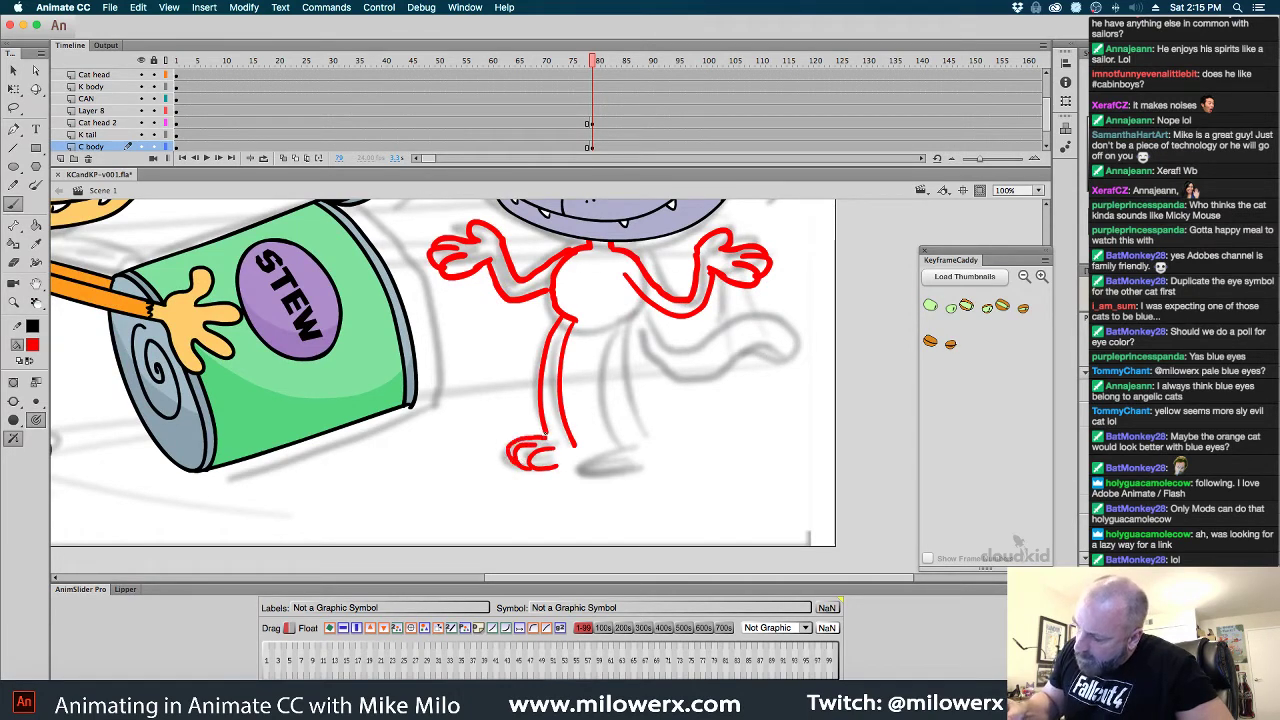
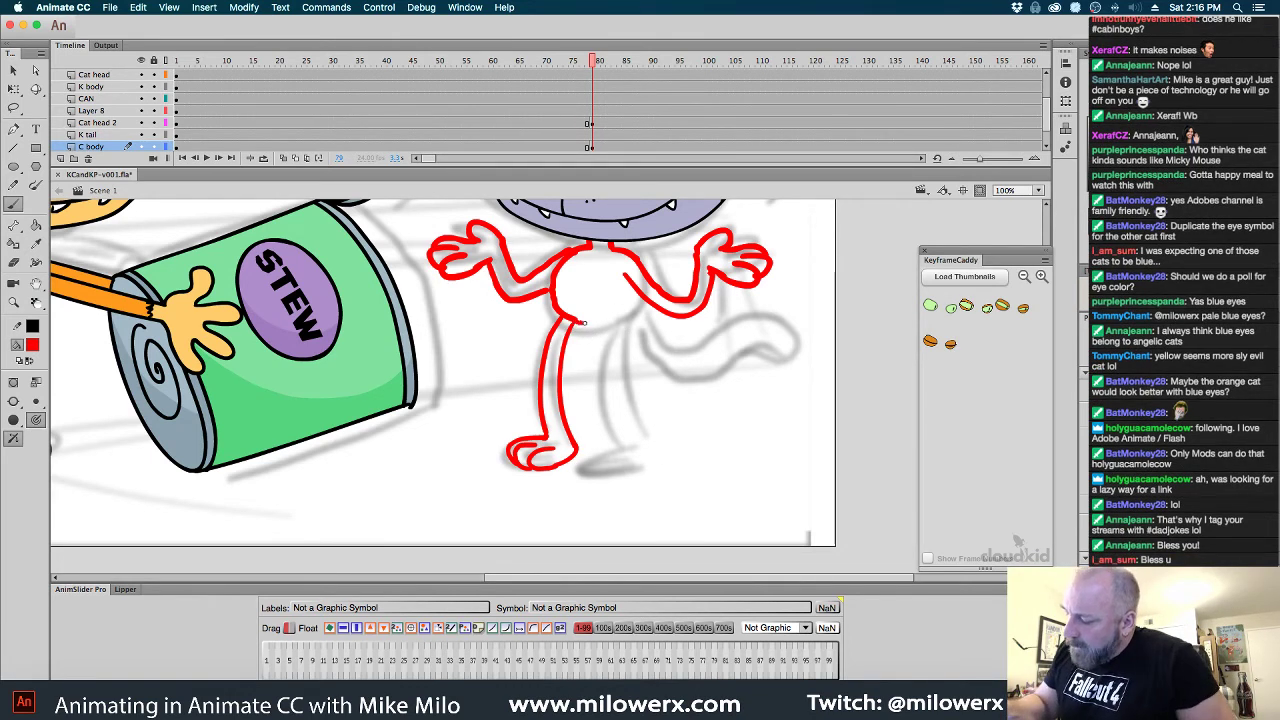
pyautogui.moveTo(583, 322)
pyautogui.mouseDown()
pyautogui.moveTo(606, 323)
pyautogui.moveTo(614, 452)
pyautogui.moveTo(590, 454)
pyautogui.moveTo(587, 471)
pyautogui.moveTo(648, 468)
pyautogui.mouseUp()
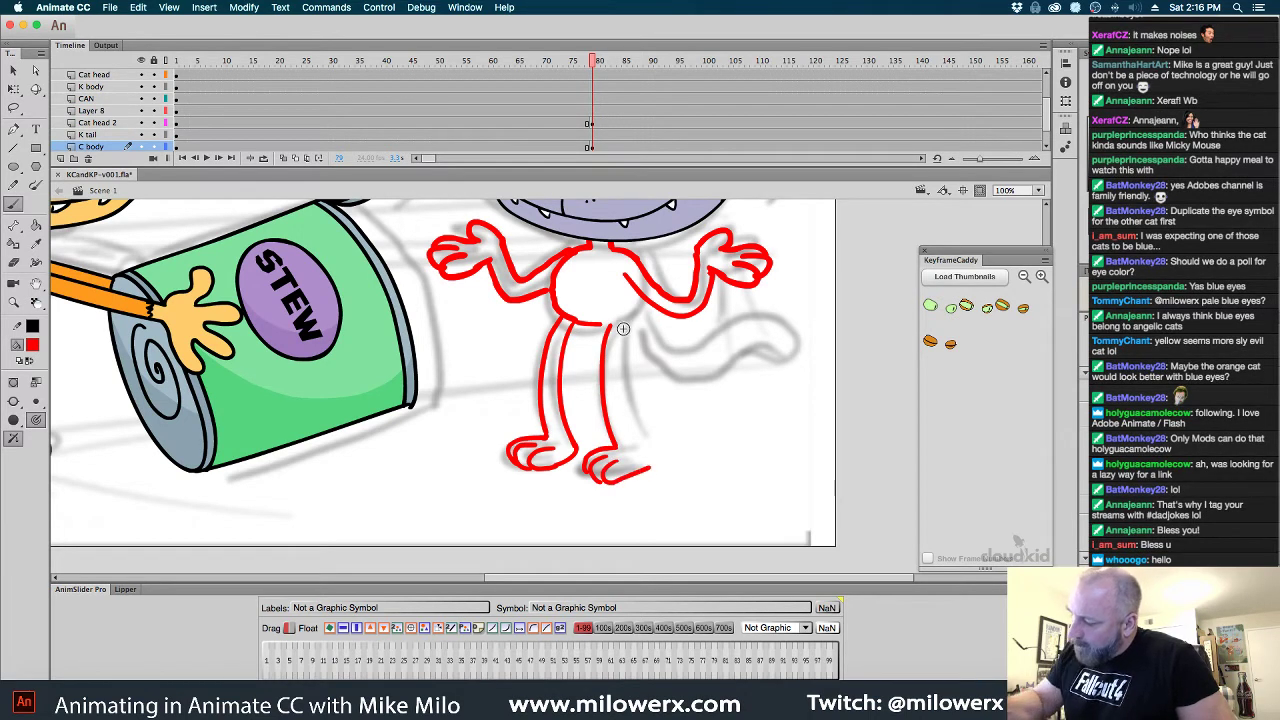
pyautogui.moveTo(627, 328); pyautogui.dragTo(649, 465)
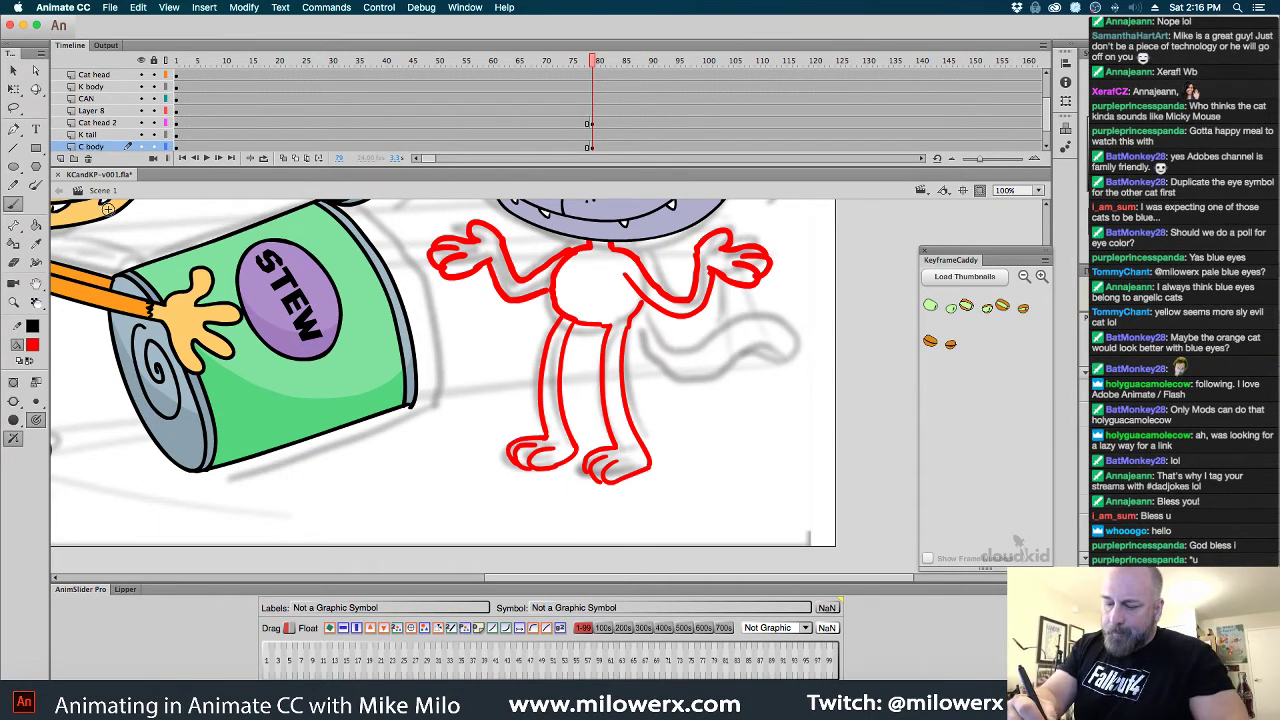
# Add a new layer directly above the Animatic layer, beneath C body
pyautogui.click(590, 148)
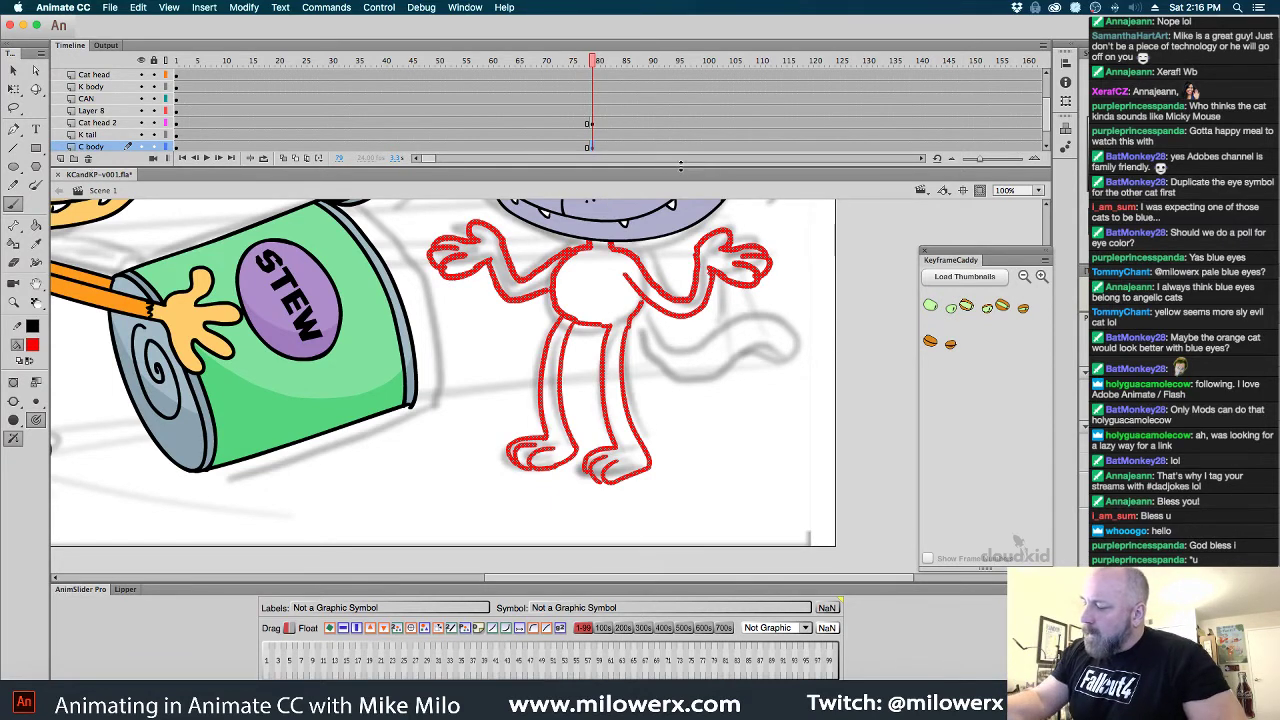
pyautogui.moveTo(682, 167); pyautogui.dragTo(680, 213)
pyautogui.click(100, 183)
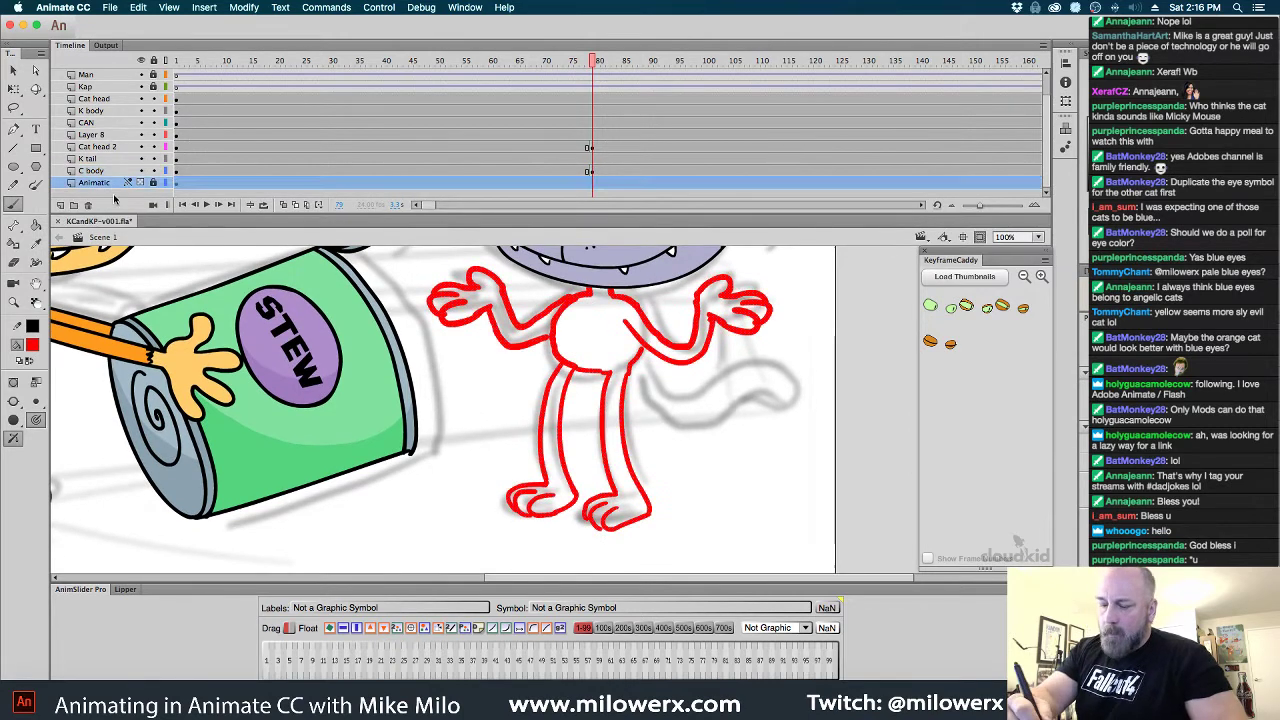
pyautogui.click(60, 205)
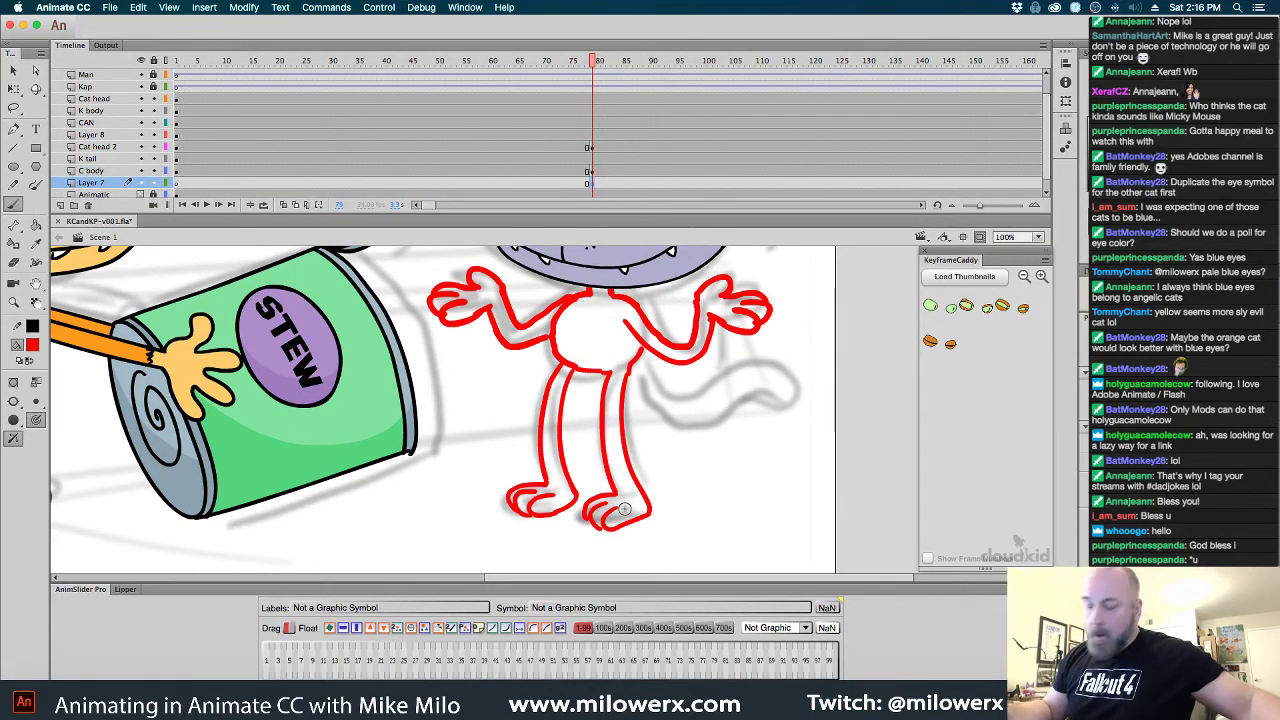
pyautogui.click(32, 345)
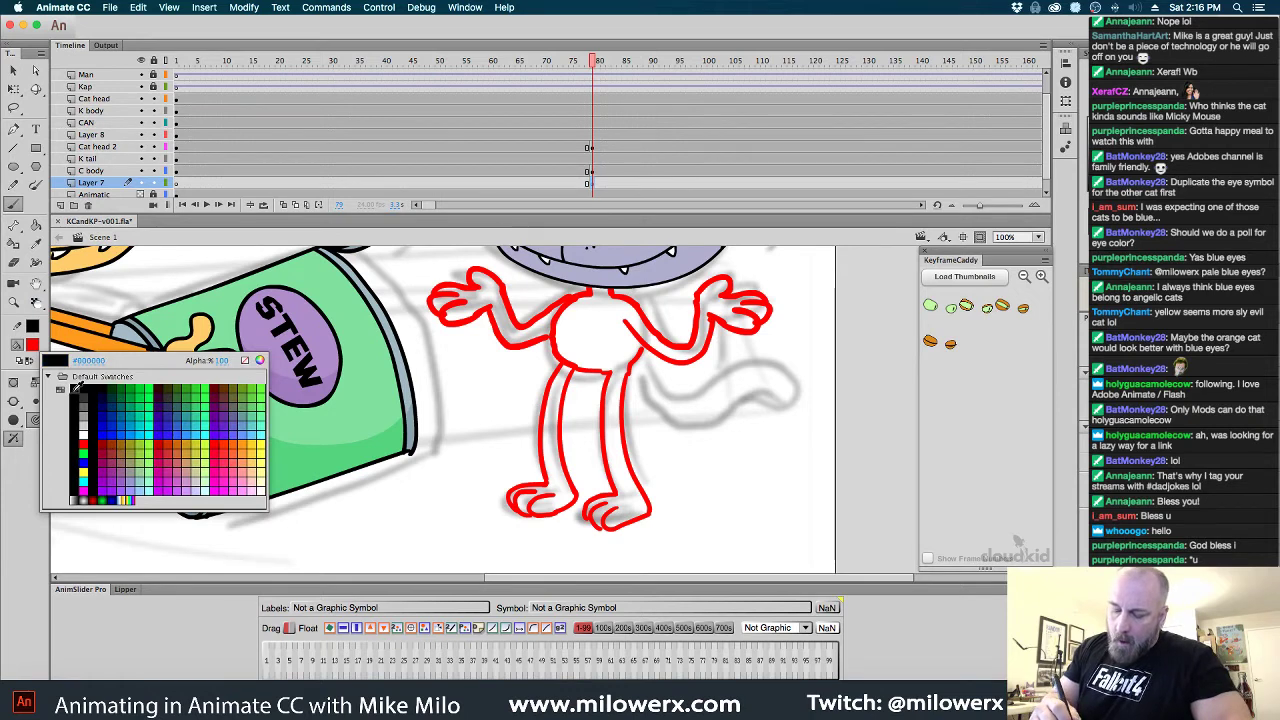
pyautogui.click(77, 389)
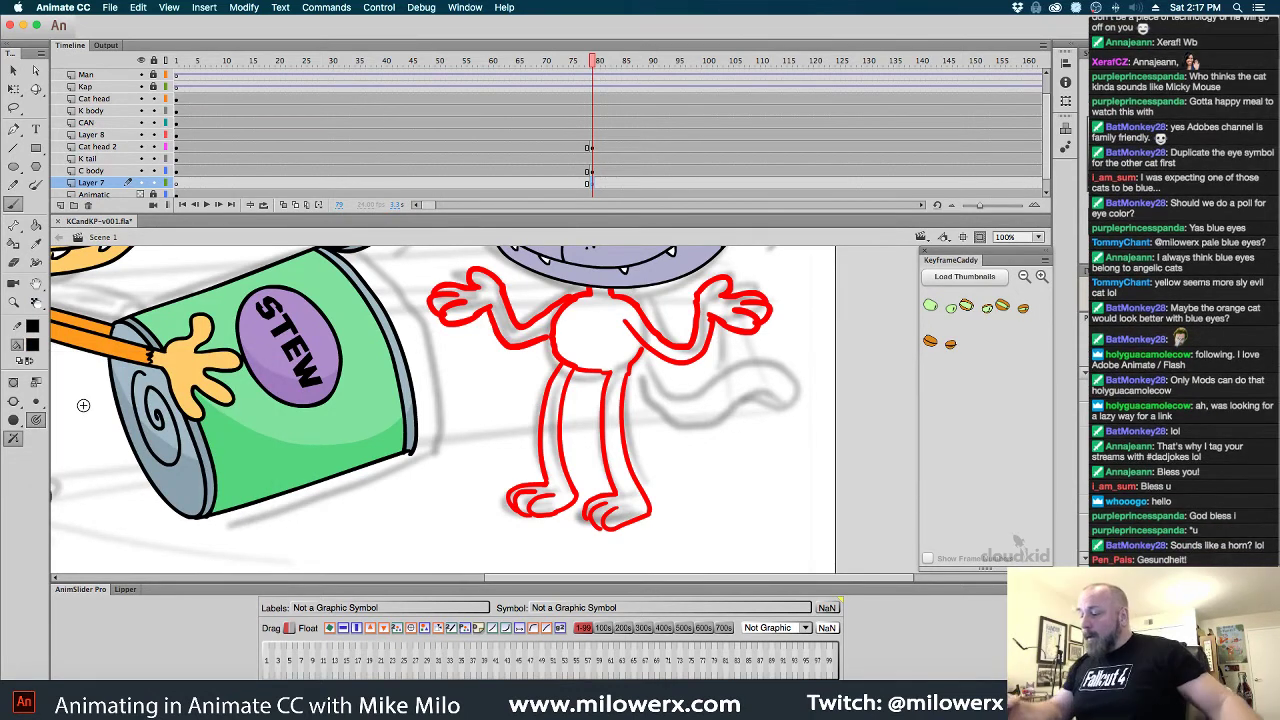
pyautogui.moveTo(742, 396); pyautogui.dragTo(721, 434)
pyautogui.press('super+z')
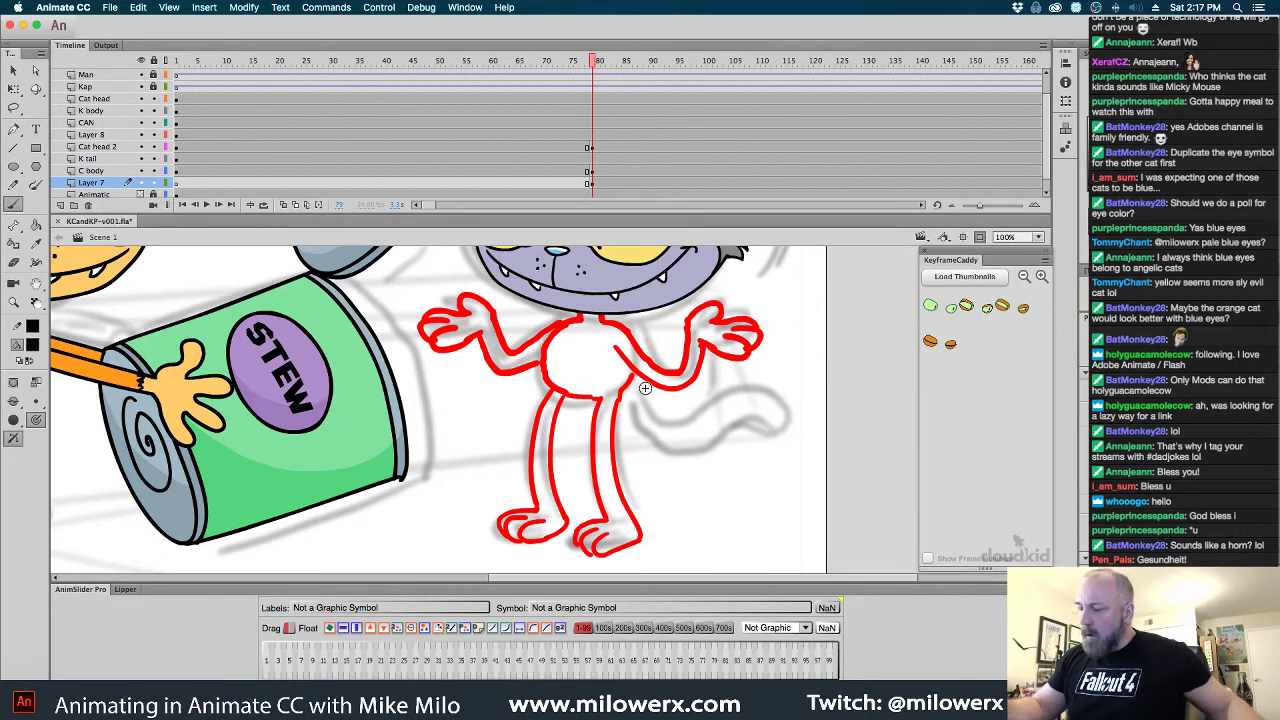
# Move the red rough body from C body to Layer 7 in place at frame 79, clearing Layer 7's stray black strokes
pyautogui.click(592, 172)
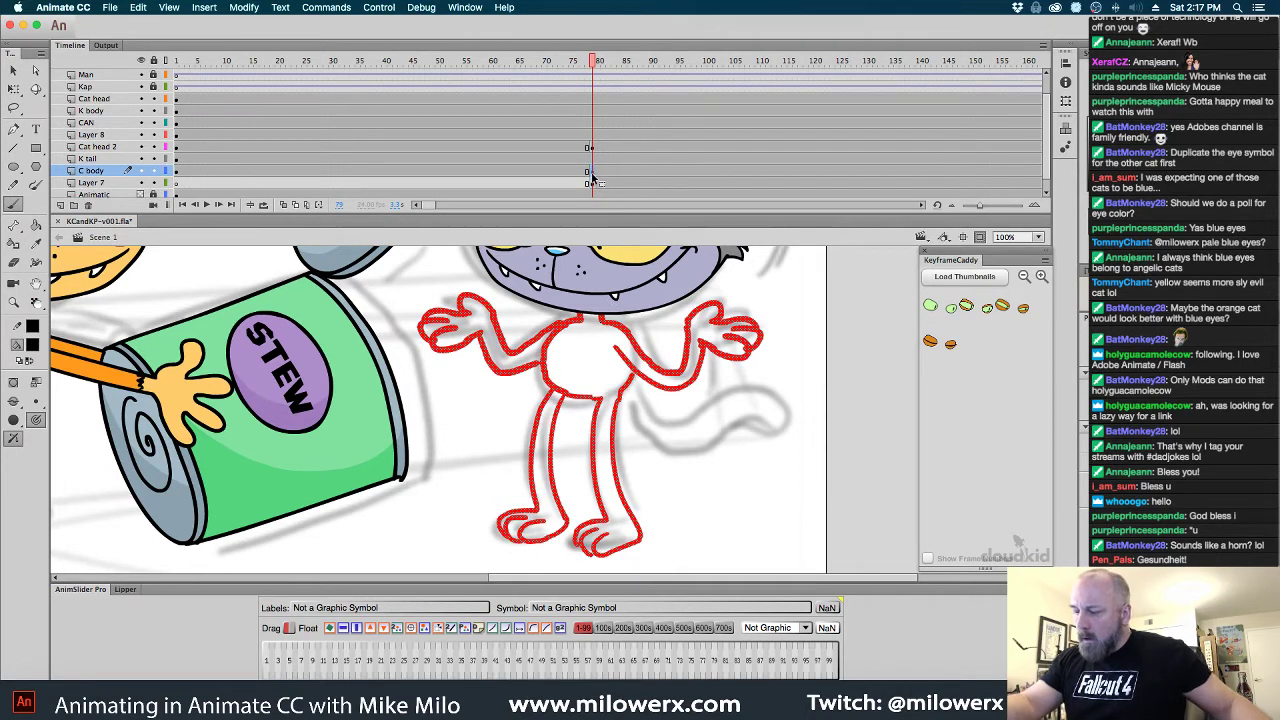
pyautogui.press('Delete')
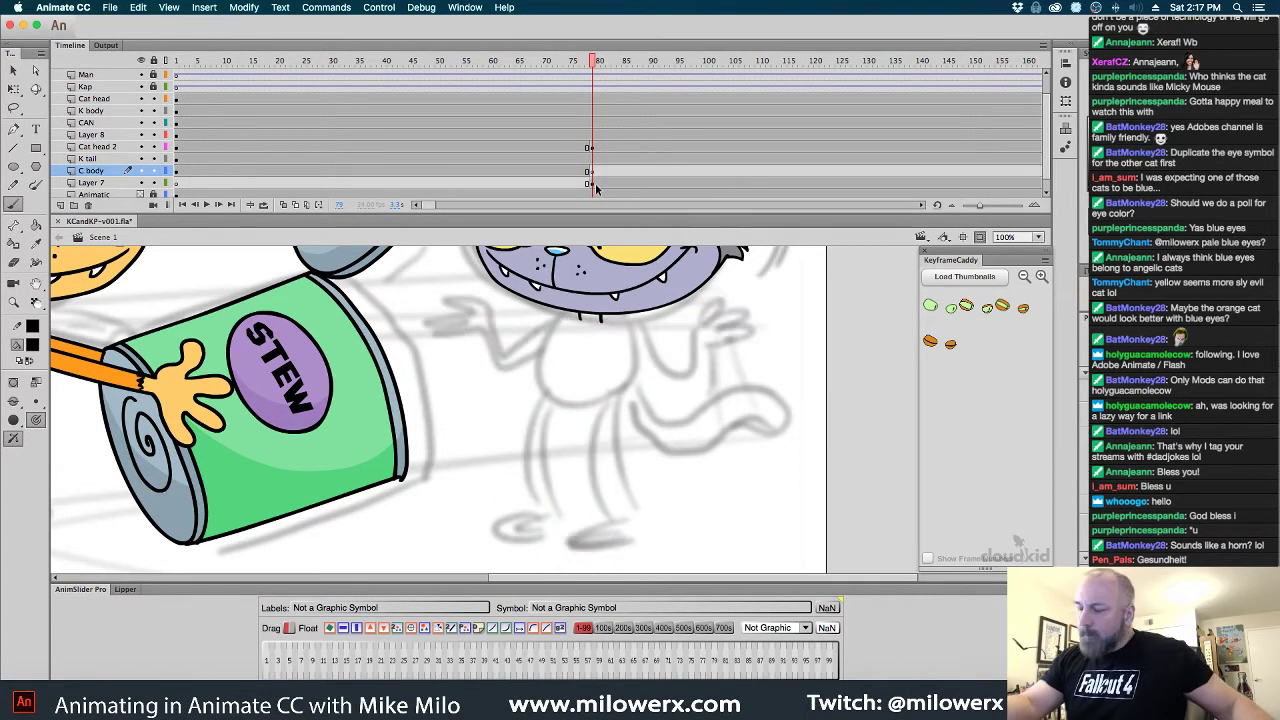
pyautogui.click(592, 183)
pyautogui.press('Delete')
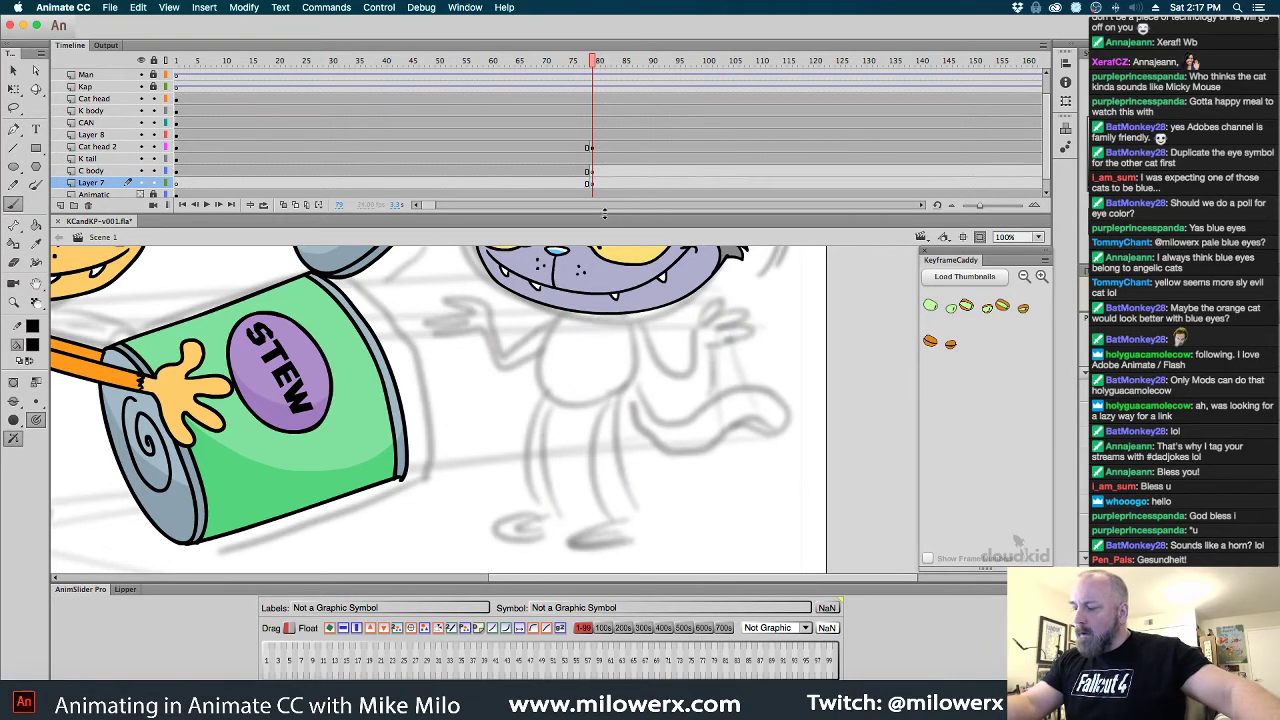
pyautogui.press('shift+super+v')
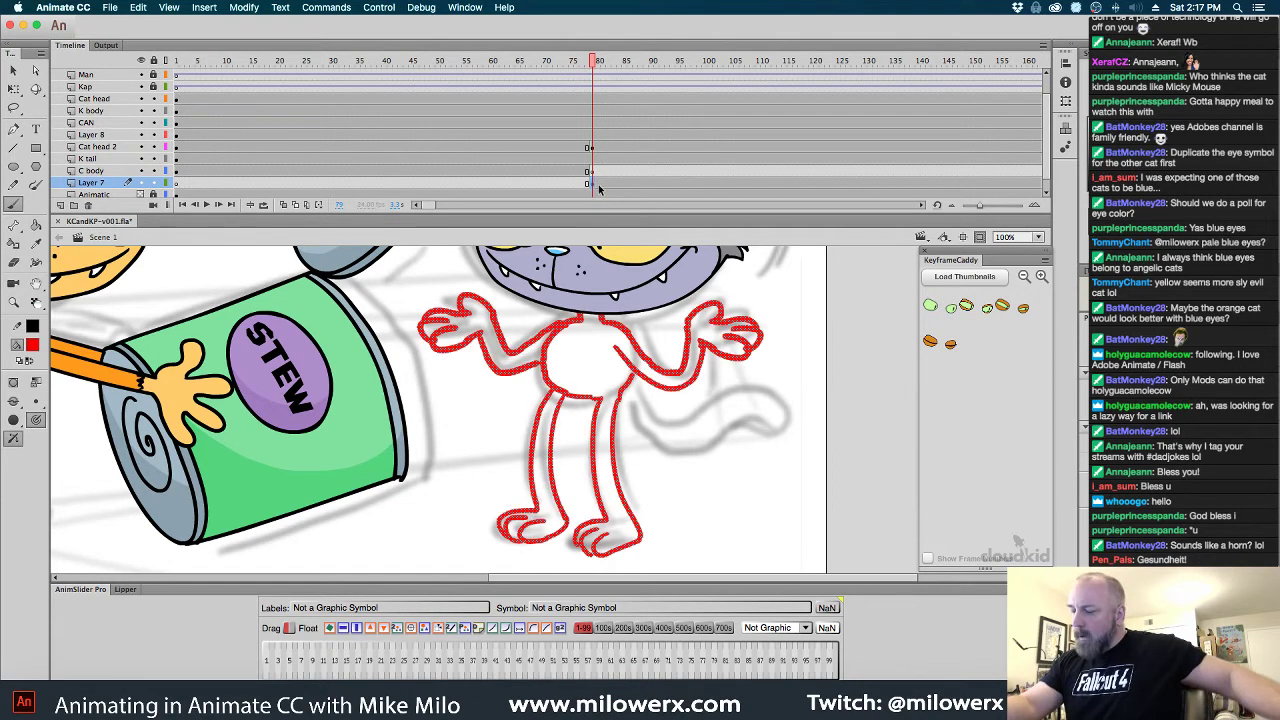
# Set the brush fill to black and ink both sides of the grey cat's neck on the C body layer
pyautogui.click(595, 172)
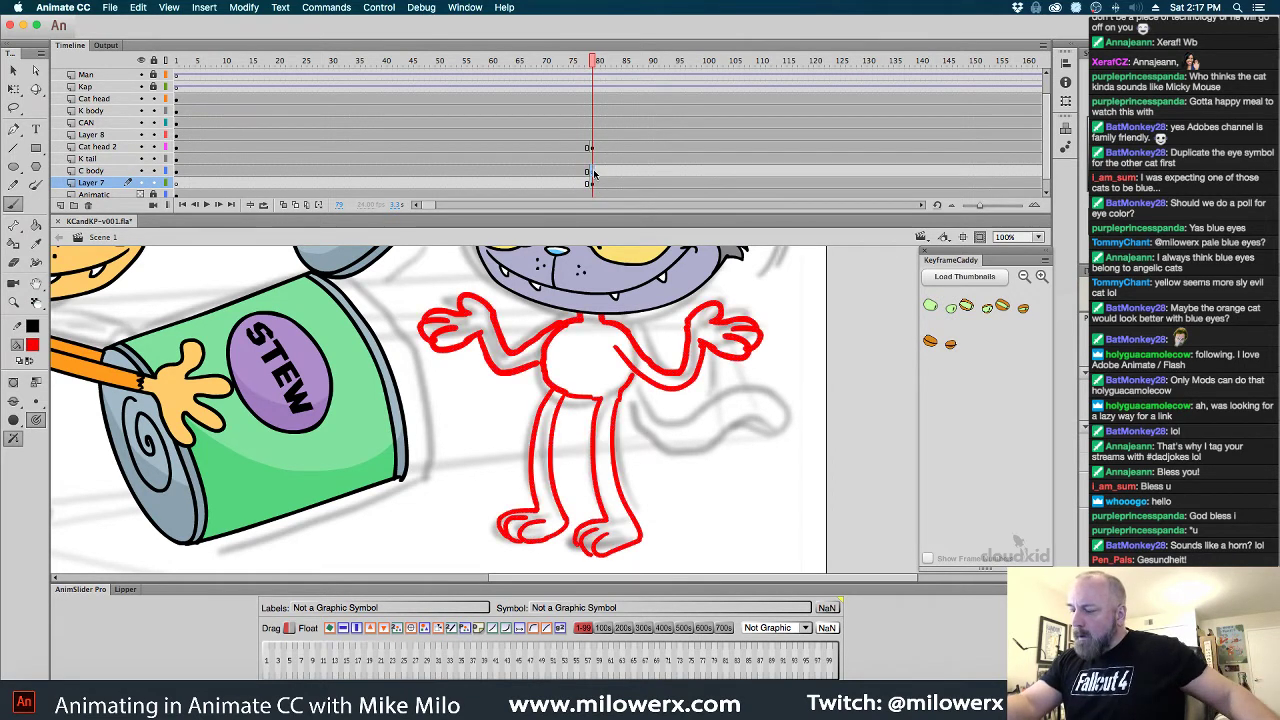
pyautogui.click(32, 345)
pyautogui.click(76, 385)
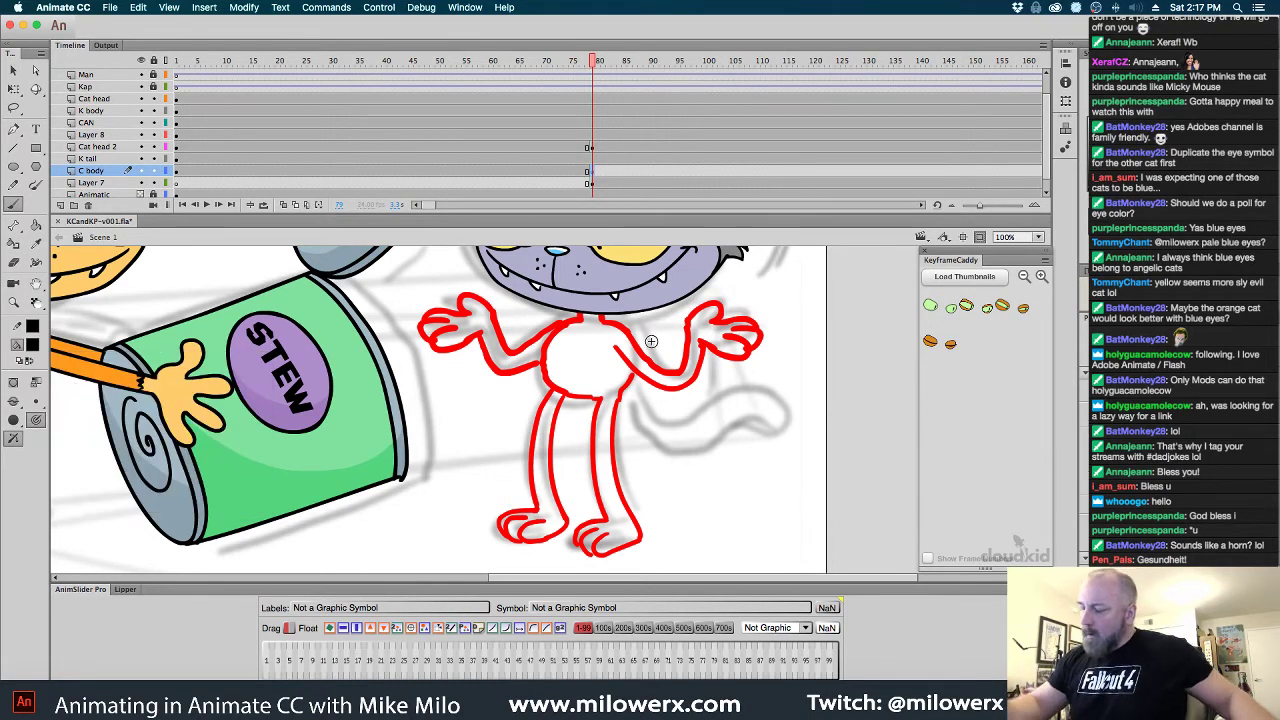
pyautogui.press('super+equal')
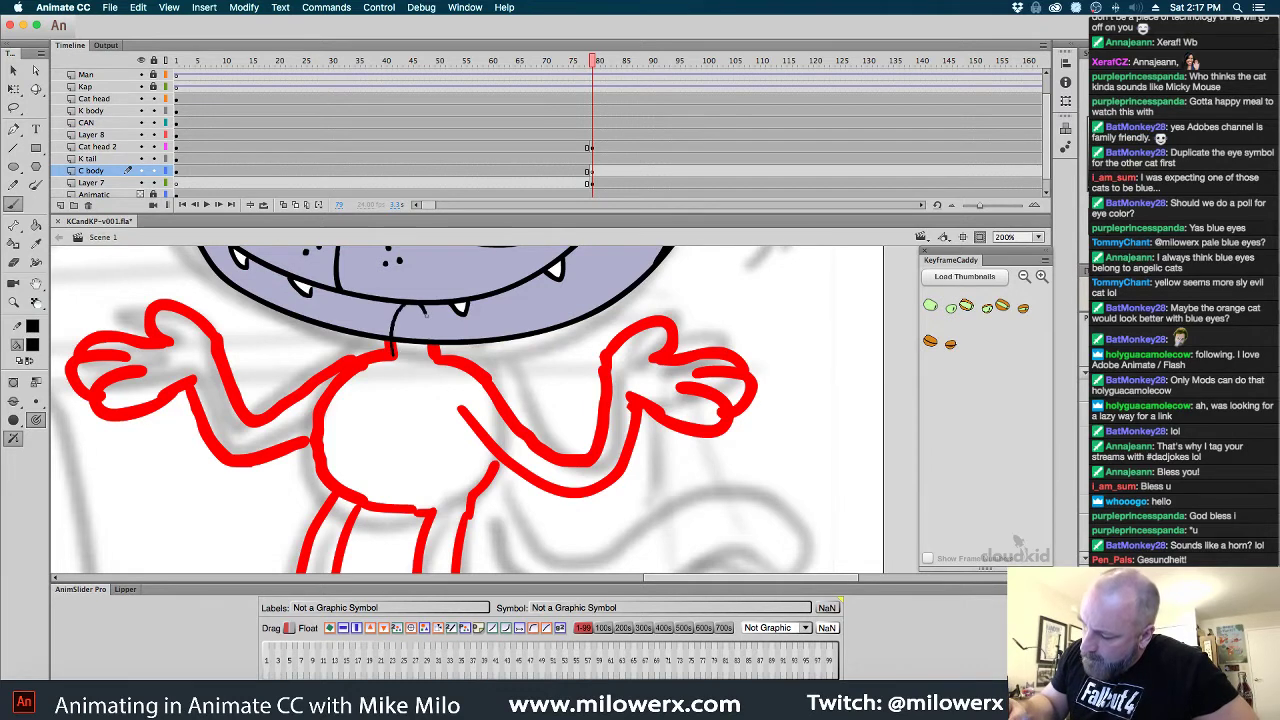
pyautogui.press('super+z')
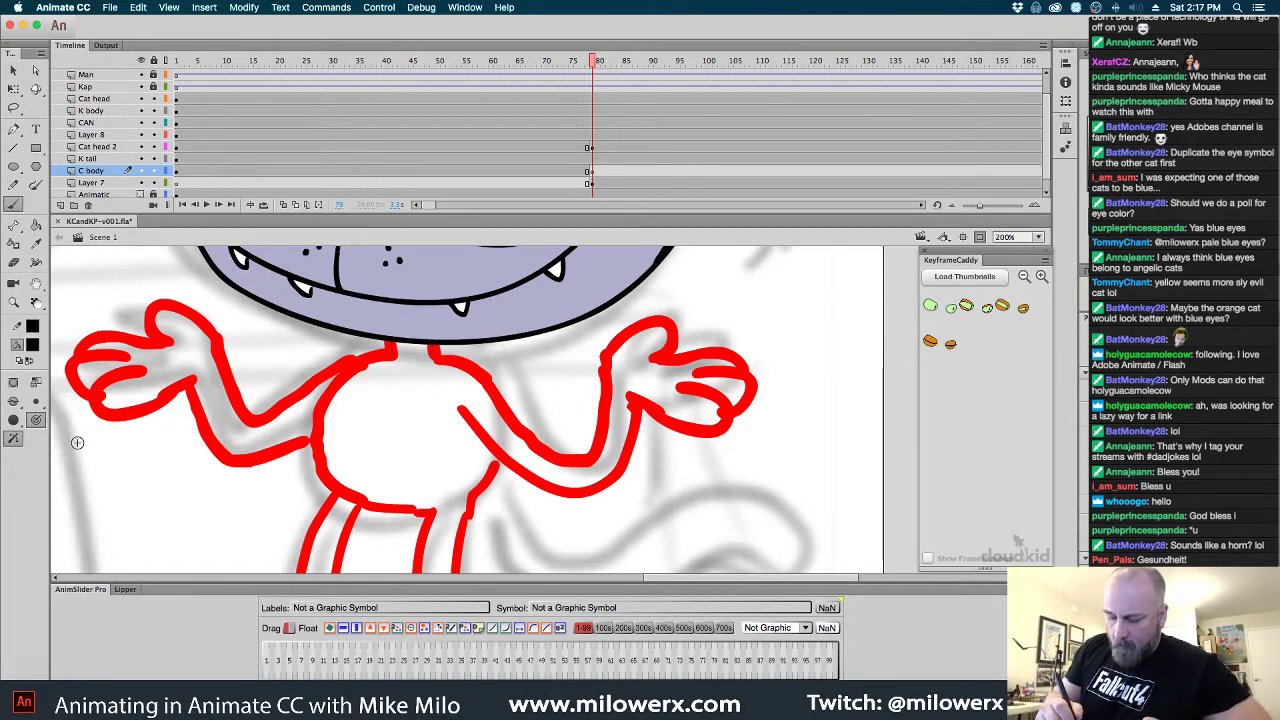
pyautogui.moveTo(390, 351); pyautogui.dragTo(389, 339)
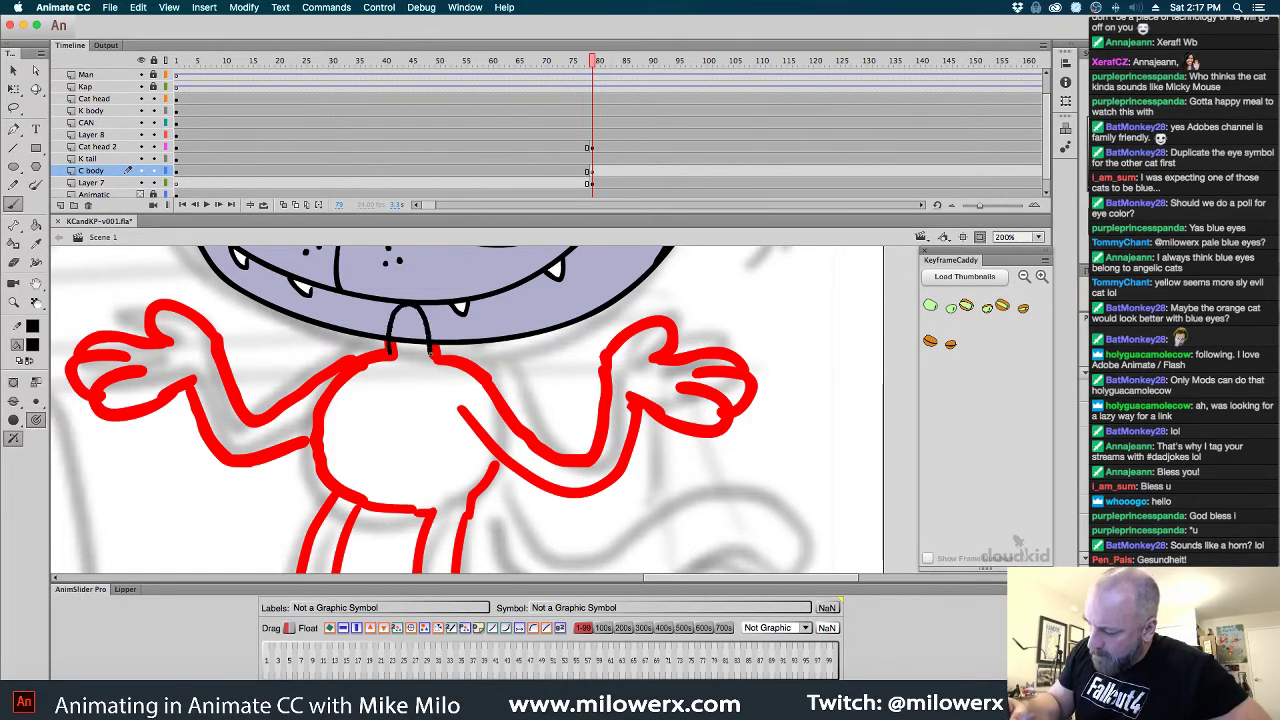
pyautogui.press('super+z')
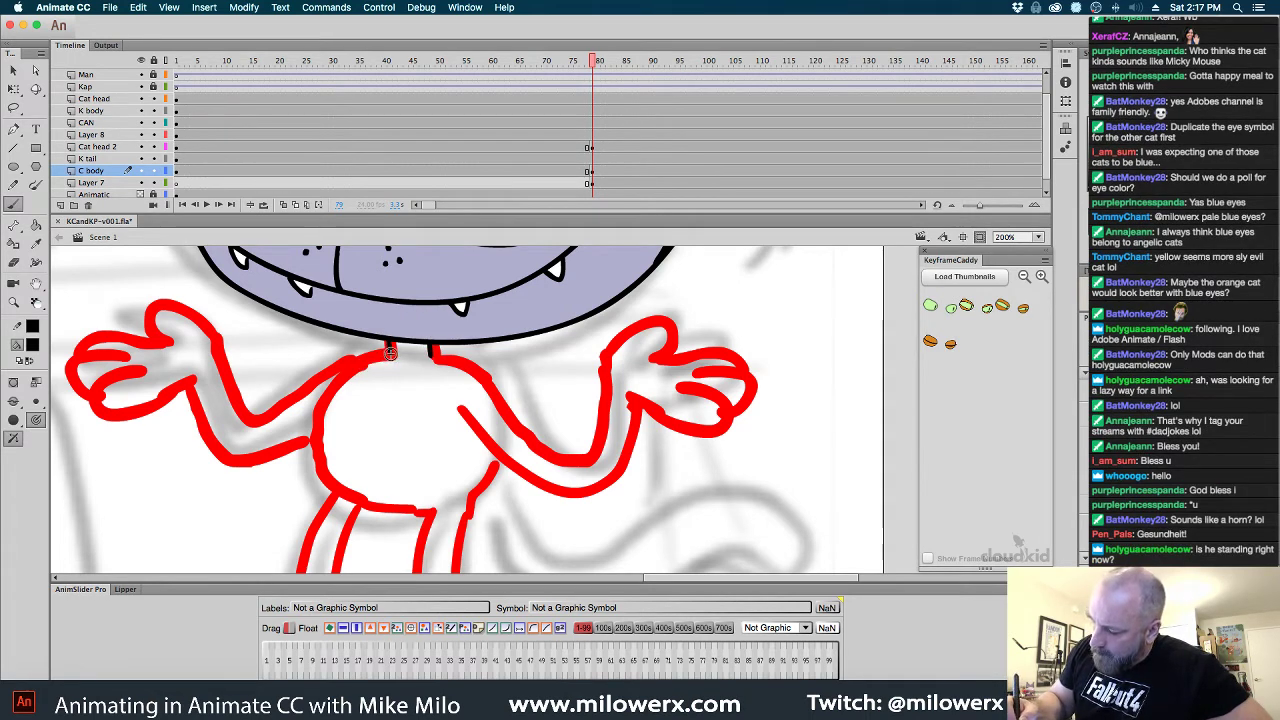
# Ink the shoulder, arm and hand nearer the can in black over the red rough, with a ragged fur line at the wrist
pyautogui.moveTo(390, 352)
pyautogui.mouseDown()
pyautogui.moveTo(264, 416)
pyautogui.moveTo(248, 411)
pyautogui.moveTo(224, 340)
pyautogui.mouseUp()
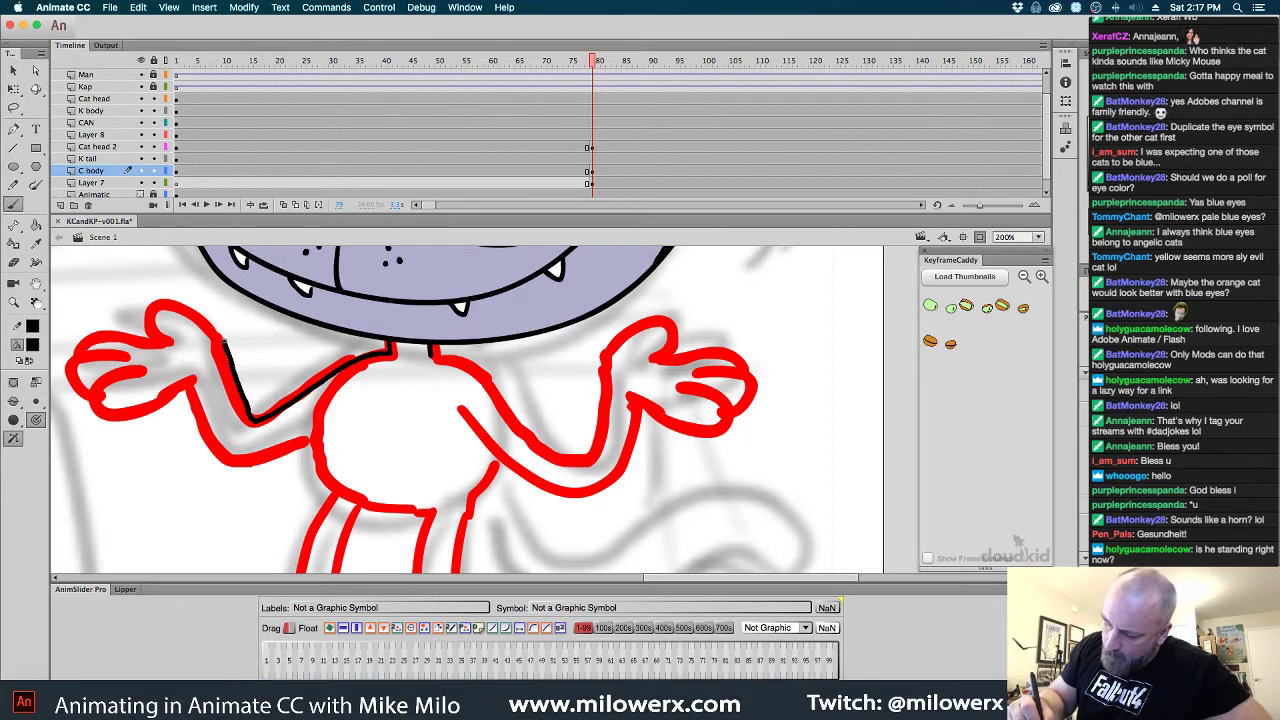
pyautogui.press('super+z')
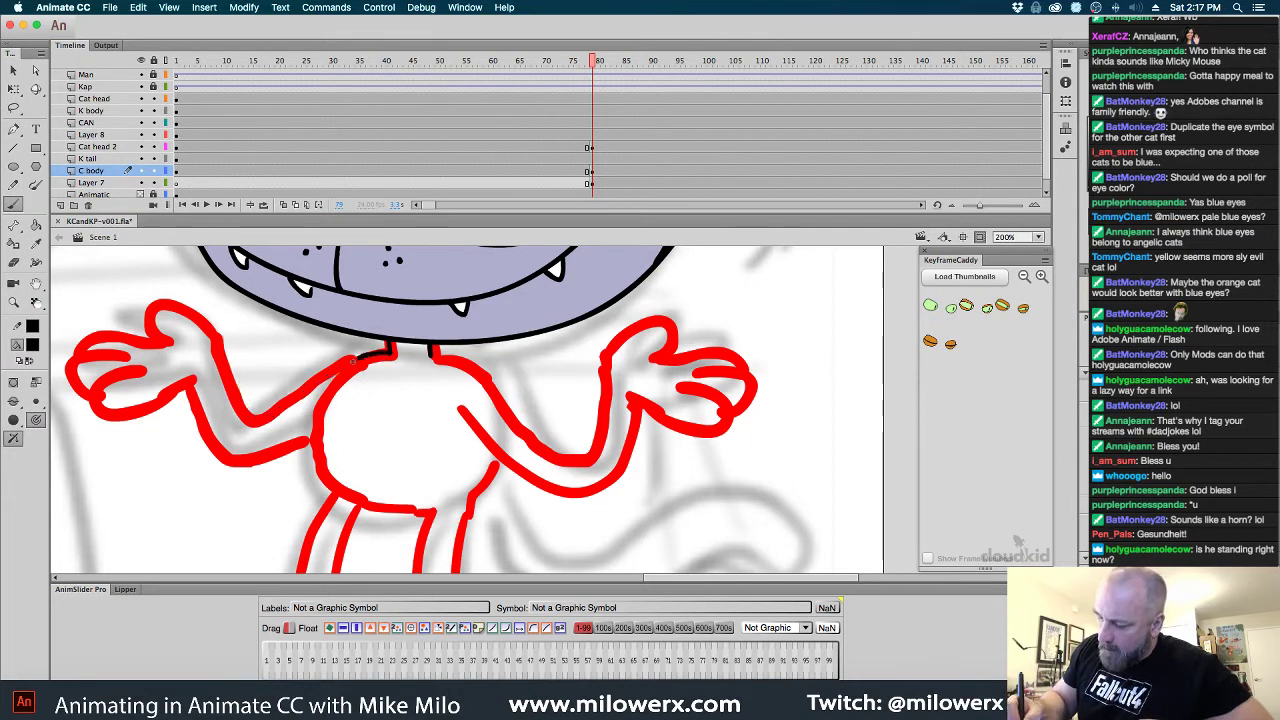
pyautogui.moveTo(354, 362)
pyautogui.mouseDown()
pyautogui.moveTo(262, 415)
pyautogui.moveTo(240, 403)
pyautogui.moveTo(217, 342)
pyautogui.moveTo(180, 305)
pyautogui.moveTo(155, 310)
pyautogui.moveTo(147, 375)
pyautogui.moveTo(168, 342)
pyautogui.moveTo(80, 350)
pyautogui.moveTo(116, 369)
pyautogui.moveTo(135, 359)
pyautogui.moveTo(80, 365)
pyautogui.moveTo(90, 396)
pyautogui.moveTo(128, 377)
pyautogui.moveTo(104, 385)
pyautogui.moveTo(99, 404)
pyautogui.moveTo(123, 420)
pyautogui.moveTo(186, 384)
pyautogui.moveTo(253, 417)
pyautogui.moveTo(213, 445)
pyautogui.moveTo(228, 457)
pyautogui.moveTo(318, 423)
pyautogui.mouseUp()
pyautogui.press('super+z')
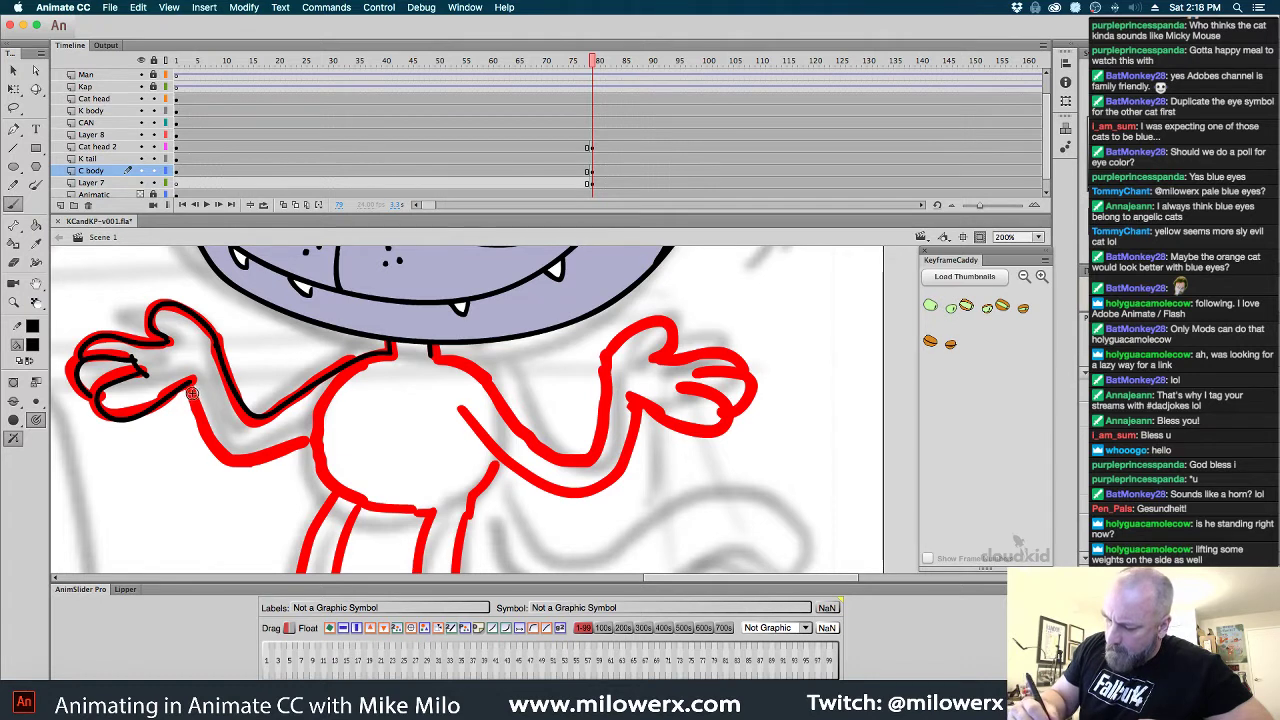
pyautogui.moveTo(188, 388)
pyautogui.mouseDown()
pyautogui.moveTo(224, 453)
pyautogui.moveTo(310, 430)
pyautogui.mouseUp()
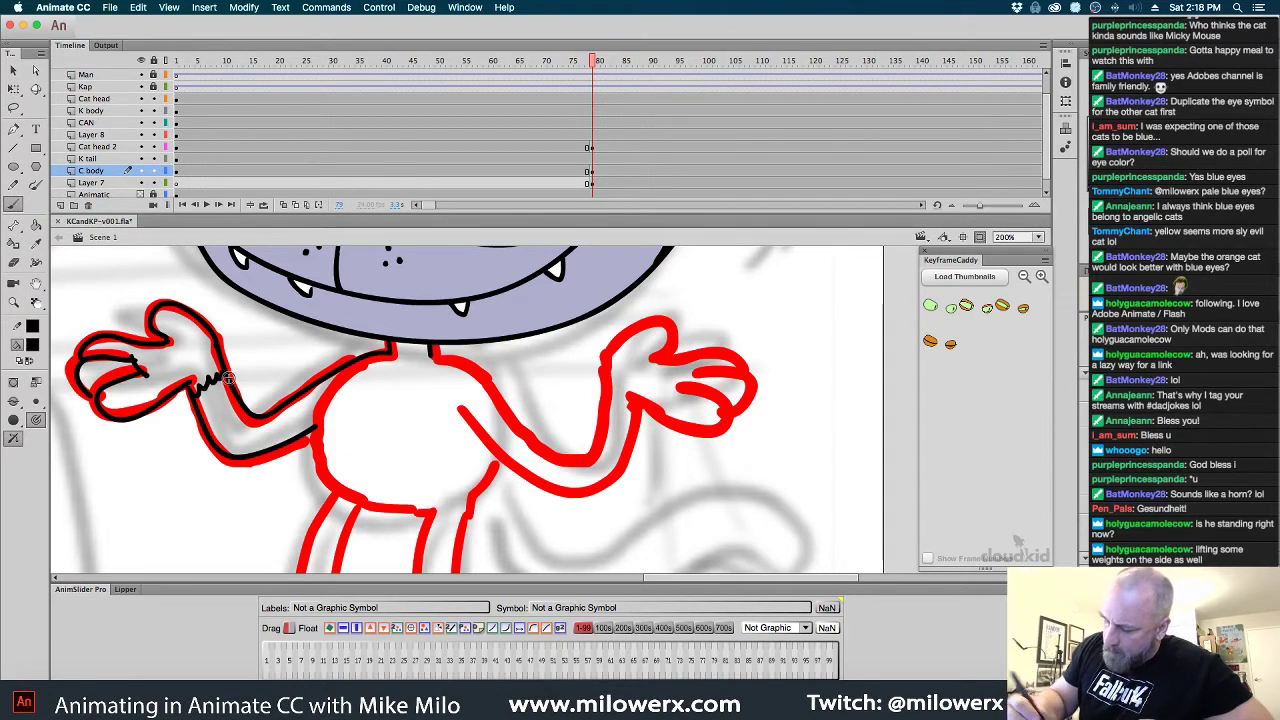
# Ink the arm farther from the can and its hand and fingers in black over the red rough
pyautogui.moveTo(450, 358)
pyautogui.mouseDown()
pyautogui.moveTo(516, 426)
pyautogui.moveTo(558, 459)
pyautogui.moveTo(581, 459)
pyautogui.moveTo(608, 405)
pyautogui.moveTo(612, 346)
pyautogui.moveTo(660, 316)
pyautogui.moveTo(675, 325)
pyautogui.moveTo(656, 354)
pyautogui.mouseUp()
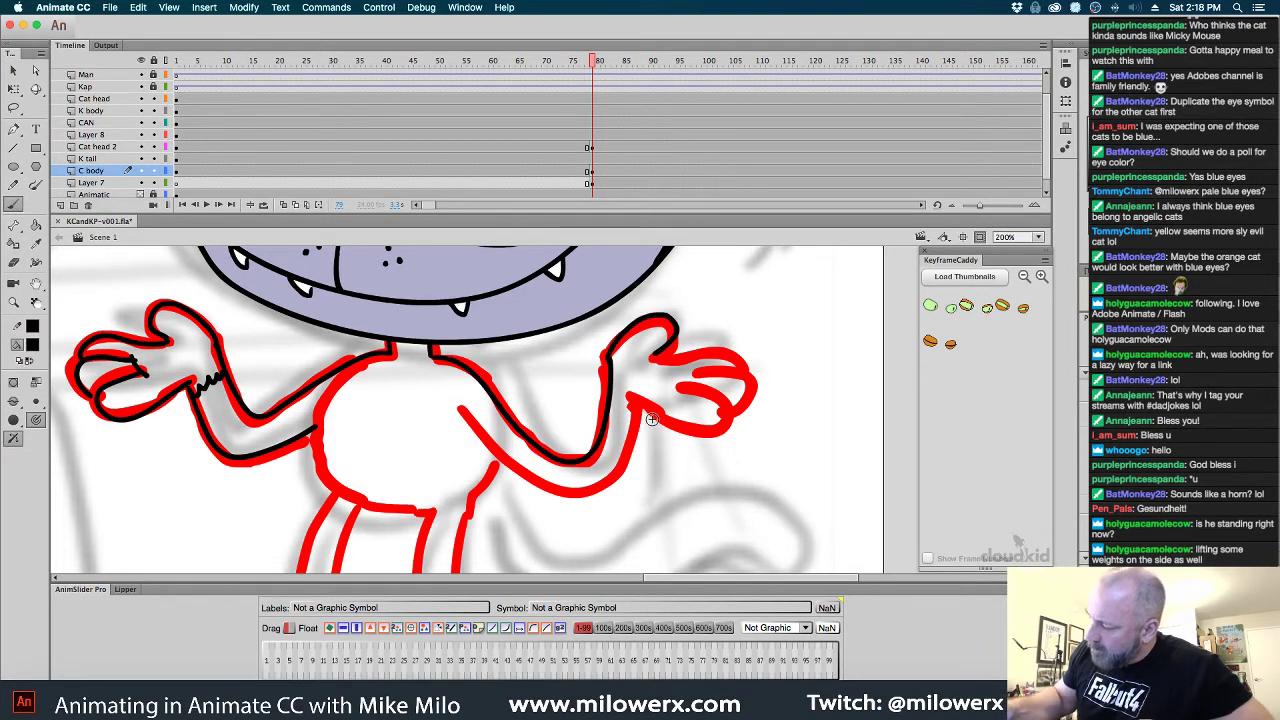
pyautogui.moveTo(627, 396)
pyautogui.mouseDown()
pyautogui.moveTo(687, 431)
pyautogui.moveTo(721, 428)
pyautogui.moveTo(728, 406)
pyautogui.moveTo(681, 386)
pyautogui.mouseUp()
pyautogui.moveTo(687, 374)
pyautogui.mouseDown()
pyautogui.moveTo(747, 403)
pyautogui.moveTo(749, 383)
pyautogui.moveTo(664, 360)
pyautogui.moveTo(734, 351)
pyautogui.mouseUp()
pyautogui.scroll(-5, 806, 429)
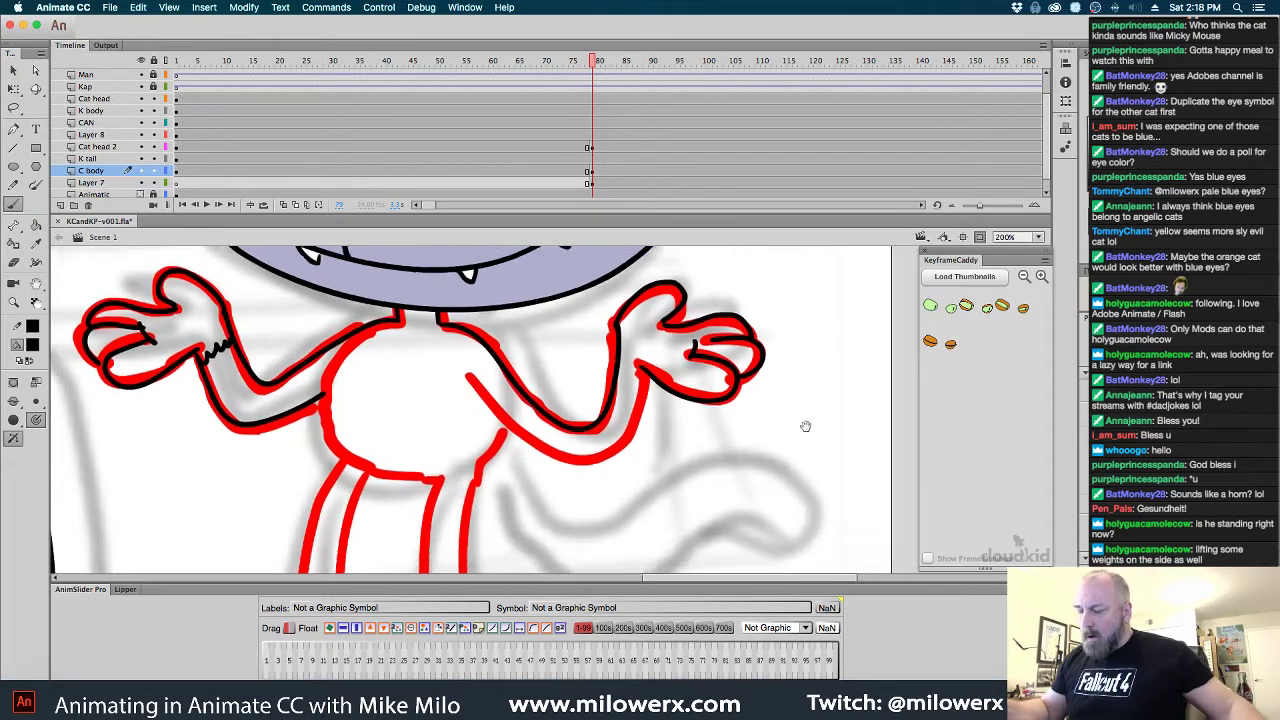
pyautogui.moveTo(660, 282)
pyautogui.mouseDown()
pyautogui.moveTo(636, 326)
pyautogui.moveTo(586, 343)
pyautogui.moveTo(486, 258)
pyautogui.mouseUp()
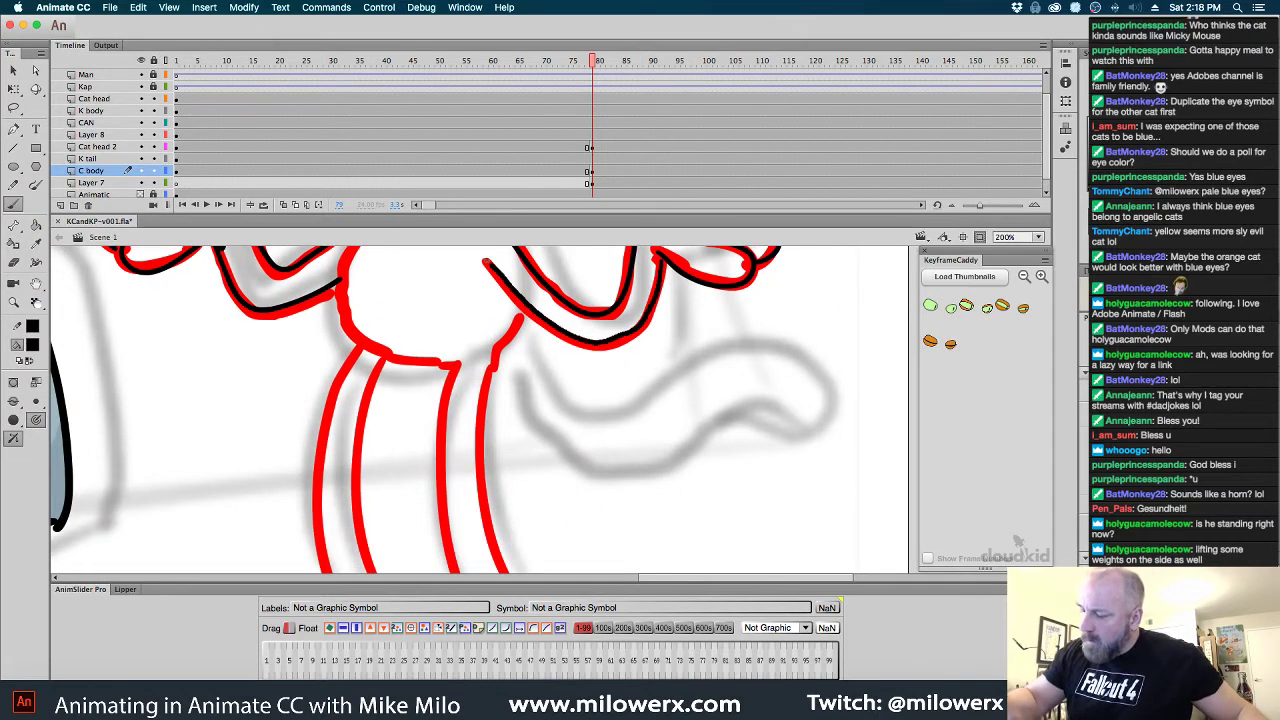
# Ink both sides of the grey cat's torso in black, from beneath the arms down to the hips
pyautogui.scroll(2, 634, 420)
pyautogui.hscroll(-2, 634, 420)
pyautogui.moveTo(404, 258)
pyautogui.mouseDown()
pyautogui.moveTo(372, 338)
pyautogui.moveTo(390, 376)
pyautogui.mouseUp()
pyautogui.moveTo(553, 385); pyautogui.dragTo(573, 331)
pyautogui.moveTo(575, 285); pyautogui.dragTo(543, 337)
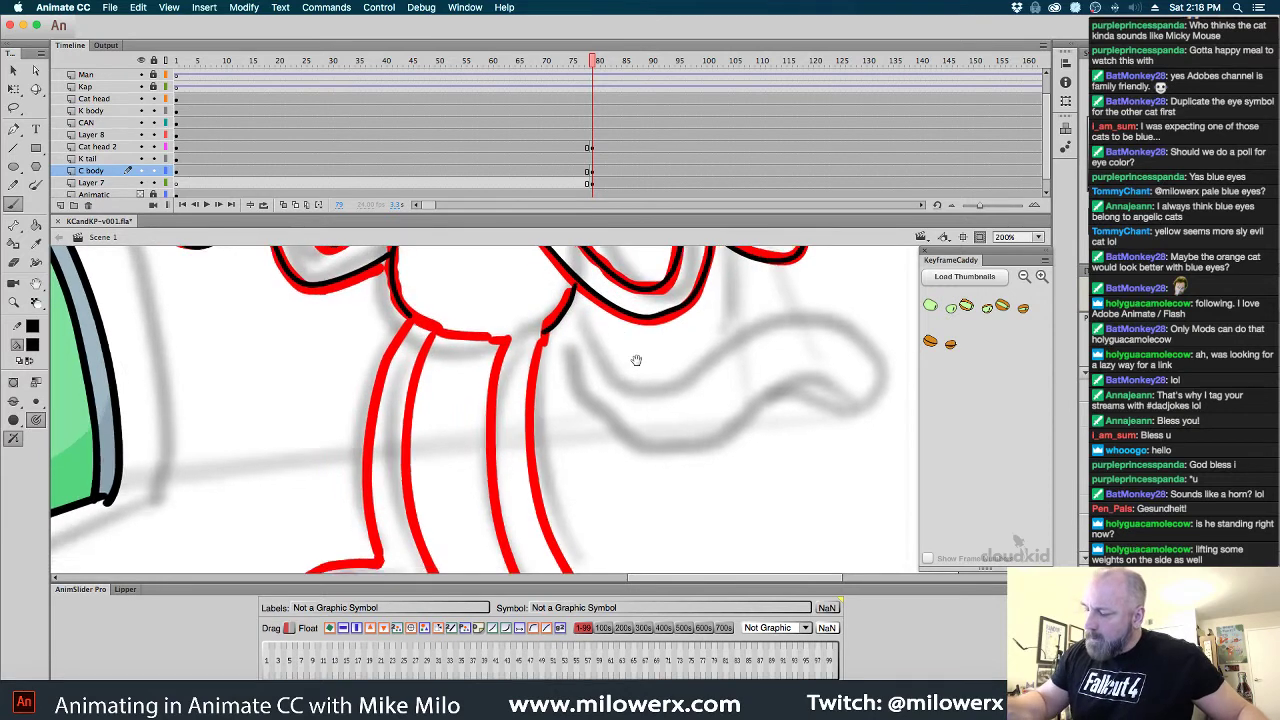
# Ink the leg nearer the can and its foot and toes in black over the red rough
pyautogui.scroll(-3, 634, 357)
pyautogui.scroll(-1, 422, 300)
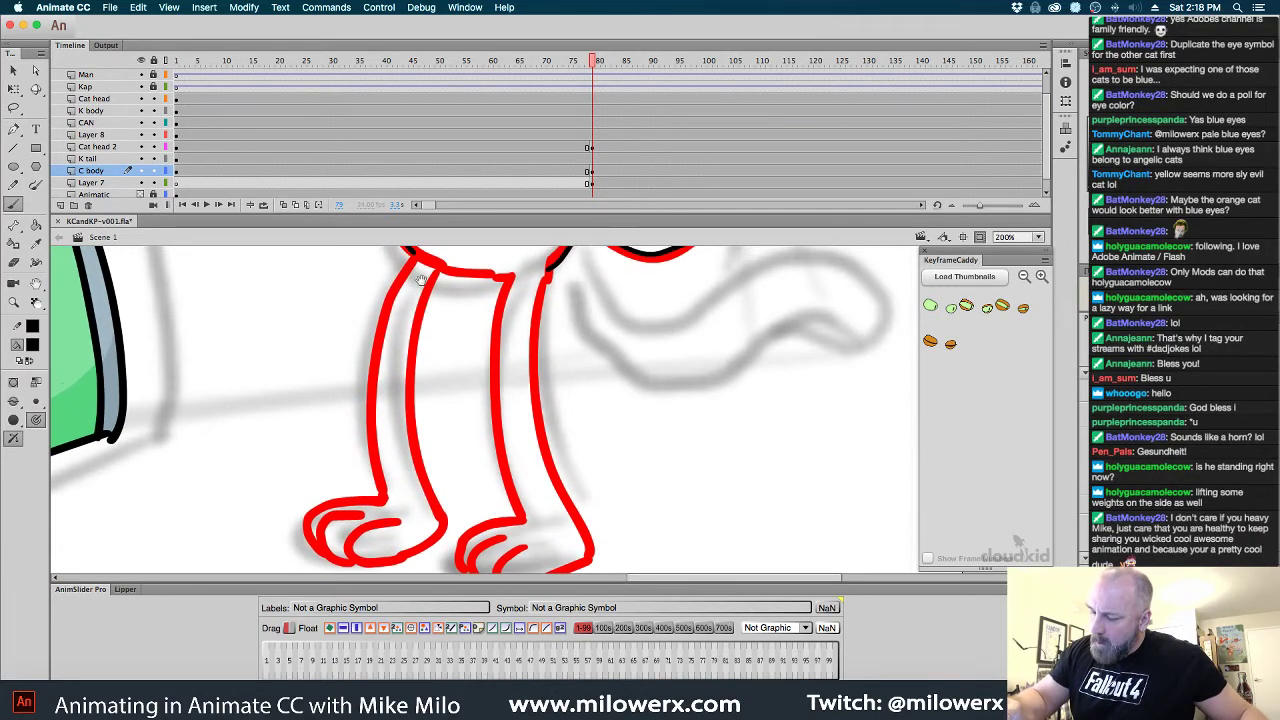
pyautogui.moveTo(418, 250)
pyautogui.mouseDown()
pyautogui.moveTo(374, 386)
pyautogui.moveTo(388, 488)
pyautogui.mouseUp()
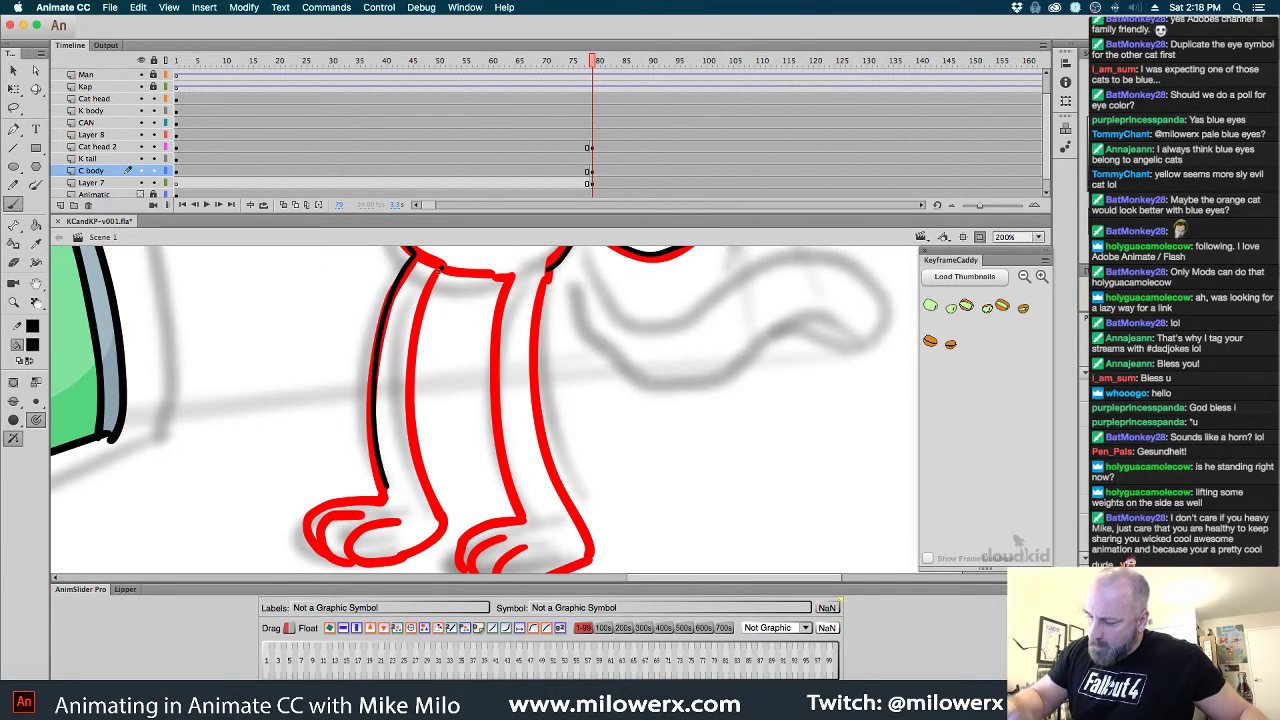
pyautogui.moveTo(440, 268)
pyautogui.mouseDown()
pyautogui.moveTo(417, 330)
pyautogui.moveTo(414, 430)
pyautogui.moveTo(440, 512)
pyautogui.mouseUp()
pyautogui.scroll(-2, 678, 406)
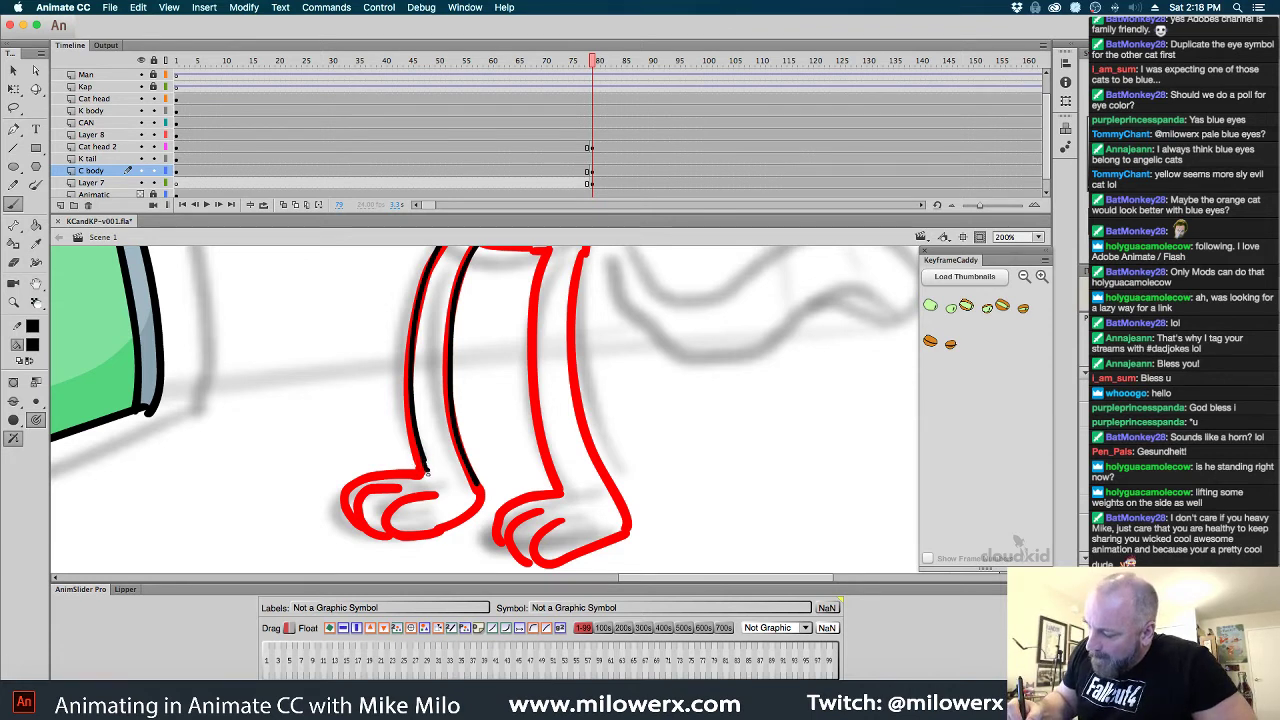
pyautogui.moveTo(425, 470)
pyautogui.mouseDown()
pyautogui.moveTo(378, 472)
pyautogui.moveTo(345, 503)
pyautogui.mouseUp()
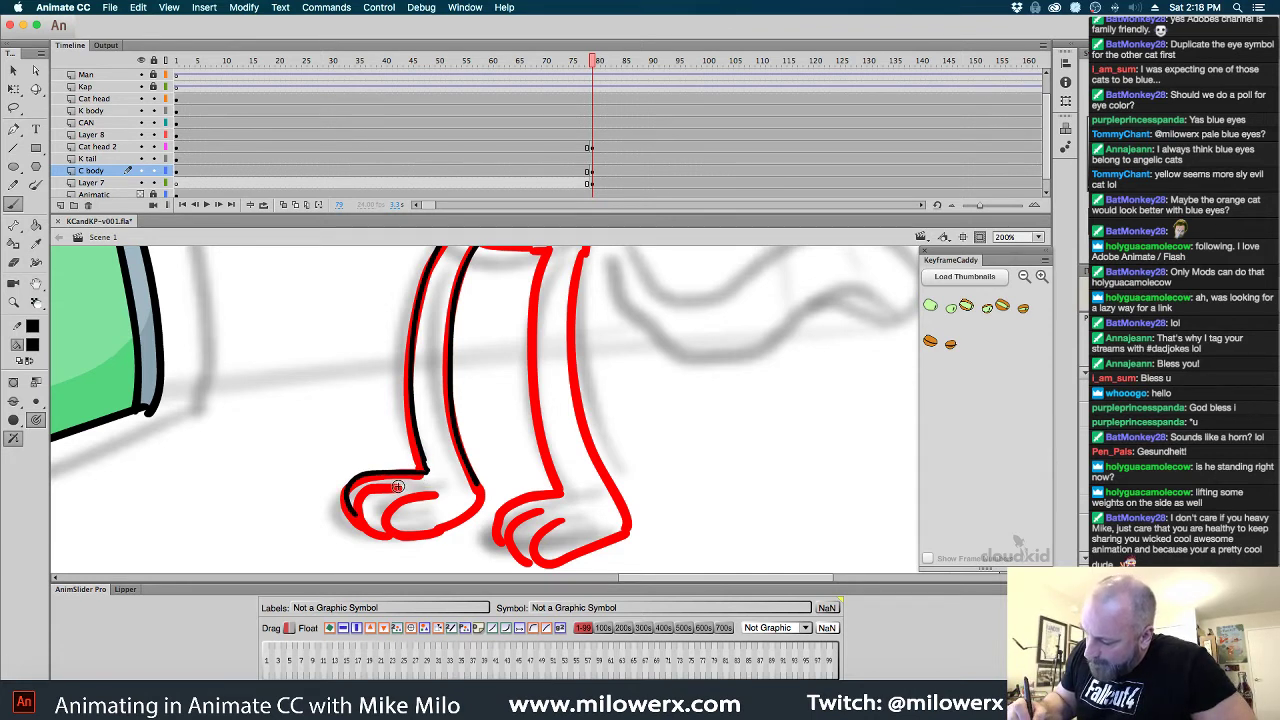
pyautogui.moveTo(437, 493)
pyautogui.mouseDown()
pyautogui.moveTo(393, 503)
pyautogui.moveTo(388, 532)
pyautogui.moveTo(450, 527)
pyautogui.mouseUp()
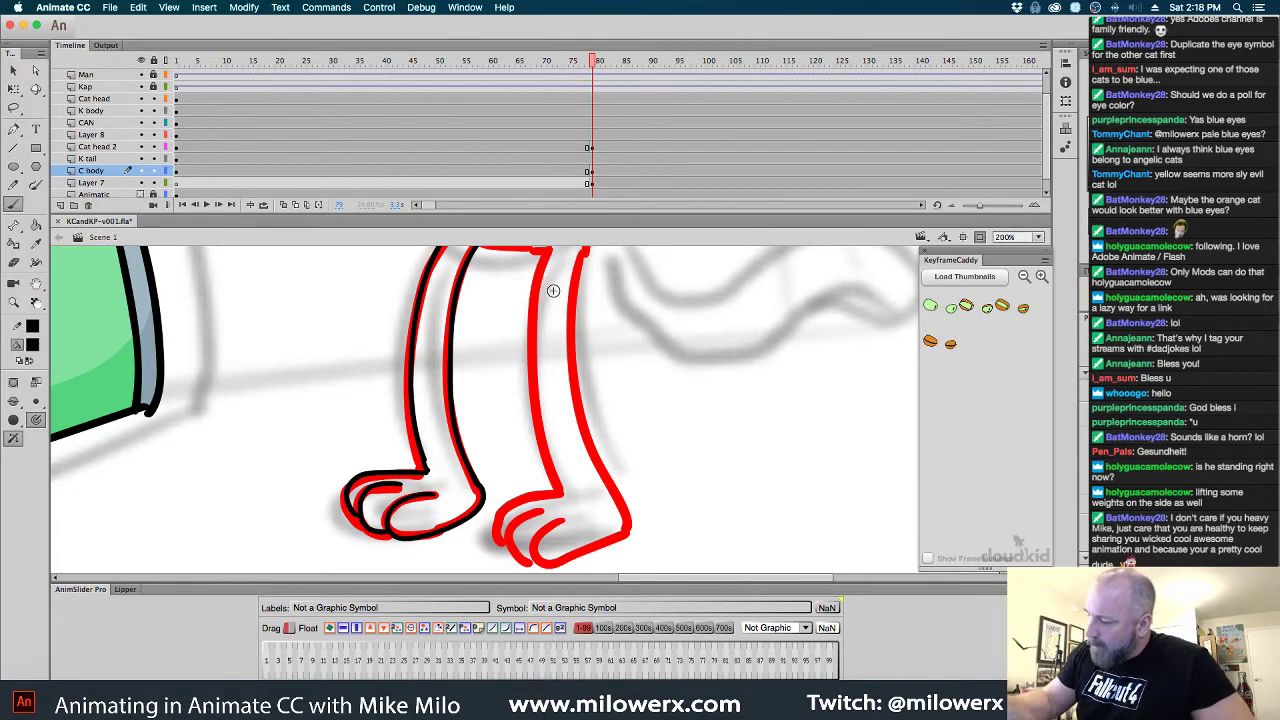
# Ink the leg farther from the can with its foot and toes in black over the red rough
pyautogui.moveTo(666, 346); pyautogui.dragTo(657, 369)
pyautogui.moveTo(478, 265)
pyautogui.mouseDown()
pyautogui.moveTo(466, 262)
pyautogui.moveTo(536, 288)
pyautogui.moveTo(522, 382)
pyautogui.moveTo(549, 512)
pyautogui.mouseUp()
pyautogui.moveTo(576, 260)
pyautogui.mouseDown()
pyautogui.moveTo(562, 318)
pyautogui.moveTo(580, 470)
pyautogui.moveTo(612, 538)
pyautogui.mouseUp()
pyautogui.scroll(-3, 765, 470)
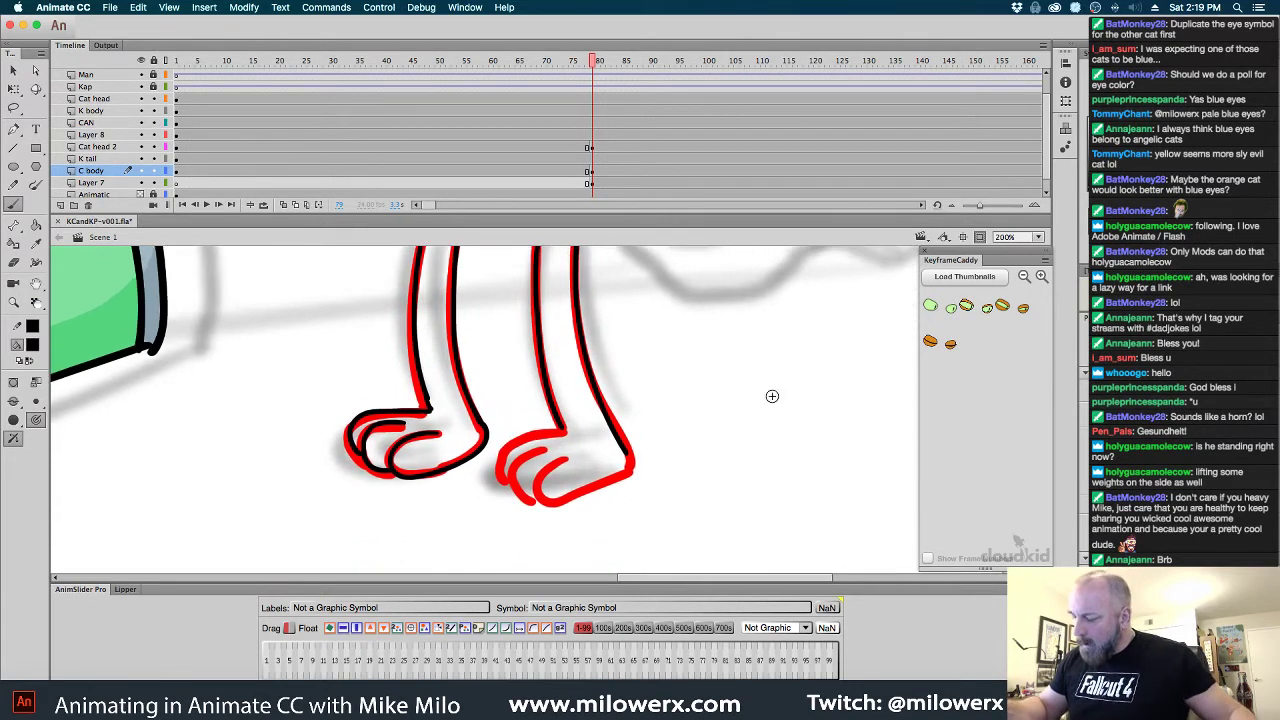
pyautogui.moveTo(542, 432)
pyautogui.mouseDown()
pyautogui.moveTo(496, 463)
pyautogui.moveTo(511, 485)
pyautogui.moveTo(546, 449)
pyautogui.moveTo(513, 476)
pyautogui.moveTo(517, 494)
pyautogui.moveTo(534, 498)
pyautogui.moveTo(561, 463)
pyautogui.moveTo(538, 500)
pyautogui.moveTo(630, 462)
pyautogui.mouseUp()
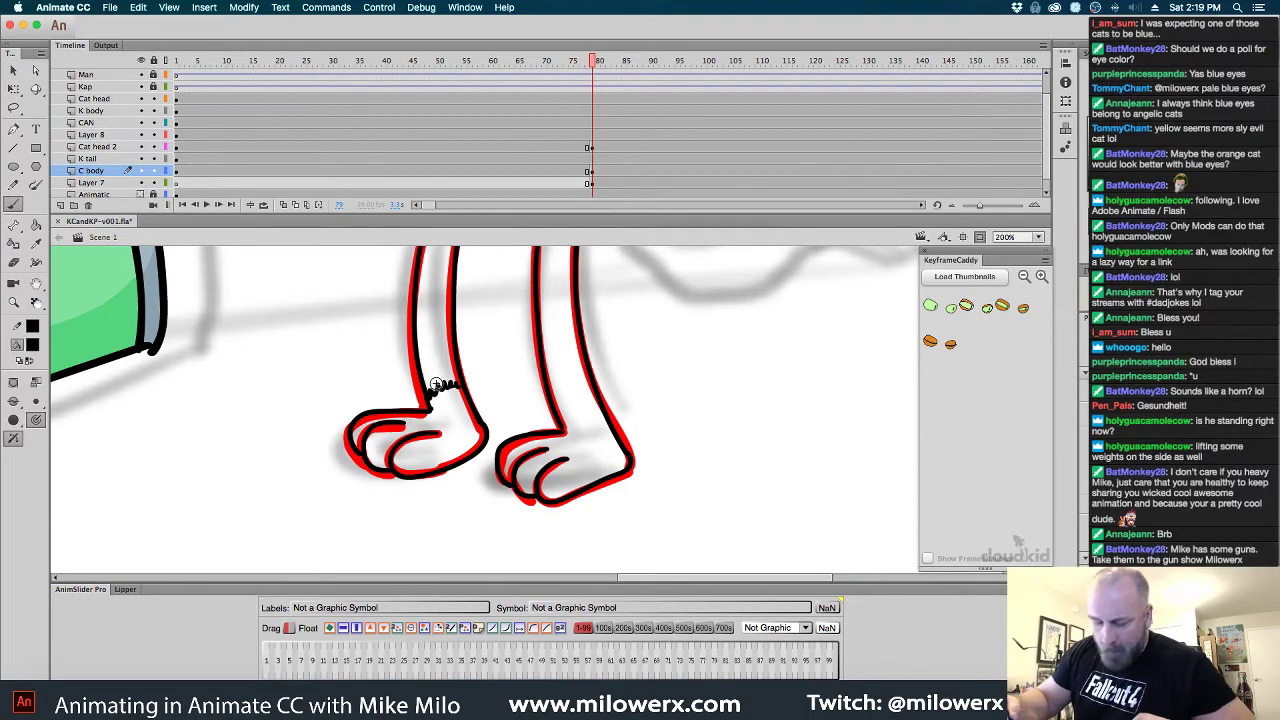
# Redo the fur edge on one ankle and draw a matching zigzag fur line across the other ankle
pyautogui.hotkey('ctrl', 'z')
pyautogui.moveTo(455, 381); pyautogui.dragTo(463, 379)
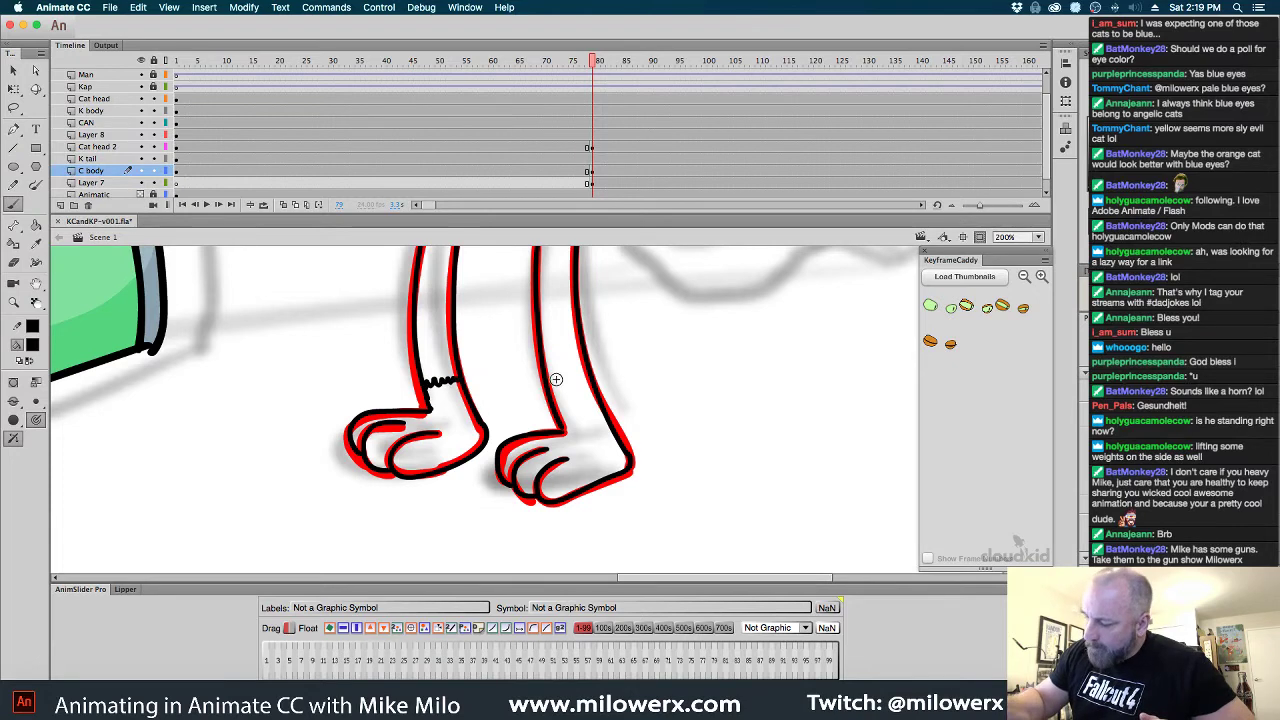
pyautogui.moveTo(547, 394); pyautogui.dragTo(594, 379)
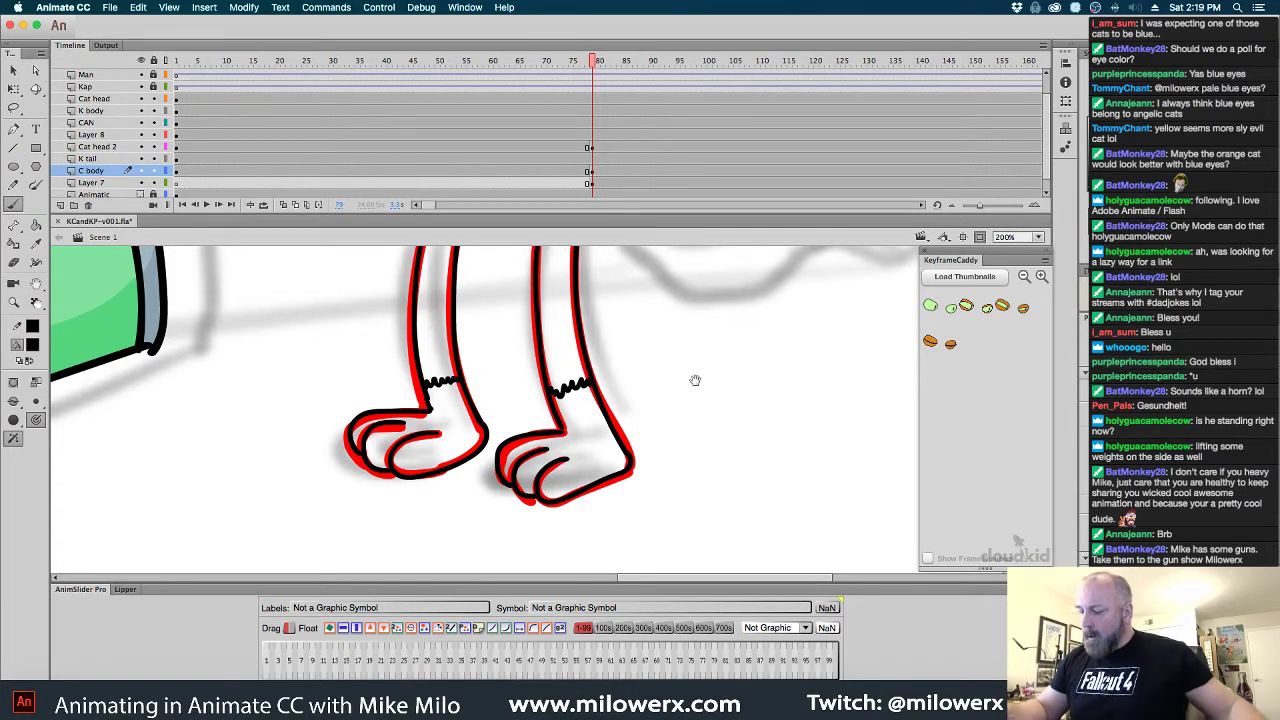
# Delete the red rough drawing of the cat's body from the Layer 7 keyframe at the current frame
pyautogui.scroll(10, 694, 380)
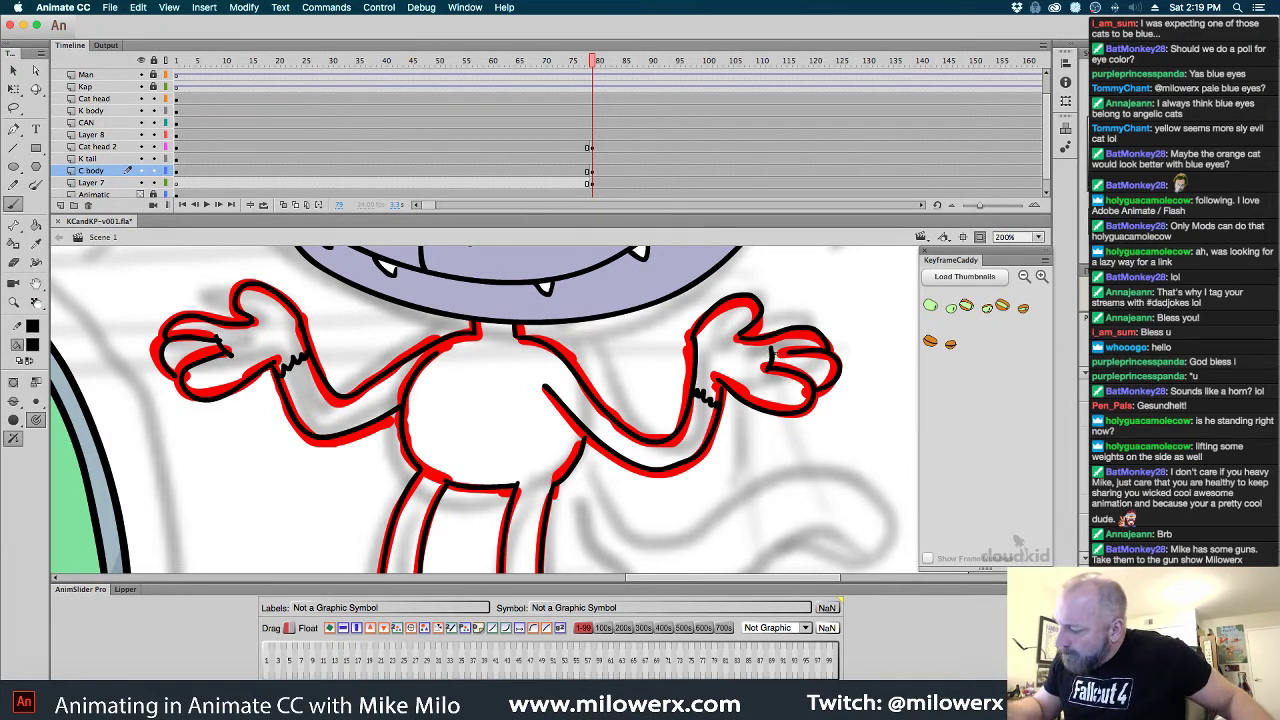
pyautogui.press('super+minus')
pyautogui.moveTo(678, 442); pyautogui.dragTo(716, 428)
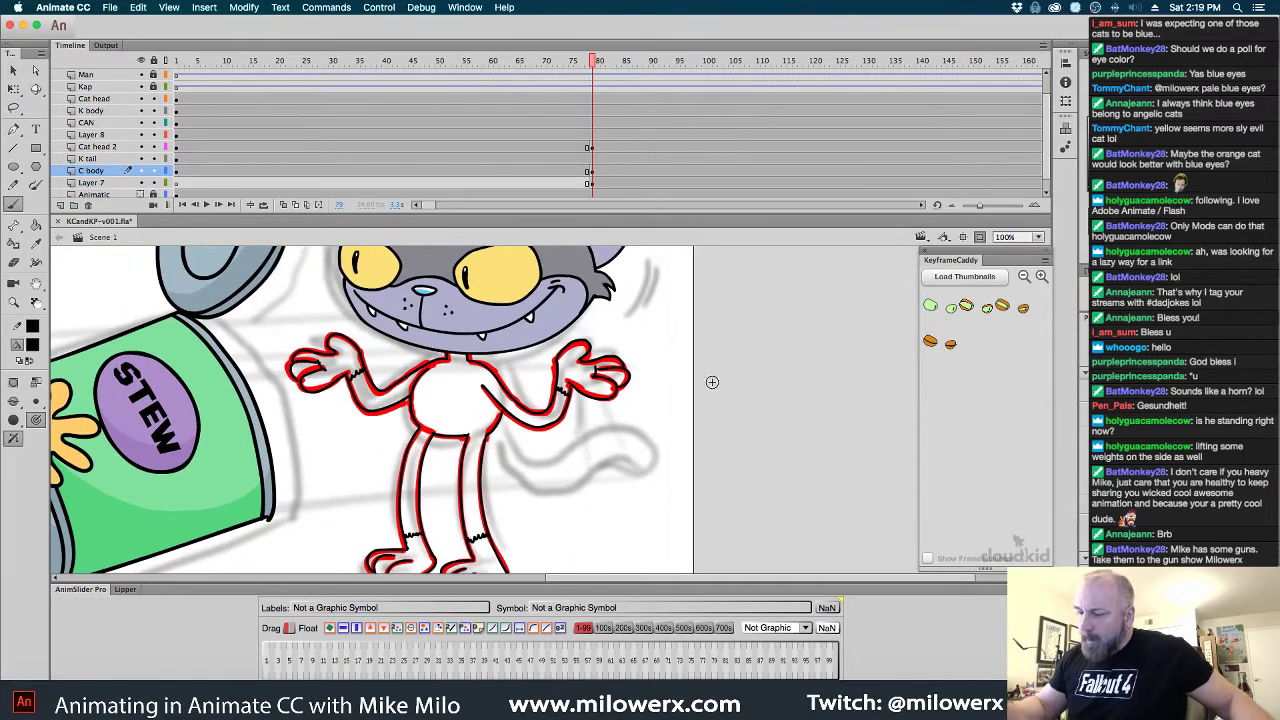
pyautogui.click(594, 184)
pyautogui.press('Delete')
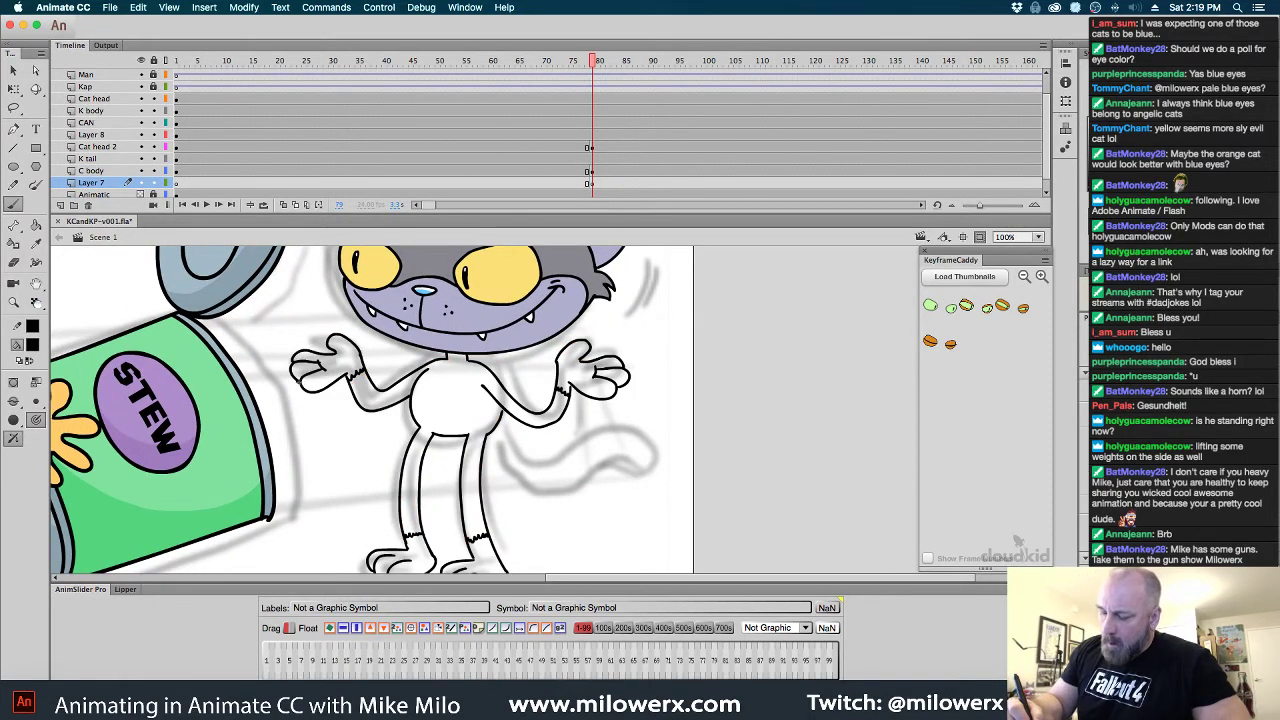
# Return to the C body layer and try to sample the cat head's dark grey fur as the fill colour
pyautogui.click(594, 171)
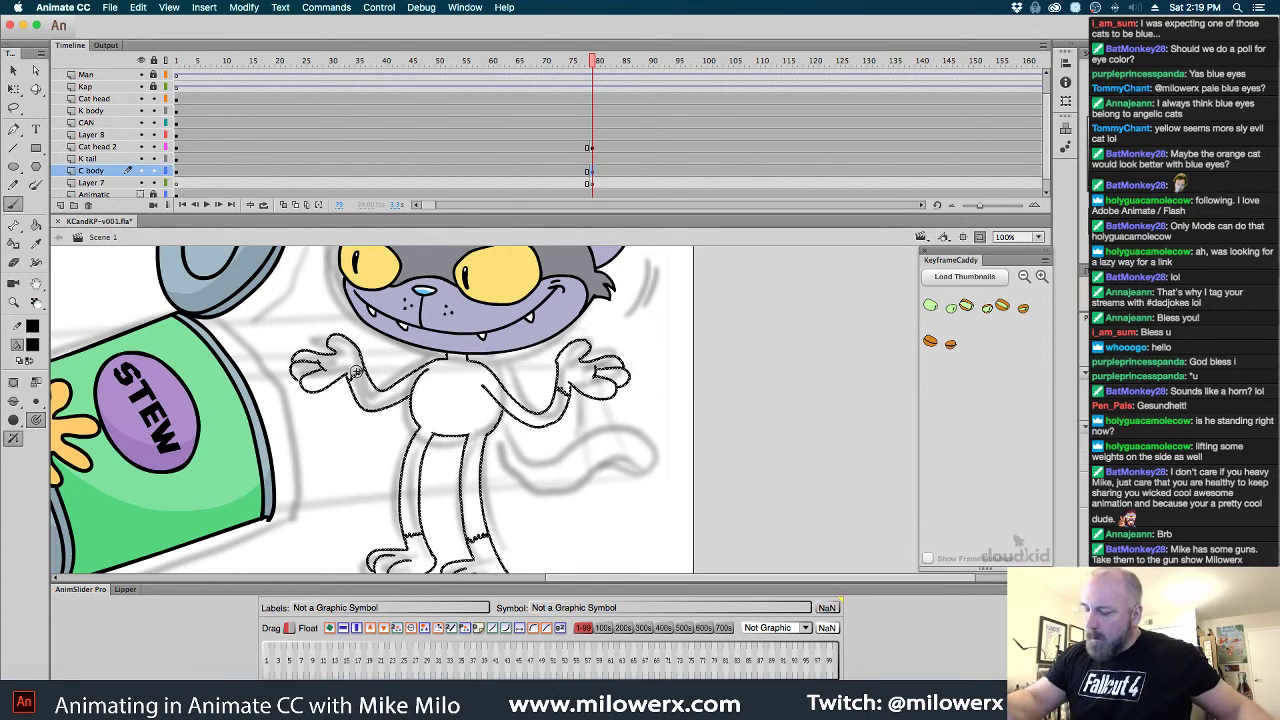
pyautogui.click(321, 404)
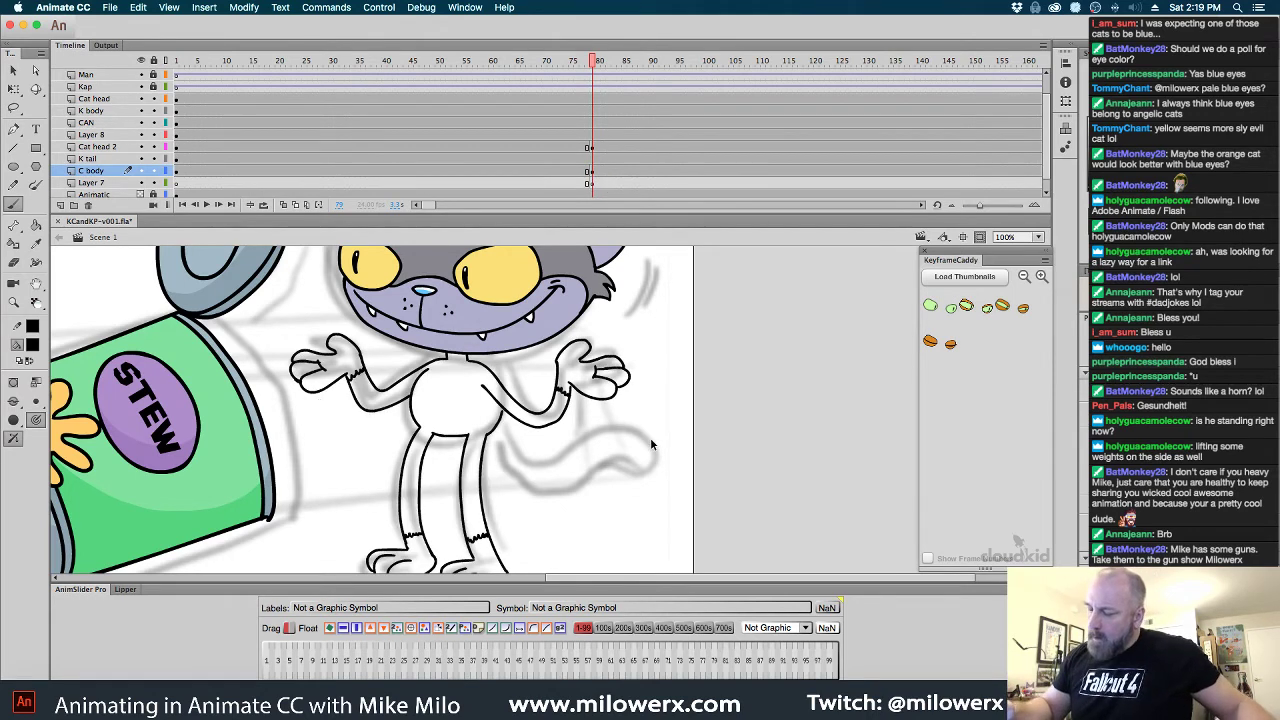
pyautogui.click(34, 346)
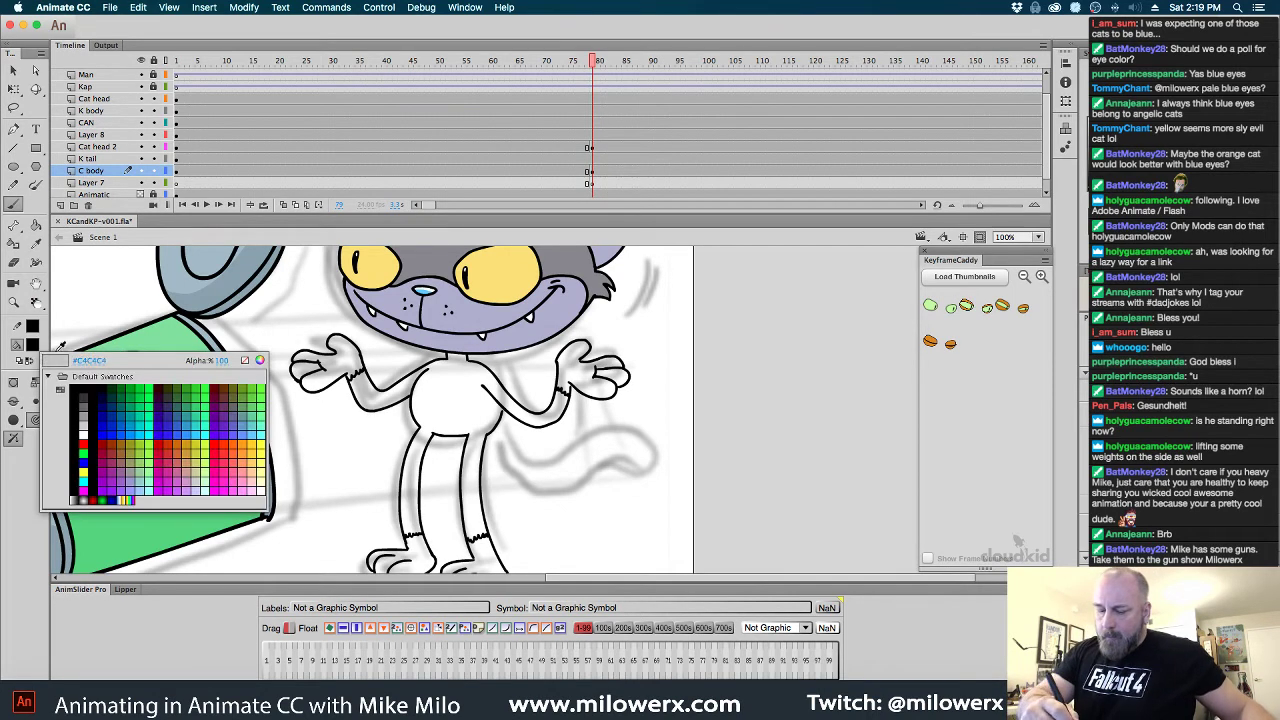
pyautogui.click(557, 262)
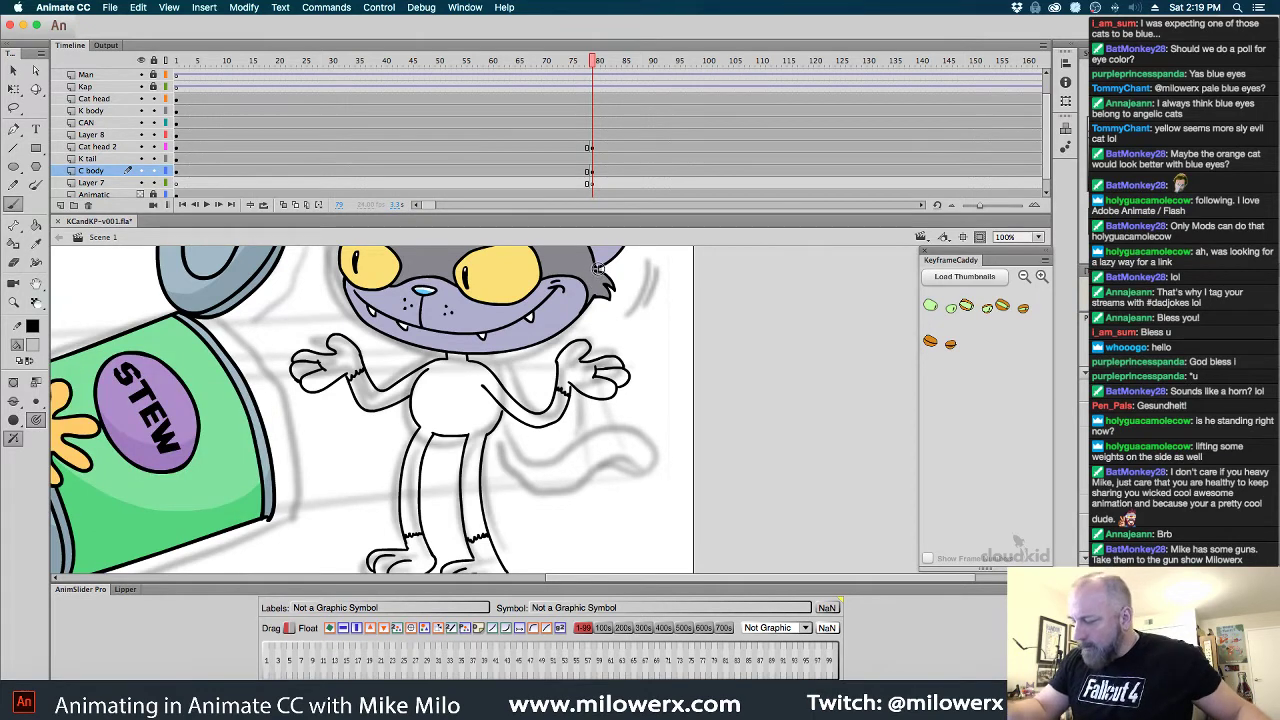
# Open the Cat head 2 symbol, sample its dark grey fur as the fill colour, and return to Scene 1
pyautogui.click(13, 70)
pyautogui.doubleClick(600, 272)
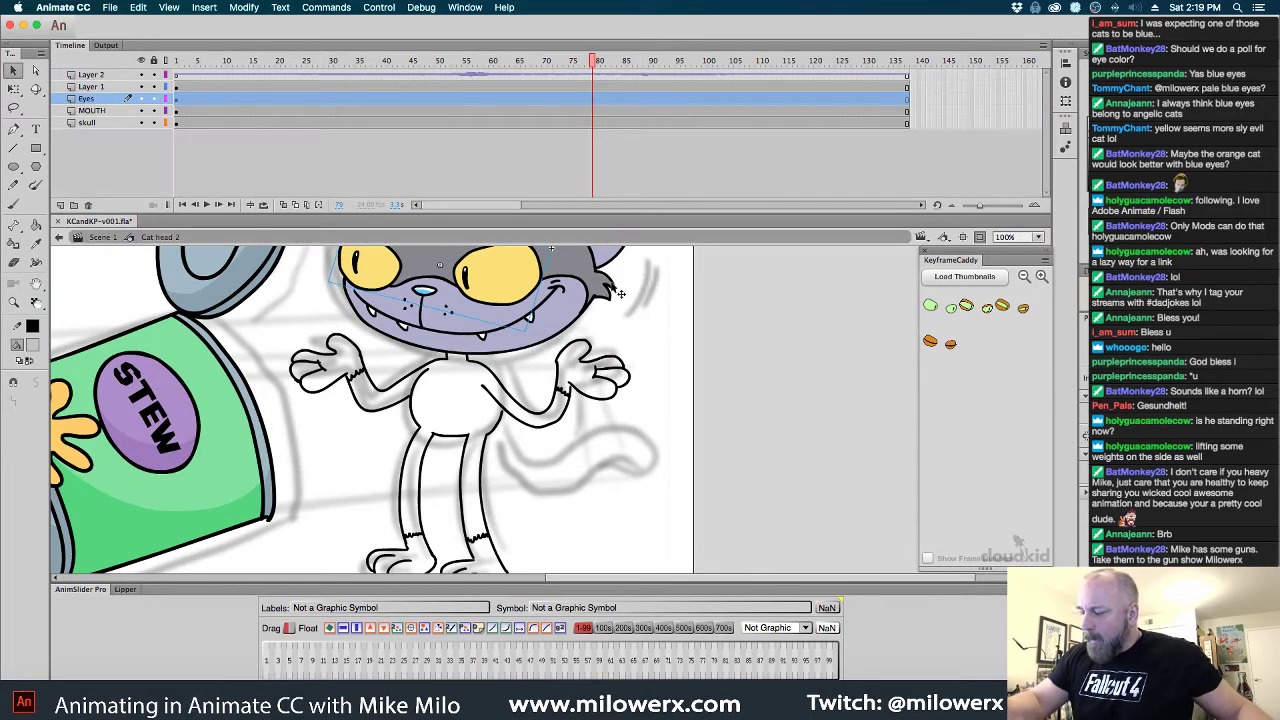
pyautogui.doubleClick(611, 285)
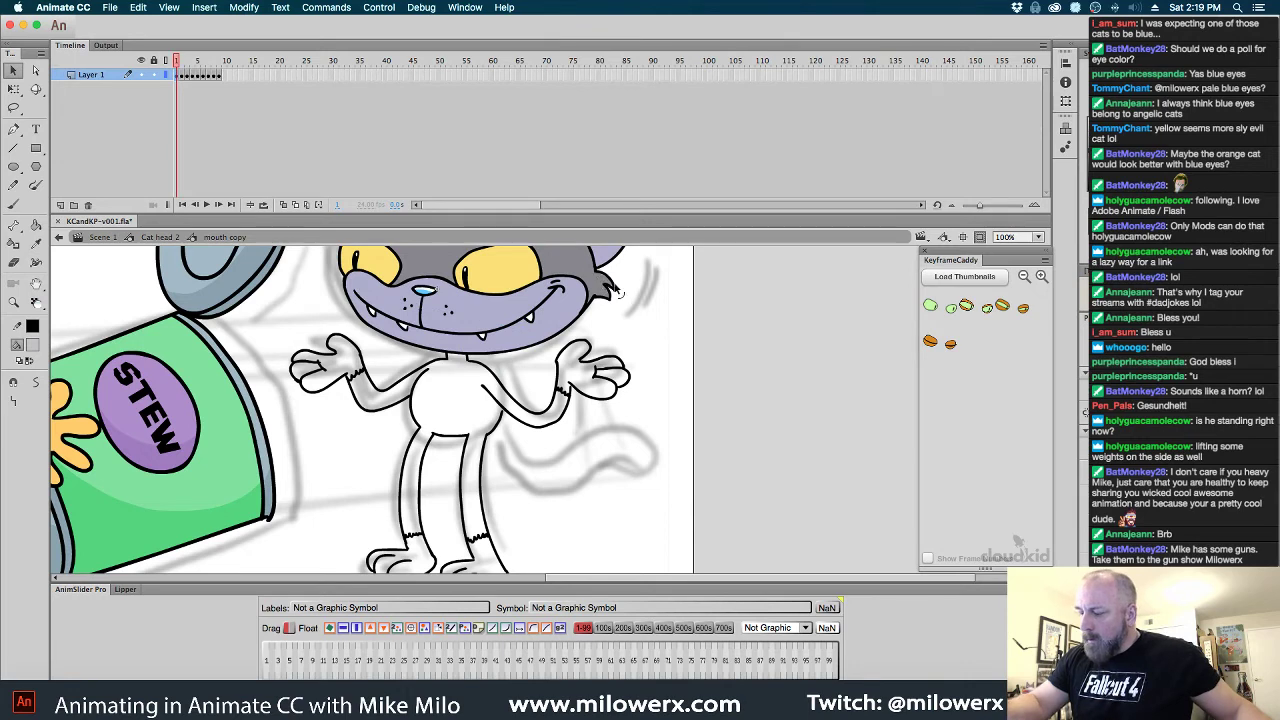
pyautogui.doubleClick(637, 288)
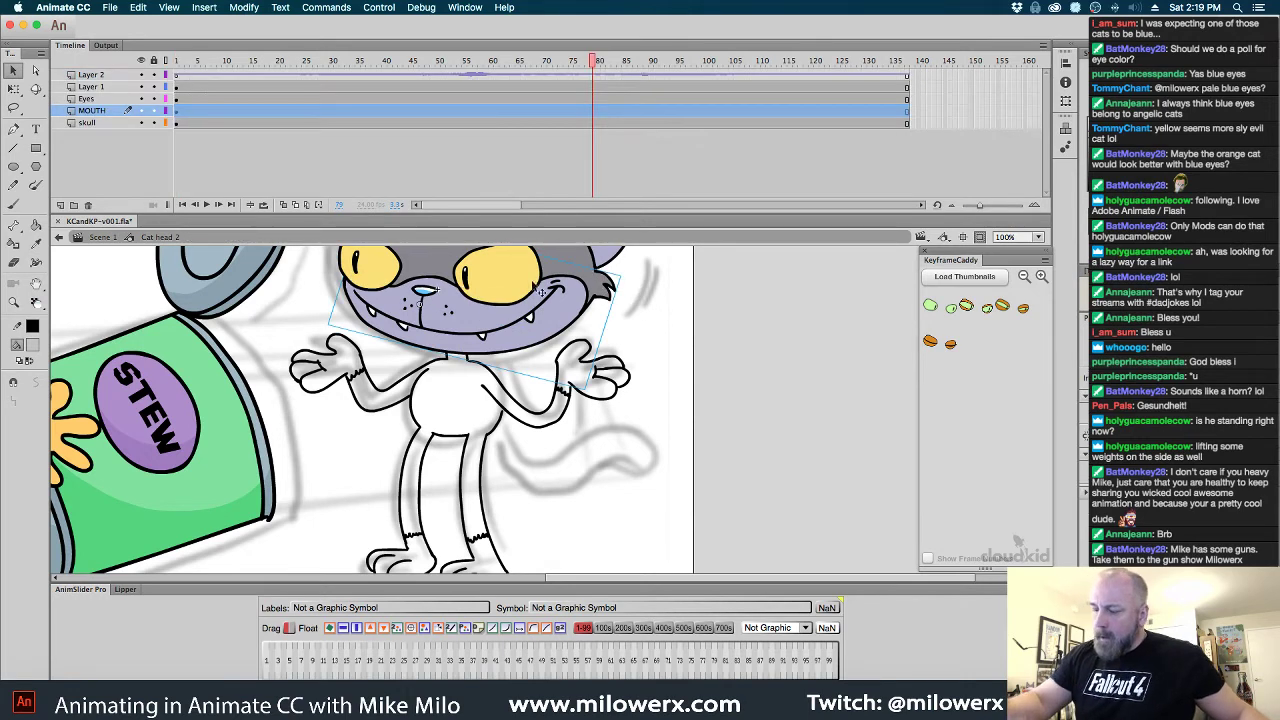
pyautogui.click(35, 345)
pyautogui.click(572, 272)
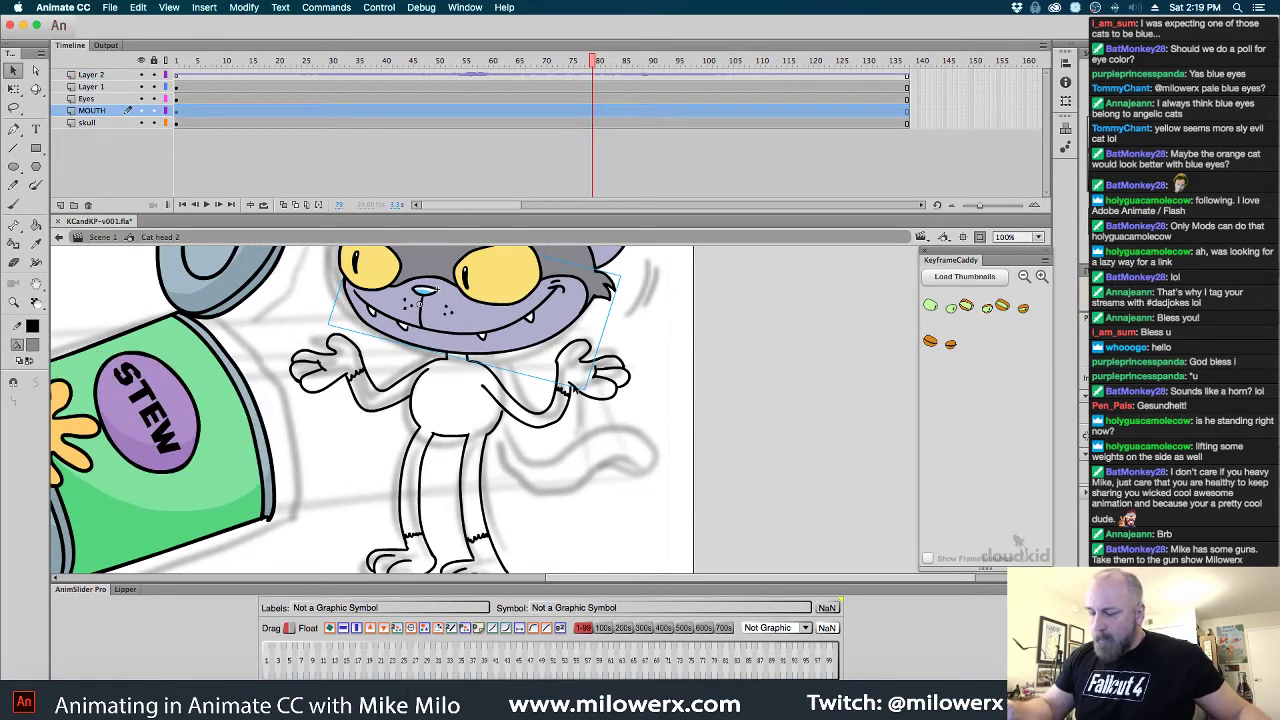
pyautogui.doubleClick(622, 366)
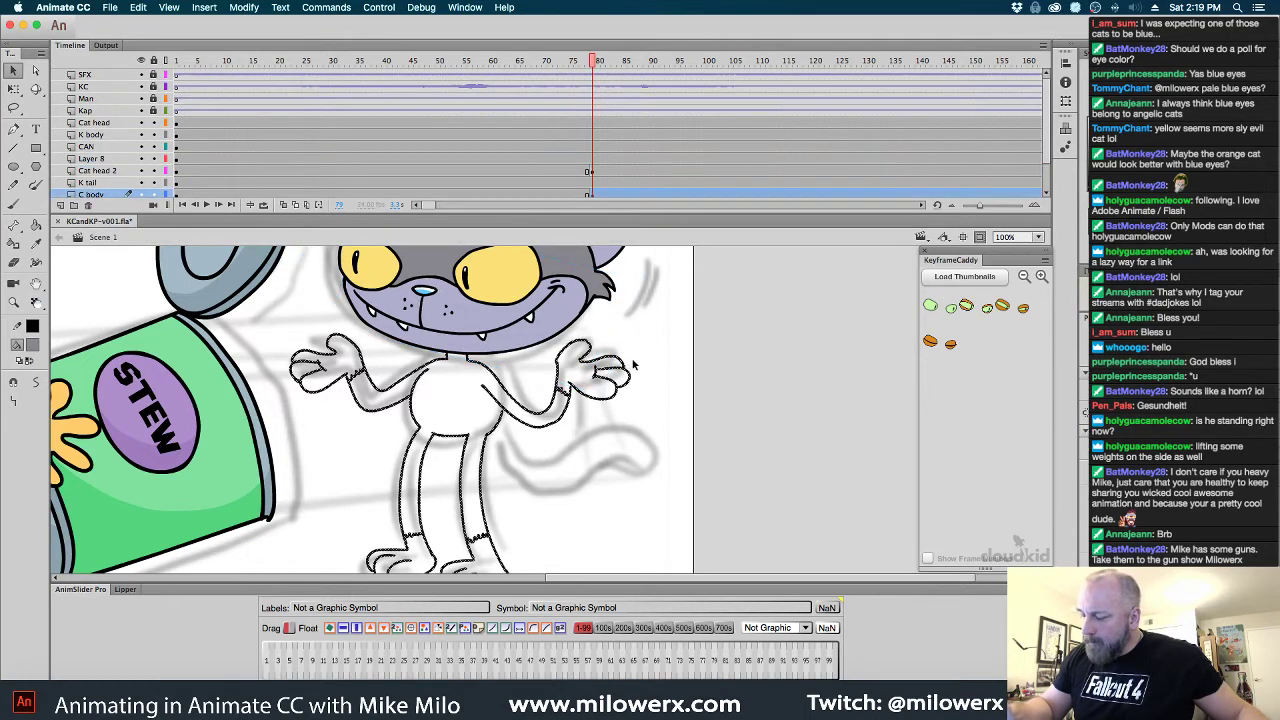
# Fill the cat's torso, arms and legs on the C body layer with the dark grey, using the Paint Bucket with gap closing
pyautogui.click(35, 227)
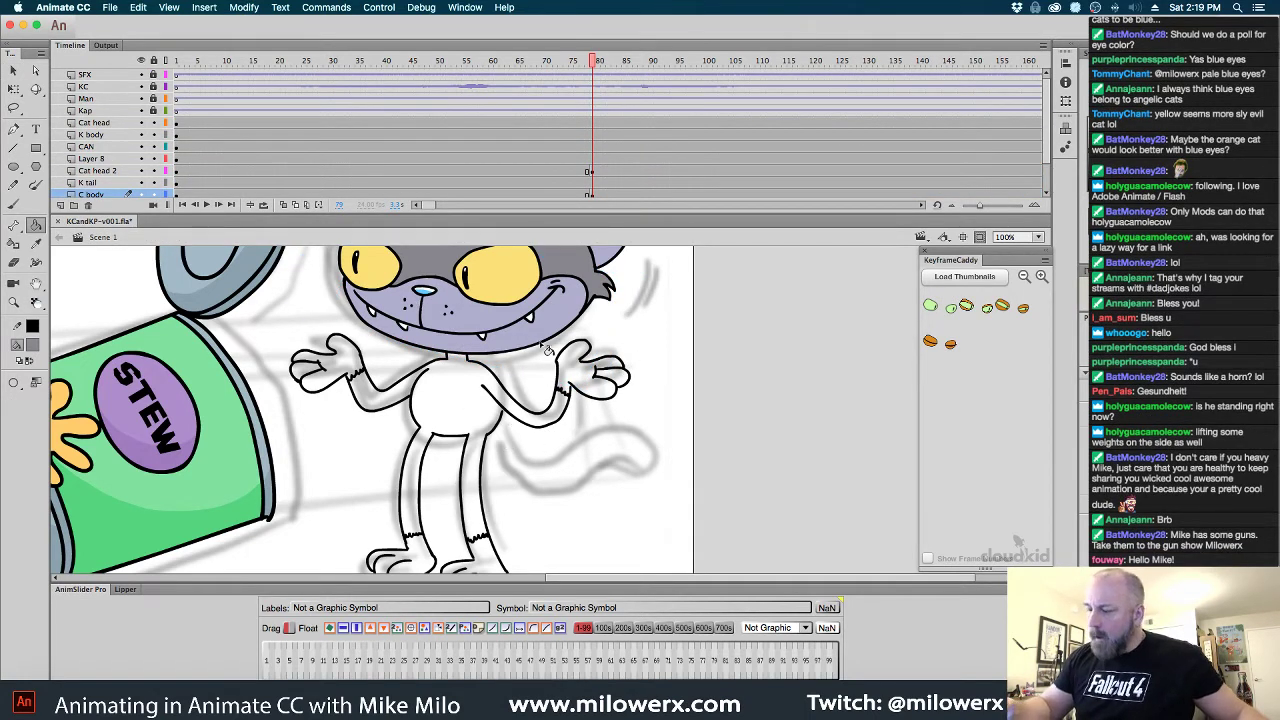
pyautogui.click(593, 195)
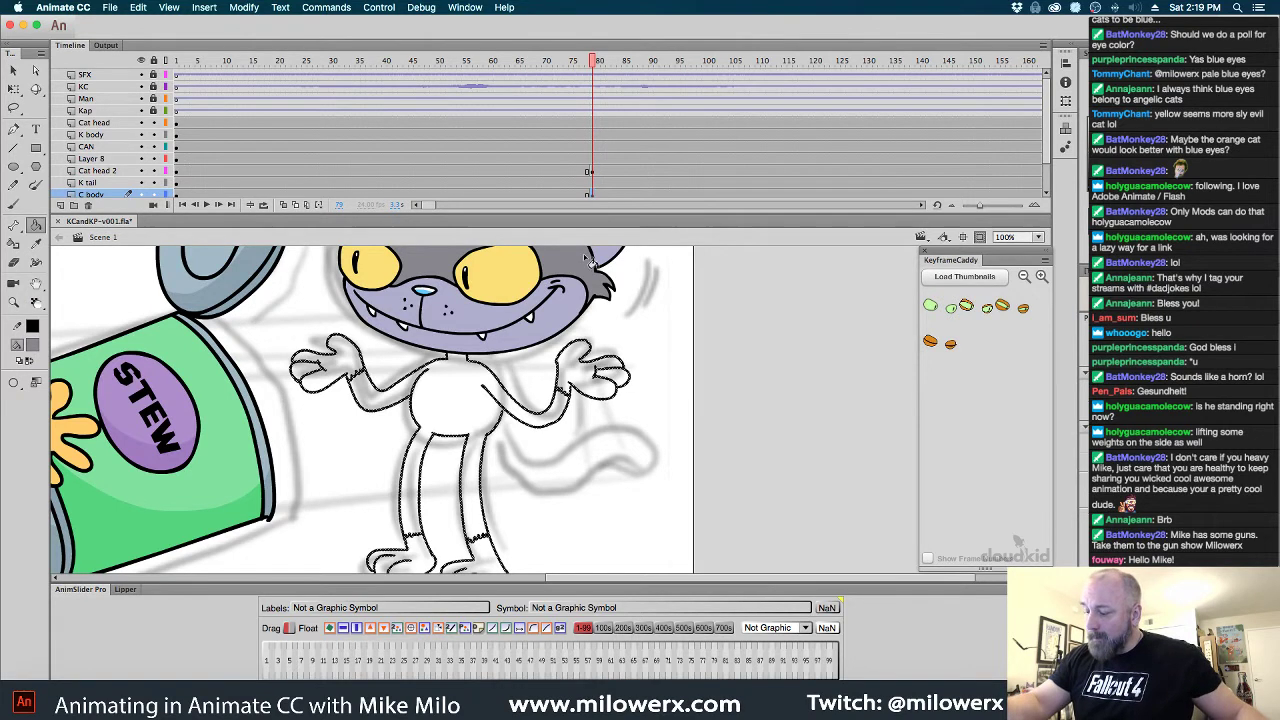
pyautogui.click(14, 383)
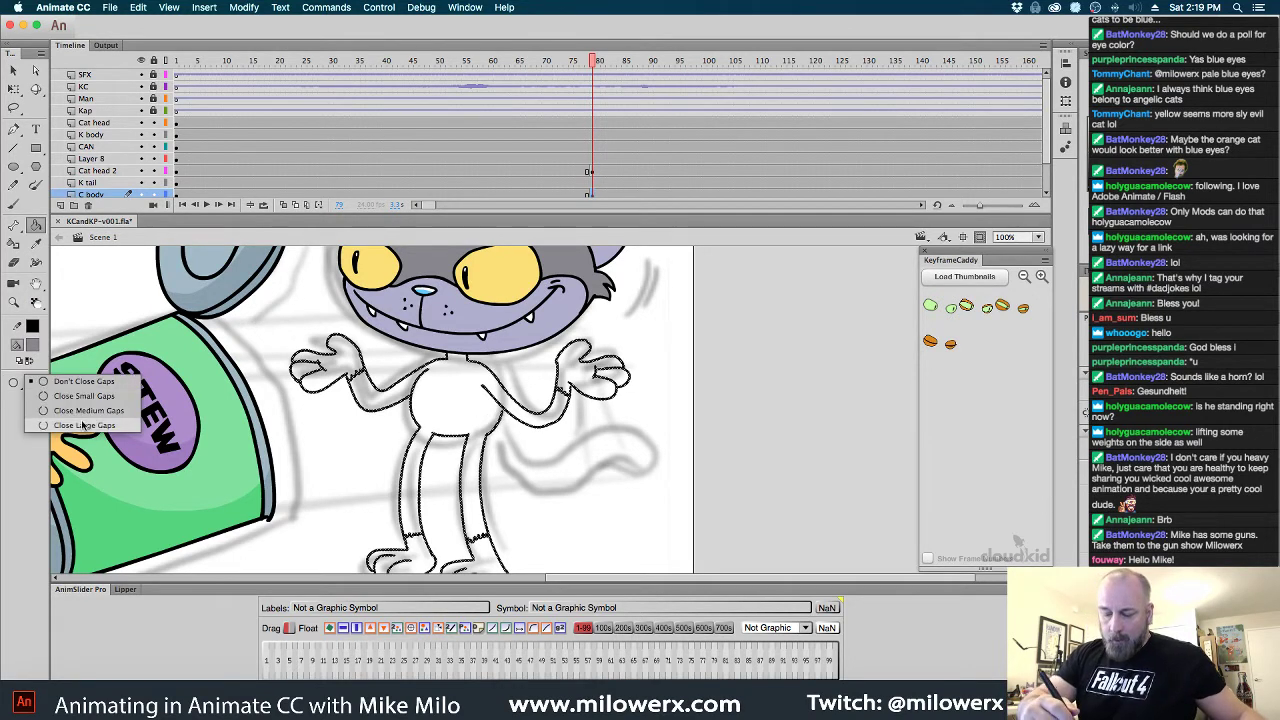
pyautogui.click(89, 414)
pyautogui.click(468, 405)
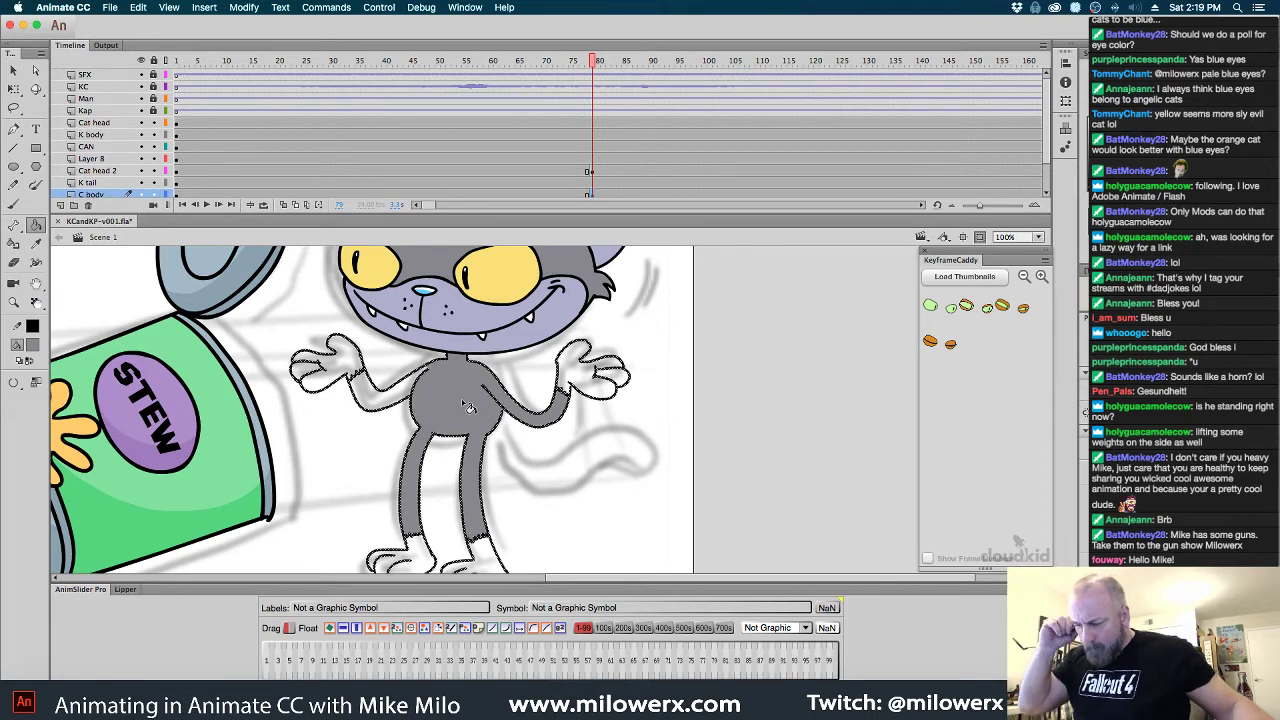
pyautogui.click(402, 392)
# Try to sample the lavender of the cat's muzzle as the fill colour from the main scene
pyautogui.moveTo(605, 484)
pyautogui.mouseDown()
pyautogui.moveTo(625, 418)
pyautogui.moveTo(620, 470)
pyautogui.mouseUp()
pyautogui.press('Escape')
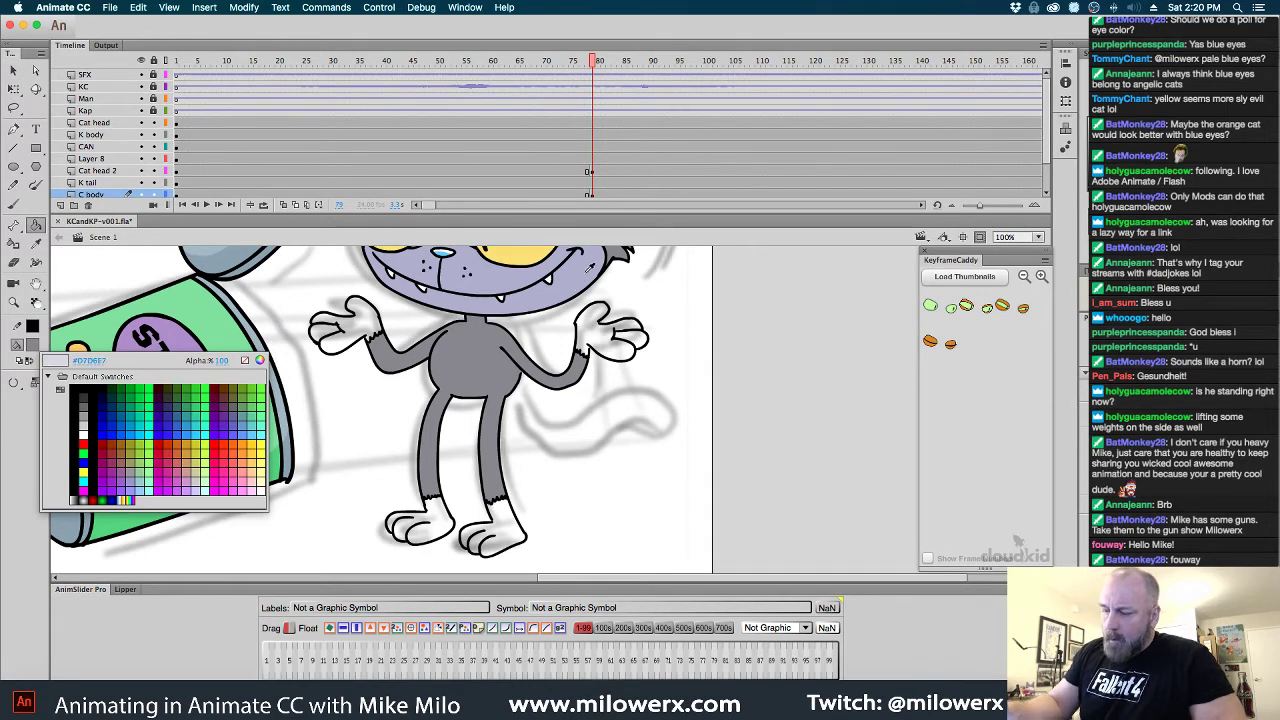
pyautogui.click(588, 280)
# Open the mouth copy symbol inside Cat head 2 and sample the muzzle's lavender as the fill colour
pyautogui.press('v')
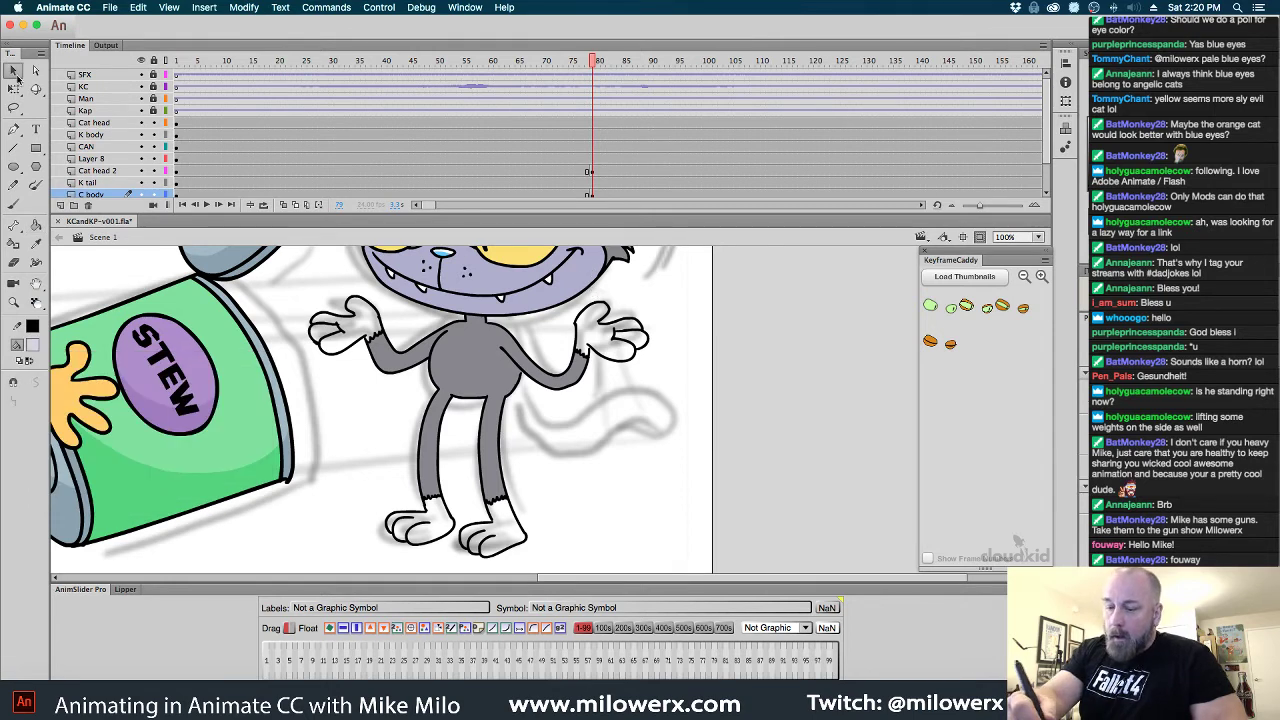
pyautogui.click(588, 295)
pyautogui.doubleClick(590, 297)
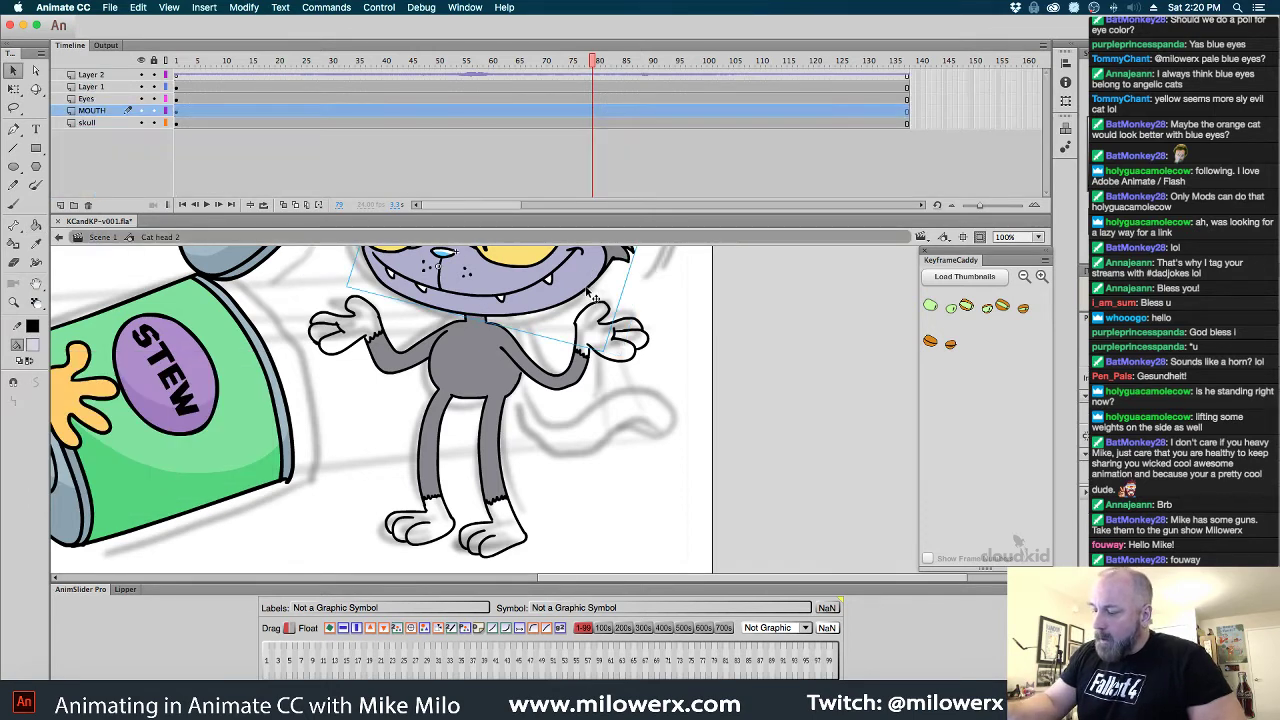
pyautogui.doubleClick(591, 293)
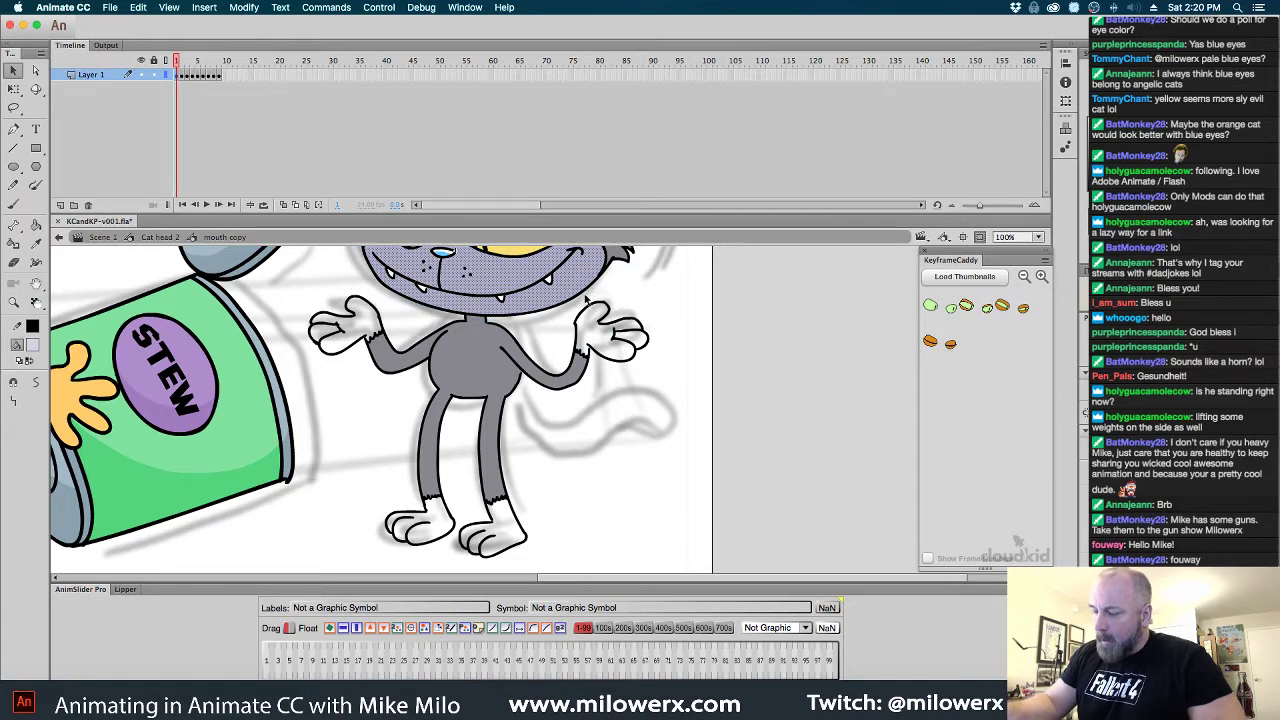
pyautogui.click(33, 344)
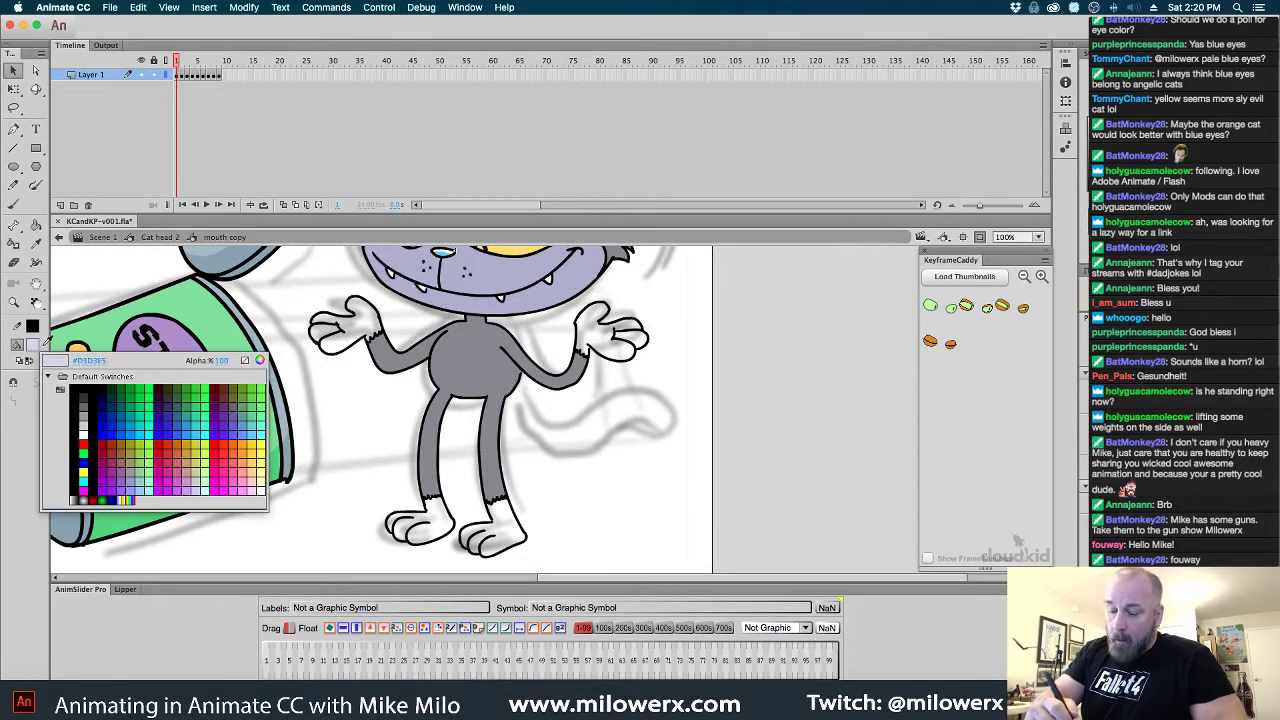
pyautogui.click(508, 296)
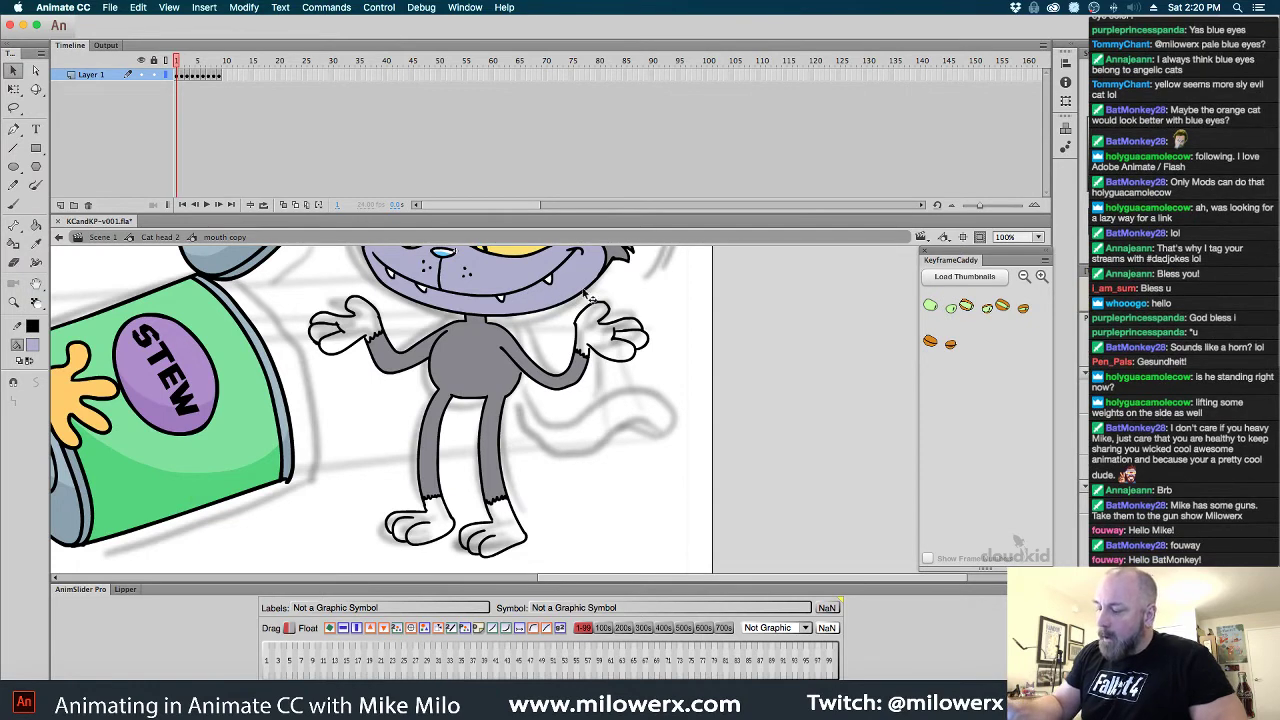
# Exit the nested mouth and head symbols back to Scene 1 and clear the selection
pyautogui.press('super+a')
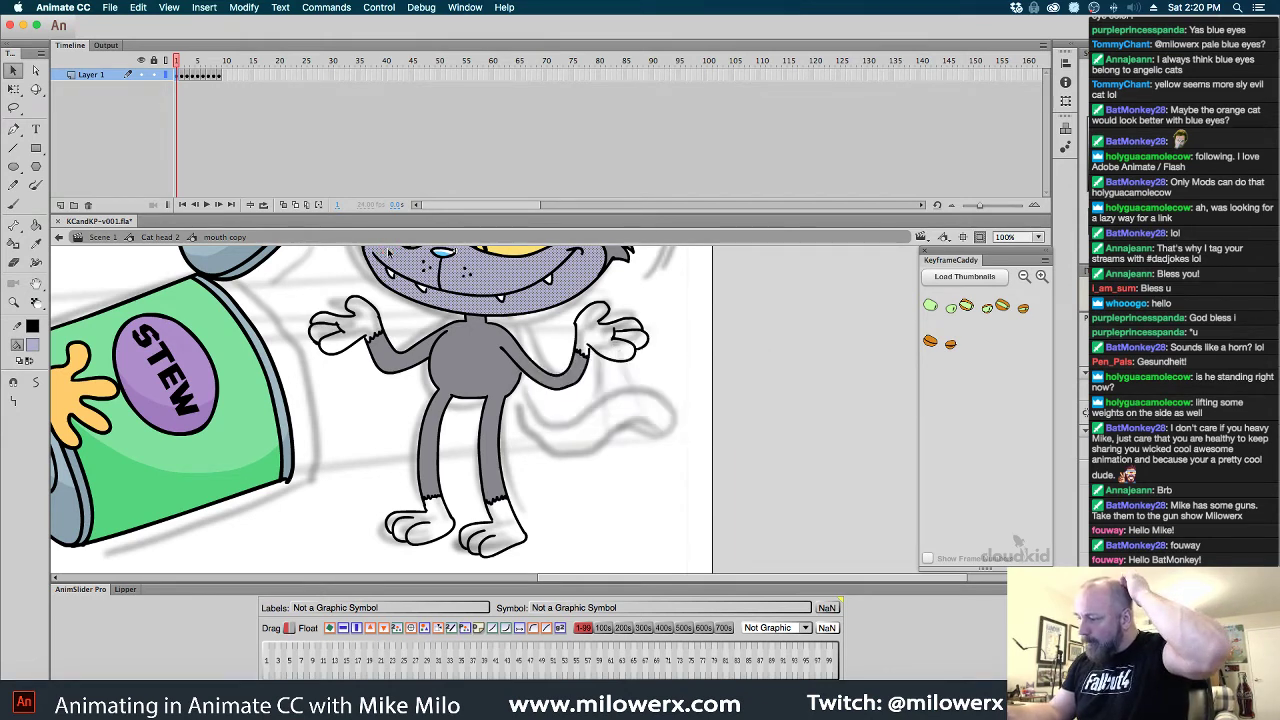
pyautogui.doubleClick(447, 385)
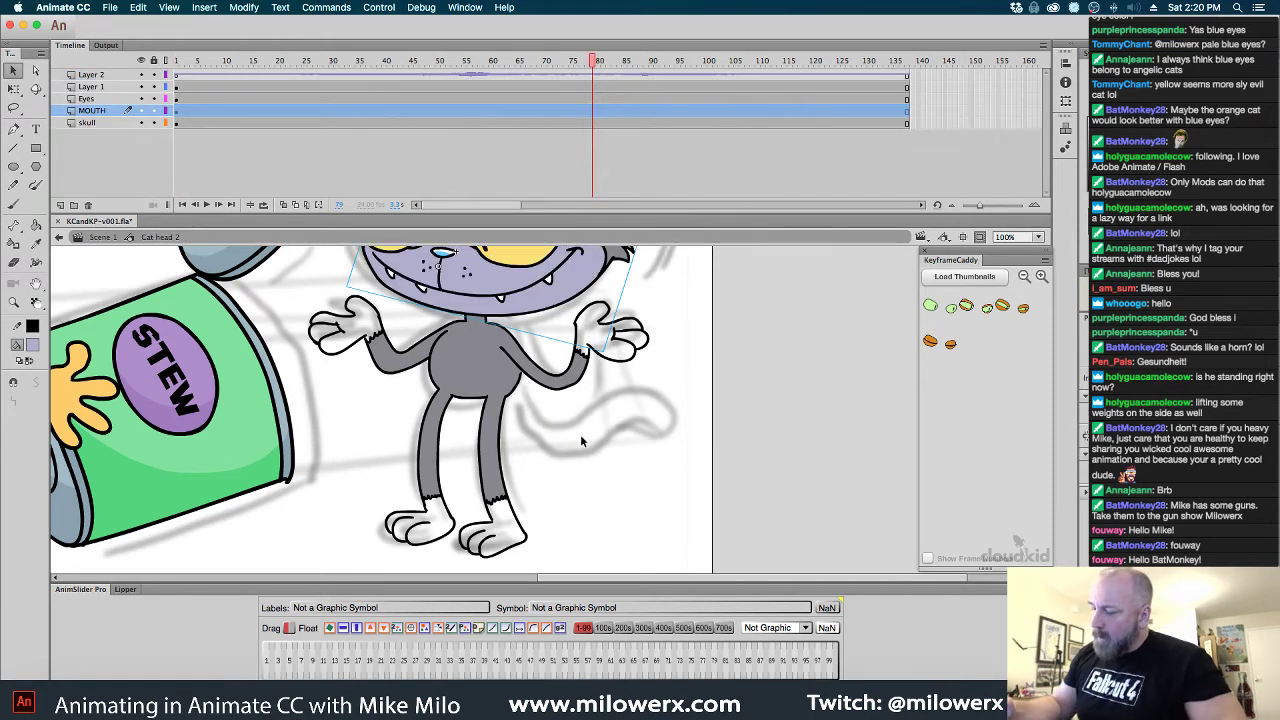
pyautogui.click(621, 366)
pyautogui.doubleClick(625, 362)
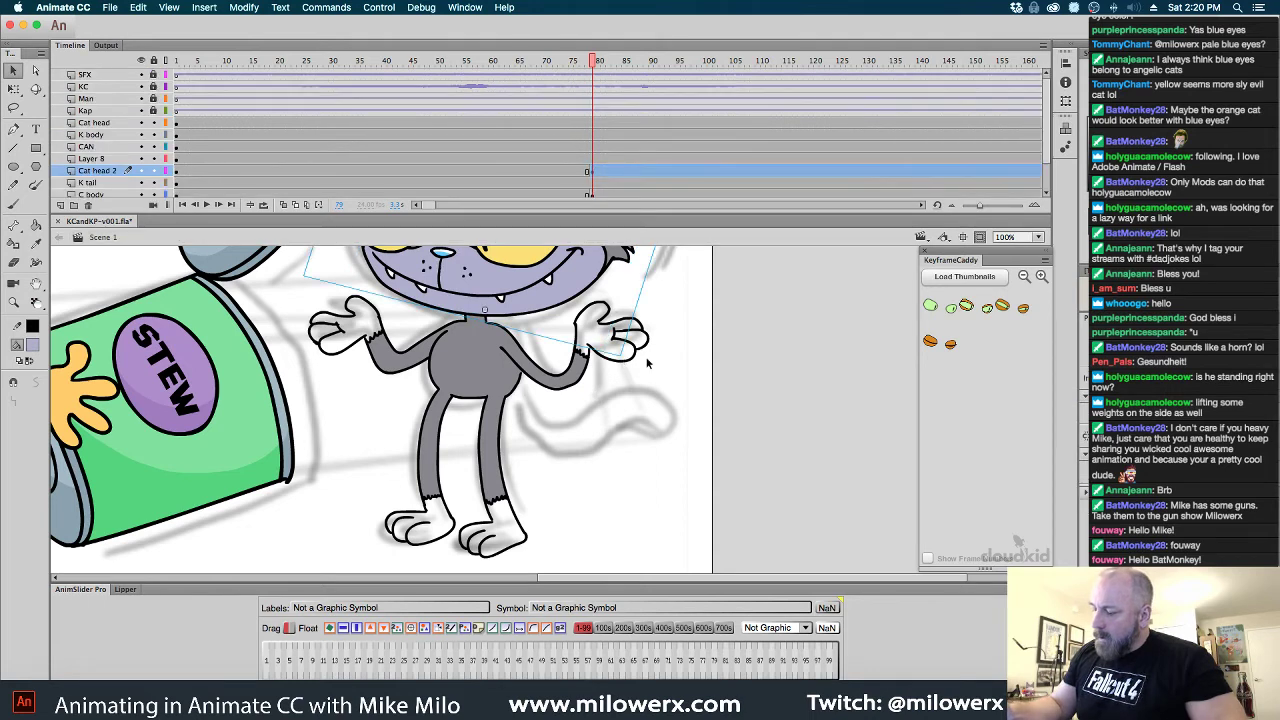
pyautogui.click(661, 363)
# Fill the cat's hands and feet on the C body layer with the sampled lavender using the Paint Bucket
pyautogui.click(35, 225)
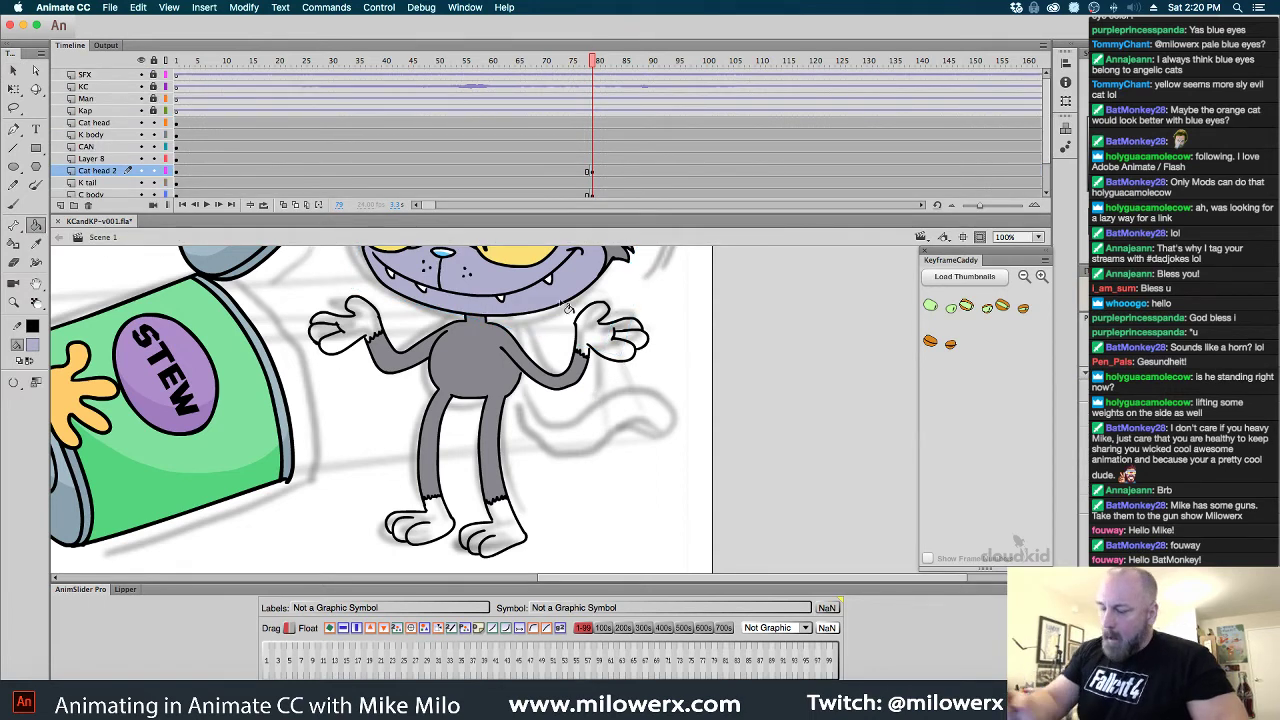
pyautogui.click(642, 338)
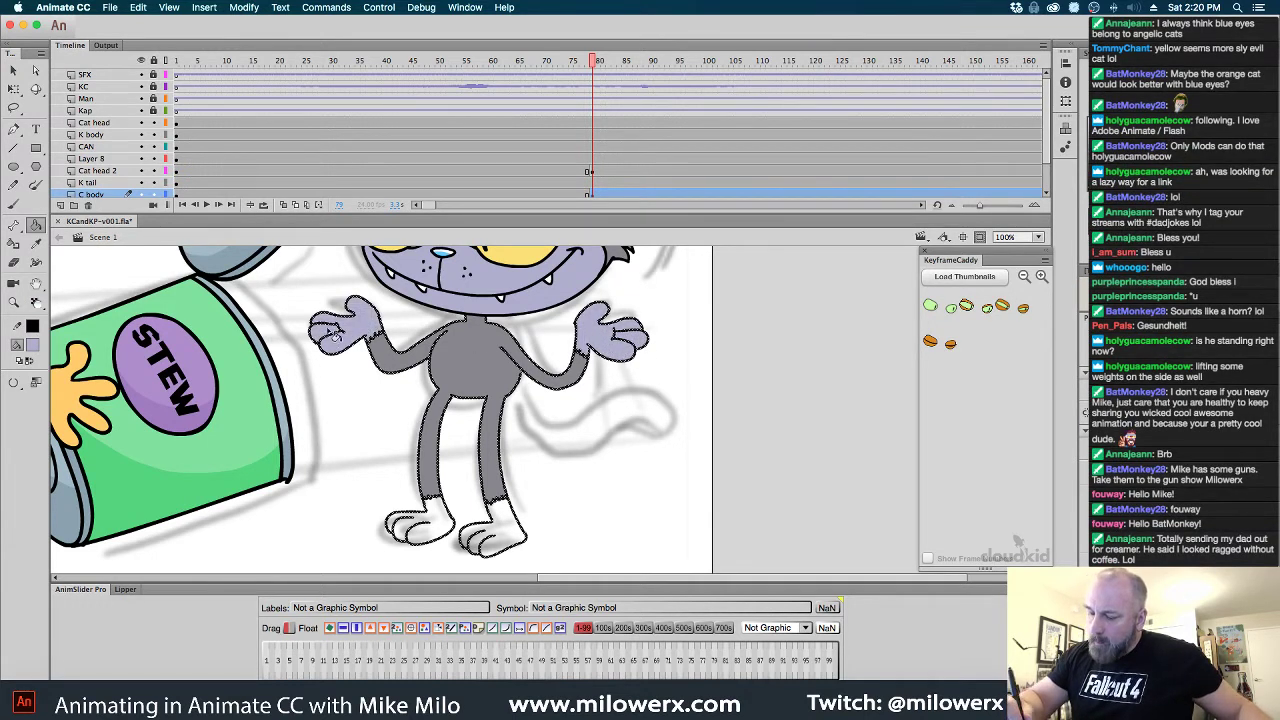
pyautogui.click(430, 532)
pyautogui.click(400, 525)
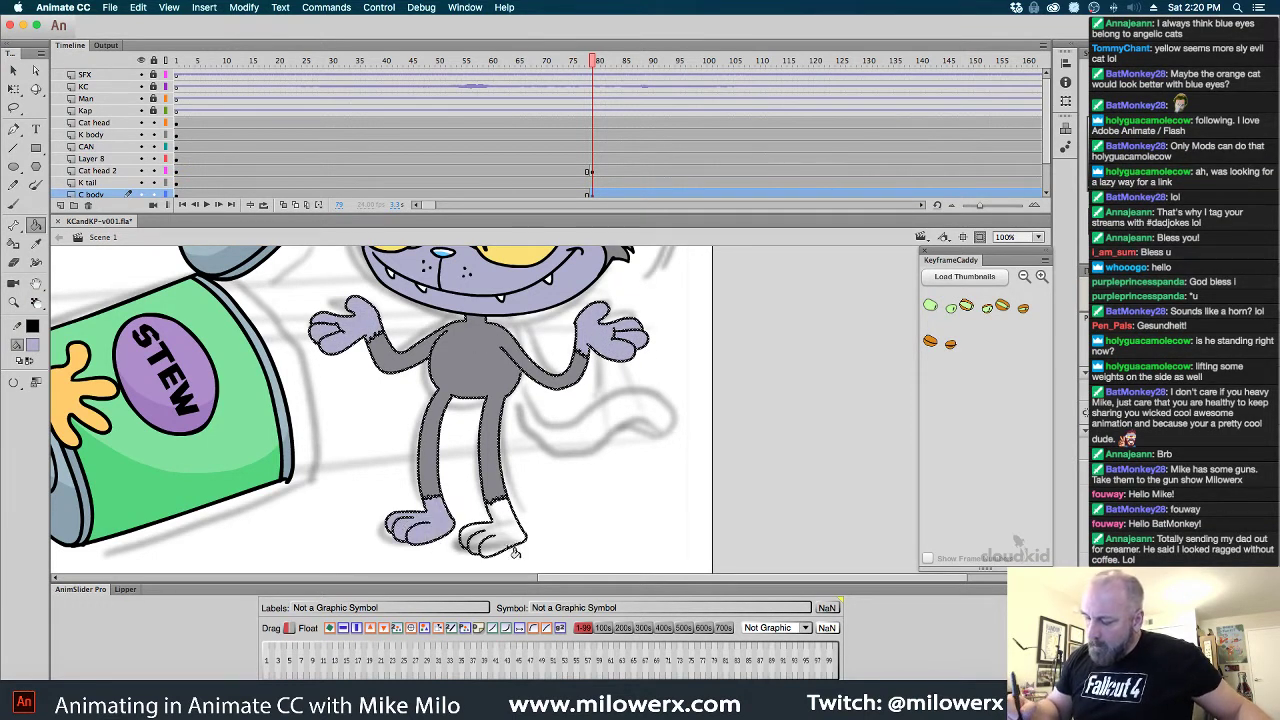
pyautogui.click(500, 548)
pyautogui.click(559, 494)
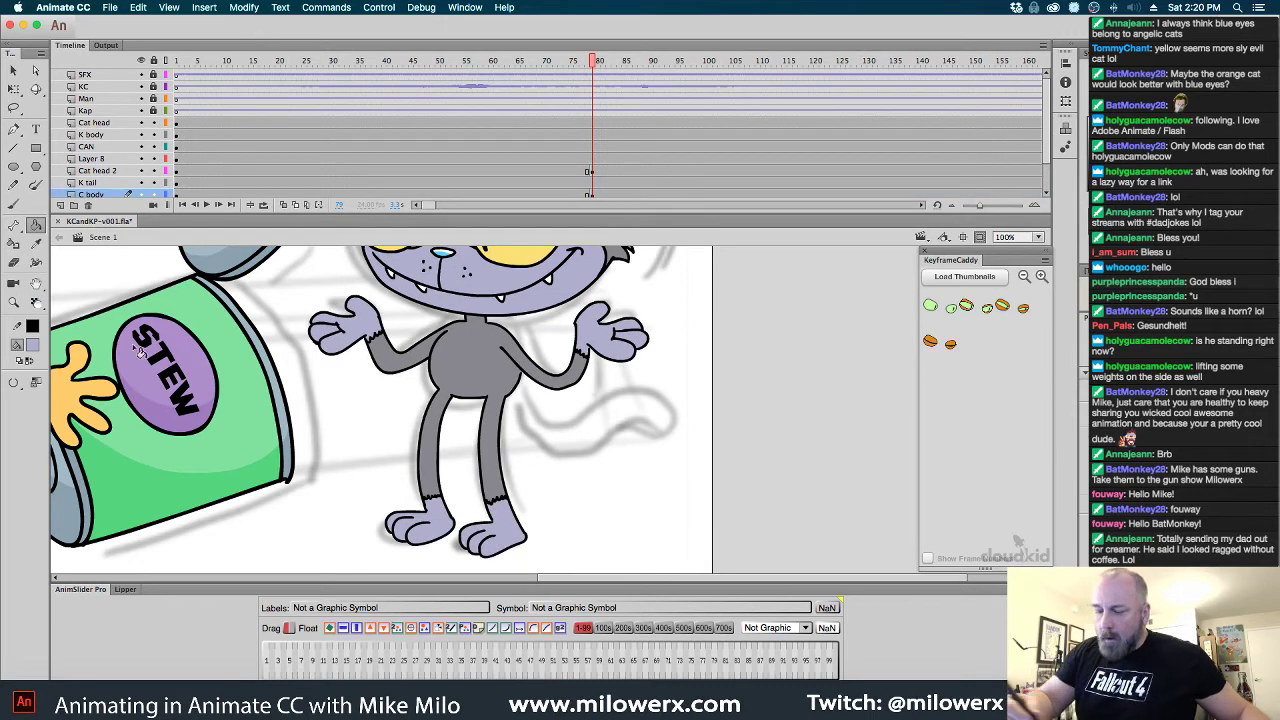
# Choose a darker purple fill and paint a pad on each of the cat's palms with the brush
pyautogui.click(34, 347)
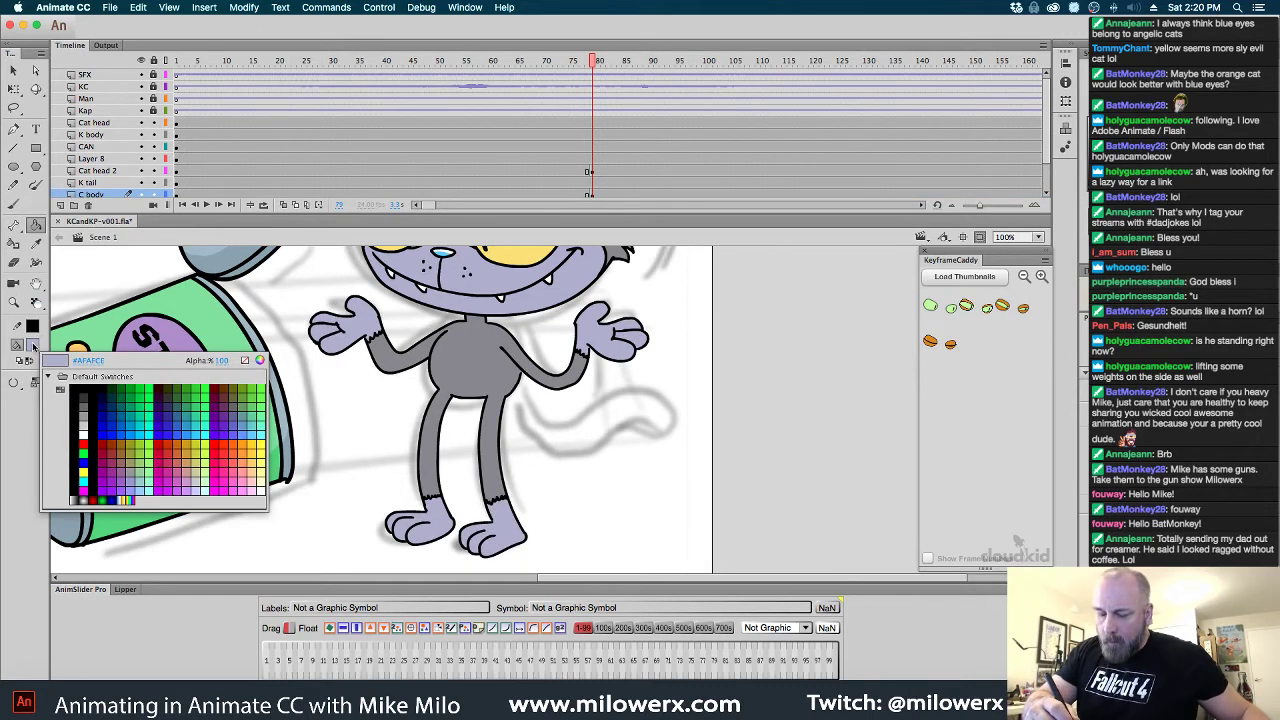
pyautogui.click(33, 345)
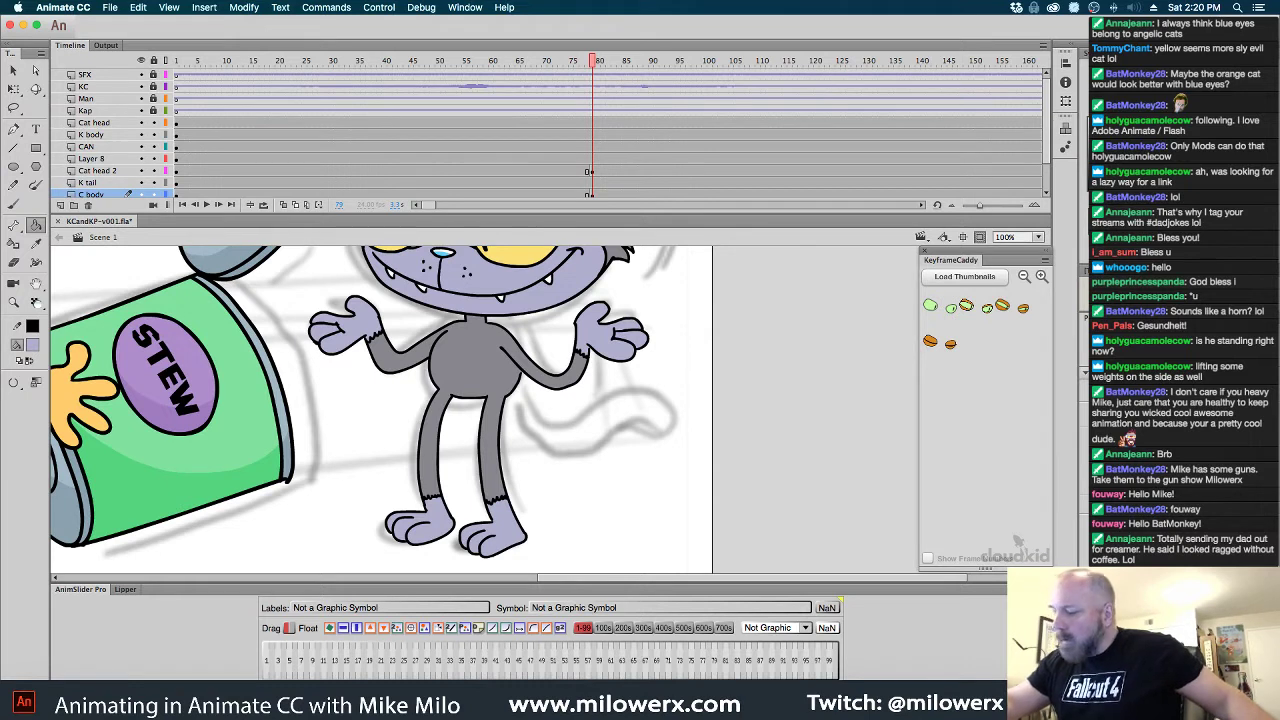
pyautogui.press('b')
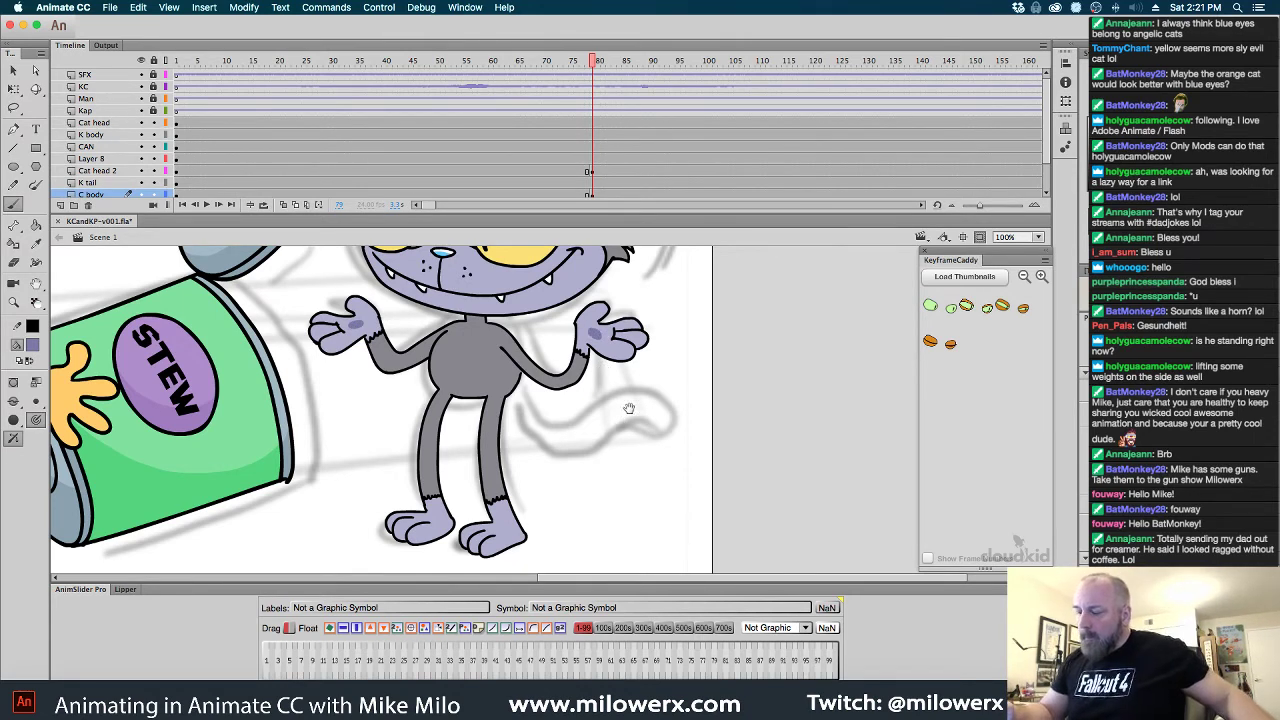
# Open the Cat eyes copy symbol nested inside the grey cat's Cat head 2 symbol
pyautogui.moveTo(629, 408); pyautogui.dragTo(607, 484)
pyautogui.click(14, 89)
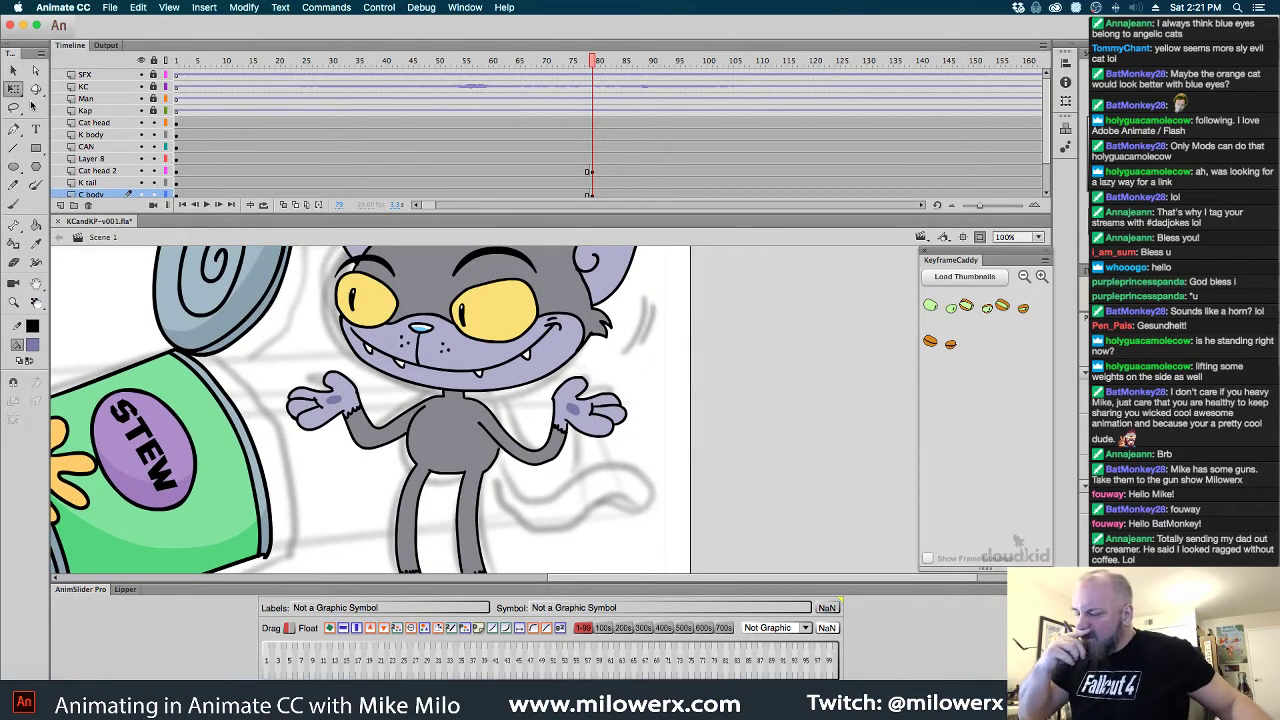
pyautogui.click(561, 366)
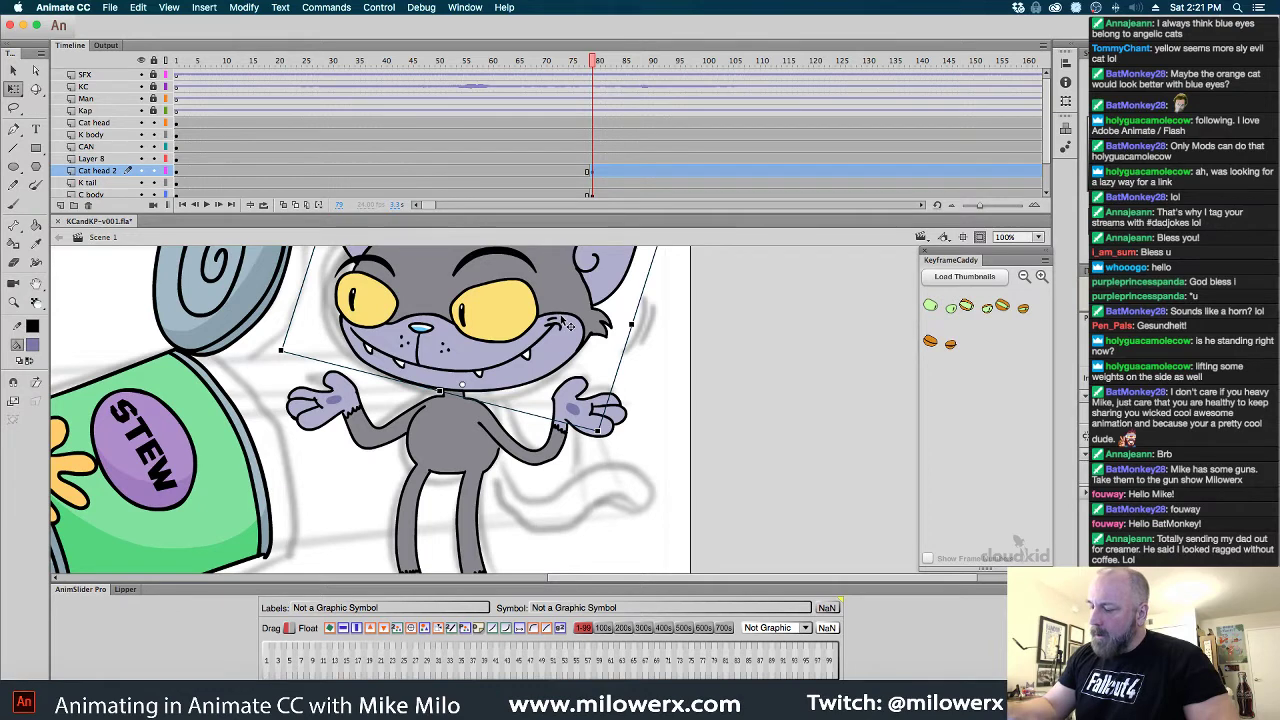
pyautogui.doubleClick(566, 323)
pyautogui.click(536, 322)
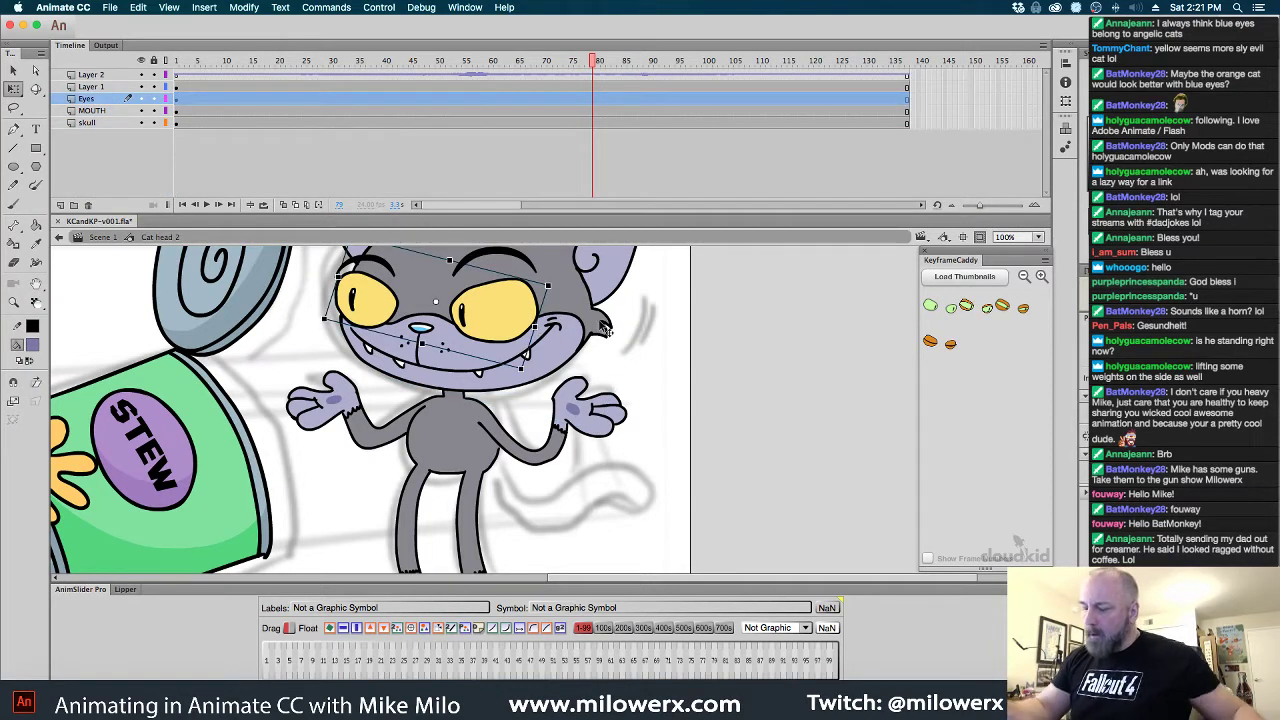
pyautogui.moveTo(606, 329); pyautogui.dragTo(623, 432)
pyautogui.moveTo(533, 408); pyautogui.dragTo(541, 397)
pyautogui.press('super+z')
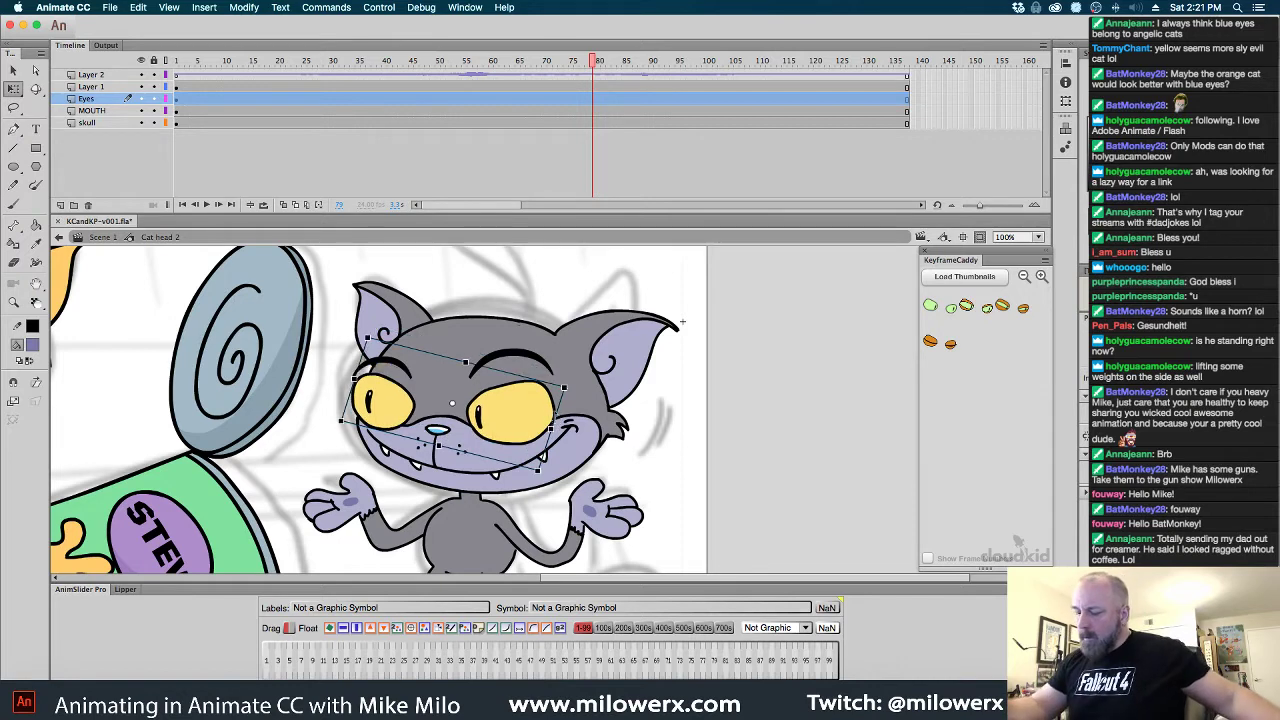
pyautogui.doubleClick(548, 398)
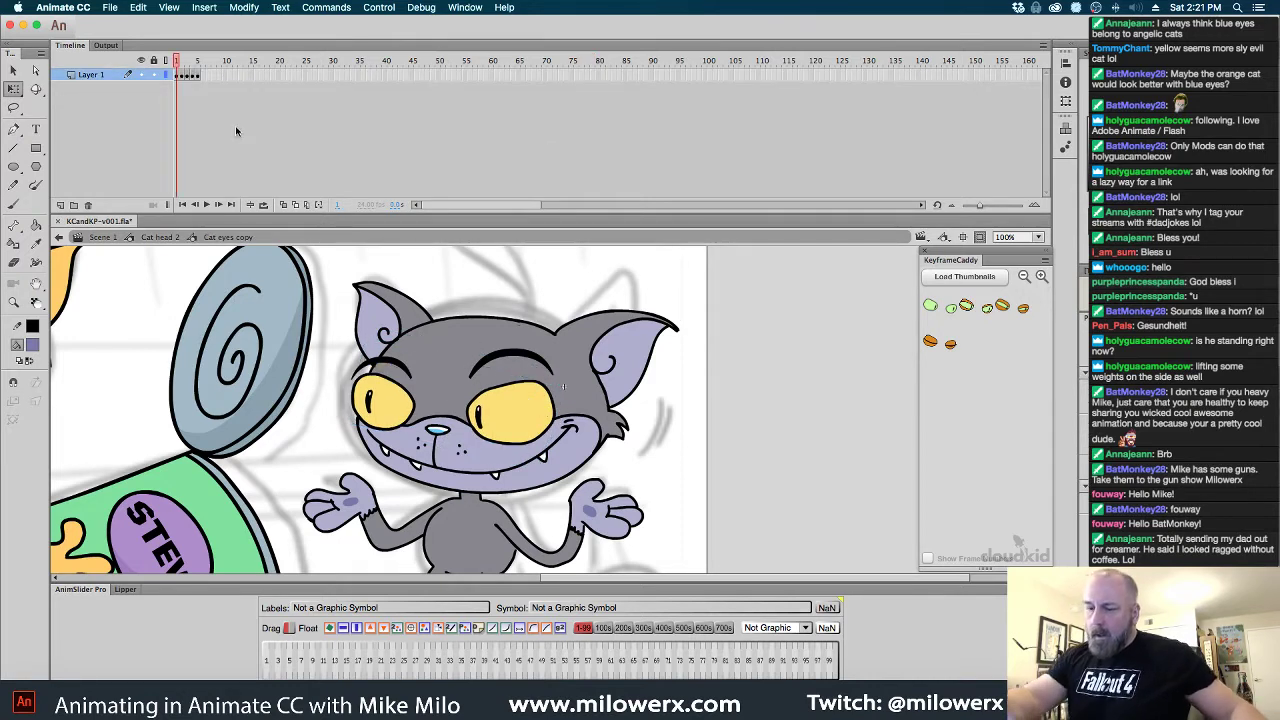
# Add a blank frame 6 after the last eye drawing, turn on onion skinning, and ready the brush with black fill
pyautogui.moveTo(177, 62); pyautogui.dragTo(215, 72)
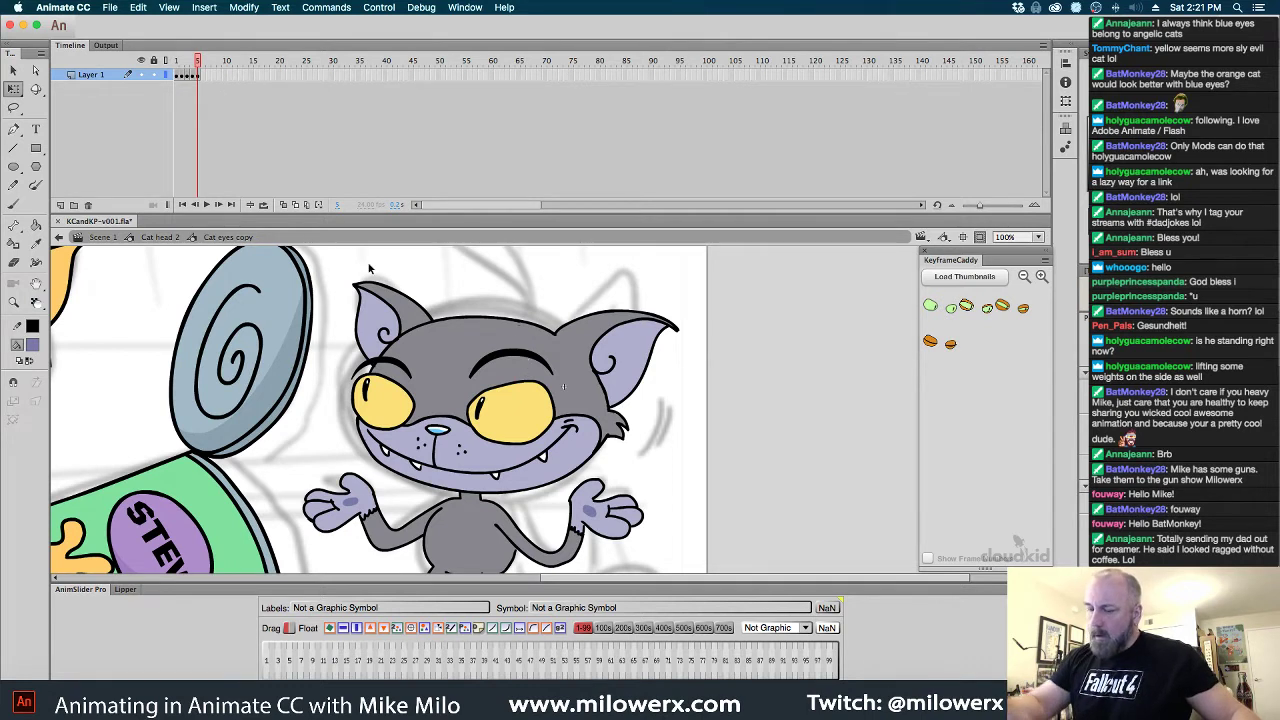
pyautogui.press('.')
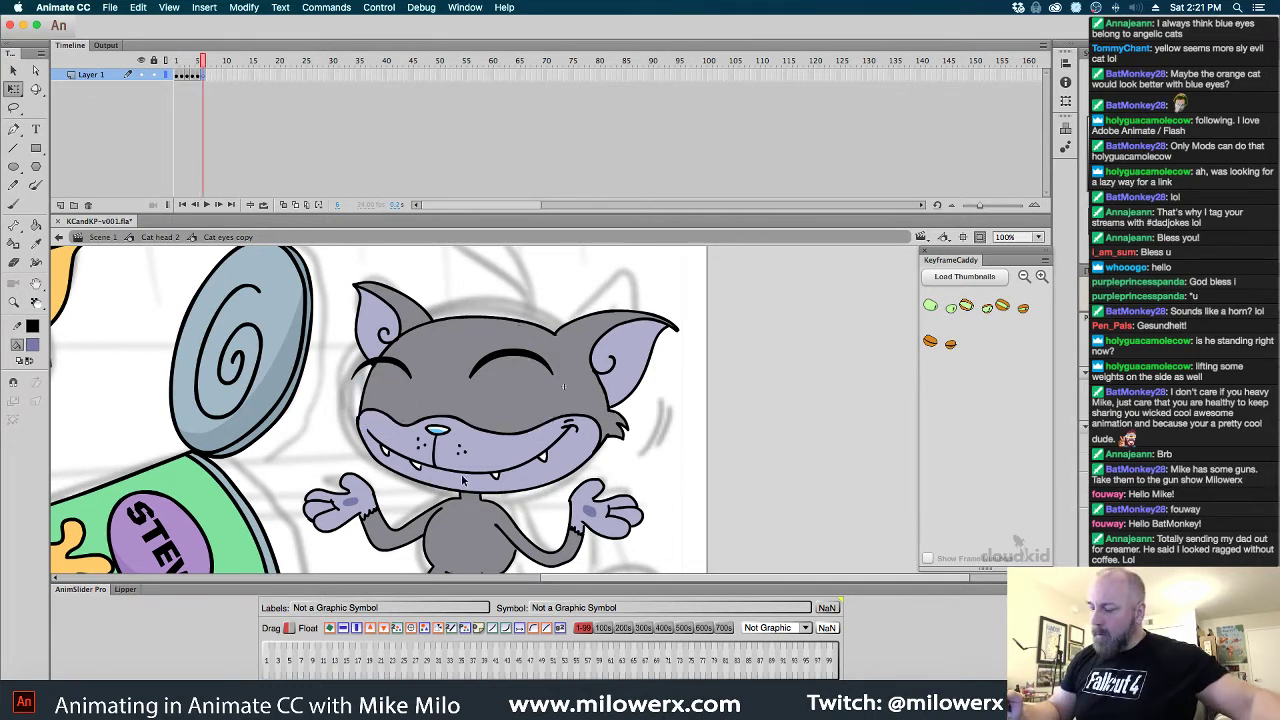
pyautogui.click(284, 205)
pyautogui.click(32, 345)
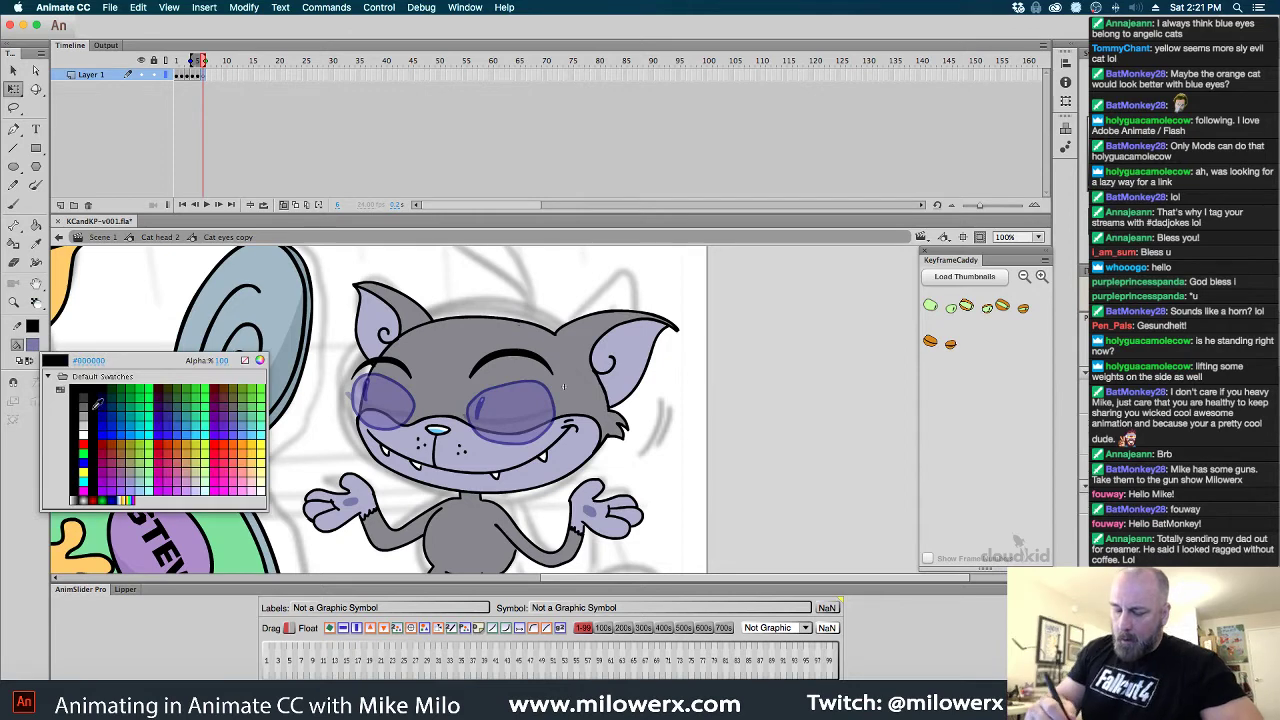
pyautogui.click(75, 386)
pyautogui.press('b')
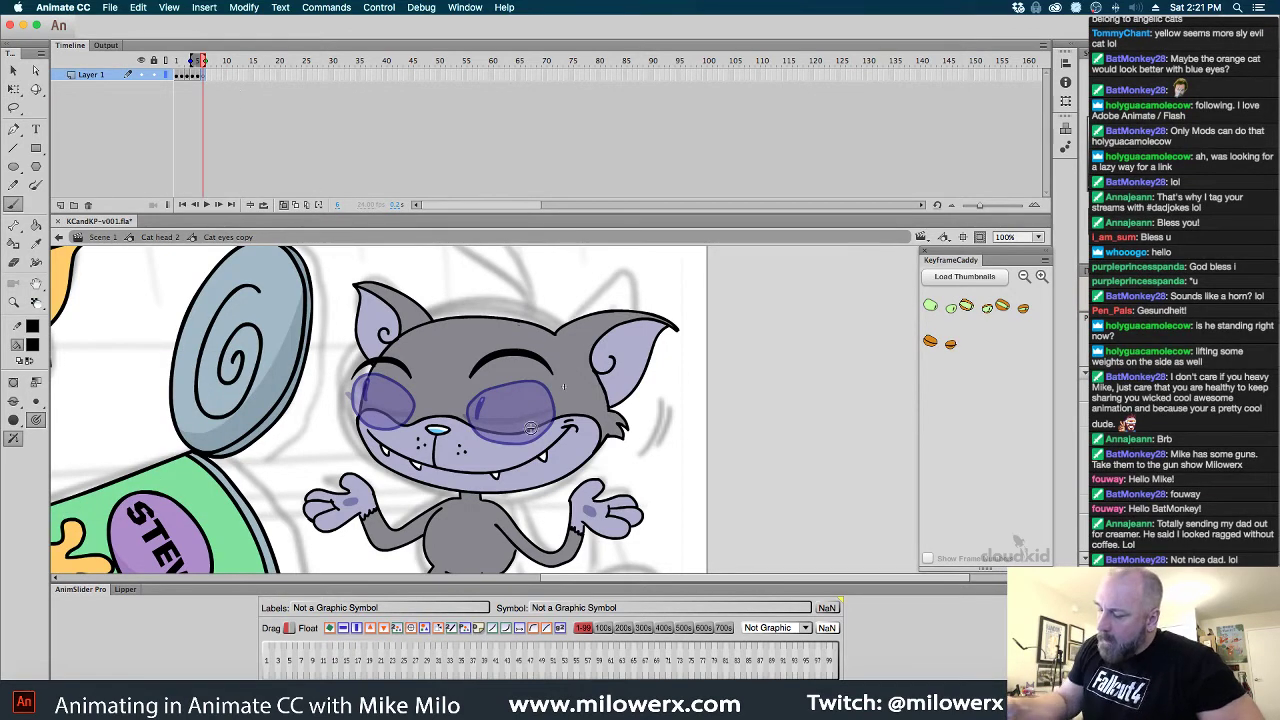
# Brush black outlines for two tall, rounded-square eyes over the onion-skinned pair and paint a slim vertical pupil near each one's left edge
pyautogui.keyDown('super'); pyautogui.click(539, 394); pyautogui.keyUp('super')
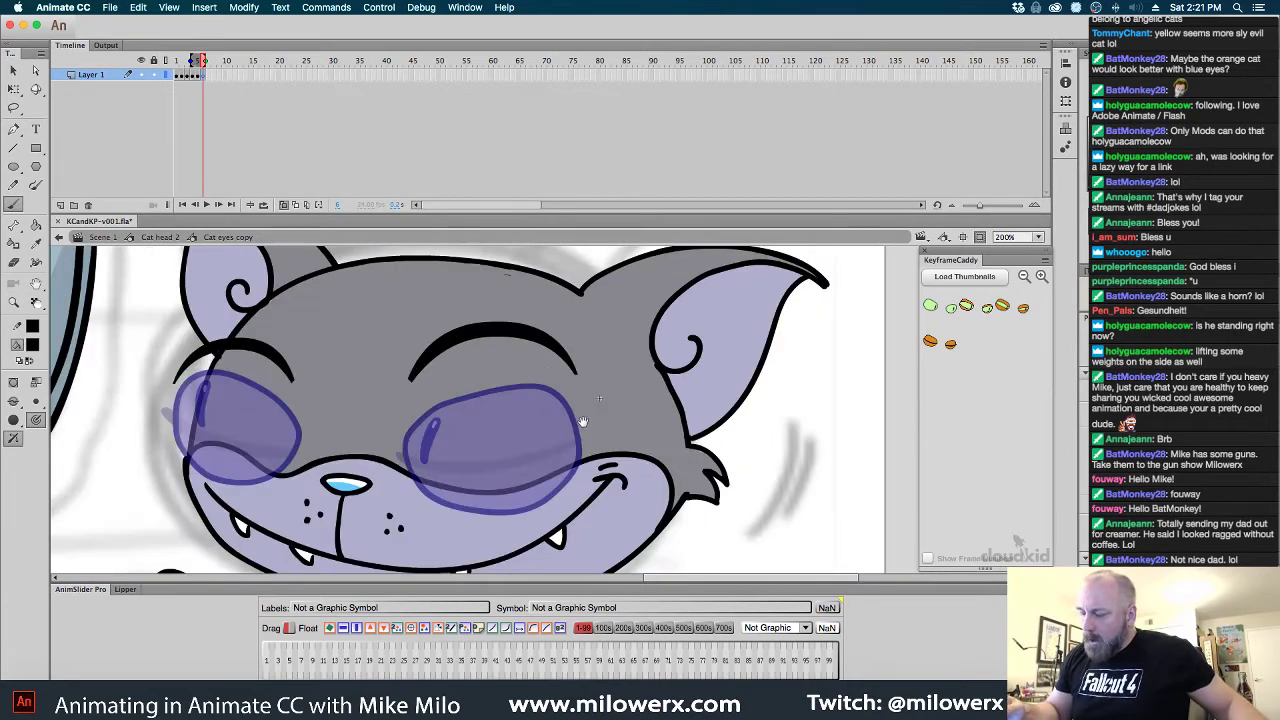
pyautogui.scroll(-2, 583, 421)
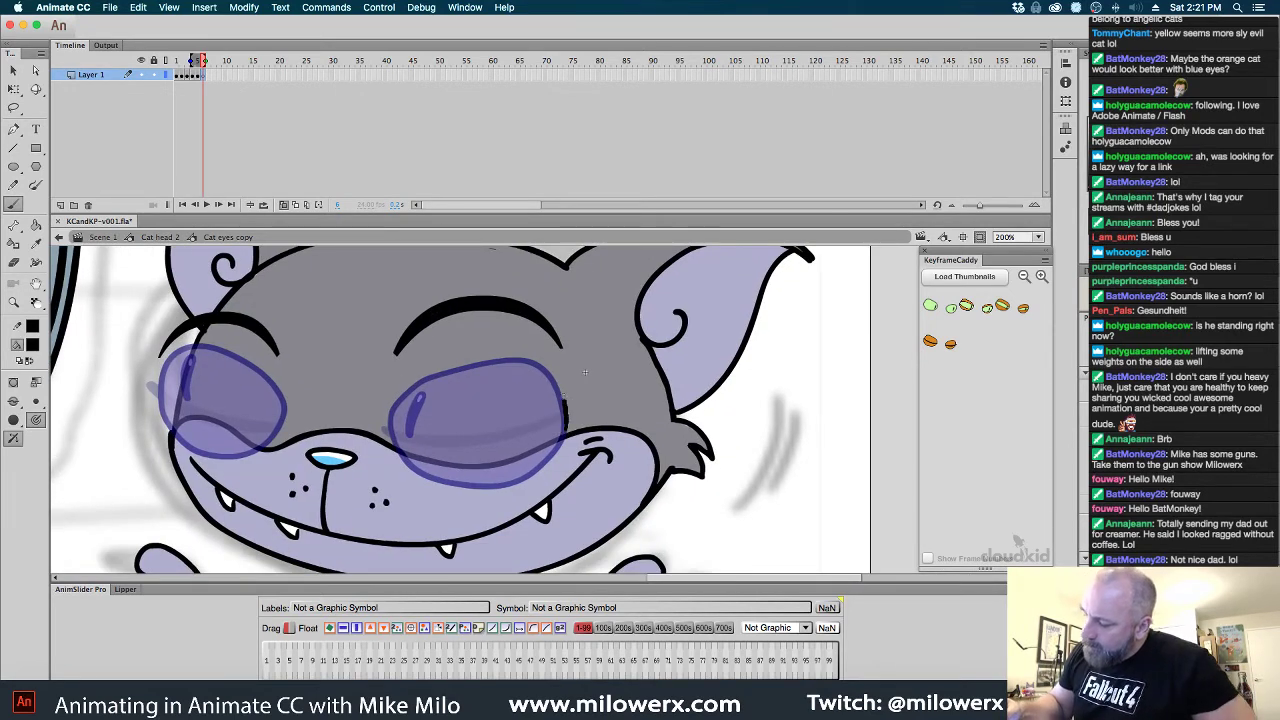
pyautogui.moveTo(565, 400)
pyautogui.mouseDown()
pyautogui.moveTo(546, 366)
pyautogui.moveTo(497, 338)
pyautogui.moveTo(421, 352)
pyautogui.moveTo(406, 383)
pyautogui.moveTo(417, 446)
pyautogui.moveTo(492, 469)
pyautogui.moveTo(555, 438)
pyautogui.moveTo(553, 378)
pyautogui.moveTo(566, 484)
pyautogui.moveTo(555, 357)
pyautogui.moveTo(559, 446)
pyautogui.moveTo(535, 466)
pyautogui.moveTo(455, 477)
pyautogui.moveTo(413, 459)
pyautogui.moveTo(398, 431)
pyautogui.moveTo(400, 379)
pyautogui.moveTo(448, 338)
pyautogui.moveTo(511, 327)
pyautogui.moveTo(555, 371)
pyautogui.moveTo(475, 324)
pyautogui.moveTo(421, 339)
pyautogui.moveTo(417, 443)
pyautogui.moveTo(458, 464)
pyautogui.moveTo(533, 461)
pyautogui.moveTo(543, 344)
pyautogui.mouseUp()
pyautogui.press('super+z')
pyautogui.press('super+z')
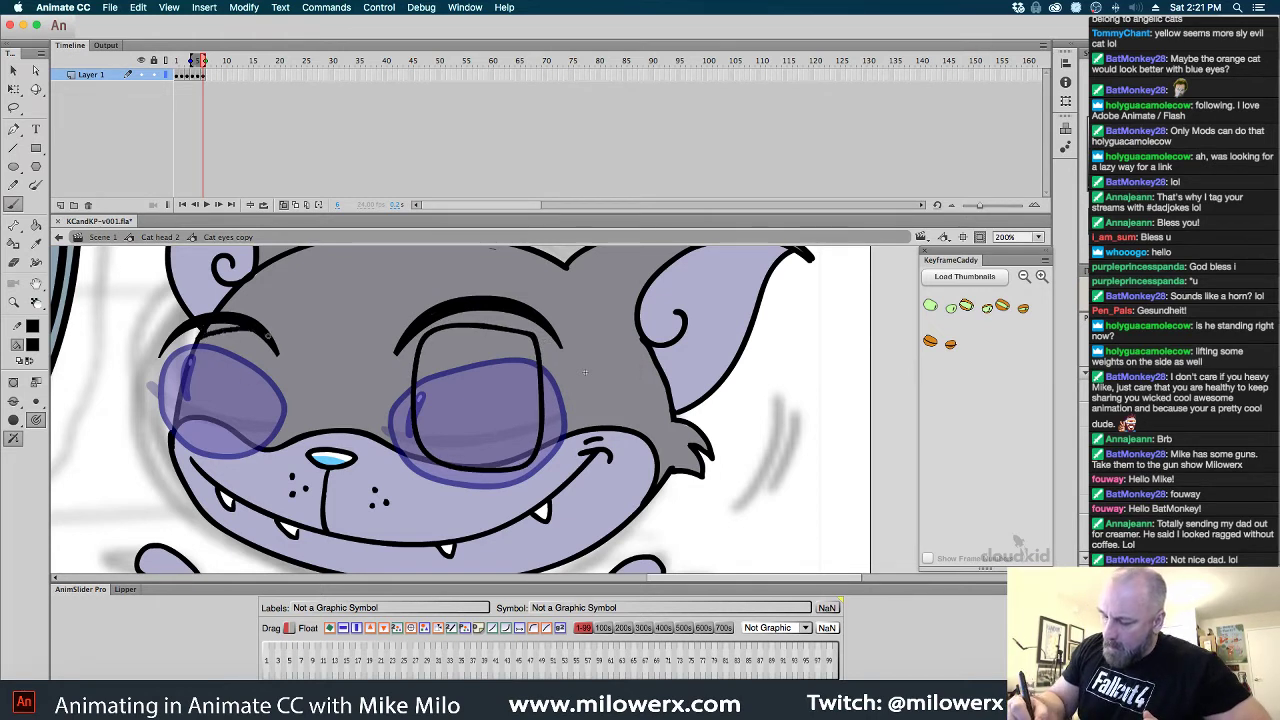
pyautogui.moveTo(268, 336)
pyautogui.mouseDown()
pyautogui.moveTo(270, 411)
pyautogui.moveTo(245, 440)
pyautogui.moveTo(177, 413)
pyautogui.moveTo(182, 345)
pyautogui.mouseUp()
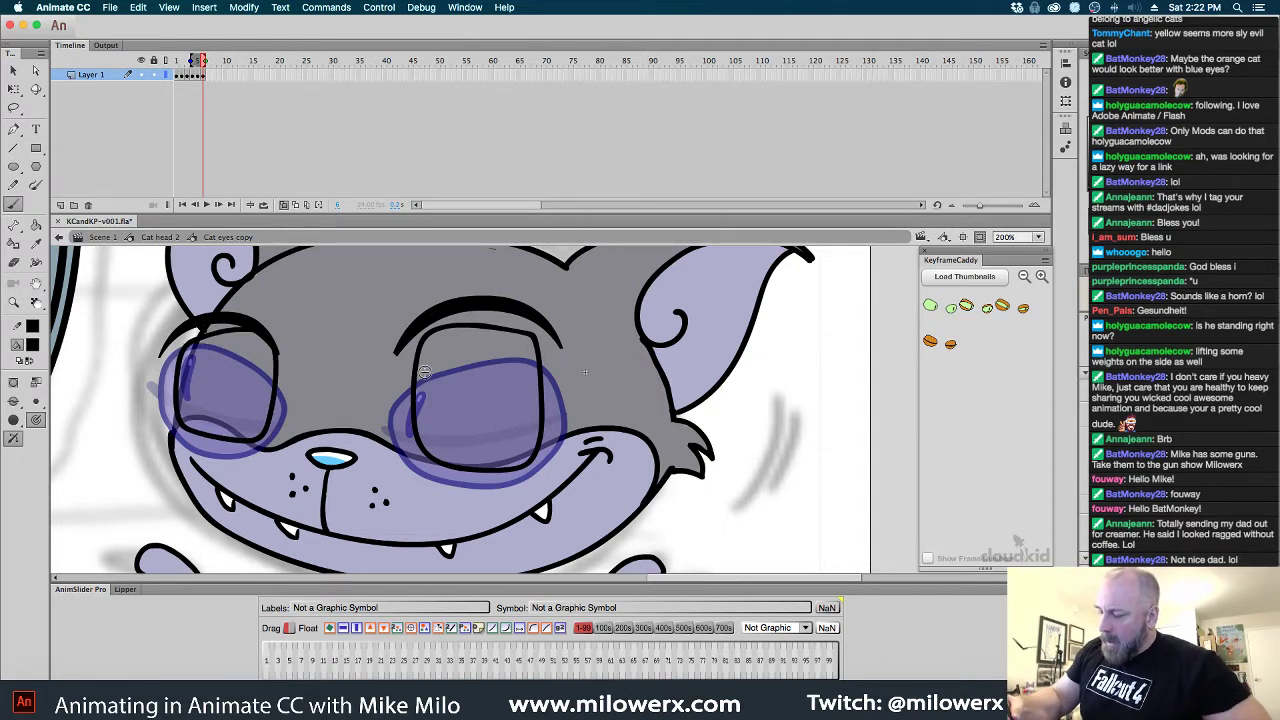
pyautogui.moveTo(424, 362)
pyautogui.mouseDown()
pyautogui.moveTo(426, 404)
pyautogui.moveTo(427, 380)
pyautogui.mouseUp()
pyautogui.moveTo(192, 384)
pyautogui.mouseDown()
pyautogui.moveTo(194, 358)
pyautogui.moveTo(193, 400)
pyautogui.mouseUp()
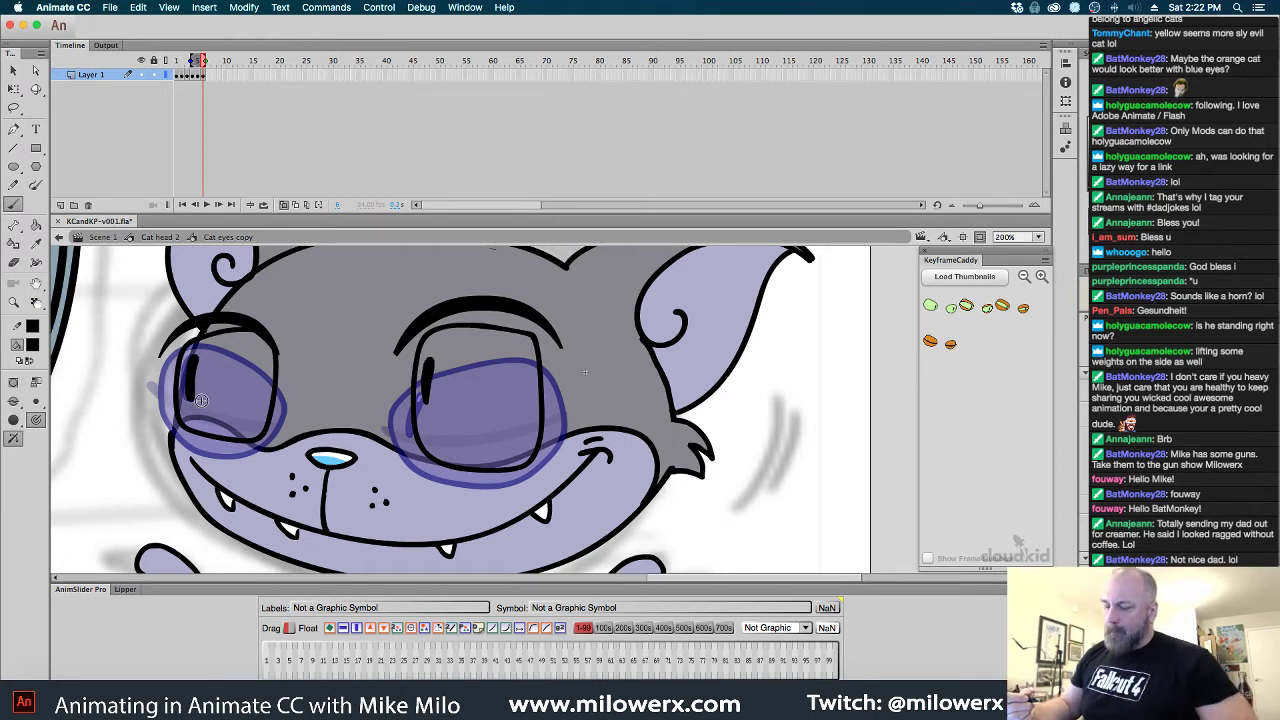
# Fill both new eyes with the yellow sampled from frame 5 and compare them with the previous eye drawing
pyautogui.press(',')
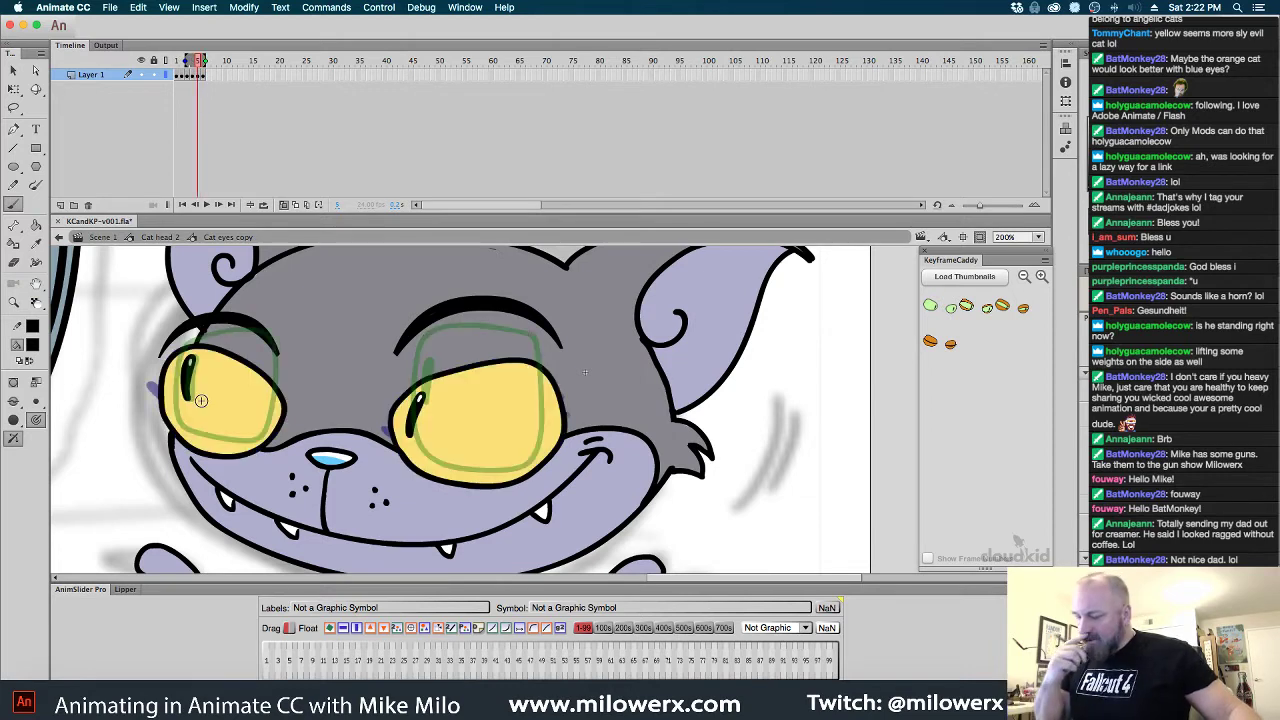
pyautogui.click(33, 345)
pyautogui.click(277, 412)
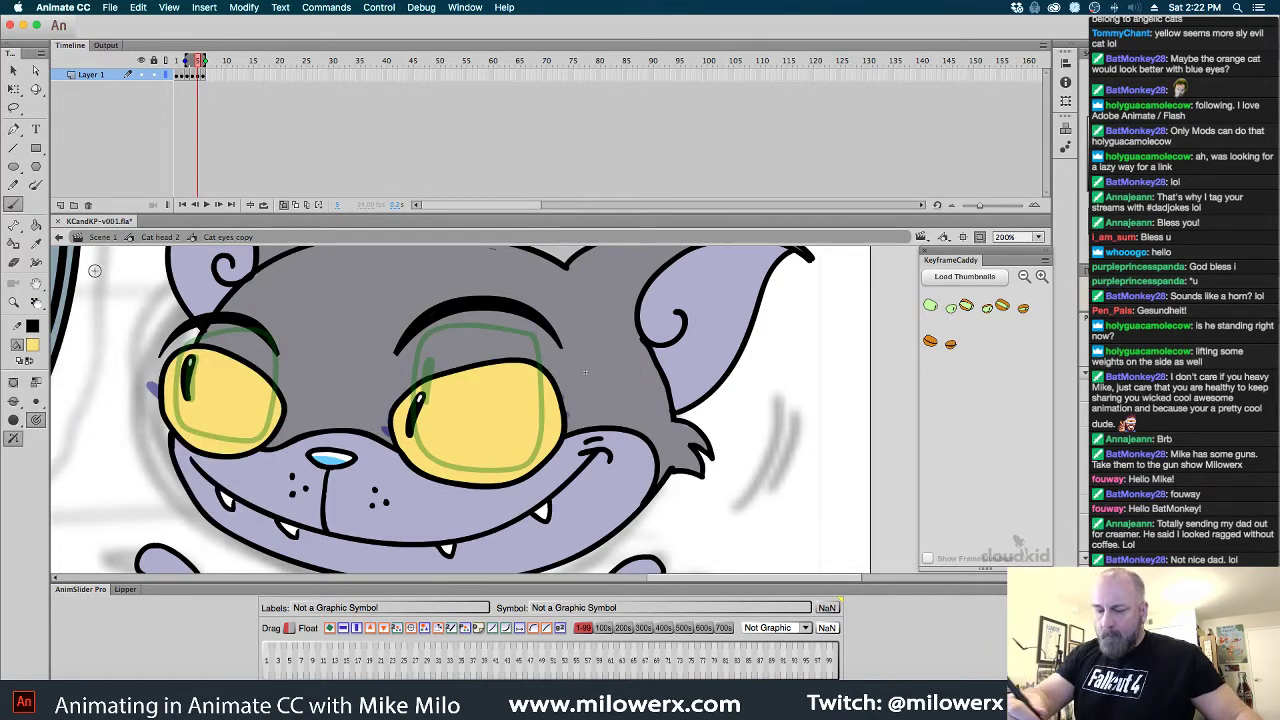
pyautogui.press('.')
pyautogui.click(270, 400)
pyautogui.click(500, 432)
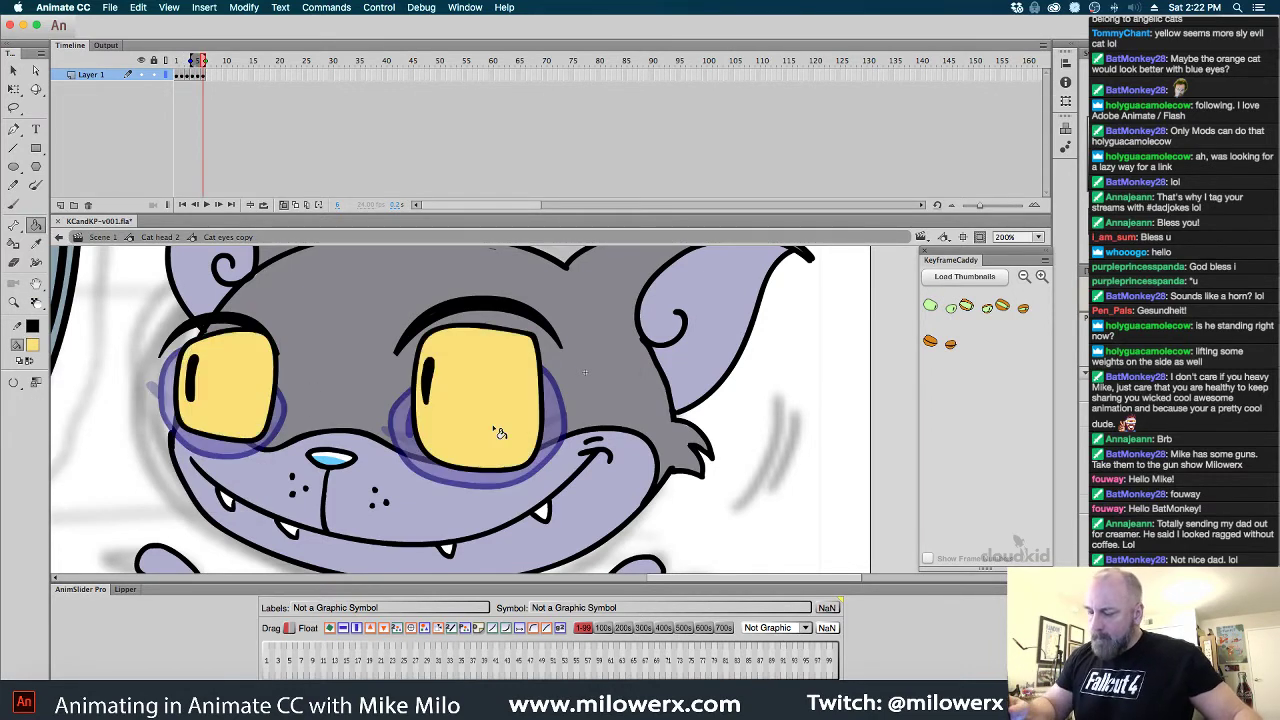
pyautogui.press(',')
pyautogui.press('.')
pyautogui.press(',')
pyautogui.press('.')
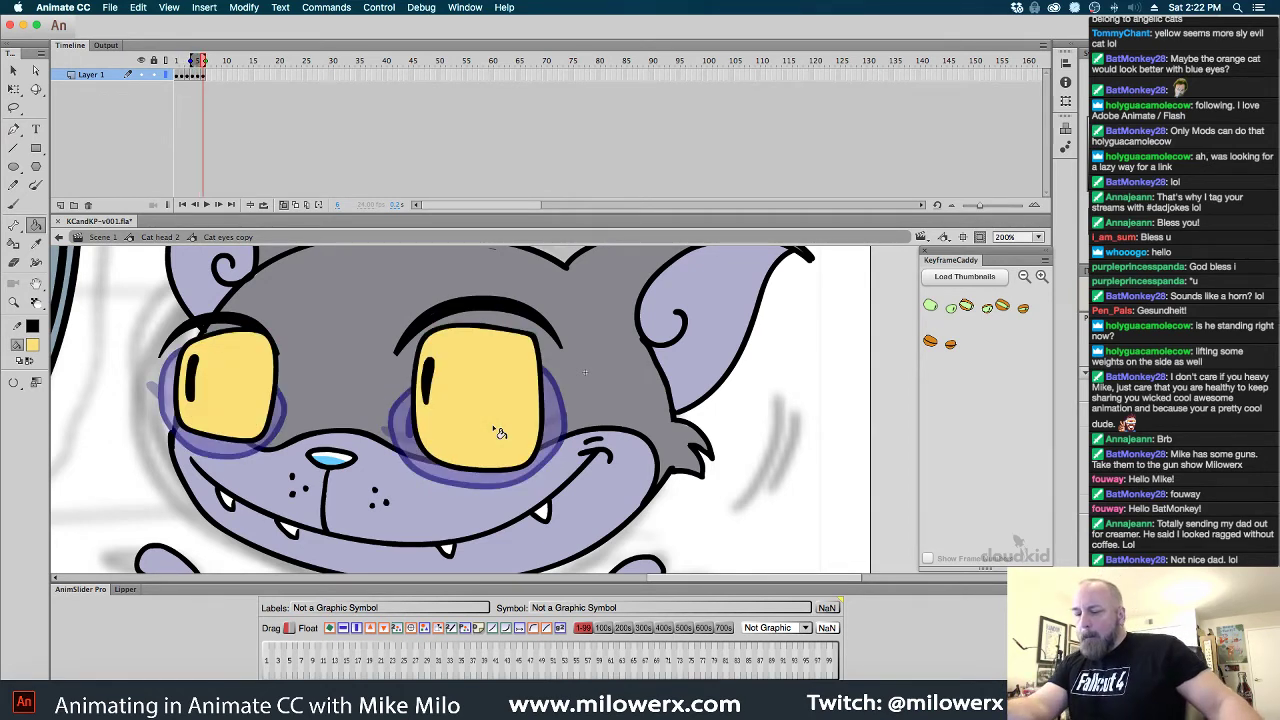
# Paint a white highlight in each new pupil and set the eyes inside Cat head 2 to show frame 6
pyautogui.click(36, 346)
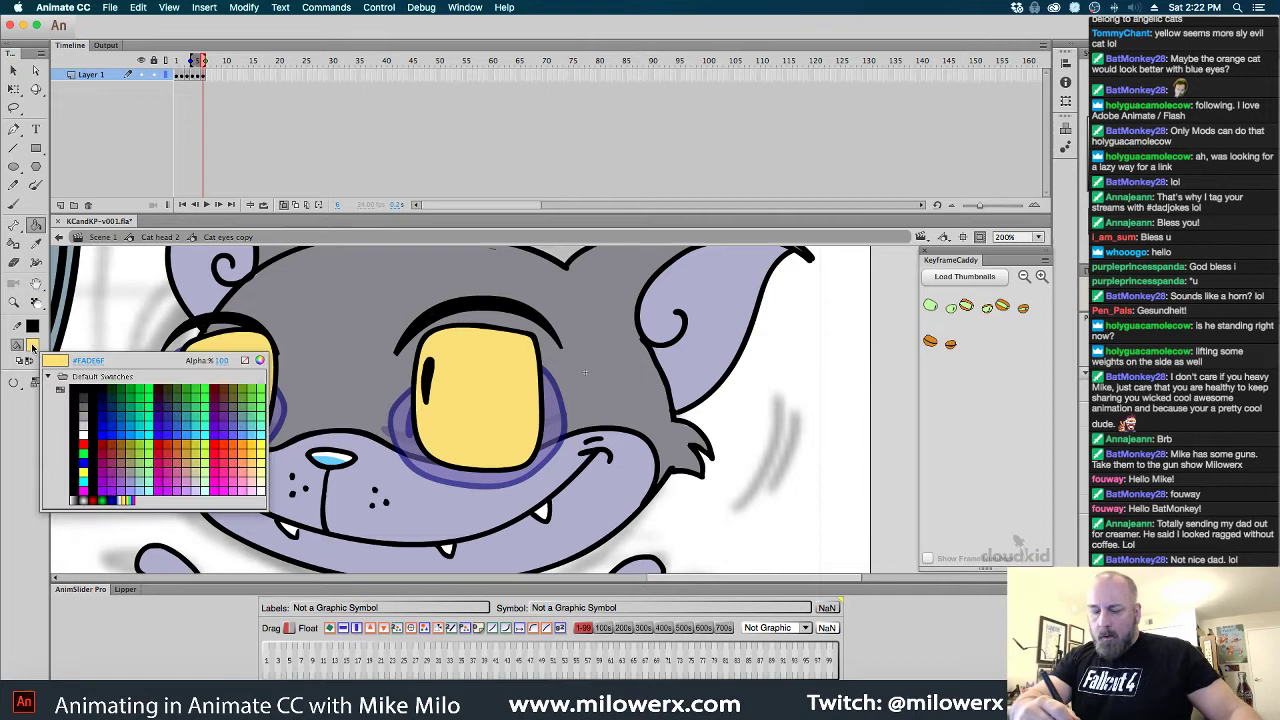
pyautogui.click(80, 410)
pyautogui.click(15, 206)
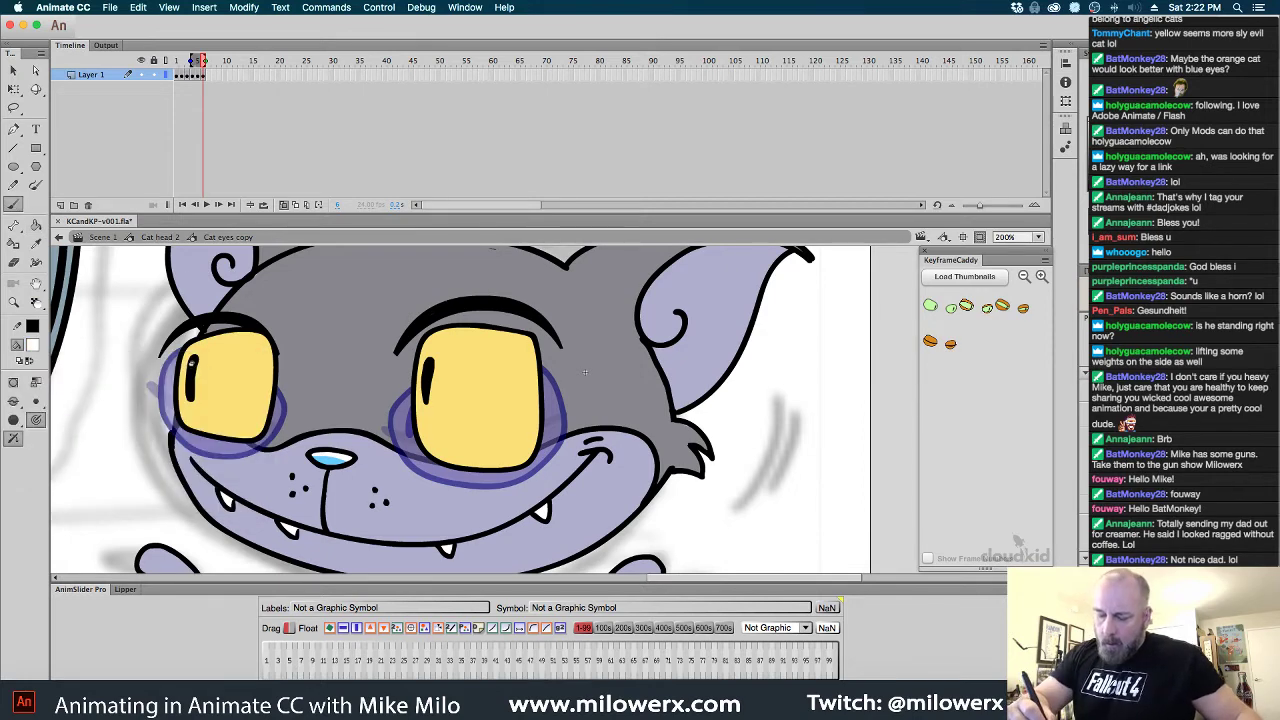
pyautogui.click(430, 365)
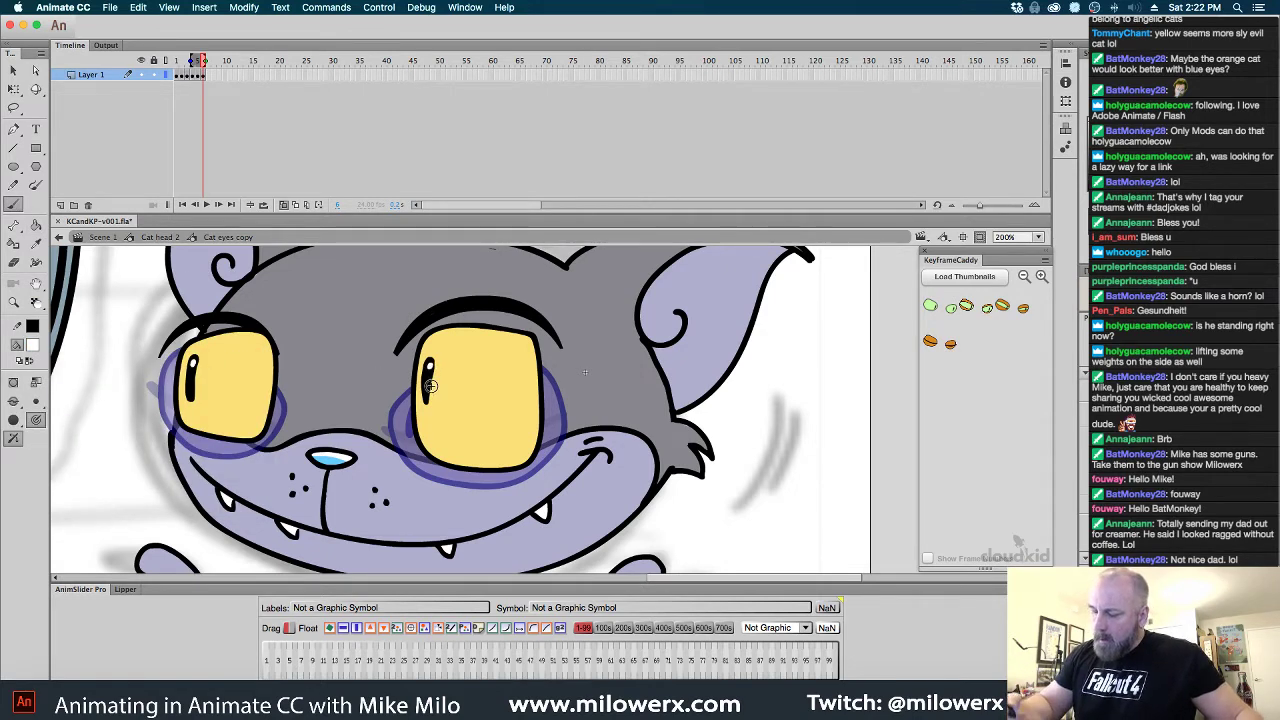
pyautogui.click(172, 239)
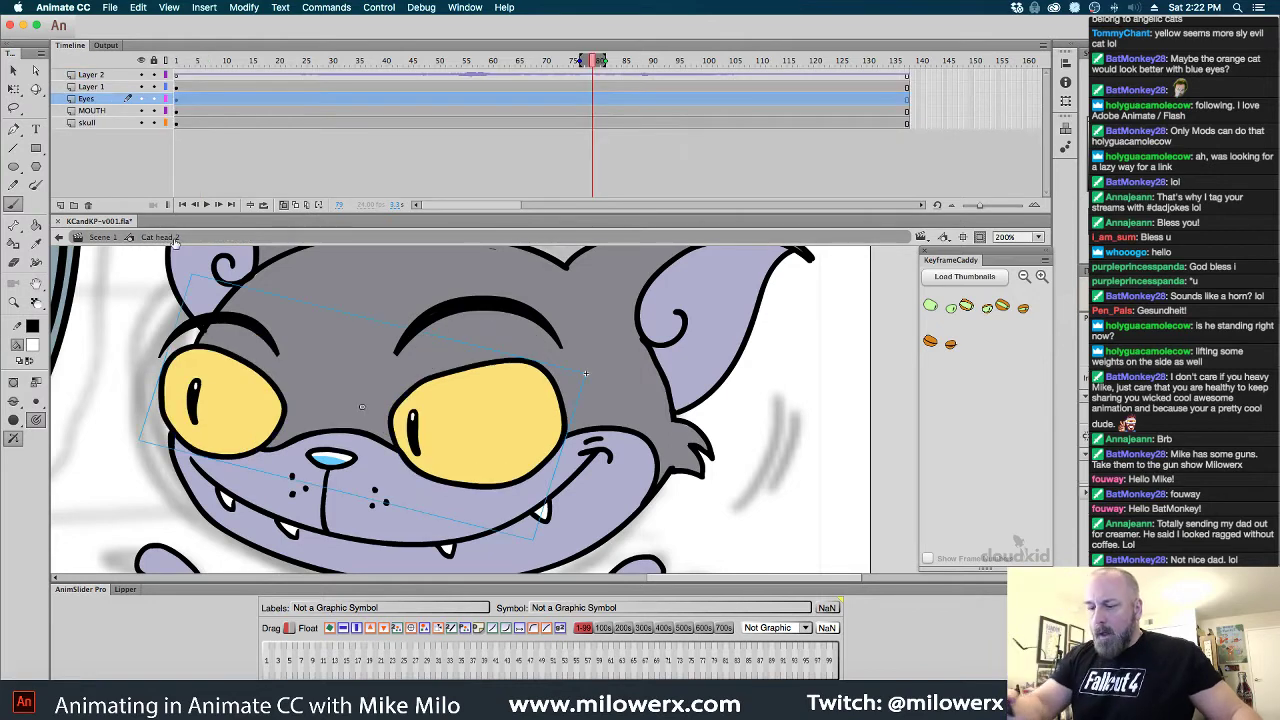
pyautogui.click(297, 666)
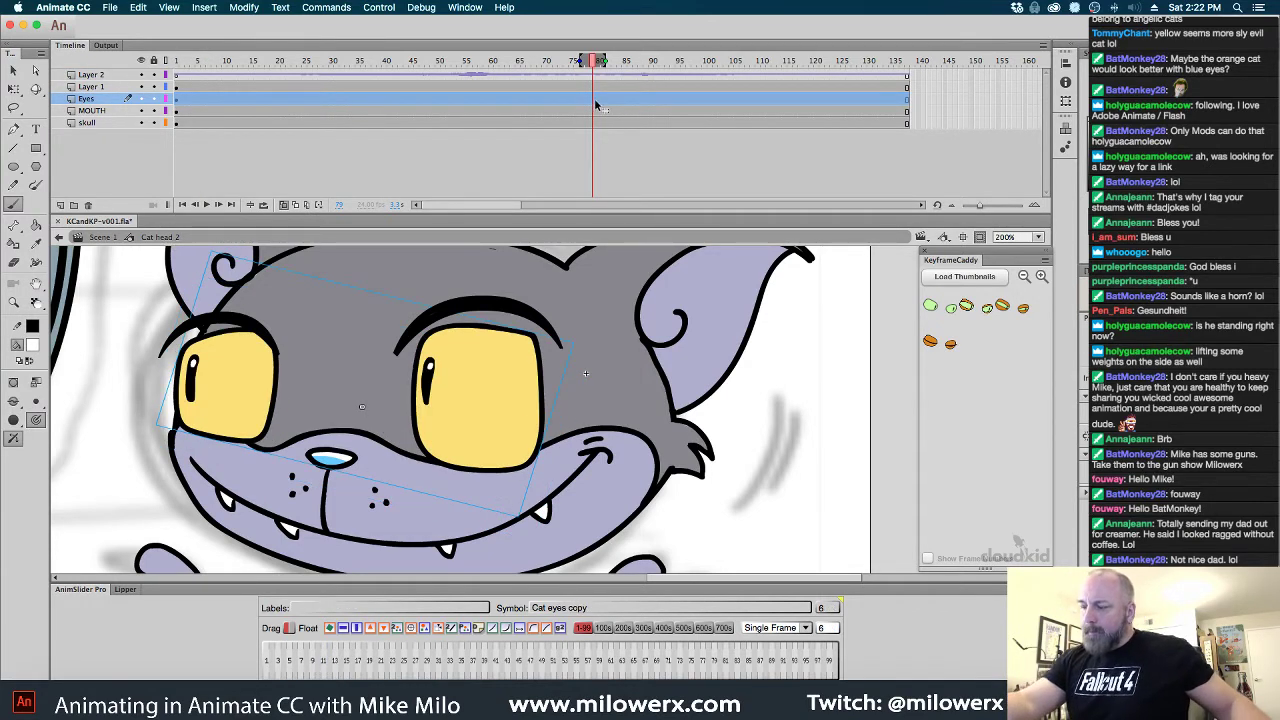
# Open the brow symbol above the cat's larger eye and add a blank frame 2 to it
pyautogui.press('q')
pyautogui.click(505, 320)
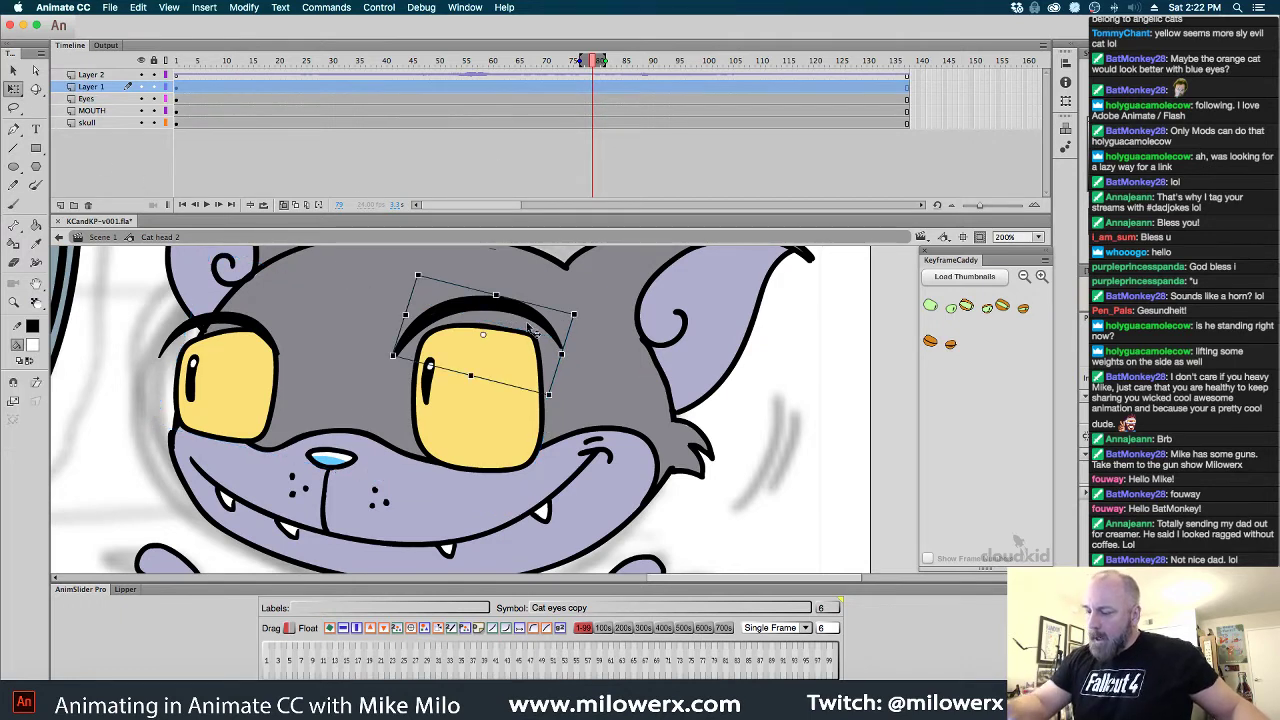
pyautogui.doubleClick(532, 322)
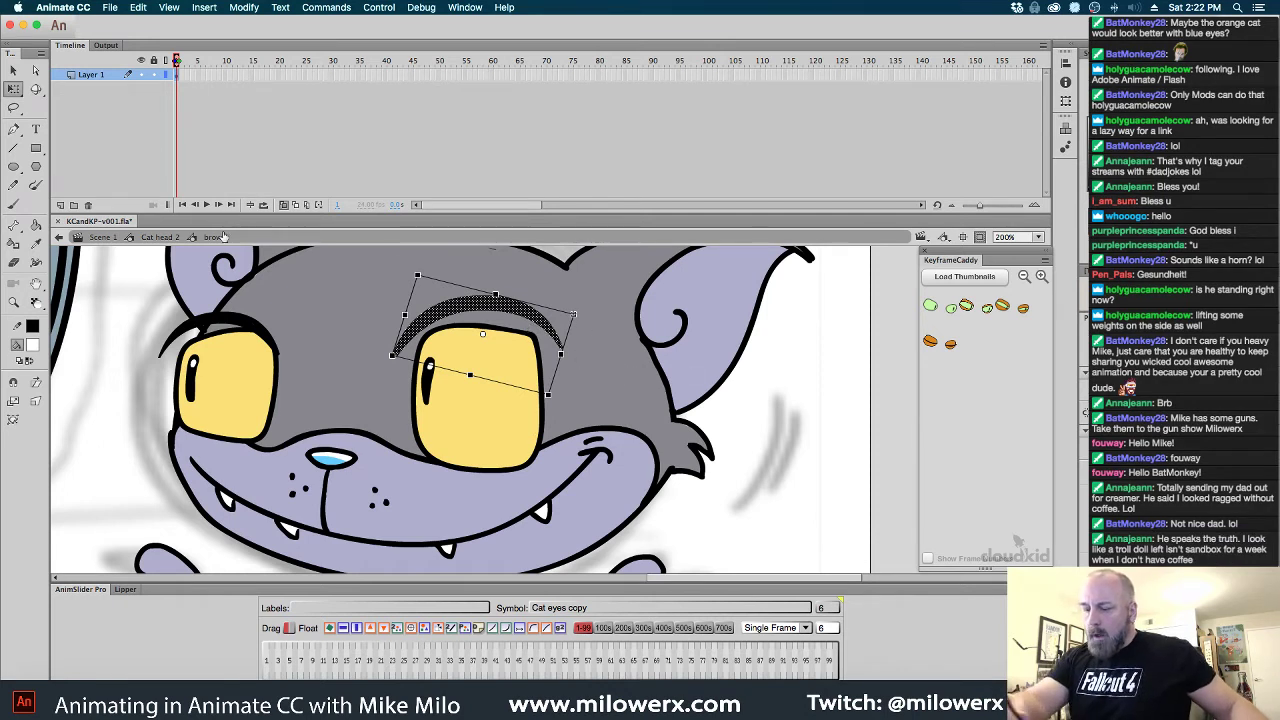
pyautogui.click(182, 76)
pyautogui.press('.')
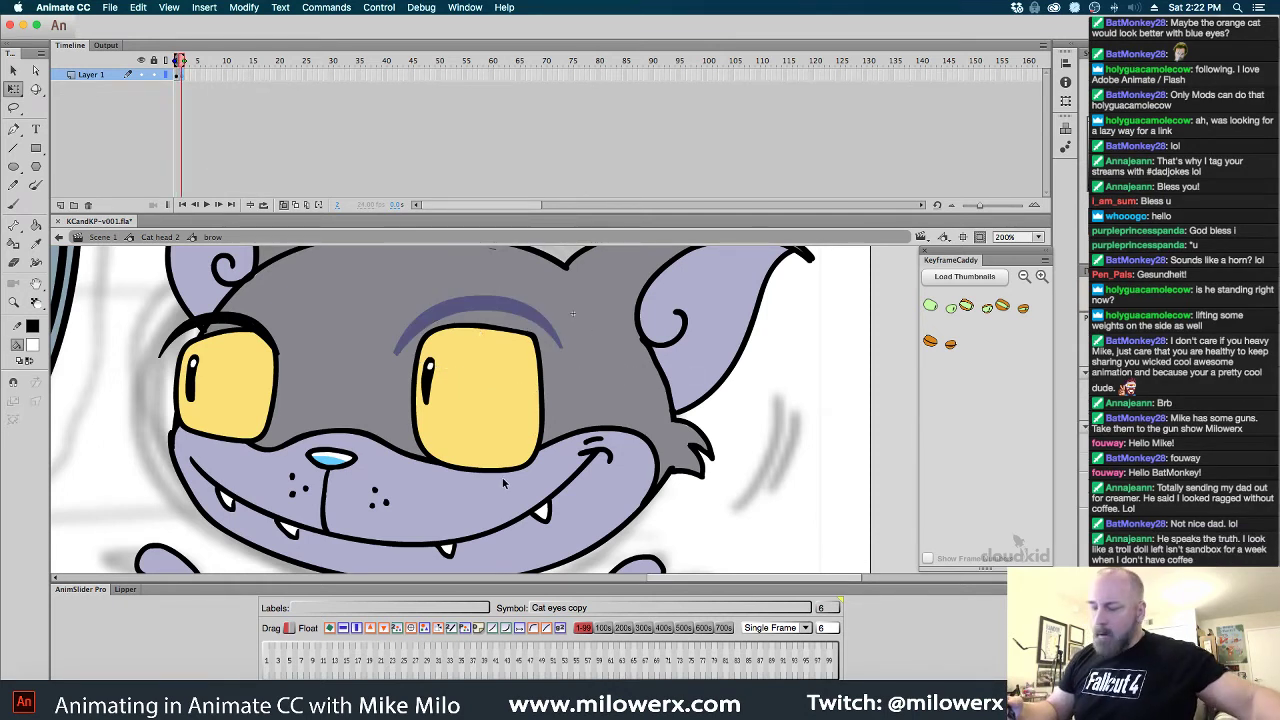
# Brush a straight, tapering brow slanting down to the right above the larger eye and fill it with black
pyautogui.click(14, 203)
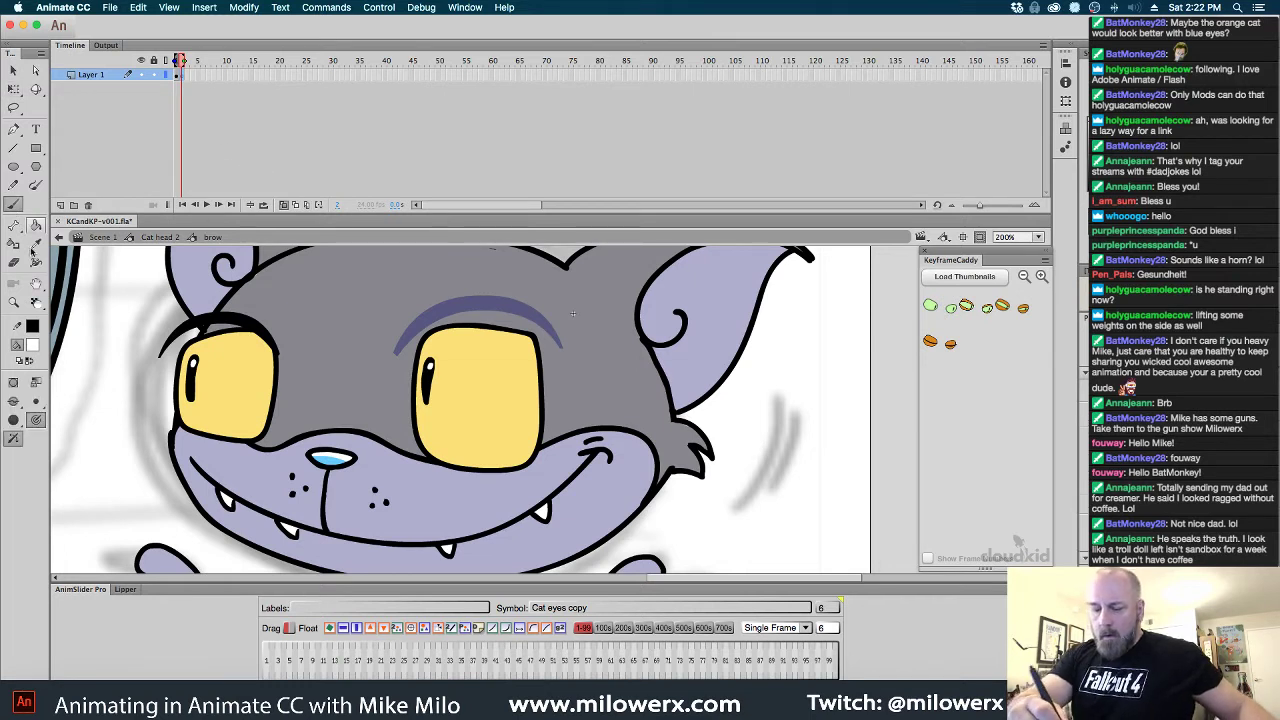
pyautogui.click(32, 345)
pyautogui.click(78, 384)
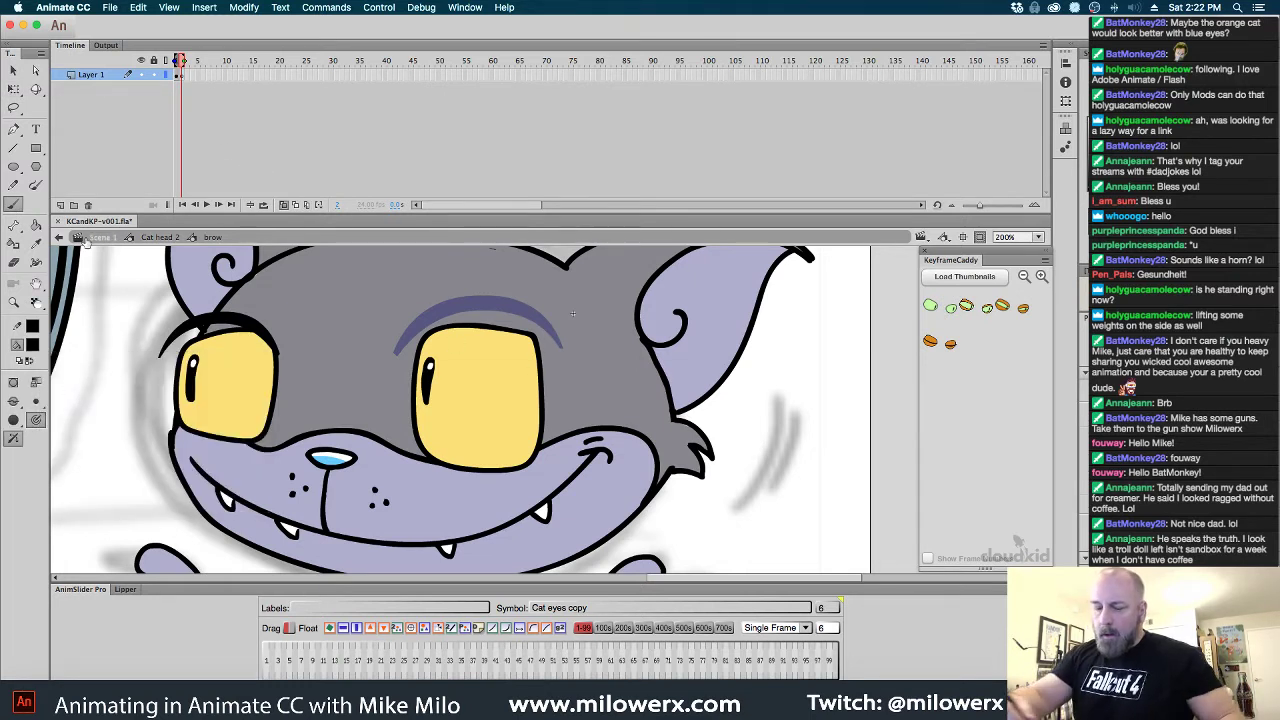
pyautogui.moveTo(576, 350); pyautogui.dragTo(575, 378)
pyautogui.press('super+z')
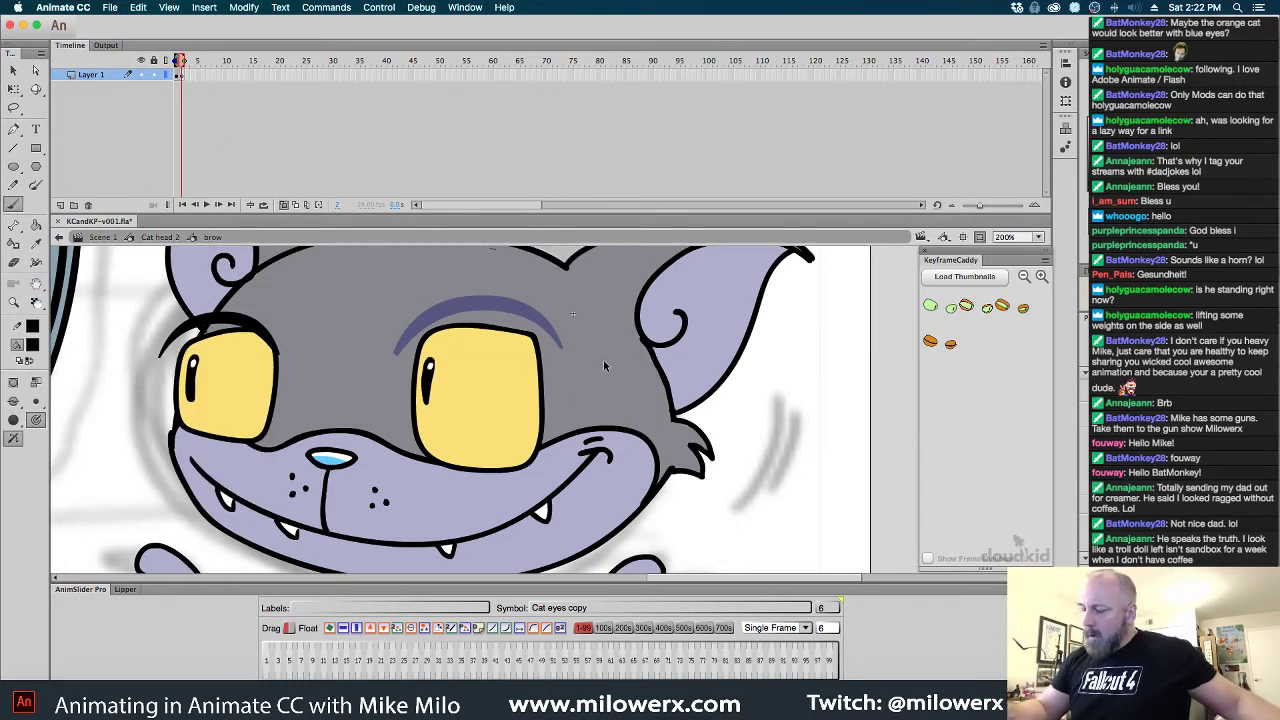
pyautogui.scroll(3, 600, 370)
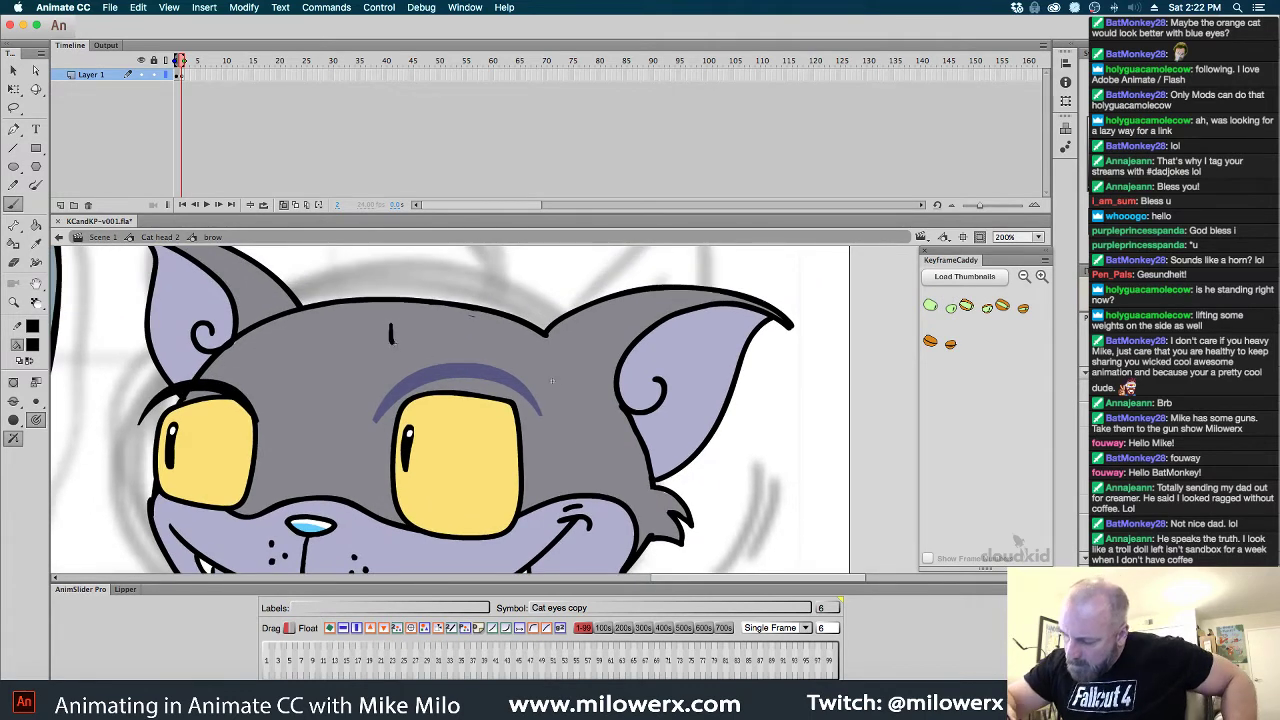
pyautogui.moveTo(391, 340)
pyautogui.mouseDown()
pyautogui.moveTo(538, 404)
pyautogui.moveTo(395, 334)
pyautogui.mouseUp()
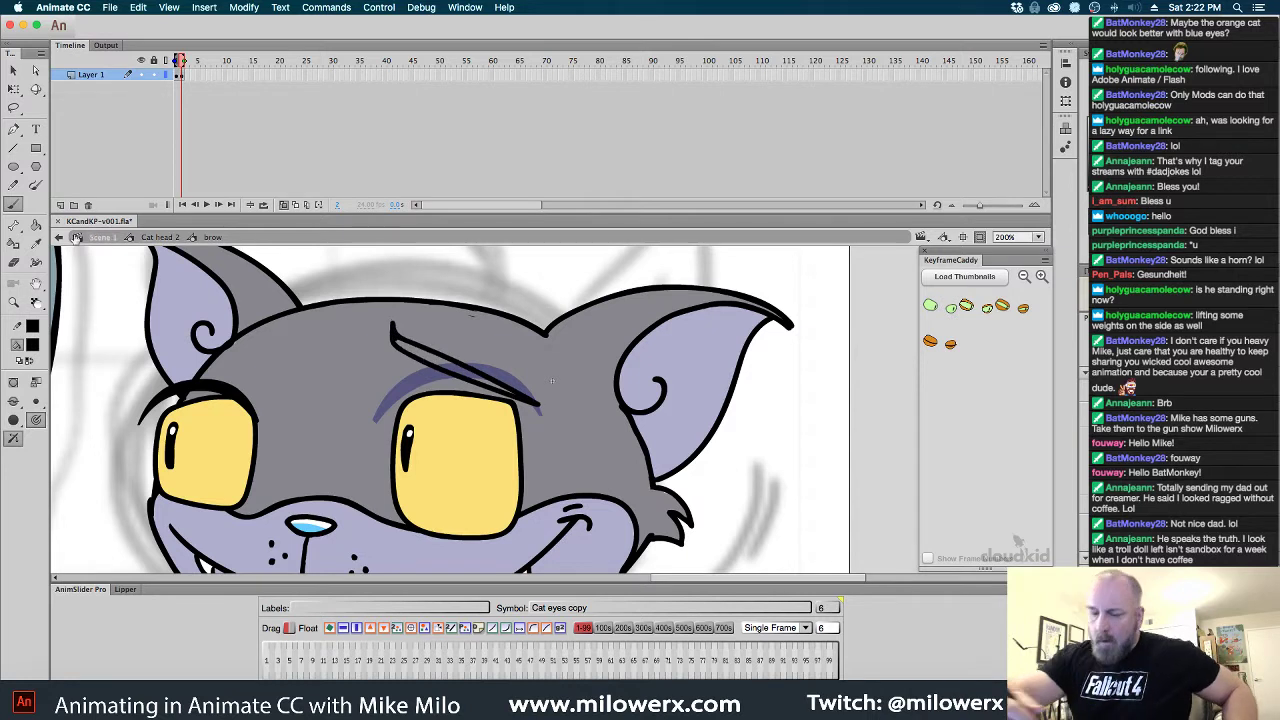
pyautogui.press('k')
pyautogui.click(491, 388)
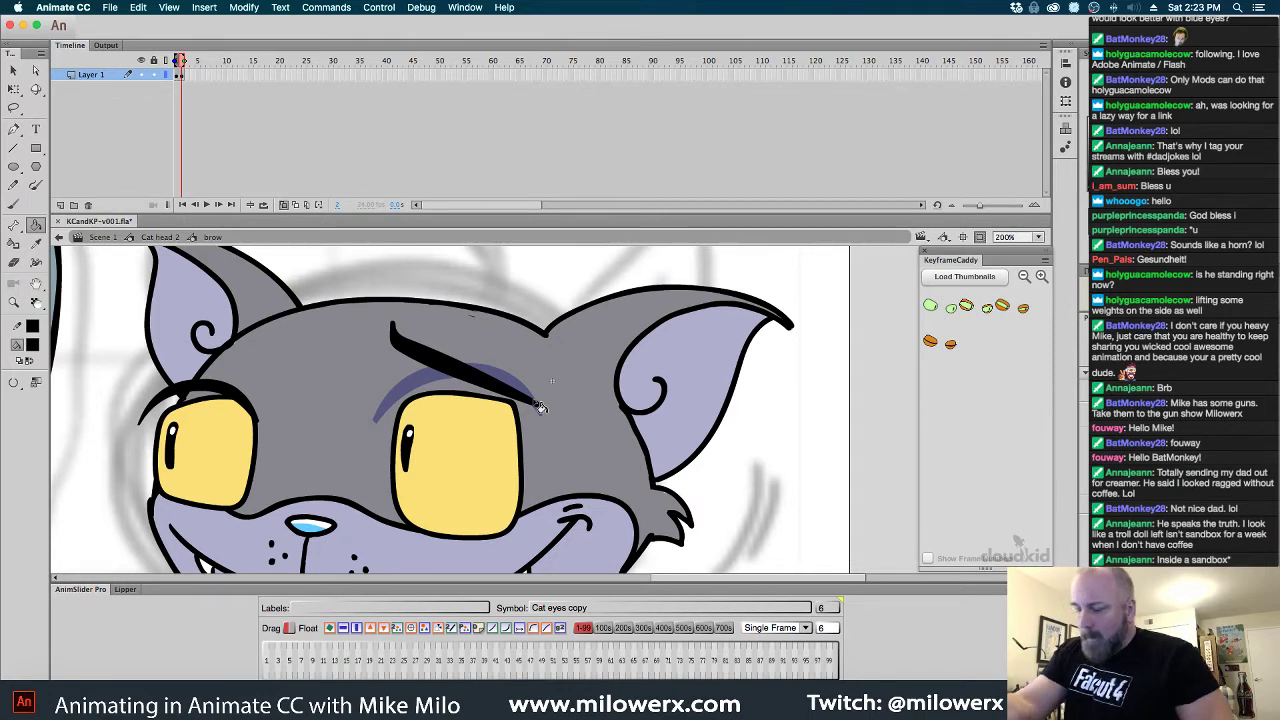
# Return to Cat head 2 and set the brow above the larger eye to show frame 2
pyautogui.press('v')
pyautogui.click(508, 401)
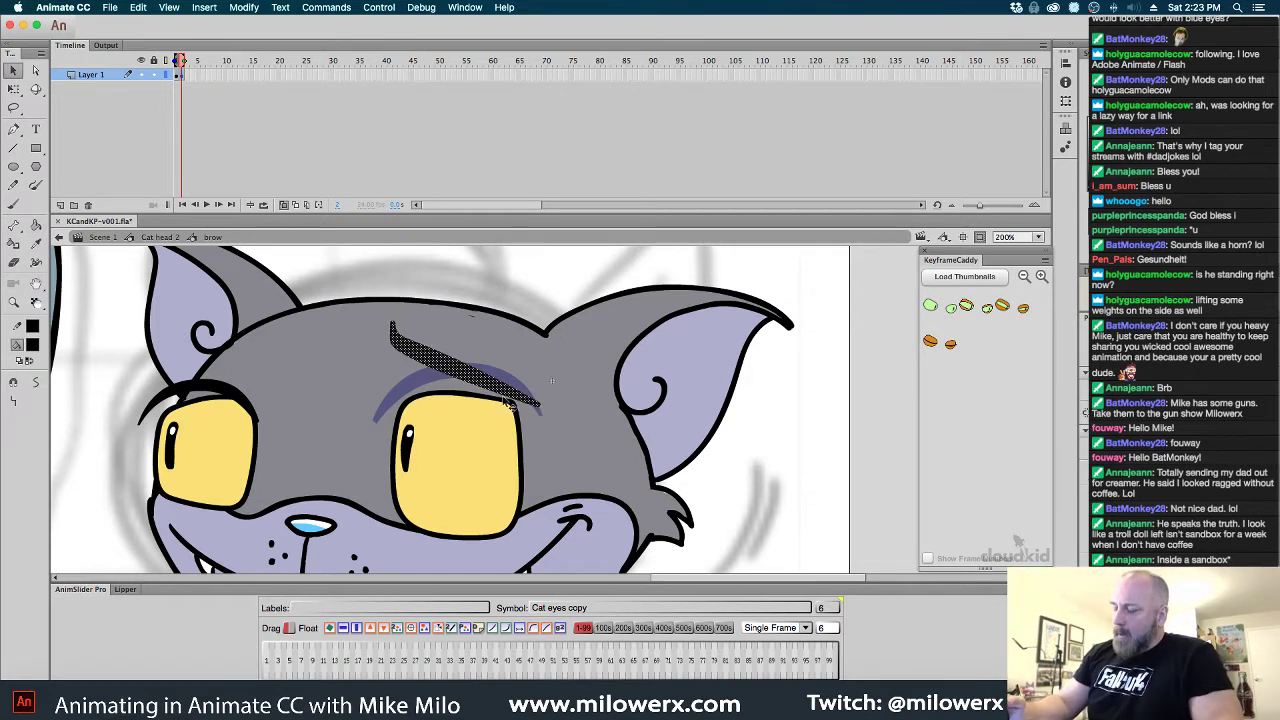
pyautogui.click(158, 237)
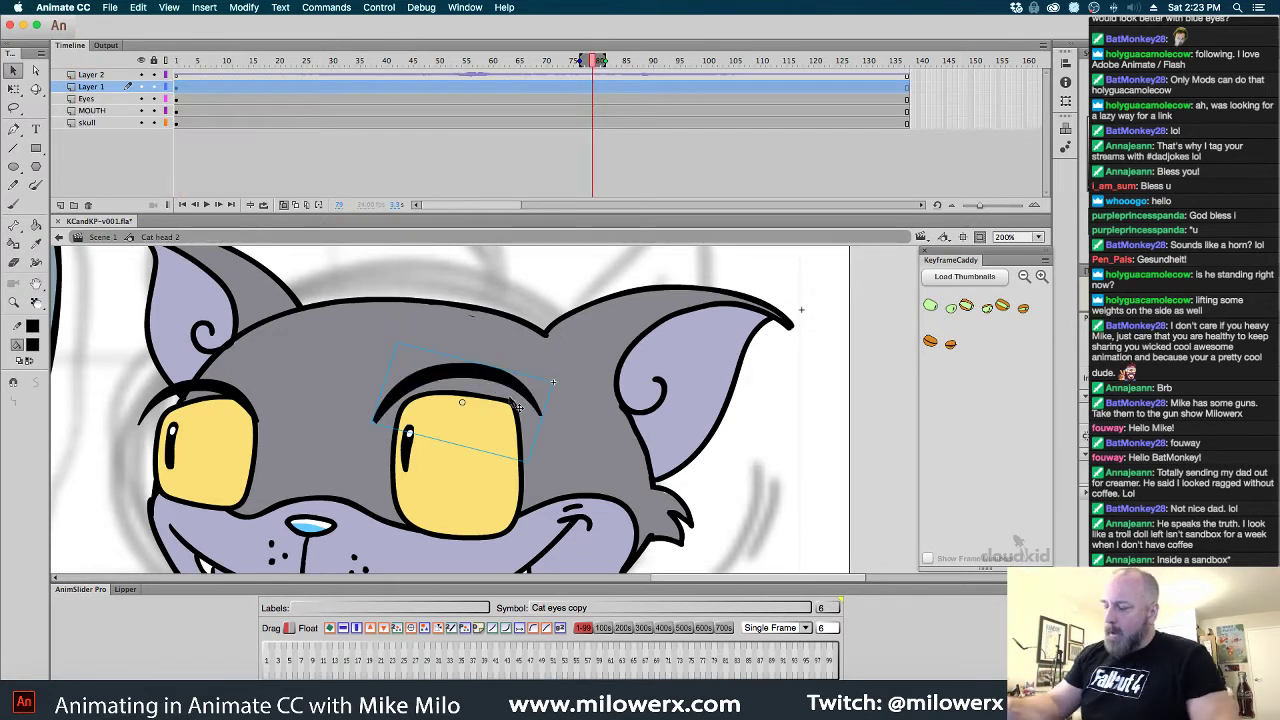
pyautogui.click(278, 662)
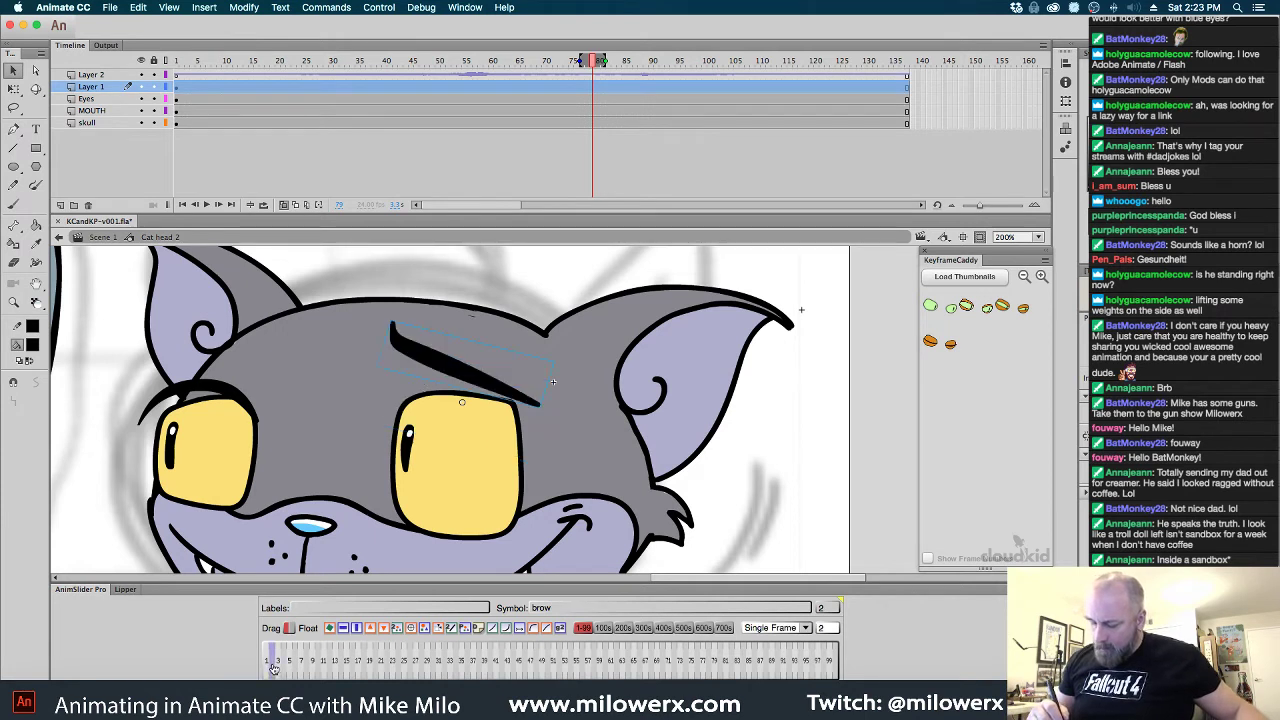
# Set the brow above the grey cat's smaller eye to show frame 2
pyautogui.click(233, 398)
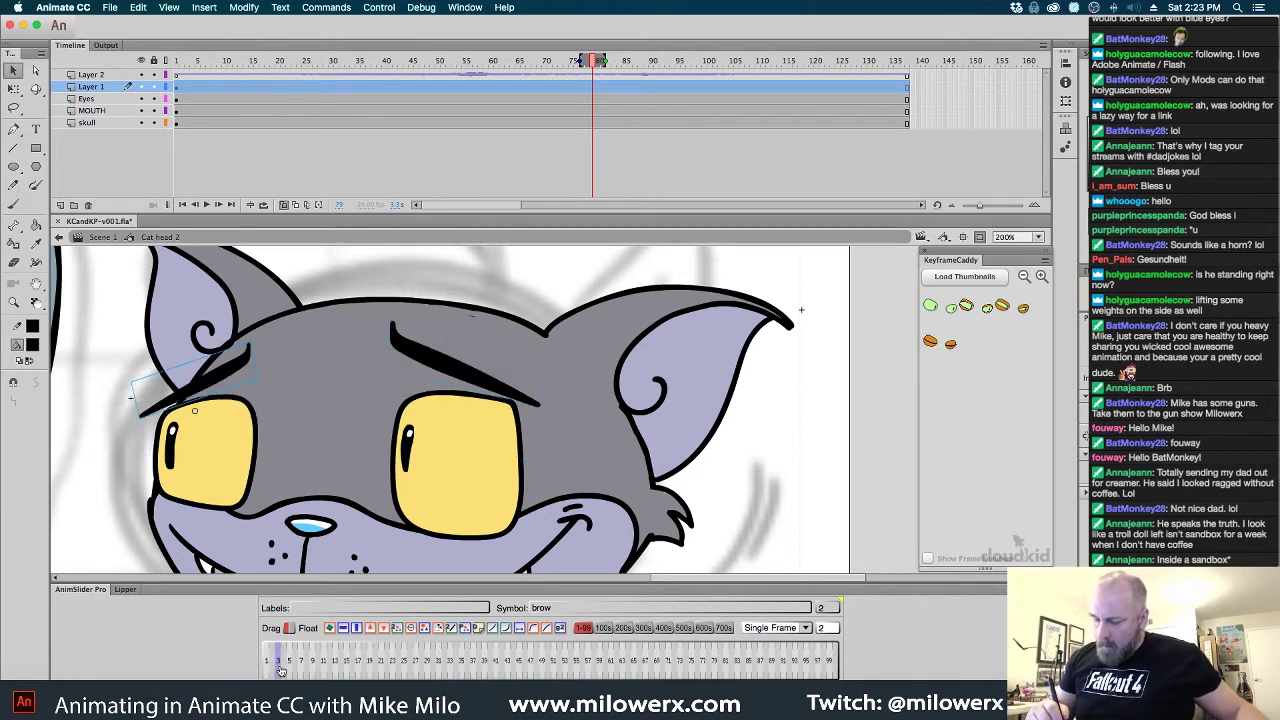
pyautogui.click(281, 662)
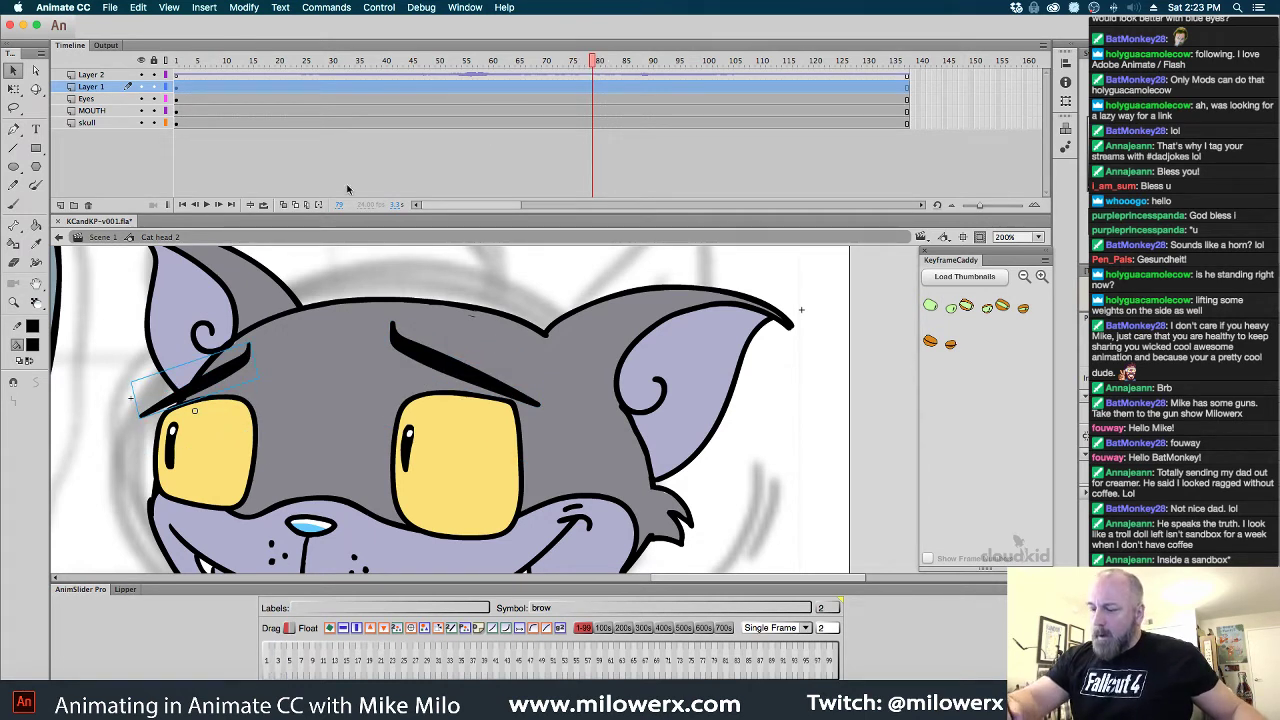
pyautogui.moveTo(590, 68); pyautogui.dragTo(355, 66)
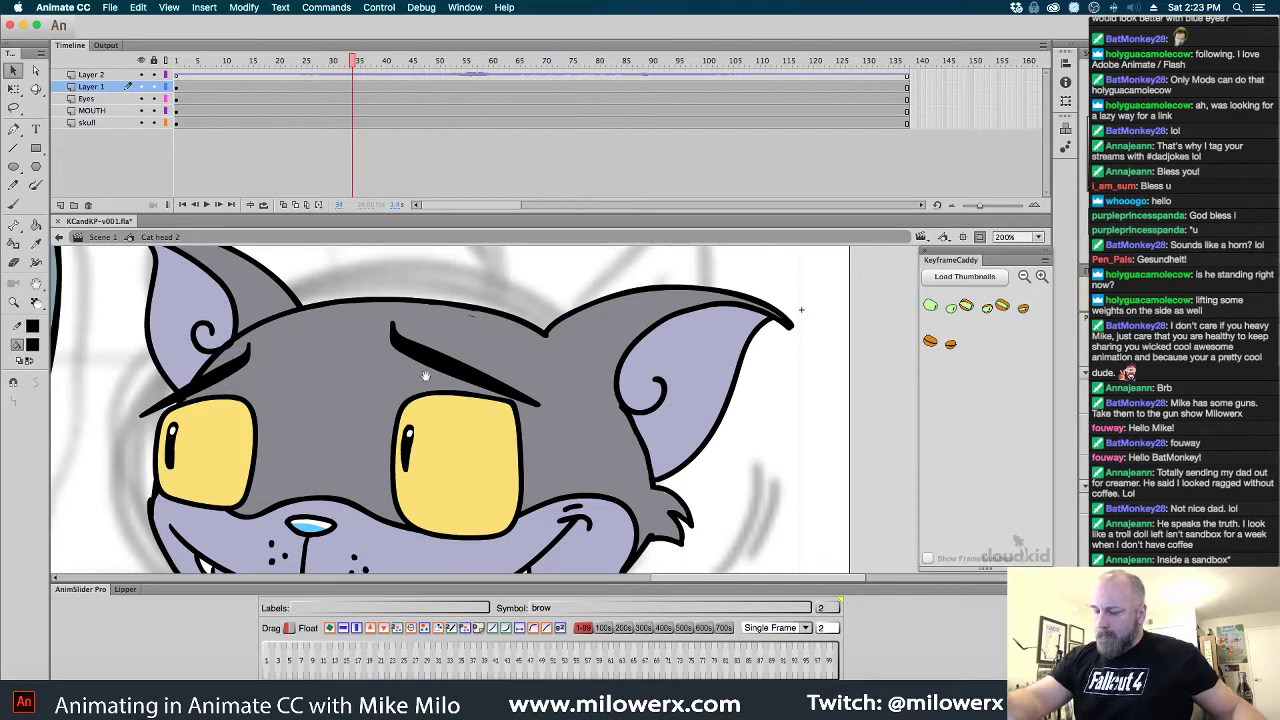
pyautogui.press('super+1')
pyautogui.moveTo(544, 426); pyautogui.dragTo(767, 400)
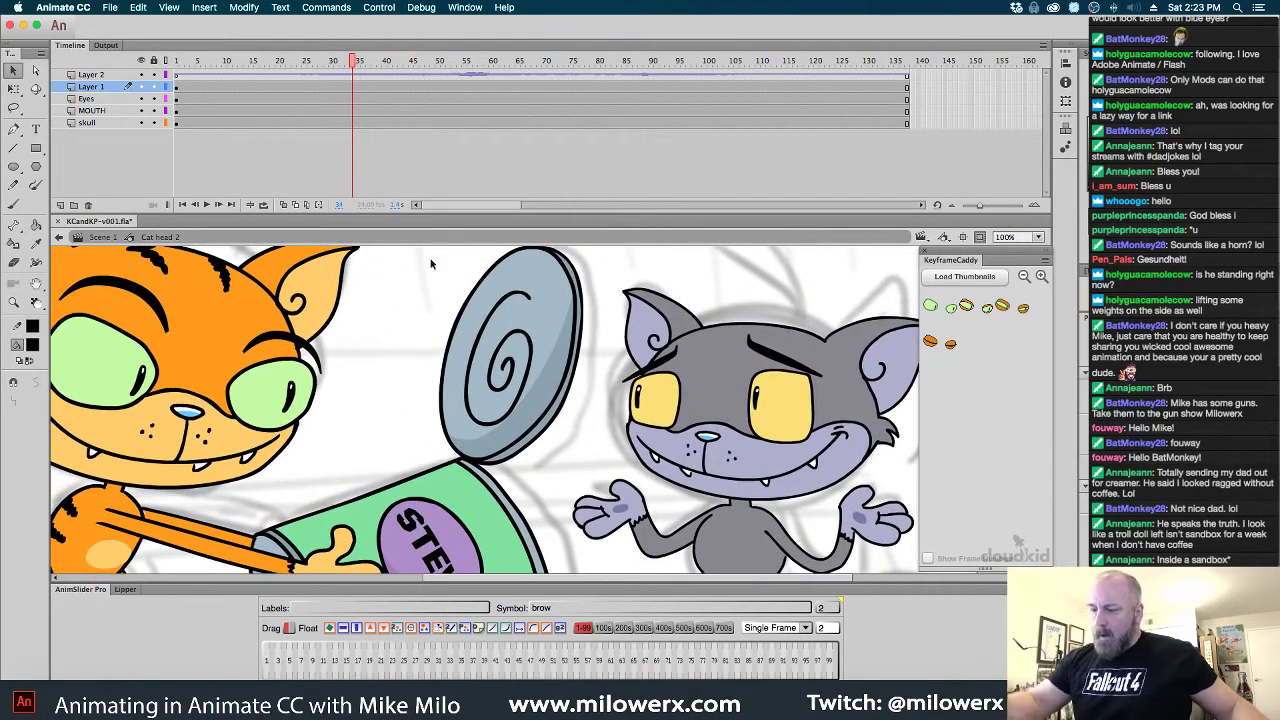
# Open the orange cat's head symbol at frame 1 of Scene 1 and set both of its brows to single frame 1
pyautogui.click(113, 238)
pyautogui.moveTo(204, 66); pyautogui.dragTo(172, 74)
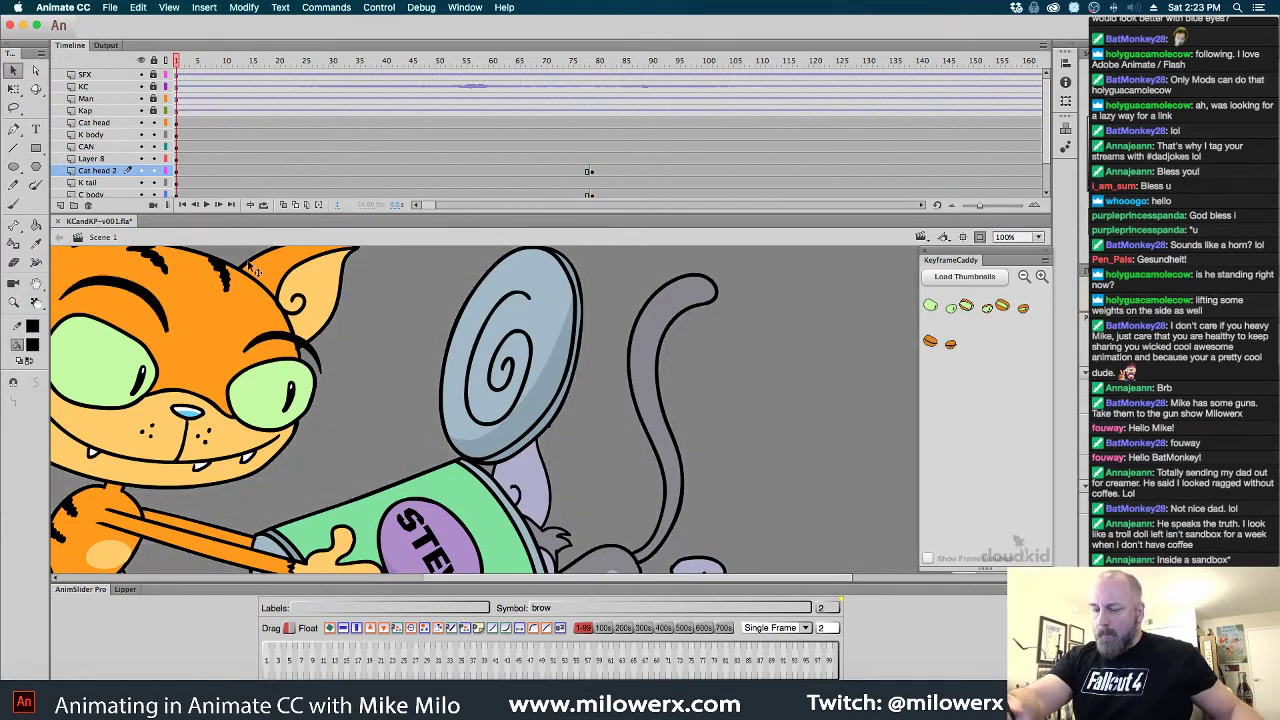
pyautogui.doubleClick(306, 352)
pyautogui.click(316, 356)
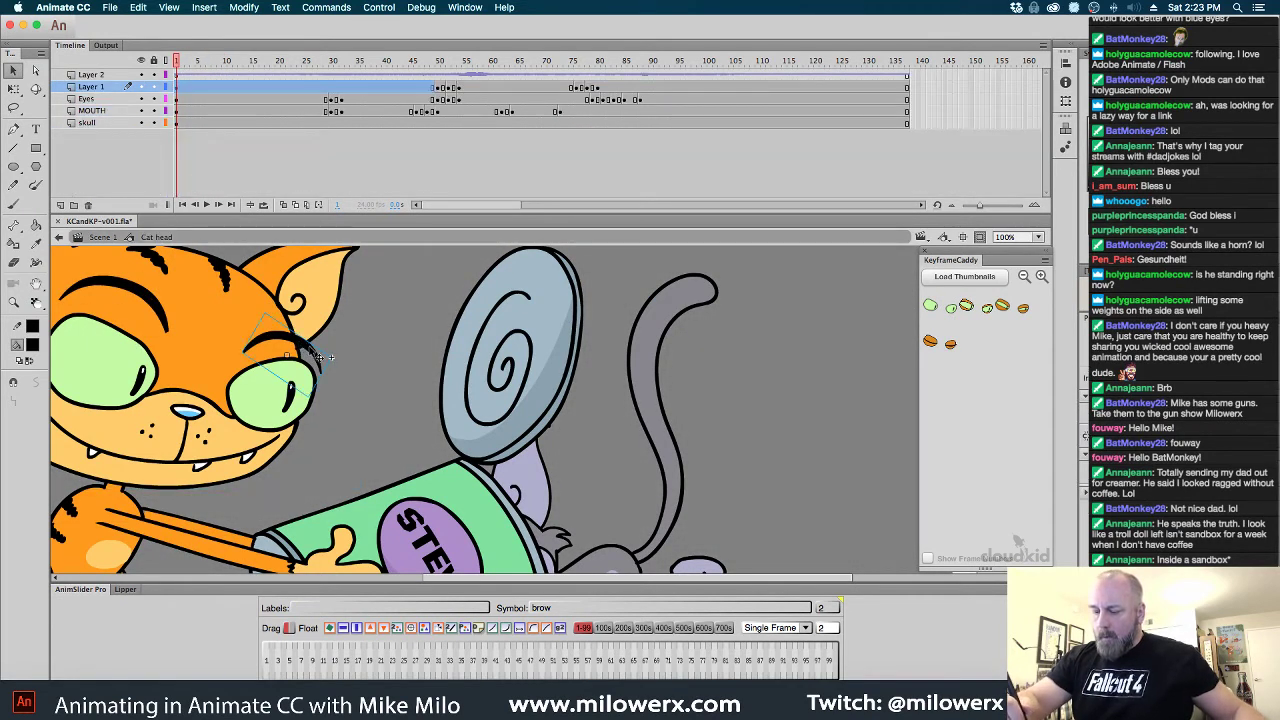
pyautogui.keyDown('shift'); pyautogui.click(163, 311); pyautogui.keyUp('shift')
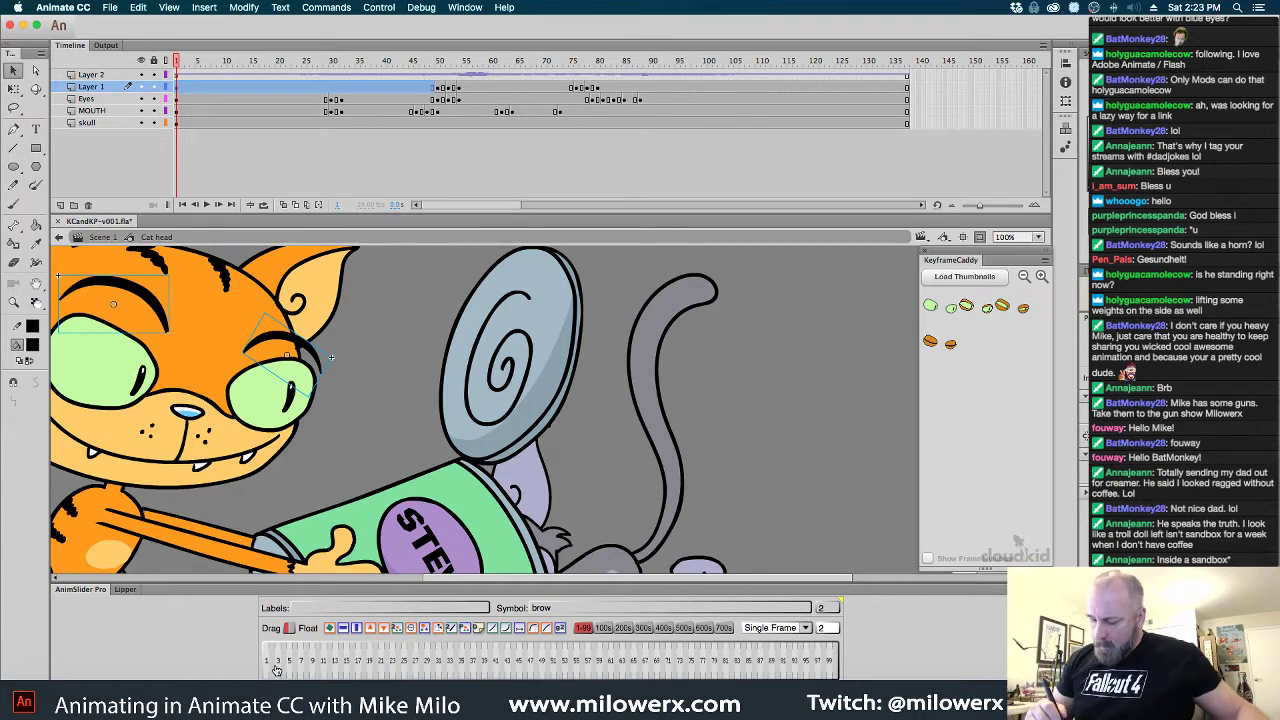
# Set both of the orange cat's brows to single frame 1 at each remaining Layer 1 keyframe from frame 50 to 80
pyautogui.click(438, 88)
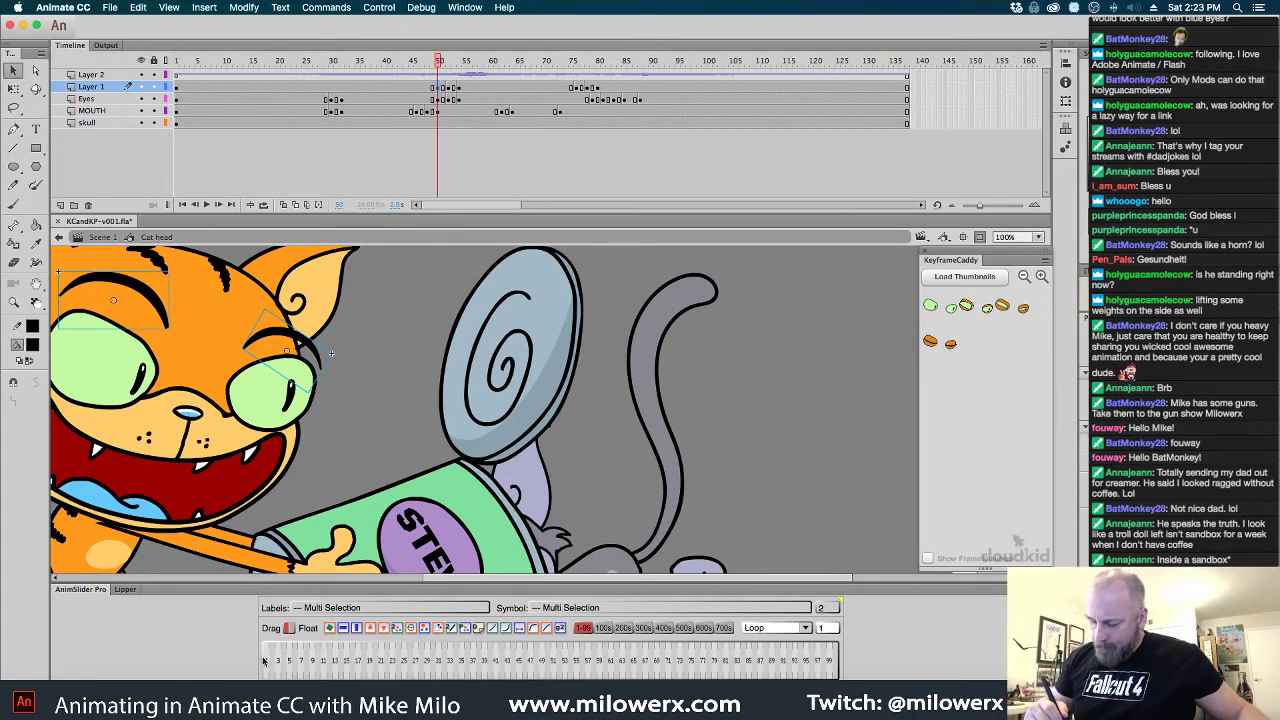
pyautogui.click(448, 88)
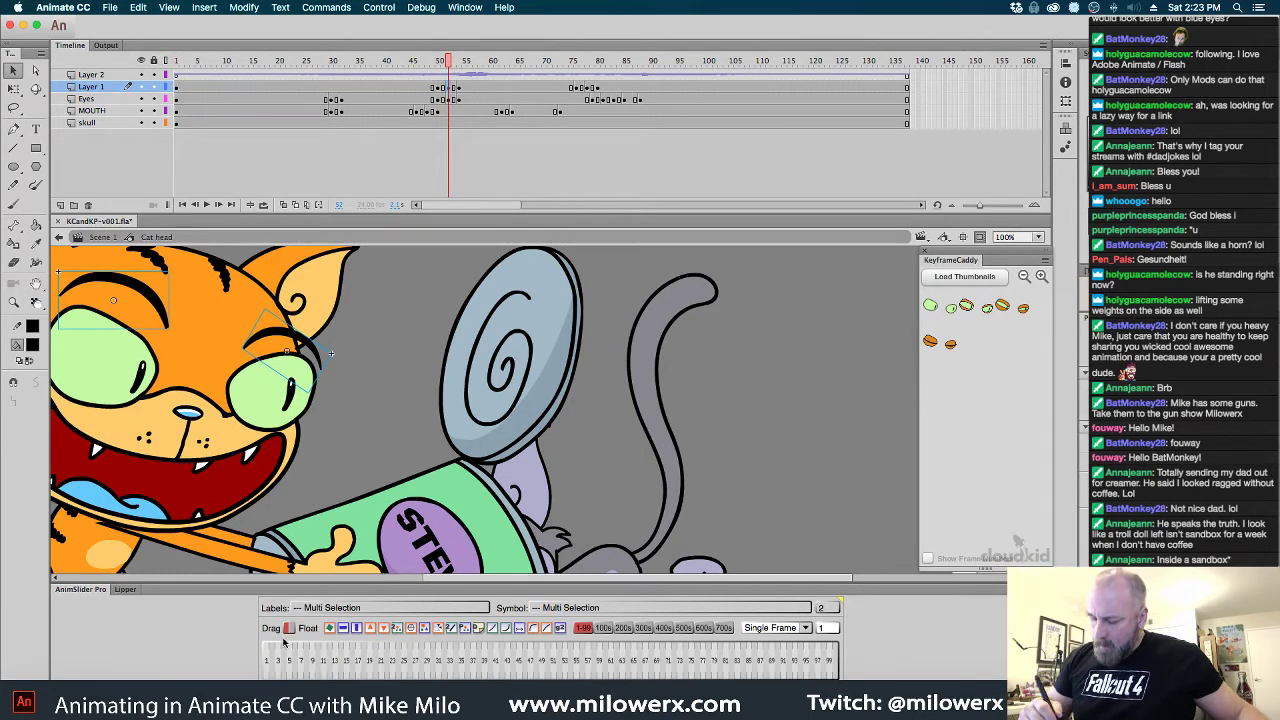
pyautogui.click(459, 90)
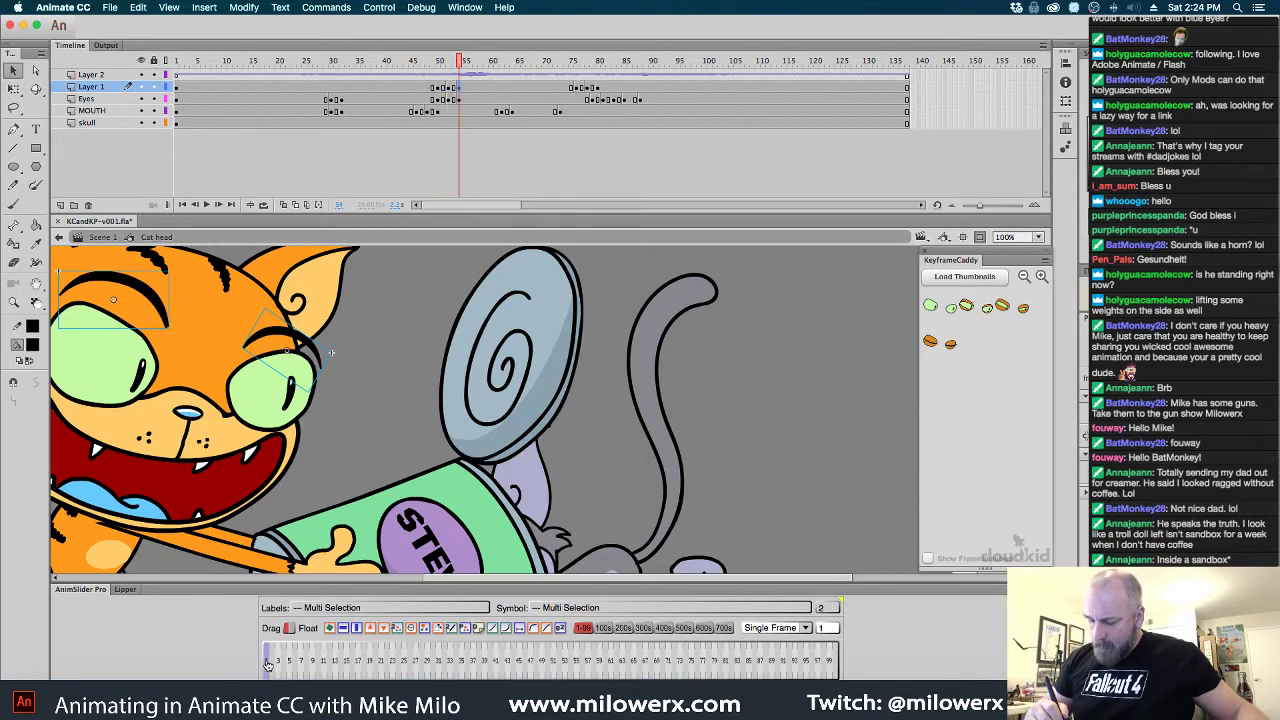
pyautogui.click(580, 92)
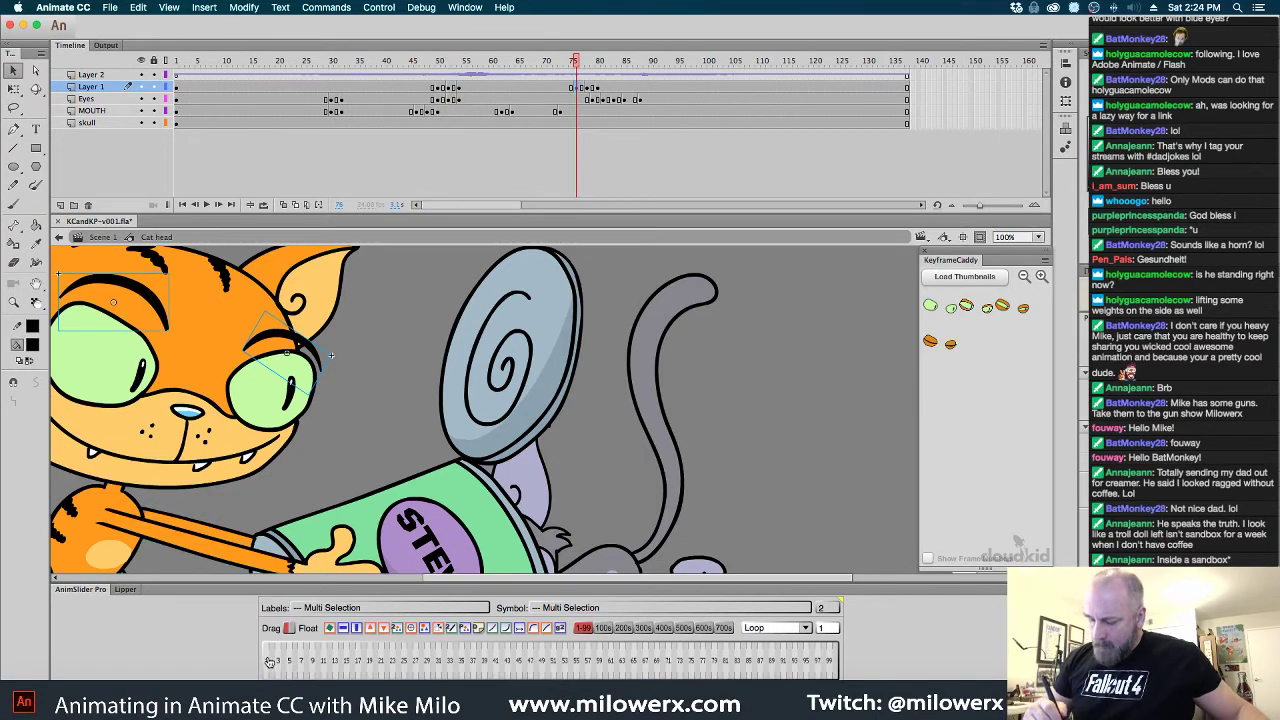
pyautogui.click(588, 90)
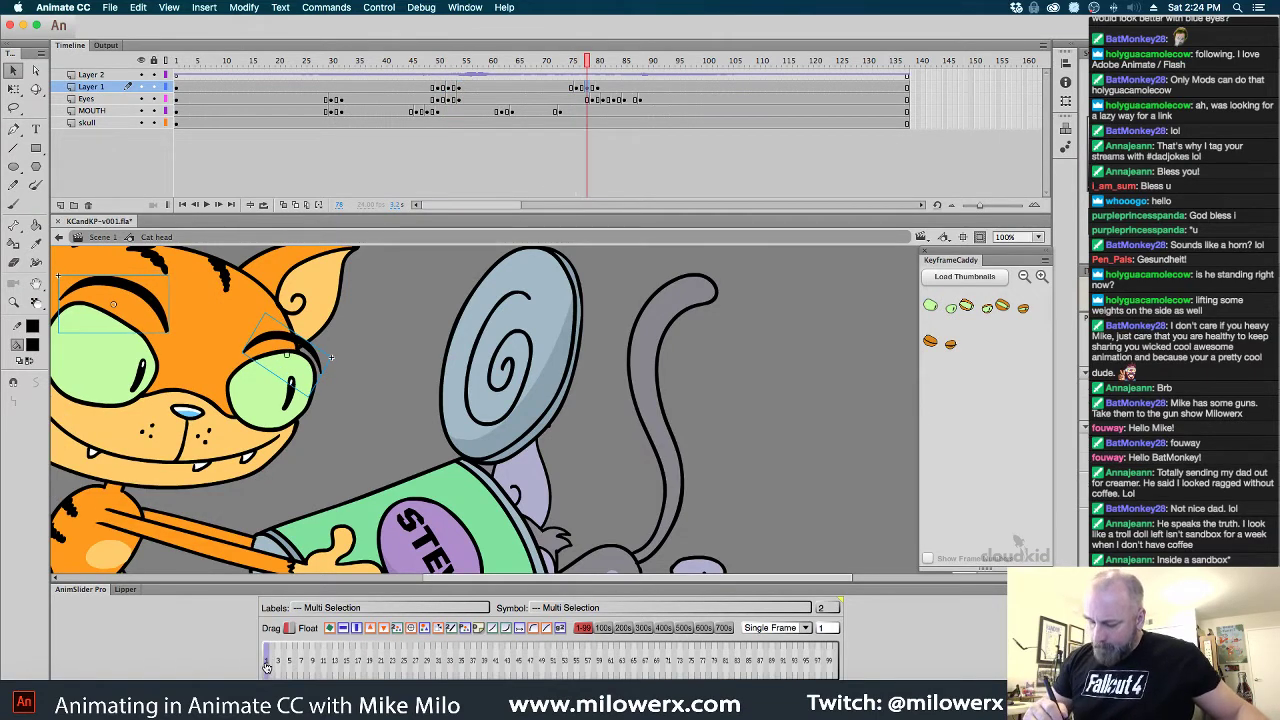
pyautogui.click(598, 90)
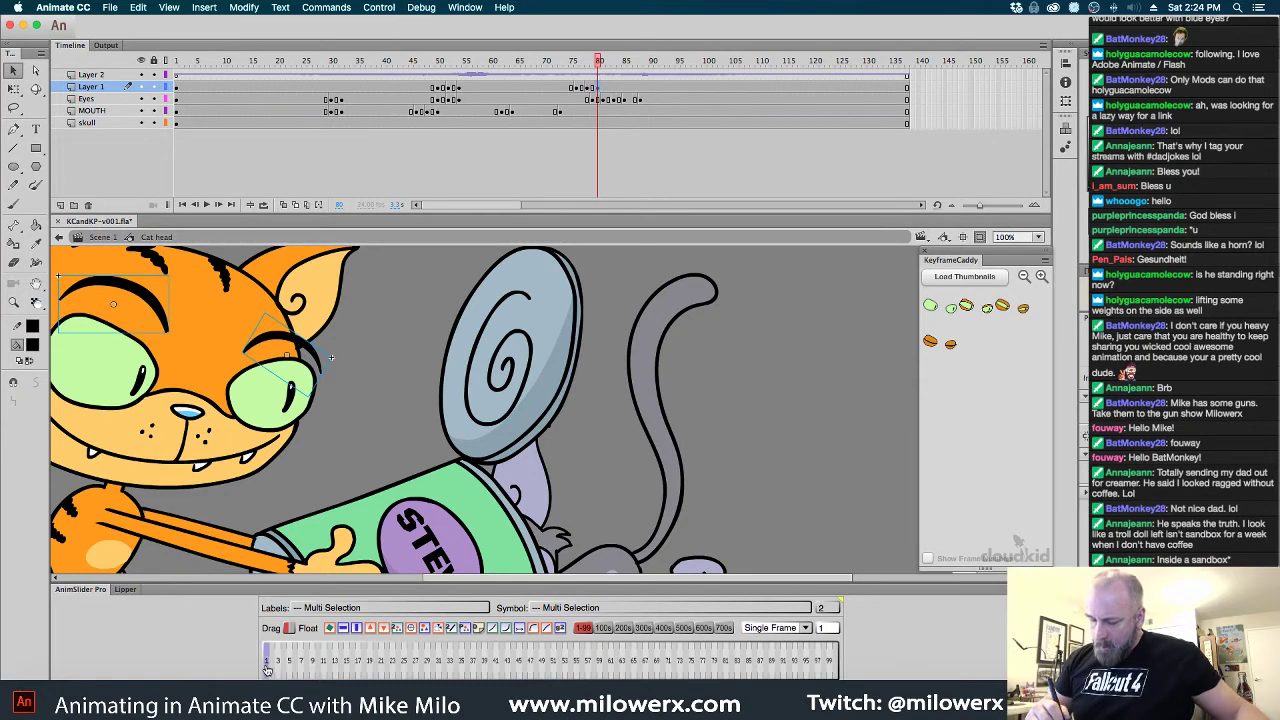
# Return to Scene 1, go to frame 82 and open the grey cat's mouth symbol inside Cat head 2
pyautogui.click(108, 237)
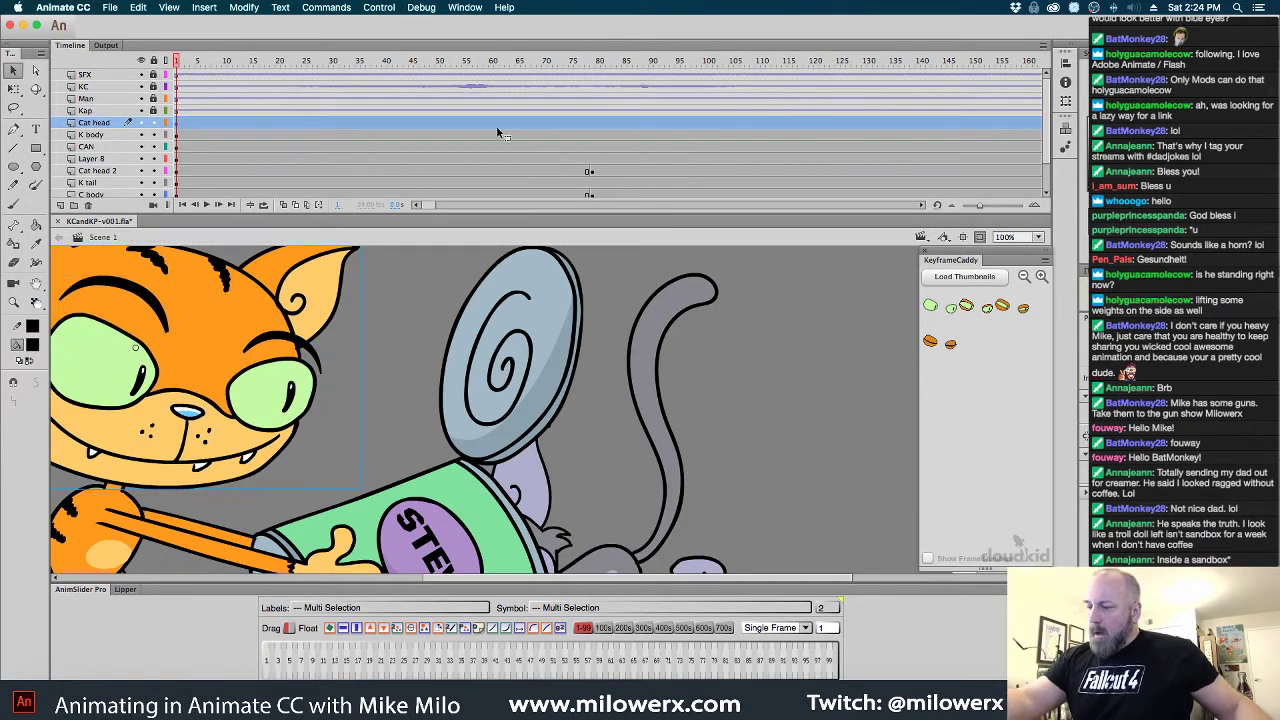
pyautogui.moveTo(183, 62); pyautogui.dragTo(523, 75)
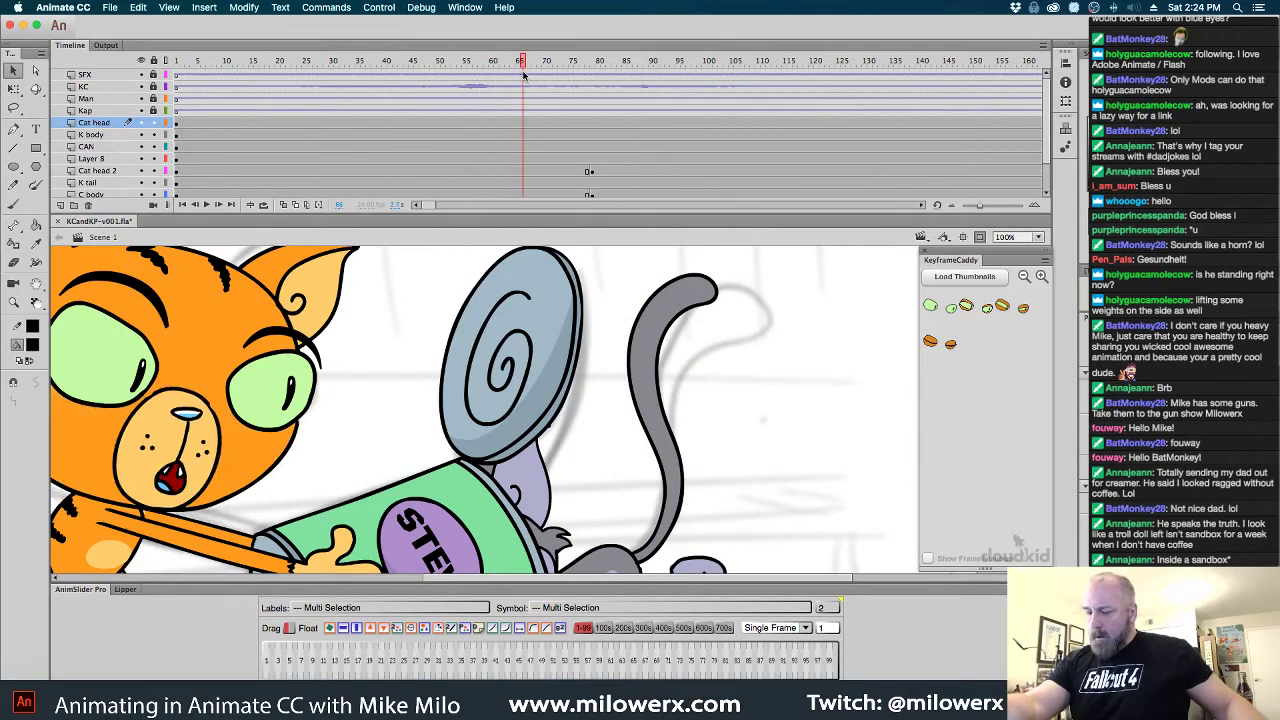
pyautogui.moveTo(587, 426); pyautogui.dragTo(496, 325)
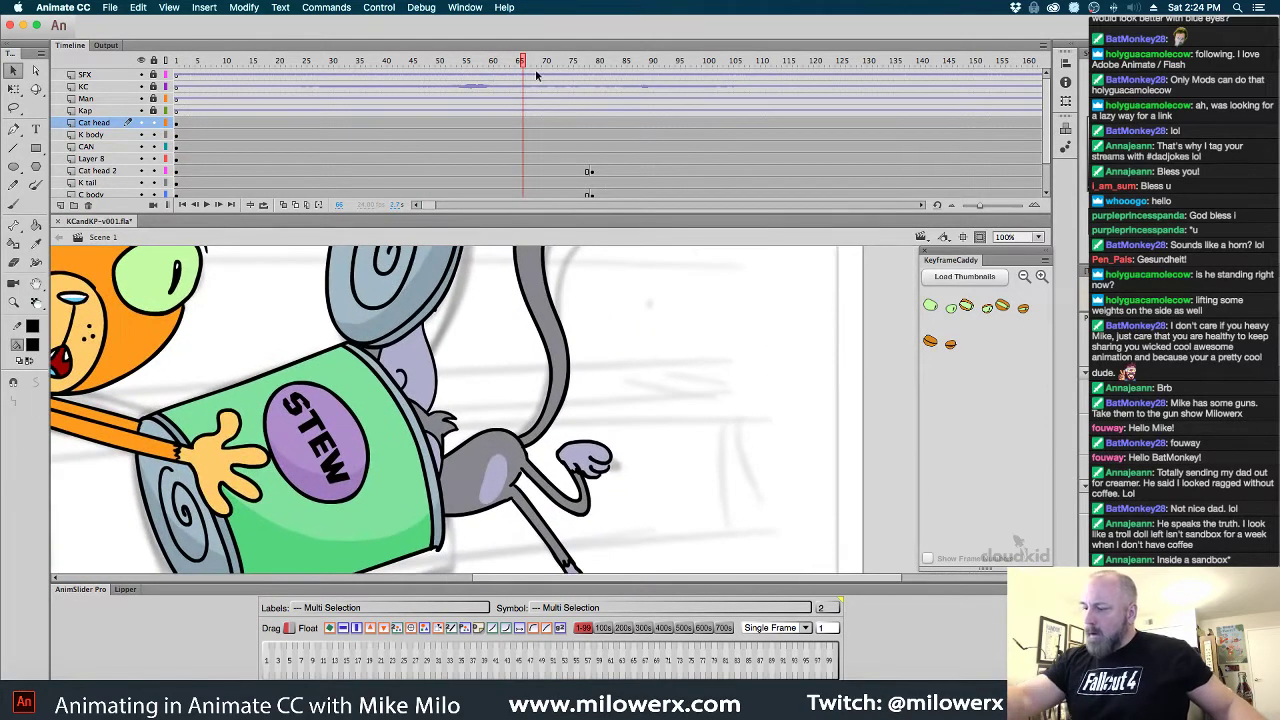
pyautogui.moveTo(530, 67); pyautogui.dragTo(607, 70)
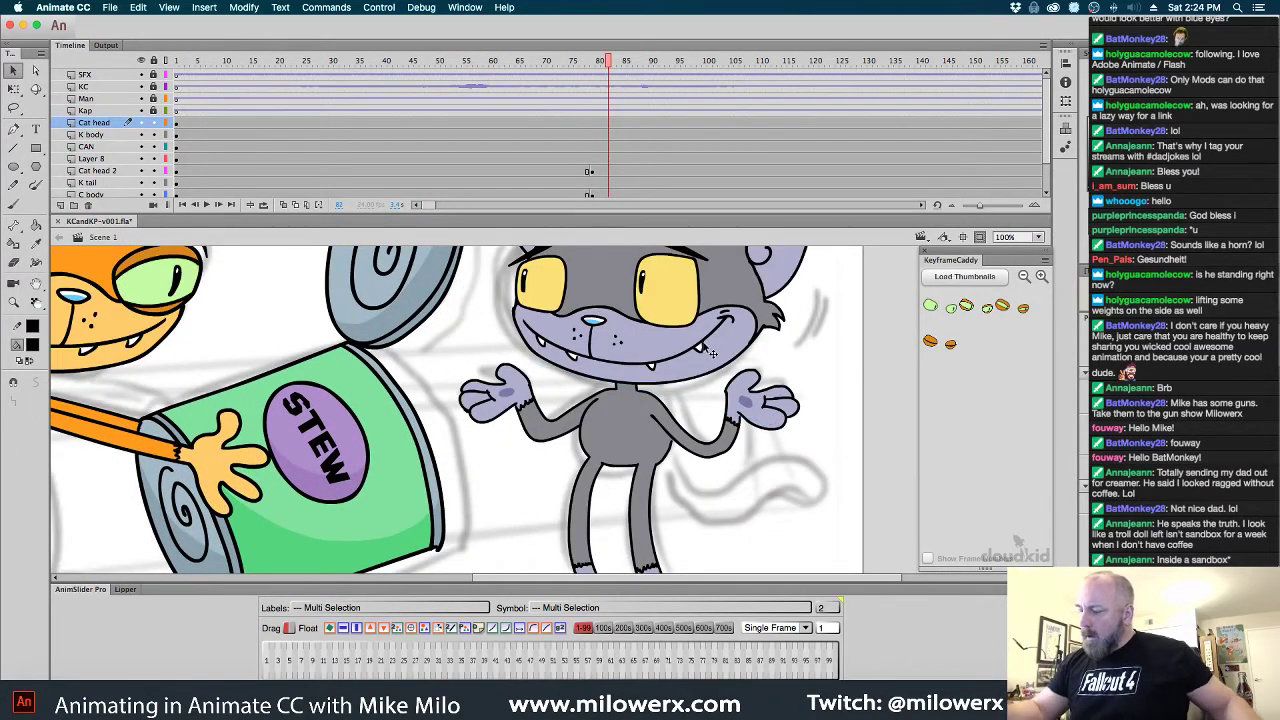
pyautogui.doubleClick(712, 350)
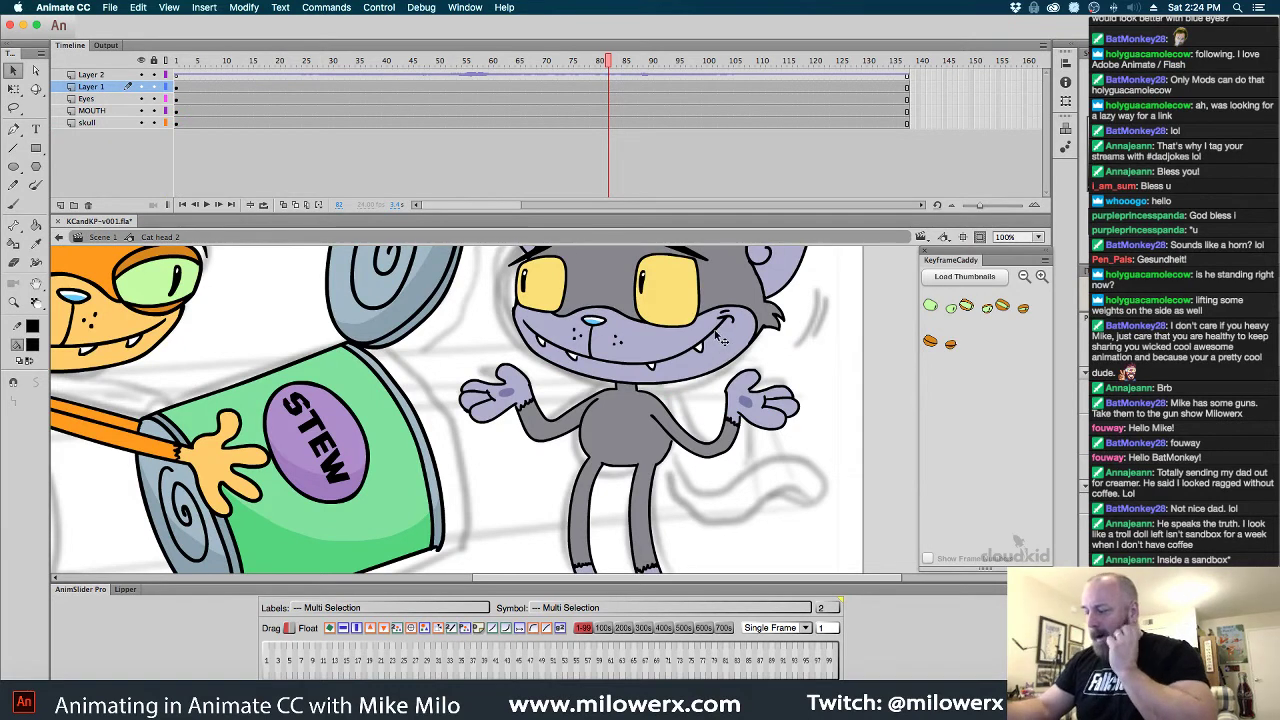
pyautogui.doubleClick(717, 341)
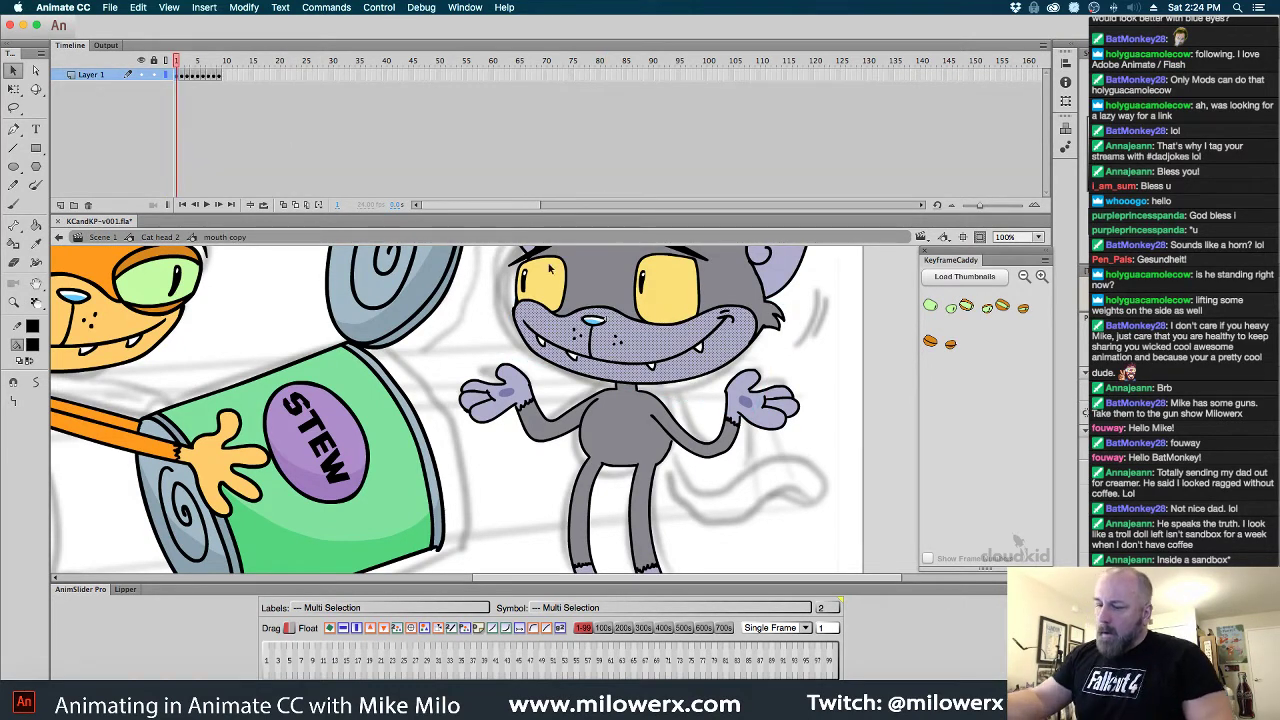
pyautogui.click(158, 238)
pyautogui.moveTo(611, 62); pyautogui.dragTo(521, 104)
pyautogui.doubleClick(637, 327)
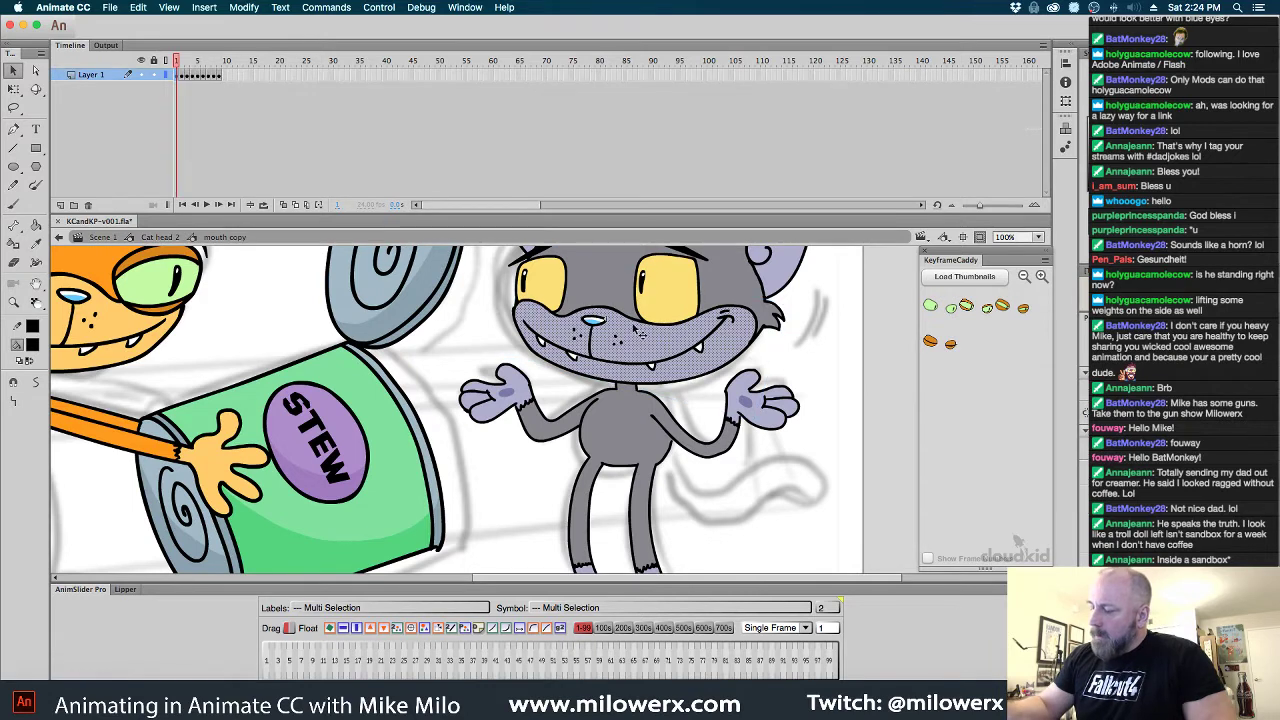
# Add a blank frame 10 at the end of the mouth symbol and turn on onion skinning
pyautogui.moveTo(181, 64); pyautogui.dragTo(220, 66)
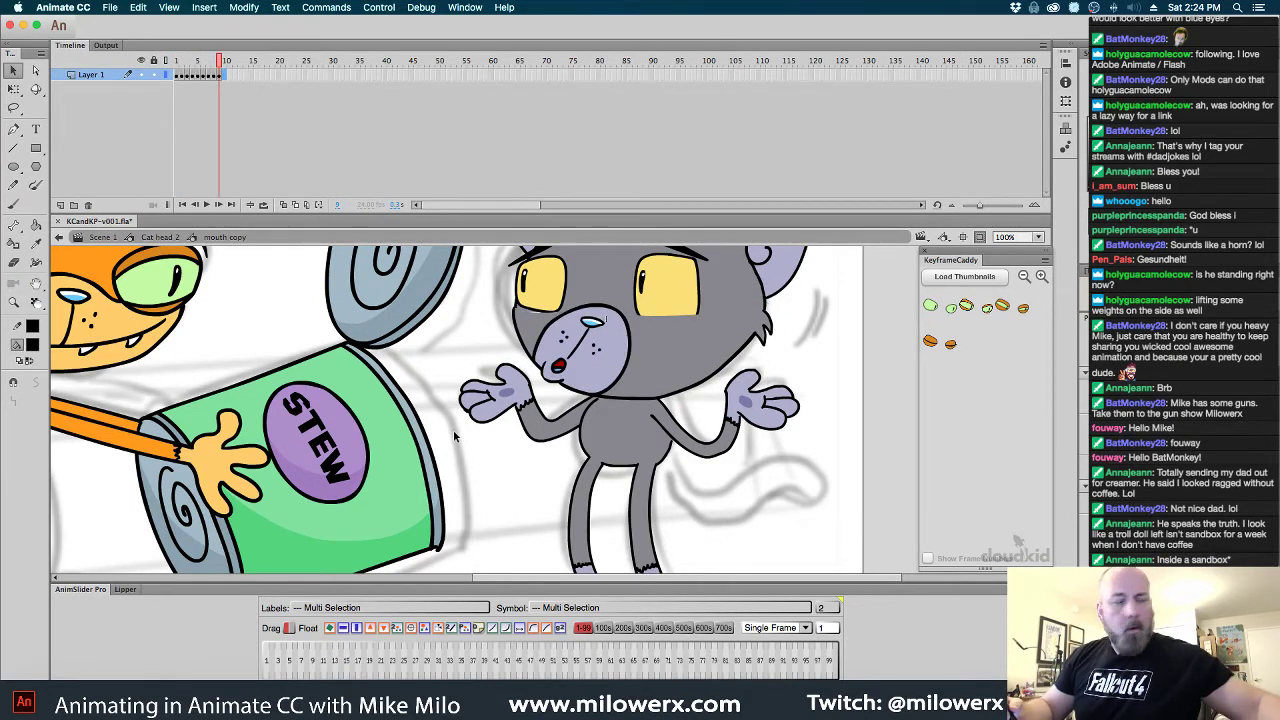
pyautogui.press('.')
pyautogui.click(283, 204)
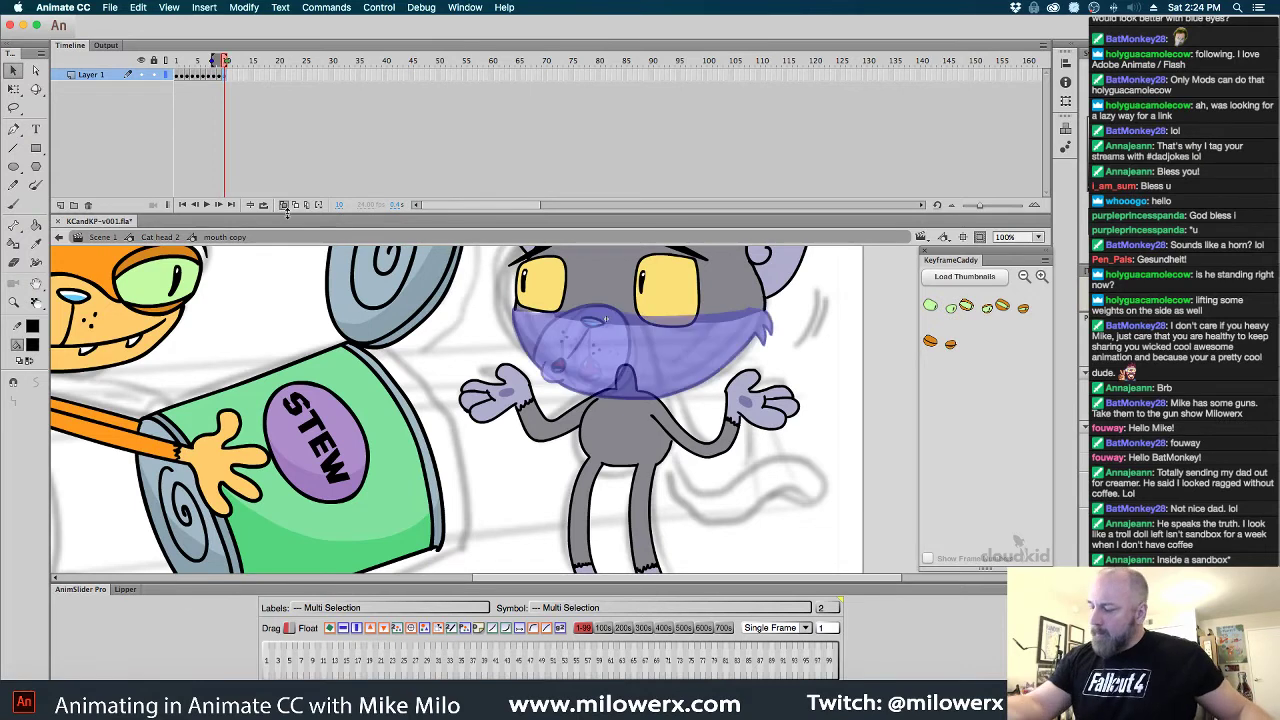
# Try a copy of frame 1's smiling mouth pasted in place on frame 10
pyautogui.hotkey('shift', ',')
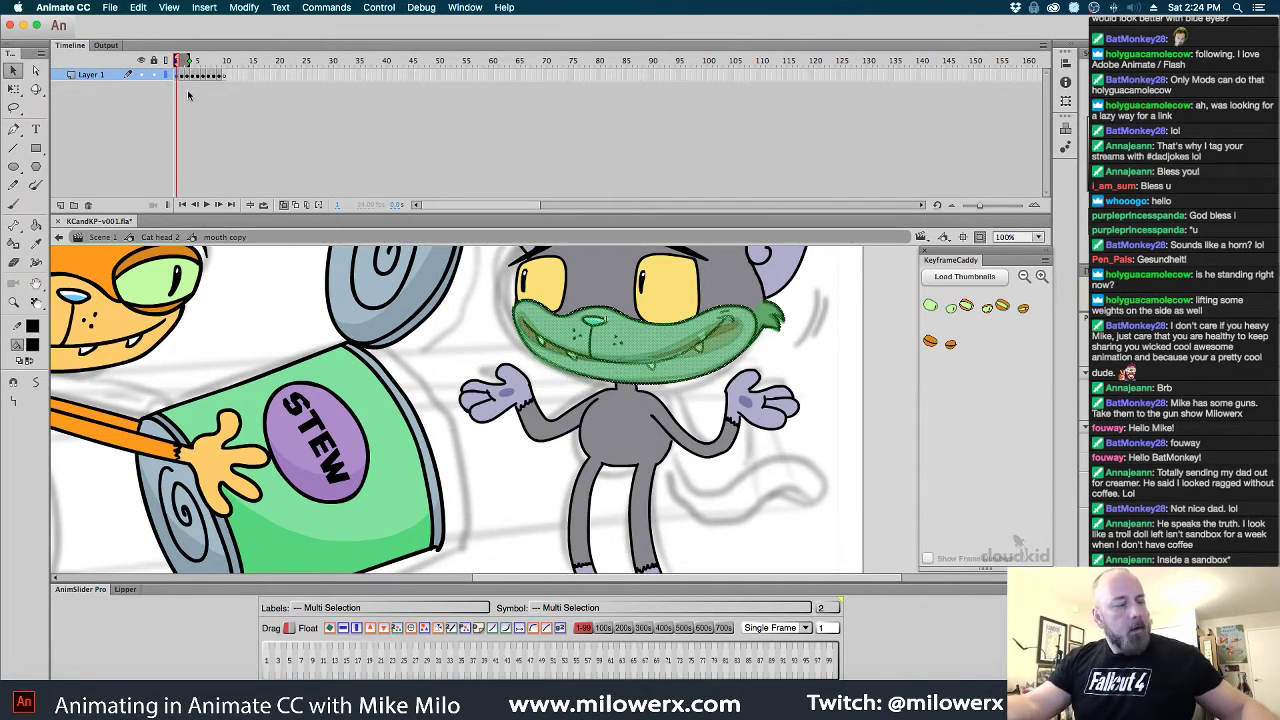
pyautogui.hotkey('shift', '.')
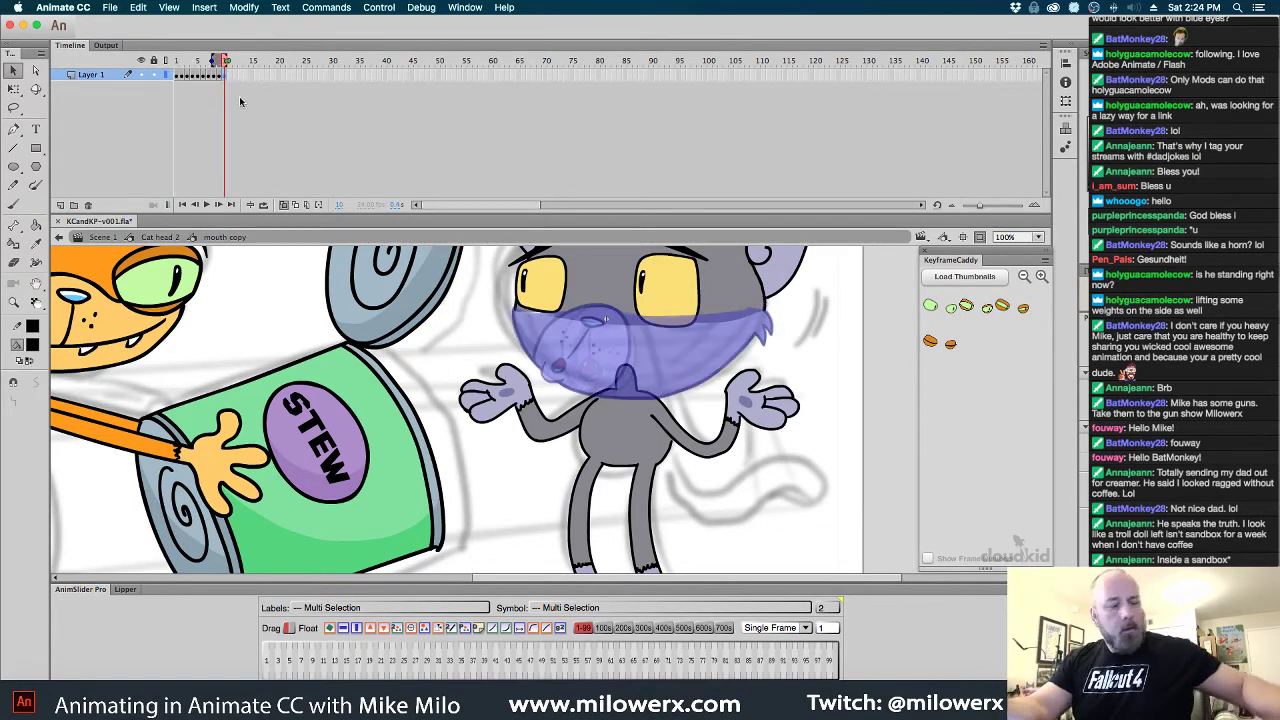
pyautogui.press('super+shift+v')
pyautogui.click(807, 421)
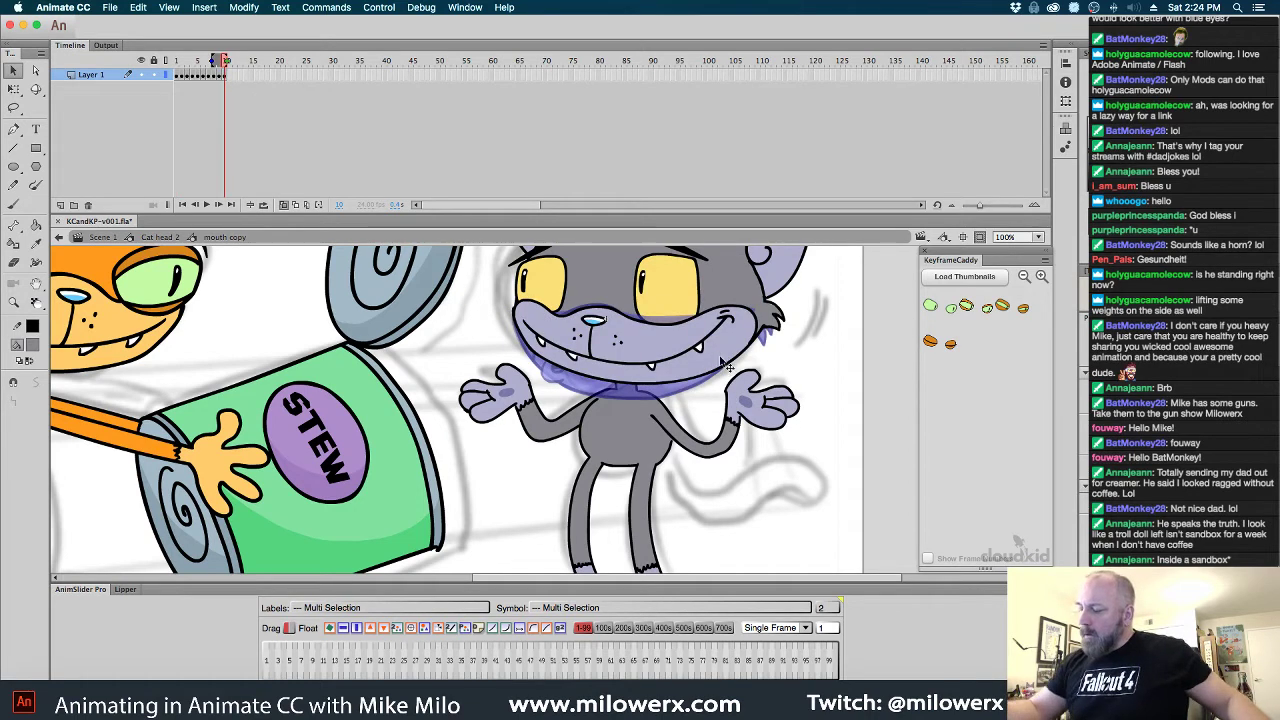
pyautogui.click(226, 78)
pyautogui.press('Delete')
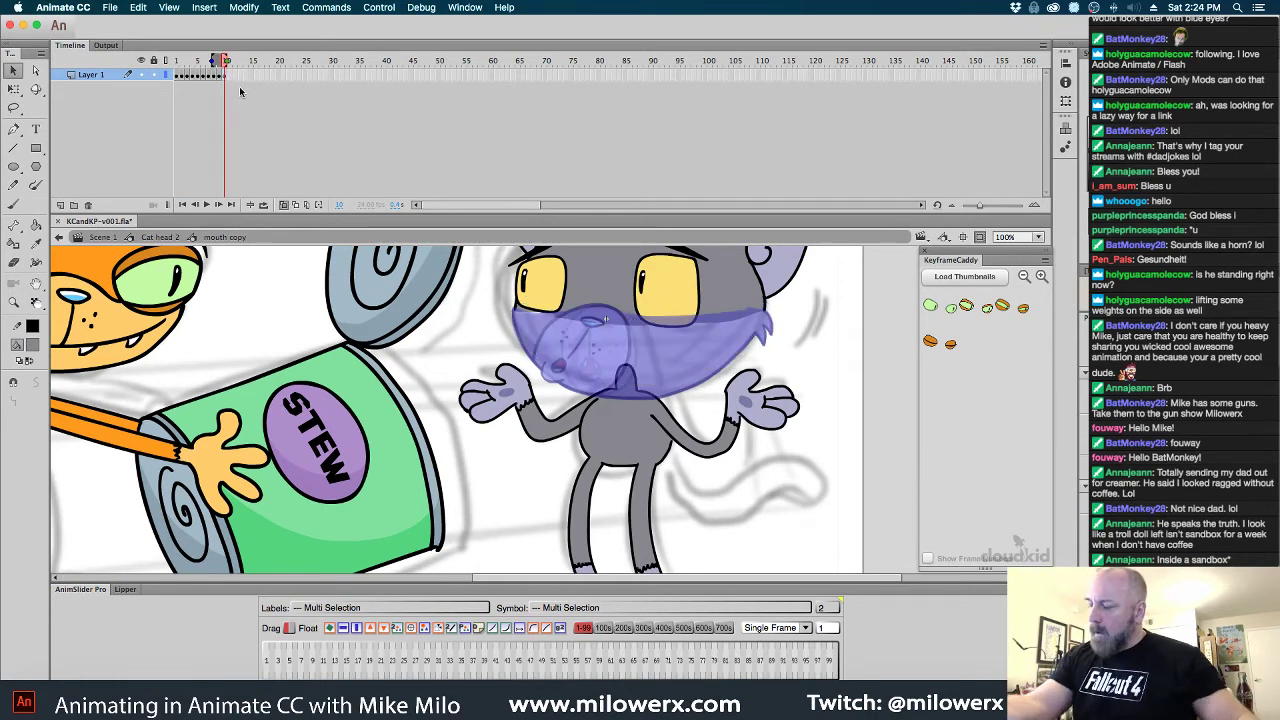
# Examine the earlier mouth drawings around frames 7 and 8 for one to reuse on frame 10
pyautogui.press(',')
pyautogui.press(',')
pyautogui.press(',')
pyautogui.press(',')
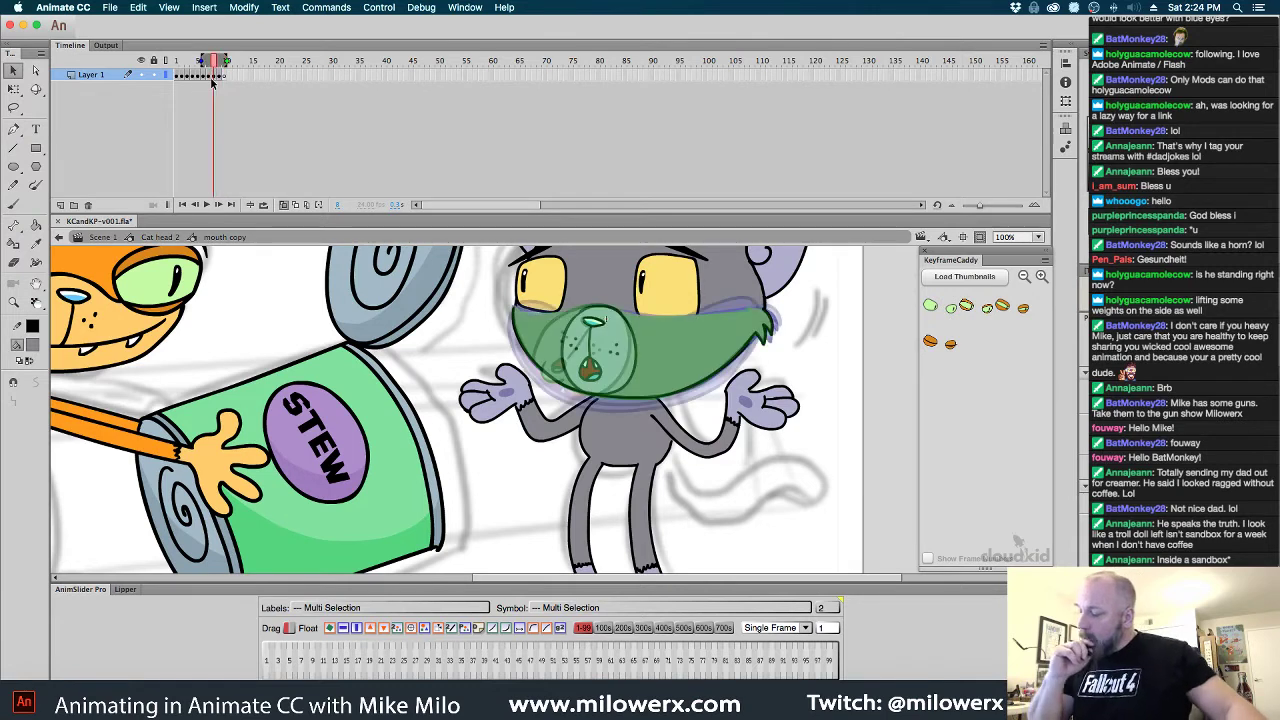
pyautogui.press('.')
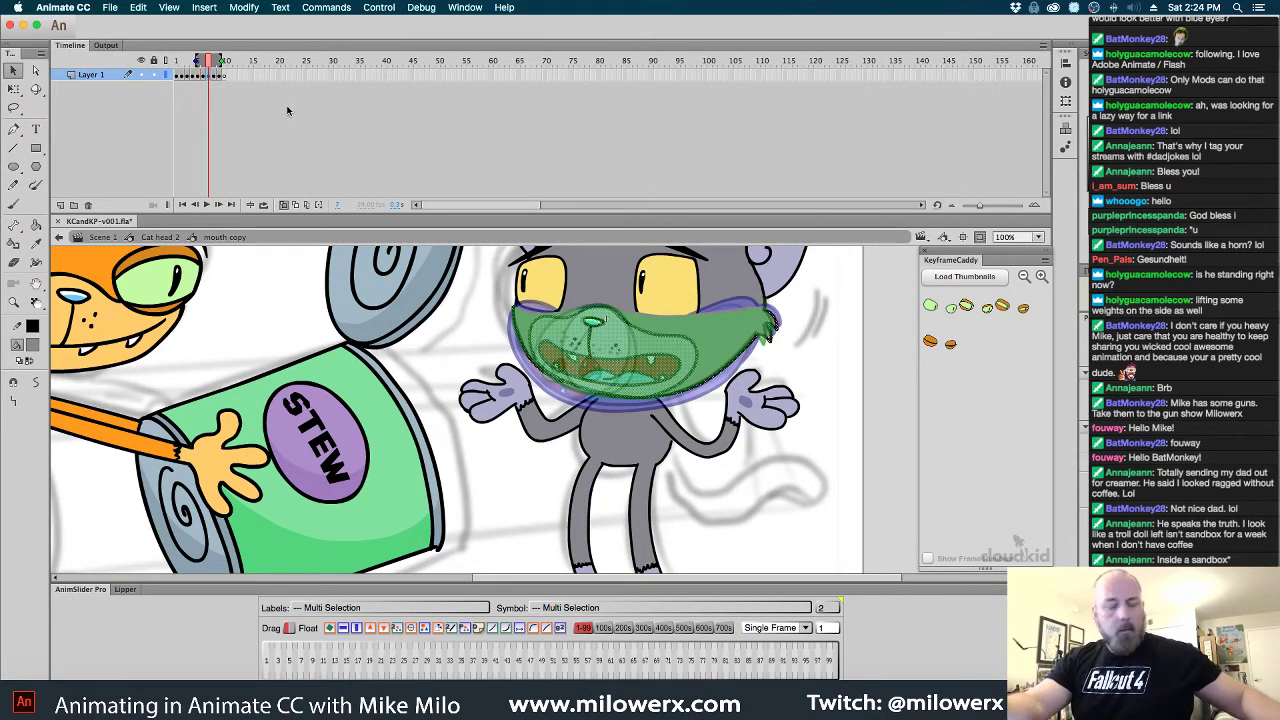
pyautogui.click(226, 78)
pyautogui.moveTo(672, 385); pyautogui.dragTo(678, 478)
pyautogui.keyDown('super'); pyautogui.click(613, 405); pyautogui.keyUp('super')
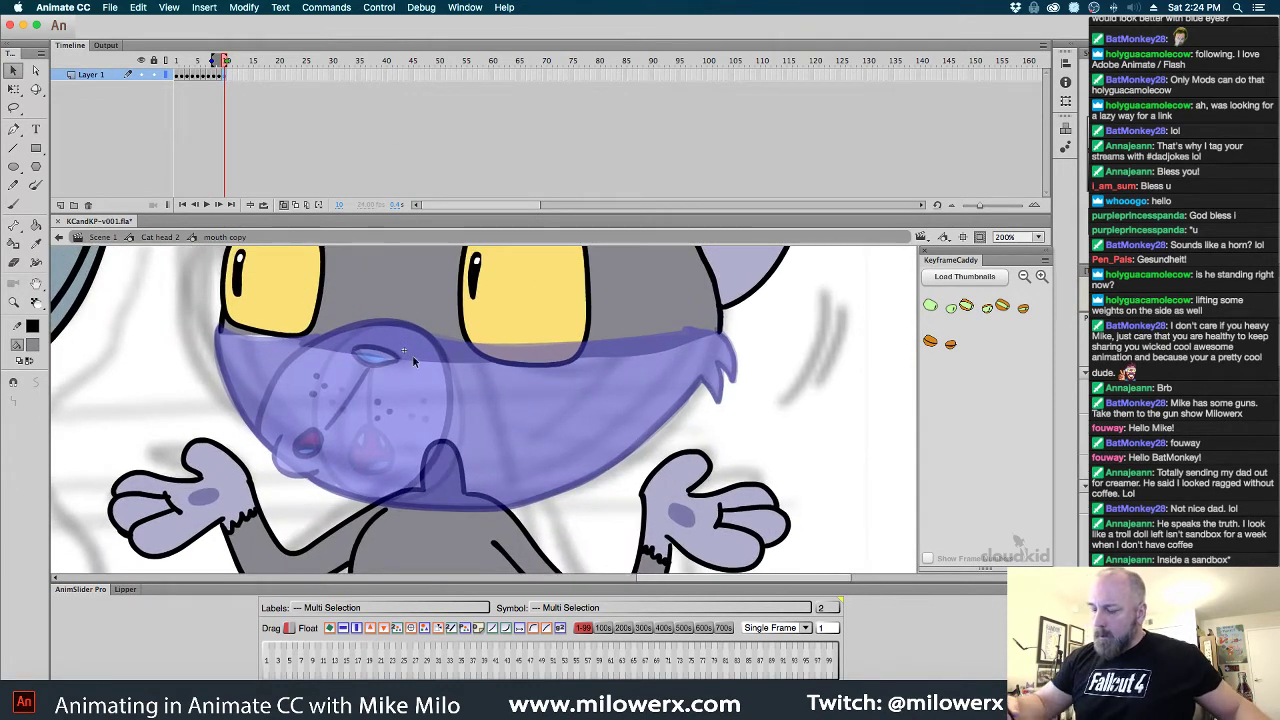
# Copy the small open-mouth drawing from frame 8 and paste it in place on frame 10
pyautogui.click(215, 78)
pyautogui.click(765, 450)
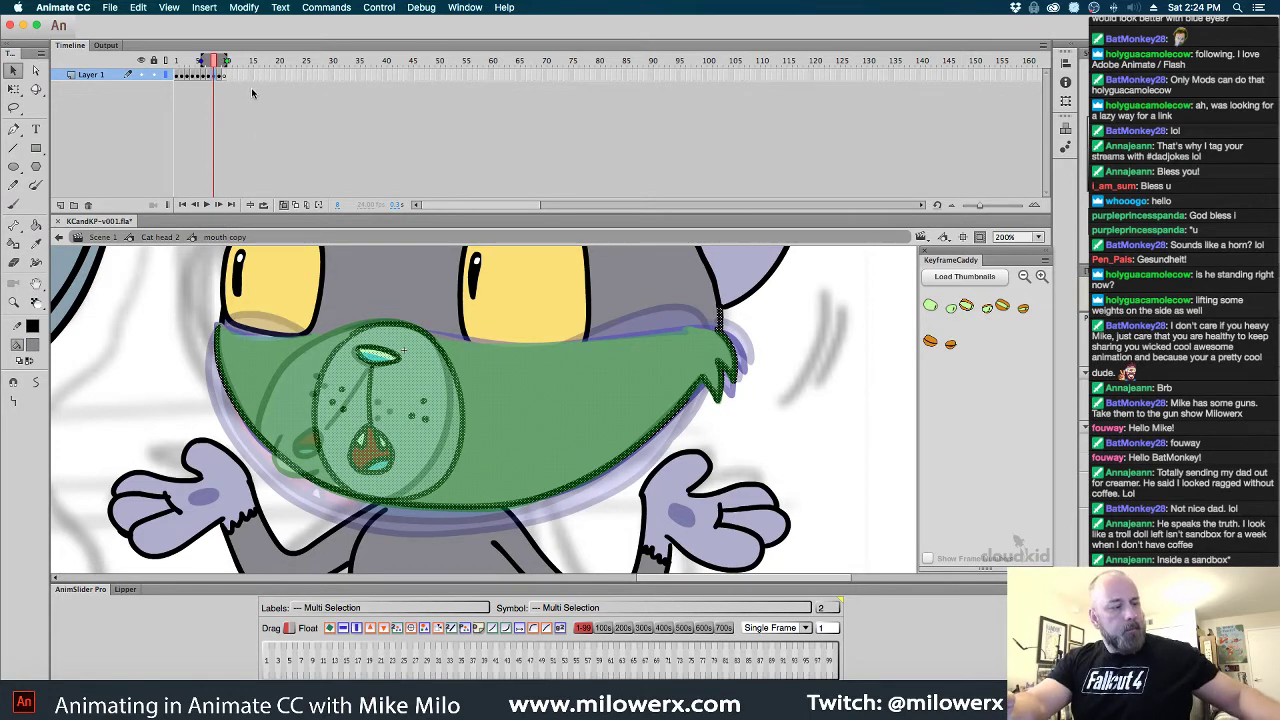
pyautogui.click(224, 76)
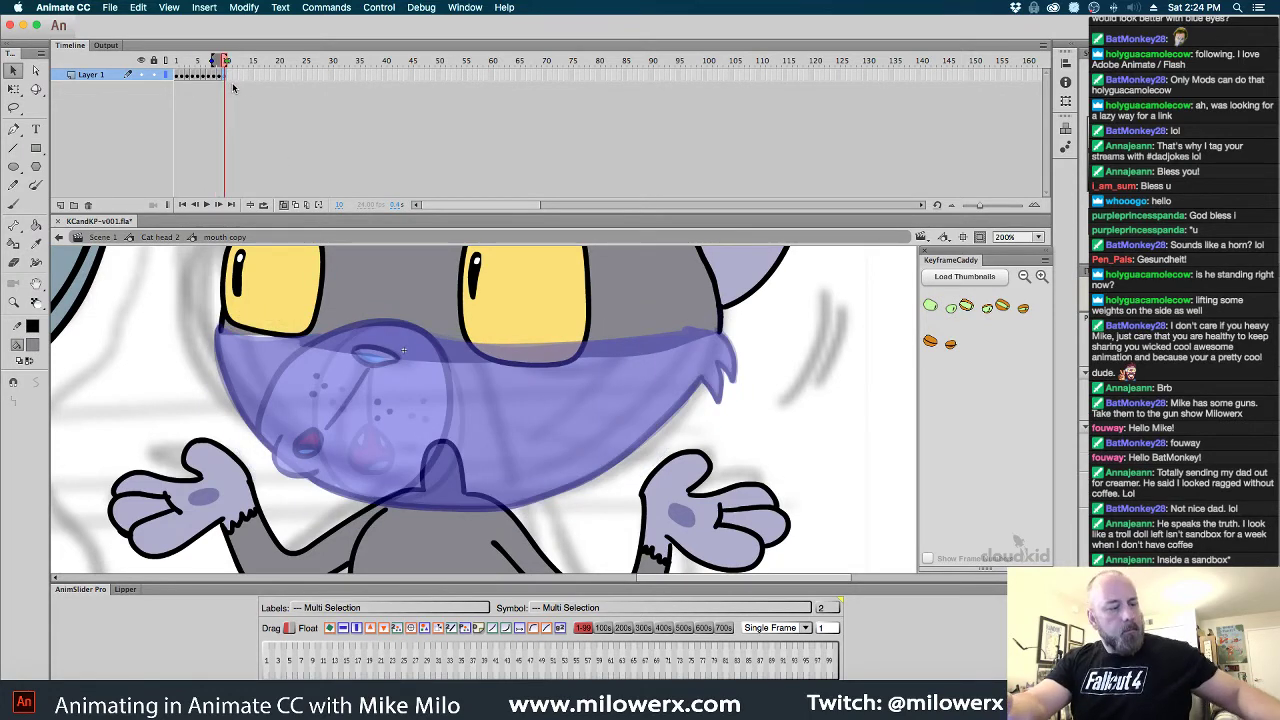
pyautogui.hotkey('ctrl', 'shift', 'v')
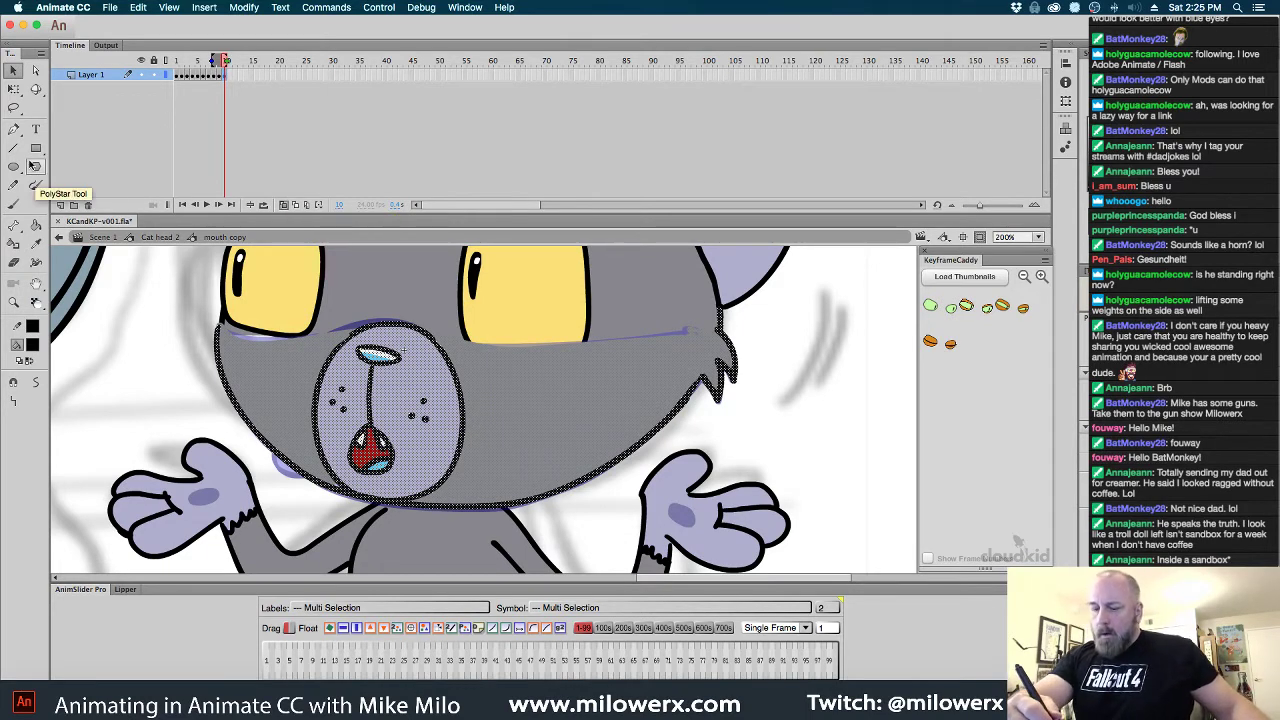
# Deselect the pasted mouth on frame 10 and turn off onion skinning
pyautogui.click(14, 88)
pyautogui.click(779, 394)
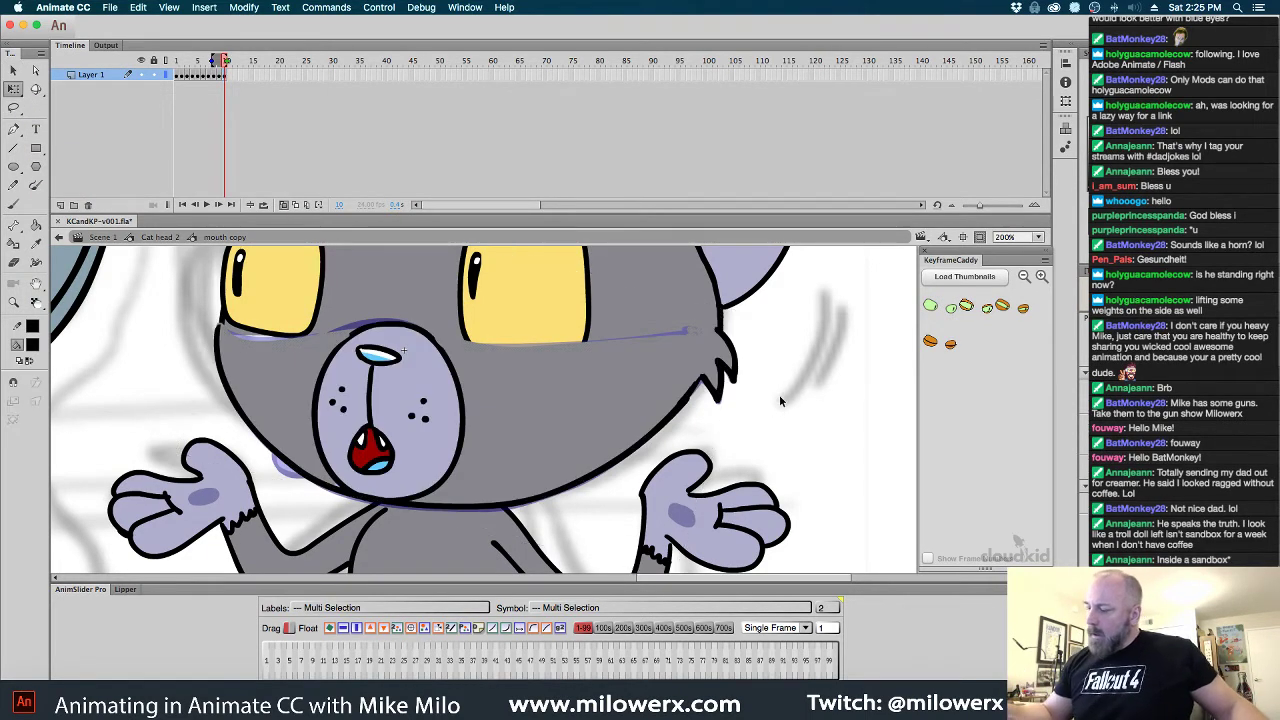
pyautogui.moveTo(773, 403); pyautogui.dragTo(789, 466)
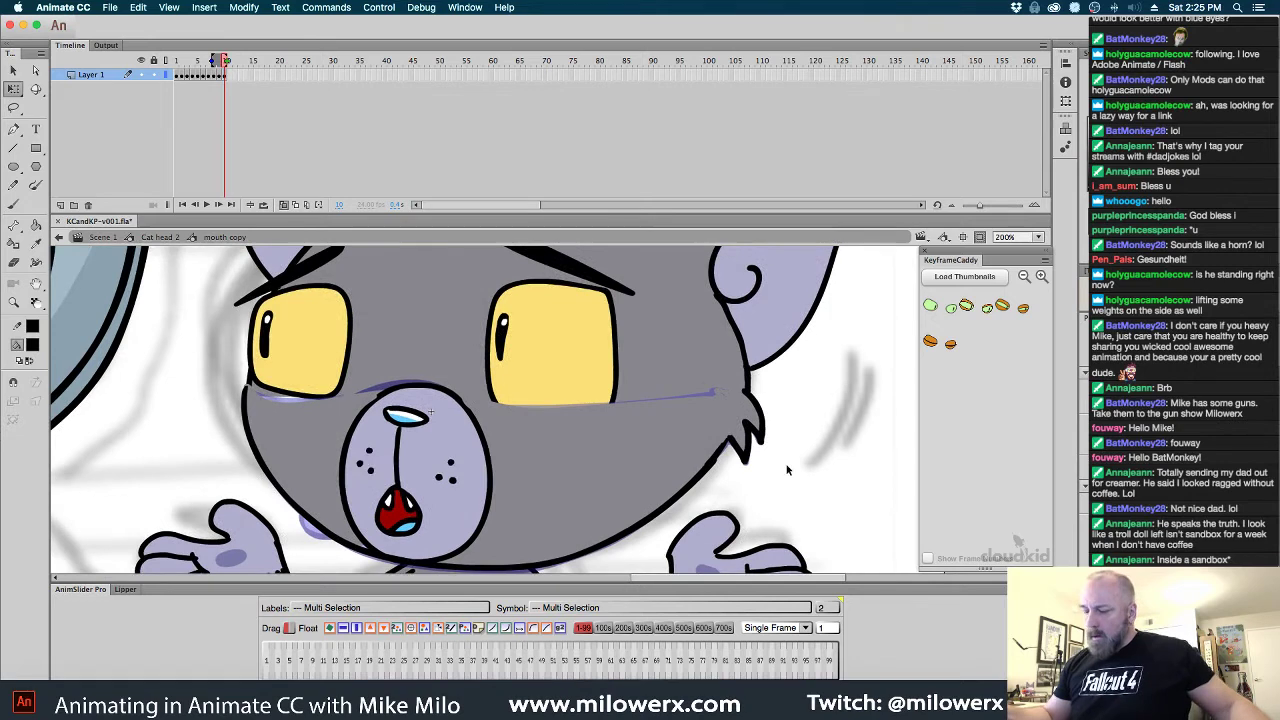
pyautogui.click(220, 75)
pyautogui.click(225, 78)
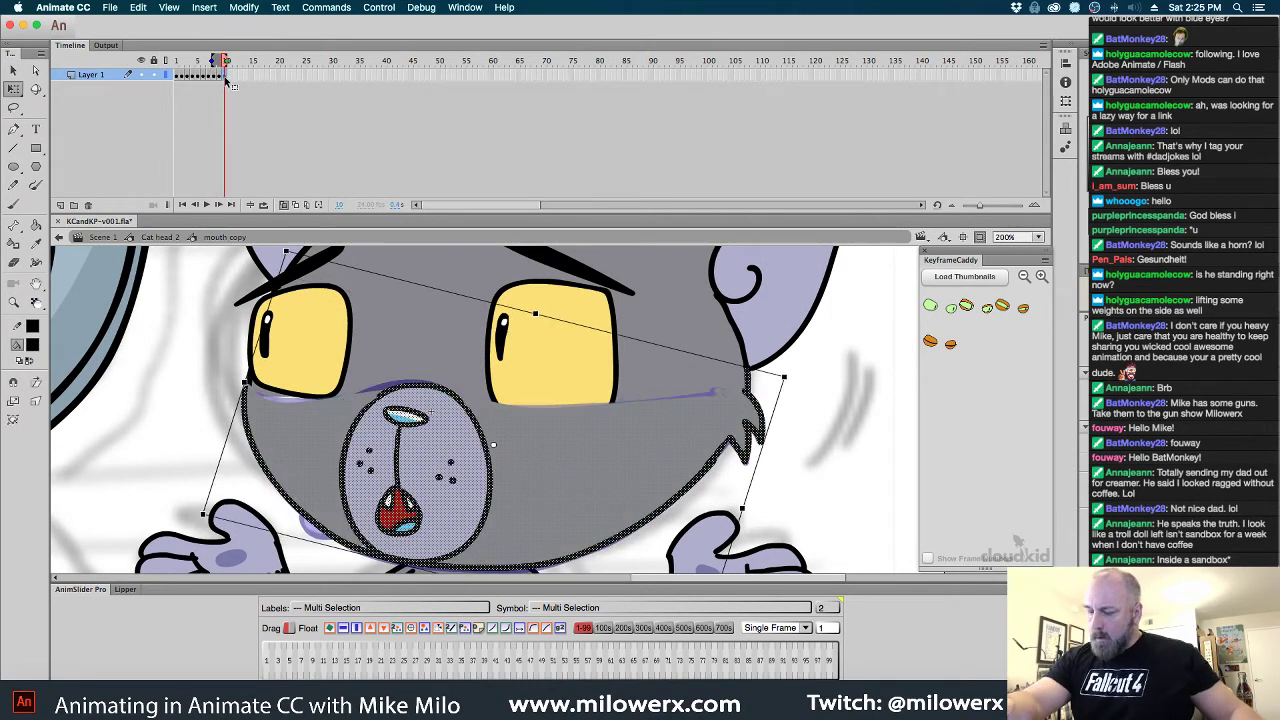
pyautogui.click(832, 422)
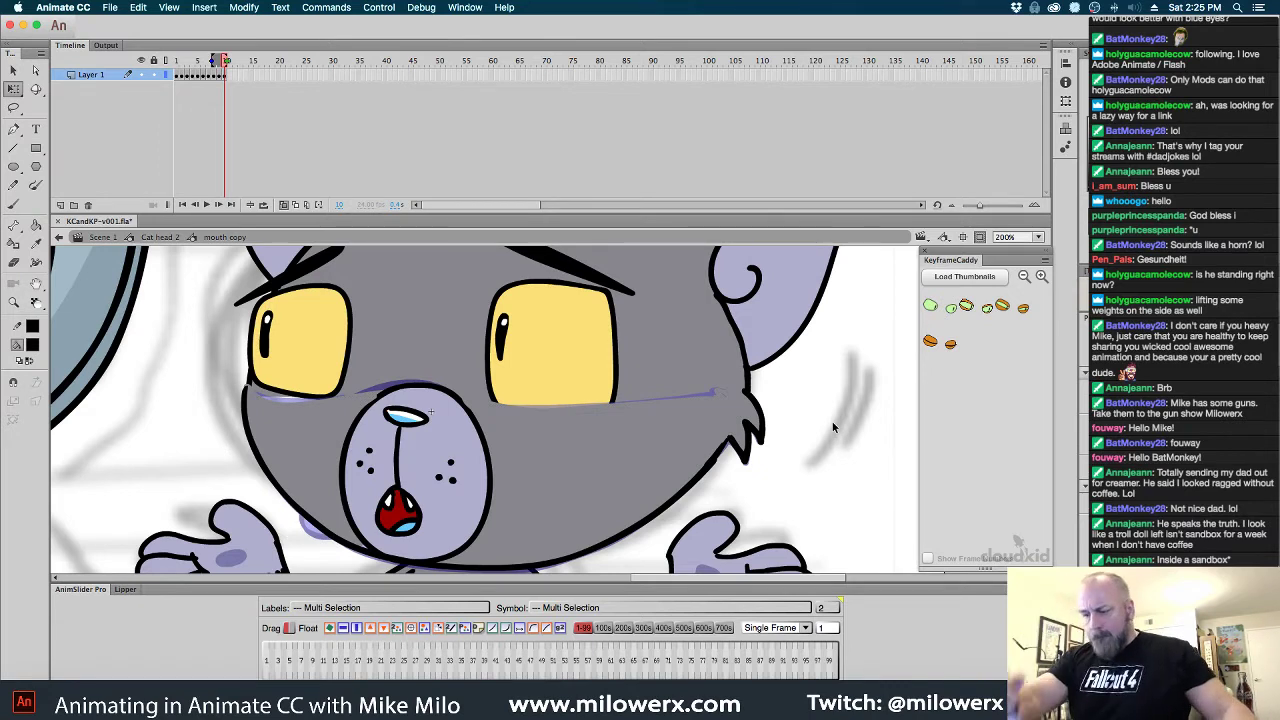
pyautogui.click(284, 204)
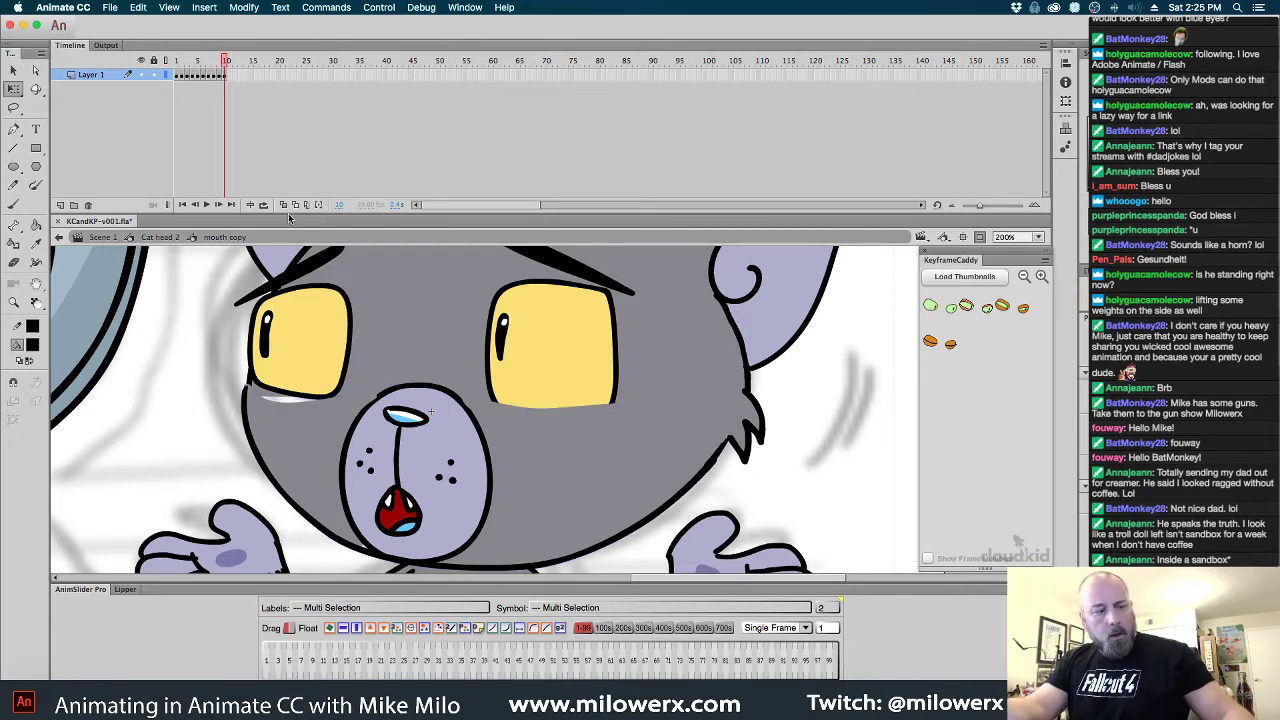
# Compare the last few mouth drawings, flipping between frame 10 and the frames before it
pyautogui.press(',')
pyautogui.press(',')
pyautogui.press(',')
pyautogui.press(',')
pyautogui.press('.')
pyautogui.press('.')
pyautogui.press('.')
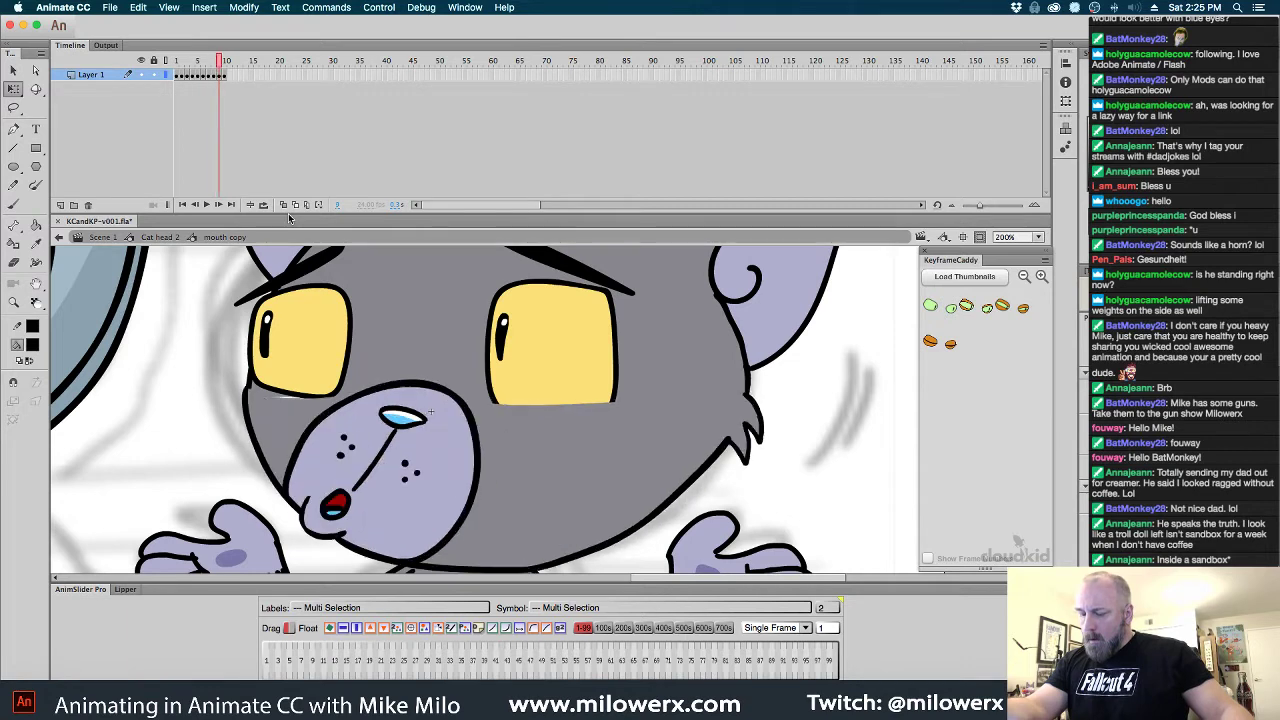
pyautogui.press('.')
pyautogui.press(',')
pyautogui.press(',')
# Return to the Cat head 2 symbol and scrub its timeline to frame 75 to review the face
pyautogui.click(164, 238)
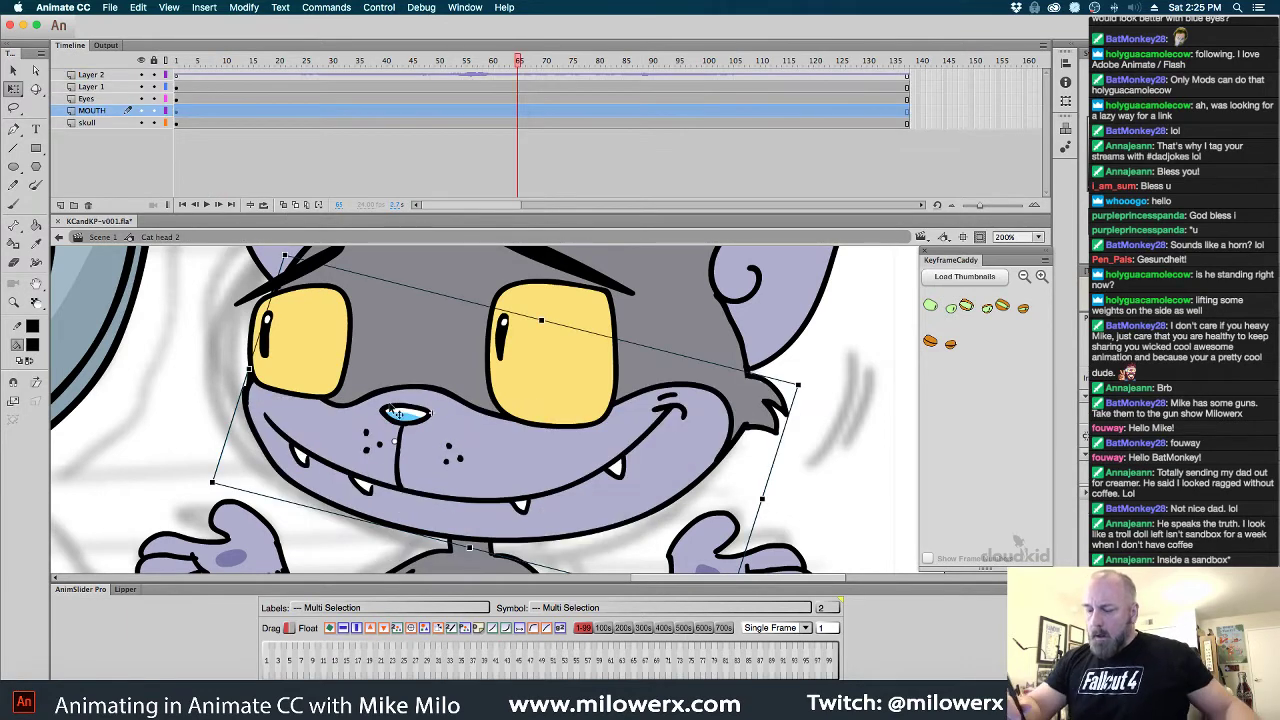
pyautogui.press('super+minus')
pyautogui.press('super+minus')
pyautogui.click(512, 62)
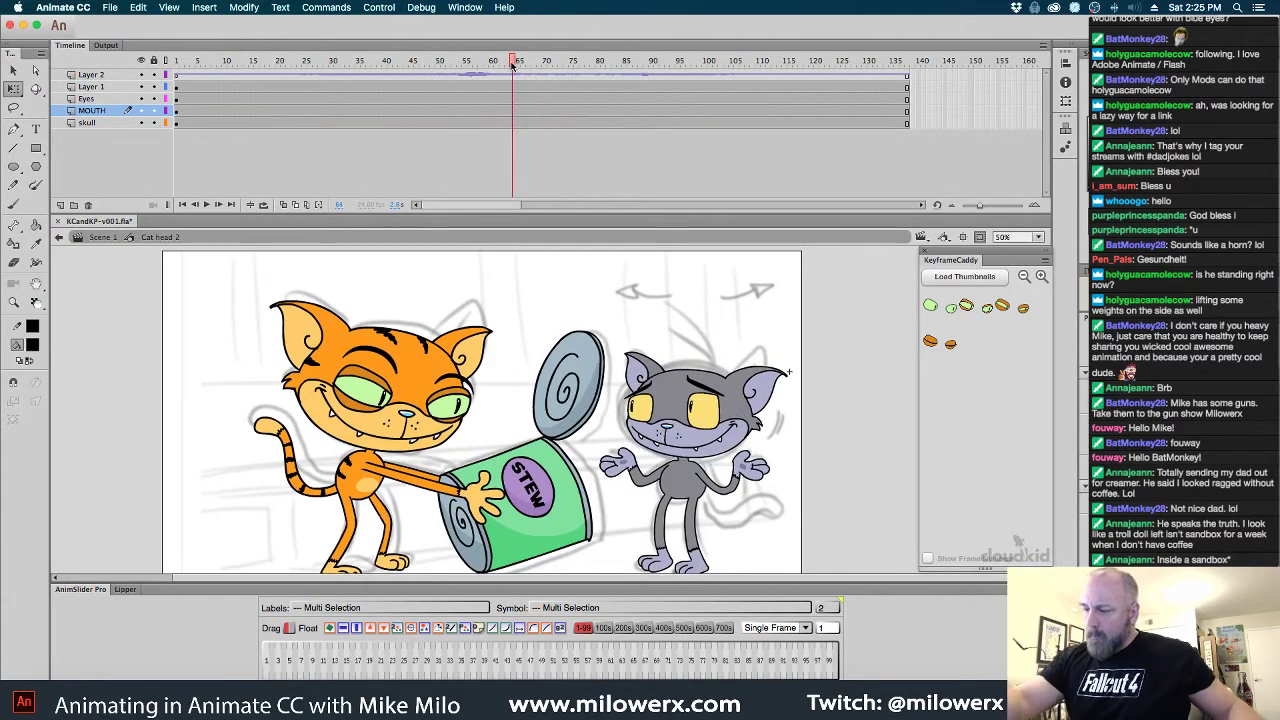
pyautogui.moveTo(512, 62); pyautogui.dragTo(573, 116)
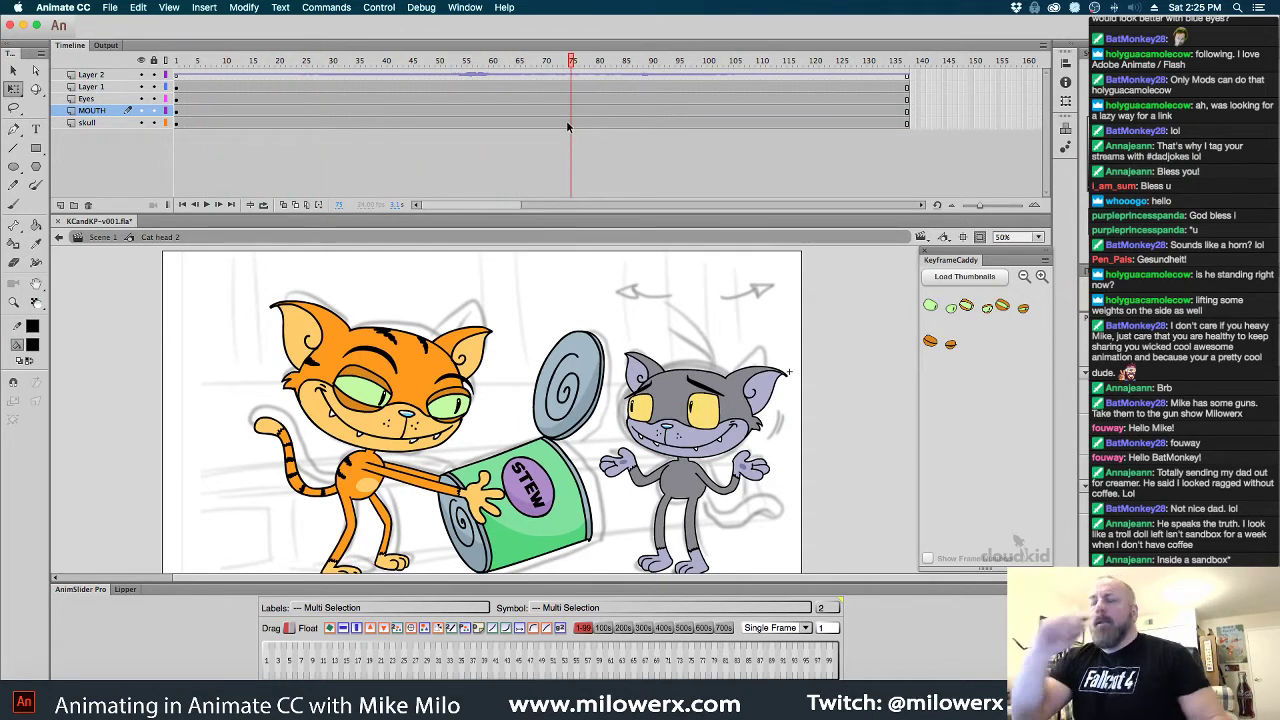
# Reopen the grey cat's mouth symbol for editing and go to frame 8
pyautogui.click(677, 432)
pyautogui.press('super+equal')
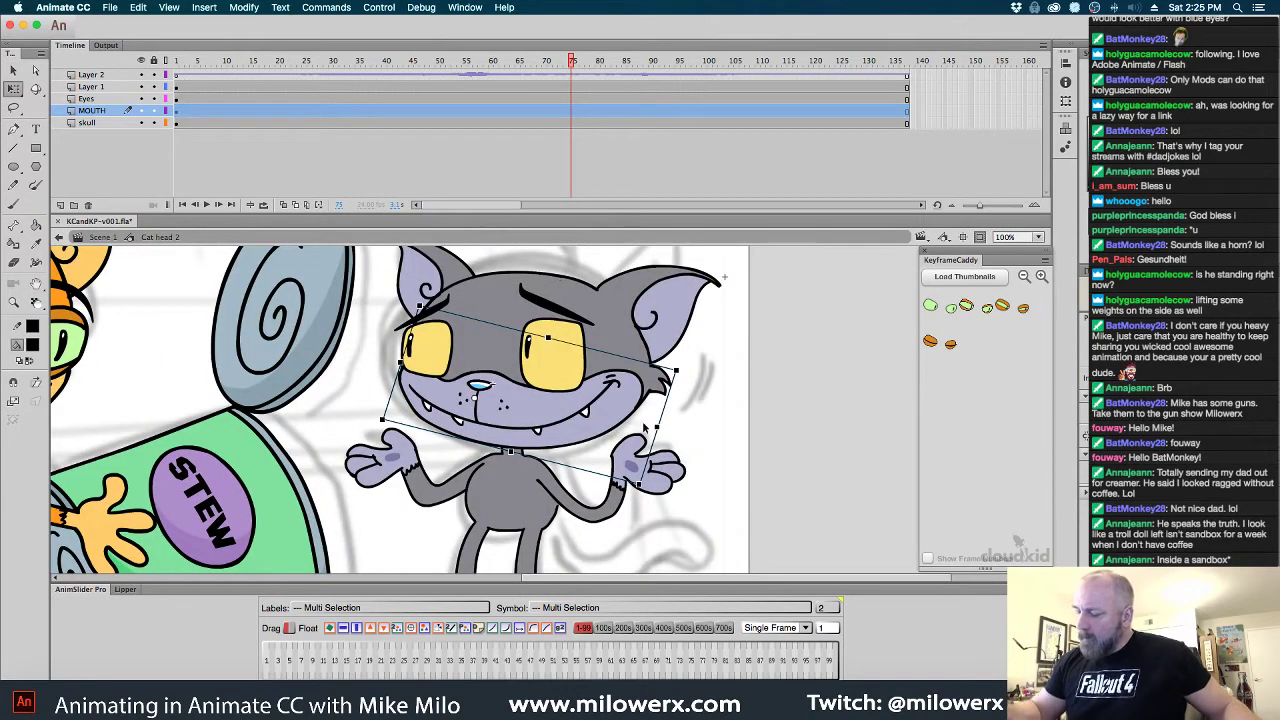
pyautogui.keyDown('super'); pyautogui.click(623, 393); pyautogui.keyUp('super')
pyautogui.doubleClick(577, 386)
pyautogui.moveTo(708, 396); pyautogui.dragTo(760, 420)
pyautogui.press('.')
pyautogui.press('.')
pyautogui.press('.')
pyautogui.press('.')
pyautogui.press('.')
pyautogui.press('.')
pyautogui.press('.')
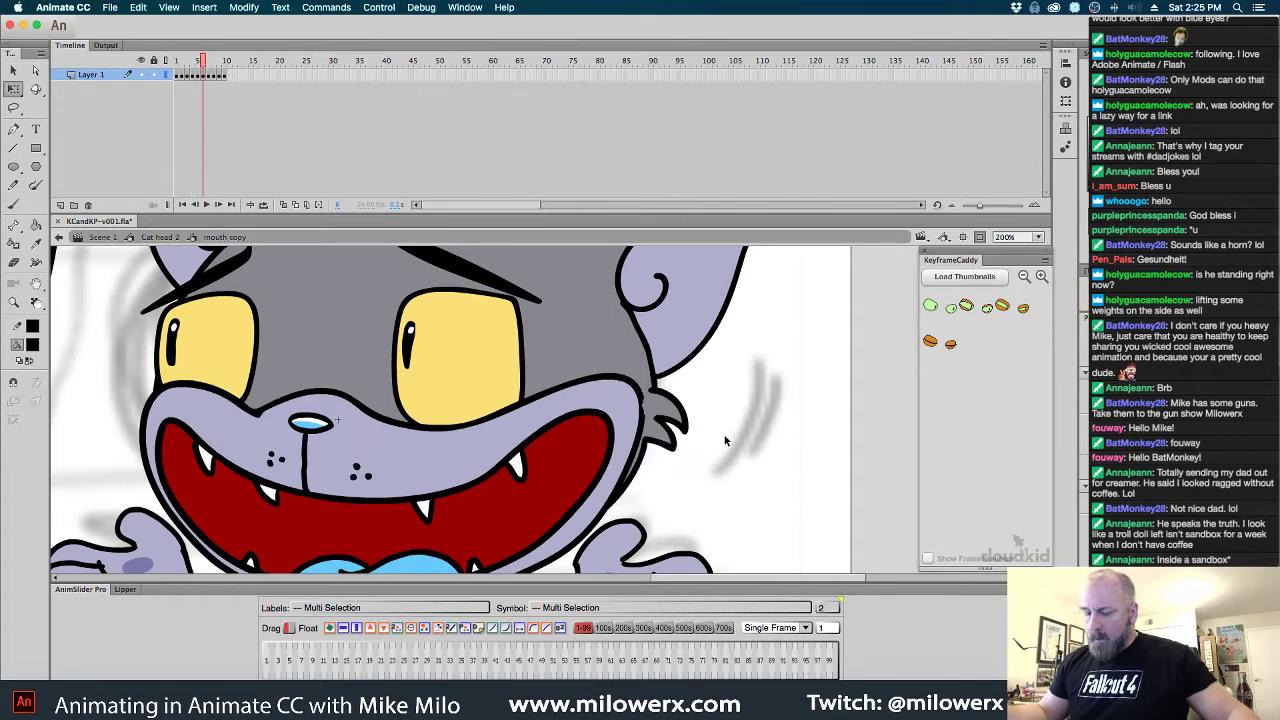
pyautogui.press('.')
pyautogui.press(',')
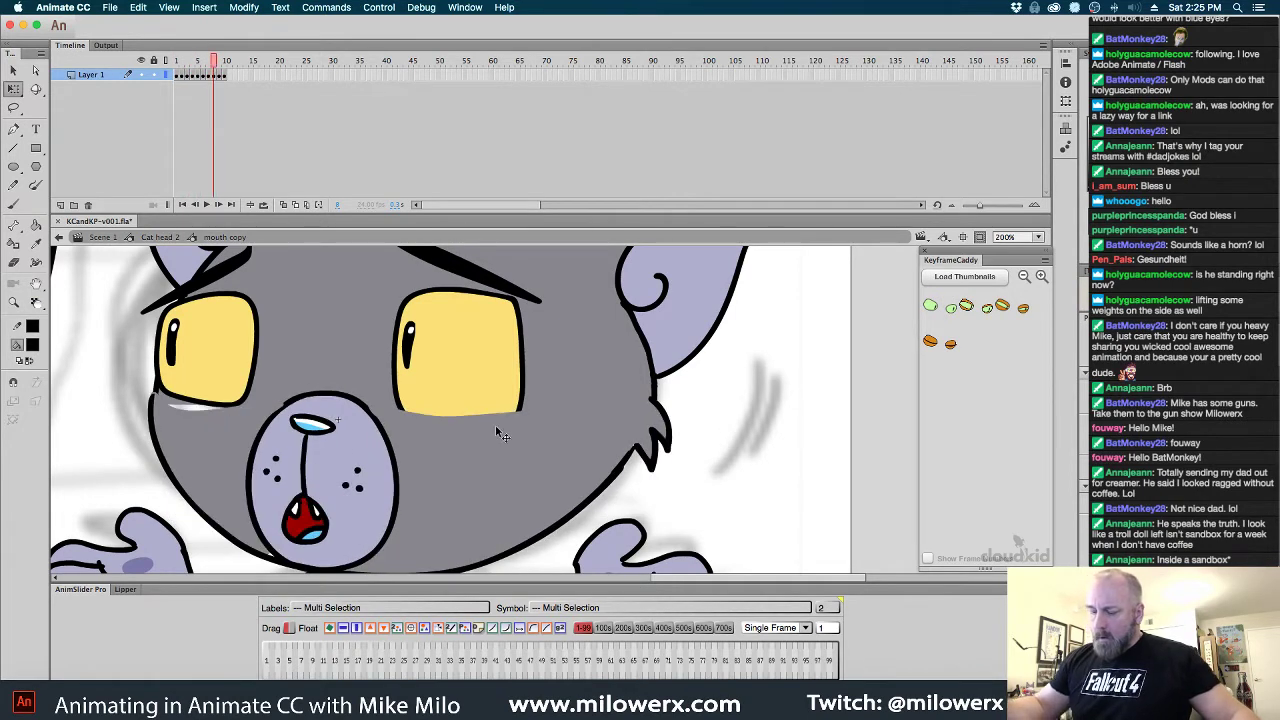
# Pull the grey cheek fill up over the smaller eye's lower edge on frames 8, 9 and 10 to cover the white gap
pyautogui.moveTo(203, 412); pyautogui.dragTo(182, 397)
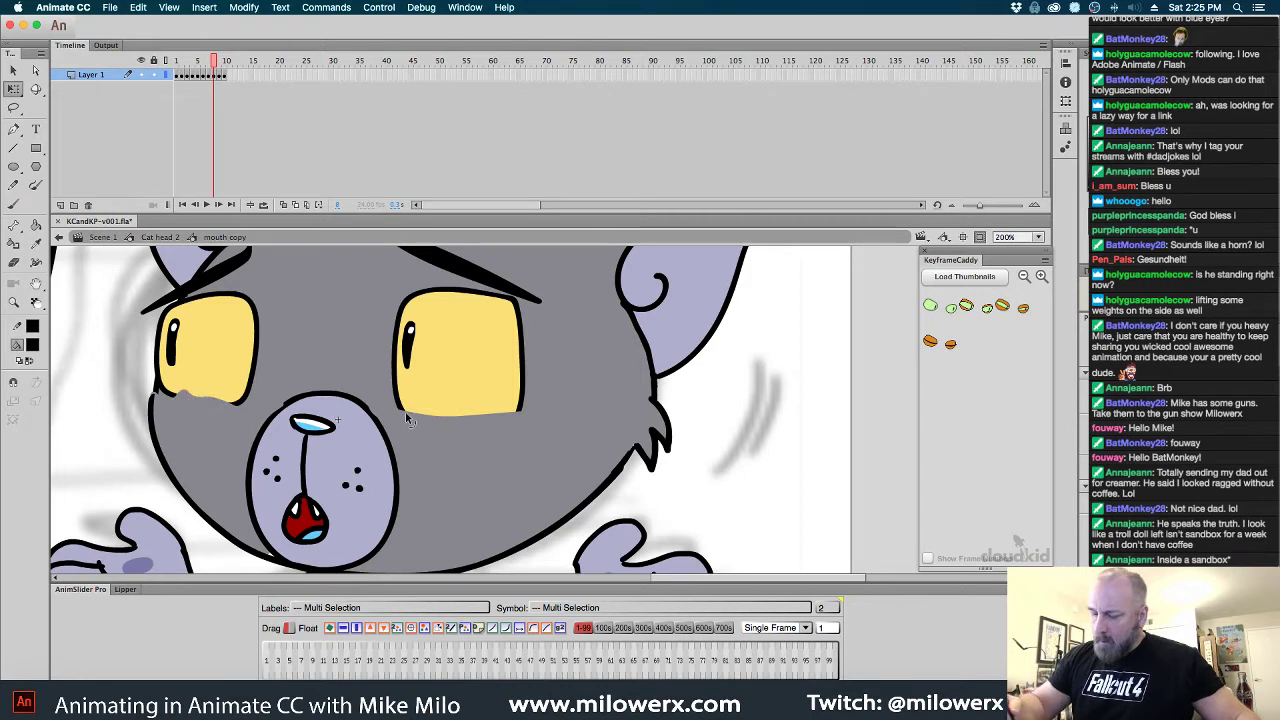
pyautogui.press('.')
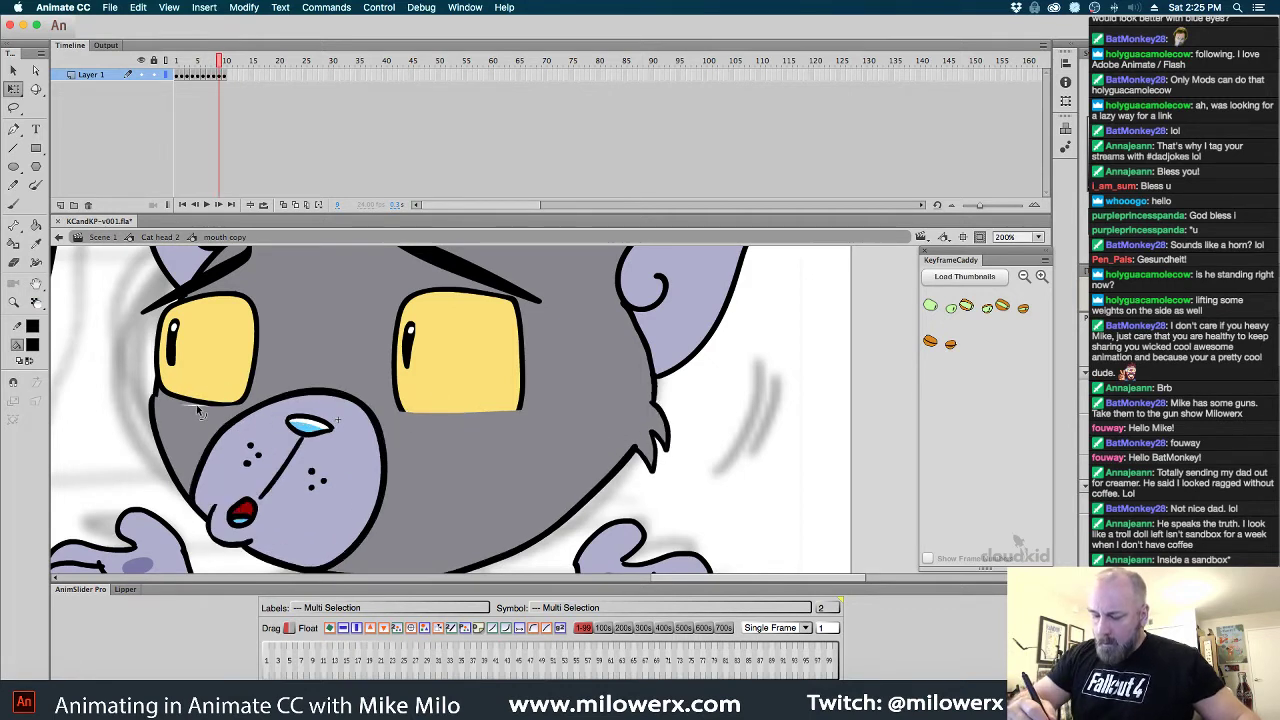
pyautogui.press('.')
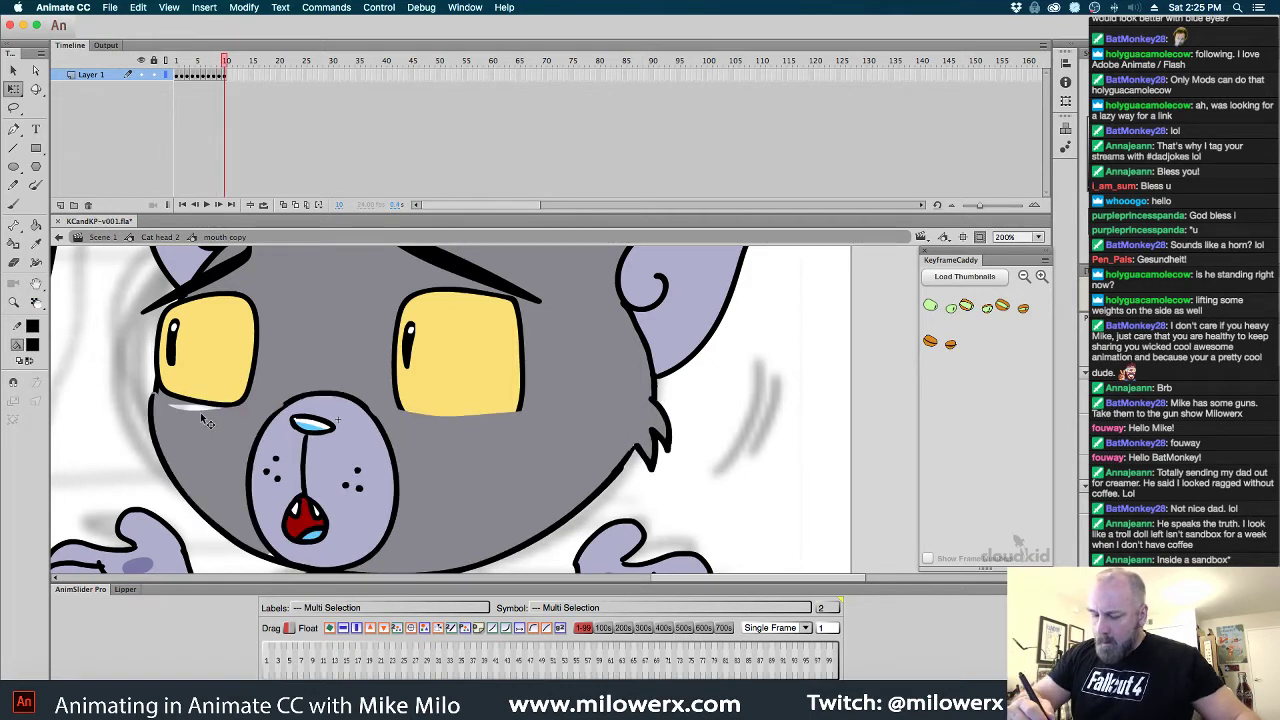
pyautogui.moveTo(190, 420); pyautogui.dragTo(184, 398)
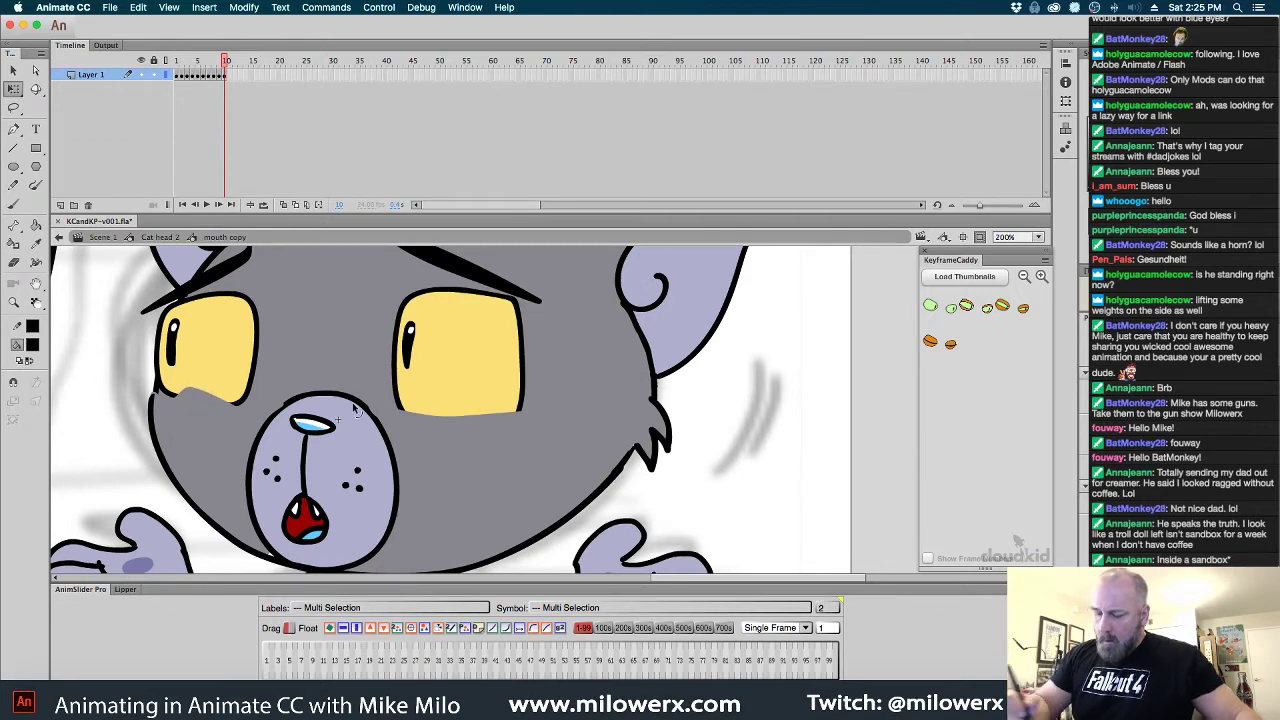
pyautogui.press(',')
pyautogui.press(',')
pyautogui.press(',')
pyautogui.press('.')
pyautogui.press('.')
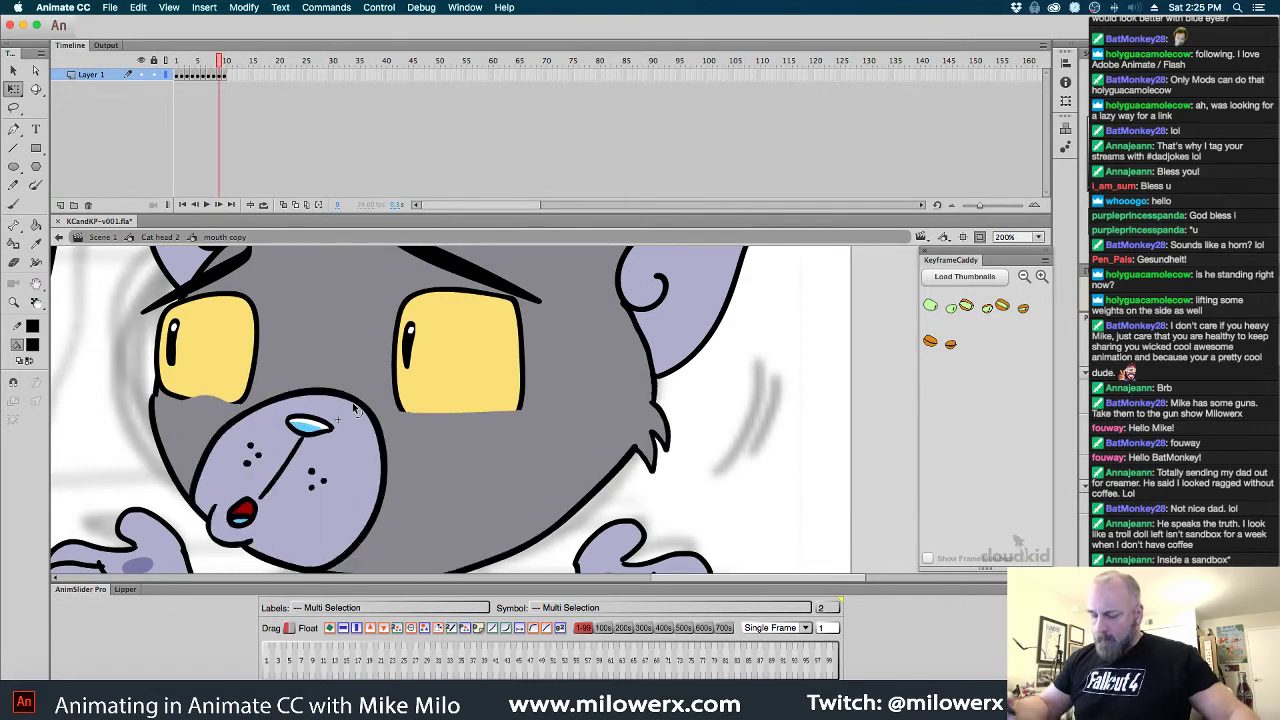
pyautogui.press(',')
# Sample the head's grey as the Paint Bucket fill colour and check frames 8 to 10
pyautogui.click(35, 224)
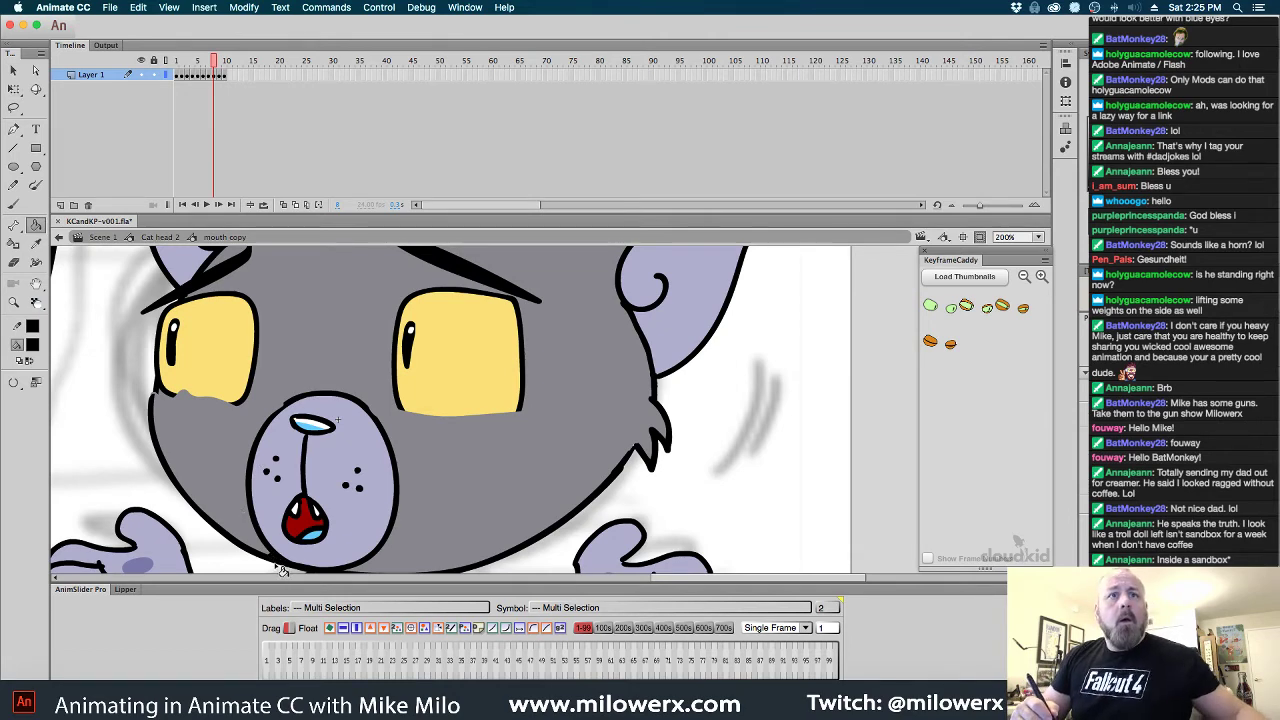
pyautogui.click(32, 344)
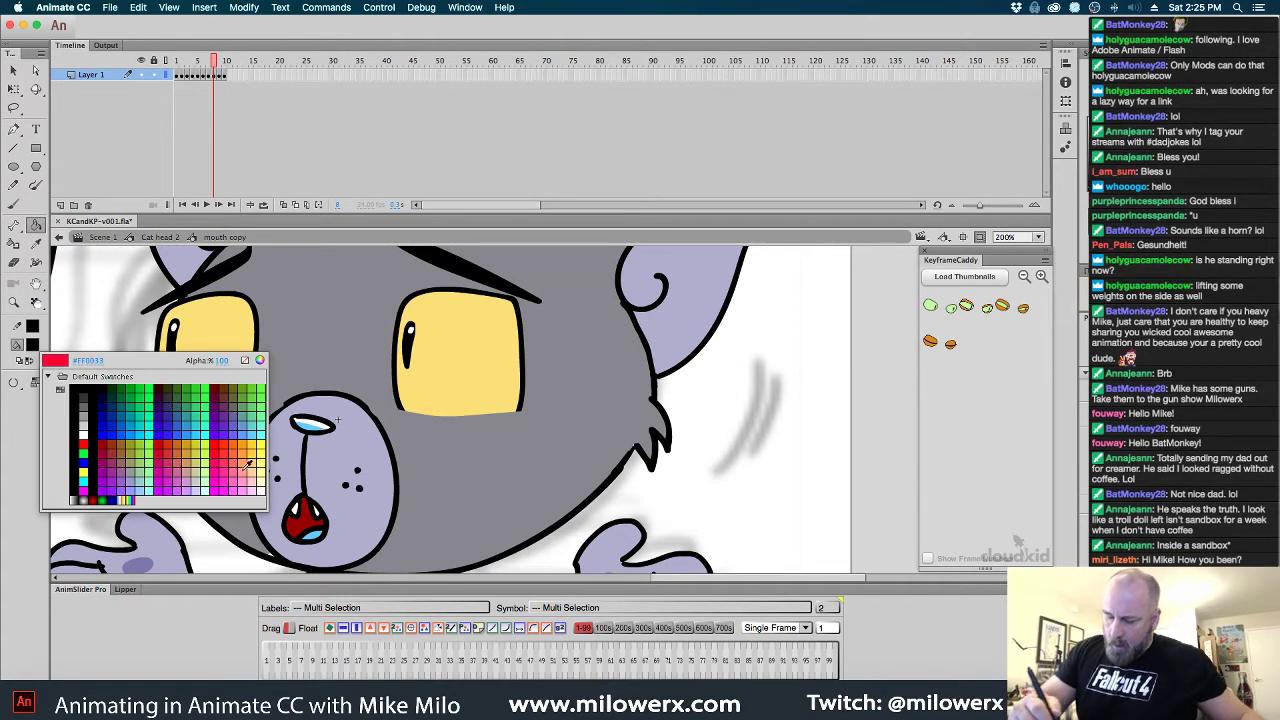
pyautogui.click(416, 520)
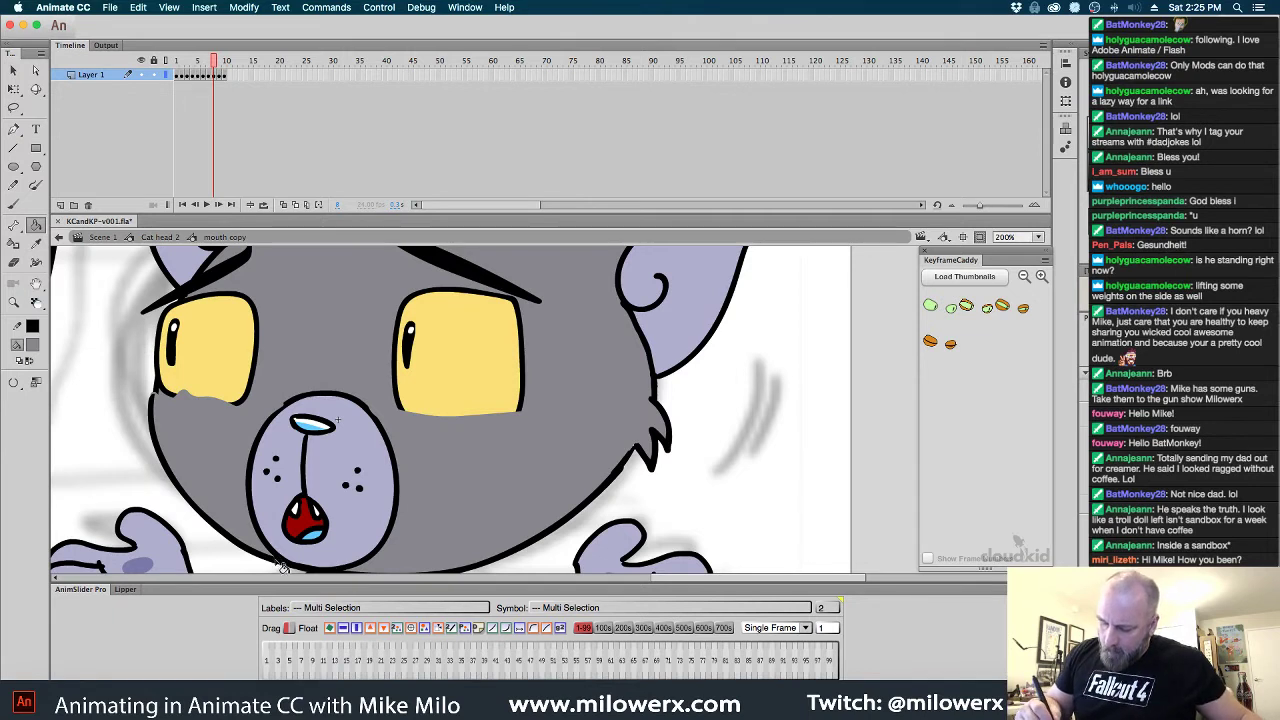
pyautogui.press('.')
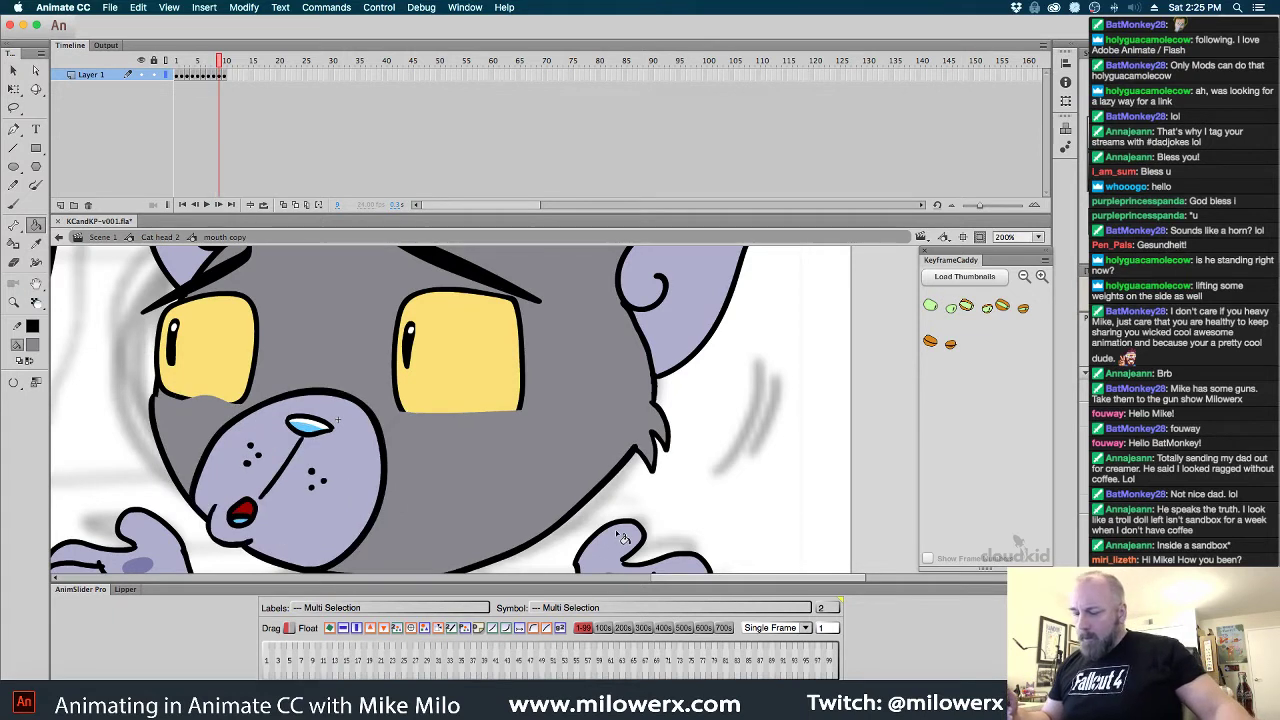
pyautogui.press(',')
pyautogui.press('.')
pyautogui.press('.')
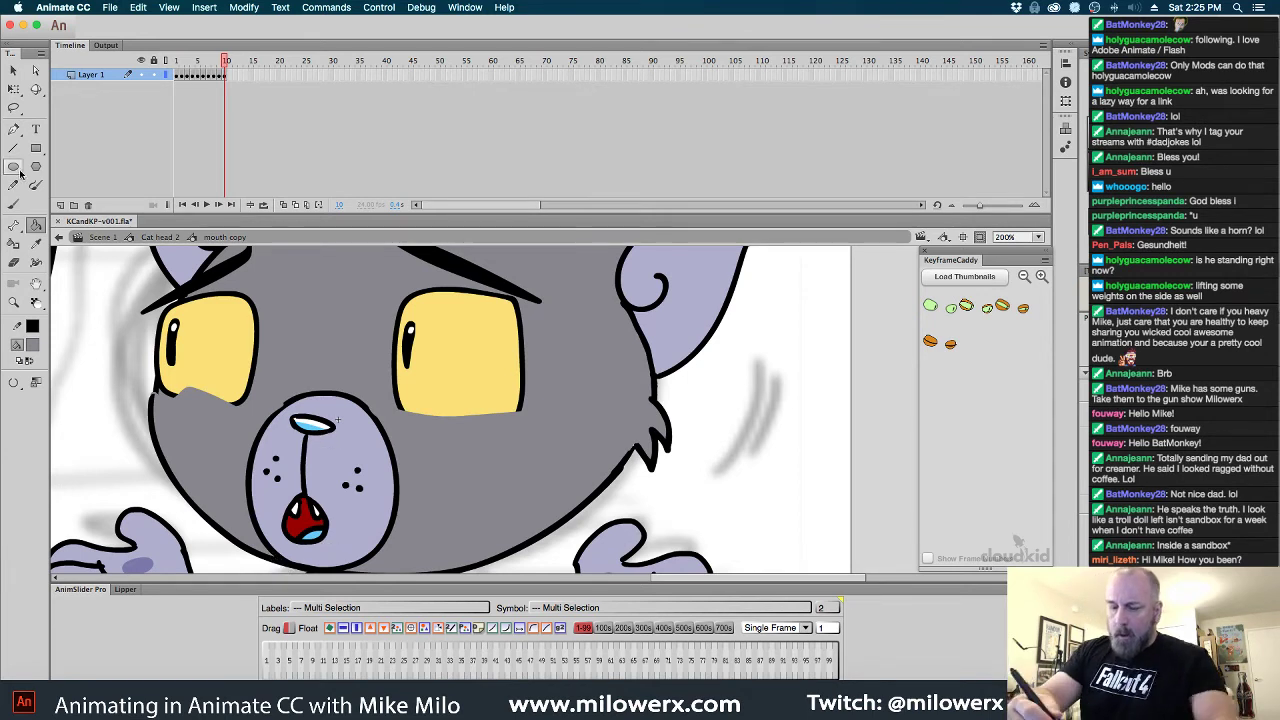
# Lasso and delete the open mouth on frame 10, then fill the hole and leftover line with the muzzle's lavender (#AFAFCE)
pyautogui.click(14, 107)
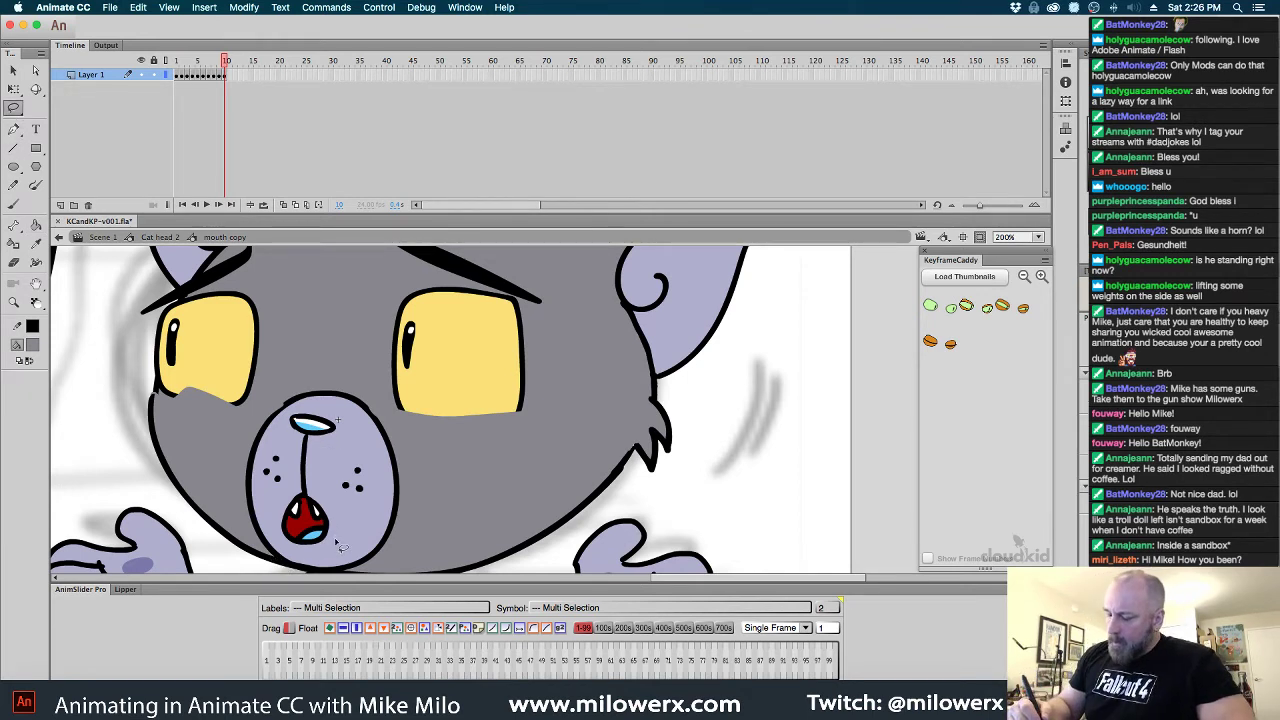
pyautogui.moveTo(340, 545)
pyautogui.mouseDown()
pyautogui.moveTo(311, 496)
pyautogui.moveTo(281, 506)
pyautogui.moveTo(301, 547)
pyautogui.moveTo(345, 572)
pyautogui.mouseUp()
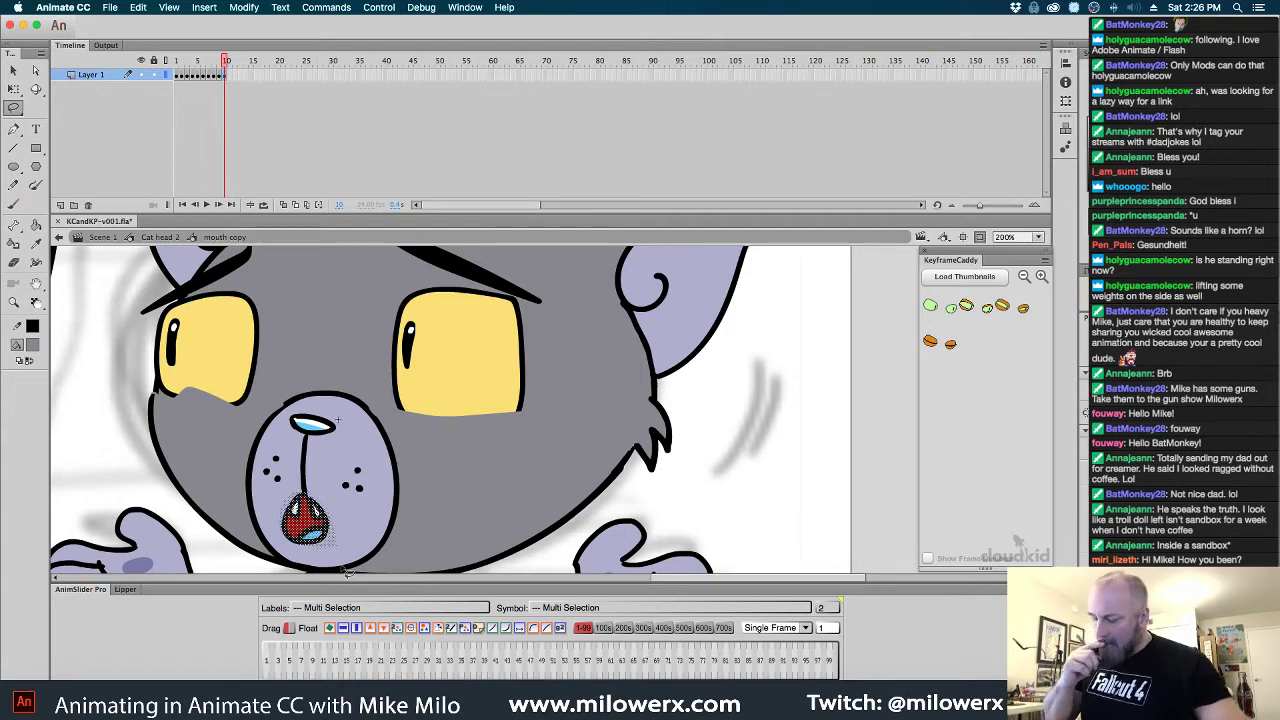
pyautogui.press('Delete')
pyautogui.click(33, 345)
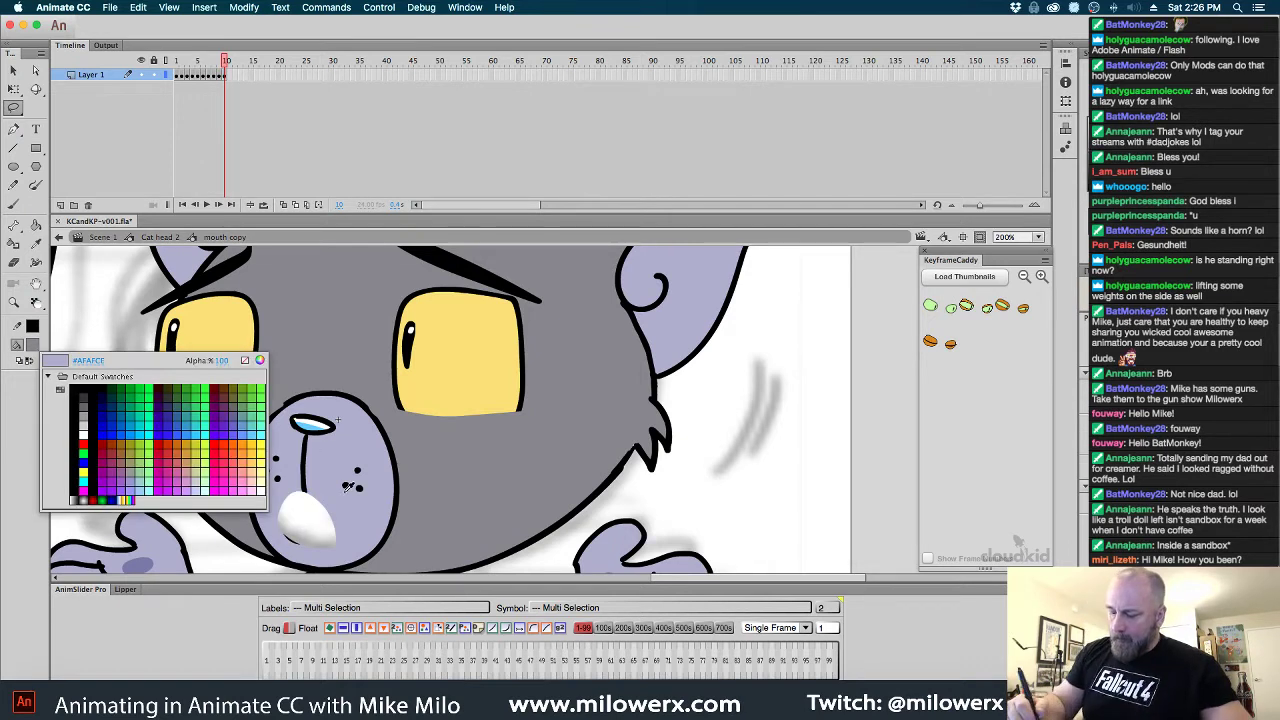
pyautogui.click(332, 478)
pyautogui.press('k')
pyautogui.click(318, 540)
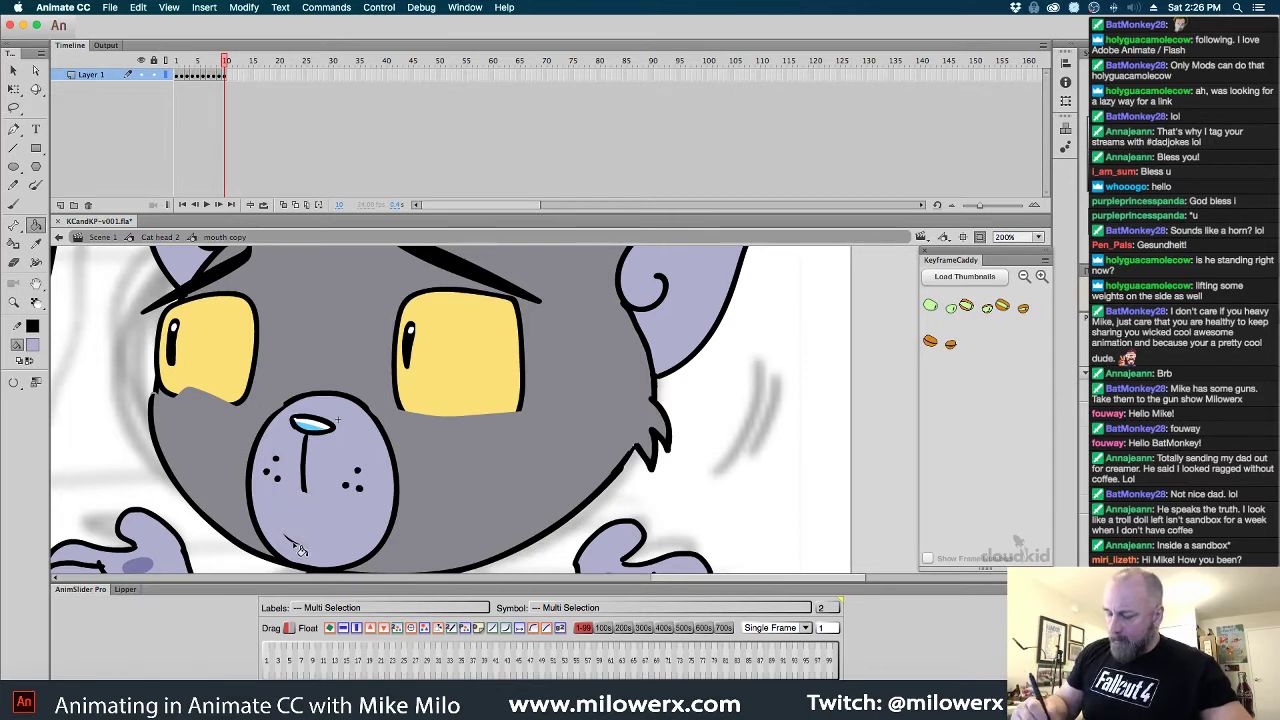
pyautogui.click(295, 545)
# Brush a small black frown, shaped like an inverted V, at the lower end of the nose line on frame 10
pyautogui.click(14, 204)
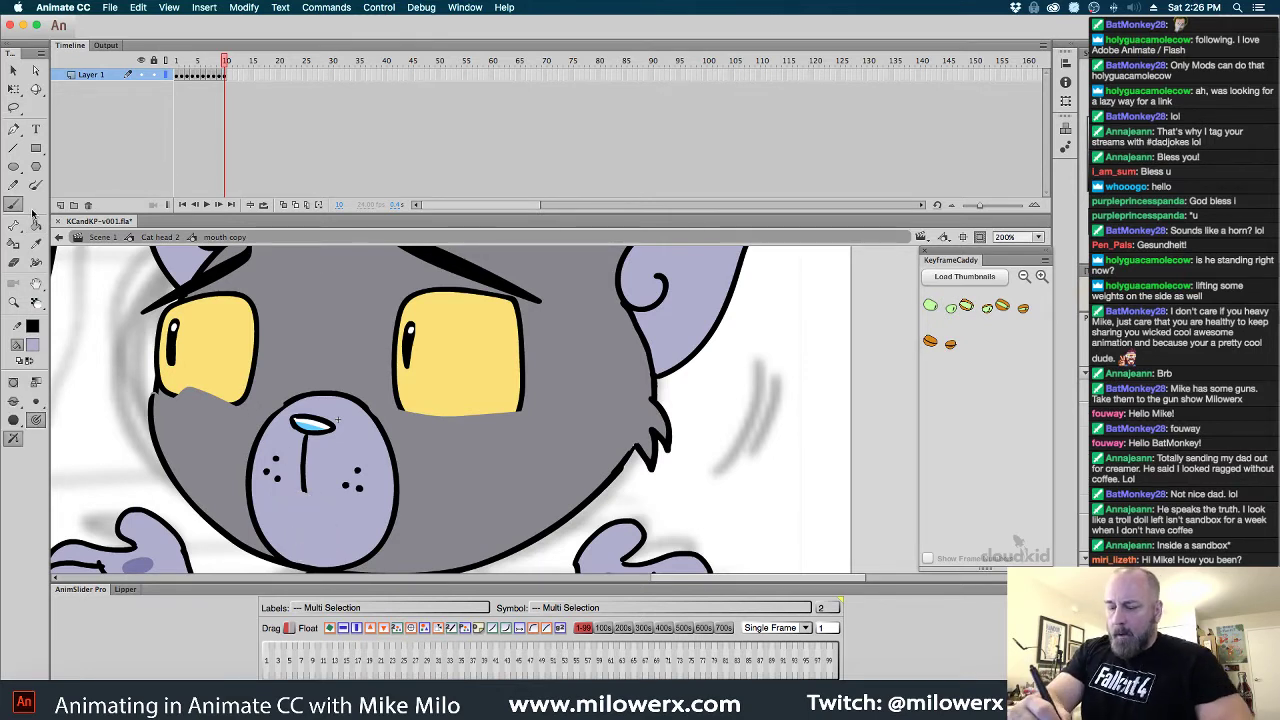
pyautogui.click(33, 347)
pyautogui.click(76, 388)
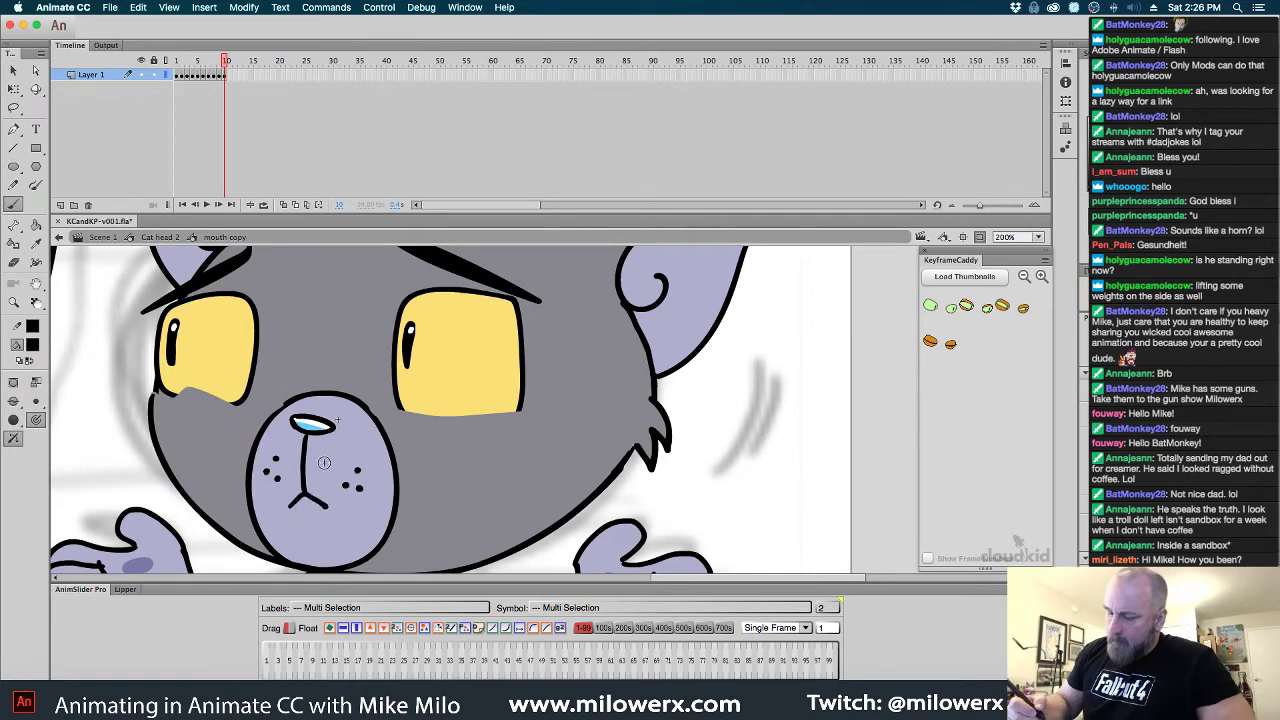
# Select the whole frame 10 mouth drawing and squash it slightly upward from its lower edge with Free Transform
pyautogui.click(229, 76)
pyautogui.click(14, 88)
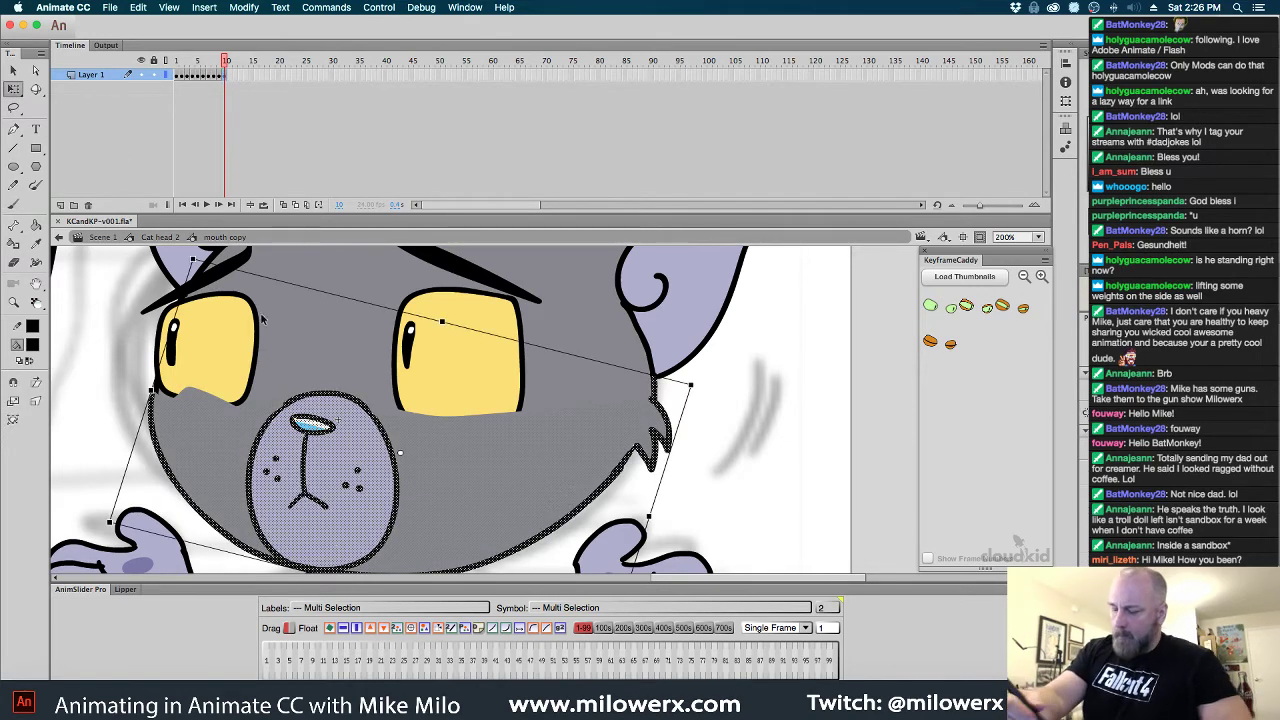
pyautogui.scroll(-2, 497, 518)
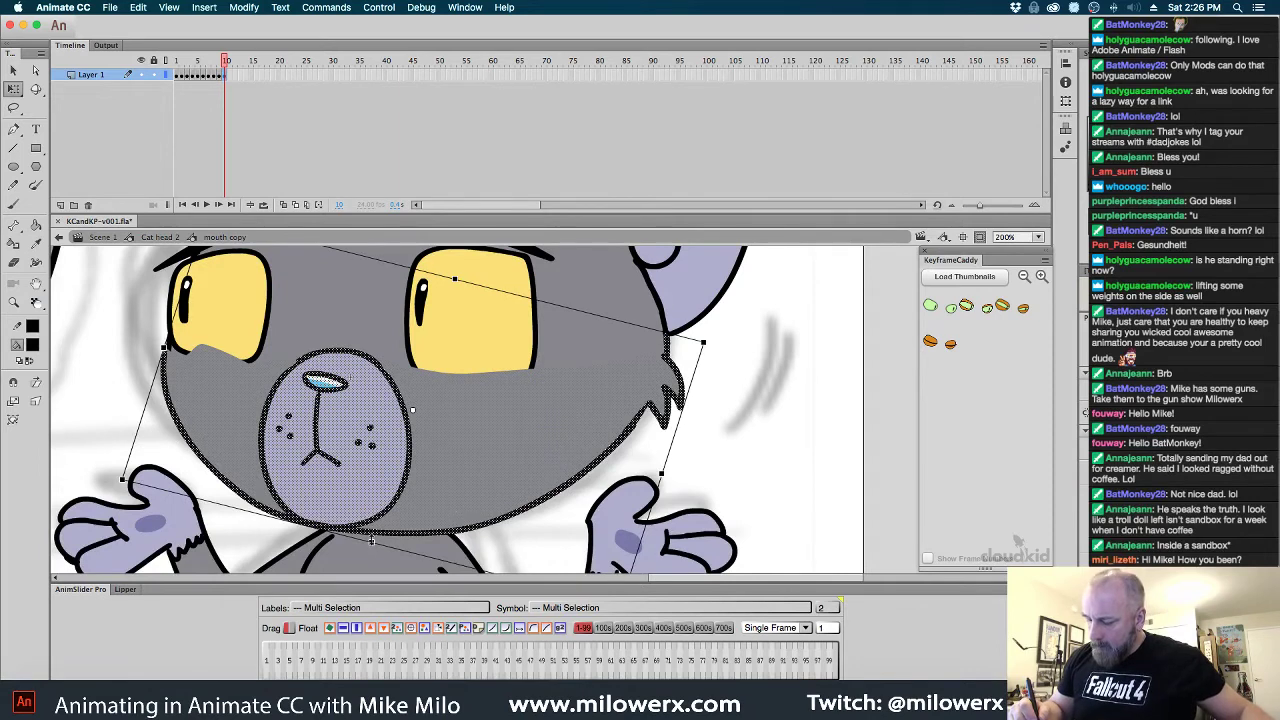
pyautogui.moveTo(371, 540); pyautogui.dragTo(371, 525)
pyautogui.click(729, 460)
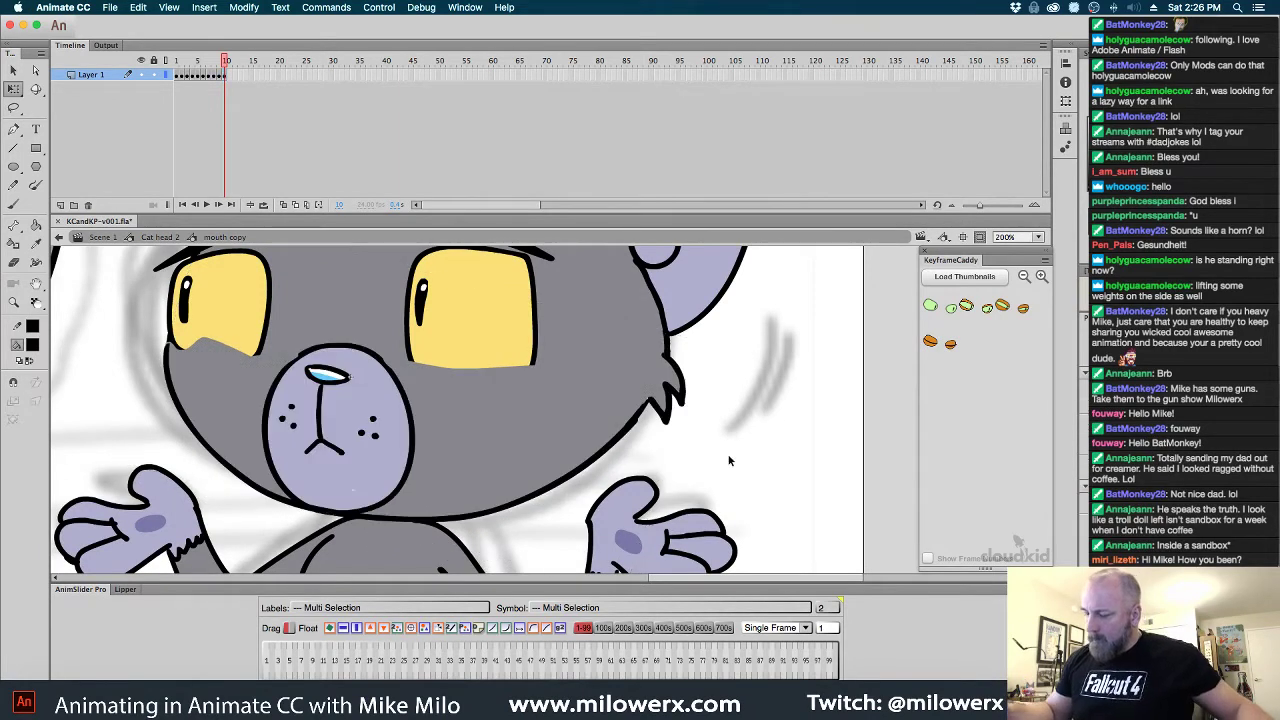
# Sample the muzzle's lavender and cover the tiny white speck near the chin on frame 10
pyautogui.keyDown('super'); pyautogui.click(586, 466); pyautogui.keyUp('super')
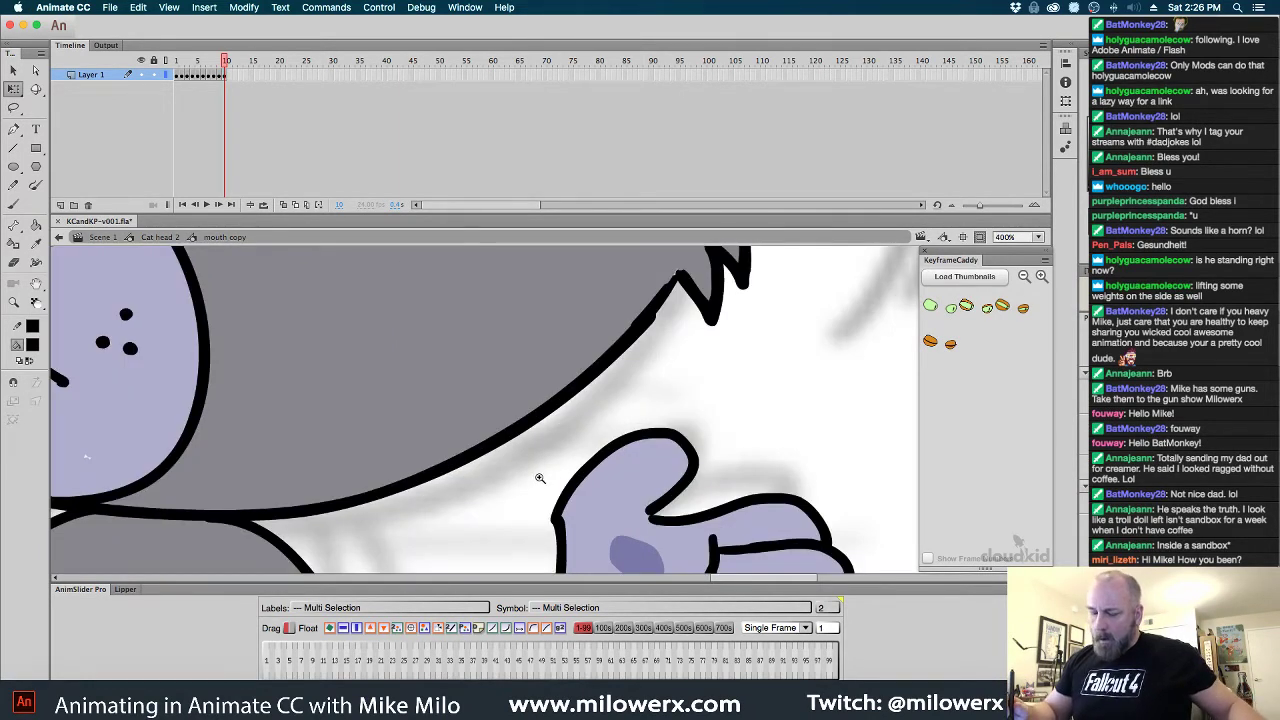
pyautogui.hscroll(-5, 540, 478)
pyautogui.click(35, 224)
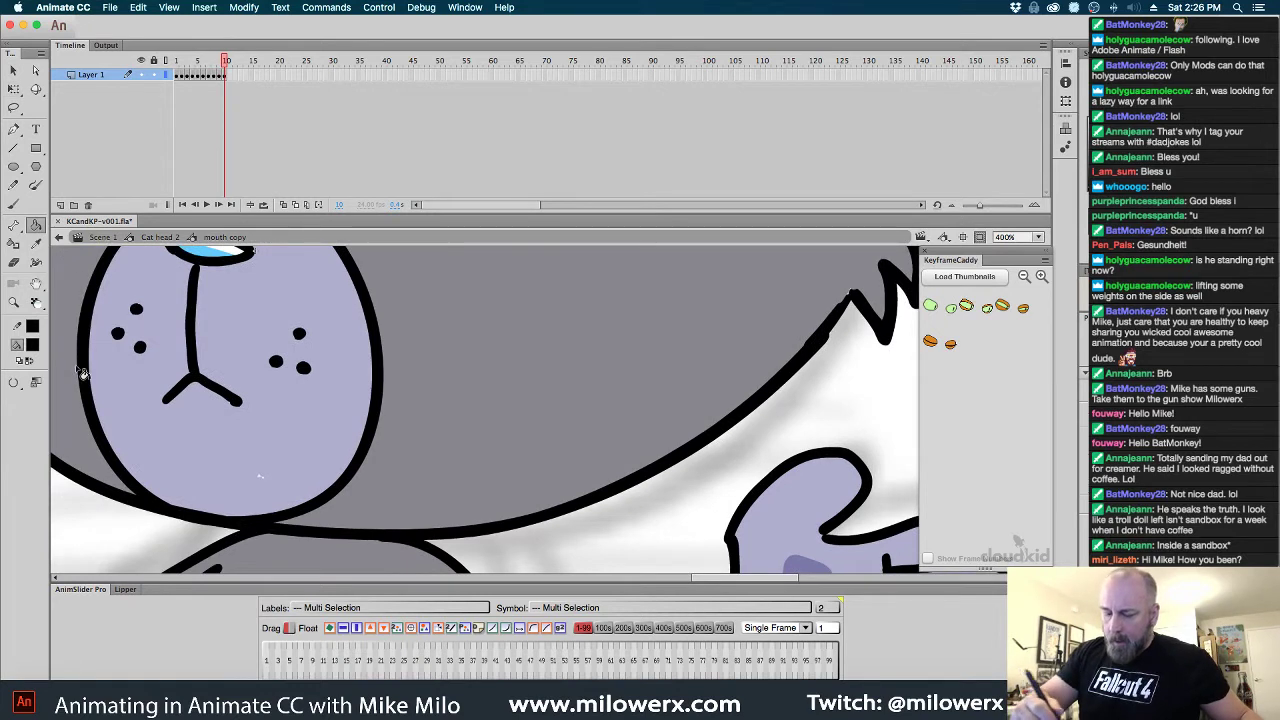
pyautogui.click(32, 344)
pyautogui.click(290, 456)
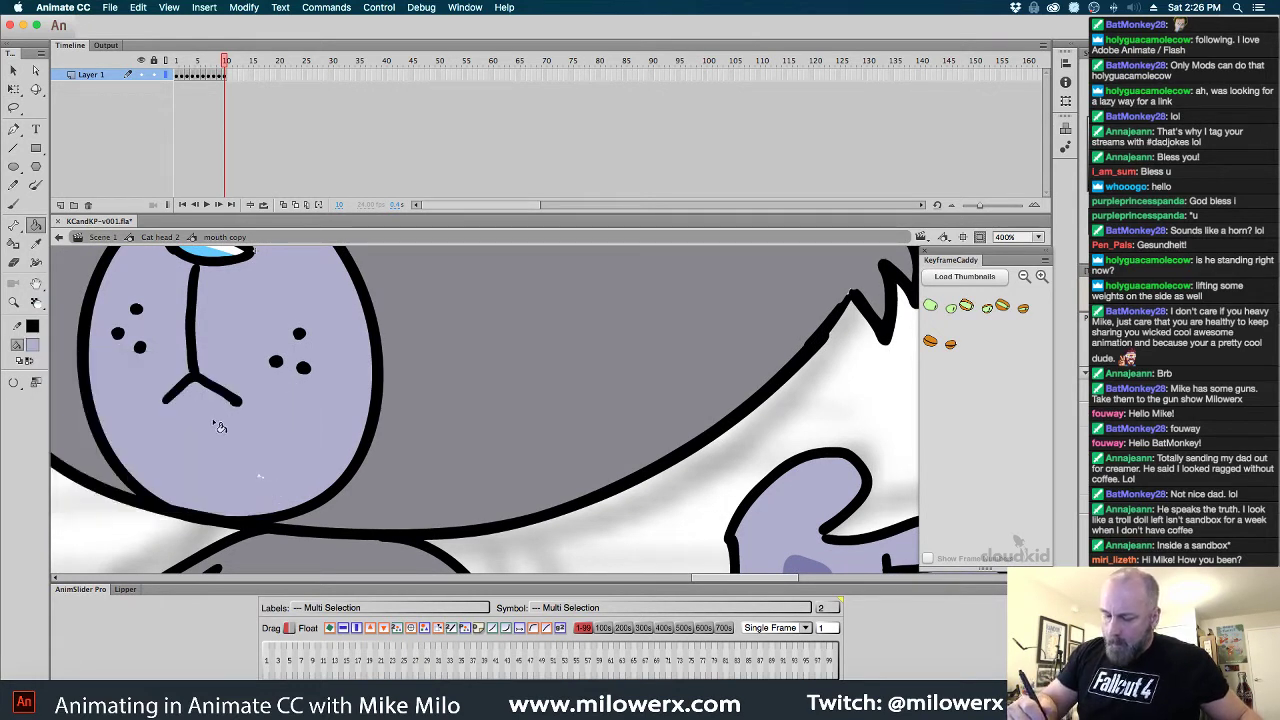
pyautogui.press('b')
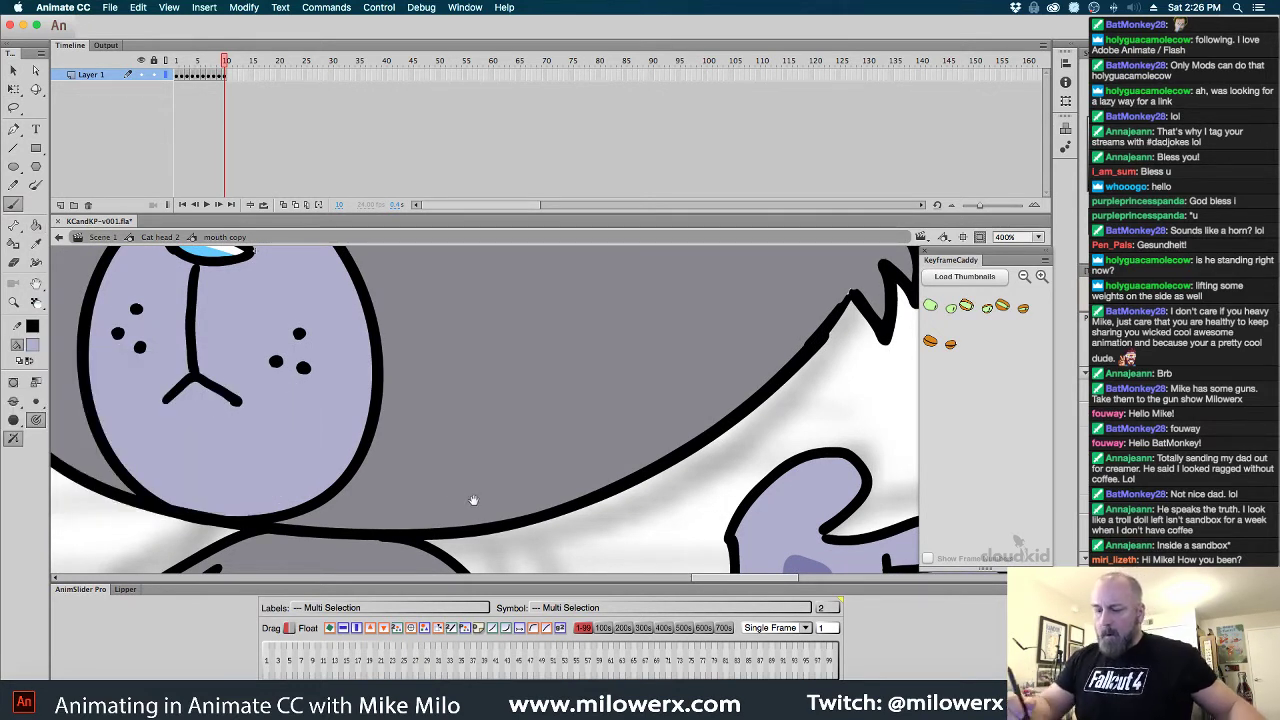
# Return to the Cat head 2 symbol and set its mouth instance to show drawing 10
pyautogui.press('super+1')
pyautogui.moveTo(645, 455); pyautogui.dragTo(625, 517)
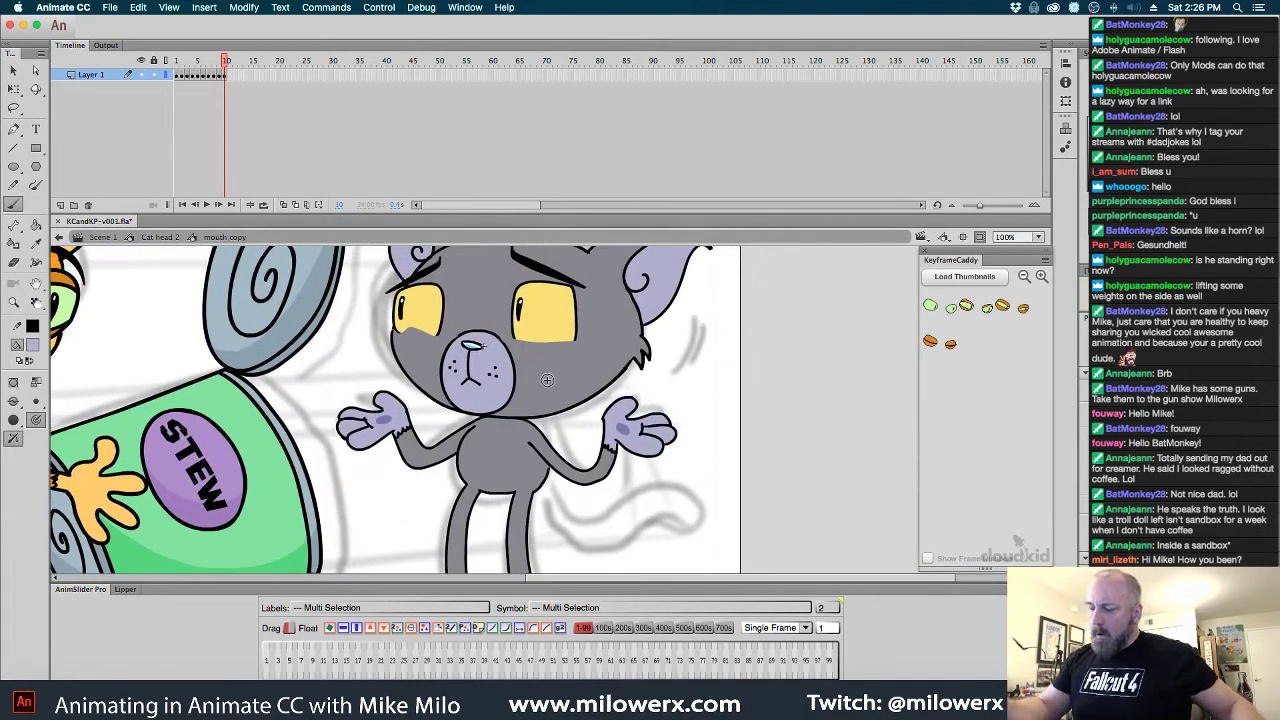
pyautogui.click(174, 241)
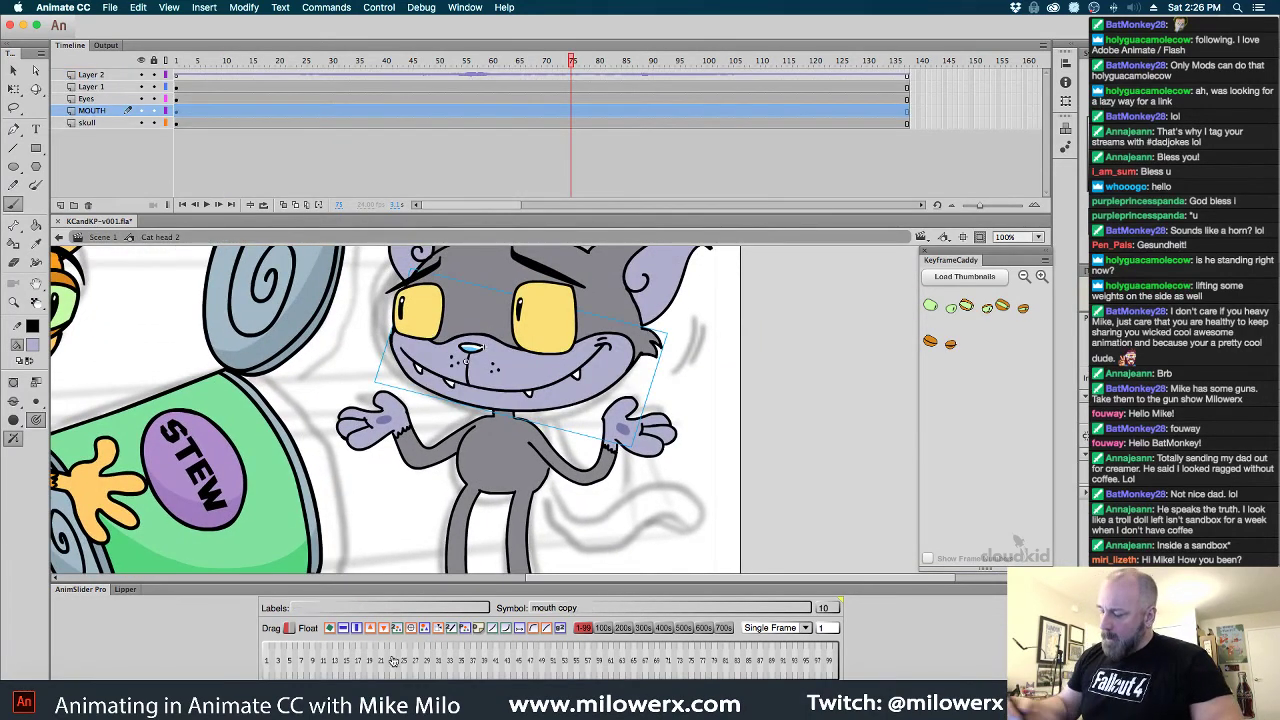
pyautogui.moveTo(270, 673); pyautogui.dragTo(320, 673)
# Load the mouth drawings as KeyframeCaddy thumbnails and key the seventh, wide-open mouth on the MOUTH layer at frame 84
pyautogui.moveTo(560, 84); pyautogui.dragTo(620, 104)
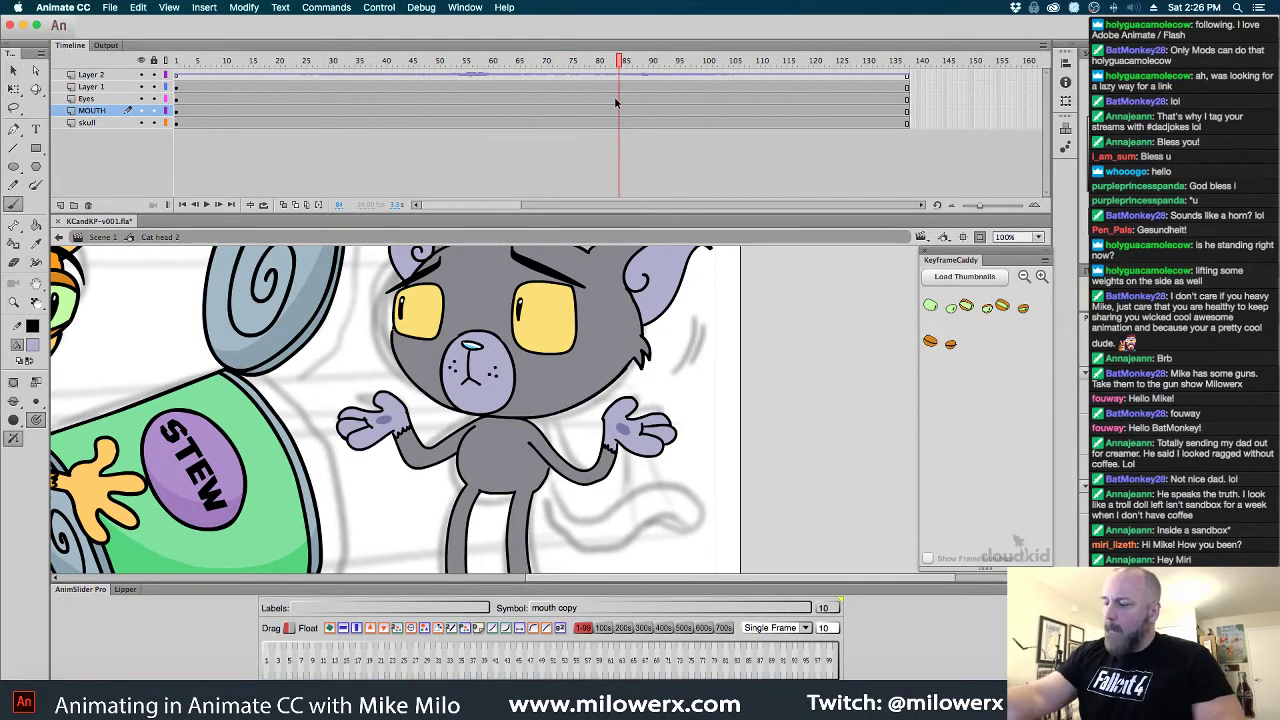
pyautogui.press('q')
pyautogui.click(517, 381)
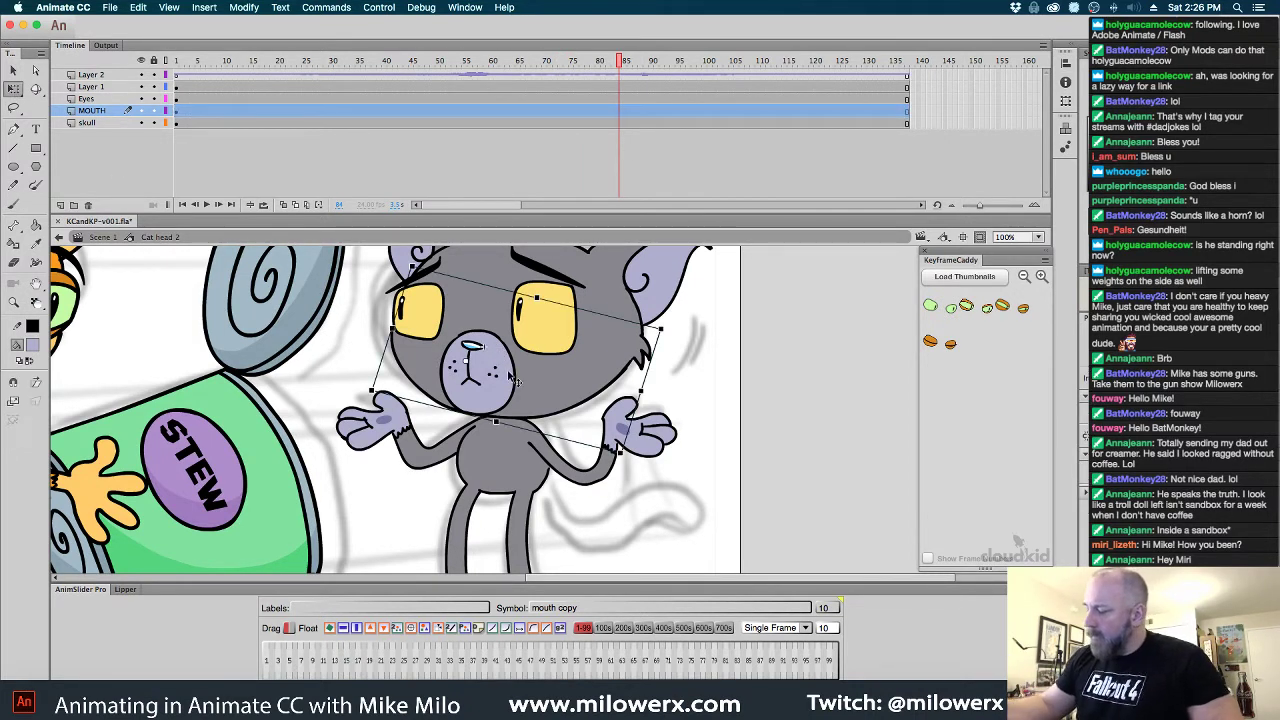
pyautogui.click(978, 278)
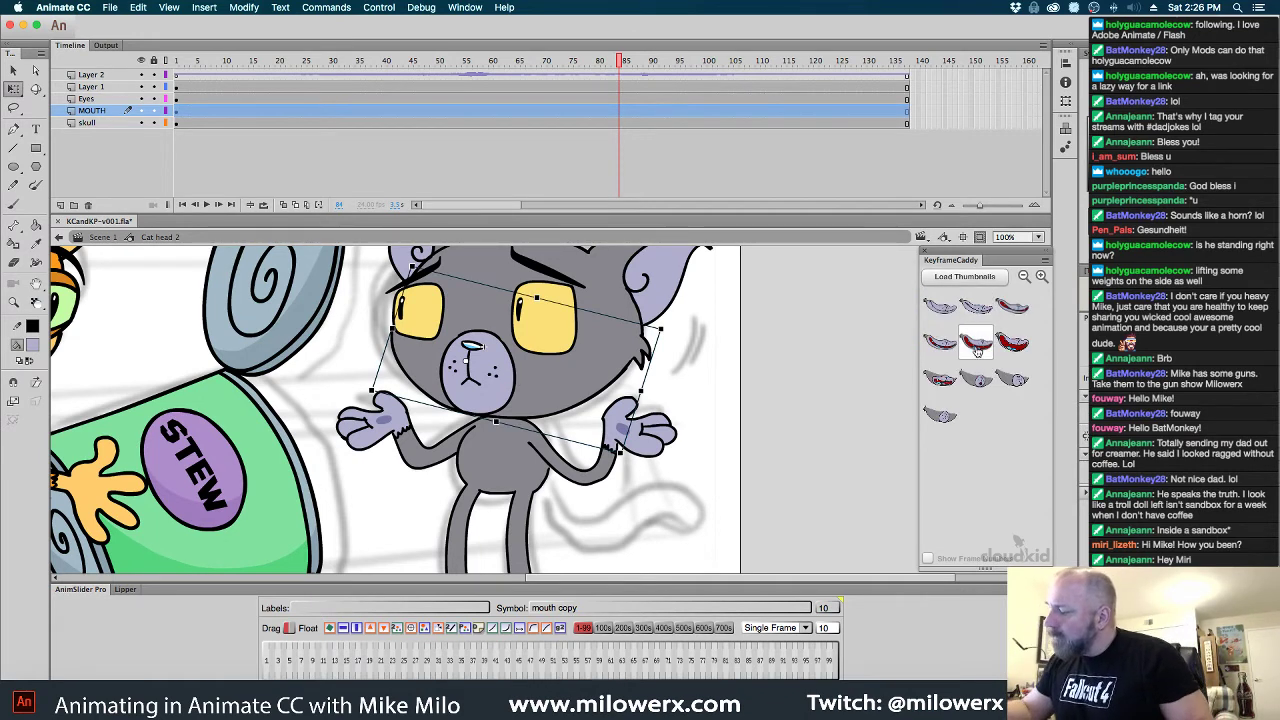
pyautogui.click(976, 308)
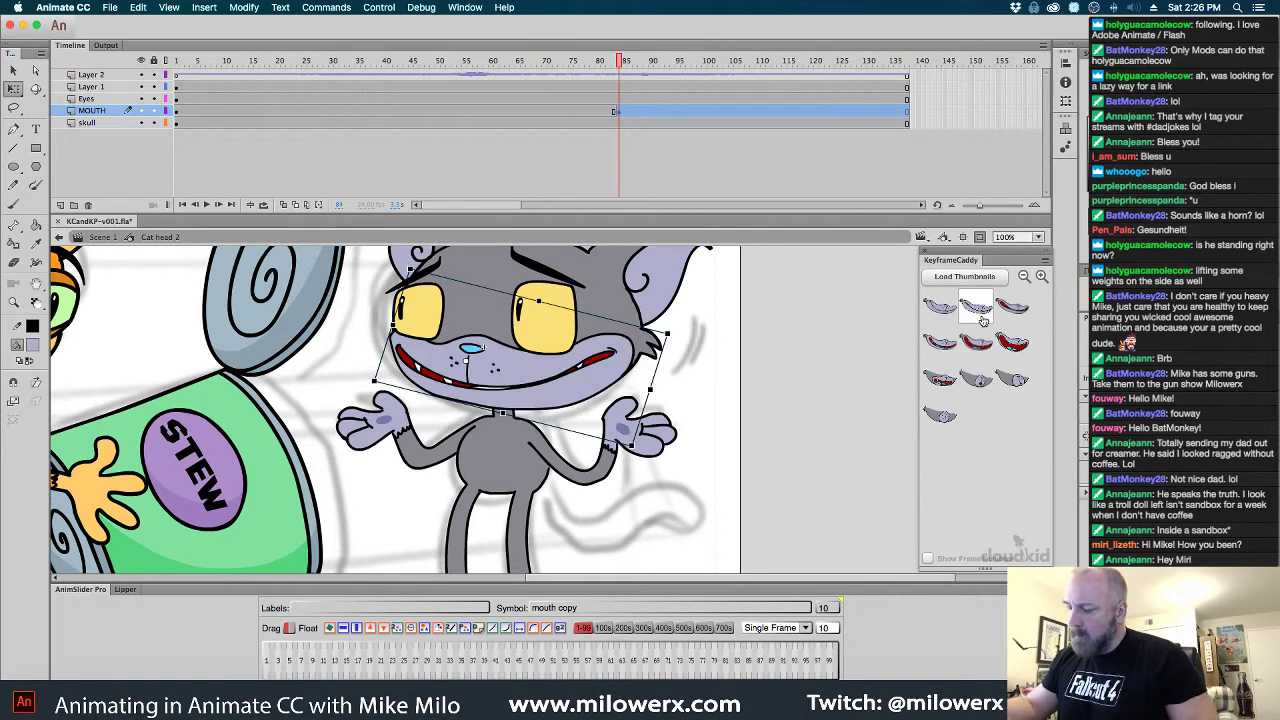
pyautogui.moveTo(617, 63)
pyautogui.mouseDown()
pyautogui.moveTo(604, 86)
pyautogui.moveTo(648, 96)
pyautogui.moveTo(620, 100)
pyautogui.mouseUp()
pyautogui.click(619, 113)
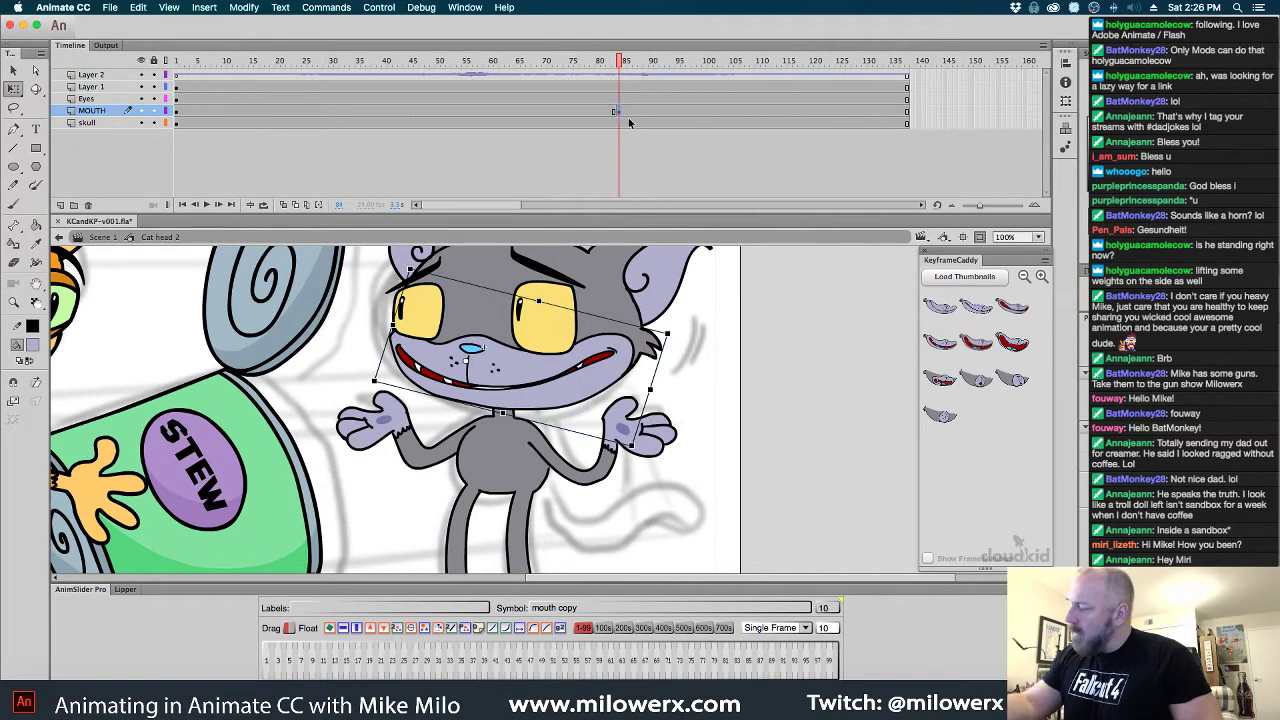
pyautogui.click(940, 378)
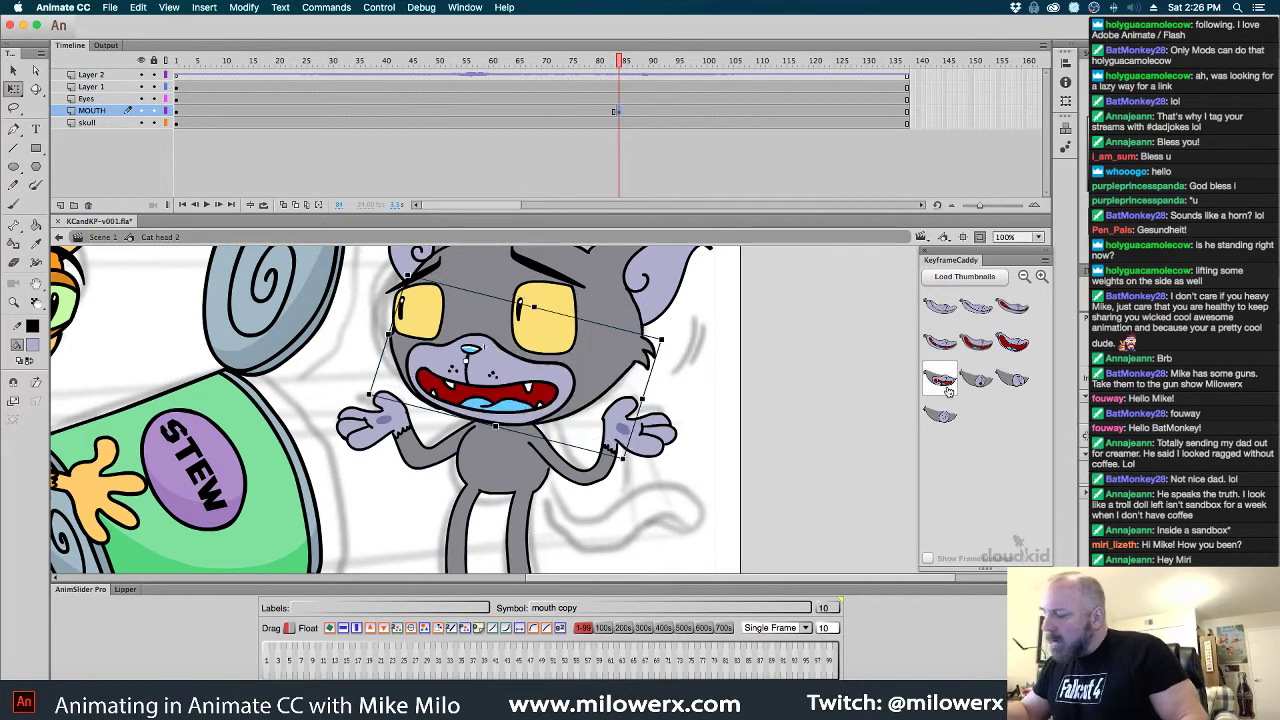
# Key the small frown at frame 93 and the wide-open mouth at frame 97 on the MOUTH layer
pyautogui.moveTo(619, 65); pyautogui.dragTo(690, 117)
pyautogui.click(955, 430)
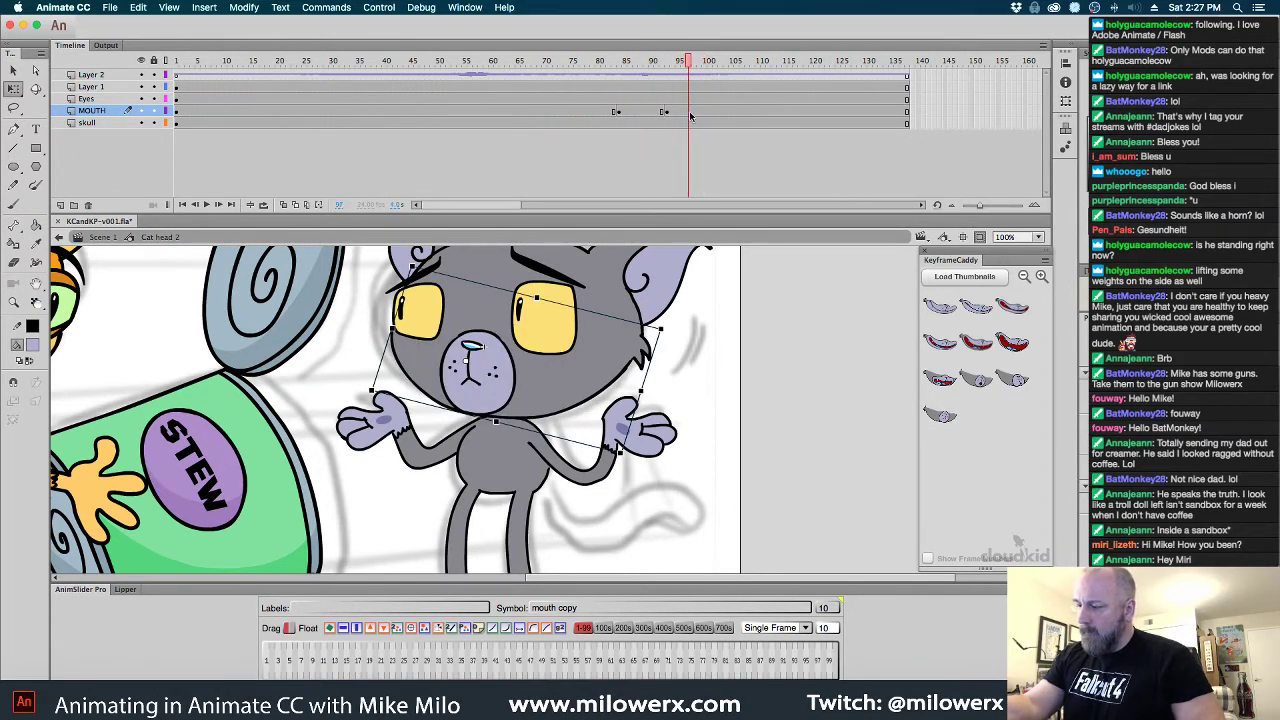
pyautogui.click(955, 404)
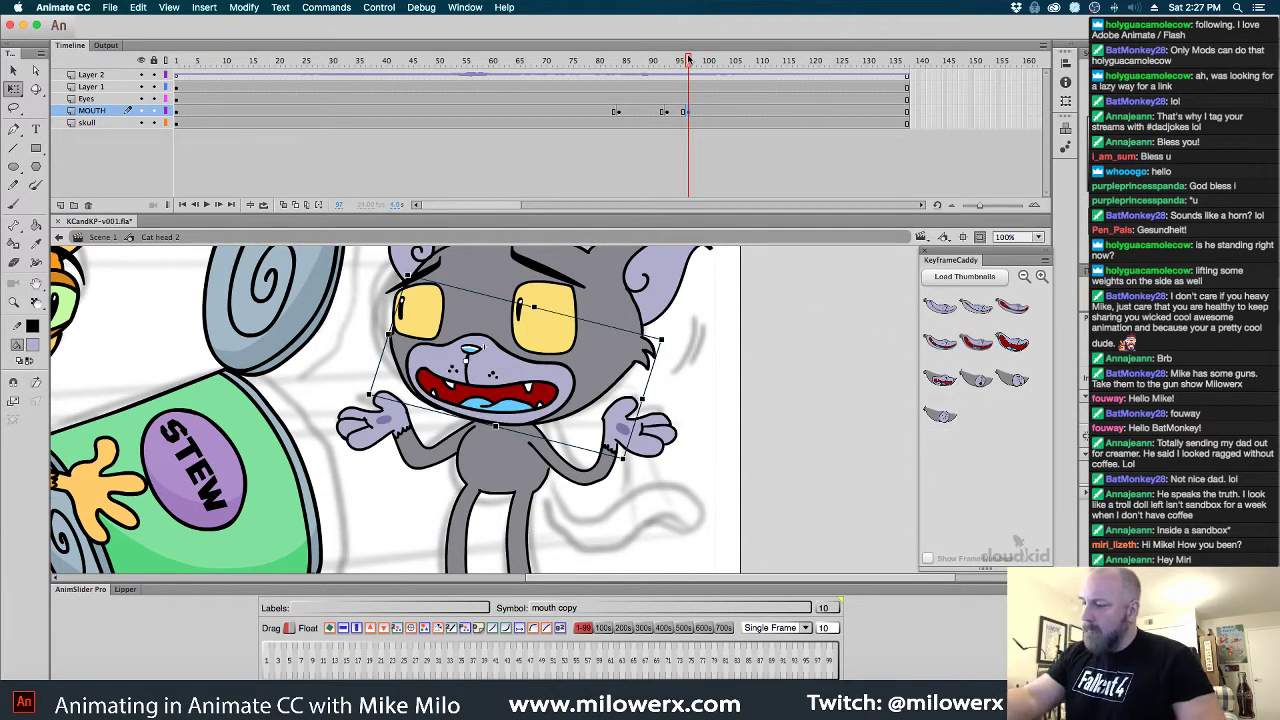
pyautogui.moveTo(688, 60); pyautogui.dragTo(631, 128)
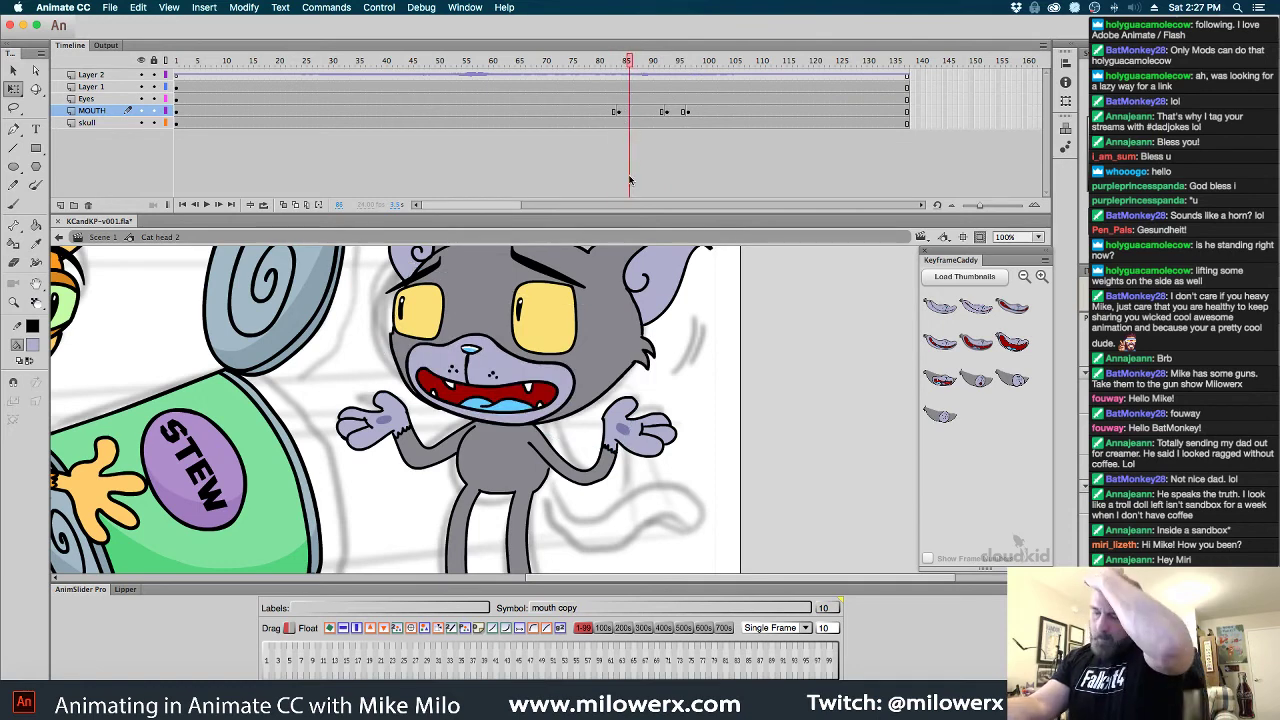
# Inside the mouth copy symbol, distort the frame 7 drawing so its left edge moves slightly inward to line up with the skull
pyautogui.click(452, 368)
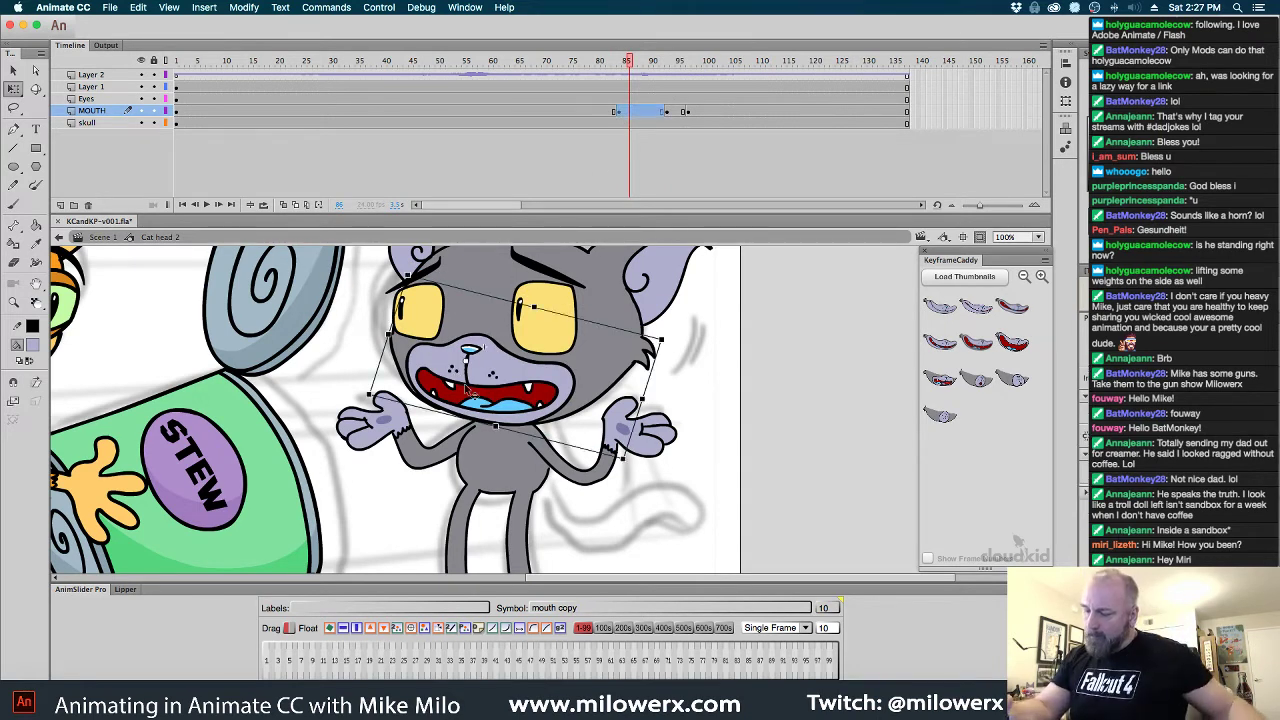
pyautogui.doubleClick(530, 366)
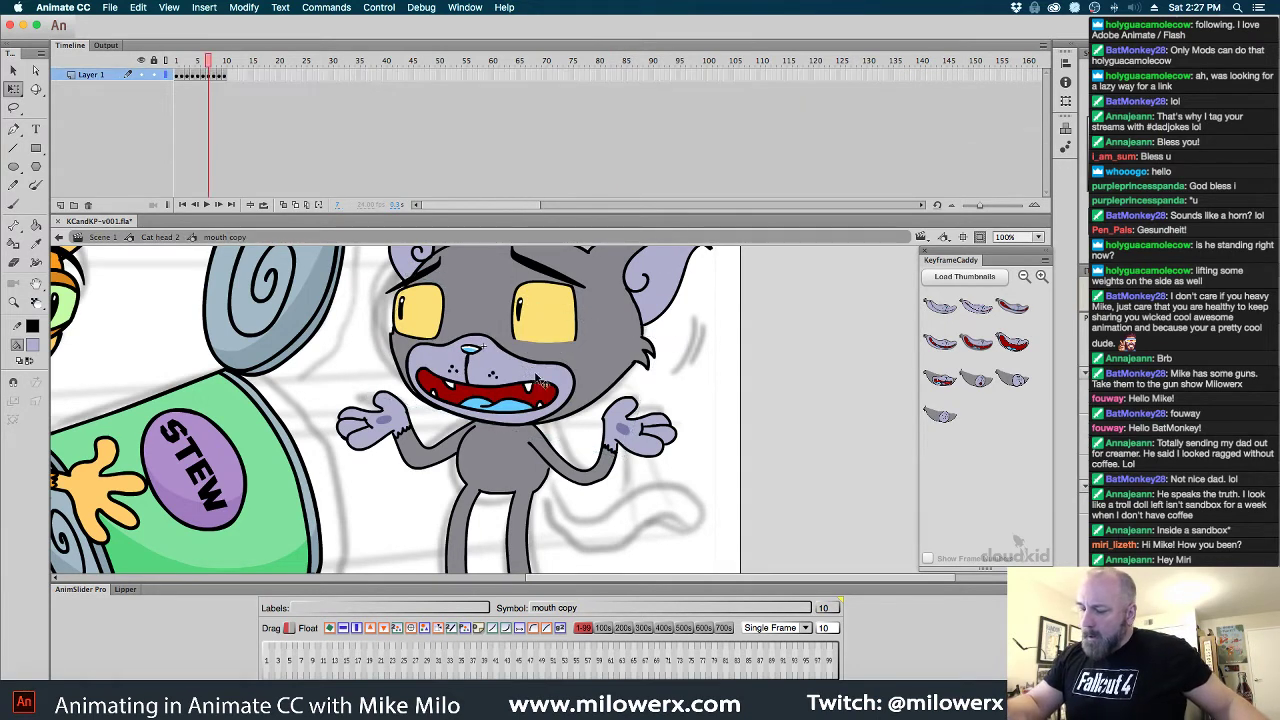
pyautogui.click(596, 350)
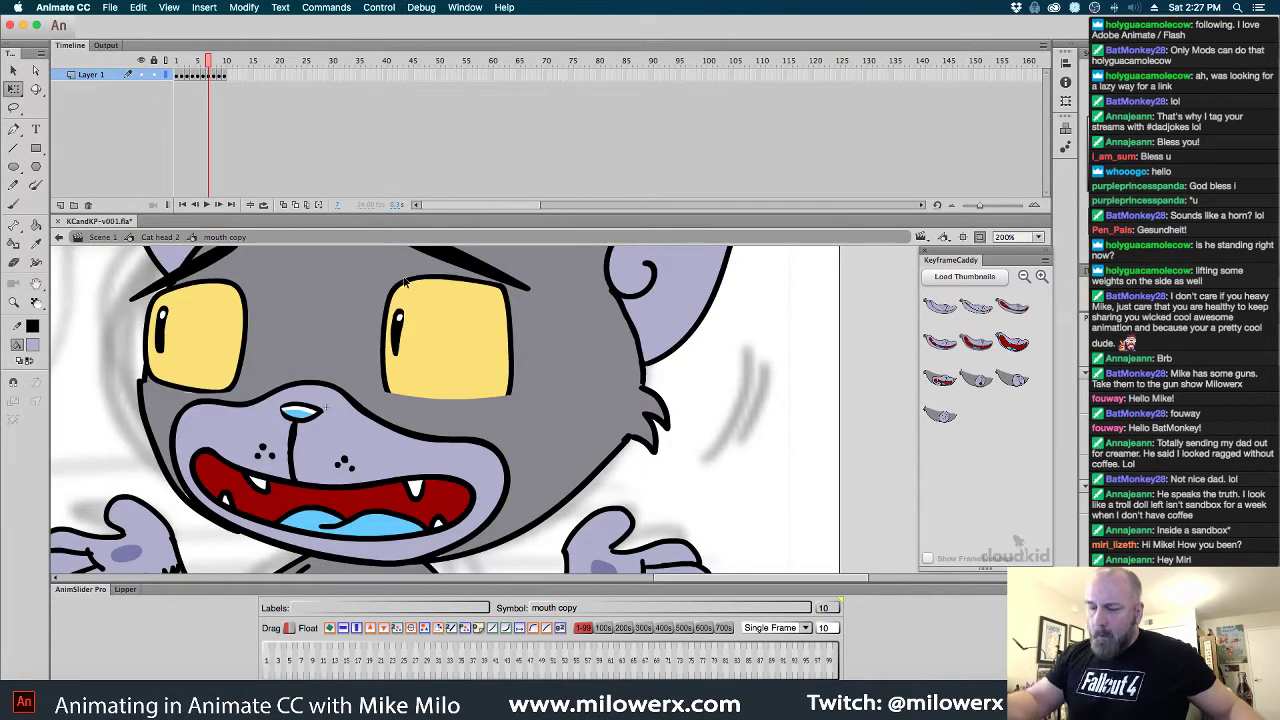
pyautogui.moveTo(212, 68); pyautogui.dragTo(172, 63)
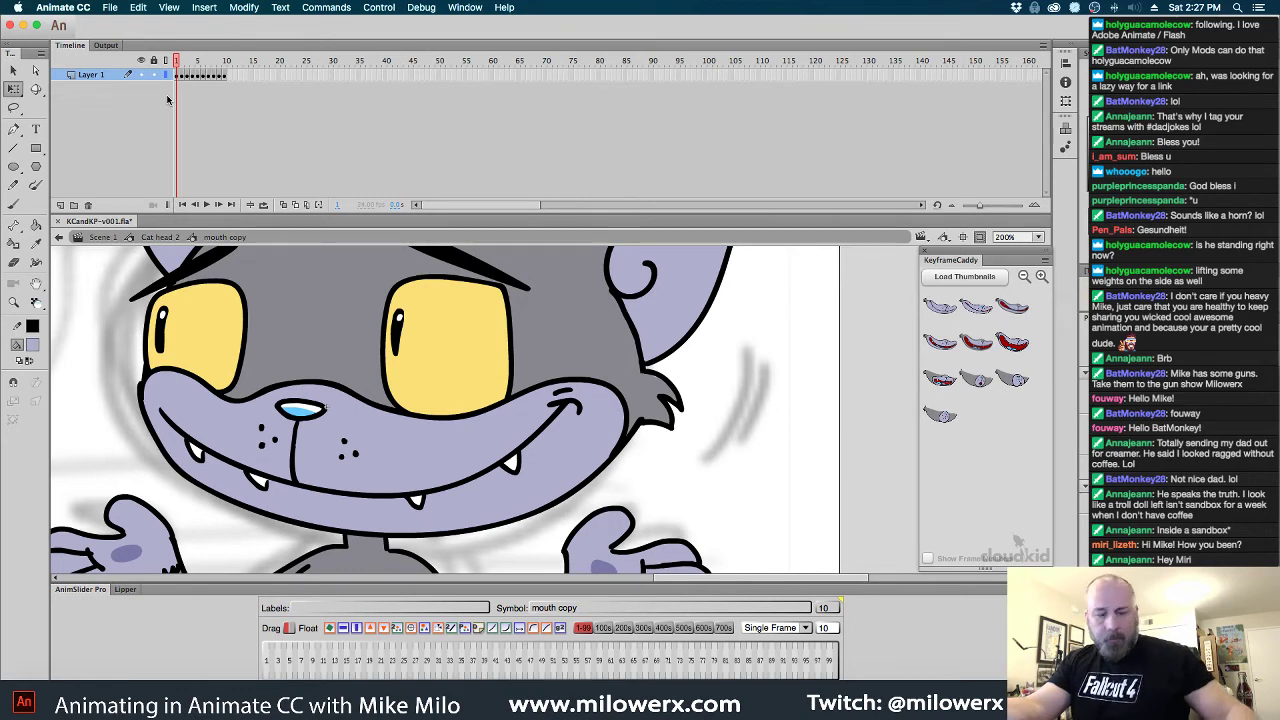
pyautogui.press('Return')
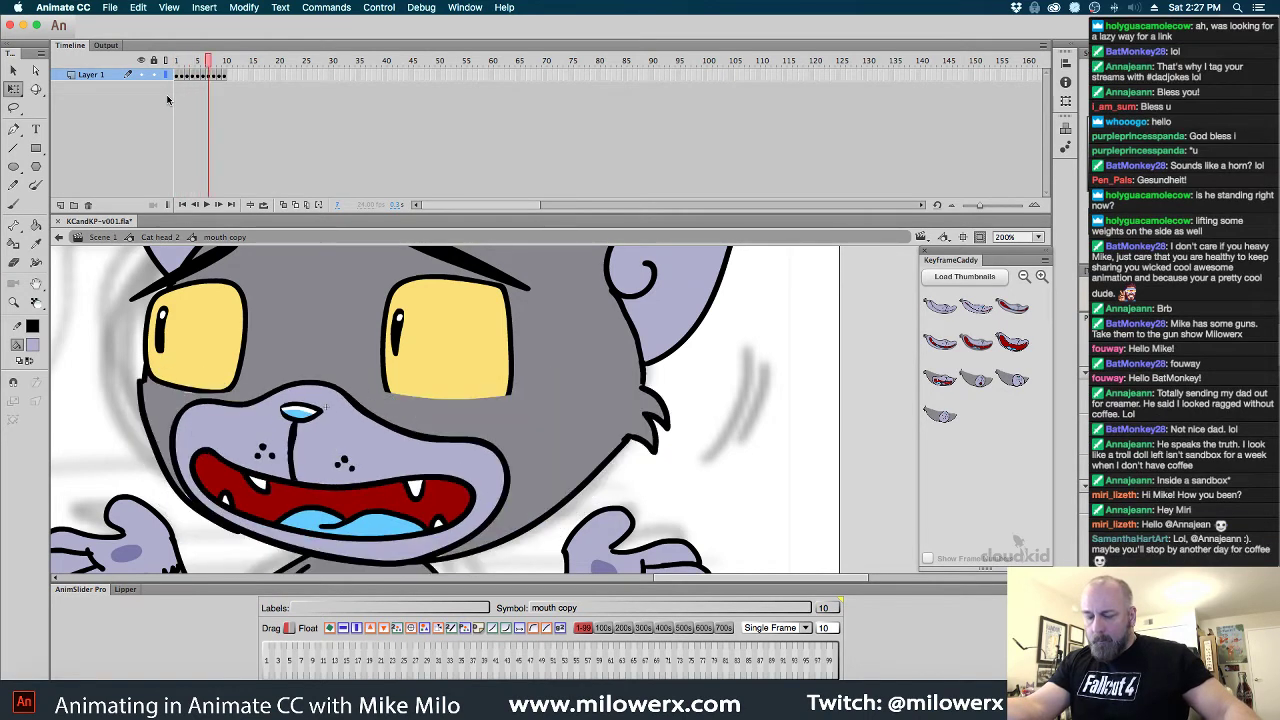
pyautogui.click(211, 77)
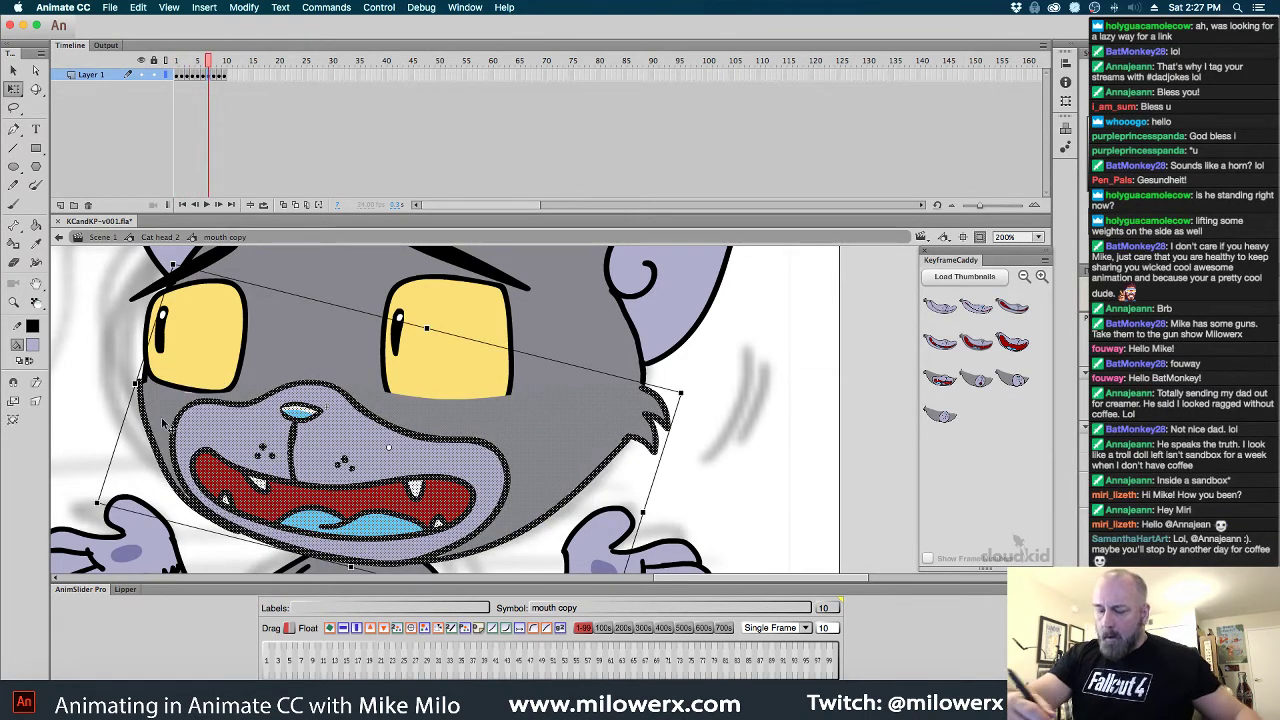
pyautogui.click(36, 401)
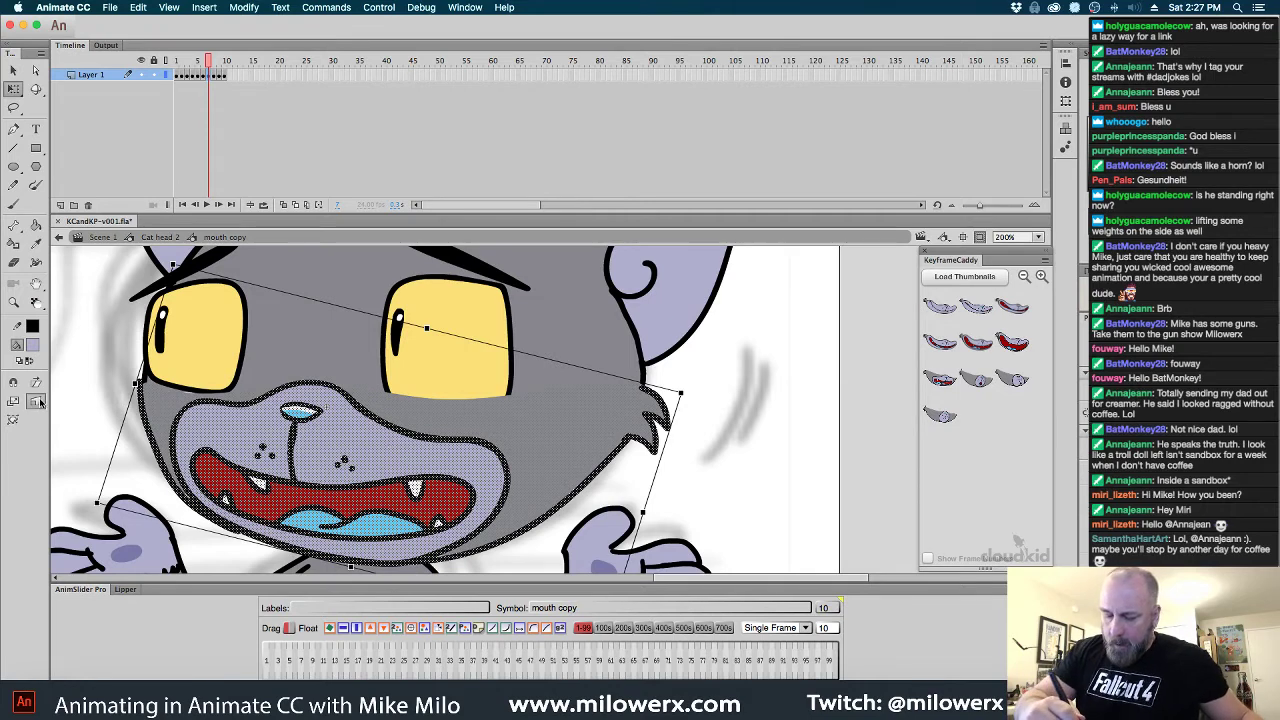
pyautogui.moveTo(139, 384); pyautogui.dragTo(139, 382)
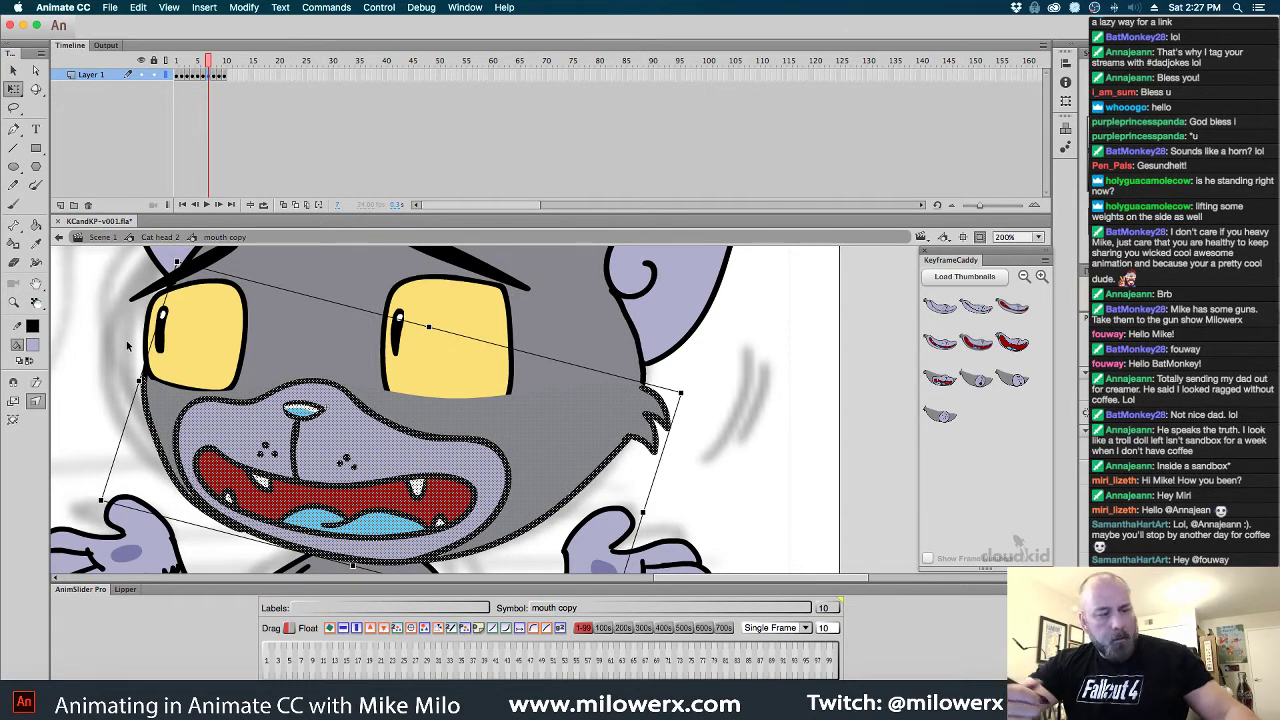
# Distort the whole frame 8 mouth drawing, moving its left edge slightly inward to meet the eye outline
pyautogui.press('.')
pyautogui.click(214, 75)
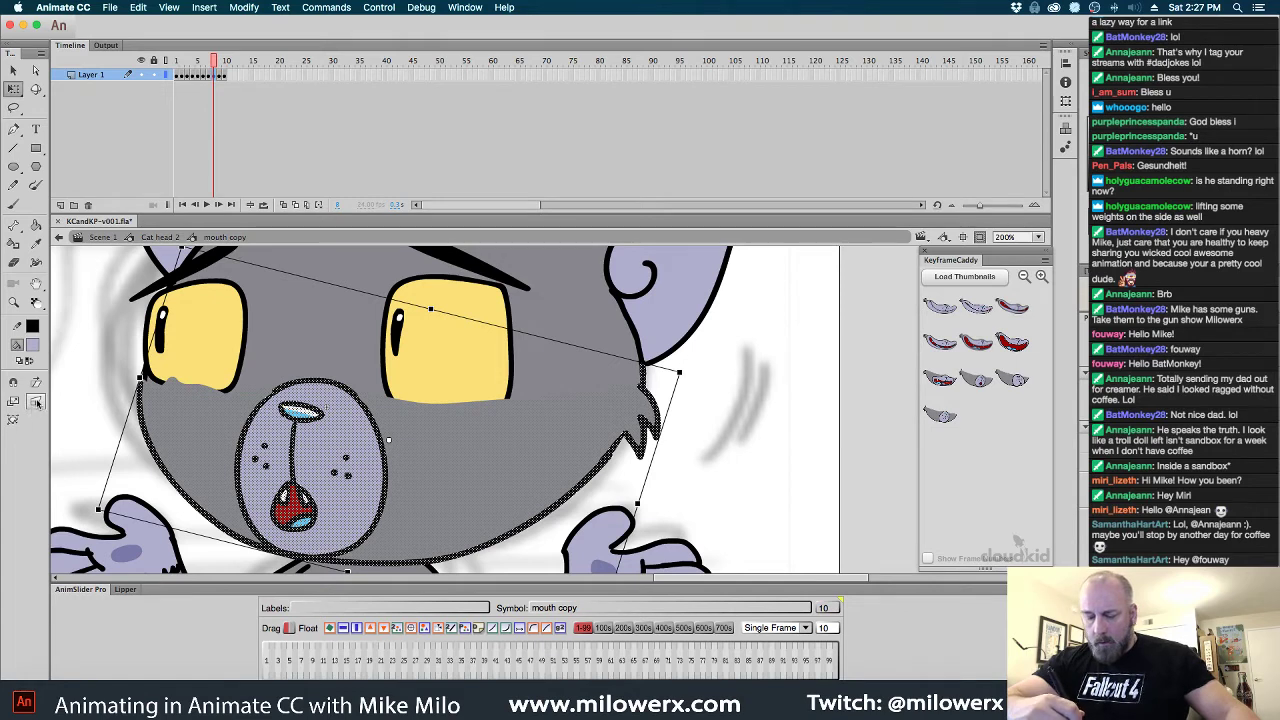
pyautogui.moveTo(141, 379); pyautogui.dragTo(145, 380)
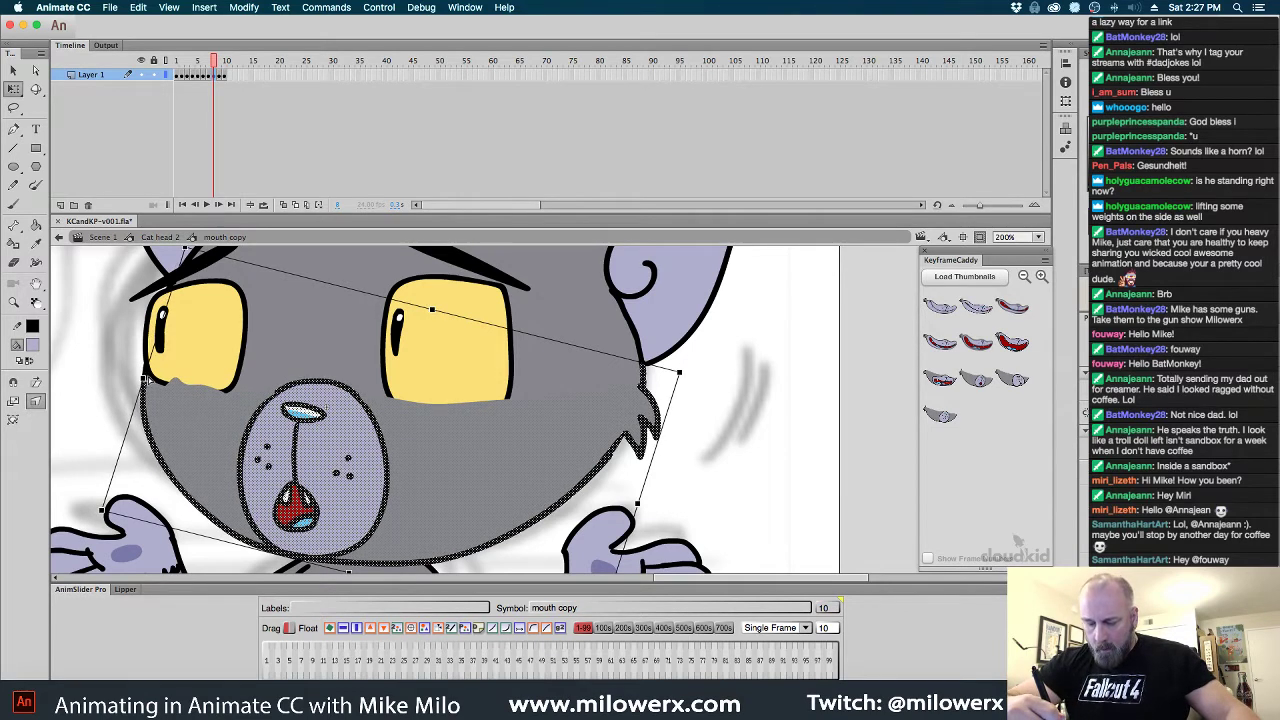
pyautogui.press('.')
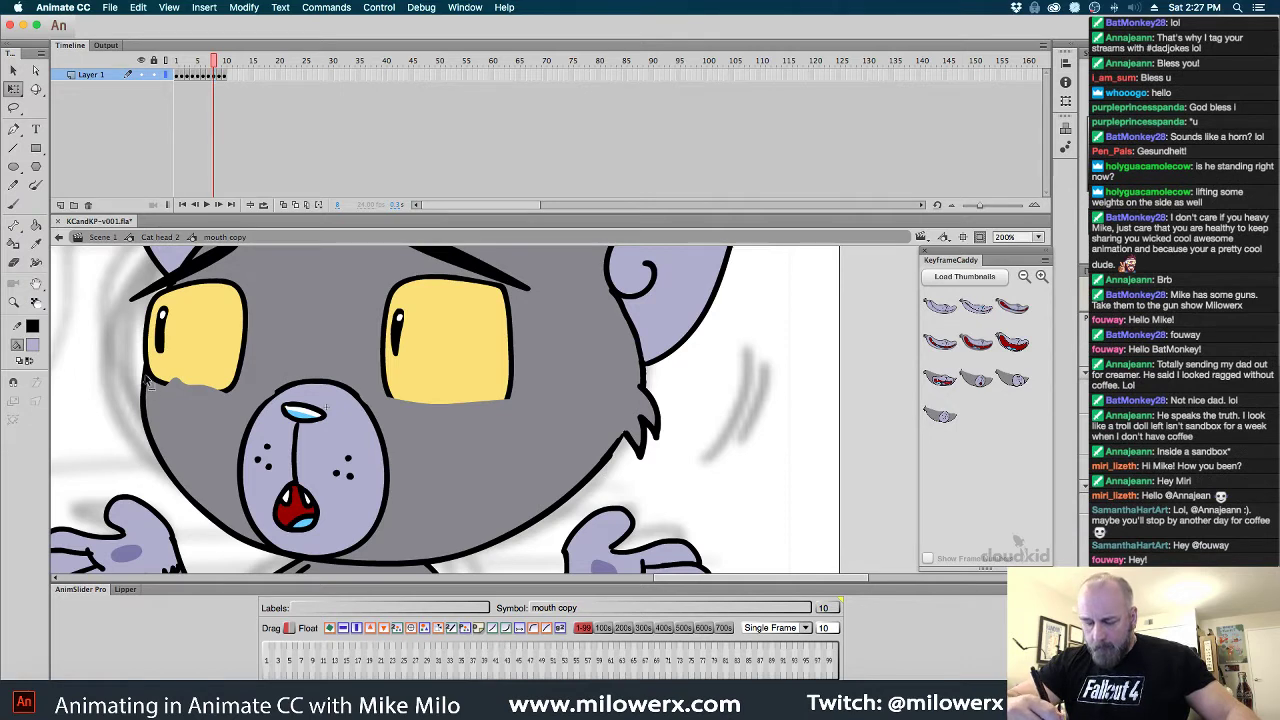
# Select the entire frame 9 mouth drawing and distort its left edge slightly inward to match the skull
pyautogui.press('Return')
pyautogui.press('.')
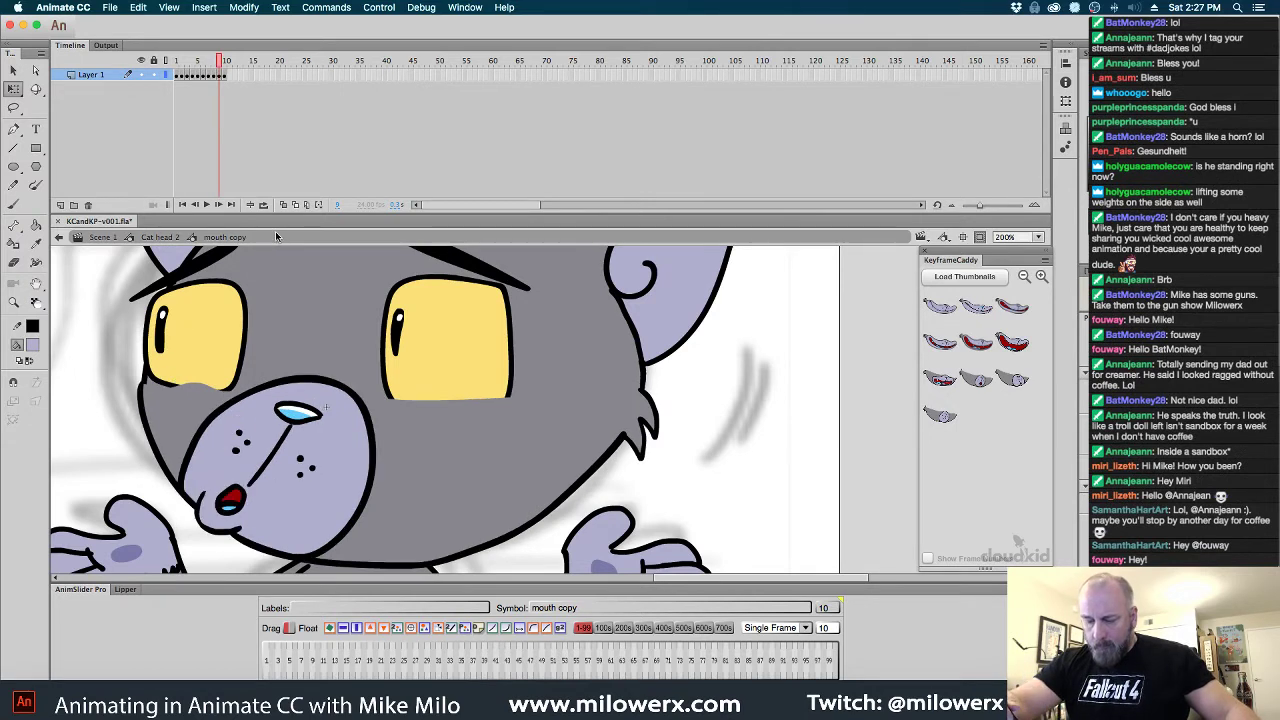
pyautogui.press('super+a')
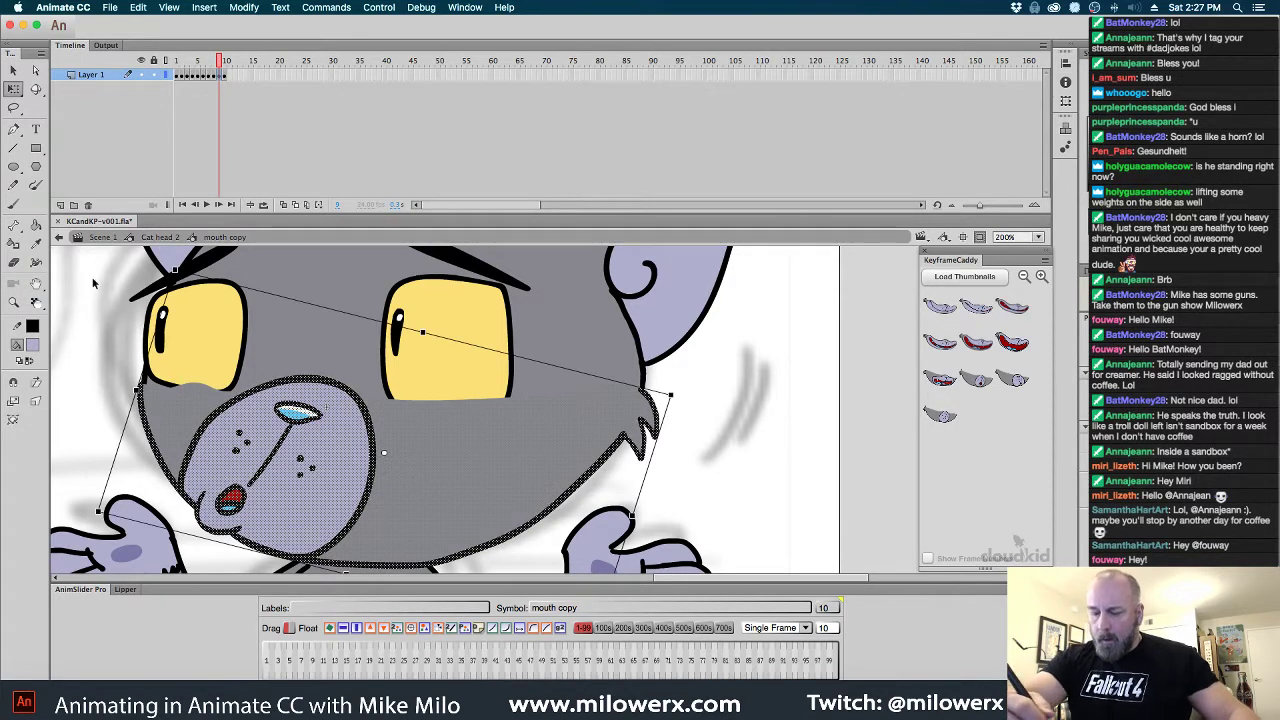
pyautogui.click(36, 400)
pyautogui.moveTo(137, 390); pyautogui.dragTo(142, 393)
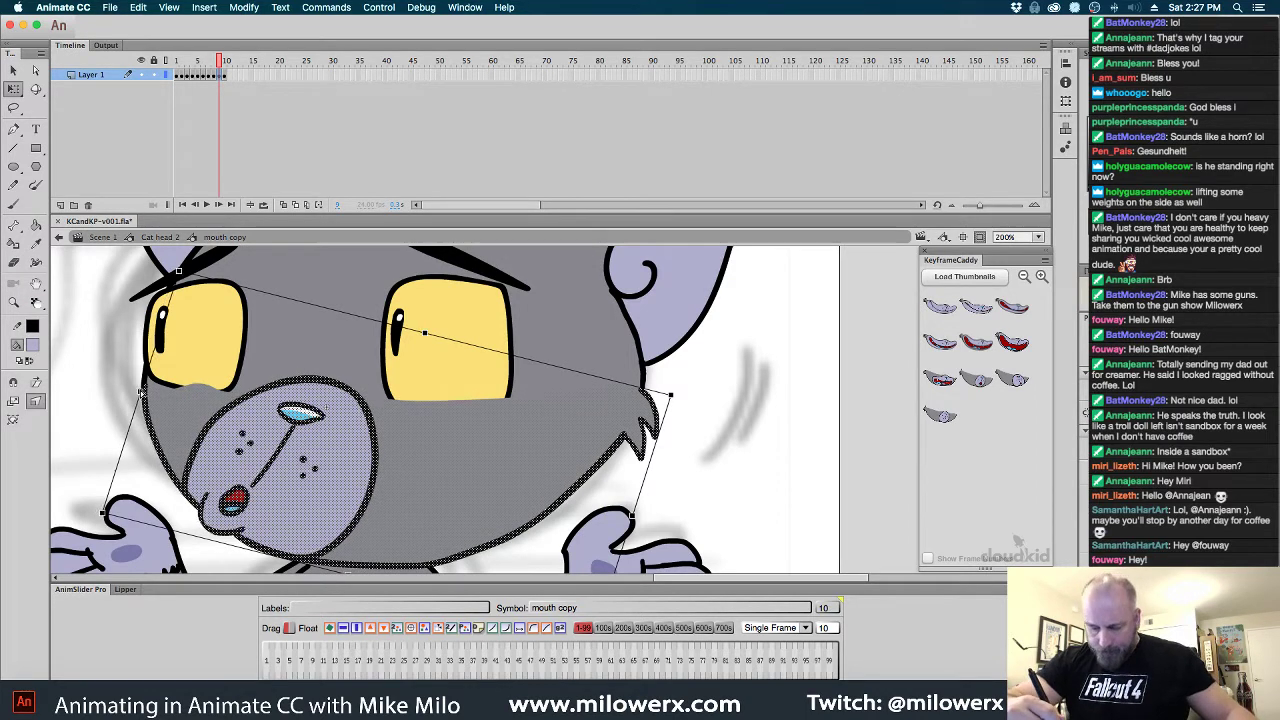
# Distort the frame 10 frown drawing so its left cheek edge sits slightly further inward
pyautogui.click(230, 205)
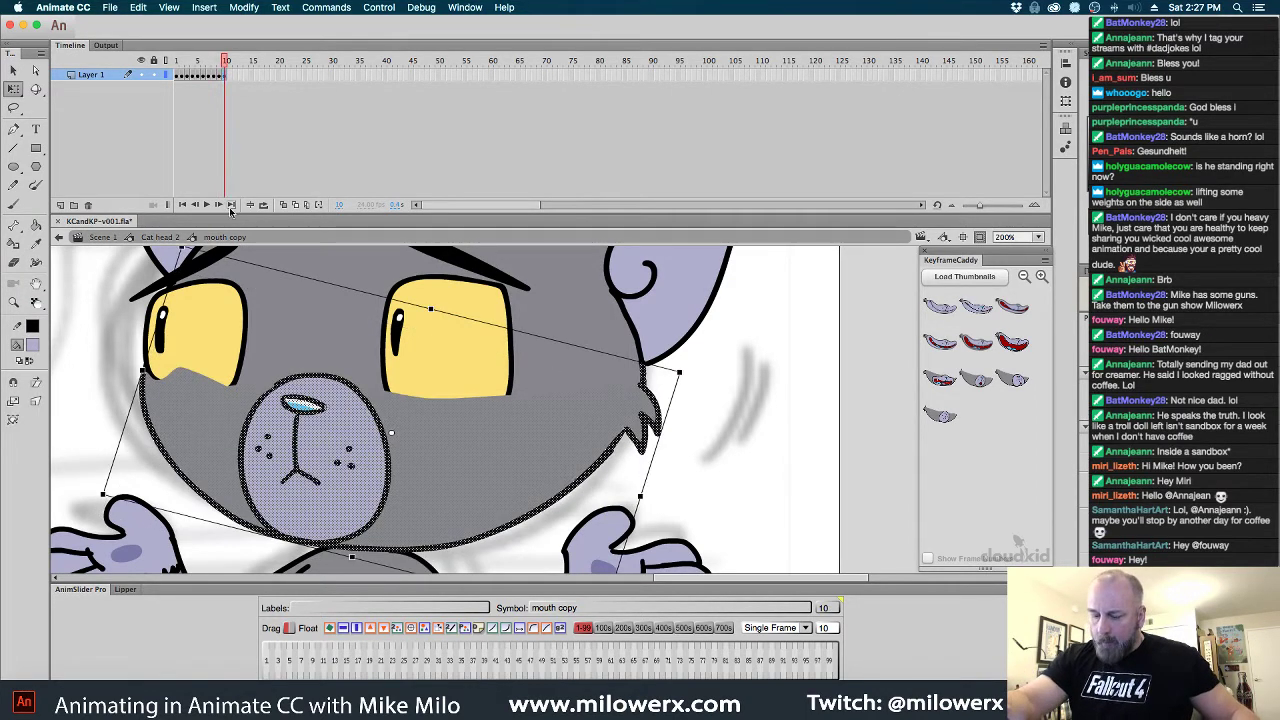
pyautogui.click(36, 400)
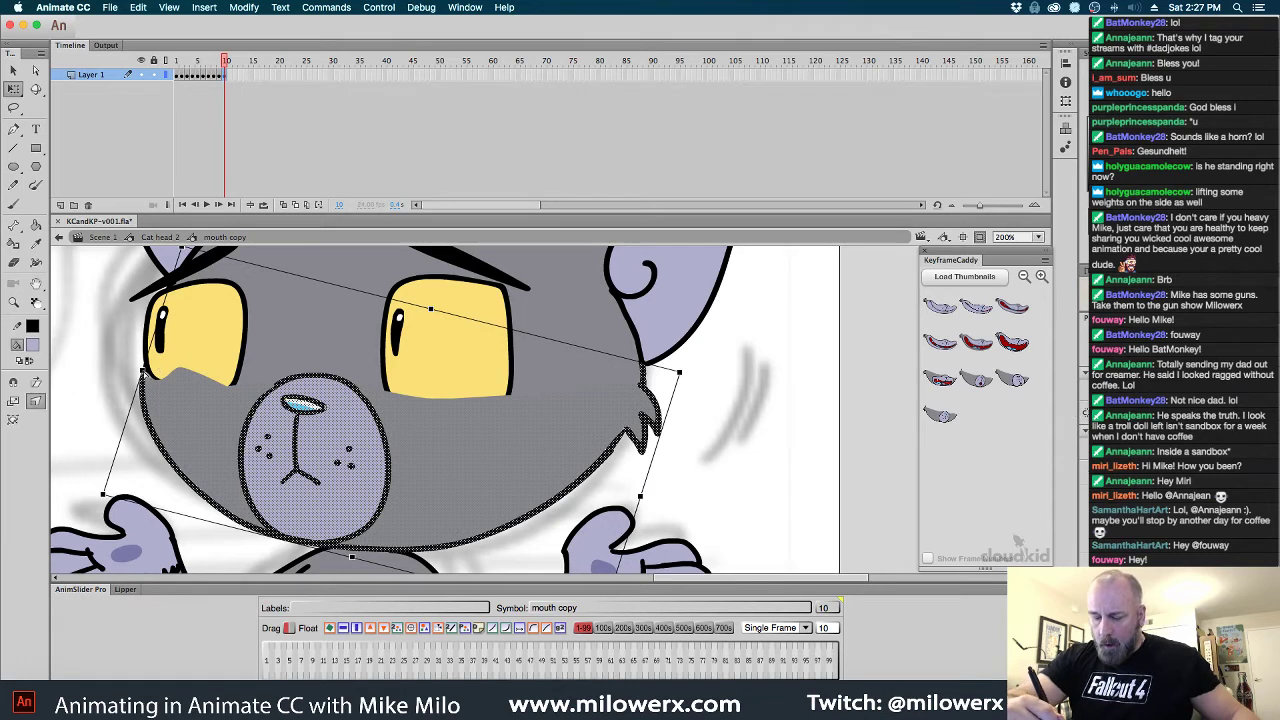
pyautogui.moveTo(143, 373); pyautogui.dragTo(145, 375)
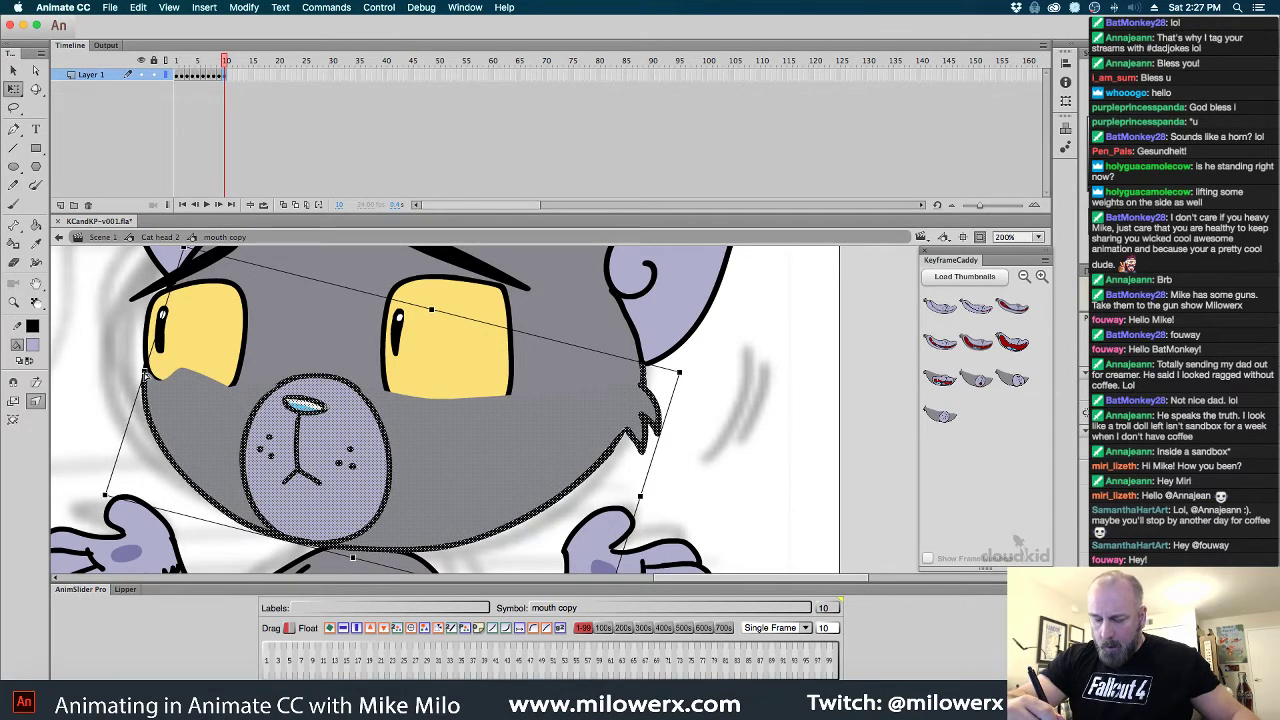
pyautogui.click(119, 306)
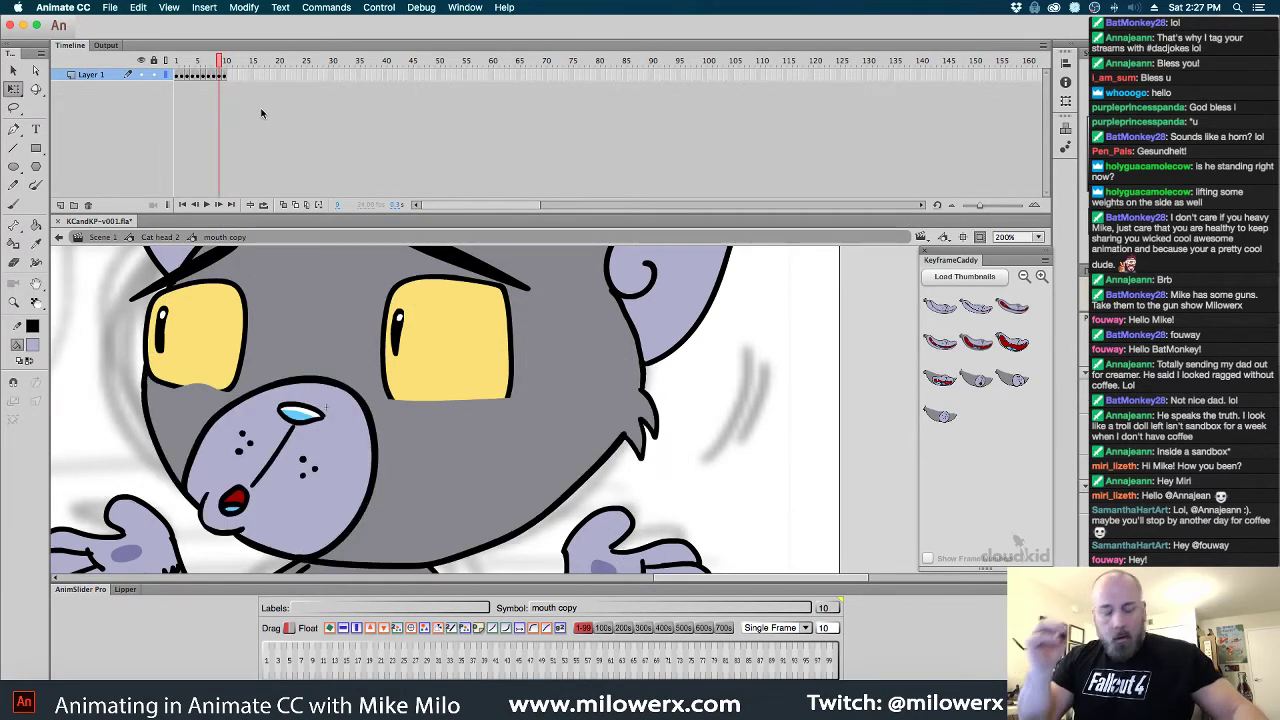
# Duplicate the frown drawing onto a new frame 11 keyframe, distort its lower edge slightly downward and adjust its upper-left corner outward
pyautogui.press('.')
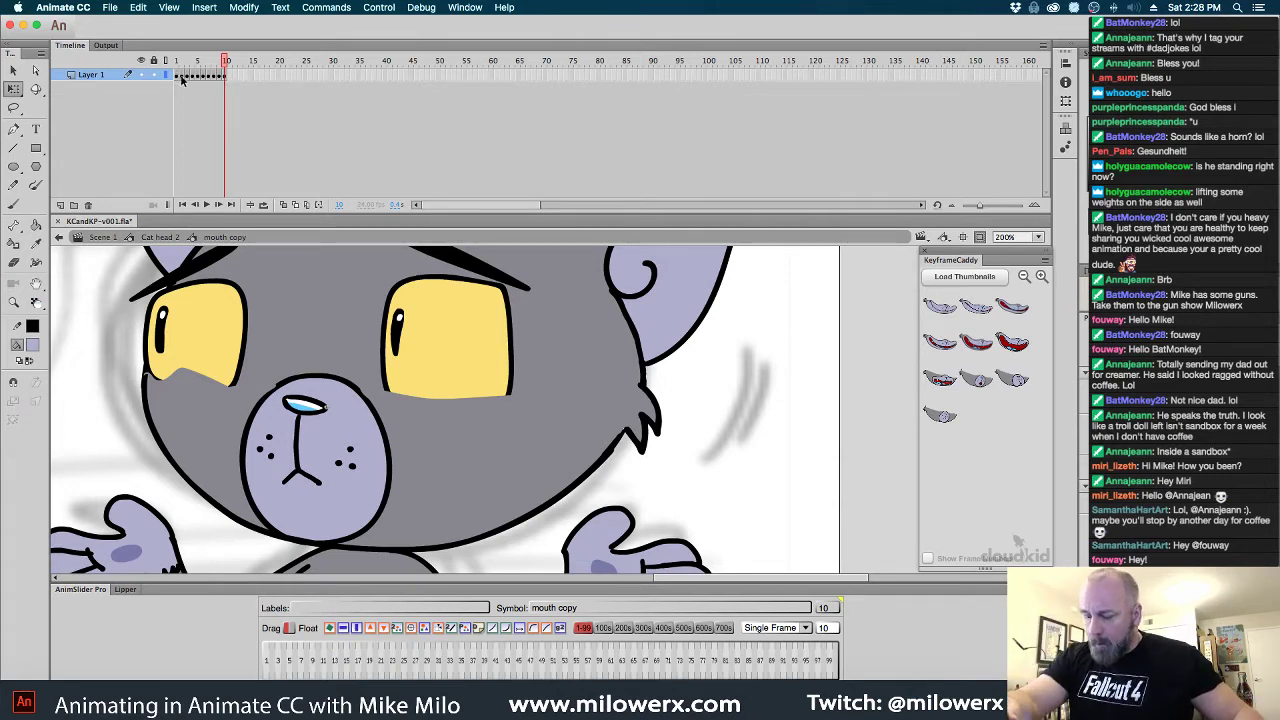
pyautogui.click(231, 76)
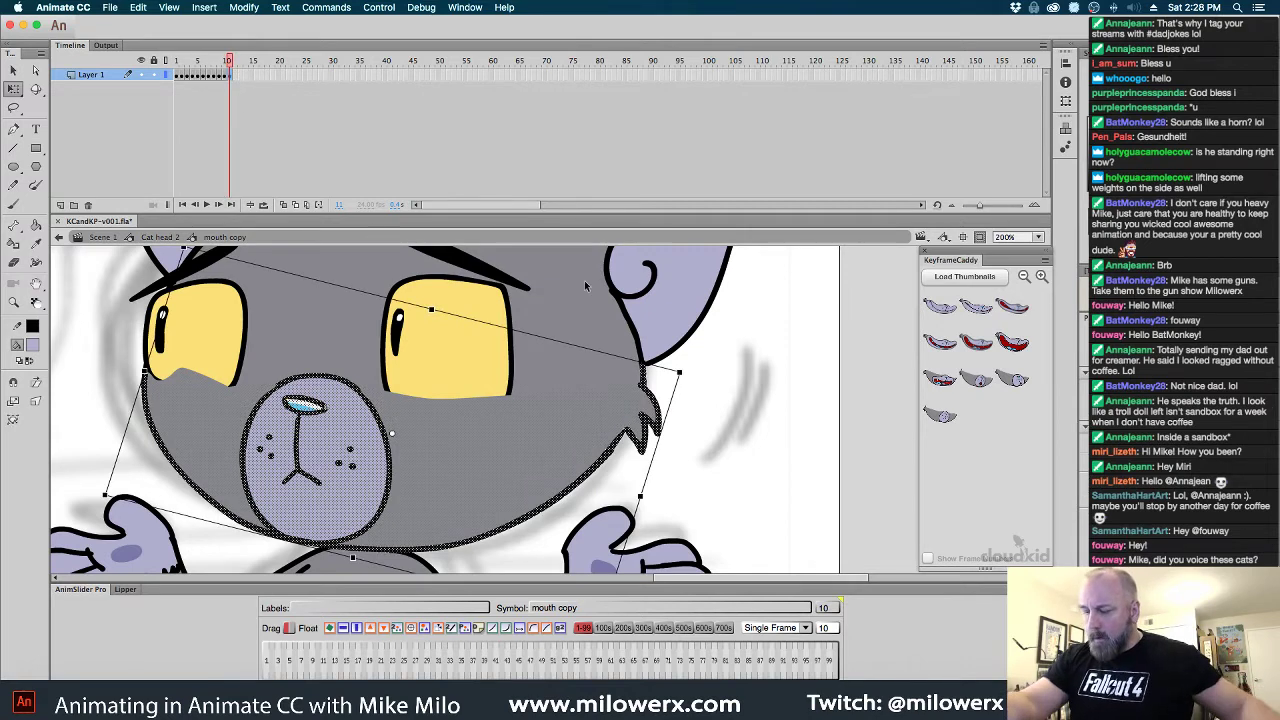
pyautogui.click(719, 369)
pyautogui.click(229, 76)
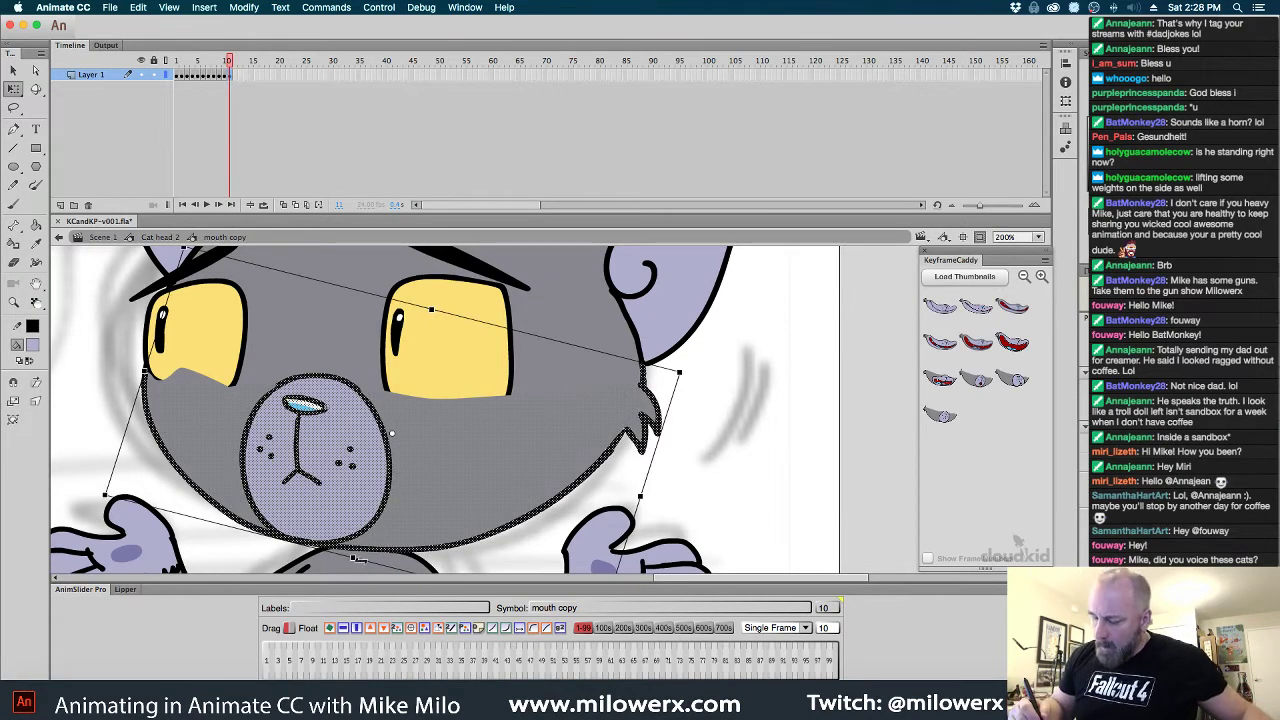
pyautogui.moveTo(353, 557); pyautogui.dragTo(393, 573)
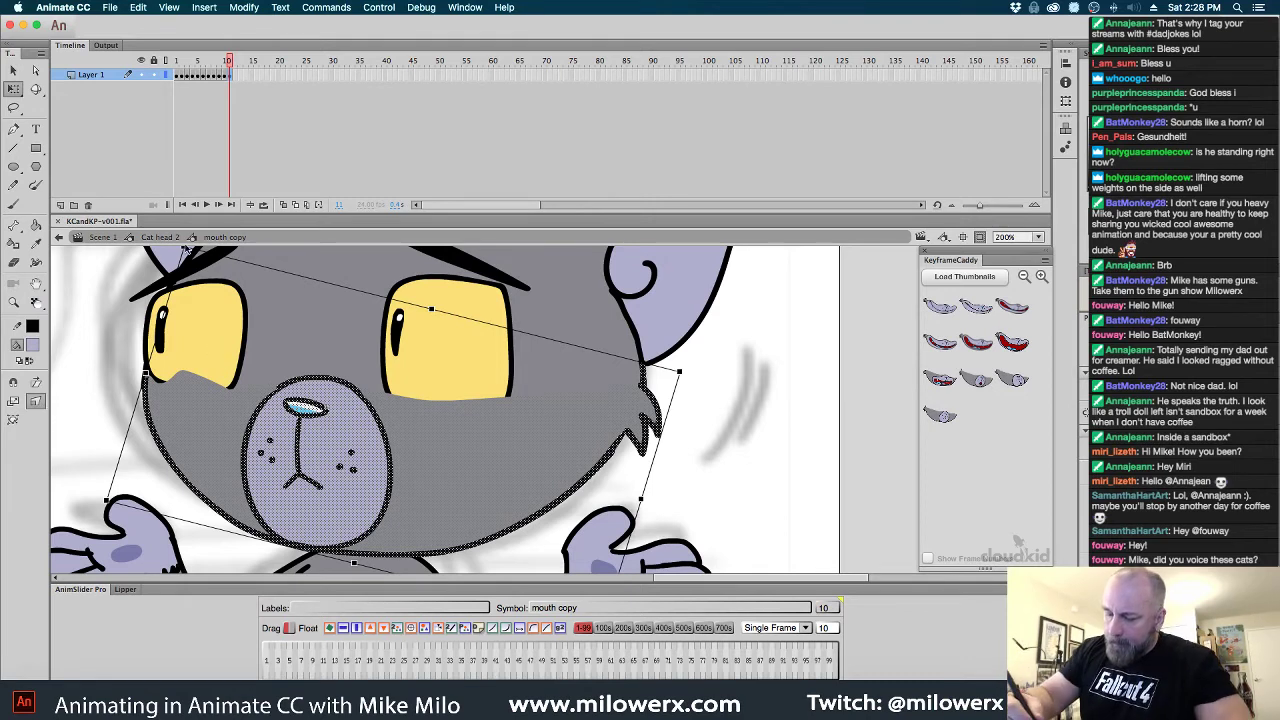
pyautogui.moveTo(187, 250); pyautogui.dragTo(180, 251)
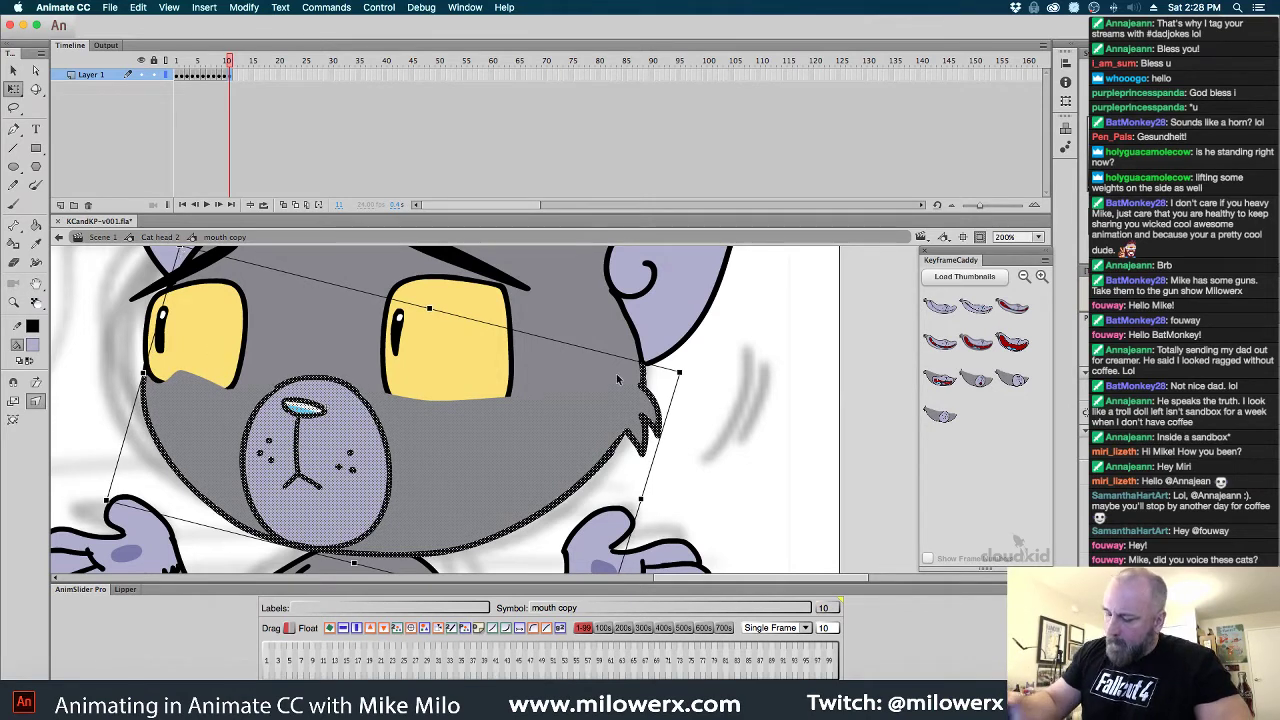
pyautogui.click(758, 387)
# Try brushing a small open mouth in black below the frame 11 frown line, and undo it
pyautogui.click(13, 203)
pyautogui.click(33, 344)
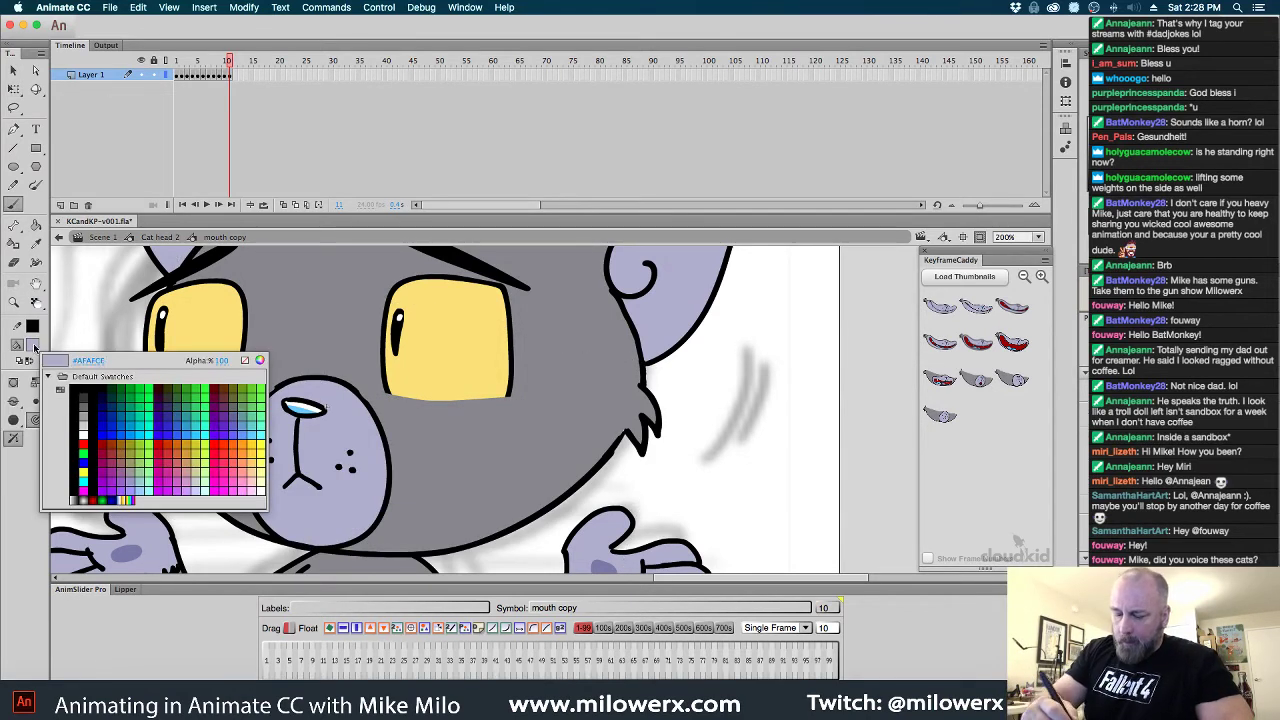
pyautogui.click(83, 390)
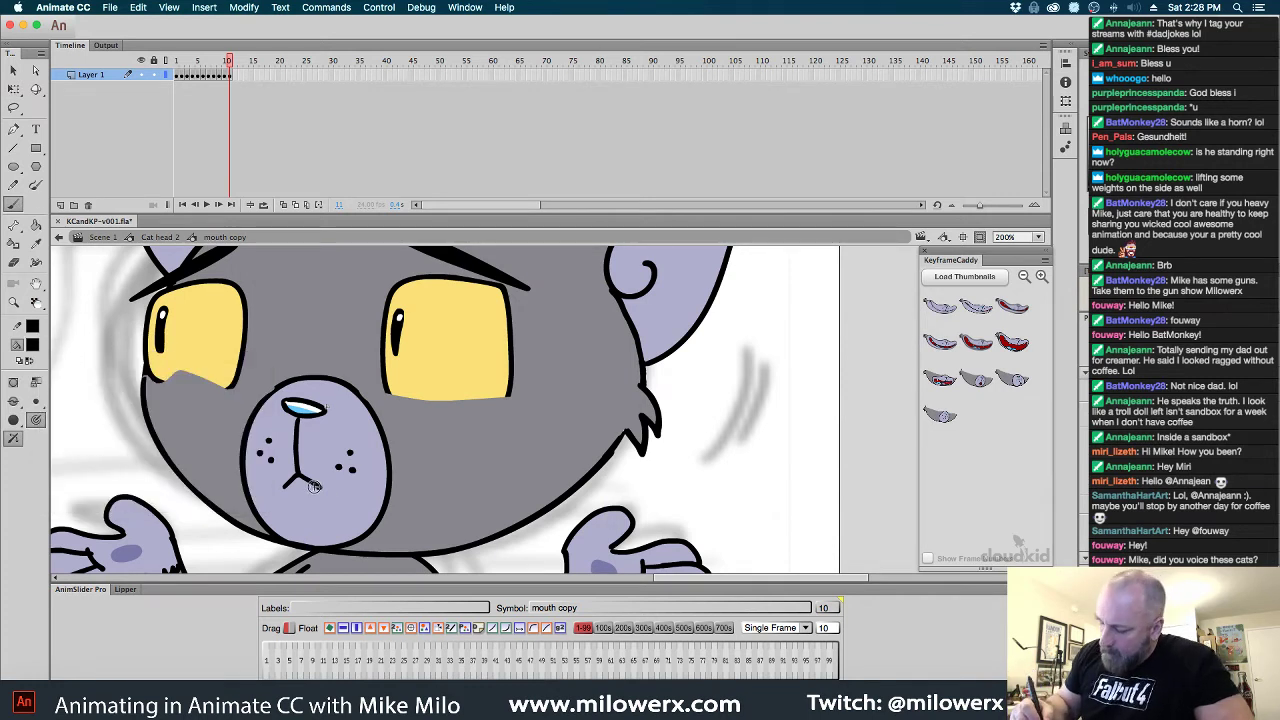
pyautogui.moveTo(301, 474)
pyautogui.mouseDown()
pyautogui.moveTo(320, 507)
pyautogui.moveTo(288, 485)
pyautogui.mouseUp()
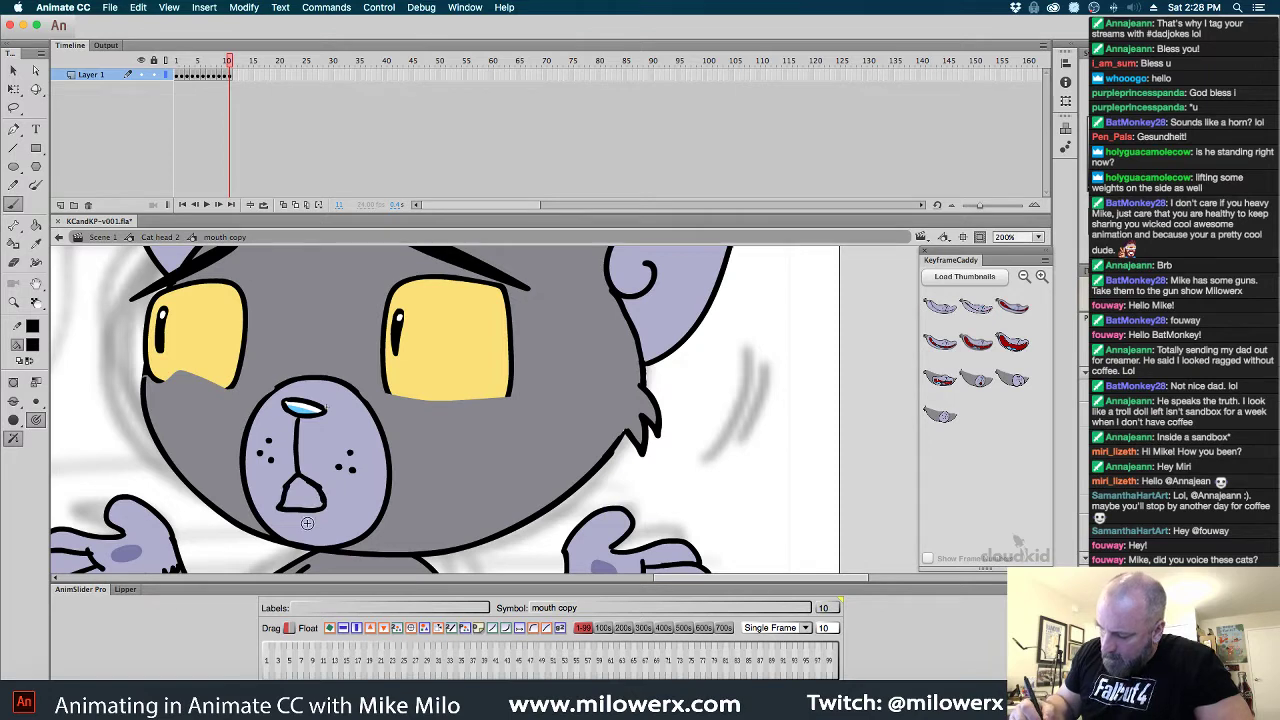
pyautogui.press('super+z')
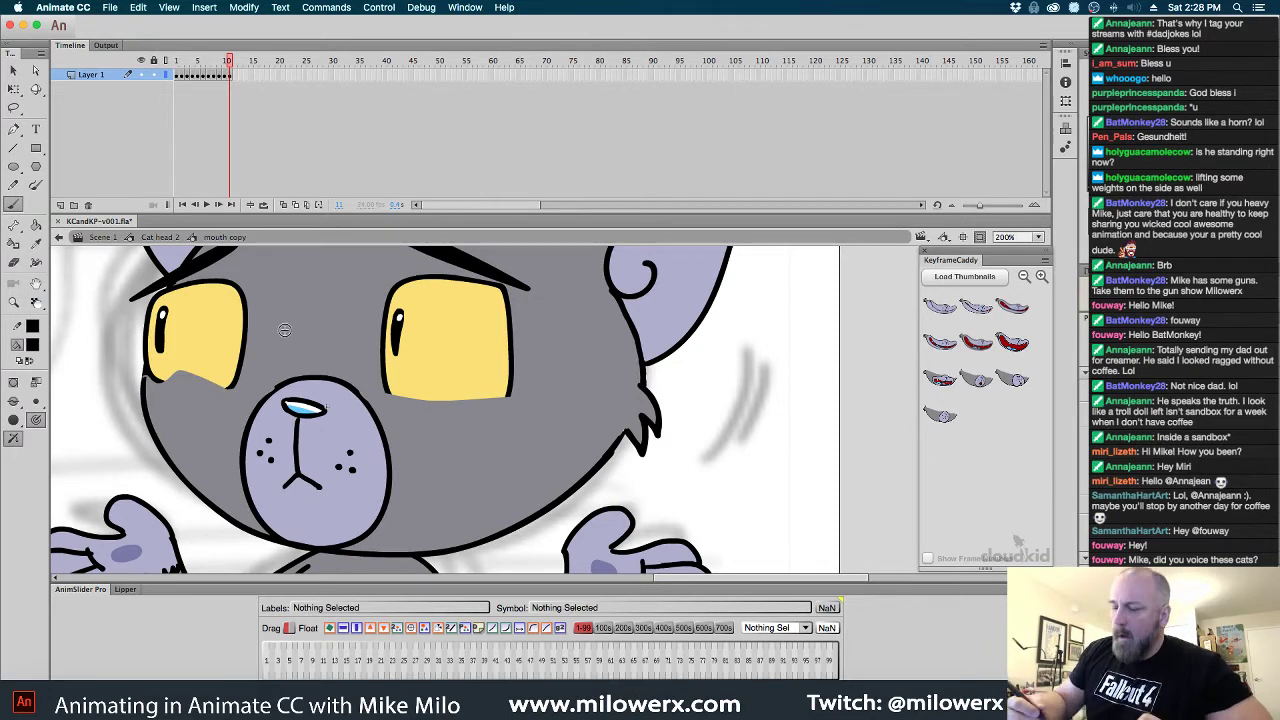
# Copy the open-mouth drawing from frame 7 onto a new keyframe at frame 12
pyautogui.click(201, 64)
pyautogui.moveTo(201, 64)
pyautogui.mouseDown()
pyautogui.moveTo(177, 77)
pyautogui.moveTo(208, 87)
pyautogui.mouseUp()
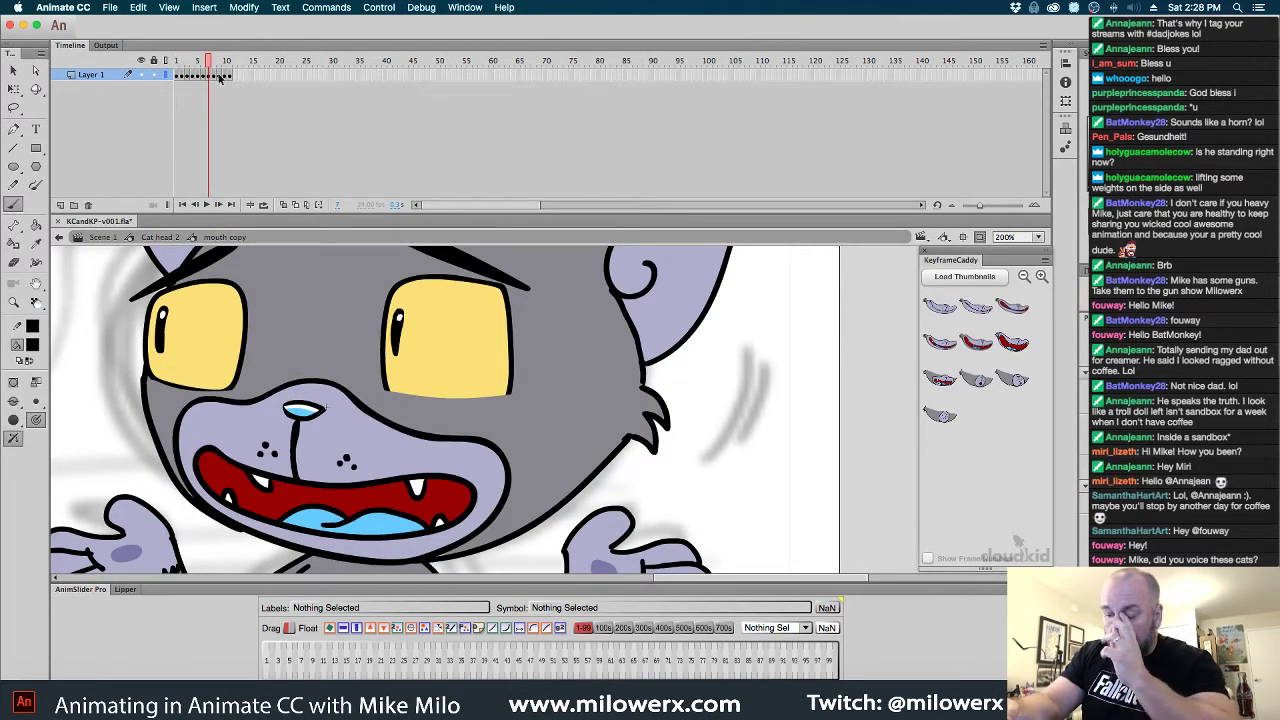
pyautogui.click(209, 78)
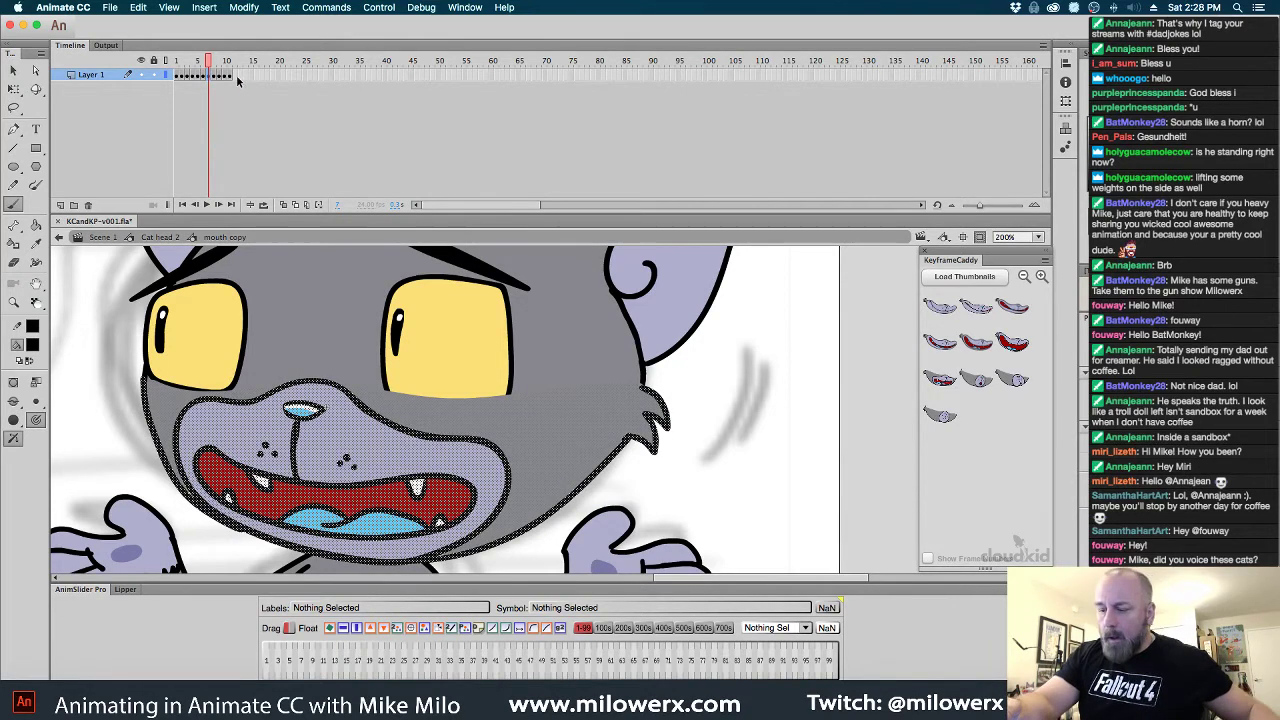
pyautogui.click(237, 78)
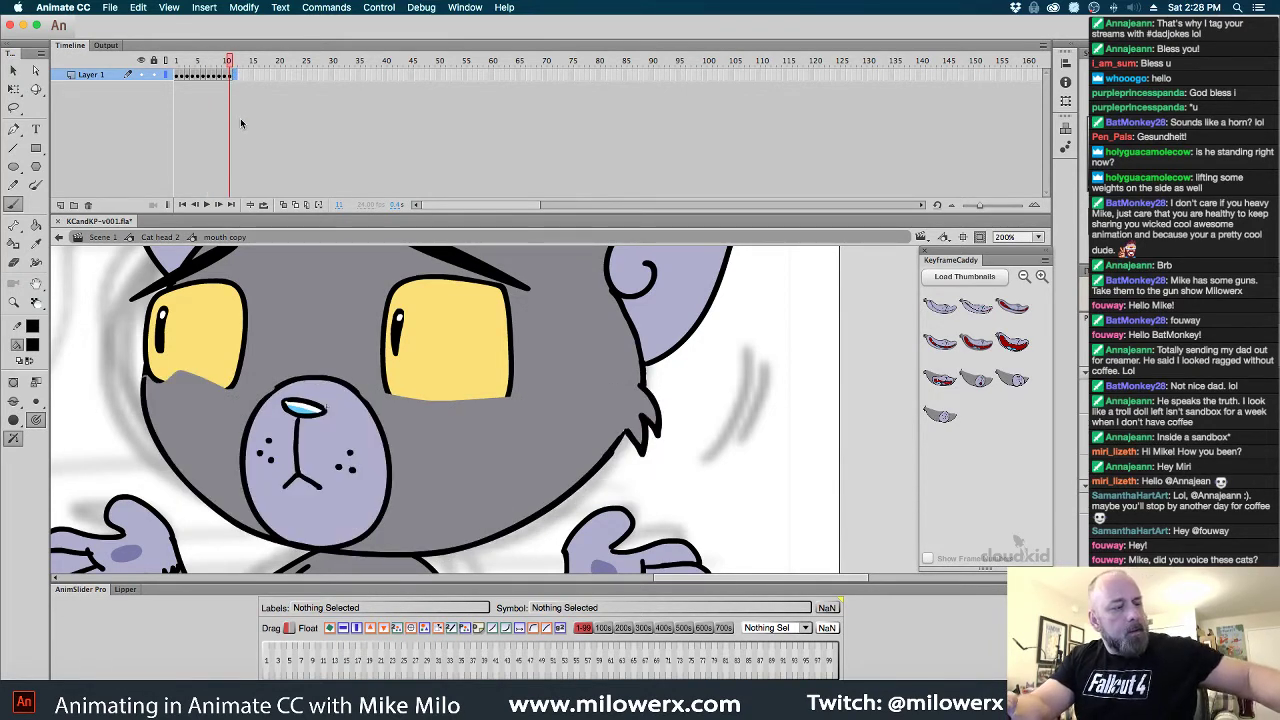
pyautogui.click(236, 87)
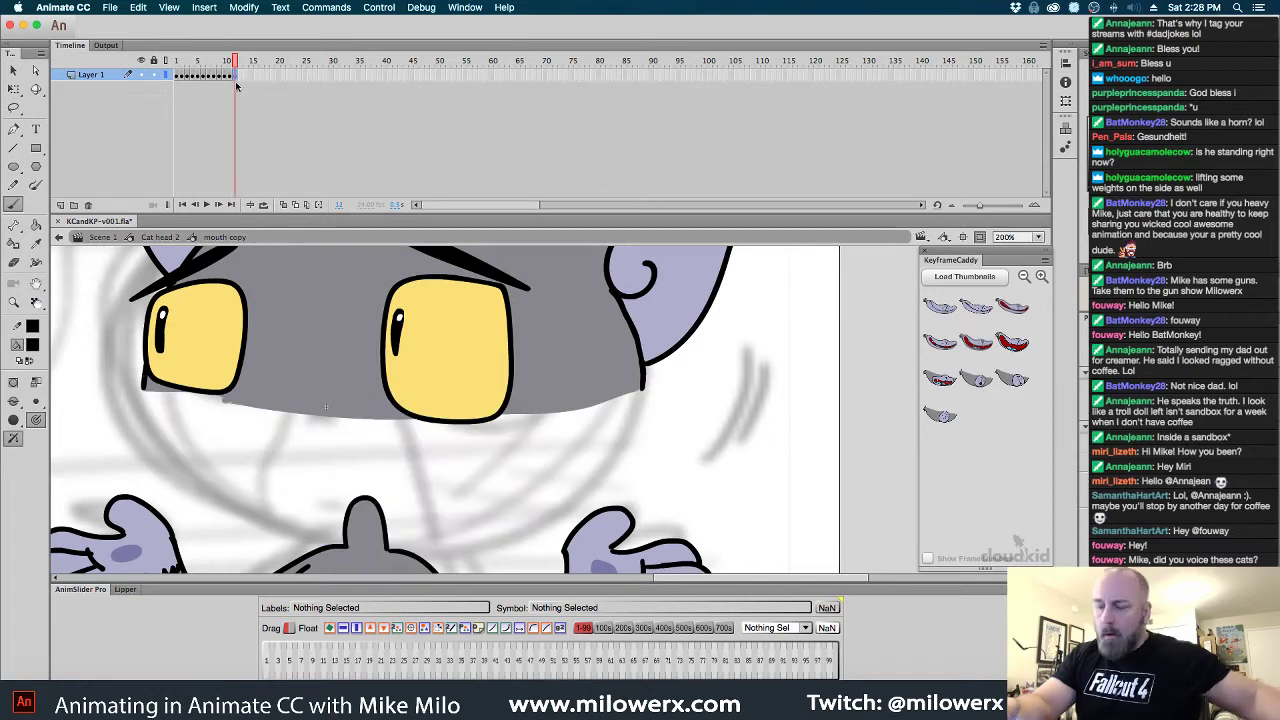
pyautogui.press('super+shift+v')
# Clear the frown drawing from frame 11 and turn on onion skinning with the range starting at frame 10
pyautogui.click(230, 77)
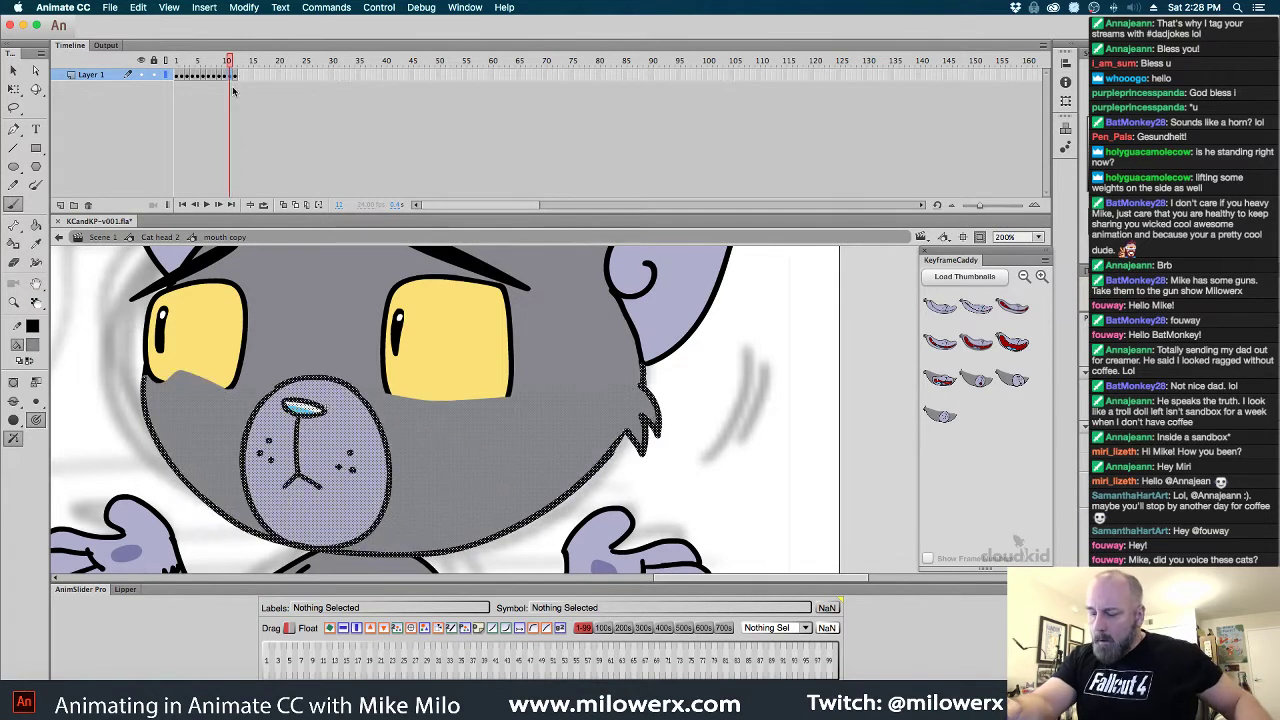
pyautogui.click(734, 385)
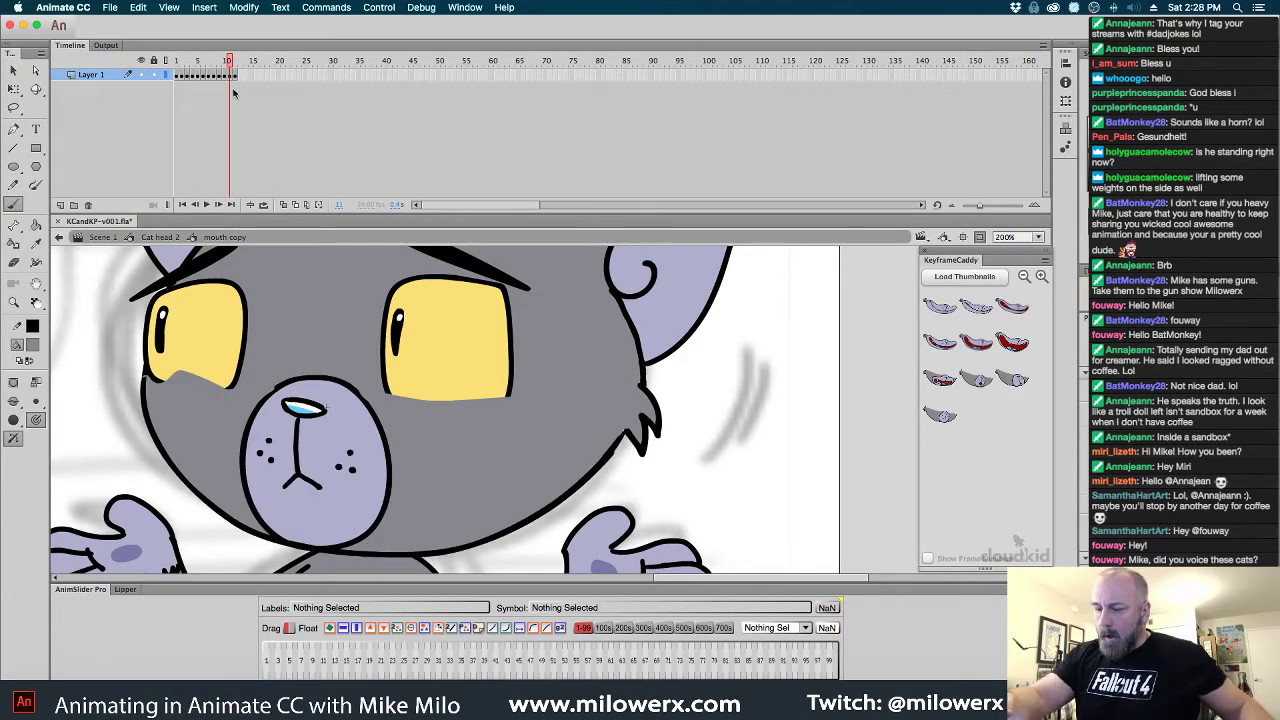
pyautogui.click(230, 77)
pyautogui.click(482, 558)
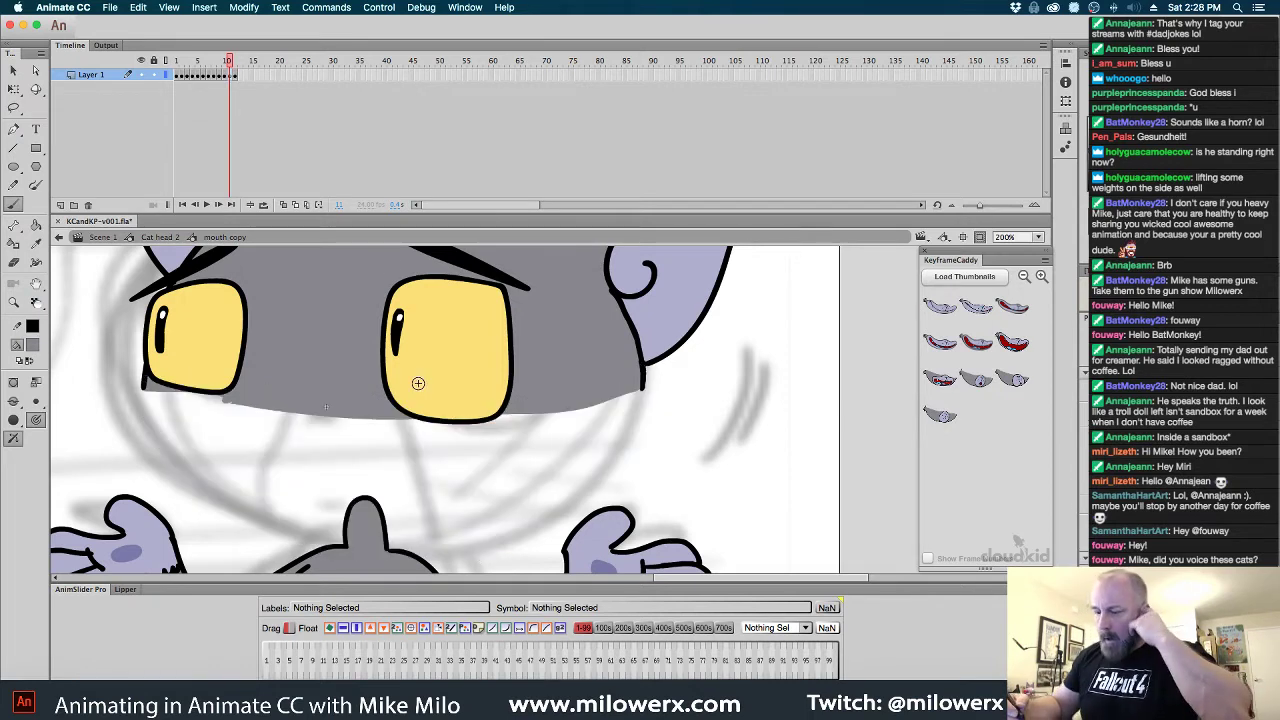
pyautogui.click(284, 205)
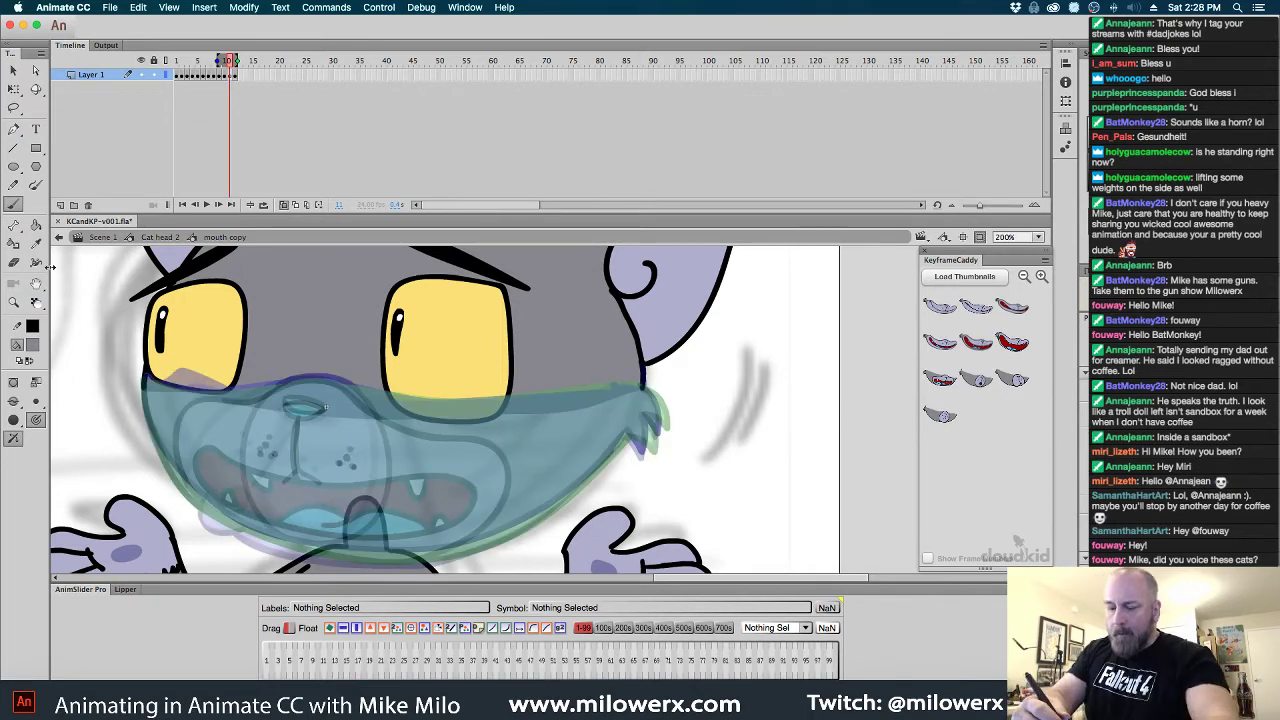
pyautogui.moveTo(217, 60); pyautogui.dragTo(224, 60)
# Set the brush fill to black, adjust the brush size and ink the spiky cheek fur over the onion-skinned outline
pyautogui.click(33, 345)
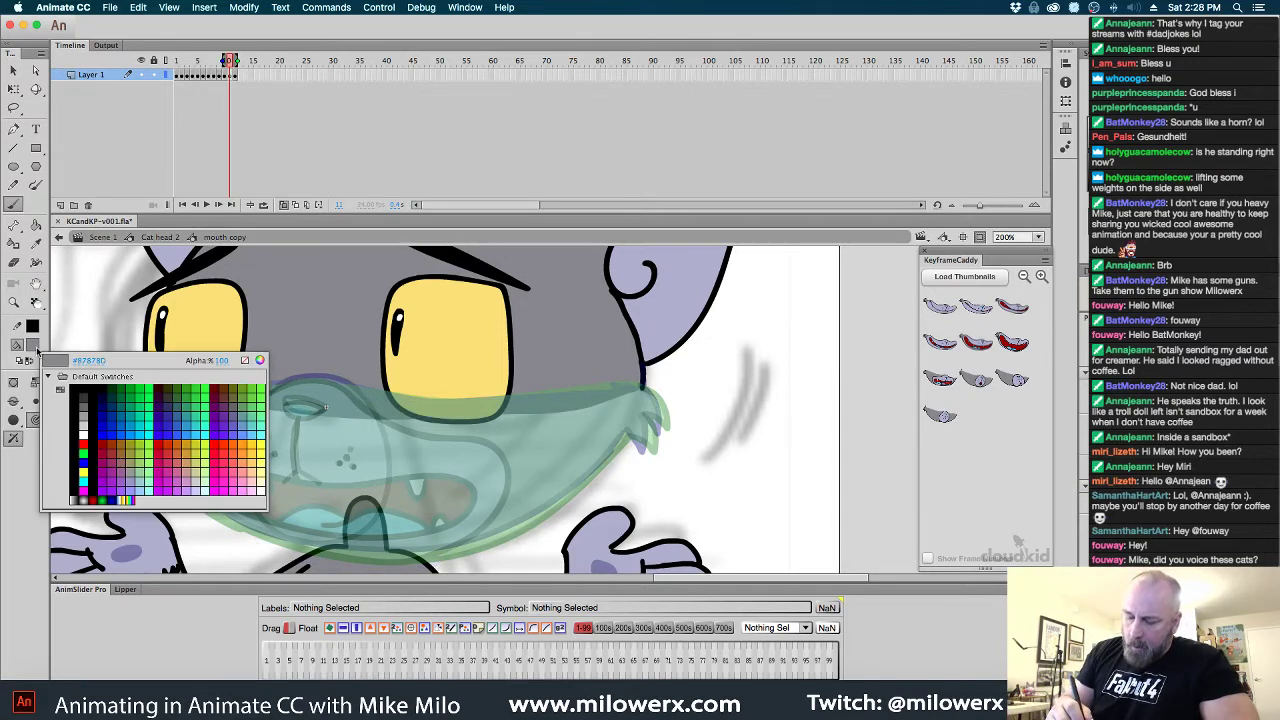
pyautogui.click(76, 391)
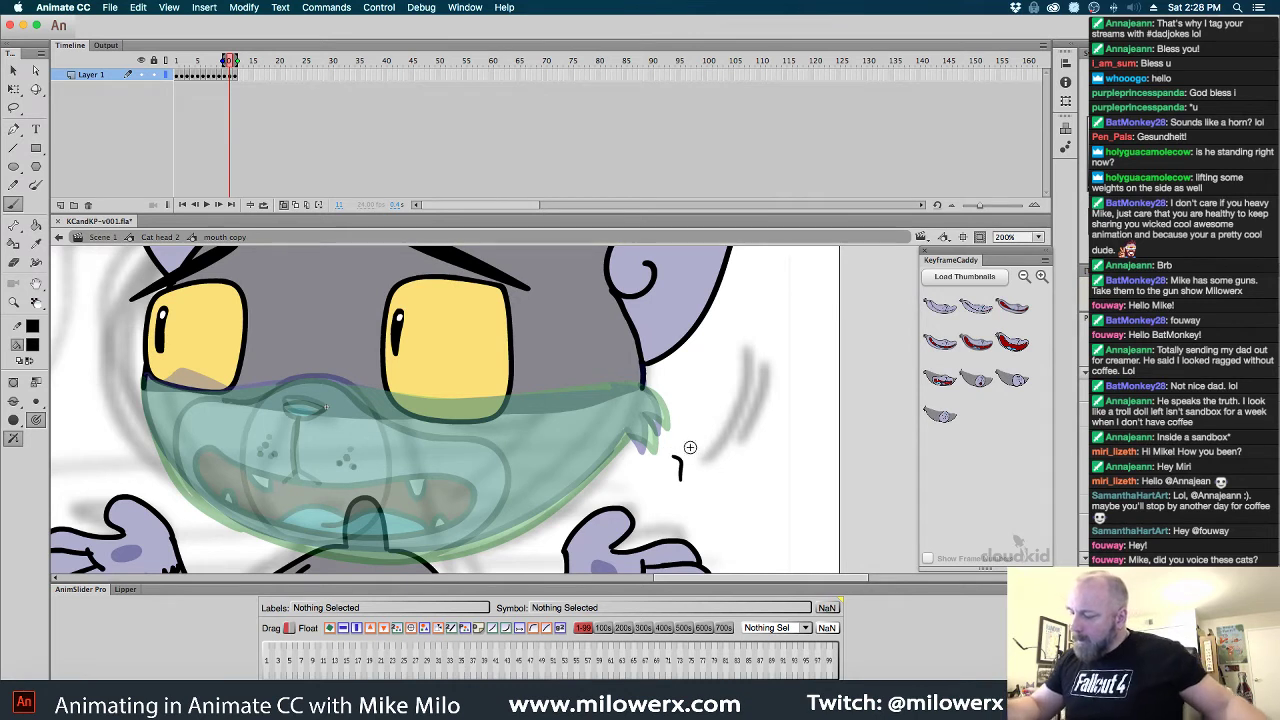
pyautogui.moveTo(645, 393); pyautogui.dragTo(664, 432)
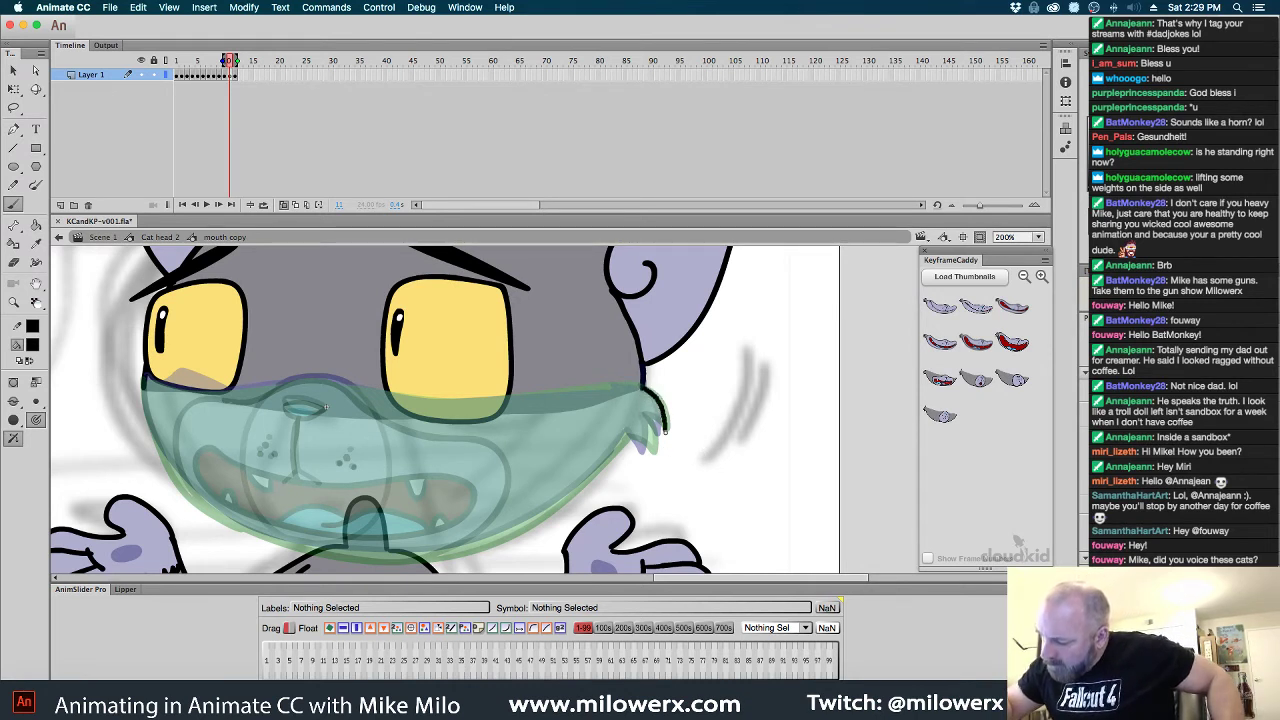
pyautogui.press('super+z')
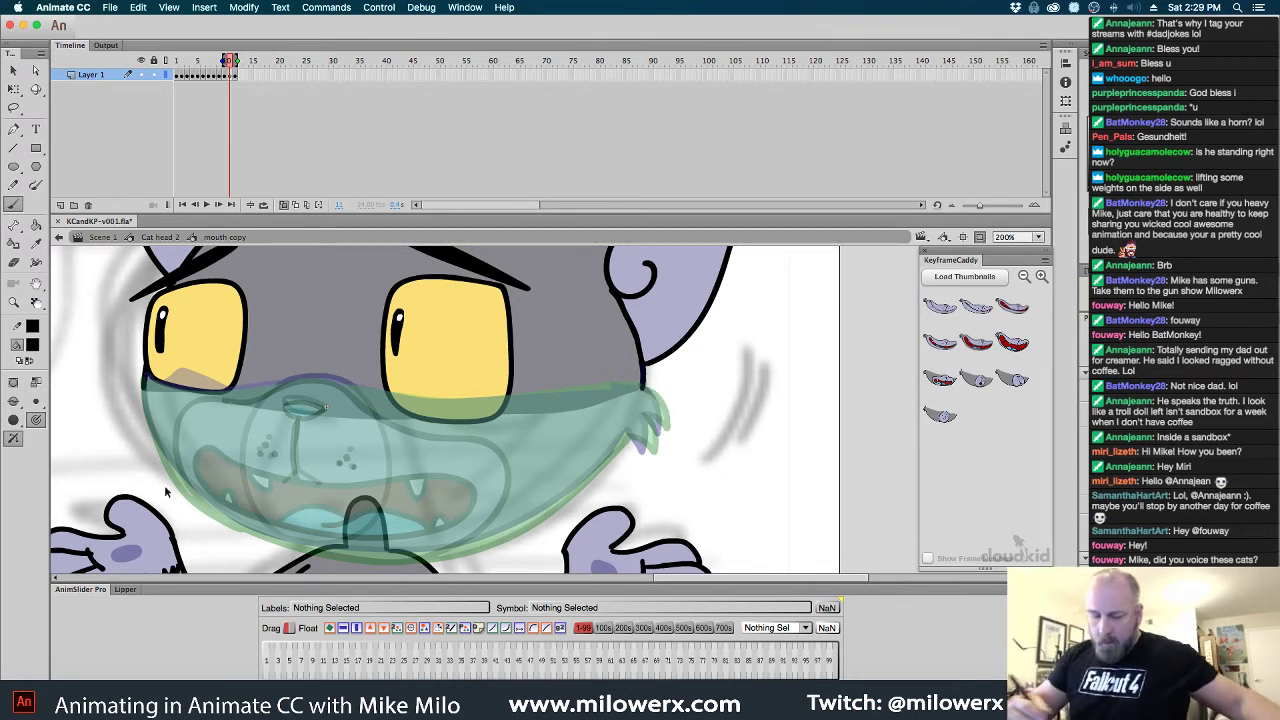
pyautogui.click(36, 401)
pyautogui.click(66, 458)
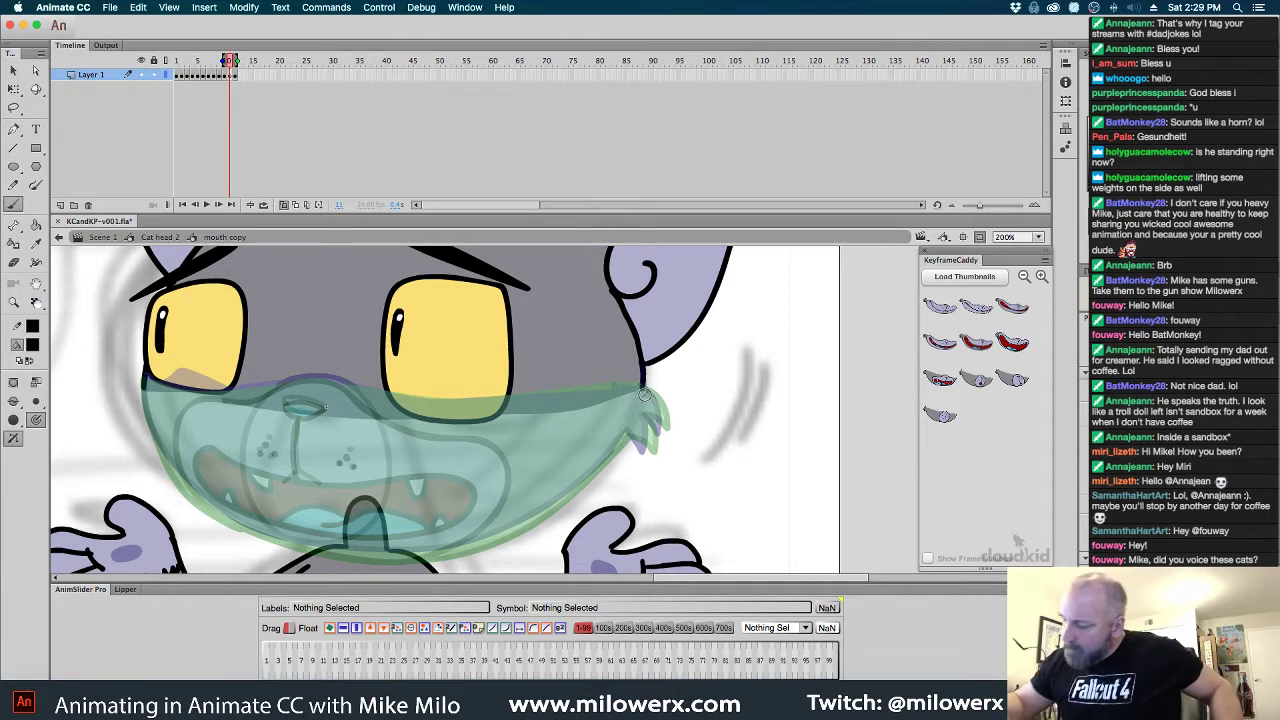
pyautogui.moveTo(648, 393)
pyautogui.mouseDown()
pyautogui.moveTo(664, 430)
pyautogui.moveTo(650, 450)
pyautogui.moveTo(630, 432)
pyautogui.mouseUp()
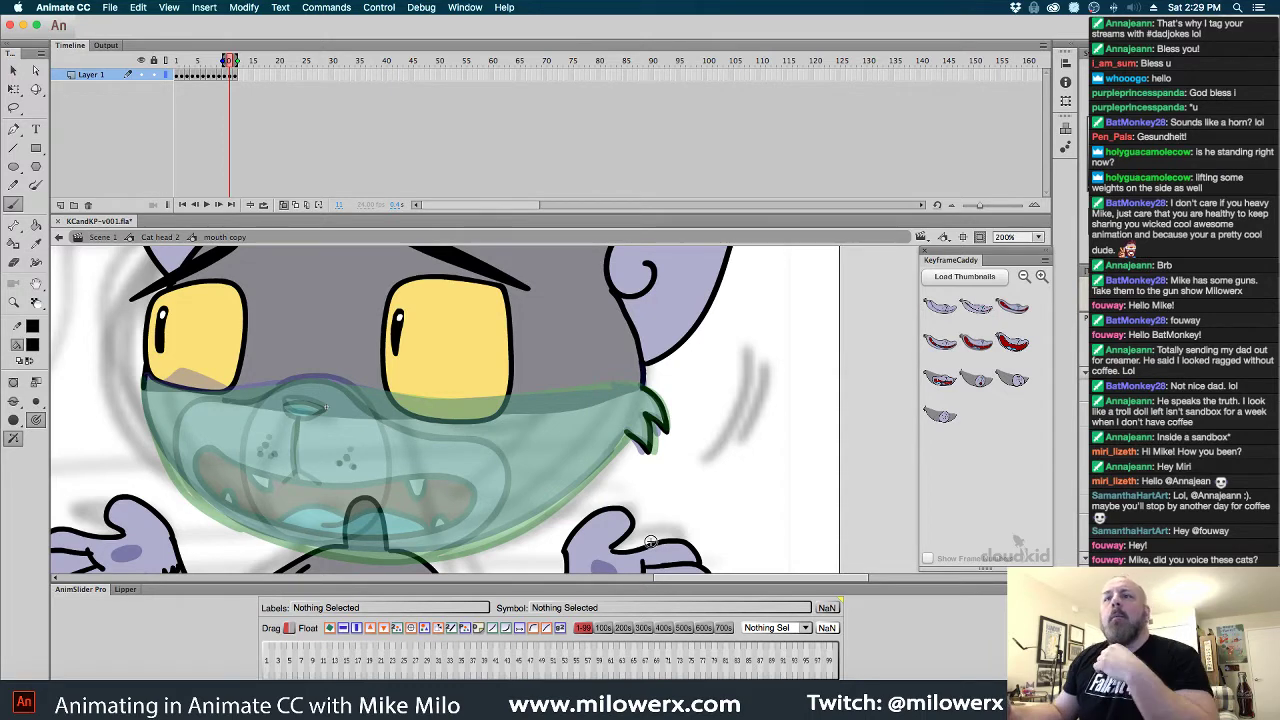
# Ink the nose, the vertical line beneath it and a wide rounded open-mouth outline on frame 11
pyautogui.moveTo(565, 448); pyautogui.dragTo(586, 426)
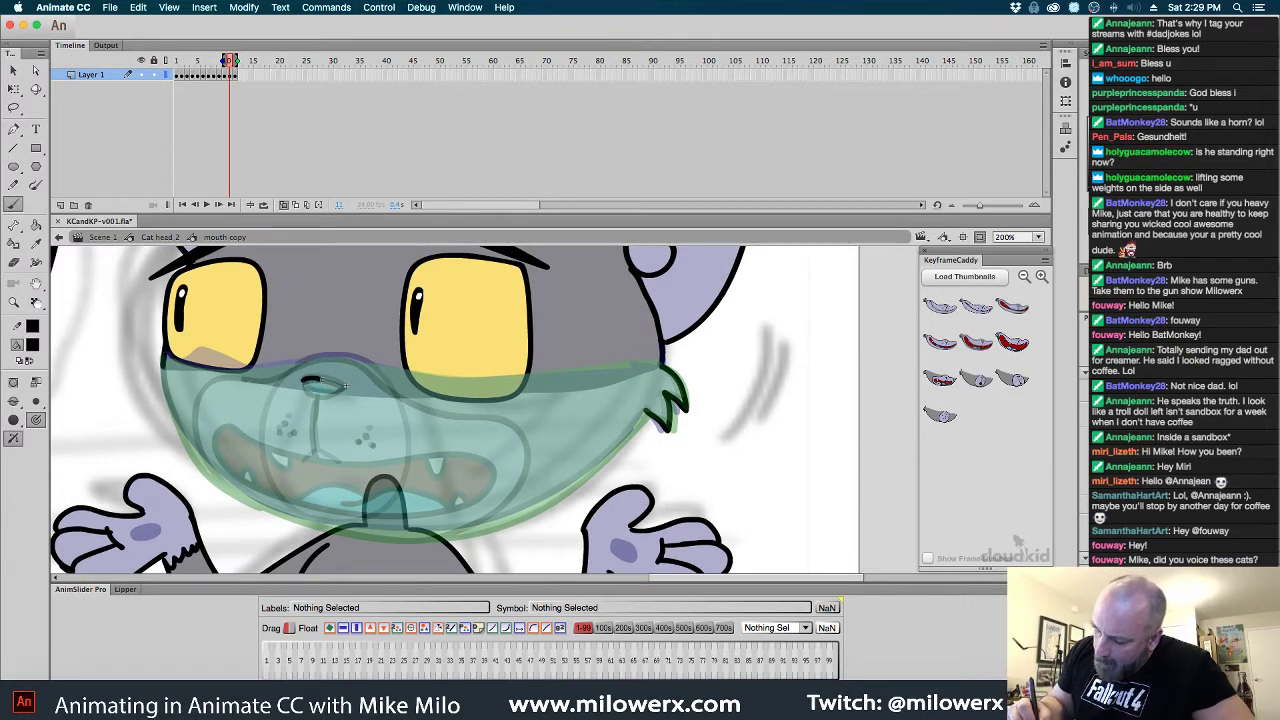
pyautogui.press('super+z')
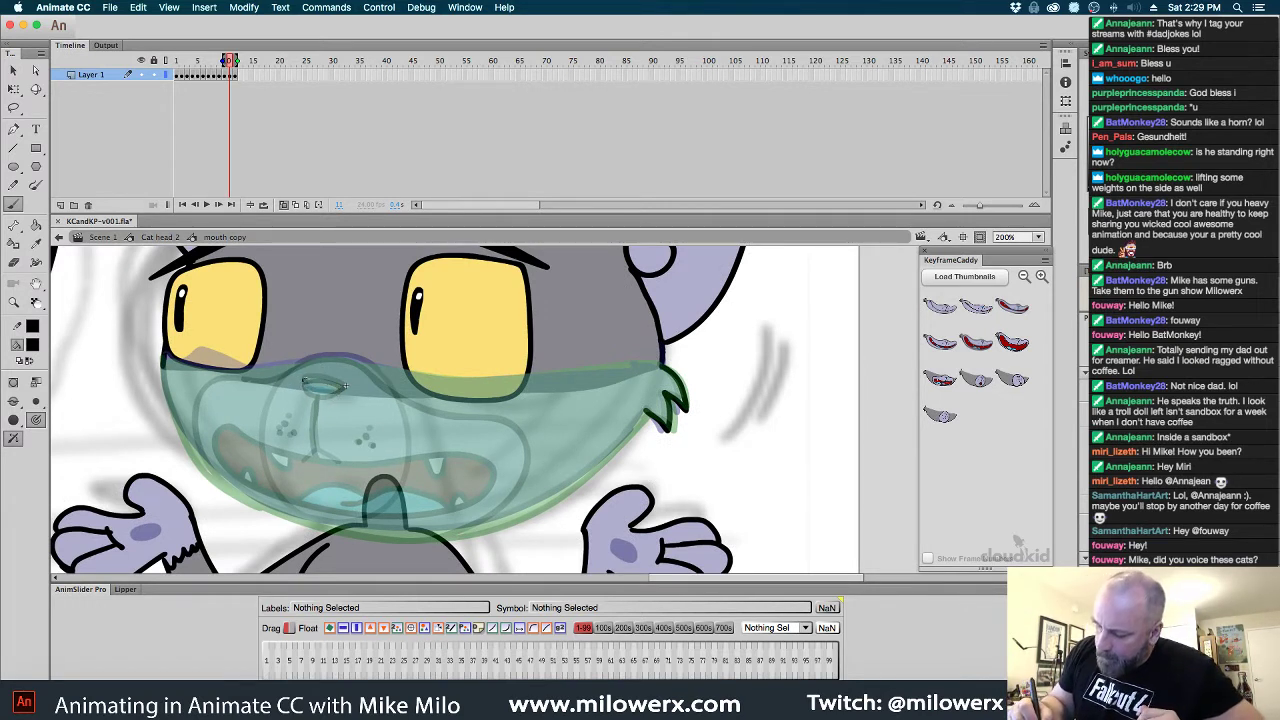
pyautogui.press('super+z')
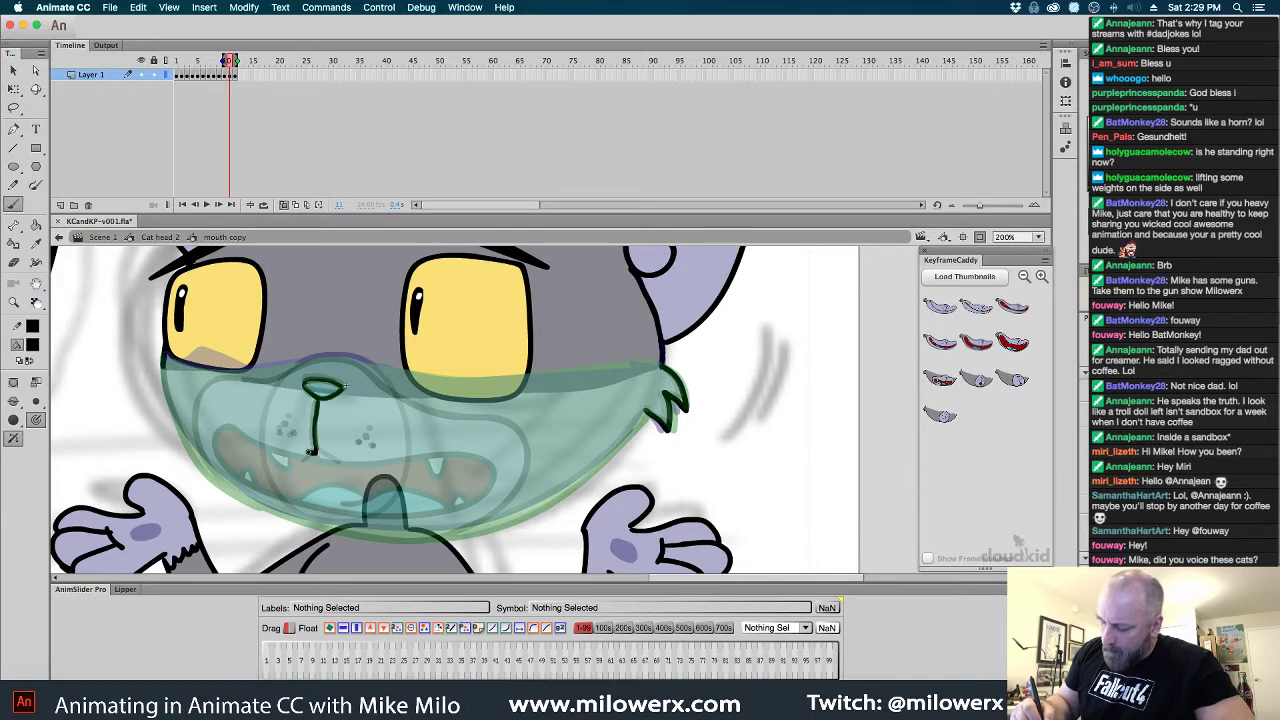
pyautogui.moveTo(311, 452)
pyautogui.mouseDown()
pyautogui.moveTo(261, 447)
pyautogui.moveTo(250, 477)
pyautogui.moveTo(352, 507)
pyautogui.moveTo(413, 487)
pyautogui.moveTo(407, 454)
pyautogui.moveTo(325, 451)
pyautogui.mouseUp()
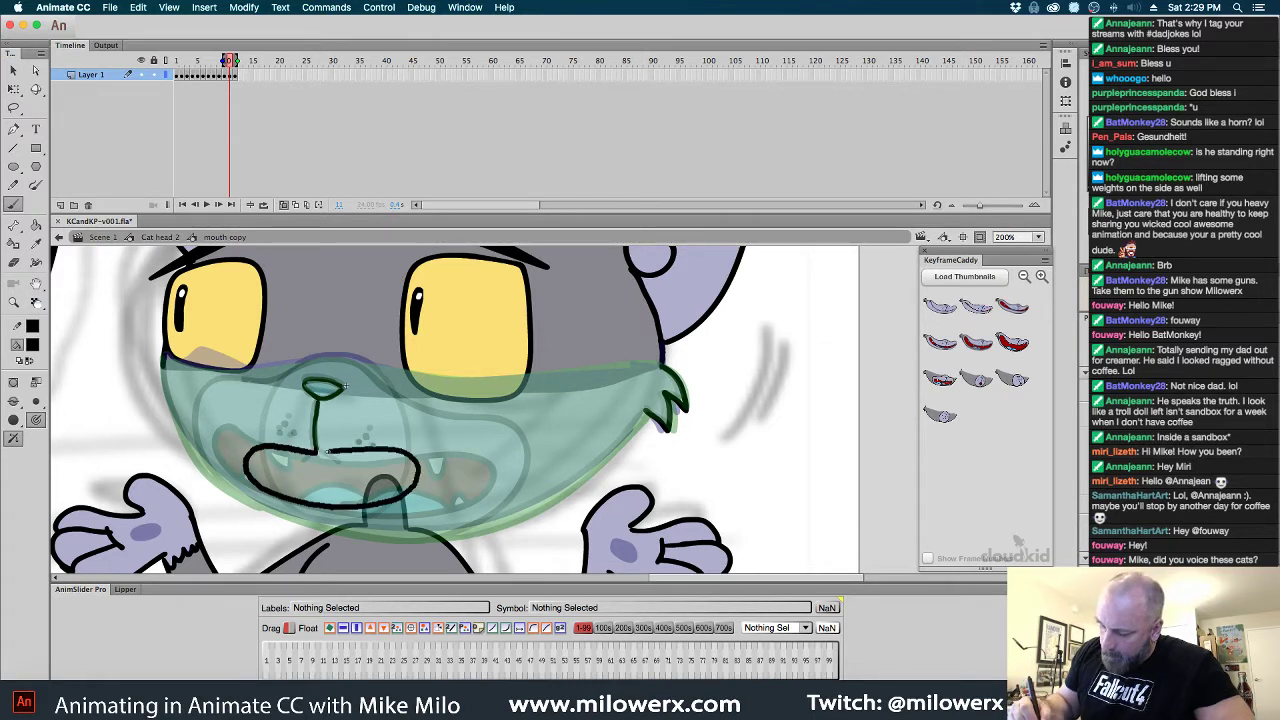
# Ink the whisker dots beside the nose line and the muzzle outline around the nose and mouth, redoing unsatisfactory strokes
pyautogui.click(280, 429)
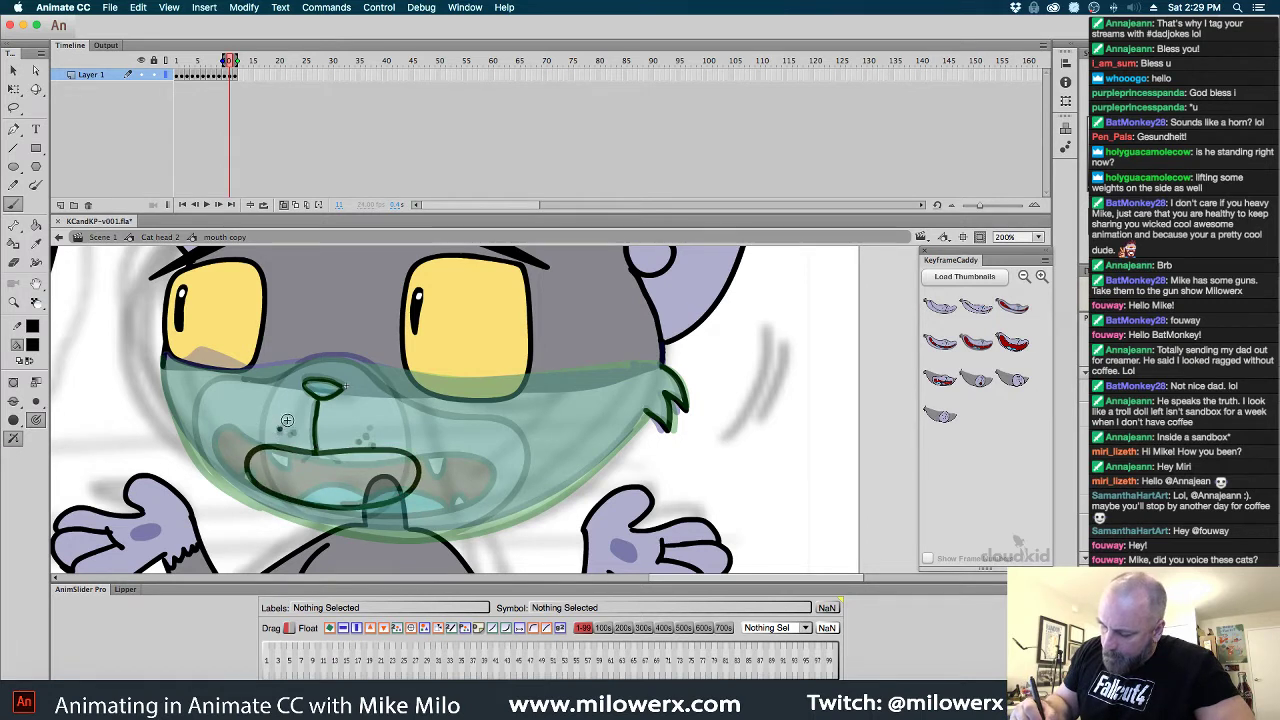
pyautogui.click(291, 431)
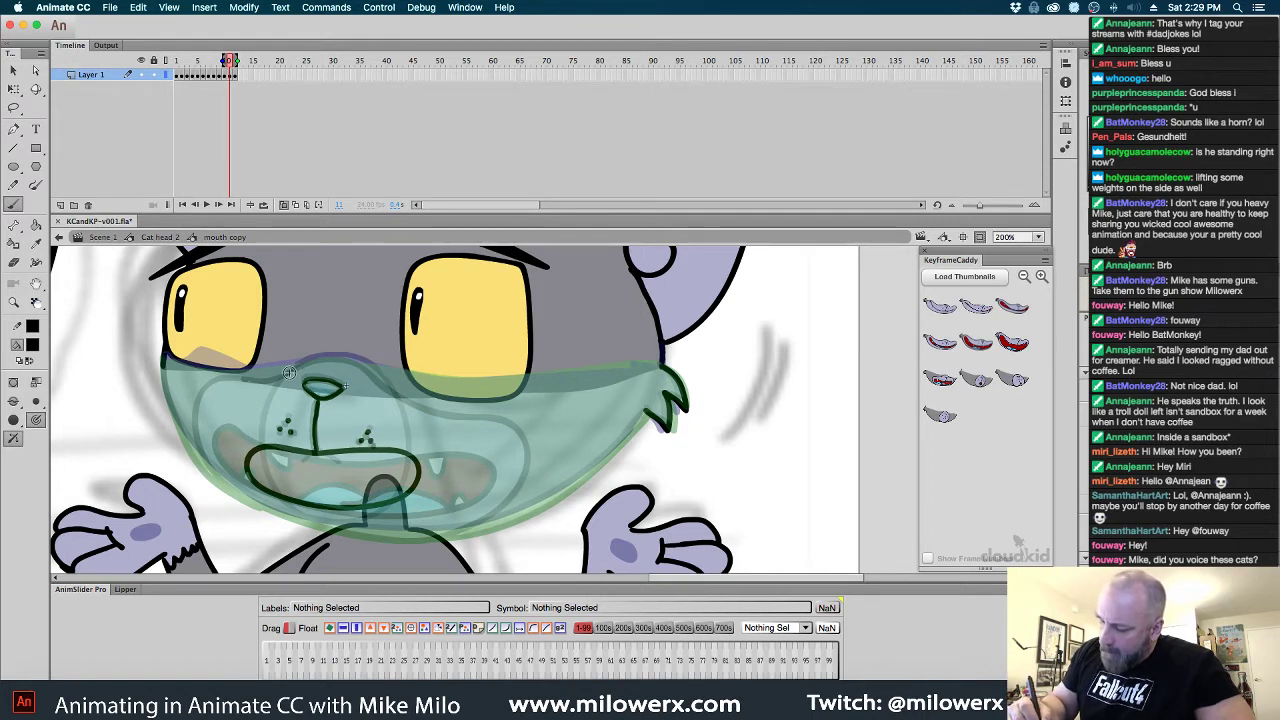
pyautogui.moveTo(288, 372)
pyautogui.mouseDown()
pyautogui.moveTo(358, 359)
pyautogui.moveTo(458, 428)
pyautogui.moveTo(477, 492)
pyautogui.moveTo(432, 526)
pyautogui.moveTo(360, 530)
pyautogui.moveTo(275, 513)
pyautogui.moveTo(210, 464)
pyautogui.mouseUp()
pyautogui.hotkey('ctrl', 'z')
pyautogui.hotkey('ctrl', 'z')
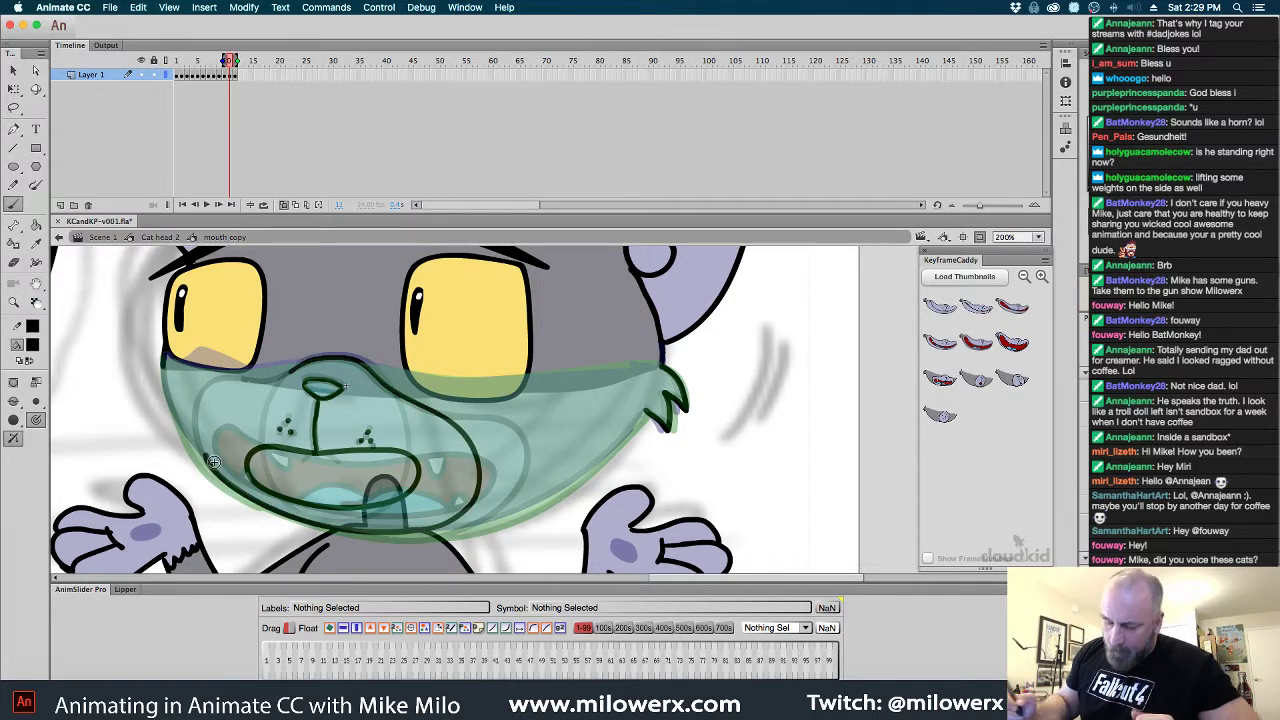
pyautogui.moveTo(372, 375)
pyautogui.mouseDown()
pyautogui.moveTo(338, 357)
pyautogui.moveTo(236, 395)
pyautogui.moveTo(218, 452)
pyautogui.moveTo(238, 492)
pyautogui.moveTo(352, 526)
pyautogui.moveTo(404, 524)
pyautogui.moveTo(436, 508)
pyautogui.moveTo(456, 470)
pyautogui.mouseUp()
pyautogui.moveTo(440, 424)
pyautogui.mouseDown()
pyautogui.moveTo(380, 380)
pyautogui.moveTo(345, 386)
pyautogui.mouseUp()
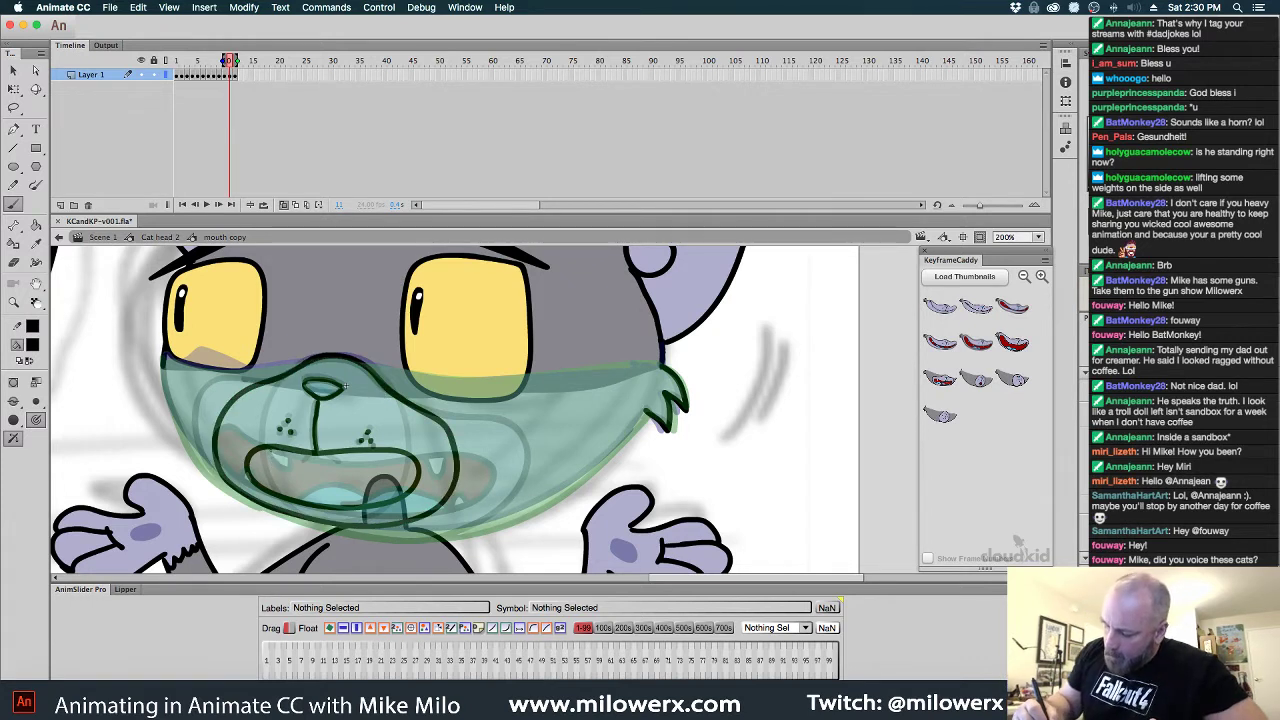
# Ink the upper and lower fangs and the tongue inside the open mouth
pyautogui.moveTo(286, 458); pyautogui.dragTo(289, 451)
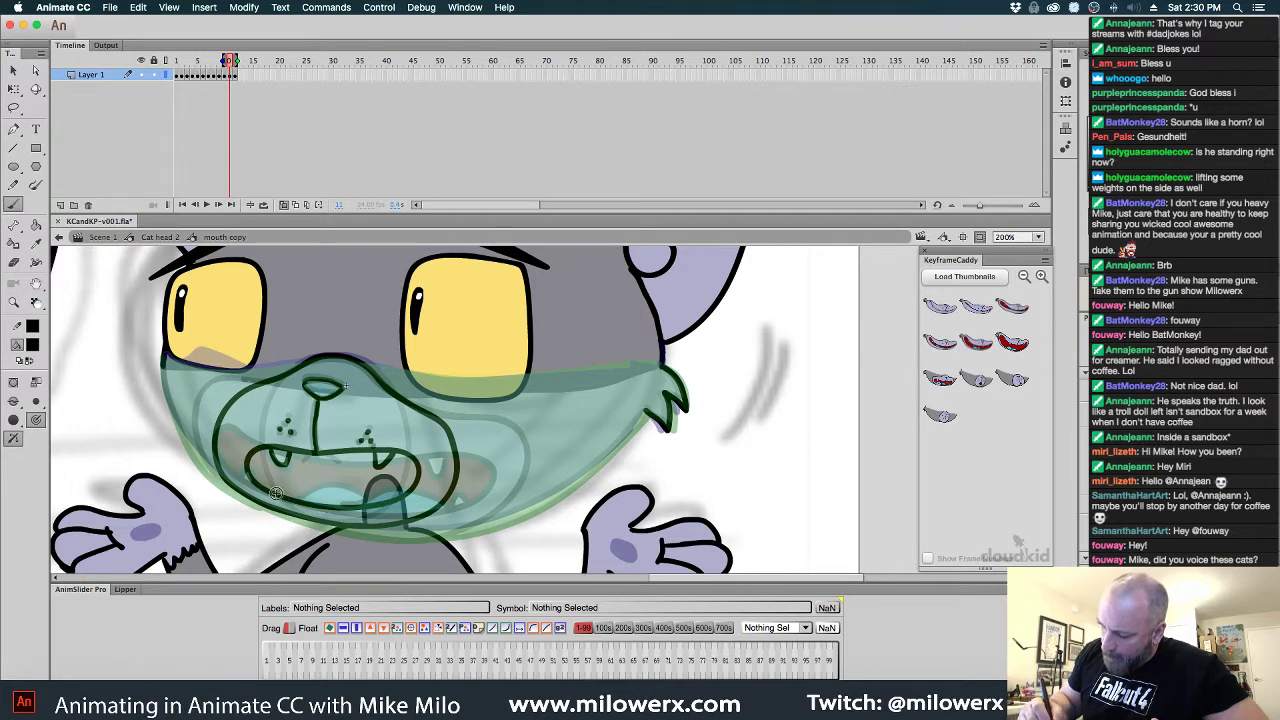
pyautogui.moveTo(272, 486); pyautogui.dragTo(290, 498)
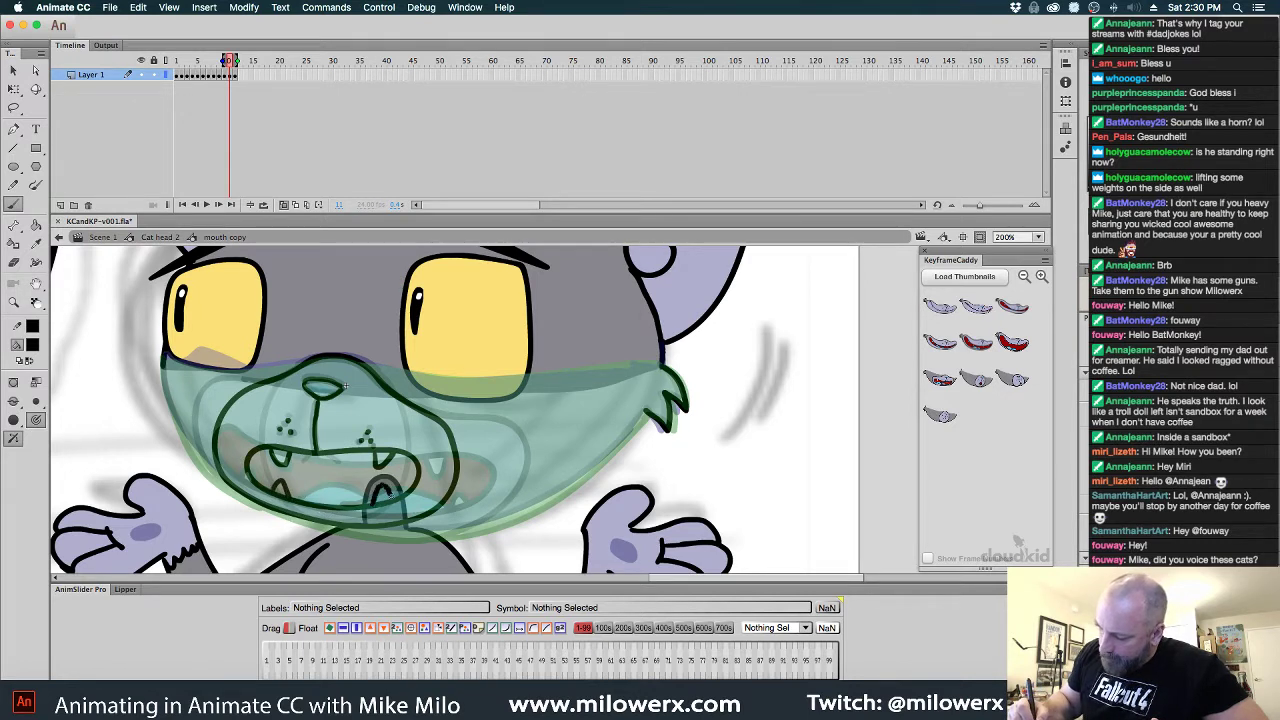
pyautogui.moveTo(387, 491); pyautogui.dragTo(392, 502)
pyautogui.moveTo(288, 489)
pyautogui.mouseDown()
pyautogui.moveTo(329, 479)
pyautogui.moveTo(345, 490)
pyautogui.mouseUp()
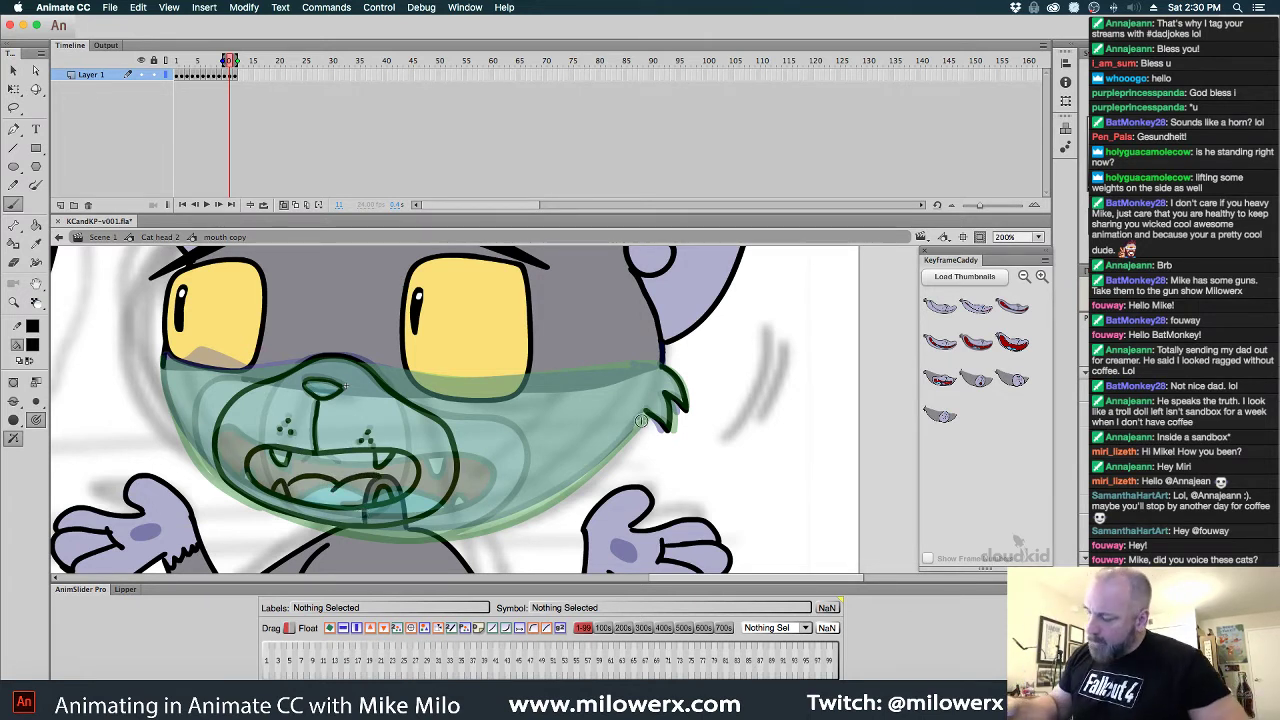
# Ink the lower jaw line from the cheek fur around to the opposite eye, and turn off onion skinning
pyautogui.moveTo(612, 450)
pyautogui.mouseDown()
pyautogui.moveTo(555, 500)
pyautogui.moveTo(503, 522)
pyautogui.moveTo(412, 537)
pyautogui.moveTo(333, 530)
pyautogui.moveTo(224, 482)
pyautogui.moveTo(188, 444)
pyautogui.moveTo(164, 366)
pyautogui.mouseUp()
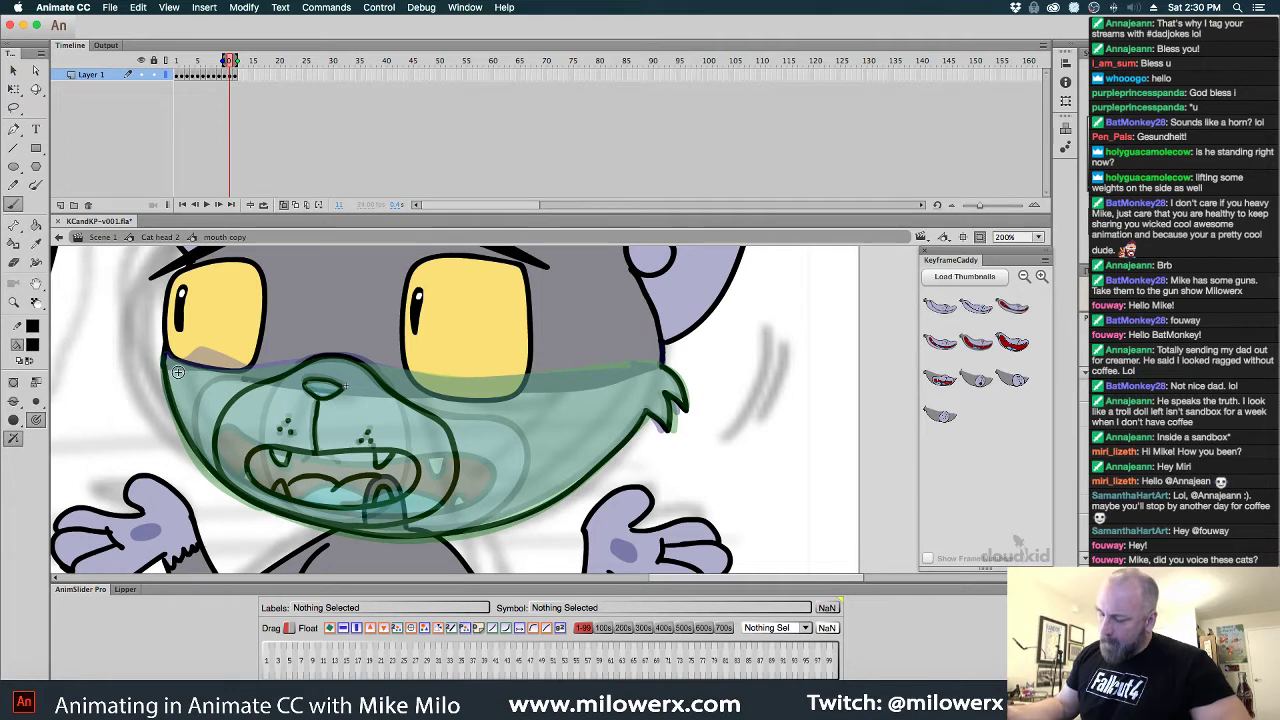
pyautogui.click(284, 205)
pyautogui.press(',')
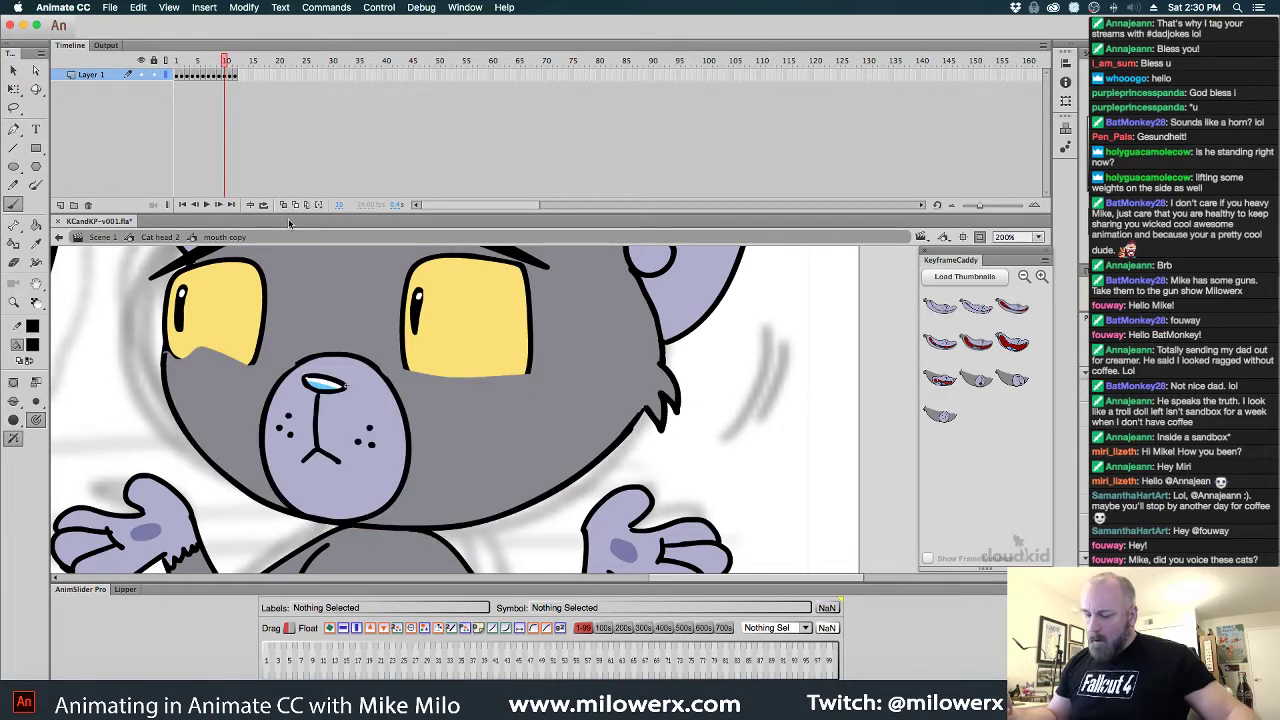
pyautogui.press('.')
# Sample the lavender #AFAFCE from the frame 10 muzzle and fill the frame 11 muzzle with it
pyautogui.press(',')
pyautogui.click(33, 346)
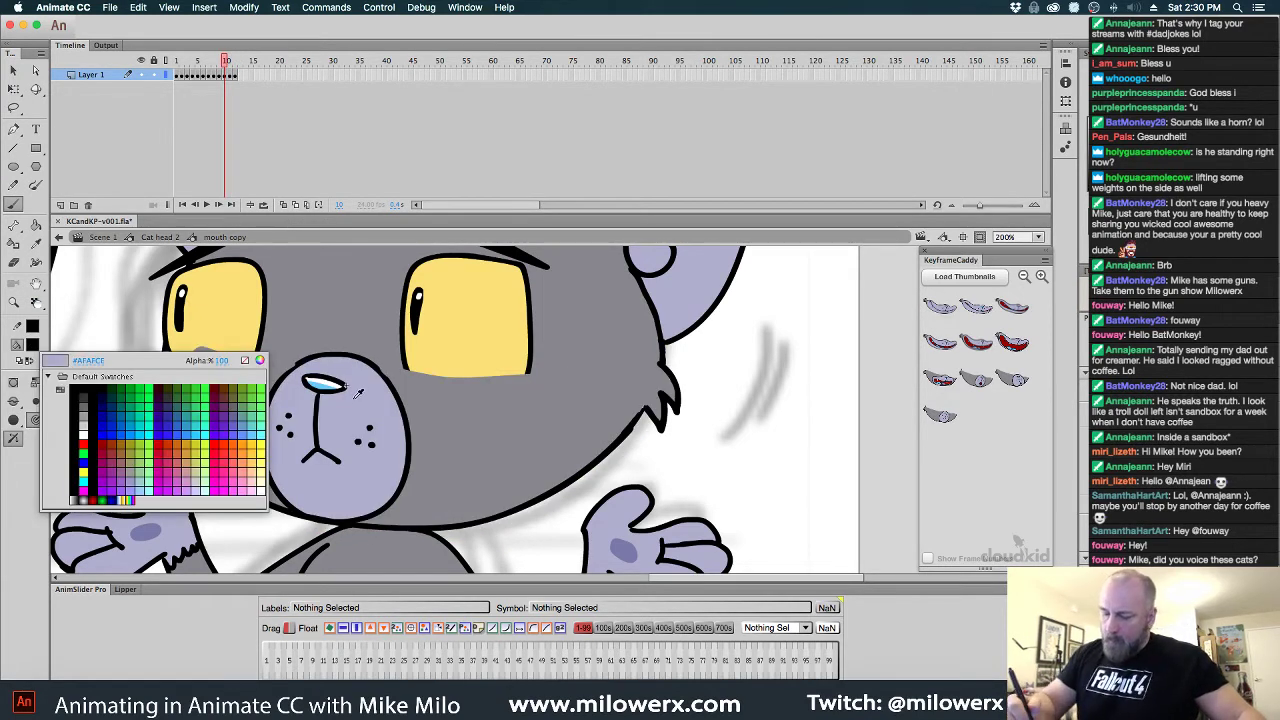
pyautogui.click(355, 392)
pyautogui.press('.')
pyautogui.press('k')
pyautogui.click(365, 413)
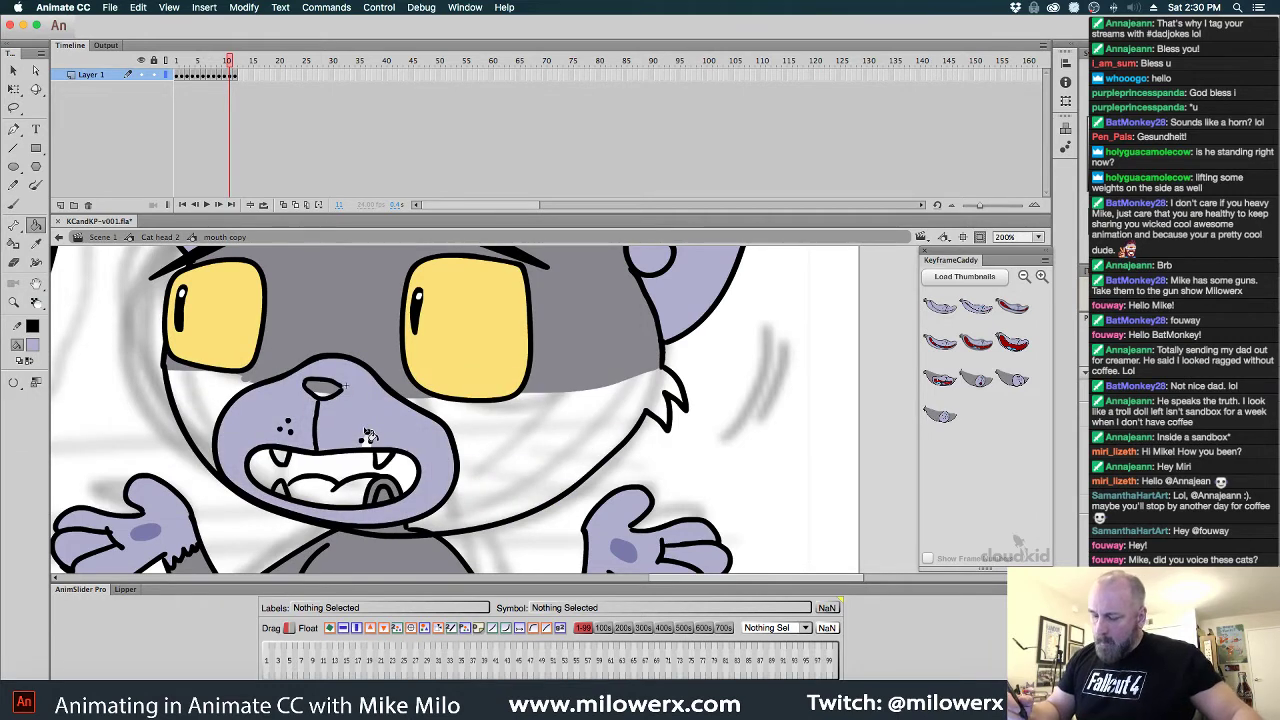
# Flip repeatedly between frames 10 and 11 to compare the frown with the new open mouth
pyautogui.press(',')
pyautogui.press('.')
pyautogui.press(',')
pyautogui.press('.')
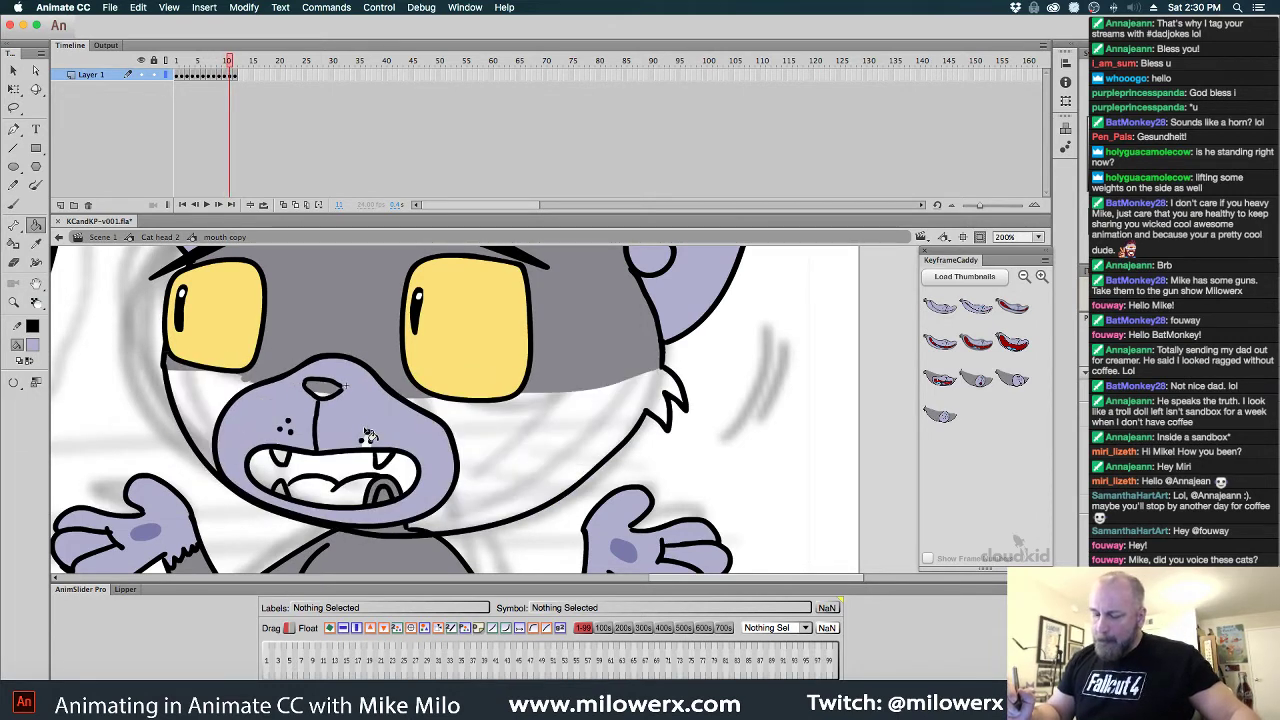
pyautogui.press(',')
pyautogui.press('.')
pyautogui.press(',')
pyautogui.press('.')
pyautogui.press(',')
pyautogui.press('.')
pyautogui.press(',')
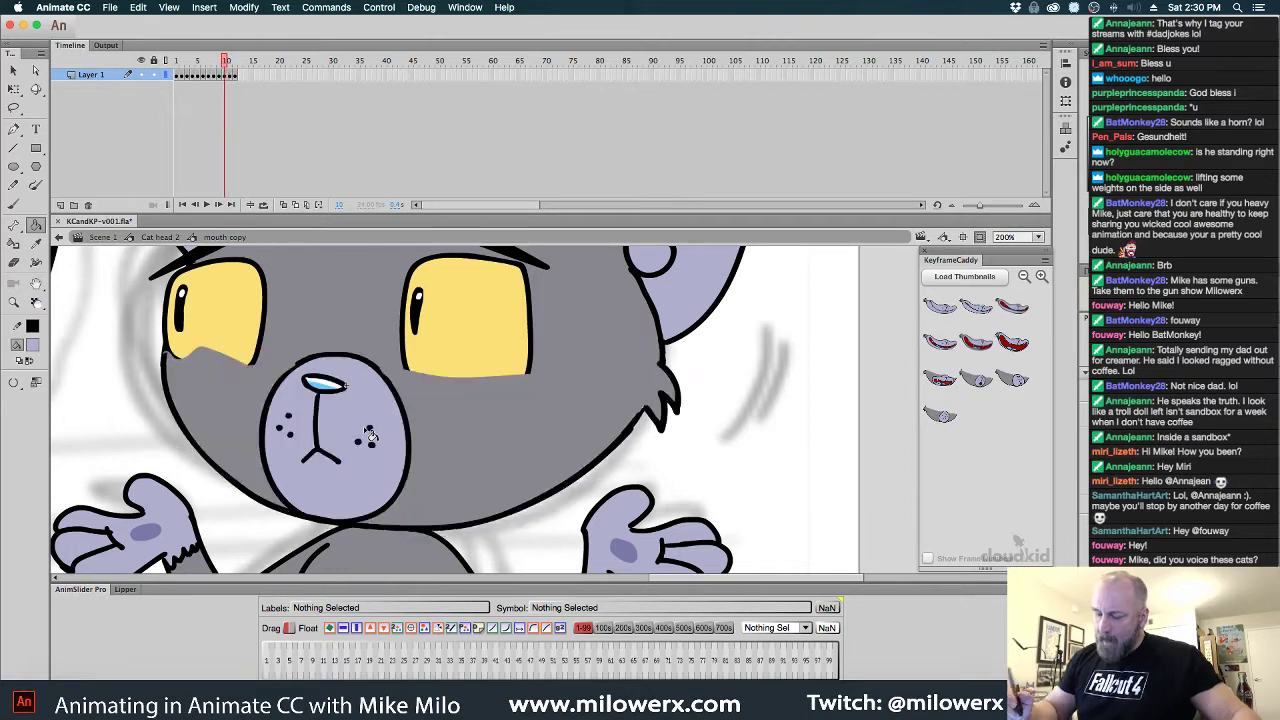
# Choose dark red as the fill colour and fill the inside of the open mouth on frame 11
pyautogui.press(',')
pyautogui.click(33, 344)
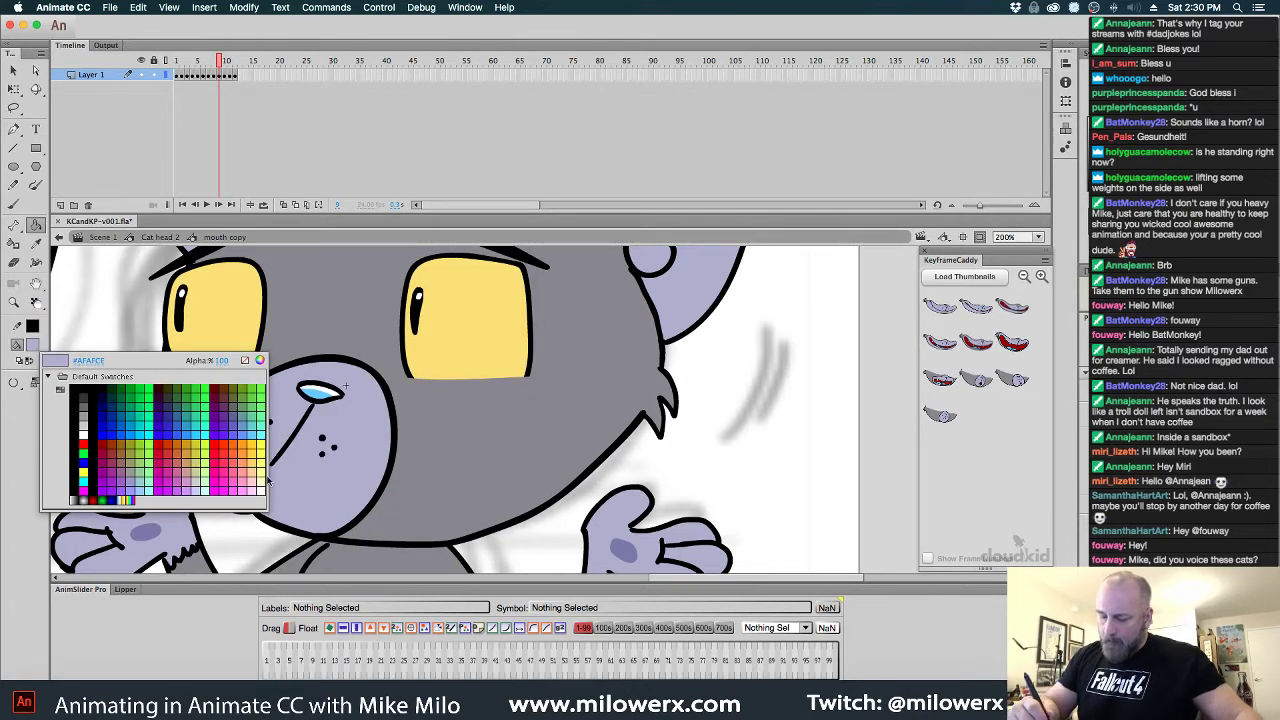
pyautogui.click(82, 444)
pyautogui.press('.')
pyautogui.press('.')
pyautogui.click(365, 470)
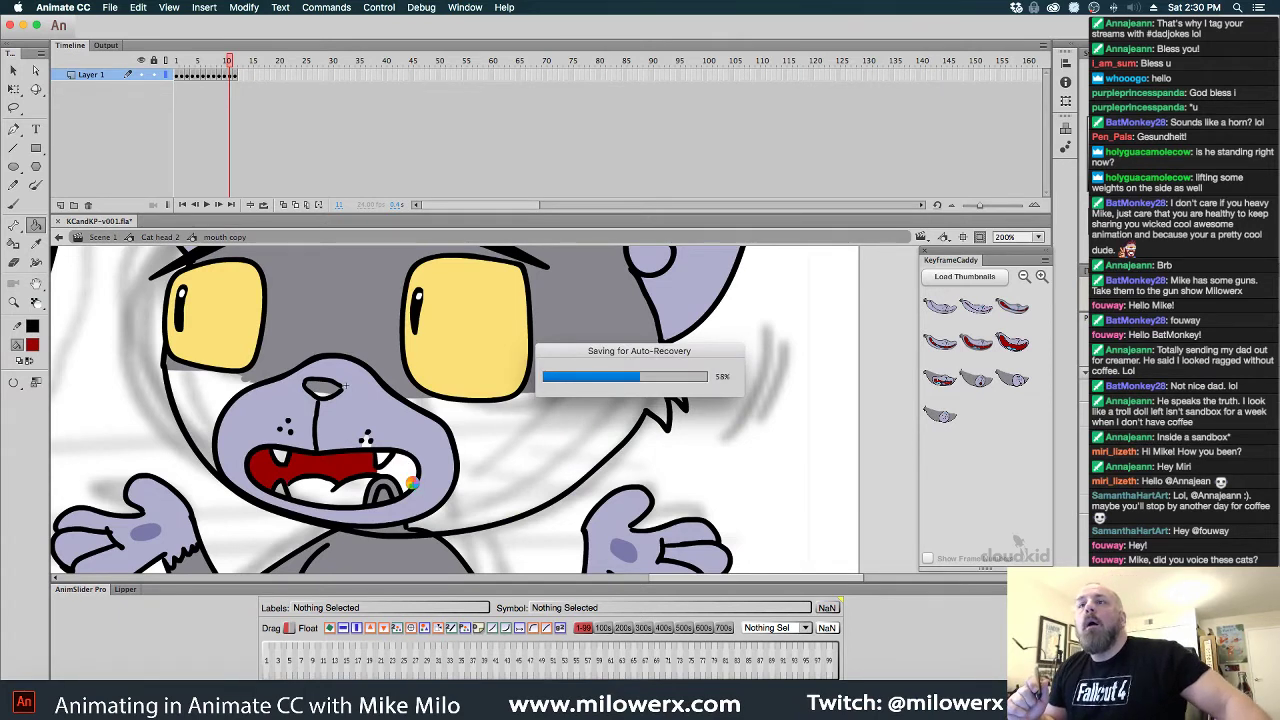
# Fill the leftover muzzle gap by the whisker dots with the lavender and compare frame 11 with its neighbouring frames
pyautogui.click(33, 345)
pyautogui.click(379, 442)
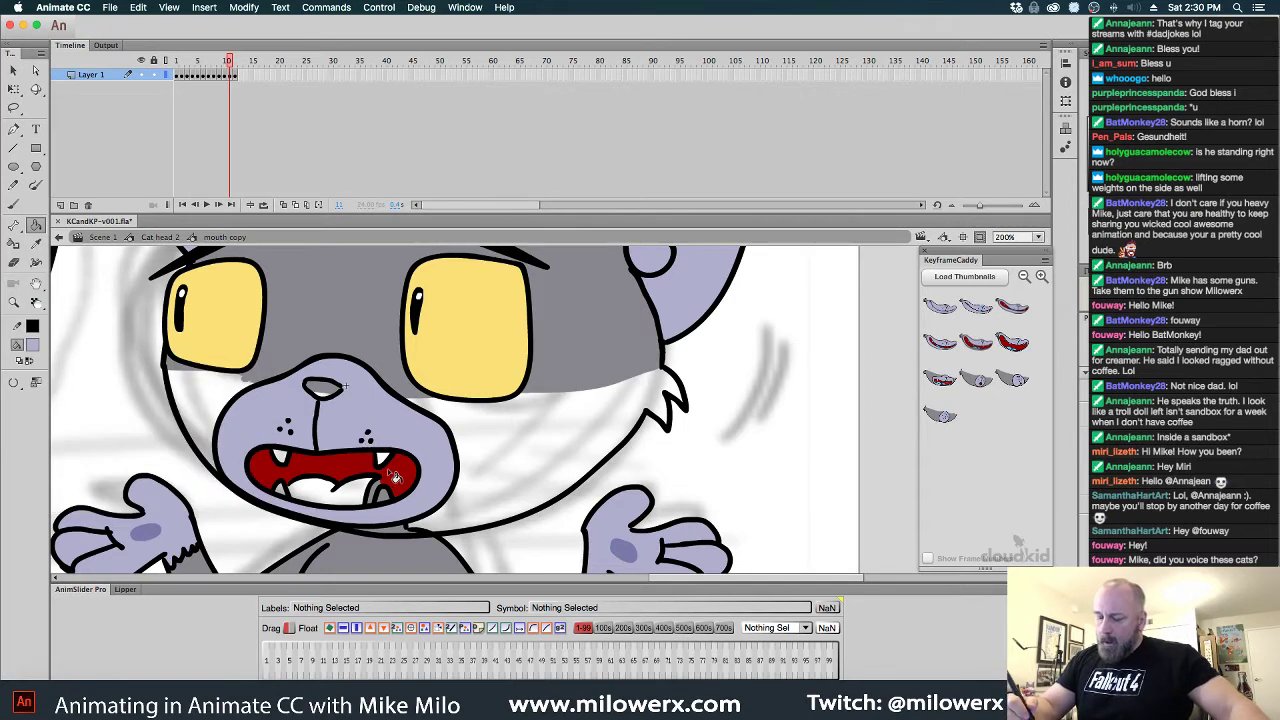
pyautogui.click(386, 492)
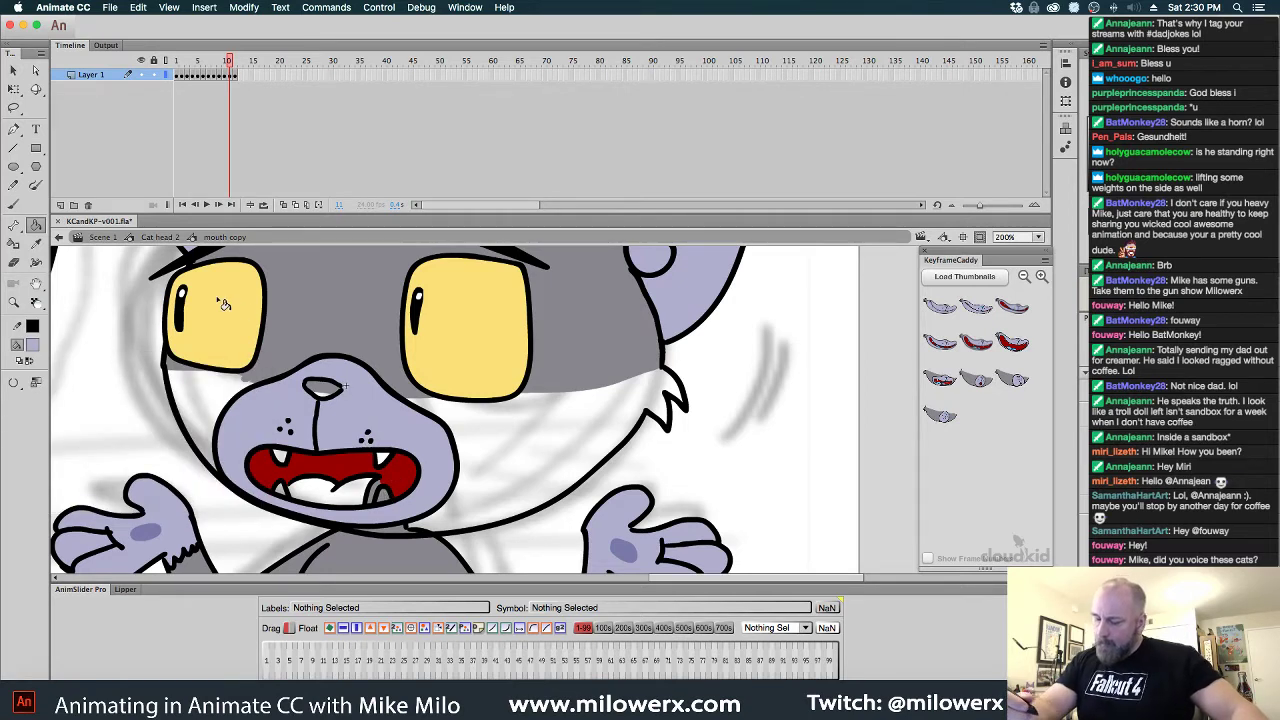
pyautogui.press(',')
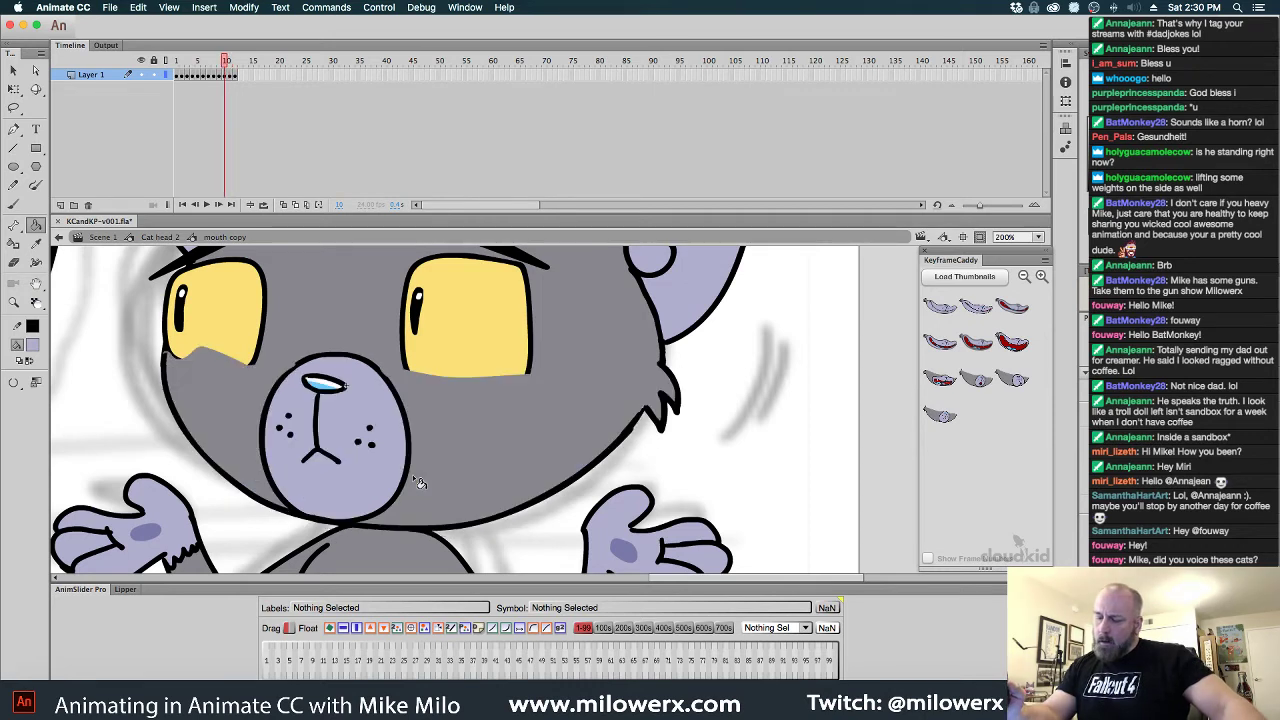
pyautogui.press('.')
pyautogui.press('.')
pyautogui.press(',')
# Brush the black tongue edge behind the lower fang nearest the cheek fur on frame 11
pyautogui.click(14, 204)
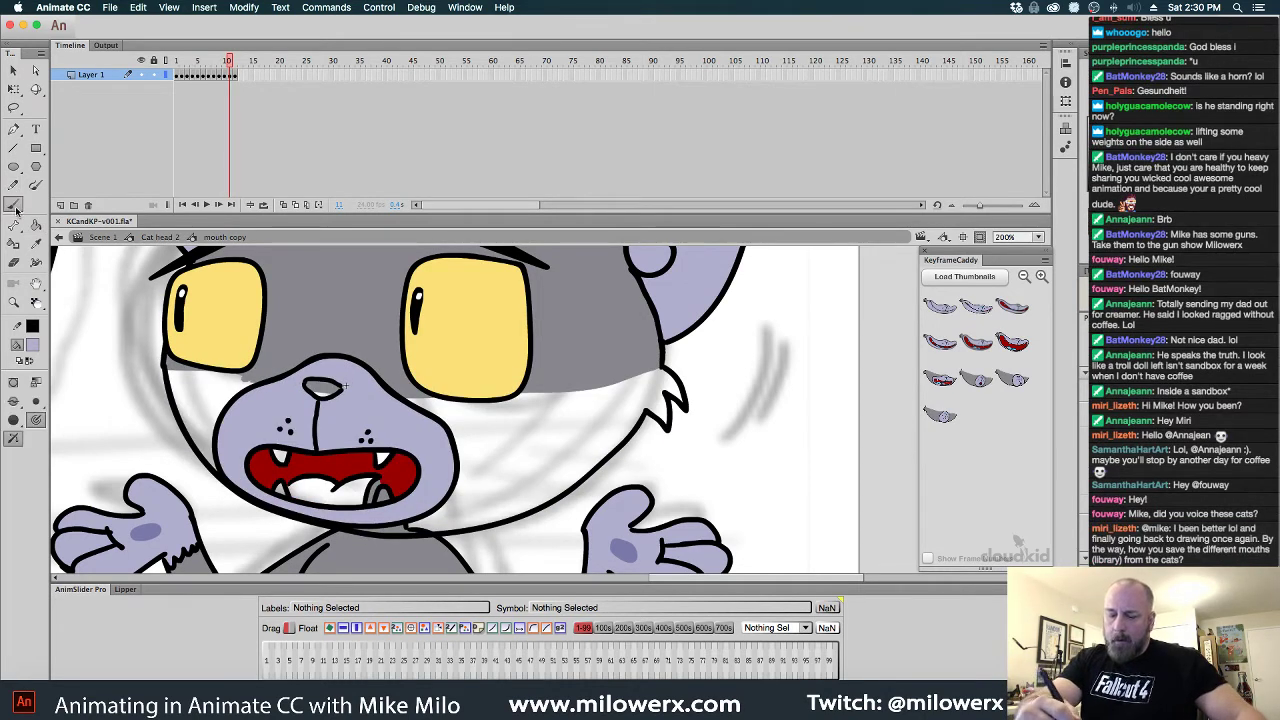
pyautogui.click(36, 348)
pyautogui.click(370, 488)
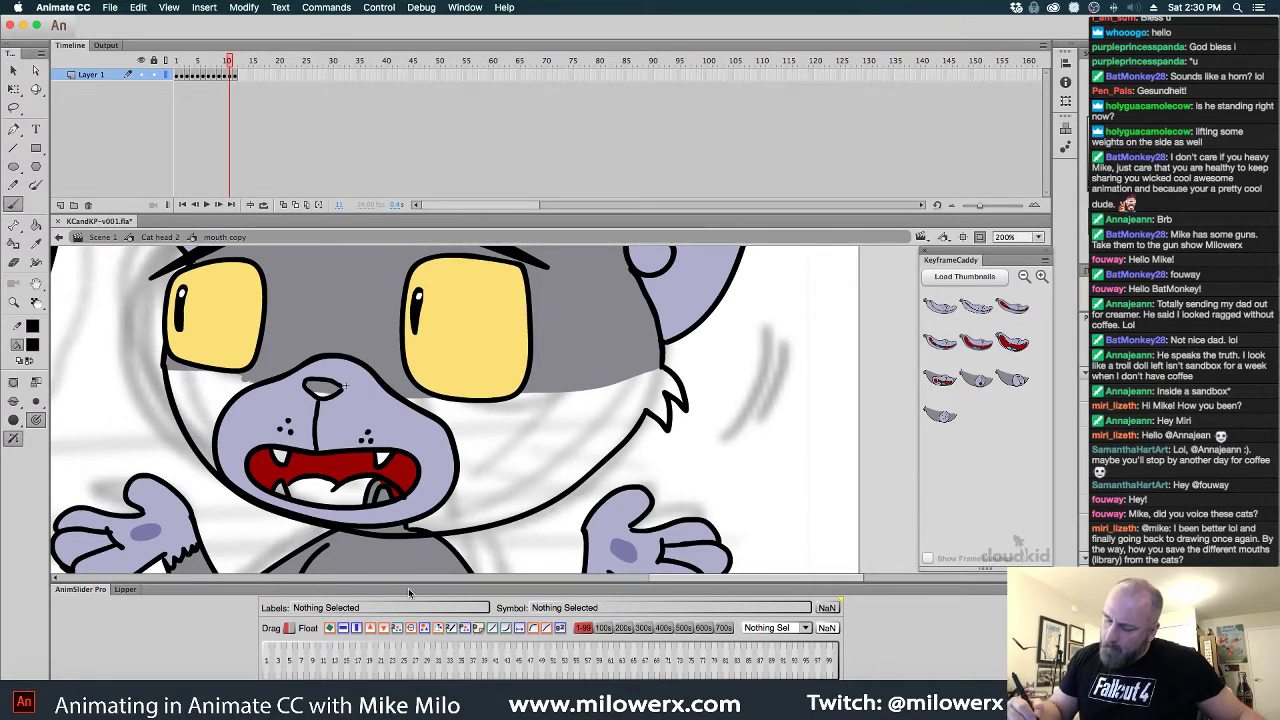
pyautogui.moveTo(381, 486); pyautogui.dragTo(373, 475)
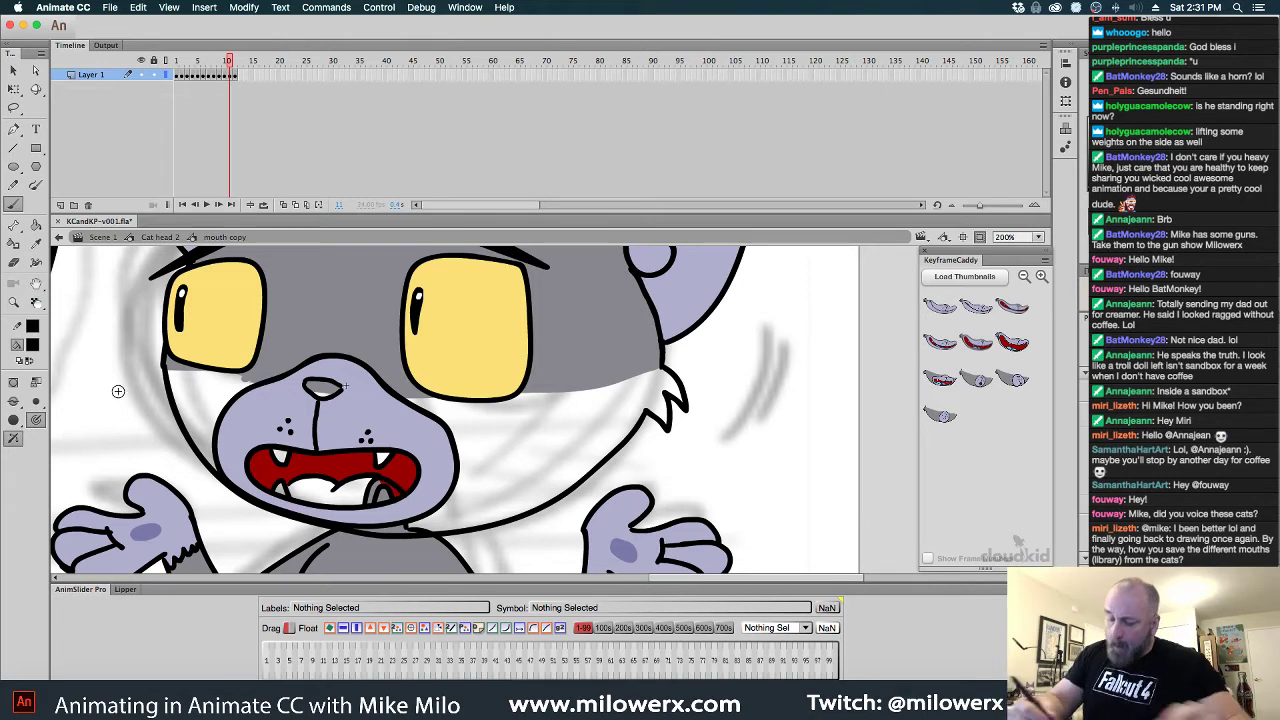
pyautogui.click(31, 346)
pyautogui.click(361, 523)
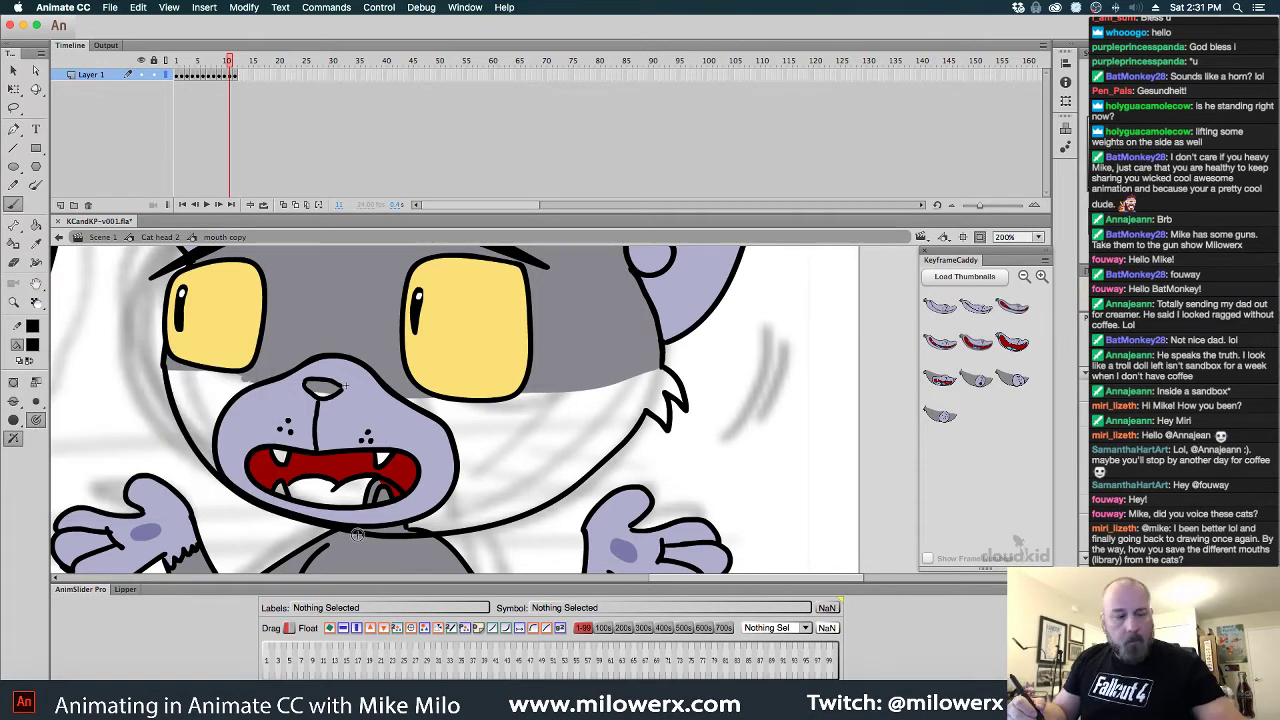
# Sample the light blue from the frame 8 tongue and return to frame 11
pyautogui.press(',')
pyautogui.press(',')
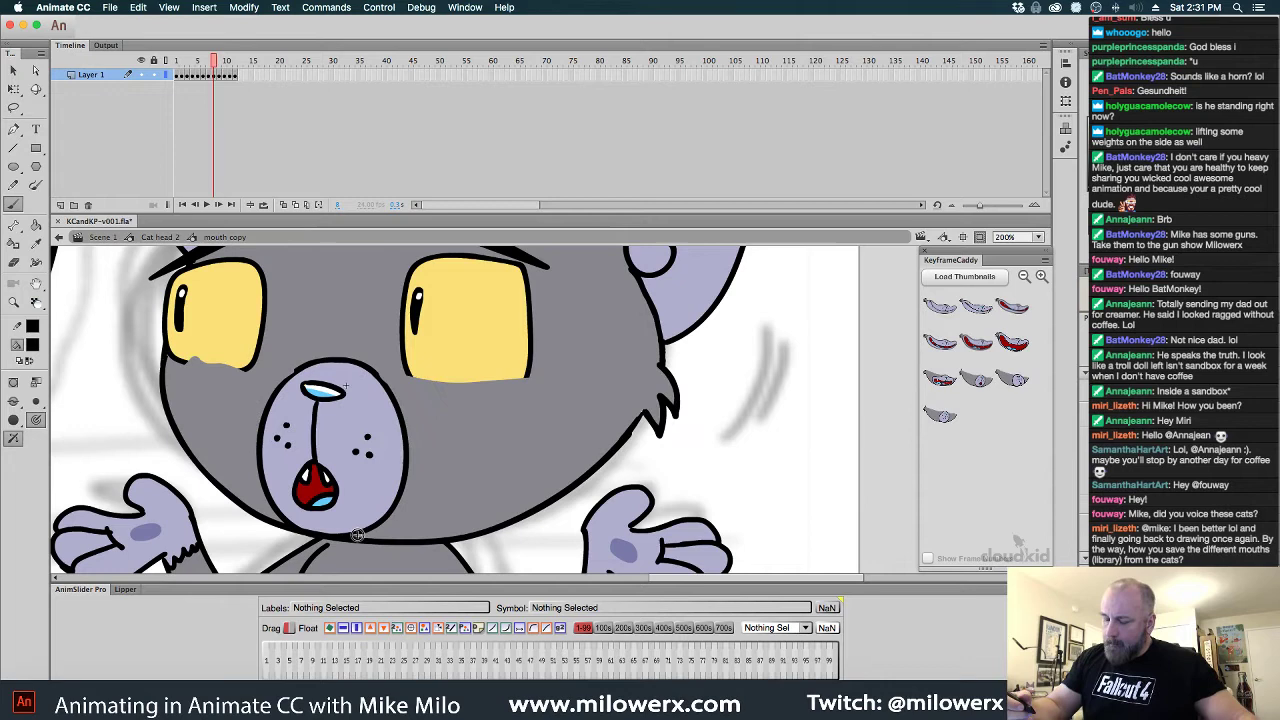
pyautogui.click(31, 346)
pyautogui.click(322, 492)
pyautogui.press('.')
pyautogui.press('.')
pyautogui.press('.')
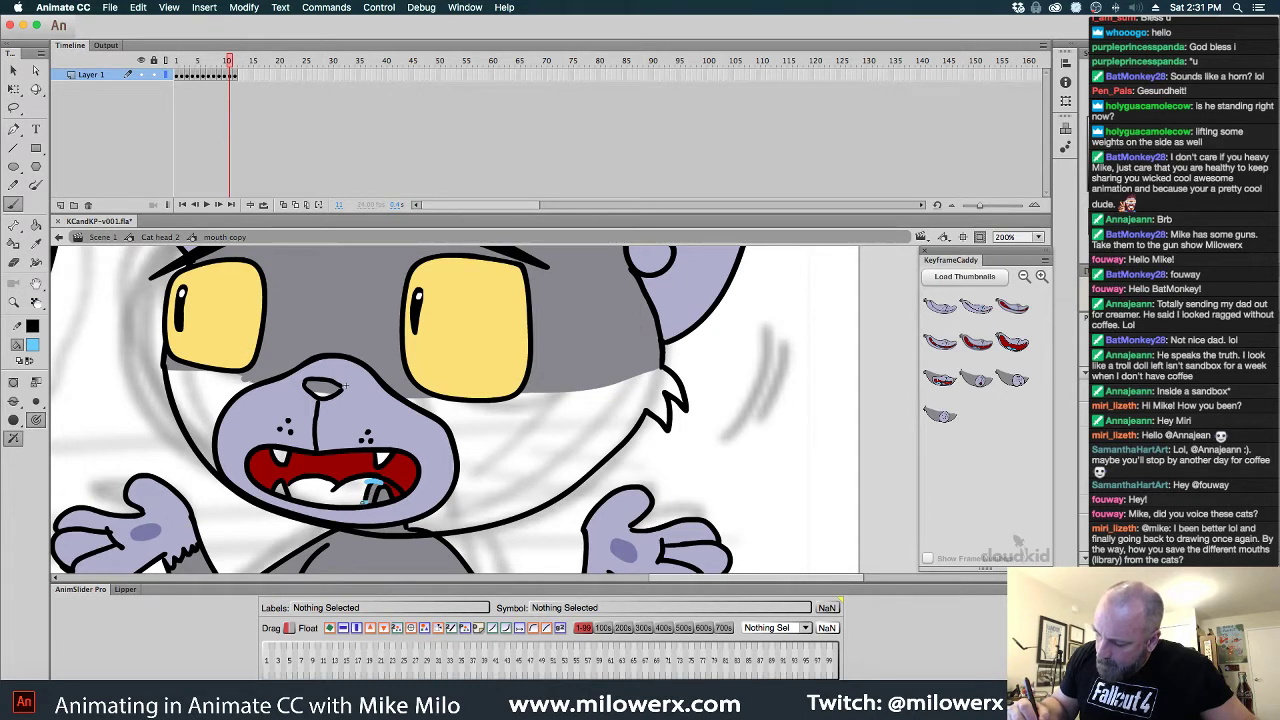
# Close the gaps beside the lower fang with light blue brush strokes and fill the frame 11 tongue in the same blue
pyautogui.keyDown('super'); pyautogui.click(393, 486); pyautogui.keyUp('super')
pyautogui.press('super+z')
pyautogui.press('super+z')
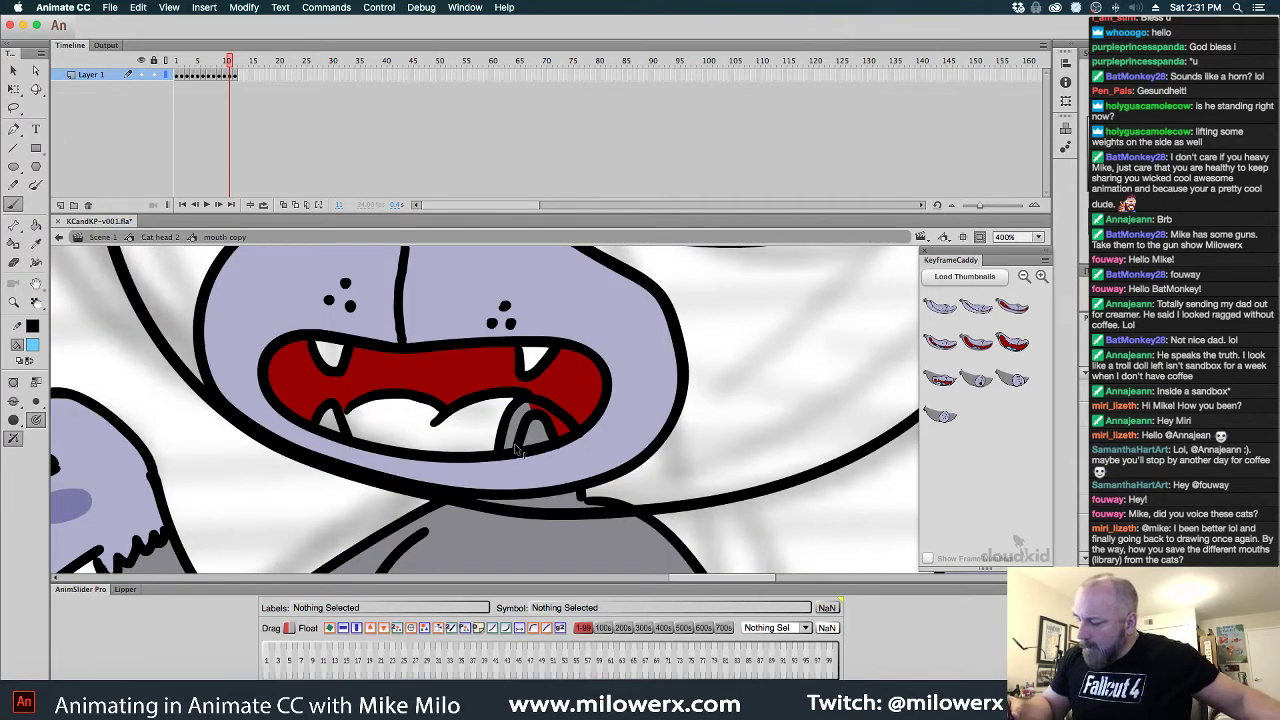
pyautogui.moveTo(484, 448); pyautogui.dragTo(501, 446)
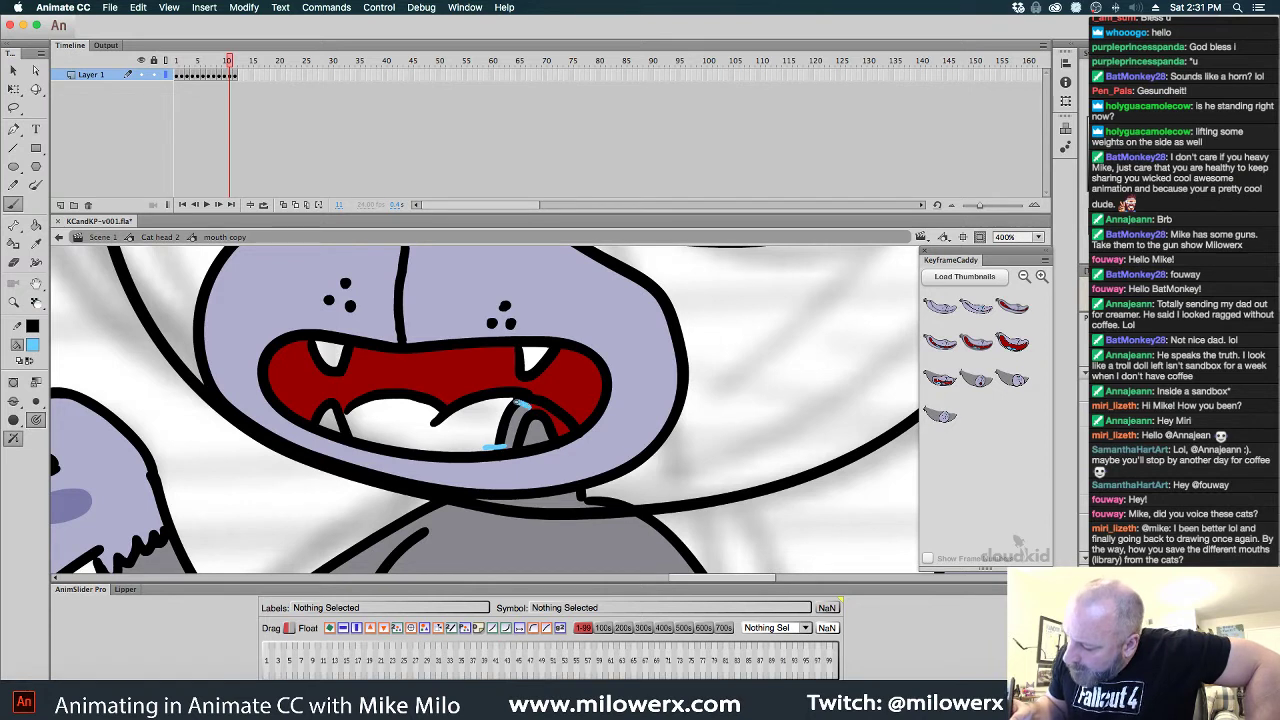
pyautogui.moveTo(517, 403); pyautogui.dragTo(503, 401)
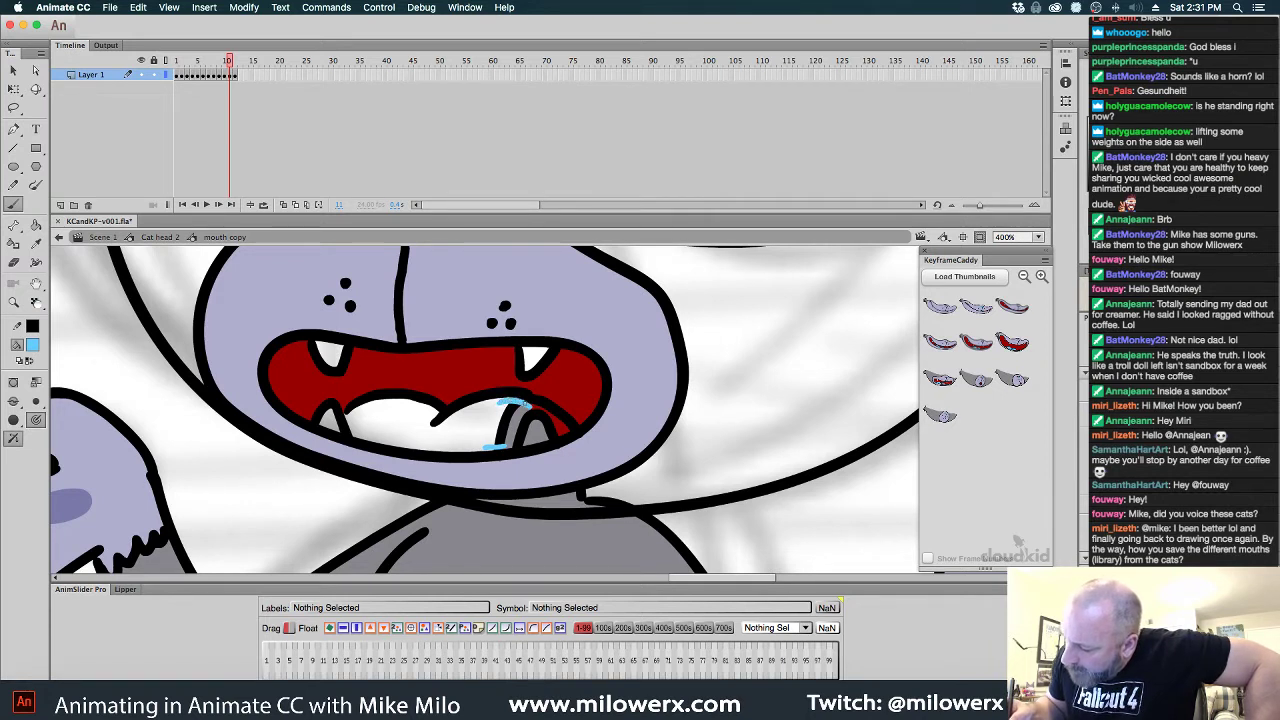
pyautogui.click(35, 225)
pyautogui.click(515, 430)
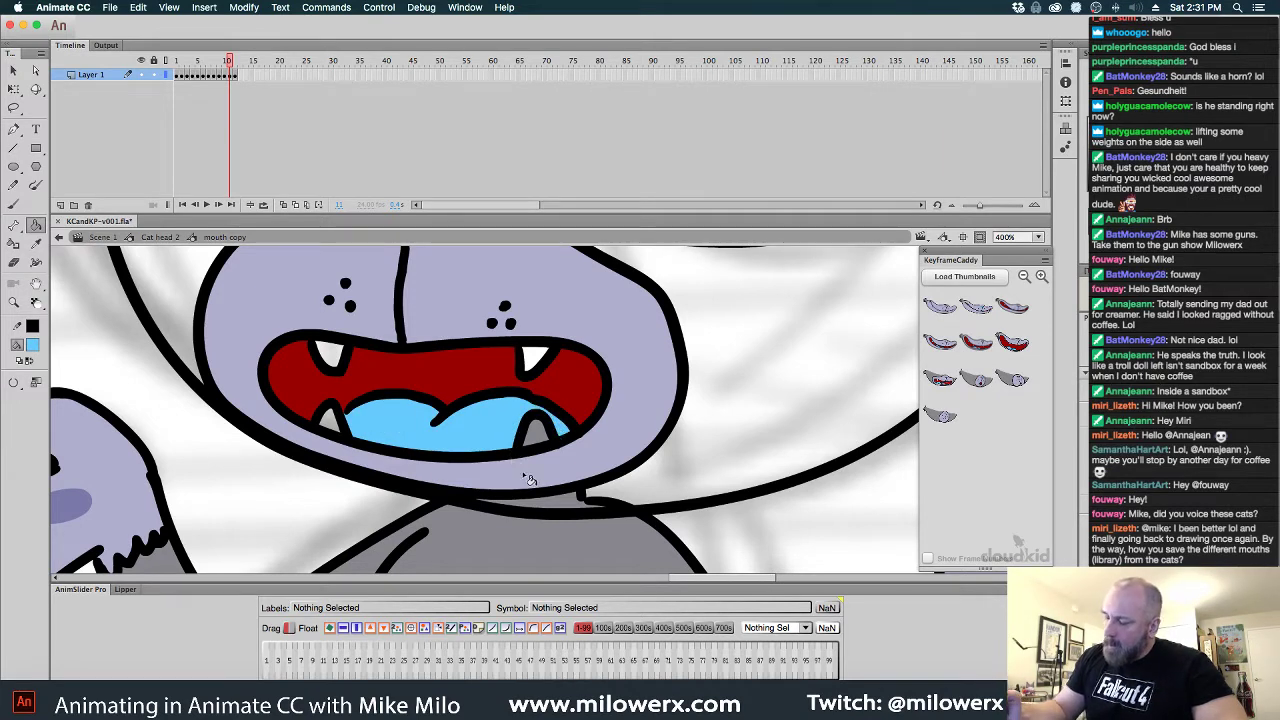
# Fill both lower fangs in the open mouth with white #FFFFFF
pyautogui.click(31, 347)
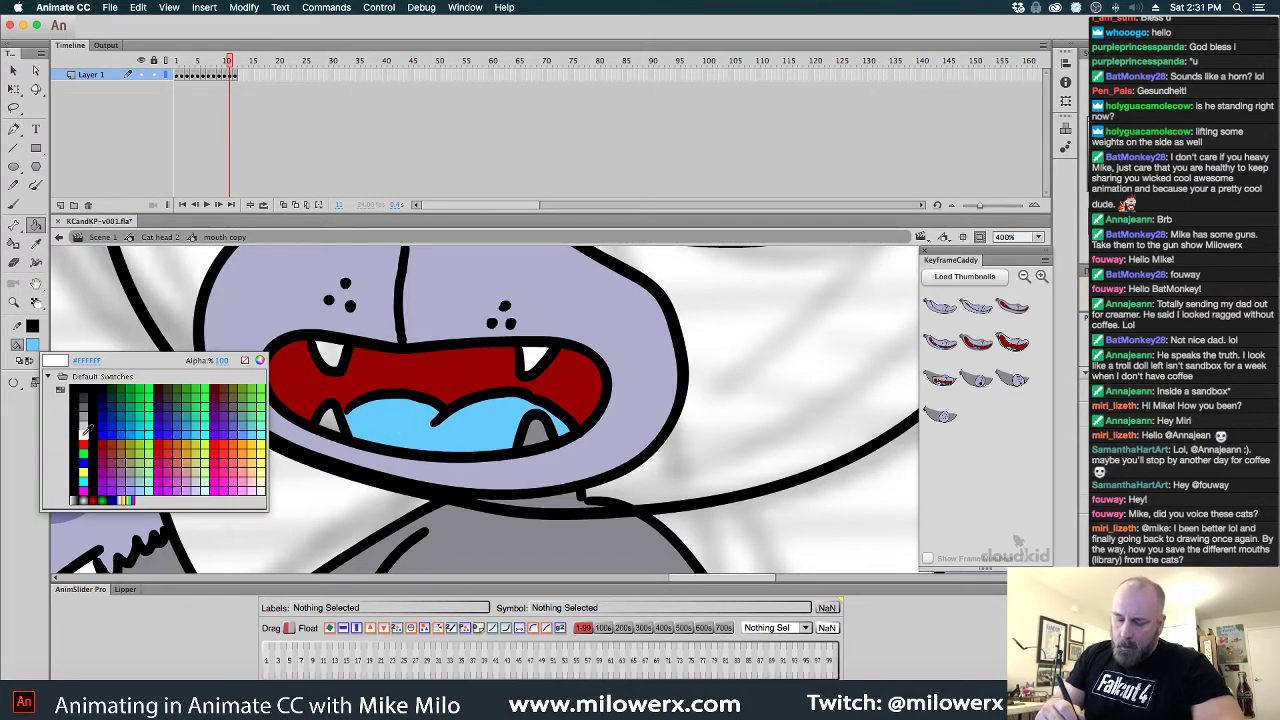
pyautogui.click(92, 432)
pyautogui.click(538, 436)
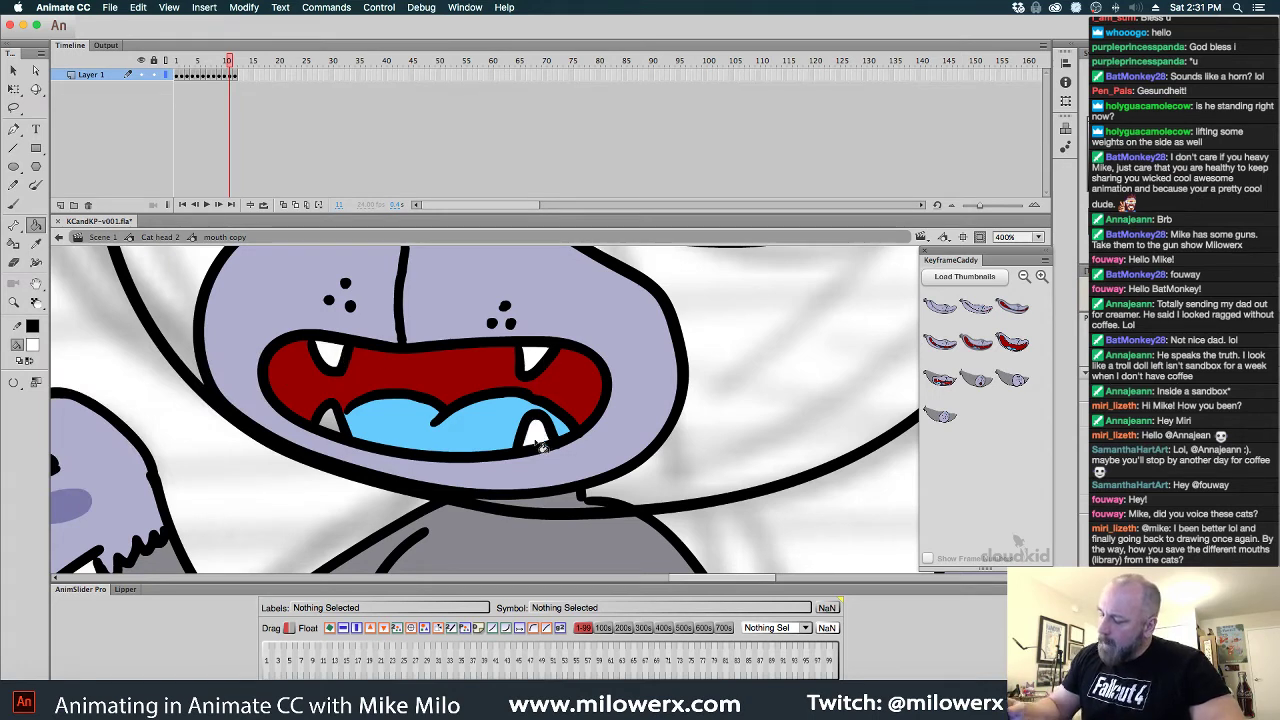
pyautogui.click(336, 428)
pyautogui.press('super+minus')
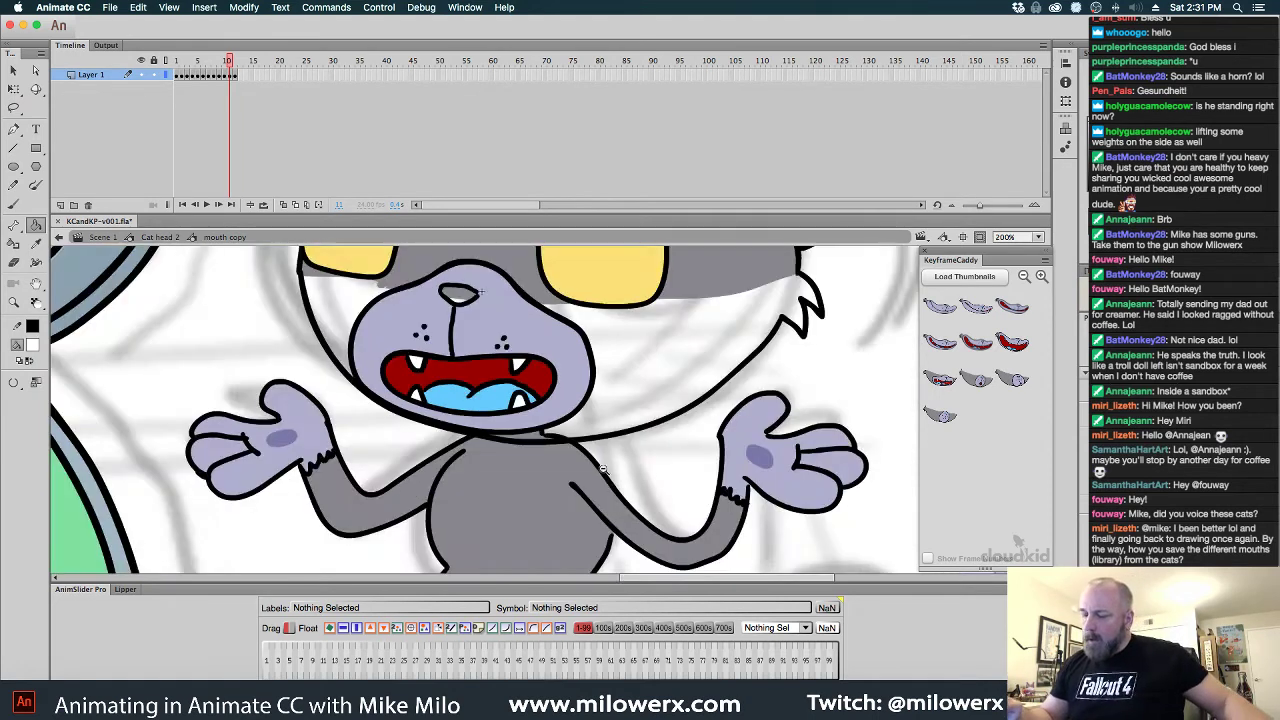
# Sample the light blue from the tongue and fill the frame 11 nose with it
pyautogui.click(463, 297)
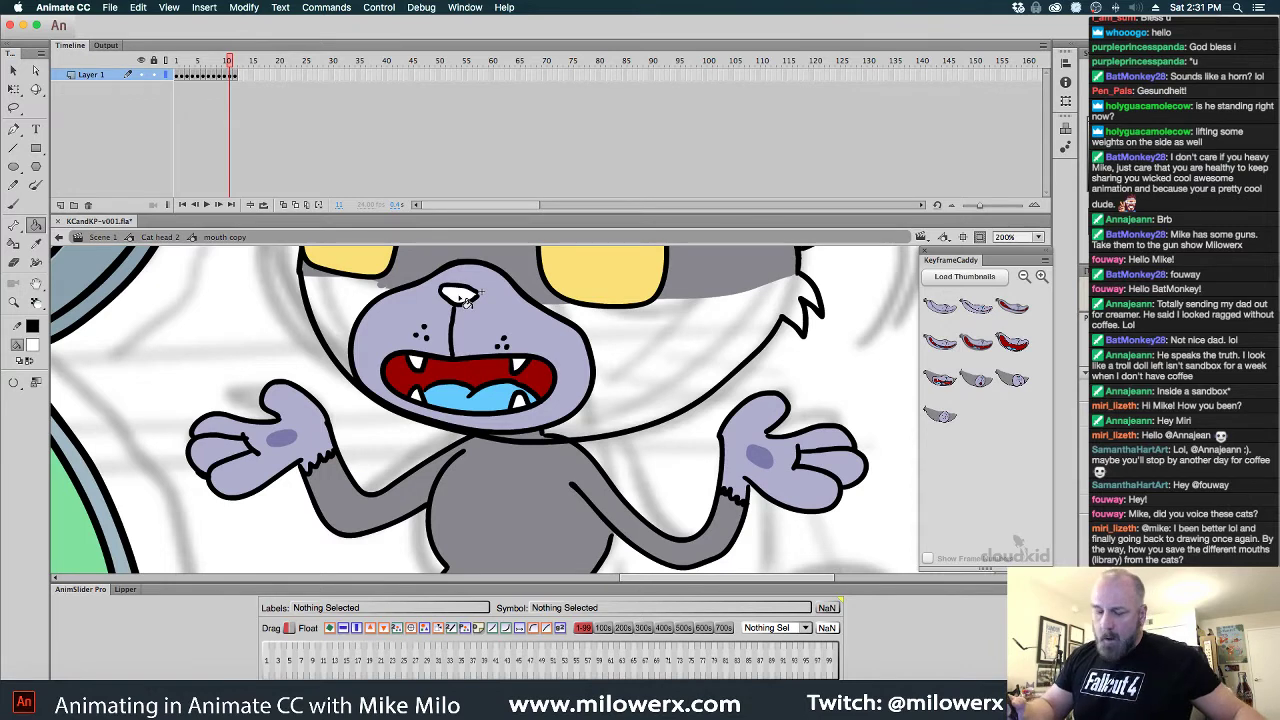
pyautogui.press('super+z')
pyautogui.click(33, 345)
pyautogui.click(494, 398)
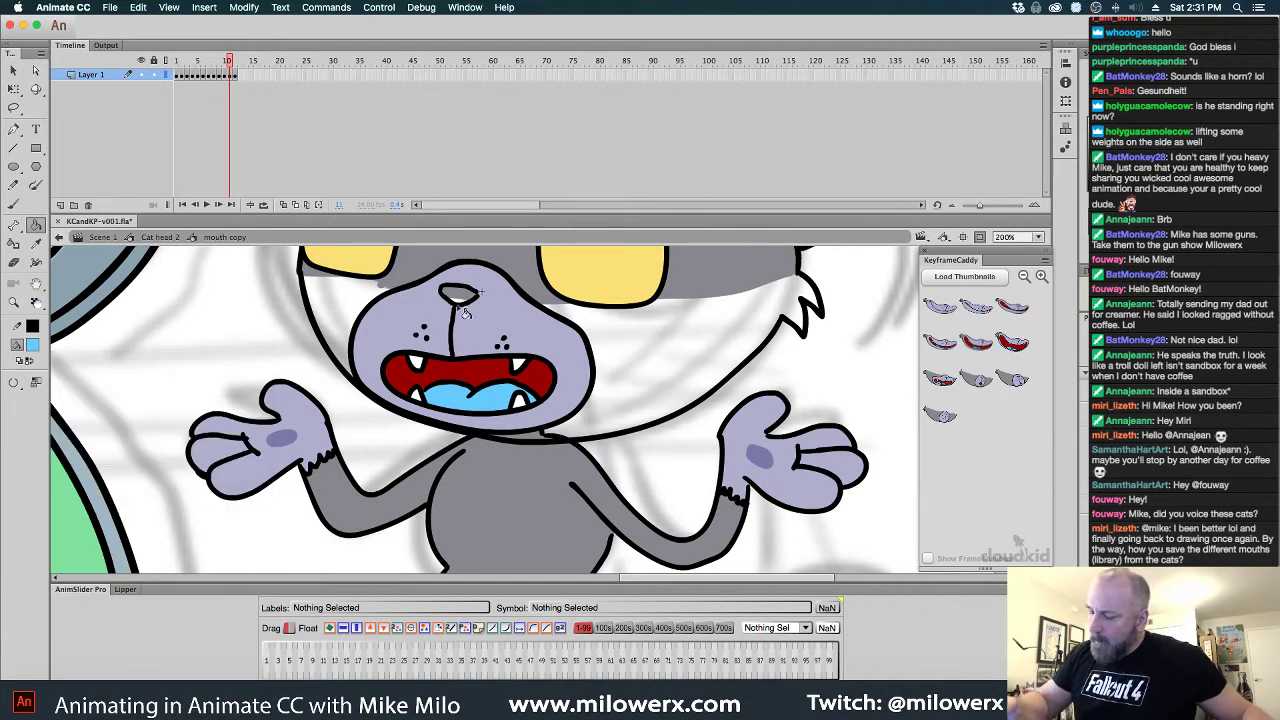
pyautogui.click(463, 310)
# Select the blue nose fill and brush a white highlight across its upper part in Paint Selection mode
pyautogui.click(14, 204)
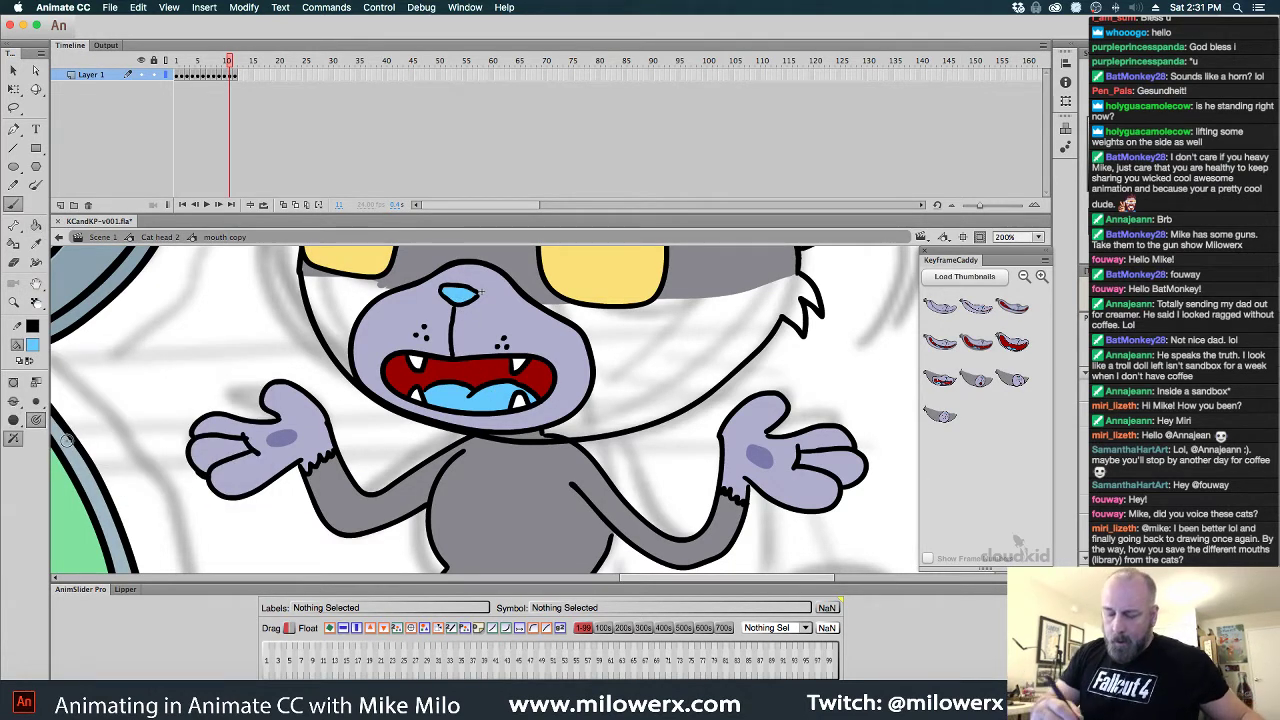
pyautogui.keyDown('super'); pyautogui.click(458, 294); pyautogui.keyUp('super')
pyautogui.click(13, 400)
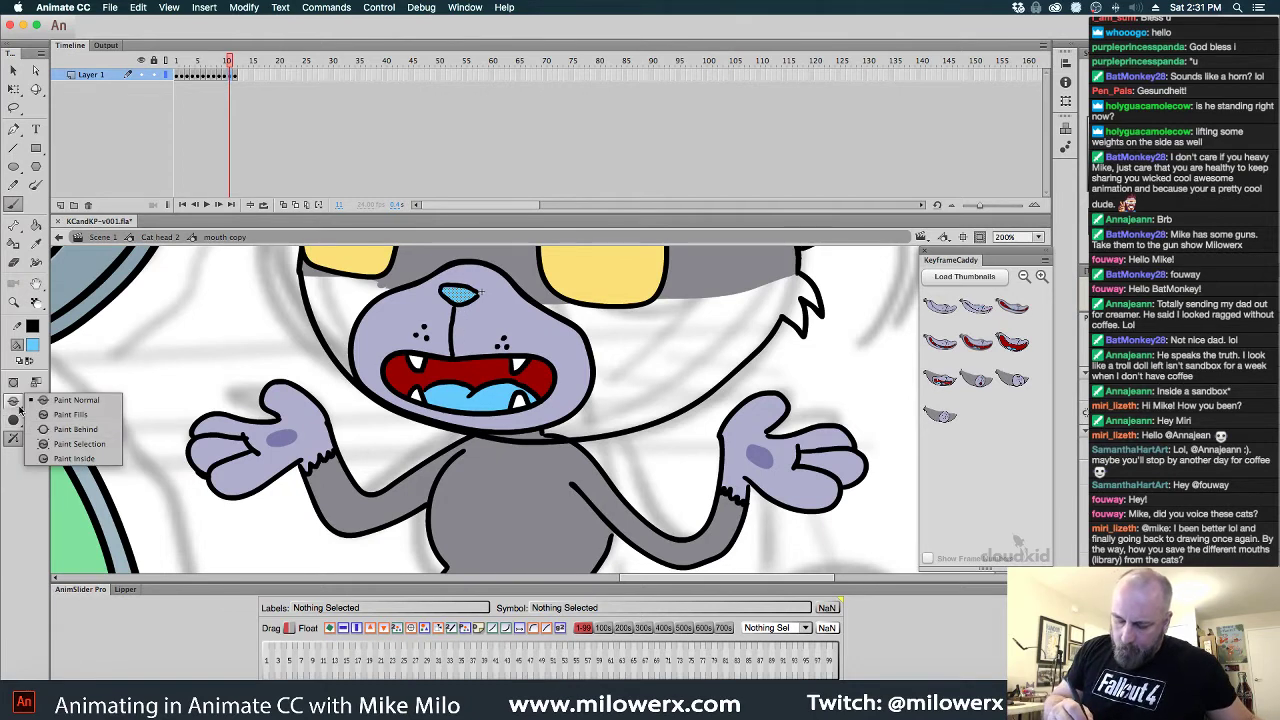
pyautogui.click(104, 447)
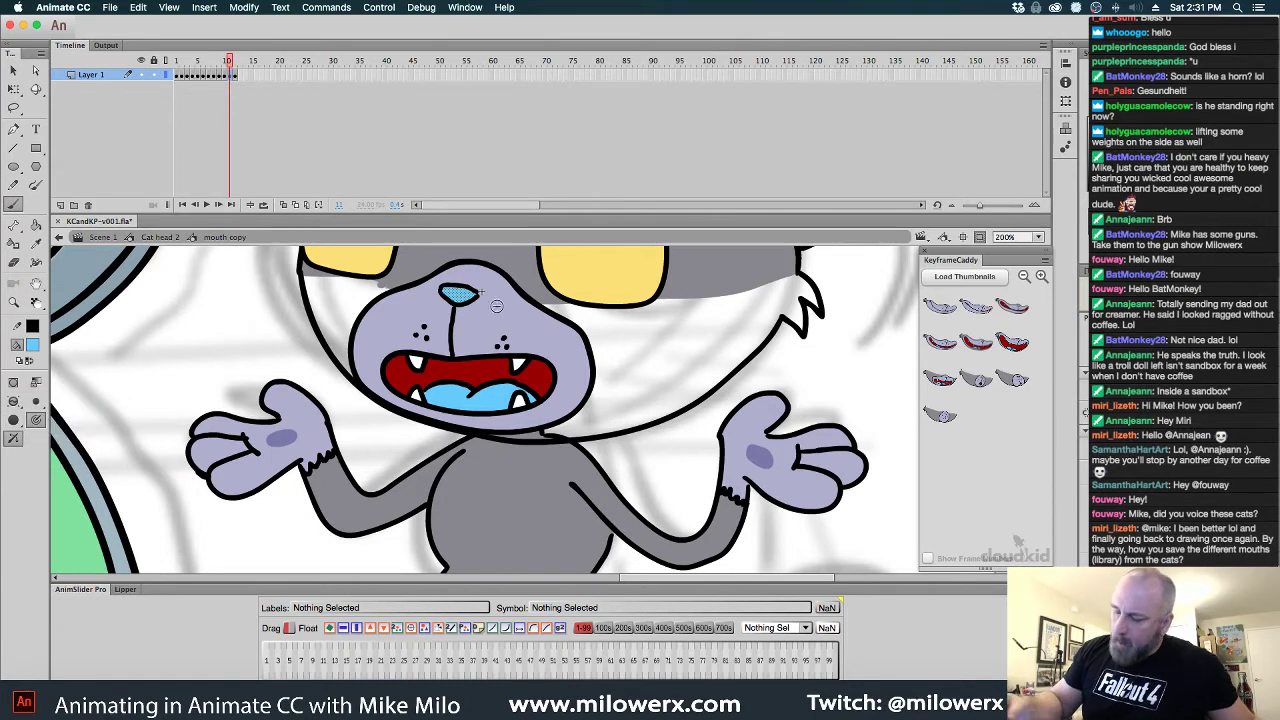
pyautogui.click(37, 348)
pyautogui.click(83, 431)
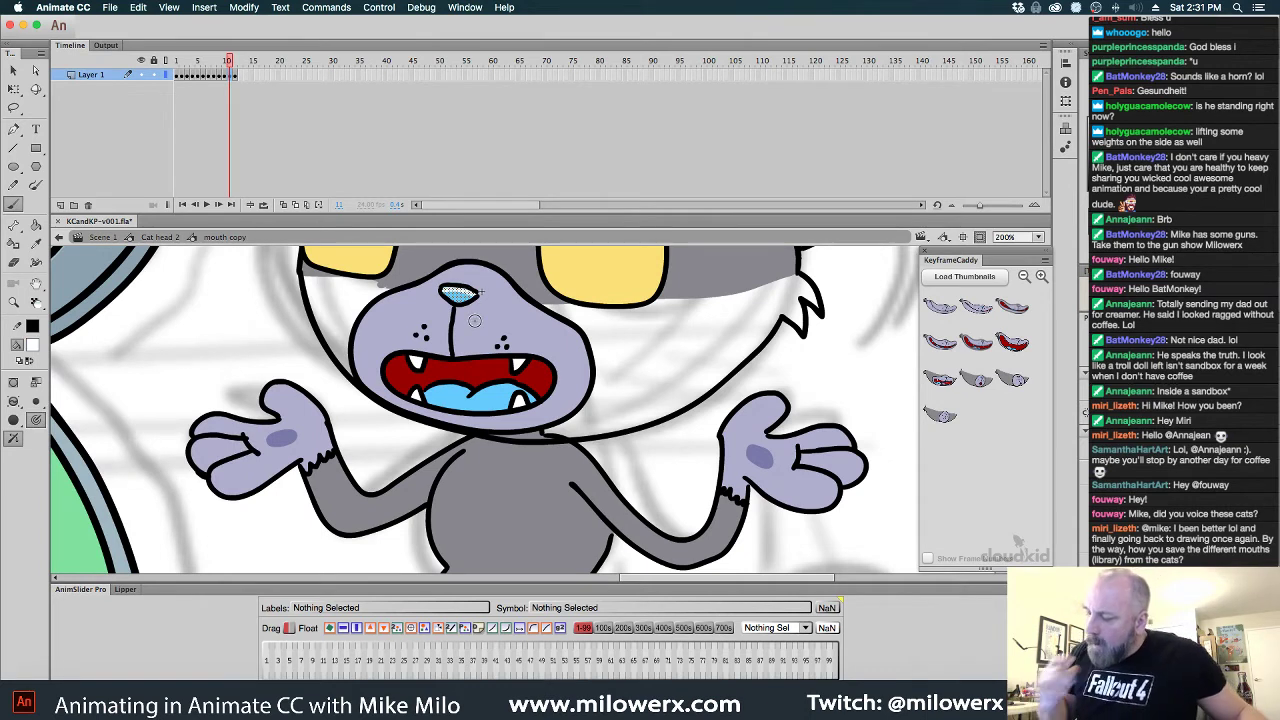
pyautogui.press('Escape')
# Sample the grey fur colour from the frame 10 face and return to frame 11
pyautogui.moveTo(516, 475); pyautogui.dragTo(466, 543)
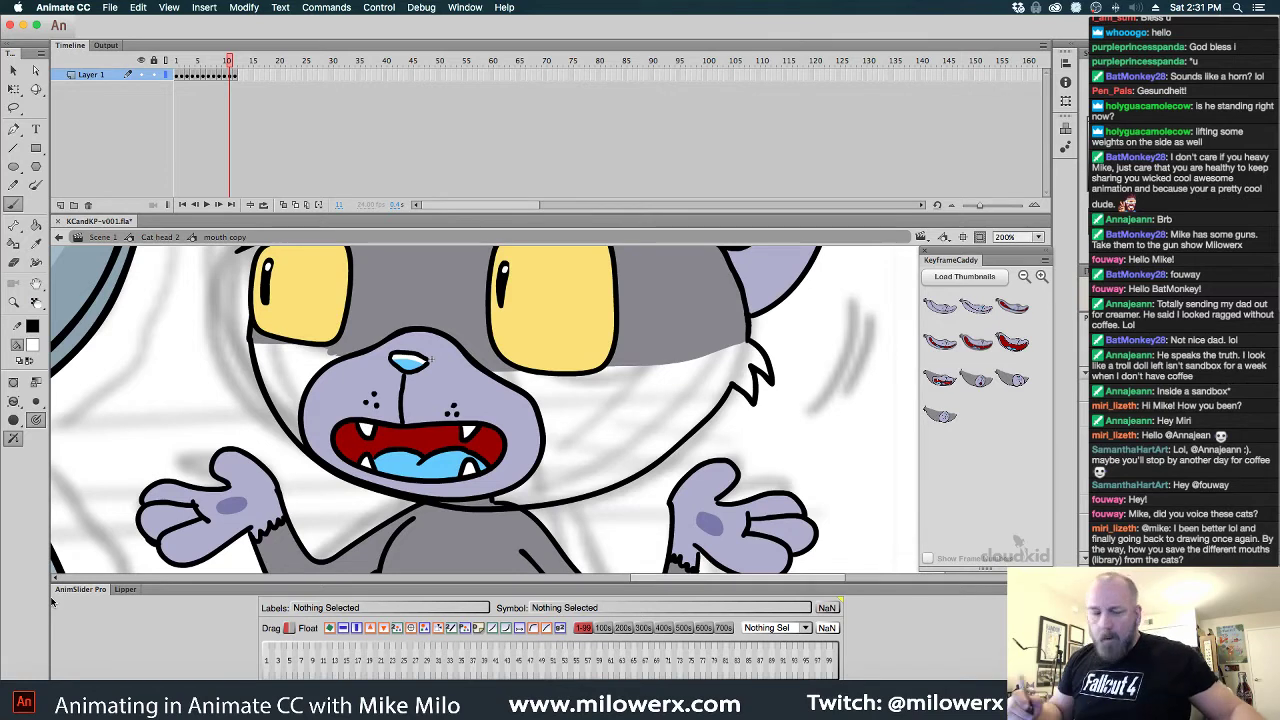
pyautogui.press(',')
pyautogui.click(33, 345)
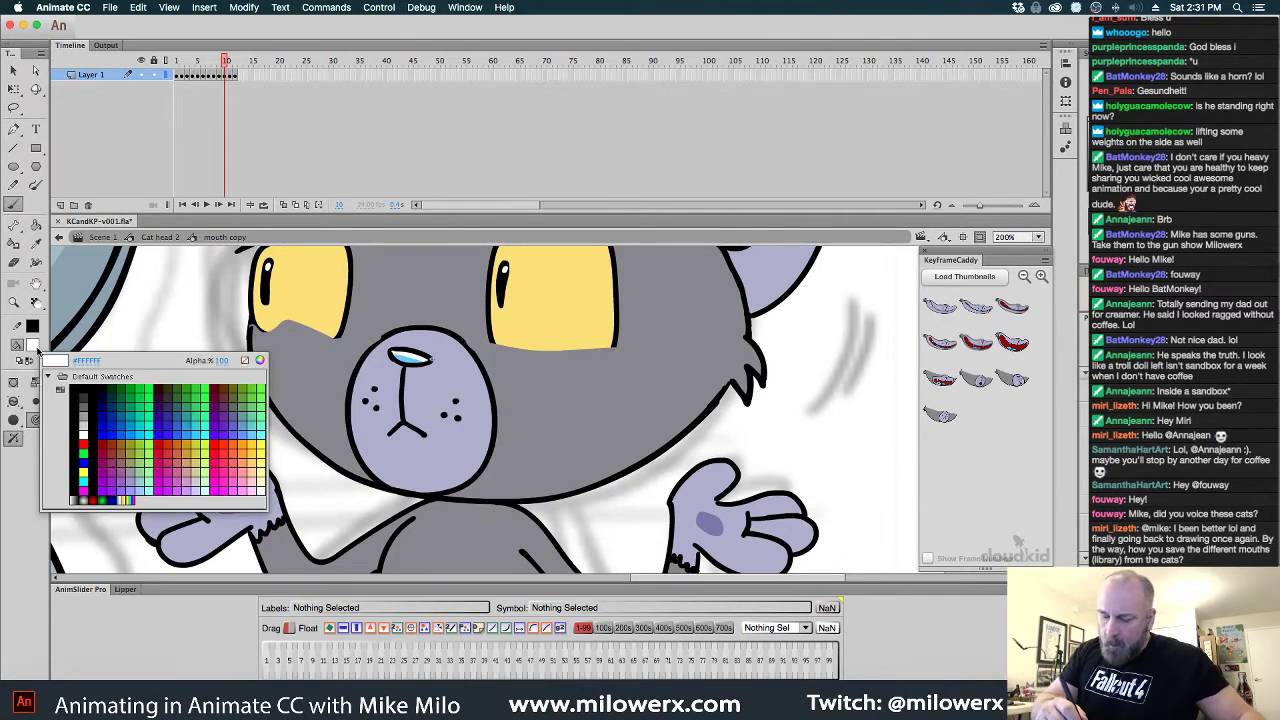
pyautogui.press('Escape')
pyautogui.press('.')
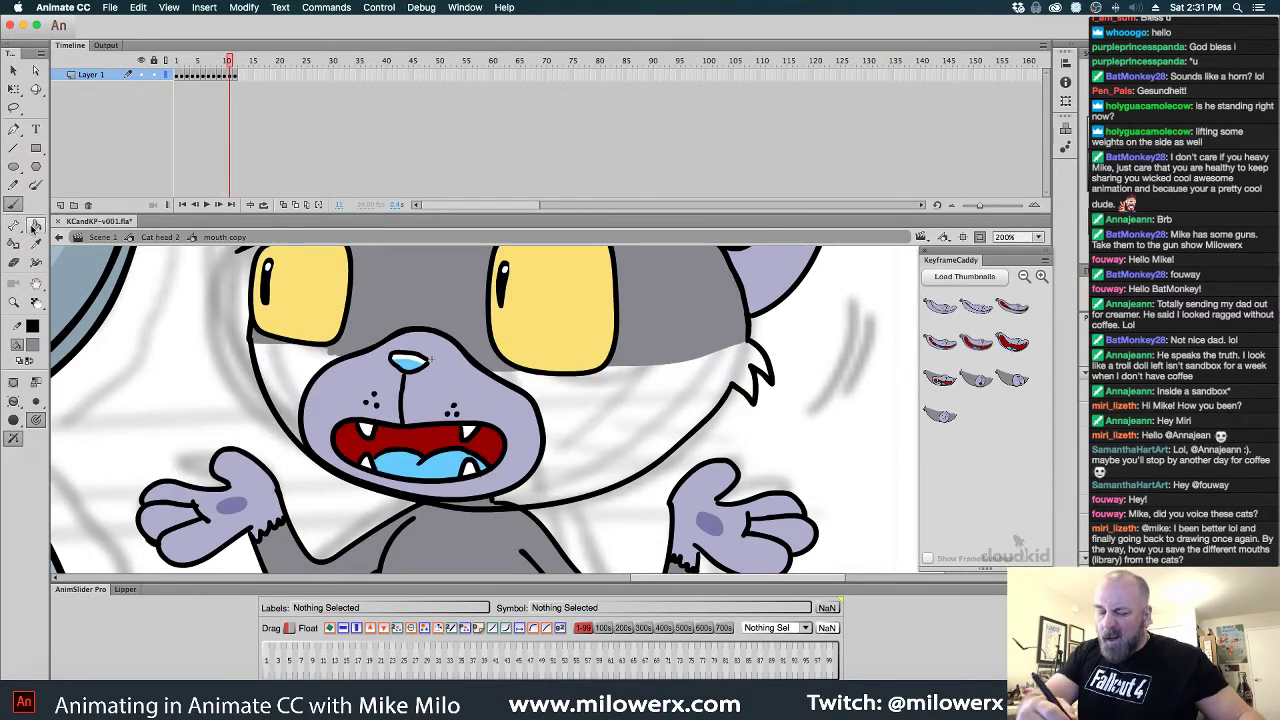
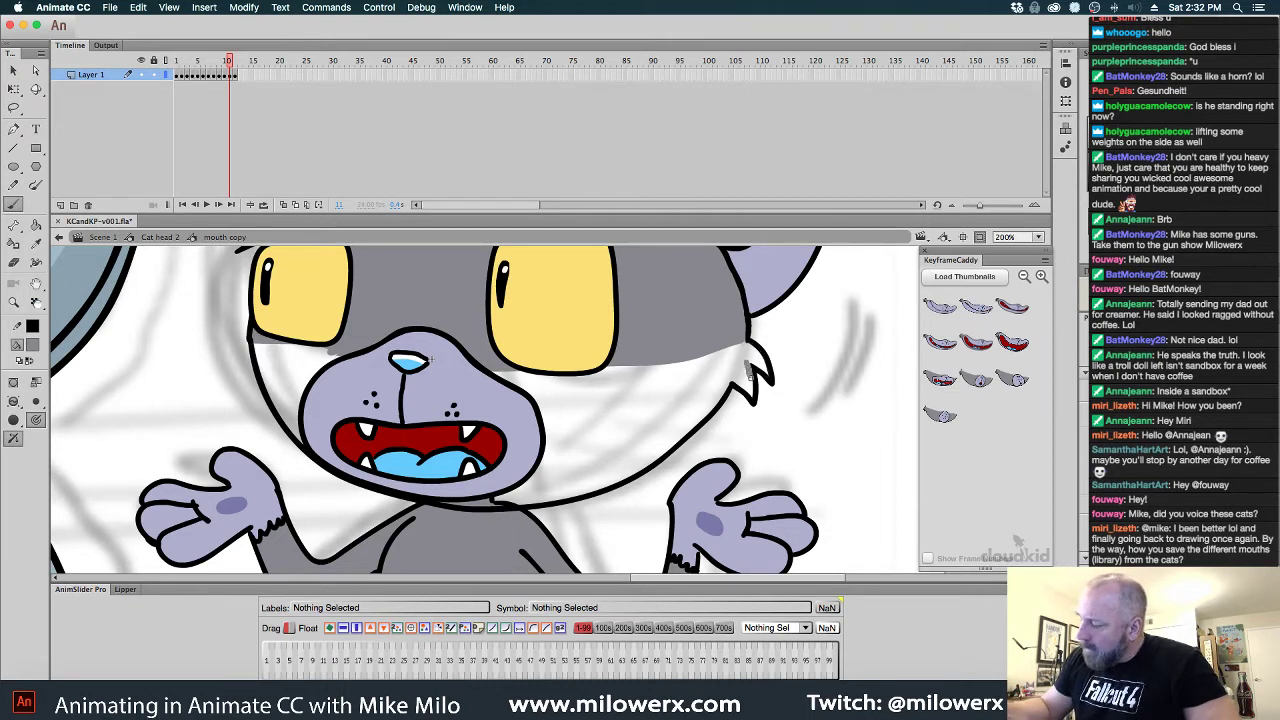
# Try brushing grey along the cheek fur and beneath the eye in Paint Normal mode, and undo the strokes
pyautogui.click(14, 401)
pyautogui.click(55, 399)
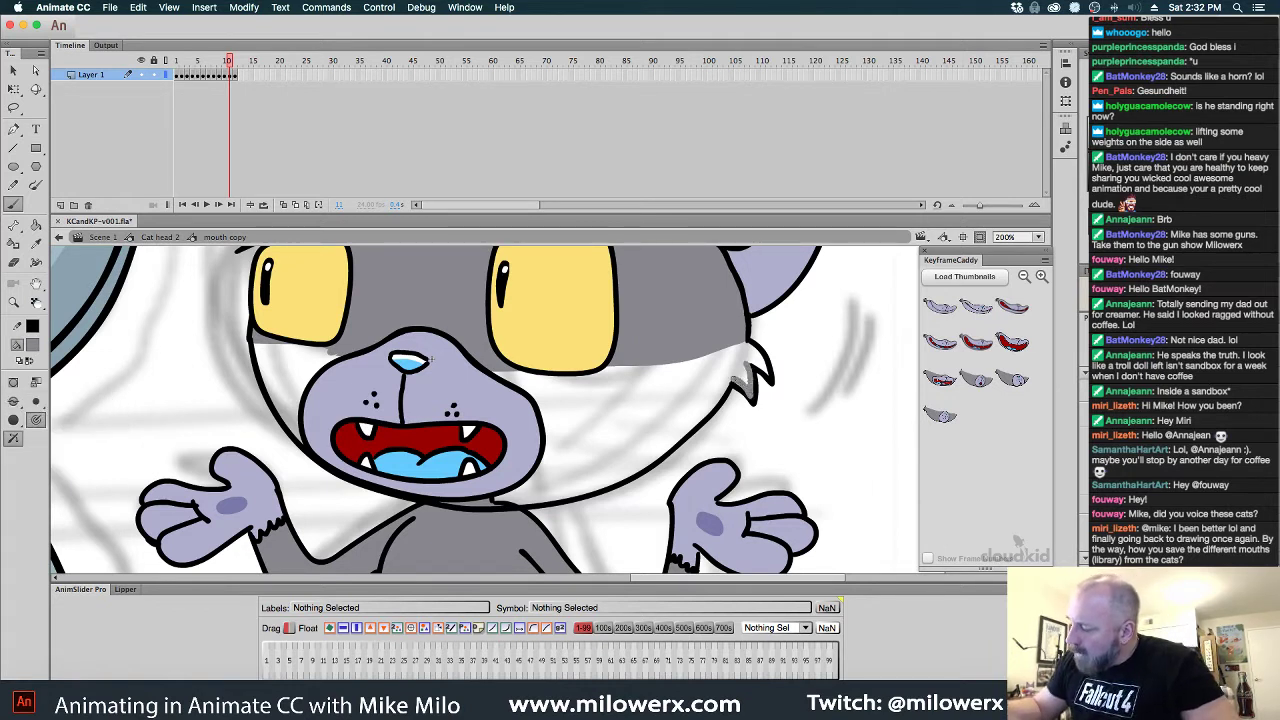
pyautogui.moveTo(738, 386); pyautogui.dragTo(732, 378)
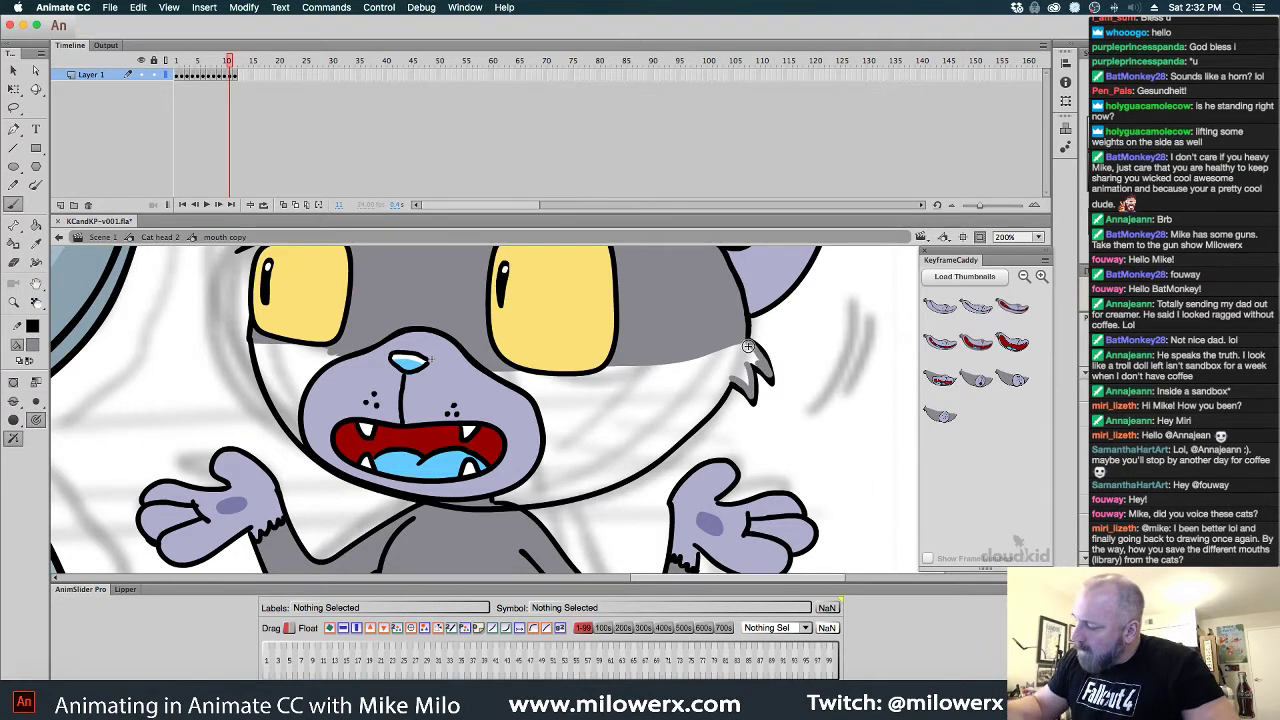
pyautogui.moveTo(640, 363); pyautogui.dragTo(530, 366)
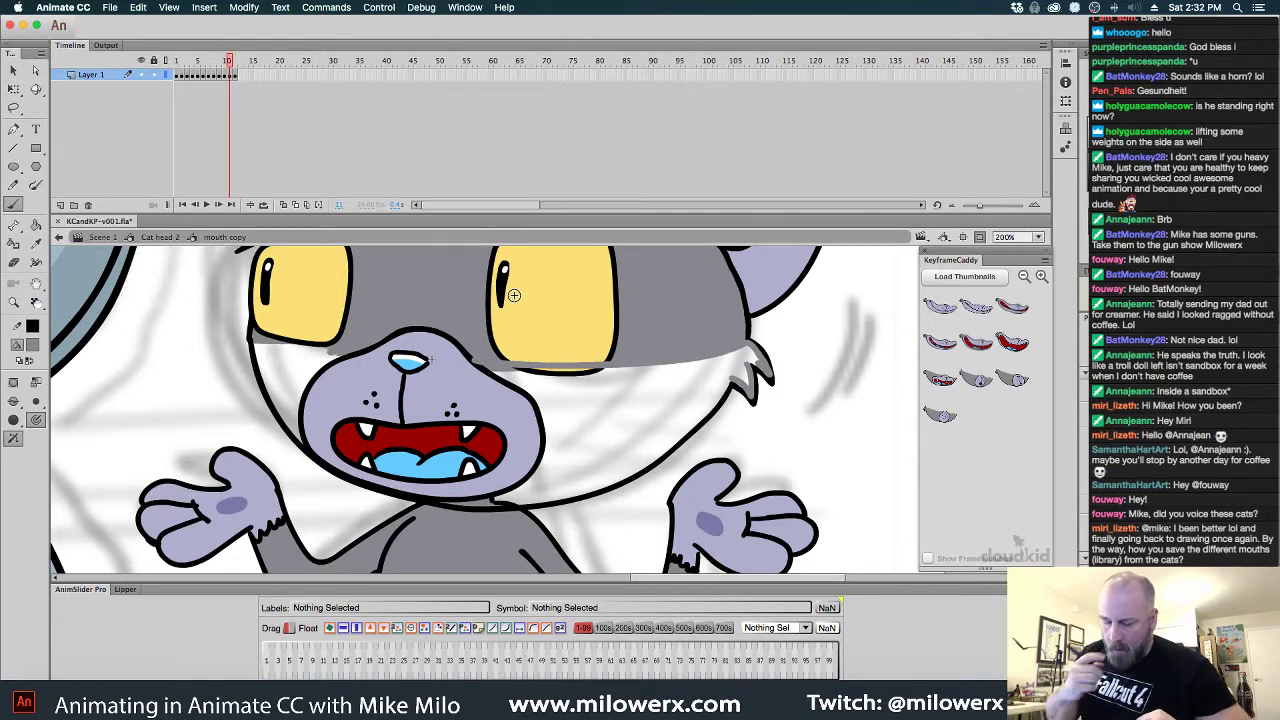
pyautogui.press('super+z')
pyautogui.press('super+z')
pyautogui.press('super+z')
pyautogui.press('super+z')
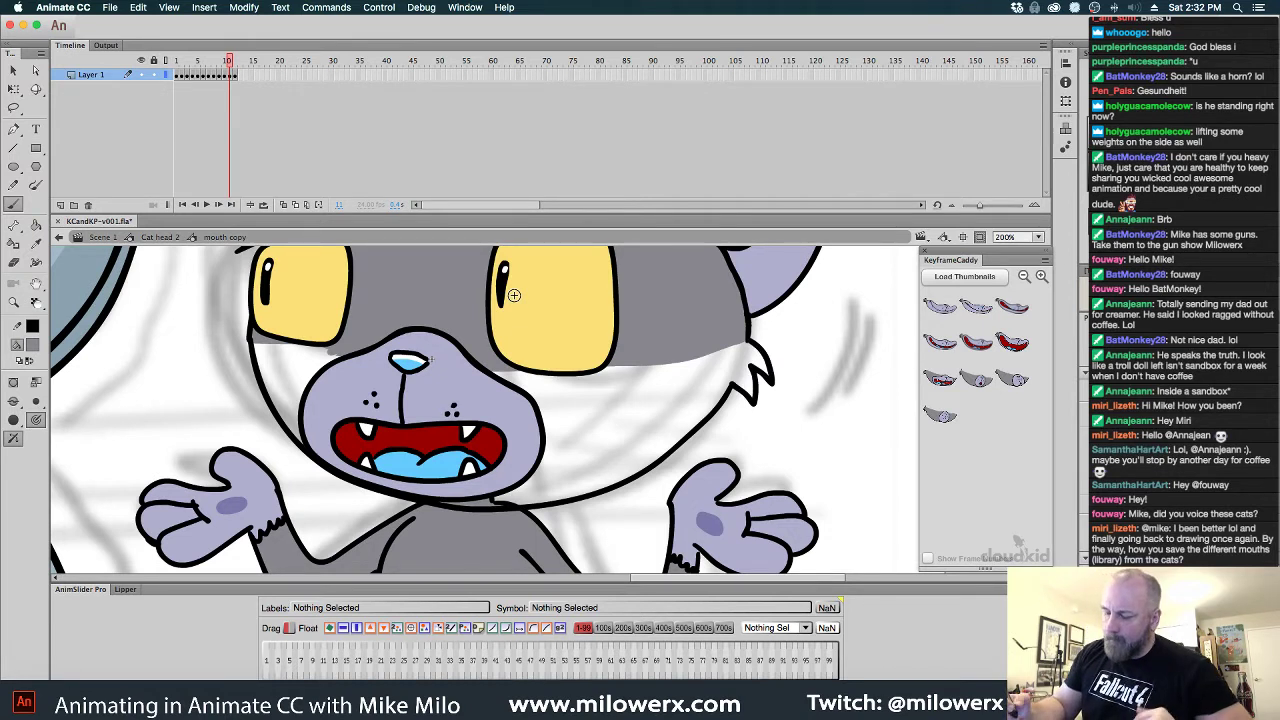
# Brush grey beneath the eyes and into the cheek fur tips on frame 11 using Paint Behind mode
pyautogui.click(13, 402)
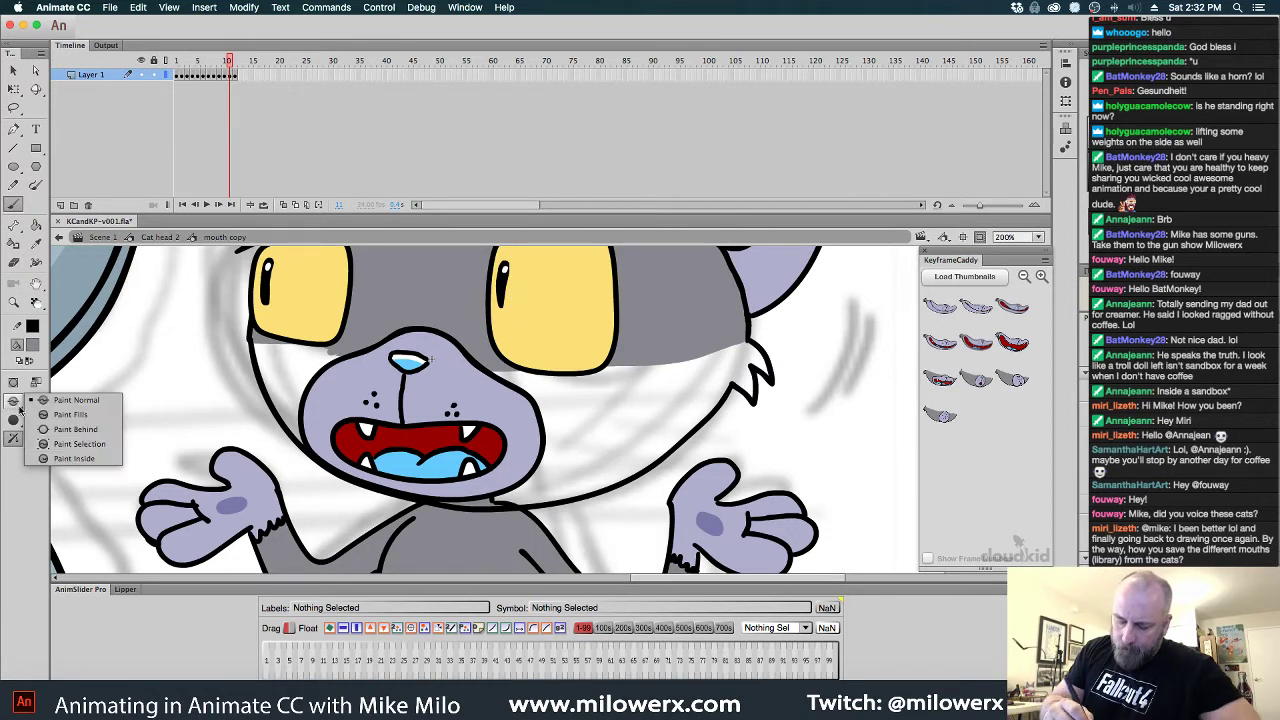
pyautogui.click(100, 429)
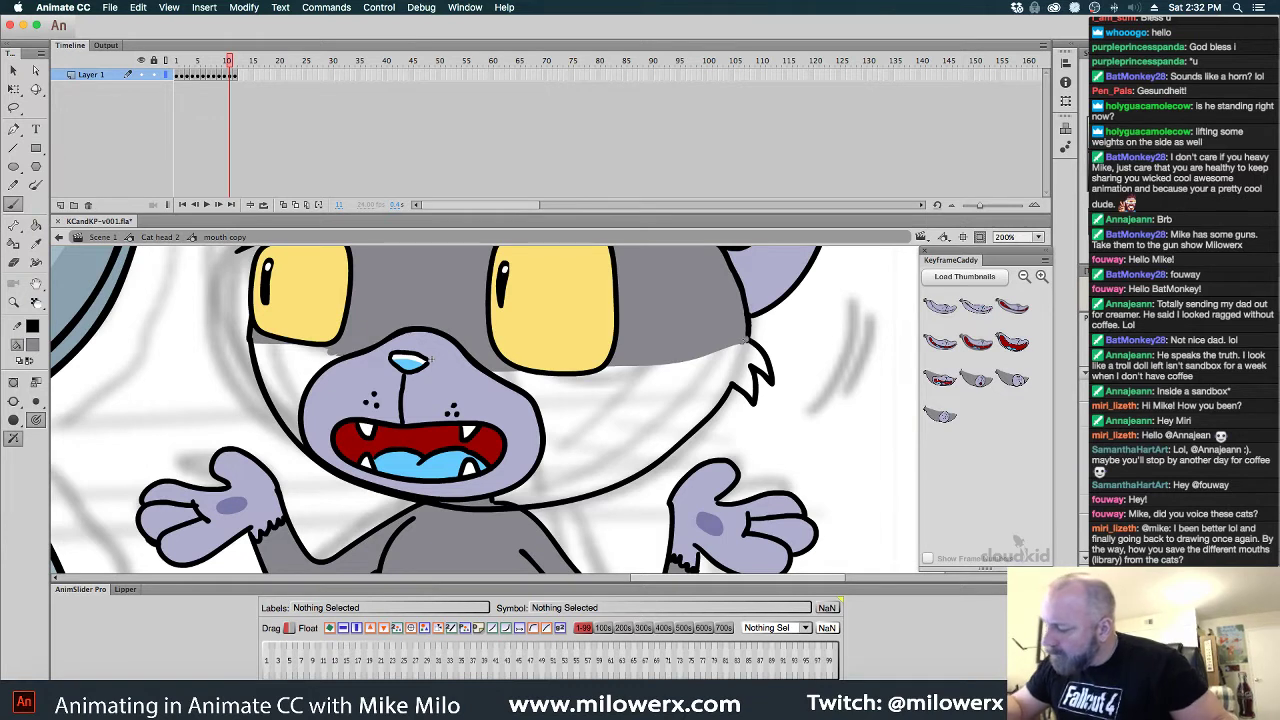
pyautogui.moveTo(612, 364); pyautogui.dragTo(270, 338)
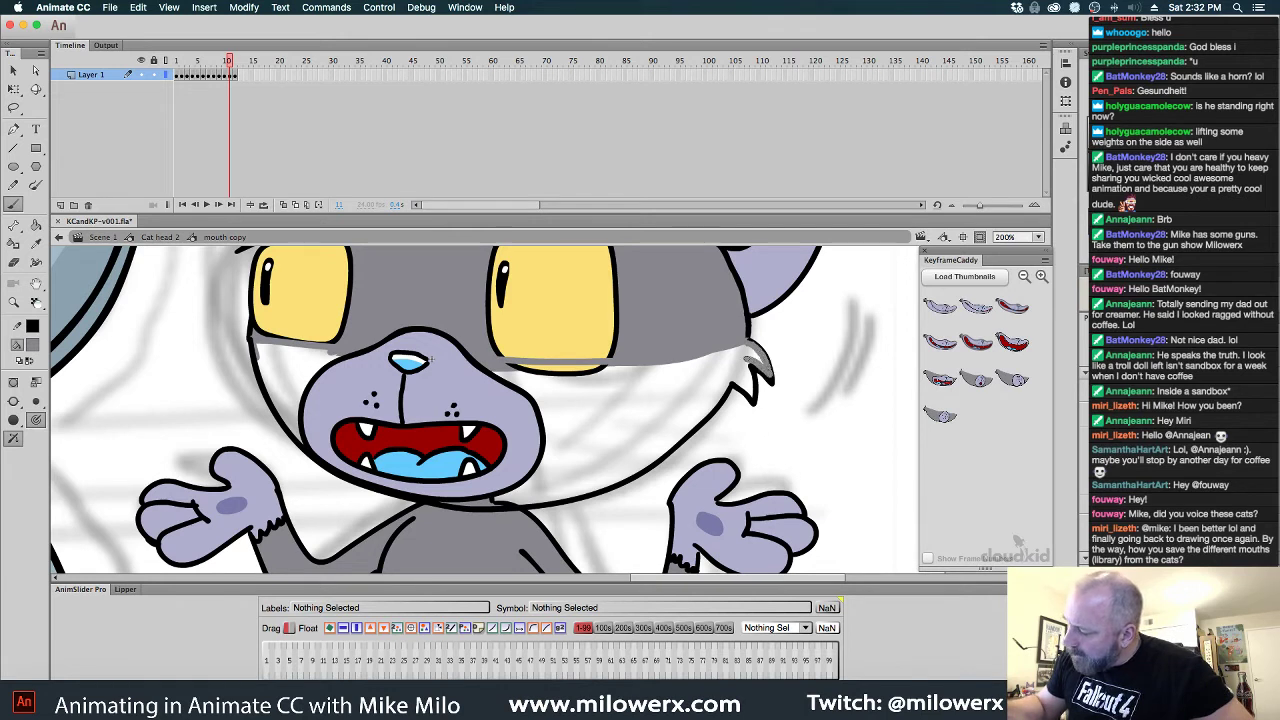
pyautogui.moveTo(758, 362); pyautogui.dragTo(766, 374)
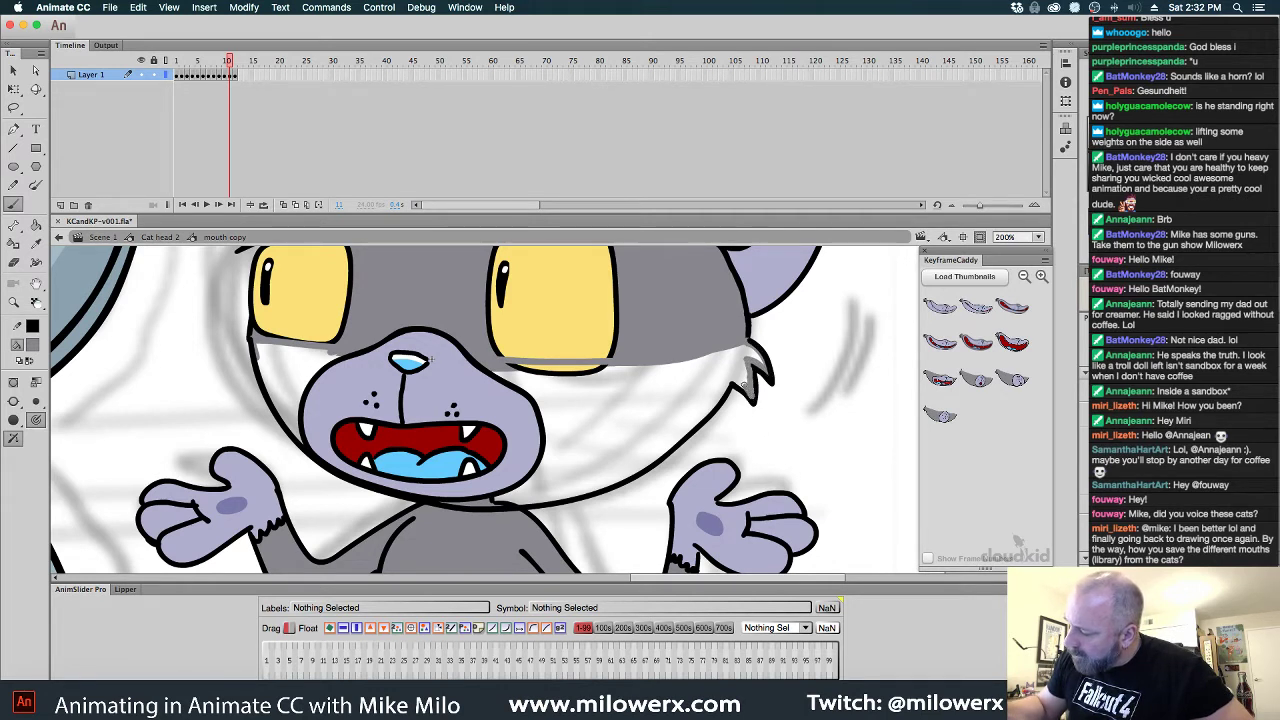
# Fill the unpainted lower face around the muzzle on frame 11 with the grey fur colour using the Paint Bucket
pyautogui.click(35, 224)
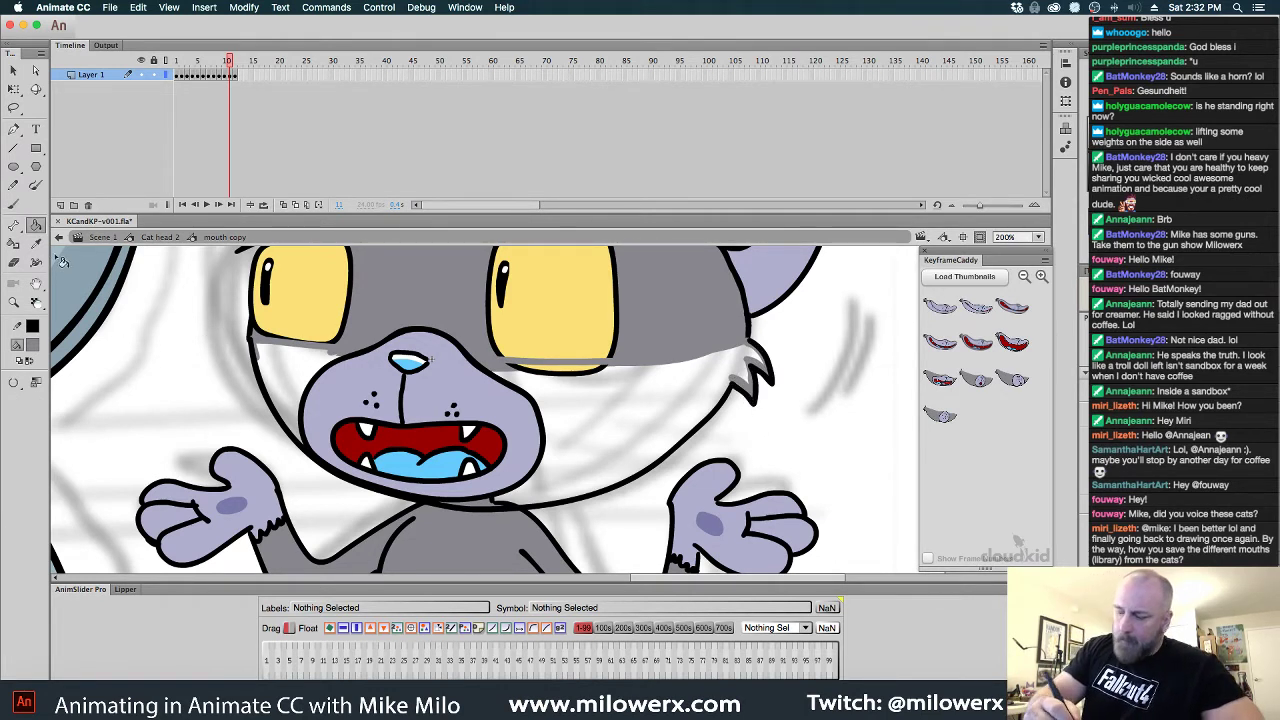
pyautogui.click(632, 422)
pyautogui.click(323, 377)
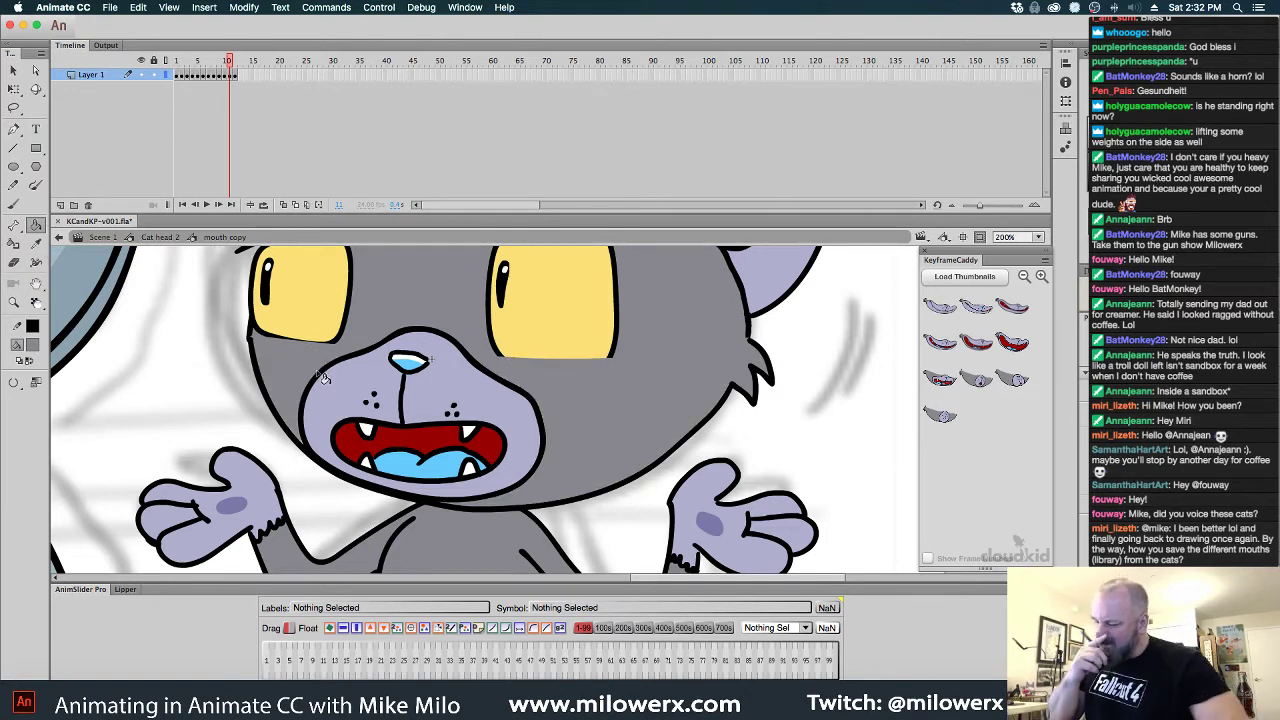
# Remove the leftover mouth drawing on frame 12 and return to frame 11
pyautogui.moveTo(232, 74); pyautogui.dragTo(235, 80)
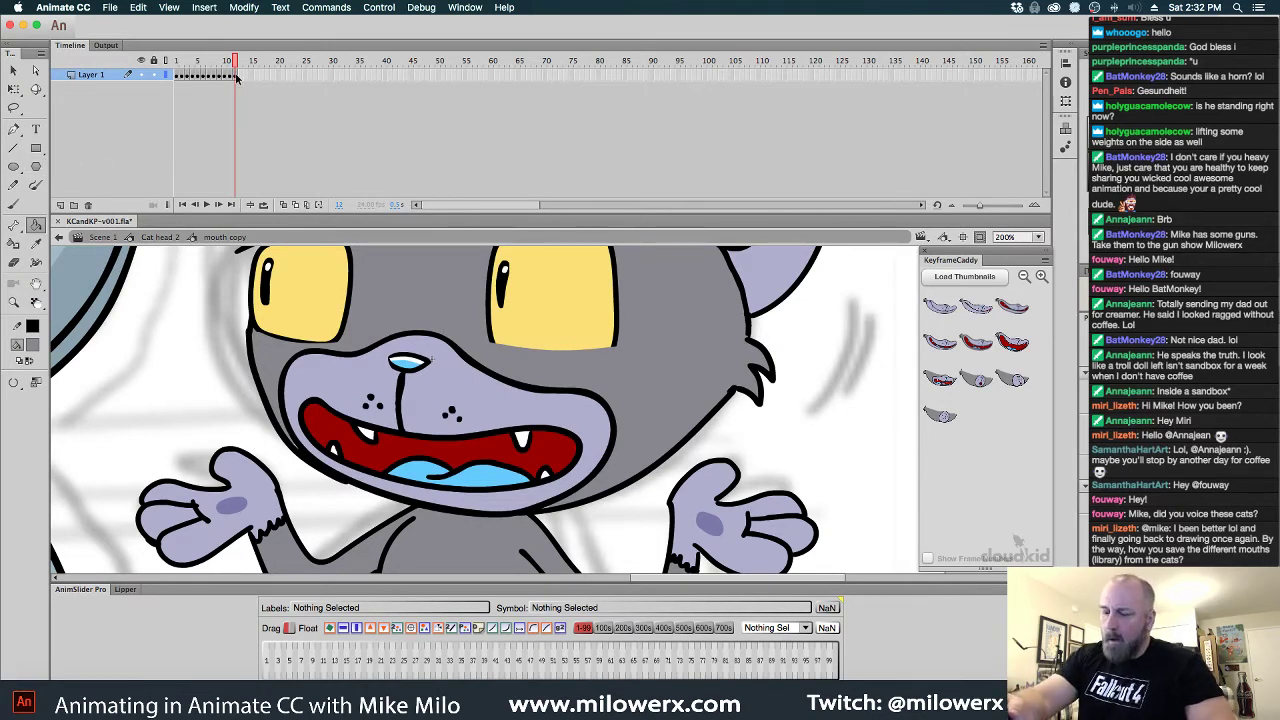
pyautogui.click(236, 77)
pyautogui.press('Delete')
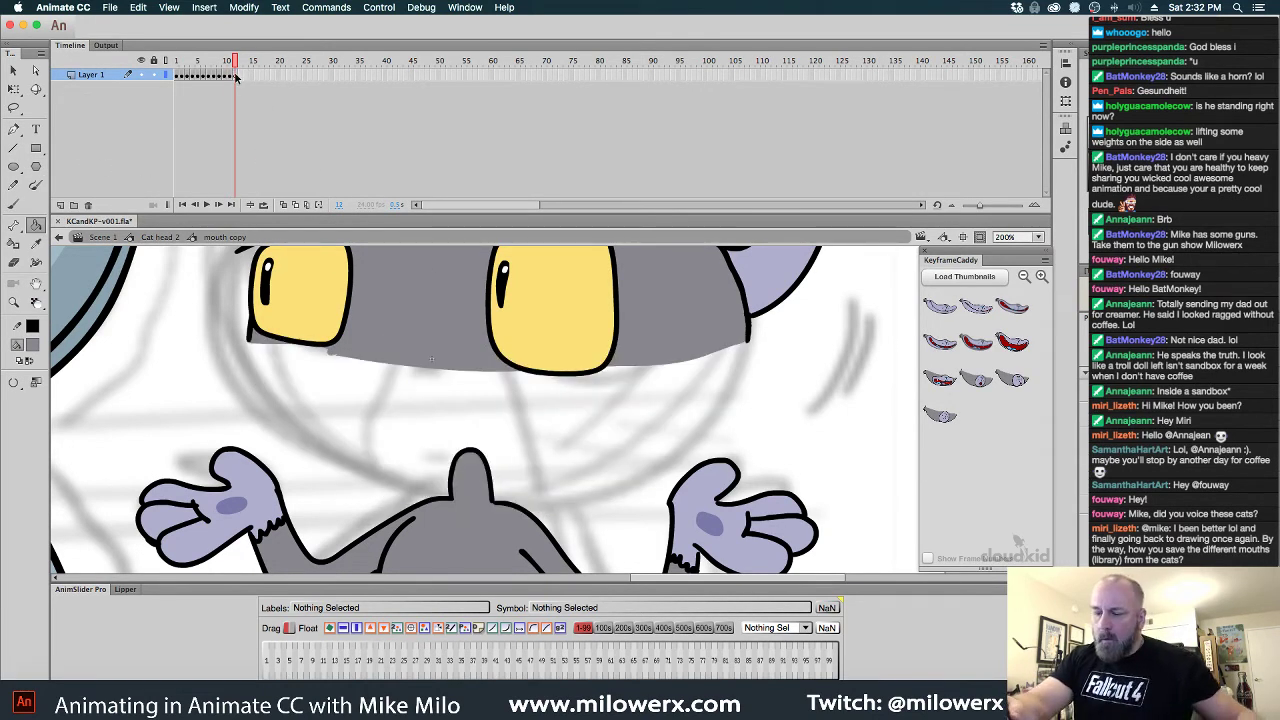
pyautogui.press(',')
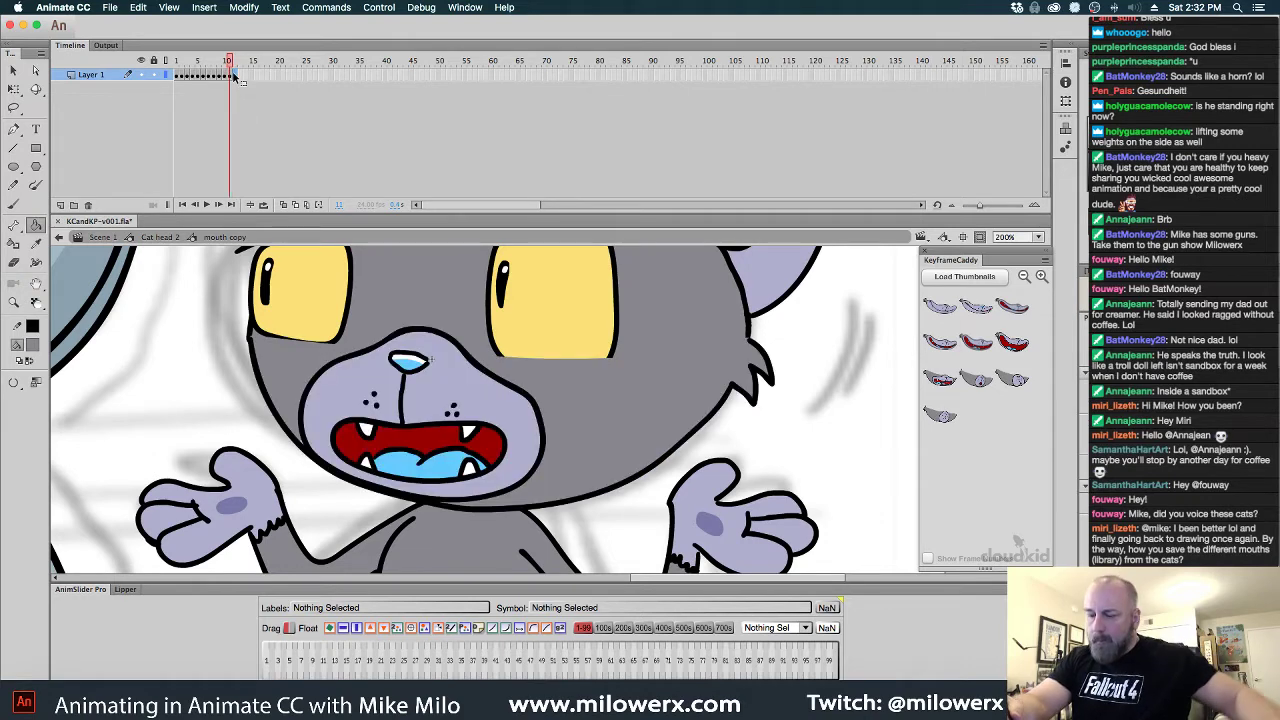
# Touch up the narrow gap between the muzzle and cheek outlines on frame 7 with a short grey brush stroke
pyautogui.moveTo(233, 66)
pyautogui.mouseDown()
pyautogui.moveTo(200, 78)
pyautogui.moveTo(210, 85)
pyautogui.mouseUp()
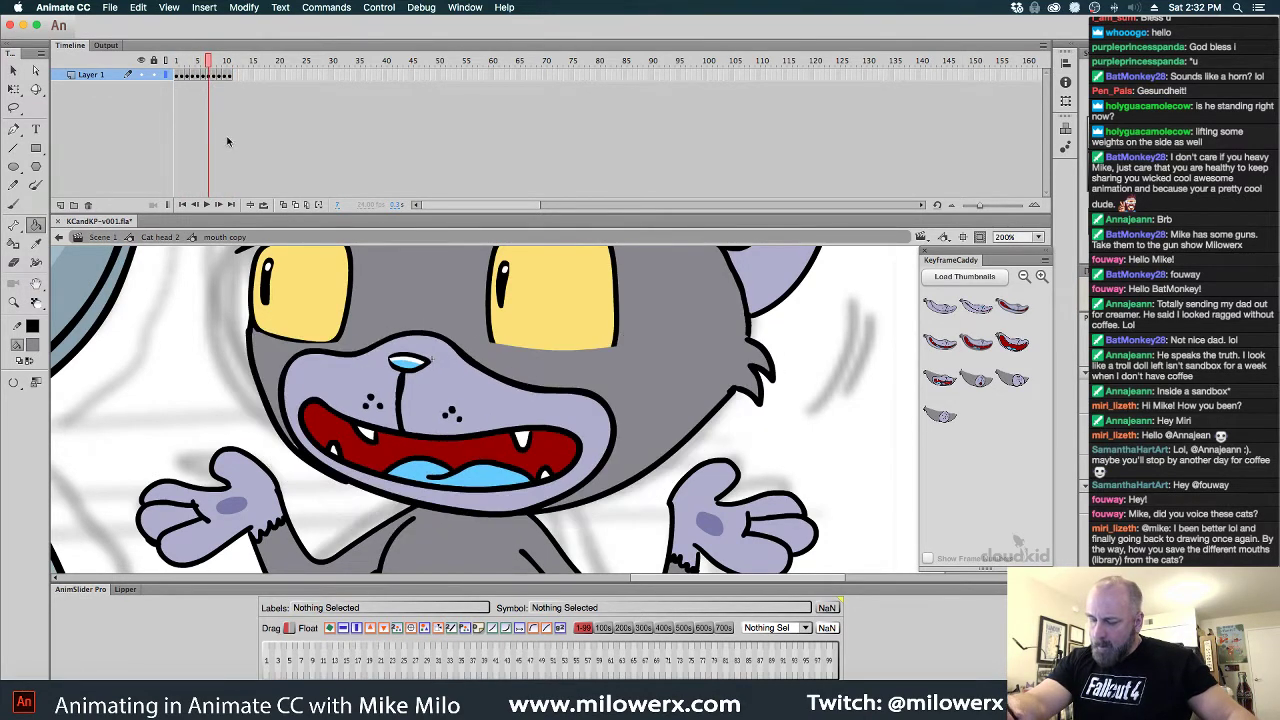
pyautogui.keyDown('super'); pyautogui.click(334, 477); pyautogui.keyUp('super')
pyautogui.moveTo(526, 497); pyautogui.dragTo(254, 420)
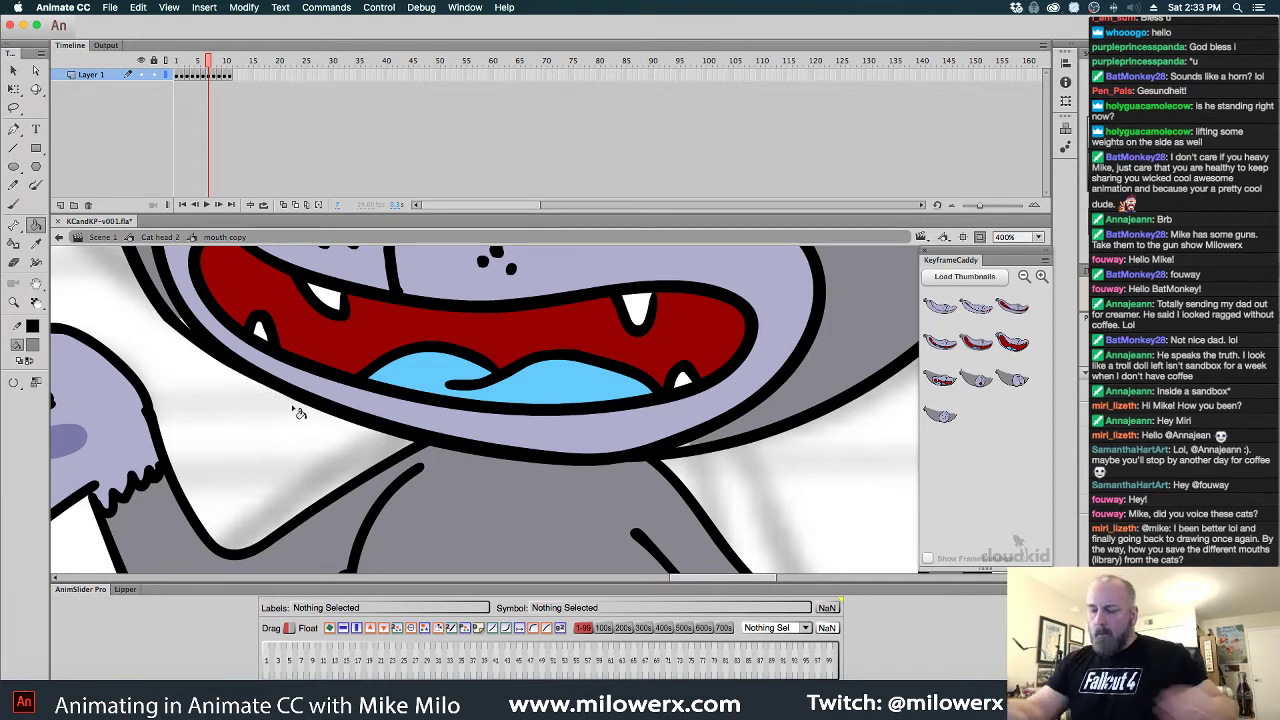
pyautogui.click(13, 204)
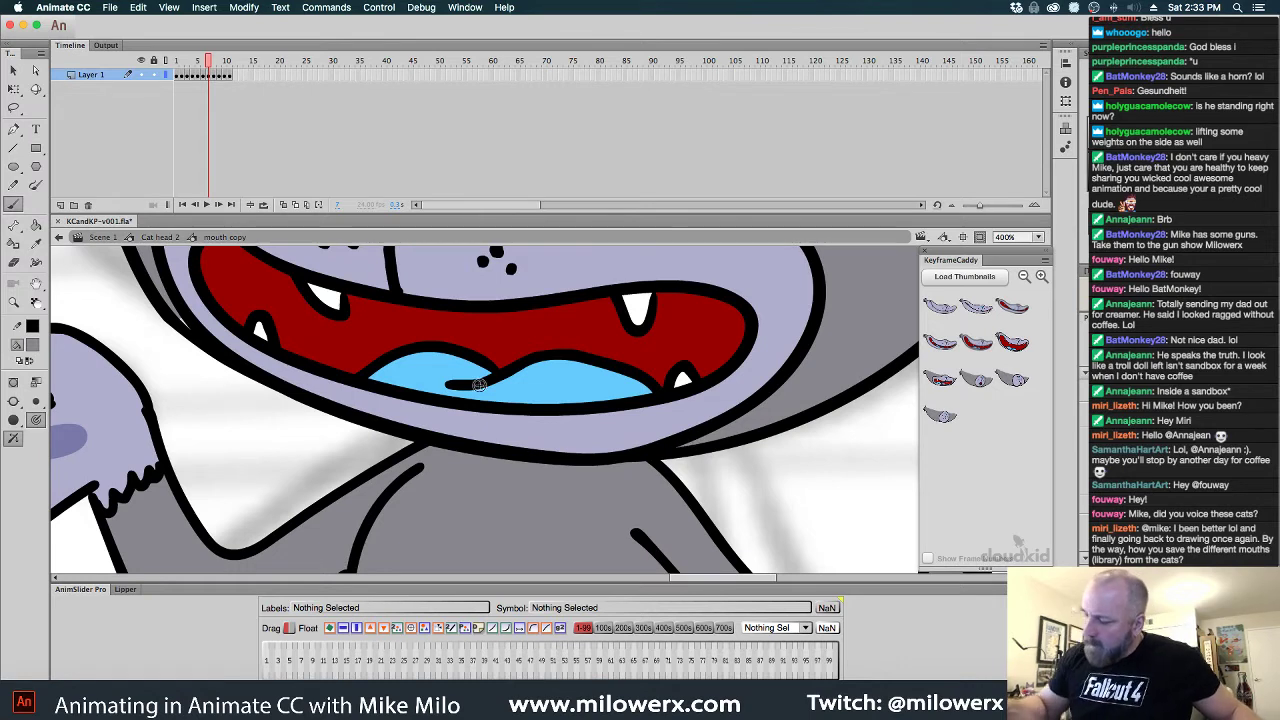
pyautogui.moveTo(180, 316); pyautogui.dragTo(196, 332)
pyautogui.press('super+minus')
pyautogui.press('super+minus')
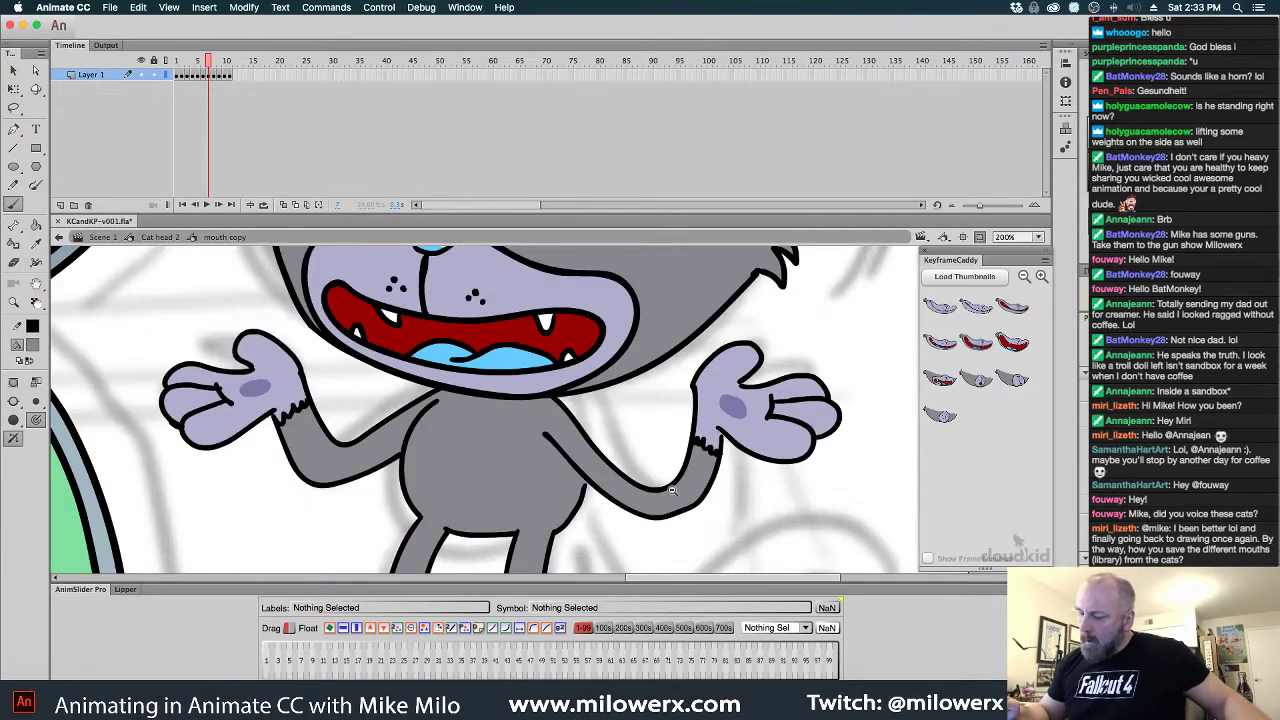
pyautogui.moveTo(643, 465); pyautogui.dragTo(659, 531)
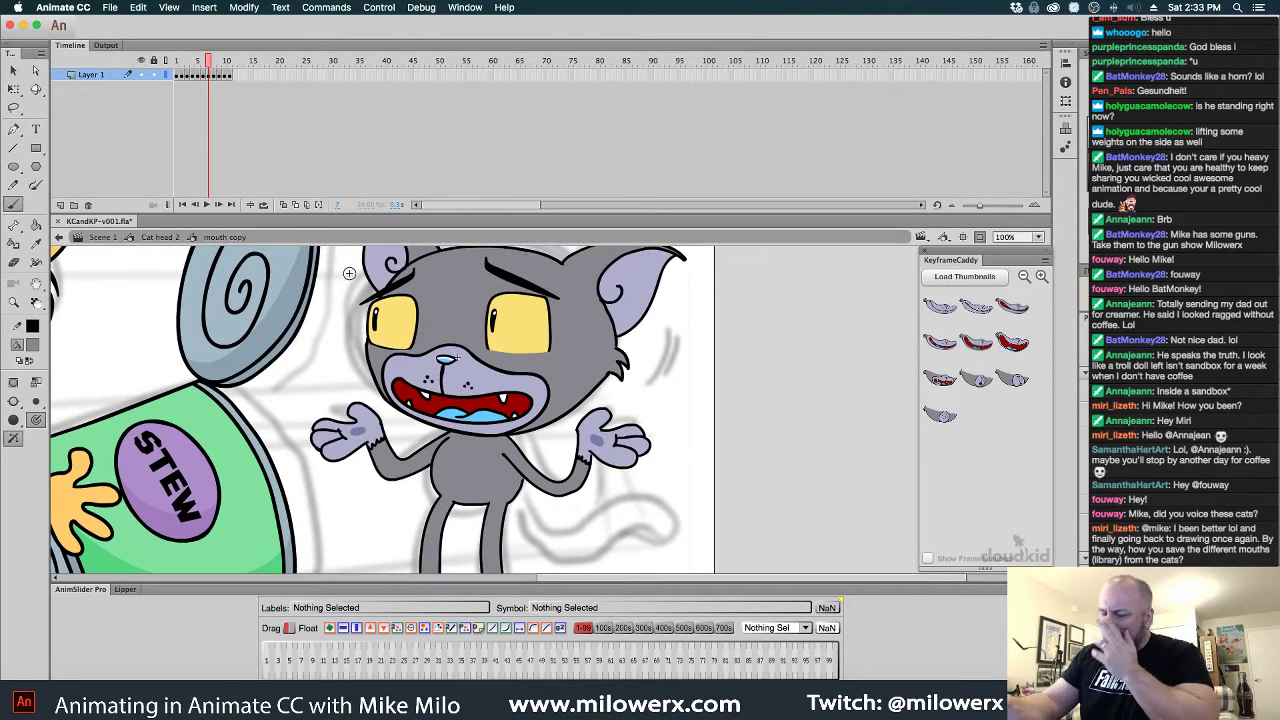
# Return to Cat head 2, reload and enlarge the mouth thumbnails, and assign the new fanged open mouth at frame 86 of the MOUTH layer
pyautogui.click(173, 237)
pyautogui.moveTo(629, 62)
pyautogui.mouseDown()
pyautogui.moveTo(601, 71)
pyautogui.moveTo(604, 83)
pyautogui.moveTo(709, 86)
pyautogui.moveTo(622, 110)
pyautogui.moveTo(623, 125)
pyautogui.moveTo(634, 119)
pyautogui.mouseUp()
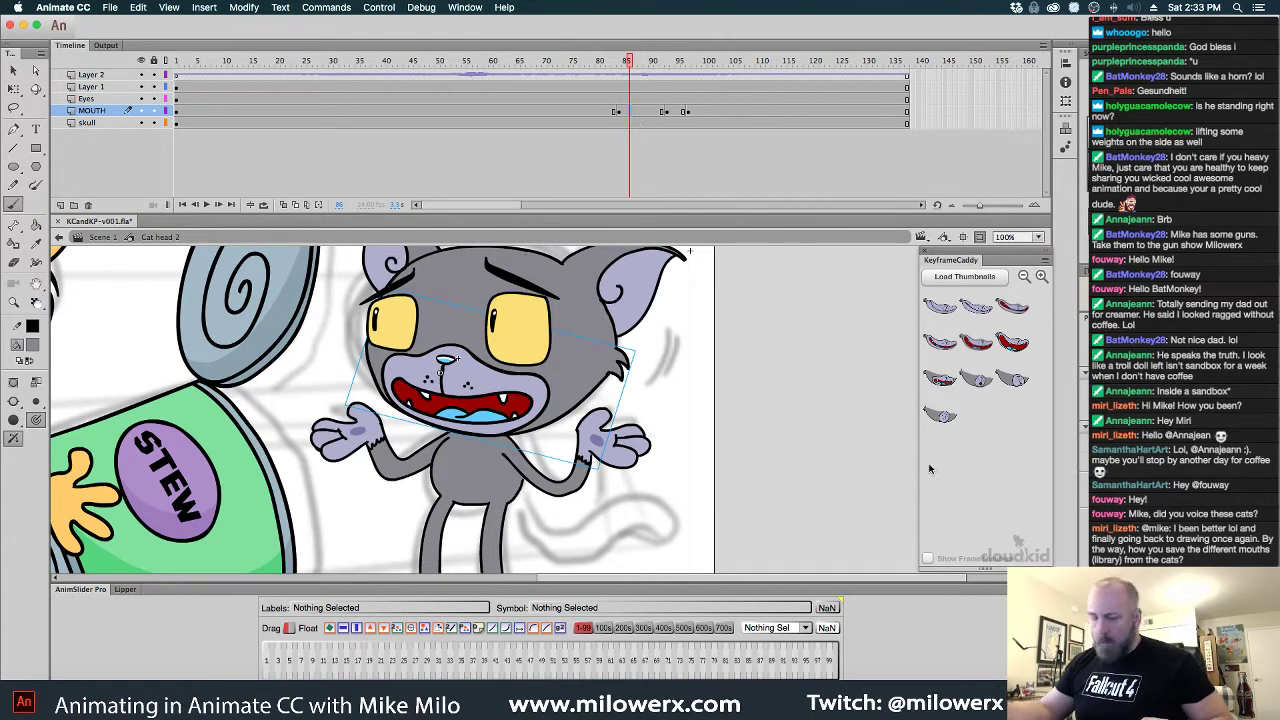
pyautogui.click(982, 277)
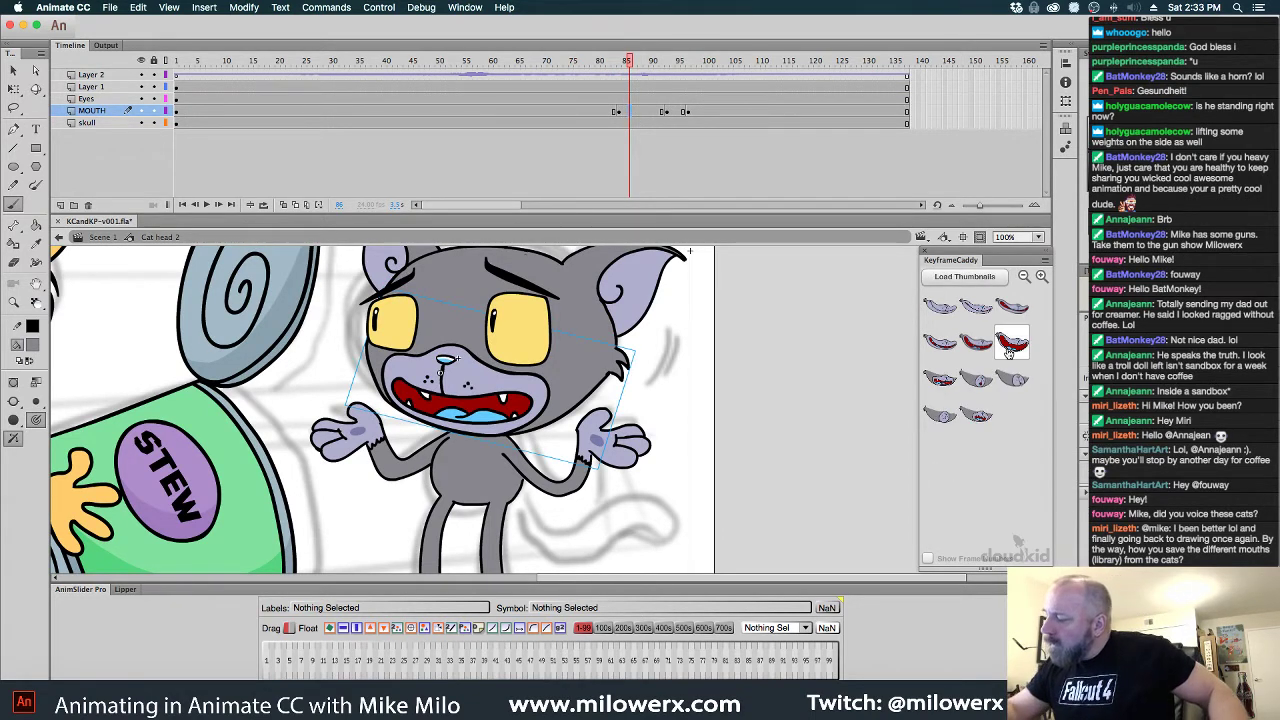
pyautogui.click(1041, 278)
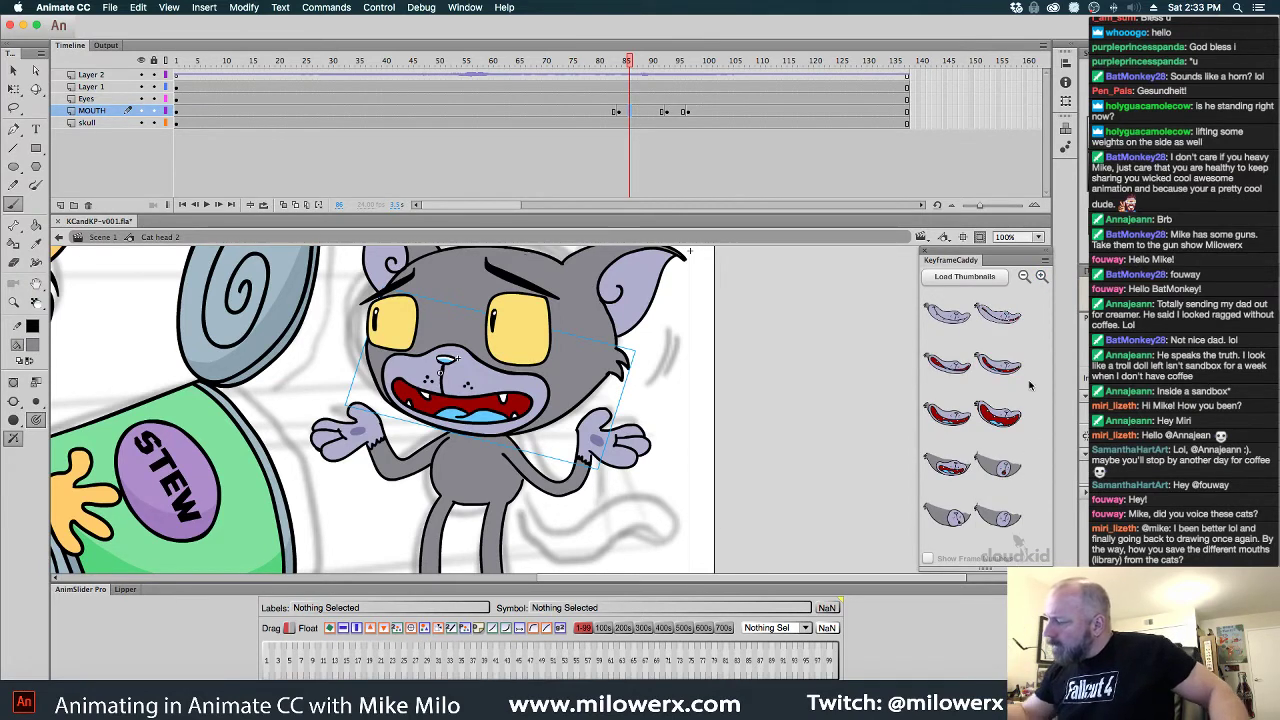
pyautogui.click(1024, 279)
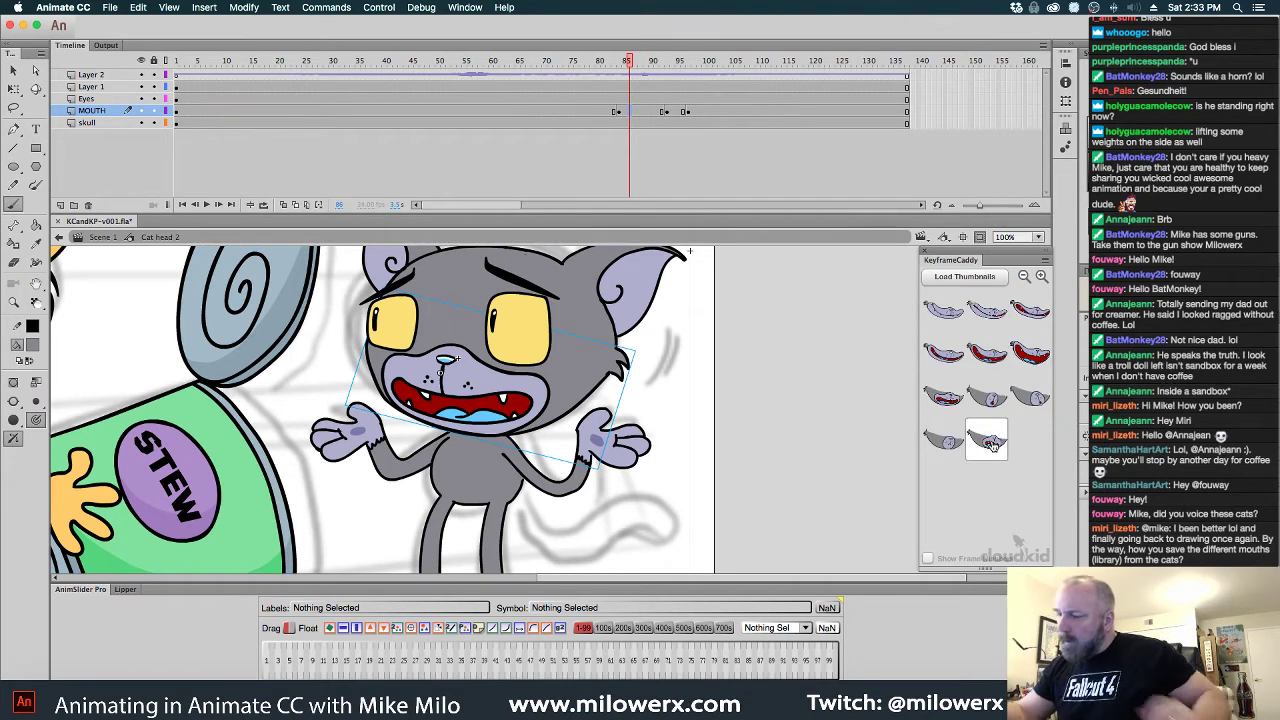
pyautogui.click(991, 447)
# Shift the MOUTH keyframes at frames 84 and 86 one frame earlier
pyautogui.moveTo(630, 65); pyautogui.dragTo(625, 98)
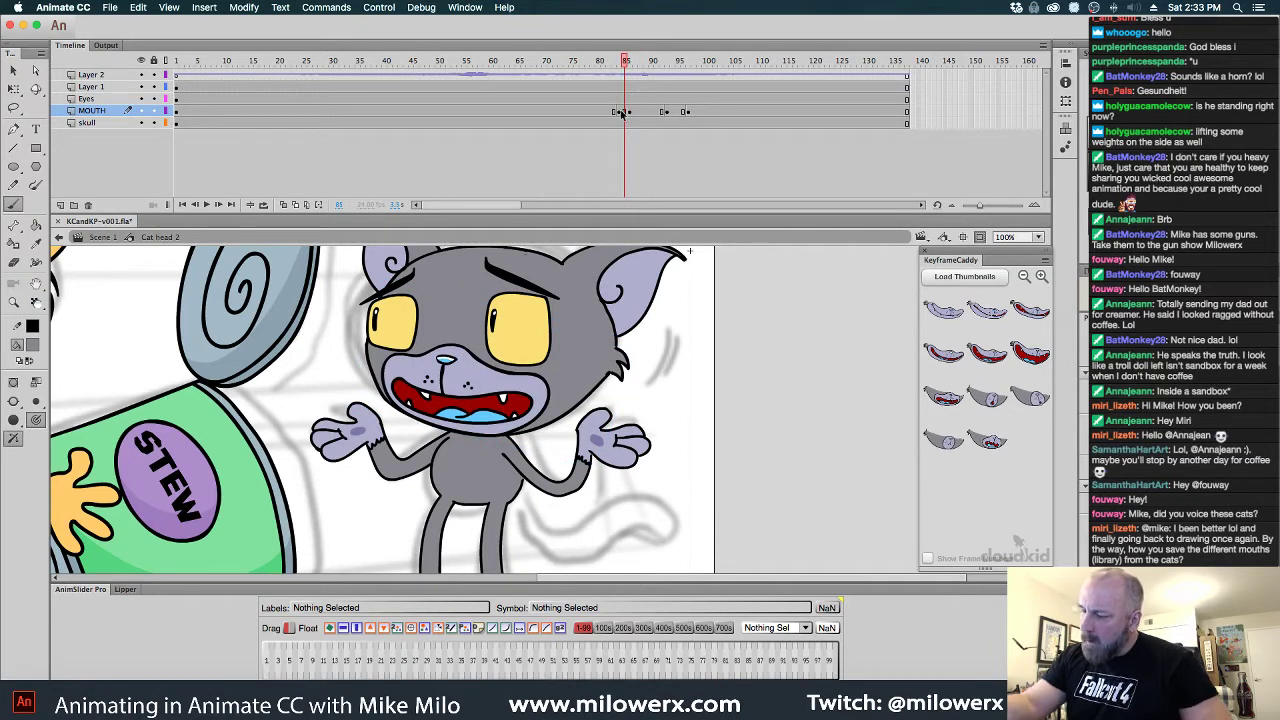
pyautogui.click(620, 113)
pyautogui.moveTo(645, 114); pyautogui.dragTo(619, 113)
# Assign the new fanged open mouth at frames 91 and 99 of the MOUTH layer
pyautogui.moveTo(620, 64)
pyautogui.mouseDown()
pyautogui.moveTo(582, 71)
pyautogui.moveTo(646, 95)
pyautogui.moveTo(574, 100)
pyautogui.moveTo(674, 112)
pyautogui.moveTo(659, 116)
pyautogui.mouseUp()
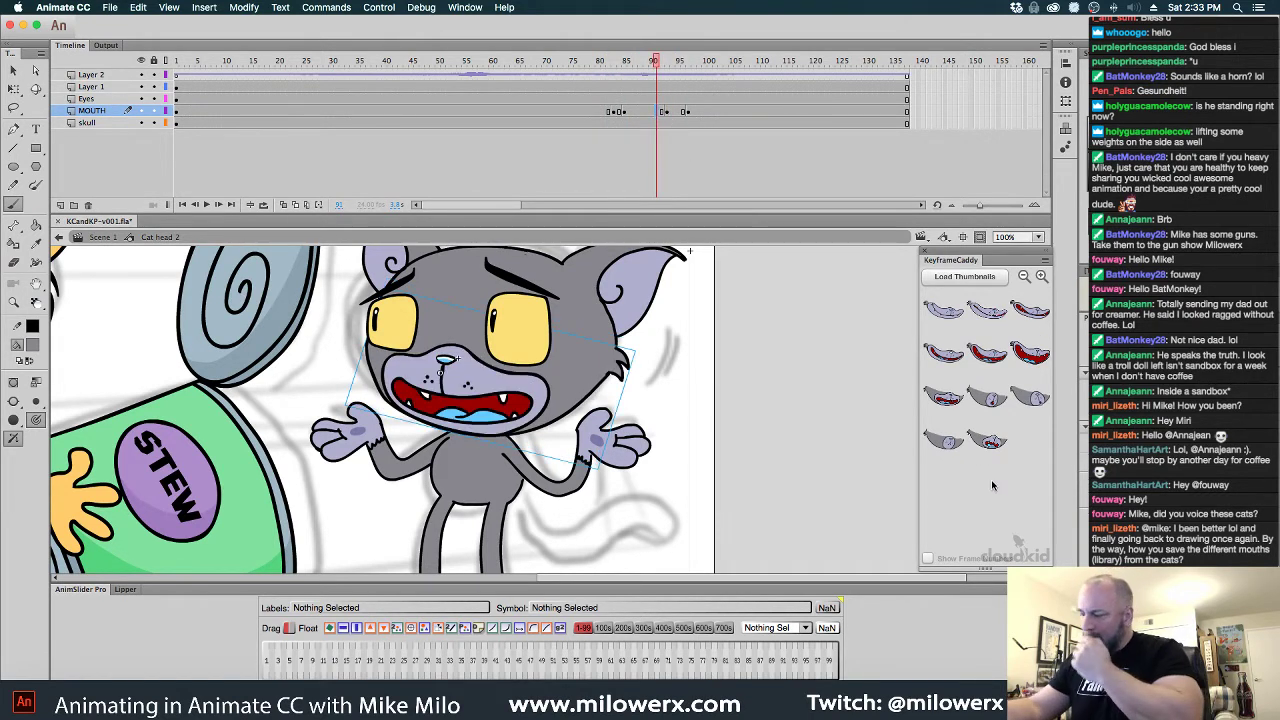
pyautogui.click(987, 440)
pyautogui.moveTo(657, 68)
pyautogui.mouseDown()
pyautogui.moveTo(603, 77)
pyautogui.moveTo(676, 92)
pyautogui.moveTo(632, 104)
pyautogui.moveTo(698, 116)
pyautogui.moveTo(606, 127)
pyautogui.moveTo(725, 142)
pyautogui.moveTo(694, 150)
pyautogui.moveTo(711, 122)
pyautogui.mouseUp()
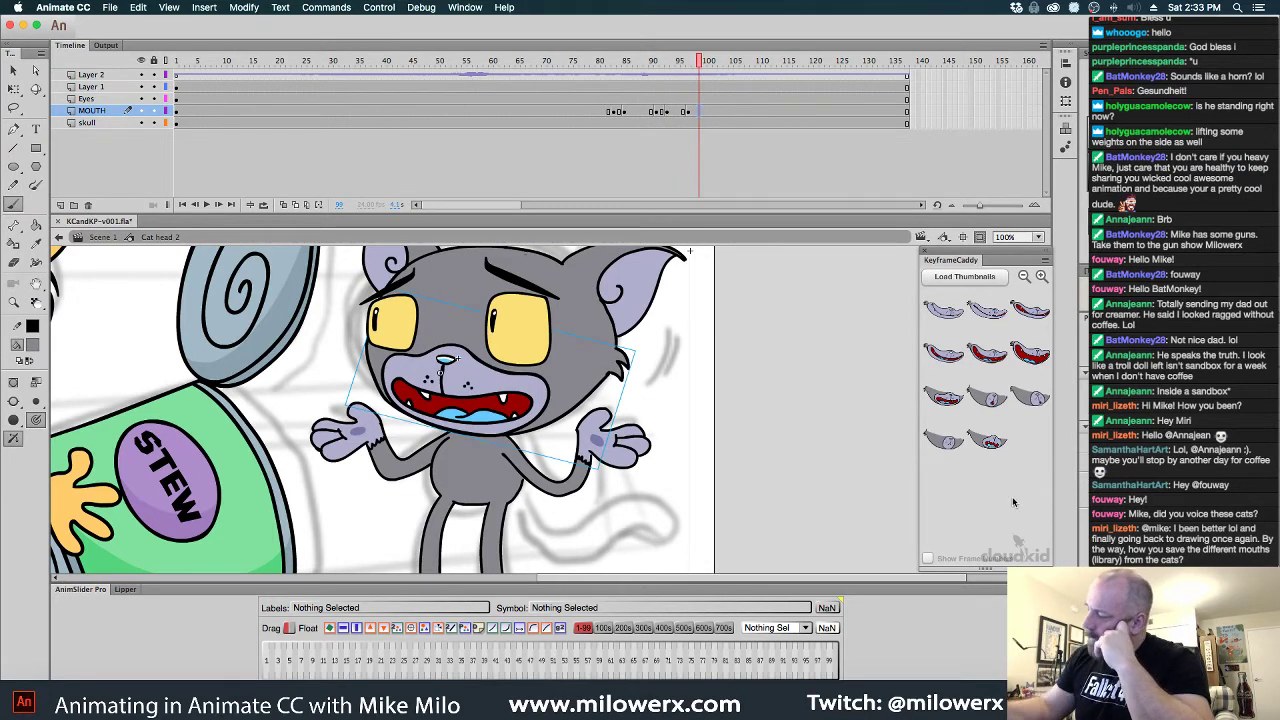
pyautogui.click(993, 446)
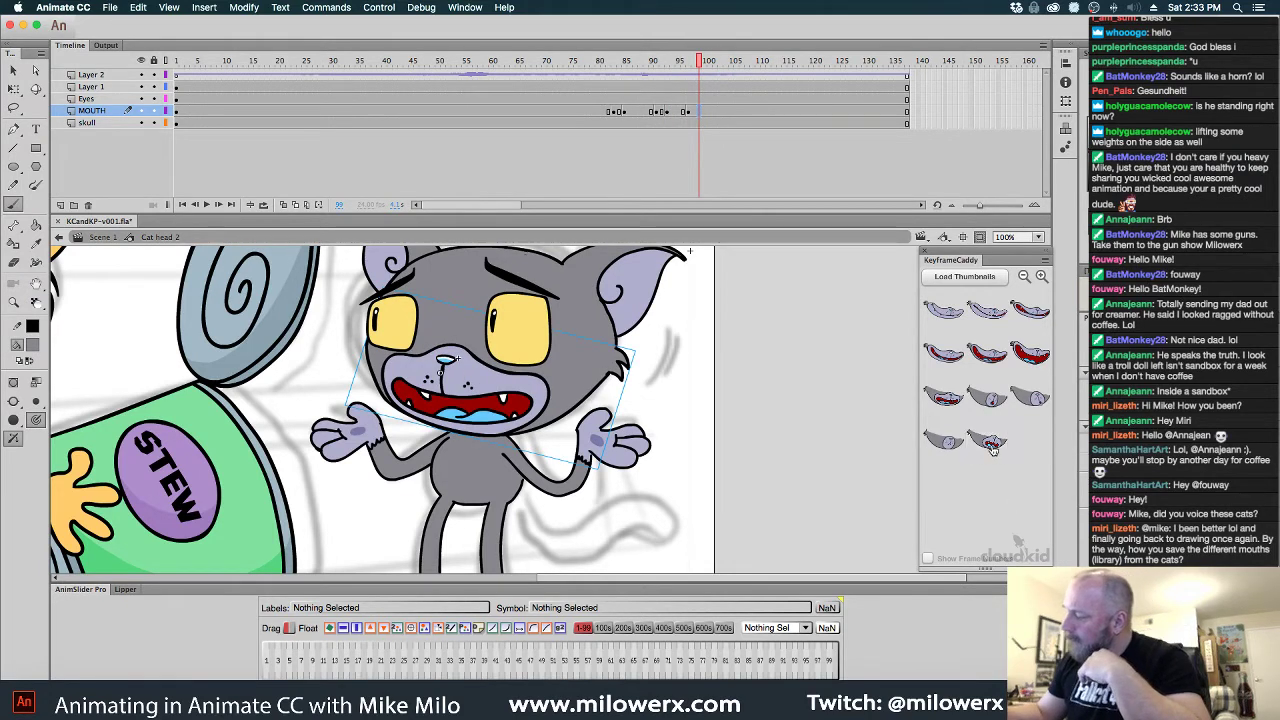
# Try the wide open mouth with the blue tongue at frame 101 and scrub through frames 97 to 101
pyautogui.click(709, 115)
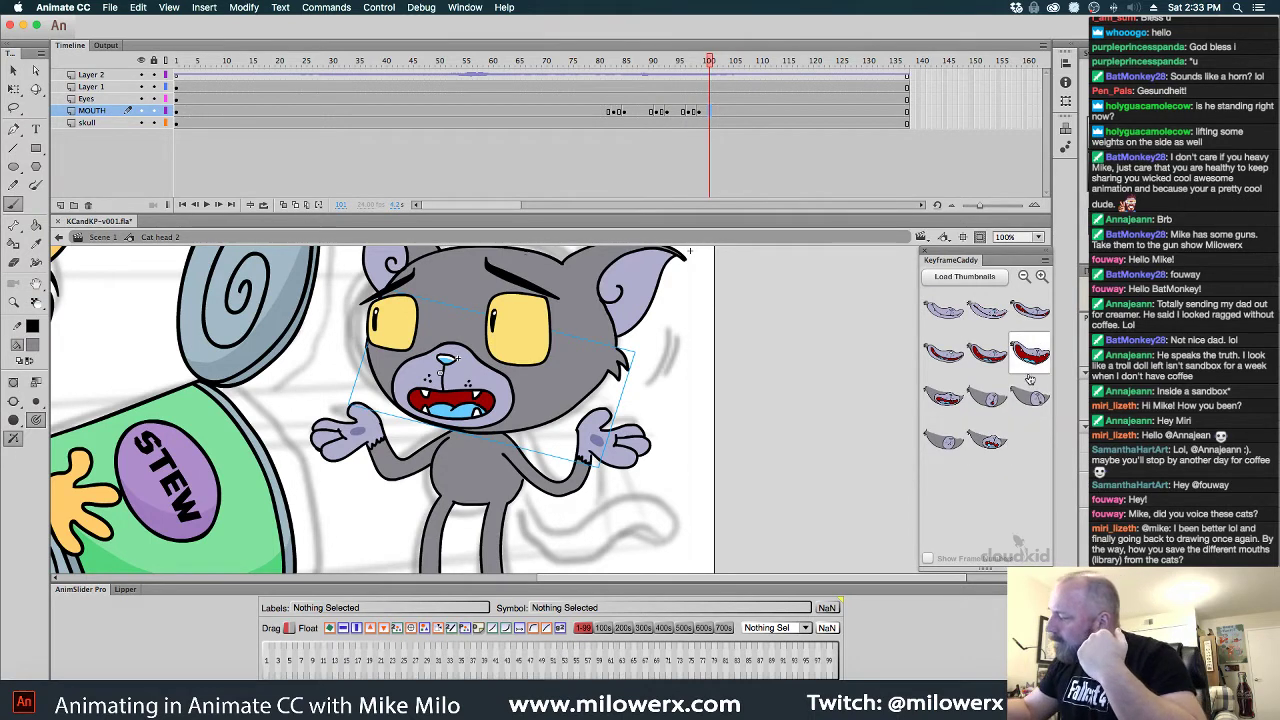
pyautogui.click(955, 413)
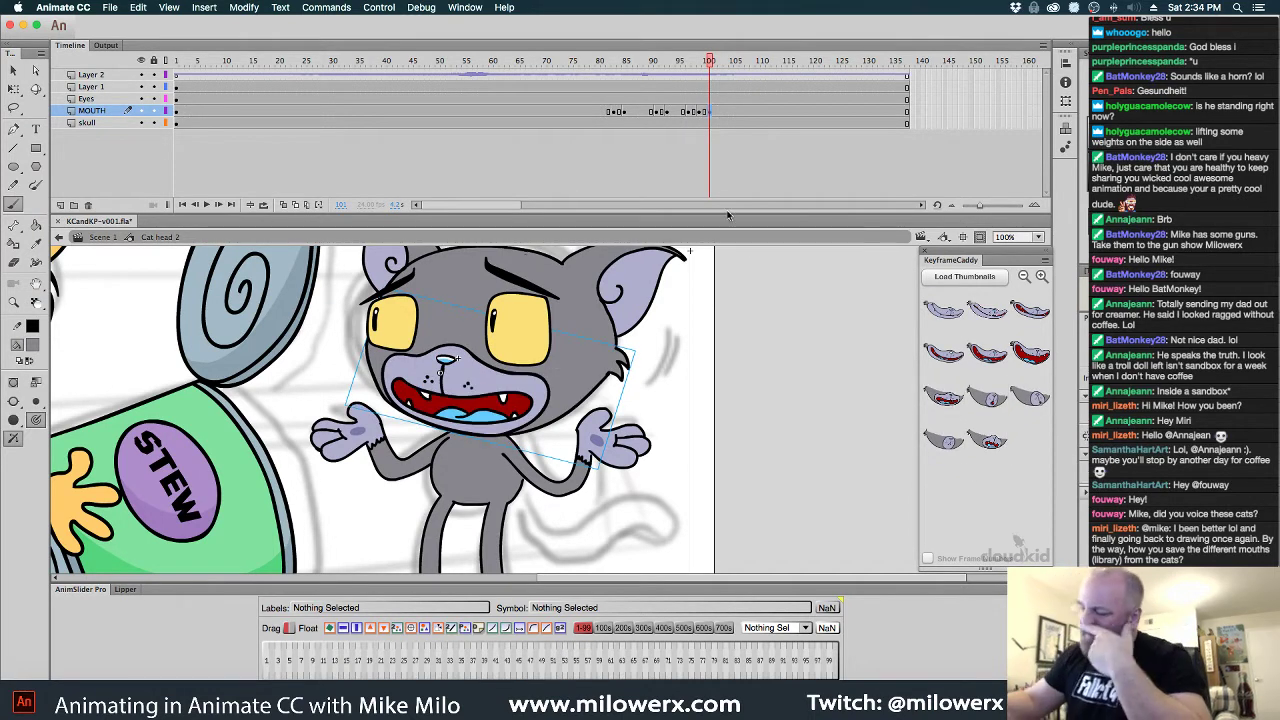
pyautogui.moveTo(705, 68); pyautogui.dragTo(704, 117)
pyautogui.click(690, 117)
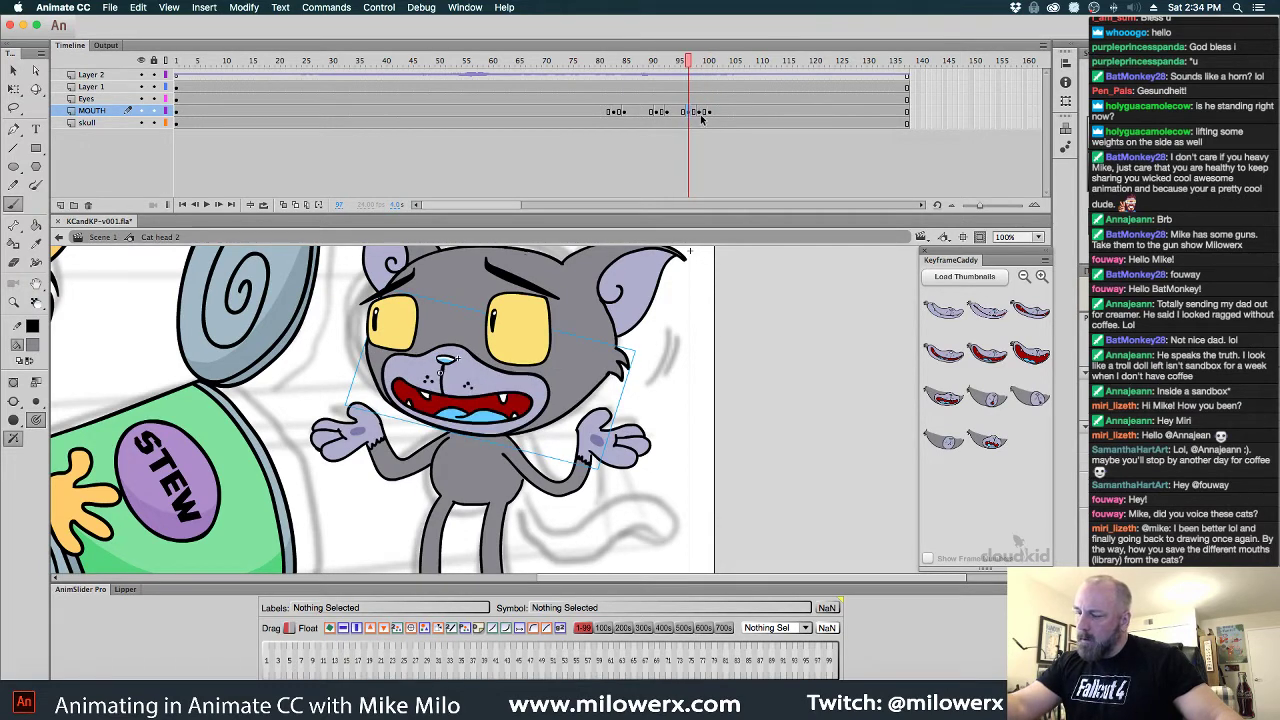
pyautogui.moveTo(695, 72); pyautogui.dragTo(712, 72)
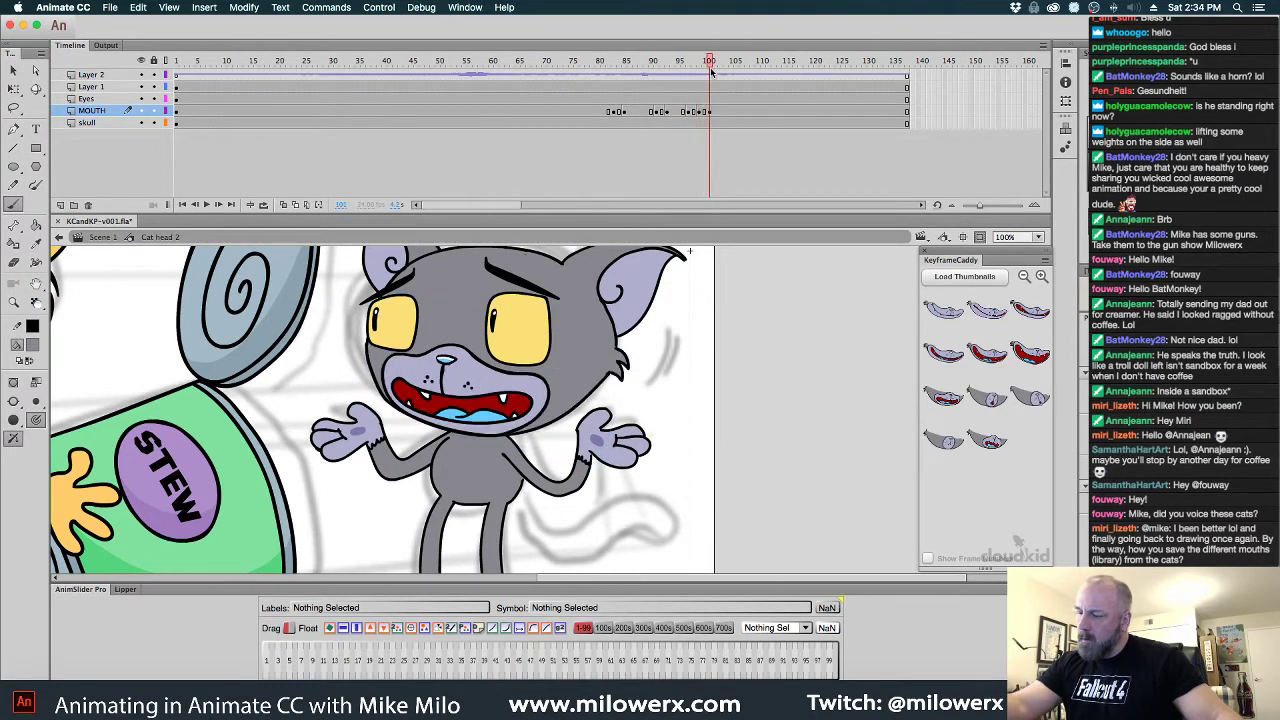
# Assign the small round open mouth at frame 101 and the new fanged open mouth at frame 103
pyautogui.click(711, 112)
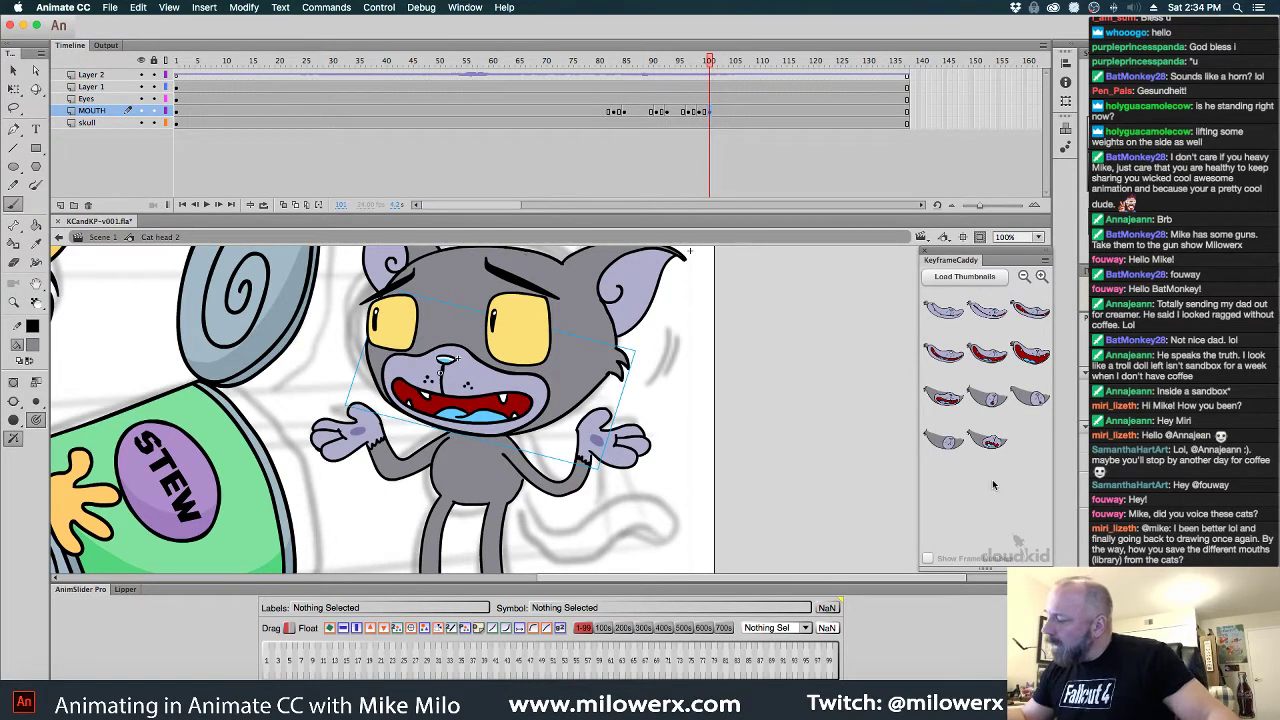
pyautogui.click(987, 398)
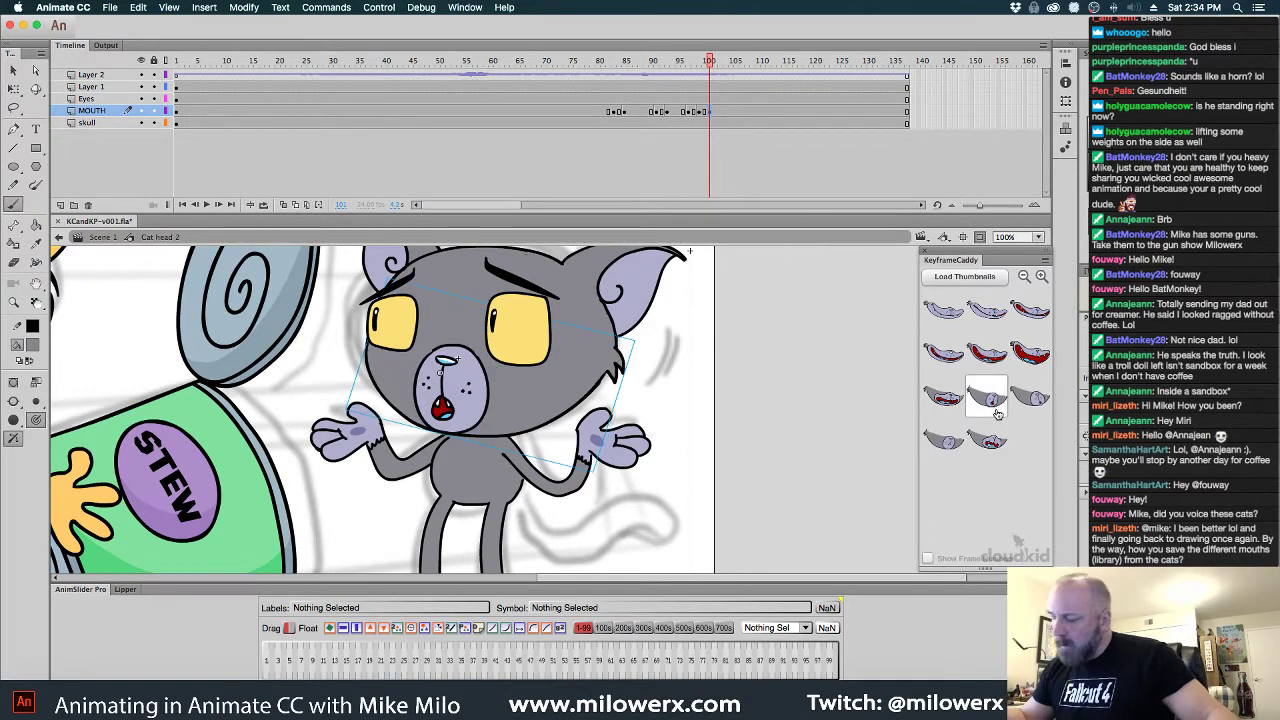
pyautogui.click(720, 112)
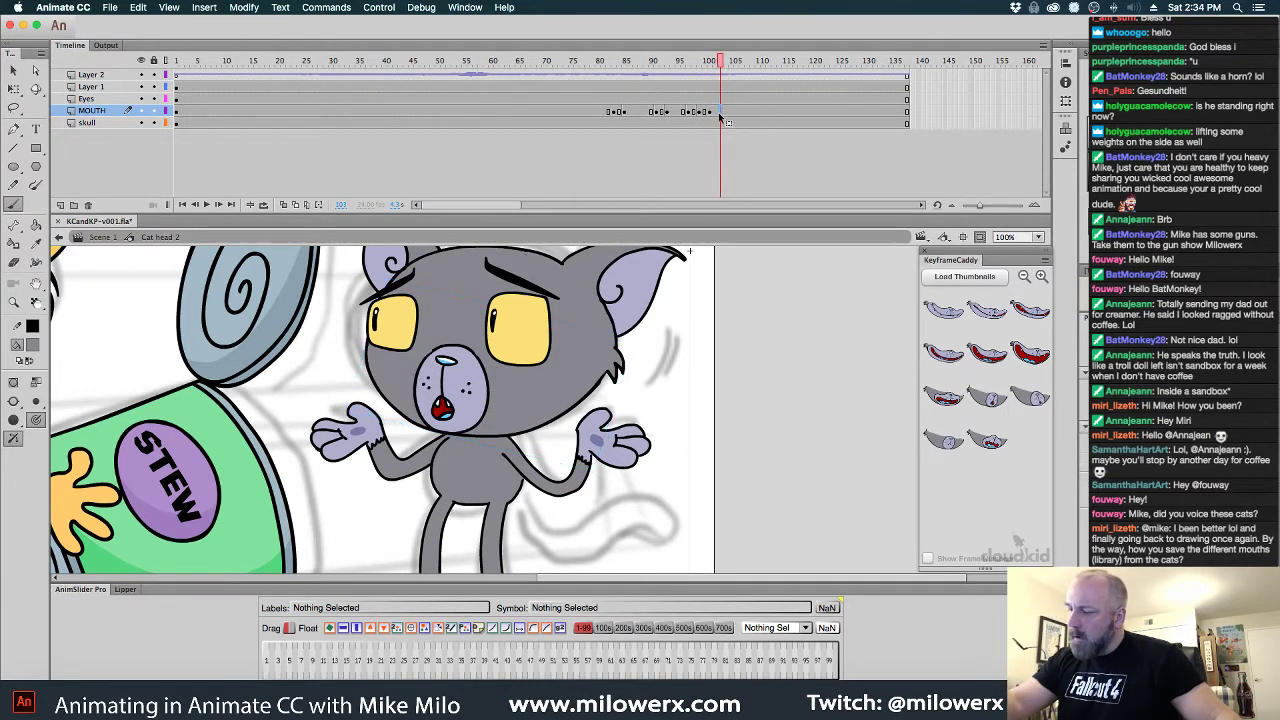
pyautogui.click(980, 445)
# Assign the new fanged open mouth at frame 109 and the small closed mouth at frame 111 of the MOUTH layer
pyautogui.click(634, 62)
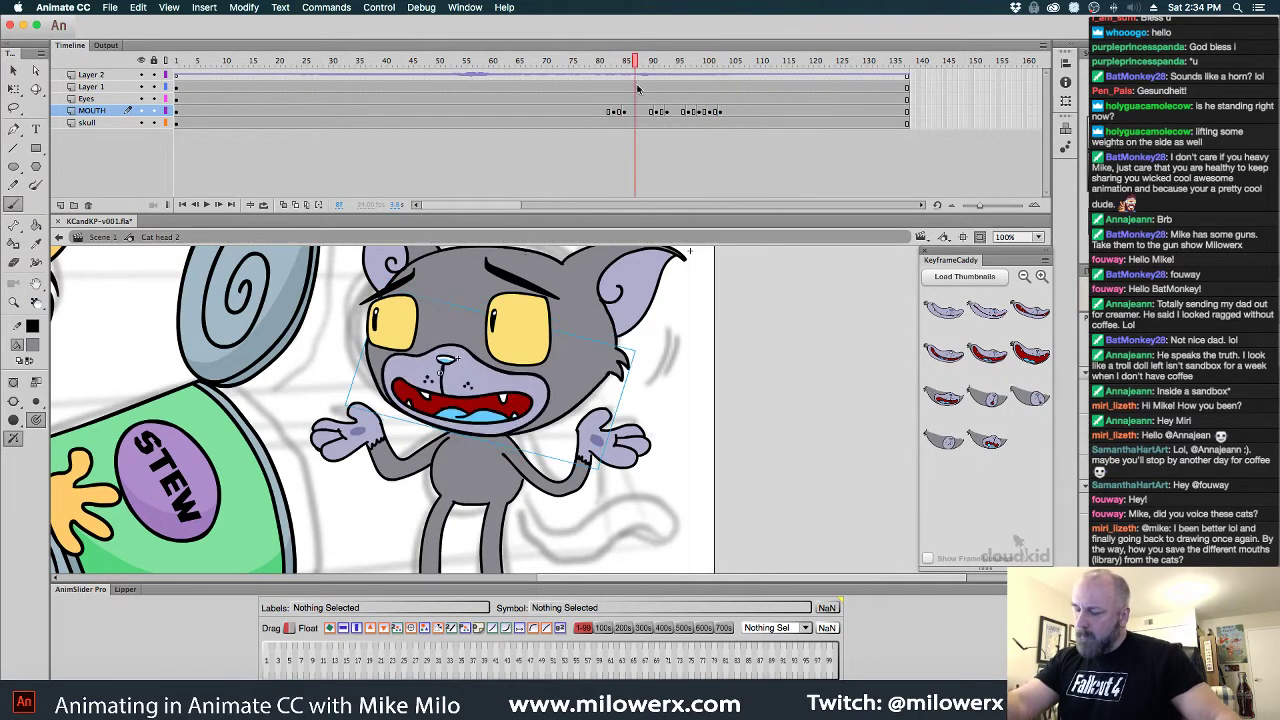
pyautogui.moveTo(637, 88); pyautogui.dragTo(741, 112)
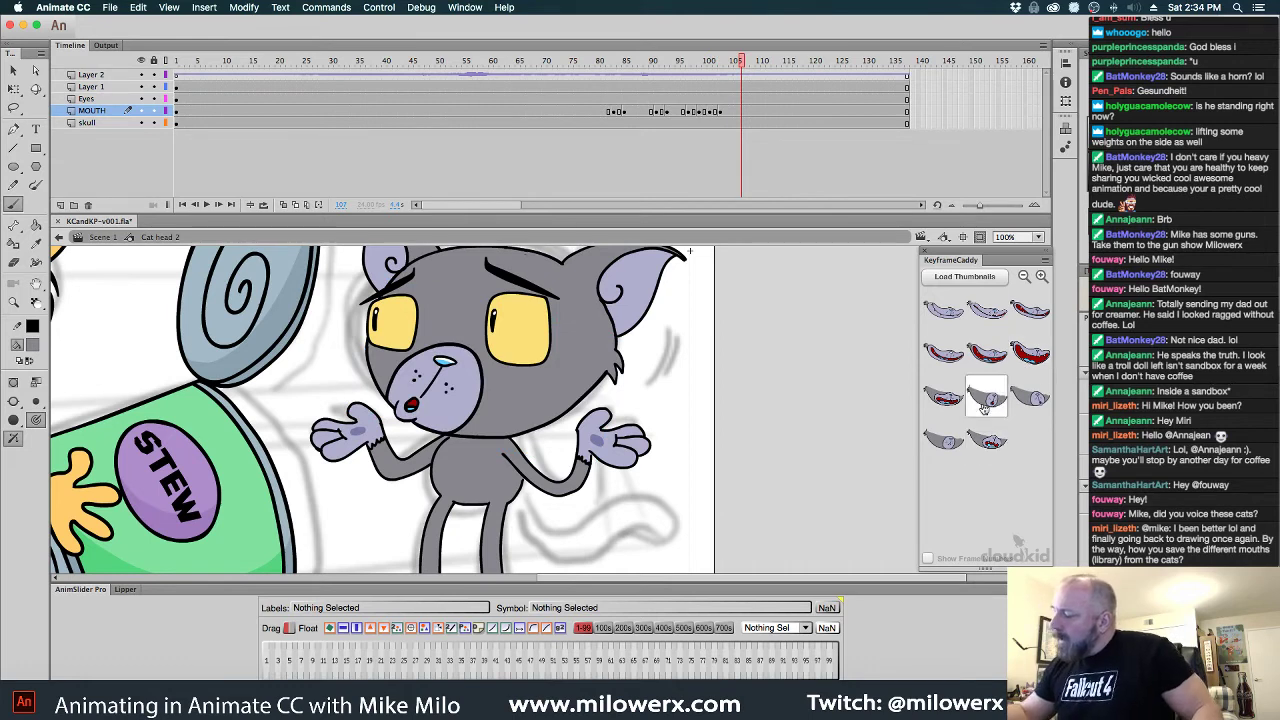
pyautogui.moveTo(742, 62); pyautogui.dragTo(752, 64)
pyautogui.click(988, 441)
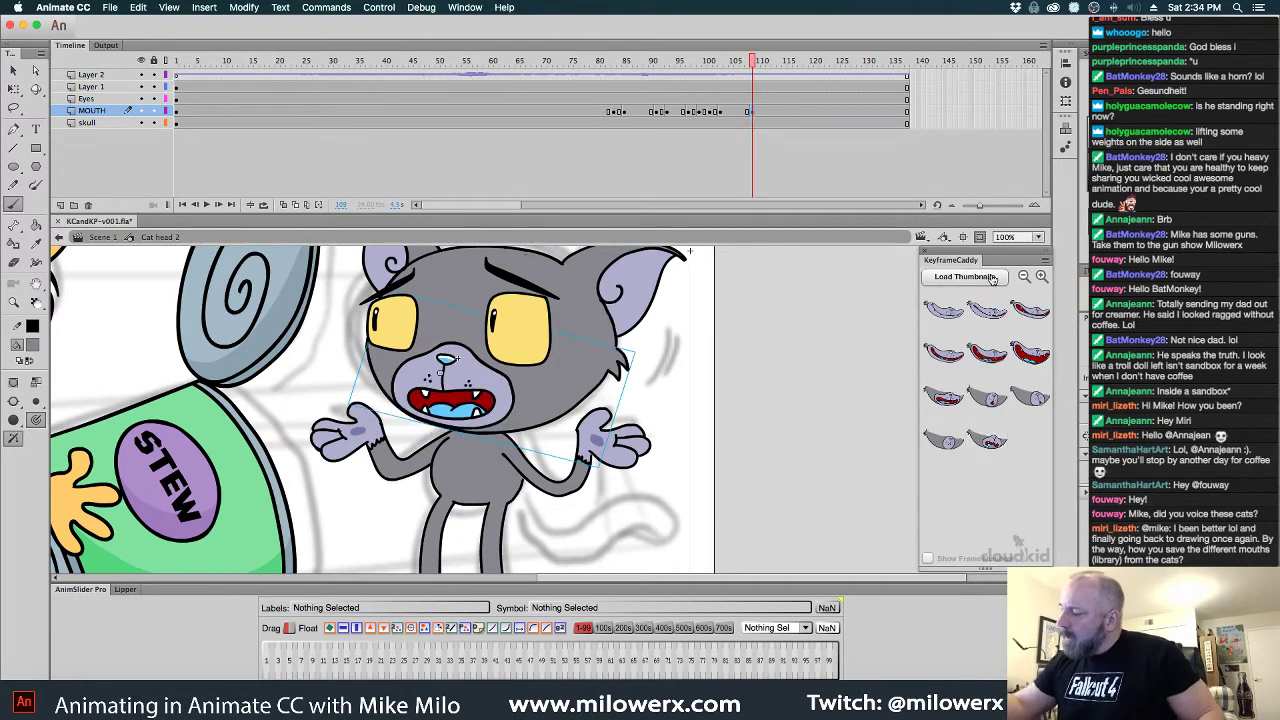
pyautogui.click(763, 78)
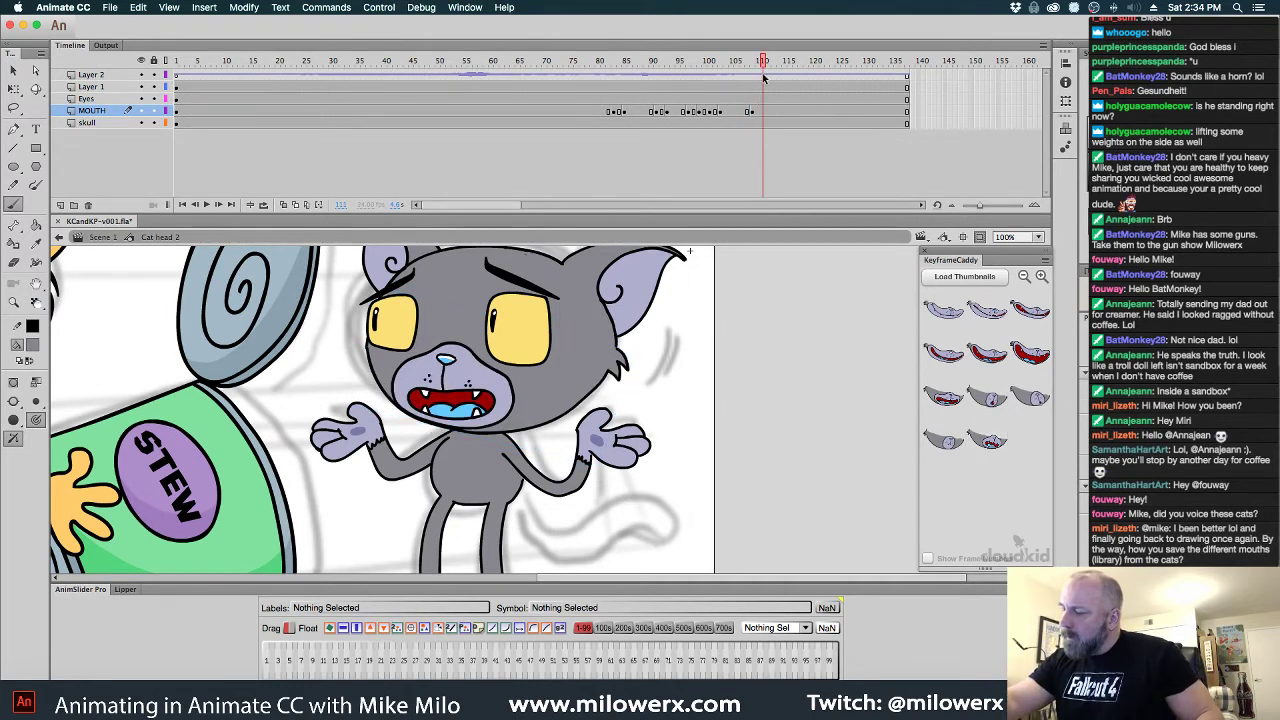
pyautogui.click(944, 441)
pyautogui.moveTo(764, 66); pyautogui.dragTo(767, 112)
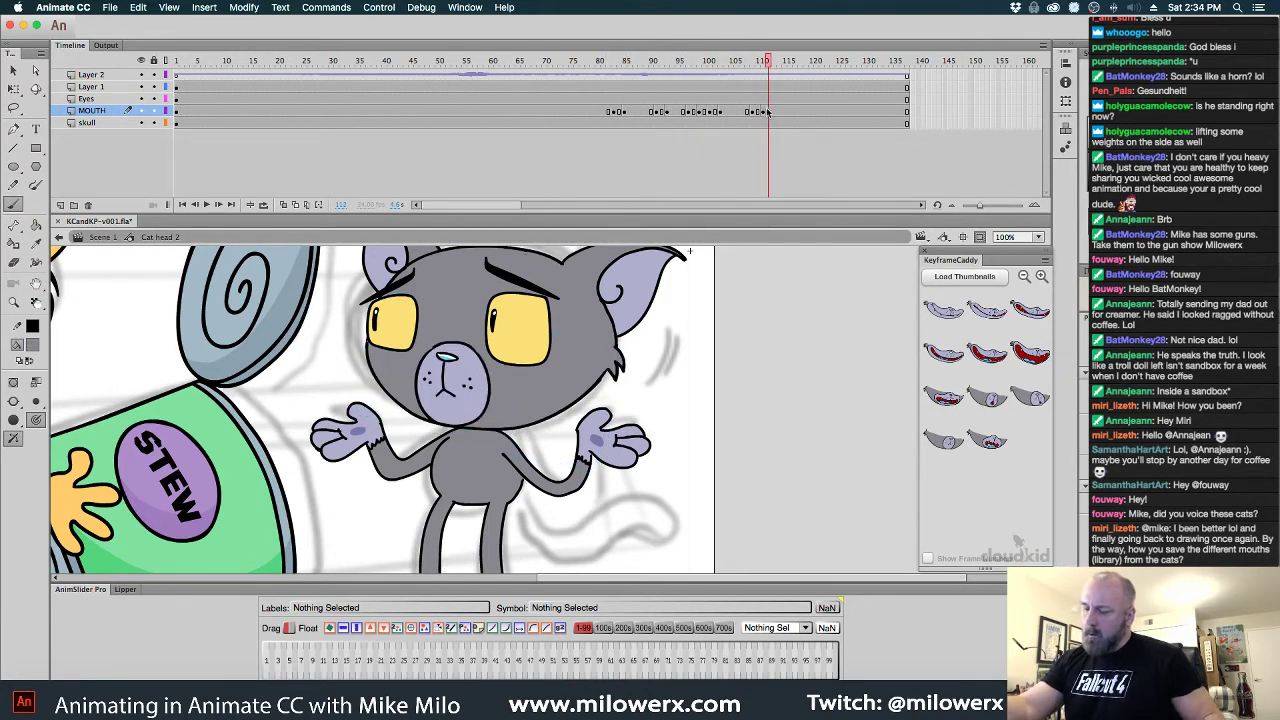
pyautogui.keyDown('alt'); pyautogui.click(670, 380); pyautogui.keyUp('alt')
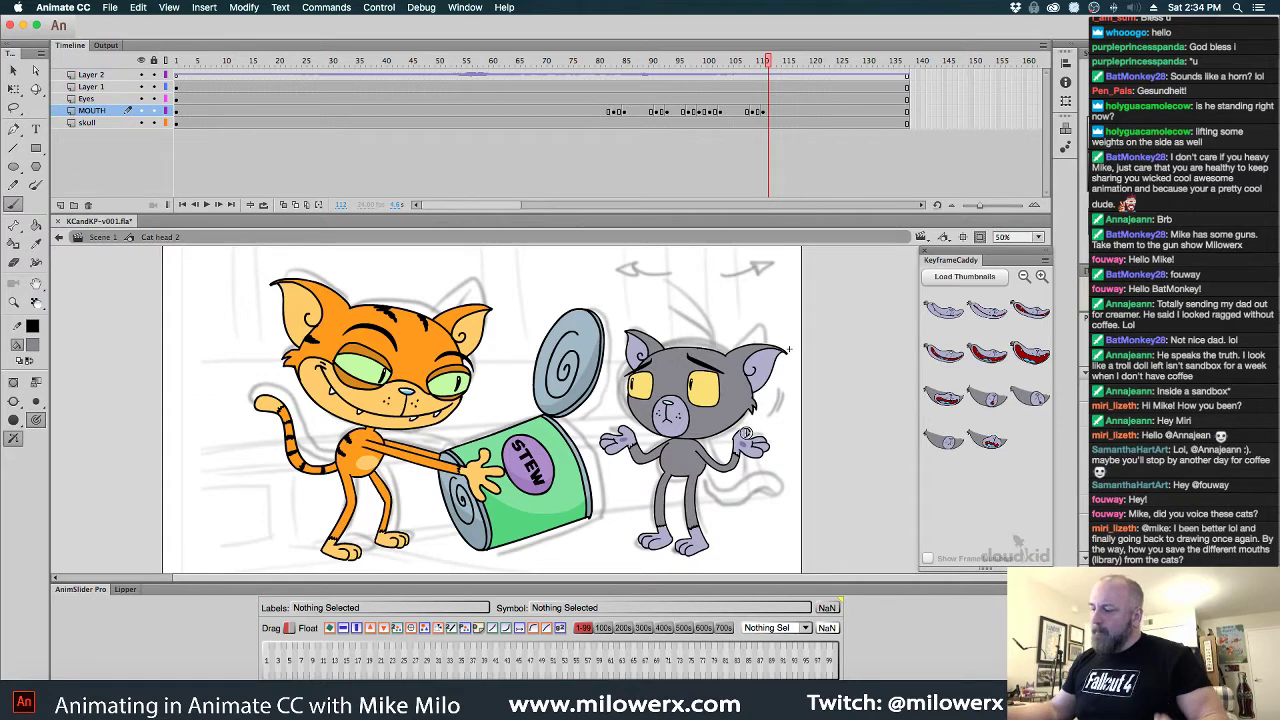
# Return to Scene 1 and move the orange cat head's transformation point to the base of its neck
pyautogui.moveTo(771, 68); pyautogui.dragTo(156, 110)
pyautogui.click(103, 237)
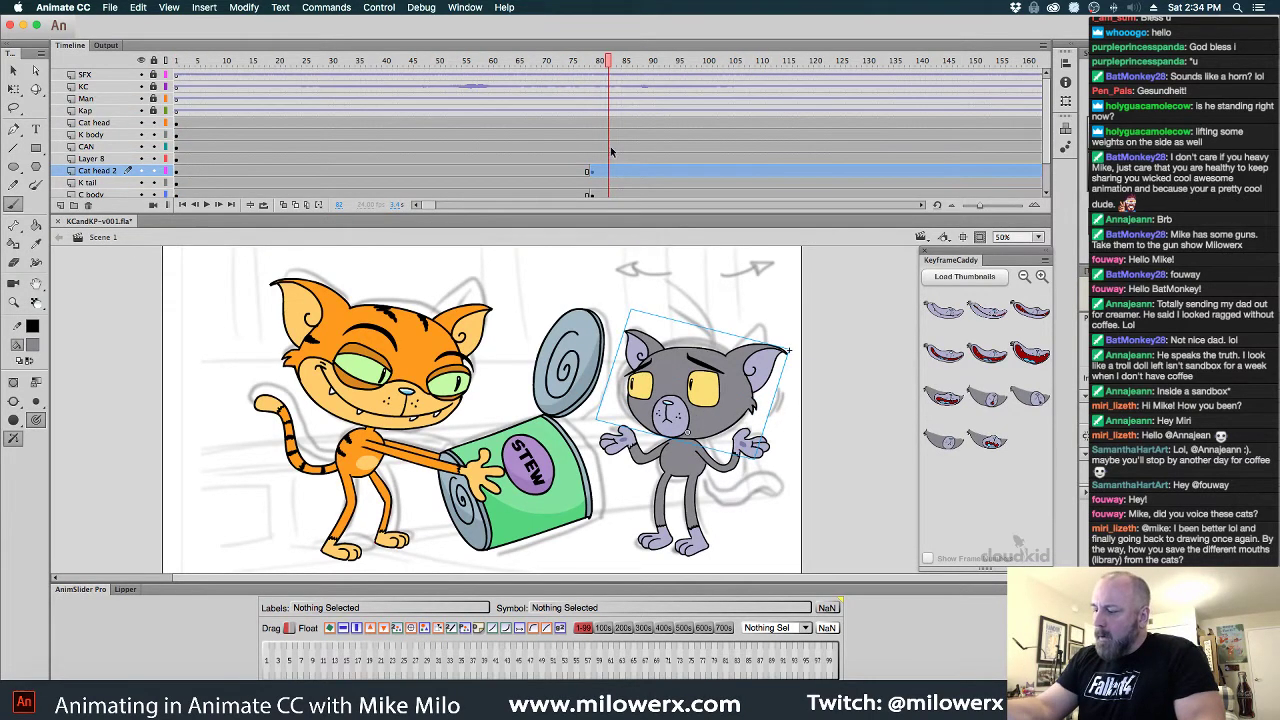
pyautogui.moveTo(612, 151); pyautogui.dragTo(333, 141)
pyautogui.click(14, 88)
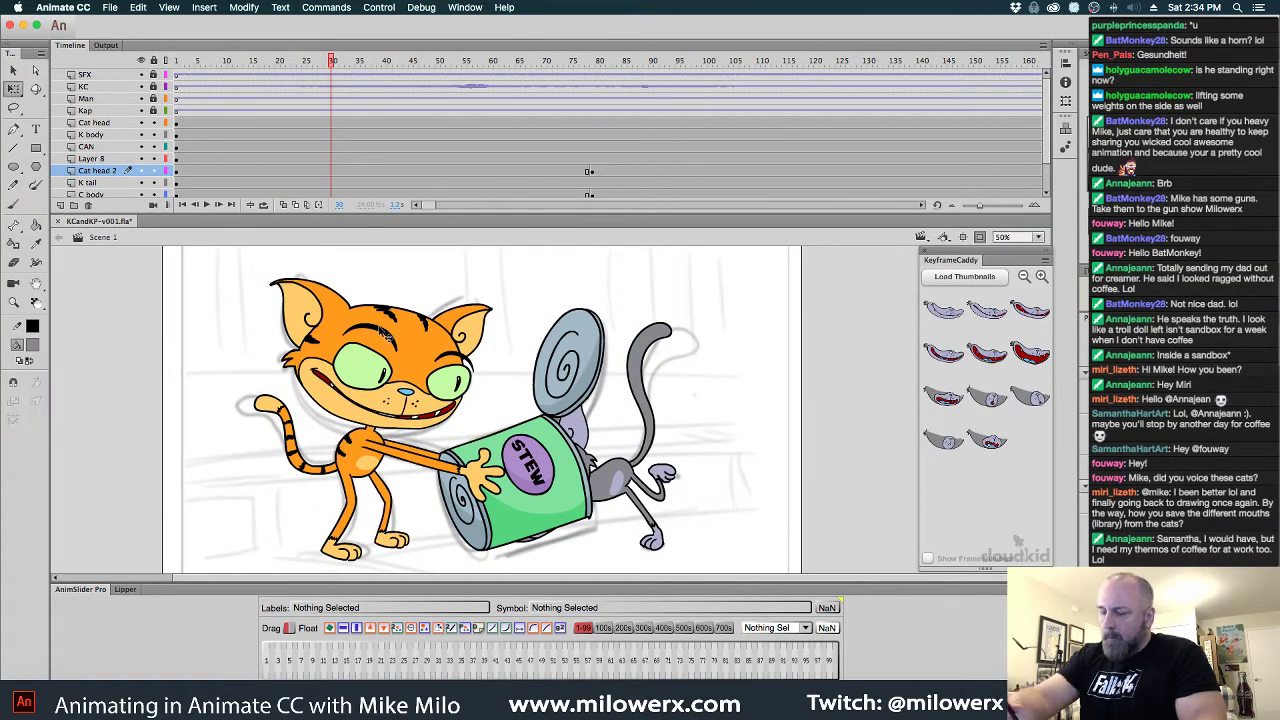
pyautogui.click(397, 352)
pyautogui.moveTo(384, 367); pyautogui.dragTo(379, 422)
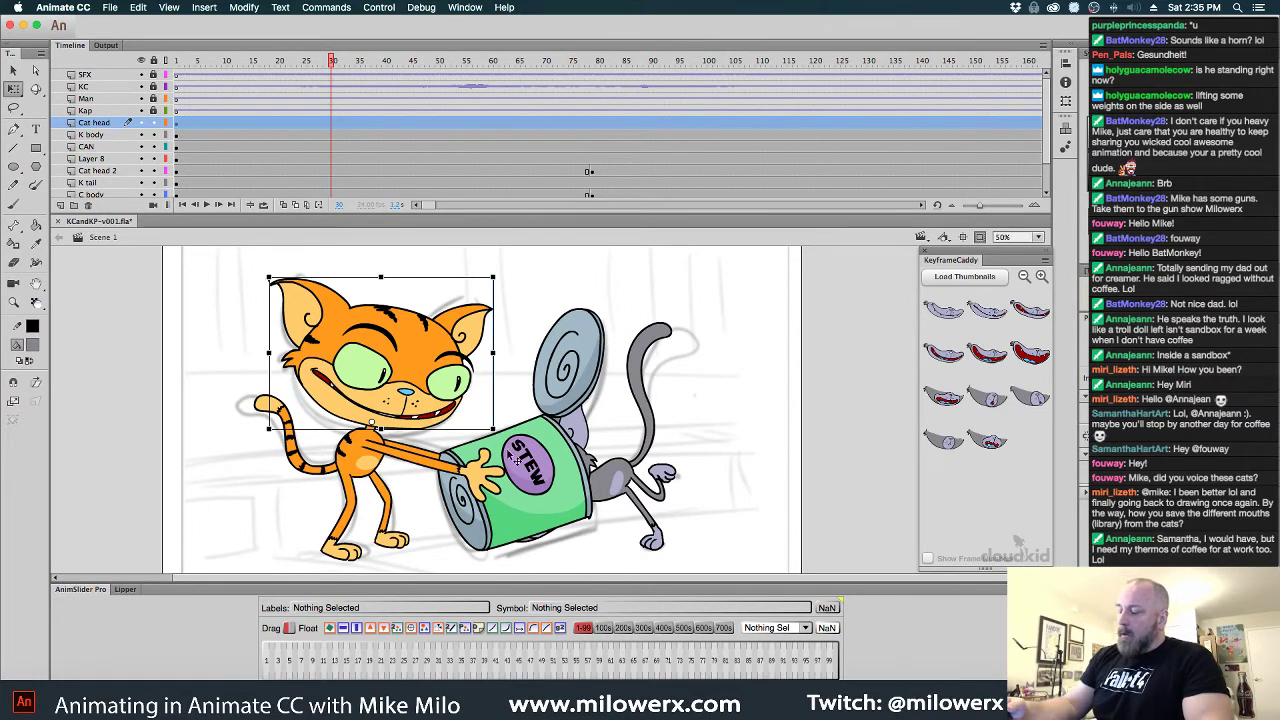
pyautogui.rightClick(430, 383)
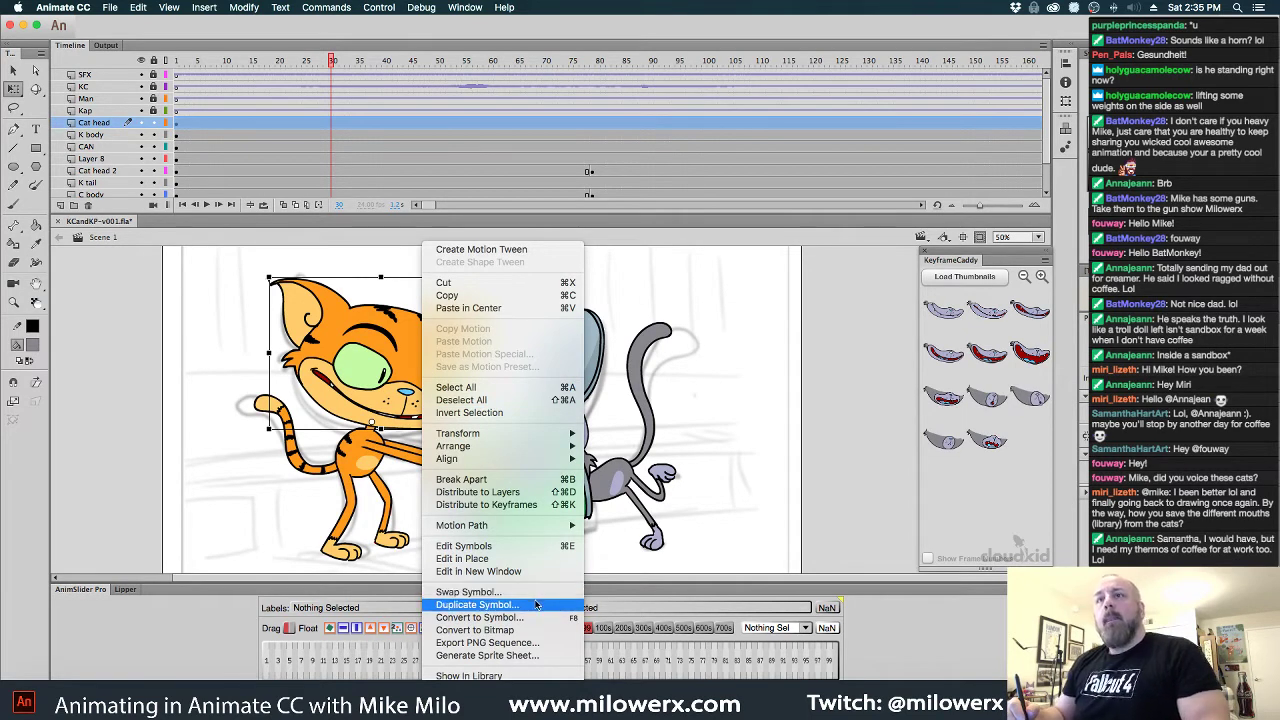
pyautogui.click(741, 434)
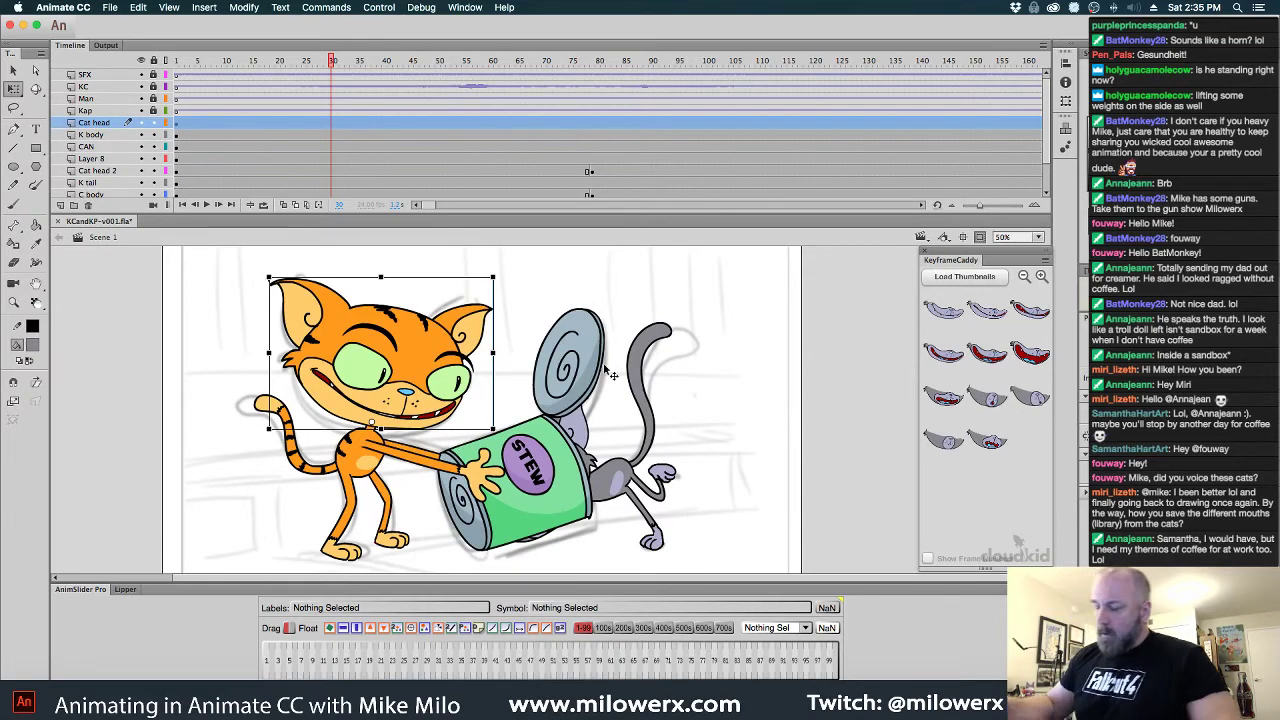
# Insert keyframes for the orange cat's head at frames 28 and 30 of the Cat head layer
pyautogui.moveTo(337, 64); pyautogui.dragTo(321, 127)
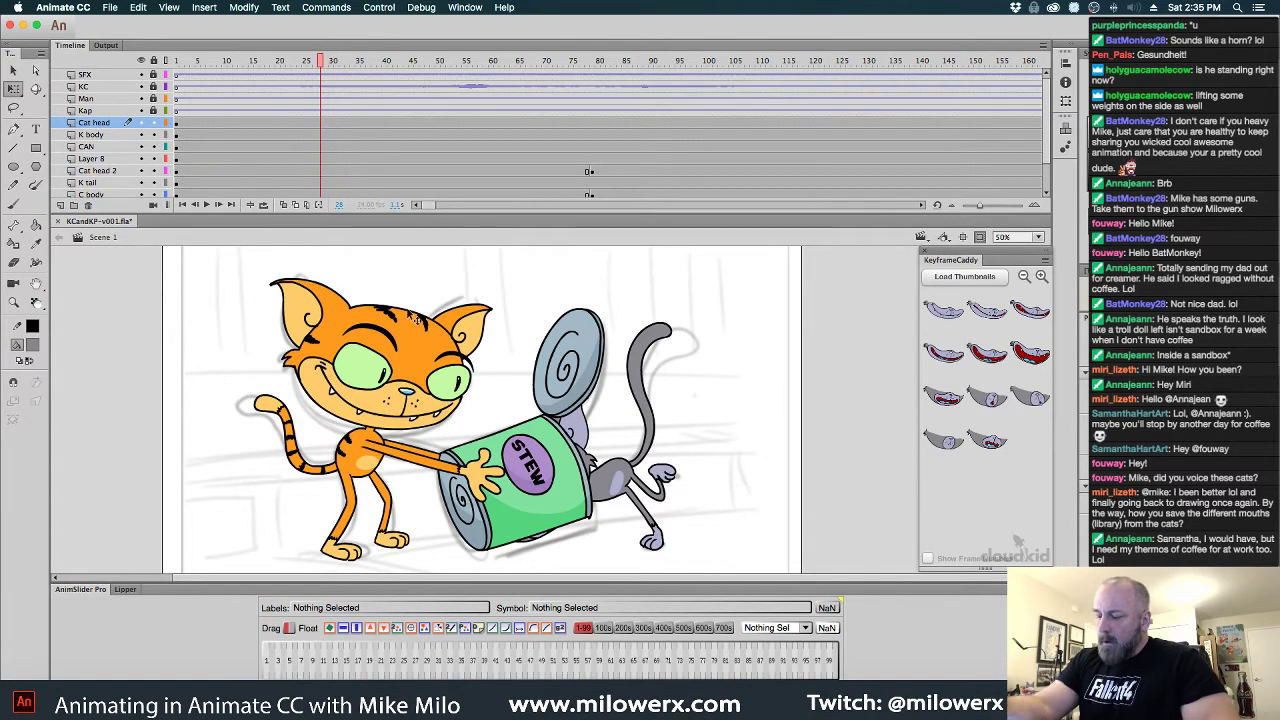
pyautogui.click(417, 343)
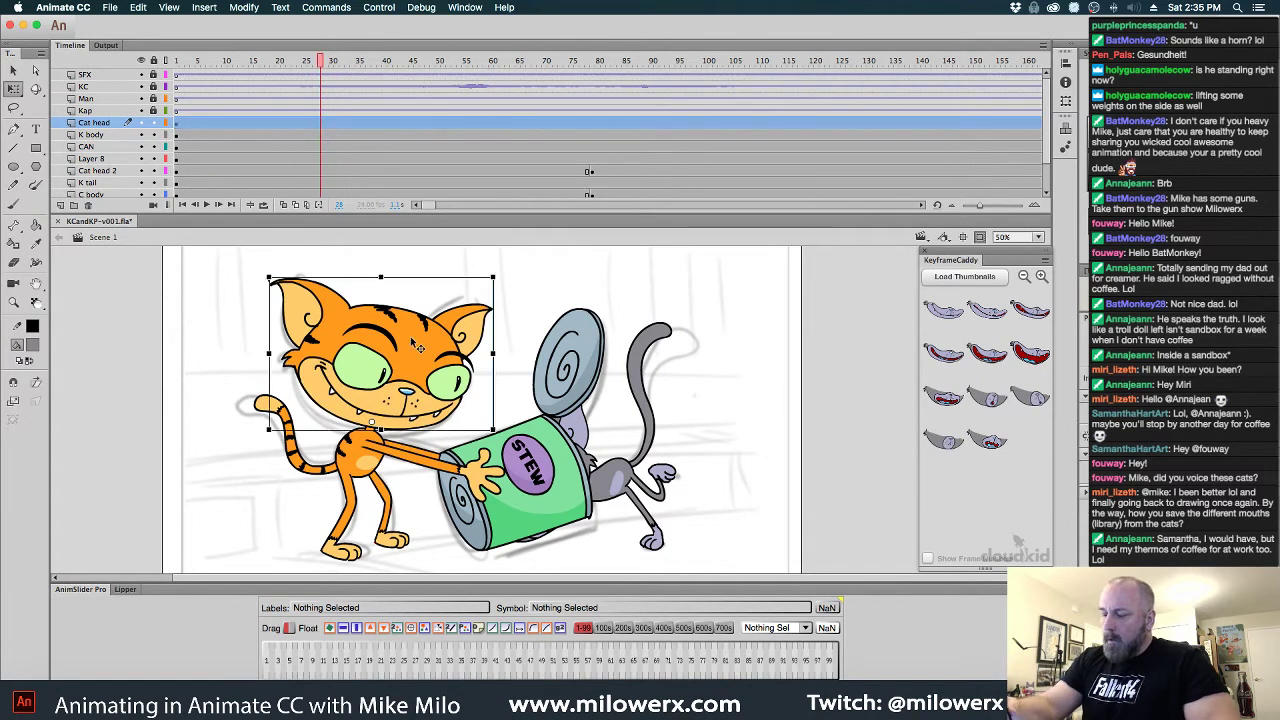
pyautogui.click(323, 123)
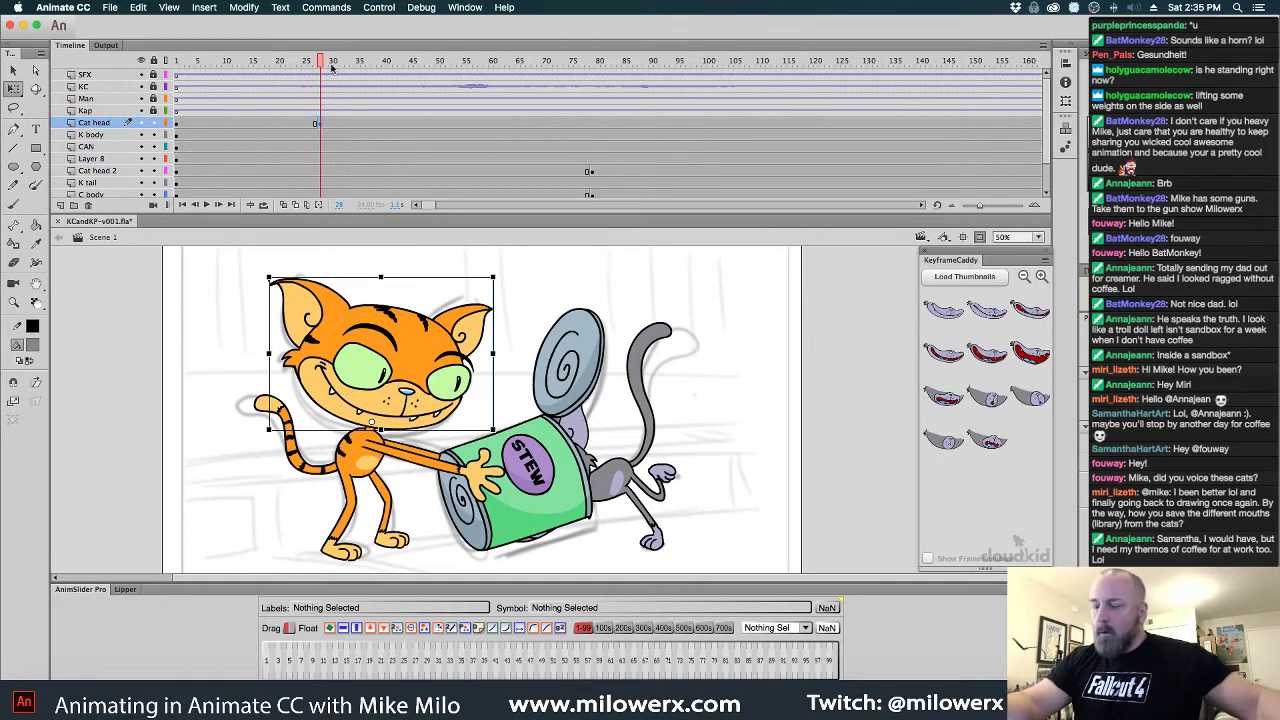
pyautogui.moveTo(331, 67)
pyautogui.mouseDown()
pyautogui.moveTo(306, 66)
pyautogui.moveTo(336, 79)
pyautogui.mouseUp()
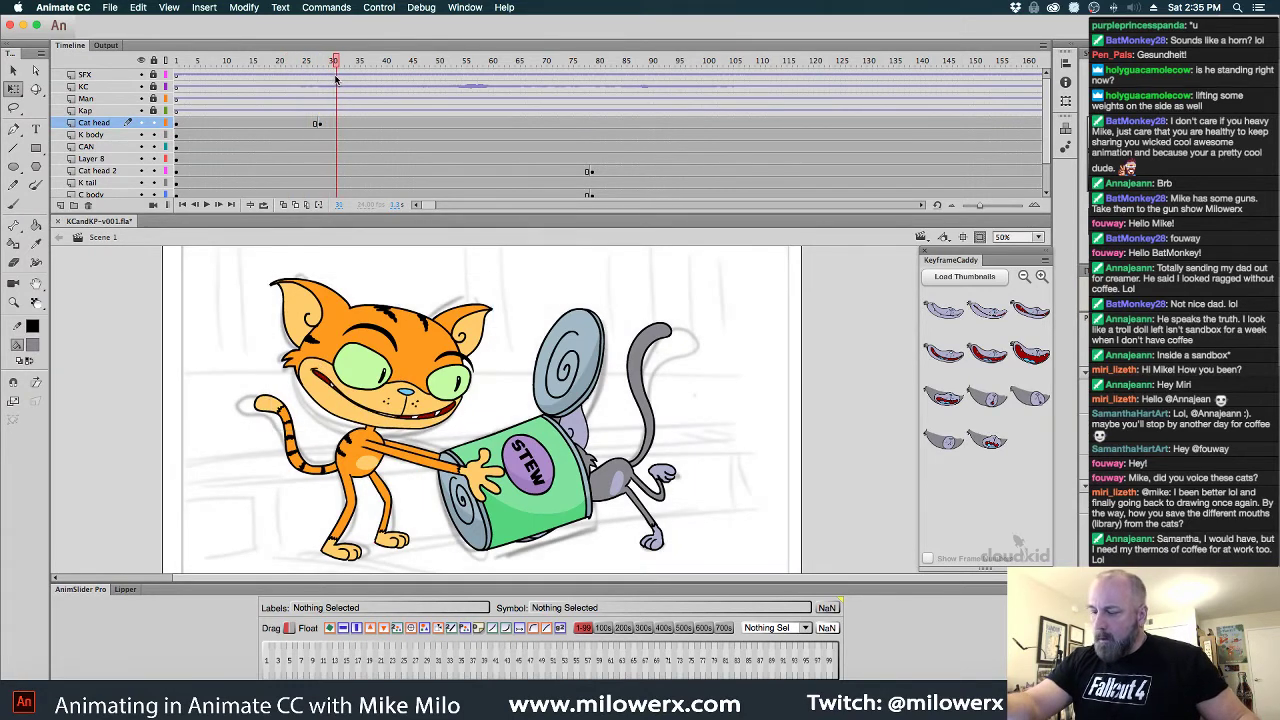
pyautogui.click(332, 127)
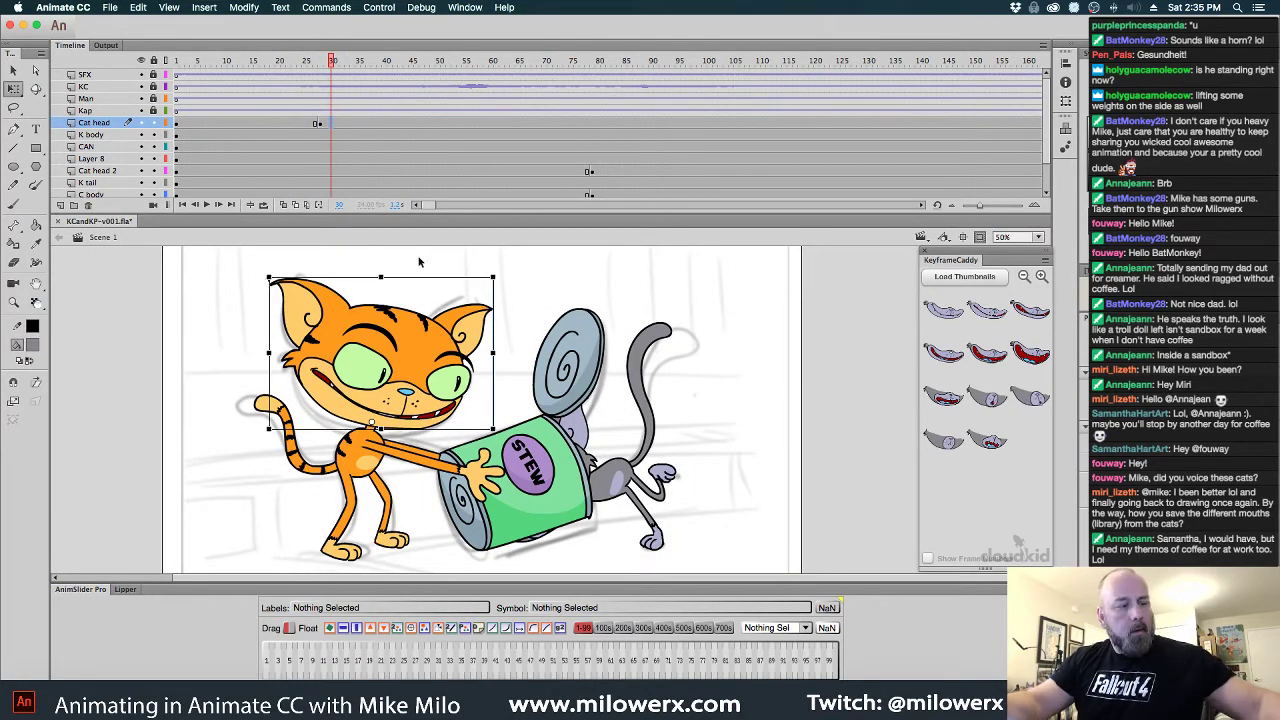
# Try a slight clockwise tilt of the orange cat's head at frame 28 and undo it
pyautogui.click(323, 125)
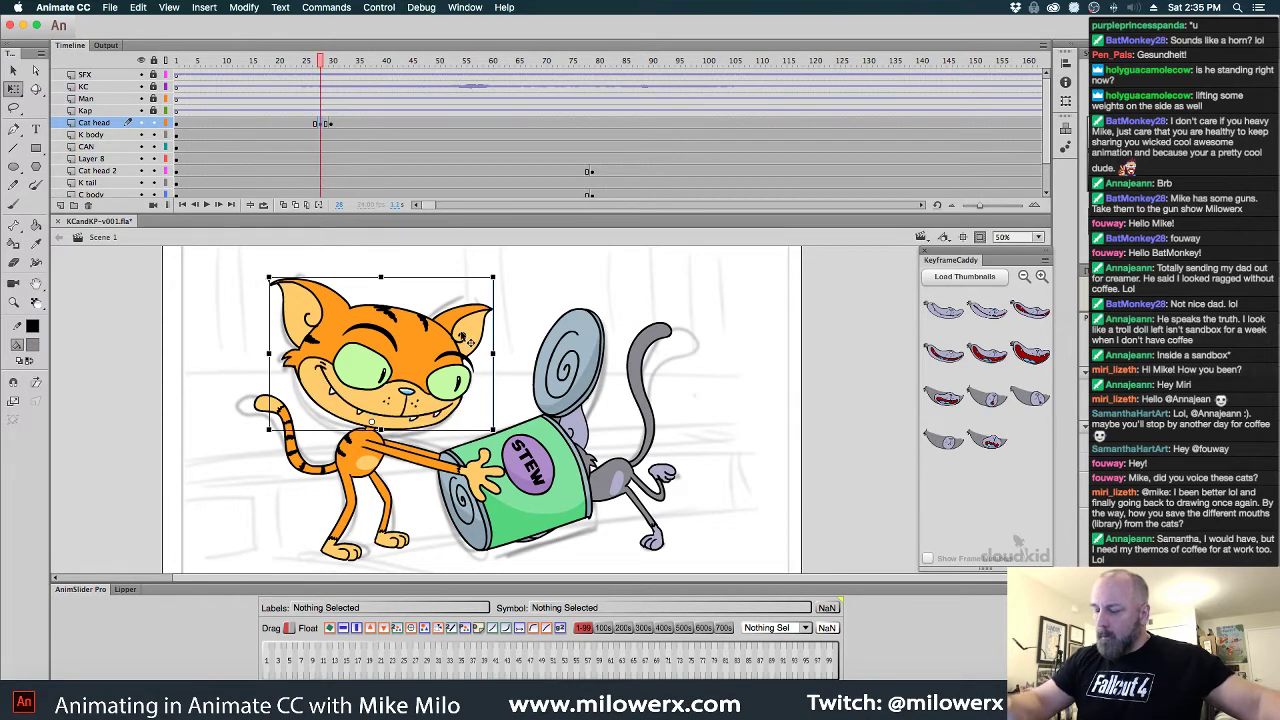
pyautogui.moveTo(503, 290); pyautogui.dragTo(492, 310)
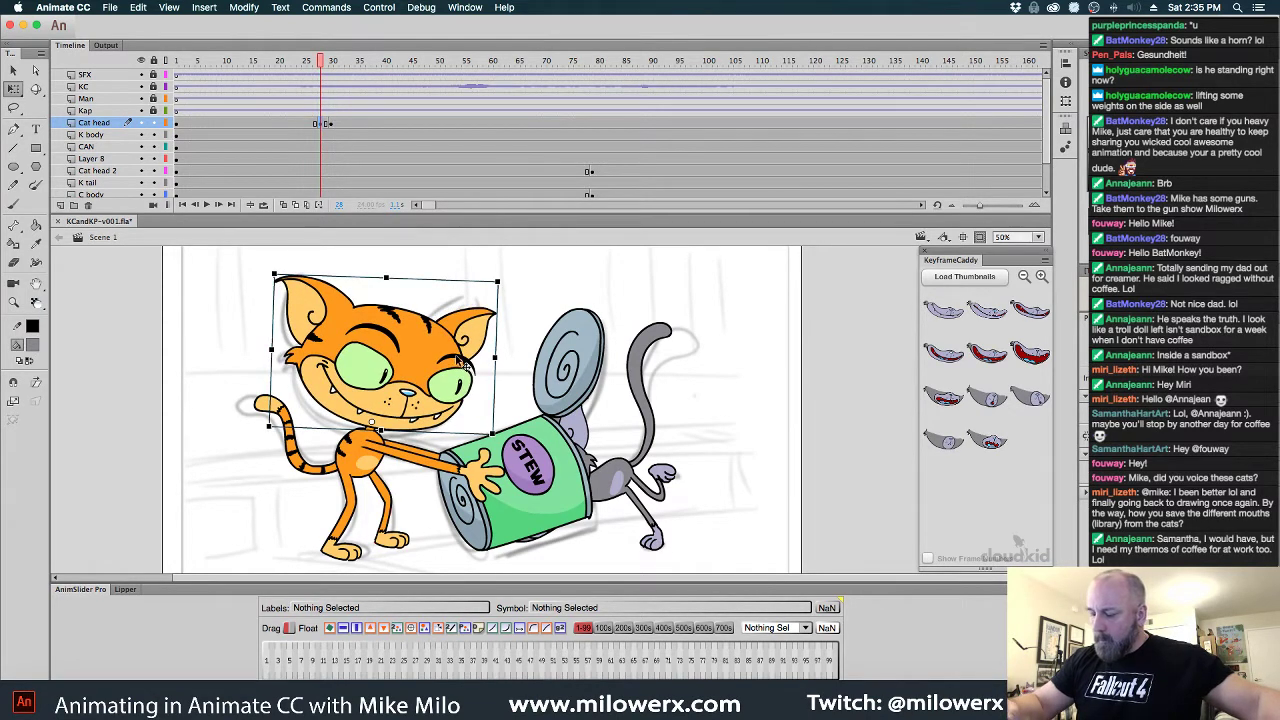
pyautogui.hotkey('ctrl', 'z')
# Tilt the orange cat's head slightly clockwise at frame 30 and shift it slightly forward, comparing neighbouring frames with onion skinning
pyautogui.click(332, 124)
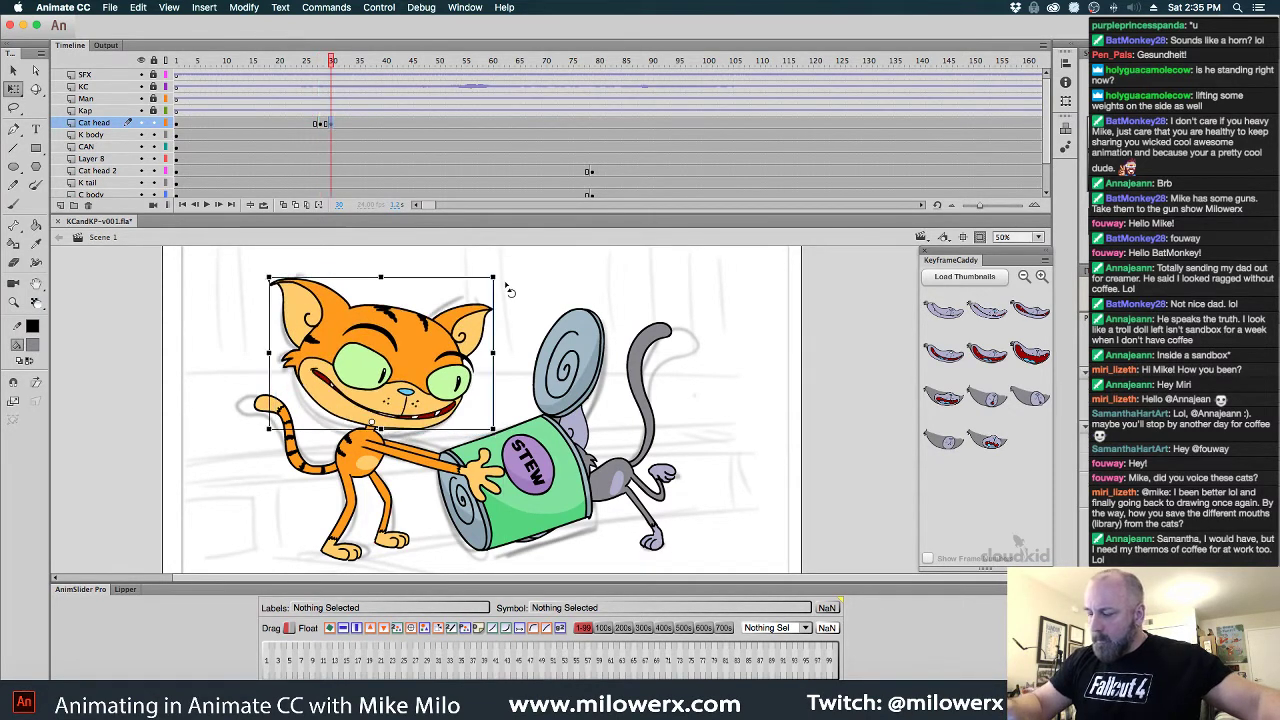
pyautogui.moveTo(507, 289); pyautogui.dragTo(502, 300)
pyautogui.moveTo(457, 364); pyautogui.dragTo(468, 369)
pyautogui.click(284, 205)
pyautogui.press('super+equal')
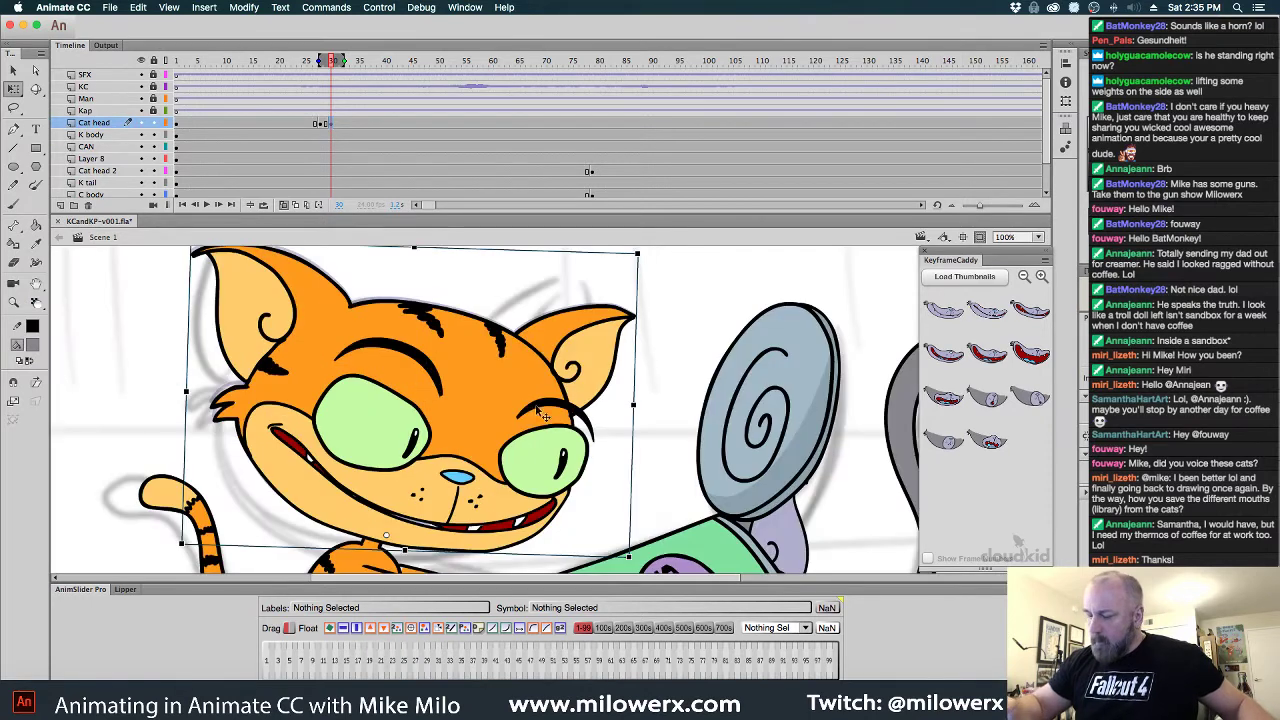
pyautogui.moveTo(544, 398); pyautogui.dragTo(548, 400)
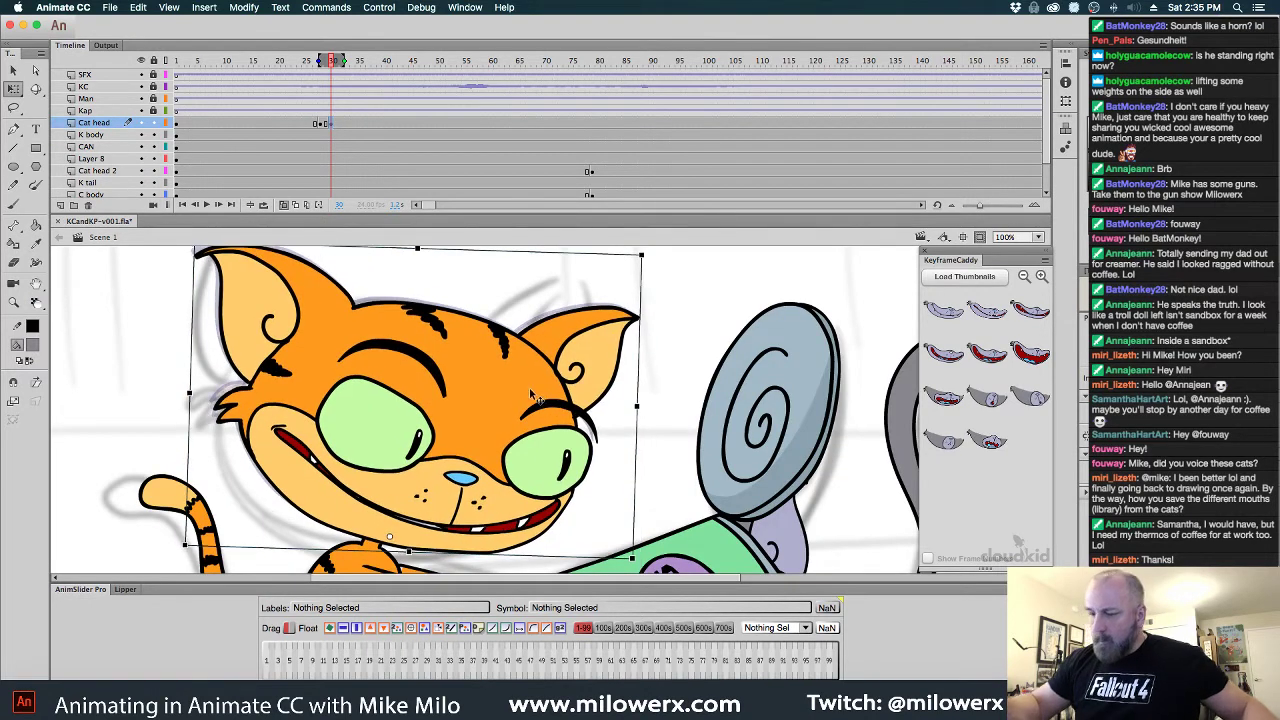
pyautogui.press(',')
pyautogui.press('.')
pyautogui.press('.')
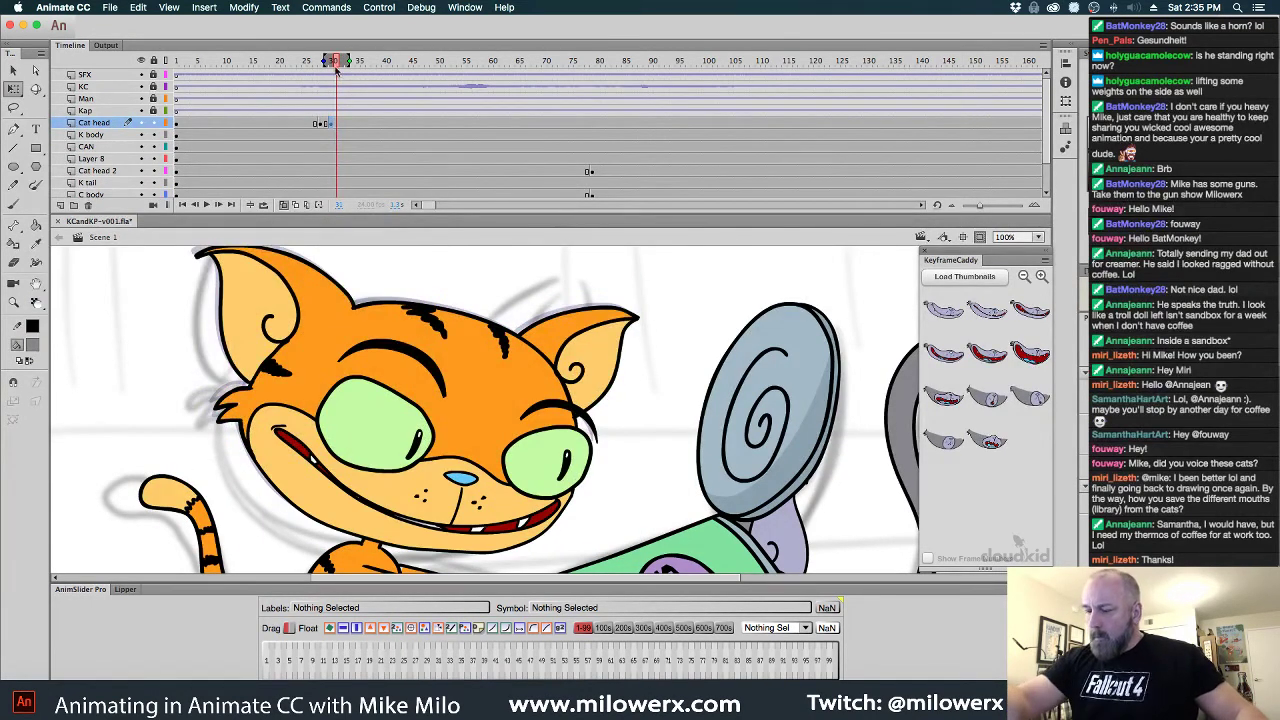
pyautogui.click(286, 204)
# Add Cat head keyframes at frames 32 and 34, rotating the head progressively counterclockwise
pyautogui.moveTo(338, 65); pyautogui.dragTo(351, 97)
pyautogui.click(343, 128)
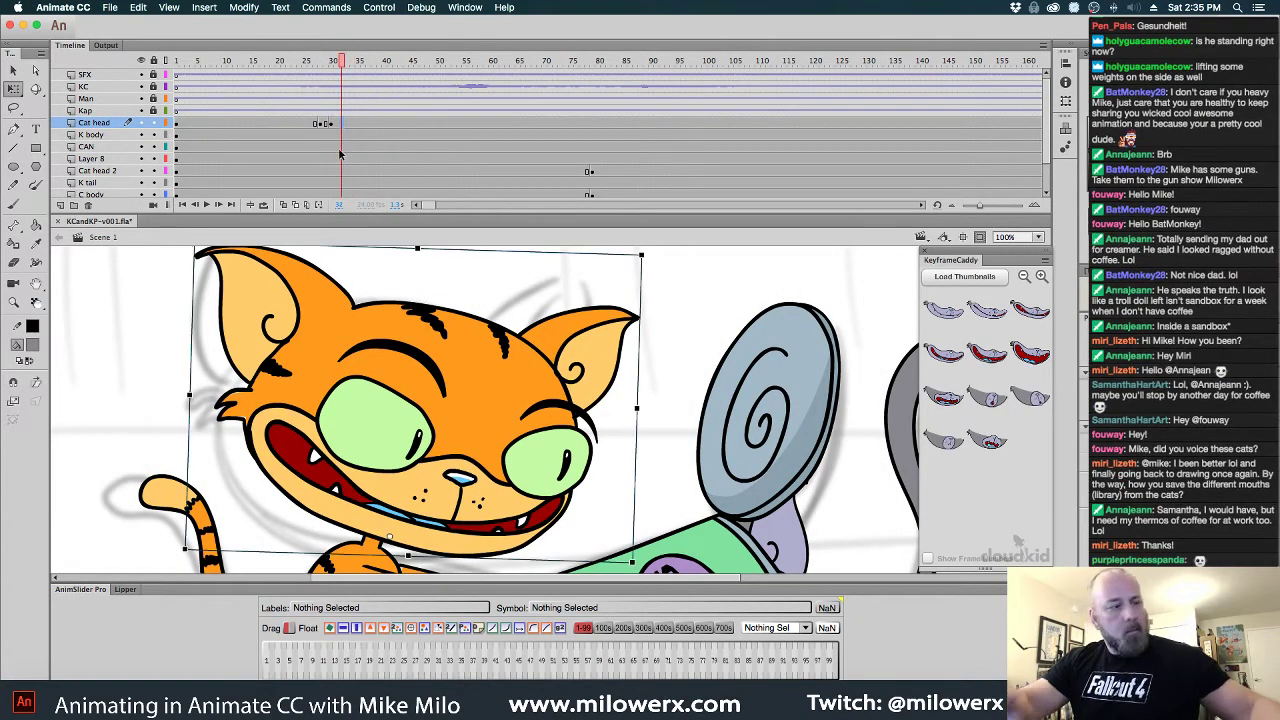
pyautogui.moveTo(651, 265); pyautogui.dragTo(637, 247)
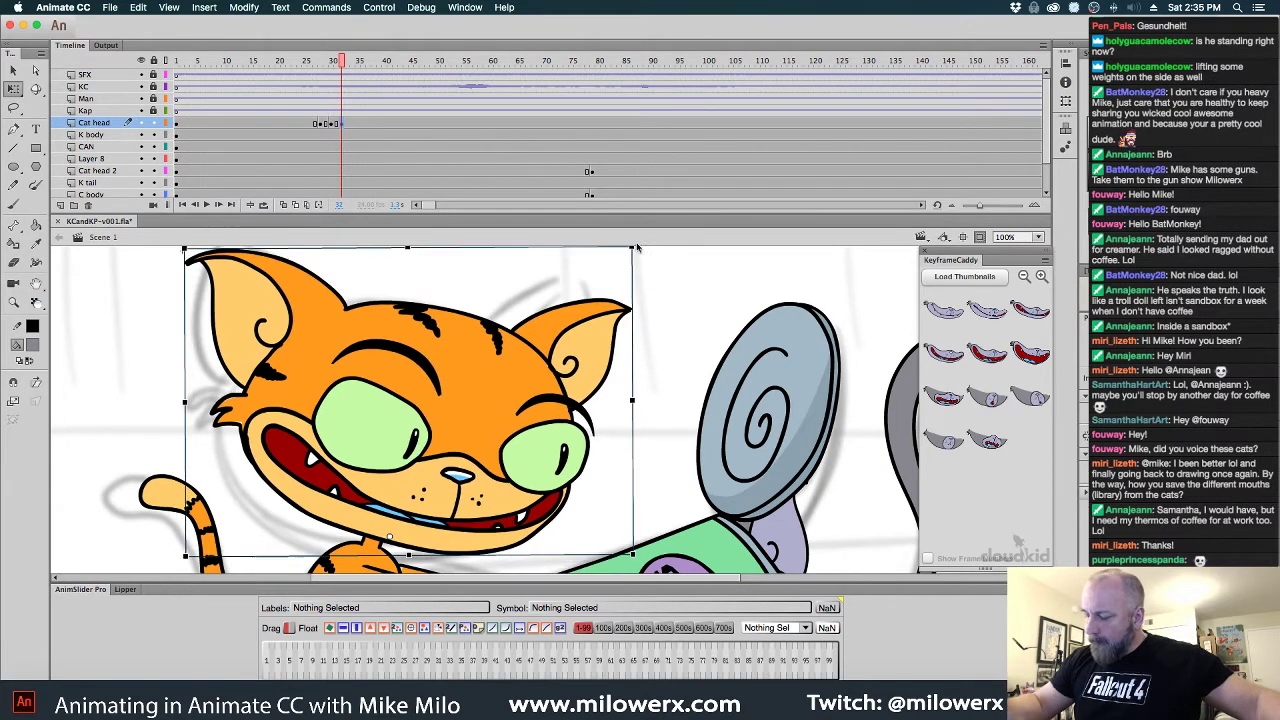
pyautogui.click(355, 124)
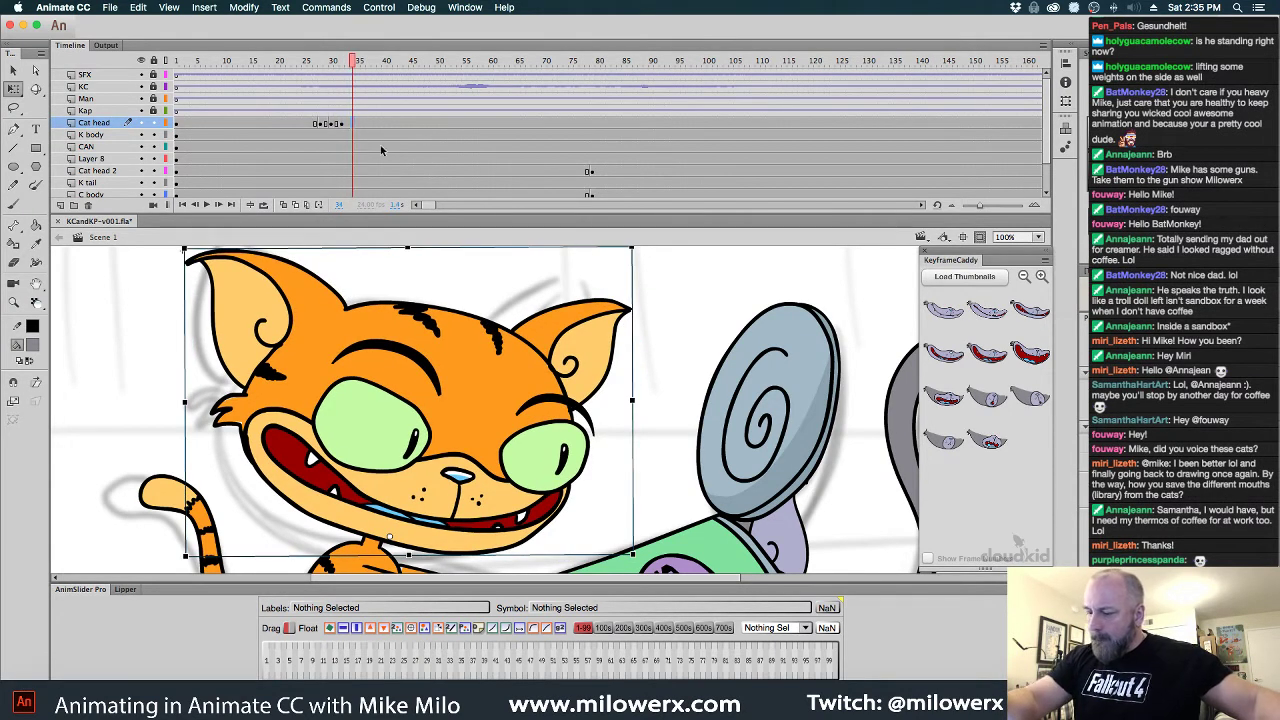
pyautogui.moveTo(642, 262); pyautogui.dragTo(627, 243)
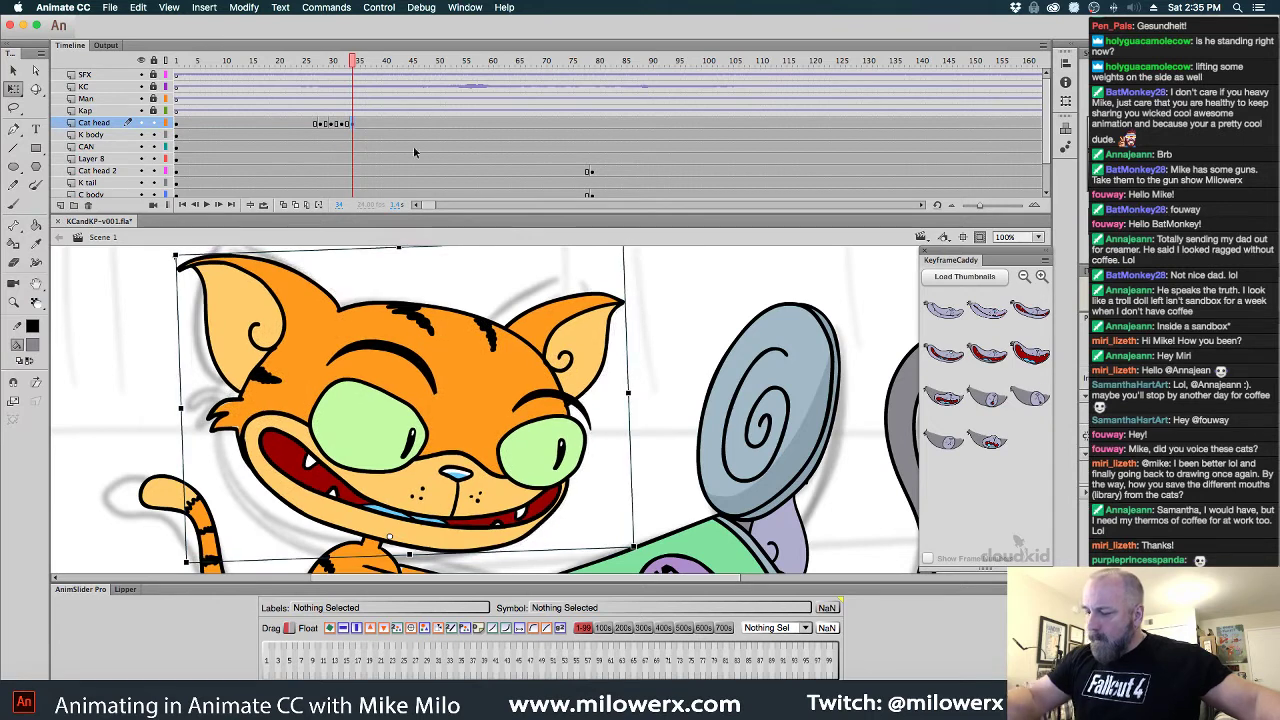
# Add a Cat head keyframe at frame 36, stretch the head slightly taller and compare it with frame 34
pyautogui.click(361, 123)
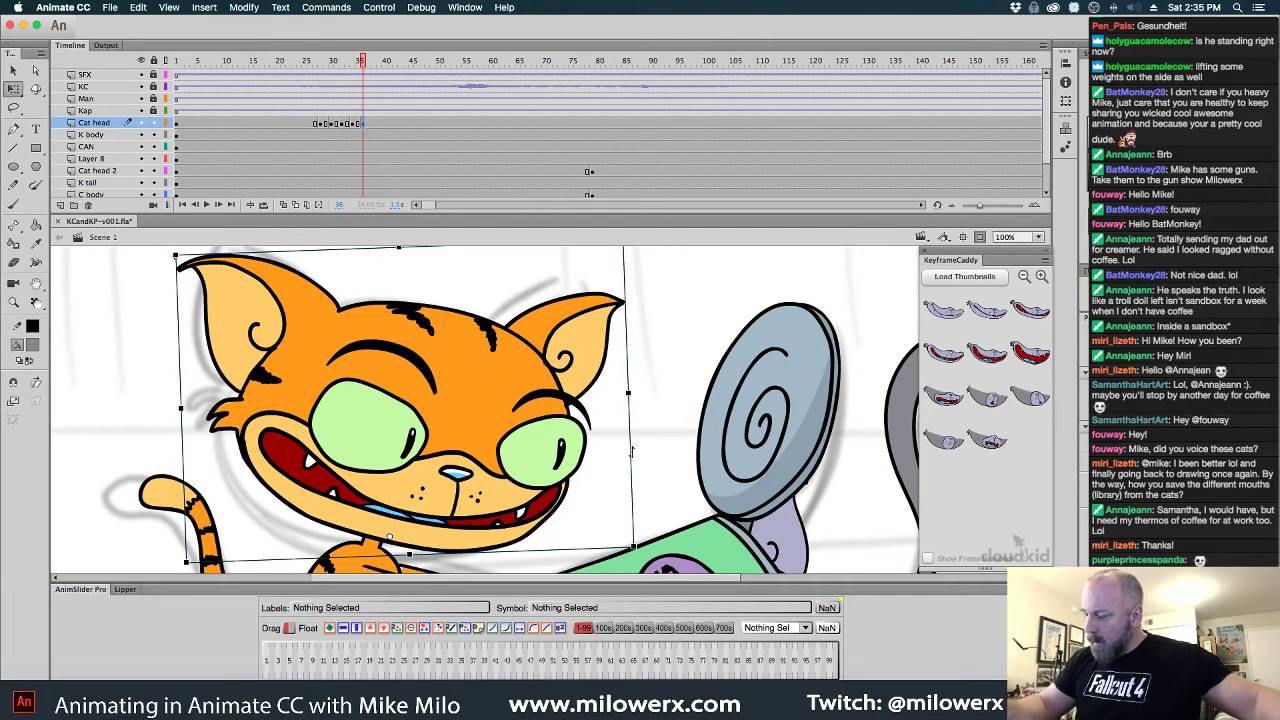
pyautogui.scroll(2, 616, 376)
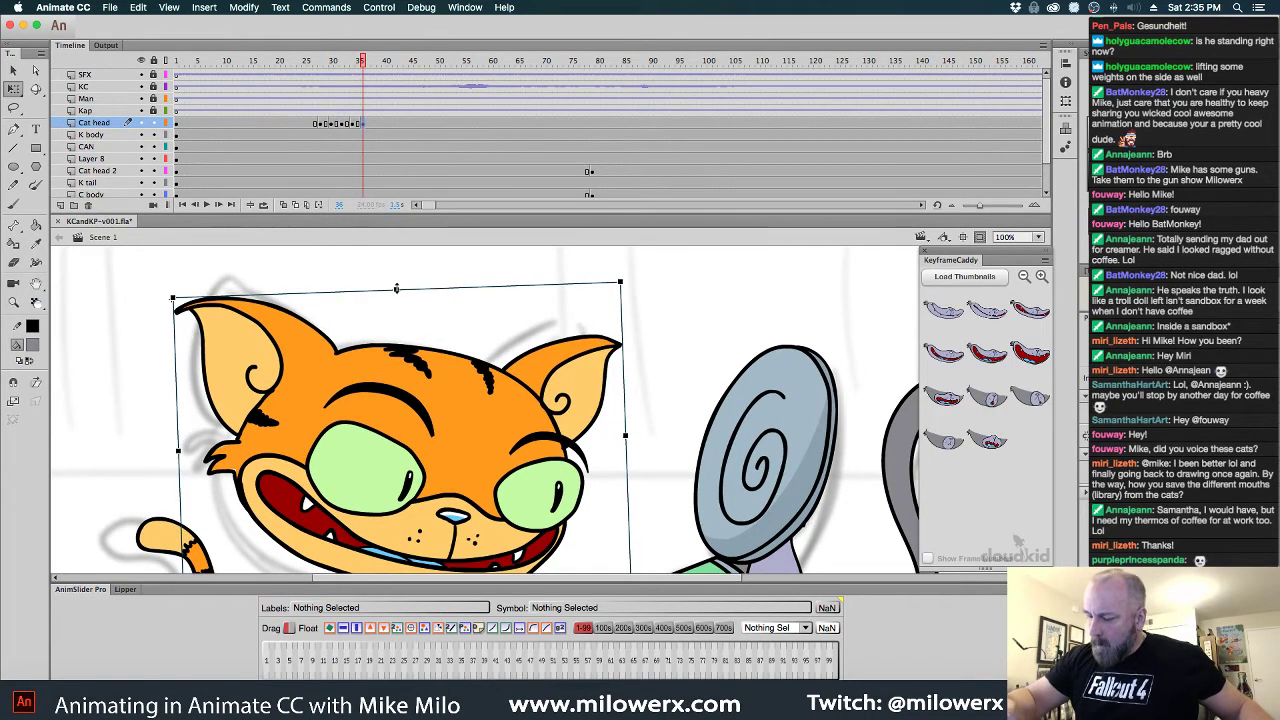
pyautogui.moveTo(396, 288); pyautogui.dragTo(396, 280)
pyautogui.click(355, 124)
pyautogui.click(363, 125)
pyautogui.press('super+shift+space')
pyautogui.click(639, 414)
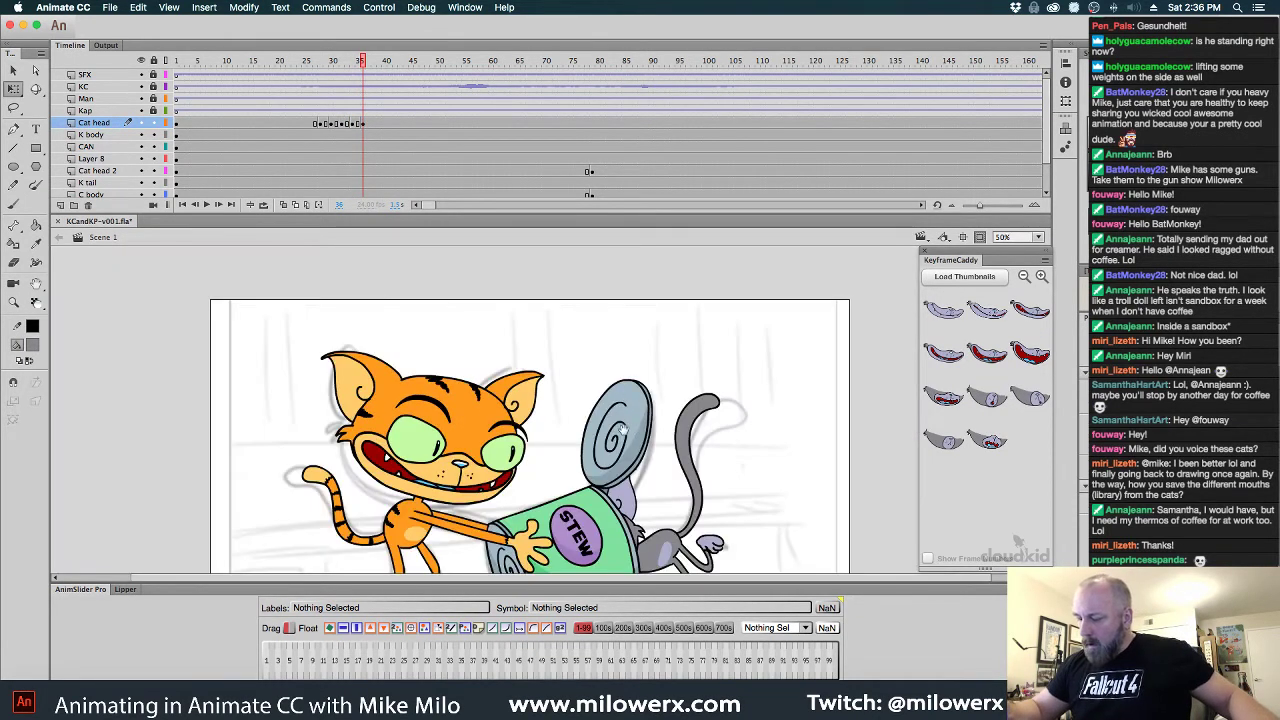
# Add Cat head keyframes at frames 38 and 40, making the head slightly narrower at 38 and tilting it counterclockwise at 40
pyautogui.moveTo(566, 383); pyautogui.dragTo(550, 347)
pyautogui.moveTo(365, 62); pyautogui.dragTo(375, 122)
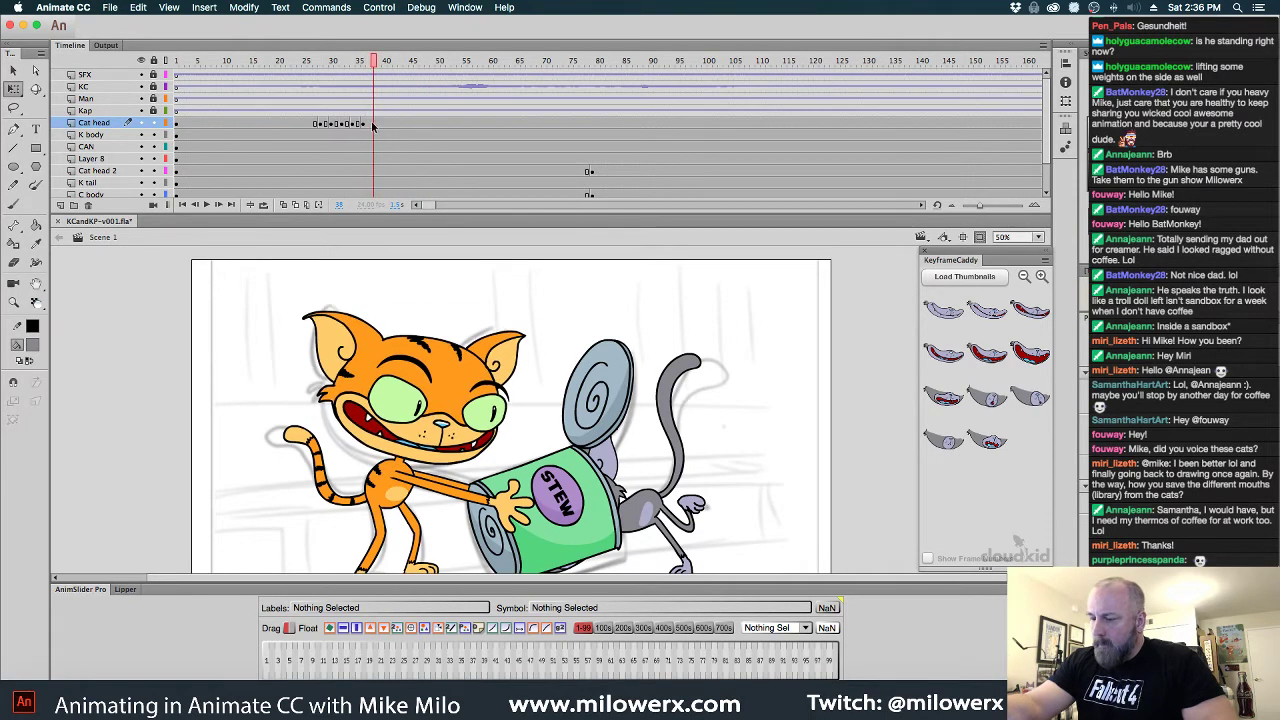
pyautogui.click(373, 124)
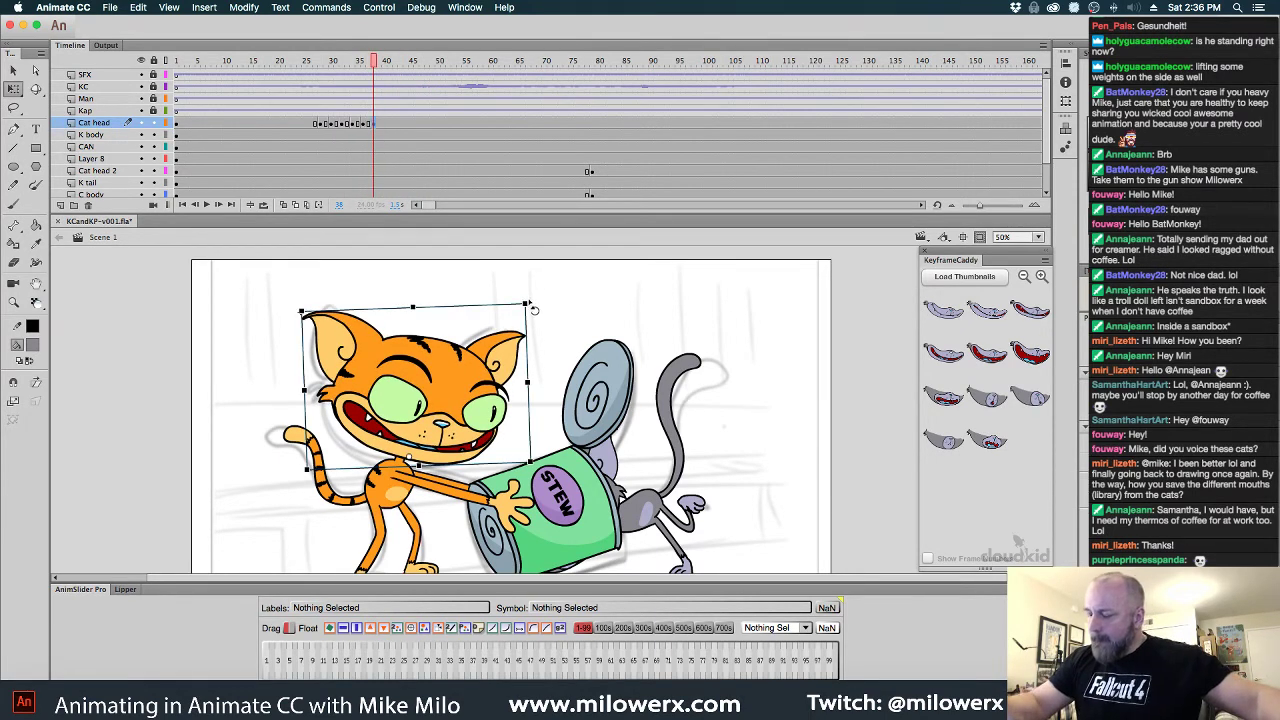
pyautogui.moveTo(527, 304); pyautogui.dragTo(523, 300)
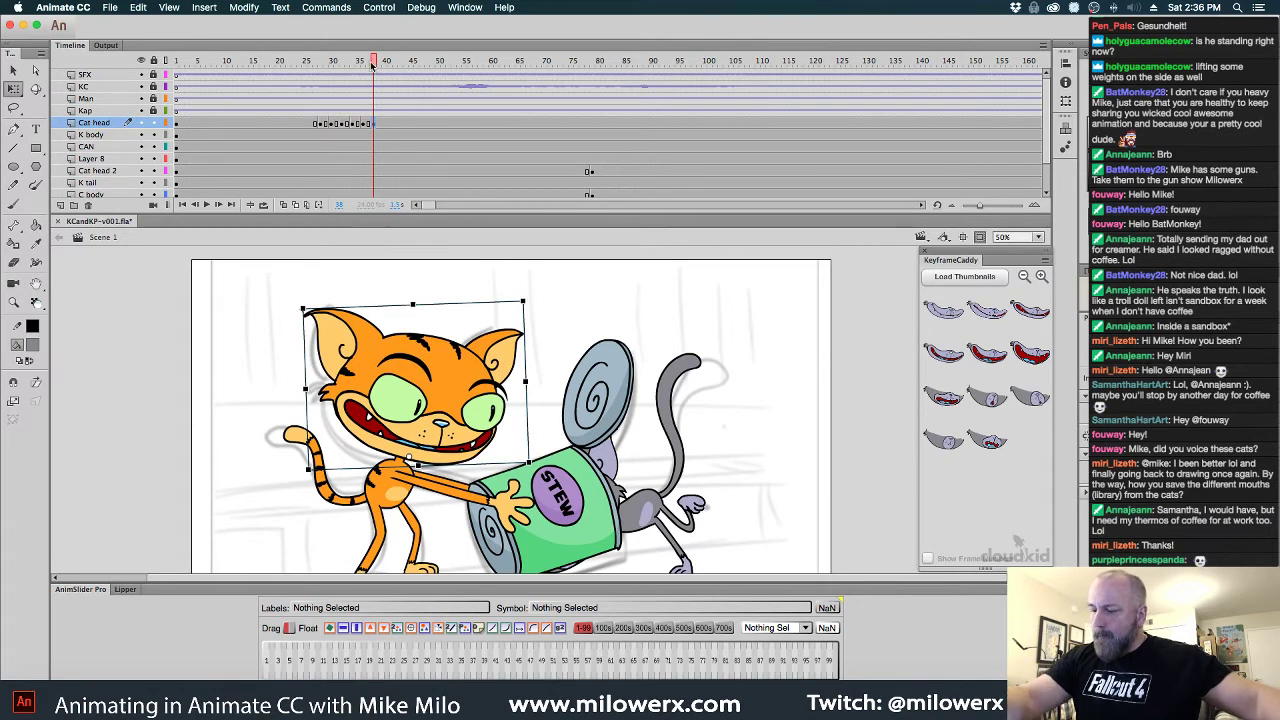
pyautogui.moveTo(372, 66); pyautogui.dragTo(383, 100)
pyautogui.click(383, 124)
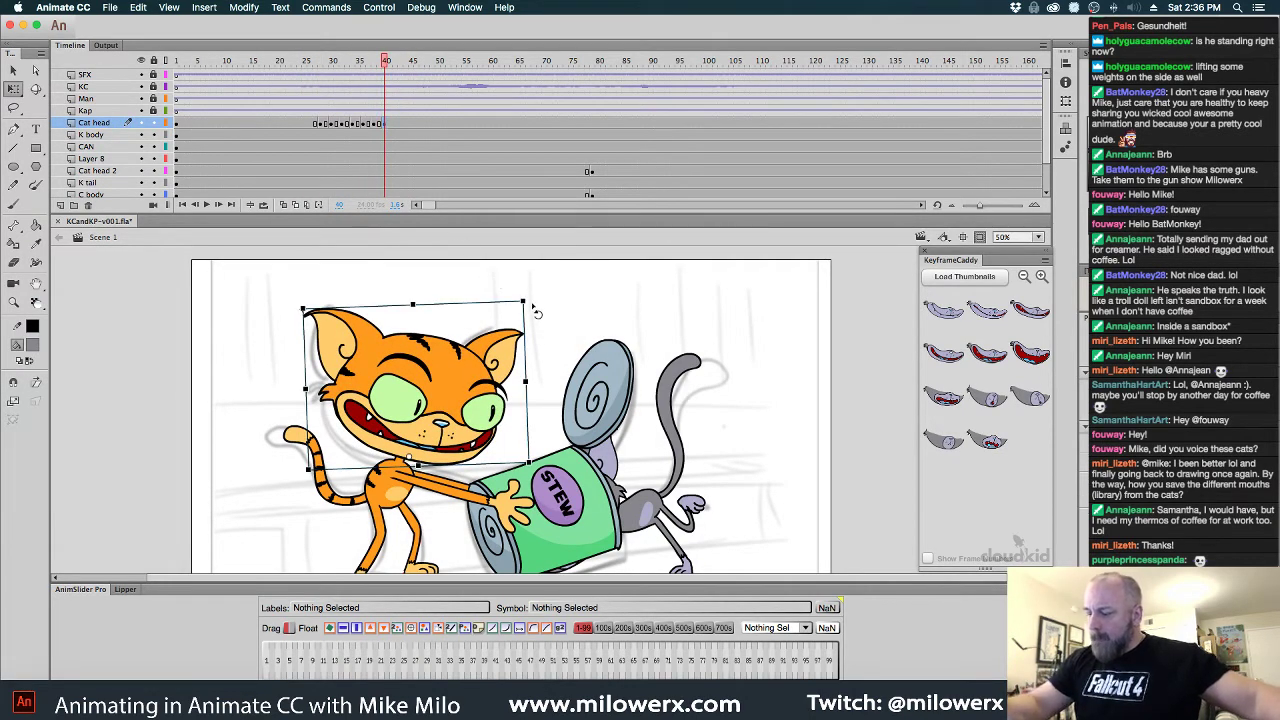
pyautogui.moveTo(533, 307); pyautogui.dragTo(521, 296)
# Add a Cat head keyframe at frame 48 and shift the orange cat's head slightly up and to the right
pyautogui.moveTo(384, 68); pyautogui.dragTo(426, 100)
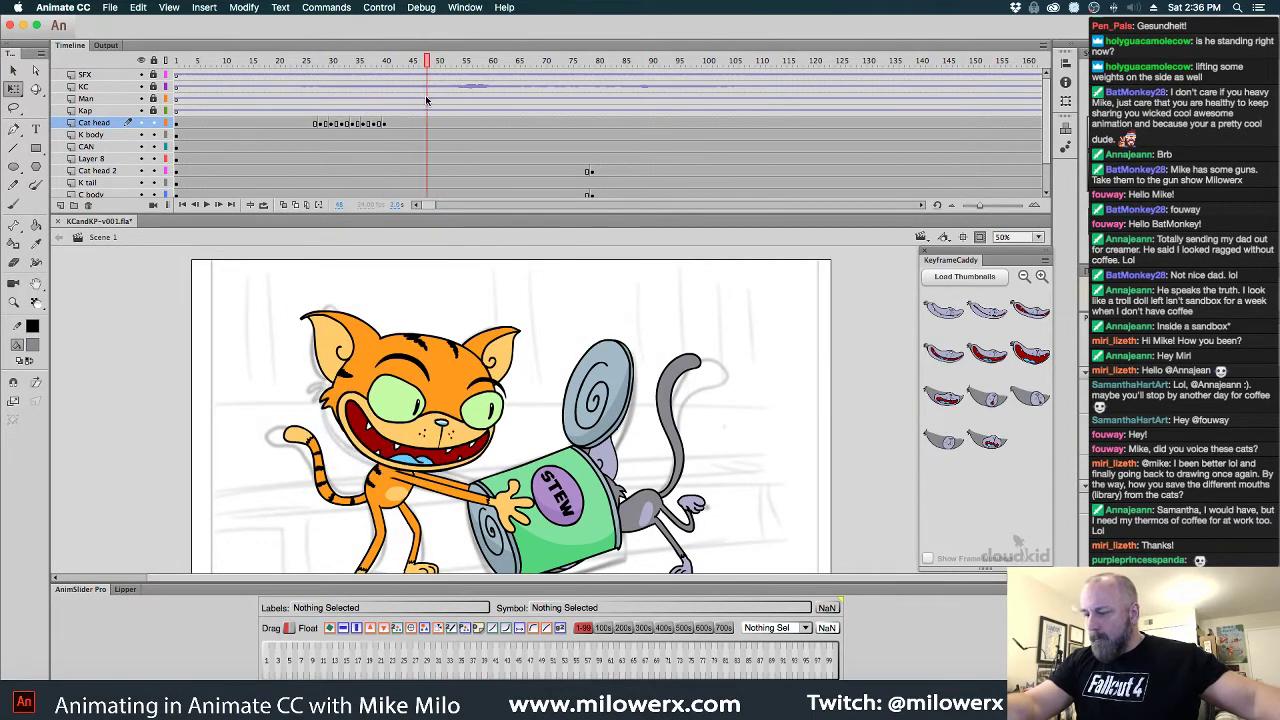
pyautogui.click(428, 122)
pyautogui.press('F6')
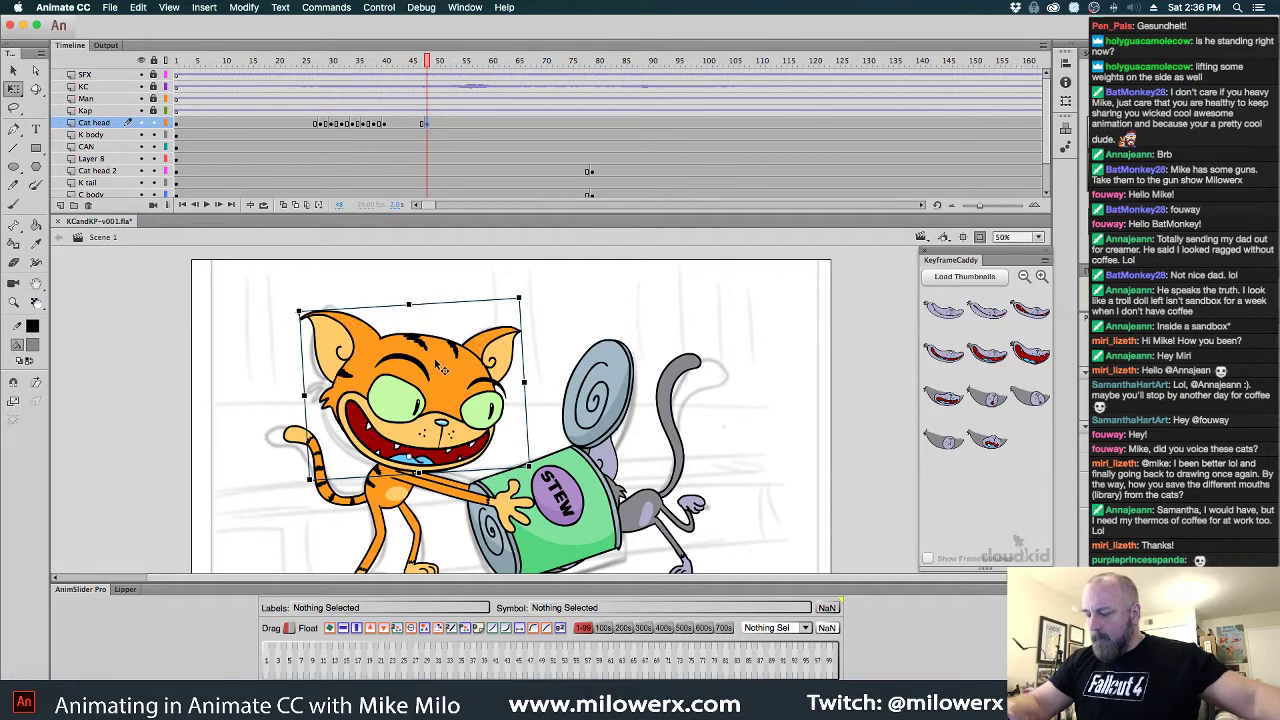
pyautogui.moveTo(435, 361); pyautogui.dragTo(454, 354)
# Add Cat head keyframes at frames 50 and 49, and nudge the head up at frame 49 using onion skinning
pyautogui.click(436, 124)
pyautogui.press('F6')
pyautogui.moveTo(437, 64); pyautogui.dragTo(435, 123)
pyautogui.click(432, 124)
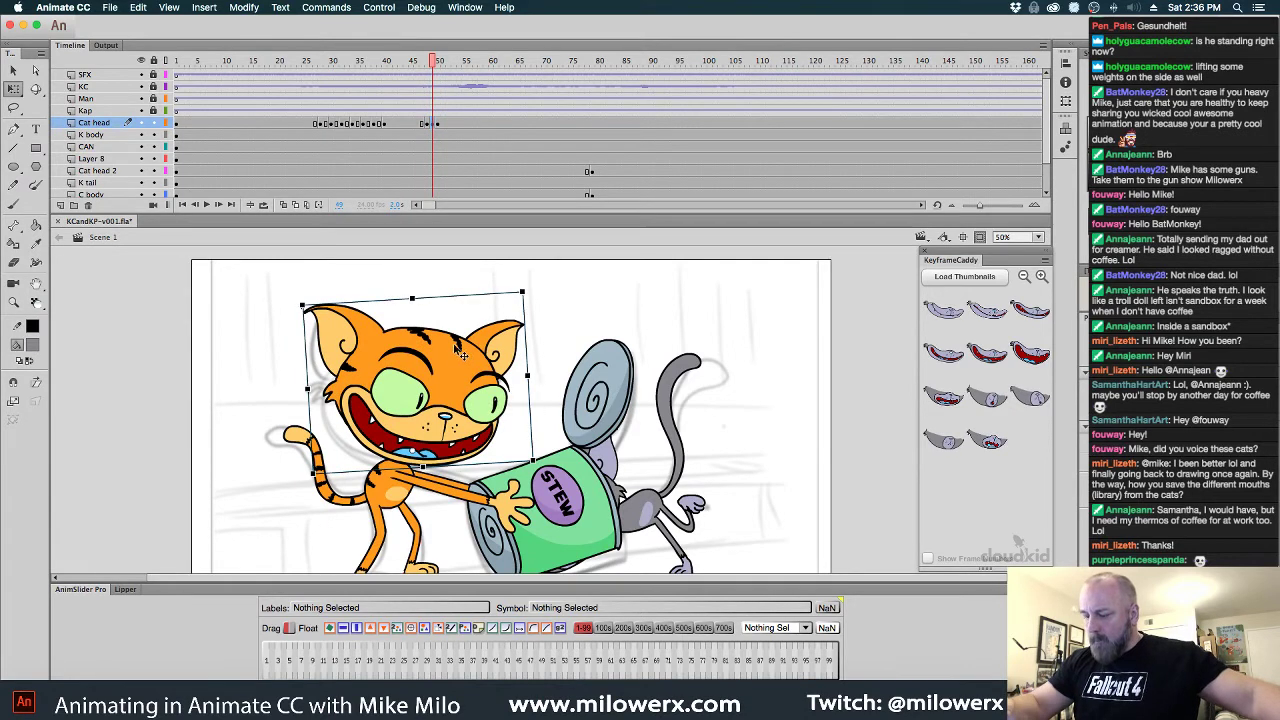
pyautogui.click(284, 204)
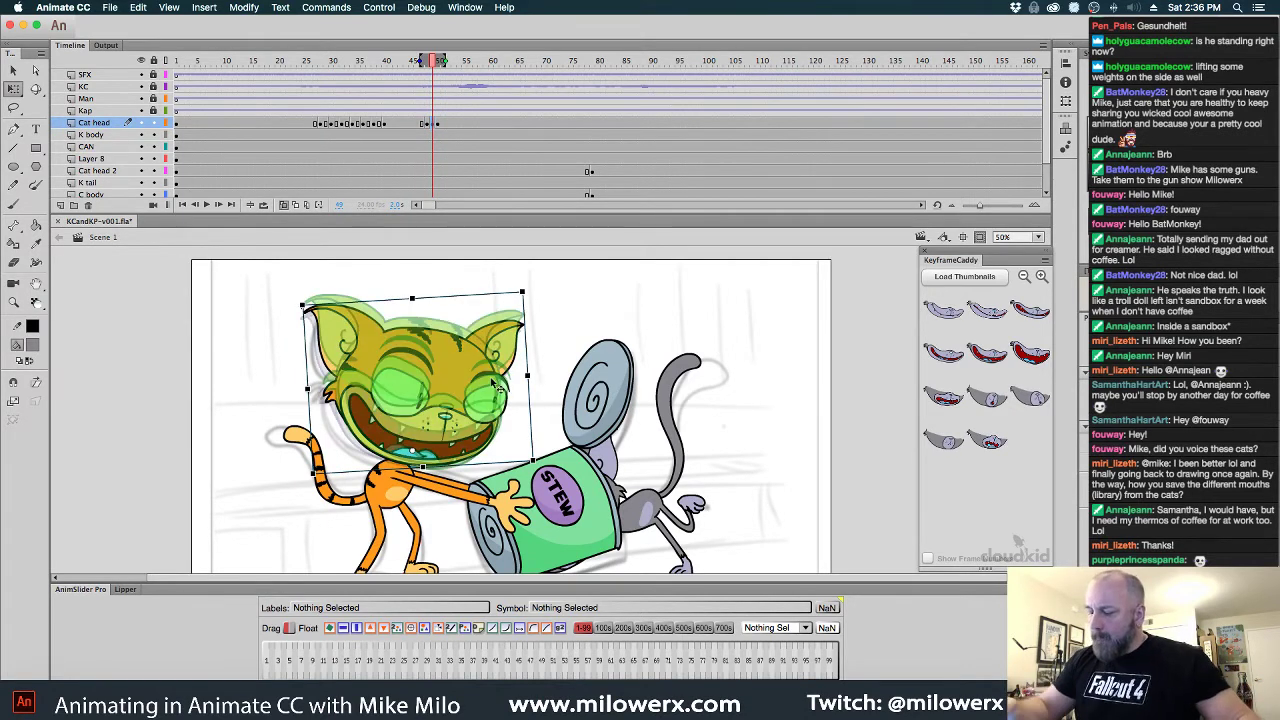
pyautogui.press('Up')
pyautogui.press('Up')
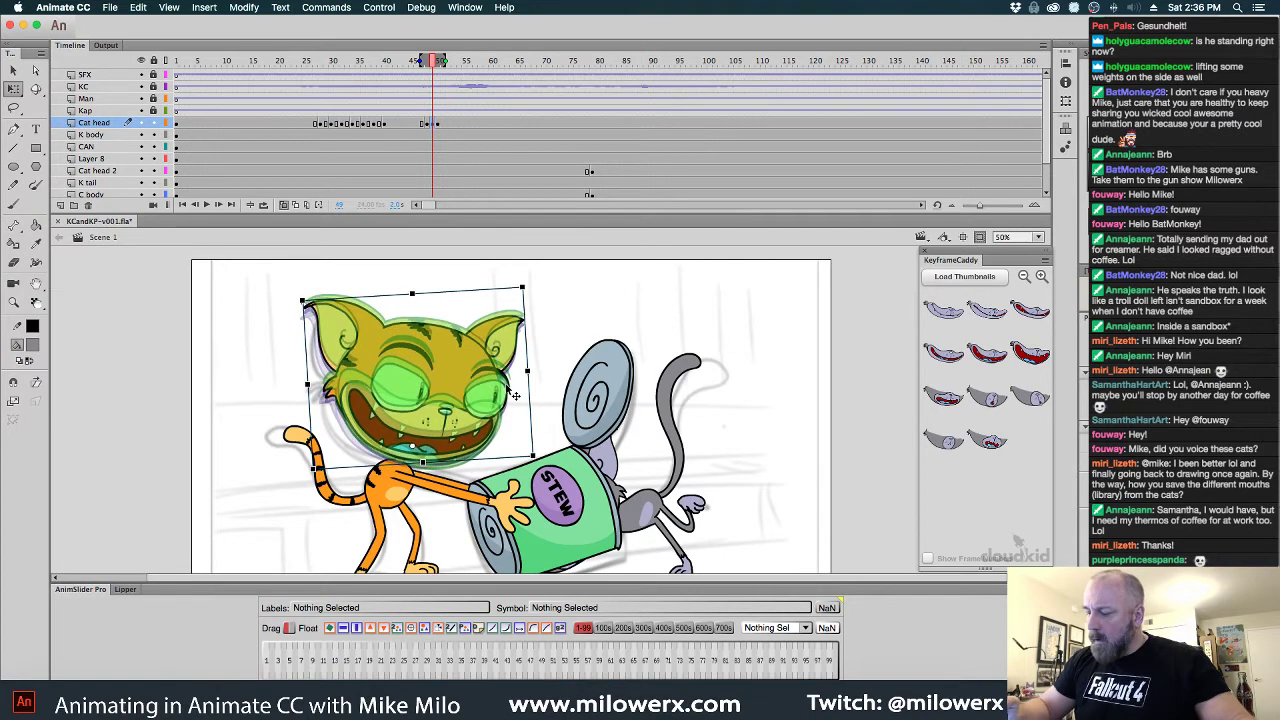
# Compare frames 48 and 50, add a Cat head keyframe at frame 51 and stretch the head slightly taller
pyautogui.click(427, 124)
pyautogui.click(439, 124)
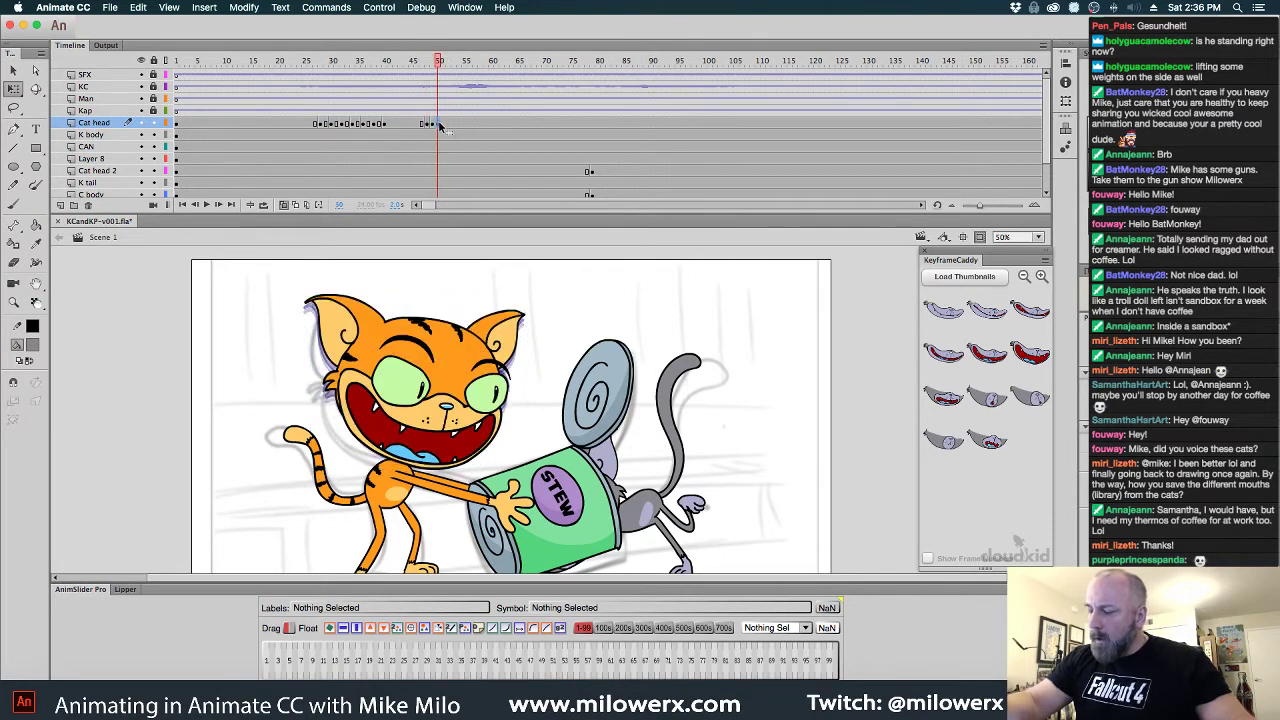
pyautogui.click(444, 124)
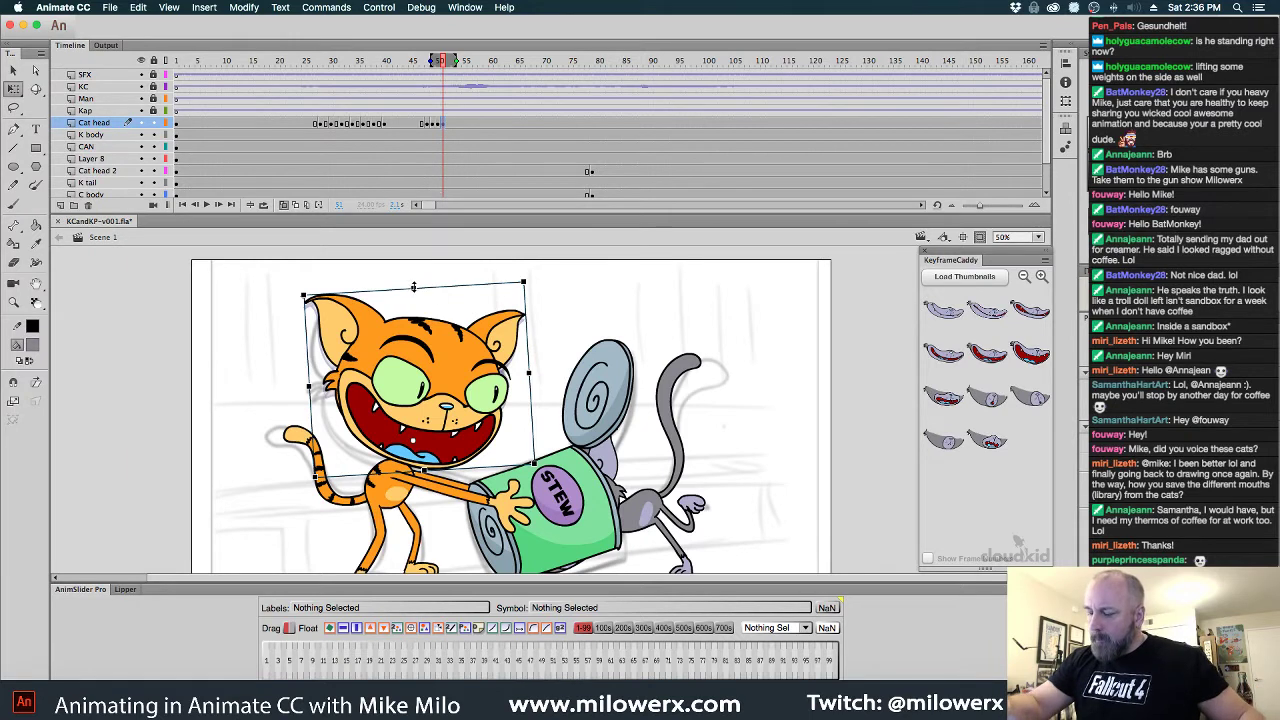
pyautogui.moveTo(414, 287); pyautogui.dragTo(414, 285)
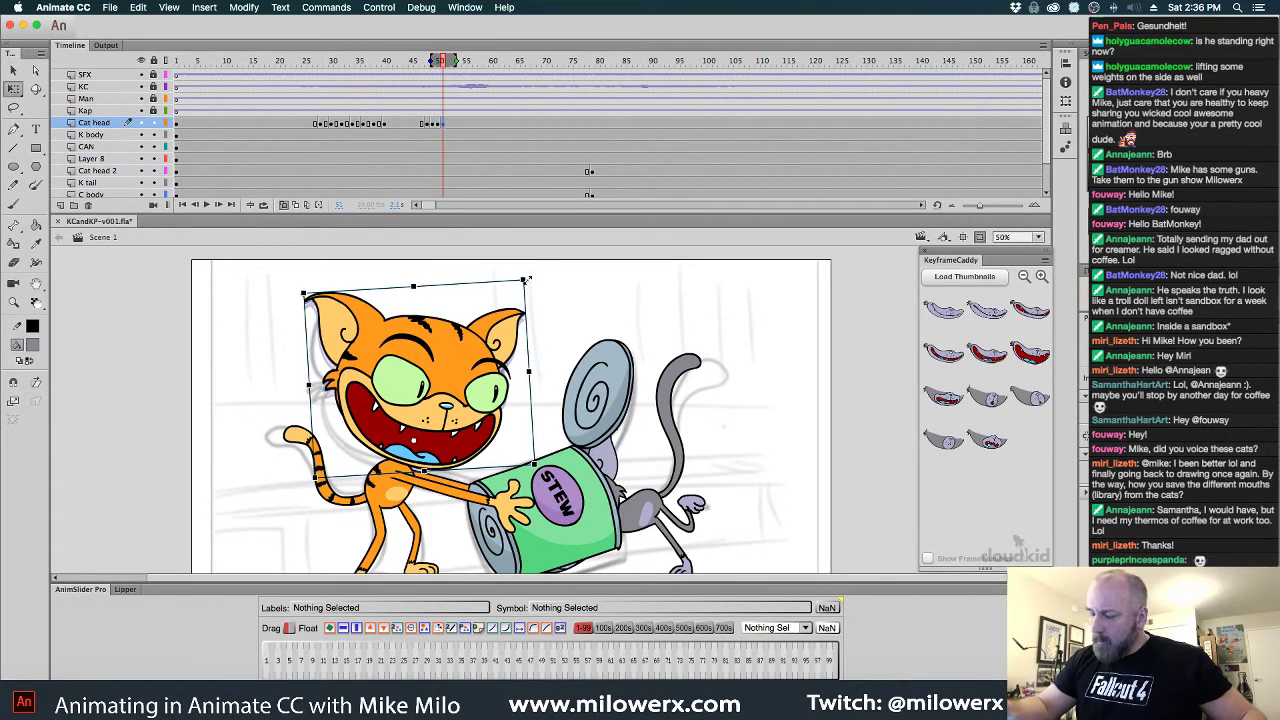
# Tilt the orange cat's head slightly counterclockwise at frame 51 and nudge it up a little
pyautogui.moveTo(527, 280); pyautogui.dragTo(523, 278)
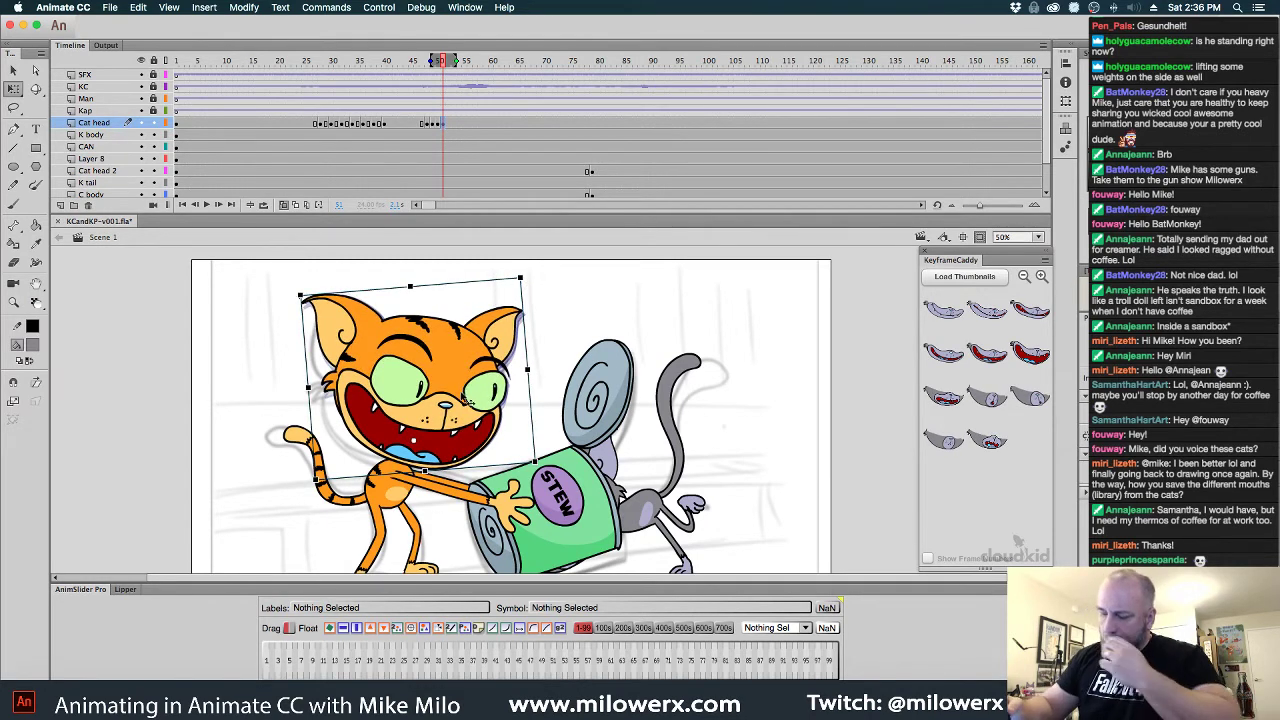
pyautogui.moveTo(465, 388); pyautogui.dragTo(464, 385)
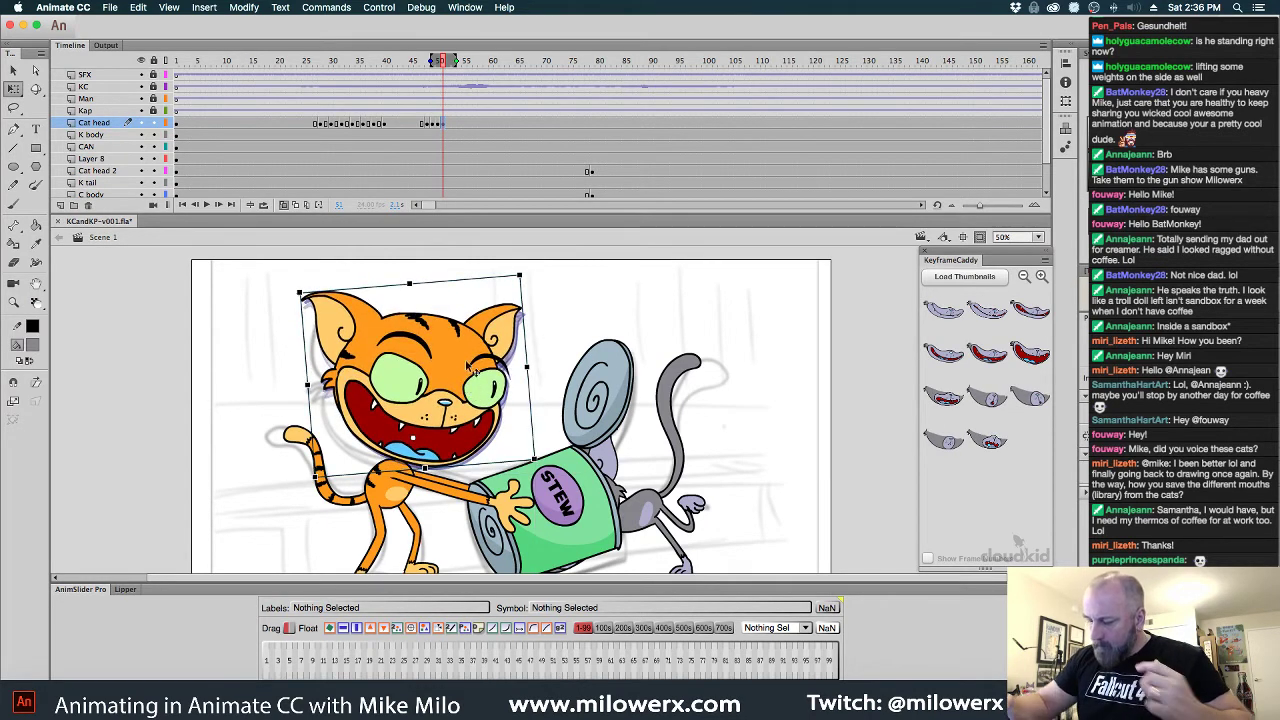
pyautogui.press('.')
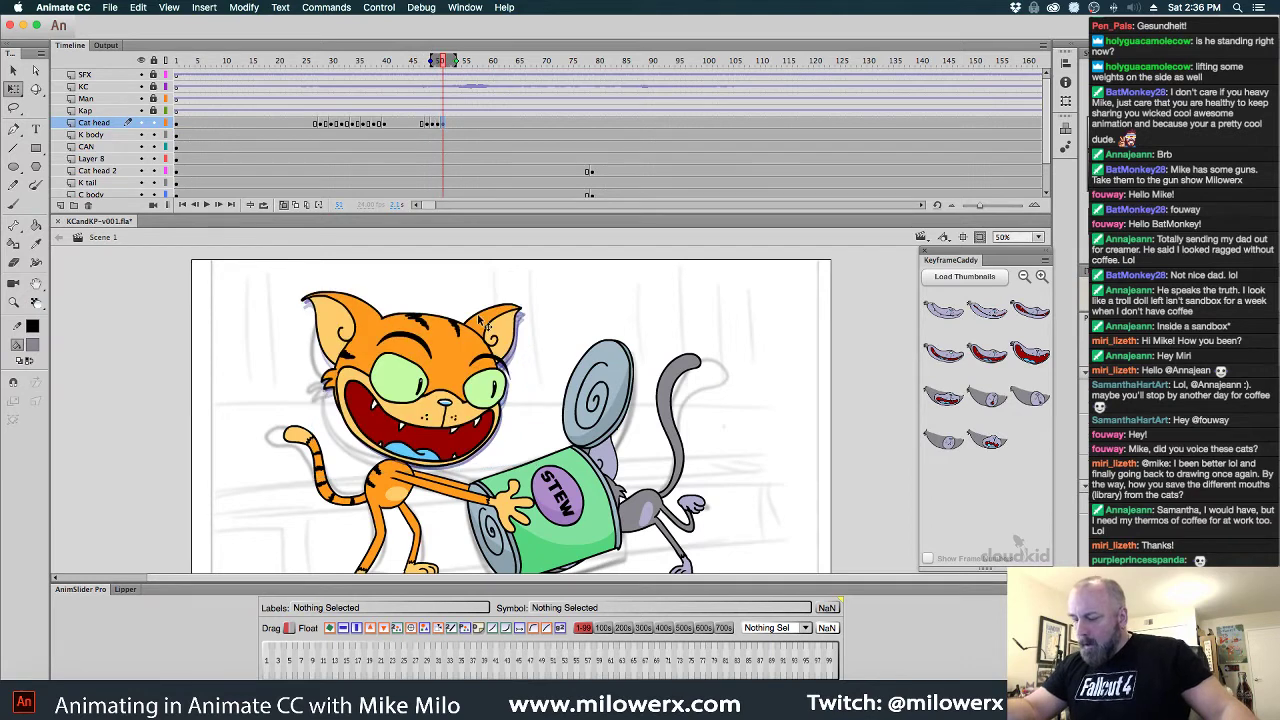
pyautogui.click(454, 376)
pyautogui.press(',')
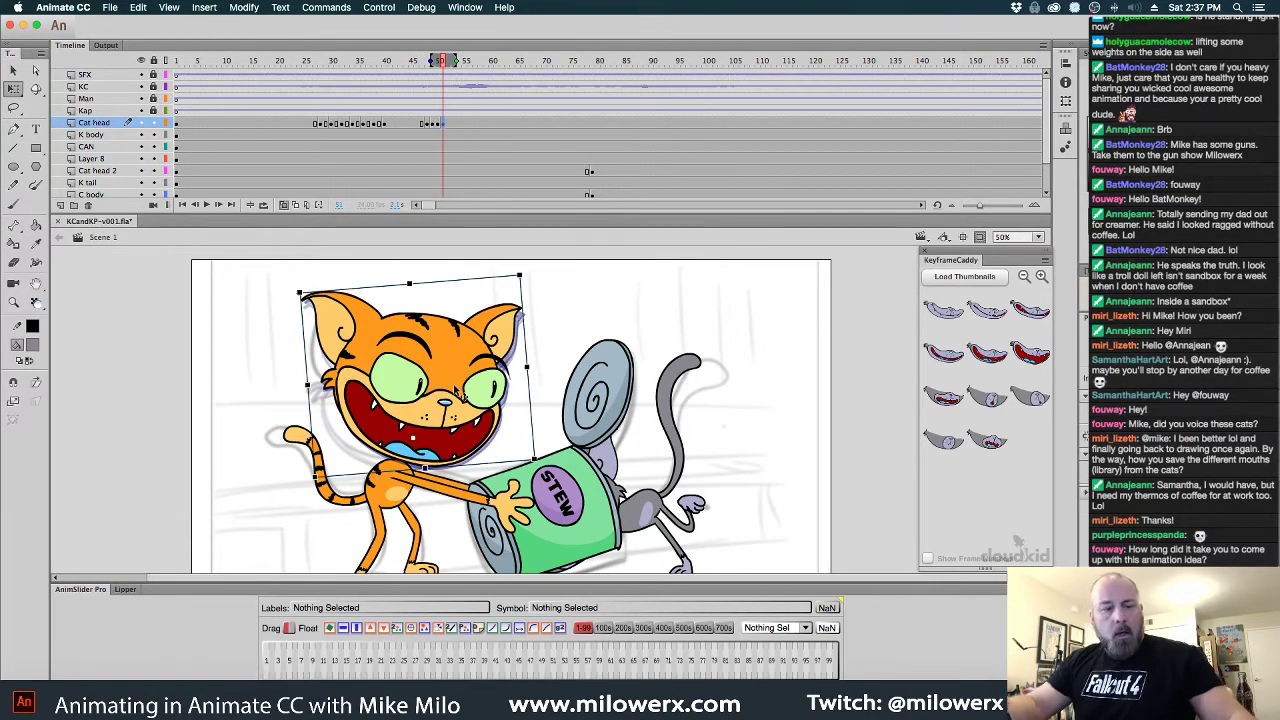
# Add a Cat head keyframe at frame 52, move the head slightly up, and turn off onion skinning
pyautogui.press('.')
pyautogui.press('.')
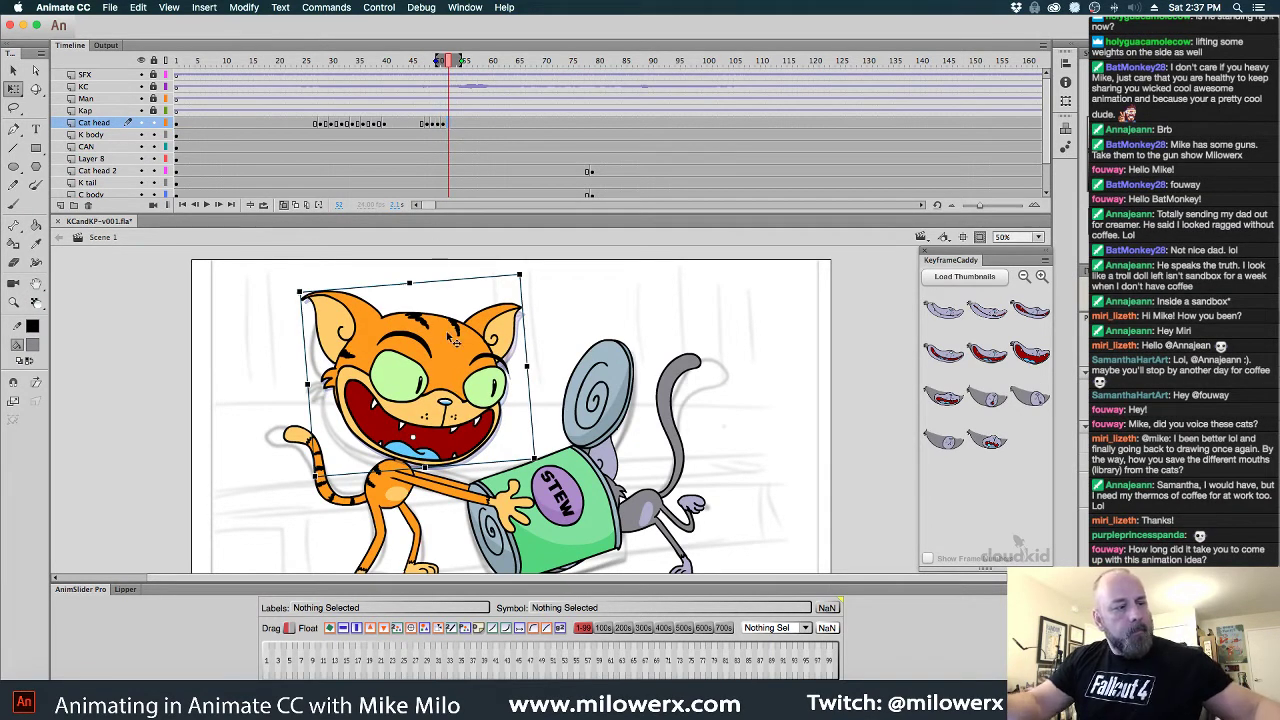
pyautogui.press('F6')
pyautogui.hotkey('shift', 'Up')
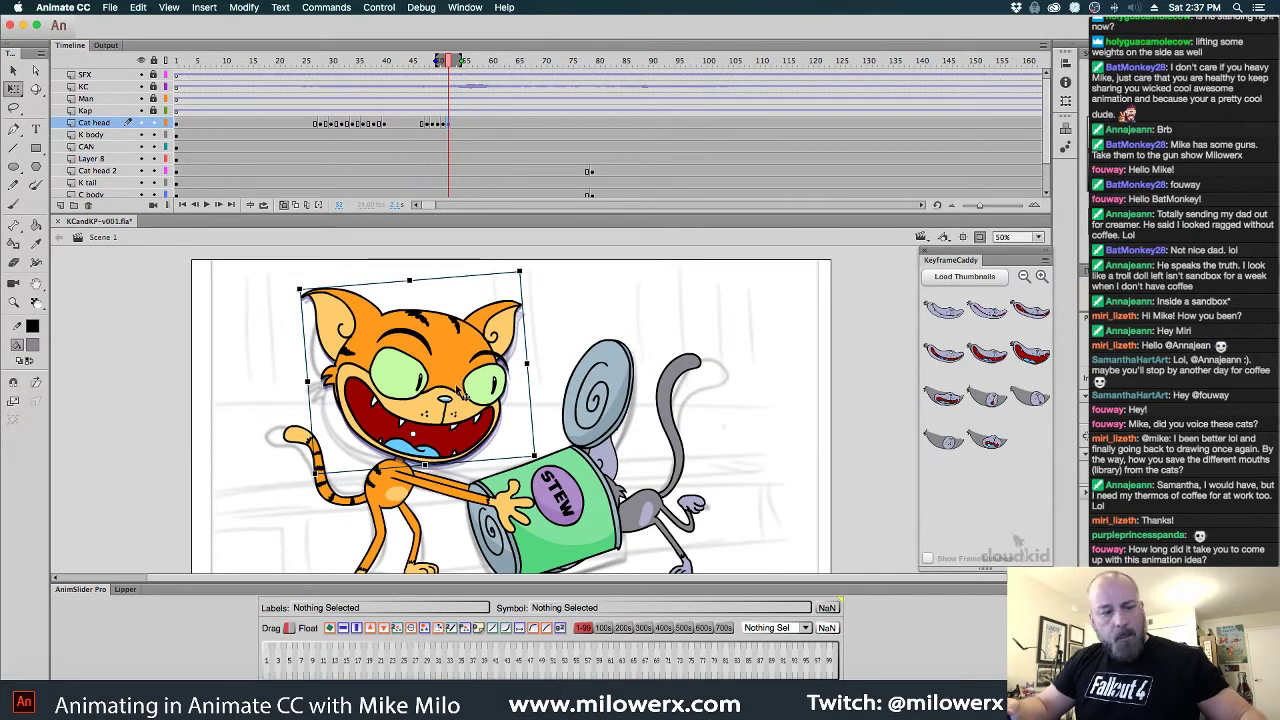
pyautogui.click(282, 205)
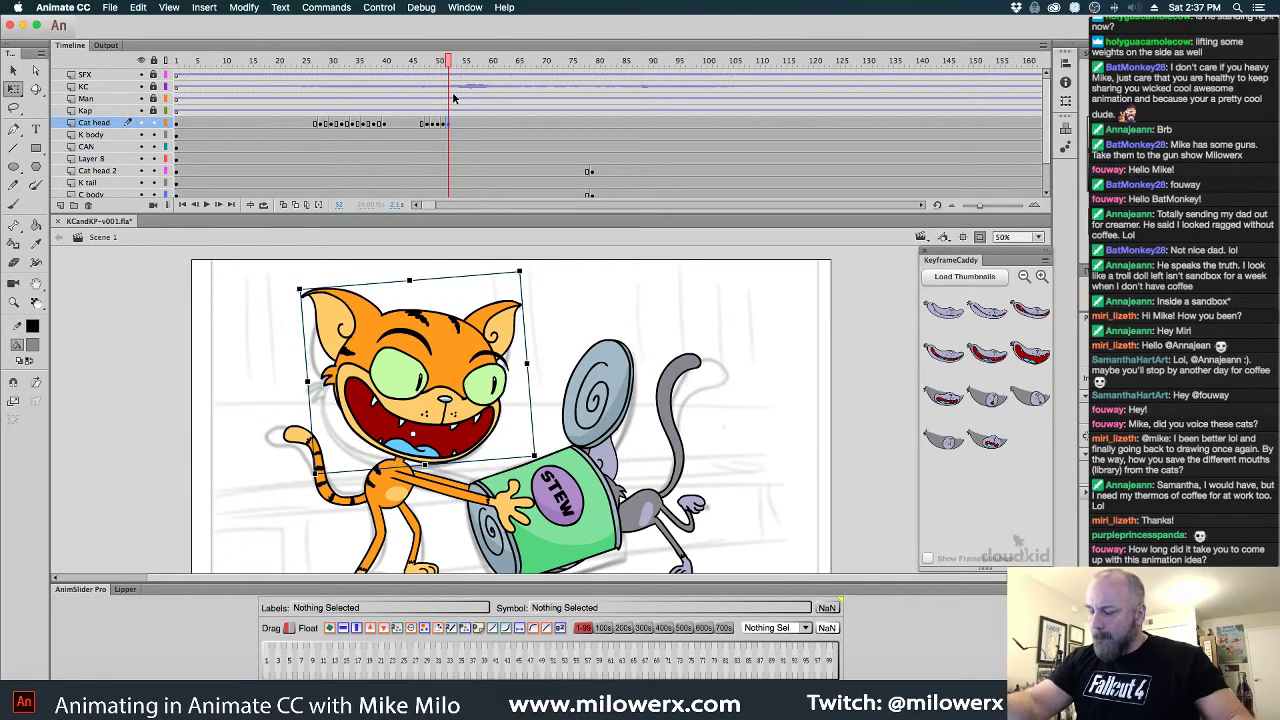
# Add Cat head keyframes at frames 60 and 61, nudging the orange cat's head slightly down at each
pyautogui.moveTo(455, 64)
pyautogui.mouseDown()
pyautogui.moveTo(294, 62)
pyautogui.moveTo(496, 64)
pyautogui.moveTo(524, 96)
pyautogui.moveTo(448, 100)
pyautogui.moveTo(490, 110)
pyautogui.moveTo(491, 124)
pyautogui.mouseUp()
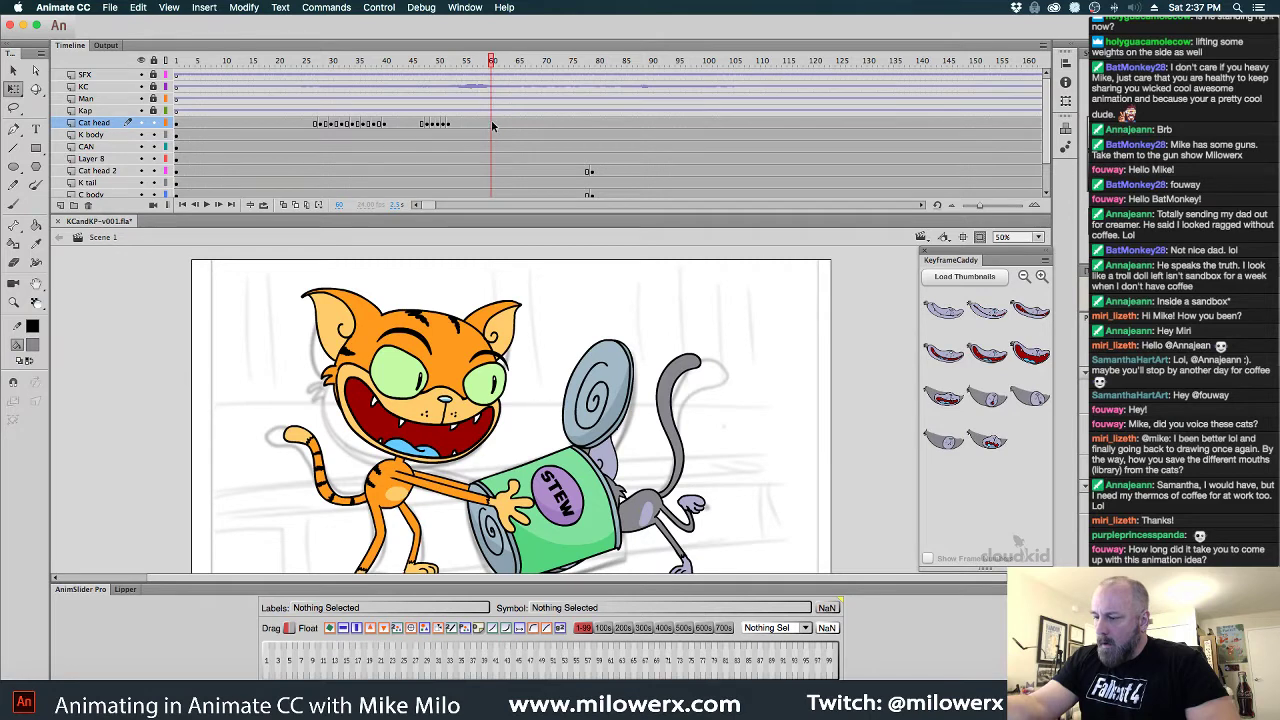
pyautogui.click(492, 125)
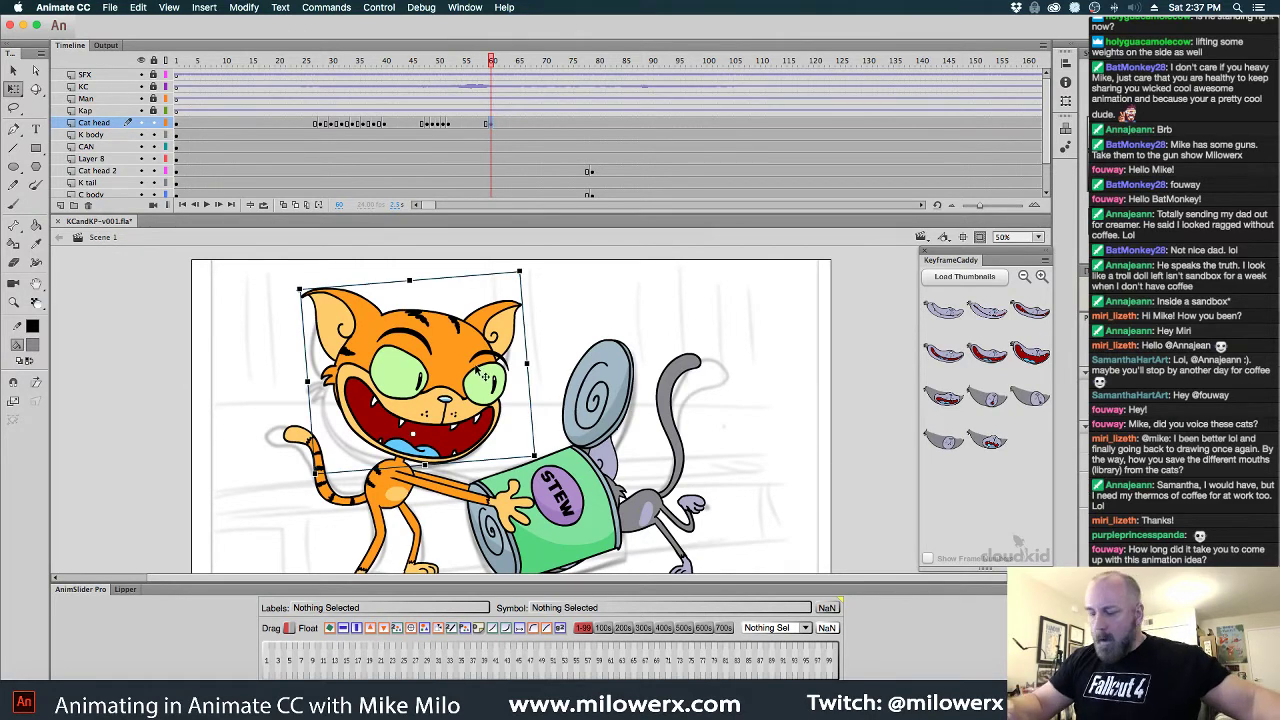
pyautogui.press('Down')
pyautogui.press('Down')
pyautogui.press('Down')
pyautogui.press('.')
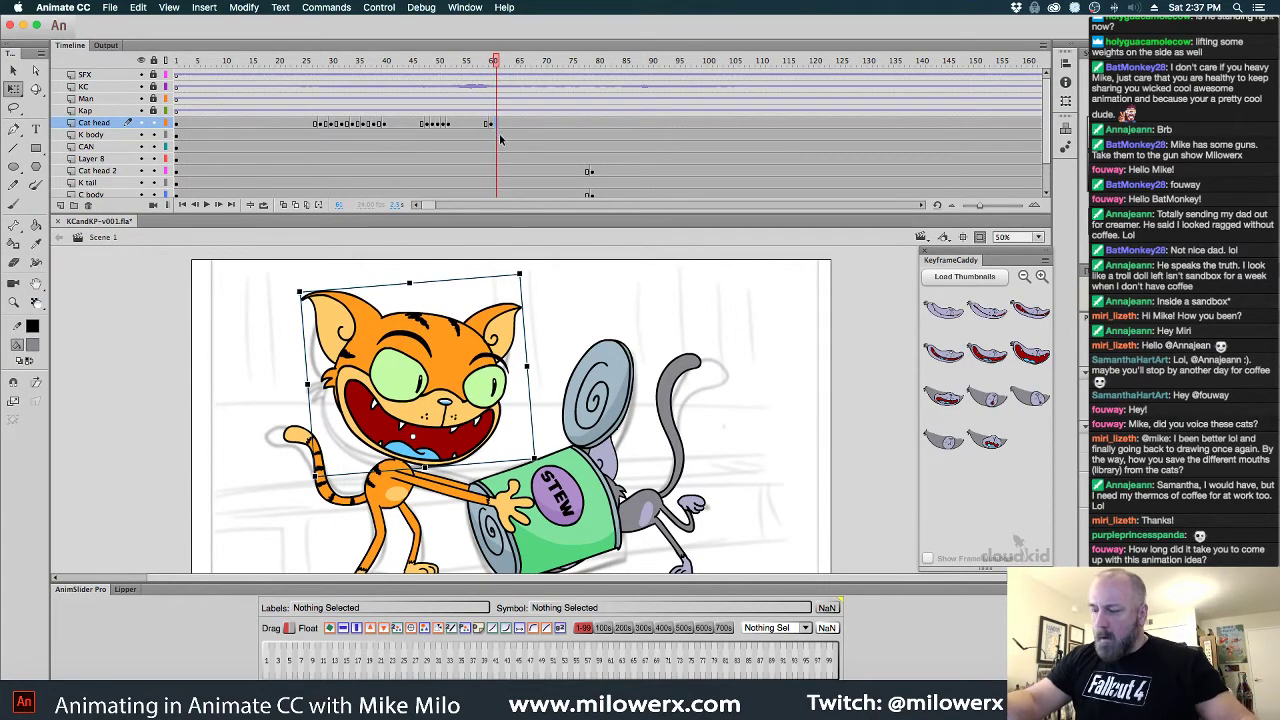
pyautogui.press('F6')
pyautogui.press('Down')
pyautogui.press('Down')
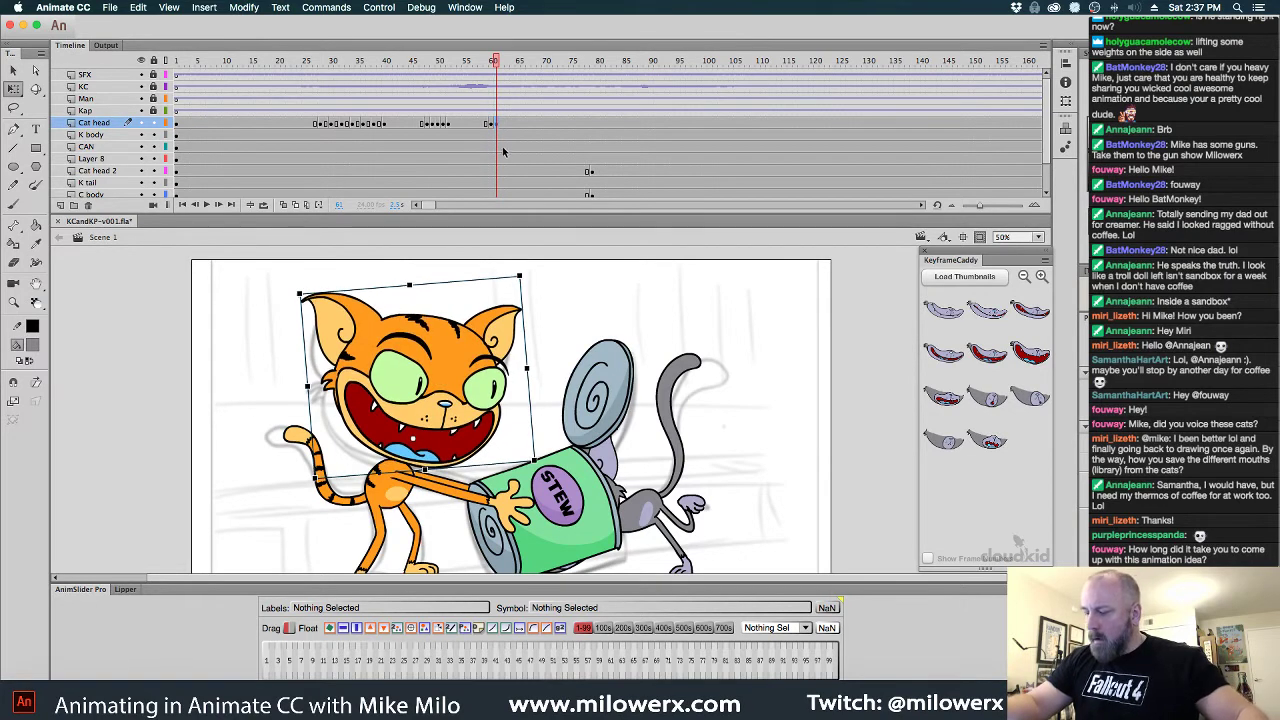
# Add Cat head keyframes at frames 62, 63 and 64, easing the head slightly further down
pyautogui.click(502, 126)
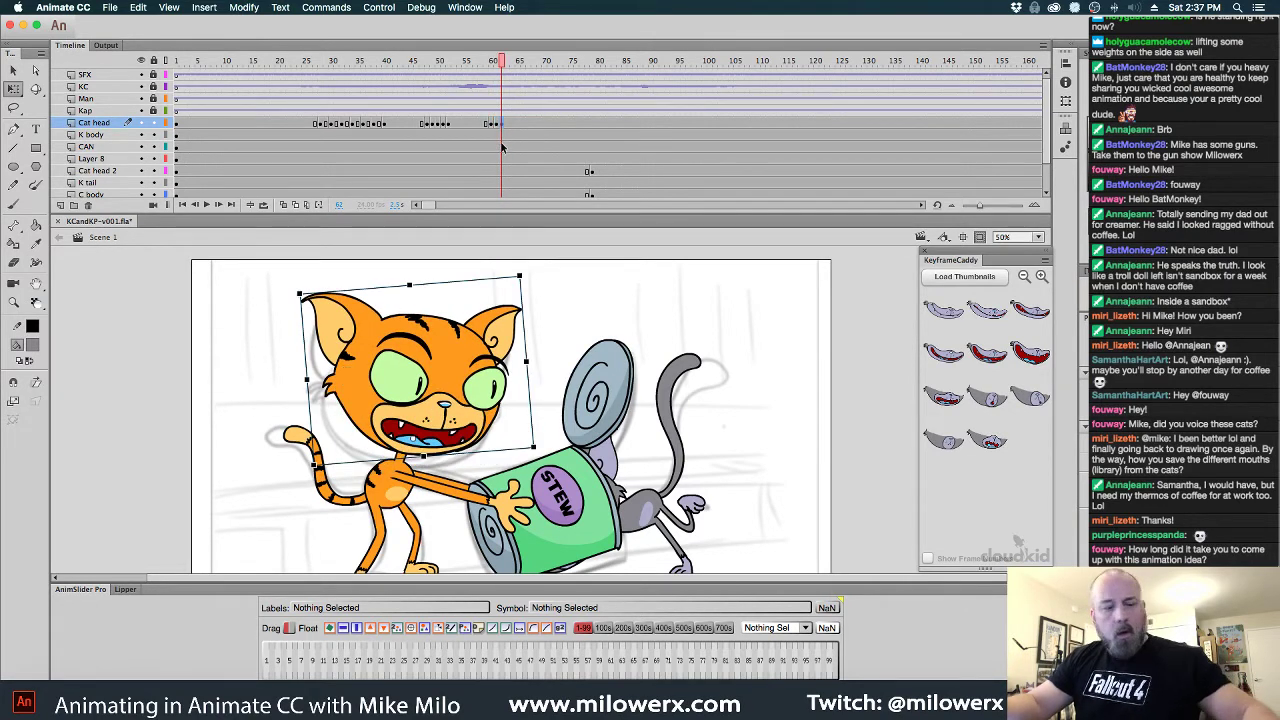
pyautogui.press('.')
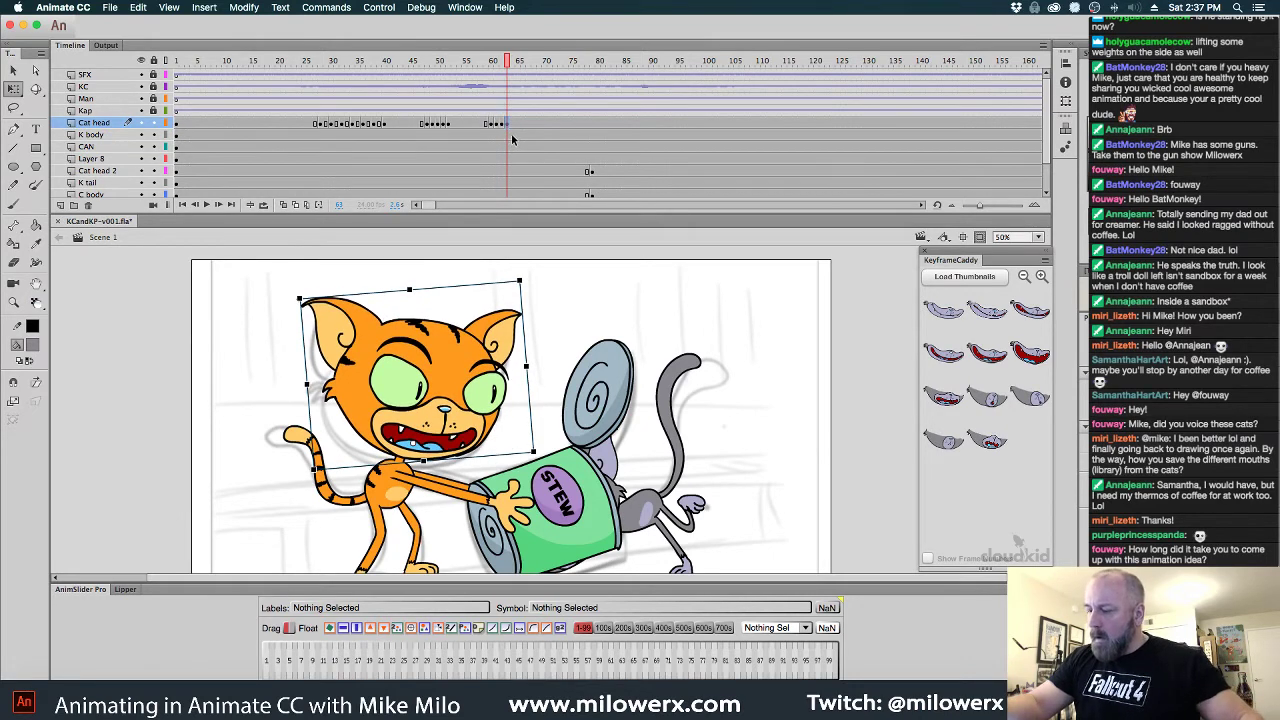
pyautogui.press('.')
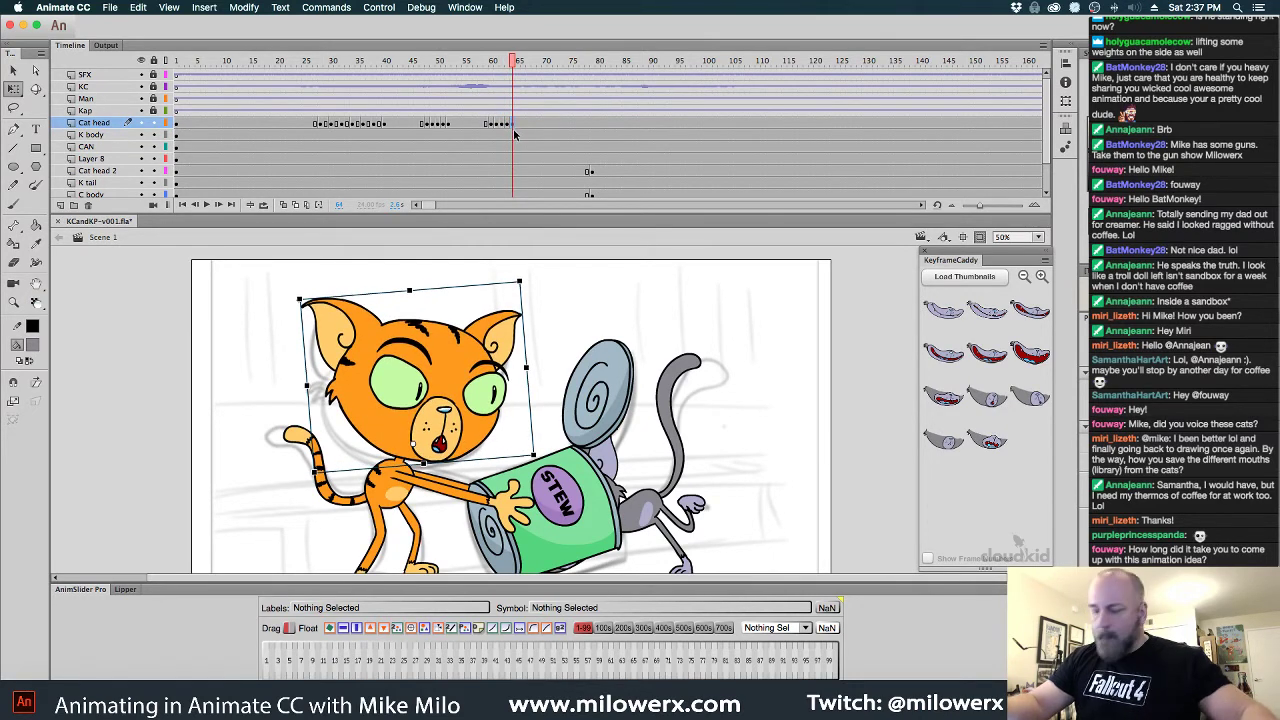
# Check the head motion and tilt the orange cat's head progressively clockwise across frames 60 to 64, ending upright
pyautogui.moveTo(514, 64); pyautogui.dragTo(530, 105)
pyautogui.click(443, 123)
pyautogui.click(465, 123)
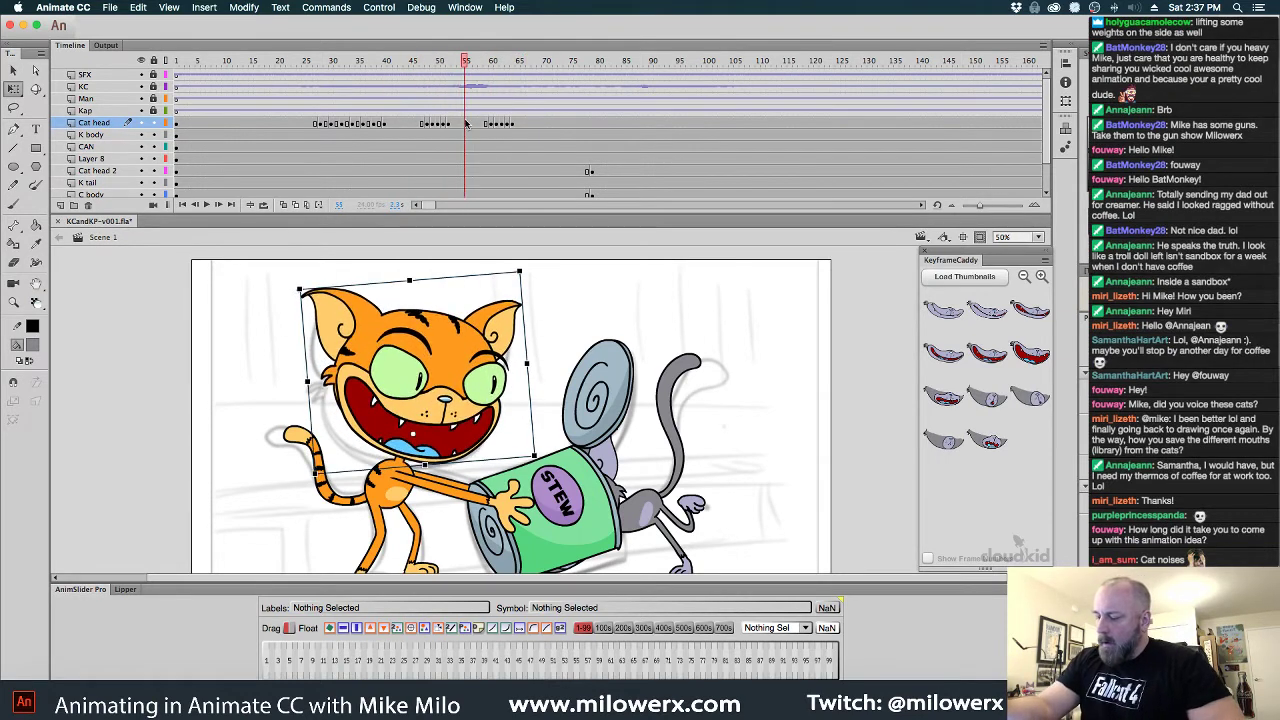
pyautogui.press('Return')
pyautogui.click(490, 123)
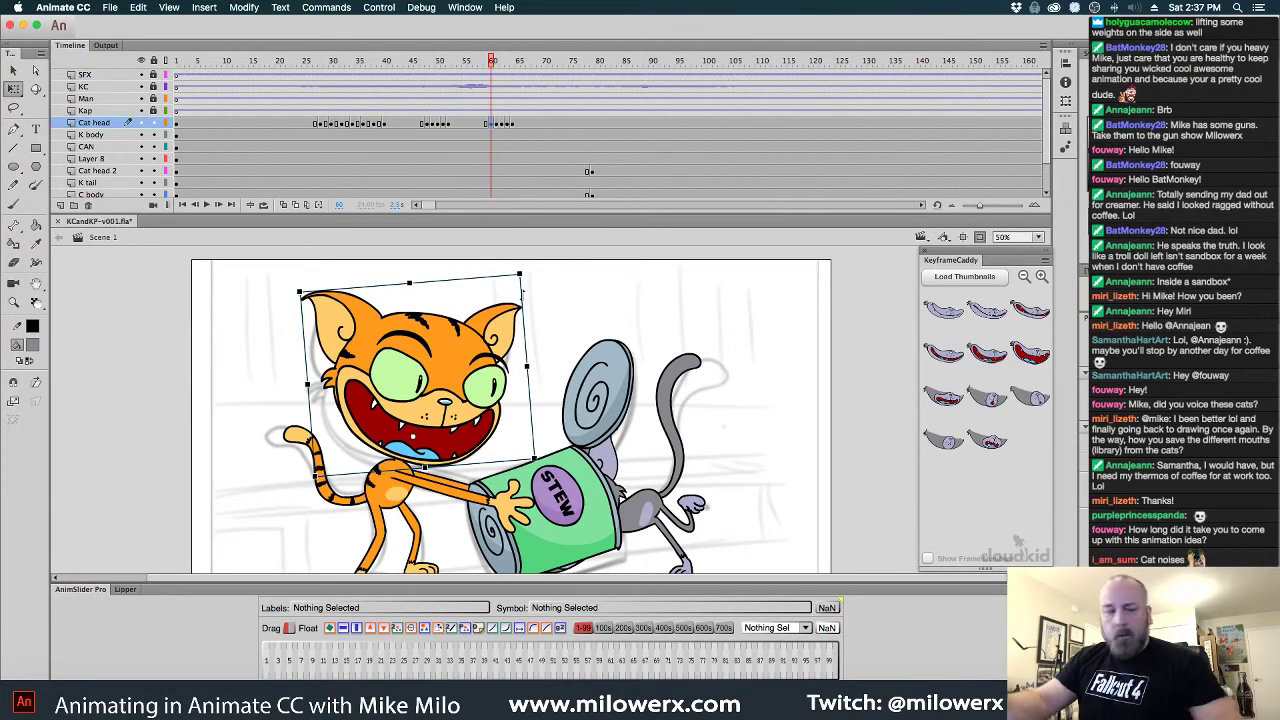
pyautogui.moveTo(531, 285); pyautogui.dragTo(538, 294)
pyautogui.click(498, 125)
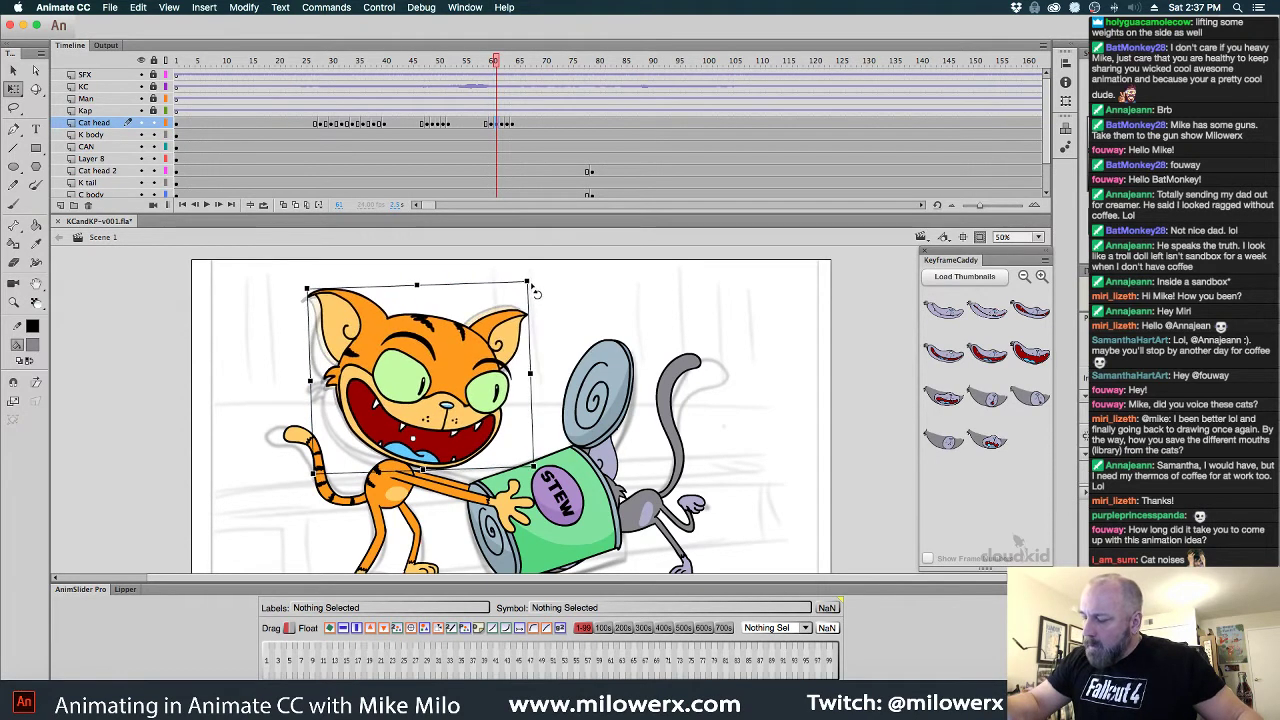
pyautogui.click(503, 125)
pyautogui.moveTo(530, 288); pyautogui.dragTo(537, 307)
pyautogui.click(508, 125)
pyautogui.click(513, 124)
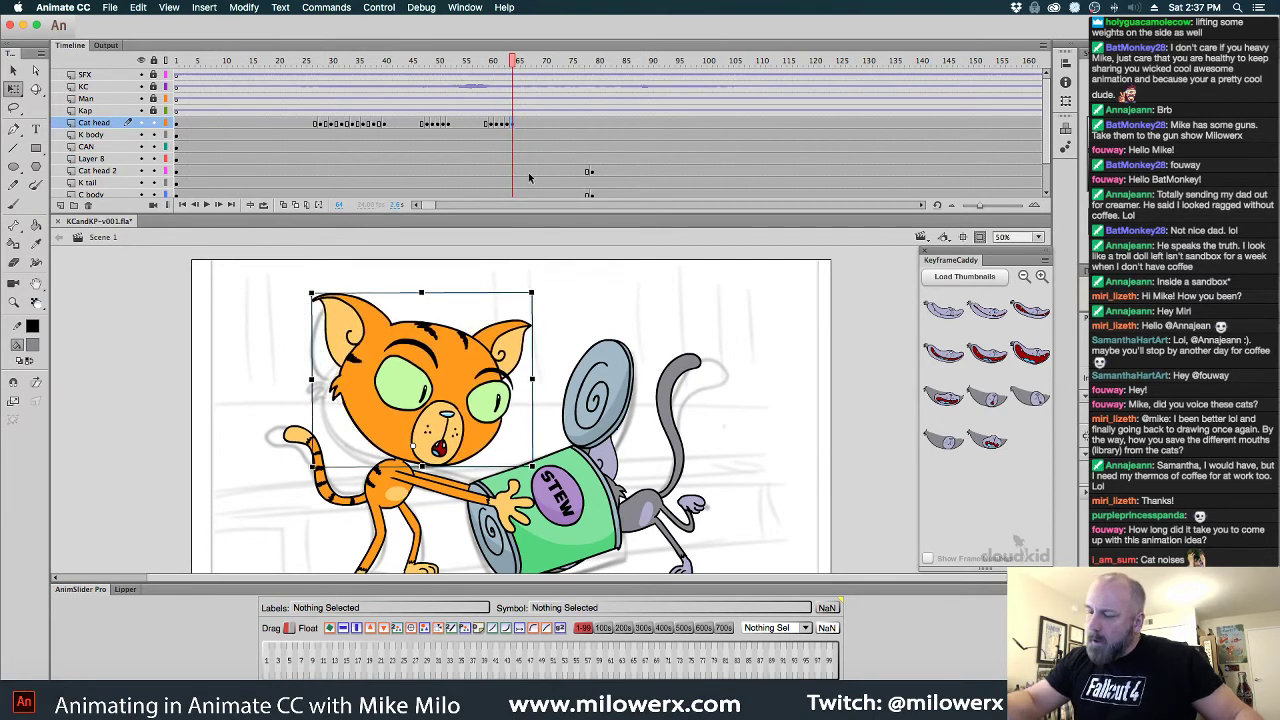
# Play back the orange cat's head animation from frame 29 to check the new tilts
pyautogui.moveTo(513, 65); pyautogui.dragTo(325, 90)
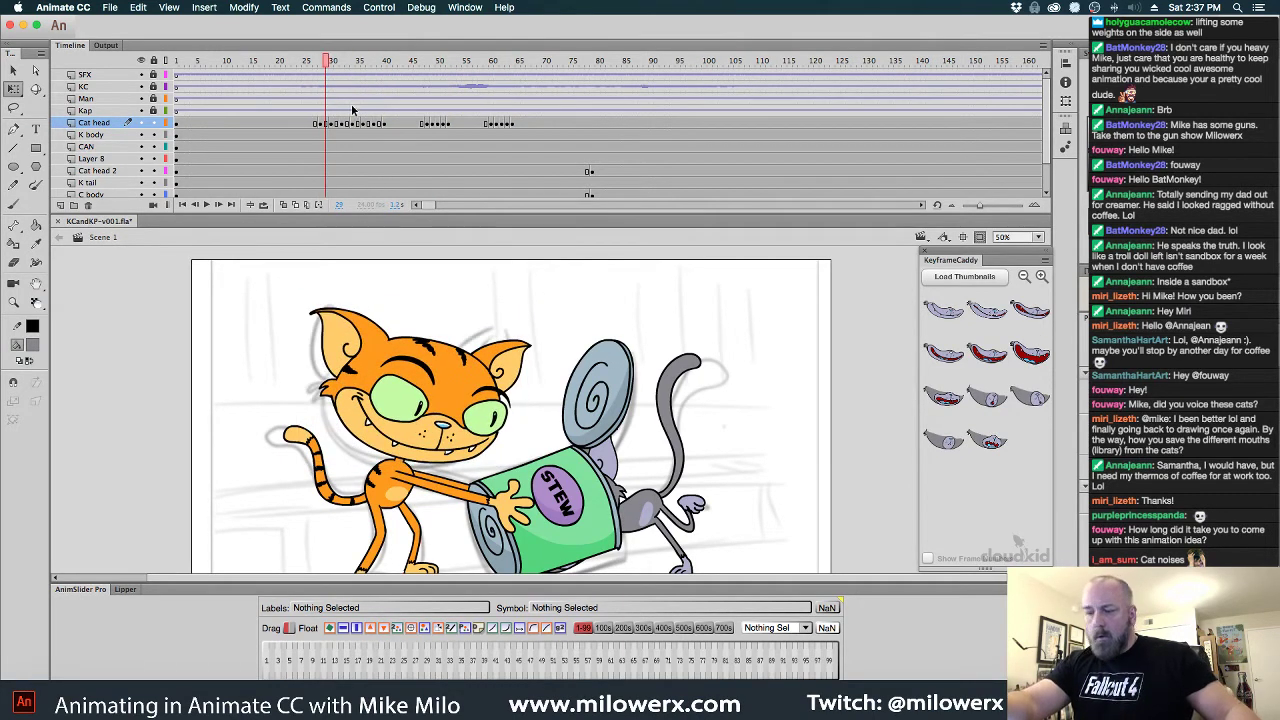
pyautogui.press('Return')
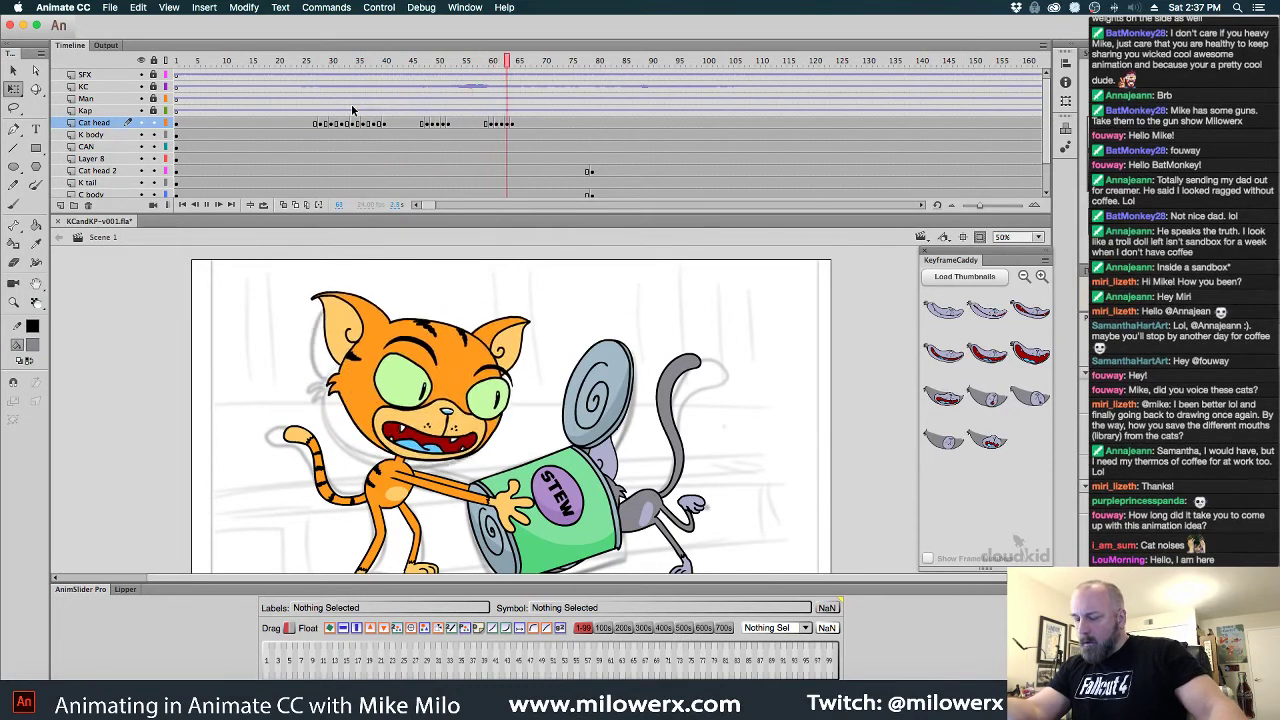
pyautogui.press('Return')
pyautogui.moveTo(589, 64); pyautogui.dragTo(475, 121)
# Add a Cat head keyframe at frame 65 and create classic tweens across the layer's keyframes from frame 28
pyautogui.moveTo(320, 124); pyautogui.dragTo(515, 126)
pyautogui.click(518, 126)
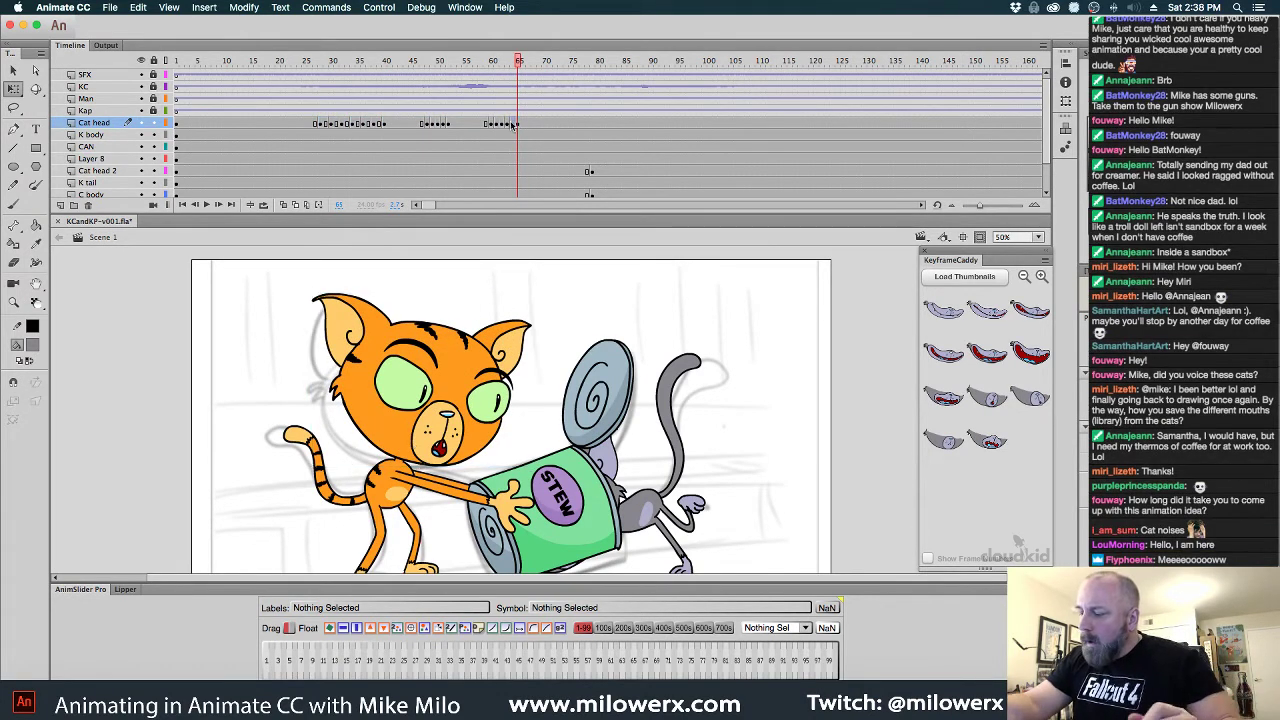
pyautogui.moveTo(515, 126); pyautogui.dragTo(320, 126)
pyautogui.rightClick(348, 125)
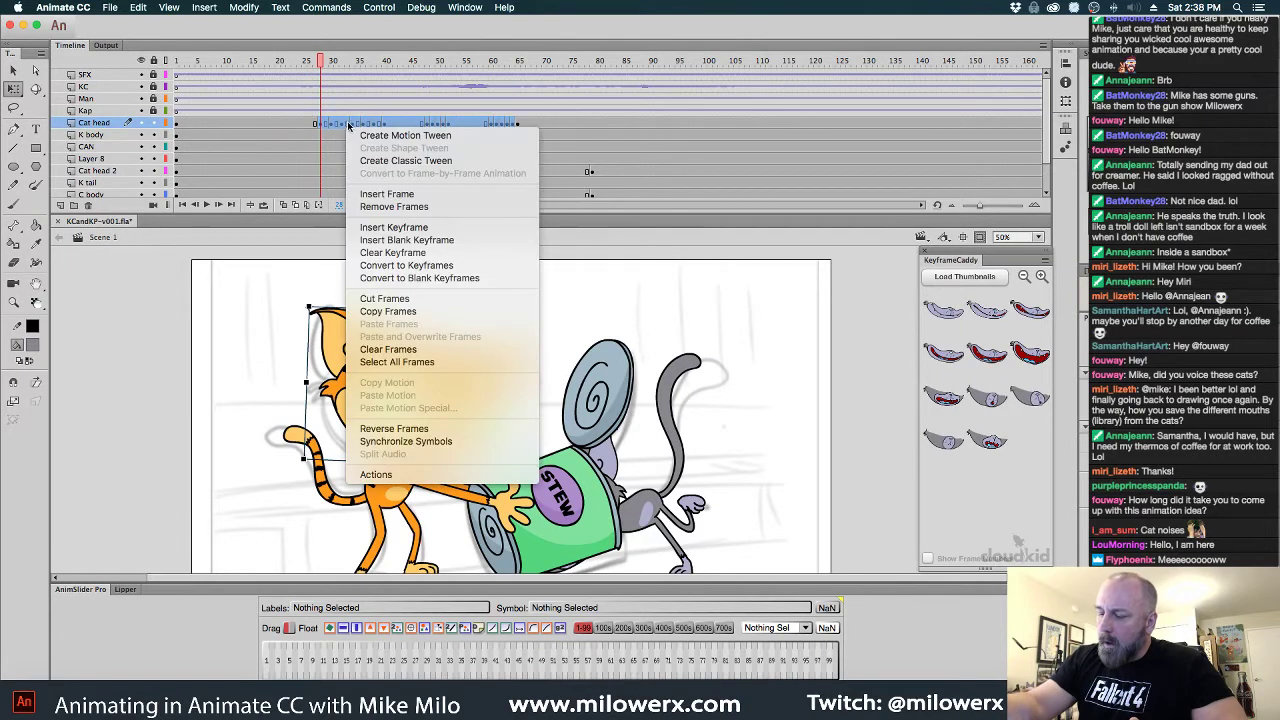
pyautogui.click(430, 160)
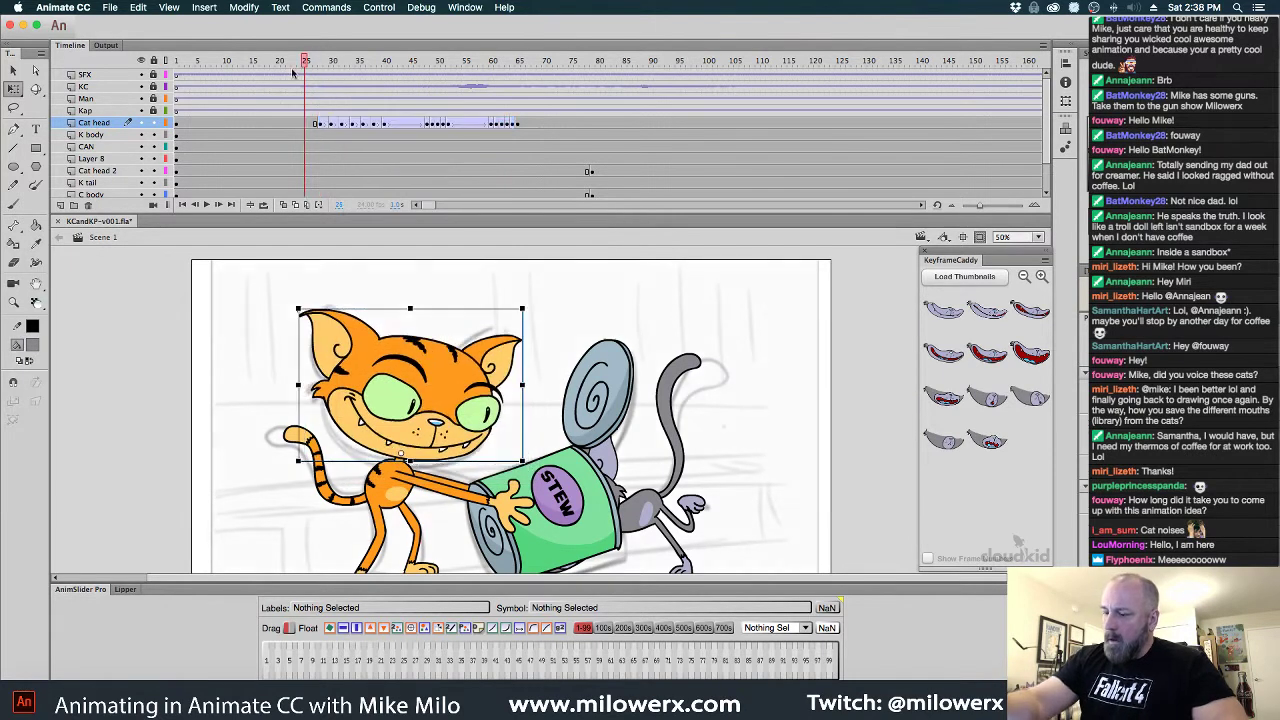
# Review the tweened head motion and clear the Cat head keyframe at frame 38
pyautogui.moveTo(324, 86); pyautogui.dragTo(278, 107)
pyautogui.press('Return')
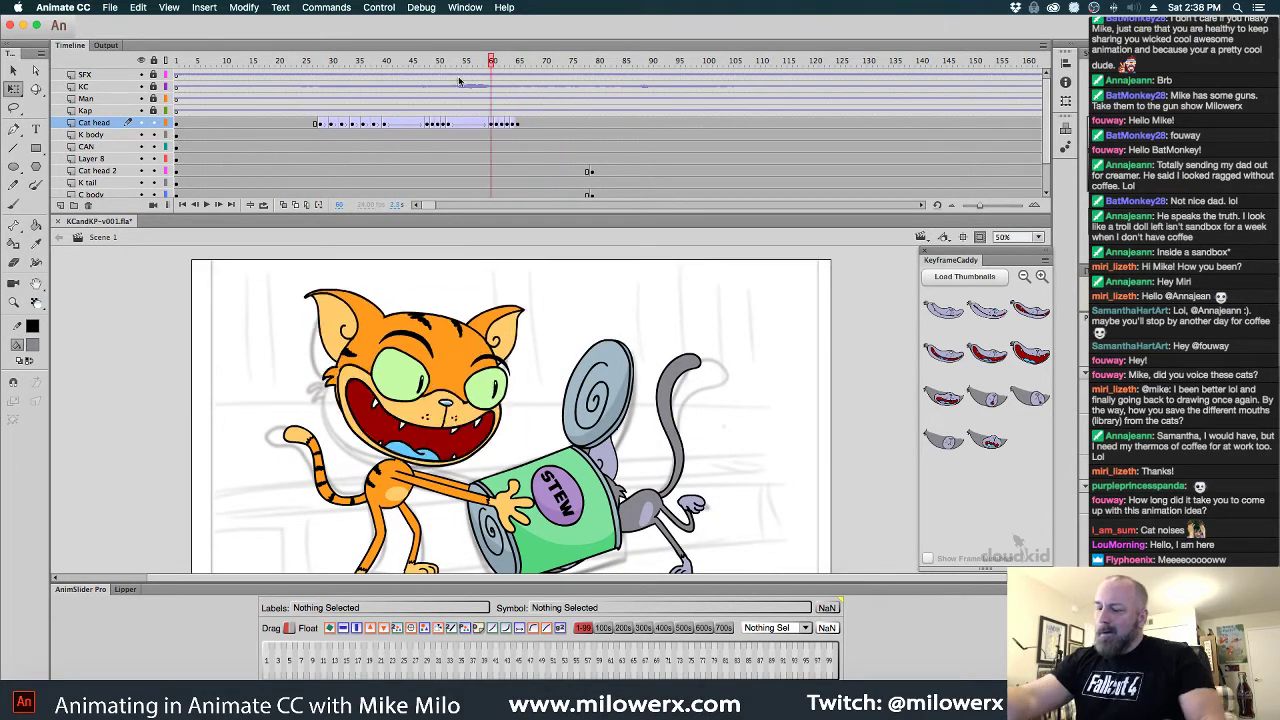
pyautogui.click(293, 103)
pyautogui.moveTo(293, 103); pyautogui.dragTo(381, 119)
pyautogui.click(375, 125)
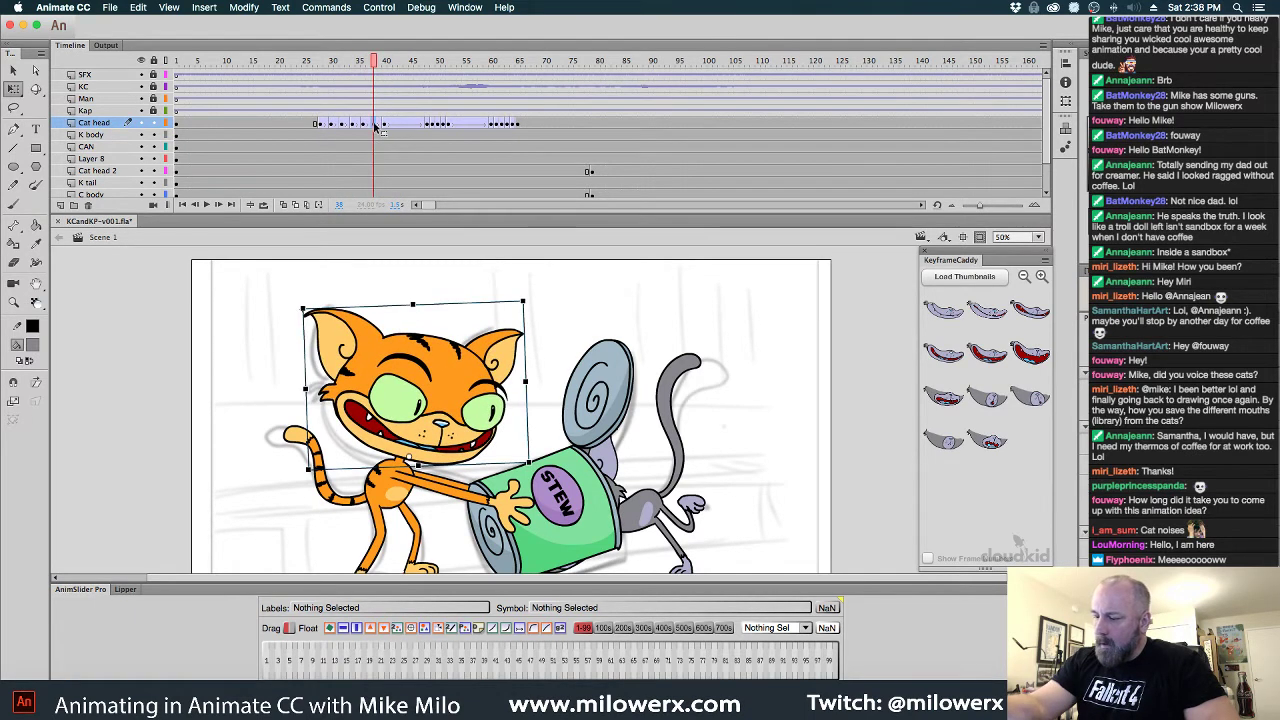
pyautogui.rightClick(375, 125)
pyautogui.click(468, 252)
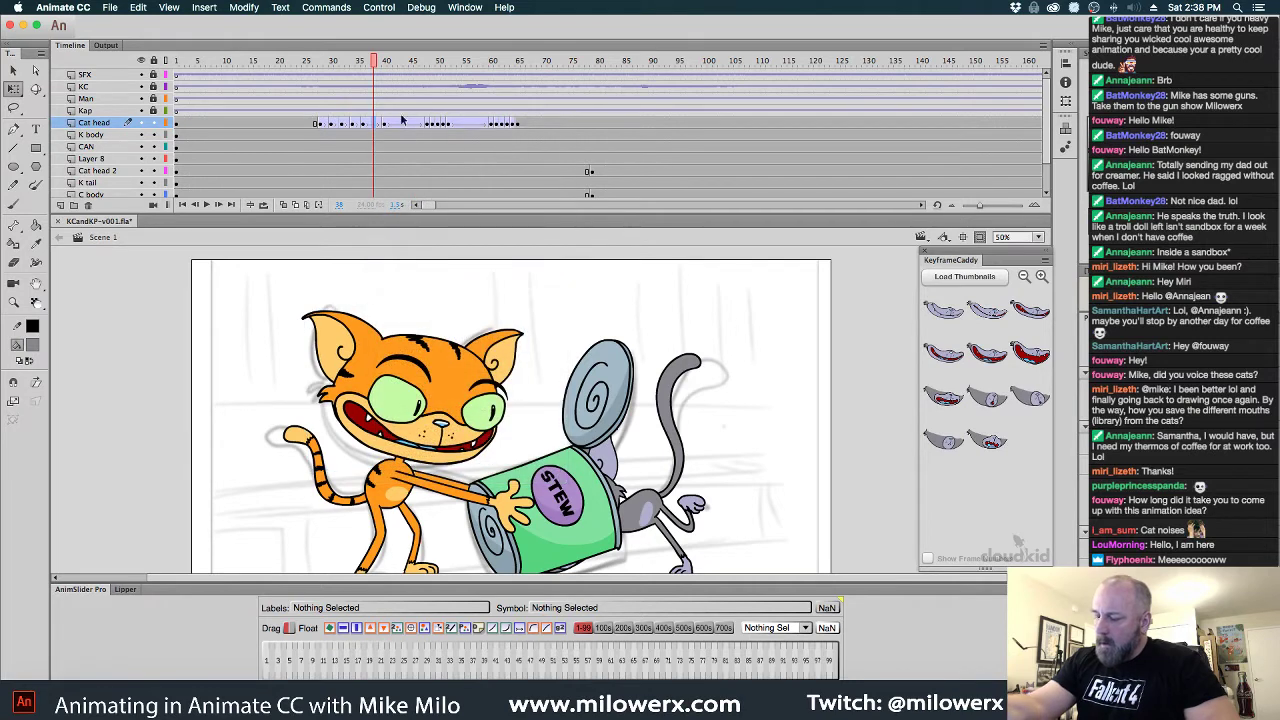
# Play back the scene from its opening frames to check the tweened head motion with the dialogue
pyautogui.moveTo(377, 68); pyautogui.dragTo(184, 104)
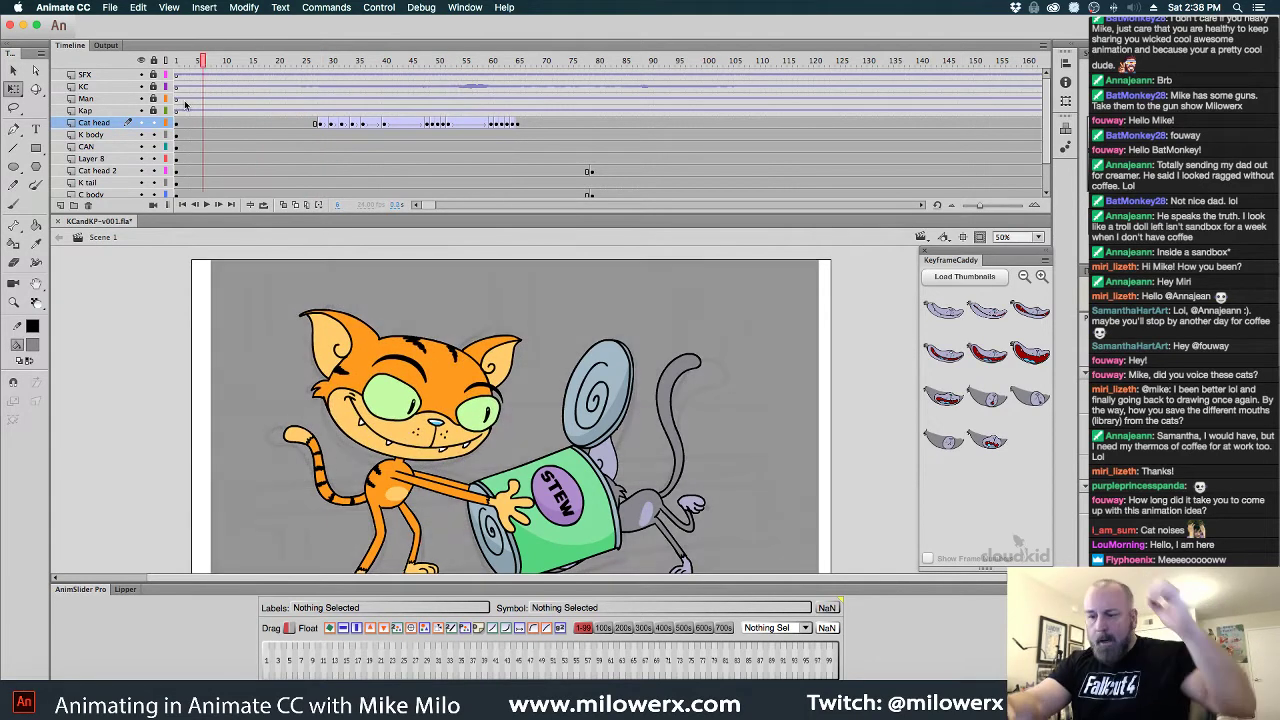
pyautogui.press('Return')
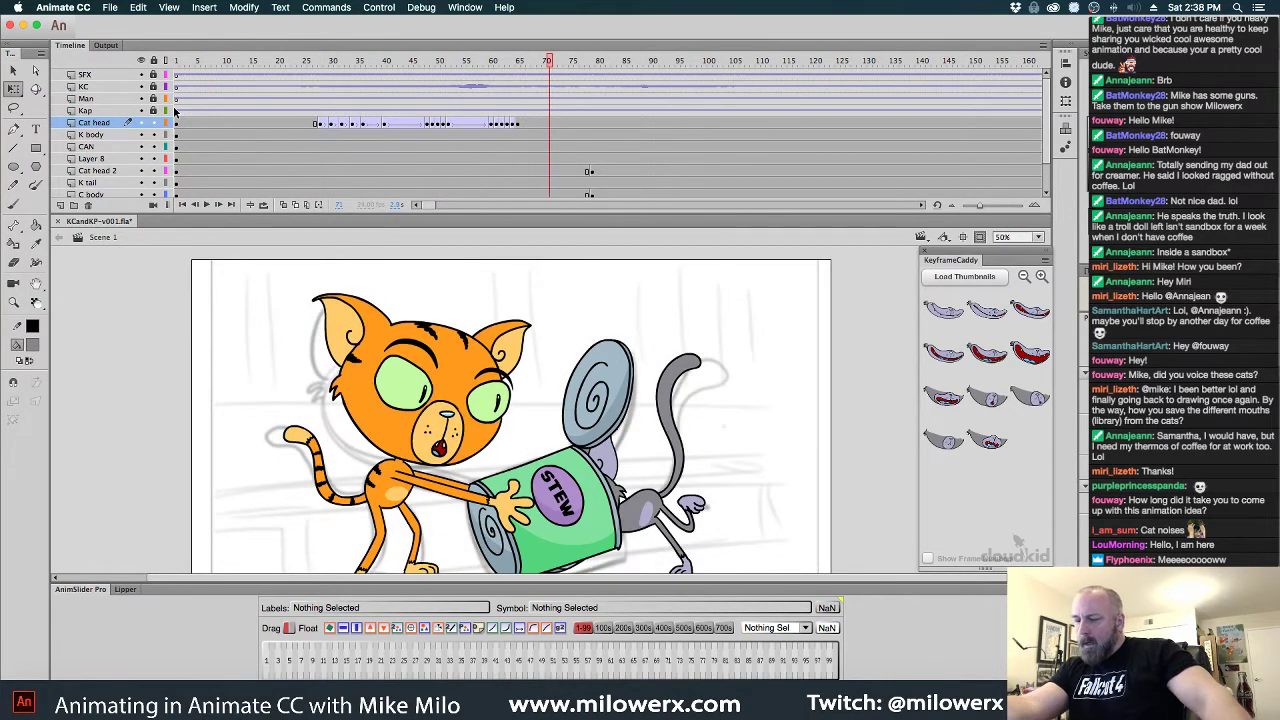
pyautogui.moveTo(547, 62); pyautogui.dragTo(315, 108)
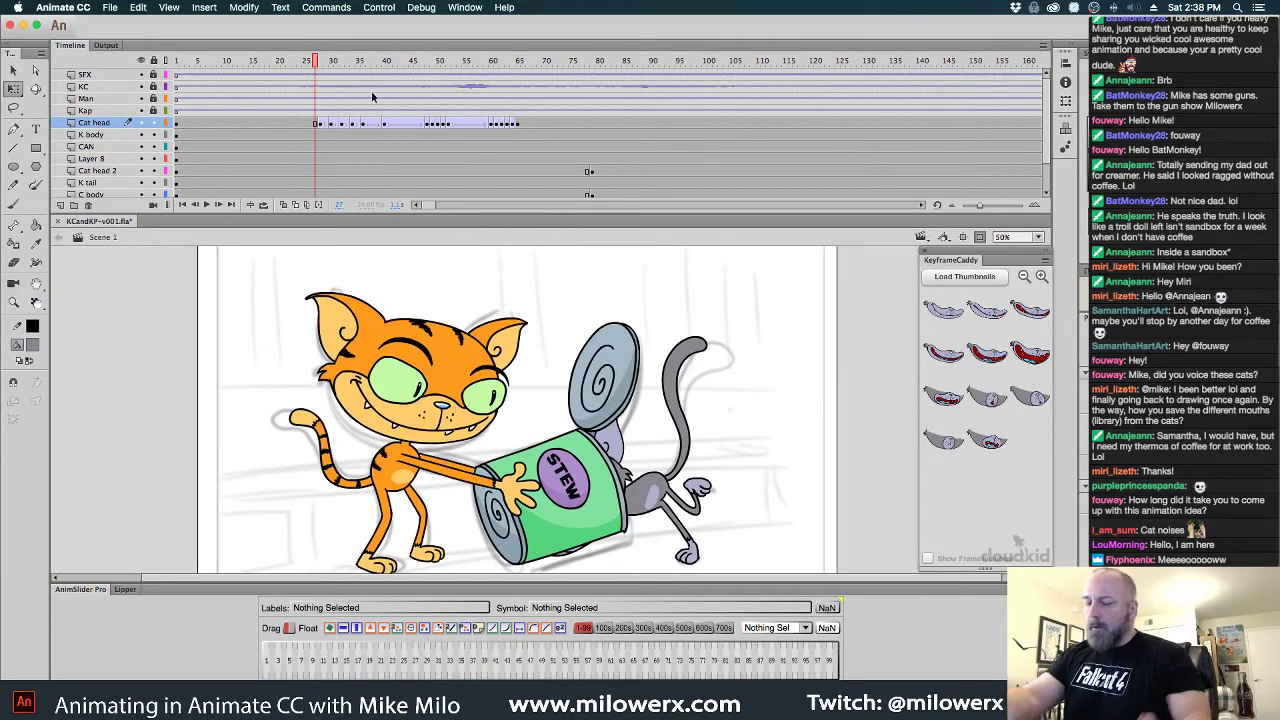
# Select the K body layer at frame 28, where the orange cat's head movement starts
pyautogui.click(320, 61)
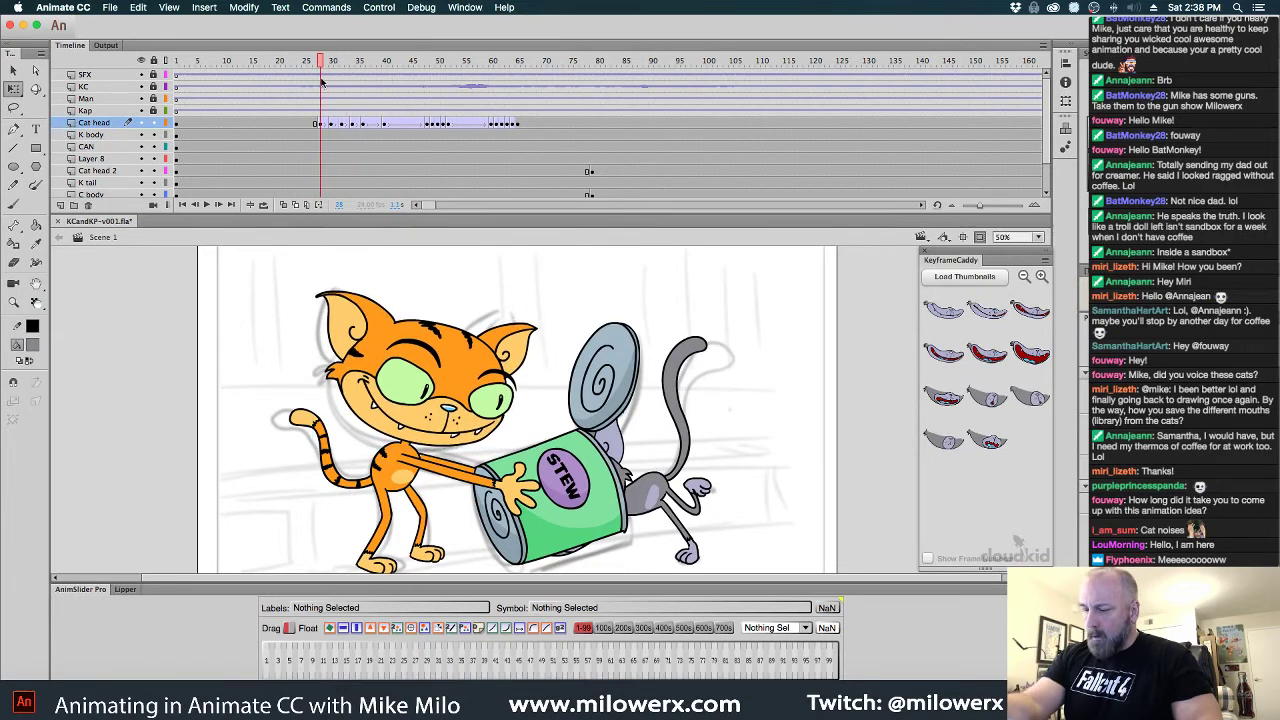
pyautogui.click(322, 136)
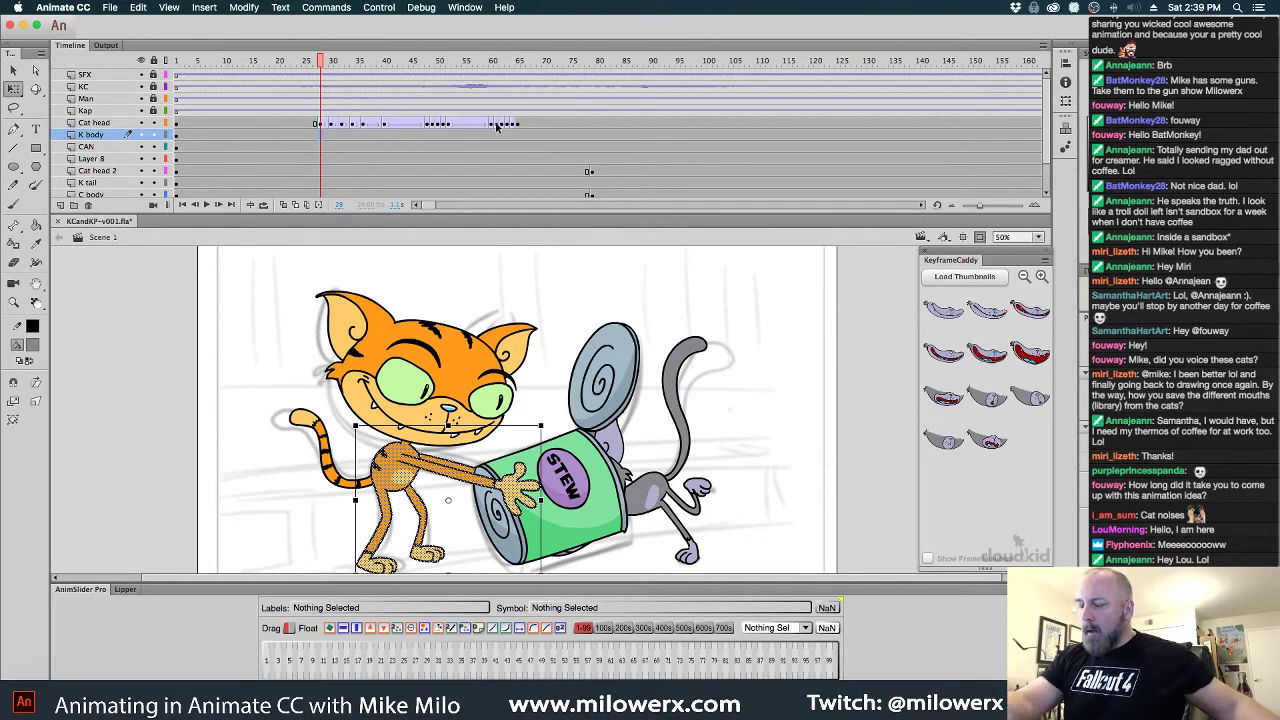
# Remove the tween from the Cat head layer between frames 28 and 64, keeping its individual keyframes
pyautogui.moveTo(322, 124); pyautogui.dragTo(514, 124)
pyautogui.rightClick(514, 124)
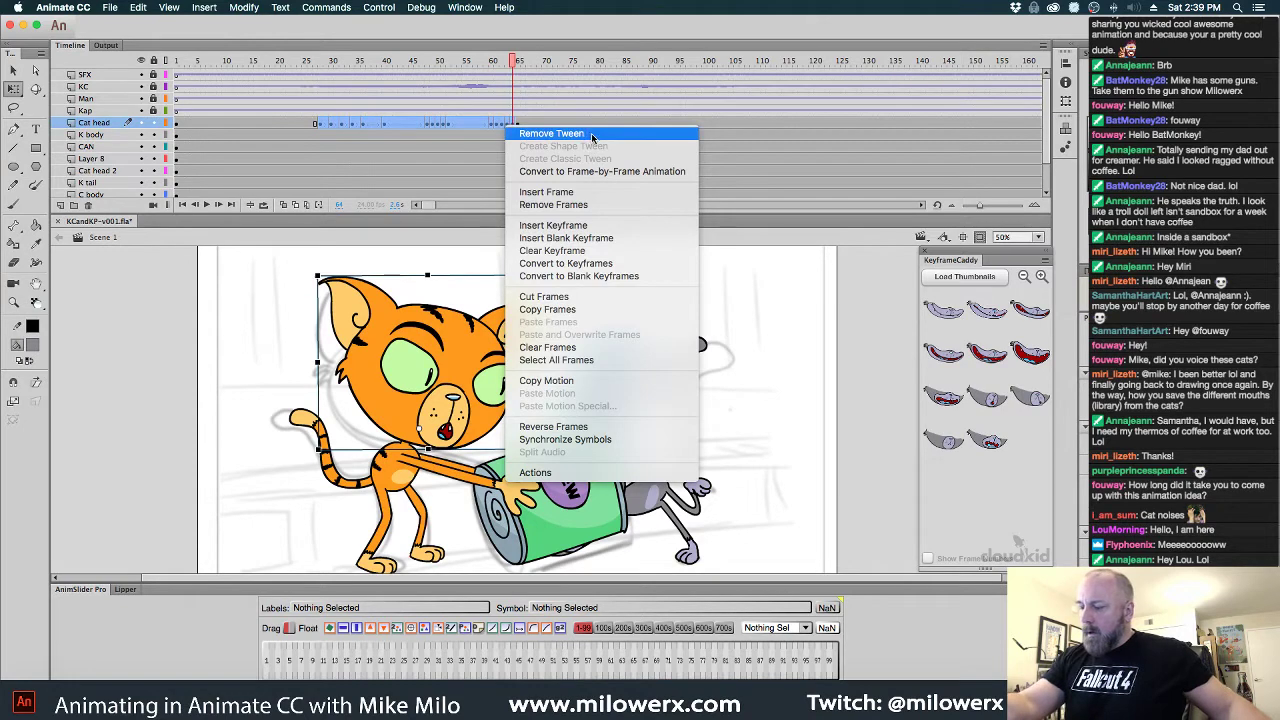
pyautogui.click(540, 131)
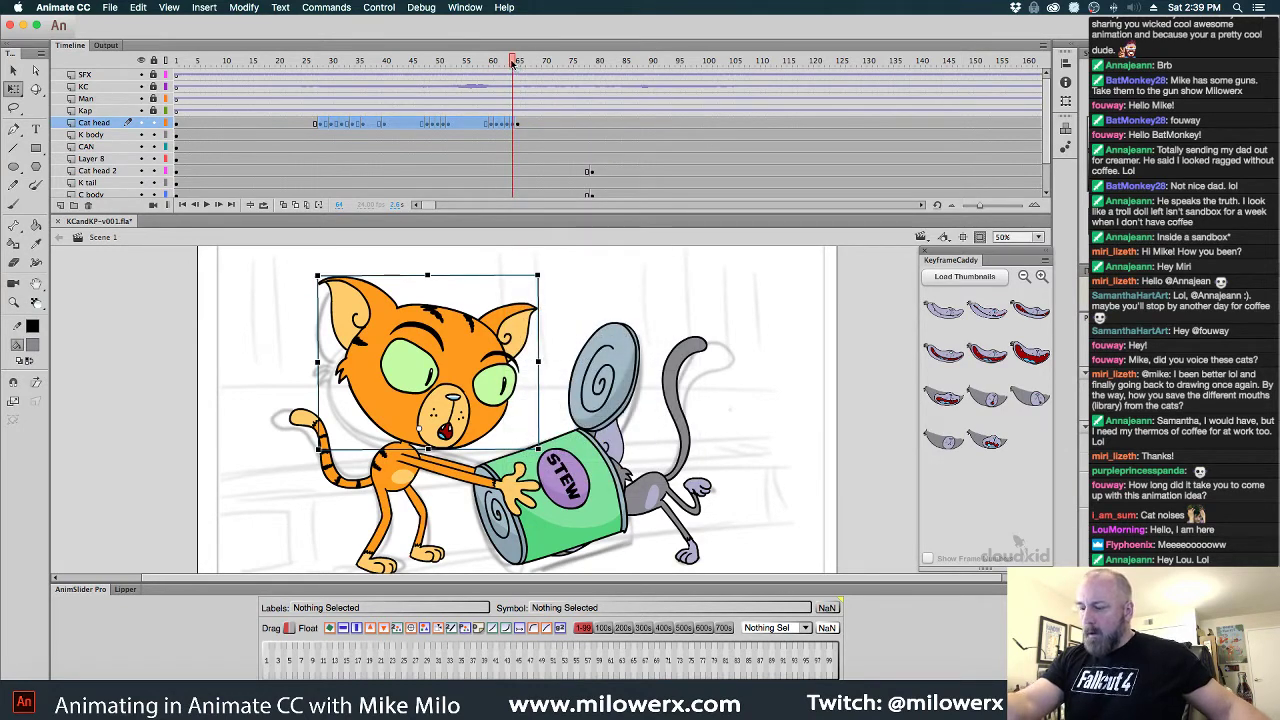
pyautogui.moveTo(512, 62); pyautogui.dragTo(348, 62)
pyautogui.doubleClick(465, 345)
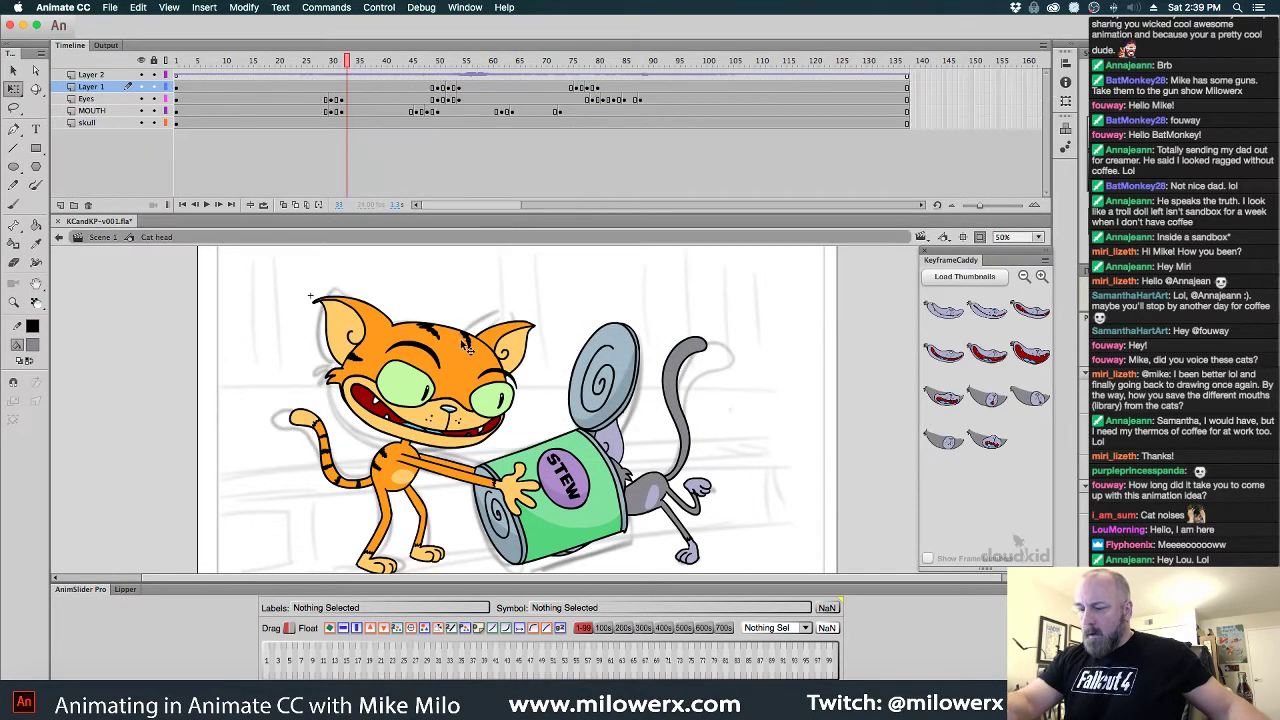
pyautogui.click(102, 237)
# Insert a keyframe on the K body layer at frame 28
pyautogui.click(320, 62)
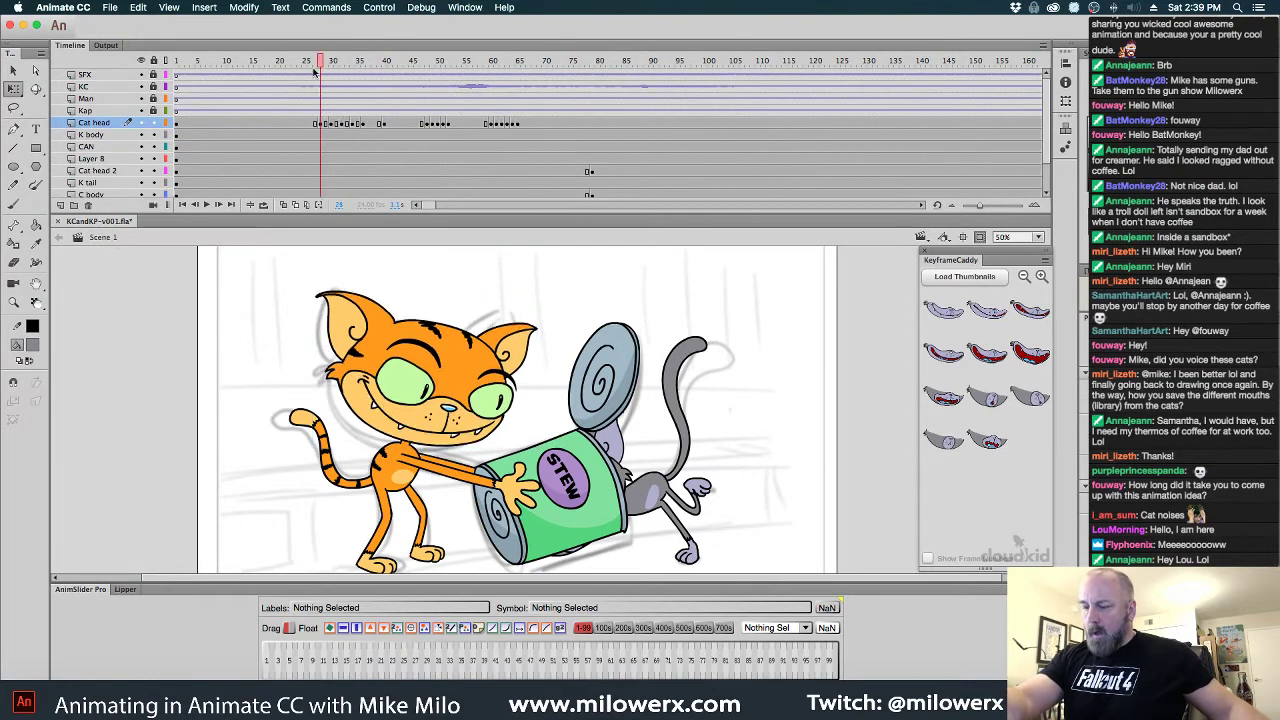
pyautogui.click(321, 134)
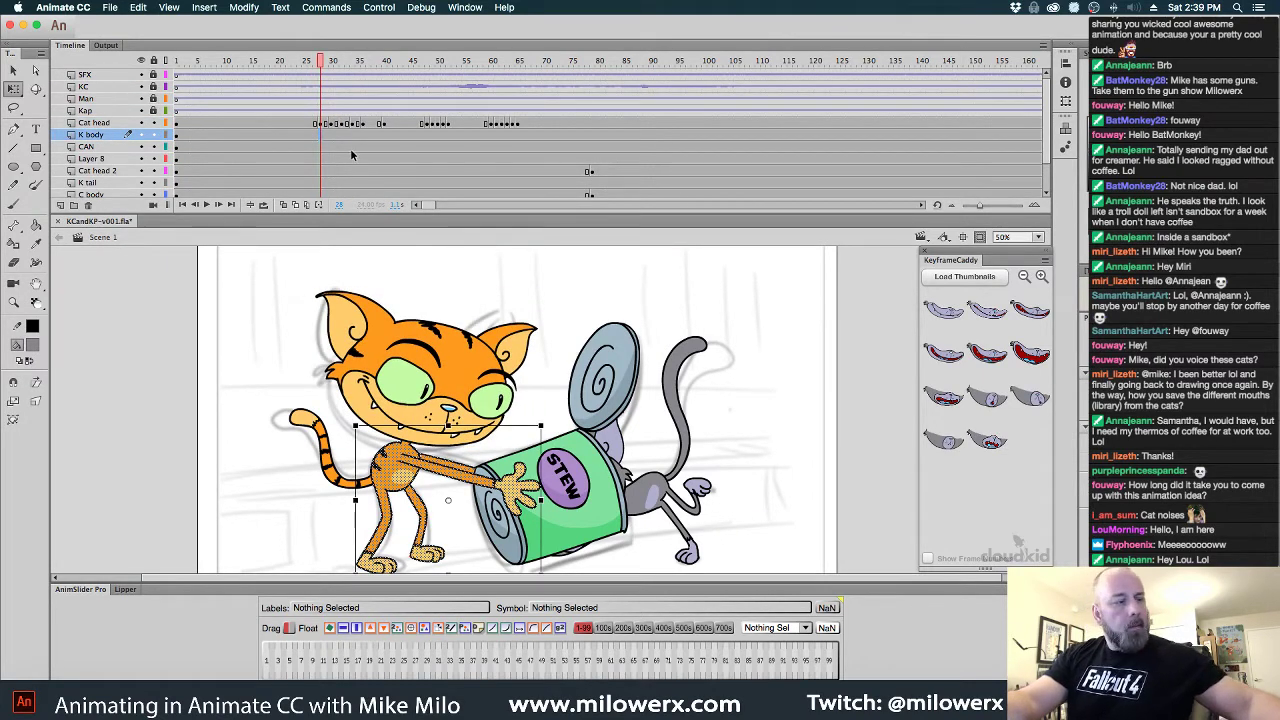
pyautogui.press('F6')
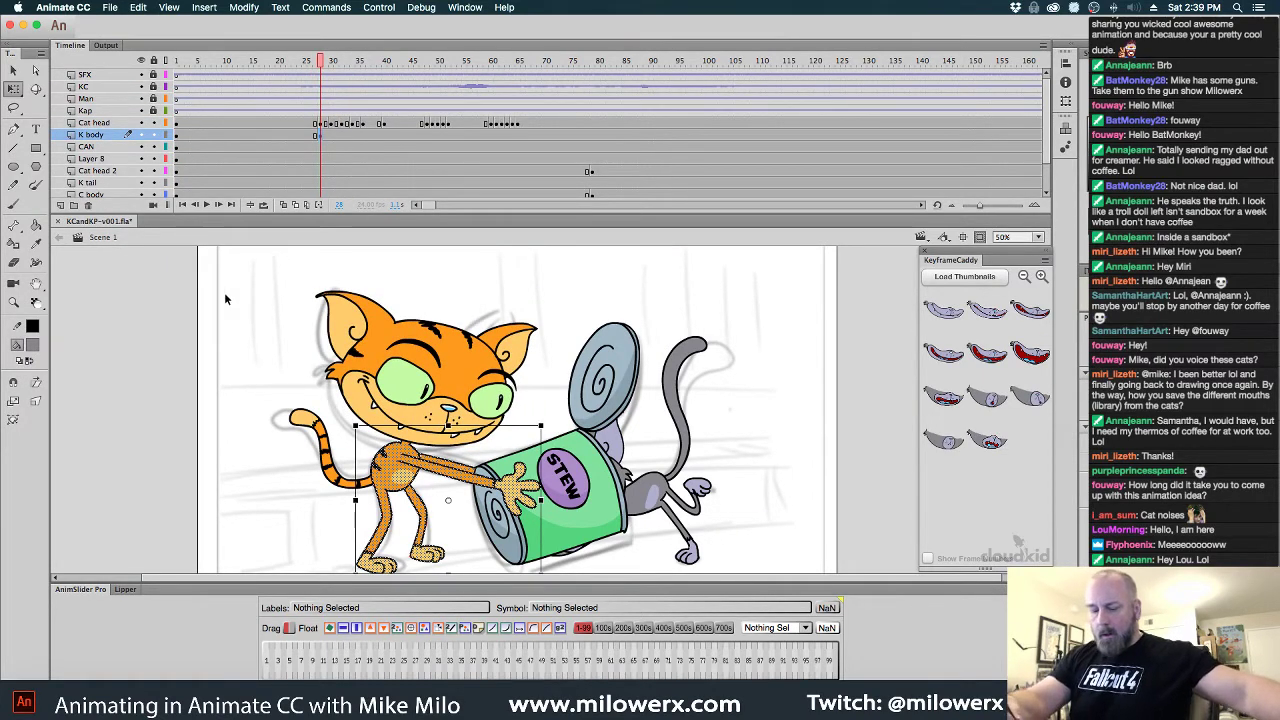
# Distort the orange cat's body at frame 28, nudging the upper-left corner of its bounding box slightly upward
pyautogui.click(35, 400)
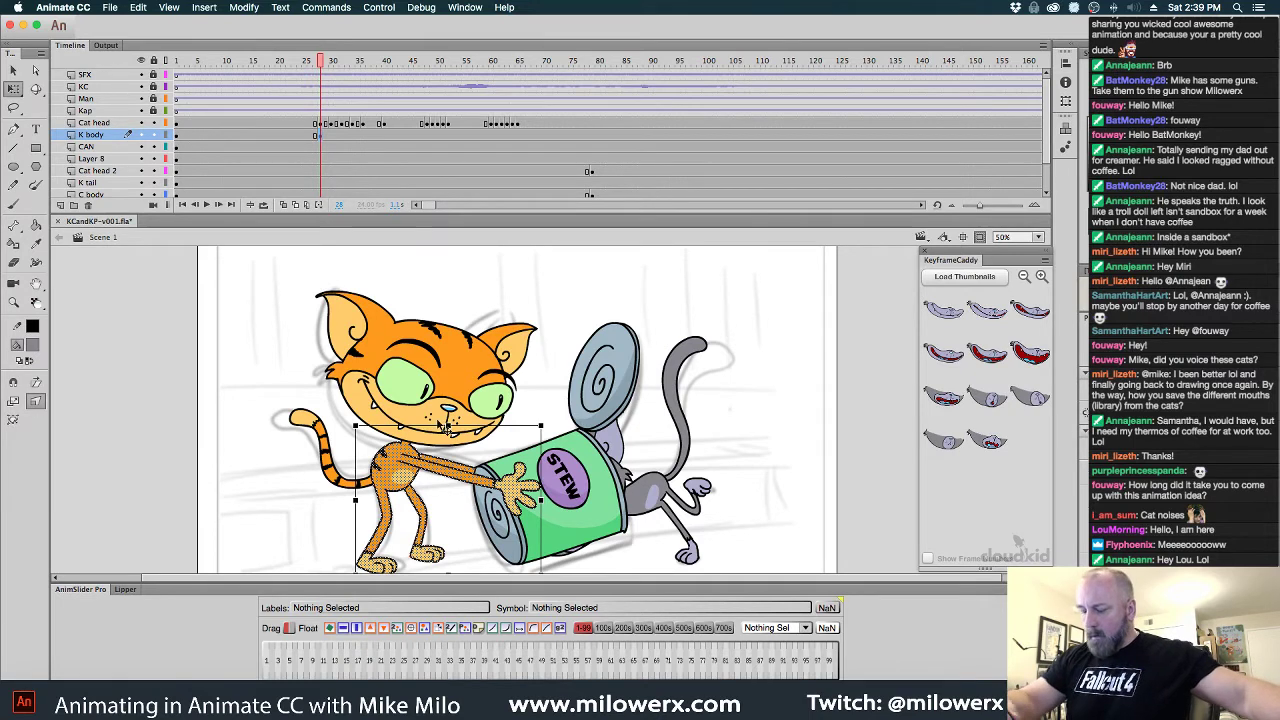
pyautogui.scroll(-2, 648, 390)
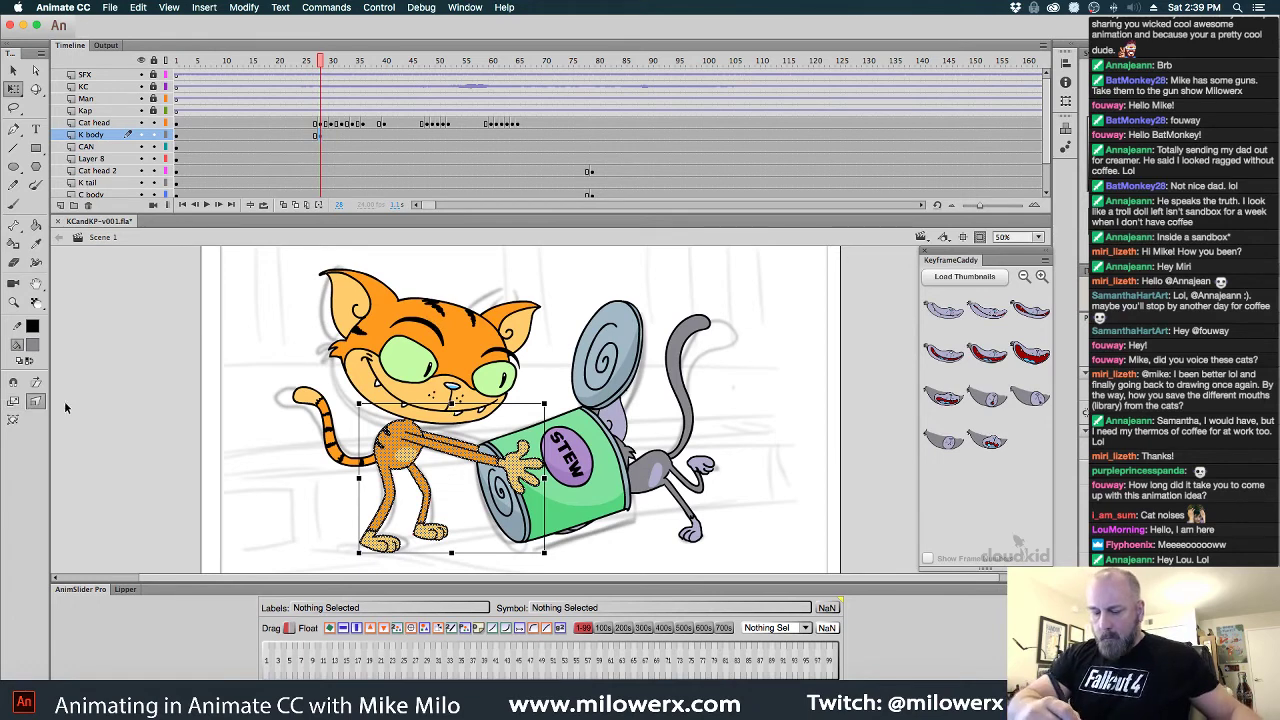
pyautogui.moveTo(453, 405); pyautogui.dragTo(453, 406)
pyautogui.press('super+=')
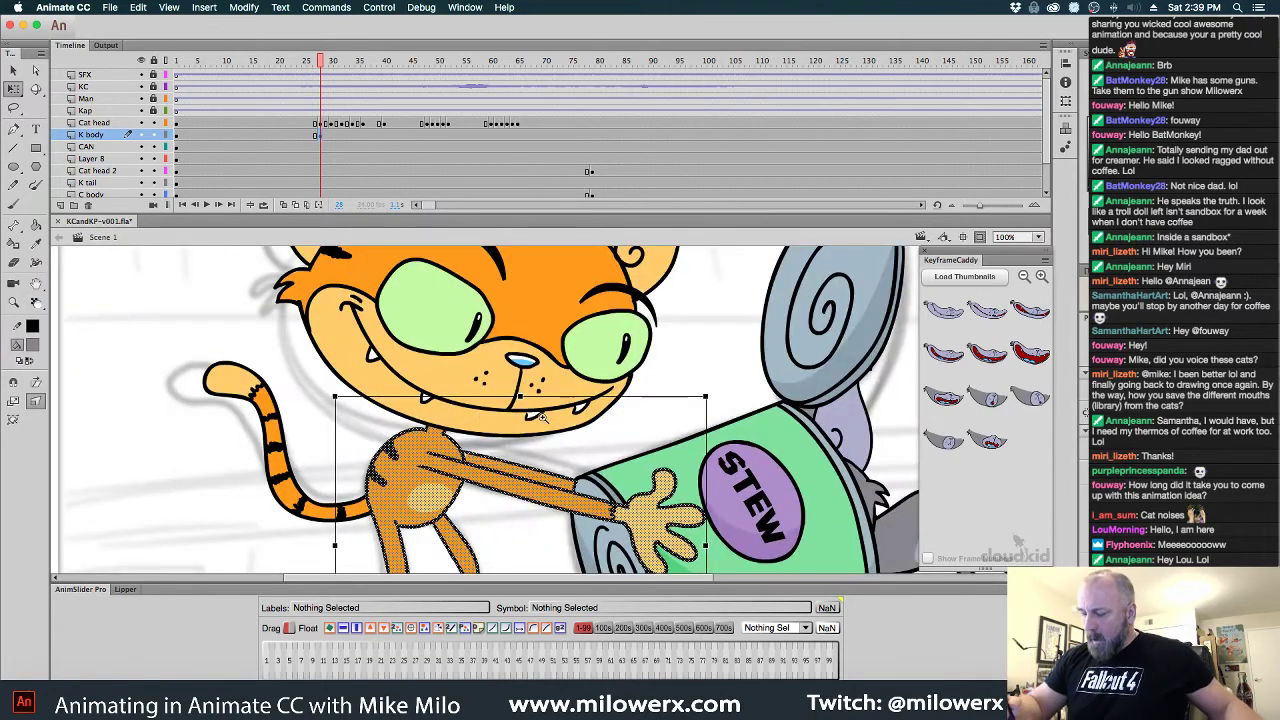
pyautogui.moveTo(634, 443); pyautogui.dragTo(558, 333)
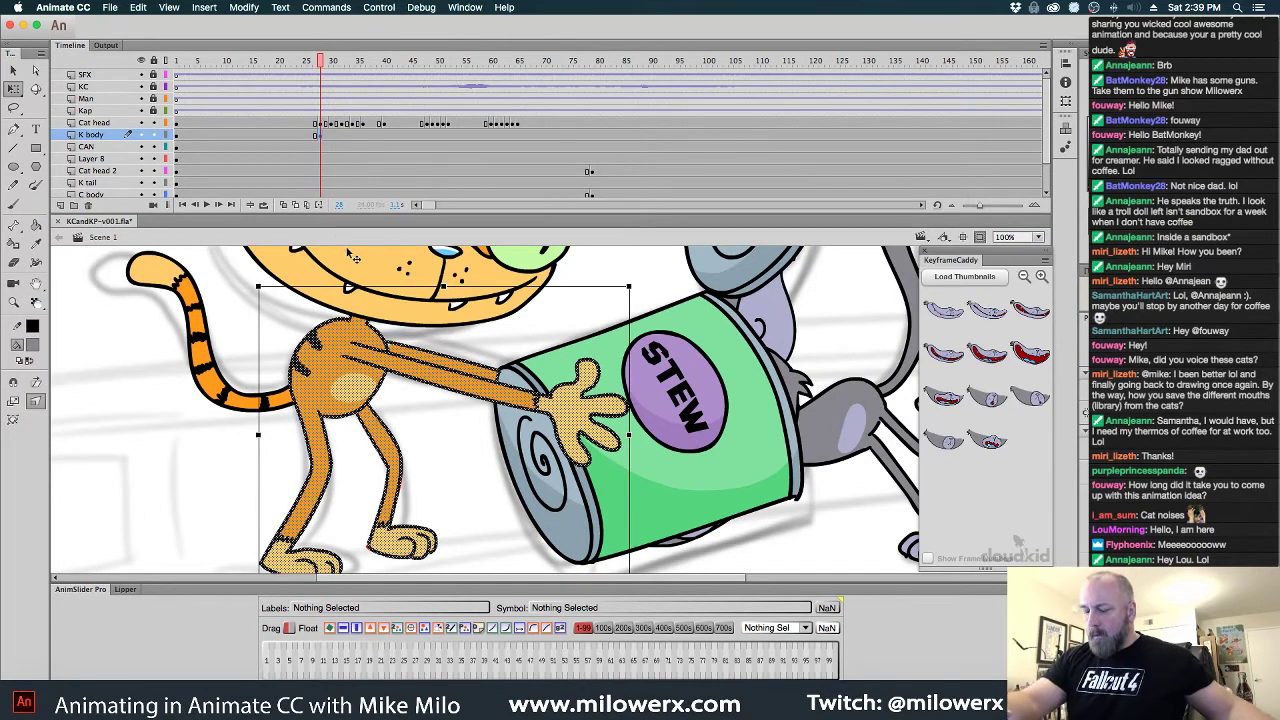
pyautogui.press('q')
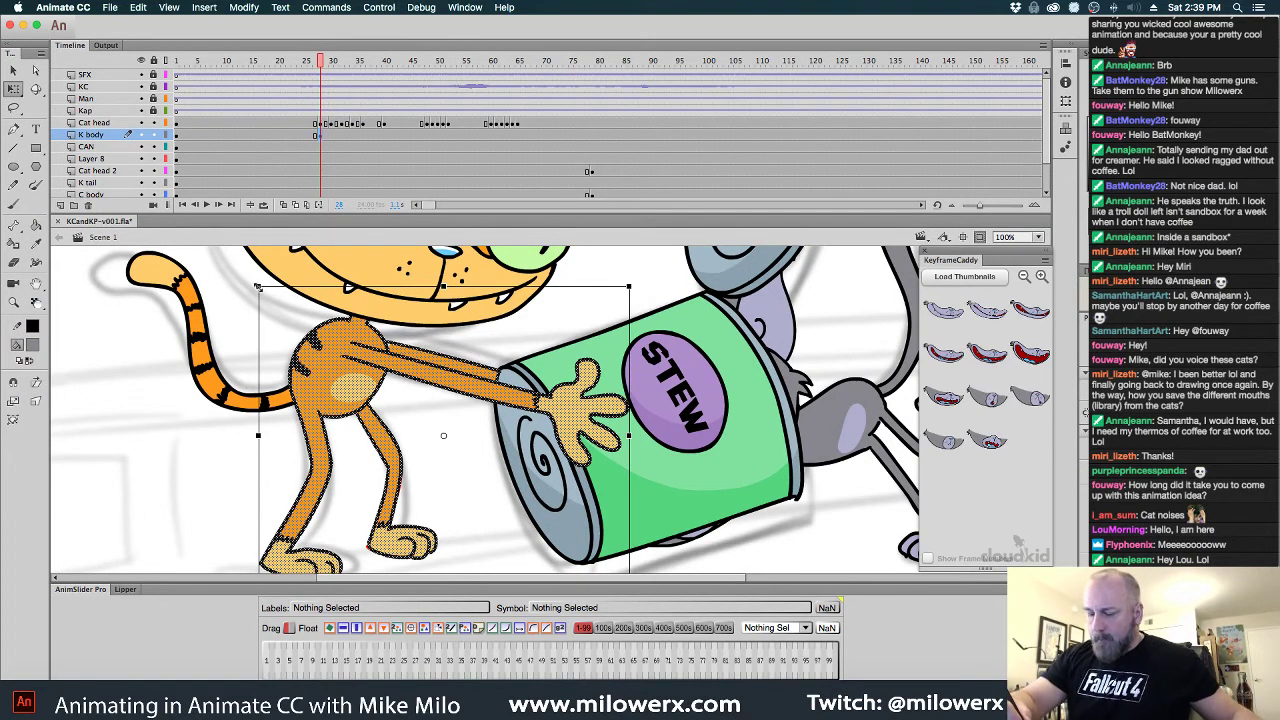
pyautogui.click(35, 400)
pyautogui.moveTo(258, 287); pyautogui.dragTo(261, 284)
# Add a K body keyframe at frame 30 and distort the body's upper-left corner slightly further upward
pyautogui.moveTo(323, 97)
pyautogui.mouseDown()
pyautogui.moveTo(294, 90)
pyautogui.moveTo(337, 88)
pyautogui.moveTo(315, 84)
pyautogui.moveTo(325, 87)
pyautogui.mouseUp()
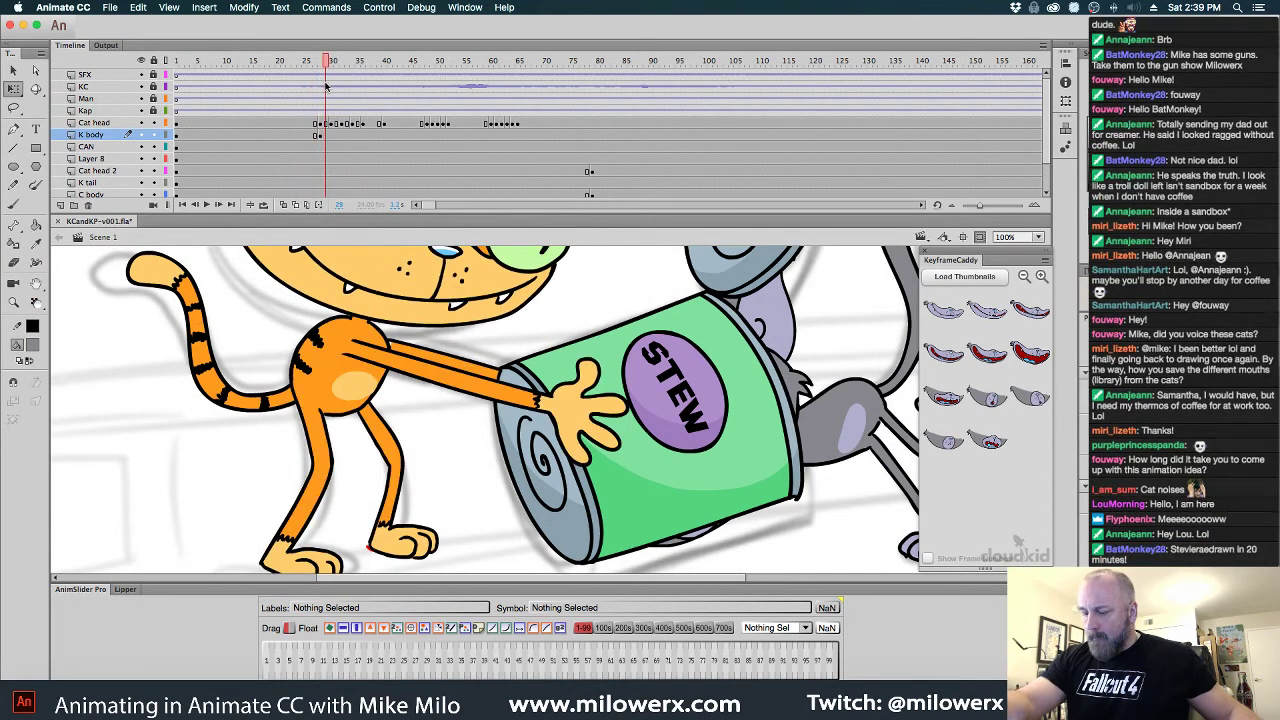
pyautogui.click(334, 136)
pyautogui.press('F6')
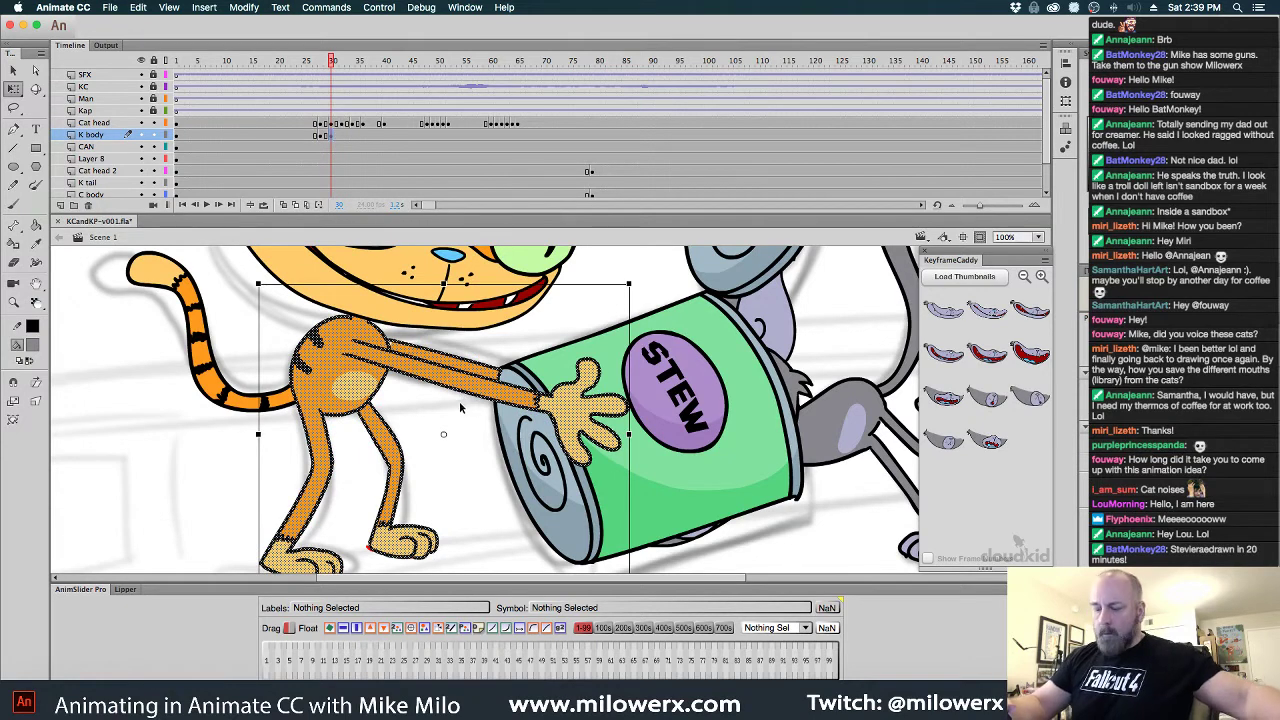
pyautogui.click(36, 401)
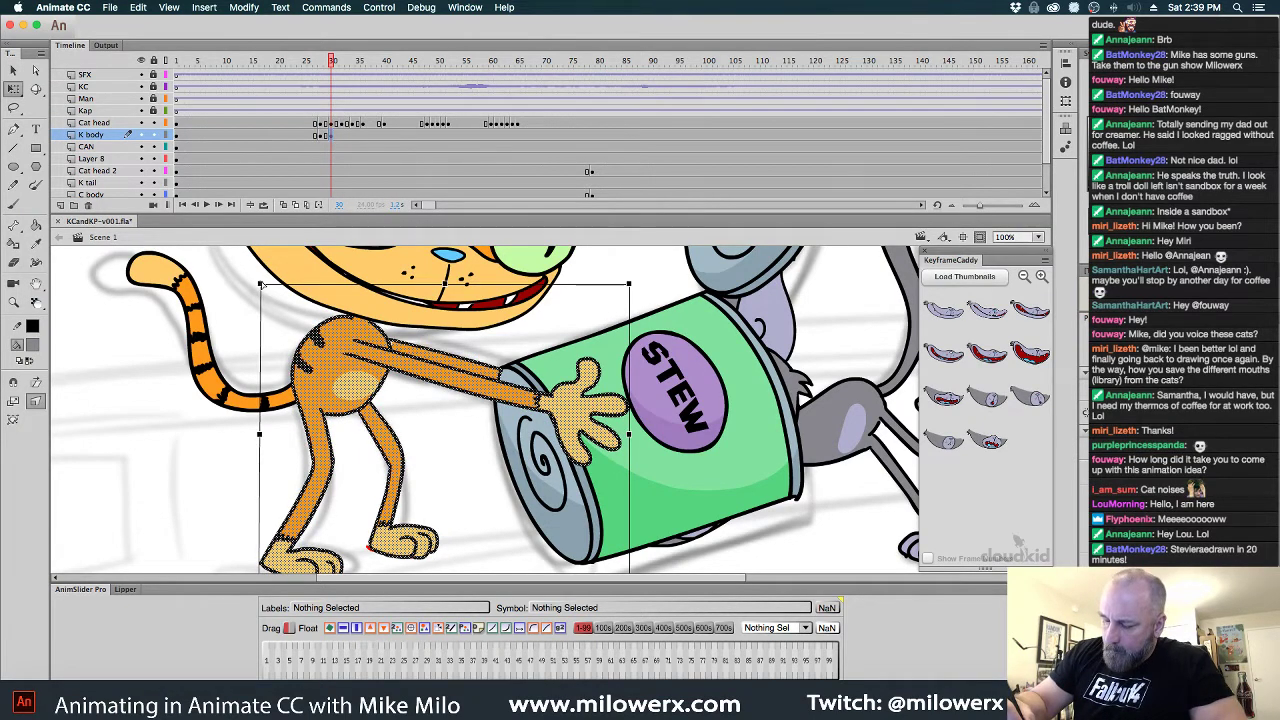
pyautogui.moveTo(262, 285); pyautogui.dragTo(263, 283)
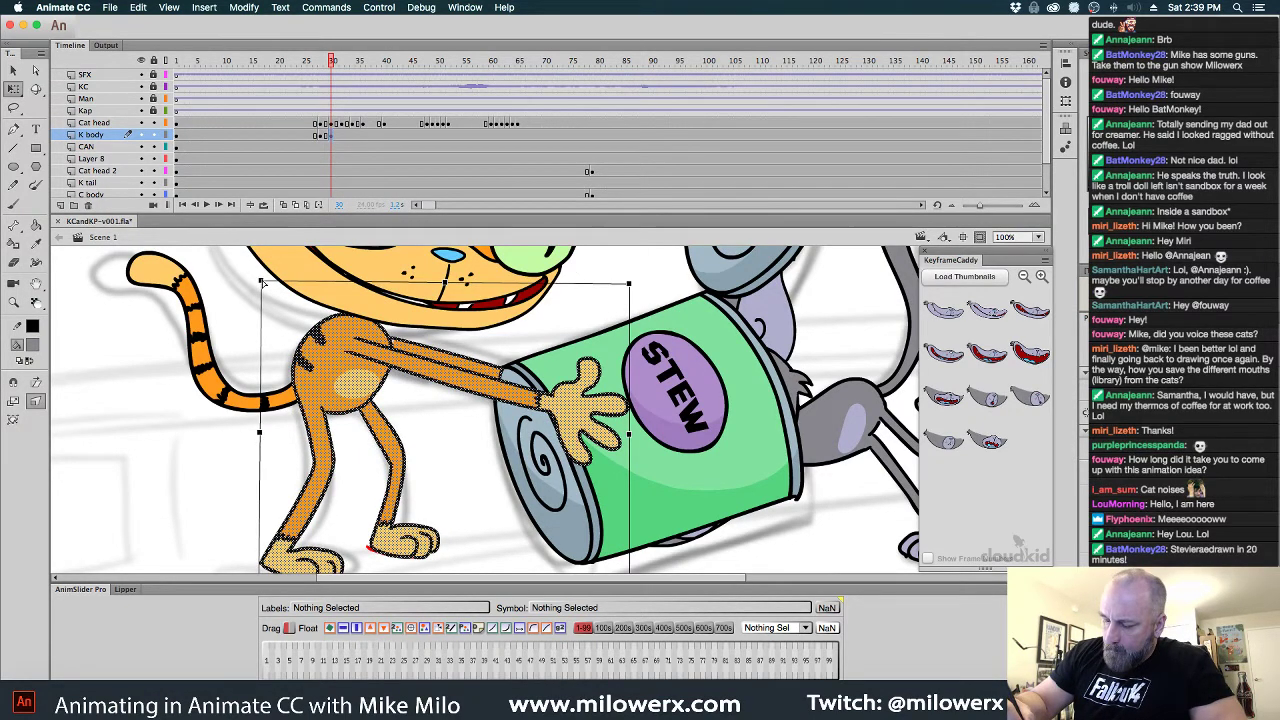
# Add a K body keyframe at frame 32 and distort the body's upper-left corner slightly inward
pyautogui.click(338, 140)
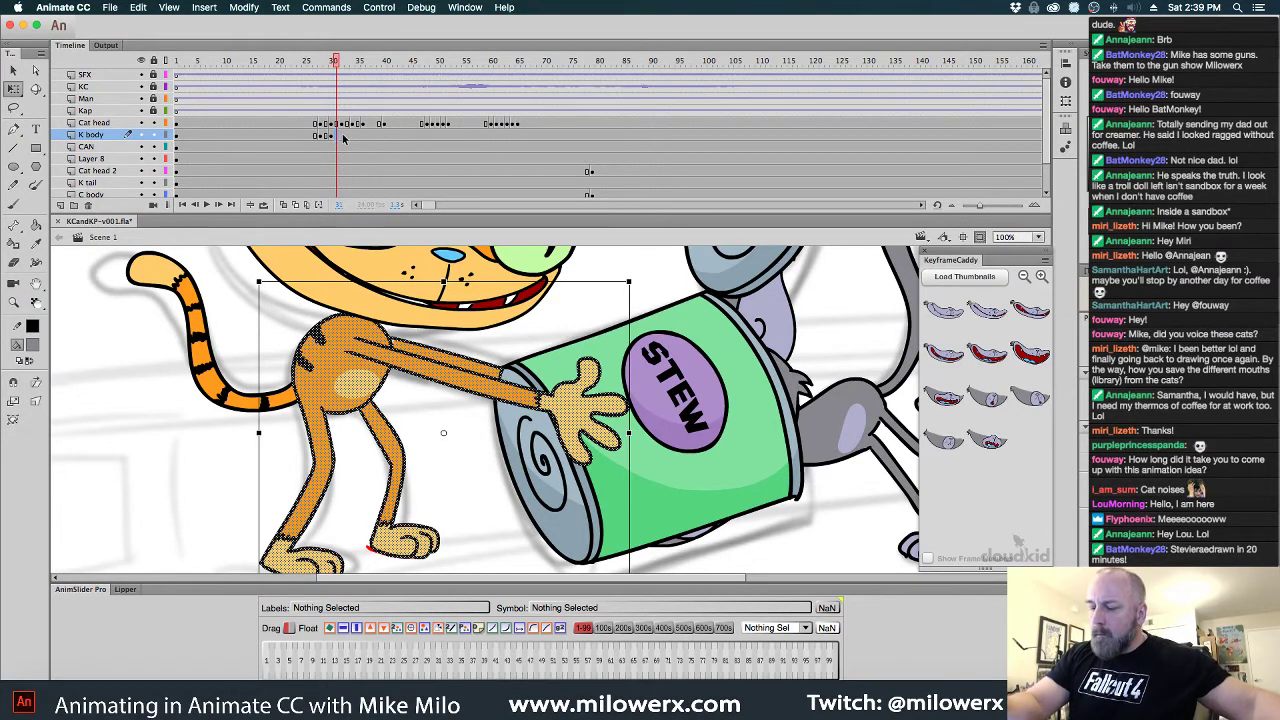
pyautogui.click(342, 135)
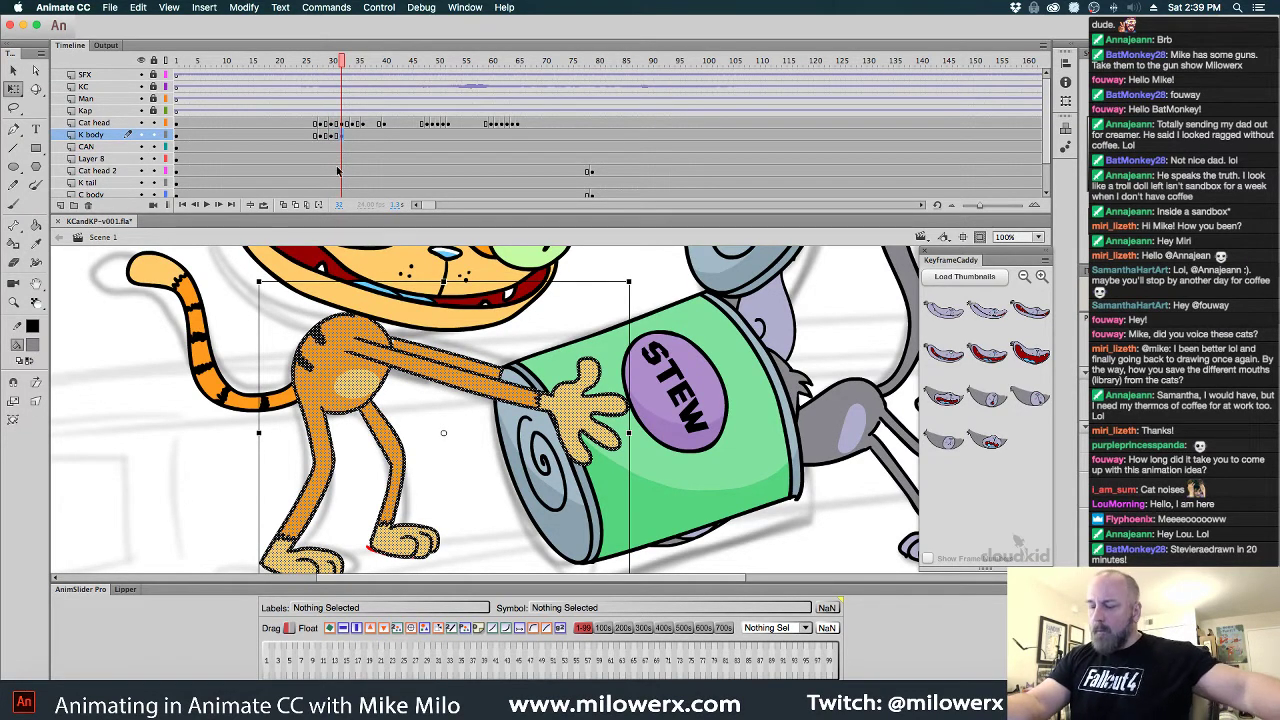
pyautogui.click(13, 419)
pyautogui.click(35, 401)
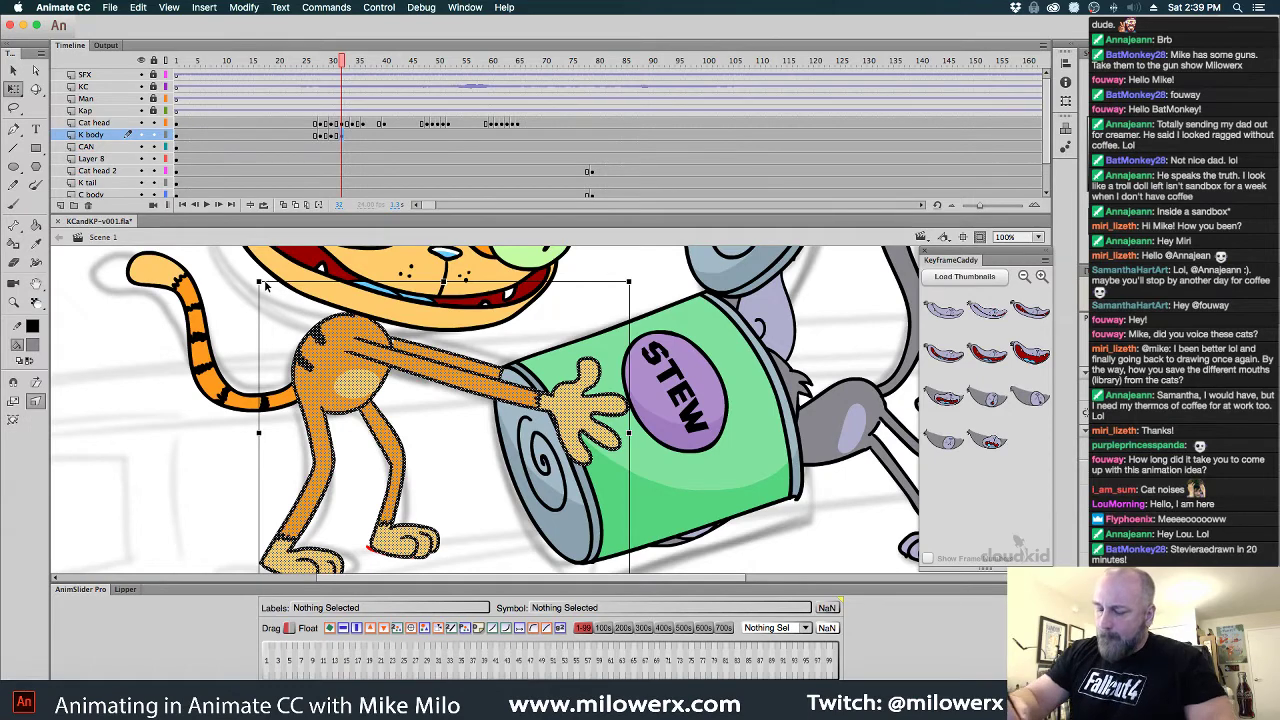
pyautogui.moveTo(259, 282); pyautogui.dragTo(276, 283)
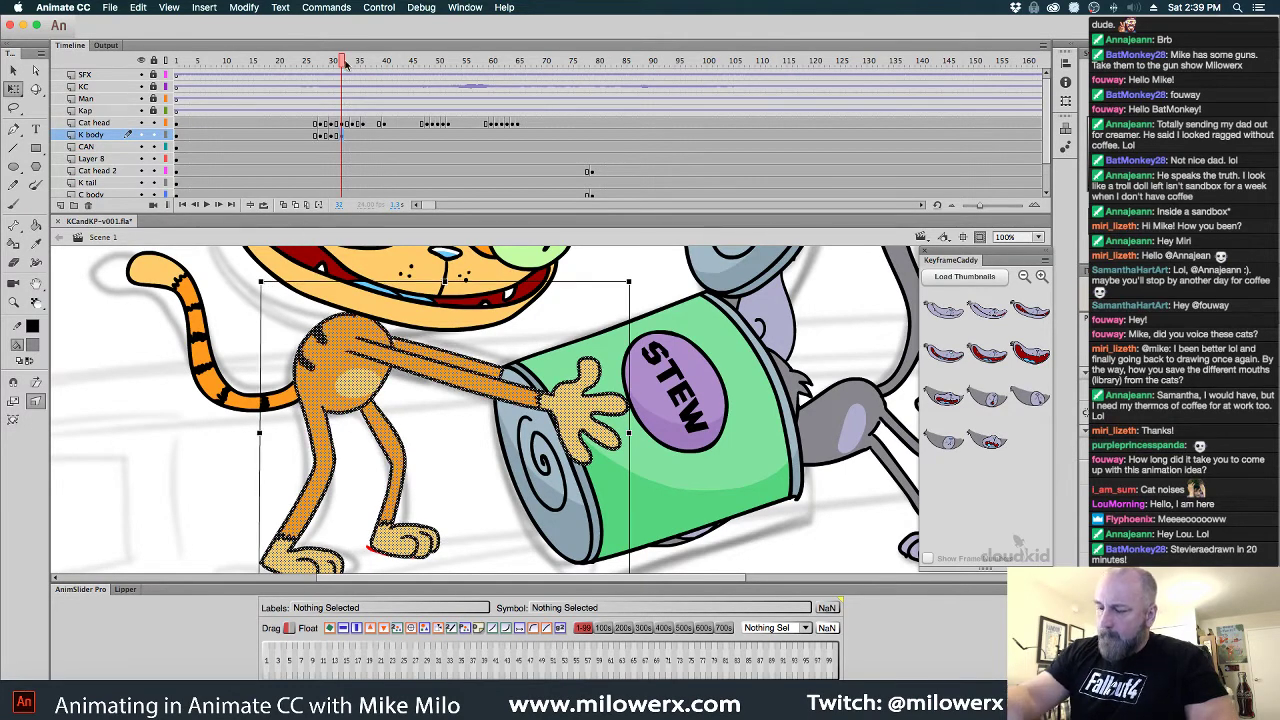
pyautogui.moveTo(345, 63); pyautogui.dragTo(347, 122)
# Bend the upper edge of the orange cat's body slightly upward at frame 30 using the Envelope transform
pyautogui.click(341, 140)
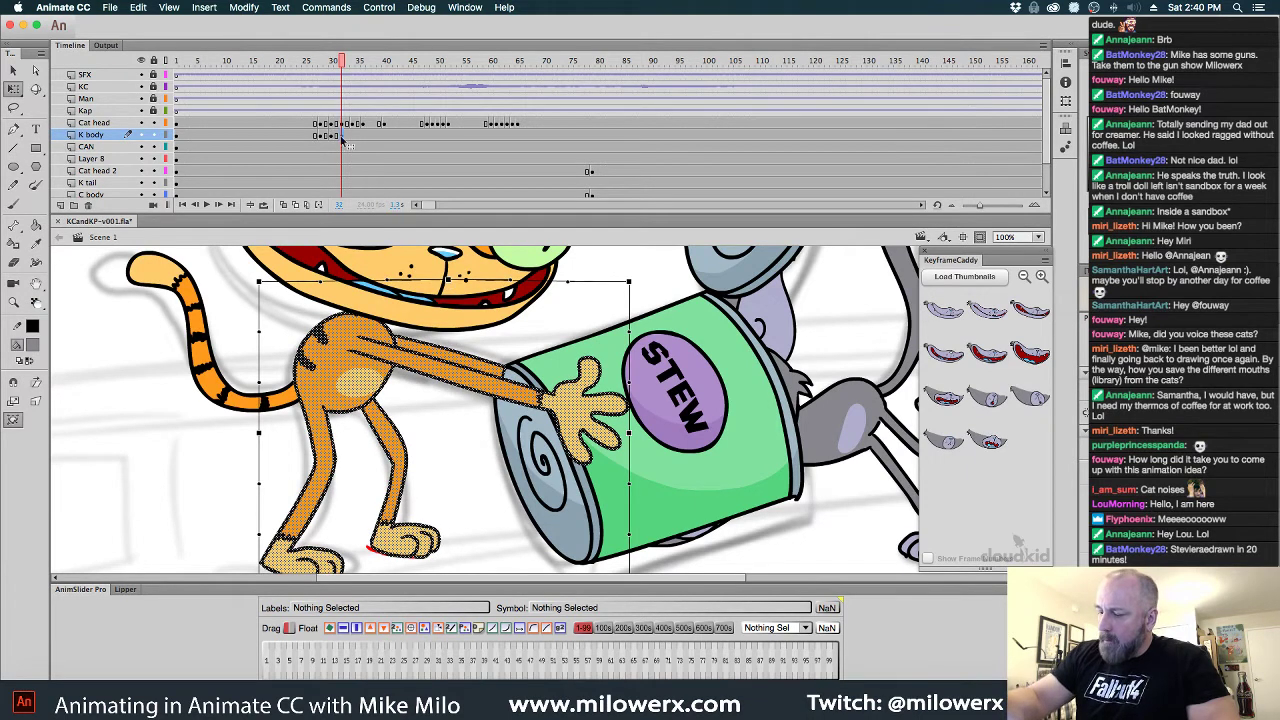
pyautogui.press(',')
pyautogui.press(',')
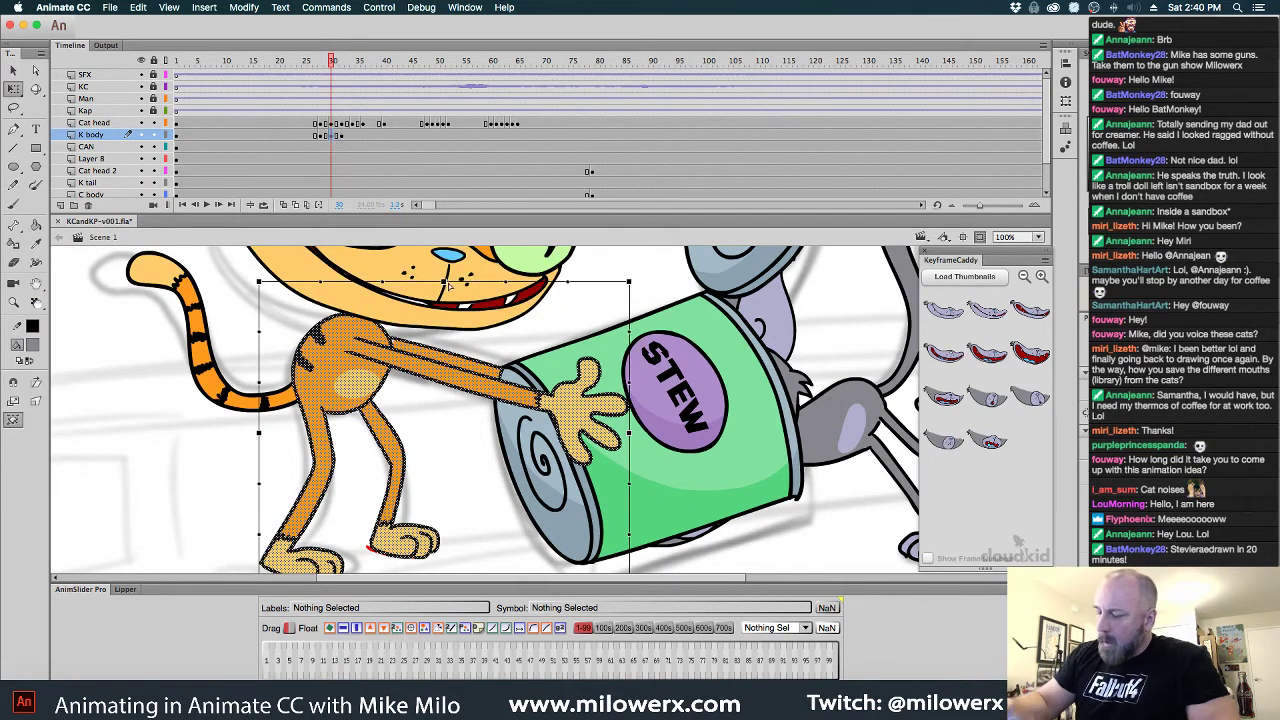
pyautogui.moveTo(447, 282); pyautogui.dragTo(447, 278)
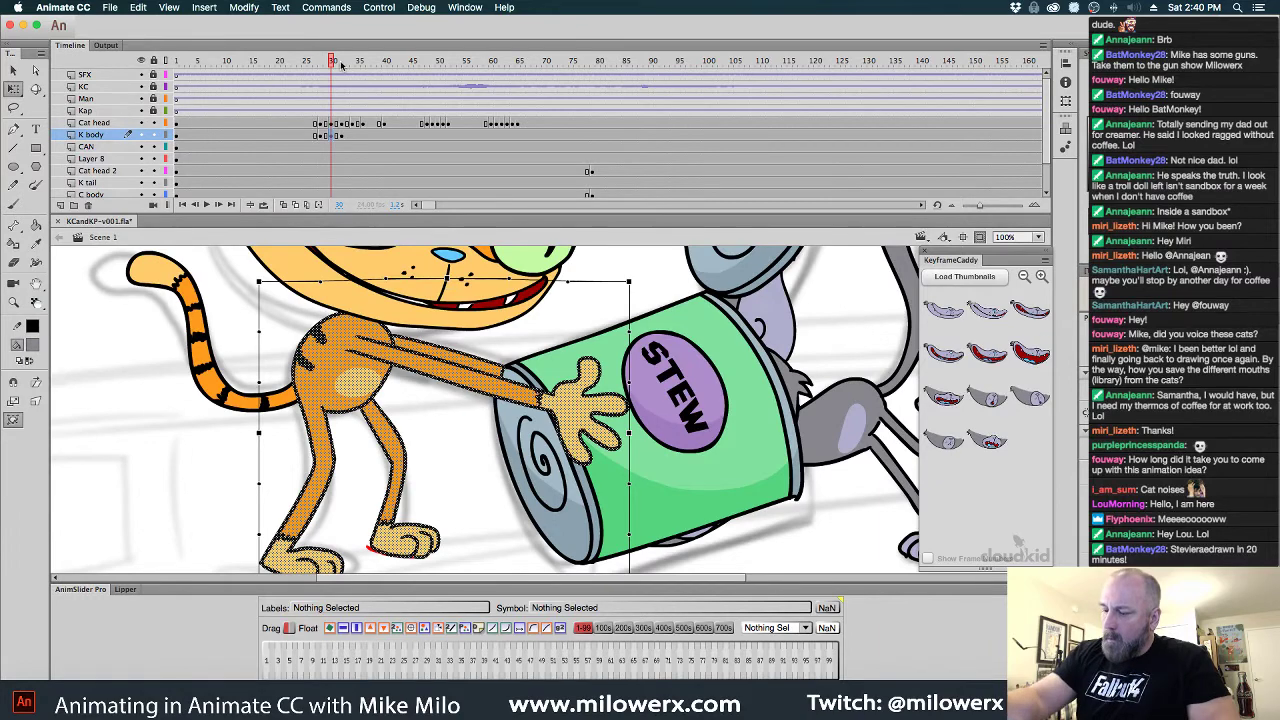
pyautogui.moveTo(341, 65); pyautogui.dragTo(328, 127)
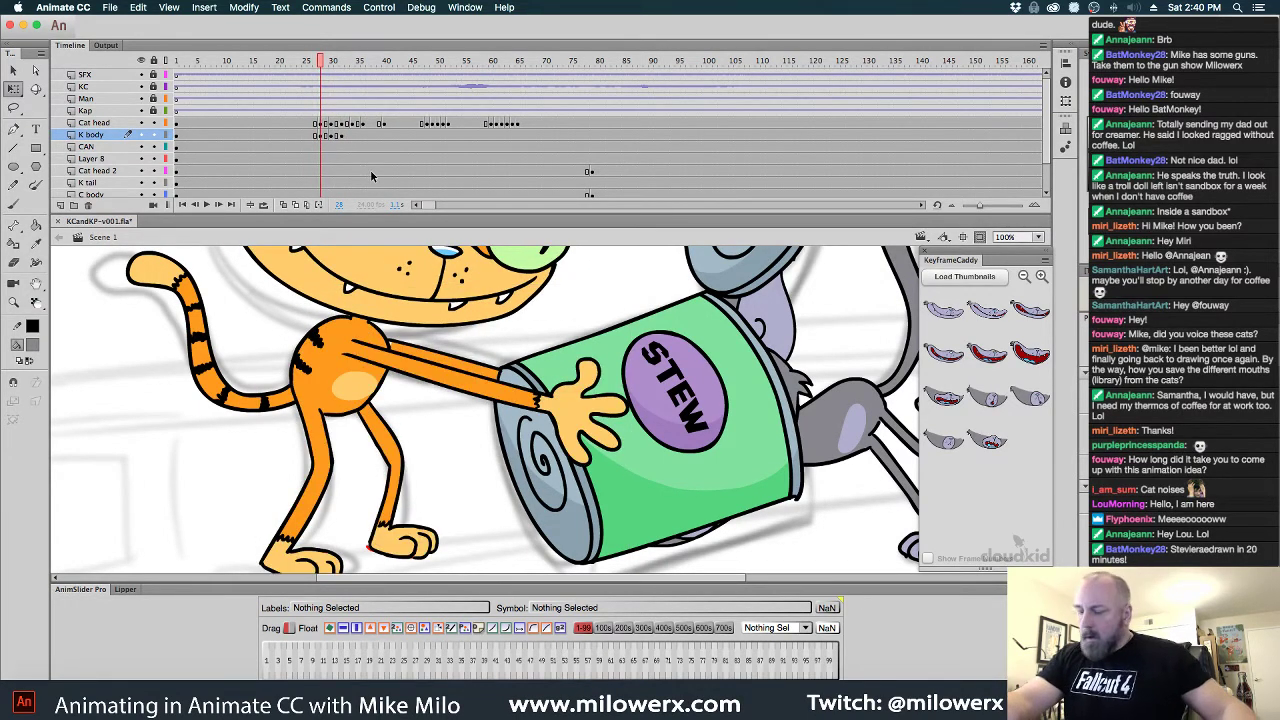
pyautogui.press('.')
pyautogui.press('.')
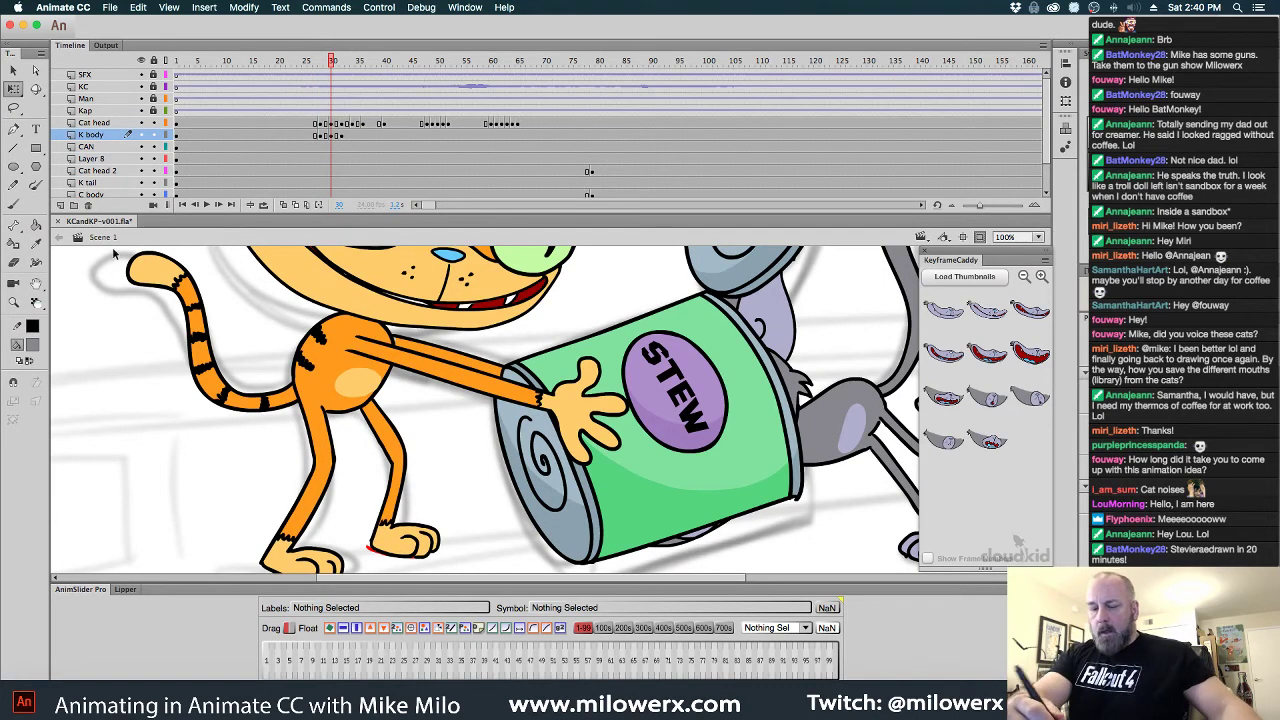
# Clean up the stray fragment at the end of the orange cat's far arm on the K body layer at frame 32
pyautogui.keyDown('super'); pyautogui.click(520, 371); pyautogui.keyUp('super')
pyautogui.moveTo(534, 374); pyautogui.dragTo(547, 367)
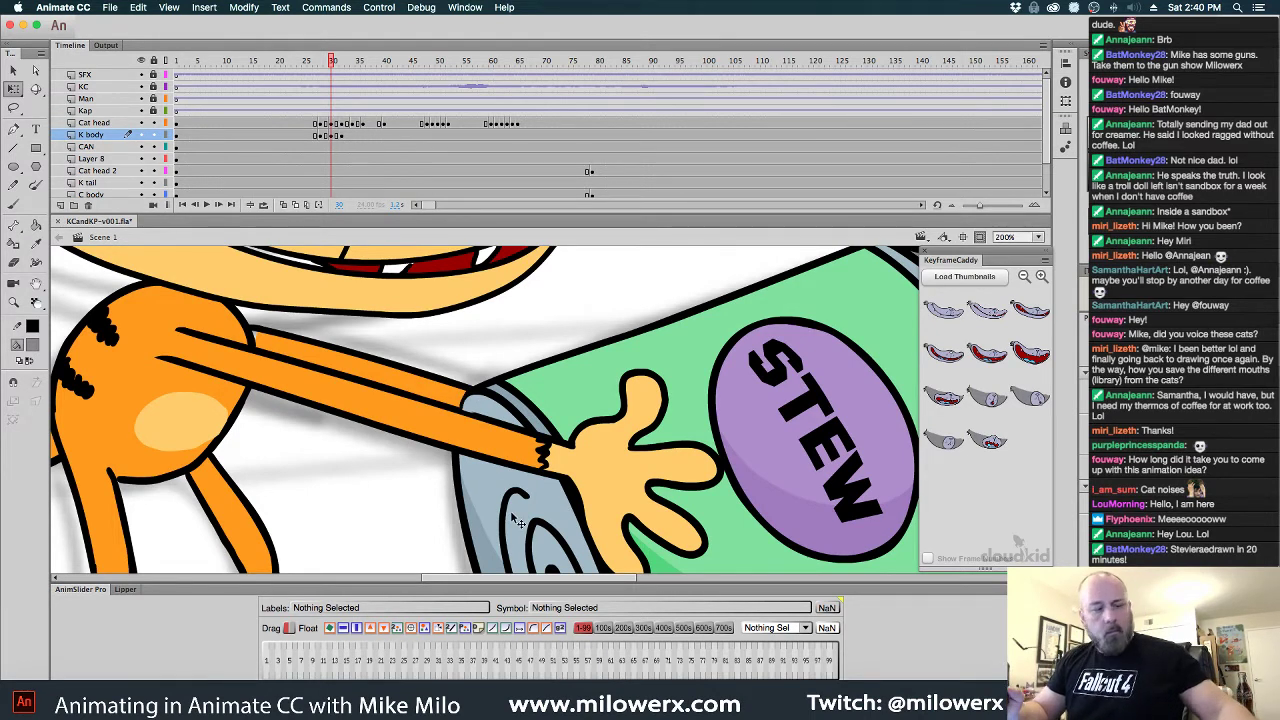
pyautogui.press('.')
pyautogui.press('.')
pyautogui.press('.')
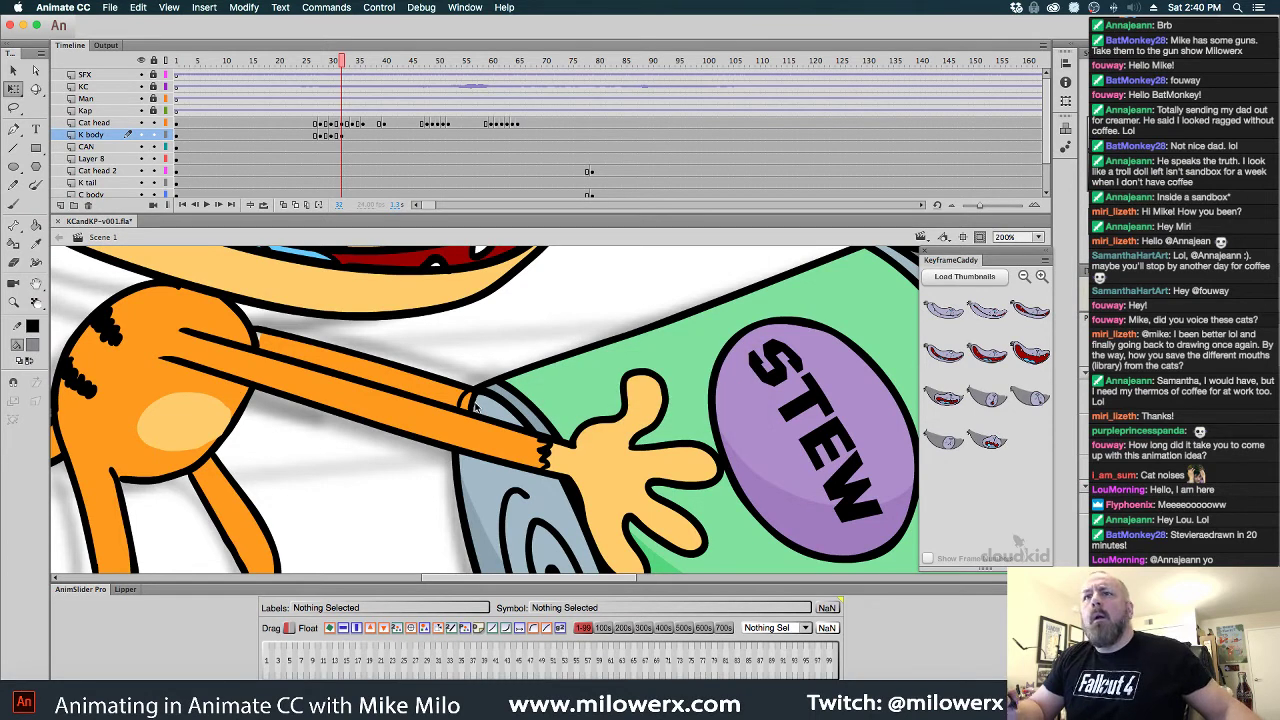
pyautogui.click(467, 413)
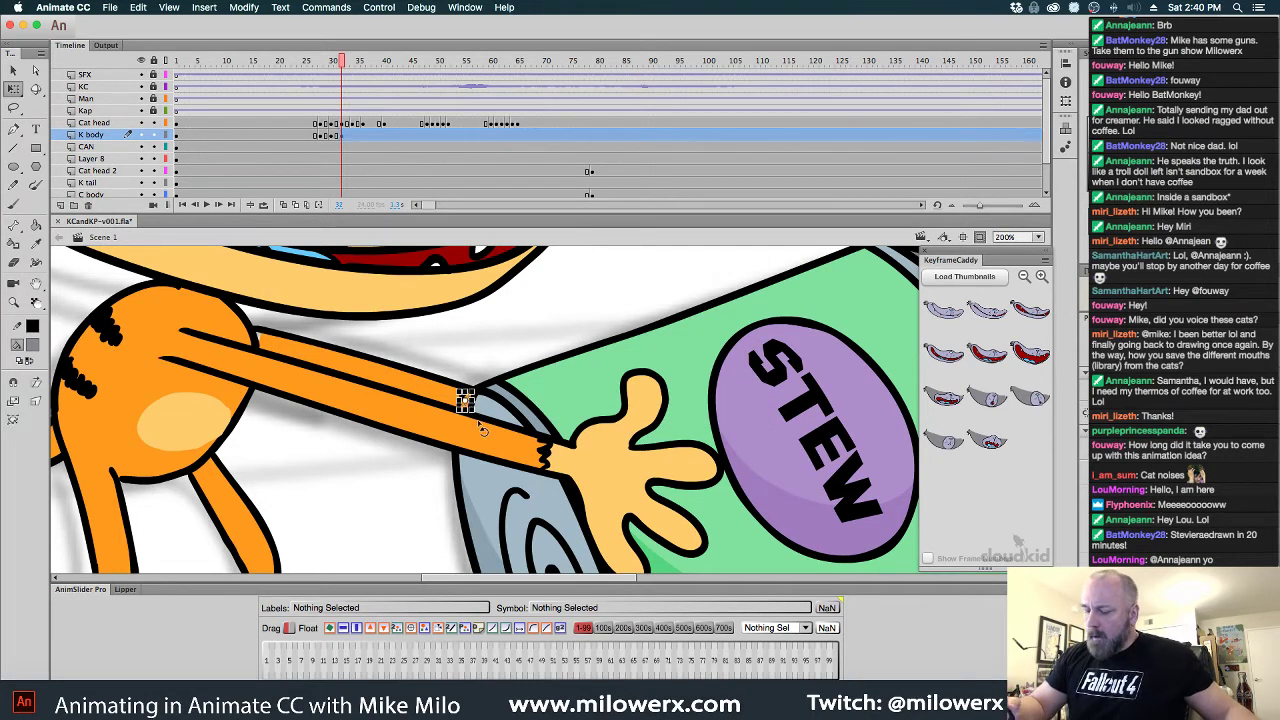
pyautogui.press('Delete')
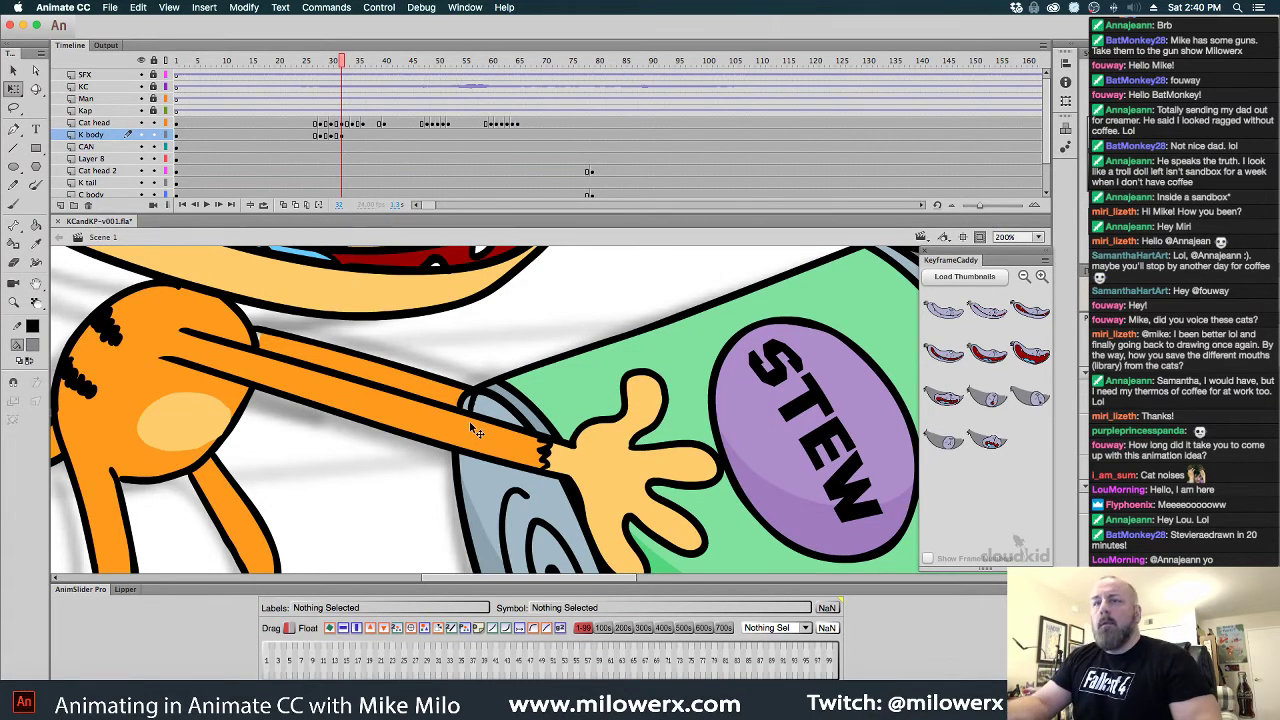
pyautogui.click(476, 408)
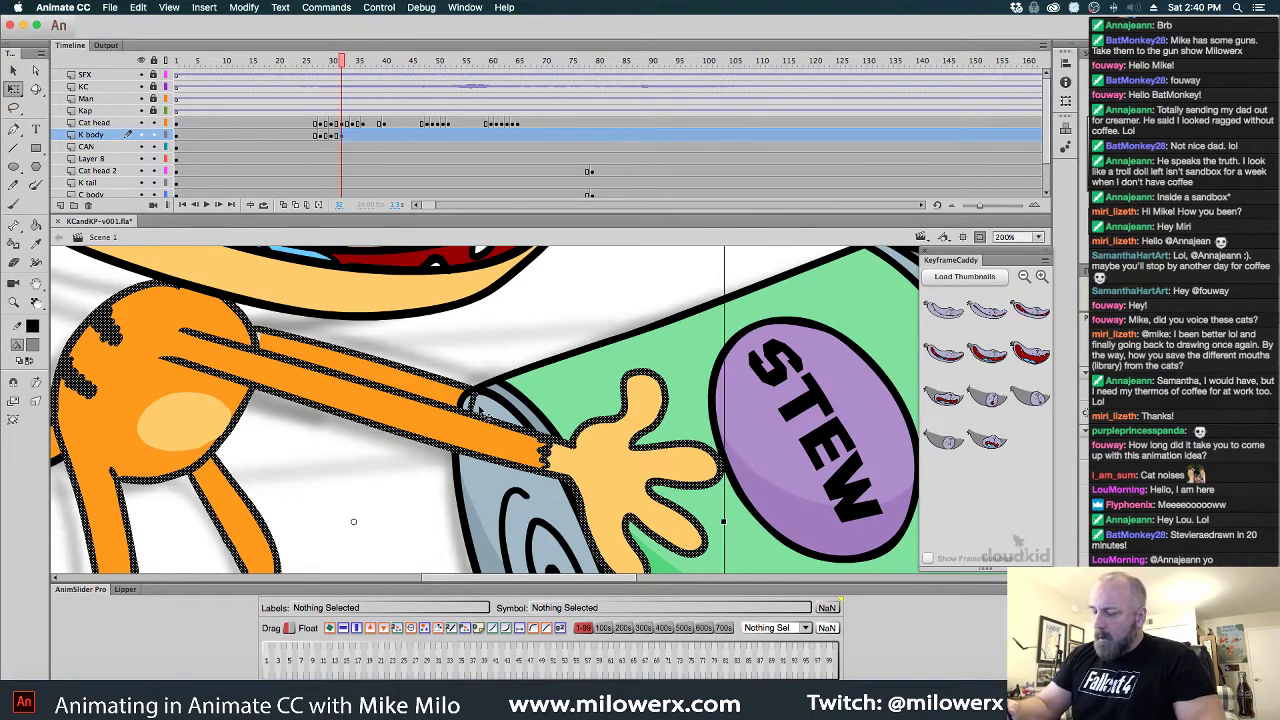
pyautogui.press('super+z')
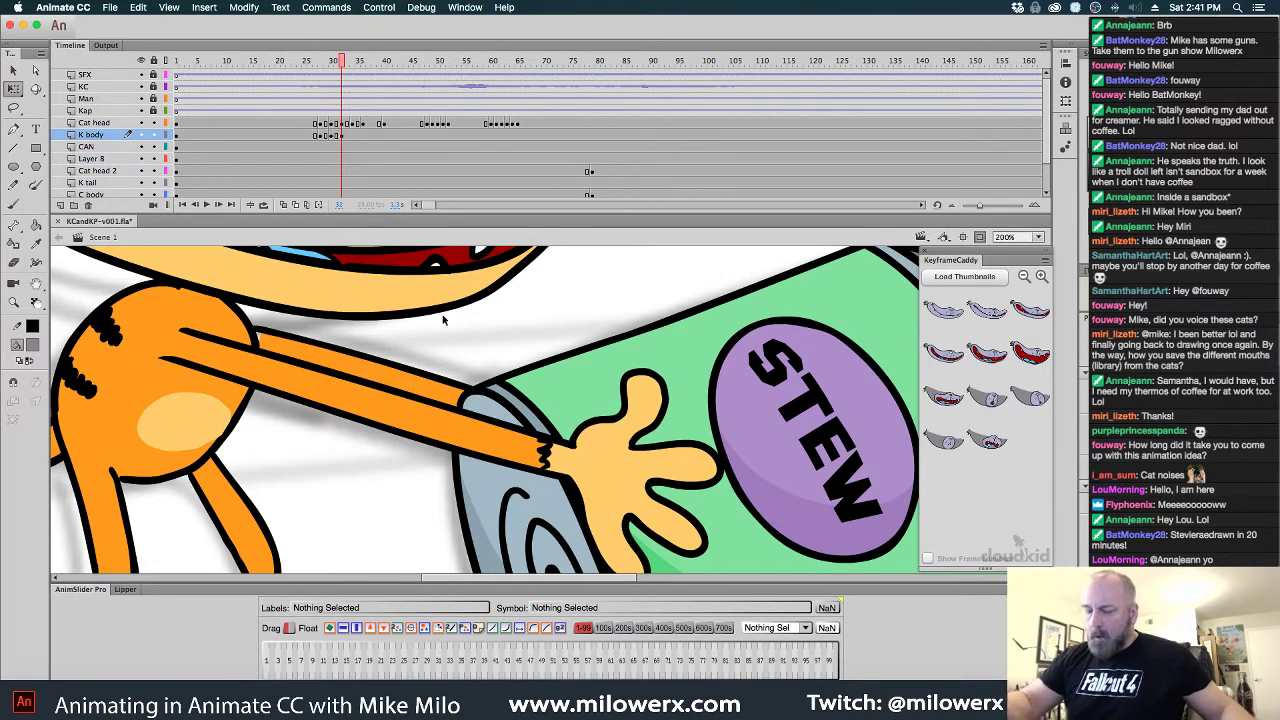
# Sample the orange cat's body orange as the fill color and switch to the Paint Bucket tool
pyautogui.click(32, 344)
pyautogui.click(194, 326)
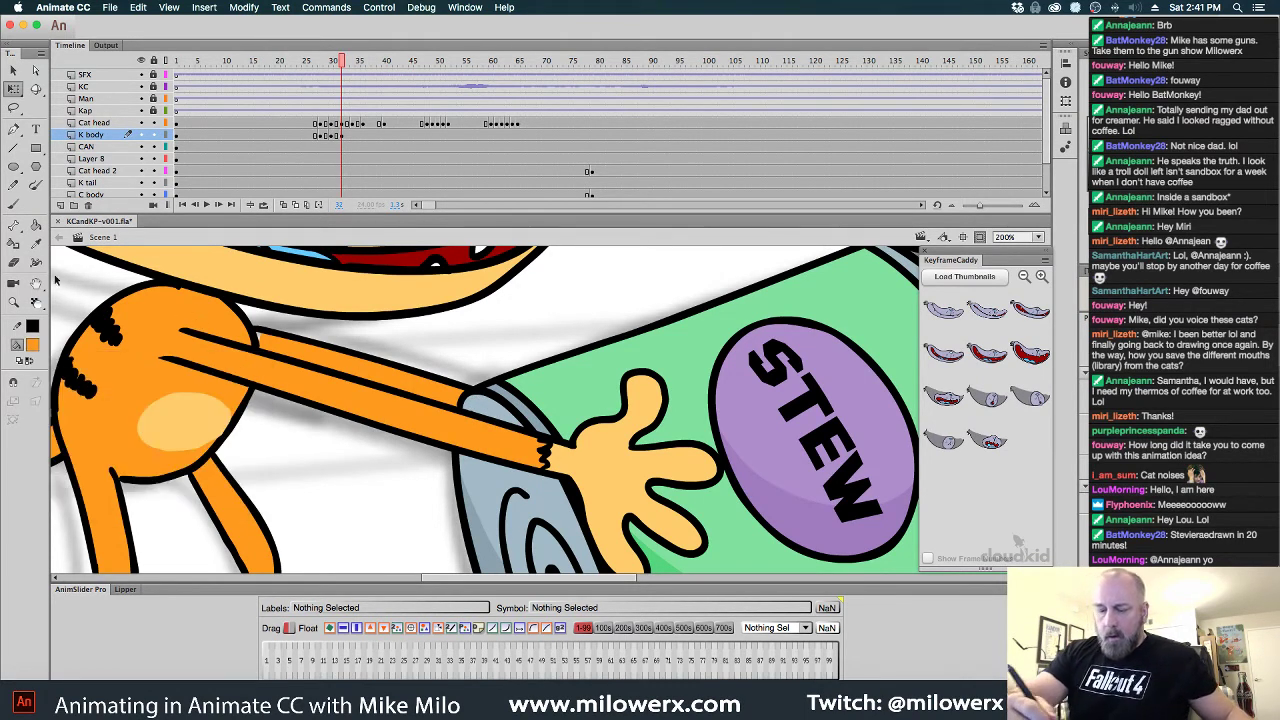
pyautogui.press('k')
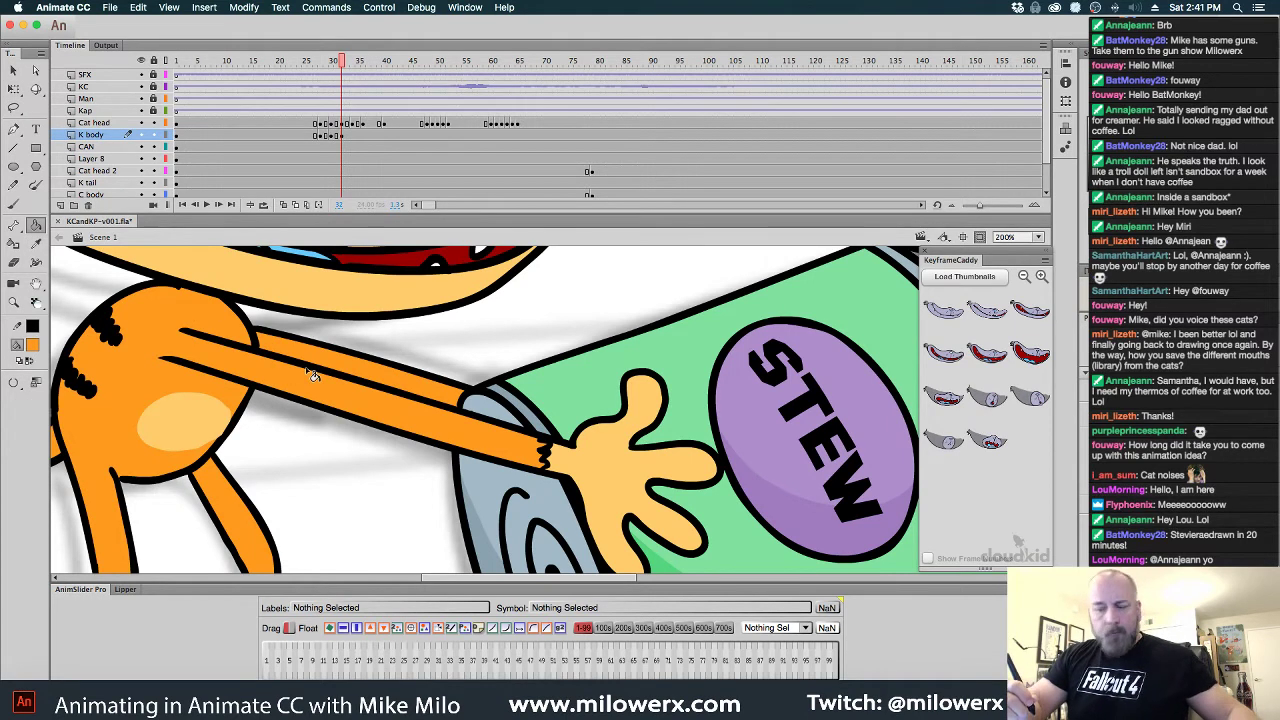
# Step through the K body frames from 28 to 31 and examine the orange cat's arms and body
pyautogui.press(',')
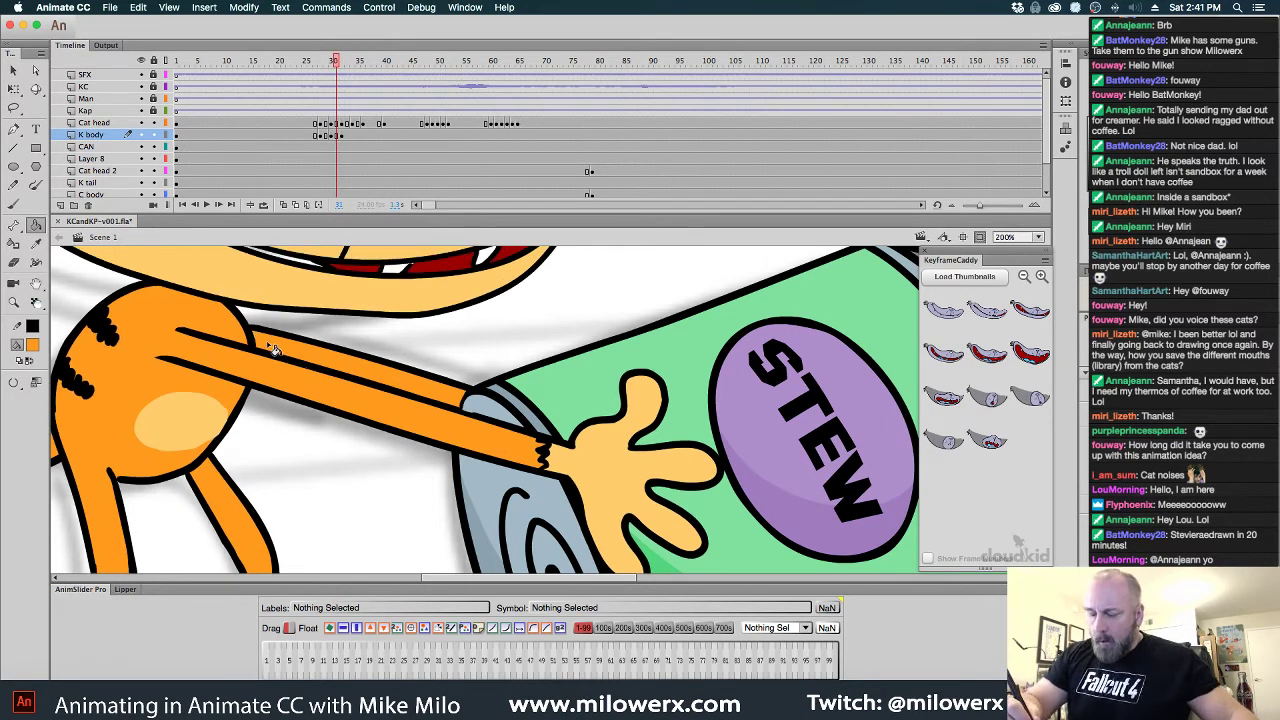
pyautogui.press(',')
pyautogui.press(',')
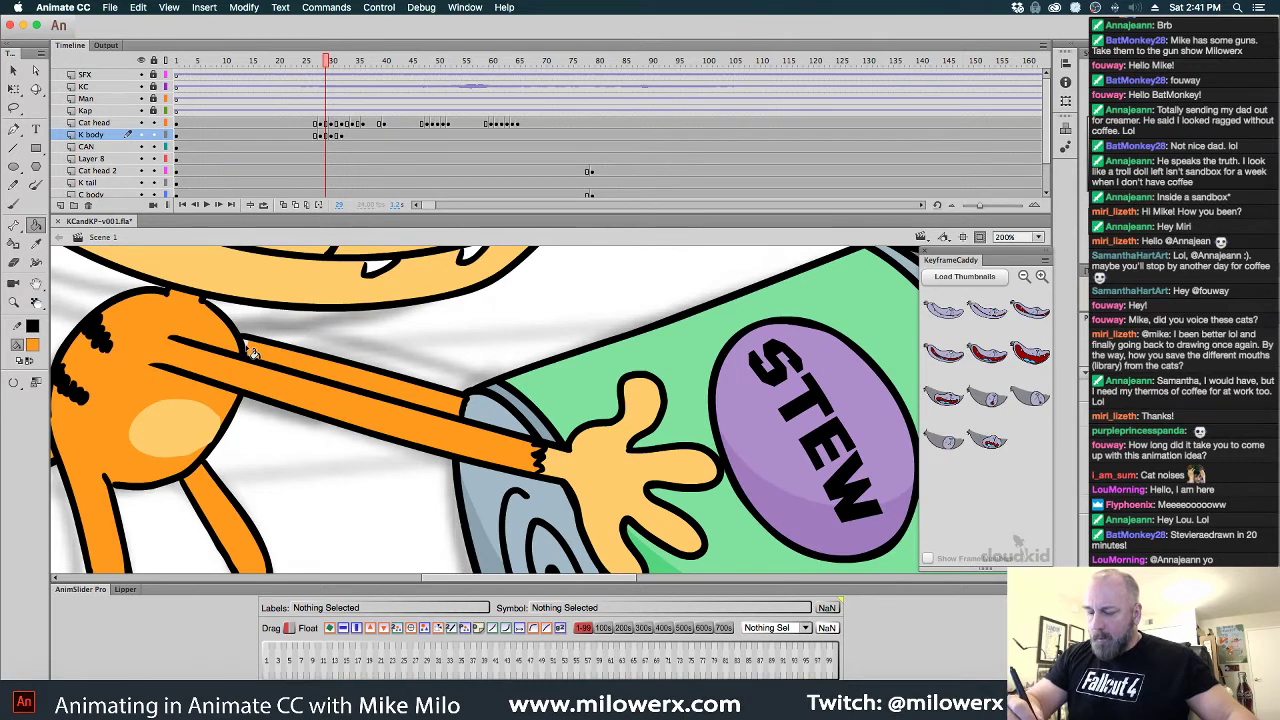
pyautogui.press(',')
pyautogui.press('.')
pyautogui.press('.')
pyautogui.press('.')
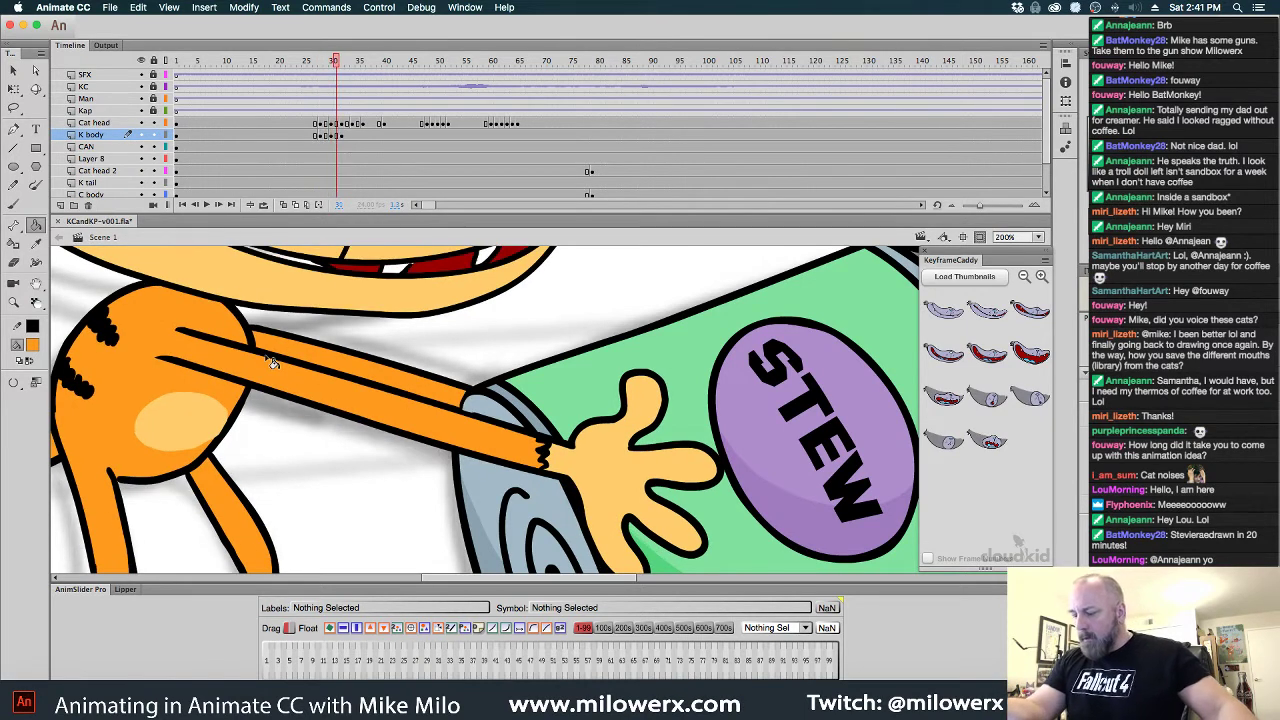
# Play the scene from near its beginning and examine how the orange cat's body moves with its talking head
pyautogui.press('.')
pyautogui.press(',')
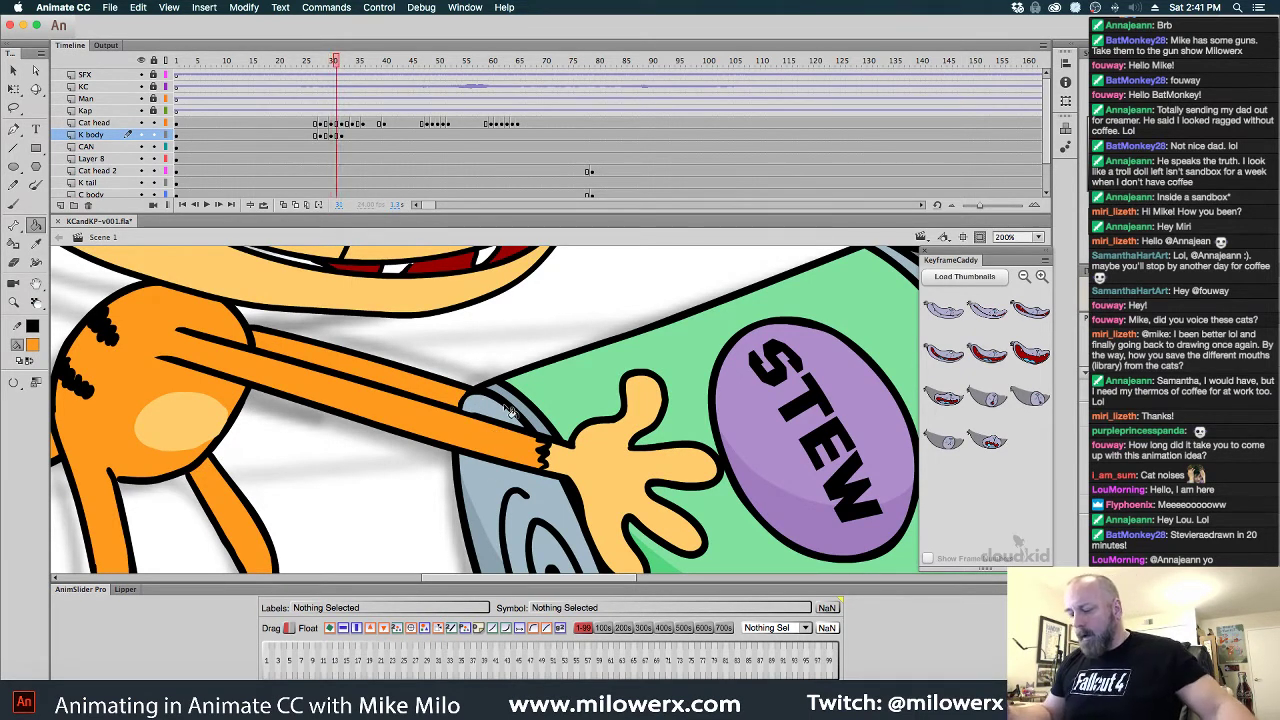
pyautogui.press('super+minus')
pyautogui.press('super+minus')
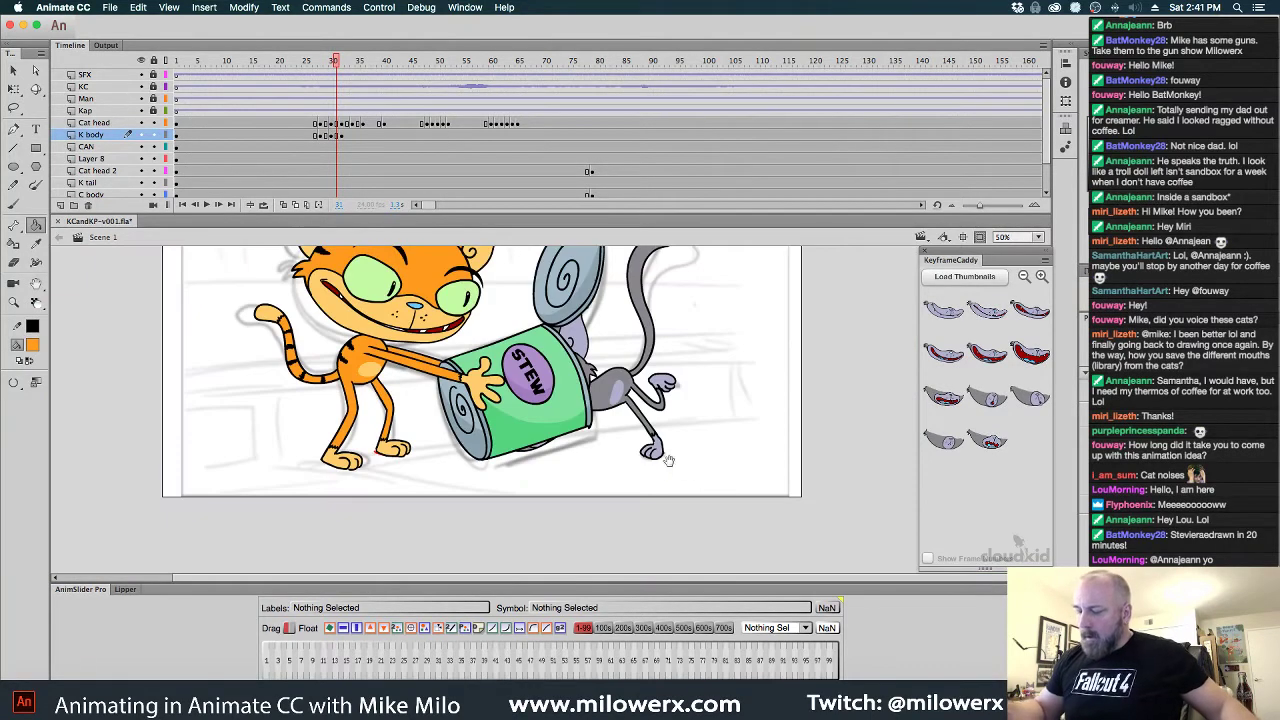
pyautogui.moveTo(337, 68); pyautogui.dragTo(194, 86)
pyautogui.press('Return')
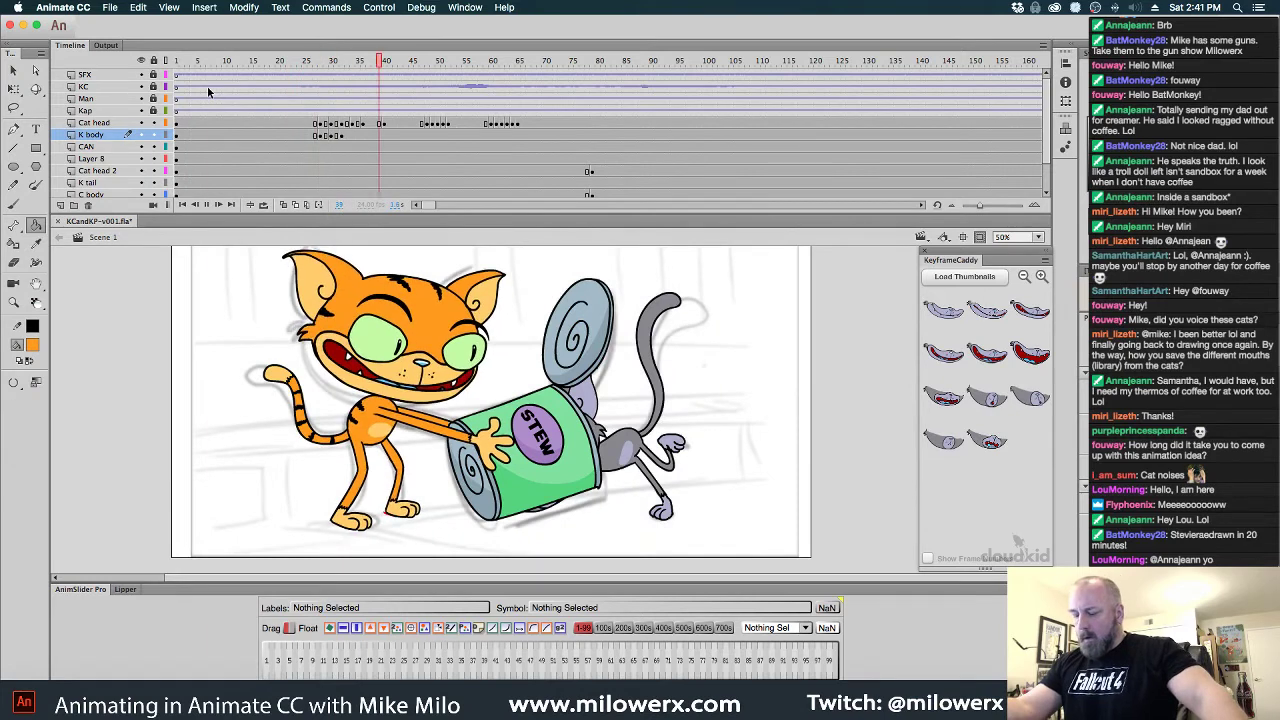
pyautogui.press('Return')
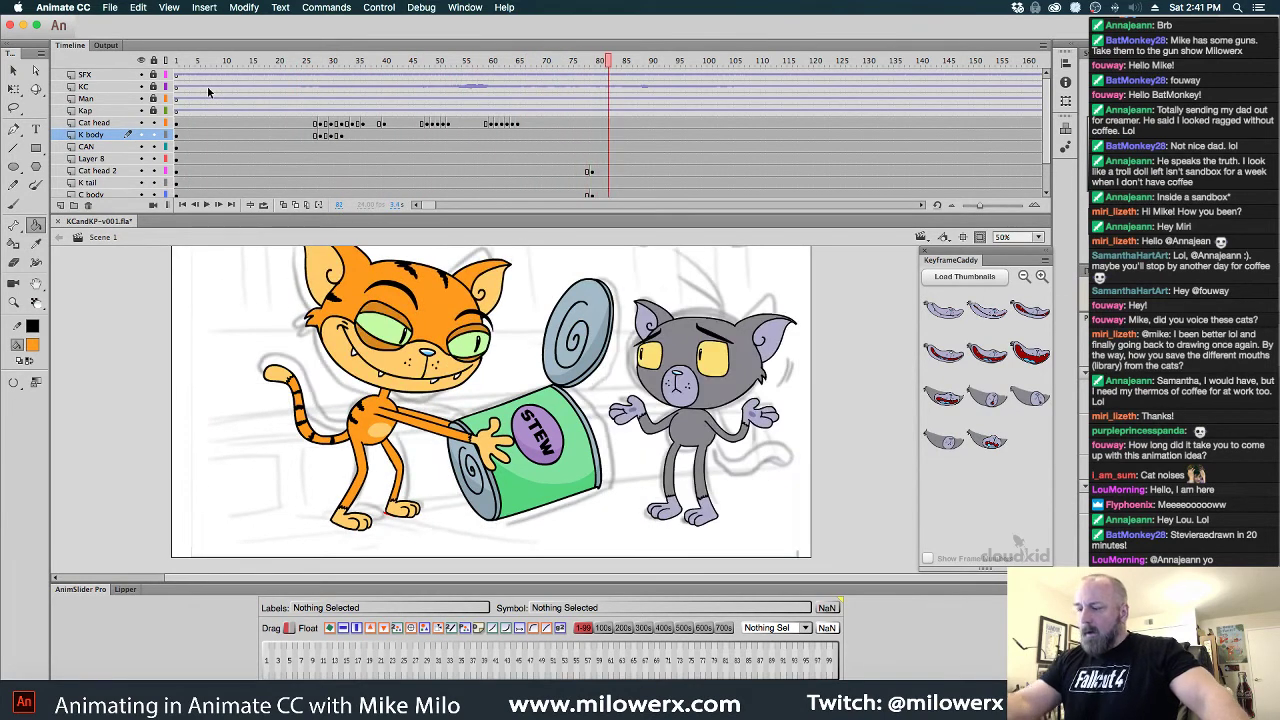
# Copy the run of edited keyframes on the K body layer starting at frame 28
pyautogui.moveTo(606, 62); pyautogui.dragTo(424, 141)
pyautogui.moveTo(322, 138); pyautogui.dragTo(343, 138)
pyautogui.rightClick(343, 137)
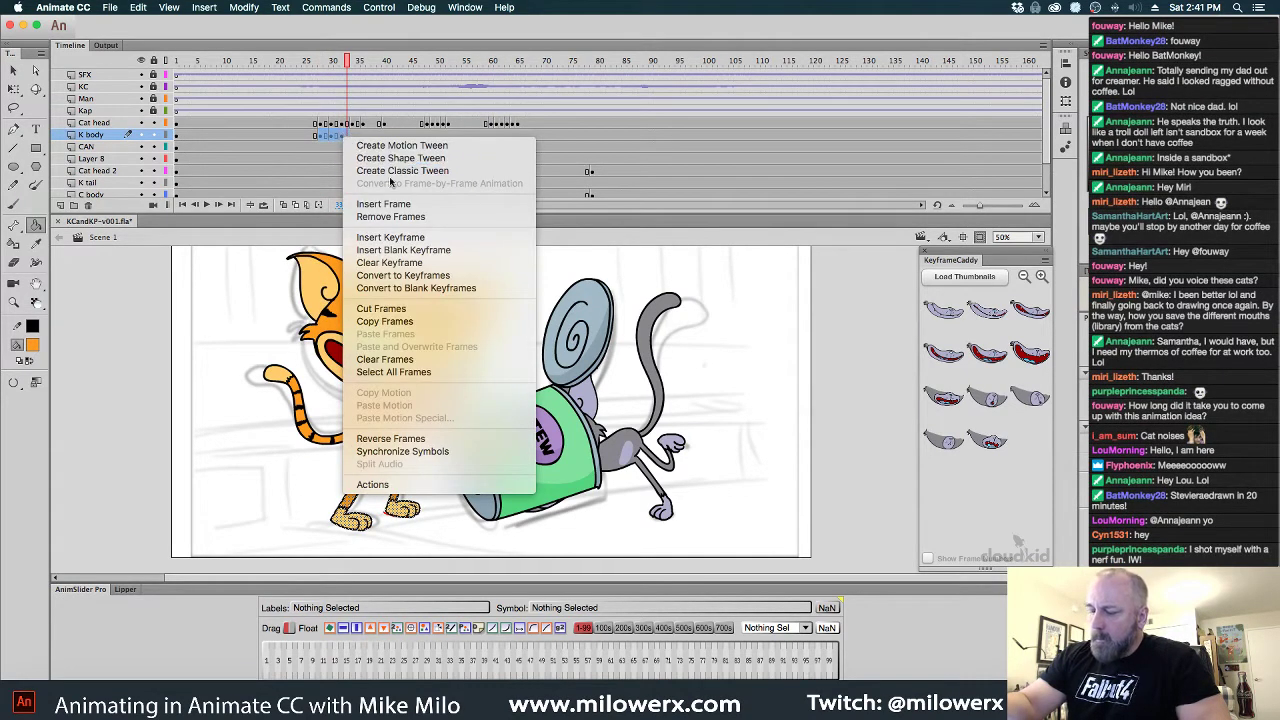
pyautogui.click(440, 320)
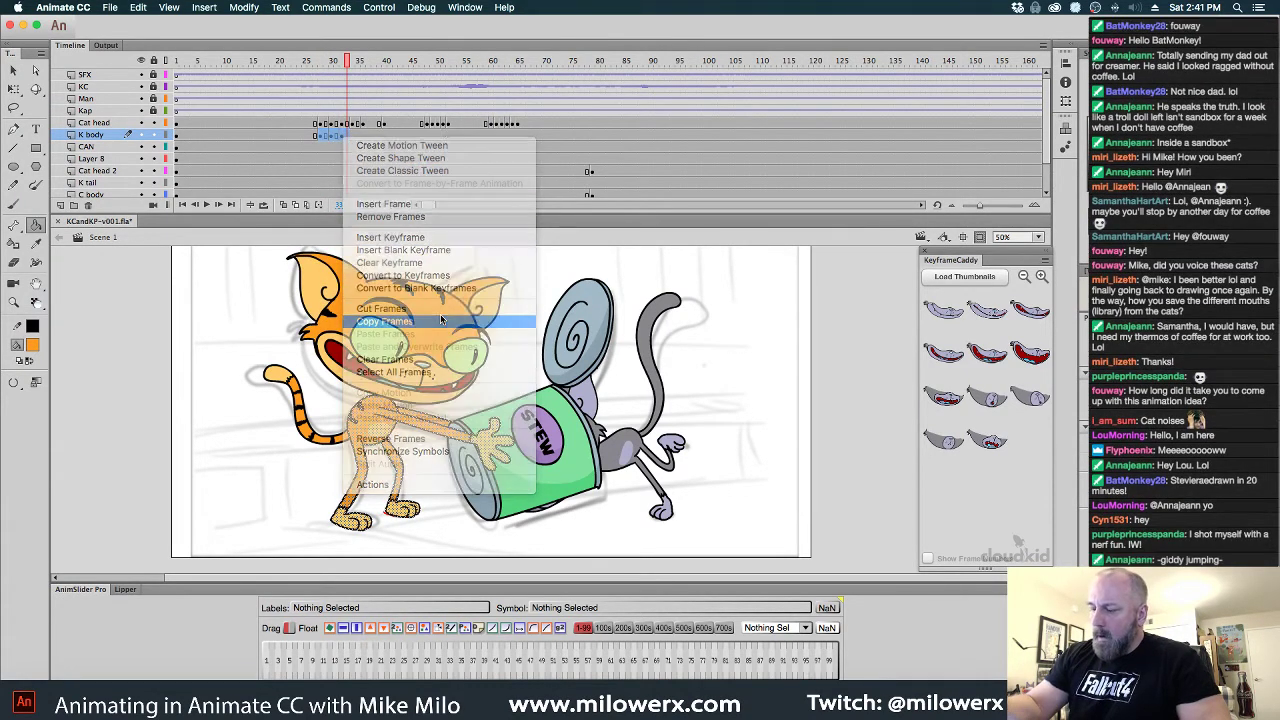
# Paste the copied frames over K body frames 65 to 70 and reverse their order
pyautogui.moveTo(350, 63); pyautogui.dragTo(519, 118)
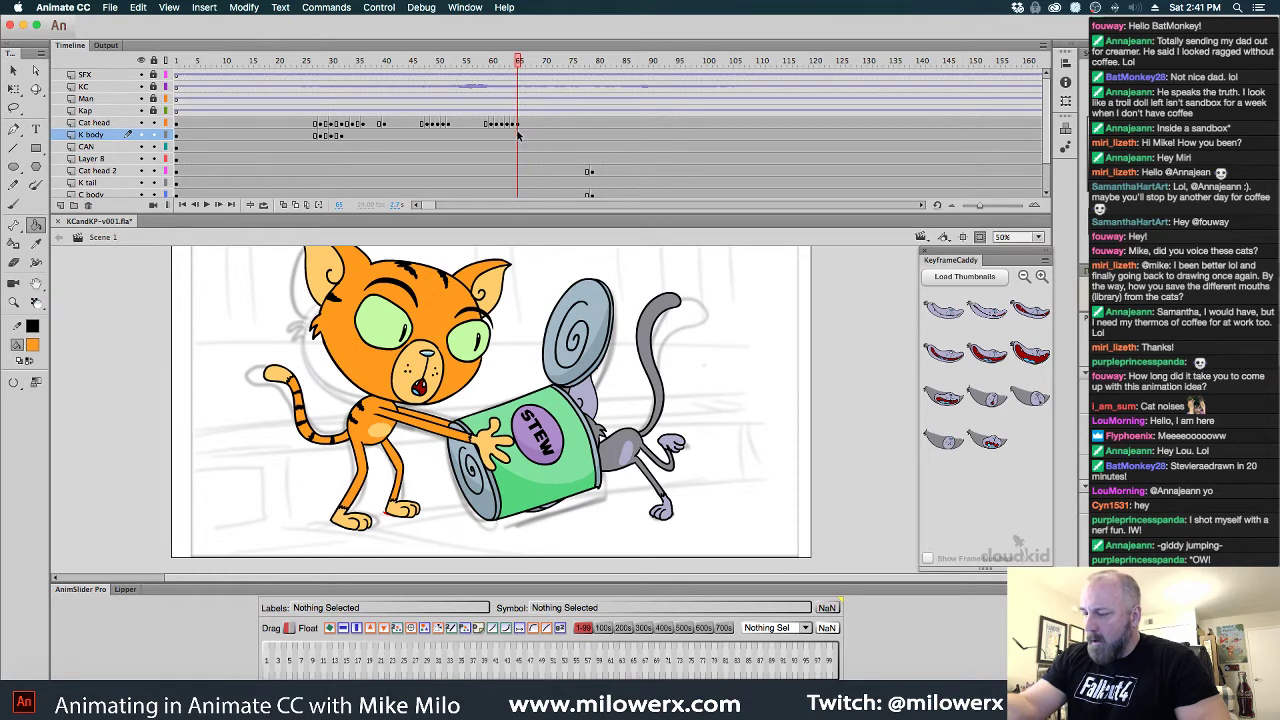
pyautogui.click(518, 134)
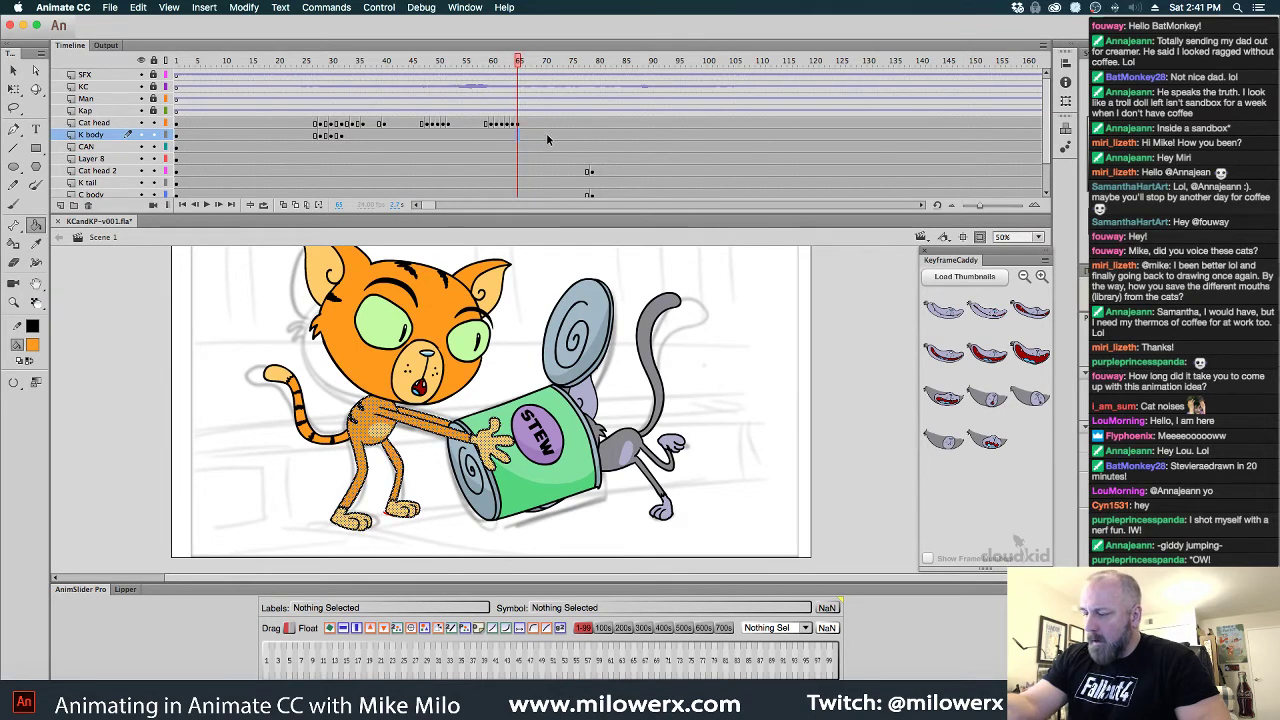
pyautogui.click(547, 134)
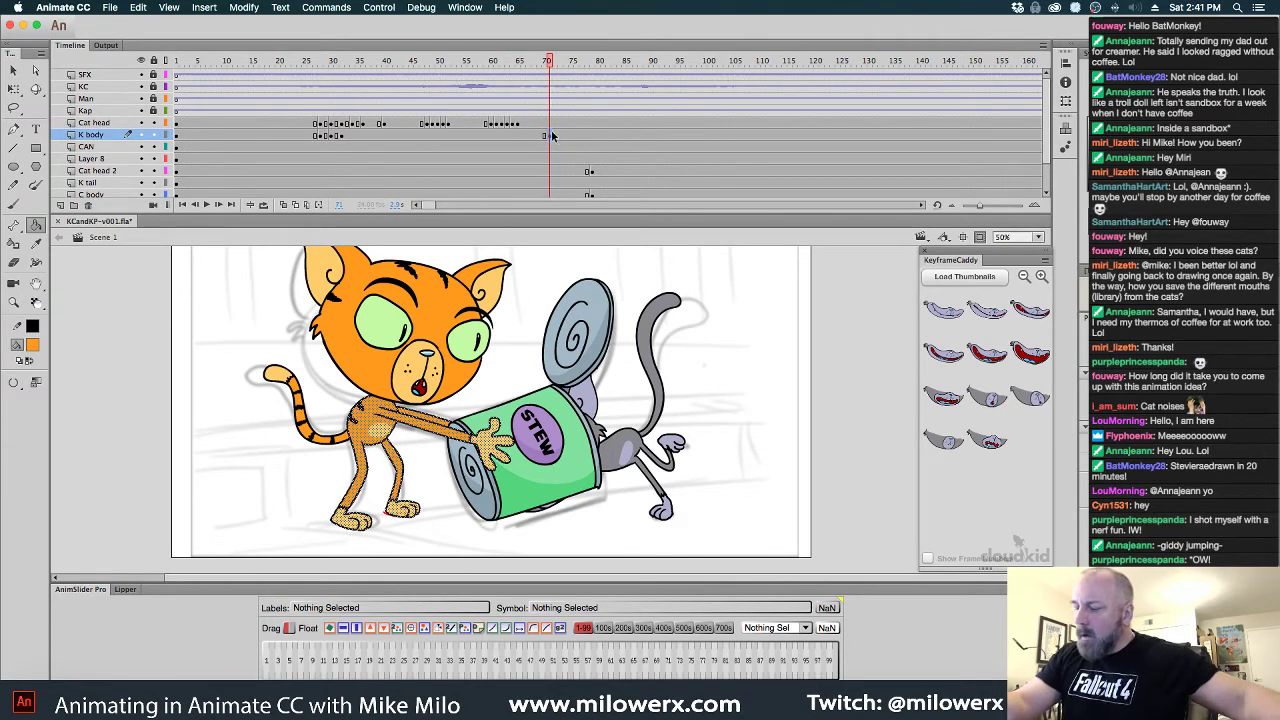
pyautogui.moveTo(520, 133); pyautogui.dragTo(545, 139)
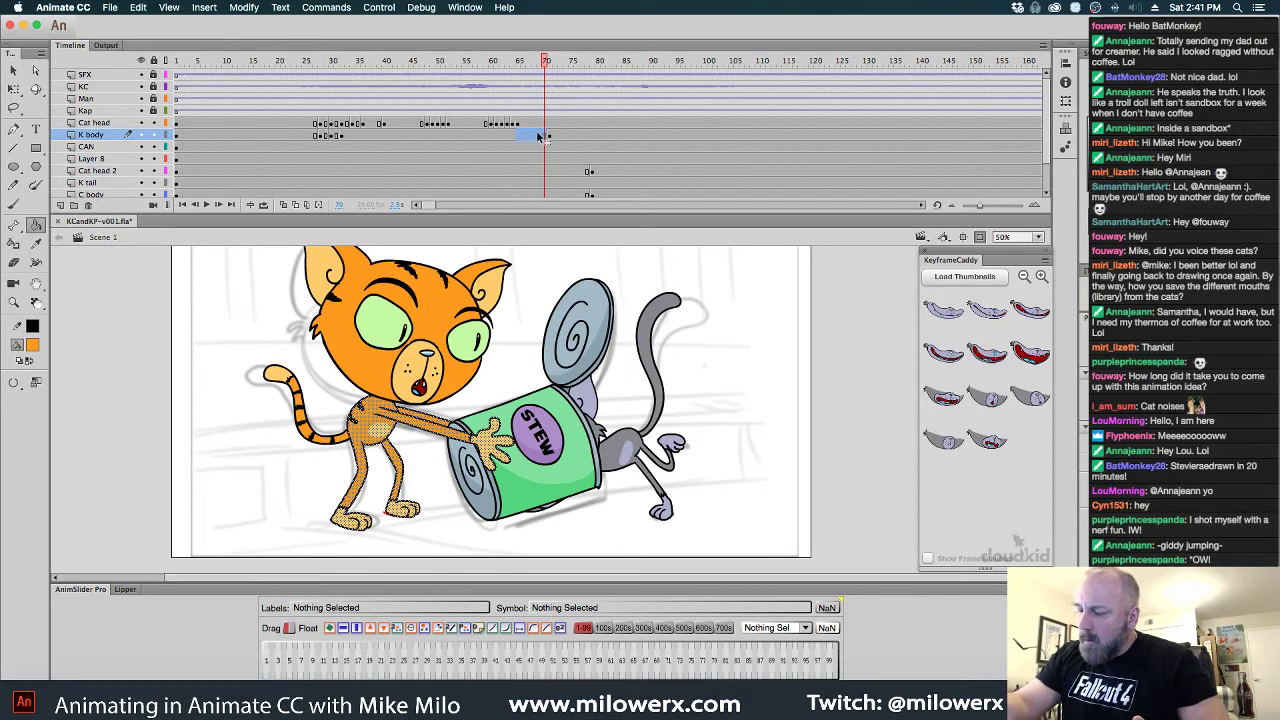
pyautogui.rightClick(545, 139)
pyautogui.click(614, 334)
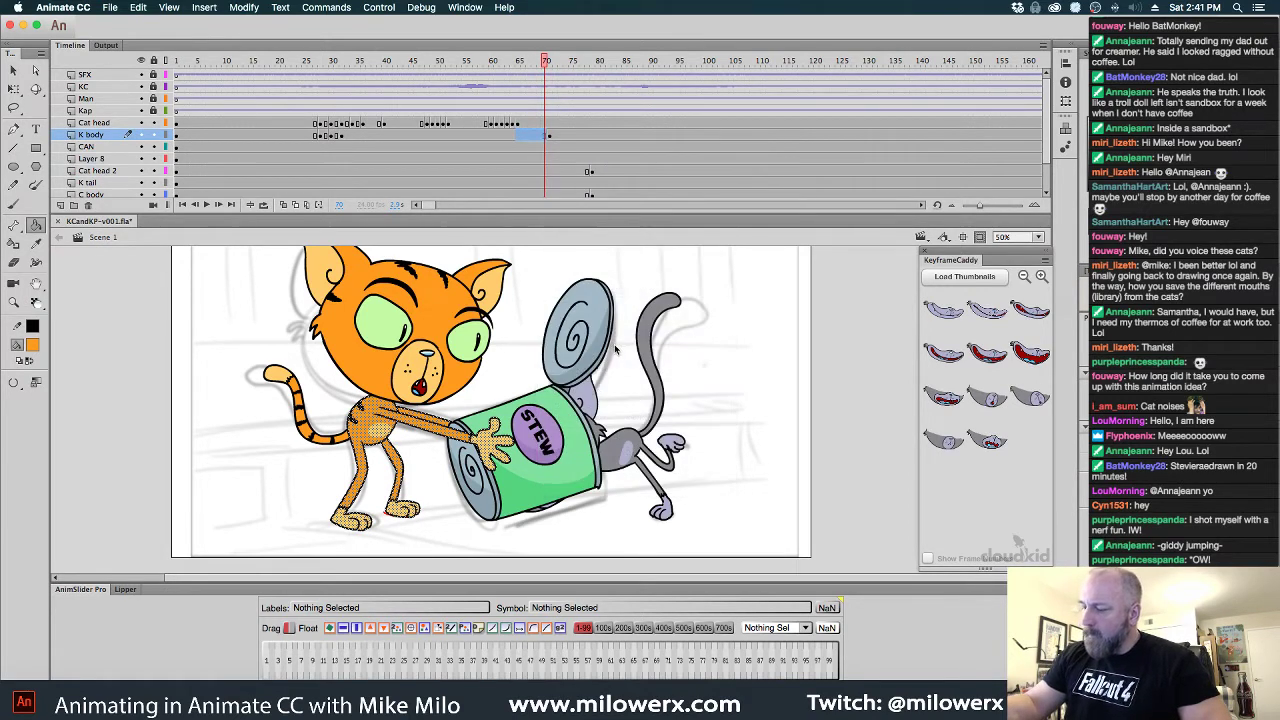
pyautogui.rightClick(533, 136)
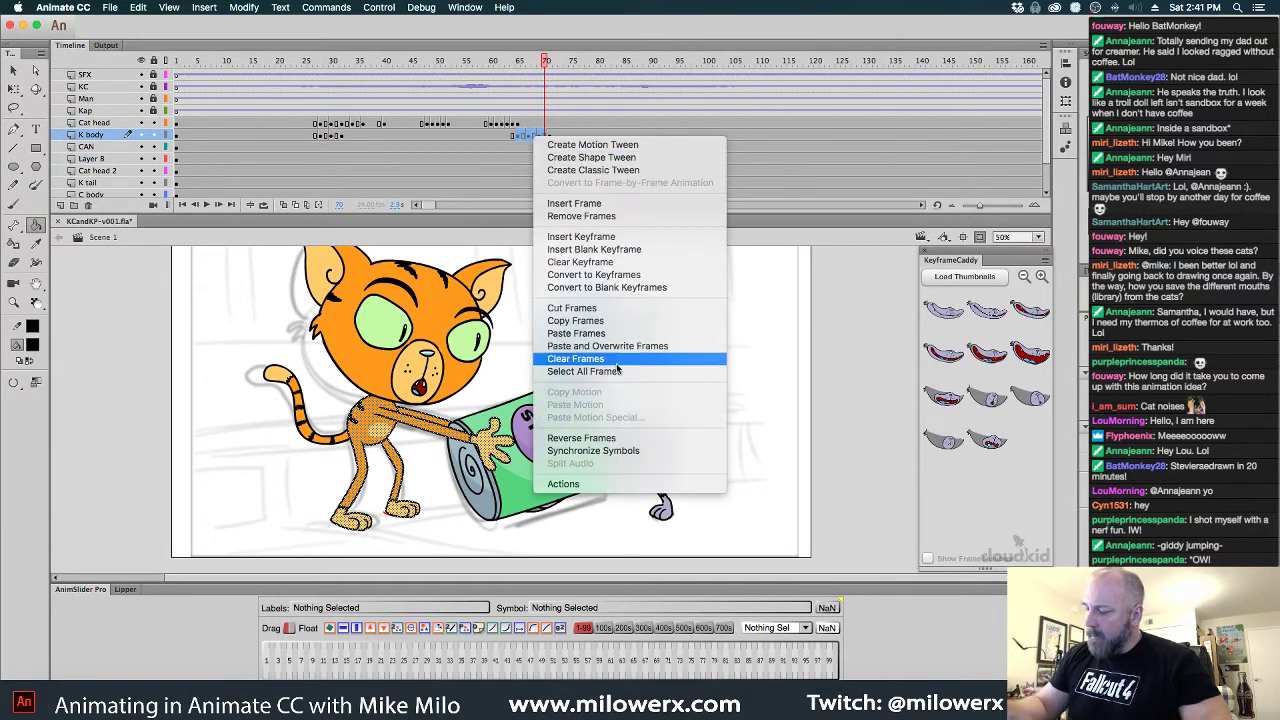
pyautogui.click(614, 440)
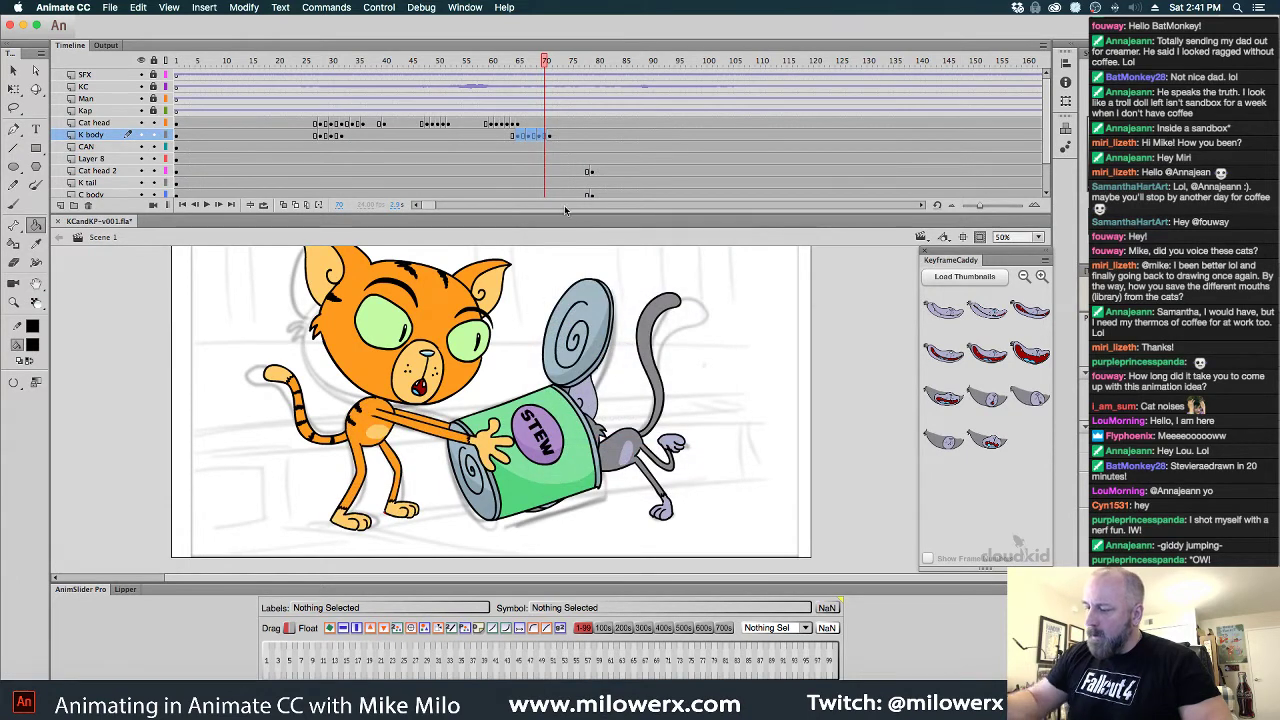
# Clear the K body keyframe at frame 71 and shift the reversed keyframes earlier, ending at frame 65 under the last Cat head keyframe
pyautogui.moveTo(538, 67)
pyautogui.mouseDown()
pyautogui.moveTo(549, 74)
pyautogui.moveTo(475, 81)
pyautogui.moveTo(538, 90)
pyautogui.mouseUp()
pyautogui.click(551, 136)
pyautogui.rightClick(551, 136)
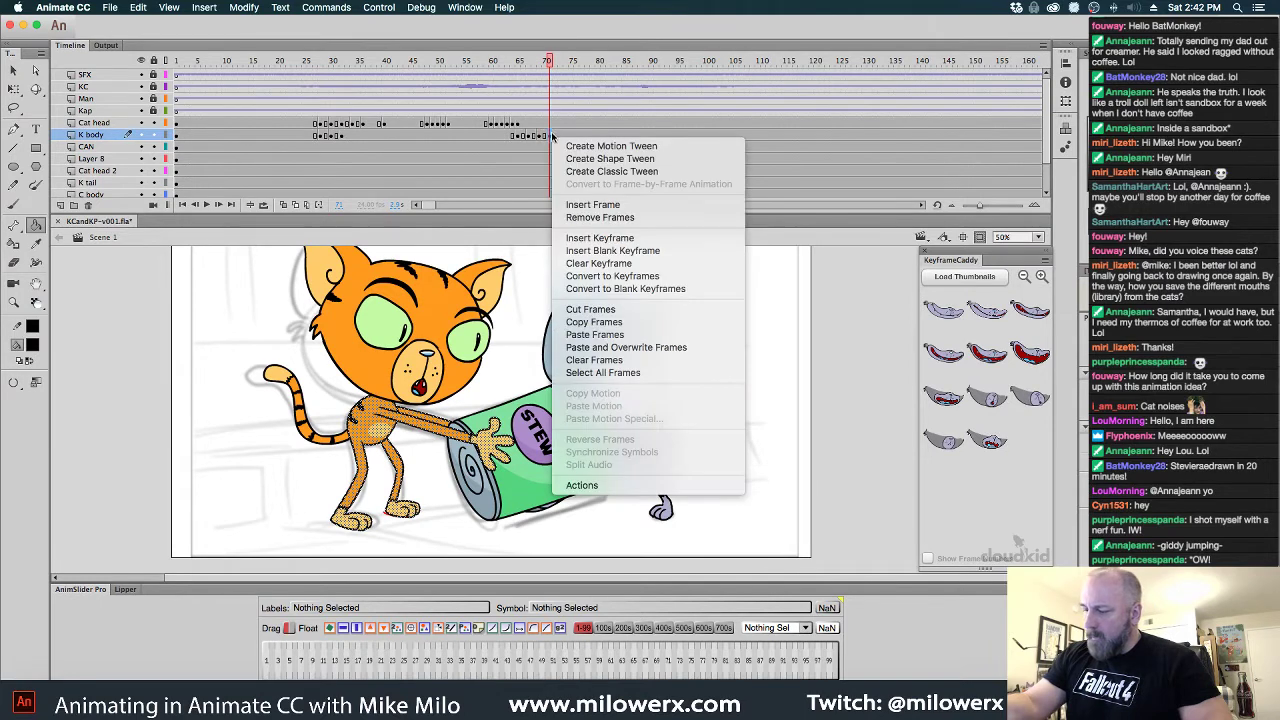
pyautogui.click(632, 264)
pyautogui.moveTo(550, 82)
pyautogui.mouseDown()
pyautogui.moveTo(439, 80)
pyautogui.moveTo(513, 86)
pyautogui.moveTo(534, 66)
pyautogui.mouseUp()
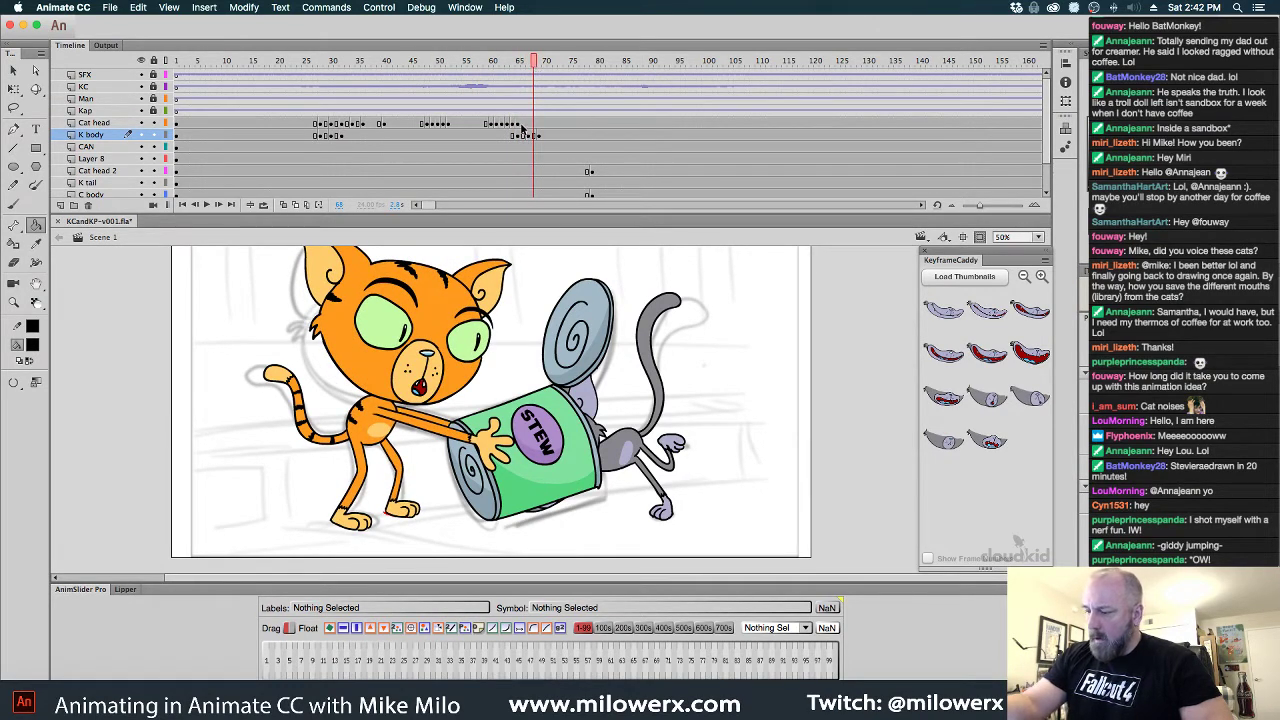
pyautogui.moveTo(518, 135)
pyautogui.mouseDown()
pyautogui.moveTo(544, 135)
pyautogui.moveTo(510, 136)
pyautogui.mouseUp()
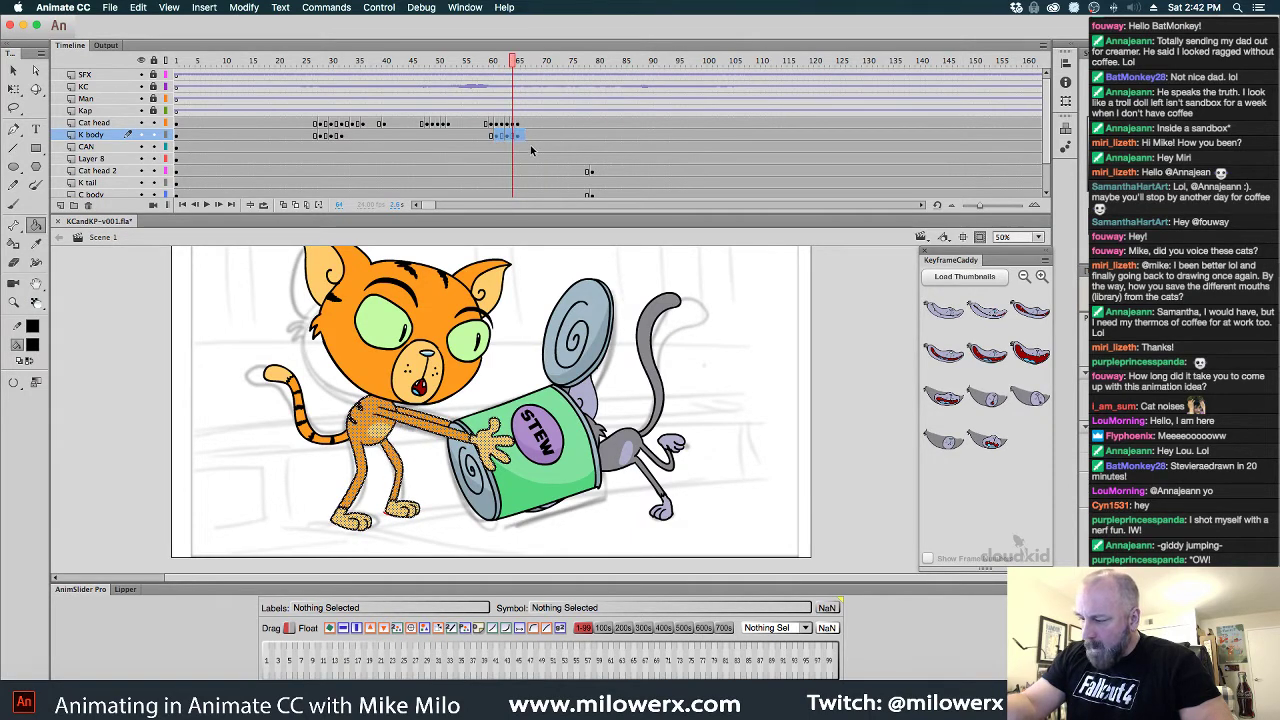
# Step through the Cat head keyframes between frames 61 and 65 and compare the head poses with the shifted body keyframes
pyautogui.moveTo(513, 80)
pyautogui.mouseDown()
pyautogui.moveTo(478, 76)
pyautogui.moveTo(526, 84)
pyautogui.moveTo(502, 94)
pyautogui.mouseUp()
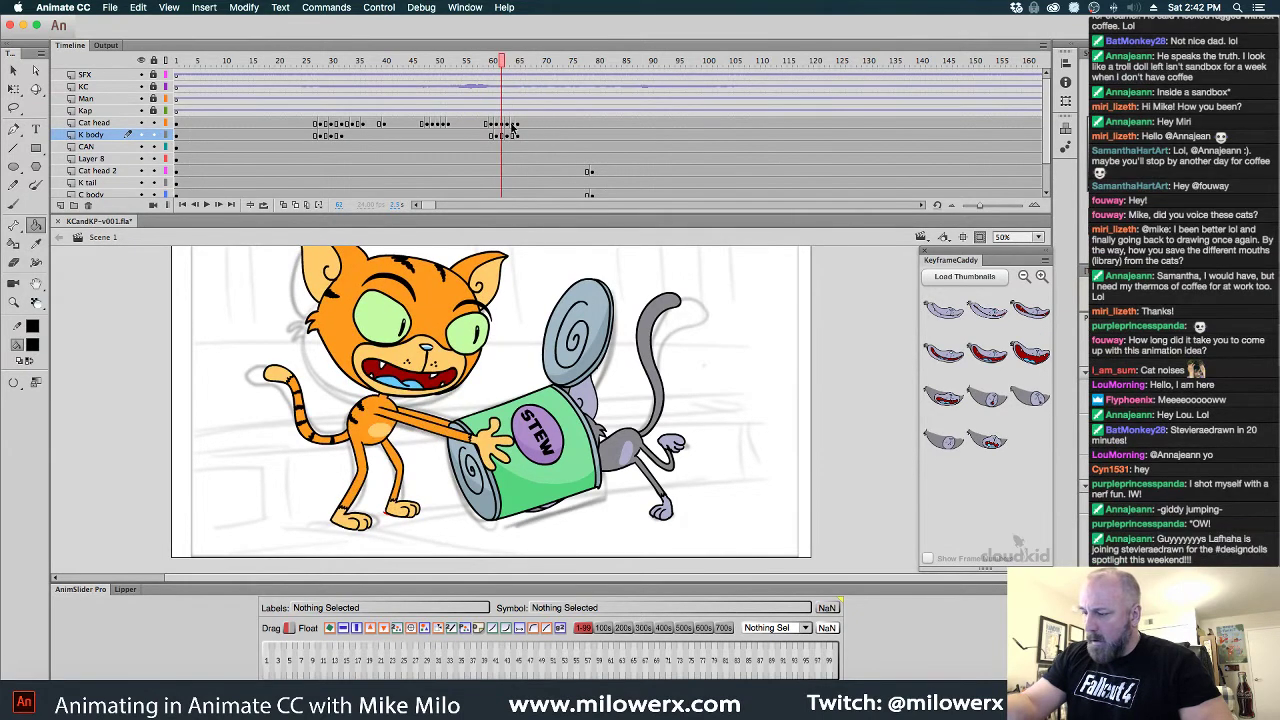
pyautogui.click(512, 126)
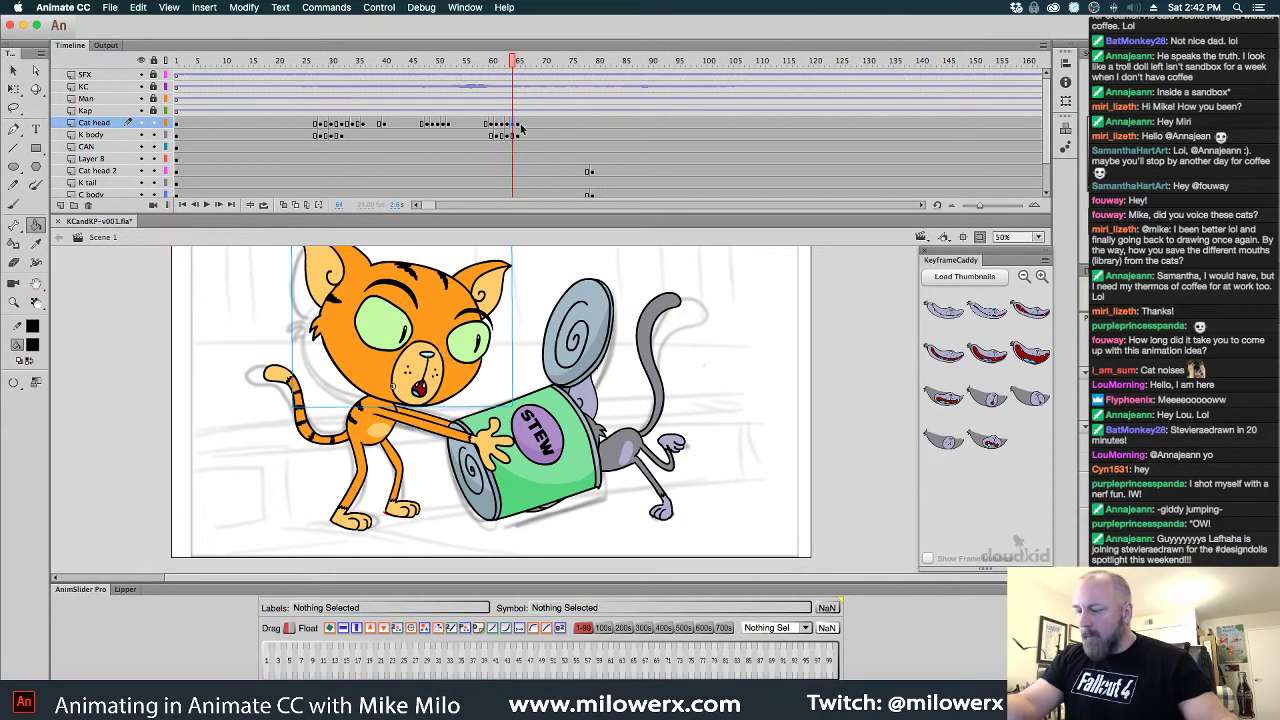
pyautogui.click(519, 125)
pyautogui.moveTo(519, 64); pyautogui.dragTo(517, 128)
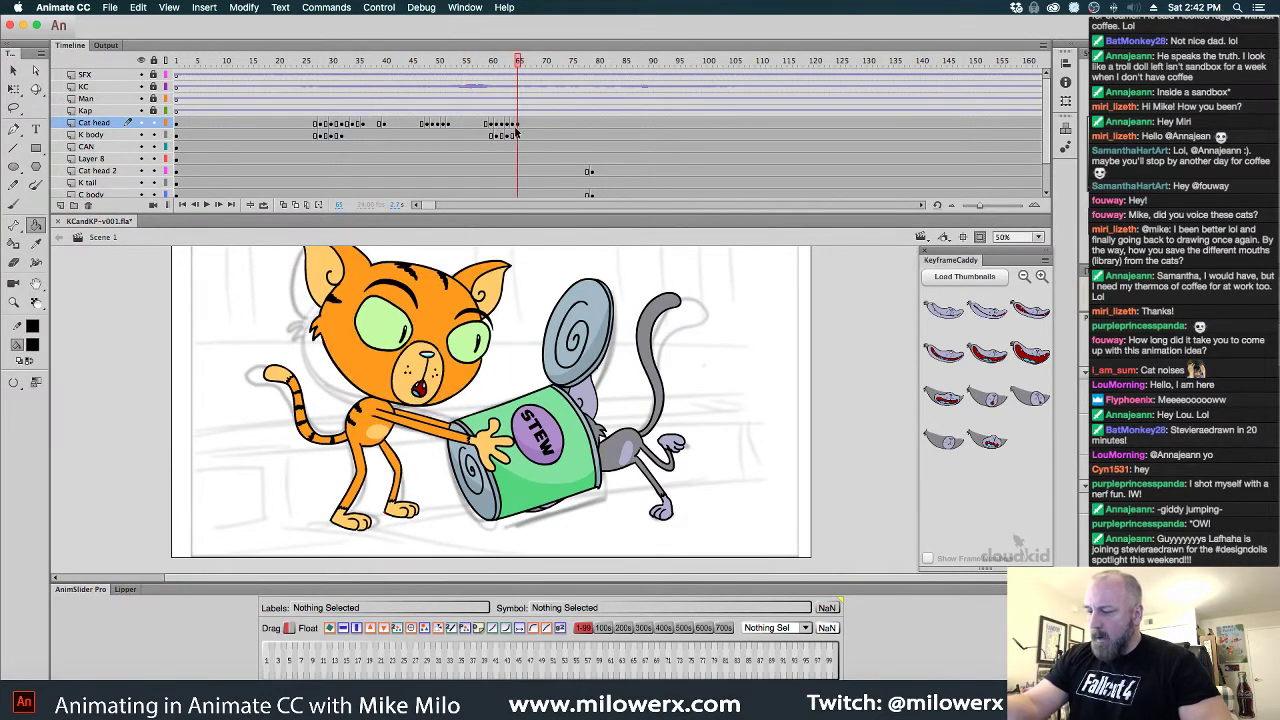
pyautogui.click(517, 124)
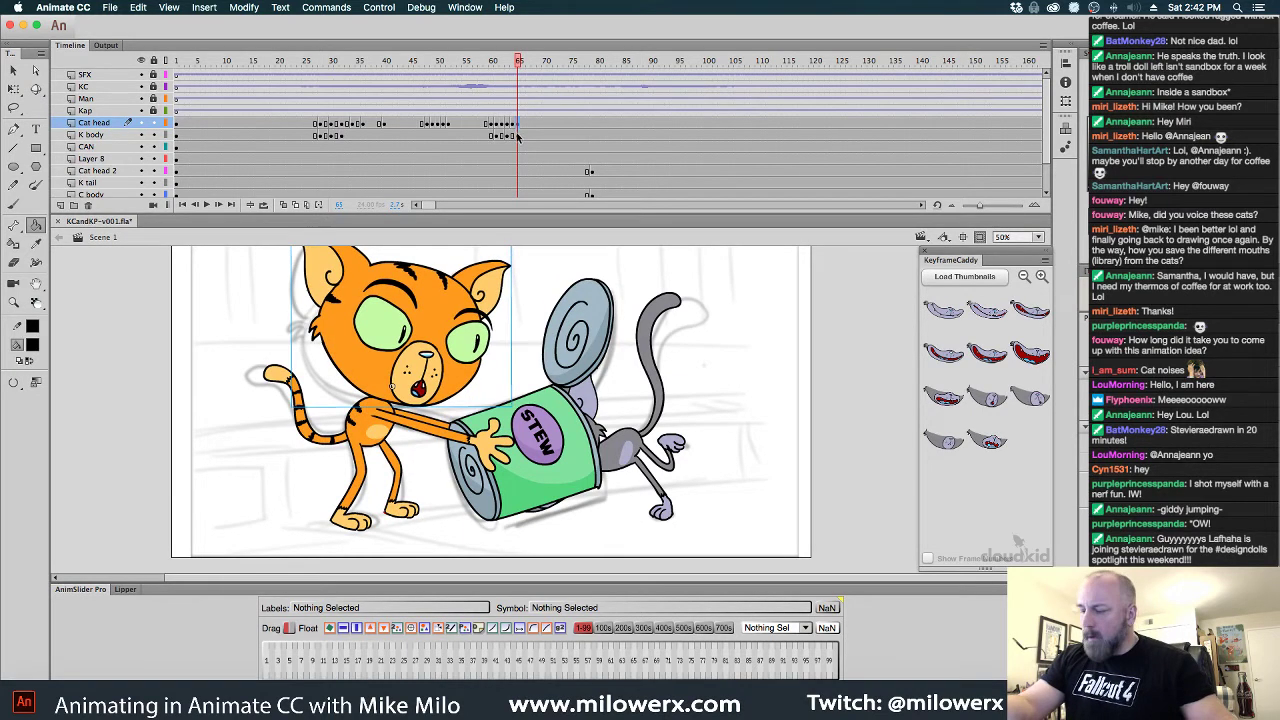
pyautogui.click(513, 125)
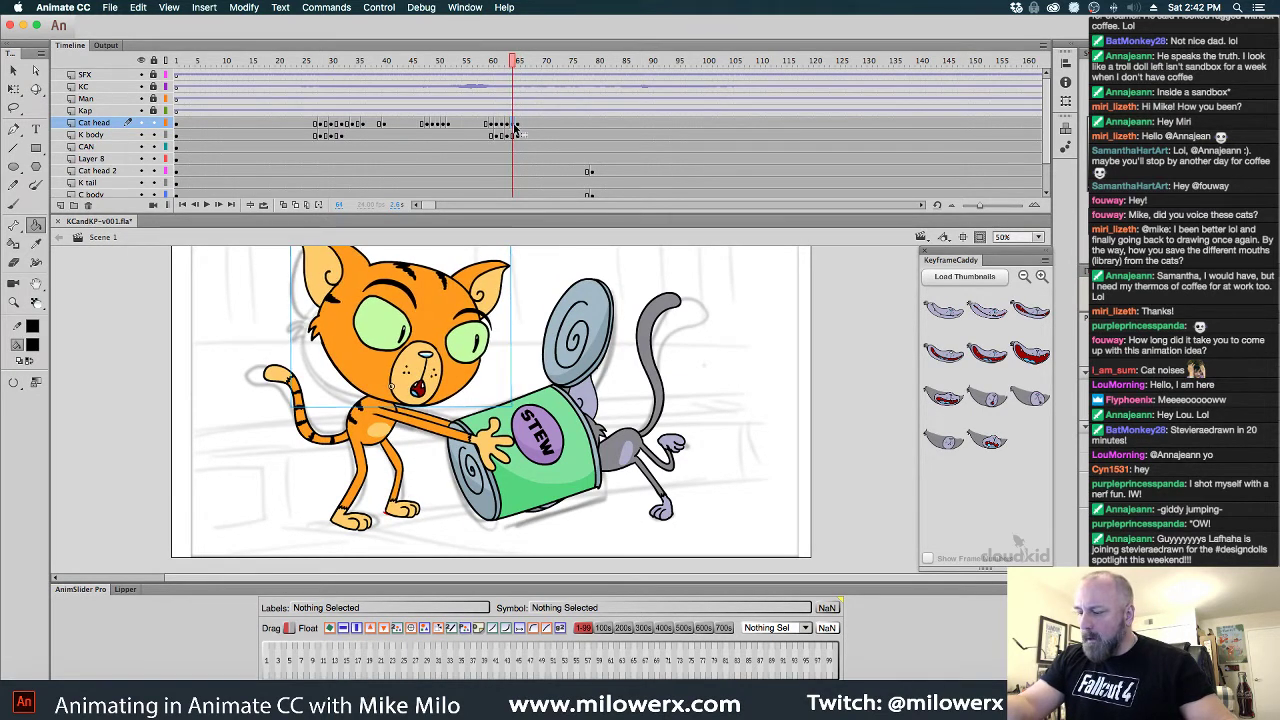
pyautogui.click(508, 126)
pyautogui.click(503, 124)
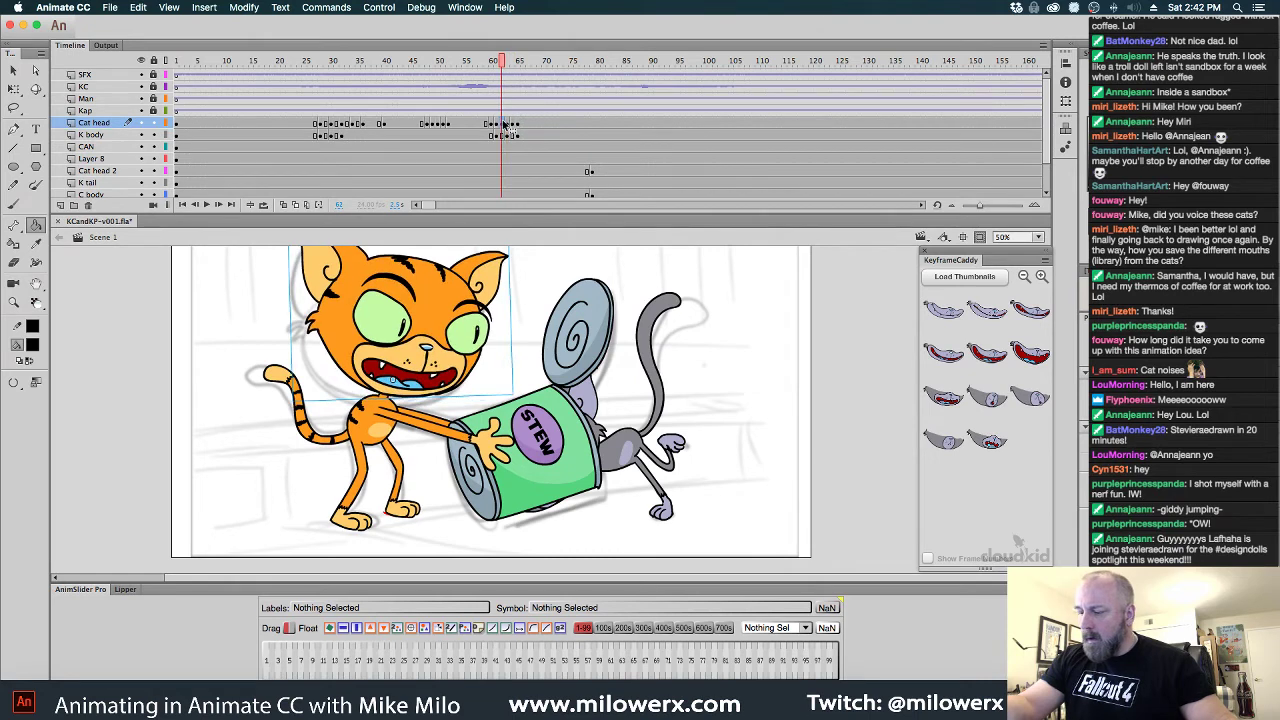
pyautogui.moveTo(502, 63); pyautogui.dragTo(497, 92)
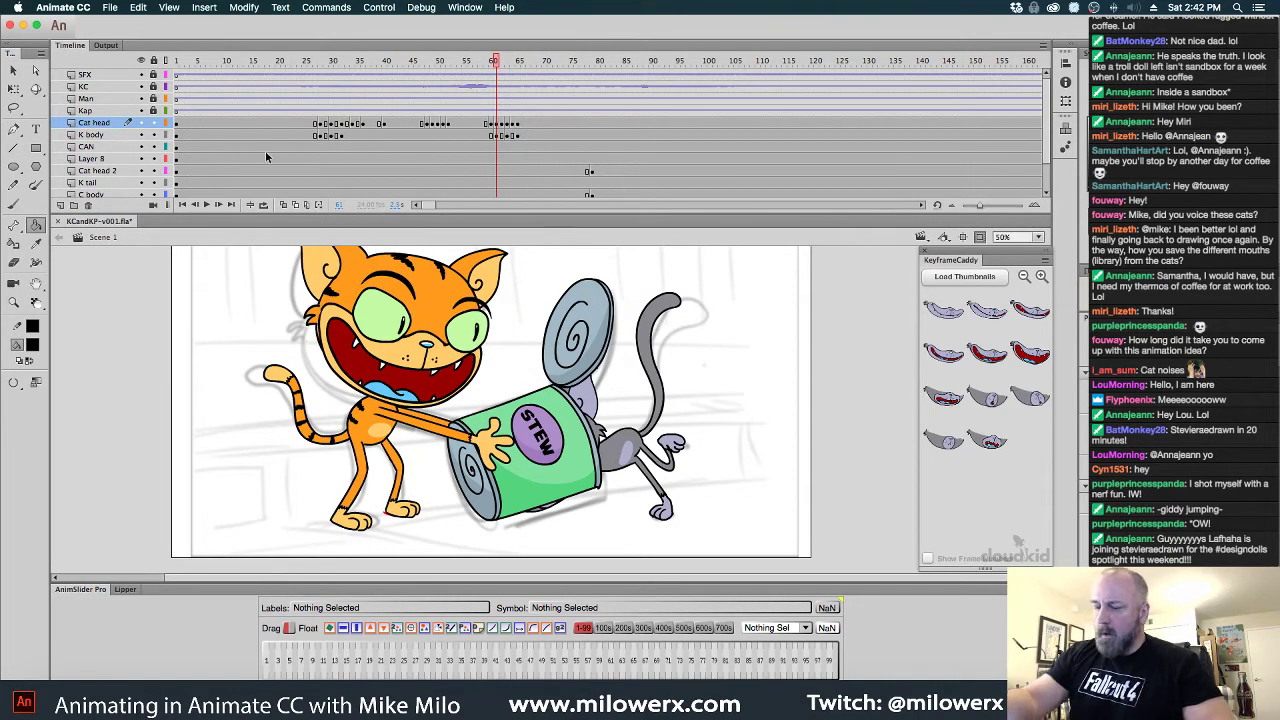
# Open the orange cat's tail symbol for editing in place from scene frame 28 and insert a keyframe on its frame 2
pyautogui.press('q')
pyautogui.click(310, 412)
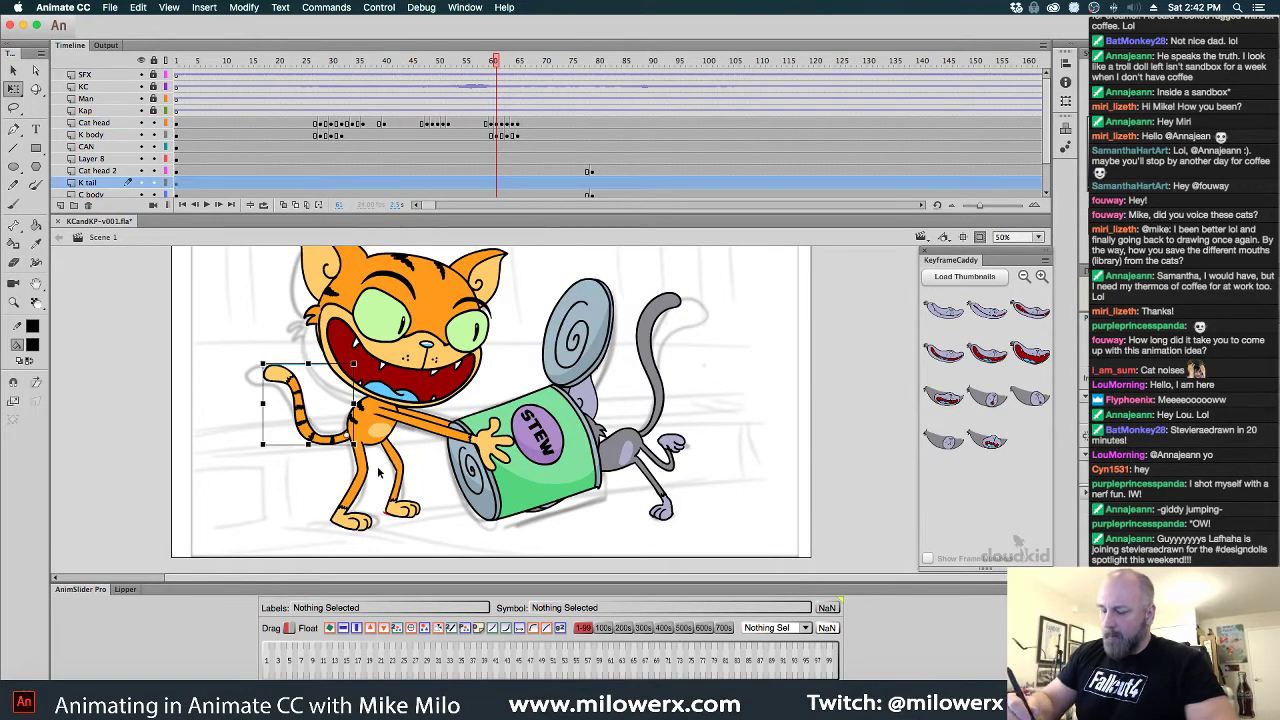
pyautogui.moveTo(497, 64); pyautogui.dragTo(321, 118)
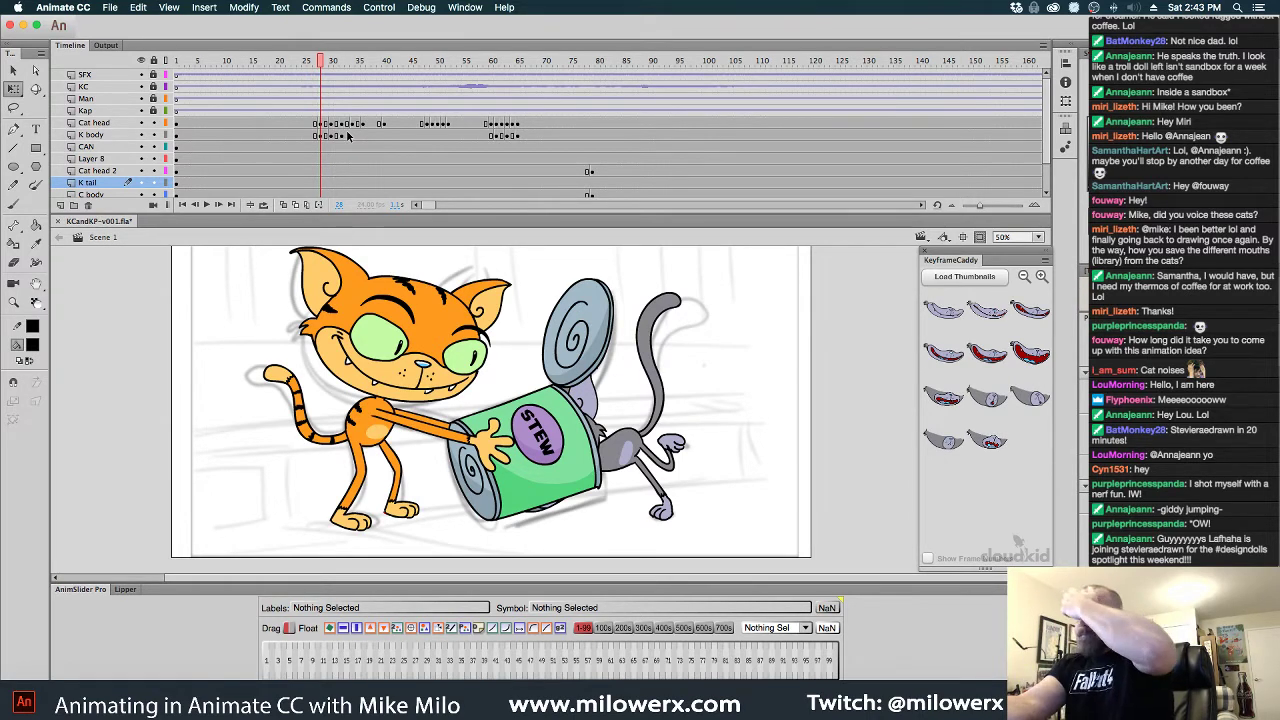
pyautogui.moveTo(322, 62); pyautogui.dragTo(322, 90)
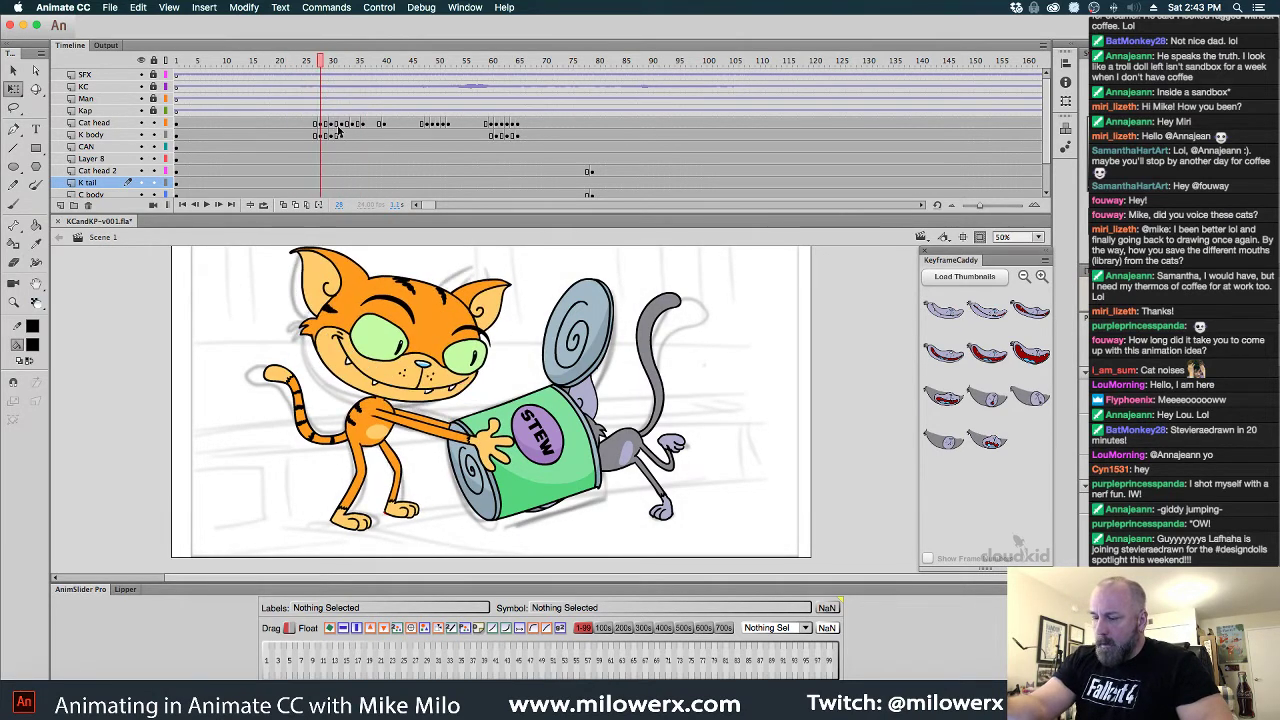
pyautogui.doubleClick(306, 402)
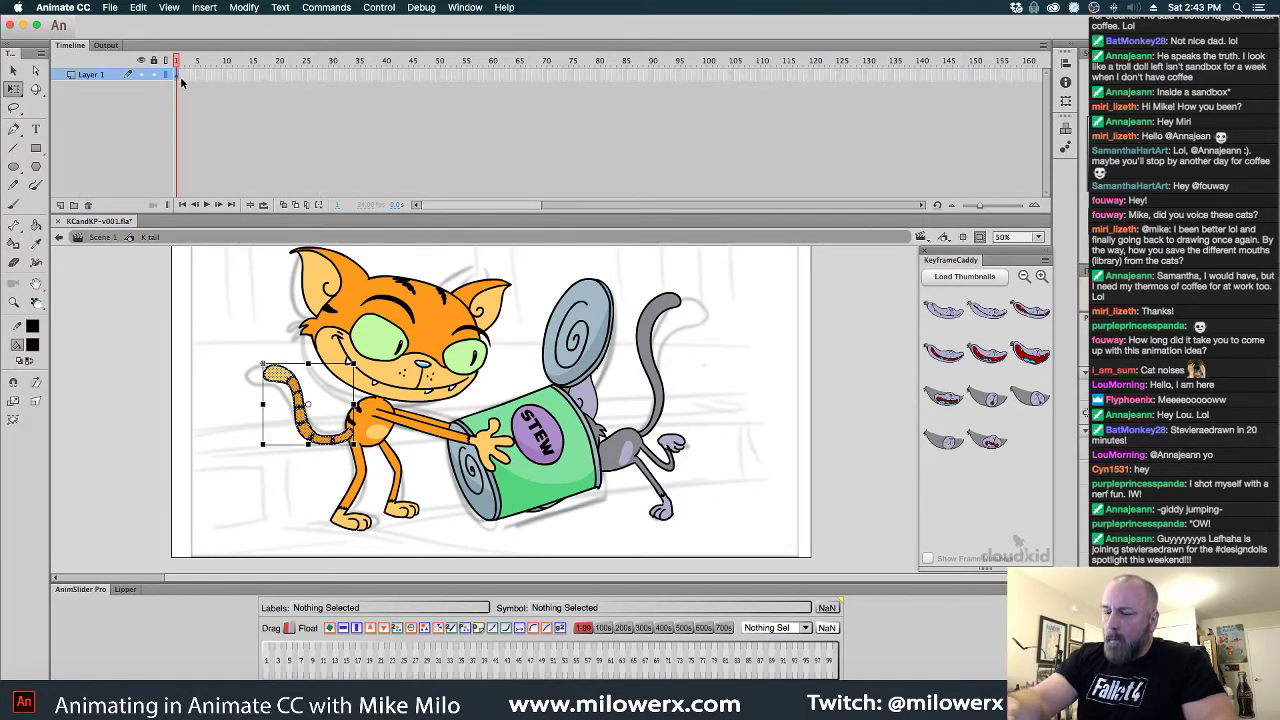
pyautogui.click(181, 78)
pyautogui.press('super+a')
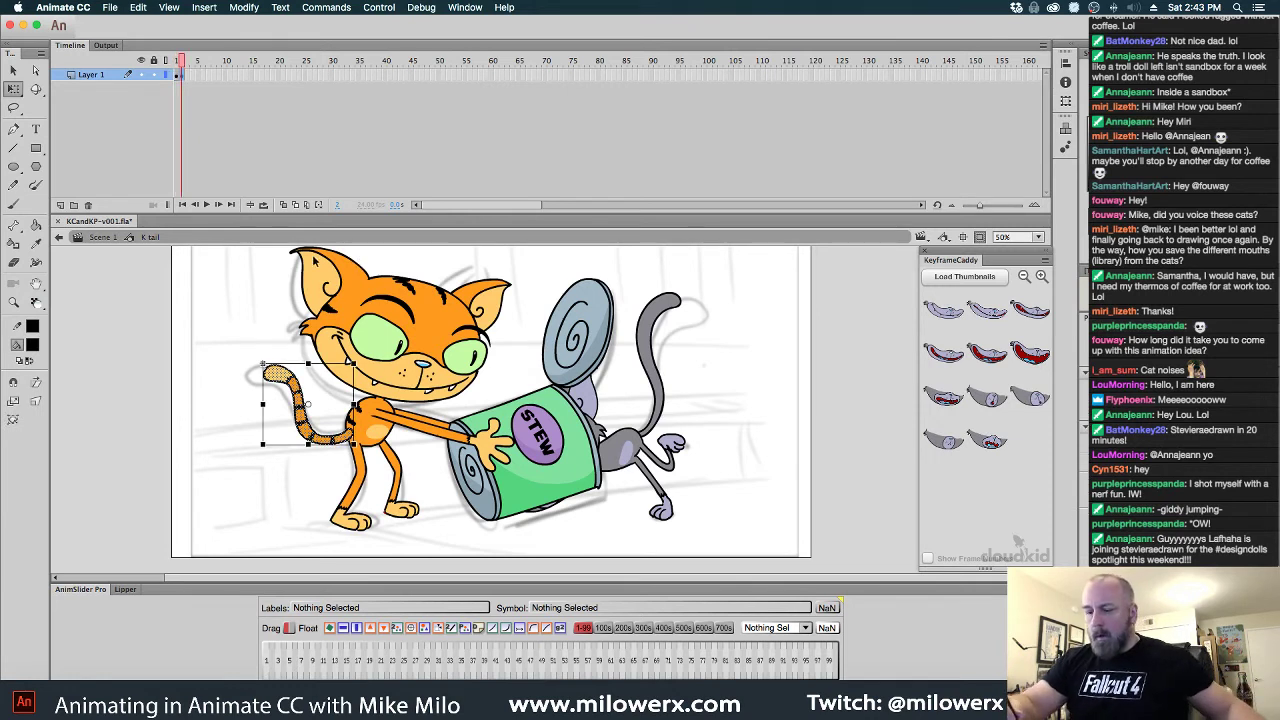
pyautogui.press('Delete')
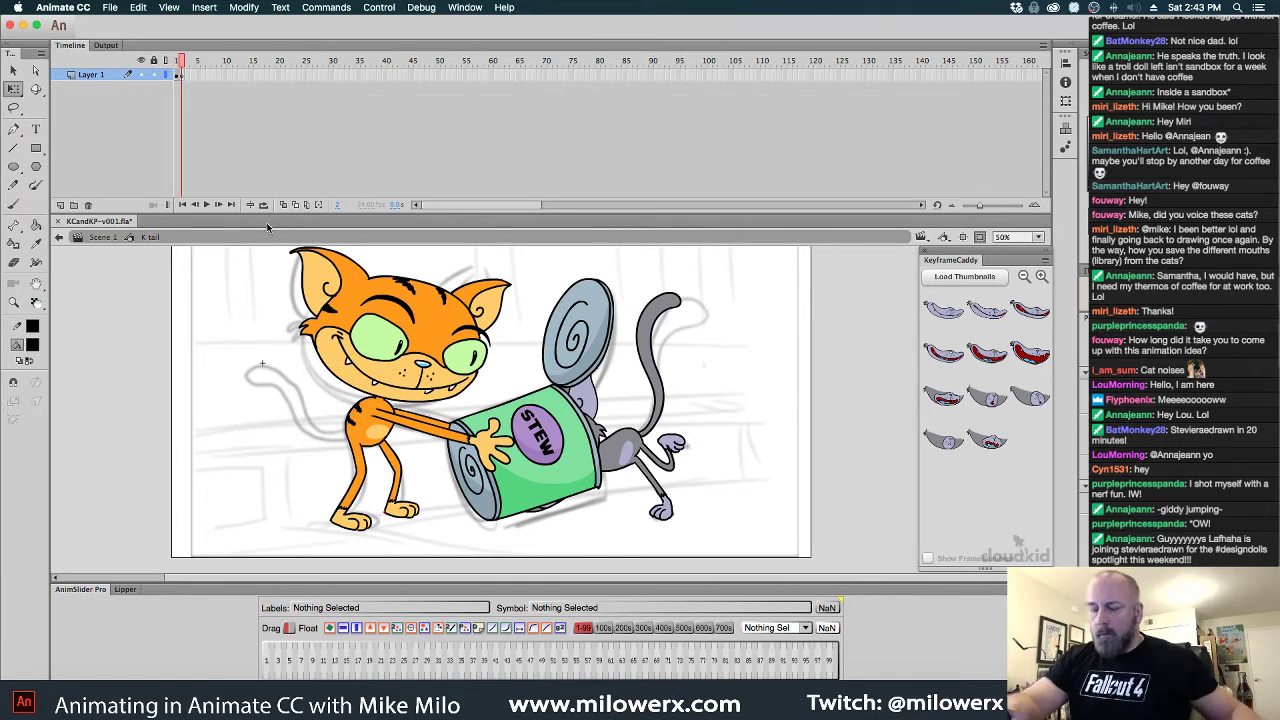
pyautogui.press('super+z')
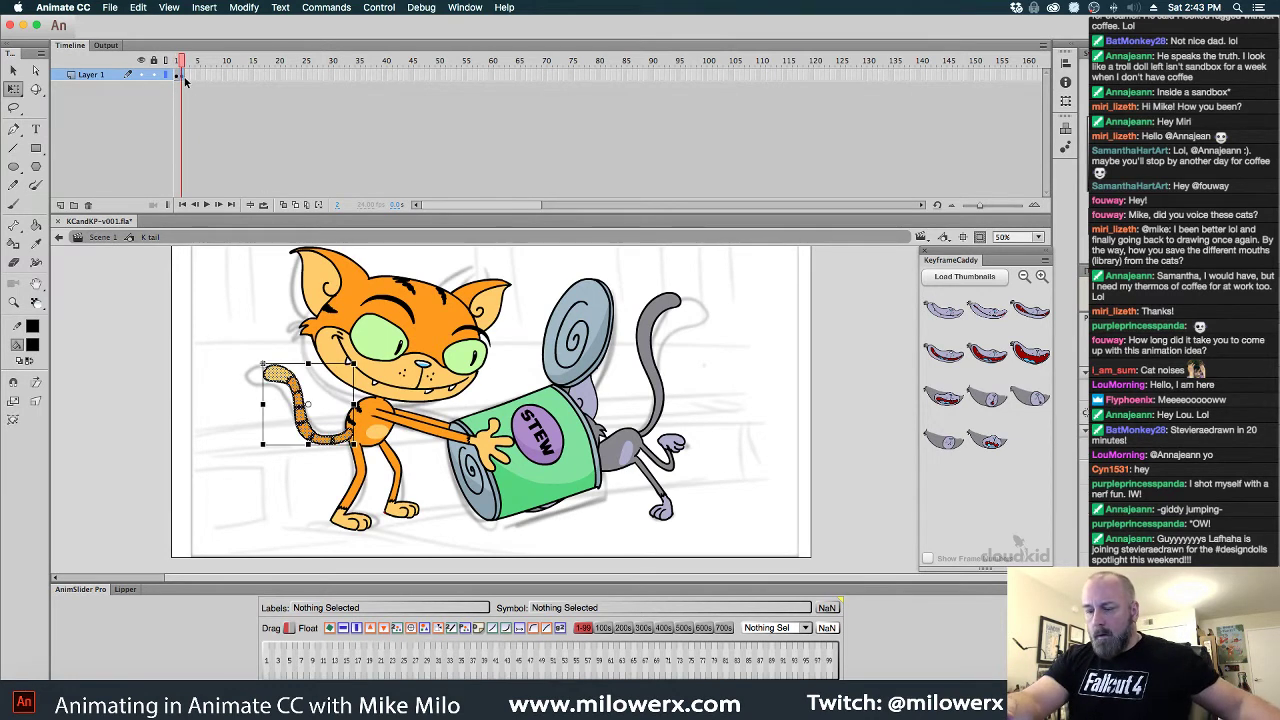
# Flip the tail vertically on frame 2 and align its base with the body, using onion skinning to compare it with frame 1
pyautogui.click(355, 630)
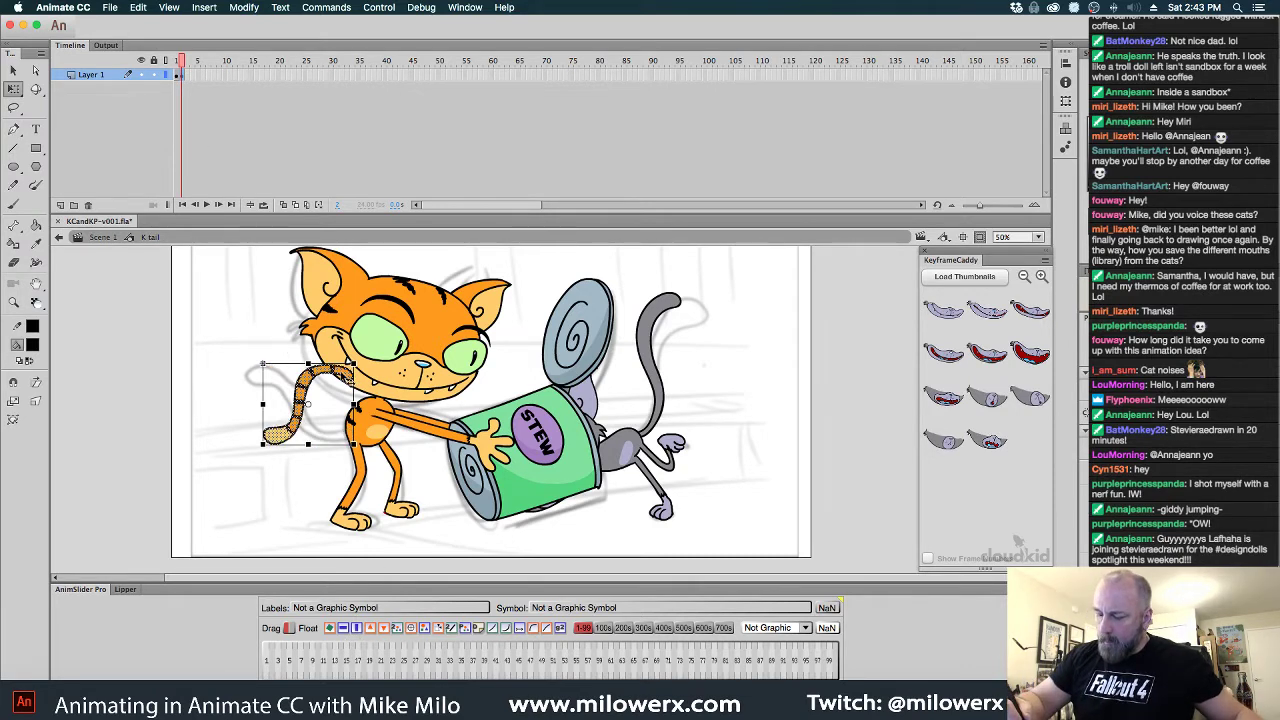
pyautogui.moveTo(342, 375); pyautogui.dragTo(343, 437)
pyautogui.moveTo(341, 433); pyautogui.dragTo(338, 433)
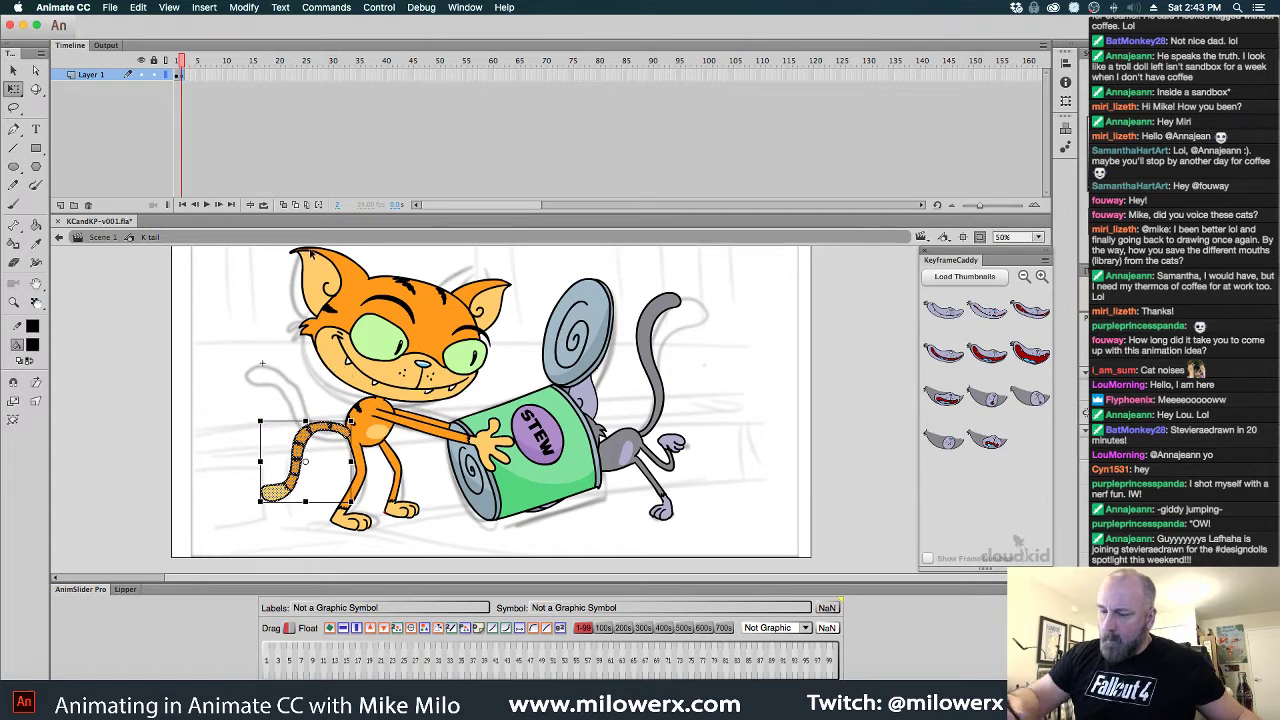
pyautogui.click(284, 206)
pyautogui.keyDown('super'); pyautogui.click(389, 431); pyautogui.keyUp('super')
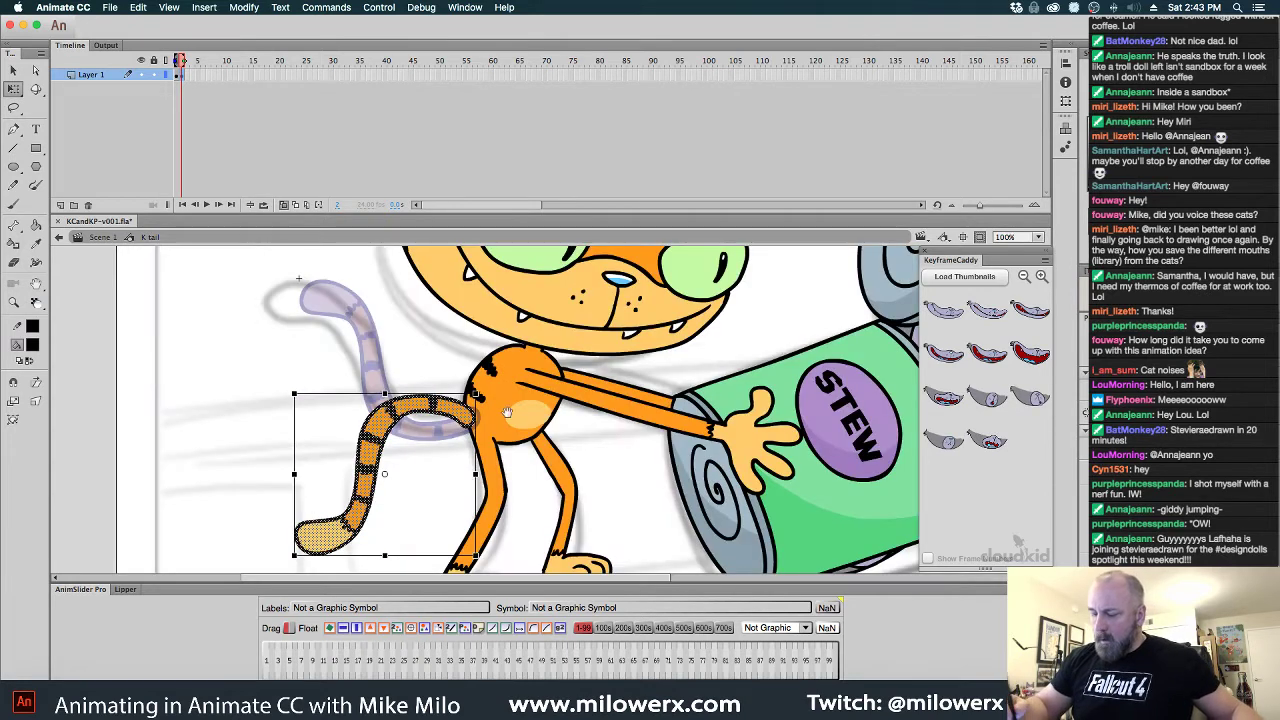
pyautogui.moveTo(487, 403); pyautogui.dragTo(486, 408)
pyautogui.click(424, 335)
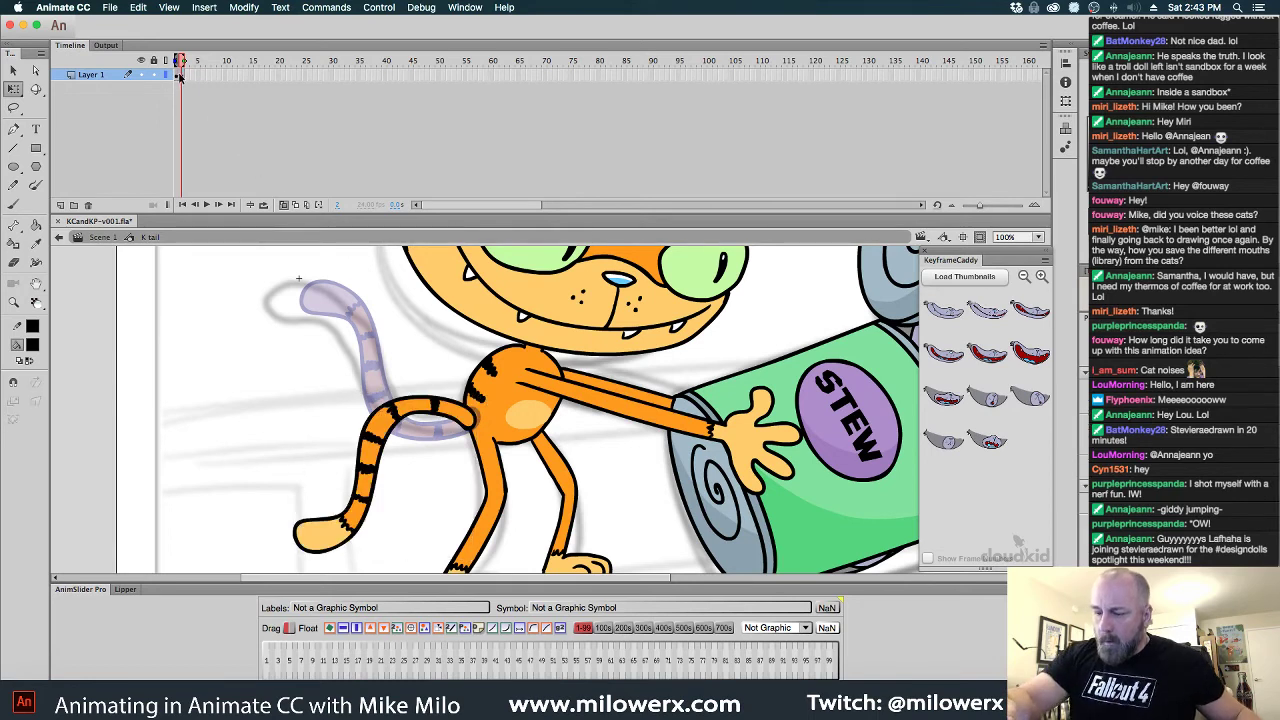
# Insert a keyframe between the two tail poses on Layer 1 and clear the tail artwork from the new frame 2
pyautogui.click(179, 75)
pyautogui.click(186, 77)
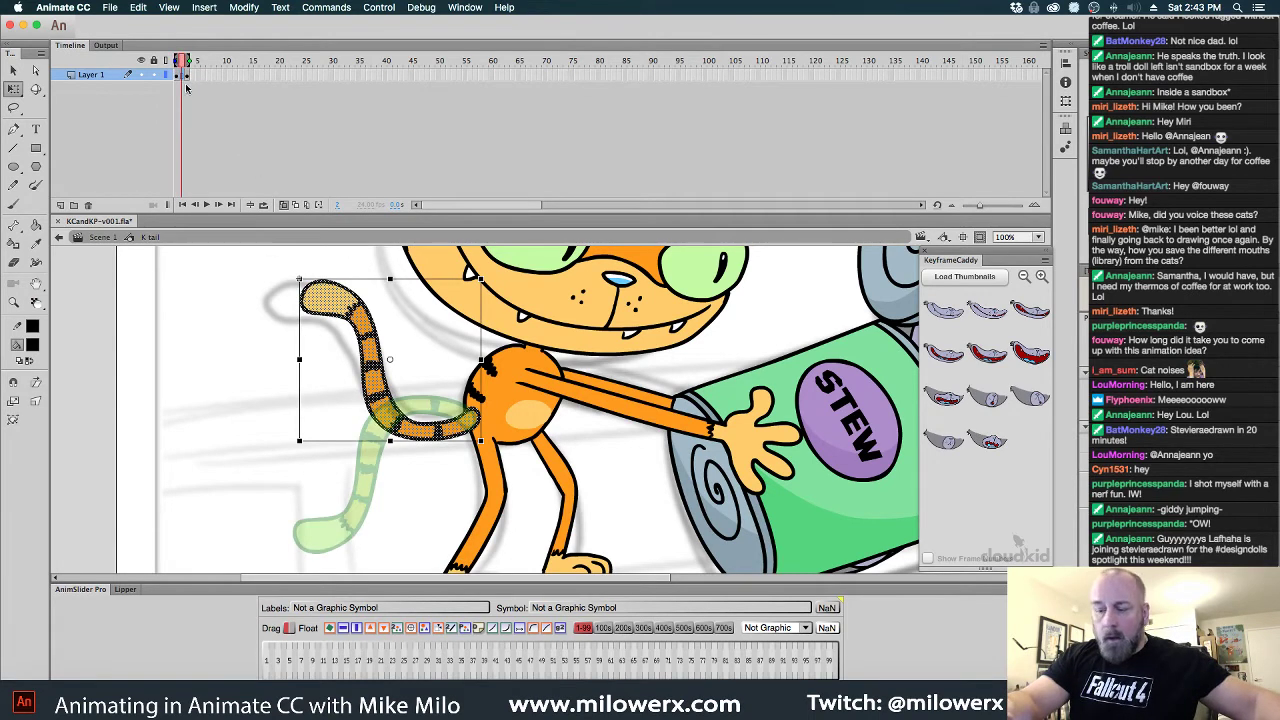
pyautogui.press('Delete')
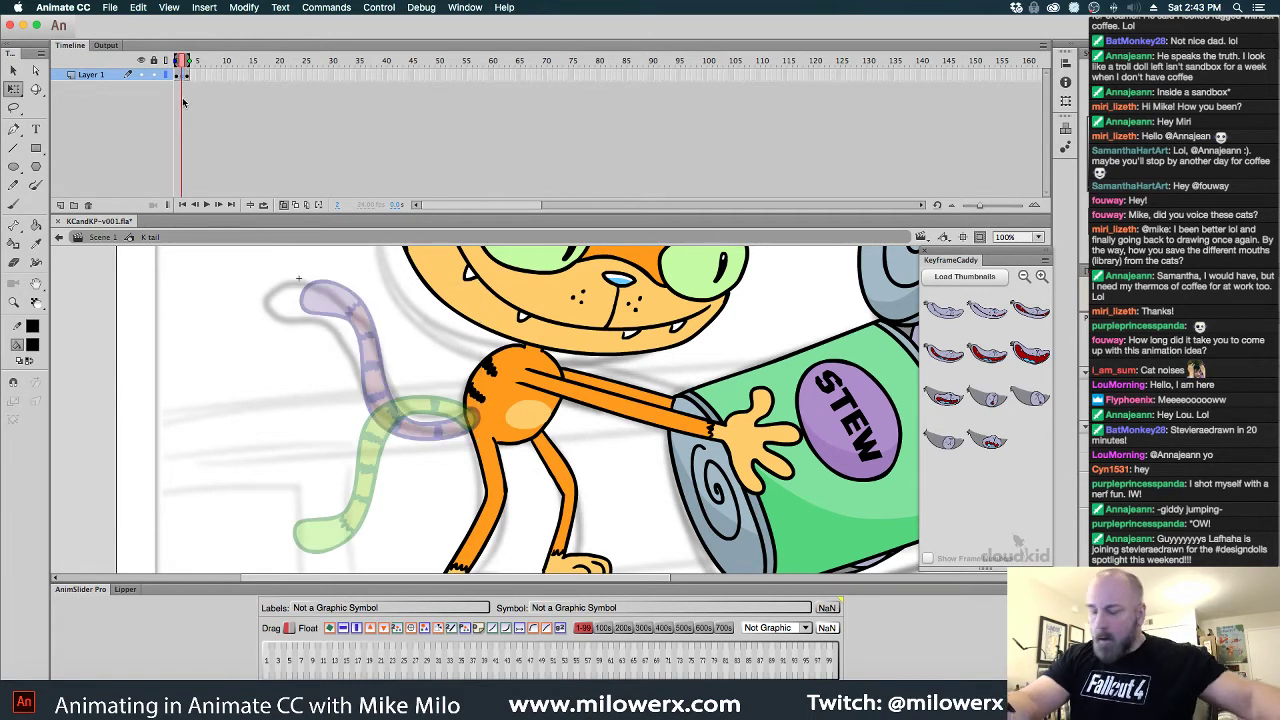
# Add a new layer beneath Layer 1 and sketch a curved in-between tail on frame 2 with a red brush
pyautogui.click(32, 344)
pyautogui.click(70, 455)
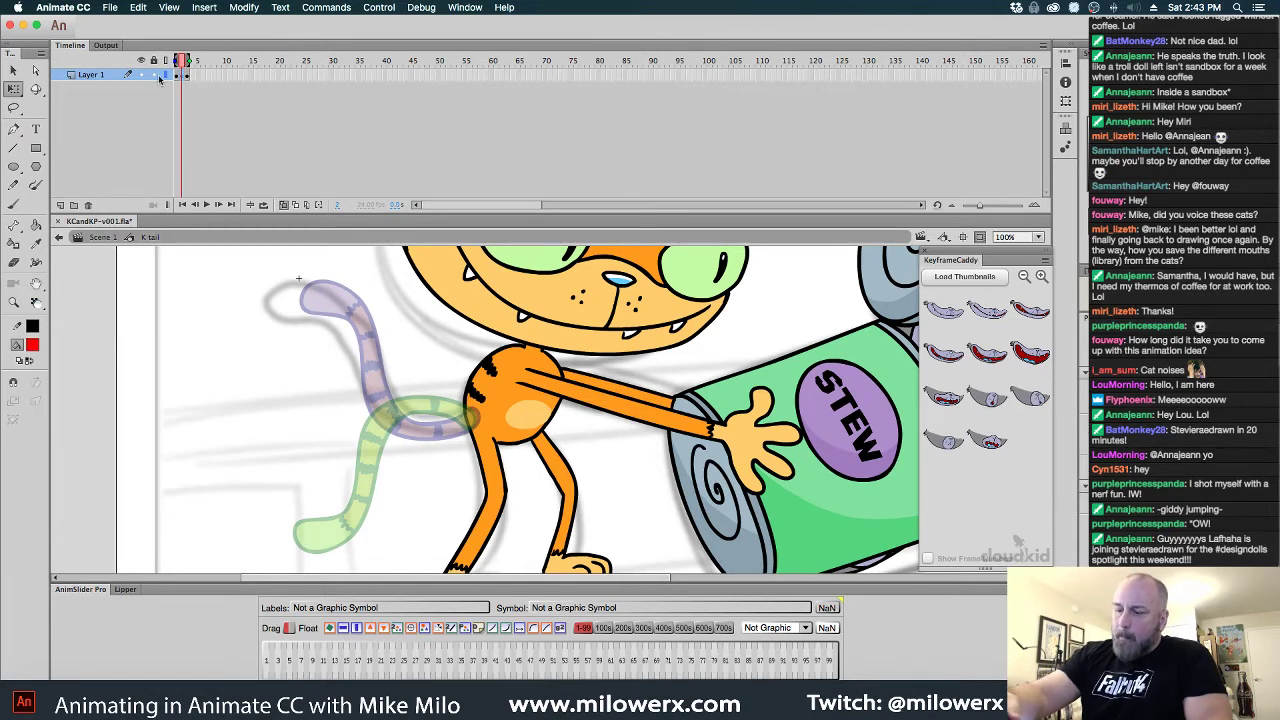
pyautogui.click(60, 204)
pyautogui.moveTo(110, 81); pyautogui.dragTo(127, 112)
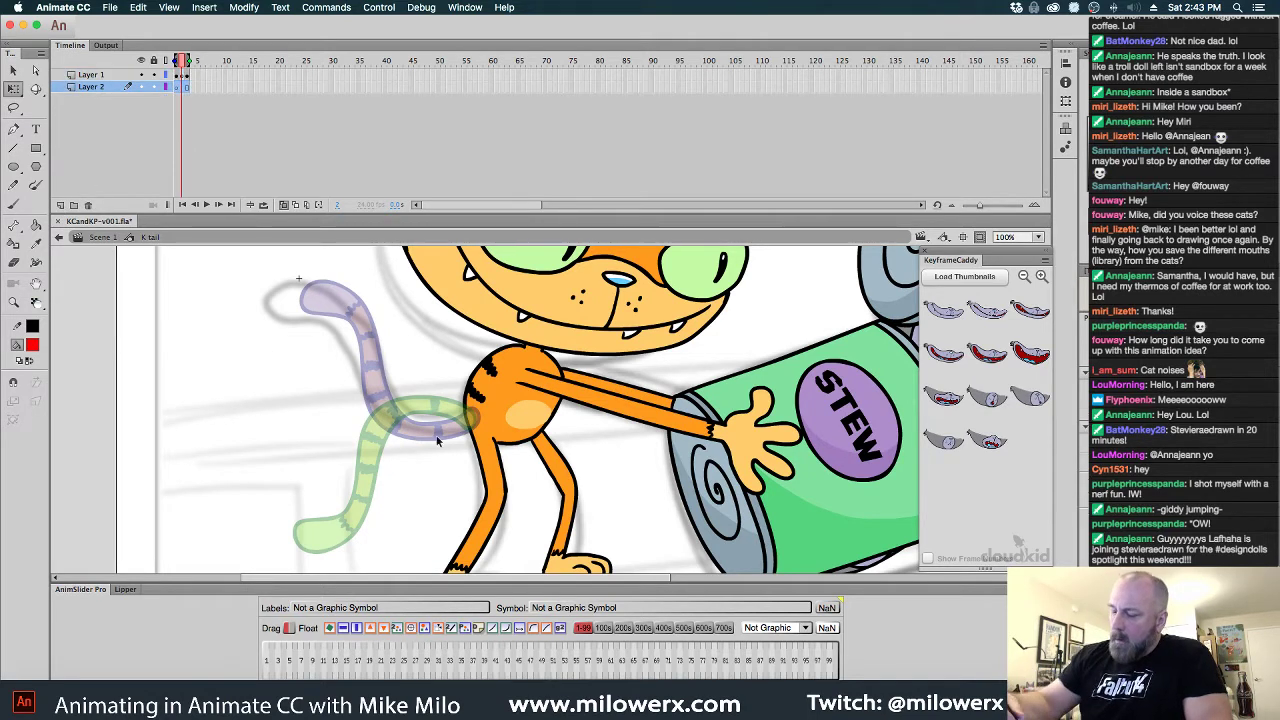
pyautogui.press('b')
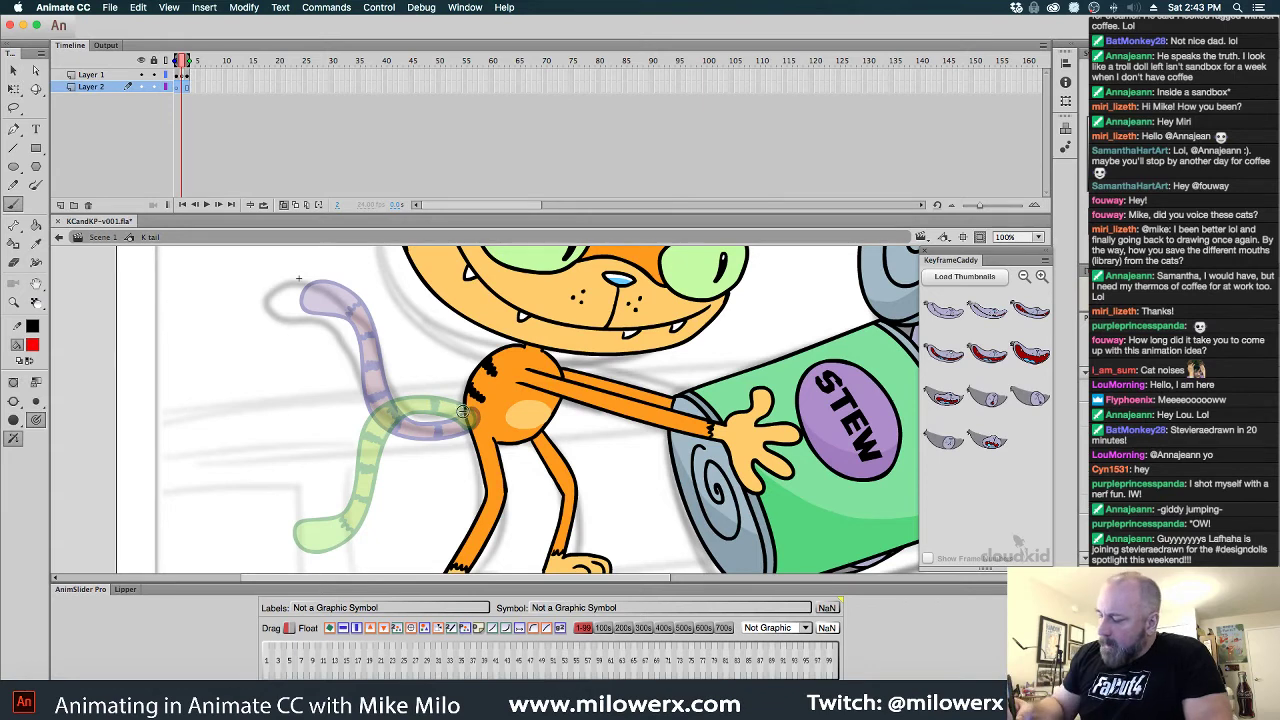
pyautogui.moveTo(468, 408)
pyautogui.mouseDown()
pyautogui.moveTo(351, 442)
pyautogui.moveTo(325, 404)
pyautogui.moveTo(351, 317)
pyautogui.moveTo(343, 303)
pyautogui.moveTo(304, 350)
pyautogui.moveTo(299, 394)
pyautogui.moveTo(337, 454)
pyautogui.moveTo(400, 458)
pyautogui.moveTo(471, 417)
pyautogui.moveTo(451, 406)
pyautogui.moveTo(356, 425)
pyautogui.moveTo(320, 390)
pyautogui.moveTo(348, 312)
pyautogui.moveTo(319, 315)
pyautogui.moveTo(300, 348)
pyautogui.moveTo(306, 413)
pyautogui.moveTo(325, 430)
pyautogui.moveTo(365, 440)
pyautogui.moveTo(478, 412)
pyautogui.mouseUp()
pyautogui.hotkey('ctrl', 'z')
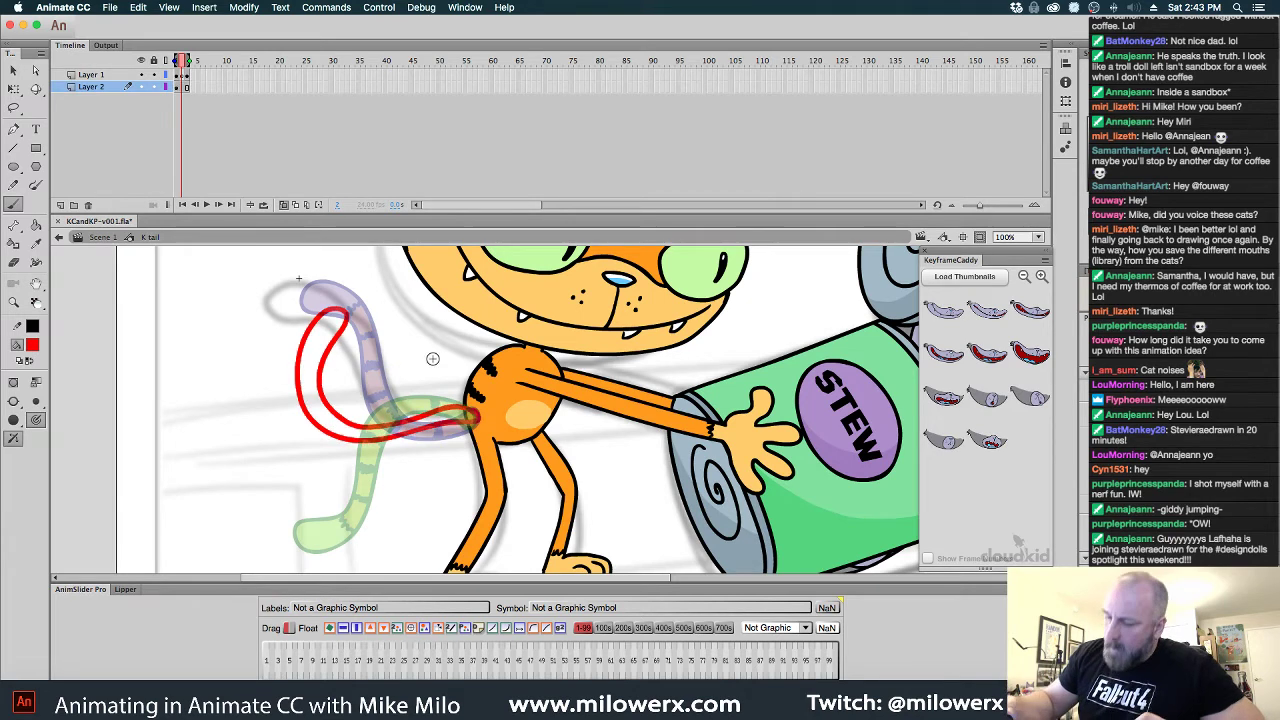
# Limit the red tail sketch on Layer 2 to frame 2 and compare it with the frame 1 tail pose
pyautogui.click(178, 76)
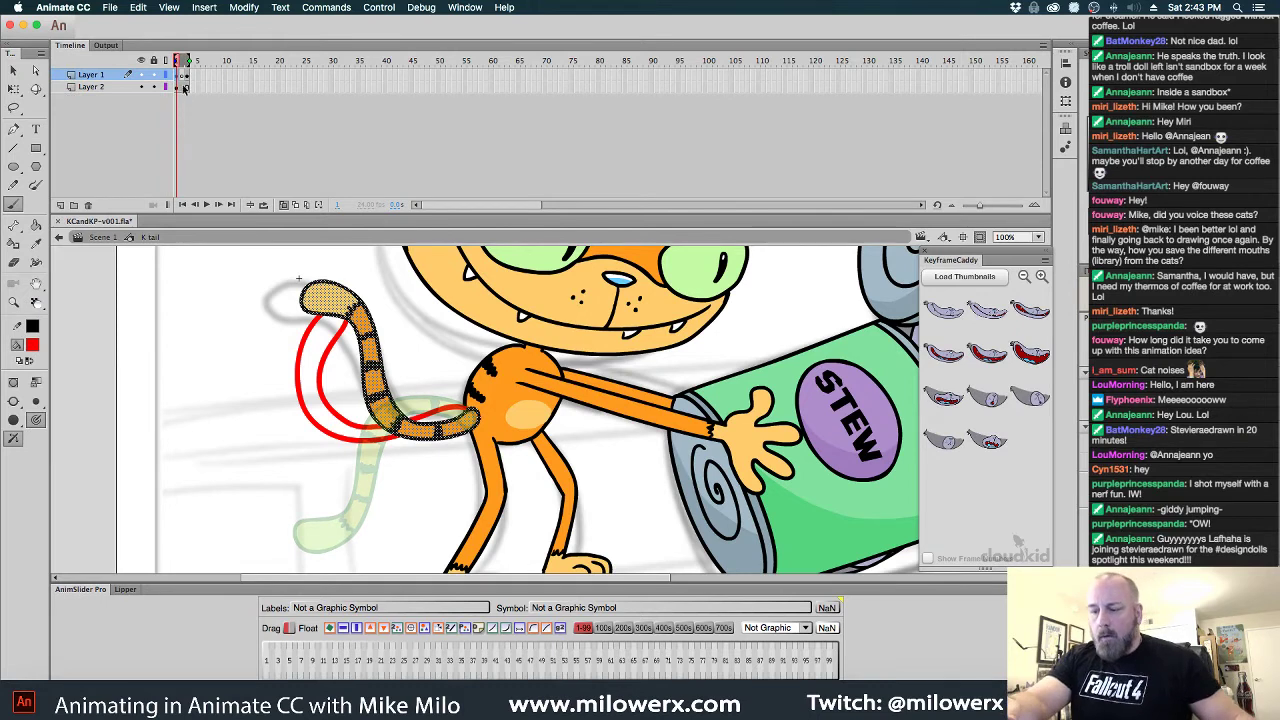
pyautogui.click(179, 88)
pyautogui.click(184, 88)
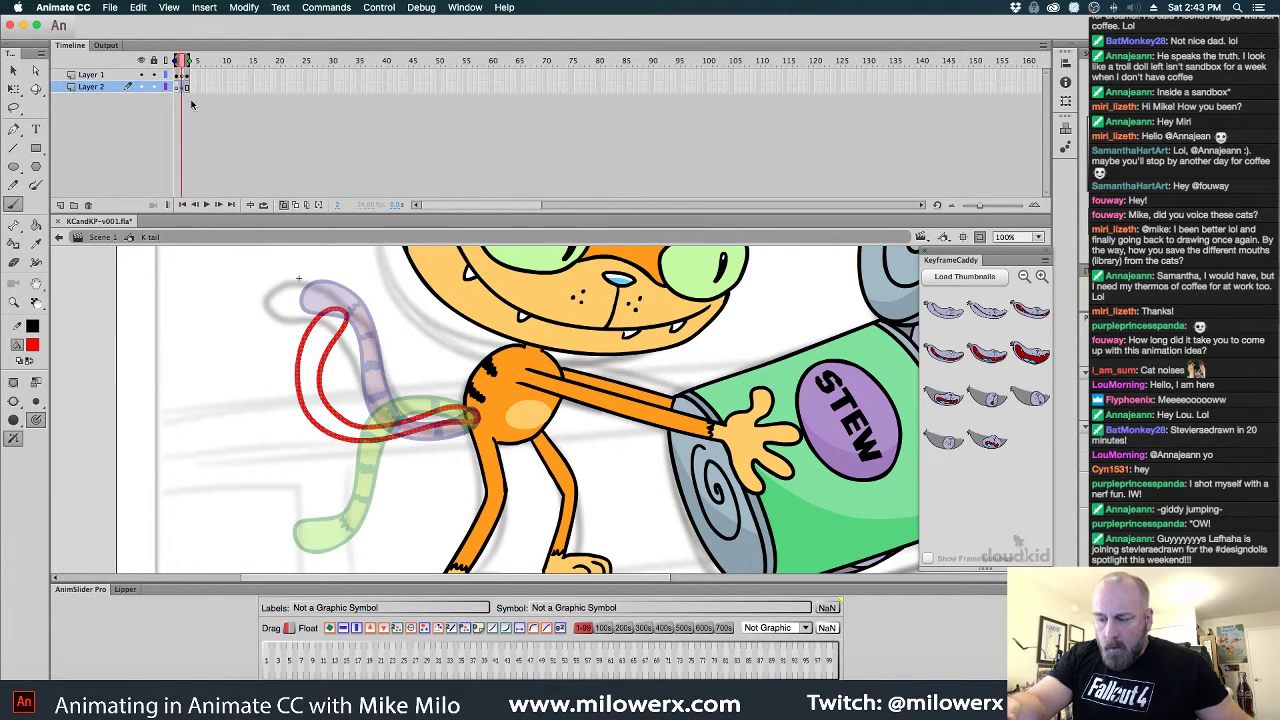
pyautogui.press(',')
pyautogui.press('.')
pyautogui.press(',')
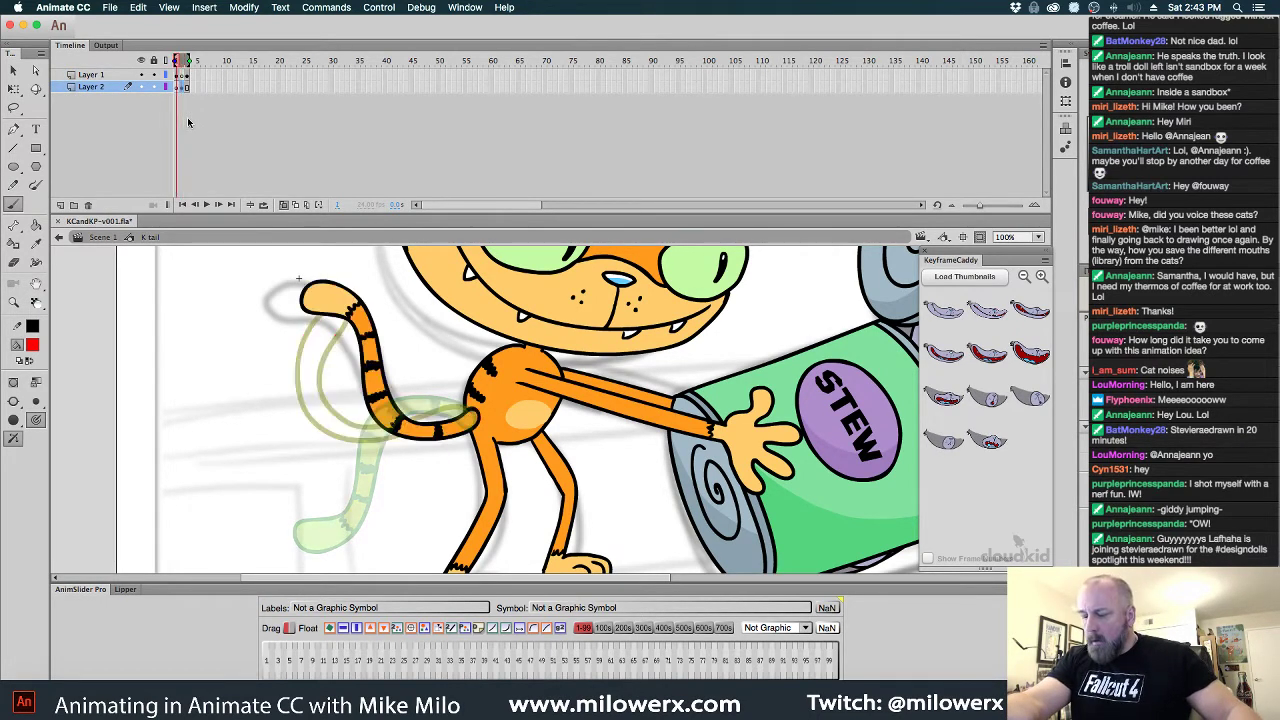
pyautogui.press('.')
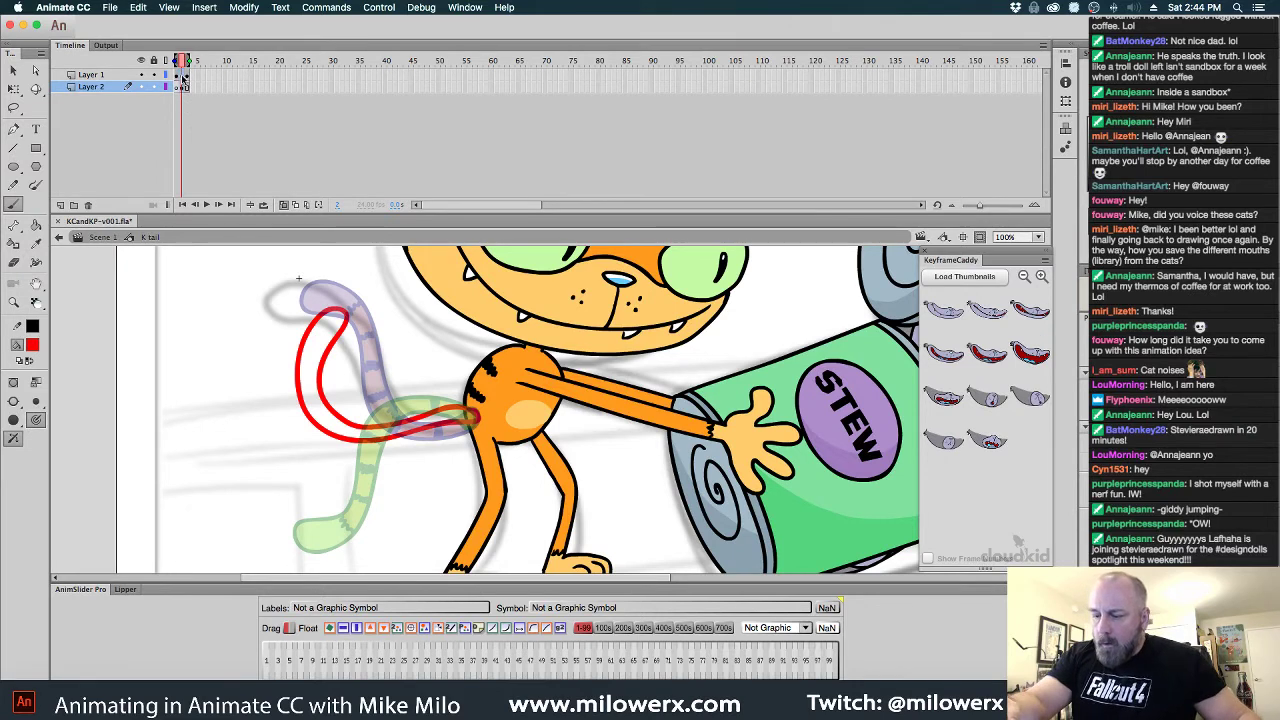
# Ink the in-between tail's outline and stripes in black over the red sketch on Layer 1, frame 2
pyautogui.click(183, 75)
pyautogui.click(32, 344)
pyautogui.click(94, 392)
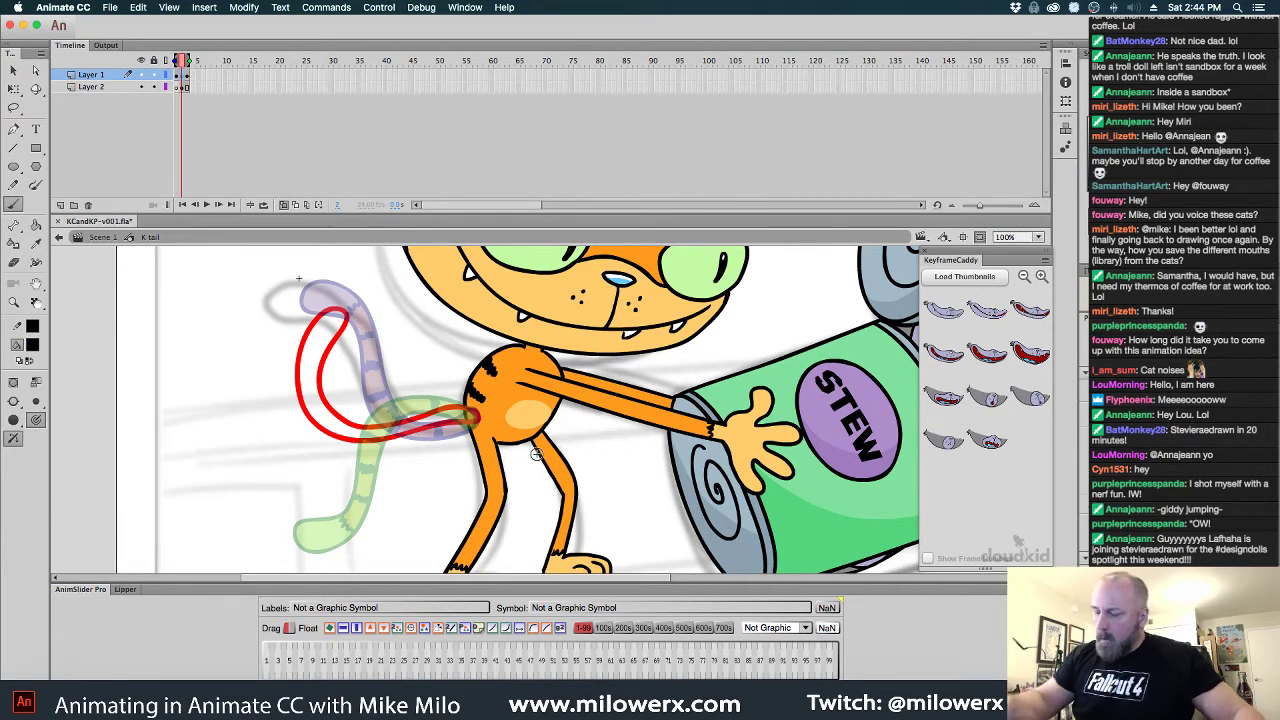
pyautogui.moveTo(465, 403)
pyautogui.mouseDown()
pyautogui.moveTo(373, 426)
pyautogui.moveTo(339, 418)
pyautogui.moveTo(322, 363)
pyautogui.moveTo(347, 308)
pyautogui.moveTo(314, 318)
pyautogui.moveTo(294, 378)
pyautogui.moveTo(320, 429)
pyautogui.moveTo(362, 440)
pyautogui.moveTo(462, 418)
pyautogui.mouseUp()
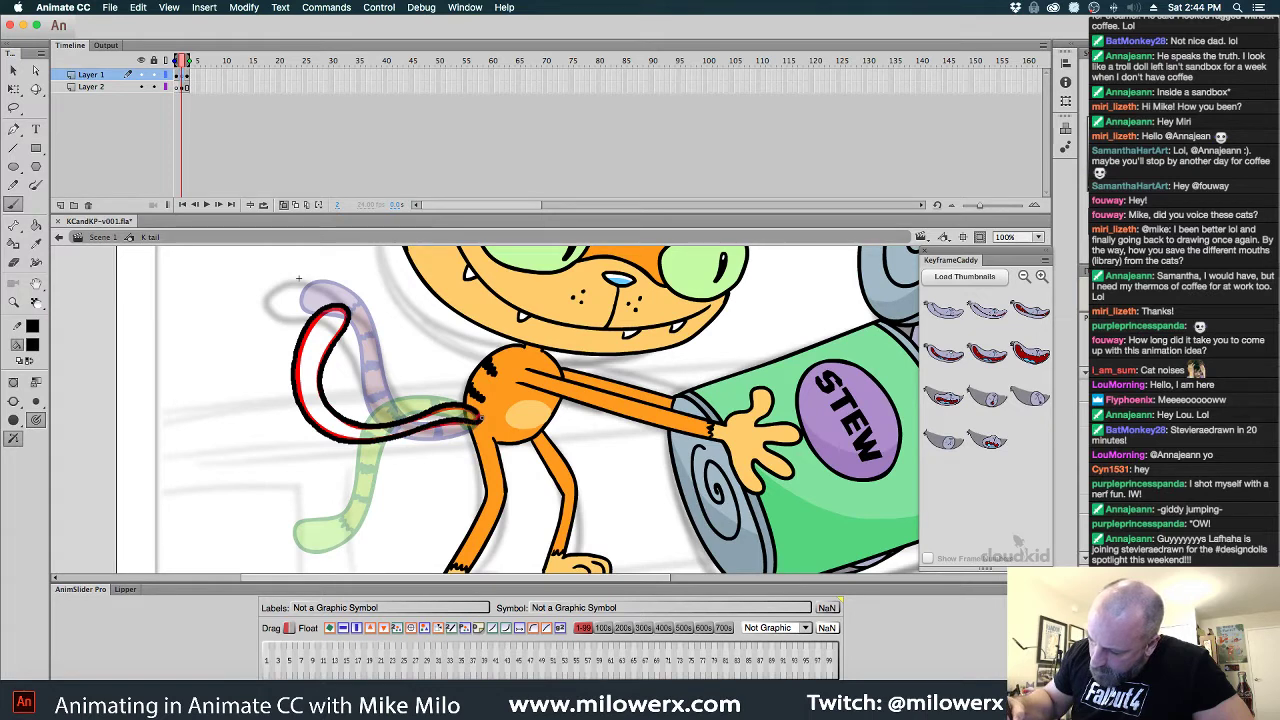
pyautogui.moveTo(308, 338)
pyautogui.mouseDown()
pyautogui.moveTo(341, 357)
pyautogui.moveTo(320, 439)
pyautogui.moveTo(298, 364)
pyautogui.moveTo(315, 372)
pyautogui.moveTo(342, 419)
pyautogui.mouseUp()
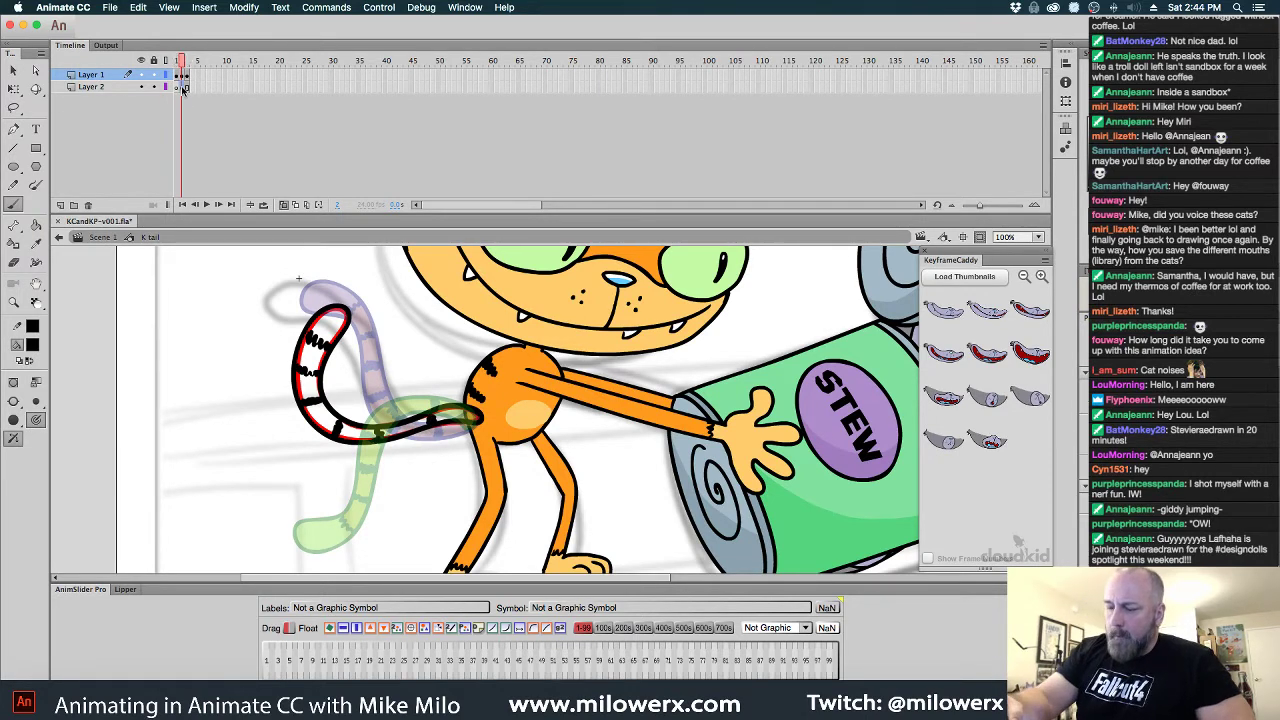
# Delete the red sketch from Layer 2 and touch up the black tail stripes on Layer 1, frame 2
pyautogui.click(185, 87)
pyautogui.press('Delete')
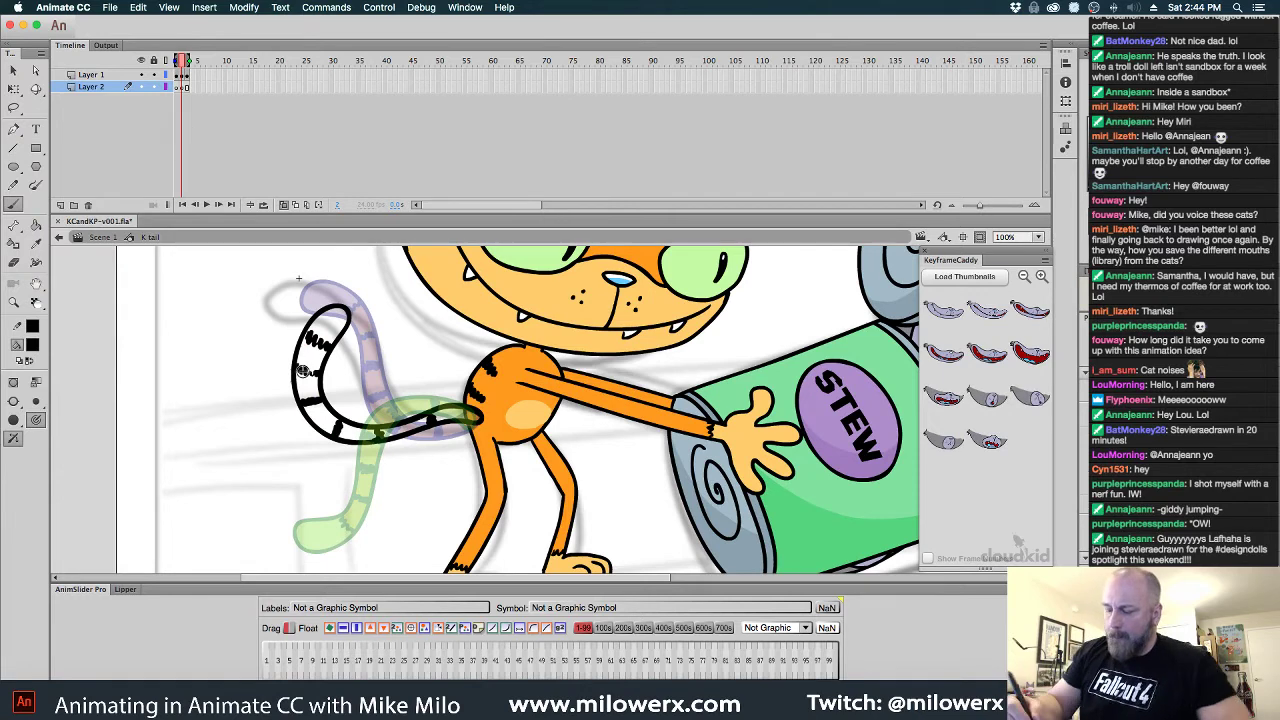
pyautogui.click(181, 75)
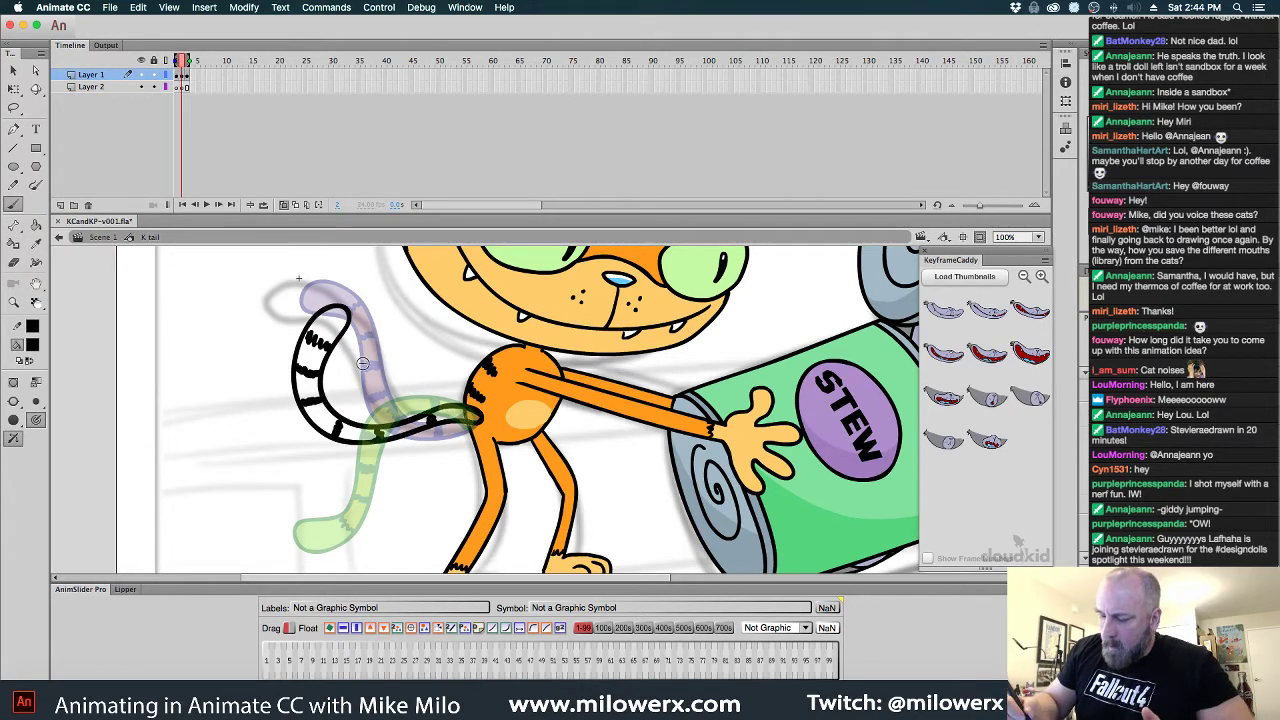
# Fill the tip of the frame 2 tail with the pale orange sampled from the frame 1 tail tip
pyautogui.press(',')
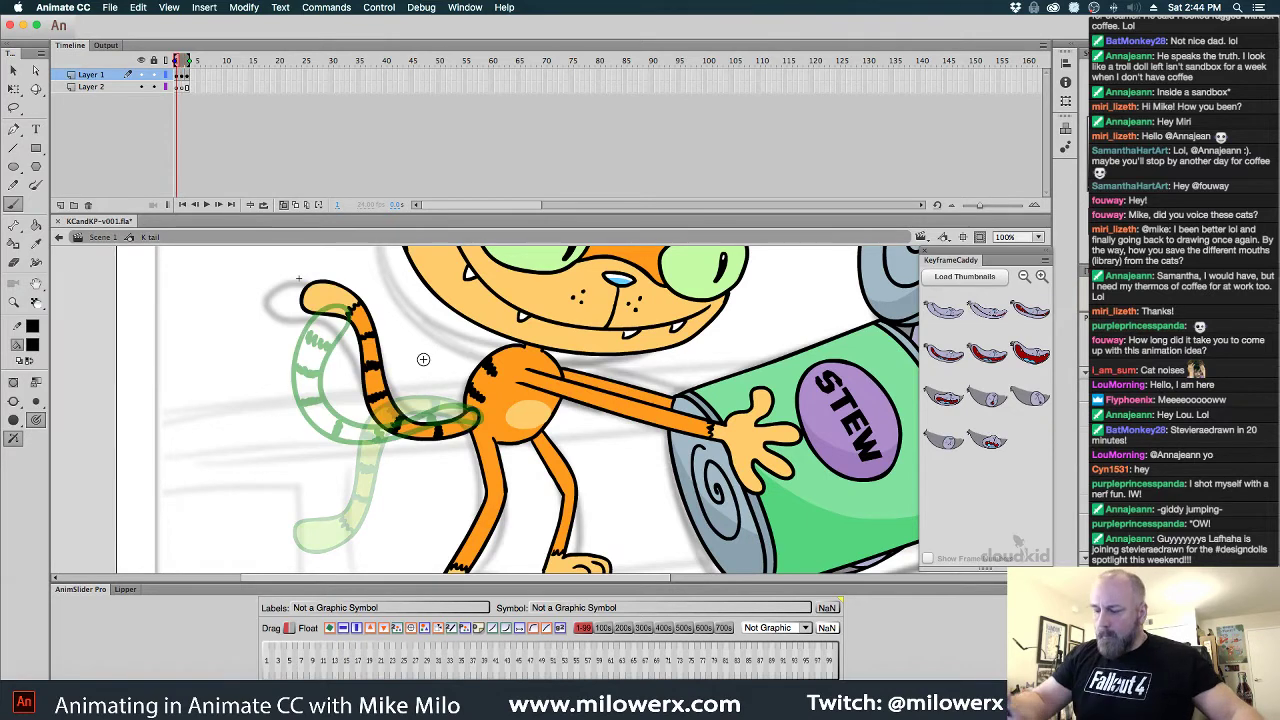
pyautogui.click(33, 345)
pyautogui.click(340, 296)
pyautogui.press('k')
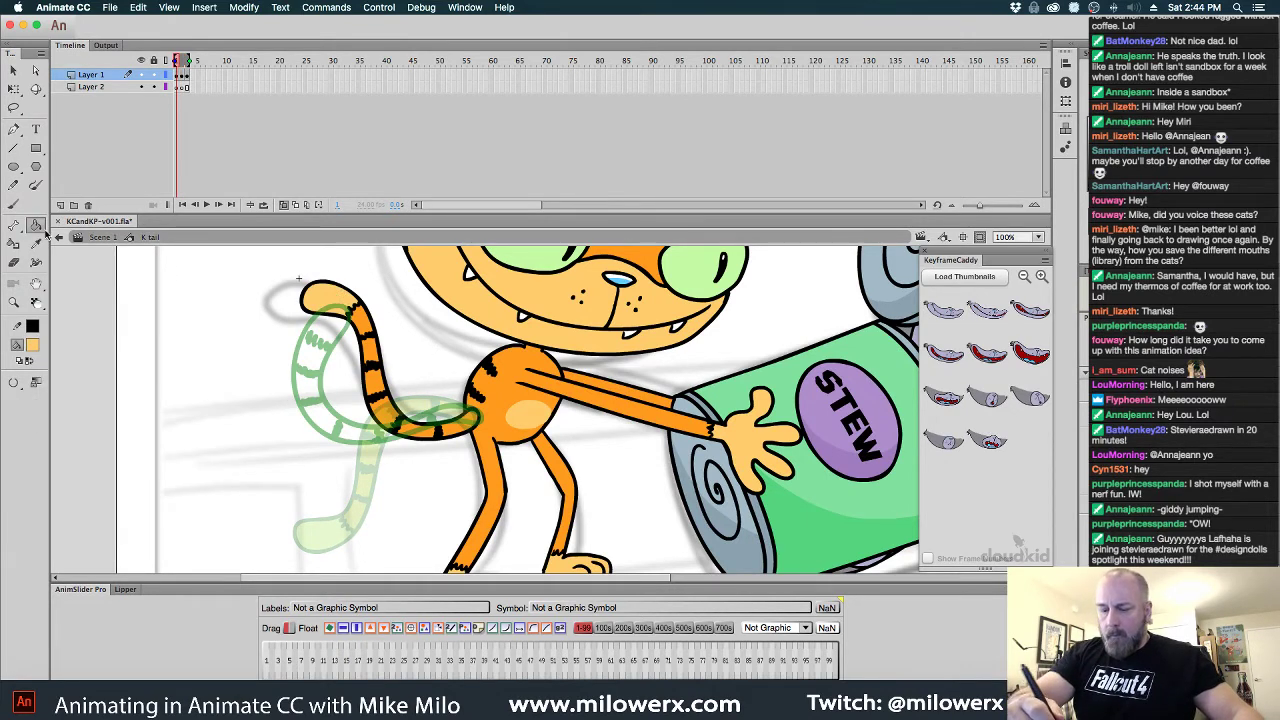
pyautogui.press('.')
pyautogui.press(',')
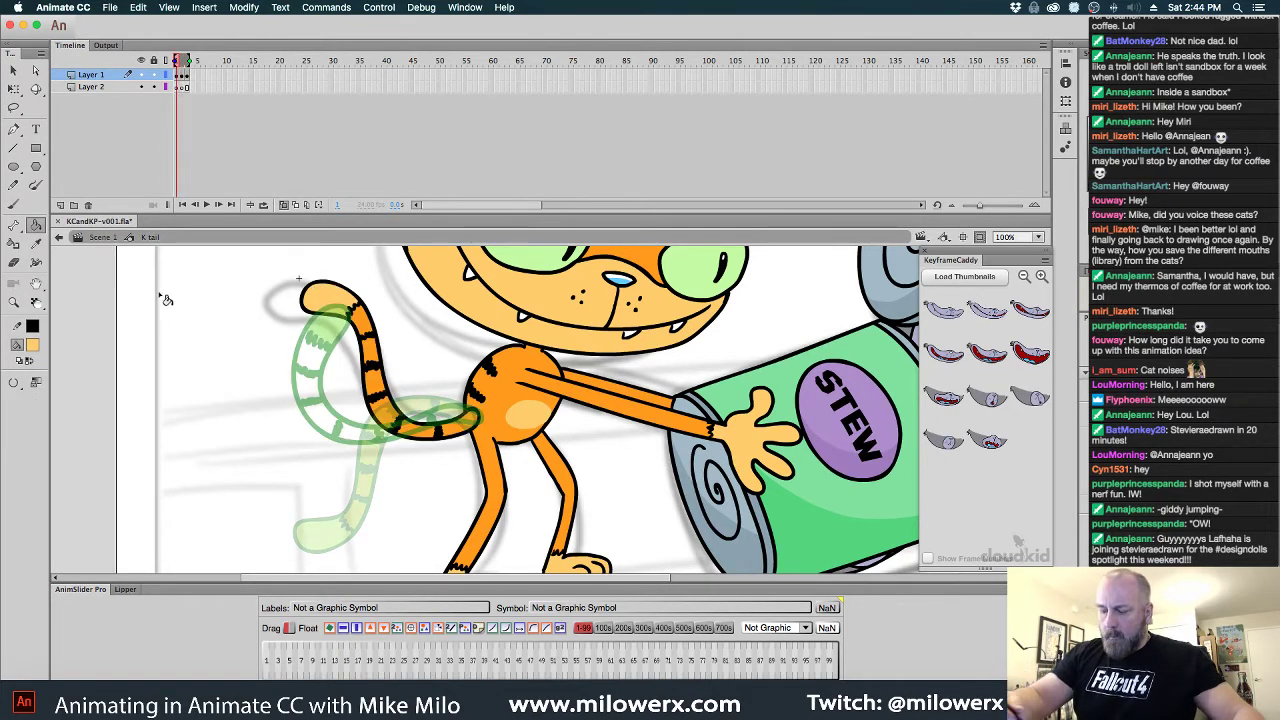
# Fill the sections between the stripes of the frame 2 tail with the orange sampled from the frame 1 tail
pyautogui.click(33, 345)
pyautogui.click(367, 329)
pyautogui.press('.')
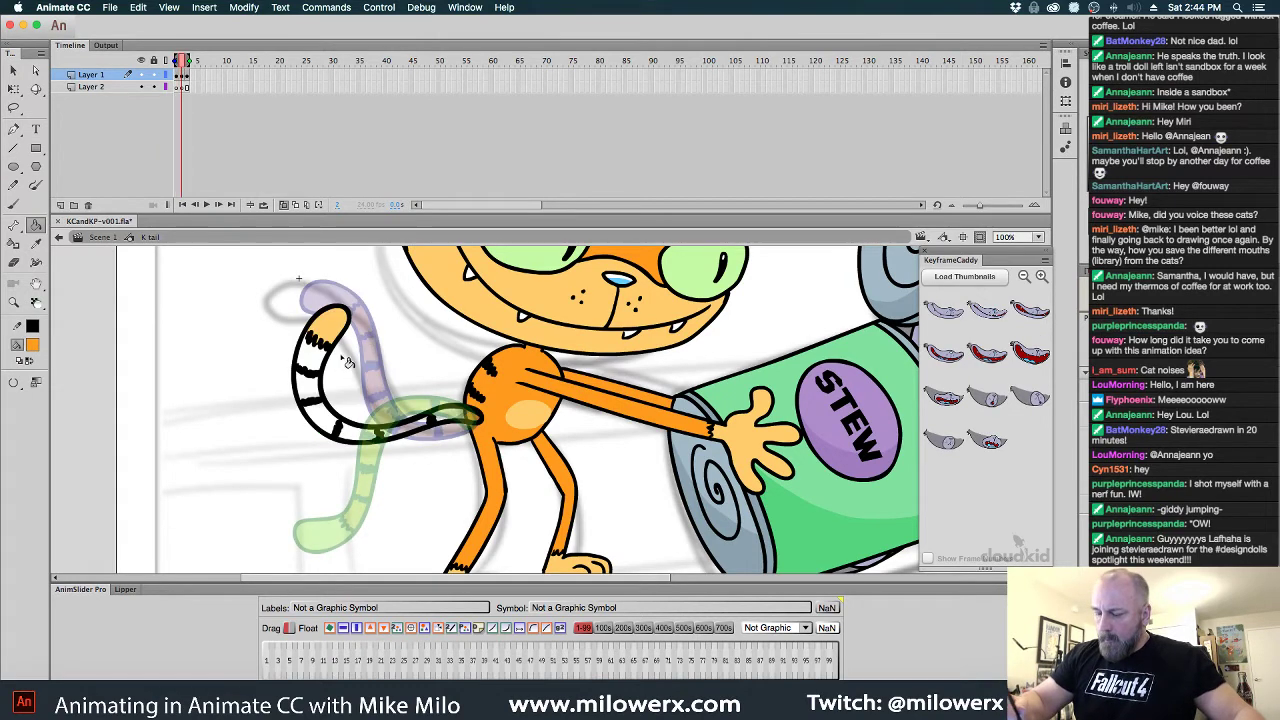
pyautogui.click(318, 358)
pyautogui.click(310, 389)
pyautogui.click(327, 423)
pyautogui.click(359, 434)
pyautogui.click(405, 434)
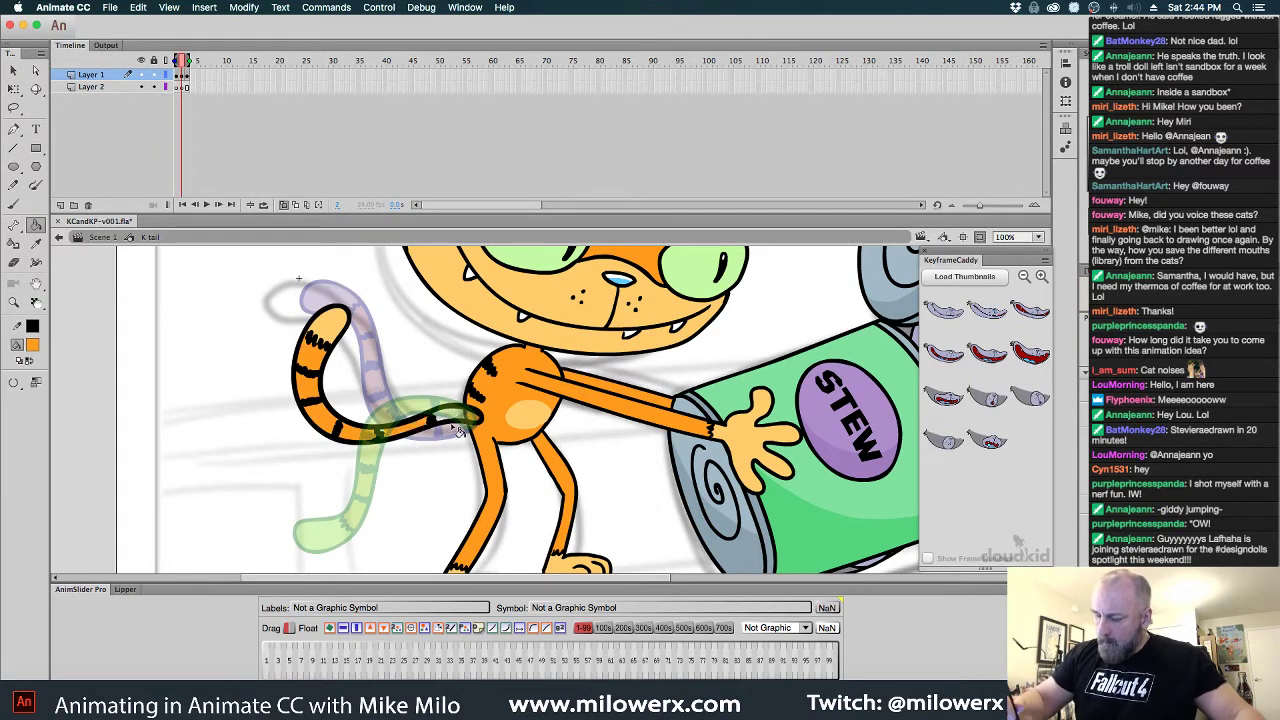
pyautogui.click(453, 421)
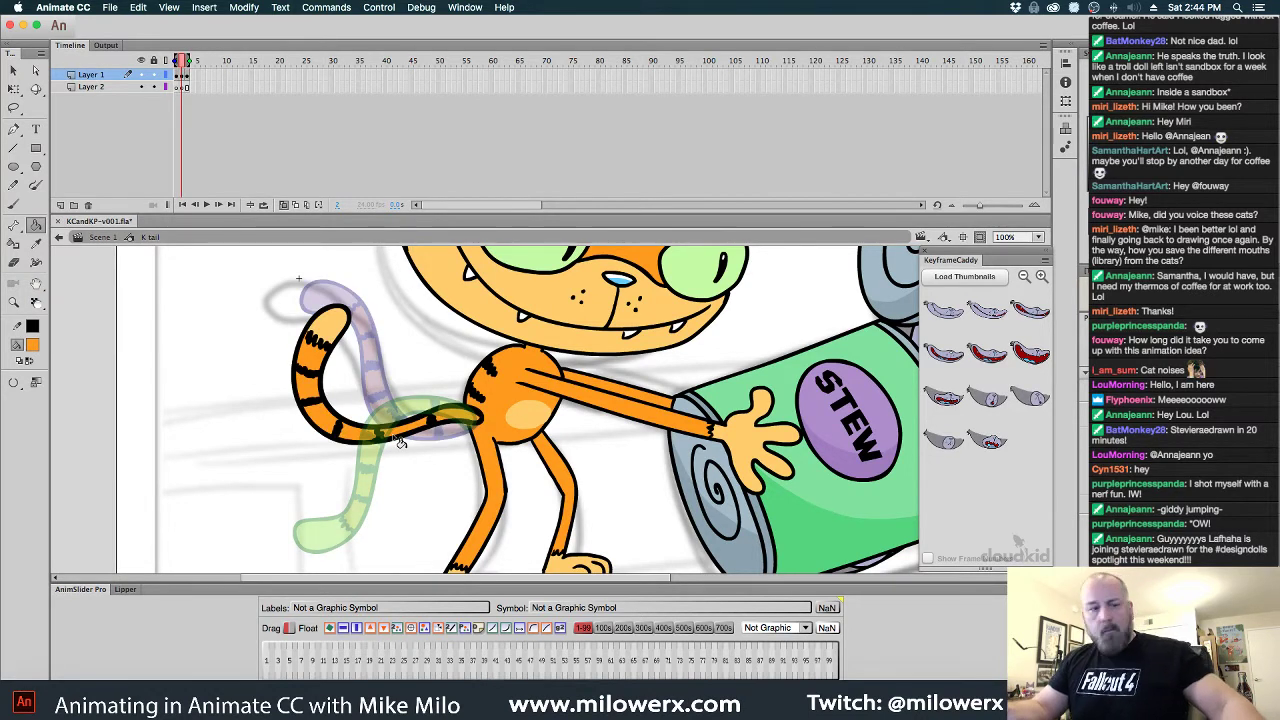
# Turn on loop playback and play the three-frame tail animation from frame 1 to check its motion
pyautogui.press('.')
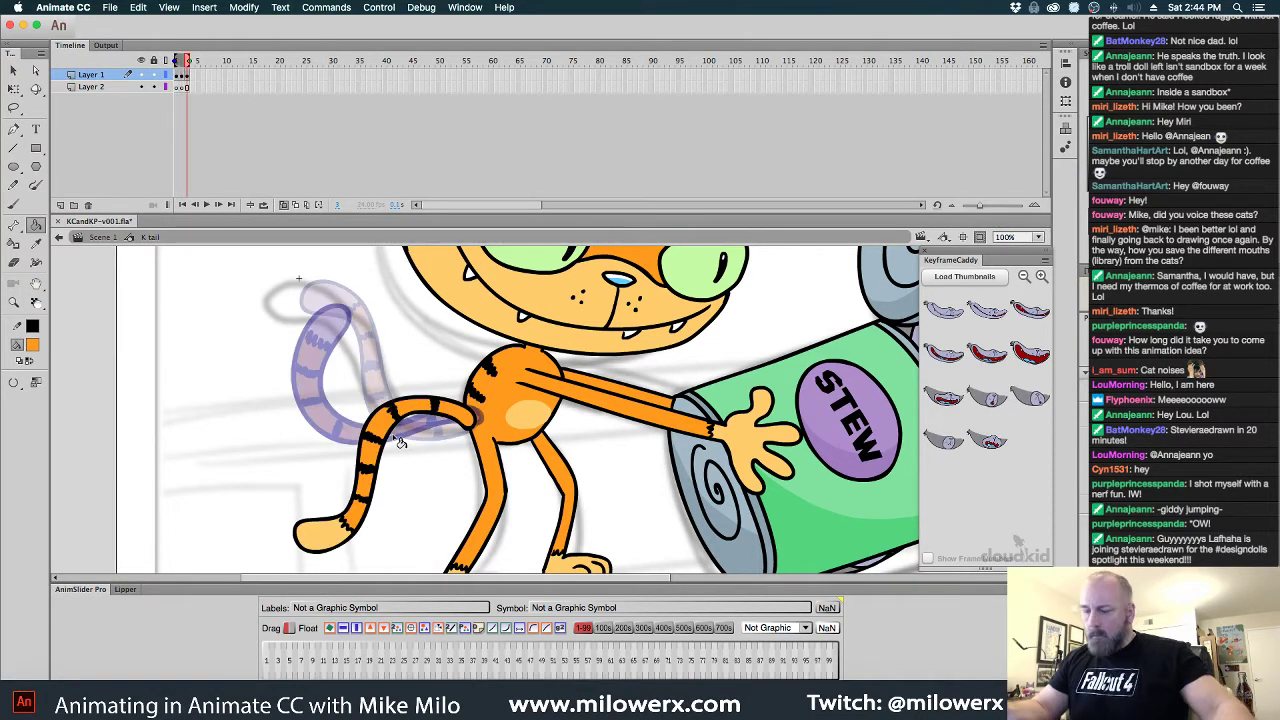
pyautogui.click(389, 8)
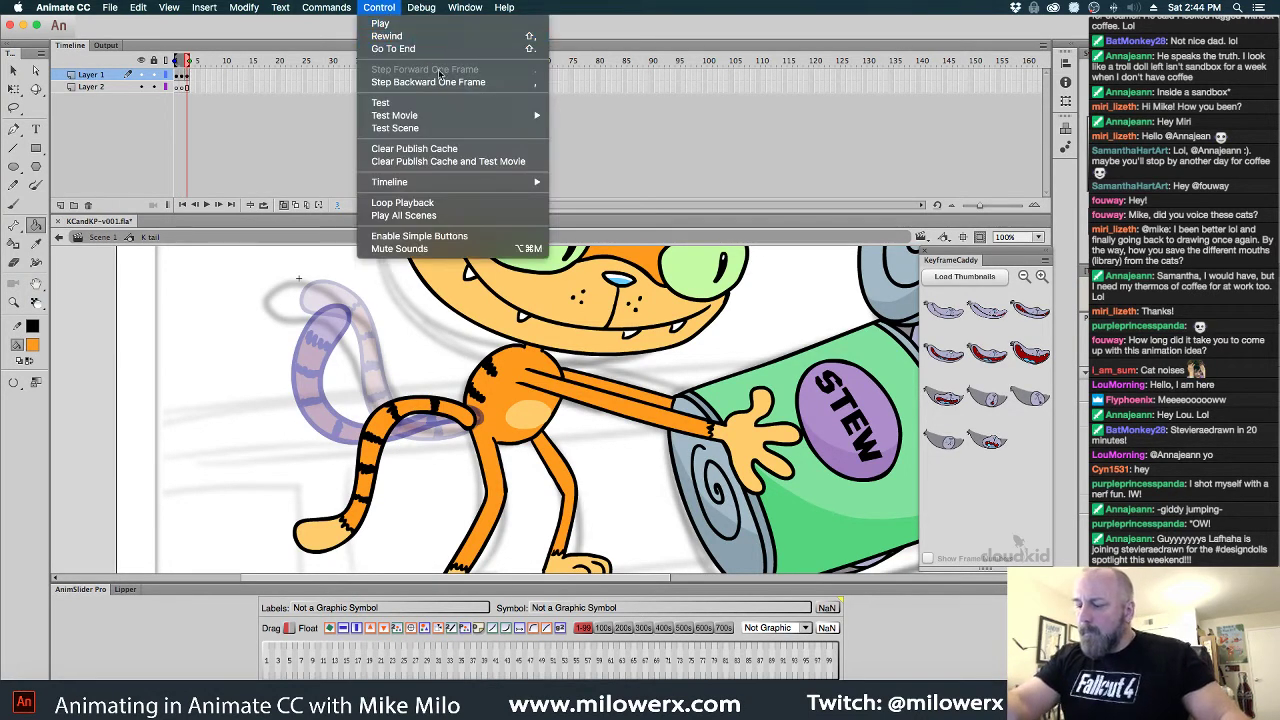
pyautogui.click(461, 203)
pyautogui.click(180, 76)
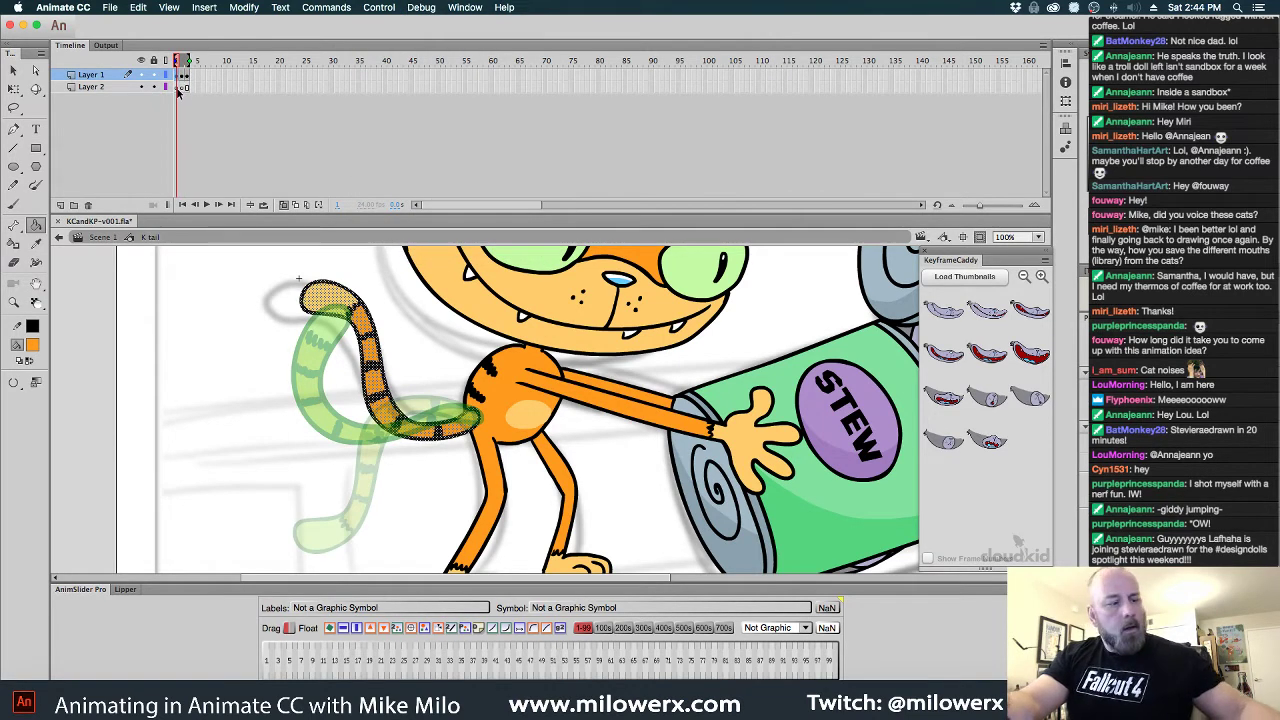
pyautogui.press('Return')
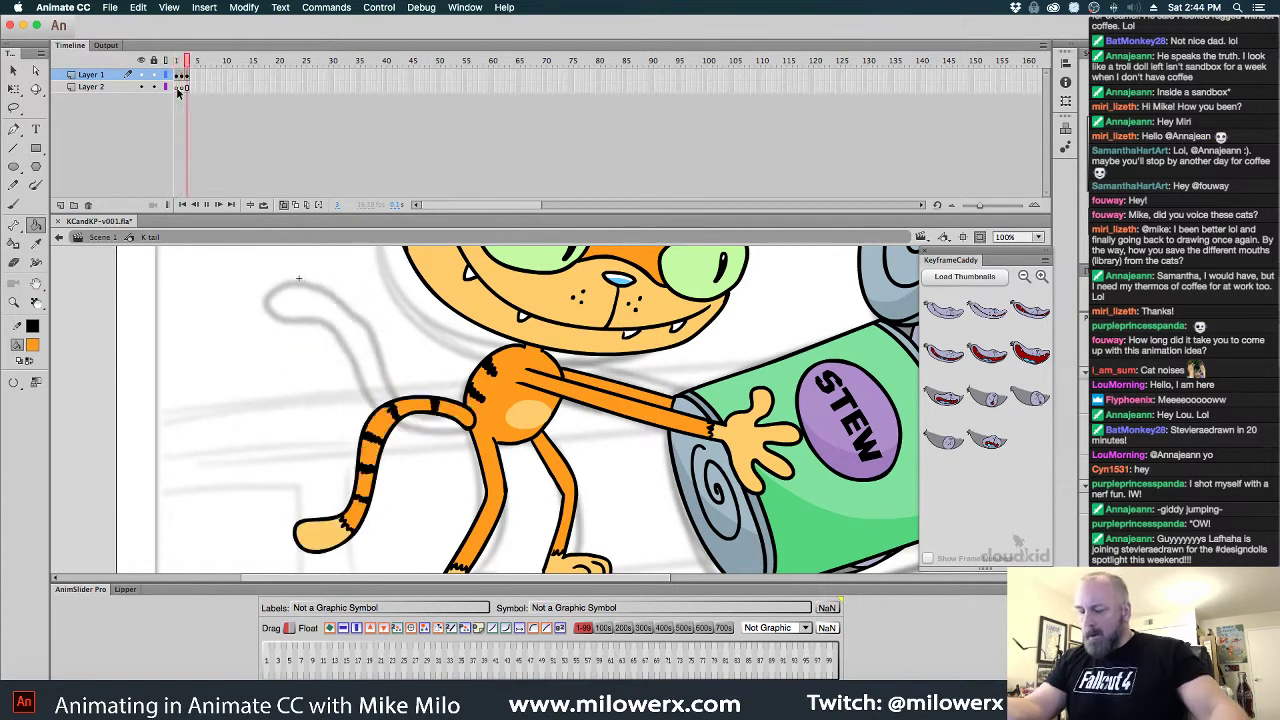
pyautogui.press('Return')
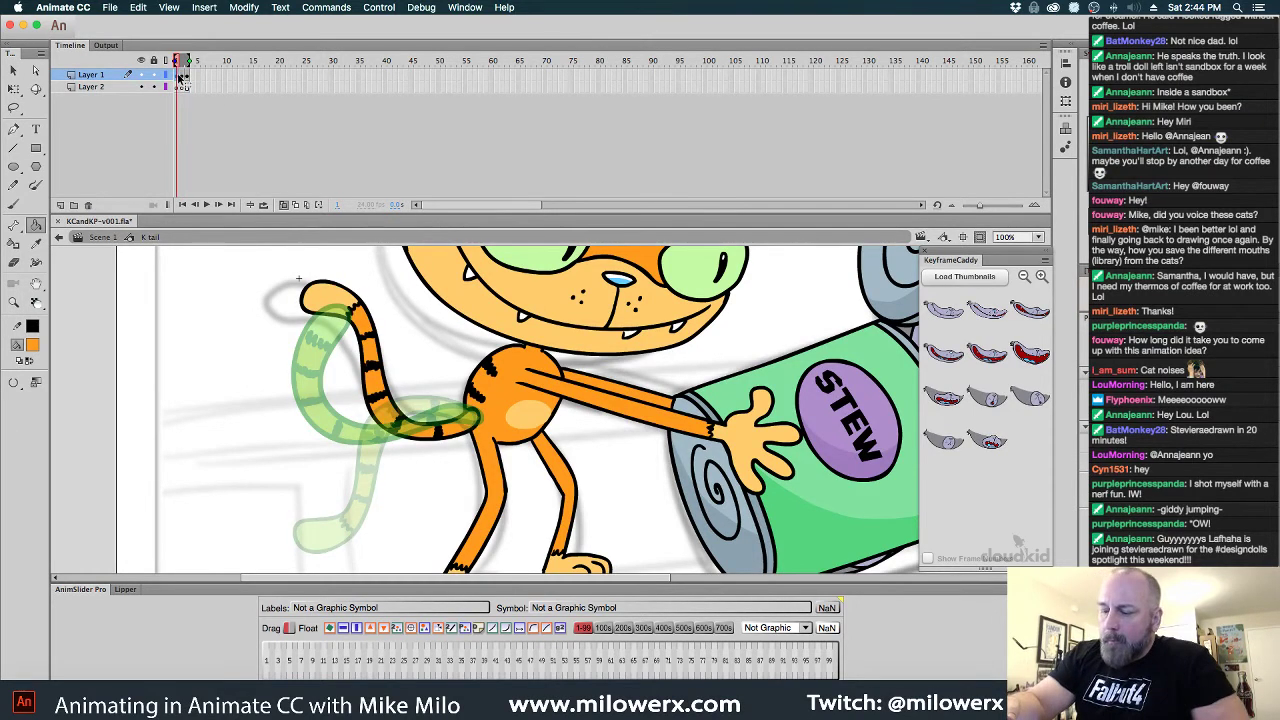
pyautogui.click(181, 88)
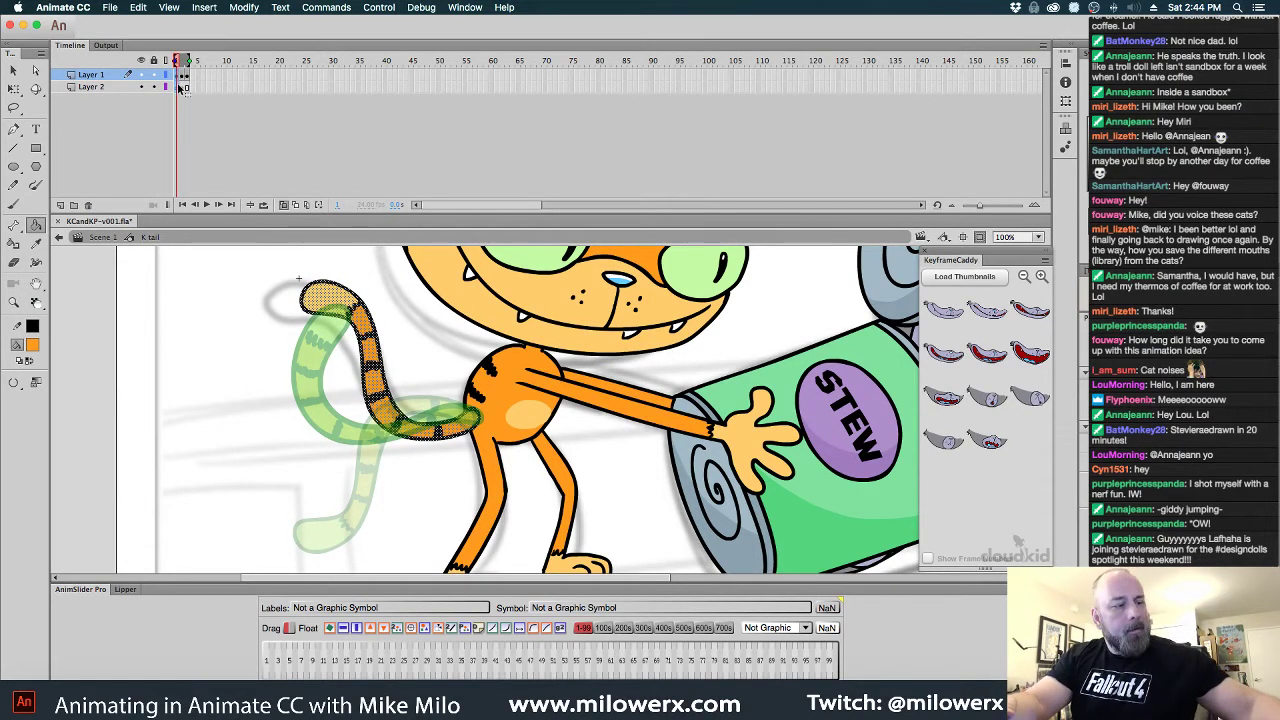
pyautogui.press('Return')
# Insert another keyframe after the first tail pose and clear the copied tail from Layer 1, frame 2
pyautogui.click(186, 88)
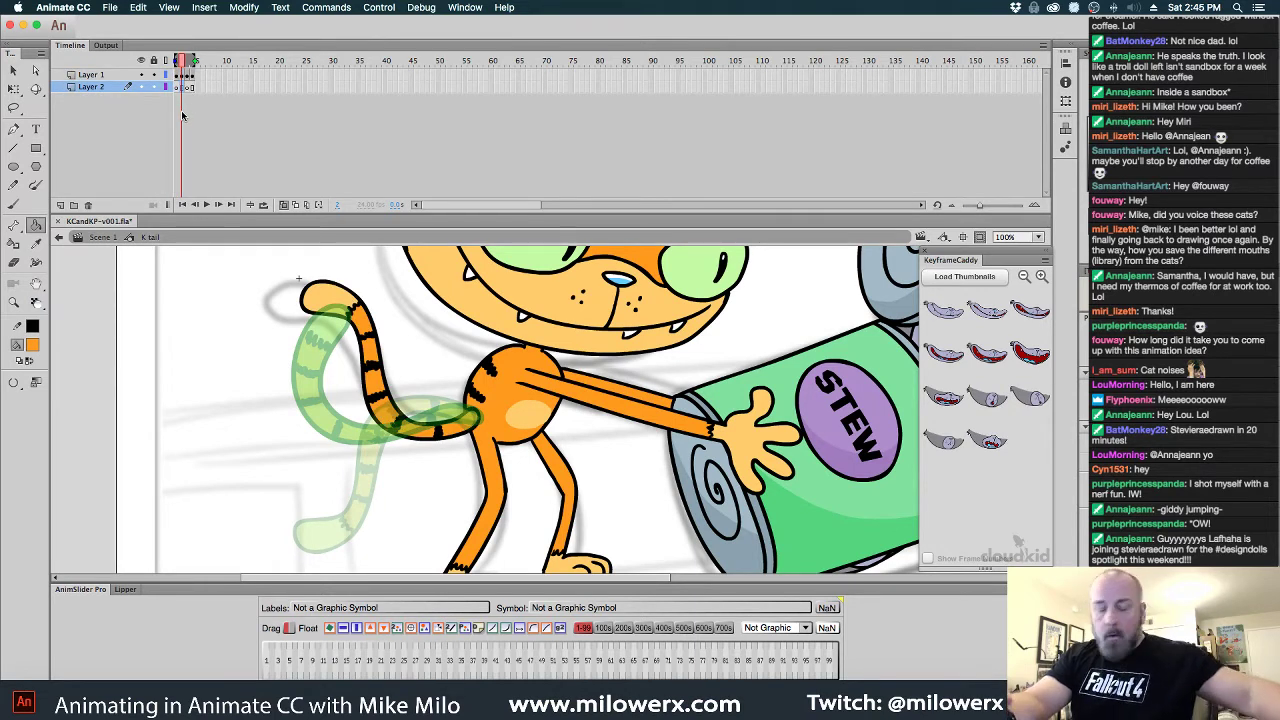
pyautogui.press('b')
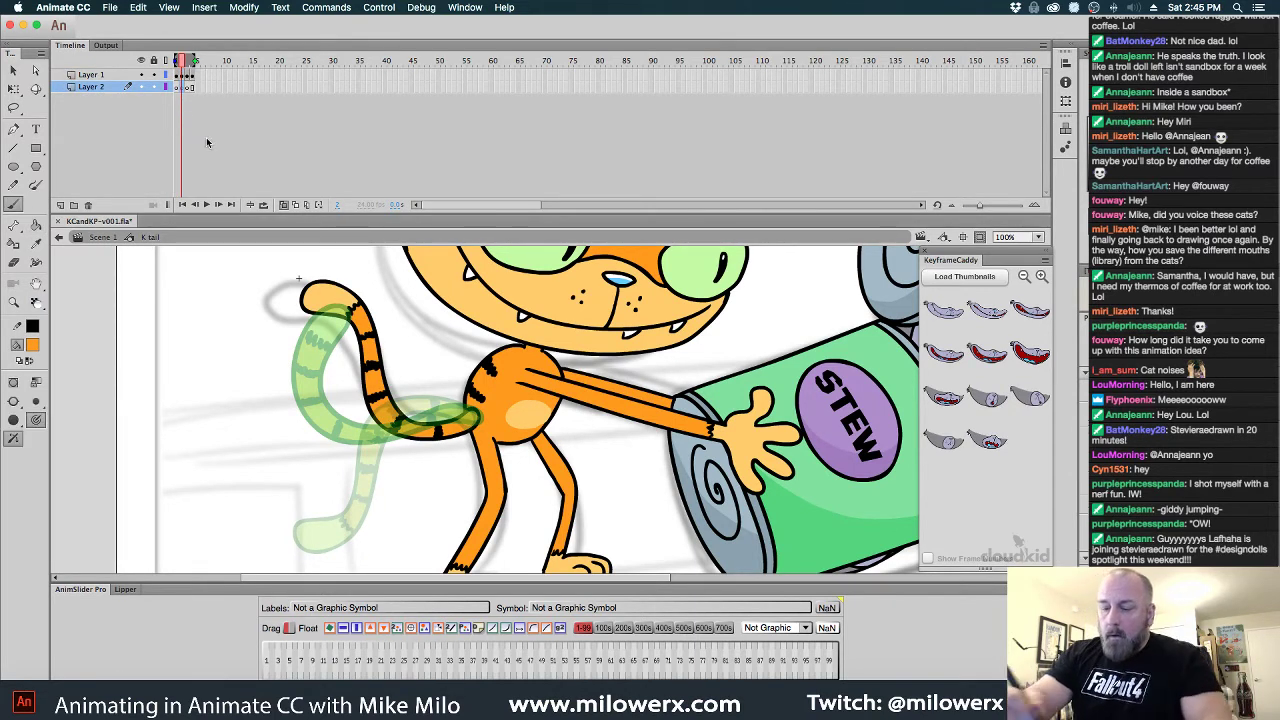
pyautogui.click(180, 75)
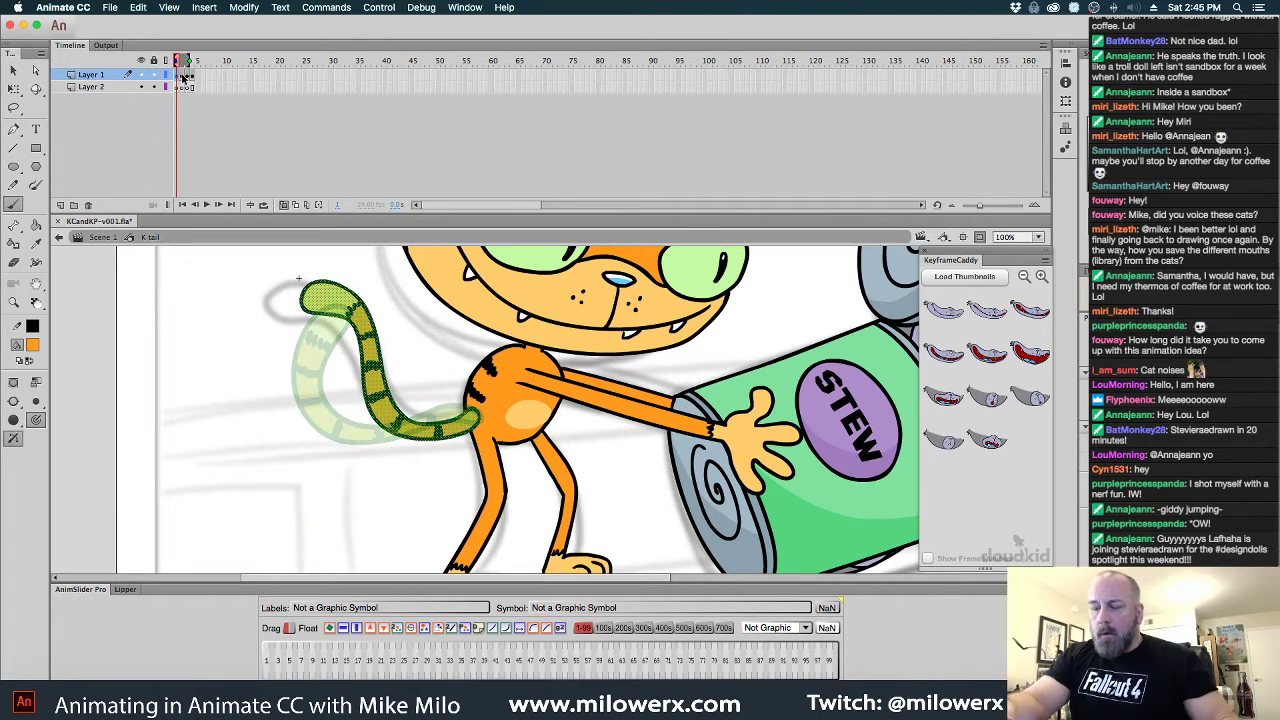
pyautogui.click(182, 75)
pyautogui.click(187, 75)
pyautogui.click(183, 80)
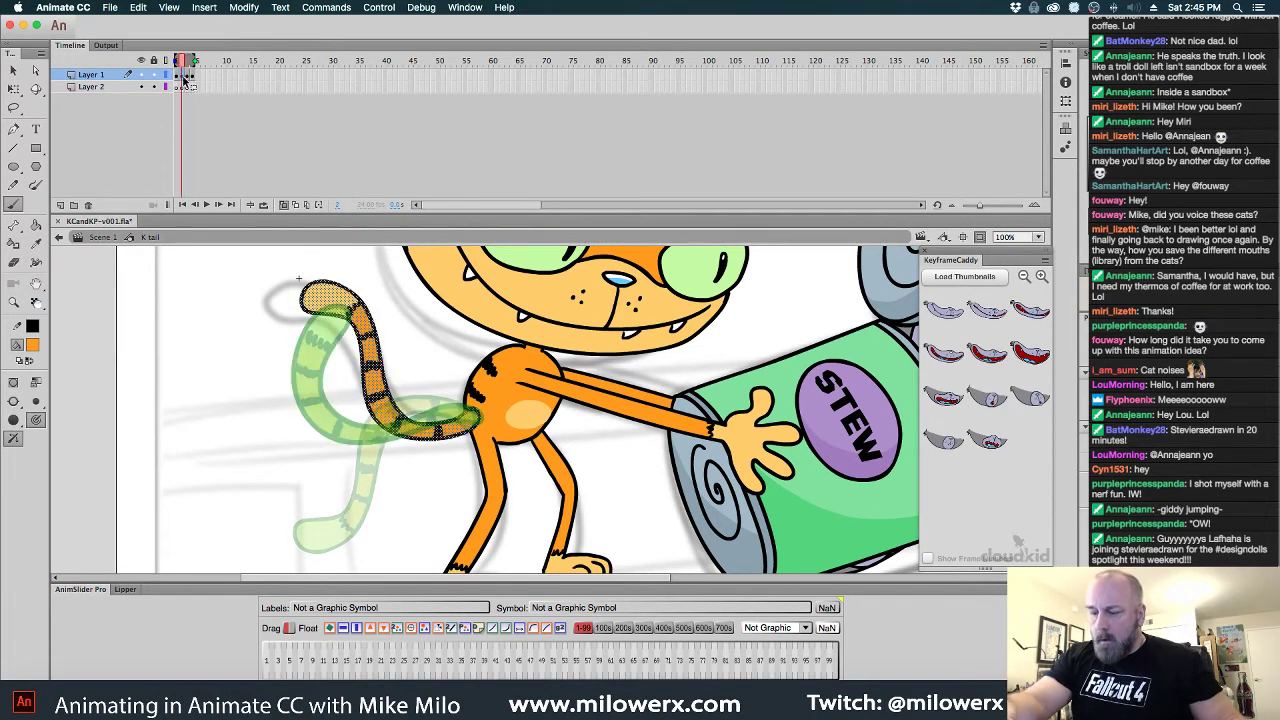
pyautogui.press('BackSpace')
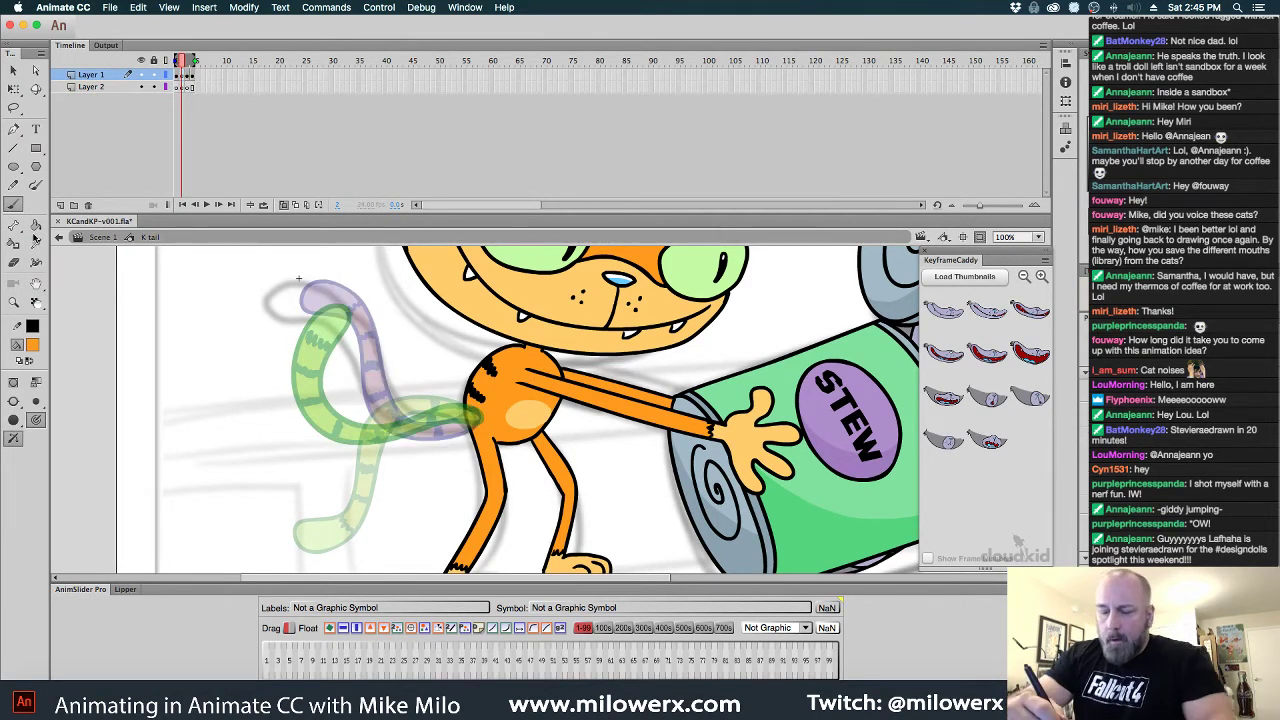
# Draw the black outline of the in-between tail on frame 2, placed between the onion-skinned neighbouring tail poses
pyautogui.click(35, 345)
pyautogui.click(76, 383)
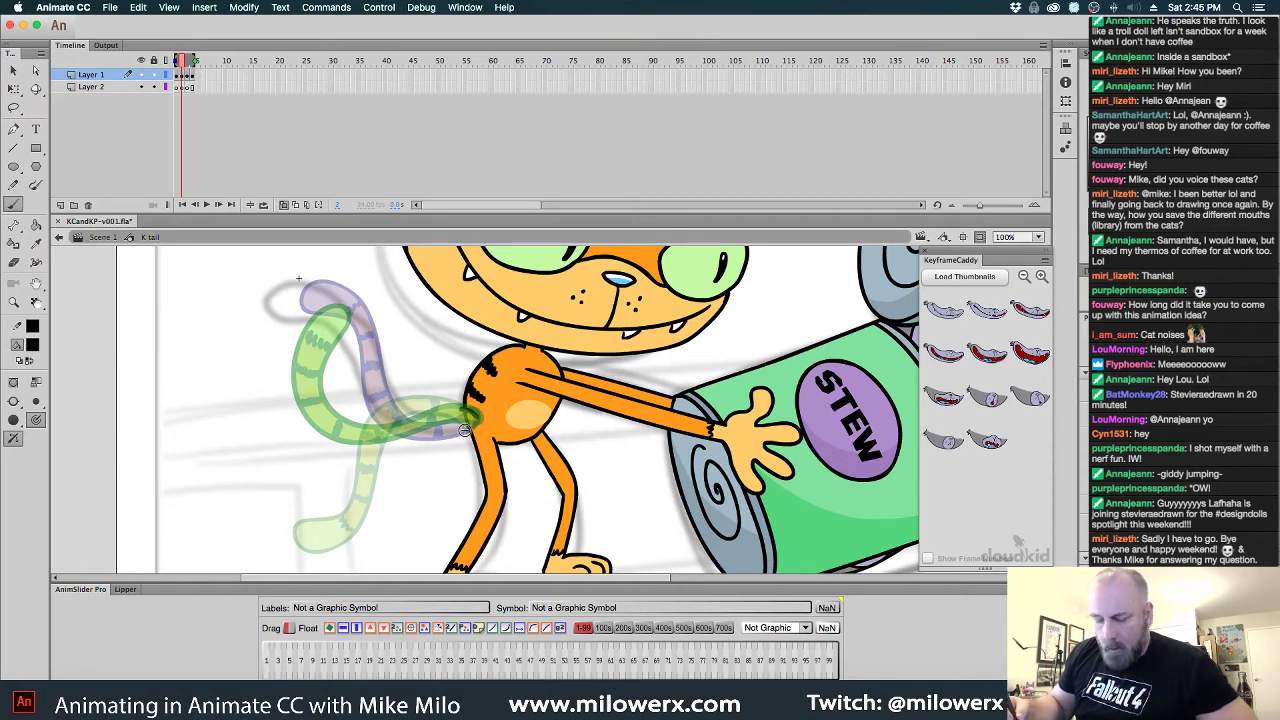
pyautogui.moveTo(478, 420)
pyautogui.mouseDown()
pyautogui.moveTo(381, 424)
pyautogui.moveTo(352, 400)
pyautogui.mouseUp()
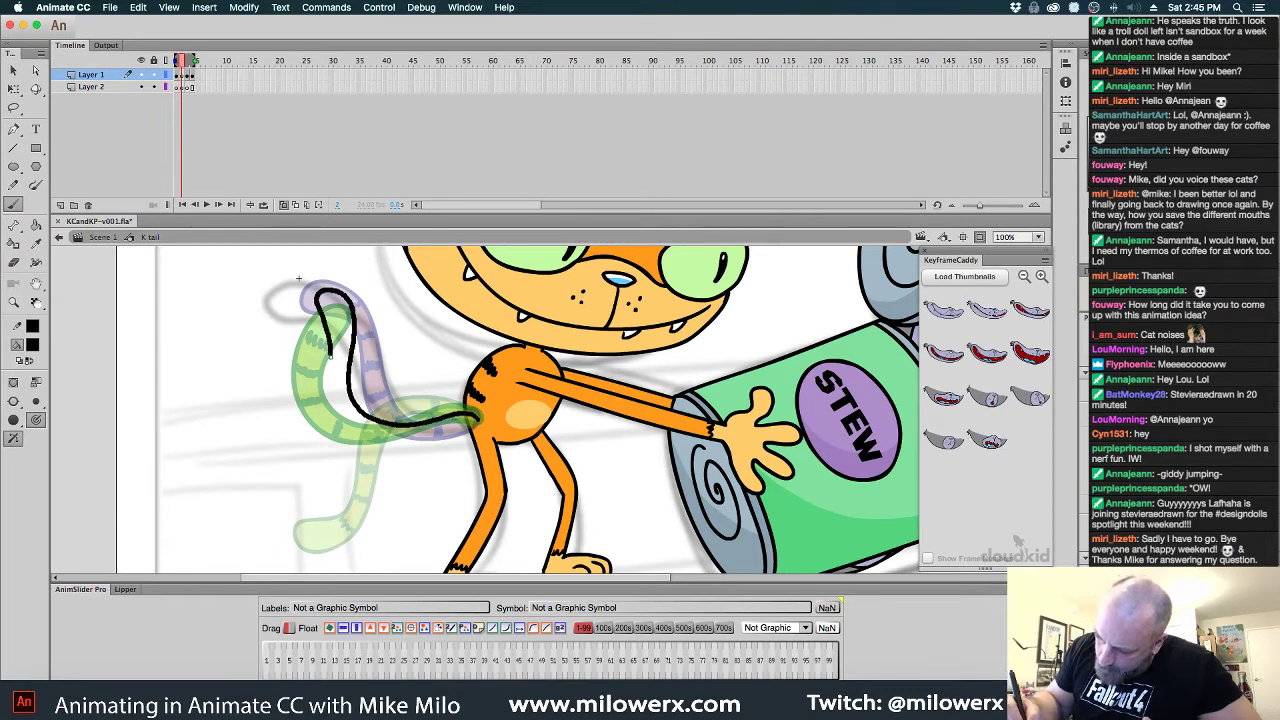
pyautogui.moveTo(330, 355); pyautogui.dragTo(329, 406)
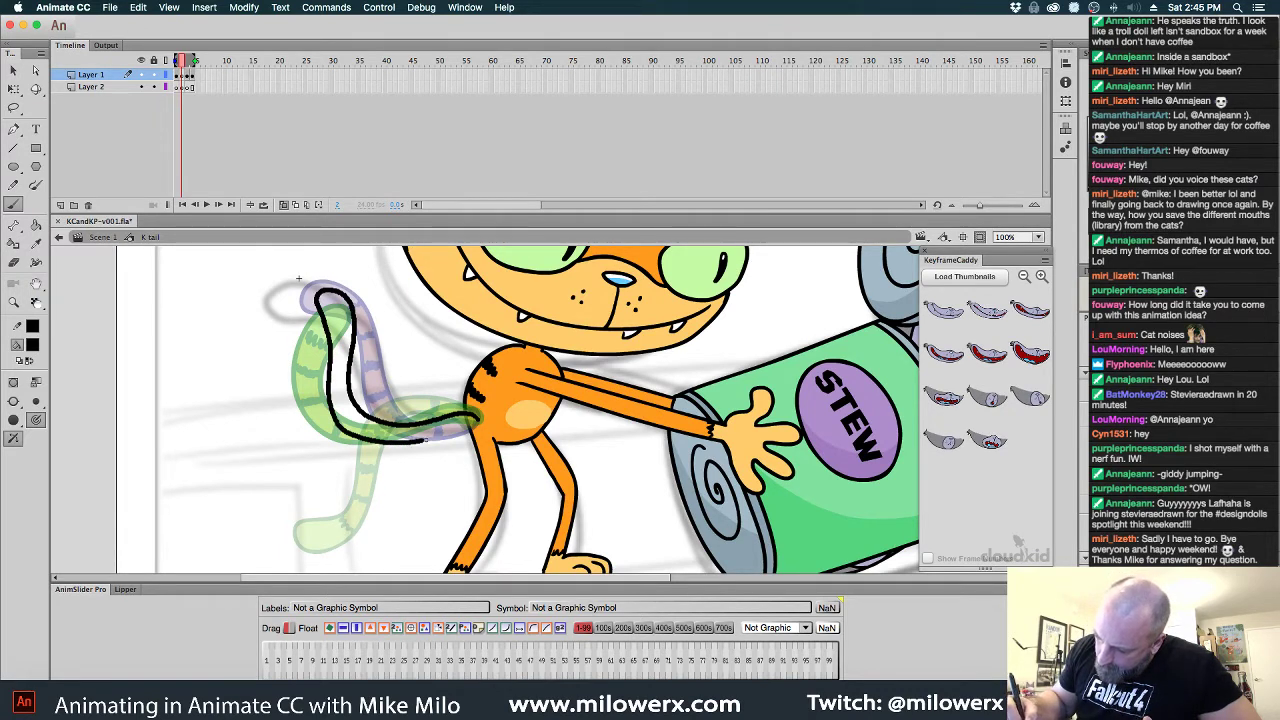
pyautogui.moveTo(476, 428); pyautogui.dragTo(474, 427)
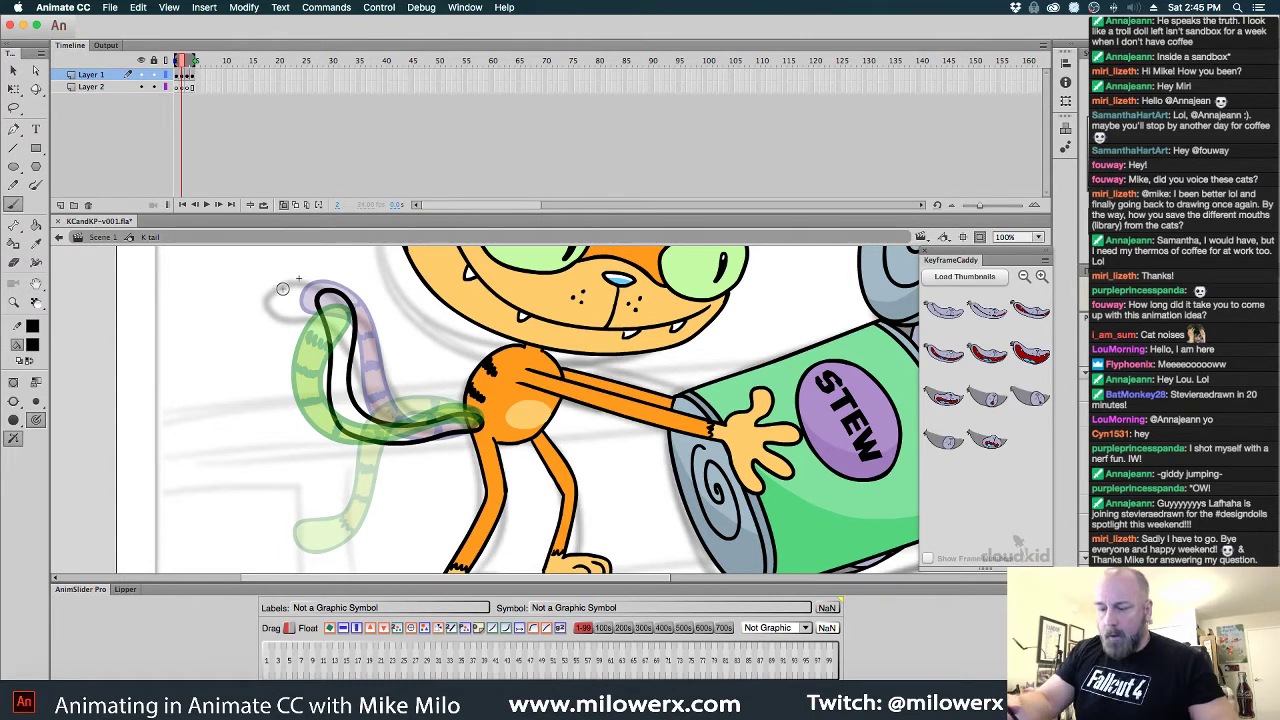
# Fill the frame 2 tail outline with the orange of the frame 1 tail and compare the two frames
pyautogui.press(',')
pyautogui.click(34, 345)
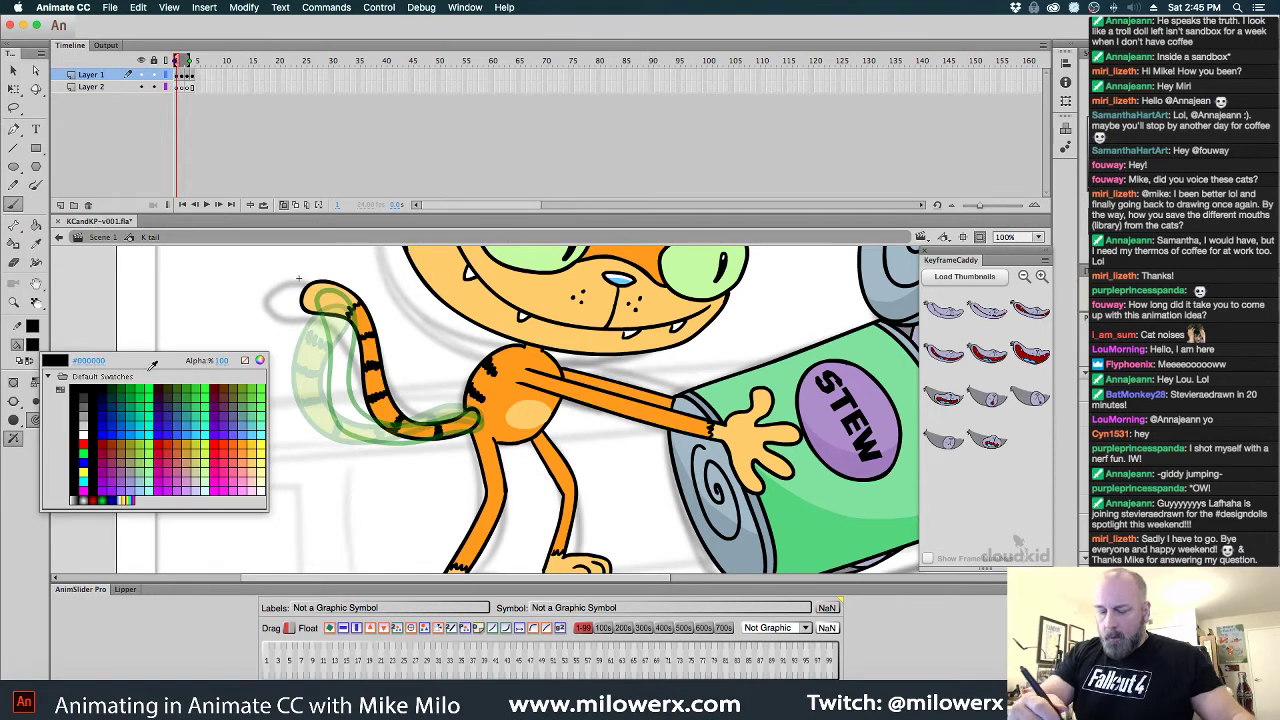
pyautogui.click(196, 383)
pyautogui.click(35, 225)
pyautogui.press('.')
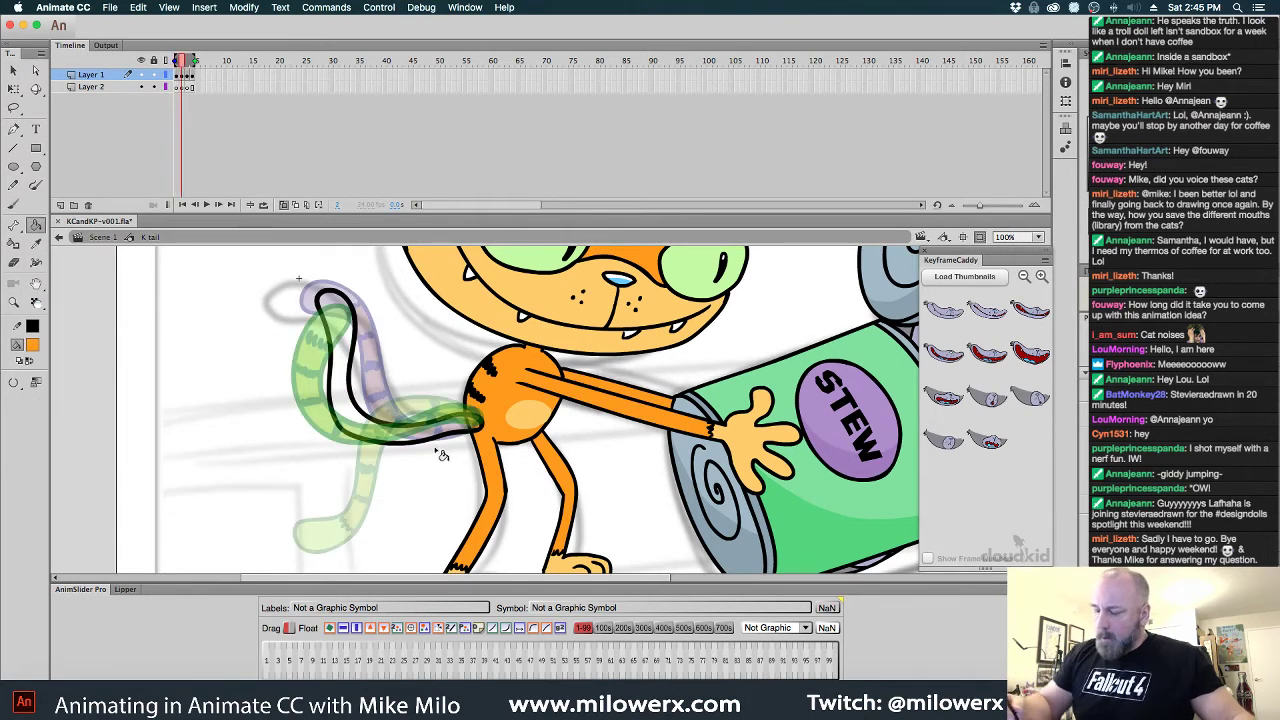
pyautogui.click(449, 432)
pyautogui.press(',')
pyautogui.press('.')
pyautogui.press(',')
pyautogui.press('.')
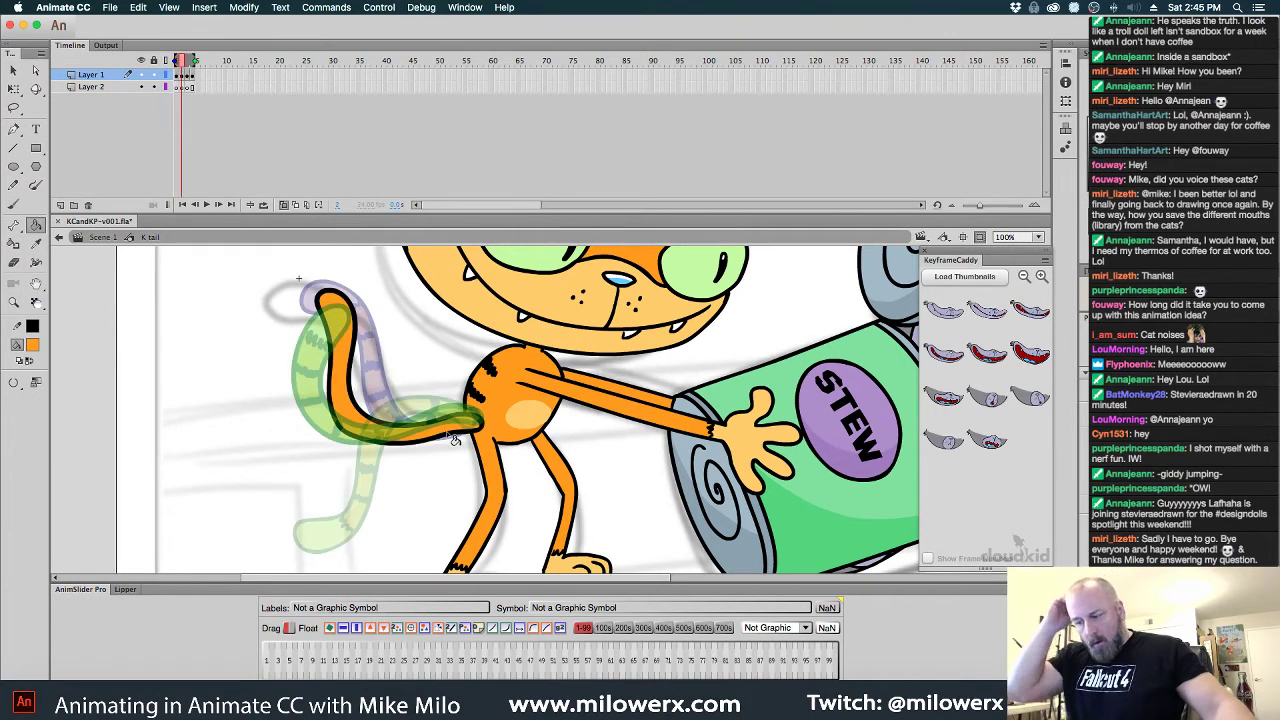
# Paint black stripes across the orange frame 2 tail with the Brush tool
pyautogui.press('b')
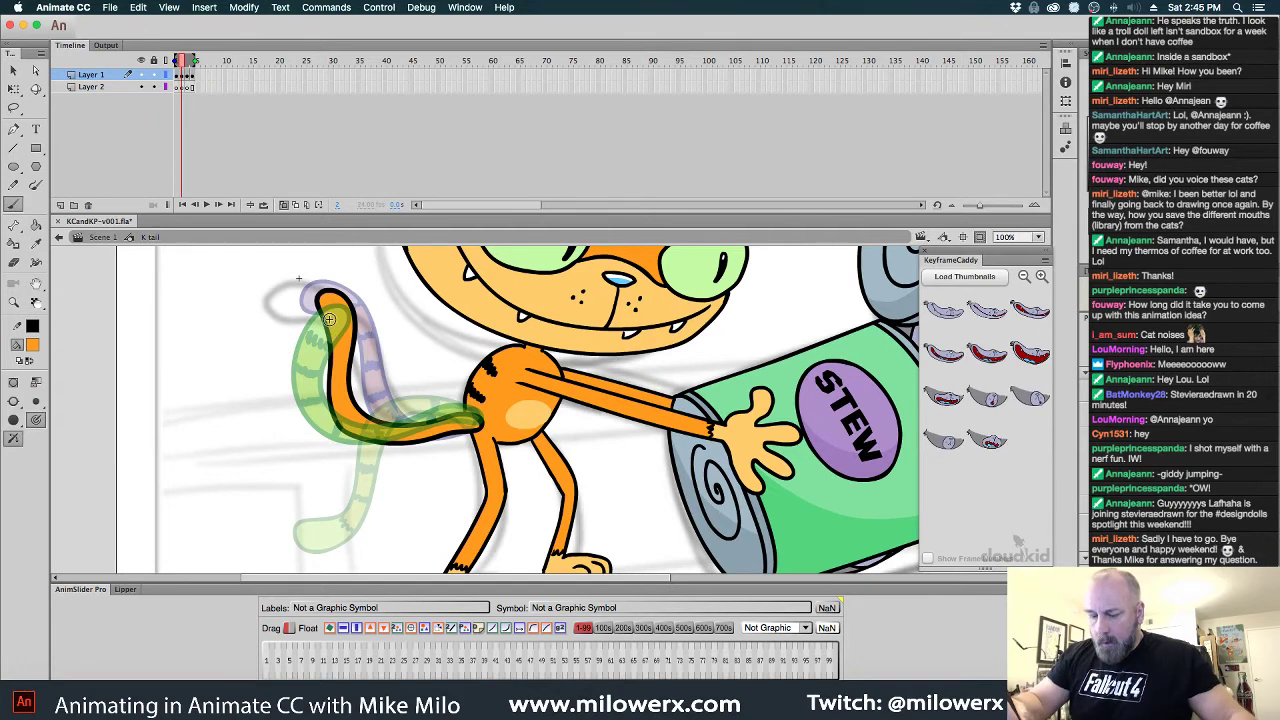
pyautogui.click(34, 346)
pyautogui.click(74, 380)
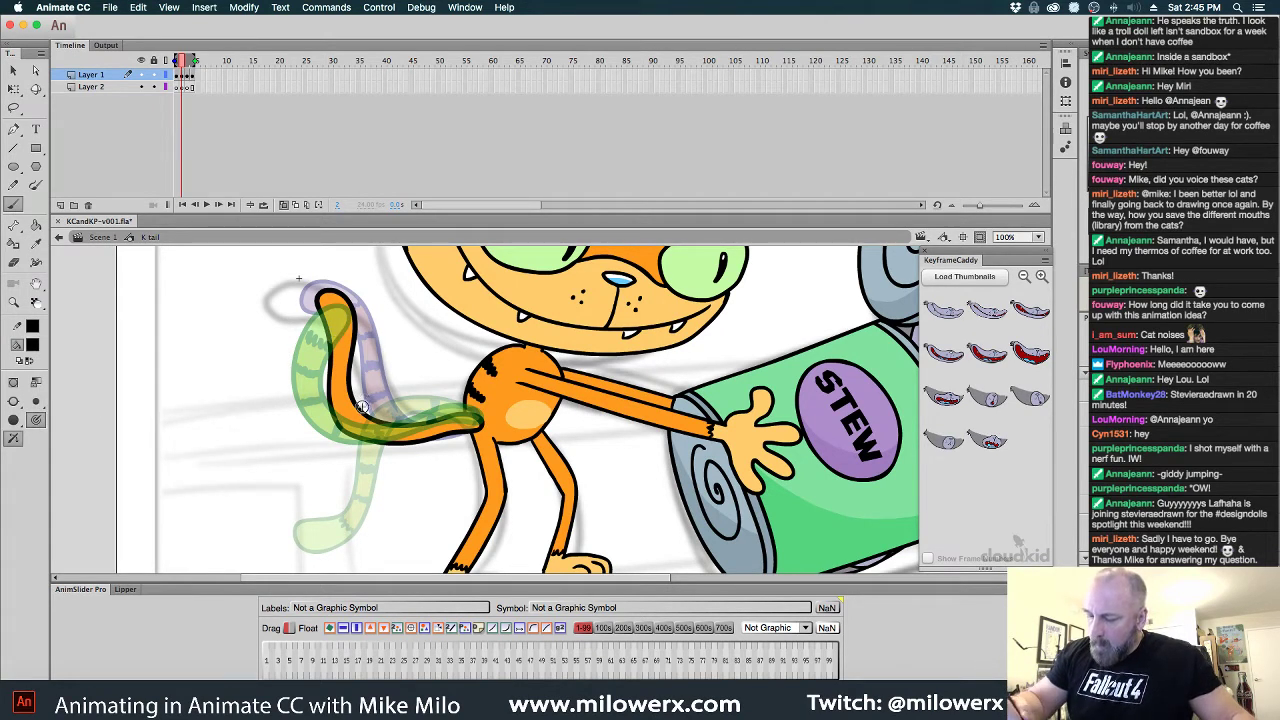
pyautogui.click(13, 401)
pyautogui.click(70, 400)
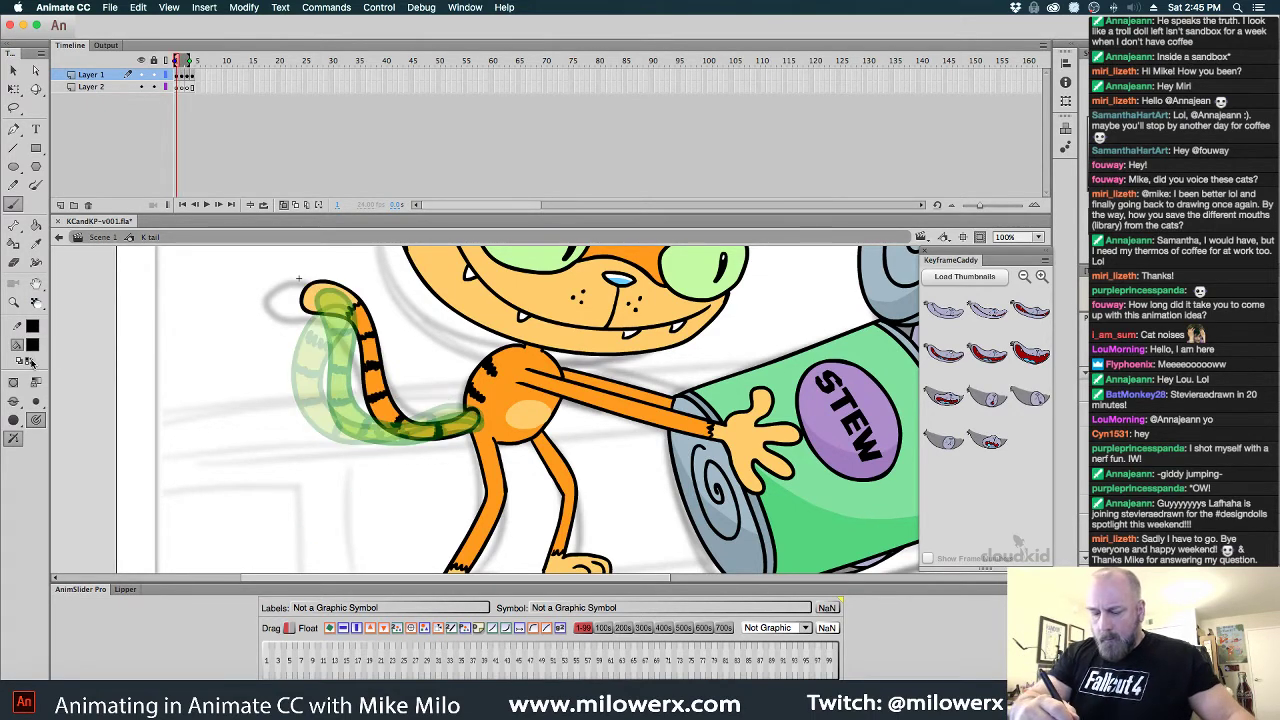
# Fill the tip of the frame 2 tail with the pale orange sampled from the frame 1 tail tip
pyautogui.click(33, 344)
pyautogui.click(314, 294)
pyautogui.click(36, 225)
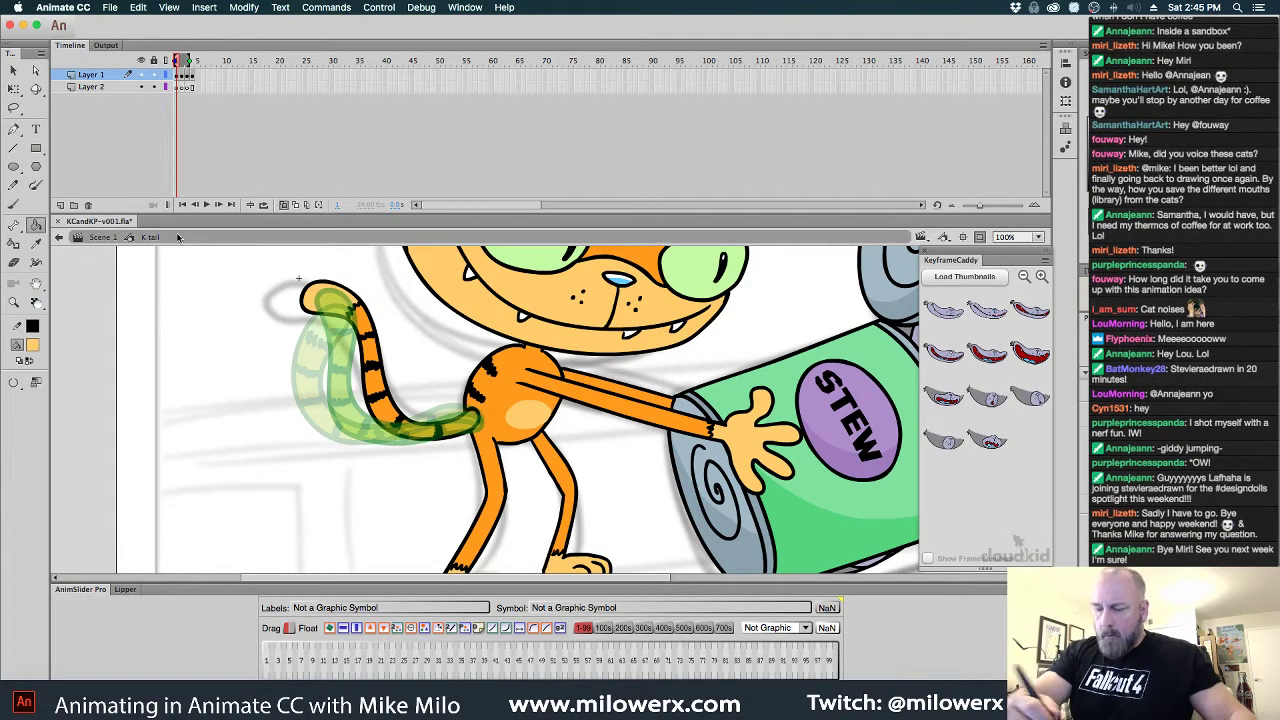
pyautogui.press('.')
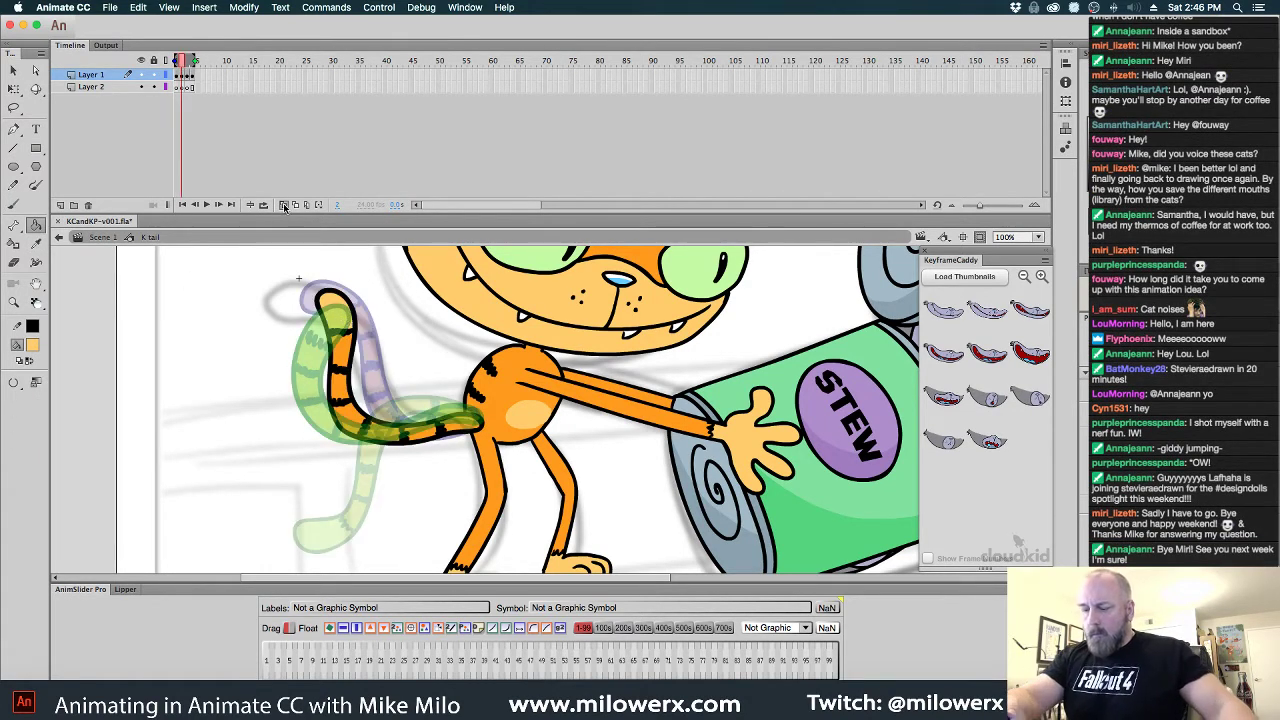
# Turn off onion skinning and step back and forth through the four tail frames to check the motion
pyautogui.click(287, 205)
pyautogui.press('.')
pyautogui.press('.')
pyautogui.press('.')
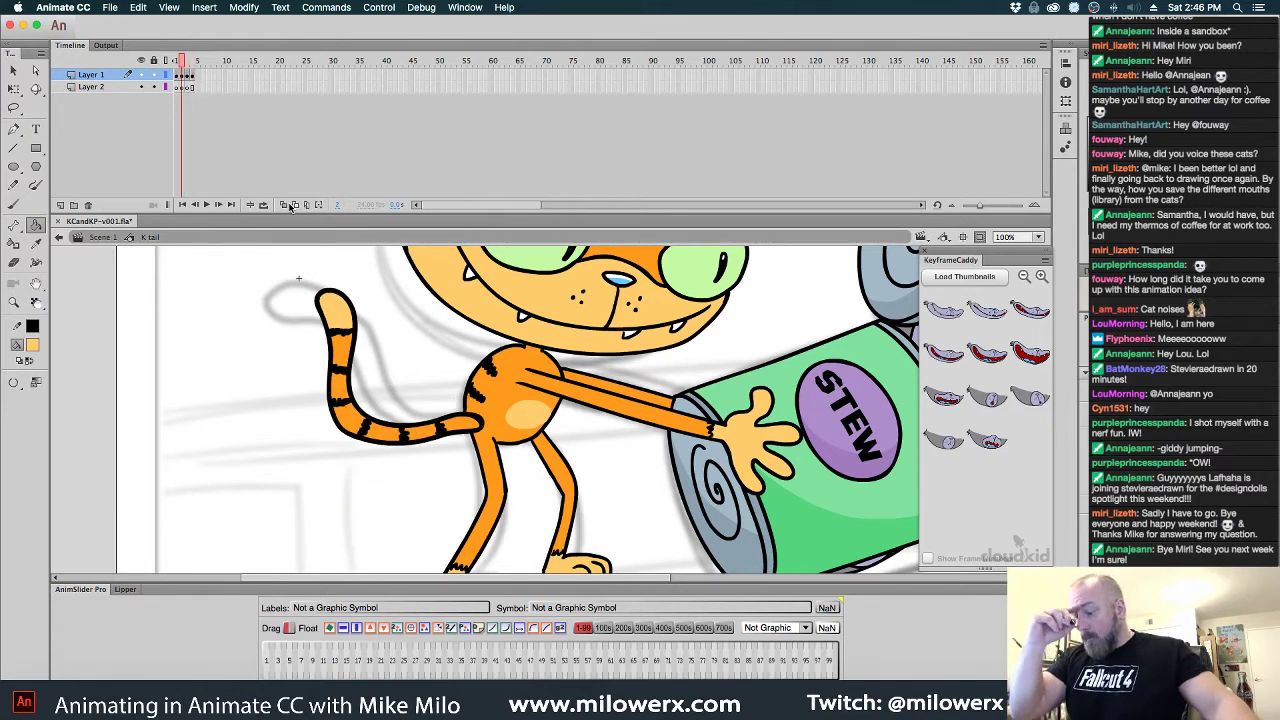
pyautogui.press('.')
pyautogui.press('.')
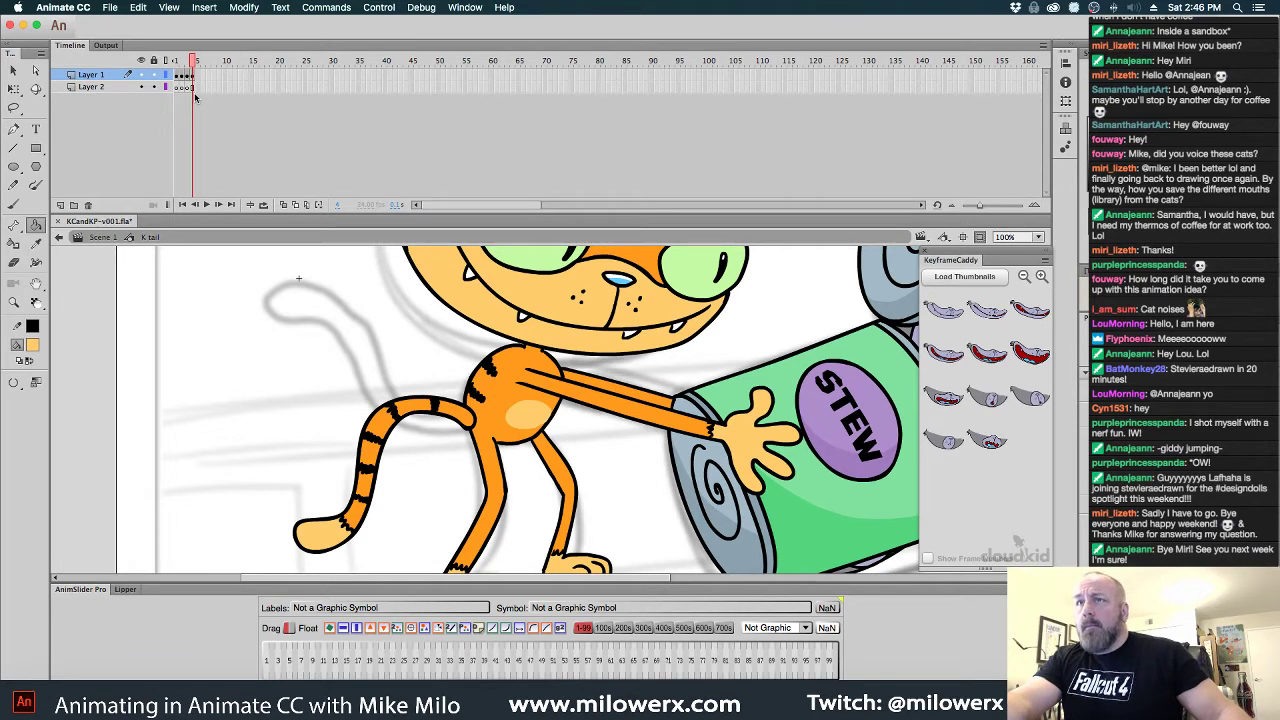
pyautogui.press(',')
pyautogui.press(',')
pyautogui.press(',')
pyautogui.press('.')
pyautogui.press('.')
pyautogui.press('.')
pyautogui.press(',')
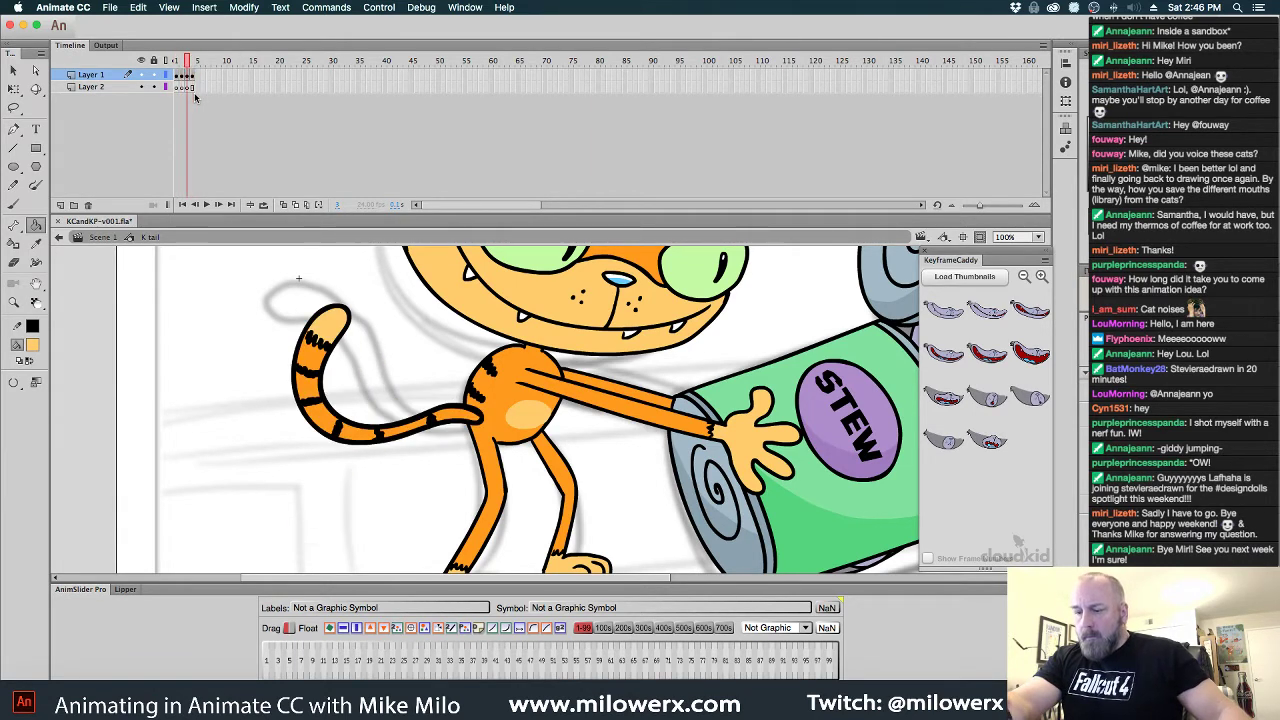
# Insert a keyframe after frame 3 on Layer 1, clear the copied tail from frame 4 and turn on onion skinning
pyautogui.click(187, 76)
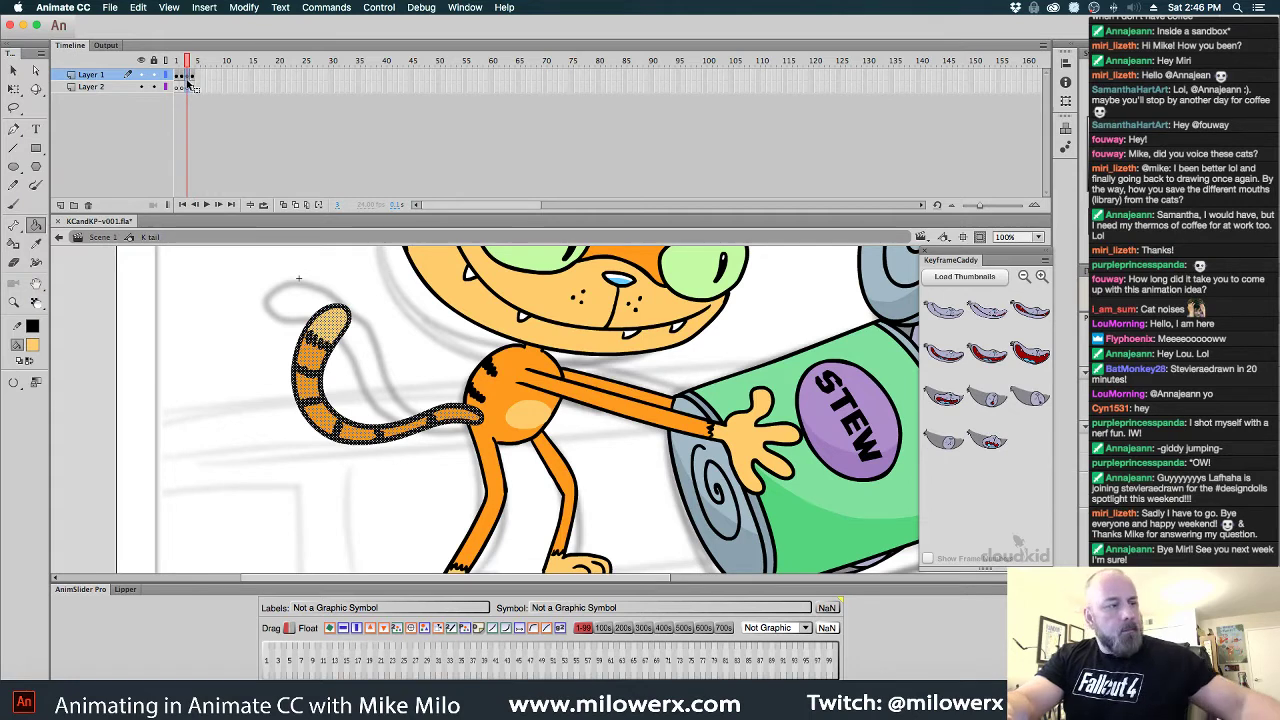
pyautogui.click(193, 77)
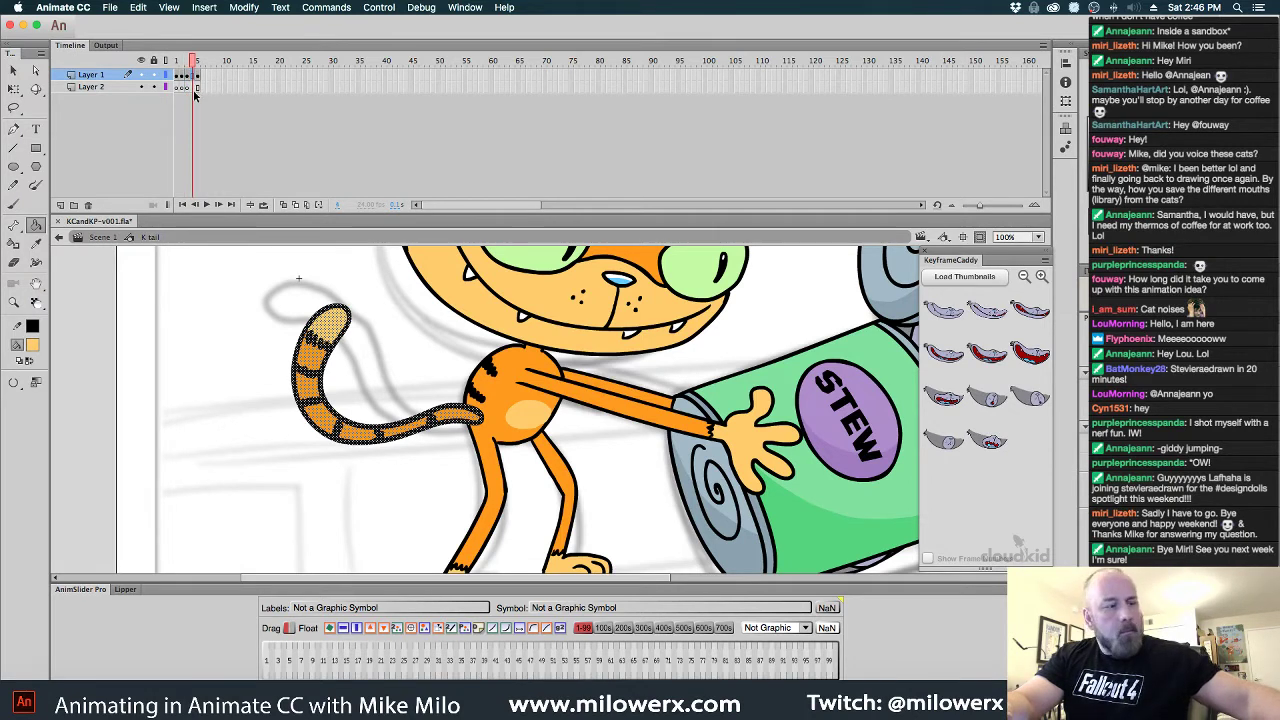
pyautogui.press('Delete')
pyautogui.click(284, 205)
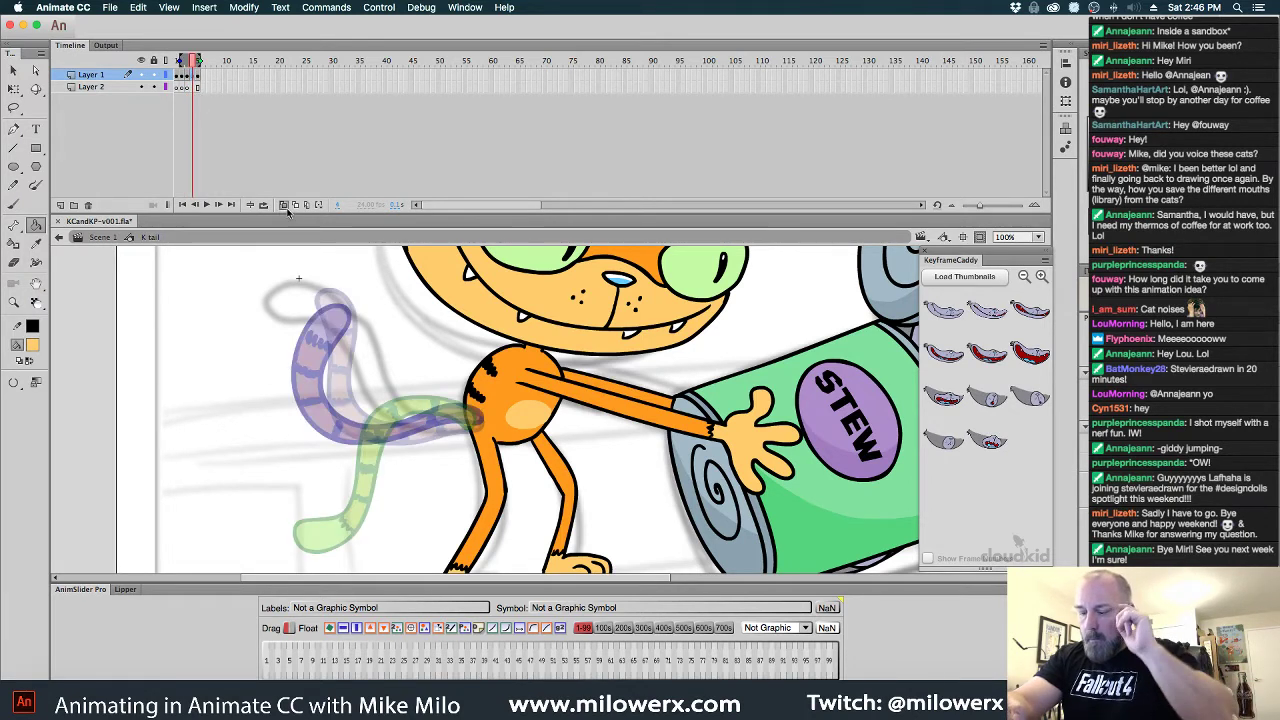
# Draw the black outline of a lower, curled in-between tail on frame 4 with the Brush tool
pyautogui.click(32, 346)
pyautogui.click(40, 380)
pyautogui.click(18, 205)
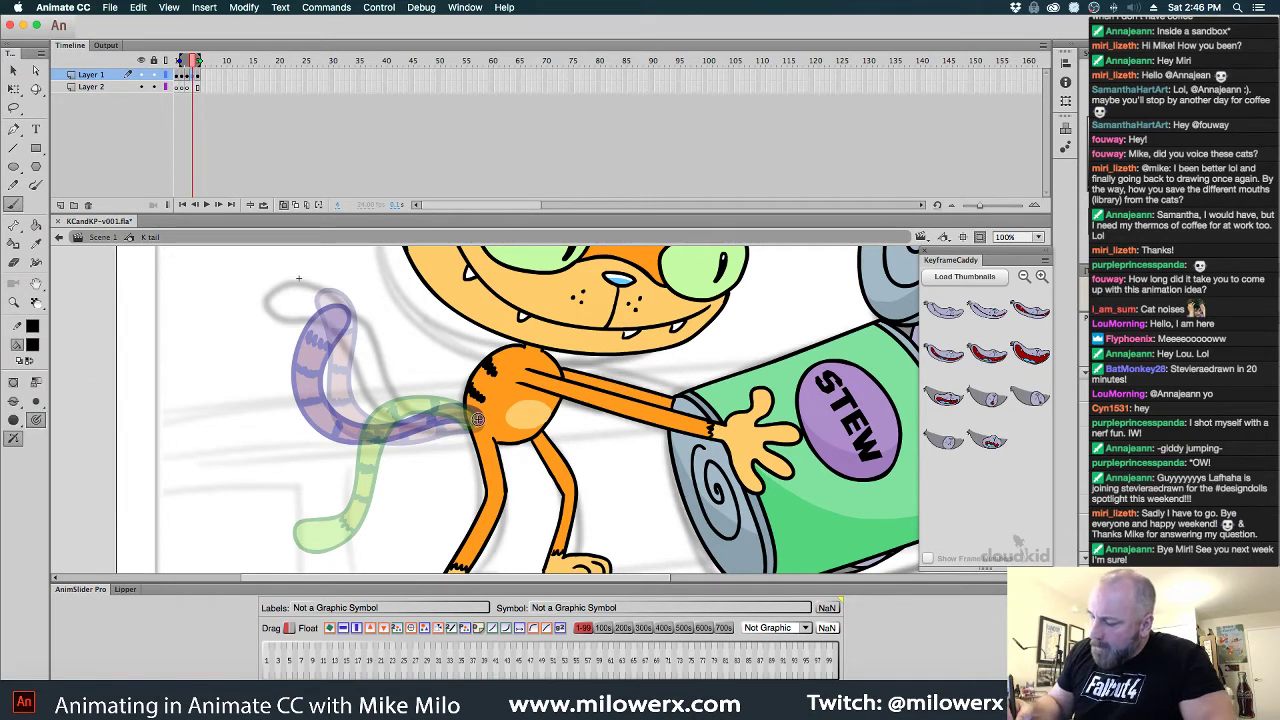
pyautogui.moveTo(464, 406)
pyautogui.mouseDown()
pyautogui.moveTo(386, 420)
pyautogui.moveTo(336, 462)
pyautogui.moveTo(294, 384)
pyautogui.moveTo(270, 448)
pyautogui.moveTo(316, 486)
pyautogui.moveTo(362, 472)
pyautogui.moveTo(404, 426)
pyautogui.moveTo(484, 420)
pyautogui.mouseUp()
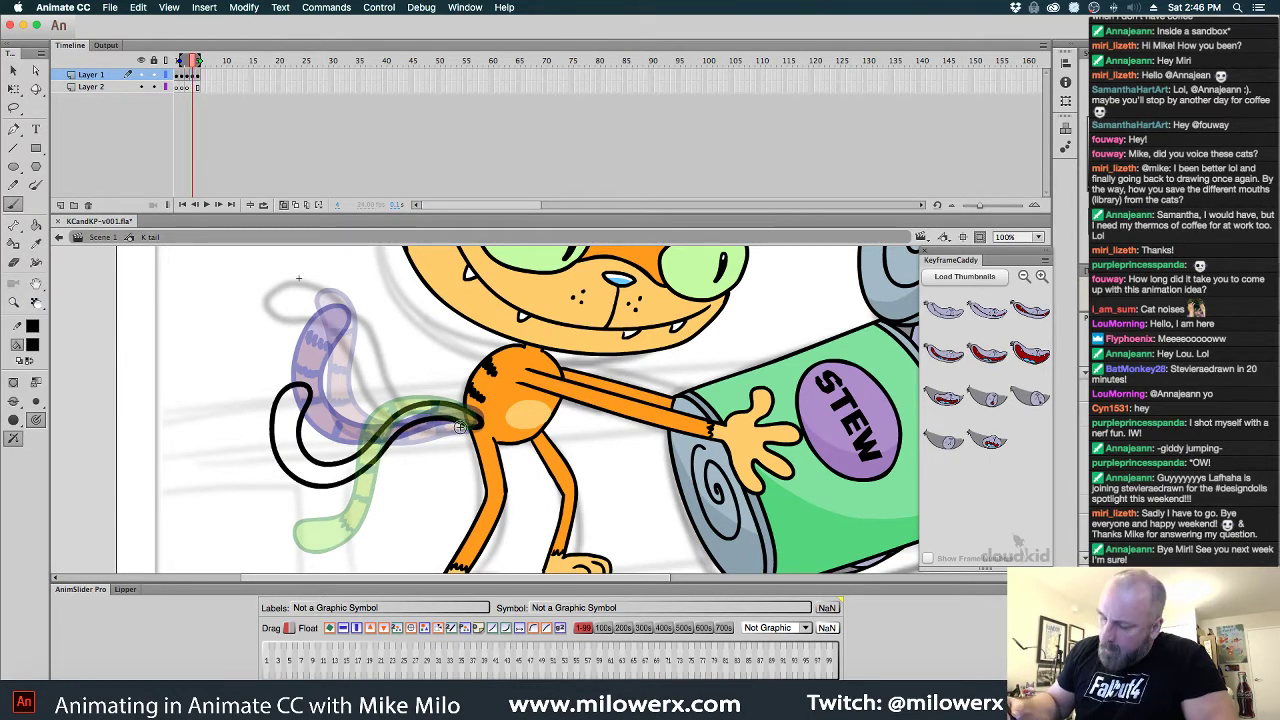
# Add an empty frame 5 drawing on Layer 1 and outline a tail in black just above the final lowered pose
pyautogui.click(192, 76)
pyautogui.press('F5')
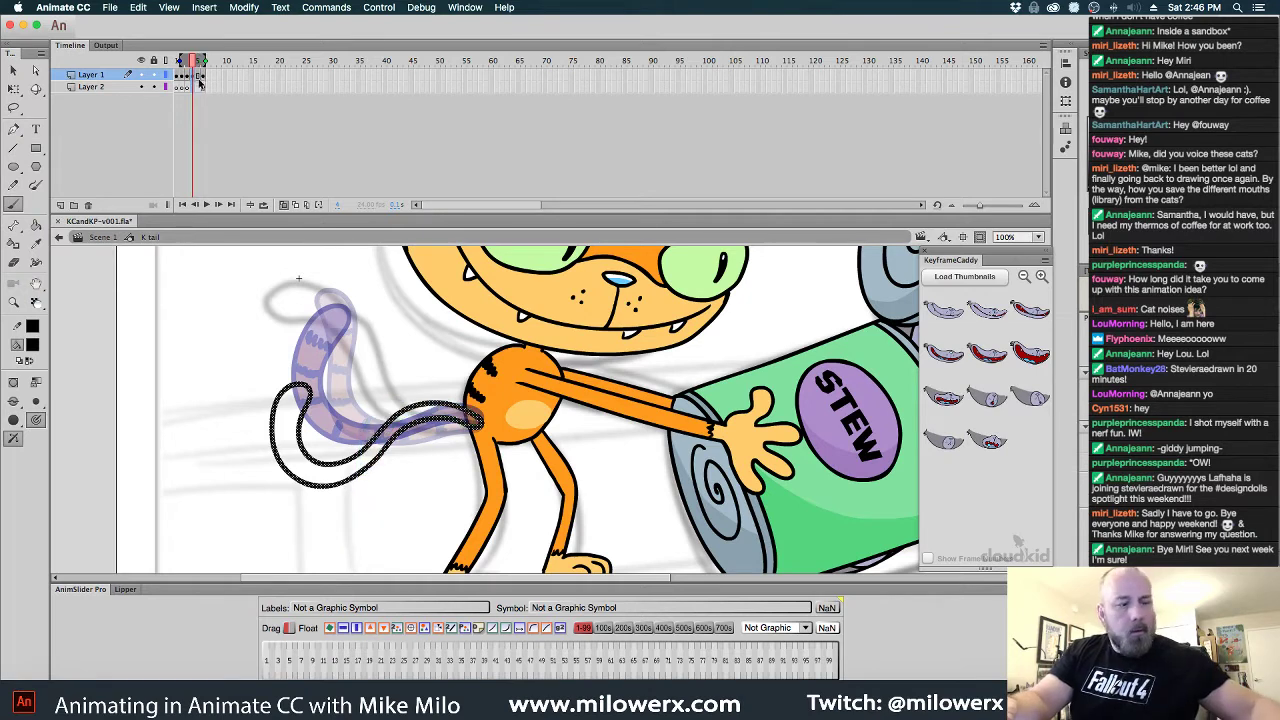
pyautogui.click(199, 77)
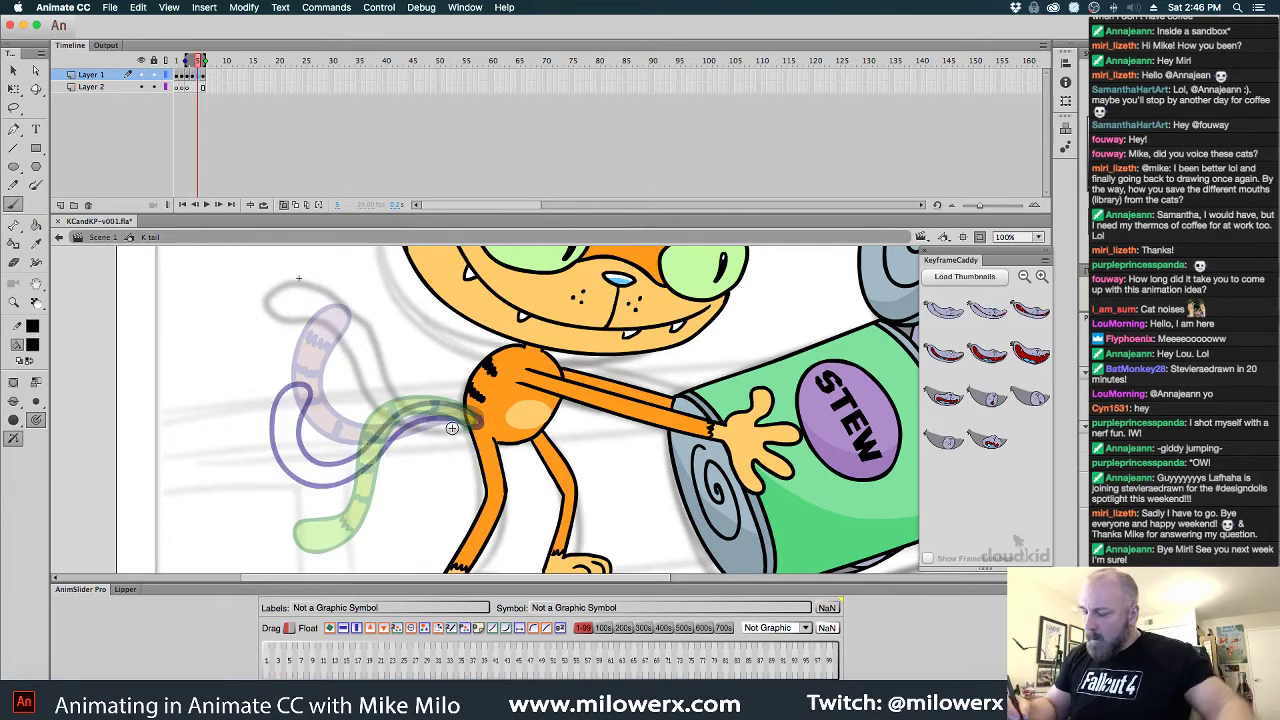
pyautogui.moveTo(473, 418)
pyautogui.mouseDown()
pyautogui.moveTo(397, 407)
pyautogui.moveTo(360, 442)
pyautogui.moveTo(334, 498)
pyautogui.moveTo(296, 495)
pyautogui.moveTo(292, 522)
pyautogui.moveTo(350, 518)
pyautogui.moveTo(376, 448)
pyautogui.mouseUp()
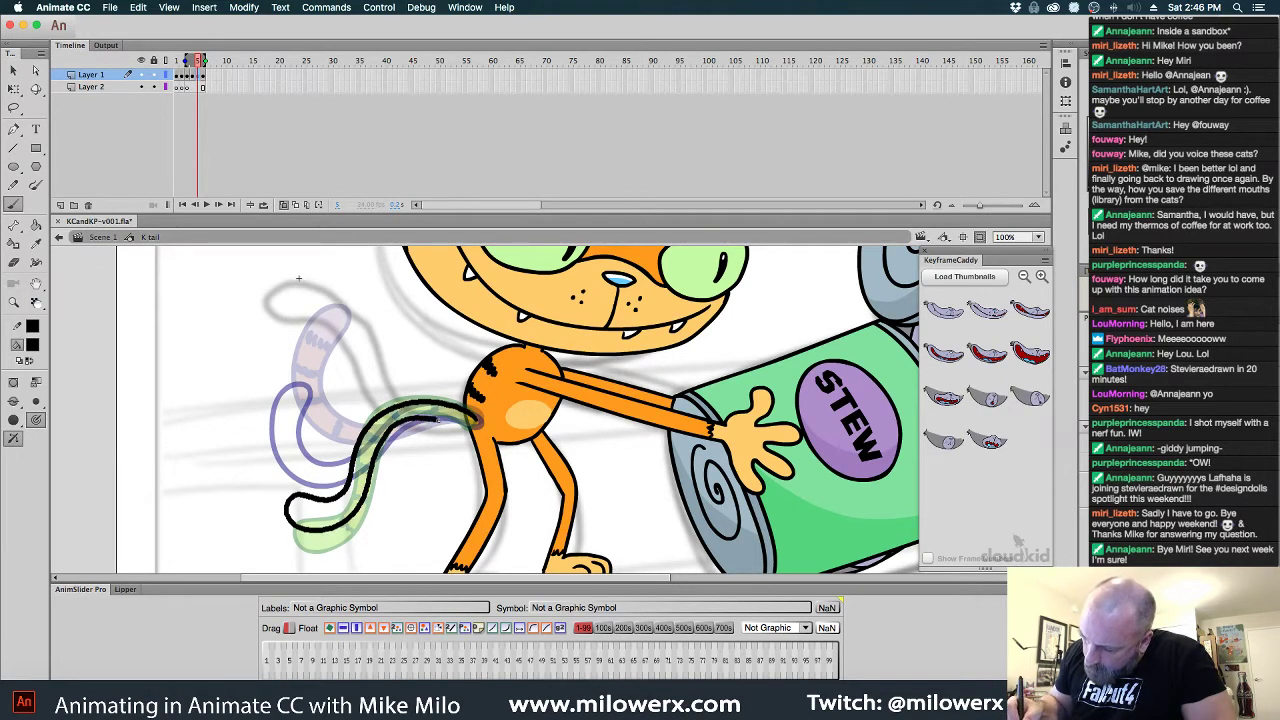
pyautogui.moveTo(461, 428); pyautogui.dragTo(478, 417)
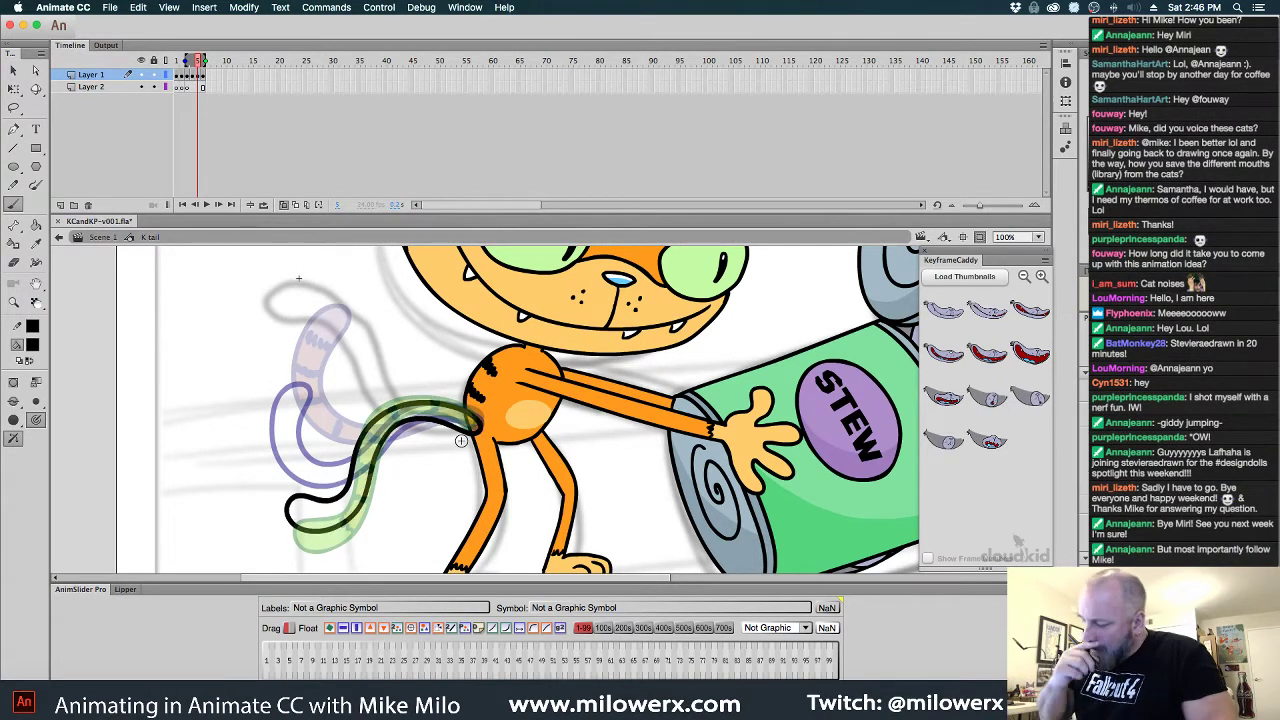
# Insert a keyframe at frame 6, clear the copied outline and draw a black tail outline closer to the final pose
pyautogui.click(205, 77)
pyautogui.click(205, 77)
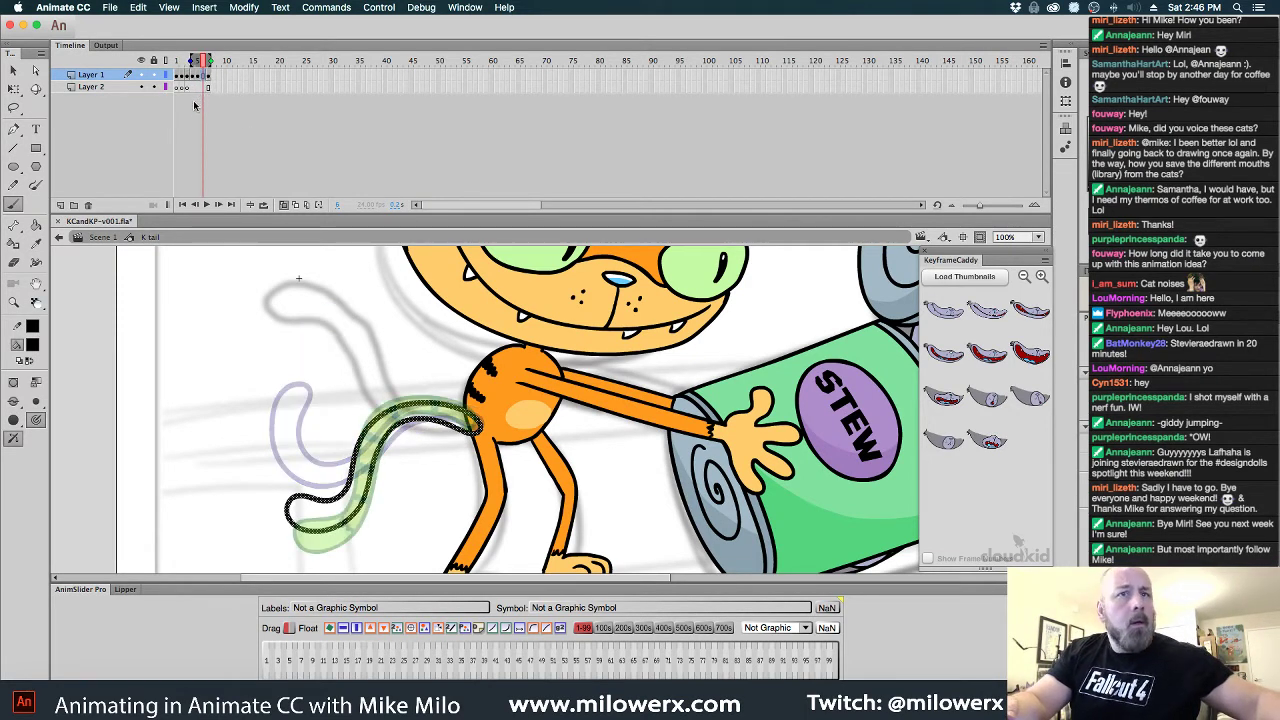
pyautogui.press('Delete')
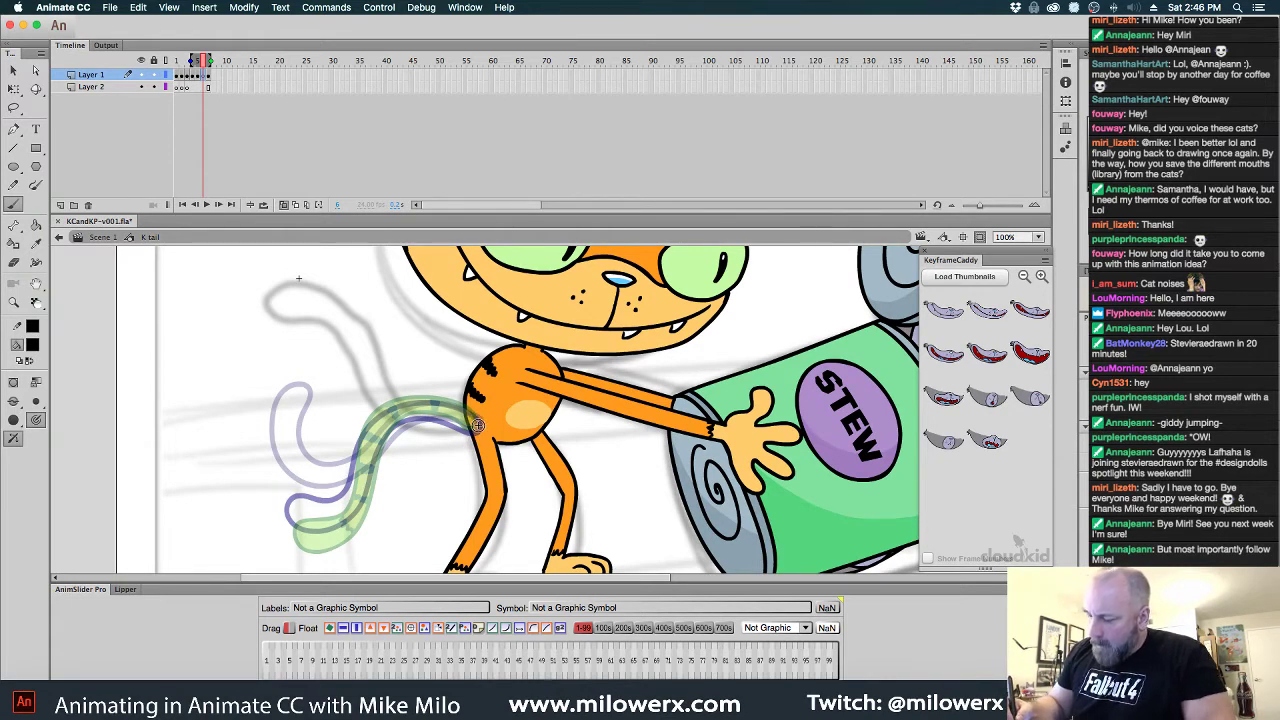
pyautogui.moveTo(474, 414)
pyautogui.mouseDown()
pyautogui.moveTo(408, 402)
pyautogui.moveTo(378, 418)
pyautogui.moveTo(342, 502)
pyautogui.mouseUp()
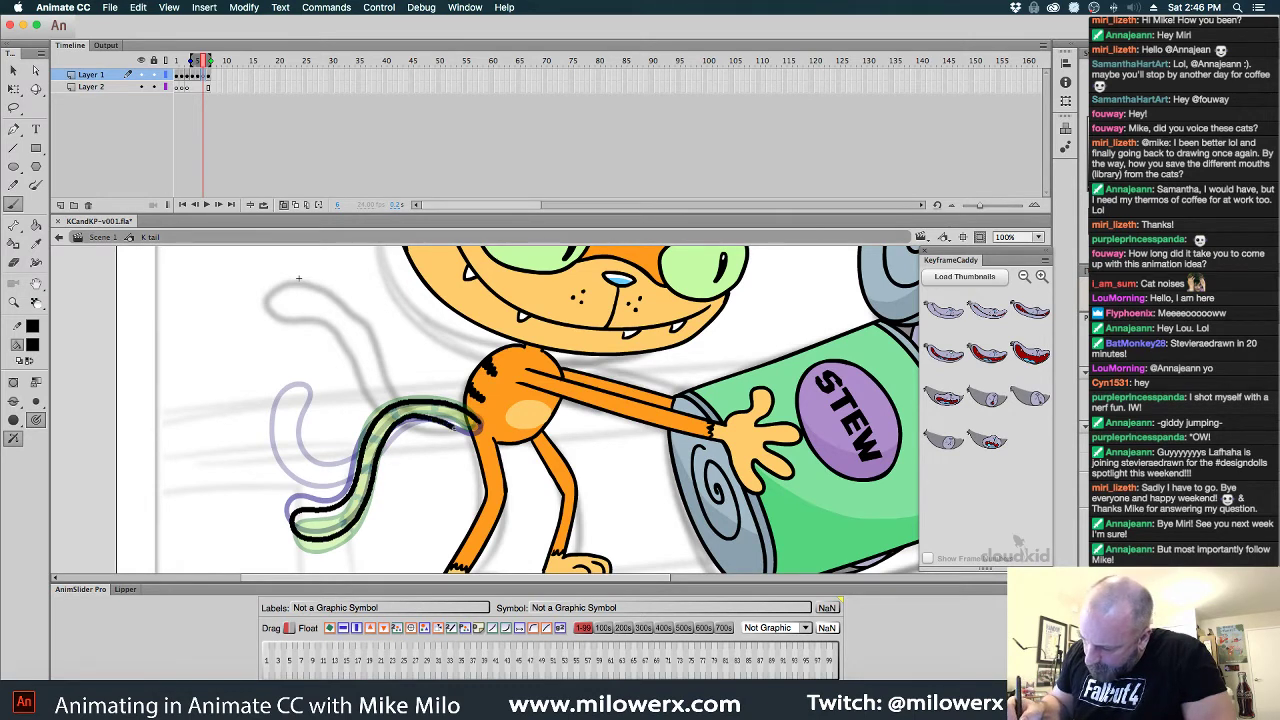
pyautogui.moveTo(453, 428); pyautogui.dragTo(476, 436)
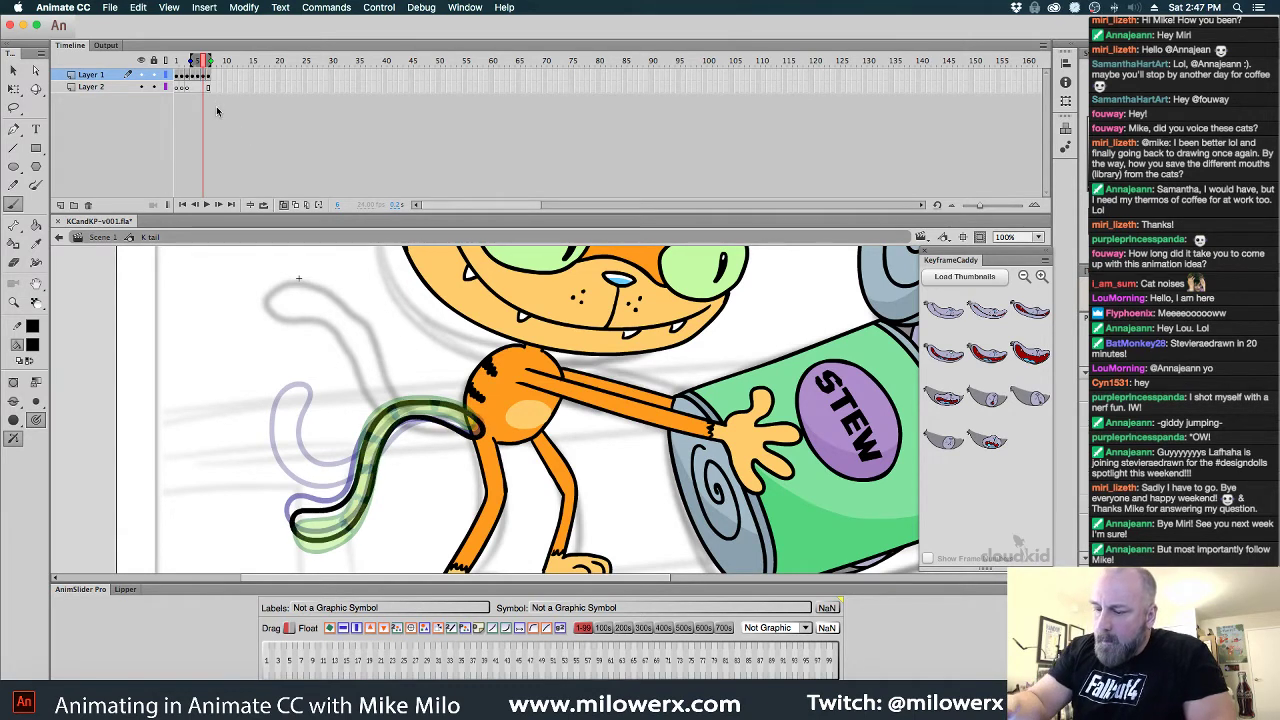
# Turn off onion skinning, flip through the new tail frames and fill the frame 4 tail outline with orange
pyautogui.click(34, 346)
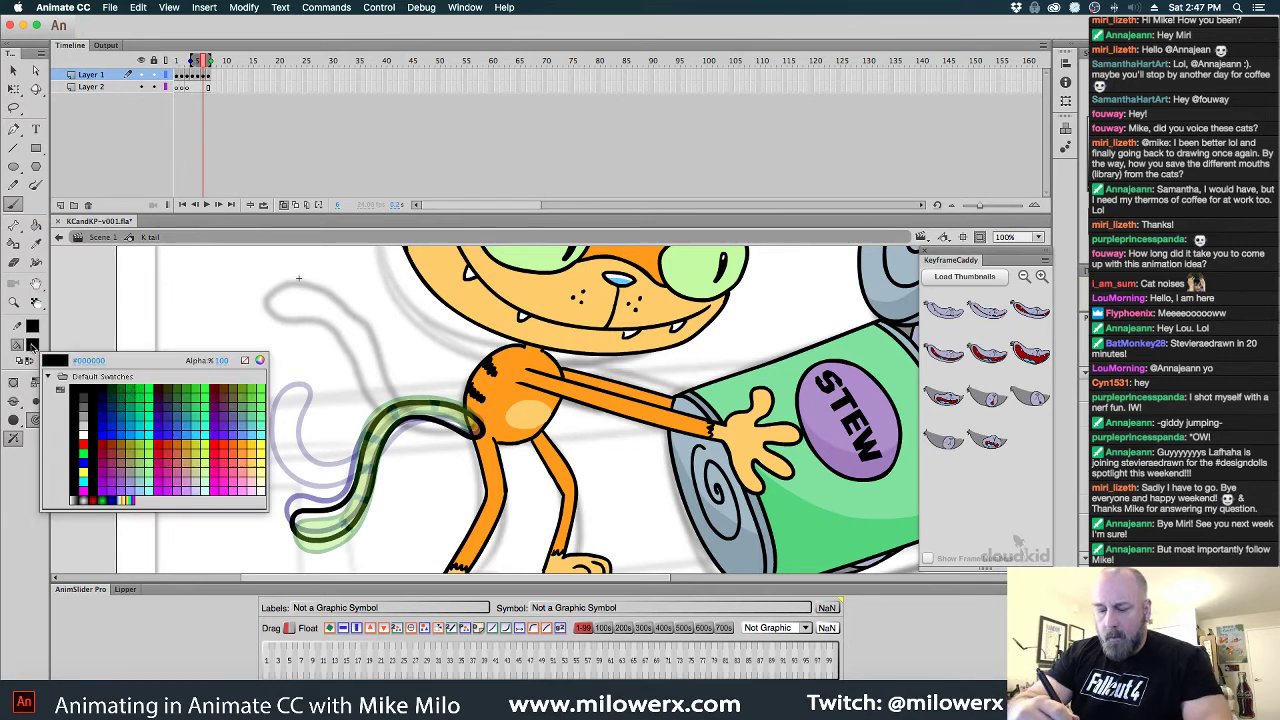
pyautogui.click(244, 442)
pyautogui.click(284, 204)
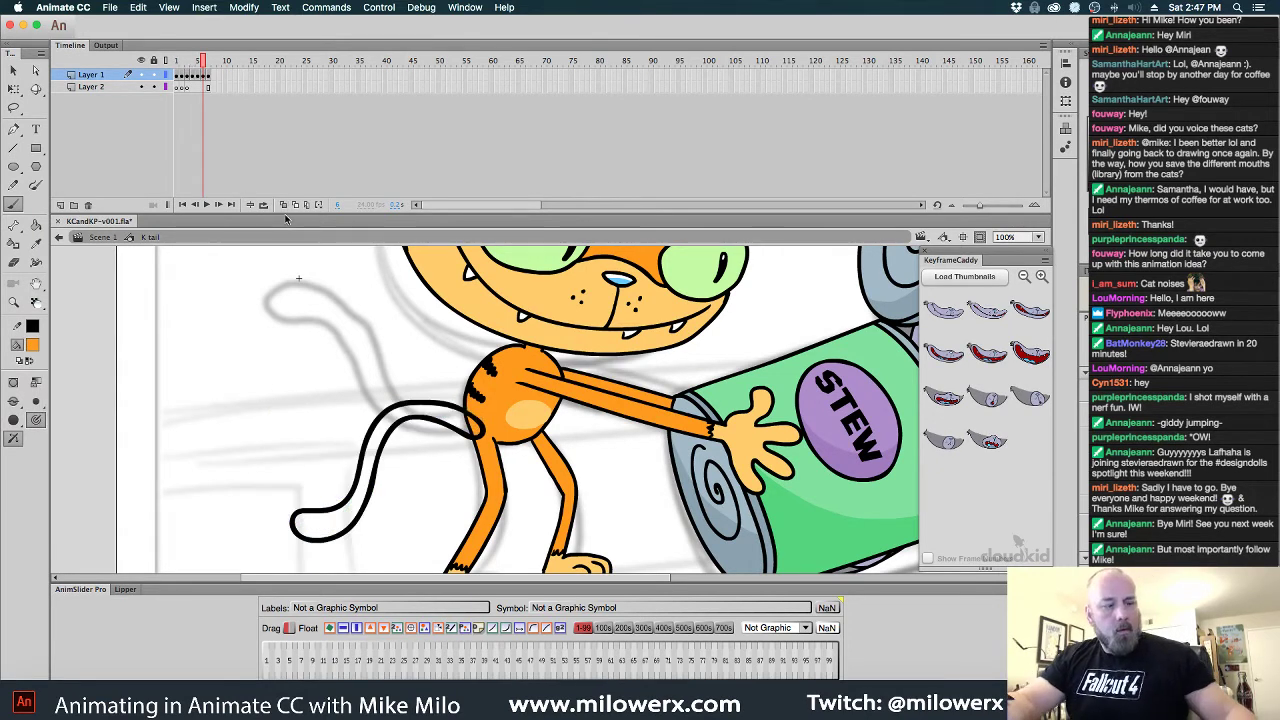
pyautogui.press(',')
pyautogui.press(',')
pyautogui.press(',')
pyautogui.press(',')
pyautogui.press('.')
pyautogui.press('.')
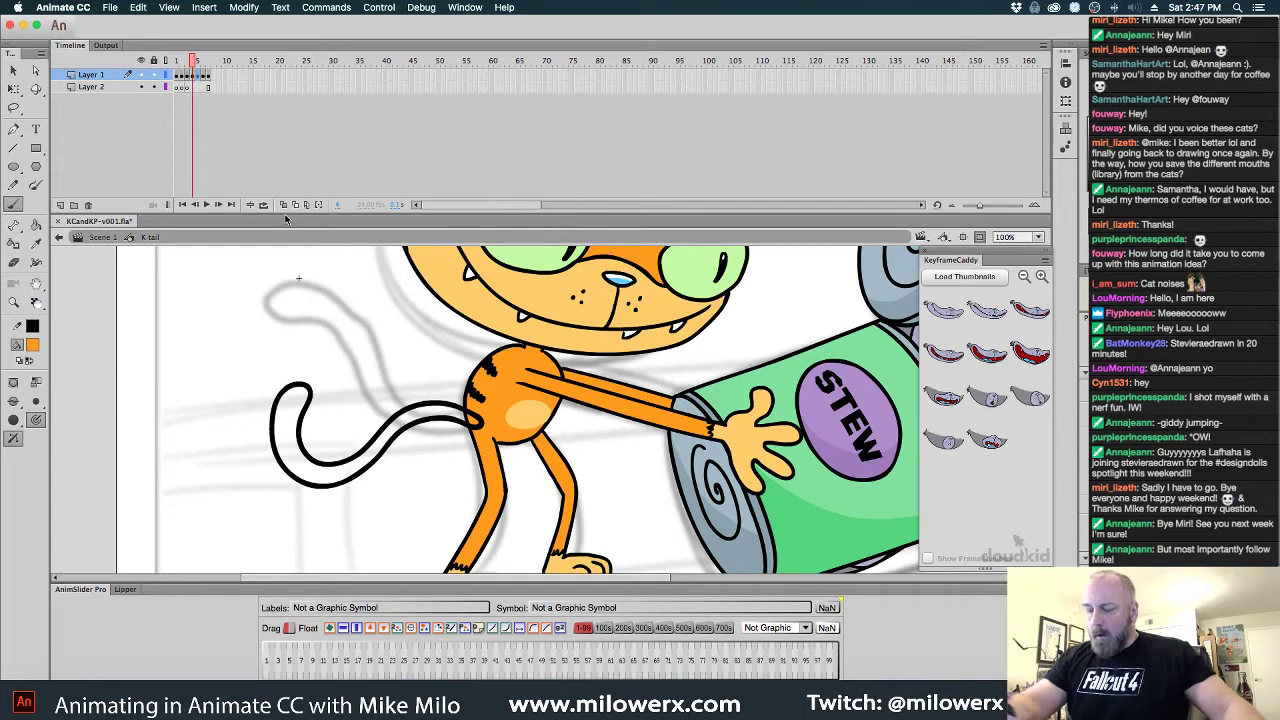
pyautogui.click(36, 225)
pyautogui.click(298, 430)
pyautogui.press('.')
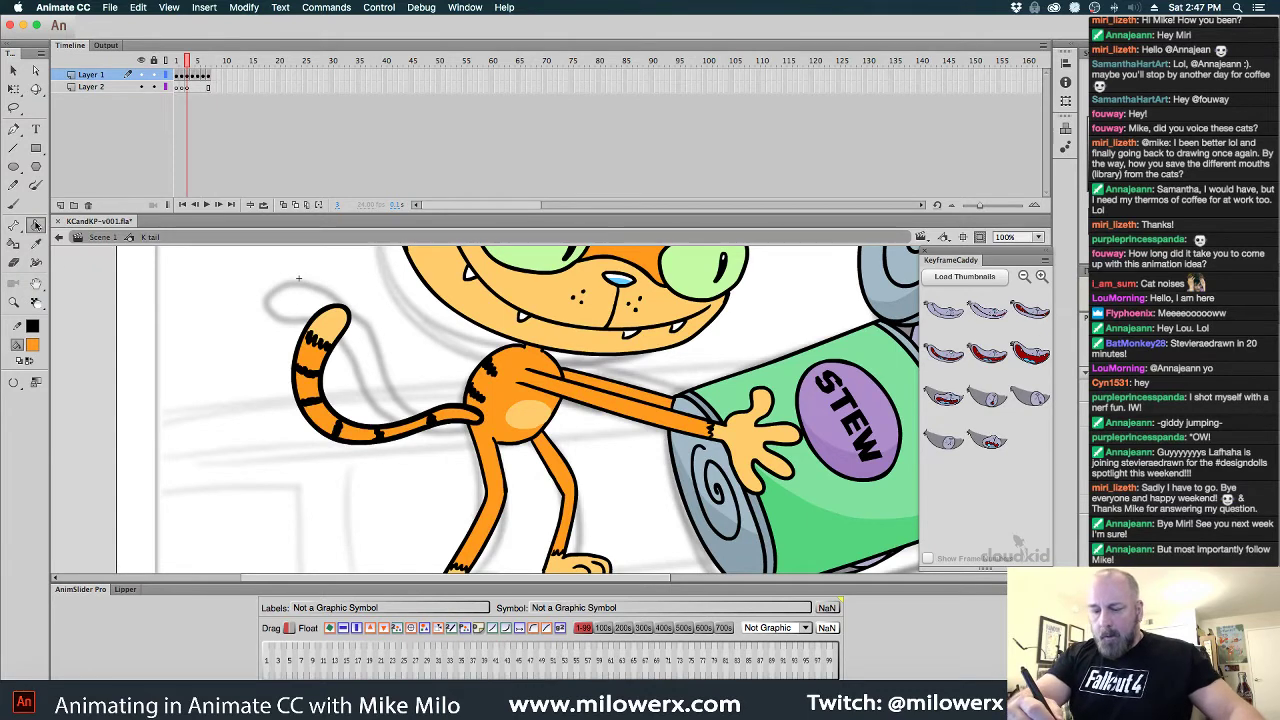
# Paint the first black stripes near the tip of the frame 4 tail with the Brush tool
pyautogui.press('b')
pyautogui.click(32, 344)
pyautogui.click(80, 384)
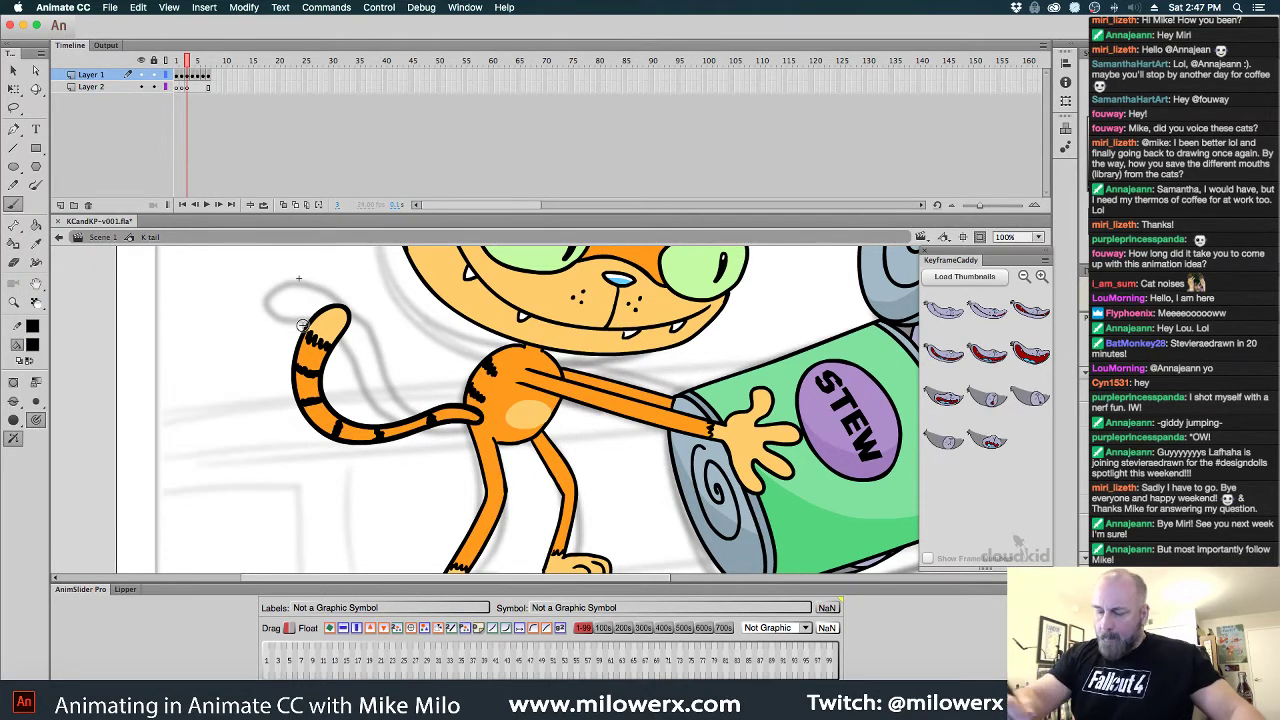
pyautogui.press('.')
pyautogui.moveTo(275, 413); pyautogui.dragTo(298, 420)
pyautogui.press(',')
pyautogui.press('.')
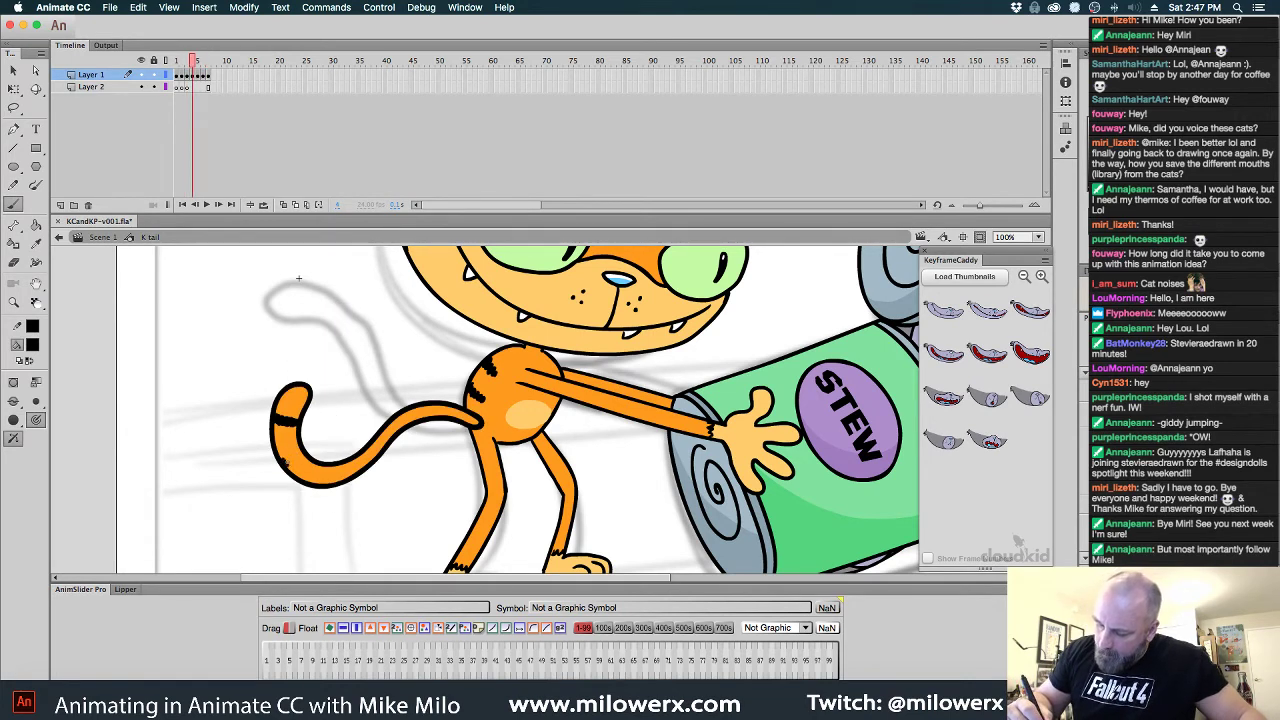
pyautogui.press(',')
pyautogui.press('.')
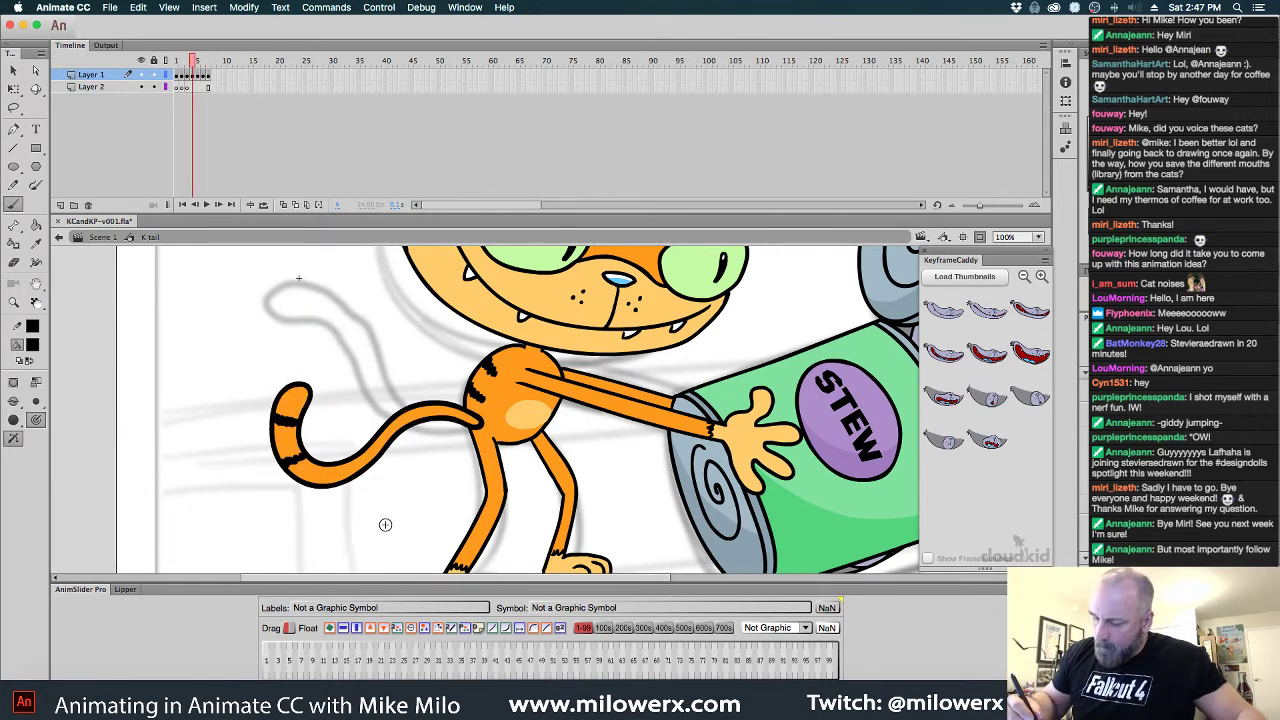
# Paint jagged black stripes along the whole length of the frame 5 tail
pyautogui.press('.')
pyautogui.press(',')
pyautogui.press('.')
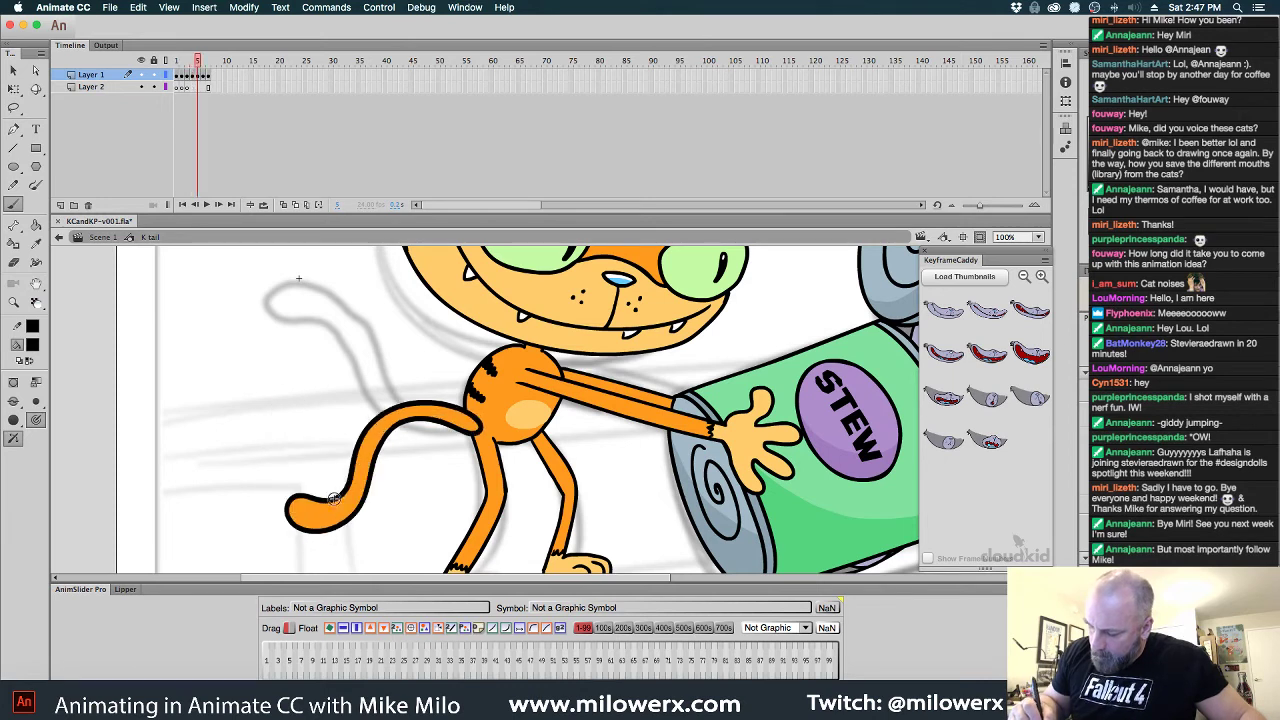
pyautogui.moveTo(355, 476); pyautogui.dragTo(363, 481)
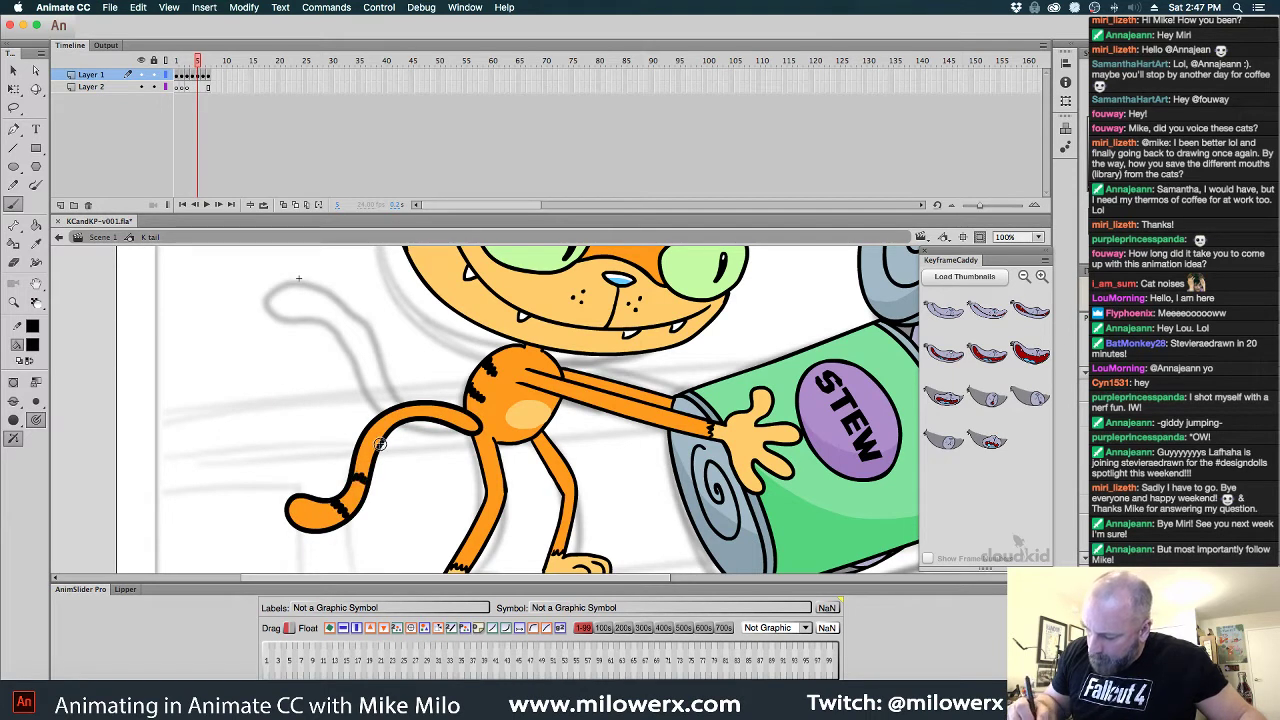
pyautogui.moveTo(370, 429)
pyautogui.mouseDown()
pyautogui.moveTo(379, 439)
pyautogui.moveTo(413, 417)
pyautogui.mouseUp()
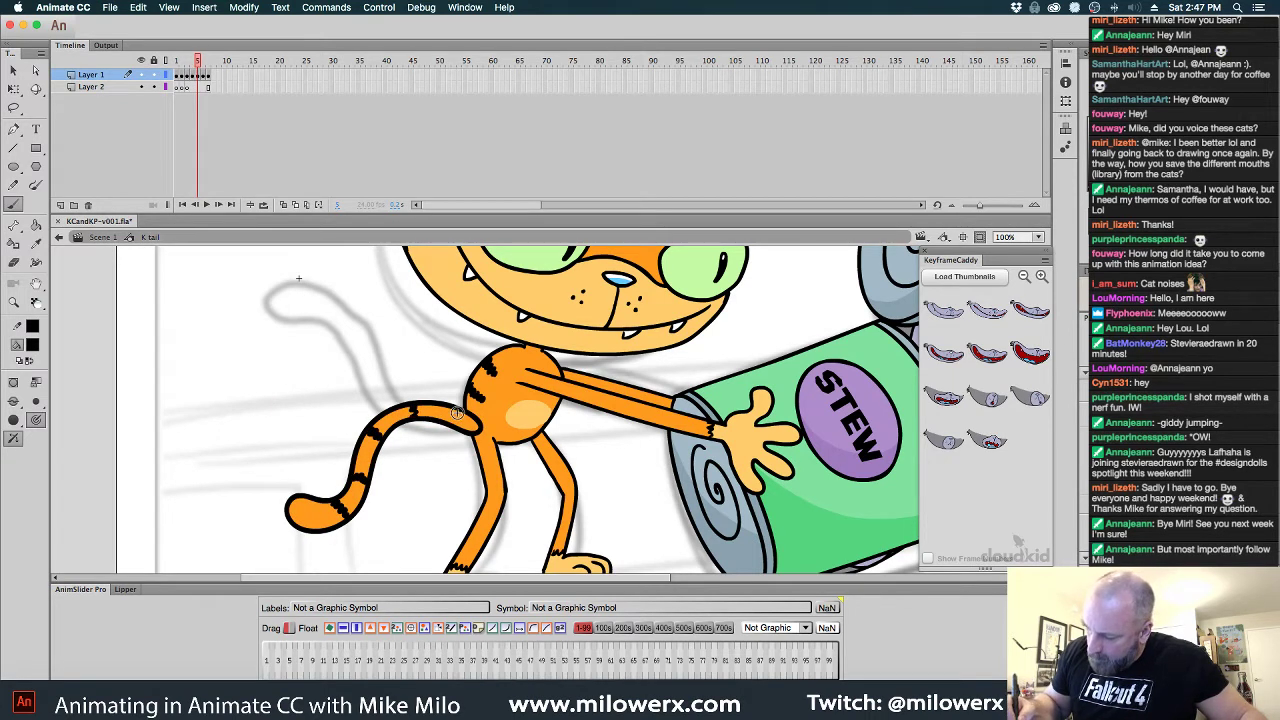
# Add the remaining black stripes toward the base of the frame 4 tail and check them against the neighbouring frames
pyautogui.press(',')
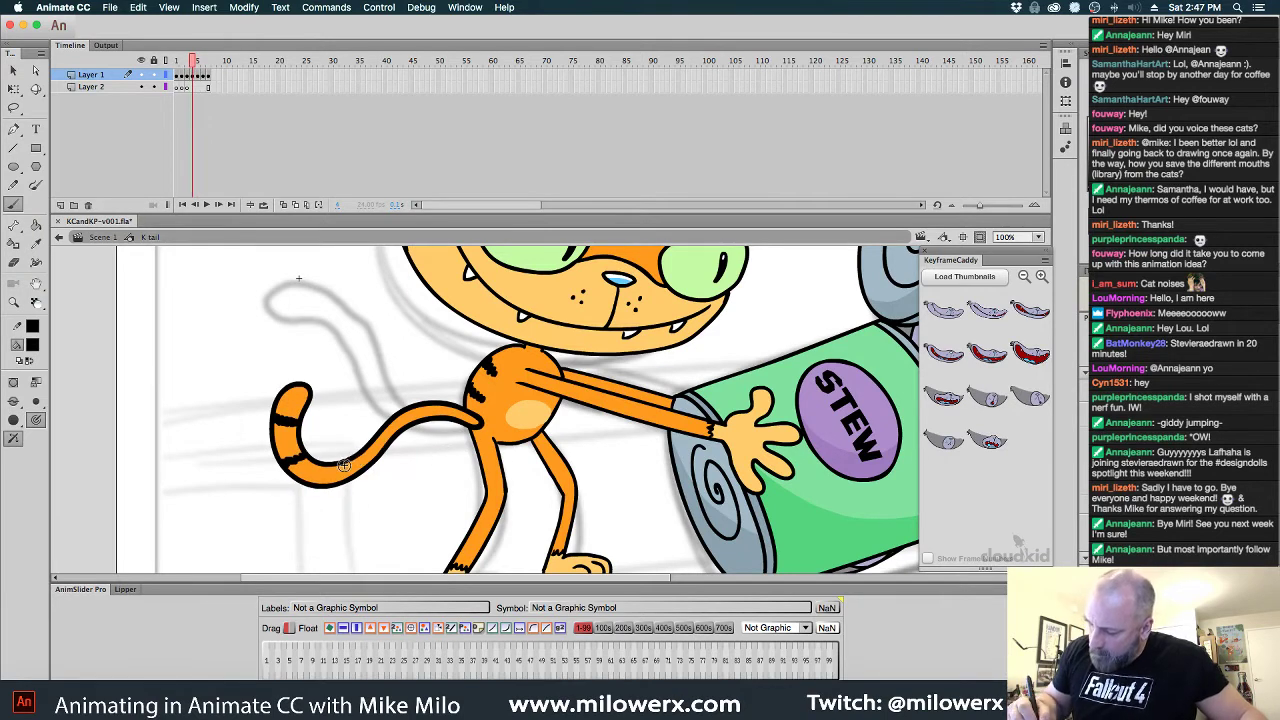
pyautogui.moveTo(338, 468); pyautogui.dragTo(342, 483)
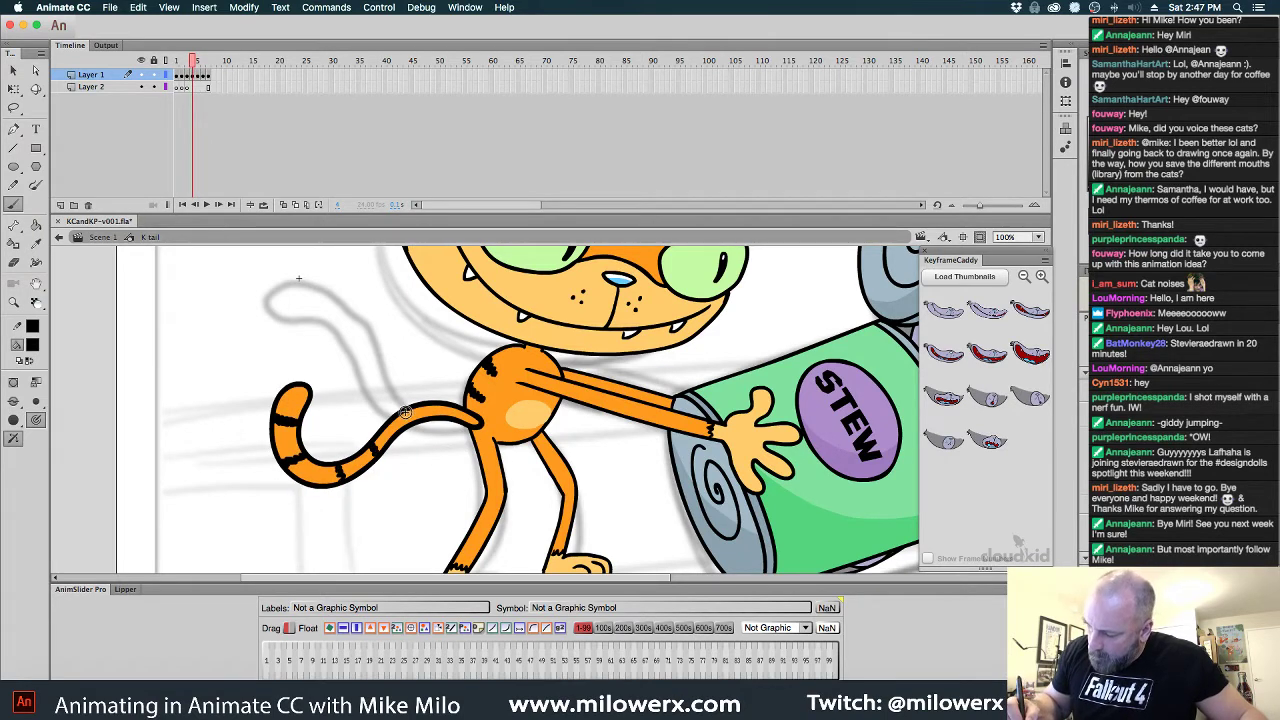
pyautogui.moveTo(446, 408); pyautogui.dragTo(444, 426)
pyautogui.press(',')
pyautogui.press('.')
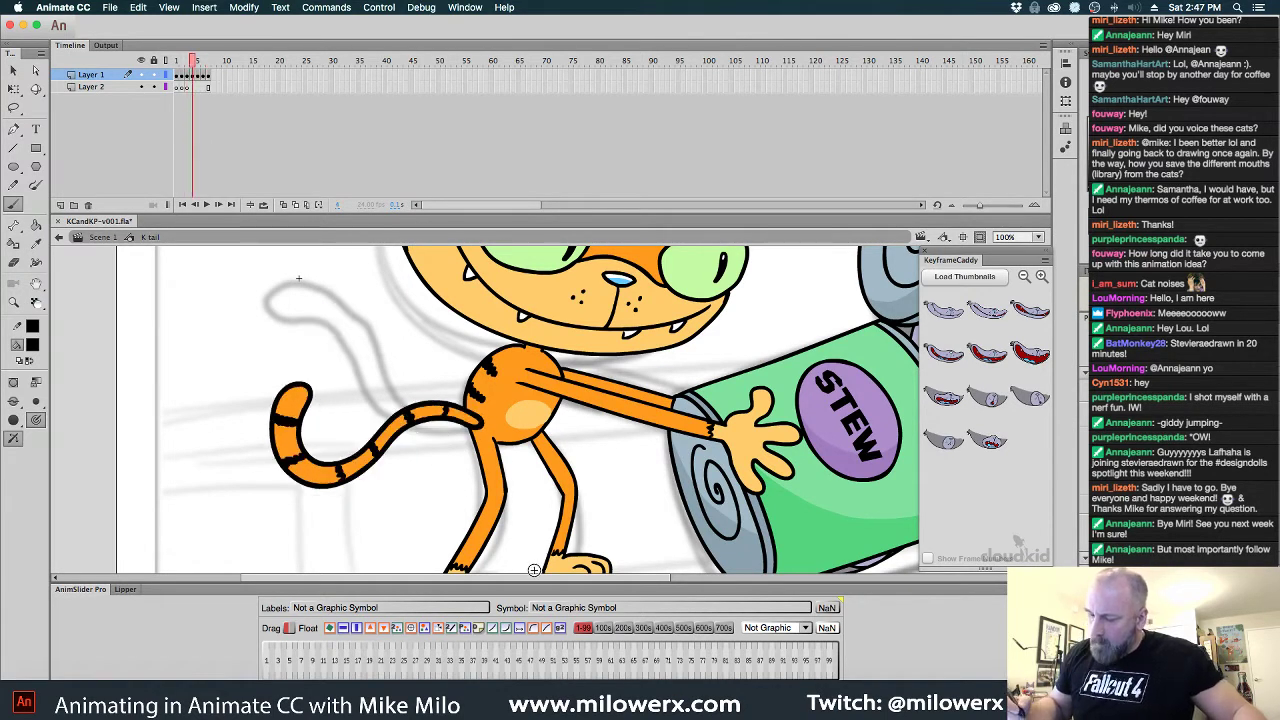
pyautogui.press('.')
pyautogui.press(',')
pyautogui.press(',')
pyautogui.press('.')
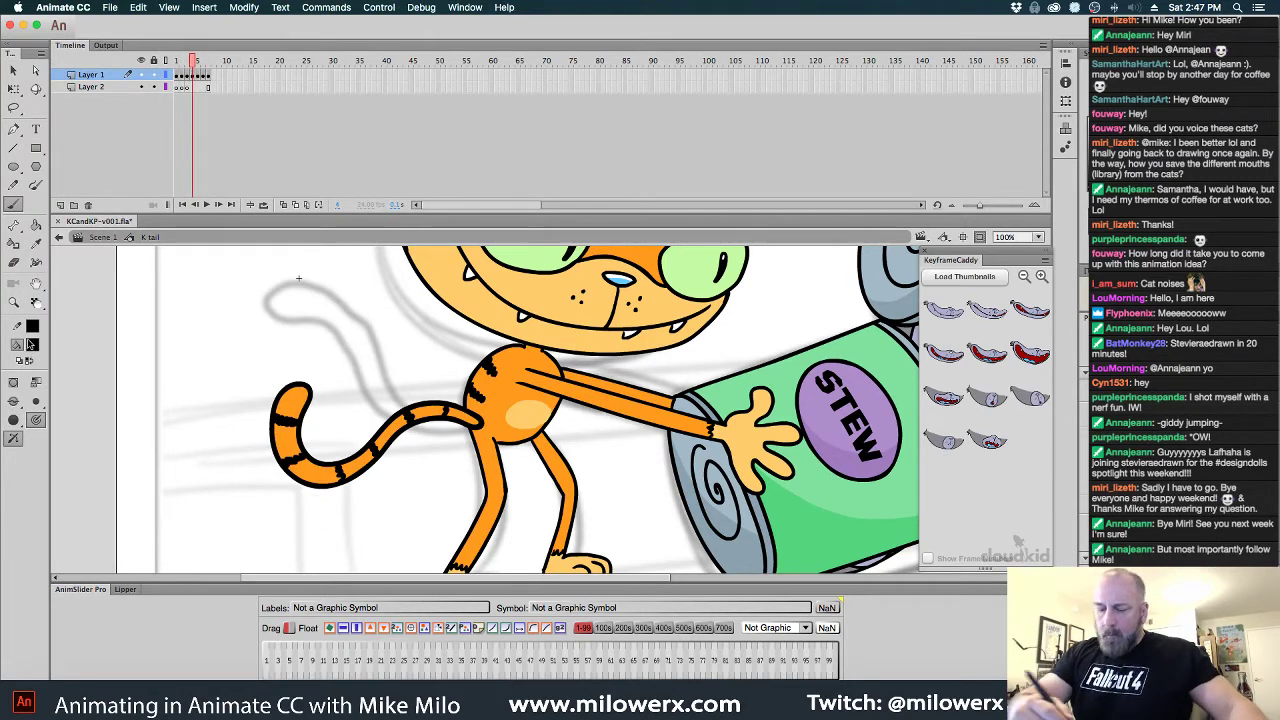
# Sample the light orange of the frame 3 tail tip and fill the tail tips on frames 4 and 5 with it
pyautogui.press(',')
pyautogui.click(32, 344)
pyautogui.click(322, 316)
pyautogui.press('k')
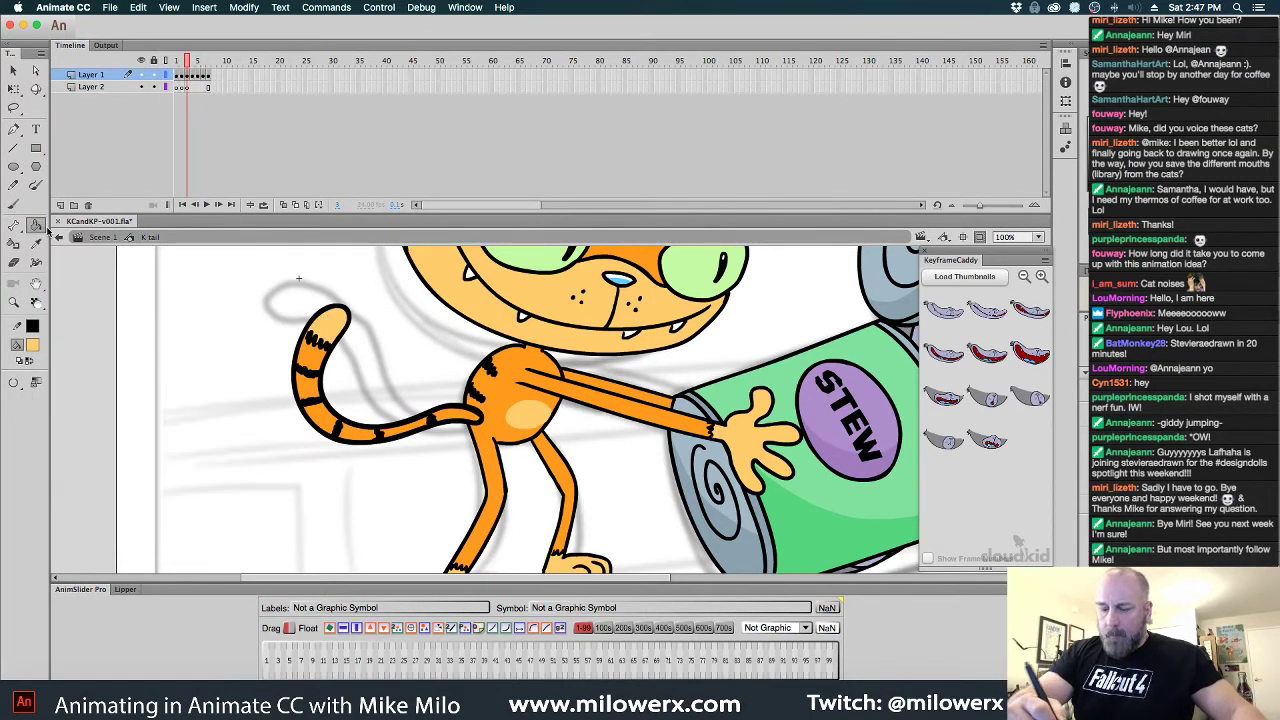
pyautogui.press('.')
pyautogui.click(308, 408)
pyautogui.press('.')
pyautogui.click(324, 520)
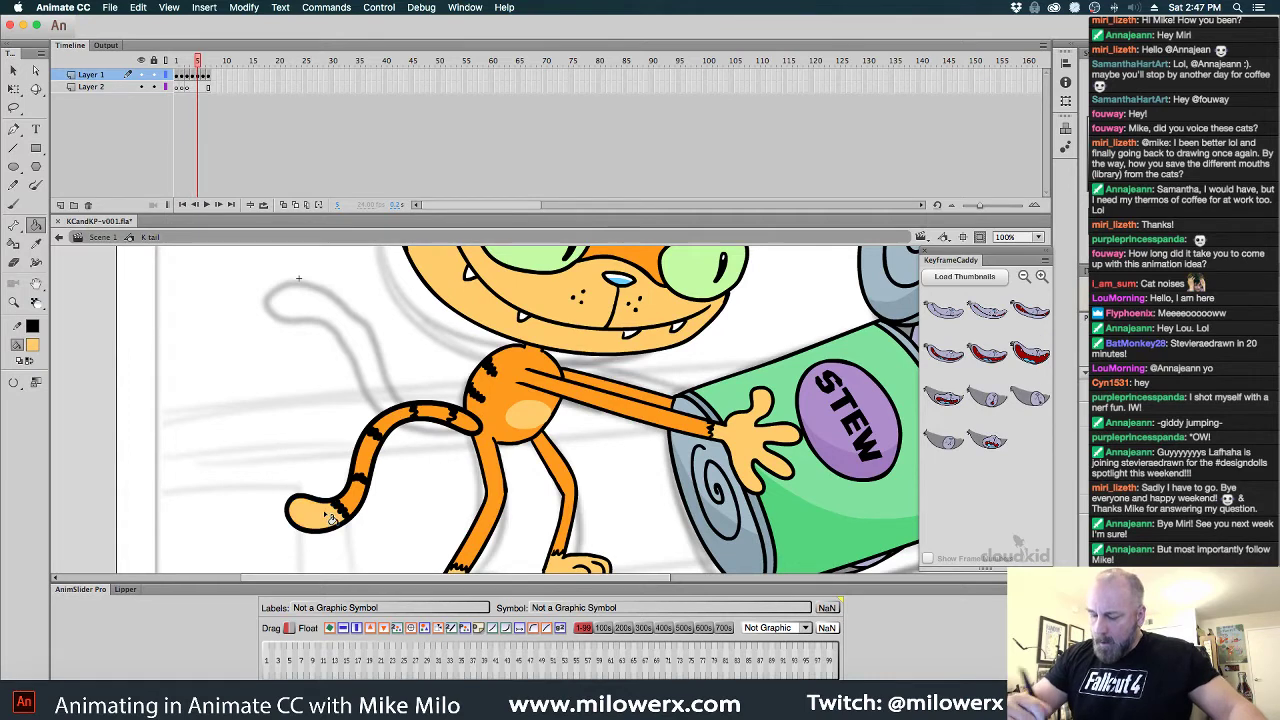
# Paint black stripes along the frame 6 tail with the Brush tool
pyautogui.press('.')
pyautogui.click(13, 204)
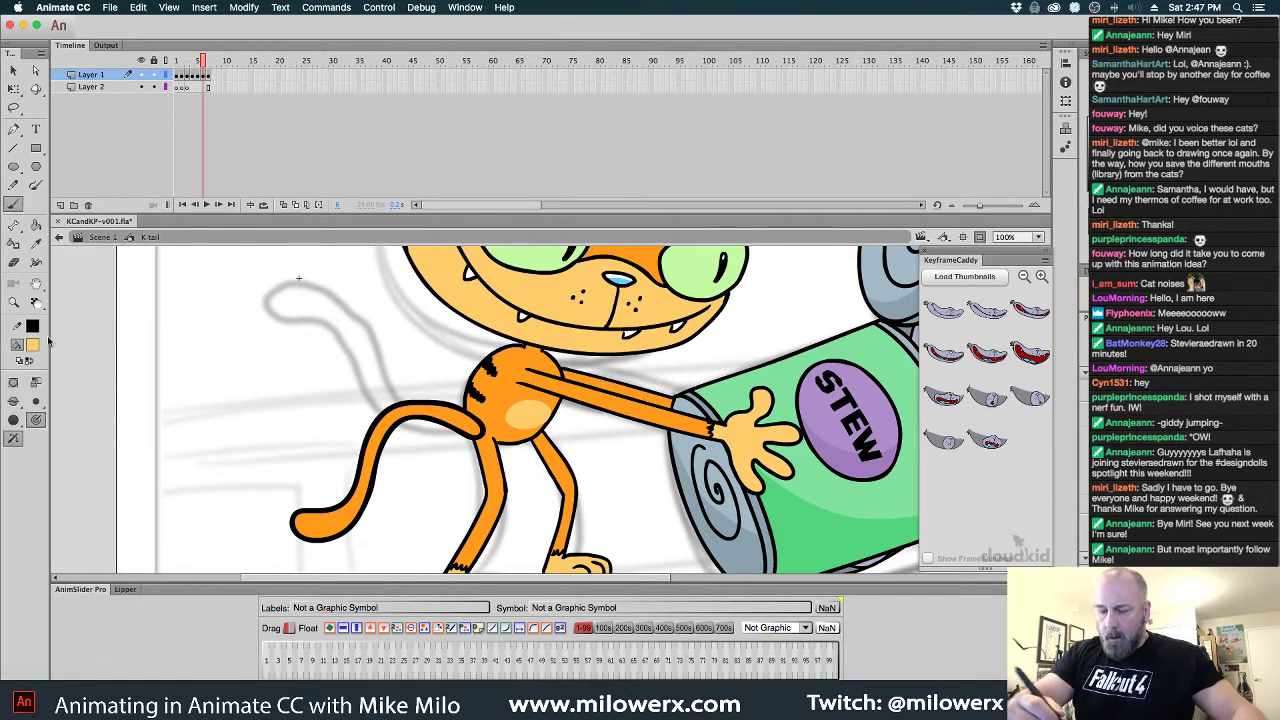
pyautogui.click(33, 344)
pyautogui.click(100, 385)
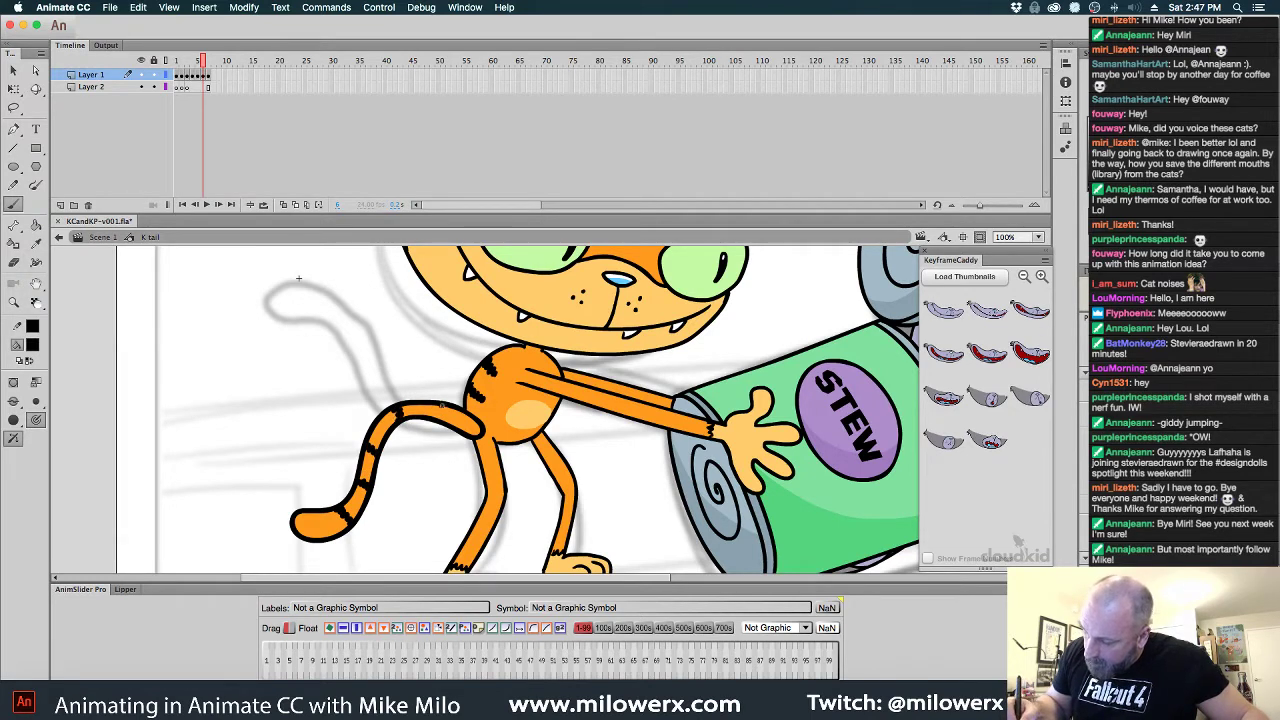
# Restore the light orange fill colour and fill the tail tip on frame 6 with the Paint Bucket
pyautogui.click(33, 345)
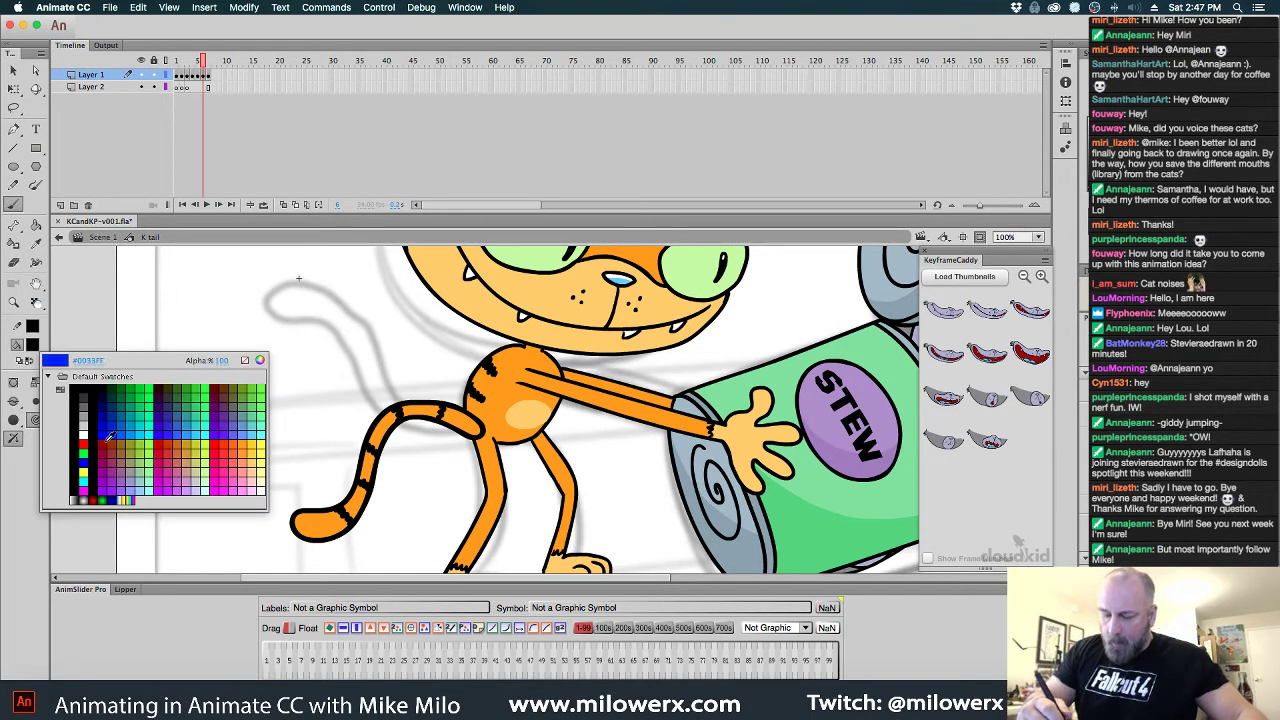
pyautogui.press(',')
pyautogui.click(260, 443)
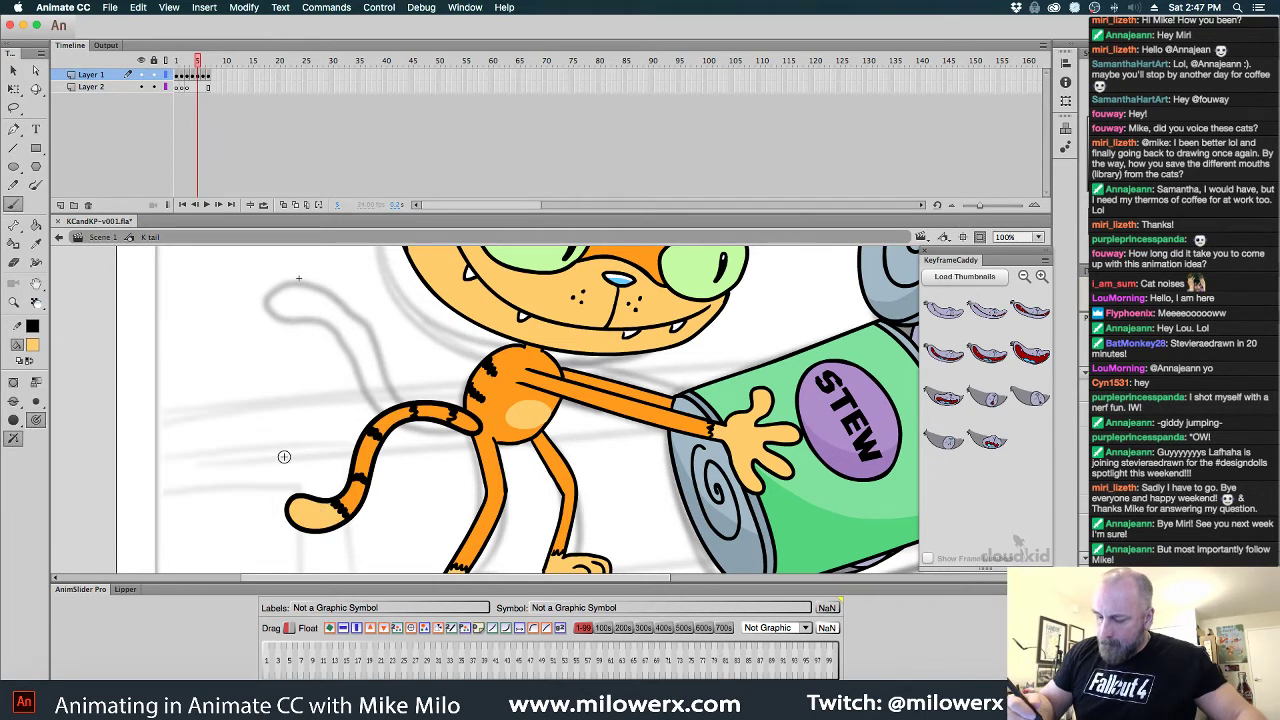
pyautogui.click(36, 224)
pyautogui.press('.')
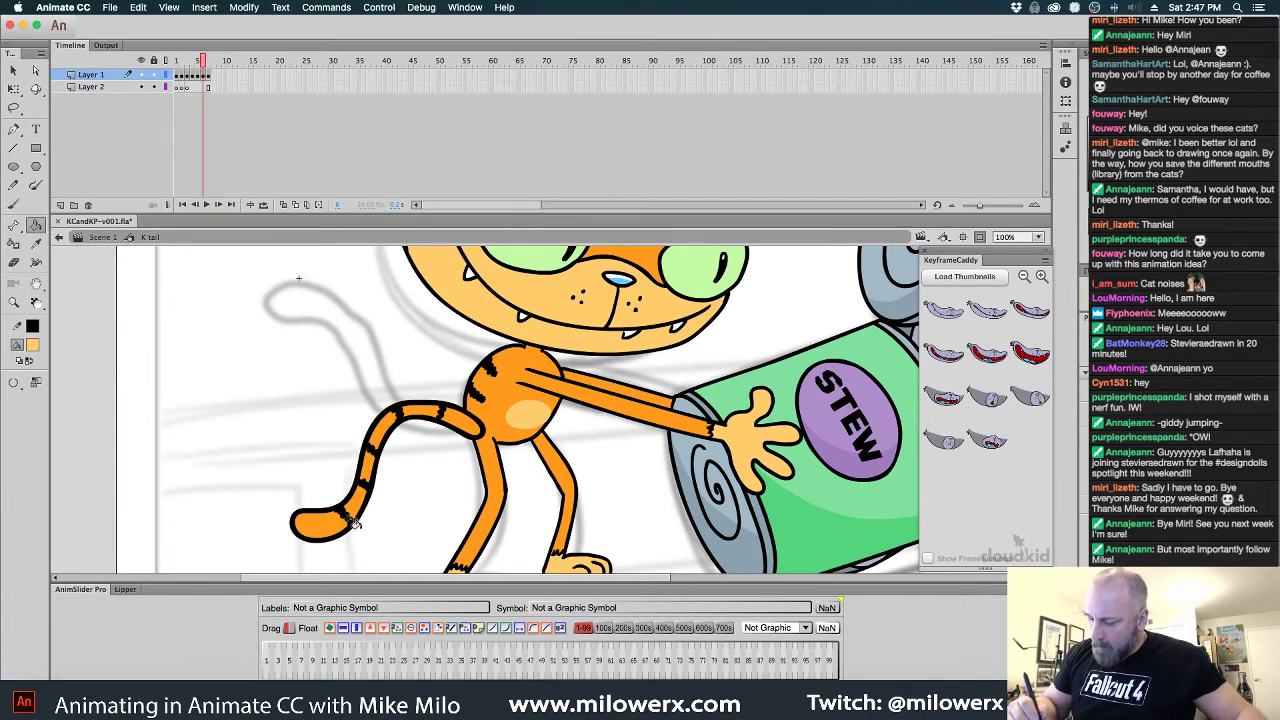
pyautogui.press(',')
pyautogui.press('.')
# Step back through the tail drawings and play the animation to check the motion
pyautogui.press(',')
pyautogui.press(',')
pyautogui.press(',')
pyautogui.press(',')
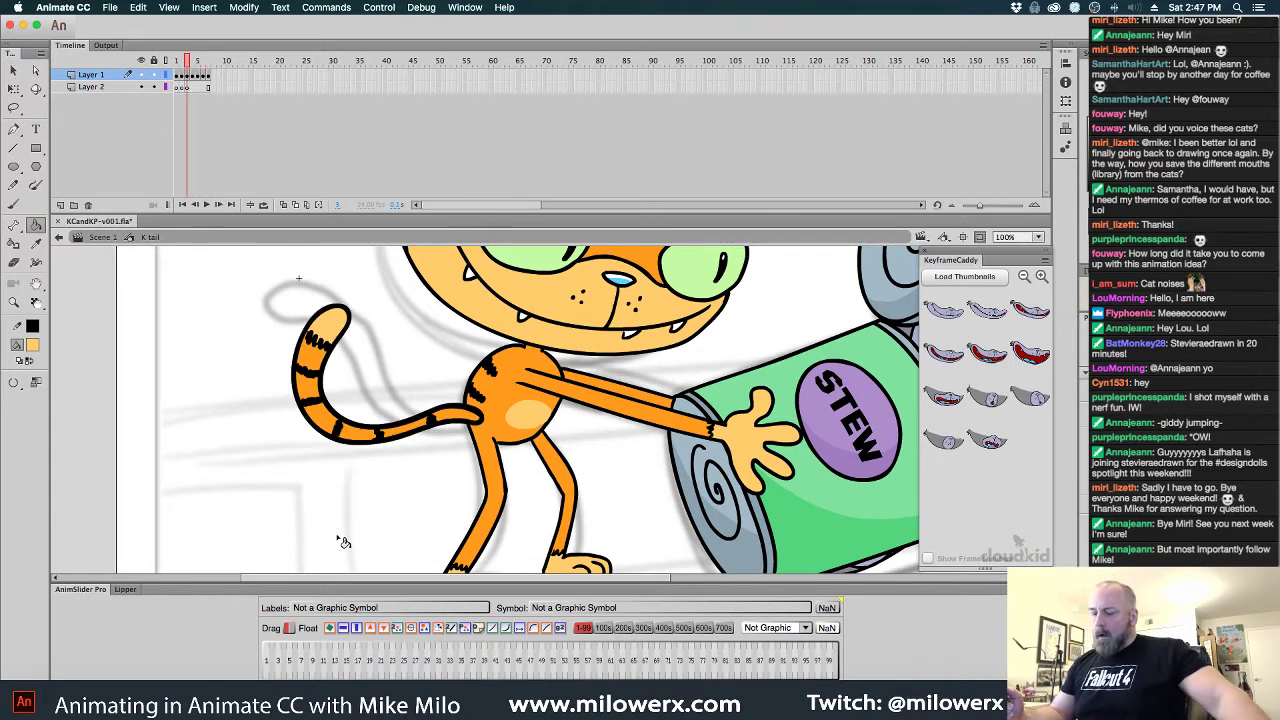
pyautogui.press(',')
pyautogui.press('.')
pyautogui.press('Return')
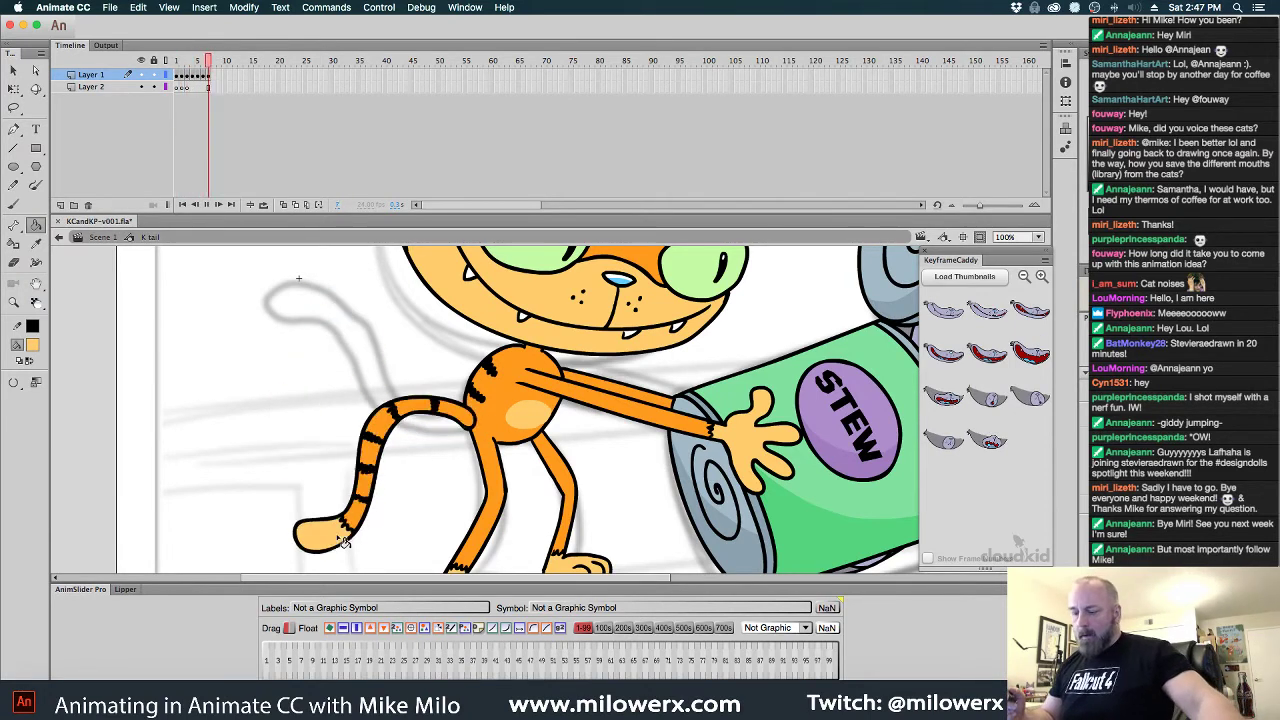
pyautogui.press('Return')
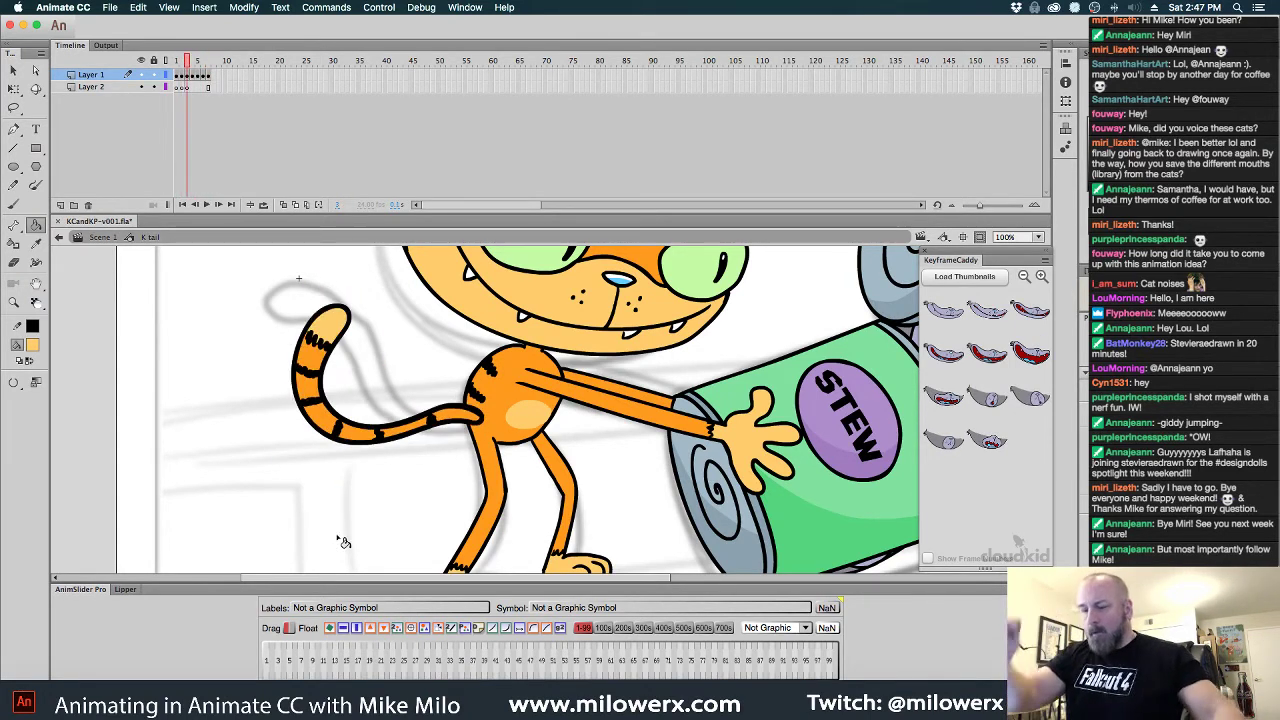
# Delete Layer 2 from the tail symbol
pyautogui.click(178, 80)
pyautogui.click(130, 88)
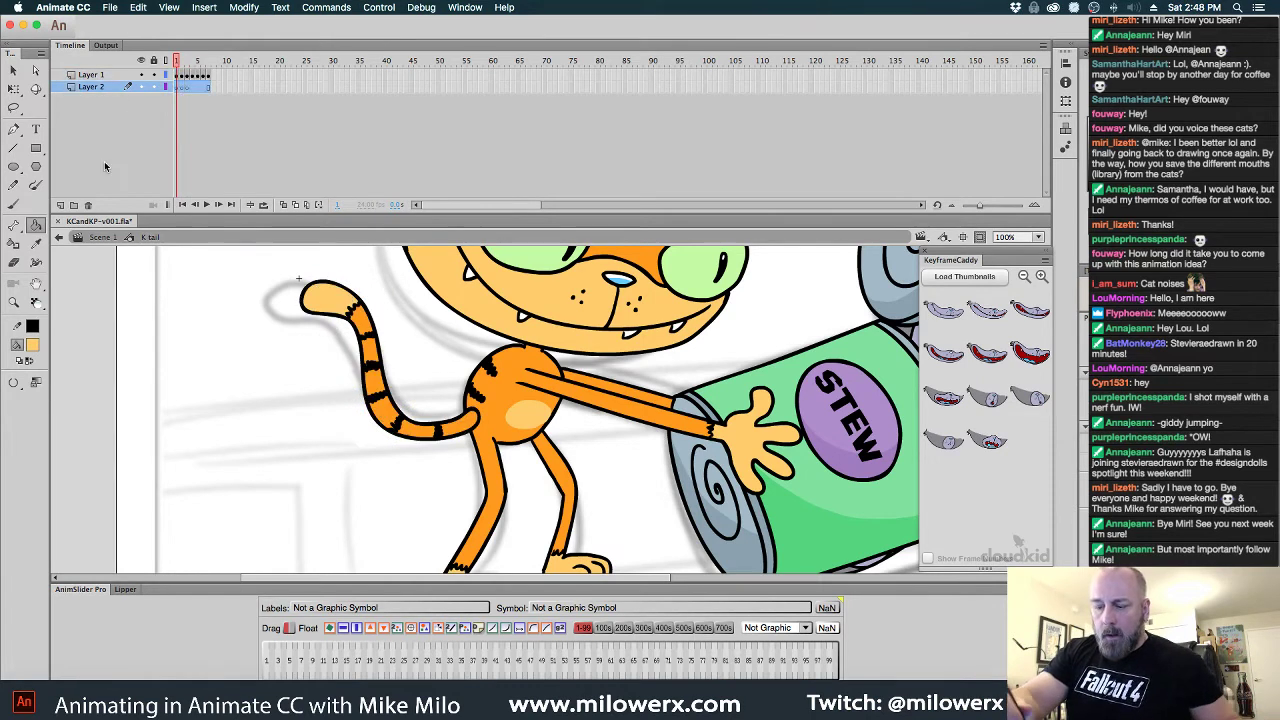
pyautogui.click(88, 205)
# Extend every tail drawing on Layer 1 to a two-frame exposure and play the result
pyautogui.click(178, 76)
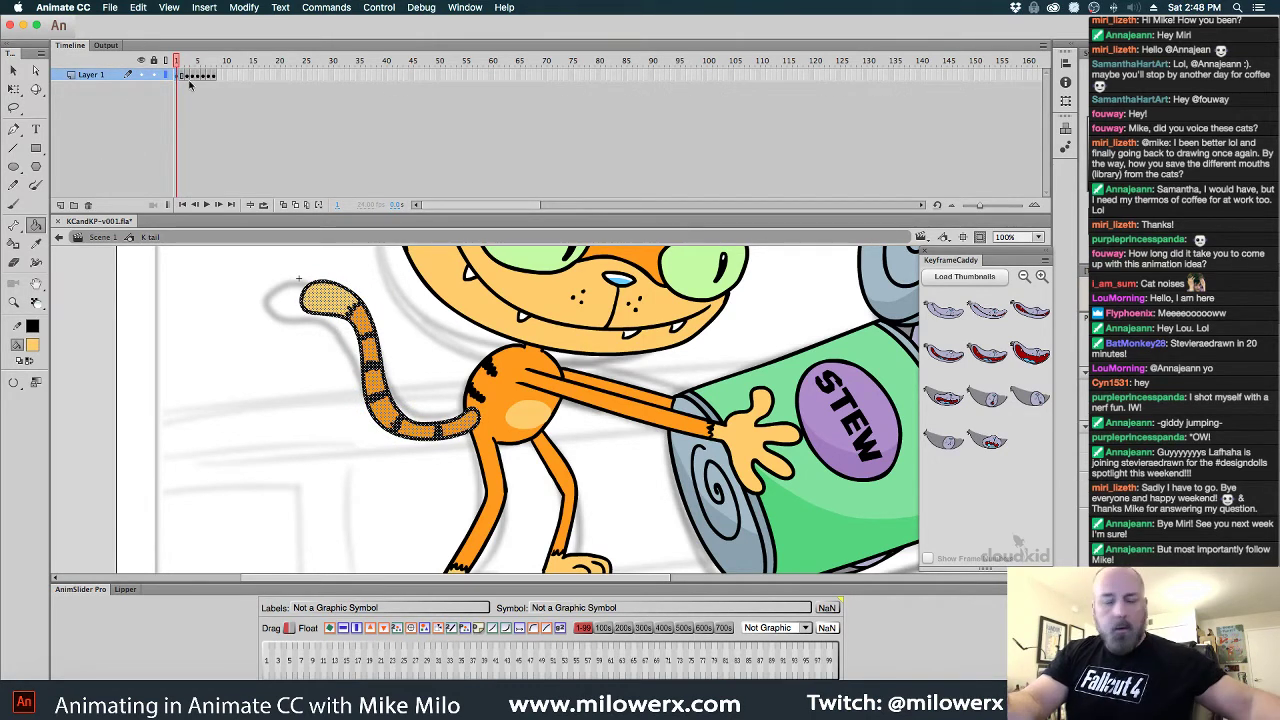
pyautogui.moveTo(190, 80); pyautogui.dragTo(241, 78)
pyautogui.click(241, 76)
pyautogui.press('Return')
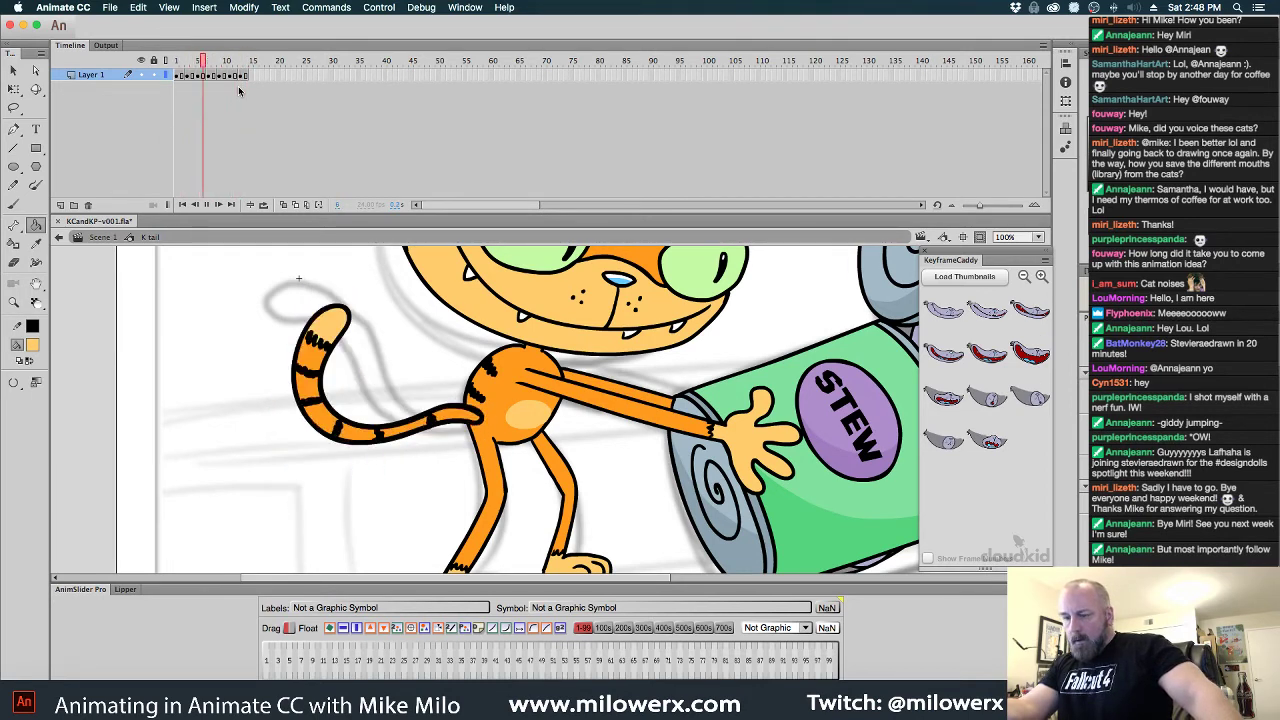
# Copy the frame 1 tail drawing to the end of Layer 1 and insert a blank keyframe at frame 15 before it
pyautogui.click(176, 64)
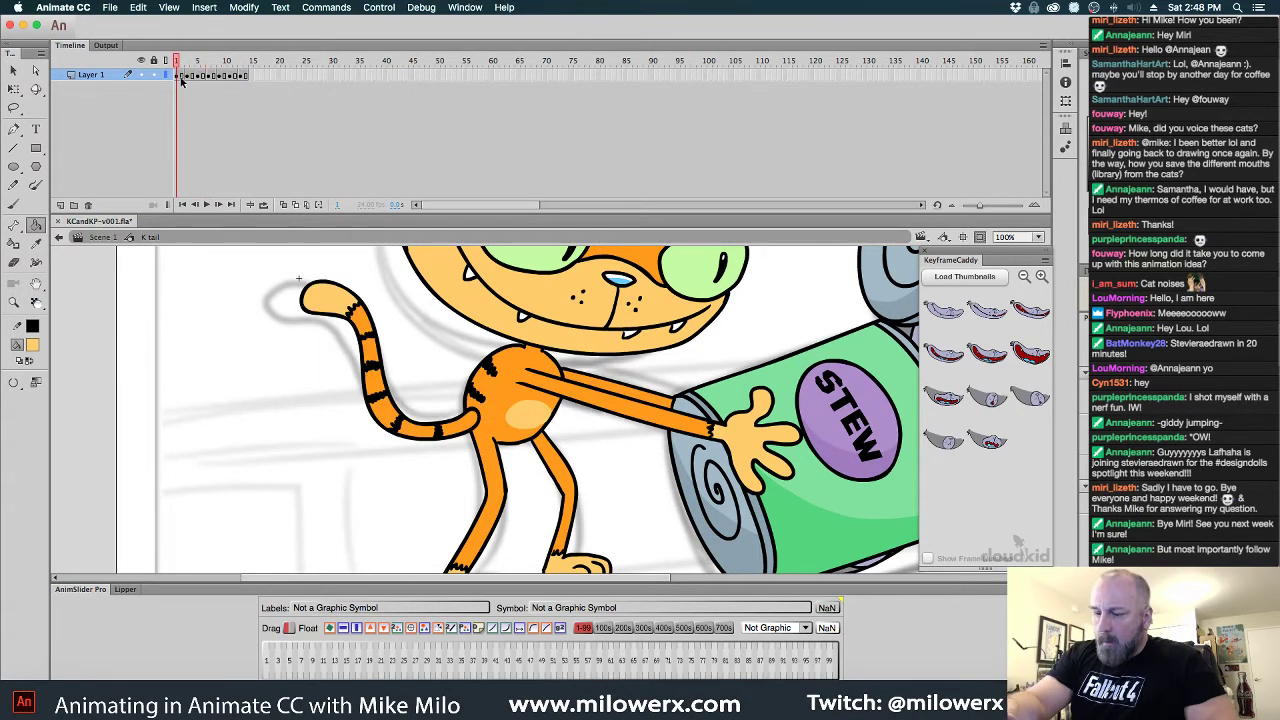
pyautogui.click(180, 77)
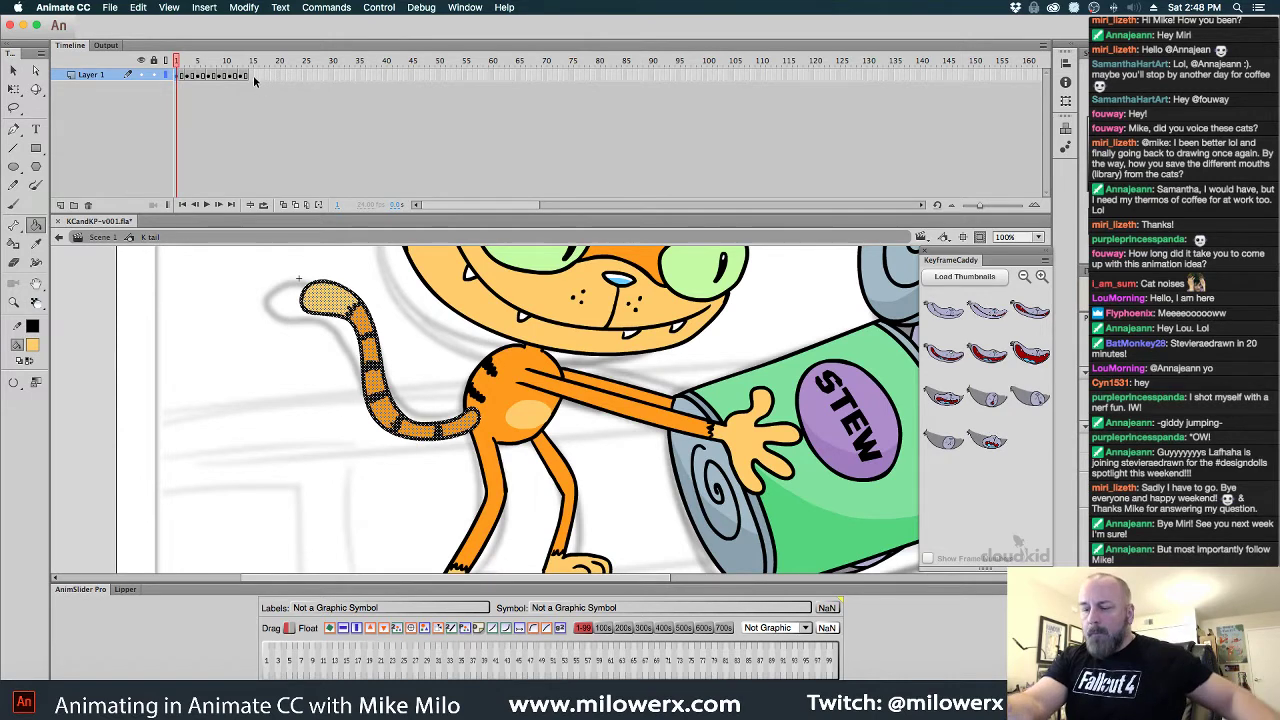
pyautogui.click(253, 75)
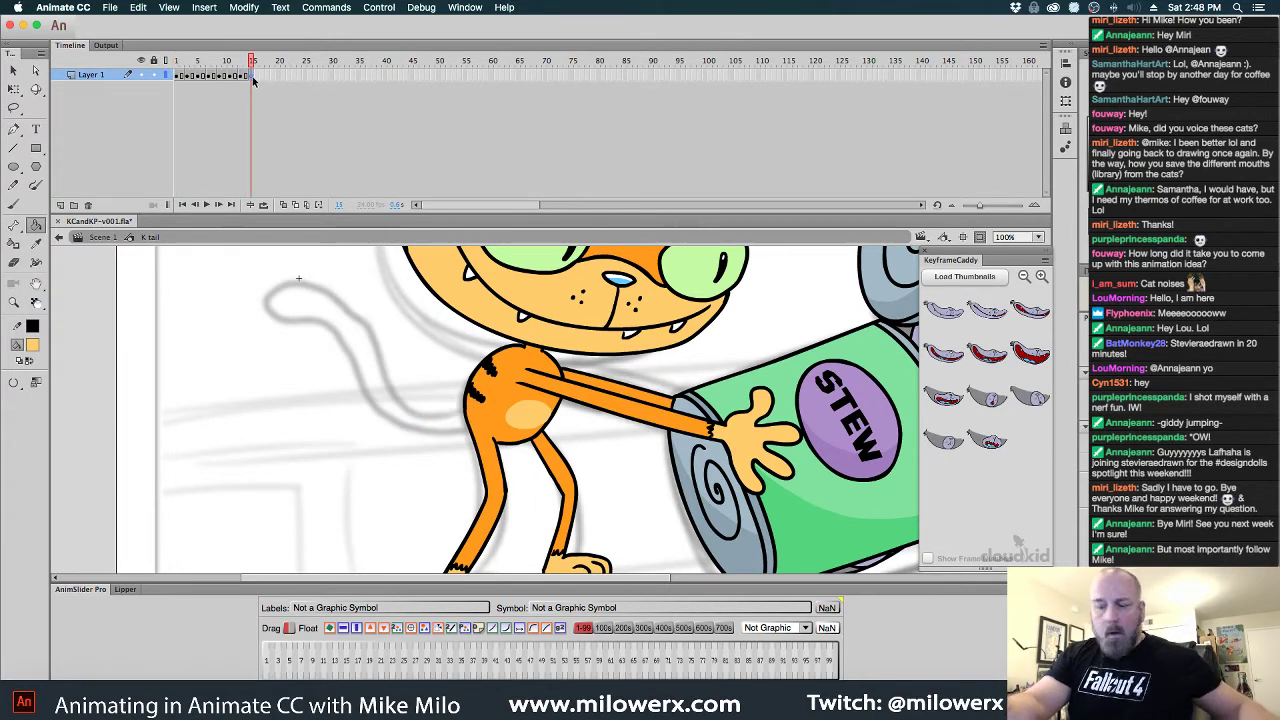
pyautogui.press('super+shift+v')
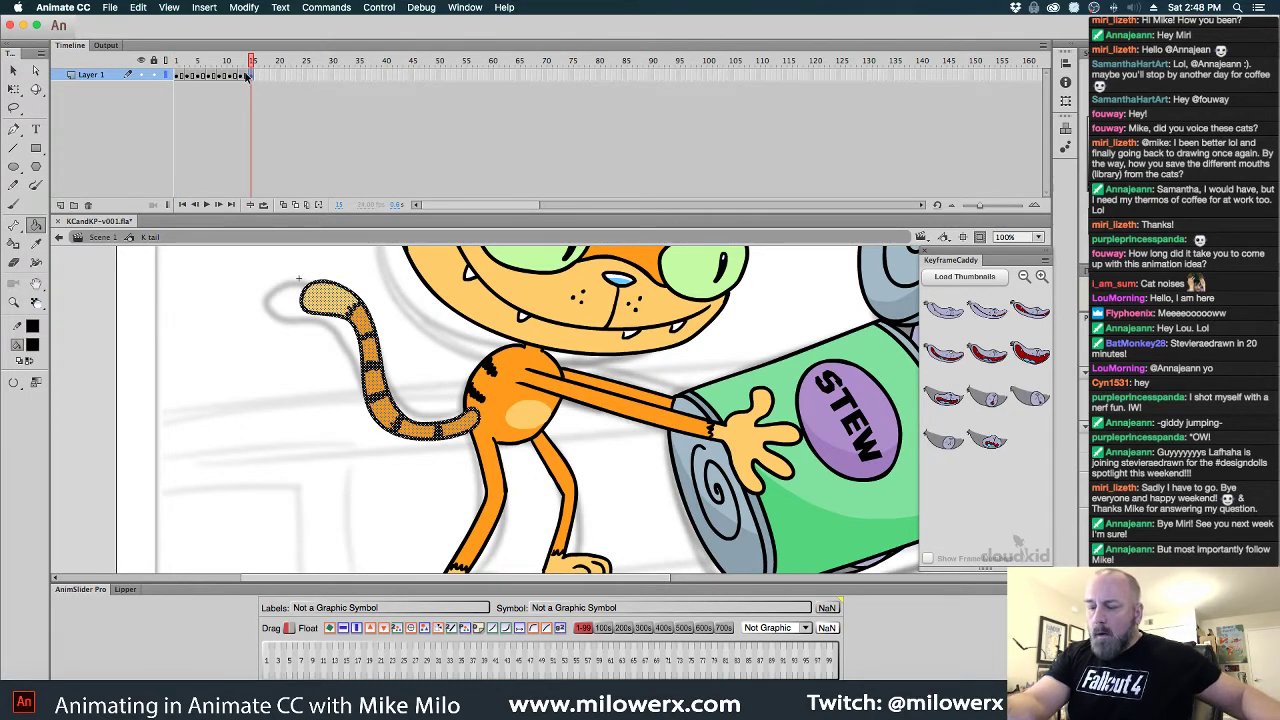
pyautogui.click(246, 76)
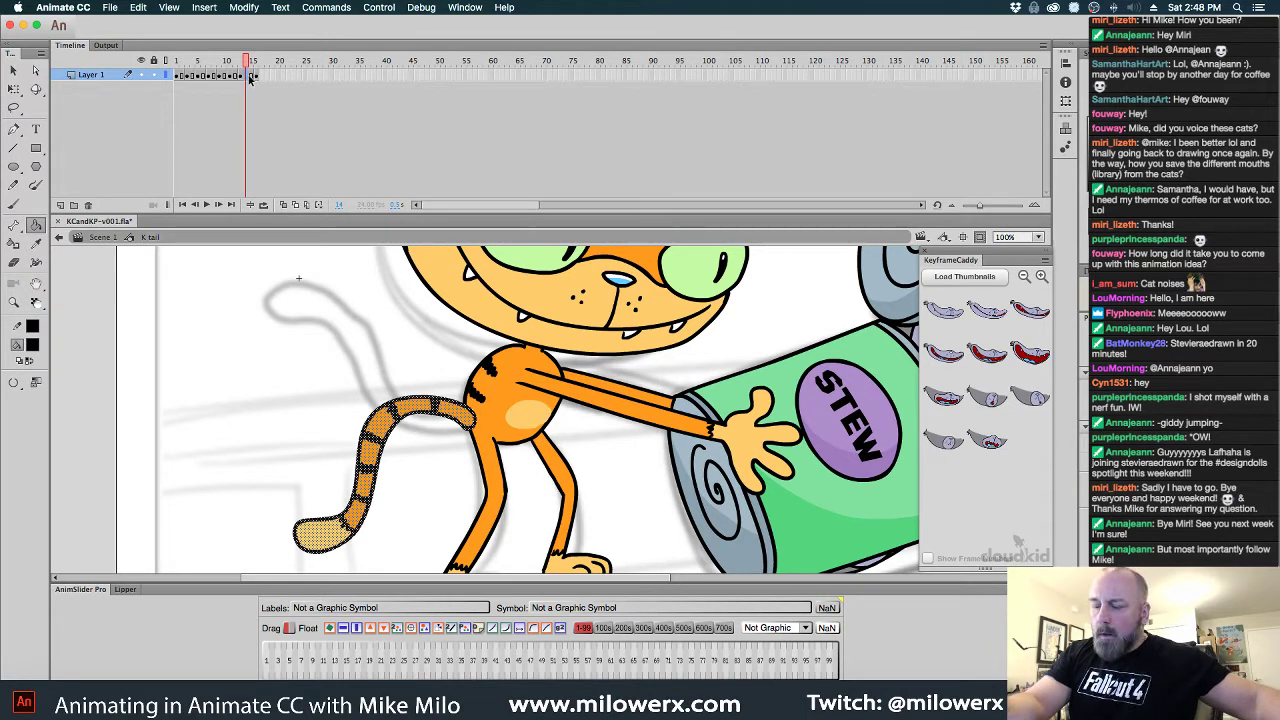
pyautogui.click(252, 78)
pyautogui.press('Delete')
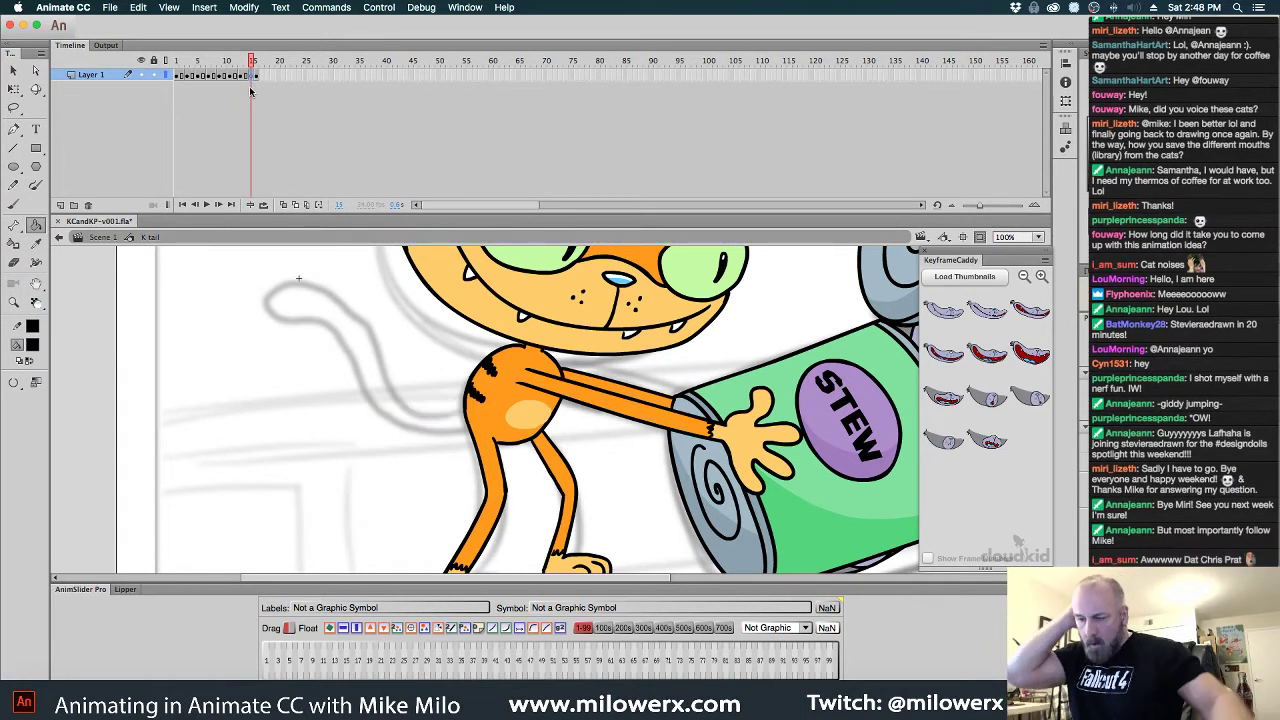
# Turn on onion skinning at frame 15 and activate the Brush tool with a black fill
pyautogui.click(283, 205)
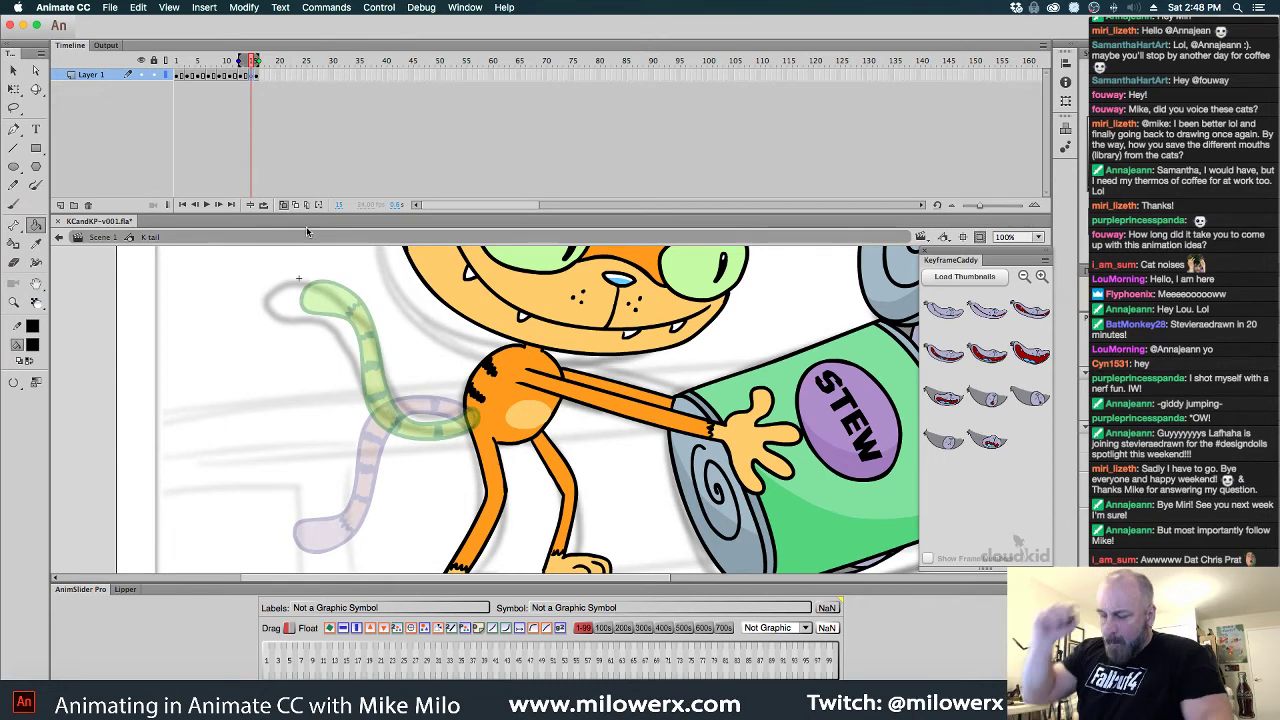
pyautogui.click(33, 344)
pyautogui.click(34, 345)
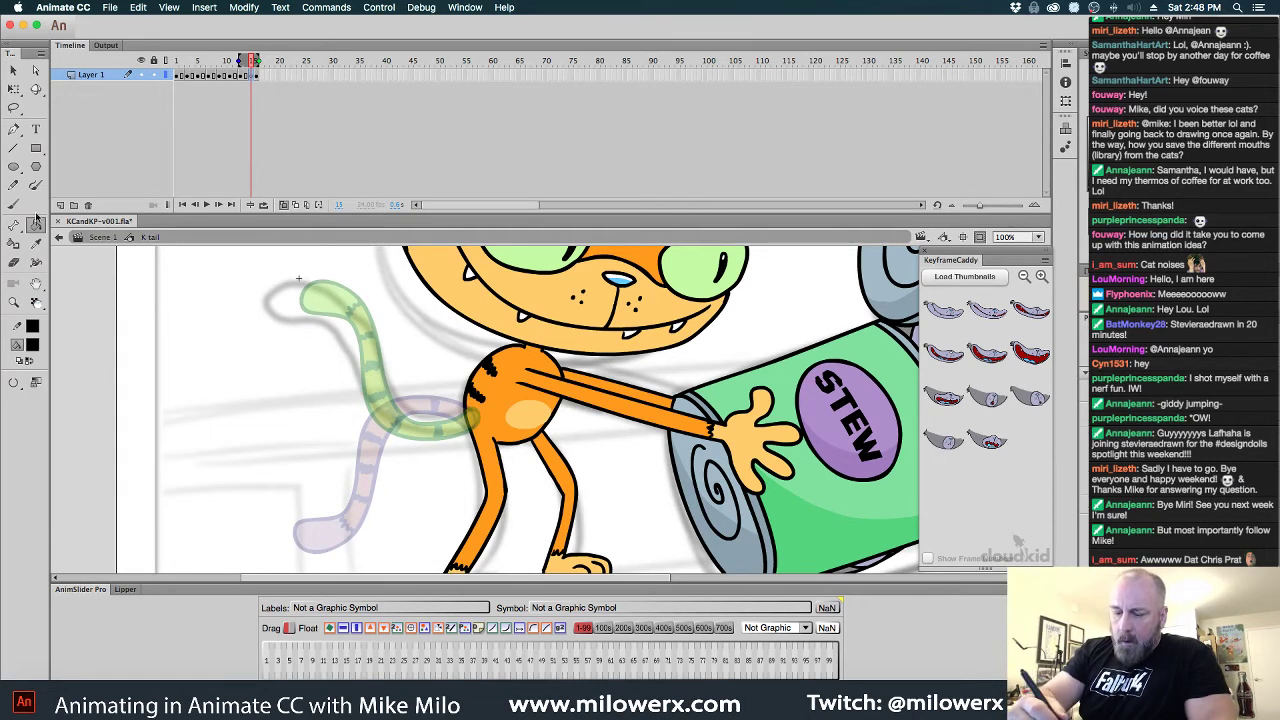
pyautogui.press('b')
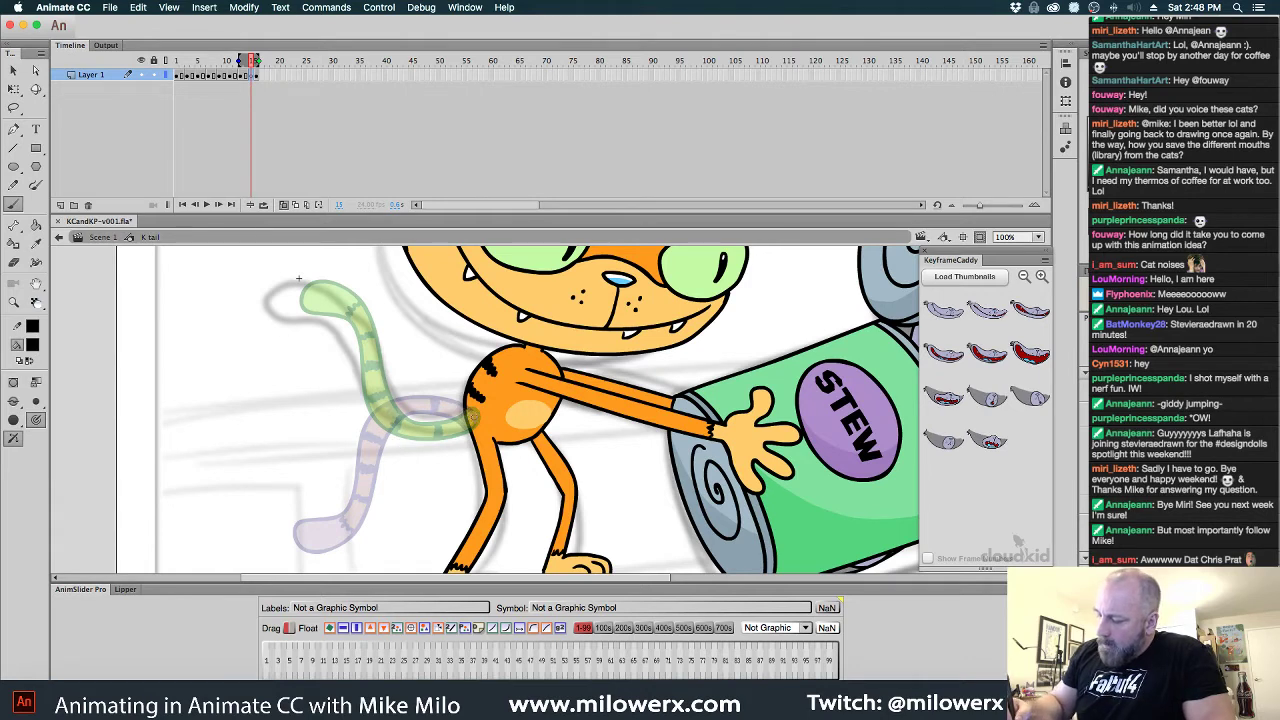
pyautogui.moveTo(476, 416); pyautogui.dragTo(438, 395)
pyautogui.moveTo(366, 373)
pyautogui.mouseDown()
pyautogui.moveTo(328, 392)
pyautogui.moveTo(307, 440)
pyautogui.moveTo(312, 507)
pyautogui.moveTo(342, 532)
pyautogui.moveTo(359, 514)
pyautogui.moveTo(335, 432)
pyautogui.moveTo(343, 401)
pyautogui.moveTo(361, 390)
pyautogui.moveTo(477, 432)
pyautogui.mouseUp()
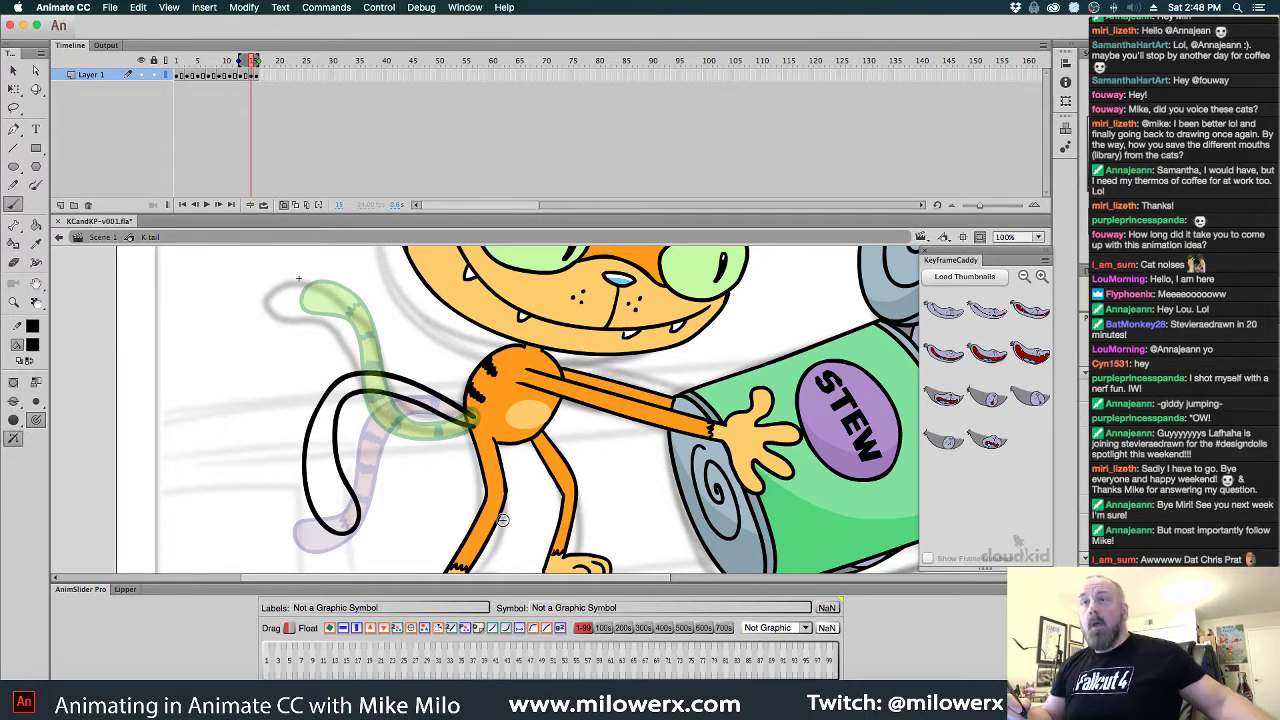
pyautogui.press('super+z')
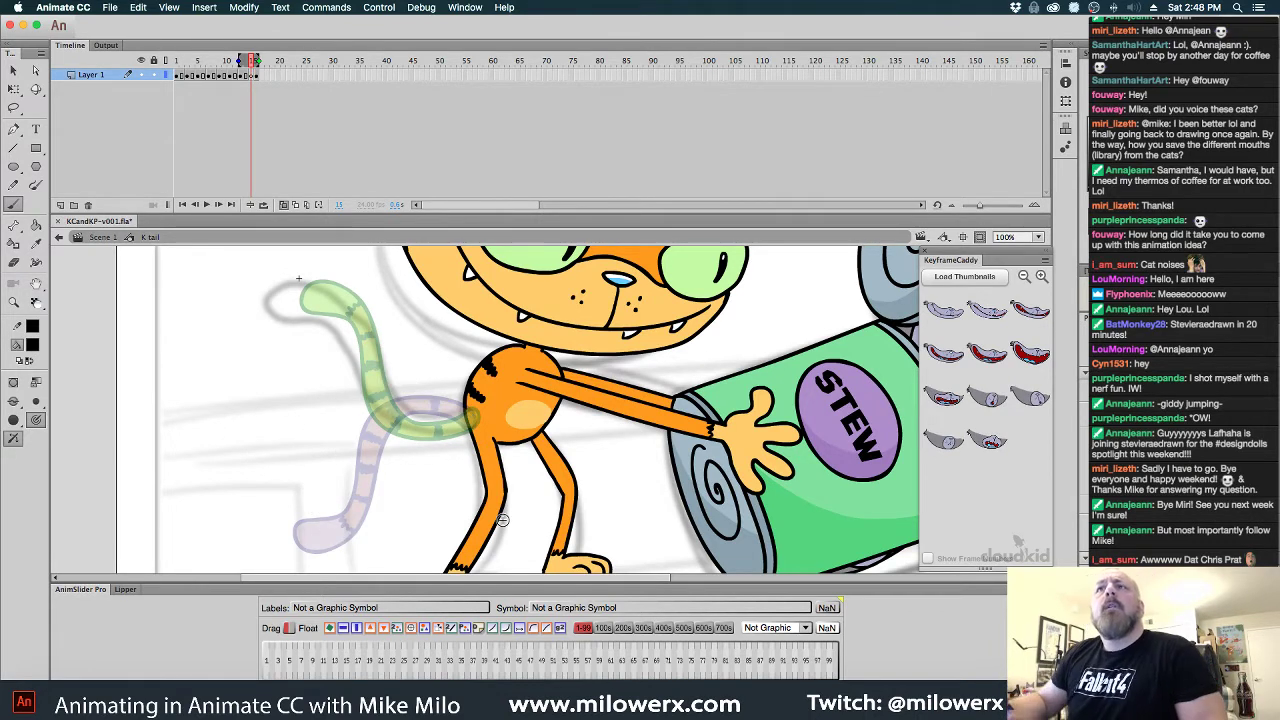
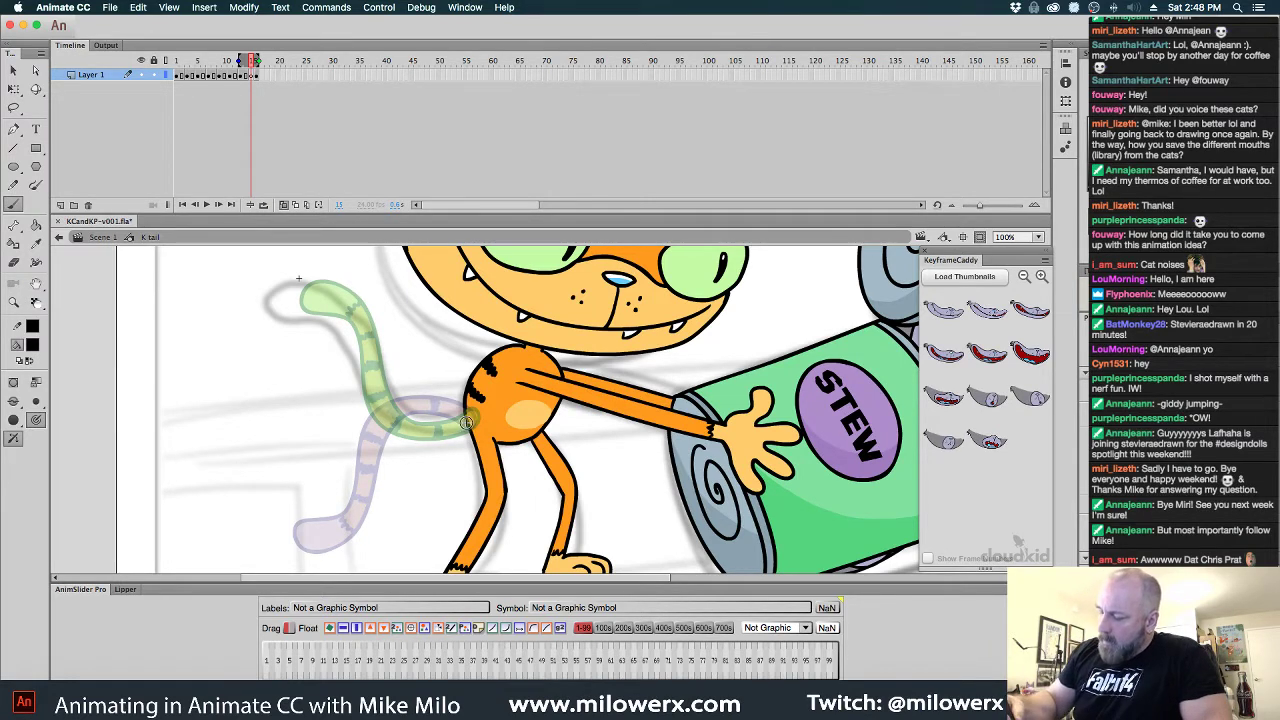
# Brush a black outline for the tail in-between at frame 15, arching above and outside the lowered tail pose
pyautogui.moveTo(474, 414)
pyautogui.mouseDown()
pyautogui.moveTo(428, 400)
pyautogui.moveTo(378, 407)
pyautogui.mouseUp()
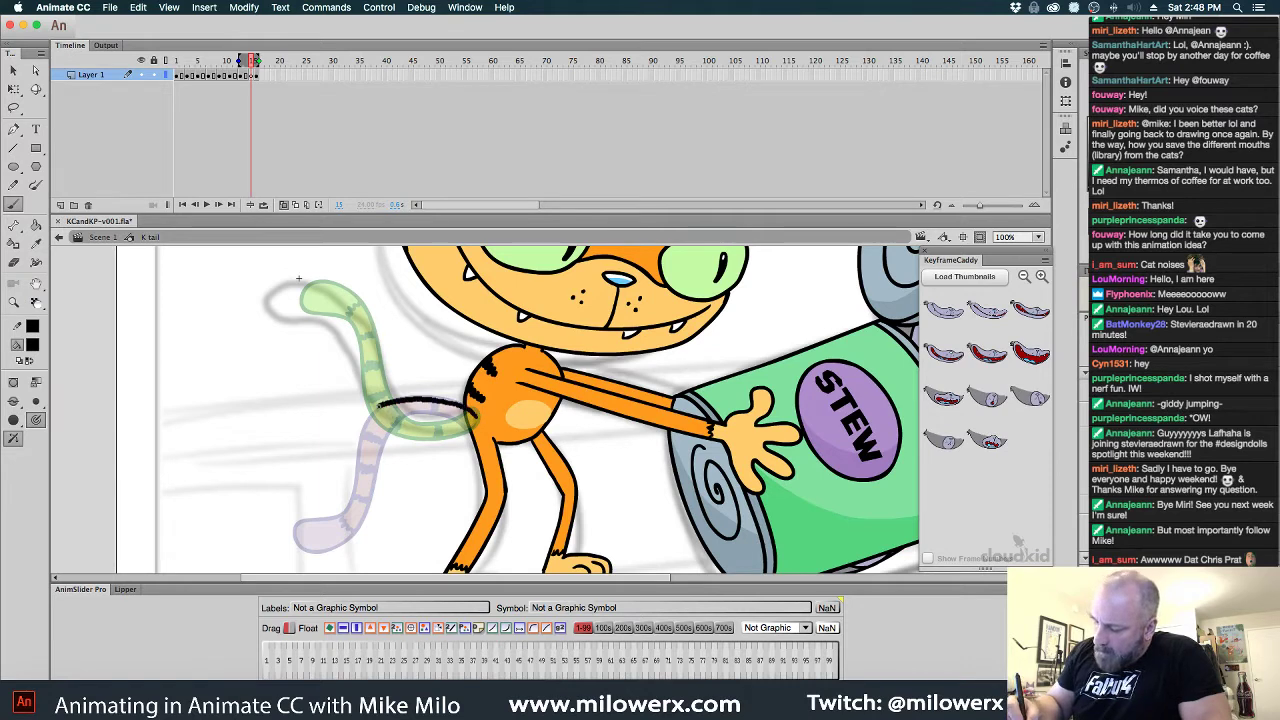
pyautogui.press('super+z')
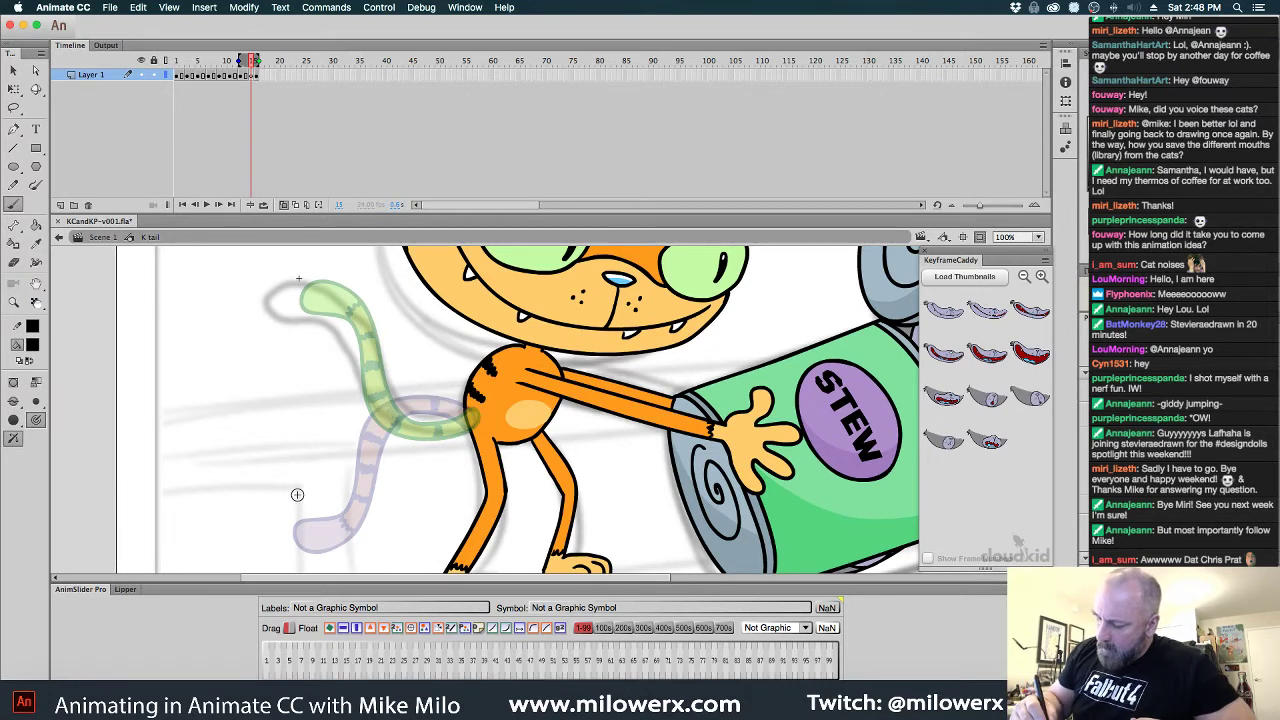
pyautogui.moveTo(297, 513)
pyautogui.mouseDown()
pyautogui.moveTo(324, 421)
pyautogui.moveTo(362, 390)
pyautogui.moveTo(462, 406)
pyautogui.mouseUp()
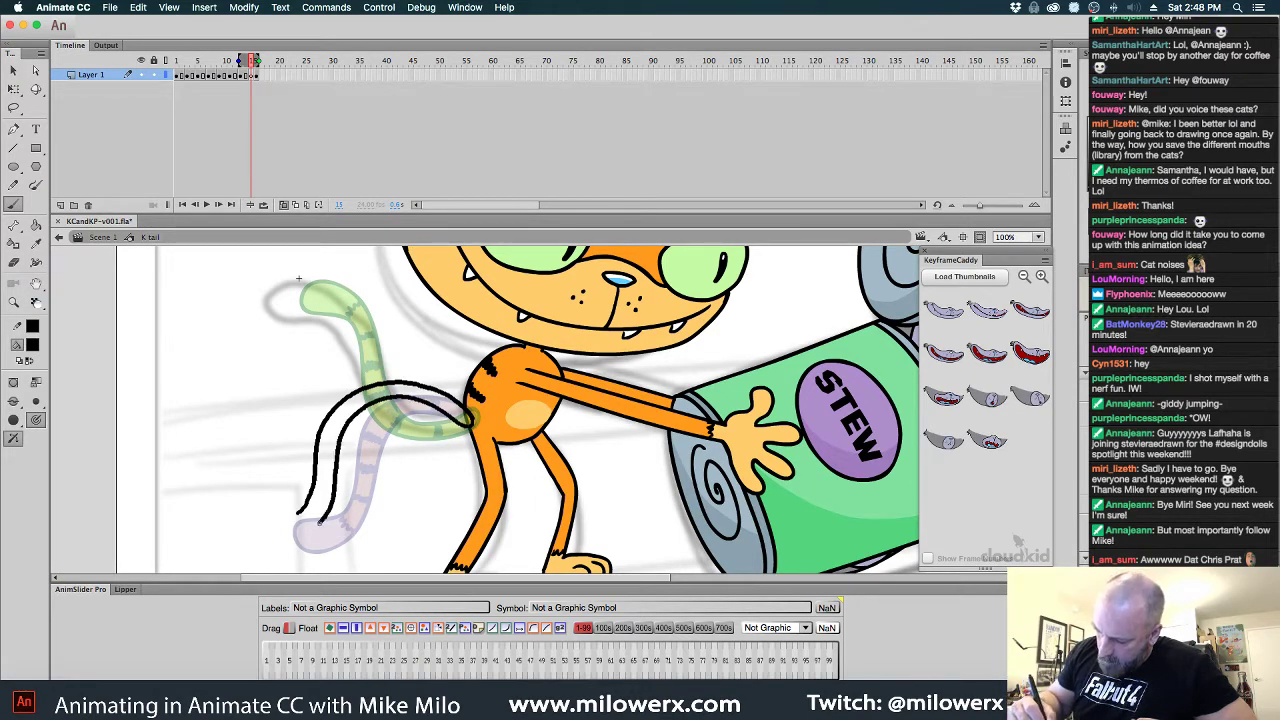
pyautogui.moveTo(303, 521); pyautogui.dragTo(309, 523)
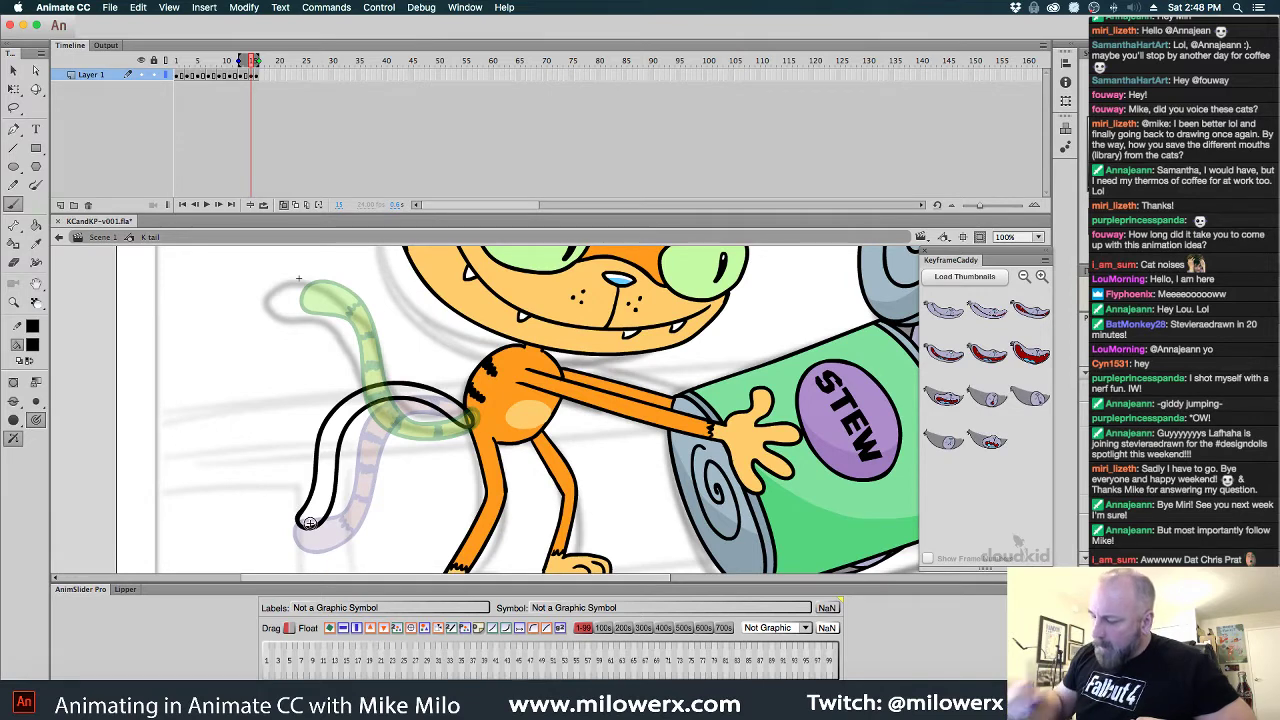
# Extend the frame 15 drawing to a two-frame exposure and insert a blank keyframe at frame 17
pyautogui.click(255, 80)
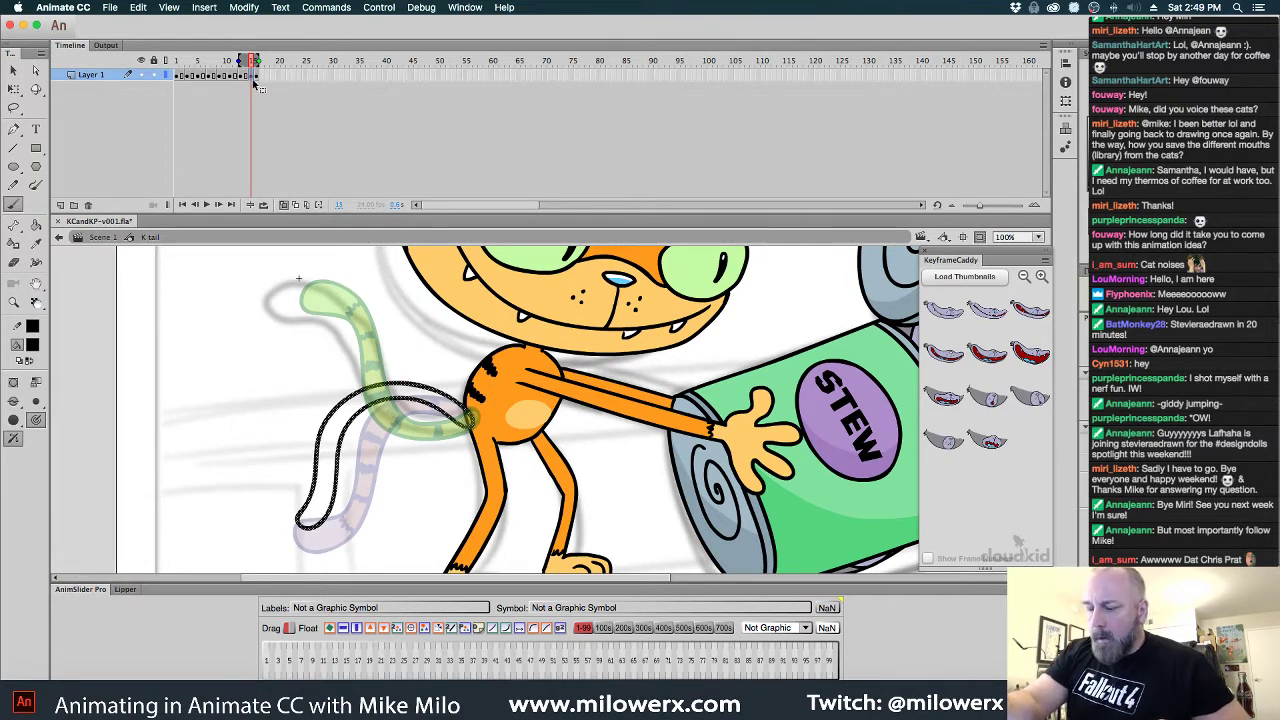
pyautogui.click(263, 77)
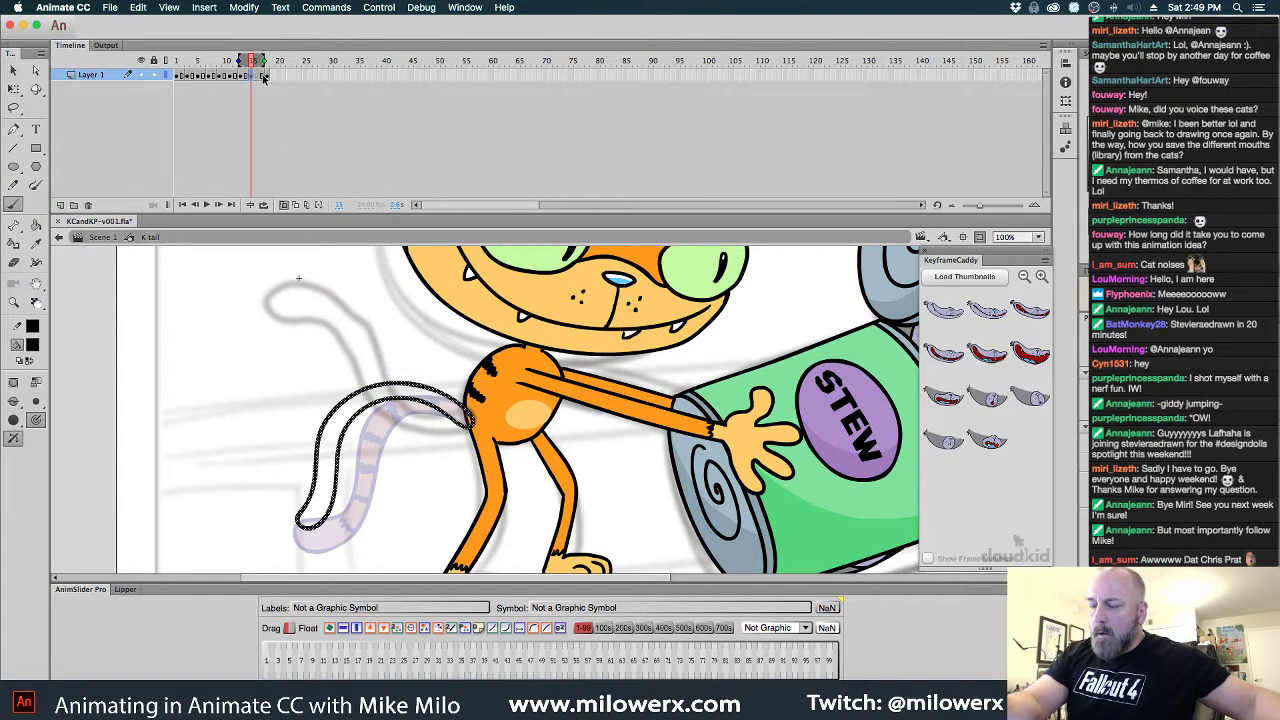
pyautogui.click(264, 77)
pyautogui.click(265, 105)
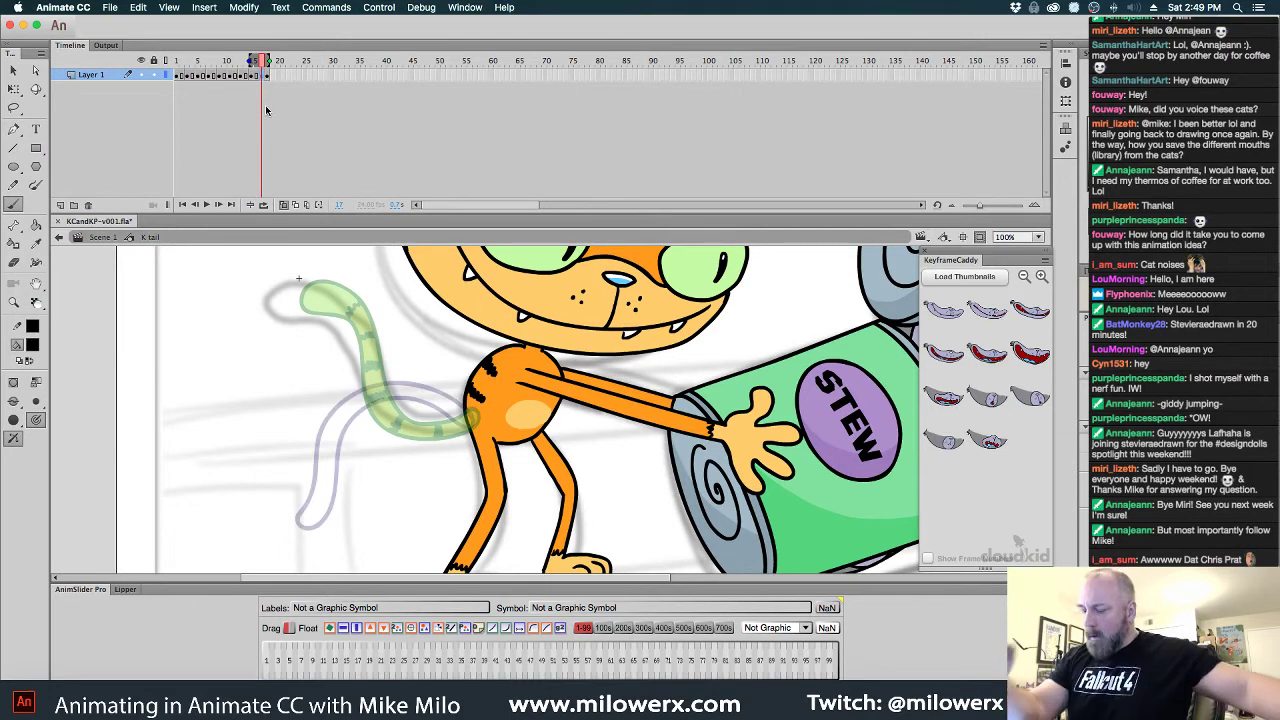
# Brush the tail outline at frame 17 as an S-curve between the lowered and raised poses, with its tip drooping
pyautogui.moveTo(515, 413); pyautogui.dragTo(550, 484)
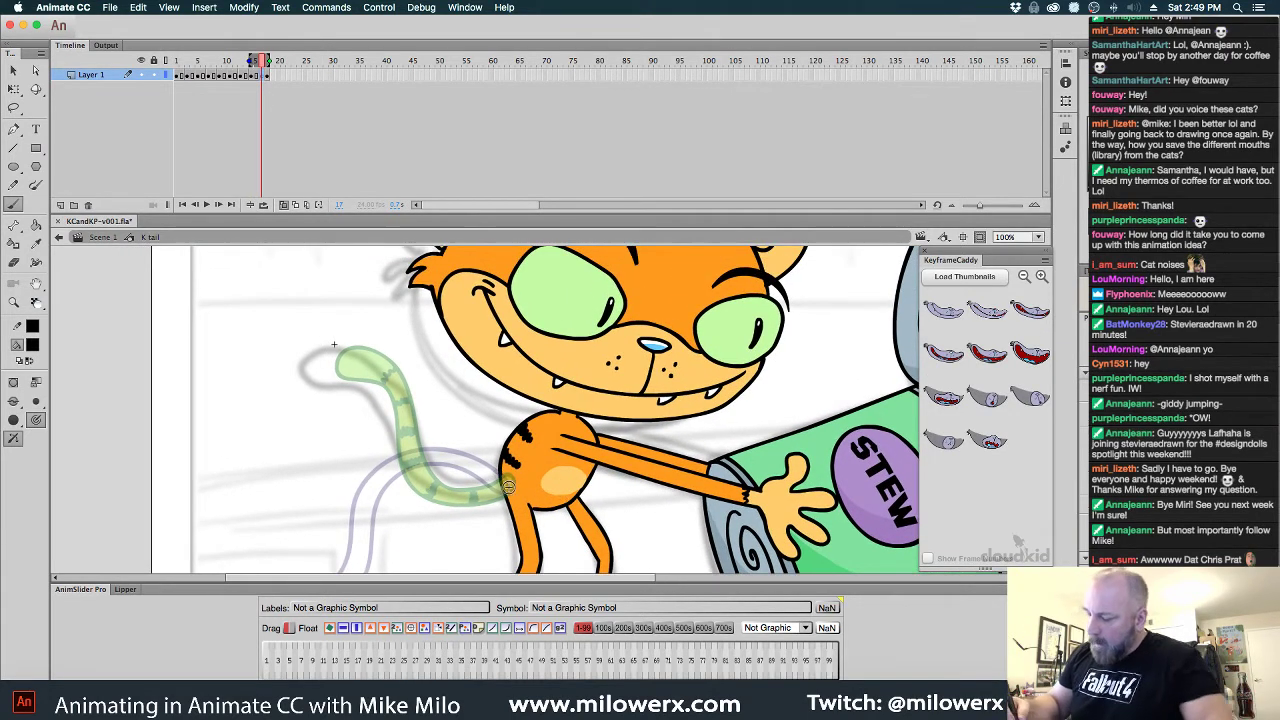
pyautogui.moveTo(635, 473); pyautogui.dragTo(640, 451)
pyautogui.scroll(-2, 640, 450)
pyautogui.hscroll(-1, 640, 450)
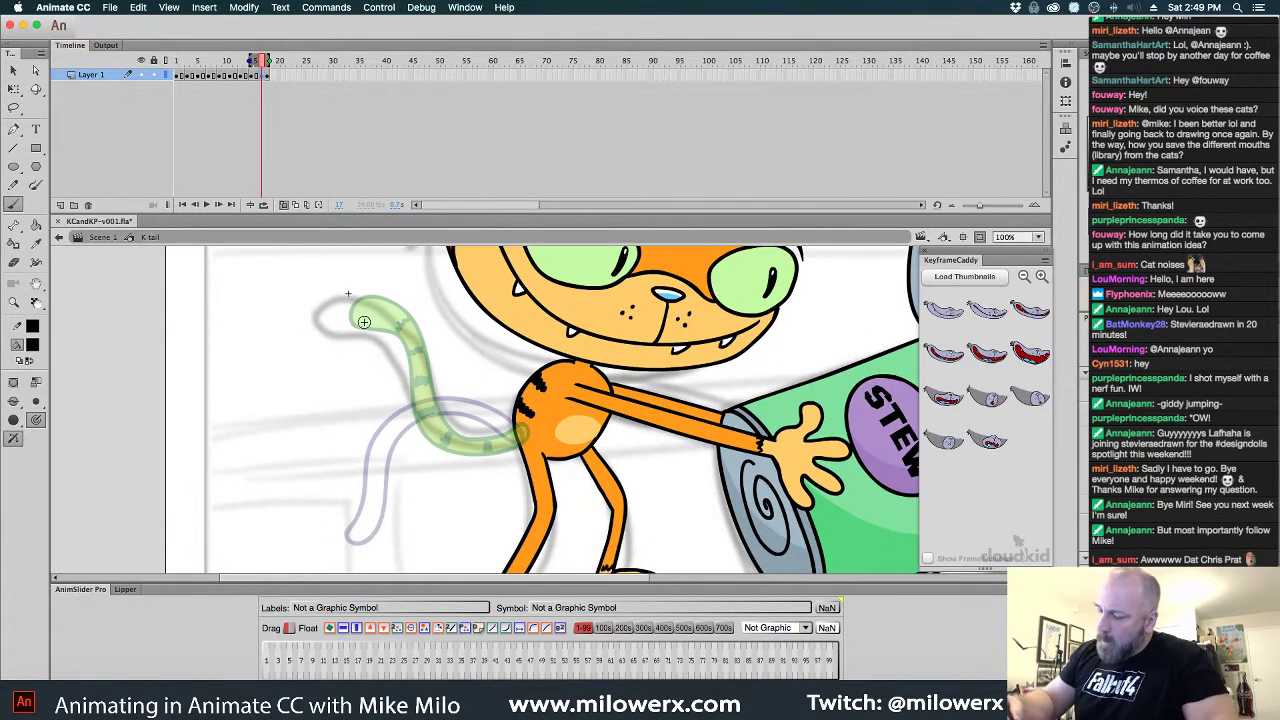
pyautogui.moveTo(360, 345)
pyautogui.mouseDown()
pyautogui.moveTo(409, 355)
pyautogui.moveTo(441, 407)
pyautogui.mouseUp()
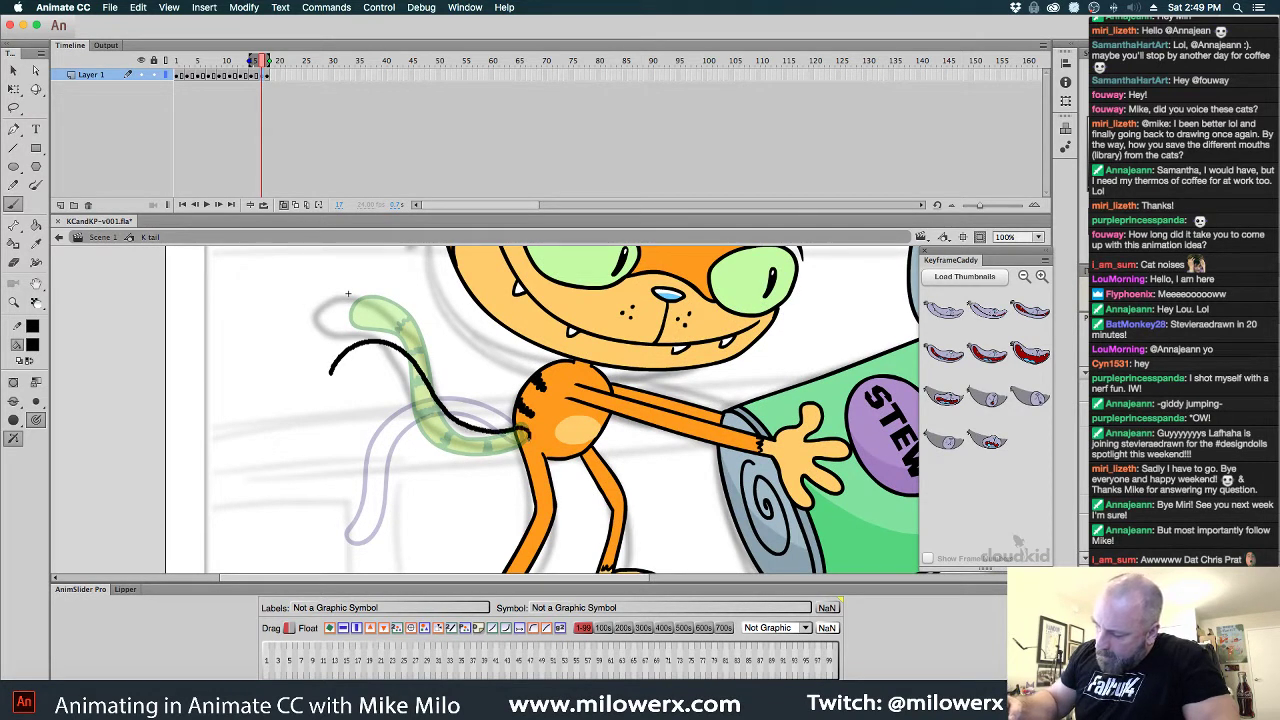
pyautogui.moveTo(502, 449); pyautogui.dragTo(440, 432)
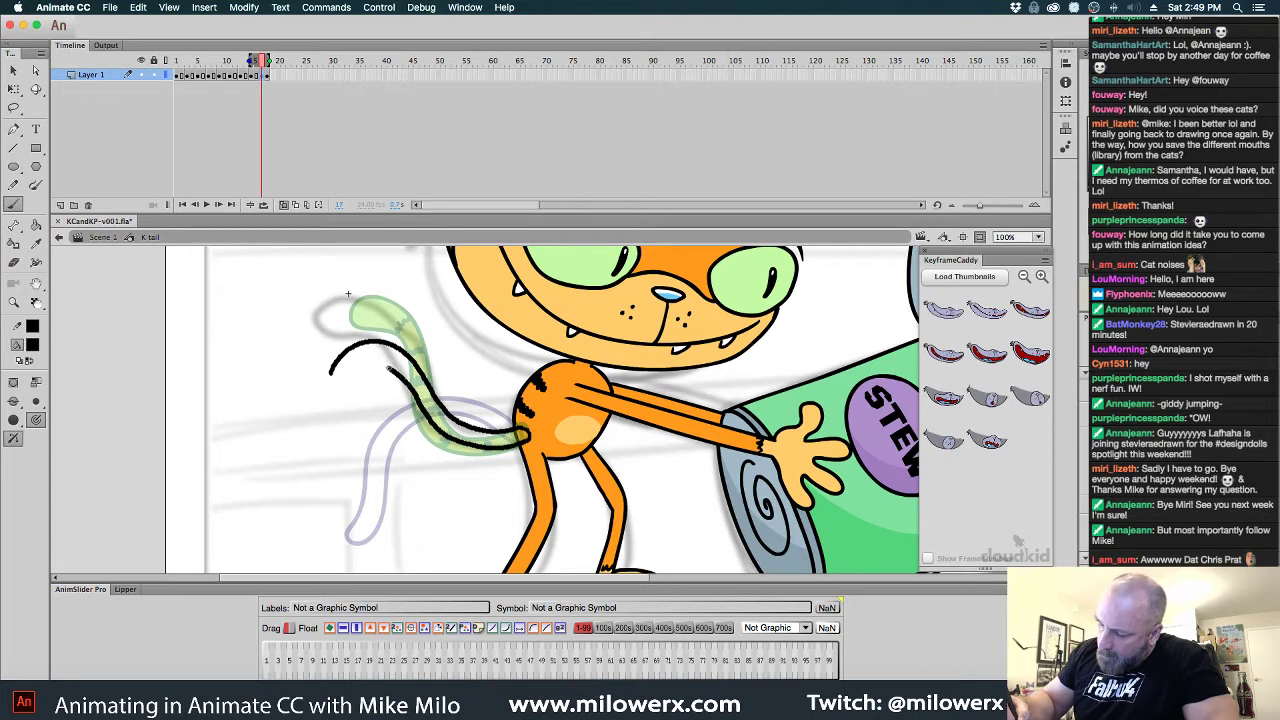
pyautogui.moveTo(389, 369); pyautogui.dragTo(351, 375)
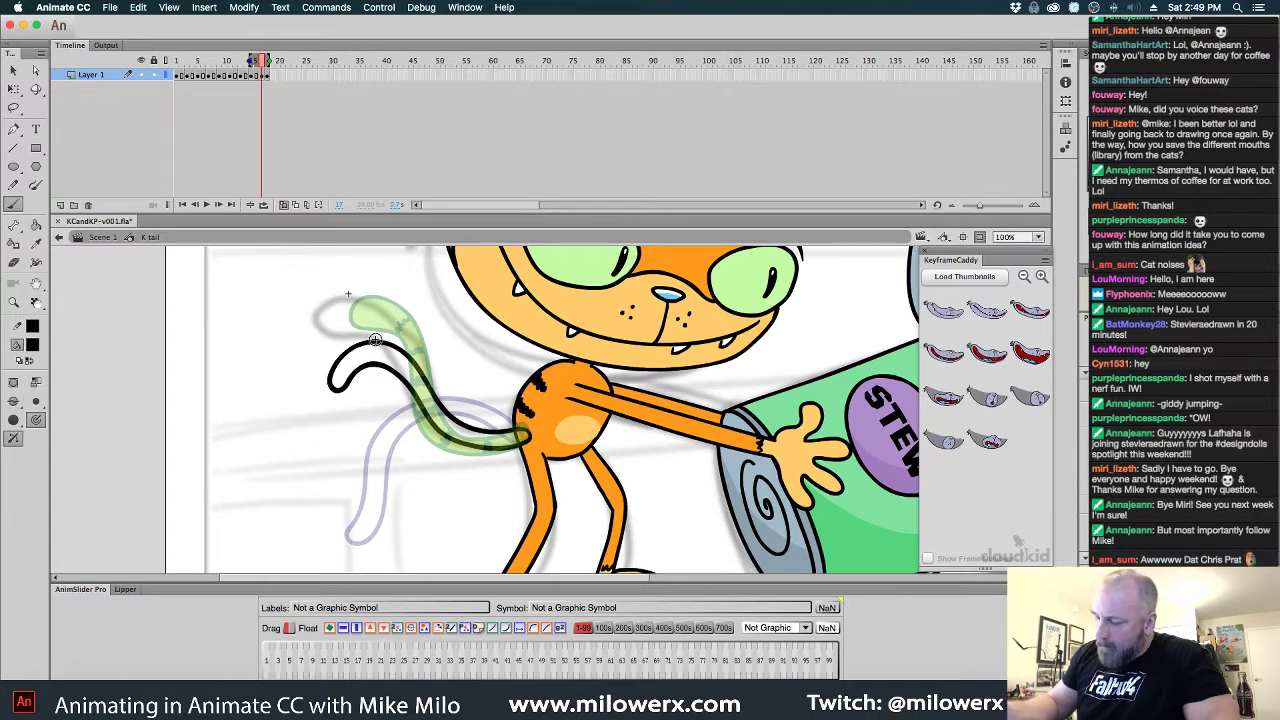
# Hold the frame 17 drawing for two frames and insert a blank keyframe at frame 19
pyautogui.click(262, 78)
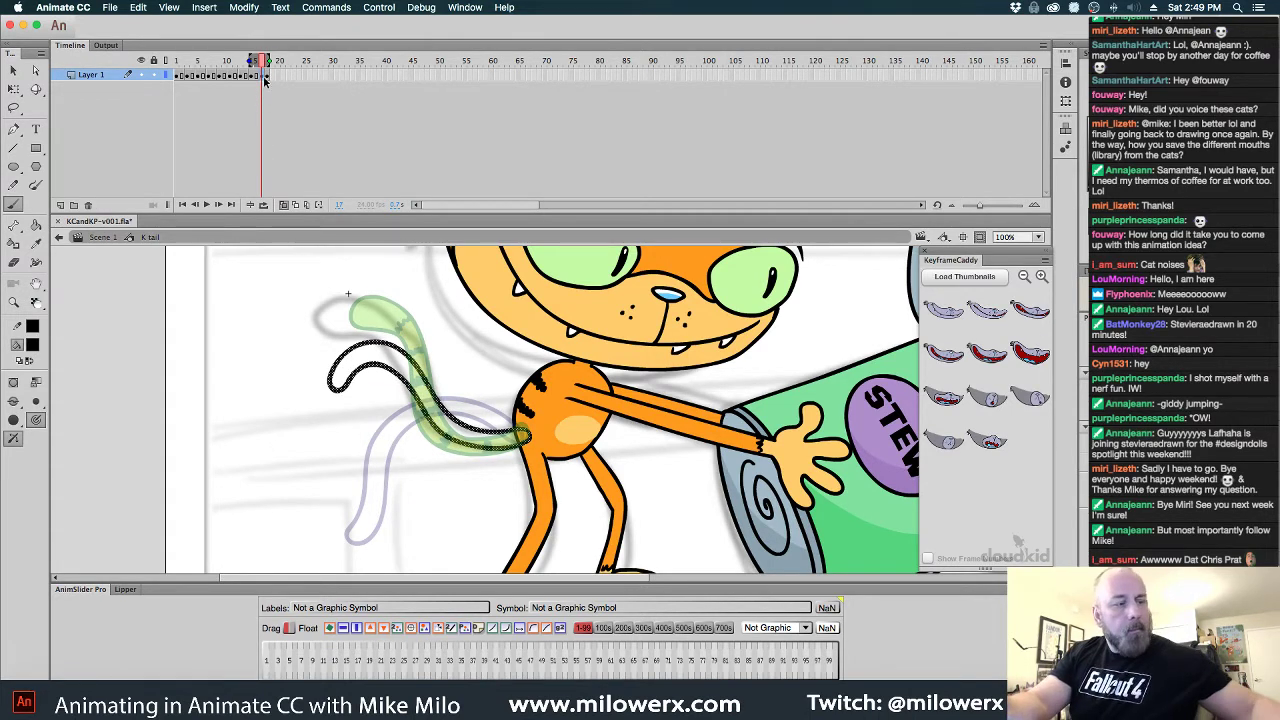
pyautogui.press('F5')
pyautogui.press('F5')
pyautogui.press('F5')
pyautogui.click(275, 78)
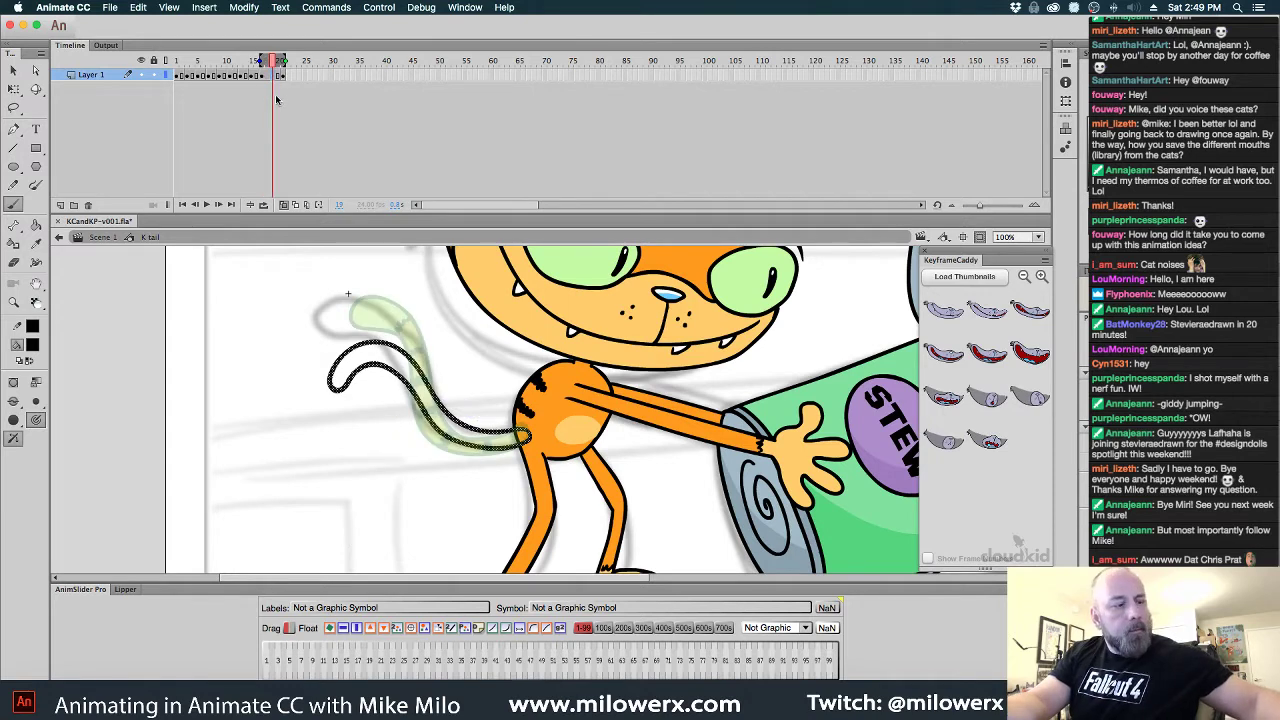
pyautogui.press('Delete')
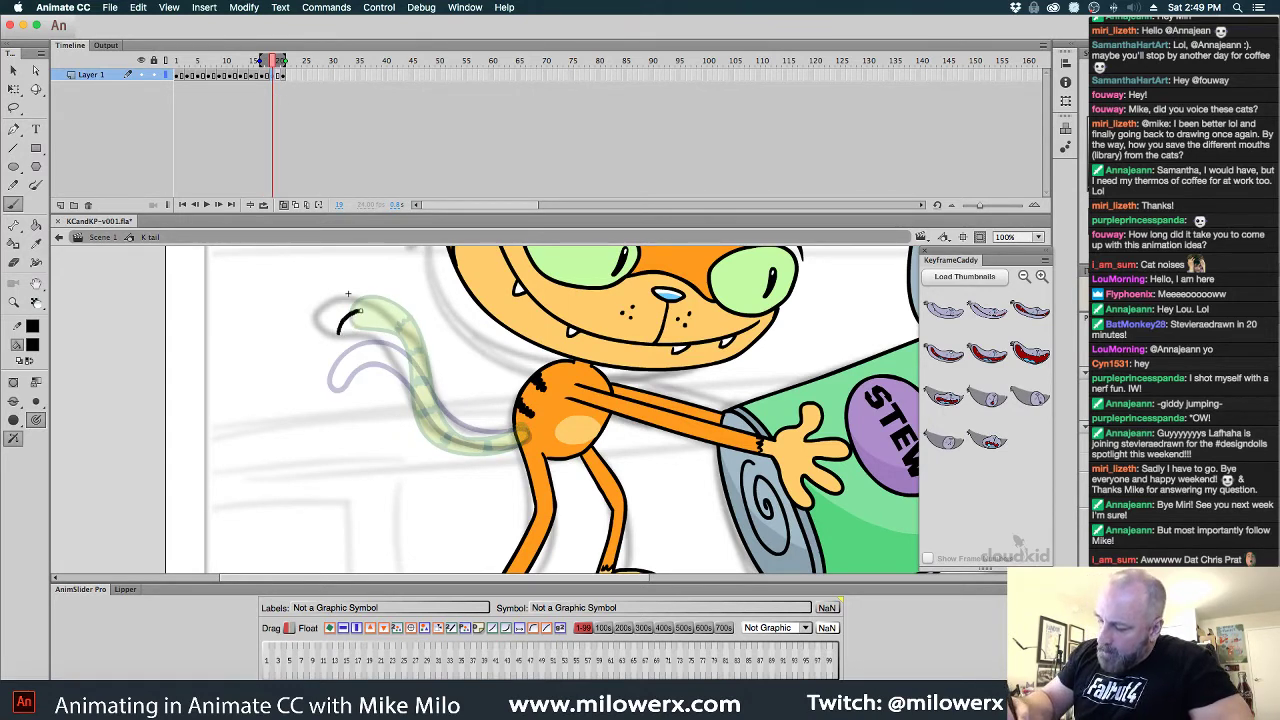
# Brush the tail outline at frame 19 close to the raised pose and remove the copied drawing at the end of Layer 1
pyautogui.moveTo(420, 356); pyautogui.dragTo(433, 410)
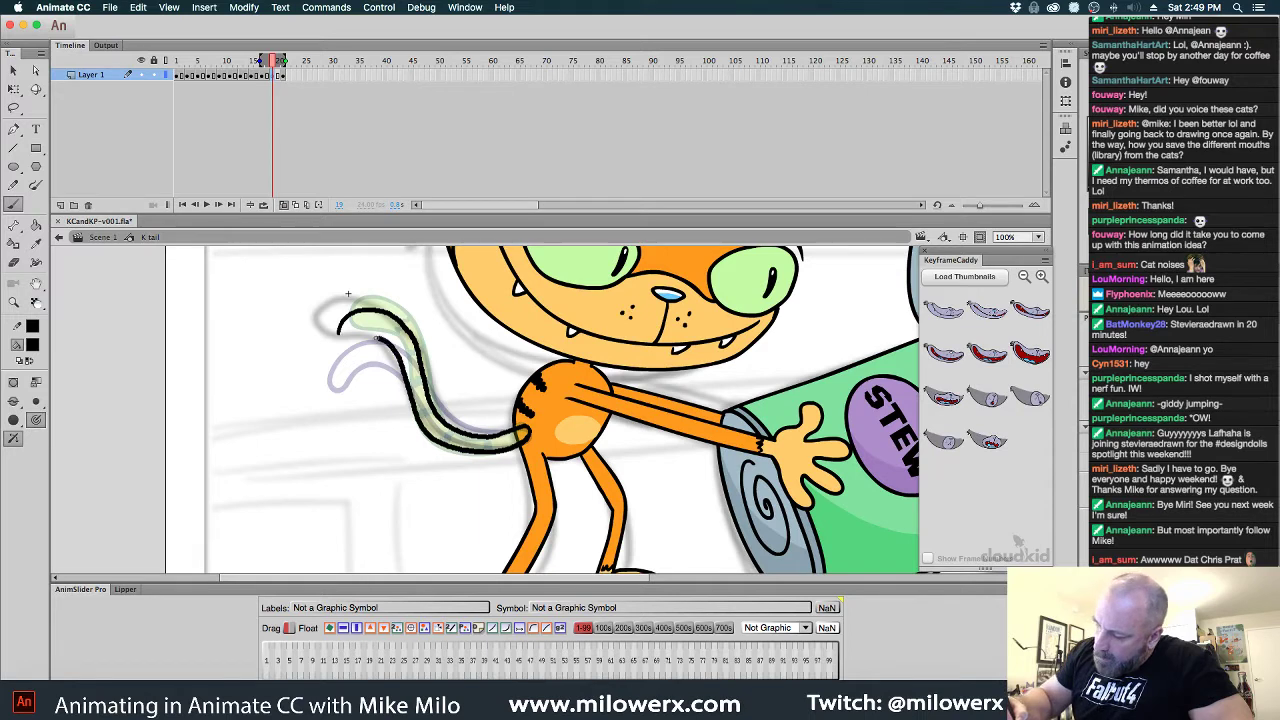
pyautogui.moveTo(339, 333); pyautogui.dragTo(348, 329)
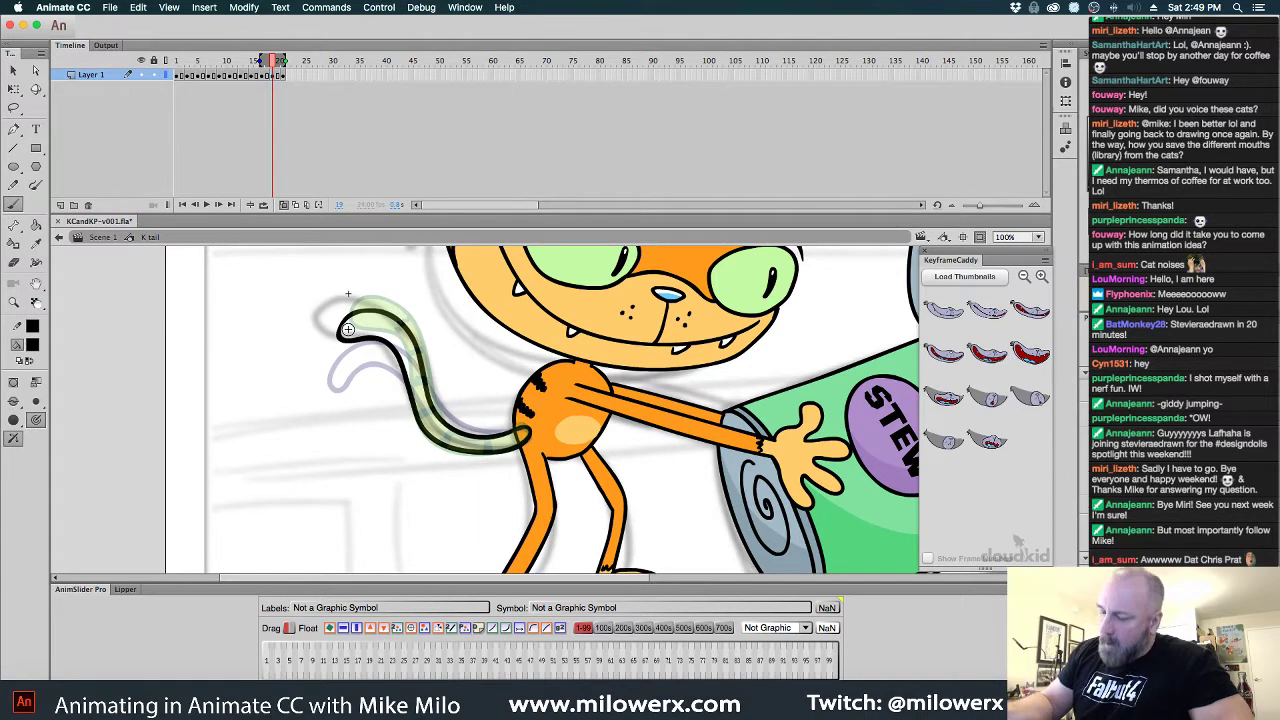
pyautogui.click(283, 76)
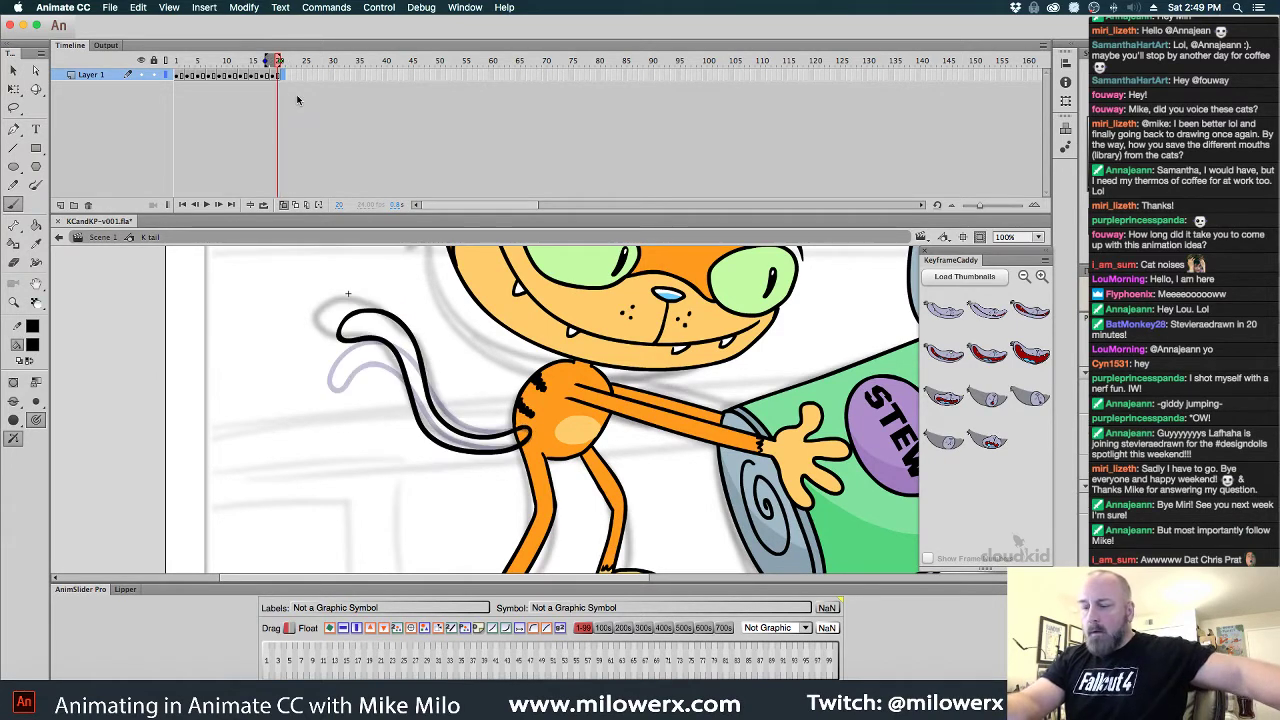
# Fill the tail outlines at frames 15, 17 and 19 with the cat's orange using the Paint Bucket
pyautogui.click(33, 345)
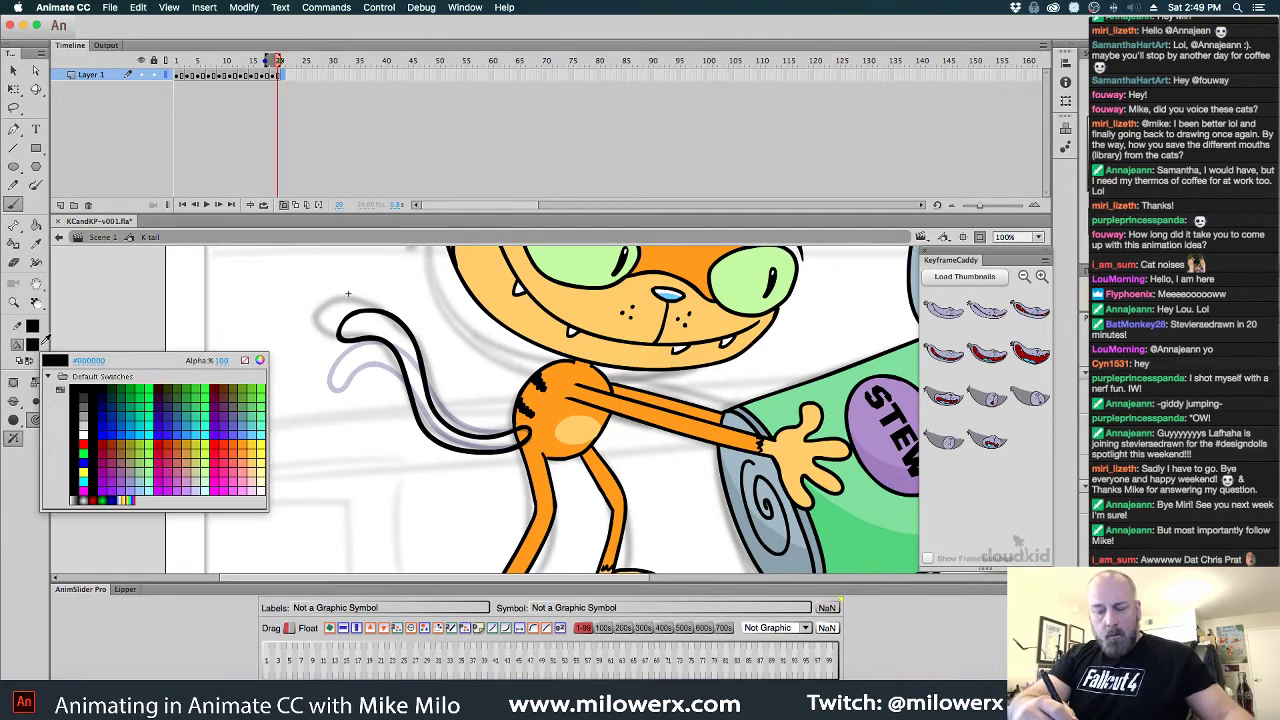
pyautogui.click(257, 441)
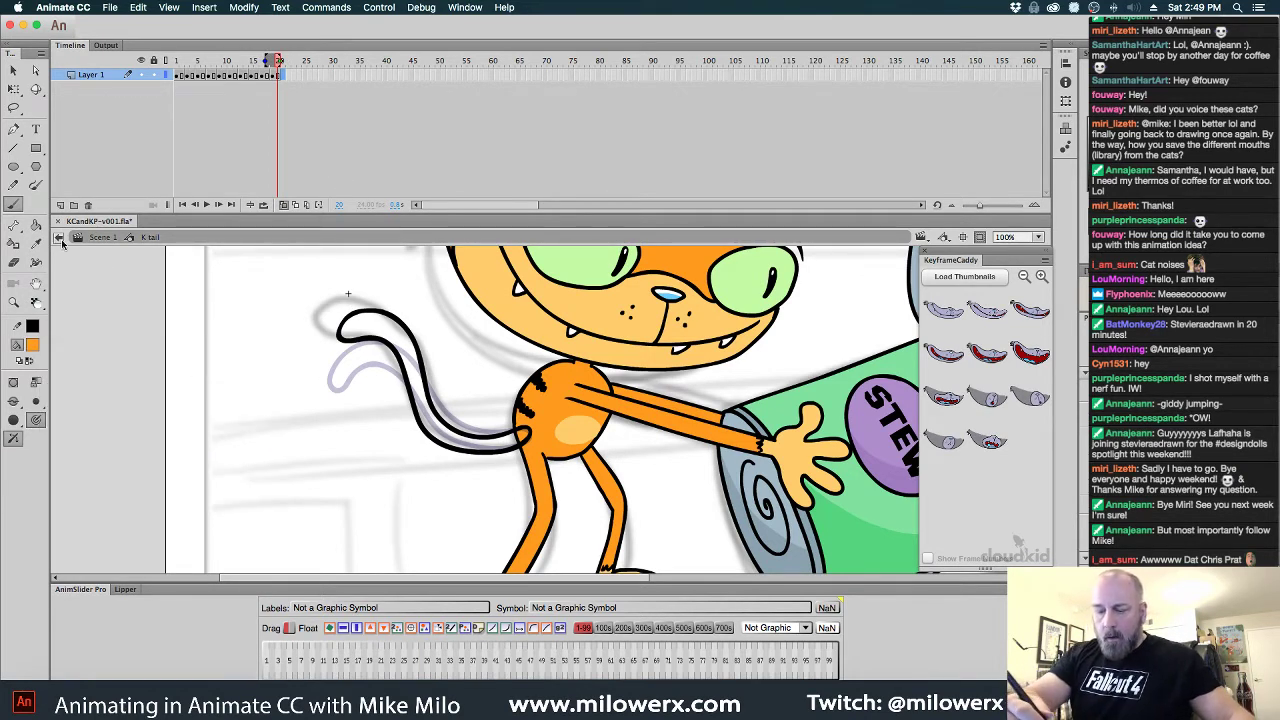
pyautogui.click(36, 225)
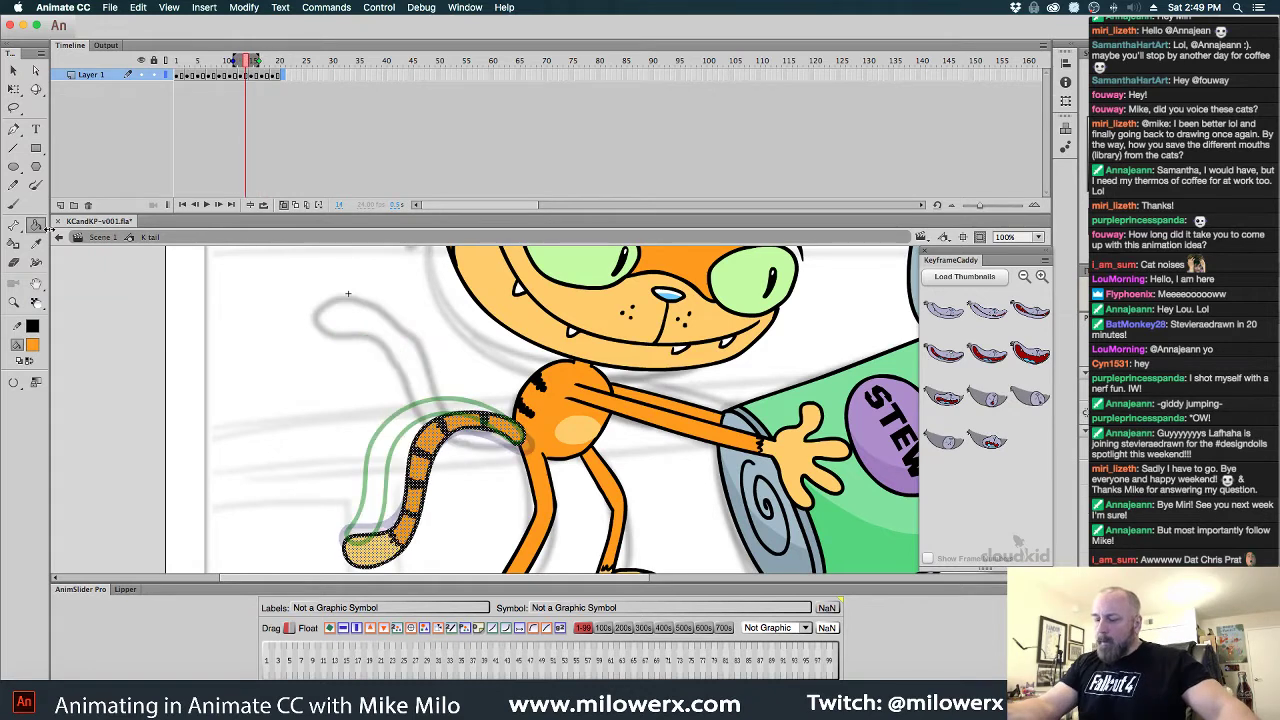
pyautogui.press('.')
pyautogui.press('.')
pyautogui.click(459, 410)
pyautogui.press('.')
pyautogui.press('.')
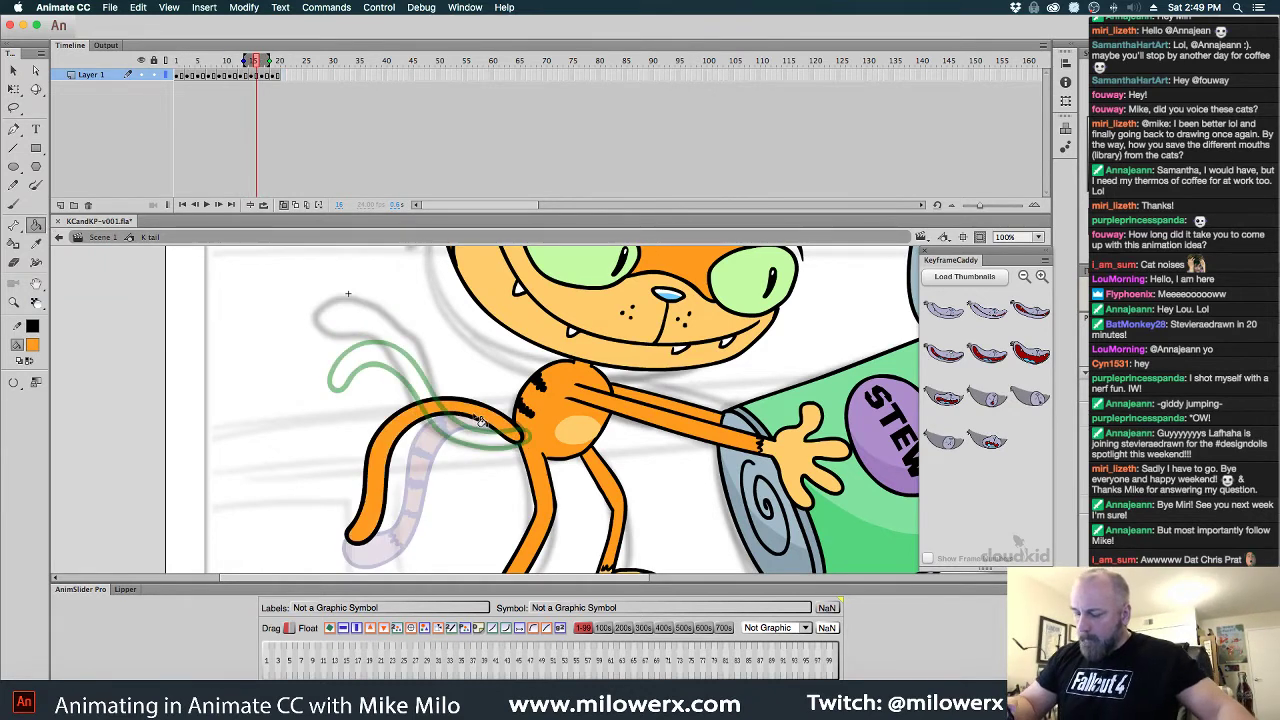
pyautogui.click(460, 426)
pyautogui.press('.')
pyautogui.press('.')
pyautogui.click(427, 397)
pyautogui.press('.')
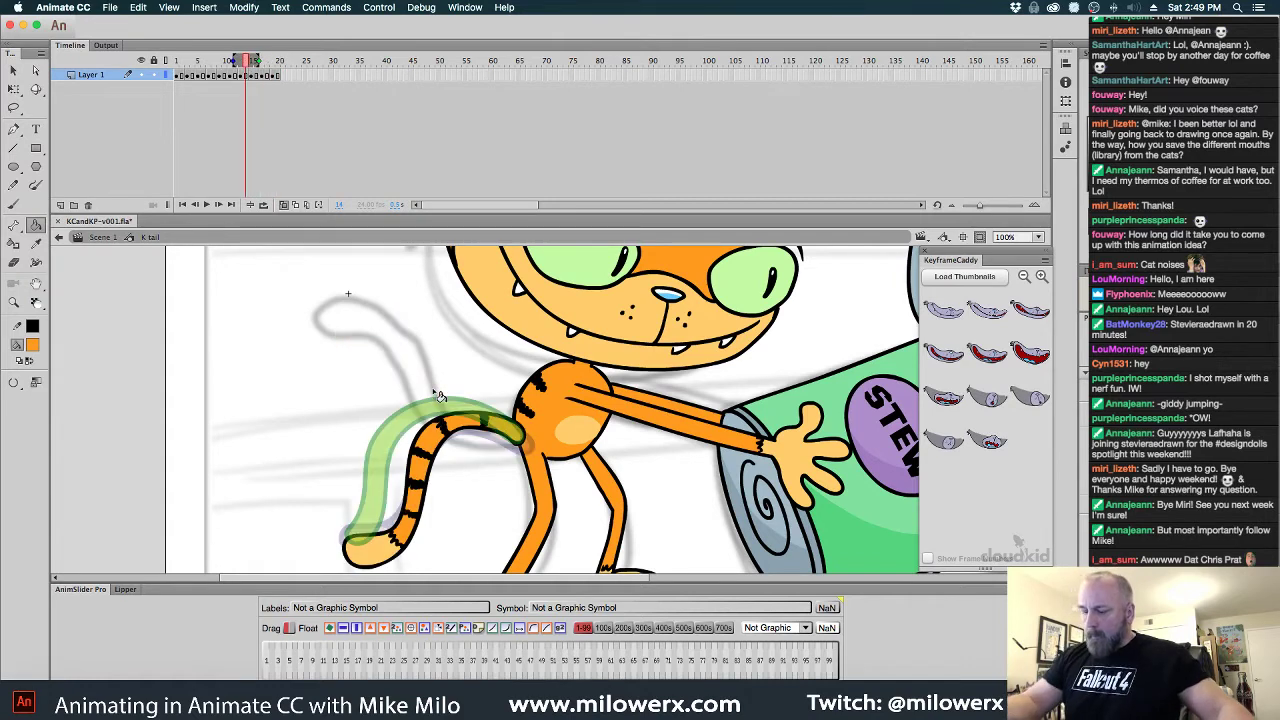
# Set the fill back to black and brush jagged stripes across the tail at frame 15
pyautogui.click(36, 346)
pyautogui.click(70, 390)
pyautogui.press('b')
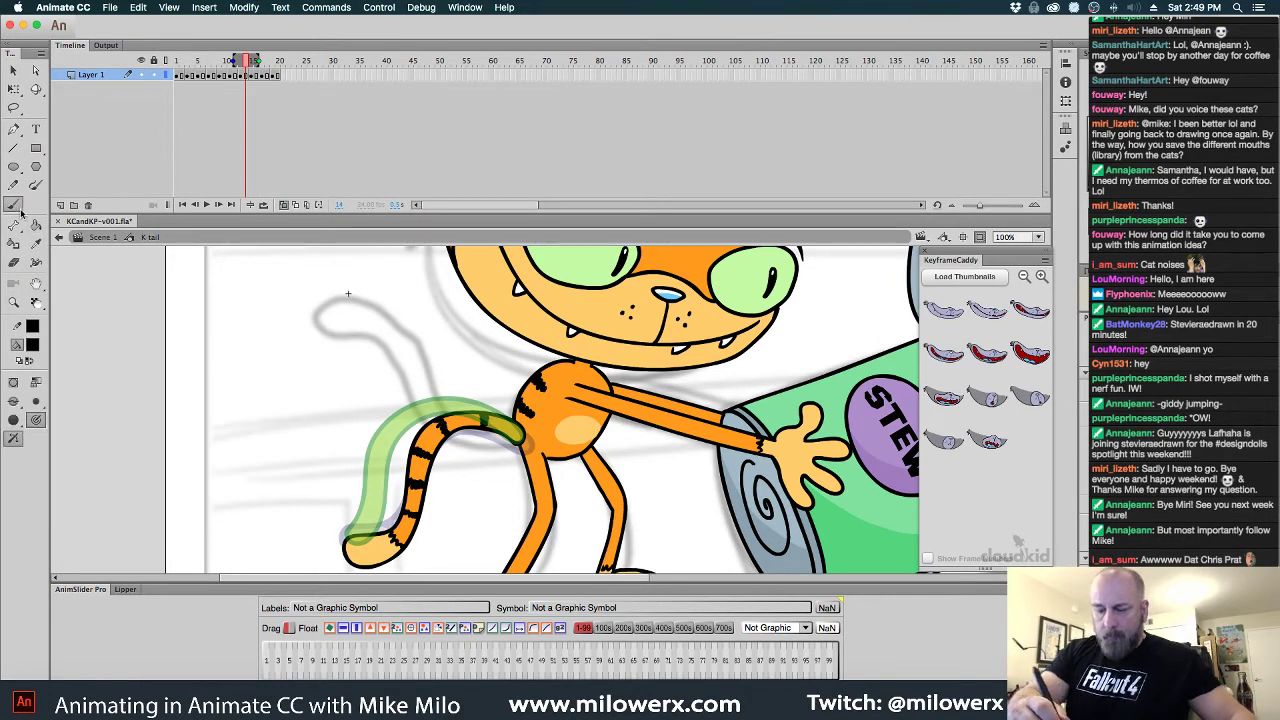
pyautogui.press('.')
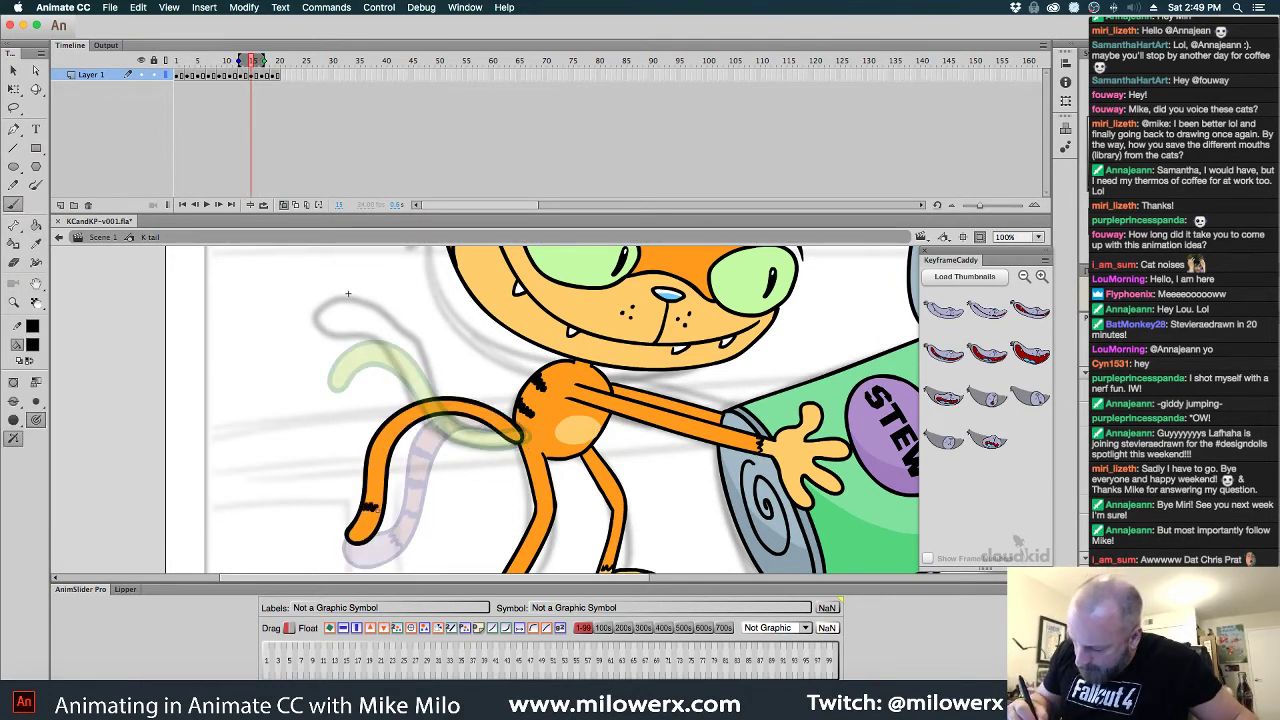
pyautogui.moveTo(372, 505); pyautogui.dragTo(380, 508)
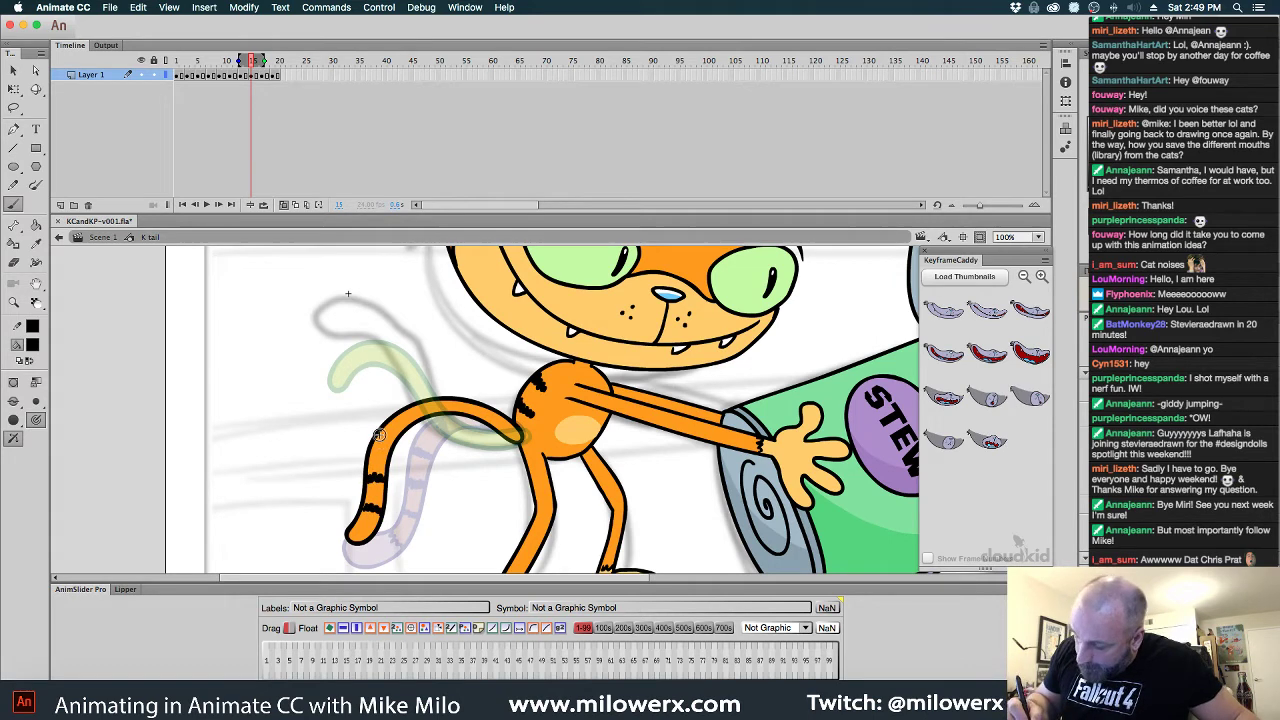
pyautogui.moveTo(378, 436)
pyautogui.mouseDown()
pyautogui.moveTo(391, 443)
pyautogui.moveTo(418, 414)
pyautogui.mouseUp()
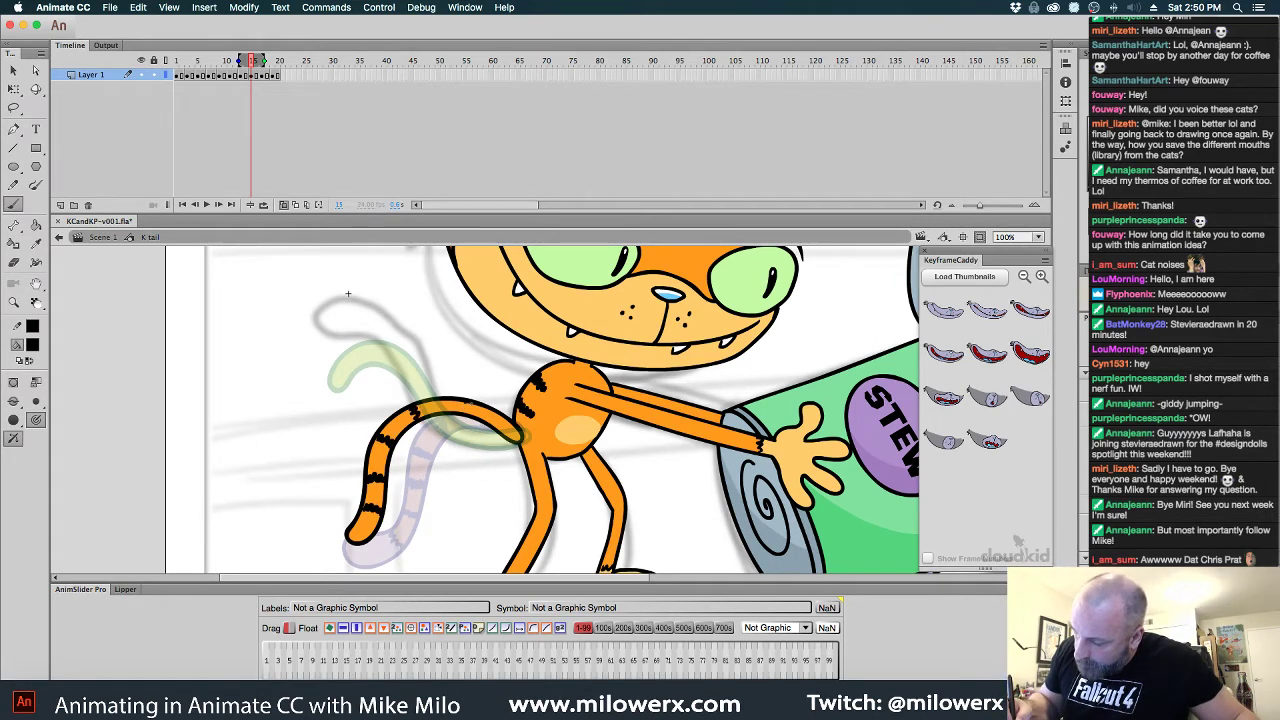
pyautogui.press(',')
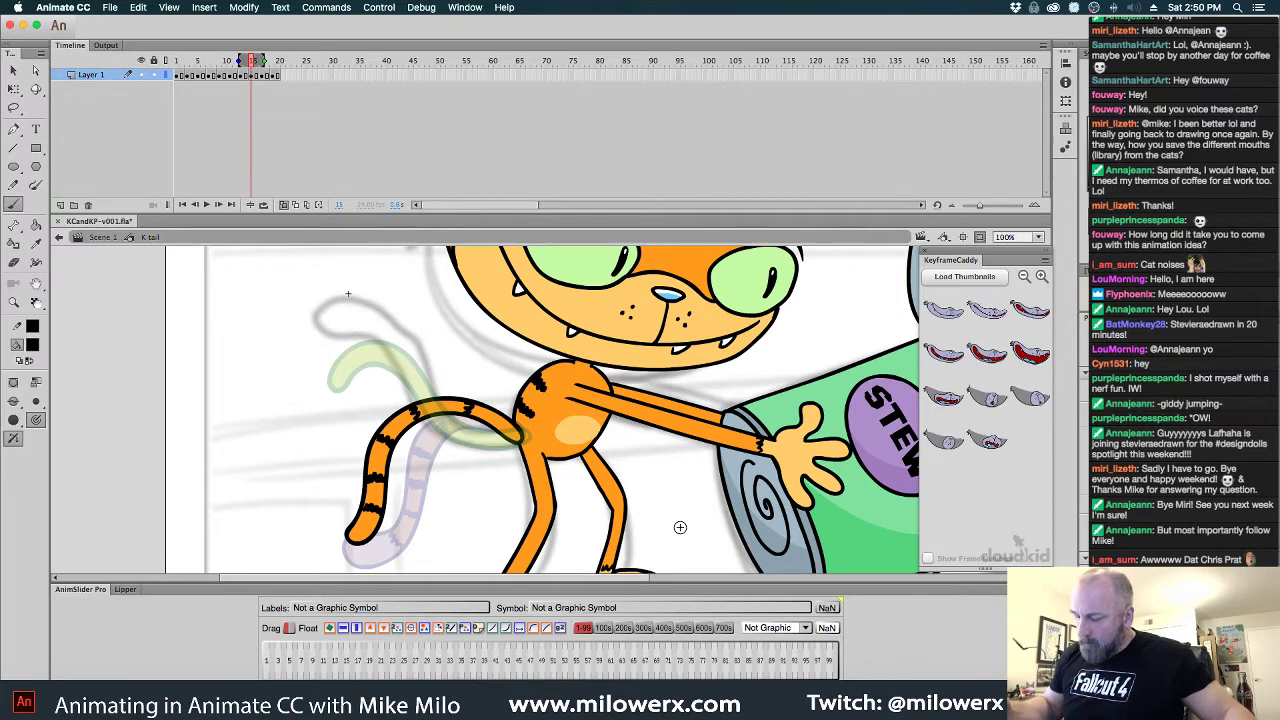
# Brush matching black stripes along the tail drawings at frames 17 and 19
pyautogui.press('.')
pyautogui.press('.')
pyautogui.press('.')
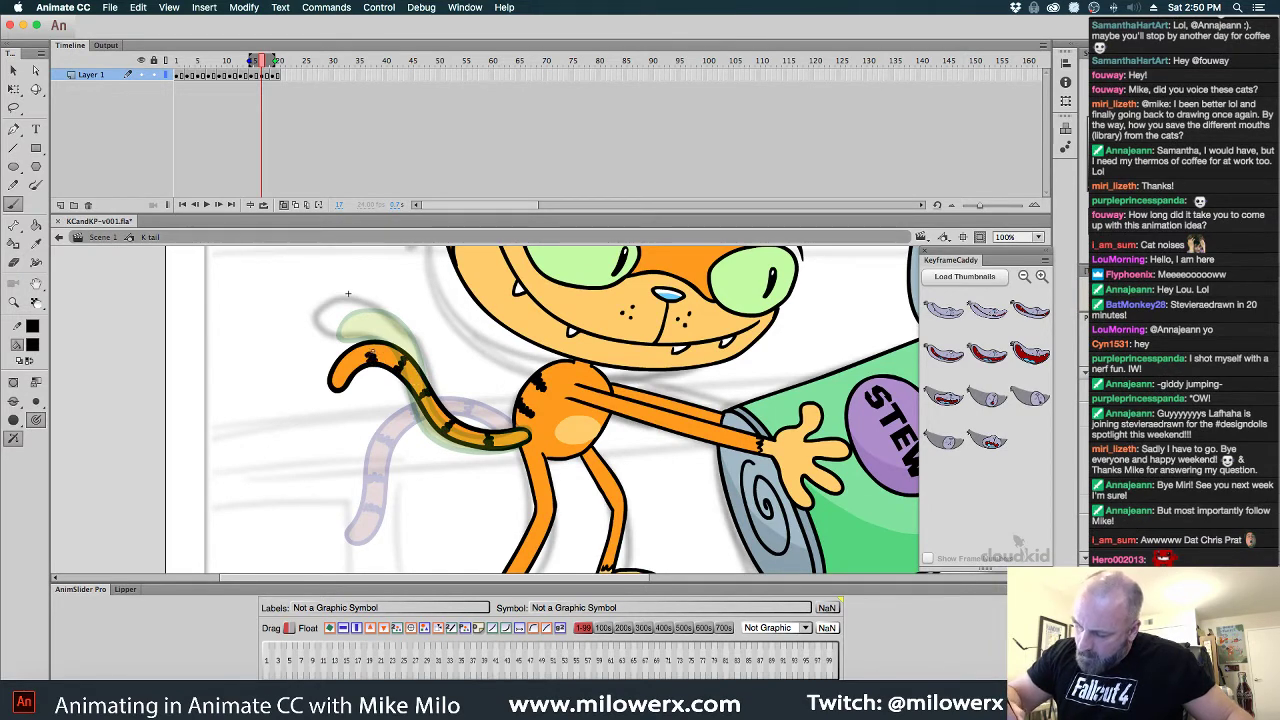
pyautogui.press('.')
pyautogui.press('.')
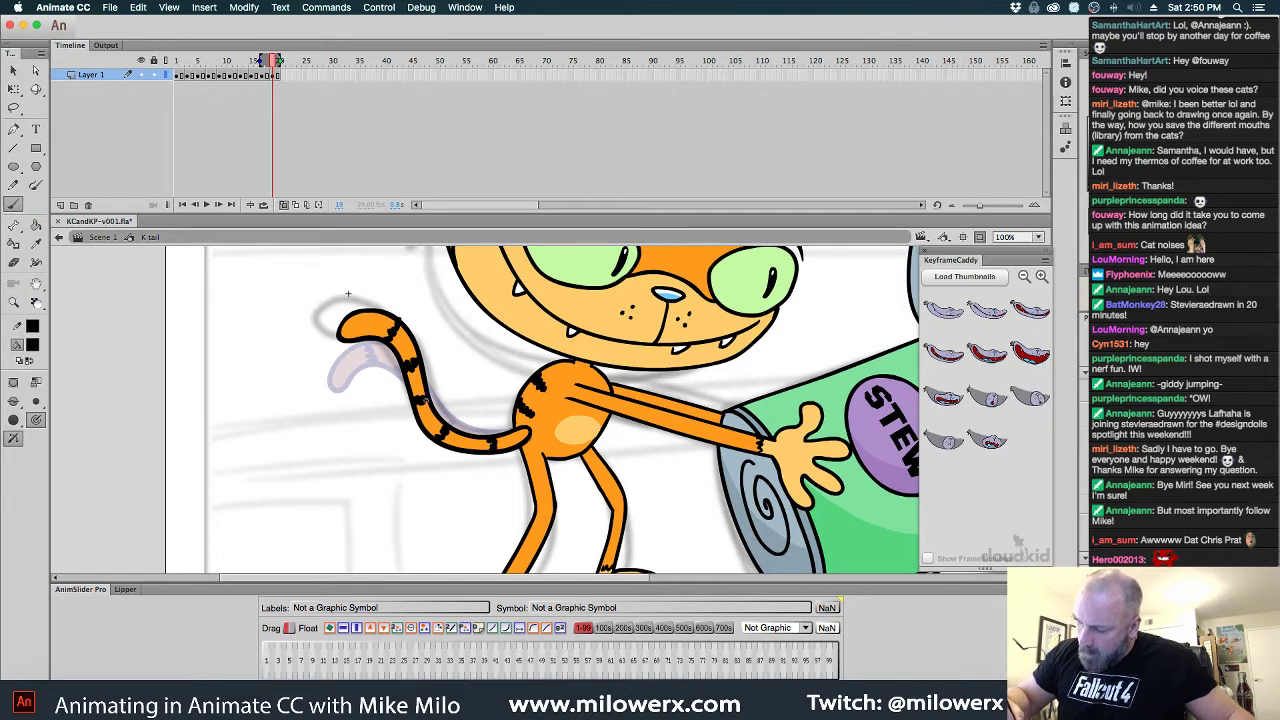
# Fill the tail tips at frames 15, 17 and 19 with the light orange sampled from frame 14's tip, and play the animation without onion skinning
pyautogui.press(',')
pyautogui.press(',')
pyautogui.press(',')
pyautogui.press(',')
pyautogui.press(',')
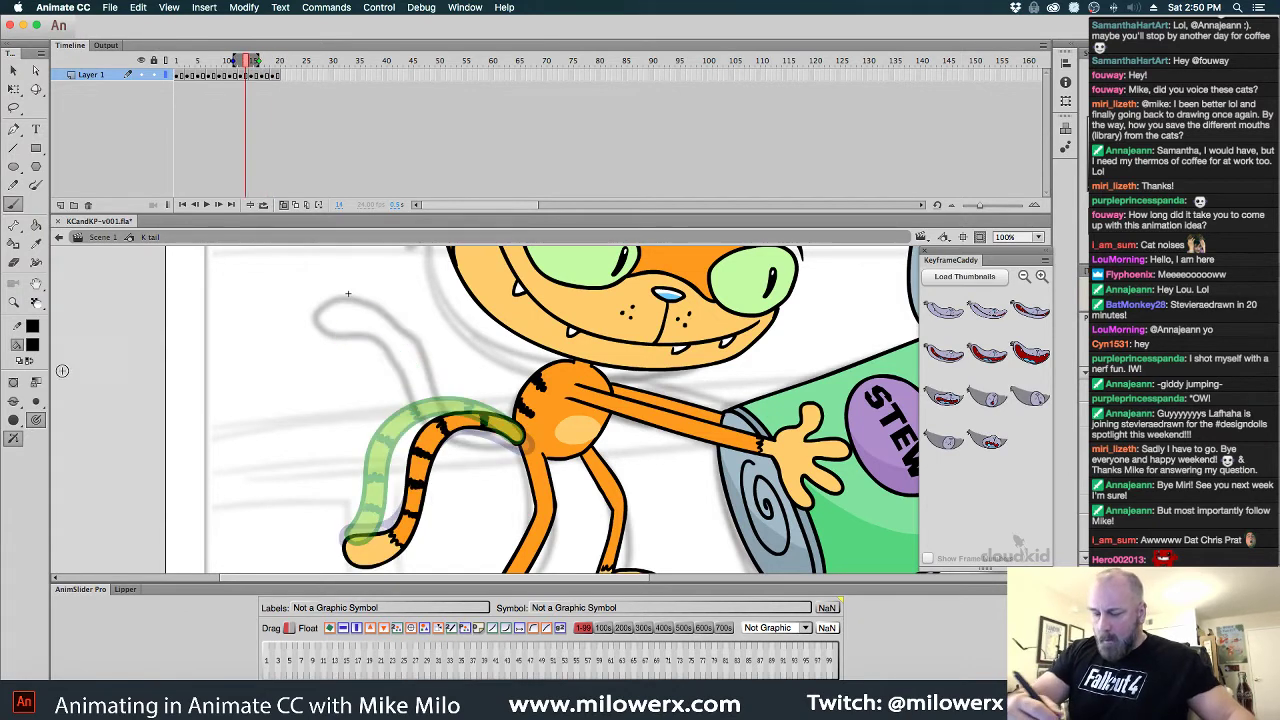
pyautogui.click(32, 344)
pyautogui.click(376, 556)
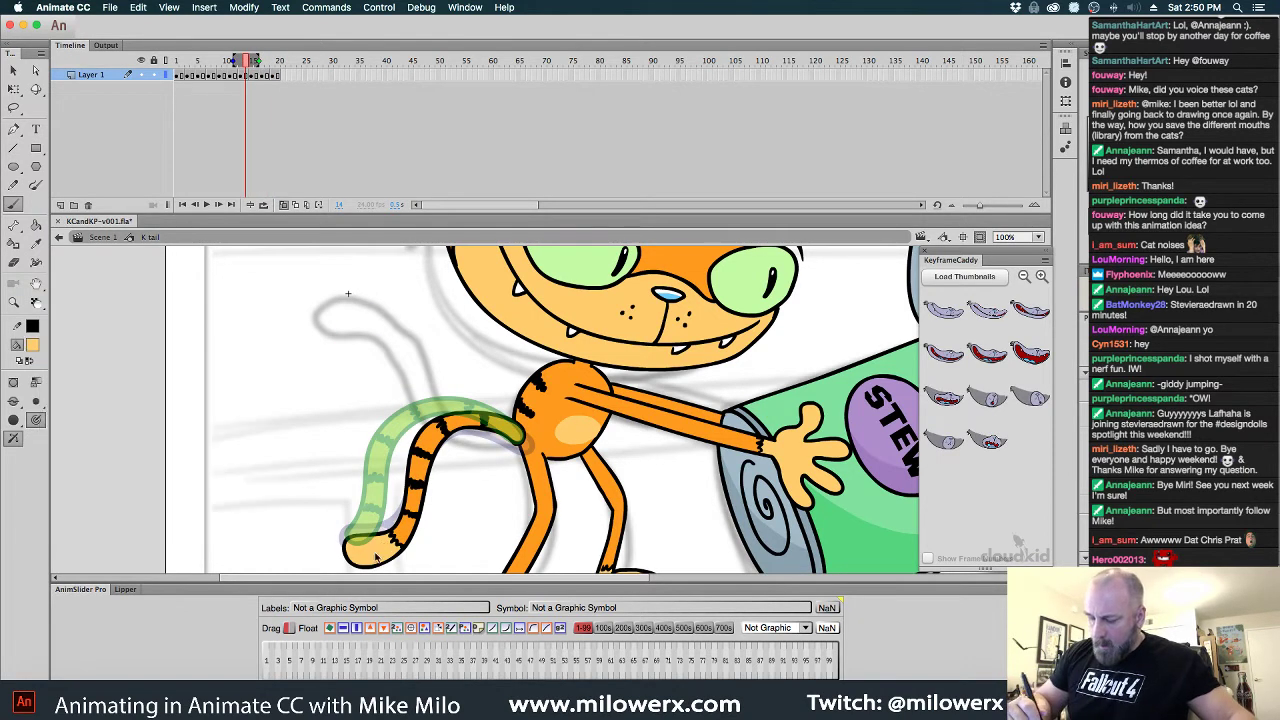
pyautogui.click(36, 225)
pyautogui.press('.')
pyautogui.click(374, 534)
pyautogui.press(',')
pyautogui.press('.')
pyautogui.press('.')
pyautogui.press('.')
pyautogui.press('.')
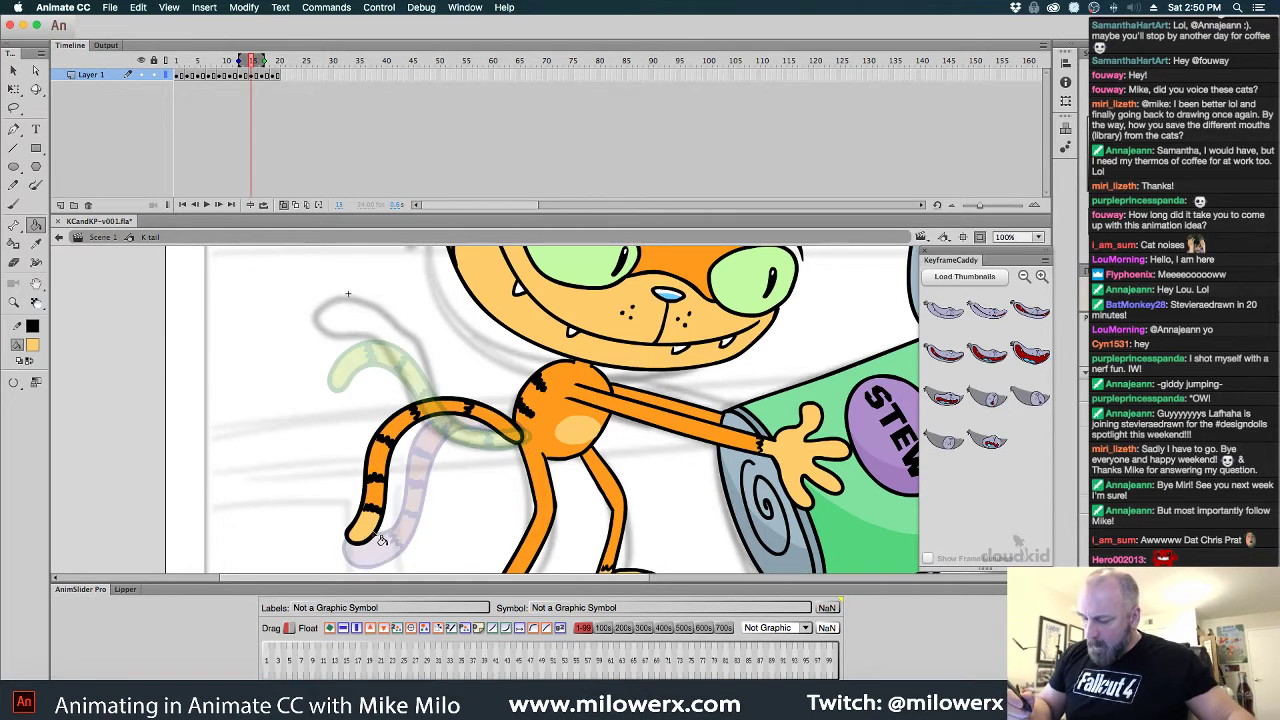
pyautogui.press('.')
pyautogui.press('.')
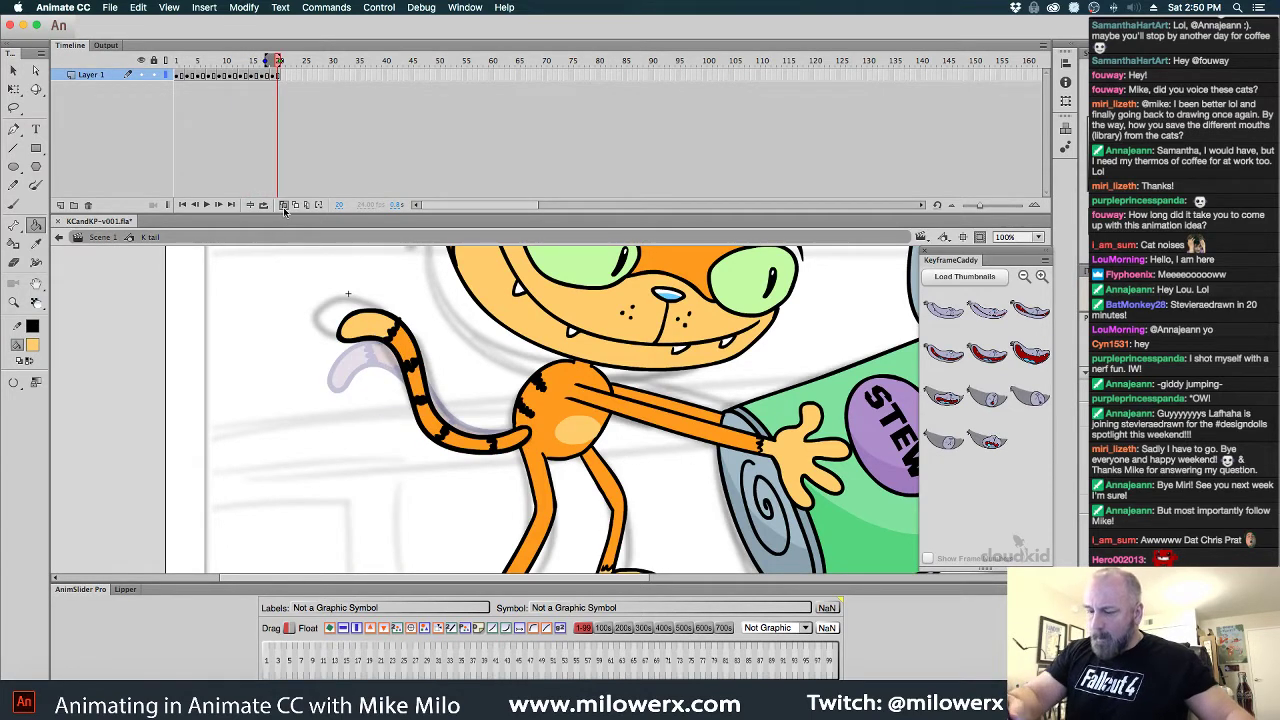
pyautogui.press('Return')
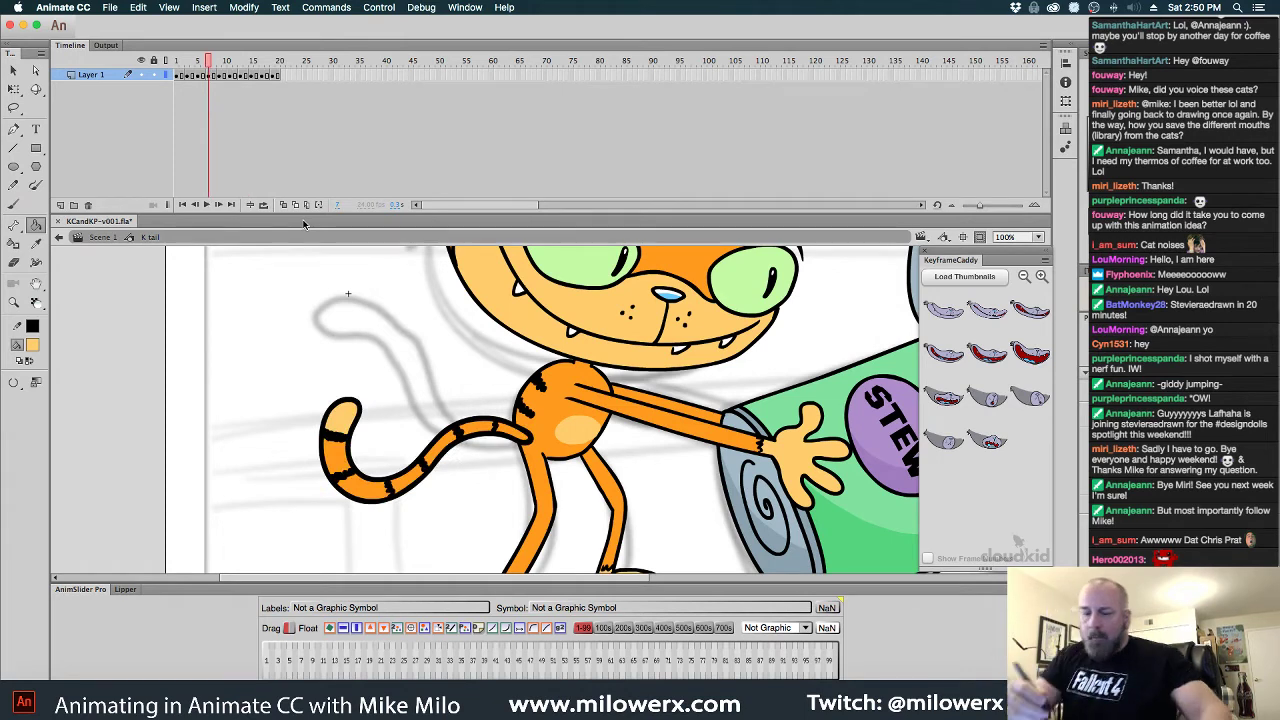
# Leave the tail symbol for the main scene and play the whole animation from frame 1
pyautogui.click(112, 238)
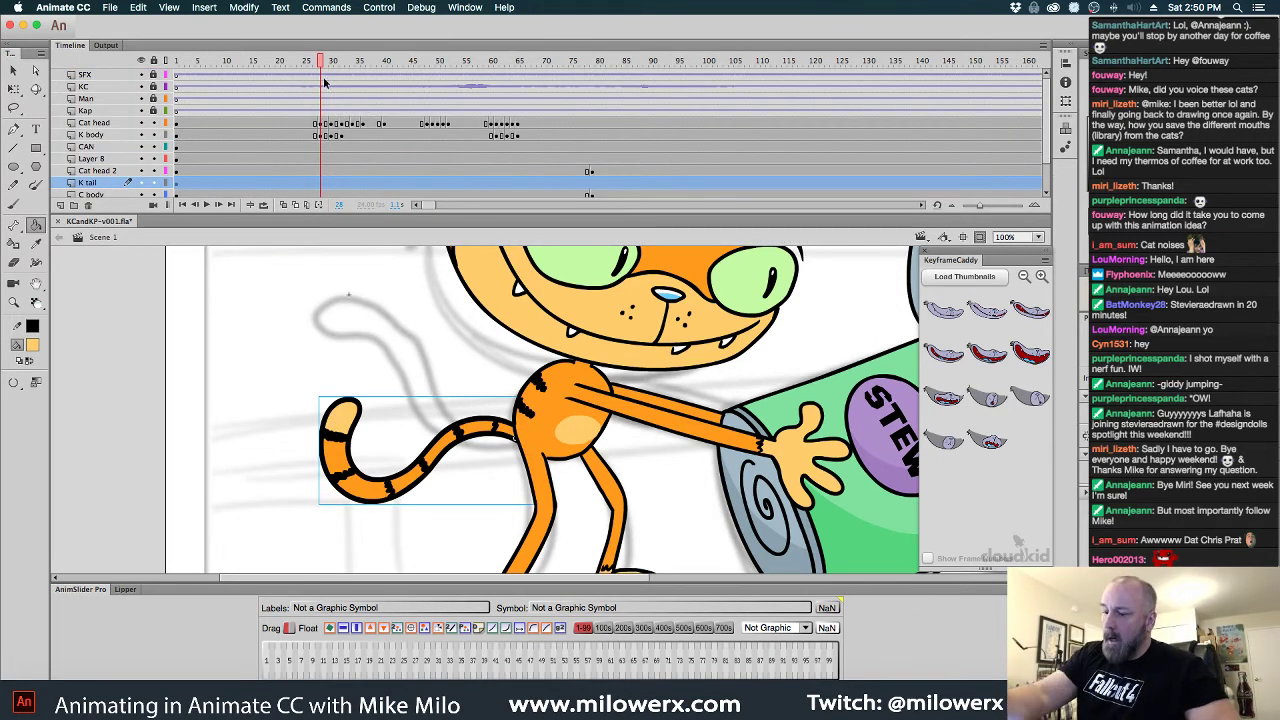
pyautogui.moveTo(321, 62); pyautogui.dragTo(169, 97)
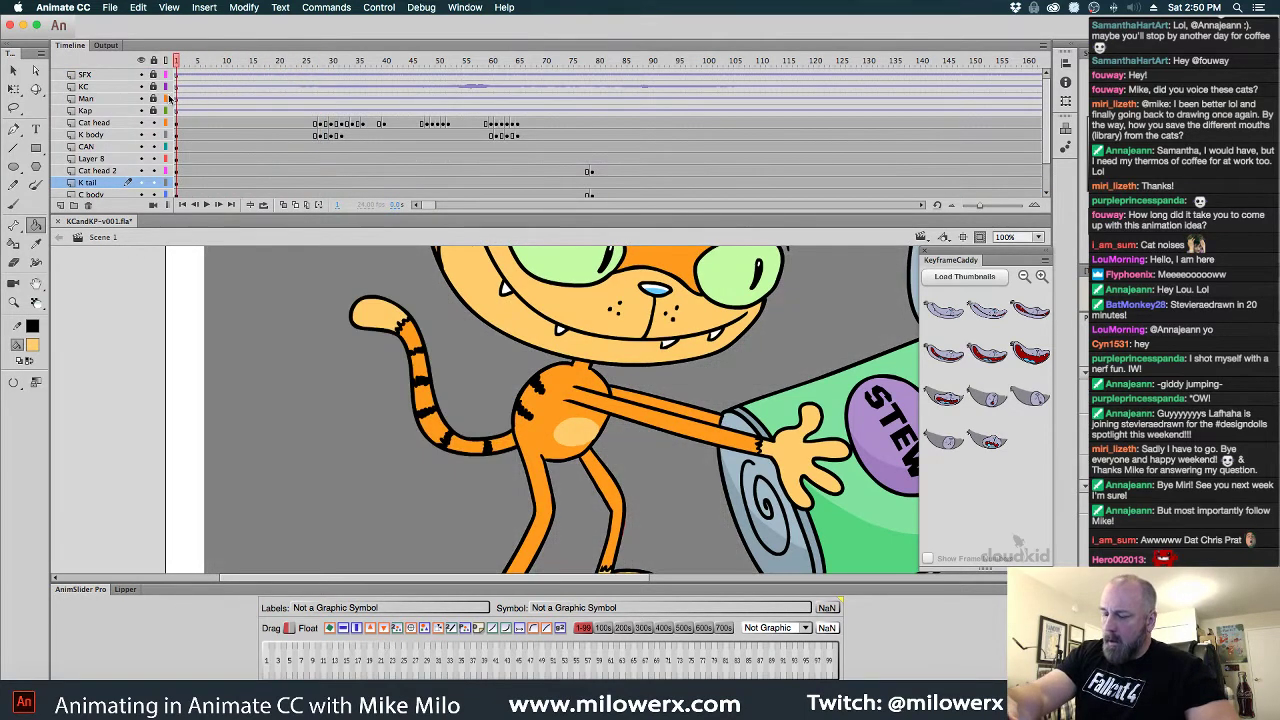
pyautogui.keyDown('alt'); pyautogui.keyDown('super'); pyautogui.click(590, 408); pyautogui.keyUp('super'); pyautogui.keyUp('alt')
pyautogui.moveTo(708, 509); pyautogui.dragTo(607, 537)
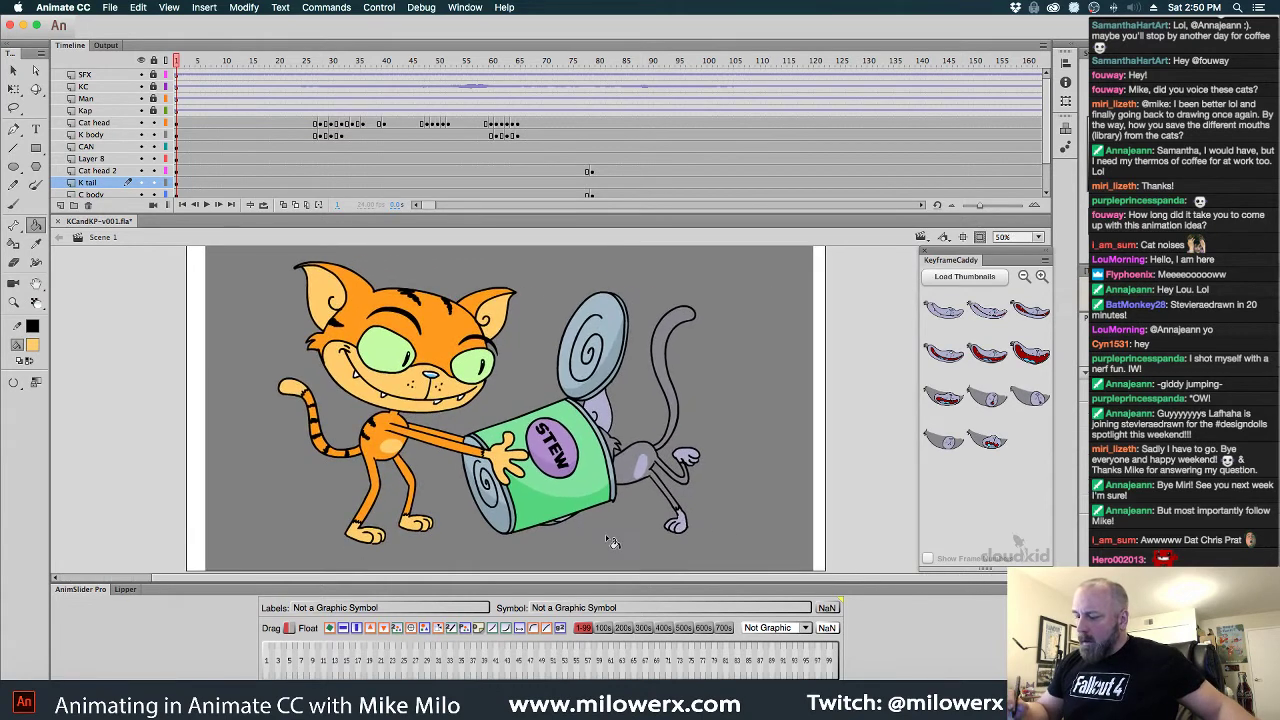
pyautogui.press('Return')
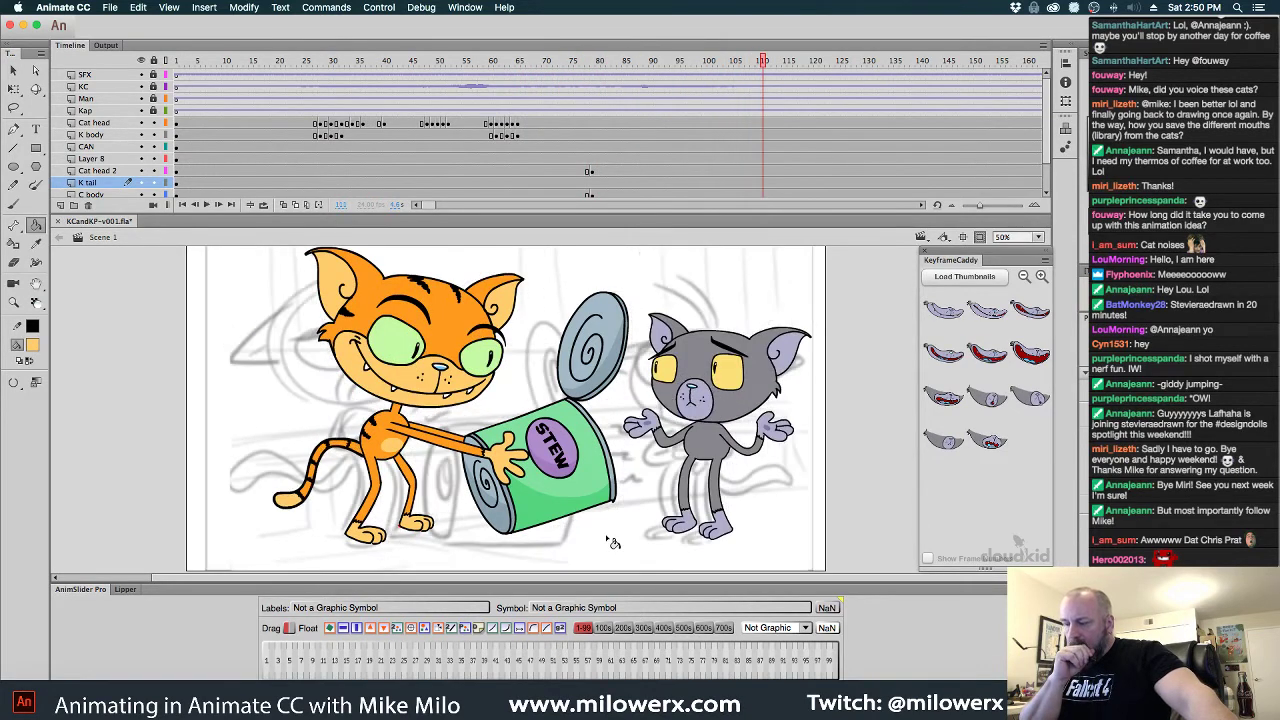
# Compare the orange cat's head poses around frames 63 to 65 and nudge the head down and left at frame 65
pyautogui.moveTo(763, 64); pyautogui.dragTo(507, 140)
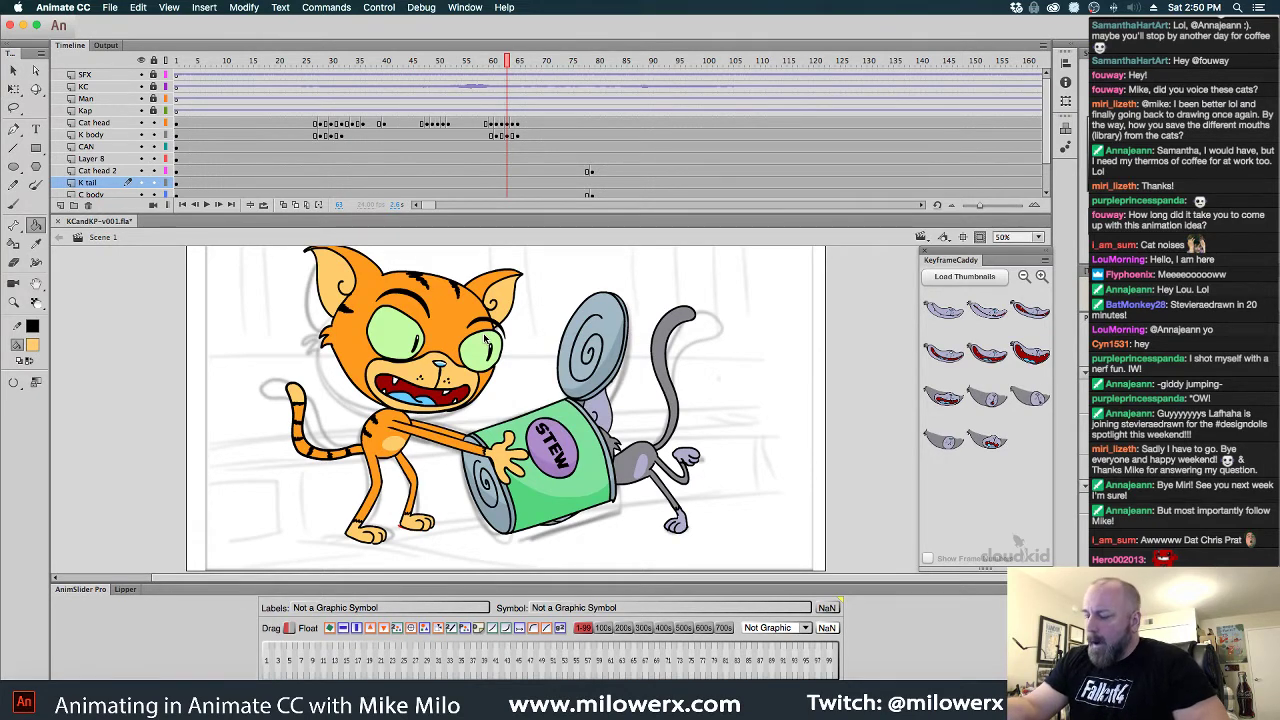
pyautogui.click(13, 70)
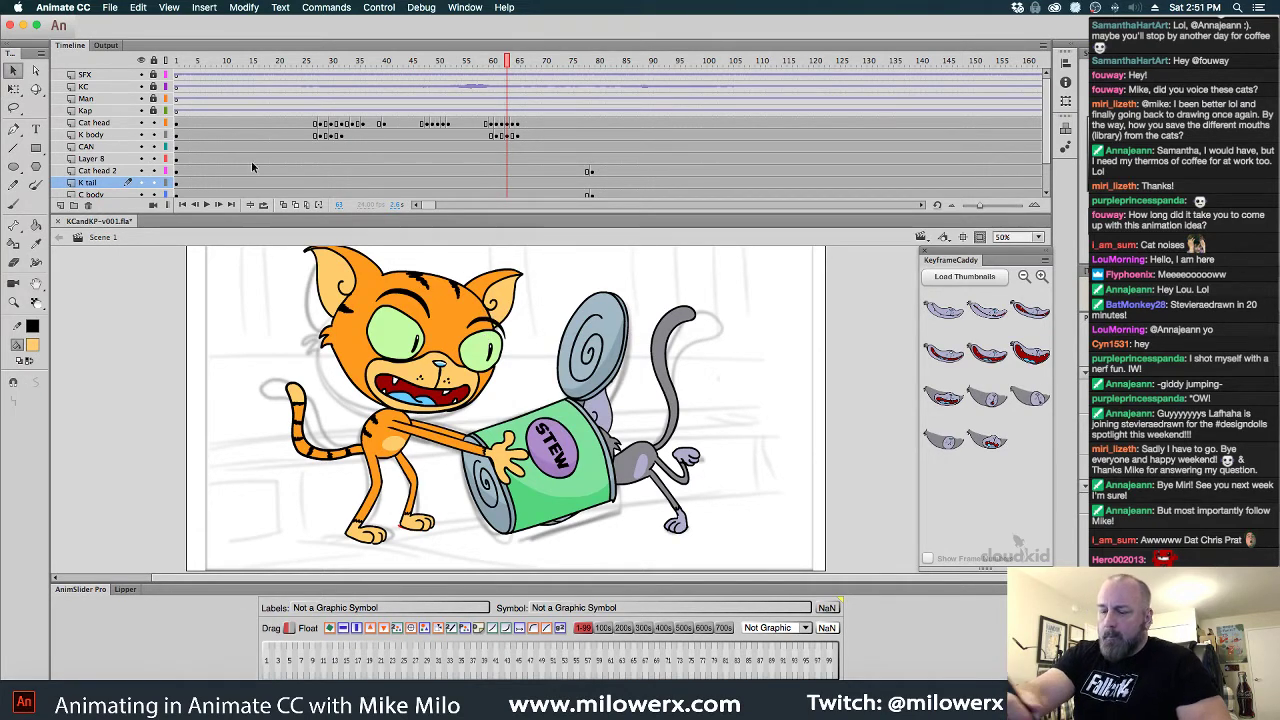
pyautogui.click(471, 346)
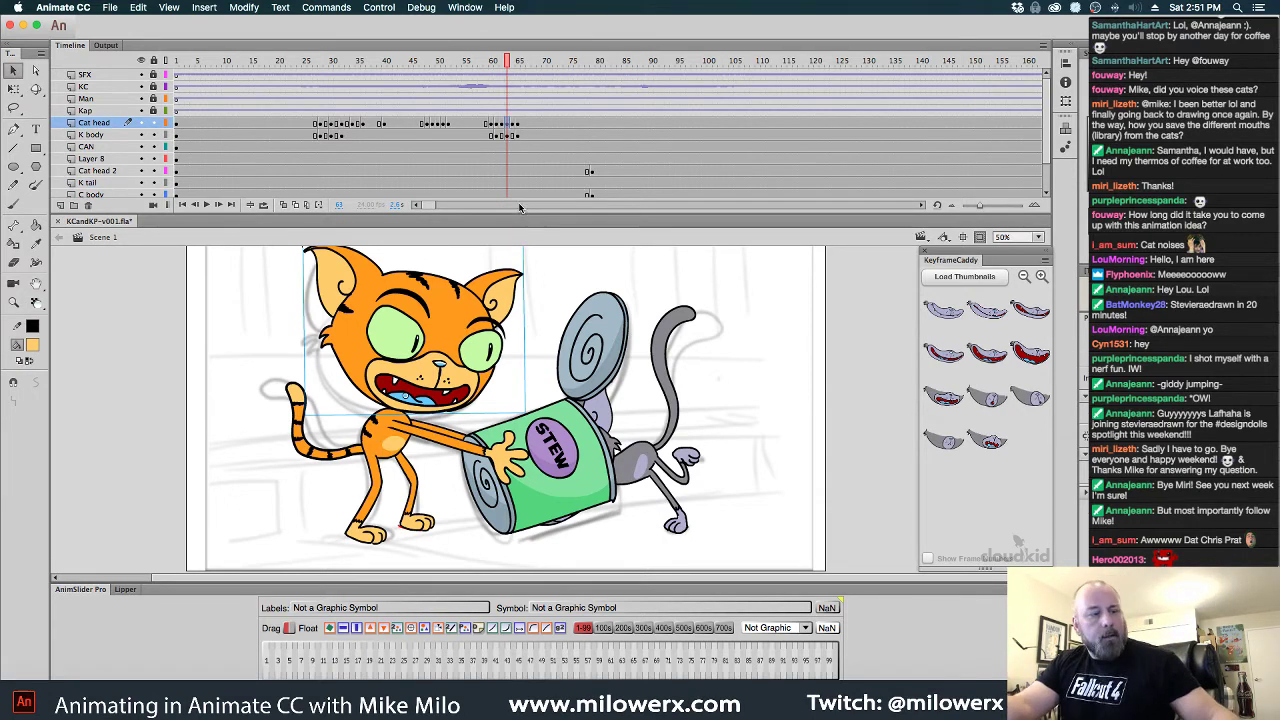
pyautogui.press(',')
pyautogui.press('.')
pyautogui.press('.')
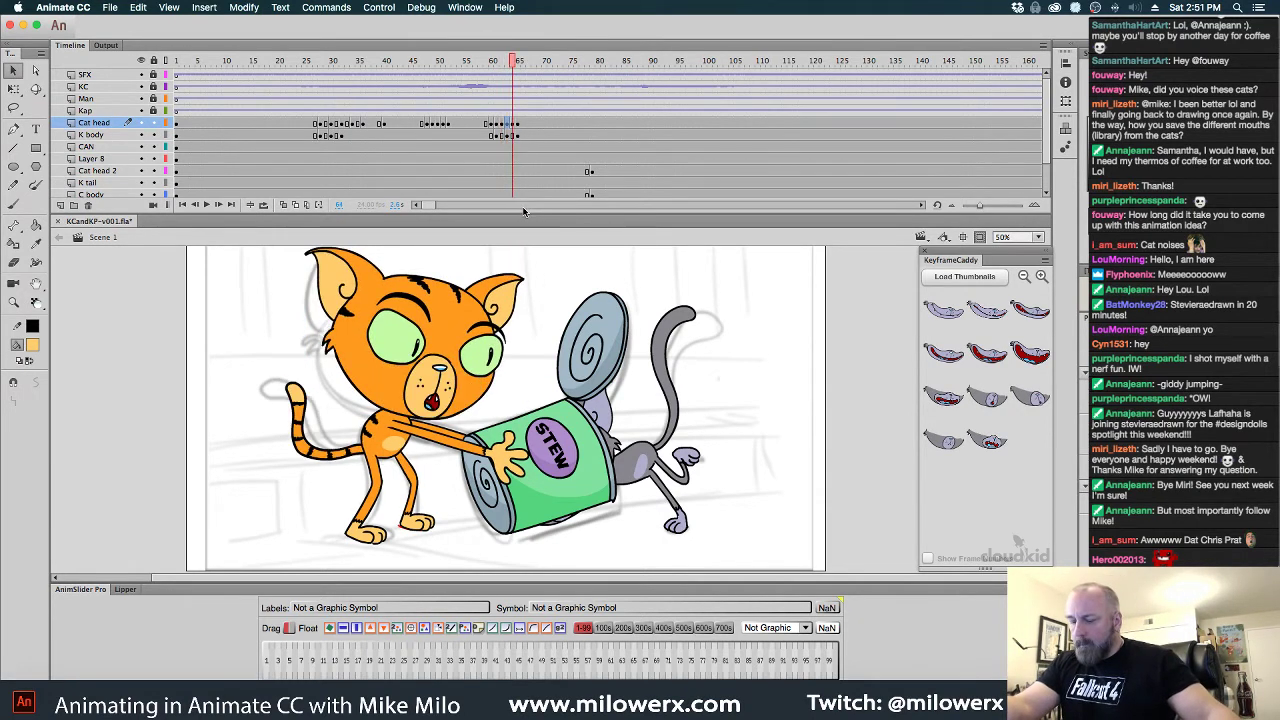
pyautogui.press('.')
pyautogui.click(496, 352)
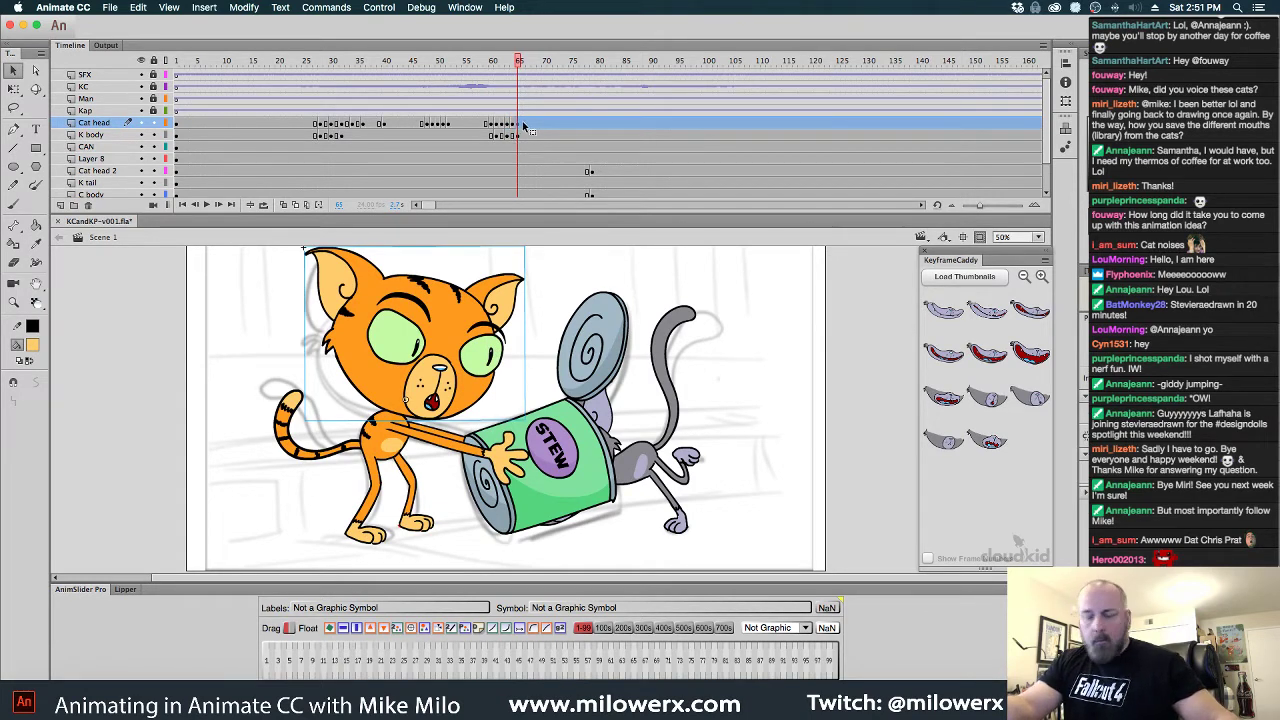
pyautogui.press('Down')
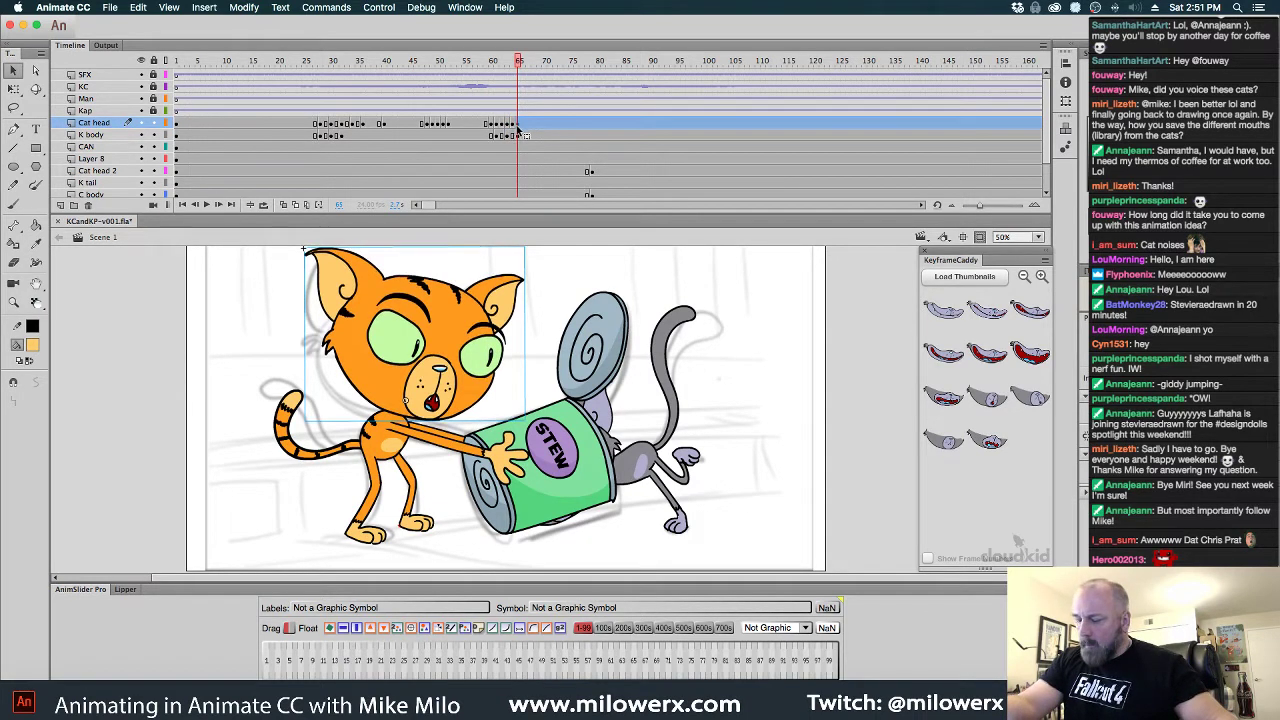
pyautogui.press('Left')
# Add a Cat head keyframe at frame 66, nudge the head down and rotate it slightly clockwise
pyautogui.click(522, 125)
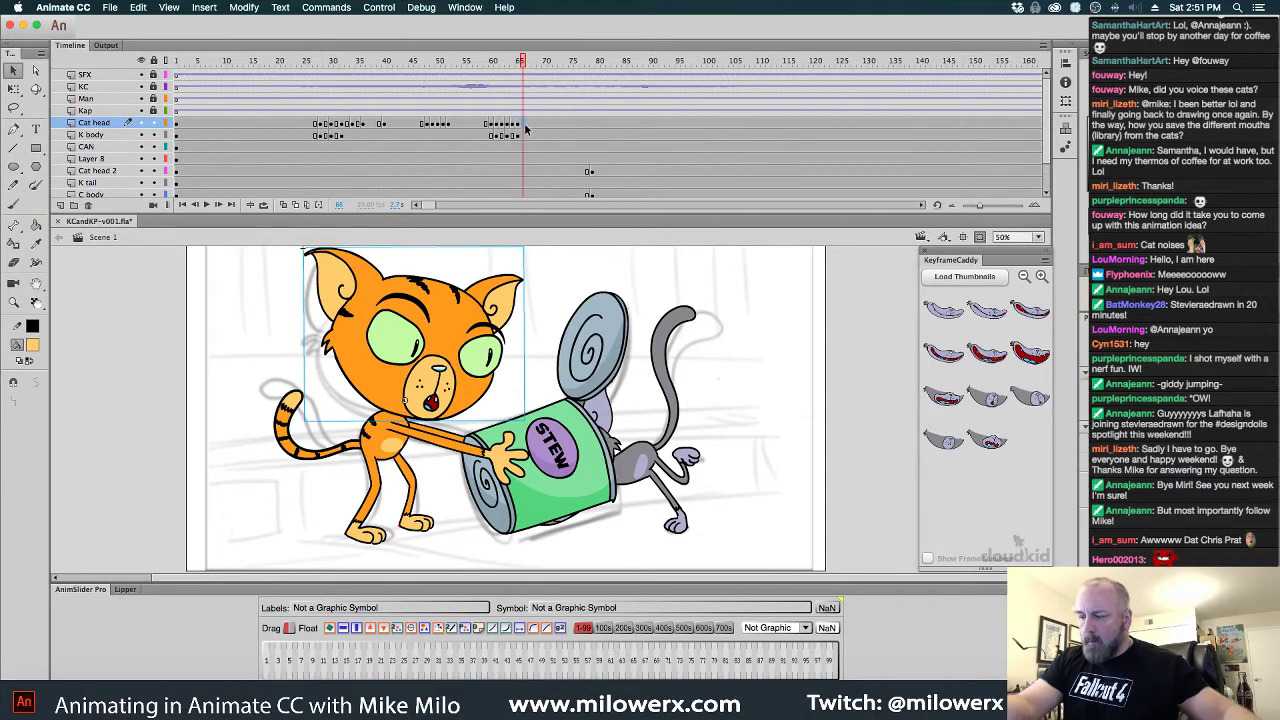
pyautogui.press('F6')
pyautogui.press('Down')
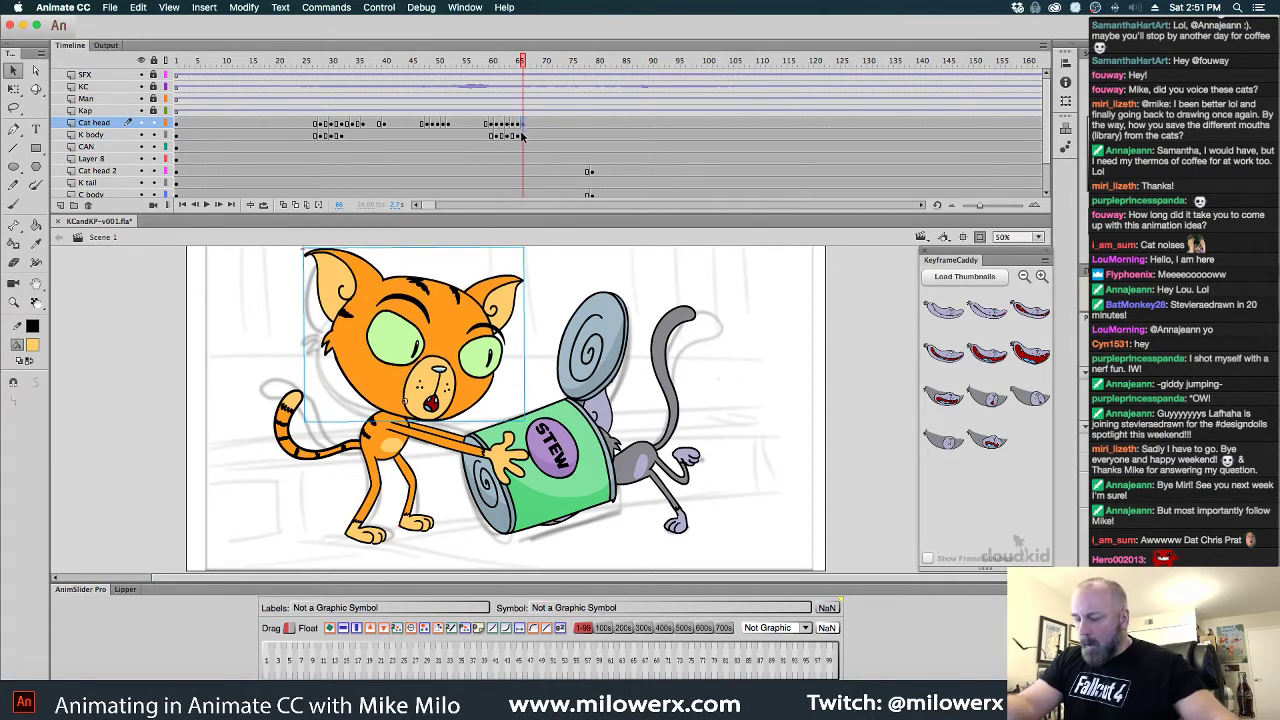
pyautogui.press('q')
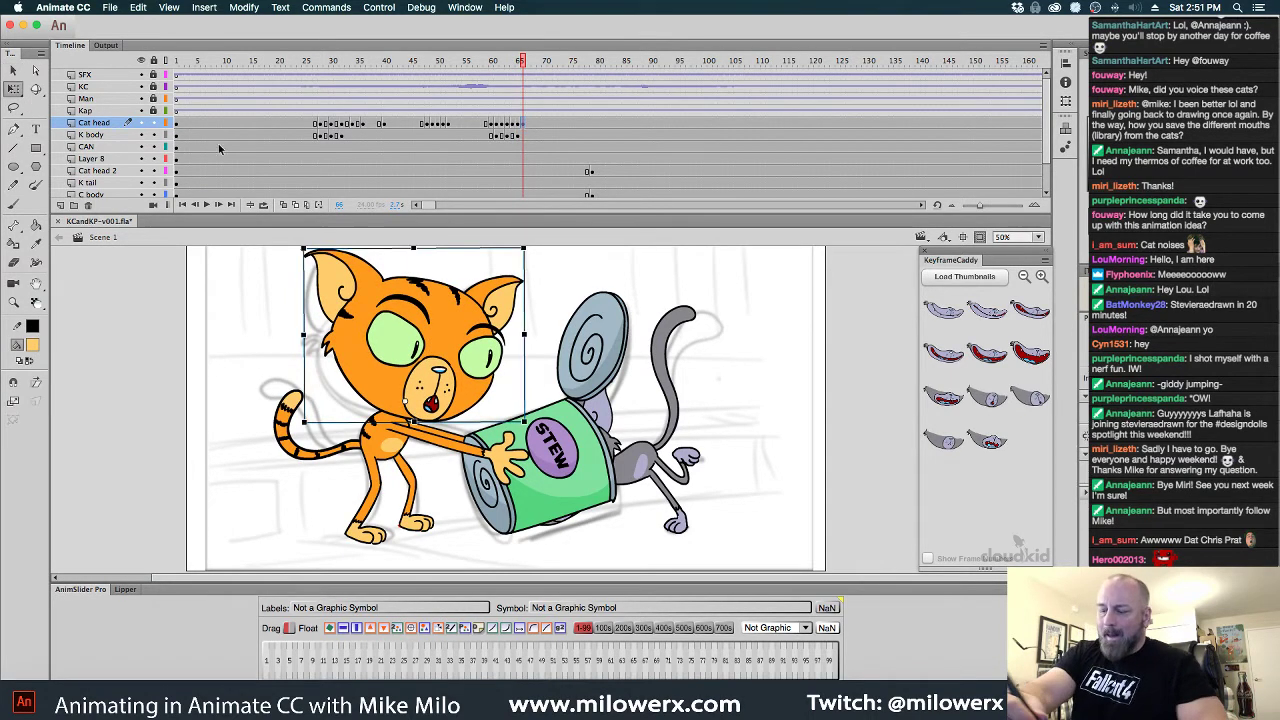
pyautogui.moveTo(532, 254); pyautogui.dragTo(534, 258)
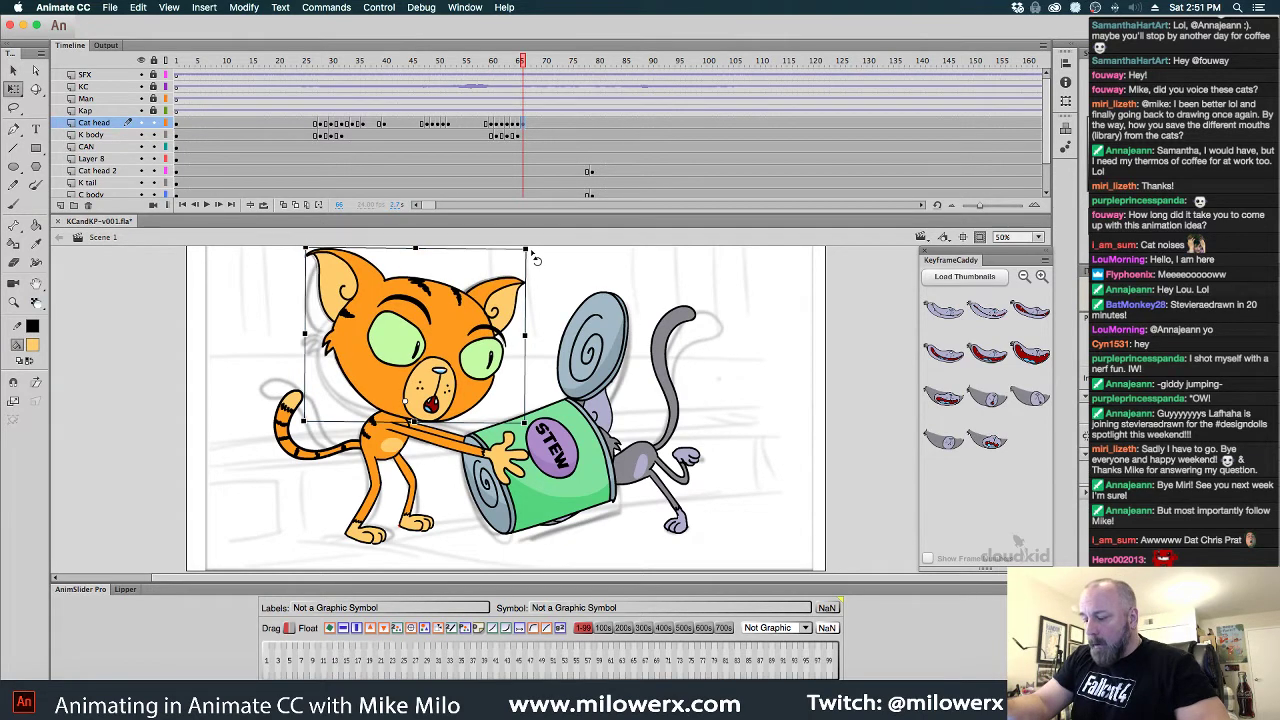
pyautogui.press(',')
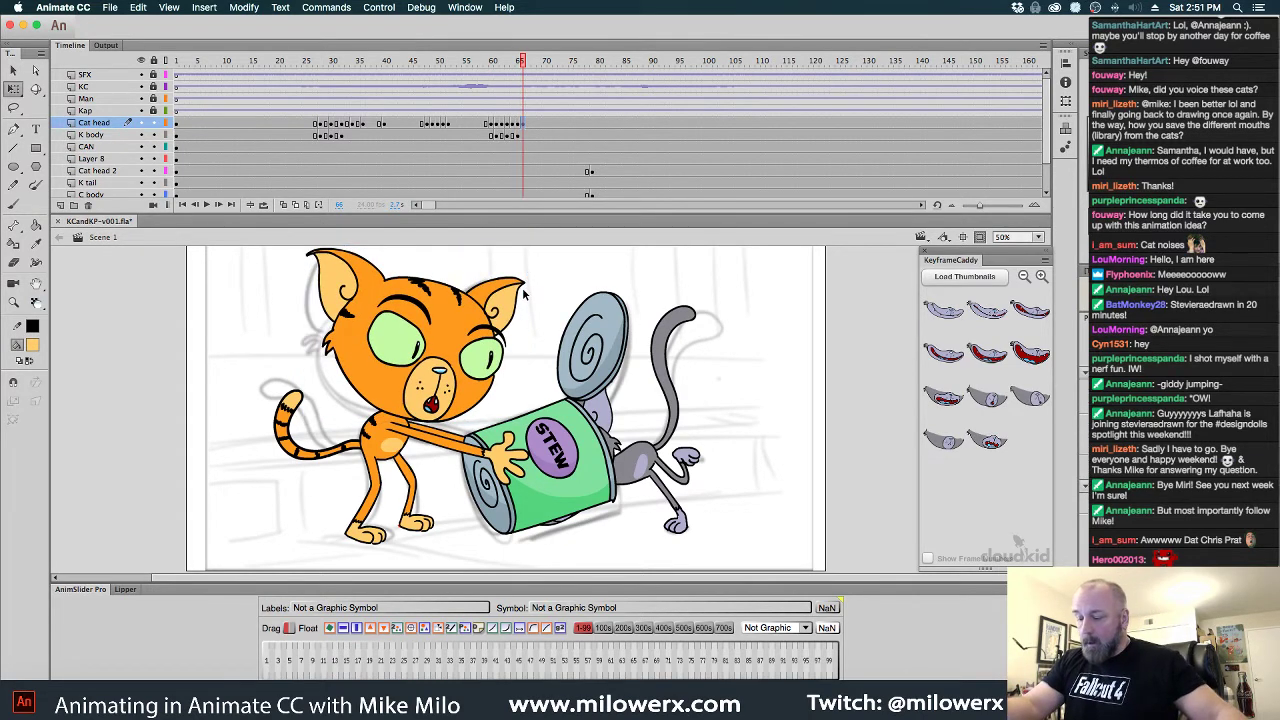
pyautogui.press('.')
# Skew the orange cat's head slightly at frames 65 and 64, and squash its height a little at frame 65
pyautogui.scroll(2, 478, 303)
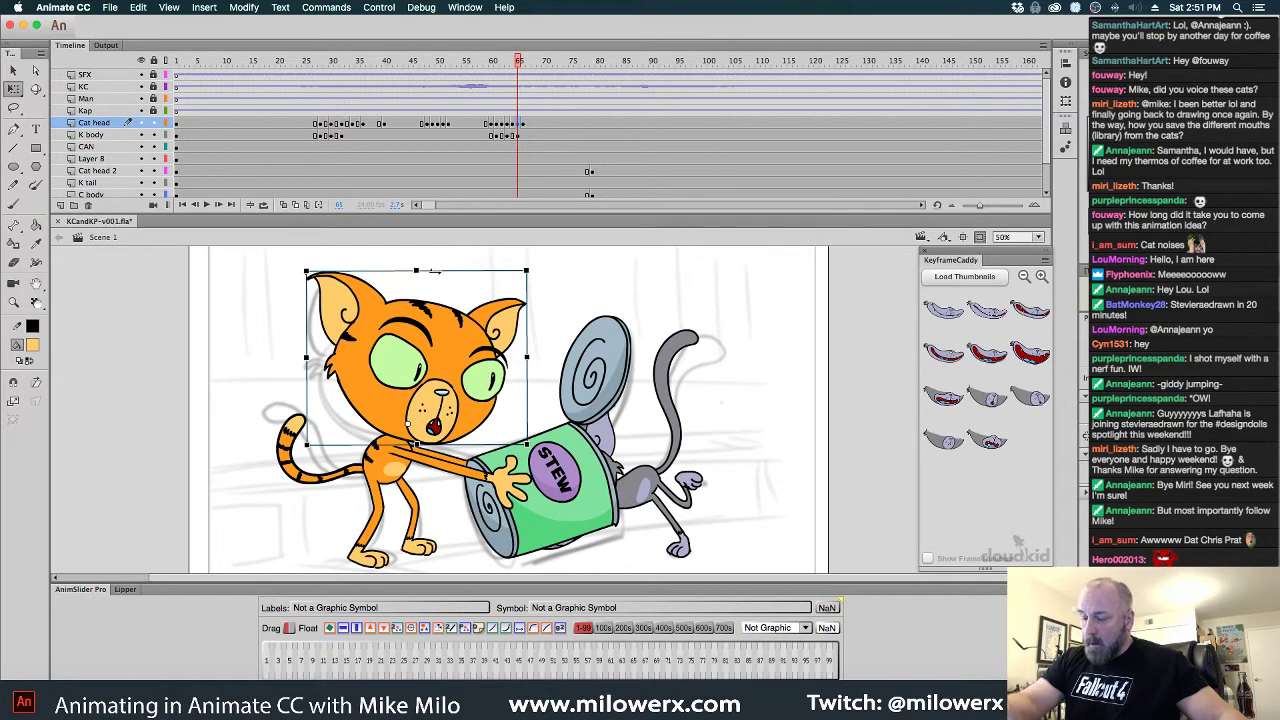
pyautogui.moveTo(435, 271); pyautogui.dragTo(431, 271)
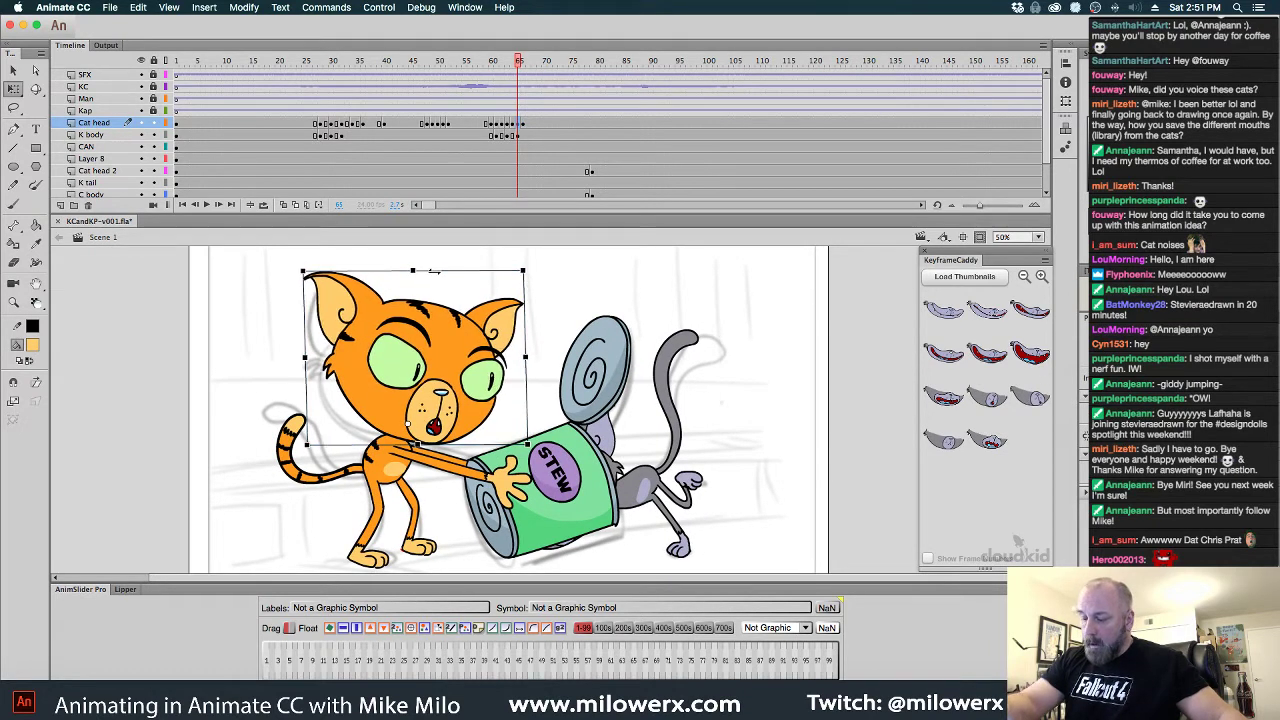
pyautogui.press('.')
pyautogui.click(460, 314)
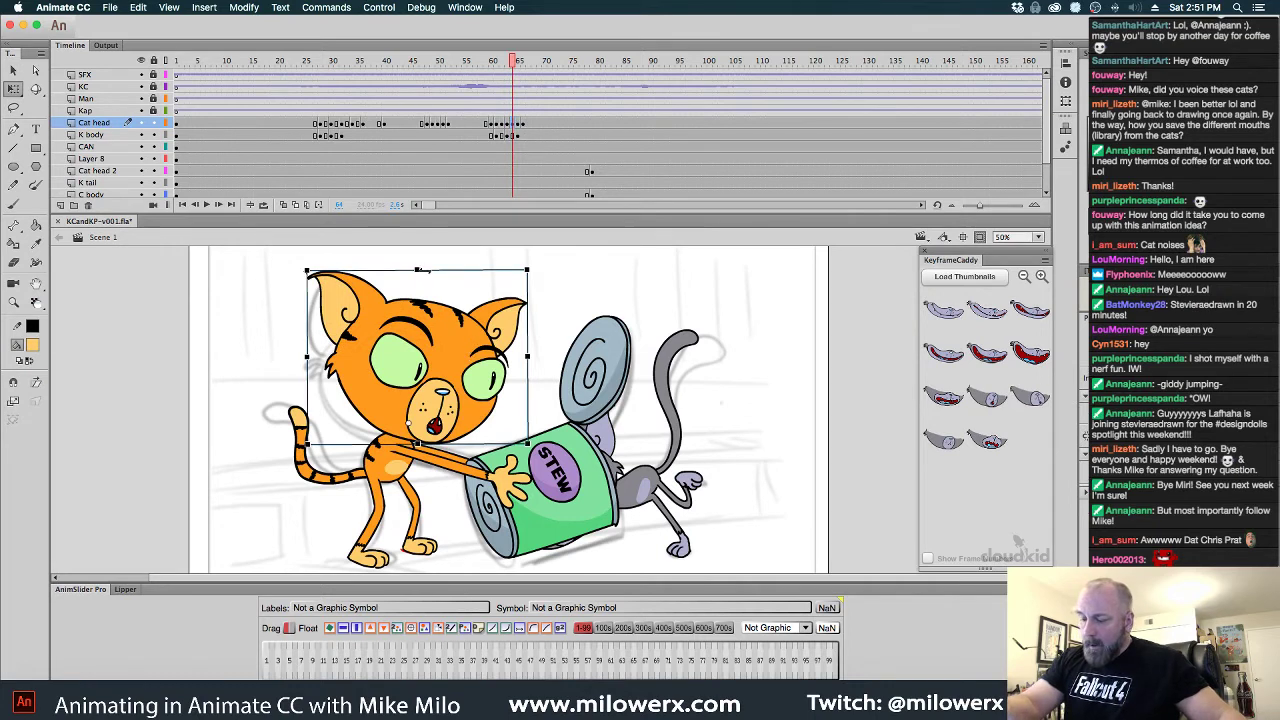
pyautogui.moveTo(424, 270); pyautogui.dragTo(428, 270)
pyautogui.press('.')
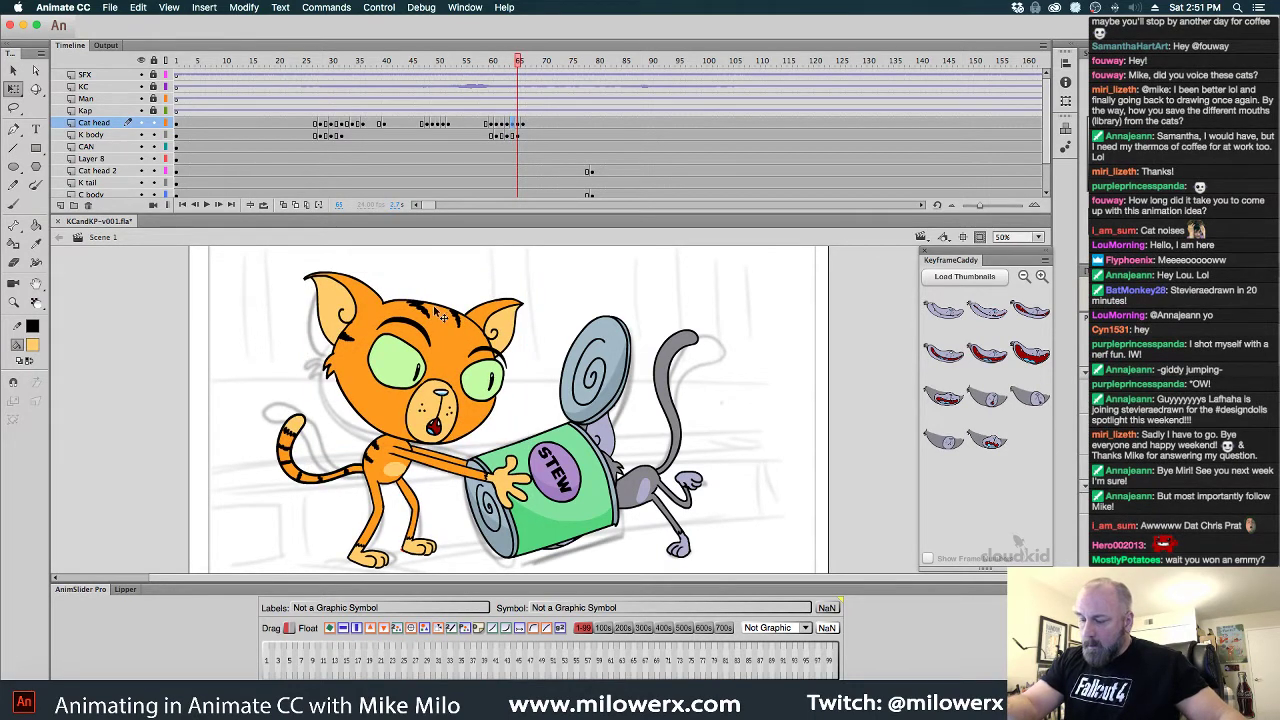
pyautogui.click(442, 317)
pyautogui.moveTo(415, 271)
pyautogui.mouseDown()
pyautogui.moveTo(418, 258)
pyautogui.moveTo(418, 275)
pyautogui.mouseUp()
pyautogui.press('.')
pyautogui.click(436, 305)
# Clear the keyframe at frame 65 on the Cat head layer
pyautogui.moveTo(522, 64); pyautogui.dragTo(518, 111)
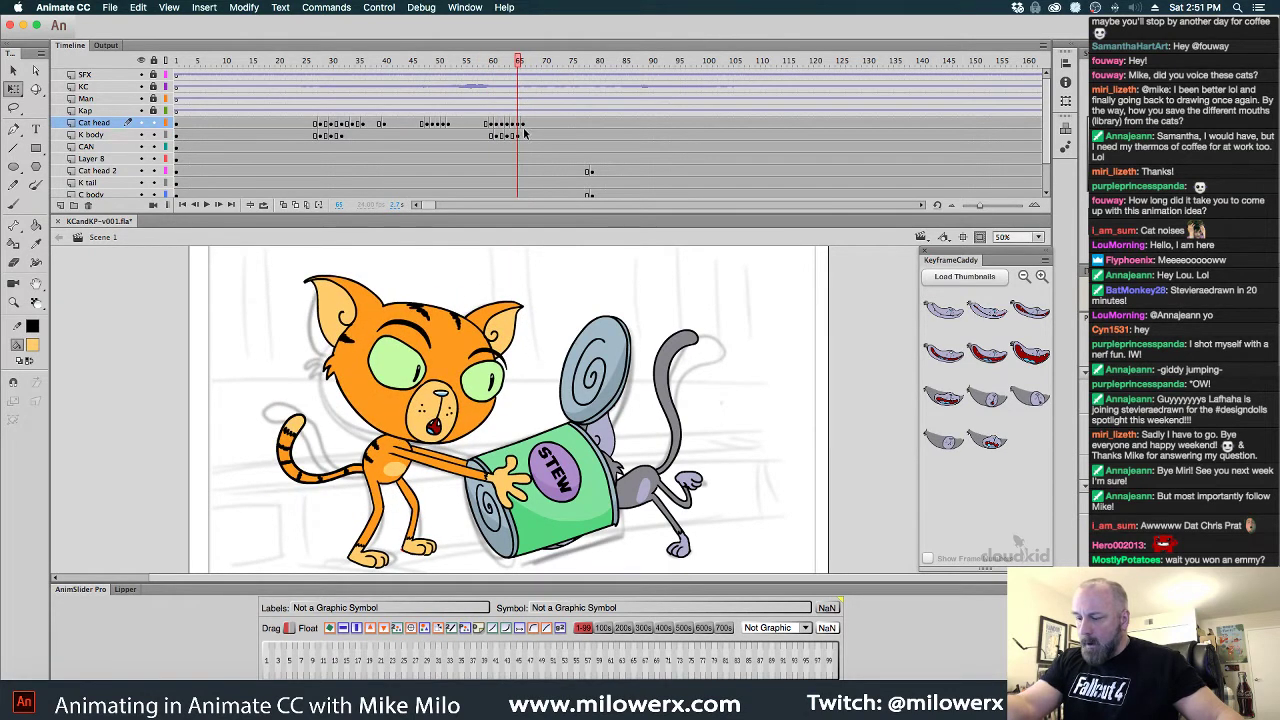
pyautogui.click(519, 123)
pyautogui.rightClick(519, 124)
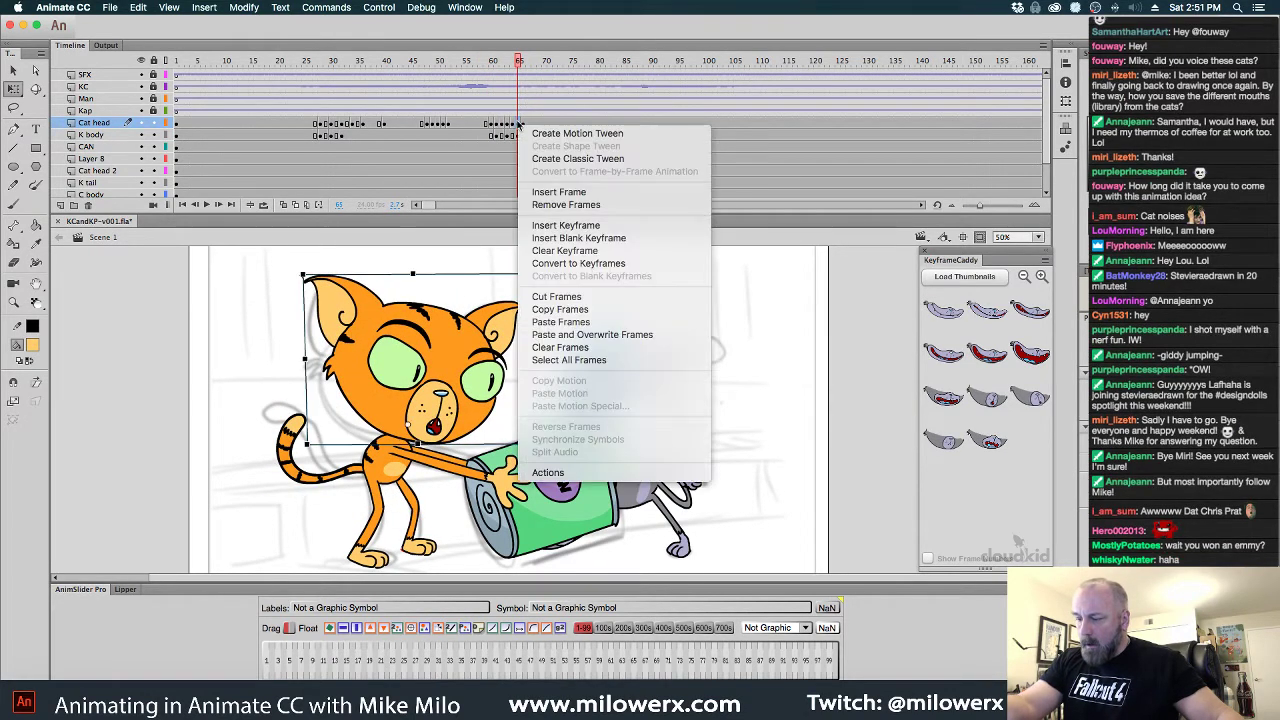
pyautogui.click(600, 250)
# Move the gray cat's head inside the stew can slightly up at frame 78
pyautogui.moveTo(520, 80); pyautogui.dragTo(587, 160)
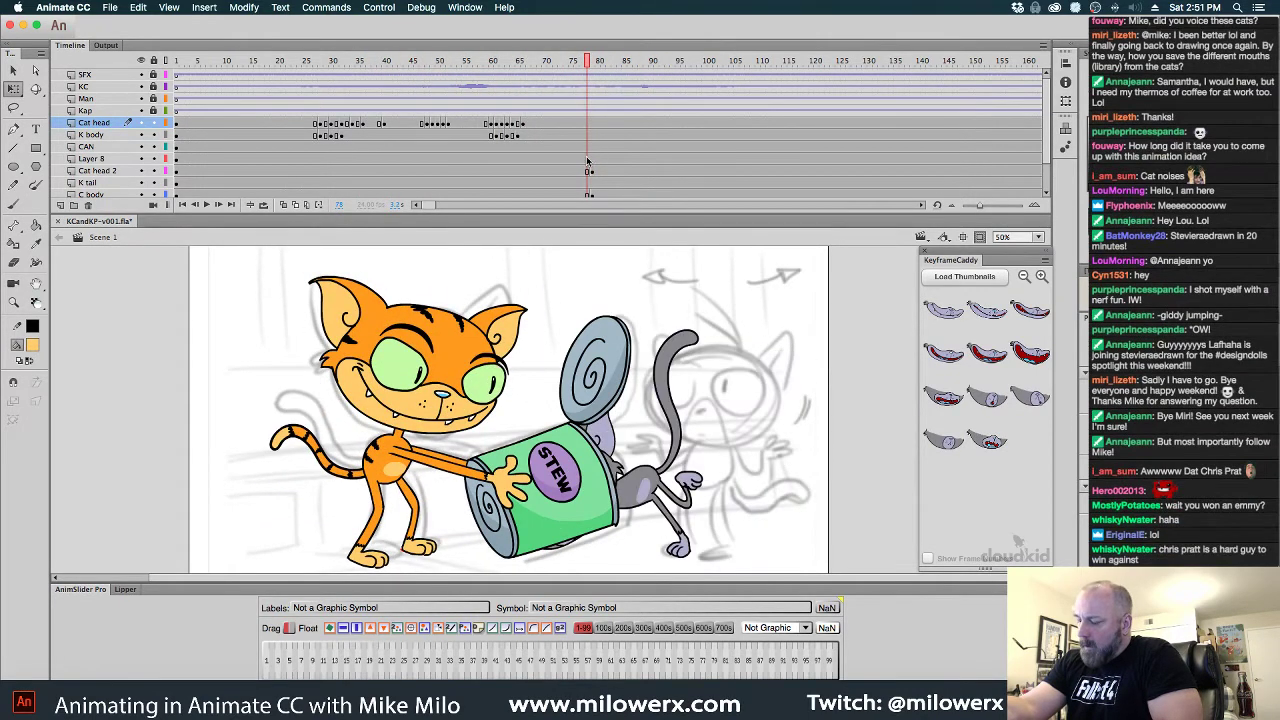
pyautogui.click(619, 455)
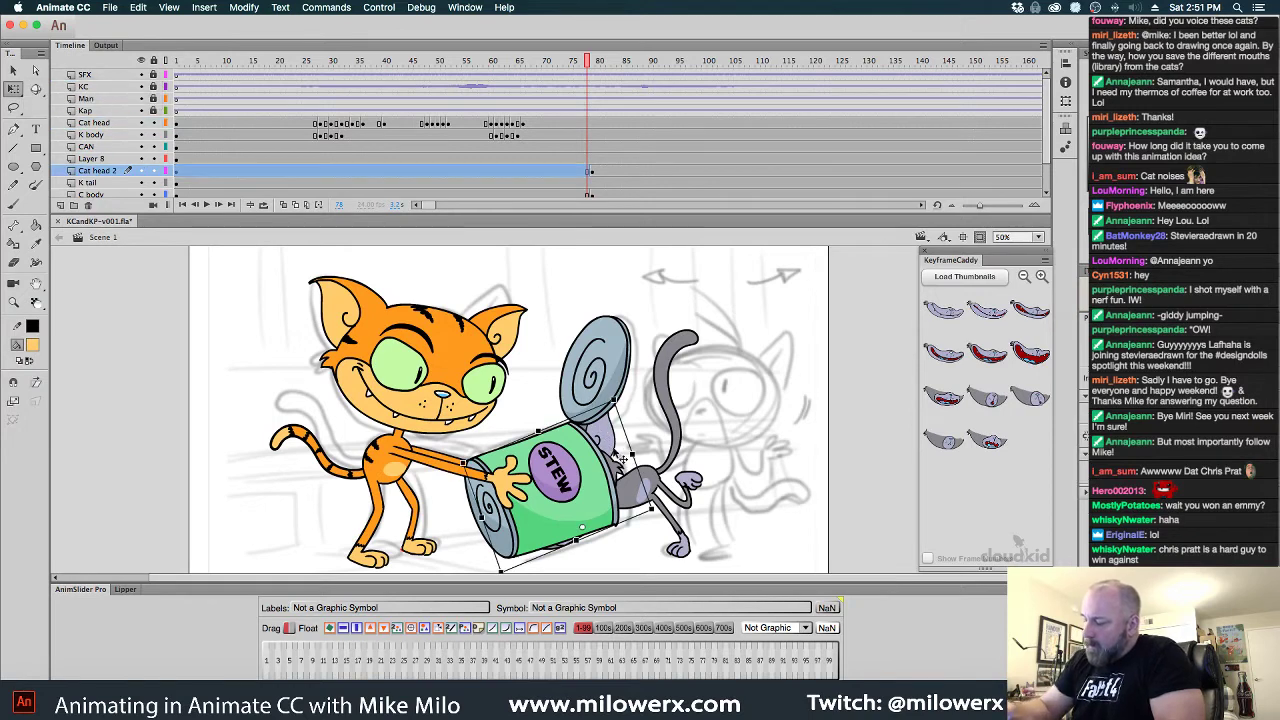
pyautogui.moveTo(613, 440); pyautogui.dragTo(611, 434)
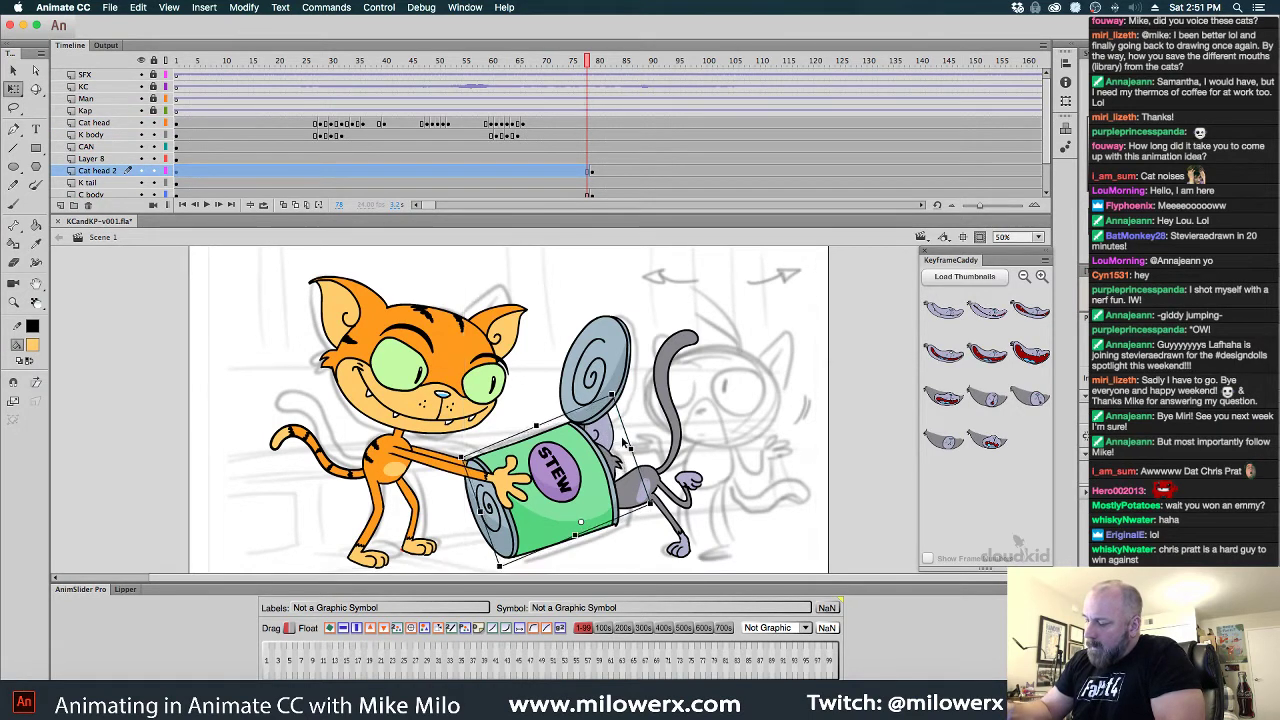
# Insert keyframes at frame 85 on the Cat head 2 and C body layers
pyautogui.click(593, 172)
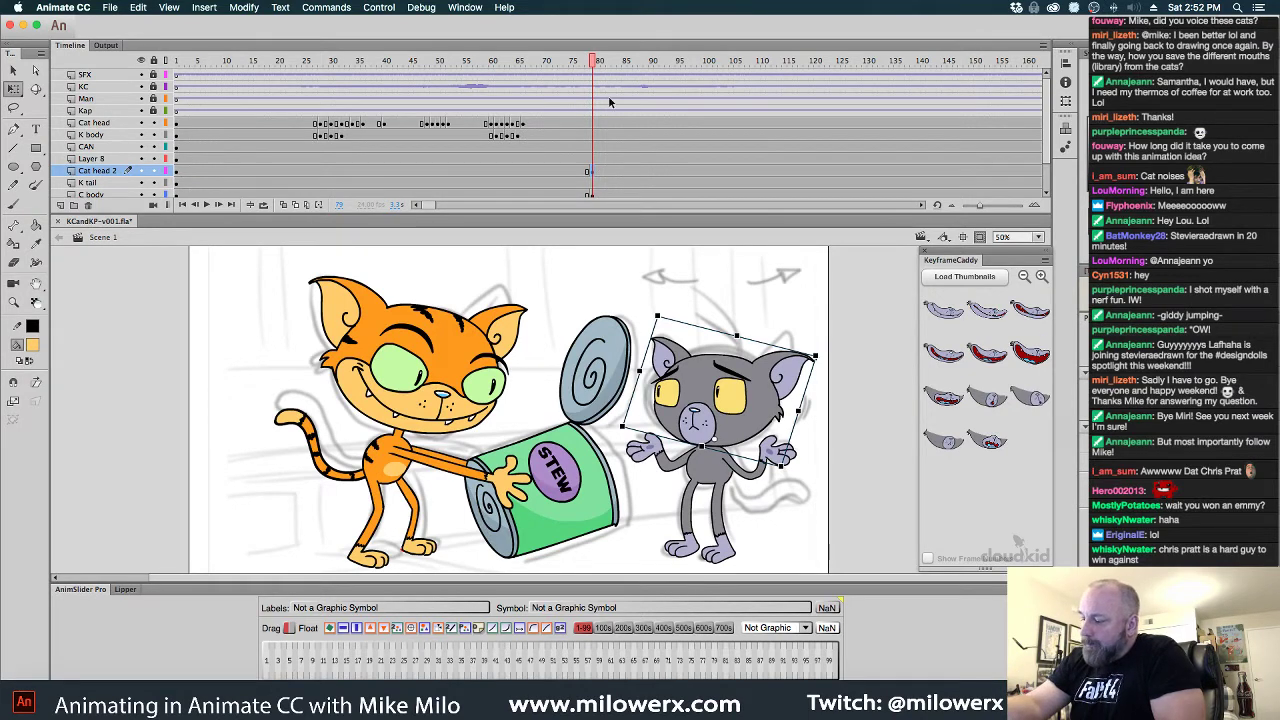
pyautogui.moveTo(595, 85); pyautogui.dragTo(624, 84)
pyautogui.click(625, 62)
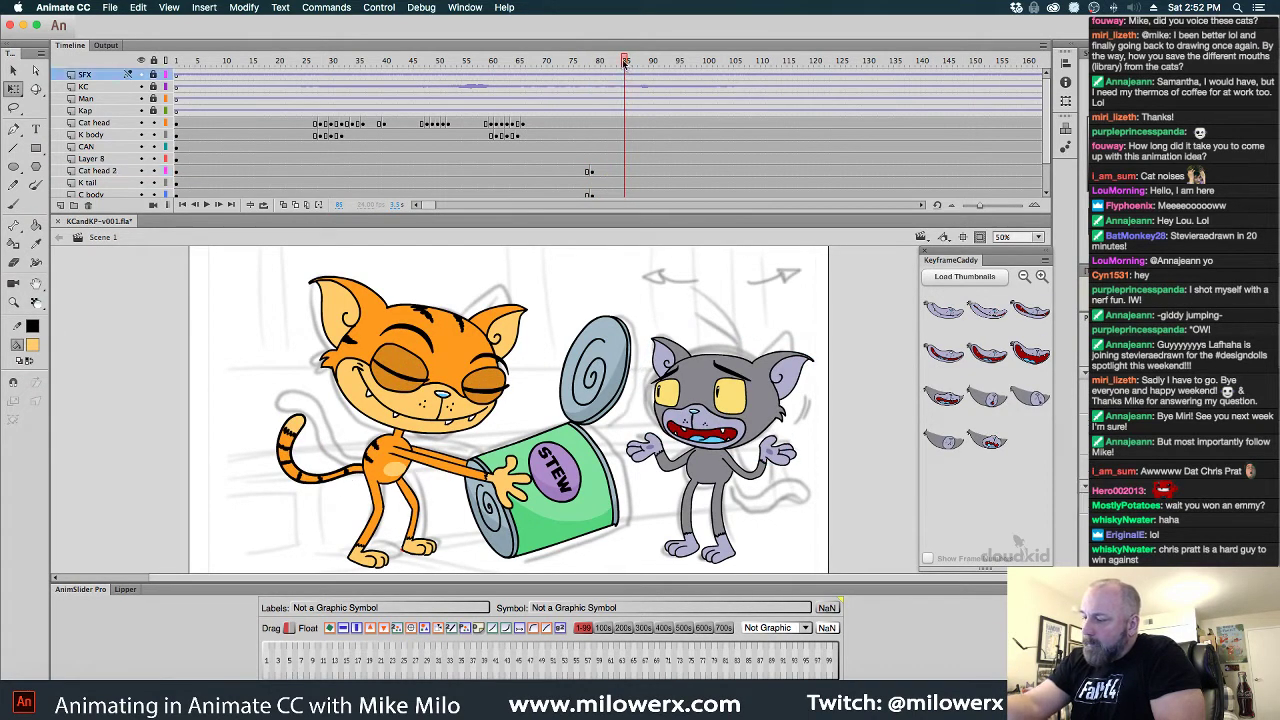
pyautogui.click(627, 172)
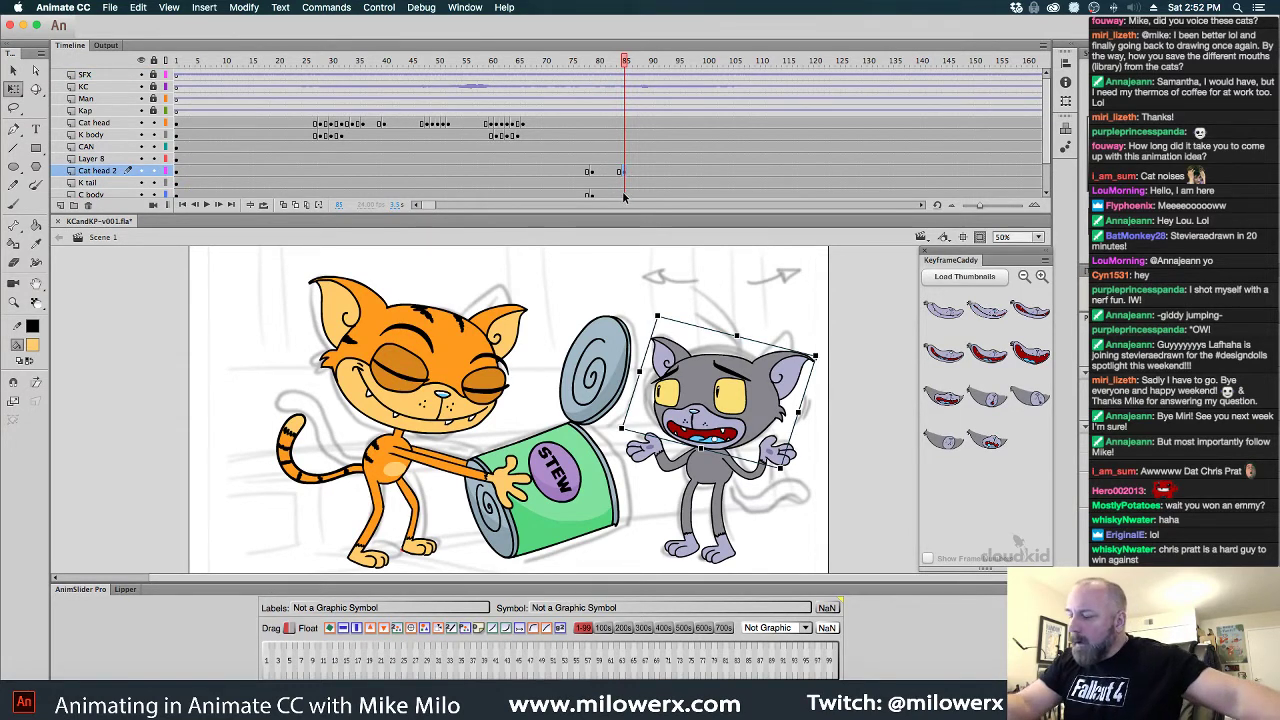
pyautogui.click(626, 194)
# Replace the gray cat's head at frame 79 with a copy of the frame 78 head, pasted in place inside the can
pyautogui.click(597, 172)
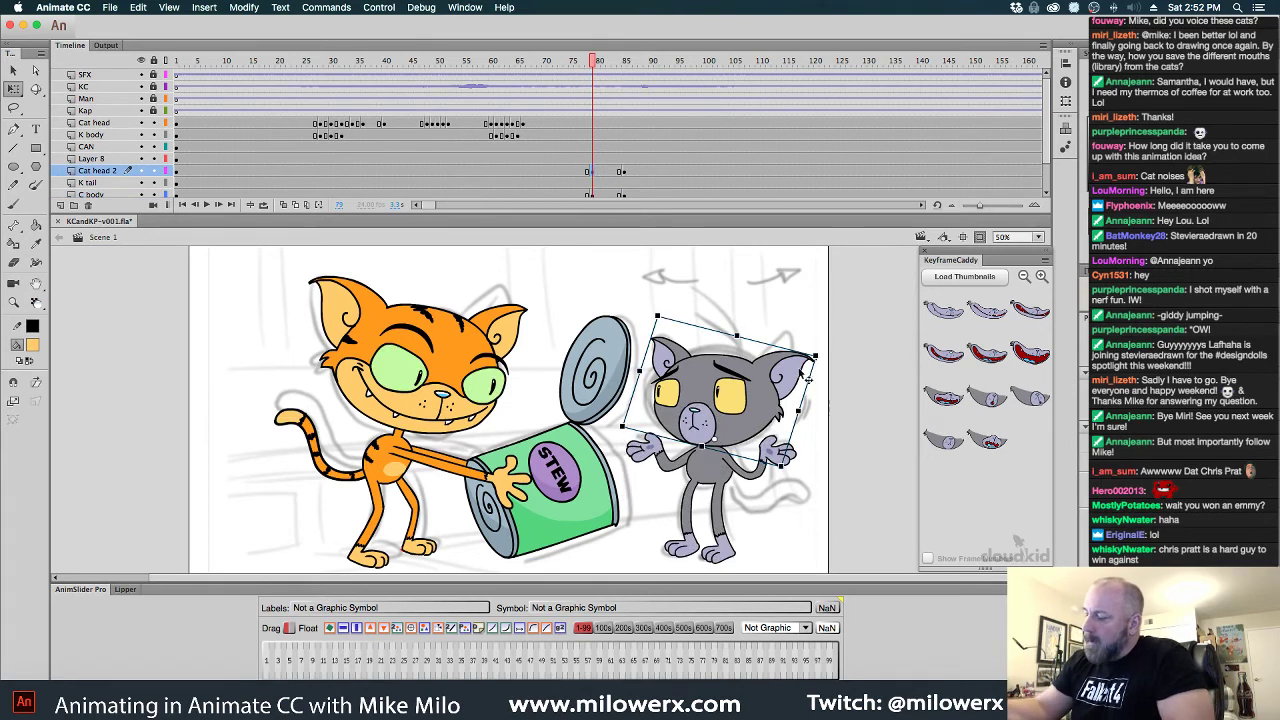
pyautogui.click(588, 172)
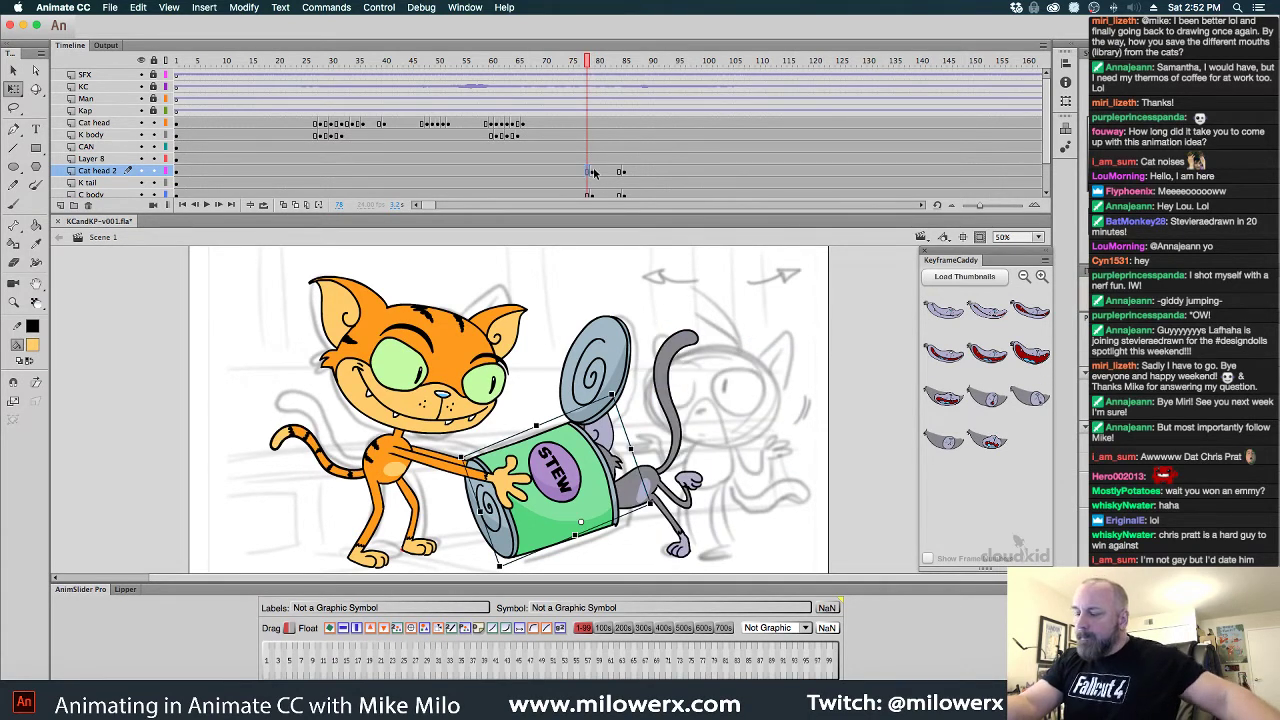
pyautogui.click(592, 171)
pyautogui.press('BackSpace')
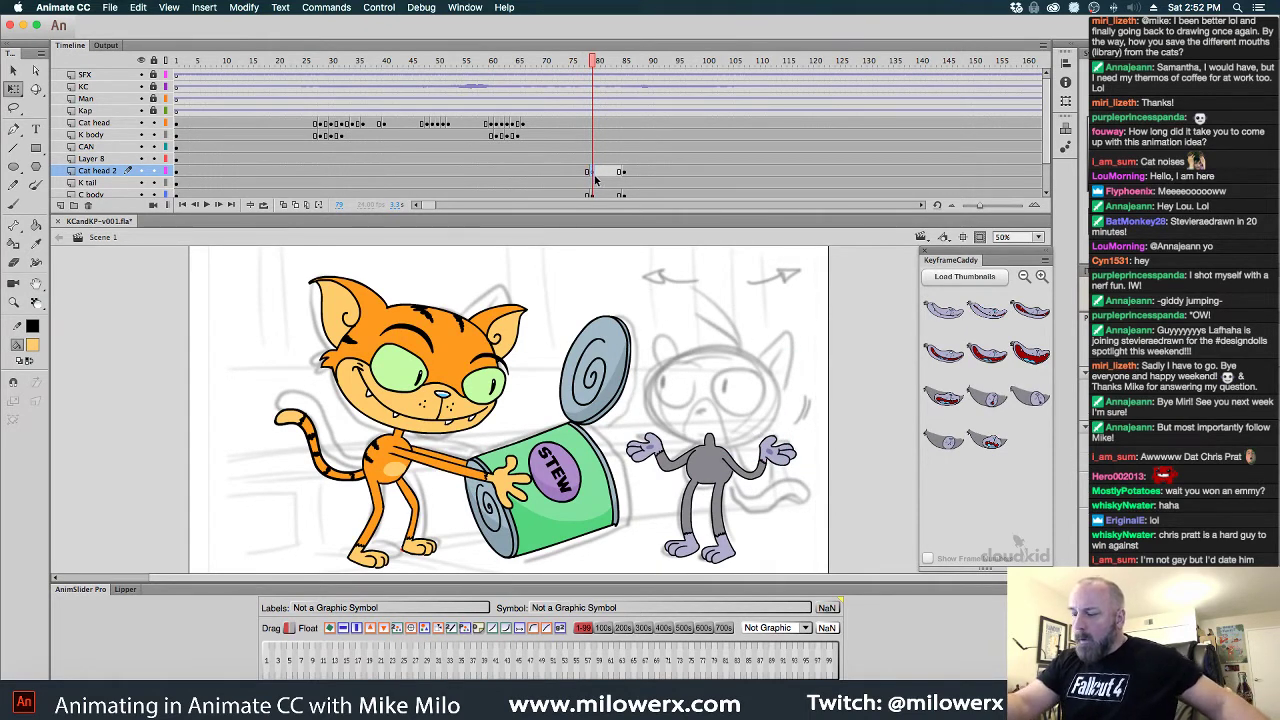
pyautogui.click(600, 194)
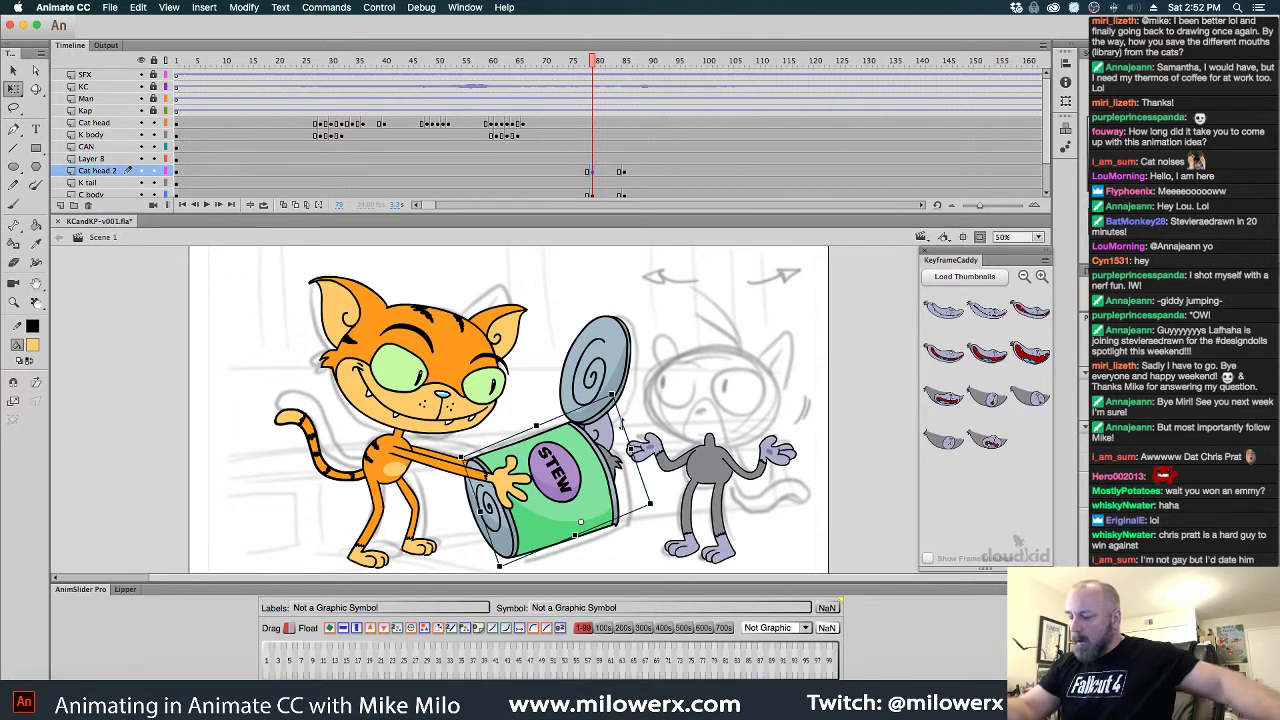
# Move the gray cat's head partly out of the can at frame 79 and further at frame 81, adding head keyframes at frames 81 and 83
pyautogui.moveTo(622, 423); pyautogui.dragTo(689, 386)
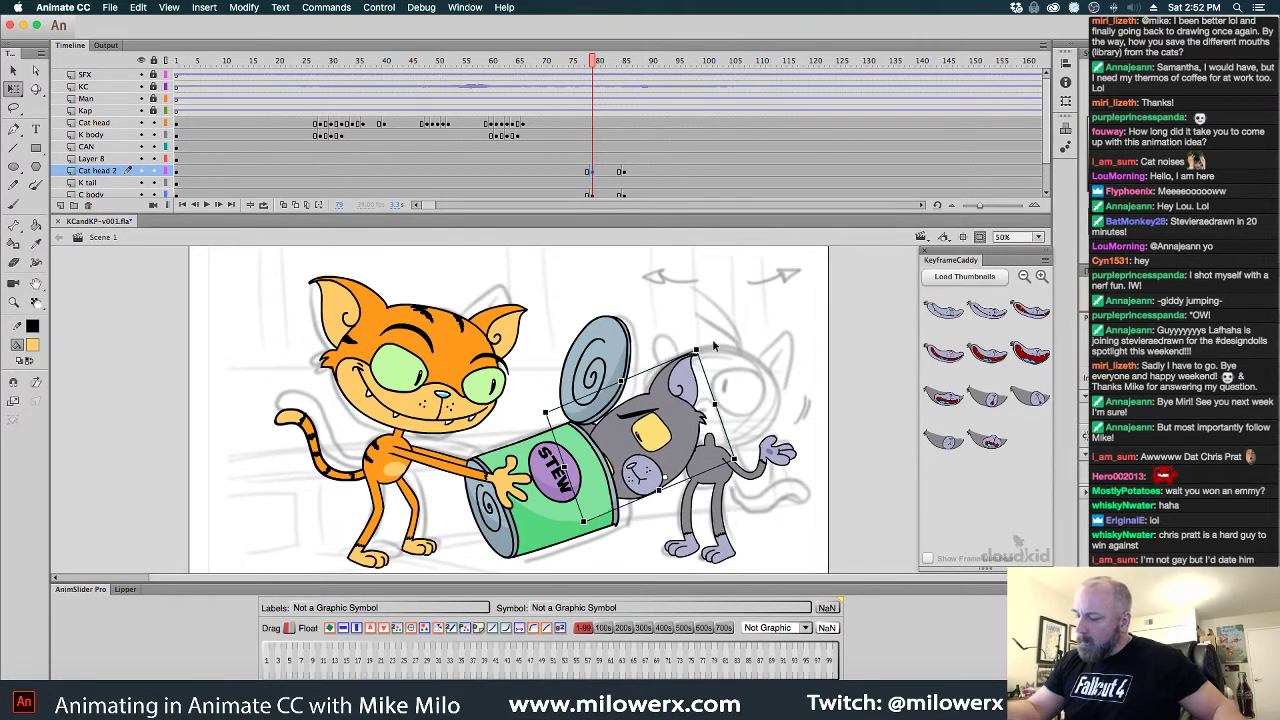
pyautogui.click(607, 180)
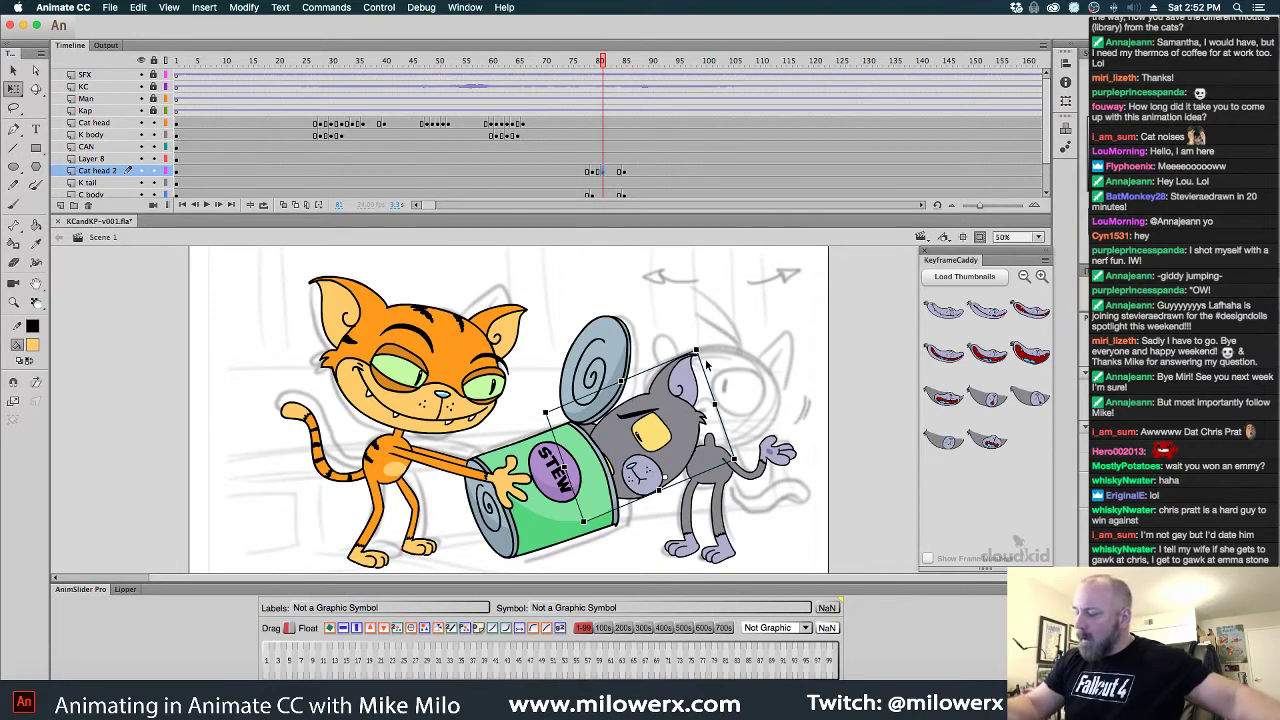
pyautogui.moveTo(706, 366); pyautogui.dragTo(785, 328)
pyautogui.click(614, 174)
pyautogui.press('F6')
pyautogui.moveTo(614, 62); pyautogui.dragTo(594, 96)
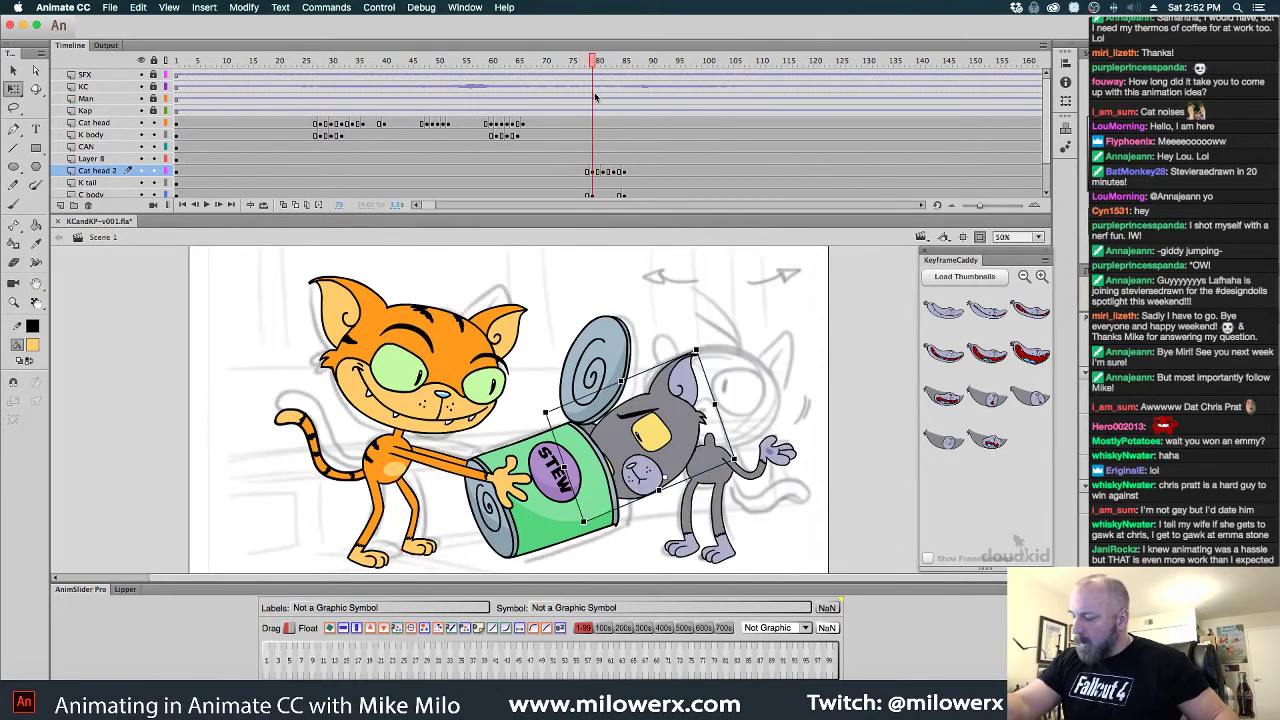
# Delete the gray cat's standing body from the C body layer at frame 79
pyautogui.click(593, 197)
pyautogui.press('BackSpace')
pyautogui.moveTo(757, 470); pyautogui.dragTo(754, 419)
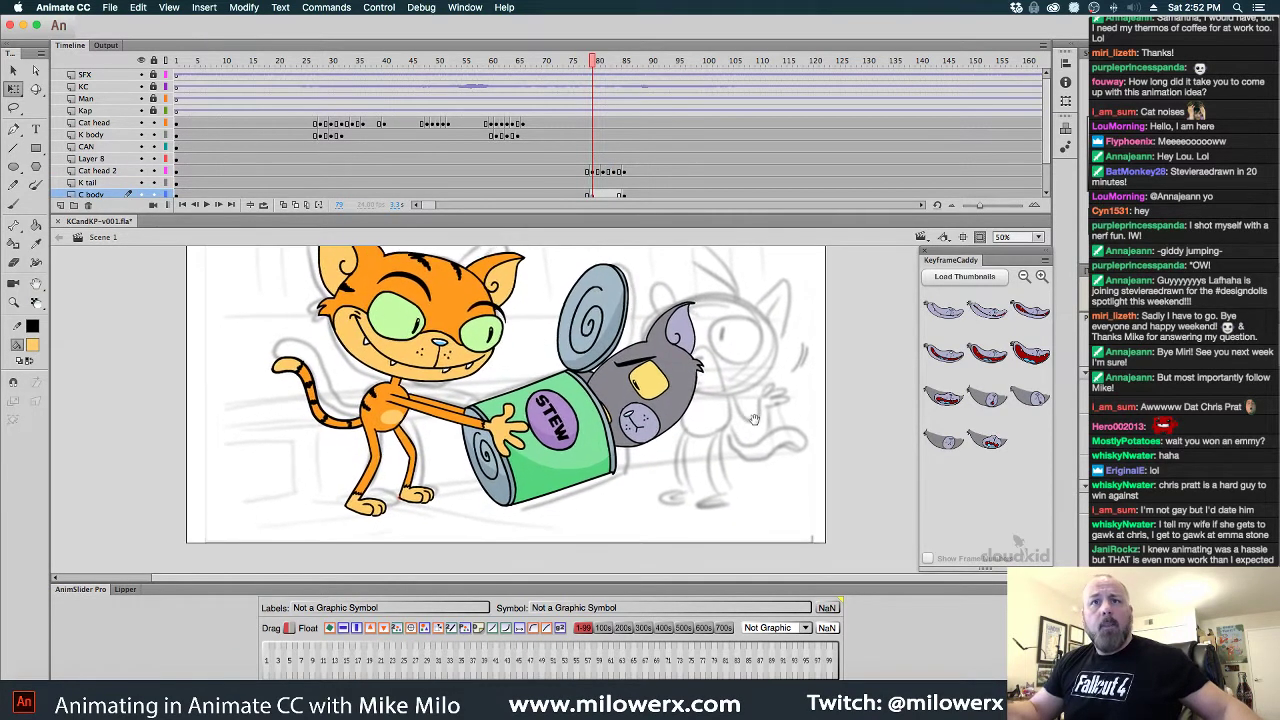
# Turn on onion skinning with its range extended past frame 85, and set the Brush tool to a red fill
pyautogui.click(285, 205)
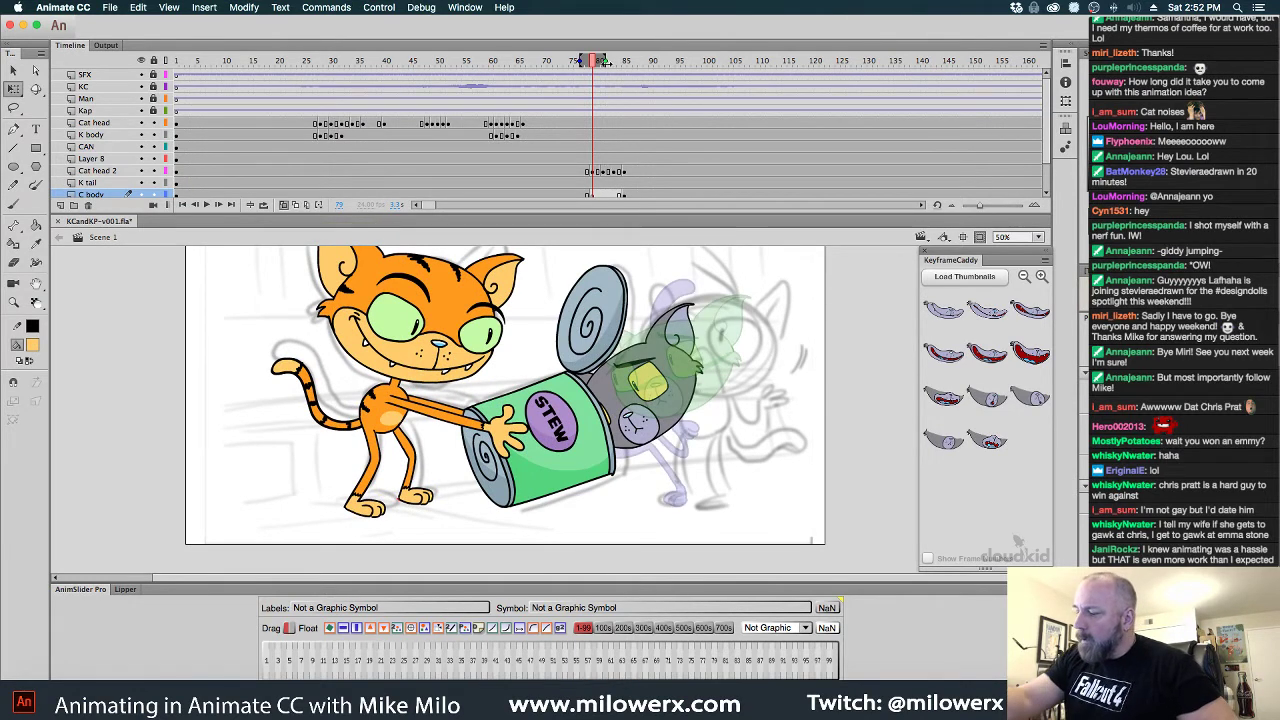
pyautogui.moveTo(604, 61); pyautogui.dragTo(630, 63)
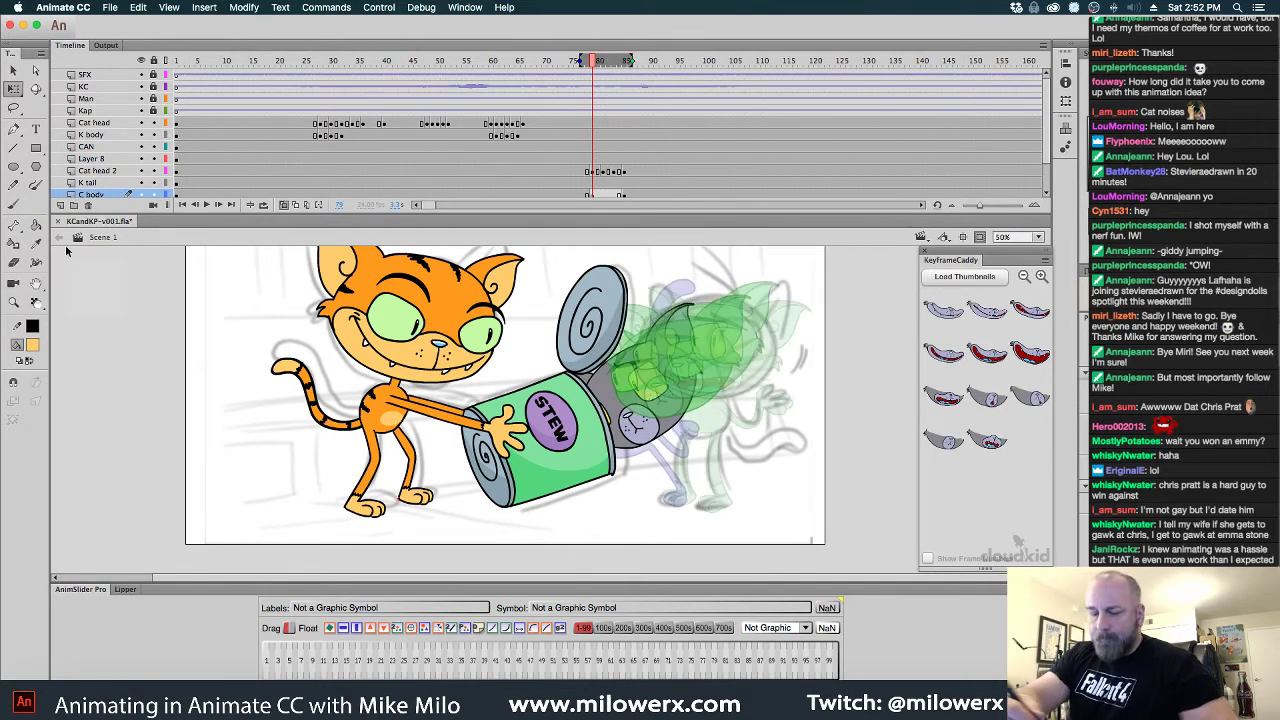
pyautogui.click(13, 203)
pyautogui.click(32, 344)
pyautogui.click(92, 452)
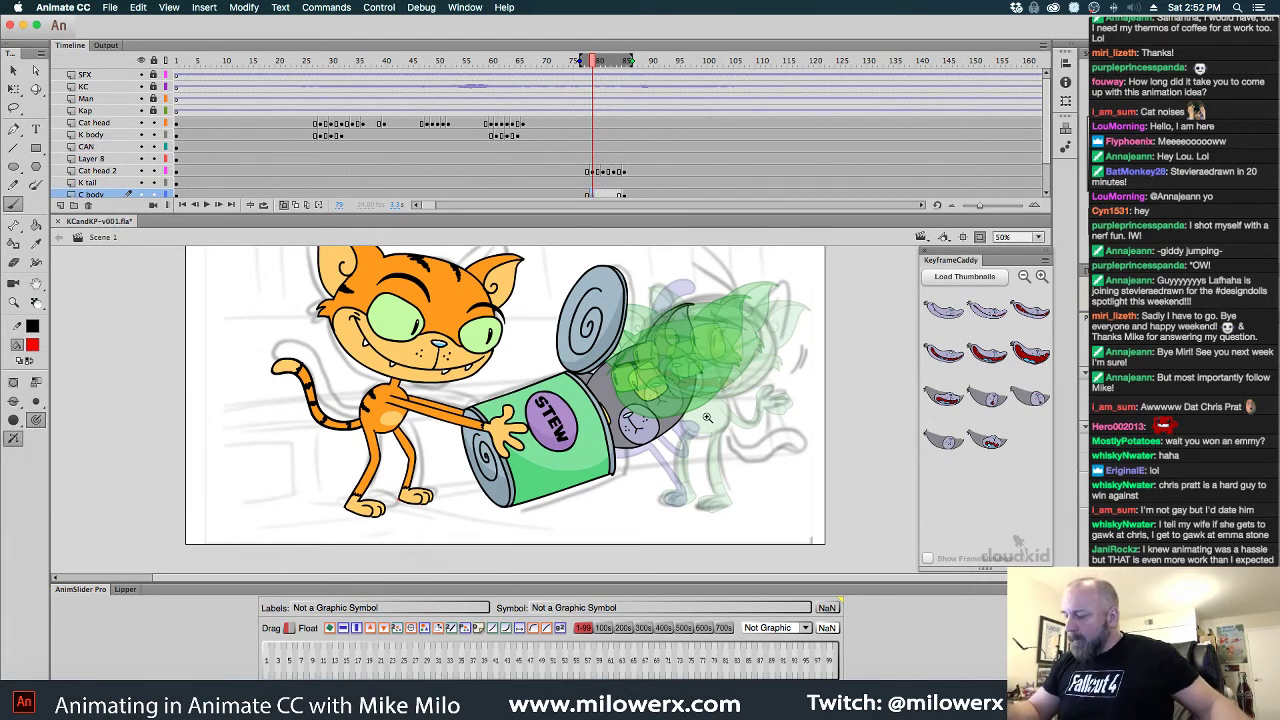
# Shorten the timeline to give the stage more room, keeping the C body layer in view
pyautogui.click(707, 418)
pyautogui.moveTo(738, 465); pyautogui.dragTo(774, 406)
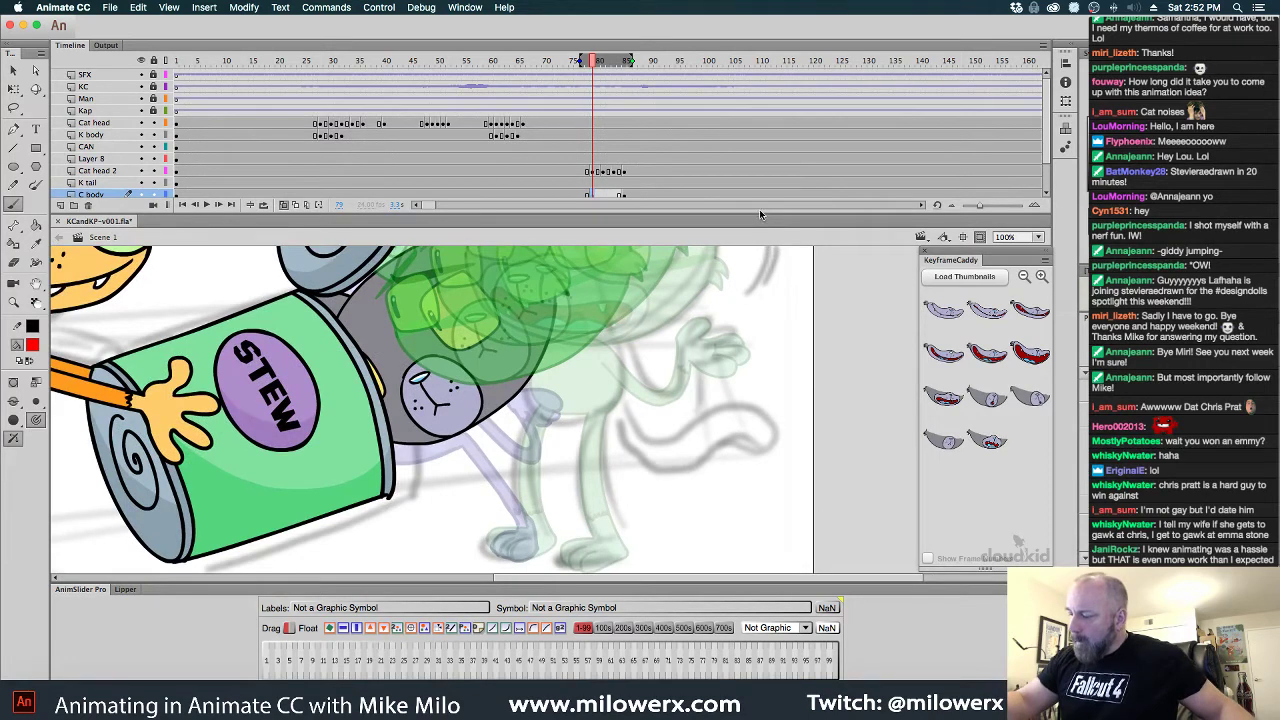
pyautogui.moveTo(759, 213); pyautogui.dragTo(758, 163)
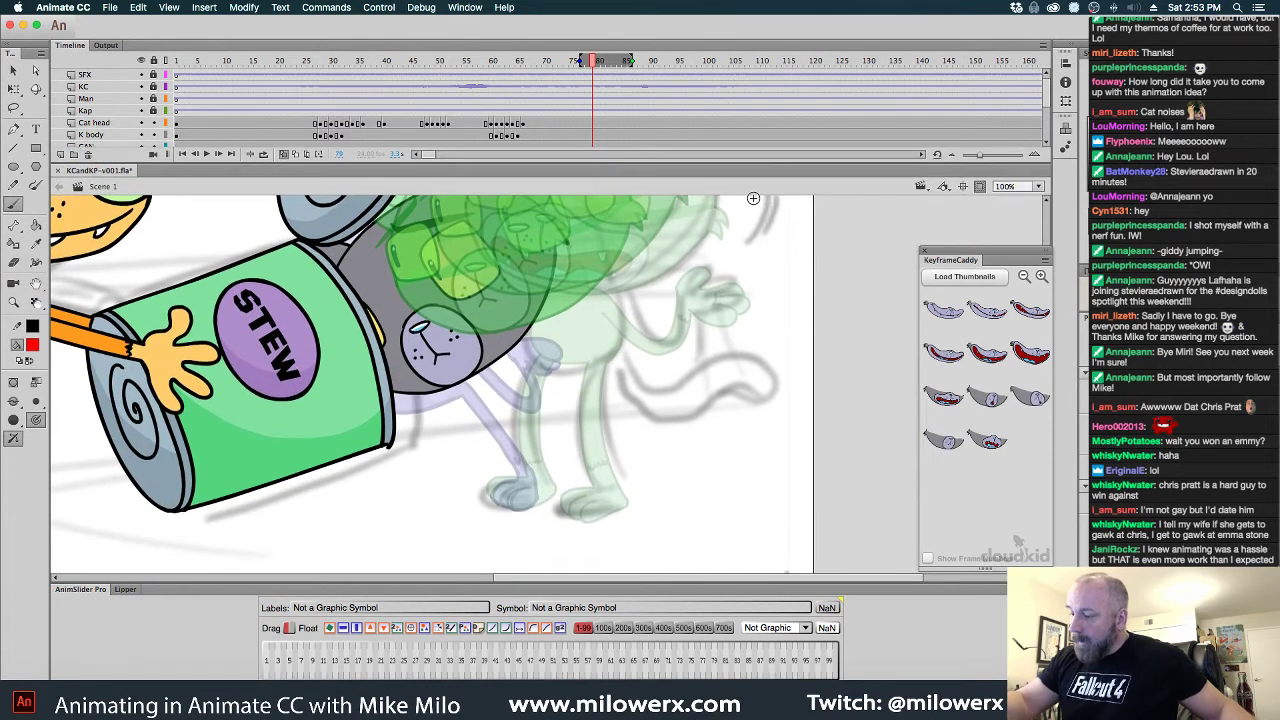
pyautogui.moveTo(1046, 102); pyautogui.dragTo(1046, 134)
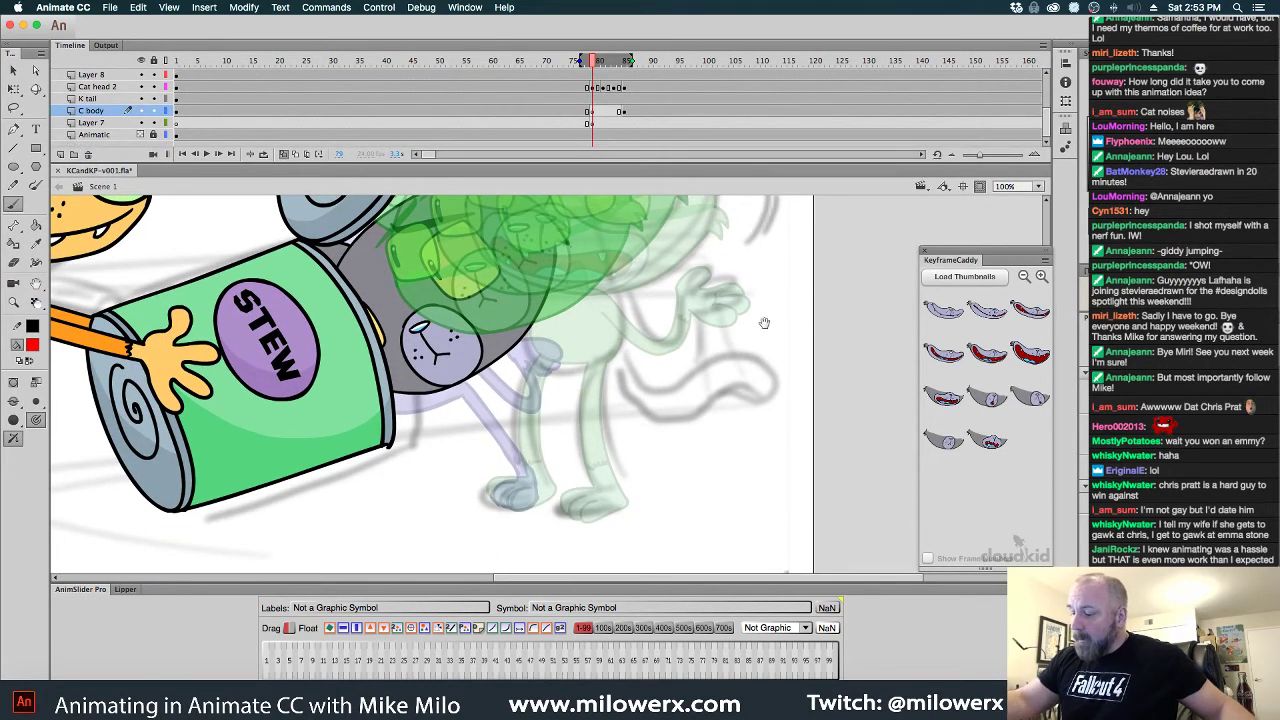
pyautogui.moveTo(764, 323); pyautogui.dragTo(682, 448)
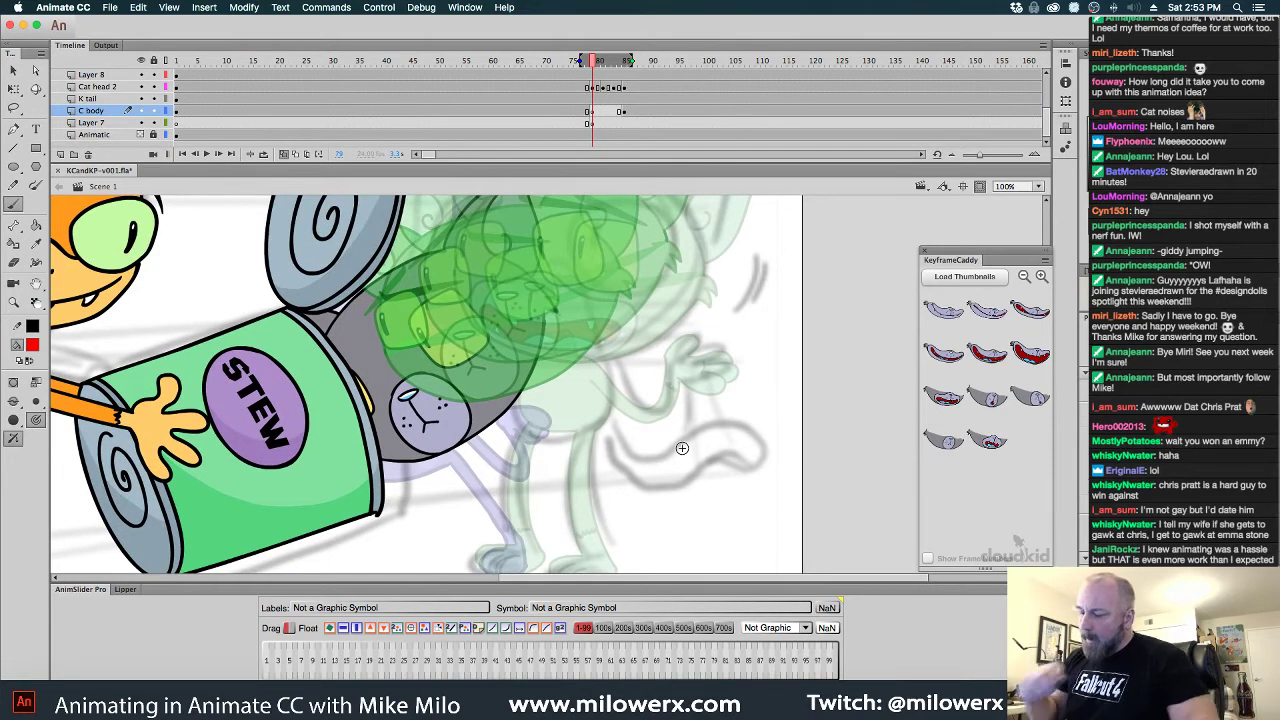
pyautogui.scroll(-3, 650, 475)
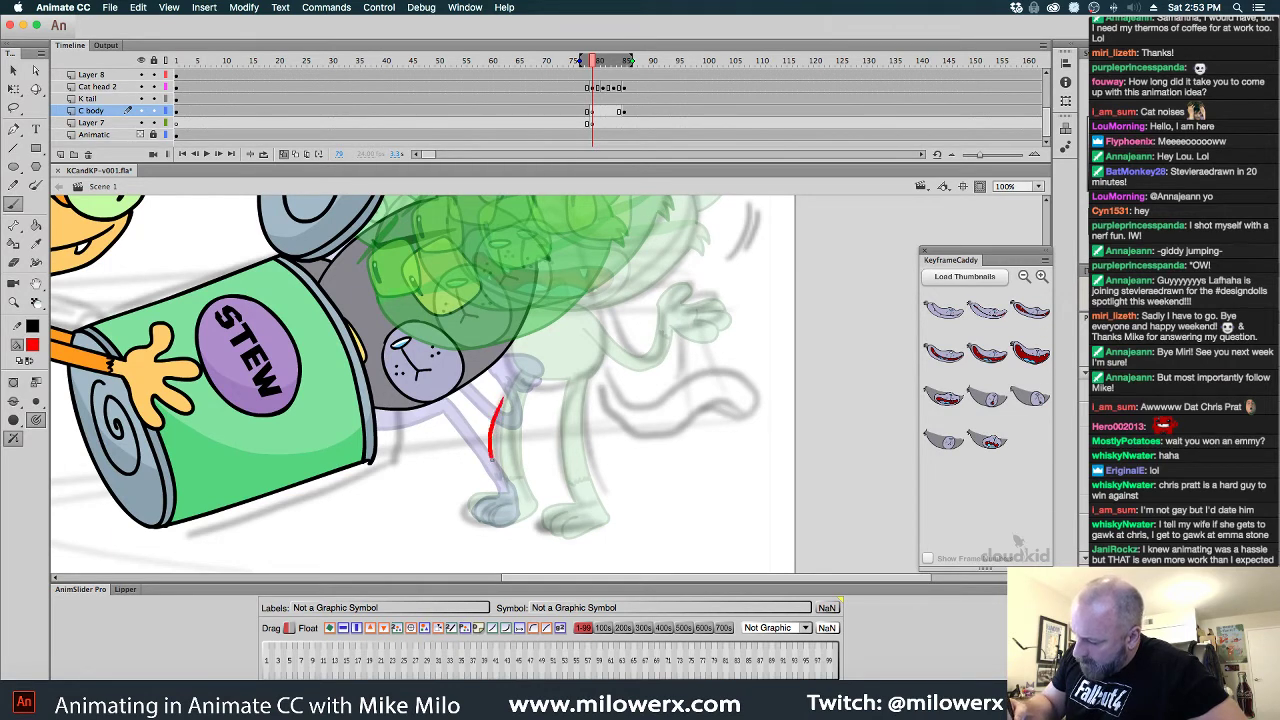
pyautogui.moveTo(504, 493)
pyautogui.mouseDown()
pyautogui.moveTo(476, 509)
pyautogui.moveTo(501, 503)
pyautogui.moveTo(484, 517)
pyautogui.moveTo(533, 511)
pyautogui.mouseUp()
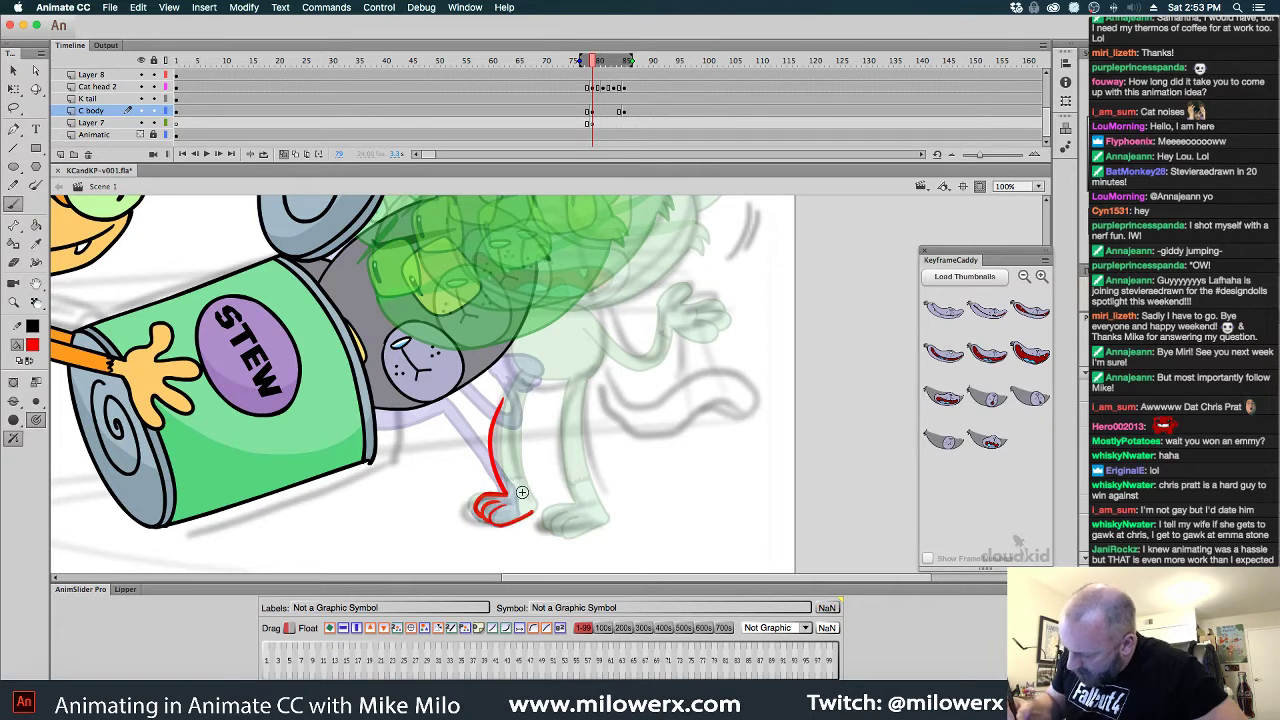
pyautogui.press('super+z')
pyautogui.press('super+z')
pyautogui.press('super+z')
pyautogui.press('super+z')
pyautogui.press('super+z')
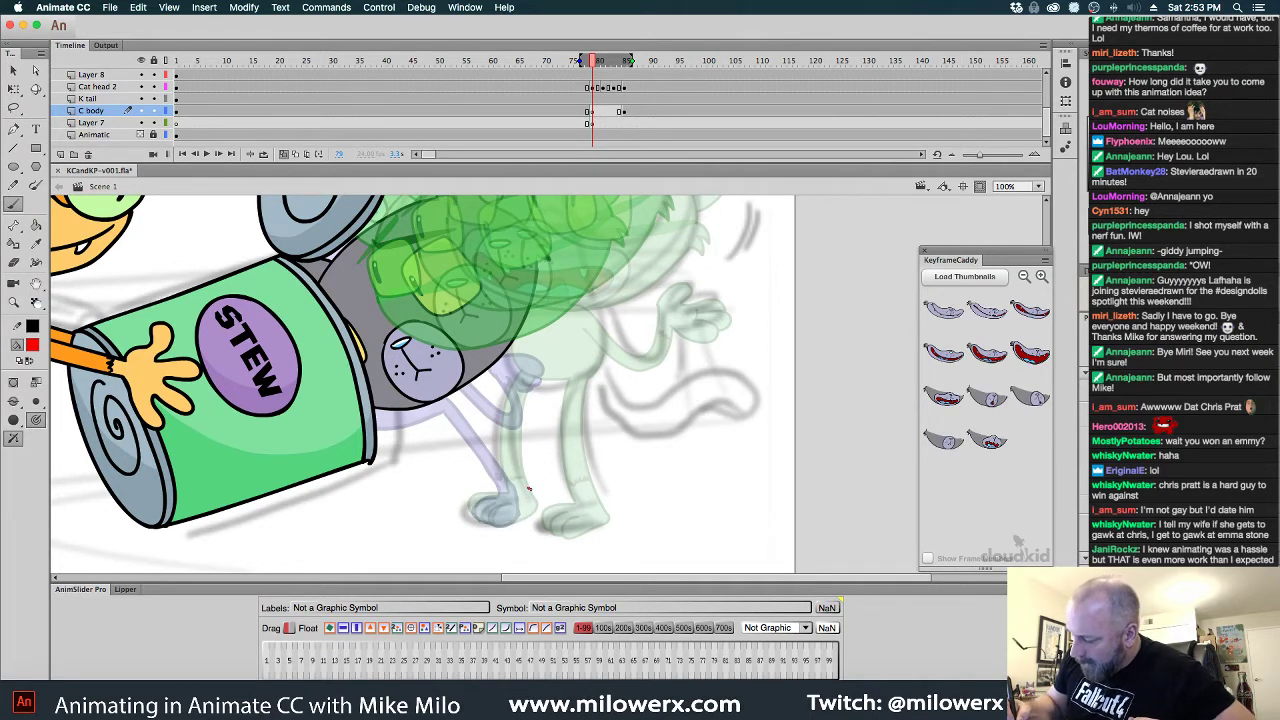
pyautogui.moveTo(493, 511); pyautogui.dragTo(505, 506)
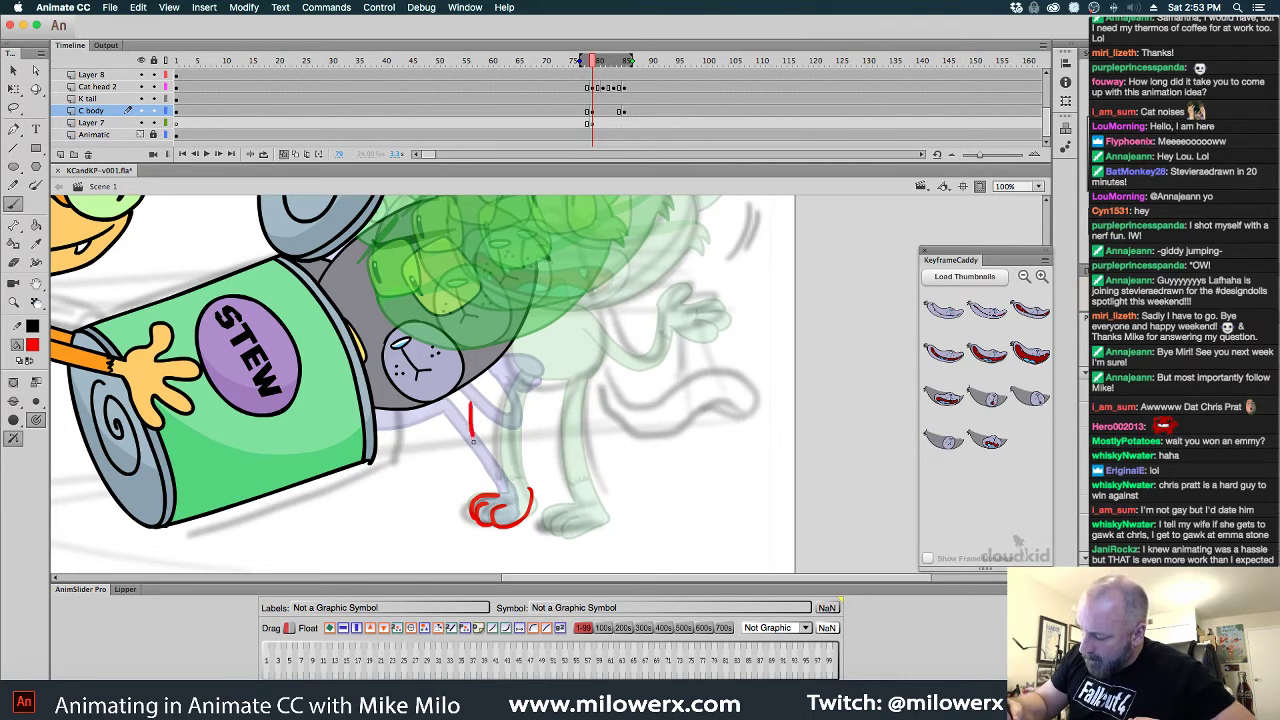
pyautogui.moveTo(486, 401)
pyautogui.mouseDown()
pyautogui.moveTo(488, 440)
pyautogui.moveTo(514, 480)
pyautogui.mouseUp()
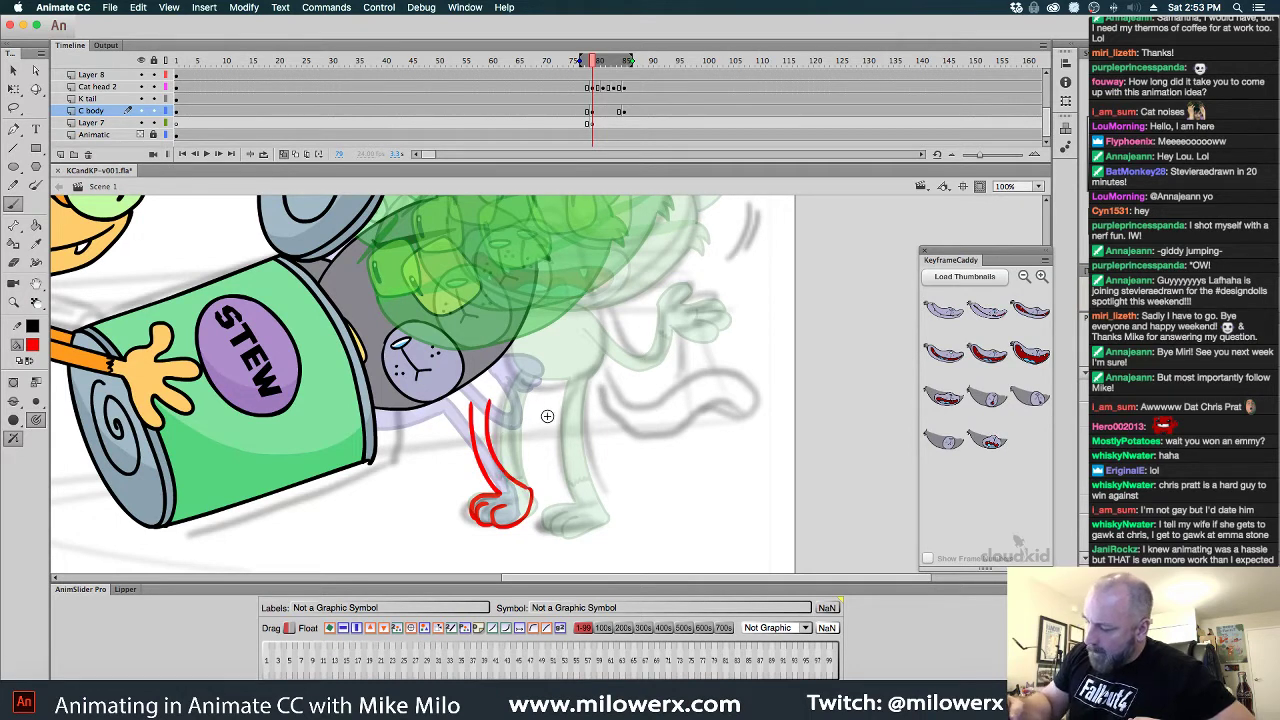
pyautogui.hotkey('ctrl', 'z')
pyautogui.hotkey('ctrl', 'z')
pyautogui.hotkey('ctrl', 'z')
pyautogui.hotkey('ctrl', 'z')
pyautogui.hotkey('ctrl', 'z')
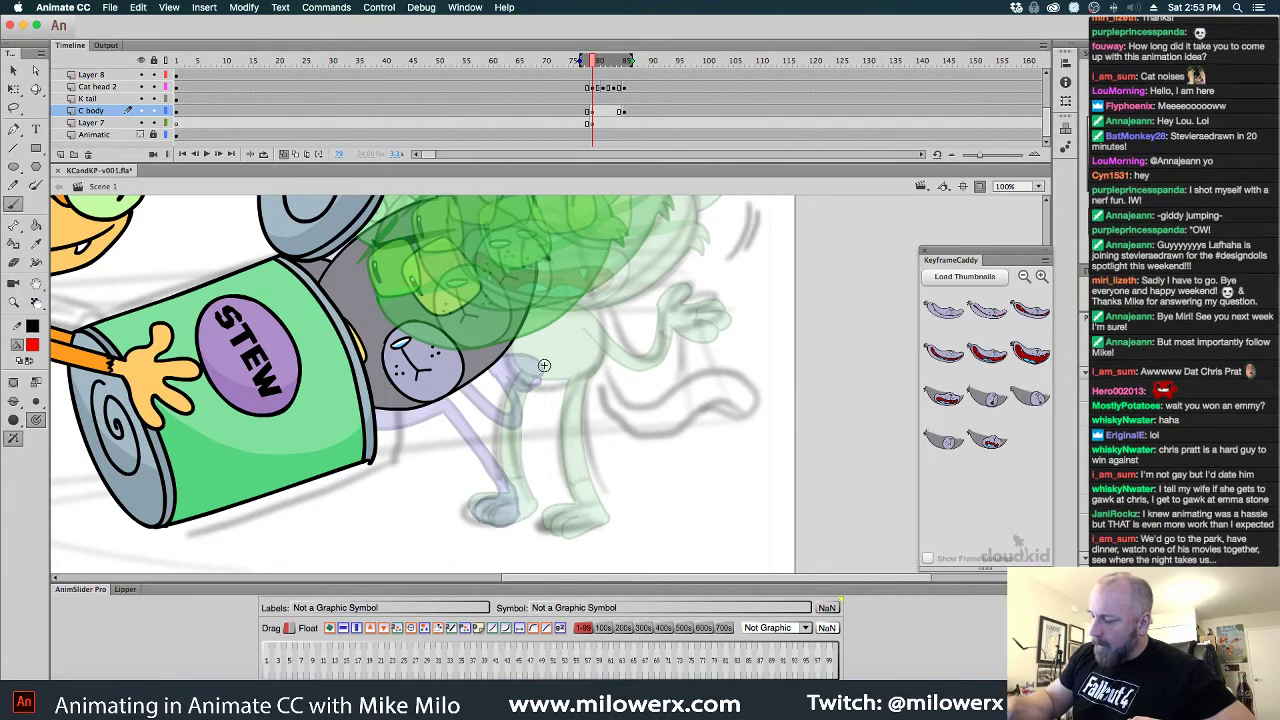
# At frame 79 on C body, sketch the gray cat's round torso, an arm stretching back into the can, and both legs with feet
pyautogui.moveTo(515, 440)
pyautogui.mouseDown()
pyautogui.moveTo(530, 372)
pyautogui.moveTo(530, 444)
pyautogui.mouseUp()
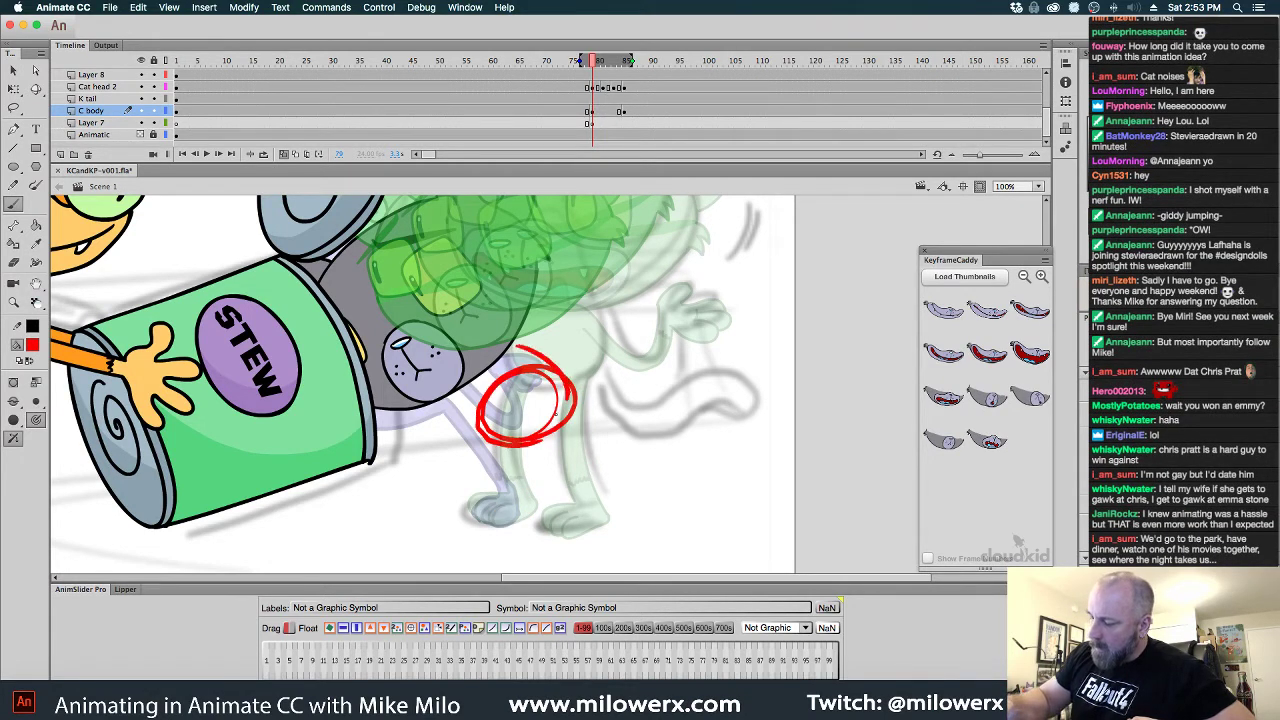
pyautogui.moveTo(515, 352)
pyautogui.mouseDown()
pyautogui.moveTo(398, 423)
pyautogui.moveTo(492, 390)
pyautogui.mouseUp()
pyautogui.moveTo(378, 432)
pyautogui.mouseDown()
pyautogui.moveTo(449, 398)
pyautogui.moveTo(583, 411)
pyautogui.moveTo(410, 440)
pyautogui.mouseUp()
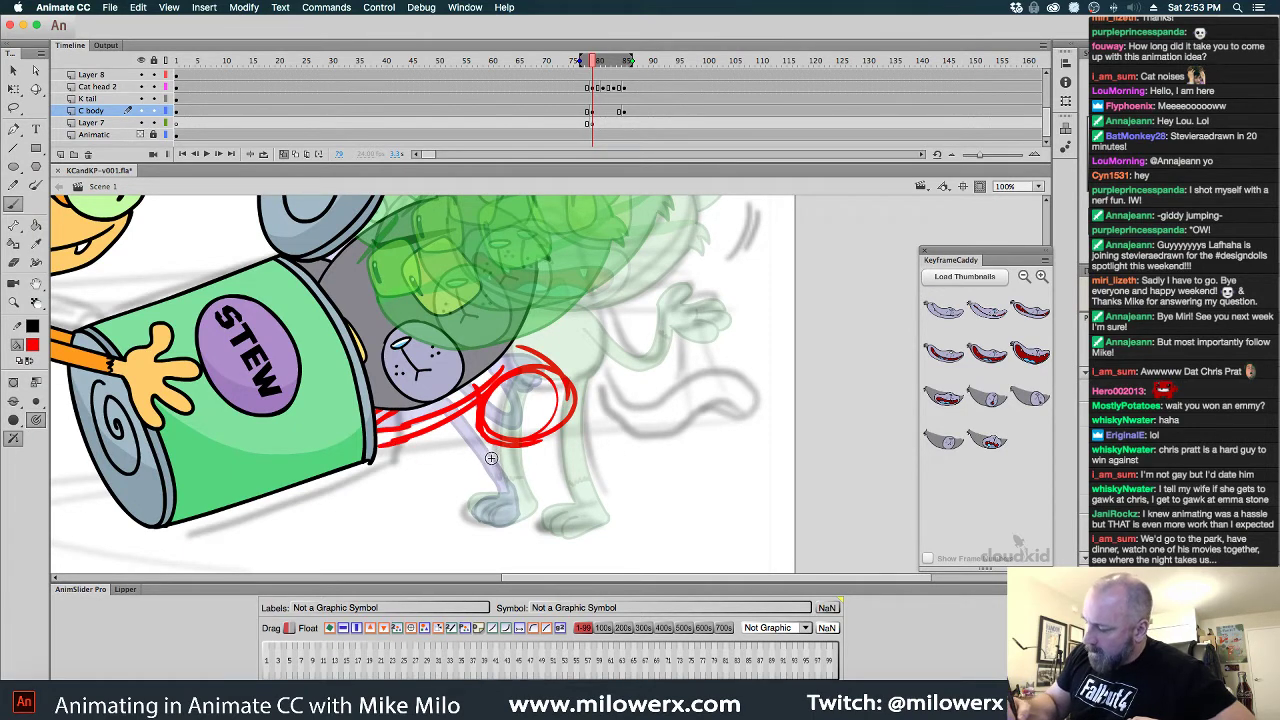
pyautogui.moveTo(498, 443)
pyautogui.mouseDown()
pyautogui.moveTo(475, 487)
pyautogui.moveTo(496, 480)
pyautogui.moveTo(523, 500)
pyautogui.moveTo(505, 510)
pyautogui.moveTo(525, 512)
pyautogui.mouseUp()
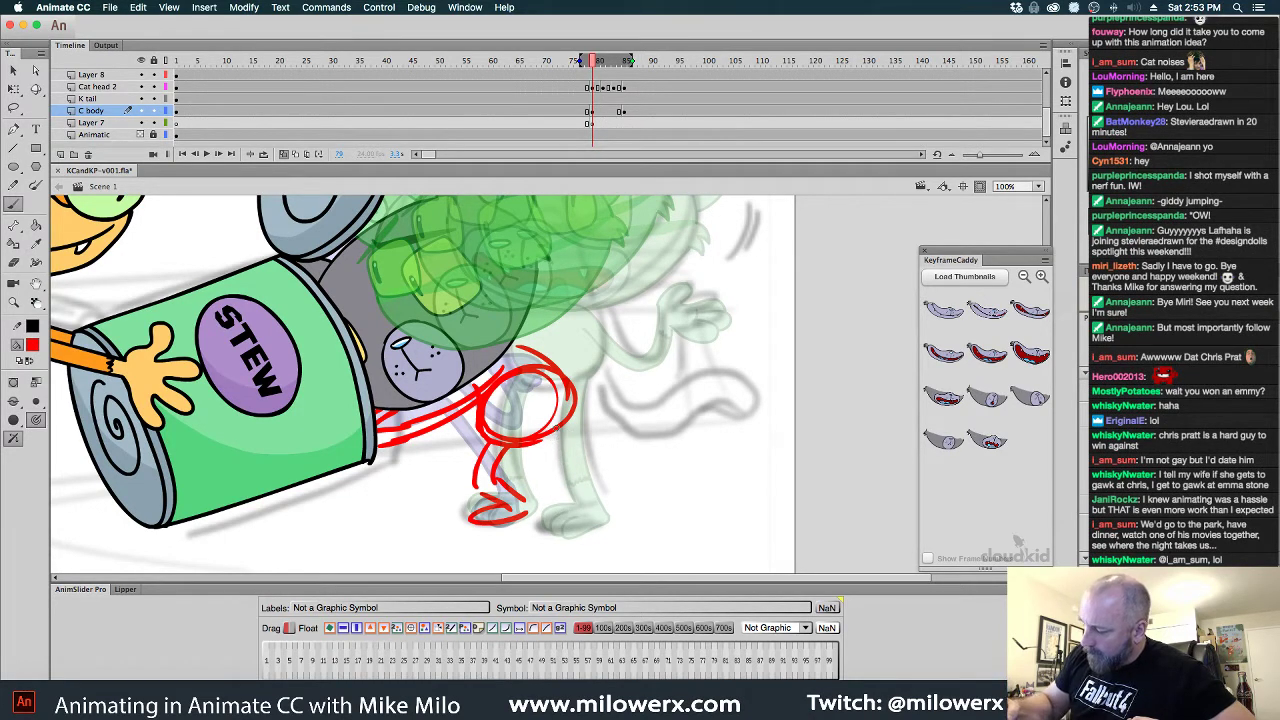
pyautogui.moveTo(556, 429); pyautogui.dragTo(549, 491)
pyautogui.moveTo(570, 421)
pyautogui.mouseDown()
pyautogui.moveTo(564, 449)
pyautogui.moveTo(600, 513)
pyautogui.moveTo(572, 531)
pyautogui.moveTo(600, 525)
pyautogui.mouseUp()
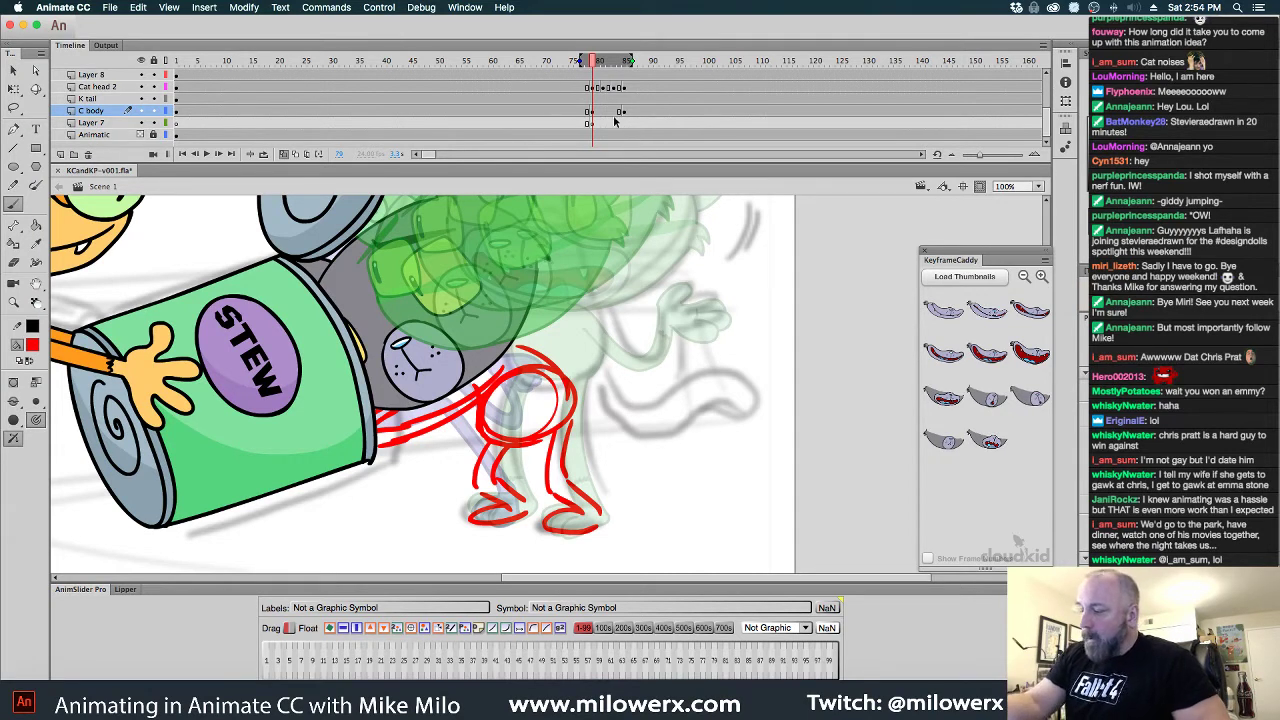
# Hide the Cat head 2 layer and sketch the gray cat's shoulder and second arm reaching back into the can
pyautogui.click(141, 87)
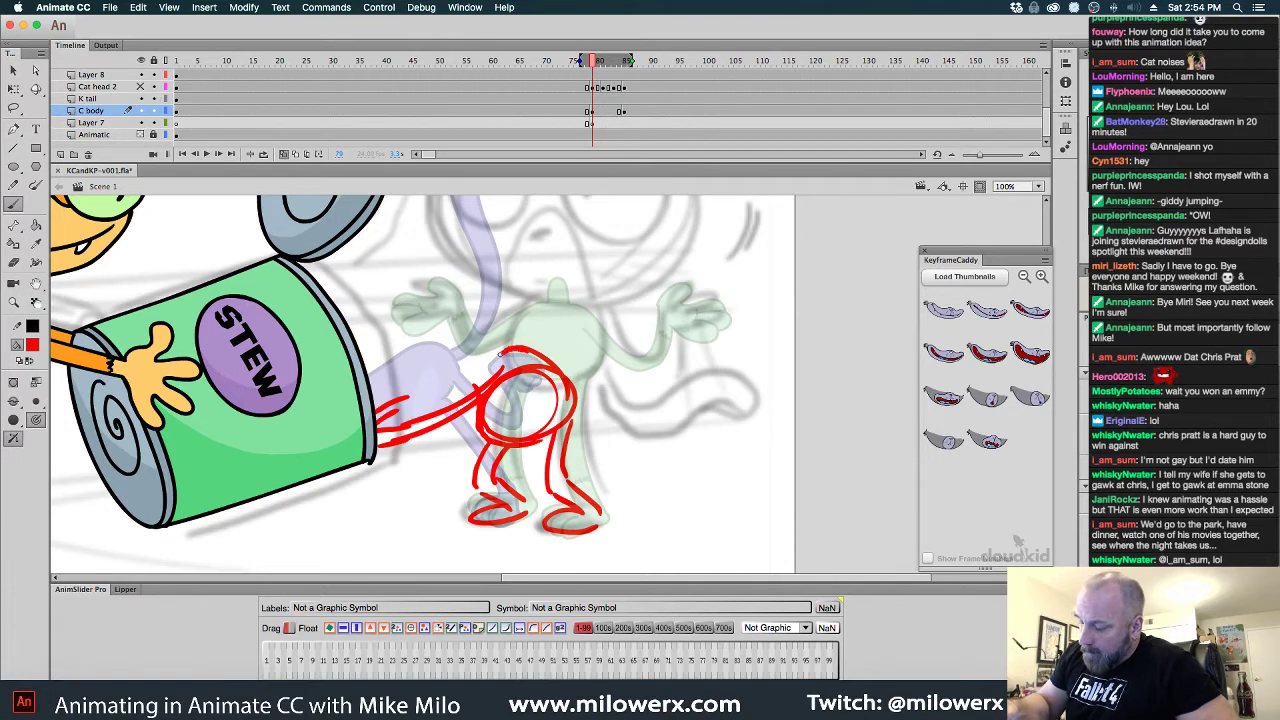
pyautogui.moveTo(500, 354); pyautogui.dragTo(482, 383)
pyautogui.moveTo(382, 410)
pyautogui.mouseDown()
pyautogui.moveTo(484, 366)
pyautogui.moveTo(478, 381)
pyautogui.mouseUp()
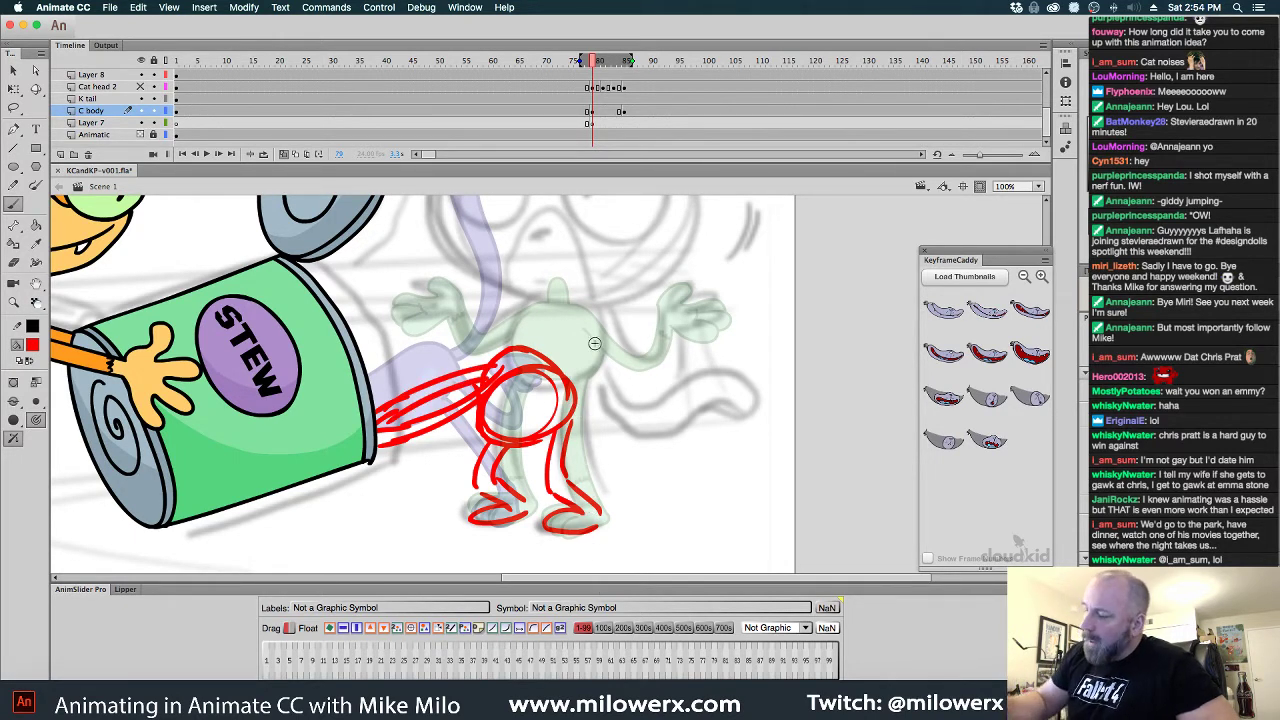
# Insert a blank keyframe at frame 81 on the C body layer and change the brush size
pyautogui.click(593, 113)
pyautogui.click(603, 113)
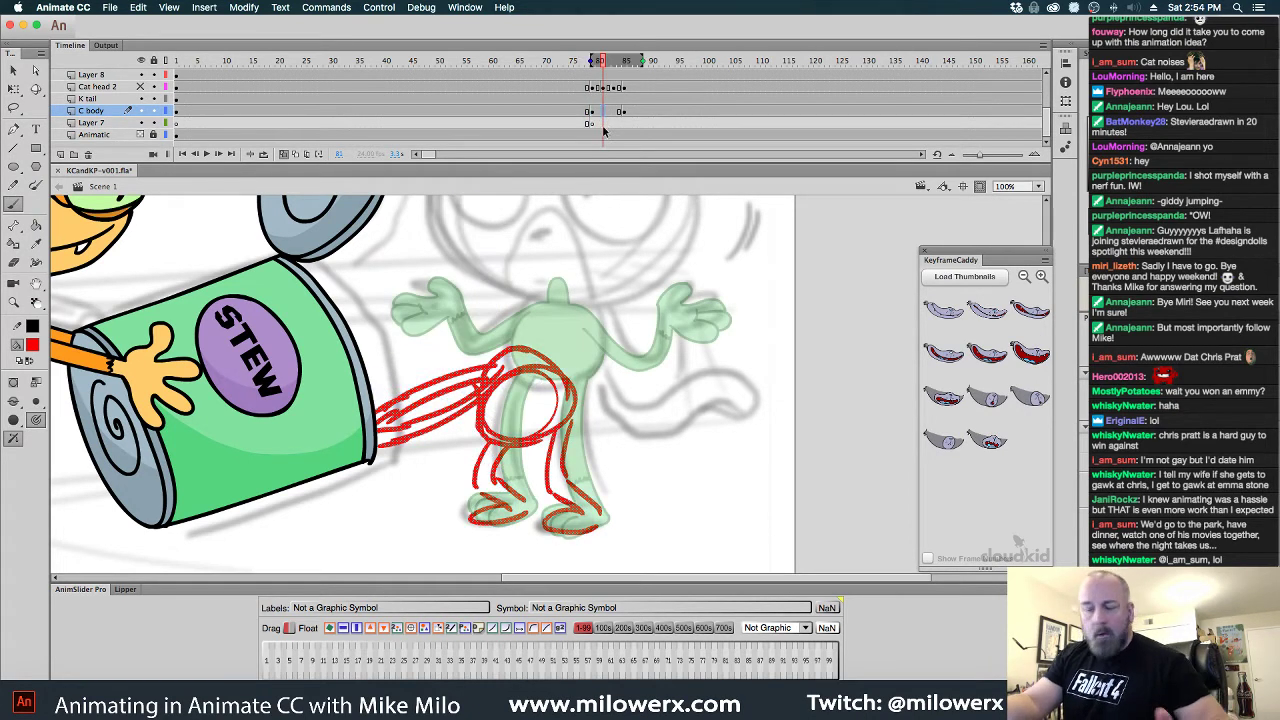
pyautogui.press('F7')
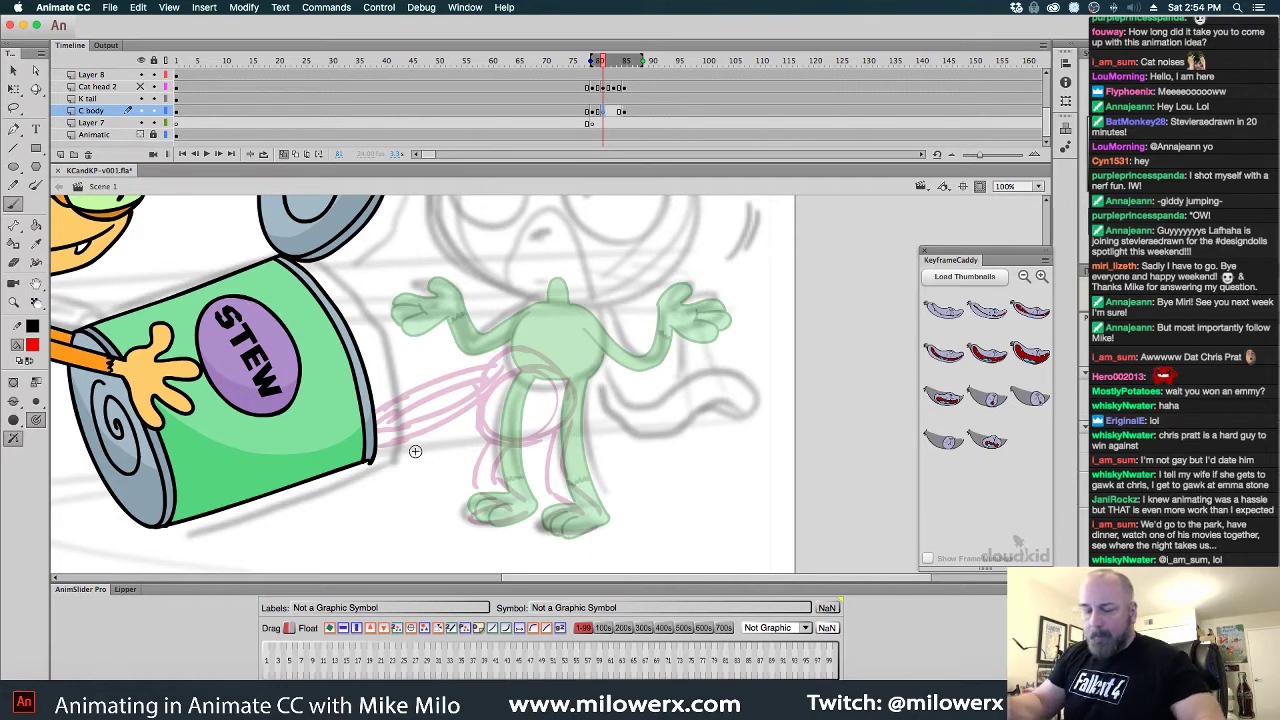
pyautogui.click(36, 401)
pyautogui.click(91, 428)
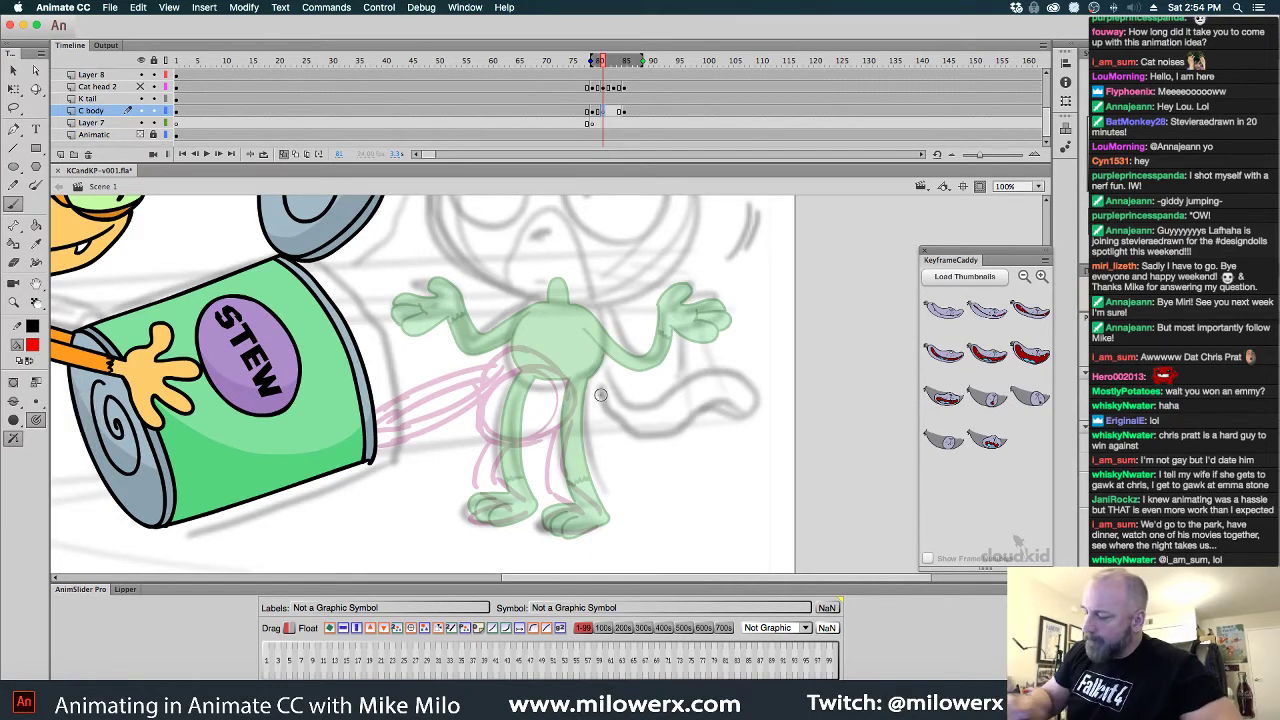
# Sketch the gray cat's frame 81 body in red: round torso, bent arm with hand, neck, and both legs with feet
pyautogui.moveTo(510, 338)
pyautogui.mouseDown()
pyautogui.moveTo(540, 395)
pyautogui.moveTo(515, 350)
pyautogui.moveTo(510, 372)
pyautogui.mouseUp()
pyautogui.moveTo(576, 326)
pyautogui.mouseDown()
pyautogui.moveTo(618, 367)
pyautogui.moveTo(595, 352)
pyautogui.moveTo(593, 381)
pyautogui.moveTo(571, 425)
pyautogui.mouseUp()
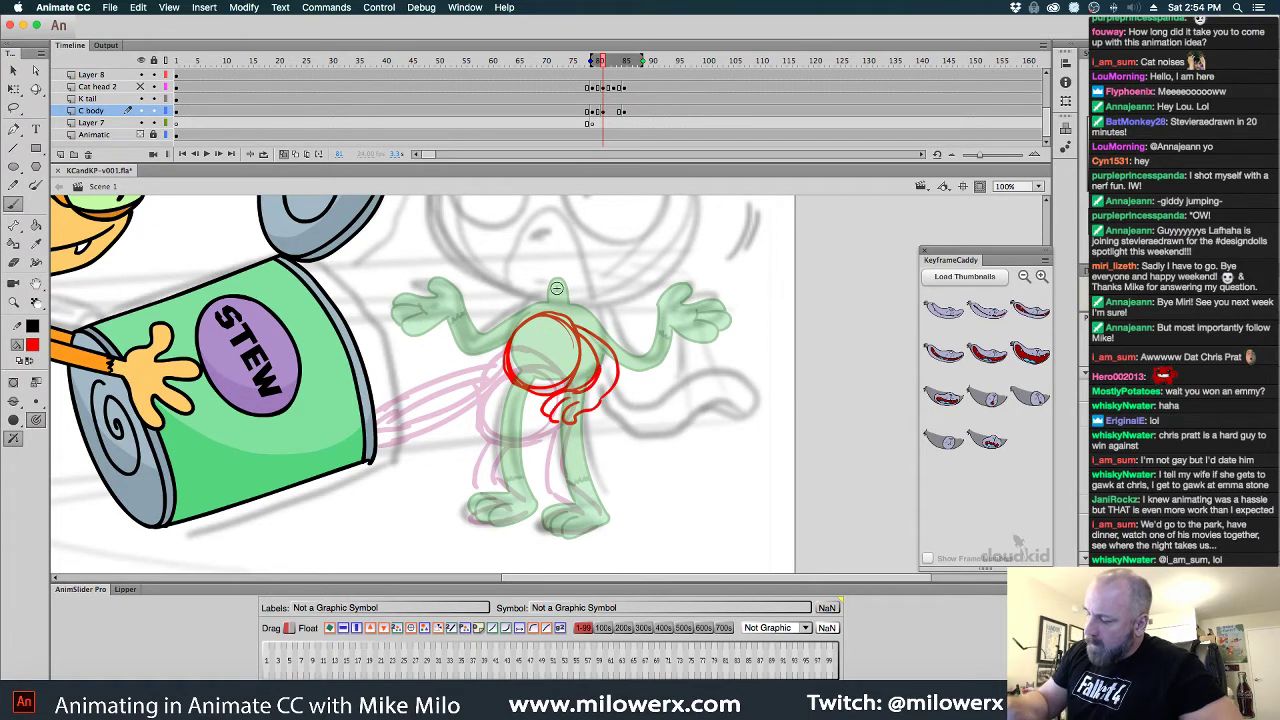
pyautogui.moveTo(536, 318); pyautogui.dragTo(552, 315)
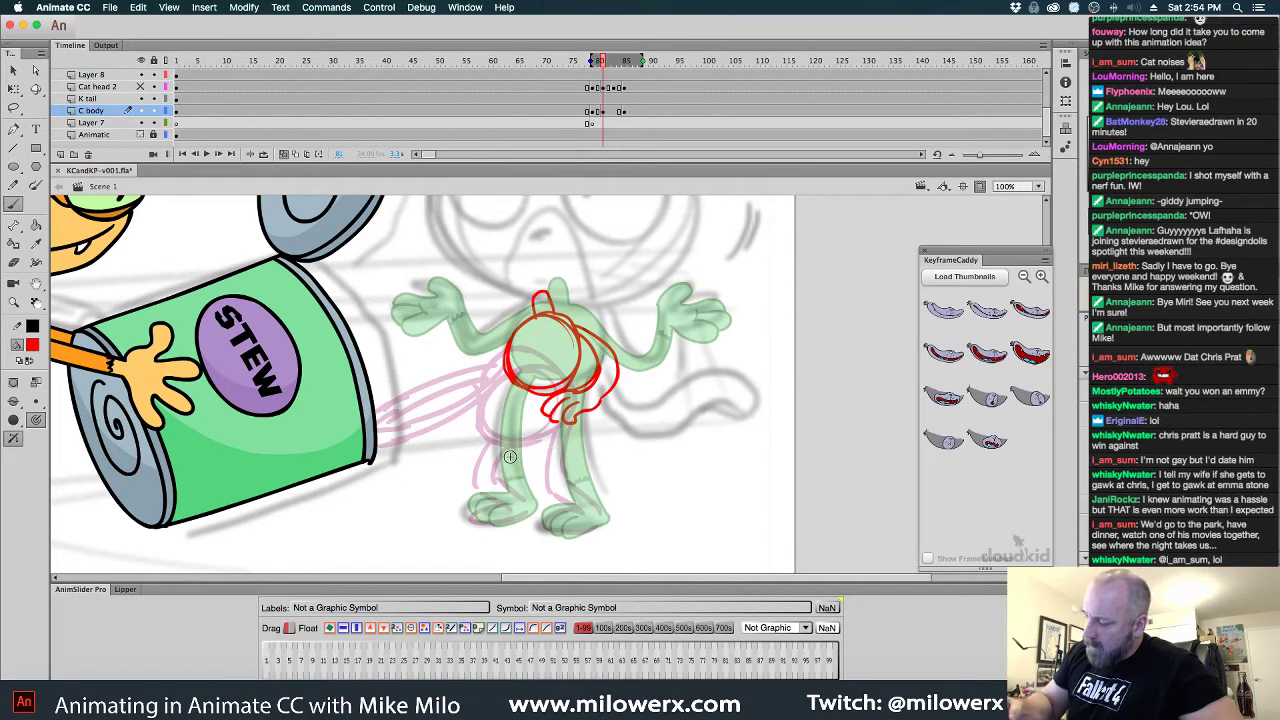
pyautogui.moveTo(495, 467)
pyautogui.mouseDown()
pyautogui.moveTo(511, 497)
pyautogui.moveTo(511, 427)
pyautogui.moveTo(529, 508)
pyautogui.moveTo(510, 499)
pyautogui.moveTo(477, 514)
pyautogui.moveTo(504, 499)
pyautogui.moveTo(503, 518)
pyautogui.moveTo(535, 515)
pyautogui.mouseUp()
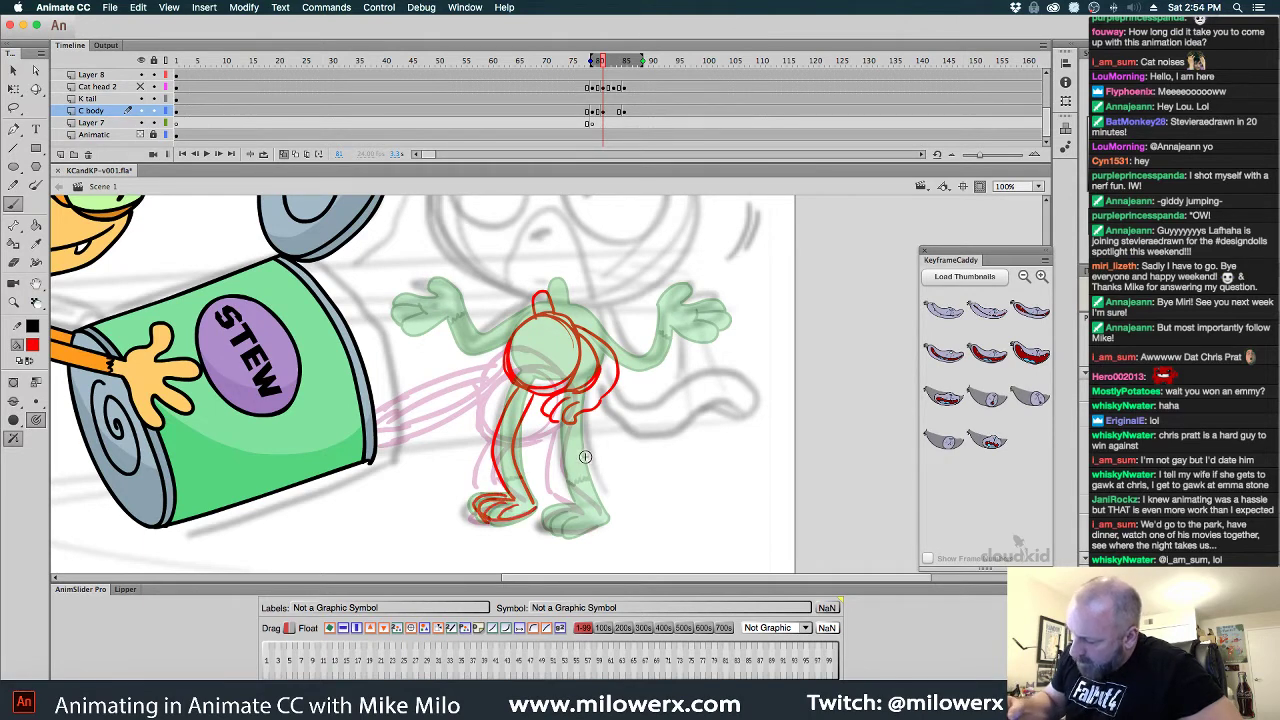
pyautogui.moveTo(555, 426)
pyautogui.mouseDown()
pyautogui.moveTo(554, 470)
pyautogui.moveTo(579, 504)
pyautogui.moveTo(549, 511)
pyautogui.moveTo(561, 524)
pyautogui.moveTo(571, 510)
pyautogui.moveTo(567, 531)
pyautogui.moveTo(604, 517)
pyautogui.mouseUp()
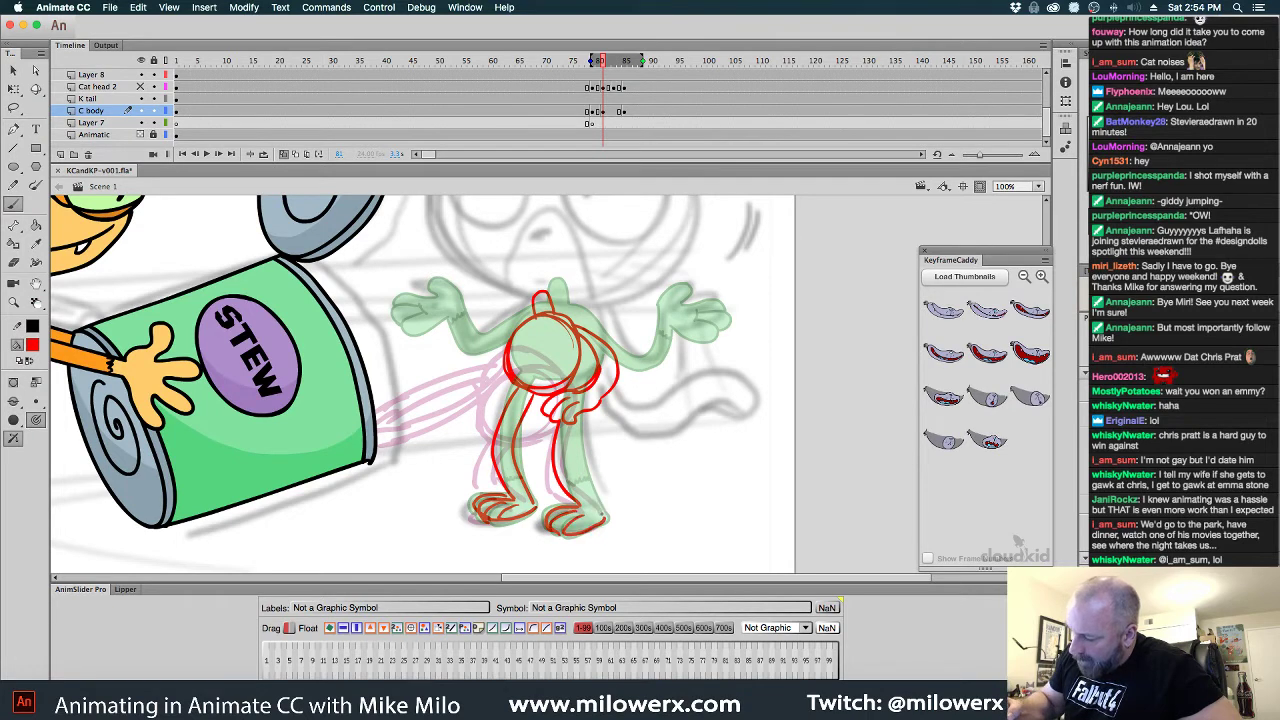
pyautogui.press('super+z')
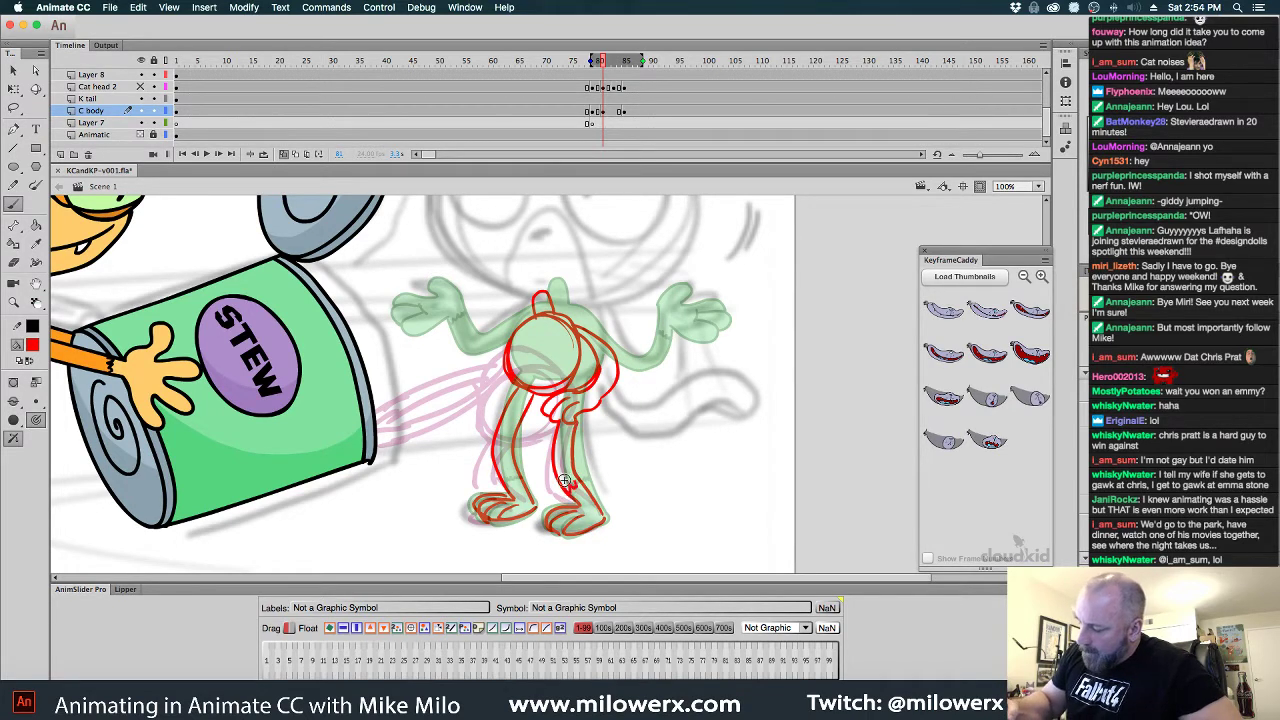
# Insert a blank keyframe at frame 83 on C body and sketch the gray cat's neck and both arms spread with lowered hands
pyautogui.press('.')
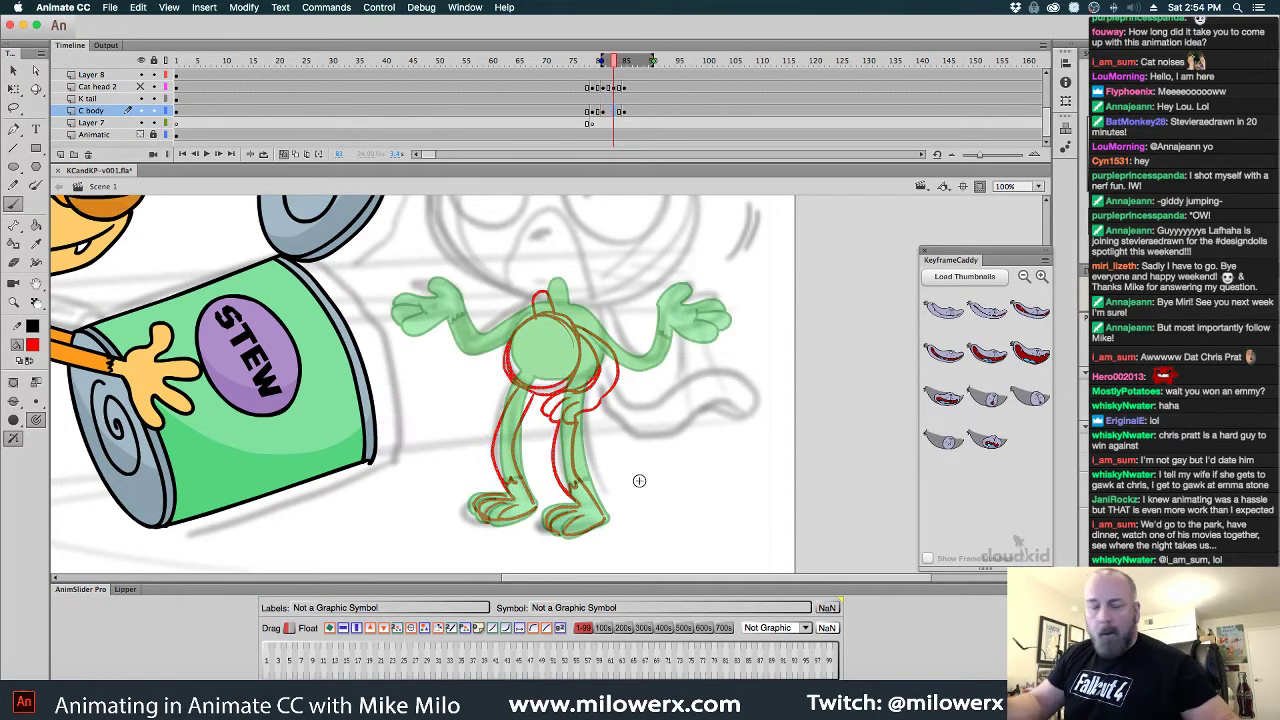
pyautogui.press('.')
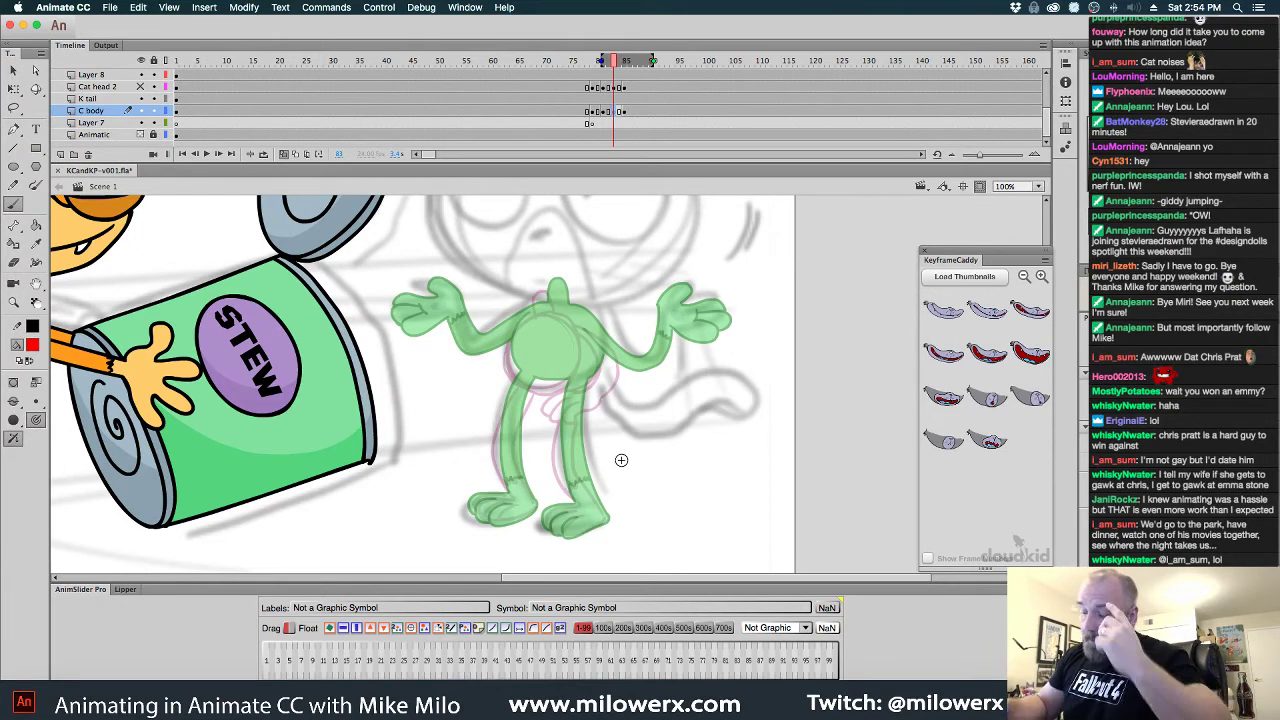
pyautogui.moveTo(437, 347); pyautogui.dragTo(438, 386)
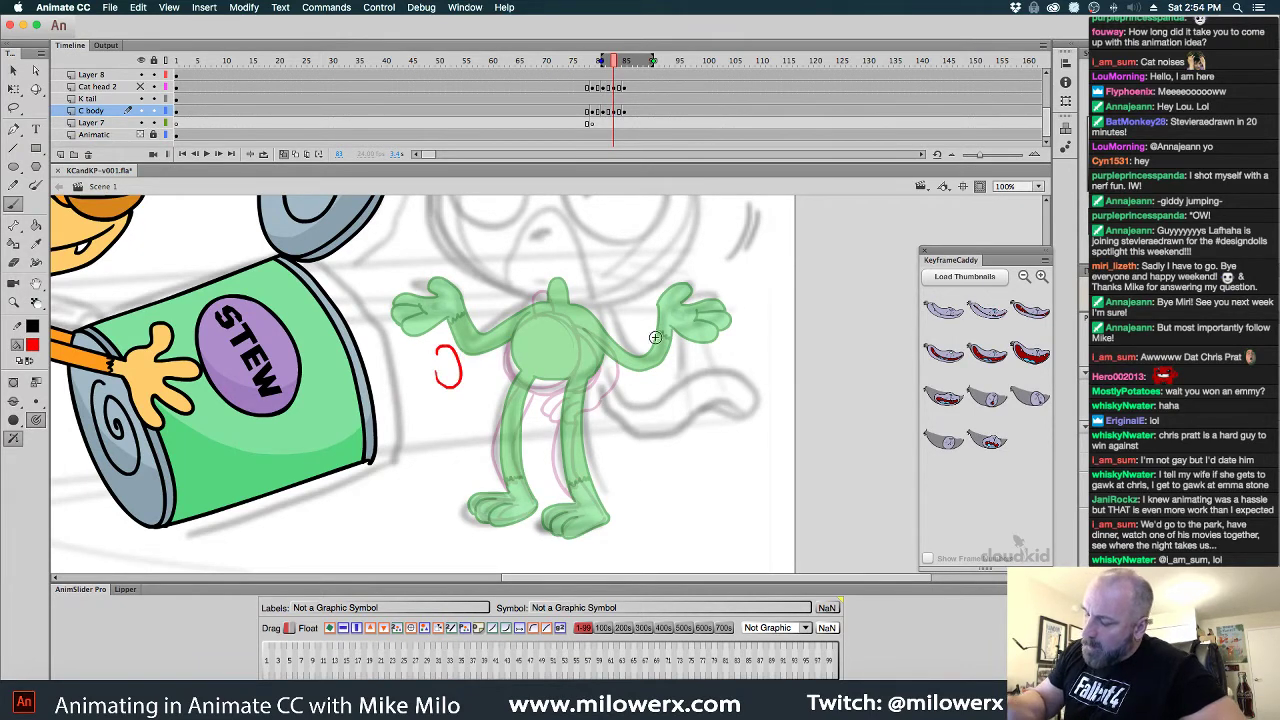
pyautogui.moveTo(666, 370)
pyautogui.mouseDown()
pyautogui.moveTo(655, 386)
pyautogui.moveTo(668, 406)
pyautogui.moveTo(680, 370)
pyautogui.mouseUp()
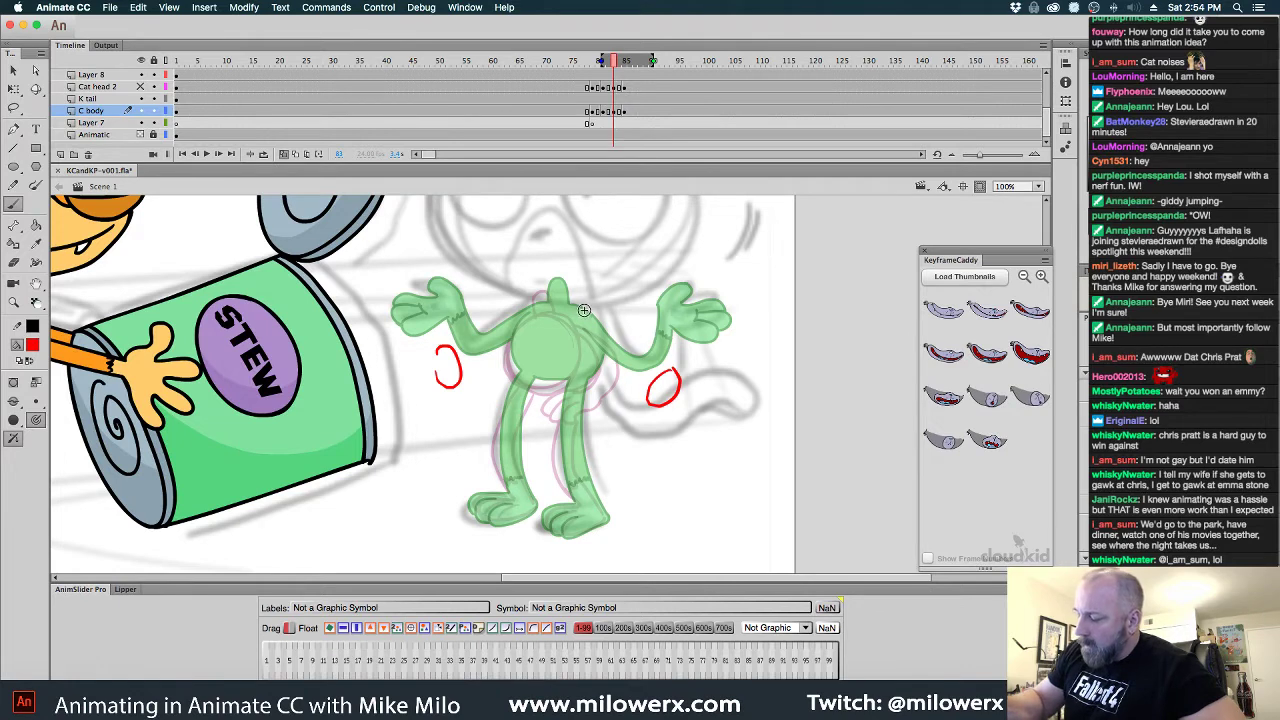
pyautogui.moveTo(588, 314)
pyautogui.mouseDown()
pyautogui.moveTo(660, 345)
pyautogui.moveTo(680, 377)
pyautogui.moveTo(654, 358)
pyautogui.moveTo(664, 376)
pyautogui.mouseUp()
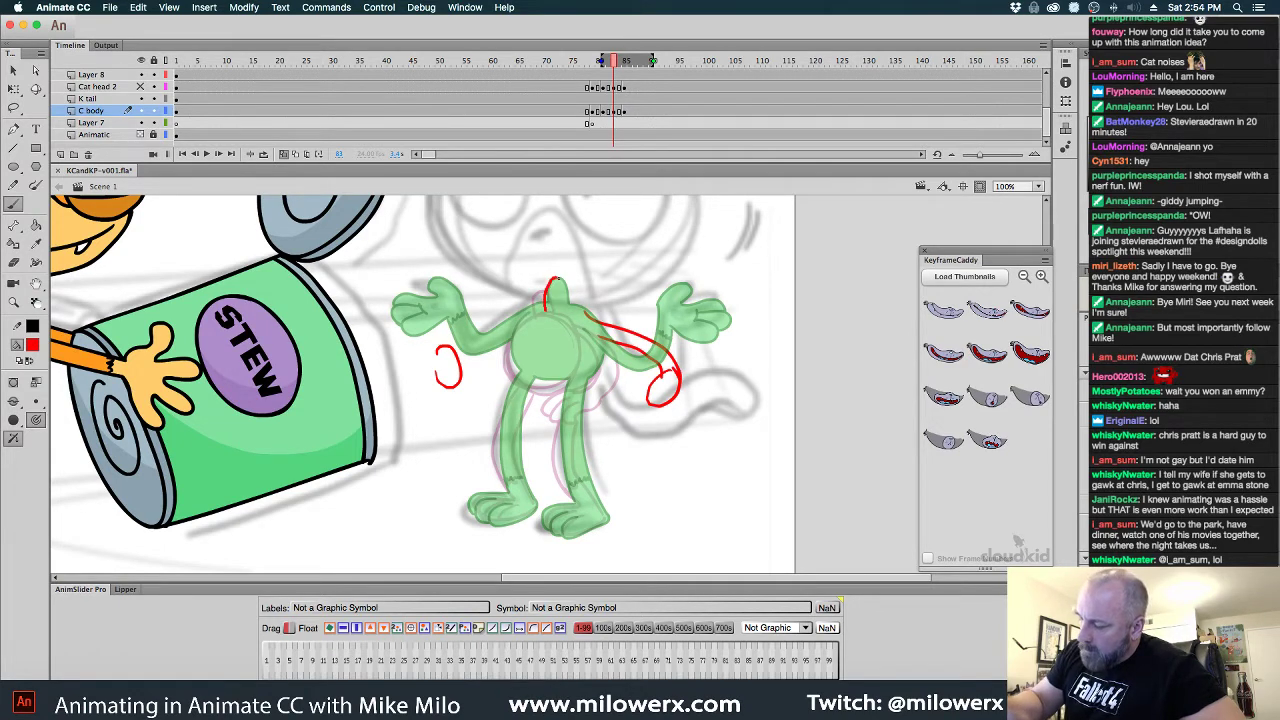
pyautogui.moveTo(557, 280); pyautogui.dragTo(565, 306)
pyautogui.moveTo(460, 328); pyautogui.dragTo(436, 358)
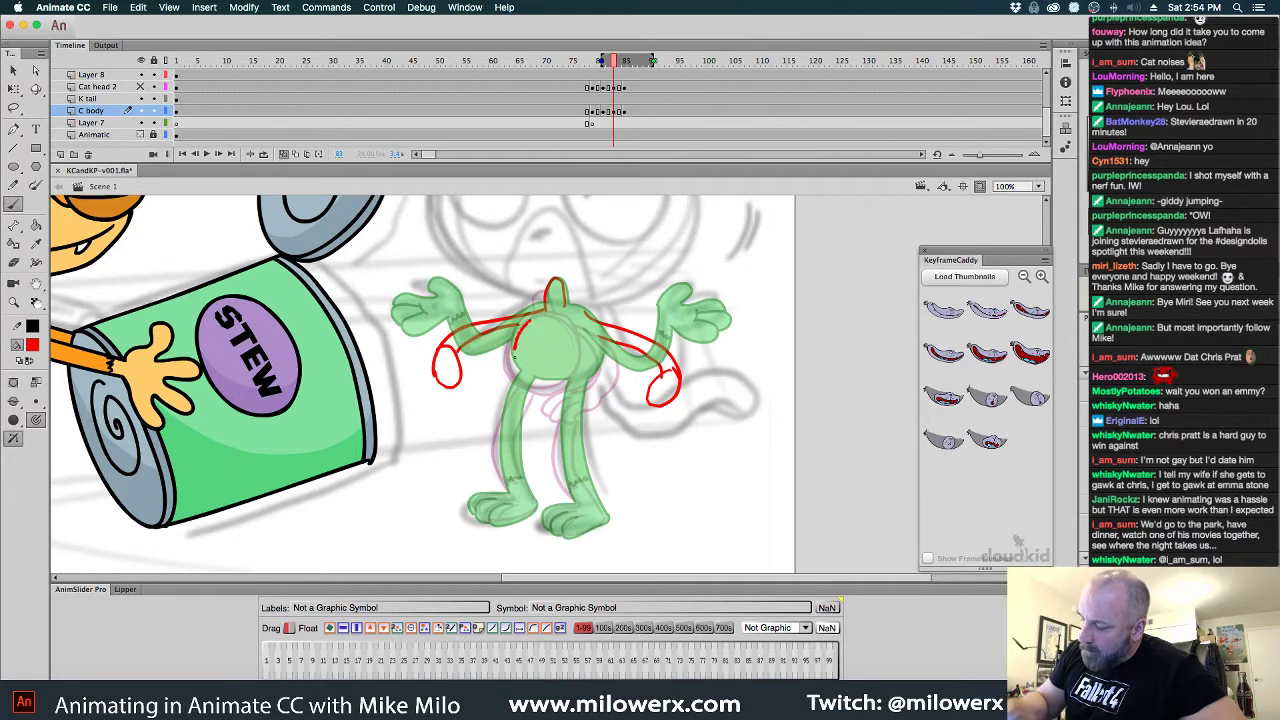
# Complete the gray cat's frame 83 sketch with the torso sides, both legs, feet, and fingers on both lowered hands
pyautogui.moveTo(515, 354); pyautogui.dragTo(523, 375)
pyautogui.moveTo(594, 334)
pyautogui.mouseDown()
pyautogui.moveTo(590, 389)
pyautogui.moveTo(596, 348)
pyautogui.mouseUp()
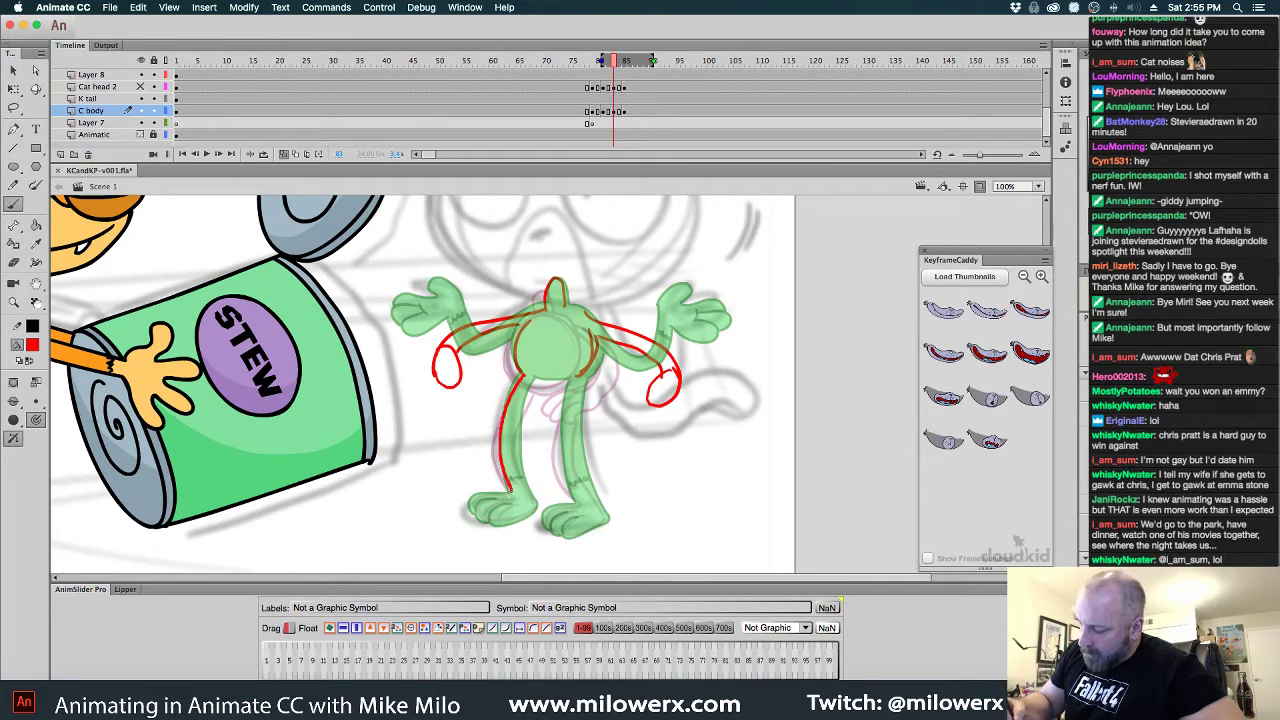
pyautogui.moveTo(536, 376)
pyautogui.mouseDown()
pyautogui.moveTo(532, 501)
pyautogui.moveTo(483, 497)
pyautogui.moveTo(472, 513)
pyautogui.moveTo(490, 522)
pyautogui.moveTo(522, 508)
pyautogui.mouseUp()
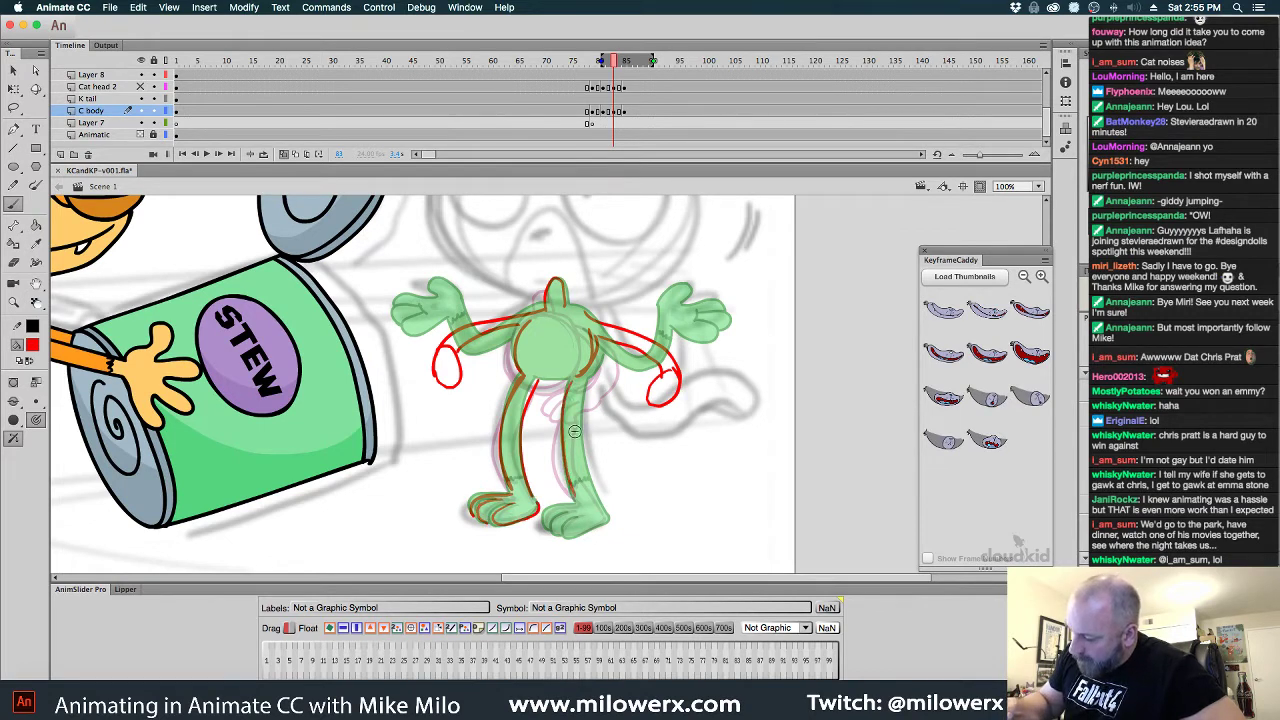
pyautogui.moveTo(568, 380); pyautogui.dragTo(557, 436)
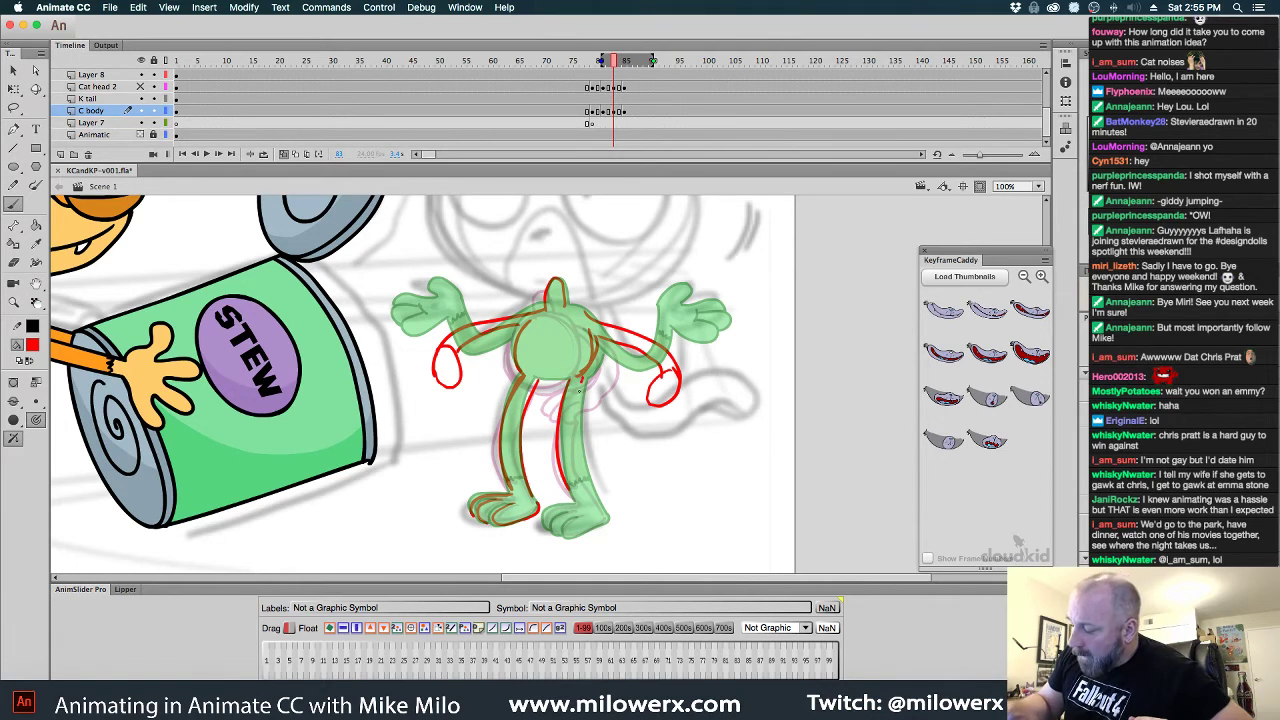
pyautogui.hotkey('ctrl', 'z')
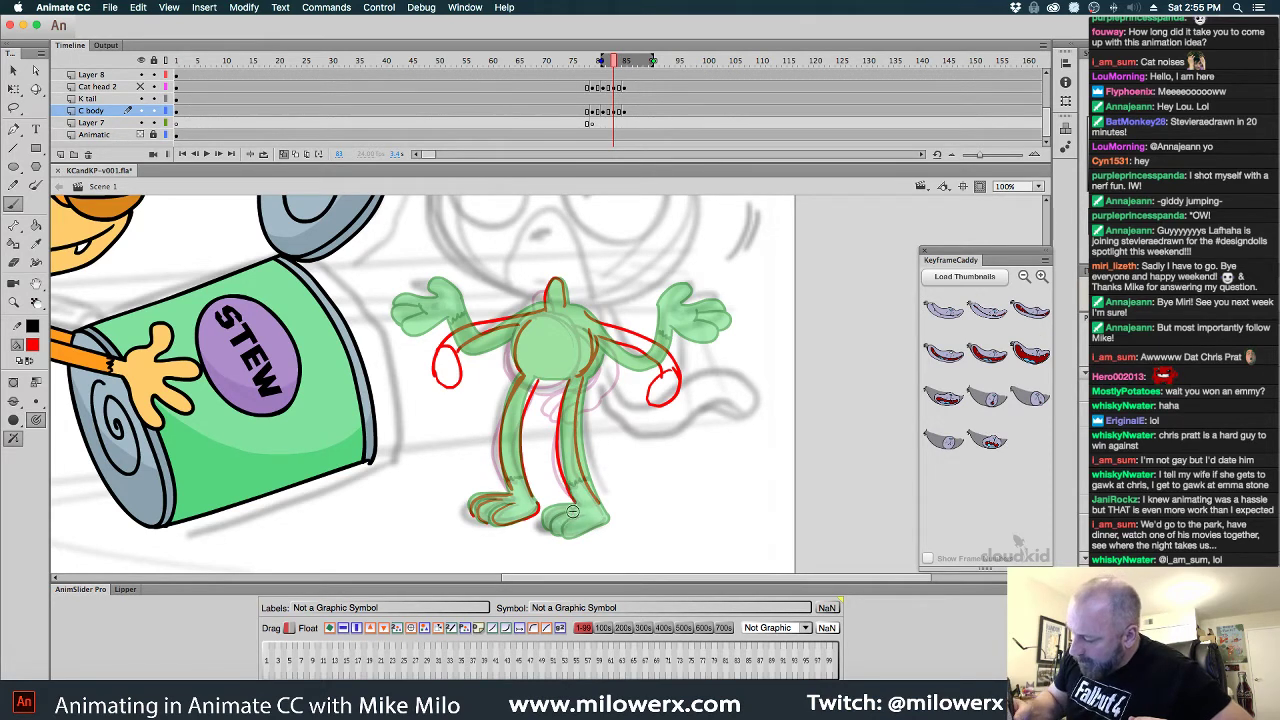
pyautogui.moveTo(553, 509); pyautogui.dragTo(560, 534)
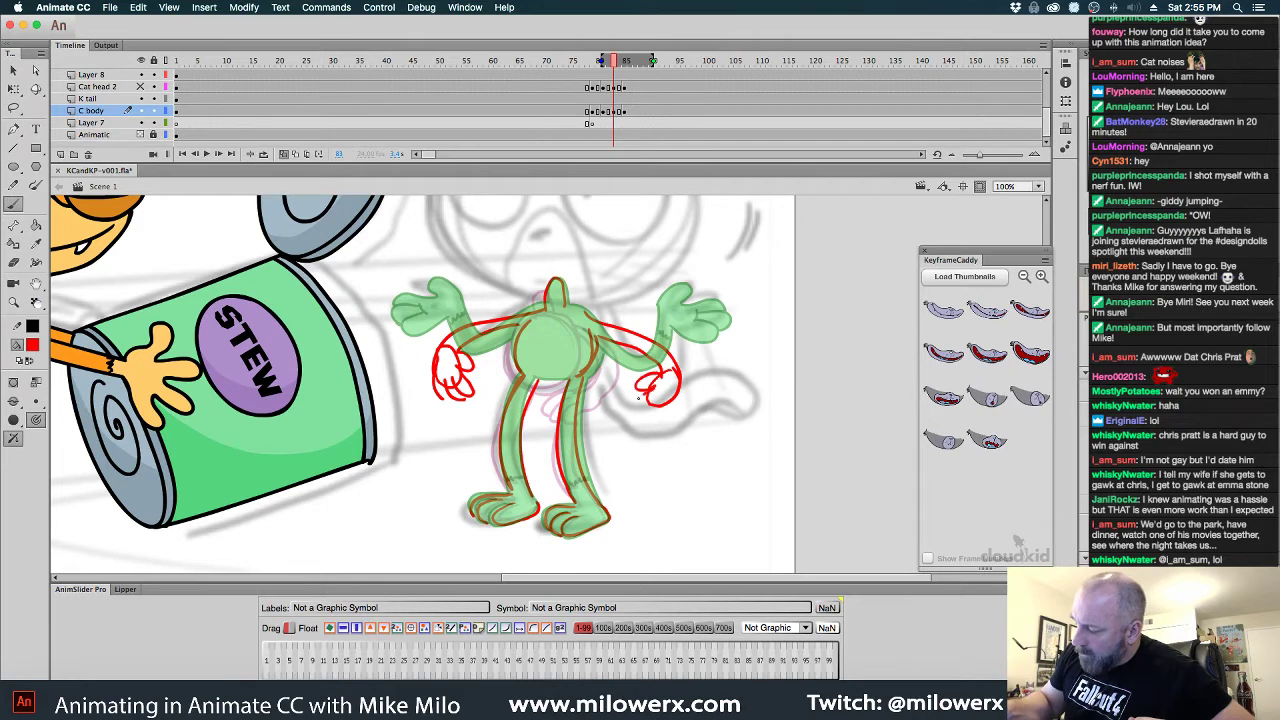
pyautogui.moveTo(652, 410)
pyautogui.mouseDown()
pyautogui.moveTo(681, 392)
pyautogui.moveTo(674, 376)
pyautogui.mouseUp()
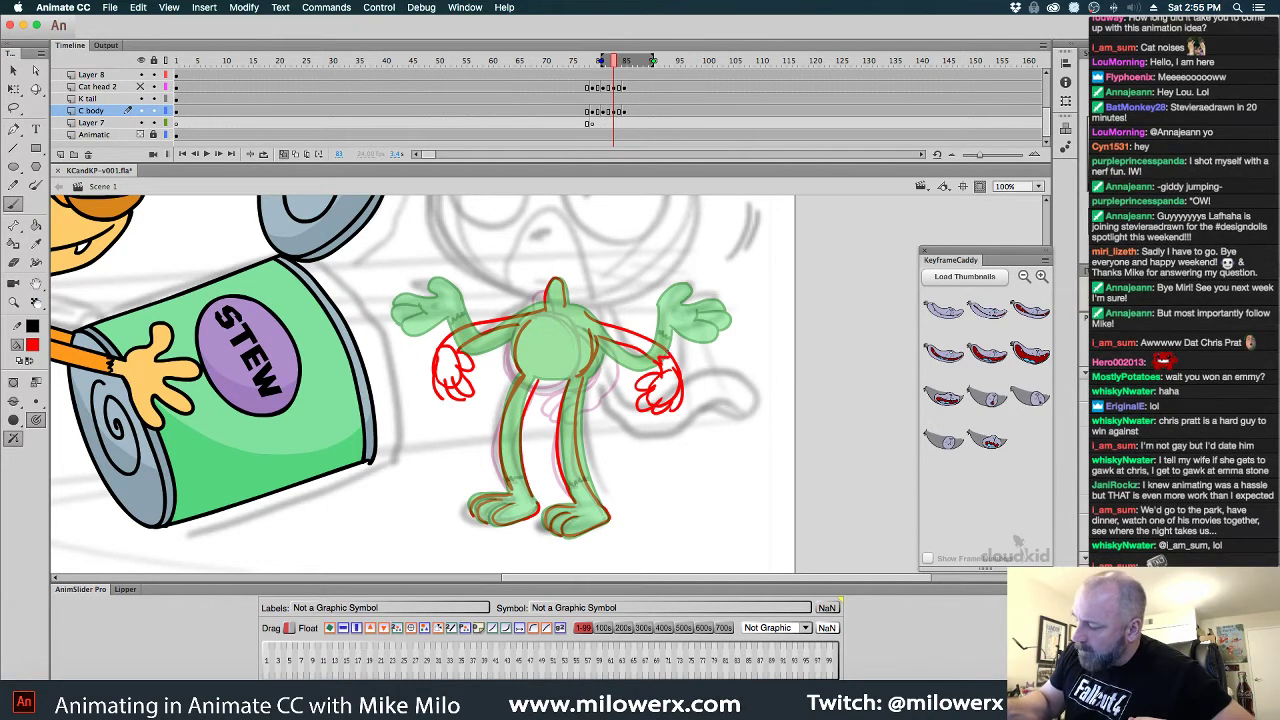
# Move the final pose keyframes on Cat head 2, K tail and C body to frame 87 and insert a blank C body keyframe at 85
pyautogui.click(627, 118)
pyautogui.click(627, 99)
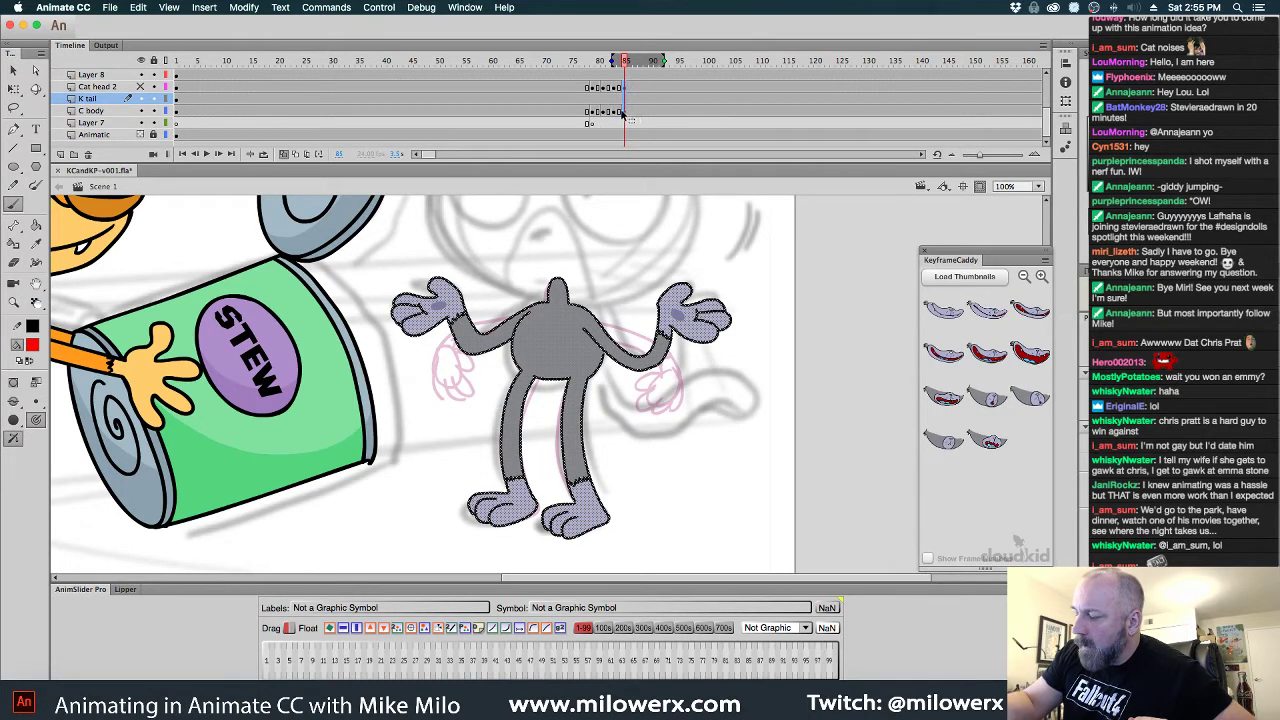
pyautogui.moveTo(622, 113); pyautogui.dragTo(634, 113)
pyautogui.click(624, 112)
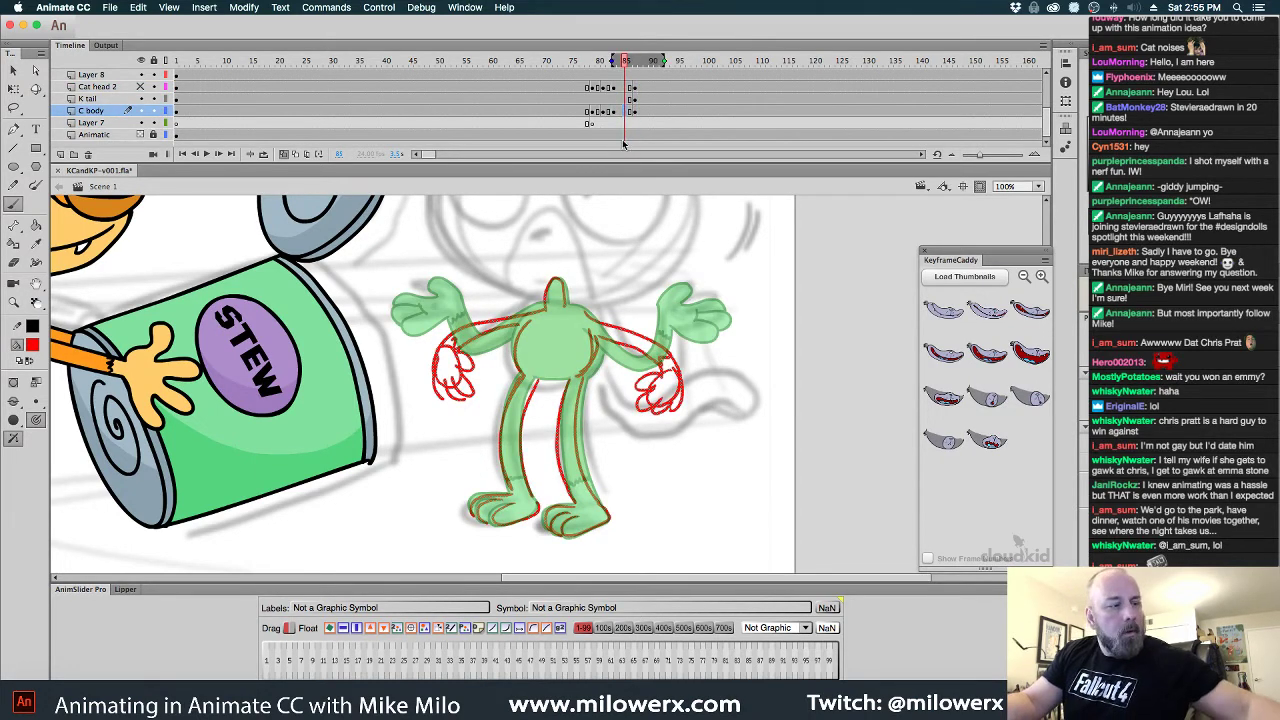
pyautogui.press('F7')
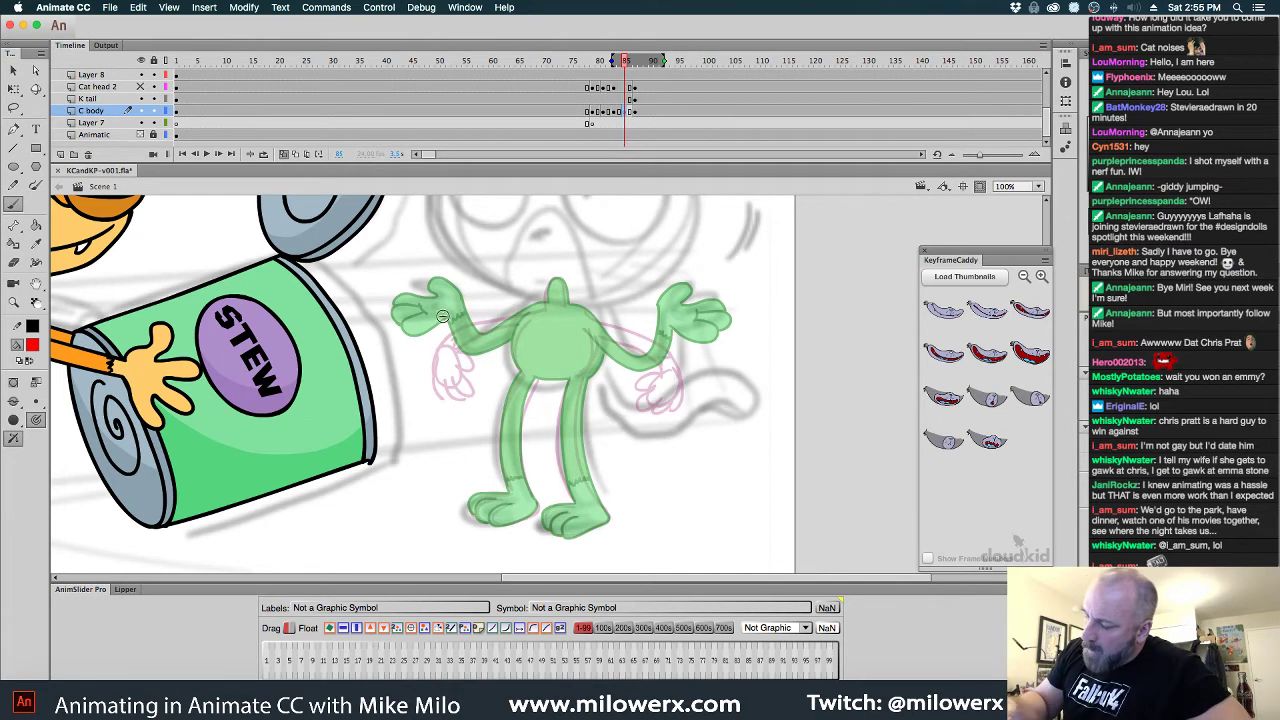
# Sketch the gray cat's frame 85 hands in red between the lowered and raised poses, with arms joining them to the shoulders
pyautogui.moveTo(445, 315); pyautogui.dragTo(448, 320)
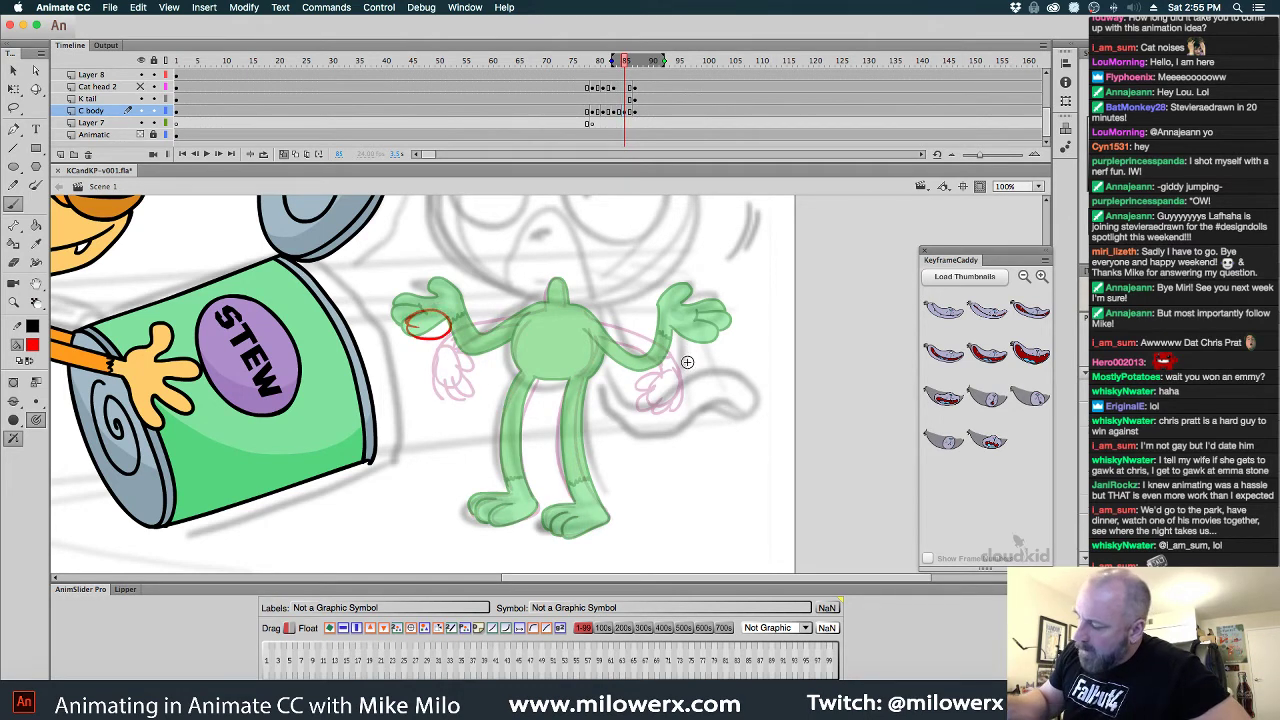
pyautogui.moveTo(670, 336); pyautogui.dragTo(672, 338)
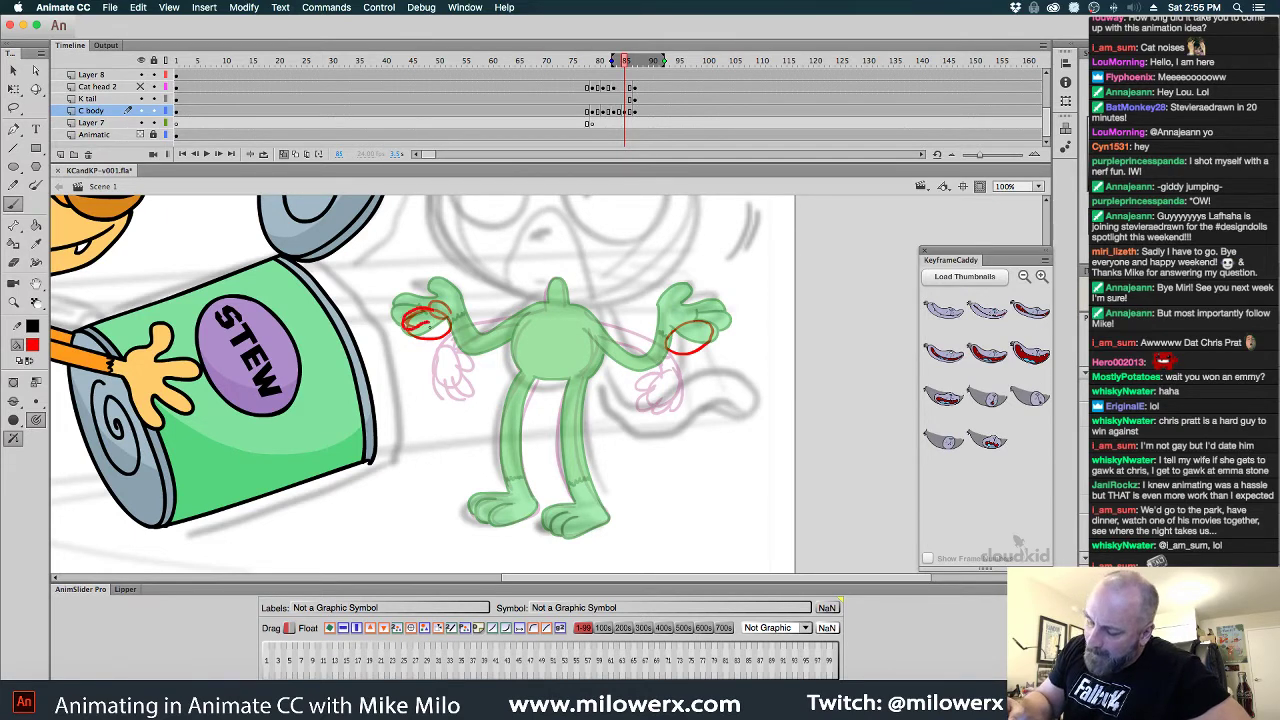
pyautogui.moveTo(420, 318); pyautogui.dragTo(410, 340)
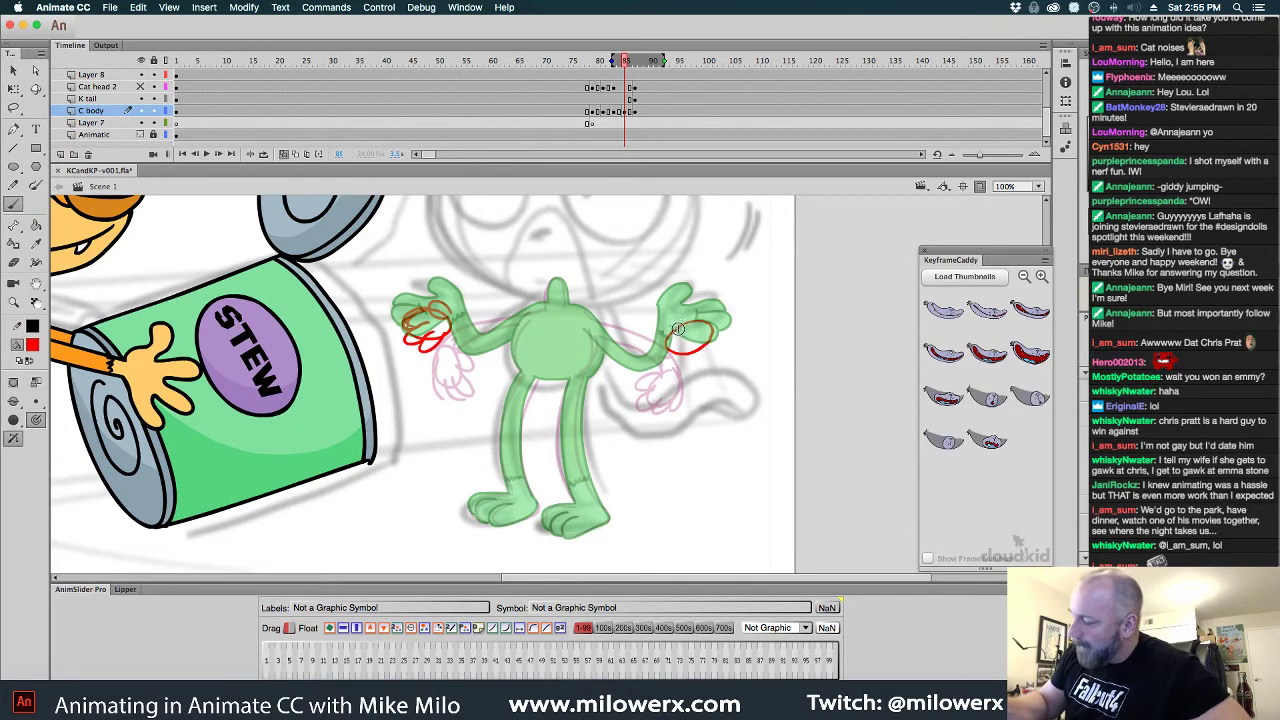
pyautogui.moveTo(676, 330)
pyautogui.mouseDown()
pyautogui.moveTo(692, 324)
pyautogui.moveTo(706, 358)
pyautogui.moveTo(682, 348)
pyautogui.mouseUp()
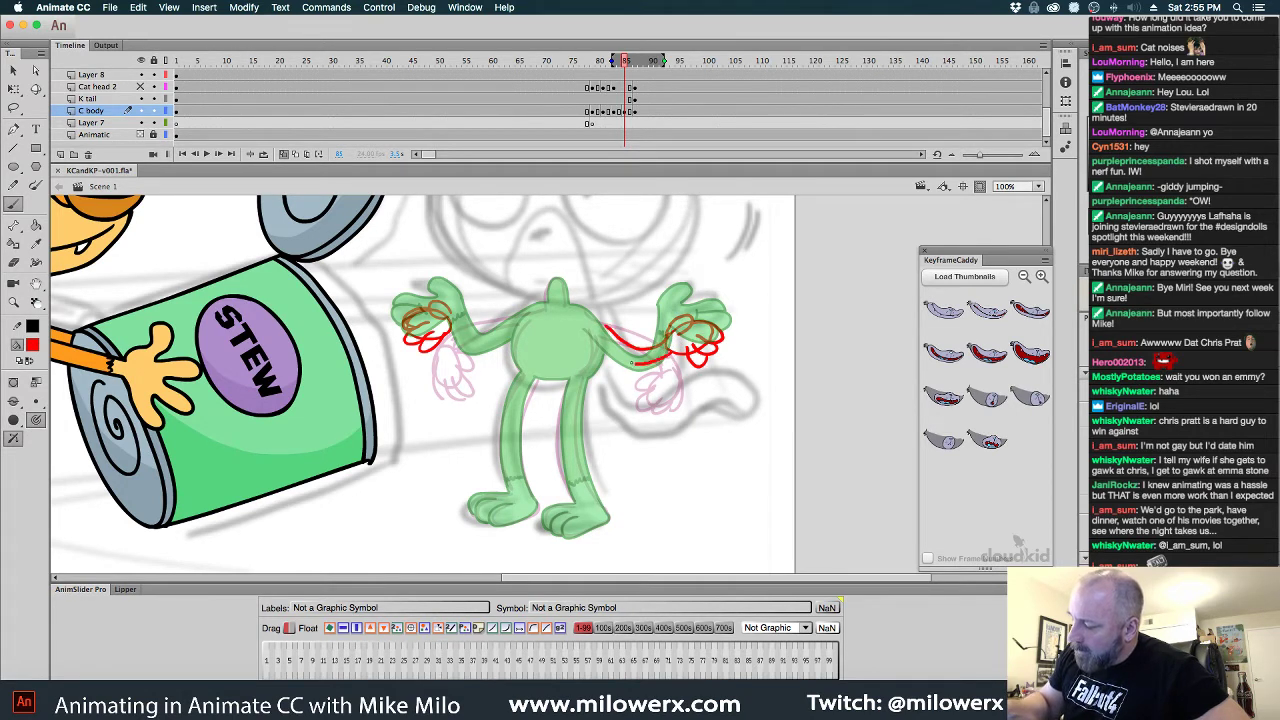
pyautogui.moveTo(631, 363); pyautogui.dragTo(592, 315)
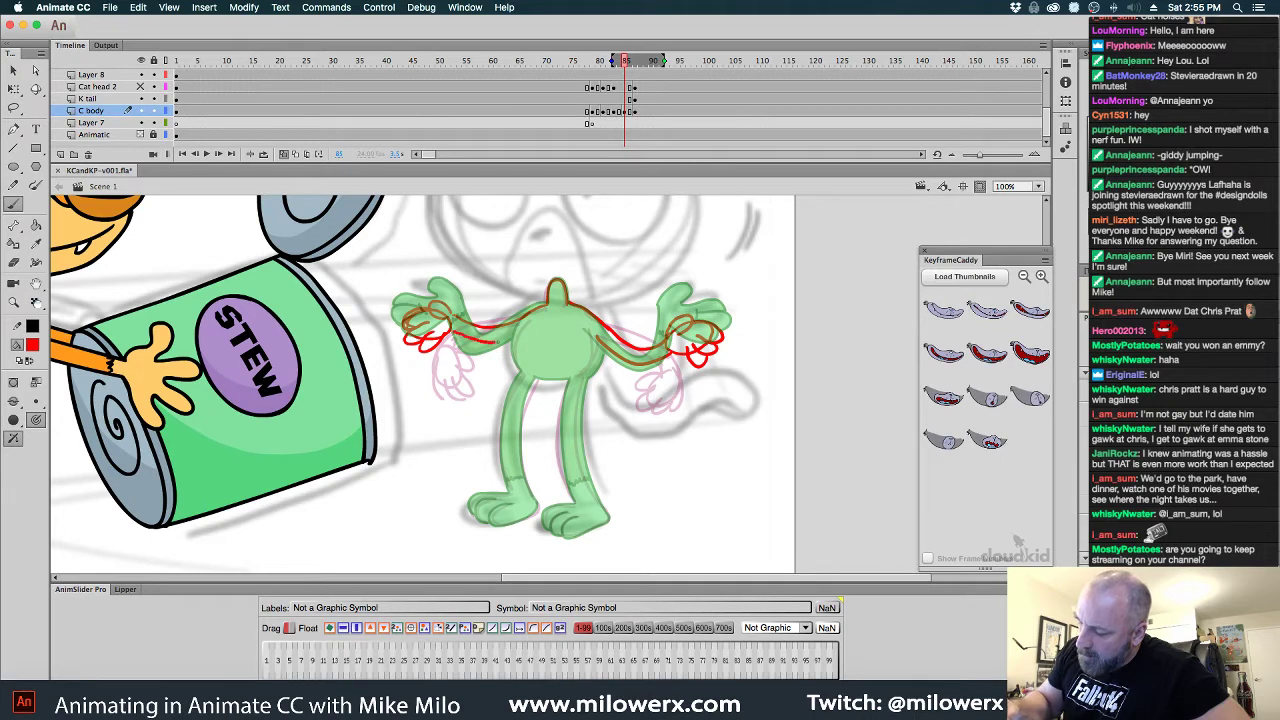
# Sketch the frame 85 torso, both legs, and feet with ankle fur lines over the onion-skinned pose
pyautogui.moveTo(526, 322); pyautogui.dragTo(520, 376)
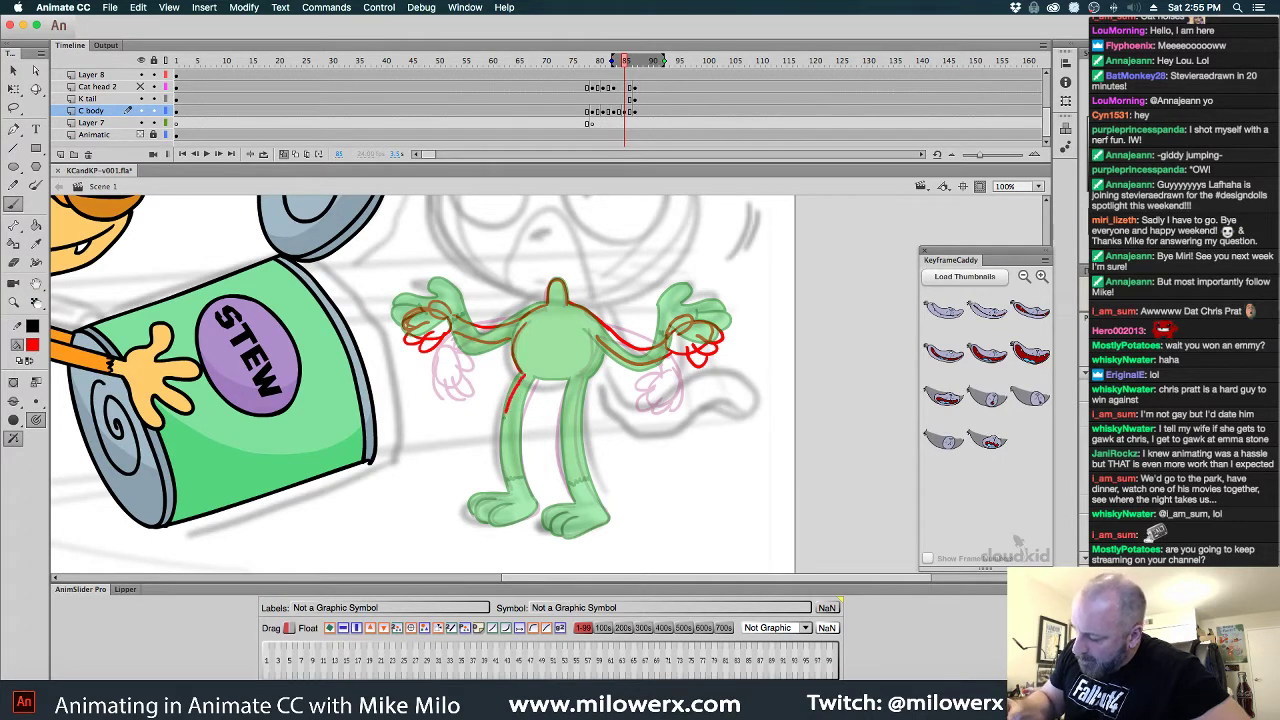
pyautogui.moveTo(510, 486); pyautogui.dragTo(518, 492)
pyautogui.moveTo(520, 440)
pyautogui.mouseDown()
pyautogui.moveTo(527, 385)
pyautogui.moveTo(571, 382)
pyautogui.mouseUp()
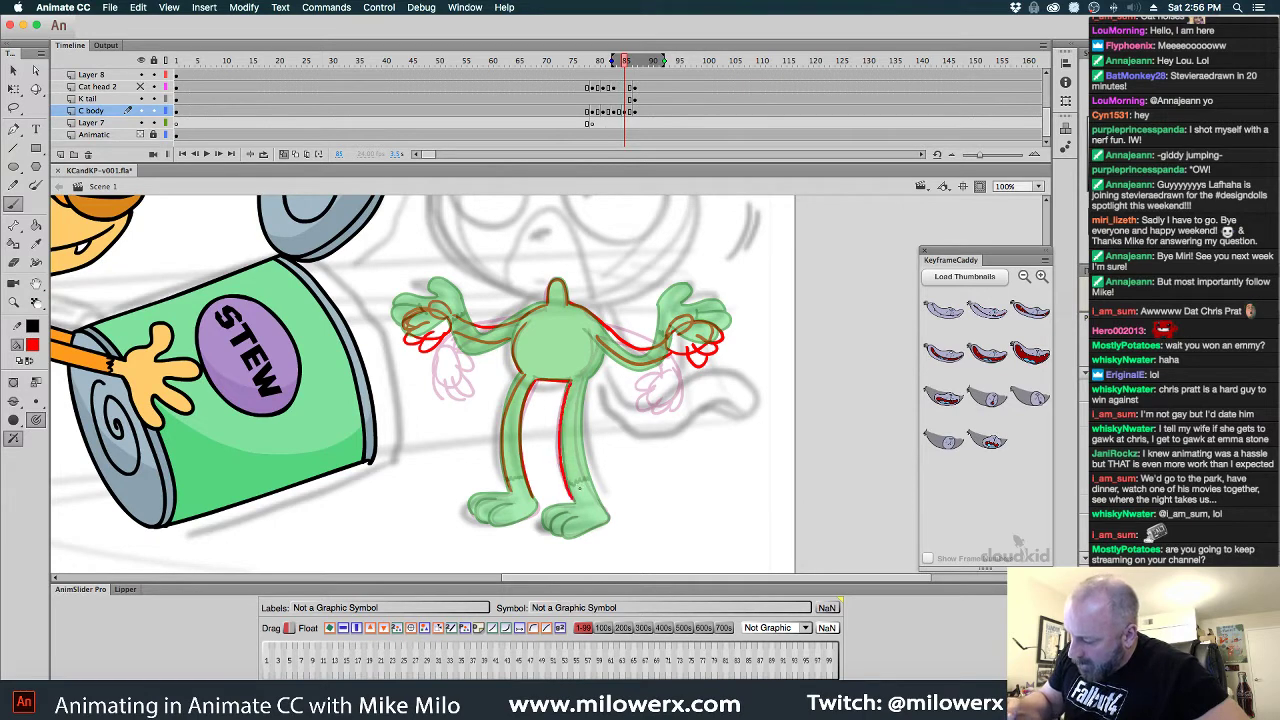
pyautogui.hotkey('ctrl', 'z')
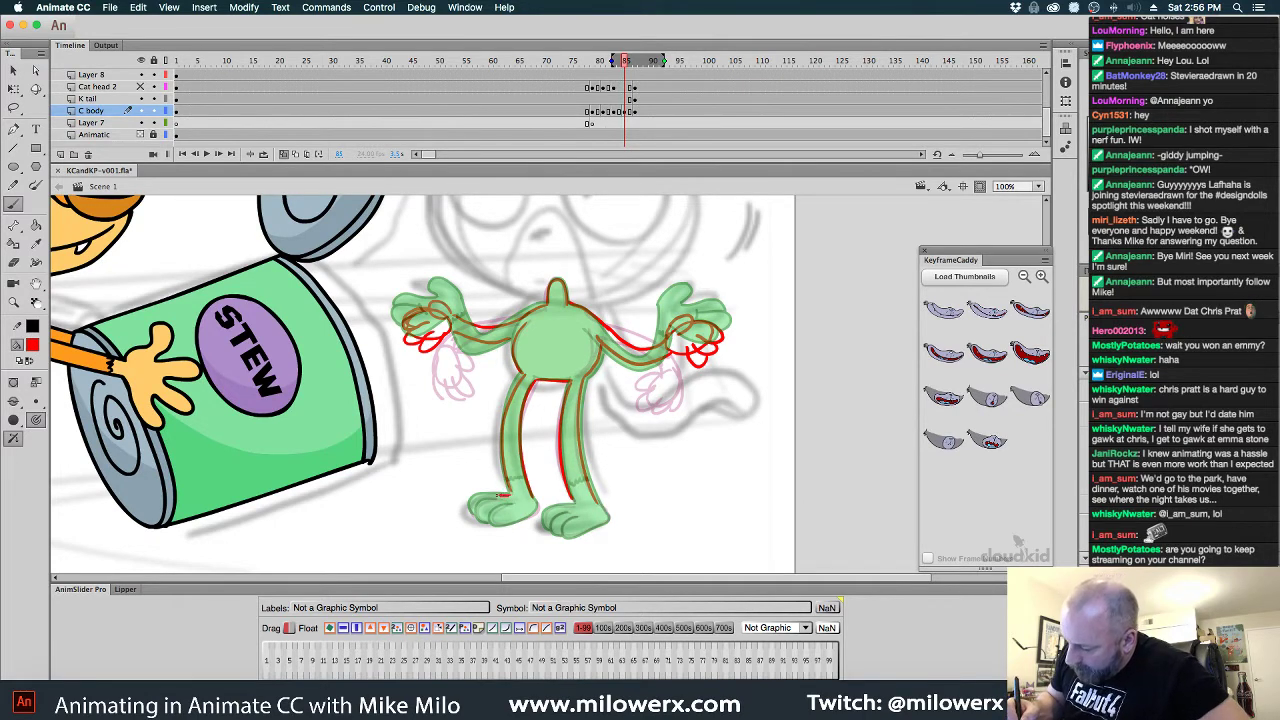
pyautogui.hotkey('ctrl', 'z')
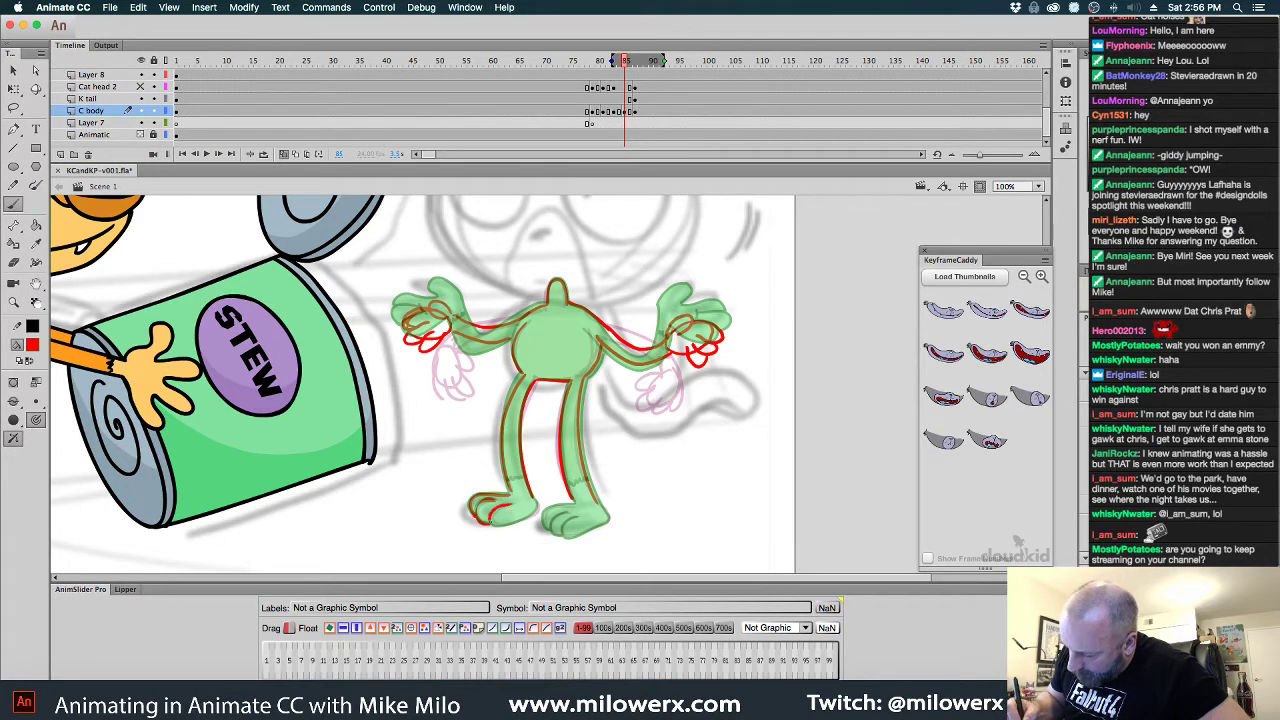
pyautogui.moveTo(537, 508); pyautogui.dragTo(535, 501)
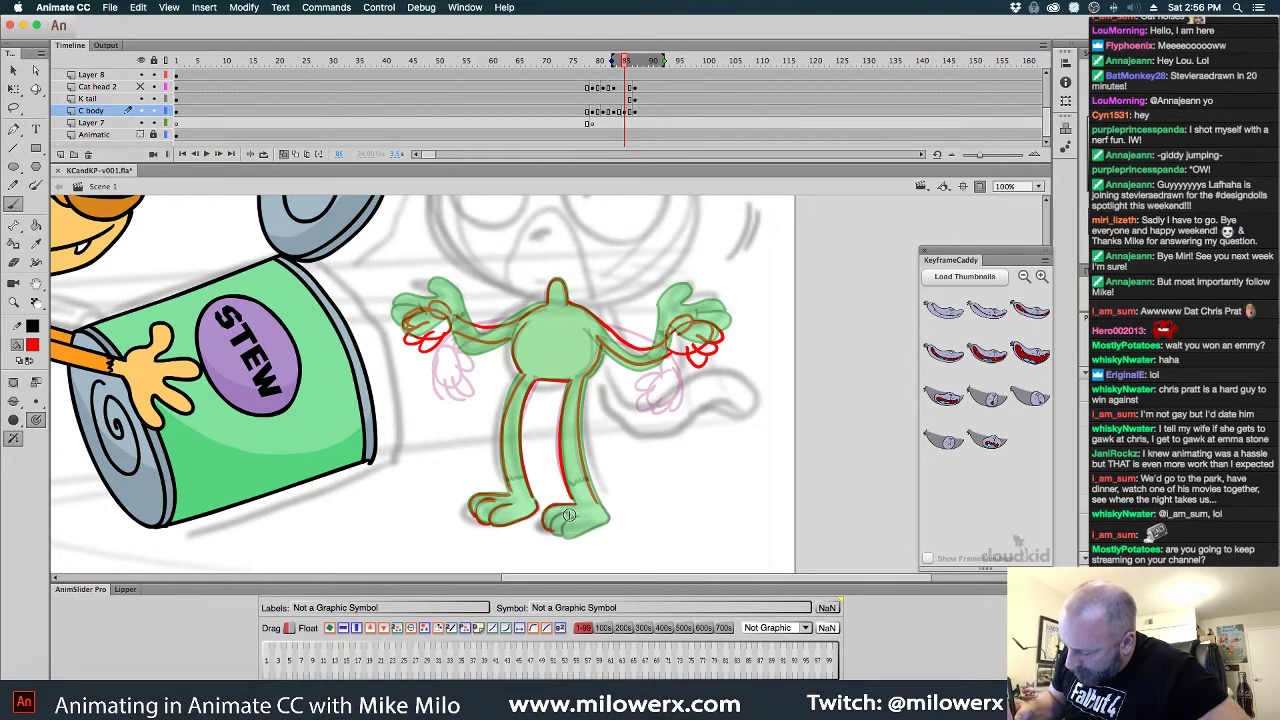
pyautogui.moveTo(570, 482); pyautogui.dragTo(527, 482)
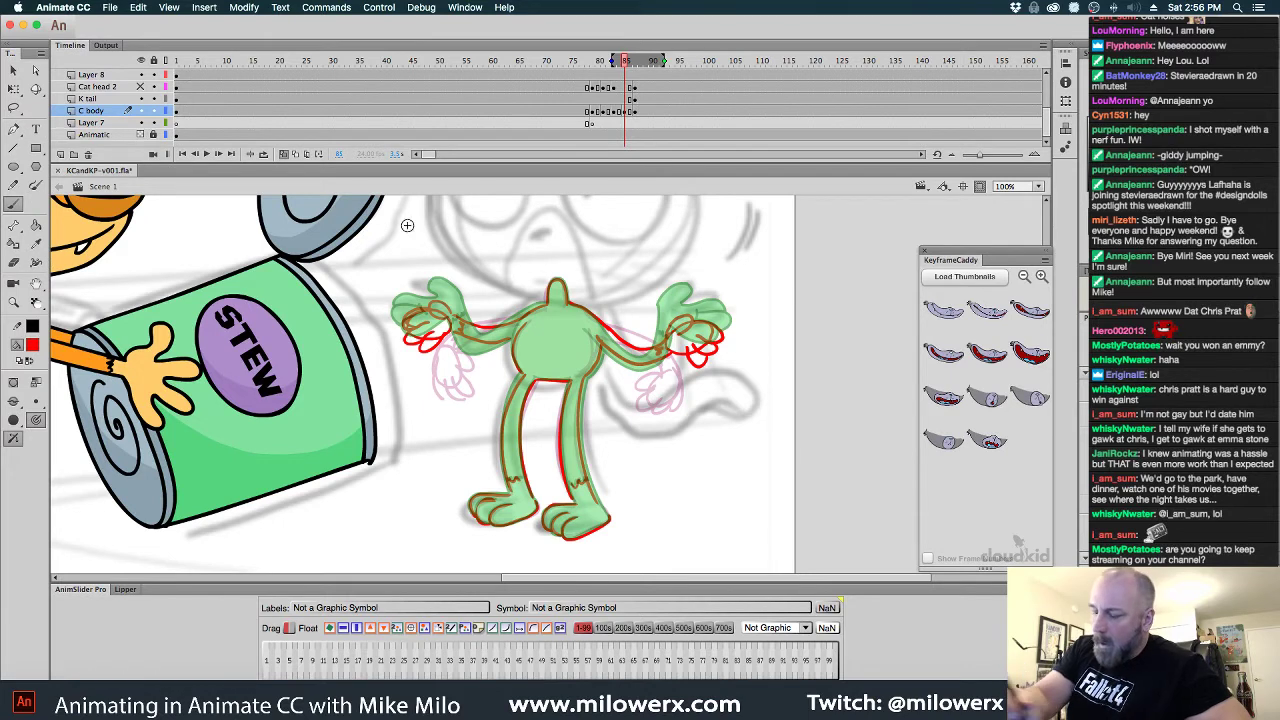
# Lasso and remove the frame 85 arm nearest the can and redraw it with a smoother curve to the hand
pyautogui.press('l')
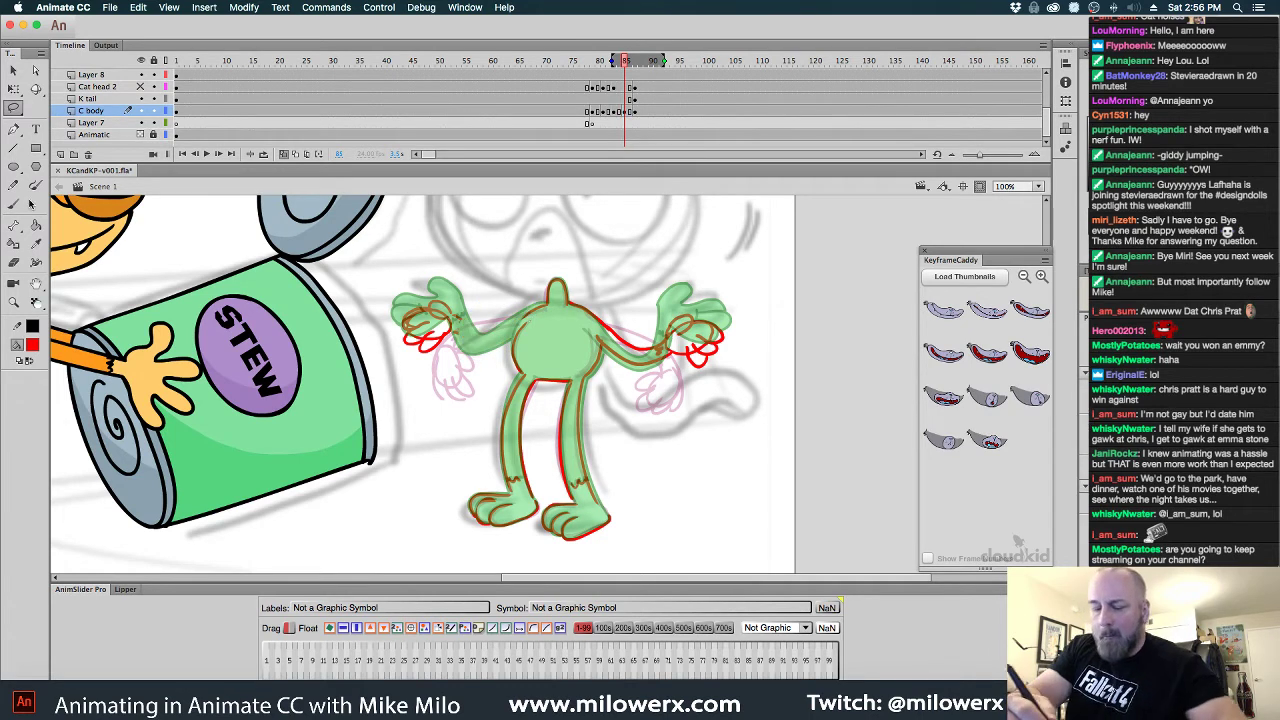
pyautogui.press('b')
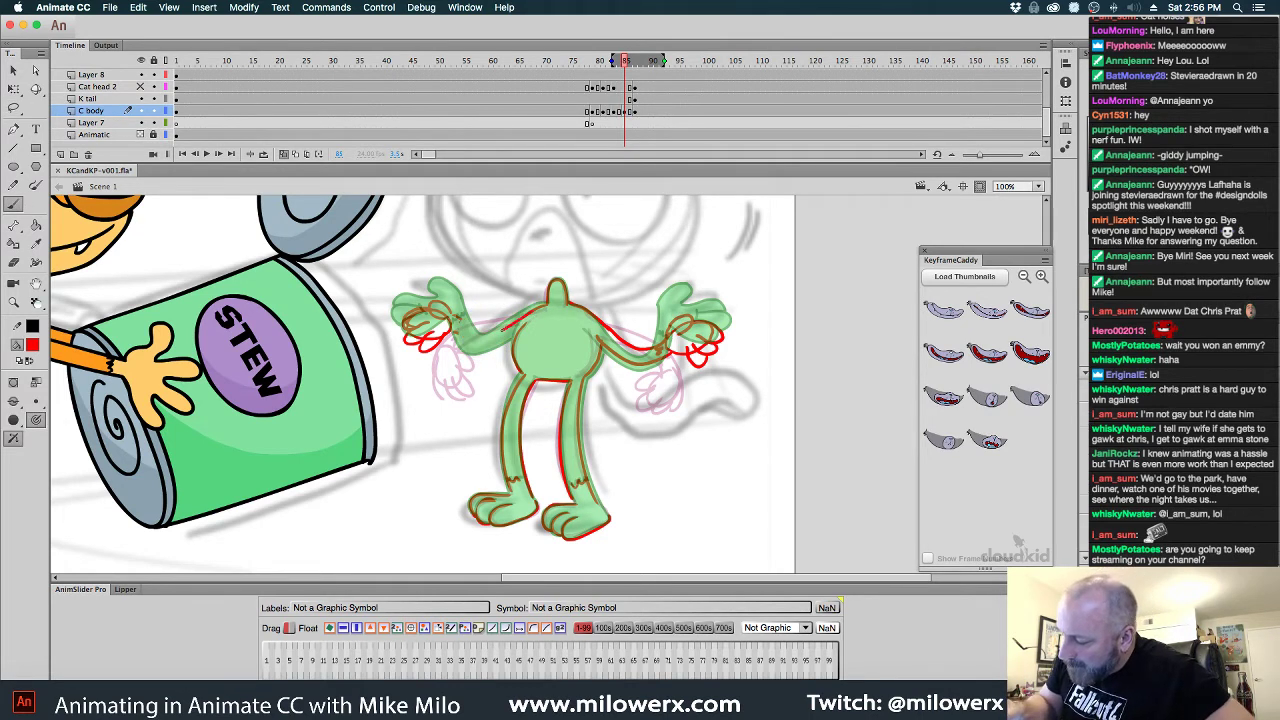
pyautogui.moveTo(476, 322); pyautogui.dragTo(456, 330)
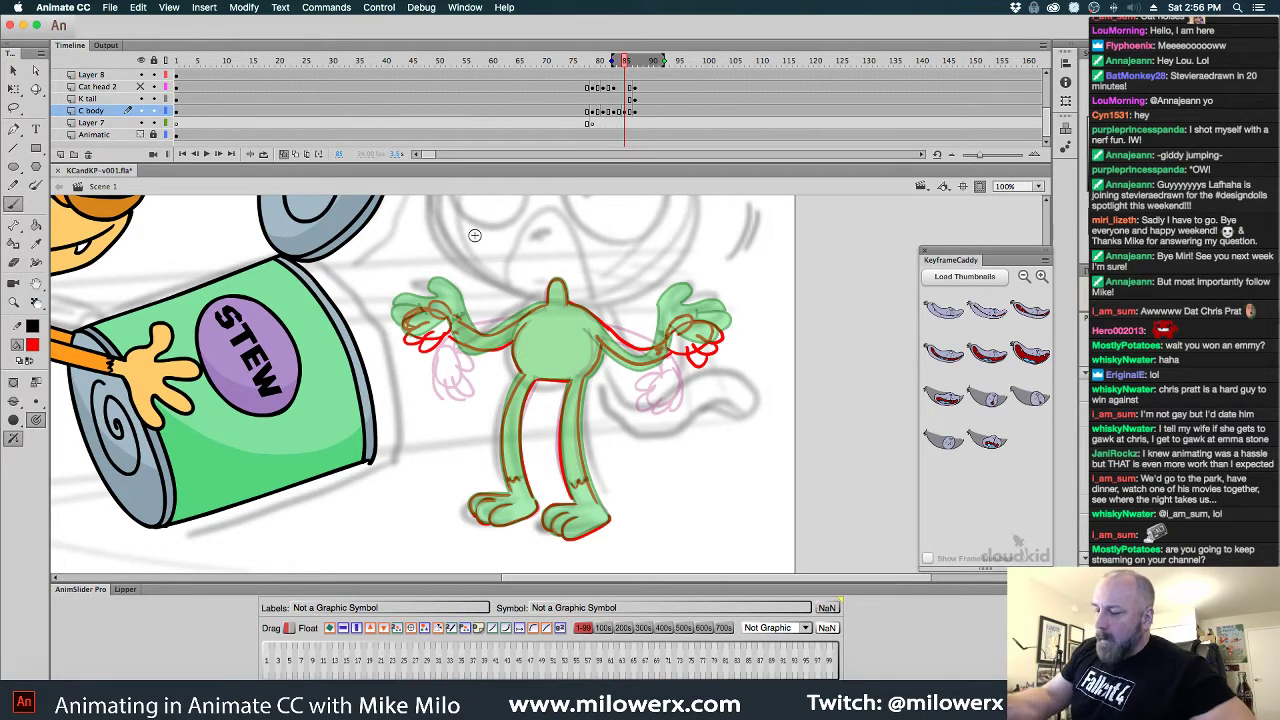
# Turn off onion skinning and move the frame 79 starting keyframes on Cat head 2, K tail and C body back to frame 77
pyautogui.click(292, 155)
pyautogui.moveTo(625, 62)
pyautogui.mouseDown()
pyautogui.moveTo(543, 62)
pyautogui.moveTo(650, 62)
pyautogui.moveTo(623, 100)
pyautogui.moveTo(586, 106)
pyautogui.moveTo(606, 110)
pyautogui.moveTo(590, 115)
pyautogui.moveTo(598, 133)
pyautogui.mouseUp()
pyautogui.click(592, 113)
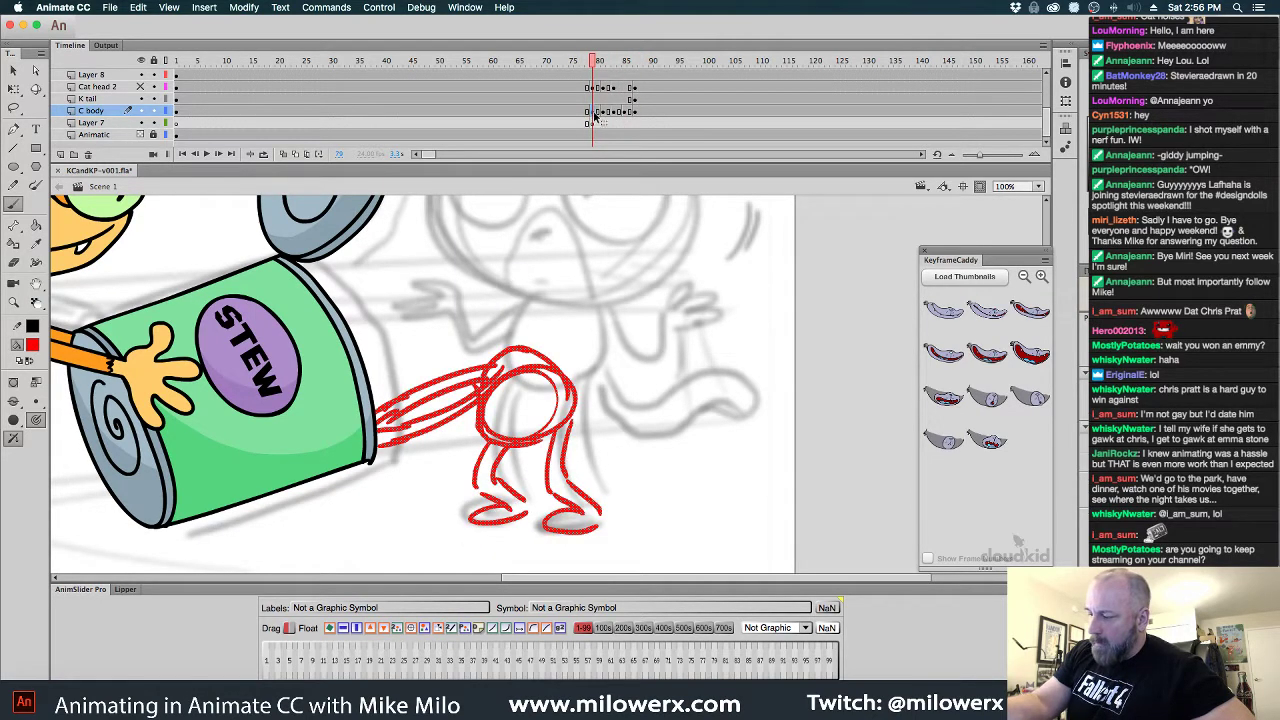
pyautogui.click(594, 90)
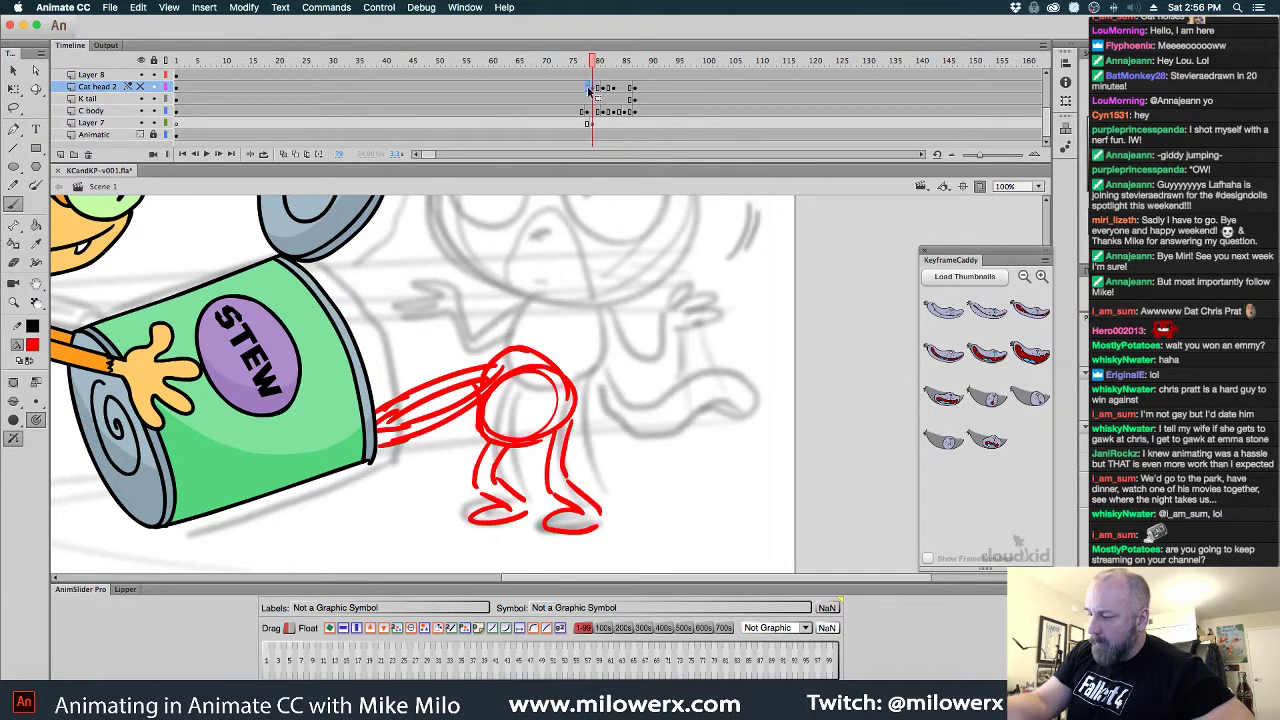
pyautogui.press(',')
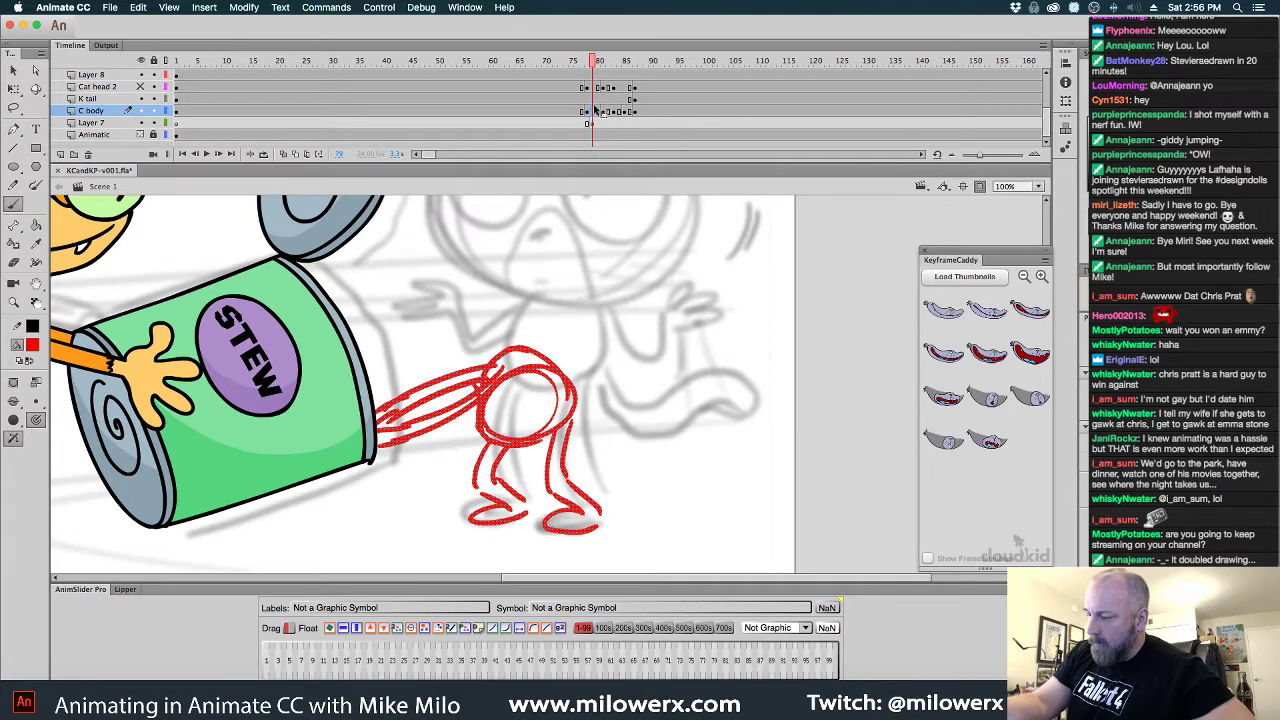
pyautogui.moveTo(588, 110); pyautogui.dragTo(583, 88)
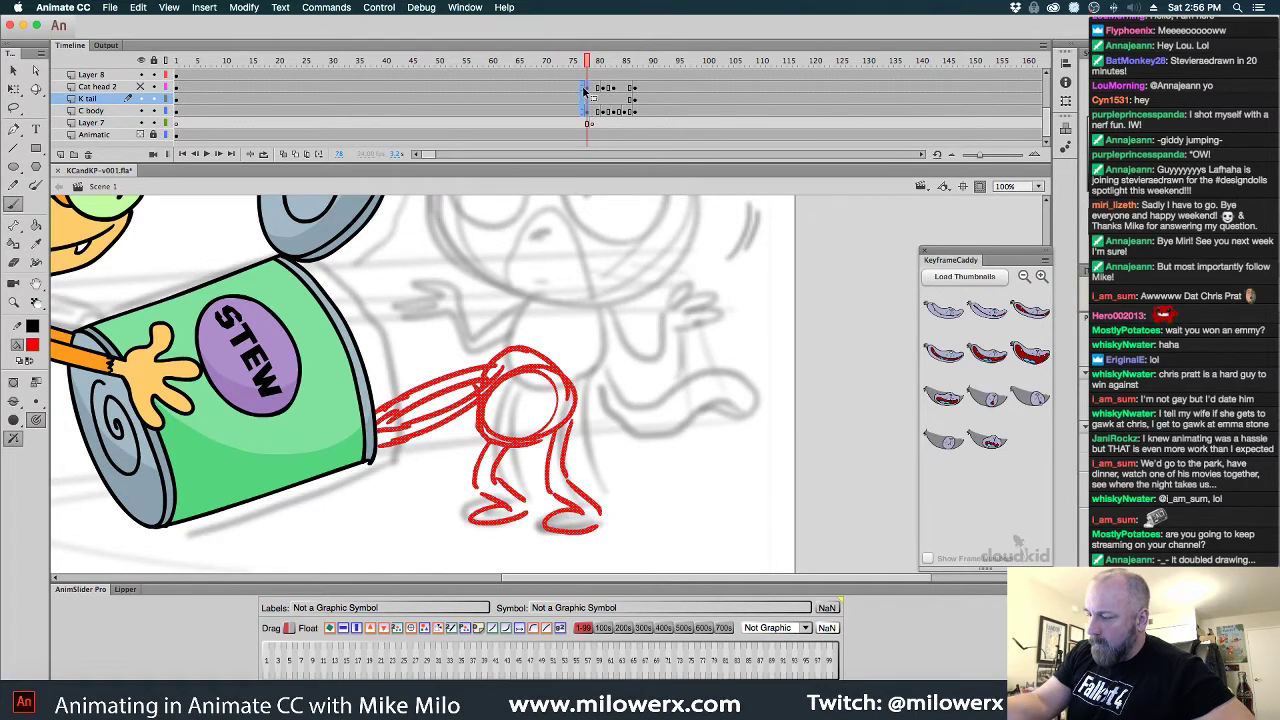
pyautogui.click(581, 87)
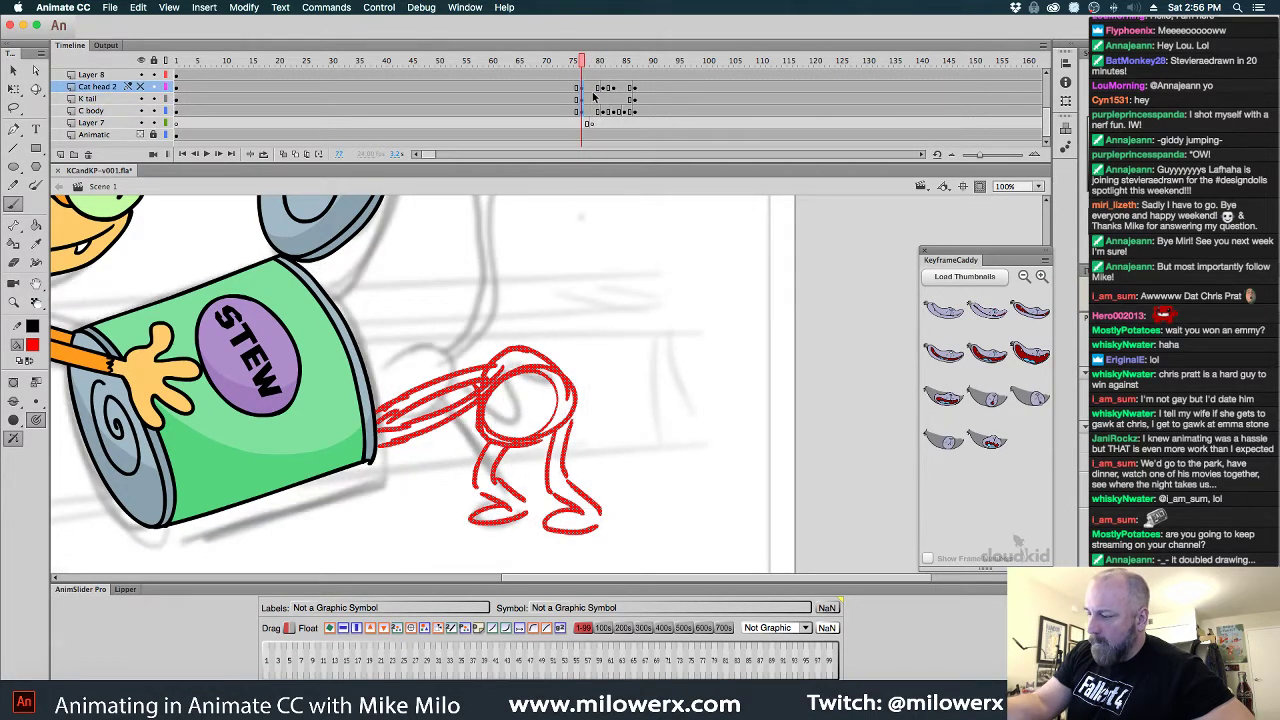
# Lock the K tail layer and insert a blank keyframe at frame 79 on C body
pyautogui.click(594, 98)
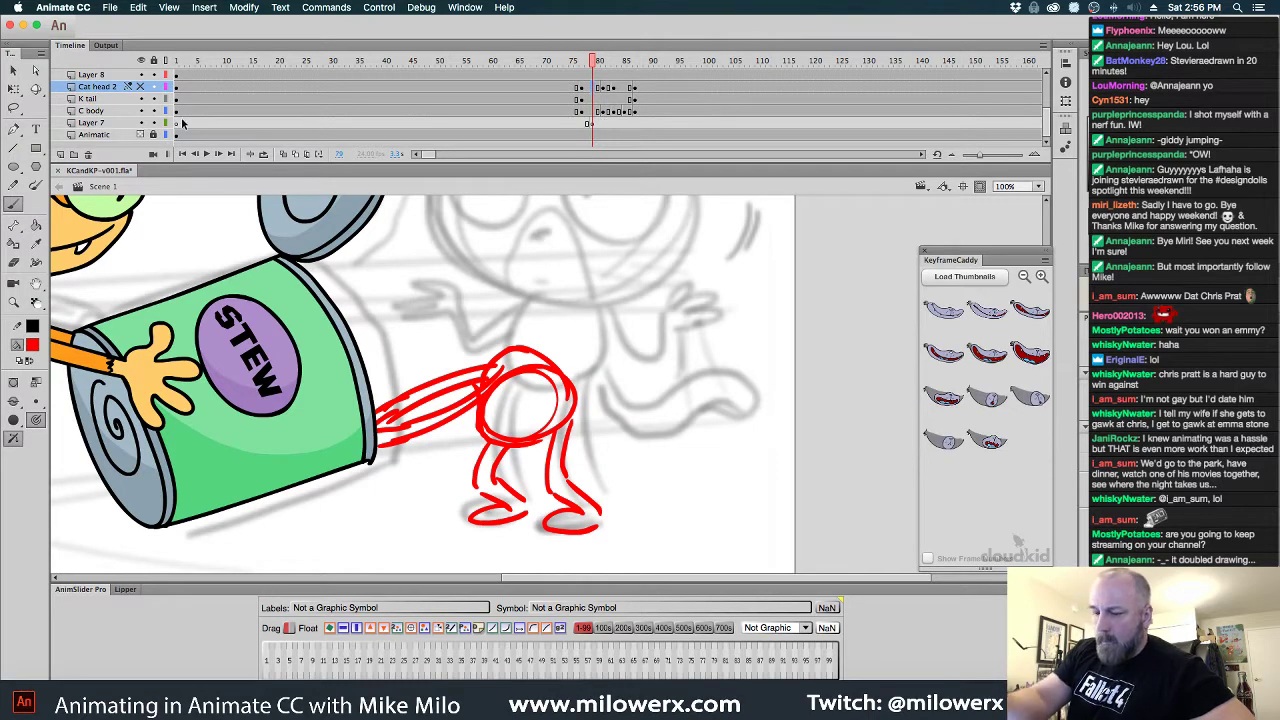
pyautogui.click(594, 99)
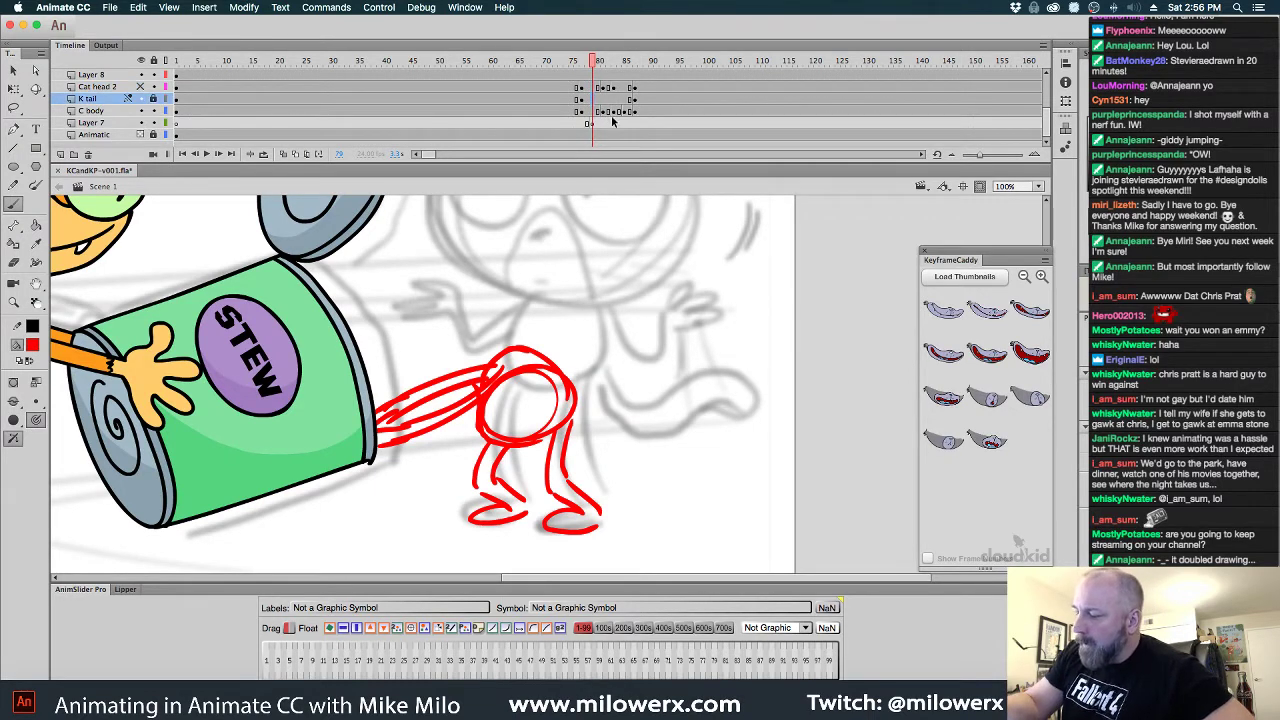
pyautogui.click(596, 111)
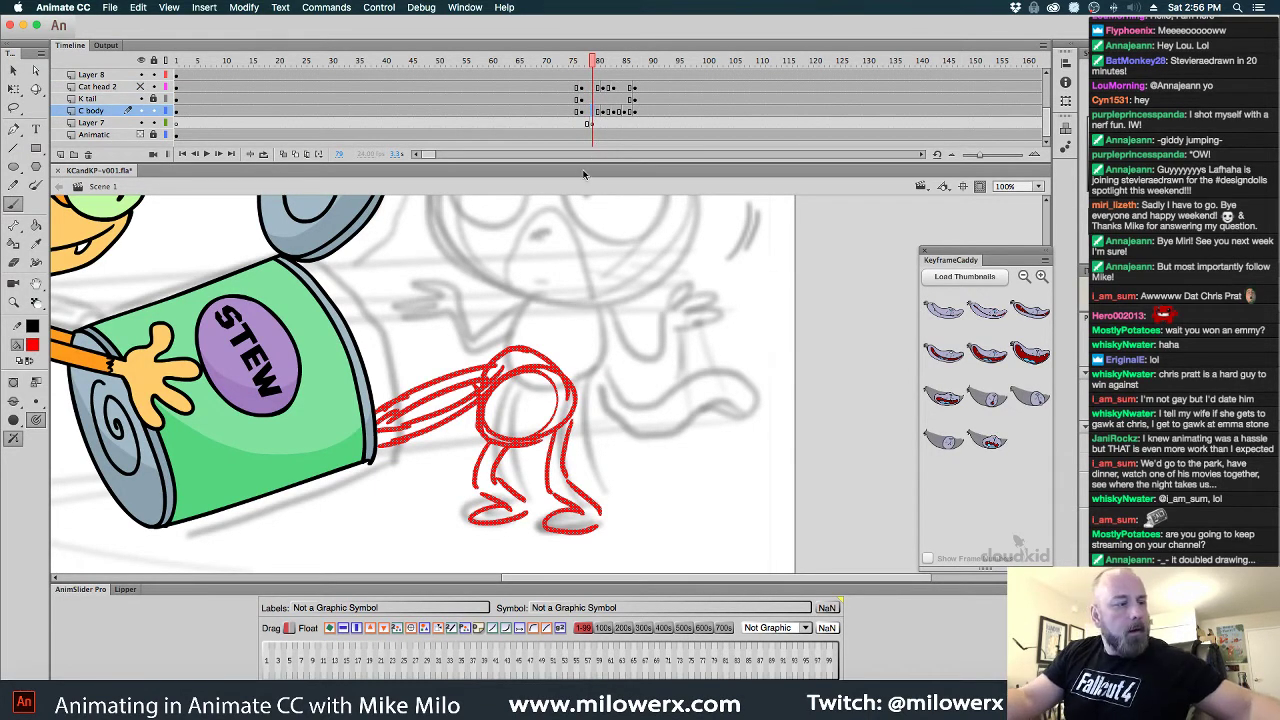
pyautogui.press('Delete')
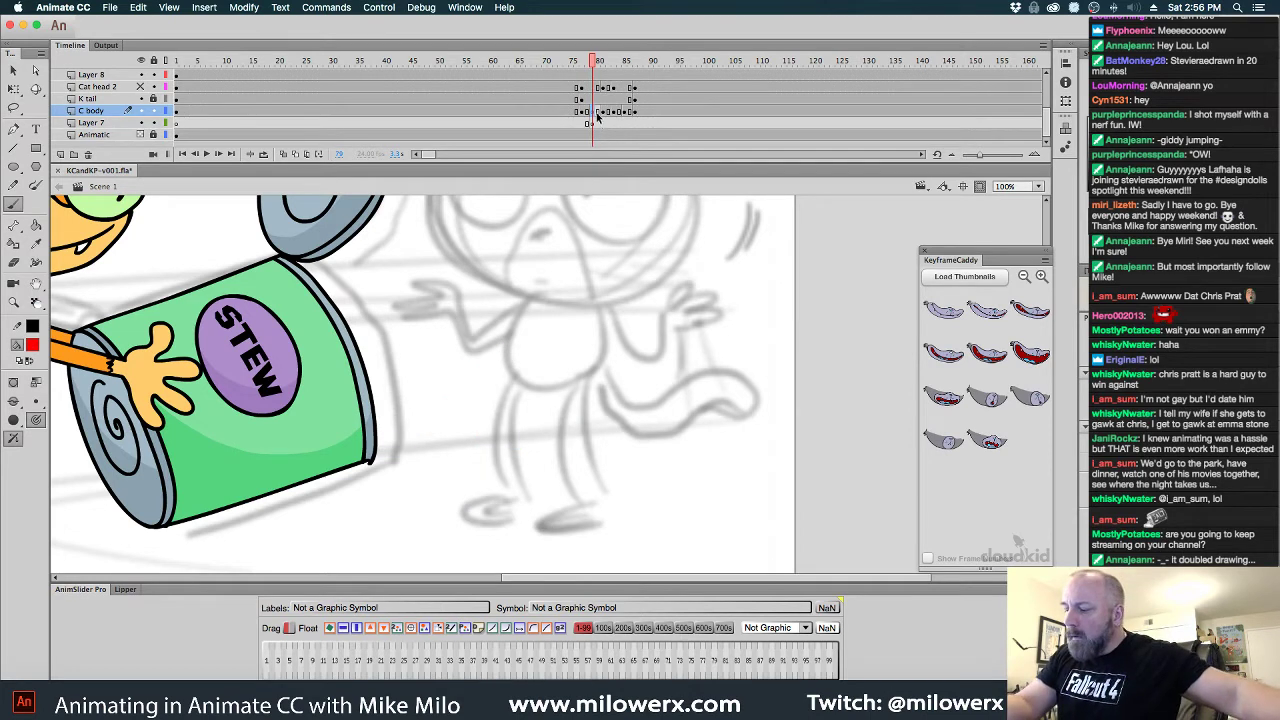
# Turn on onion skinning and sketch the frame 79 body pose on C body with torso, both legs, feet, hand and arms reaching the can
pyautogui.click(284, 154)
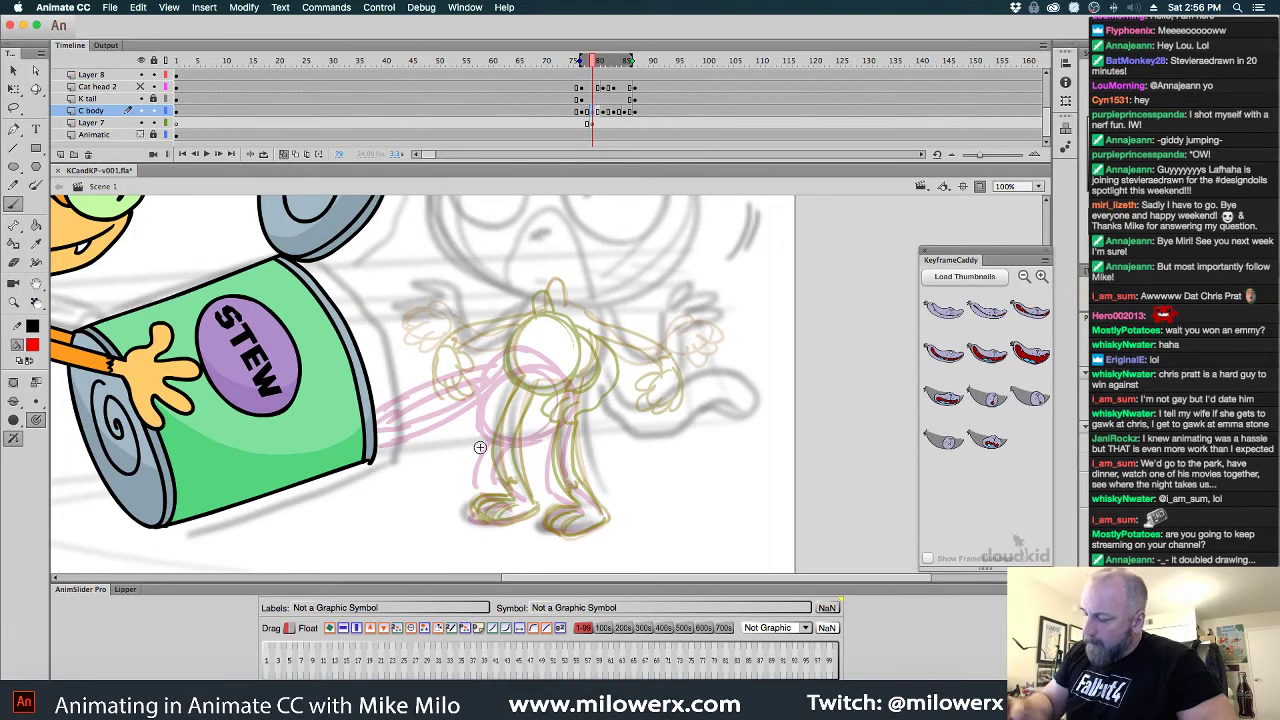
pyautogui.moveTo(530, 345)
pyautogui.mouseDown()
pyautogui.moveTo(474, 395)
pyautogui.moveTo(560, 372)
pyautogui.mouseUp()
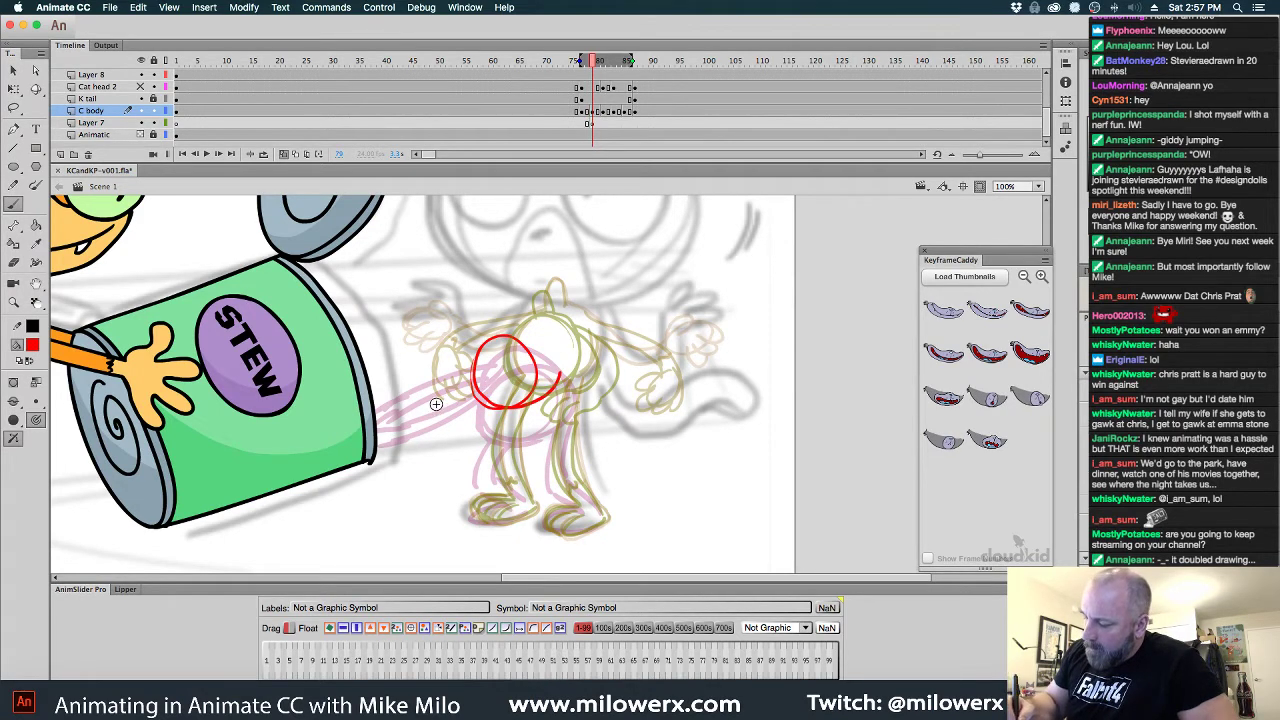
pyautogui.moveTo(436, 404)
pyautogui.mouseDown()
pyautogui.moveTo(507, 386)
pyautogui.moveTo(525, 354)
pyautogui.moveTo(511, 396)
pyautogui.mouseUp()
pyautogui.moveTo(503, 348)
pyautogui.mouseDown()
pyautogui.moveTo(492, 414)
pyautogui.moveTo(548, 364)
pyautogui.mouseUp()
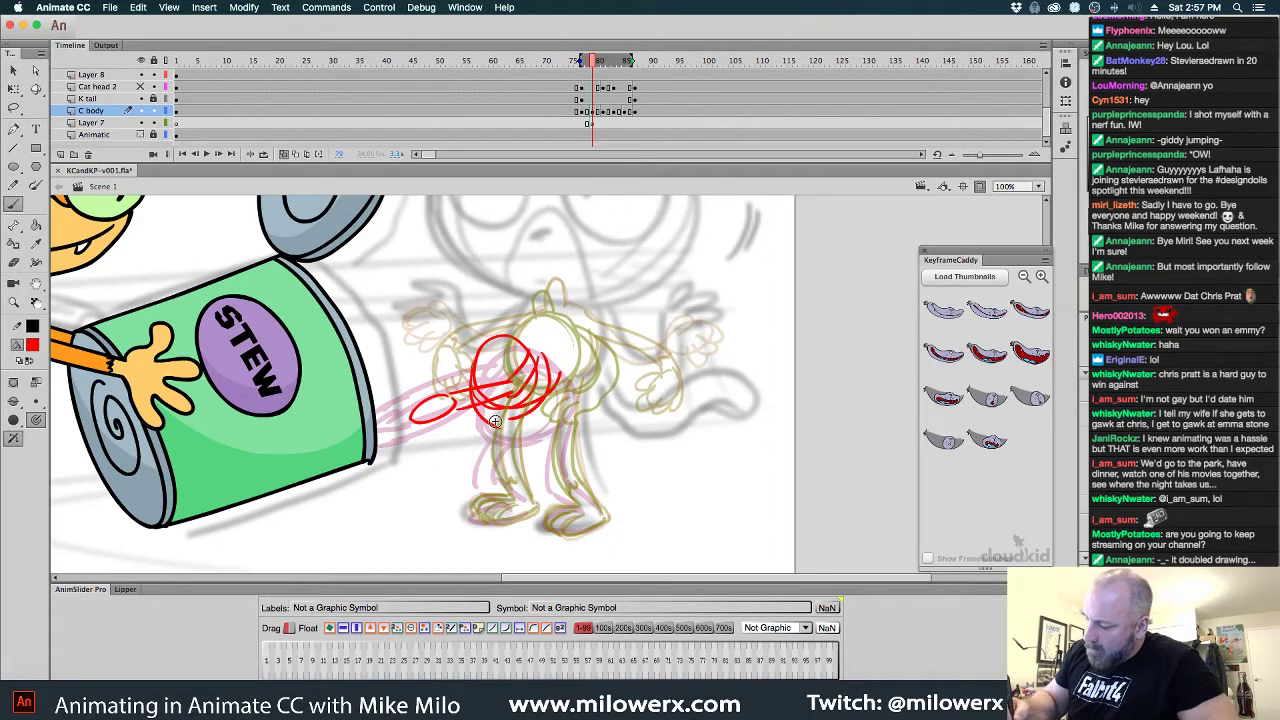
pyautogui.moveTo(497, 421); pyautogui.dragTo(482, 476)
pyautogui.moveTo(507, 426)
pyautogui.mouseDown()
pyautogui.moveTo(500, 495)
pyautogui.moveTo(519, 497)
pyautogui.moveTo(506, 524)
pyautogui.moveTo(474, 509)
pyautogui.moveTo(553, 428)
pyautogui.moveTo(539, 417)
pyautogui.moveTo(540, 474)
pyautogui.mouseUp()
pyautogui.moveTo(556, 398)
pyautogui.mouseDown()
pyautogui.moveTo(556, 466)
pyautogui.moveTo(592, 505)
pyautogui.moveTo(558, 522)
pyautogui.mouseUp()
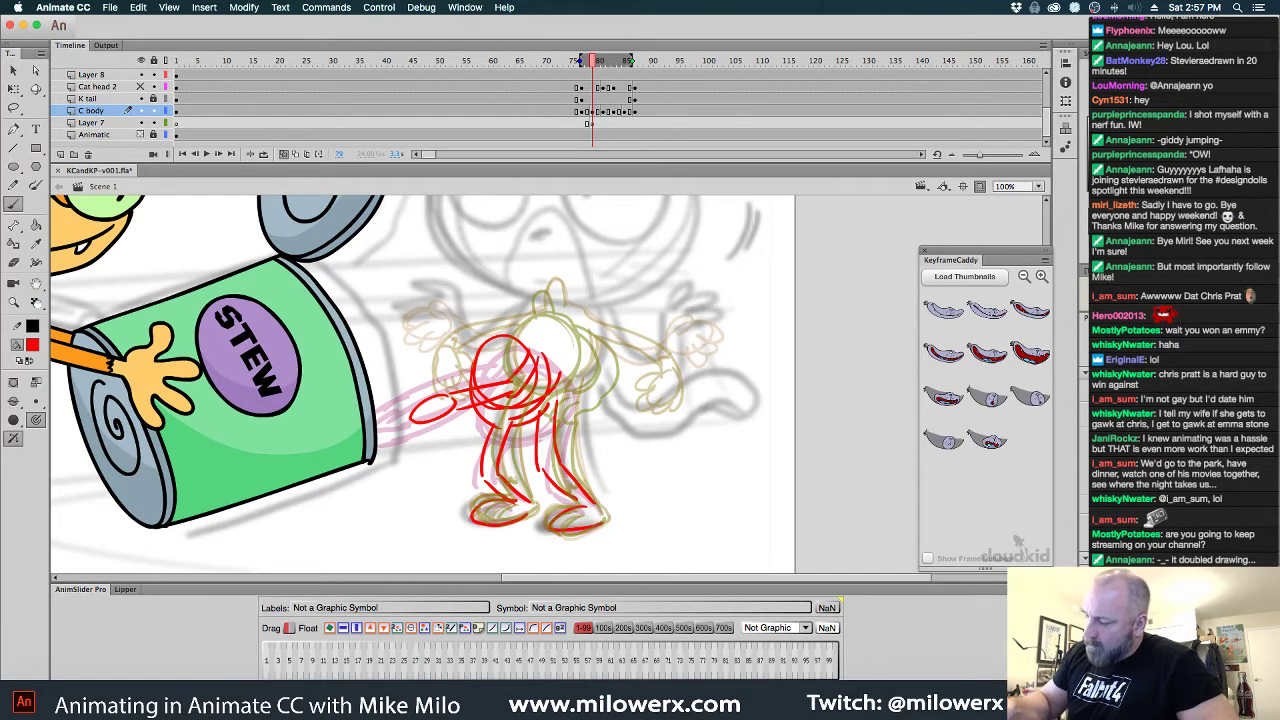
pyautogui.moveTo(556, 410)
pyautogui.mouseDown()
pyautogui.moveTo(510, 340)
pyautogui.moveTo(382, 400)
pyautogui.moveTo(450, 390)
pyautogui.moveTo(468, 370)
pyautogui.moveTo(406, 430)
pyautogui.moveTo(454, 416)
pyautogui.mouseUp()
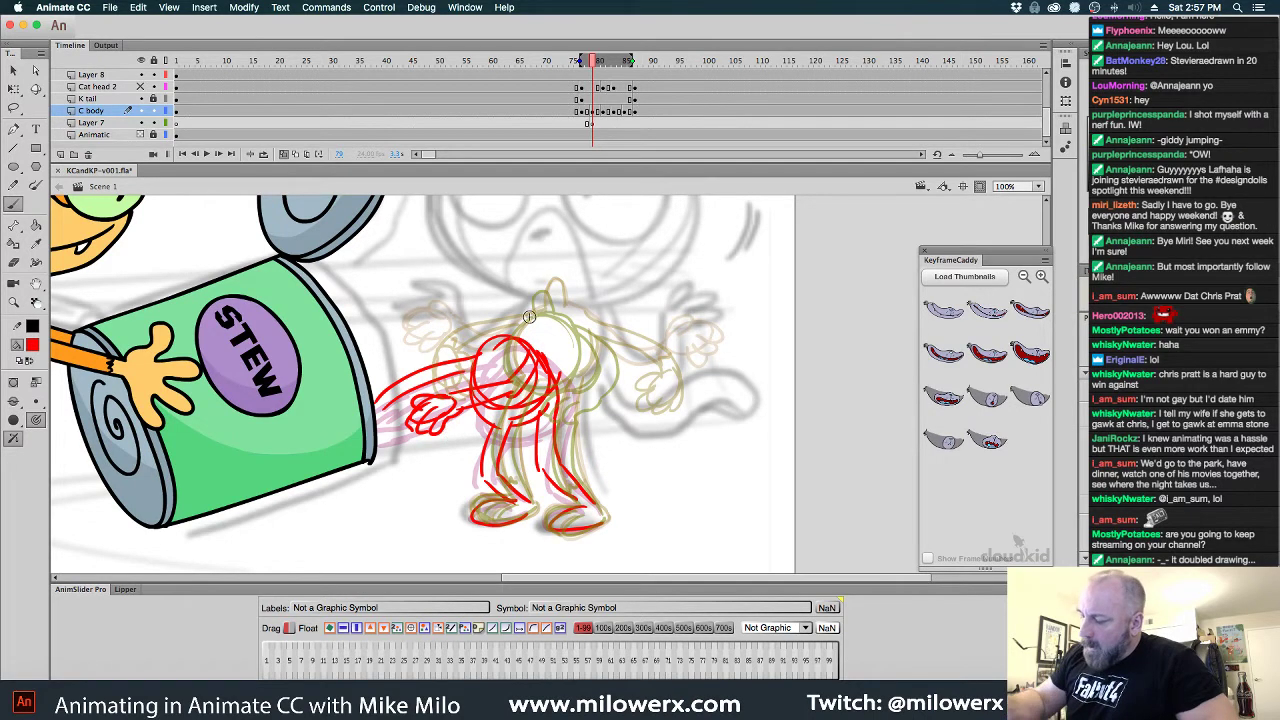
# Insert a blank keyframe at frame 75 on C body and sketch the bent-over torso, arms, planted leg and raised back leg
pyautogui.click(573, 114)
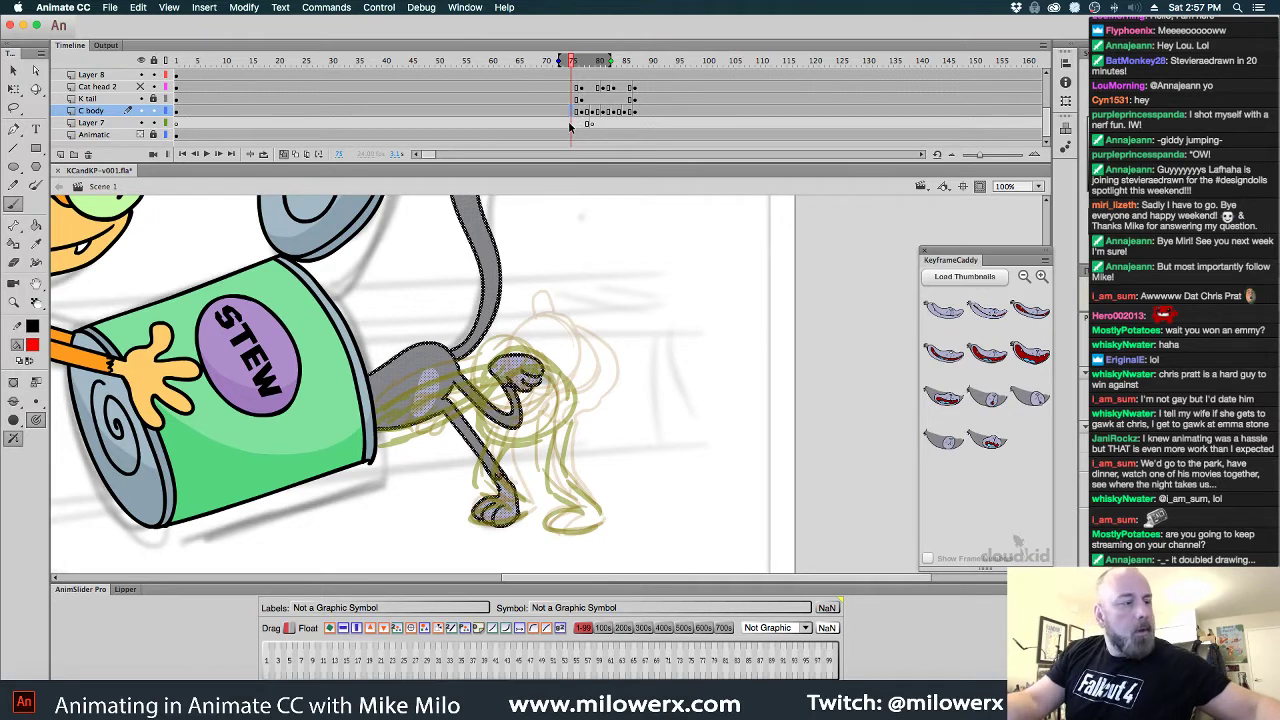
pyautogui.press('F7')
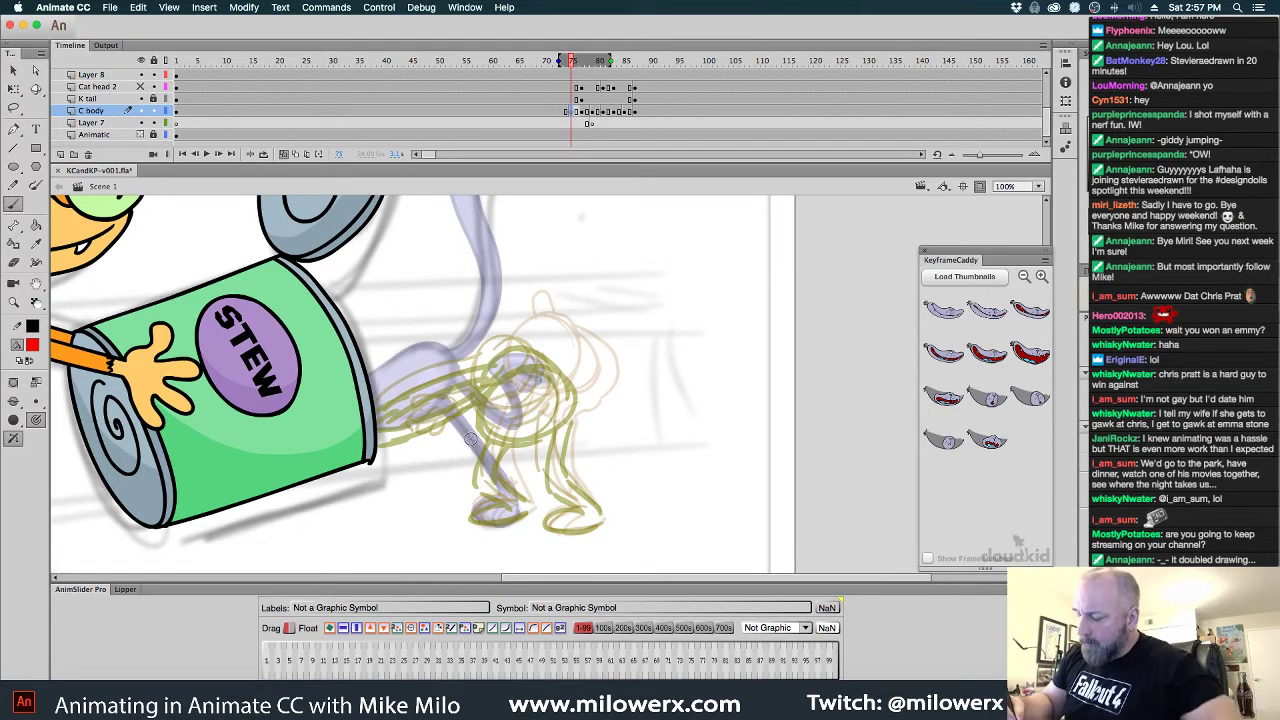
pyautogui.moveTo(482, 384)
pyautogui.mouseDown()
pyautogui.moveTo(530, 405)
pyautogui.moveTo(524, 386)
pyautogui.moveTo(383, 385)
pyautogui.moveTo(440, 416)
pyautogui.moveTo(522, 386)
pyautogui.mouseUp()
pyautogui.moveTo(430, 403); pyautogui.dragTo(520, 398)
pyautogui.moveTo(436, 364)
pyautogui.mouseDown()
pyautogui.moveTo(428, 390)
pyautogui.moveTo(440, 400)
pyautogui.mouseUp()
pyautogui.moveTo(488, 436); pyautogui.dragTo(478, 482)
pyautogui.moveTo(500, 436)
pyautogui.mouseDown()
pyautogui.moveTo(492, 463)
pyautogui.moveTo(514, 500)
pyautogui.mouseUp()
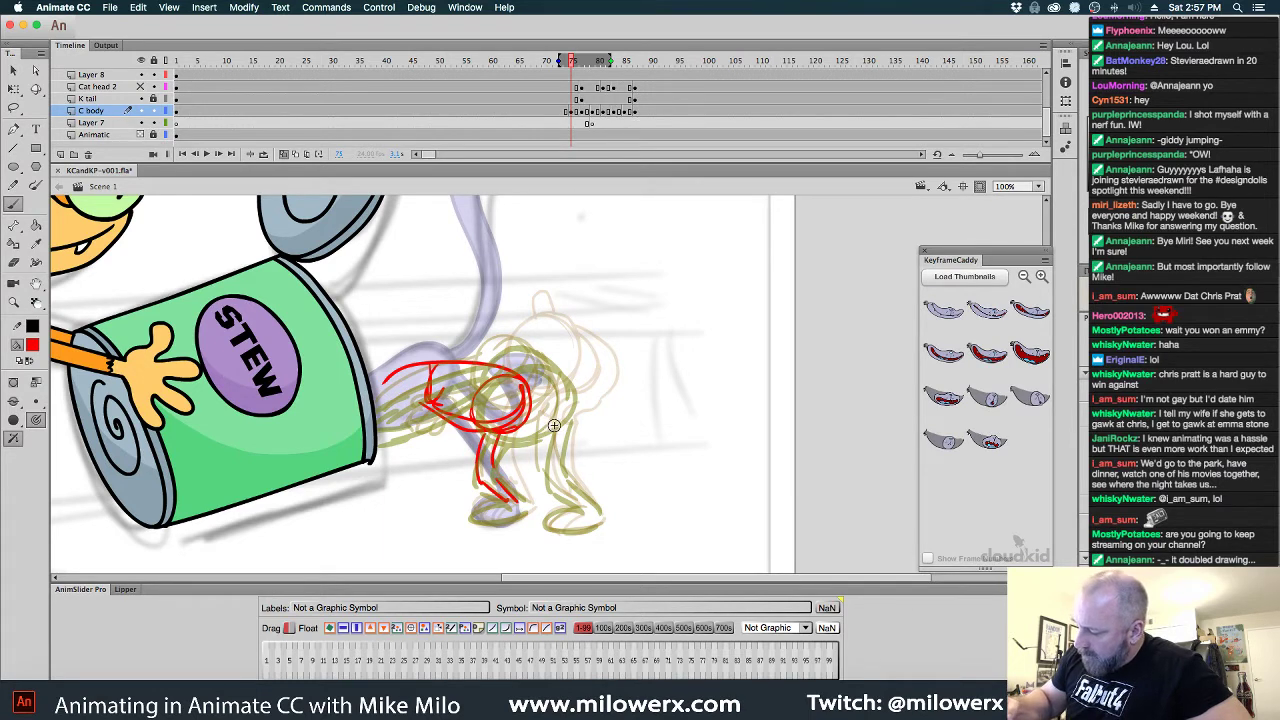
pyautogui.moveTo(550, 462)
pyautogui.mouseDown()
pyautogui.moveTo(598, 457)
pyautogui.moveTo(578, 492)
pyautogui.moveTo(610, 468)
pyautogui.mouseUp()
pyautogui.moveTo(500, 506)
pyautogui.mouseDown()
pyautogui.moveTo(472, 518)
pyautogui.moveTo(520, 514)
pyautogui.mouseUp()
pyautogui.moveTo(424, 402)
pyautogui.mouseDown()
pyautogui.moveTo(388, 408)
pyautogui.moveTo(390, 428)
pyautogui.mouseUp()
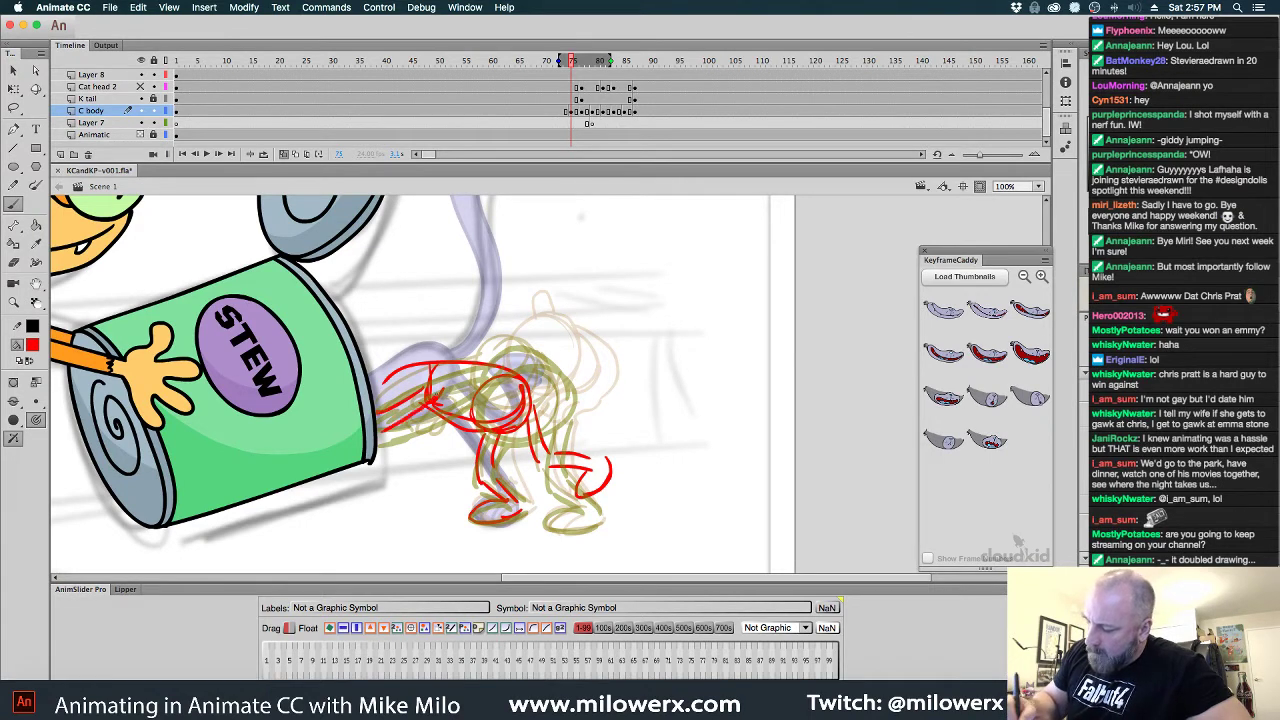
# Turn off onion skinning and scrub through the rough body poses between frames 75 and 82 with the whole stage in view
pyautogui.click(282, 154)
pyautogui.press('super+minus')
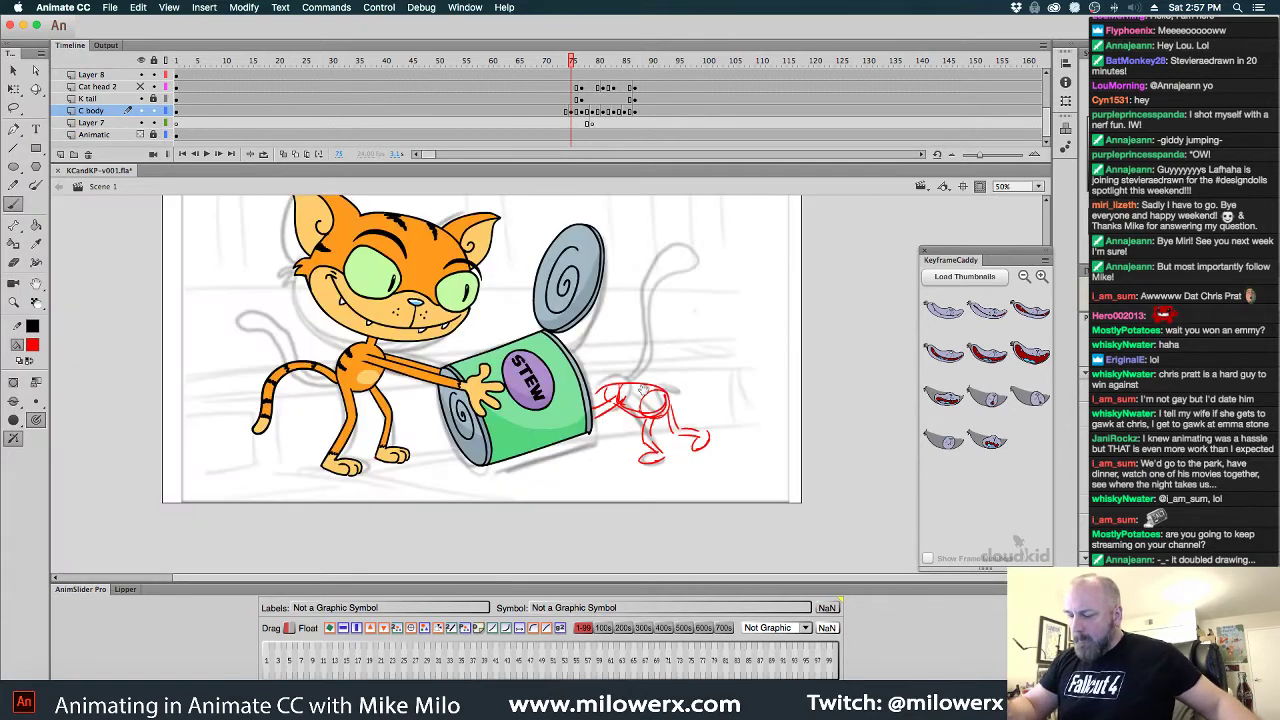
pyautogui.click(608, 75)
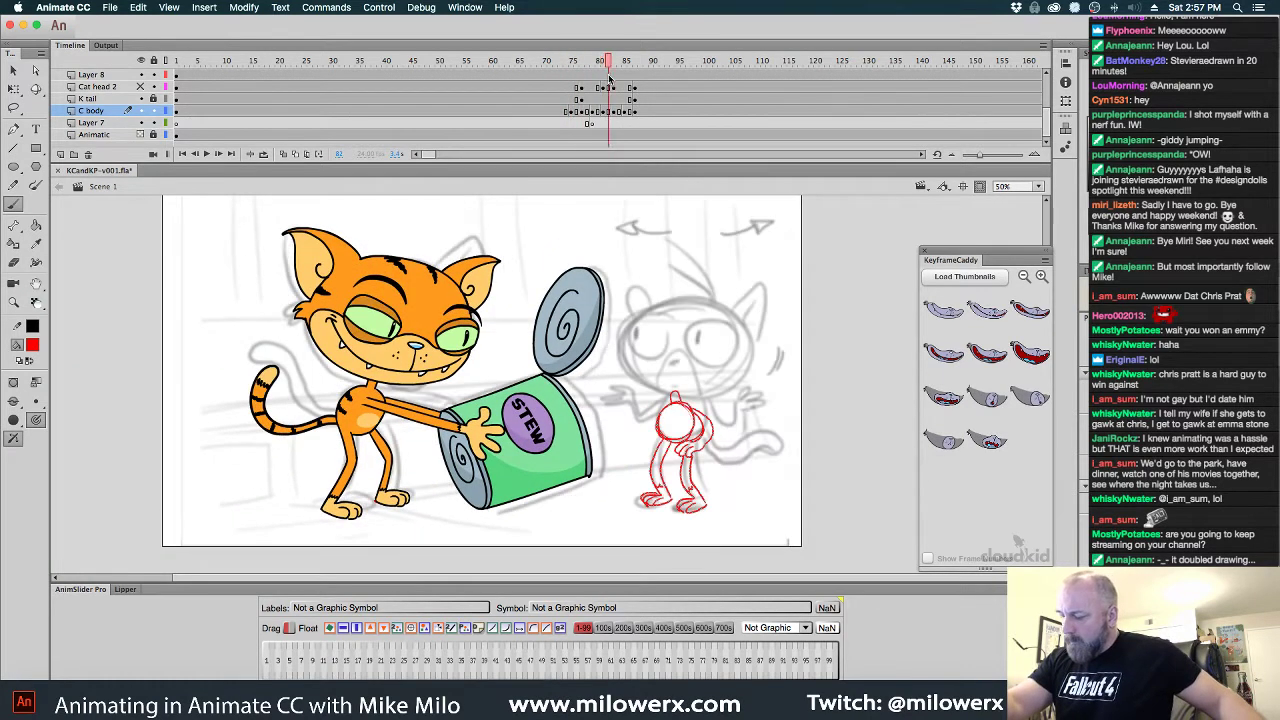
pyautogui.moveTo(608, 78)
pyautogui.mouseDown()
pyautogui.moveTo(622, 78)
pyautogui.moveTo(565, 78)
pyautogui.moveTo(625, 78)
pyautogui.moveTo(571, 90)
pyautogui.moveTo(598, 95)
pyautogui.moveTo(587, 94)
pyautogui.mouseUp()
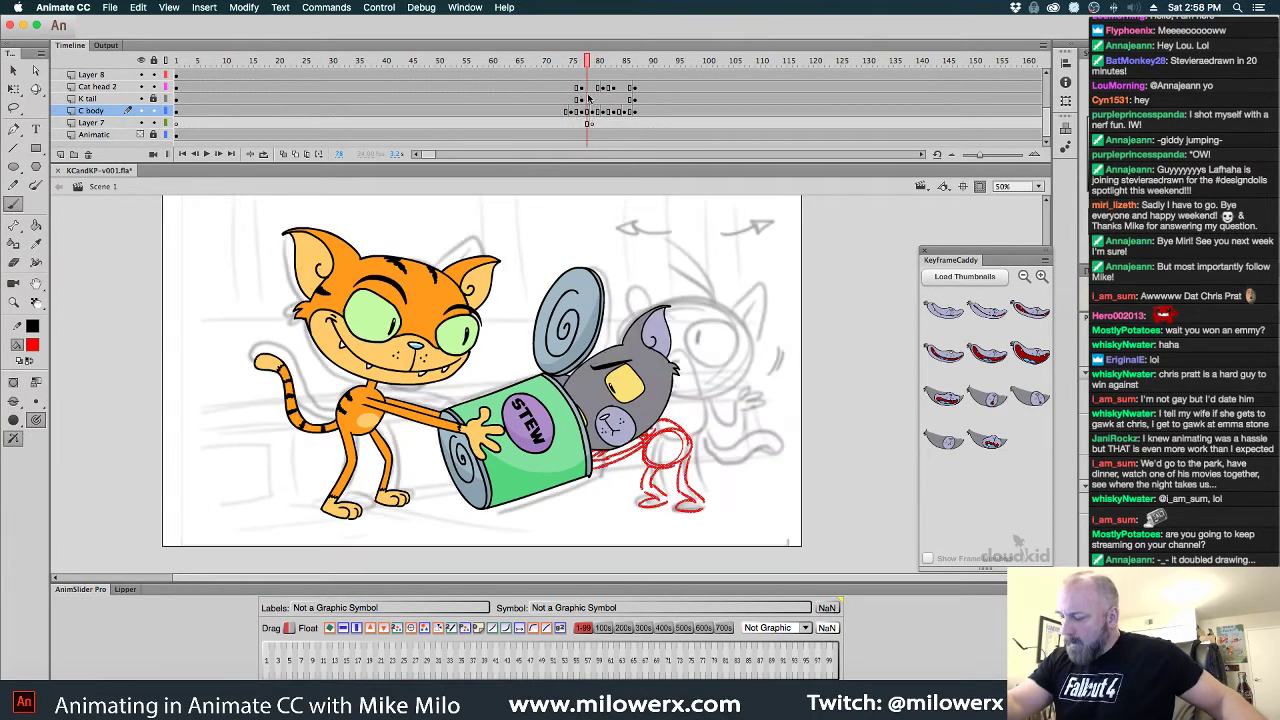
# Insert a keyframe at frame 75 on Cat head 2 and pull the gray cat's head partway out of the can
pyautogui.click(581, 87)
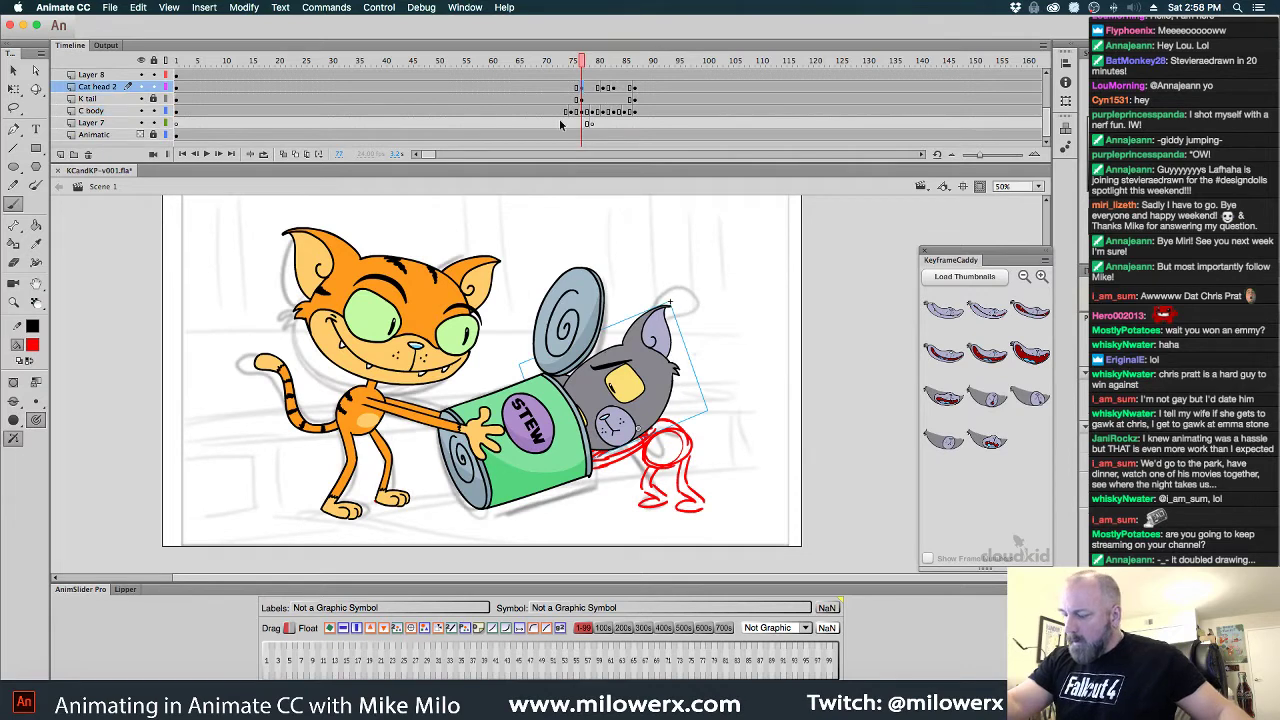
pyautogui.press('q')
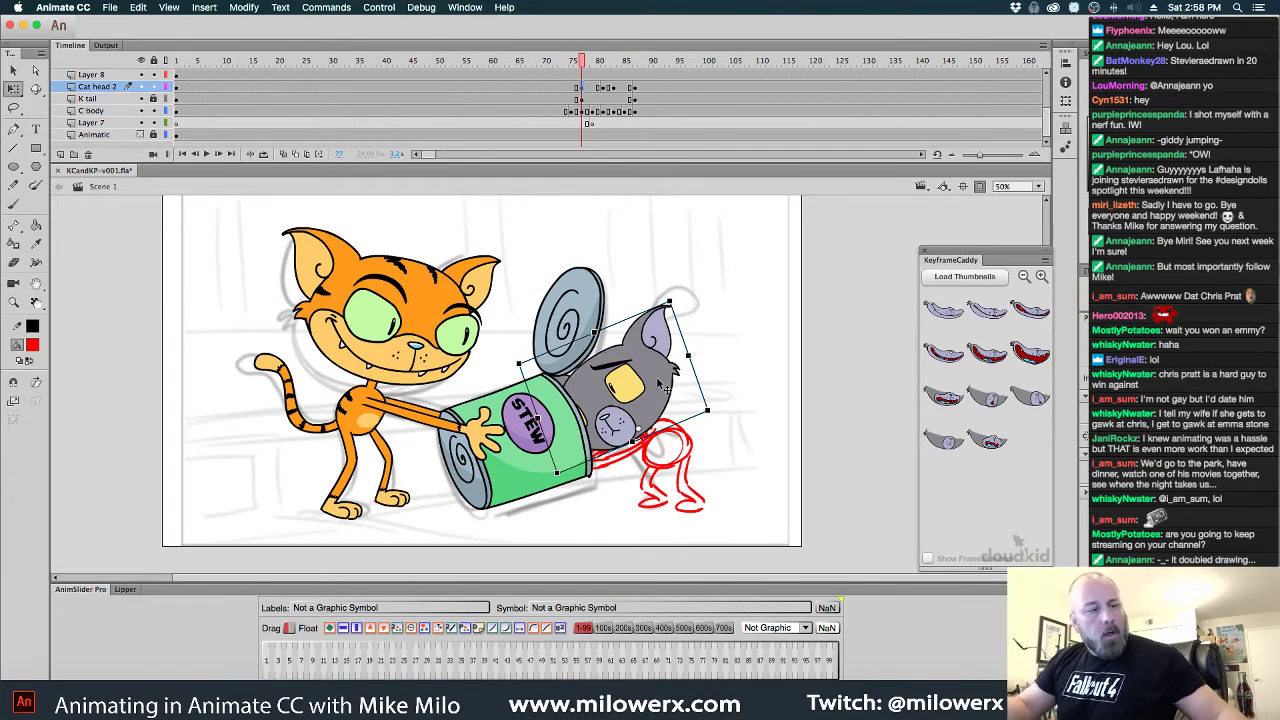
pyautogui.press(',')
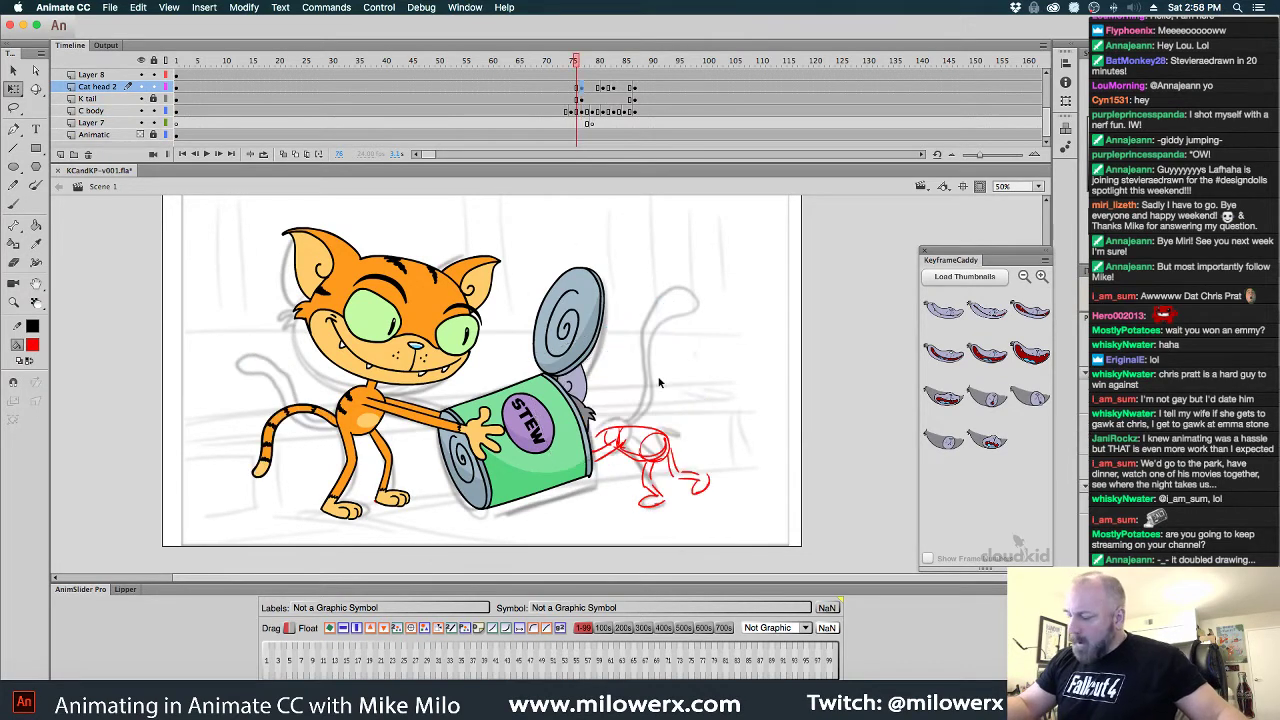
pyautogui.click(590, 410)
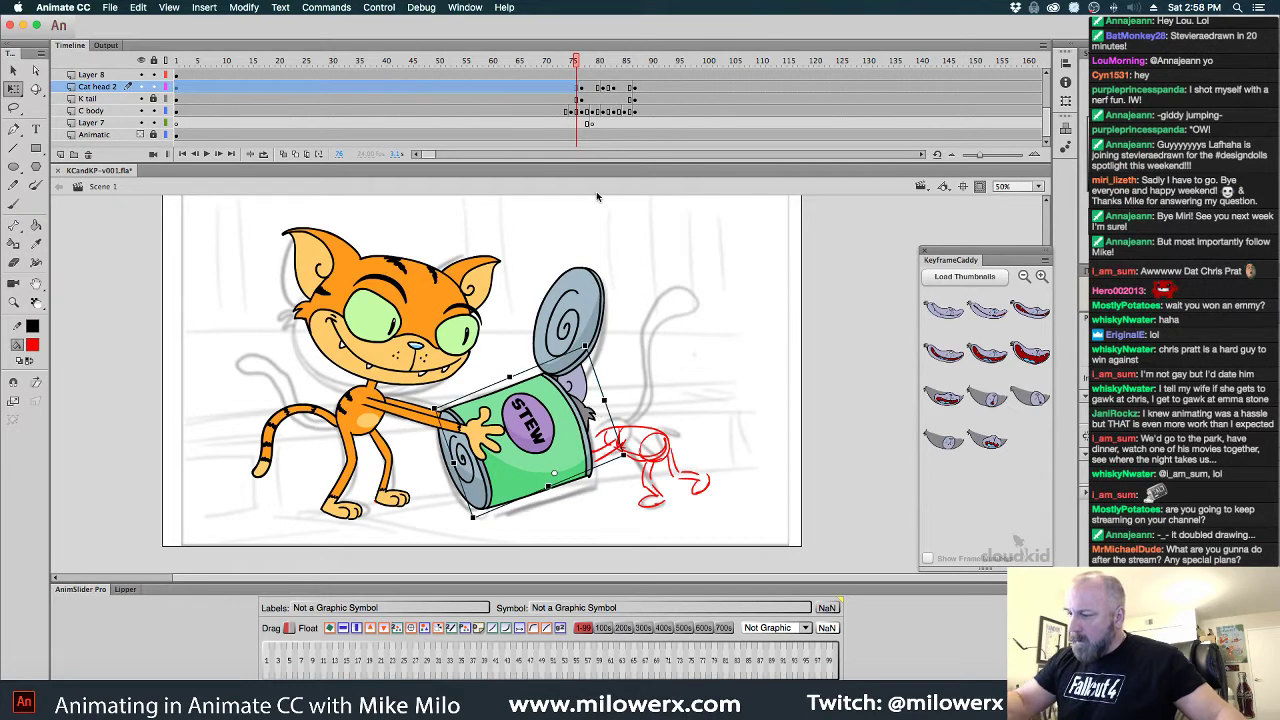
pyautogui.press(',')
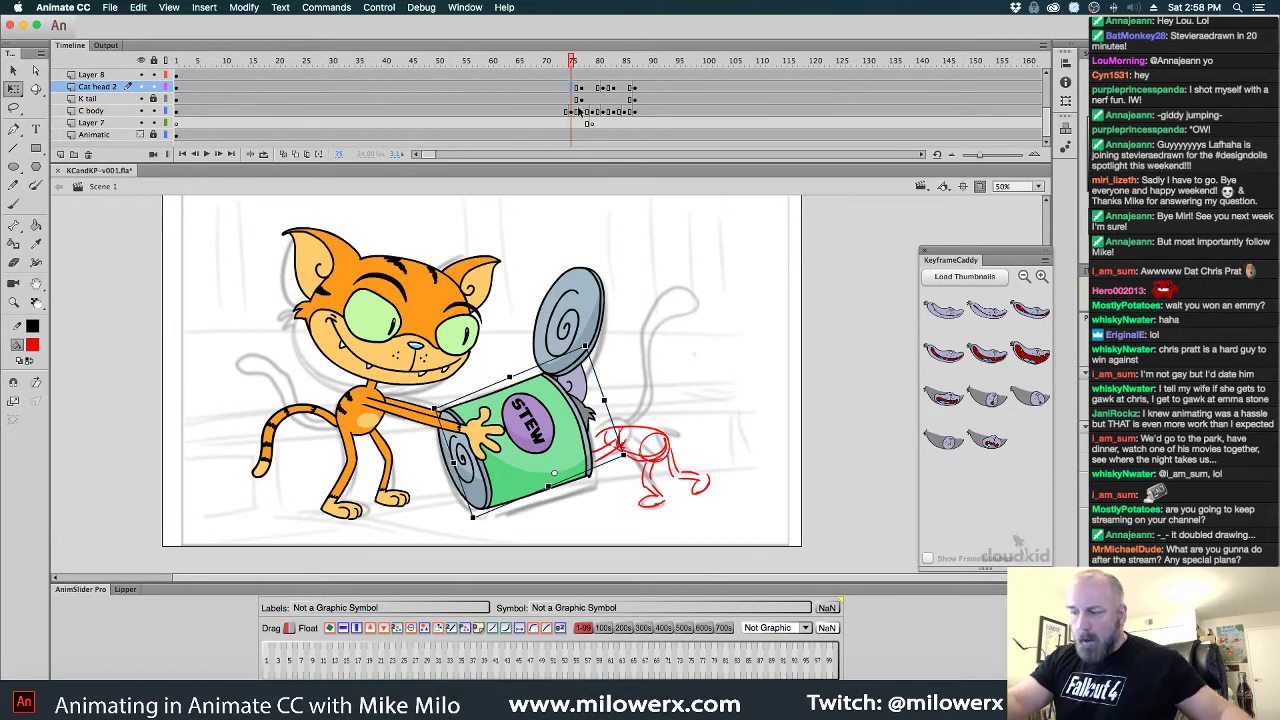
pyautogui.press('F6')
pyautogui.moveTo(600, 402); pyautogui.dragTo(629, 376)
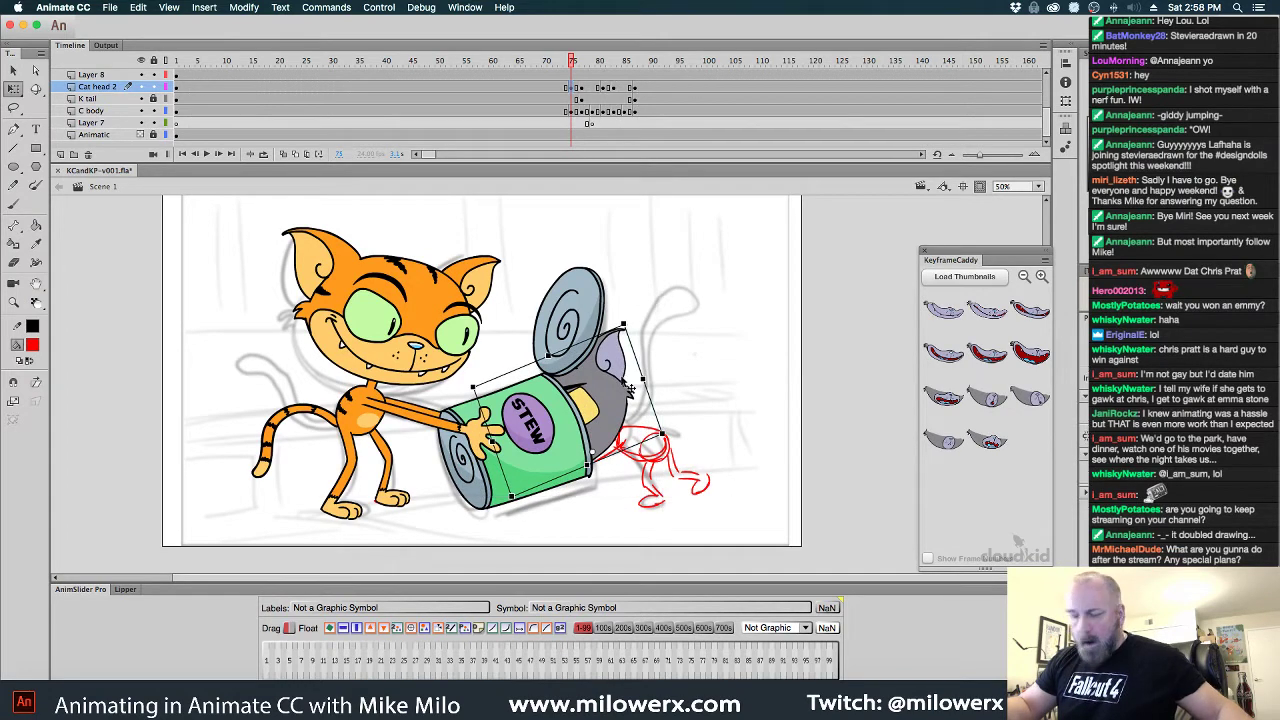
# Insert a keyframe at frame 79 on Cat head 2, then move the gray cat's head up and away from the can and rotate it slightly
pyautogui.press('.')
pyautogui.press('.')
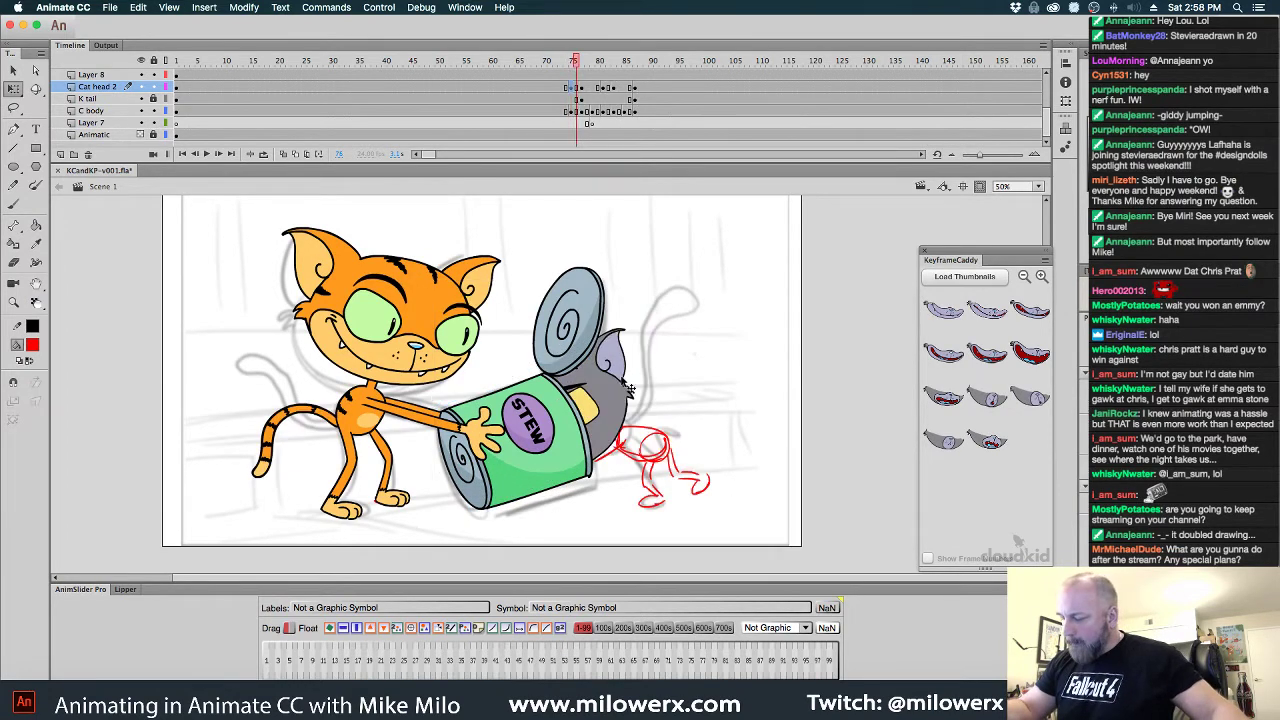
pyautogui.press('.')
pyautogui.press('.')
pyautogui.press('.')
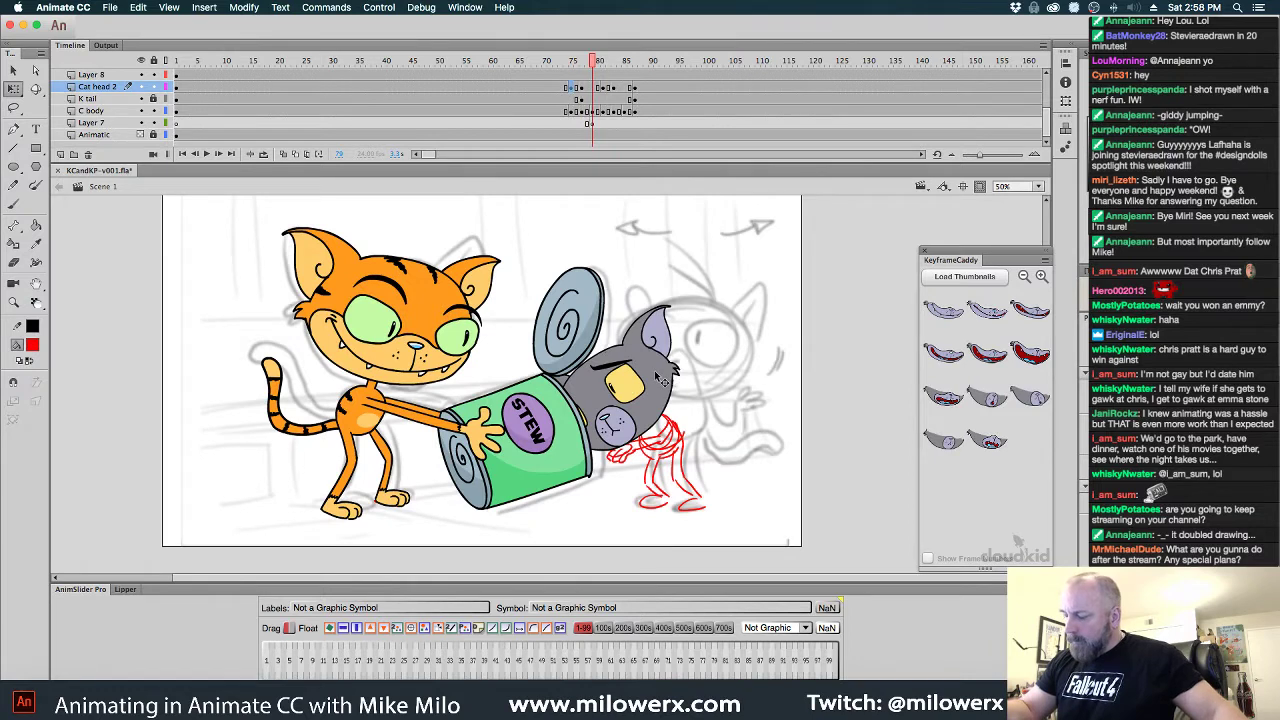
pyautogui.click(665, 381)
pyautogui.press('.')
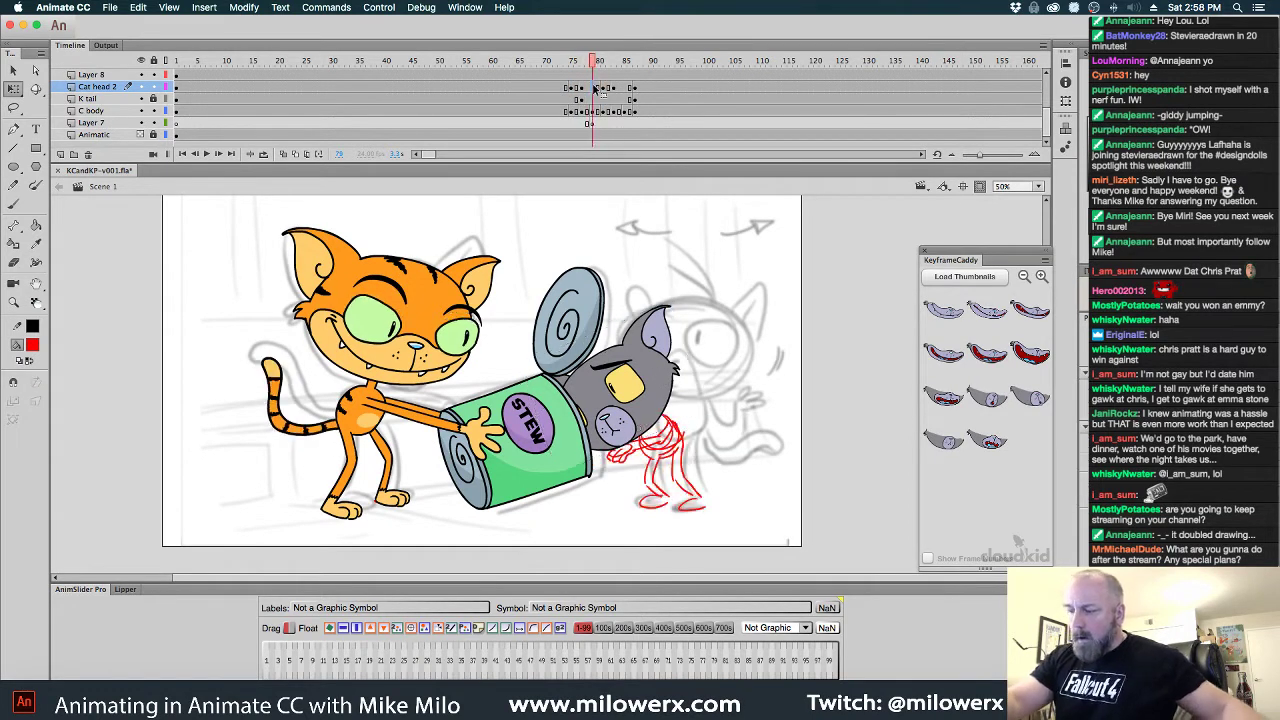
pyautogui.click(593, 87)
pyautogui.press('F6')
pyautogui.moveTo(665, 382); pyautogui.dragTo(678, 366)
pyautogui.moveTo(703, 303); pyautogui.dragTo(714, 316)
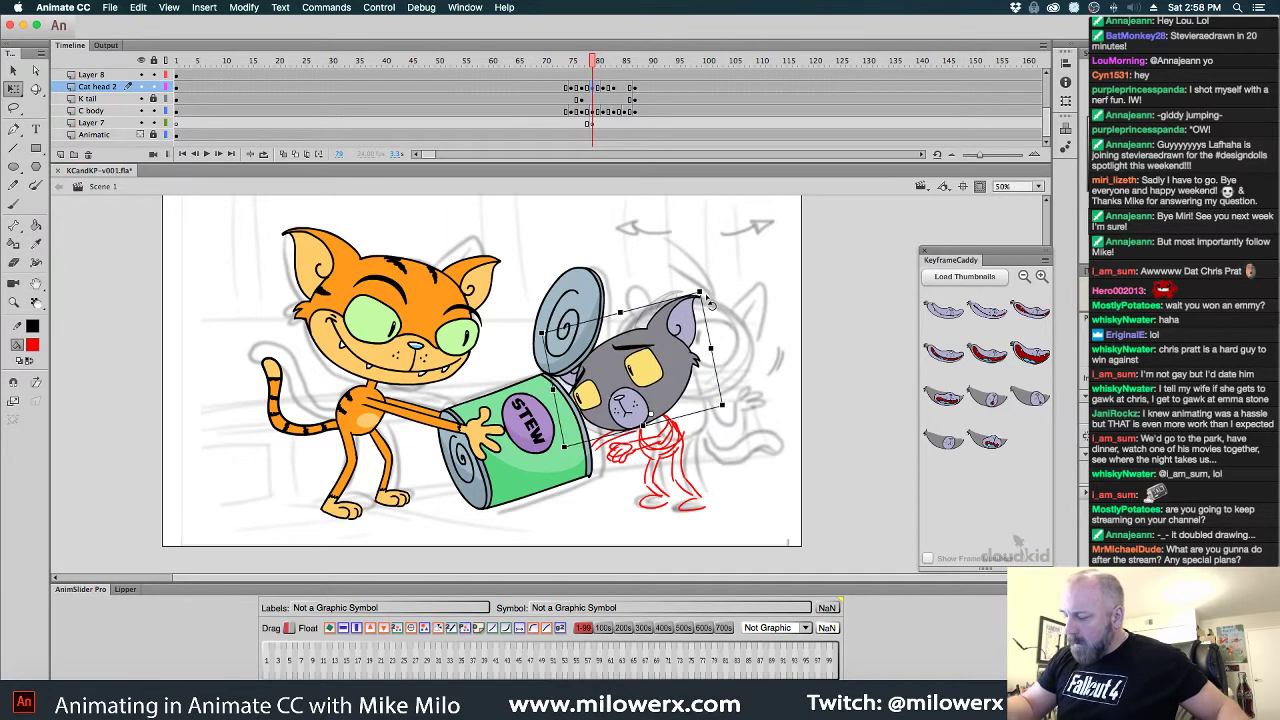
# Adjust the gray cat's head position at frame 82 and compare it with the frame 83 head
pyautogui.moveTo(594, 65)
pyautogui.mouseDown()
pyautogui.moveTo(560, 65)
pyautogui.moveTo(614, 65)
pyautogui.moveTo(610, 84)
pyautogui.mouseUp()
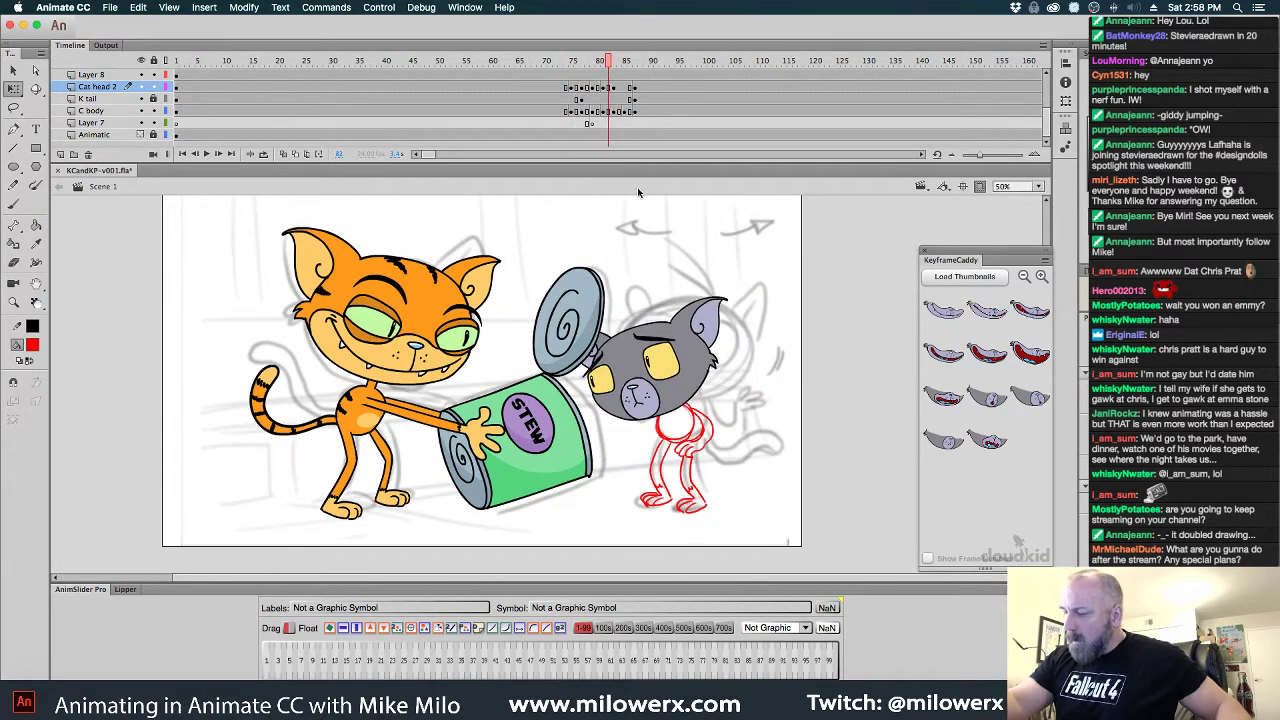
pyautogui.click(693, 367)
pyautogui.moveTo(700, 362); pyautogui.dragTo(713, 354)
pyautogui.click(613, 88)
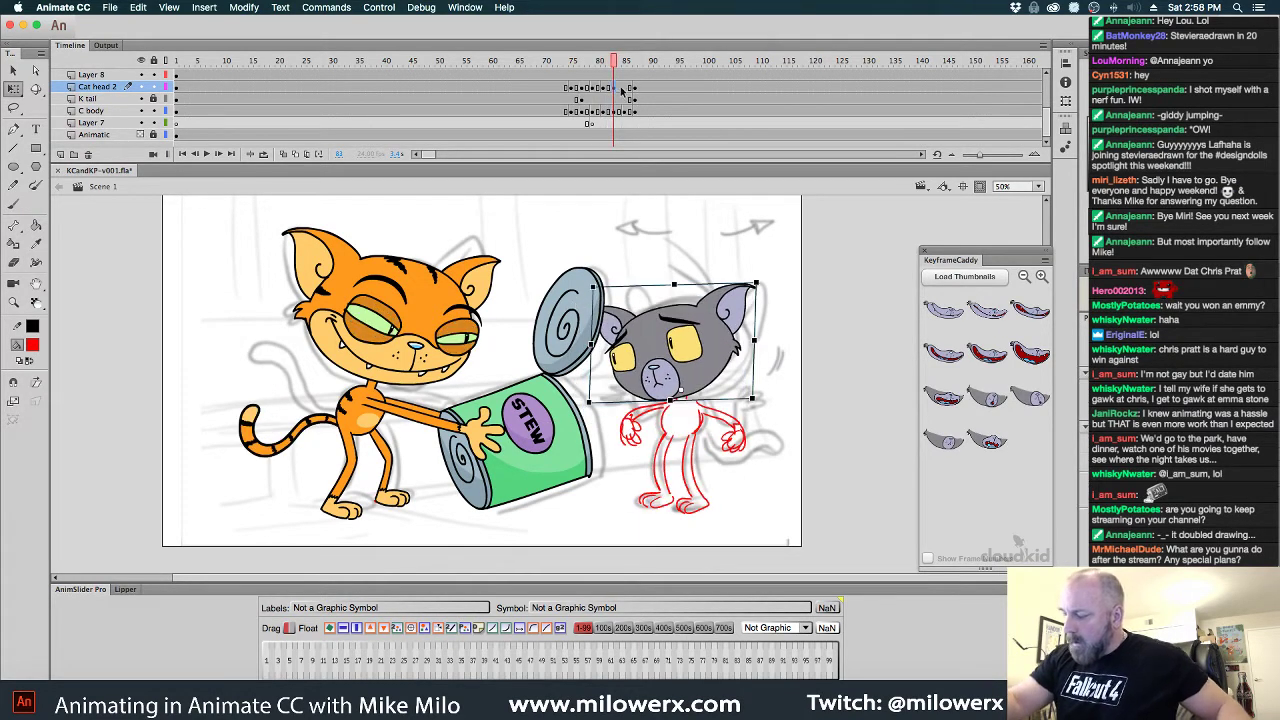
# Insert a keyframe at frame 85 on Cat head 2, rotate the gray cat's head slightly, and scrub back to check it
pyautogui.moveTo(615, 62); pyautogui.dragTo(624, 63)
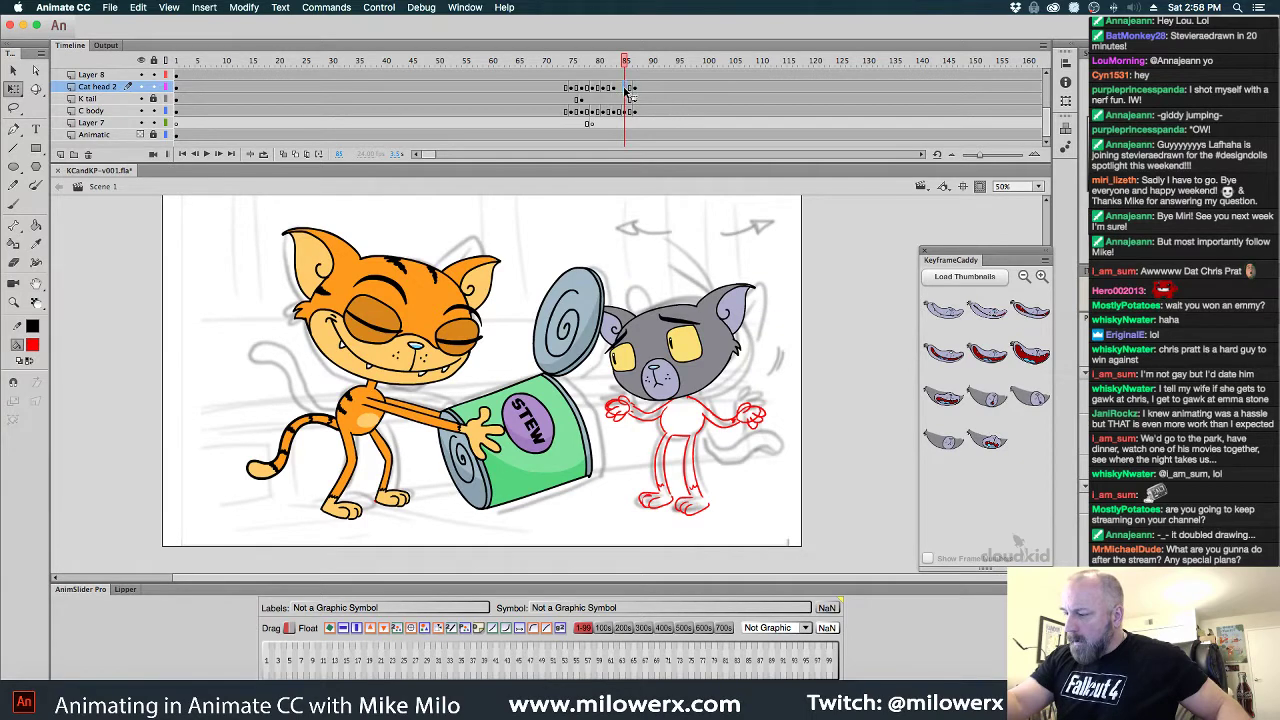
pyautogui.click(627, 88)
pyautogui.moveTo(768, 298); pyautogui.dragTo(781, 316)
pyautogui.moveTo(625, 66); pyautogui.dragTo(628, 127)
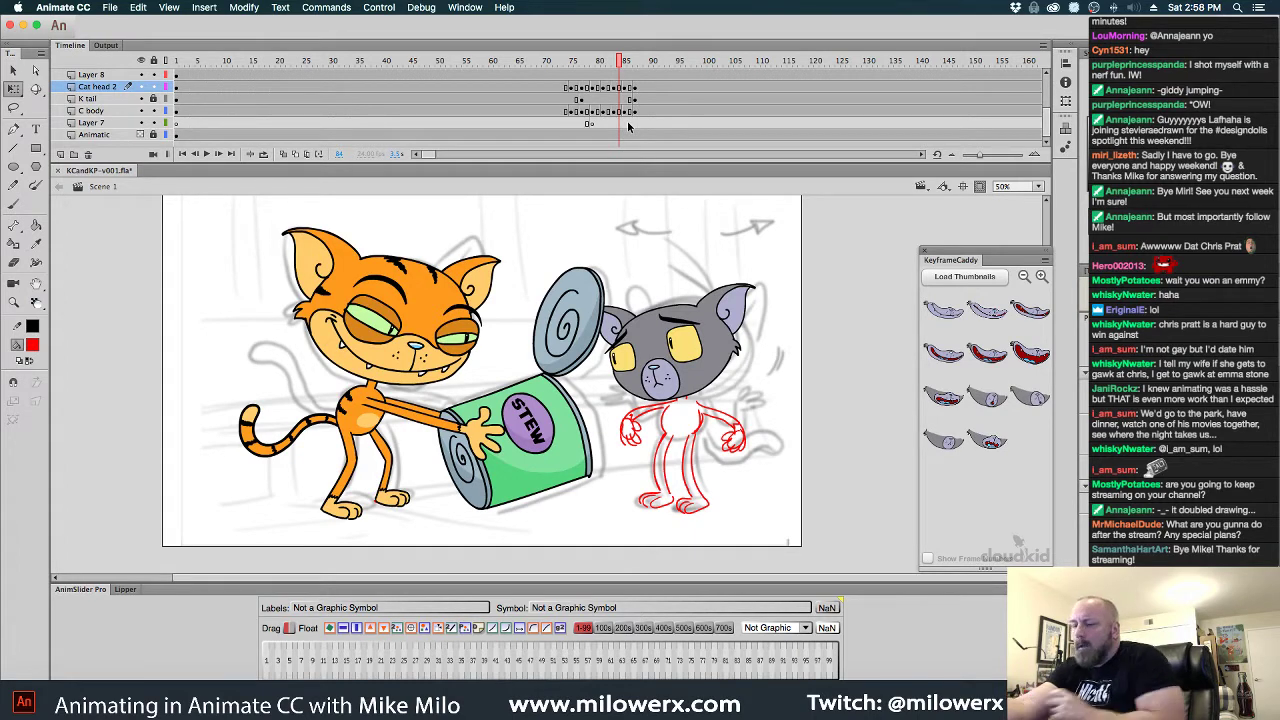
# Set the fill color to black and ready the Brush tool on the C body drawing at frame 75
pyautogui.click(32, 344)
pyautogui.click(358, 352)
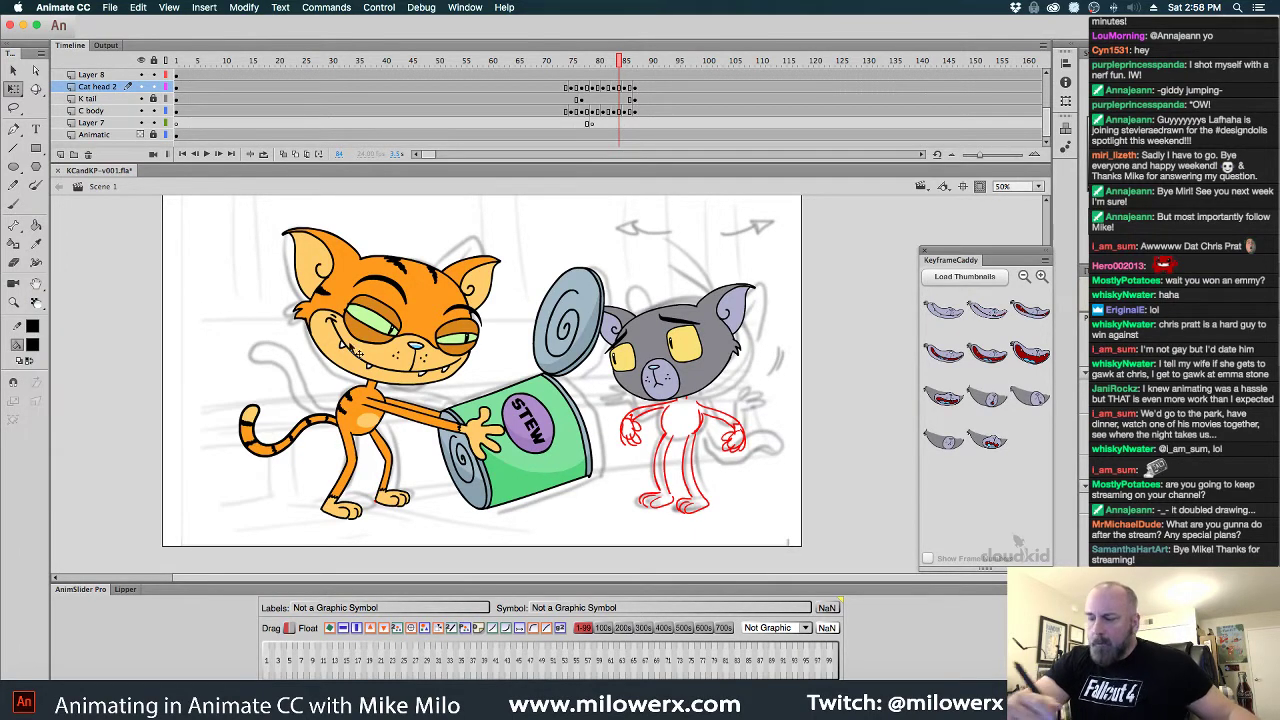
pyautogui.moveTo(620, 66); pyautogui.dragTo(572, 78)
pyautogui.click(680, 409)
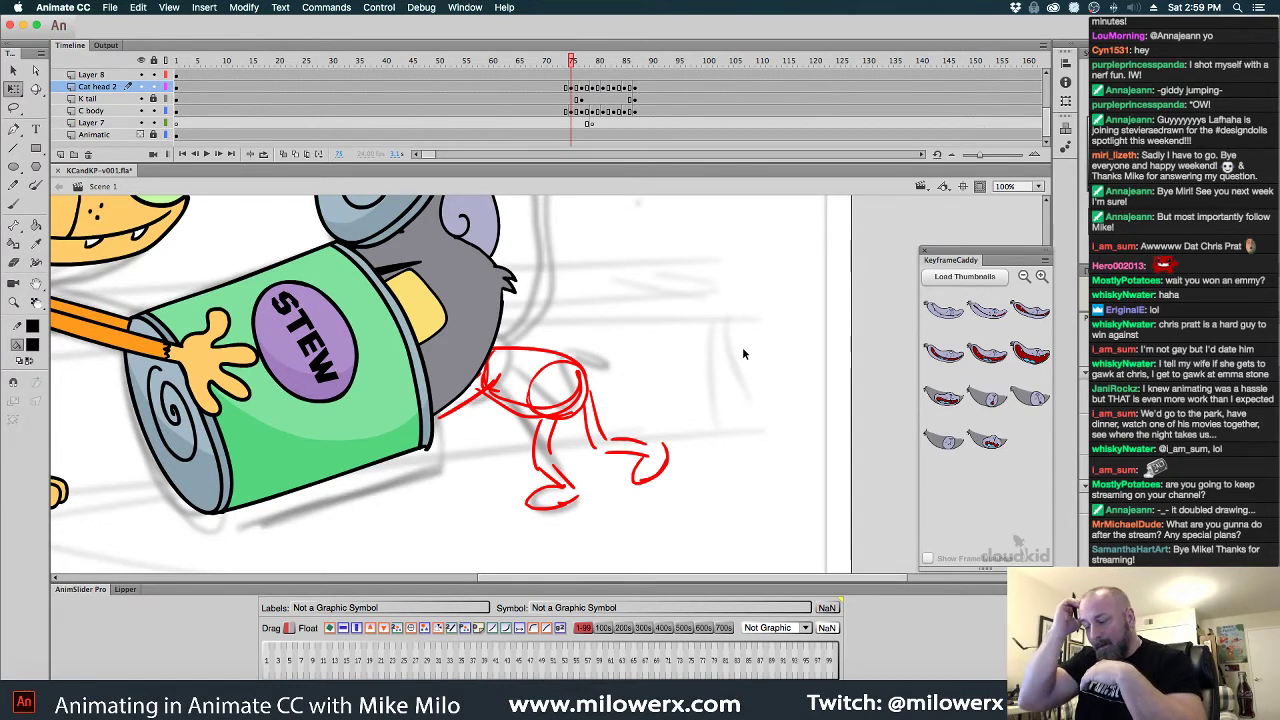
pyautogui.click(13, 204)
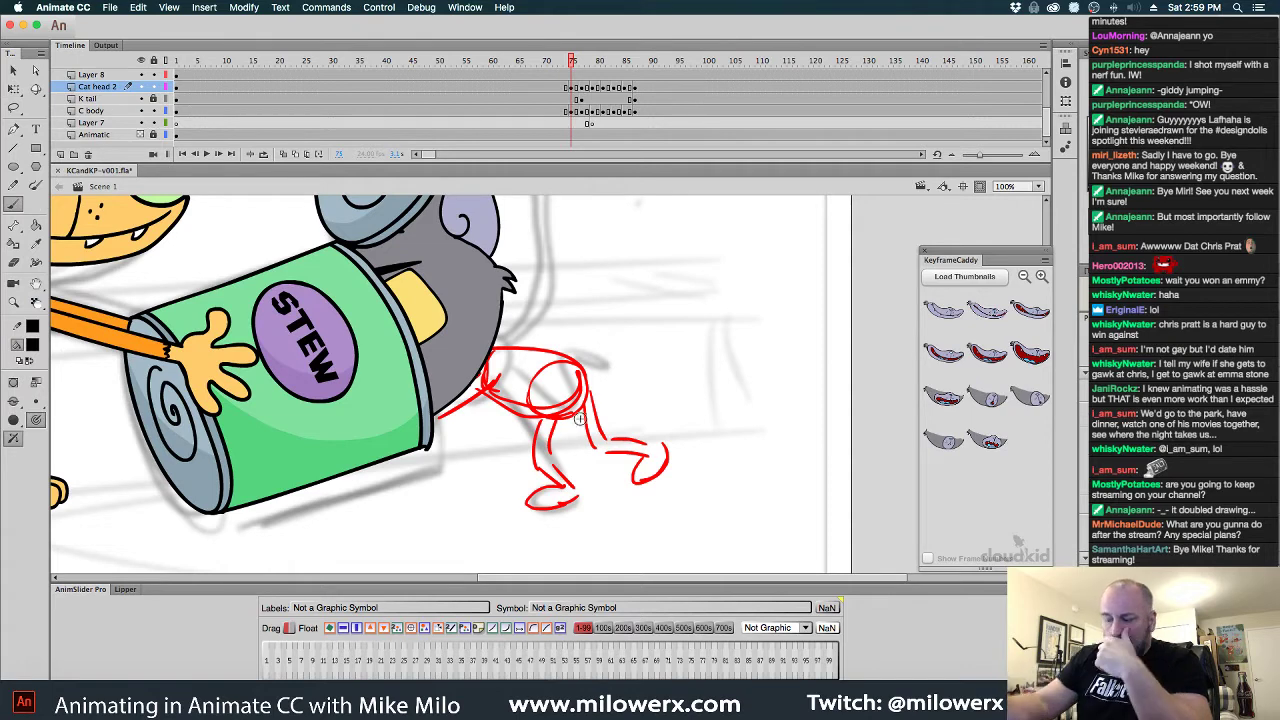
pyautogui.click(572, 111)
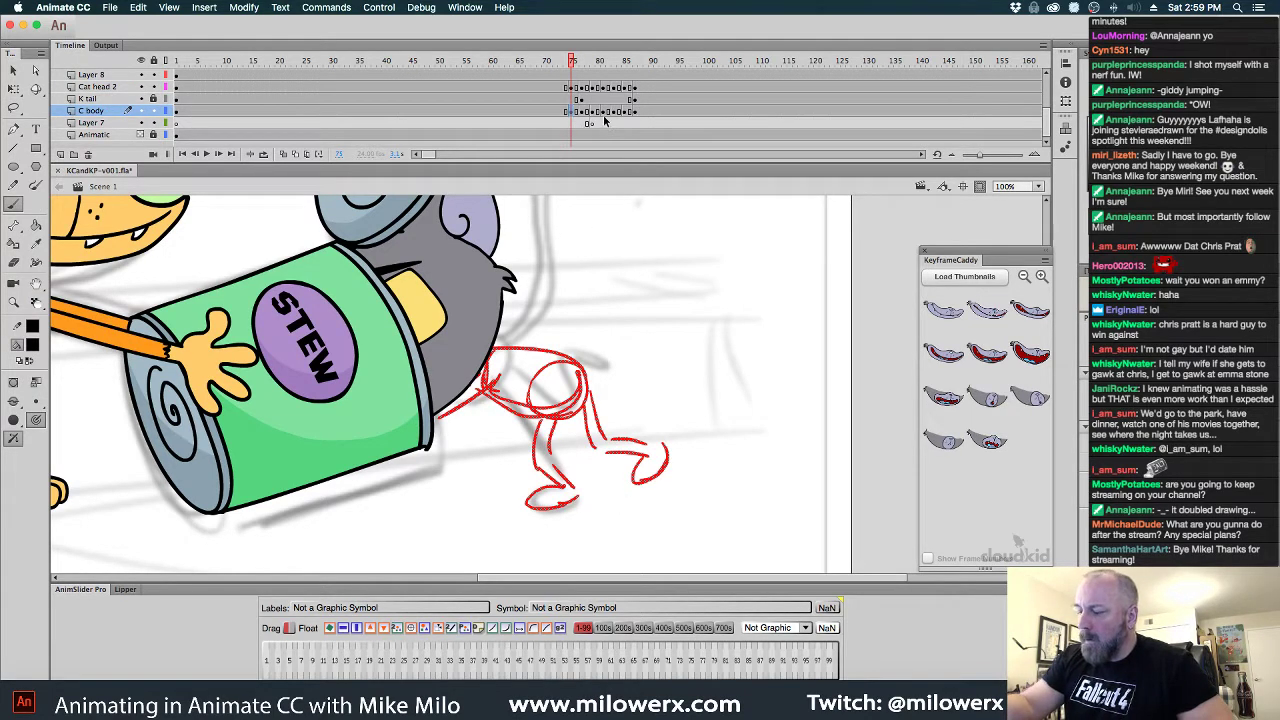
# Clear the frame 79 keyframe on Layer 7
pyautogui.click(591, 123)
pyautogui.rightClick(591, 124)
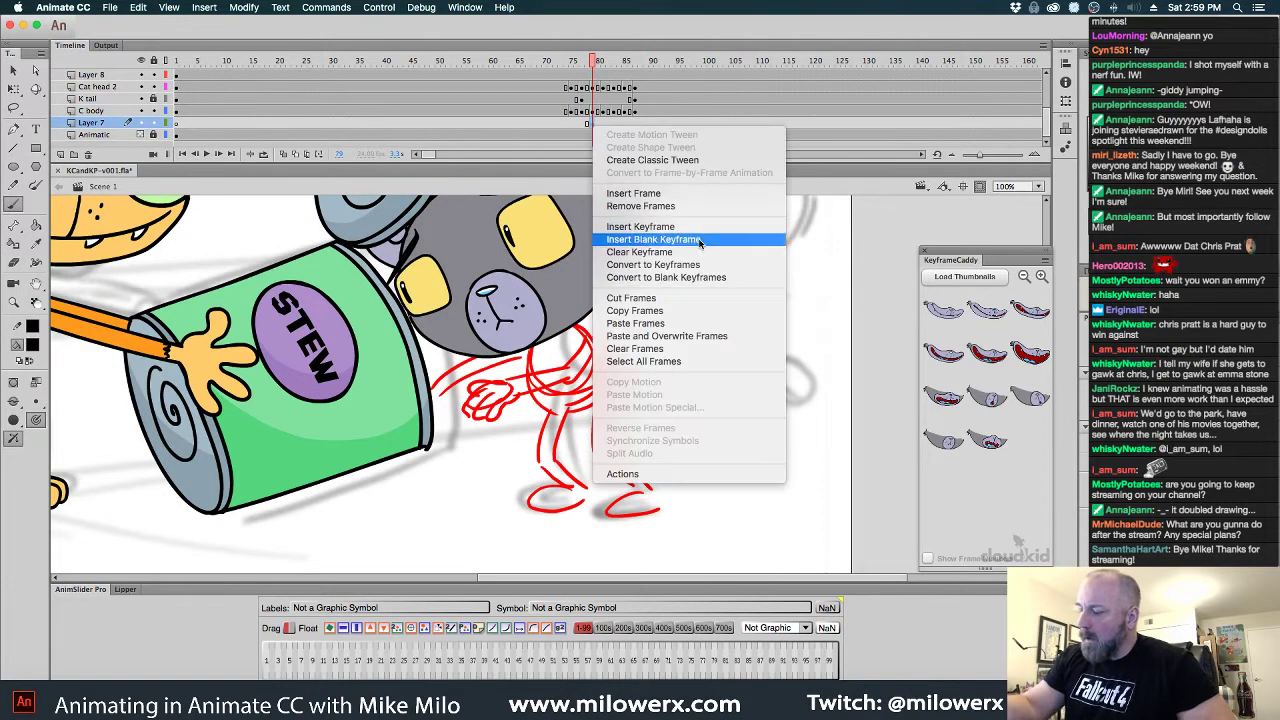
pyautogui.click(668, 251)
# Move the rough body keyframes from frame 75 onward off C body onto the layer below and blank the original C body at frame 74
pyautogui.moveTo(583, 112)
pyautogui.mouseDown()
pyautogui.moveTo(639, 113)
pyautogui.moveTo(569, 117)
pyautogui.mouseUp()
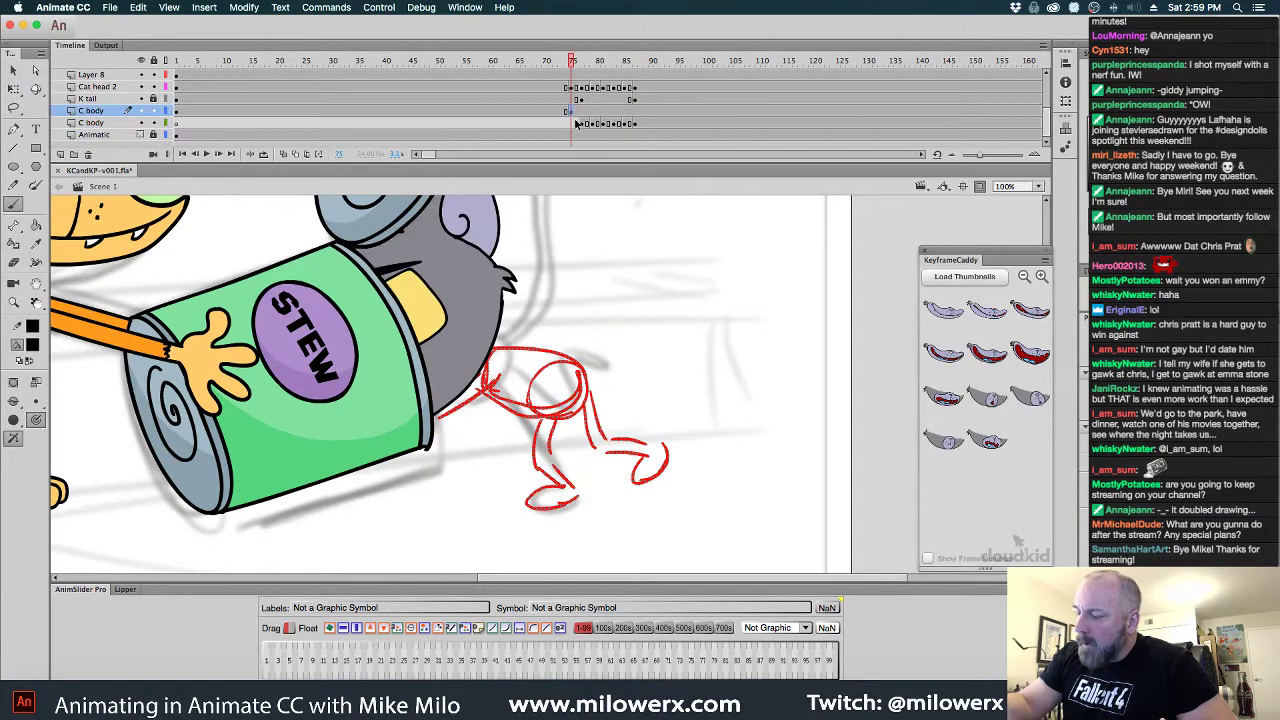
pyautogui.click(574, 112)
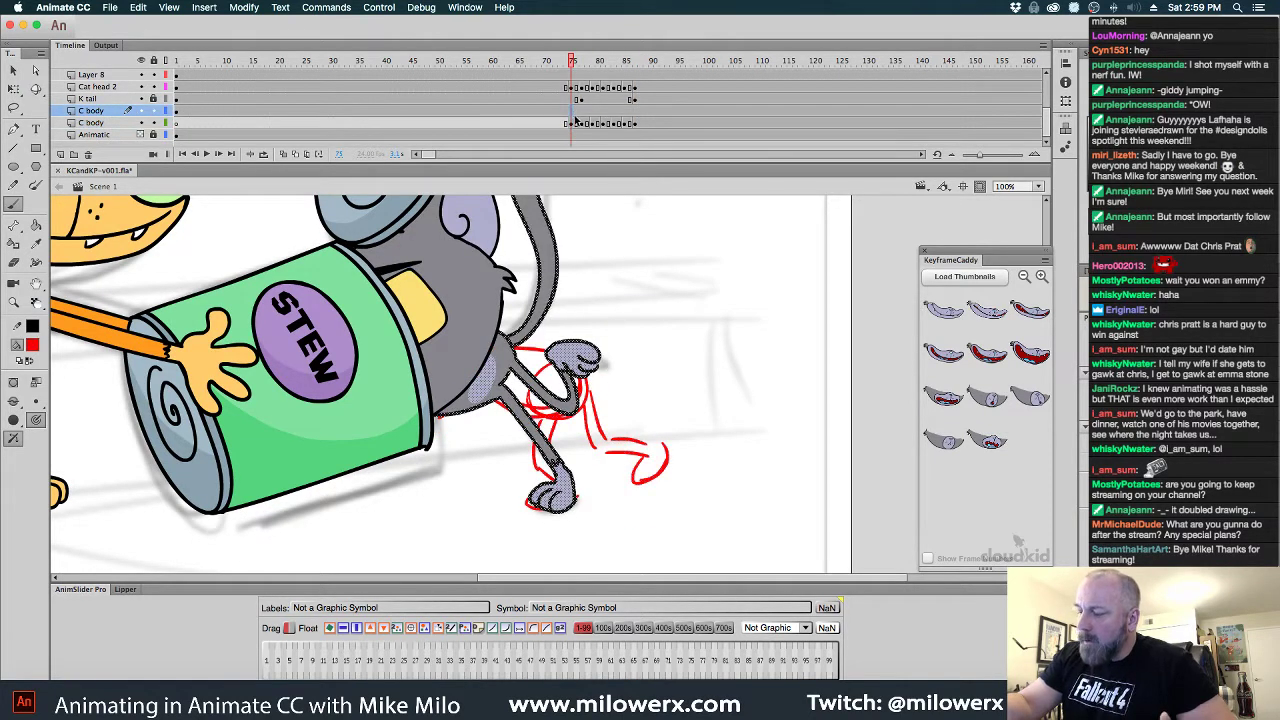
pyautogui.click(568, 112)
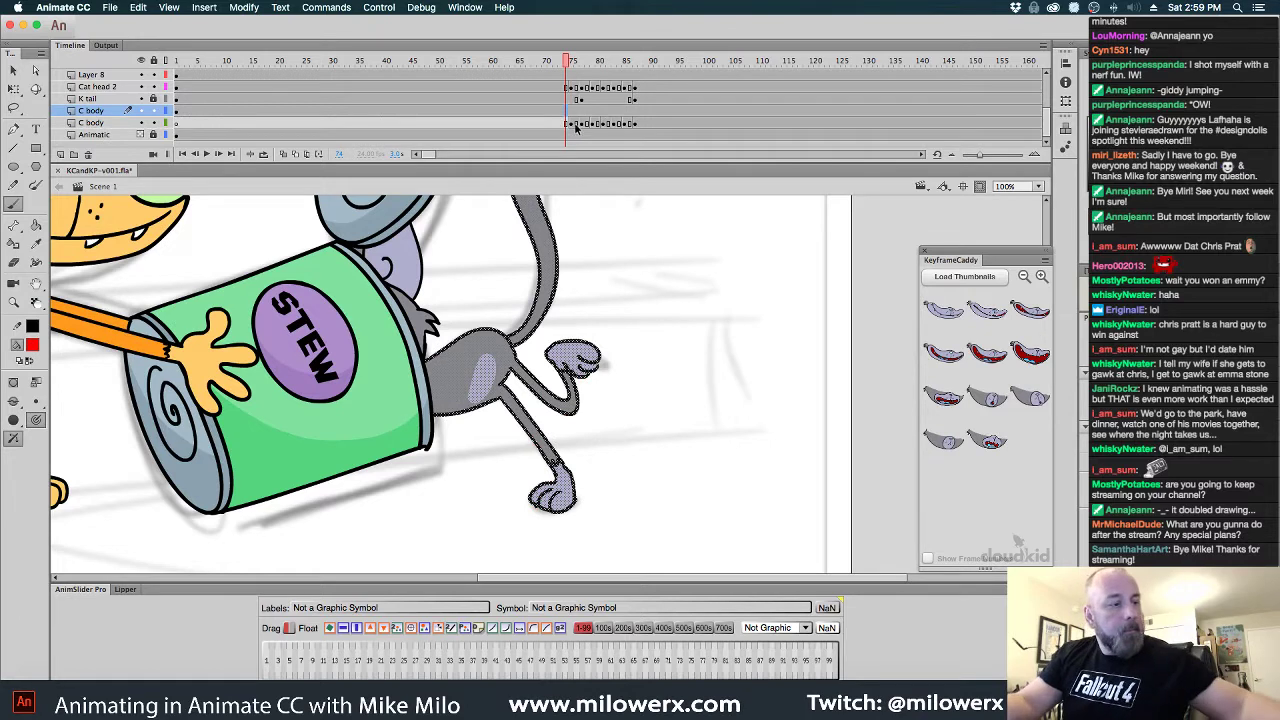
pyautogui.press('Delete')
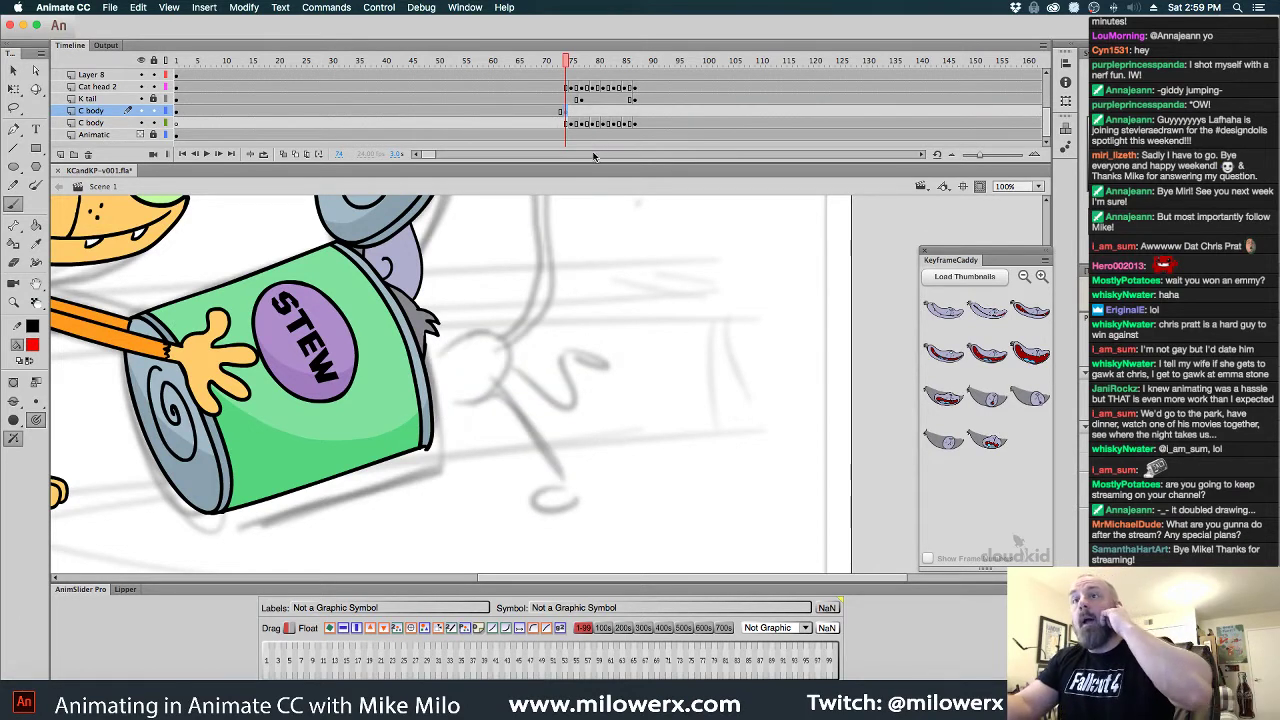